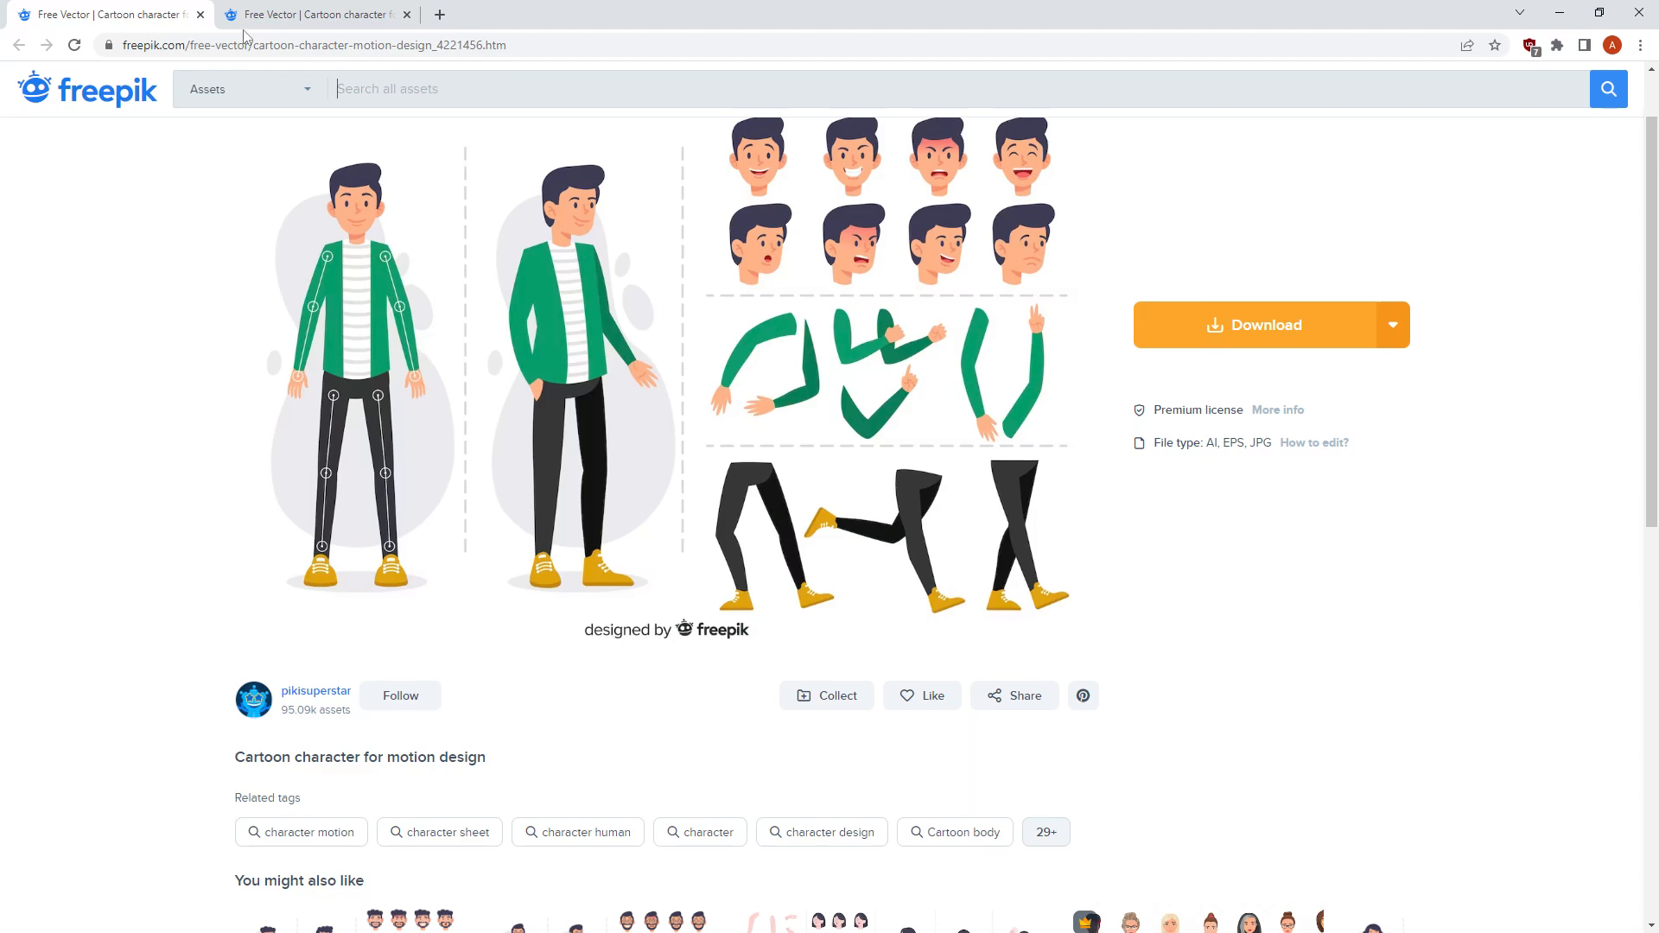
key(ctrl+l)
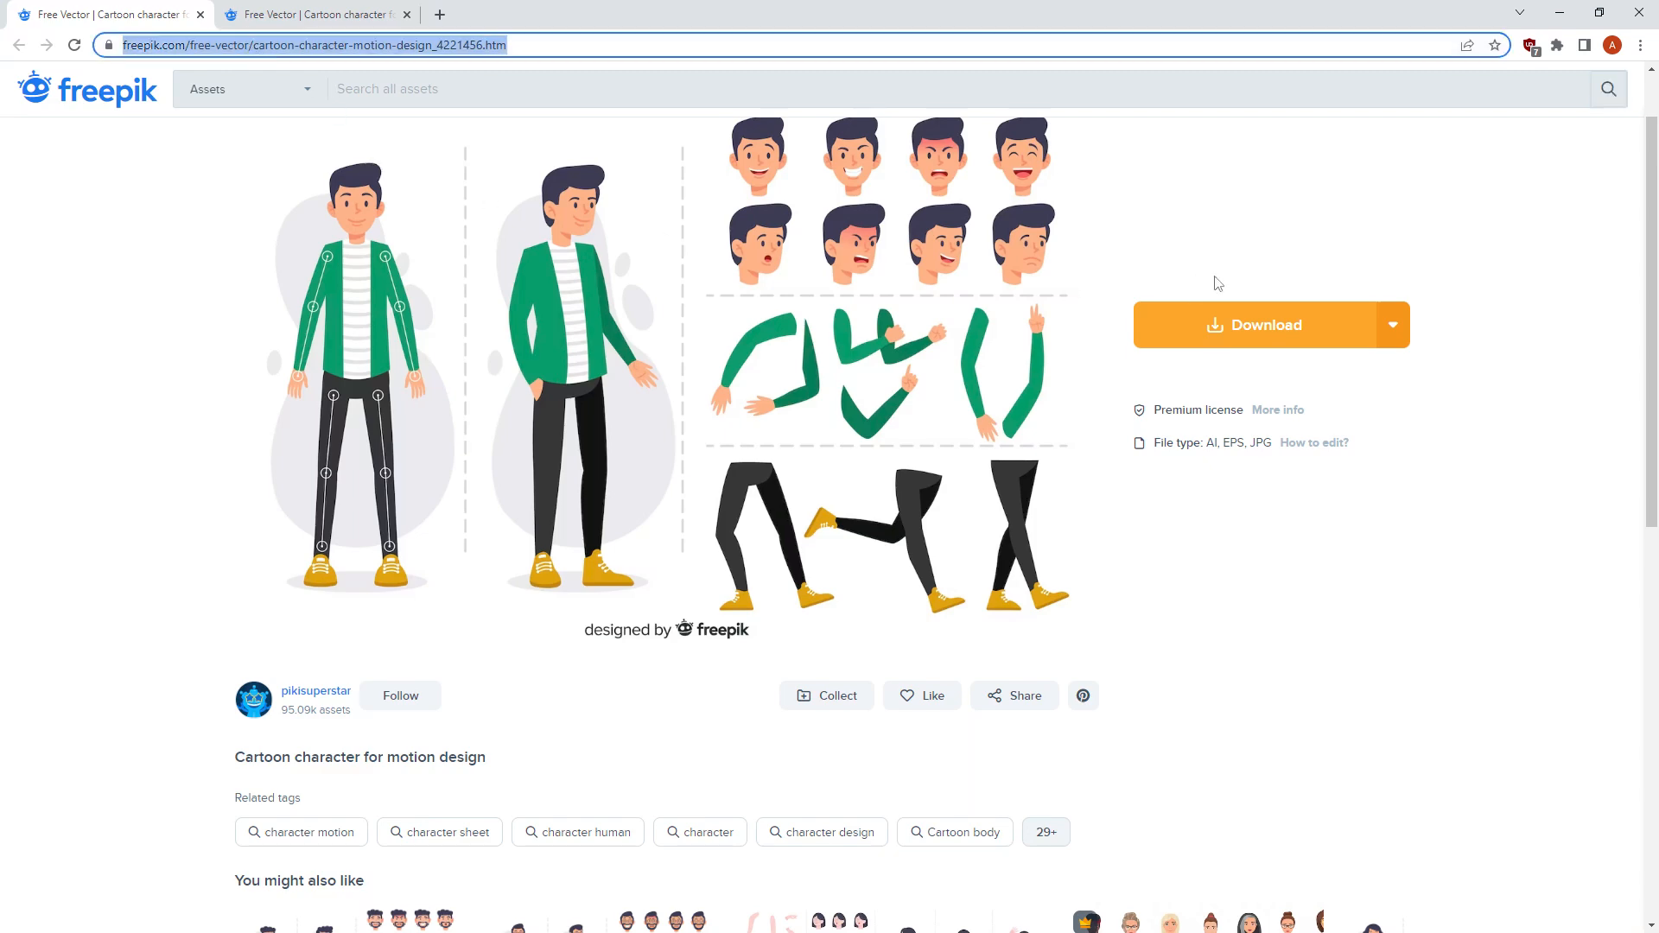
click(1270, 408)
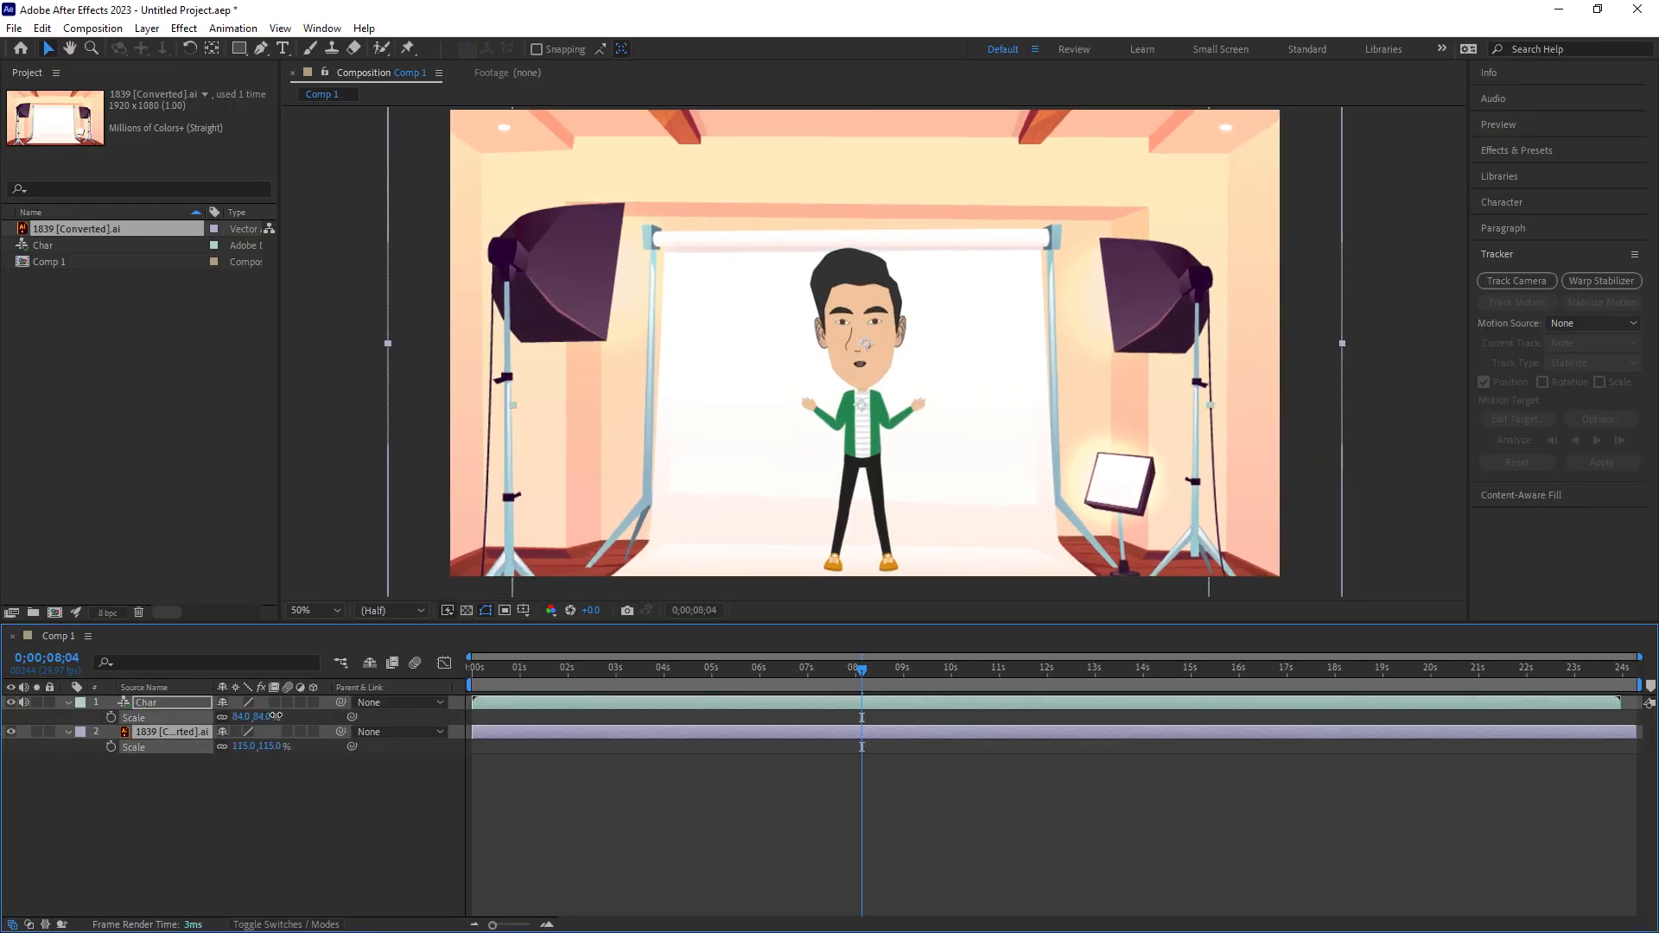
drag(259, 717, 311, 714)
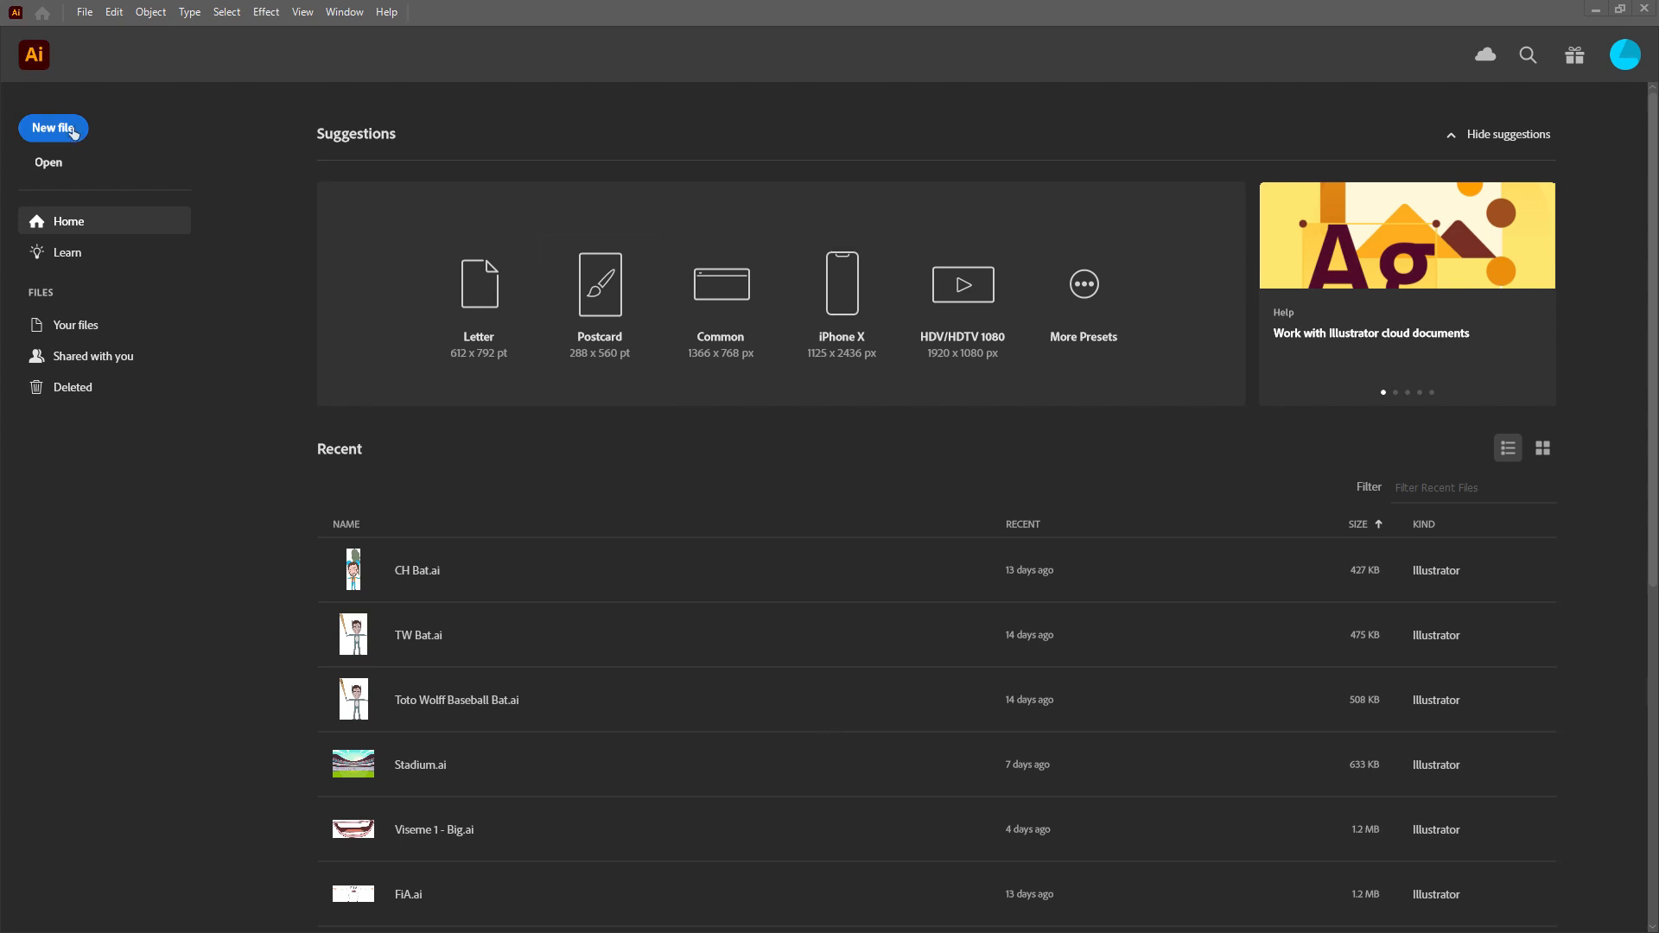
Create a new 1080 x 1080 px document in Illustrator with the CMYK colour mode.
click(54, 128)
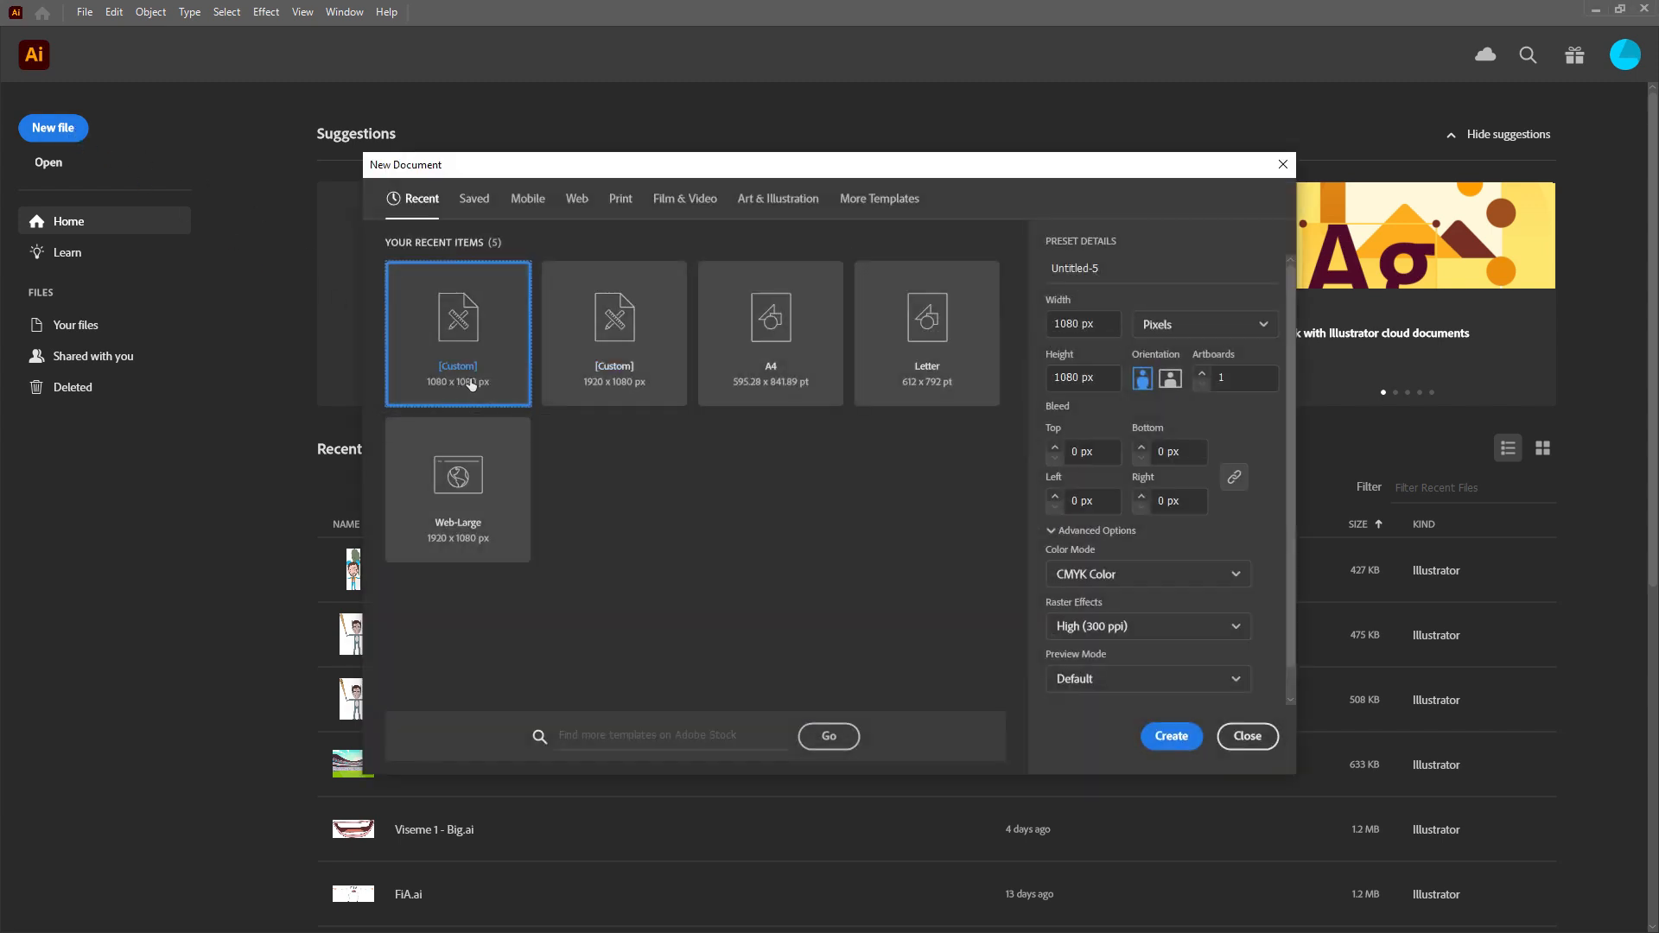
click(1171, 734)
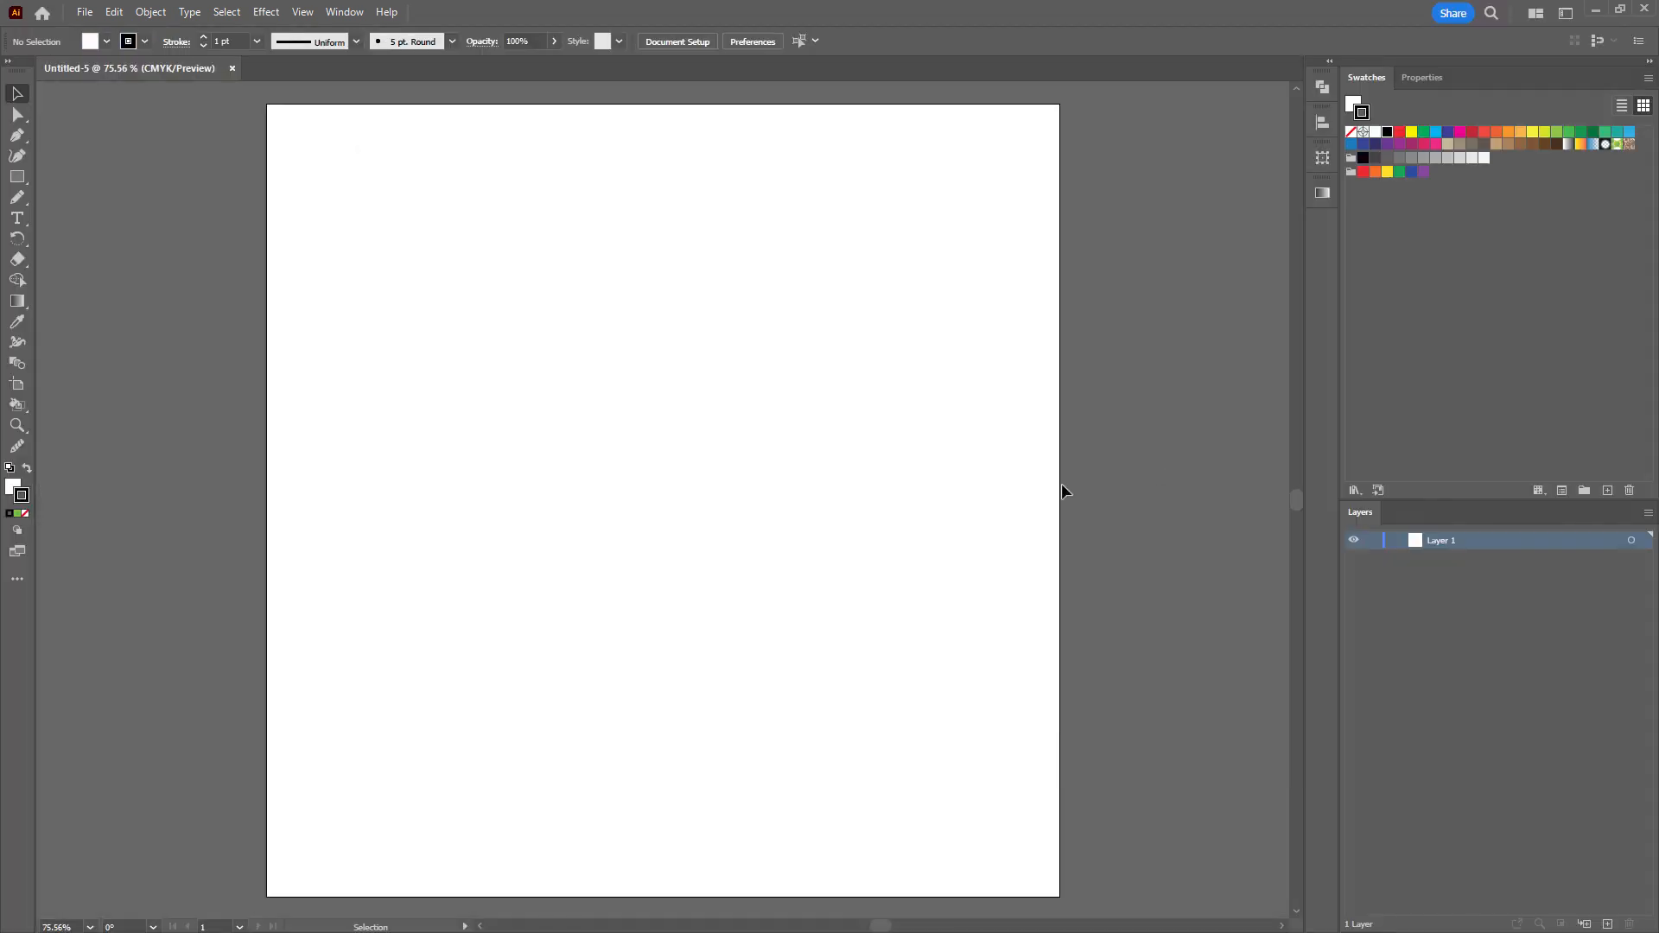
Place the Me.png portrait on the artboard and rotate it slightly clockwise so the face is upright.
key(alt+Tab)
drag(1179, 249, 1147, 249)
drag(1172, 454, 611, 413)
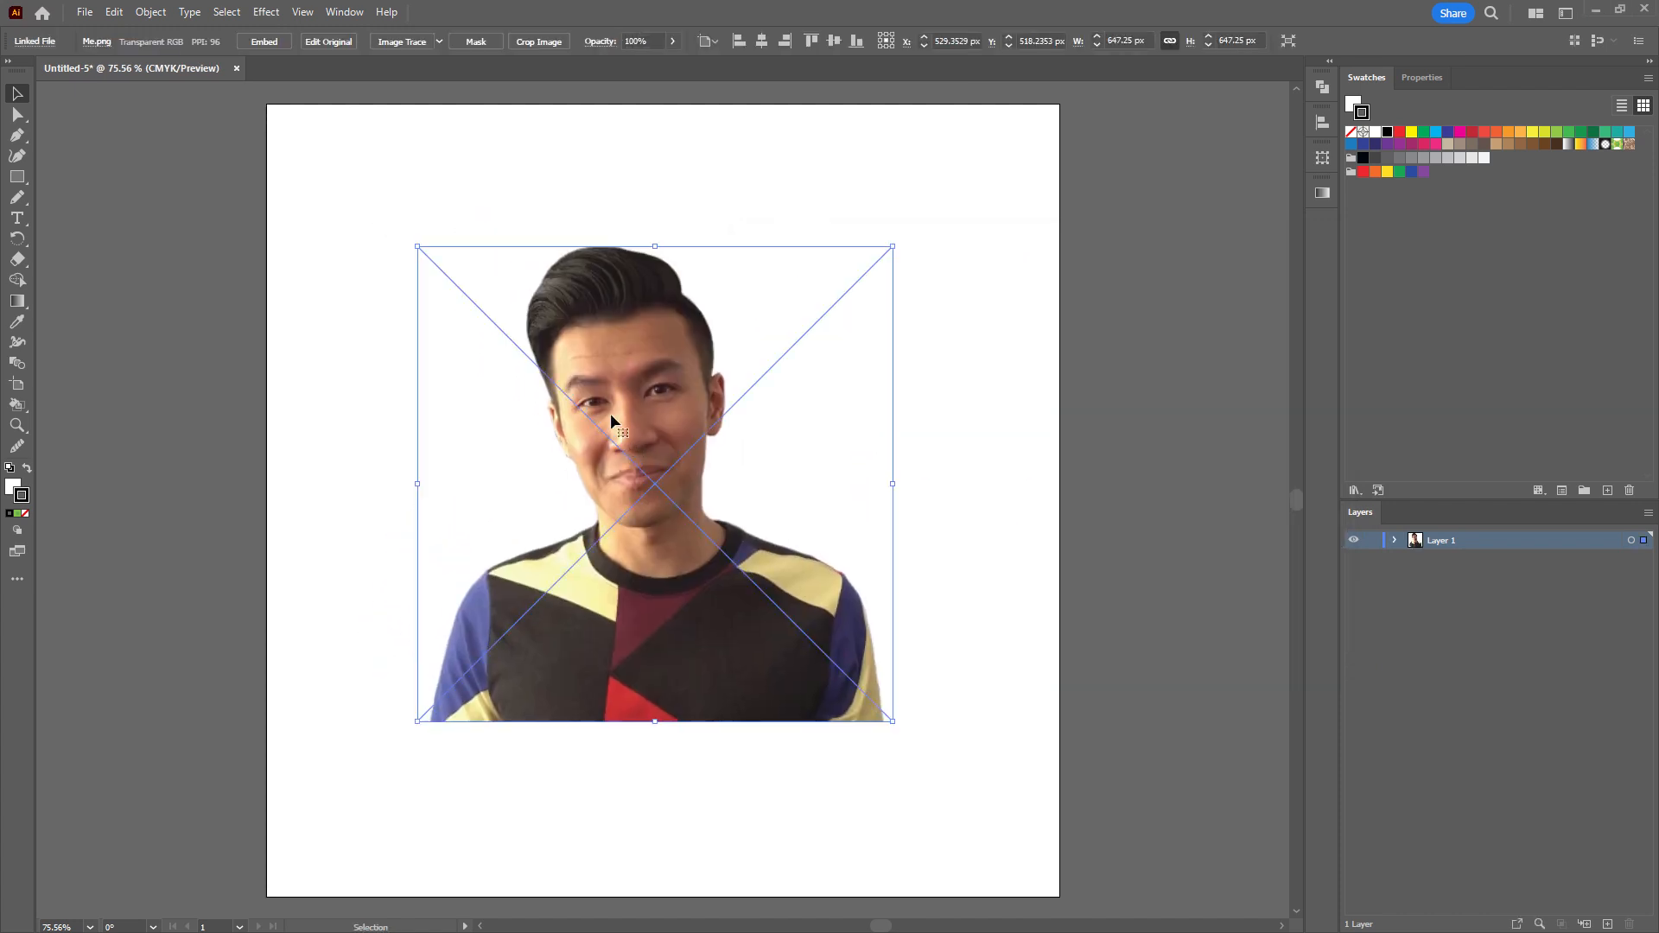
drag(406, 244, 446, 227)
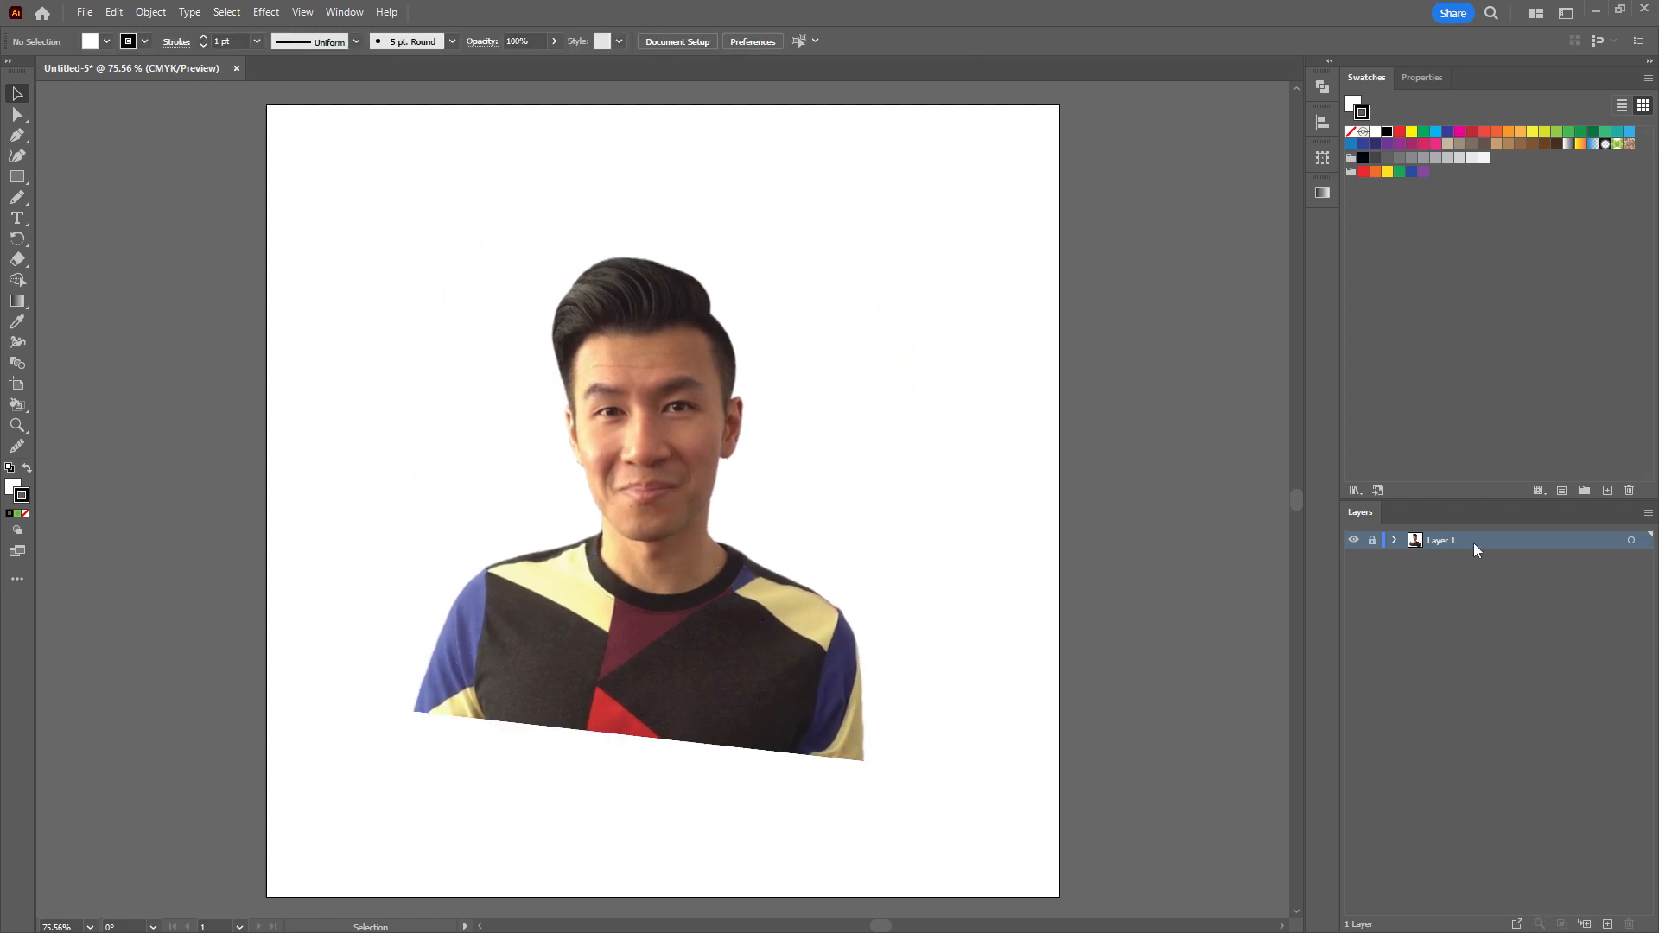
Rename the photo's layer as Me and dim its images to 50%.
double_click(1475, 542)
text(Me)
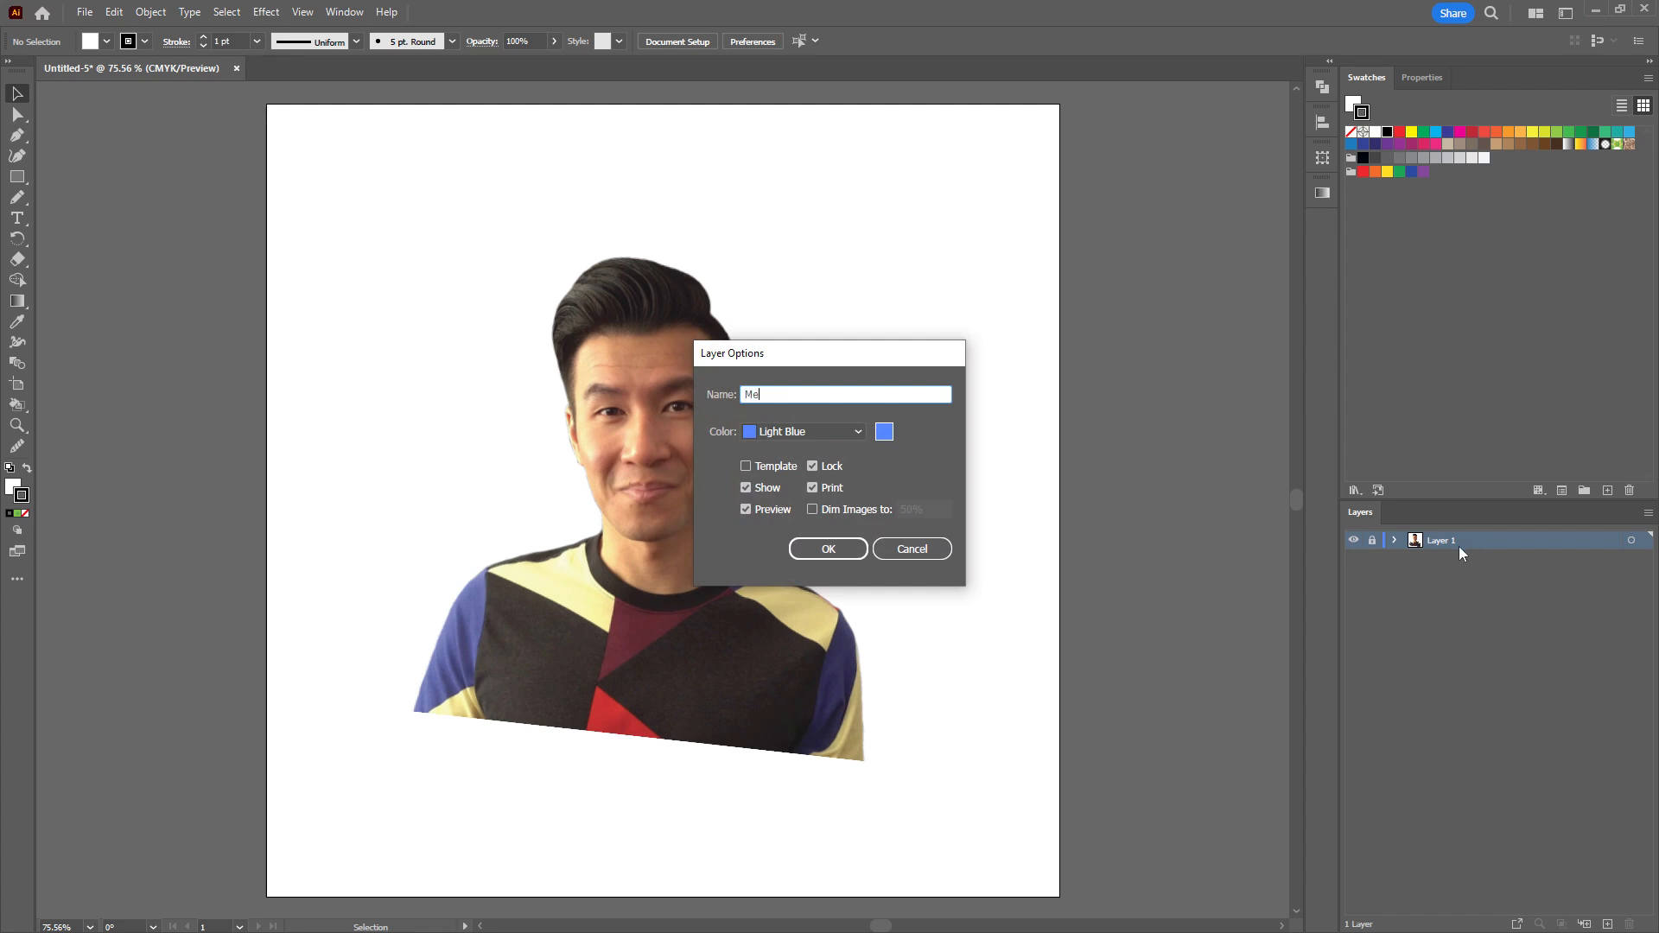
click(845, 512)
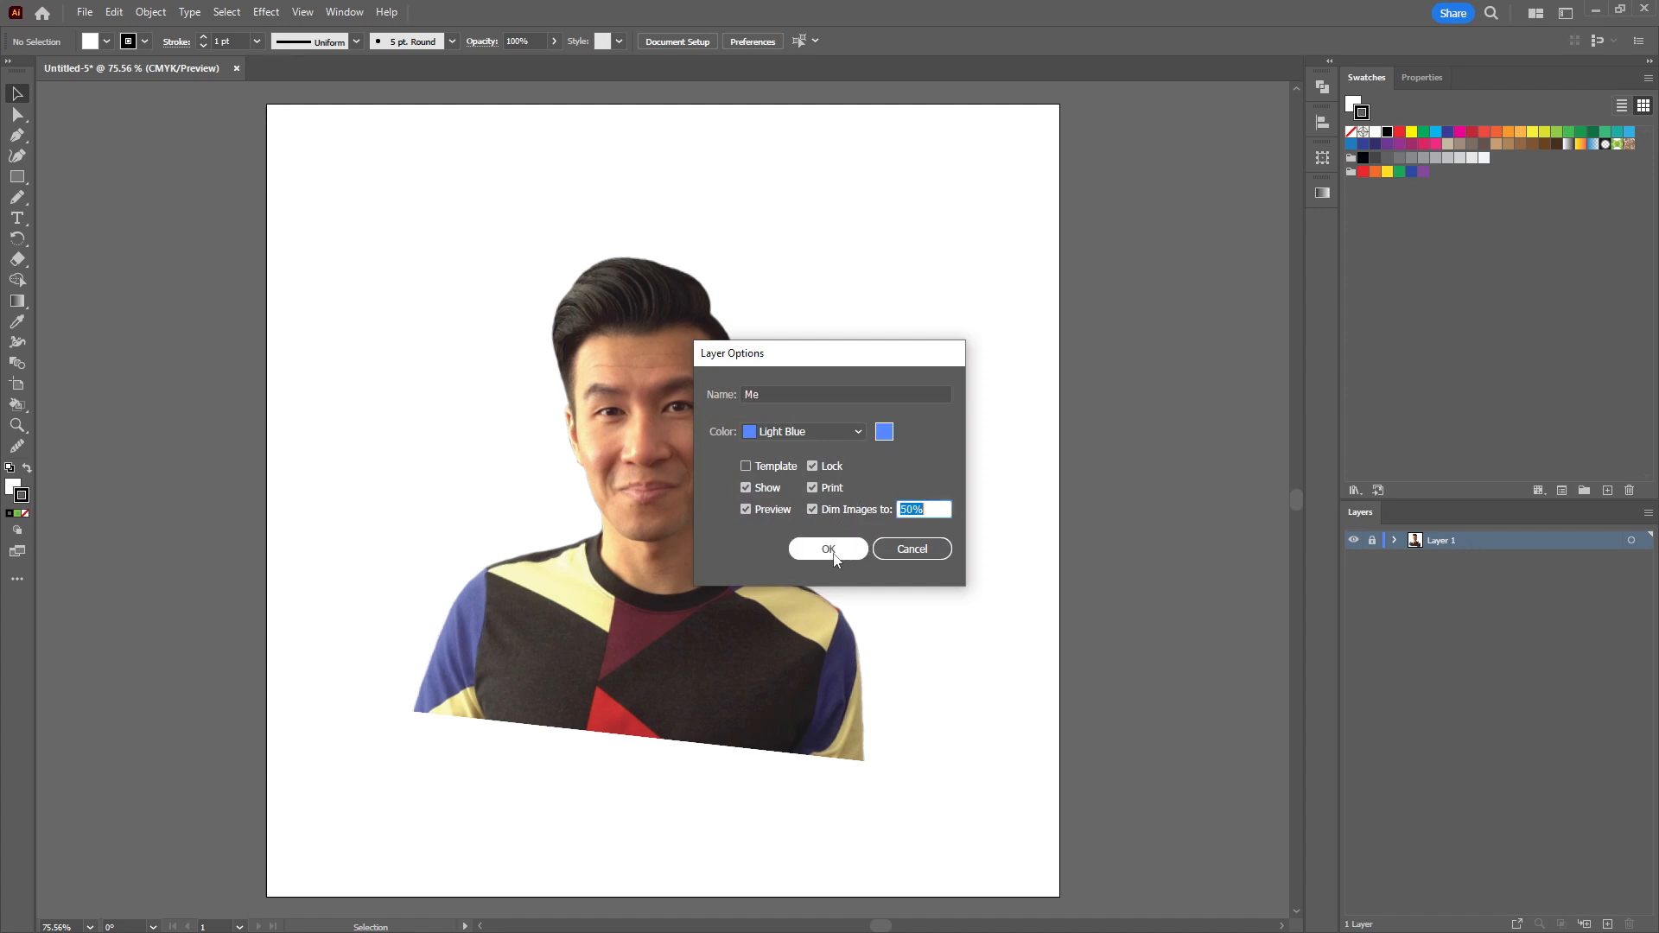
click(830, 550)
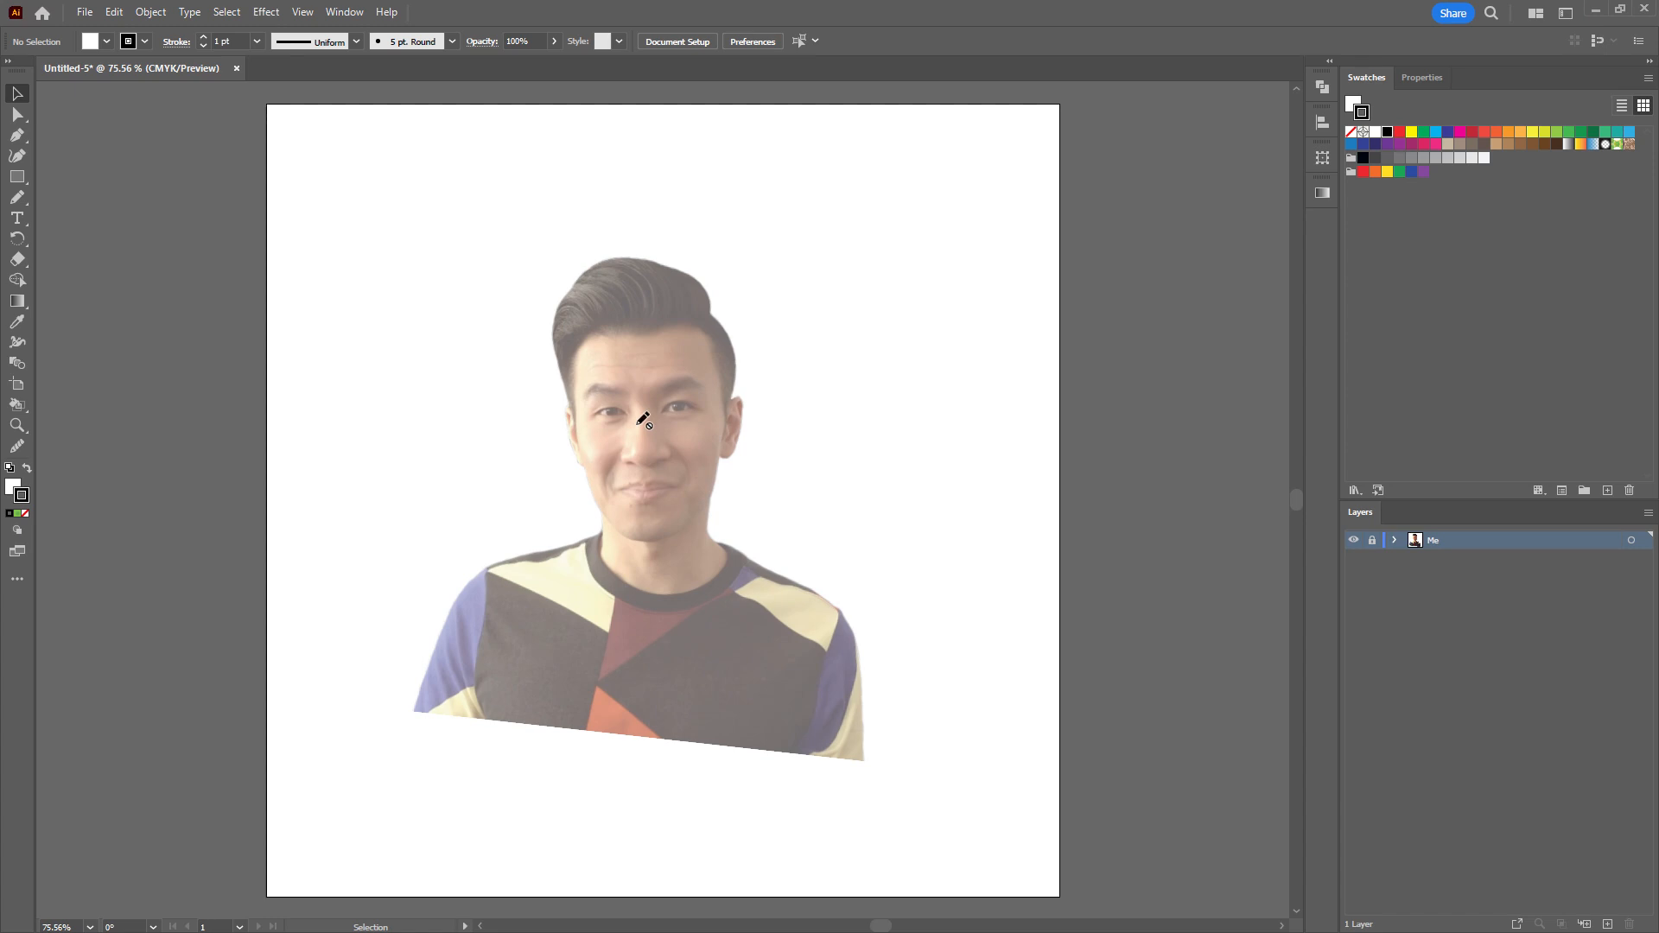
Add a new layer named Head above the photo layer.
click(1607, 924)
double_click(1452, 548)
text(He)
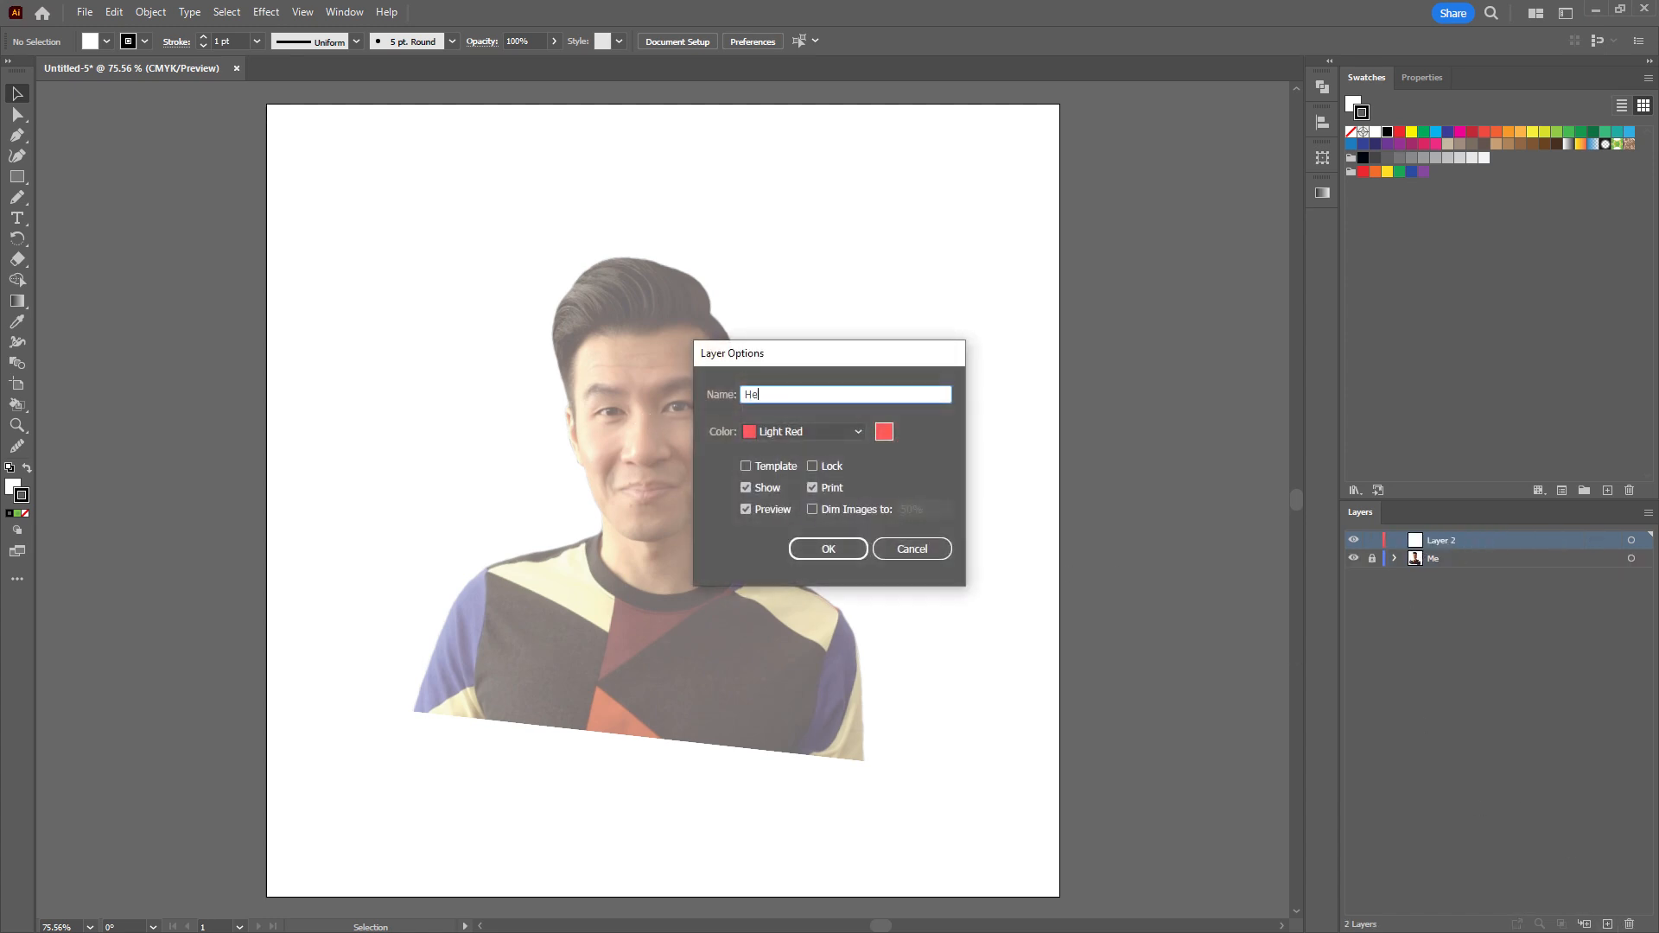
key(Return)
Draw a small freehand oval at the hairline with the Pencil tool and delete it.
scroll(605, 472, up, 3)
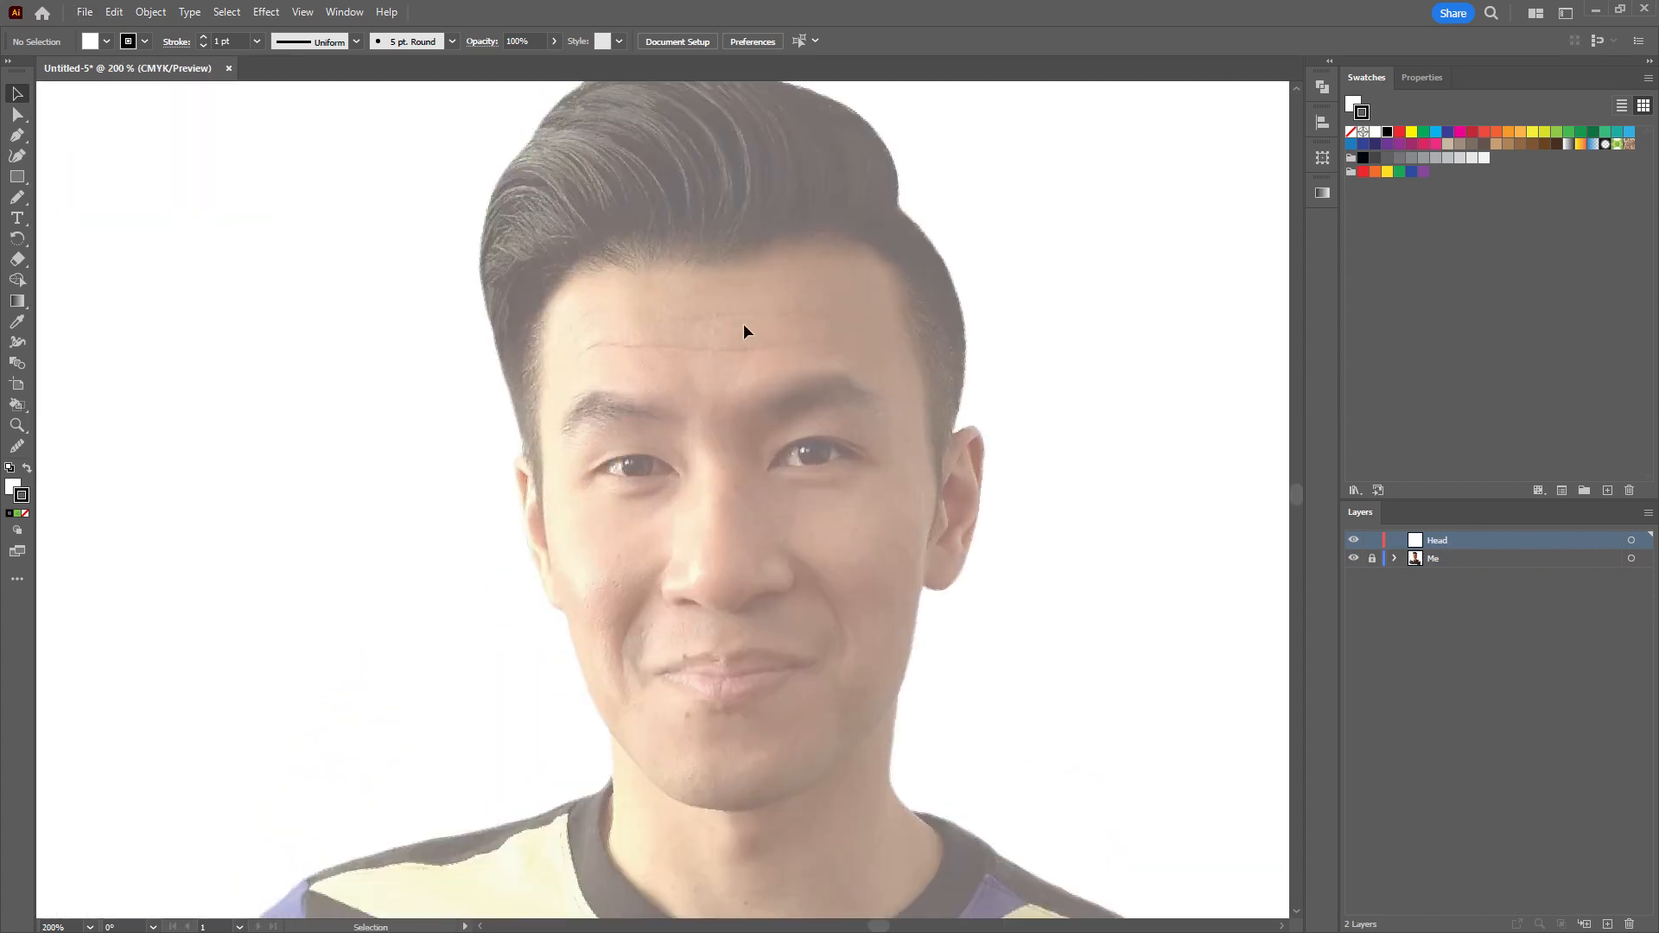
scroll(743, 323, up, 1)
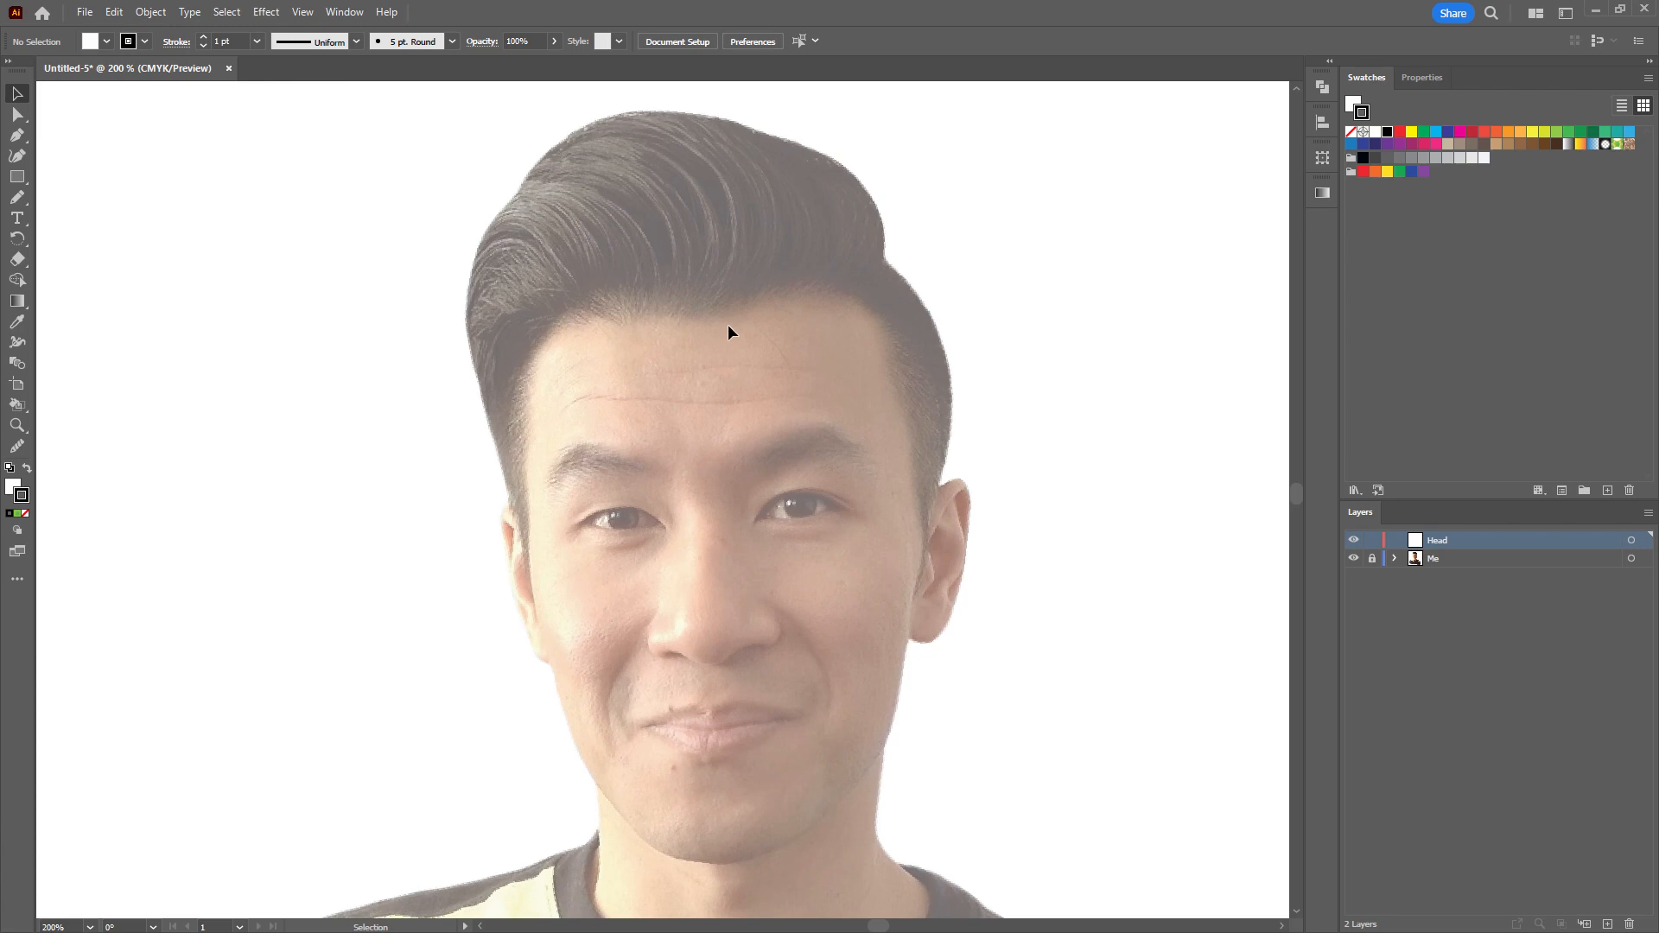
click(17, 197)
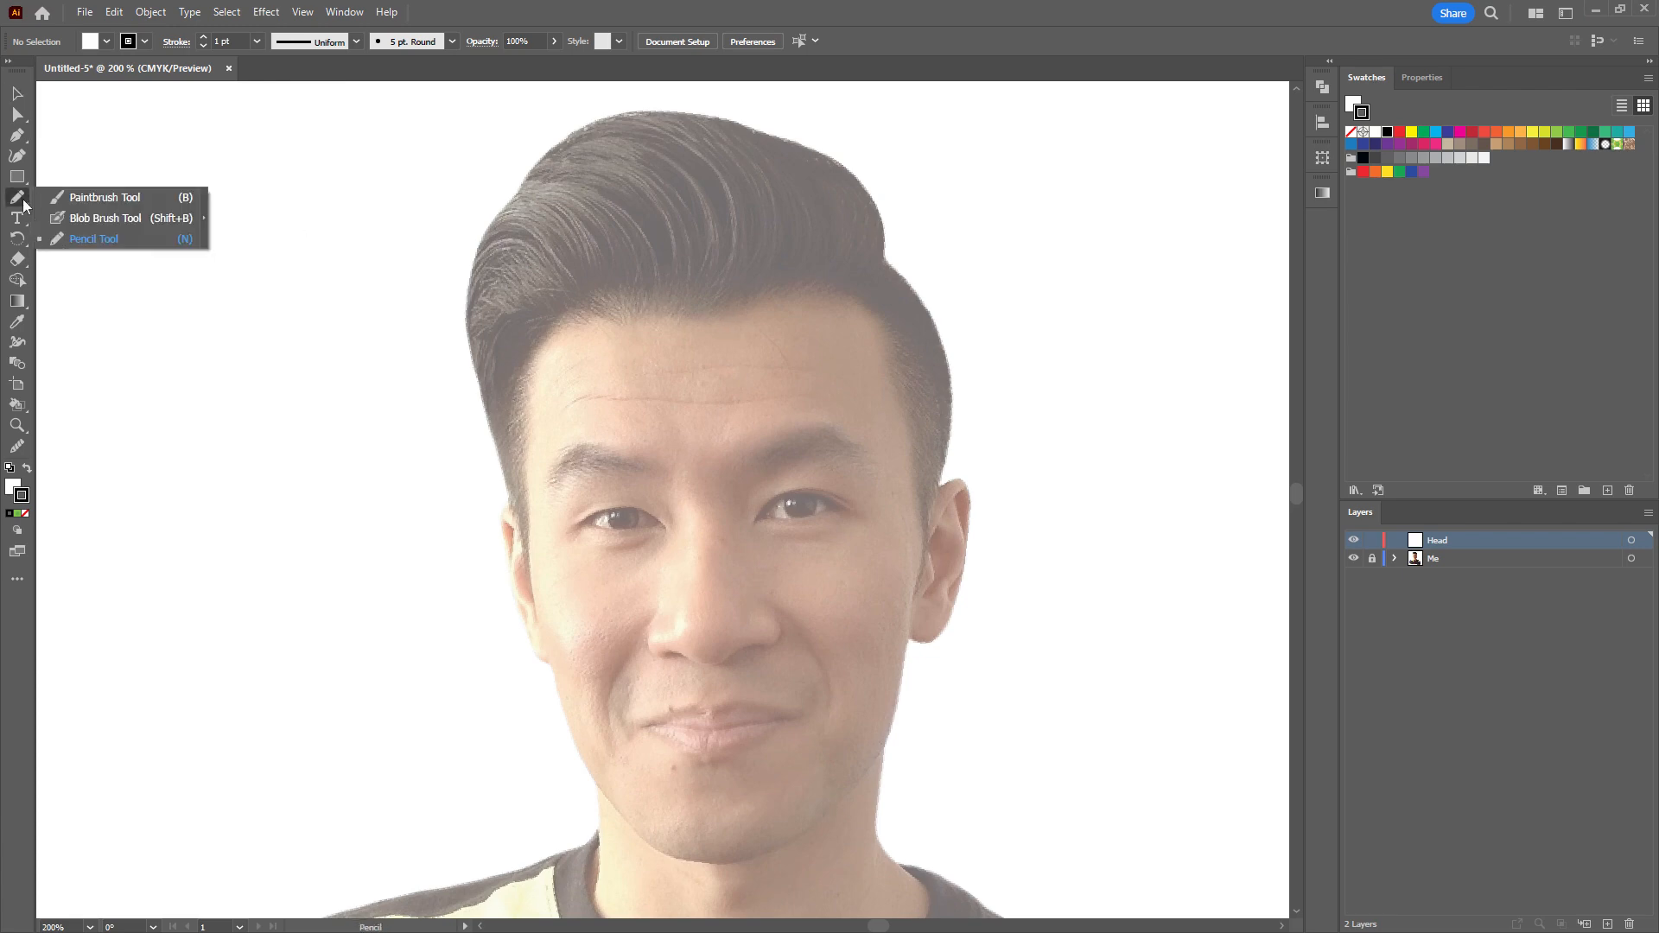
click(95, 235)
mouse_move(691, 286)
mouse_down()
mouse_move(626, 283)
mouse_move(606, 306)
mouse_move(675, 294)
mouse_move(643, 277)
mouse_up()
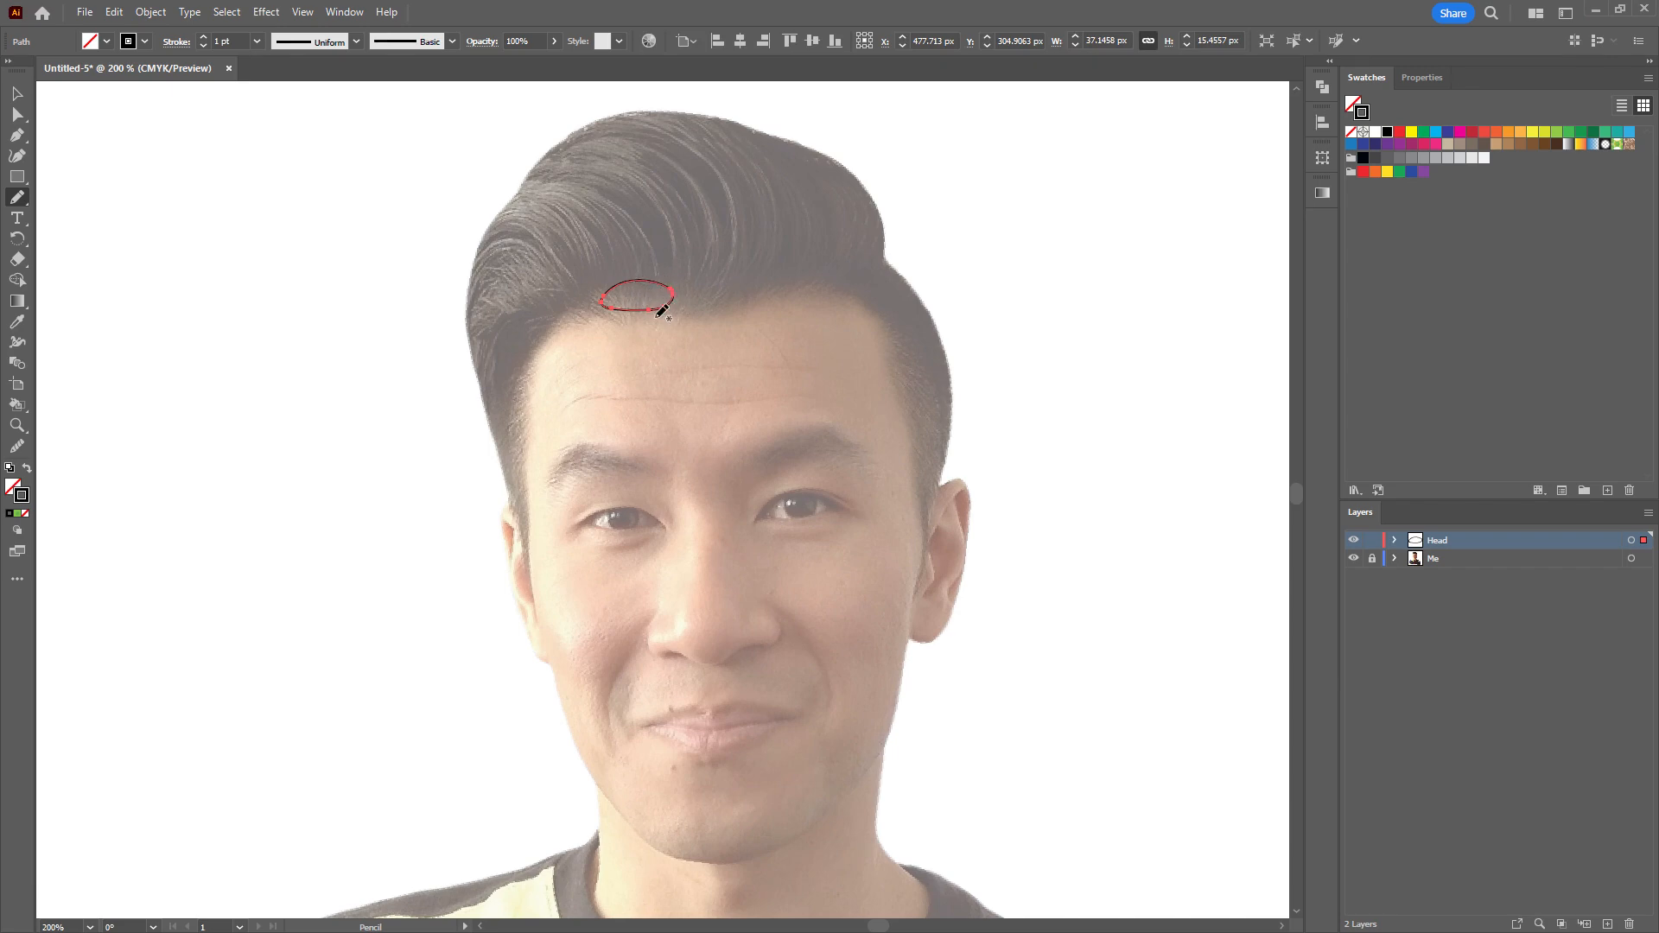
key(Delete)
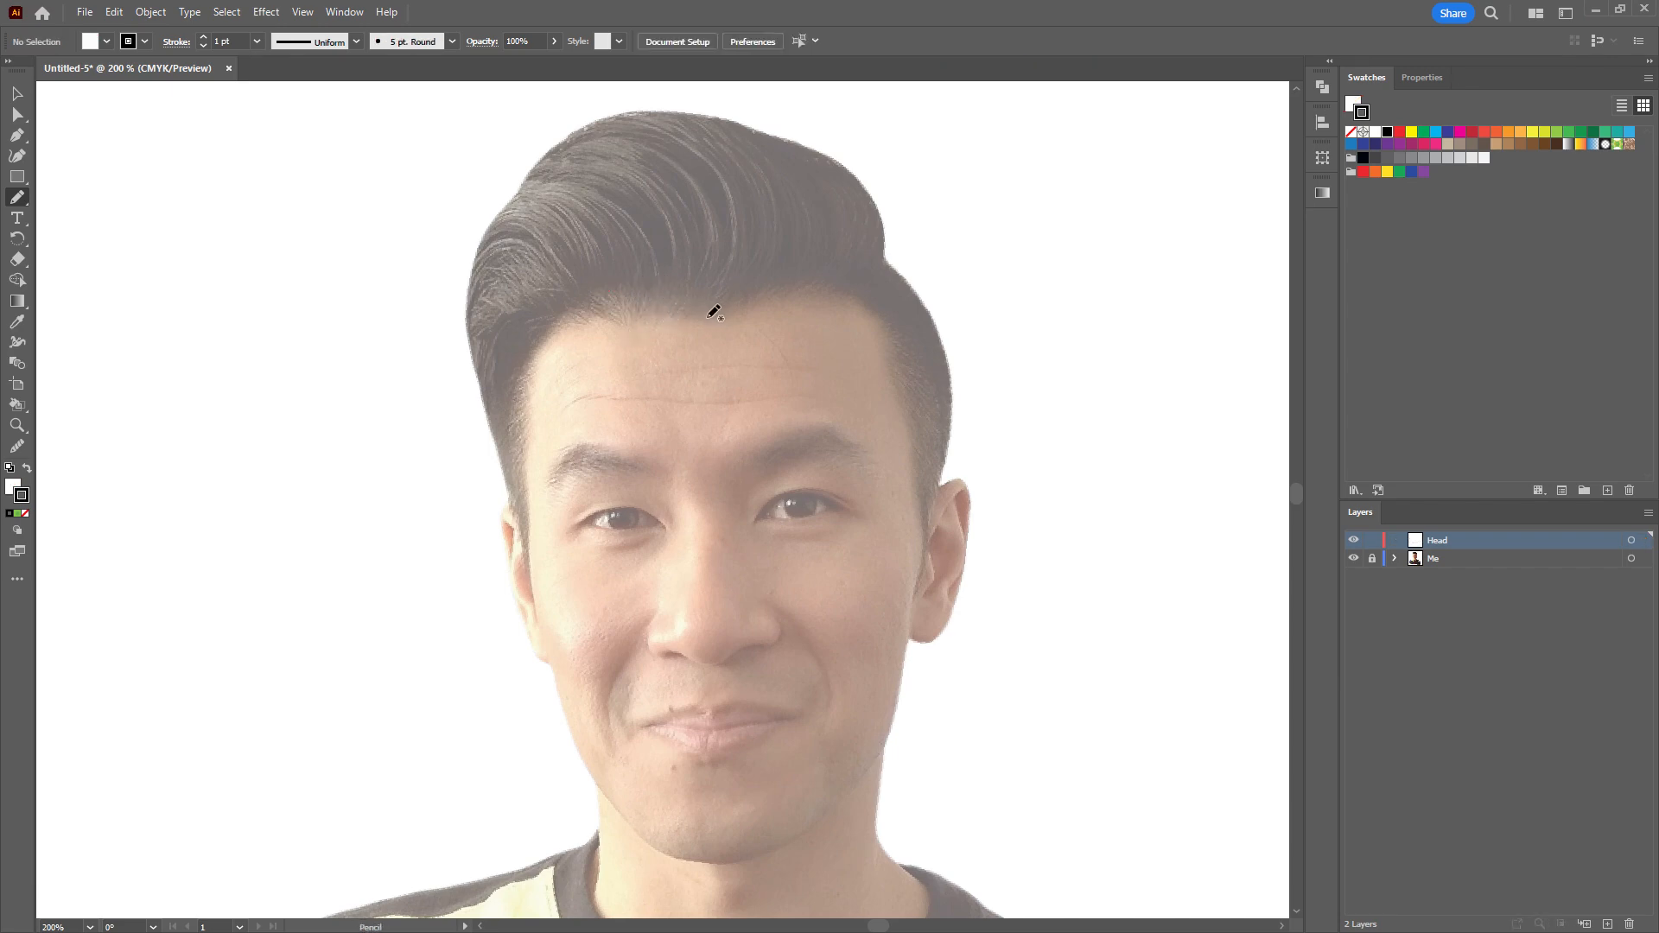
Try to trace the whole face outline freehand with the Pencil tool, and delete the traced path.
mouse_move(626, 324)
mouse_down()
mouse_move(590, 308)
mouse_move(533, 357)
mouse_up()
key(ctrl+z)
mouse_move(691, 278)
mouse_down()
mouse_move(582, 306)
mouse_move(518, 414)
mouse_move(838, 281)
mouse_move(713, 277)
mouse_up()
drag(705, 274, 702, 277)
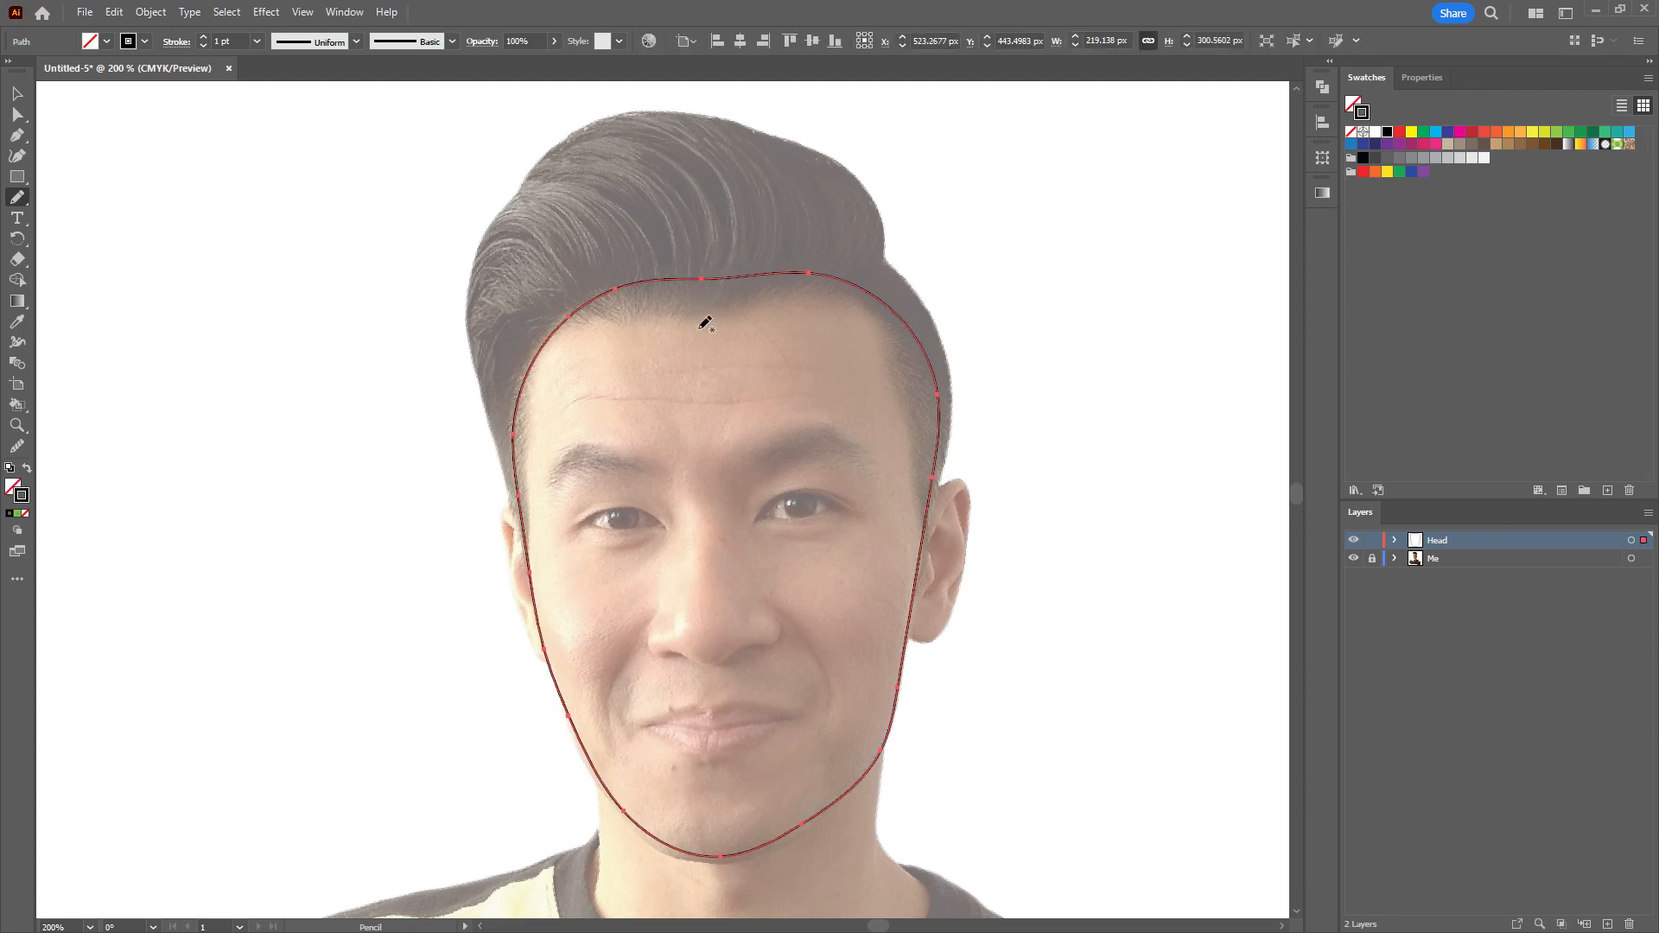
key(Delete)
Draw a rectangle about 208 x 299 px around the face from hairline to chin and remove its fill.
key(m)
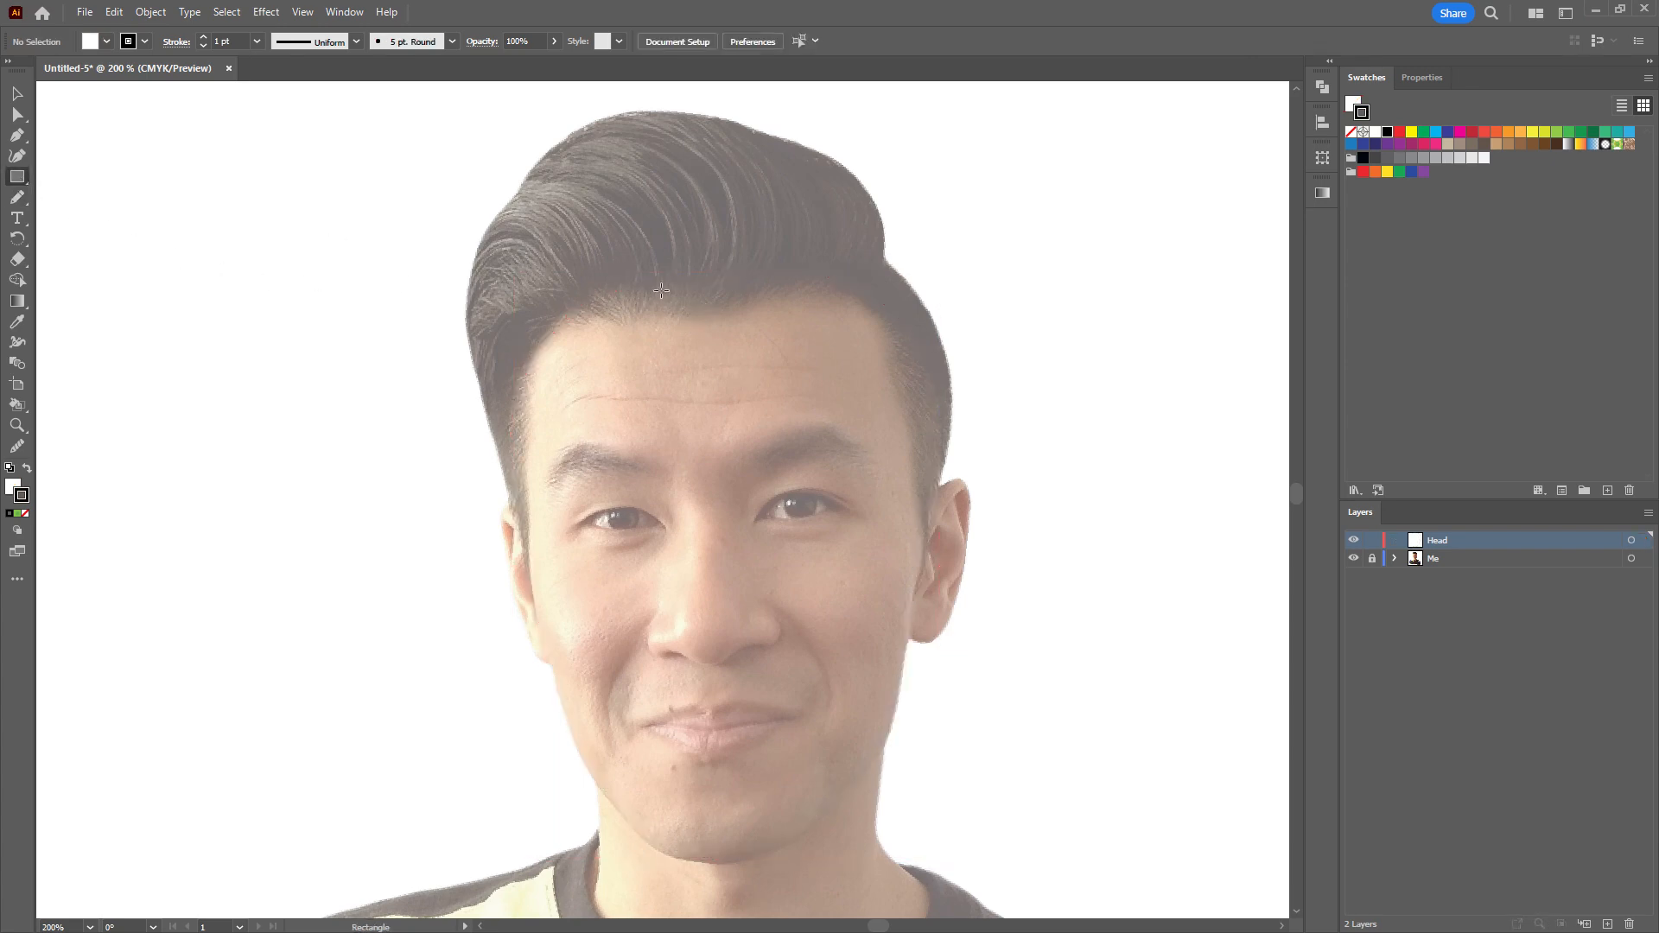
click(15, 176)
drag(522, 277, 927, 860)
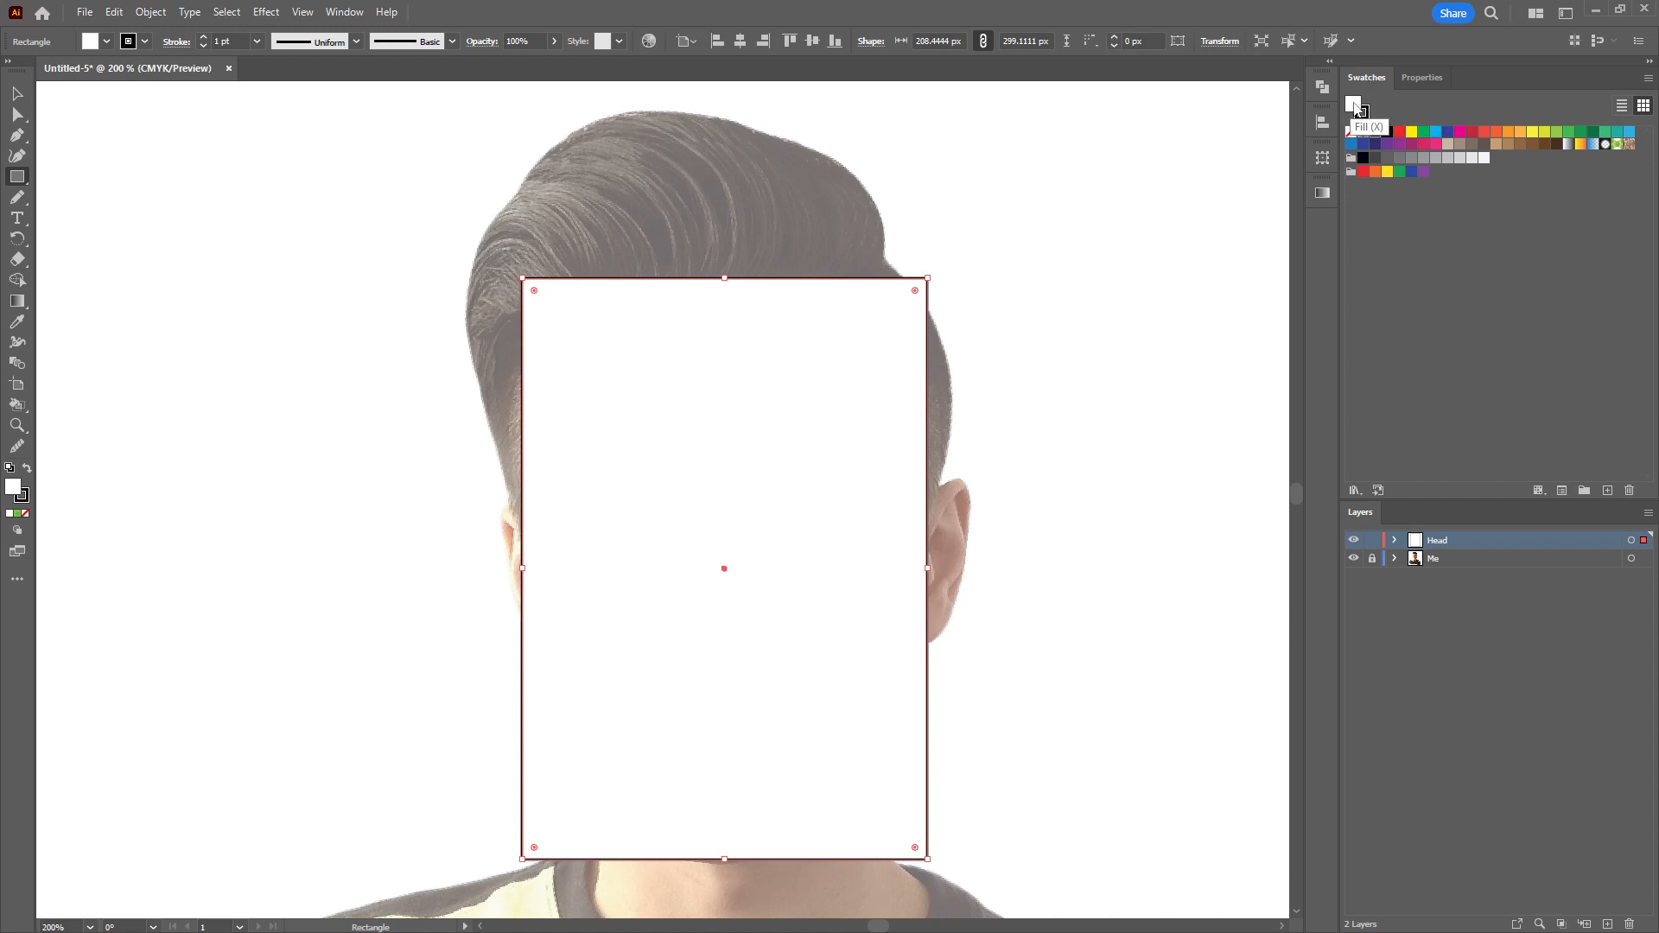
click(1366, 113)
click(1352, 104)
click(1351, 131)
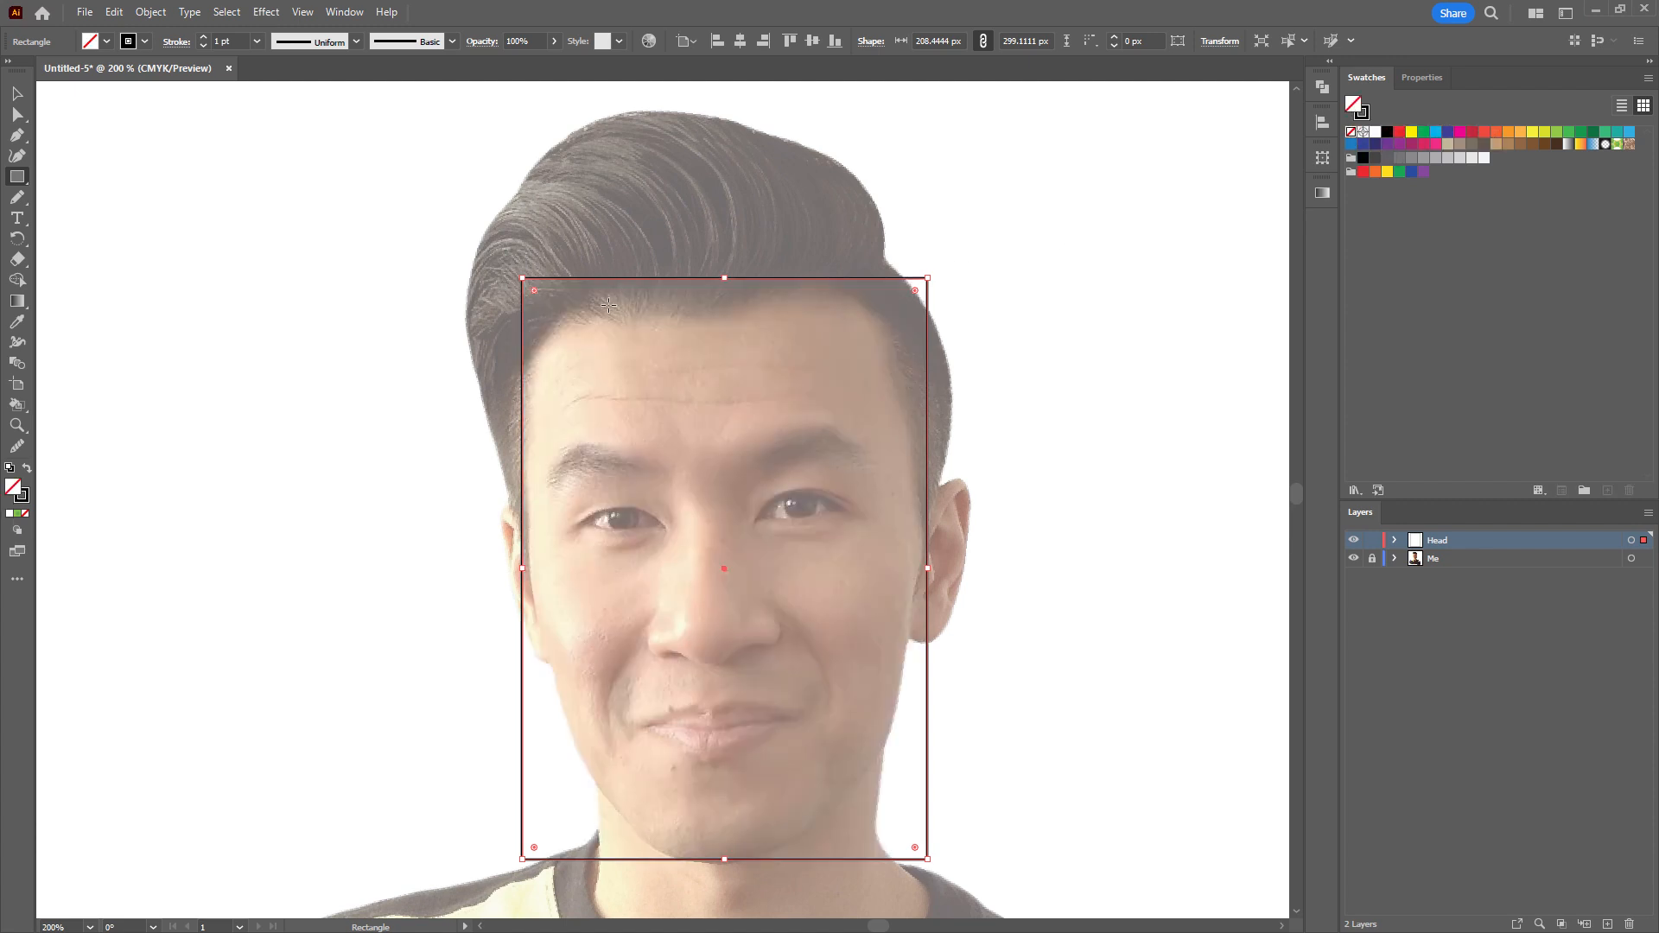
Try moving the rectangle's two upper corner points onto the hairline with the Direct Selection tool, and undo both moves.
click(15, 117)
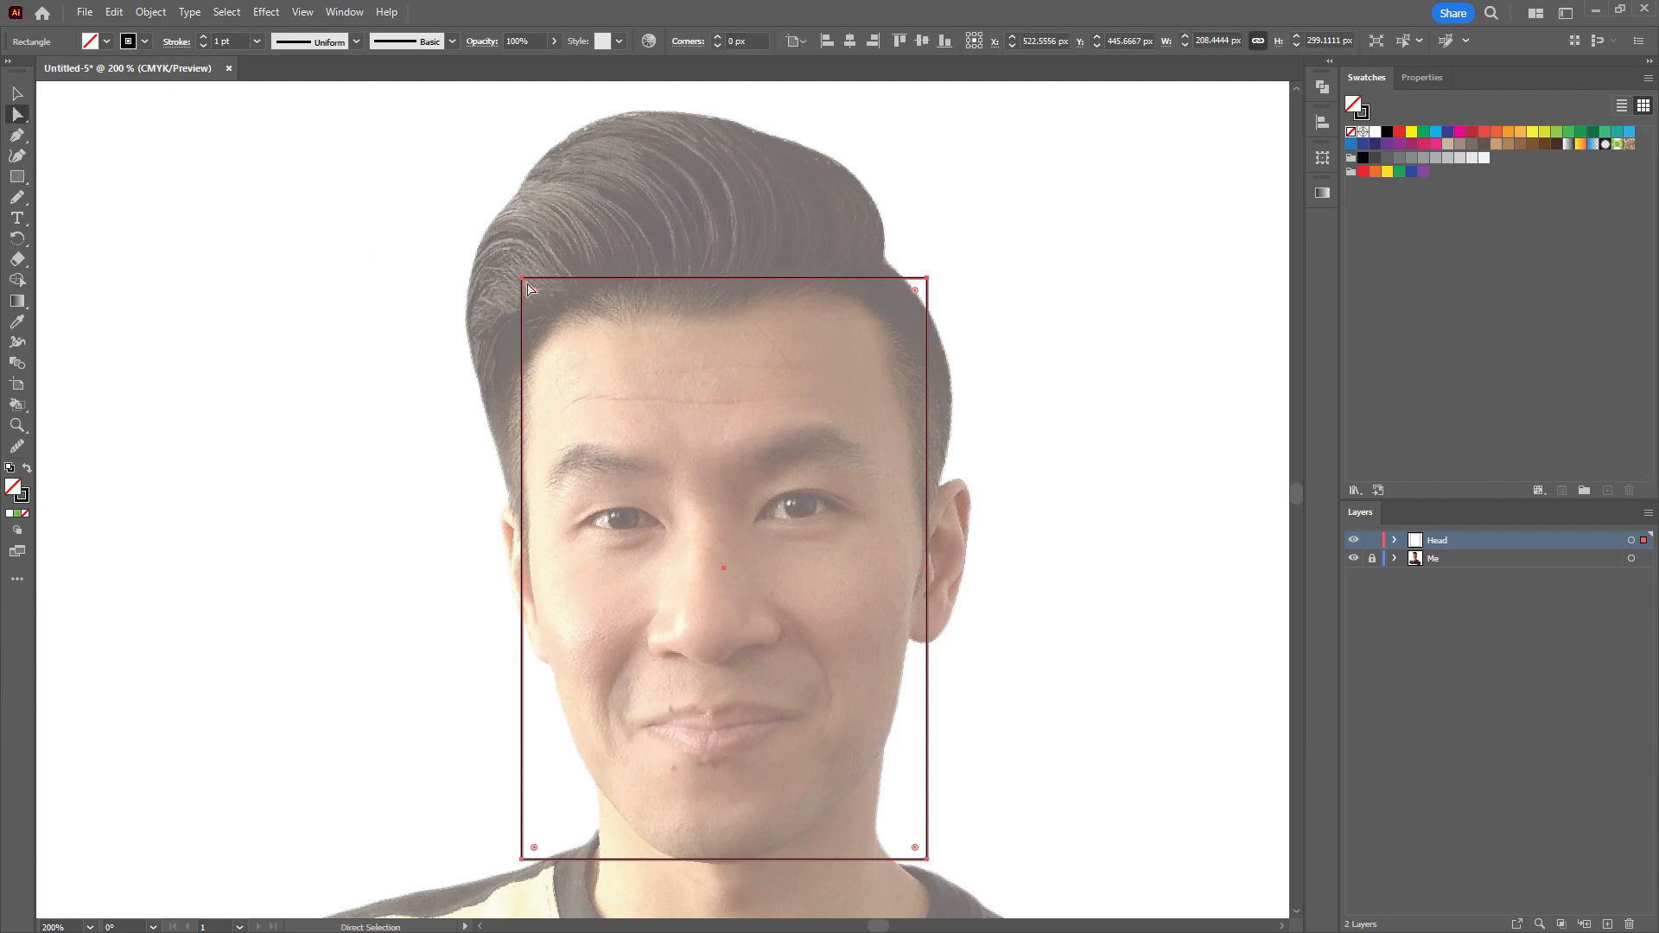
click(523, 279)
drag(525, 283, 539, 326)
drag(929, 281, 877, 312)
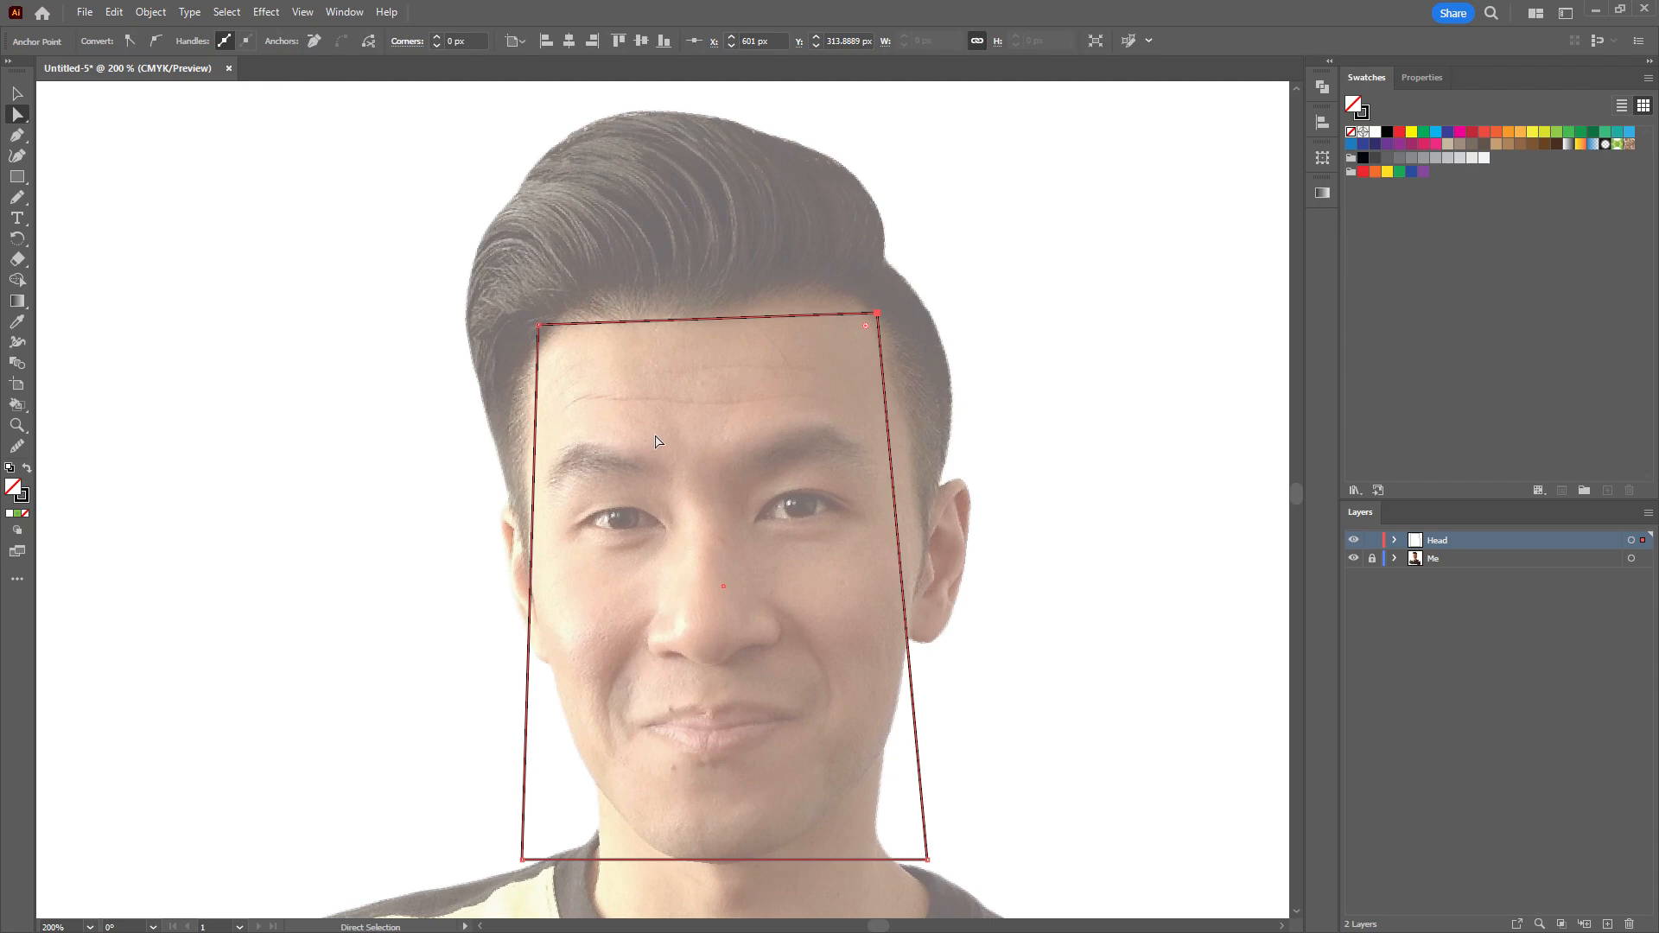
key(ctrl+z)
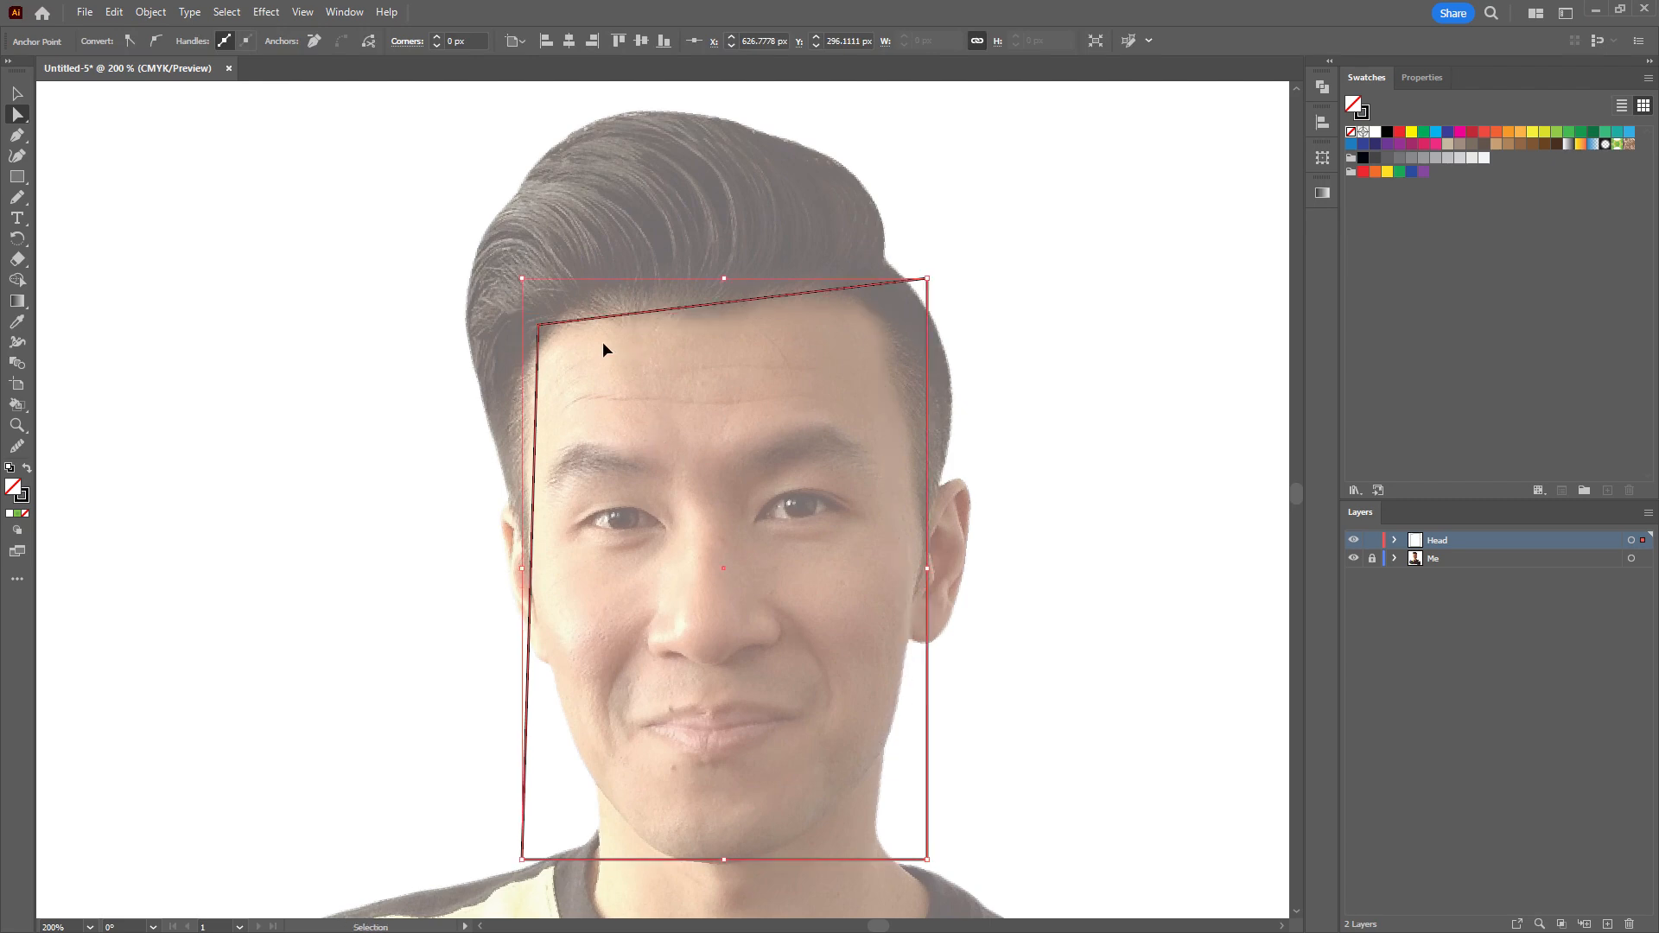
key(ctrl+z)
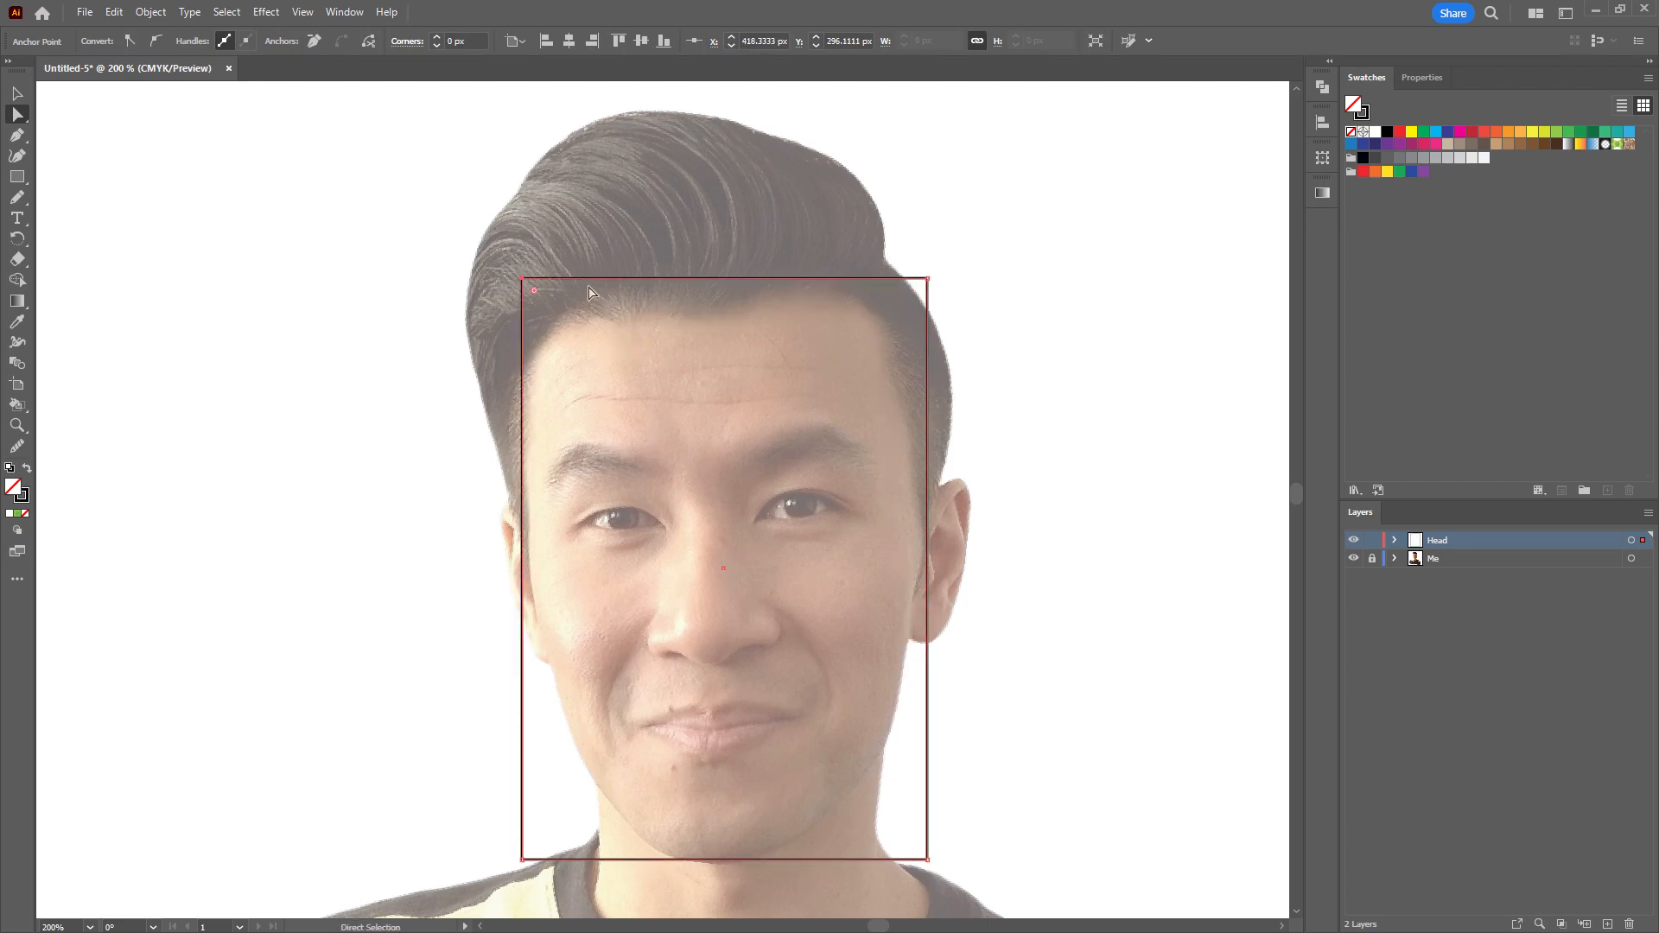
Try adding anchor points along the left half of the rectangle's upper edge with the Pen tool, and undo them.
click(18, 138)
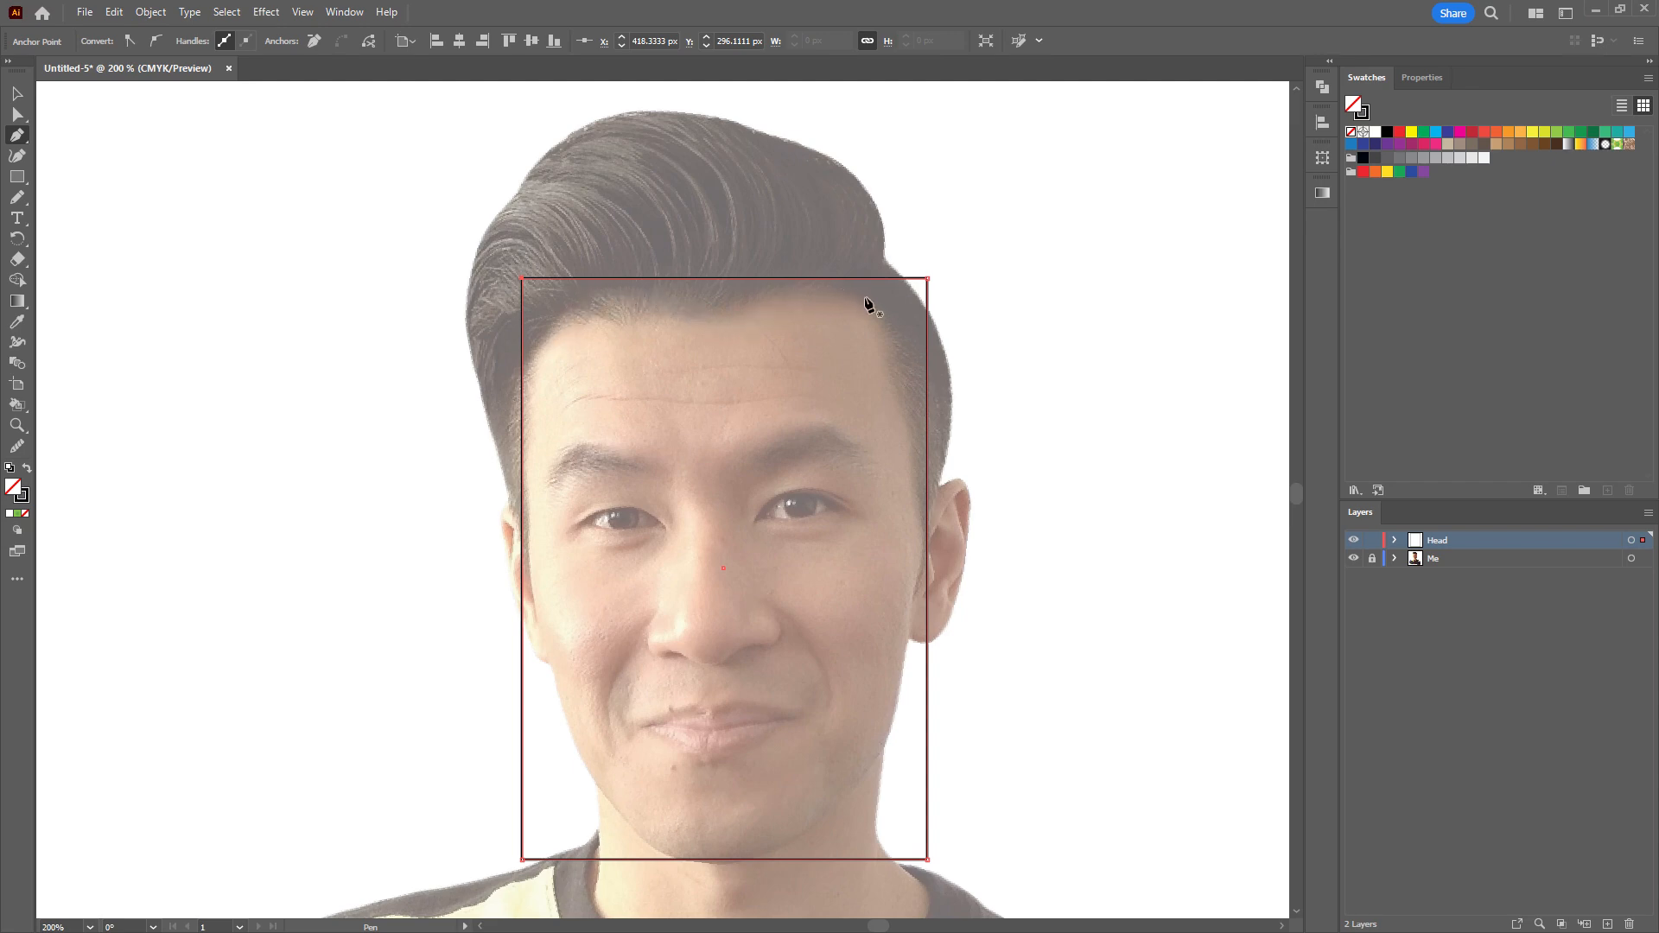
click(612, 278)
click(567, 279)
key(ctrl+z)
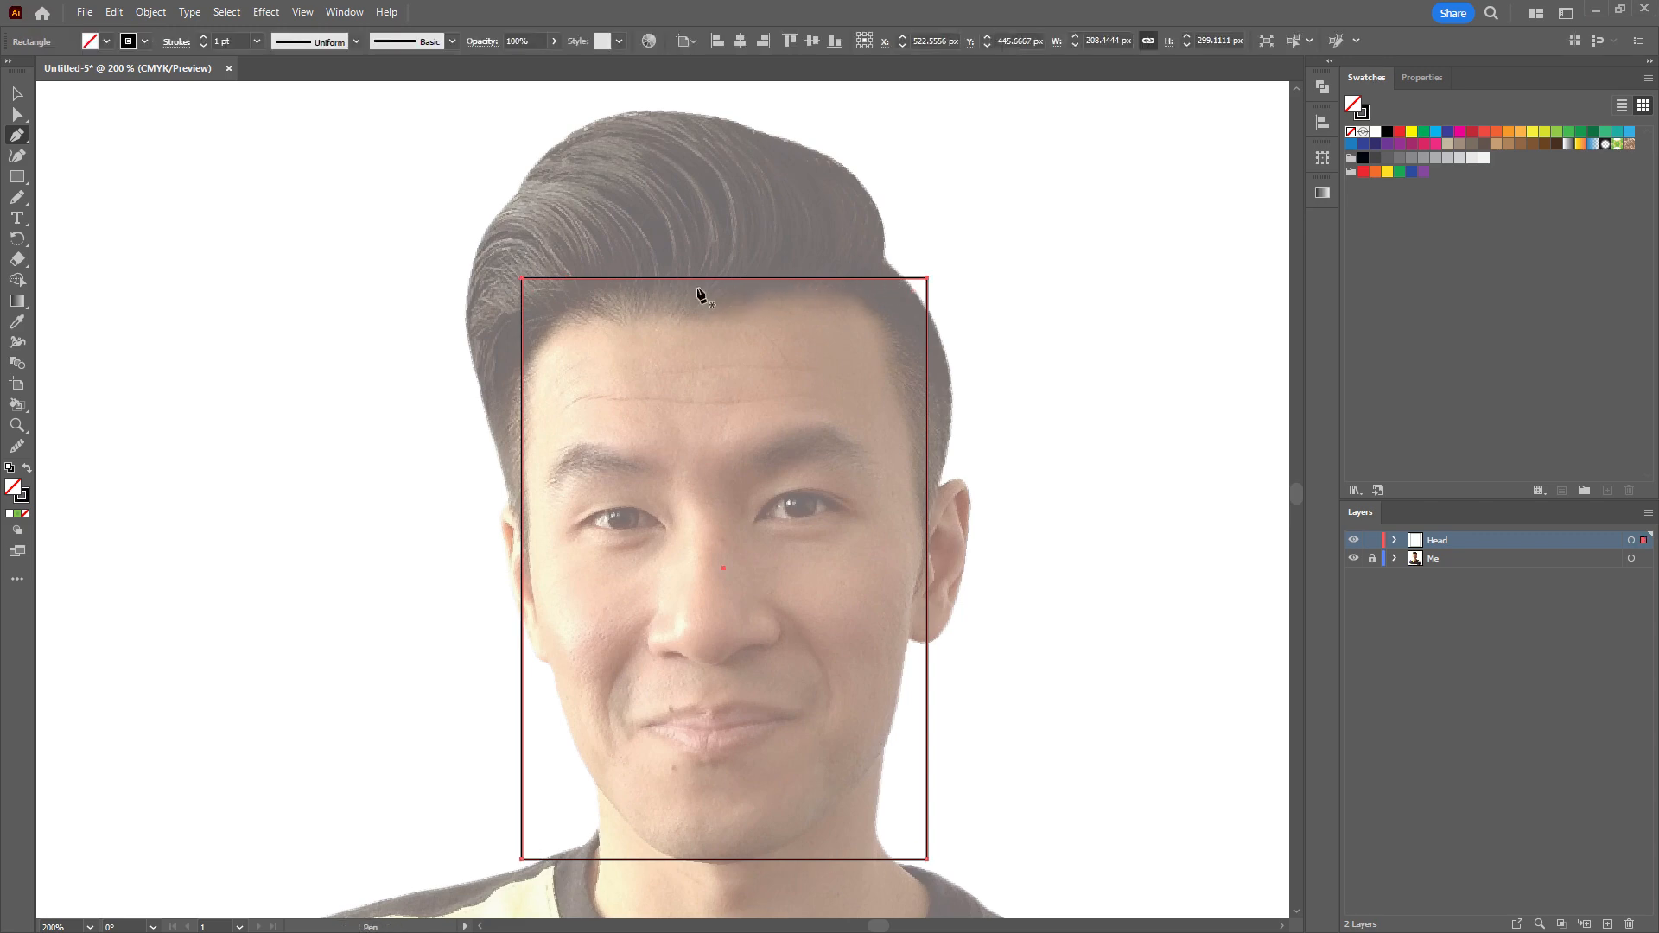
Add an anchor point at the middle of the rectangle's upper edge and another at the middle of its lower edge.
drag(729, 322, 719, 289)
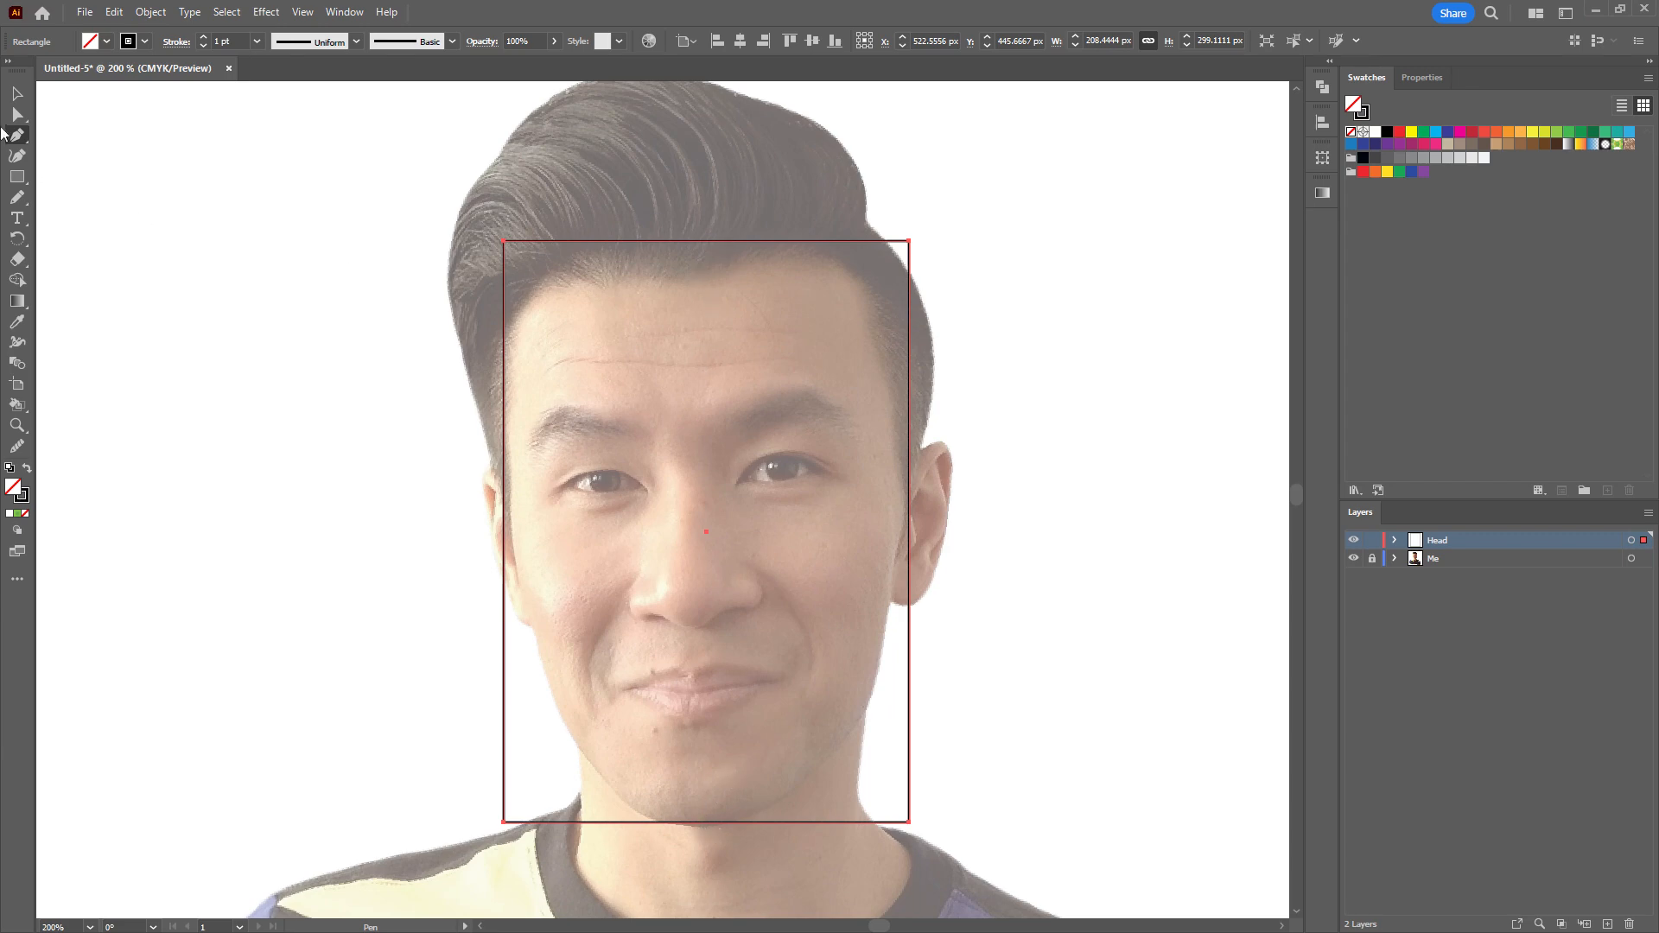
click(19, 95)
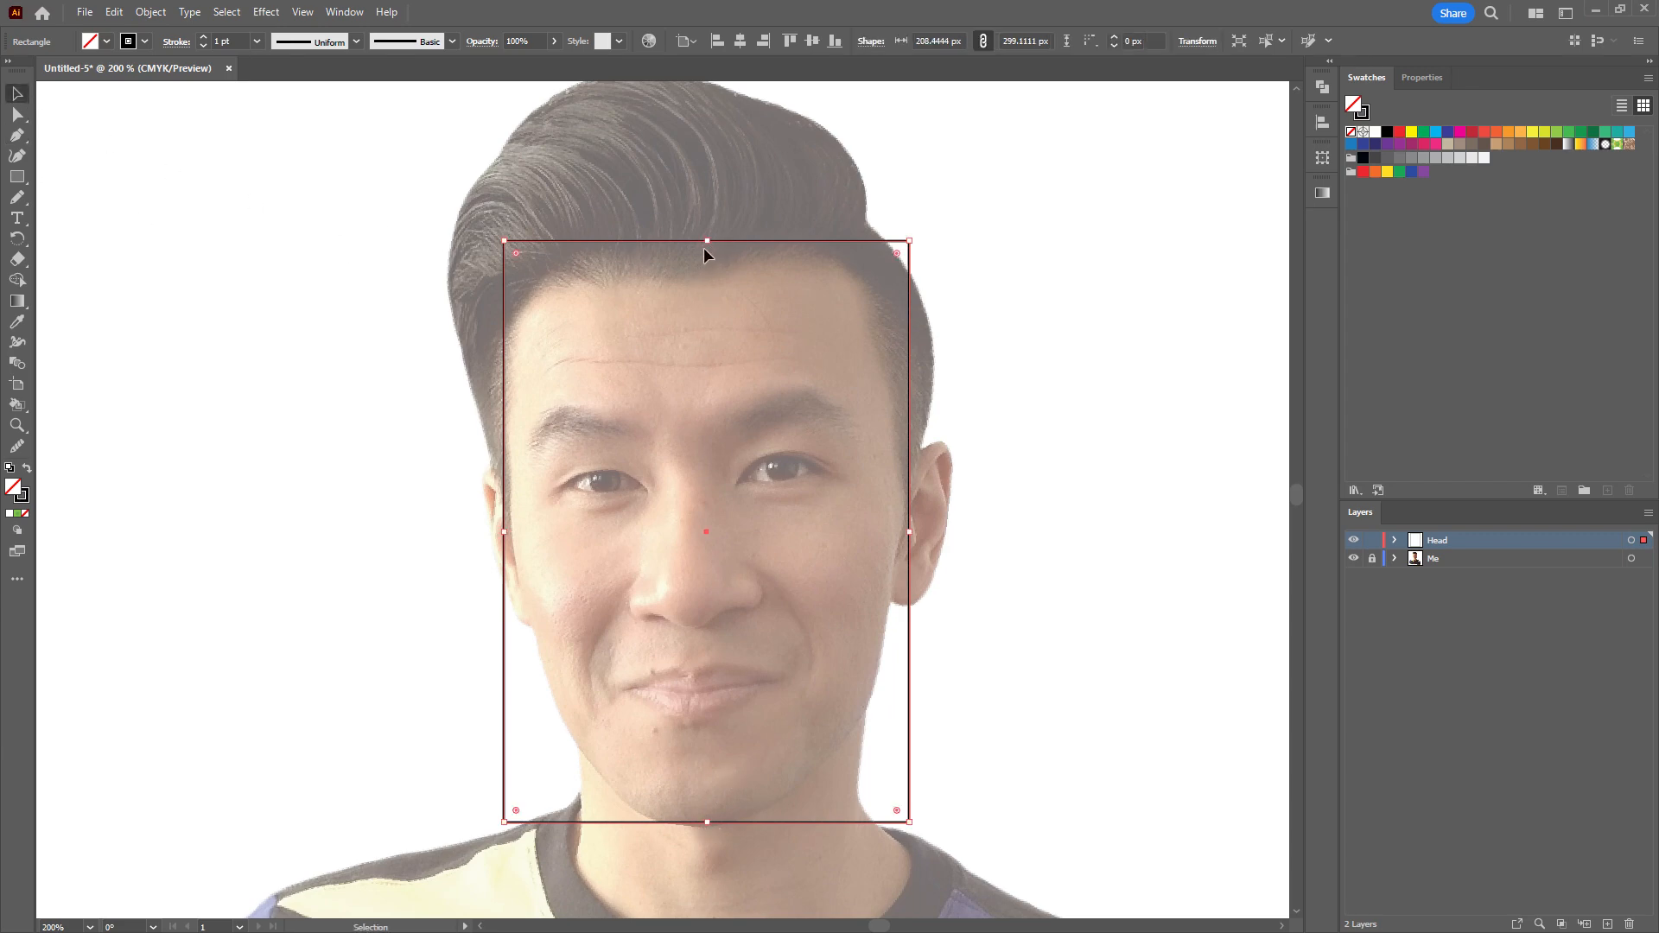
click(23, 98)
key(p)
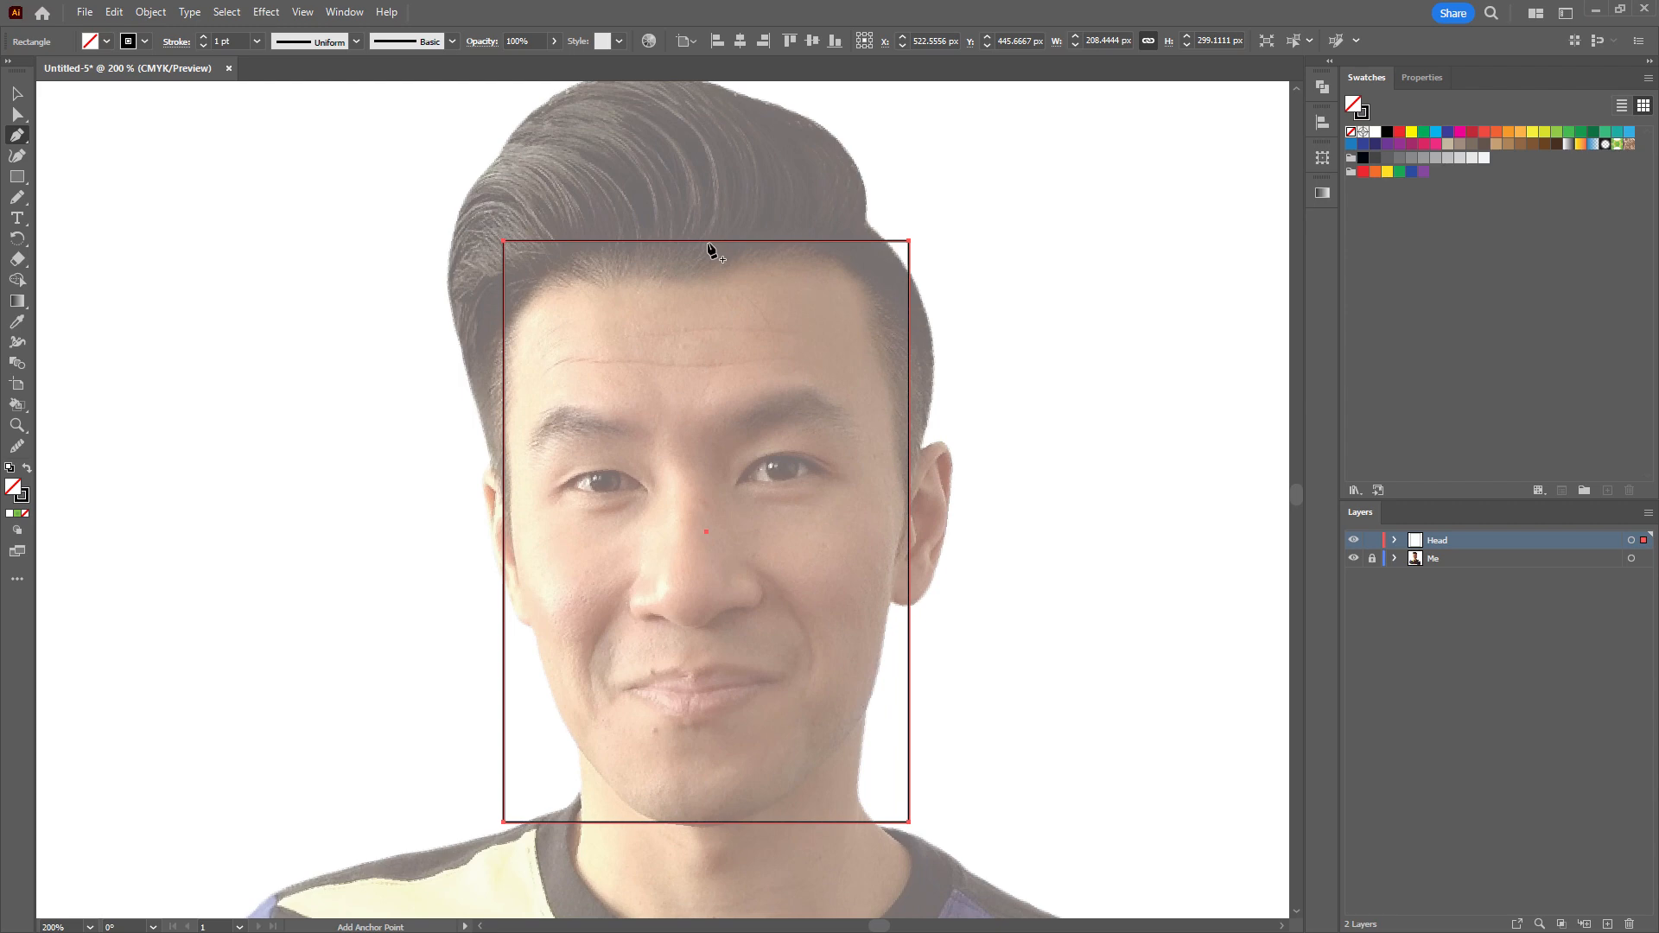
click(708, 242)
key(v)
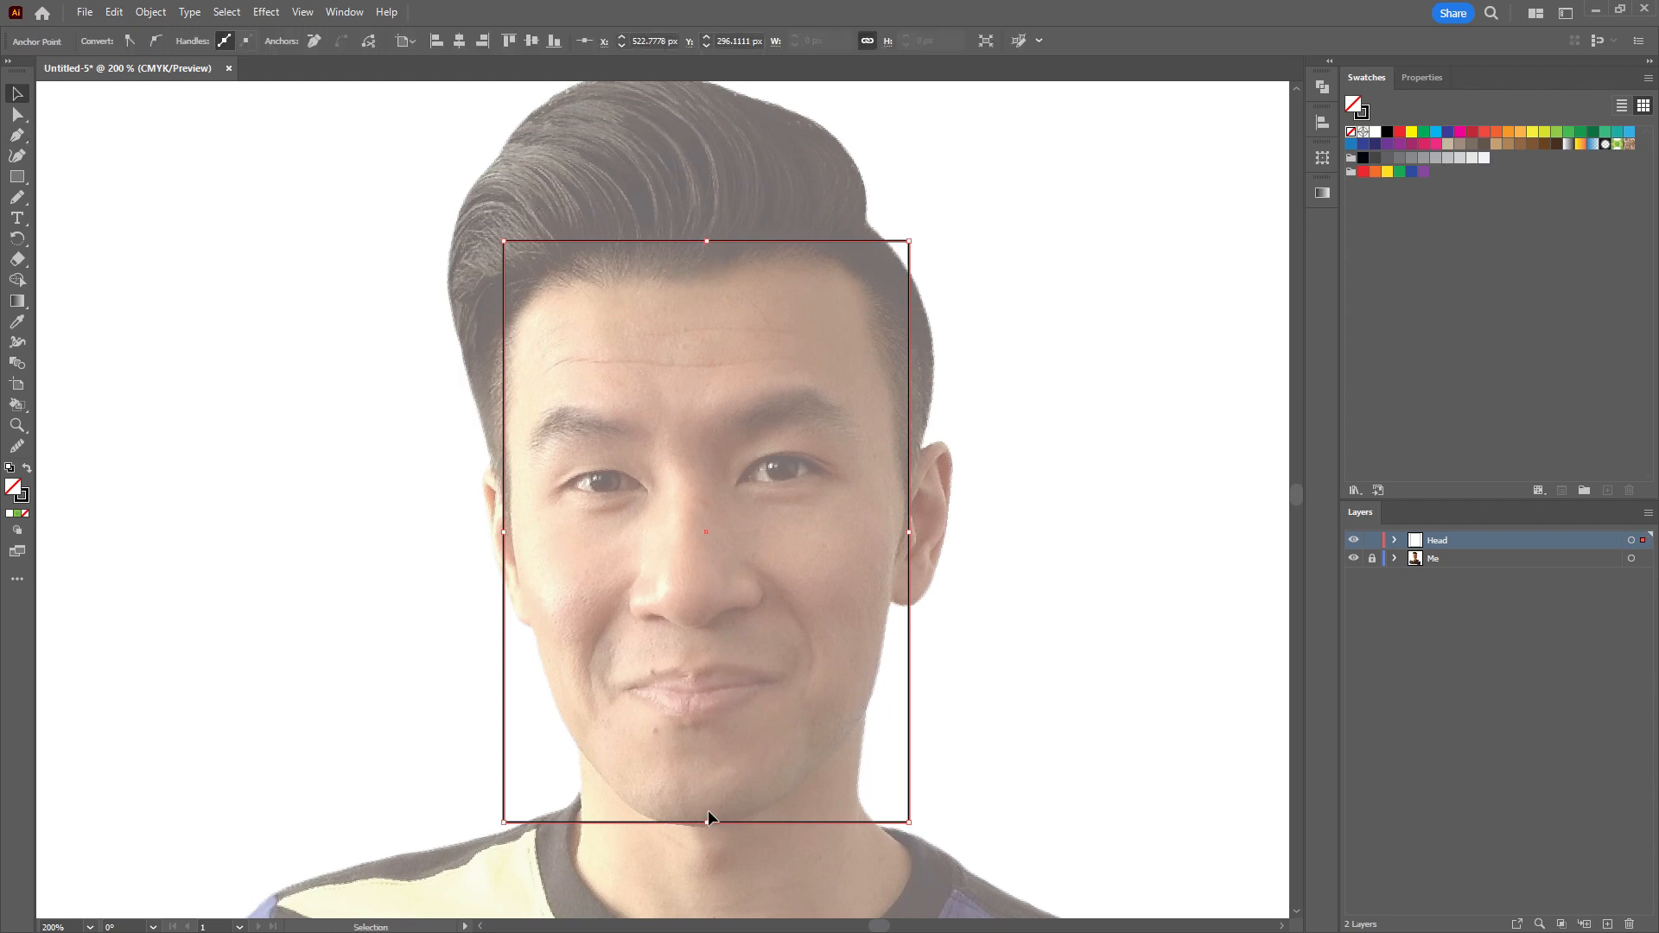
key(p)
key(space)
drag(699, 525, 693, 499)
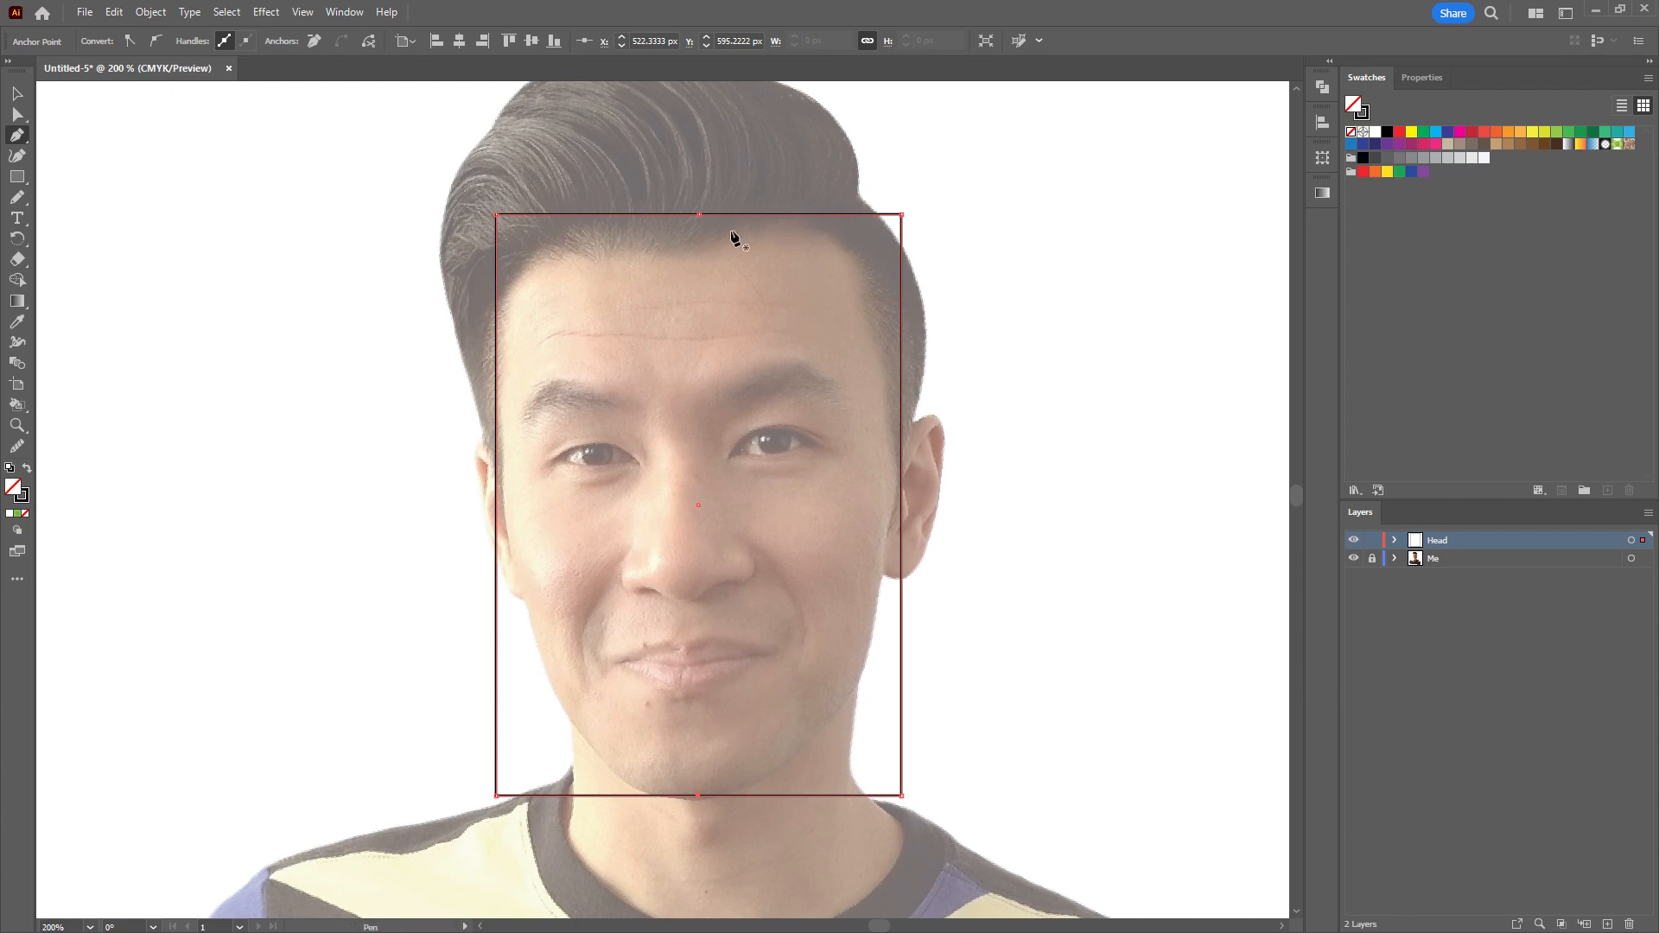
Add two anchor points to the right half of the rectangle's upper edge and four along its right edge.
click(790, 214)
click(902, 369)
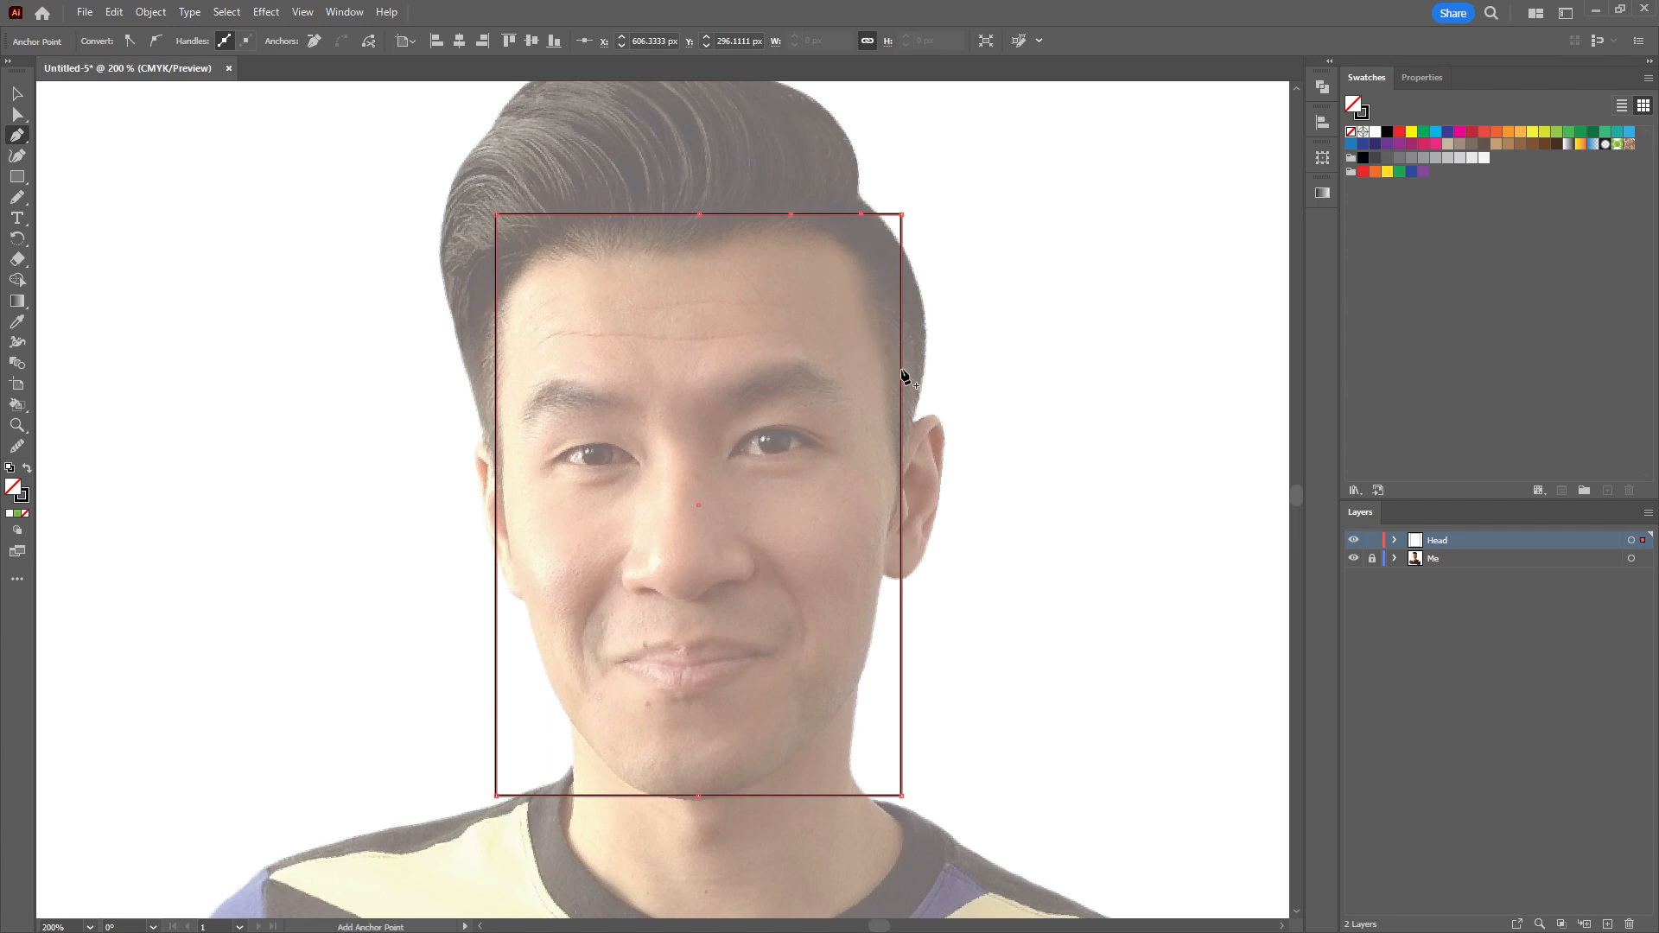
click(902, 484)
click(902, 578)
click(902, 682)
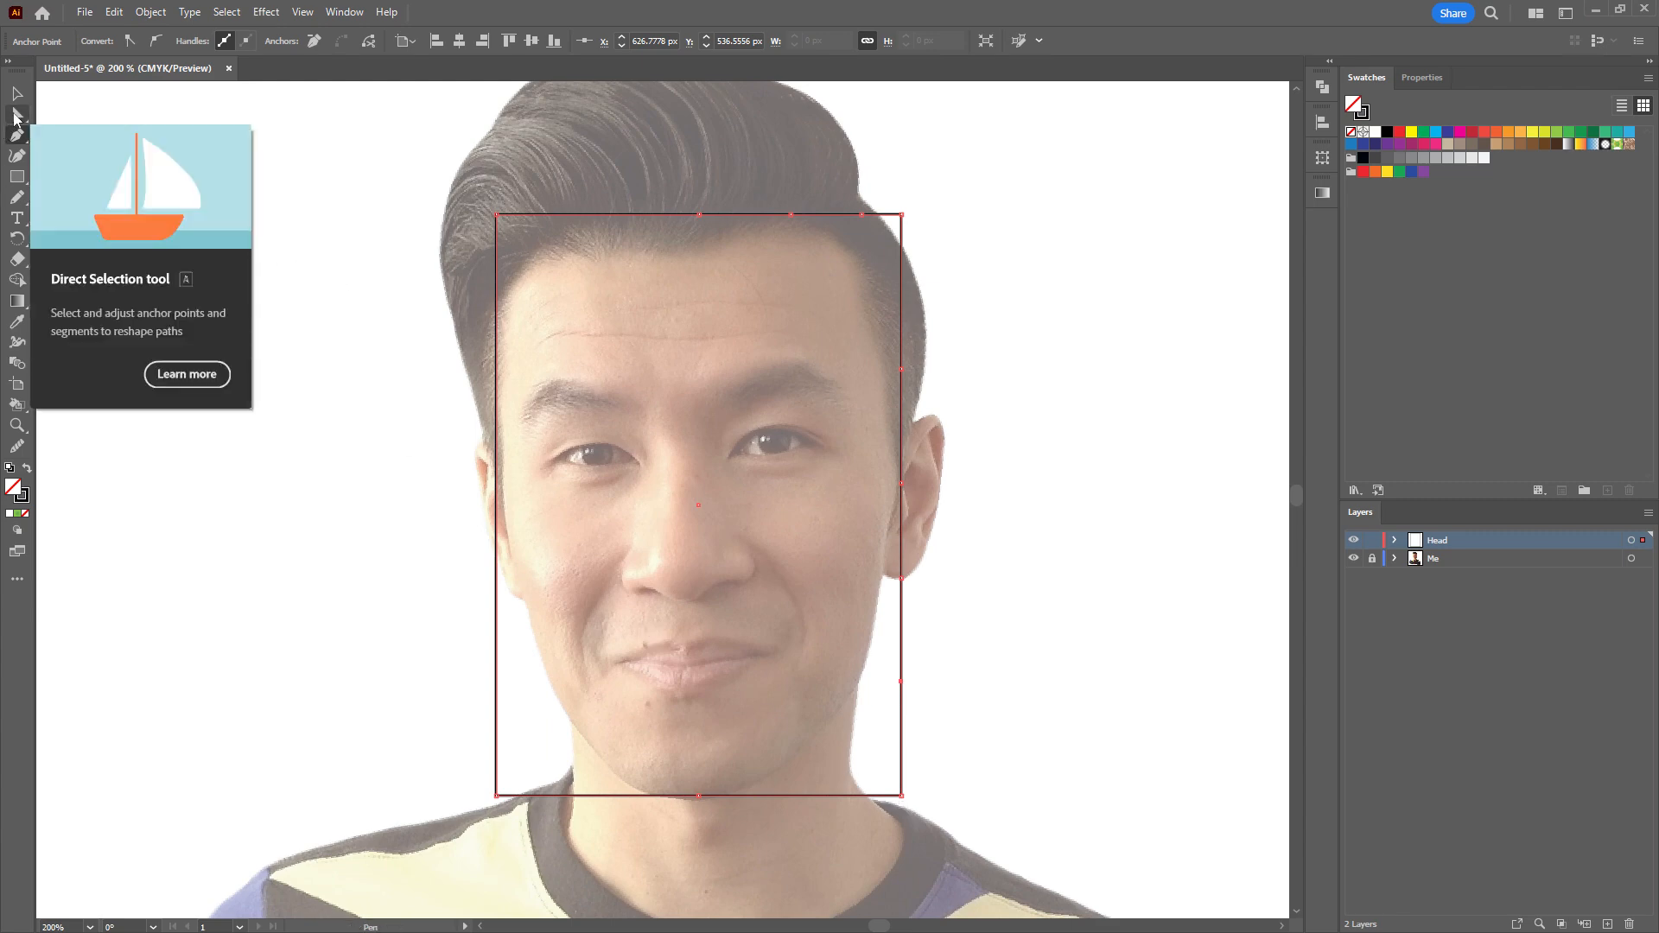
Delete the rectangle's two left corner anchor points with the Direct Selection tool, keeping only the right half of the outline.
click(16, 115)
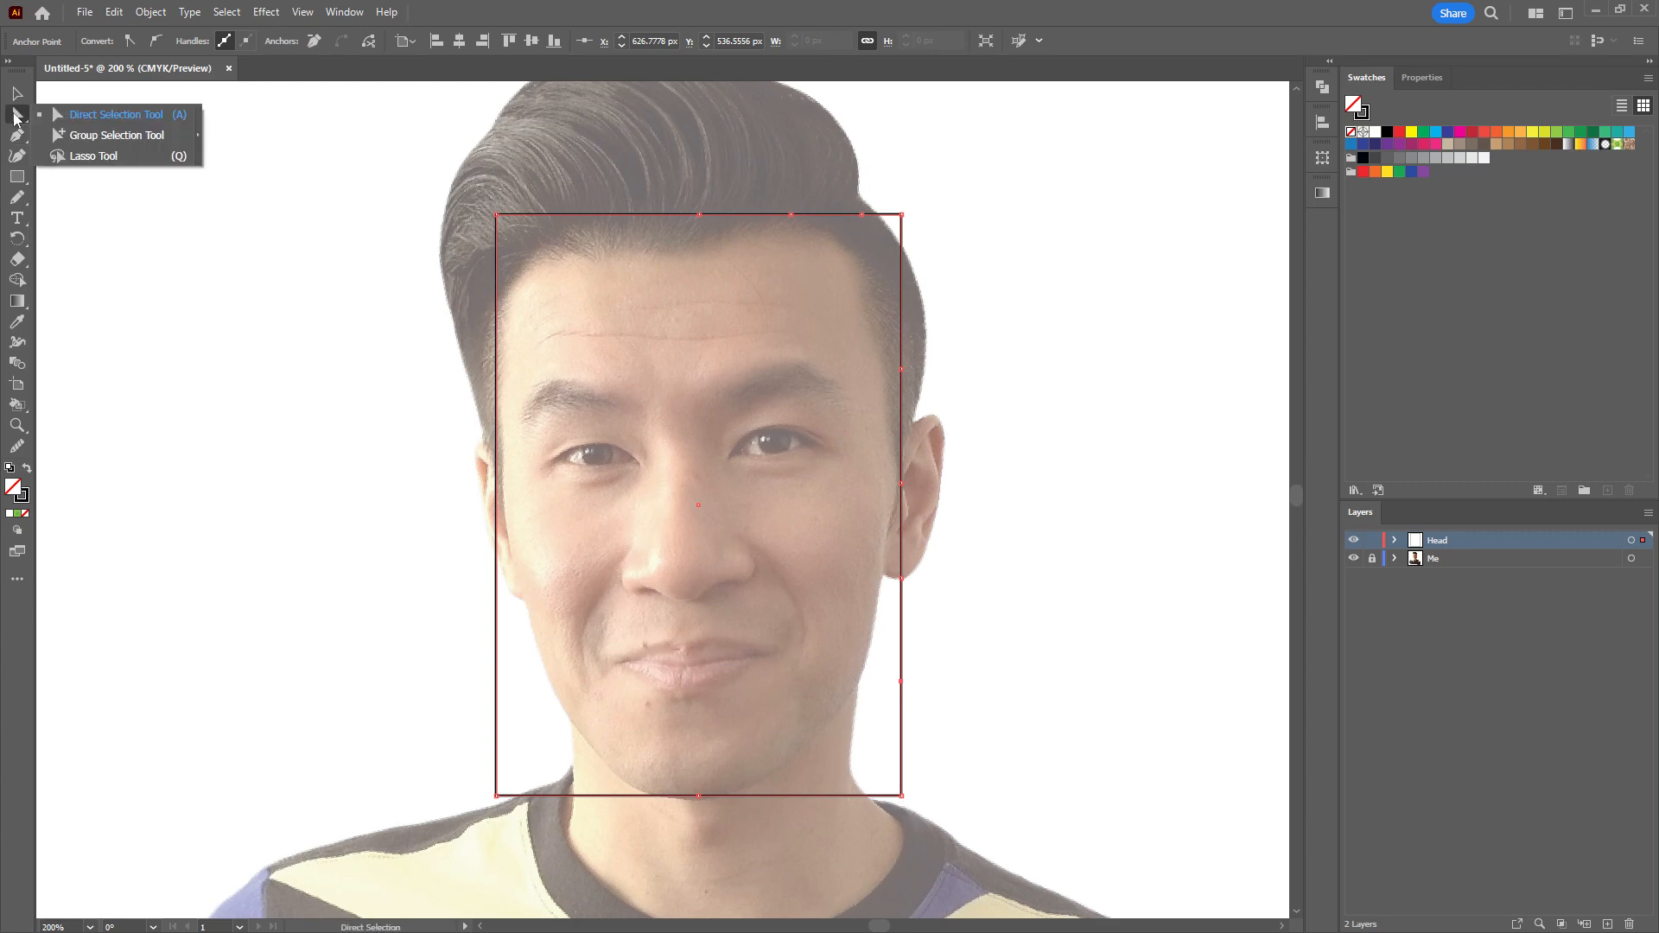
click(497, 215)
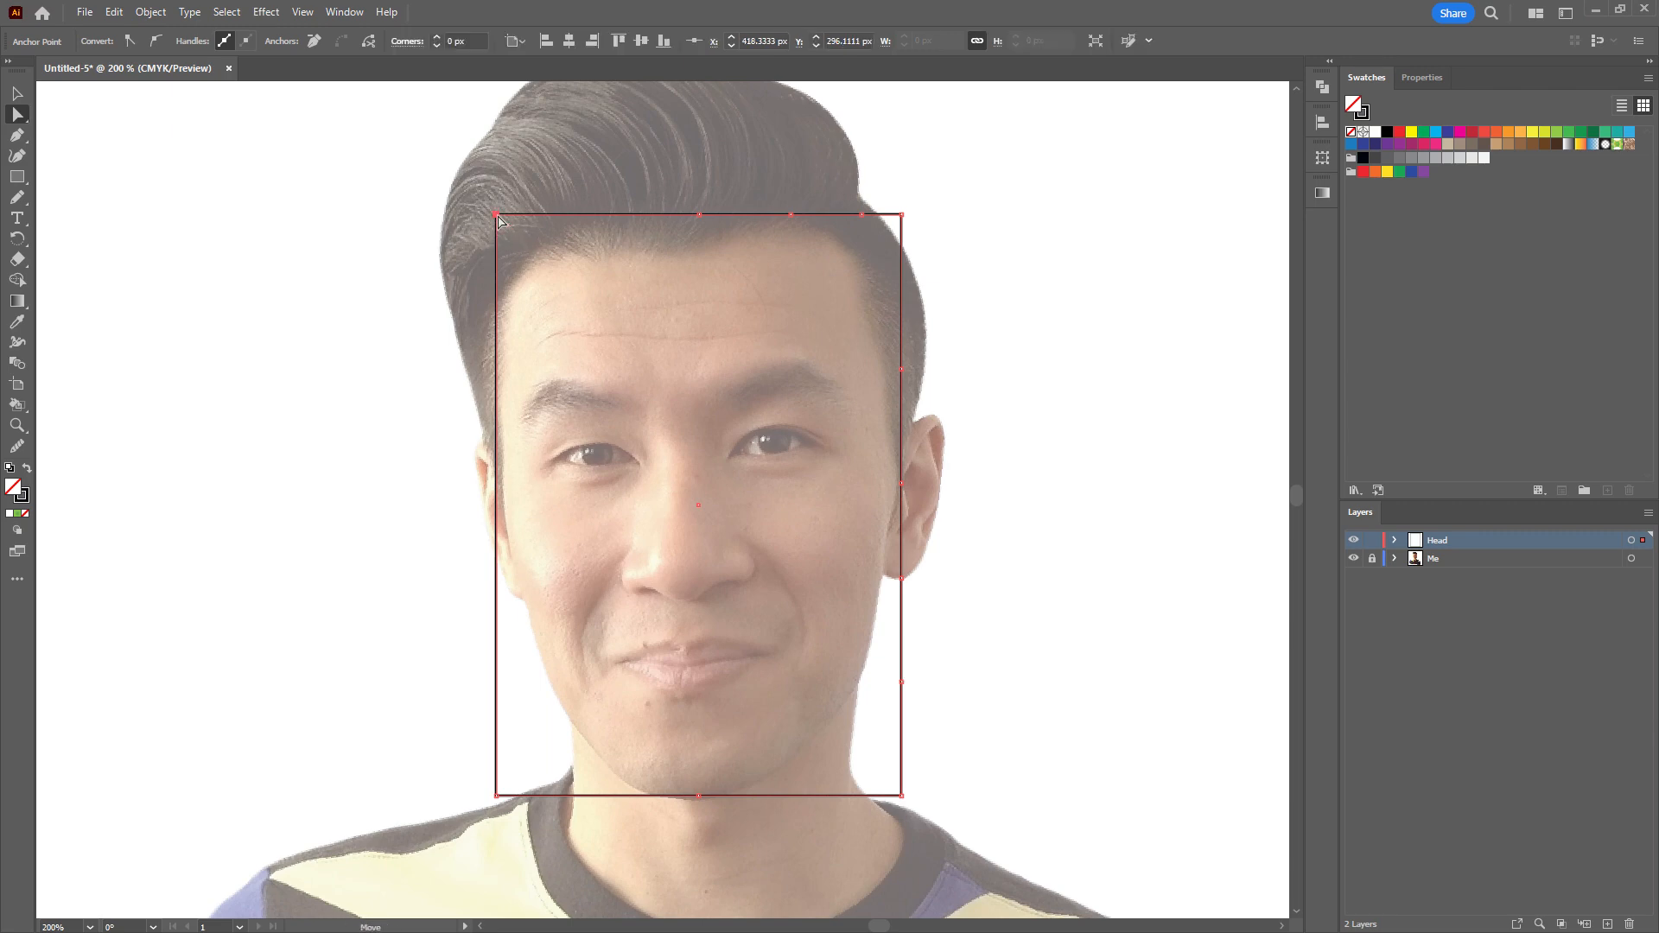
key(Delete)
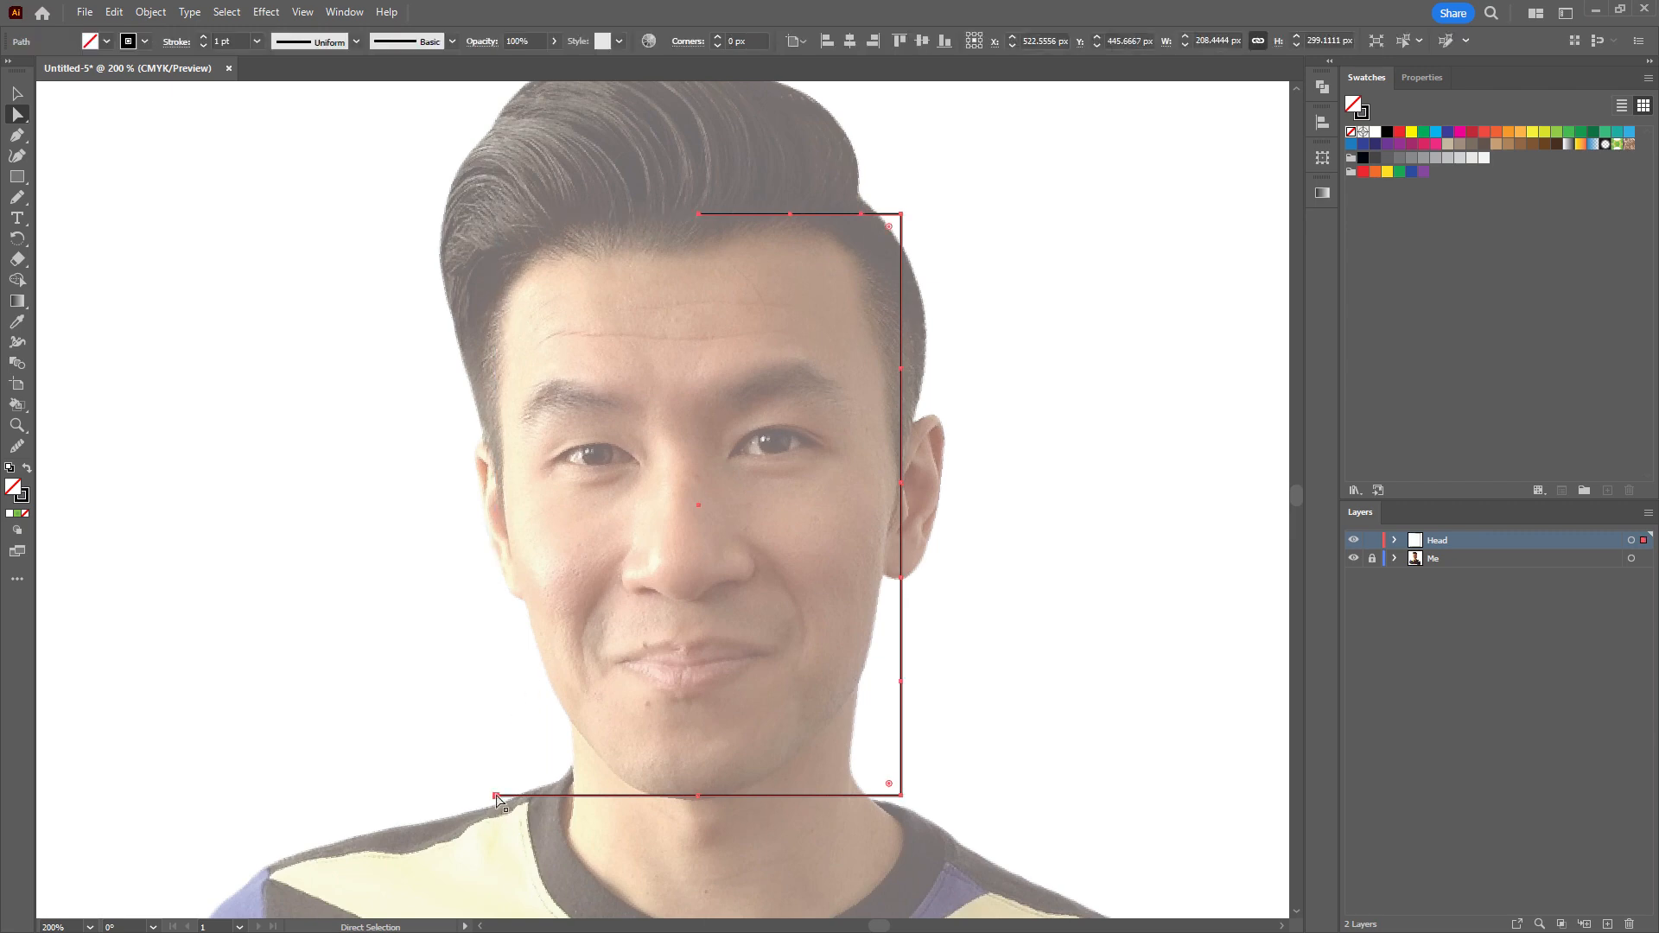
click(496, 796)
key(Delete)
Move the upper anchor points of the half outline onto the hairline, from the middle of the forehead to the temple.
click(17, 135)
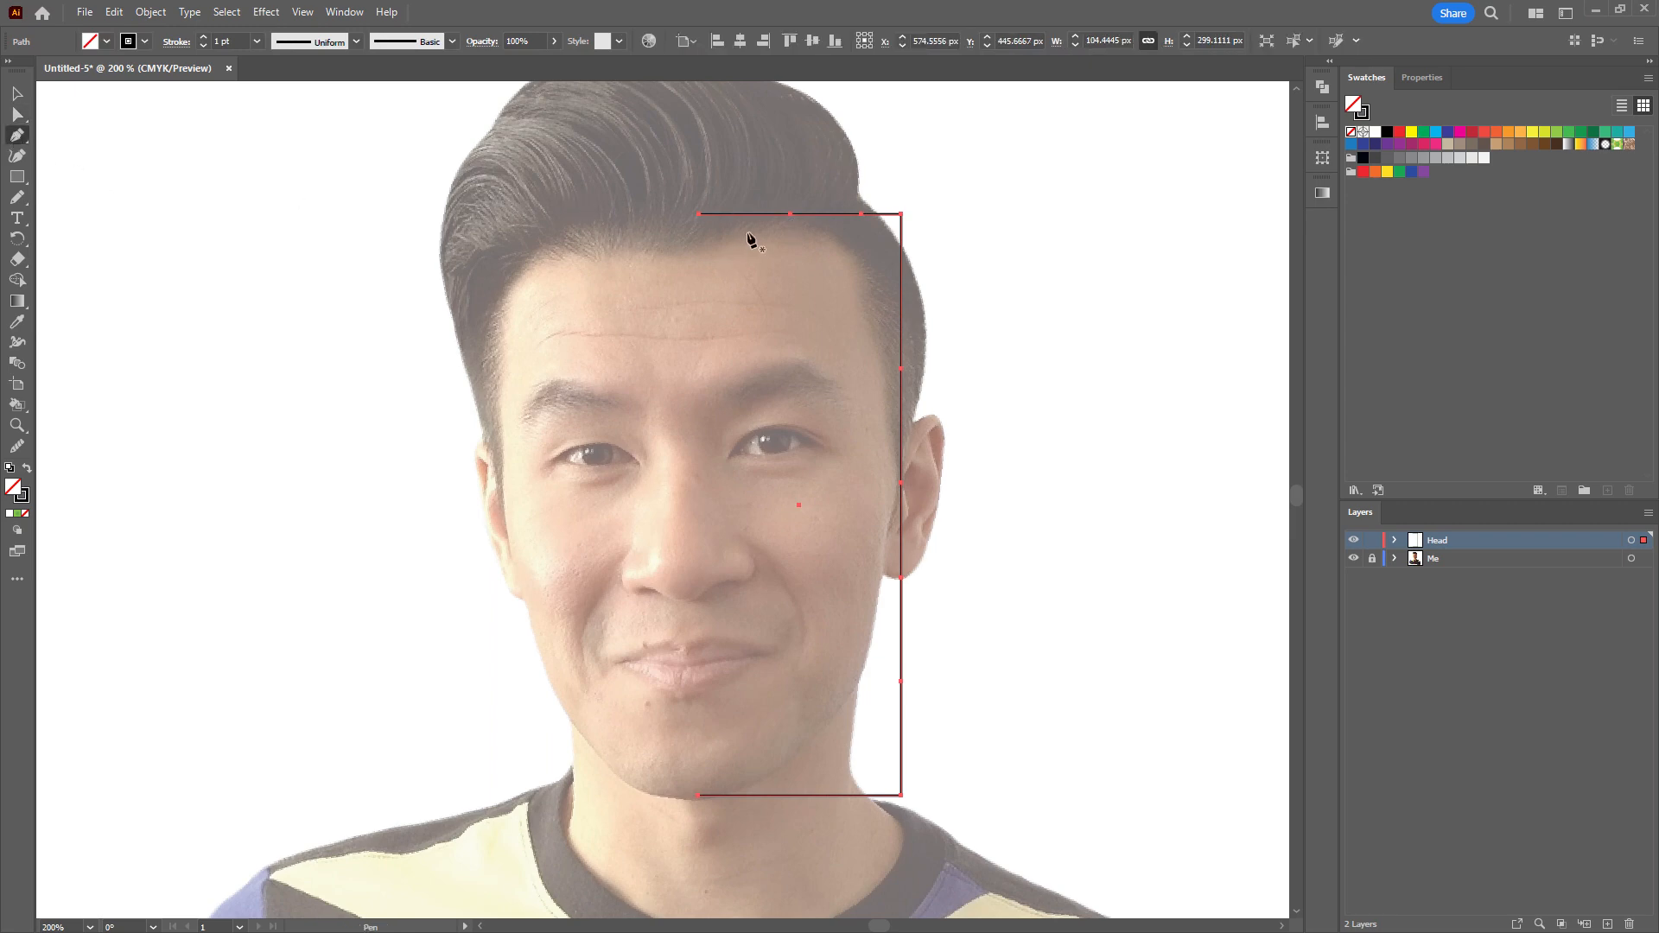
key(ctrl)
ctrl+click(791, 215)
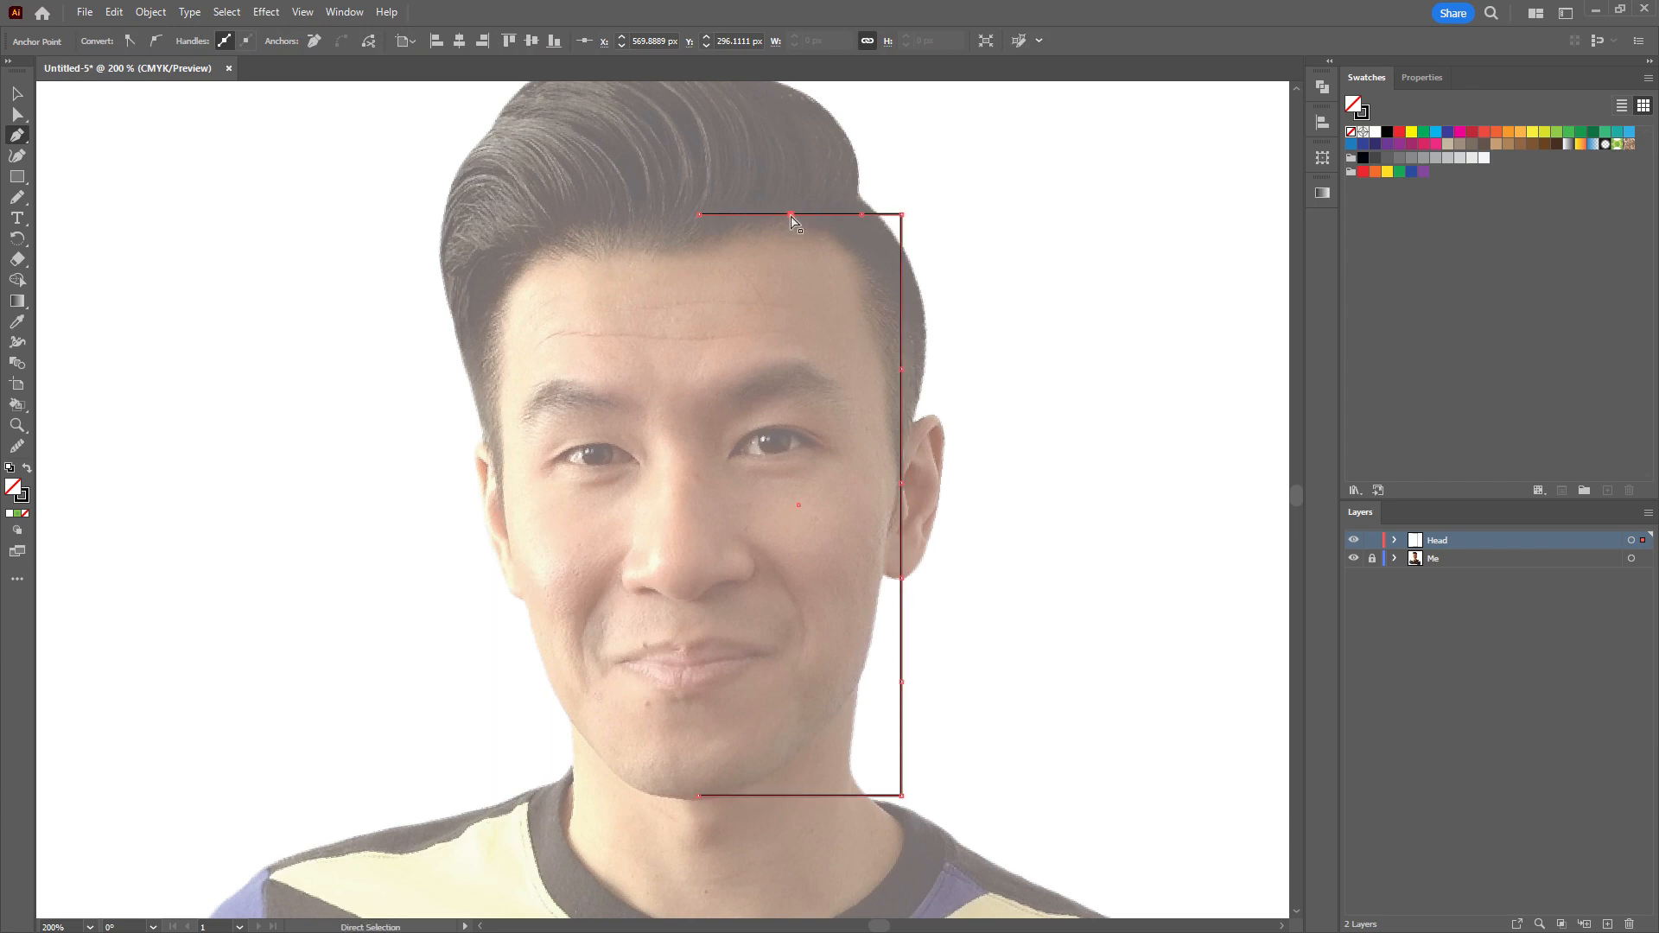
drag(791, 216, 698, 232)
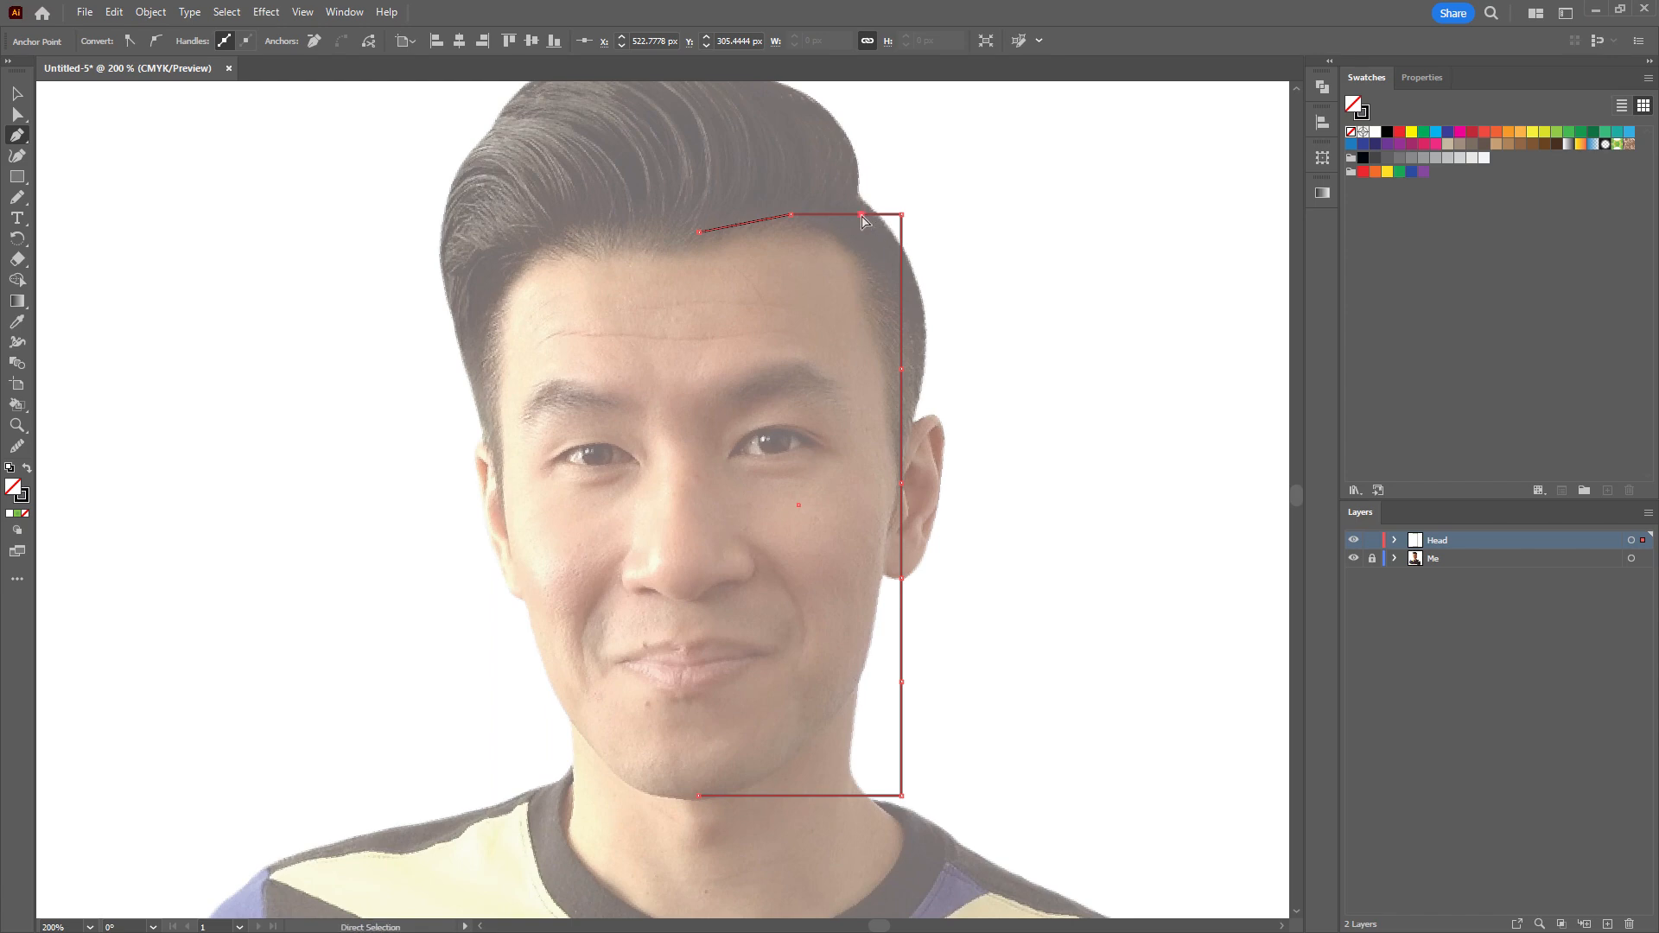
drag(861, 214, 891, 311)
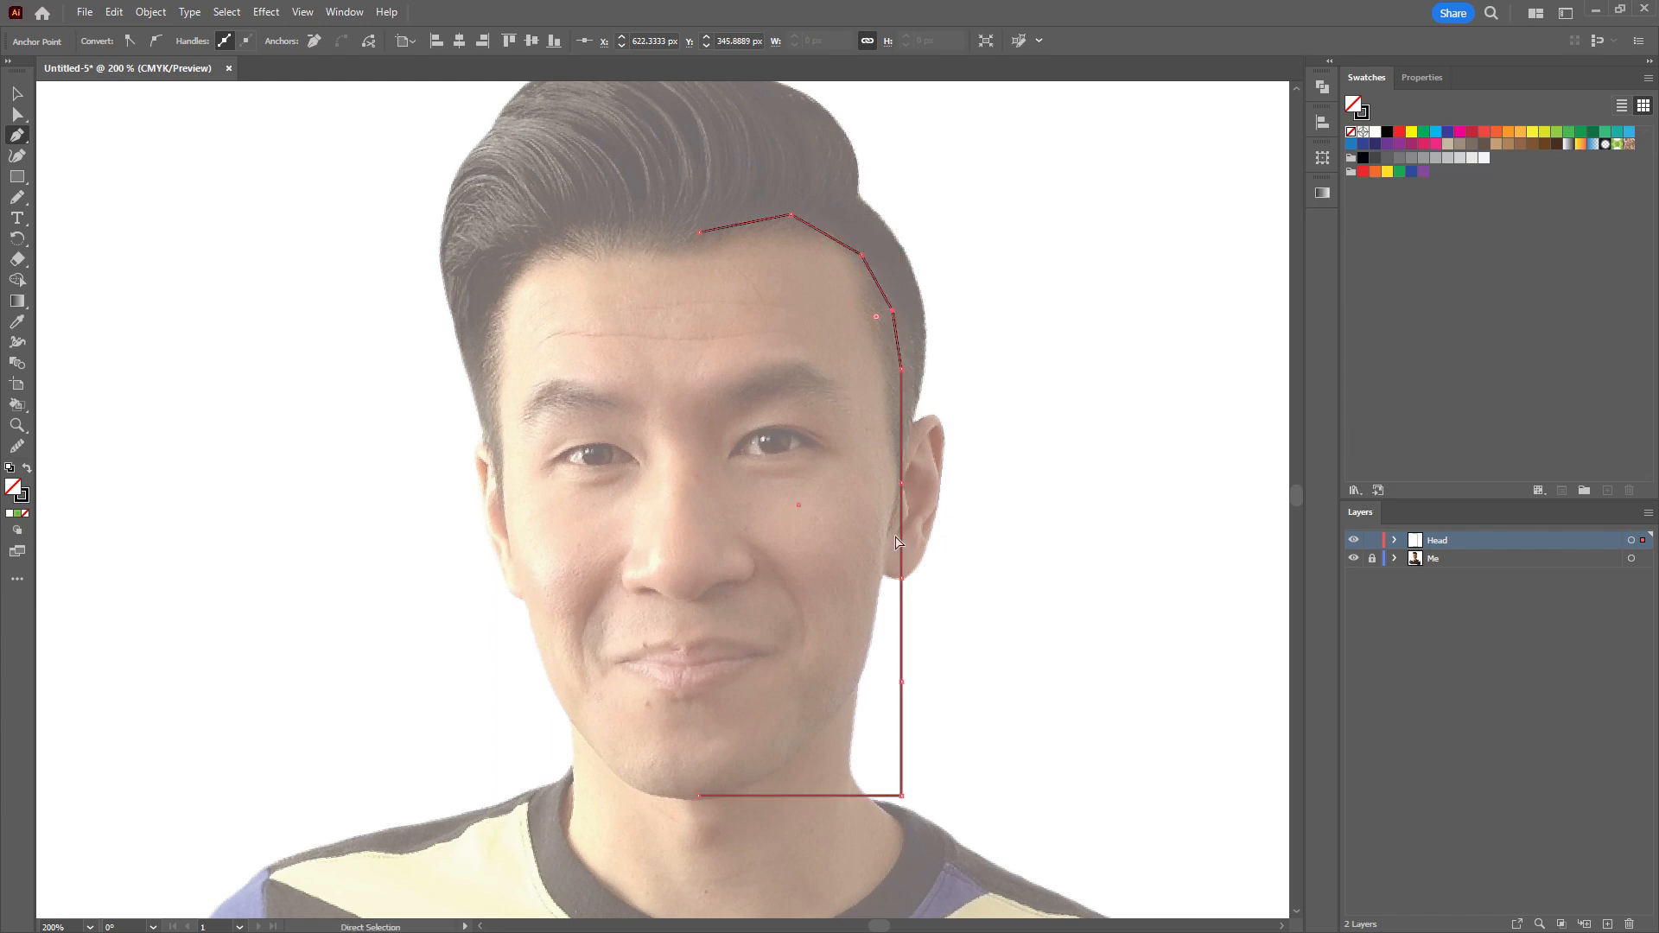
Move the lower anchor points onto the face edge at the earlobe, jaw corner and chin side, and deselect the path.
drag(902, 579, 882, 577)
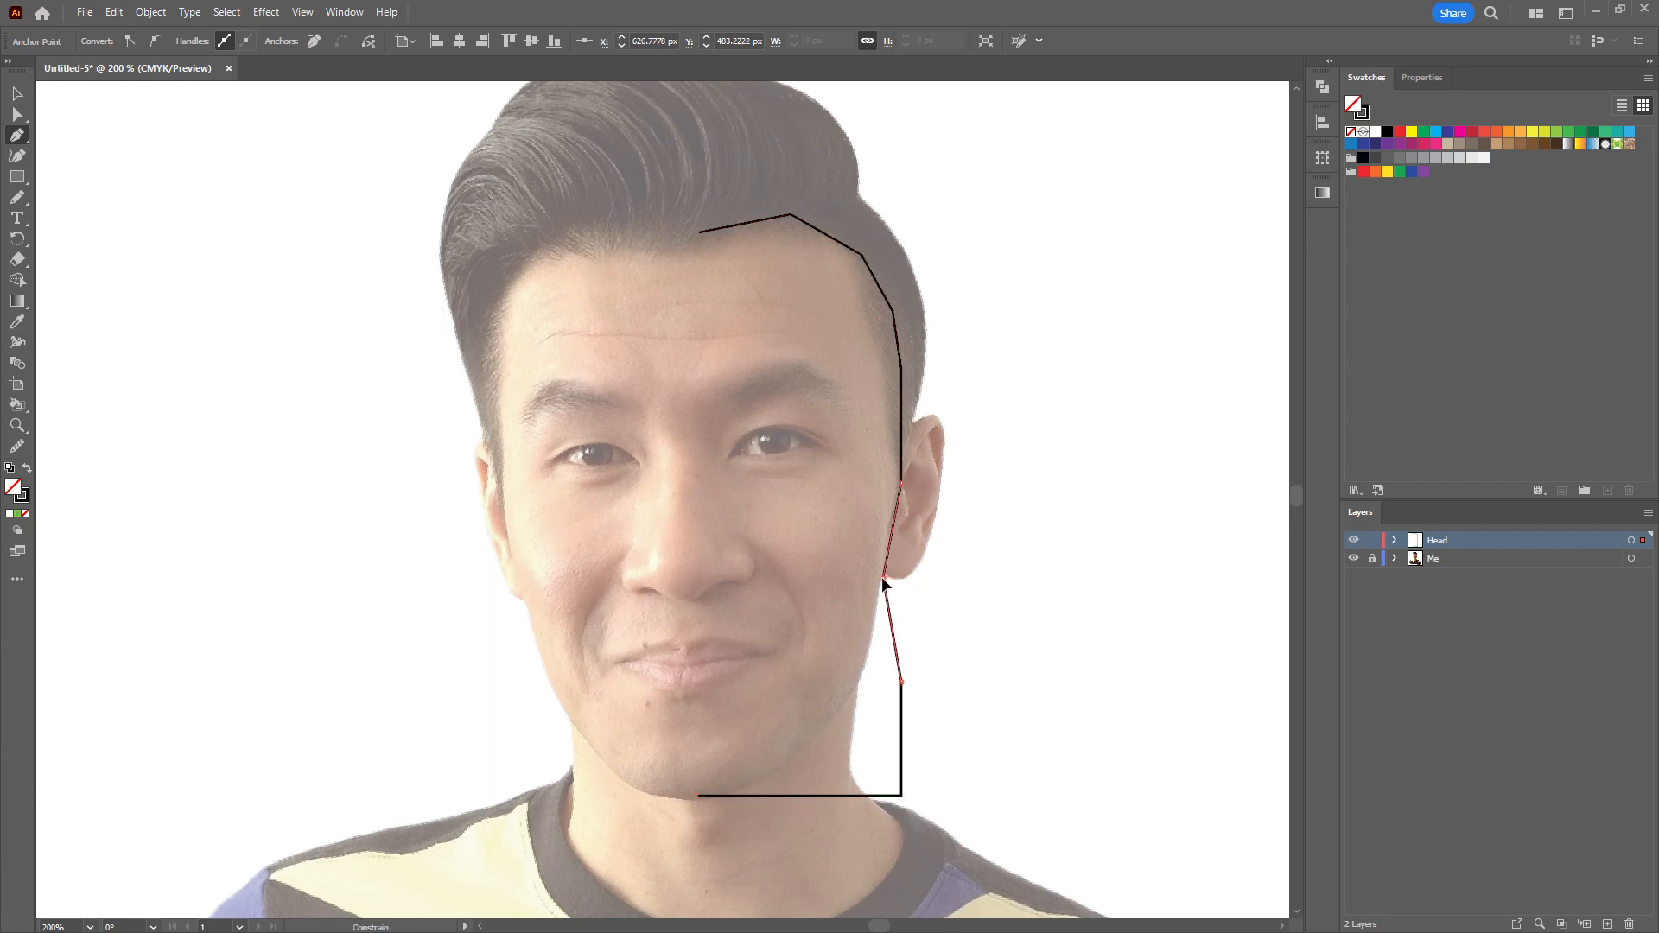
drag(901, 683, 860, 682)
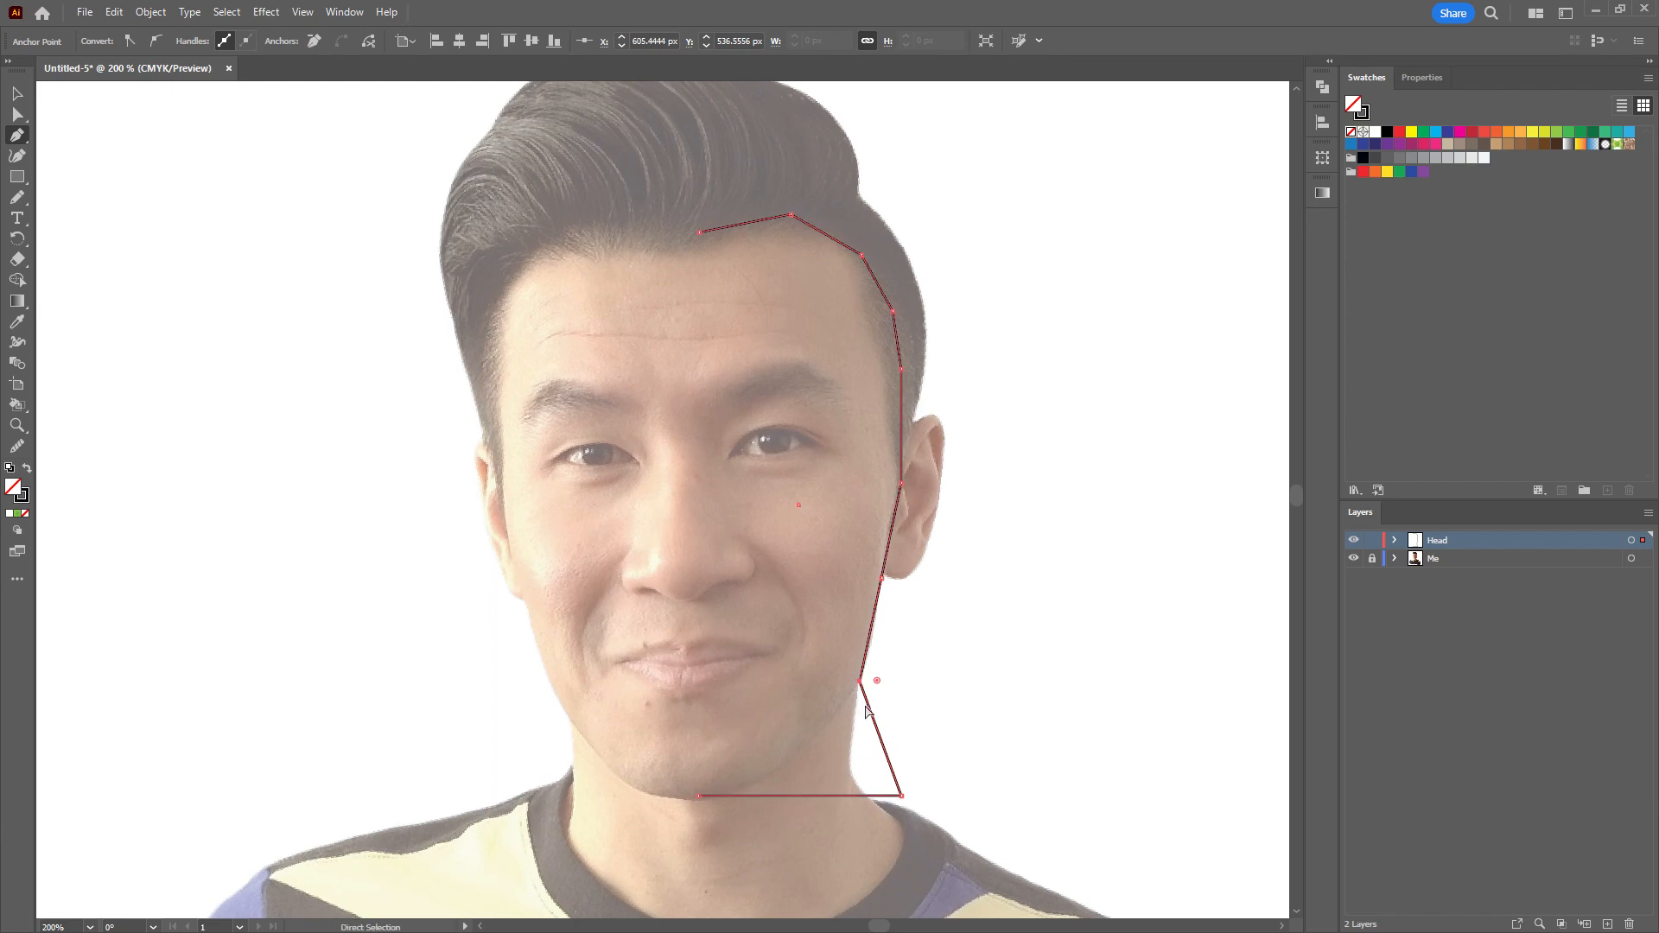
drag(901, 796, 793, 757)
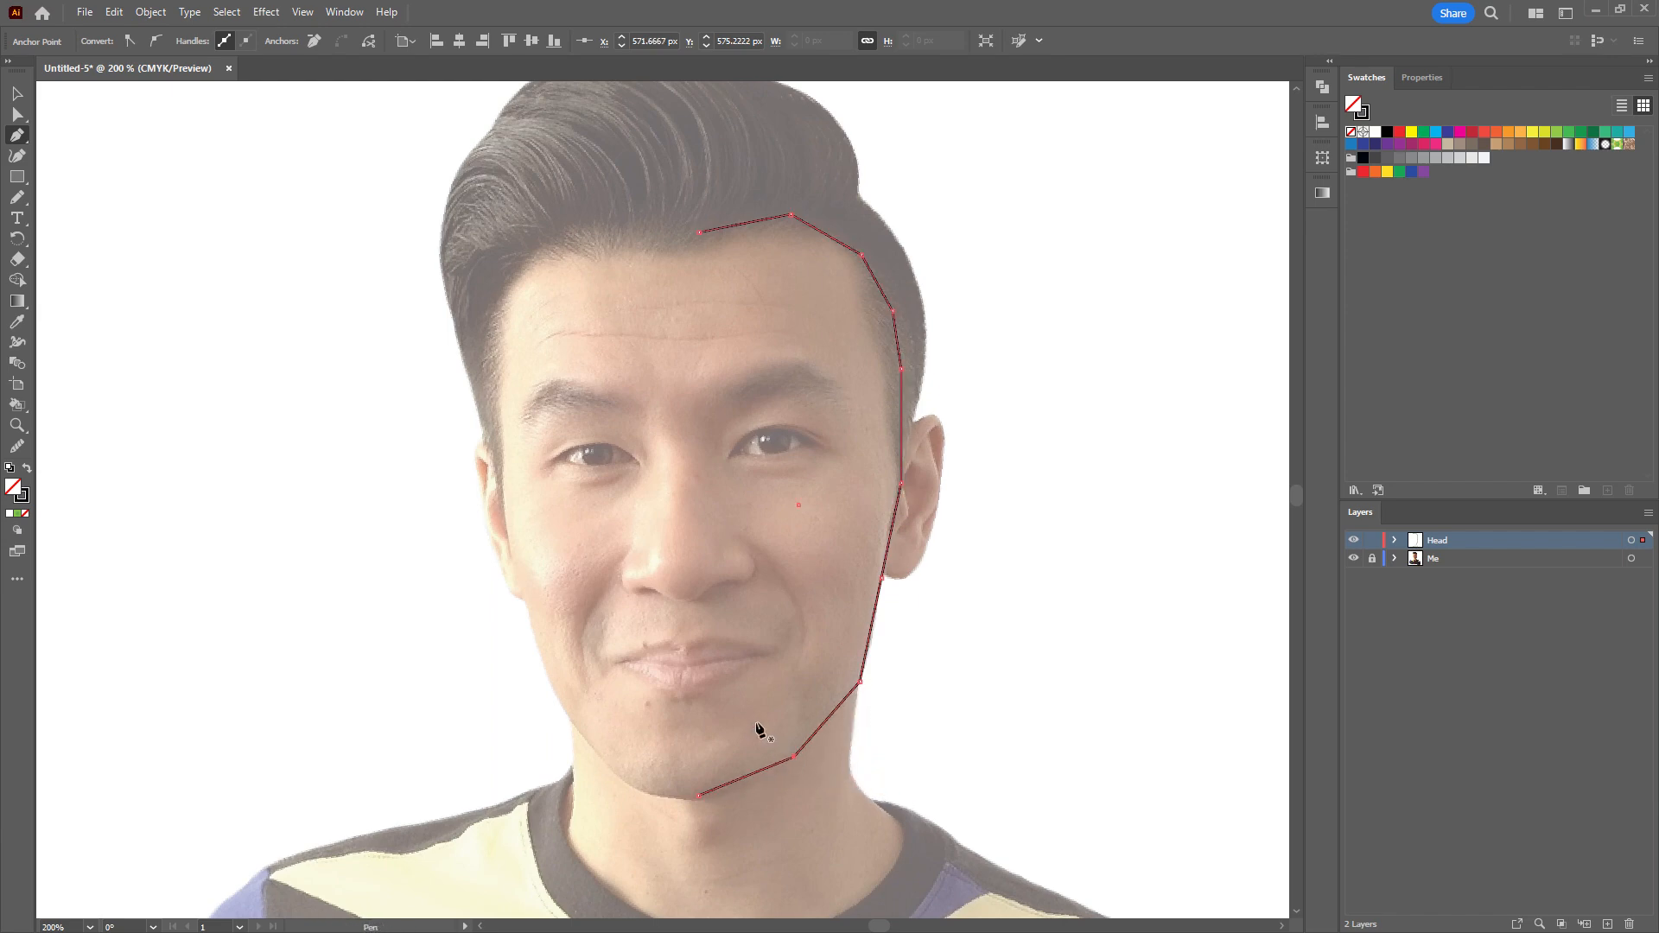
ctrl+click(411, 570)
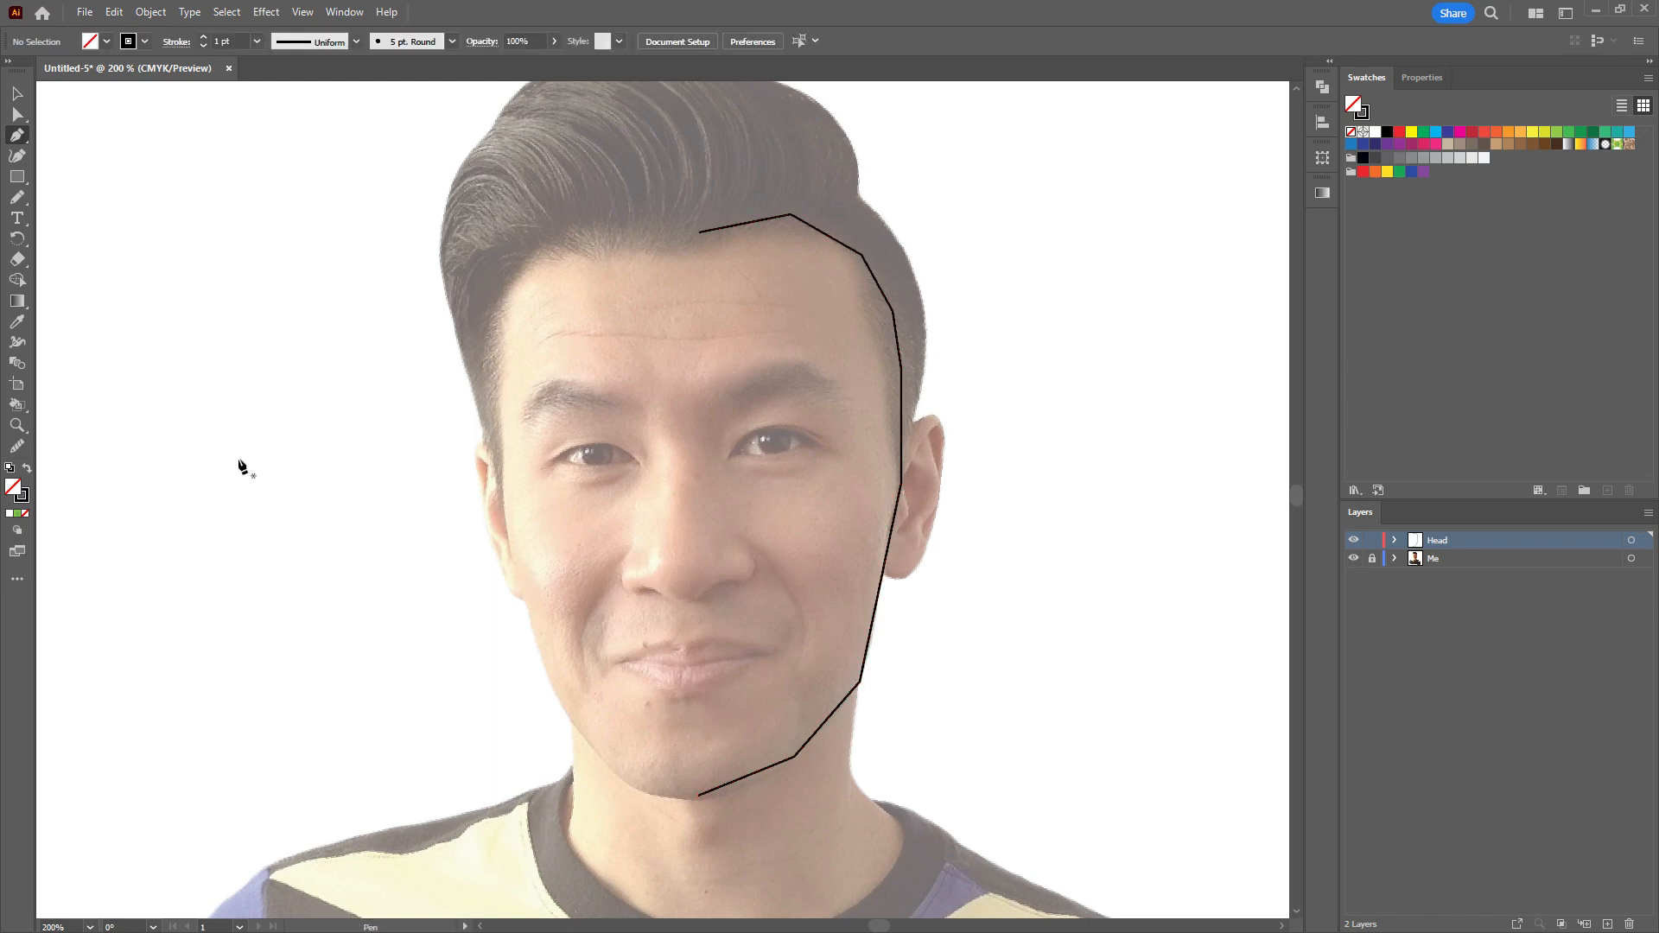
Round the angular corners of the half outline along the hairline, temple and ear with the Smooth tool.
click(19, 449)
click(18, 580)
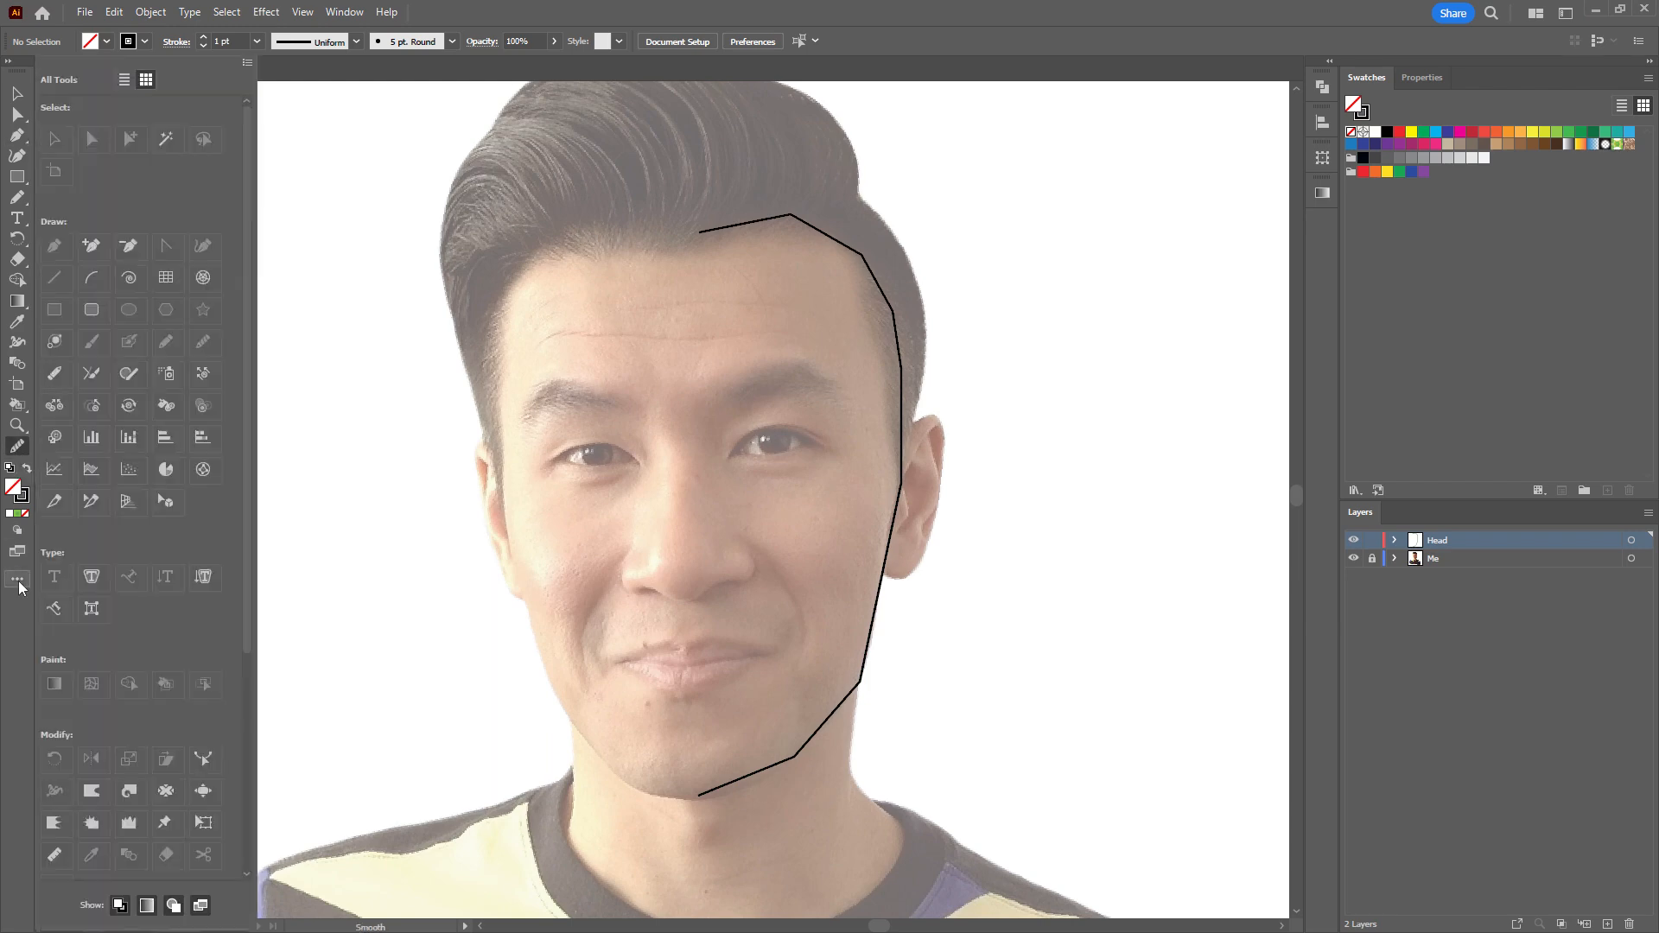
scroll(119, 522, down, 4)
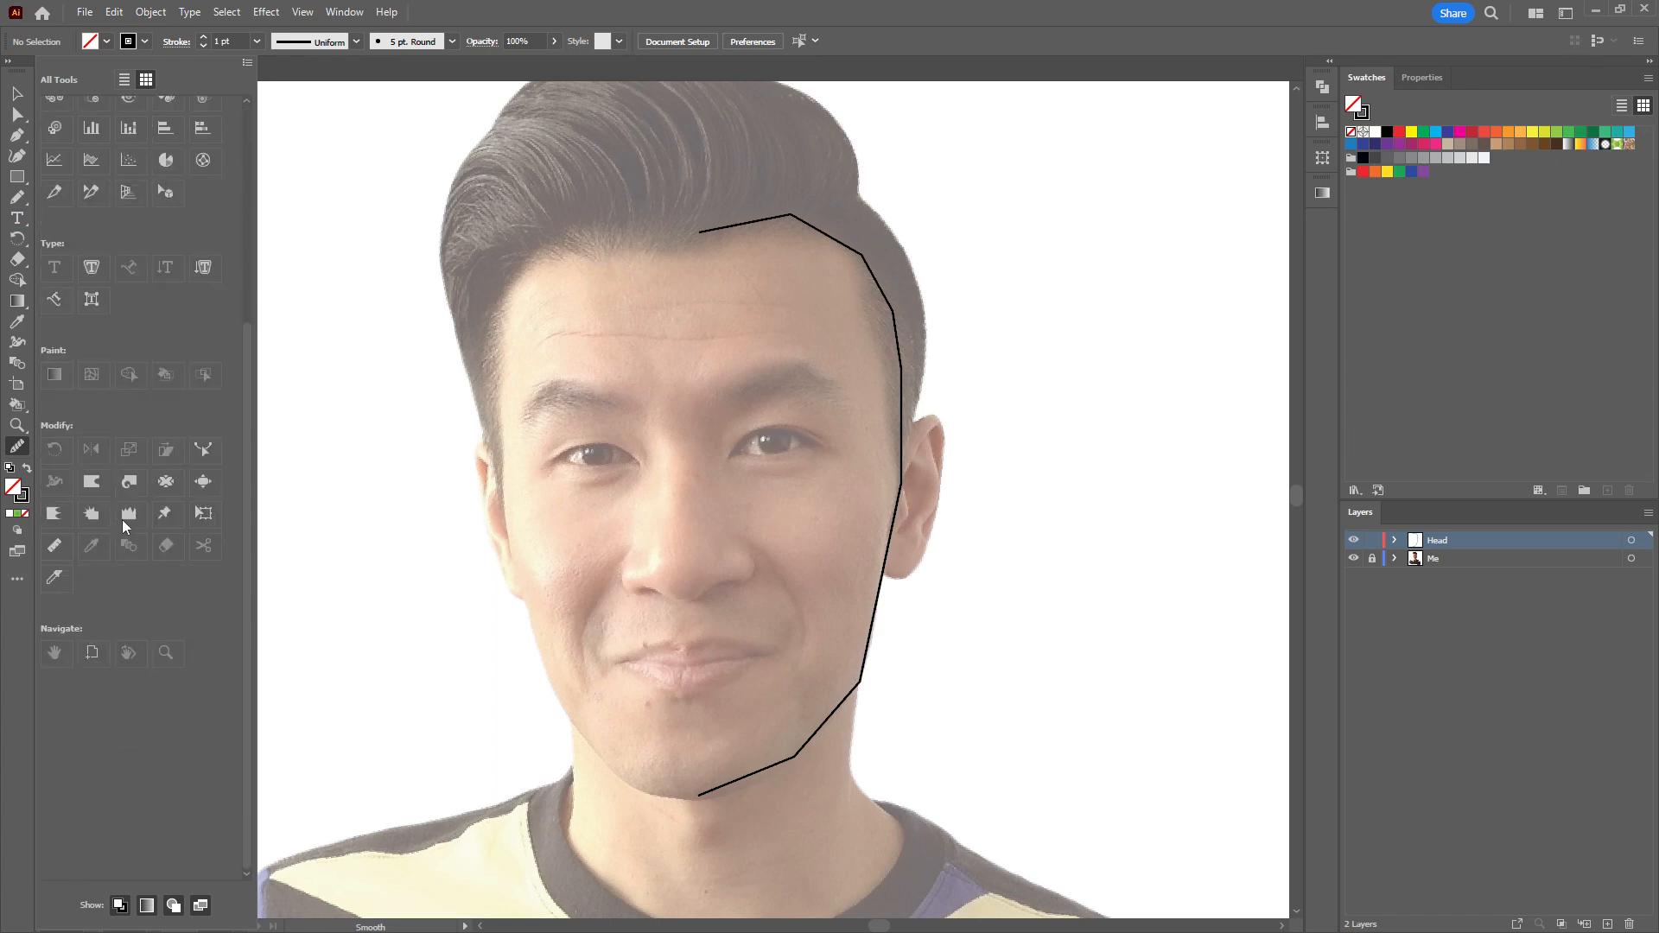
scroll(106, 558, up, 4)
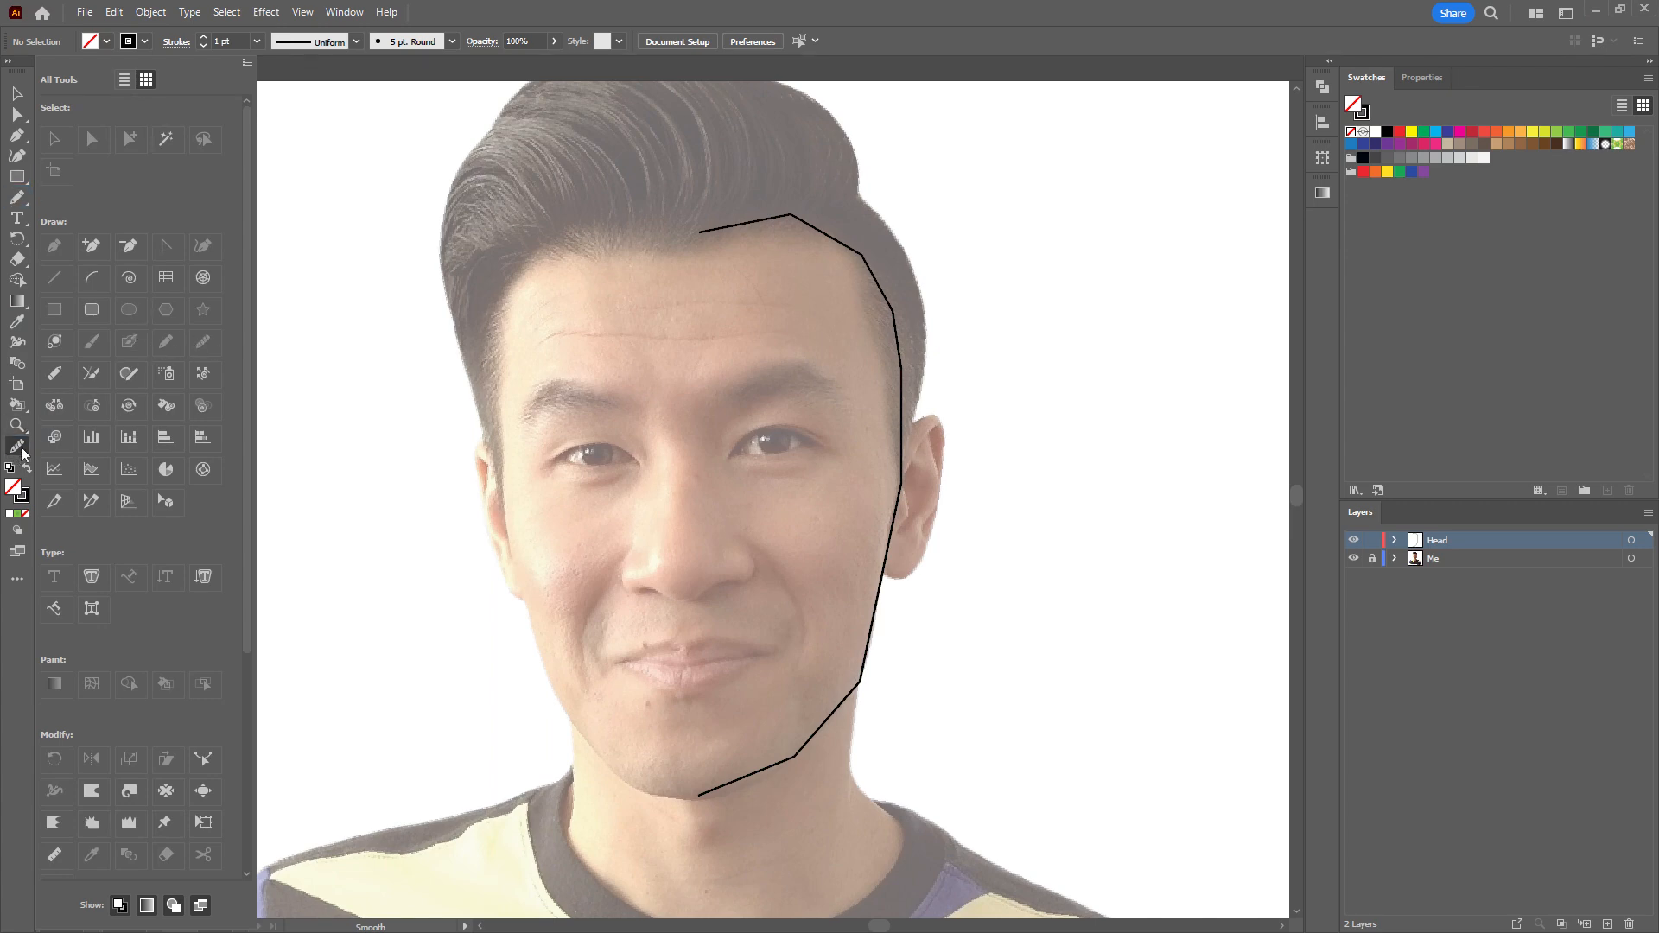
ctrl+click(750, 229)
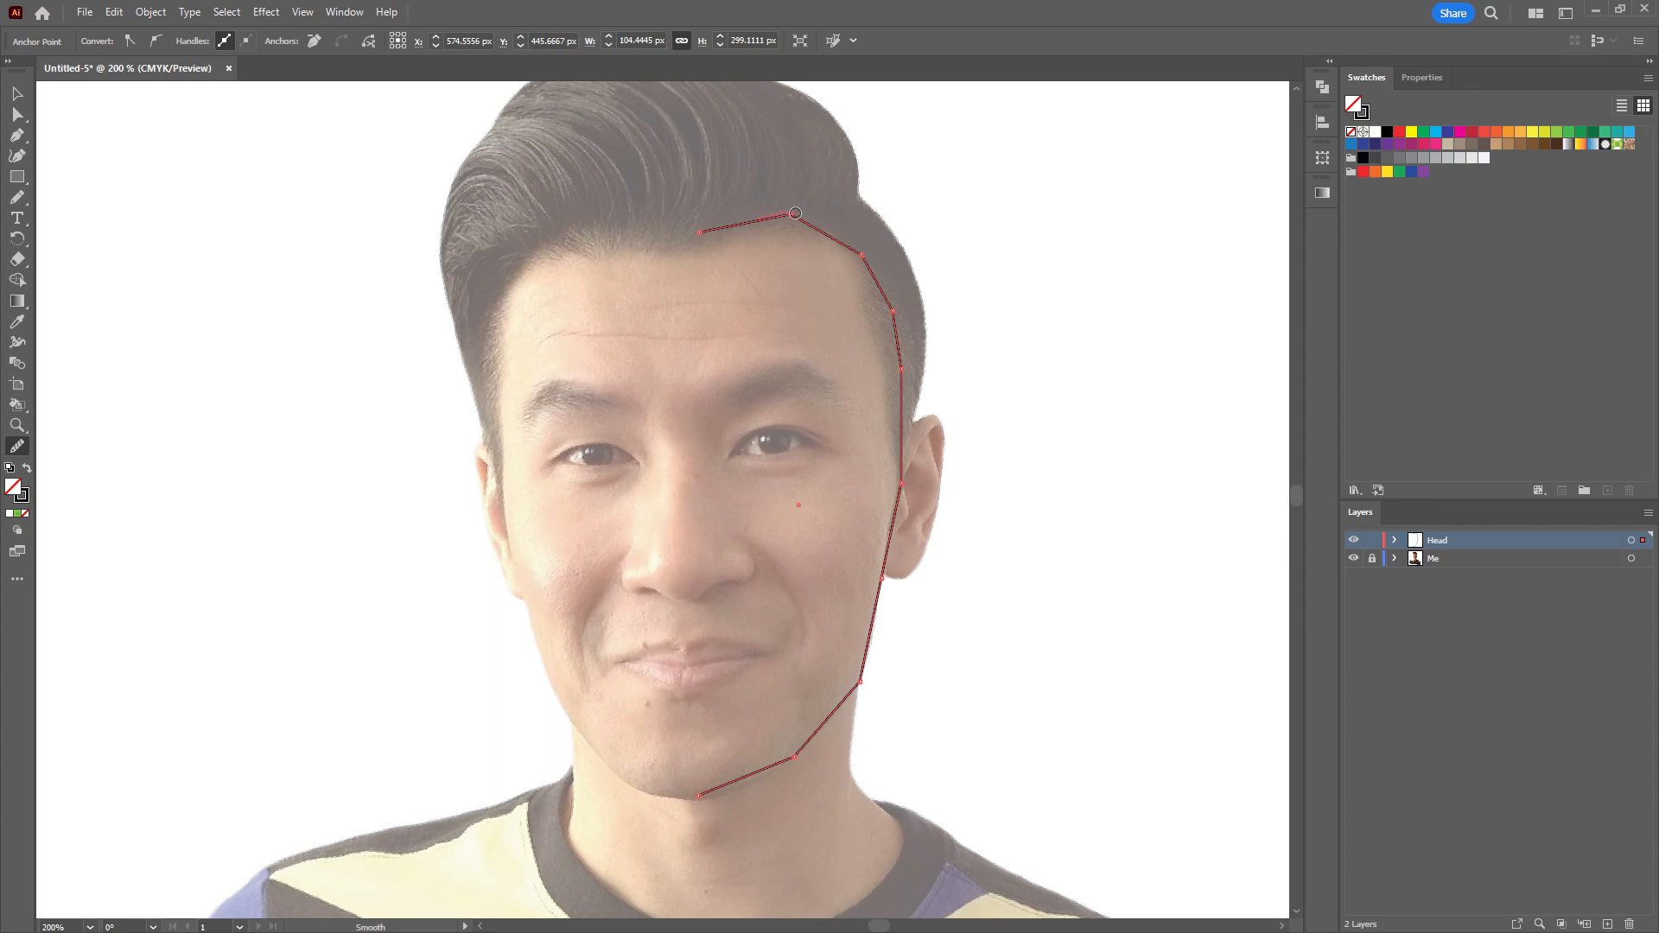
mouse_move(818, 225)
mouse_down()
mouse_move(821, 252)
mouse_move(887, 295)
mouse_move(897, 339)
mouse_up()
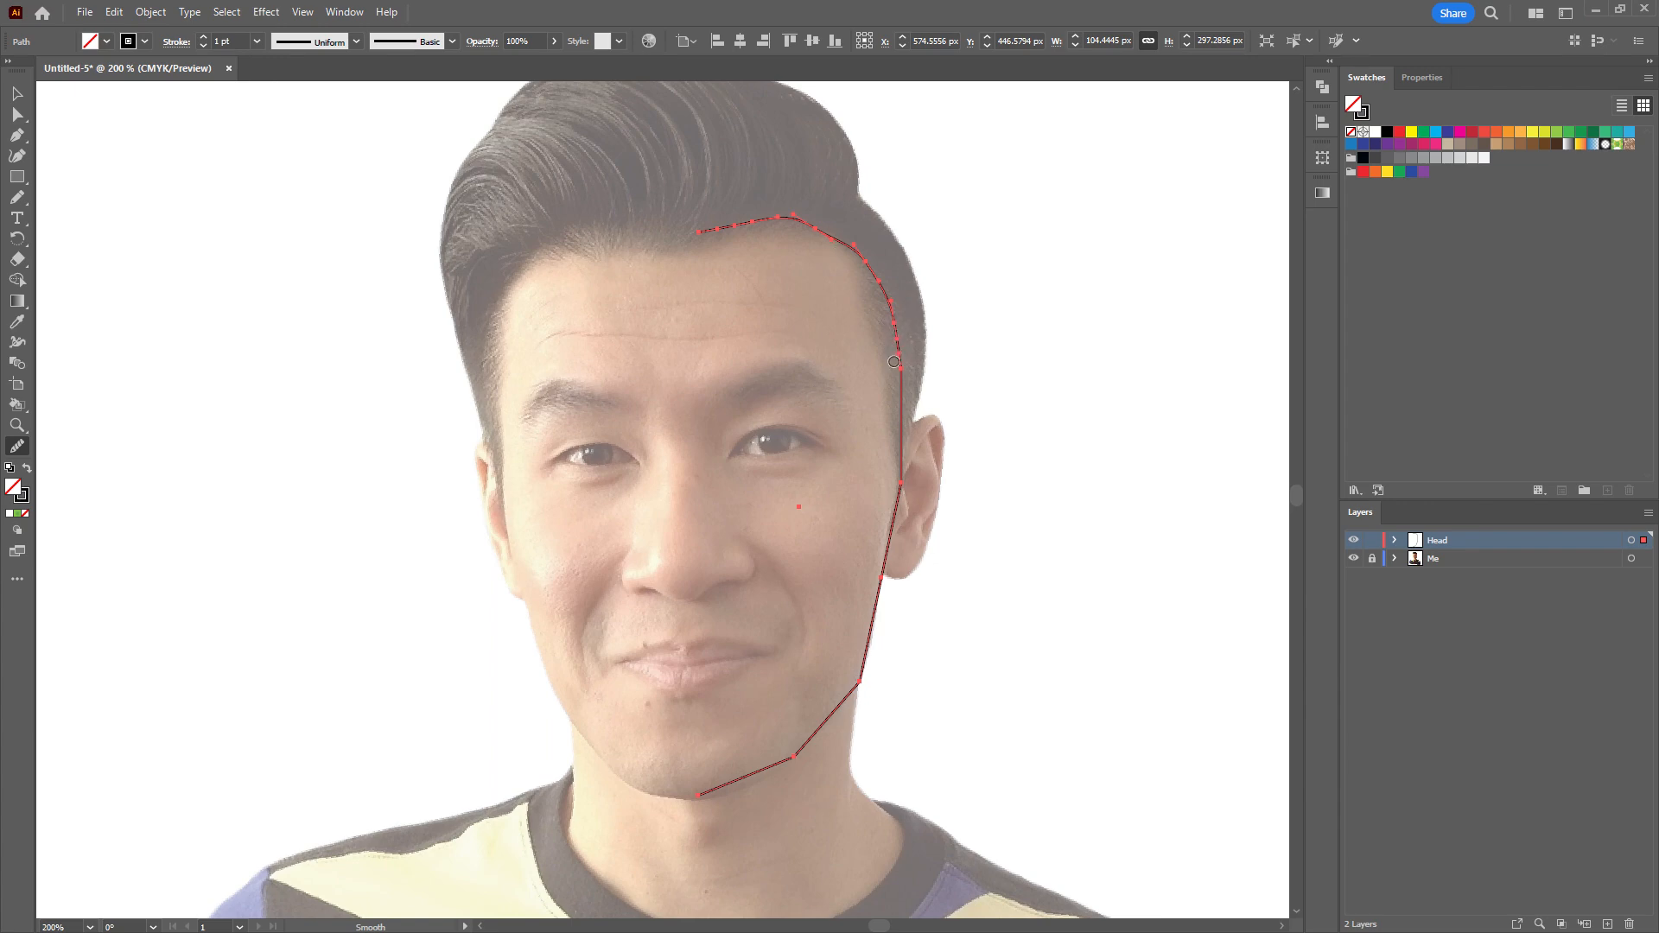
drag(900, 458, 895, 509)
Delete the anchor point between the jaw corner and the chin with the Pen tool, and convert the jaw corner point to smooth.
click(15, 139)
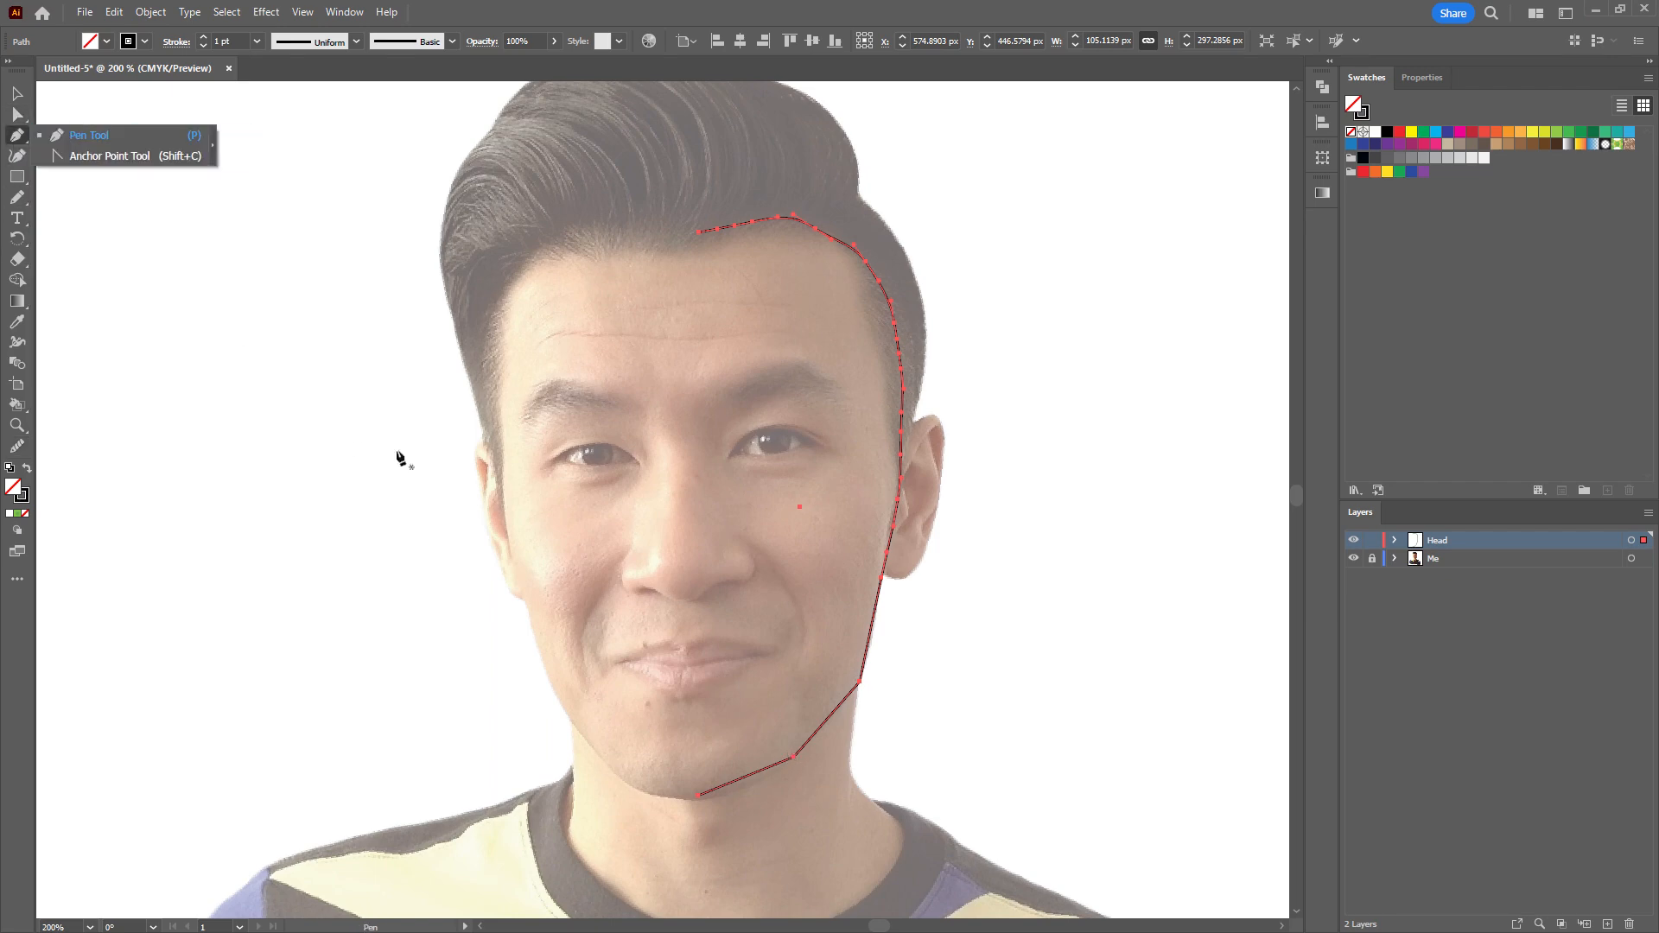
click(793, 758)
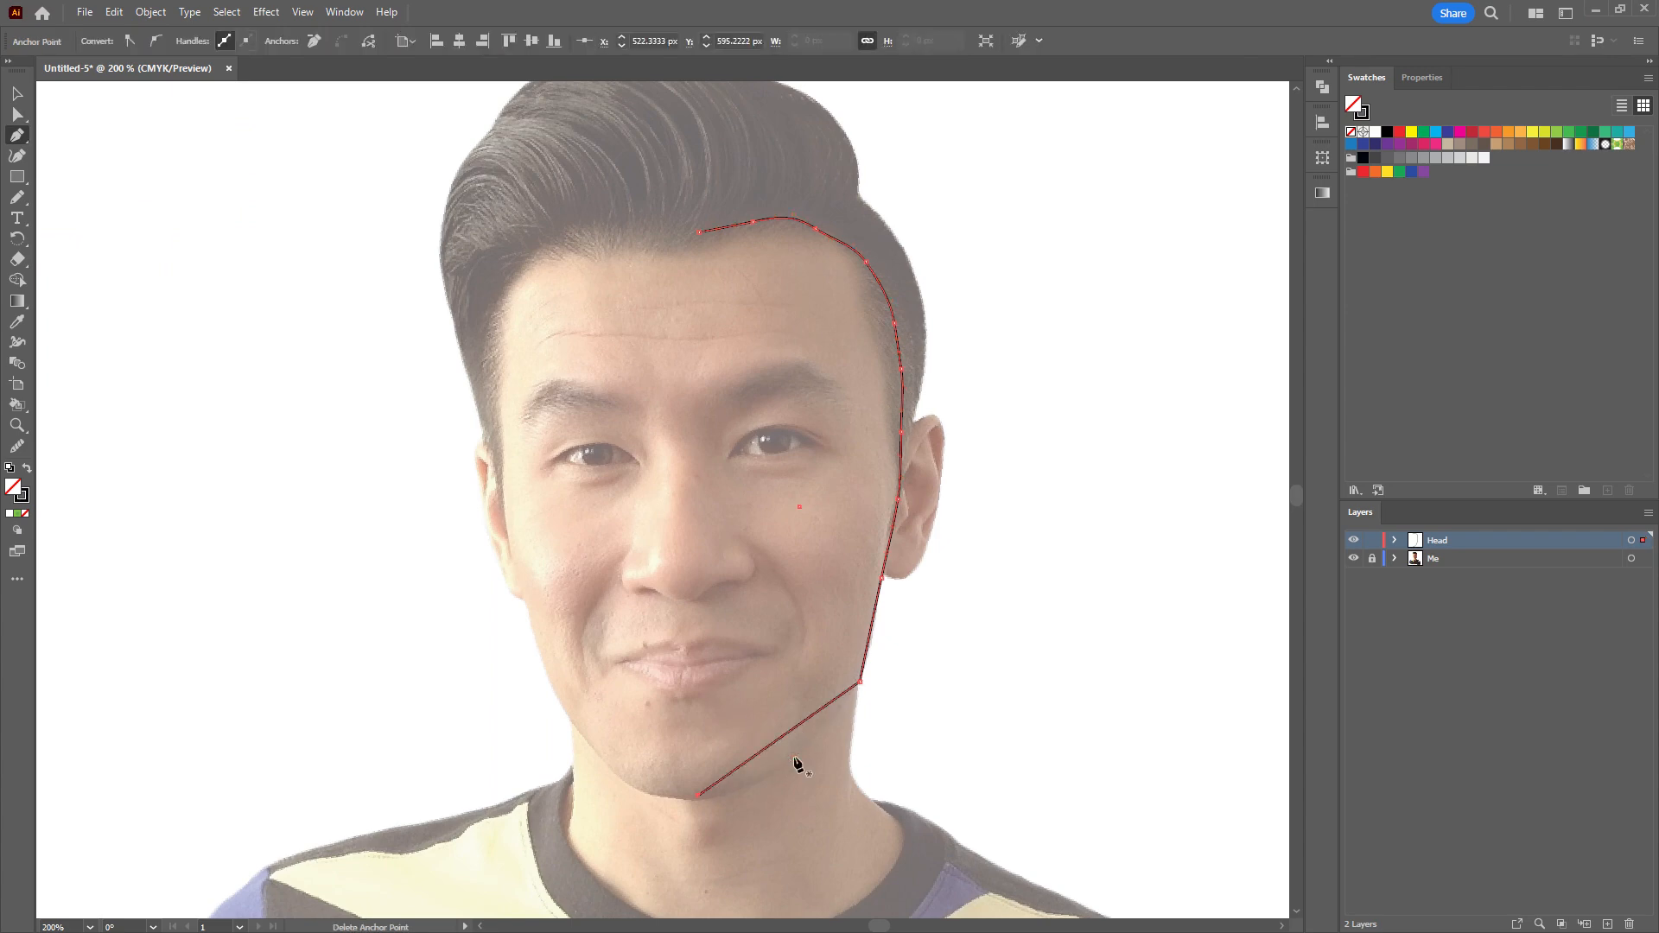
click(20, 121)
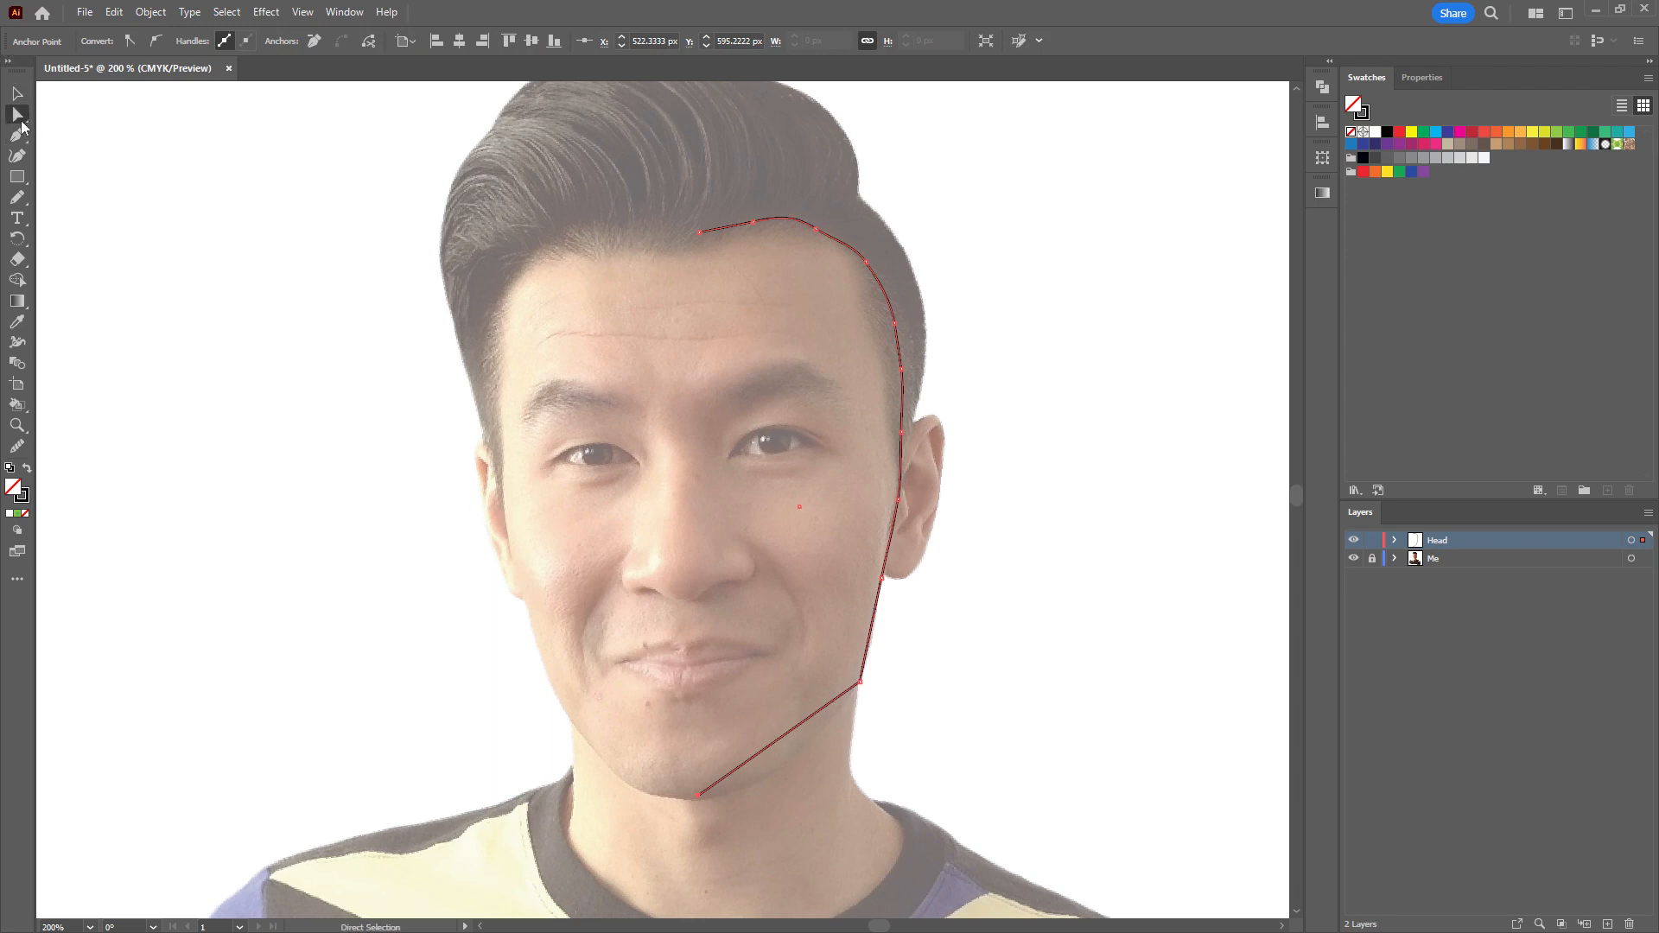
click(861, 680)
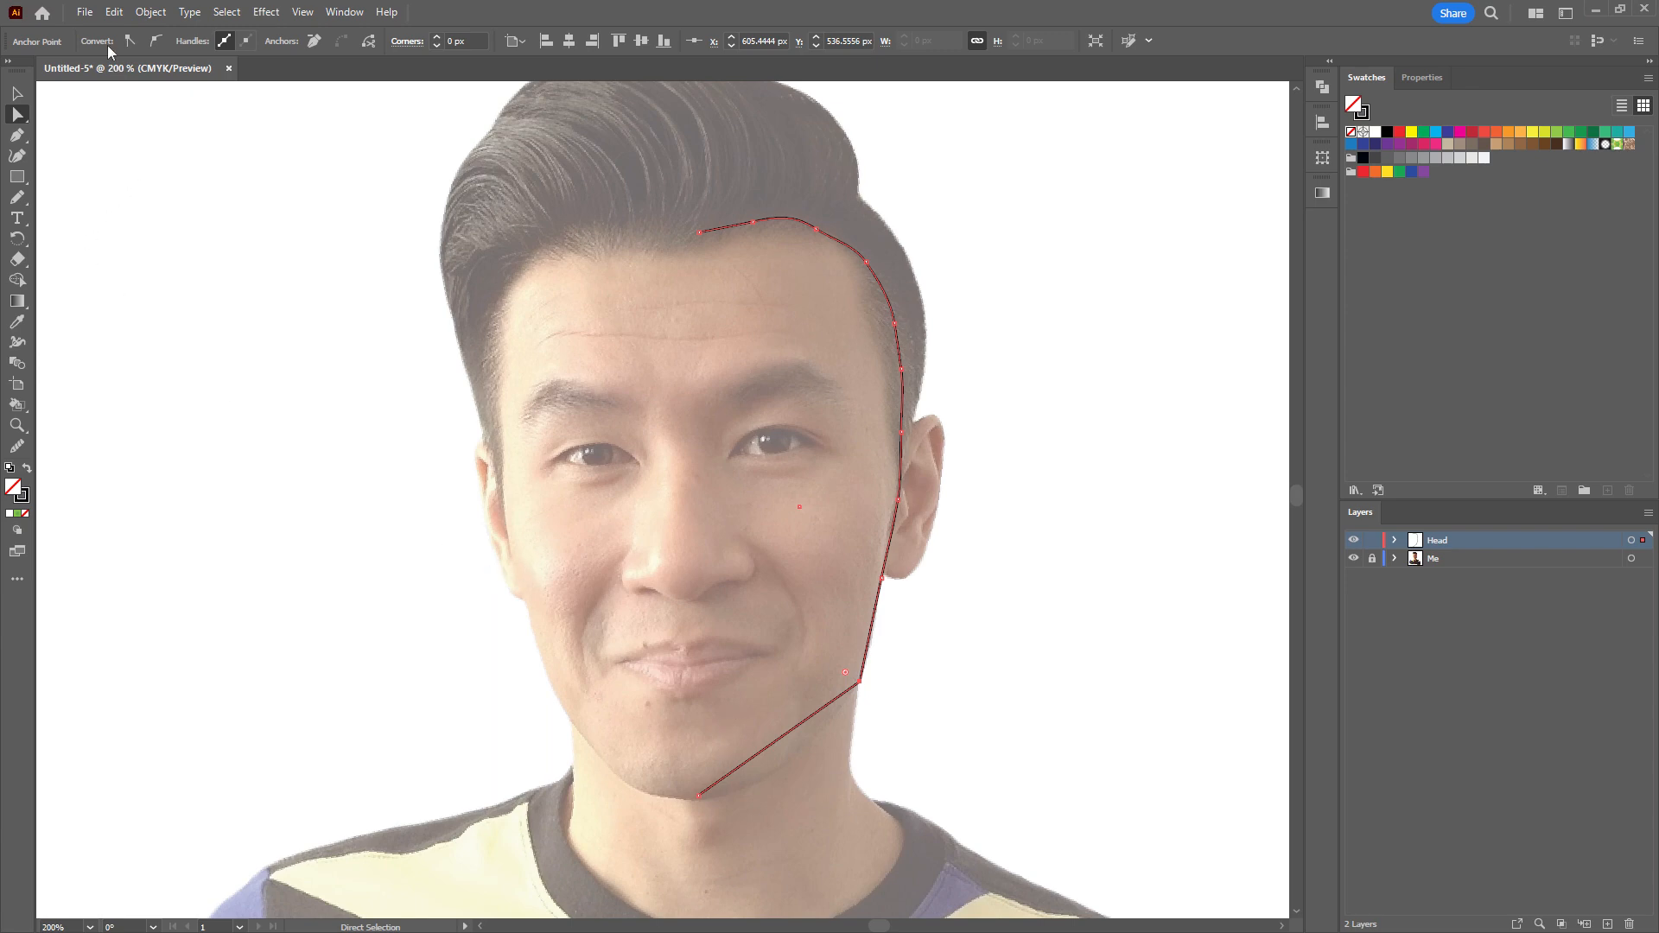
click(157, 43)
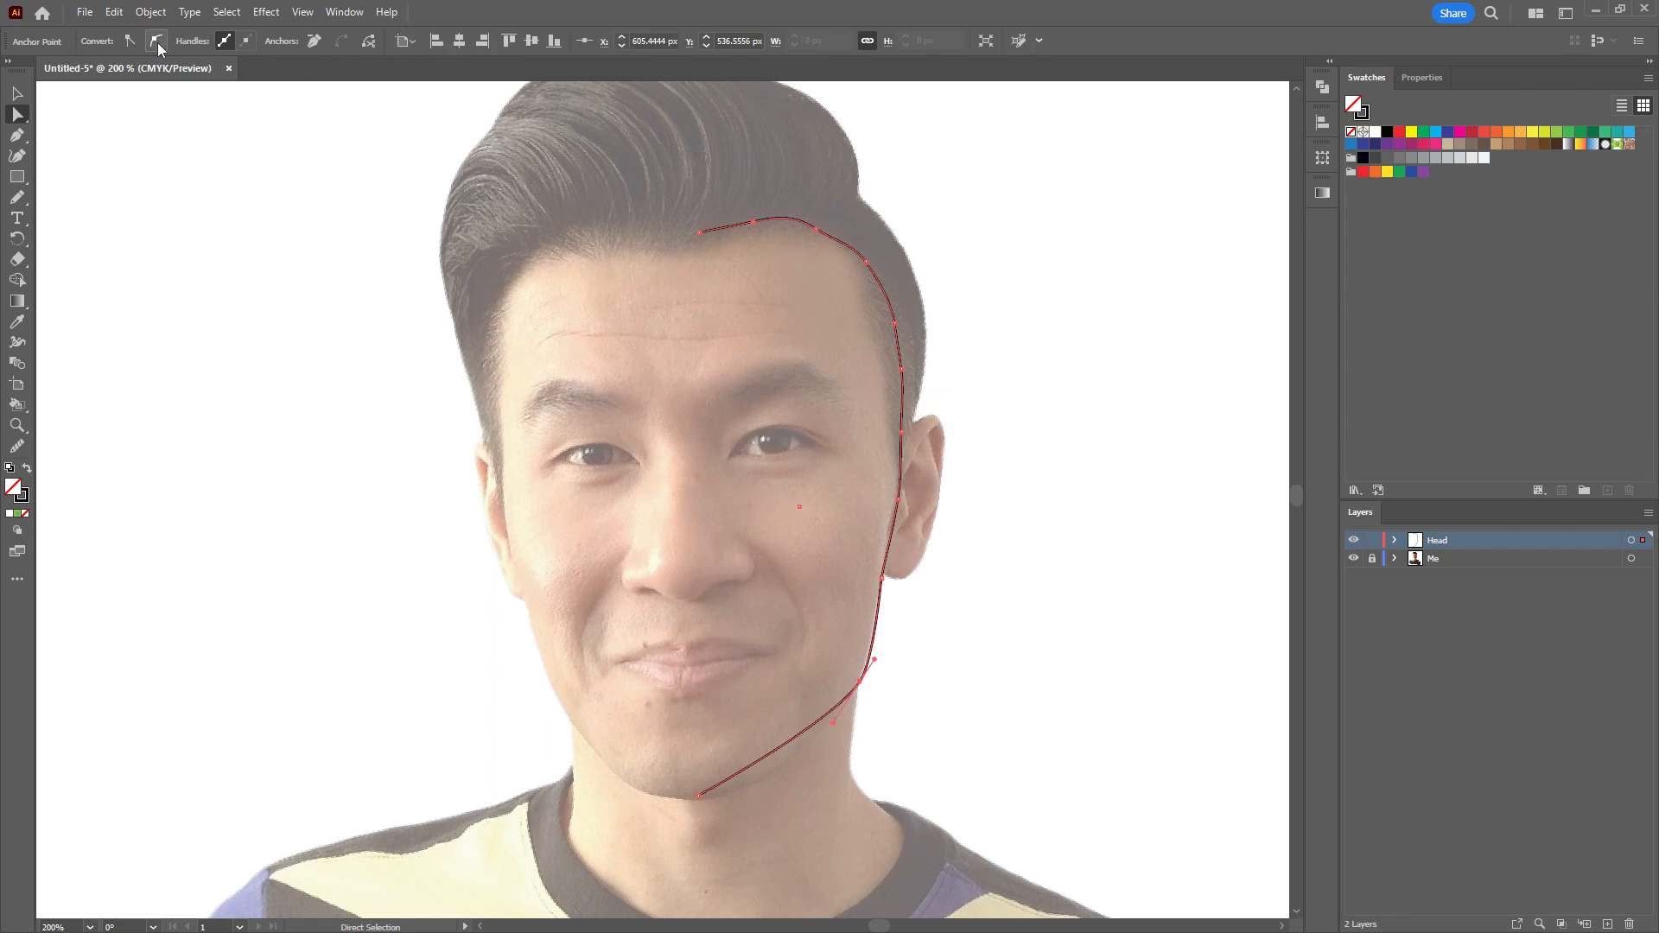
Convert the half outline's end point at the middle of the chin to a smooth point.
scroll(866, 686, up, 2)
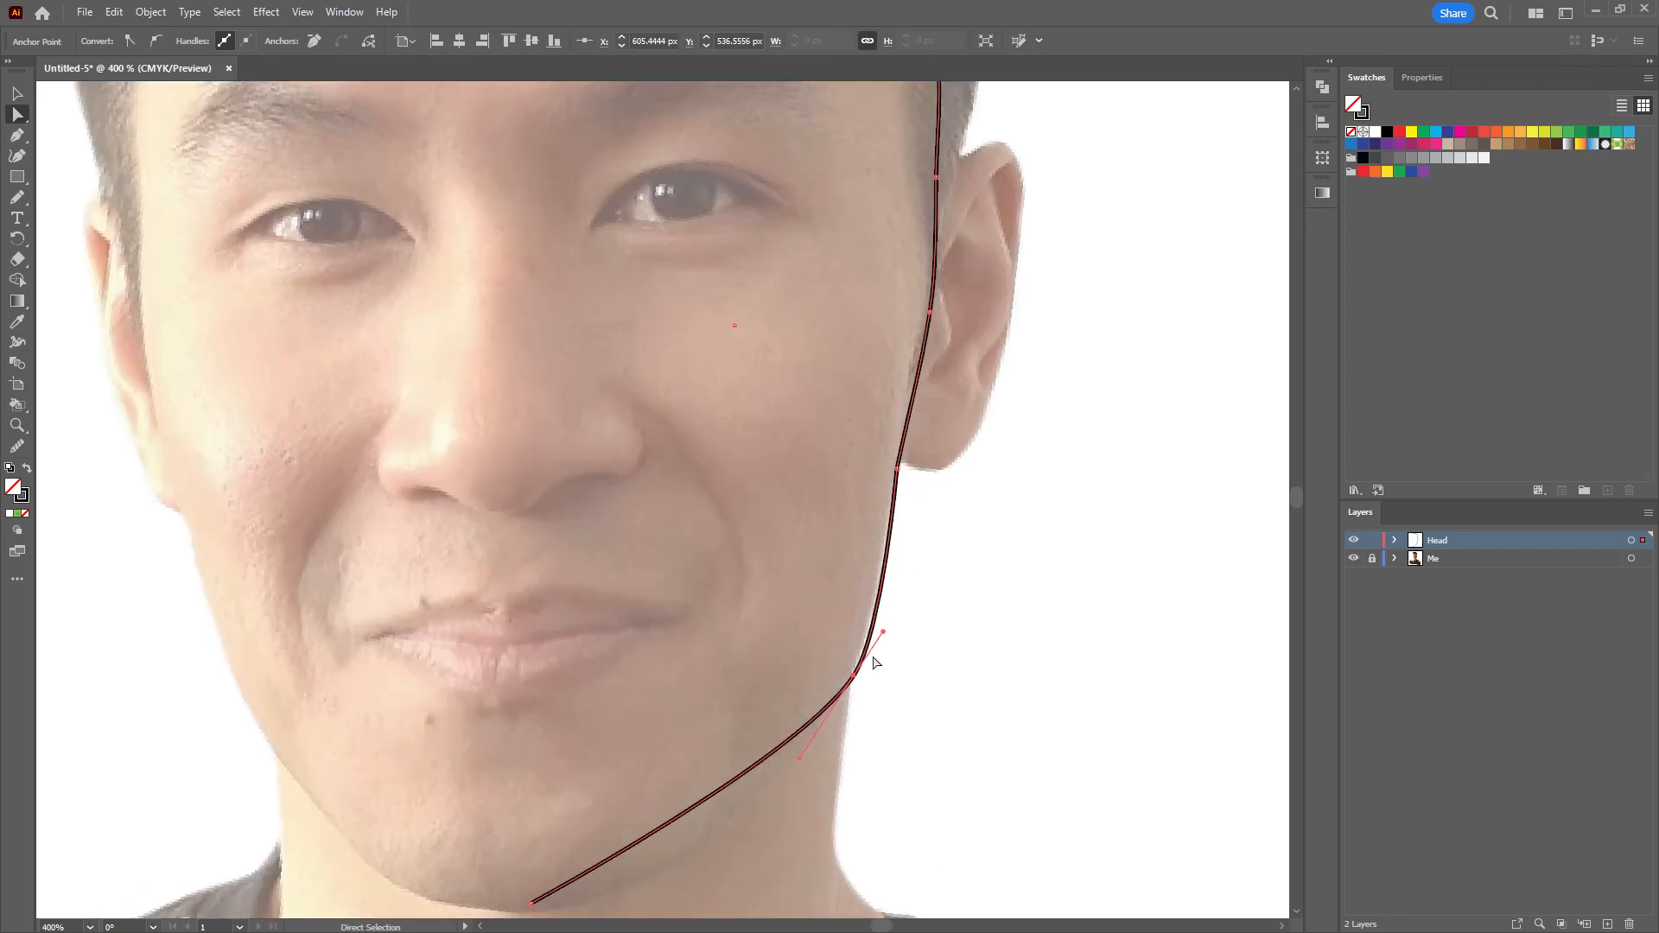
mouse_move(885, 631)
mouse_down()
mouse_move(875, 598)
mouse_move(921, 665)
mouse_move(879, 645)
mouse_up()
key(ctrl+z)
drag(683, 670, 761, 587)
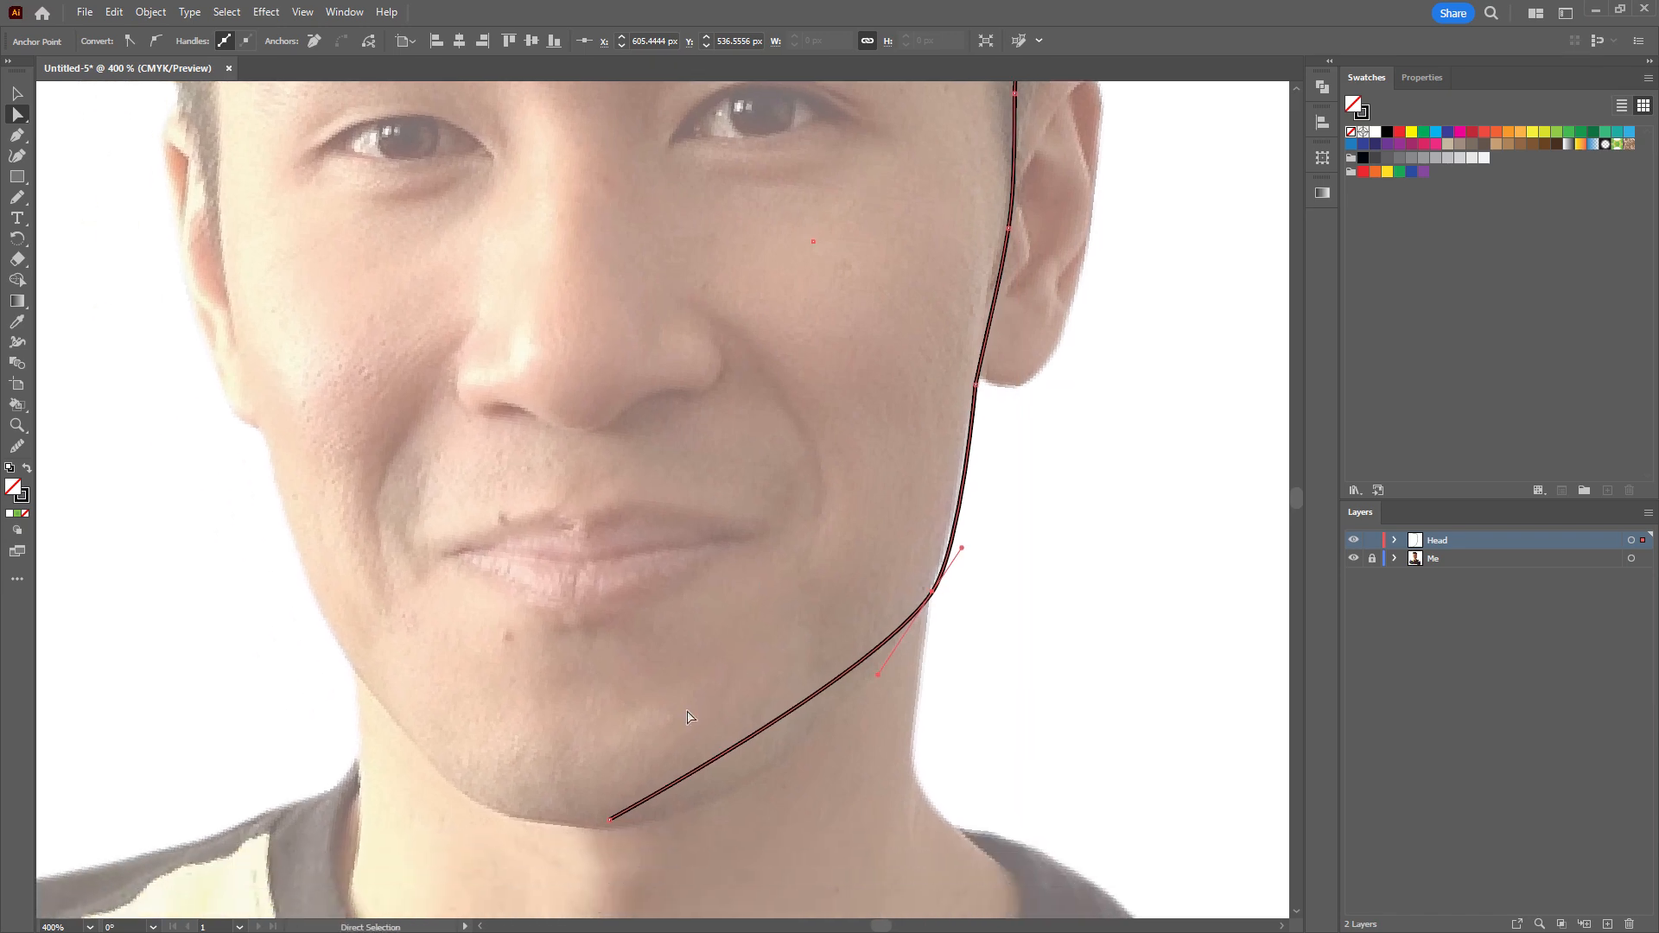
click(610, 821)
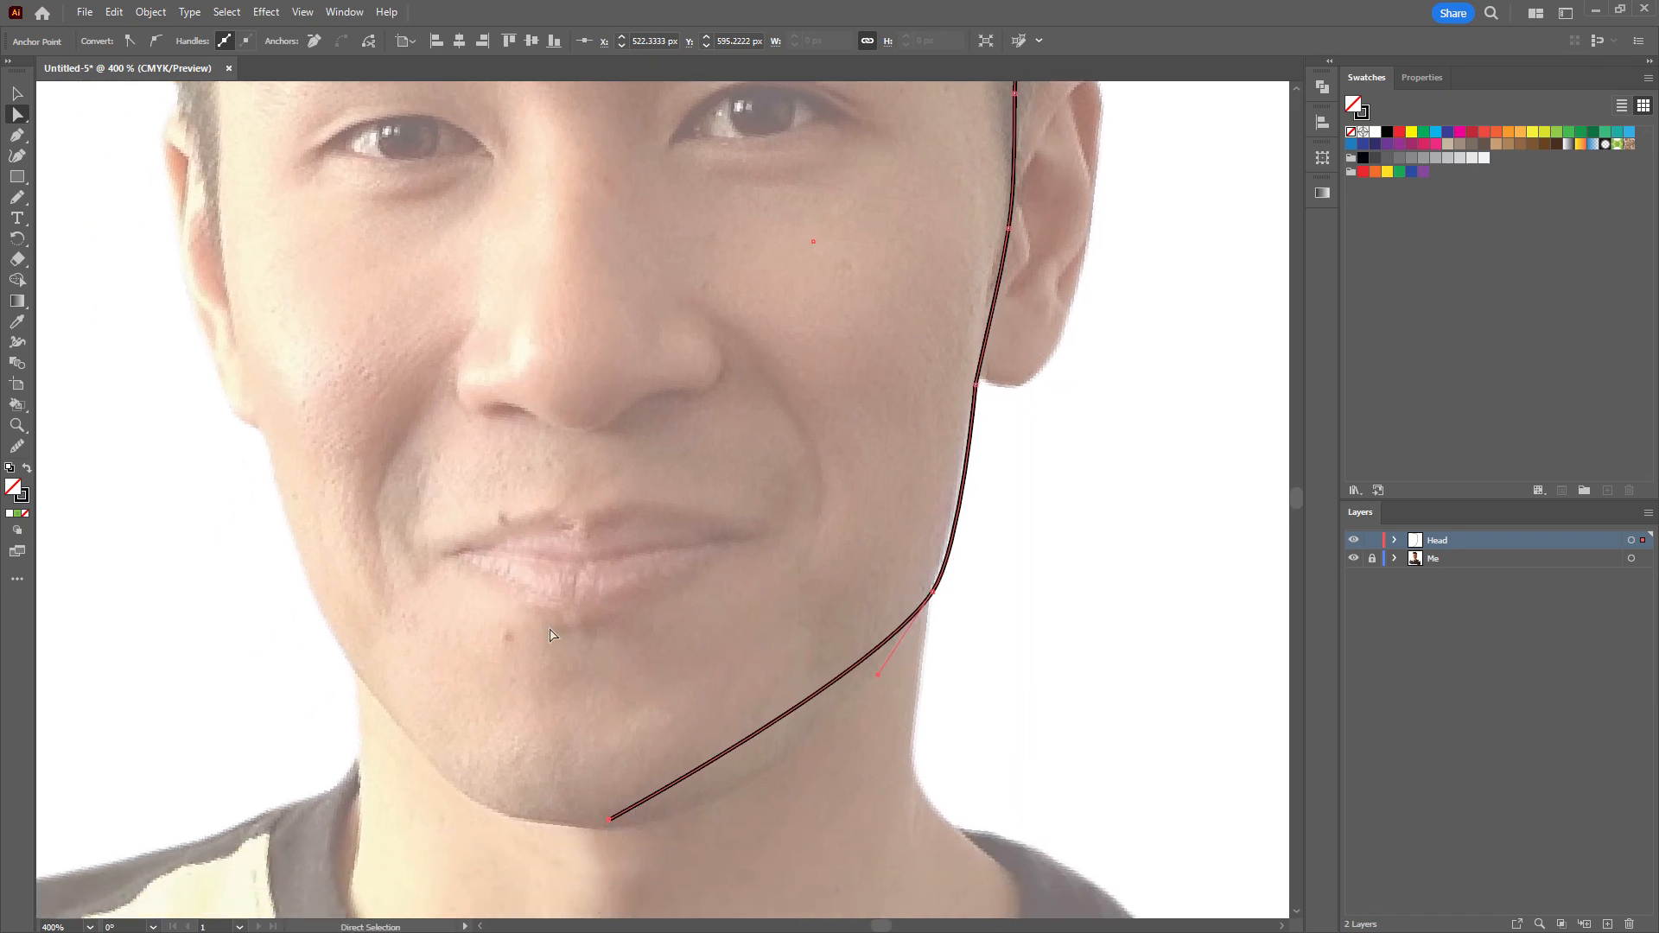
click(156, 40)
scroll(649, 787, down, 2)
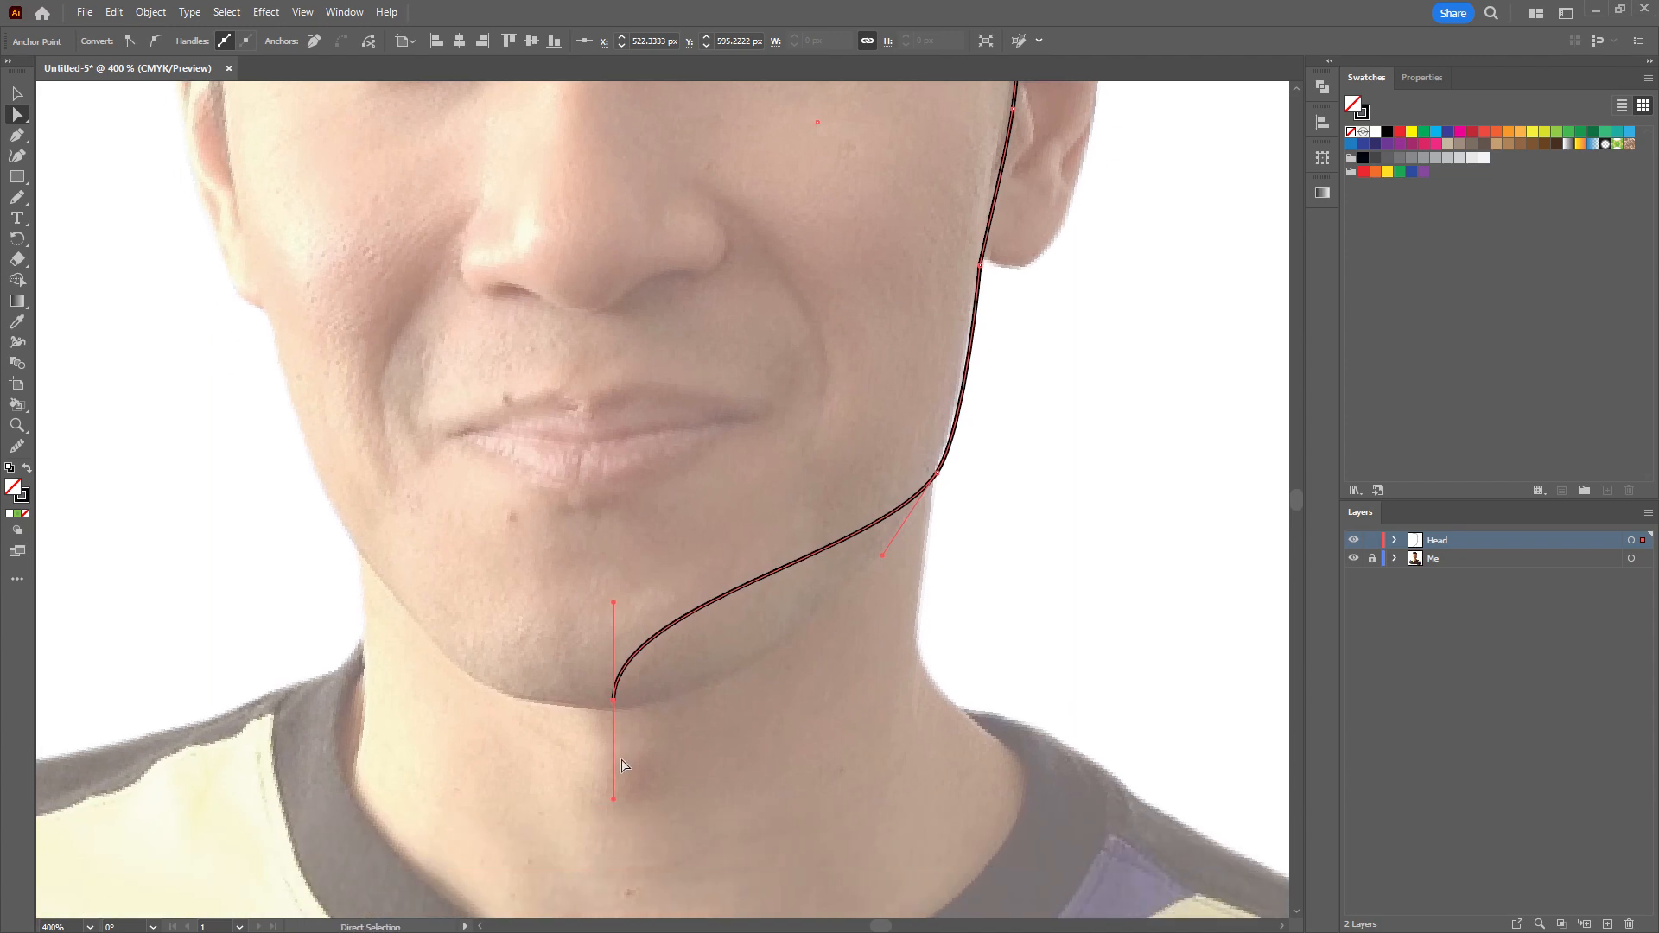
Adjust the direction handles of the chin and jaw corner points until the curve follows the jawline, and deselect the path.
drag(614, 798, 513, 701)
drag(951, 476, 921, 517)
click(907, 538)
drag(850, 620, 835, 663)
drag(585, 768, 584, 770)
scroll(826, 671, down, 2)
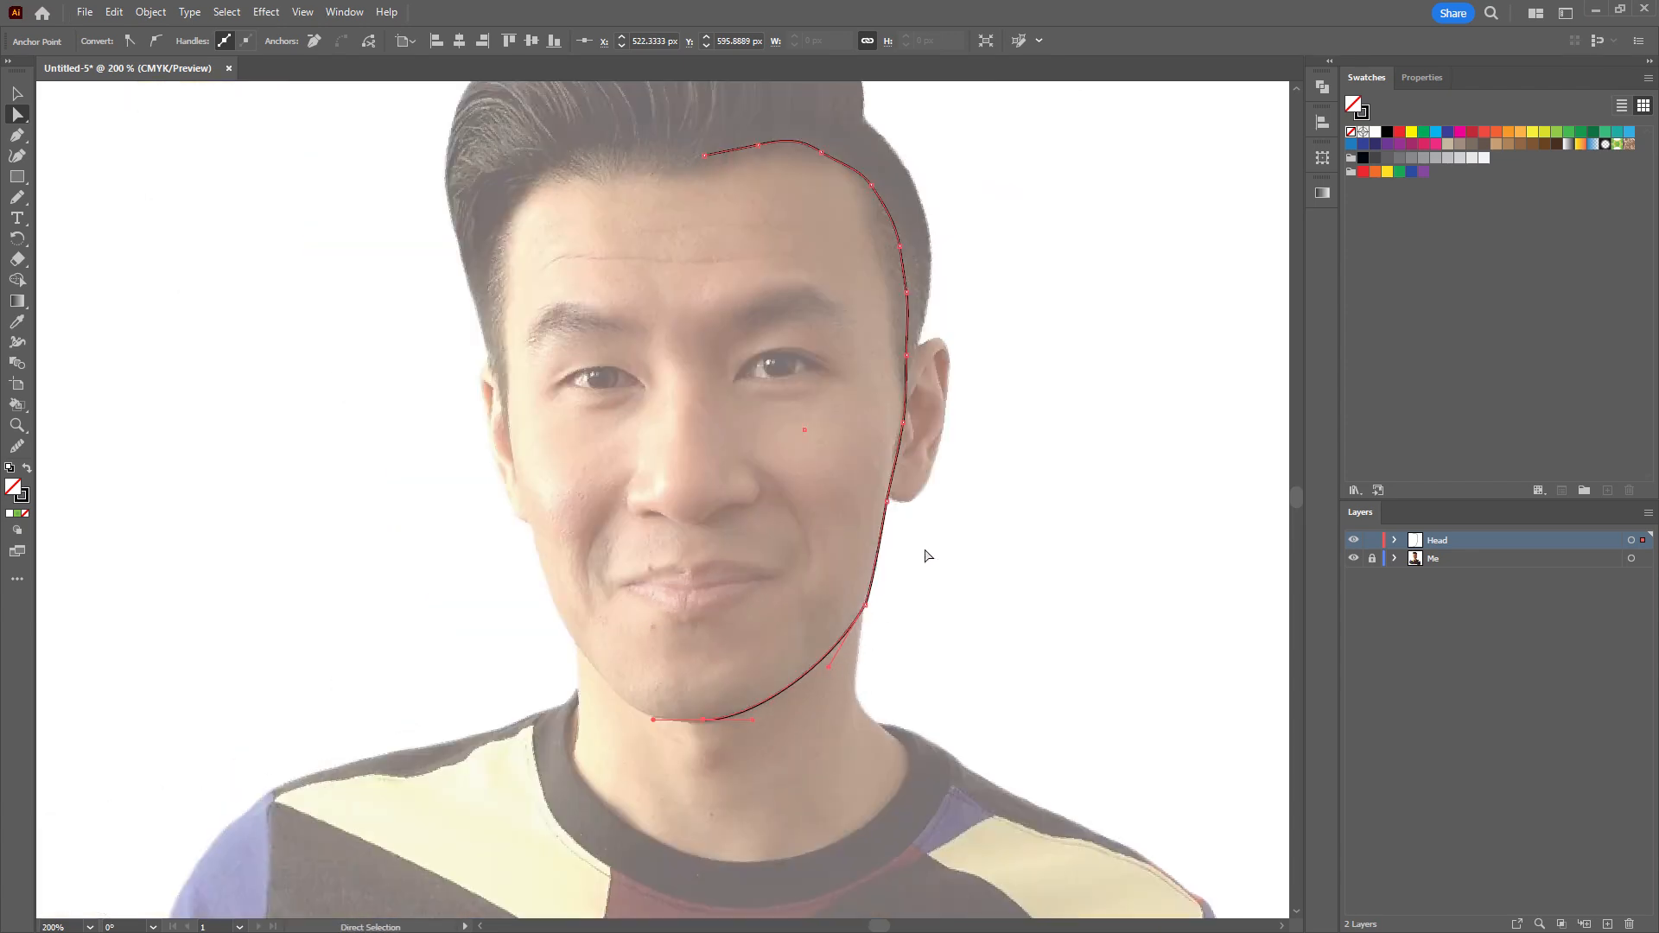
scroll(928, 556, up, 2)
click(984, 616)
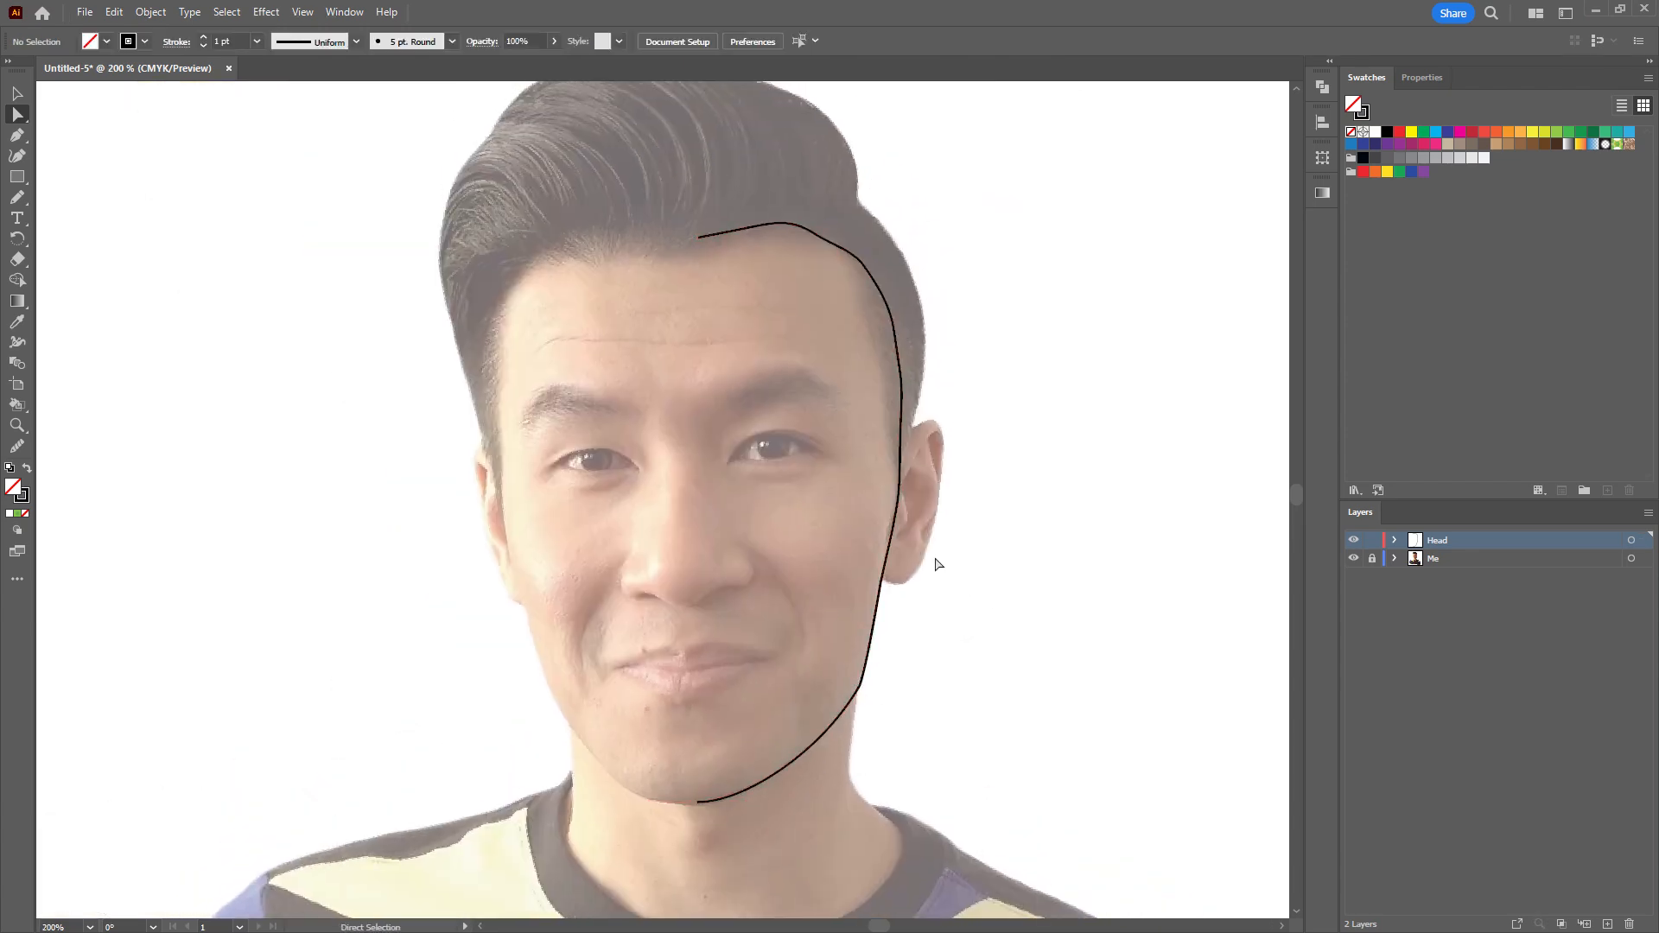
click(925, 535)
scroll(925, 535, down, 1)
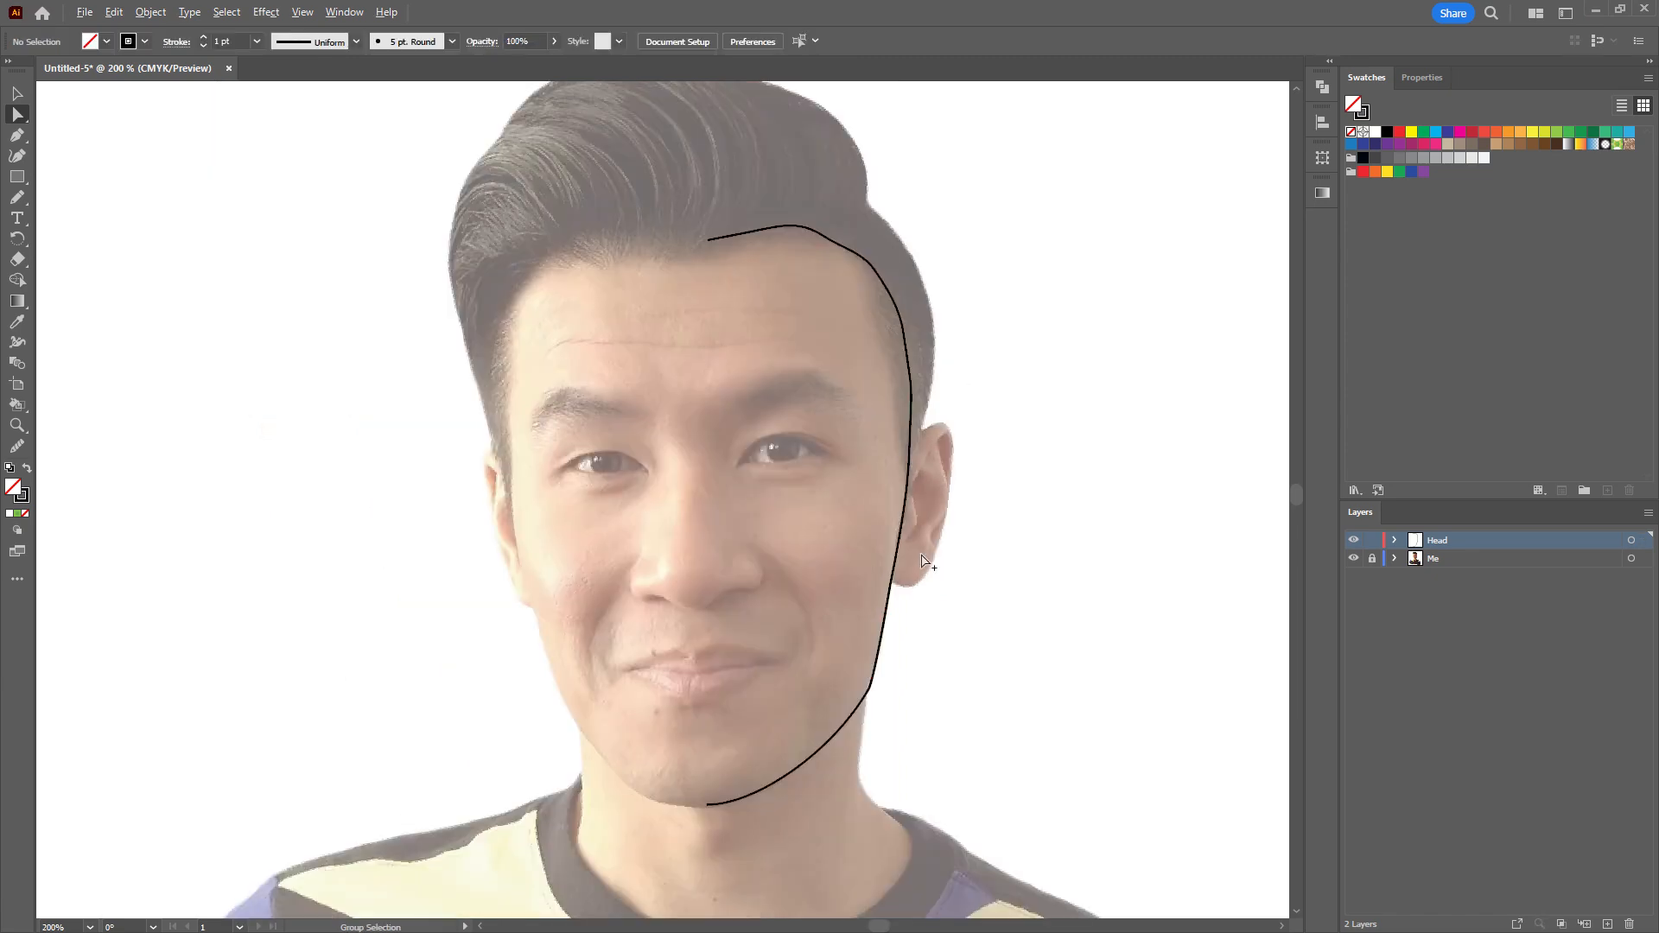
Reflect a copy of the half outline across the vertical axis and move it onto the opposite half of the face.
click(17, 93)
click(748, 235)
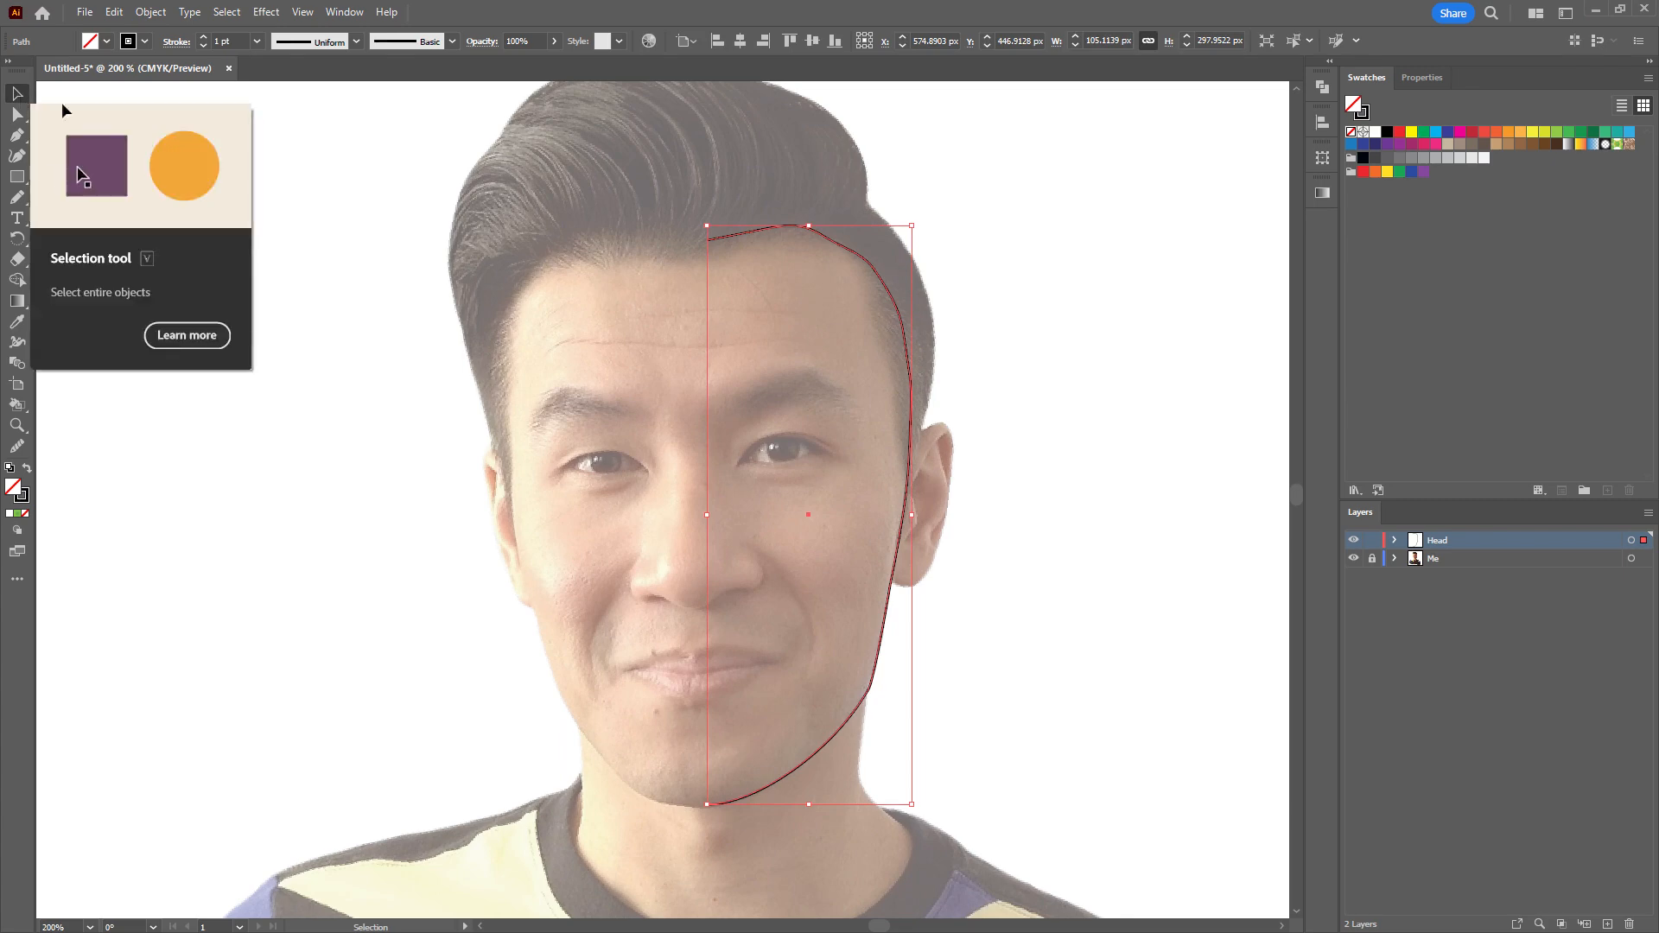
key(ctrl+c)
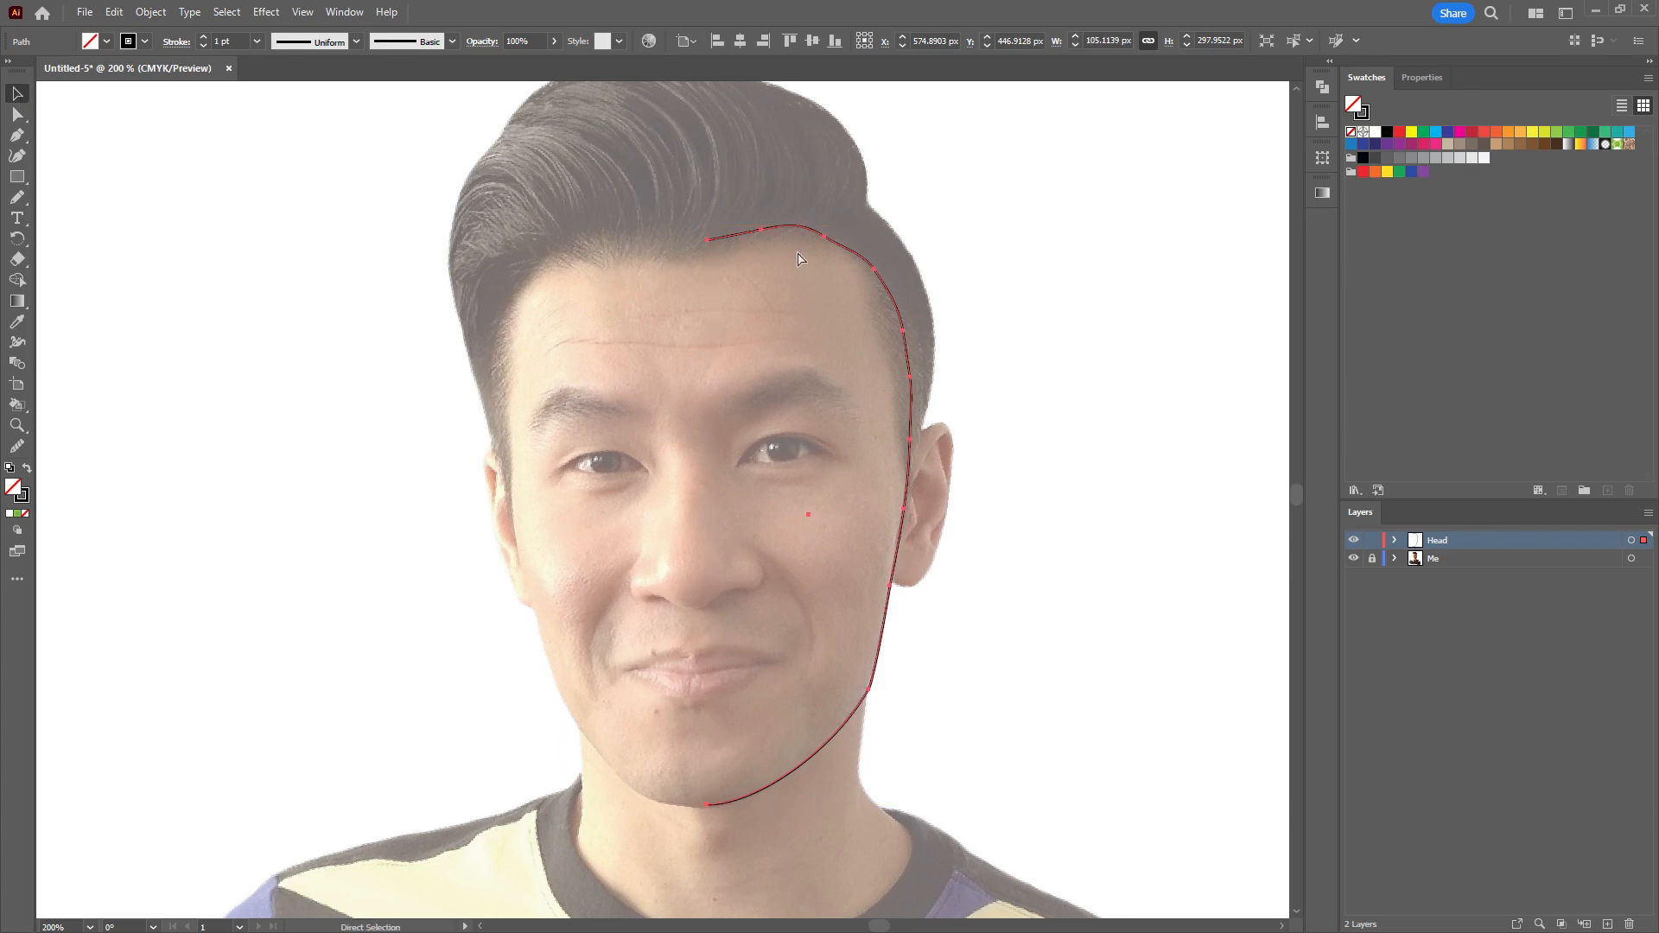
key(ctrl)
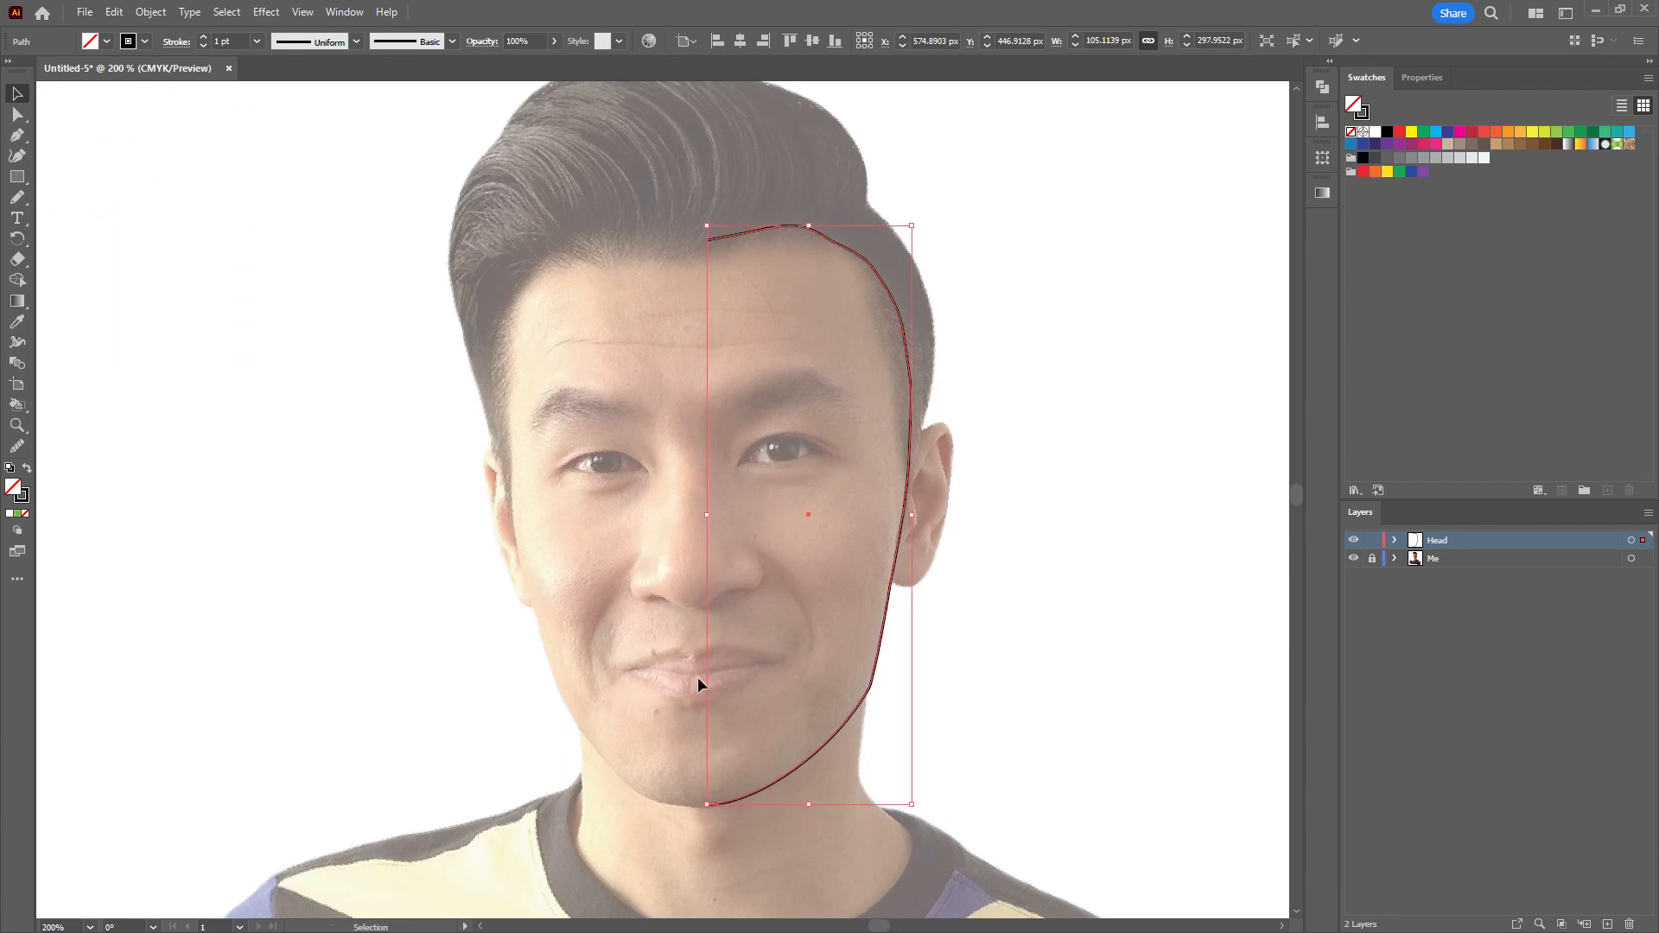
click(154, 13)
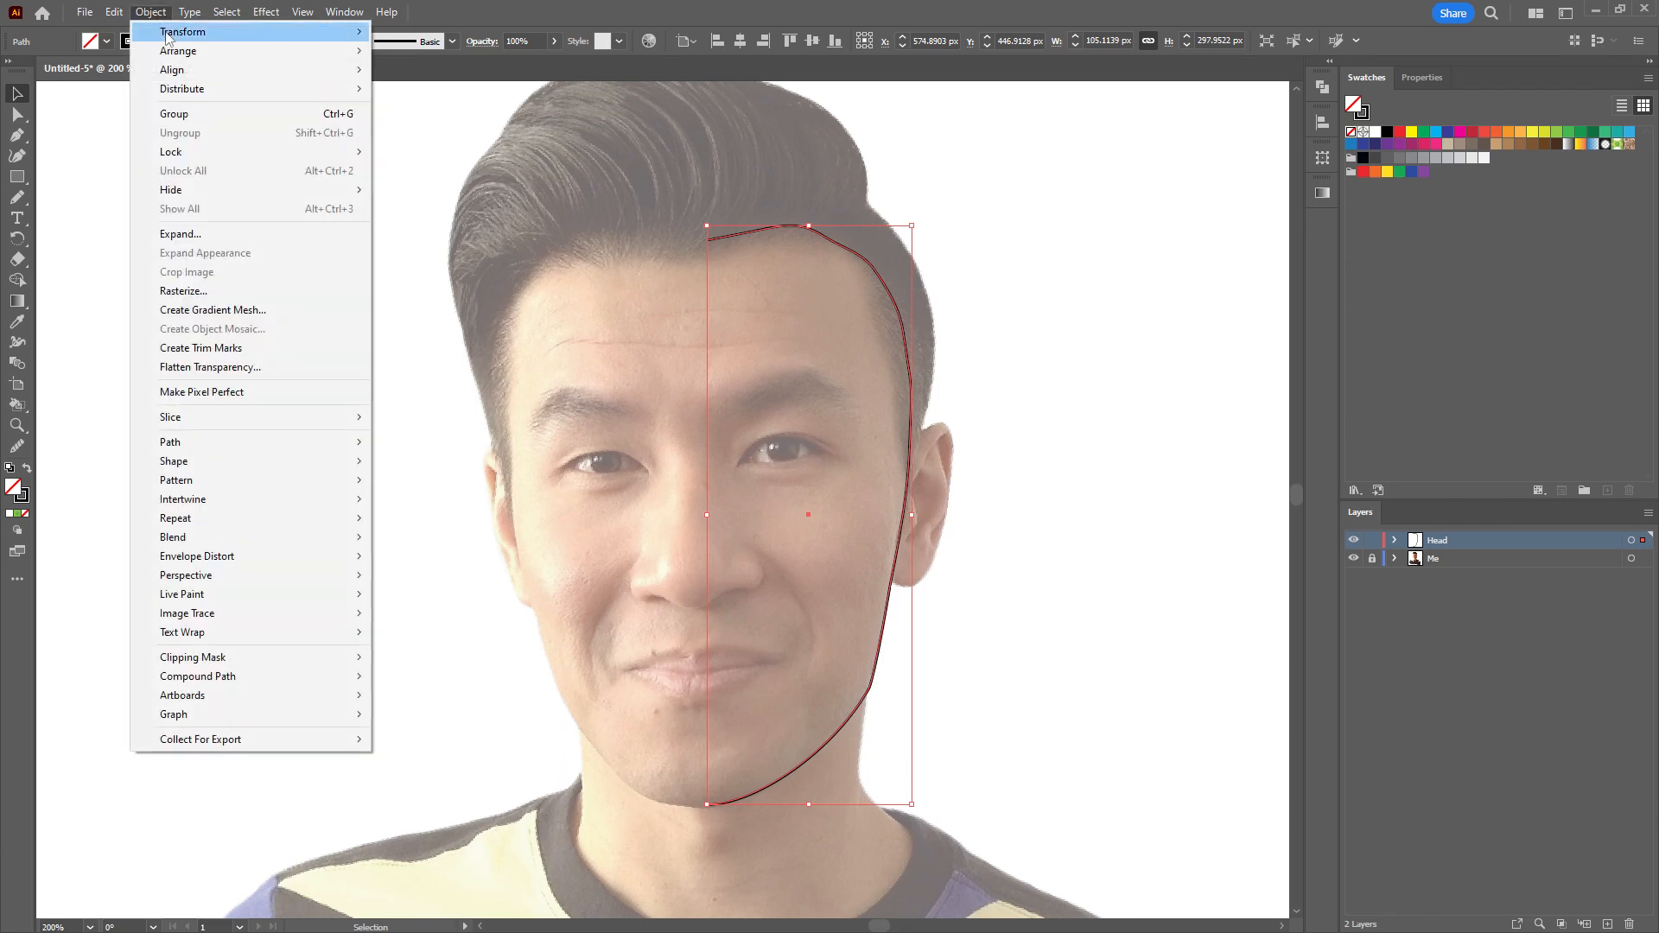
mouse_move(177, 31)
click(417, 94)
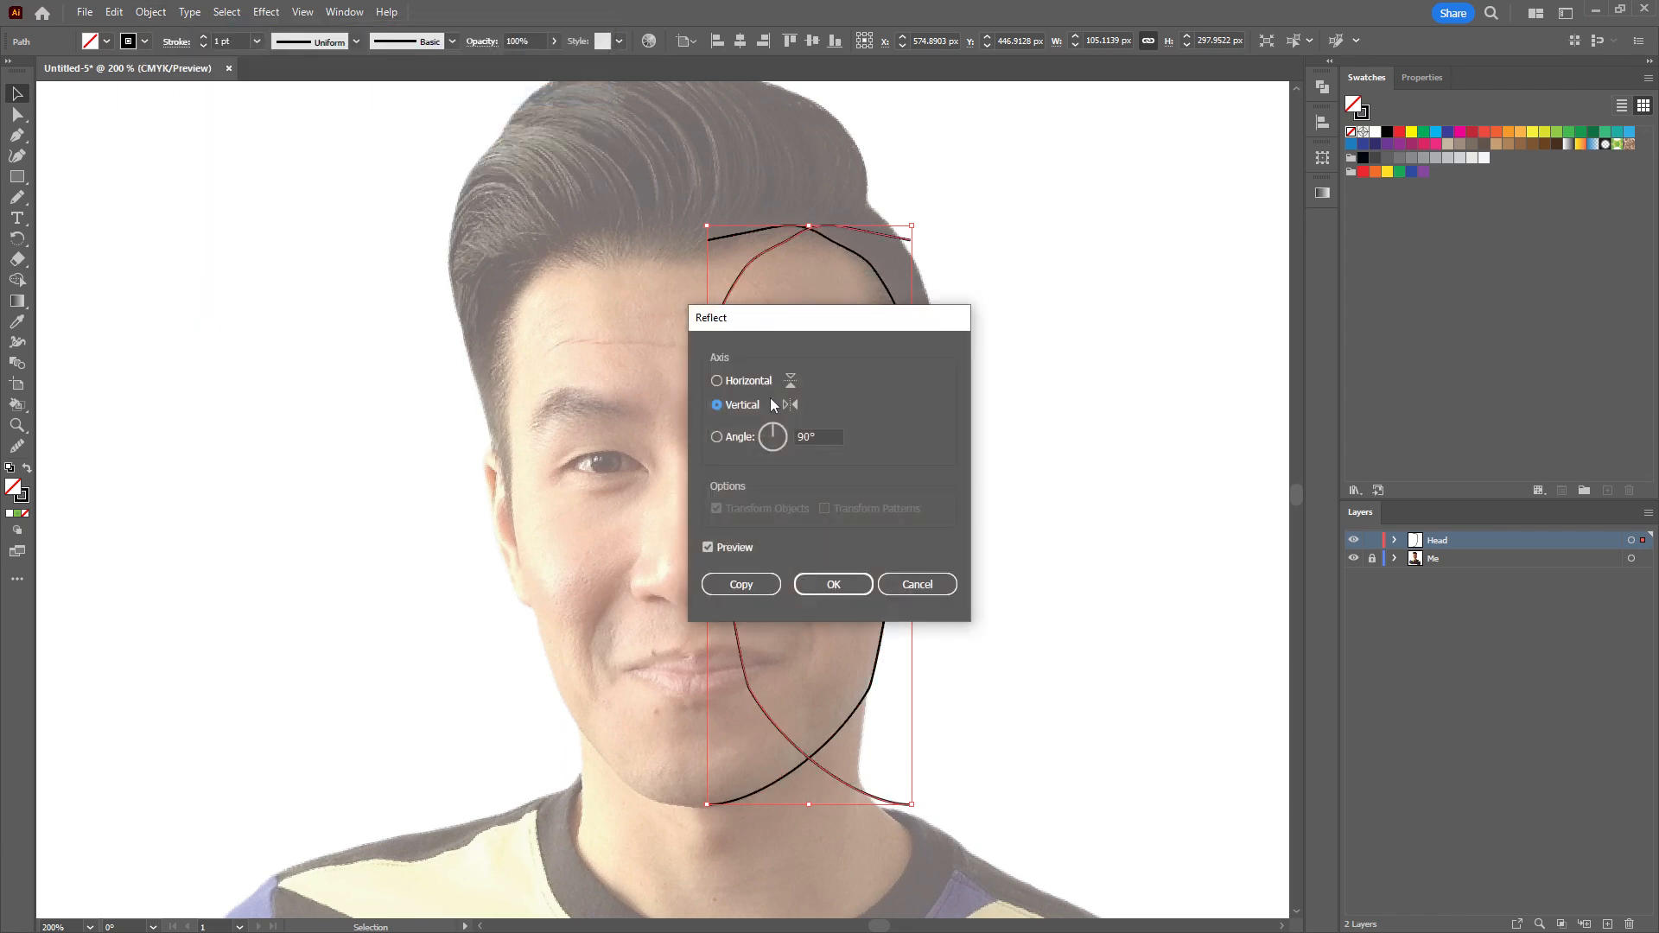
click(812, 578)
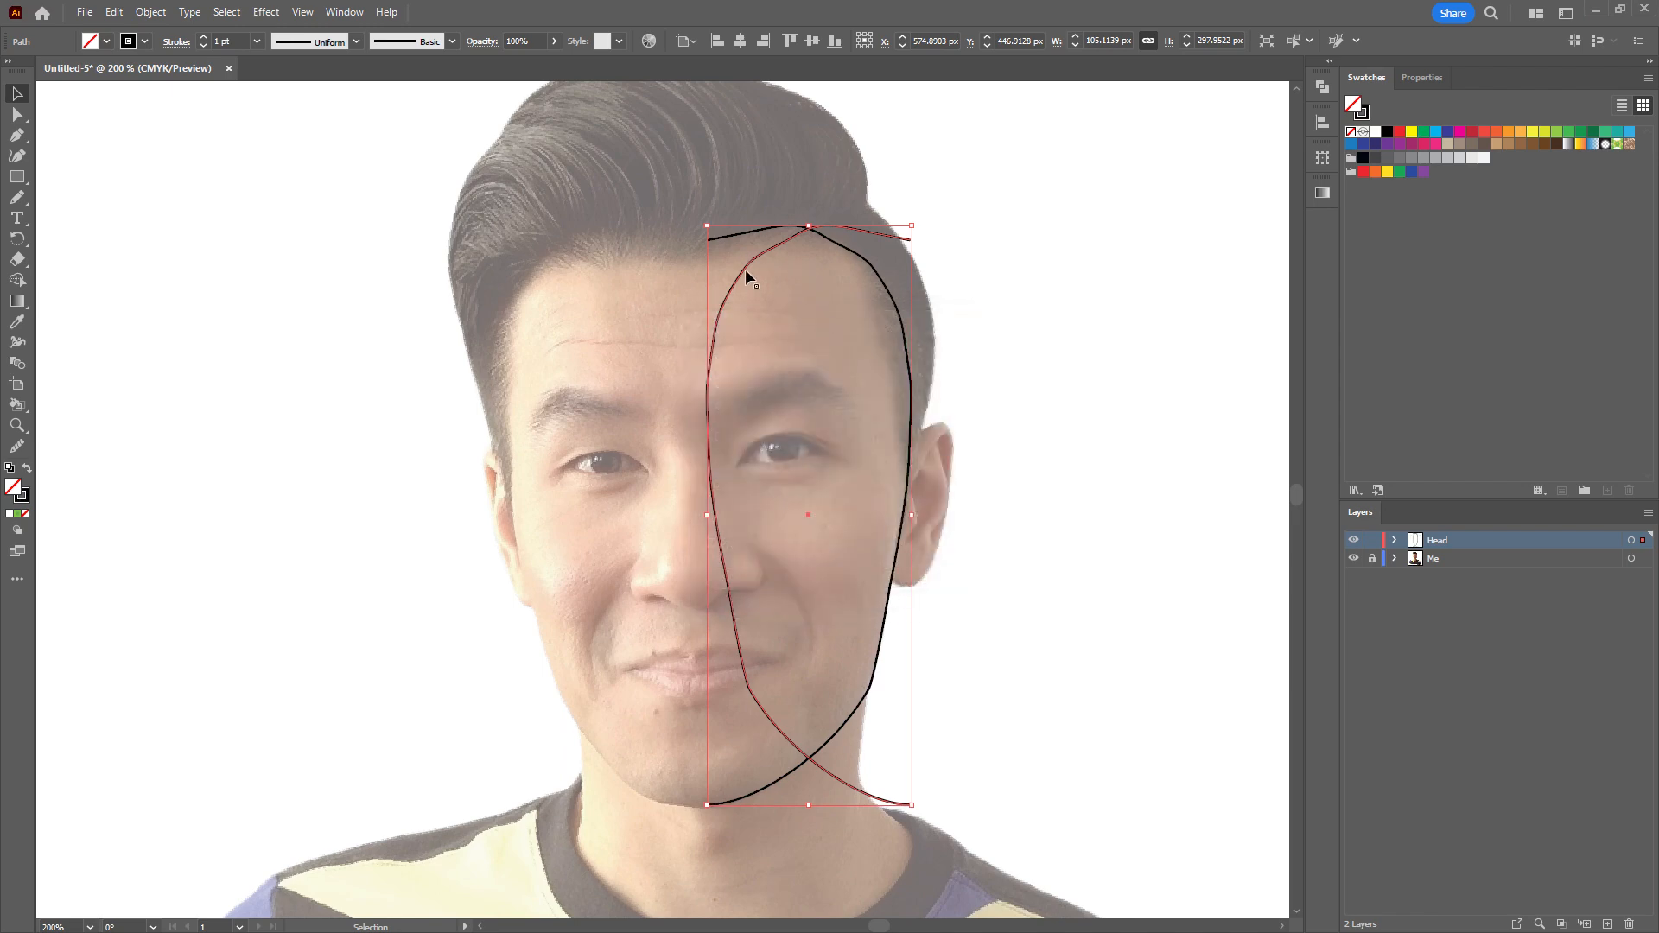
drag(744, 271, 530, 291)
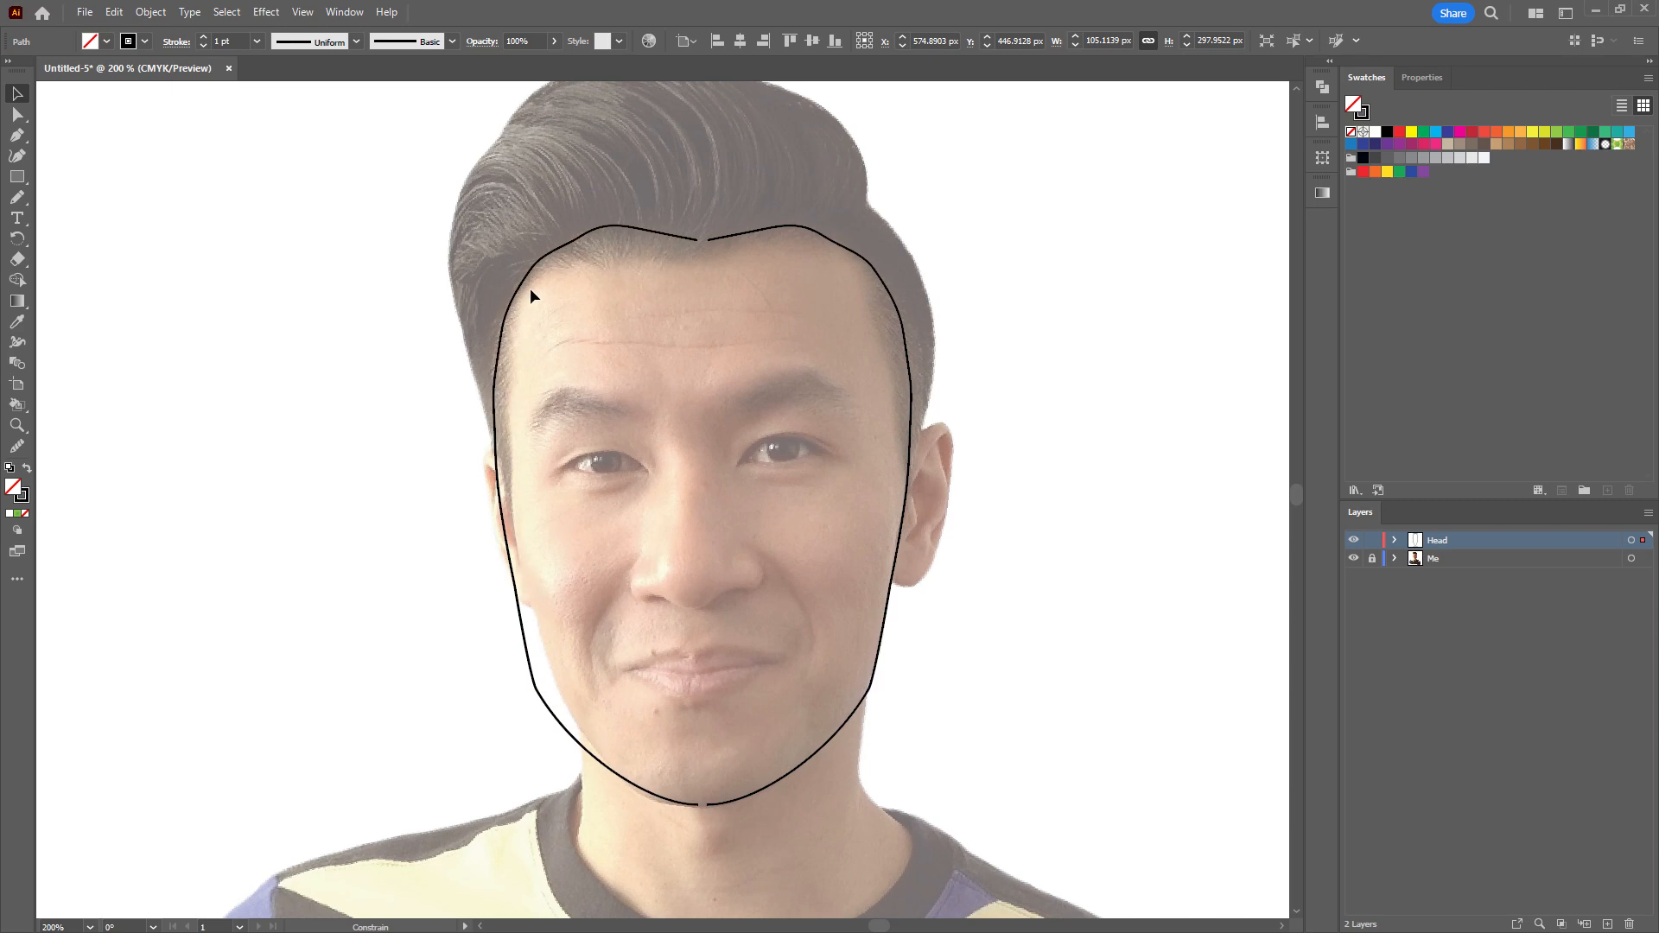
Slide the mirrored half outline horizontally toward the original until their ends slightly overlap at the face's centre, and deselect it.
drag(531, 289, 557, 287)
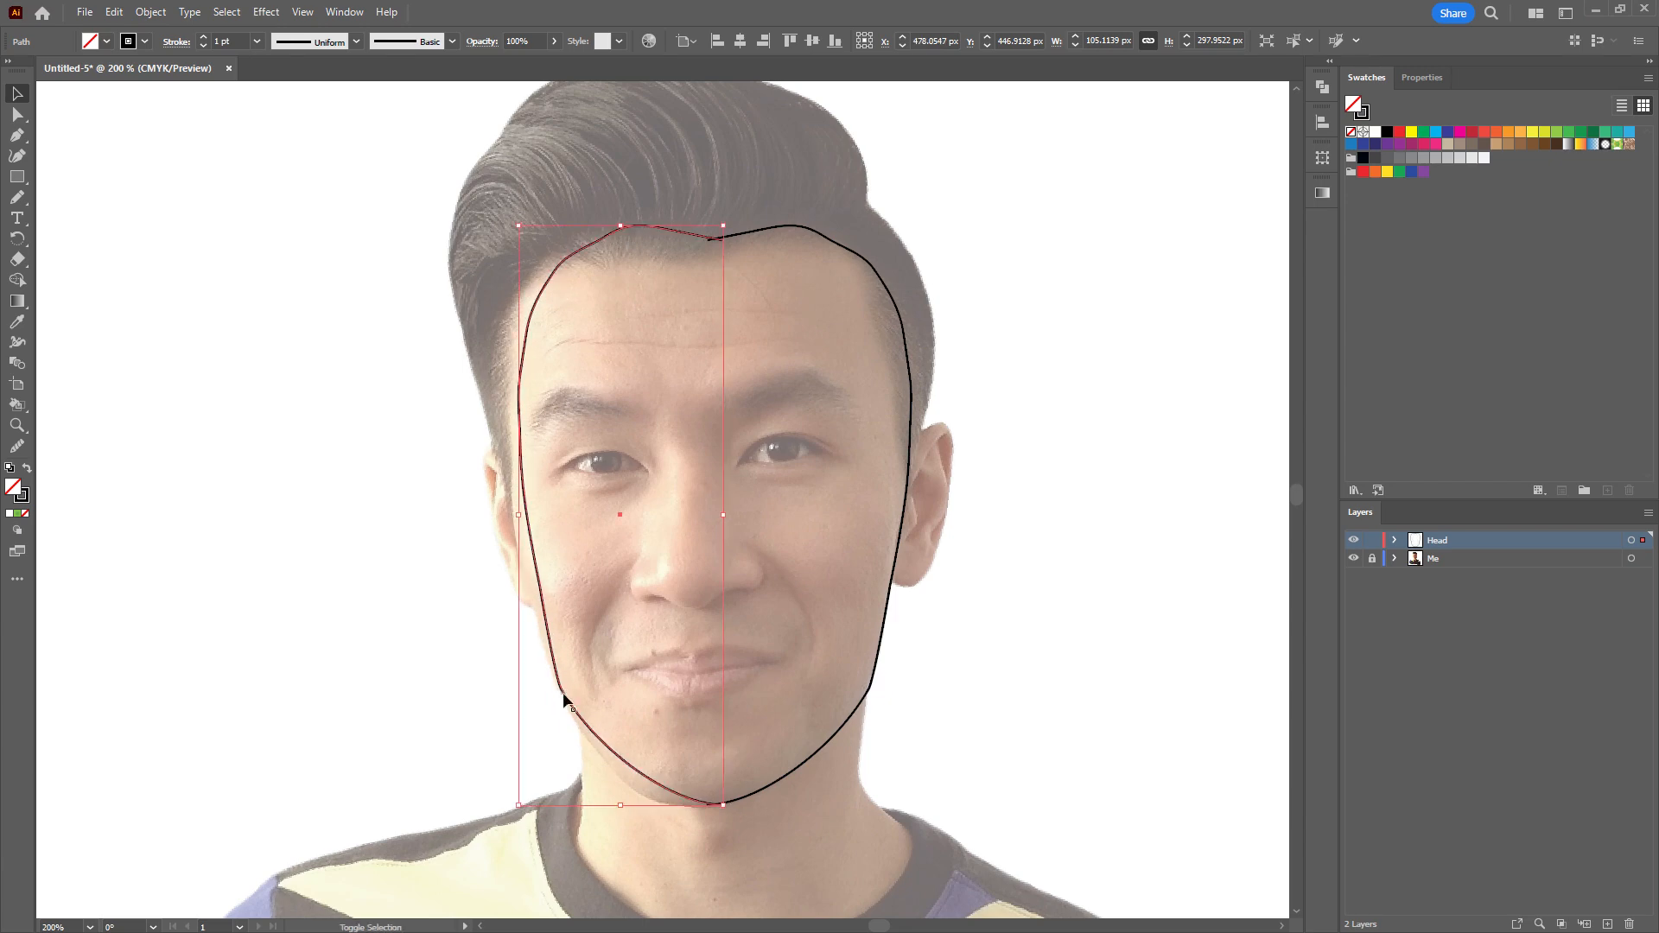
drag(565, 255, 563, 256)
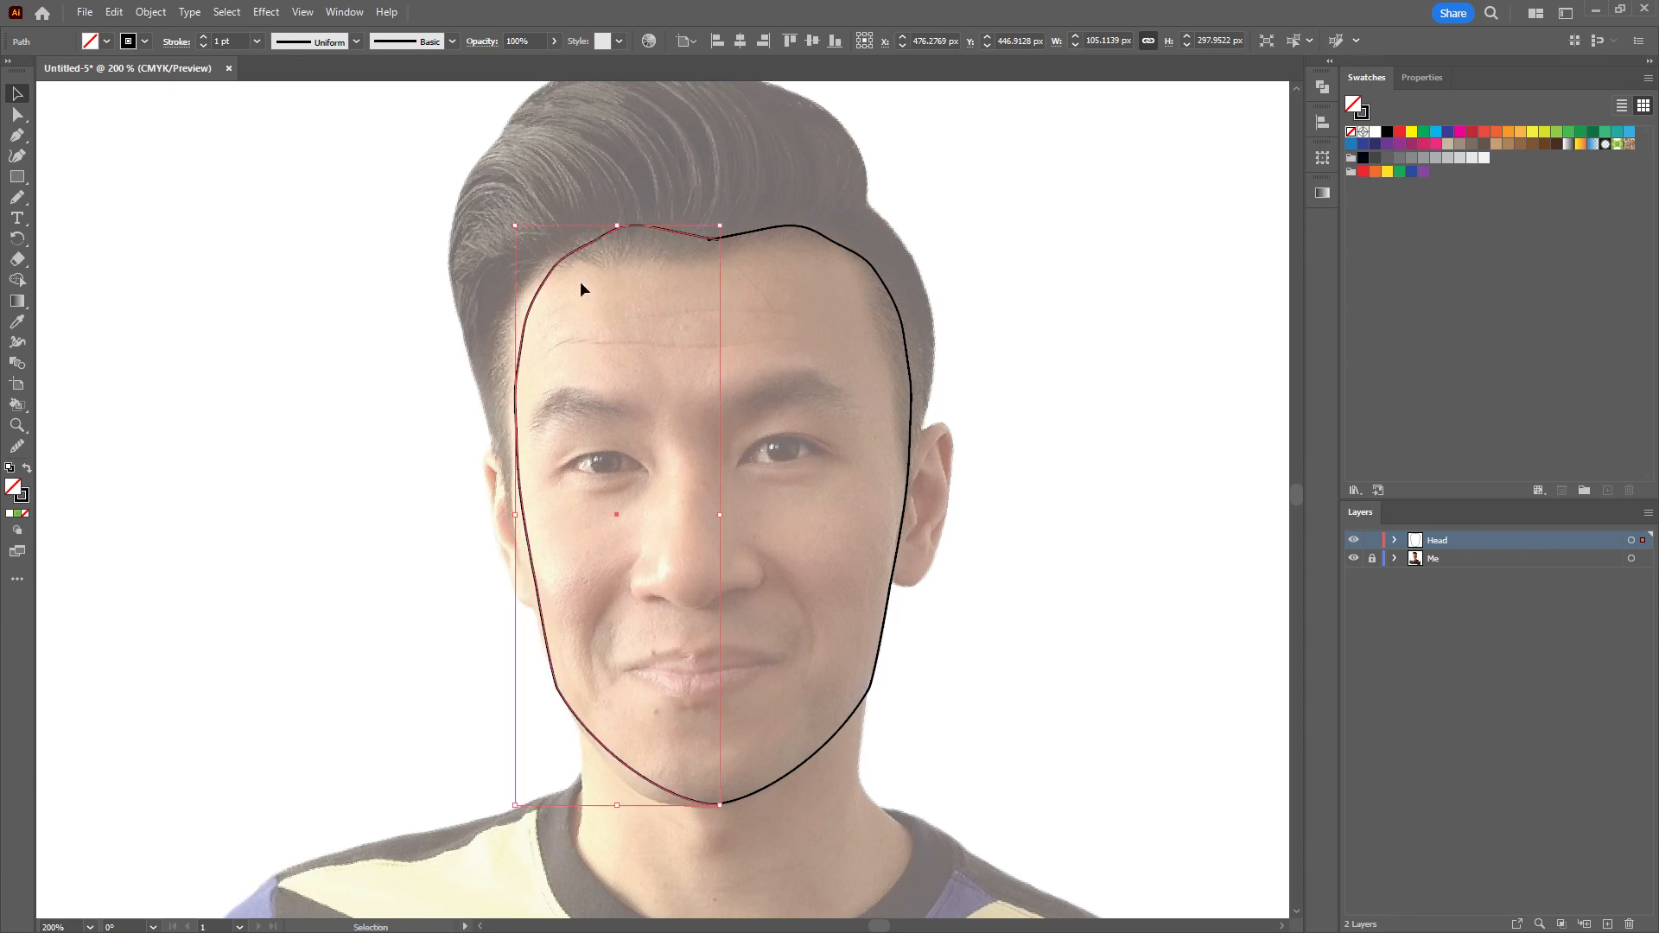
click(434, 206)
Add an anchor point on the mirrored half where the halves cross at the hairline, and move its end point onto the crossing.
scroll(723, 222, up, 6)
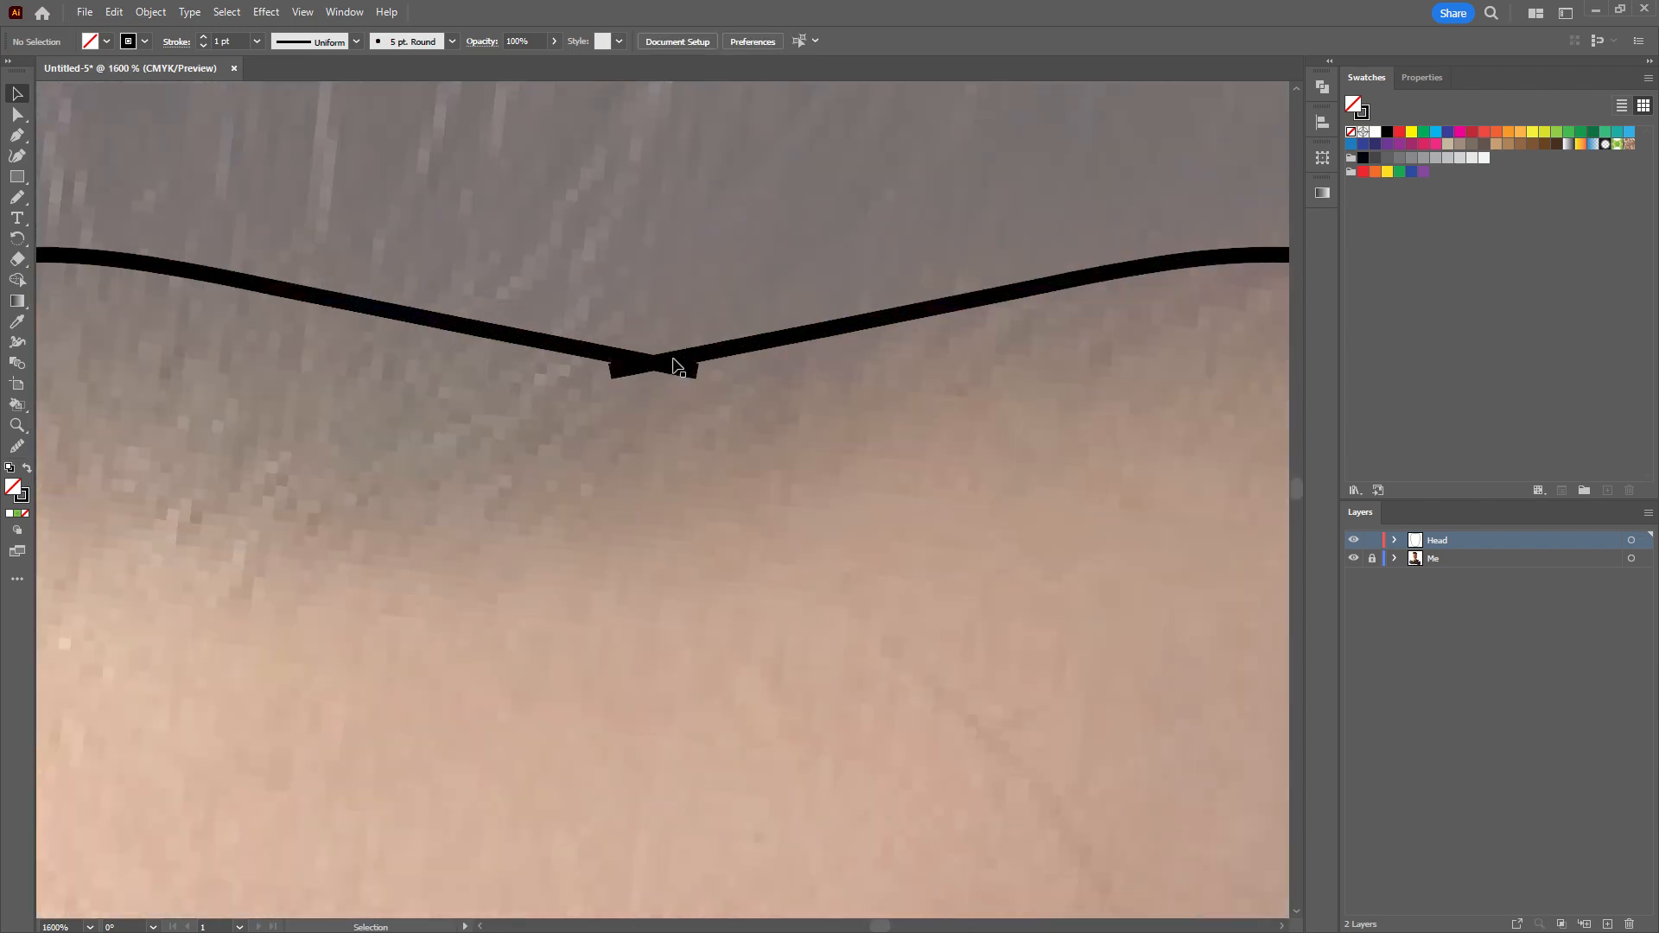
click(614, 365)
key(ctrl+shift+a)
click(543, 349)
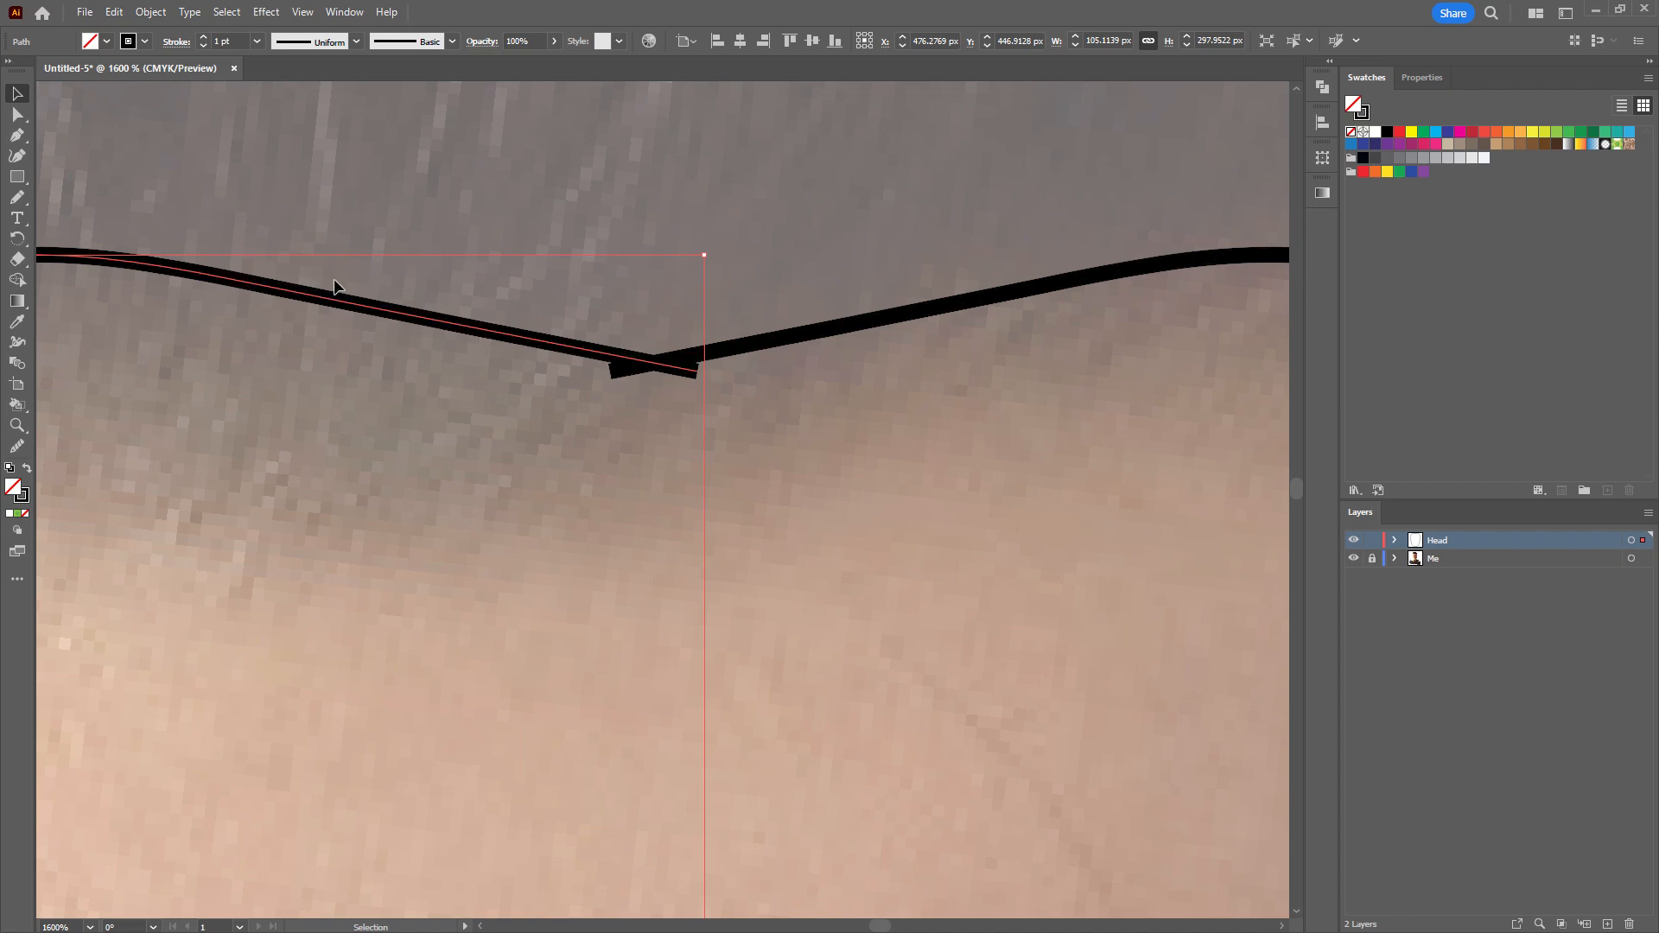
click(17, 135)
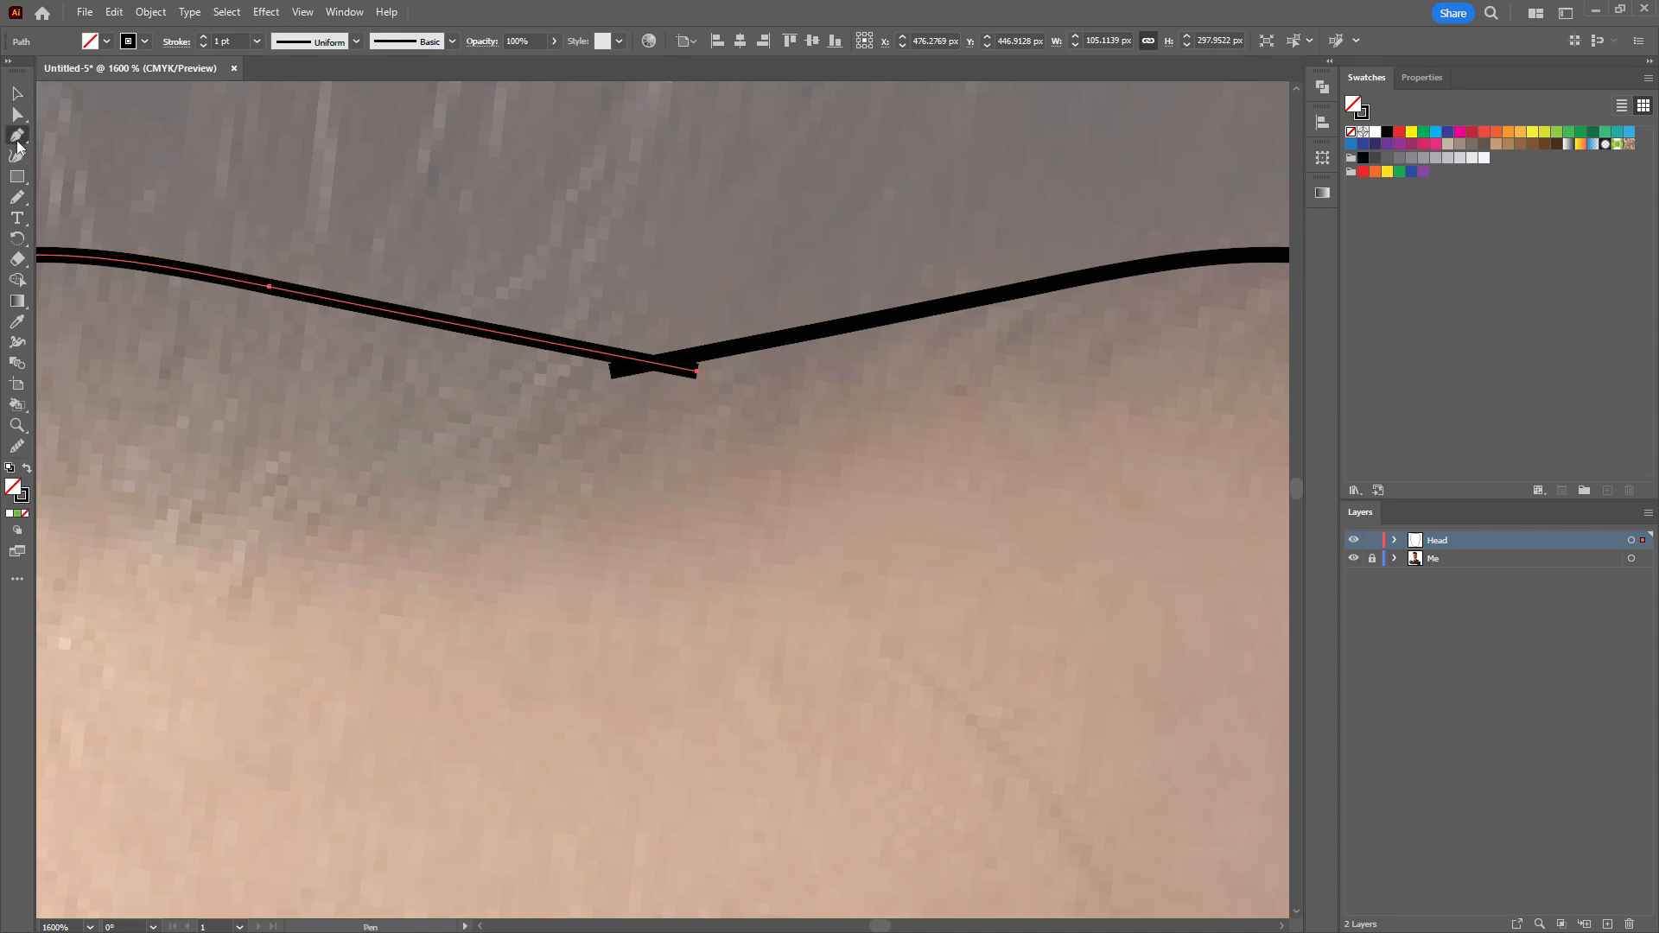
click(654, 370)
click(13, 117)
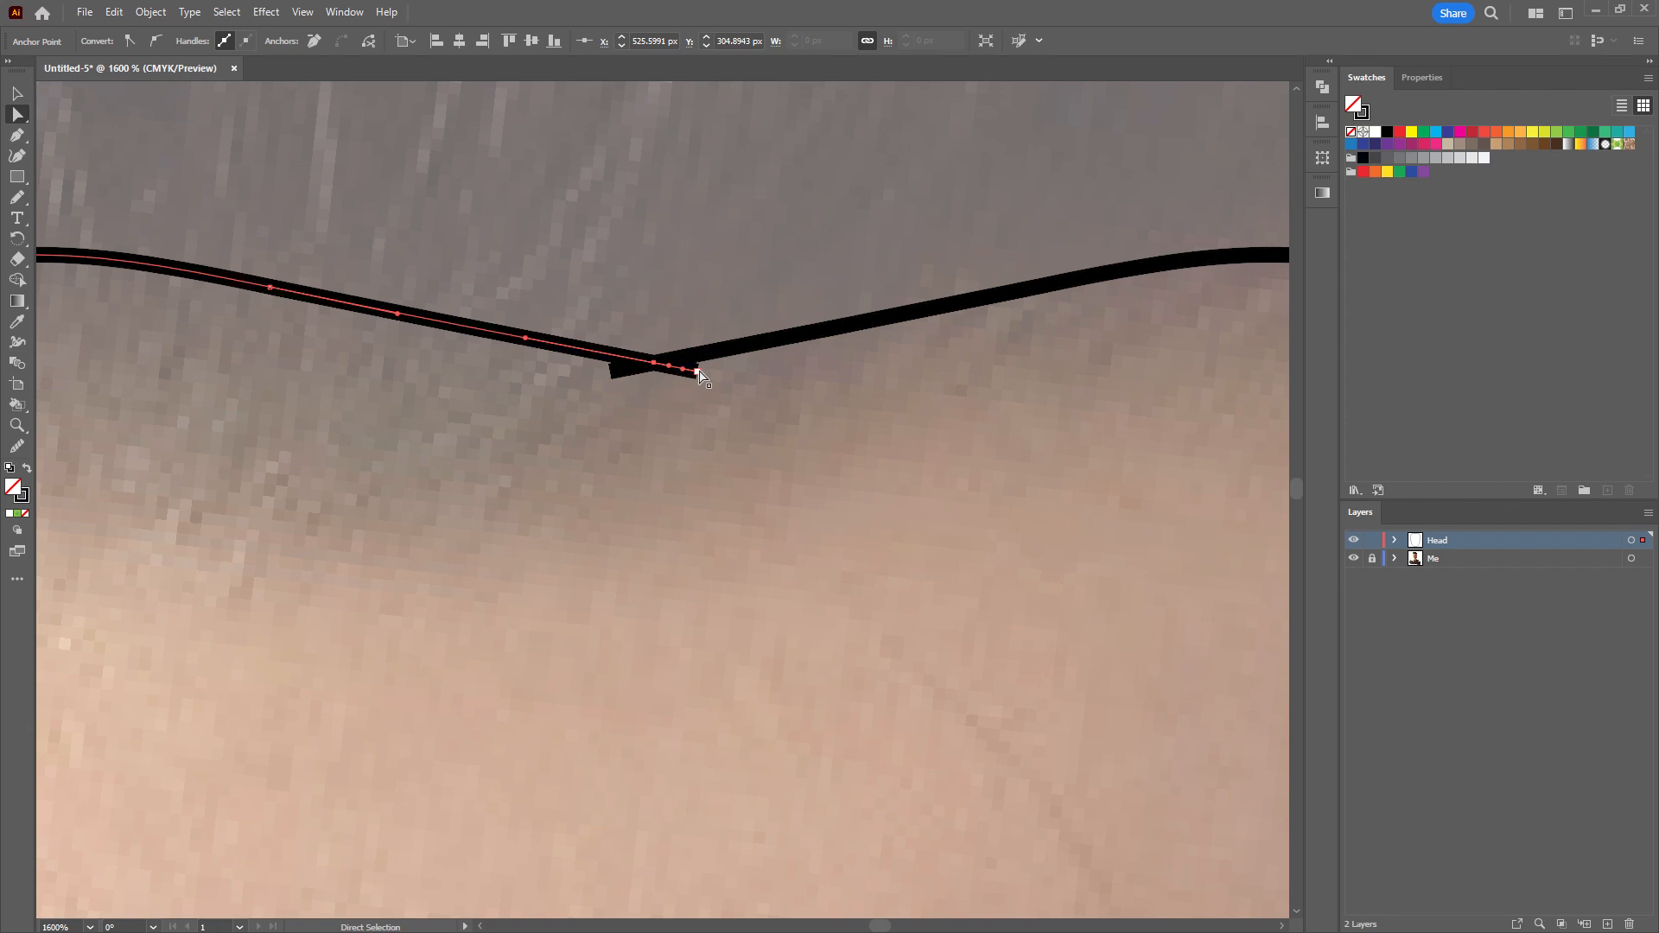
drag(698, 374, 654, 364)
Move the original half's hairline end point onto the crossing and join the two end points with Path Join.
click(620, 372)
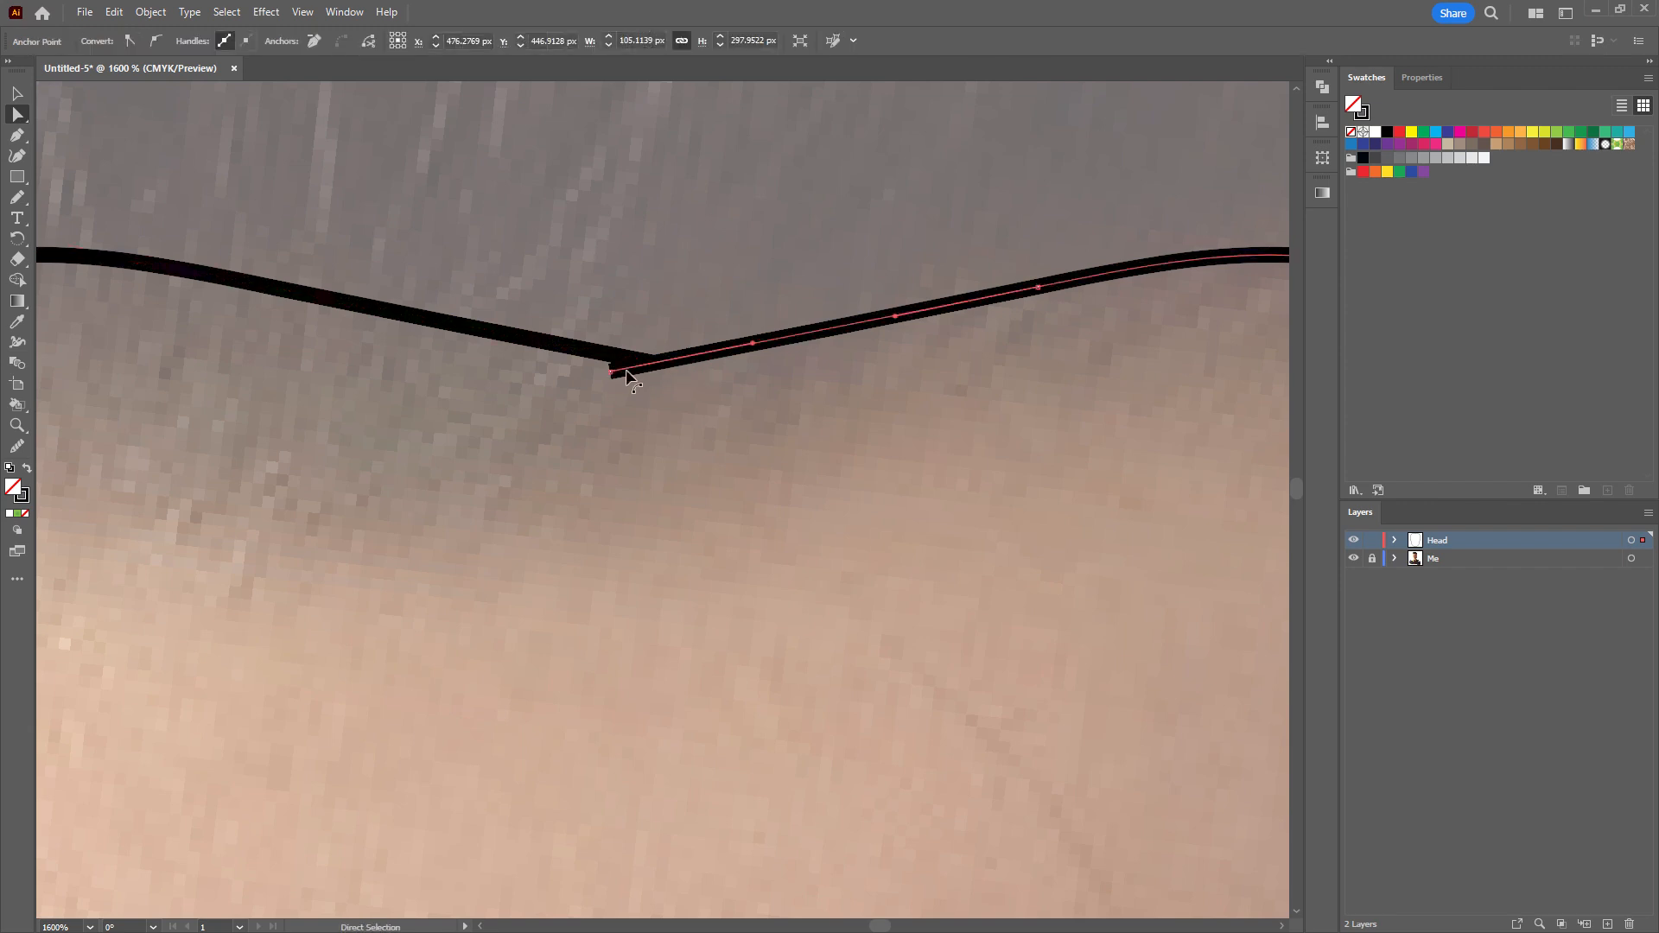
drag(611, 373, 708, 430)
click(152, 12)
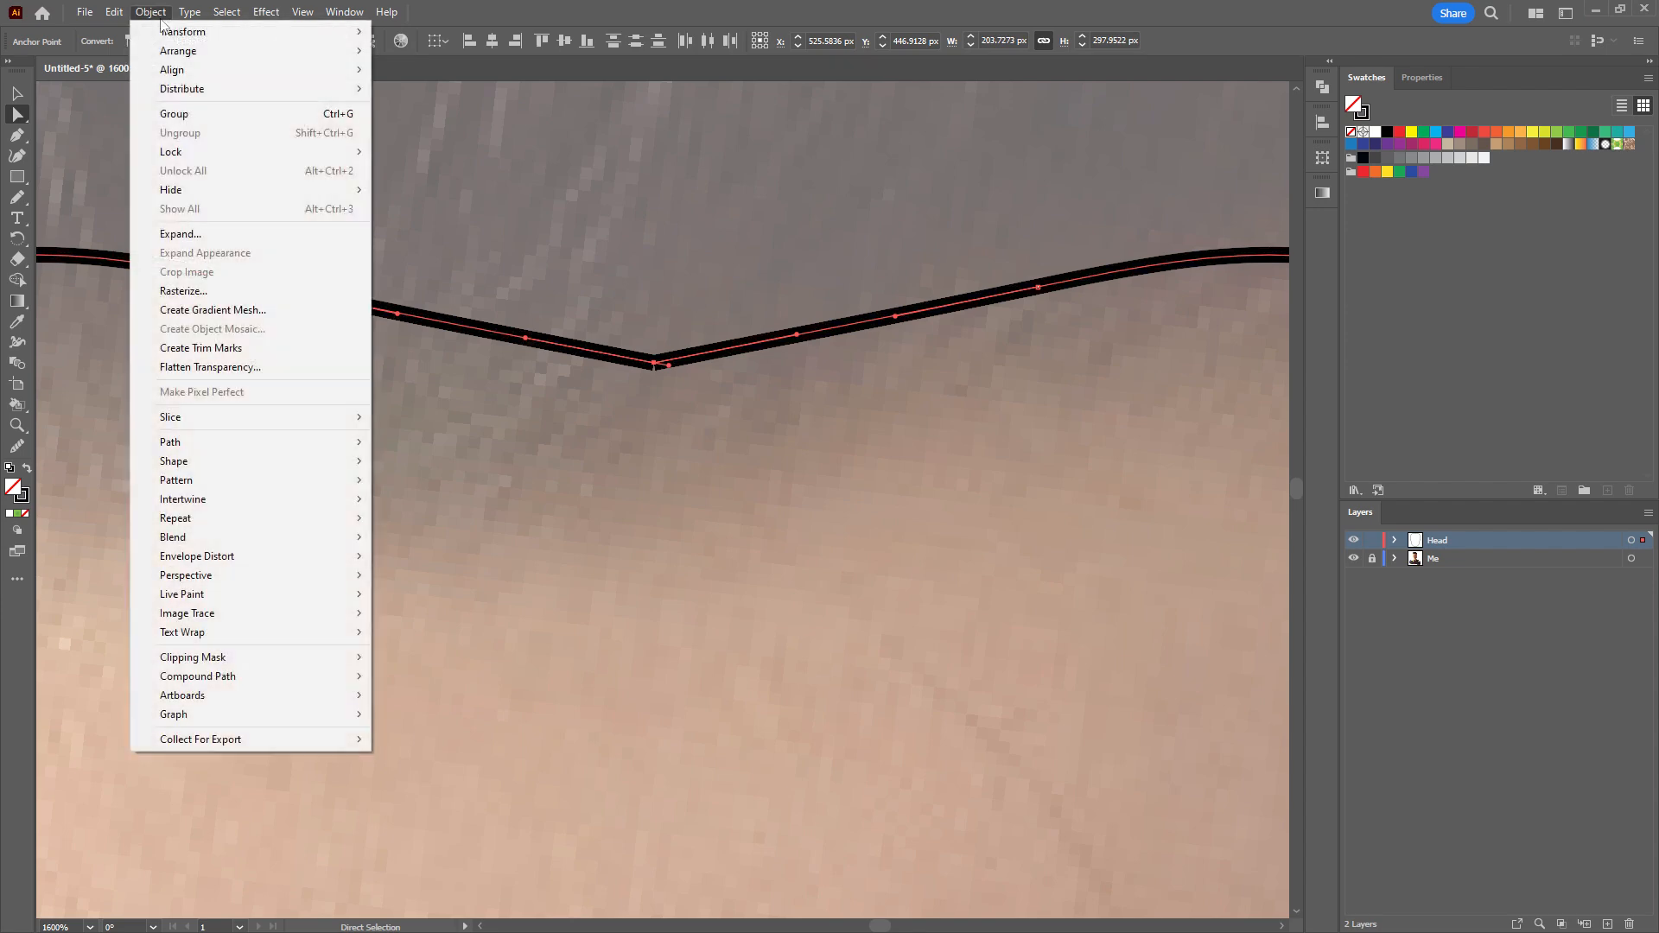
mouse_move(227, 443)
click(403, 444)
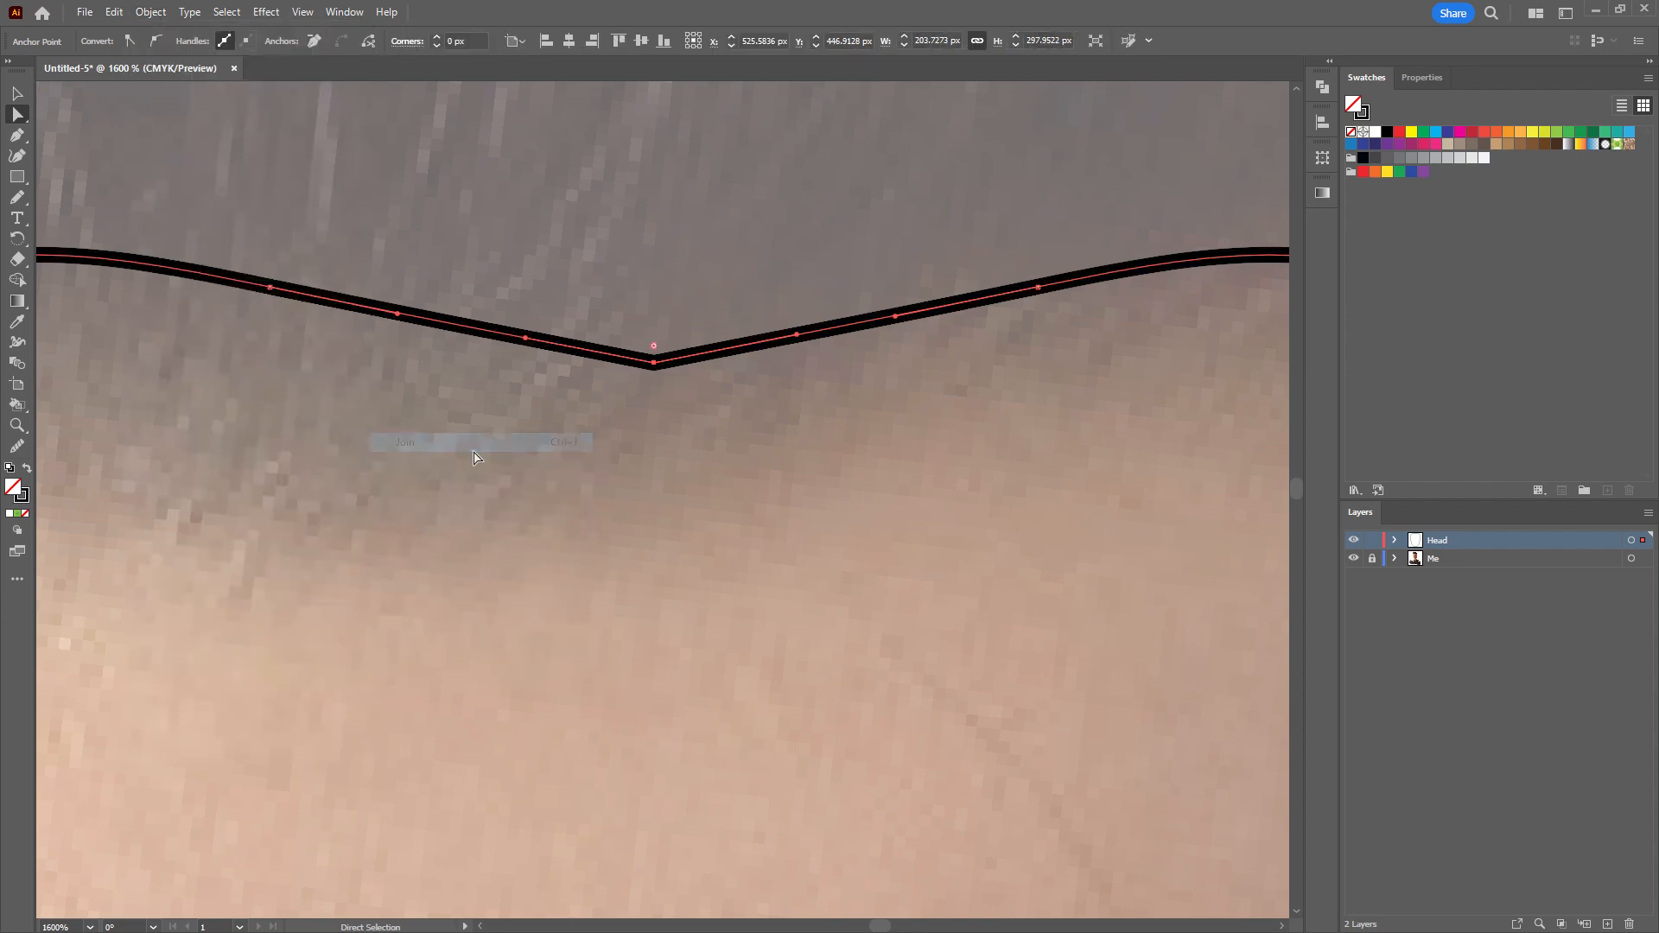
Add an anchor point where the two halves cross at the chin, and delete the mirrored half's overhanging end point.
scroll(579, 532, down, 5)
scroll(584, 618, down, 8)
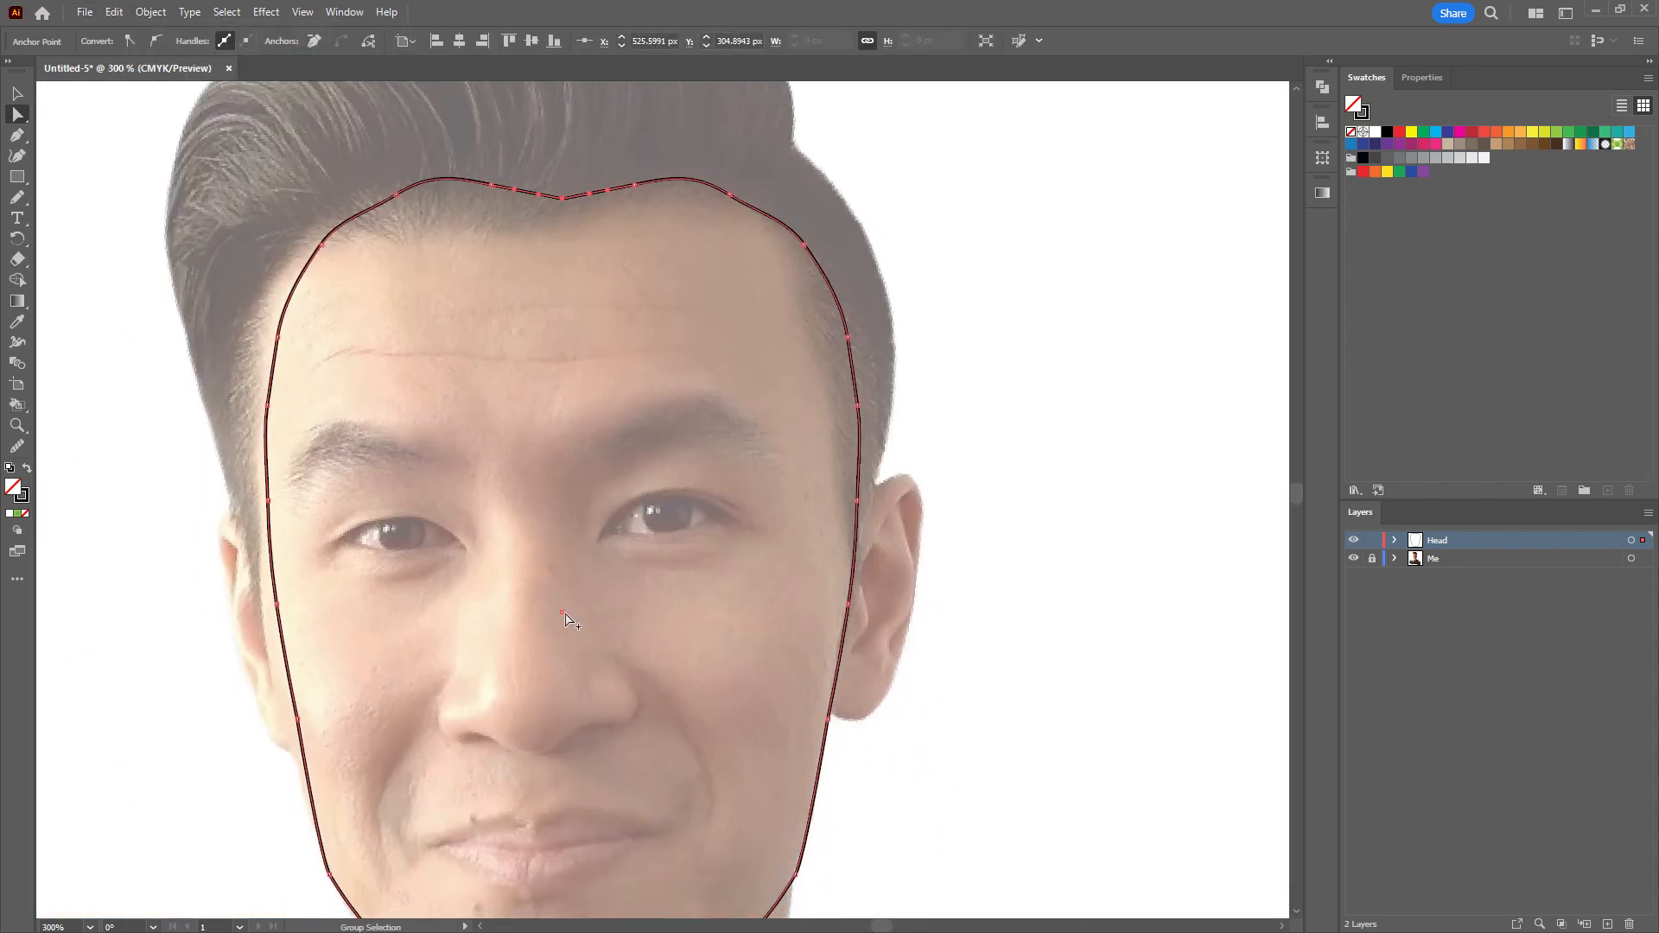
scroll(560, 588, up, 8)
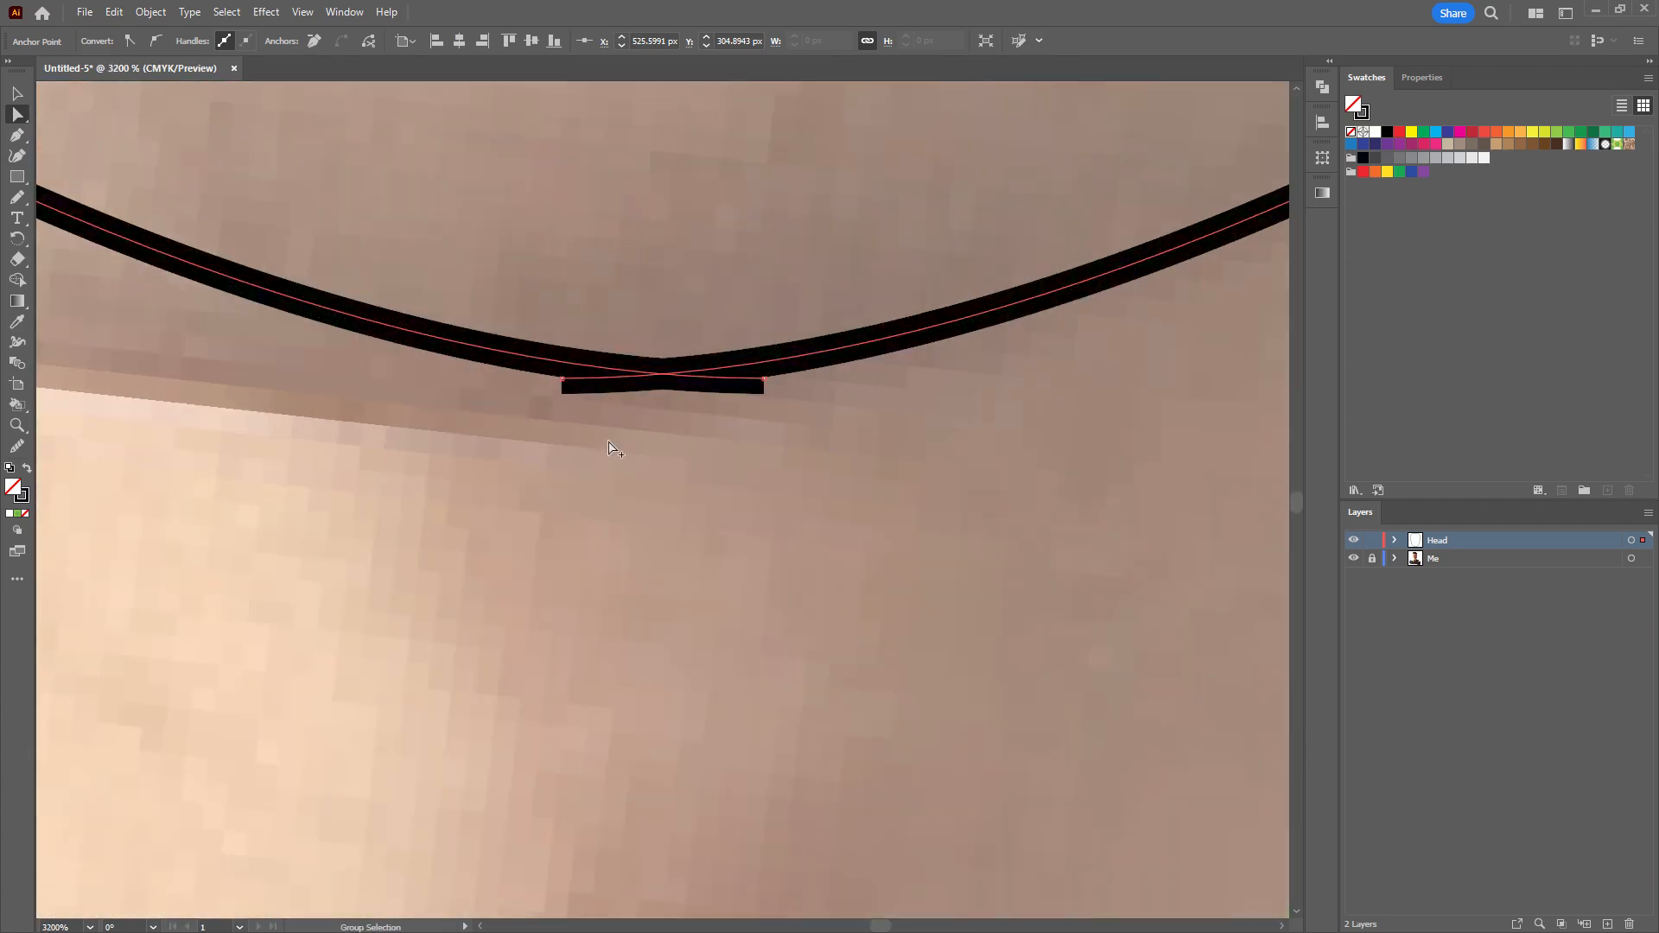
click(441, 484)
click(441, 398)
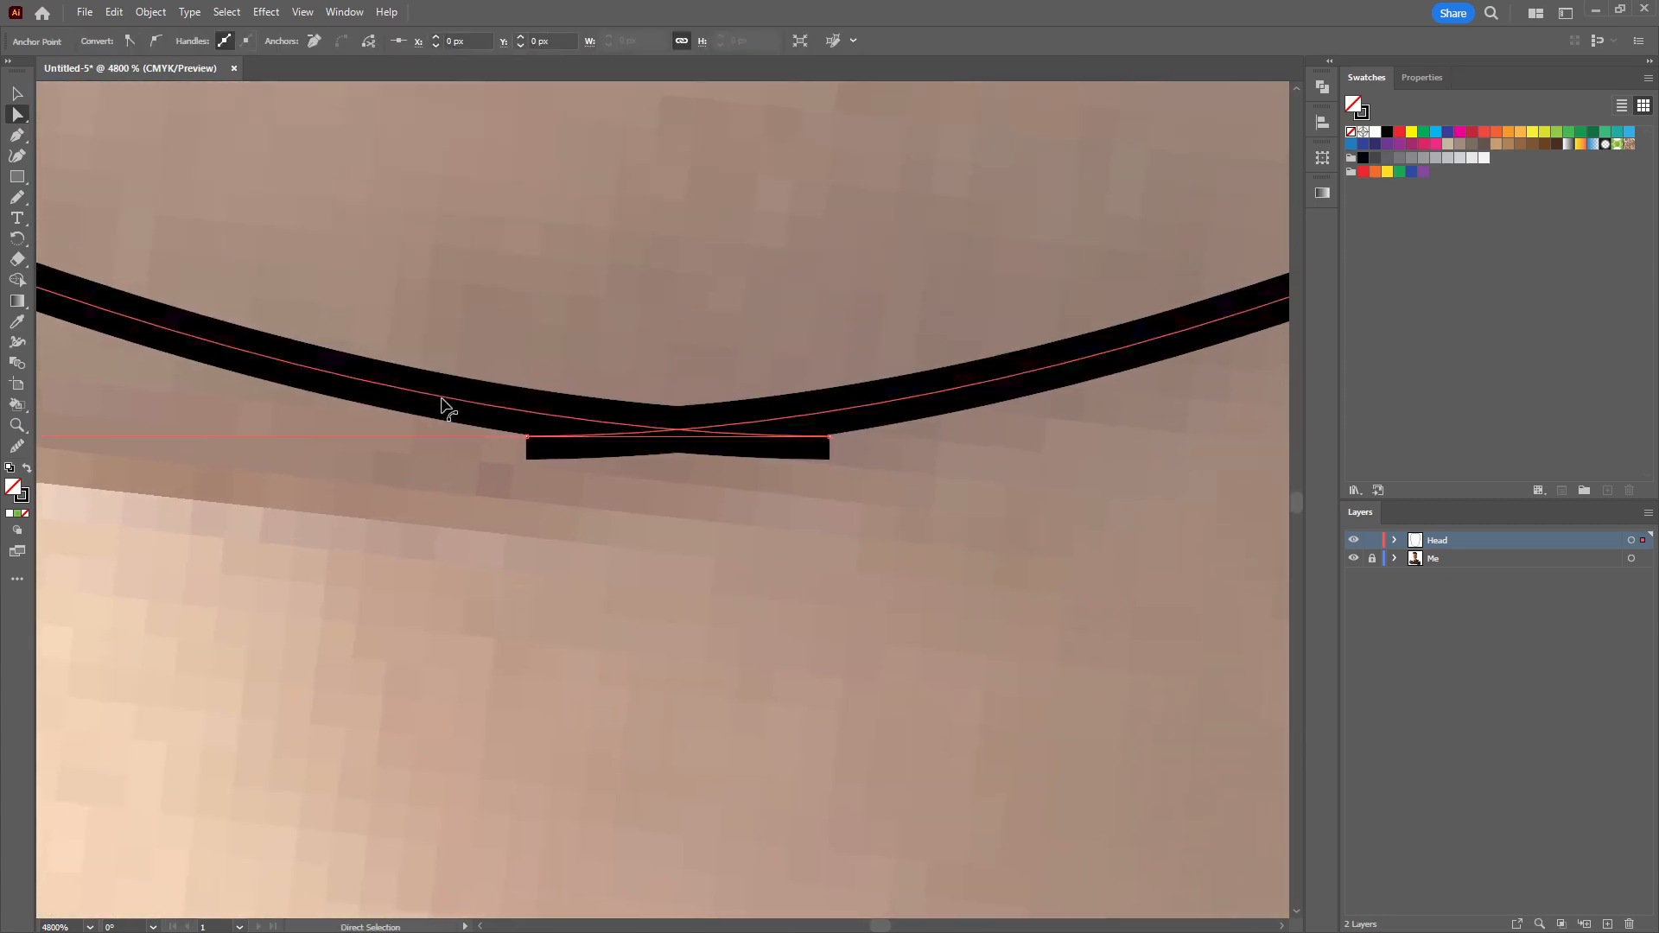
key(p)
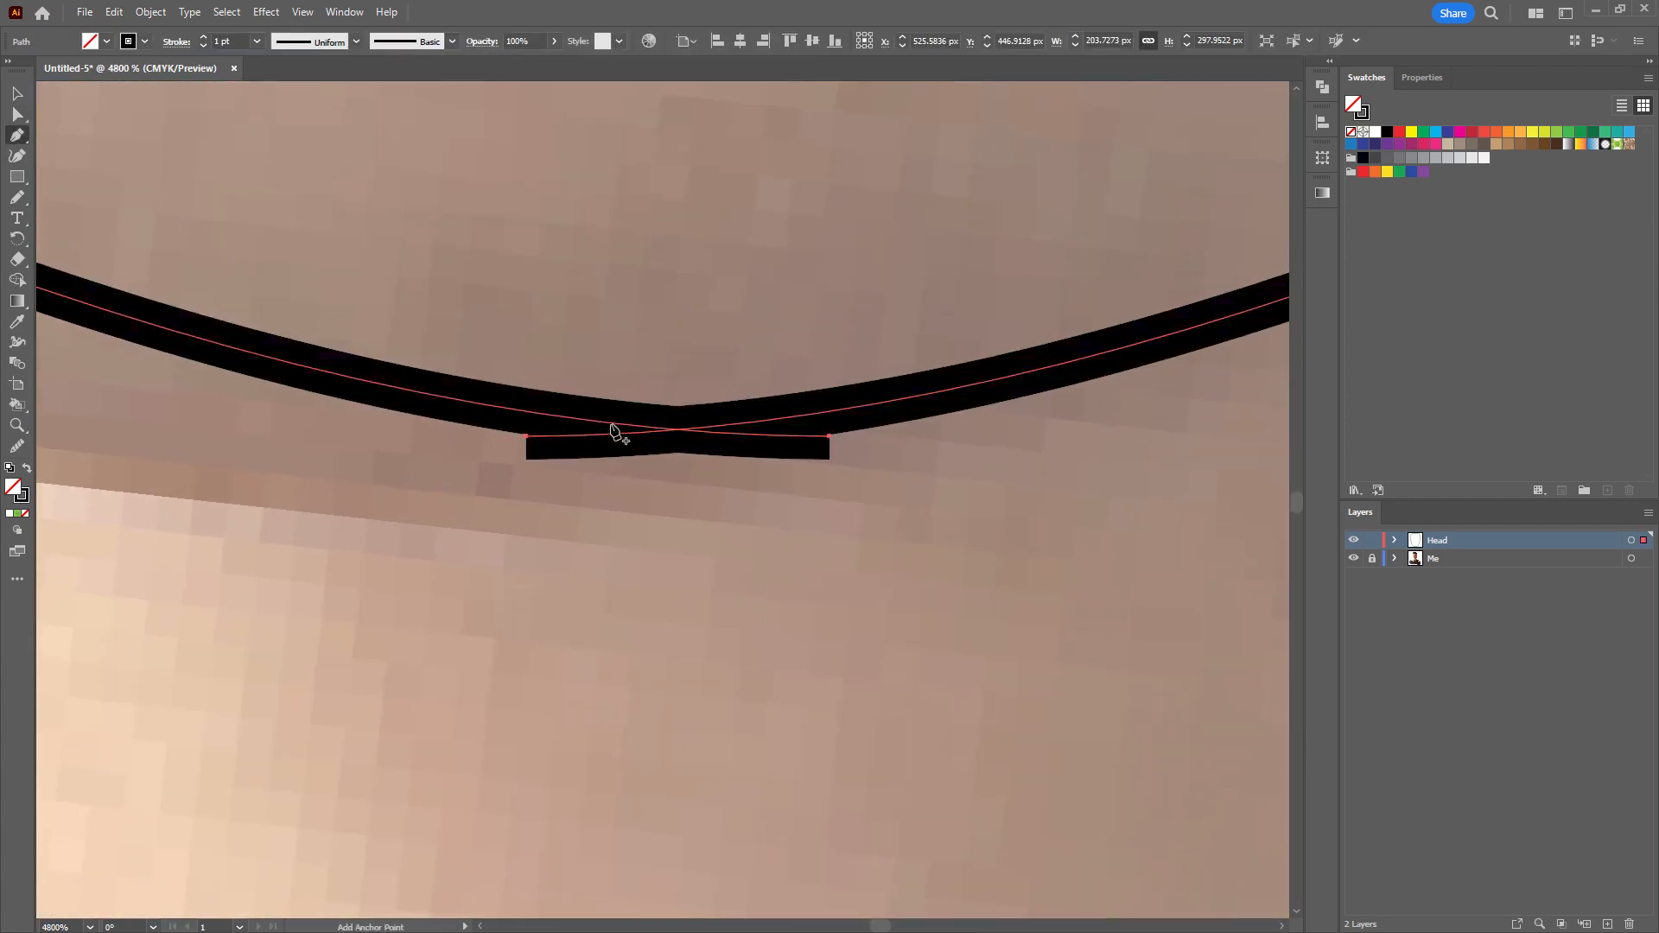
click(679, 430)
key(a)
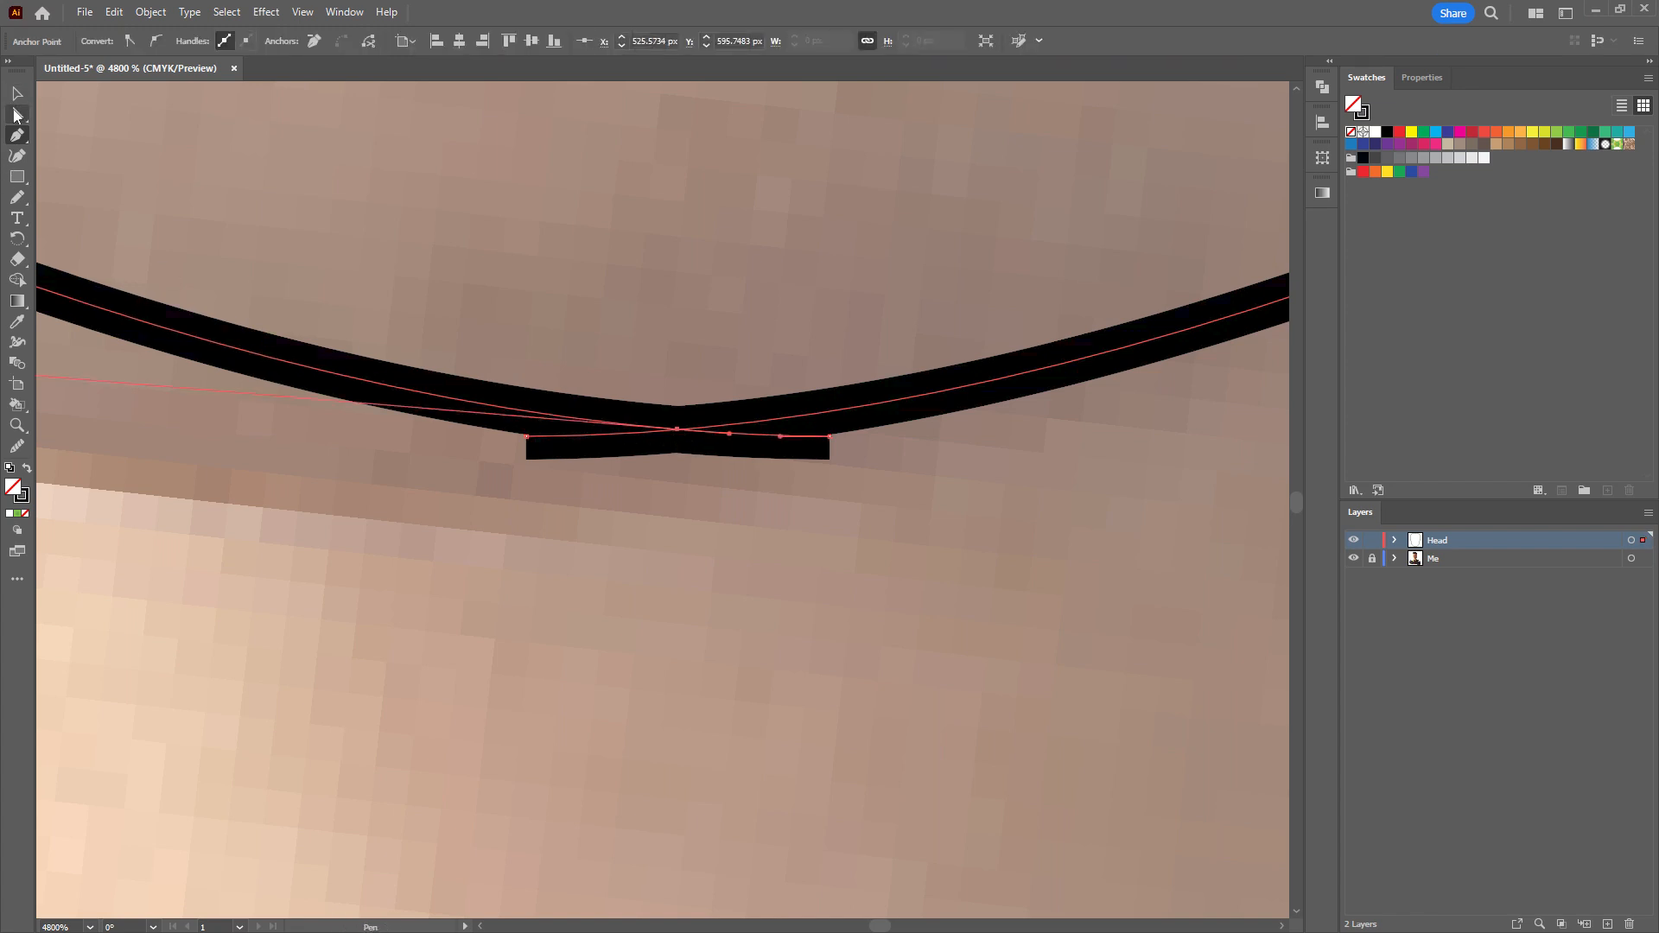
click(829, 437)
key(Delete)
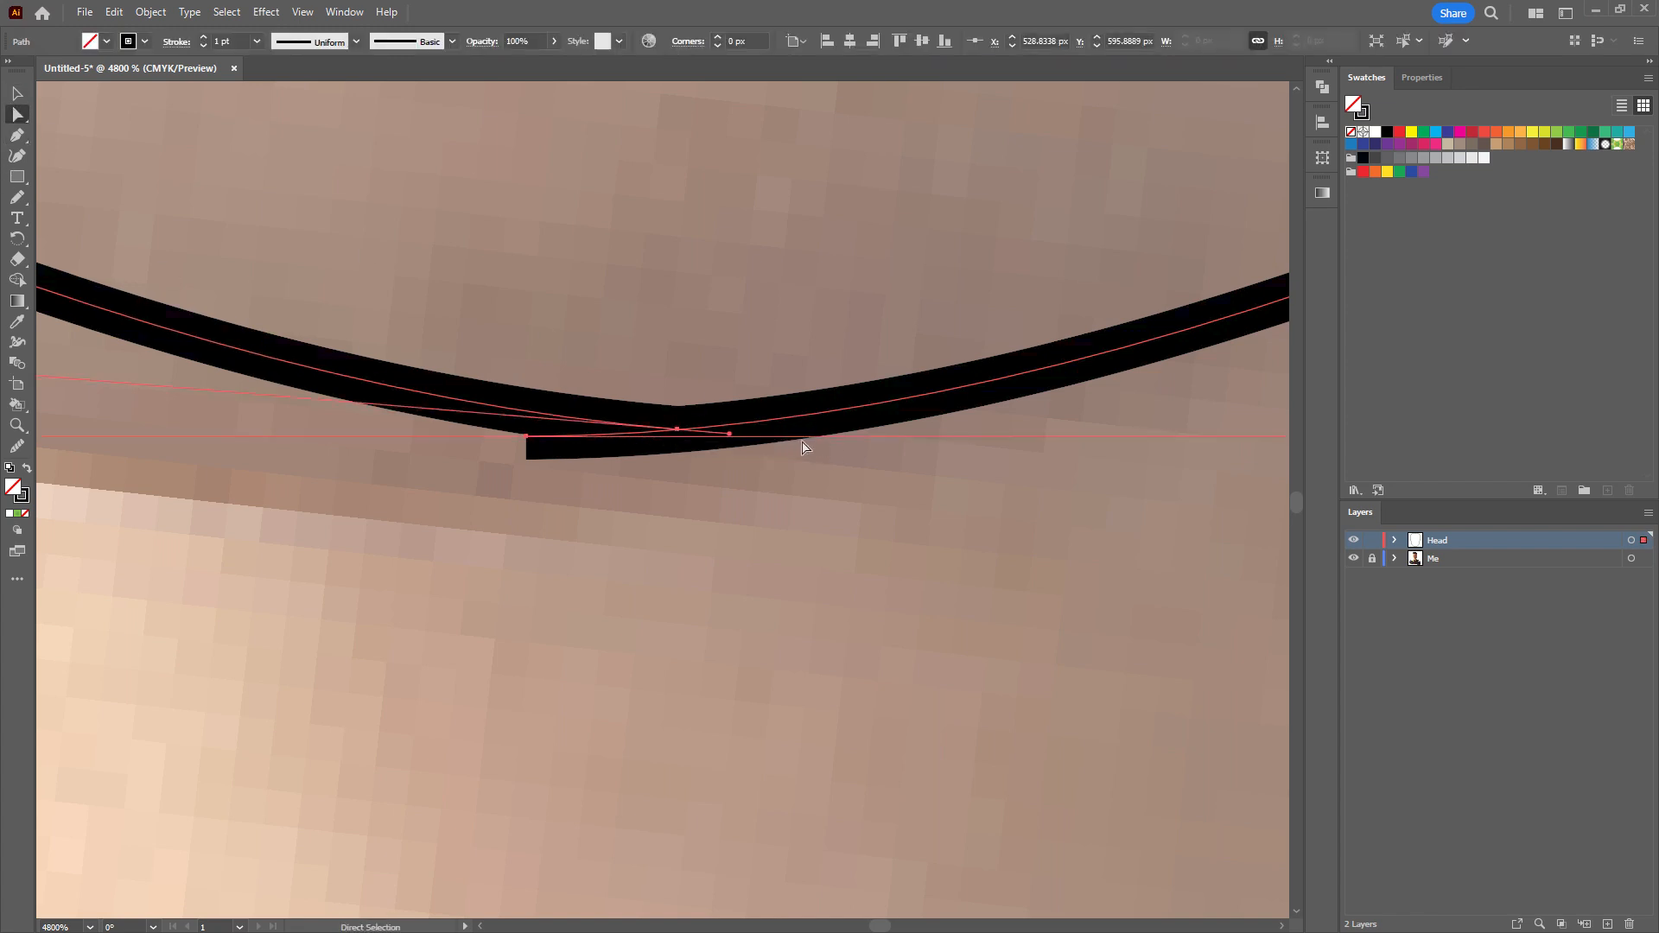
key(ctrl+shift+a)
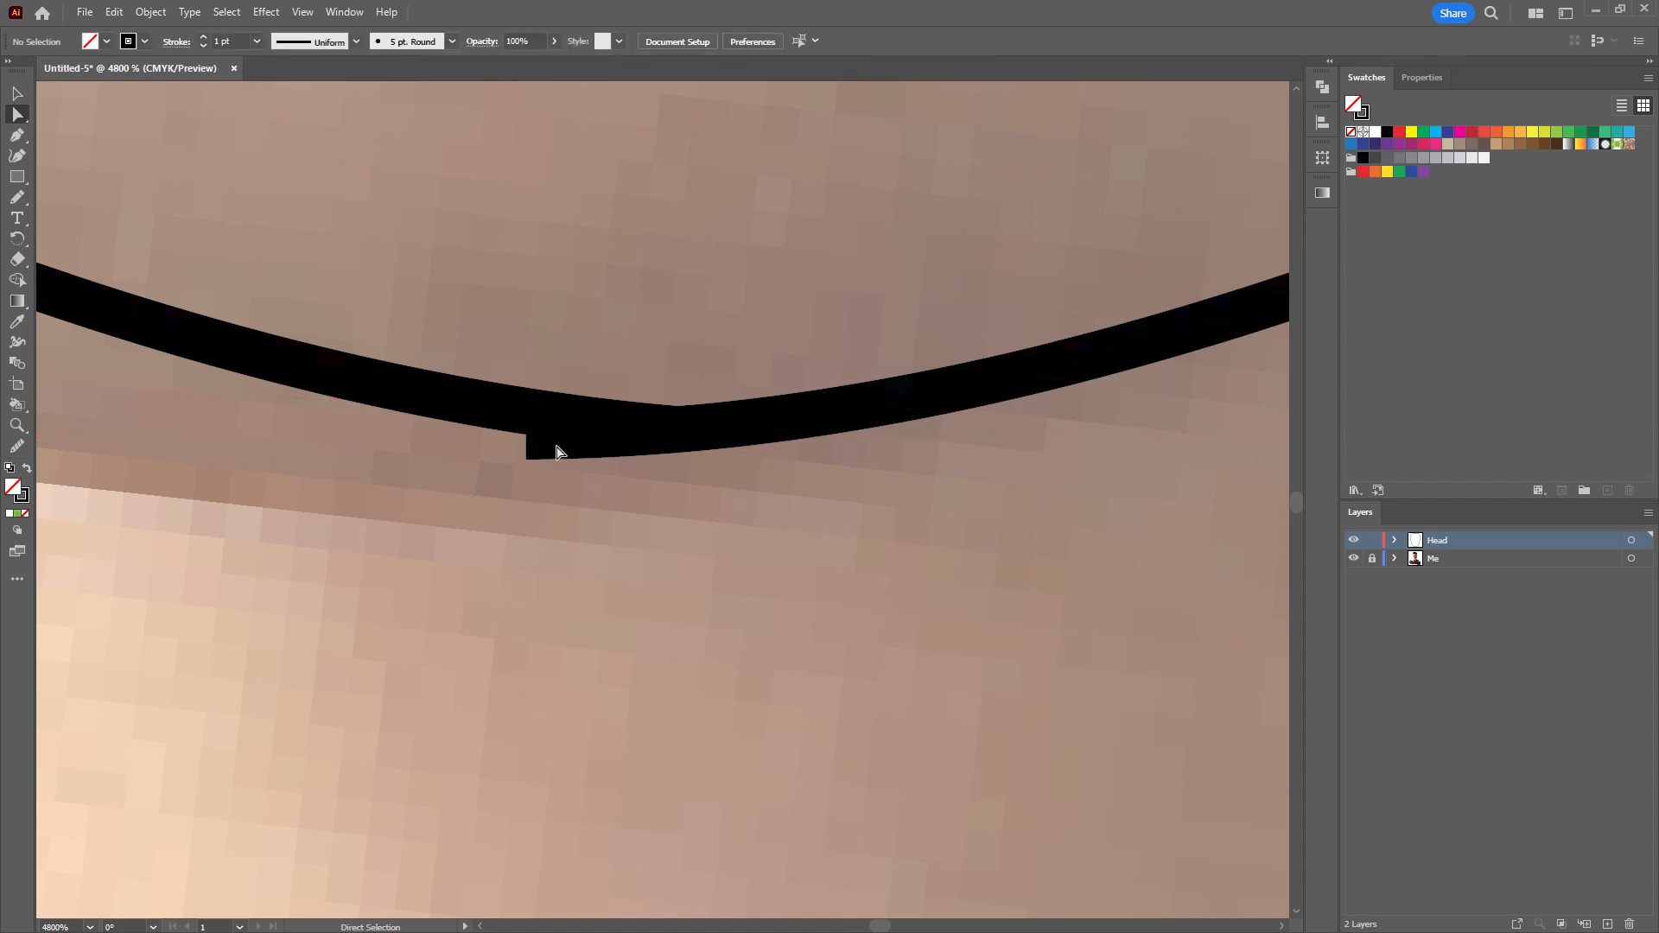
Move the original half's chin end point onto the crossing and join both end points to close the head outline.
click(775, 427)
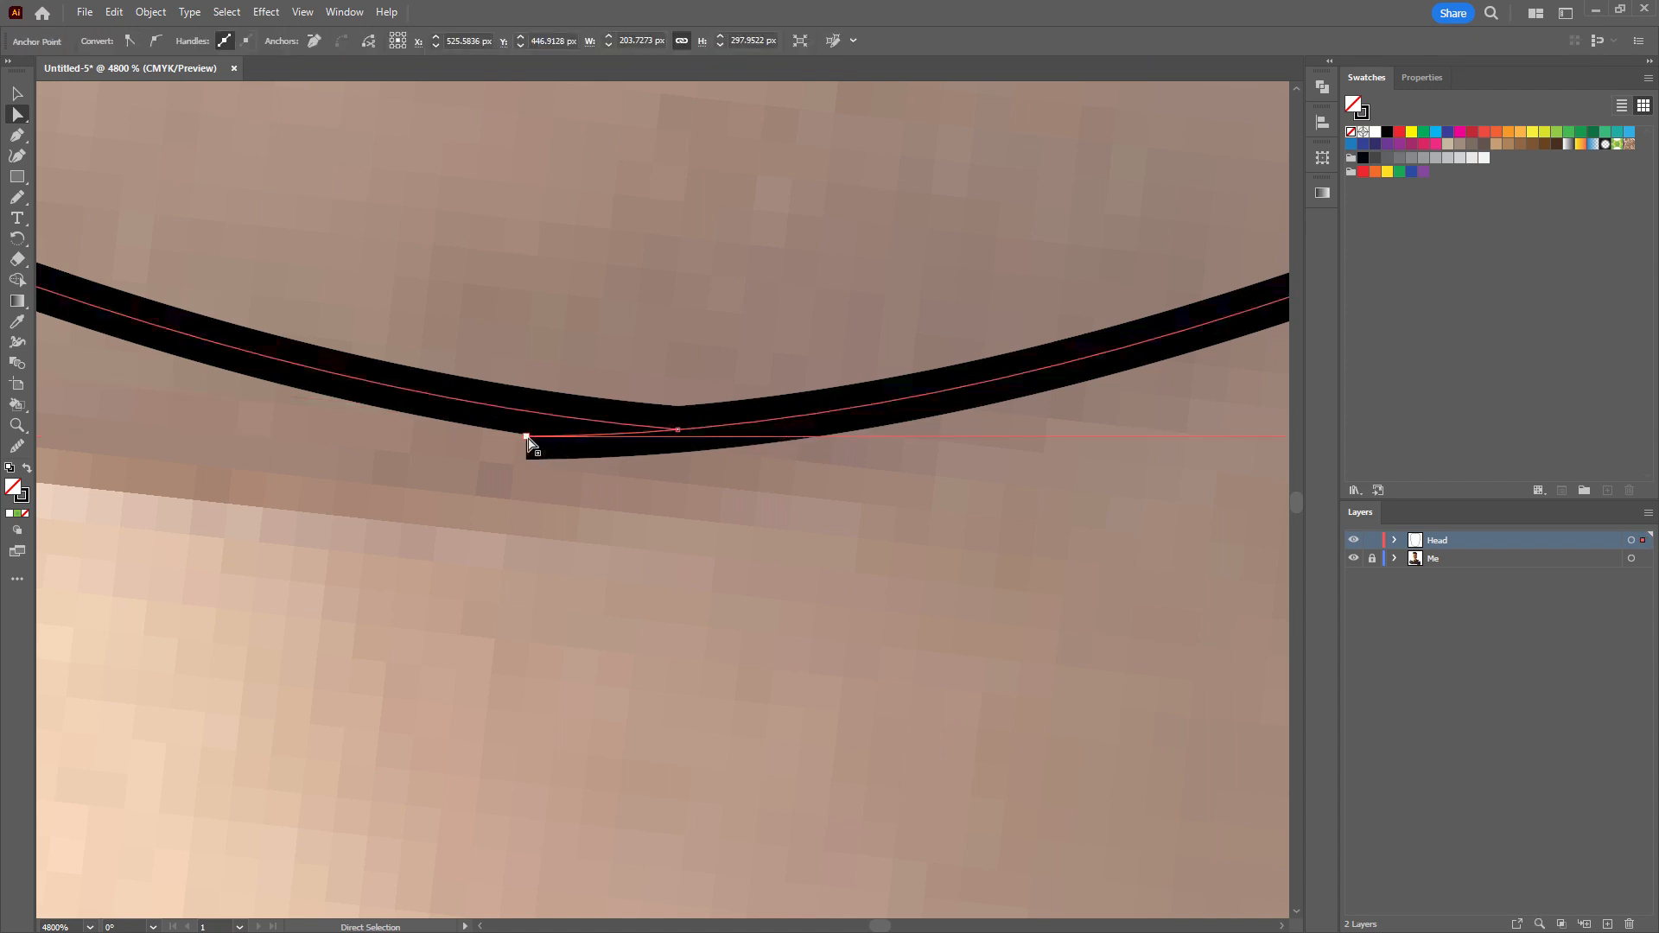
click(526, 437)
drag(527, 439, 676, 430)
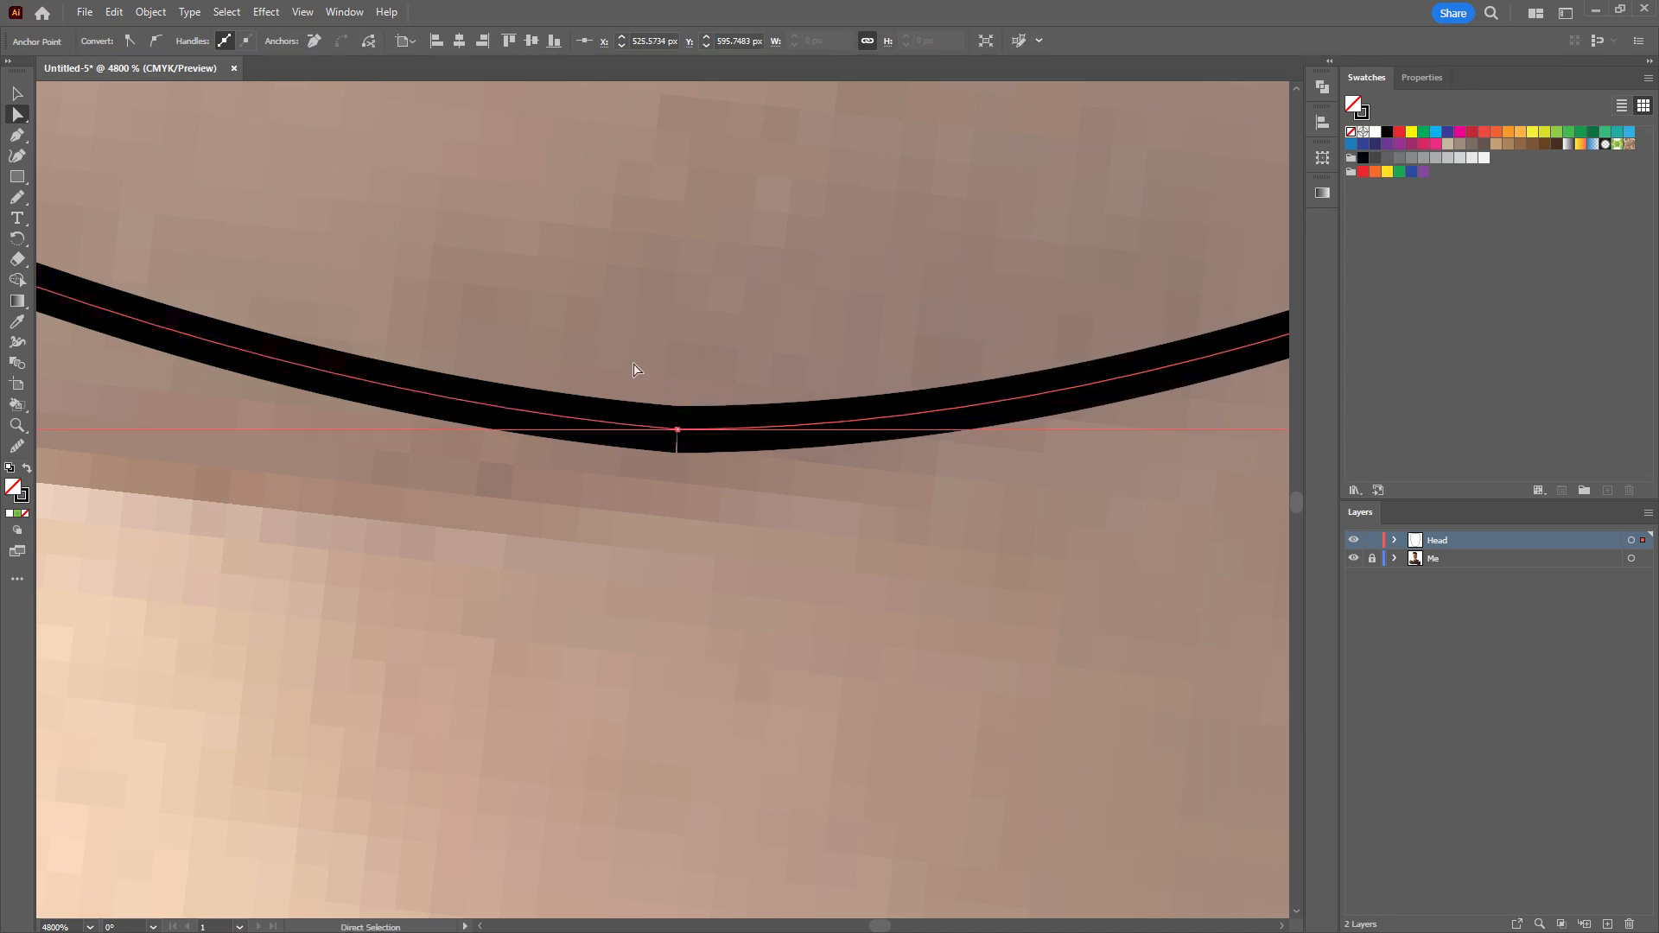
drag(735, 522, 737, 524)
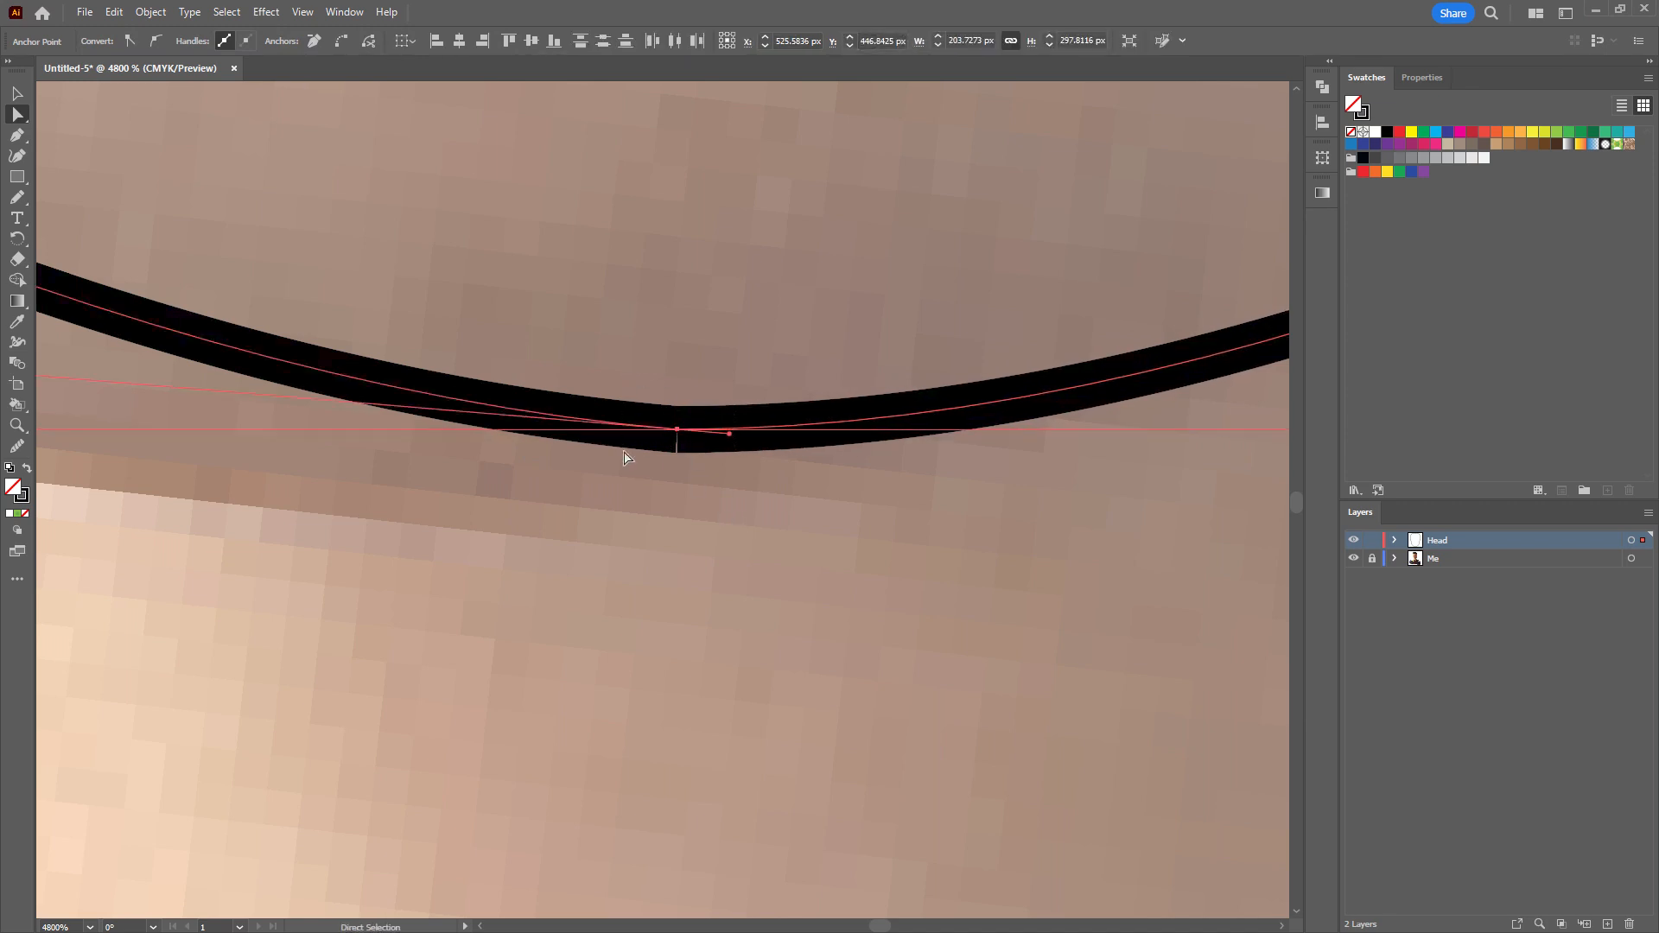
click(149, 12)
mouse_move(232, 441)
click(510, 441)
Create a new layer above the Head layer, name it "Hair", and deselect the head outline.
scroll(650, 503, down, 7)
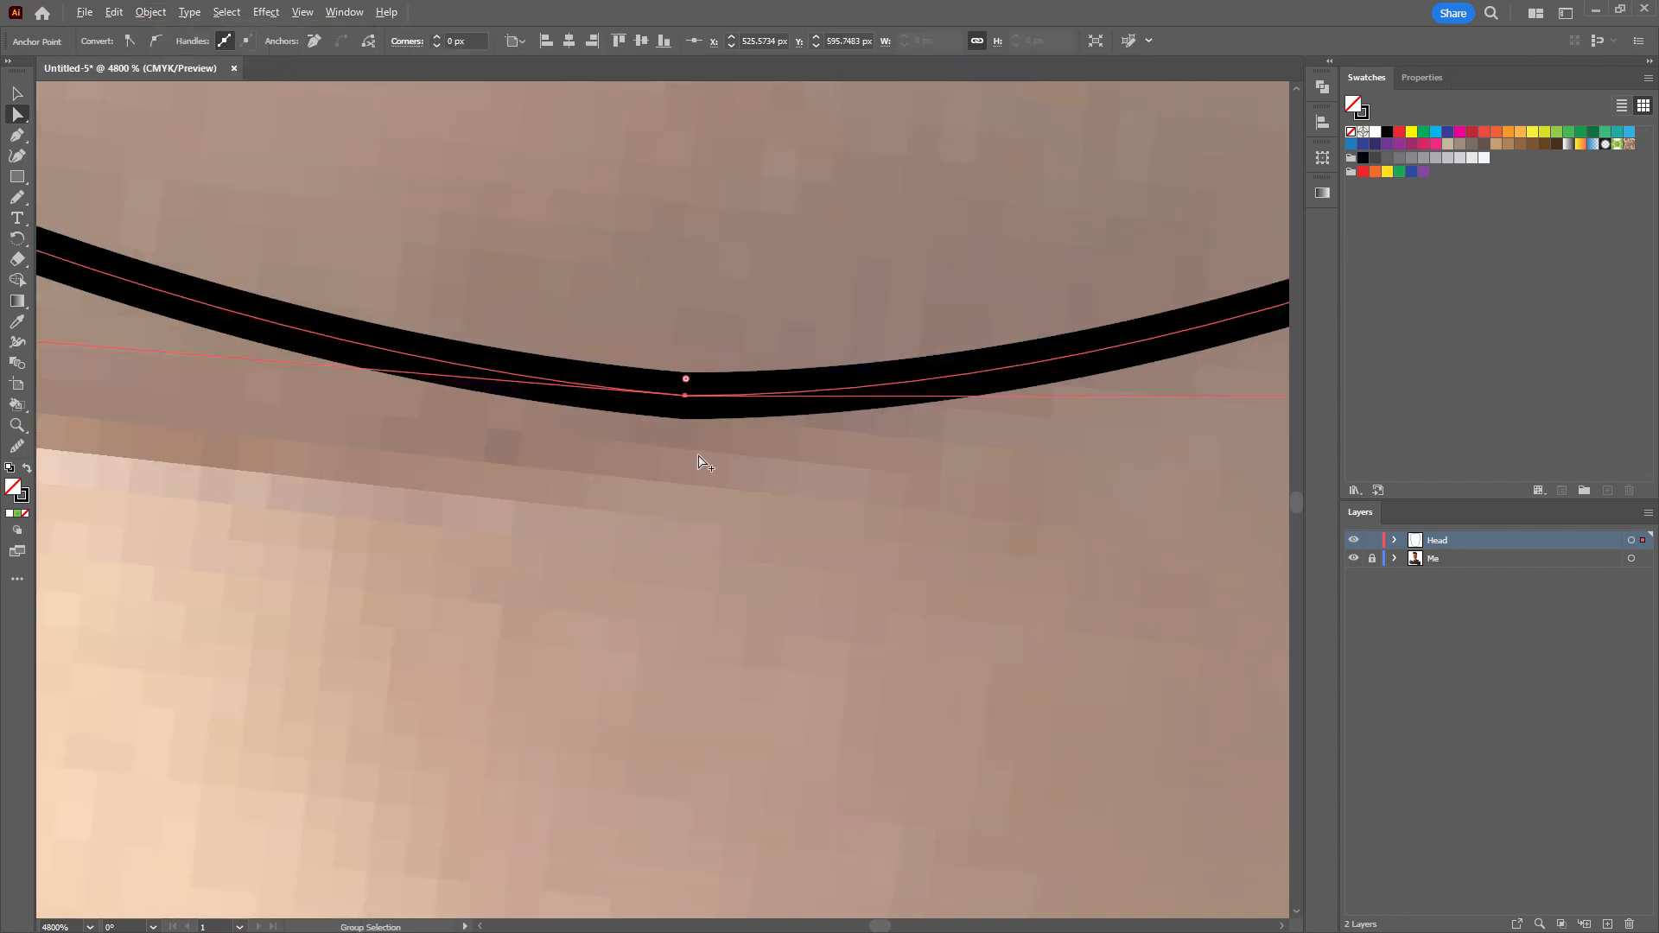
scroll(776, 323, down, 3)
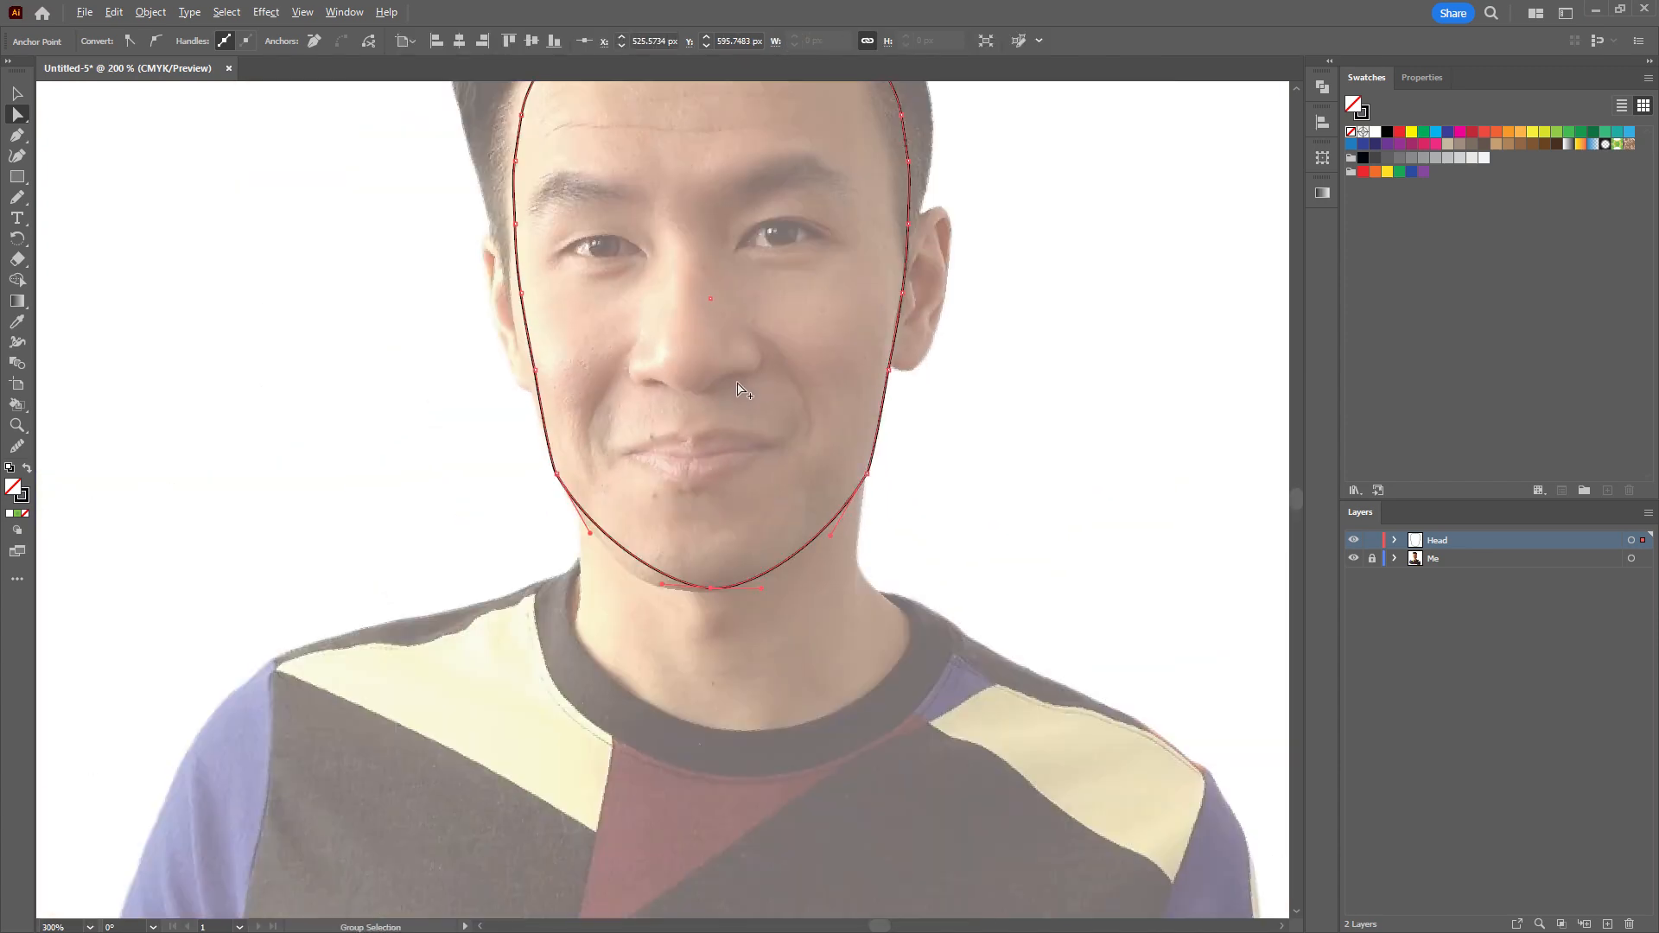
drag(726, 556, 721, 647)
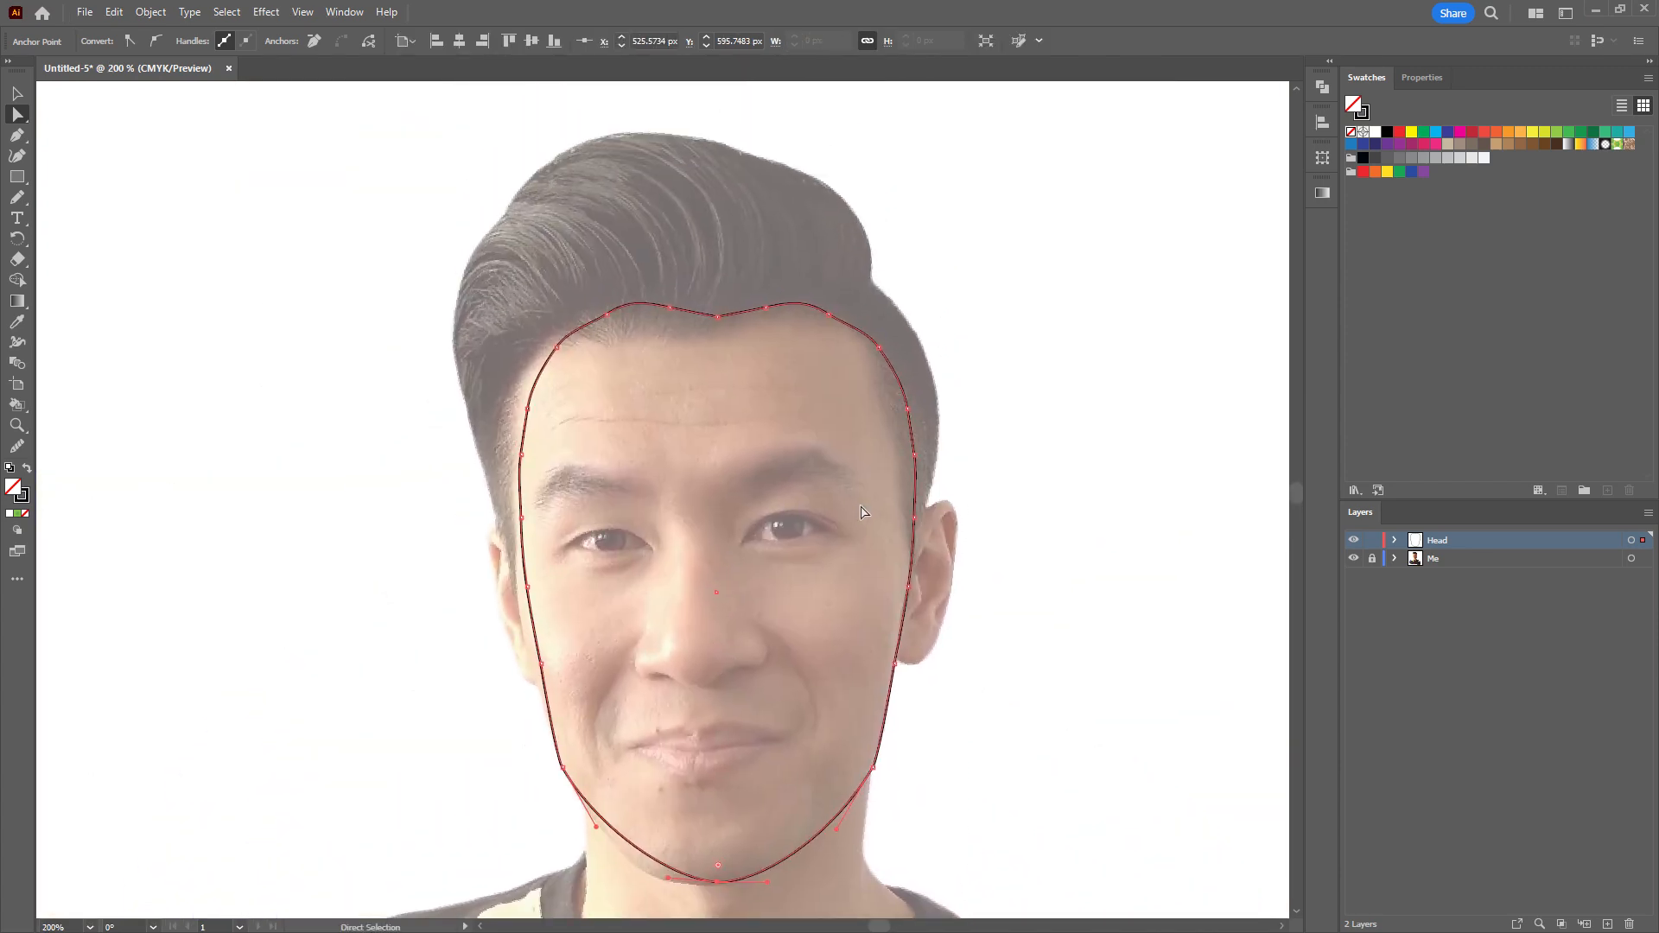
drag(1069, 518, 1028, 481)
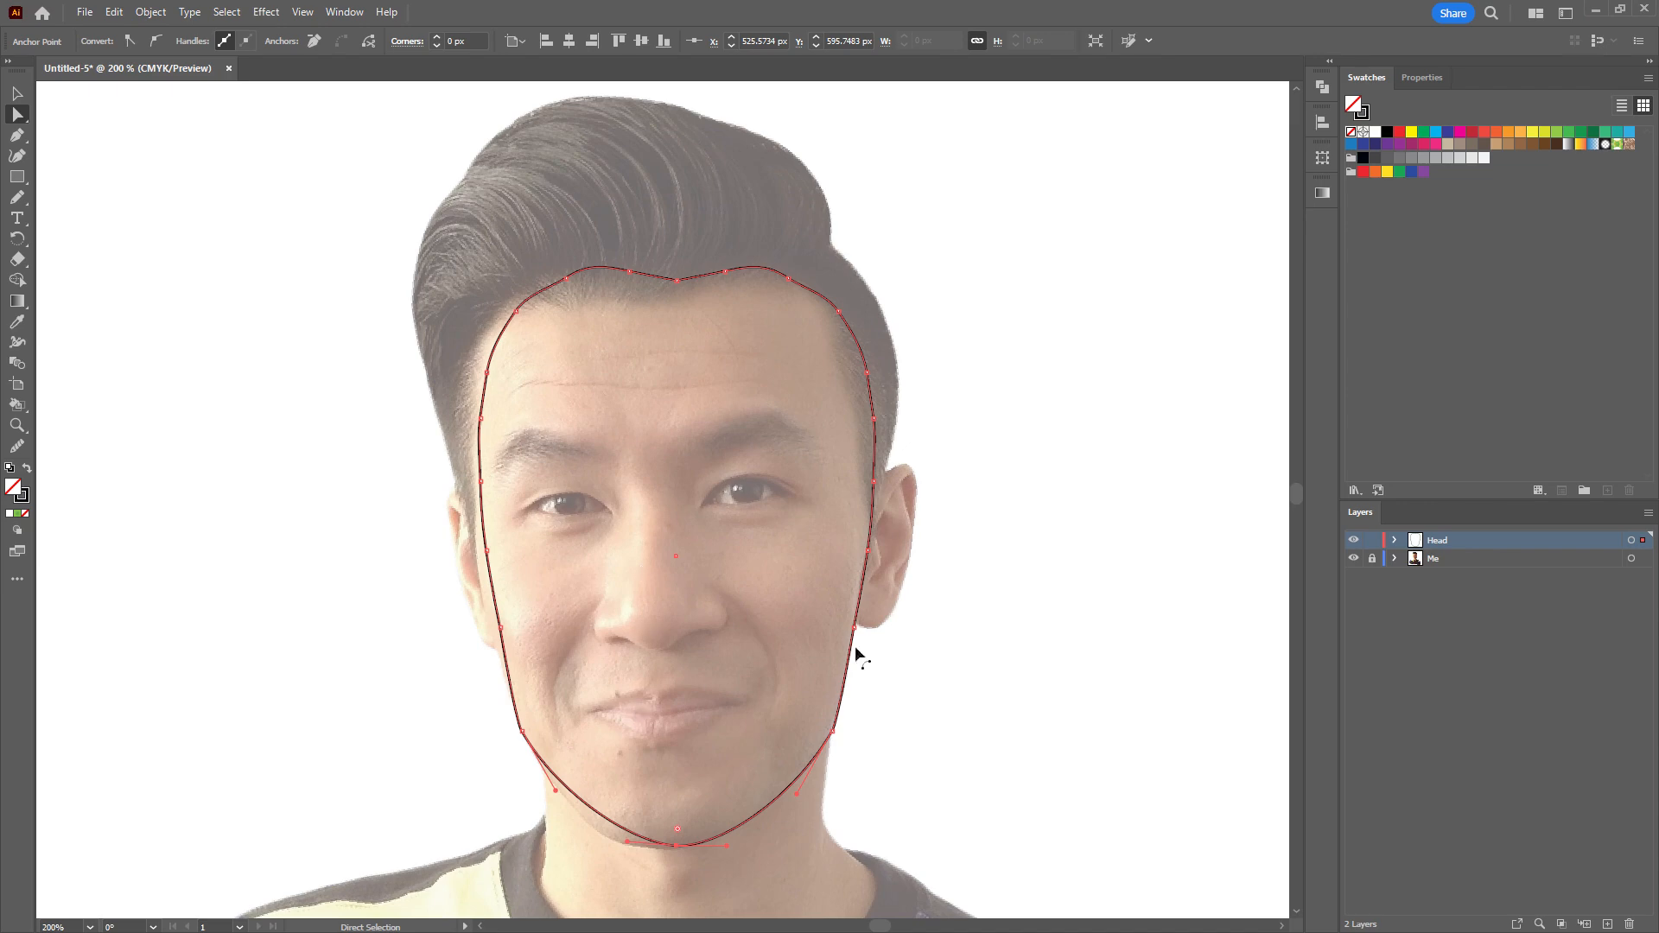
click(1608, 927)
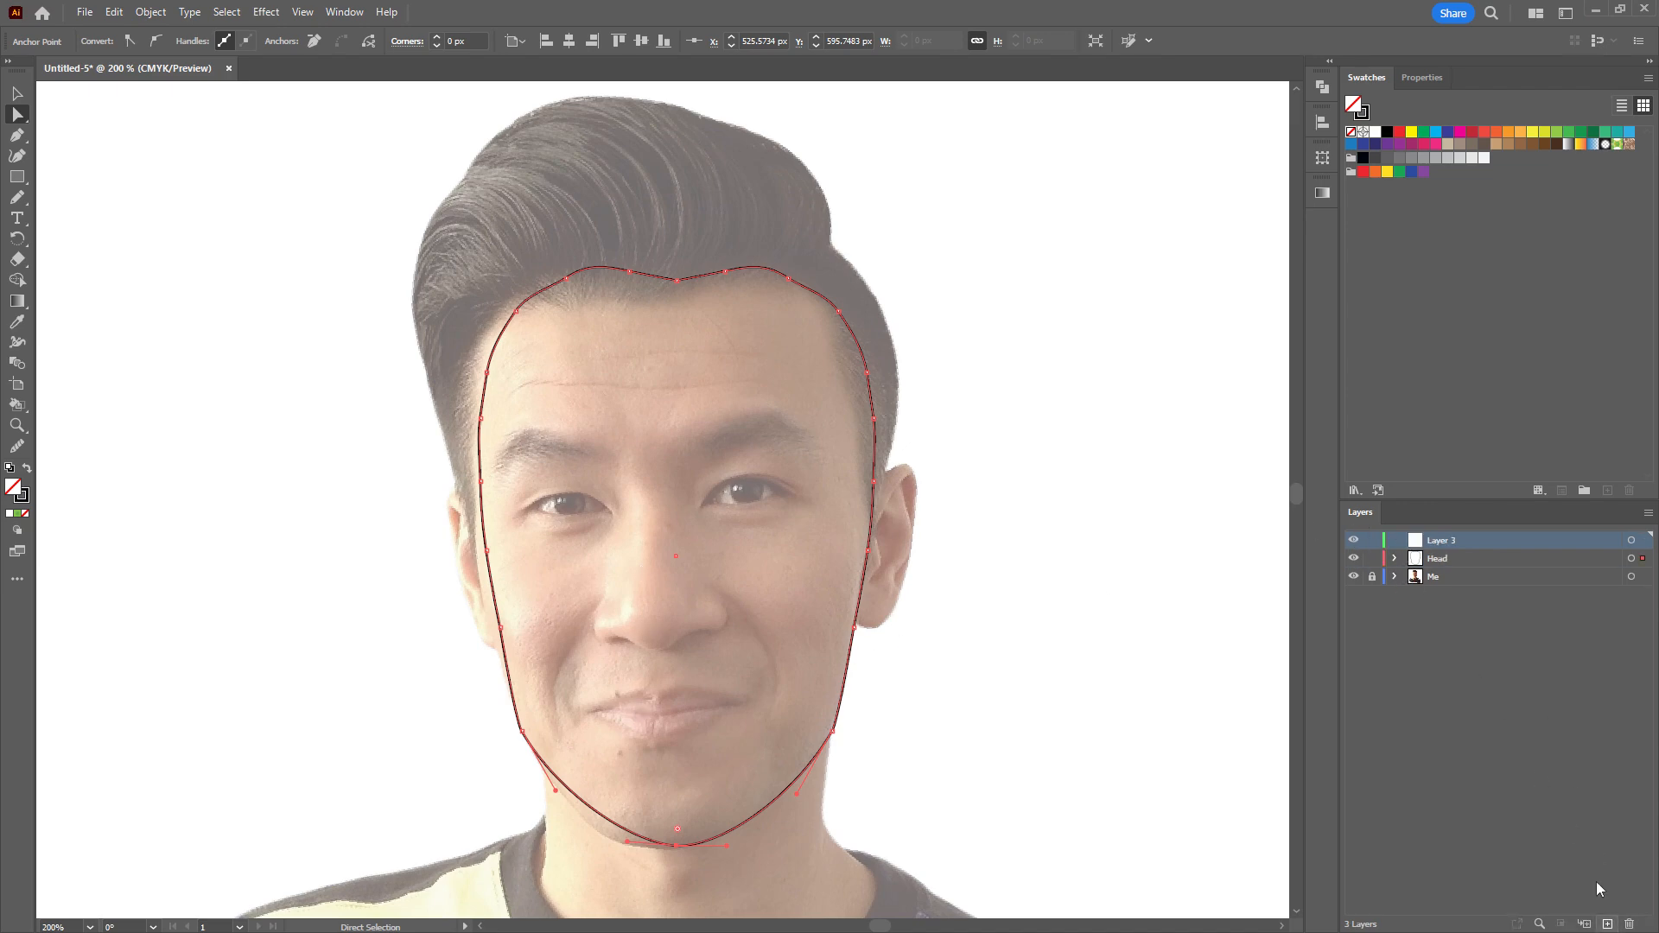
double_click(1459, 542)
text(Hair)
key(Return)
click(777, 447)
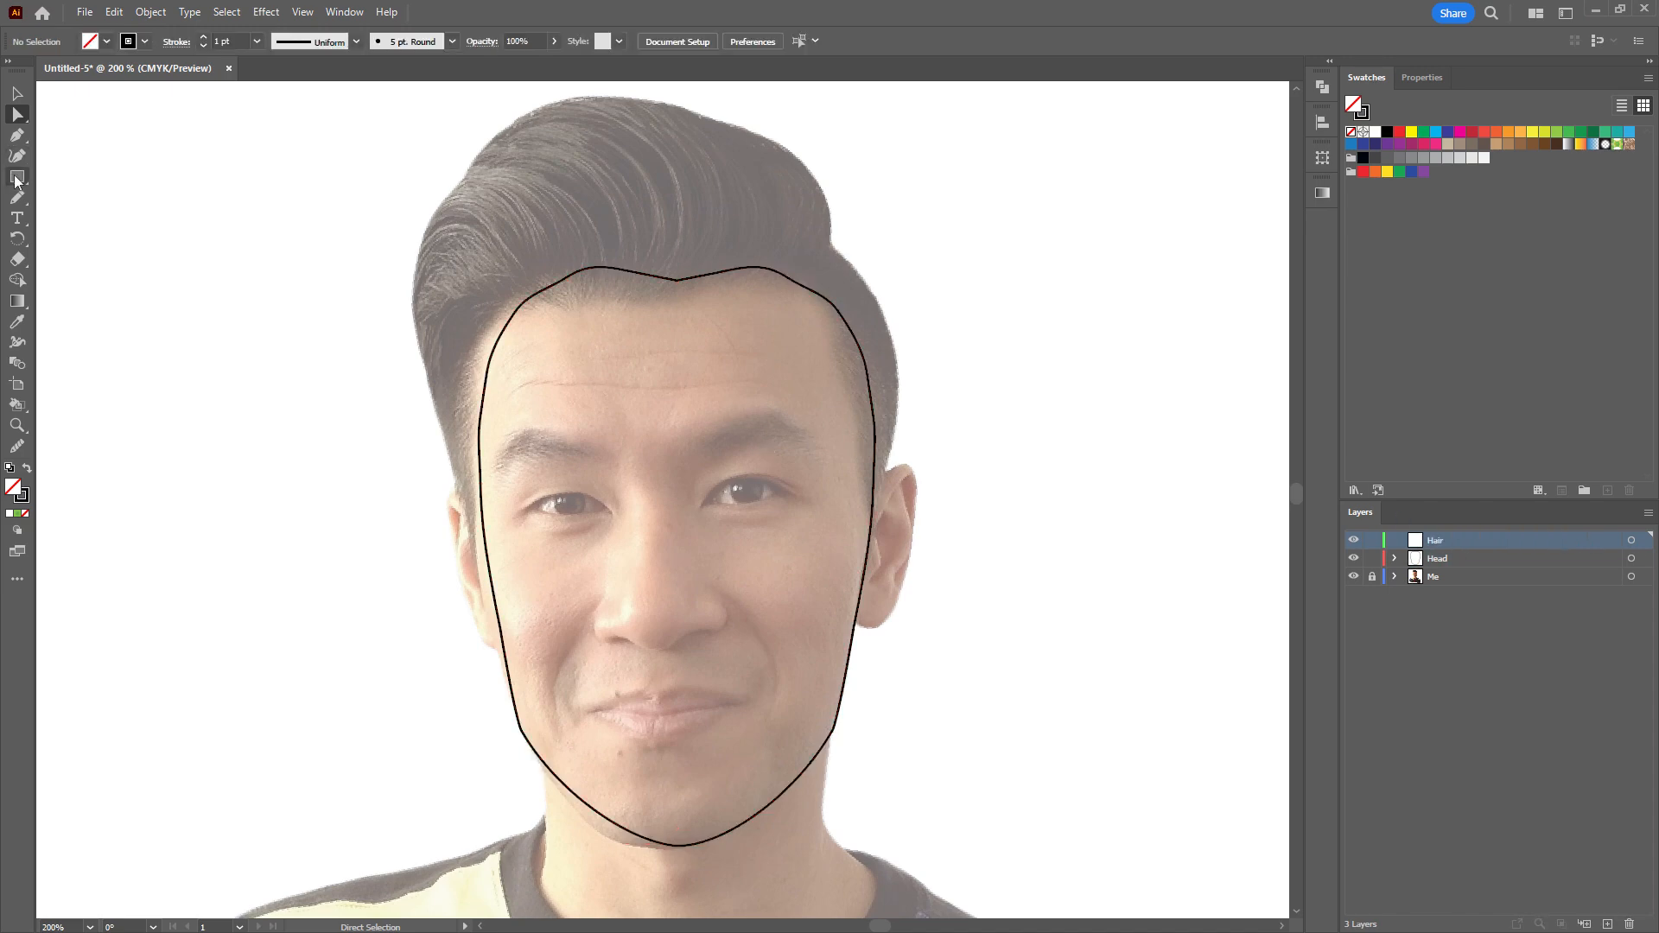
Draw a rectangle about 196 by 237 px on the Hair layer, from the top of the hair to just below the eyes.
drag(18, 197, 87, 238)
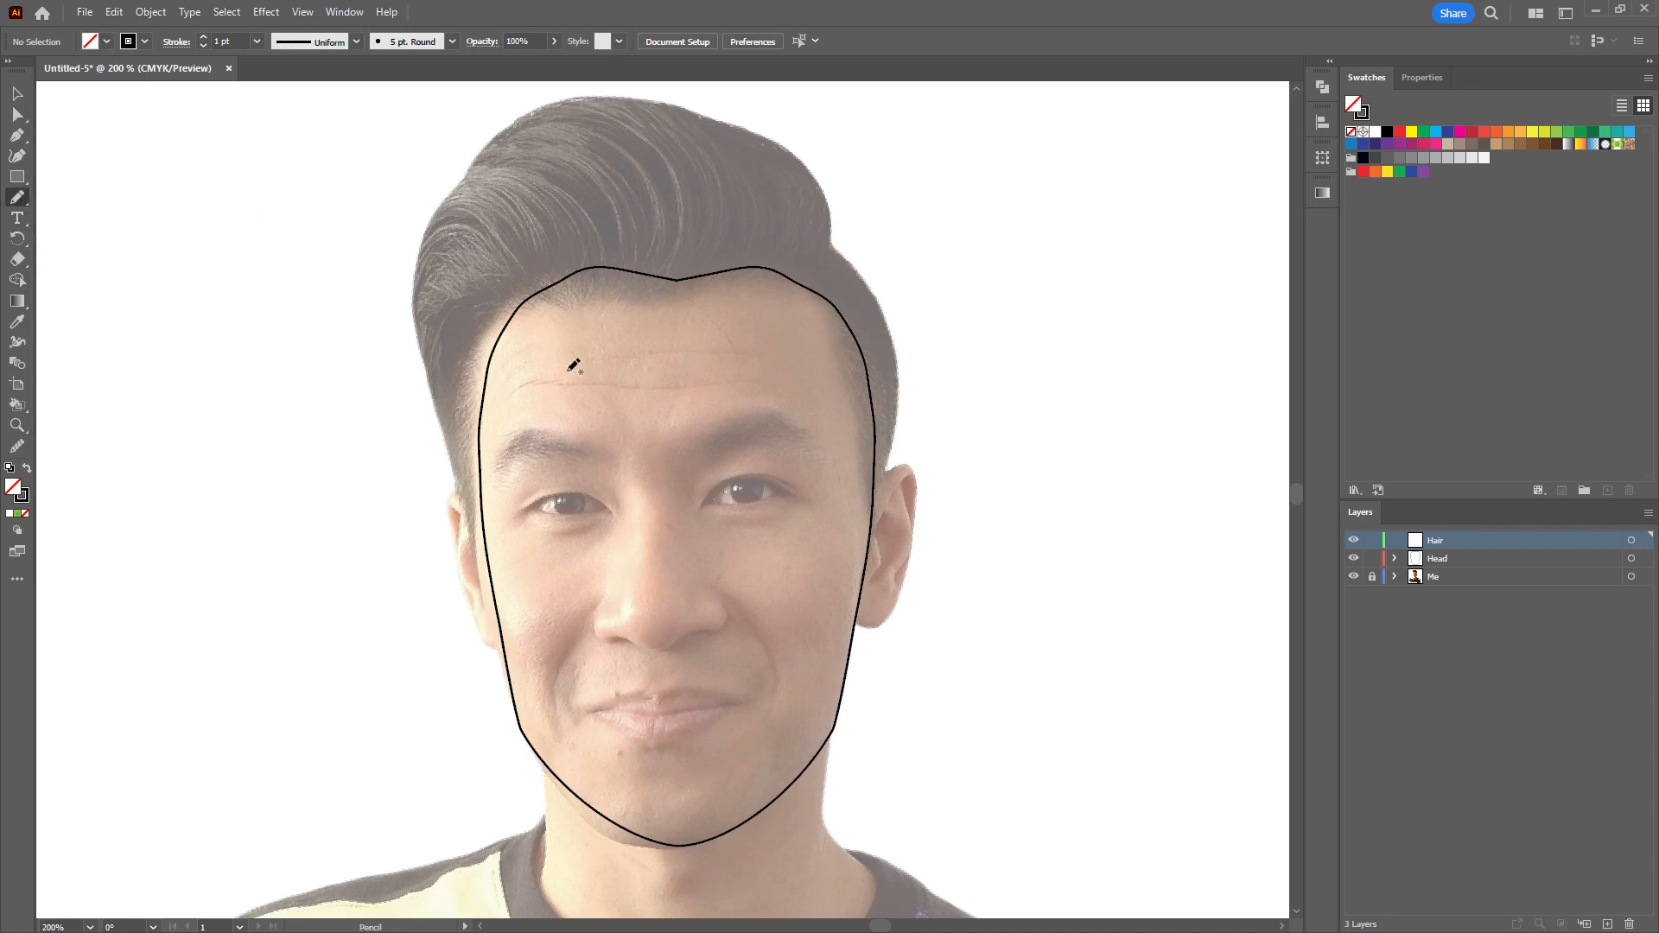
drag(17, 176, 87, 175)
drag(487, 557, 868, 96)
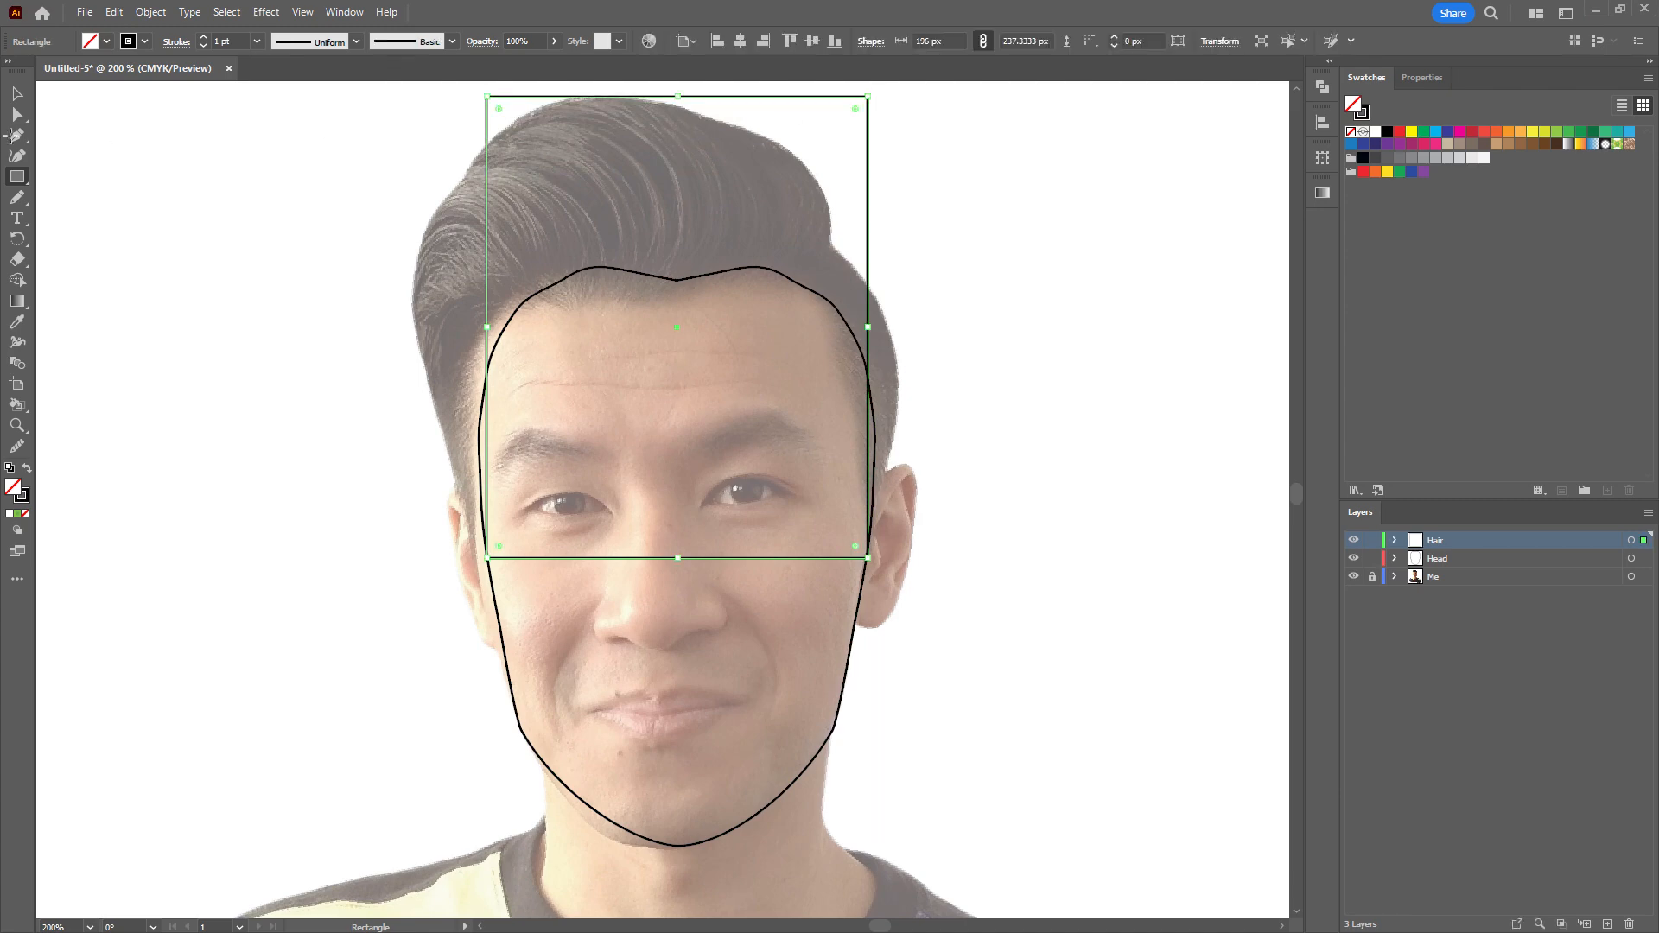
Add several anchor points along all four edges of the hair rectangle with the Pen tool.
click(18, 135)
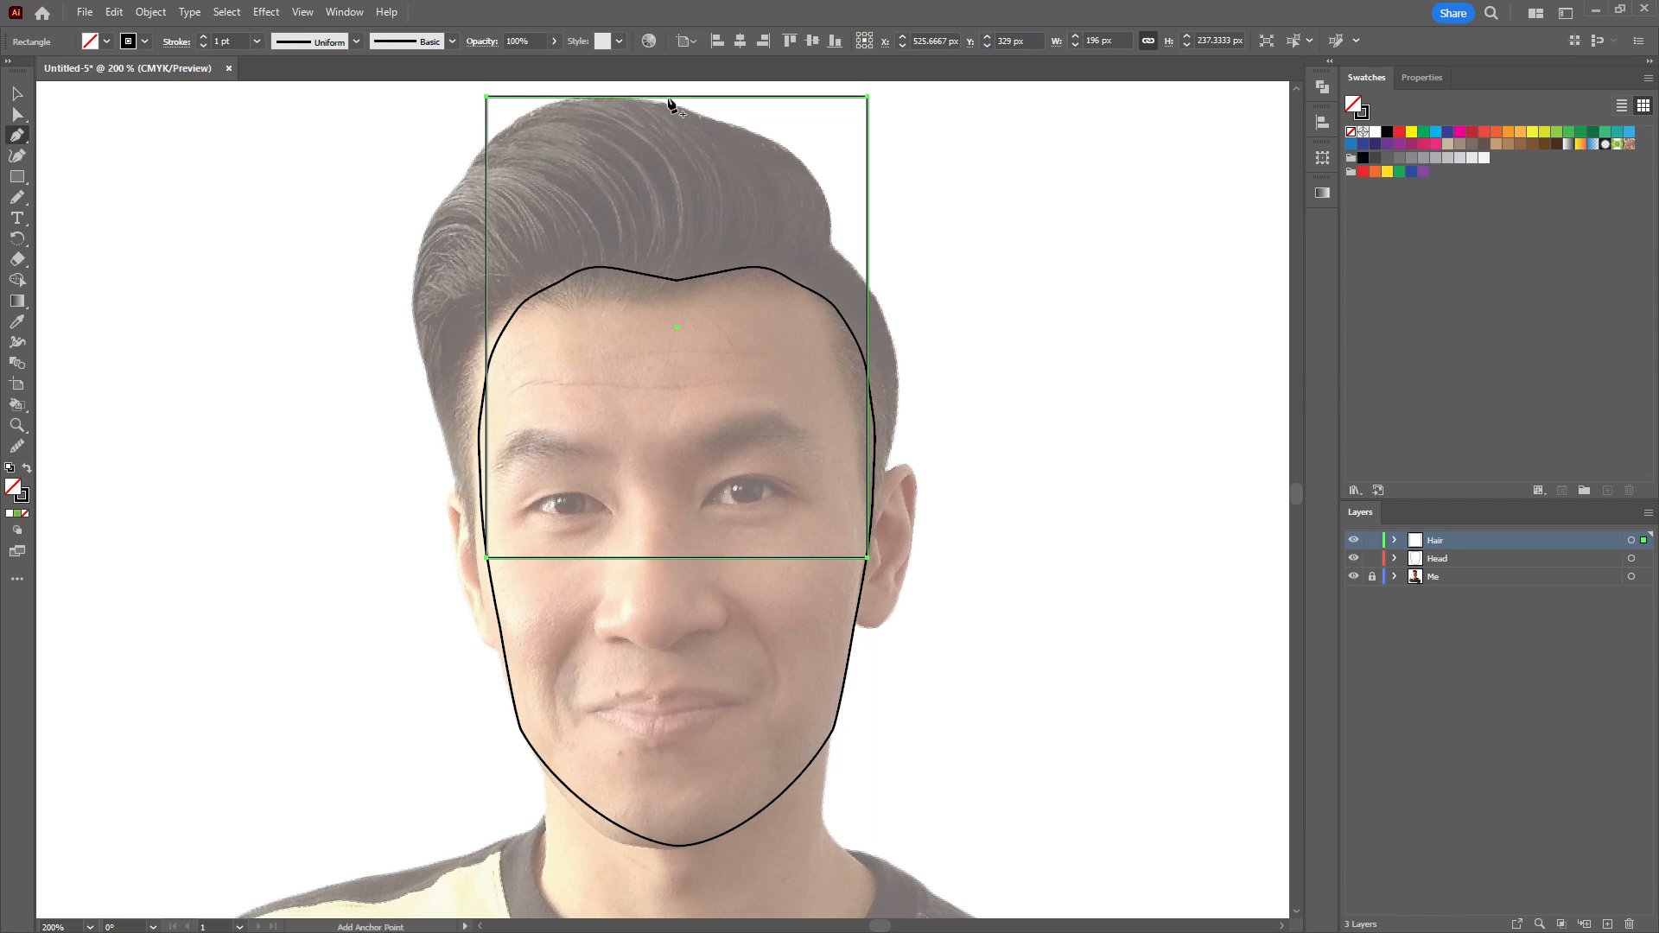
click(605, 98)
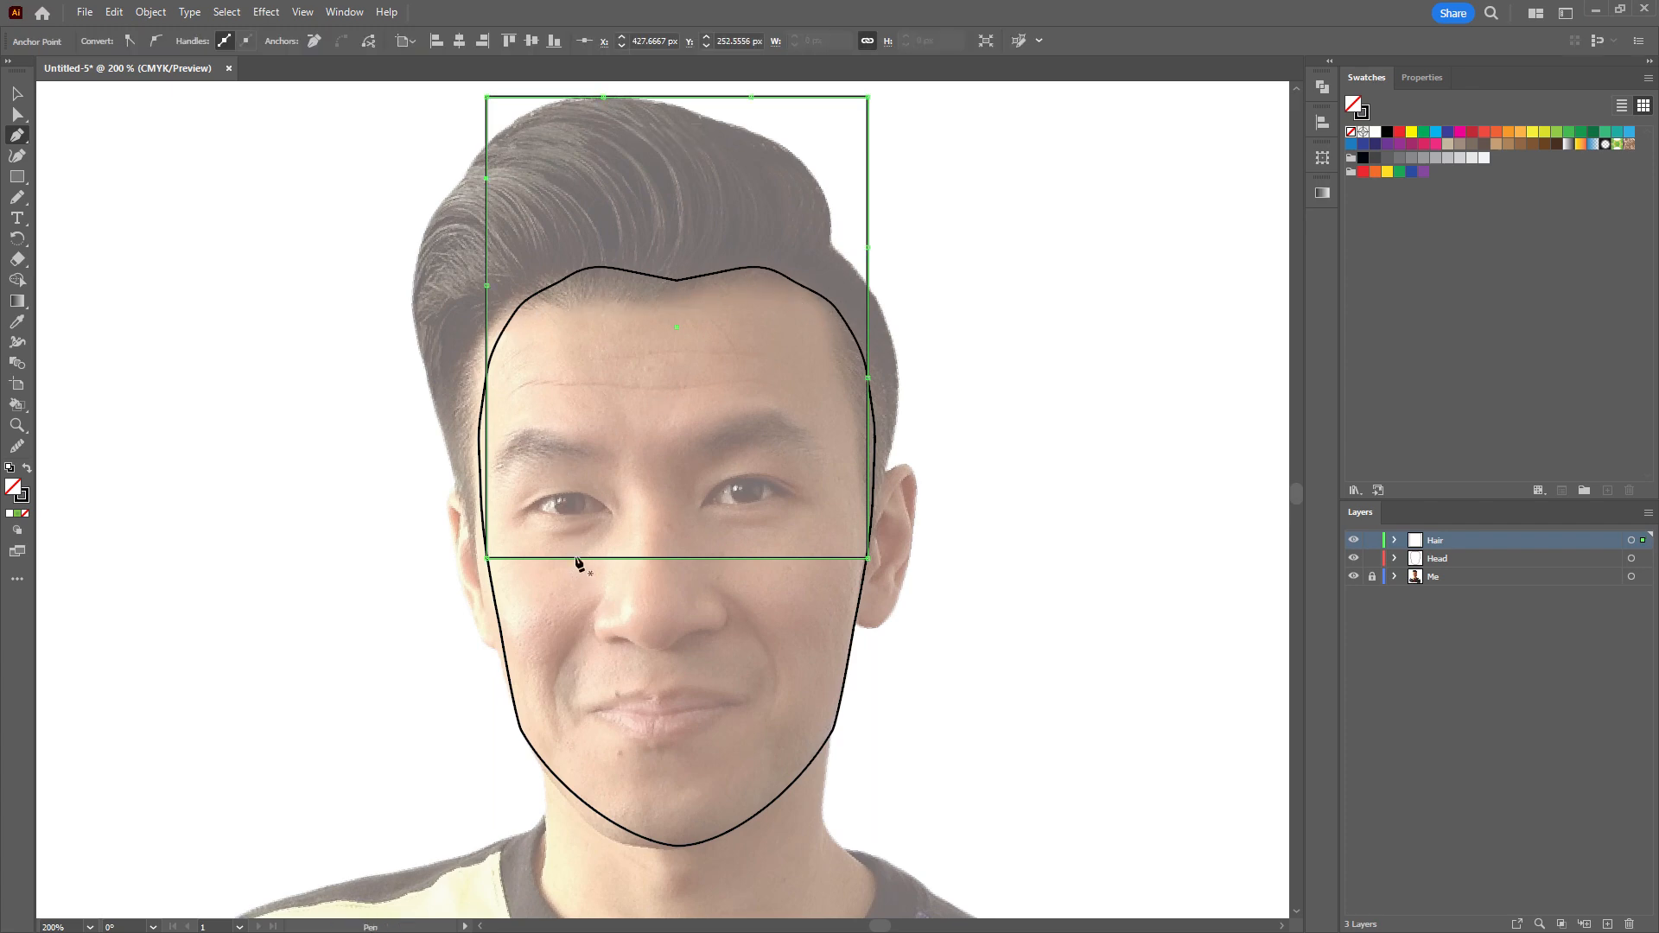
click(637, 559)
Reshape the rectangle's upper and left edges to the outer hair contour by moving its anchor points and adding another beside the quiff.
drag(752, 98, 741, 128)
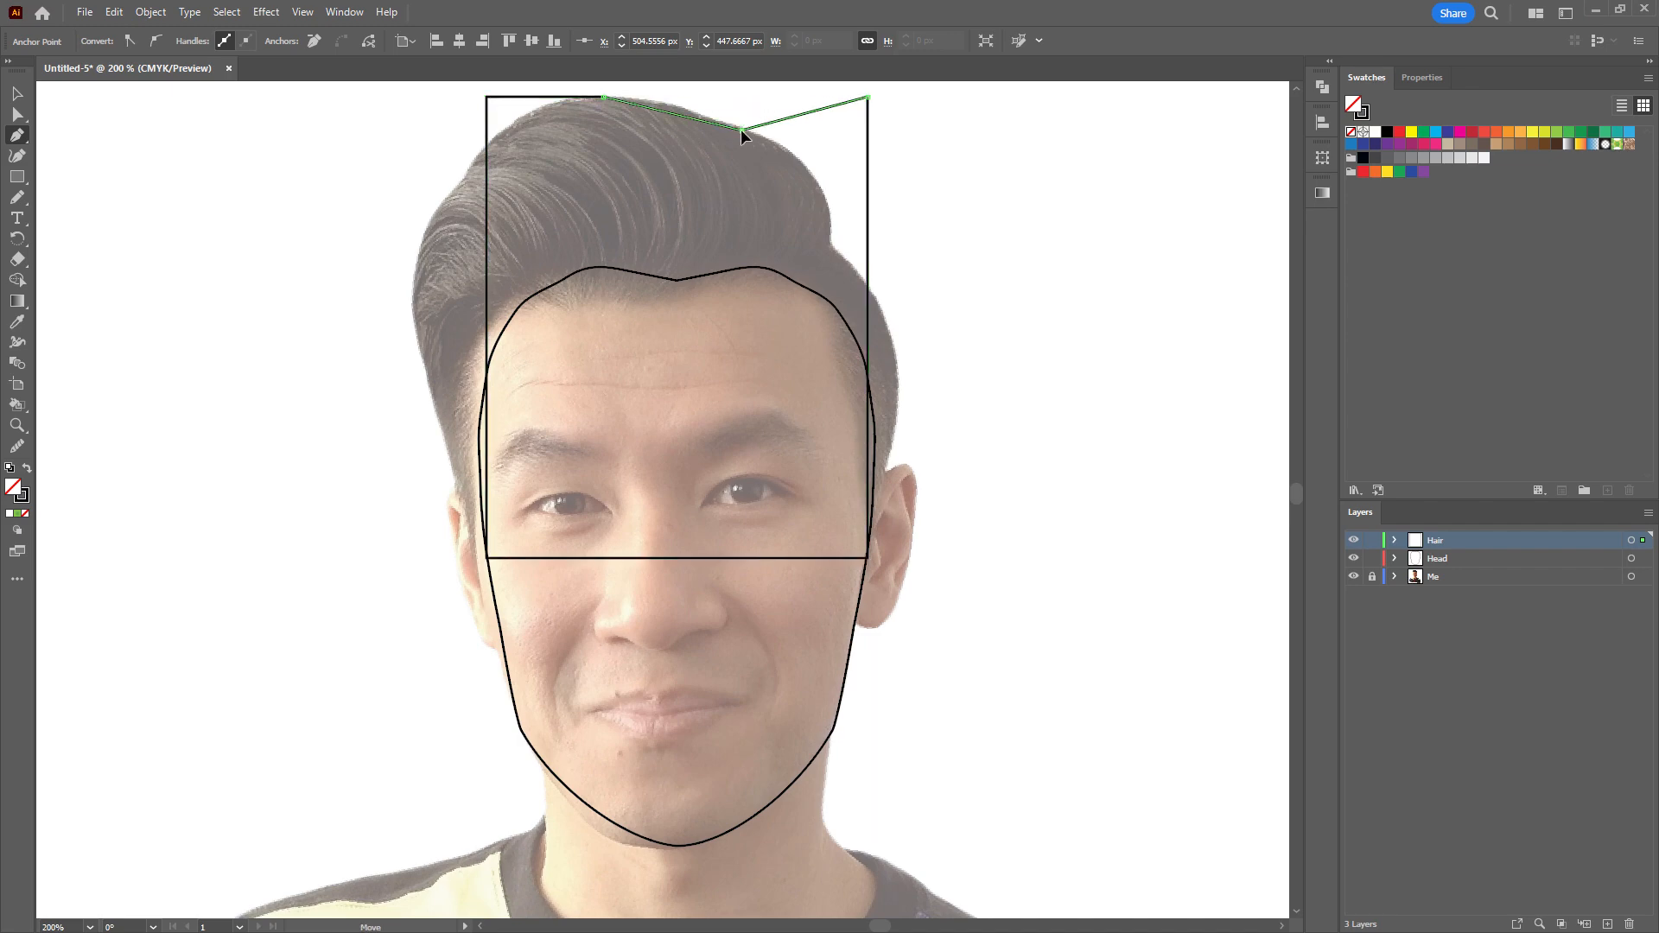
drag(487, 100, 463, 181)
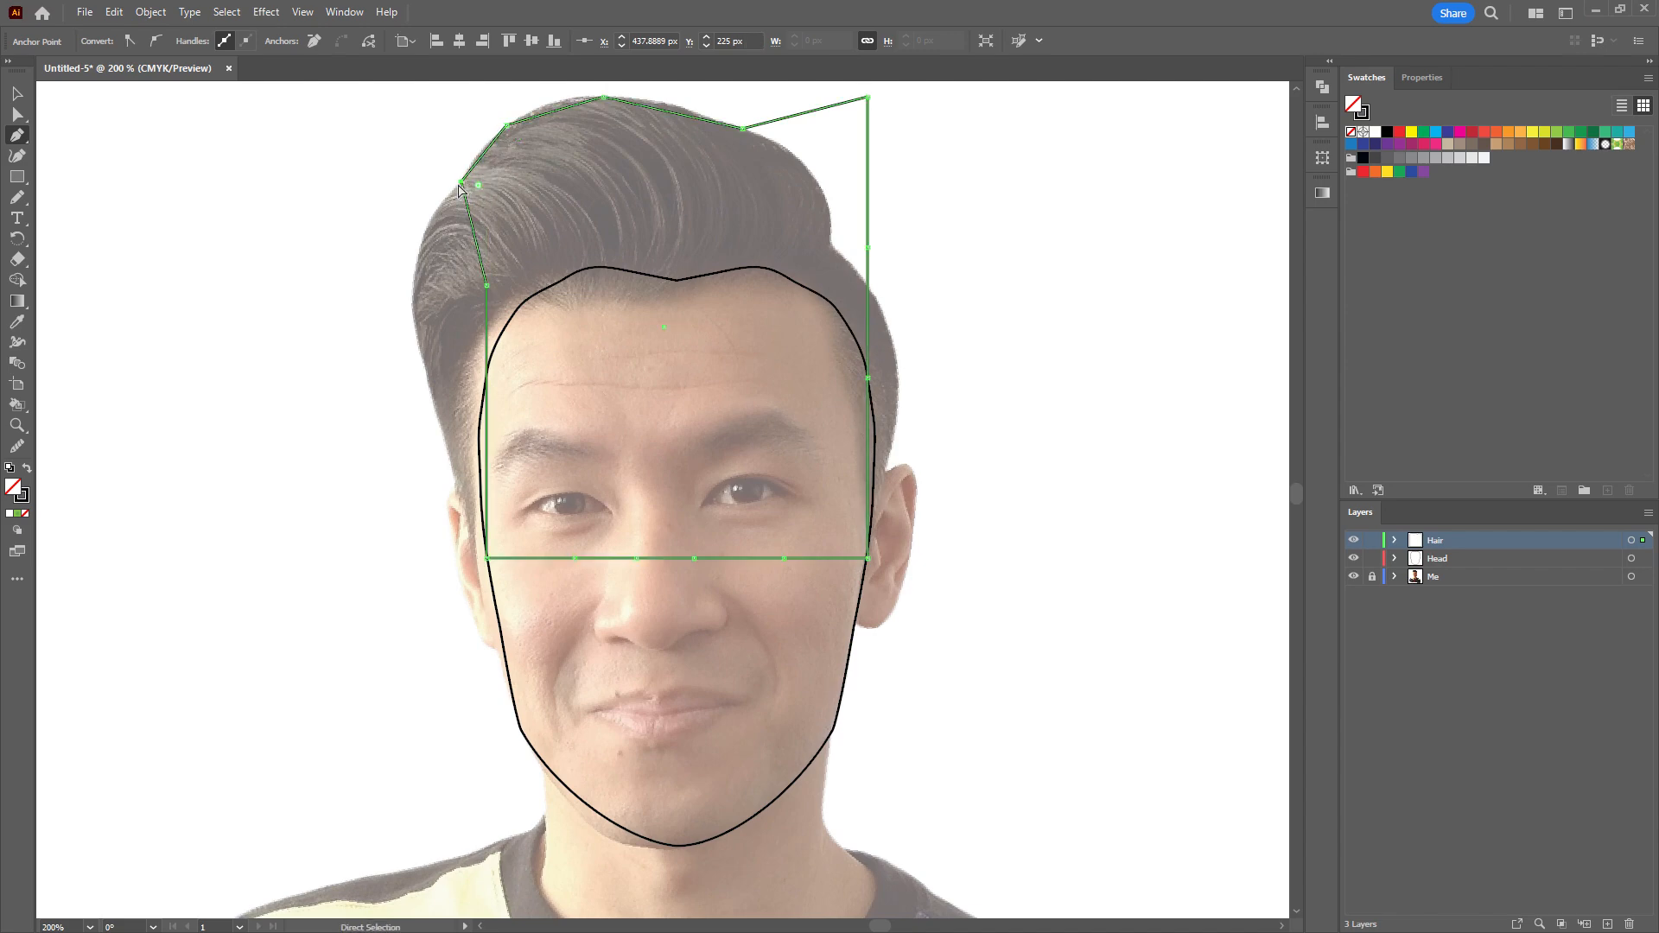
drag(487, 287, 413, 286)
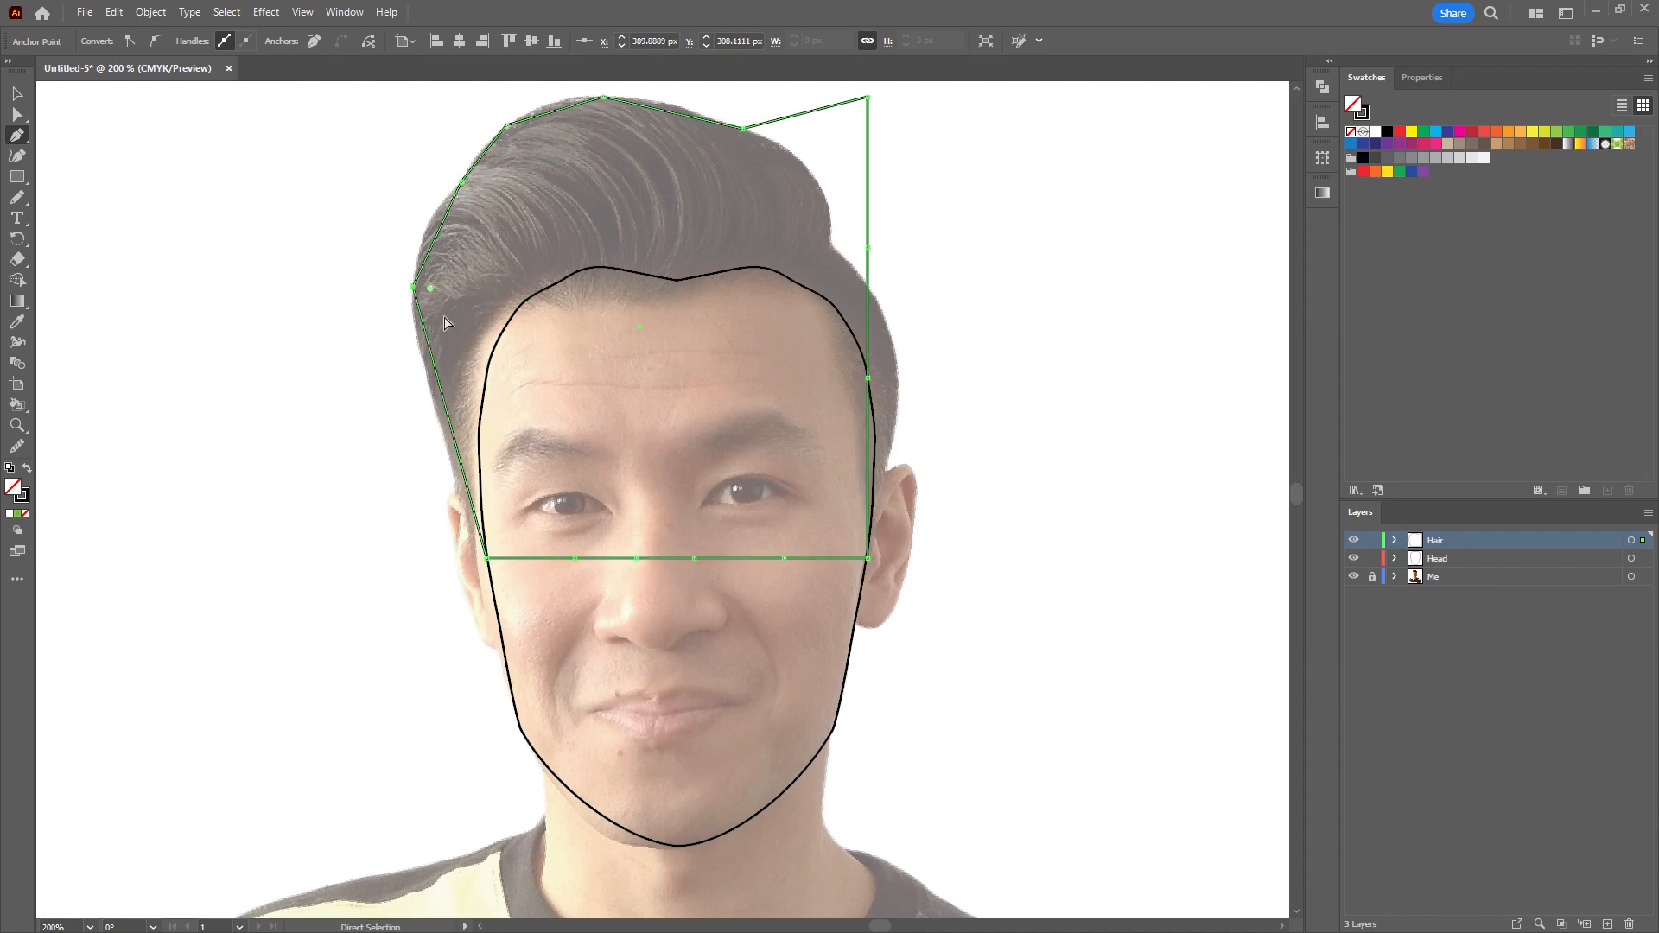
click(439, 230)
drag(439, 232, 429, 222)
Move the rectangle's bottom-edge anchor points up to the left temple and forehead hairline, adding one more at the centre.
drag(578, 560, 484, 413)
click(638, 560)
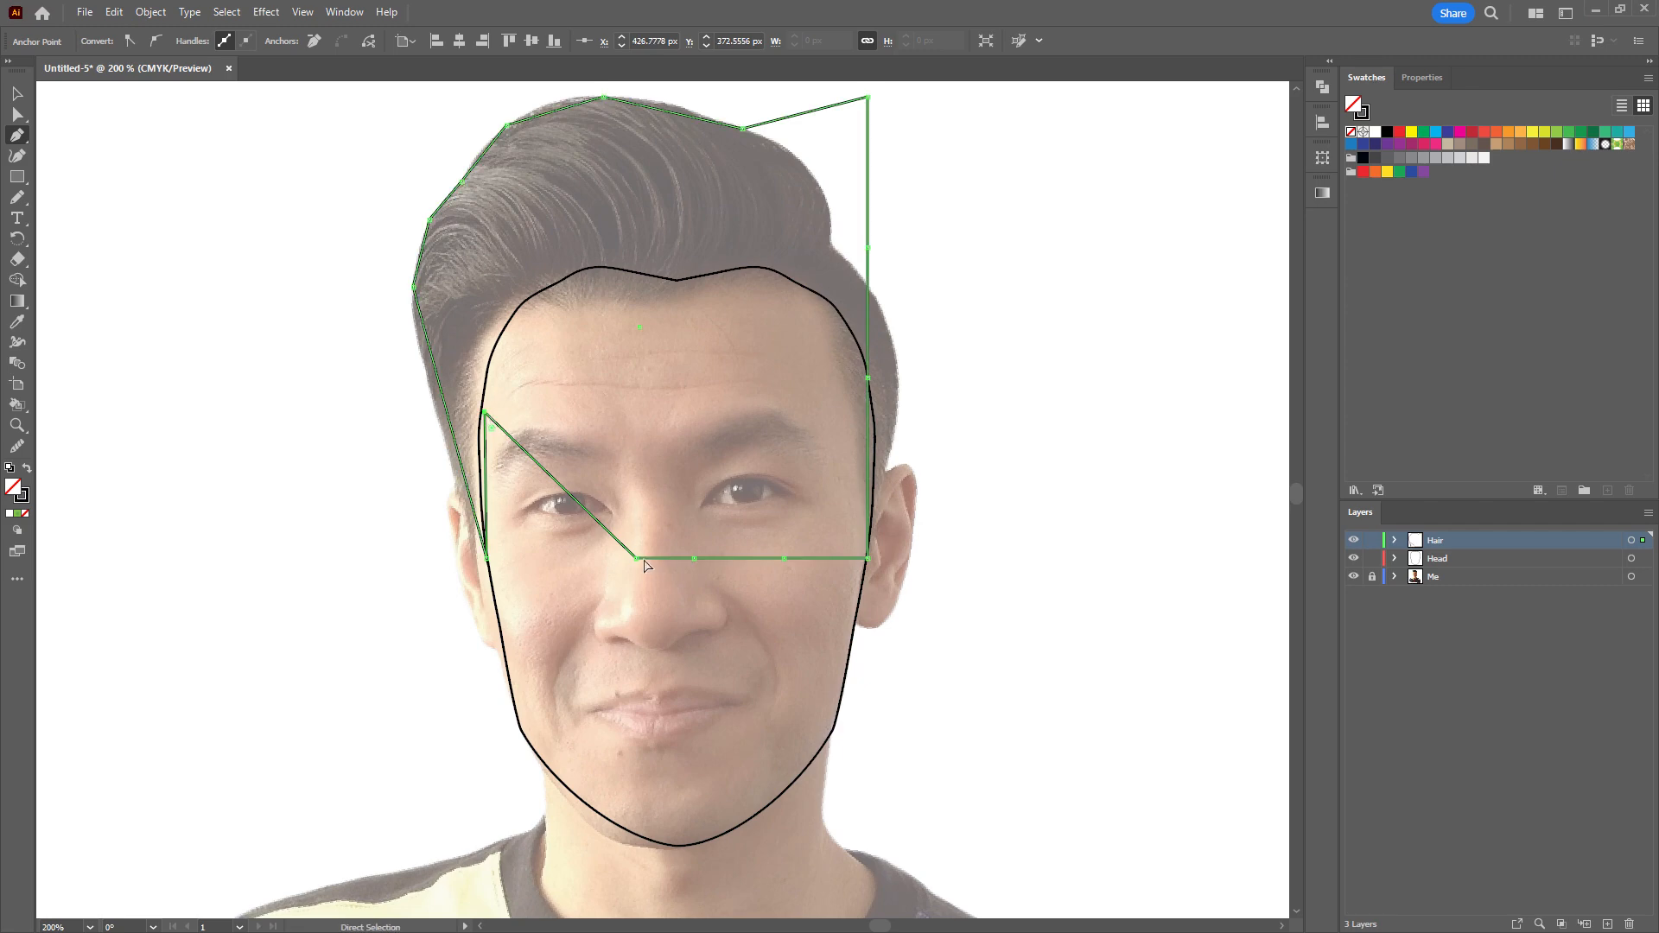
drag(637, 560, 535, 301)
drag(694, 559, 592, 282)
click(677, 403)
drag(677, 403, 674, 298)
drag(785, 562, 768, 294)
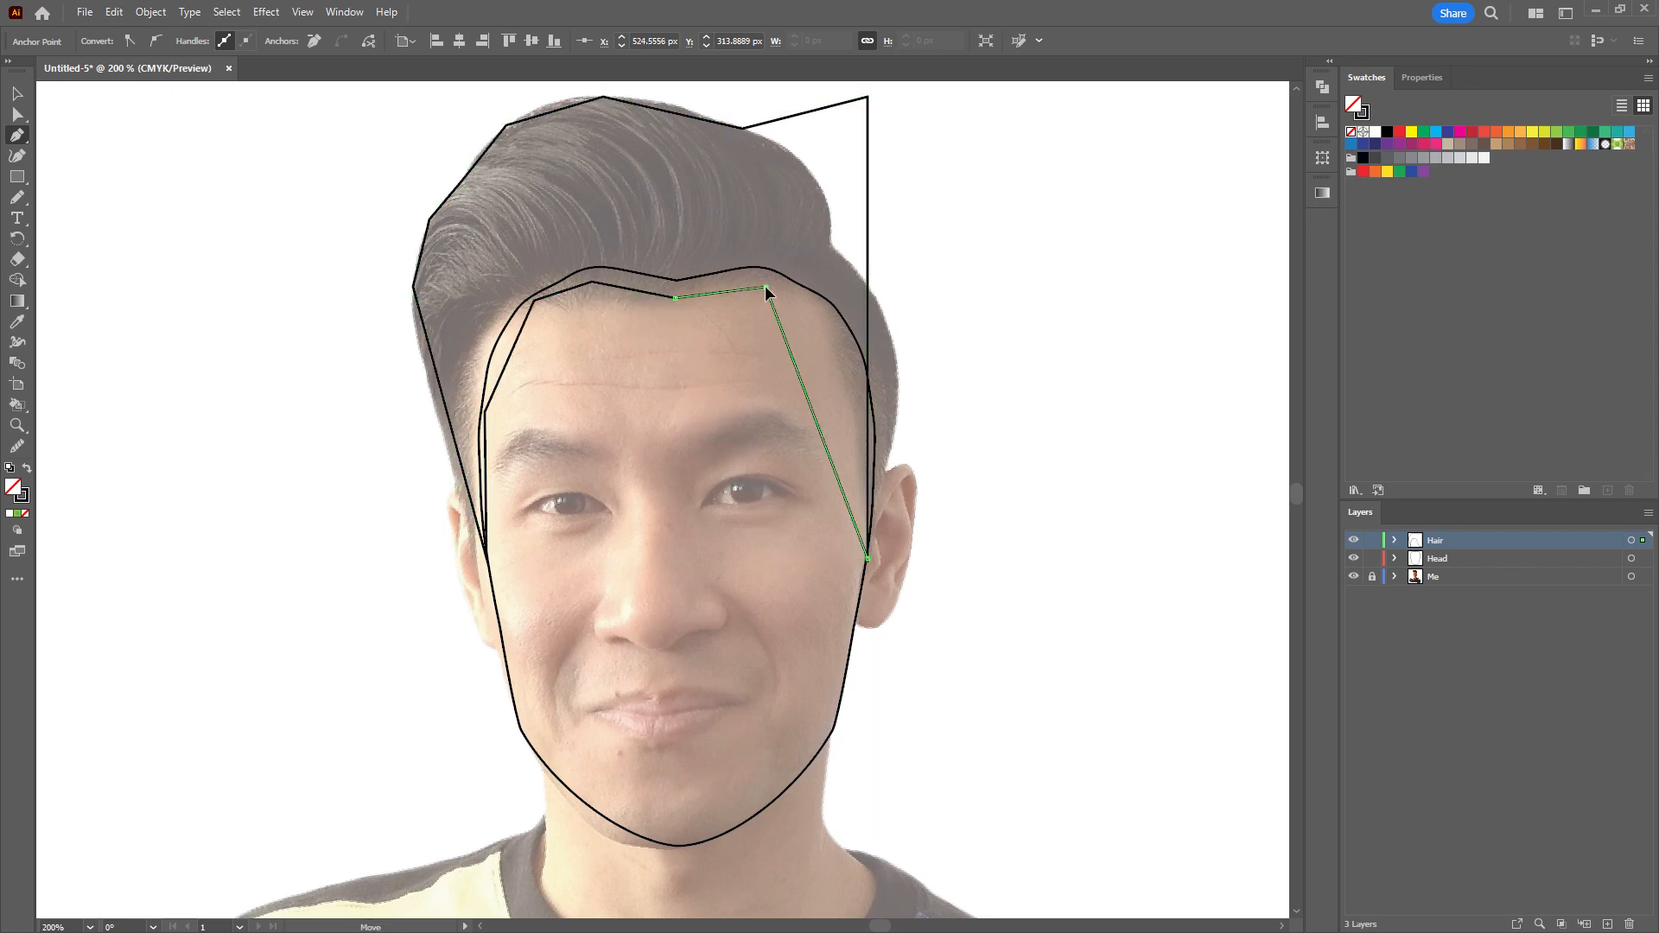
Add two anchor points on the remaining straight inner segment and move them to follow the hairline at the right temple.
click(798, 375)
drag(798, 378, 831, 322)
click(843, 396)
drag(845, 397, 855, 431)
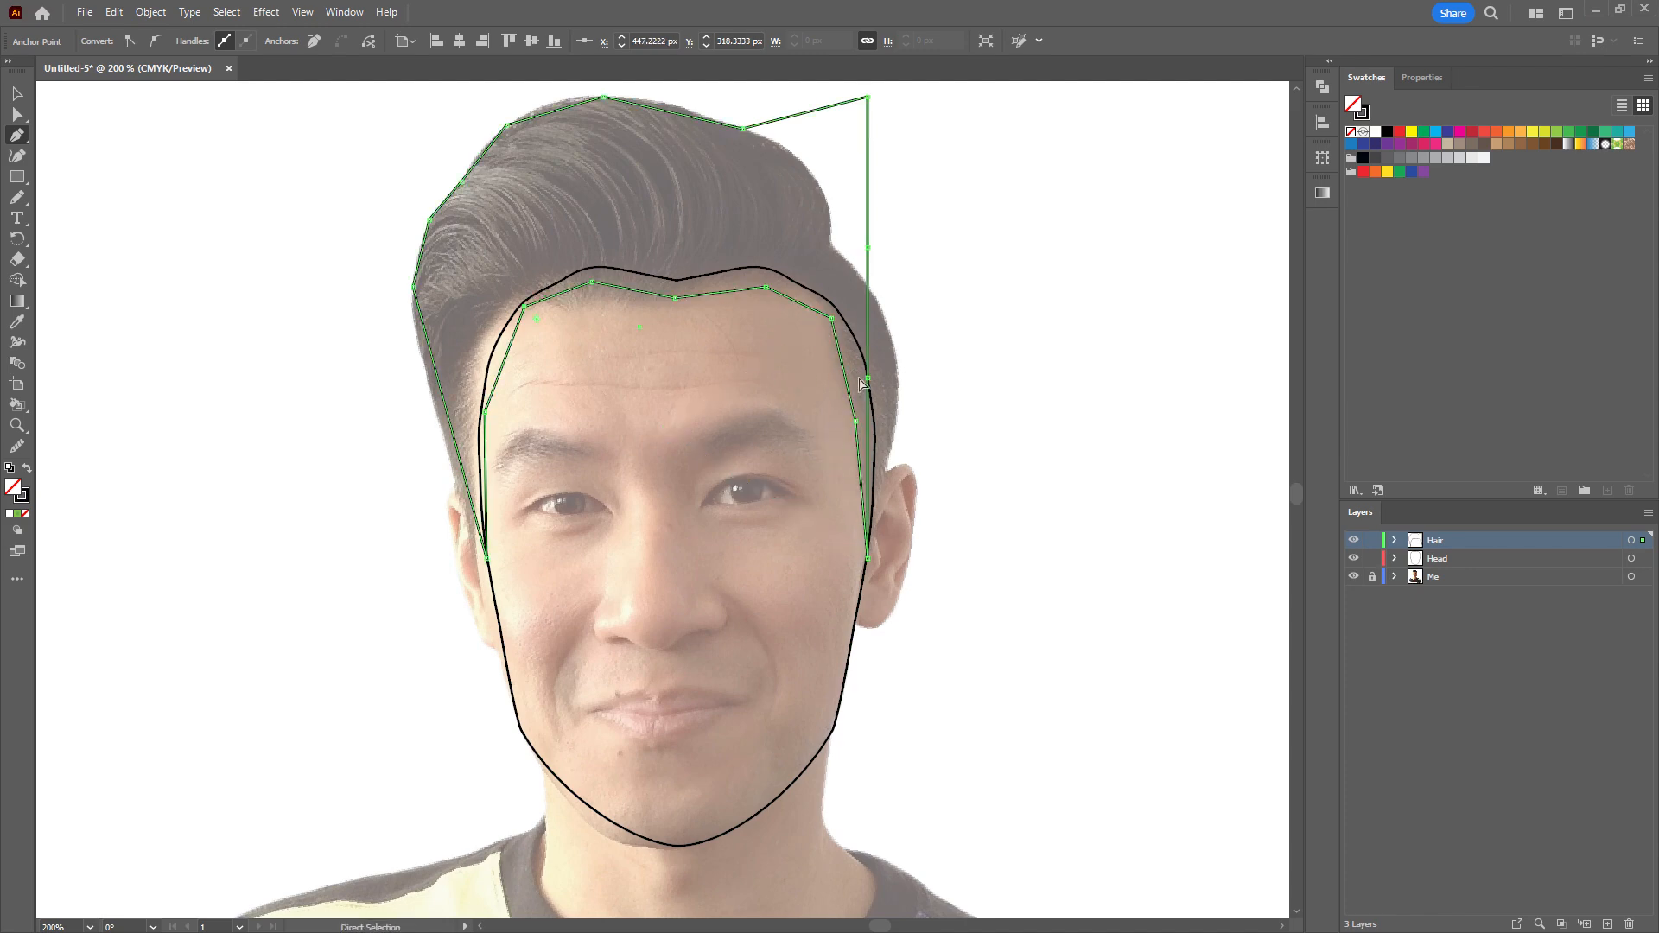
Move the hair outline's right-edge anchor points and upper corner onto the outer hair contour of the photo.
drag(867, 379, 899, 393)
drag(869, 250, 876, 297)
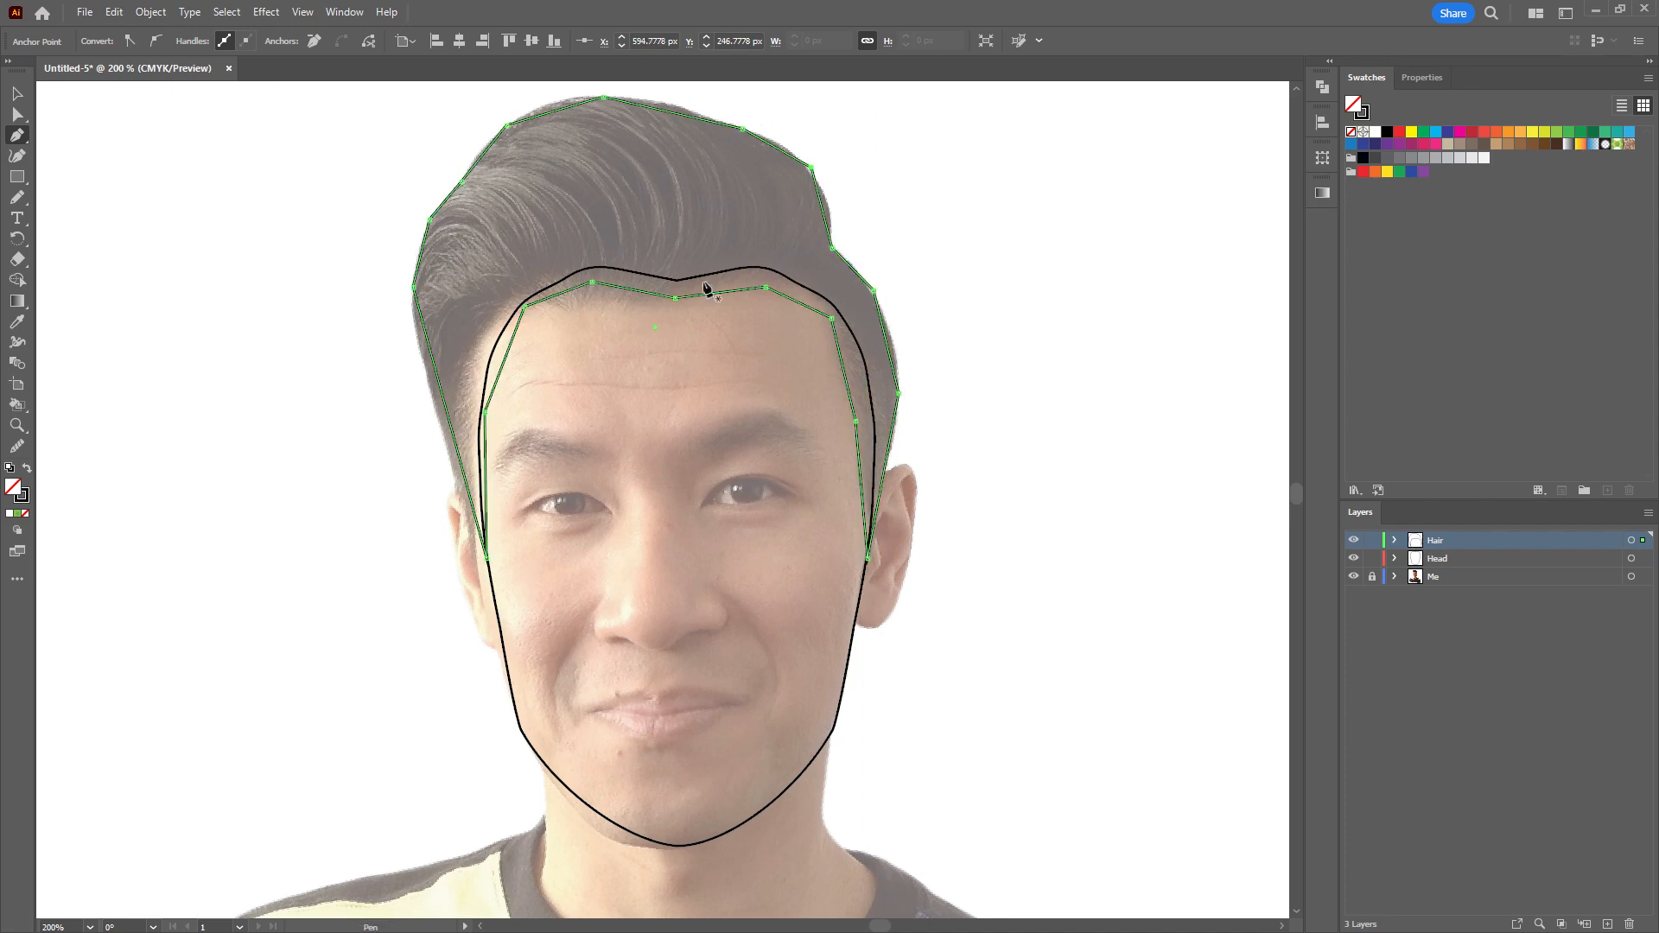
ctrl+click(345, 405)
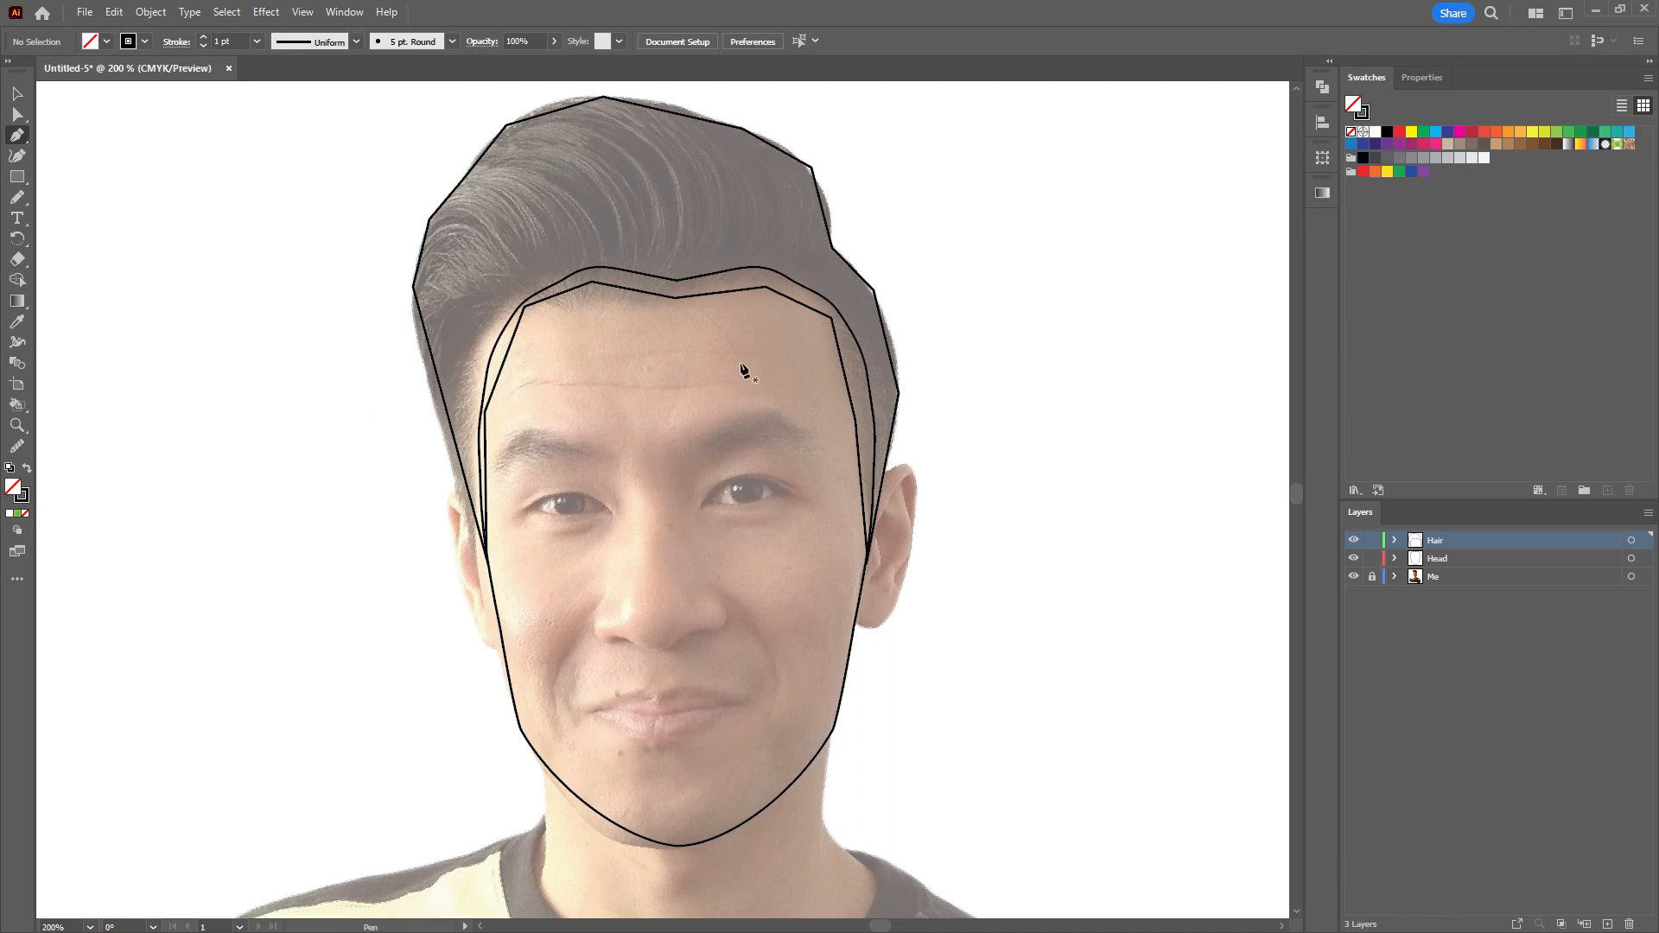
Select the hair outline and smooth its corners at the top and upper left with the Smooth tool.
click(16, 446)
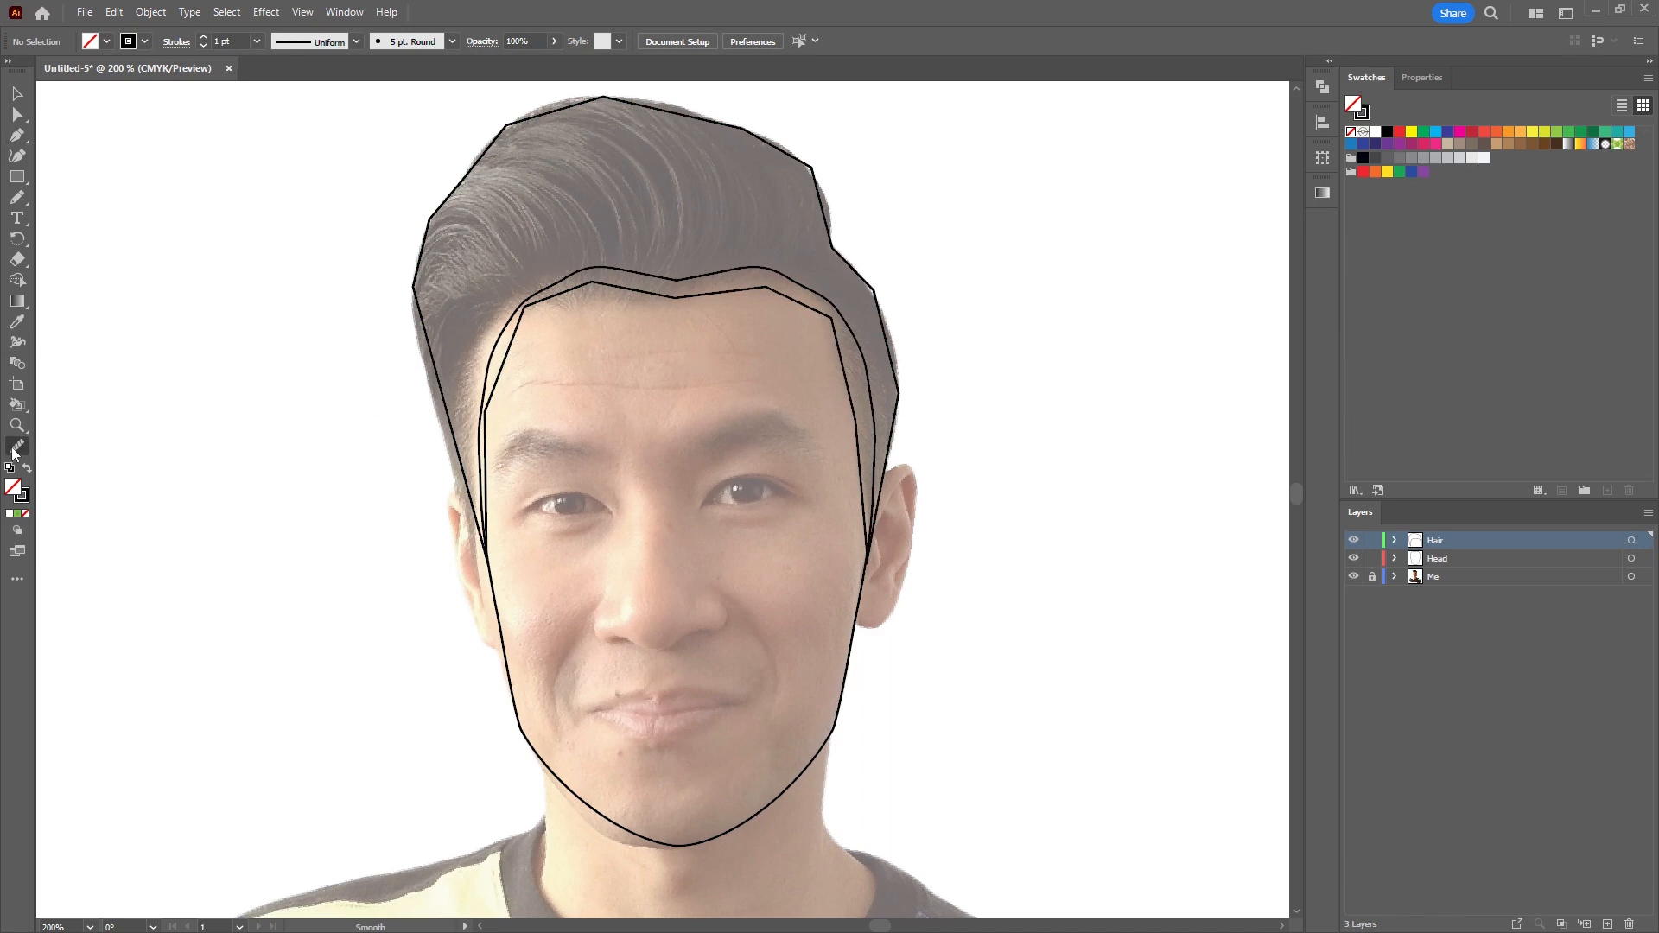
ctrl+click(483, 156)
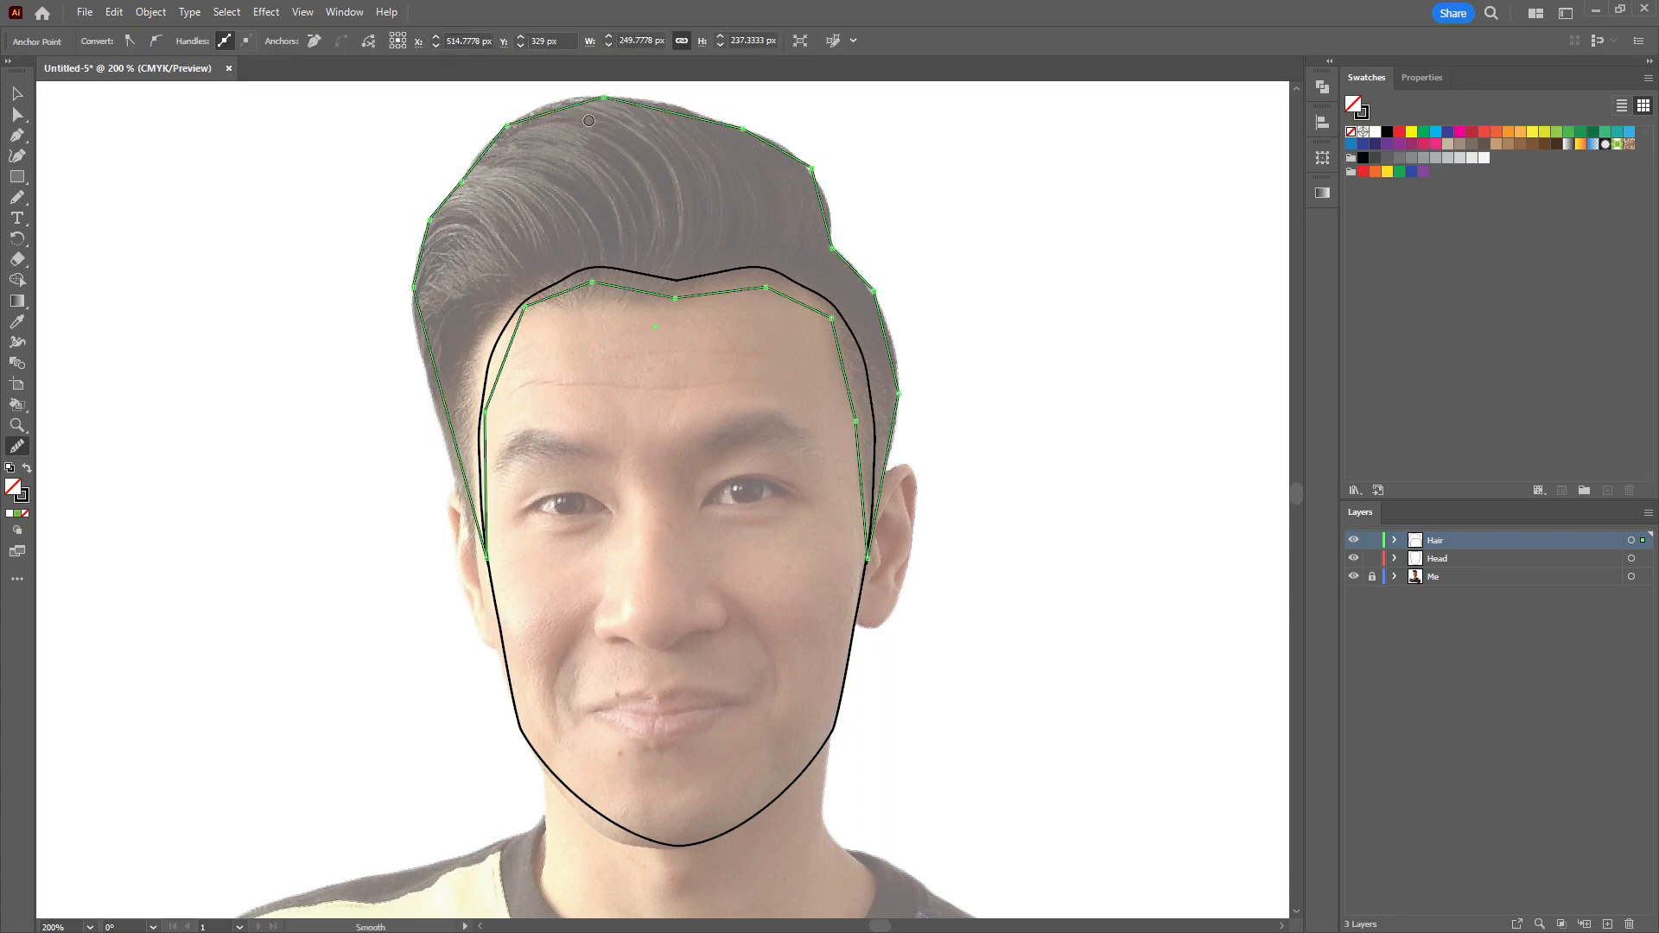
mouse_move(613, 102)
mouse_down()
mouse_move(637, 104)
mouse_move(583, 98)
mouse_move(529, 121)
mouse_move(585, 204)
mouse_up()
key(ctrl+z)
scroll(585, 204, up, 2)
key(ctrl+z)
mouse_move(764, 162)
mouse_down()
mouse_move(704, 154)
mouse_move(540, 204)
mouse_move(458, 285)
mouse_up()
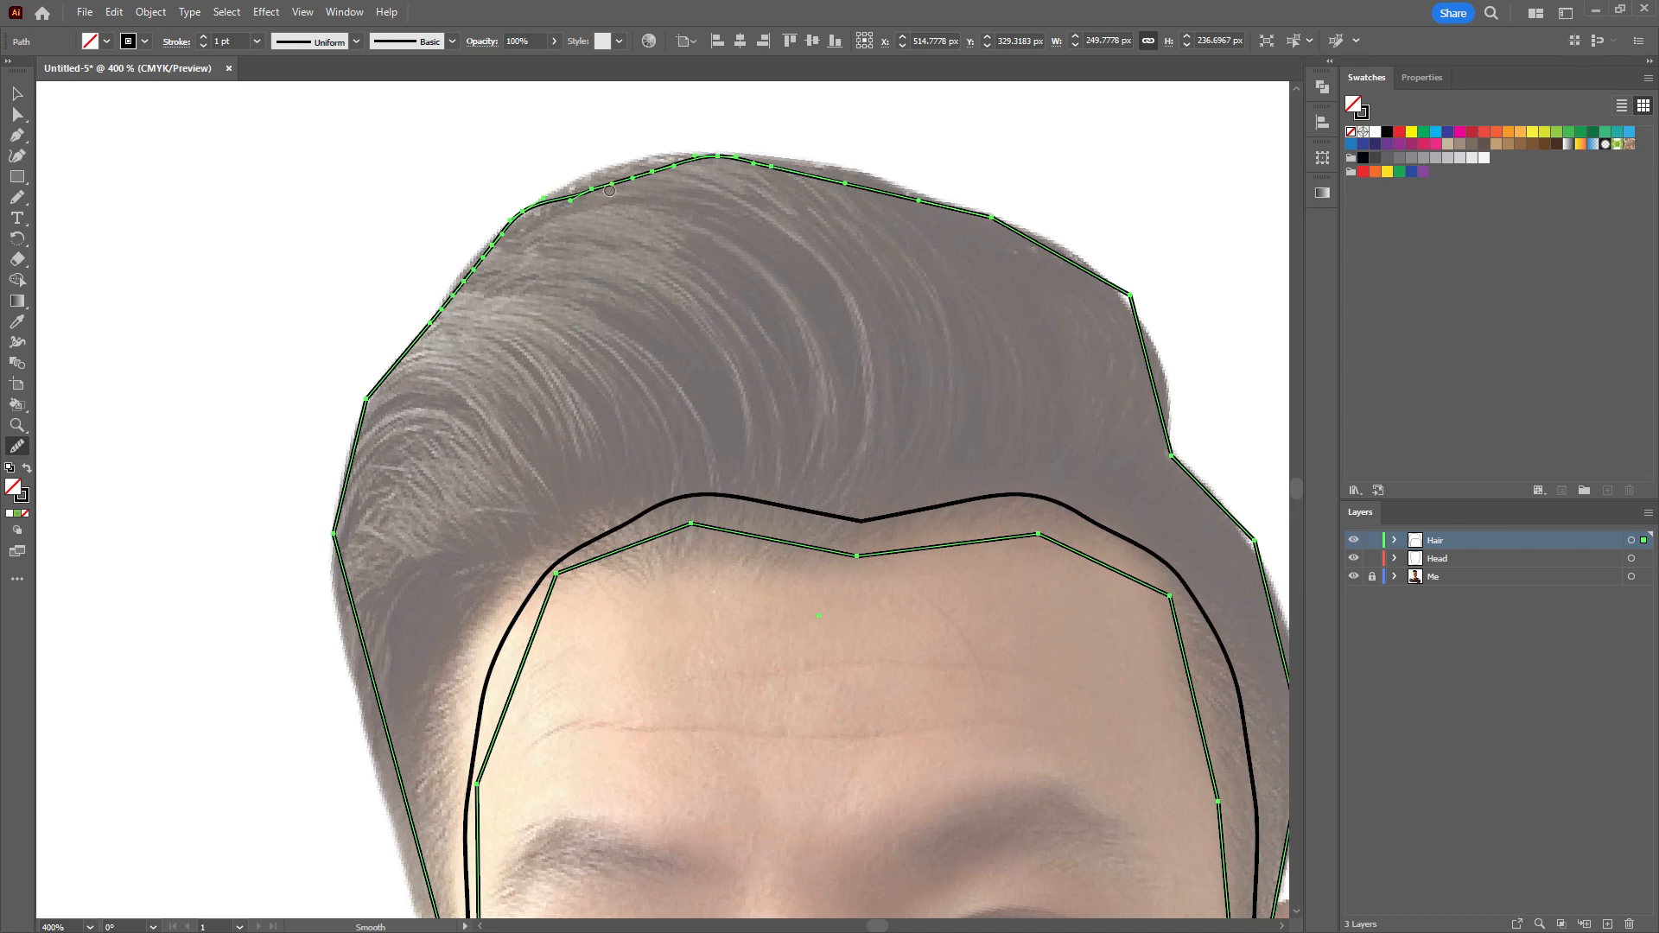
key(ctrl+z)
drag(495, 239, 484, 256)
drag(381, 377, 335, 529)
scroll(400, 282, down, 3)
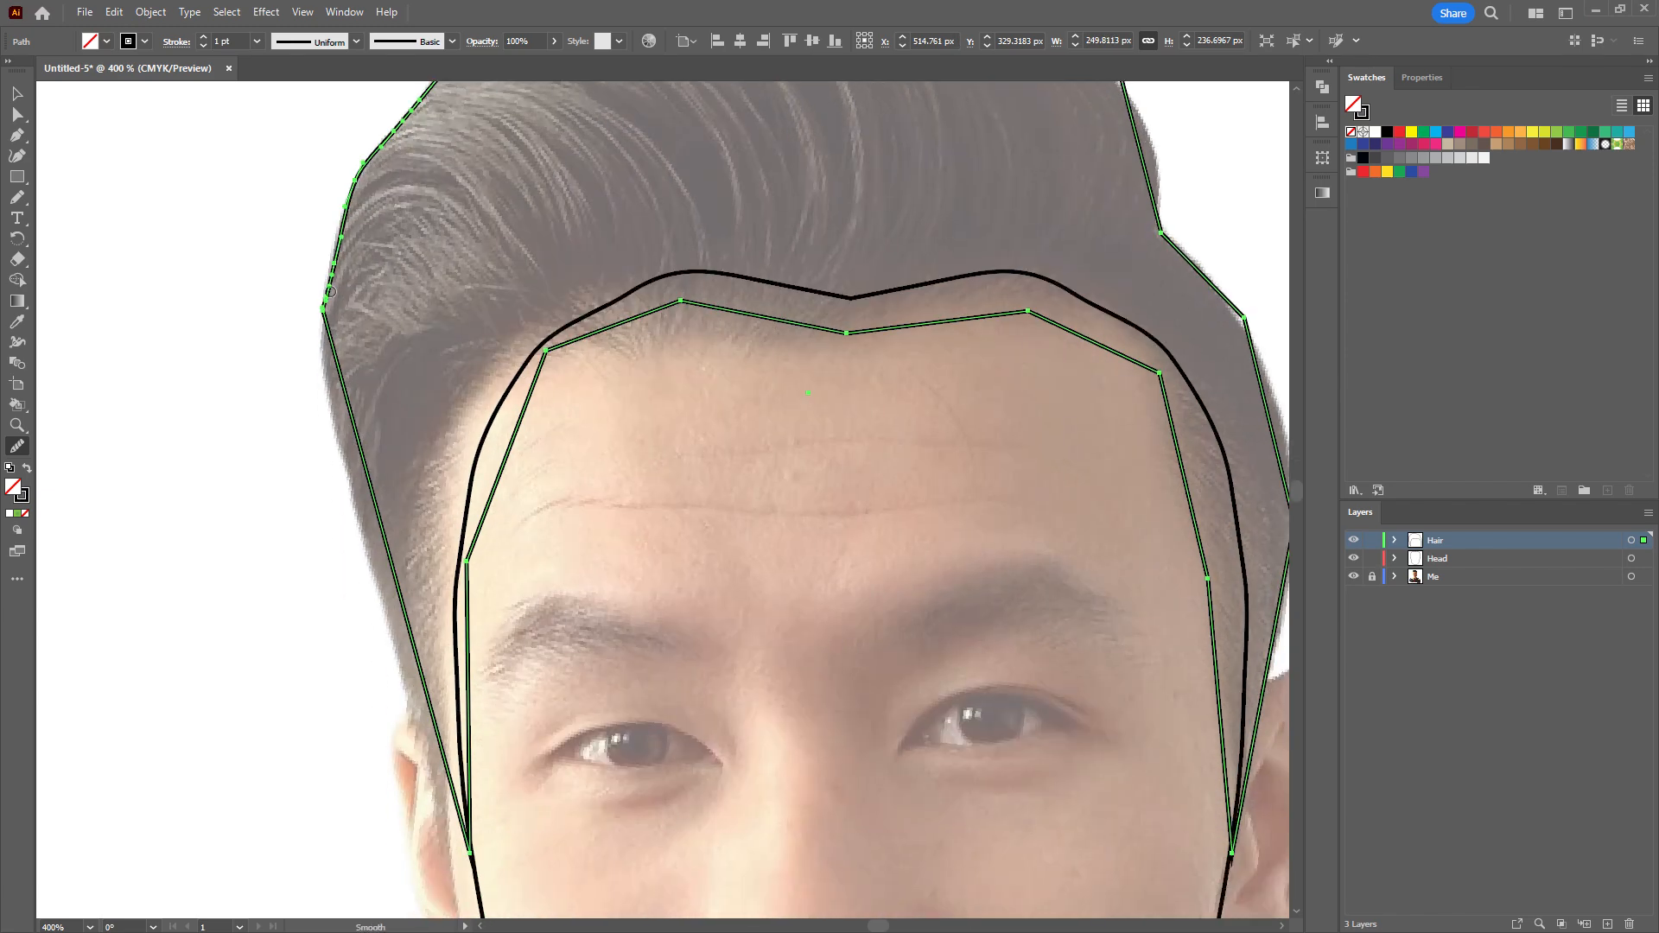
Smooth the hair outline's remaining corners along the sides and the inner hairline, and deselect the path.
drag(326, 357, 337, 360)
drag(367, 462, 351, 321)
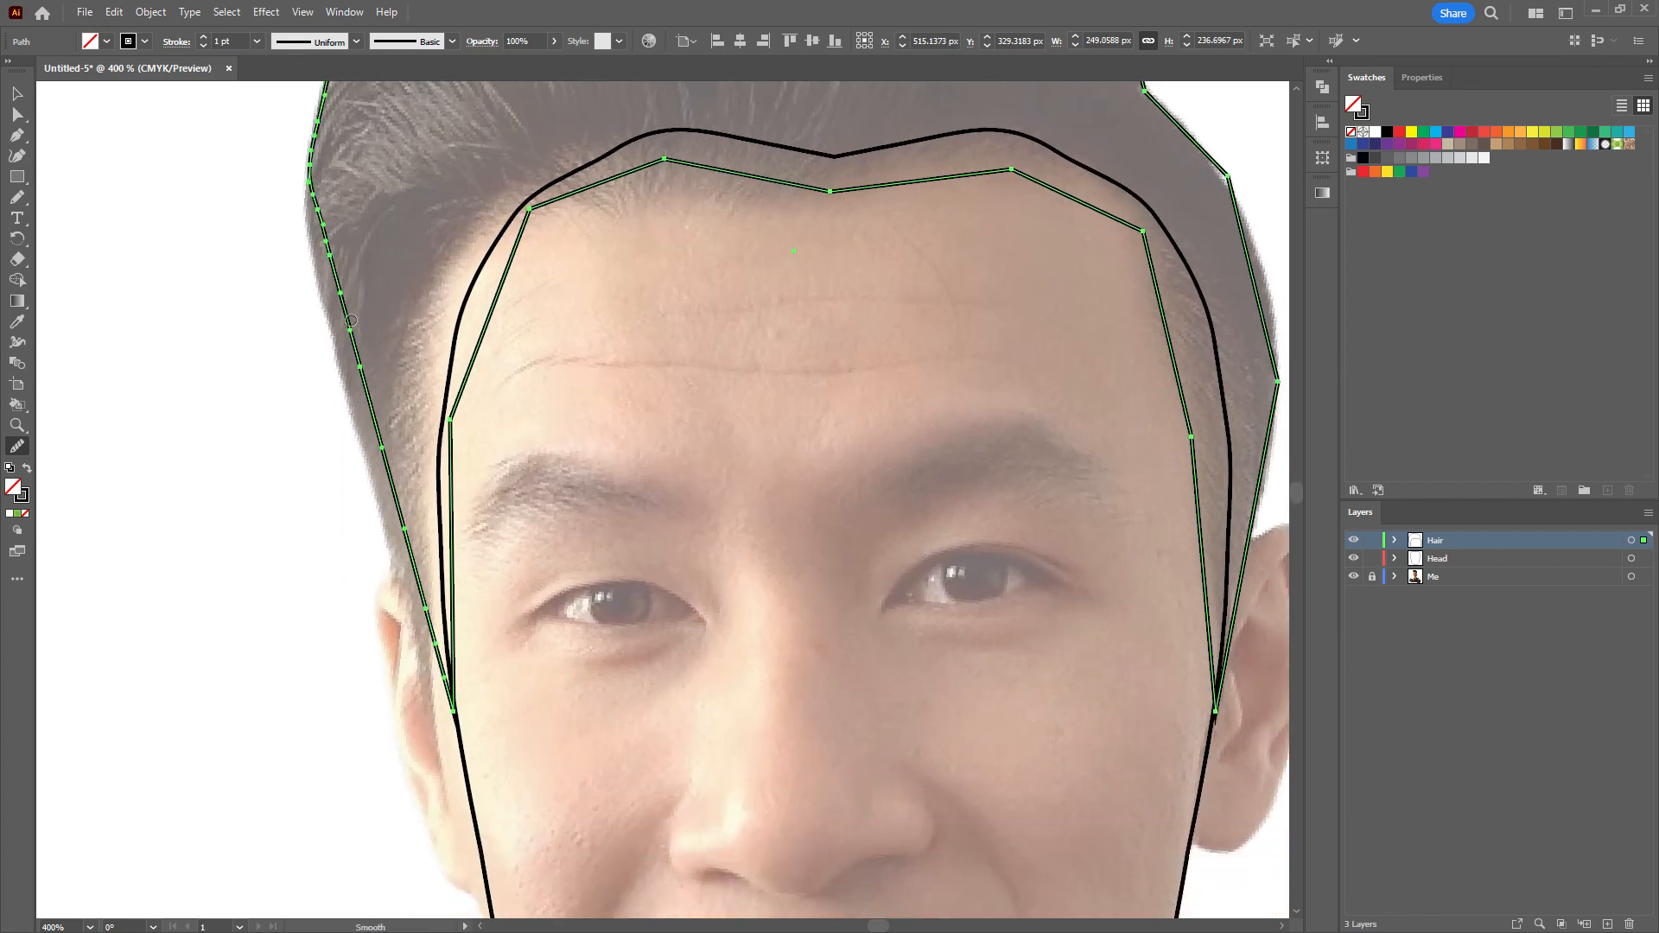
scroll(352, 385, up, 5)
scroll(372, 273, right, 3)
click(18, 114)
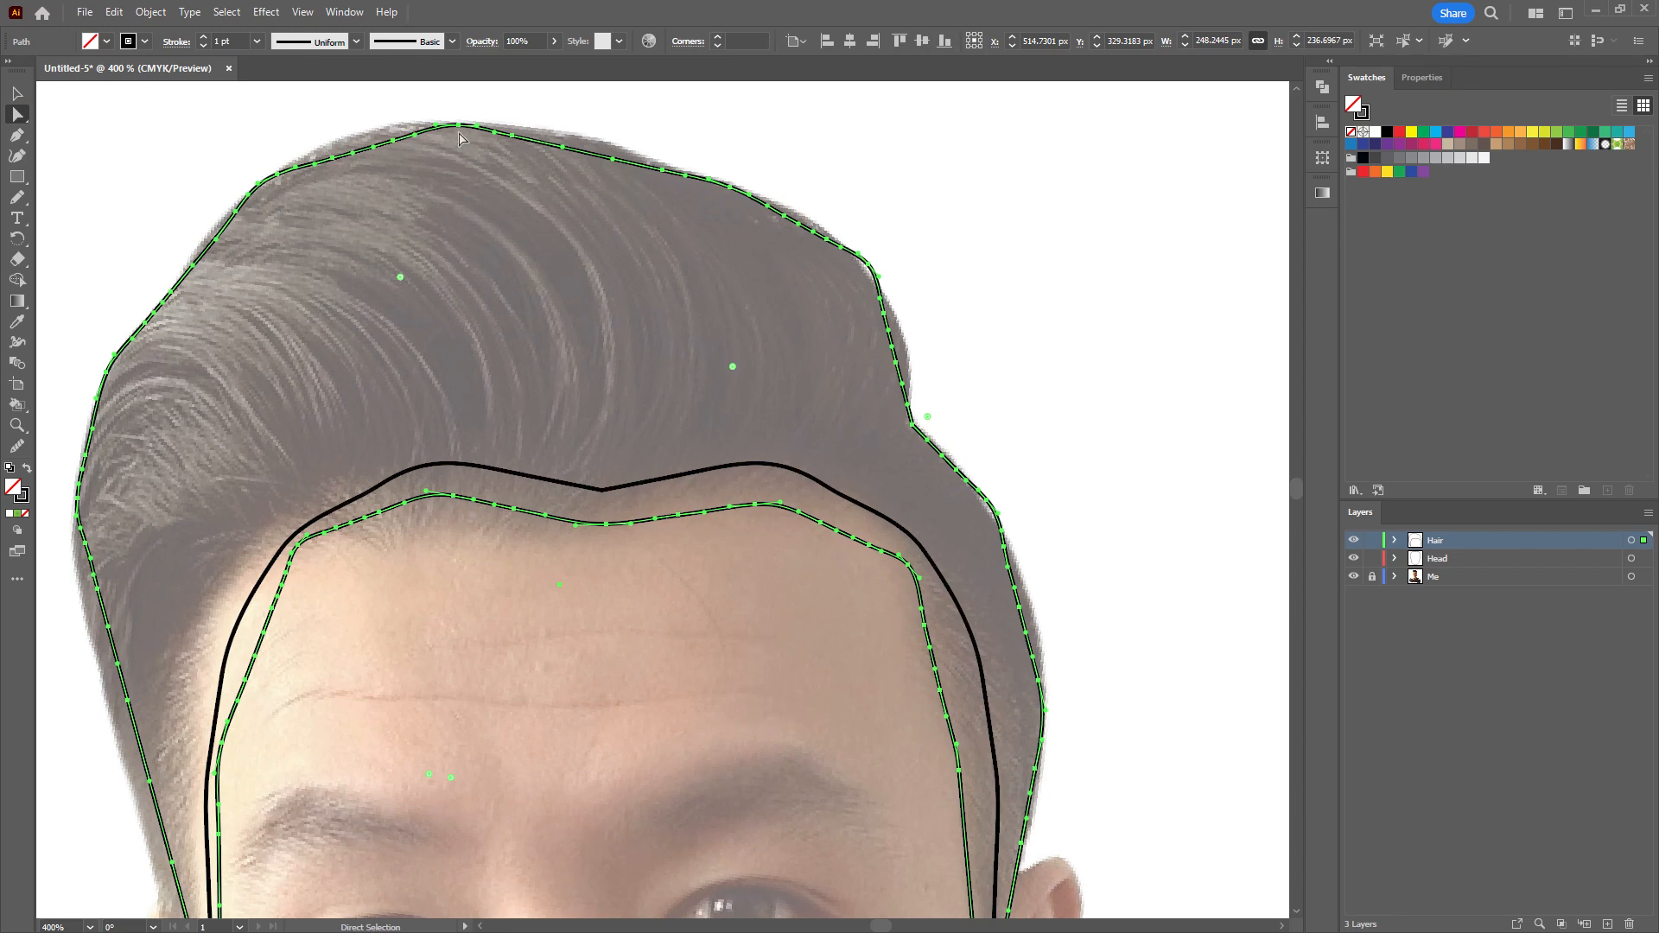
click(812, 104)
scroll(813, 104, down, 2)
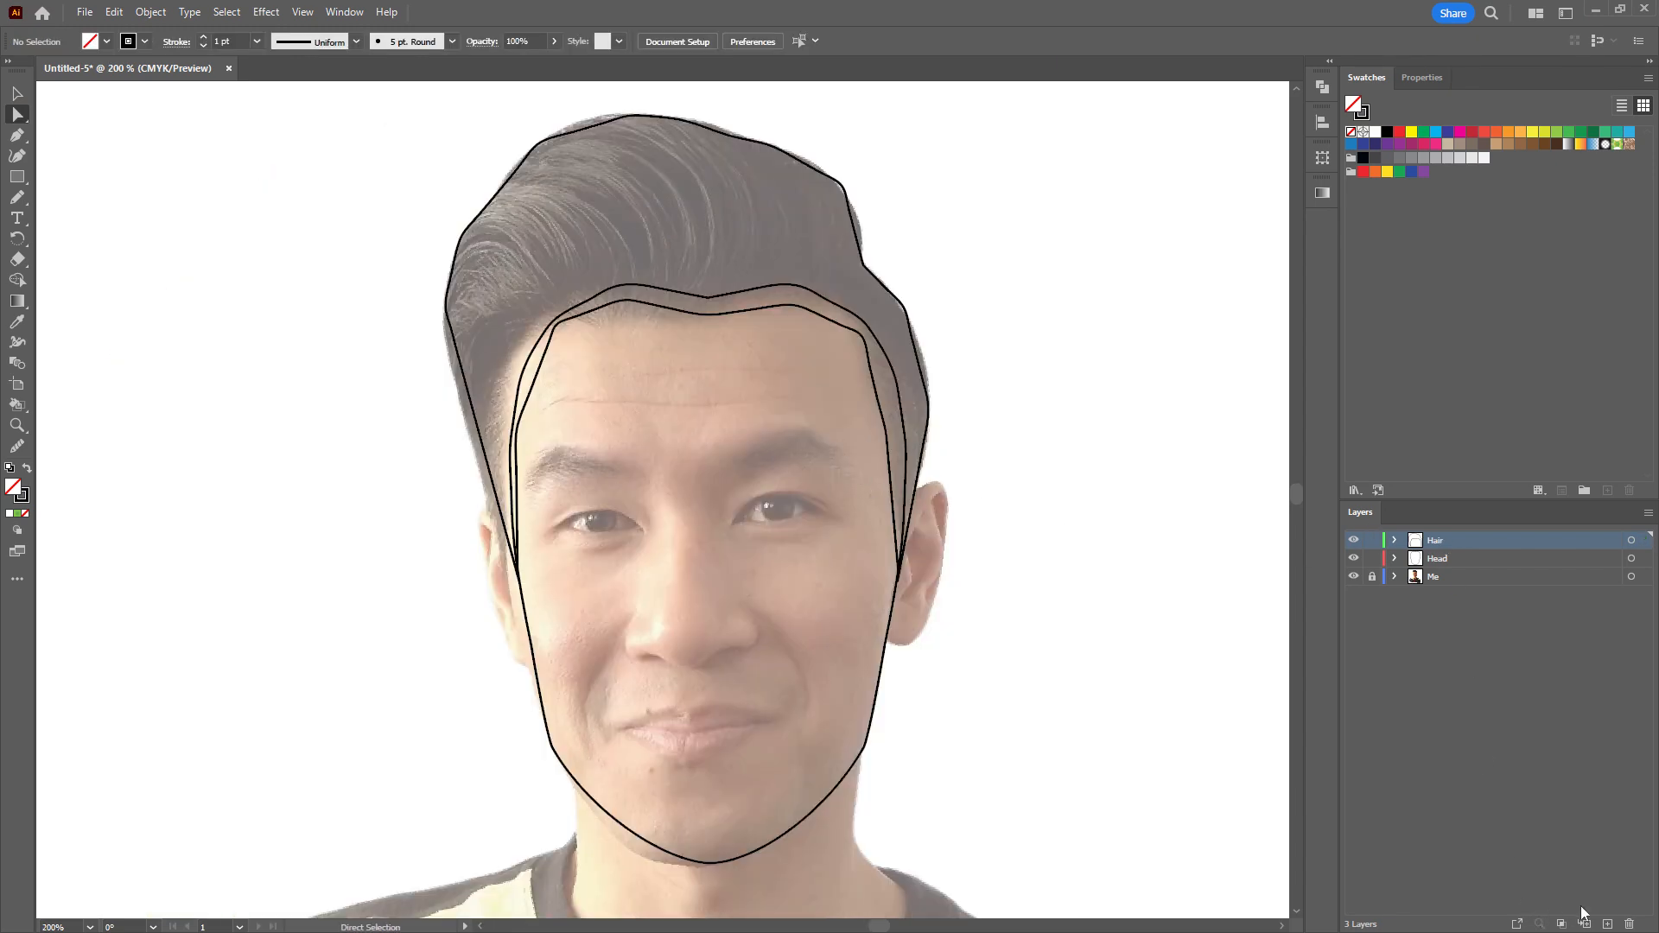
Create a new top-level layer above Hair and name it Left Eyebrow.
click(1608, 925)
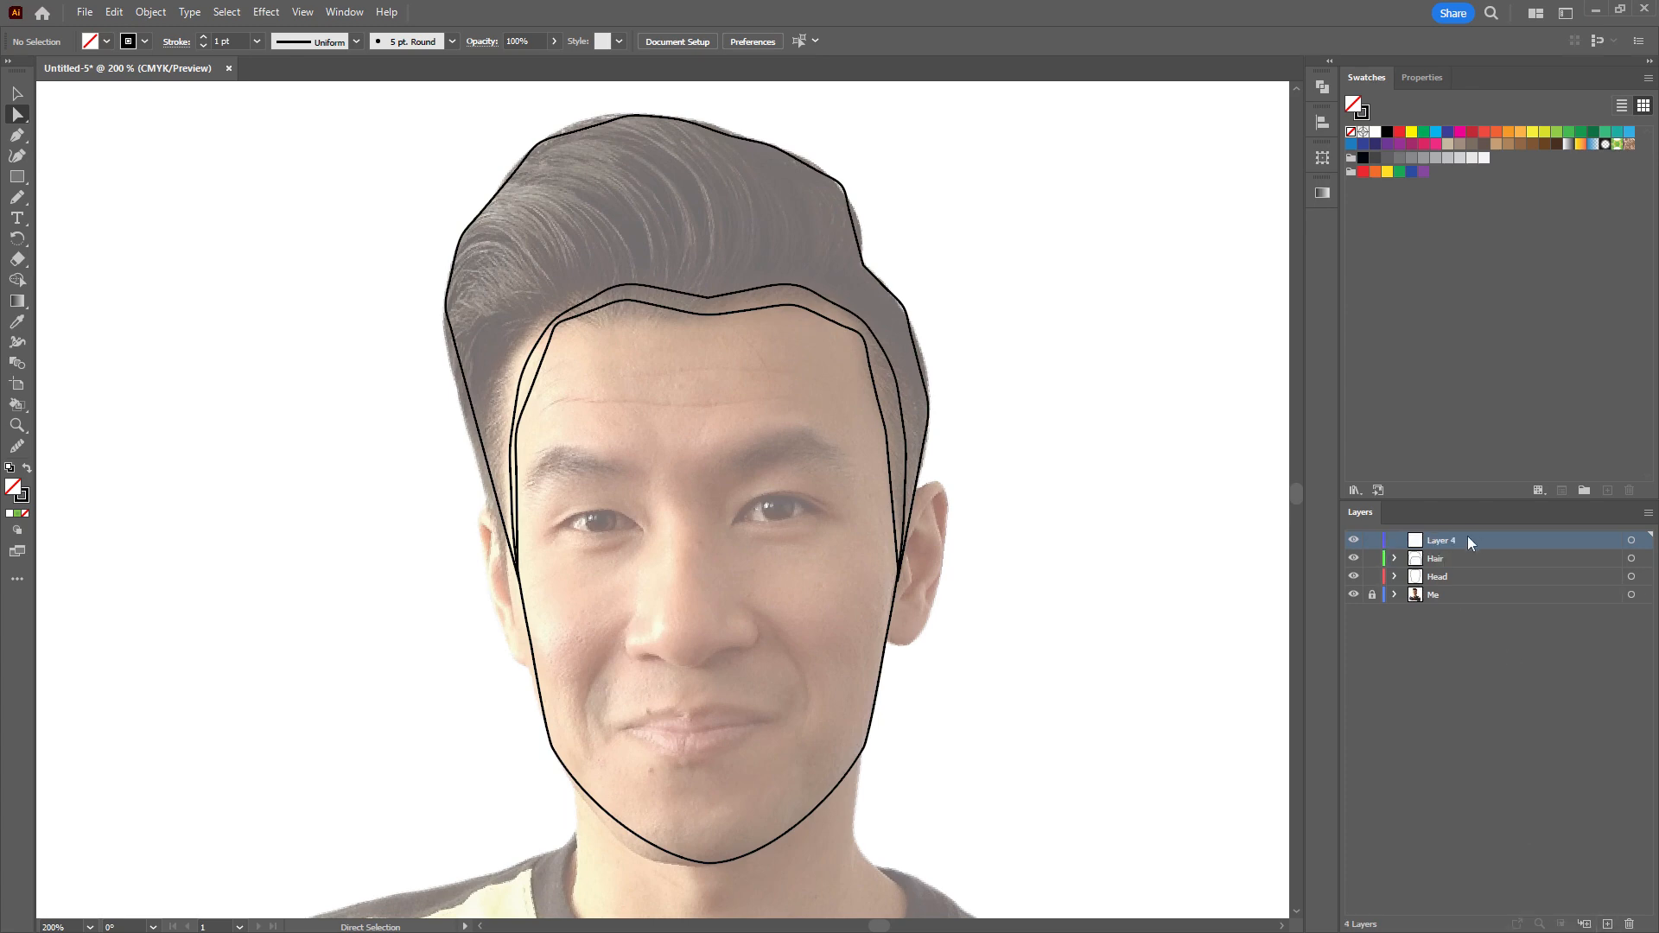
double_click(1450, 539)
text(Left Eyebr)
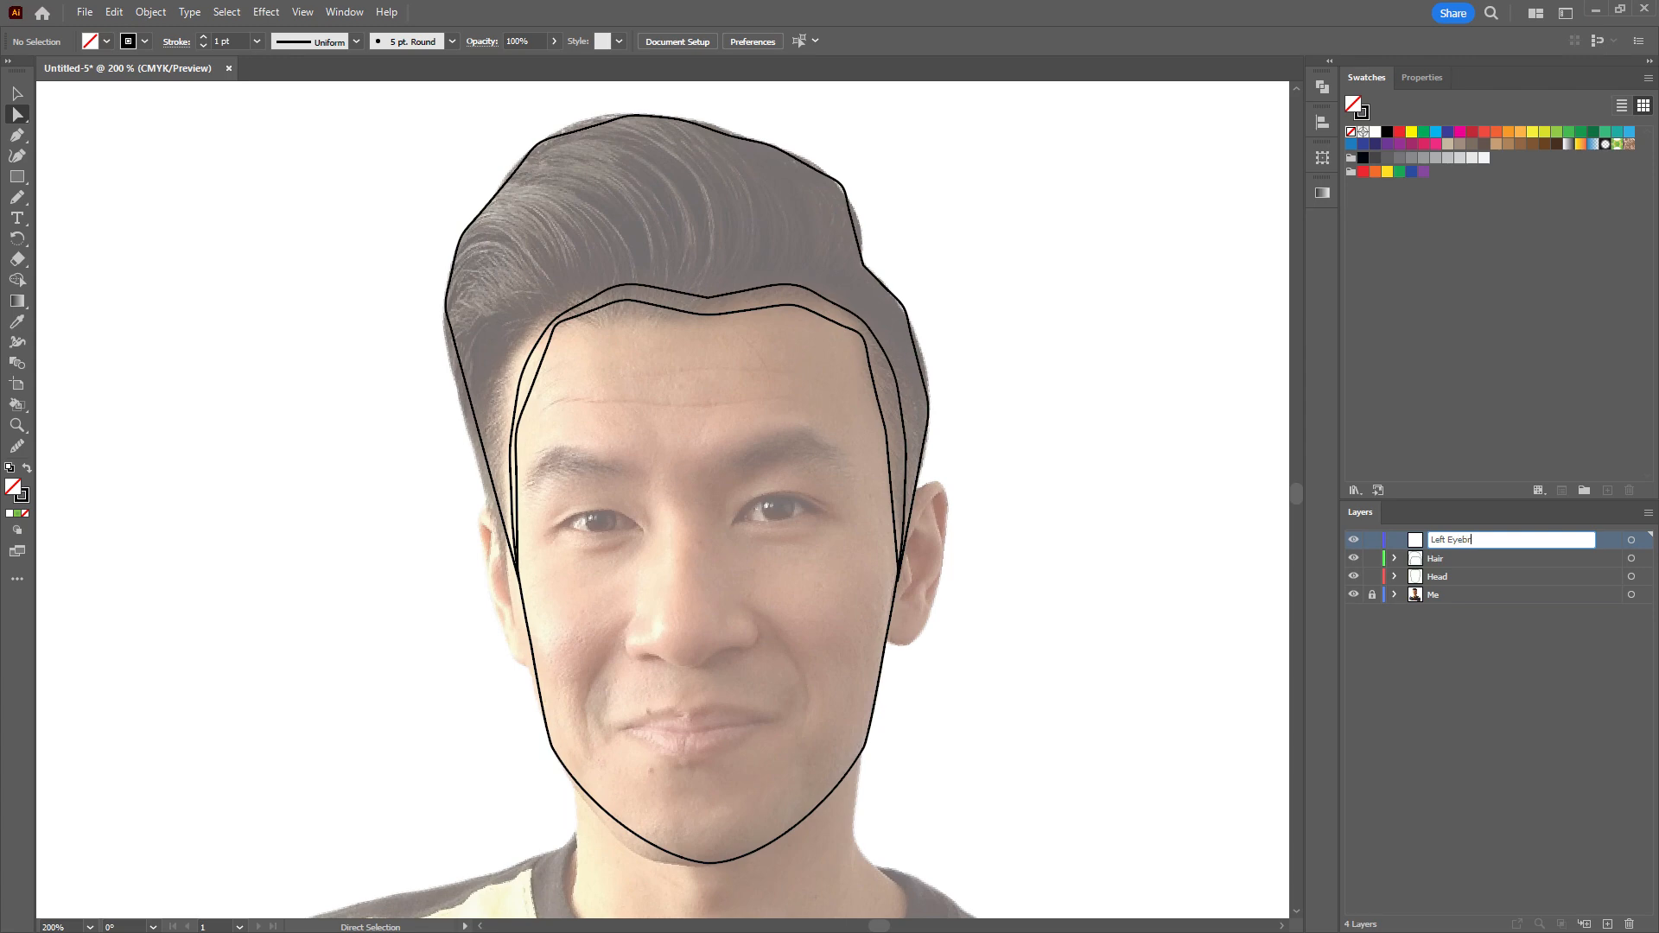
text(ow)
key(Return)
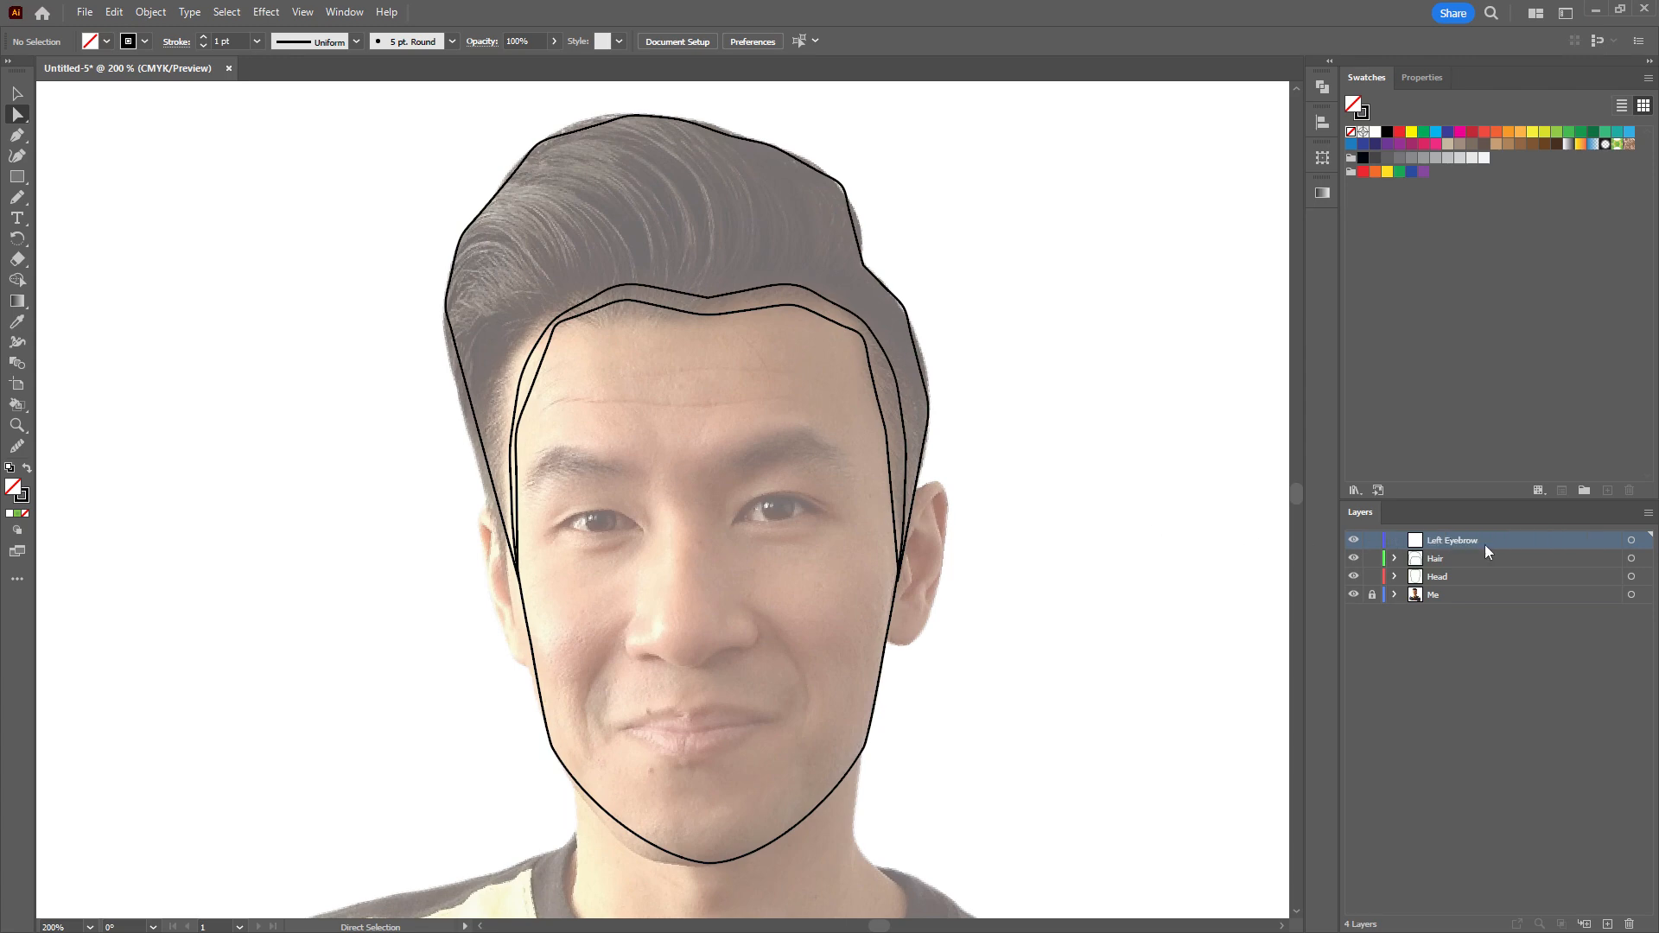
Trace the eyebrow on the photo's right side as a closed Pencil outline about 63 px wide and 20 px high.
drag(809, 526, 817, 516)
scroll(776, 515, up, 1)
scroll(776, 517, down, 1)
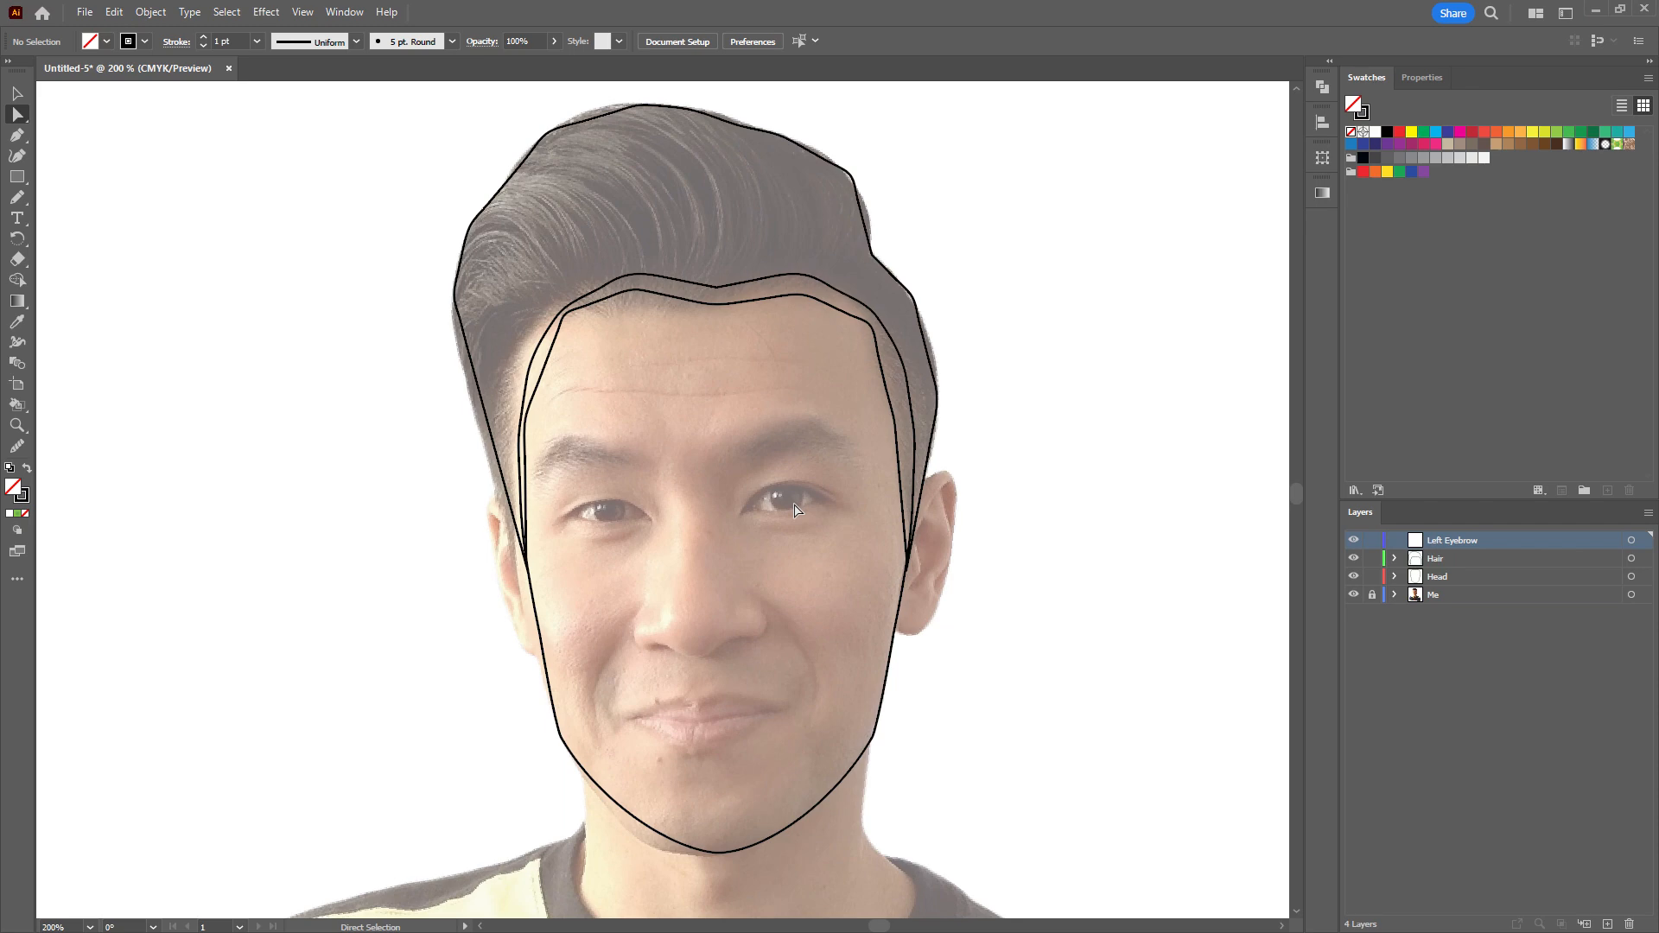
key(ctrl+plus)
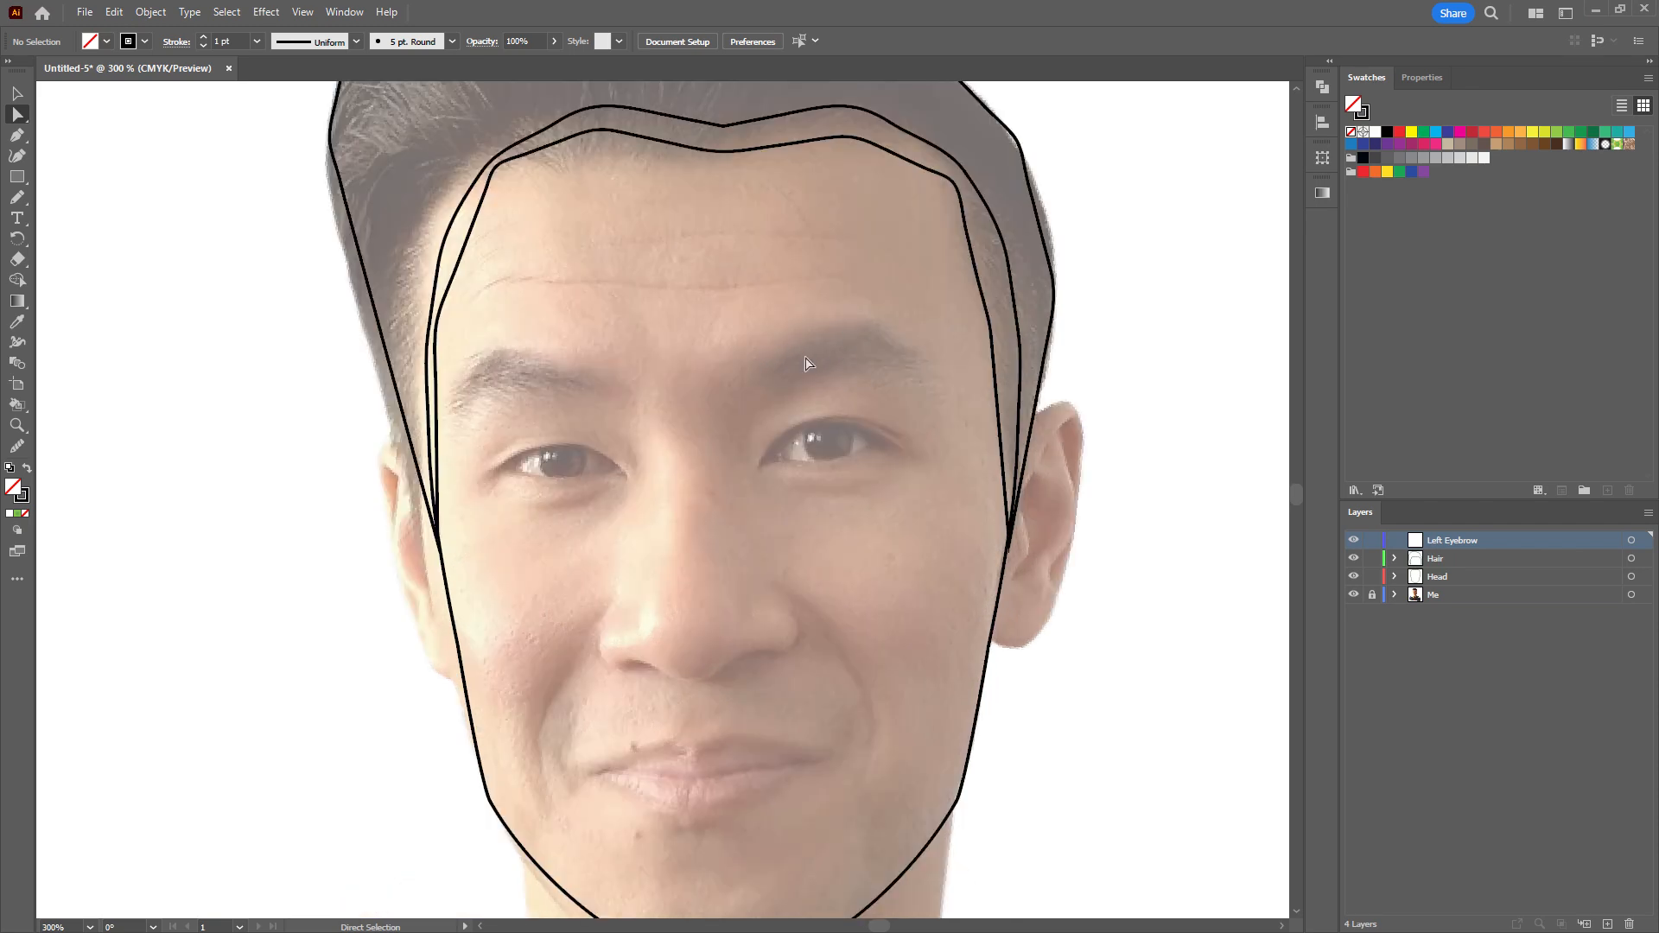
click(13, 204)
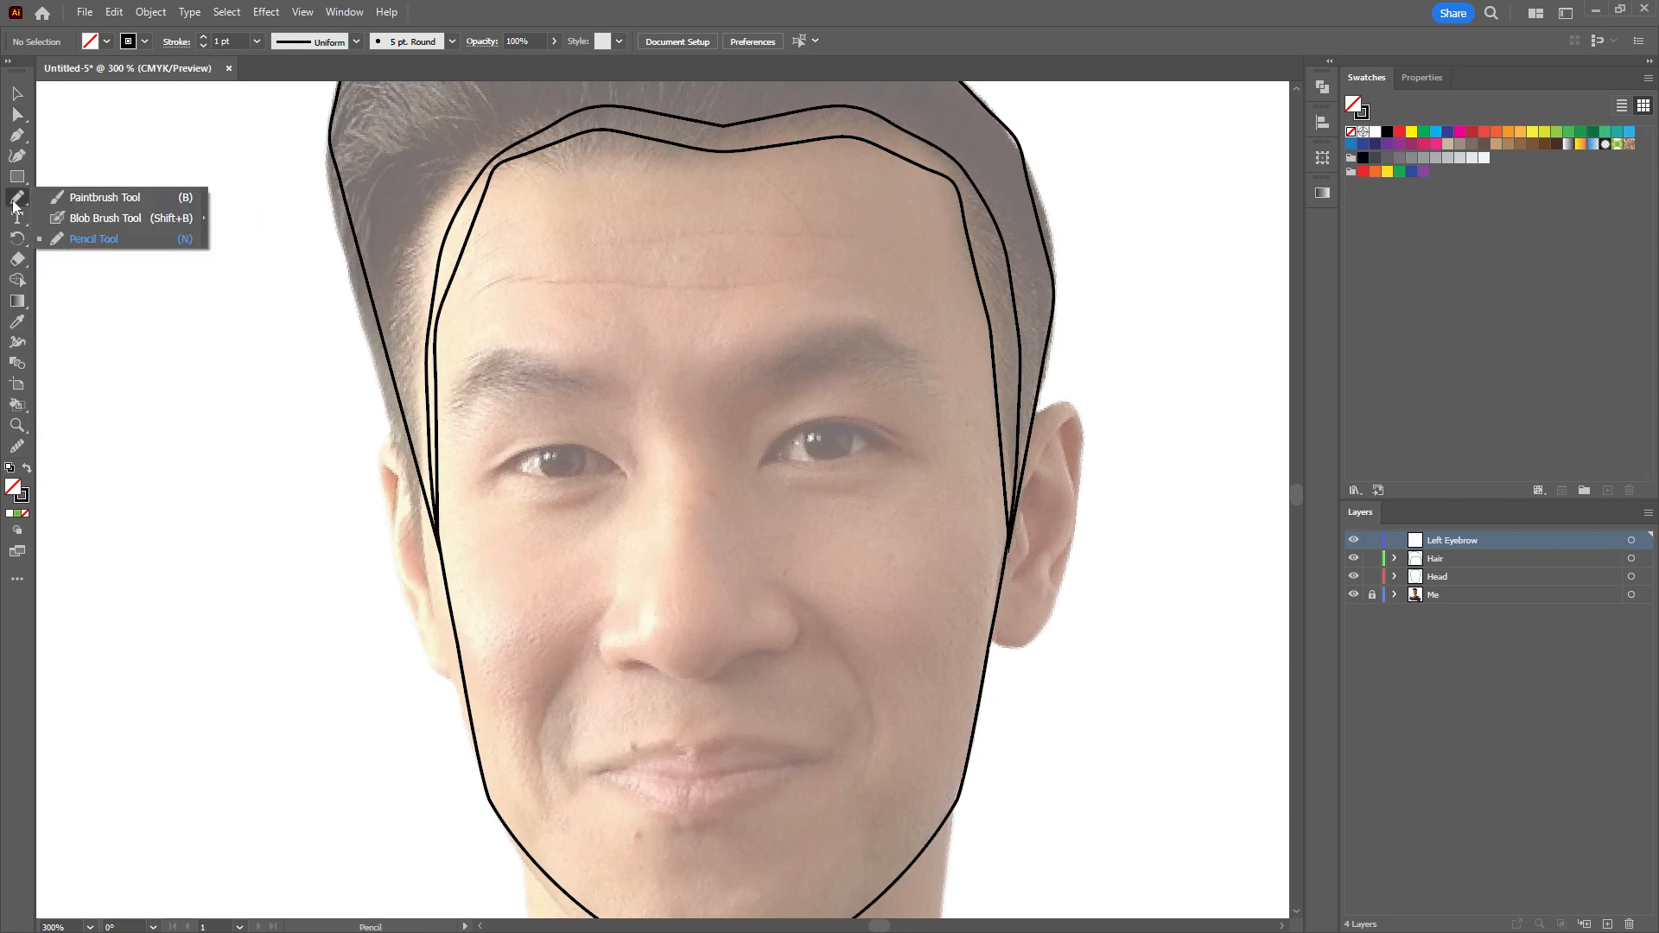
click(87, 238)
mouse_move(738, 390)
mouse_down()
mouse_move(777, 346)
mouse_move(849, 324)
mouse_move(930, 368)
mouse_move(742, 383)
mouse_up()
click(17, 115)
scroll(779, 378, up, 4)
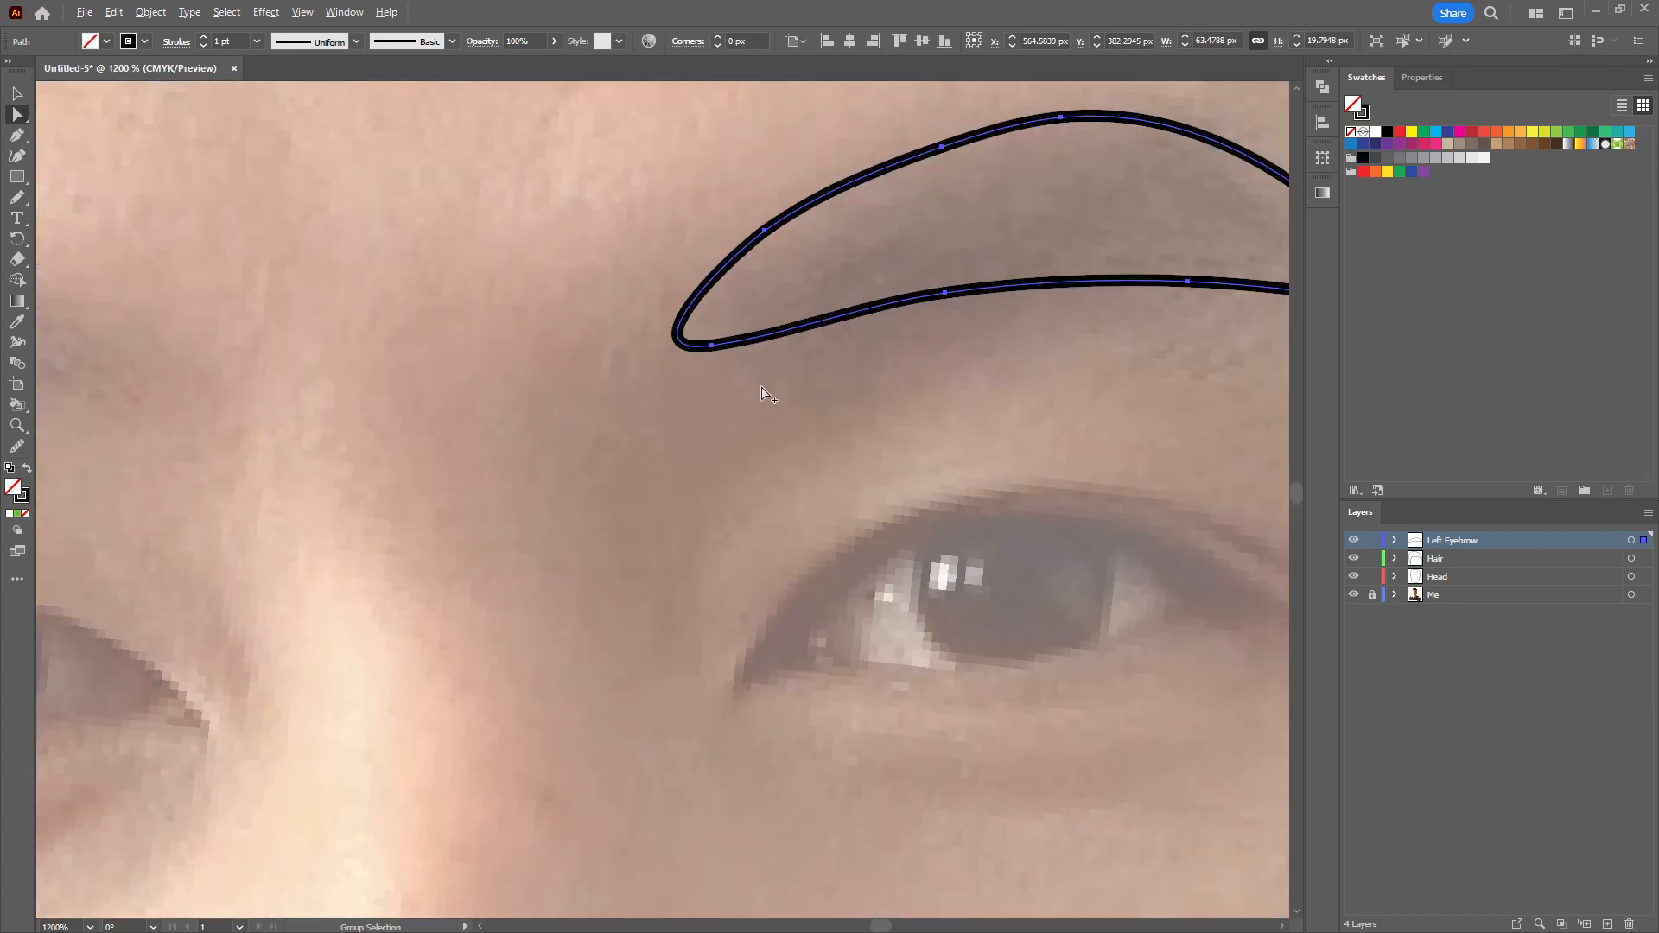
click(712, 345)
drag(713, 347, 693, 346)
key(ctrl+z)
Add an anchor point at the eyebrow's inner tip, convert it to a corner moved slightly outward, and rotate the eyebrow slightly clockwise.
key(p)
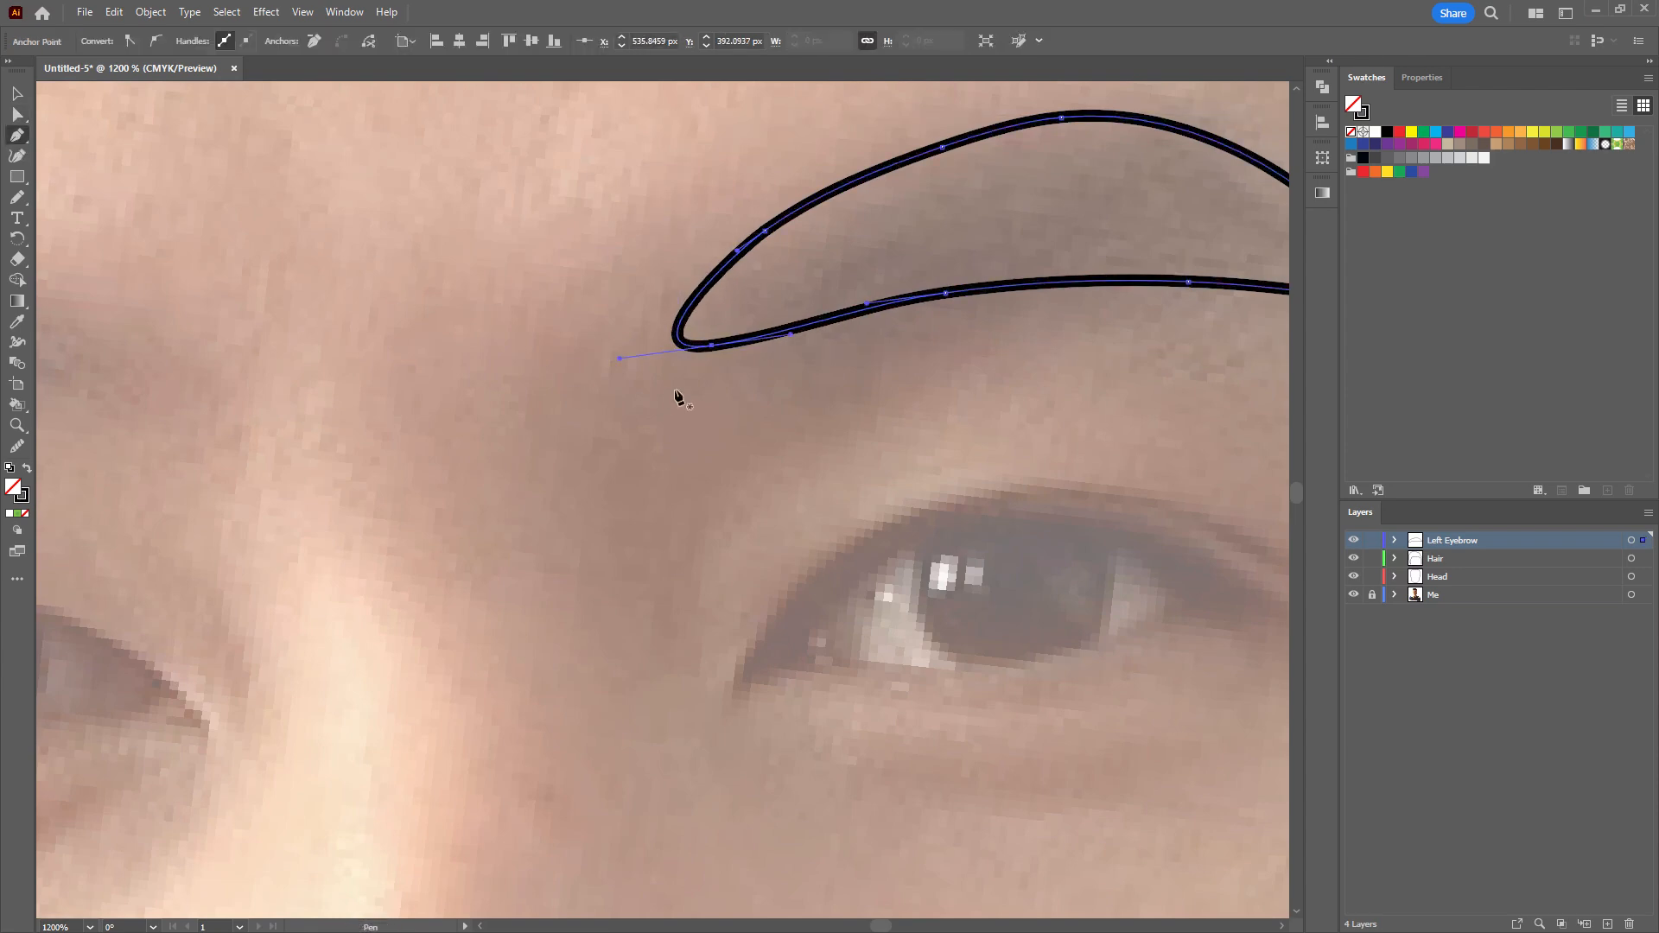
click(679, 340)
click(16, 114)
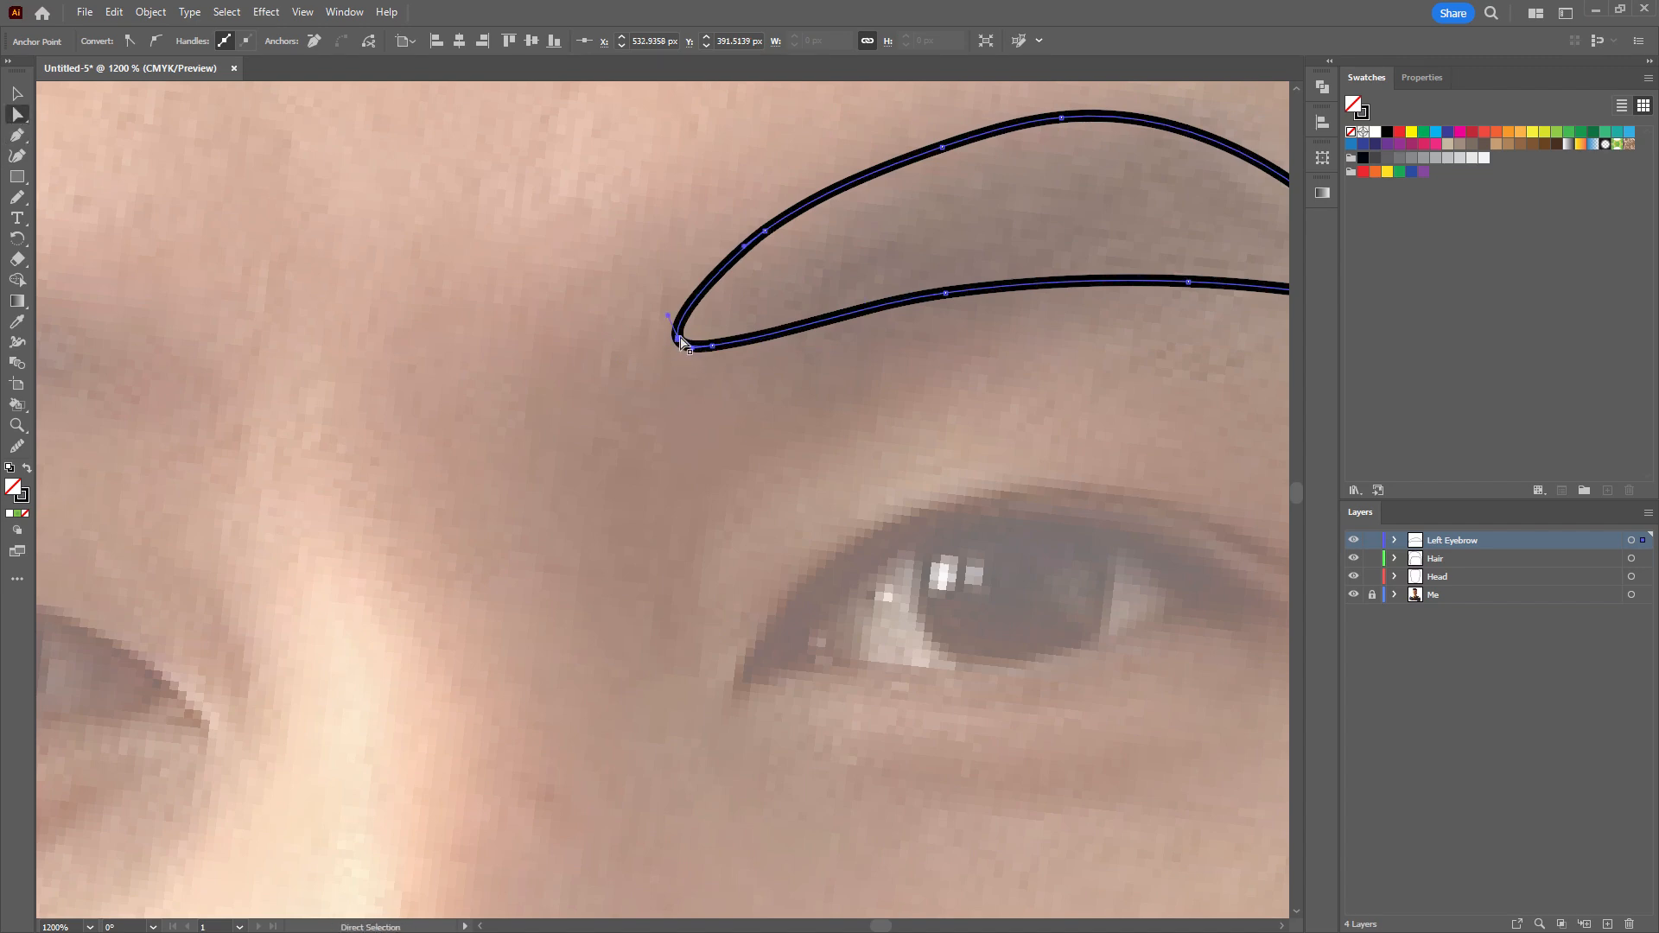
click(130, 42)
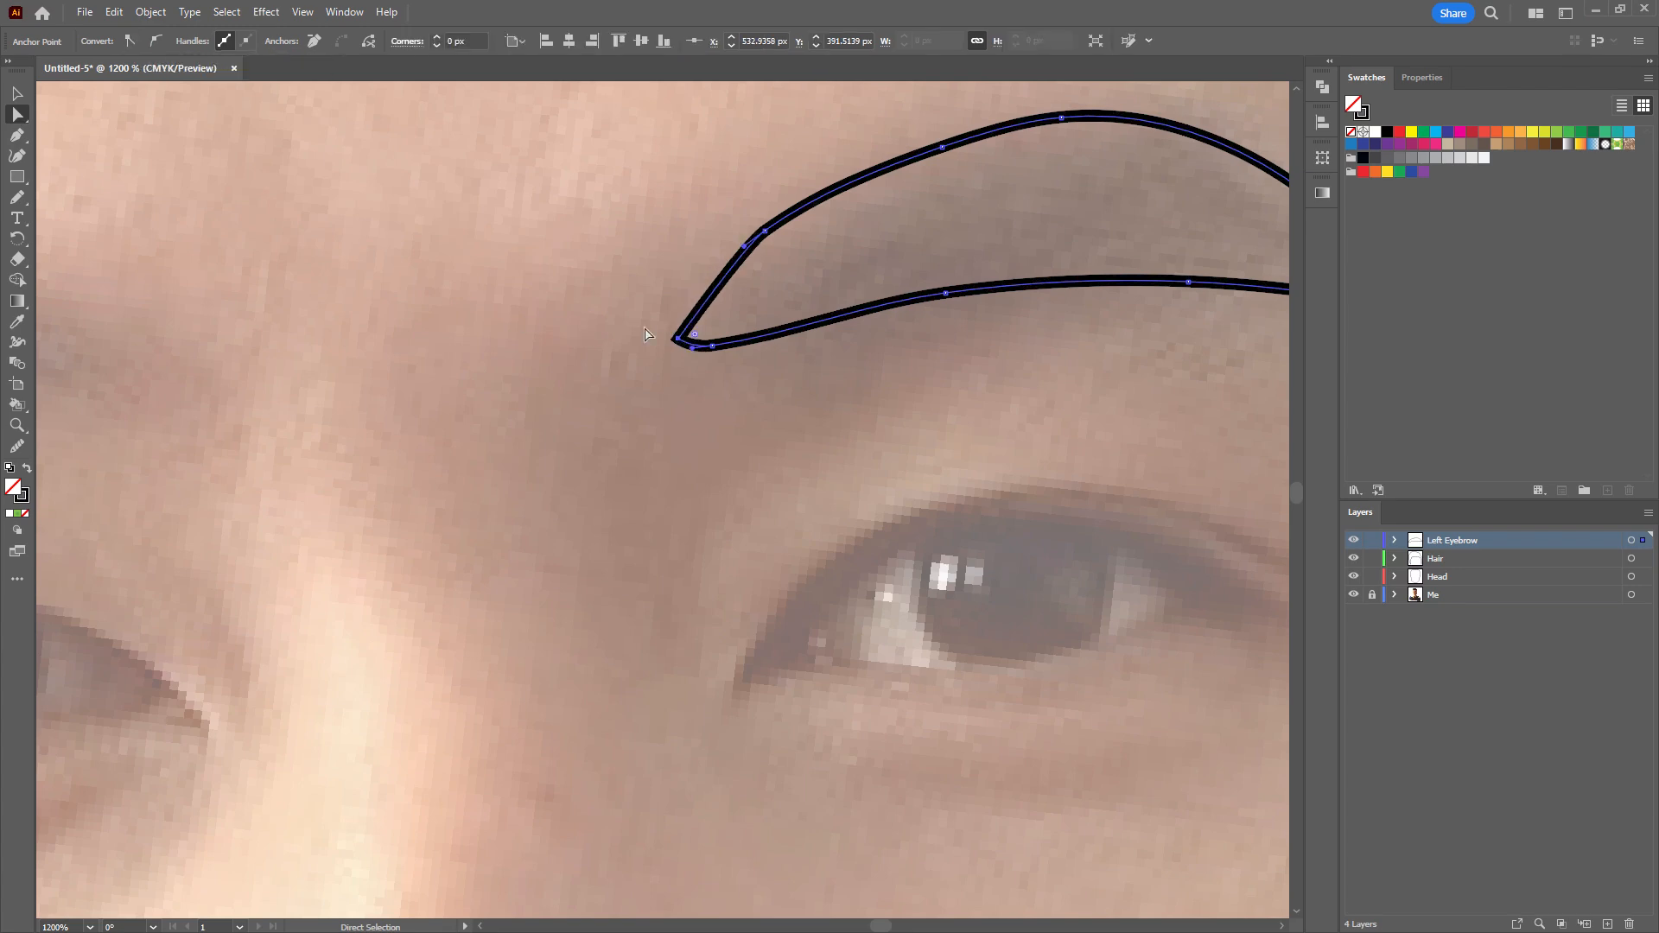
drag(677, 339, 667, 352)
scroll(833, 358, down, 4)
drag(853, 355, 743, 349)
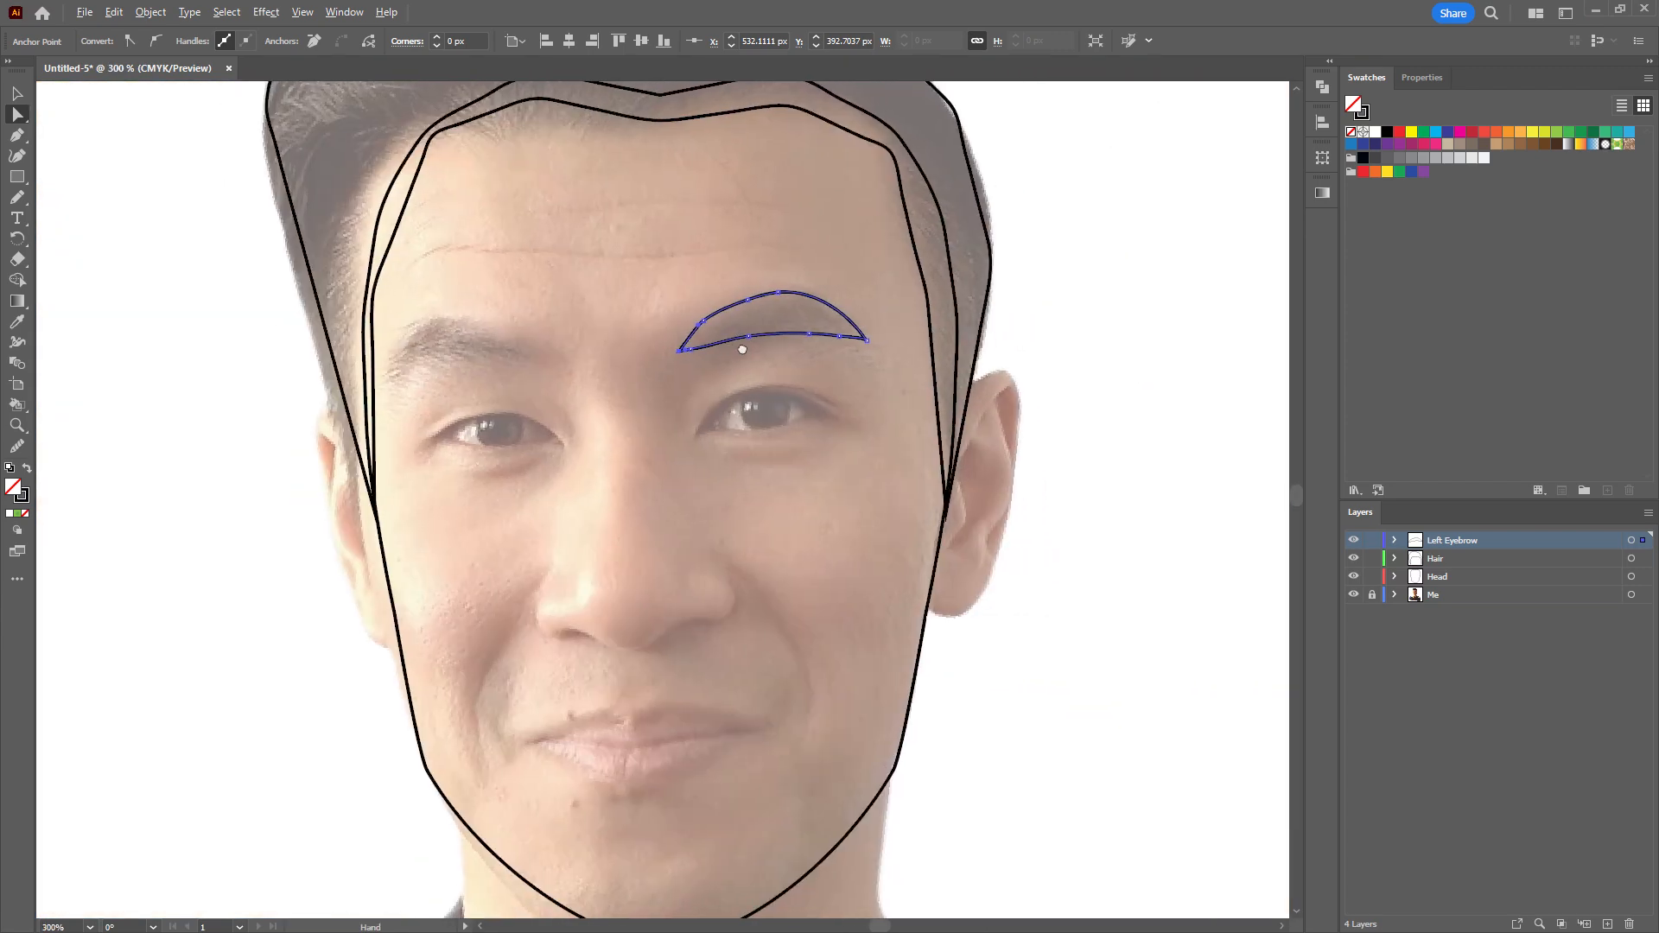
key(v)
drag(677, 285, 686, 280)
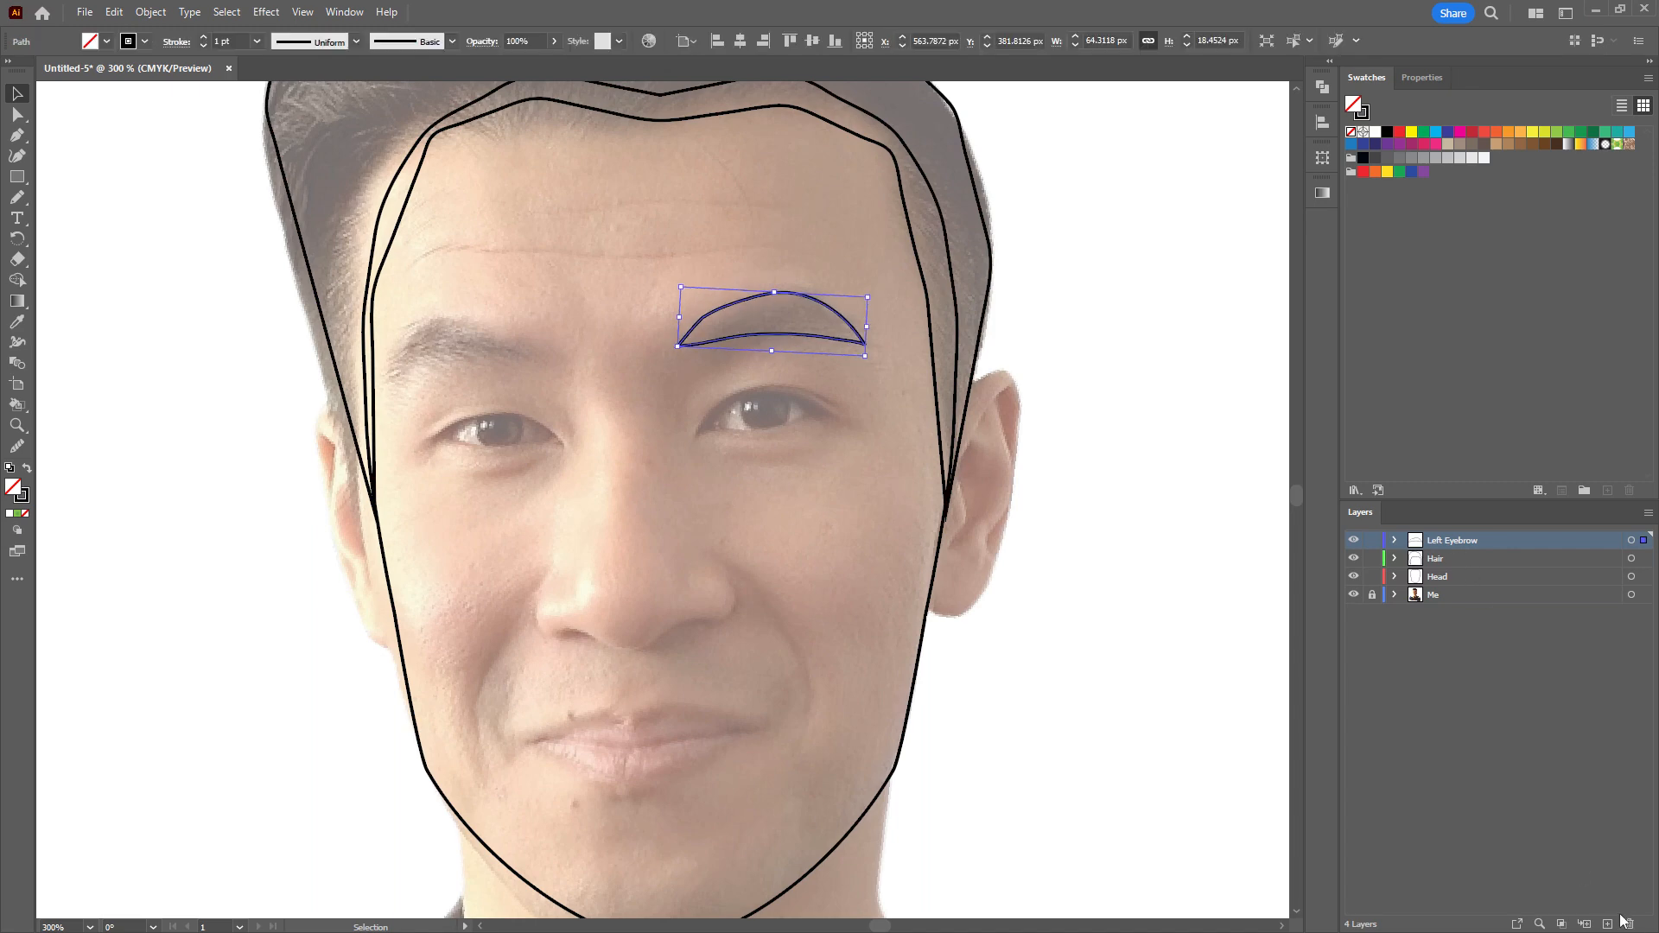
Create a new layer above Left Eyebrow, name it Left Eye, and deselect the eyebrow.
click(1620, 918)
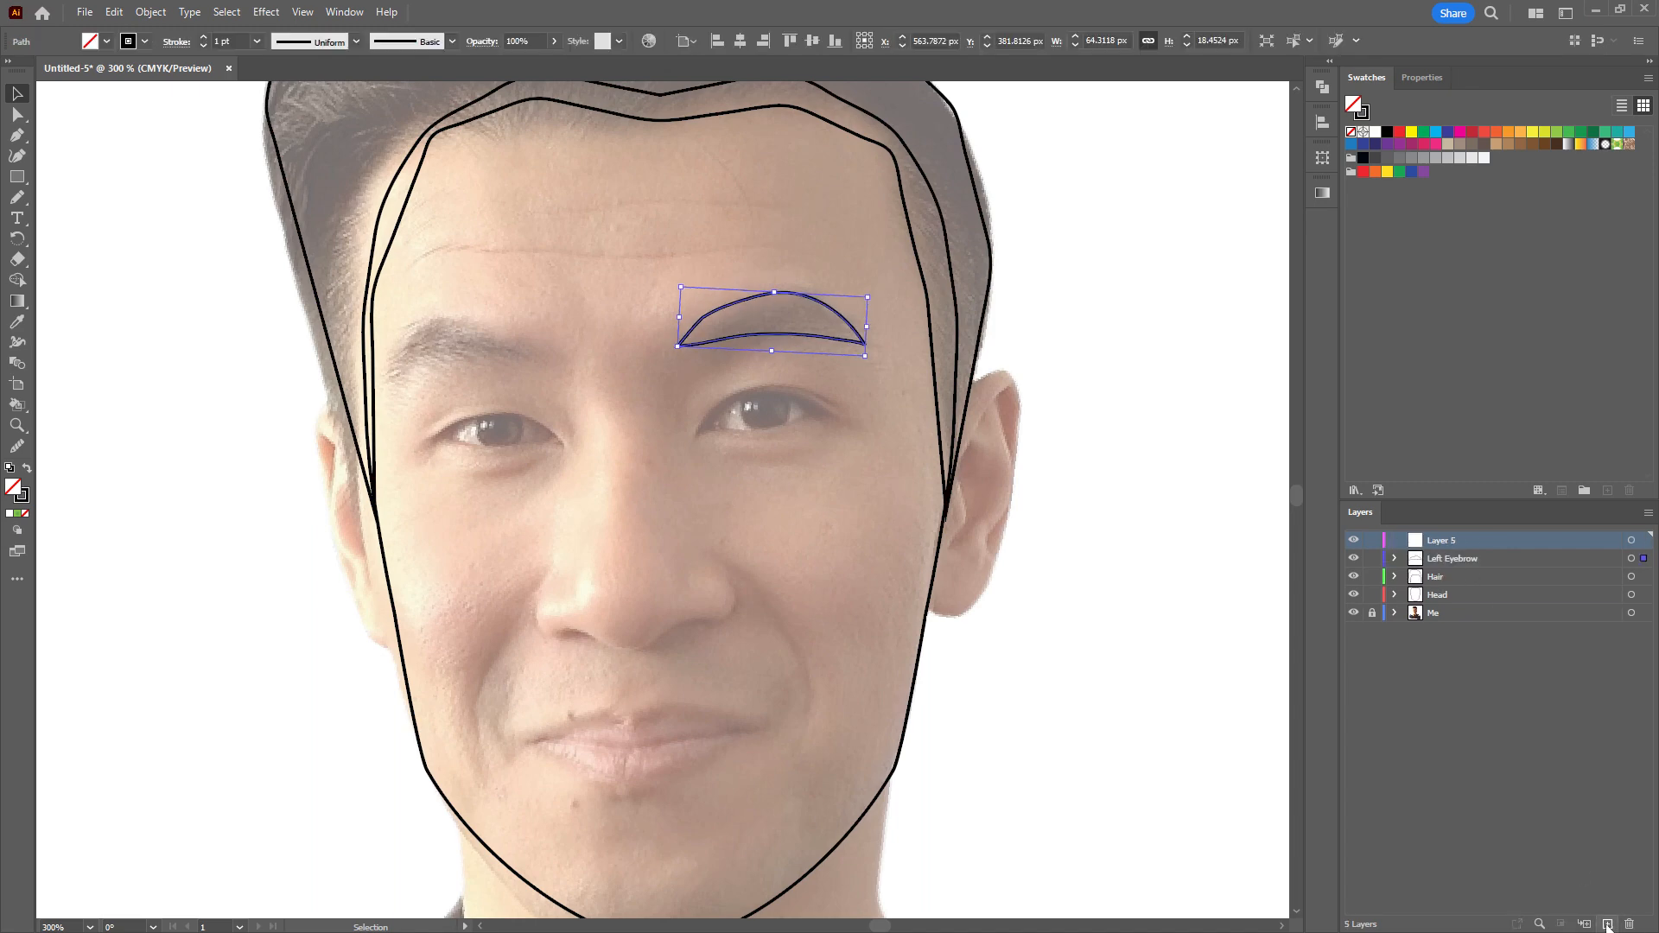
double_click(1440, 541)
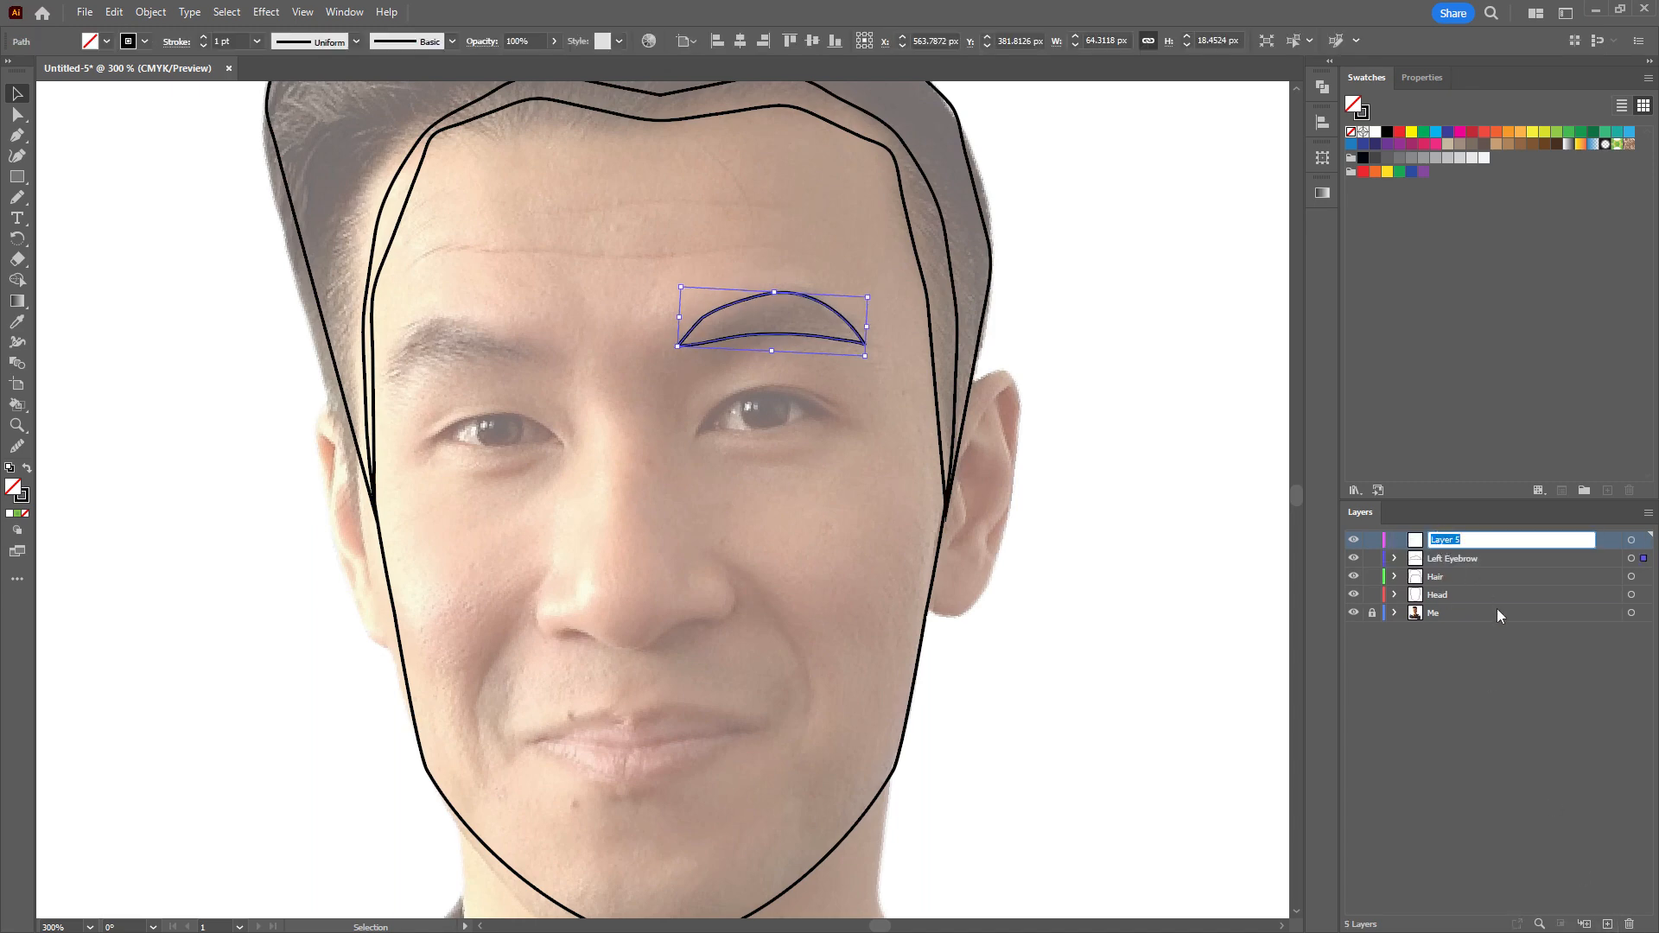
text(Left Eye)
key(Return)
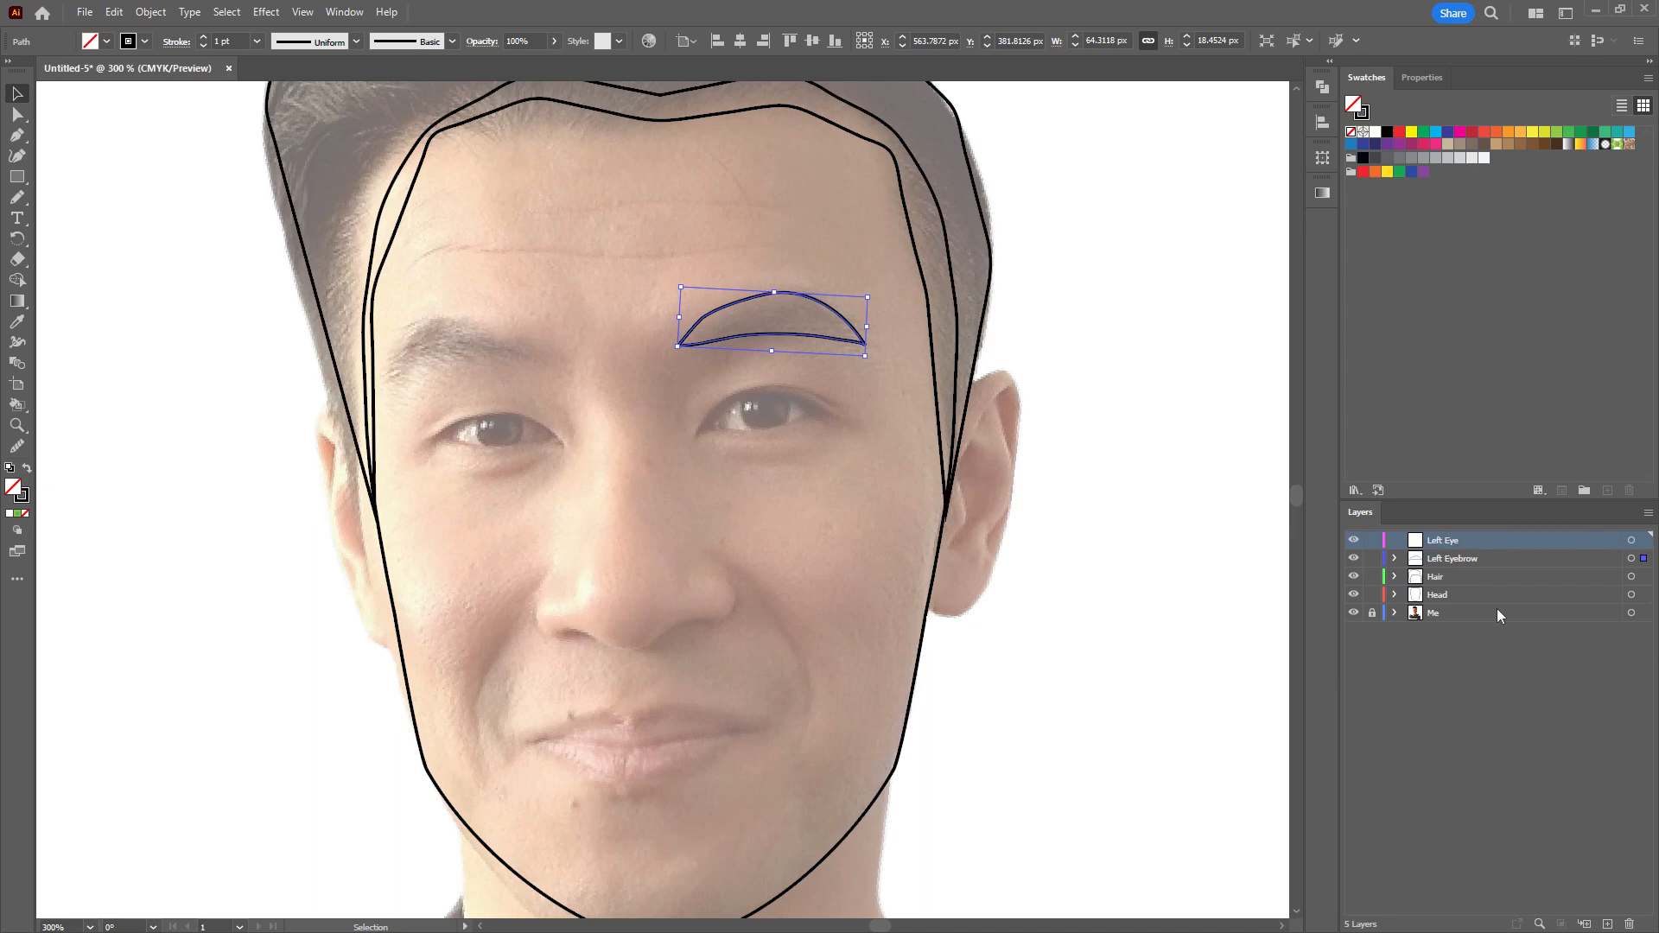
click(790, 389)
Create four sublayers inside the Left Eye layer and rename the lowest one Eyeball.
scroll(782, 438, up, 1)
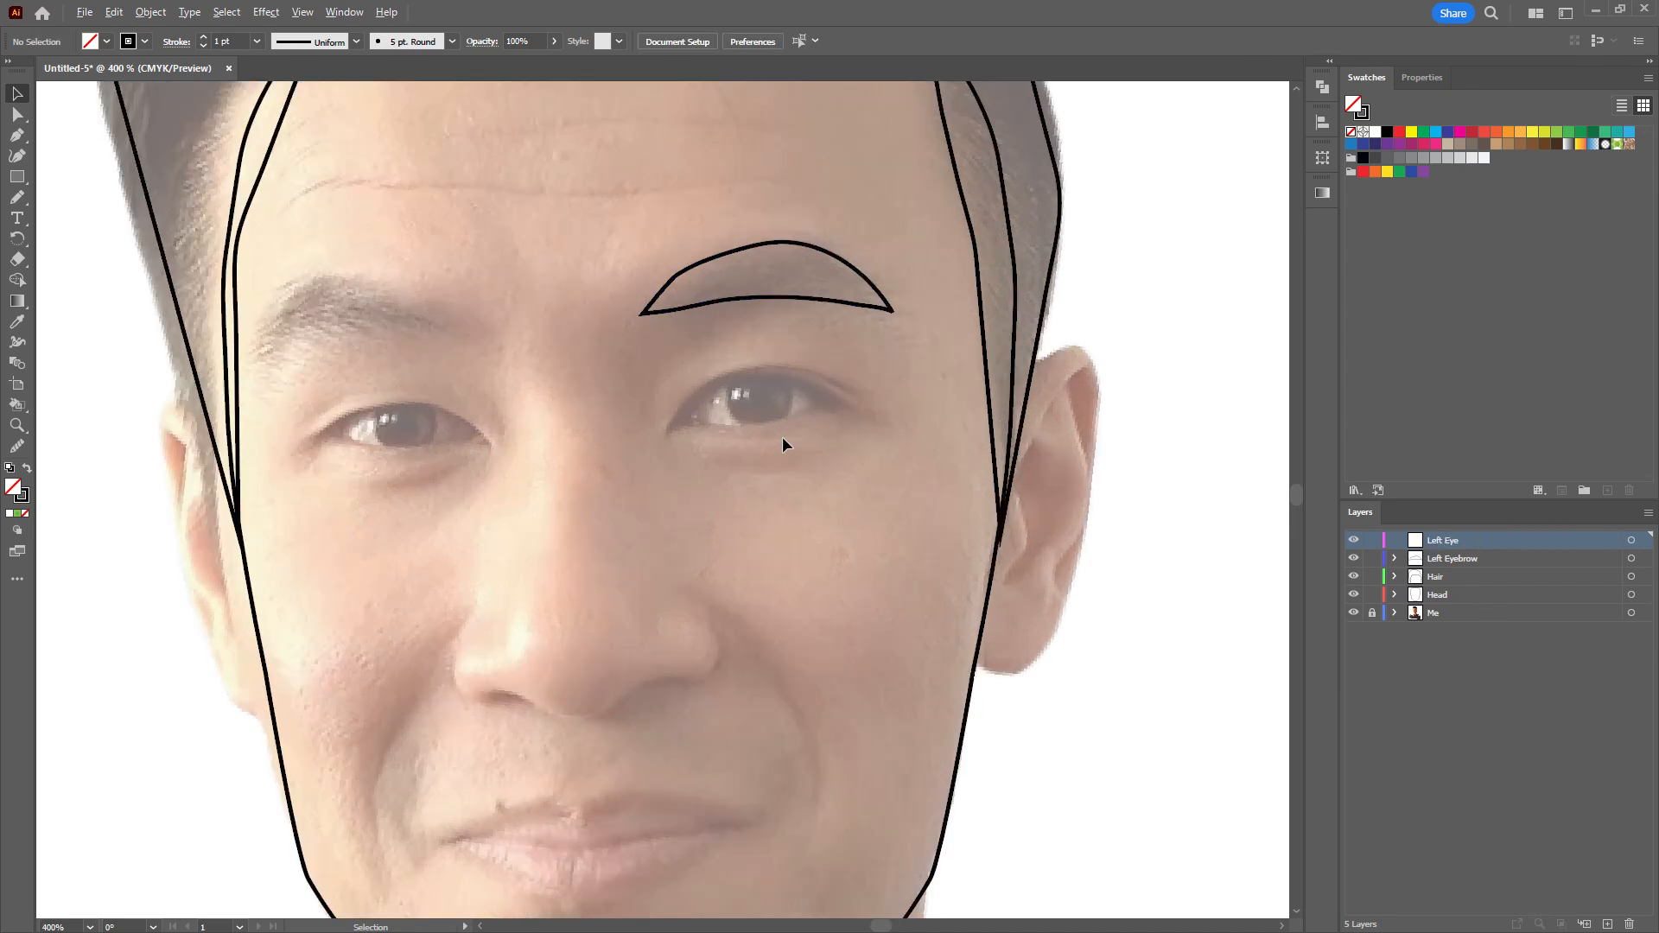
scroll(697, 415, up, 1)
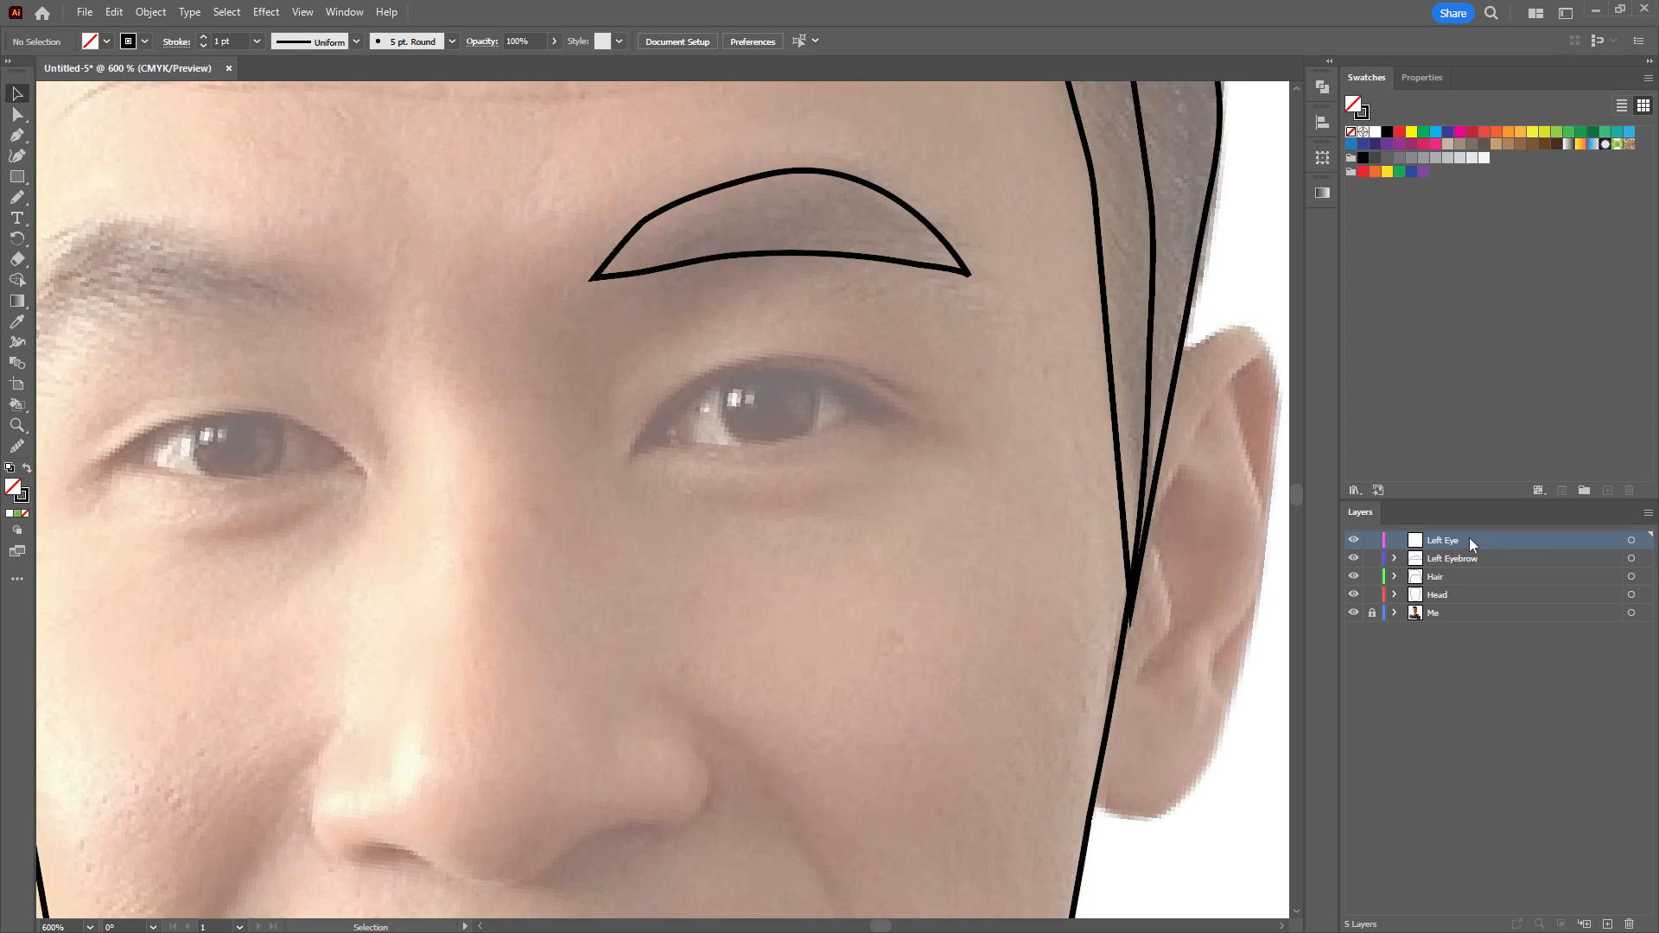
click(1586, 925)
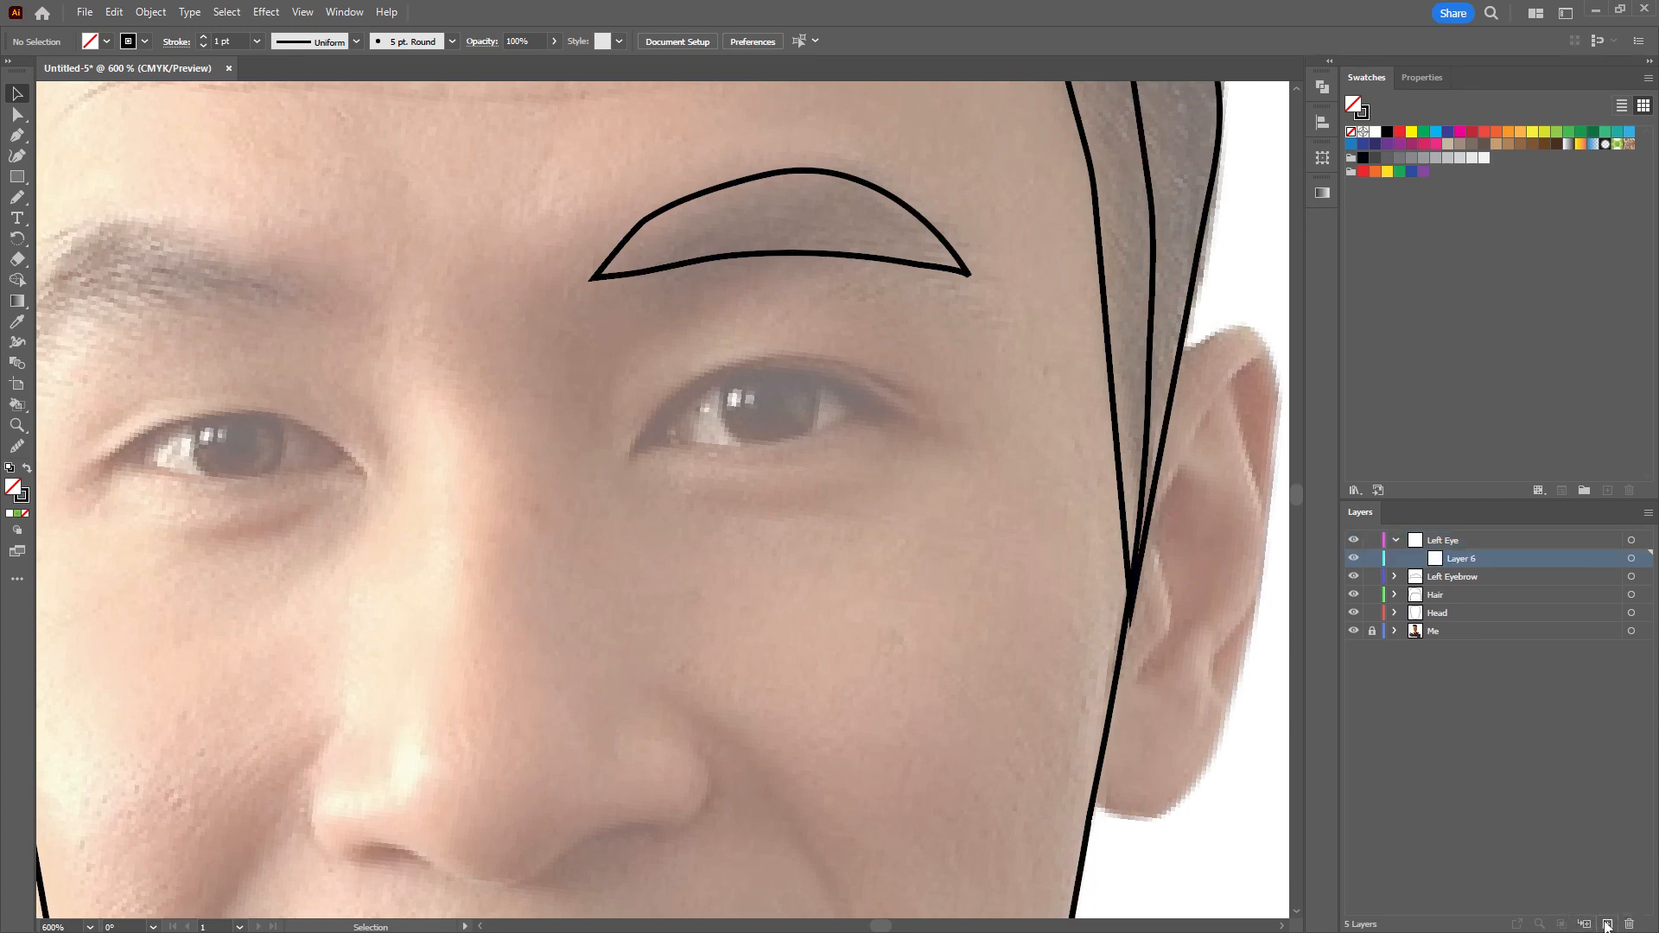
click(1607, 925)
click(1606, 925)
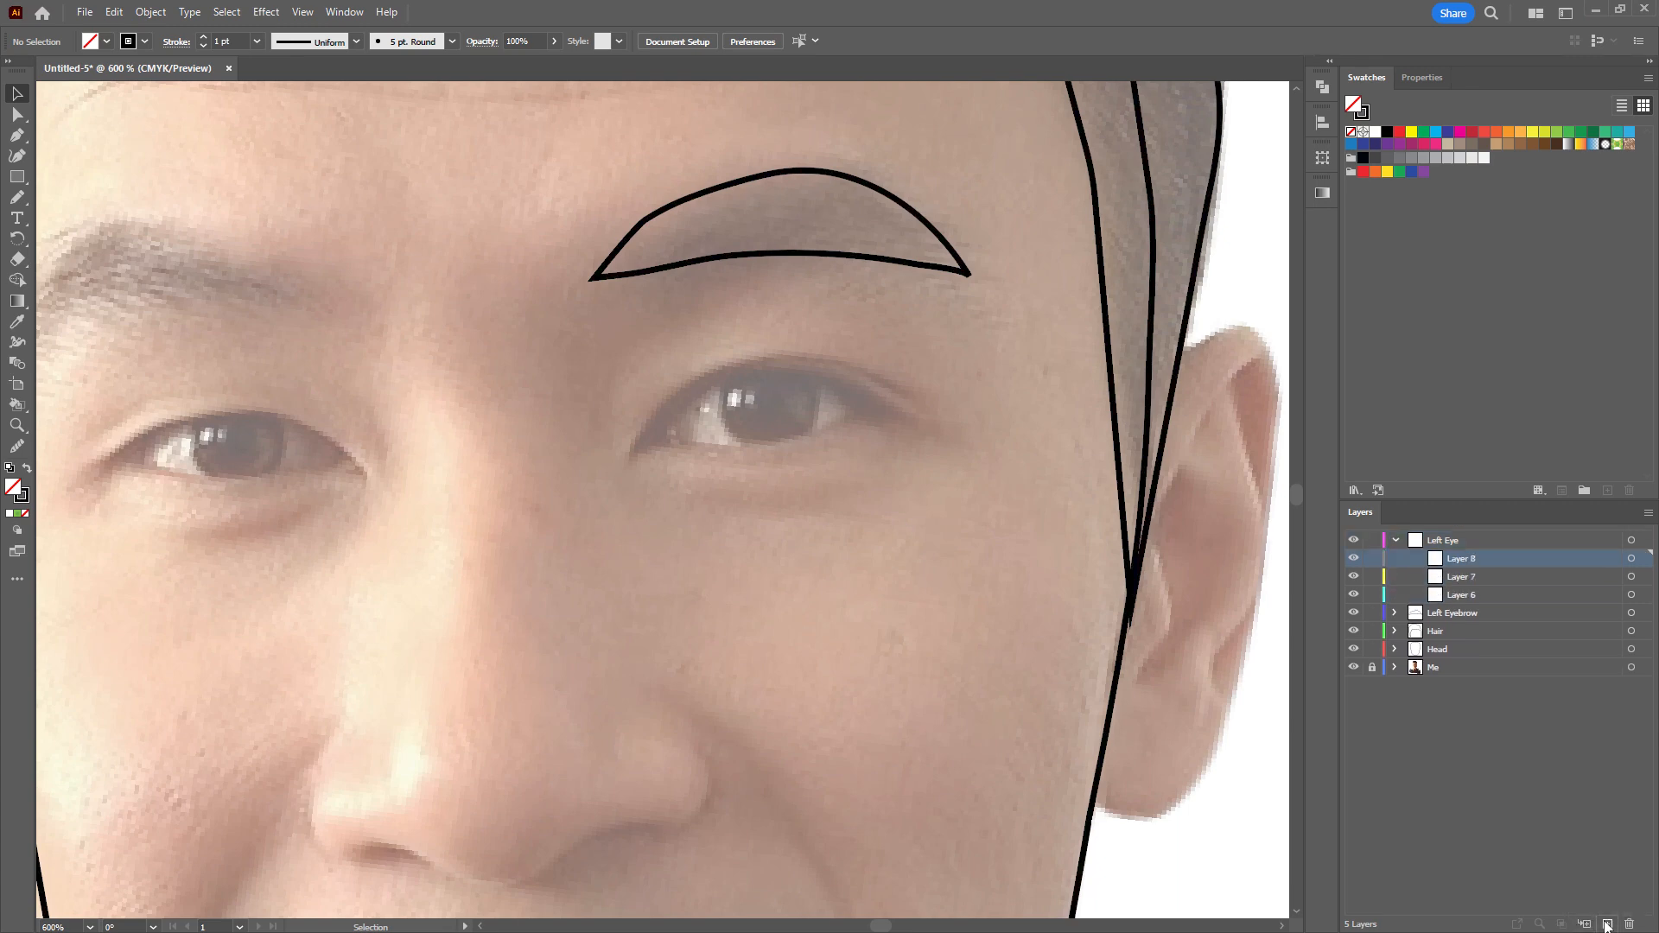
click(1607, 925)
double_click(1469, 611)
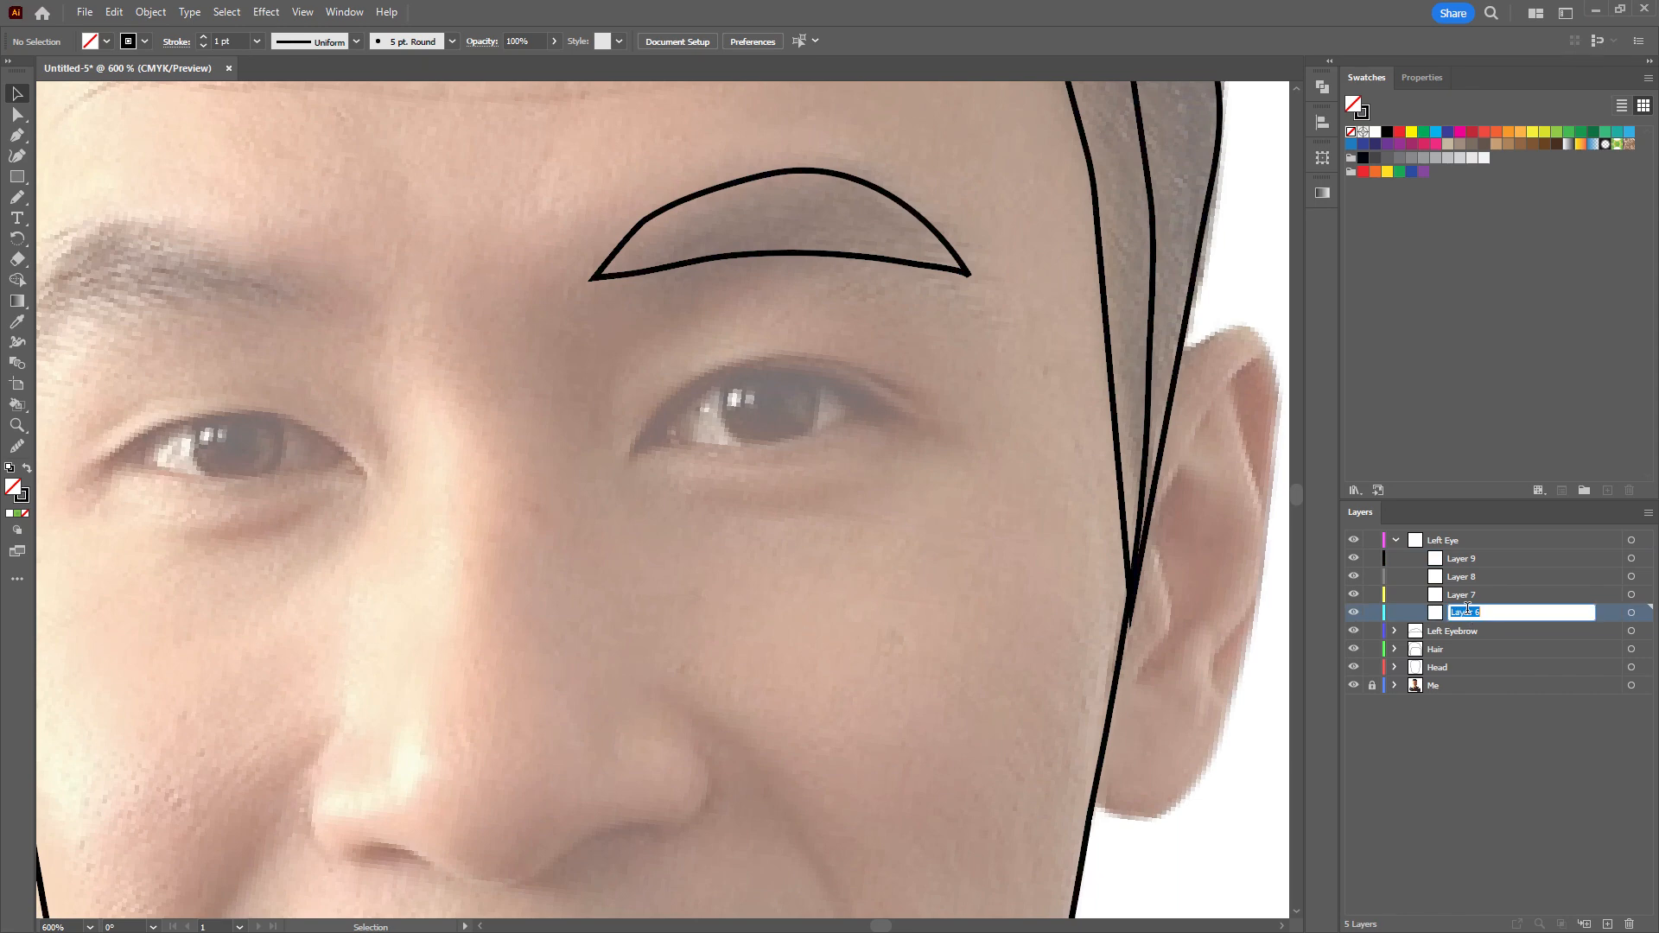
text(Eyeball)
key(Return)
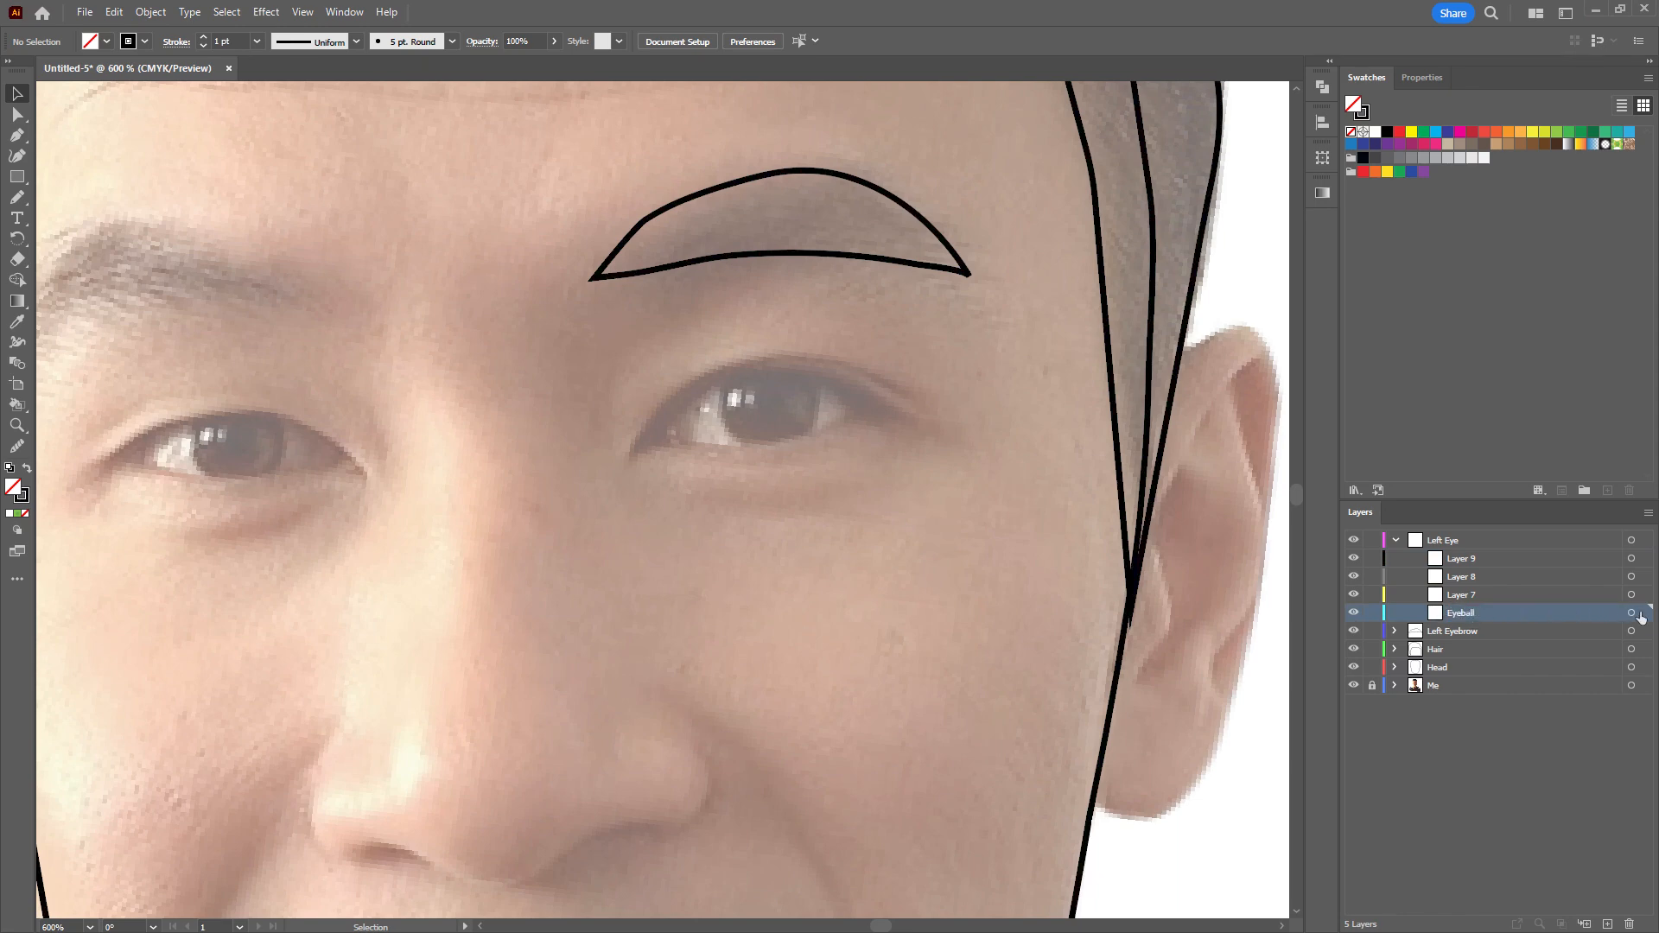
Trace the eye opening on the Eyeball sublayer with the Pencil tool, about 44 by 15 px, and convert its inner anchor to a corner.
click(17, 197)
mouse_move(637, 440)
mouse_down()
mouse_move(684, 390)
mouse_move(775, 361)
mouse_move(901, 408)
mouse_move(773, 446)
mouse_move(639, 437)
mouse_up()
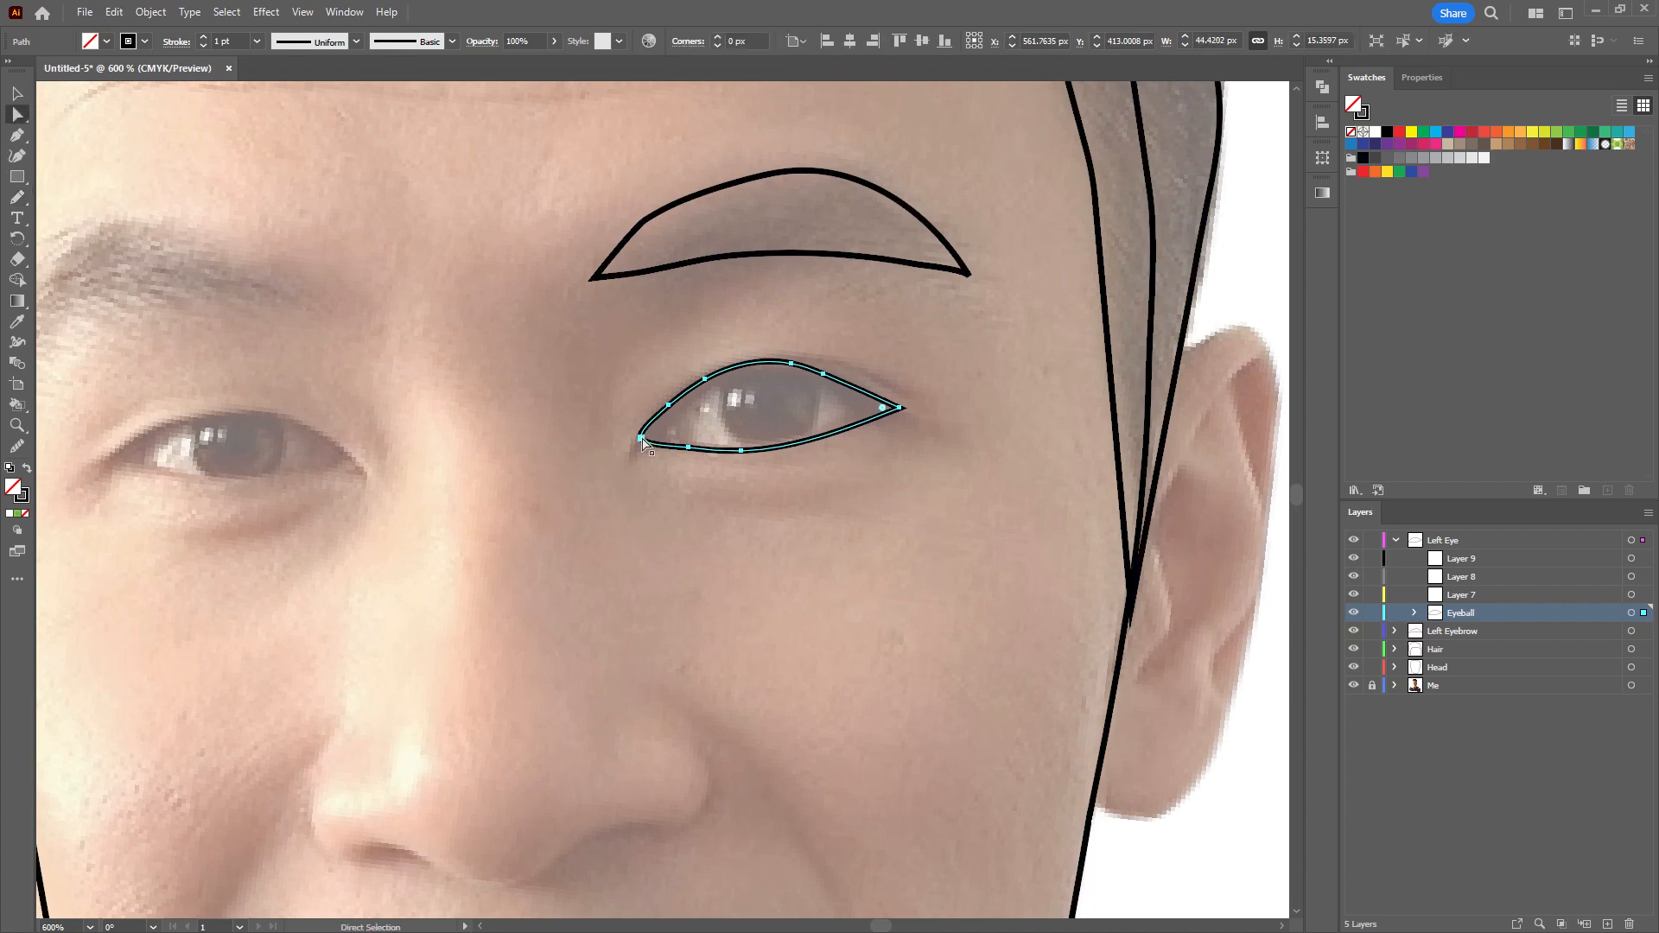
click(16, 115)
click(129, 42)
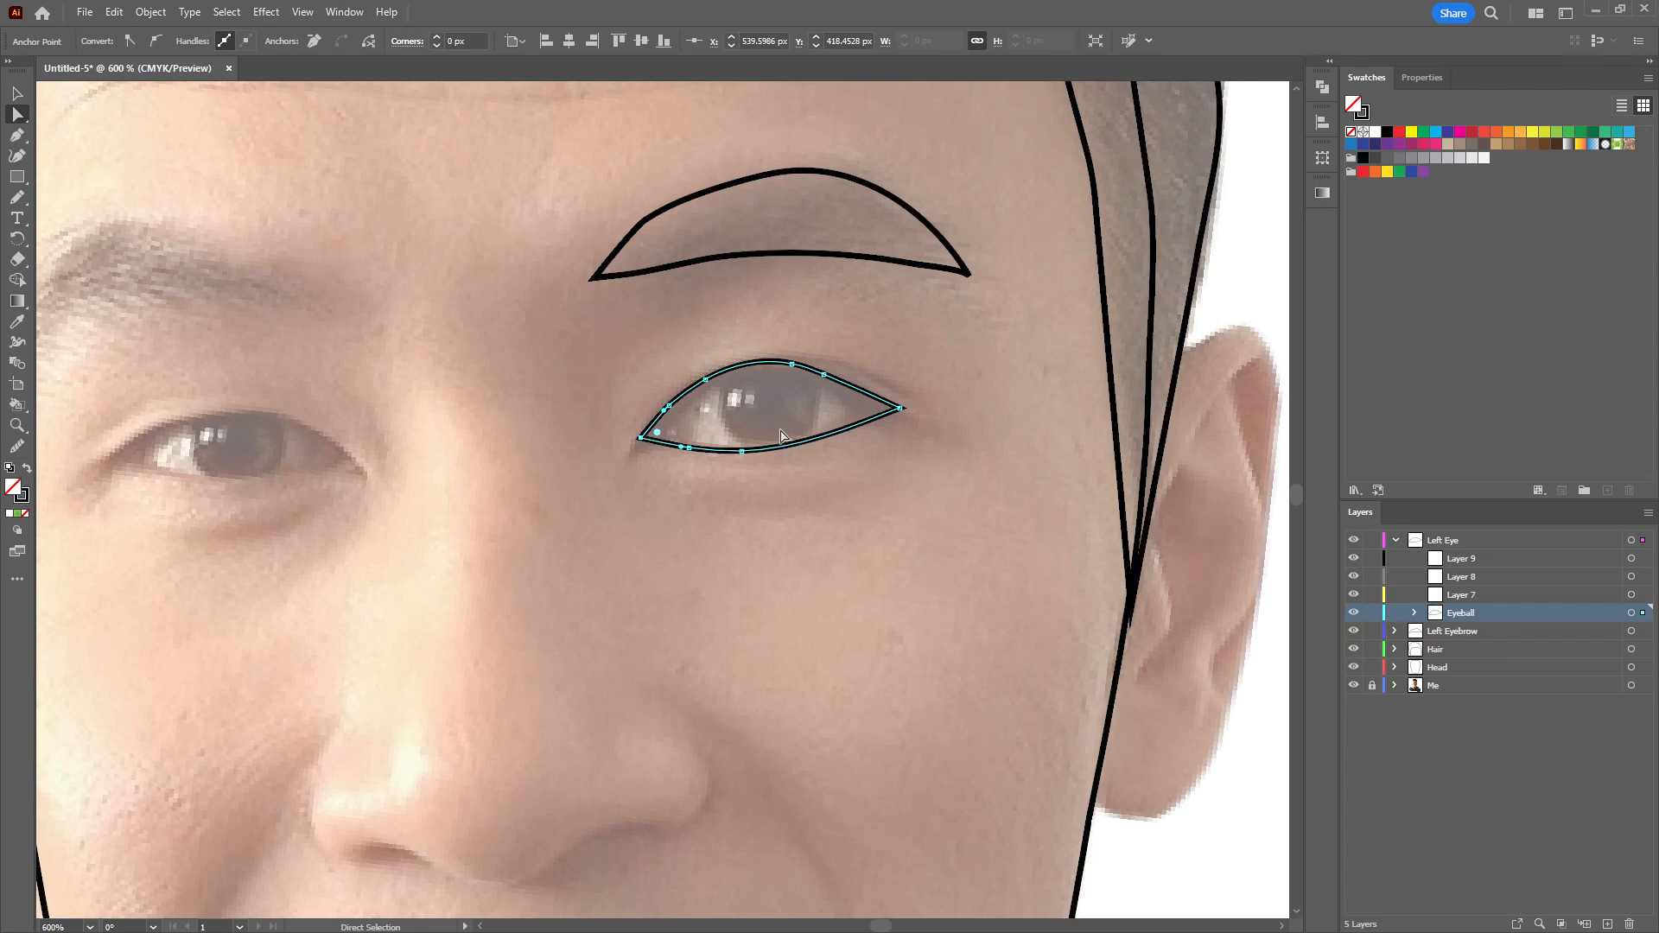
Rename the empty sublayer directly above the traced eye opening as Eyeball and the sublayer holding the tracing as Outline.
scroll(789, 431, up, 1)
click(18, 92)
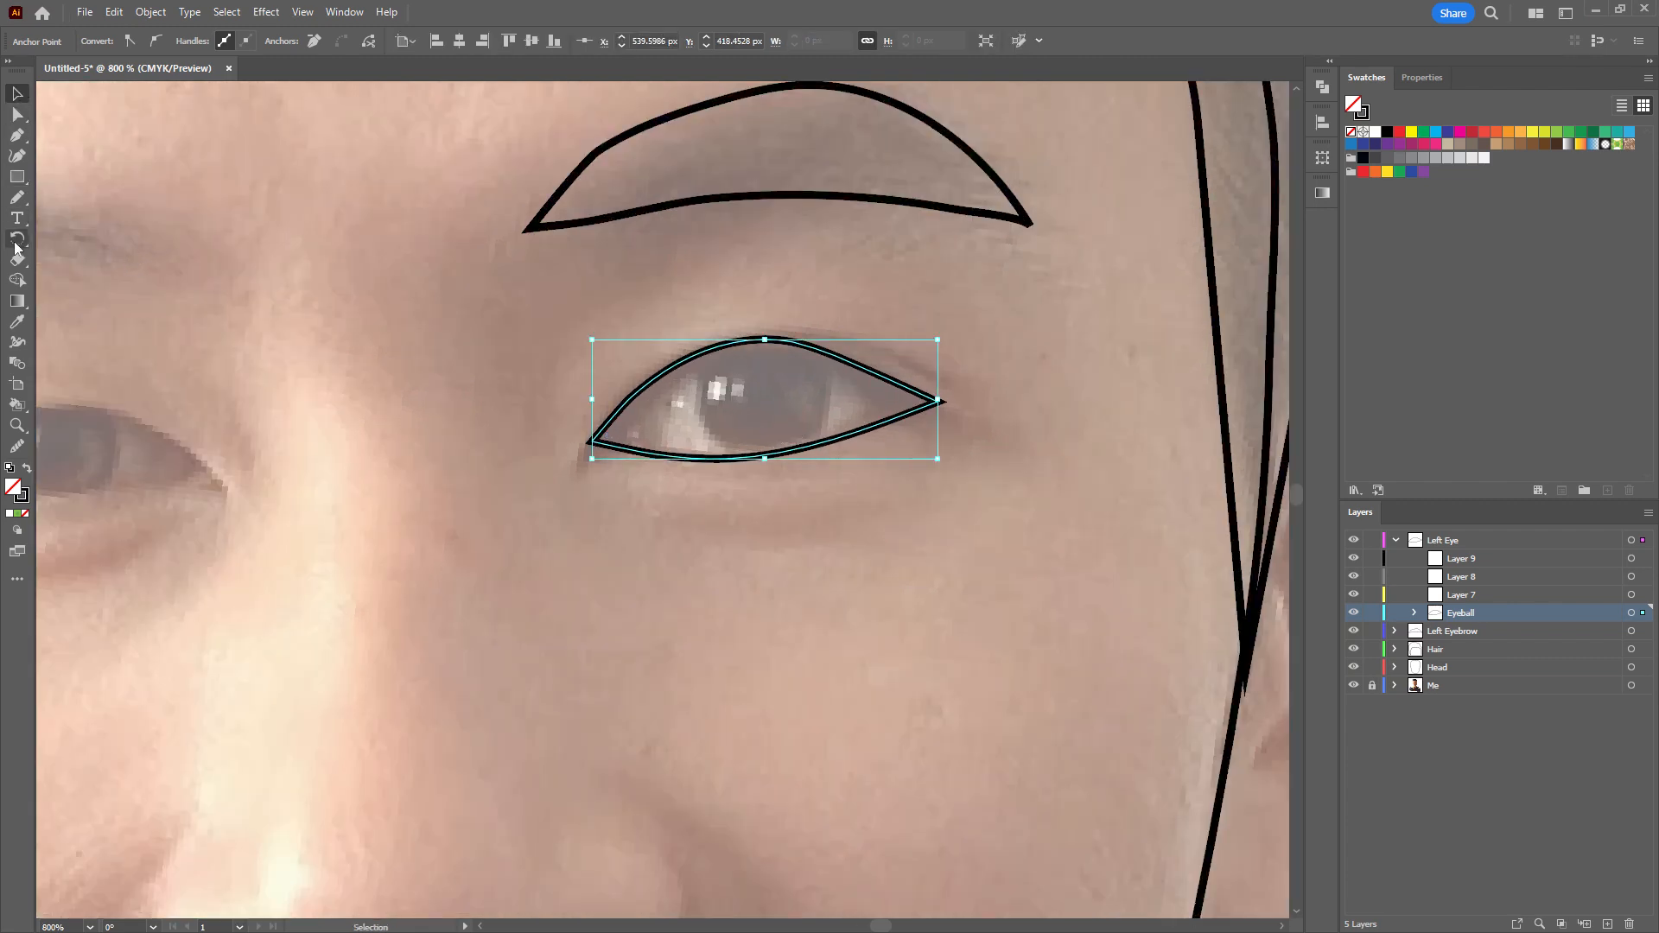
click(18, 178)
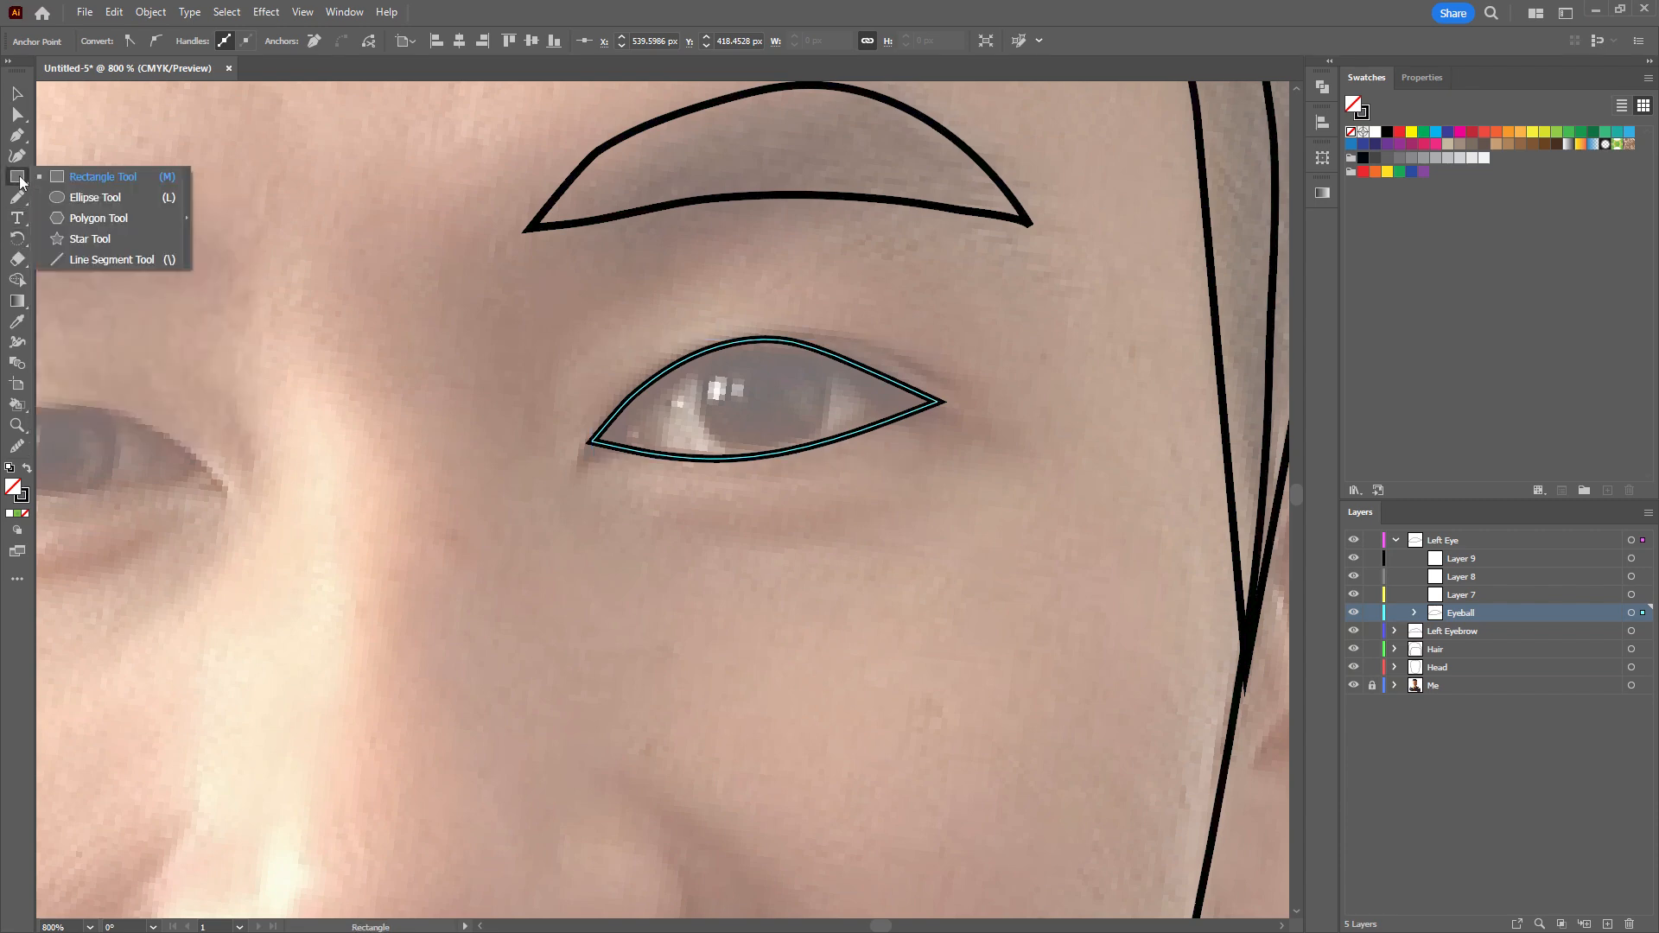
click(98, 194)
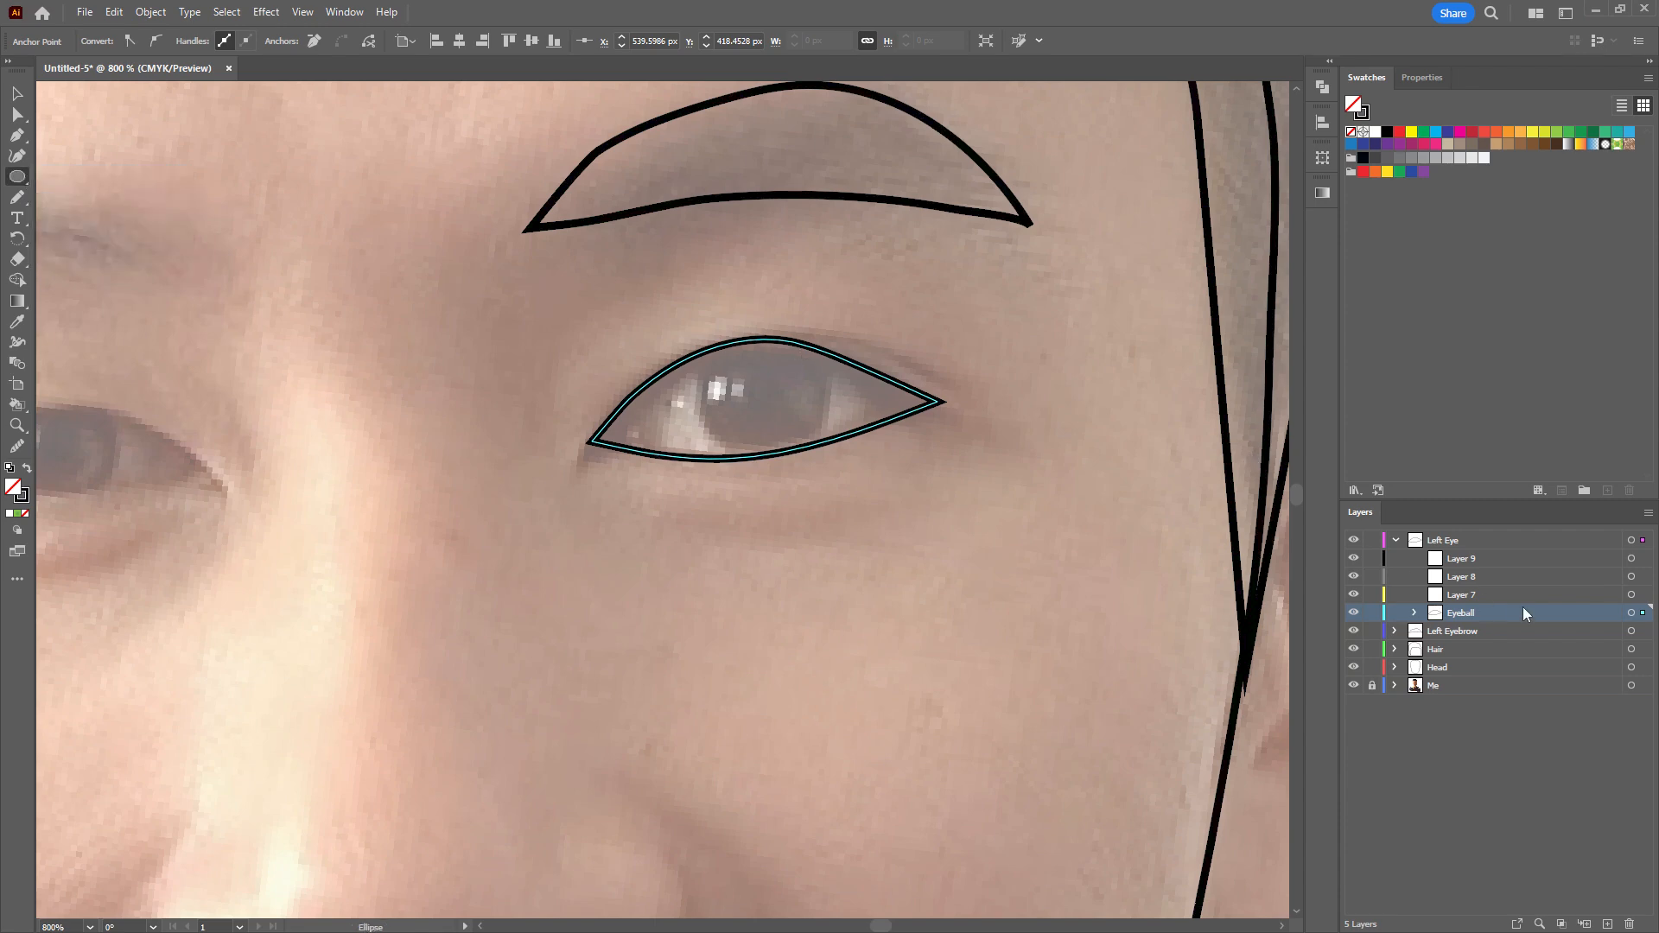
click(1469, 594)
double_click(1469, 595)
text(Eyeball)
key(Return)
double_click(1468, 613)
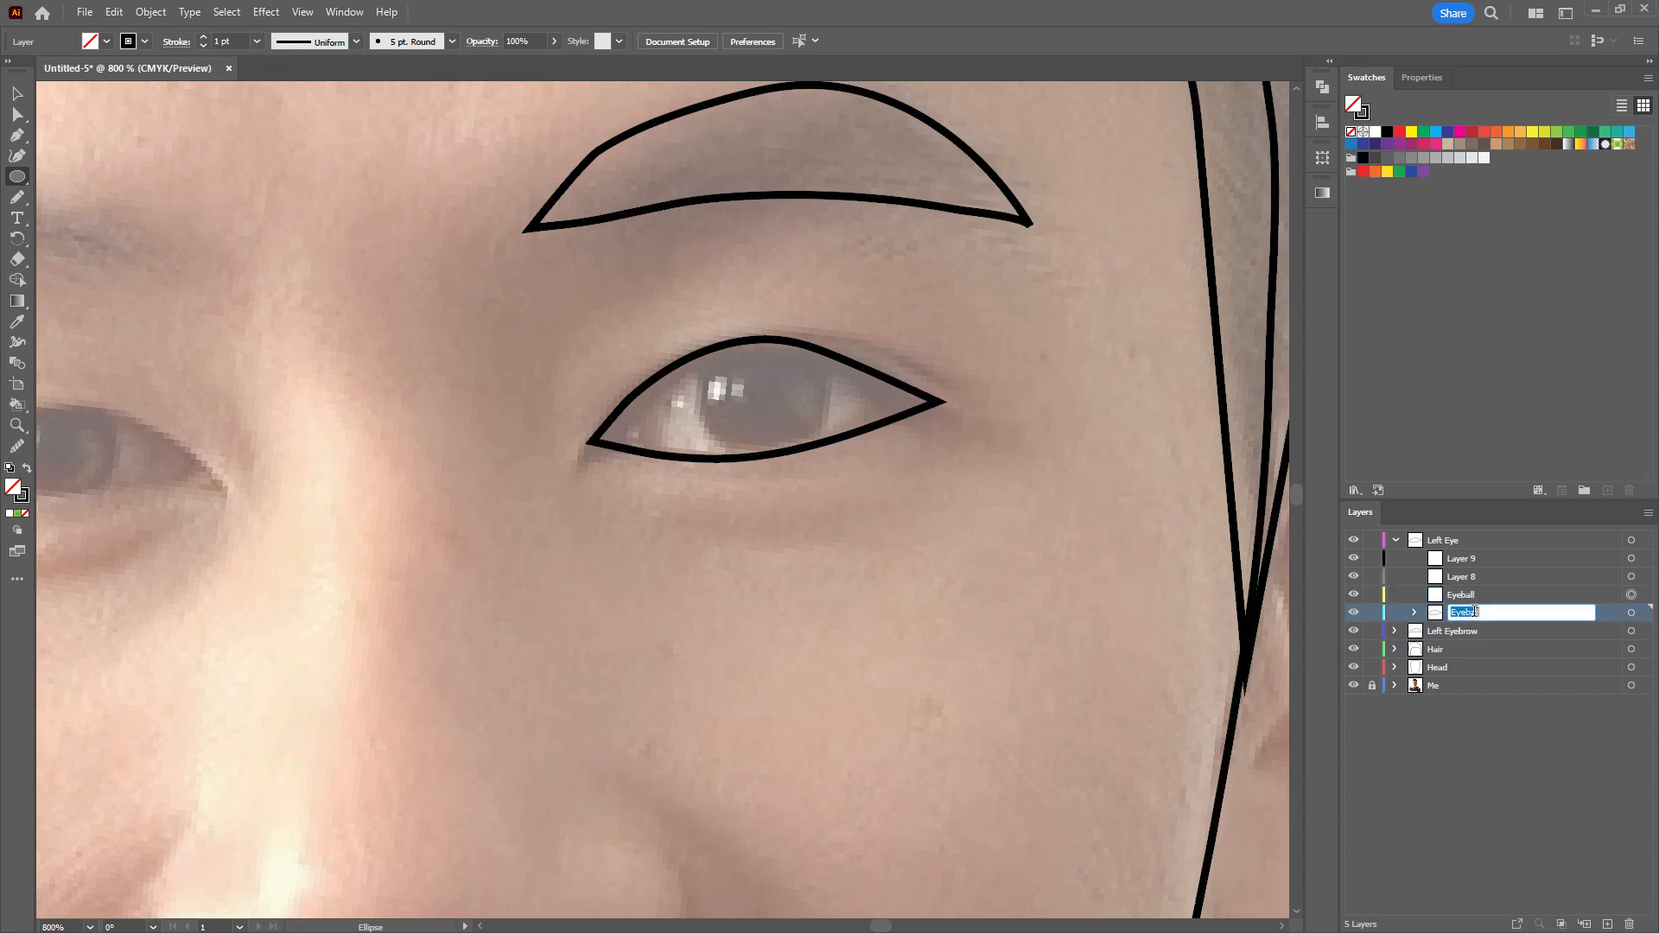
text(Outline)
key(Return)
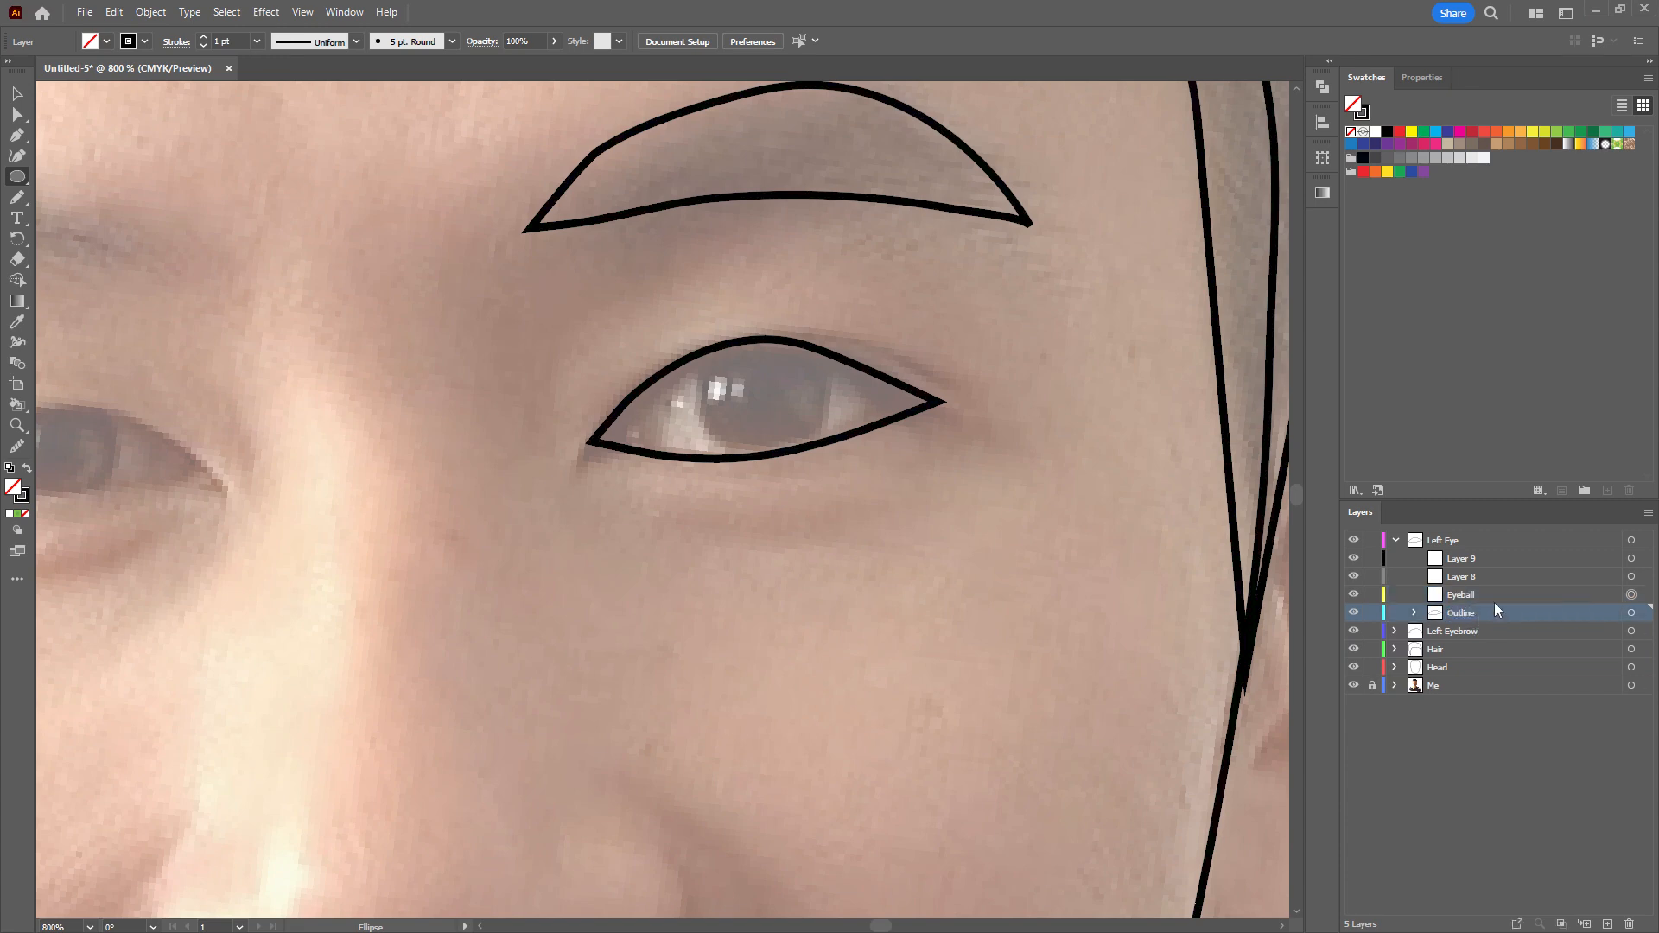
Draw a circle over the iris on the upper Eyeball sublayer and fit it inside the eye outline at 14 px diameter.
click(1502, 596)
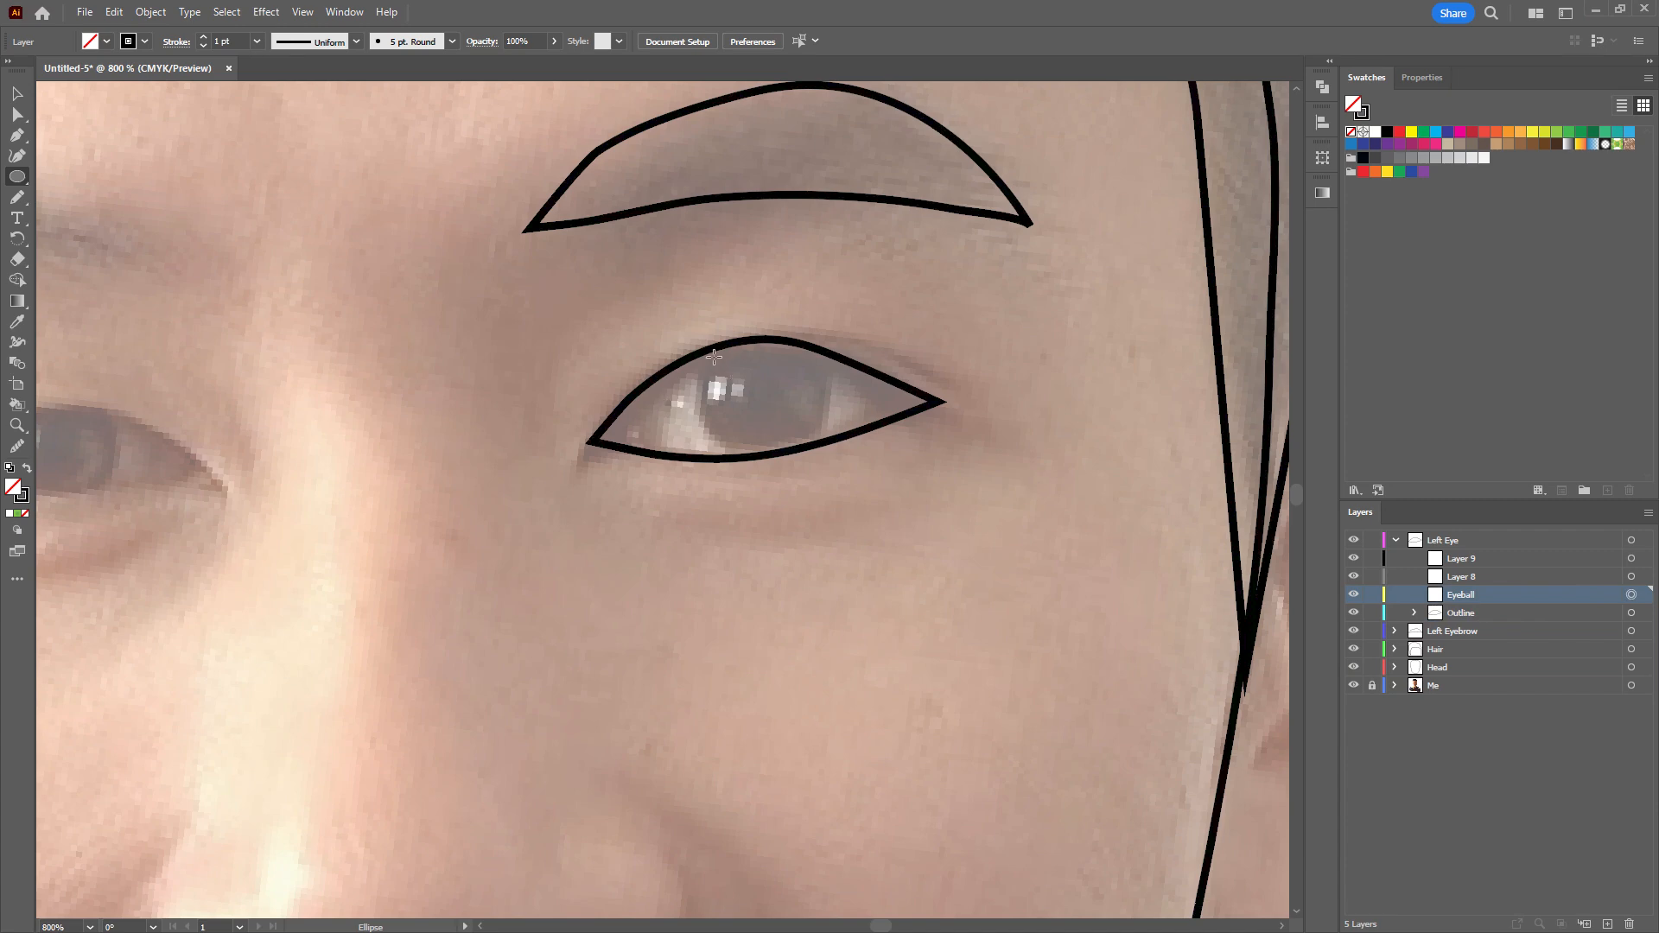
drag(704, 348, 826, 471)
click(18, 94)
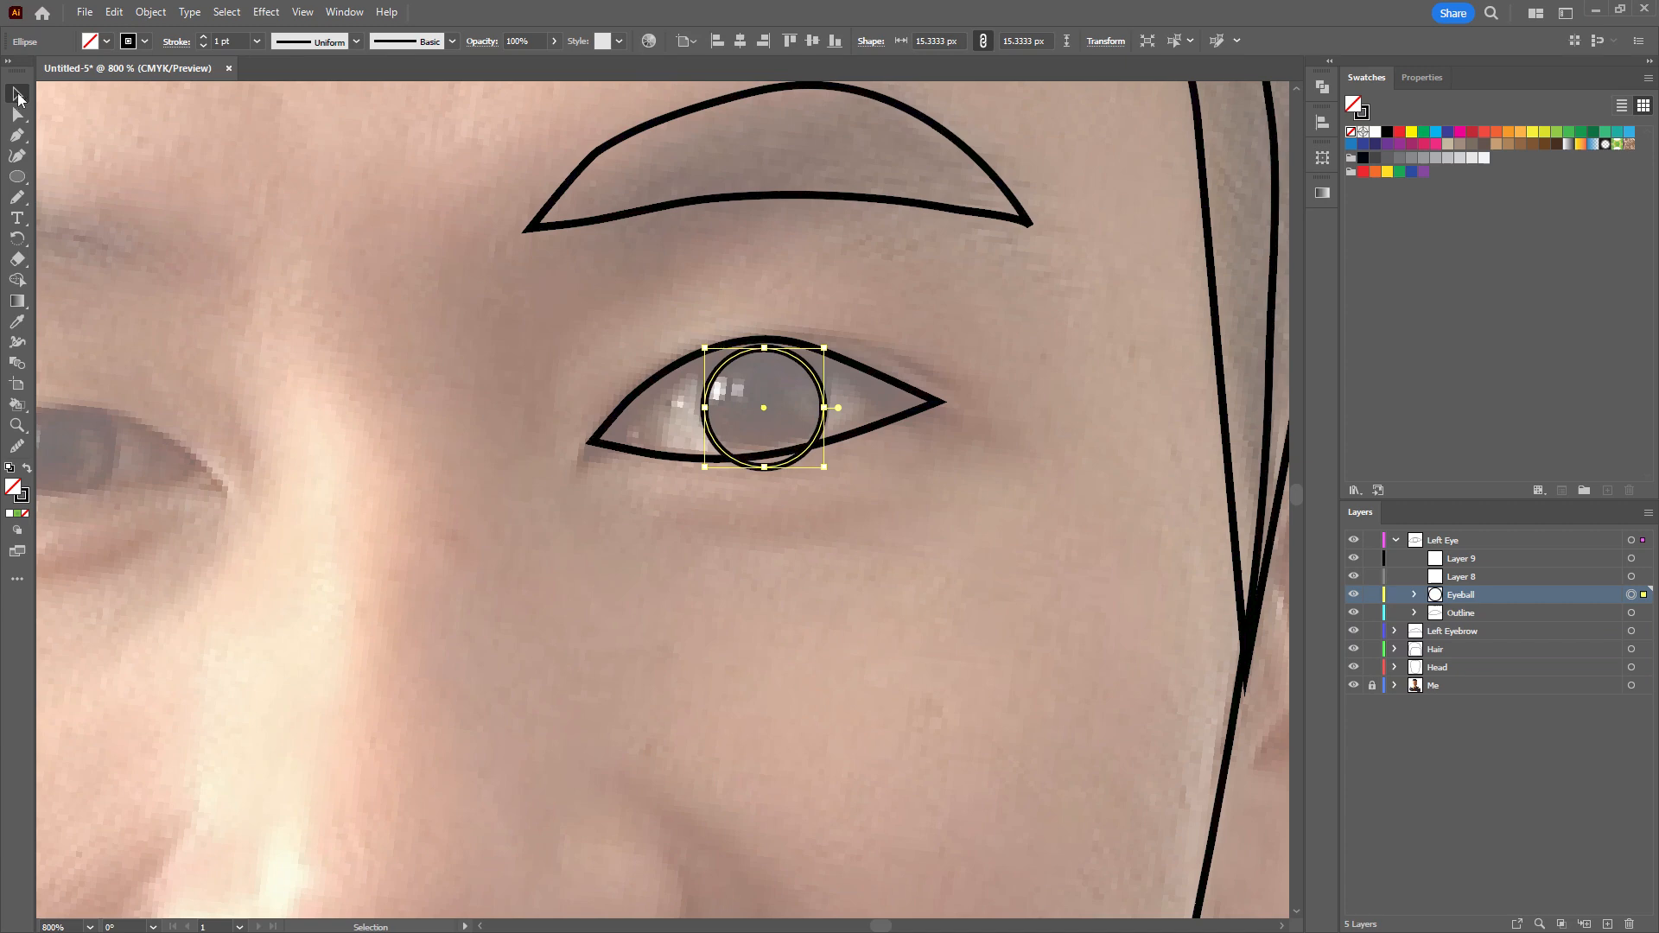
mouse_move(813, 373)
mouse_down()
mouse_move(821, 341)
mouse_move(809, 369)
mouse_up()
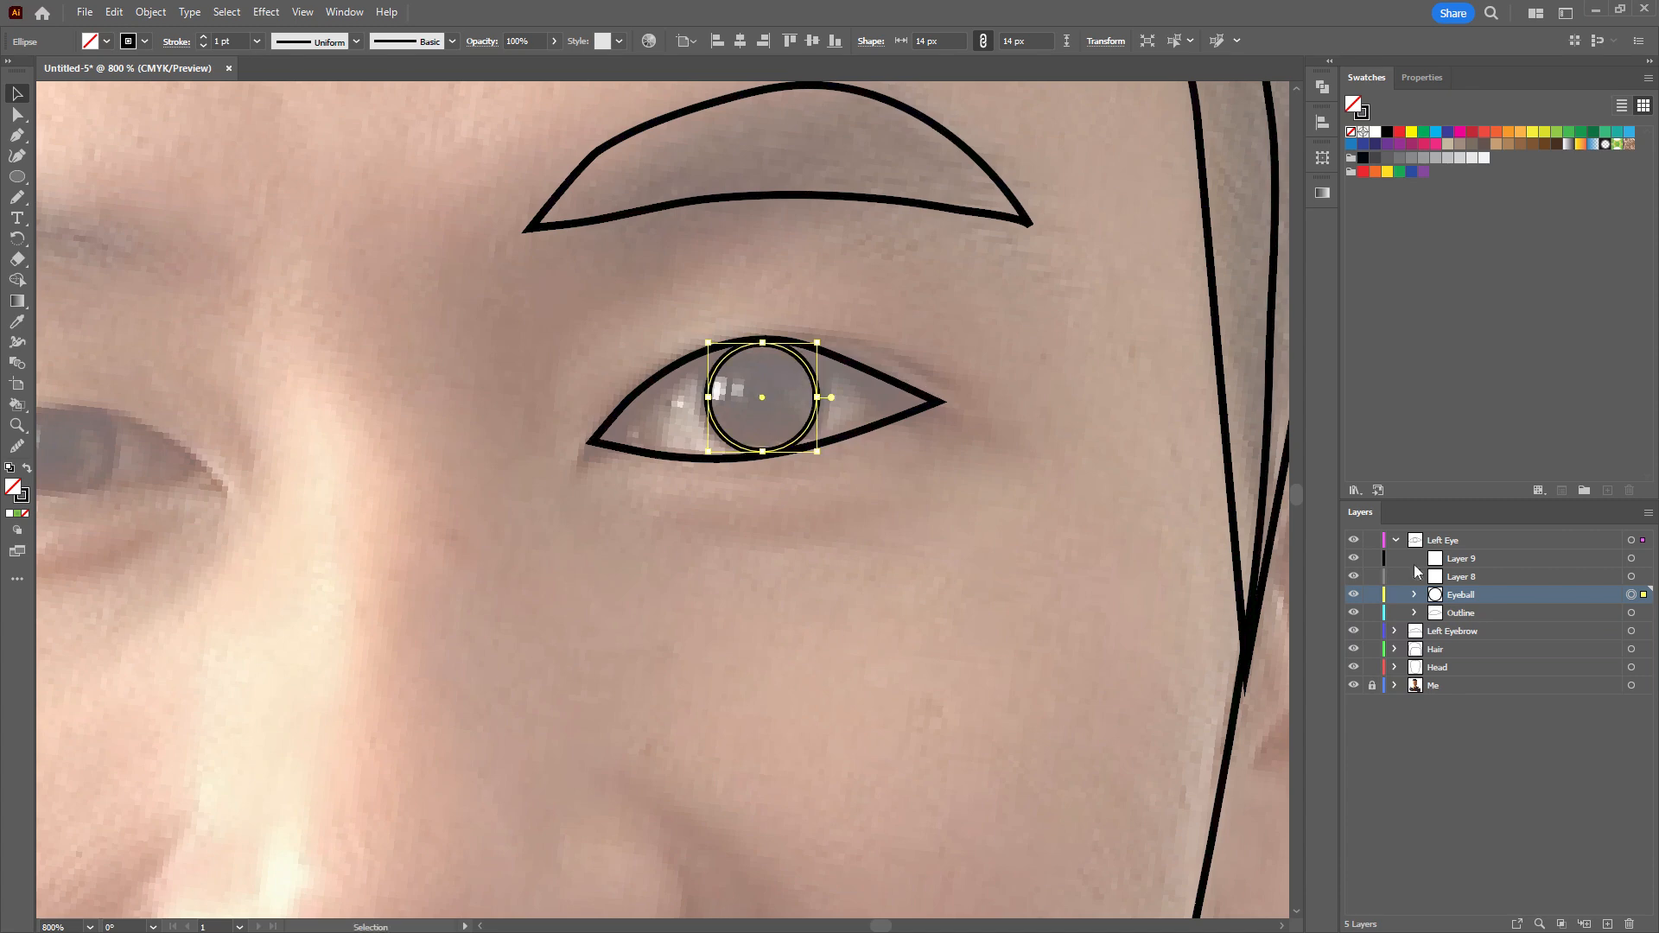
Duplicate the iris circle in place and scale the copy about its centre to about 3.8 px for the pupil.
key(ctrl)
key(ctrl)
drag(819, 344, 778, 382)
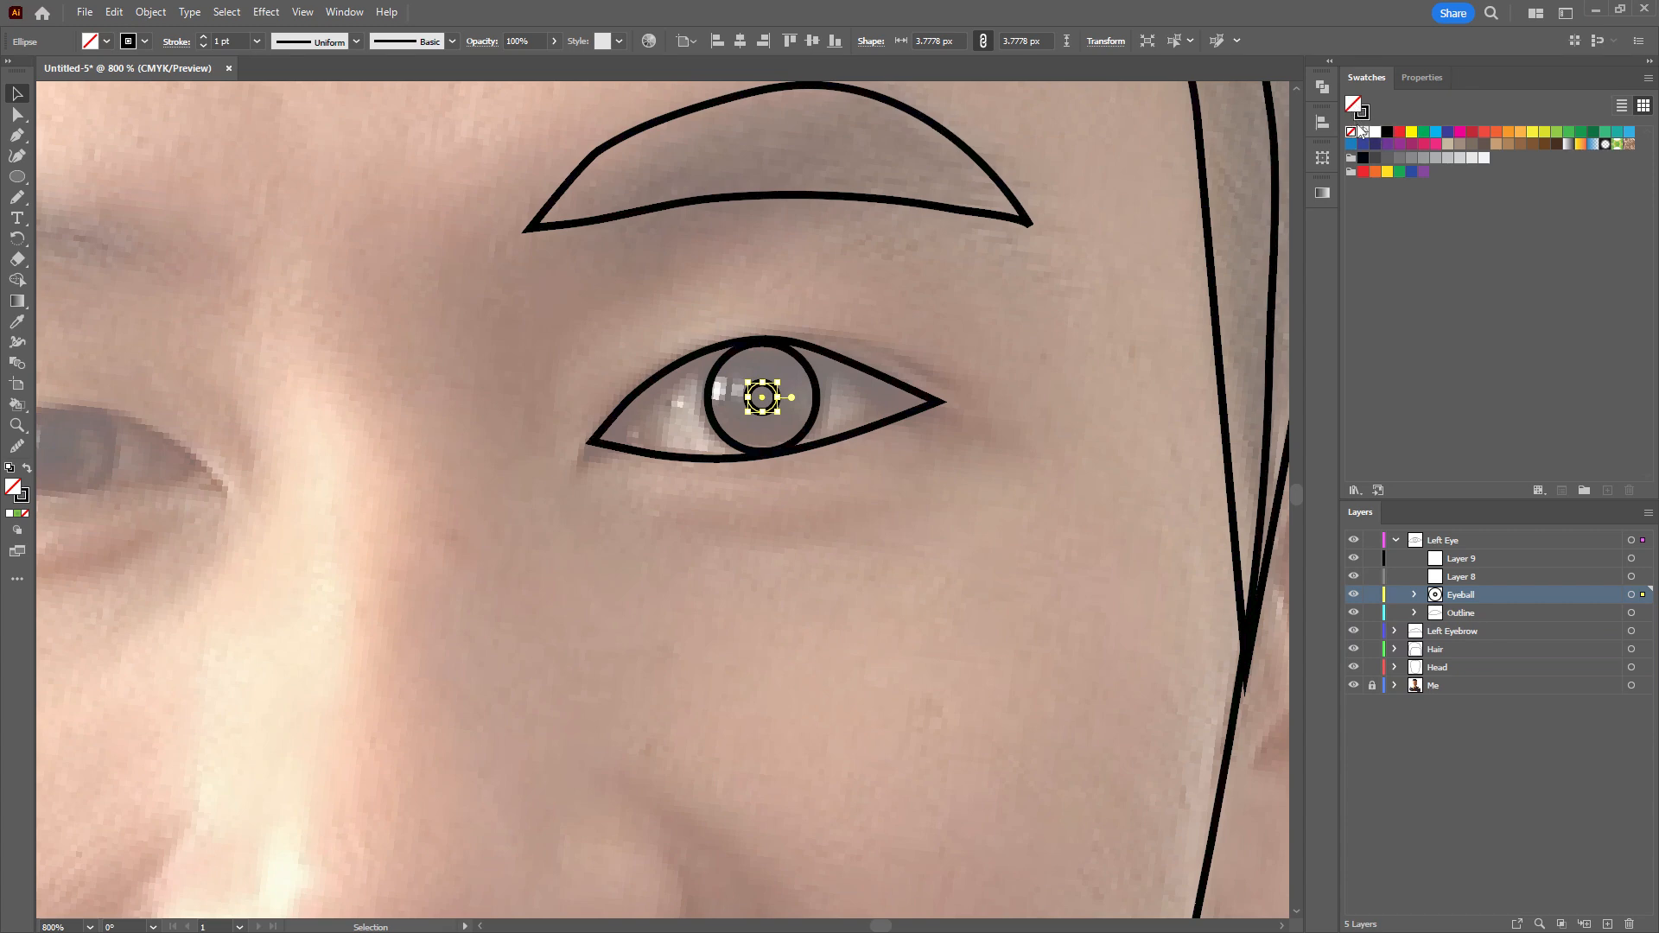
Fill the small pupil circle with black and the larger iris circle with brown.
click(1388, 131)
click(803, 385)
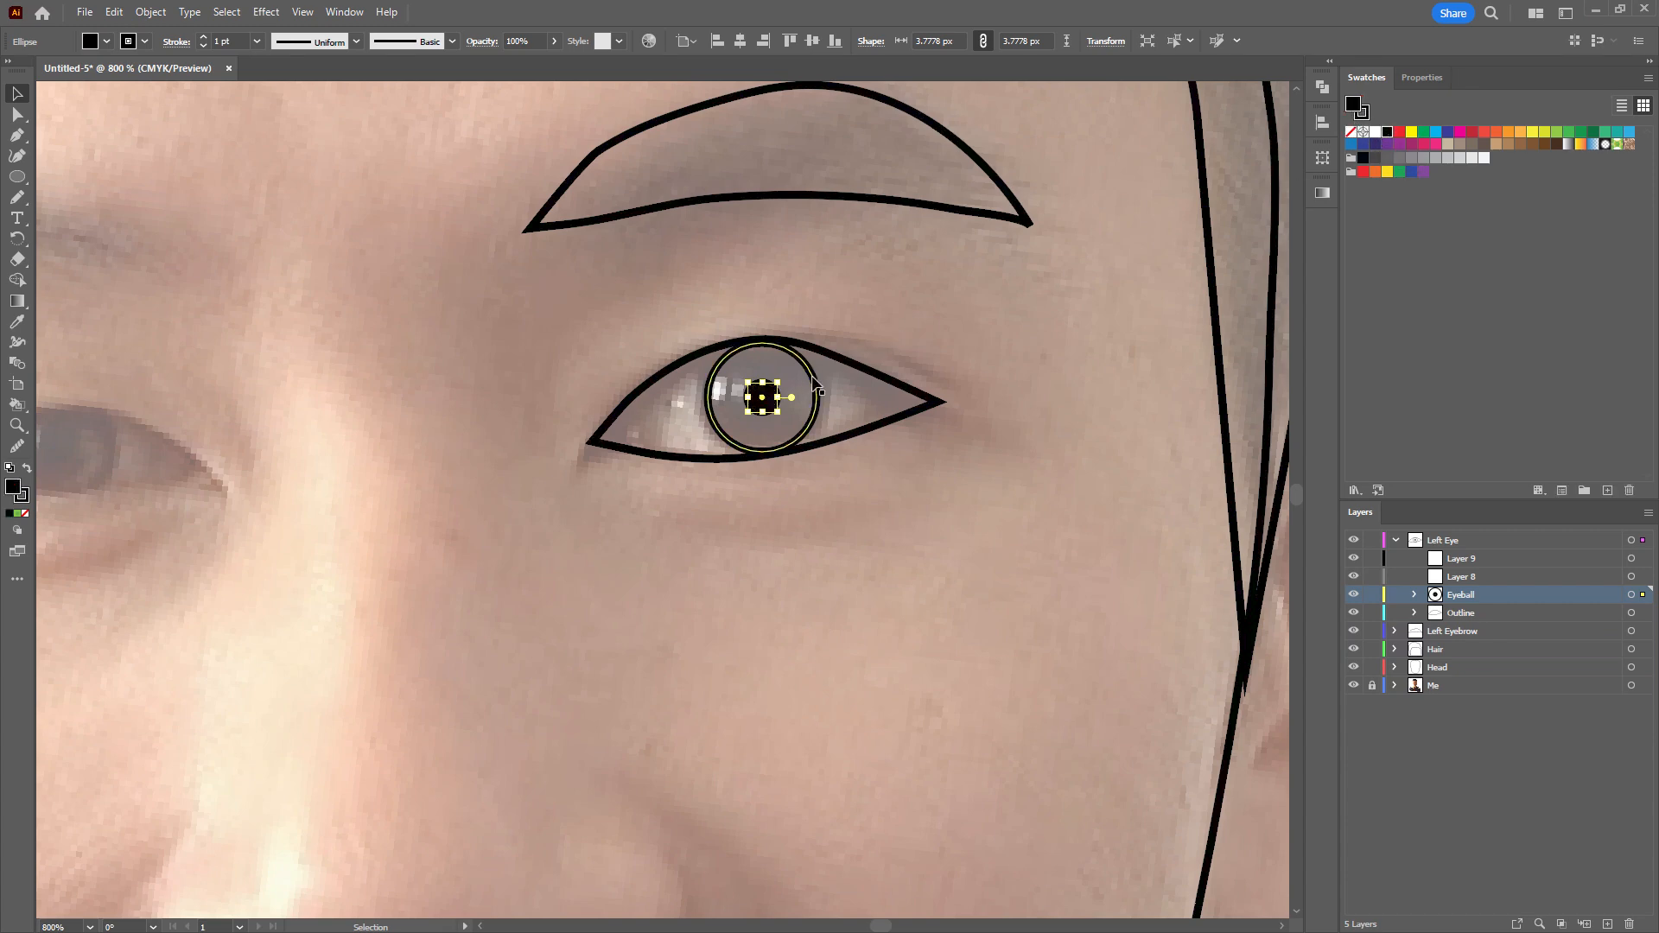
click(1516, 151)
Duplicate the pupil circle in place and scale the copy about its centre to about 1.9 px.
click(761, 401)
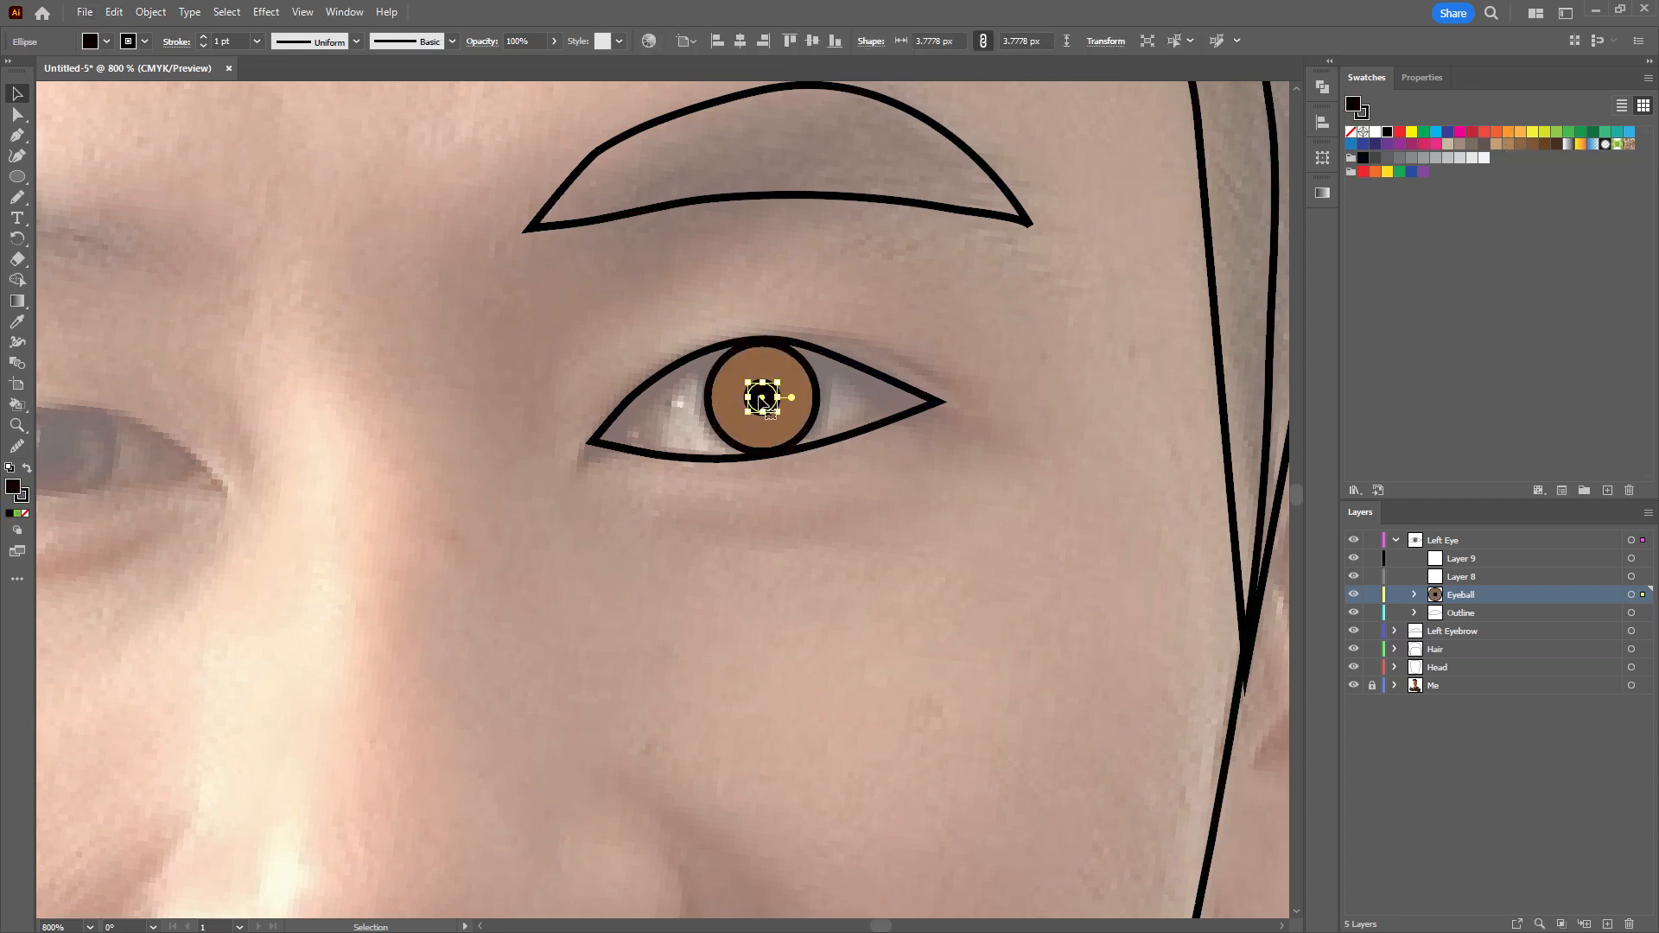
scroll(762, 402, up, 2)
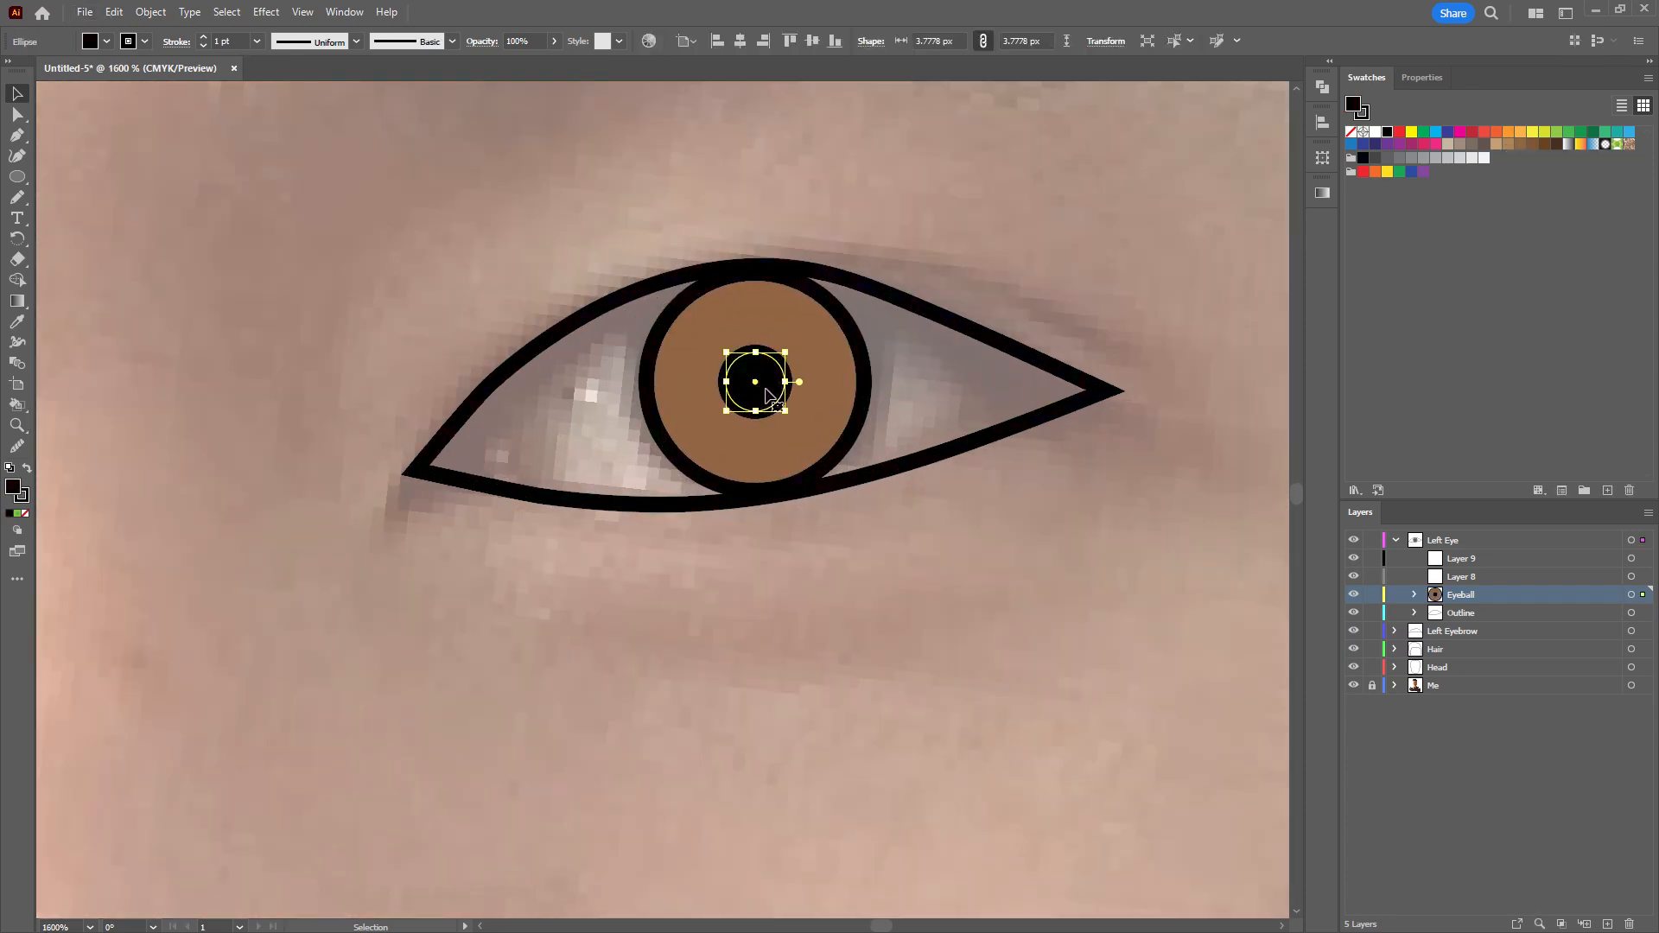
key(ctrl)
key(ctrl)
drag(784, 353, 776, 362)
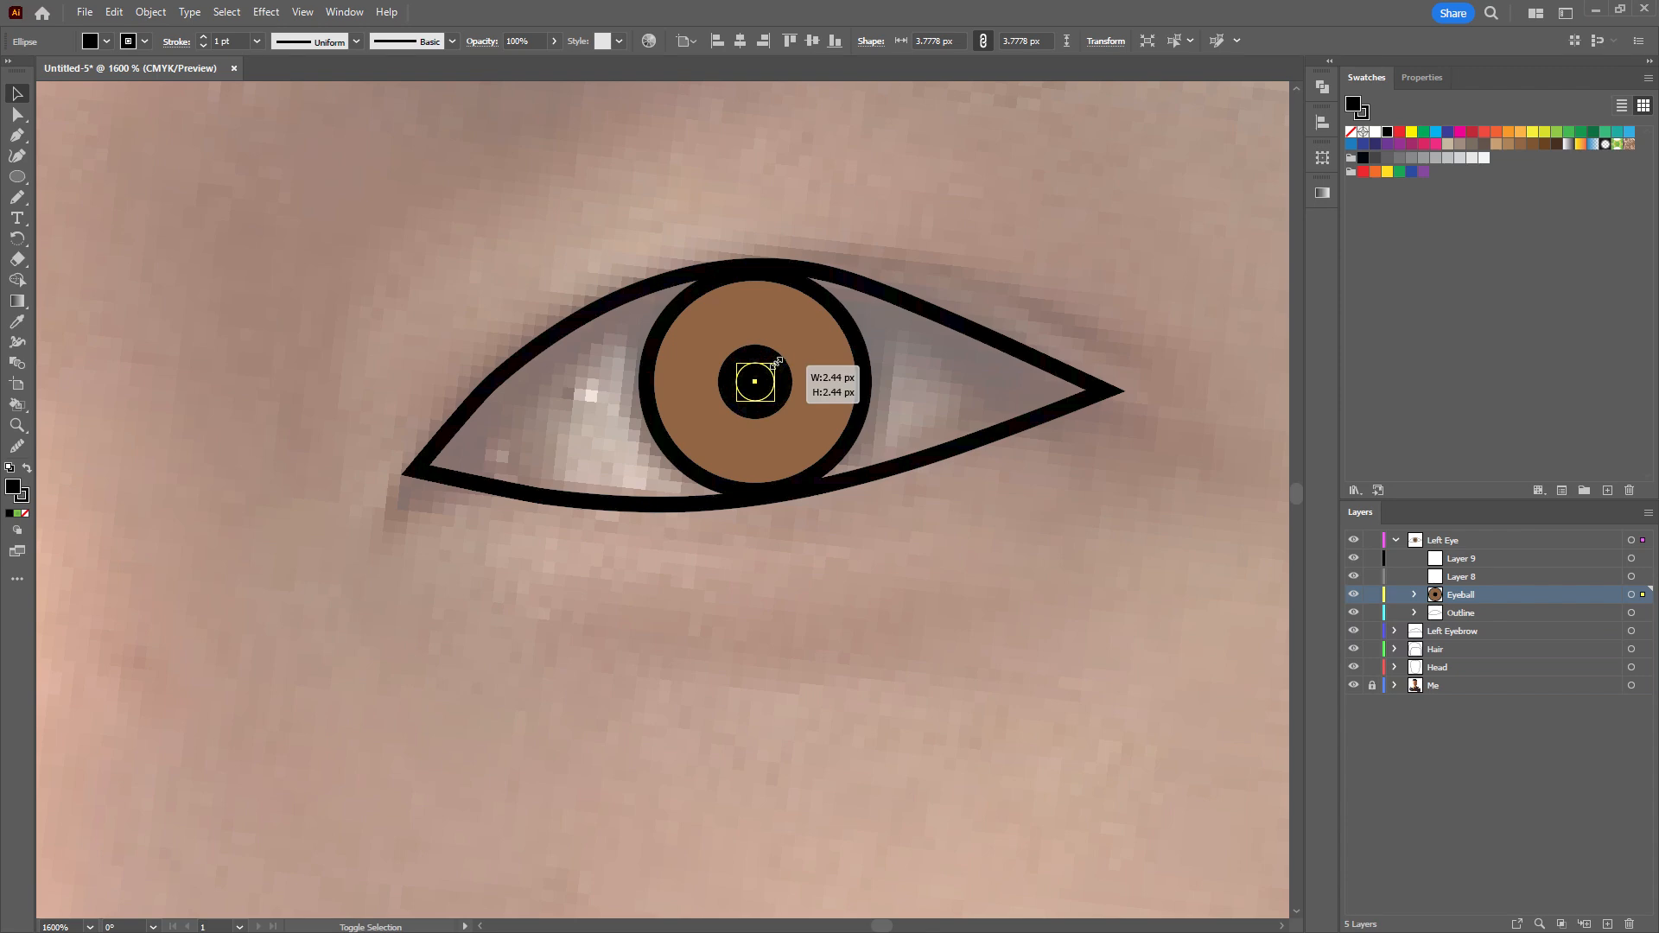
drag(776, 363, 770, 366)
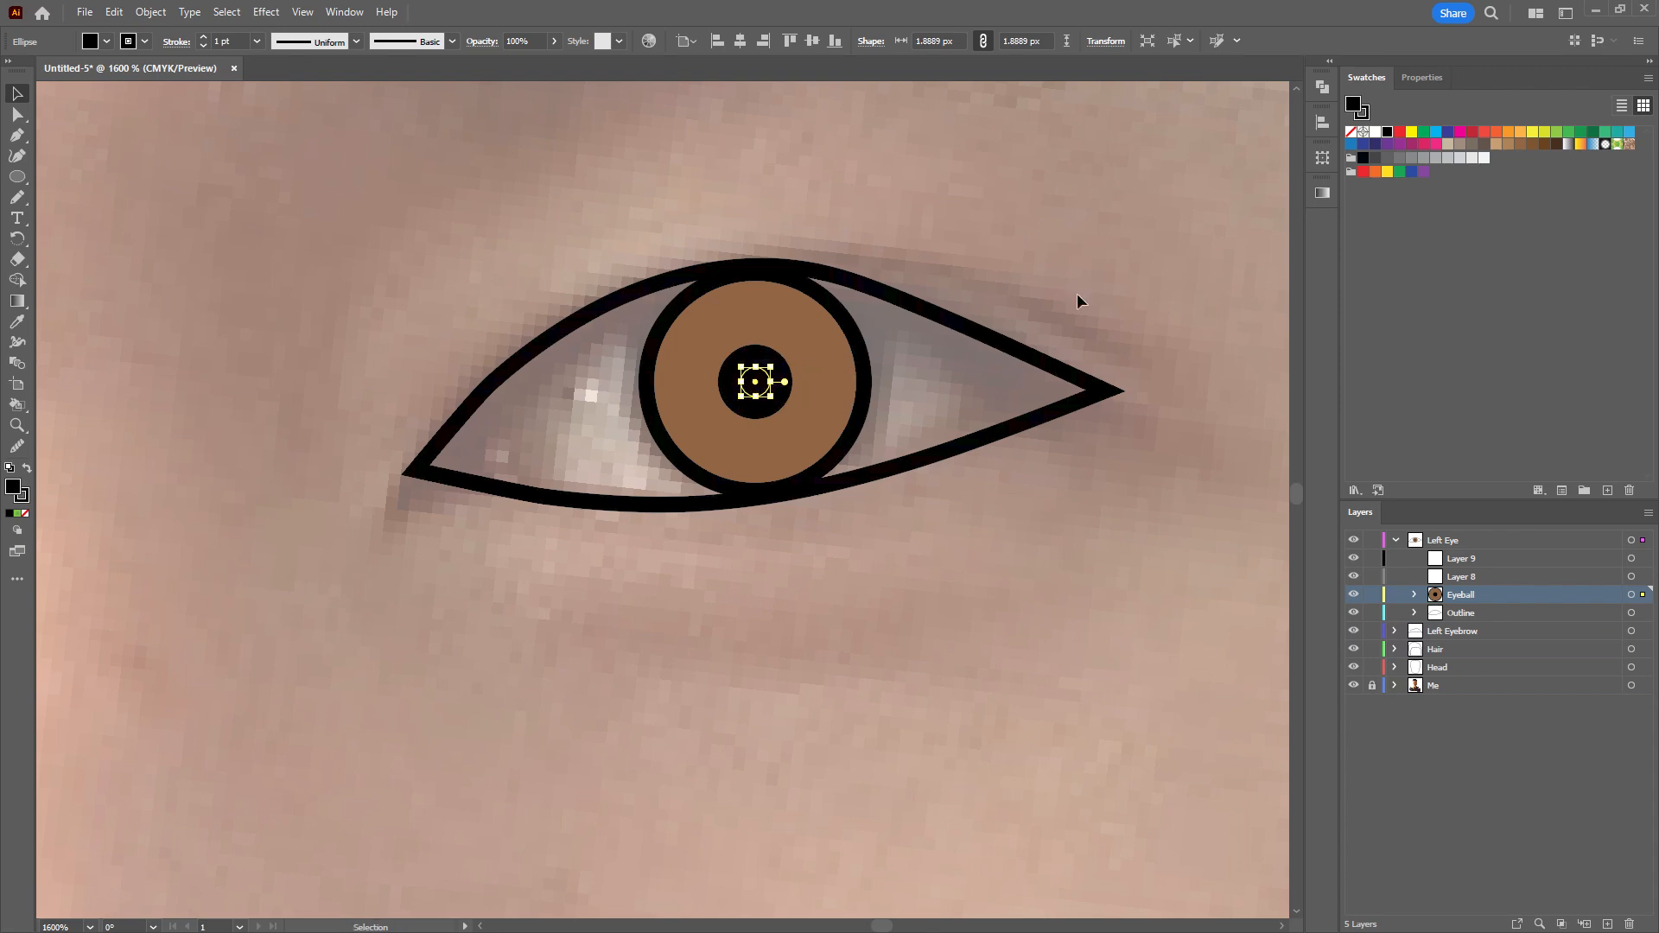
Give the smallest circle a white fill without stroke, shrink it to about 1.3 px, and place it at the pupil's upper left as a highlight.
click(1375, 132)
click(984, 227)
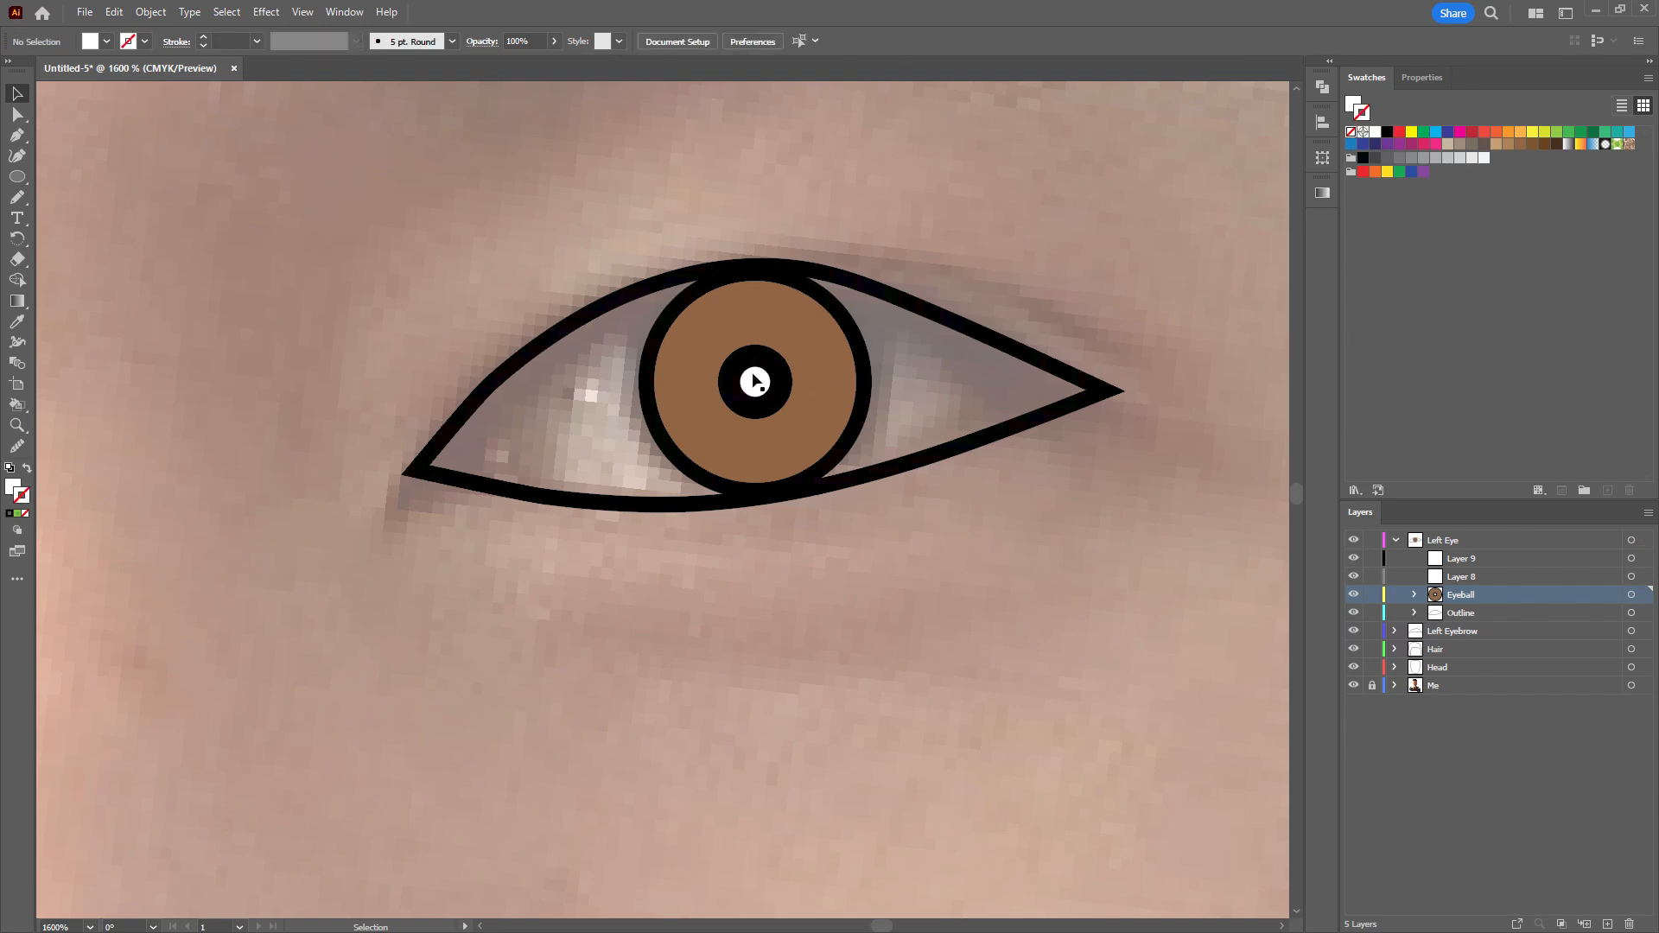
scroll(866, 290, up, 1)
click(714, 415)
drag(721, 409, 682, 413)
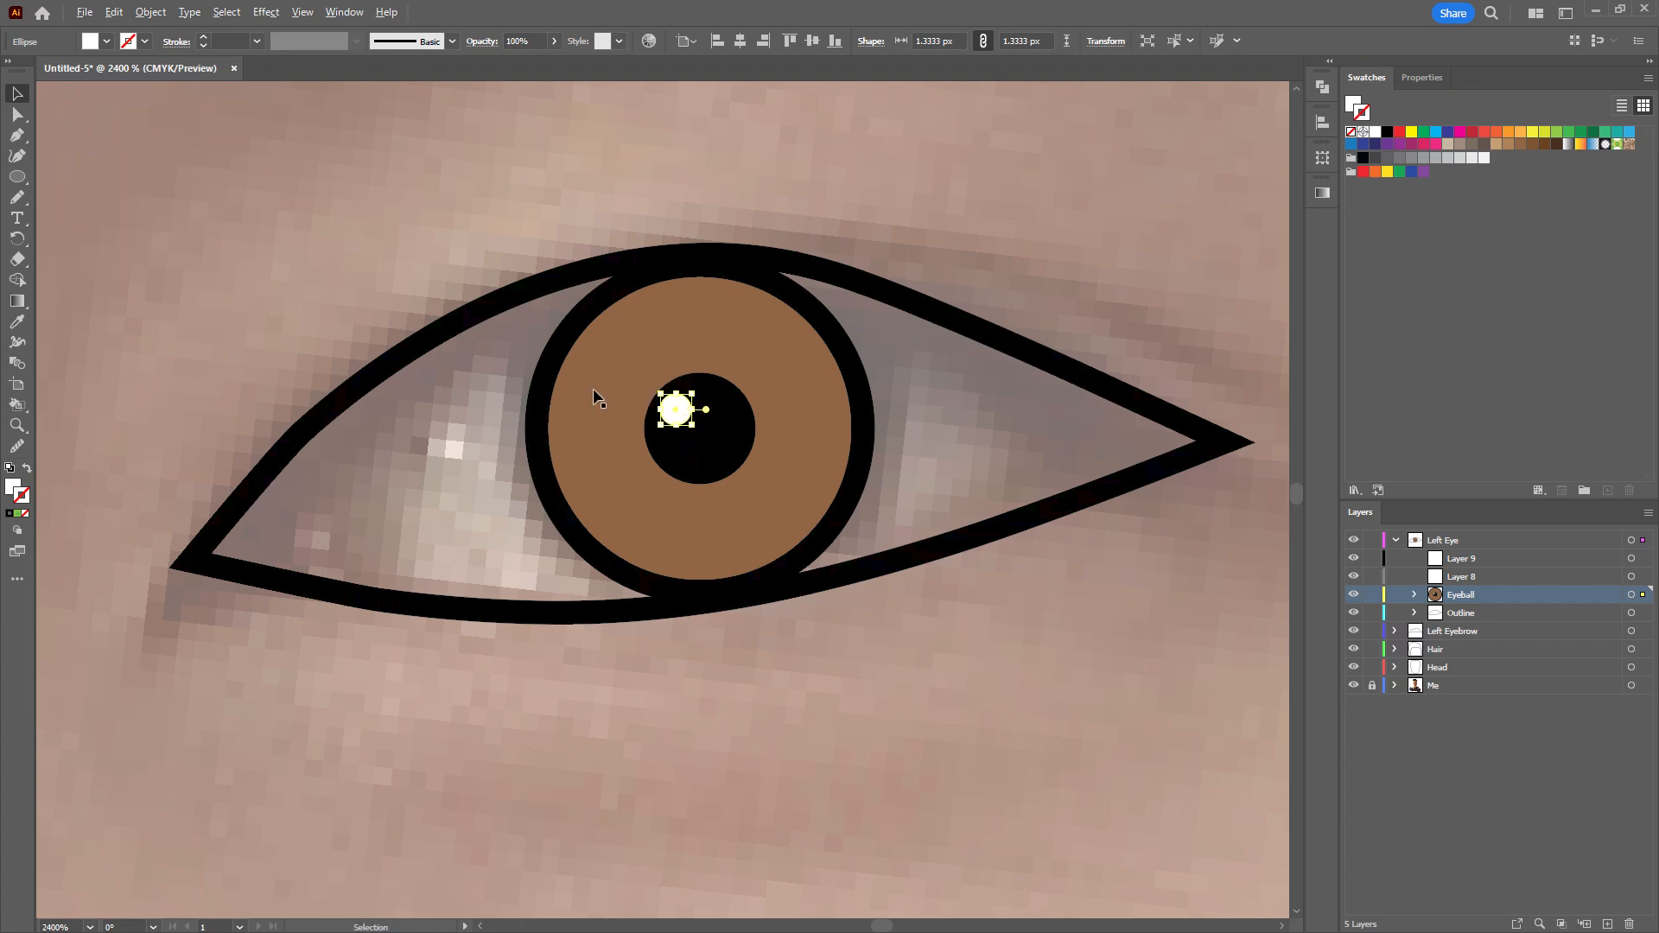
Fill the almond-shaped eye outline with white and deselect it.
scroll(593, 391, down, 1)
scroll(589, 385, down, 5)
click(553, 389)
drag(553, 389, 692, 415)
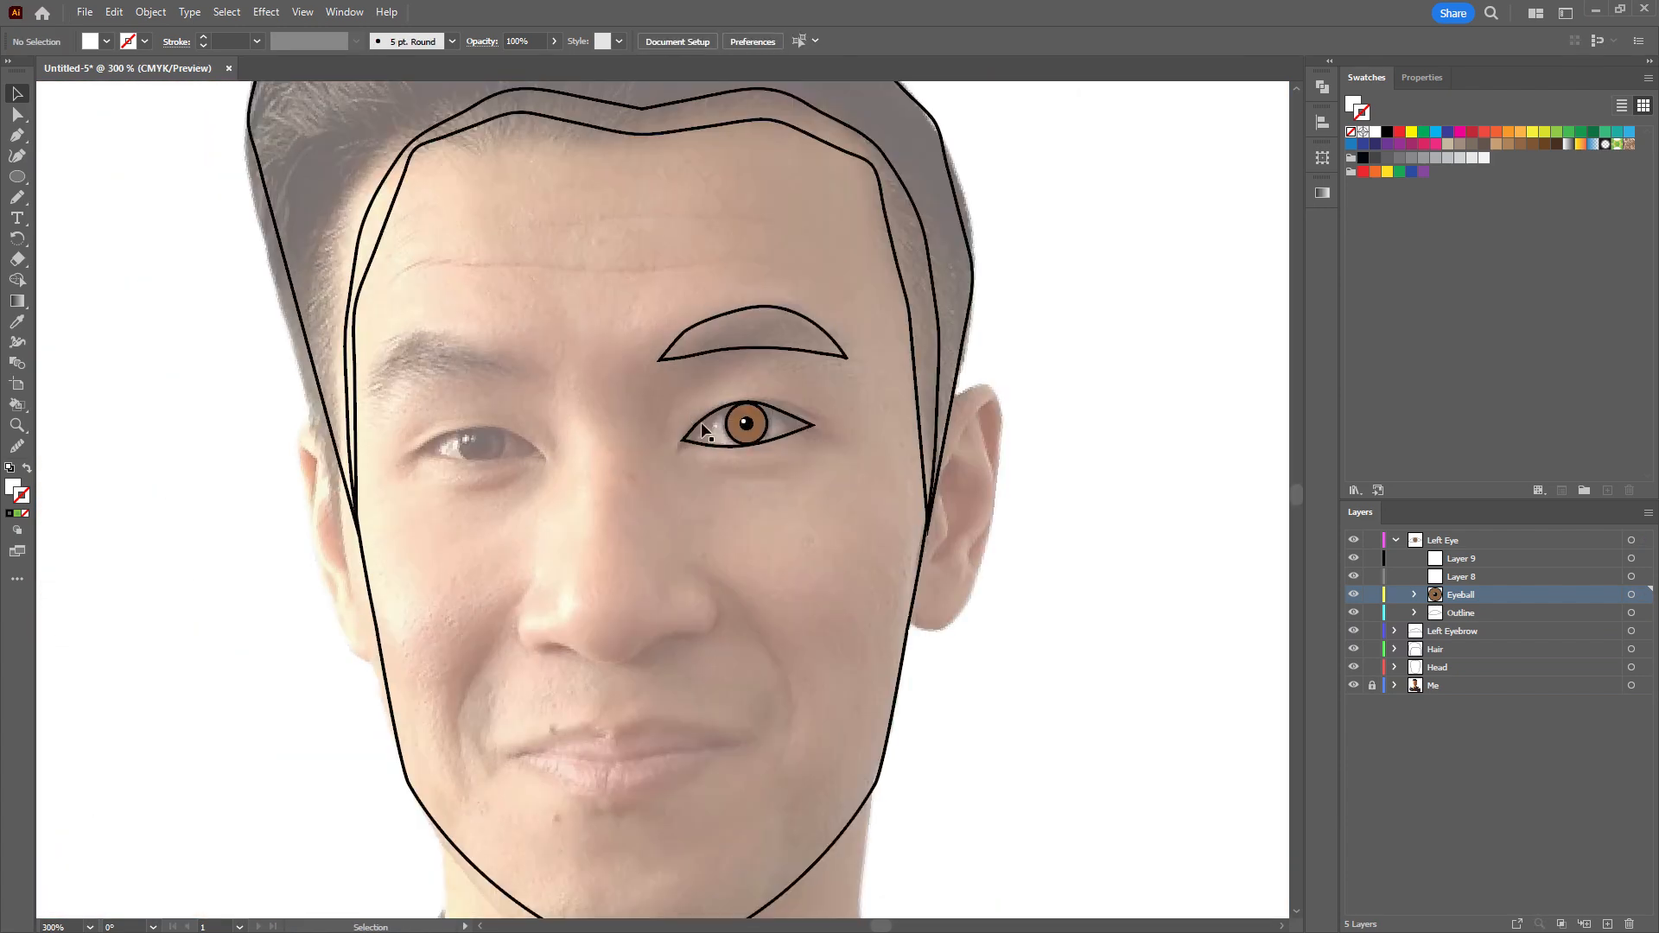
click(702, 419)
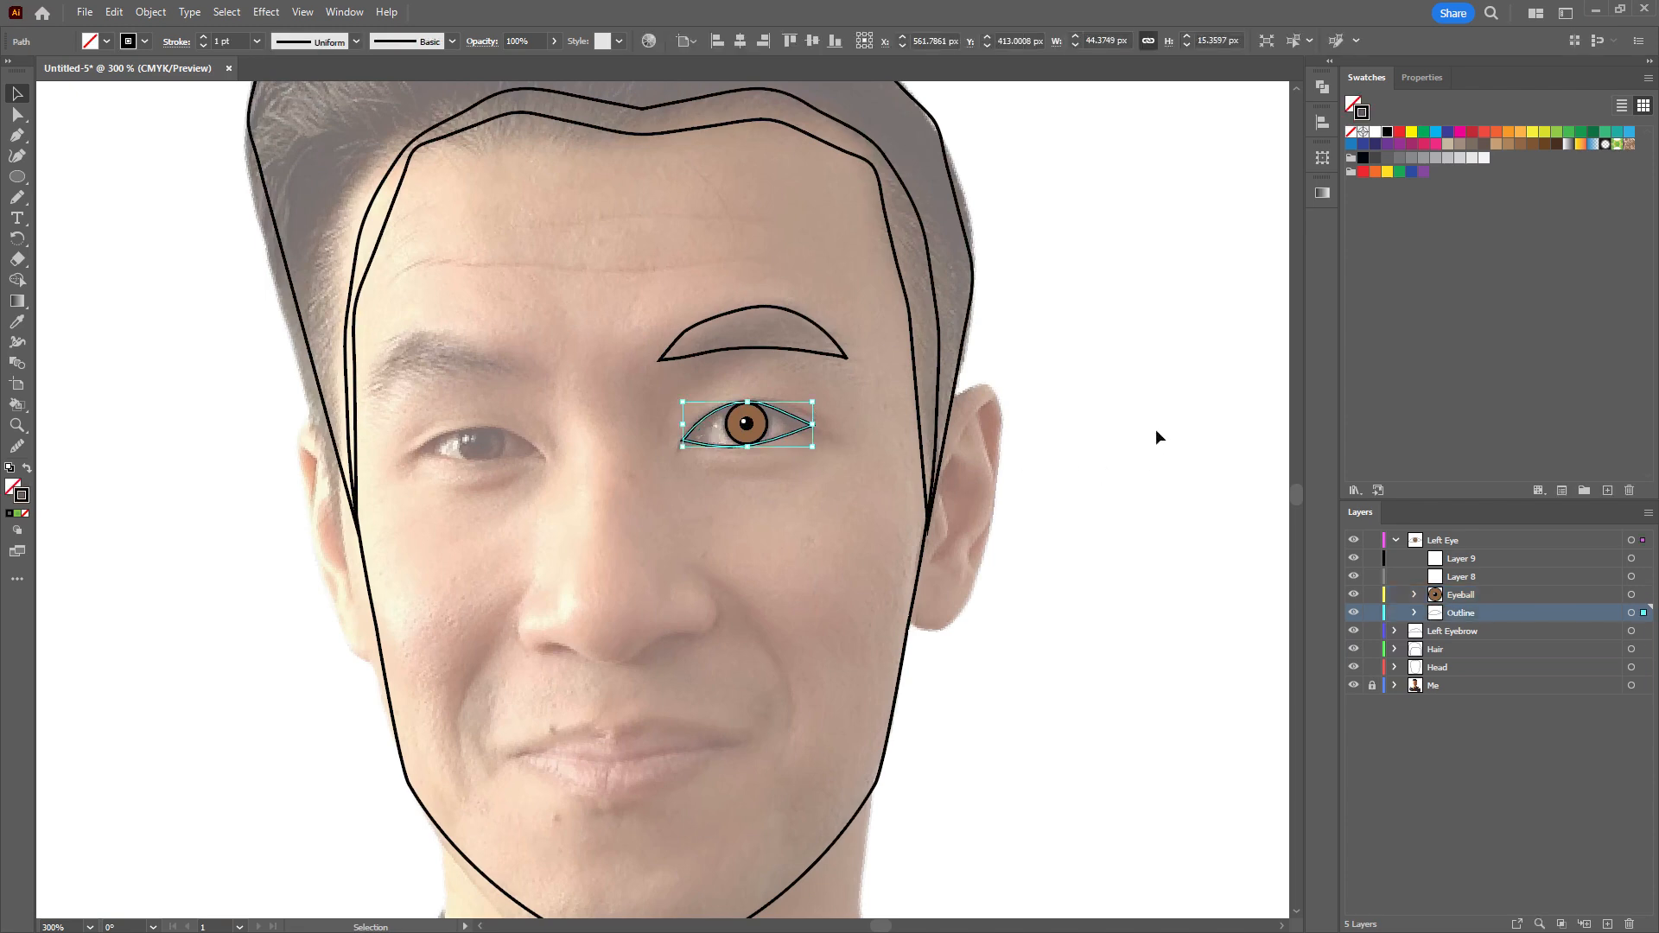
click(1375, 131)
click(1013, 393)
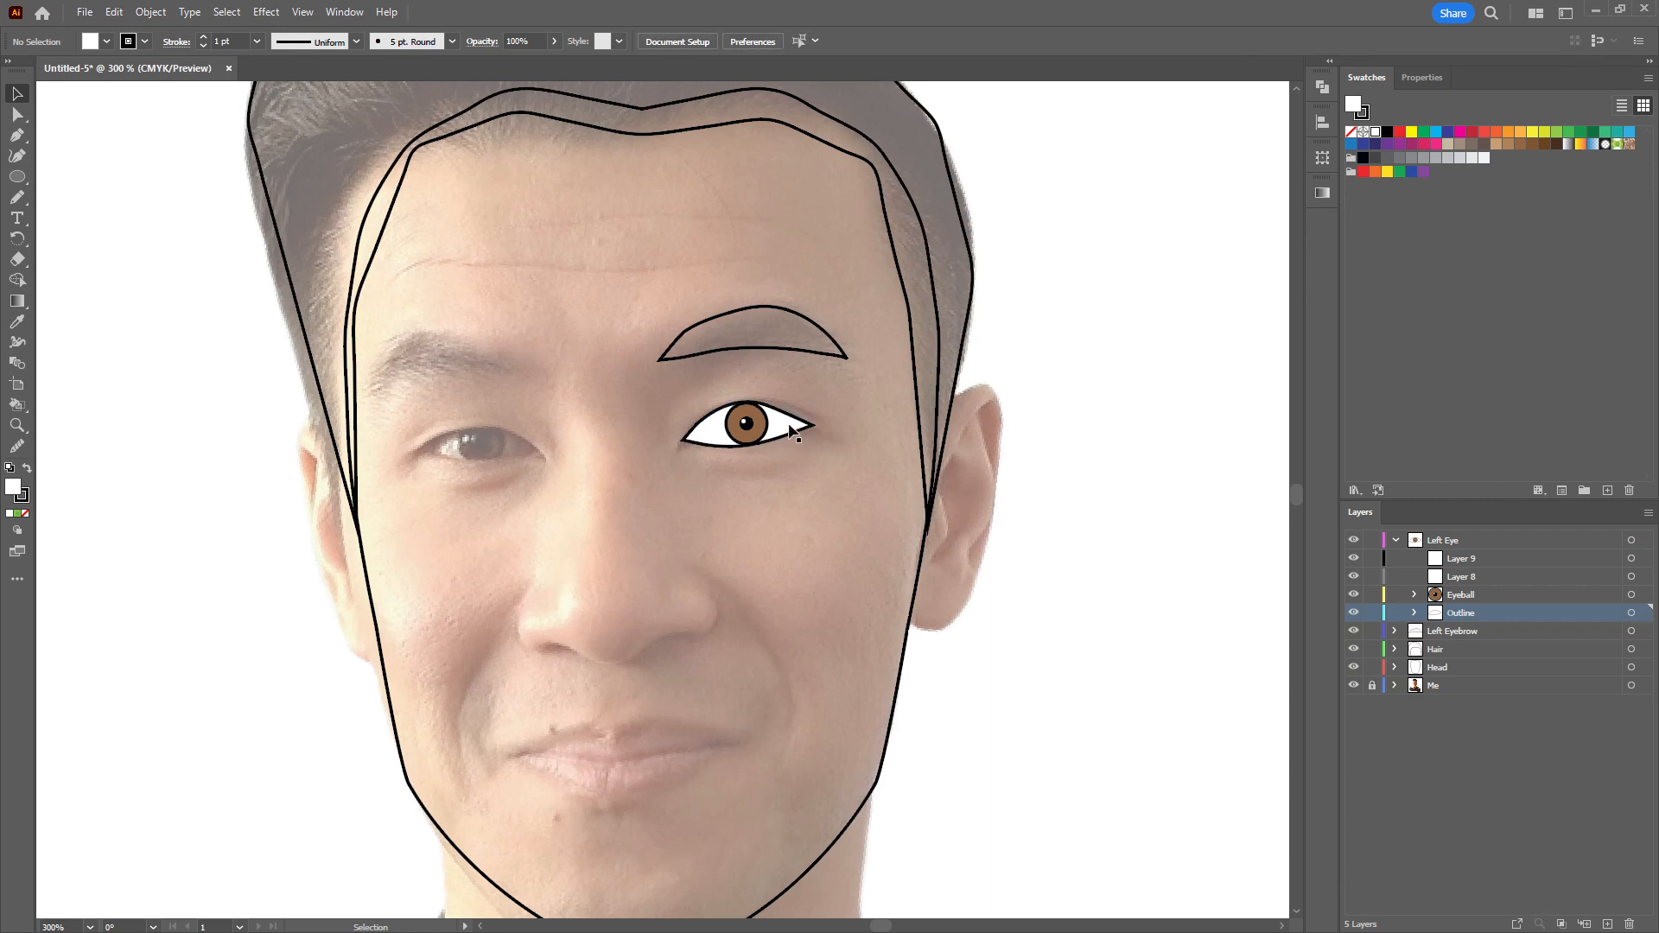
Rename the empty sublayer directly above Eyeball as Mask.
scroll(705, 429, up, 2)
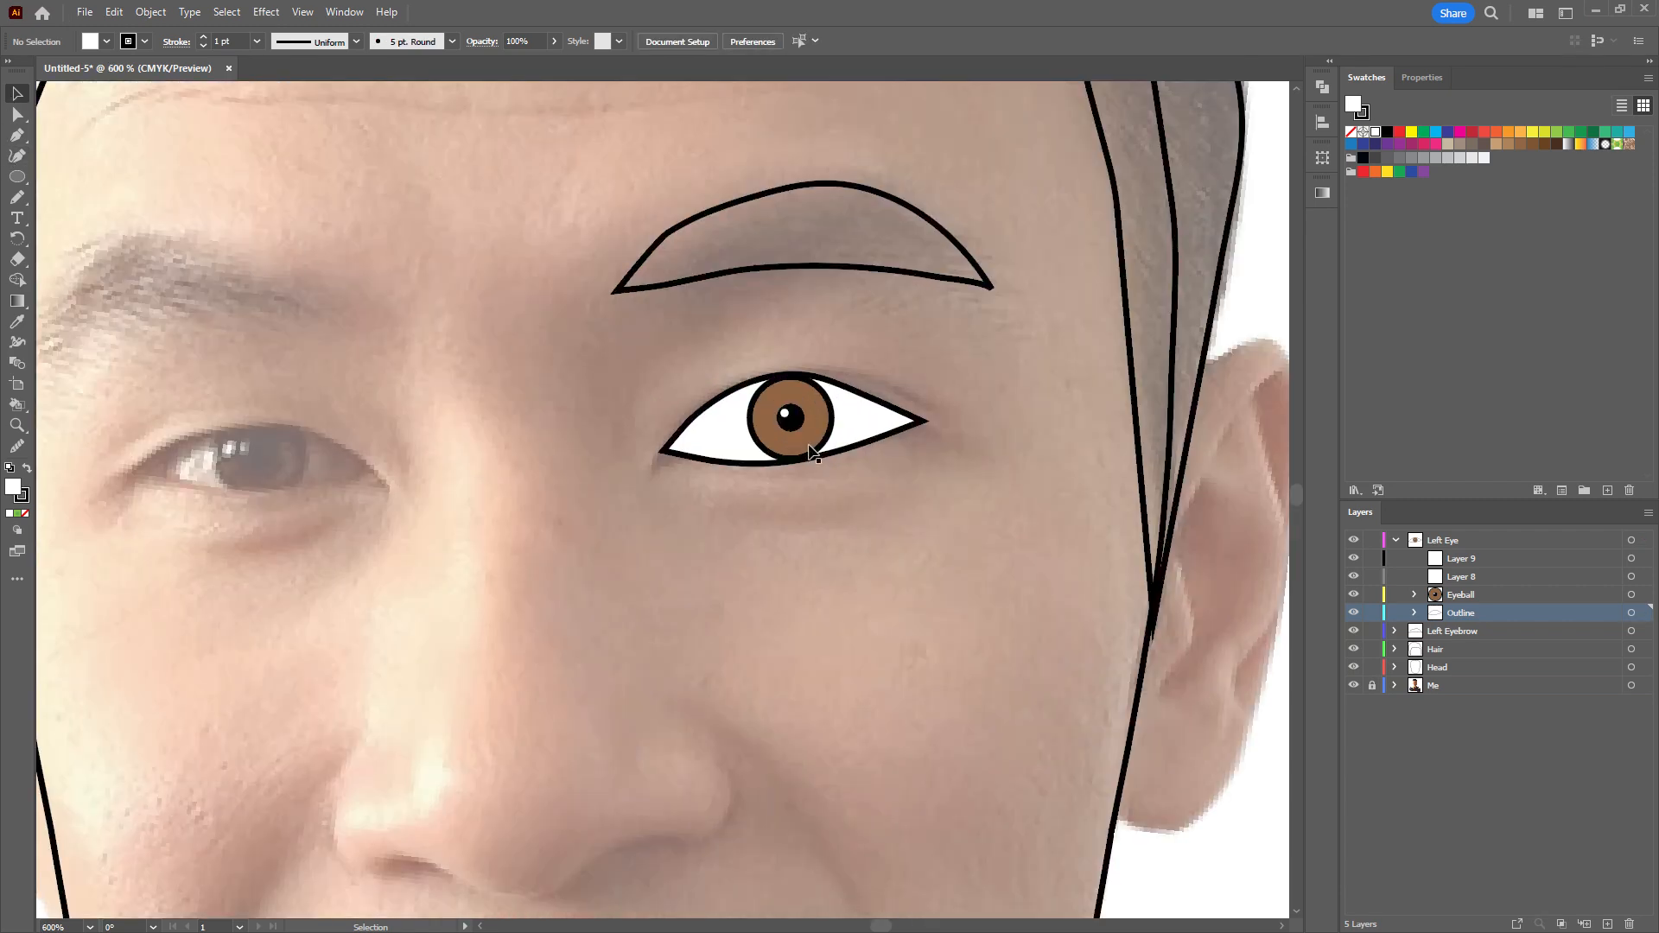
mouse_move(792, 448)
mouse_down()
mouse_move(686, 443)
mouse_move(791, 449)
mouse_up()
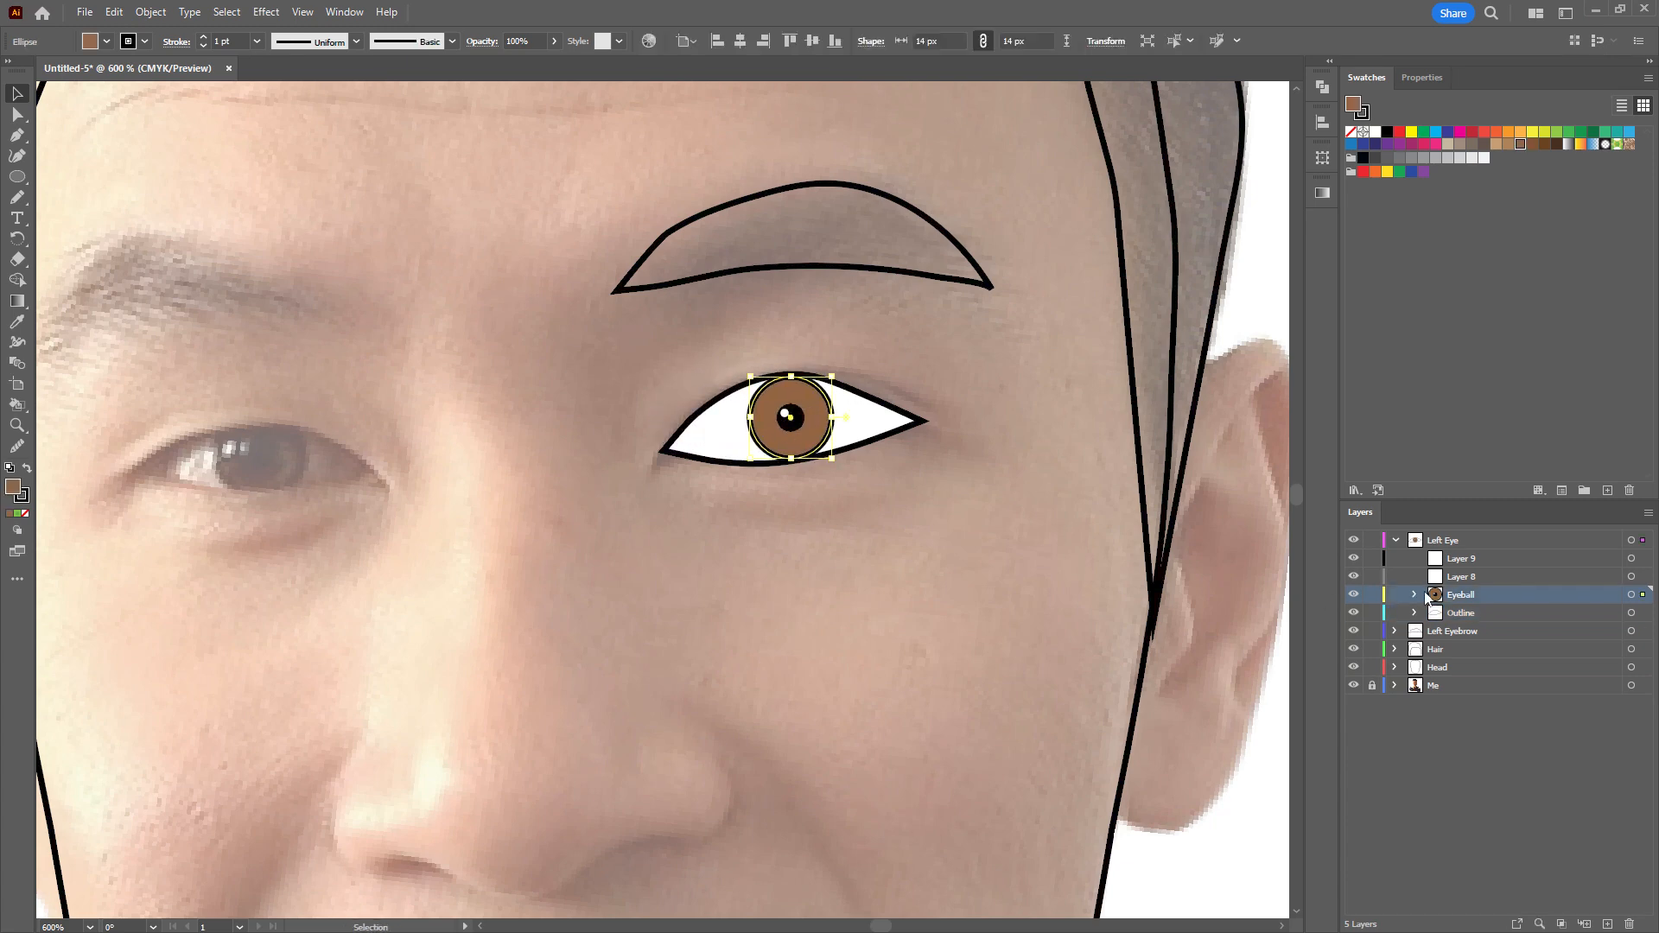
click(1476, 577)
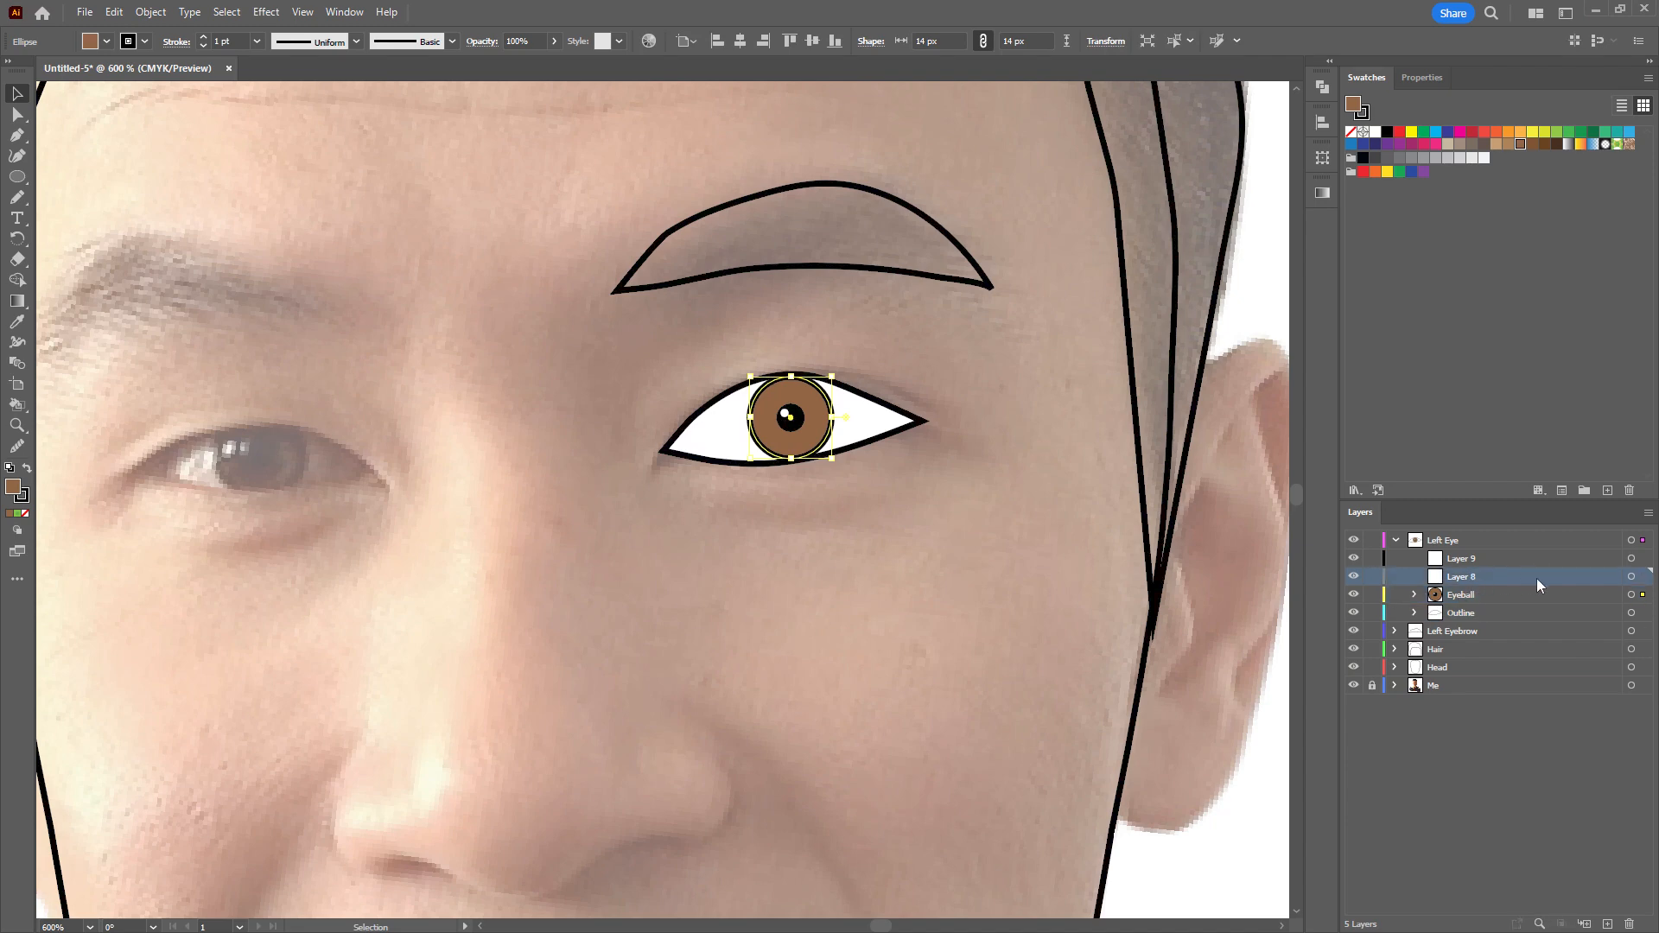
click(1631, 577)
double_click(1468, 577)
text(Mask)
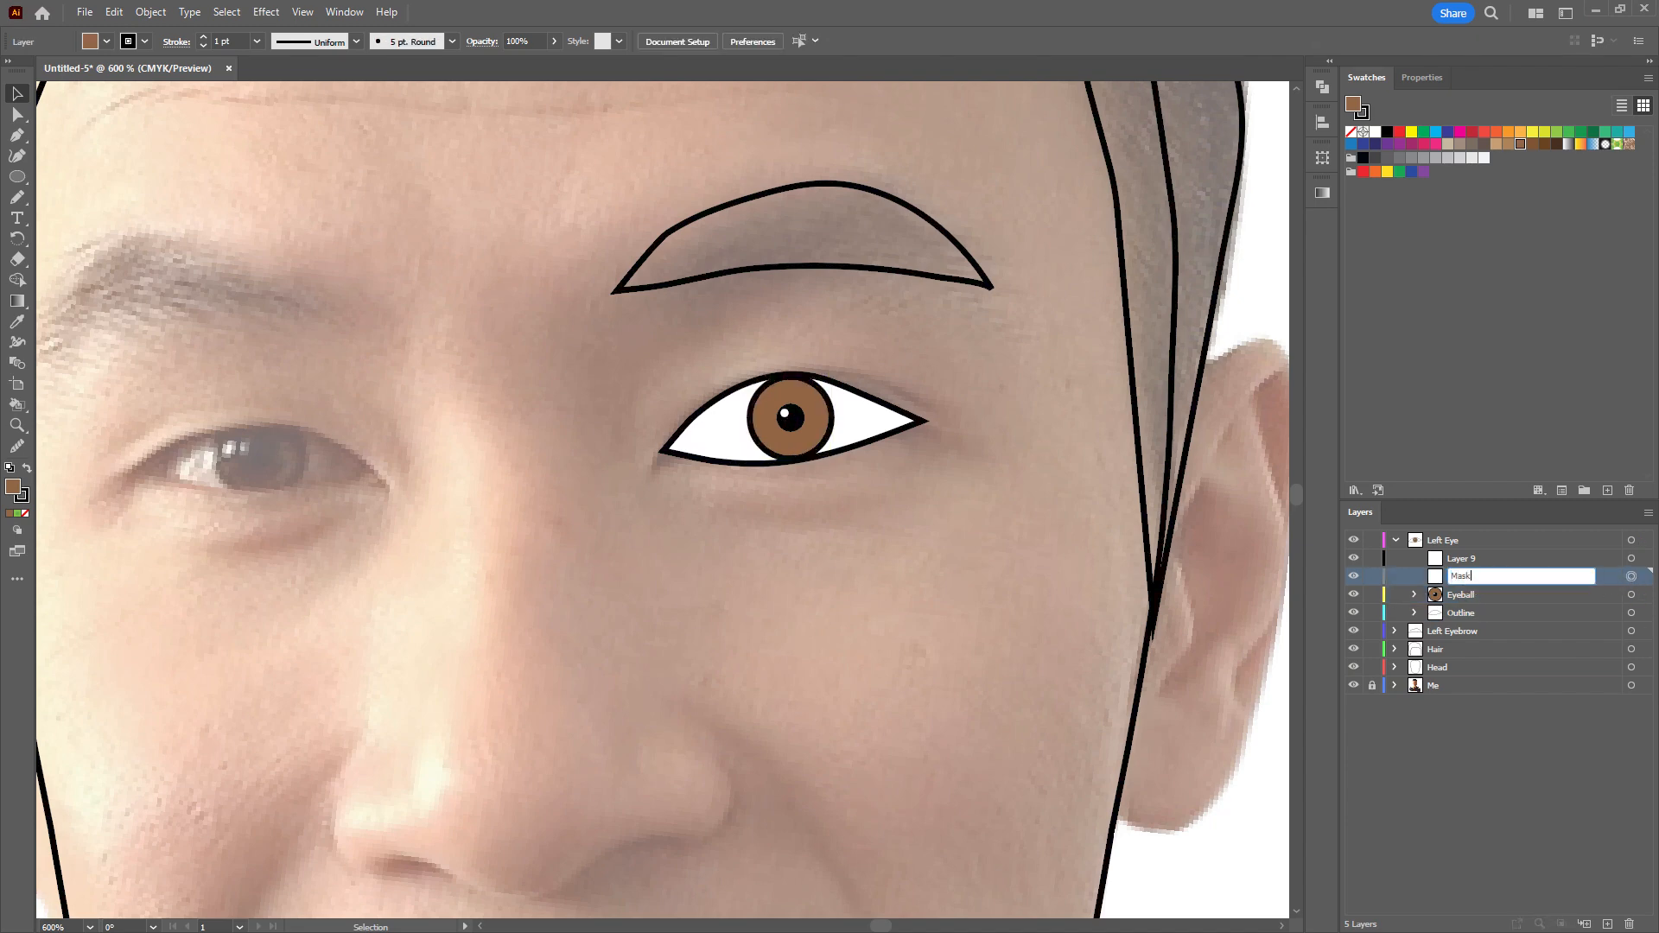
key(Return)
Draw a rectangle about 61 by 41 px around the whole eye on the Mask sublayer and fill it with white.
click(18, 177)
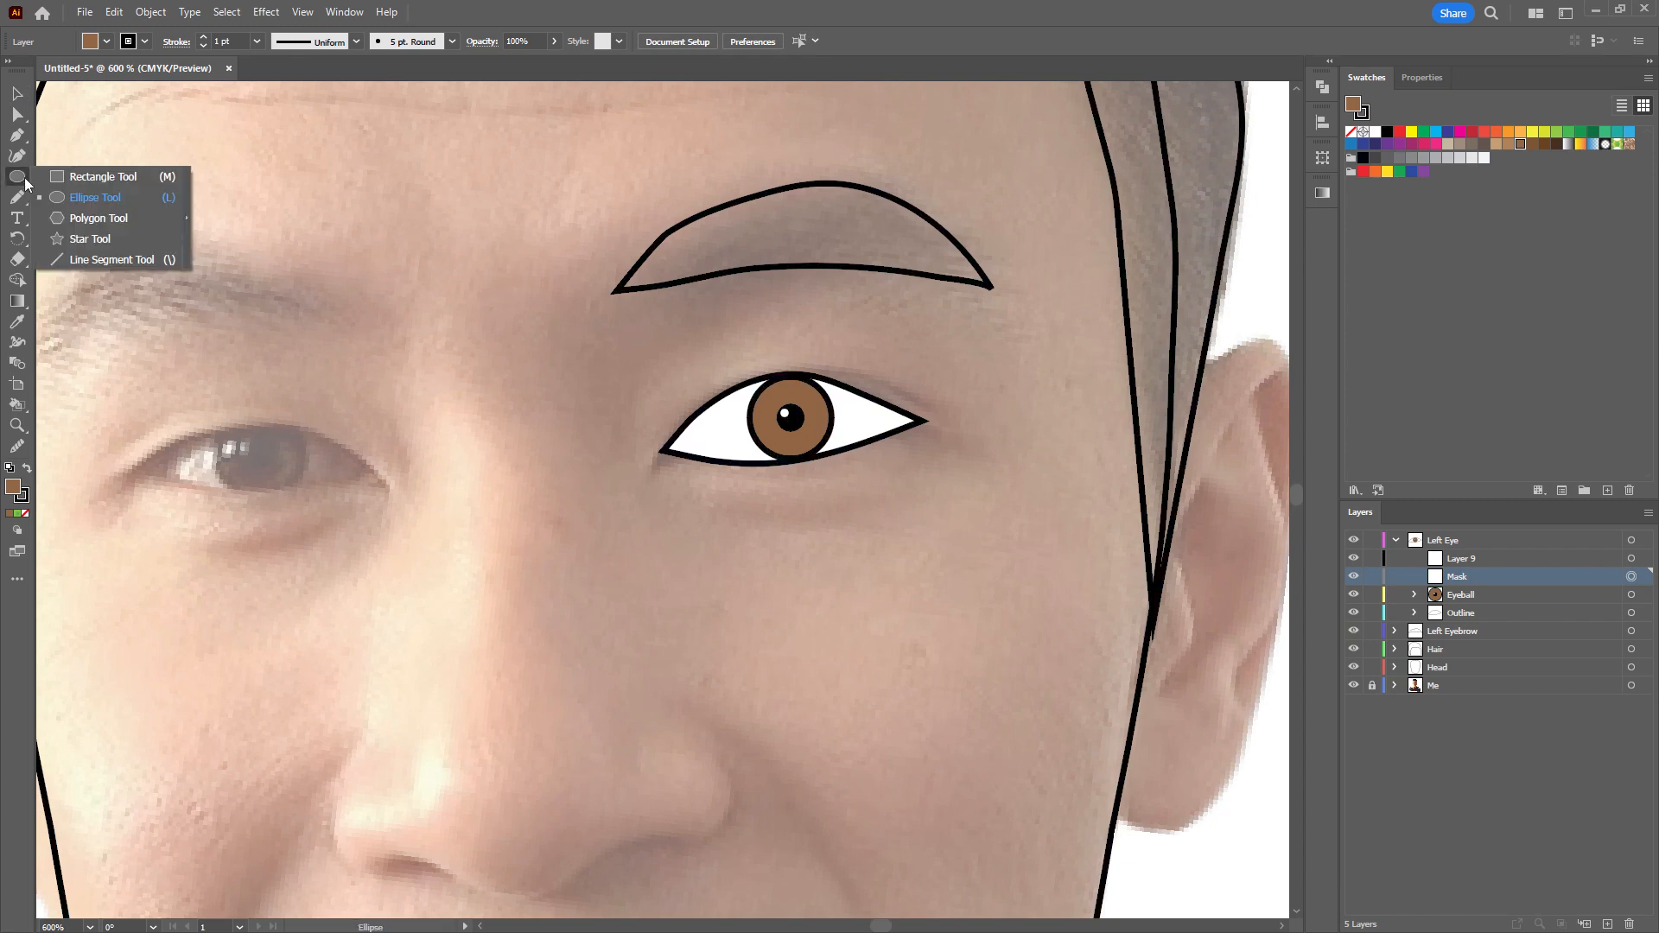
click(102, 177)
drag(628, 301, 985, 538)
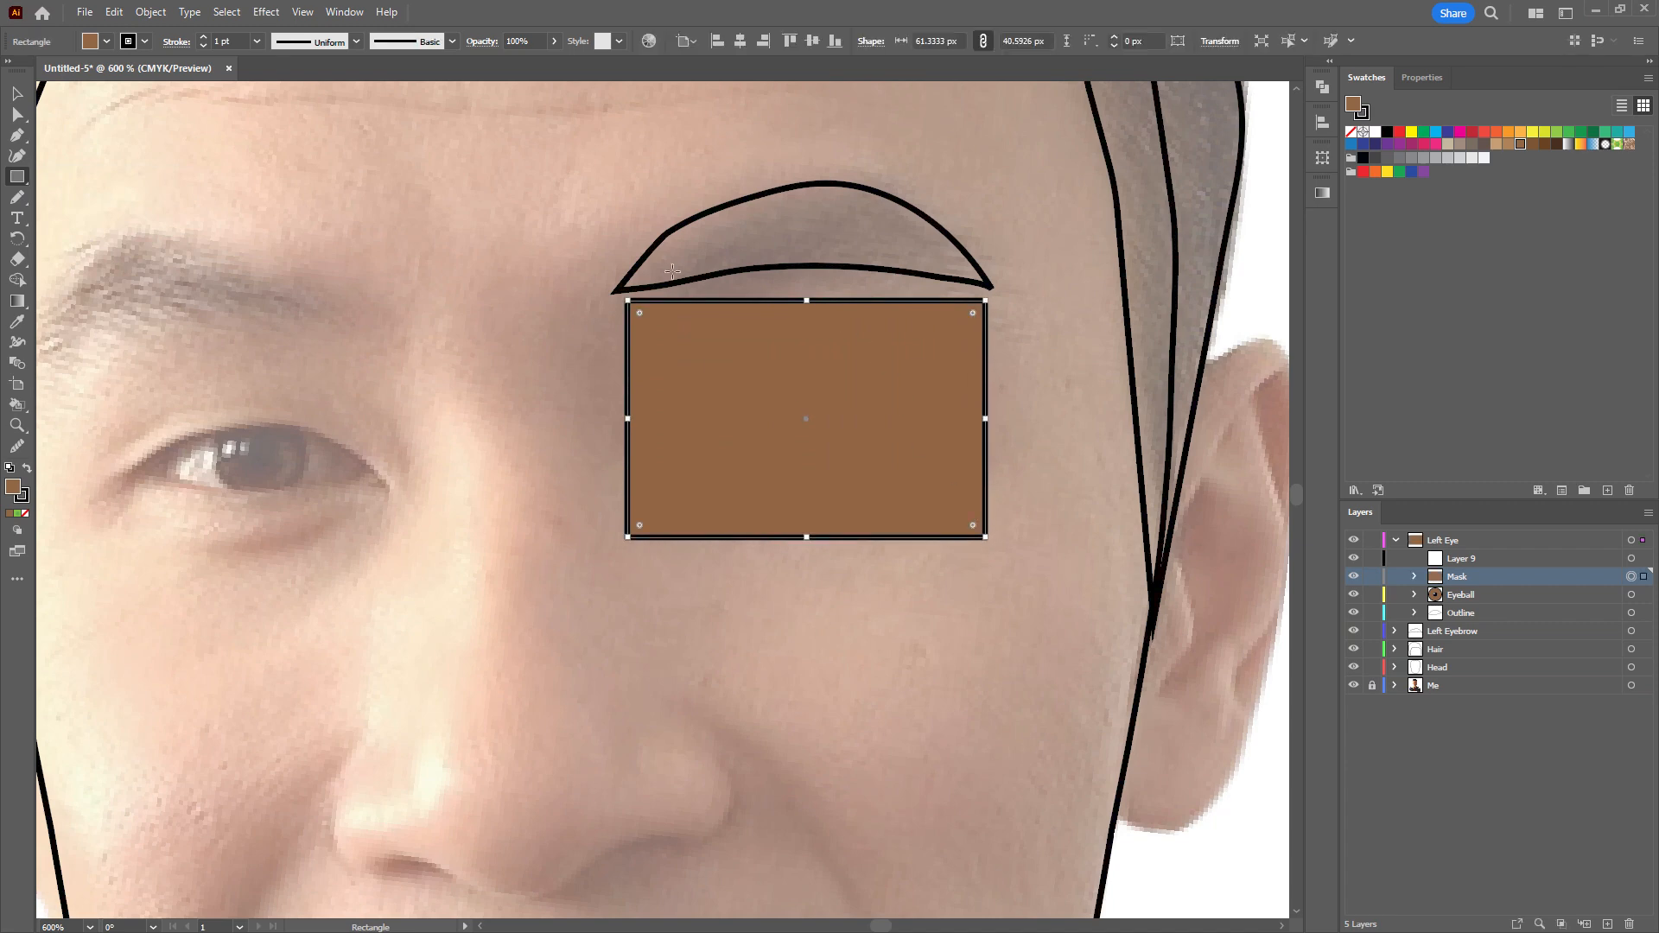
click(1352, 132)
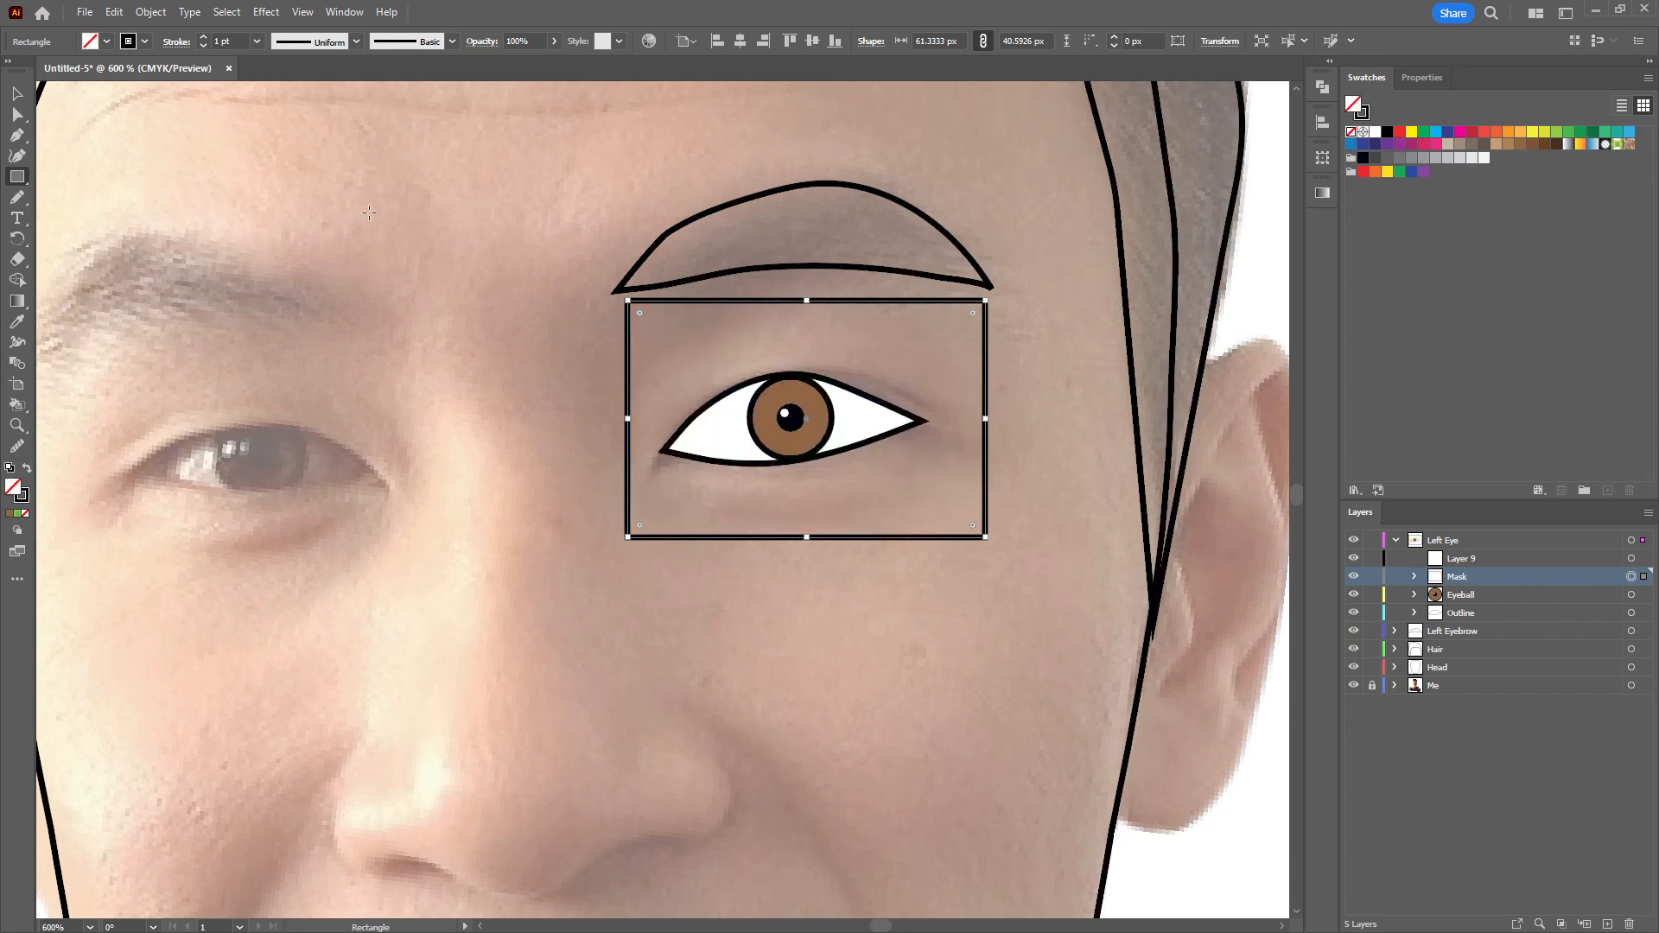
key(v)
mouse_move(781, 447)
mouse_down()
mouse_move(781, 380)
mouse_move(781, 516)
mouse_move(788, 452)
mouse_up()
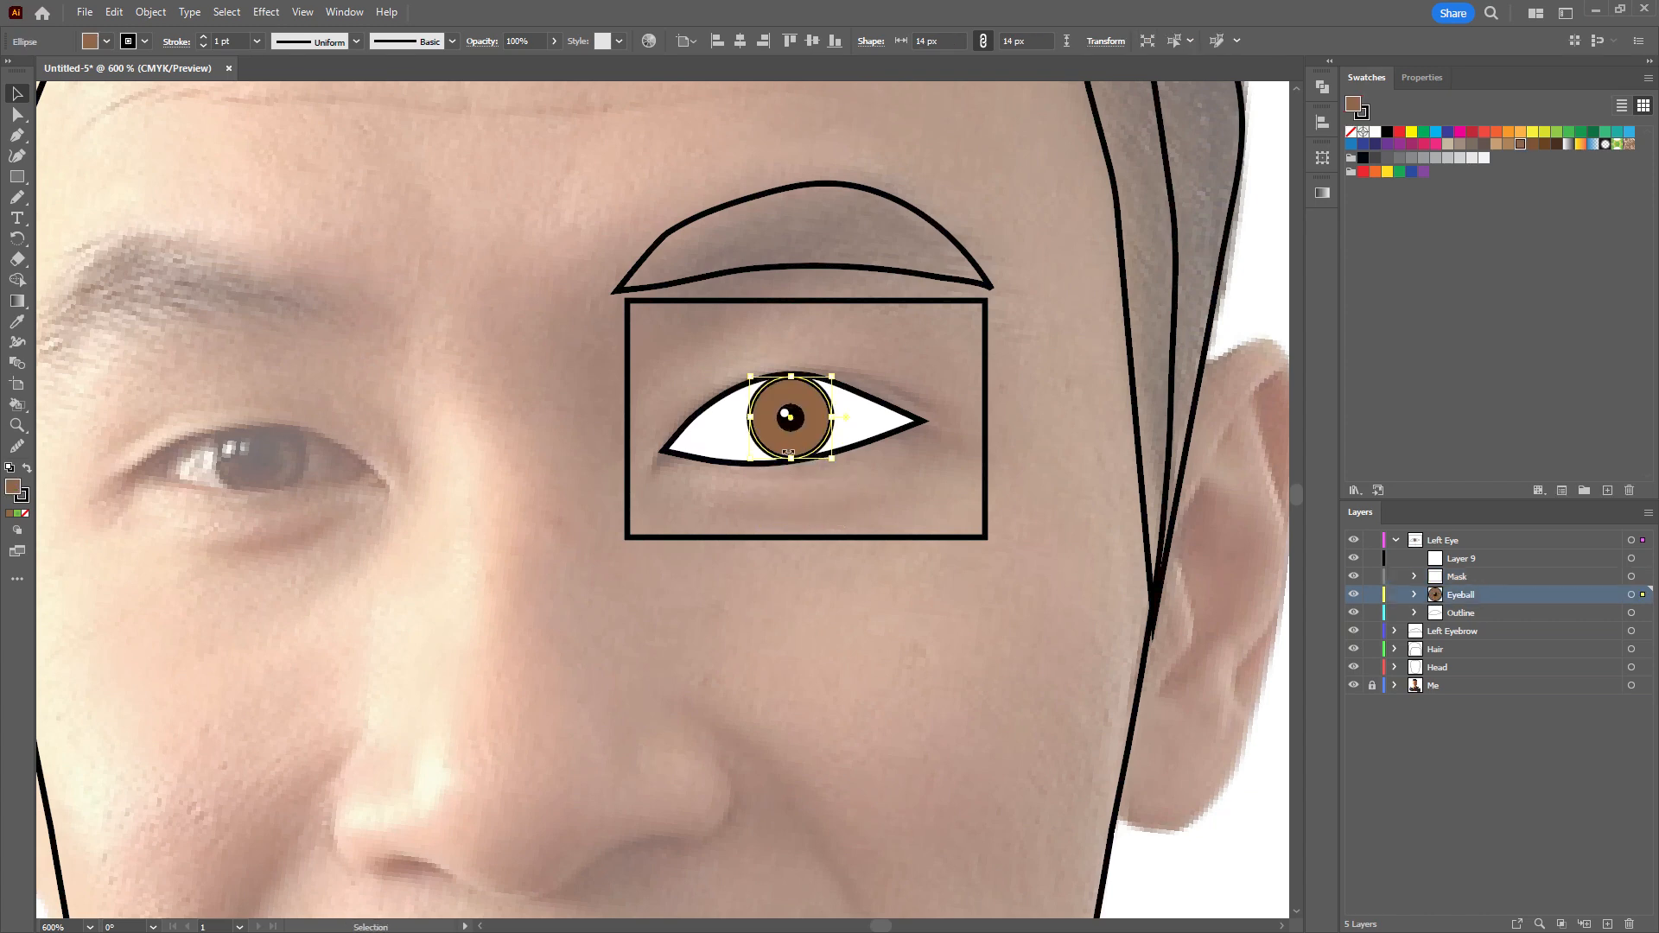
click(949, 359)
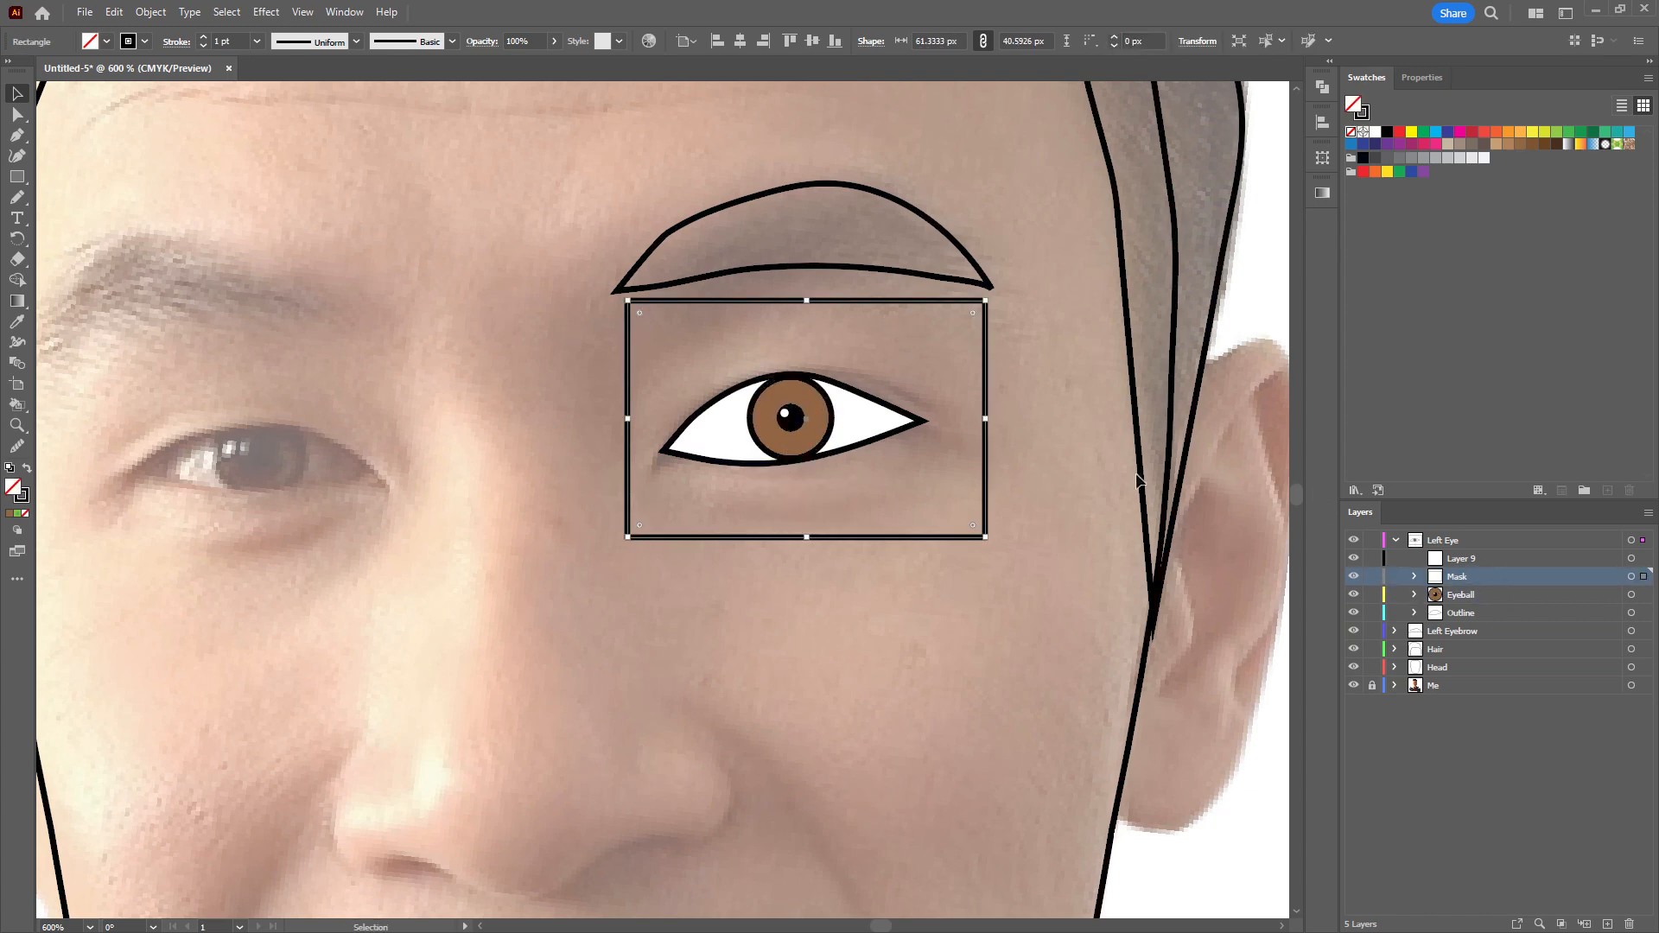
click(1376, 131)
Duplicate the Outline sublayer above Mask and subtract the copied eye shape from the mask rectangle with Pathfinder's Minus Front.
click(1460, 614)
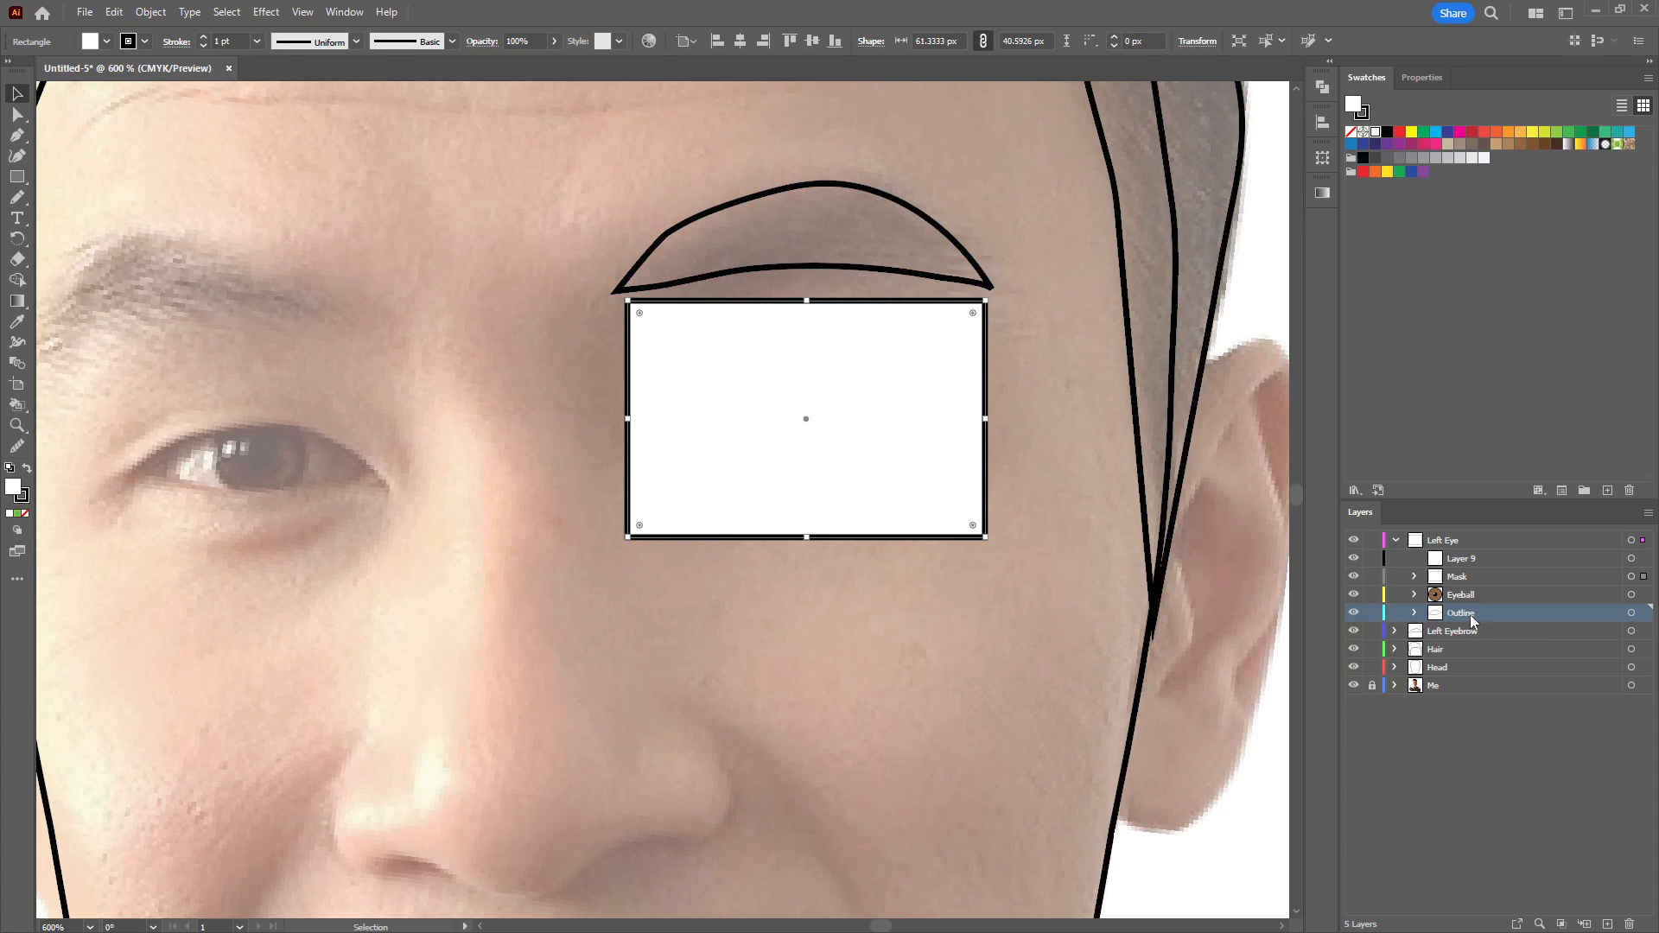
alt+drag(1472, 618, 1475, 574)
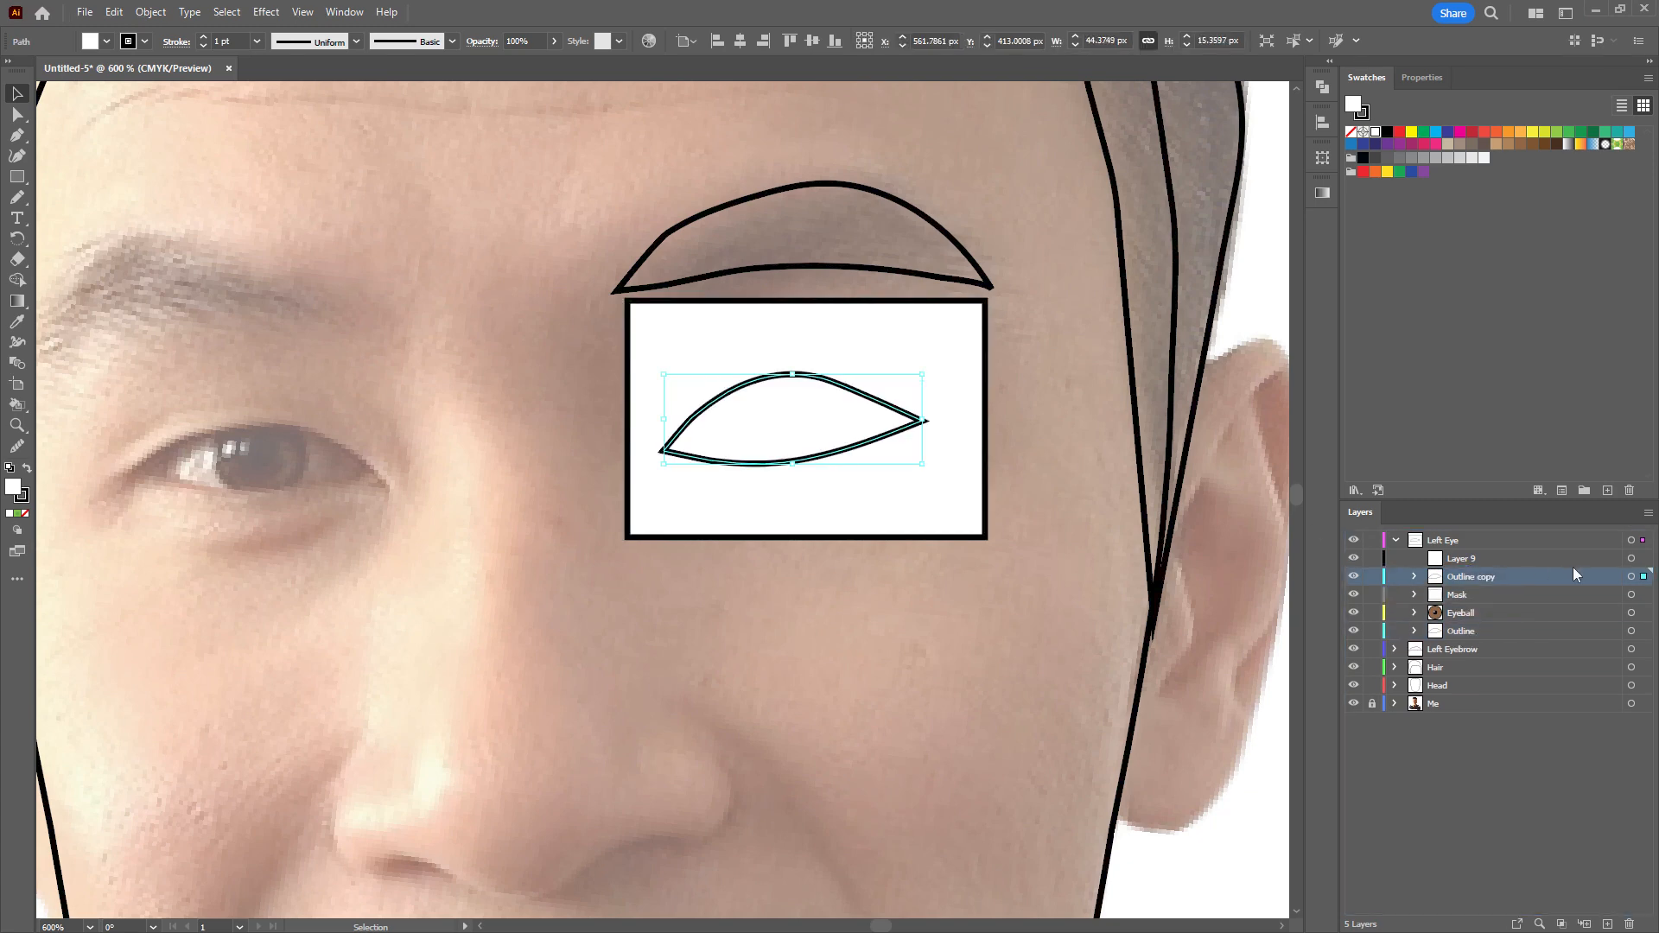
click(1632, 595)
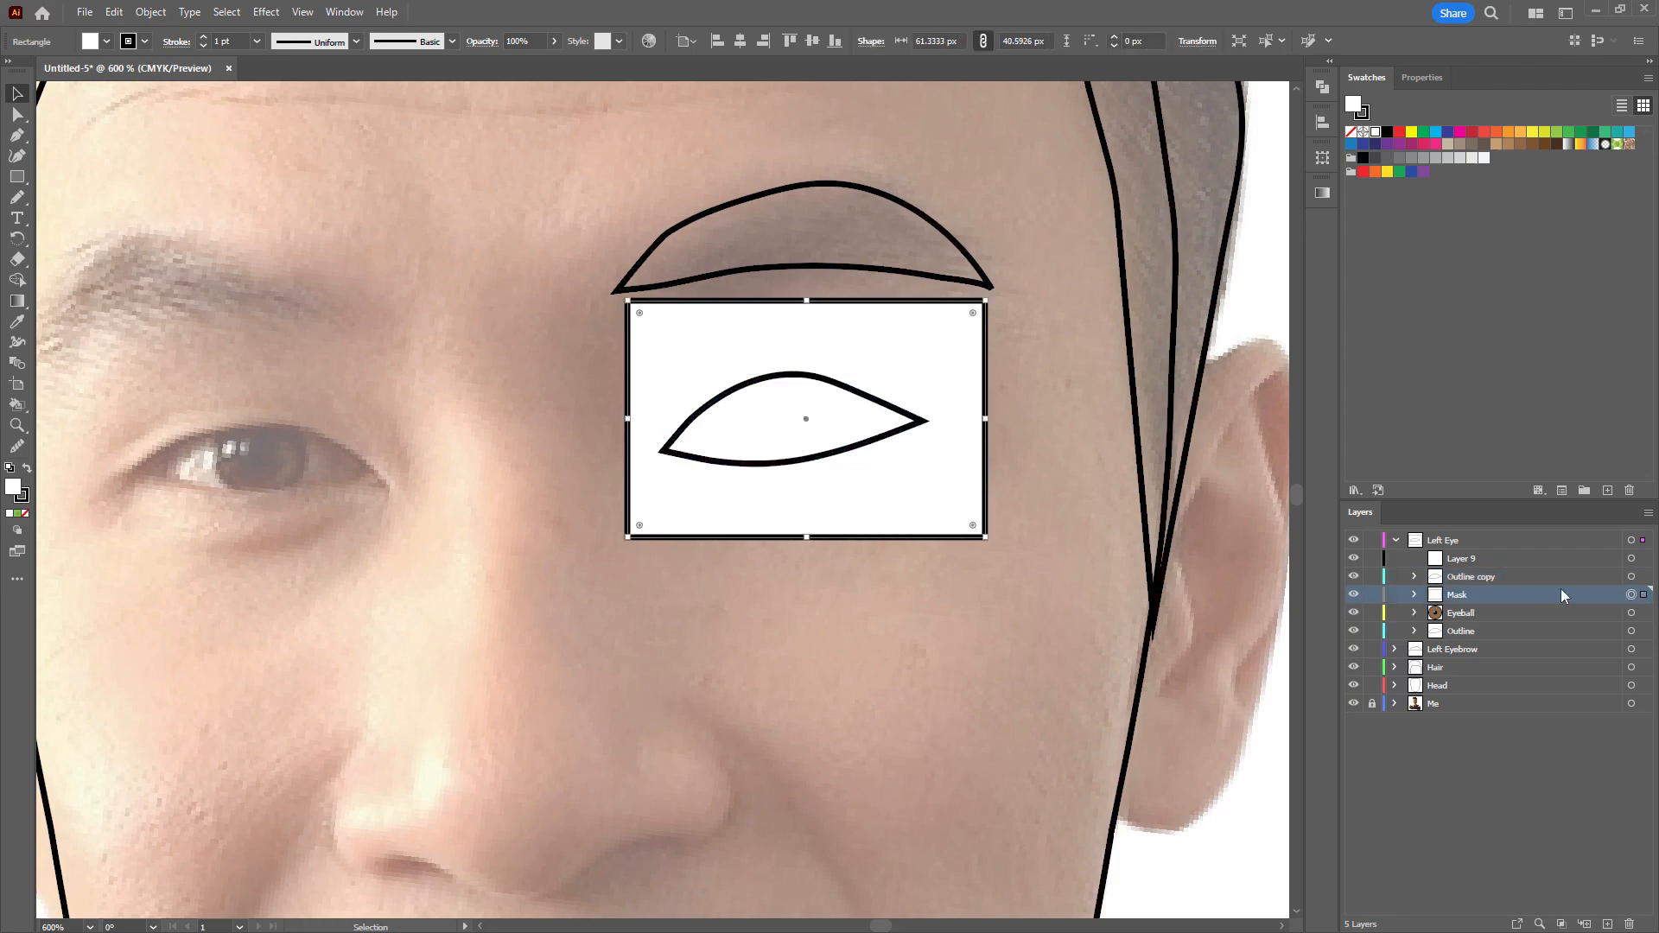
click(1631, 576)
click(1631, 595)
click(1631, 576)
shift+click(1631, 594)
click(343, 12)
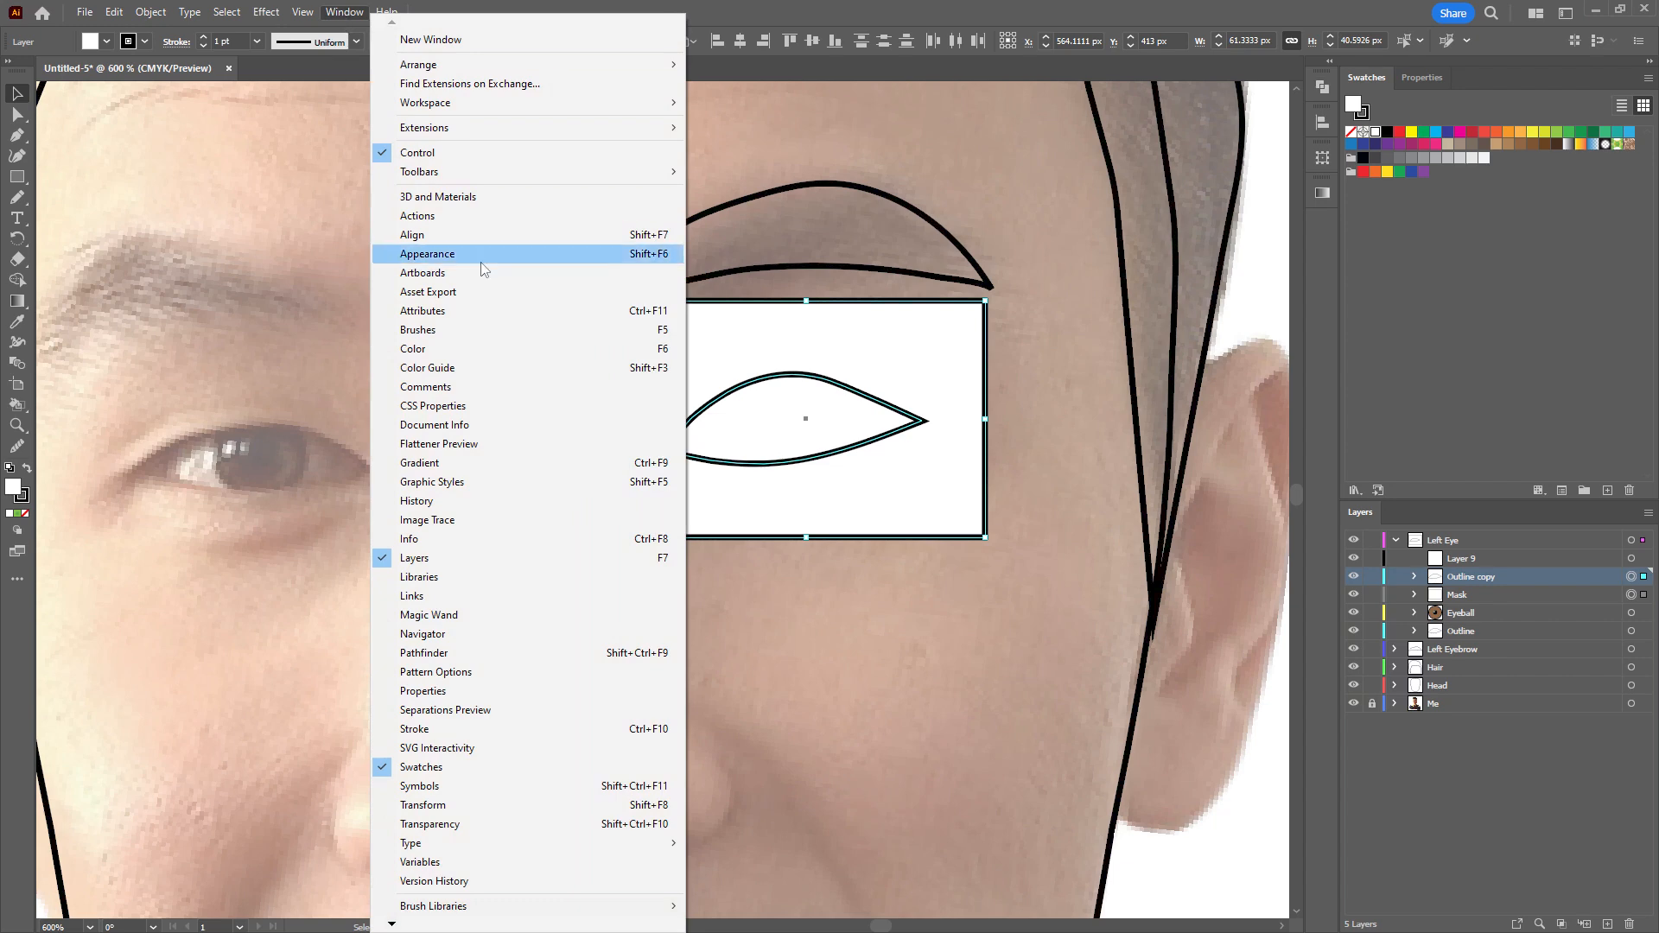
click(513, 660)
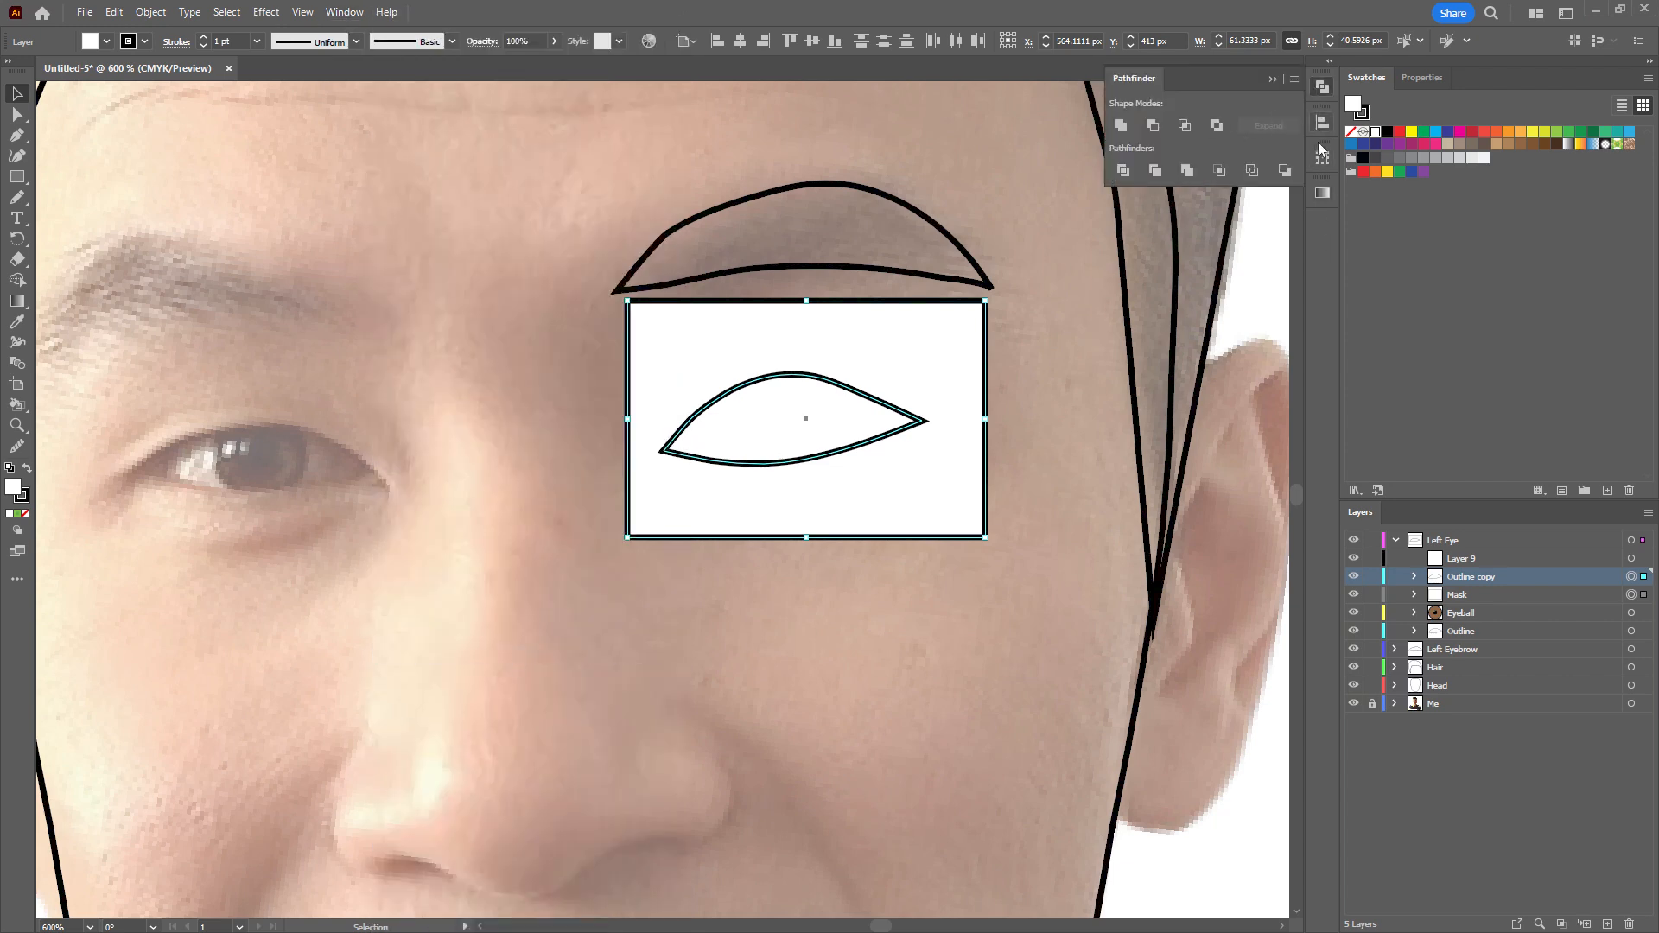
click(1154, 127)
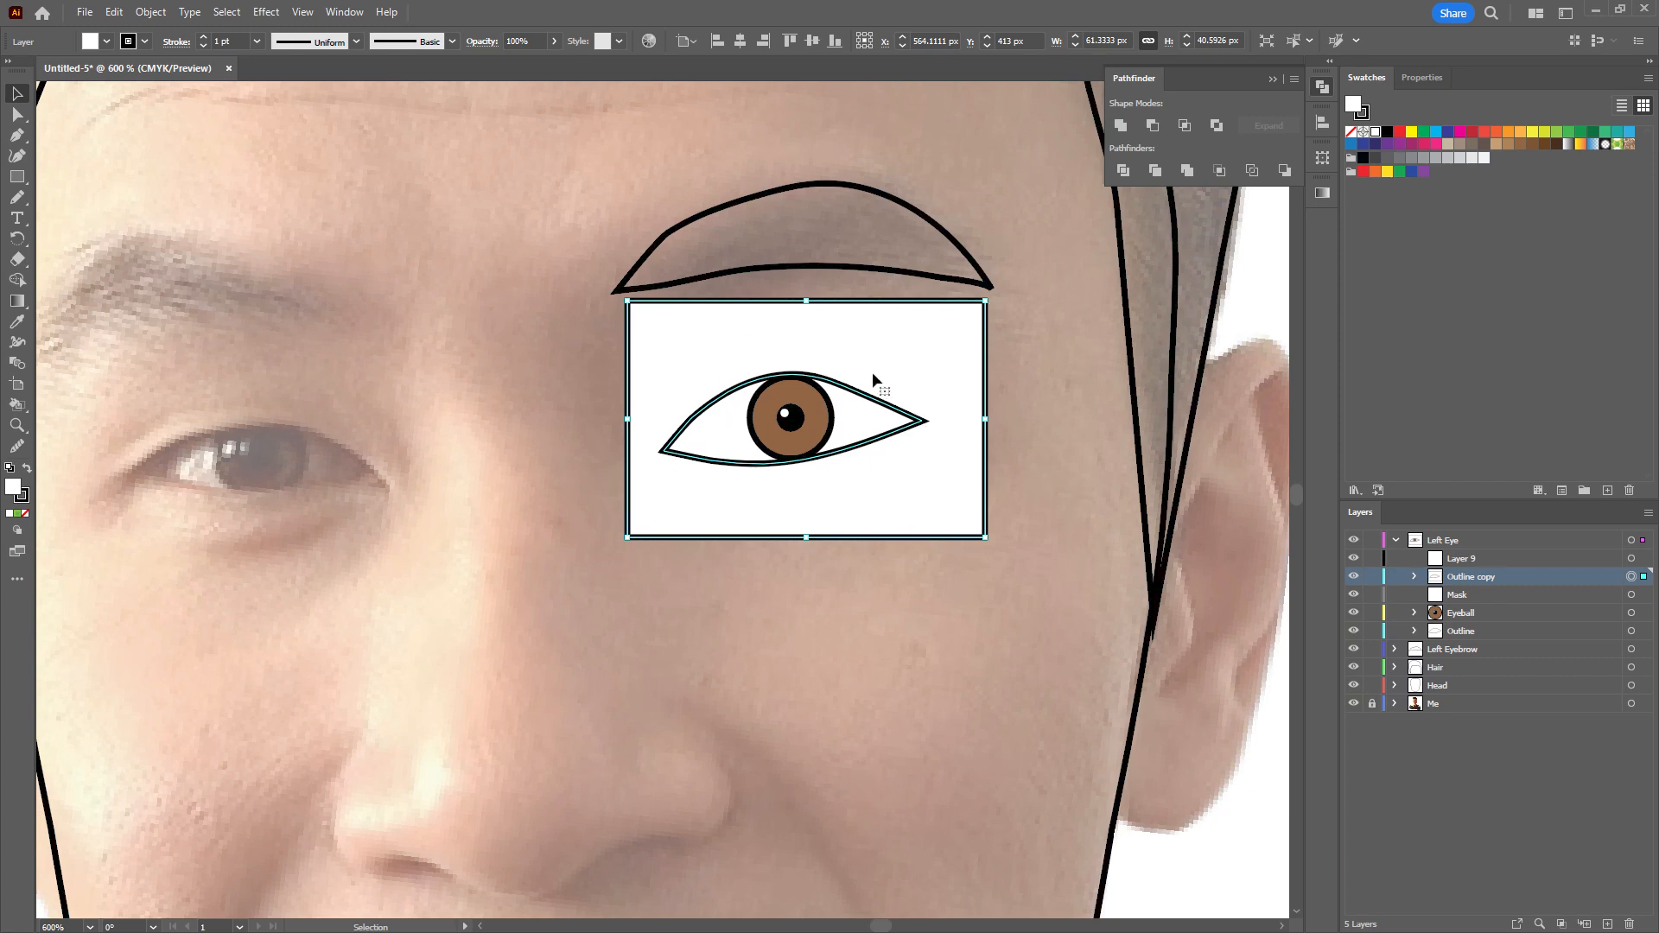
Fill the cut-out mask rectangle with red and move it down below the eye to expose its eye-shaped hole.
click(1398, 133)
drag(941, 381, 900, 517)
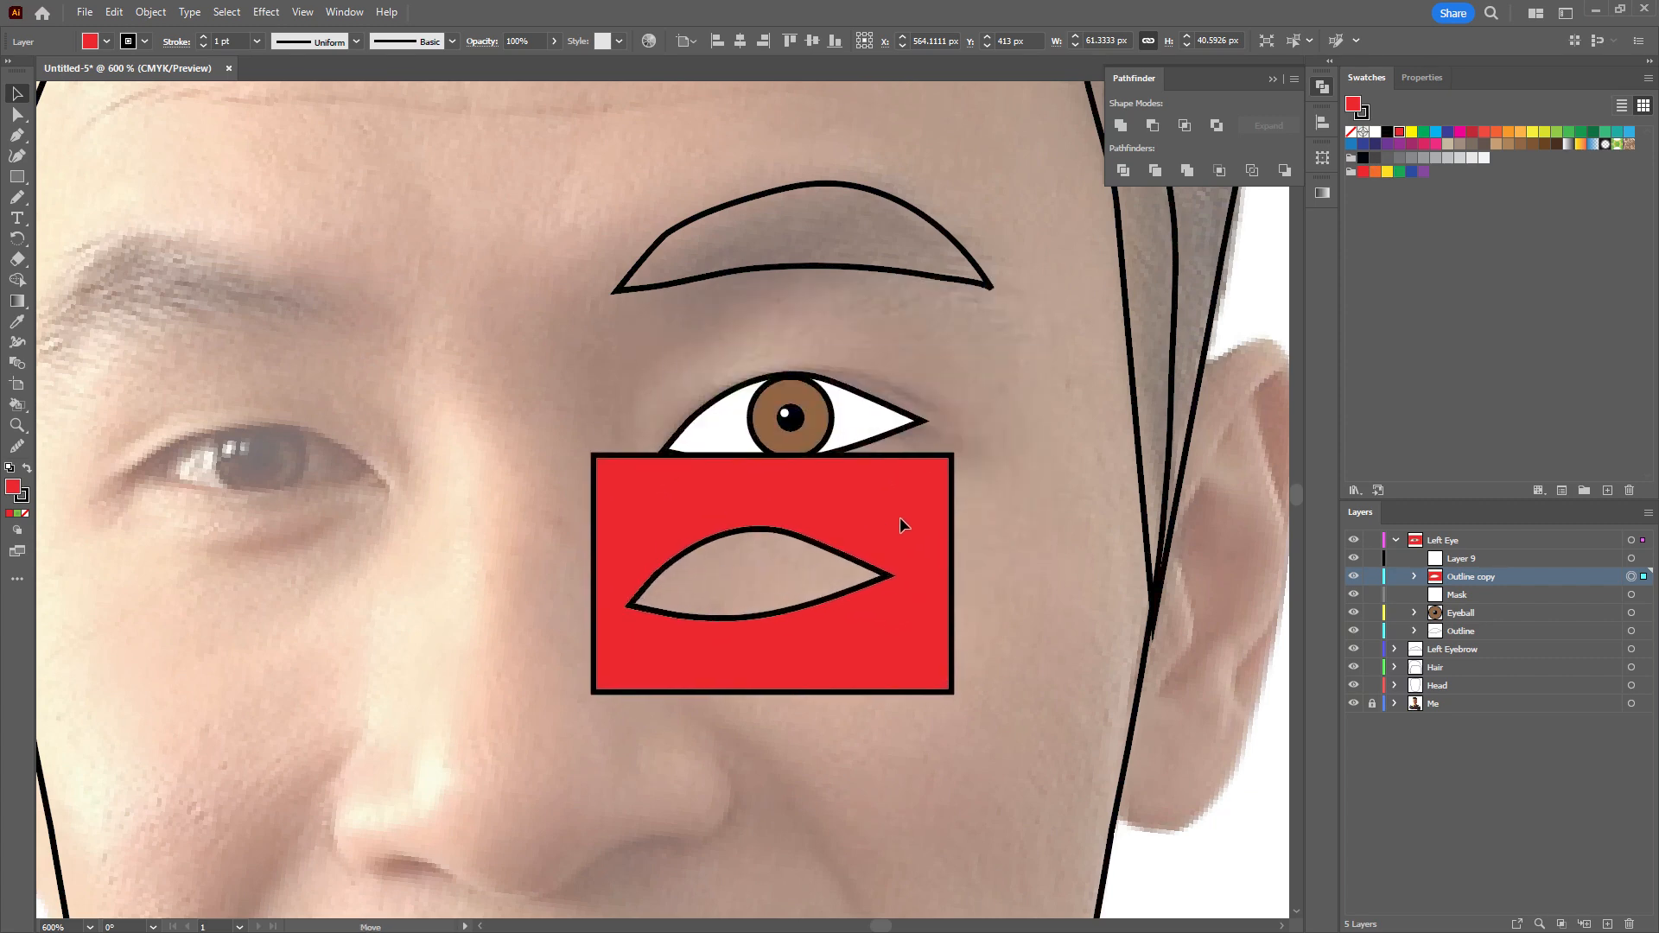
Undo the mask rectangle's last move, try shifting the eyeball behind the mask, and undo that shift.
key(ctrl+z)
drag(812, 439, 744, 436)
key(ctrl+z)
Rename the Outline copy sublayer holding the cut-out rectangle as Mask.
click(1471, 576)
double_click(1472, 576)
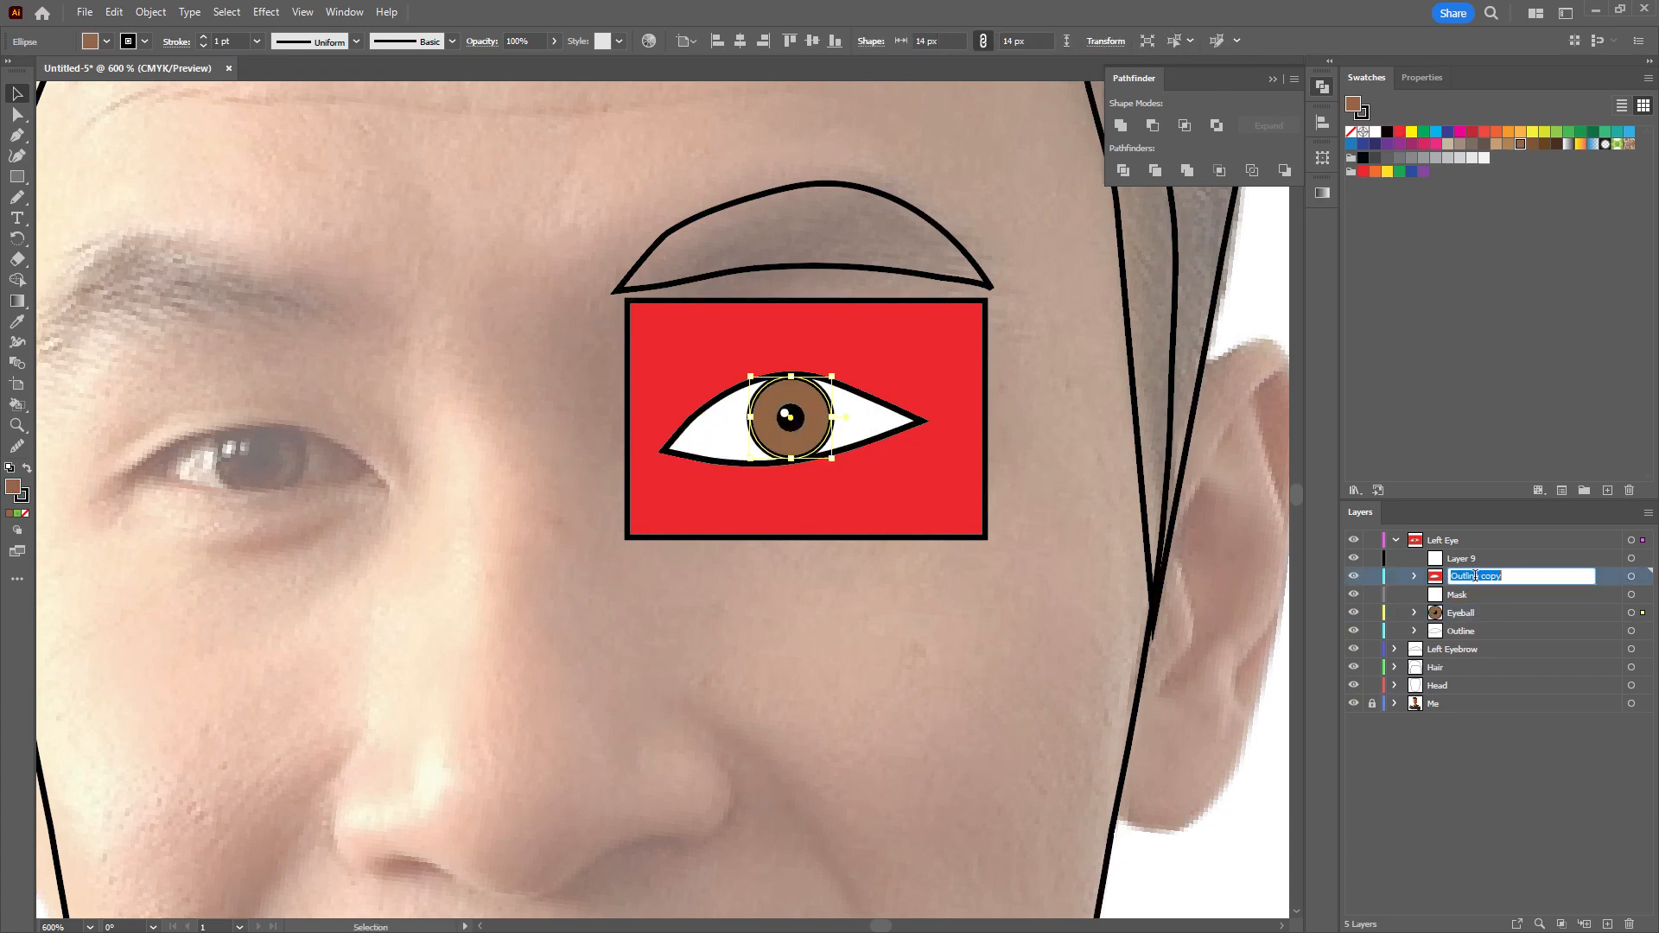
text(Mask)
Delete the empty Mask and Layer 9 sublayers from the Left Eye layer.
click(1560, 594)
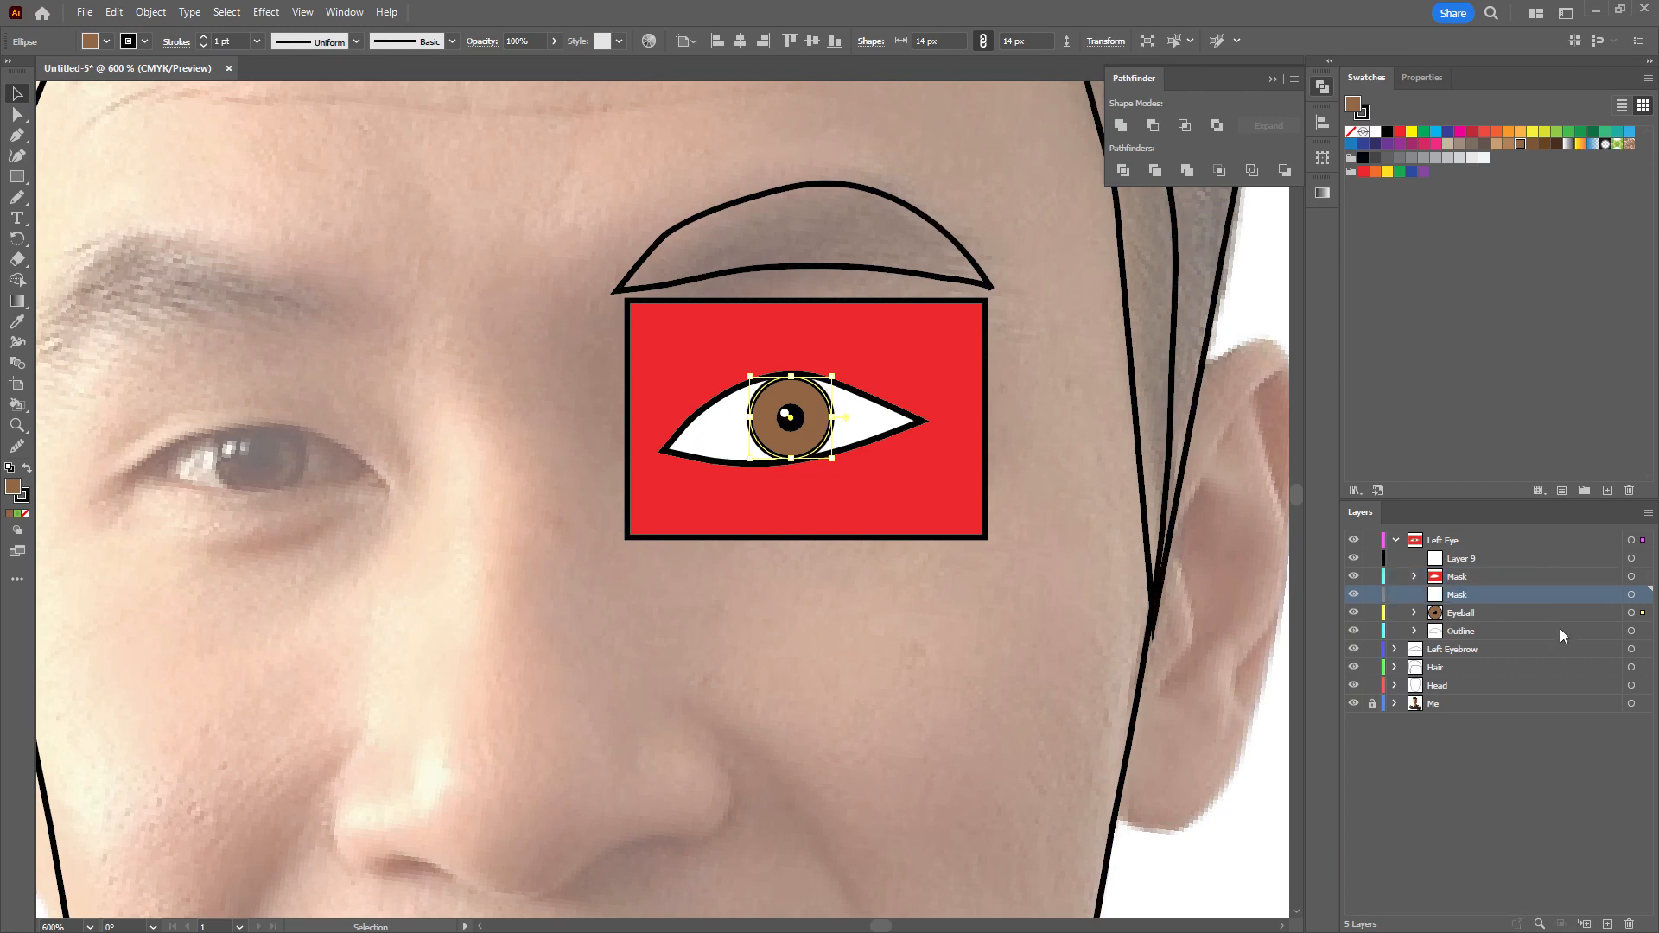
click(1630, 924)
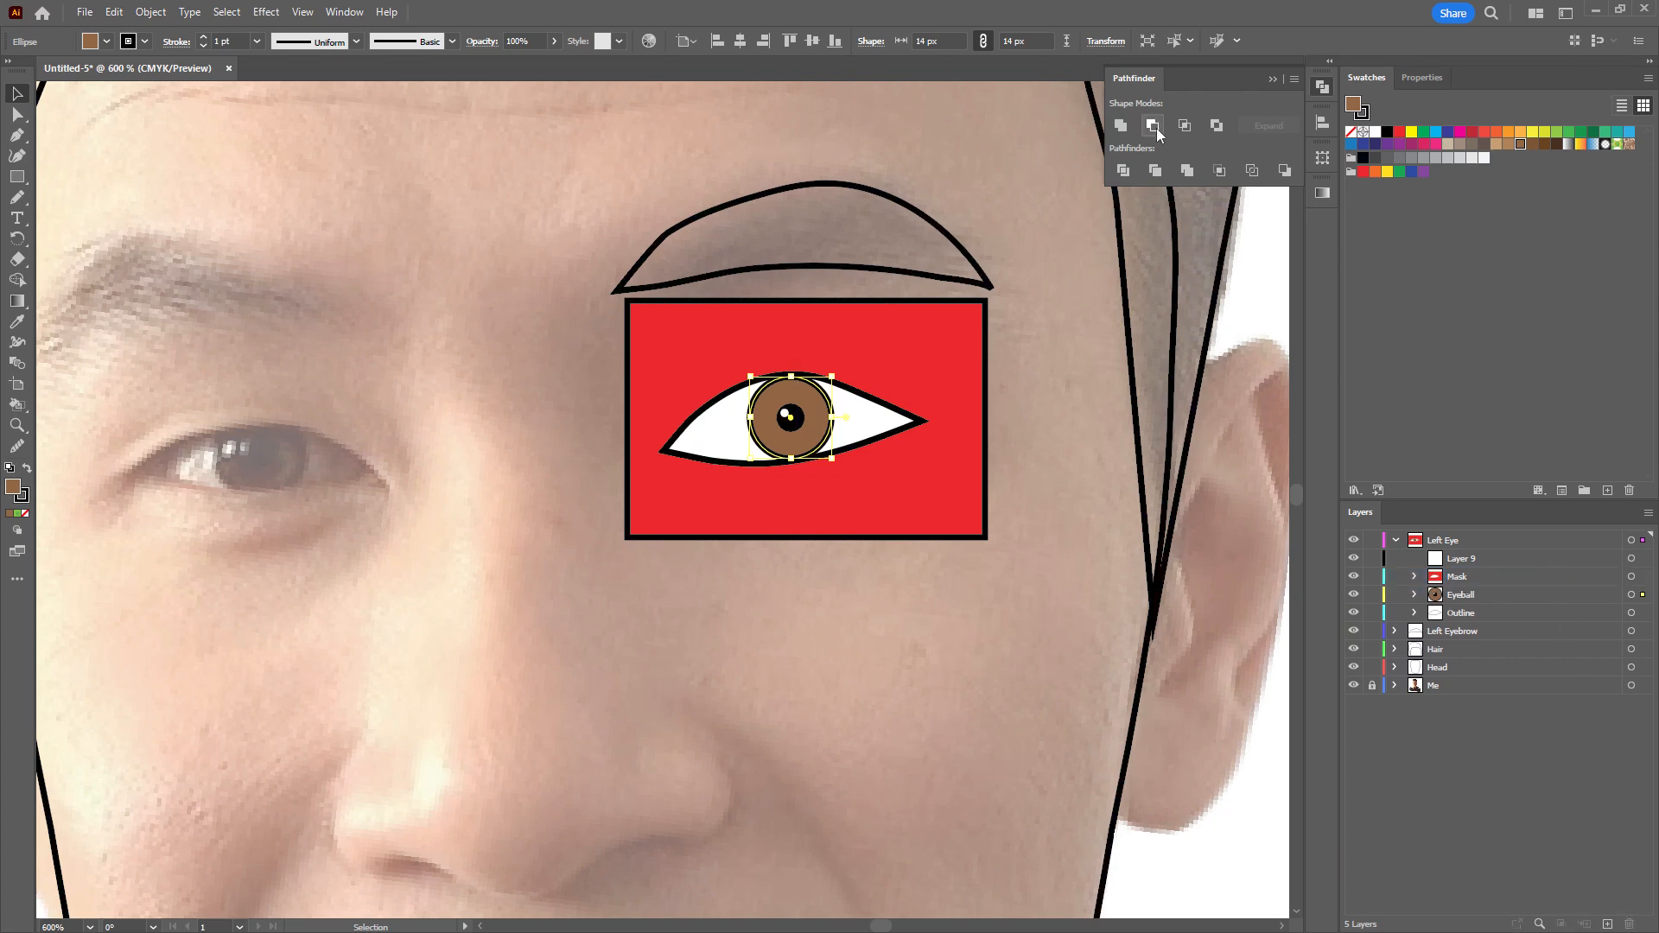
click(1480, 577)
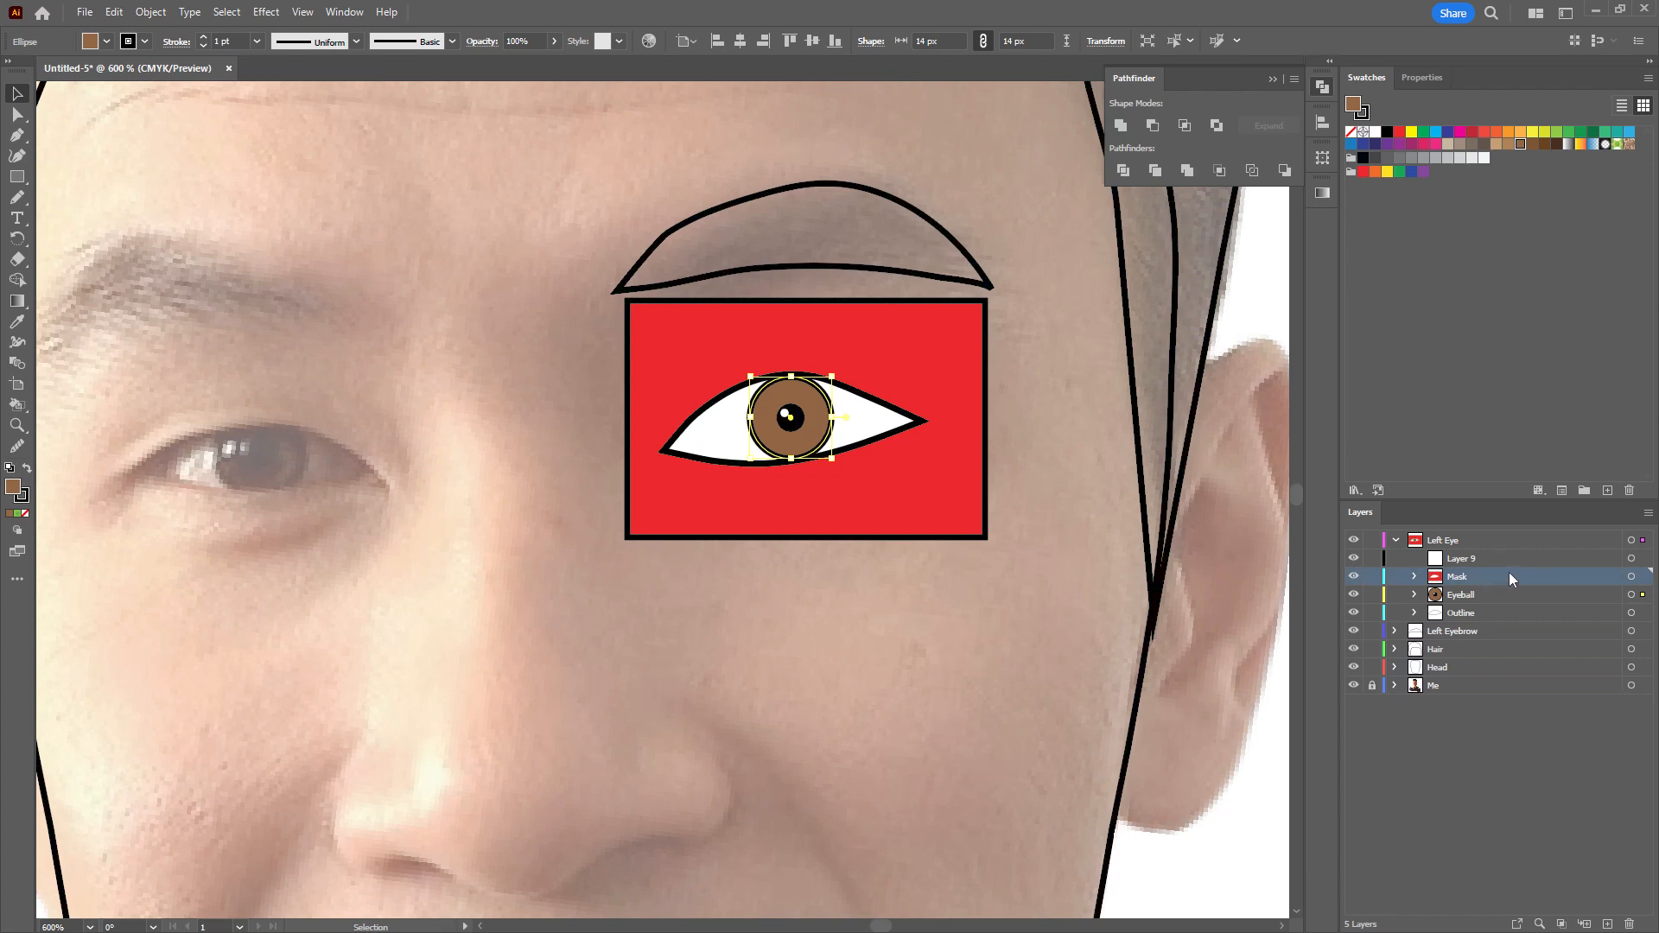
click(1523, 555)
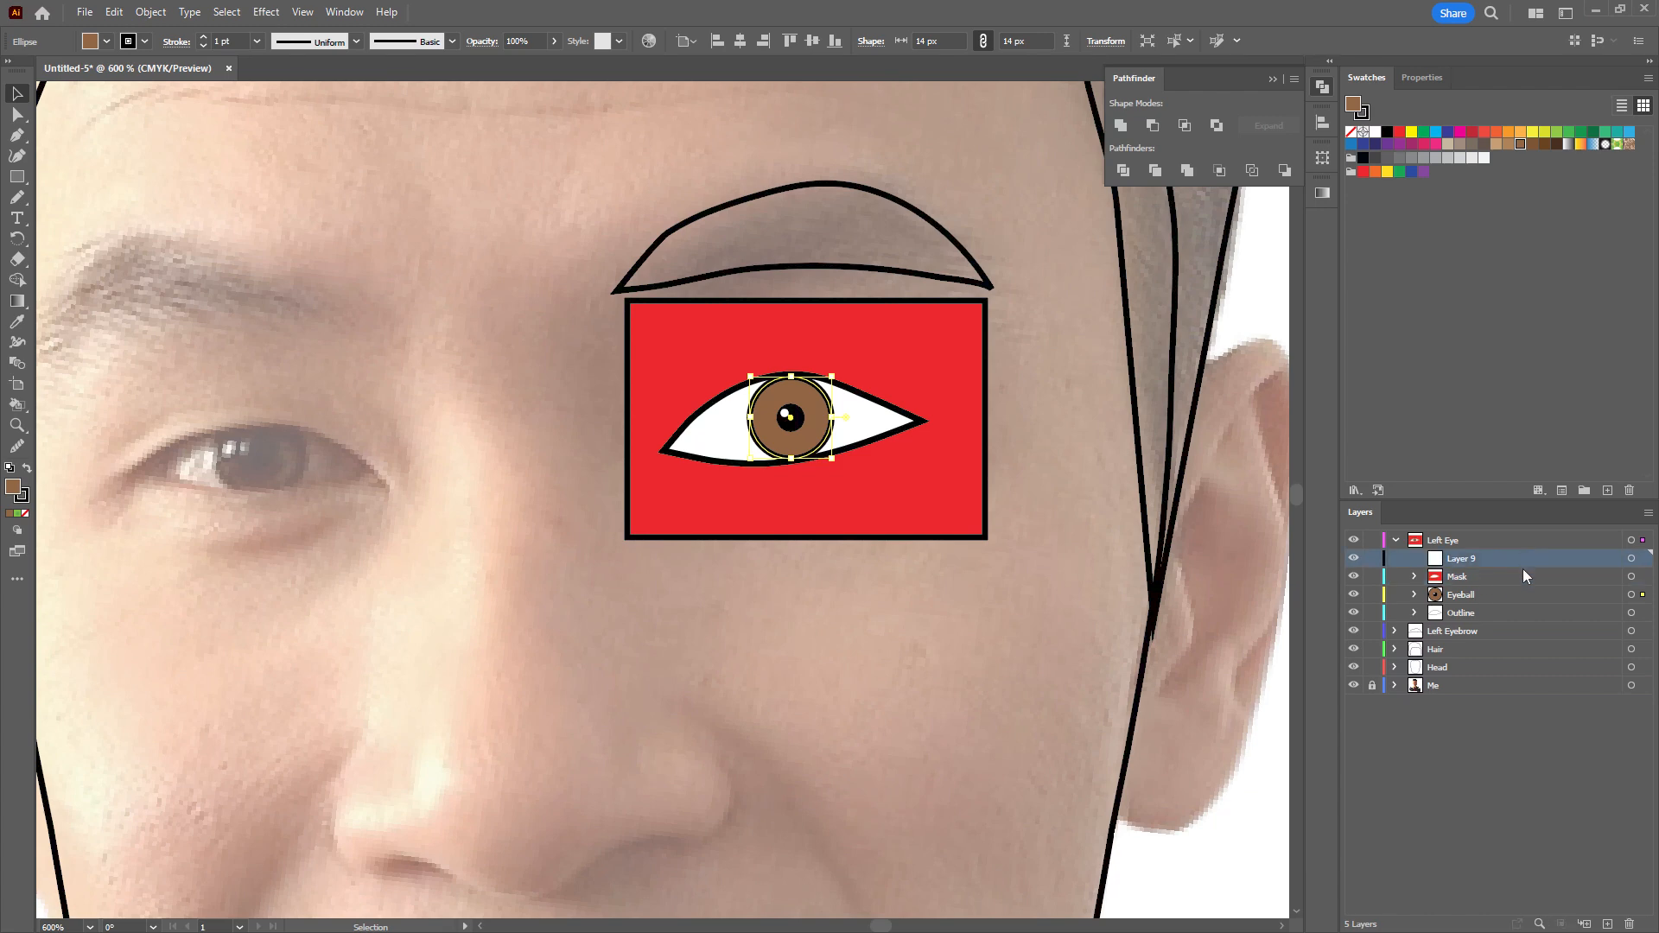
click(1630, 924)
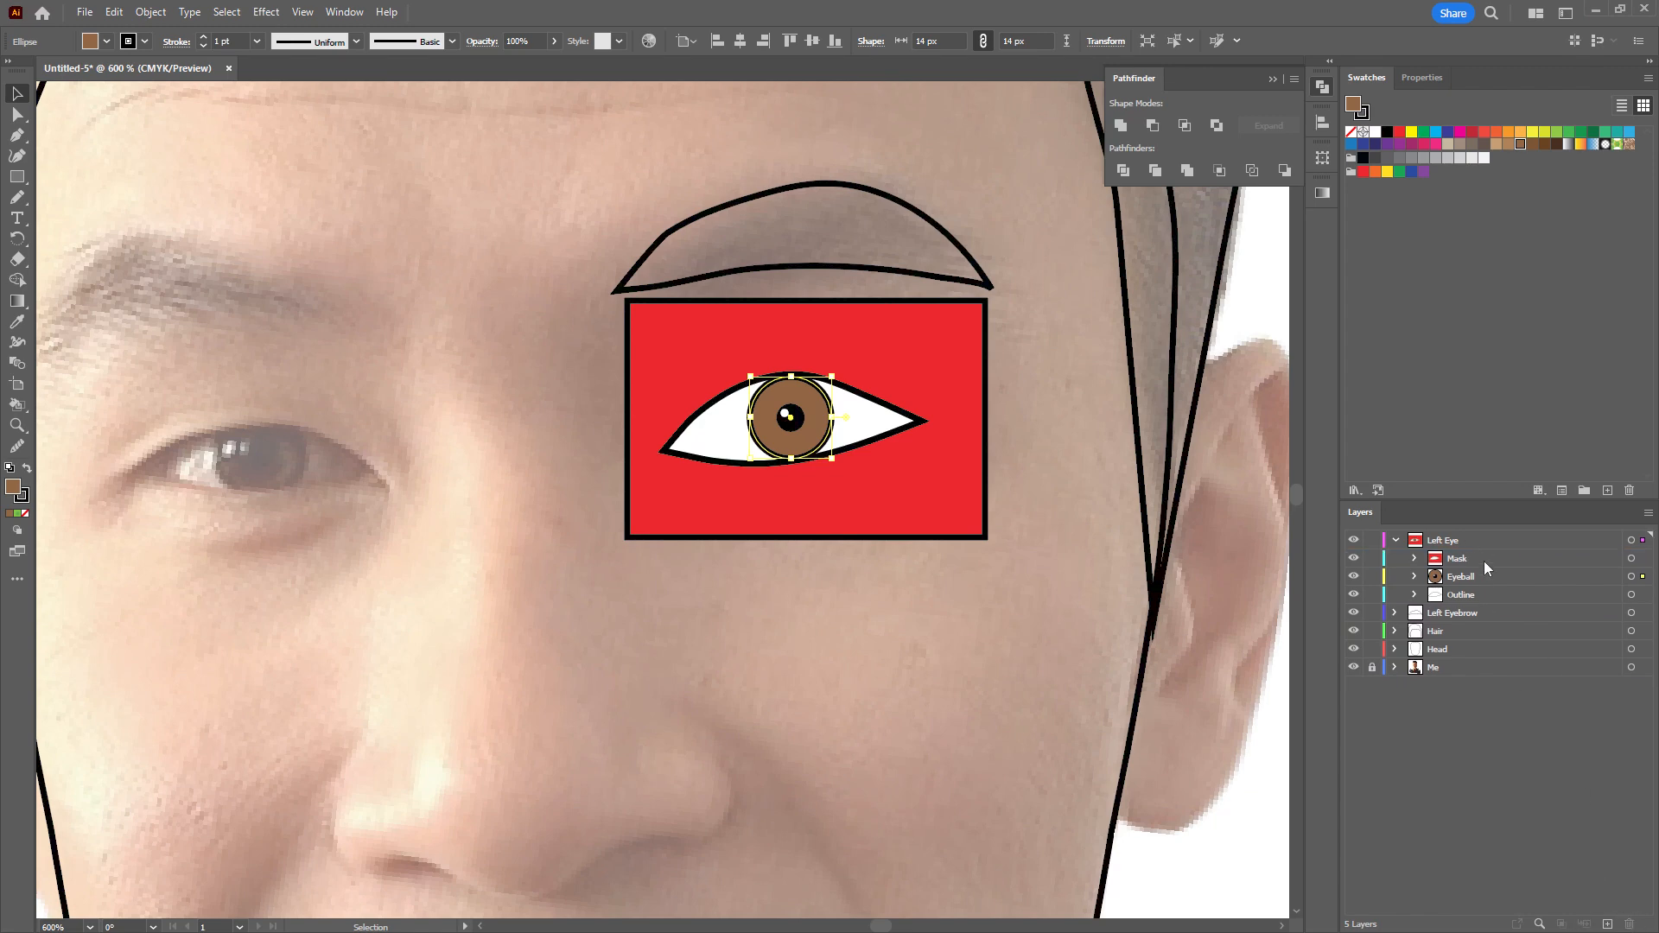
Fill the head shape with the light beige swatch.
click(1449, 564)
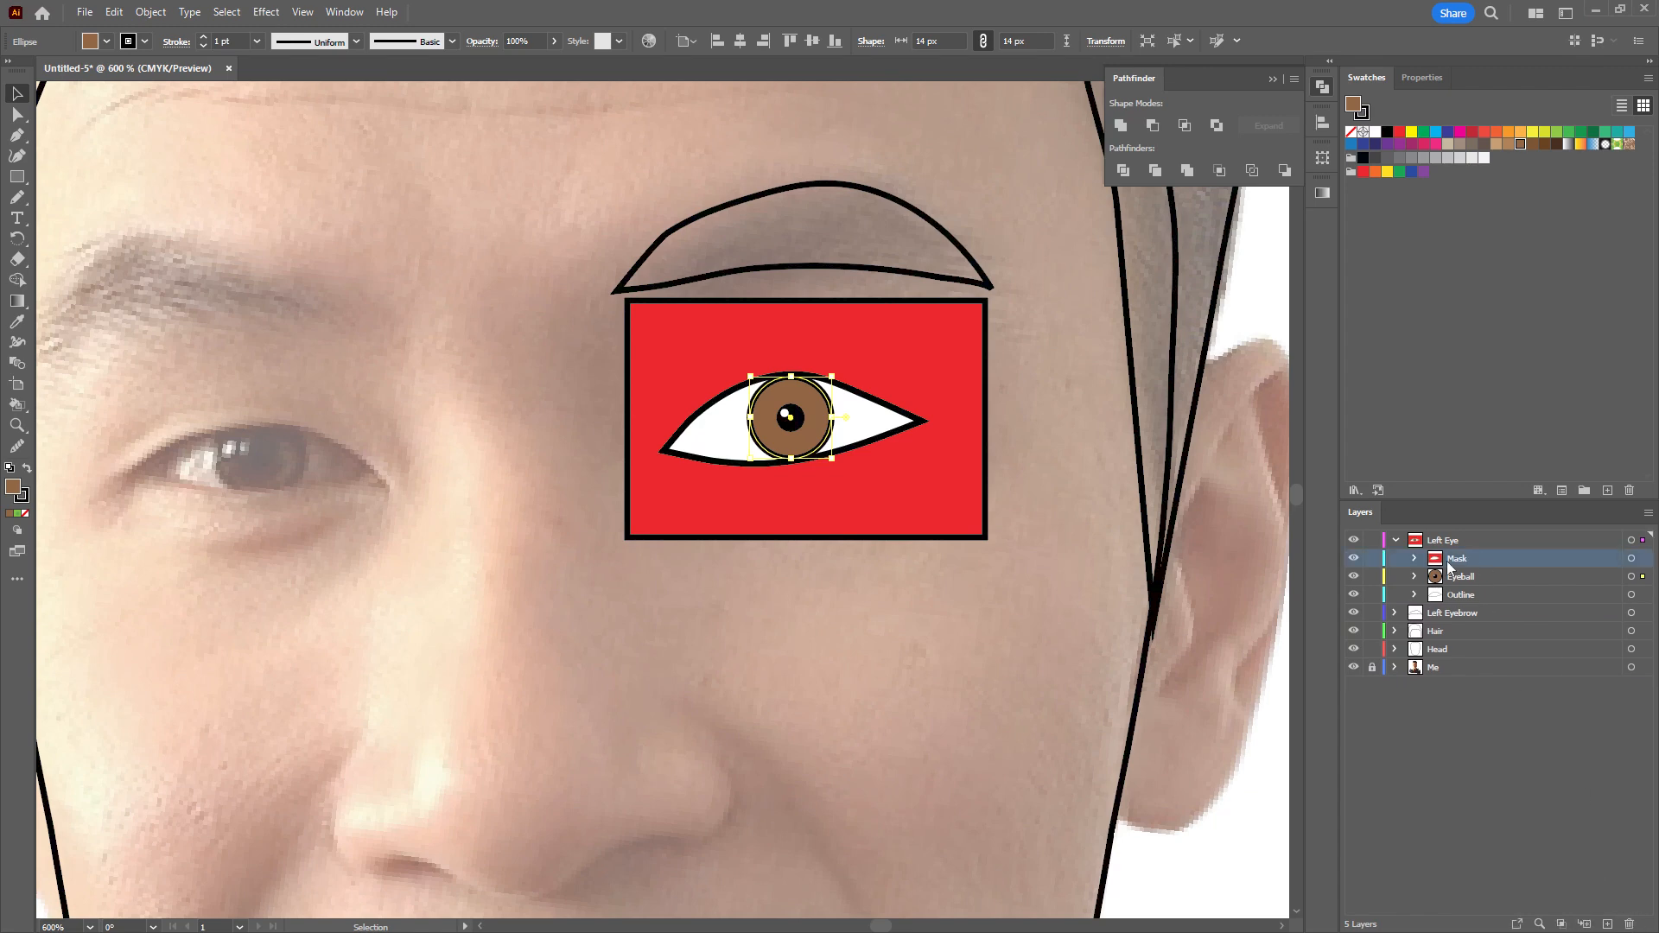
click(971, 405)
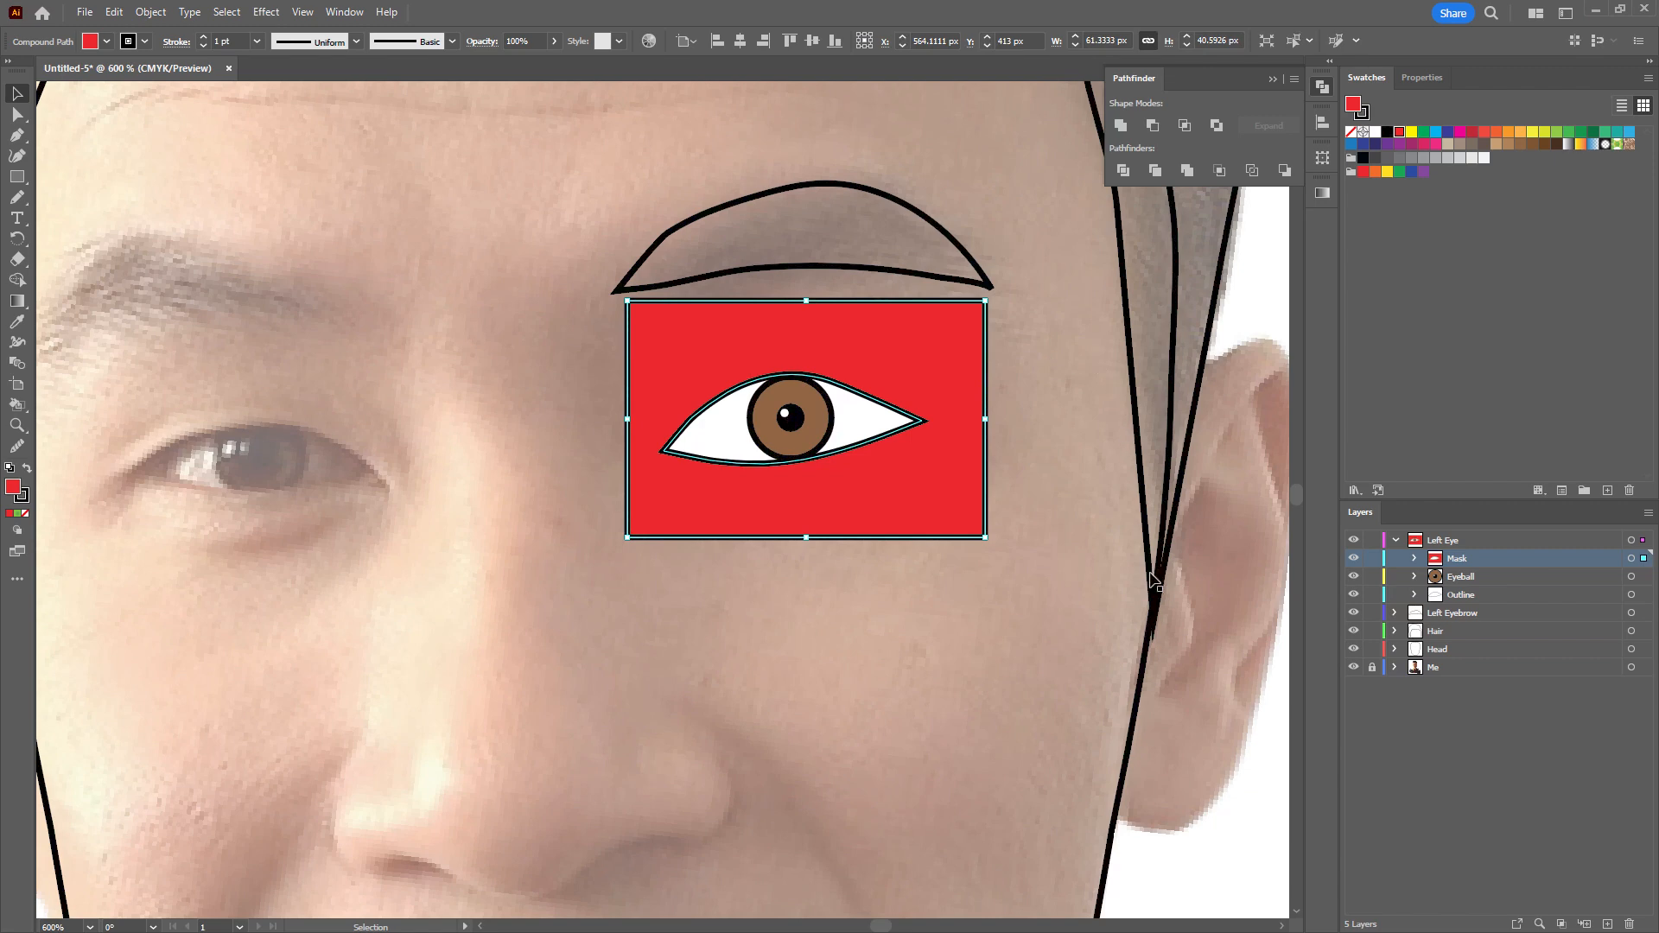
click(1143, 671)
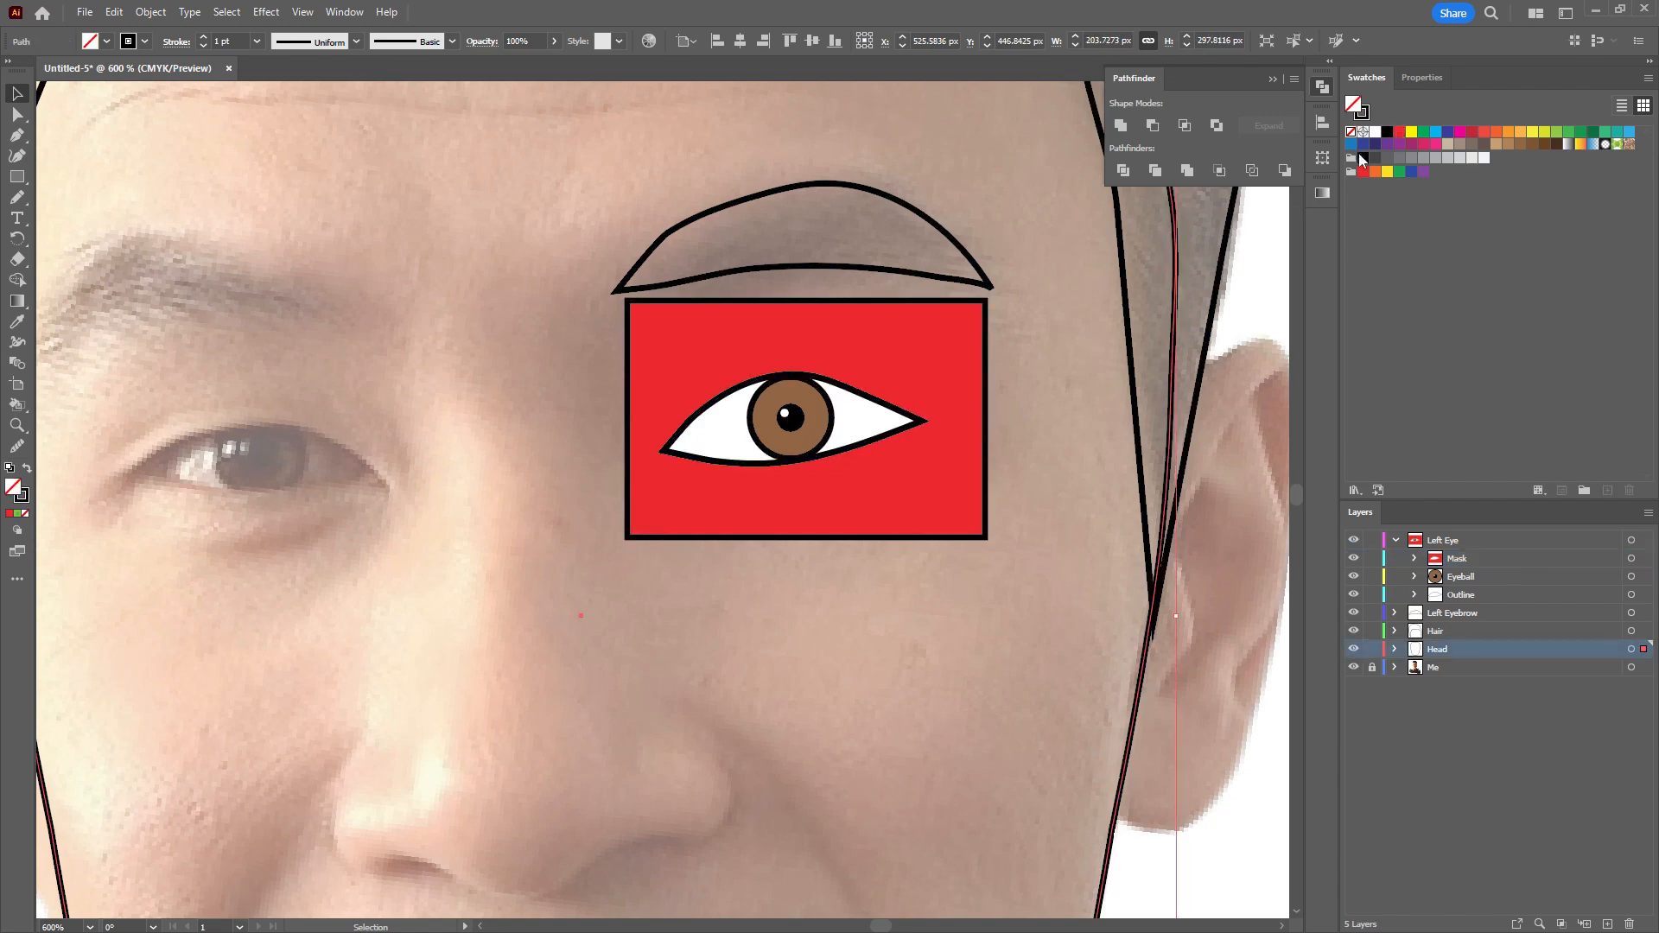
click(1448, 143)
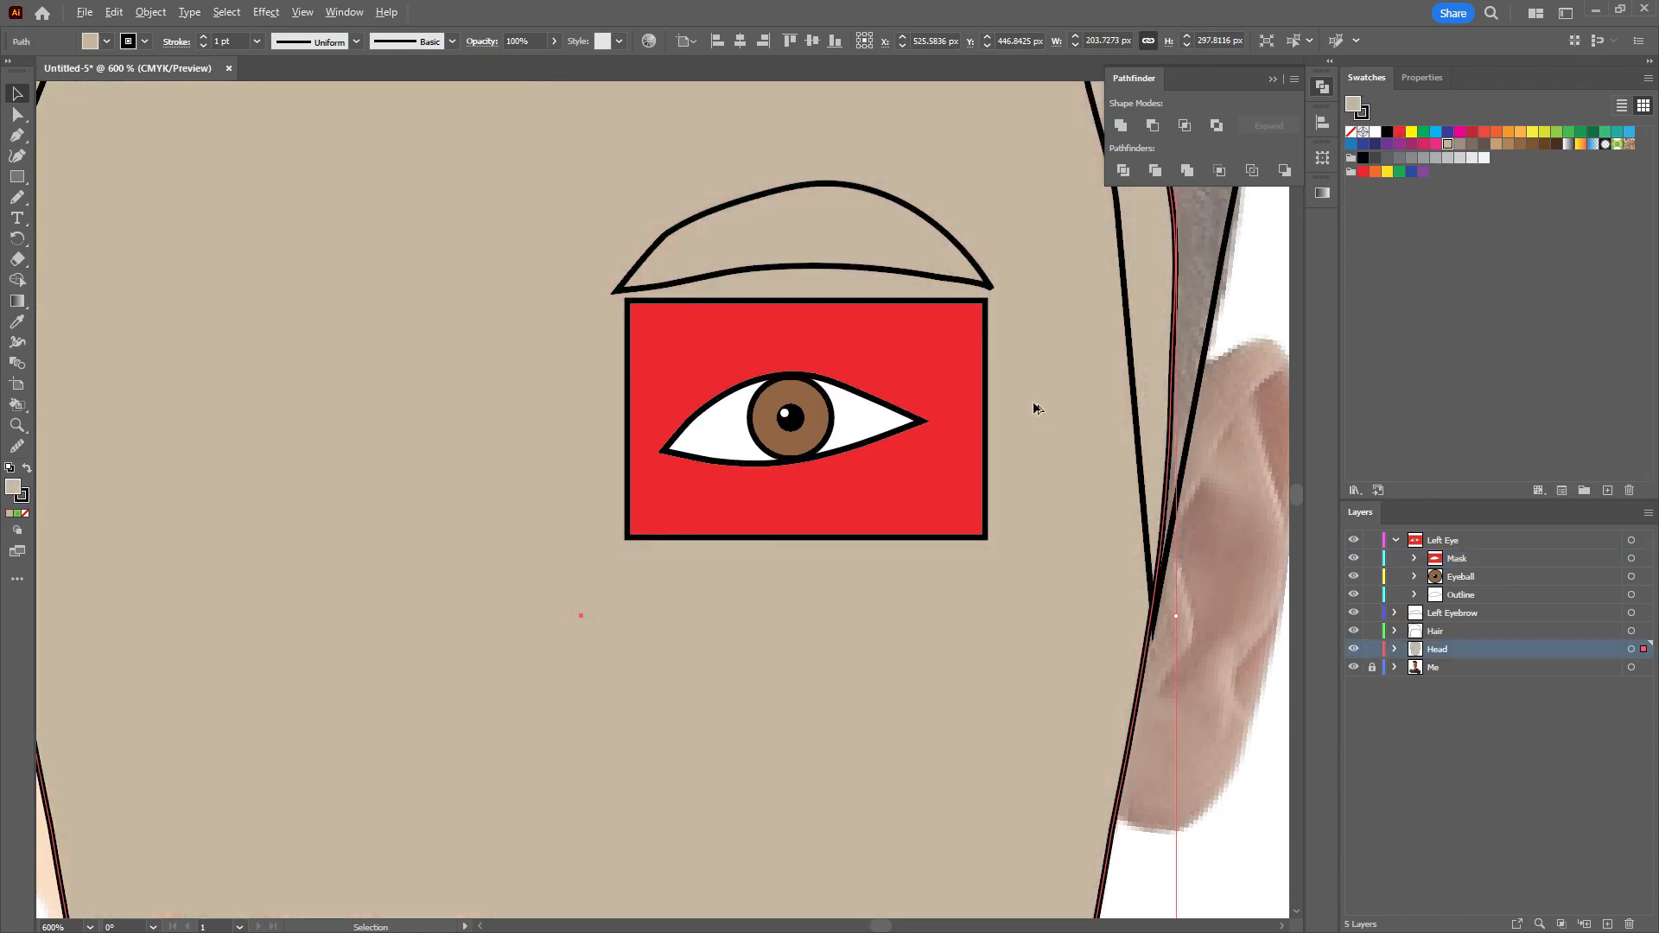
Fill the eye mask with the same light beige as the head and remove its stroke.
scroll(1032, 405, down, 3)
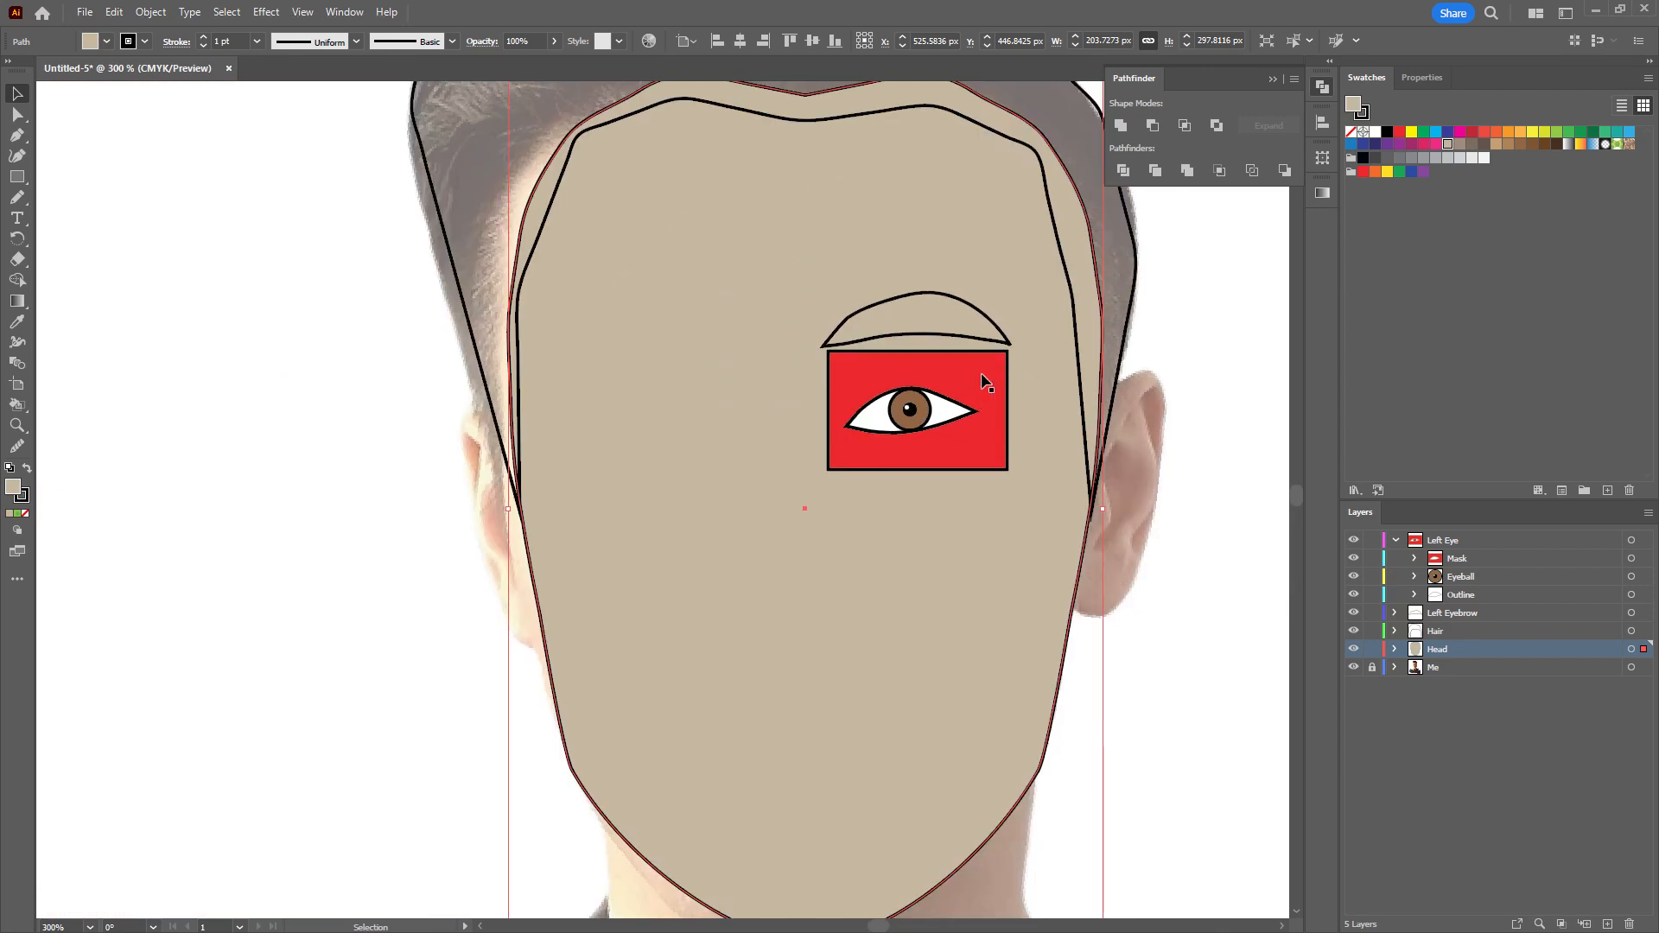
click(982, 380)
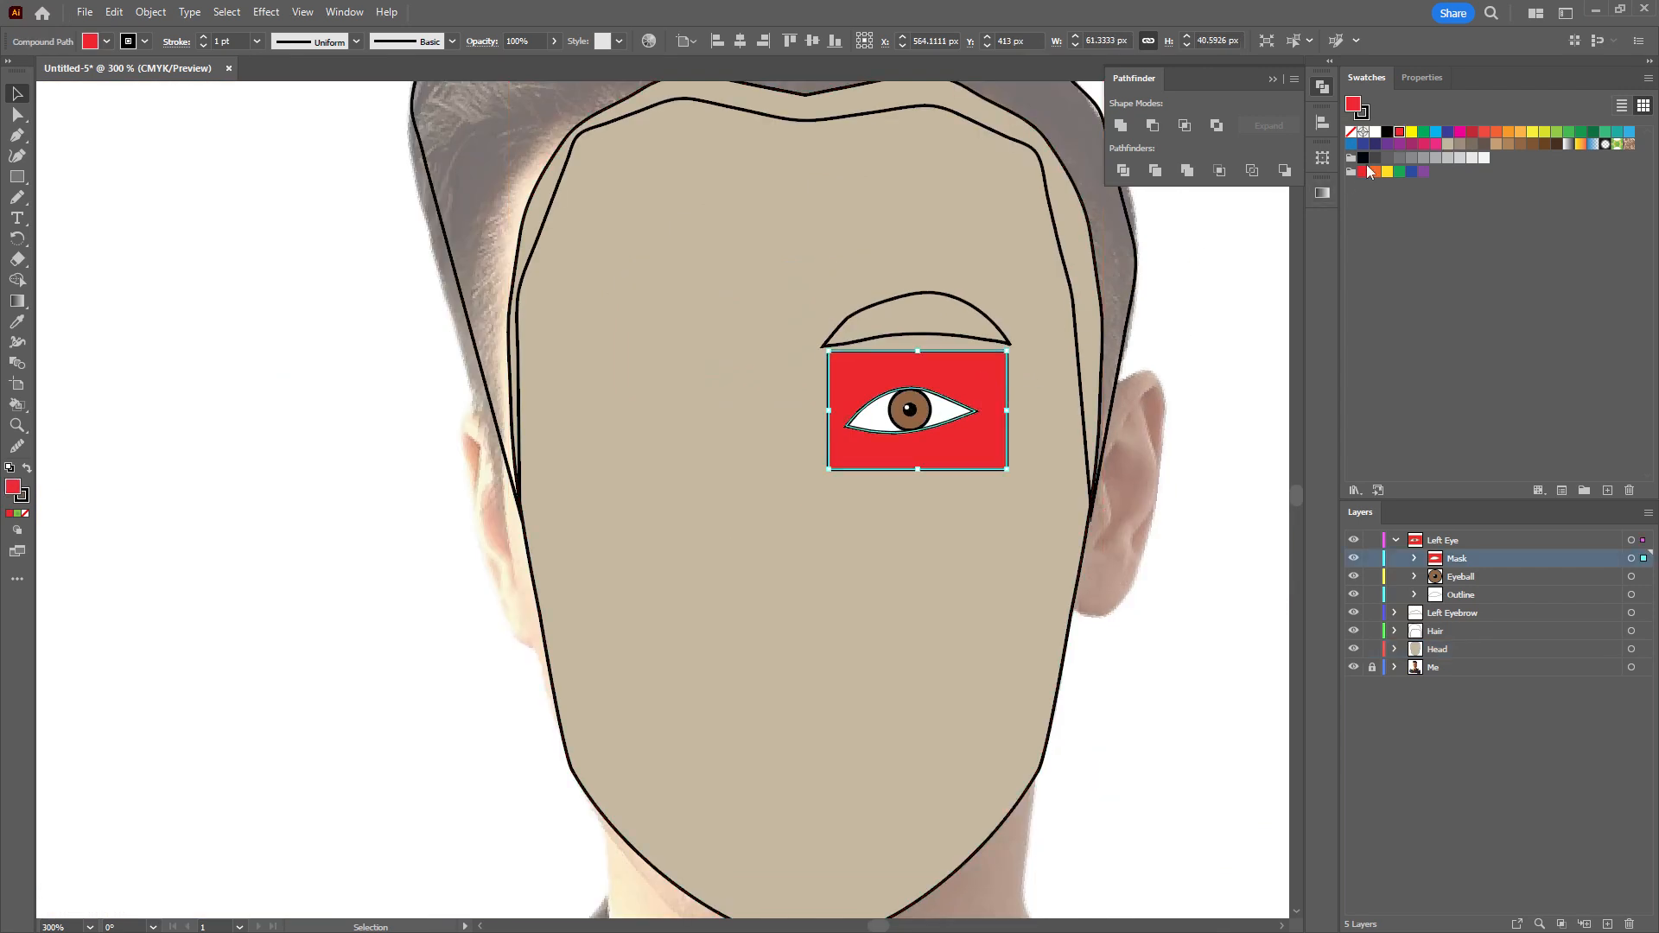
click(1449, 144)
key(x)
click(1353, 132)
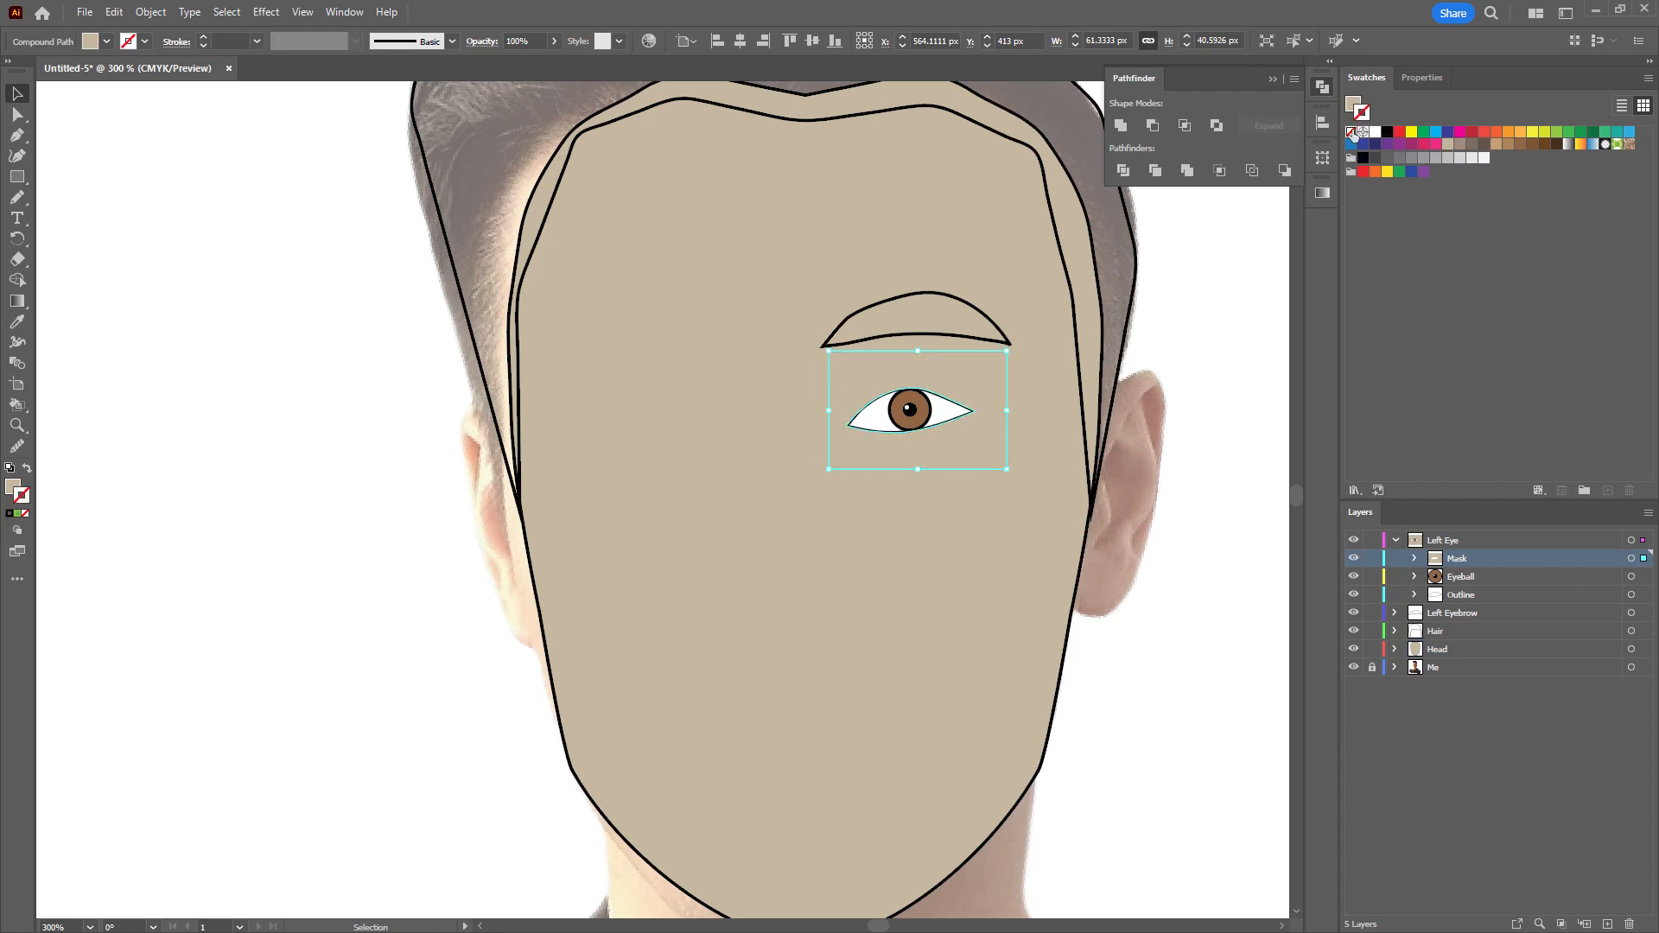
click(1231, 338)
Test how the mask hides the eyeball by shifting the eyeball slightly sideways behind it.
scroll(956, 426, up, 2)
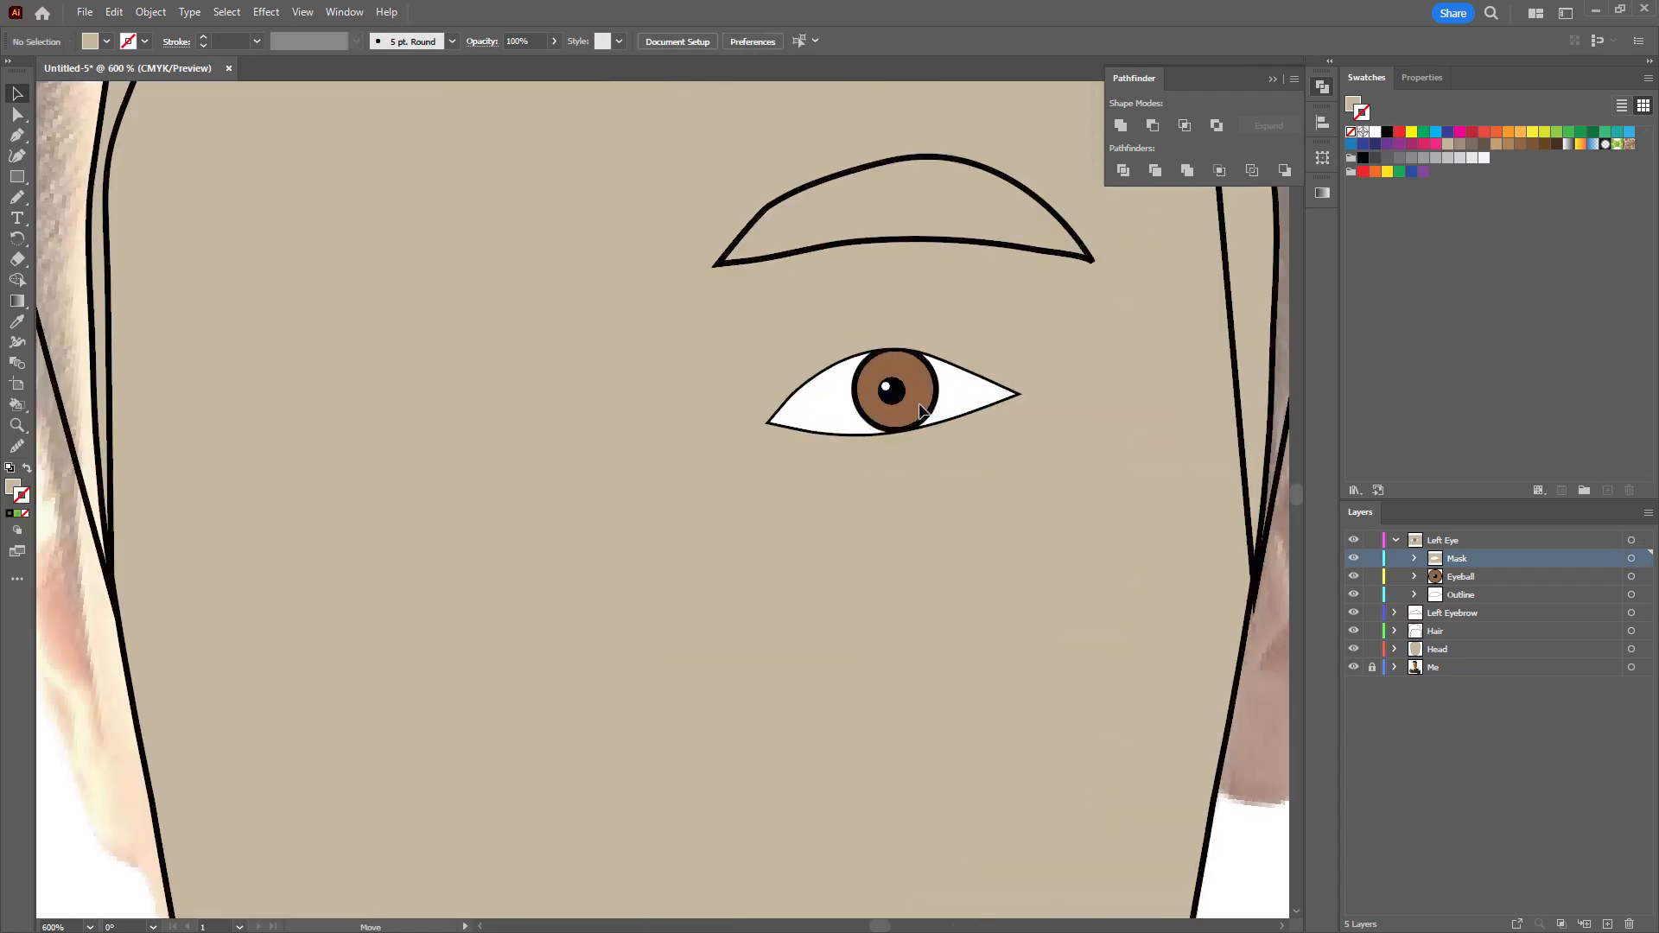
mouse_move(899, 409)
mouse_down()
mouse_move(867, 407)
mouse_move(949, 409)
mouse_move(914, 409)
mouse_up()
click(1051, 470)
scroll(1037, 458, right, 3)
click(994, 430)
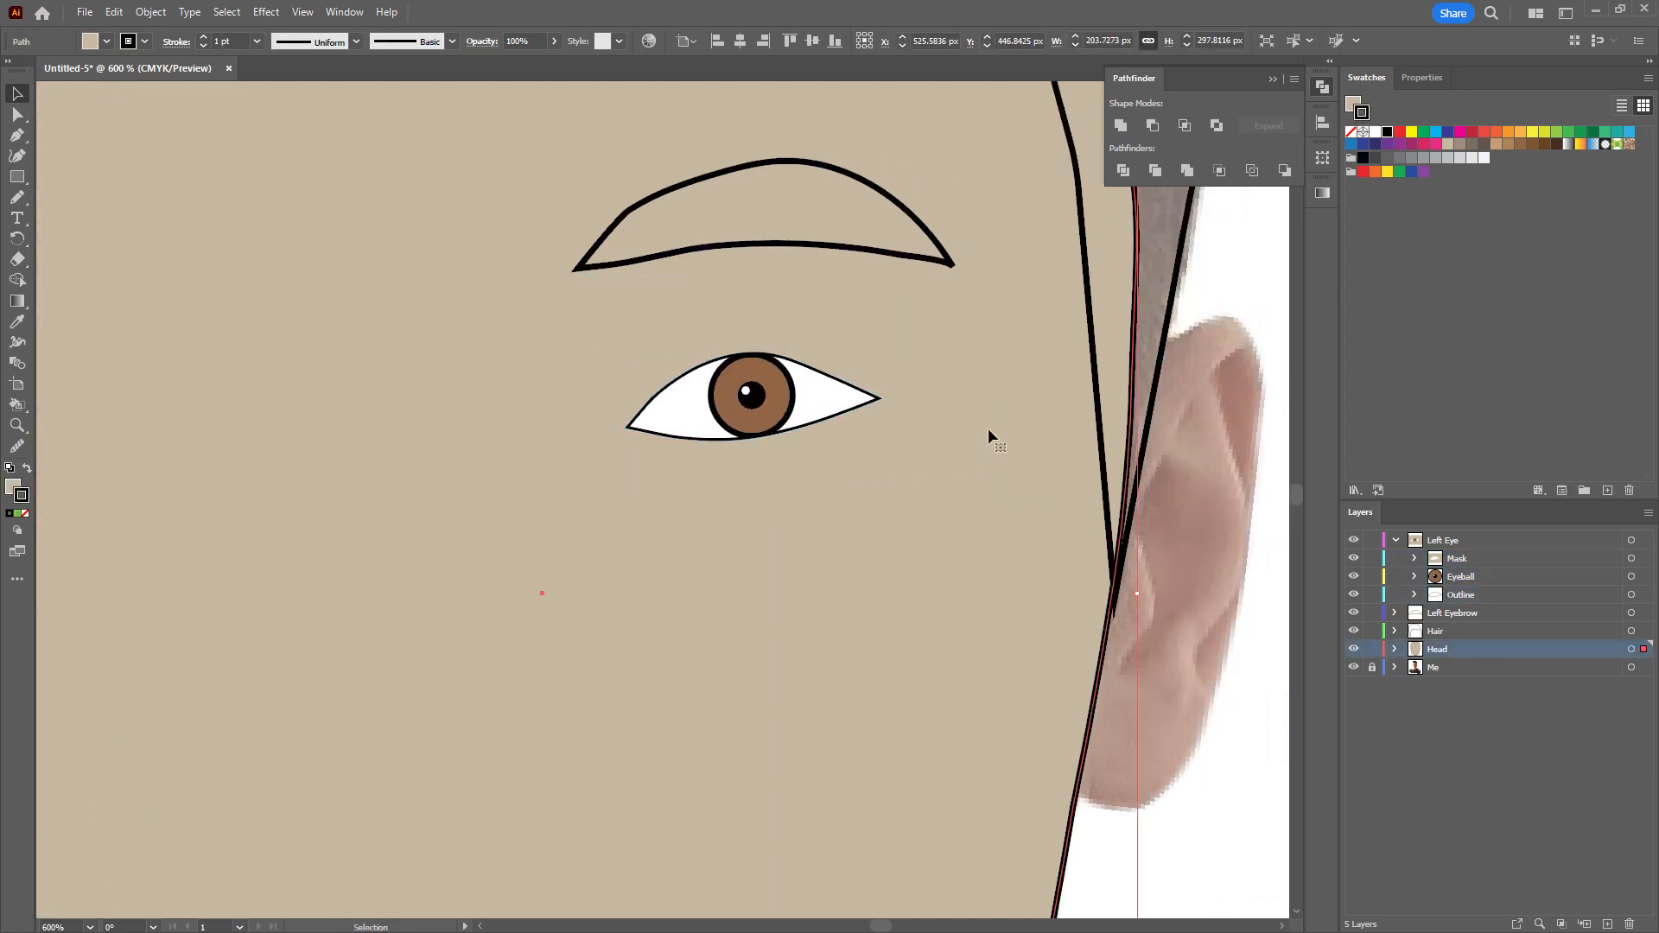
Create an inward Offset Path of the eye mask, about 60.3 by 39.6 px overall, so its hole clears the eye outline's stroke.
scroll(873, 413, up, 2)
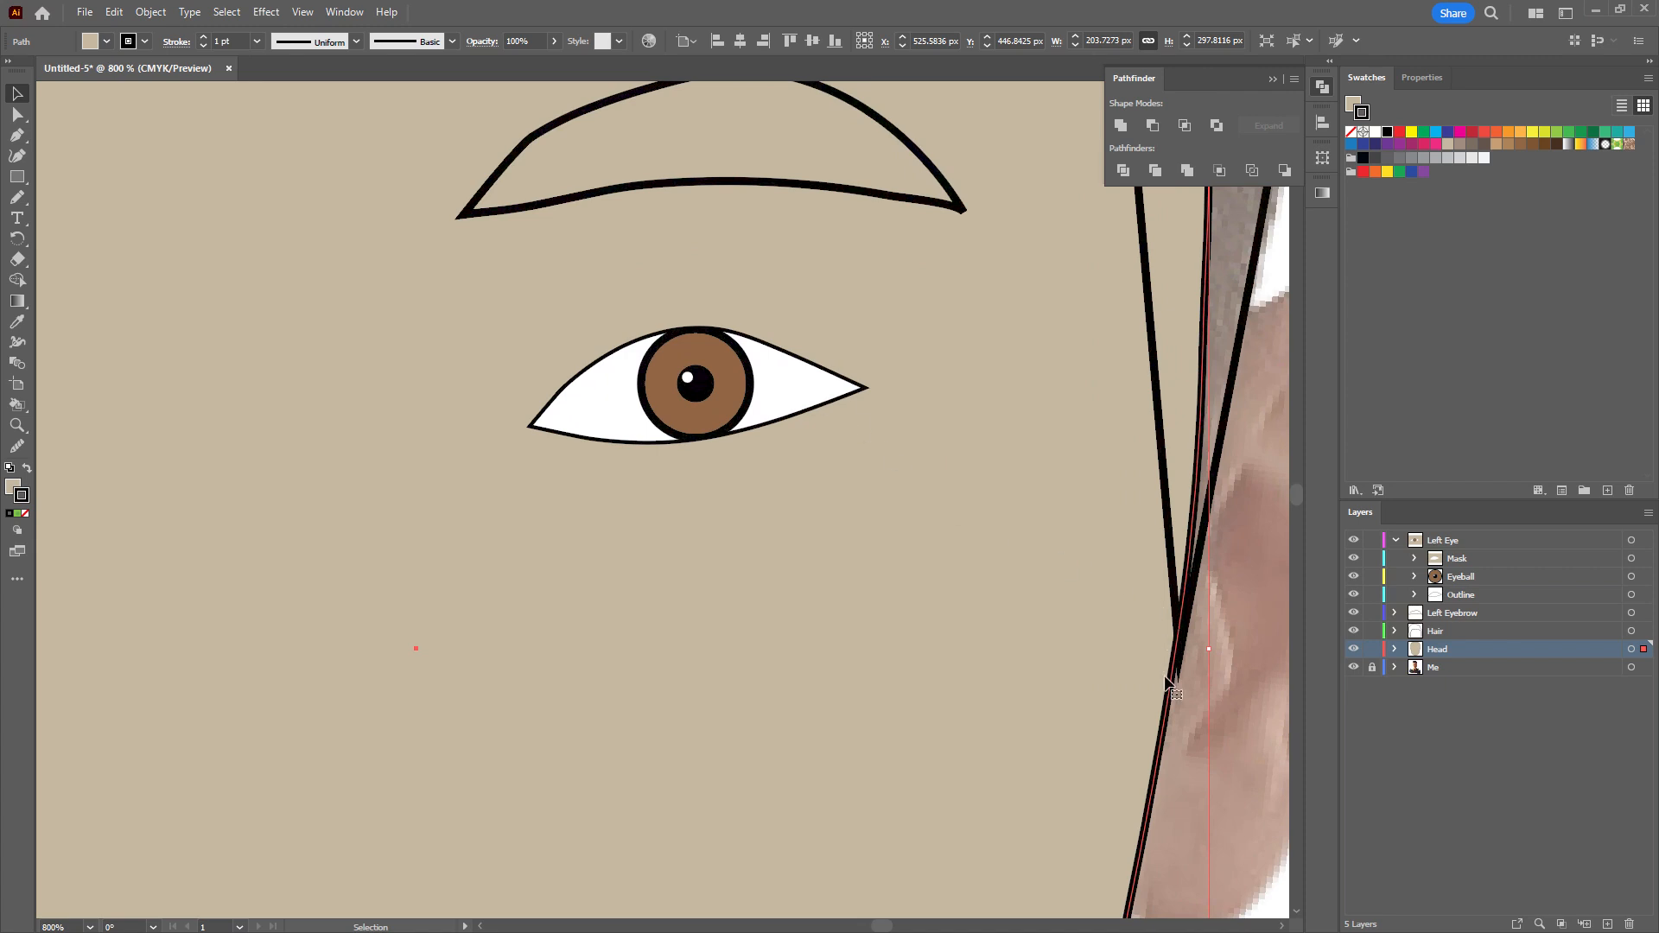
click(786, 368)
click(800, 309)
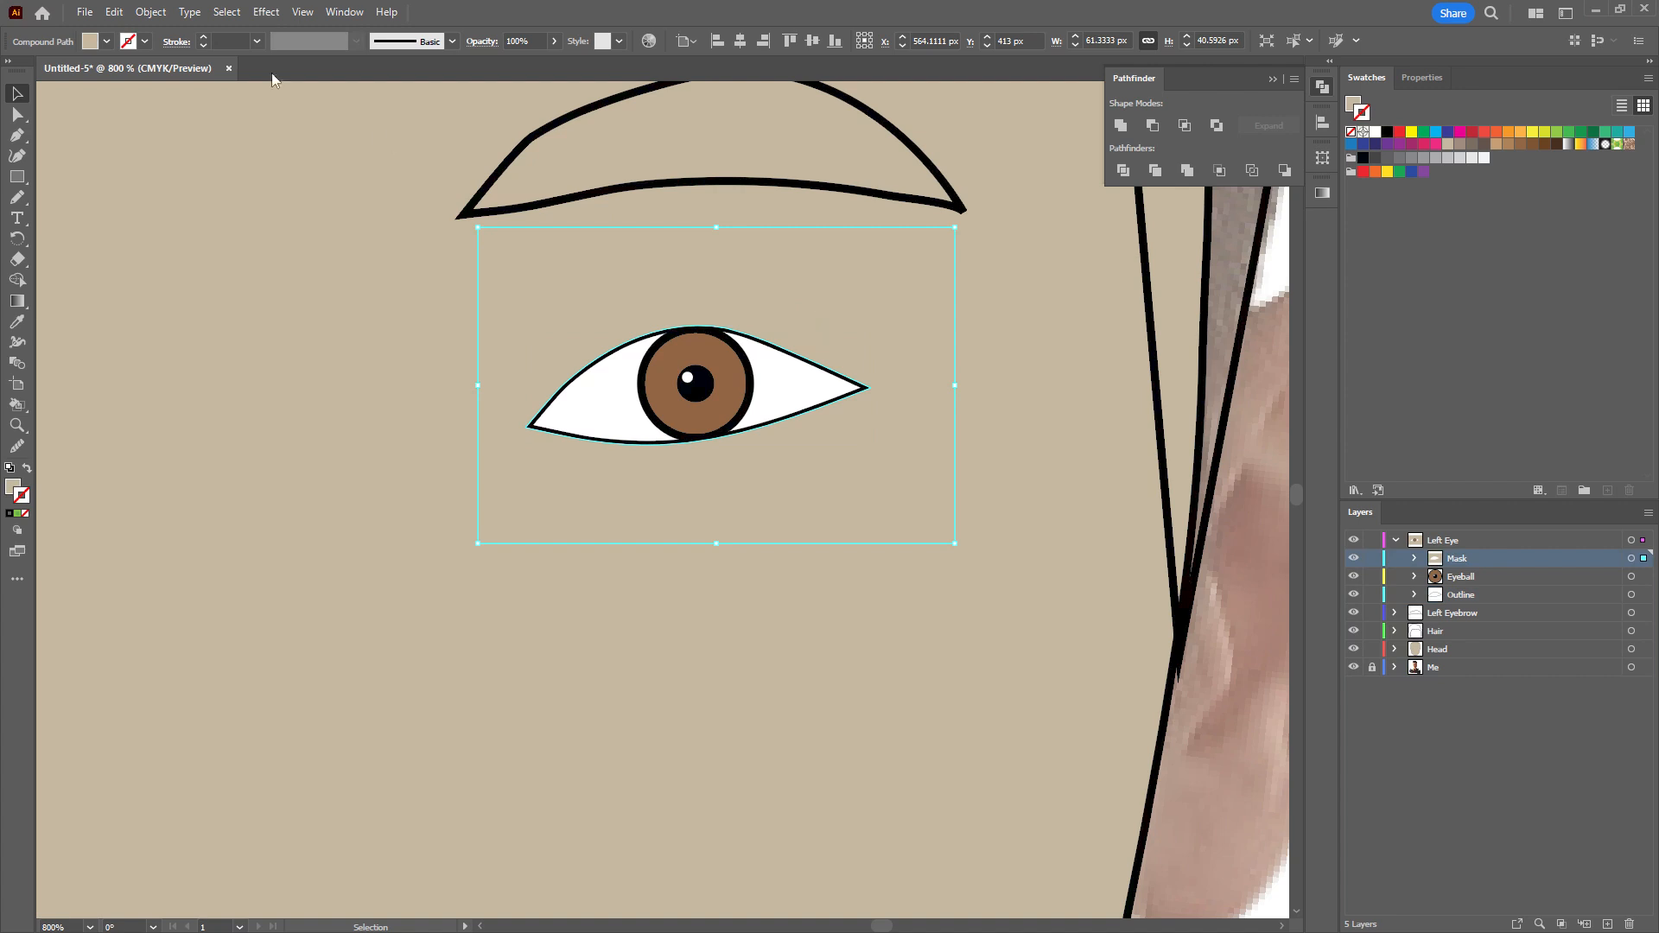
click(153, 12)
mouse_move(255, 451)
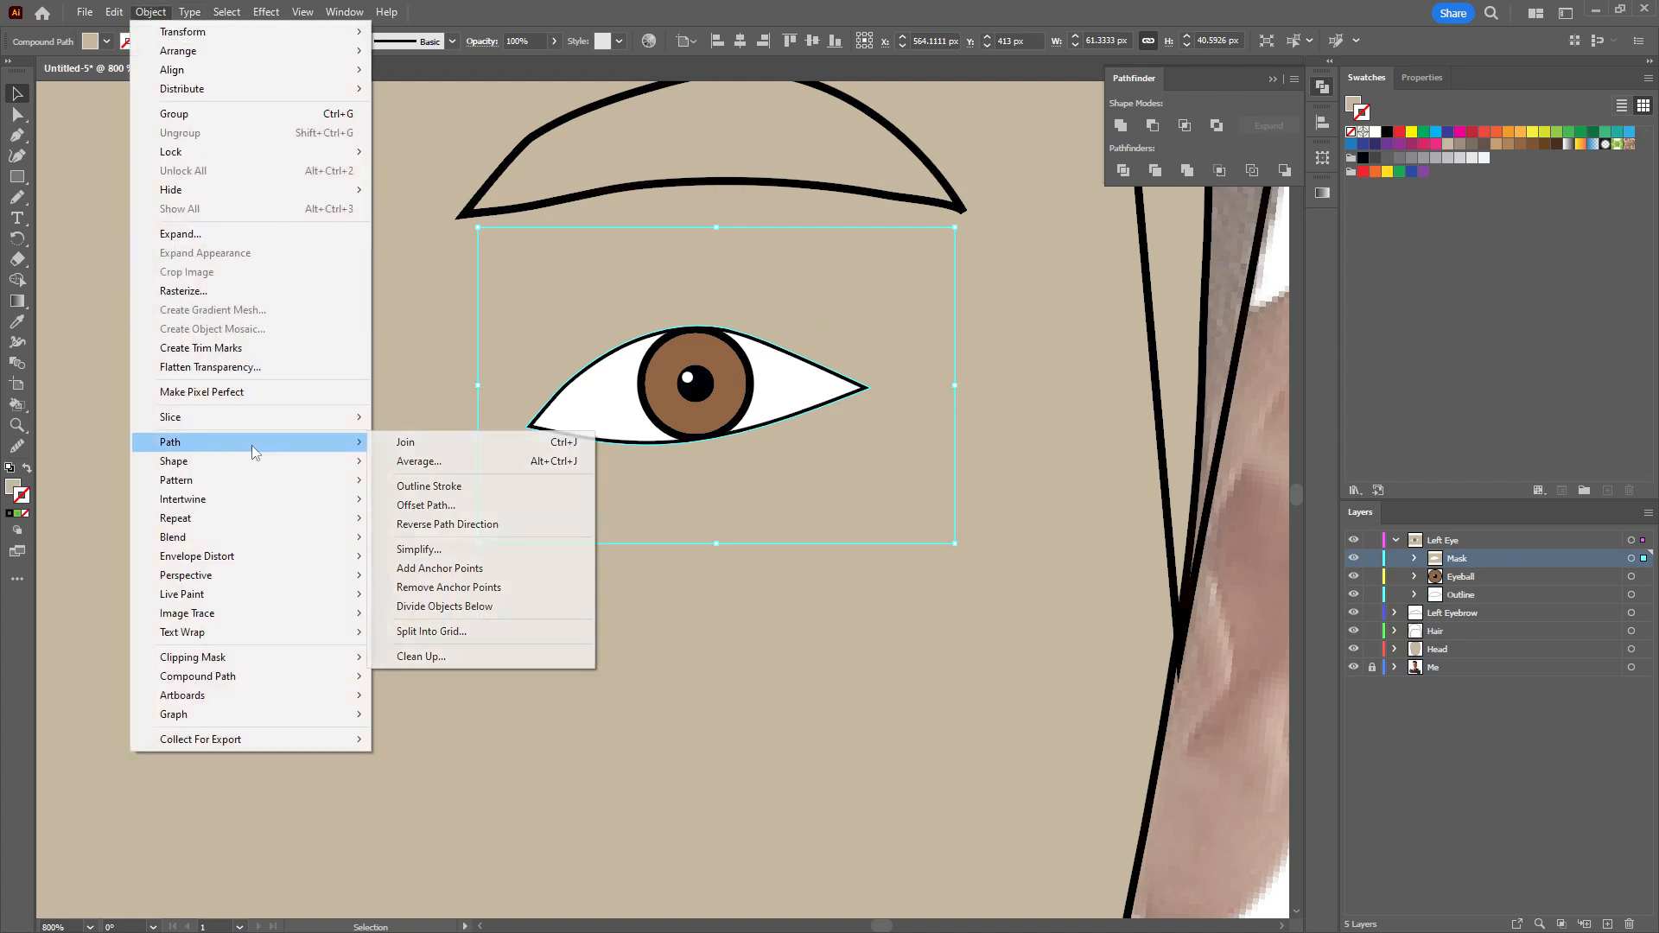
click(454, 507)
drag(491, 399, 302, 416)
click(274, 449)
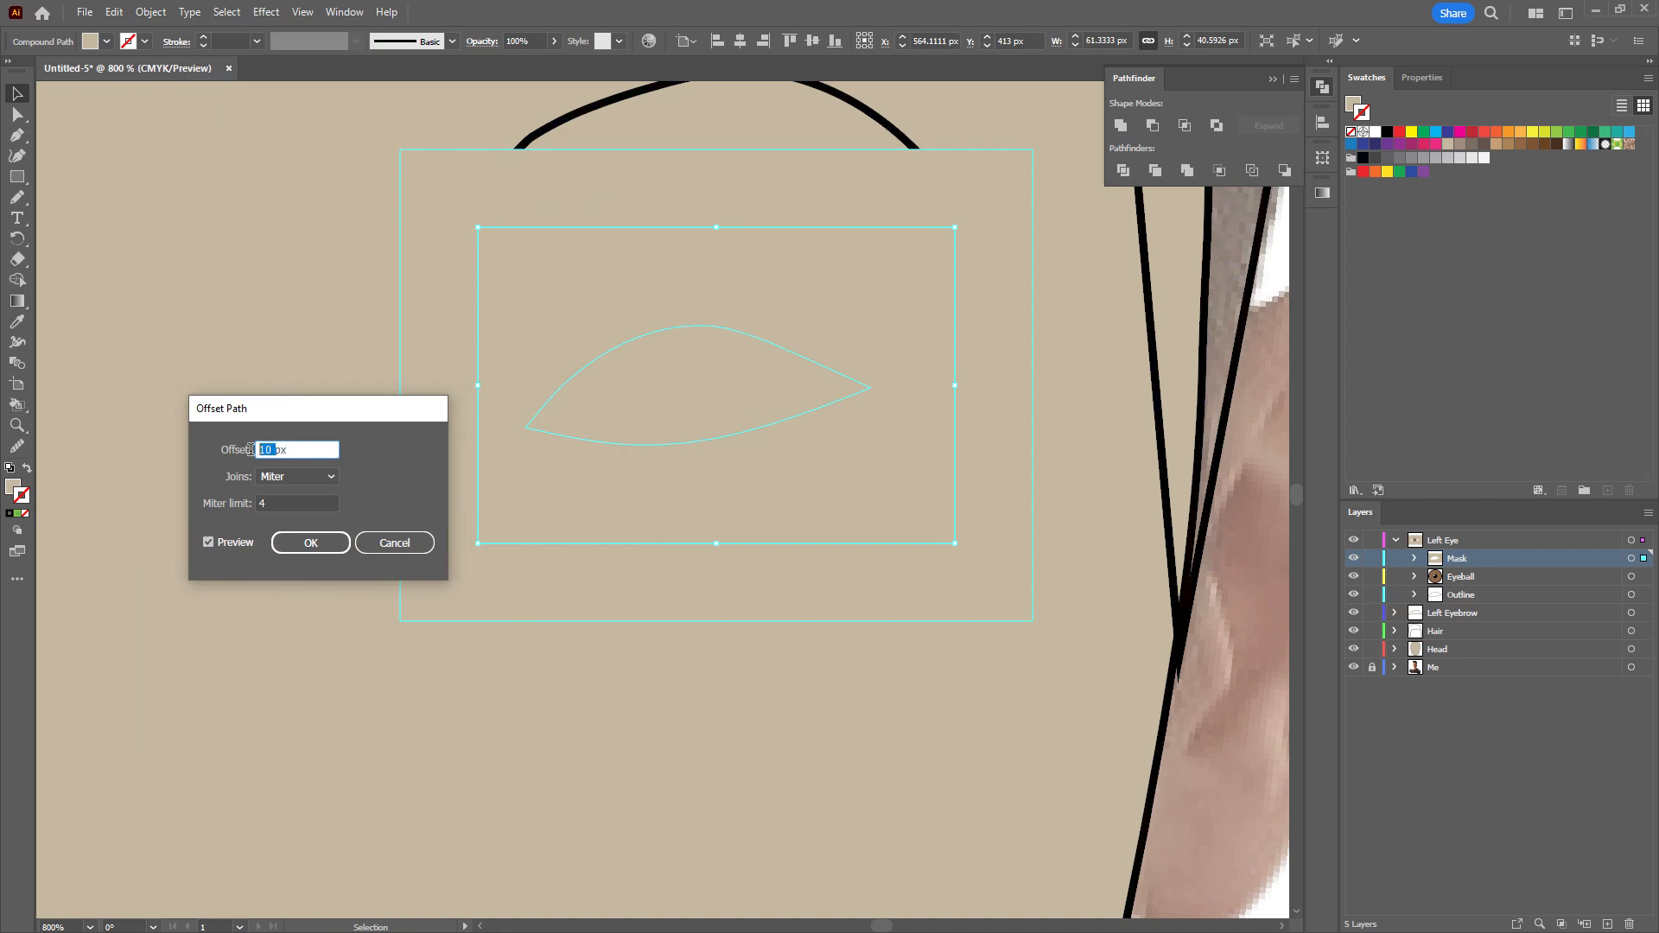
text(1)
key(Return)
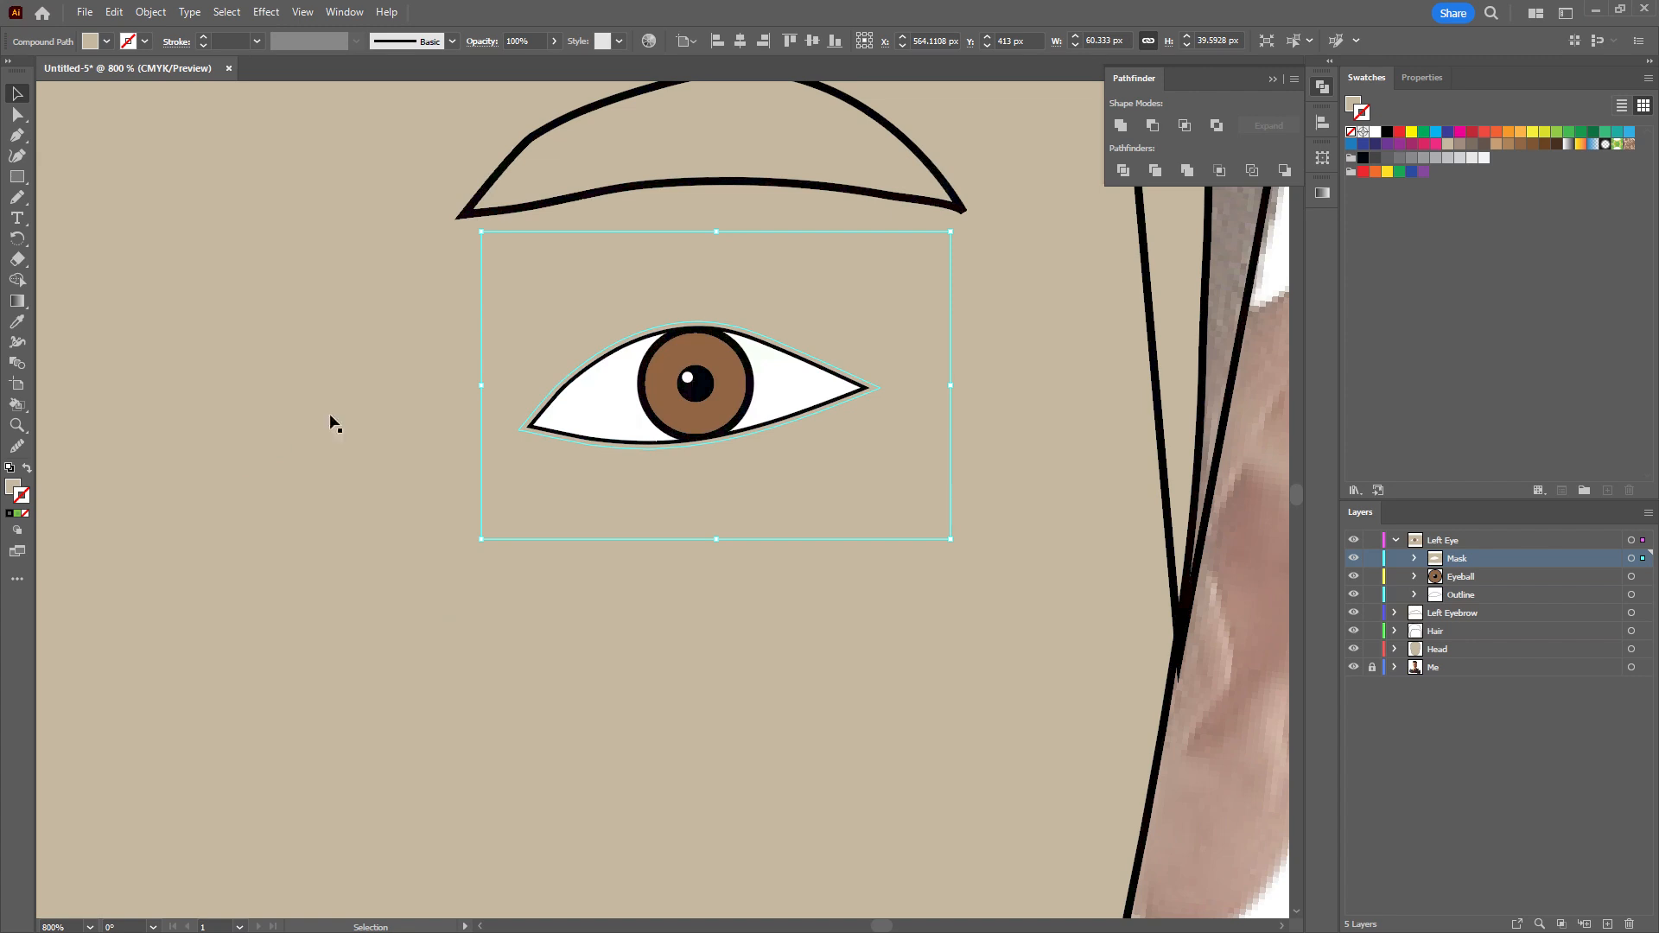
Delete the original, larger compound path from the Mask sublayer, keeping the offset one.
click(1416, 560)
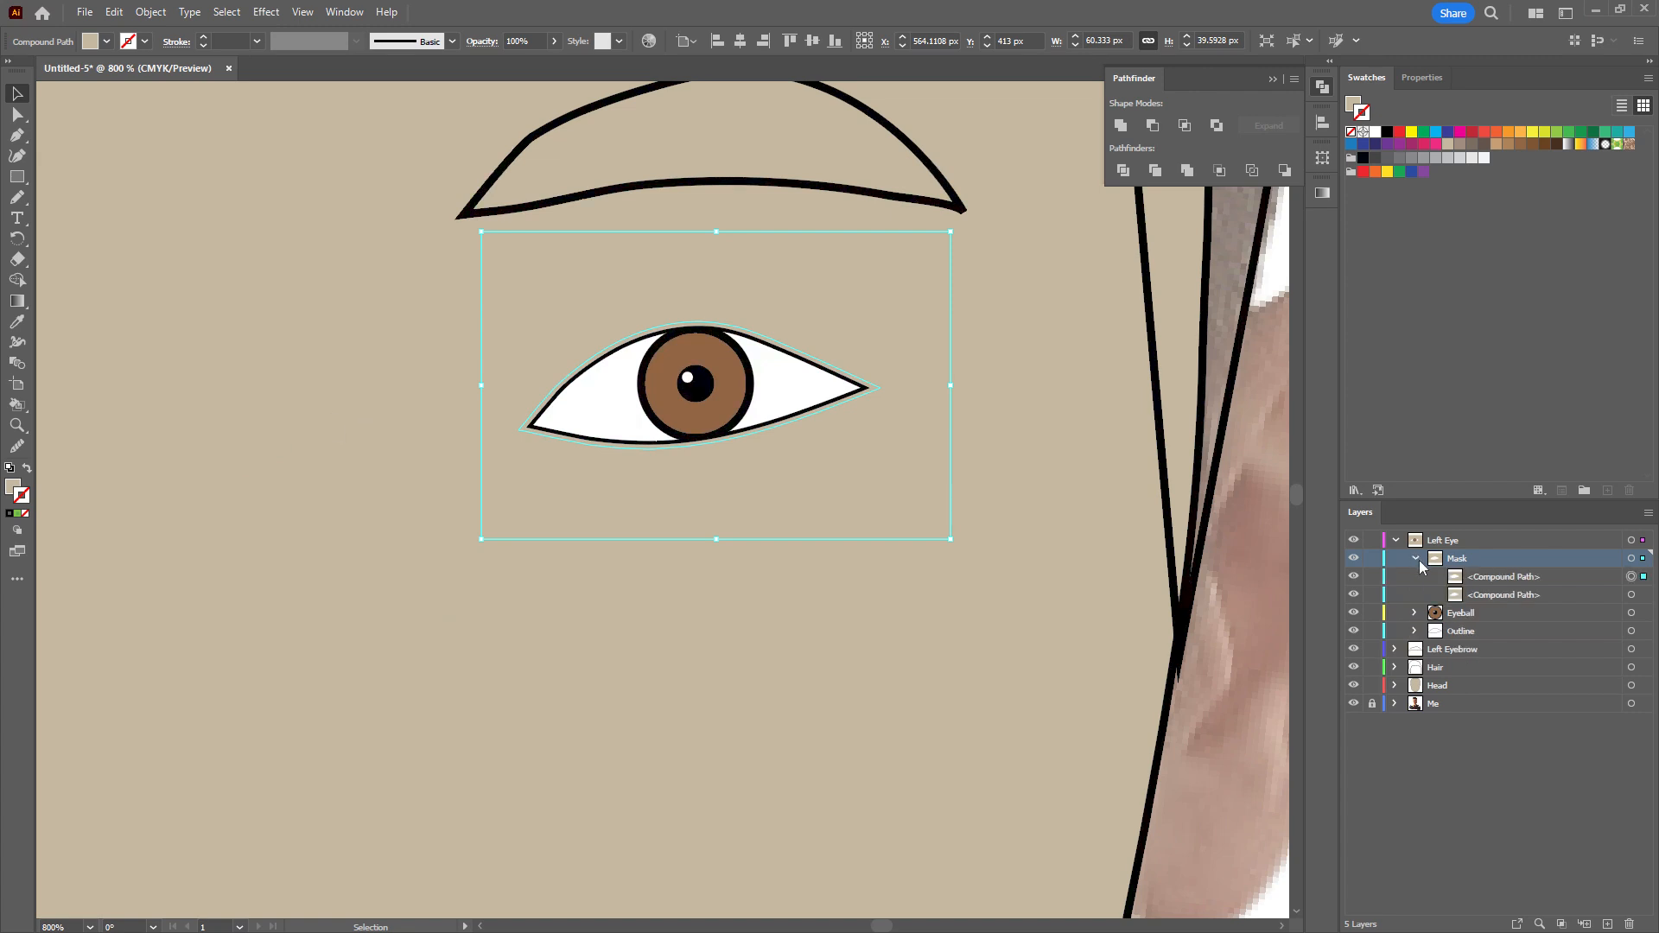
click(1505, 578)
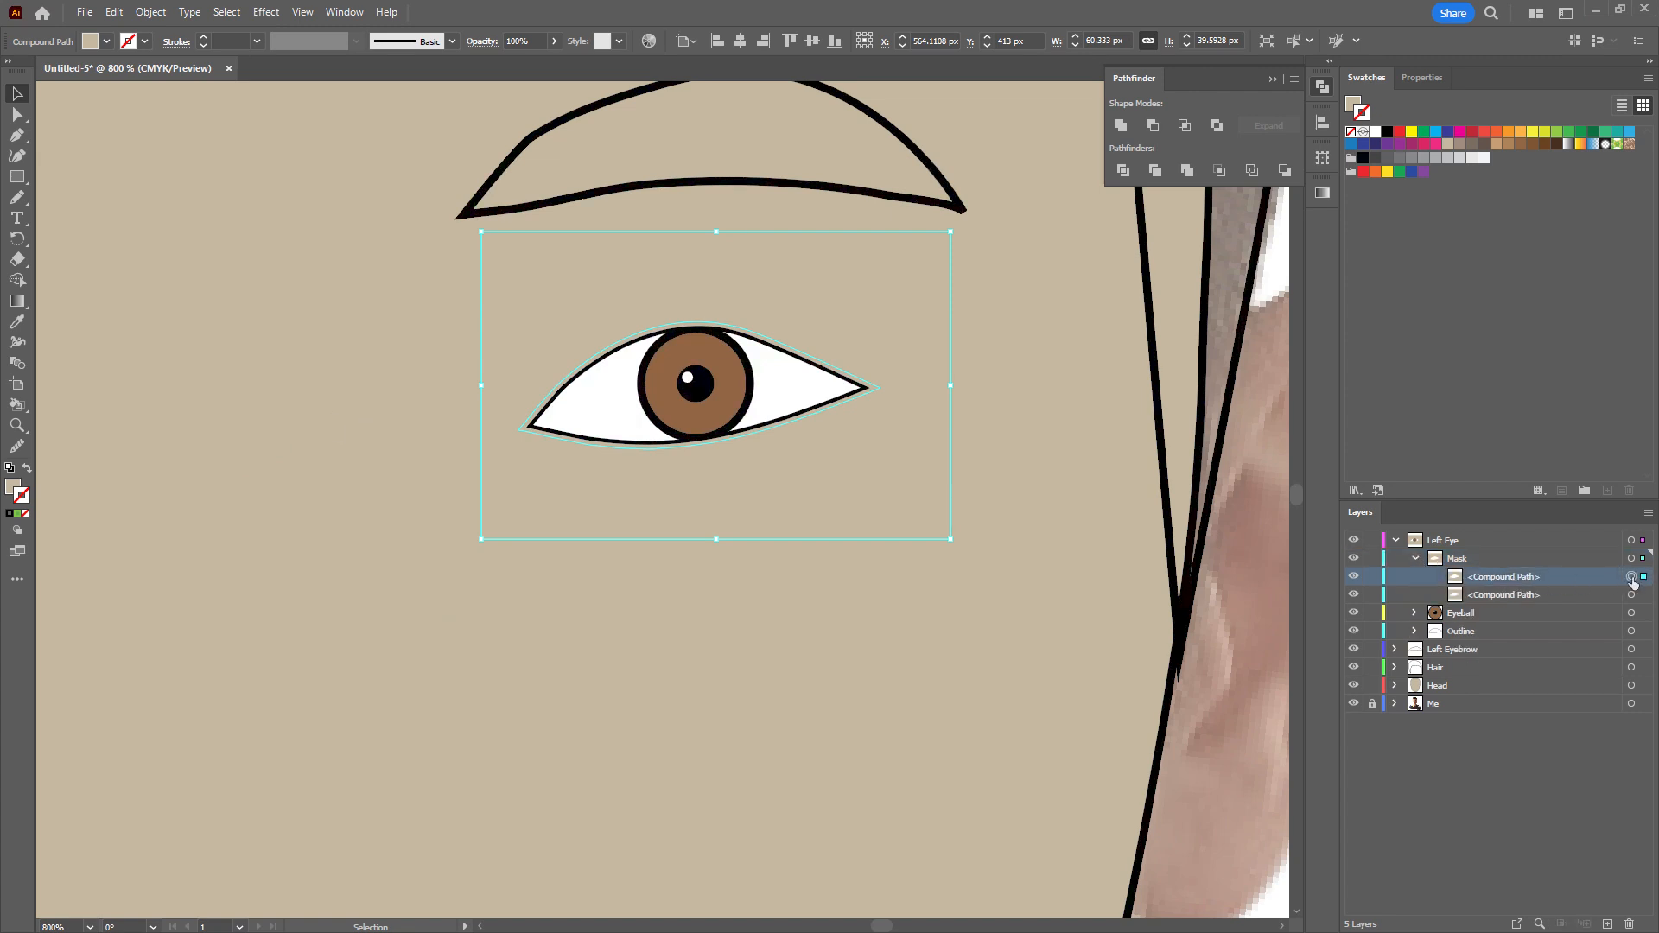
click(1584, 598)
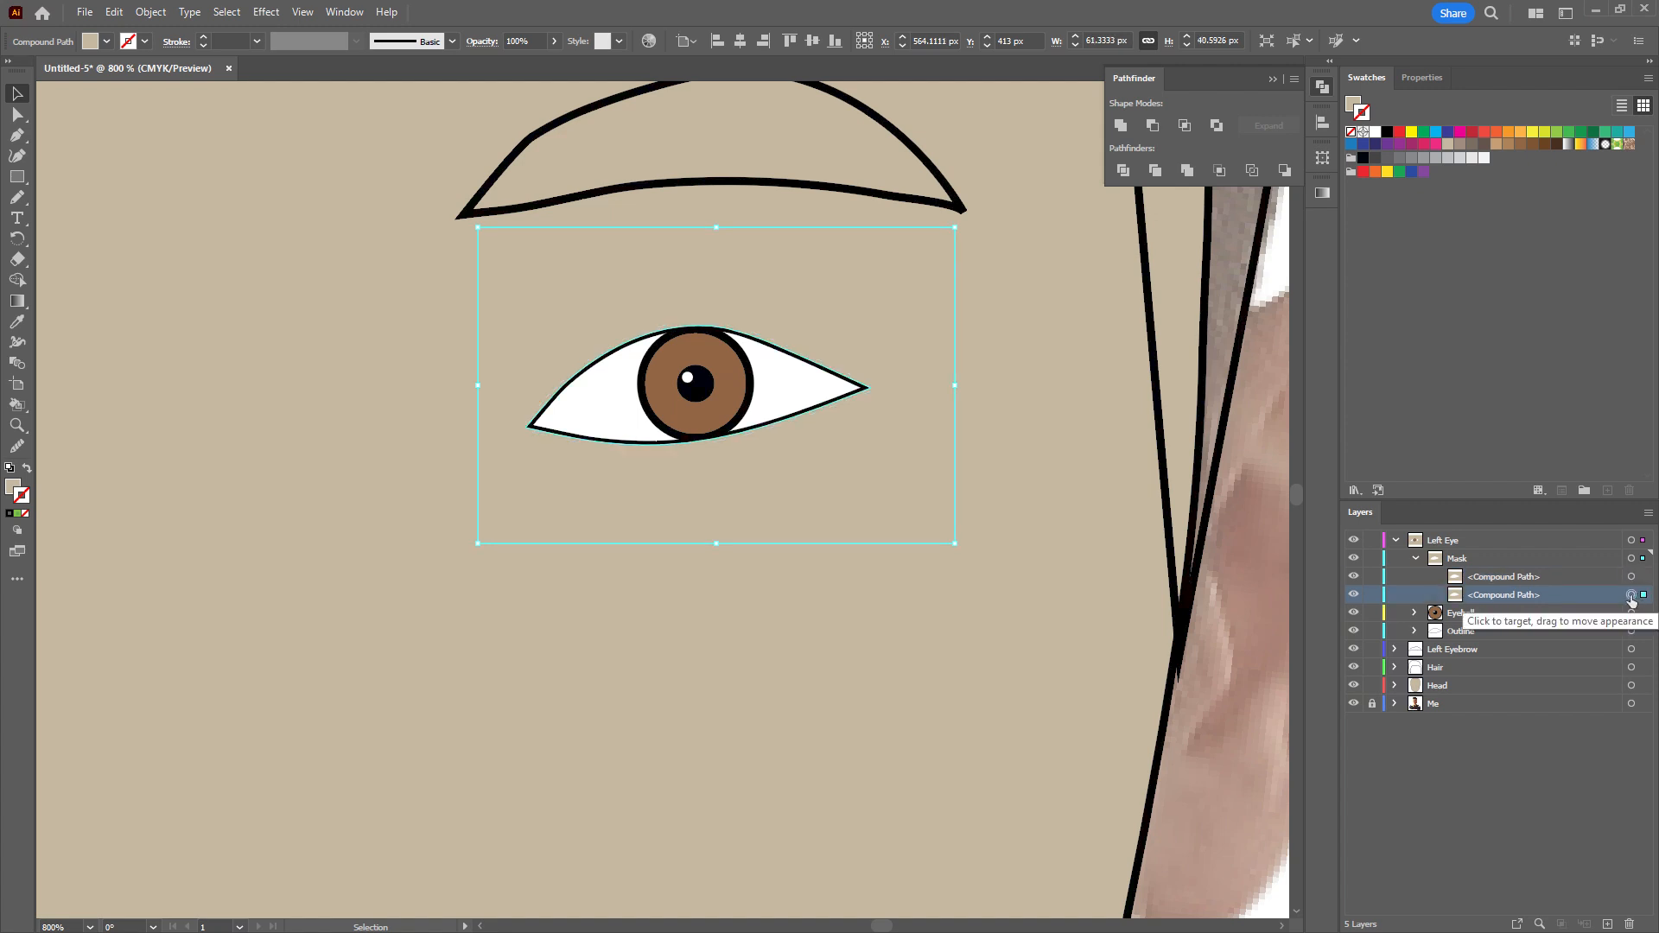
click(1630, 924)
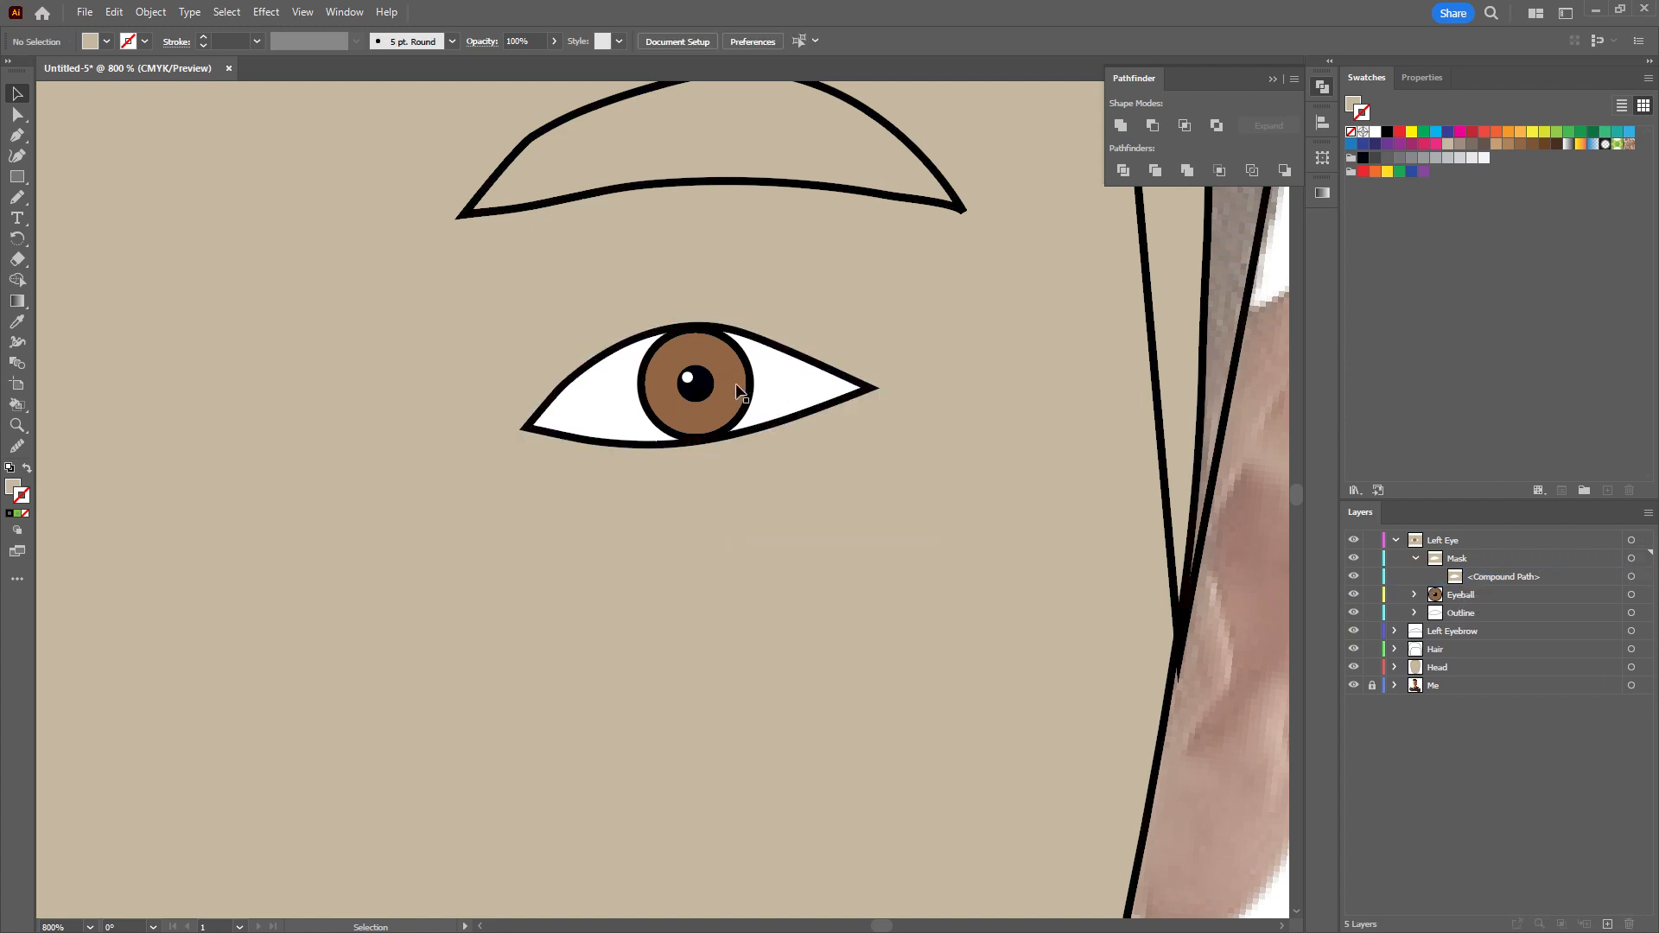
Remove the beige fill from both the head shape and the eye mask.
scroll(737, 385, down, 3)
drag(736, 351, 841, 350)
click(1437, 667)
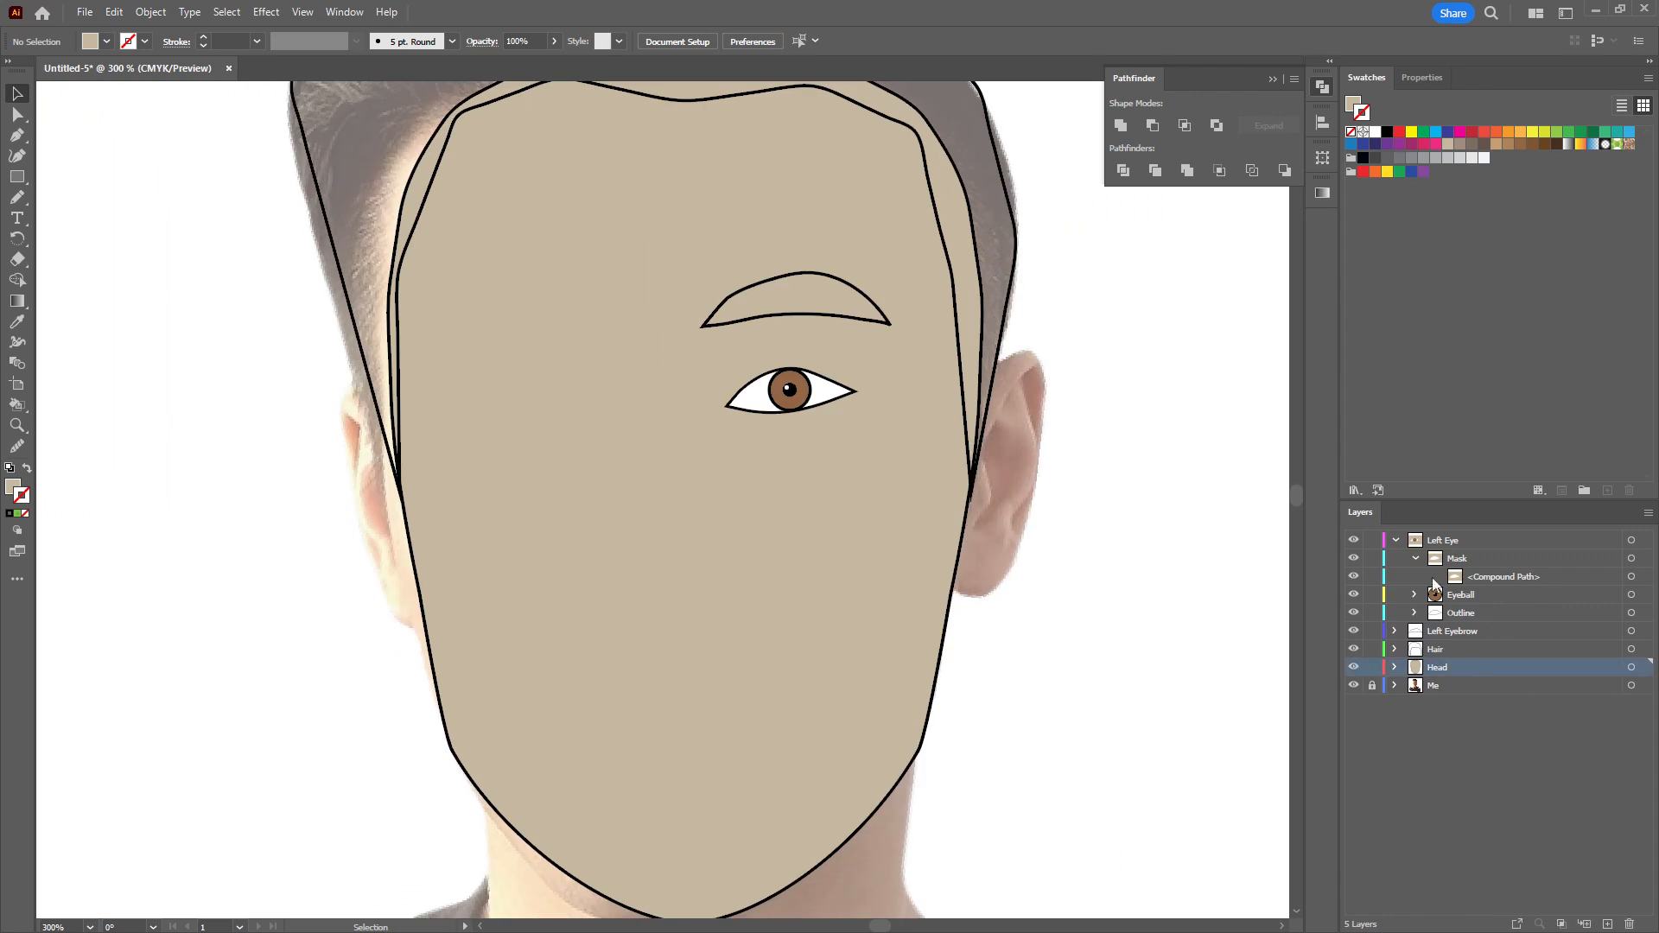
click(888, 475)
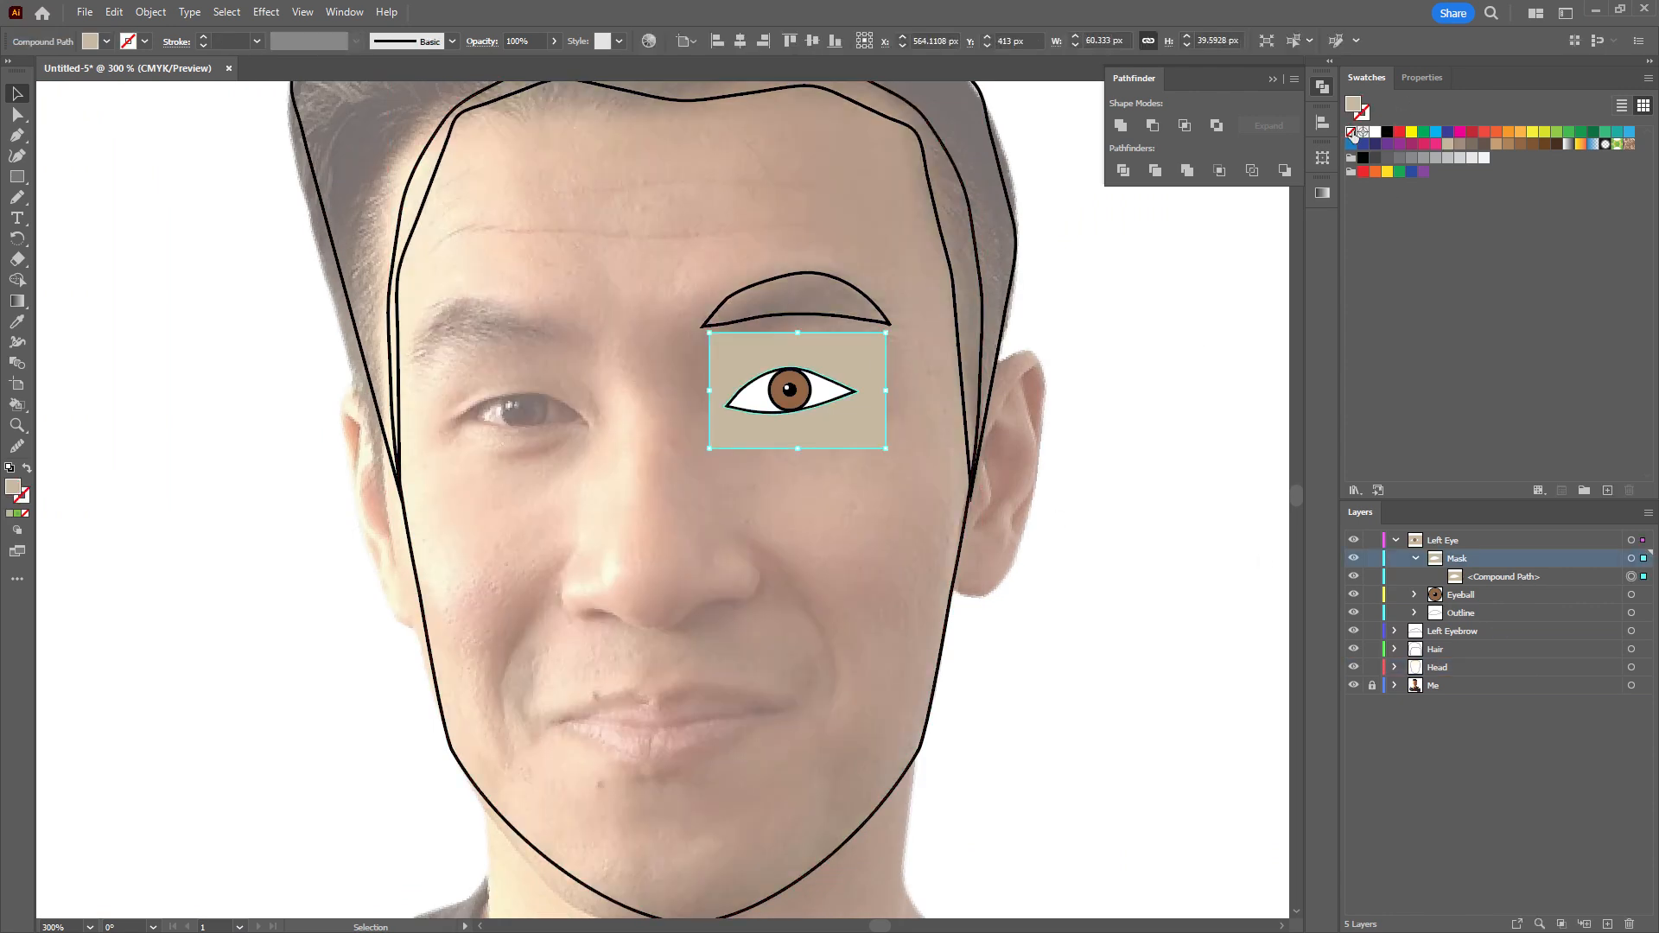
click(1123, 384)
Duplicate the Left Eye and Left Eyebrow layers above the originals.
click(1416, 559)
click(1444, 543)
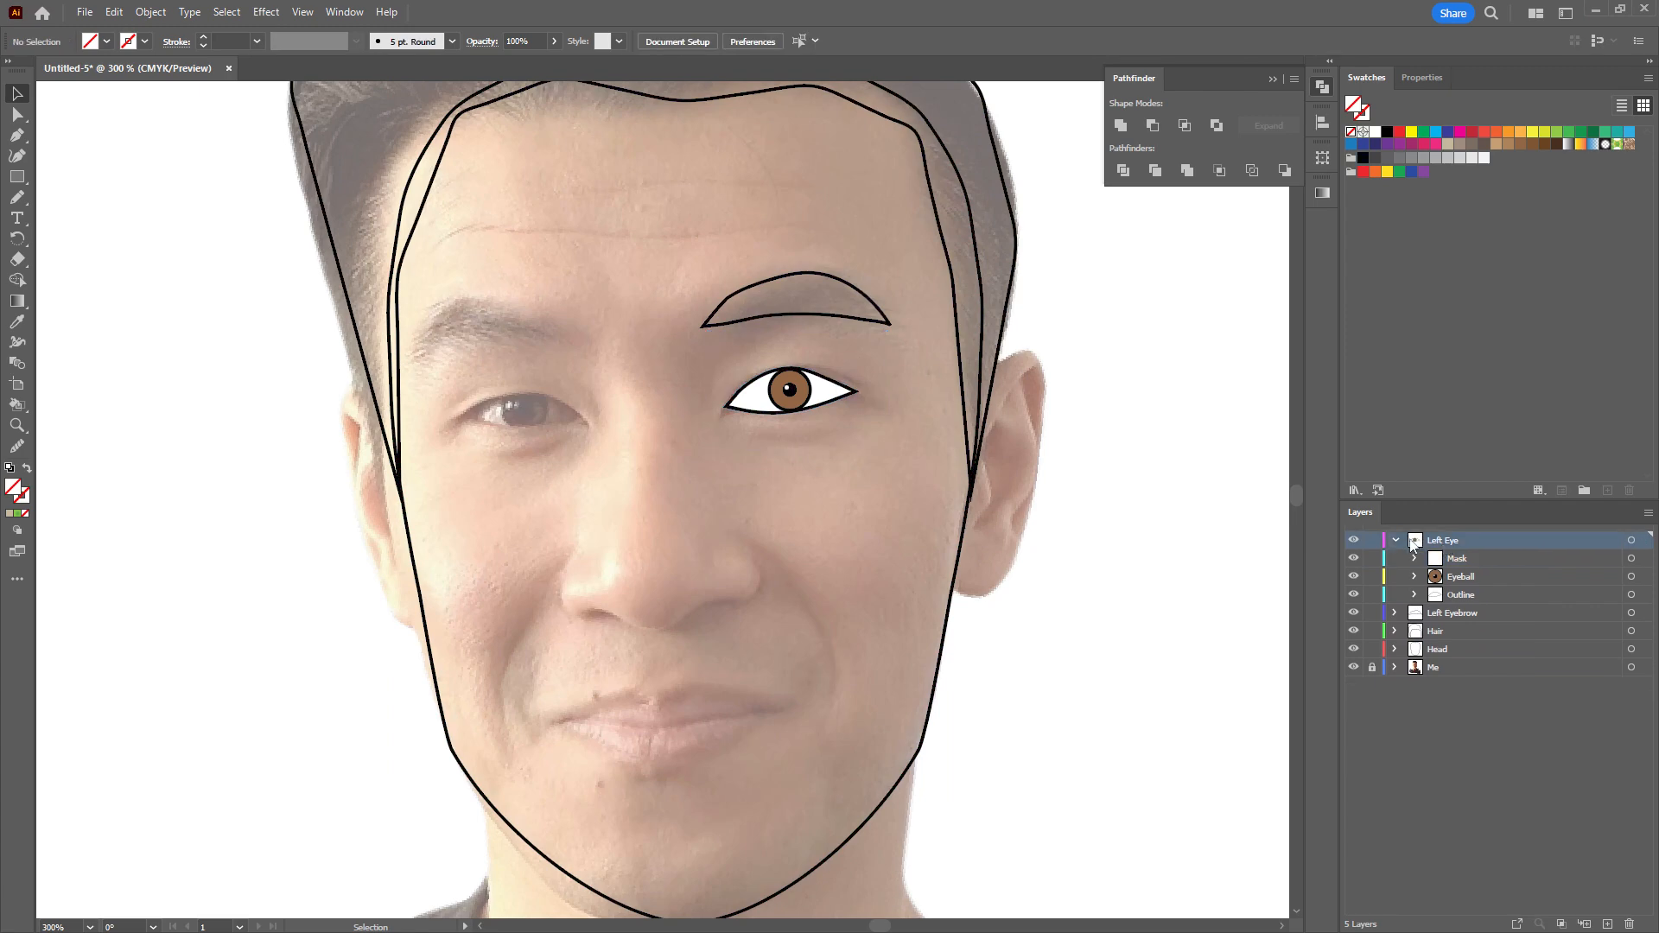
click(1397, 541)
alt+click(1459, 542)
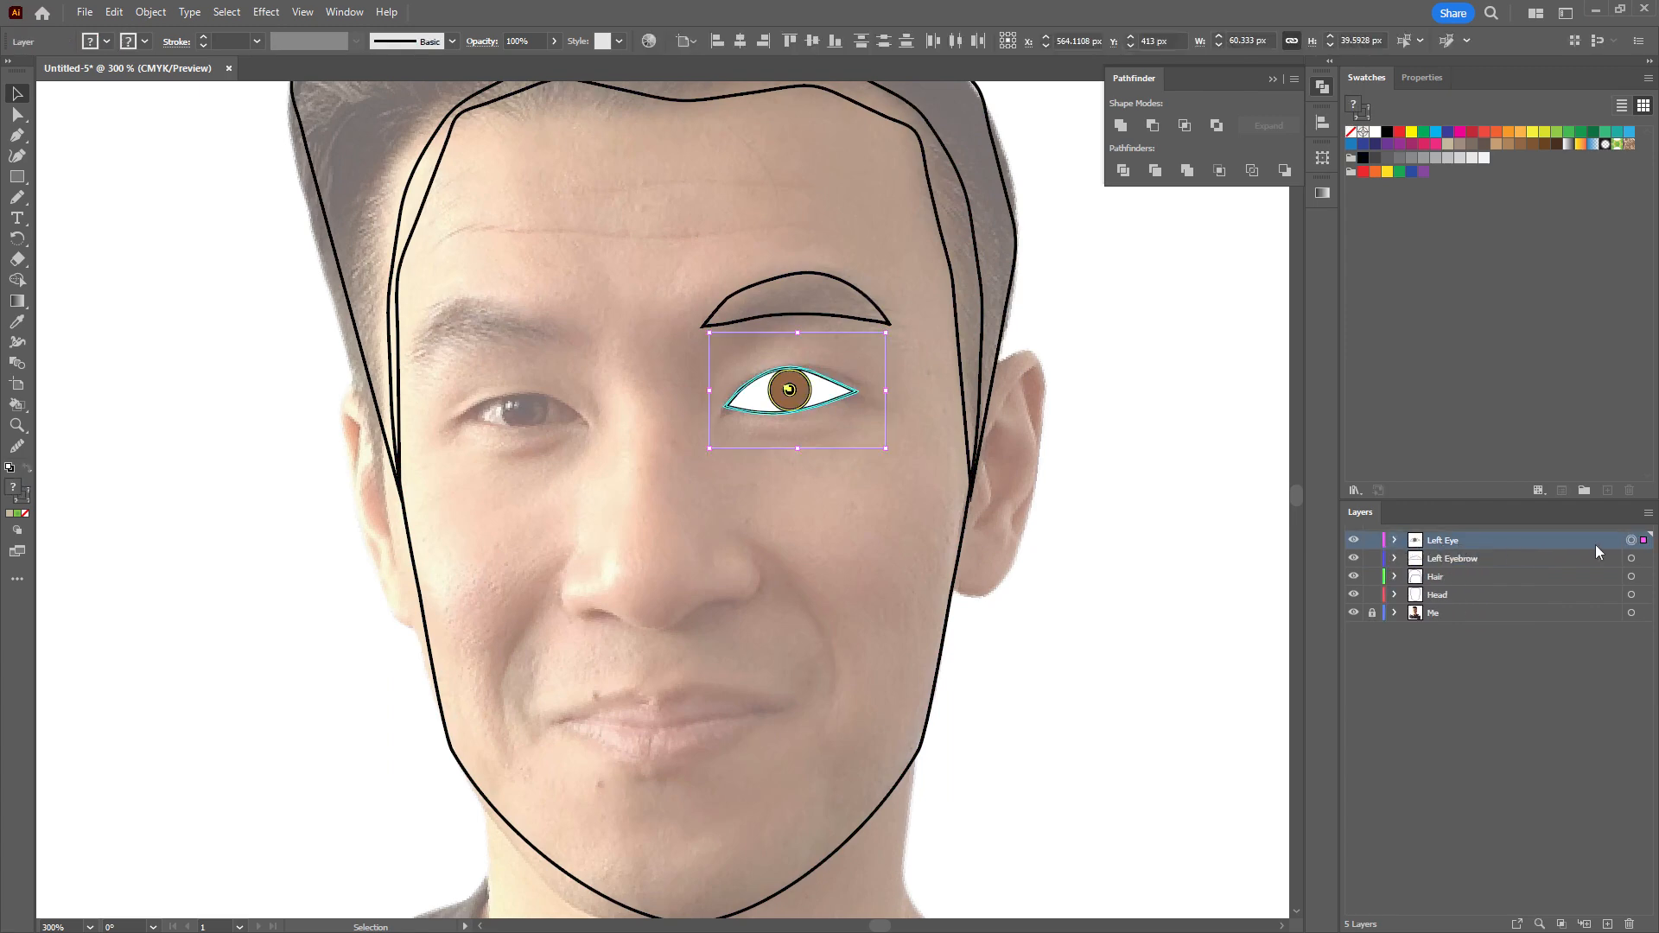
shift+click(1631, 559)
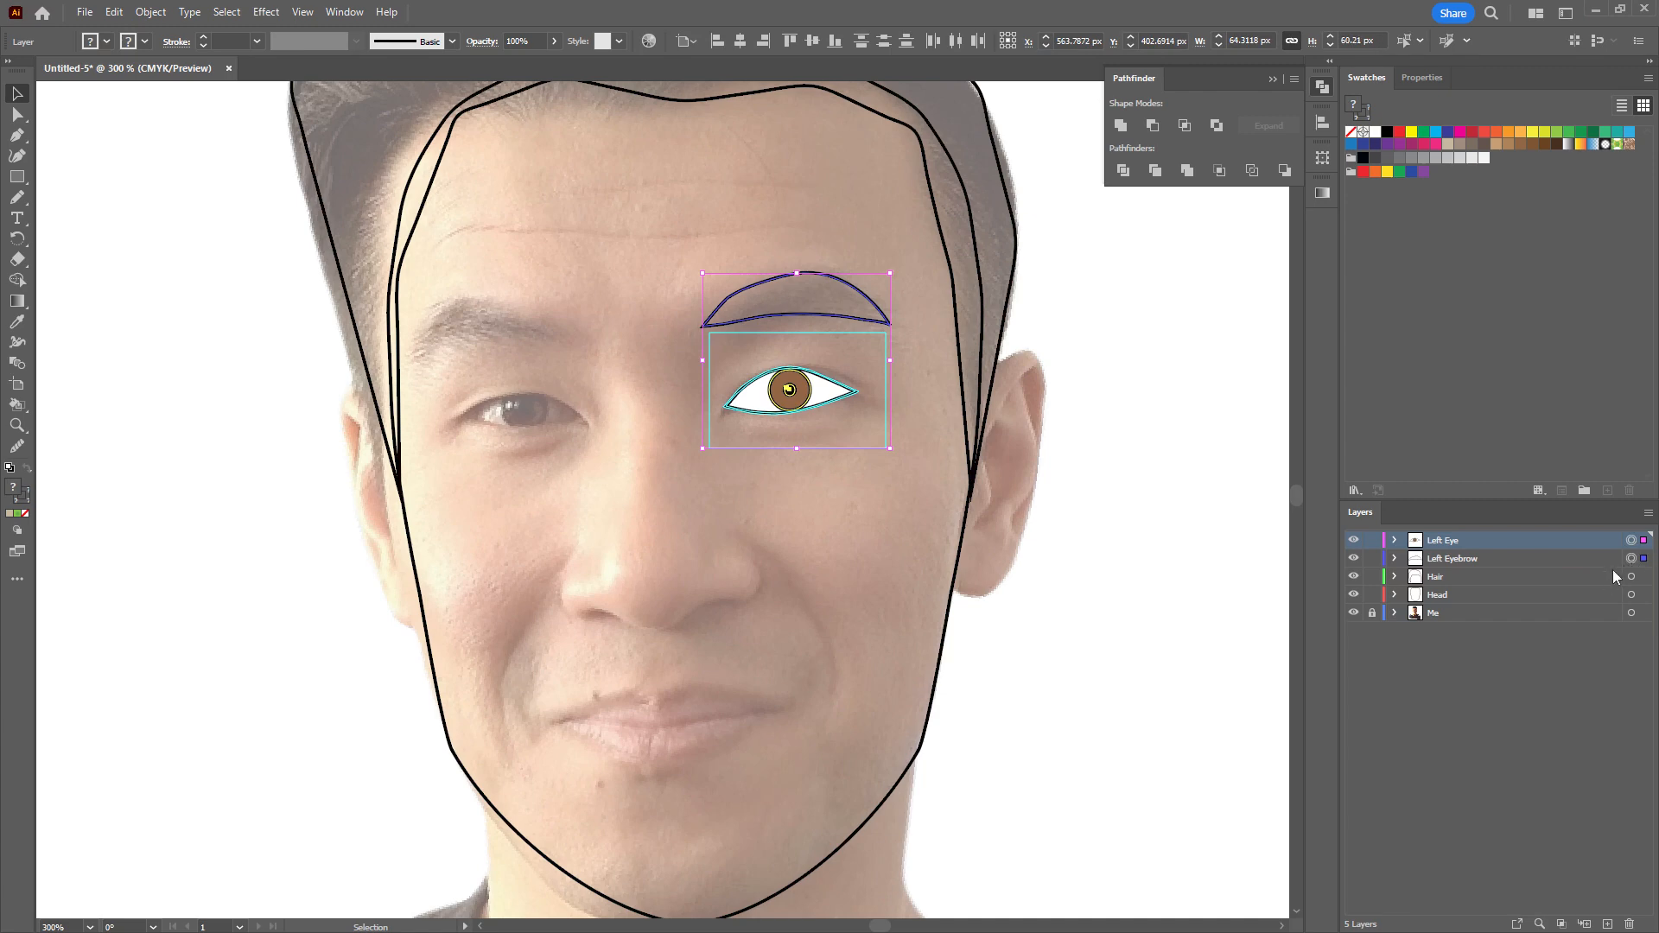
shift+click(1498, 560)
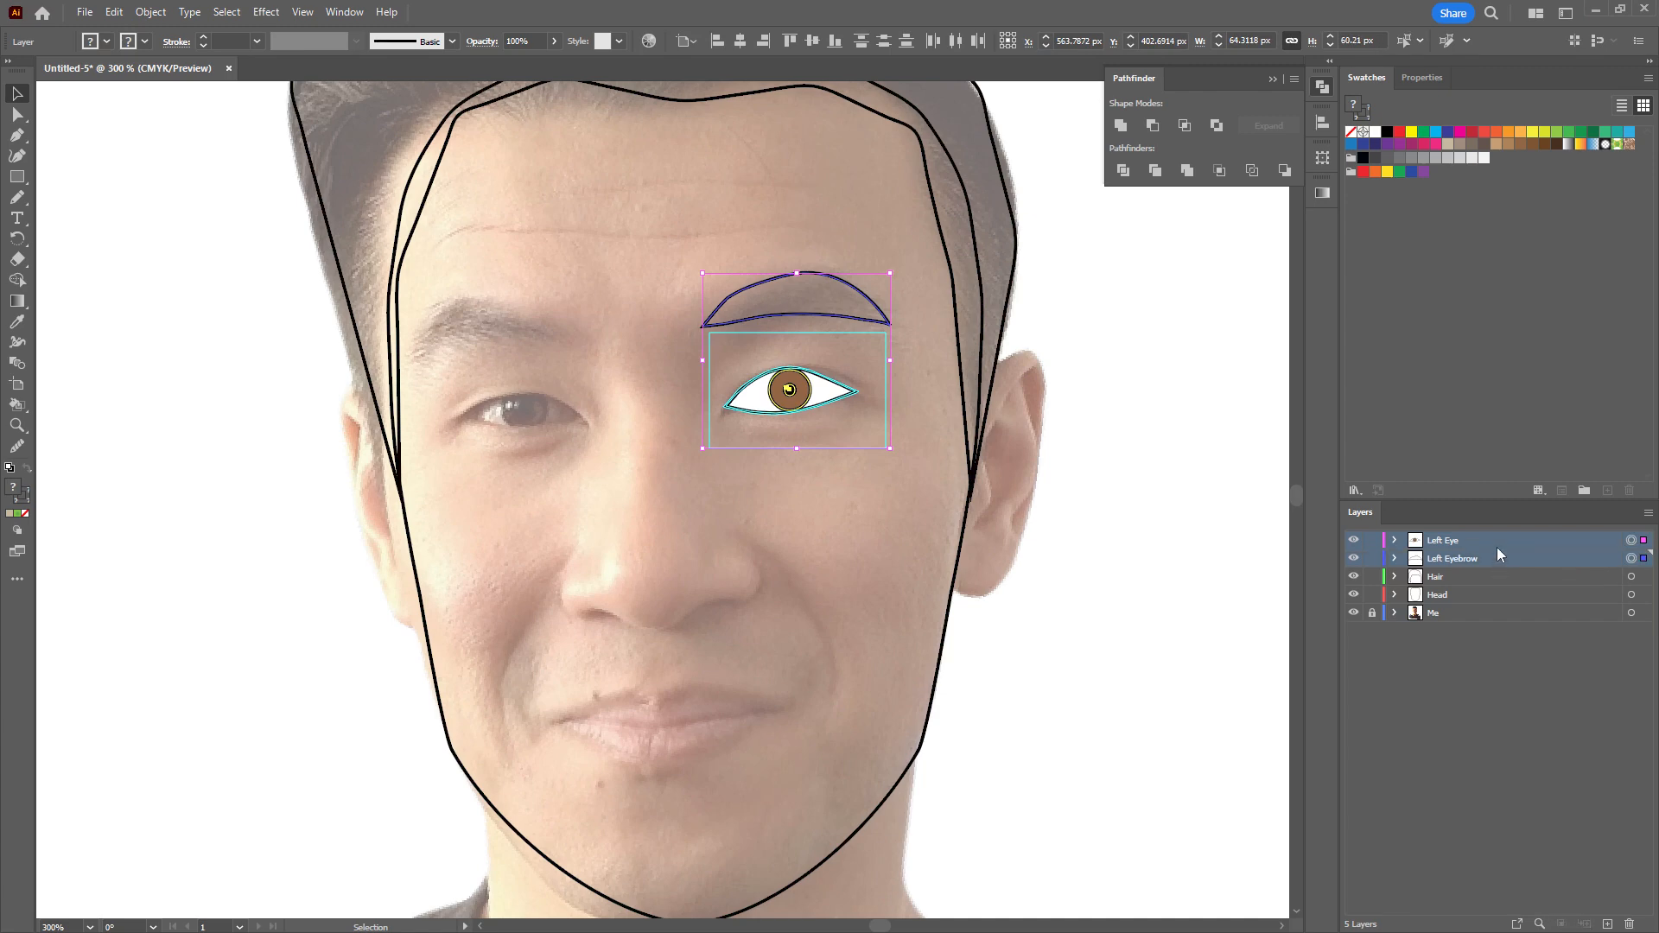
drag(1484, 541, 1488, 536)
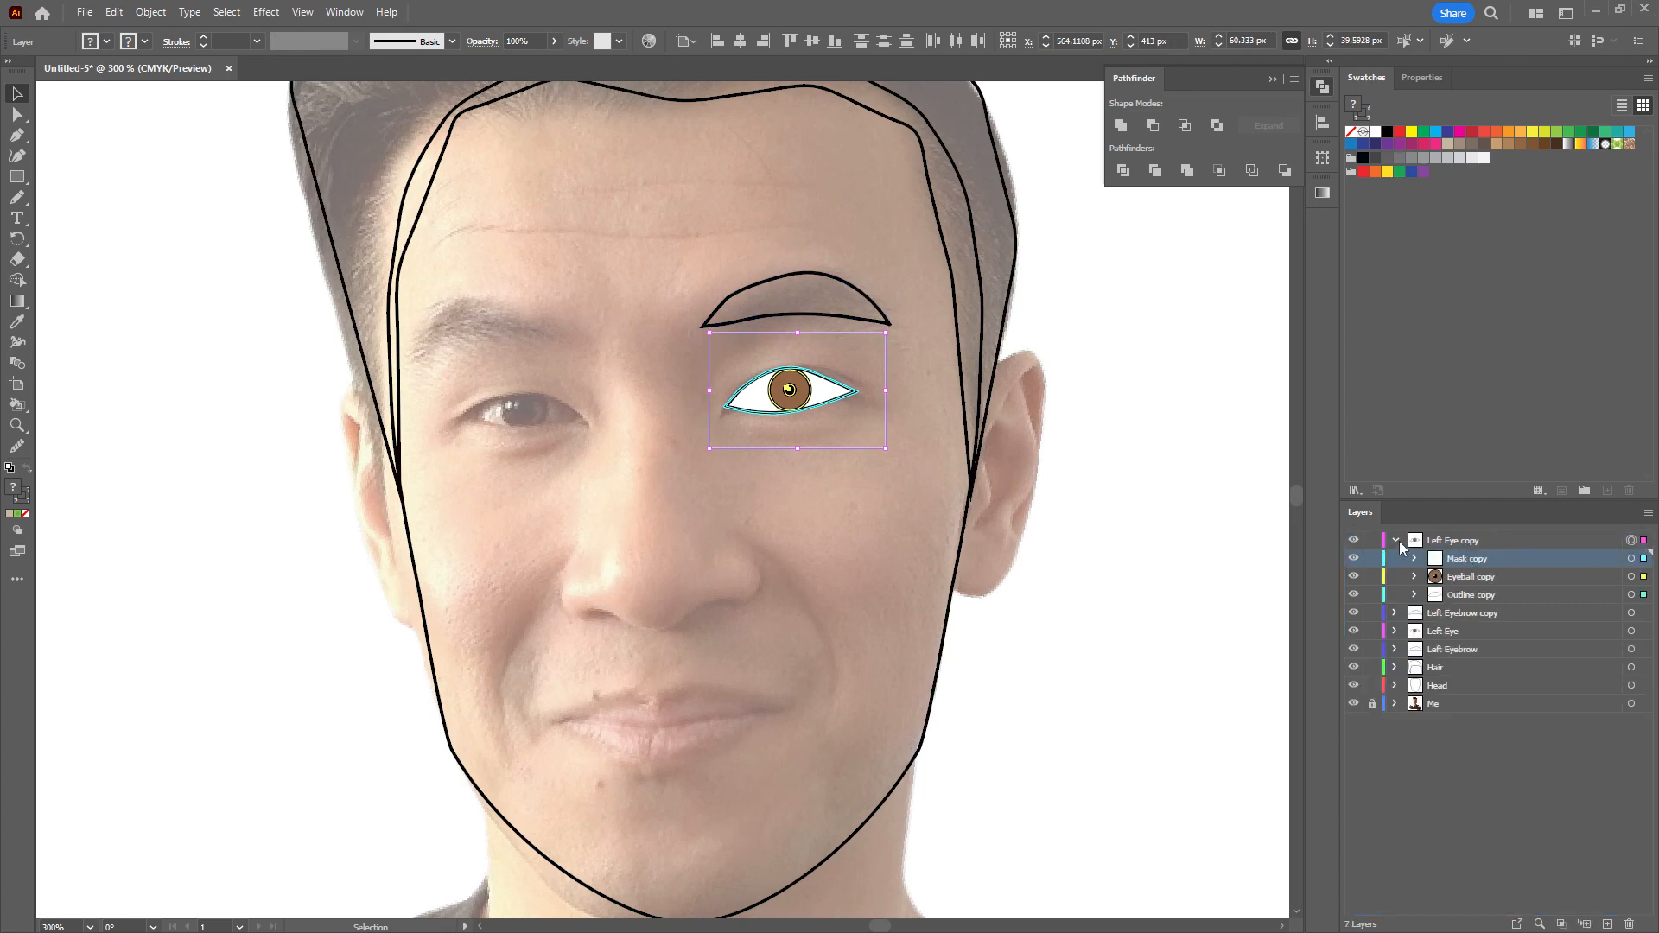
Rename the two duplicated layers as Right Eye and Right Eyebrow.
double_click(1452, 549)
text(Rig)
key(Return)
double_click(1491, 560)
text(Right Eyebr)
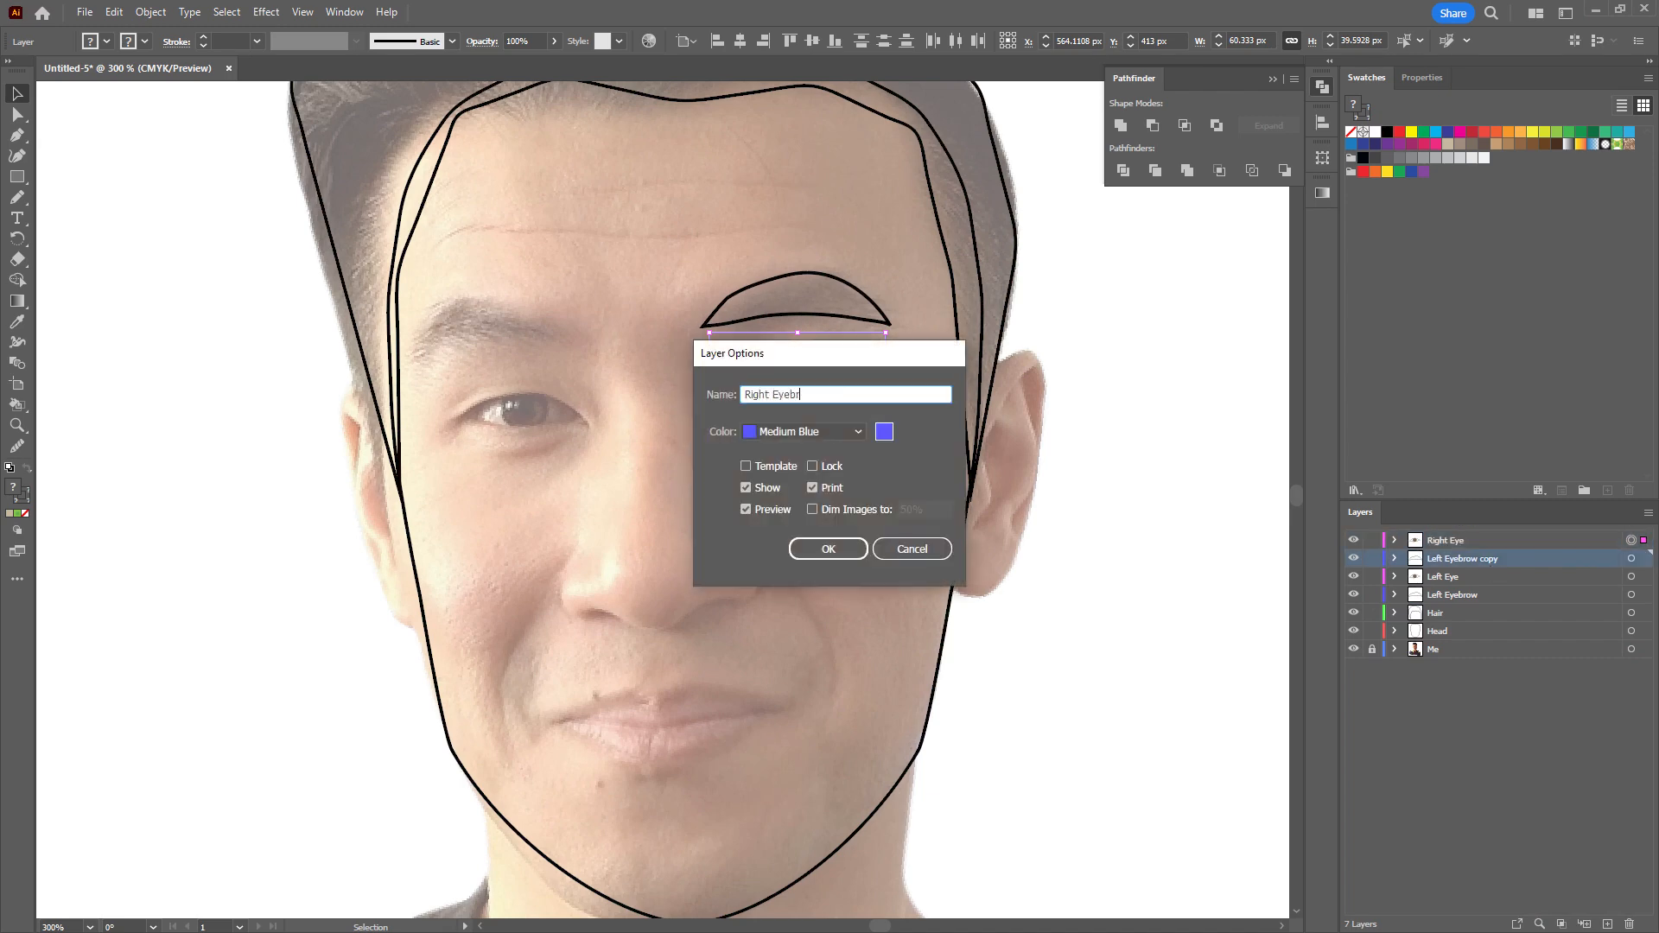
text(ow)
key(Return)
Reflect the Right Eye and Right Eyebrow artwork together across the vertical axis.
shift+click(1631, 541)
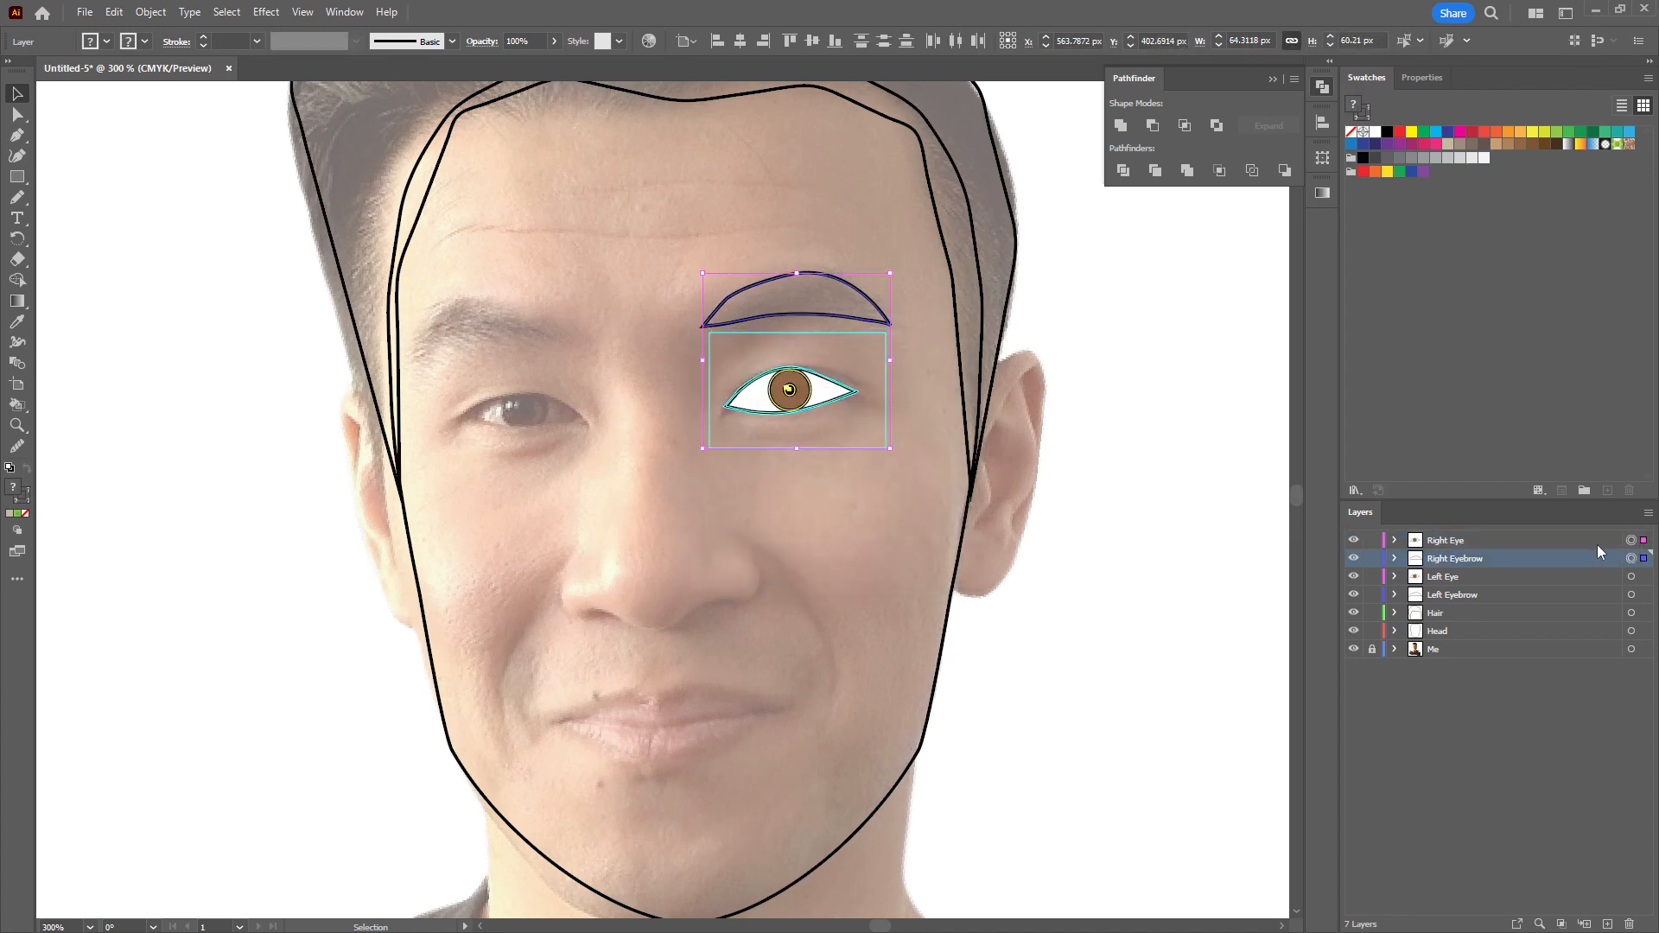
click(150, 12)
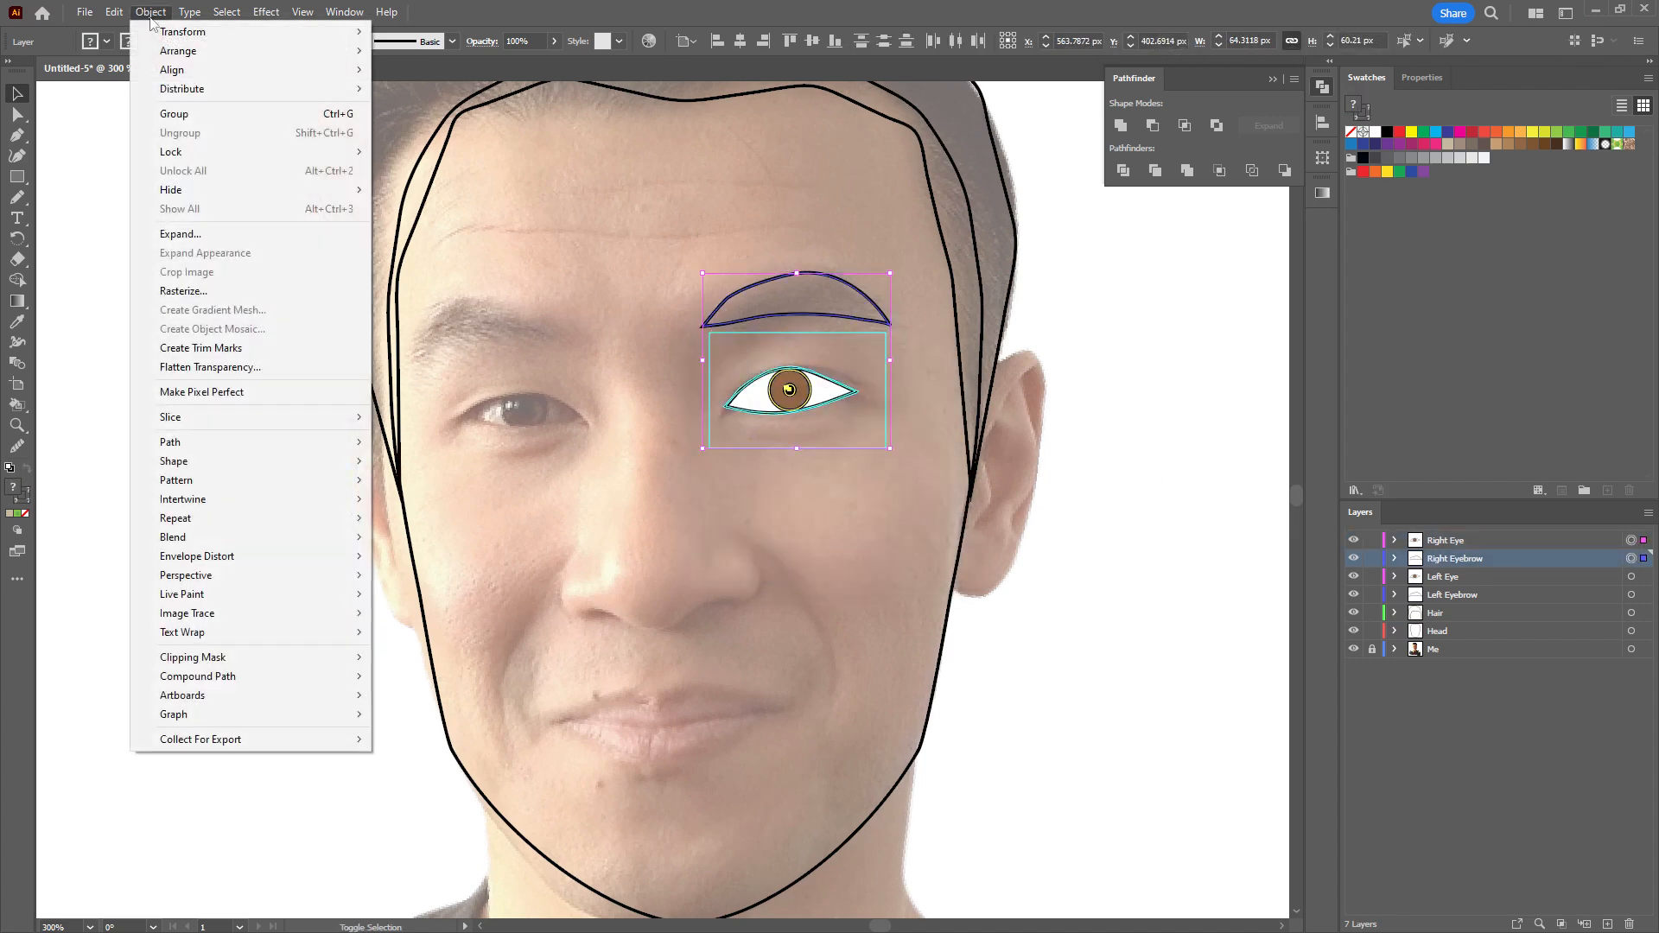
mouse_move(181, 32)
click(432, 98)
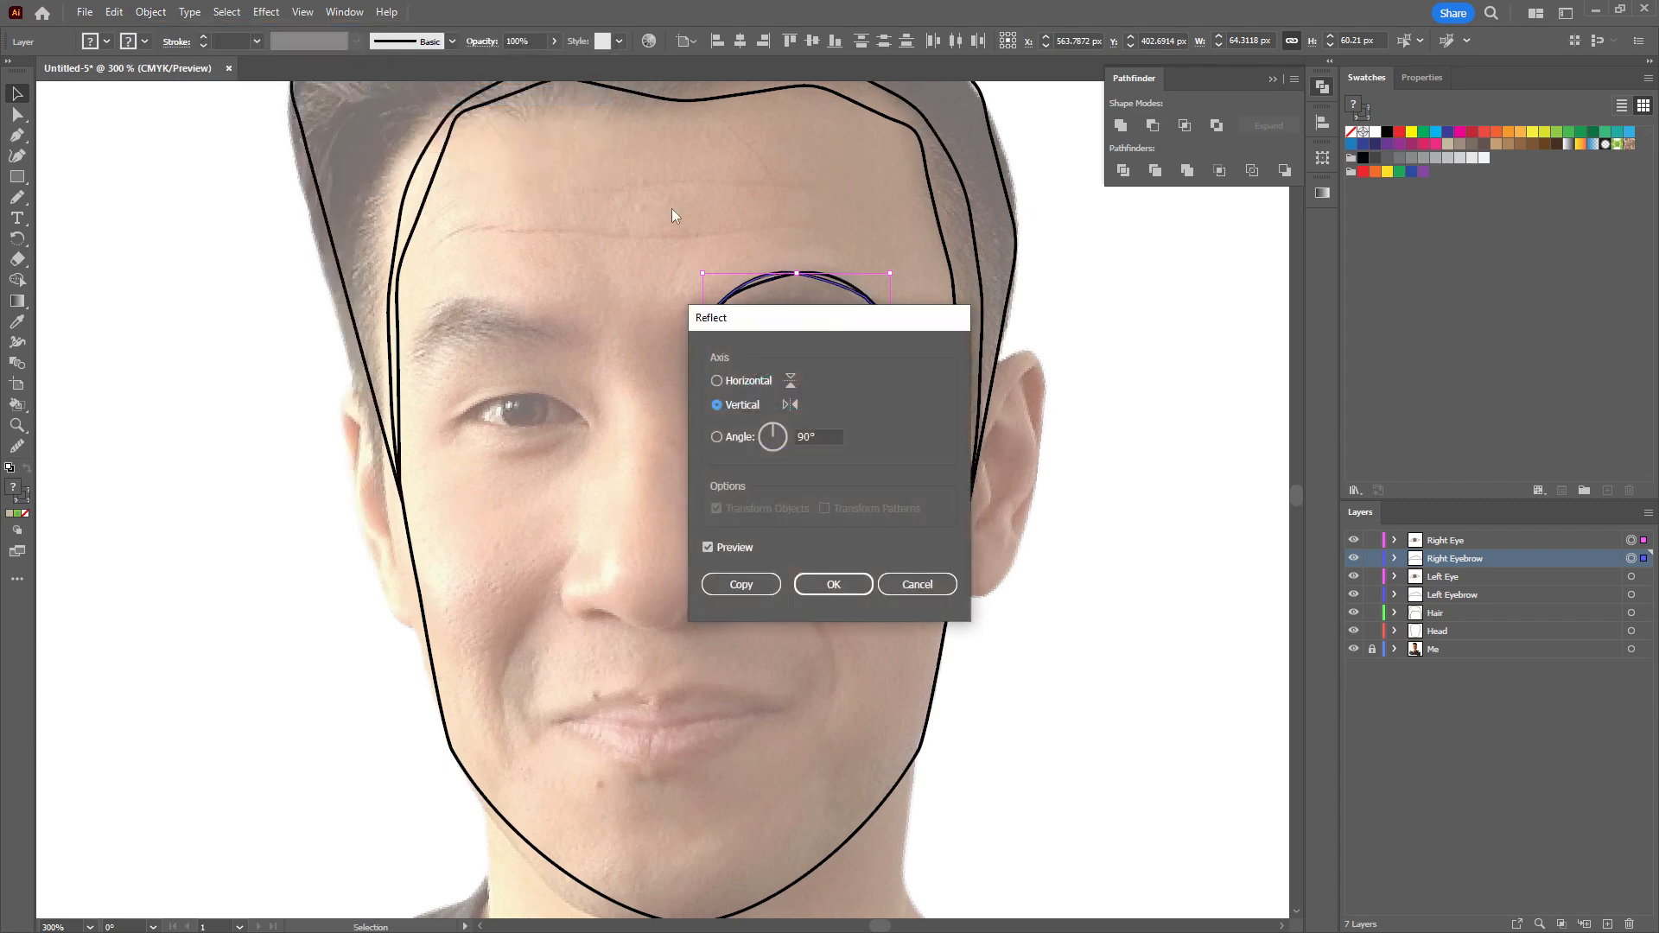
click(831, 584)
Move the mirrored eye and eyebrow over the photo's other eye, and shift the original pair slightly outward.
drag(765, 388, 509, 381)
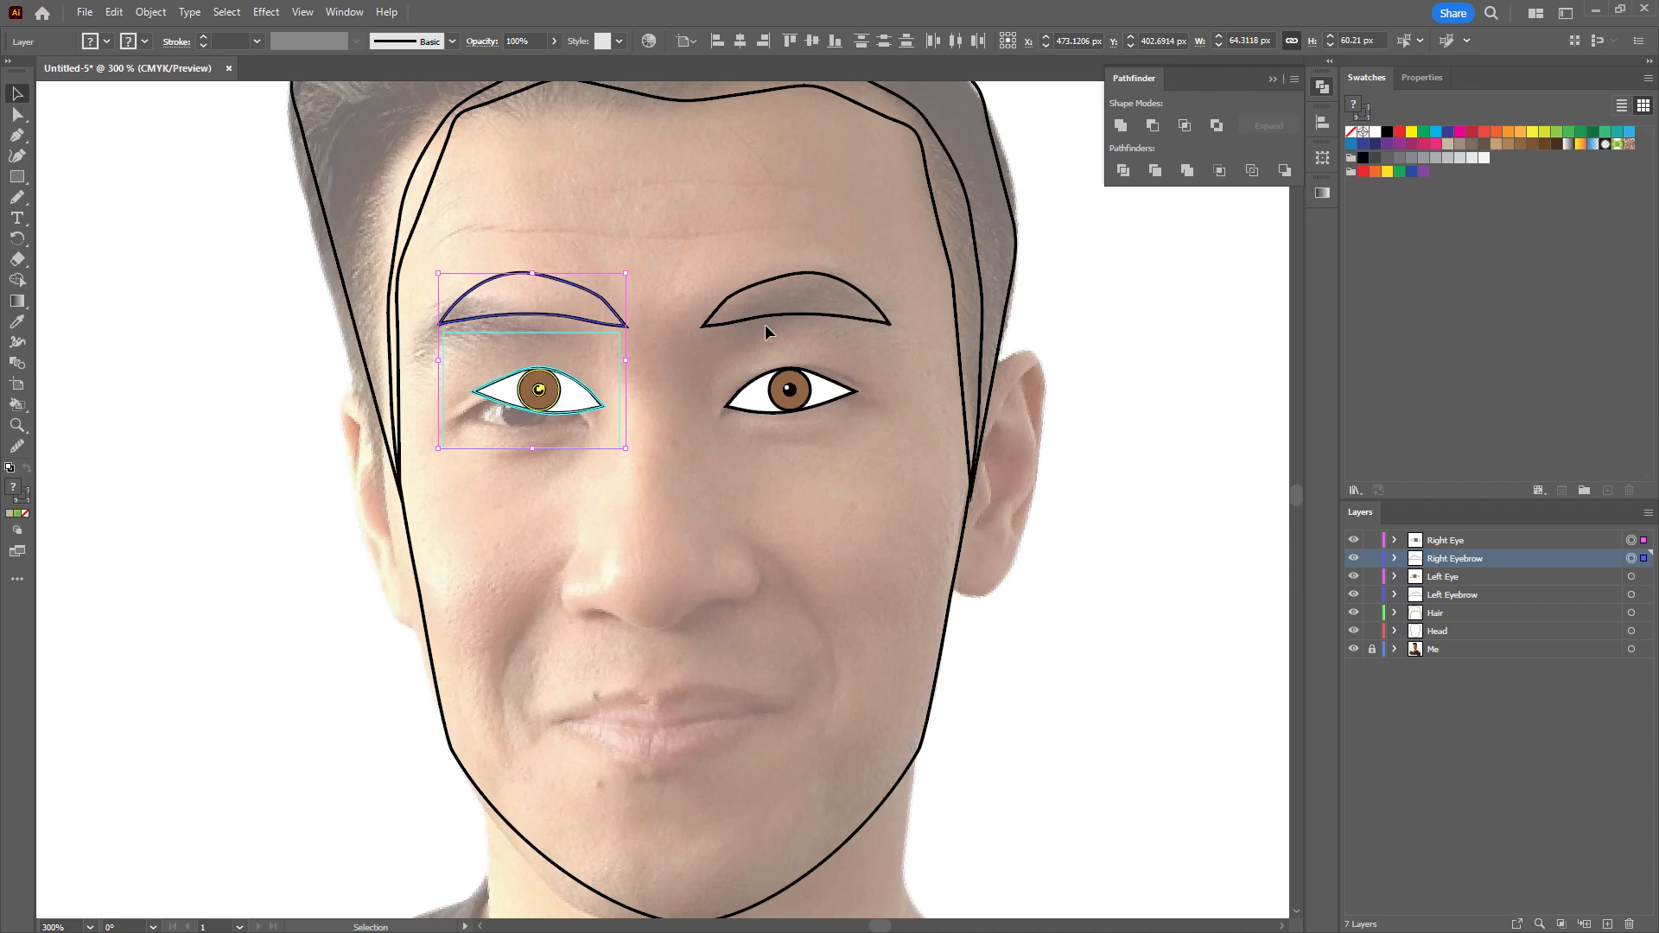
drag(577, 403, 585, 404)
drag(576, 402, 578, 402)
shift+click(575, 401)
click(581, 402)
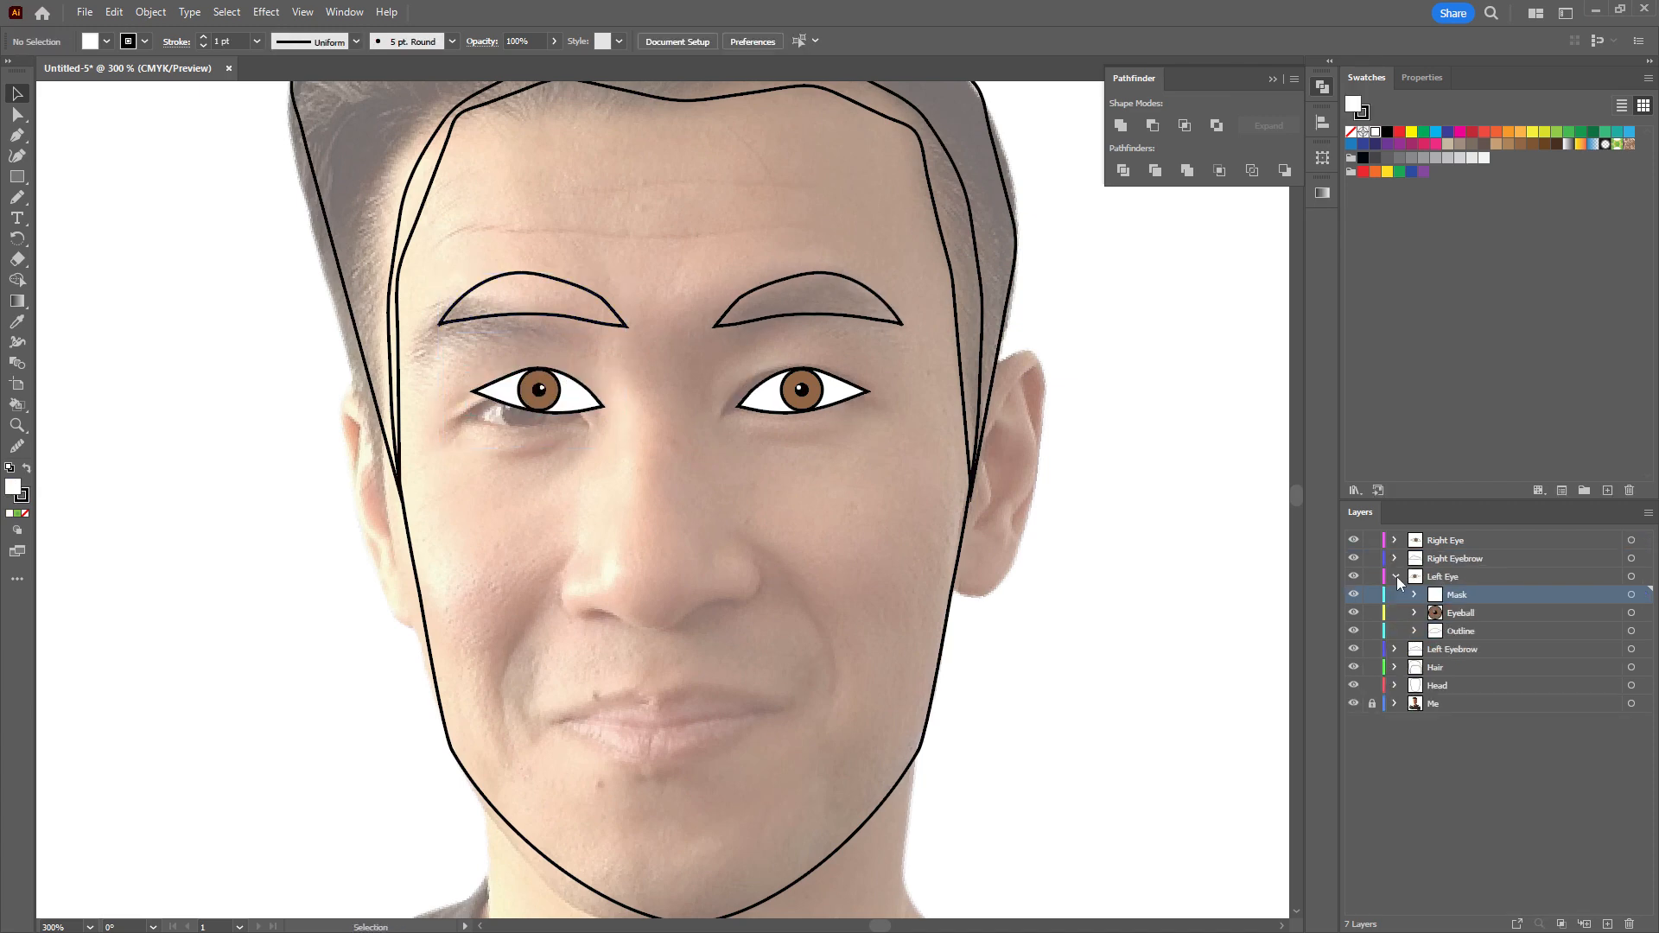
click(1396, 578)
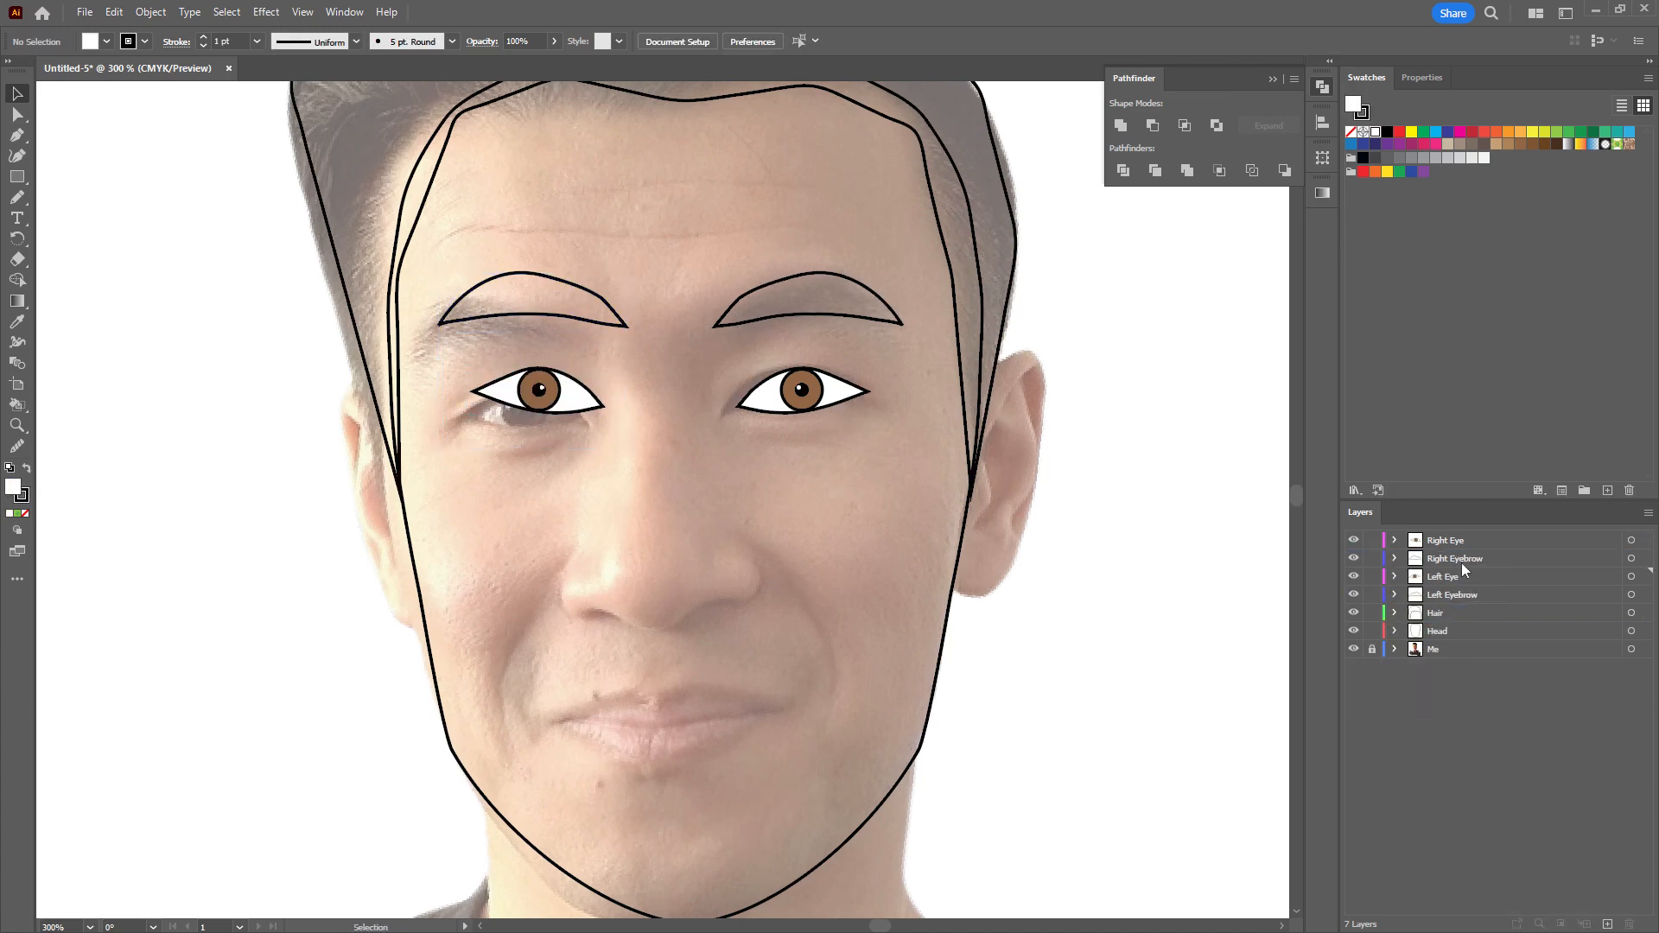
Add a new layer named Nose above the Right Eye layer.
click(1608, 925)
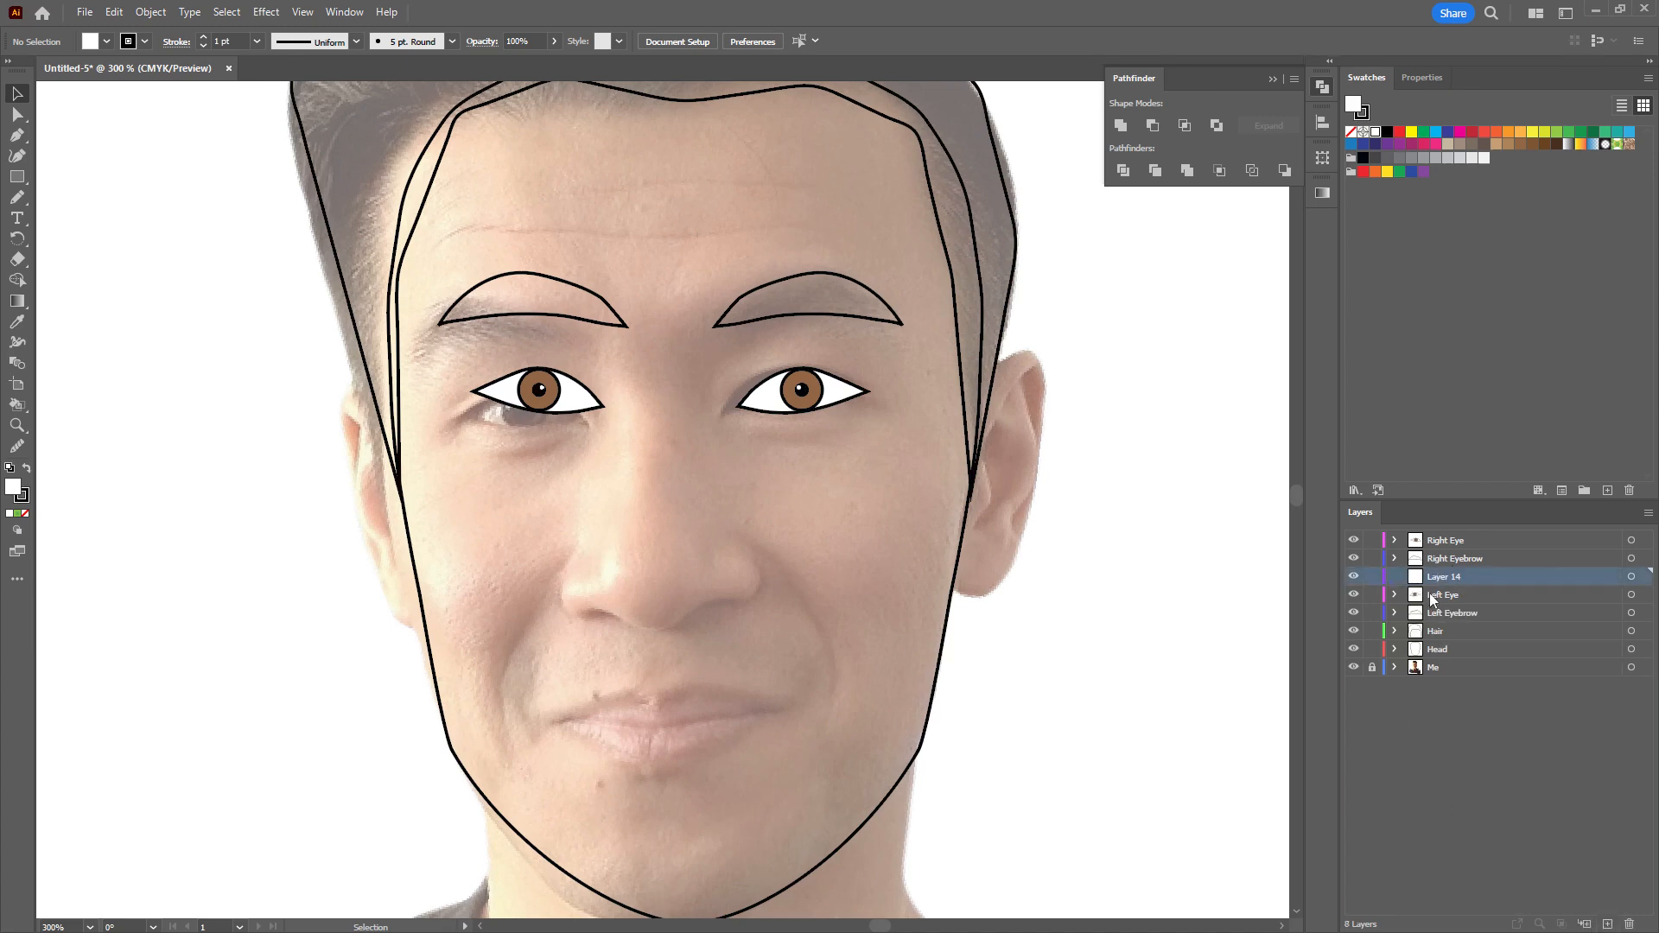
drag(1456, 578, 1431, 539)
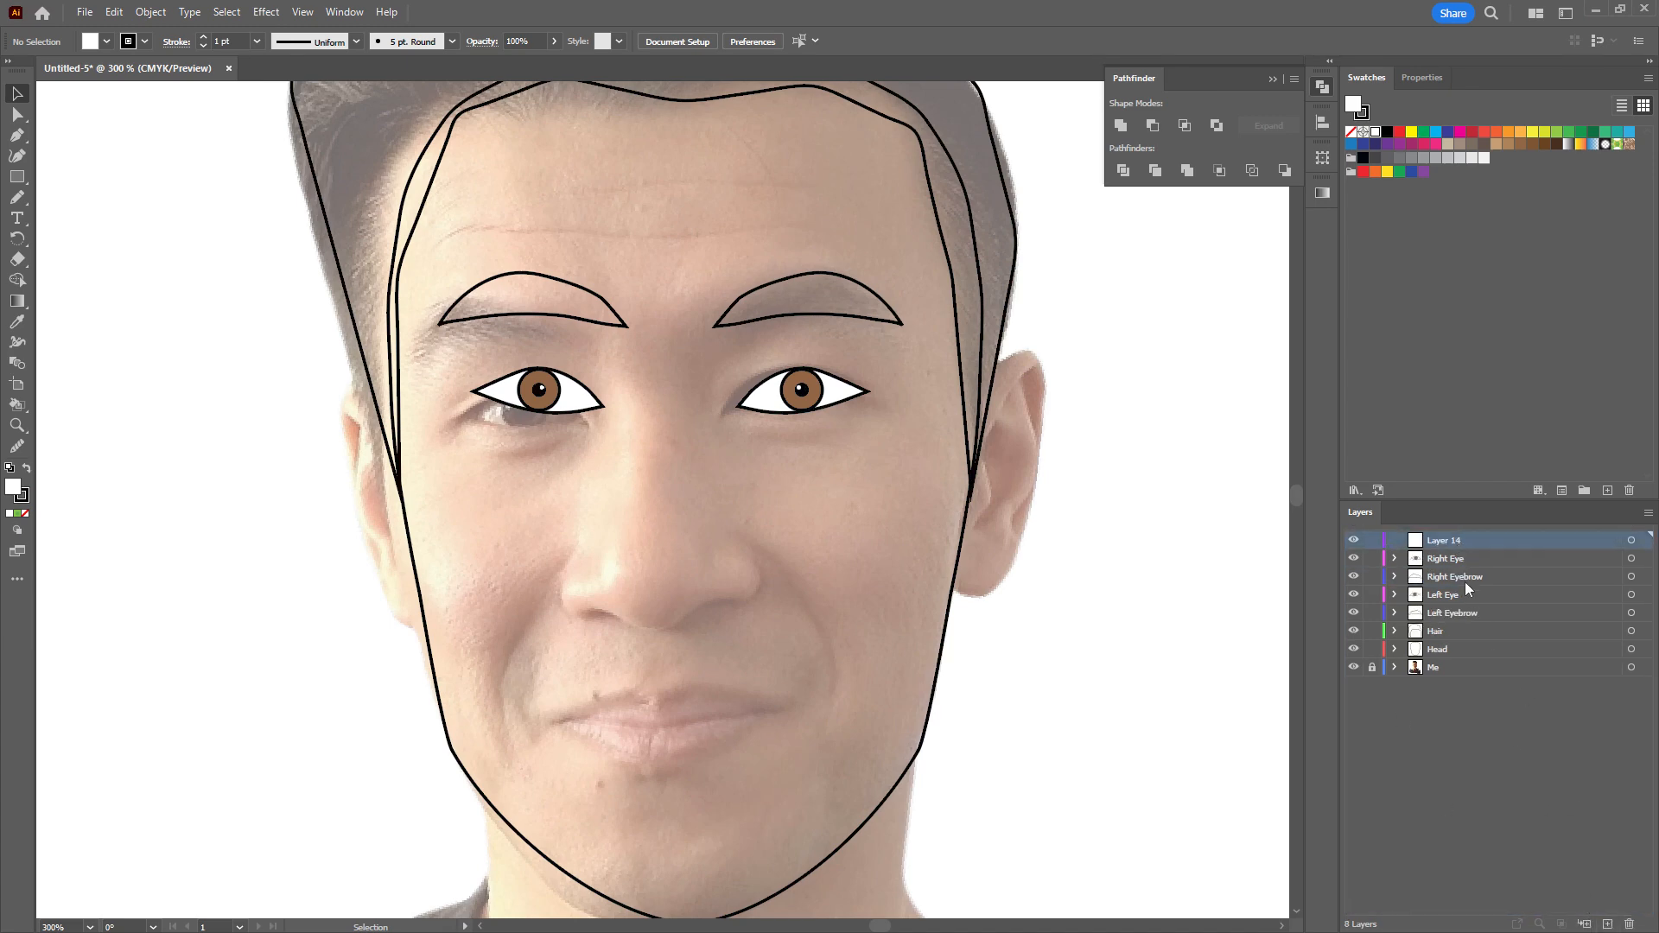
double_click(1451, 542)
text(Nose)
key(Return)
Sketch the nose with the Pencil tool and no fill, tracing the bridge side, the tip and the opposite nostril.
click(17, 197)
click(1351, 131)
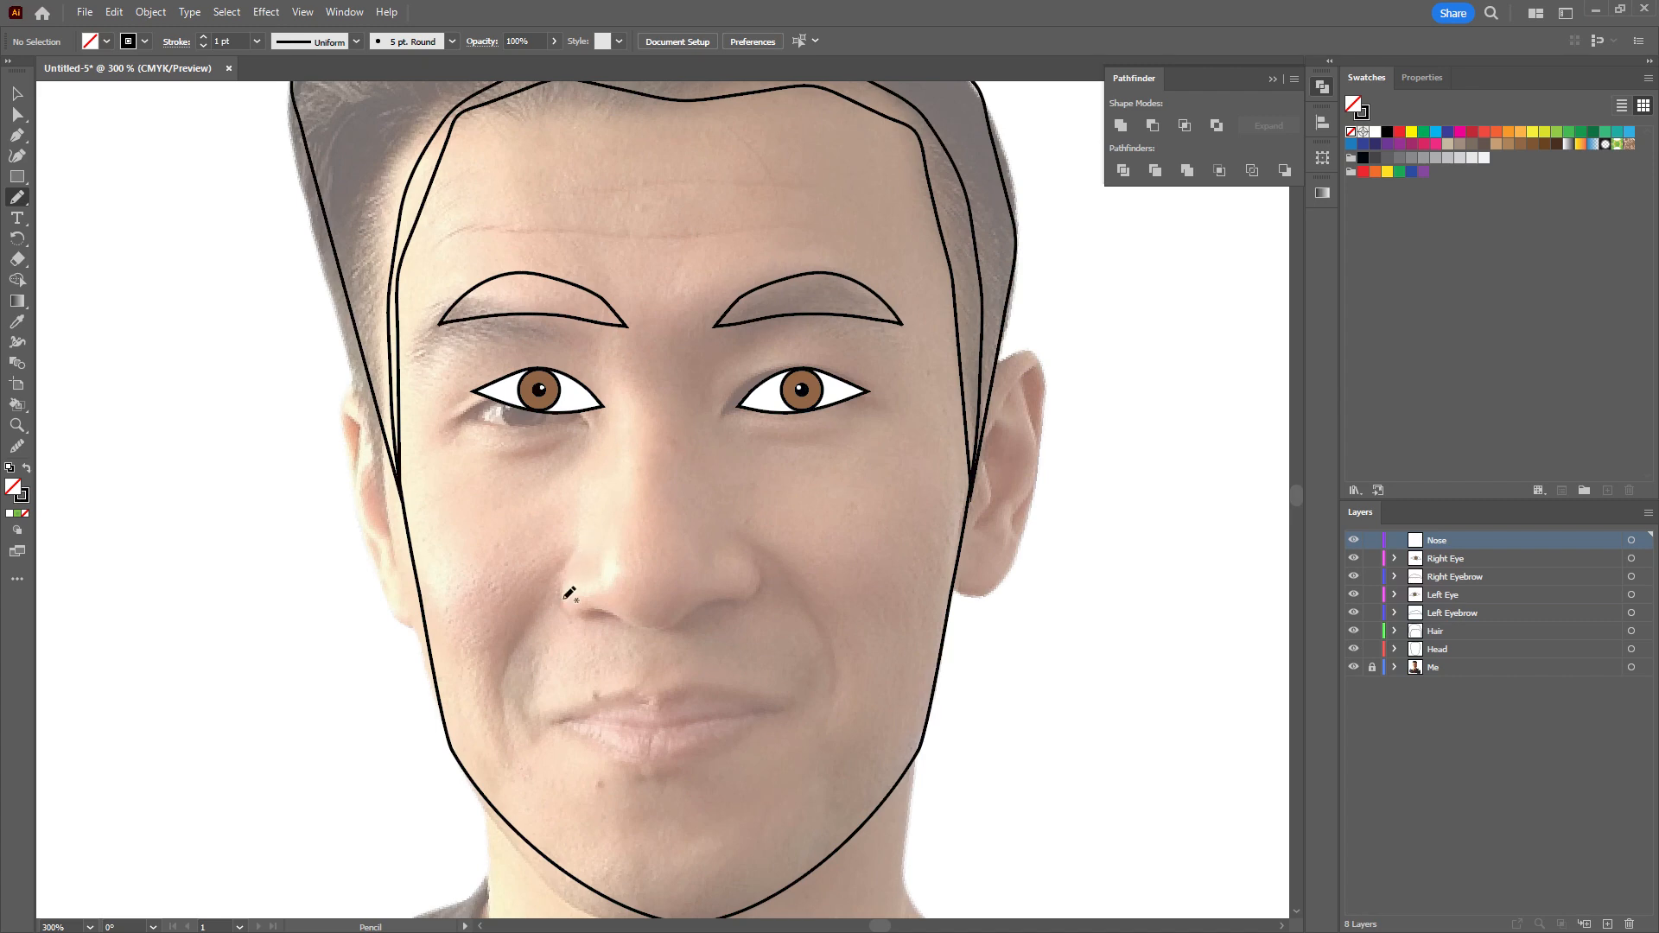
mouse_move(612, 435)
mouse_down()
mouse_move(568, 610)
mouse_move(669, 636)
mouse_move(681, 619)
mouse_up()
key(ctrl+z)
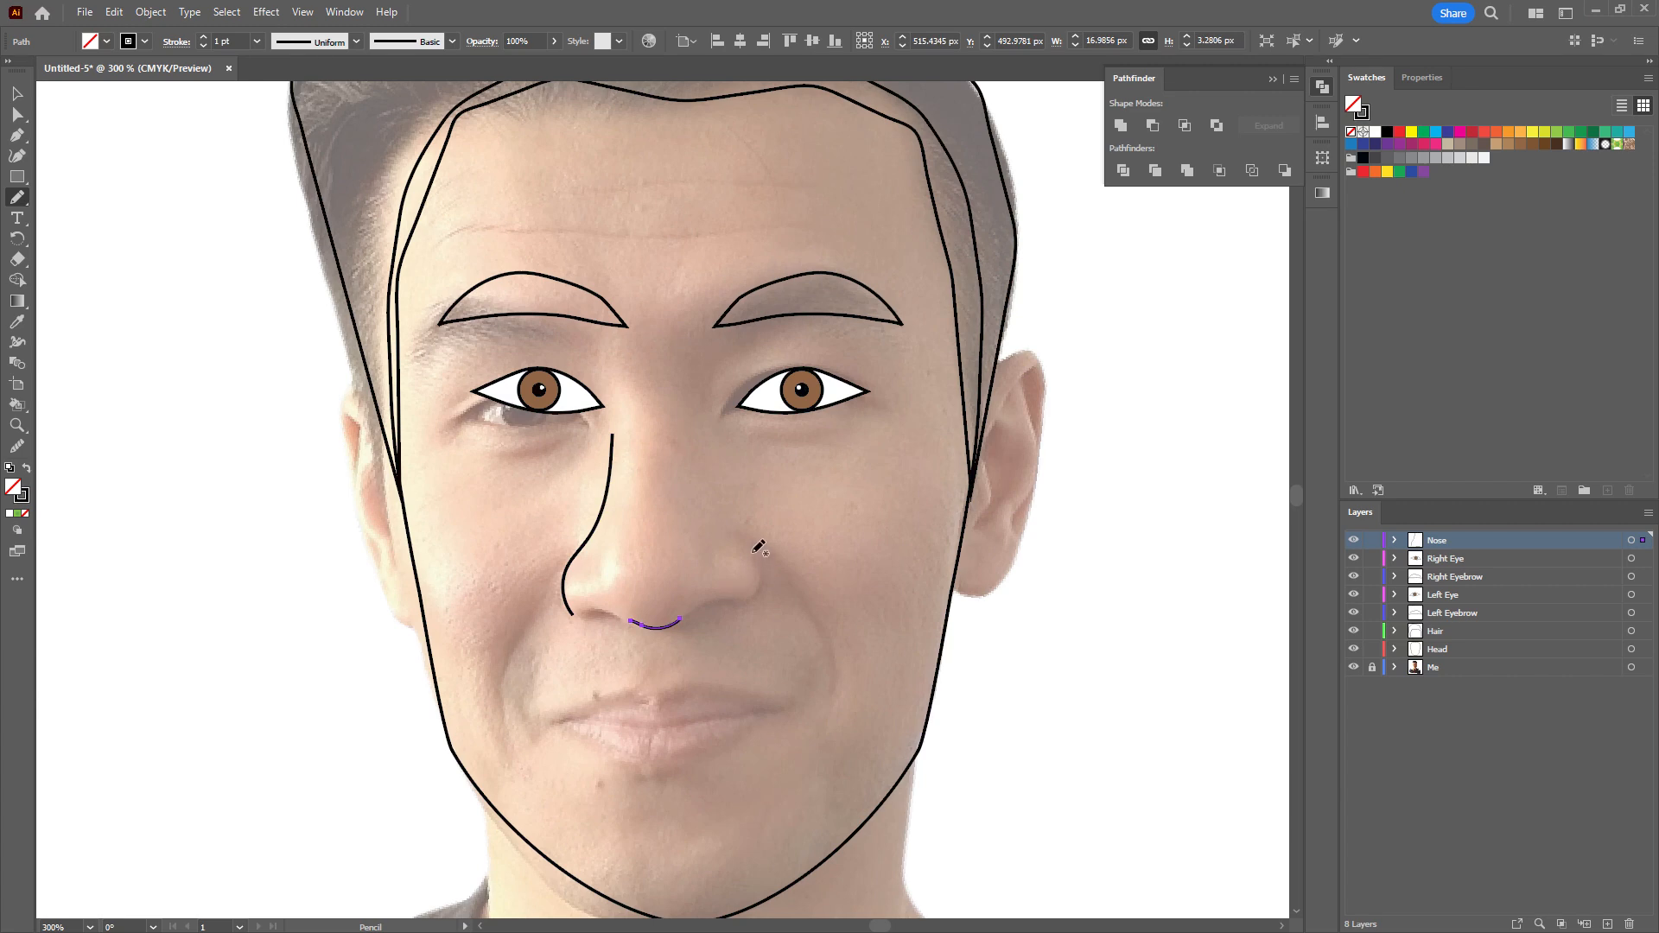
mouse_move(749, 551)
mouse_down()
mouse_move(760, 581)
mouse_move(745, 601)
mouse_up()
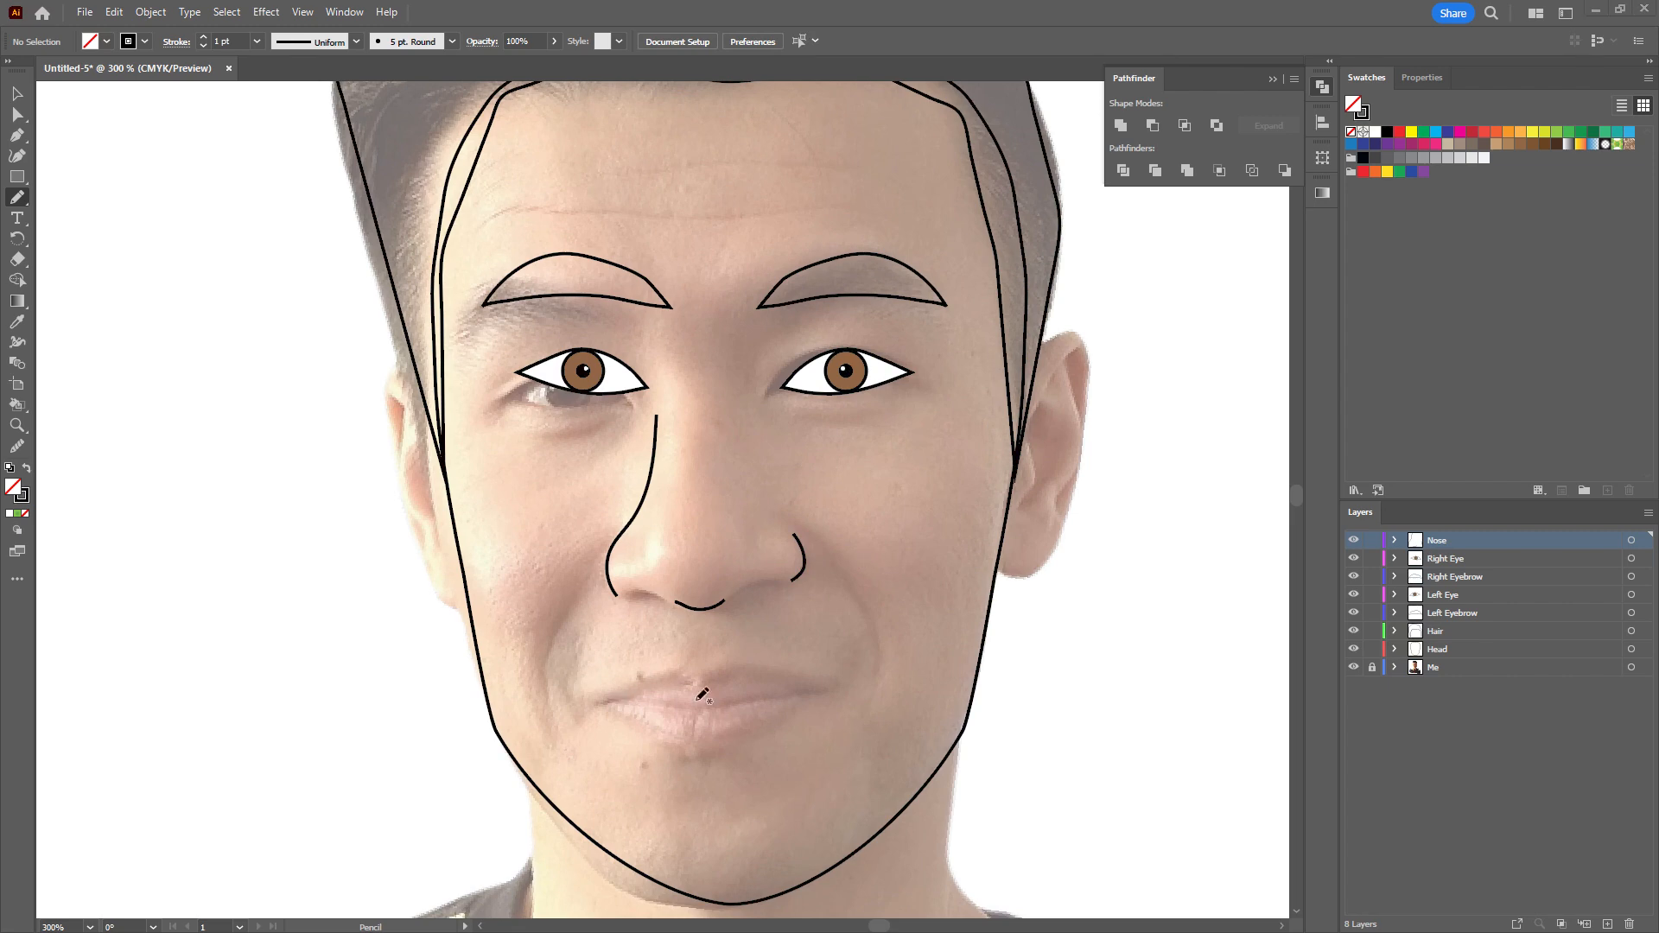
Add a new layer named Visemes at the top of the layer stack.
click(1608, 924)
double_click(1447, 540)
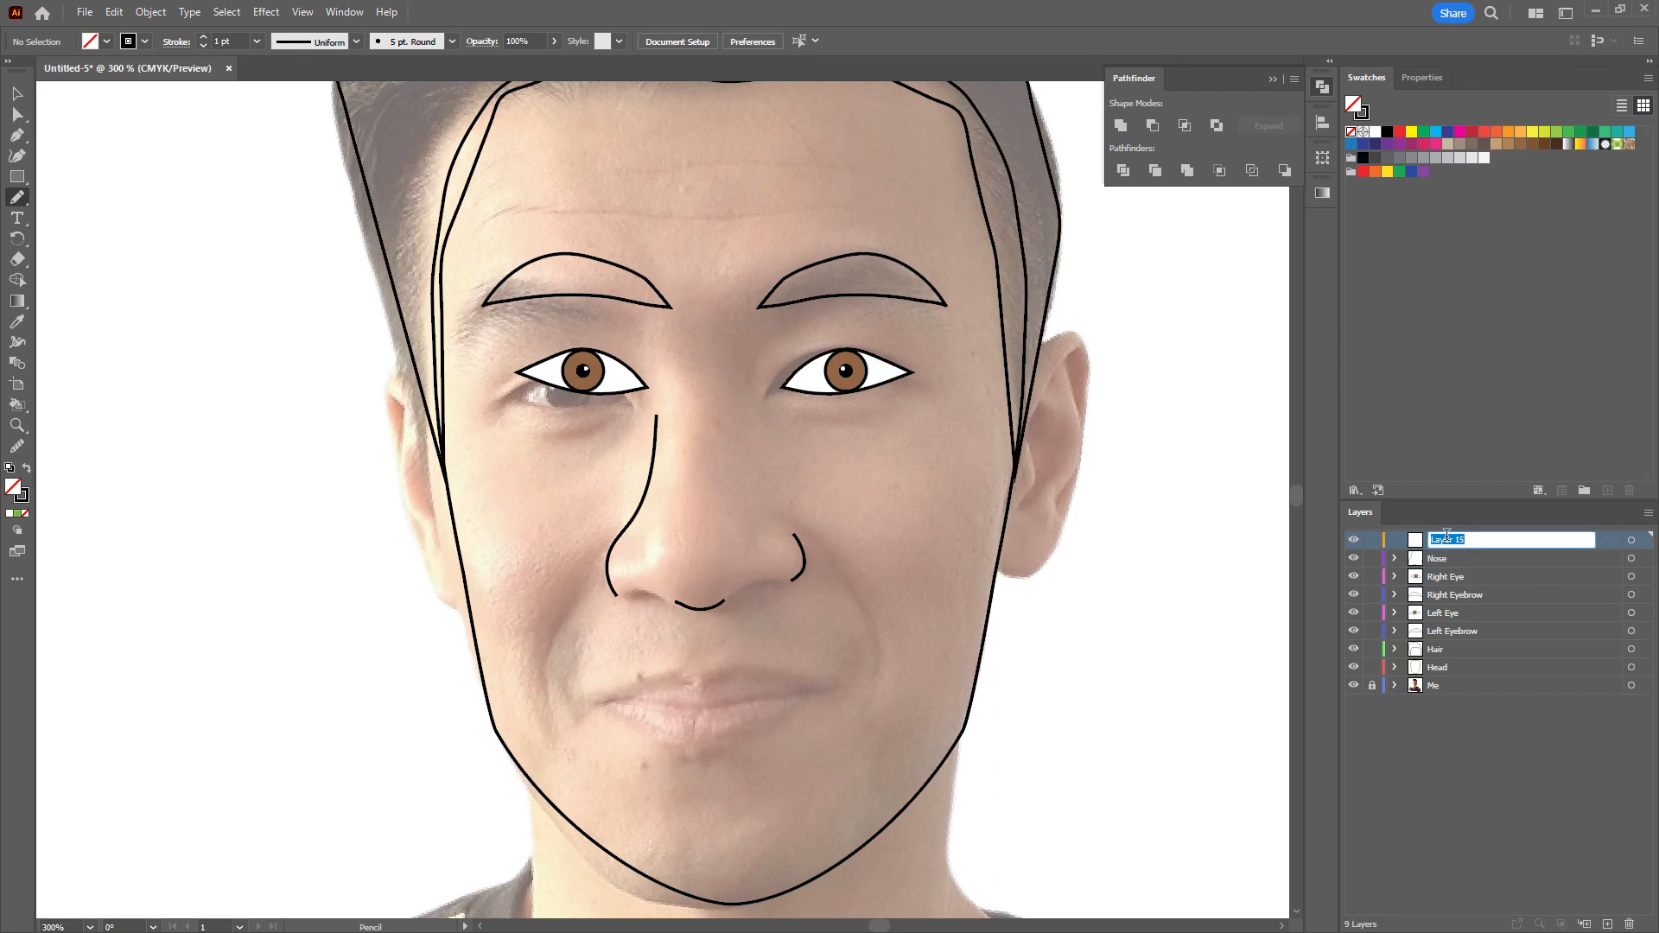
text(Visemes)
key(Return)
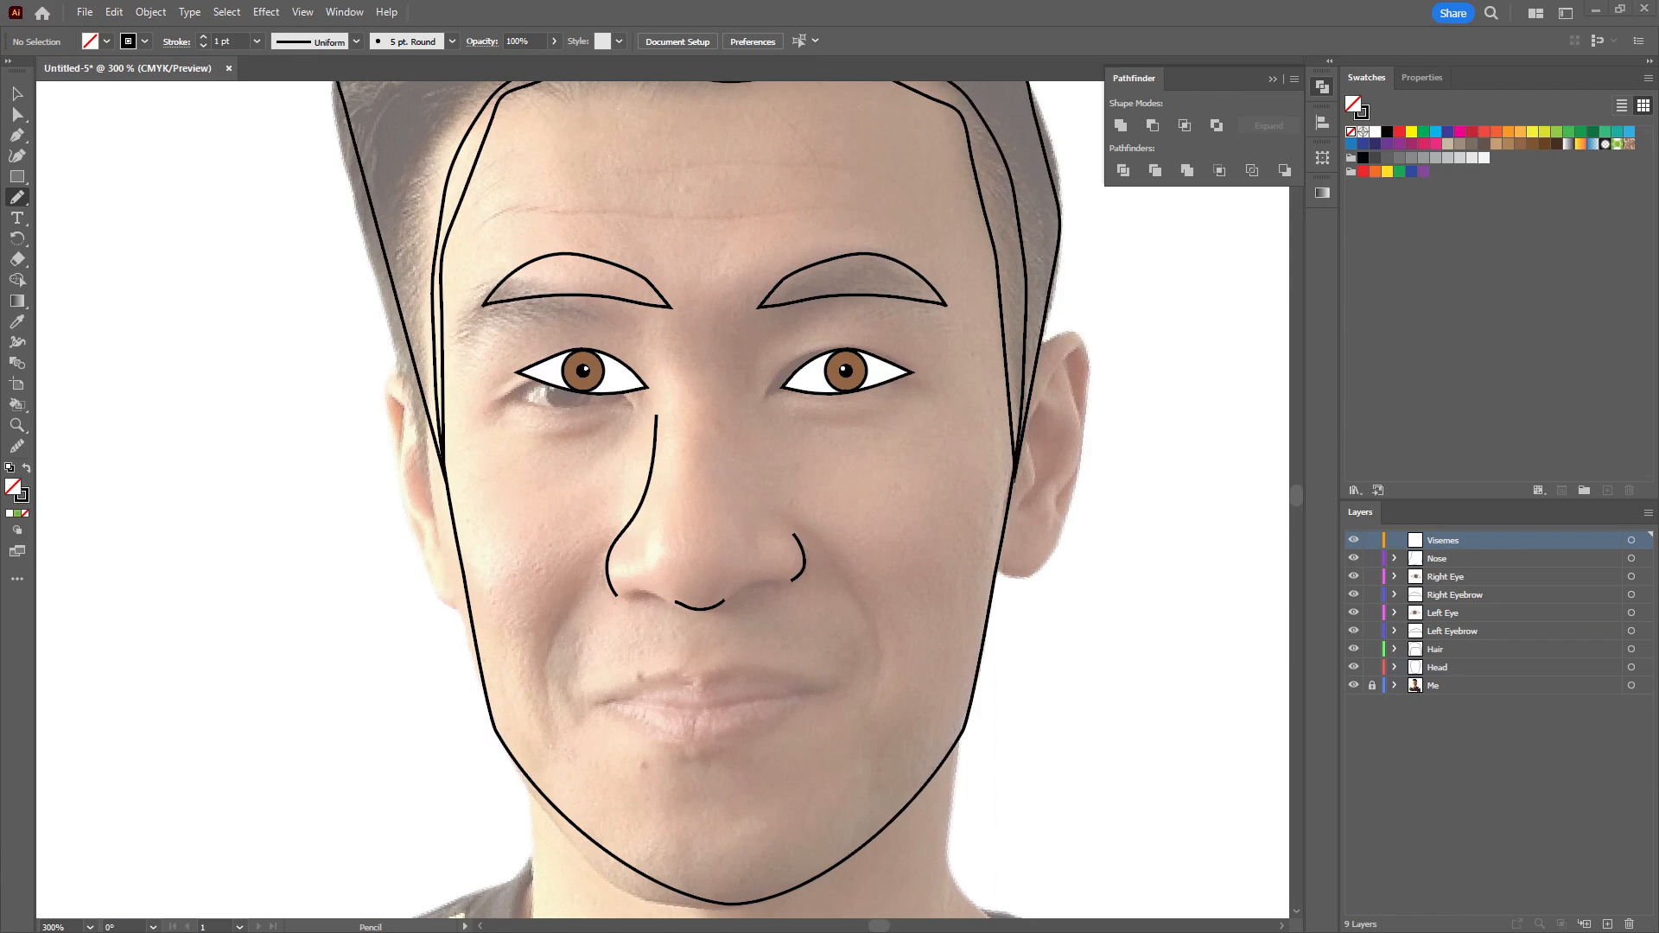
Switch to the browser, download the free Mouth animation set from Freepik and open its 6581.eps file in Illustrator.
drag(1658, 242, 749, 24)
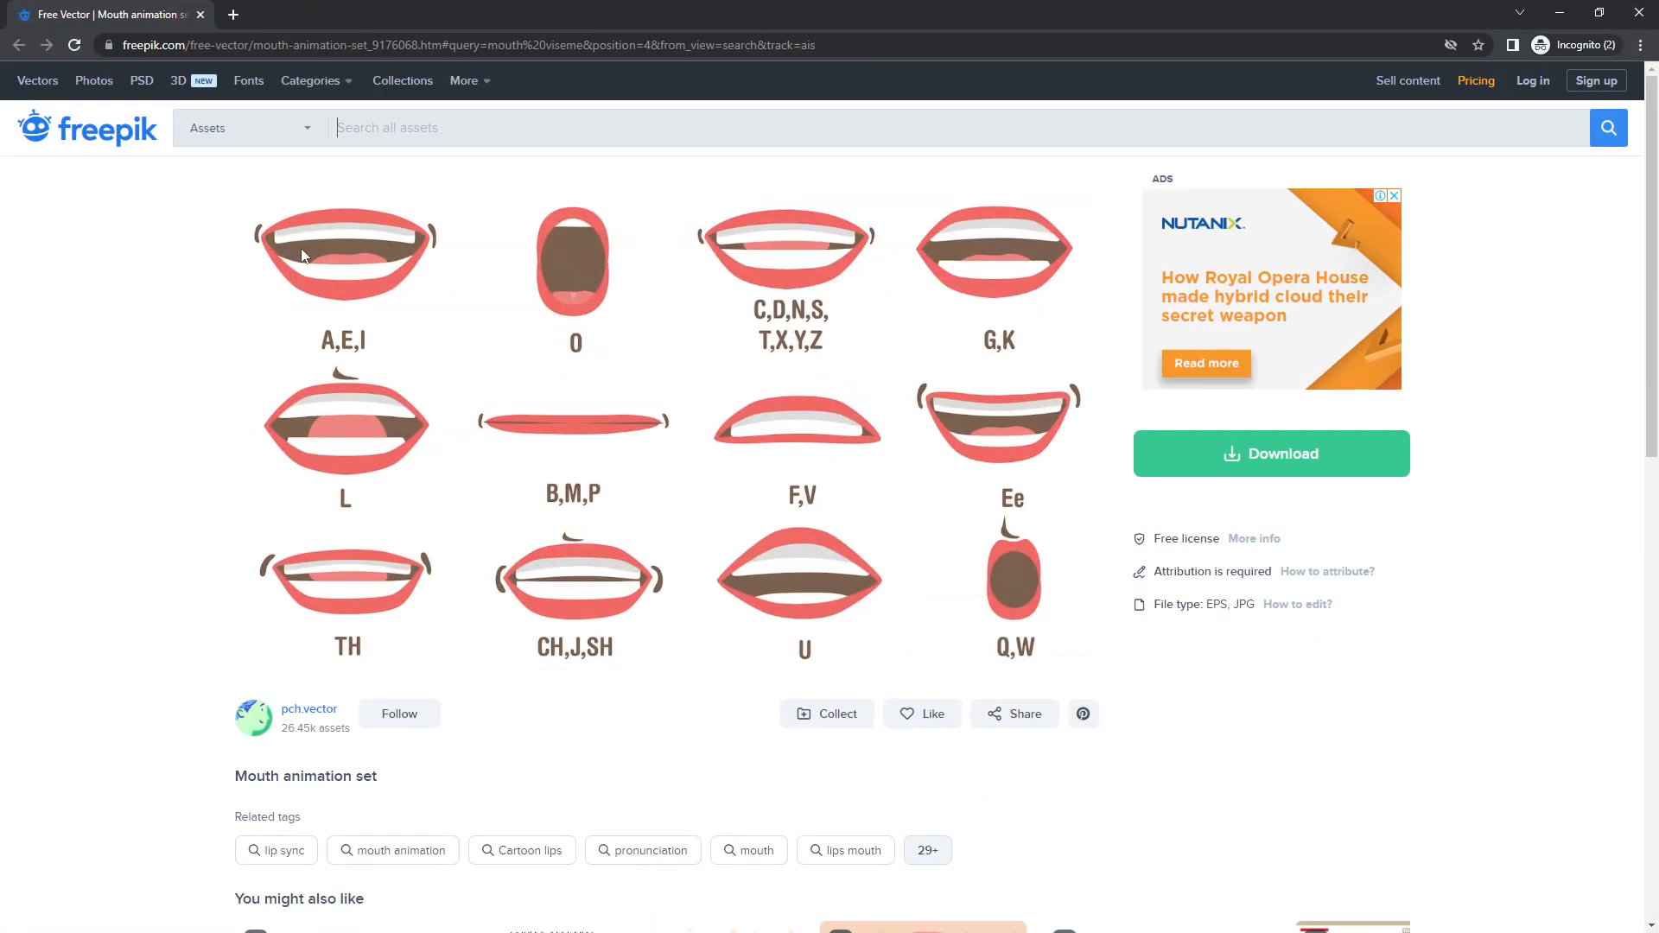
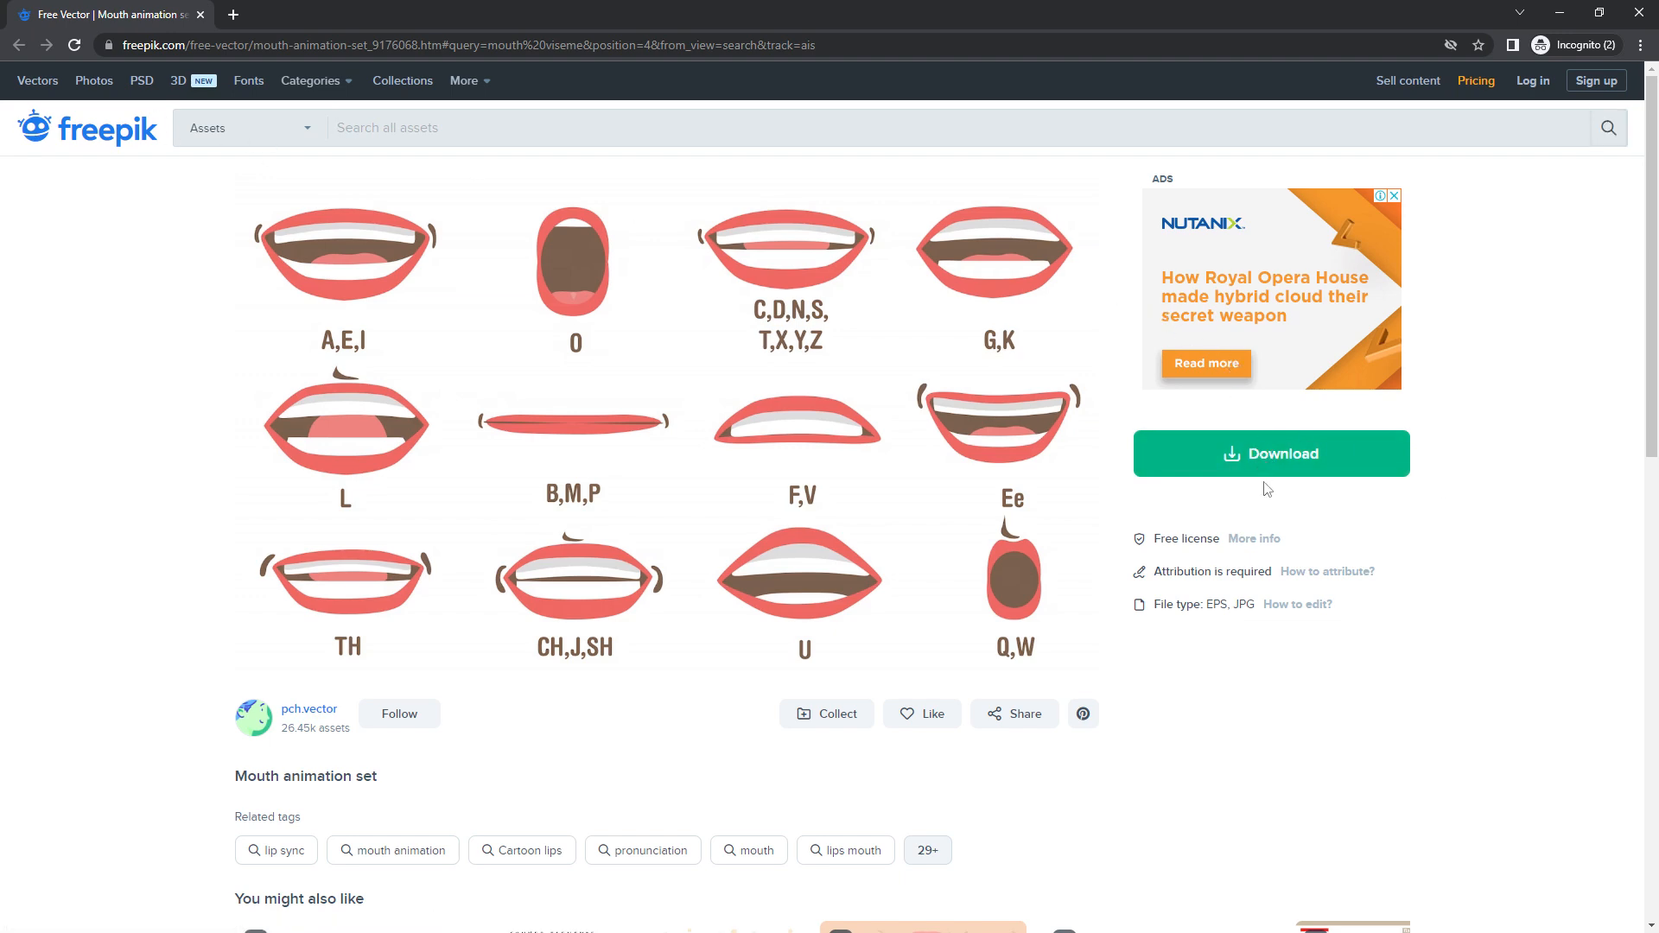
click(1258, 471)
click(1267, 693)
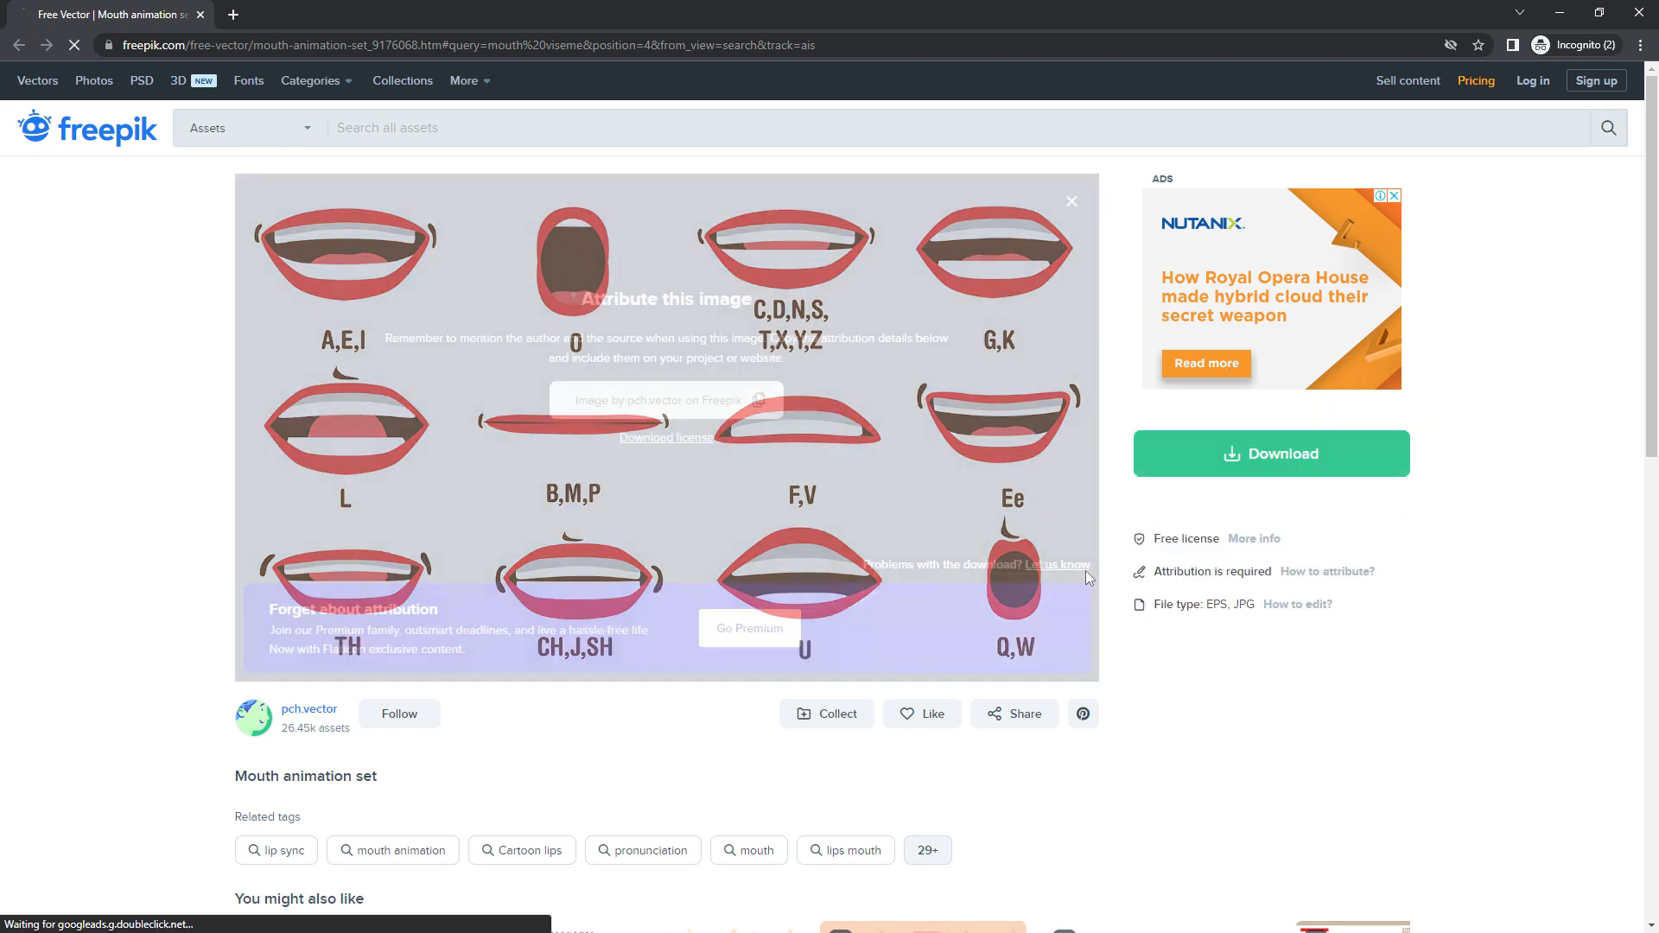
click(185, 909)
click(260, 857)
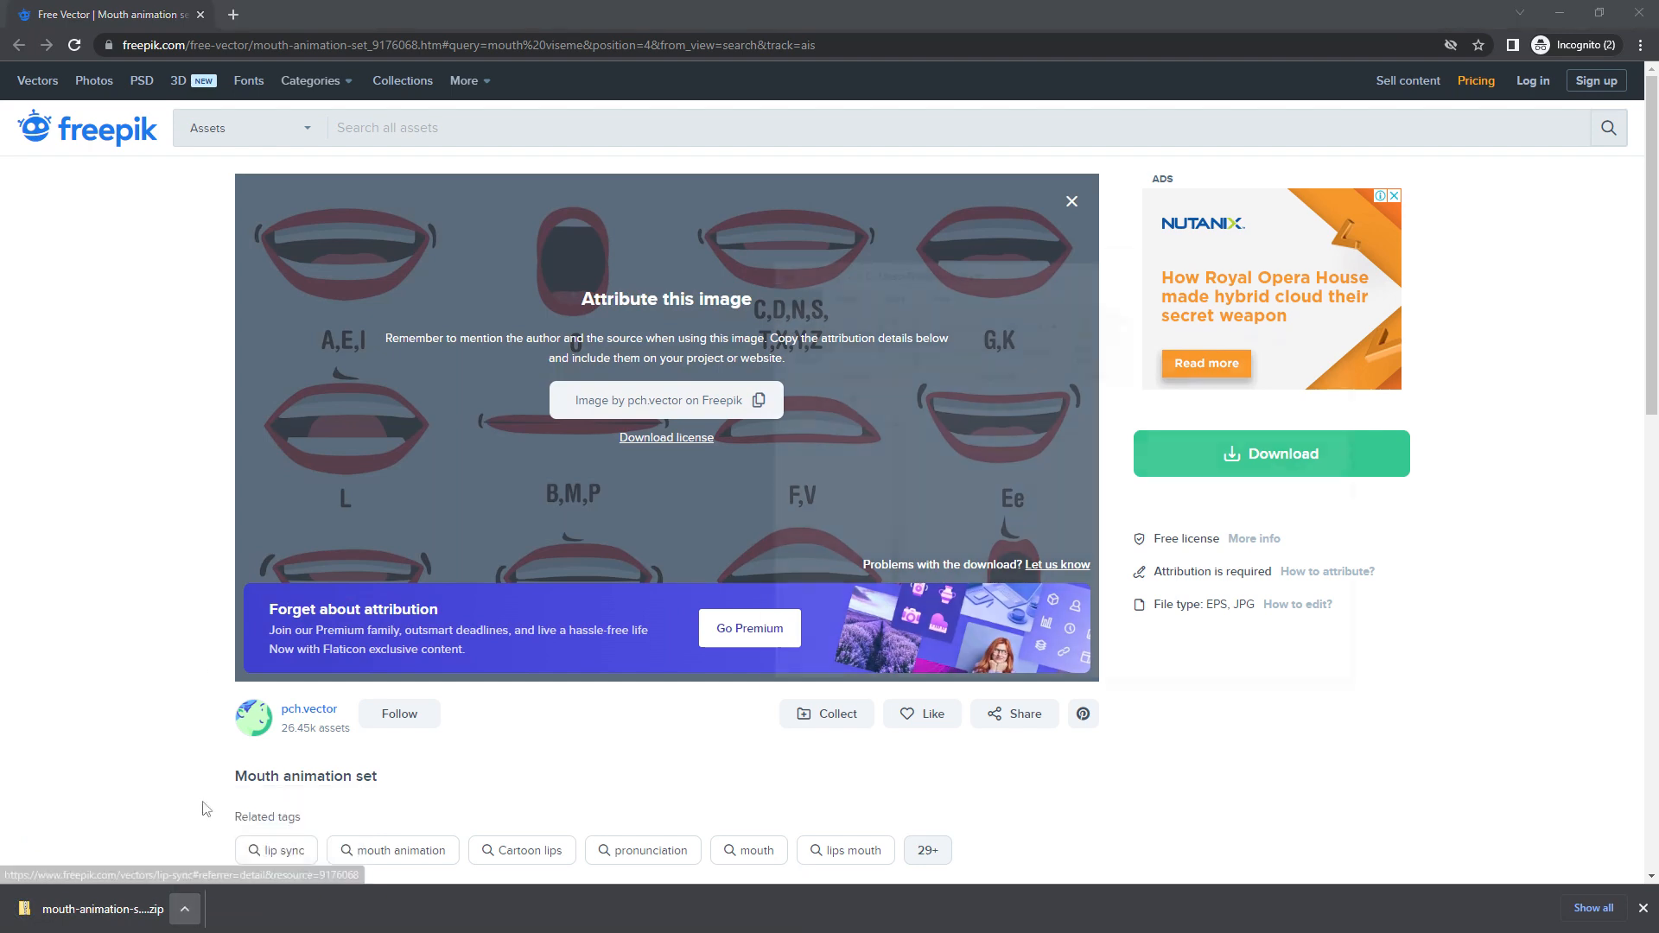
double_click(991, 453)
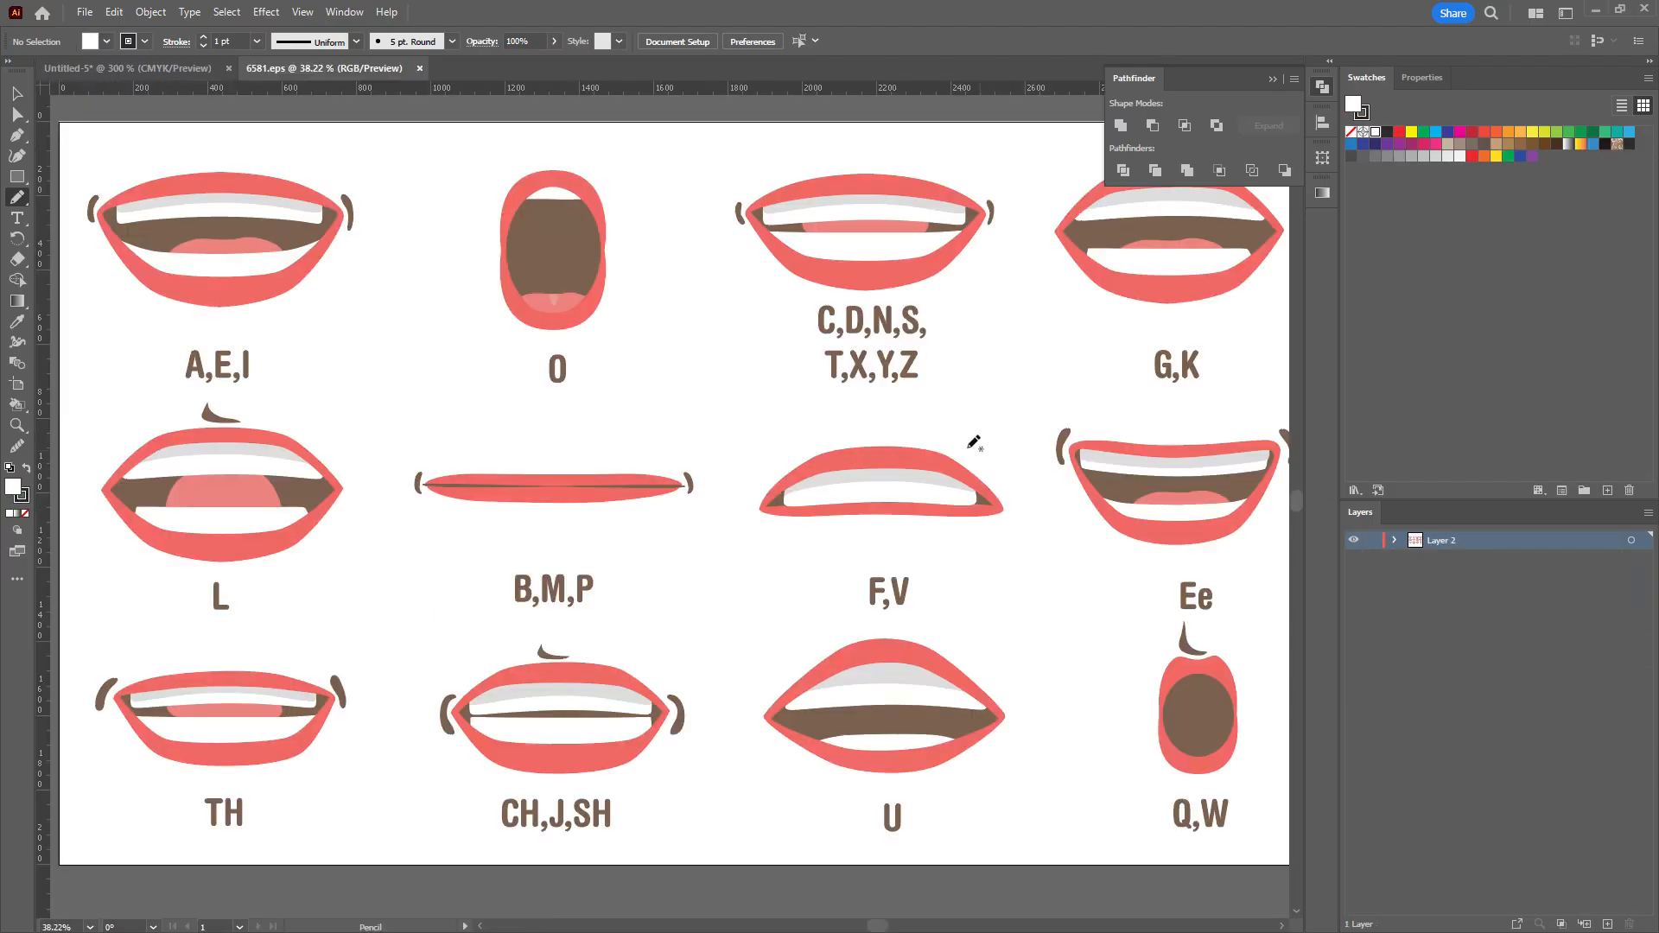
mouse_move(813, 439)
mouse_down()
mouse_move(772, 452)
mouse_move(785, 423)
mouse_up()
scroll(768, 441, down, 1)
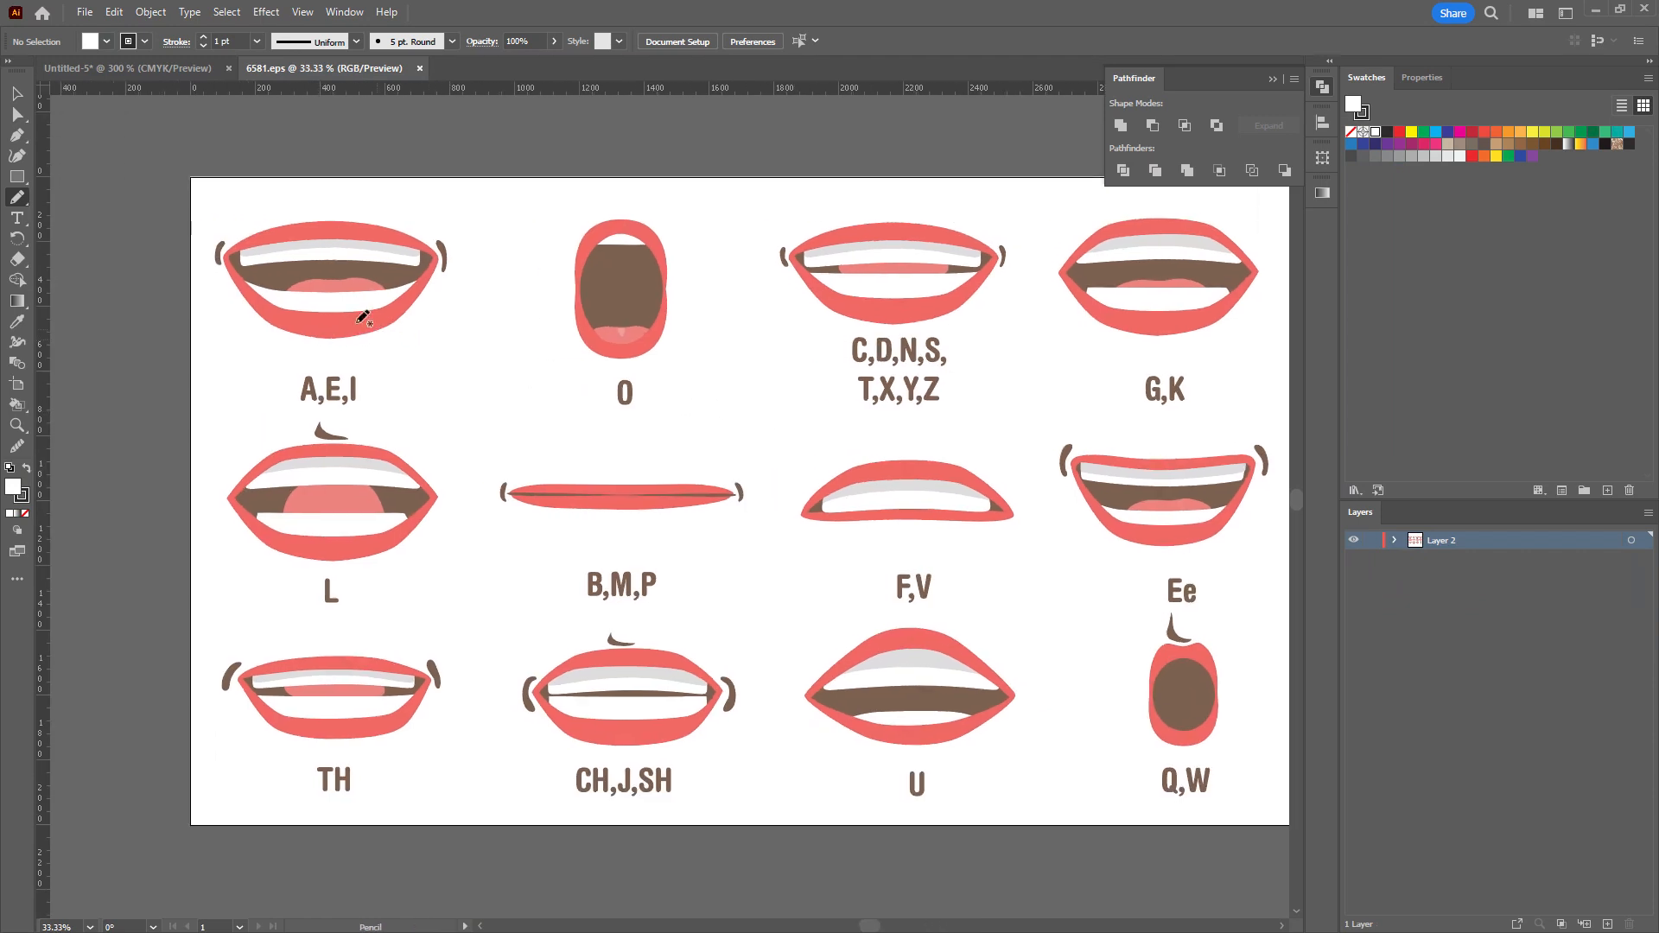
click(17, 114)
drag(257, 352, 410, 424)
key(Delete)
key(ctrl+z)
key(ctrl+z)
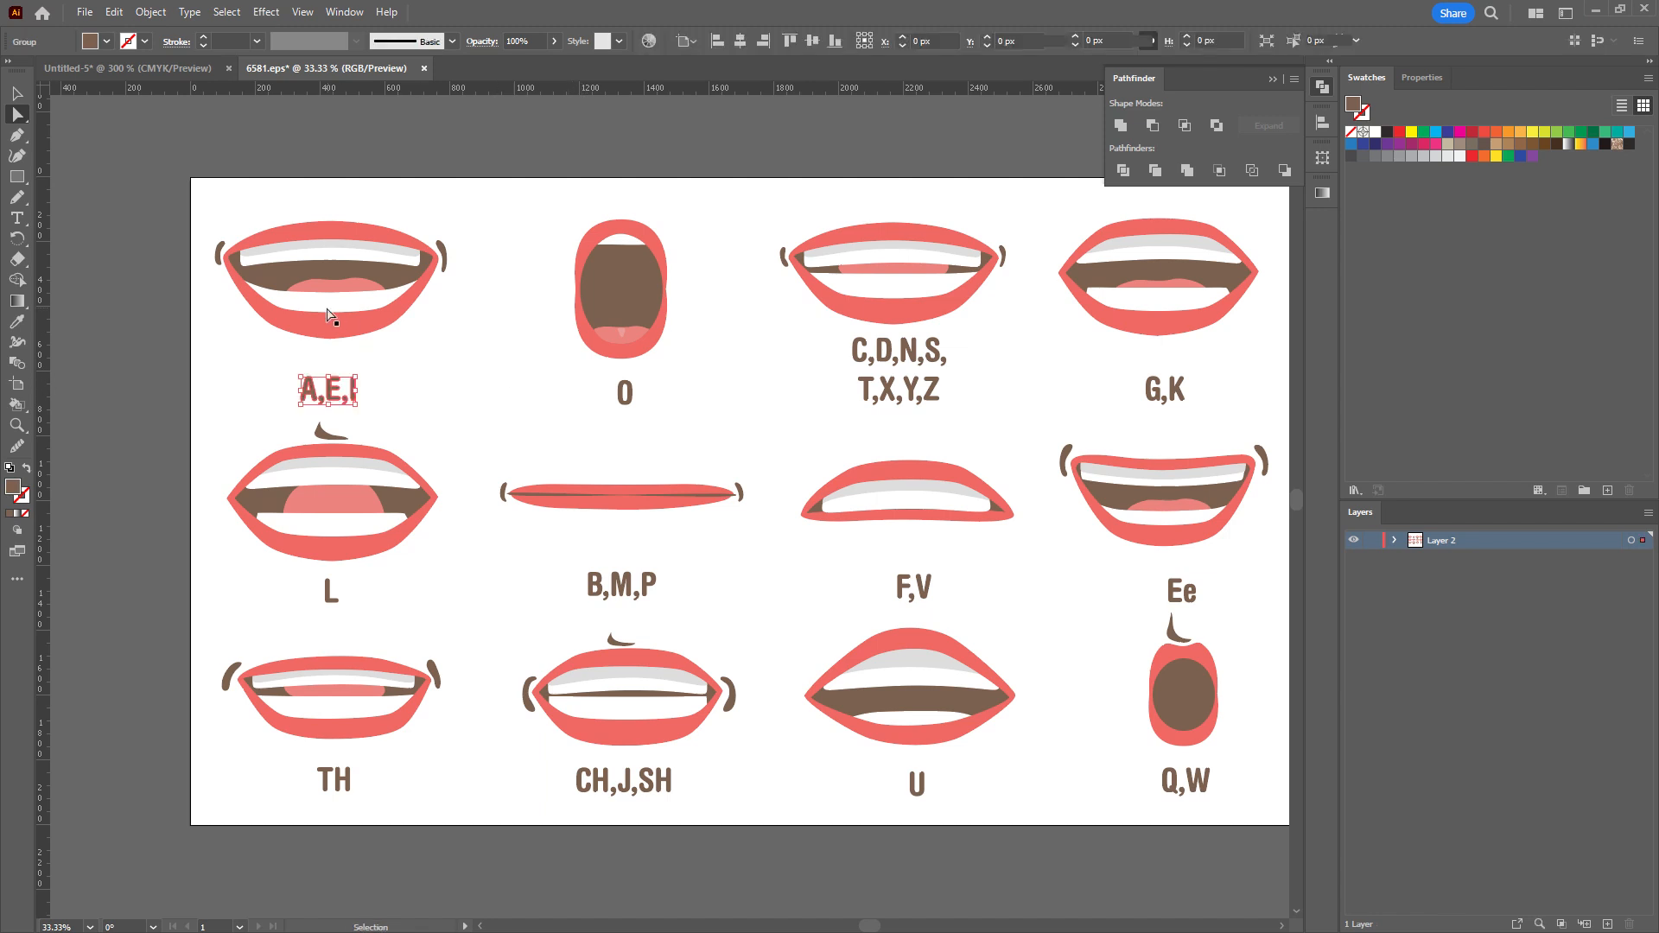
Find the group of the A,E,I mouth in Layer 2 and rename it AEI.
click(328, 233)
click(1394, 542)
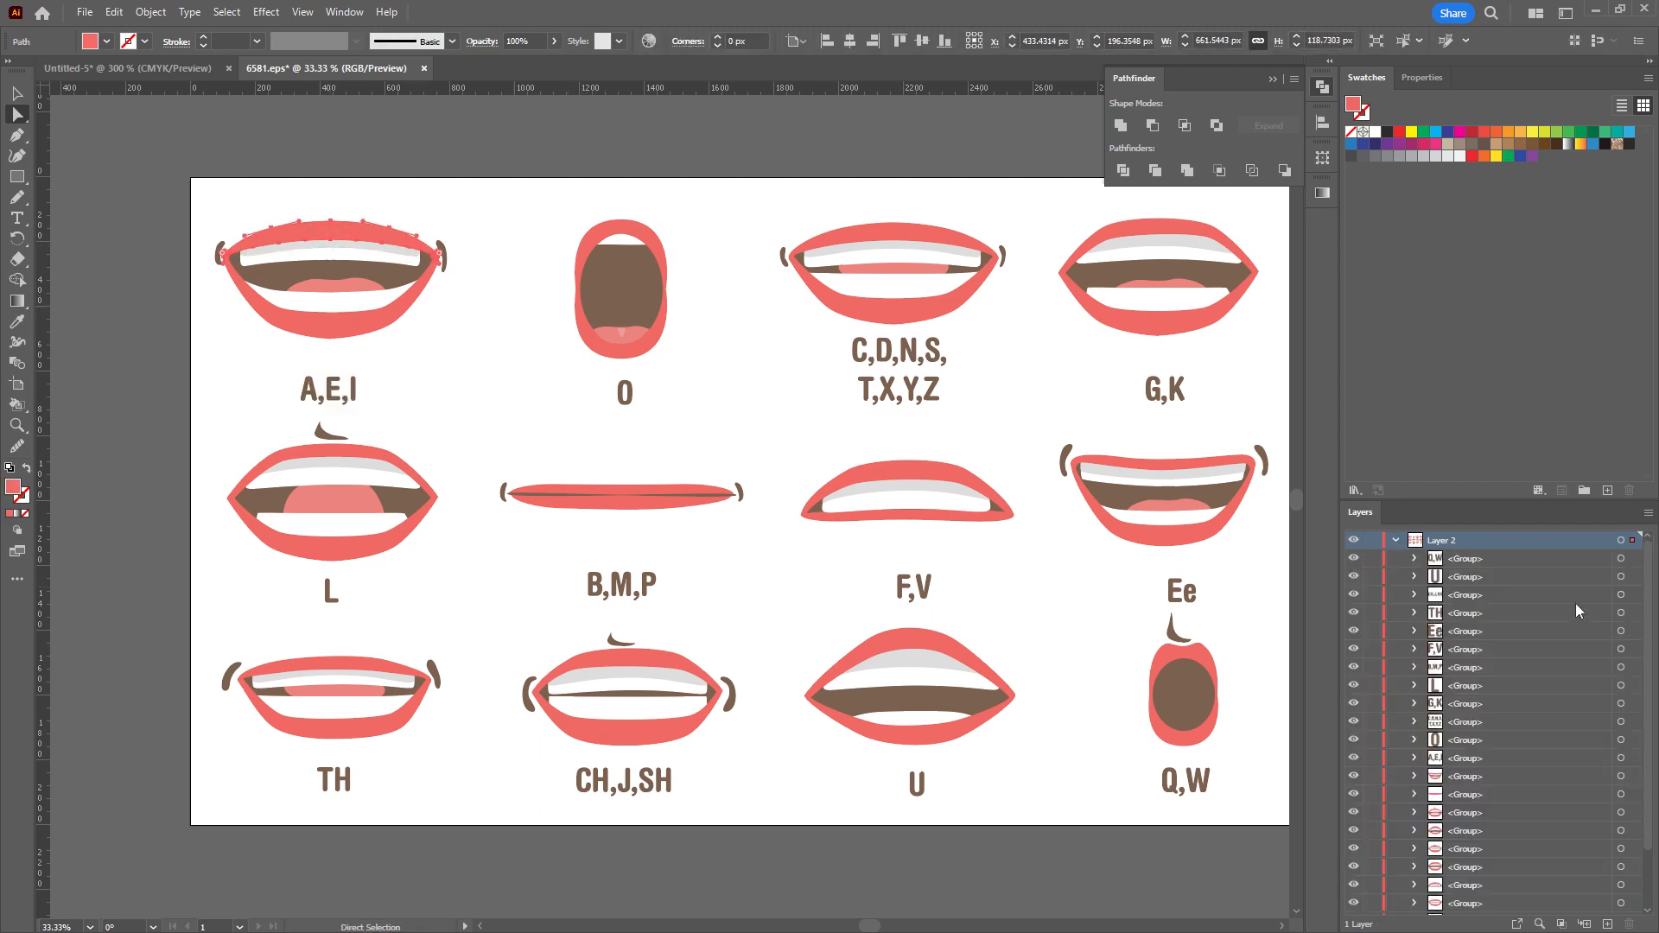
scroll(1426, 605, down, 2)
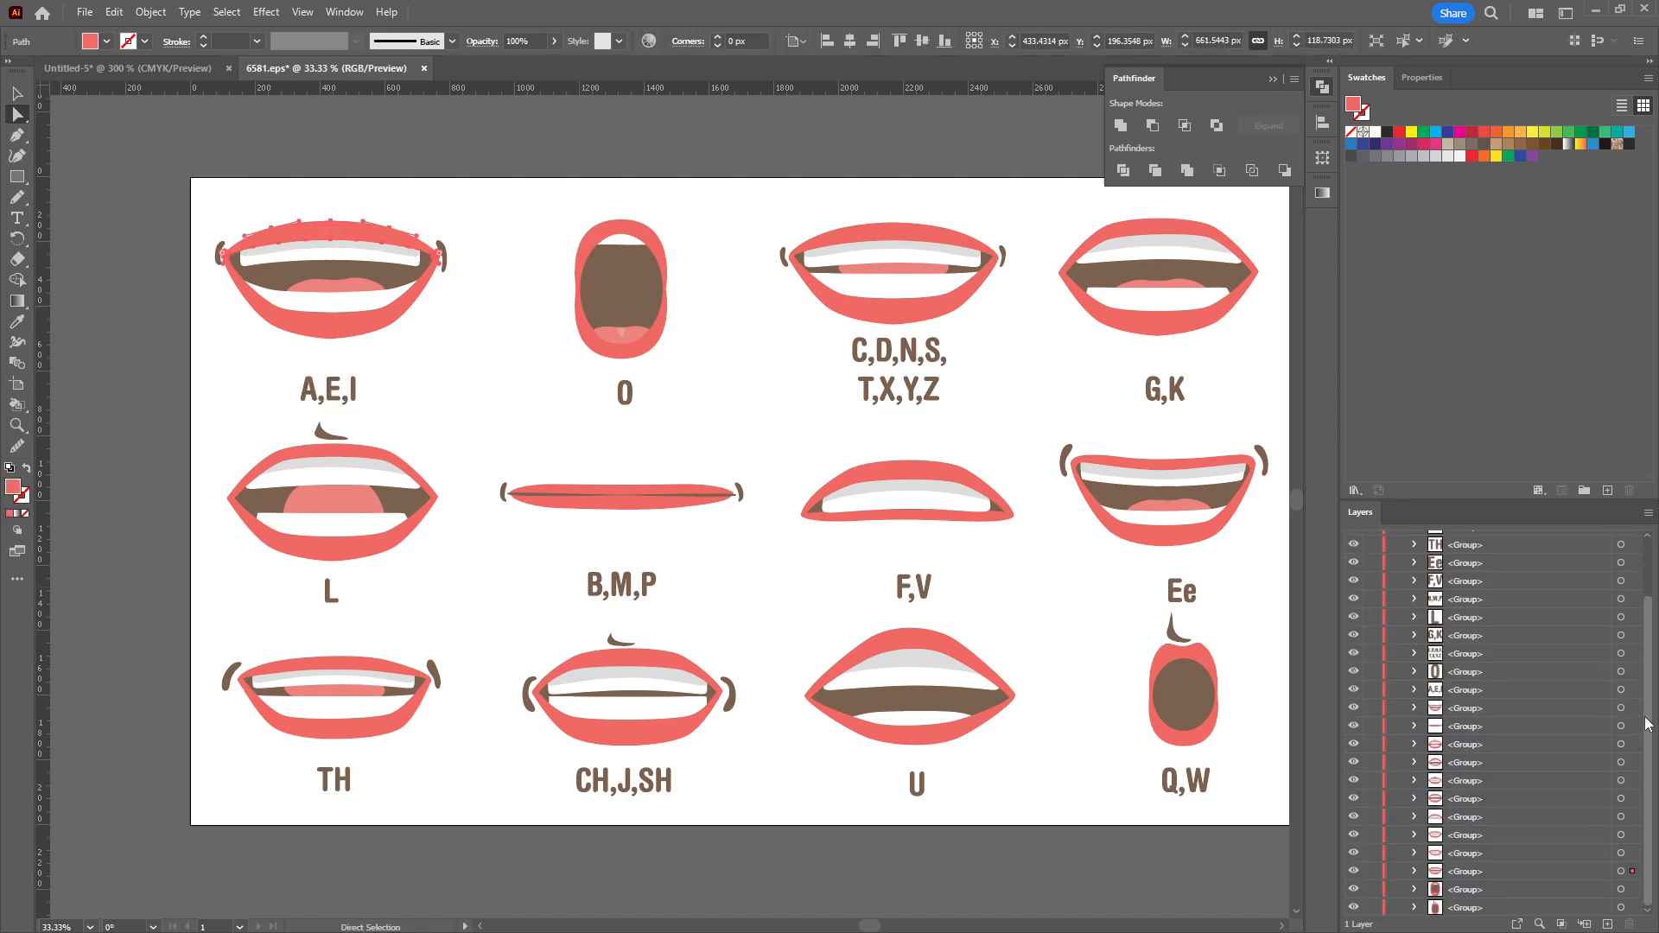
click(368, 321)
click(1477, 874)
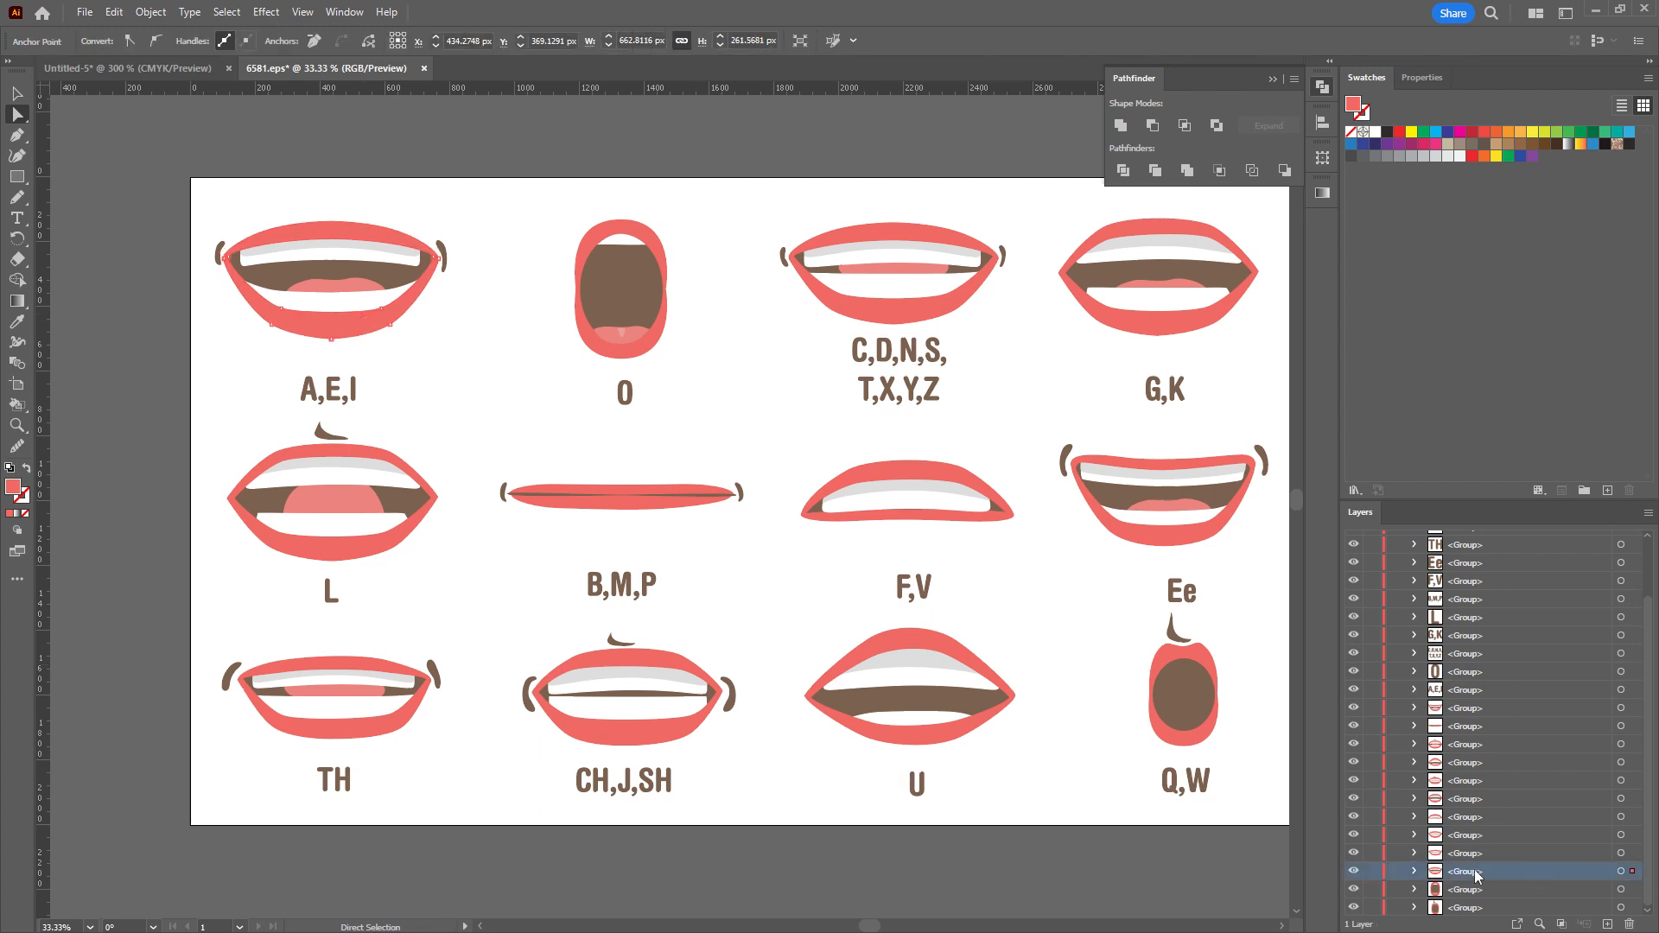
double_click(1472, 874)
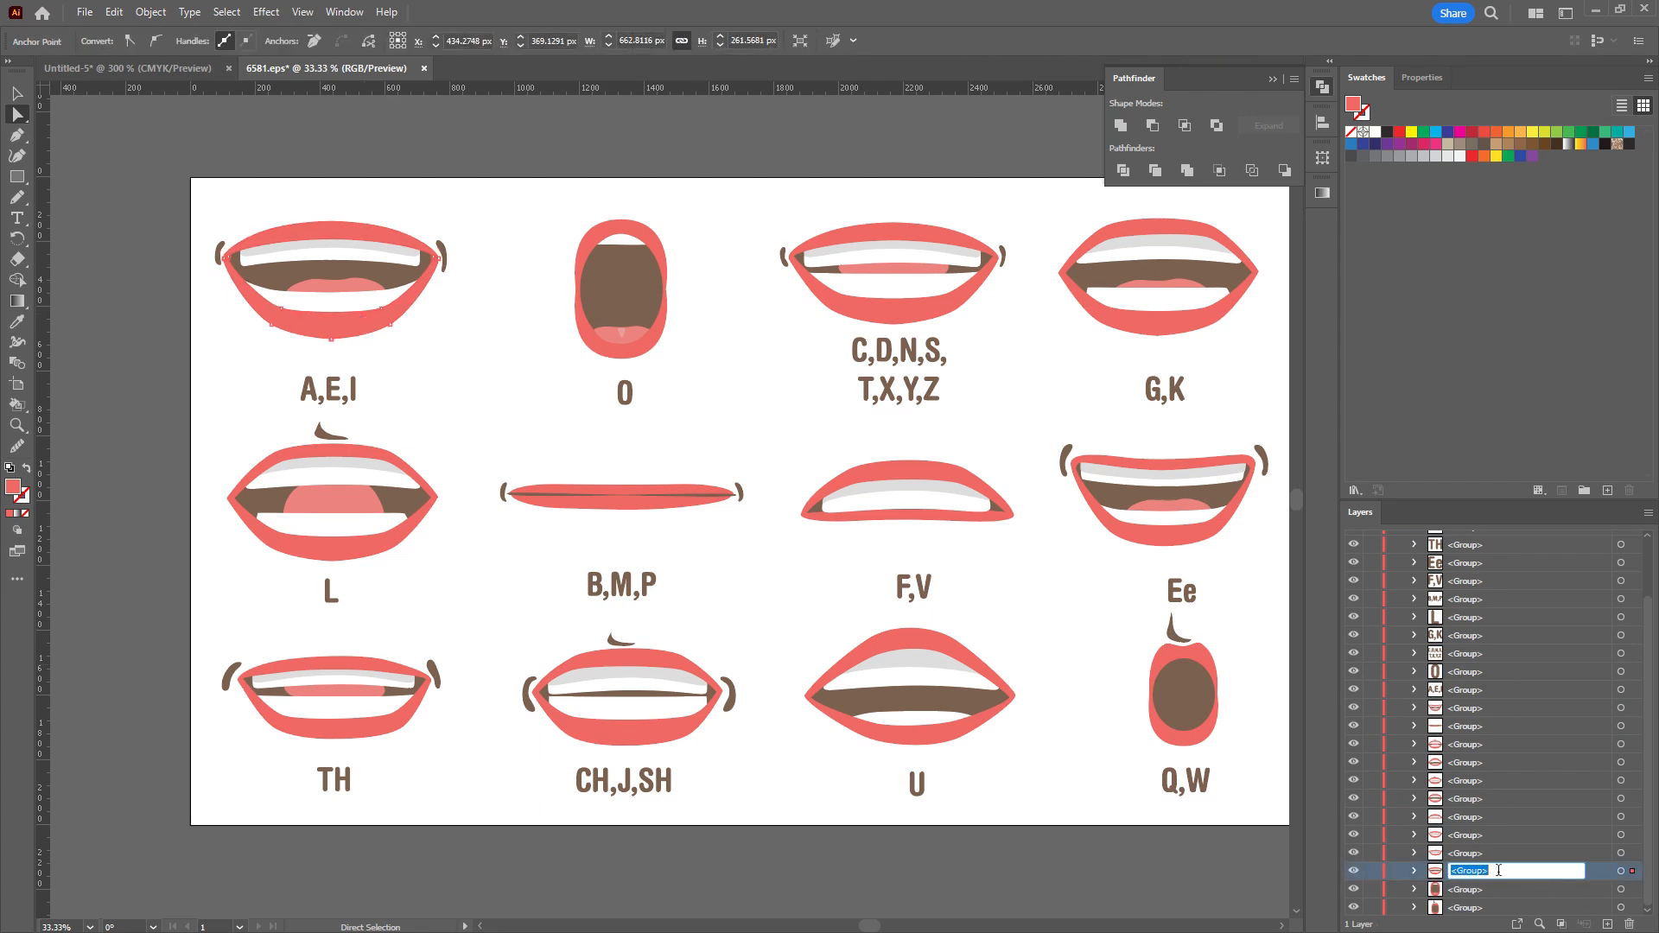
text(AEI)
key(Return)
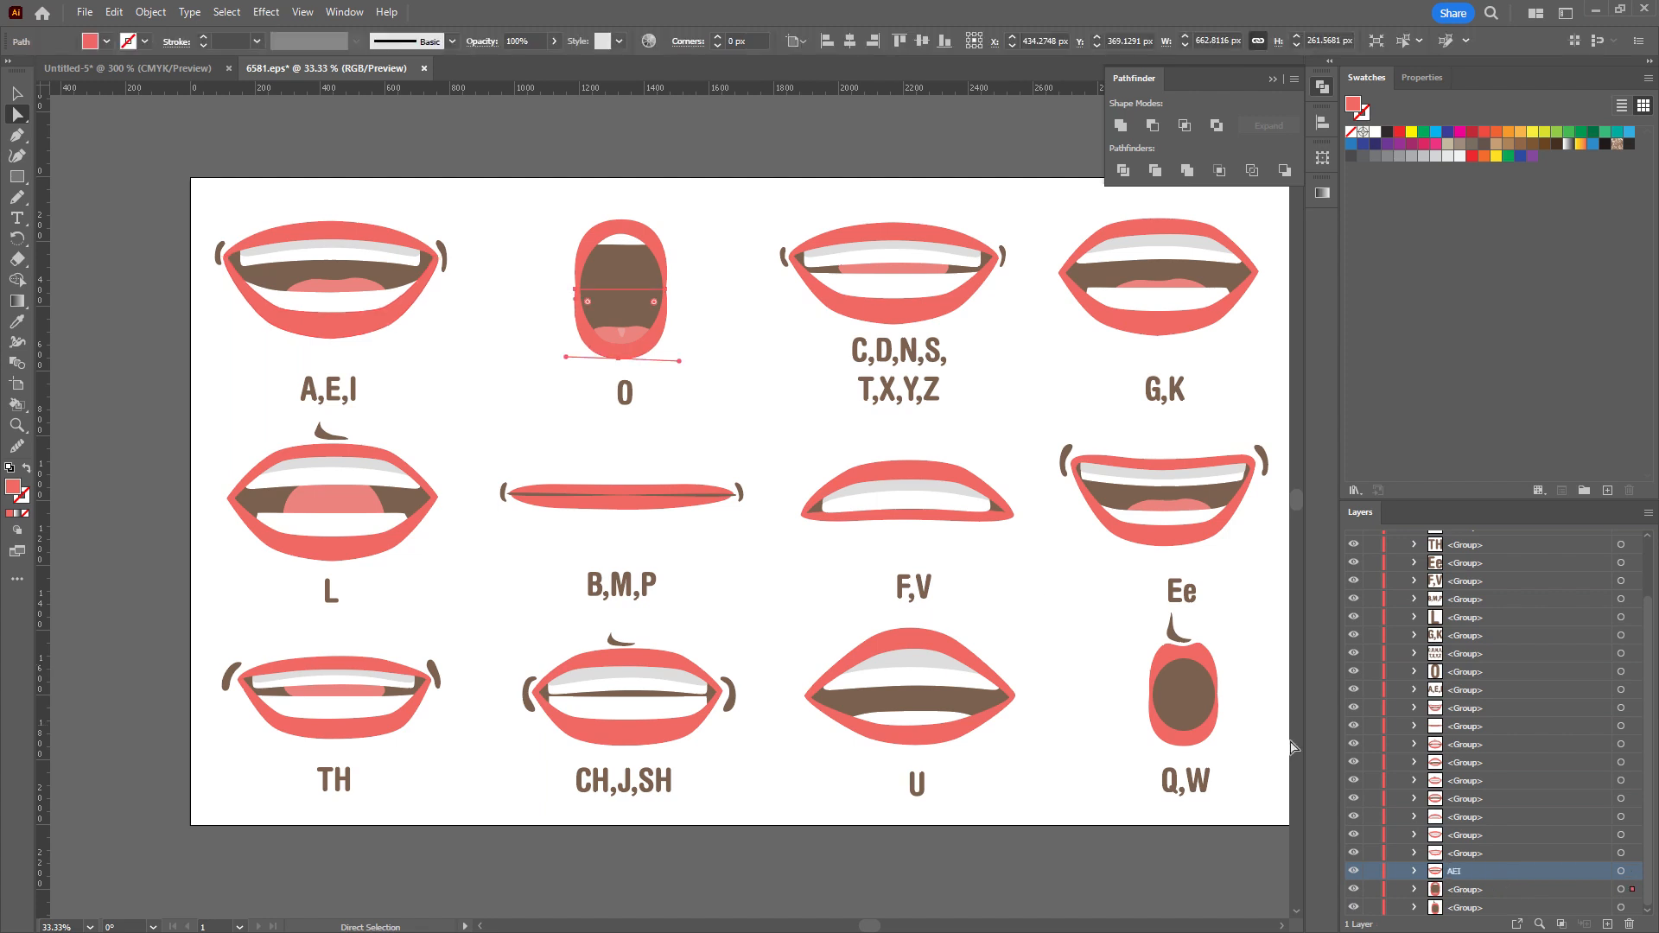
Rename the round O mouth's group as O and the third first-row mouth's group as CDNSTXYZ.
click(1468, 889)
double_click(1467, 889)
text(O)
key(Return)
click(951, 316)
double_click(1468, 835)
text(CDNSTXYZ)
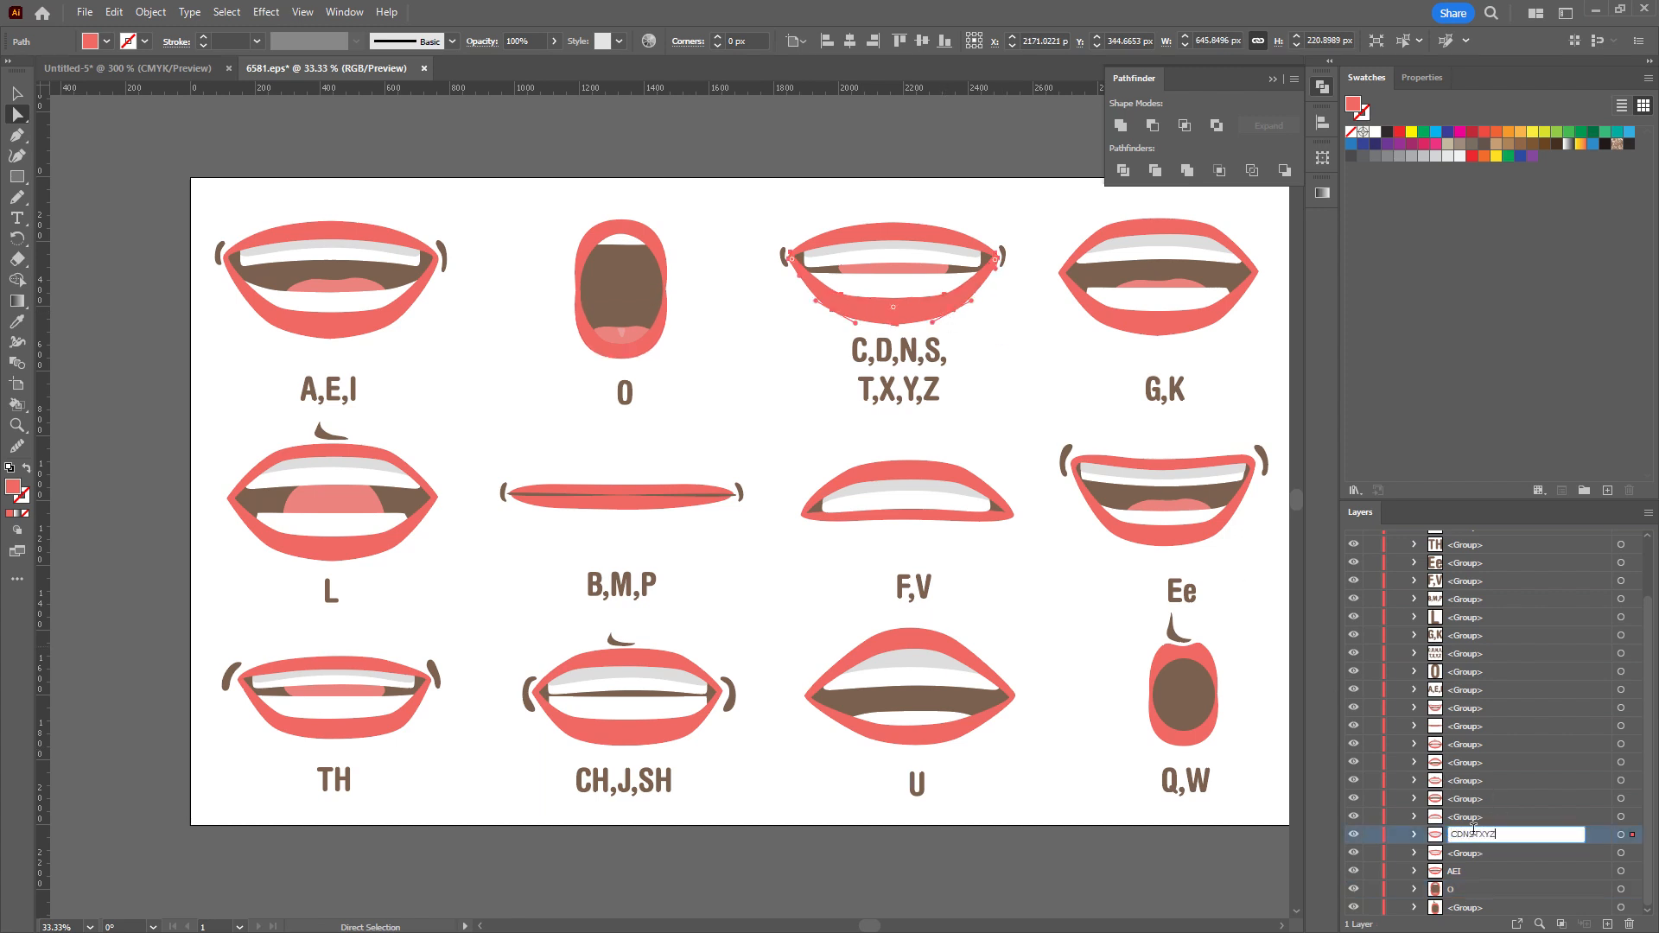
key(Return)
Rename the group of the last mouth in the first row as GK.
click(1148, 324)
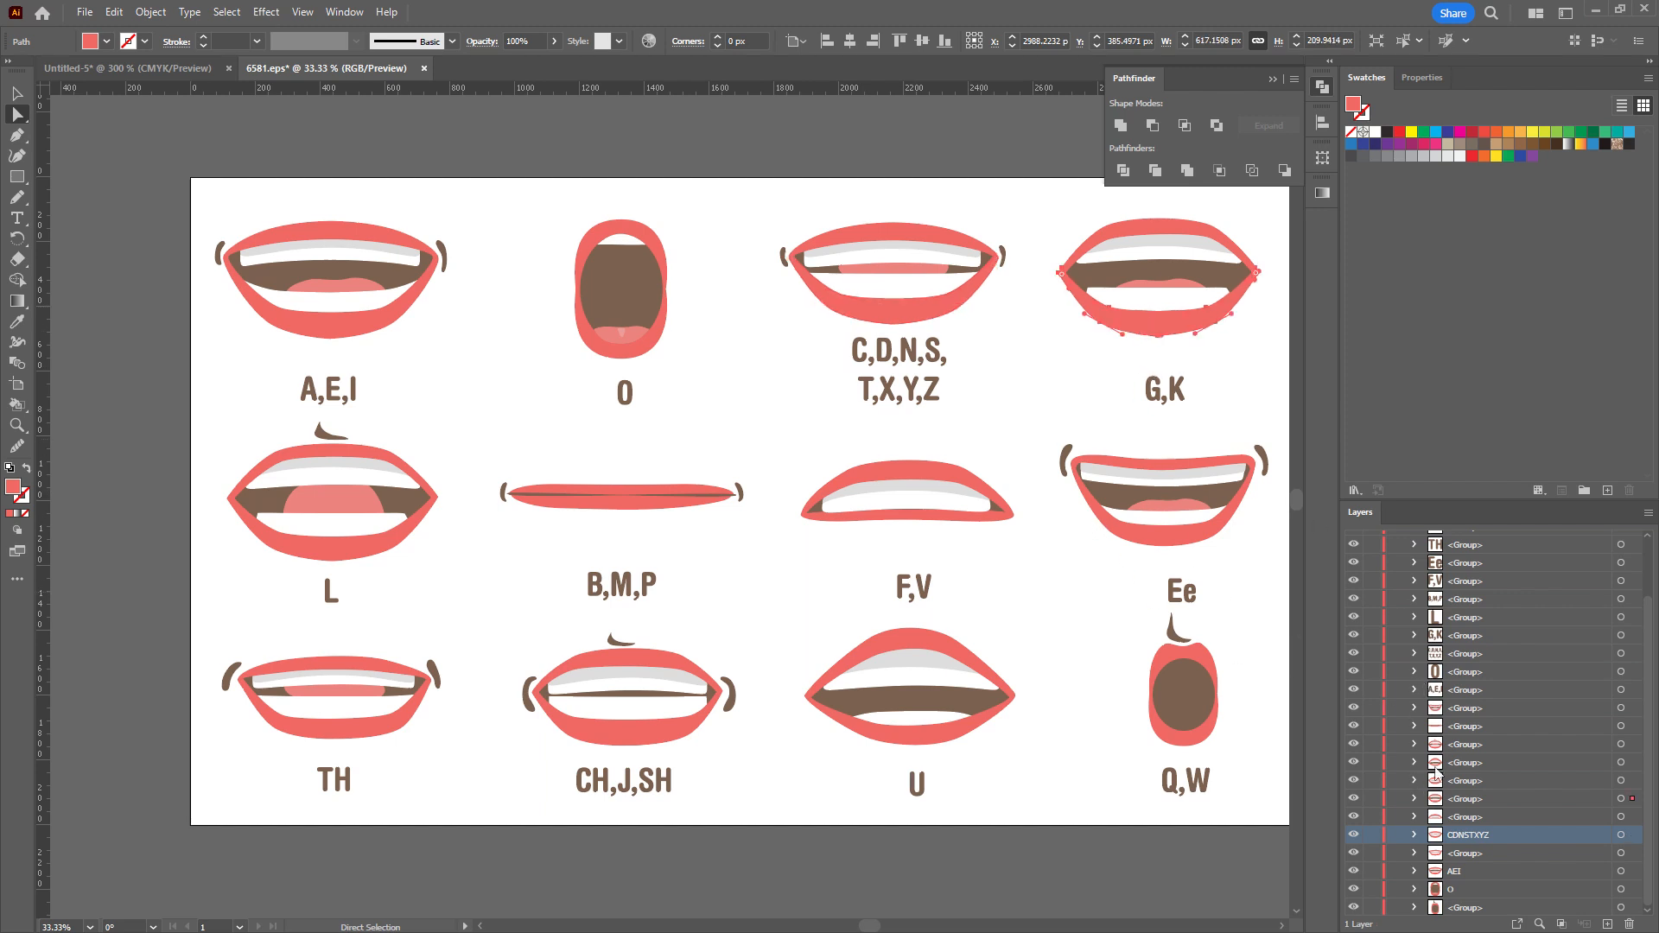
double_click(1467, 797)
text(GK)
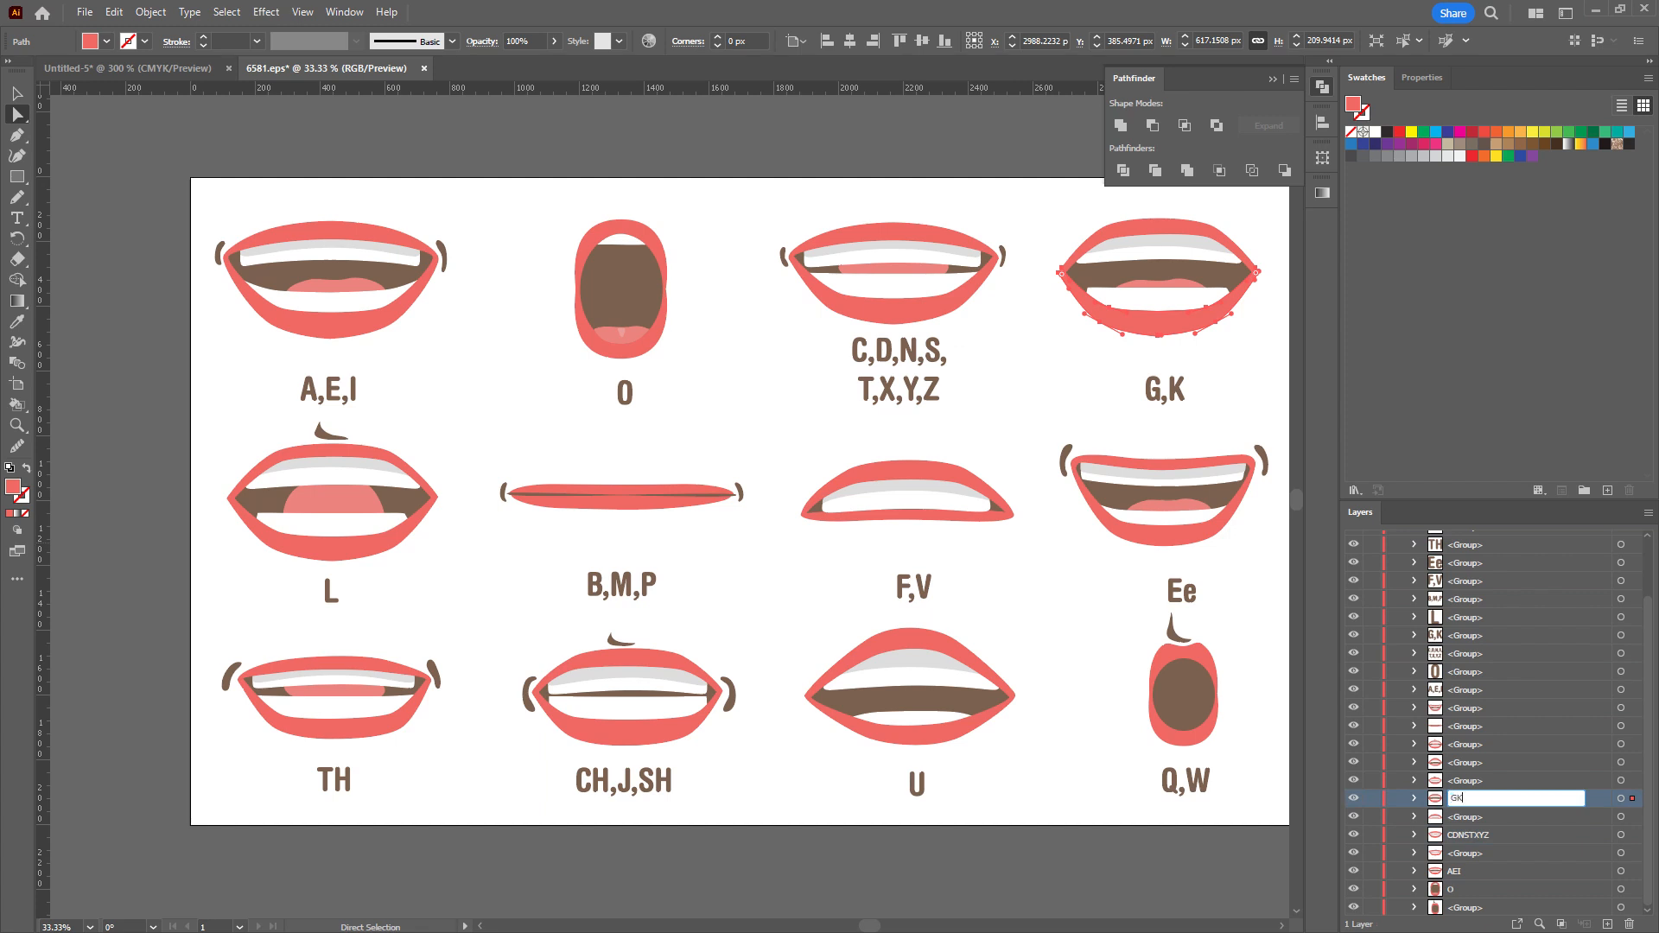
key(Return)
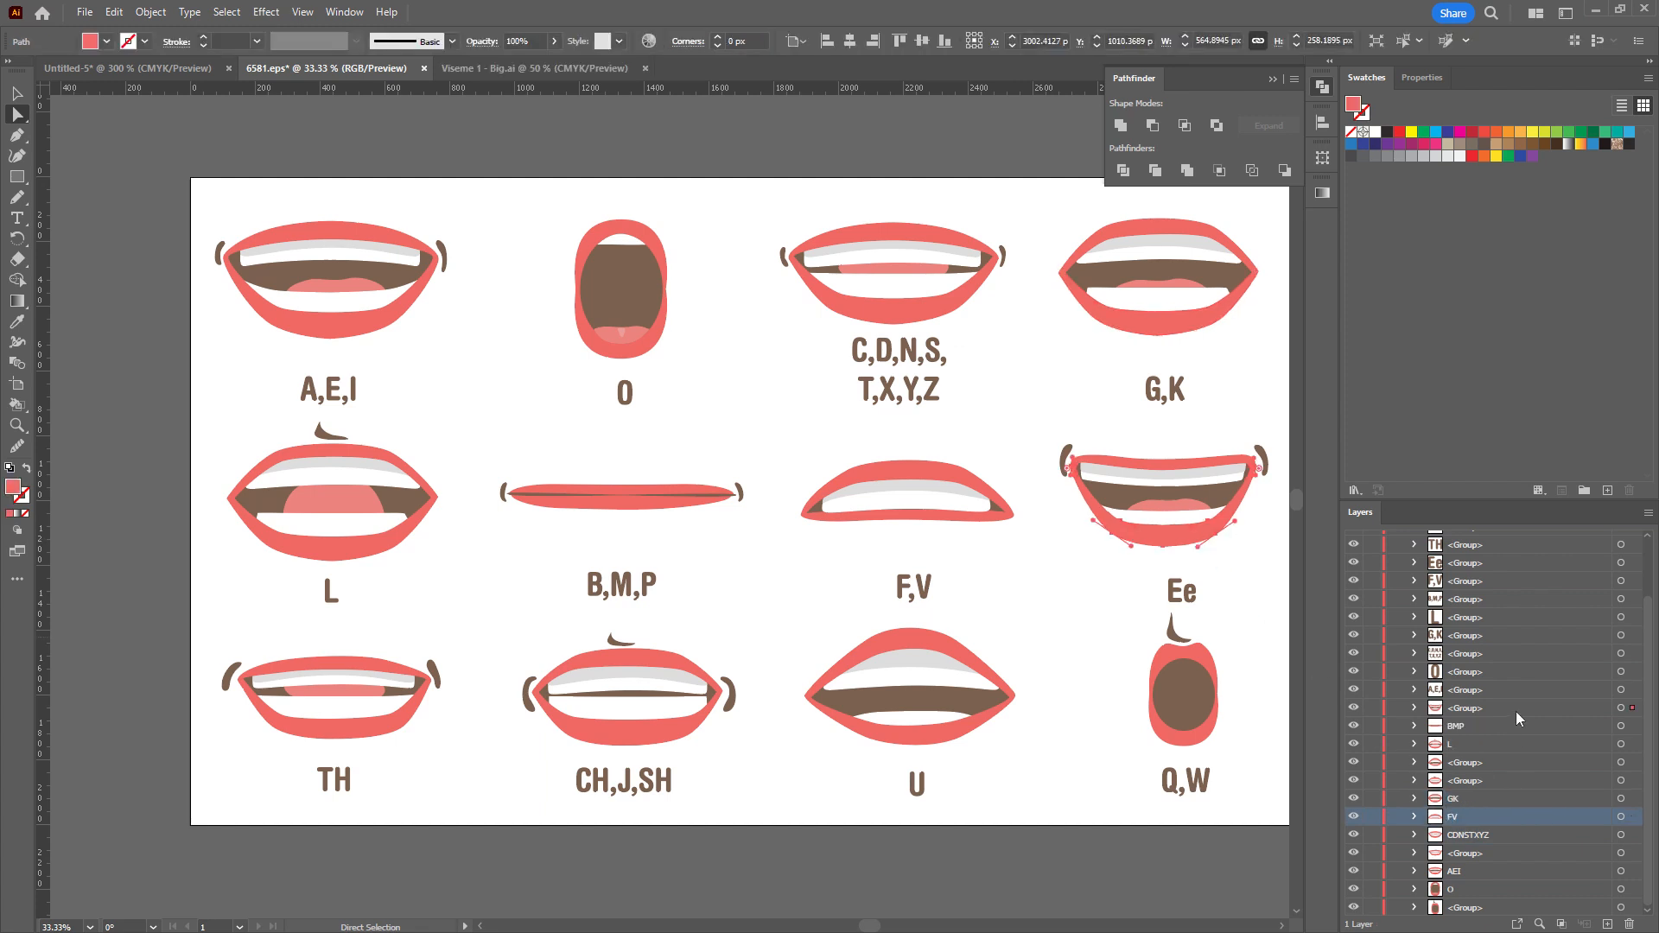
Name the remaining mouth groups Ee, TH, CH J SH, U and QW to match their letter labels.
double_click(1516, 710)
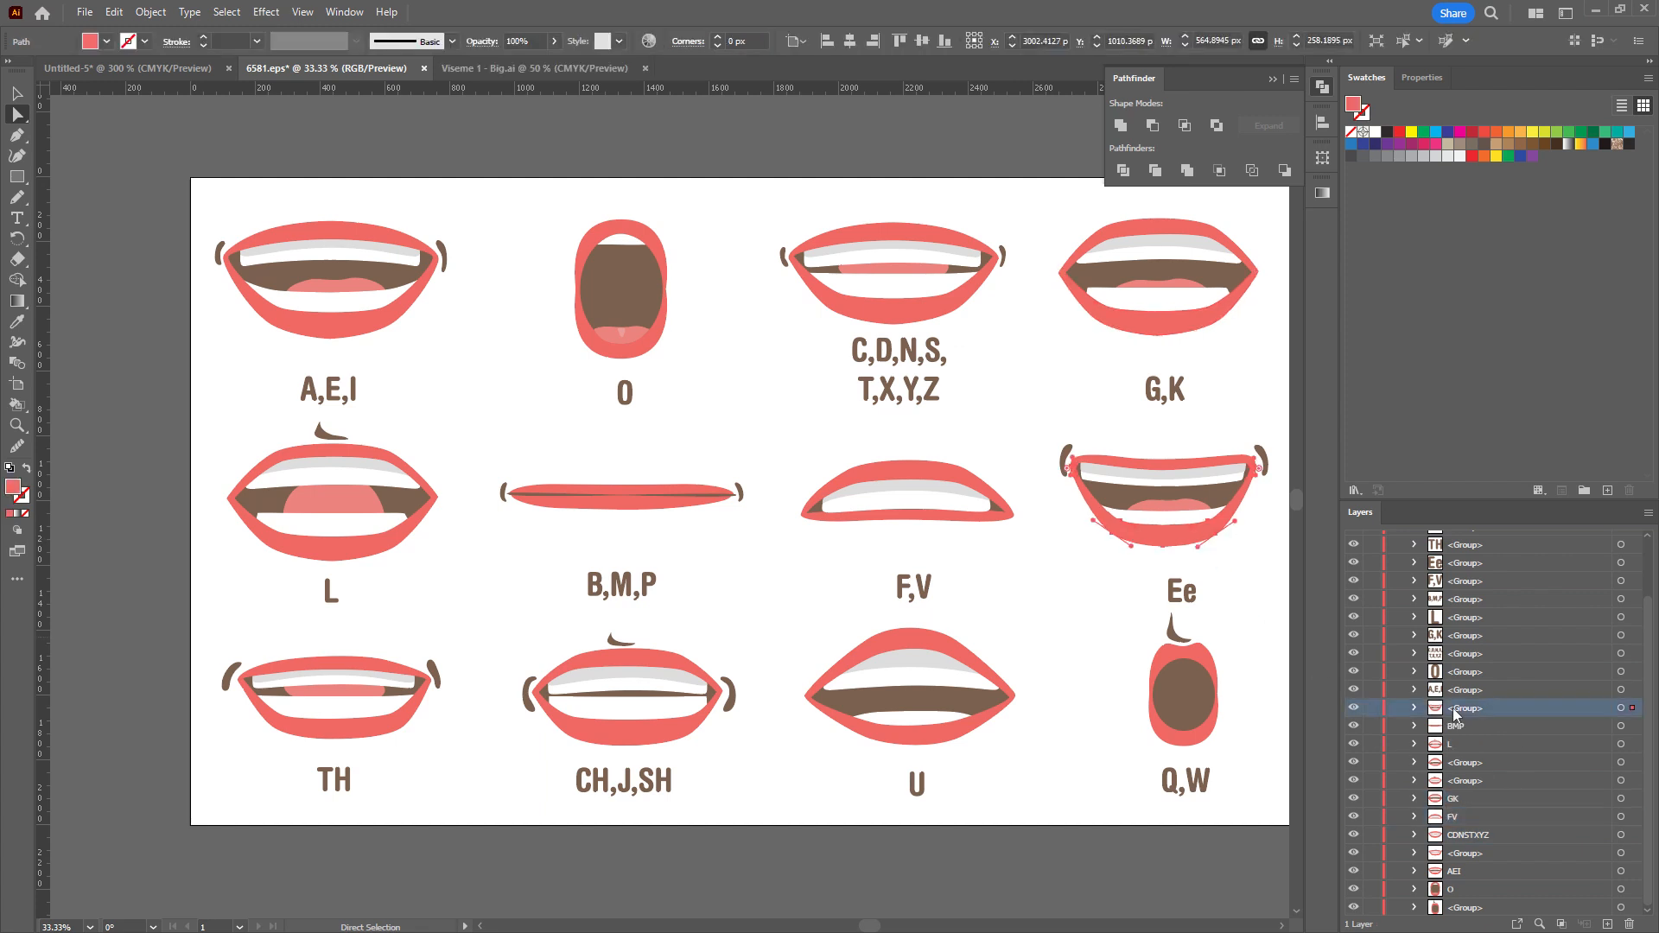
text(Ee)
key(Return)
click(370, 730)
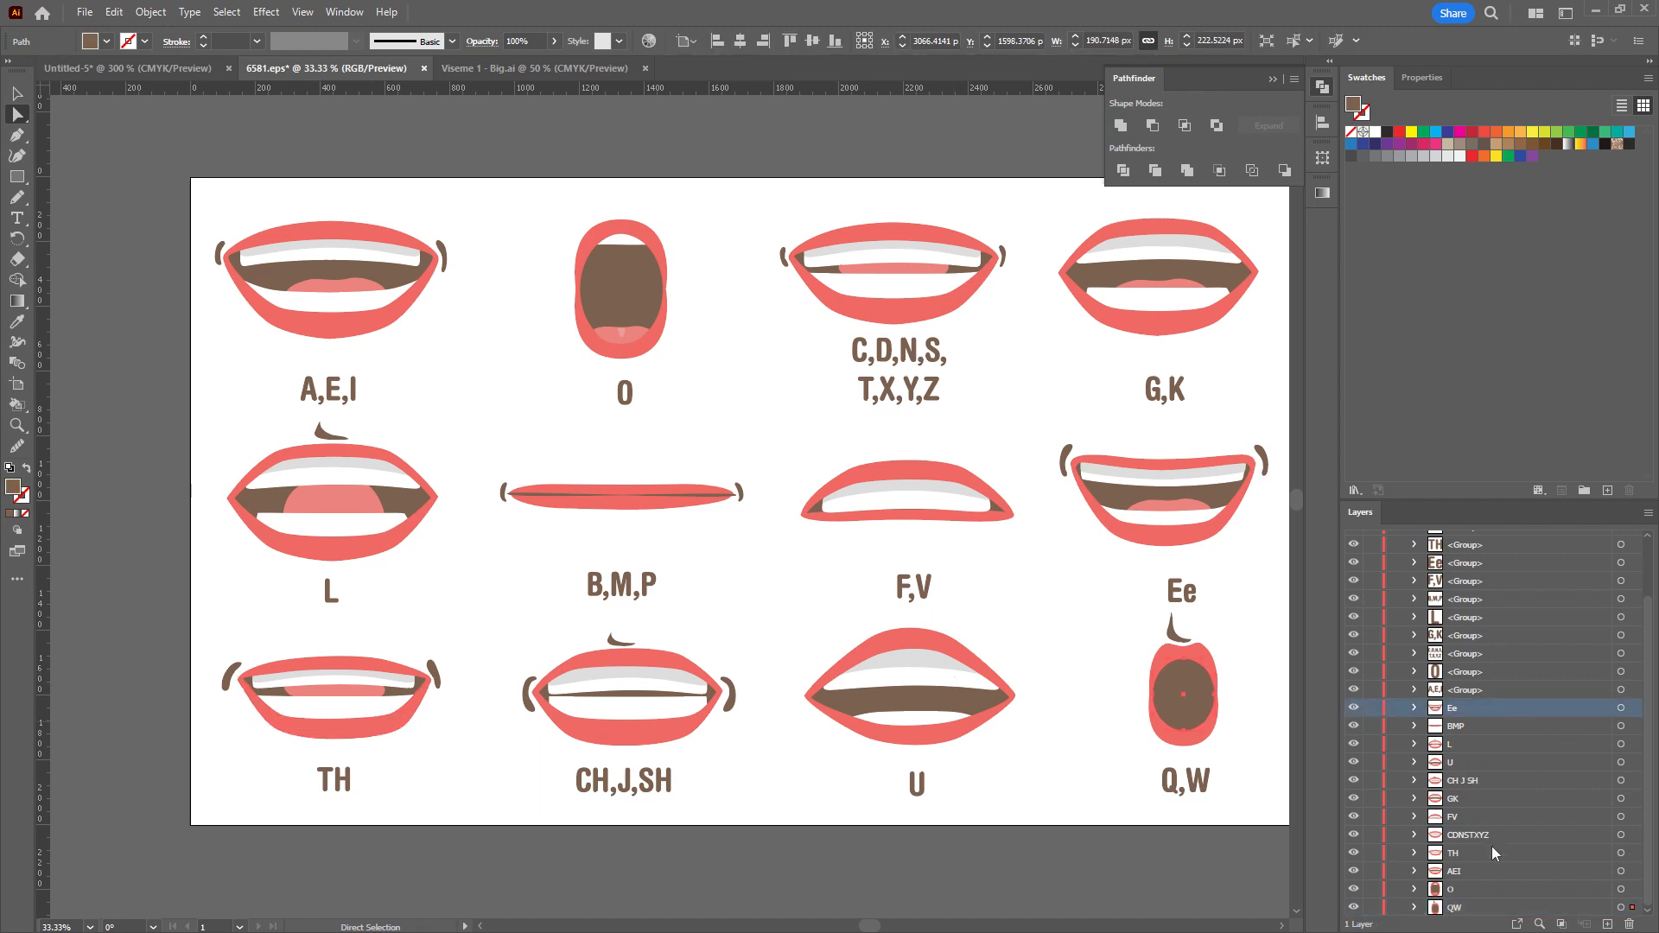
Delete all the unnamed letter-label groups above the Ee group in Layer 2.
click(1480, 692)
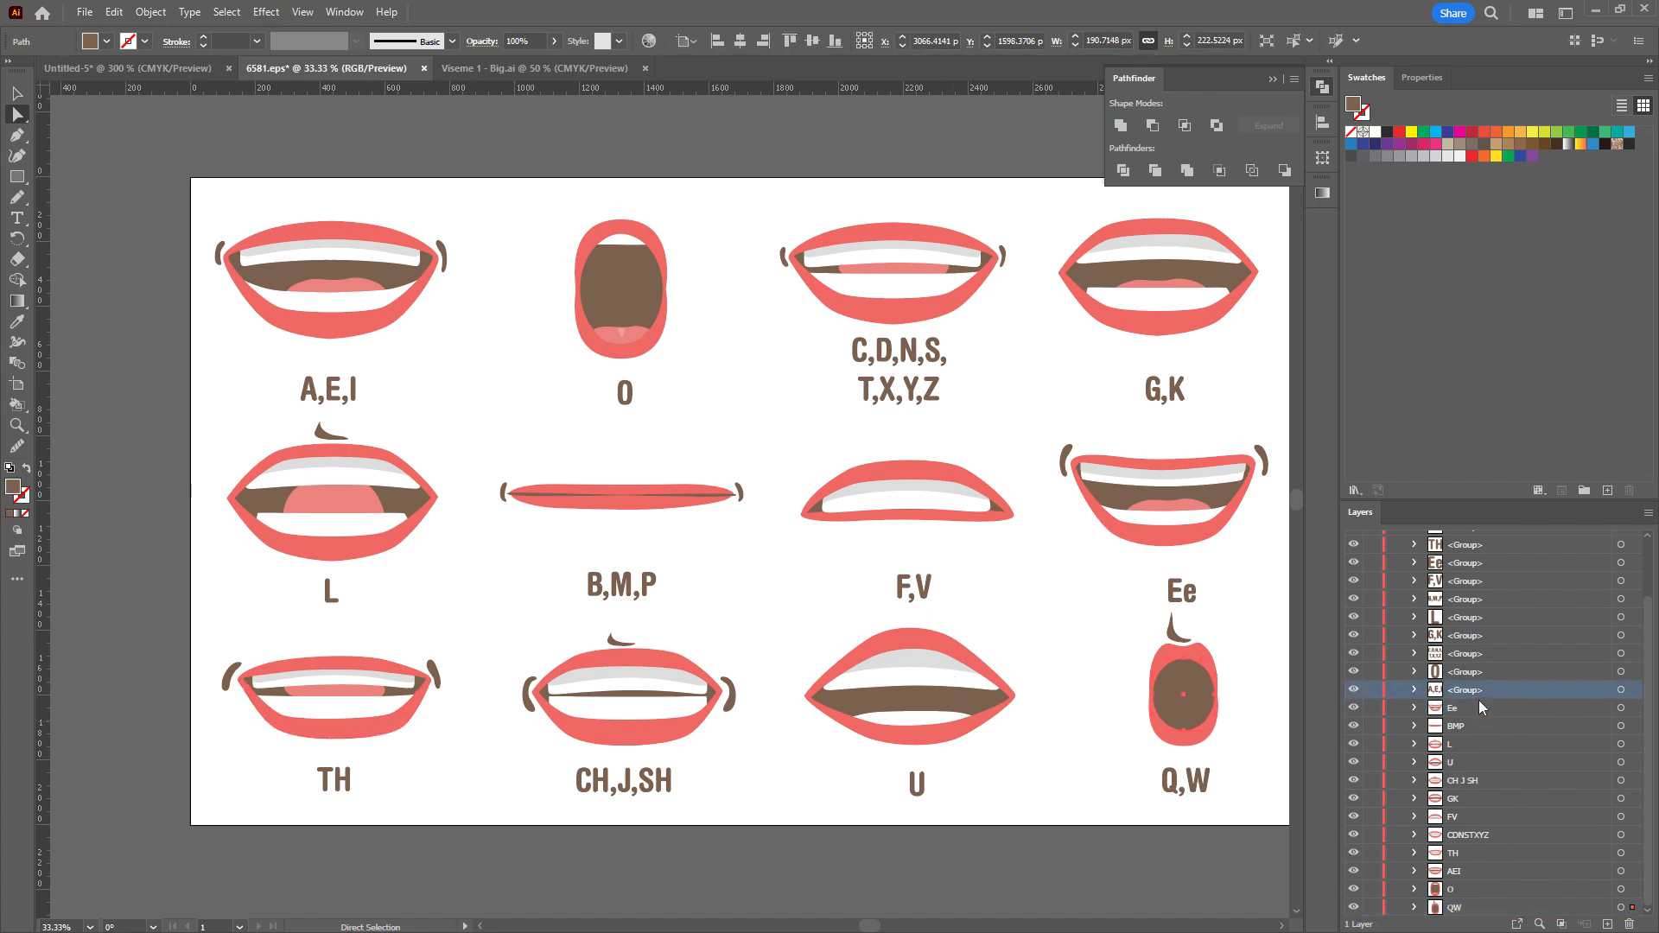
scroll(1478, 718, up, 2)
shift+click(1477, 563)
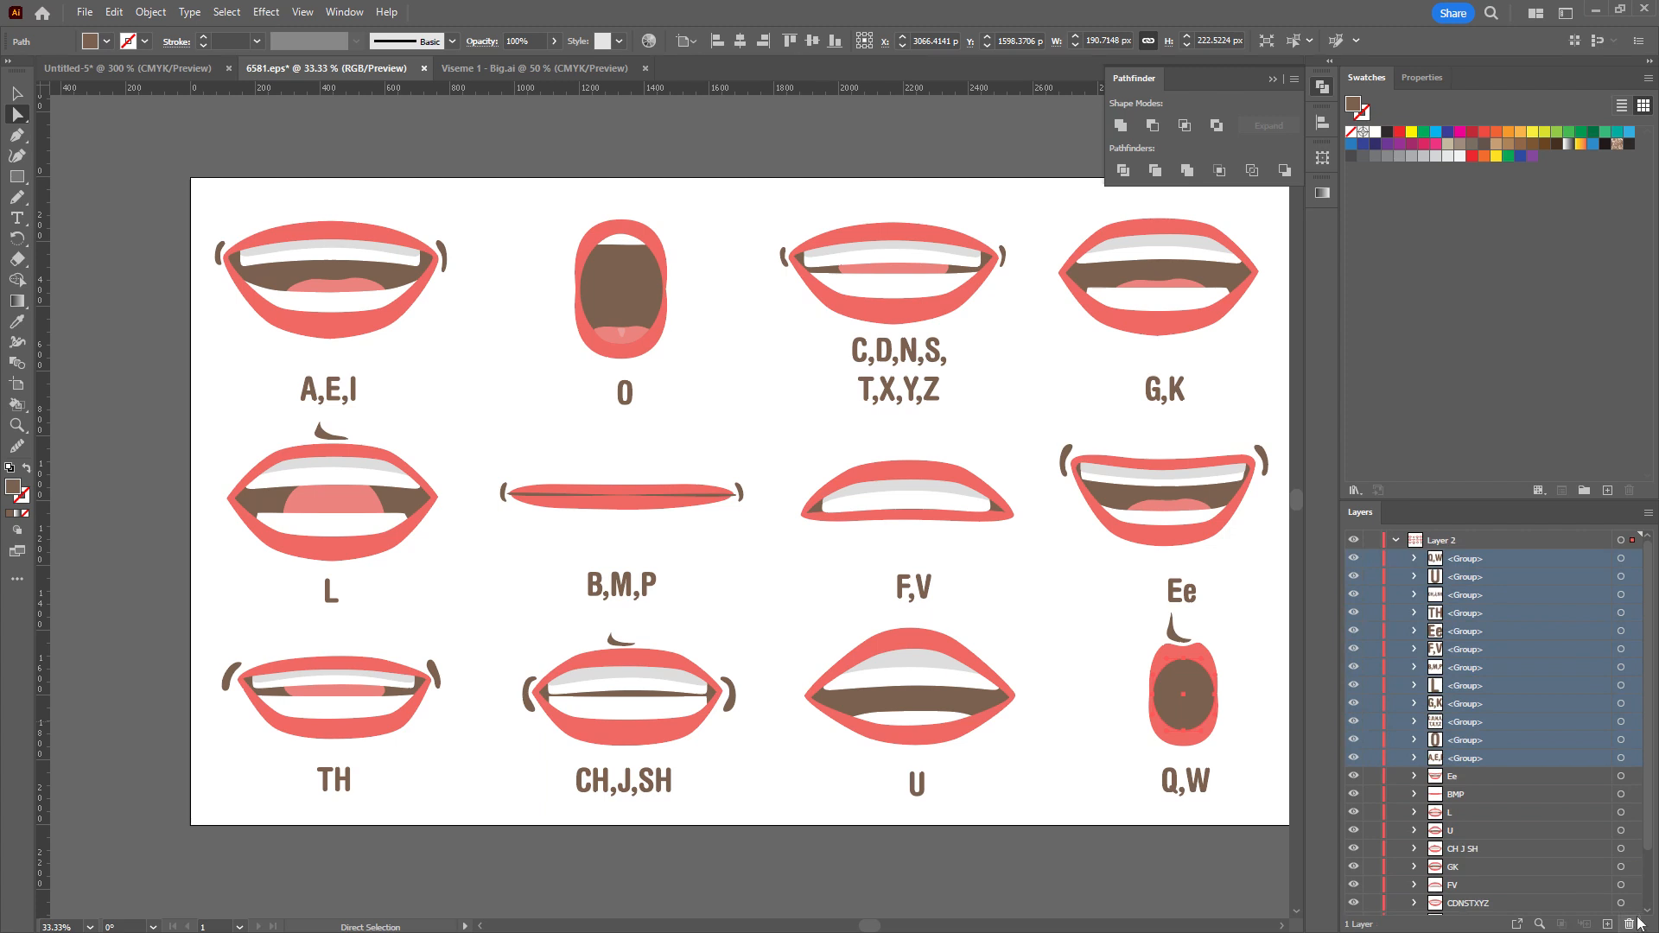
click(1630, 924)
Move the O, CDNSTXYZ and GK mouths from the first row onto the AEI mouth so they overlap.
click(16, 92)
click(1632, 559)
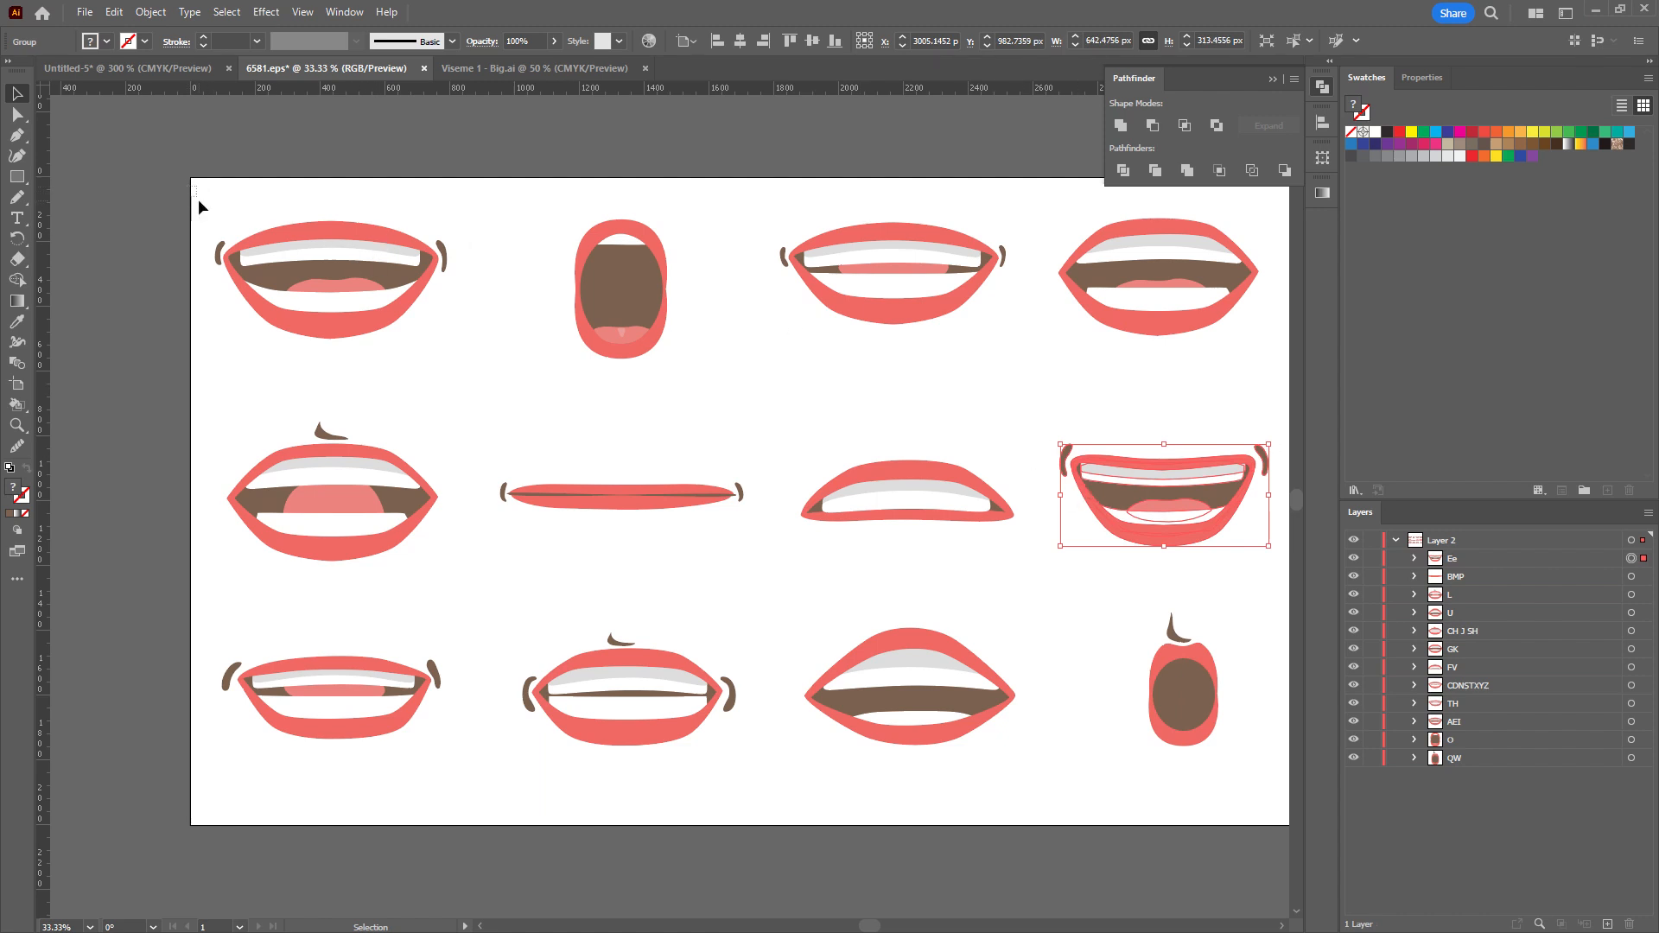
click(356, 261)
drag(603, 292, 334, 284)
drag(718, 196, 1015, 338)
drag(864, 291, 302, 290)
drag(1122, 252, 319, 229)
Stack the four second-row mouths on top of the first-row pile at the AEI mouth's position.
drag(334, 494, 333, 271)
drag(606, 485, 338, 271)
drag(911, 487, 333, 266)
drag(1159, 545, 324, 326)
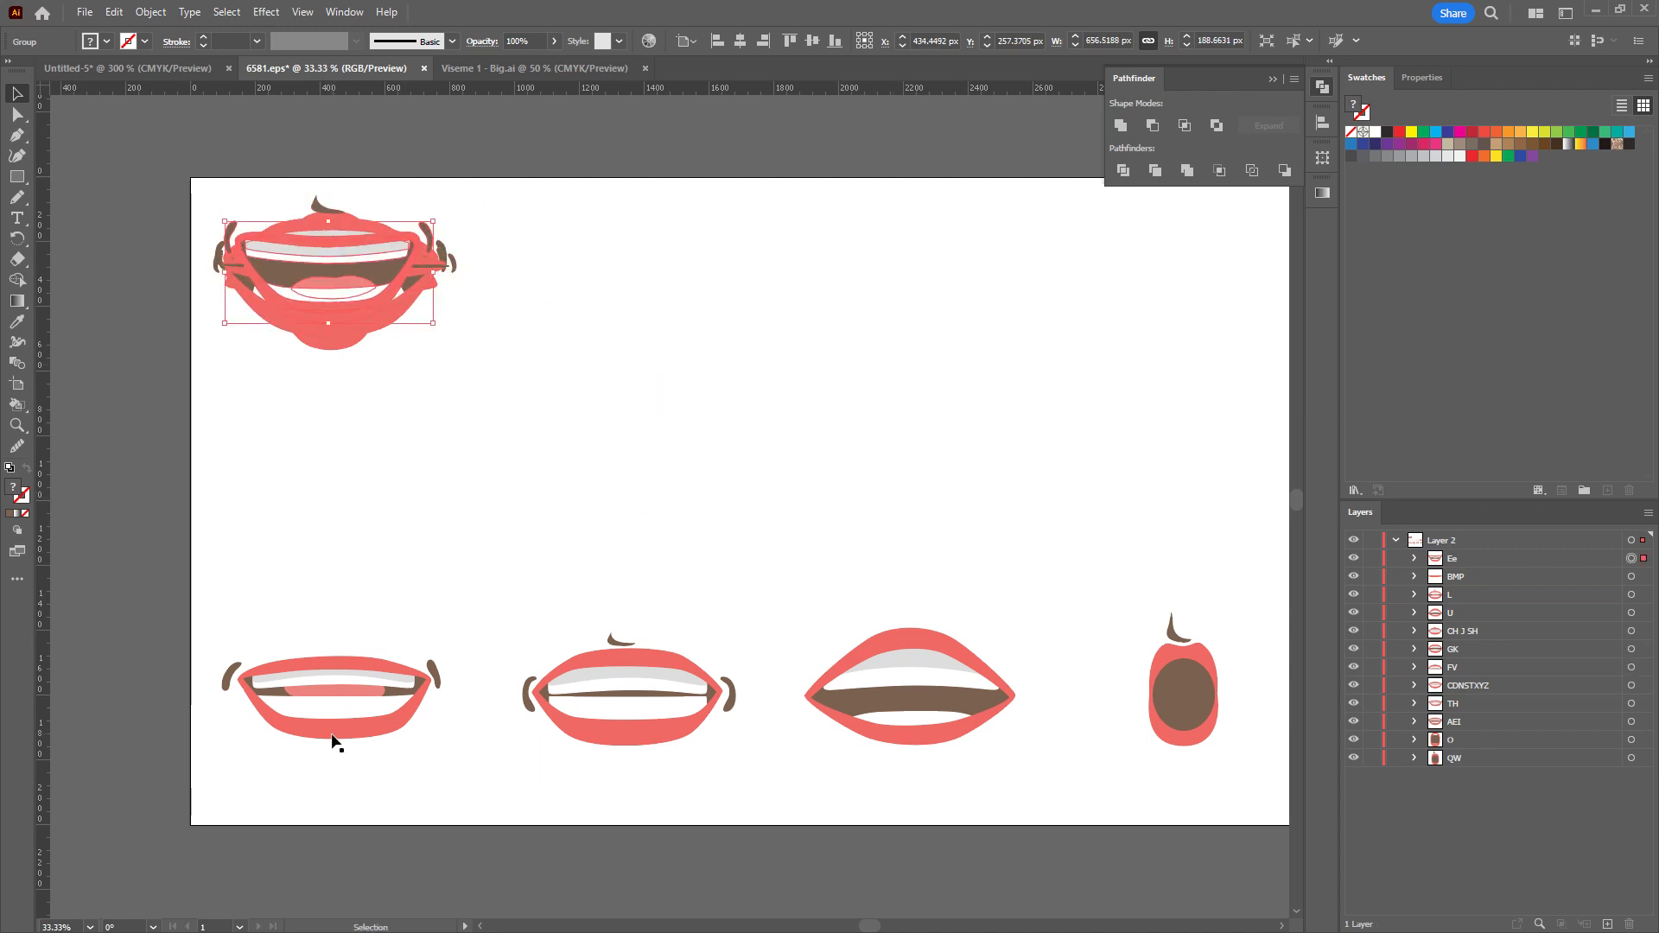
Stack the four third-row mouths onto the same pile at the artboard's upper-left corner.
drag(333, 709, 331, 277)
drag(656, 722, 359, 294)
drag(906, 717, 326, 294)
drag(1197, 696, 349, 267)
click(560, 300)
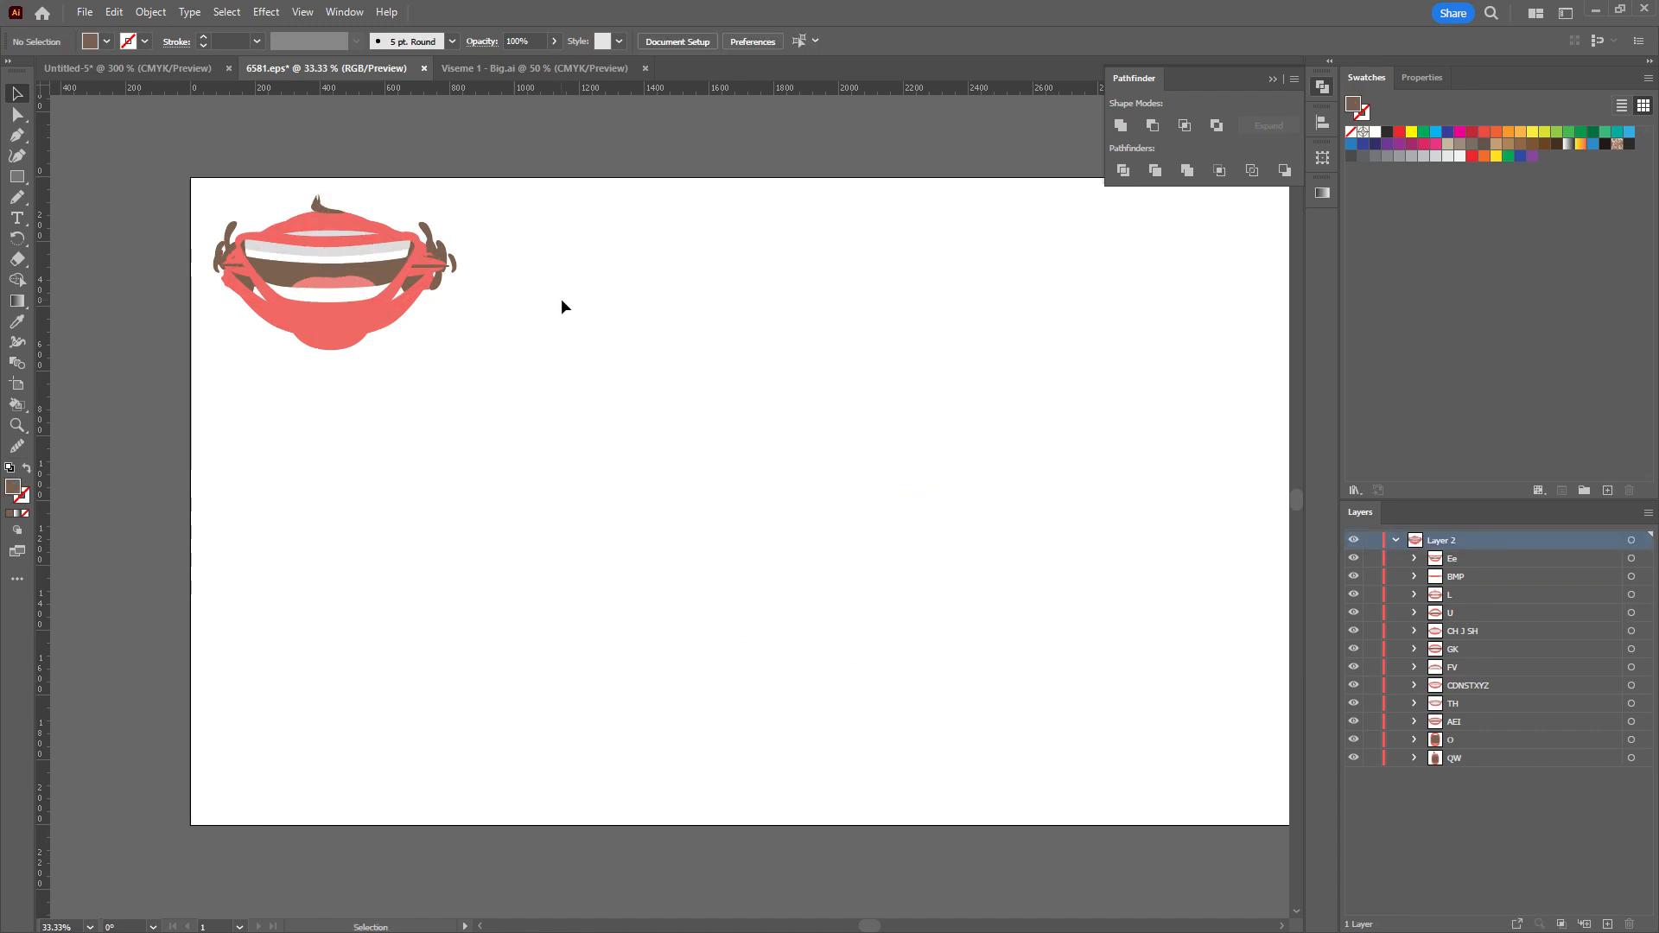
Rename Layer 2 as Mouth.
double_click(1442, 541)
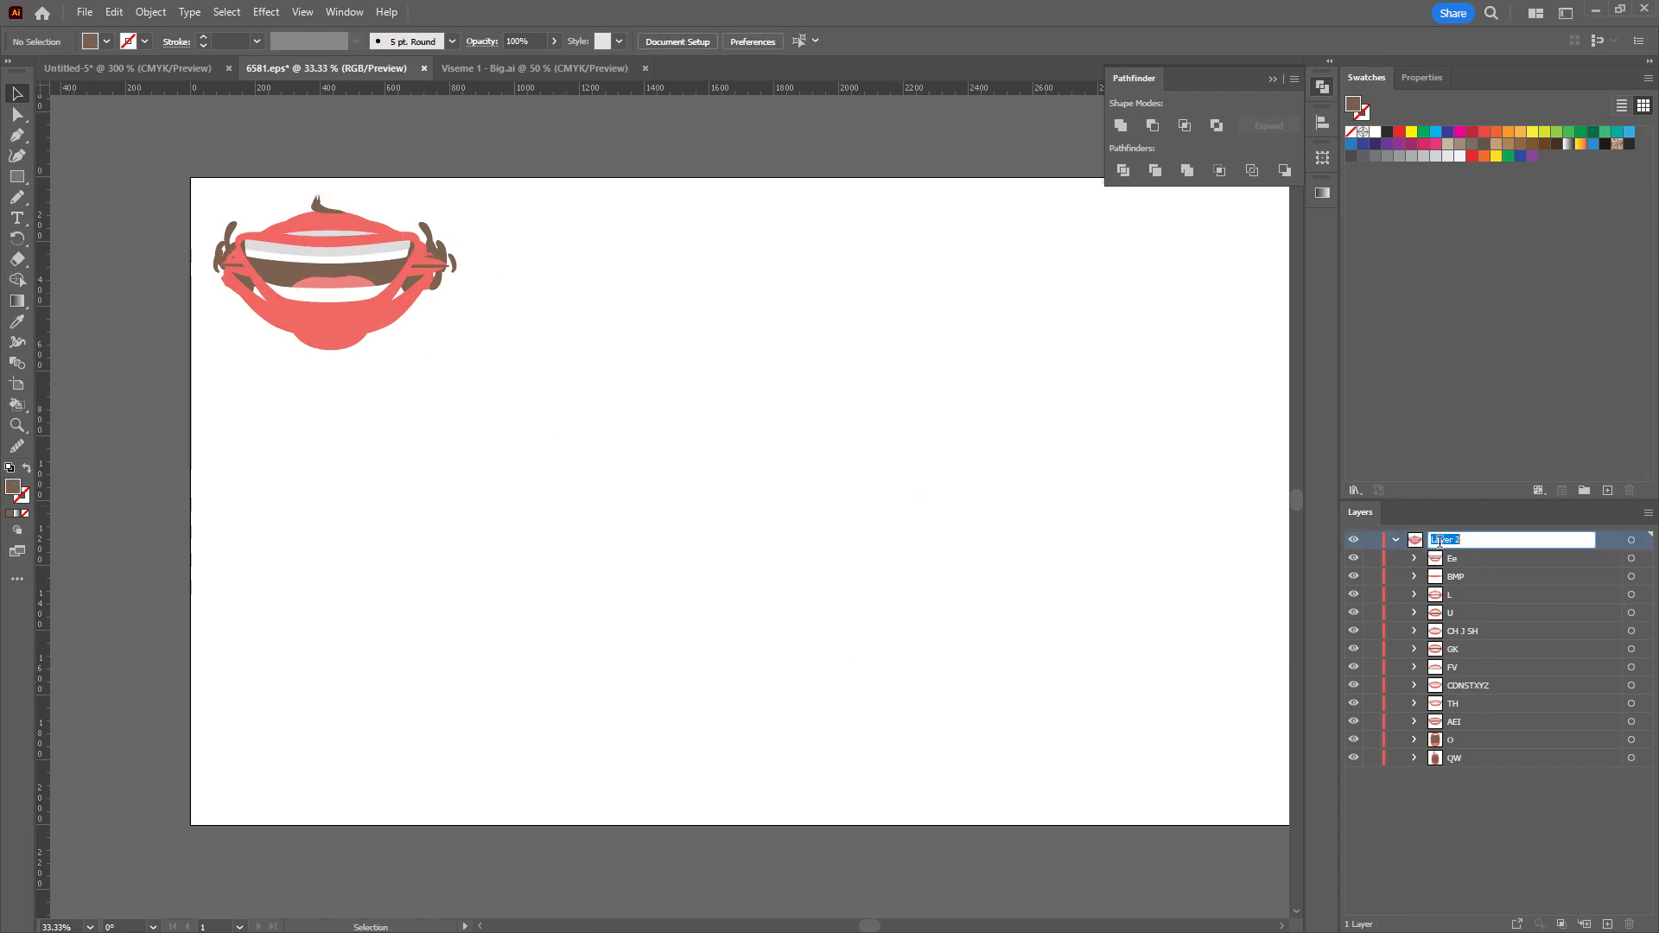
text(Mouth)
key(Return)
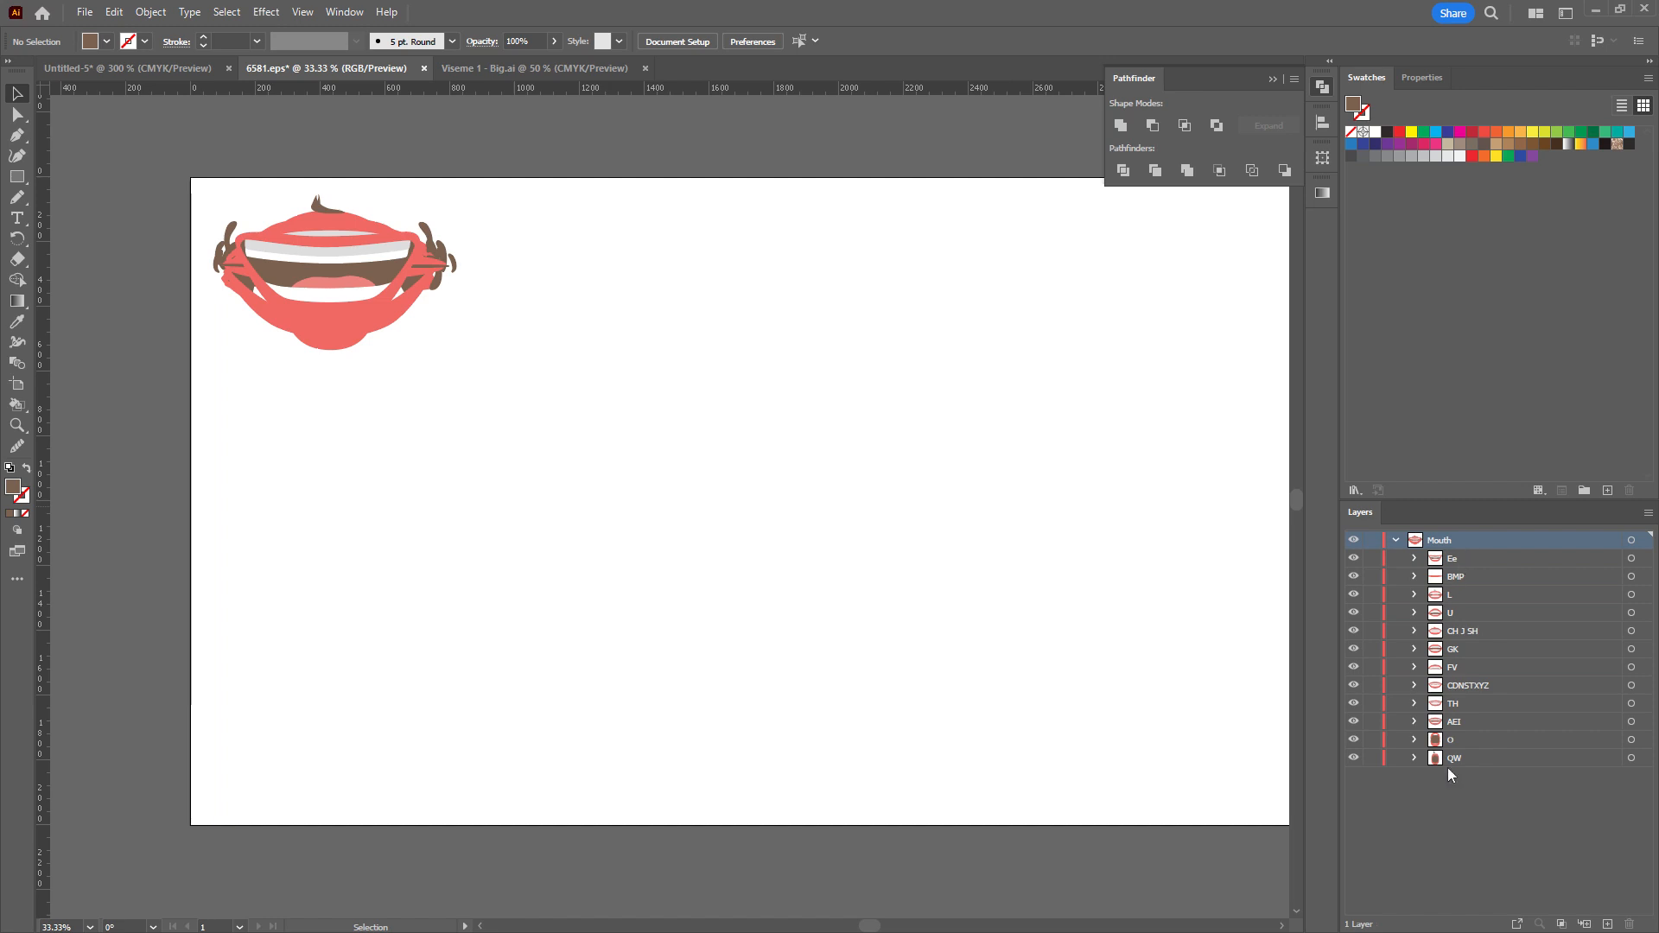
Create thirteen empty sublayers inside the Mouth layer, above the mouth groups.
click(1584, 924)
click(1606, 925)
click(1606, 925)
click(1606, 925)
click(1606, 925)
click(1606, 925)
click(1606, 924)
click(1606, 925)
click(1606, 925)
click(1606, 925)
click(1606, 925)
click(1606, 925)
click(1606, 925)
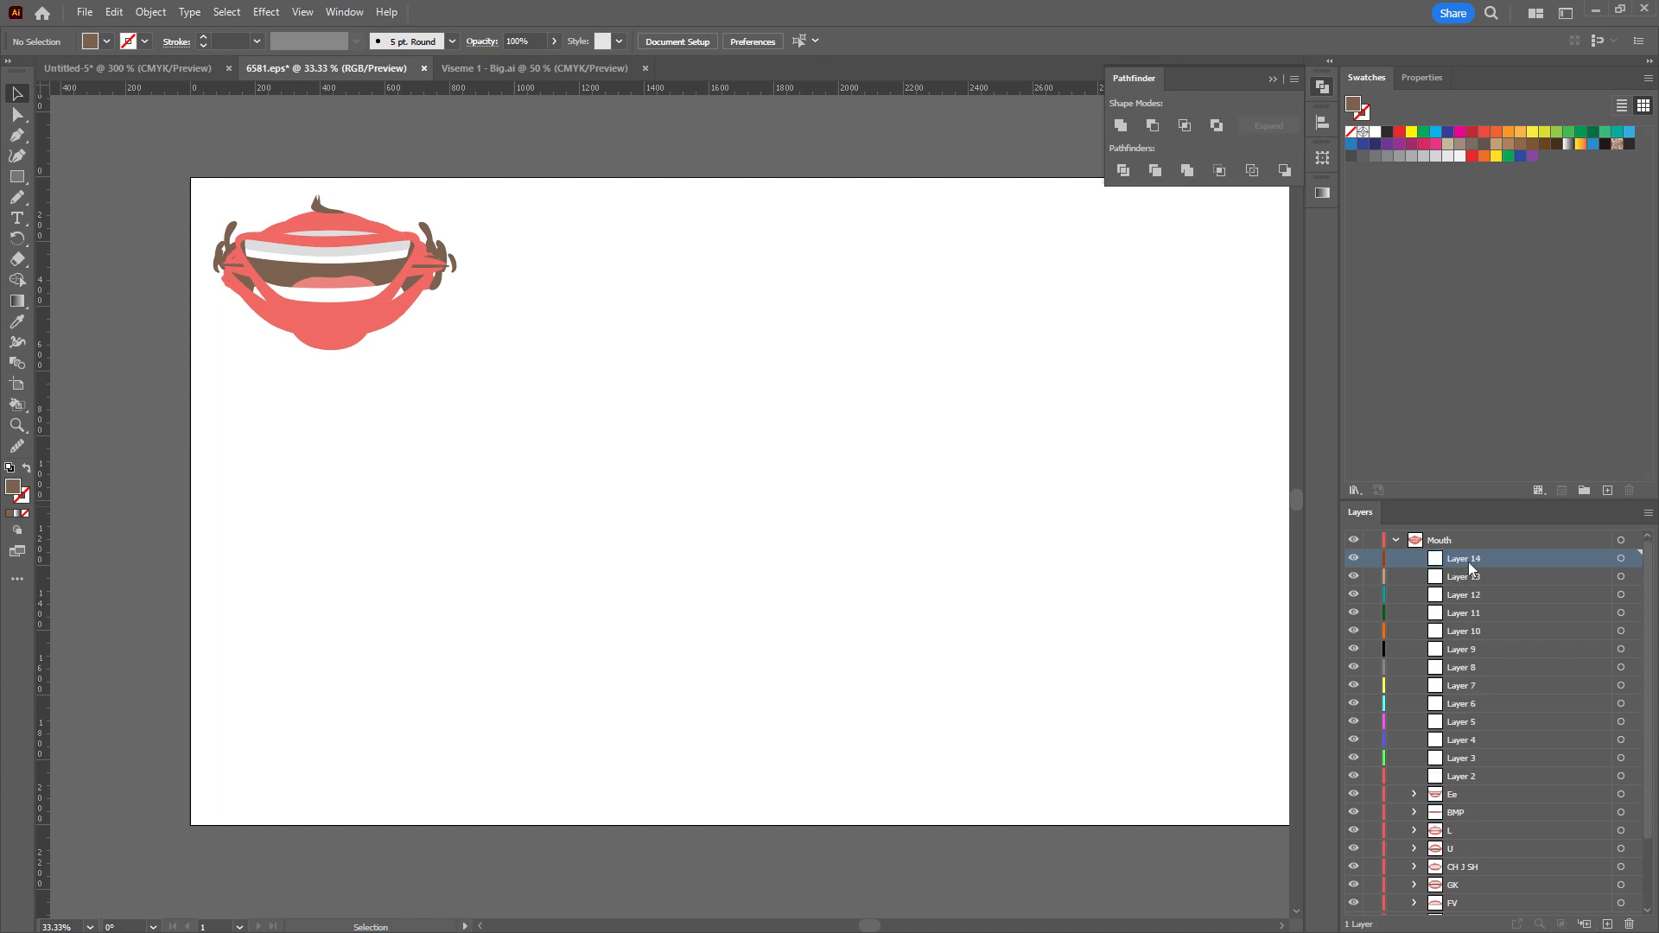
Name the first three empty sublayers in the Mouth layer Smile, Neutral and Aa, from the top down.
double_click(1469, 561)
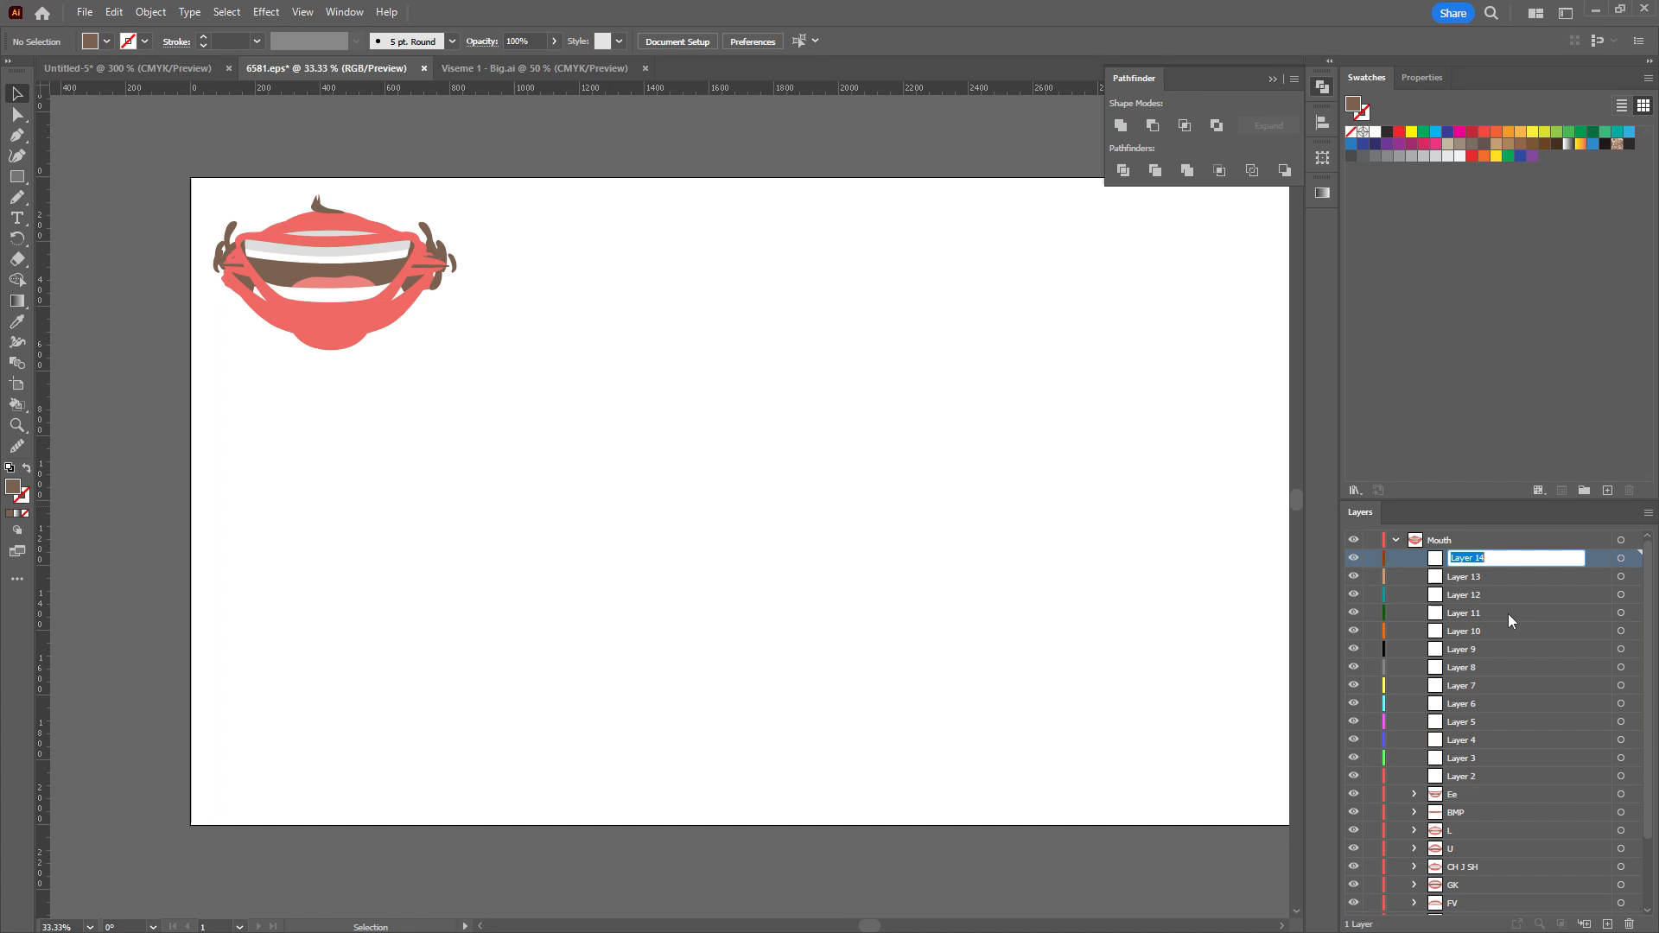
text(Smile)
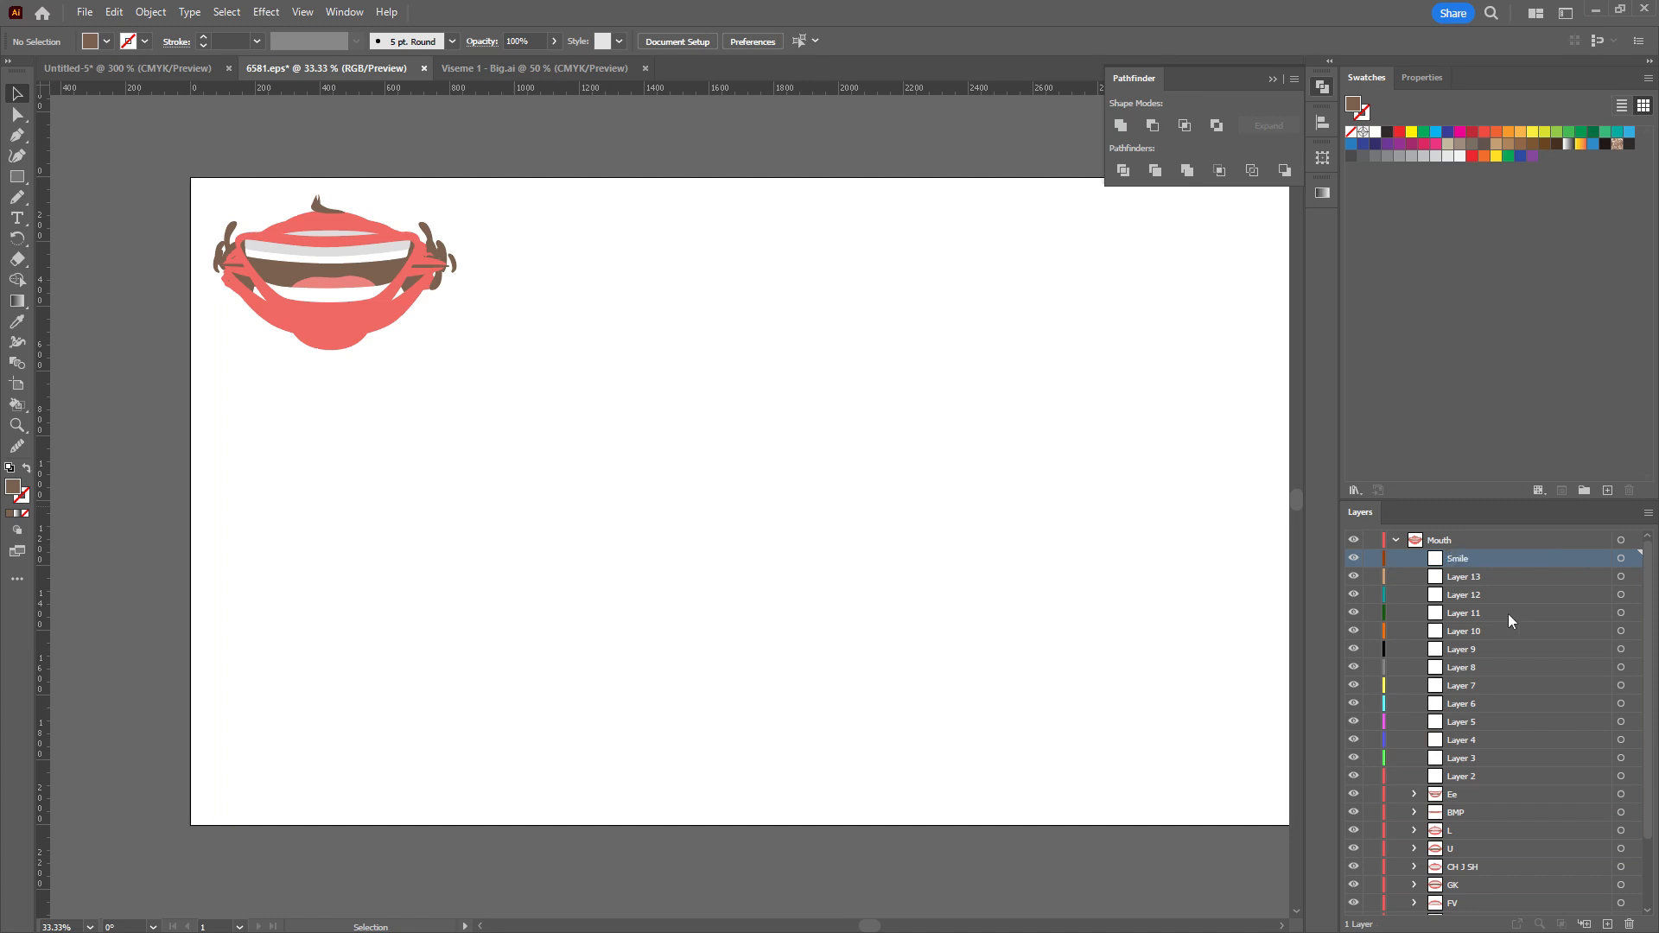
double_click(1467, 577)
text(Neut)
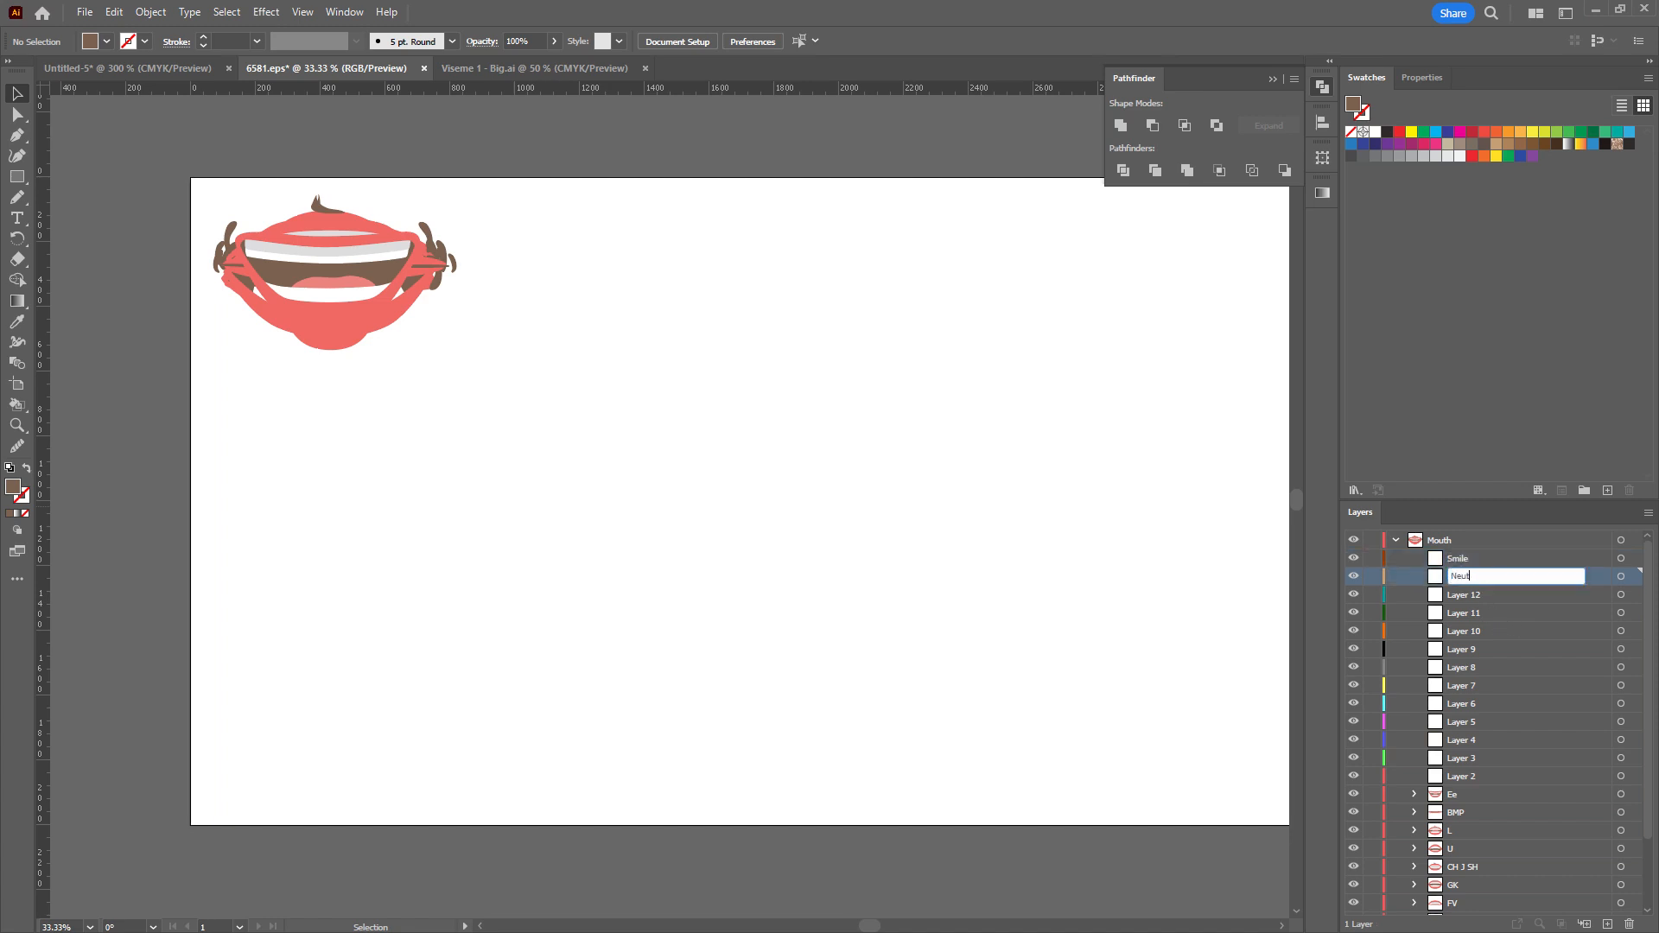
text(ral)
double_click(1472, 594)
text(A)
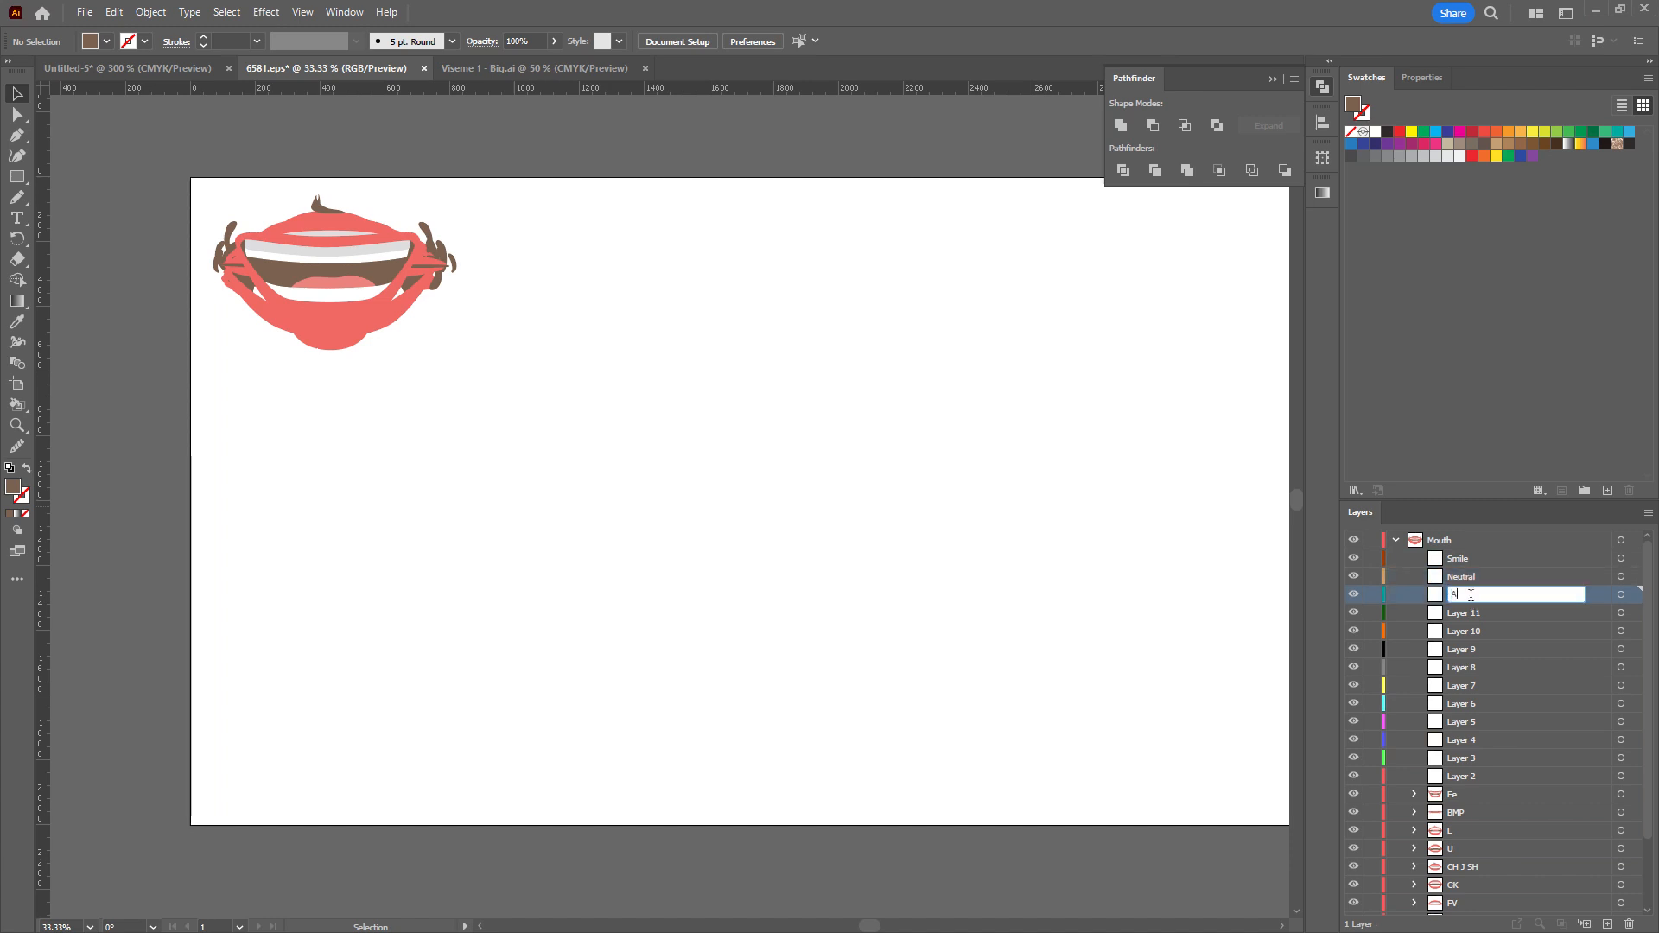
text(a)
Name the next three empty sublayers D, Ee and F.
double_click(1472, 614)
text(D)
key(Return)
double_click(1469, 631)
text(Ee)
key(Return)
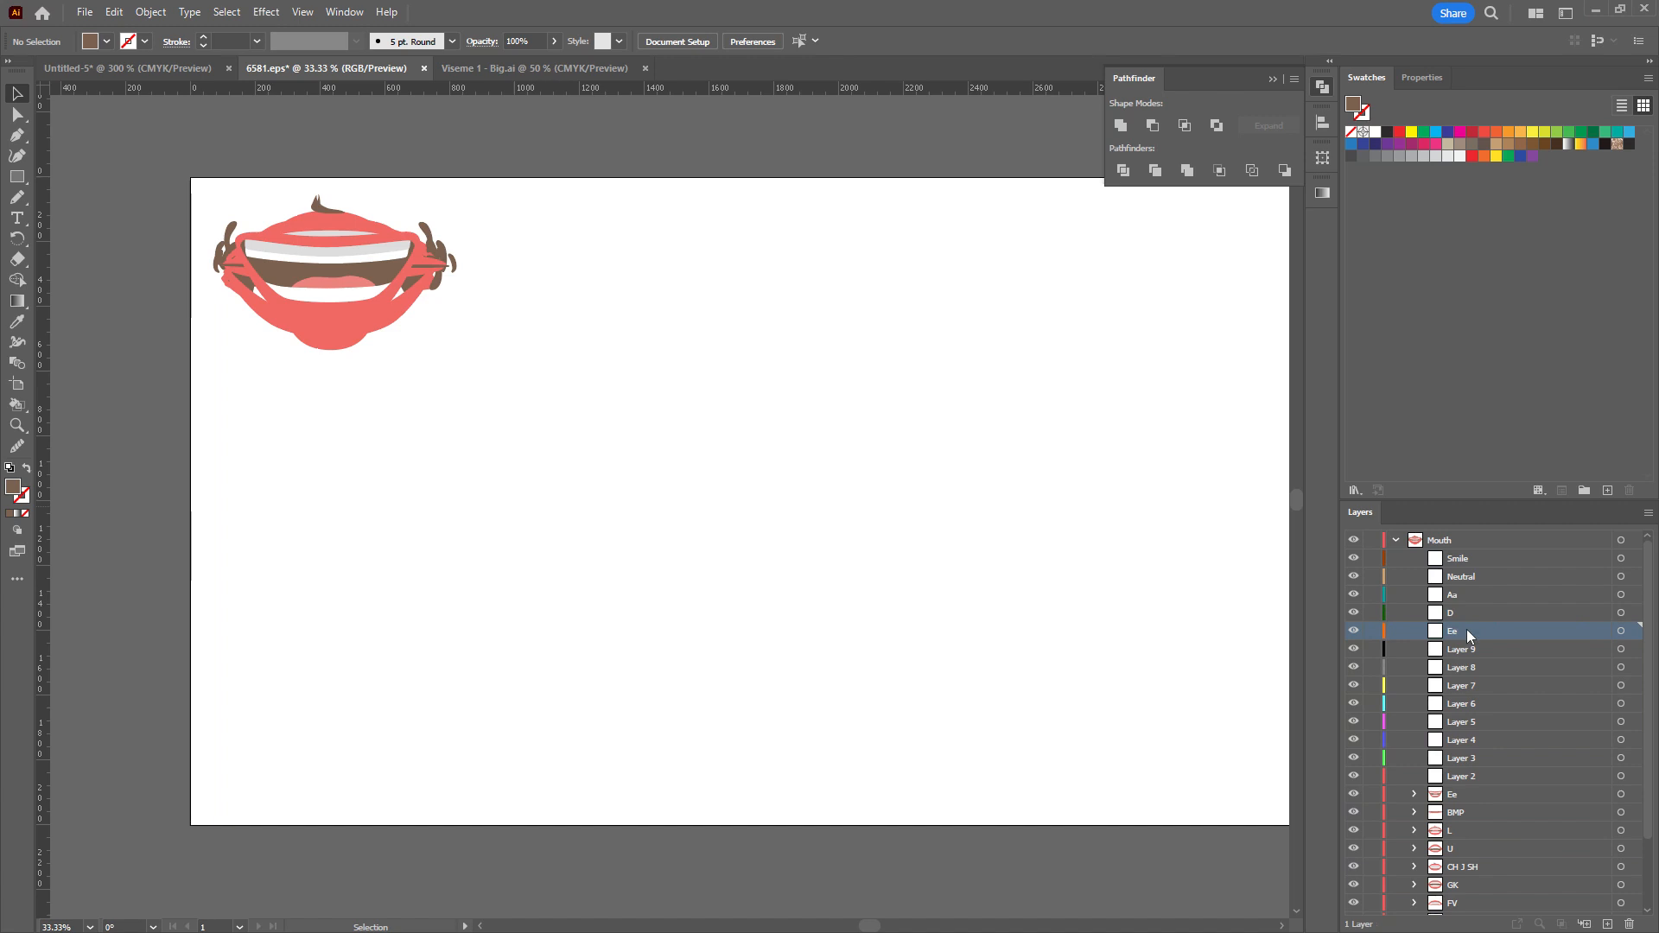
double_click(1472, 649)
text(F)
key(Return)
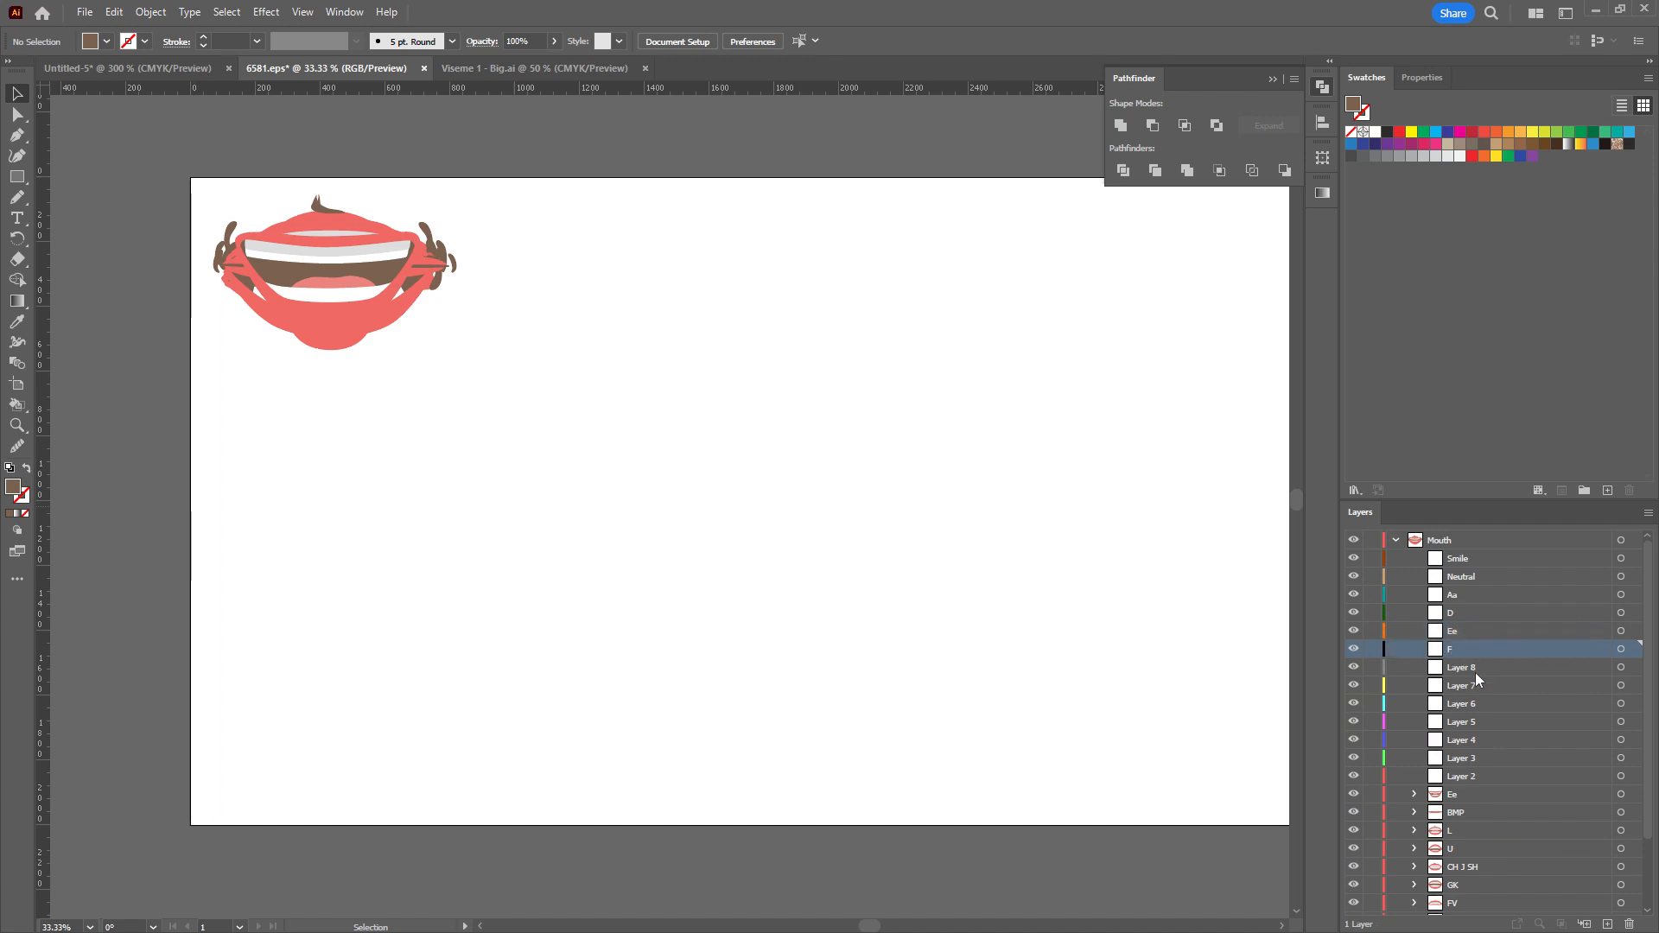
Rename the three sublayers below F as L, M and Oh.
double_click(1476, 674)
text(L)
key(Return)
double_click(1473, 685)
text(M)
key(Return)
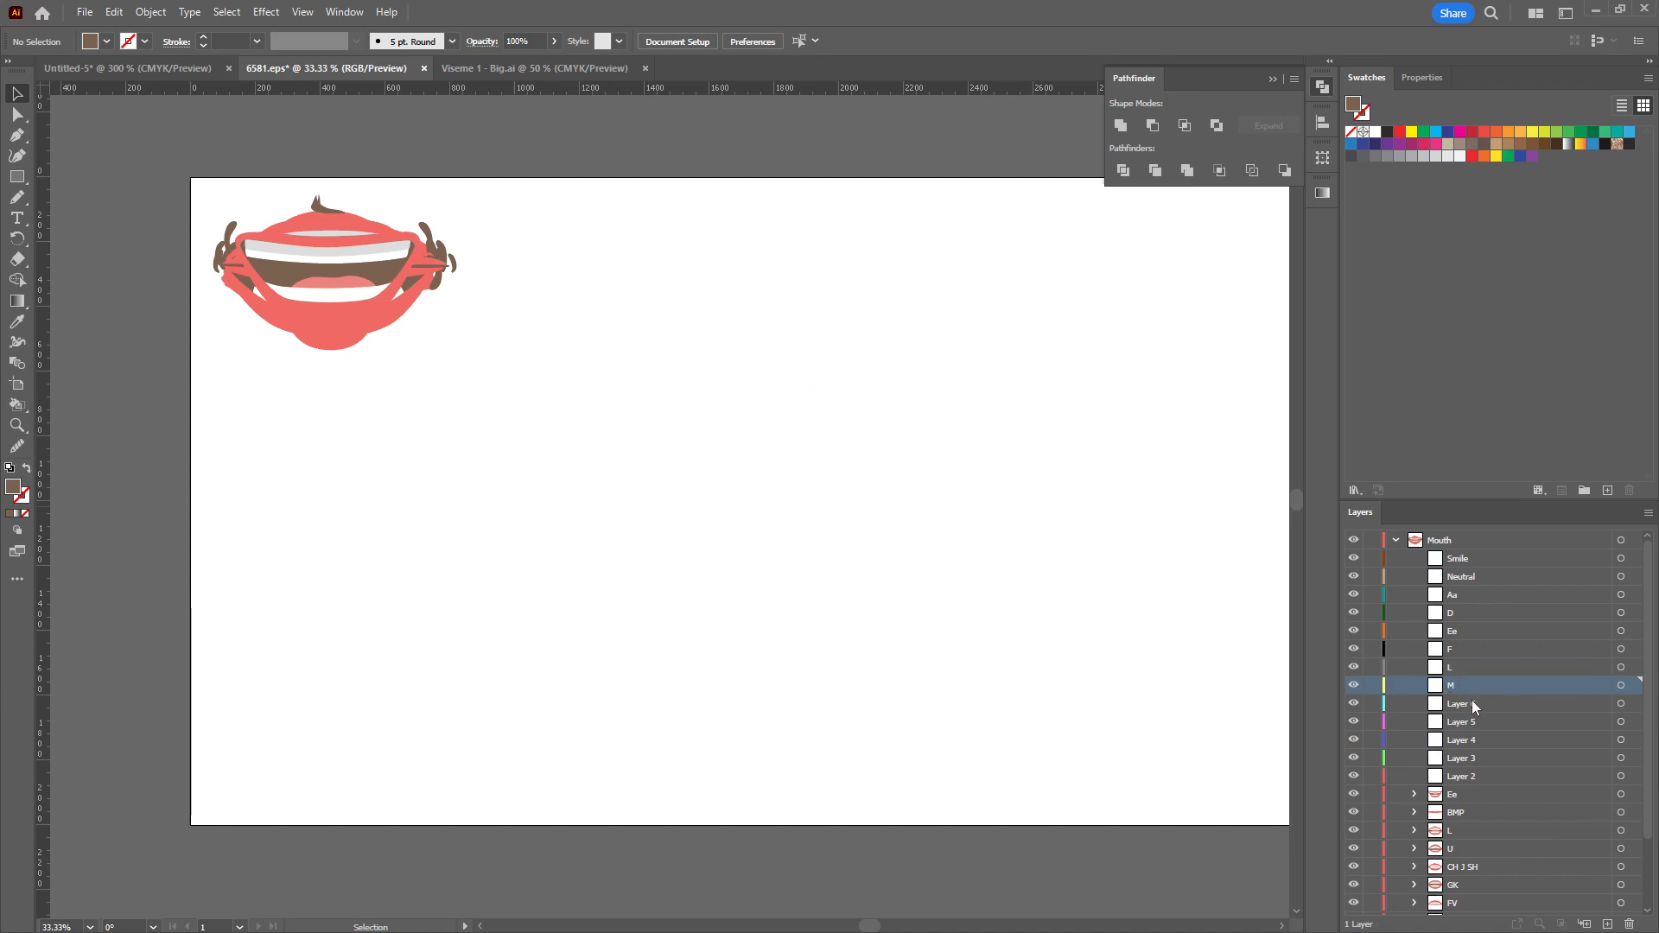
double_click(1471, 703)
text(Oh)
key(Return)
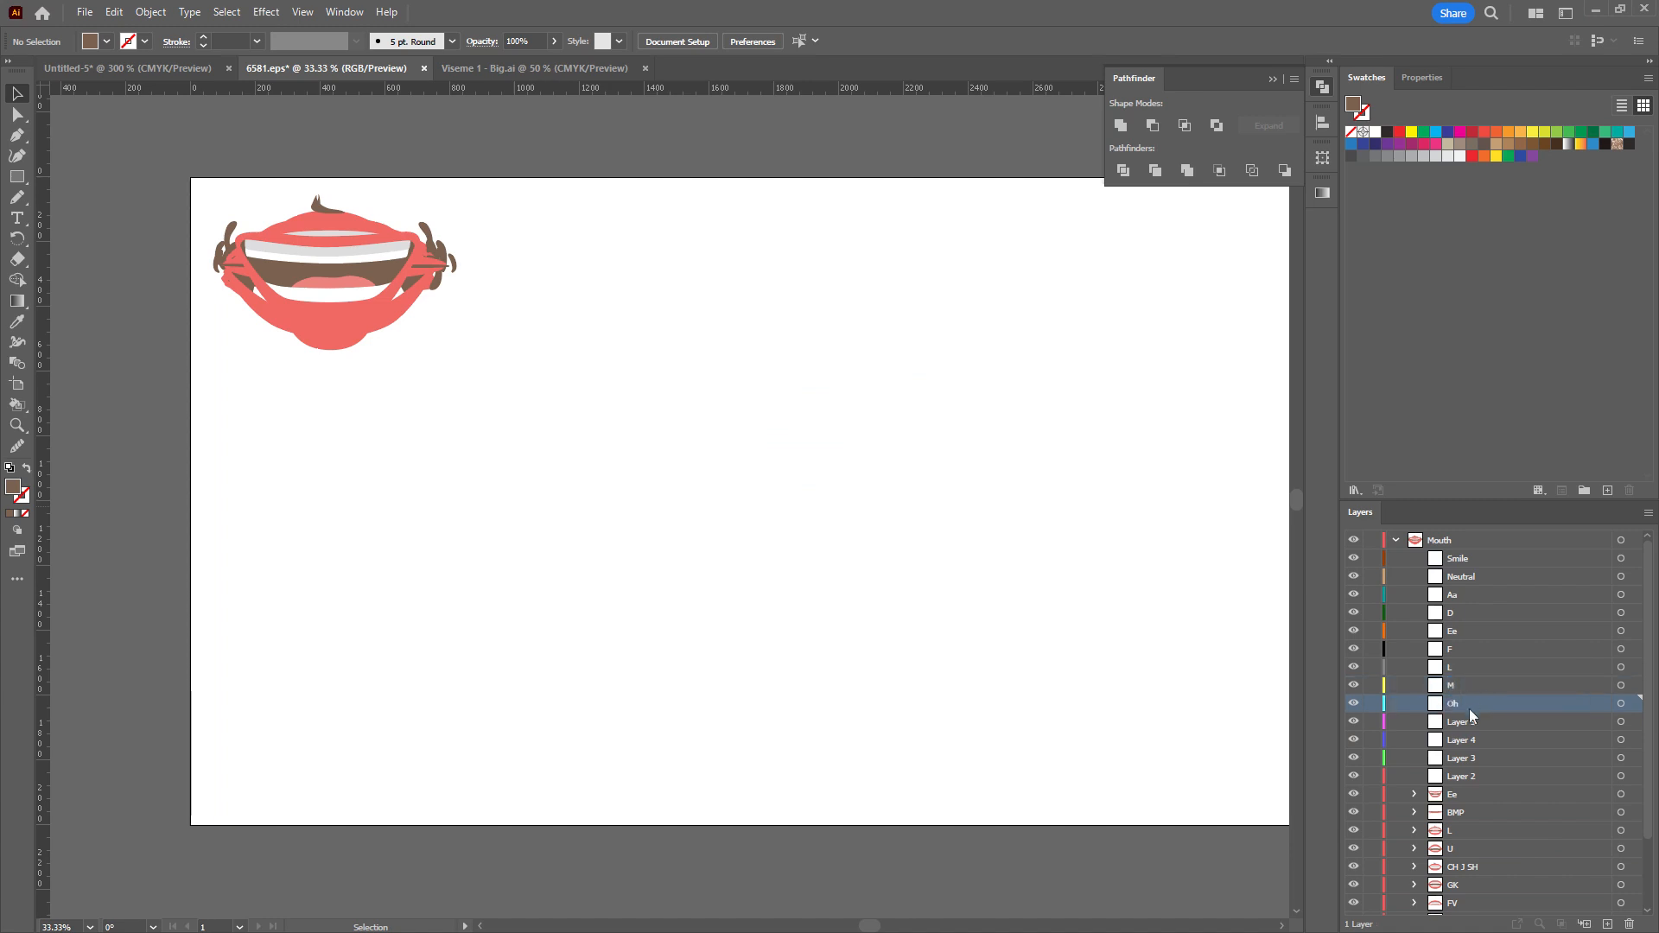
Name the last four empty sublayers R, S, Uh and W-Oo.
double_click(1472, 722)
text(R)
key(Return)
double_click(1468, 741)
text(S)
key(Return)
double_click(1471, 760)
text(Uh)
key(Return)
double_click(1470, 778)
text(W-Oo)
key(Return)
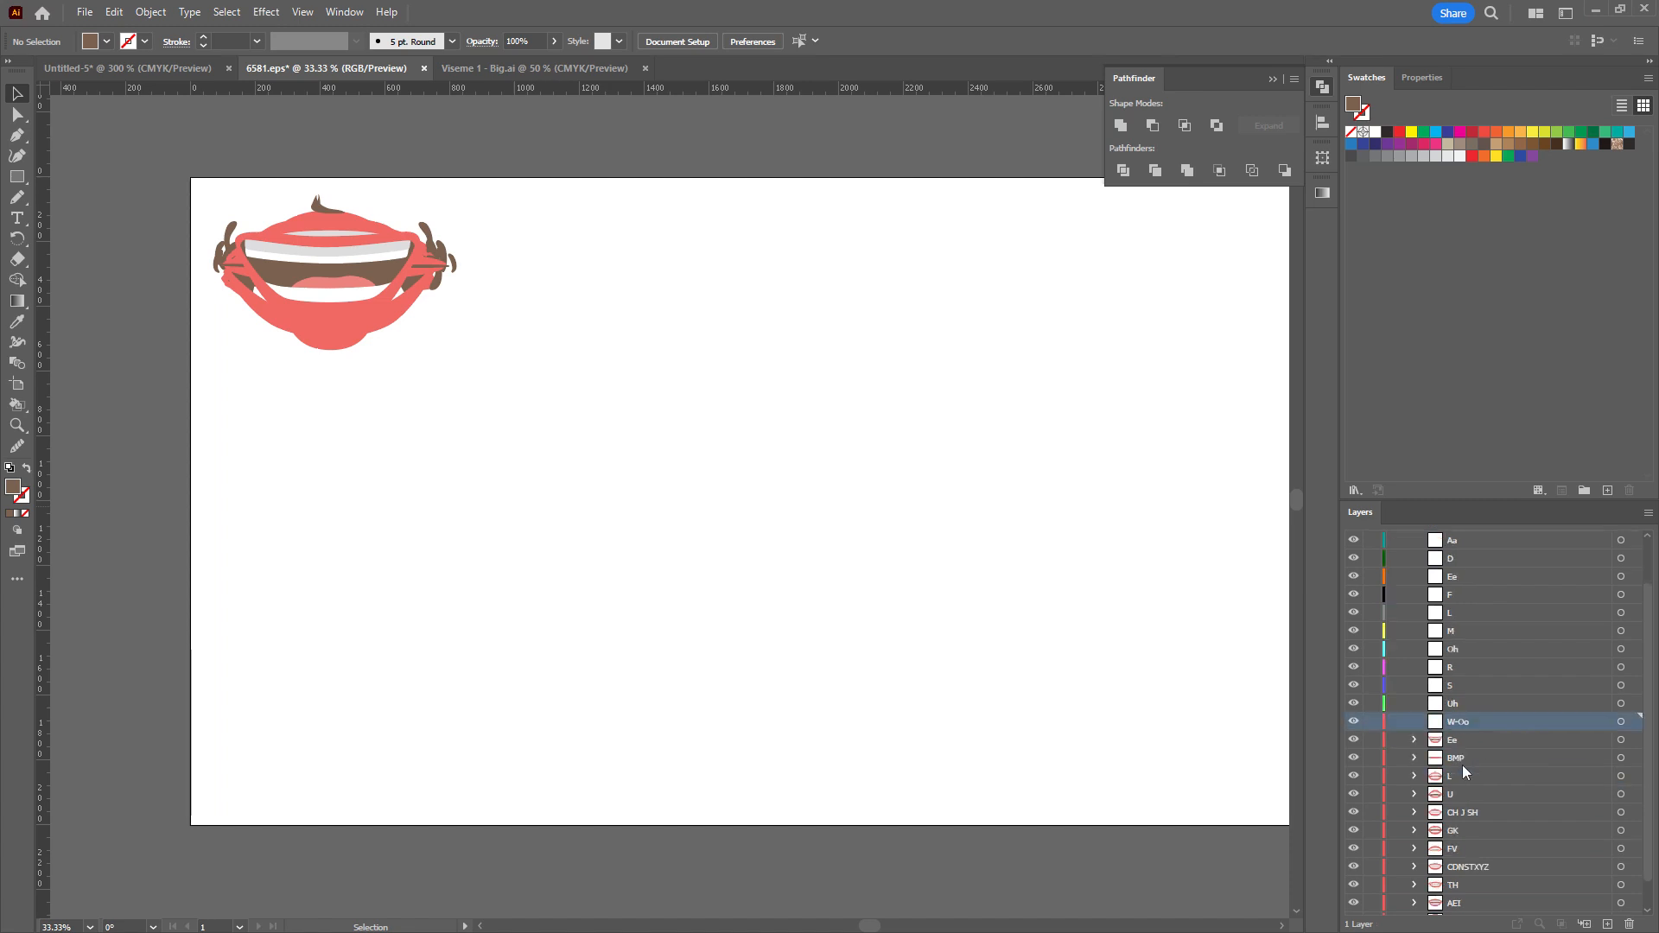
Copy the Ee mouth group into the Smile sublayer.
scroll(1465, 779, down, 2)
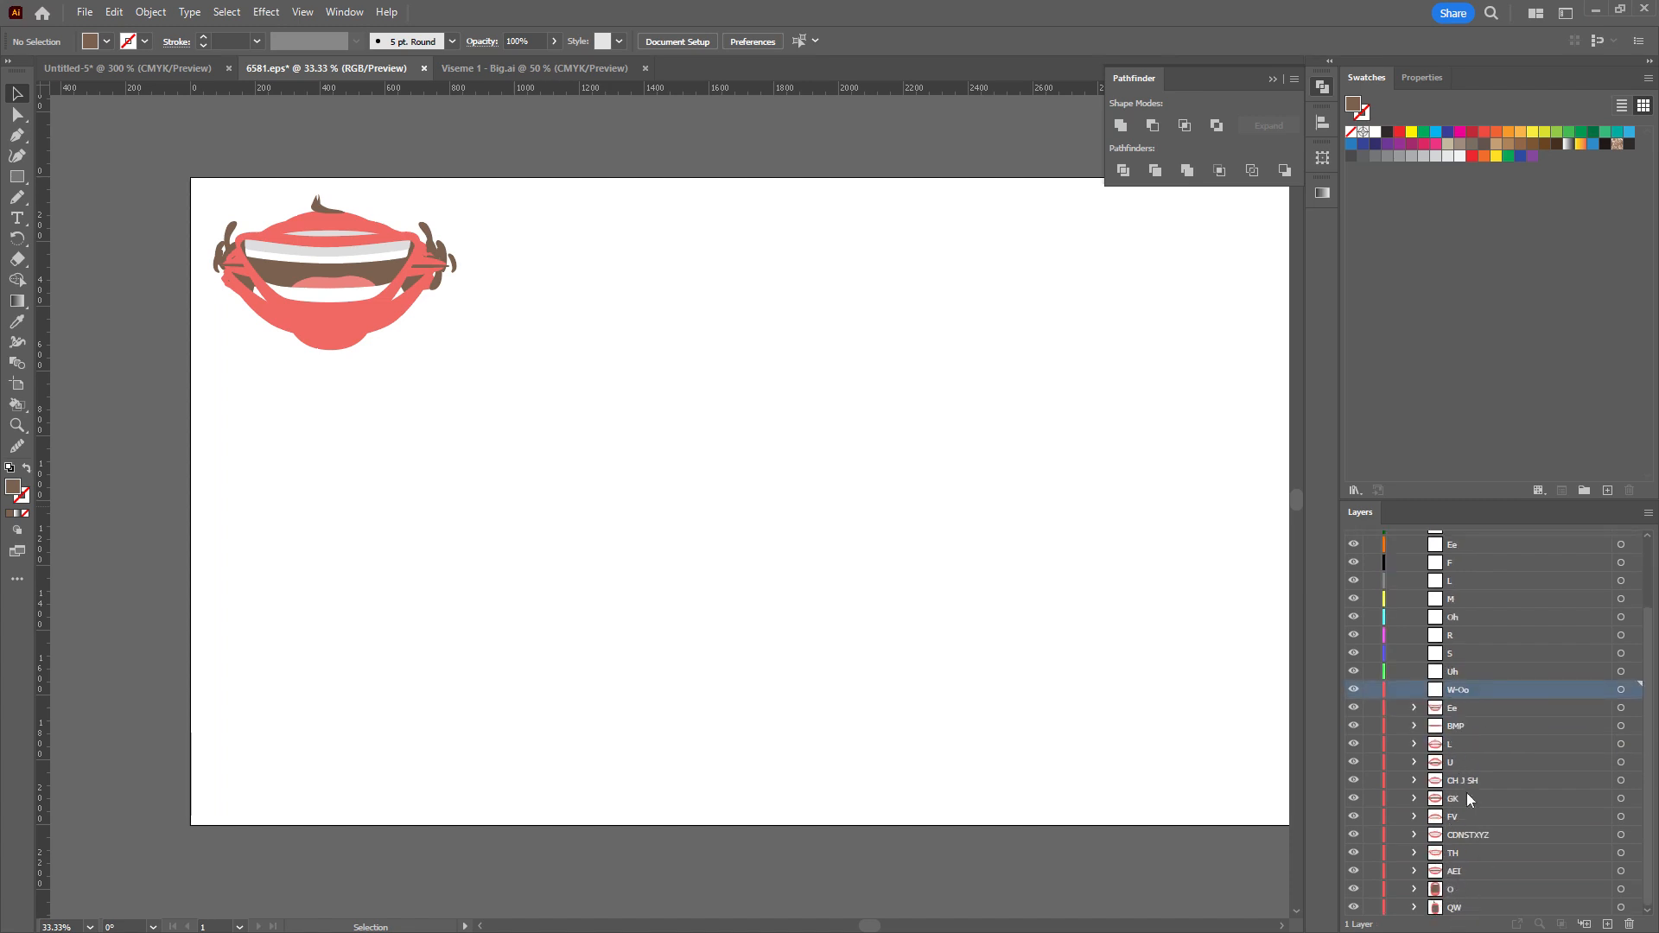
scroll(1476, 774, up, 2)
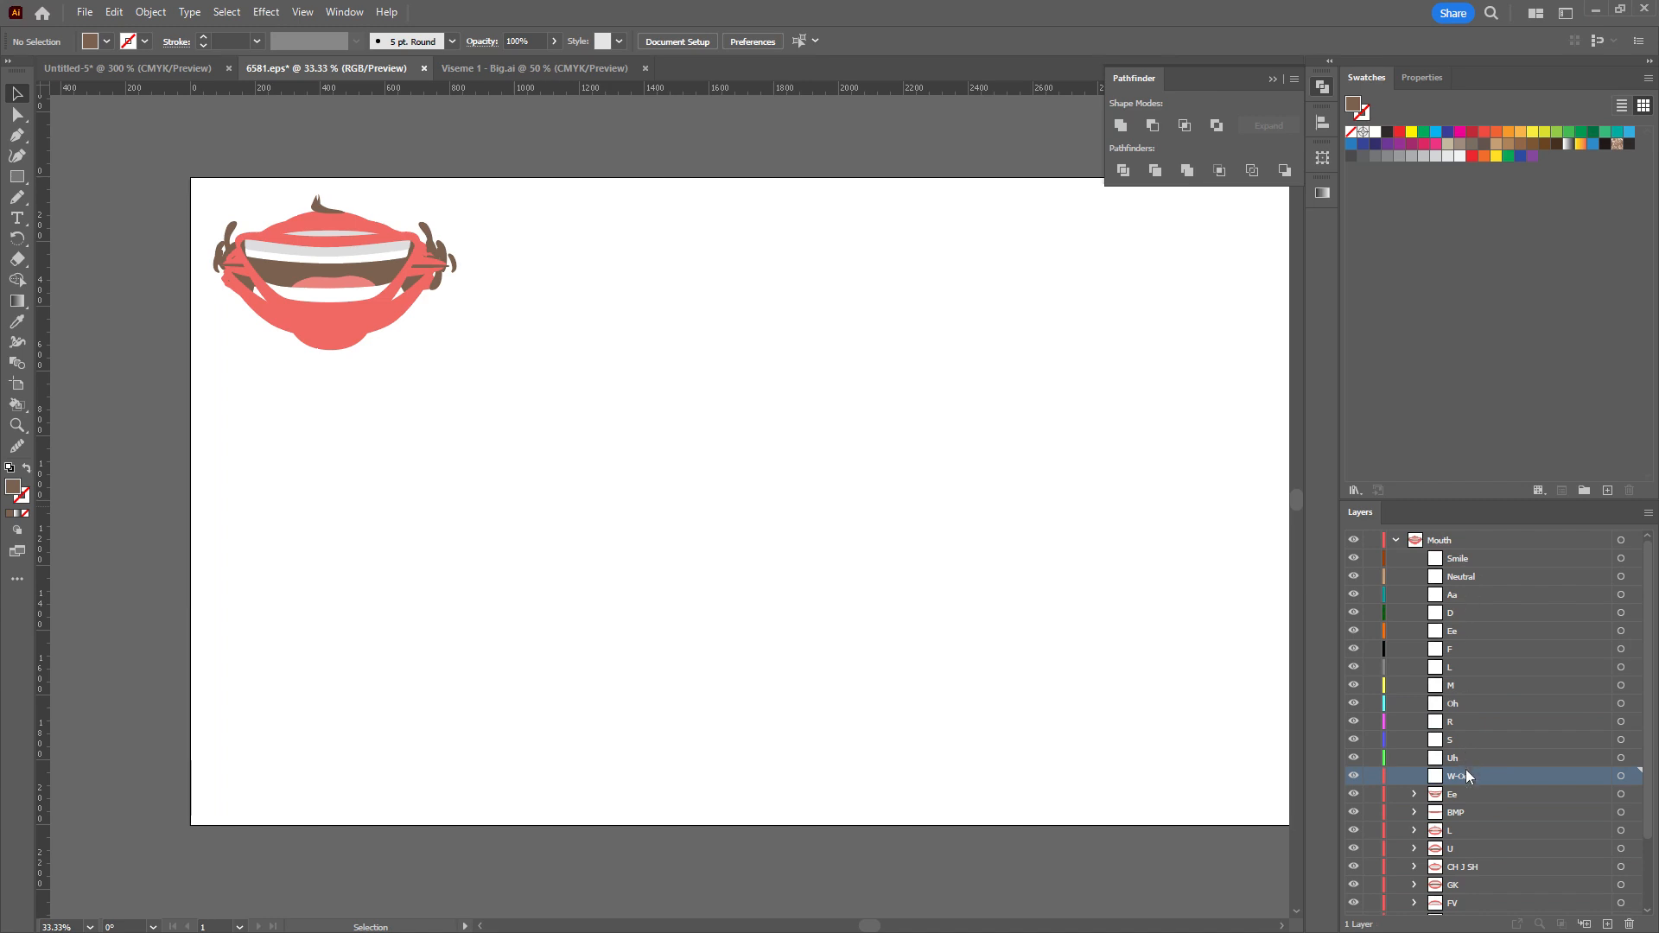
click(1482, 815)
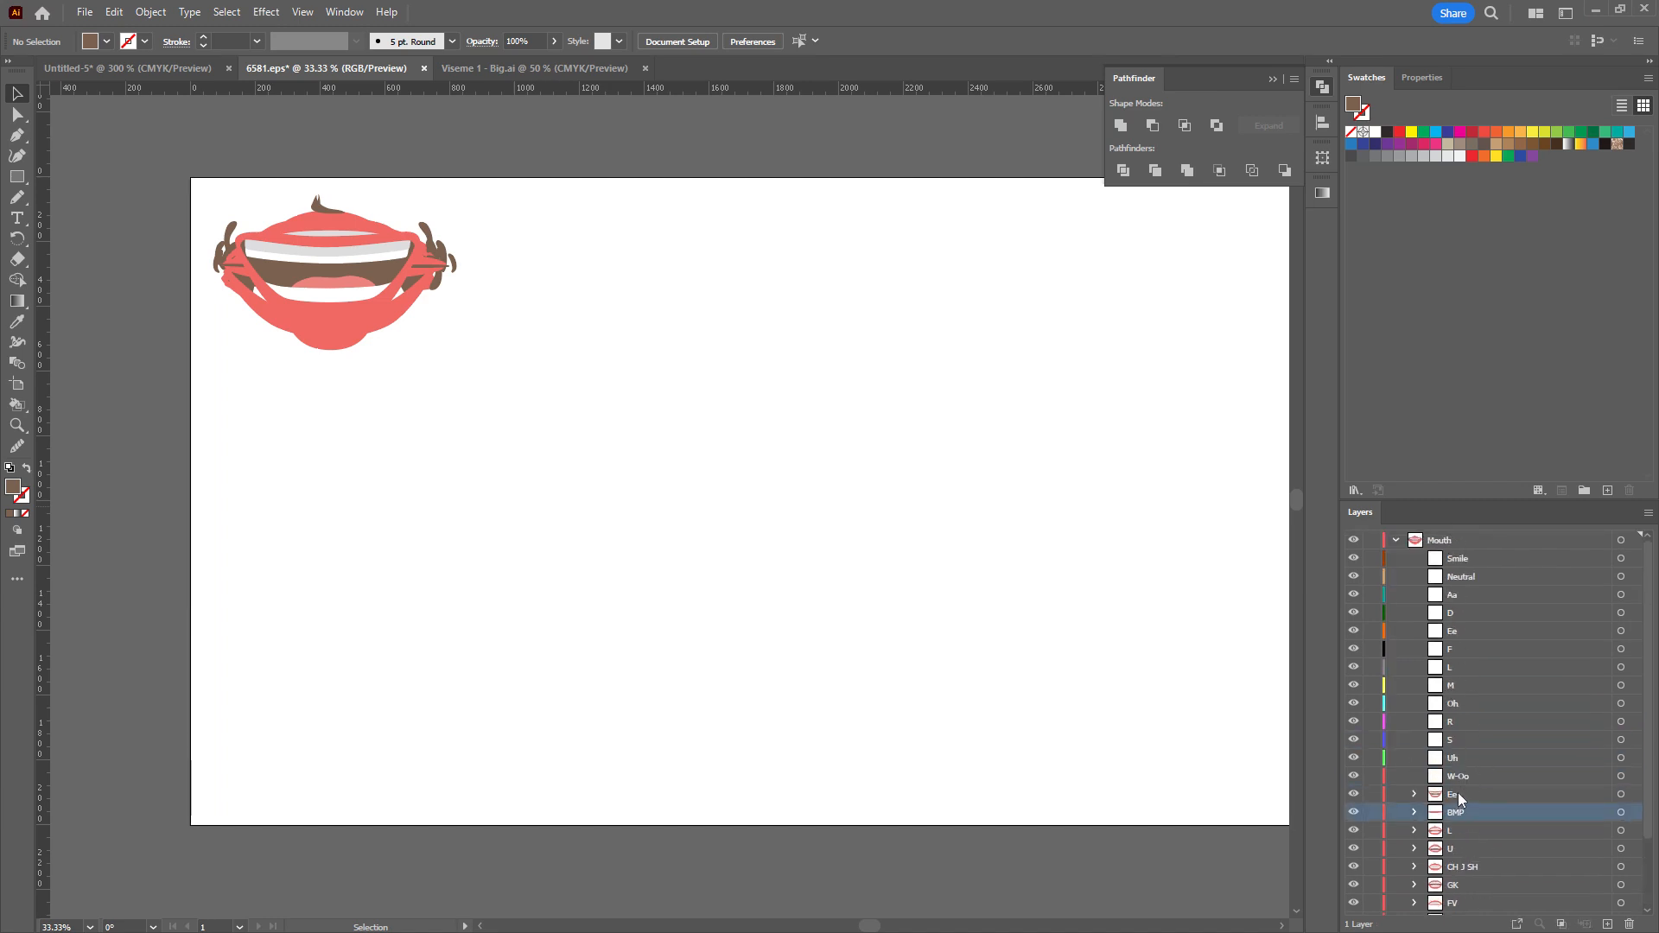
click(1454, 797)
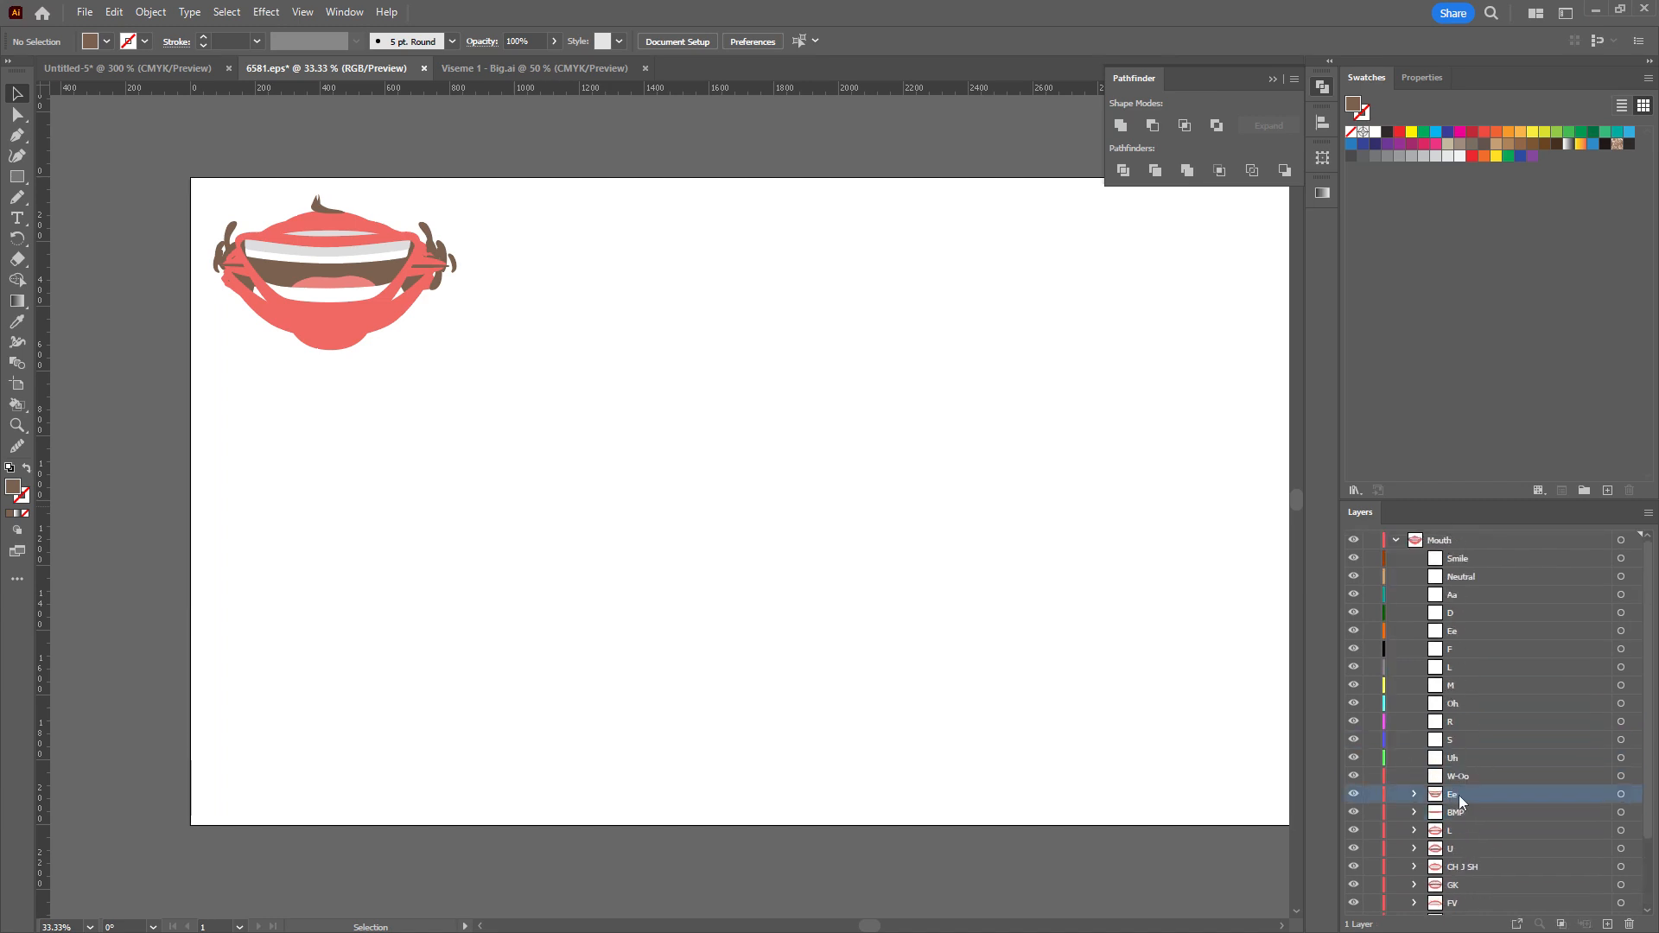
click(1621, 794)
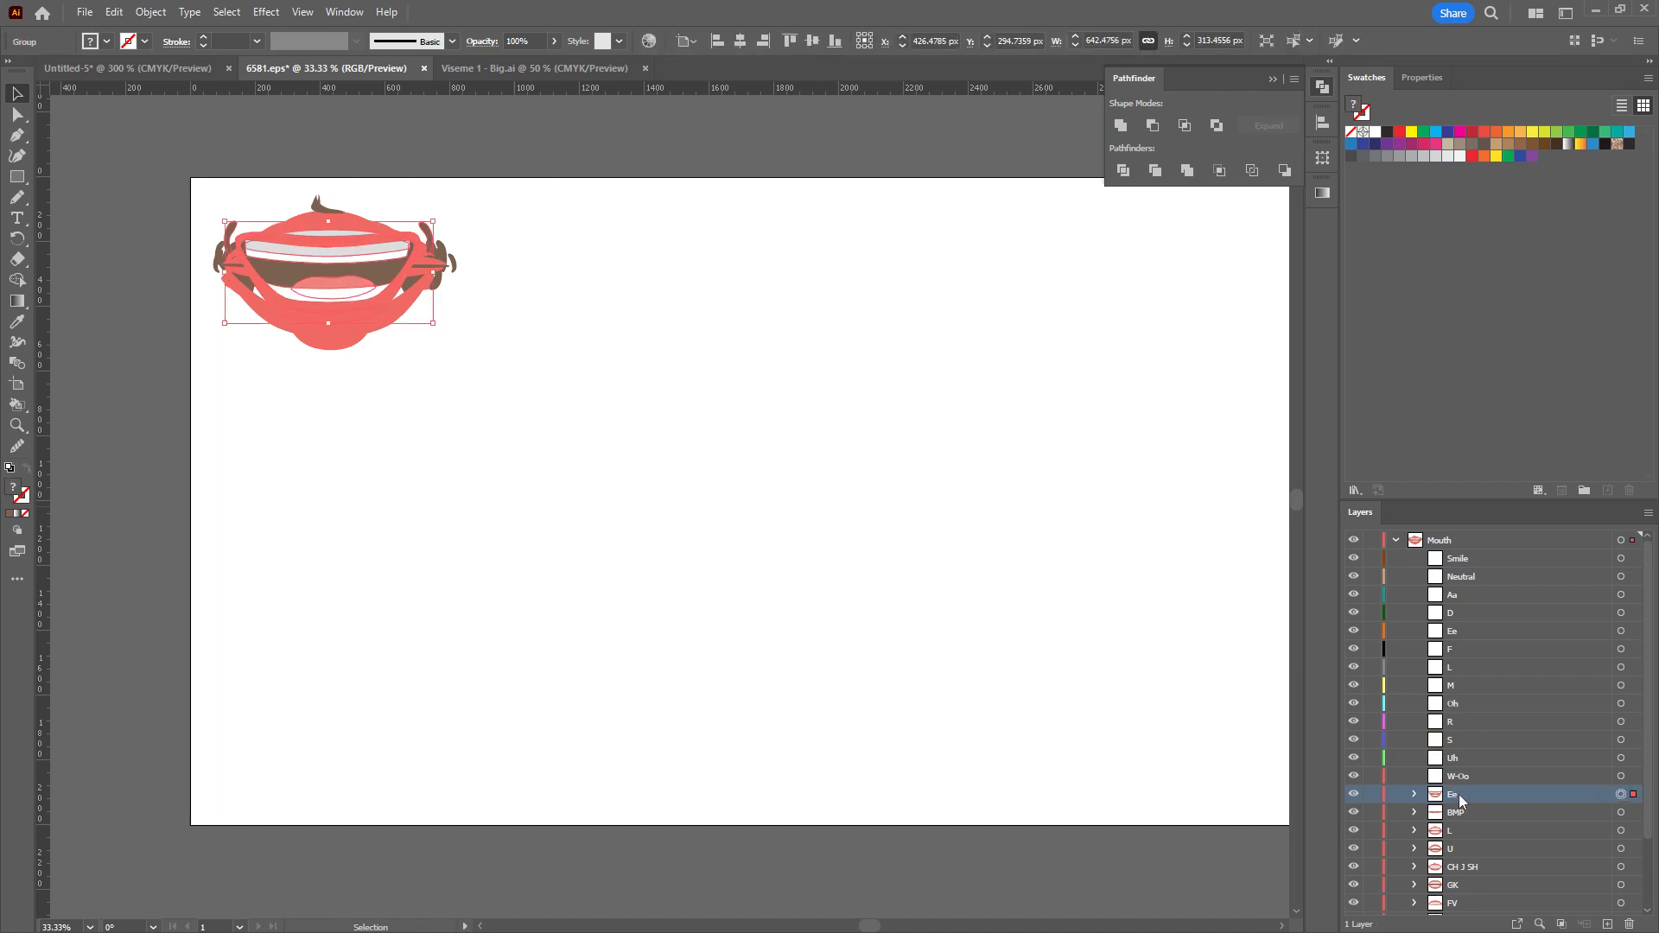
drag(1459, 804, 1463, 557)
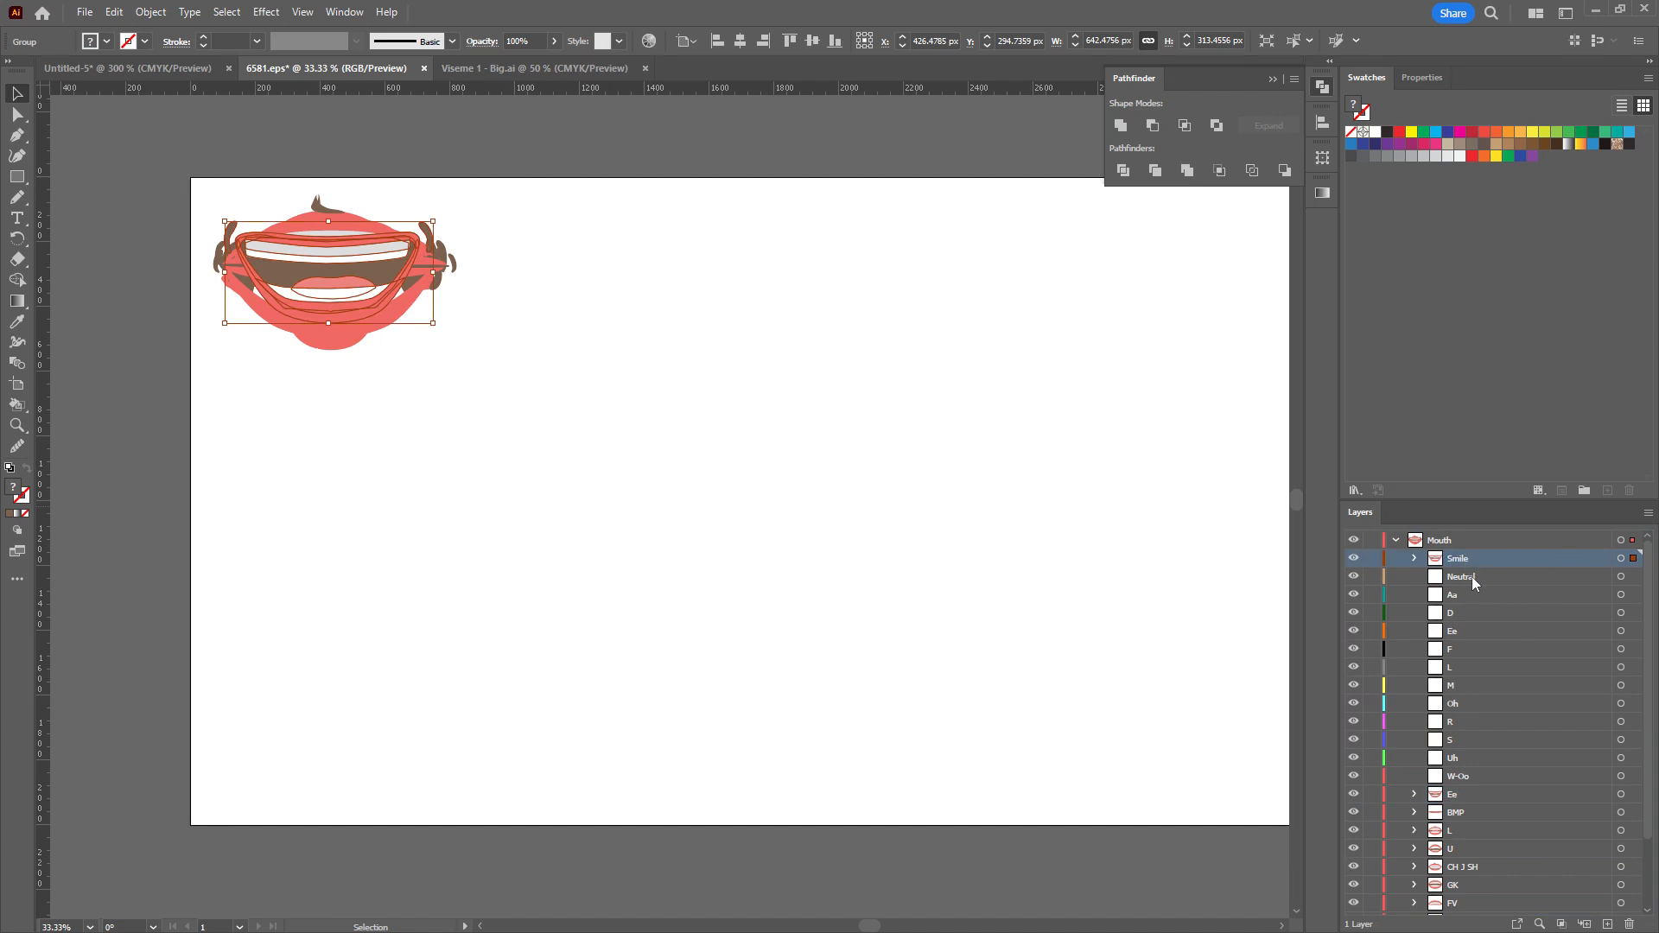
Draw a horizontal line across the middle of the stacked mouths on the Neutral sublayer with the Pen tool.
click(1471, 577)
click(1459, 811)
click(1621, 813)
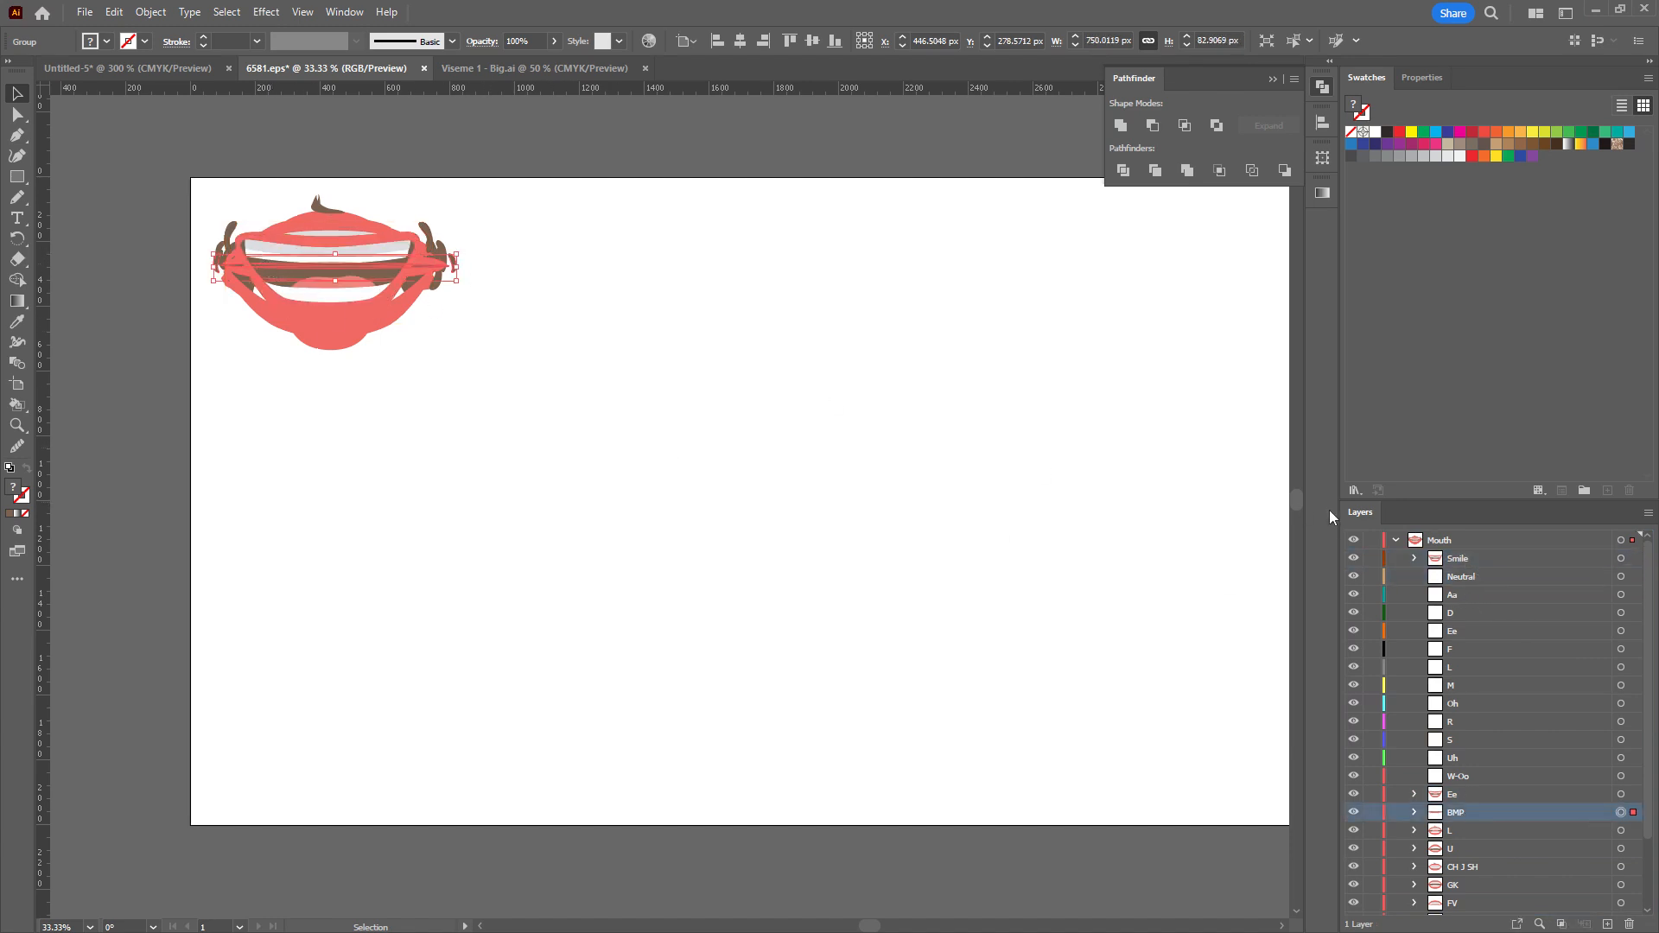
click(1470, 576)
click(1622, 576)
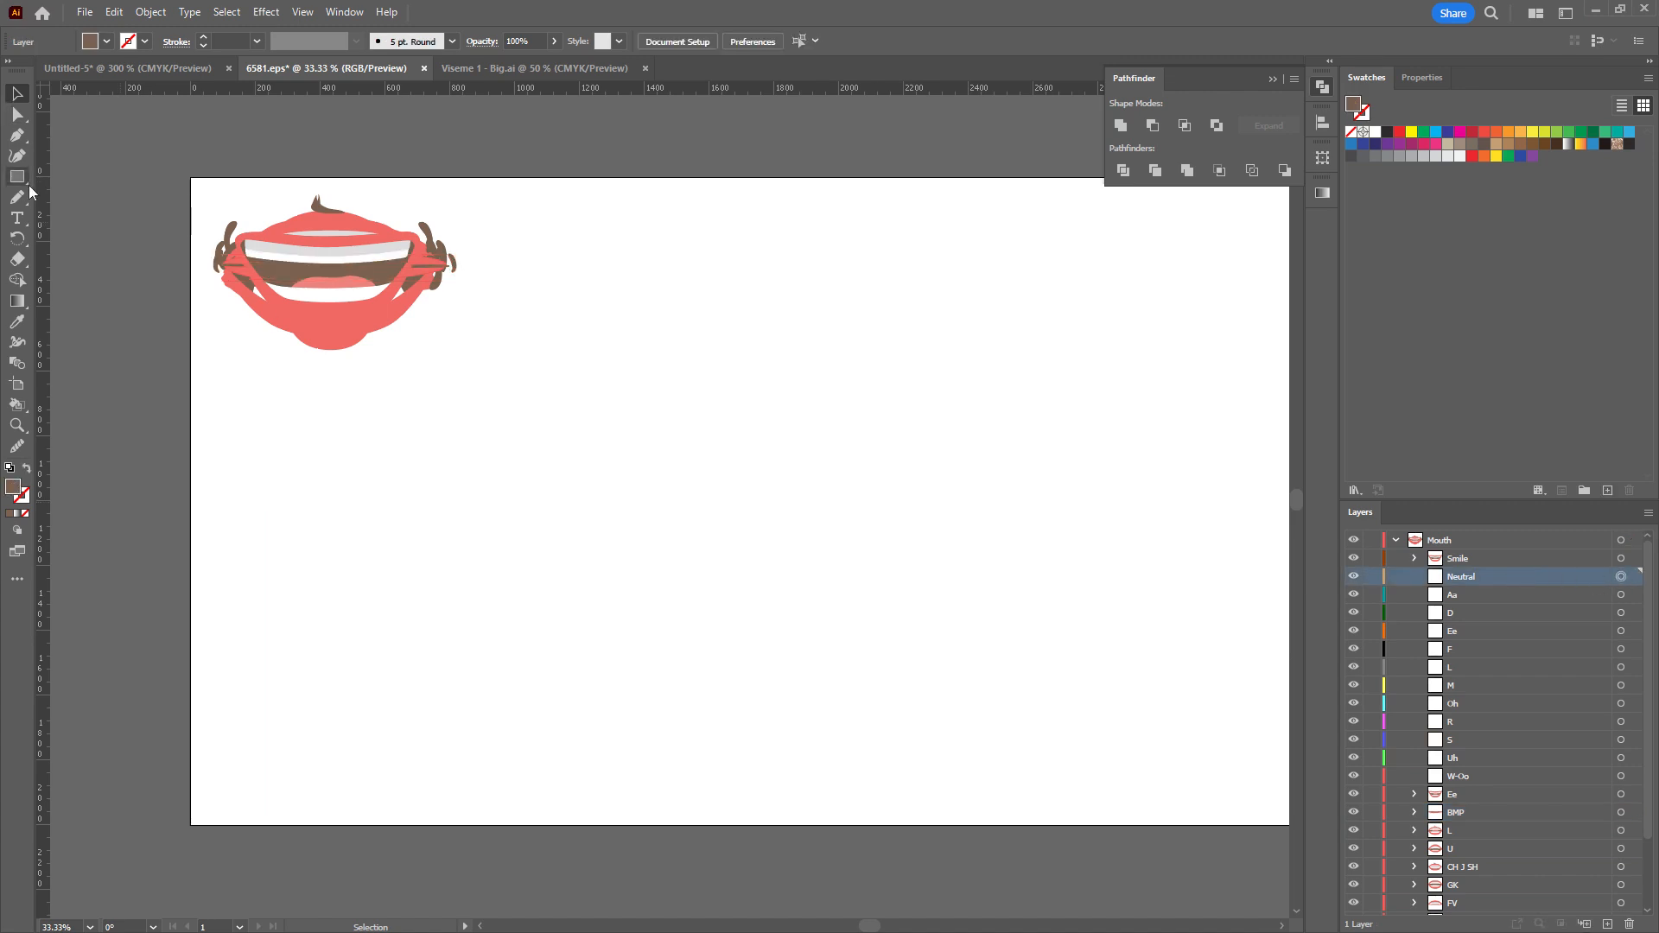
click(16, 135)
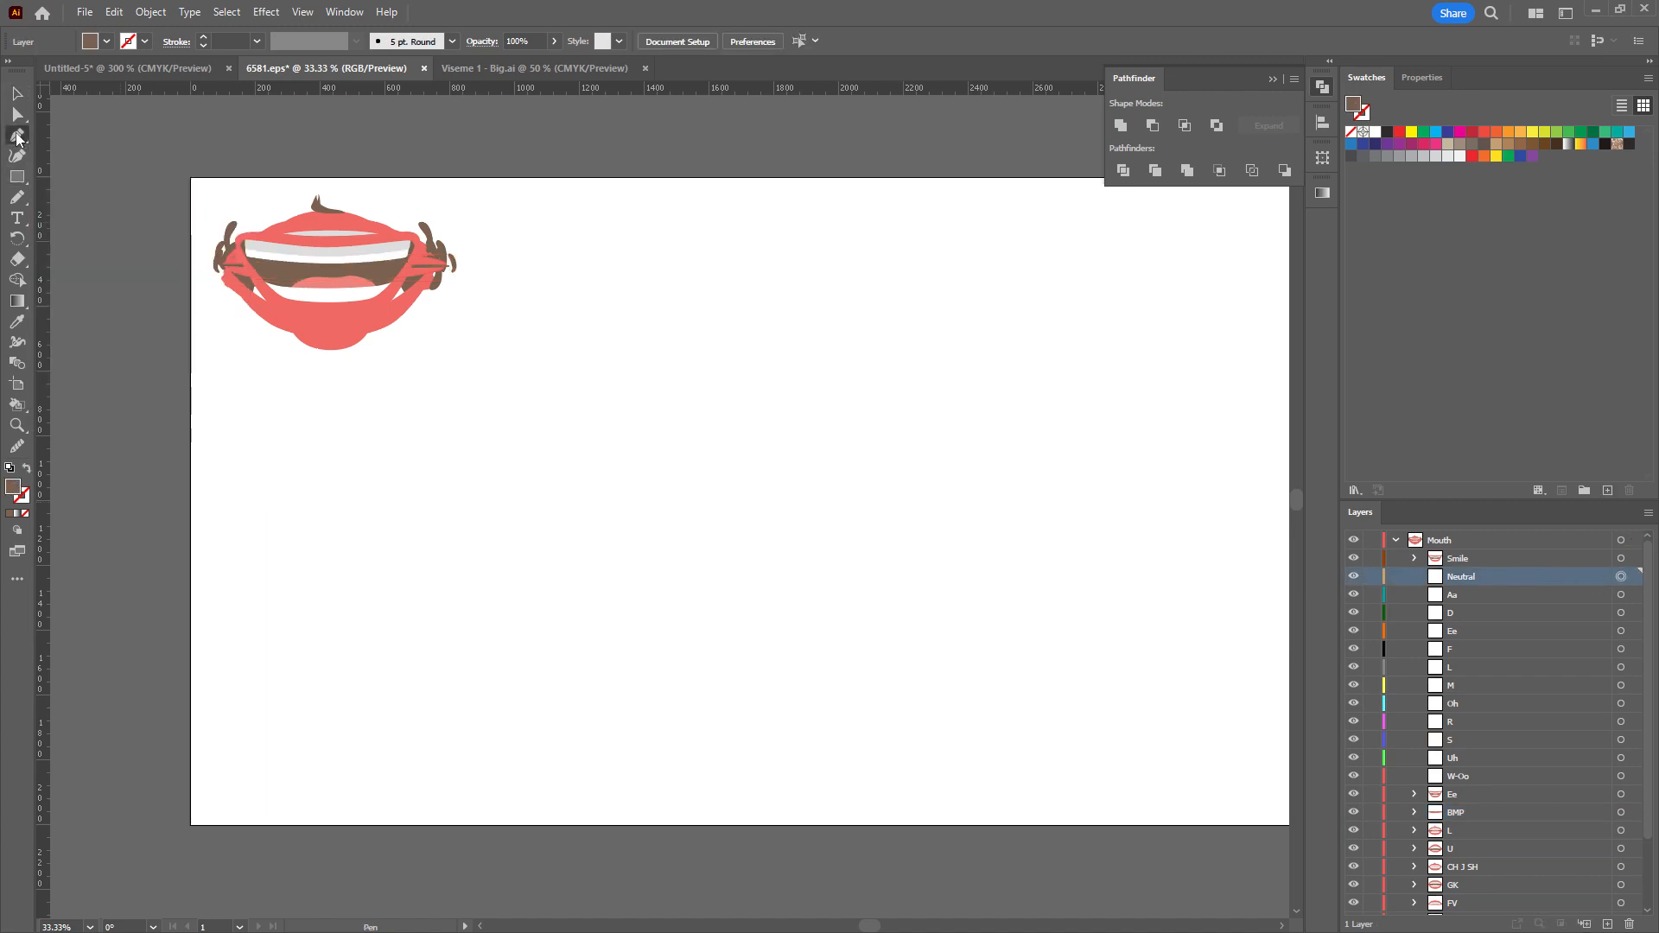
click(242, 269)
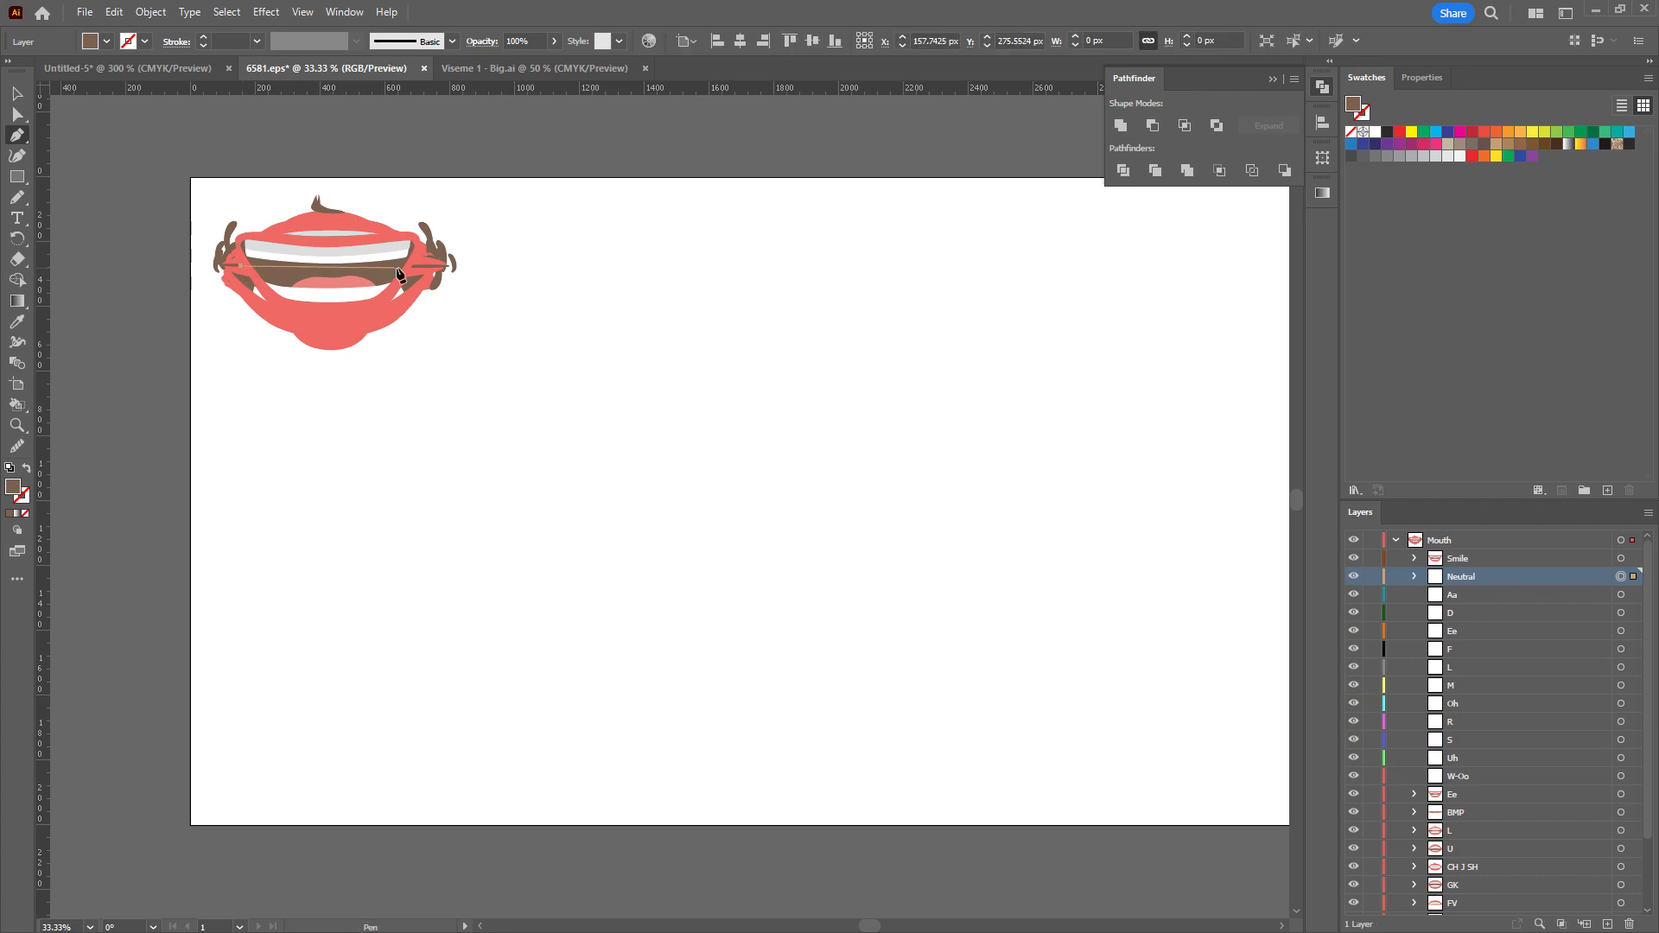
click(416, 268)
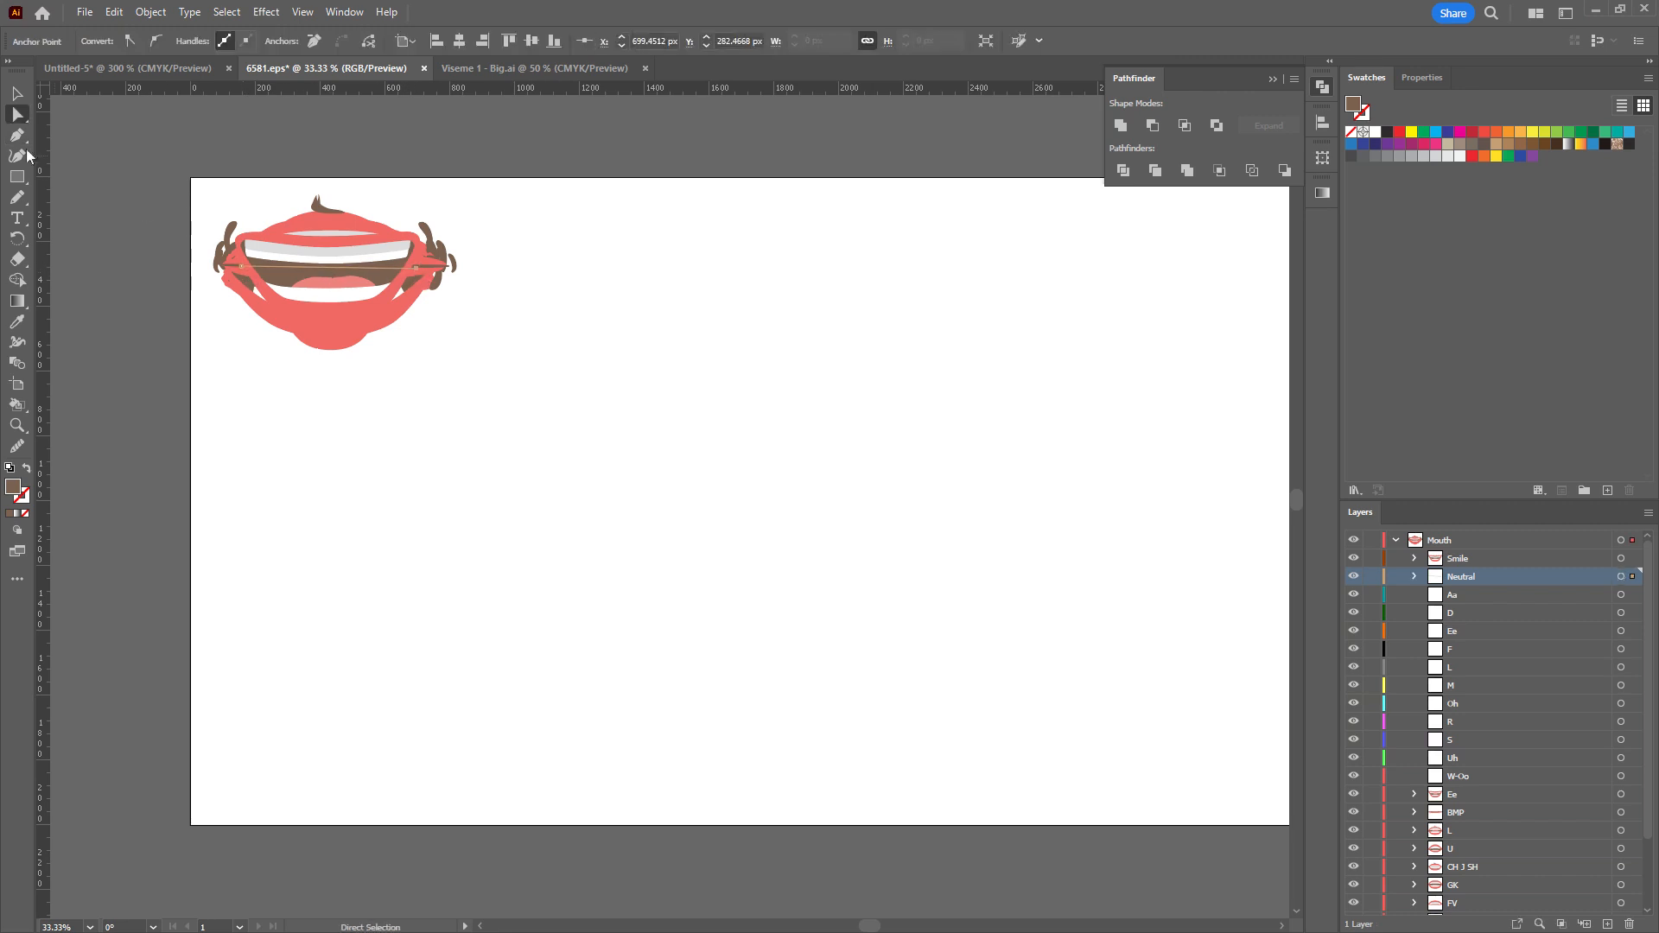
Add an anchor point at the middle of the Neutral line and pull it down to form a smiling curve.
click(332, 270)
key(a)
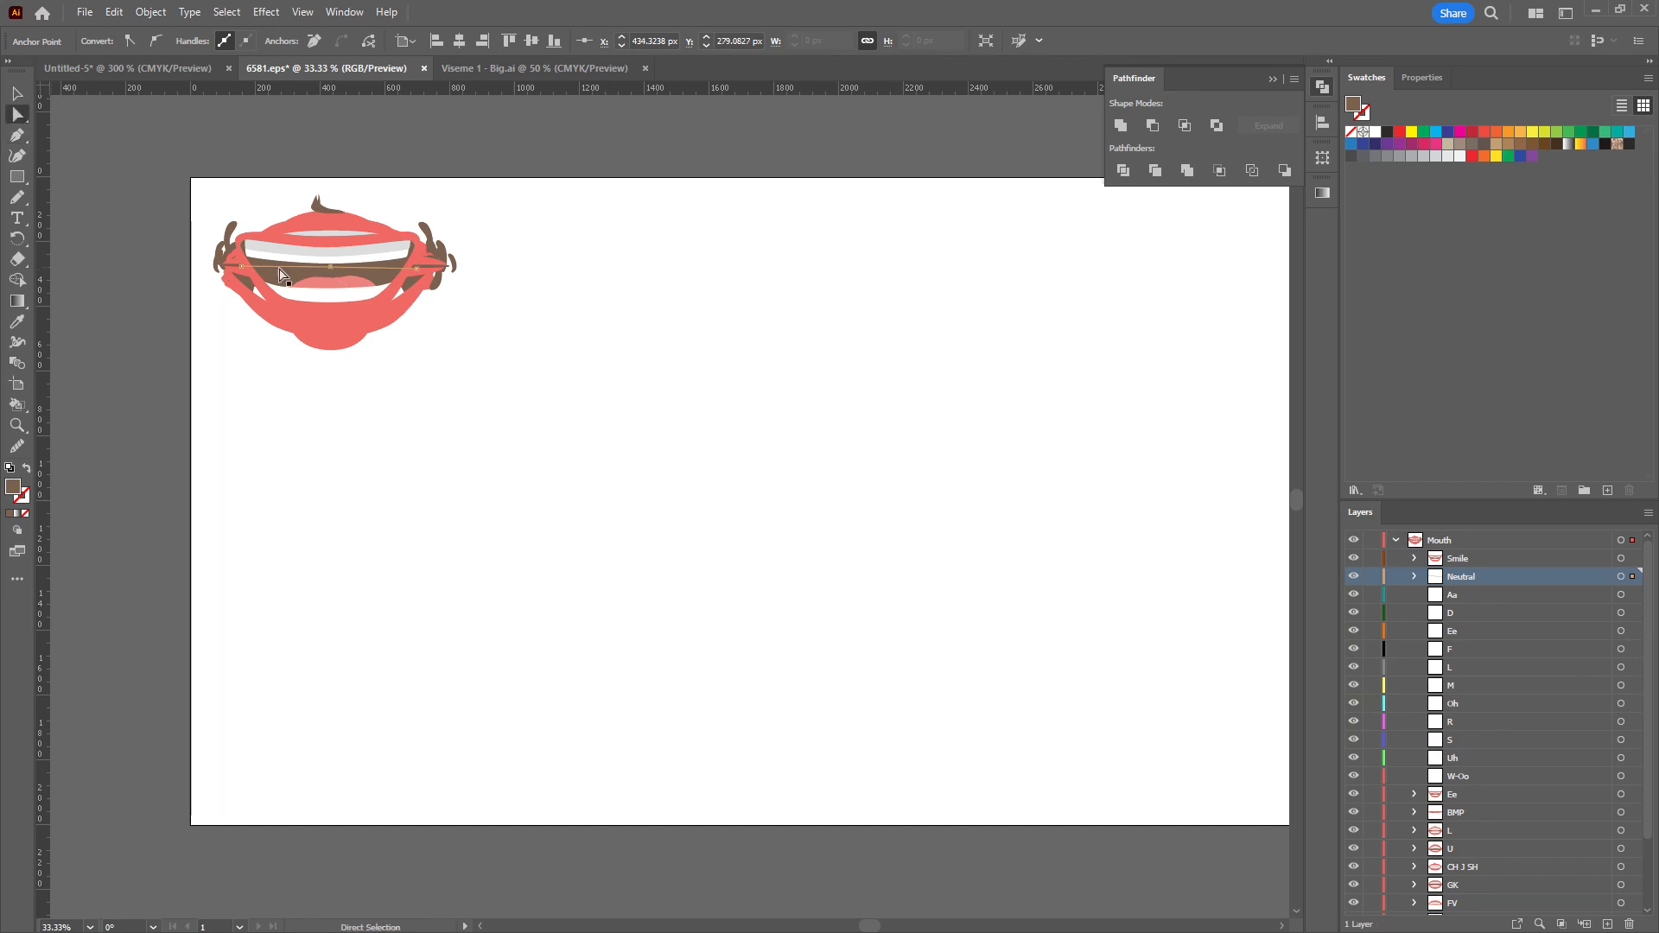
drag(332, 270, 331, 292)
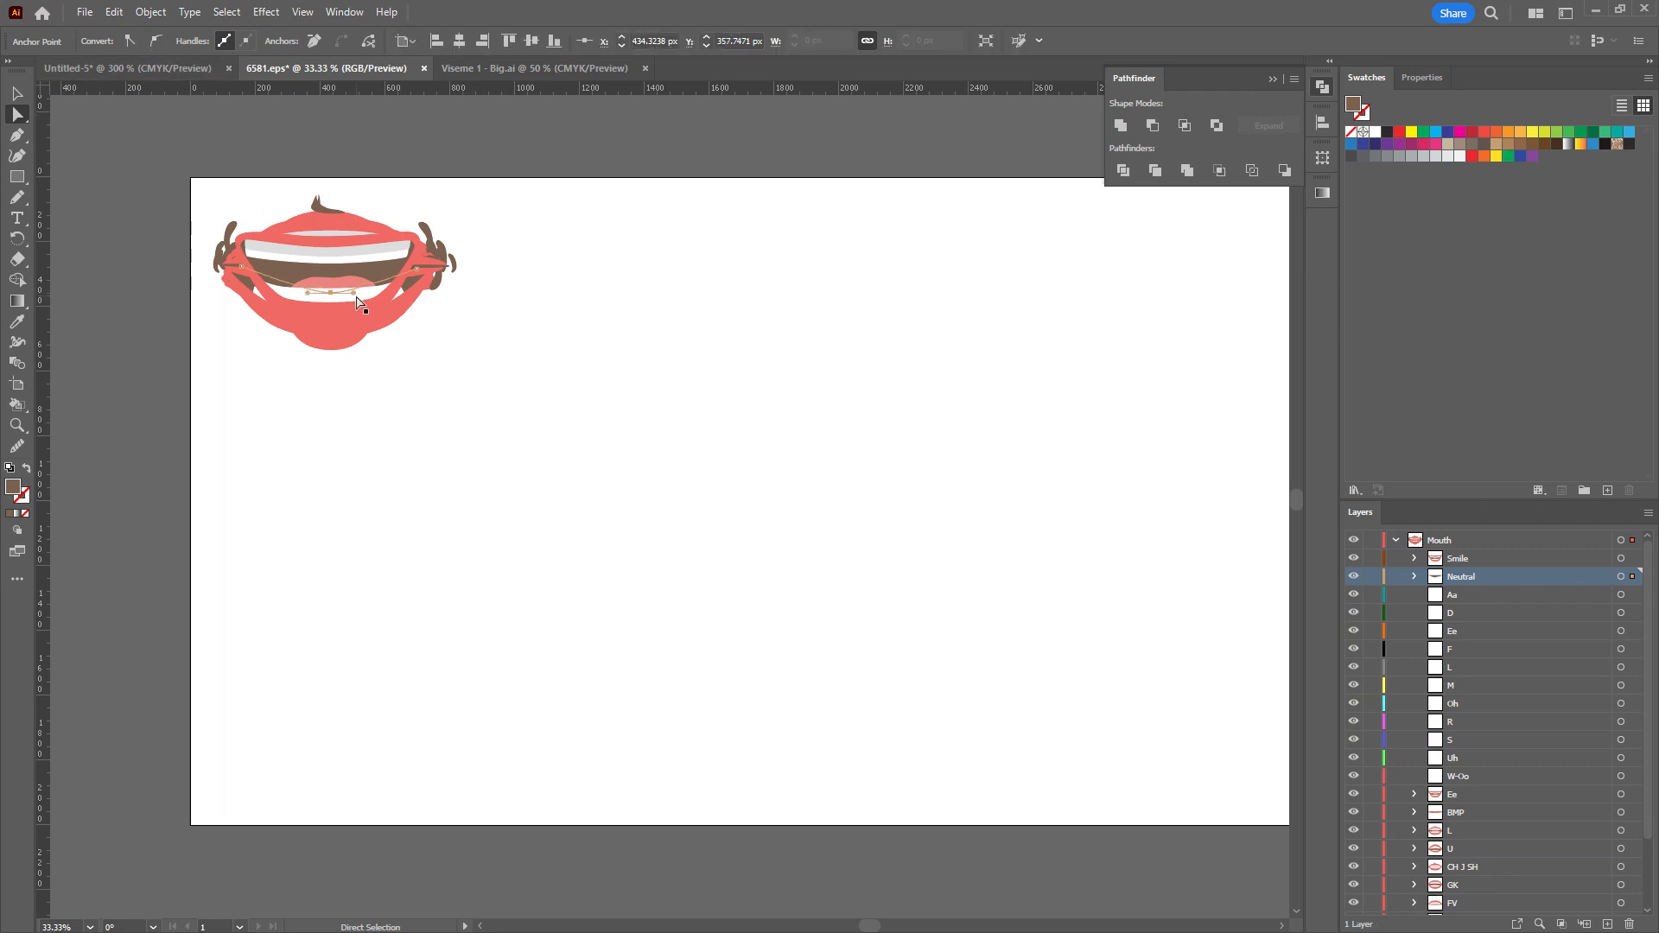
Give the Neutral curve a black stroke and no fill.
click(17, 93)
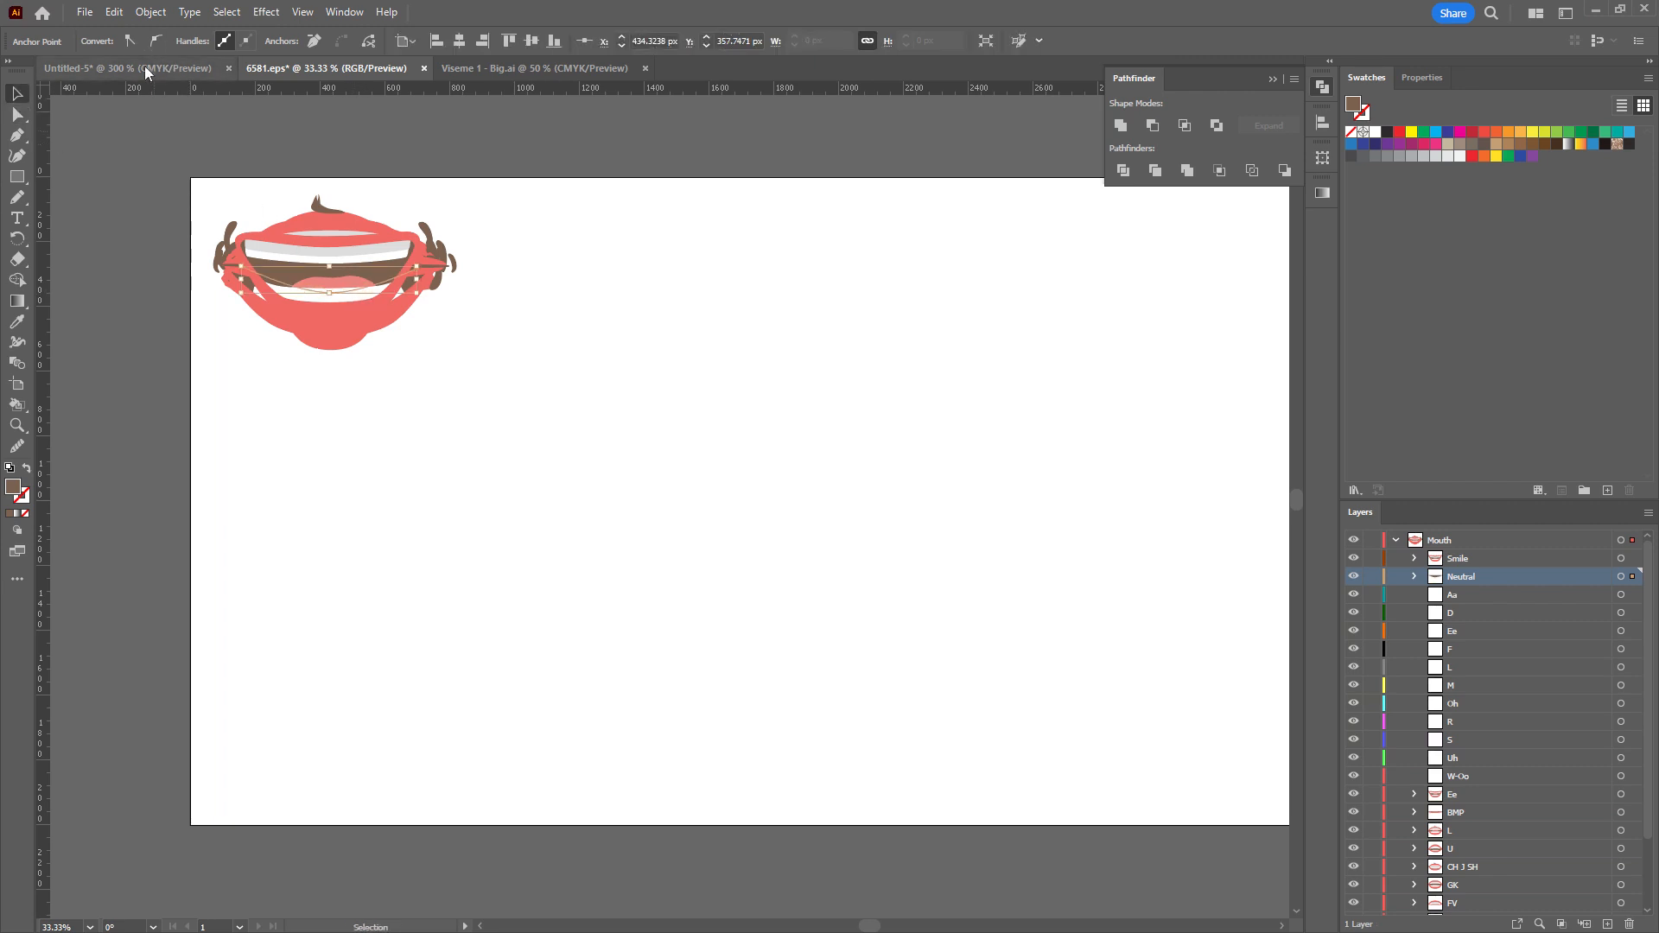
click(1366, 114)
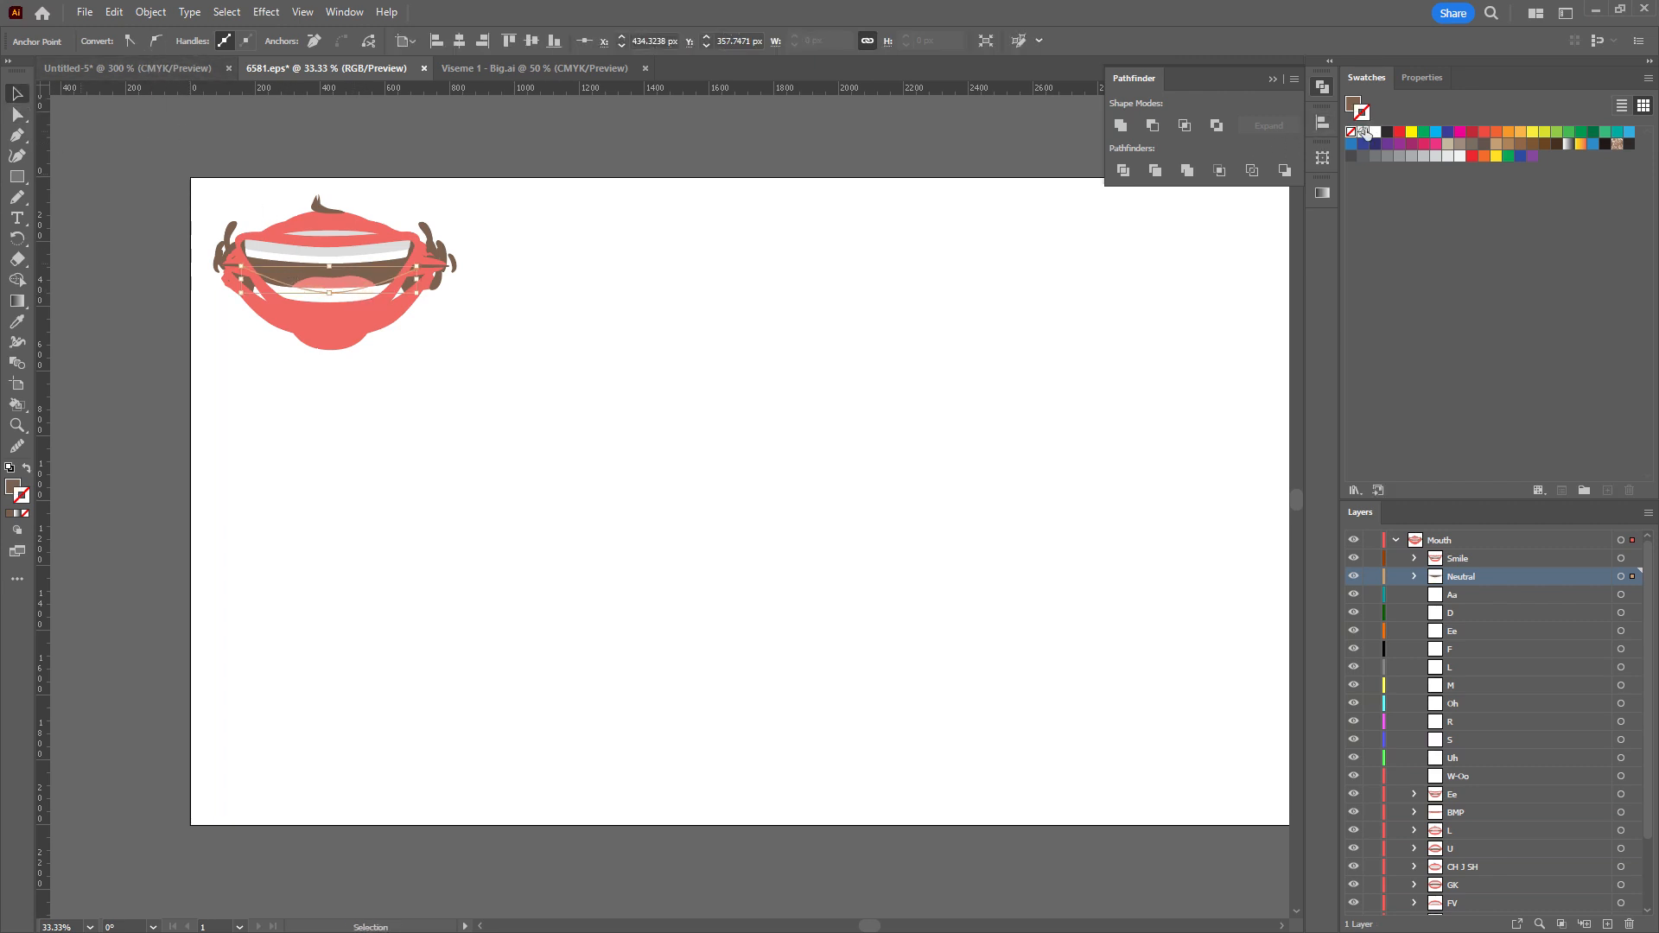
click(1386, 132)
click(1352, 132)
Increase the Neutral curve's stroke weight by three increments and apply a tapered width profile to it.
click(1620, 576)
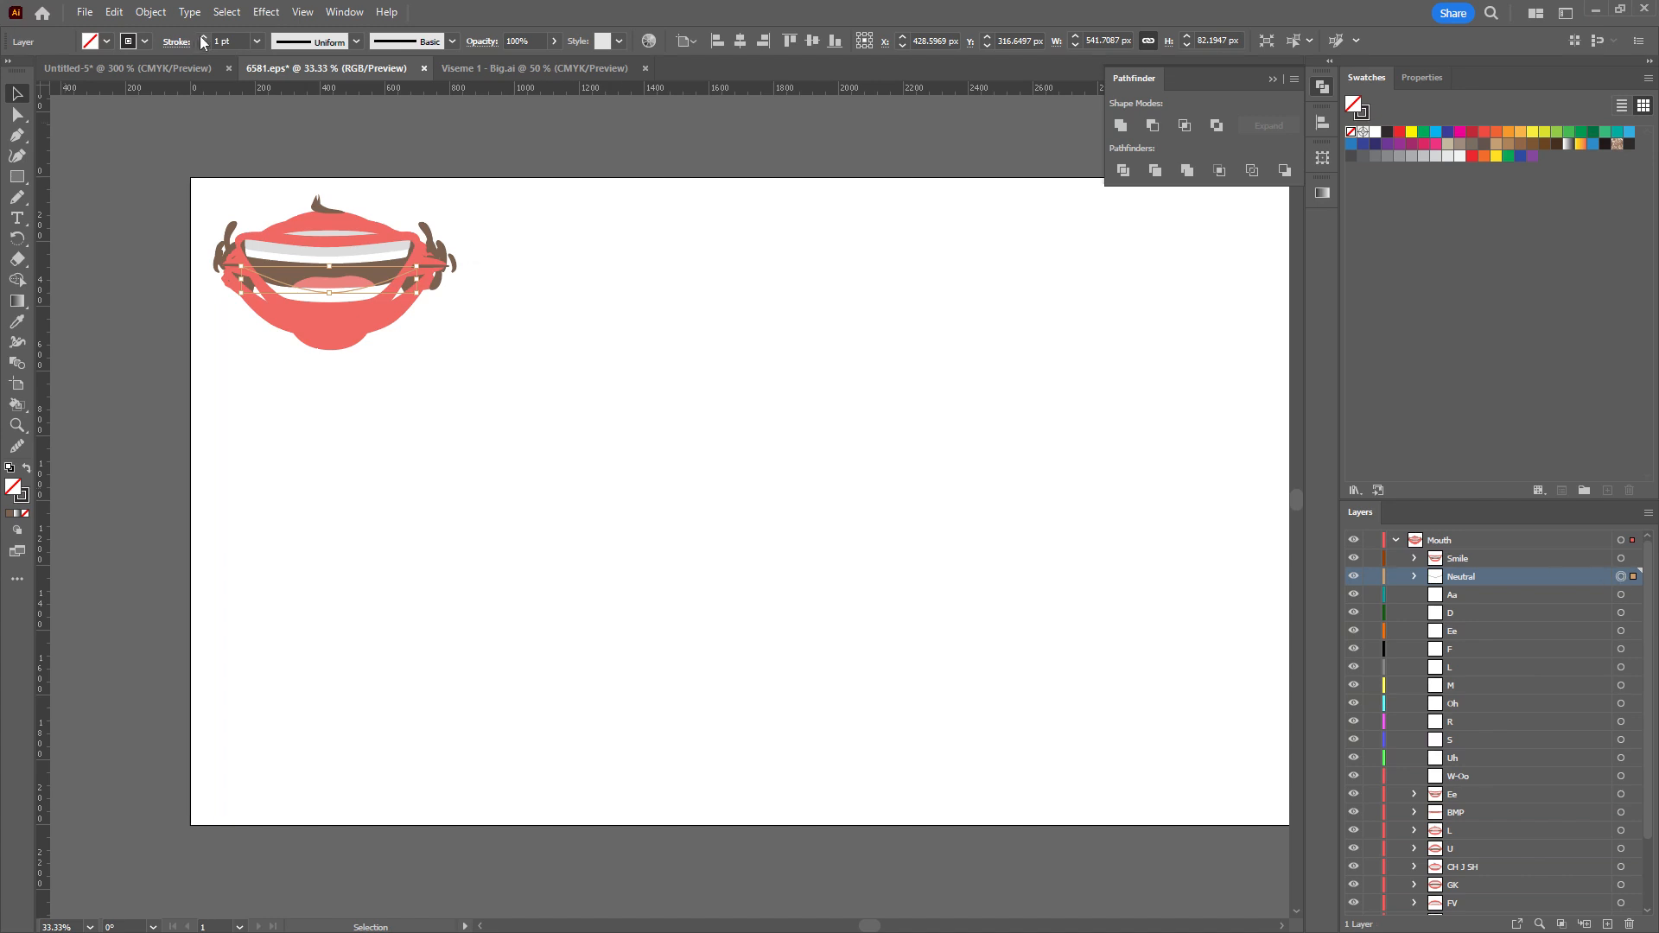
click(204, 38)
click(204, 38)
click(204, 38)
click(329, 44)
click(293, 102)
click(589, 294)
Raise the Neutral curve's middle anchor point slightly to make the smile flatter.
scroll(259, 271, up, 3)
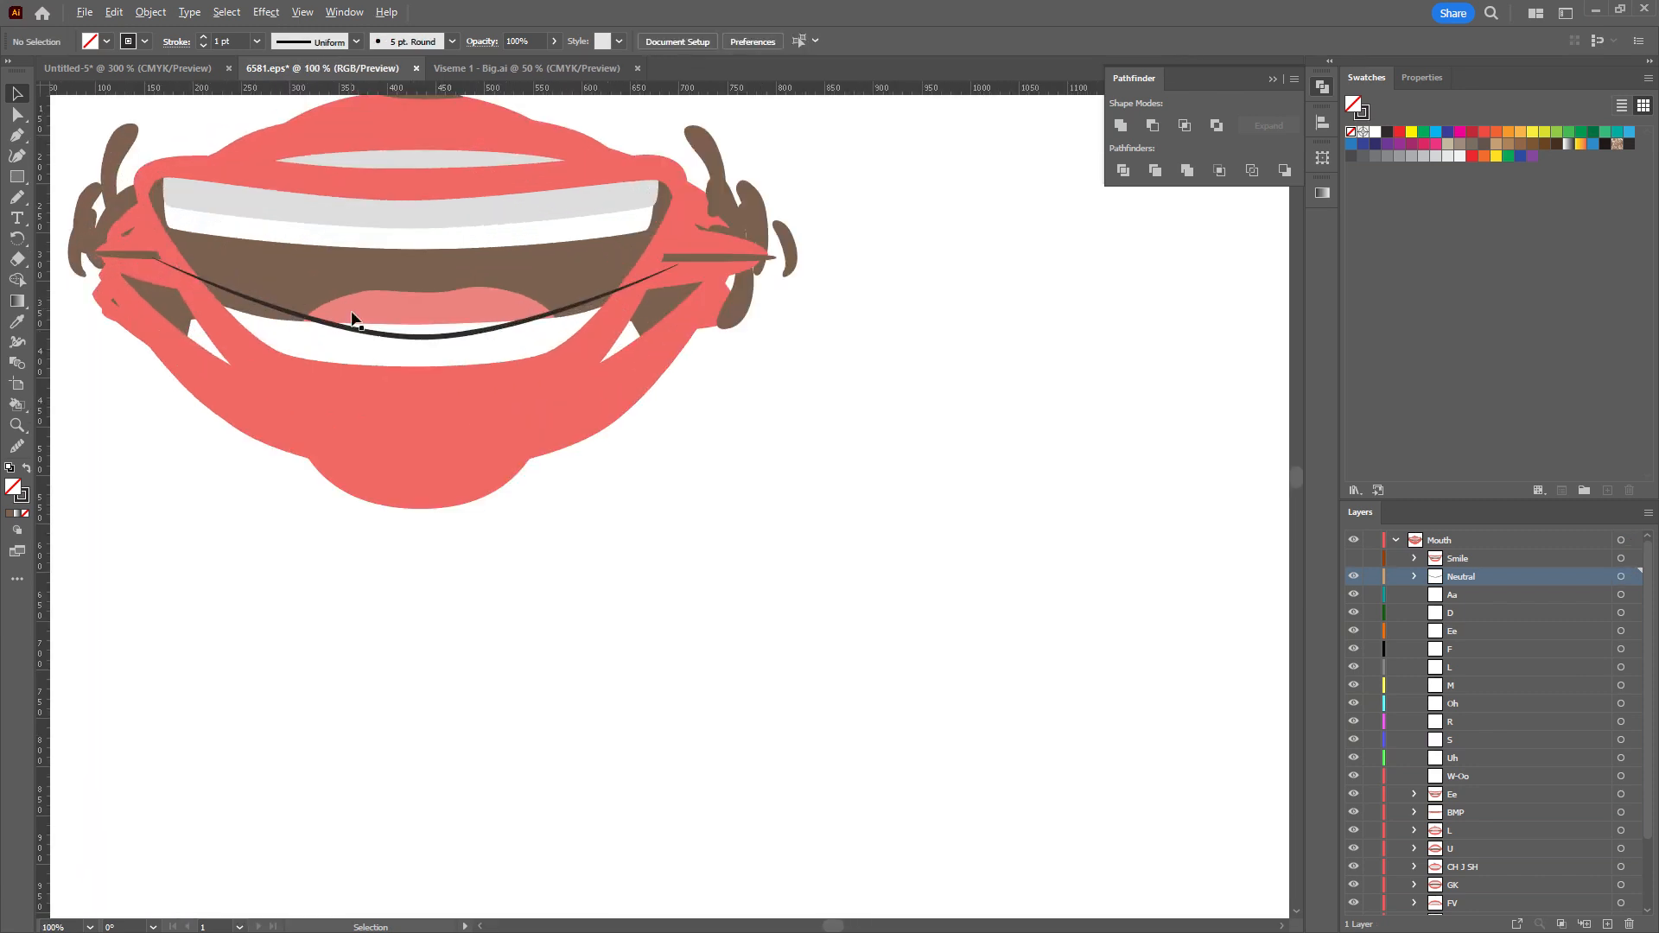
click(408, 337)
key(a)
drag(420, 337, 420, 306)
scroll(525, 339, down, 2)
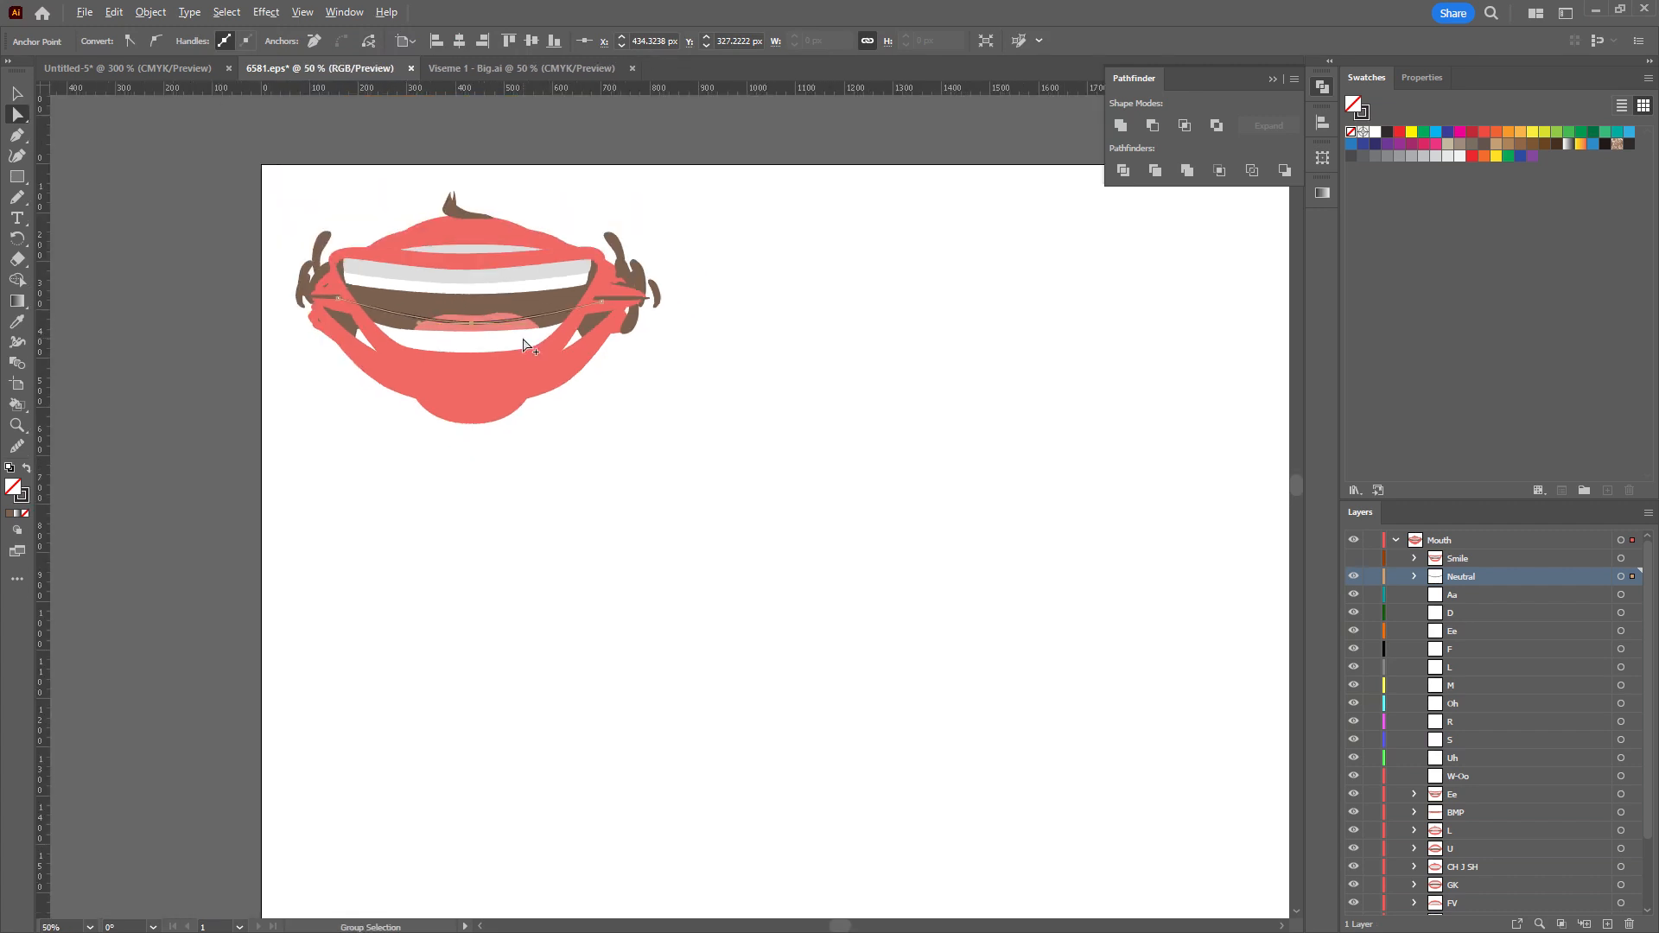
Enlarge the layer list and copy the AEI mouth group into the Aa sublayer.
click(1501, 597)
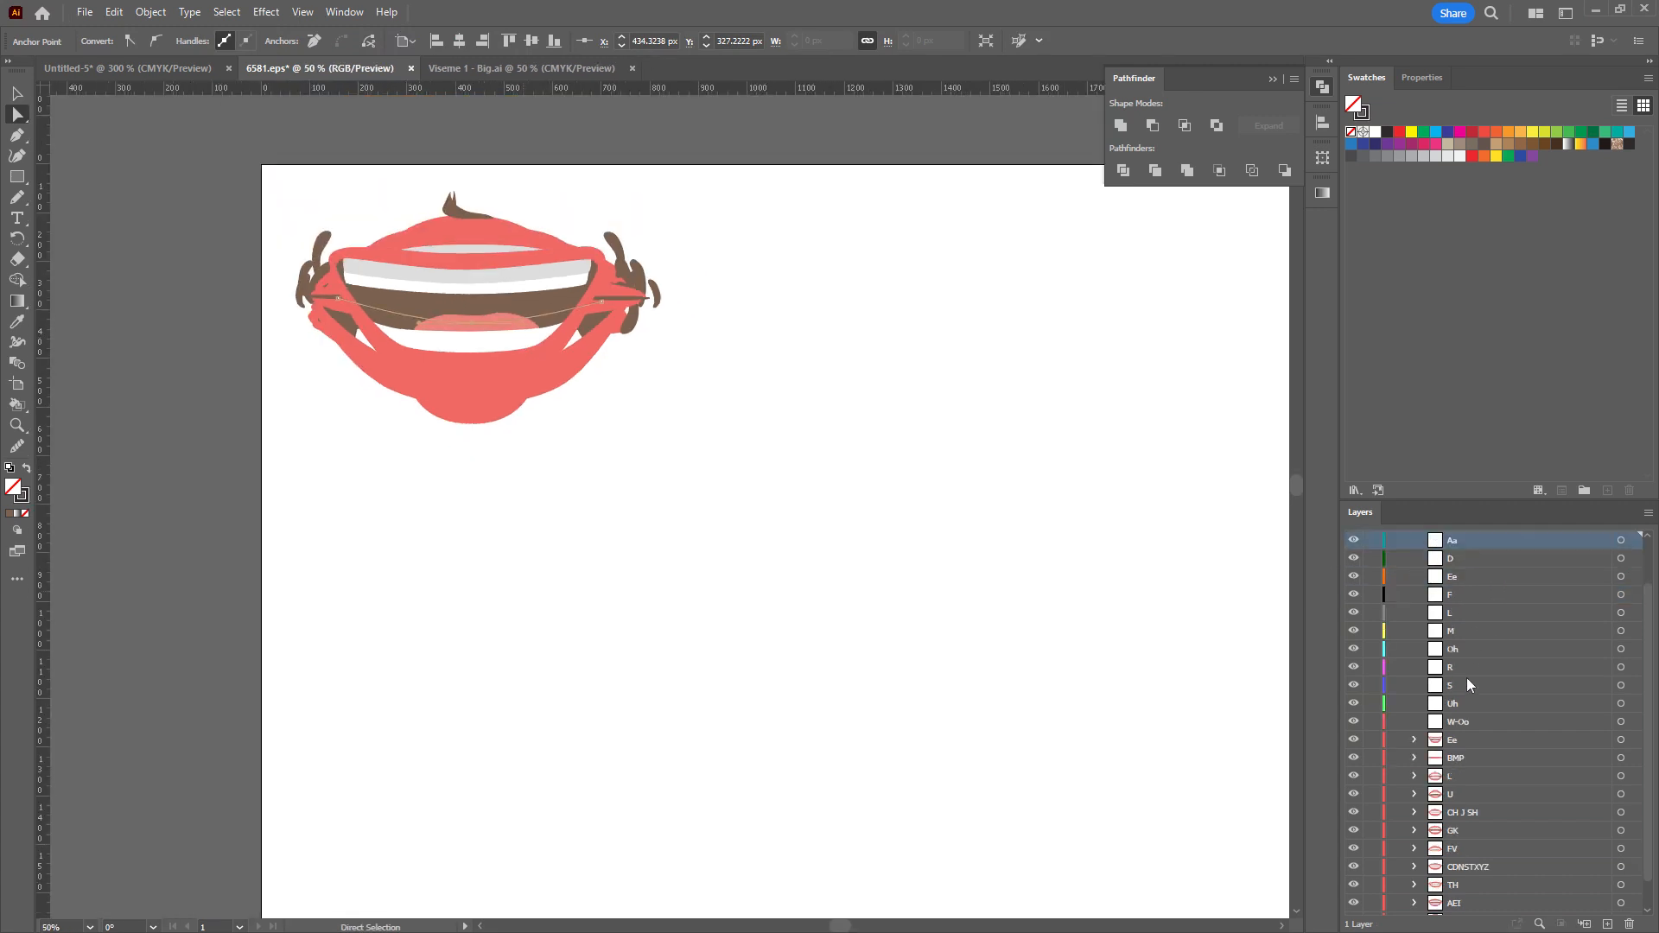
scroll(1466, 678, down, 2)
drag(1466, 500, 1466, 347)
click(1456, 805)
drag(1459, 812, 1480, 441)
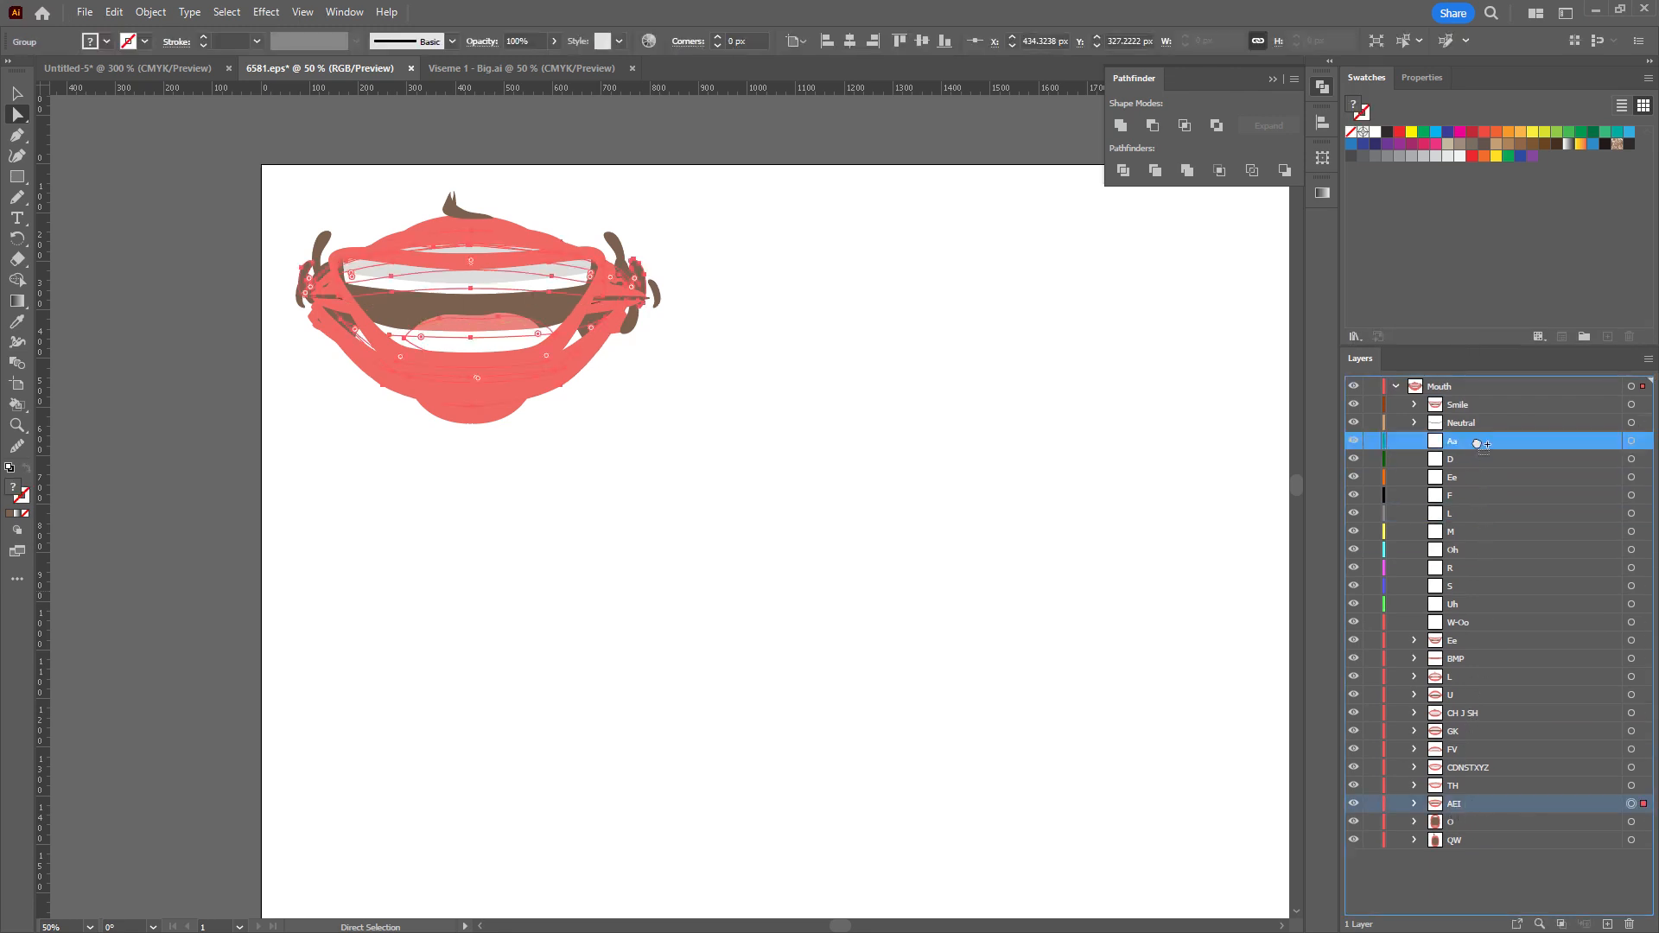
Copy the CDNSTXYZ, Ee and FV mouth groups into the D, Ee and F sublayers respectively.
click(1469, 768)
drag(1476, 774, 1479, 459)
click(1463, 643)
drag(1463, 648, 1465, 480)
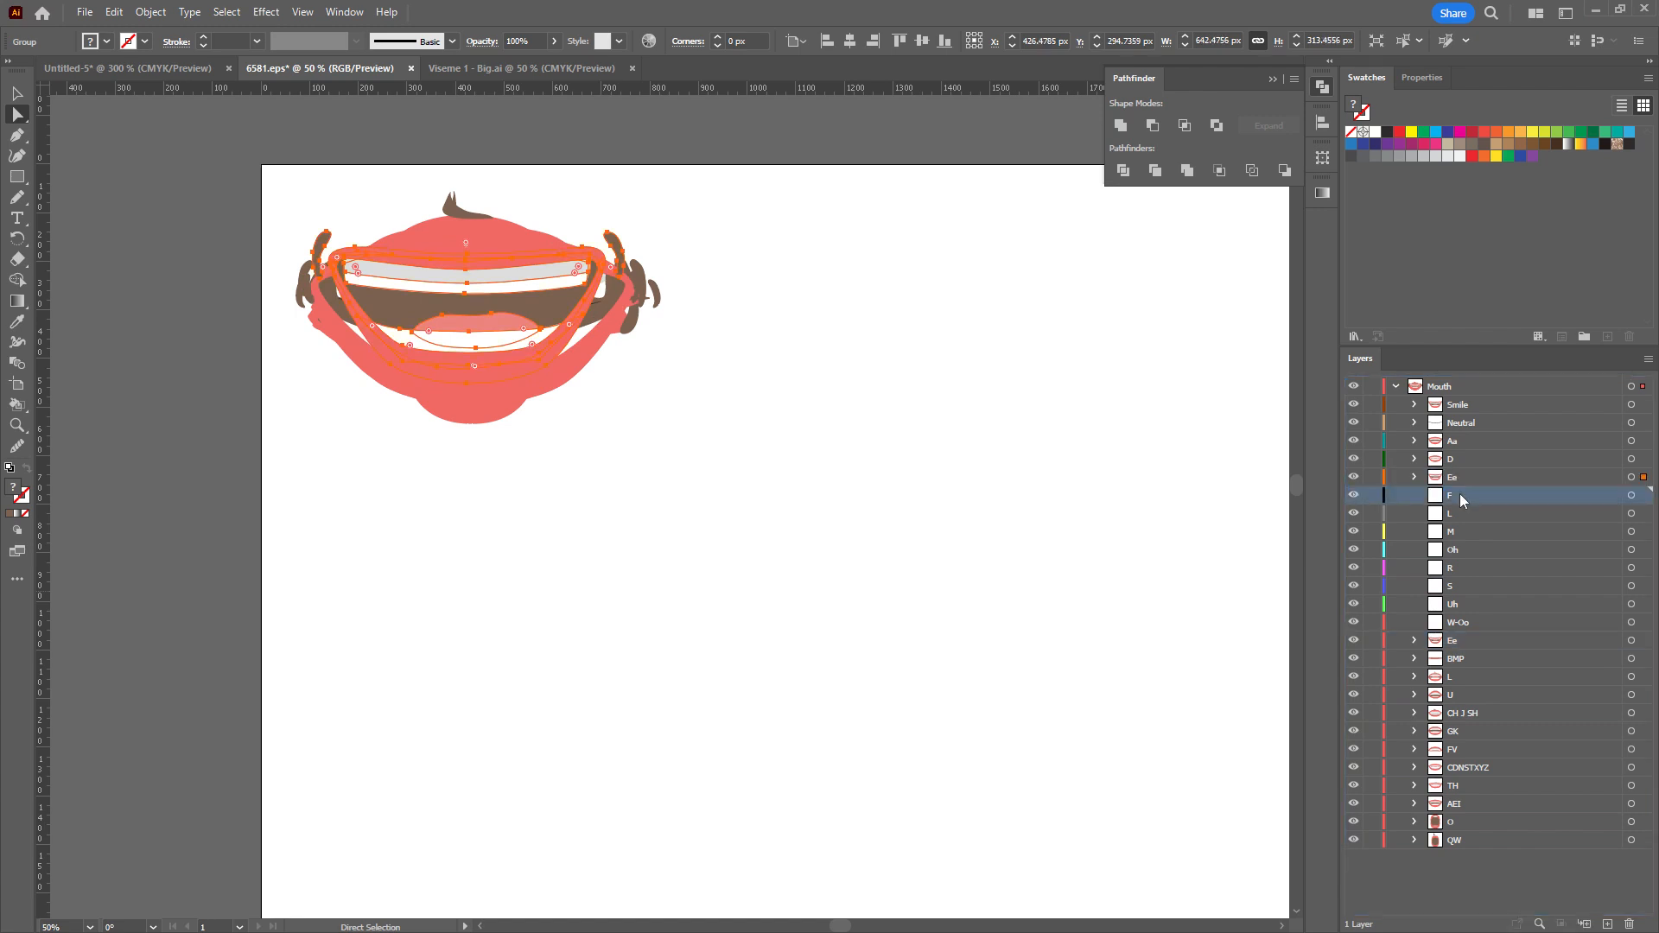
click(1472, 752)
drag(1467, 758, 1467, 499)
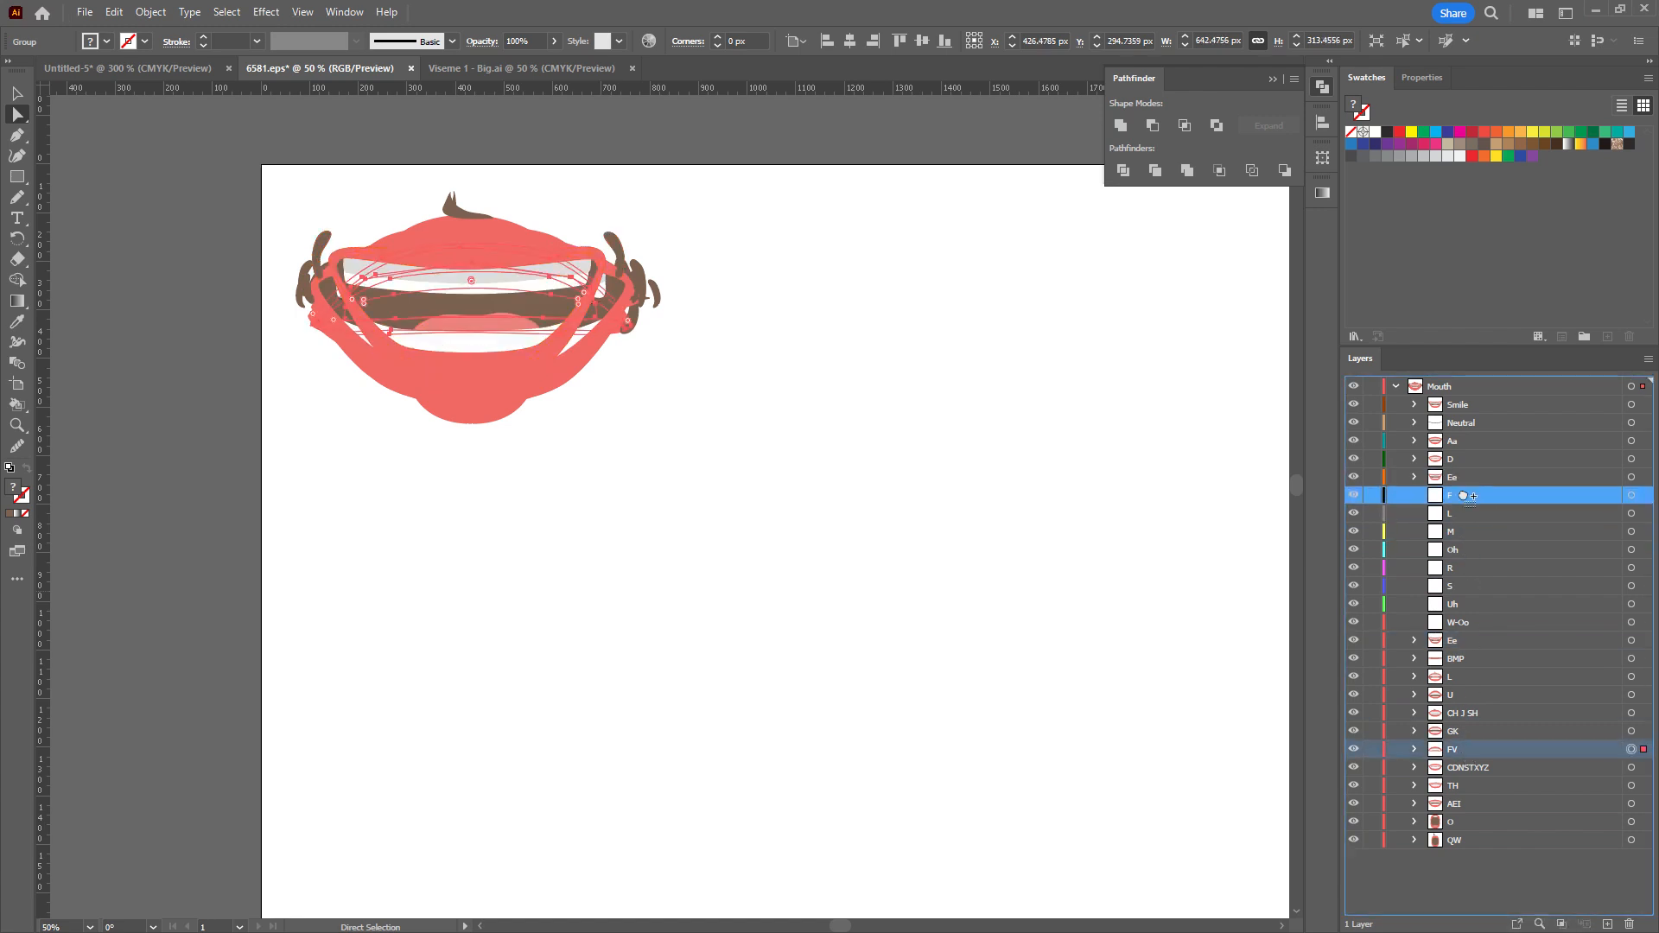
Copy the L, BMP and O mouth groups into the L, M and Oh sublayers respectively.
click(1457, 679)
drag(1458, 685, 1462, 515)
click(1467, 662)
drag(1466, 662, 1462, 531)
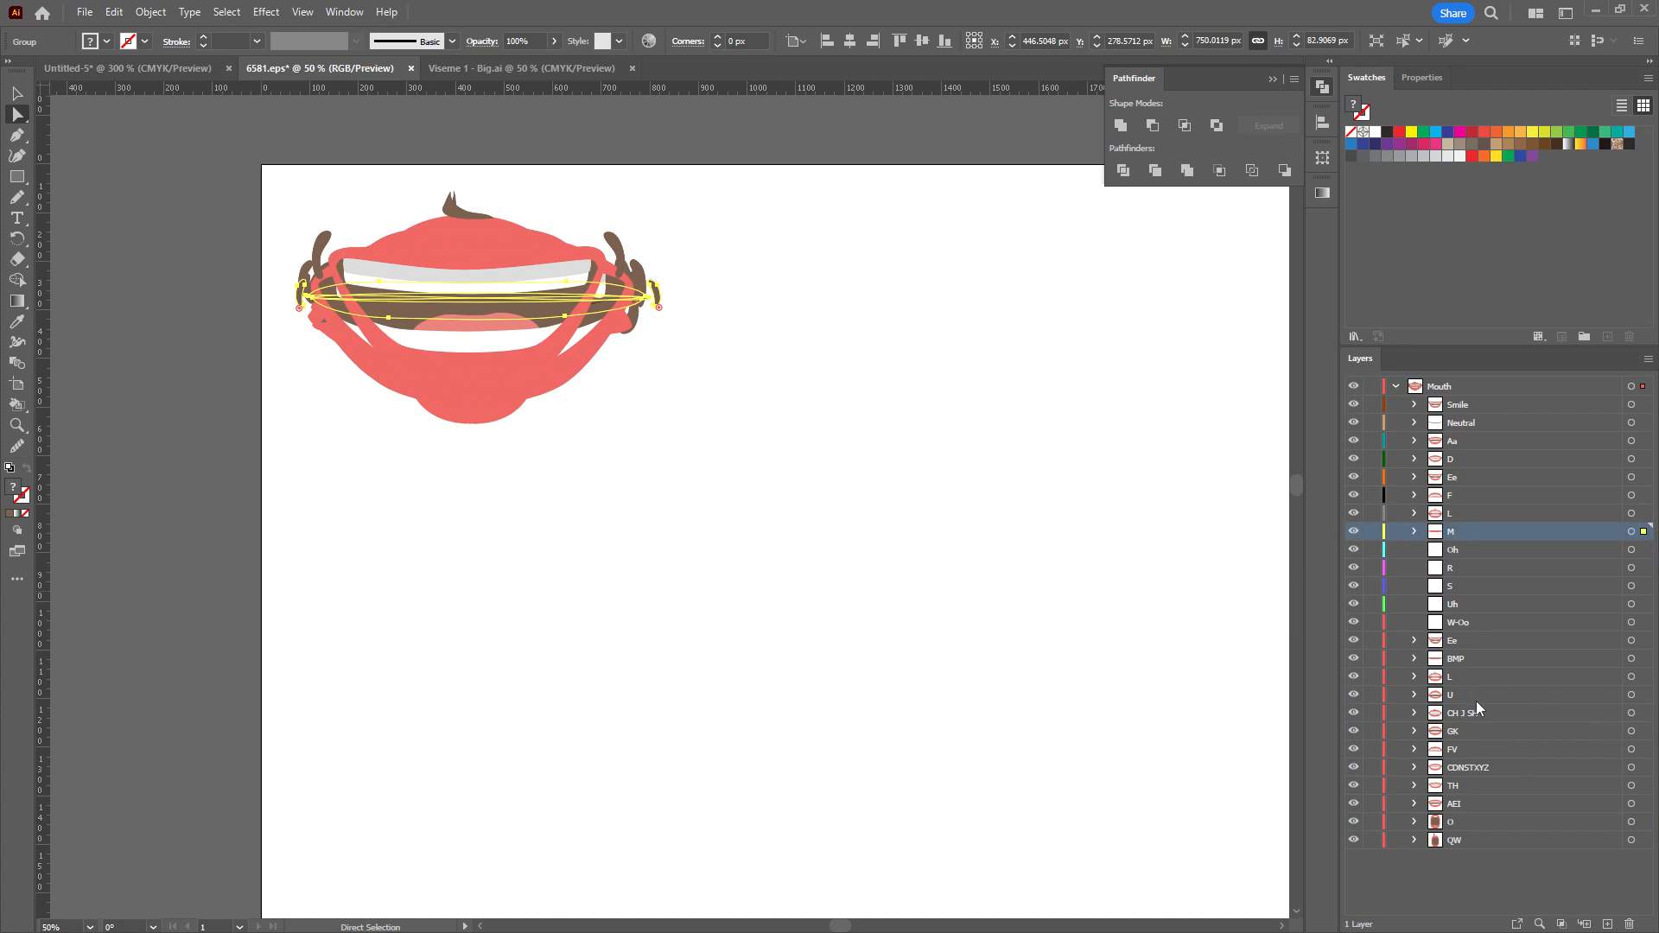
click(1463, 827)
drag(1463, 828, 1472, 554)
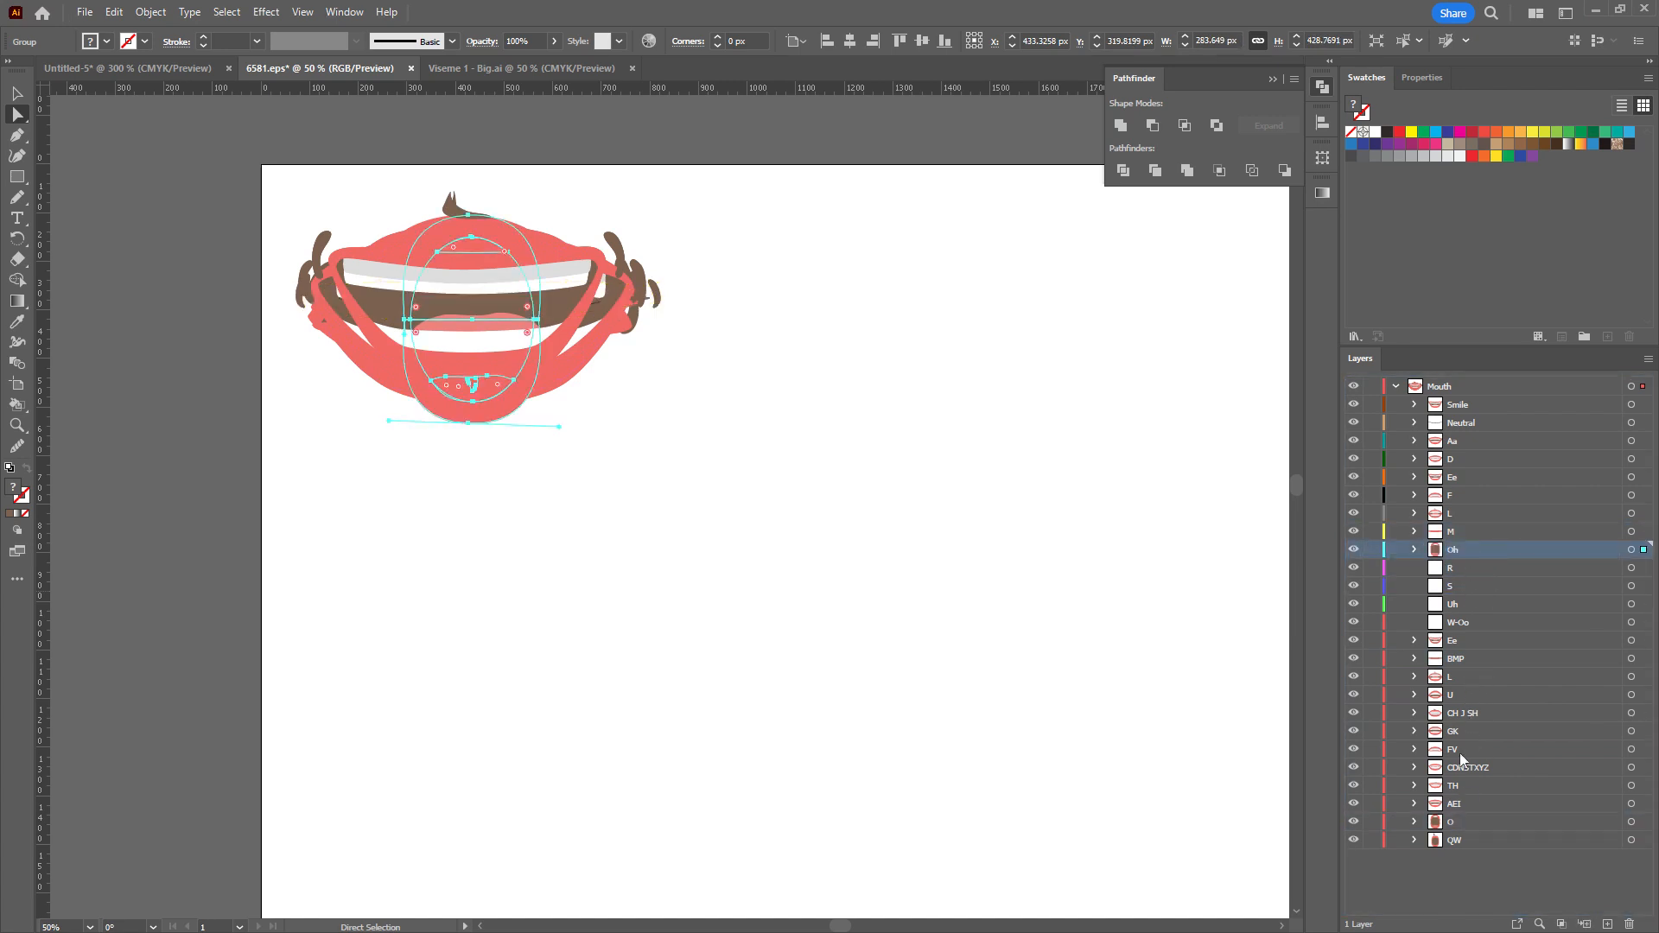
Copy the AEI, CDNSTXYZ, U and QW mouth groups into the R, S, Uh and W-Oo sublayers respectively.
click(1465, 807)
drag(1465, 808, 1472, 569)
click(1474, 770)
drag(1474, 770, 1469, 588)
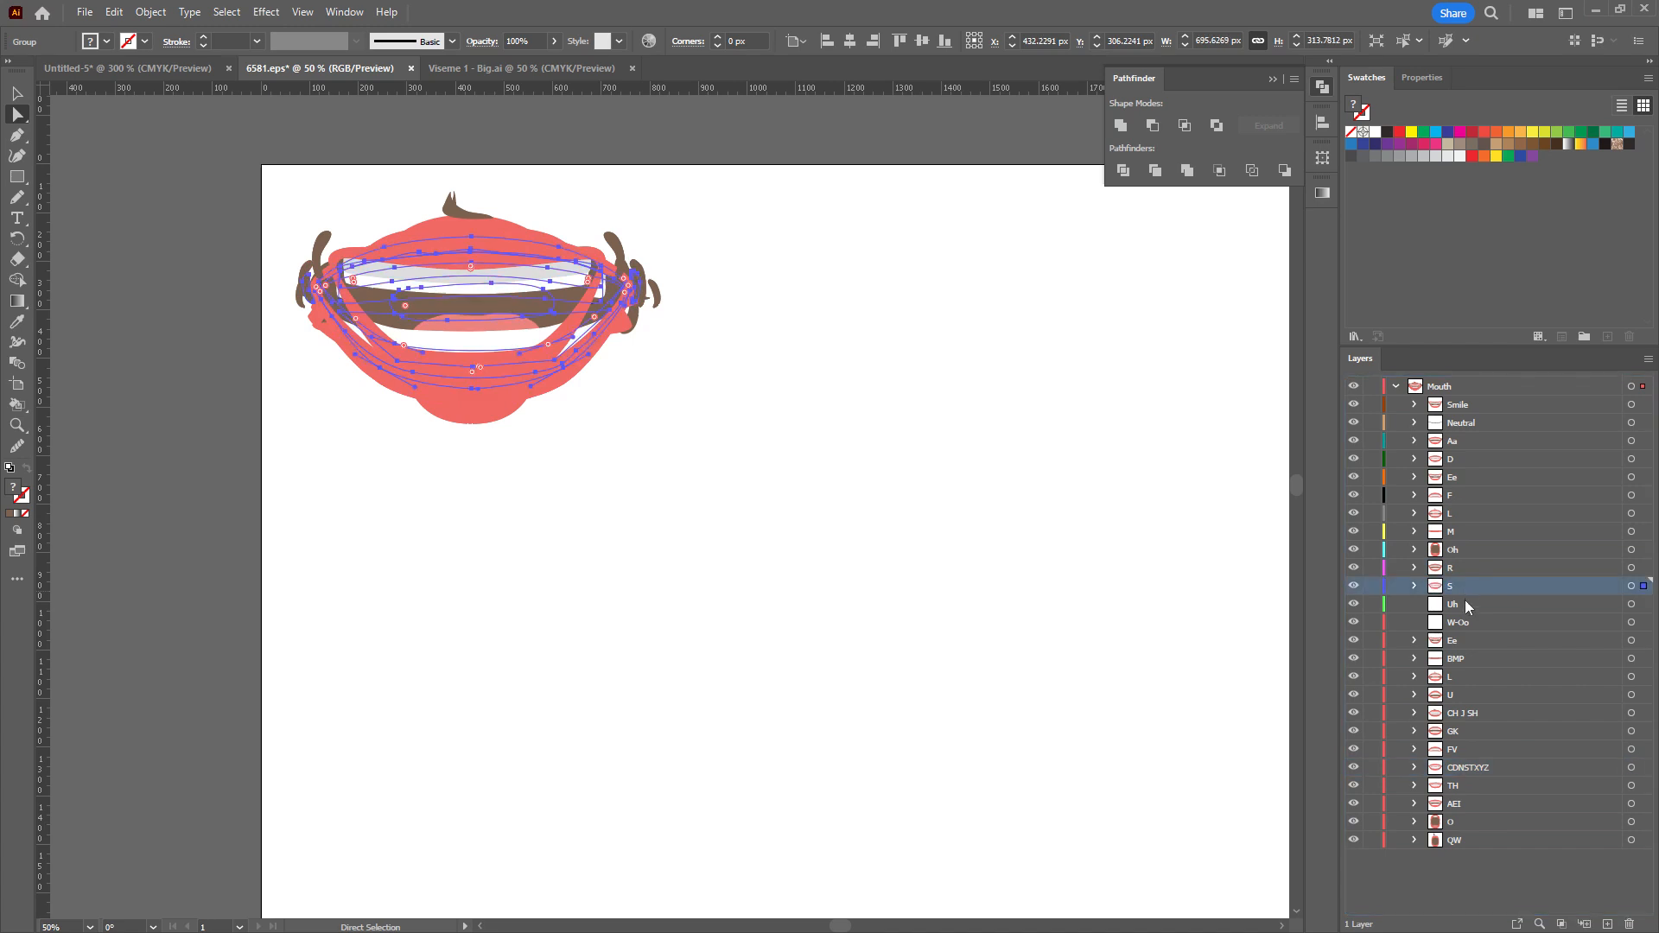
click(1456, 691)
drag(1463, 692, 1477, 604)
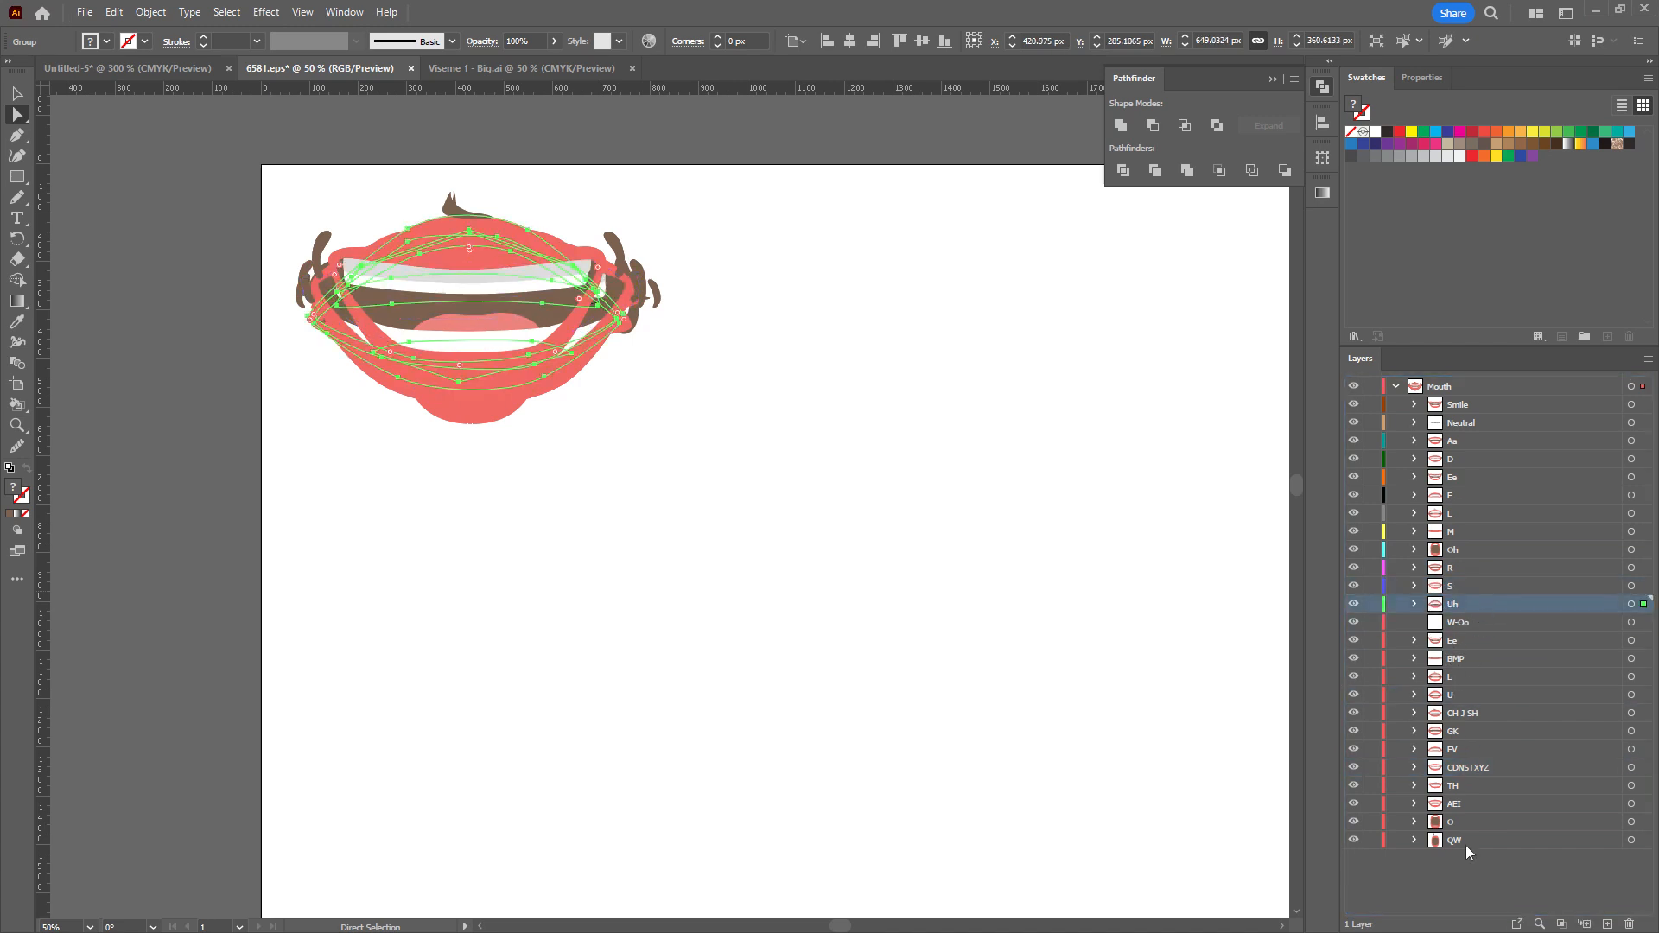
click(1463, 846)
drag(1466, 845, 1471, 624)
Delete the original mouth groups from Ee through QW listed below the W-Oo sublayer.
click(1477, 640)
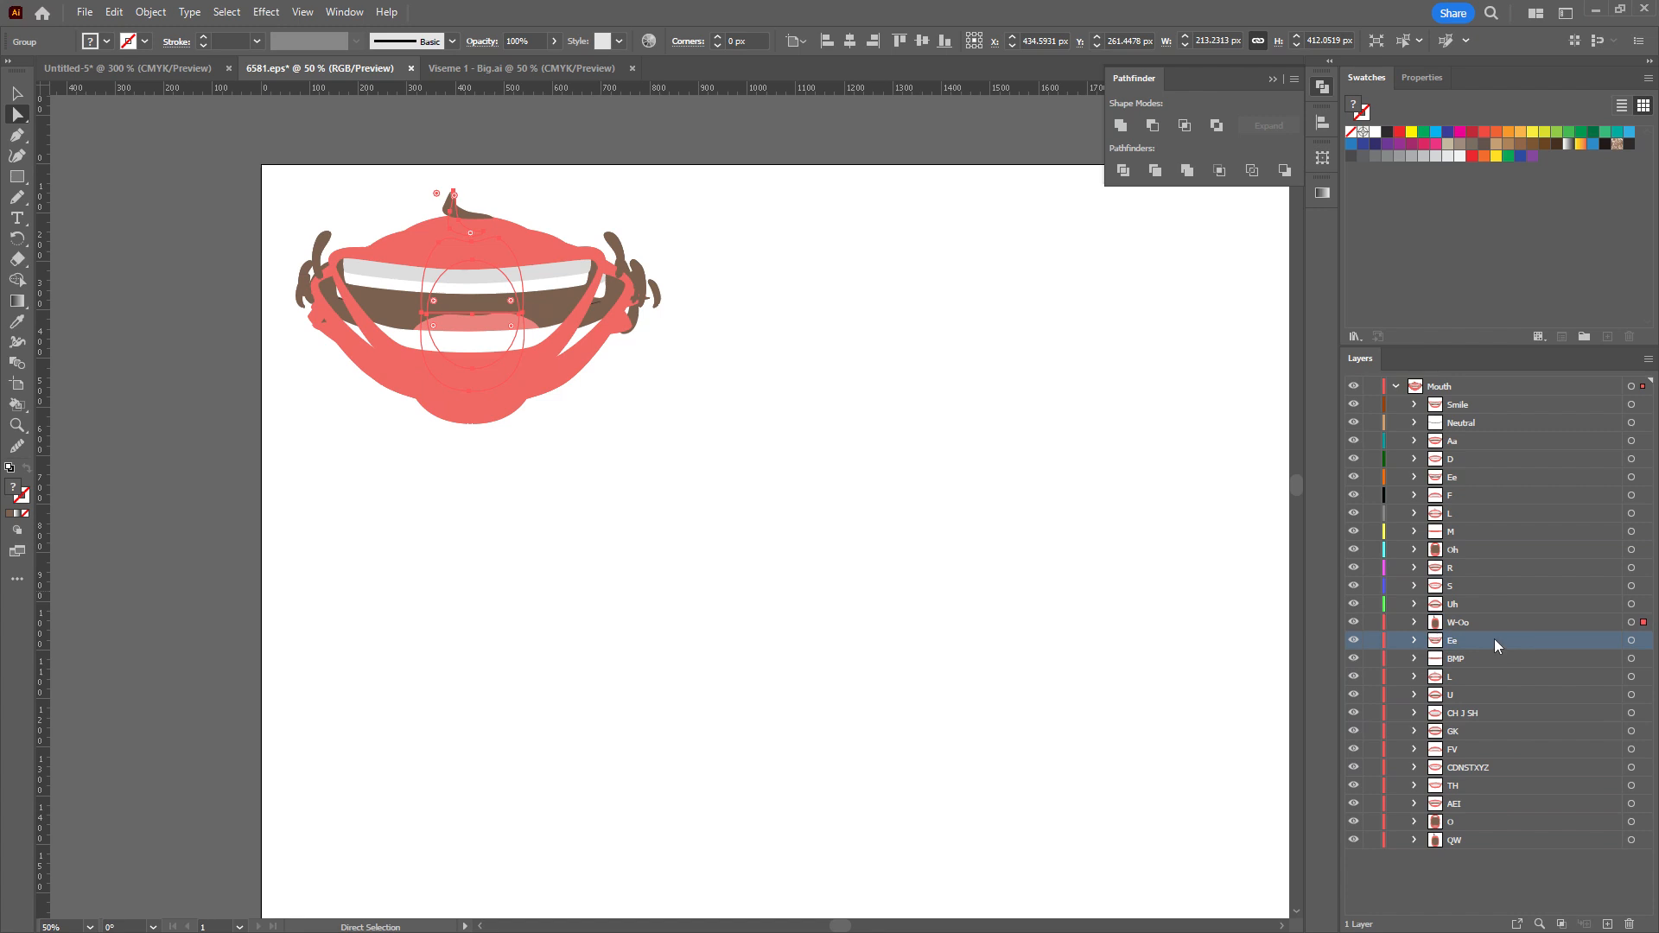
shift+click(1511, 840)
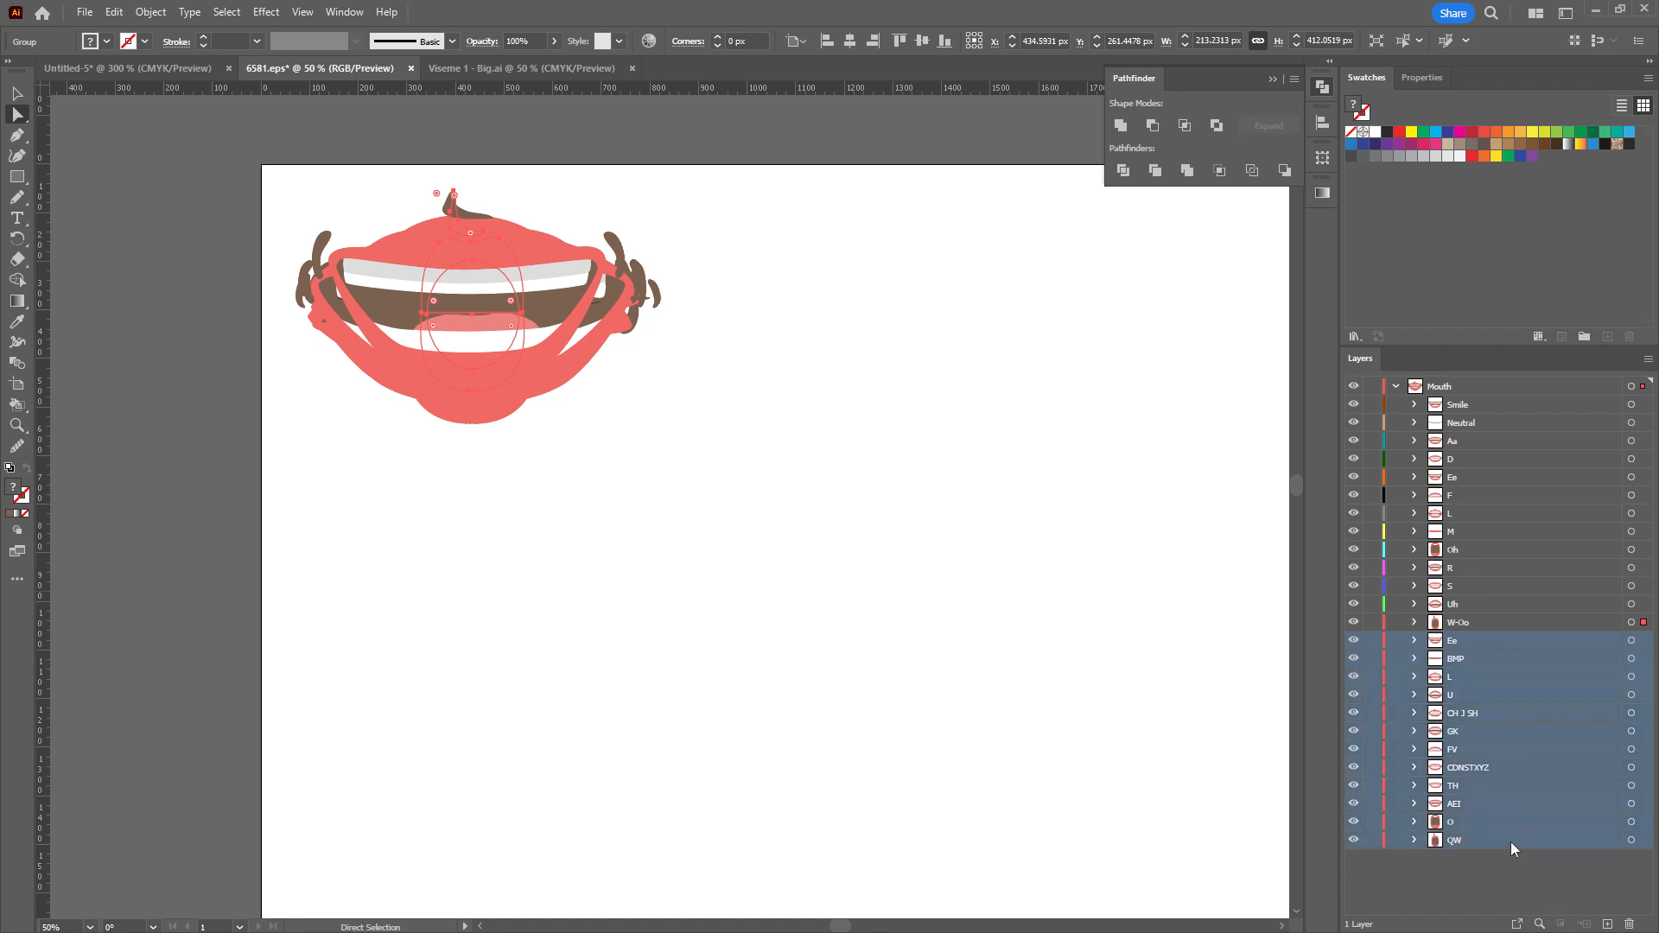
click(1629, 924)
Select all the mouth artwork and turn on Paste Remembers Layers.
key(v)
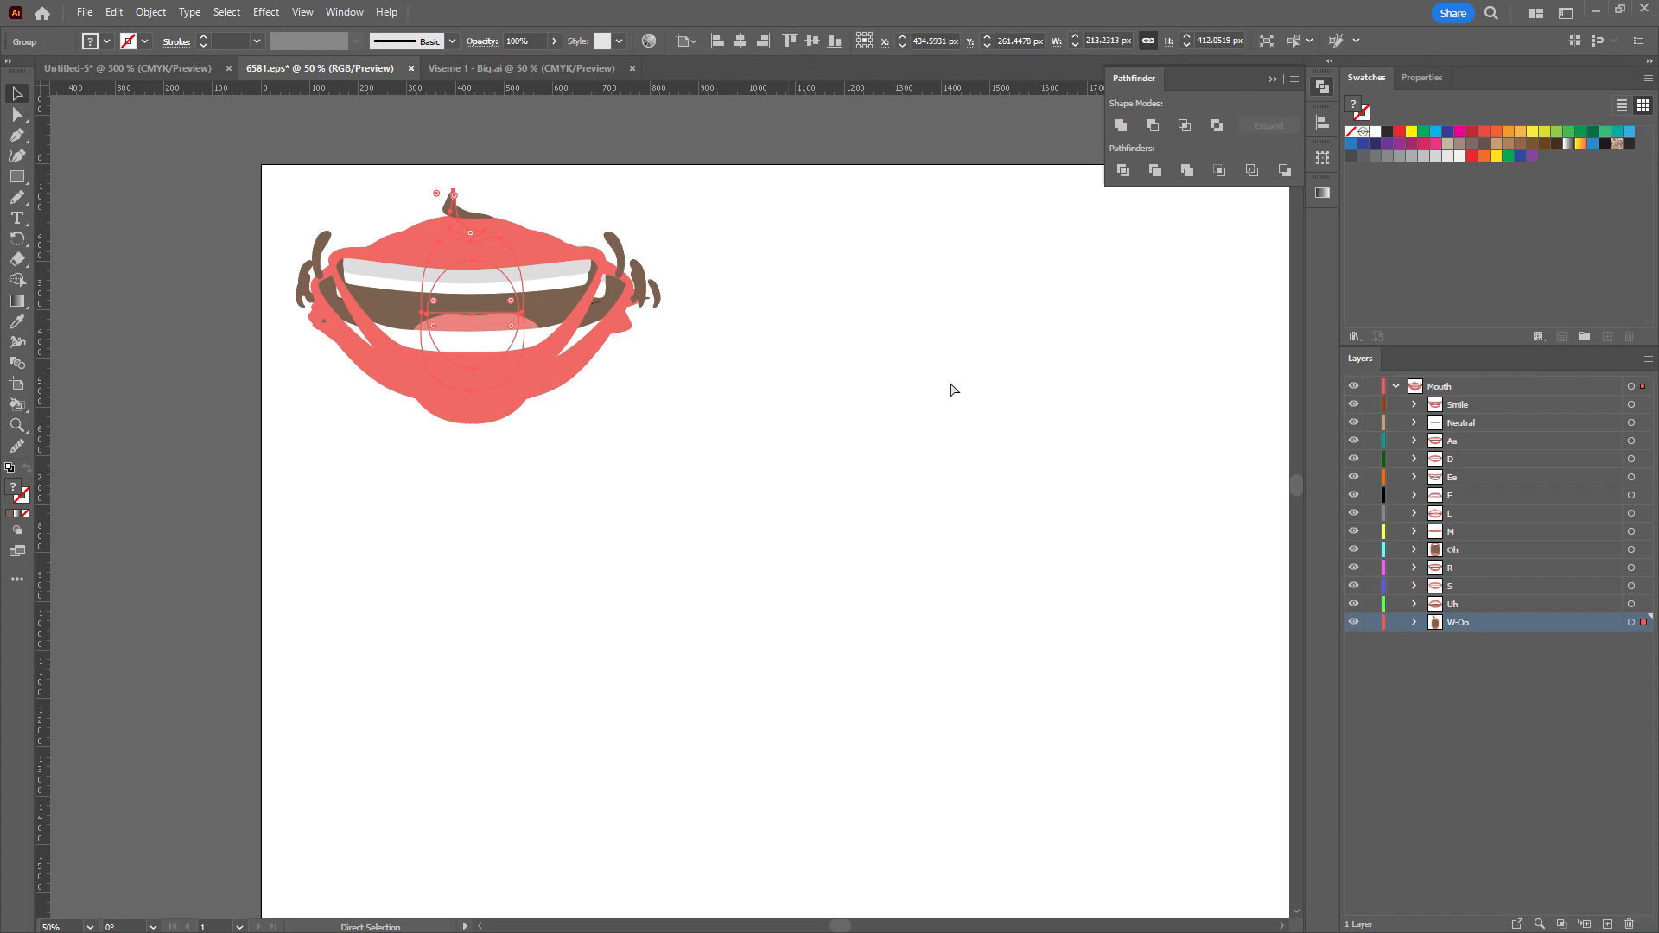
key(ctrl+a)
click(1648, 359)
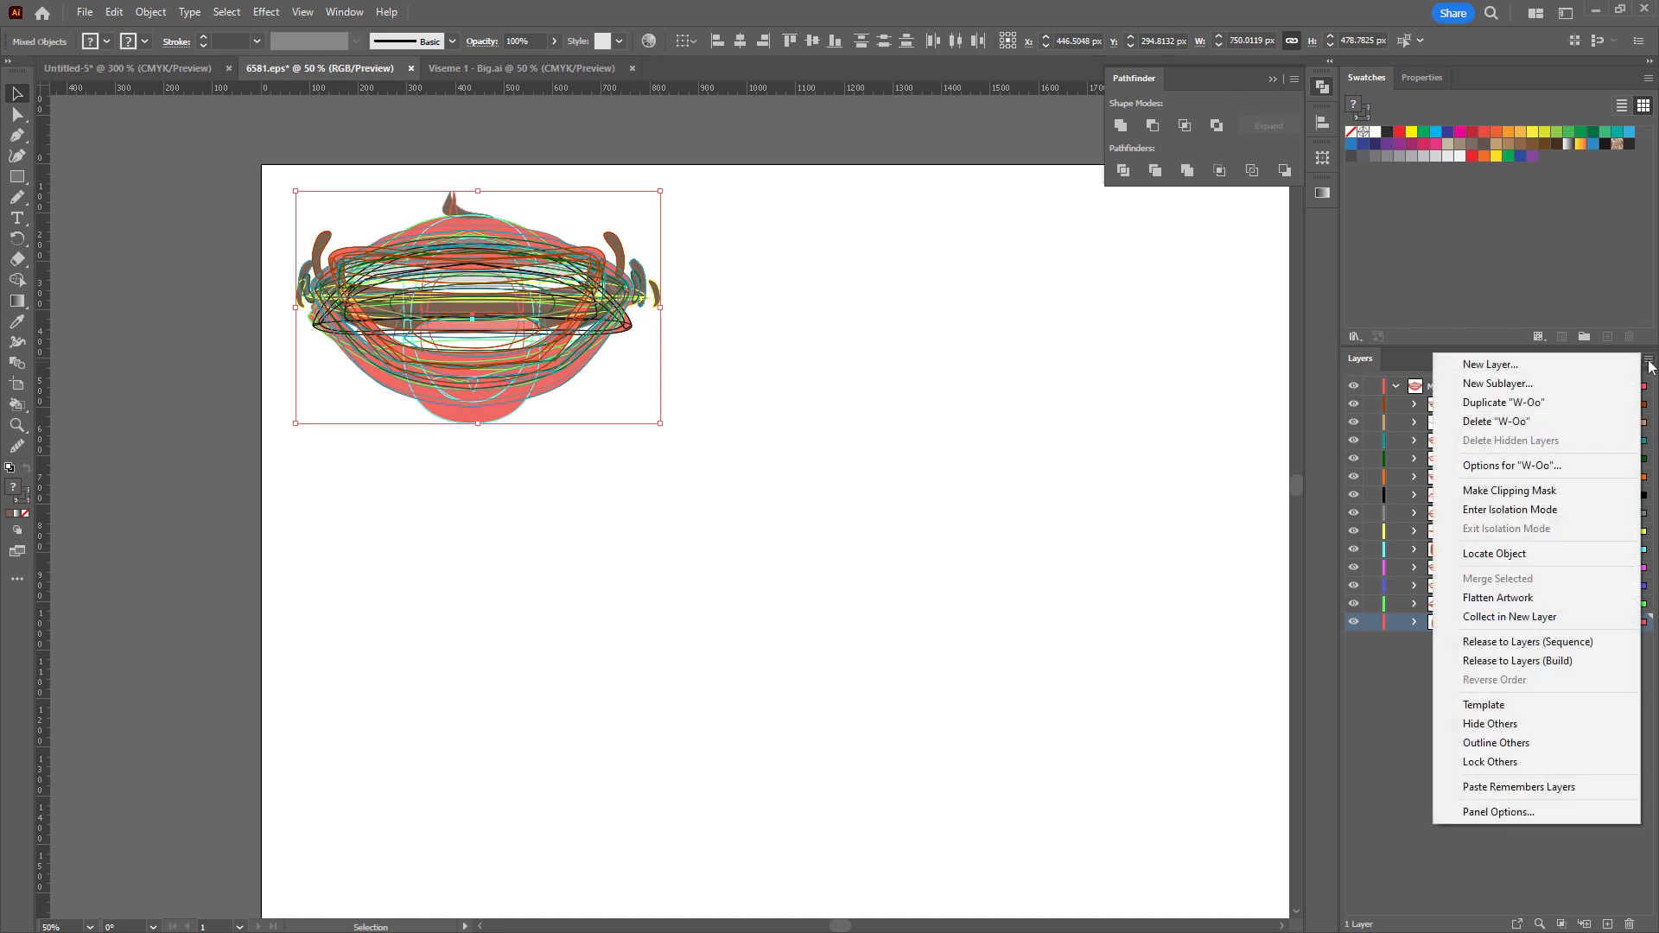
click(1553, 787)
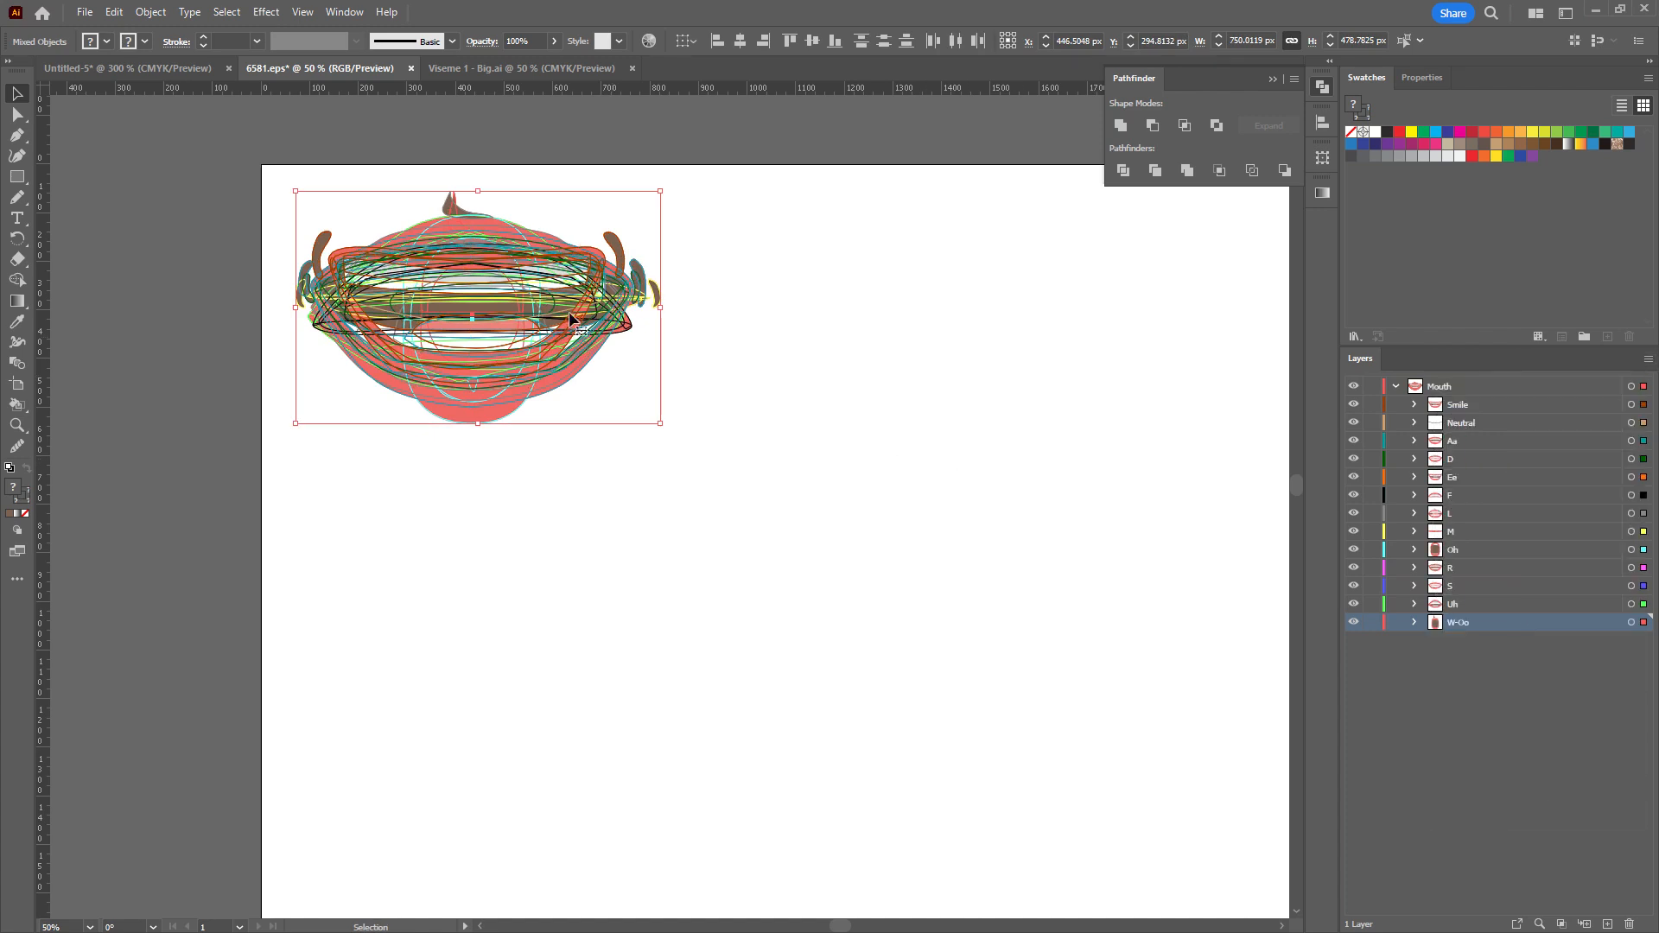
Copy the entire Mouth layer's artwork from 6581.eps and paste it into the Untitled-5 portrait document.
click(130, 67)
scroll(715, 495, down, 1)
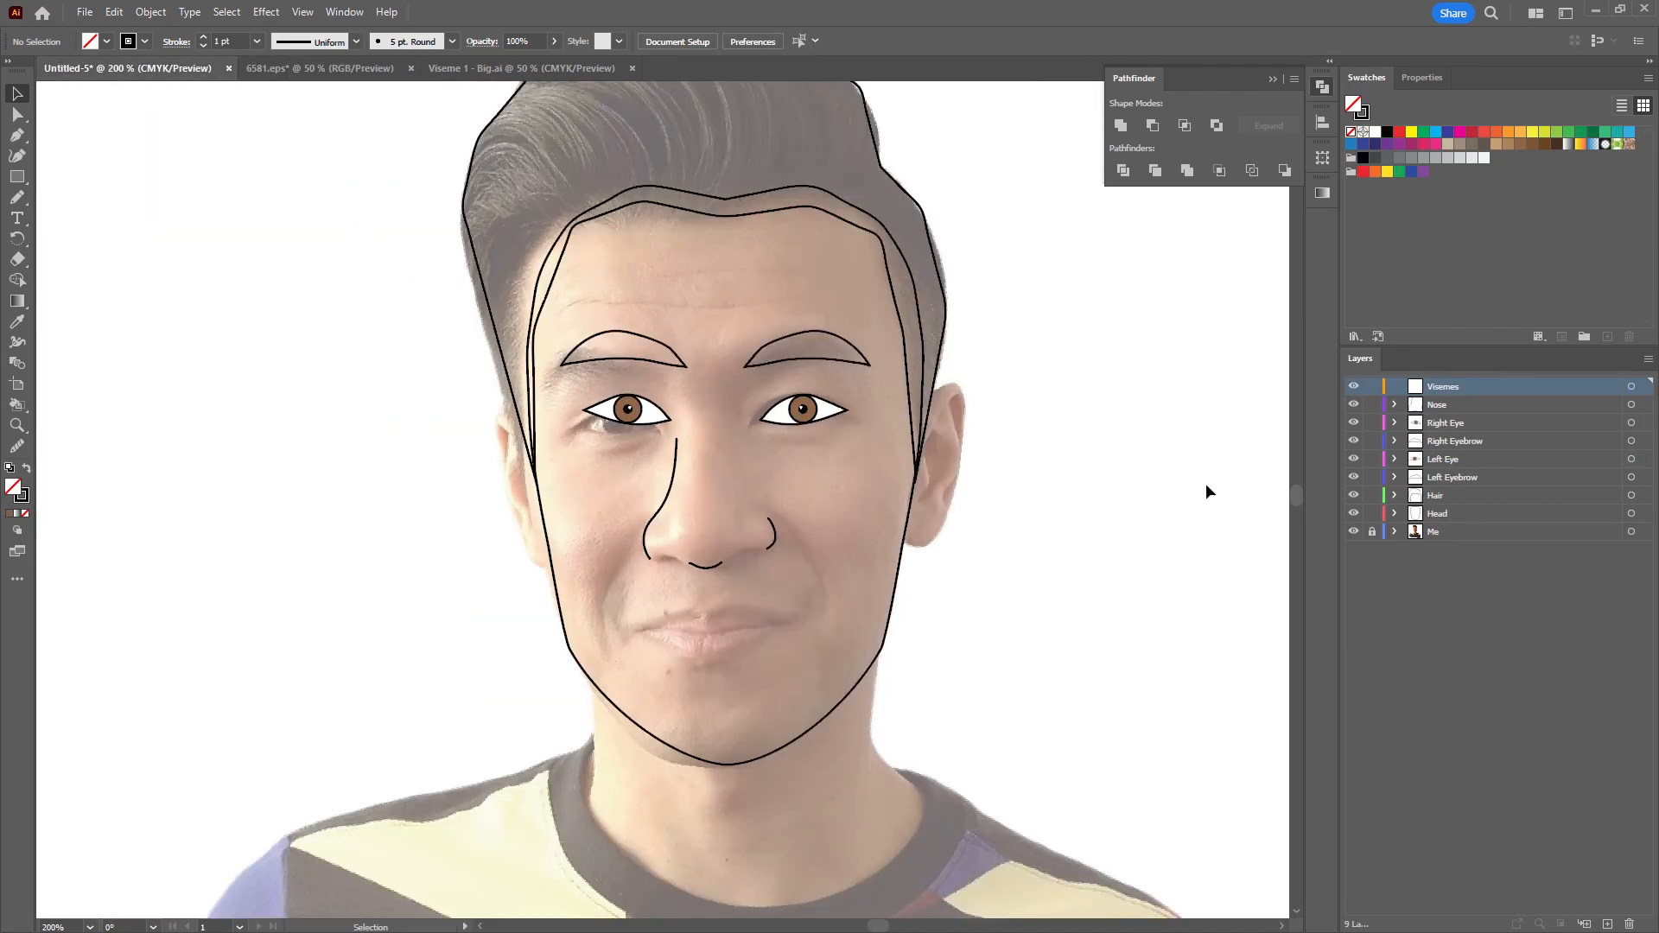
click(327, 69)
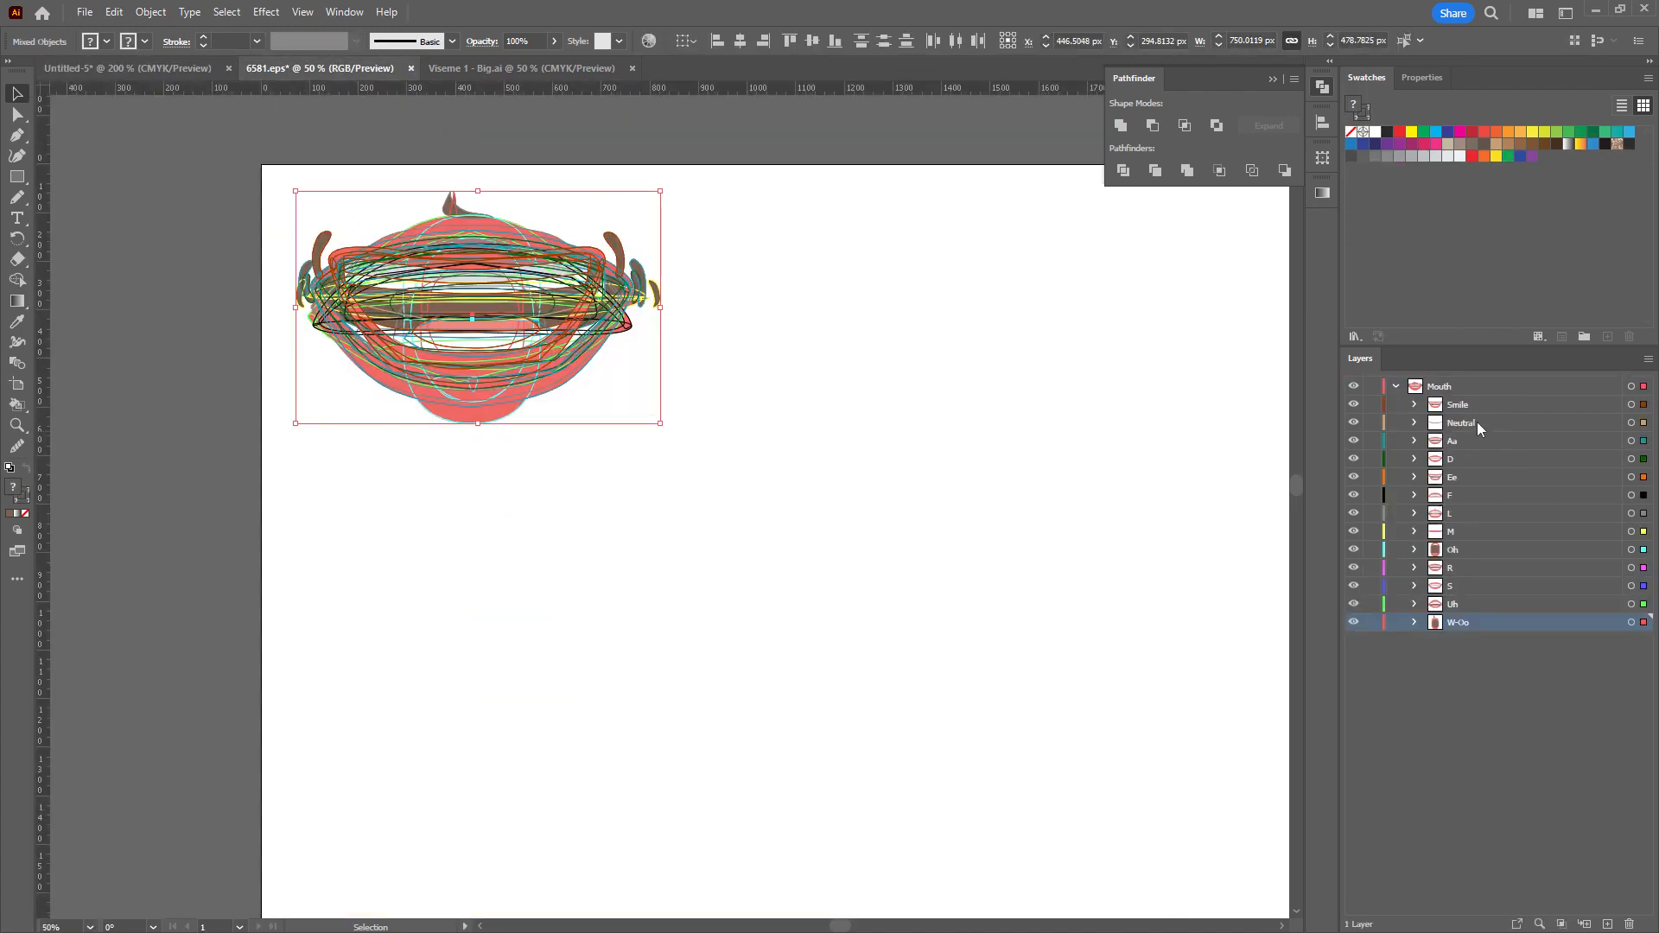
click(728, 356)
click(1632, 386)
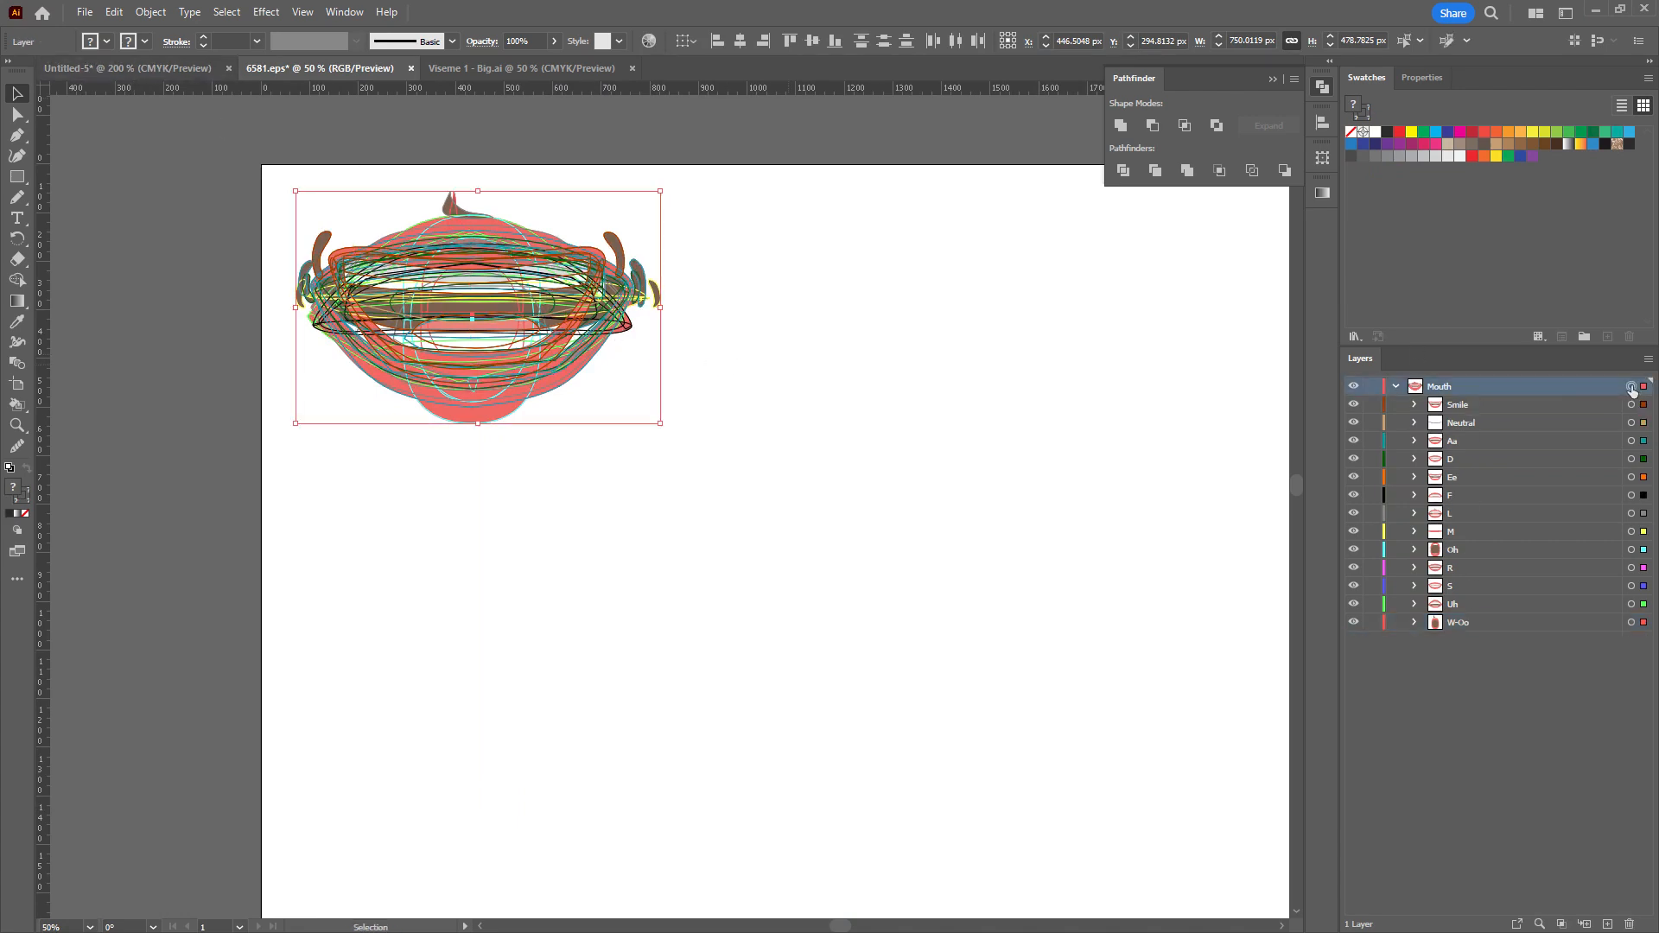
click(107, 70)
click(1508, 635)
key(ctrl+v)
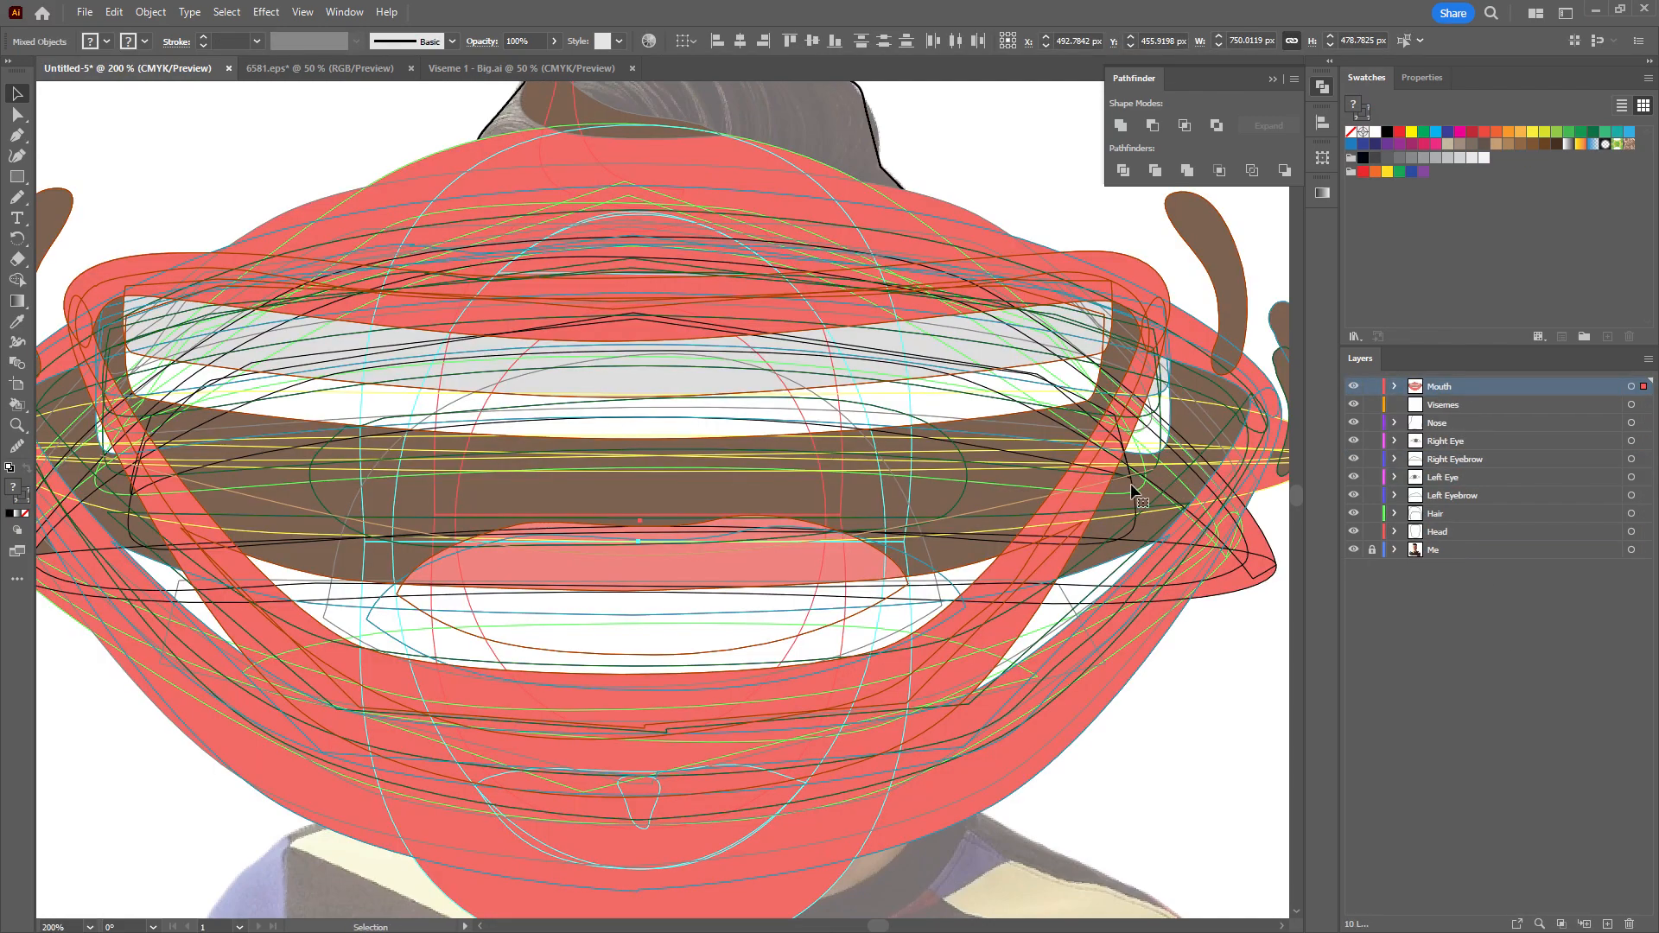
Scale the pasted mouths down to about 66.8 px wide and place them over the mouth in the photo.
key(ctrl+minus)
key(ctrl+minus)
drag(1132, 286, 479, 701)
drag(444, 726, 795, 595)
scroll(795, 595, up, 4)
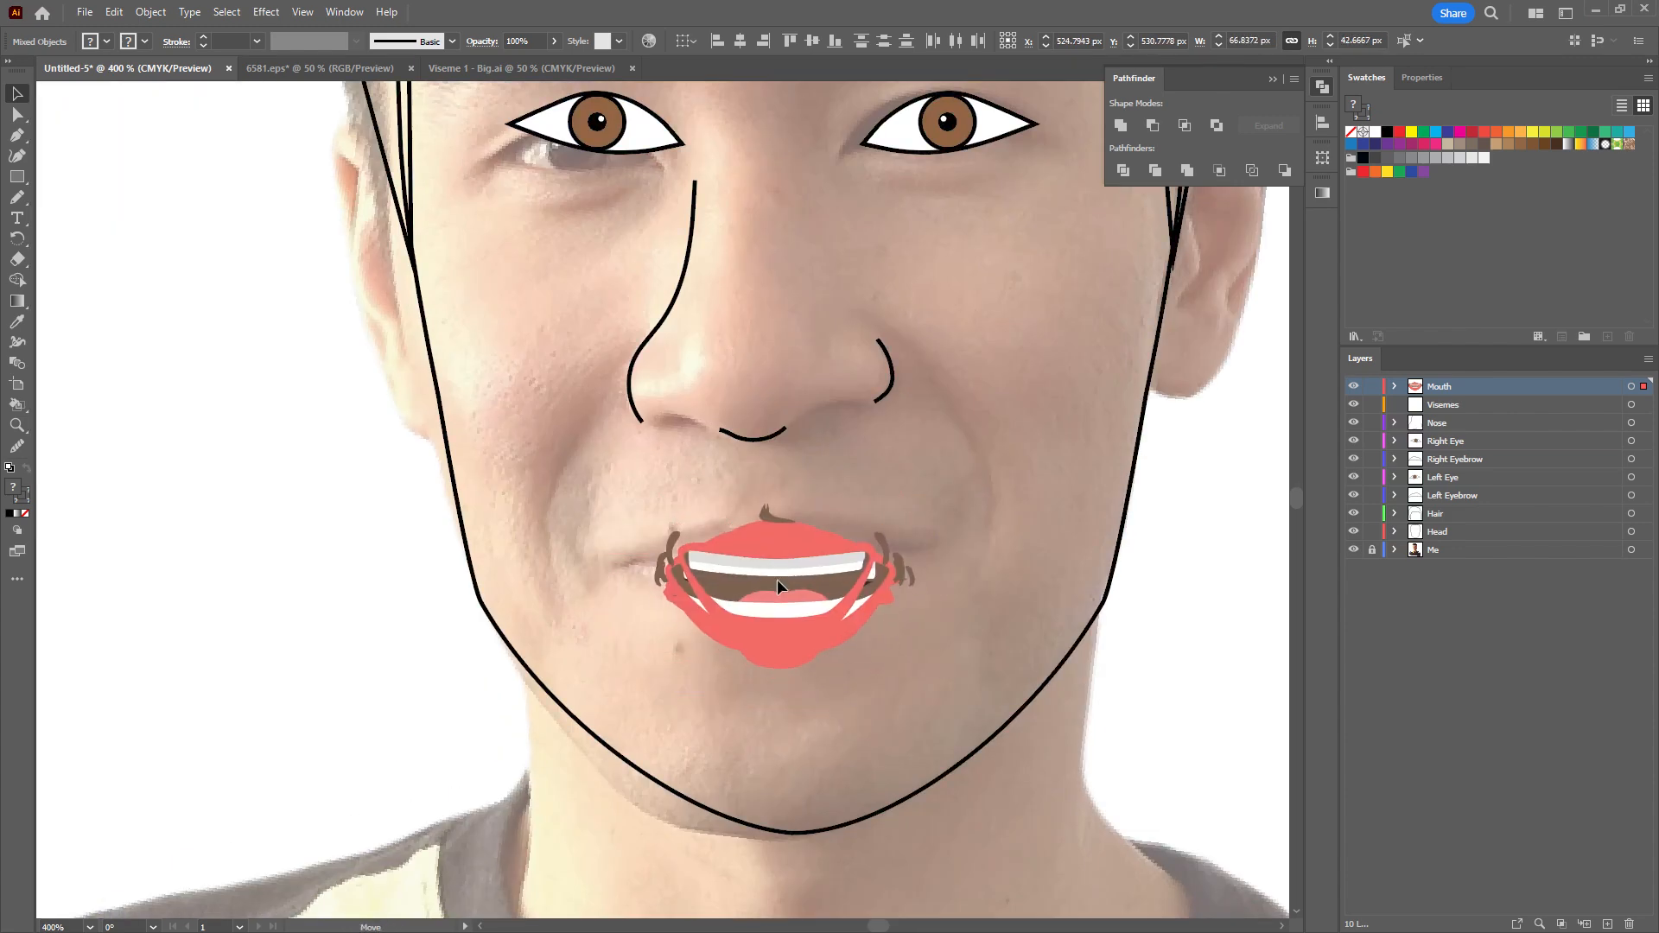
scroll(776, 579, up, 1)
Target the whole Mouth layer and set its stroke weight to 1 pt.
click(205, 40)
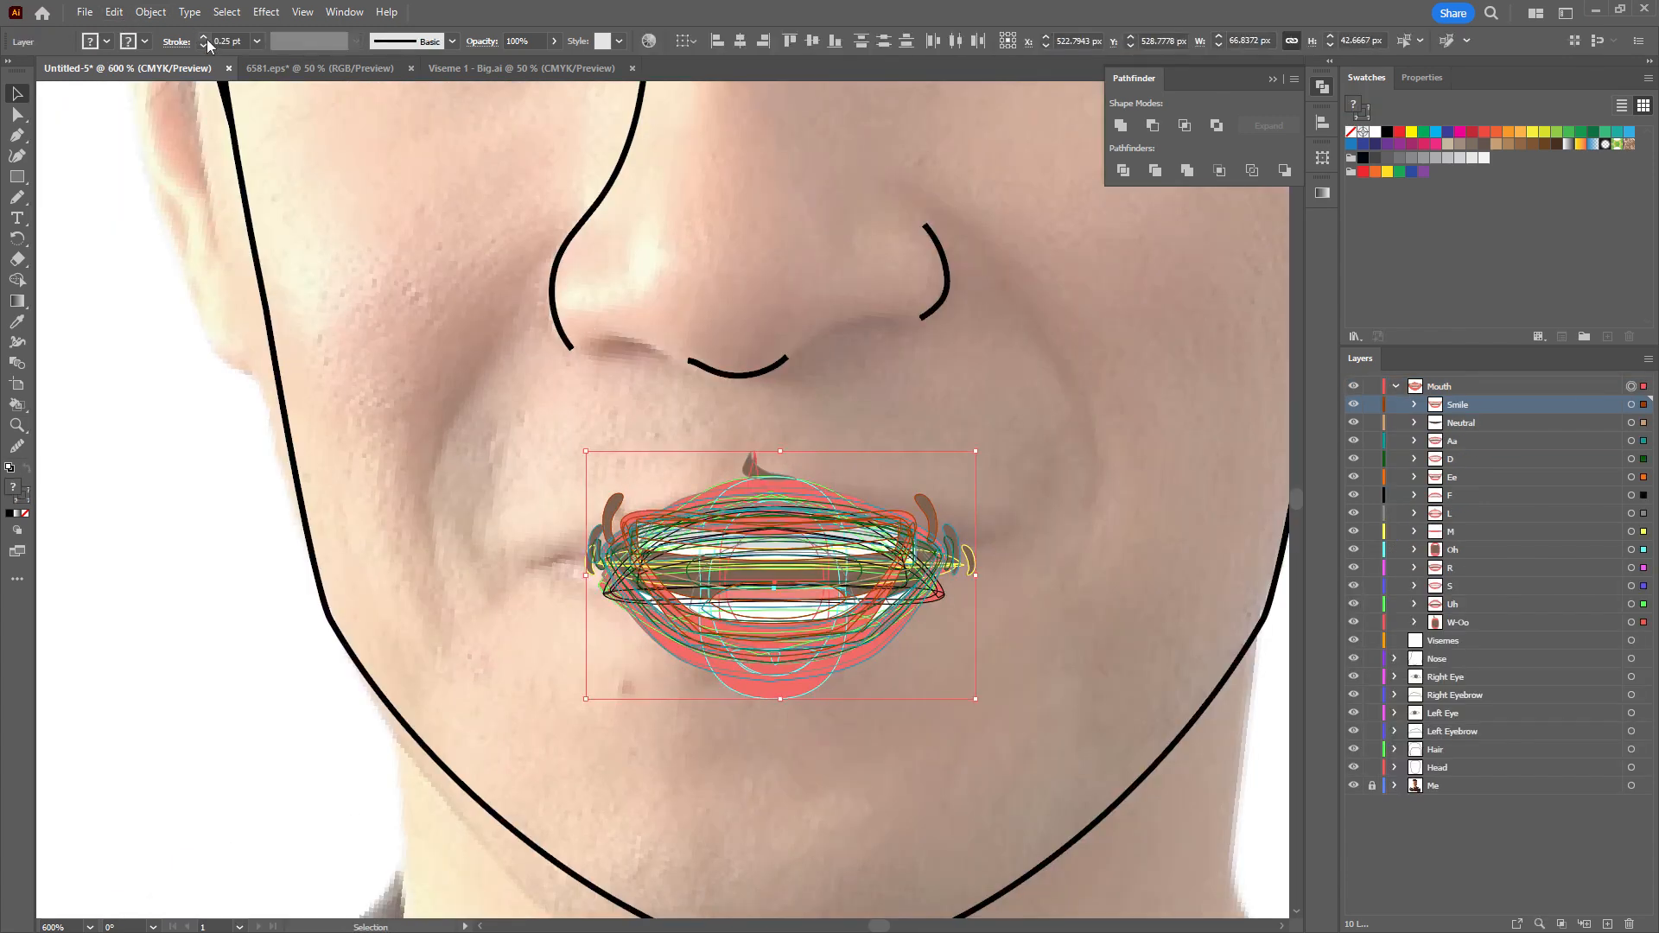
click(204, 42)
click(299, 309)
click(1631, 387)
click(205, 39)
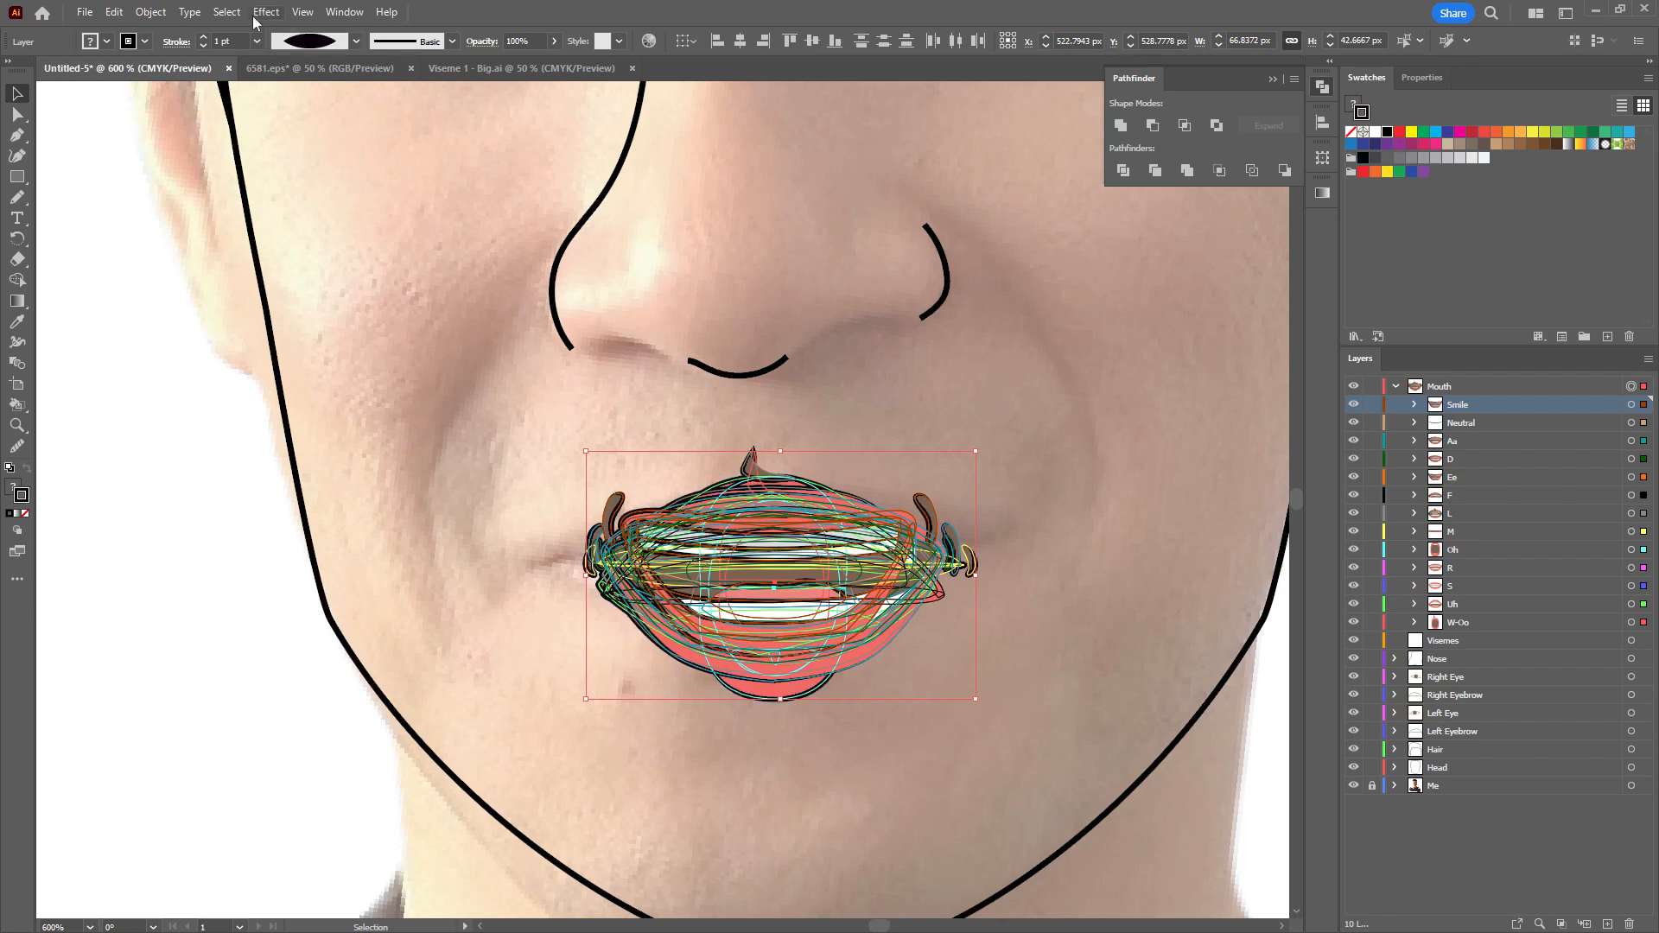
click(205, 39)
click(295, 47)
click(169, 275)
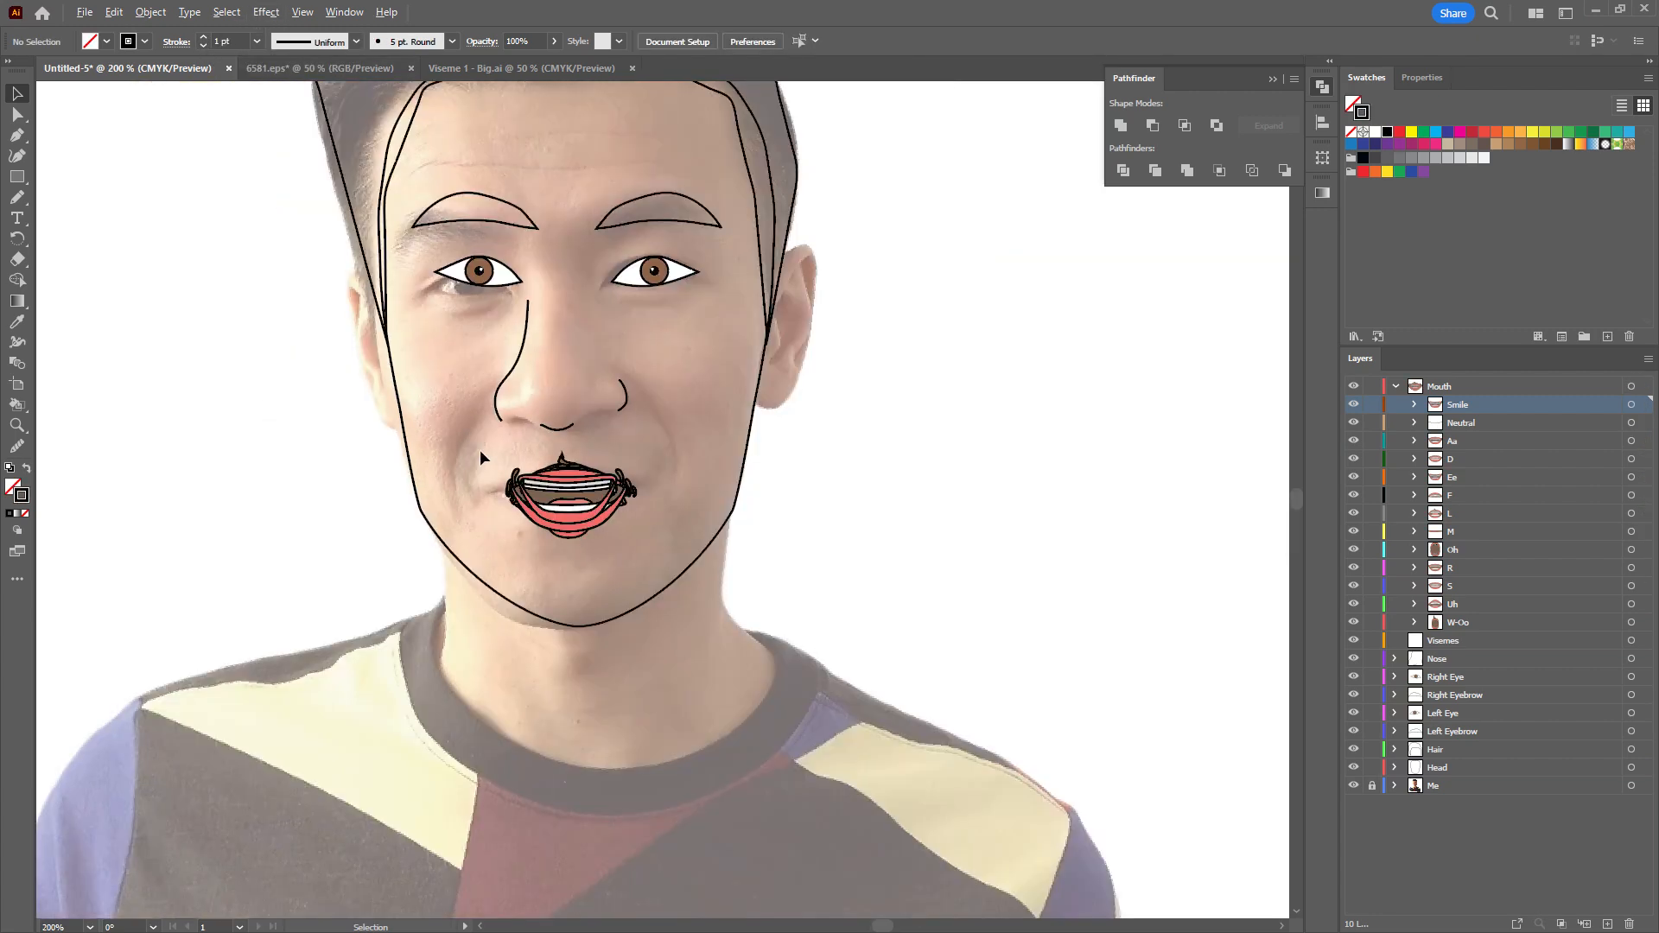
Select the Smile mouth and the Aa upper lip in turn to examine the outlined mouth shapes up close.
scroll(480, 449, up, 4)
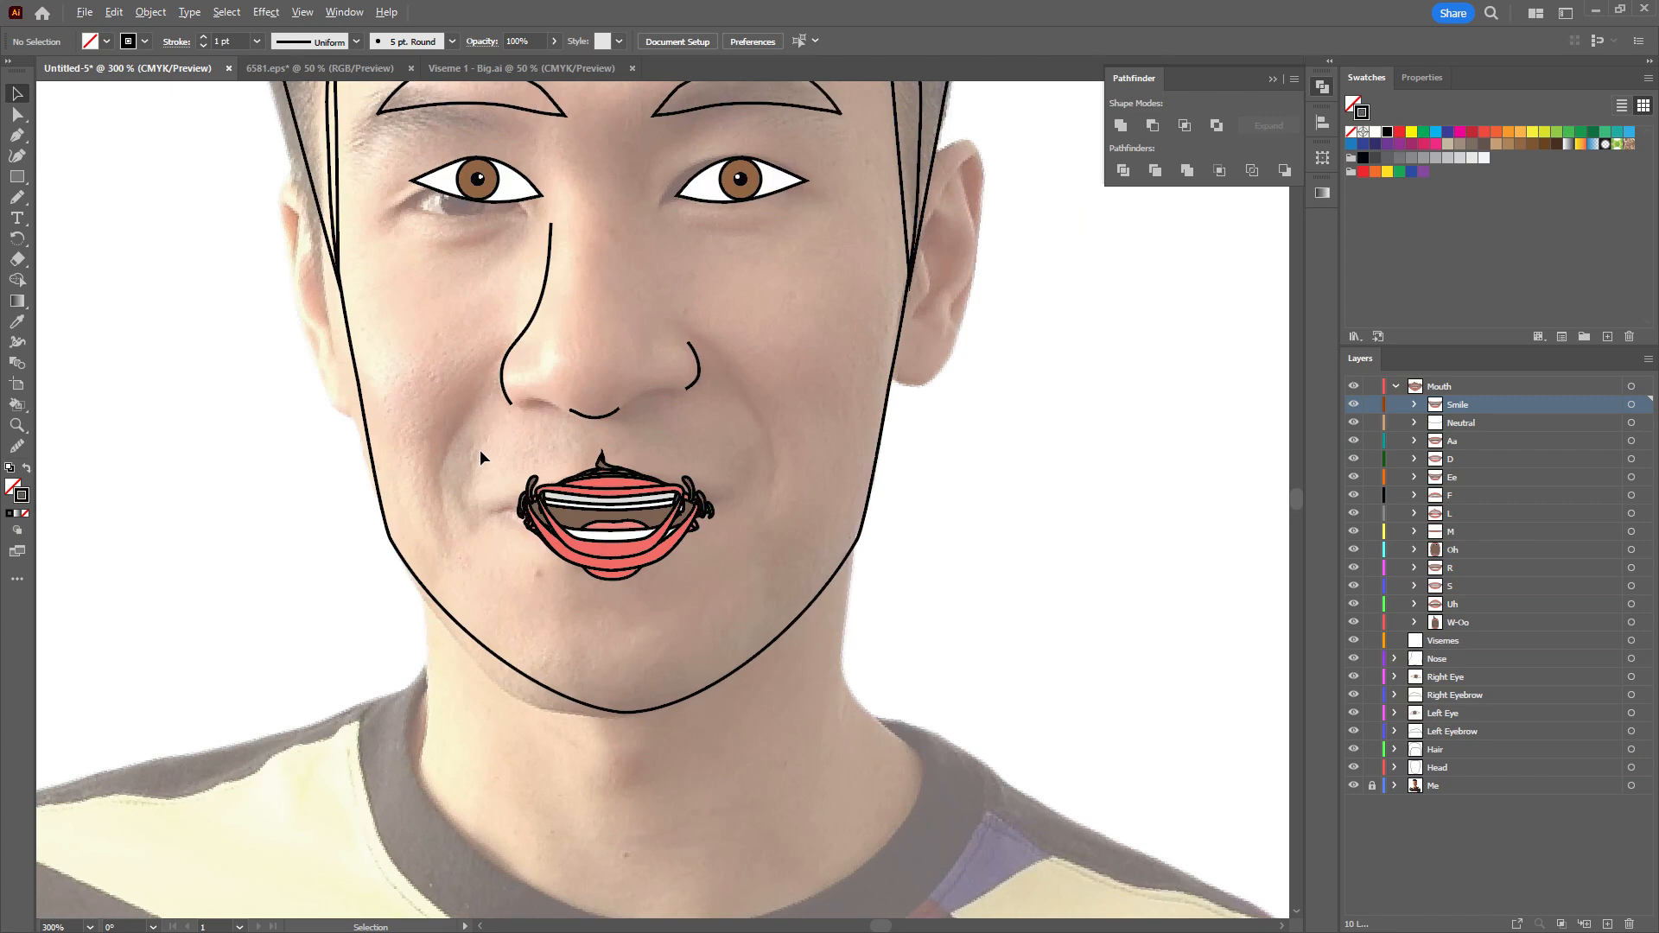
click(680, 512)
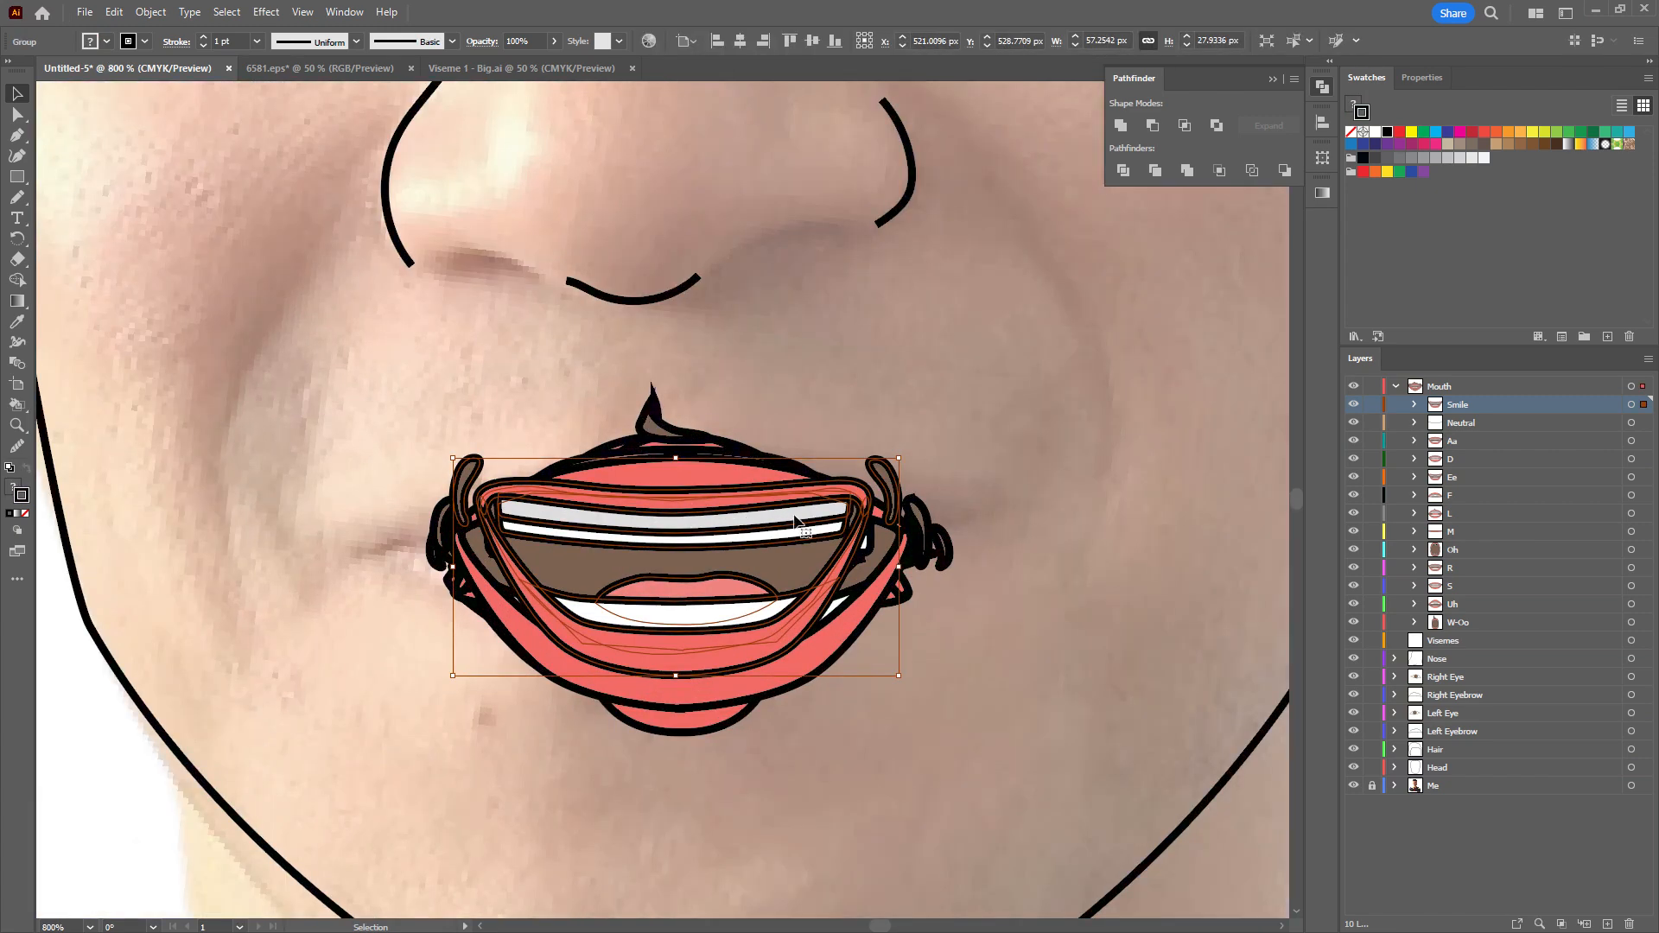
click(17, 115)
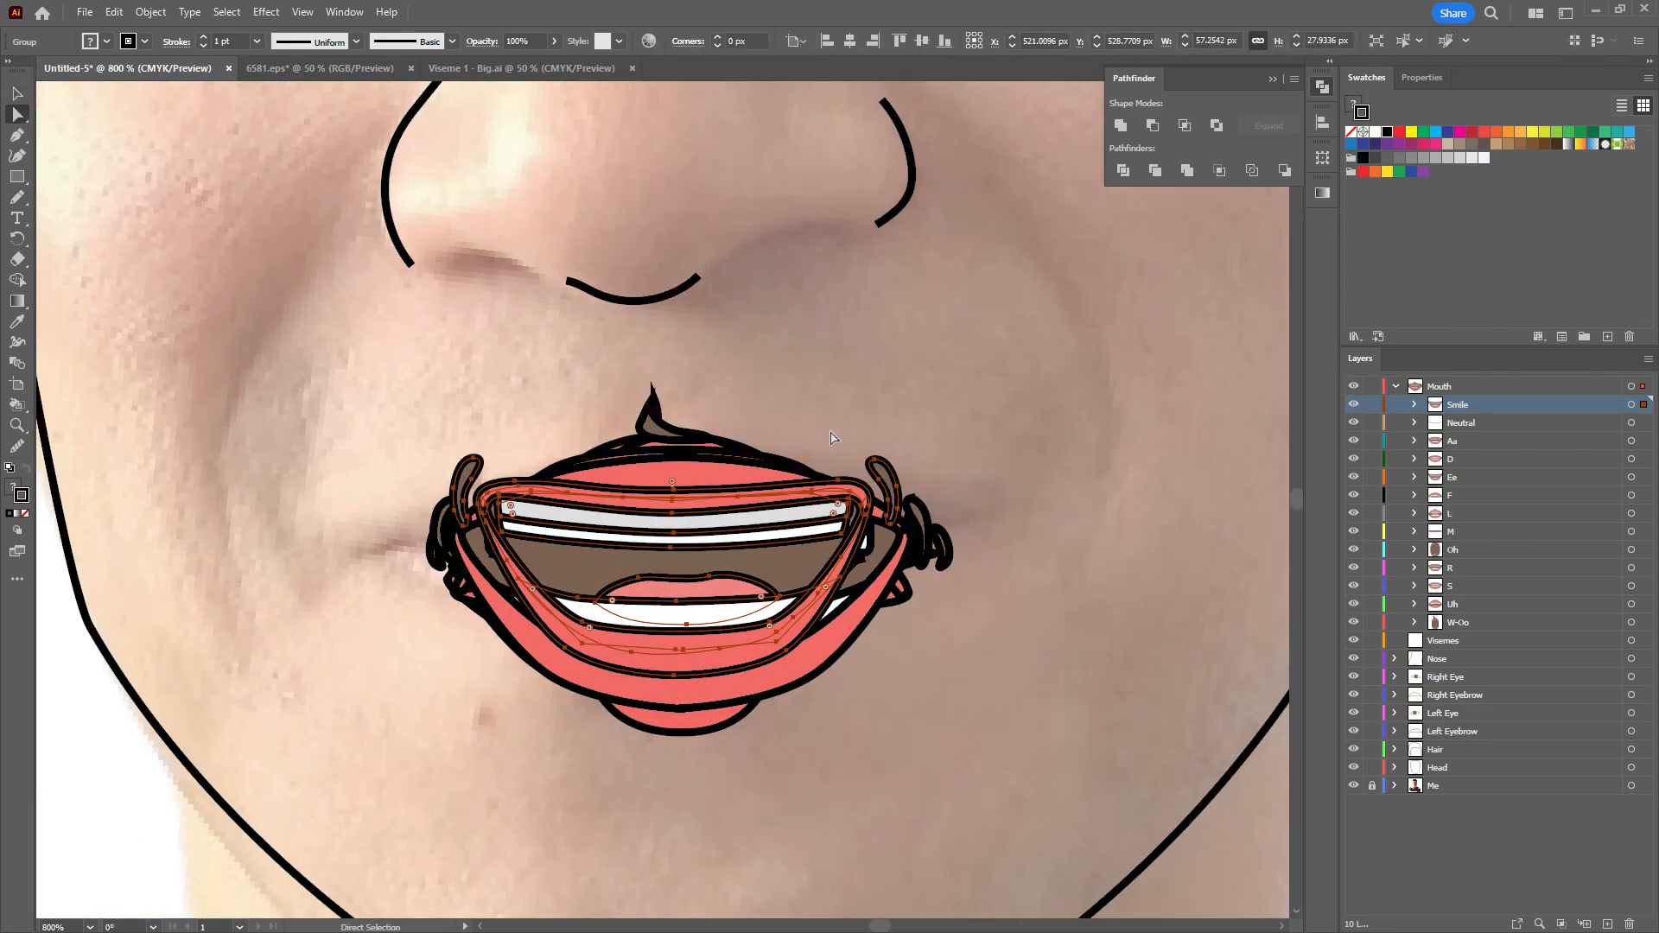
click(713, 472)
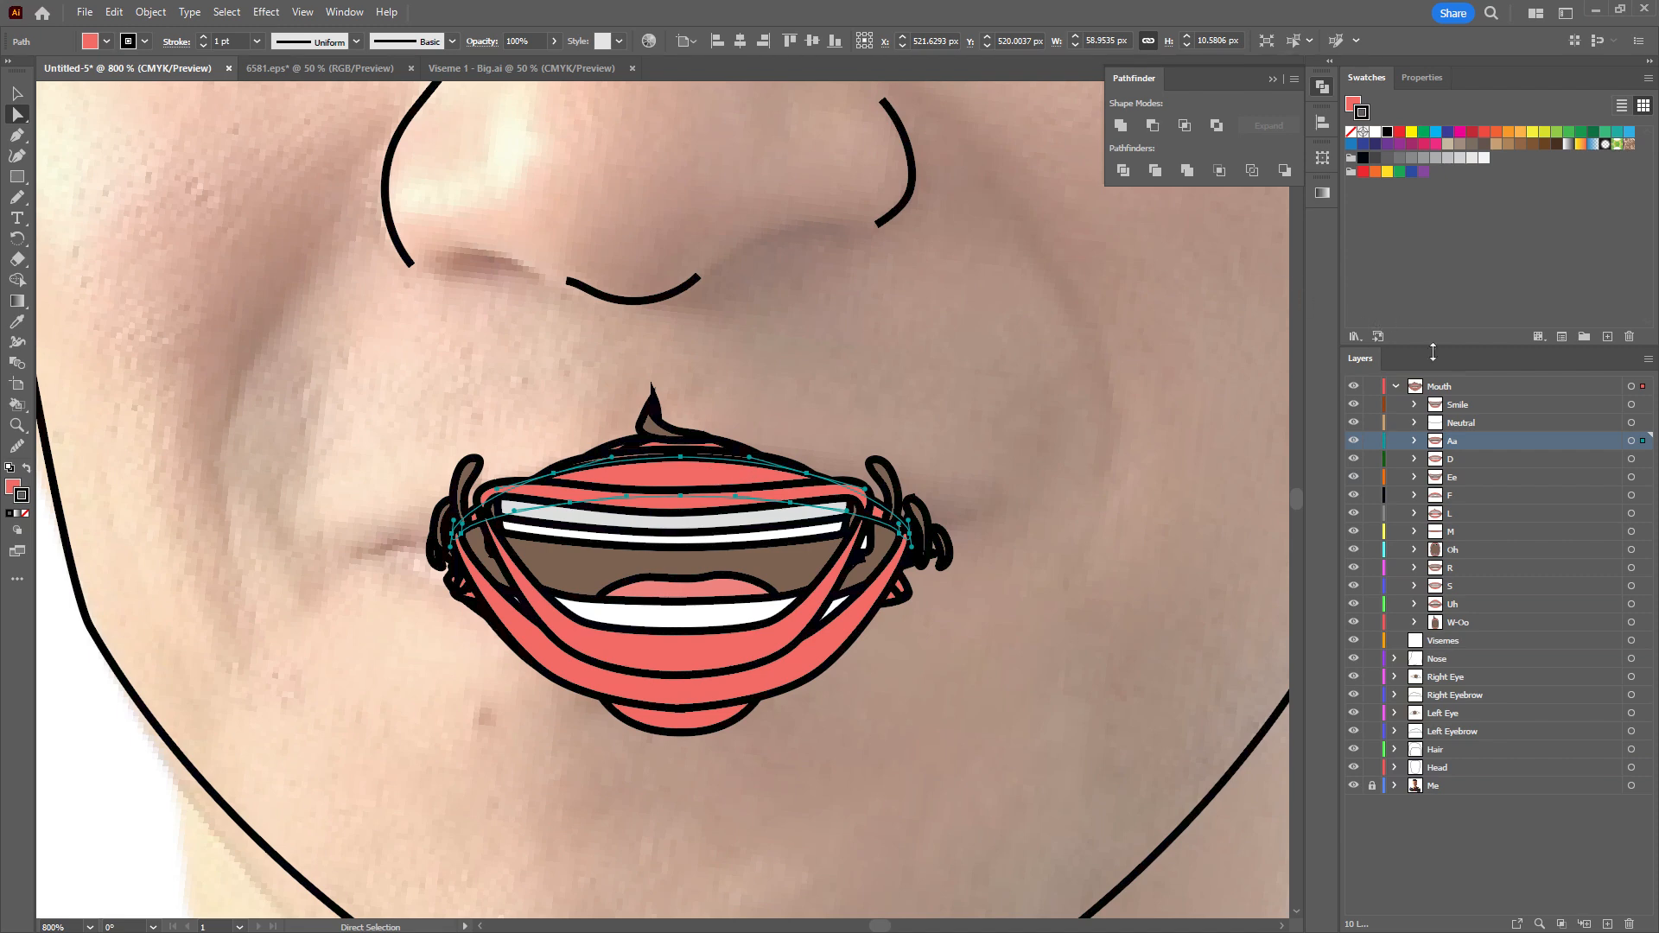
click(1631, 404)
Inspect the lip fill colour of the smile in Viseme 1 - Big.ai and compare it with the portrait's mouth.
click(521, 68)
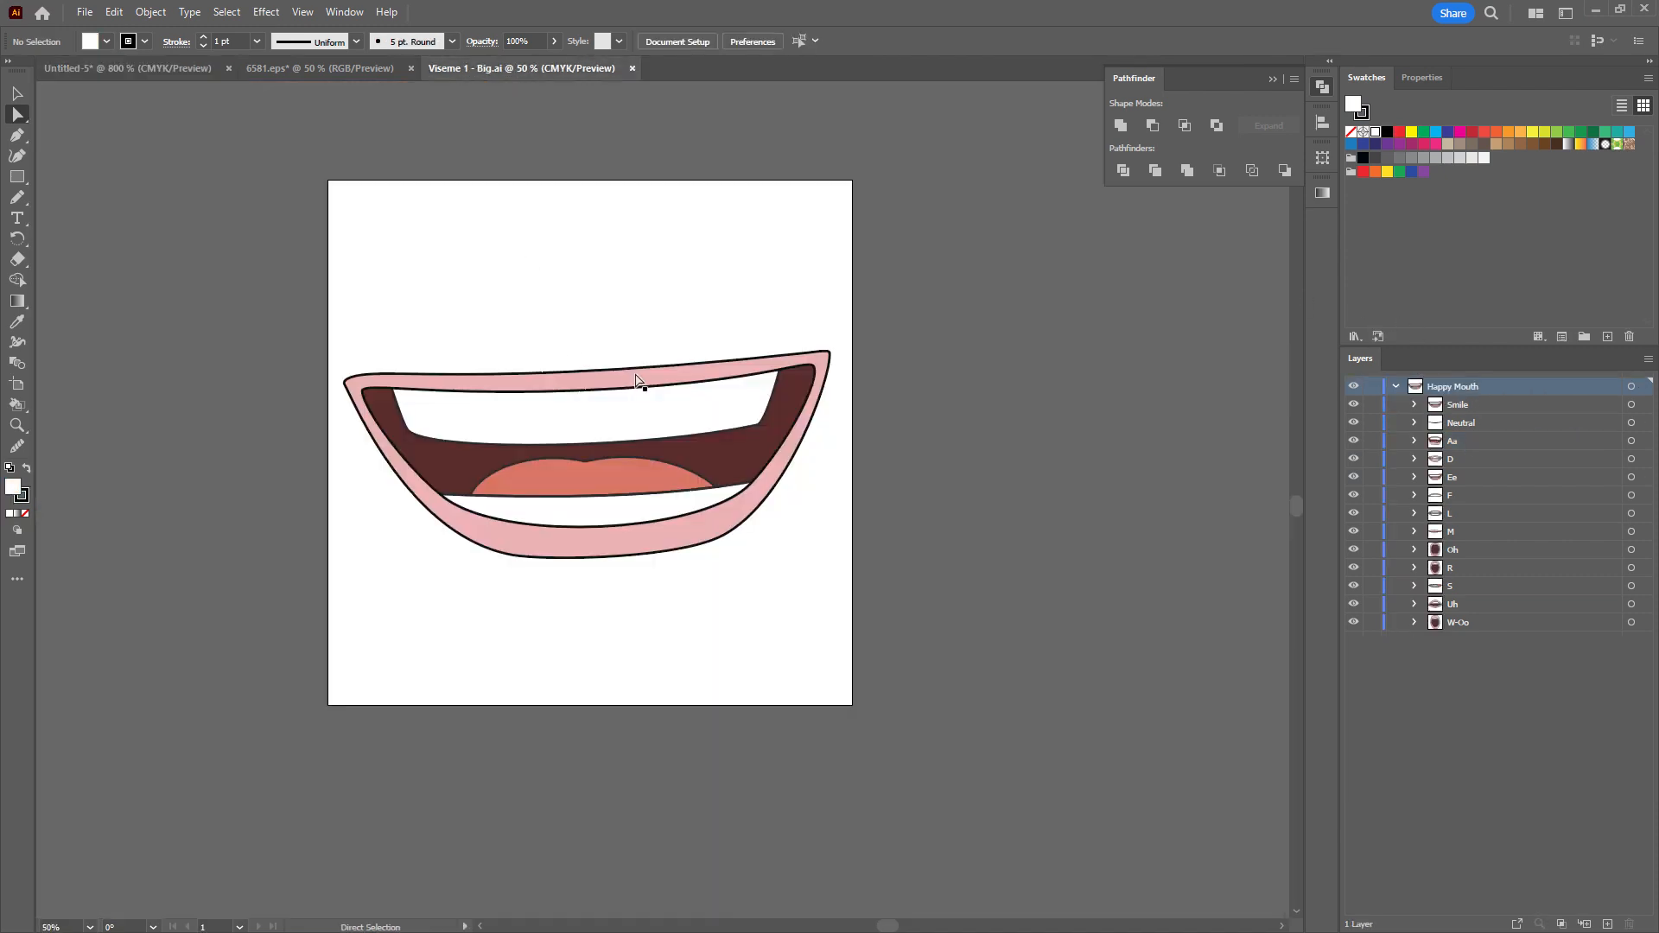
click(633, 384)
click(556, 359)
click(508, 391)
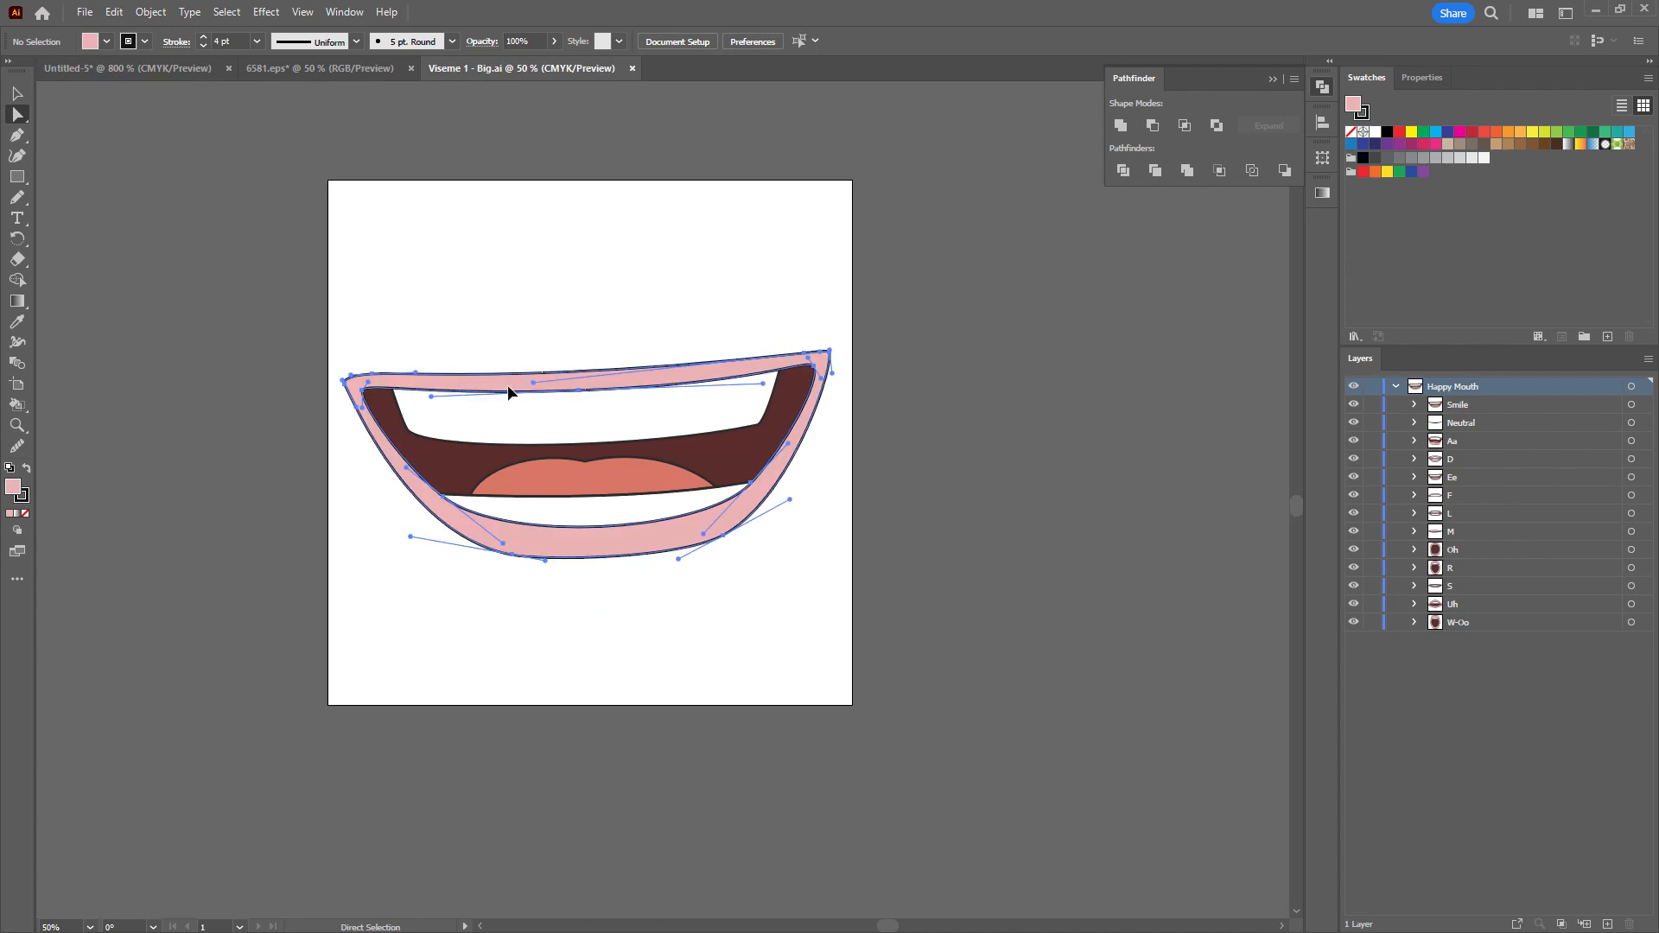
double_click(1355, 105)
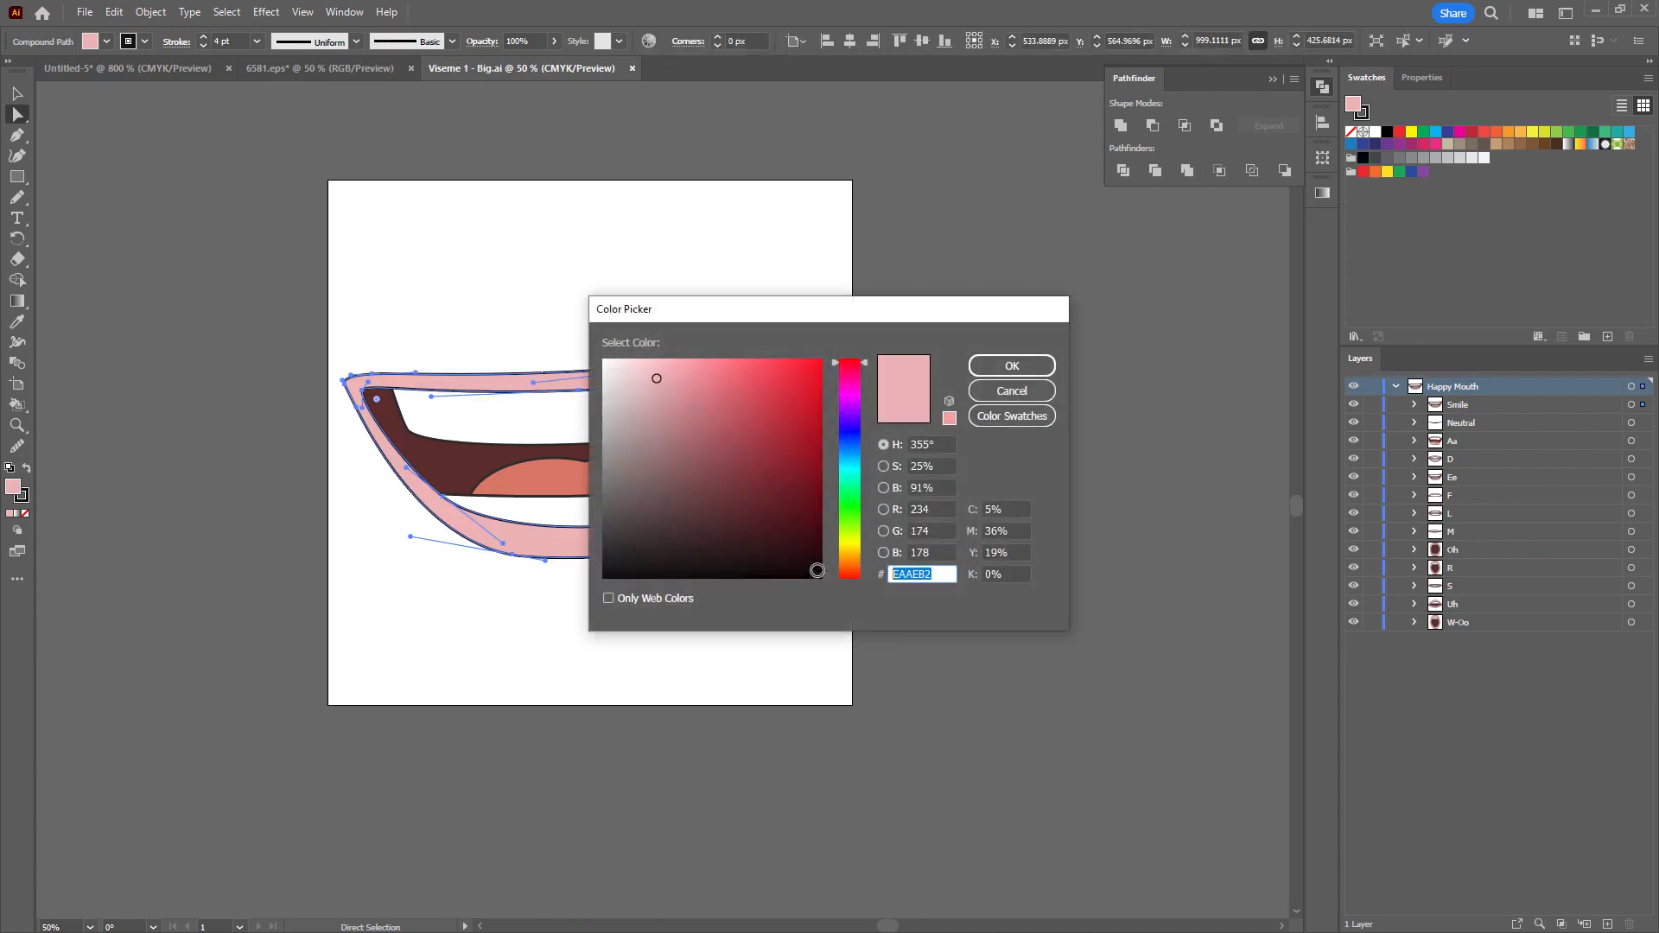
click(991, 396)
click(127, 68)
scroll(616, 749, down, 2)
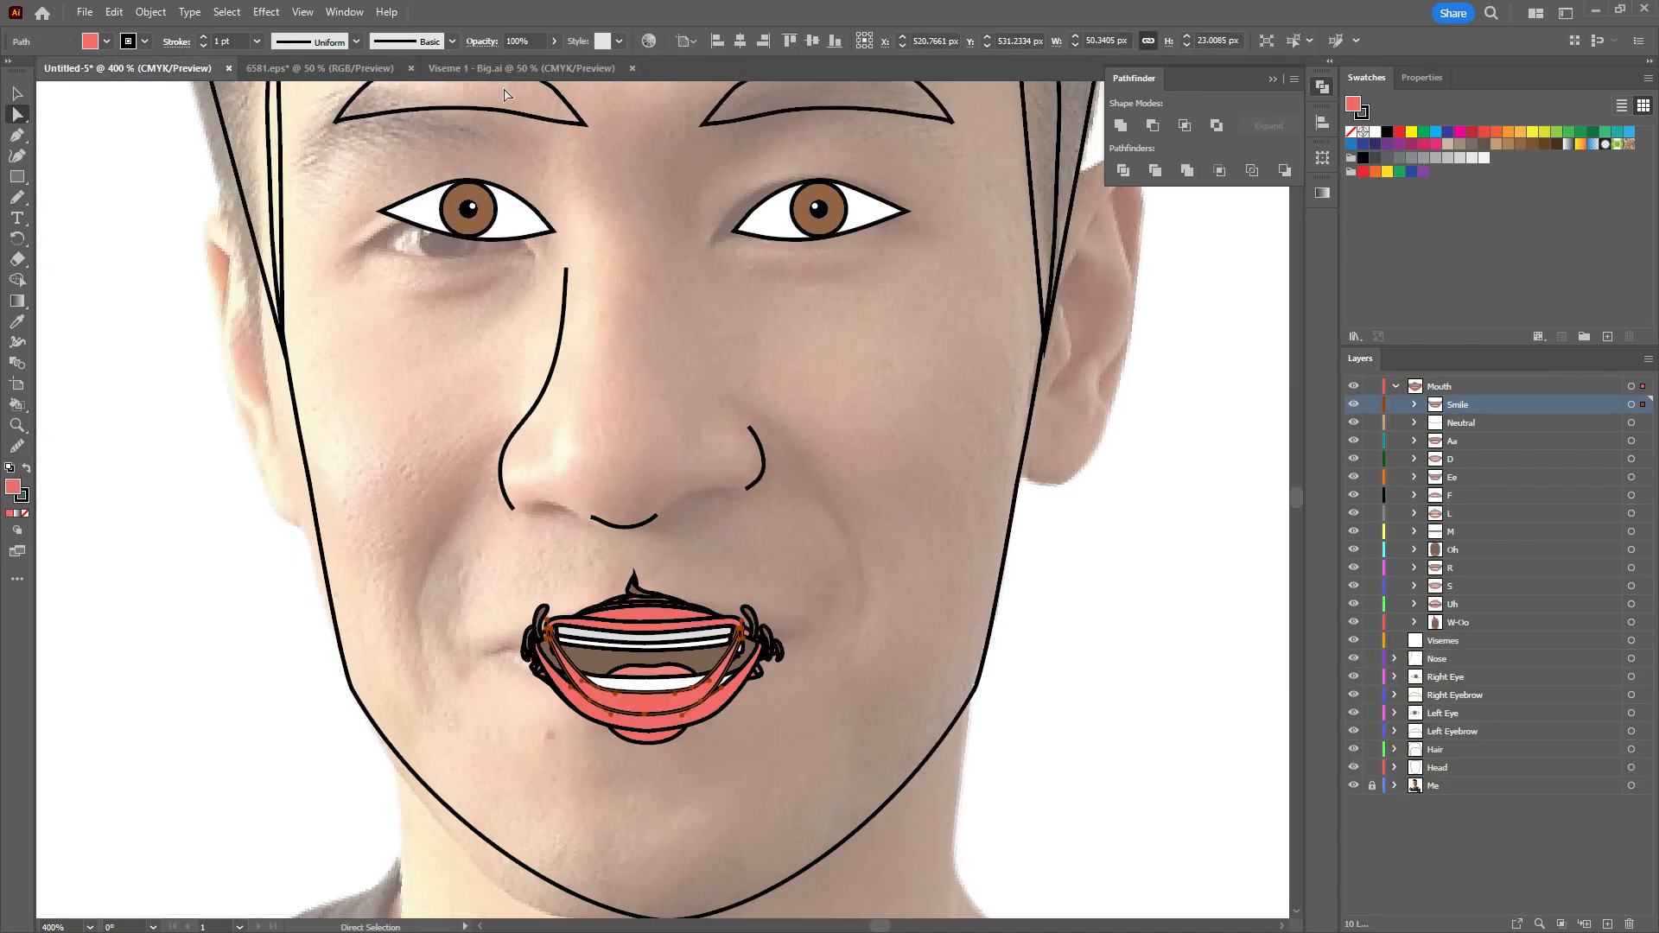
click(517, 67)
click(142, 68)
click(1487, 393)
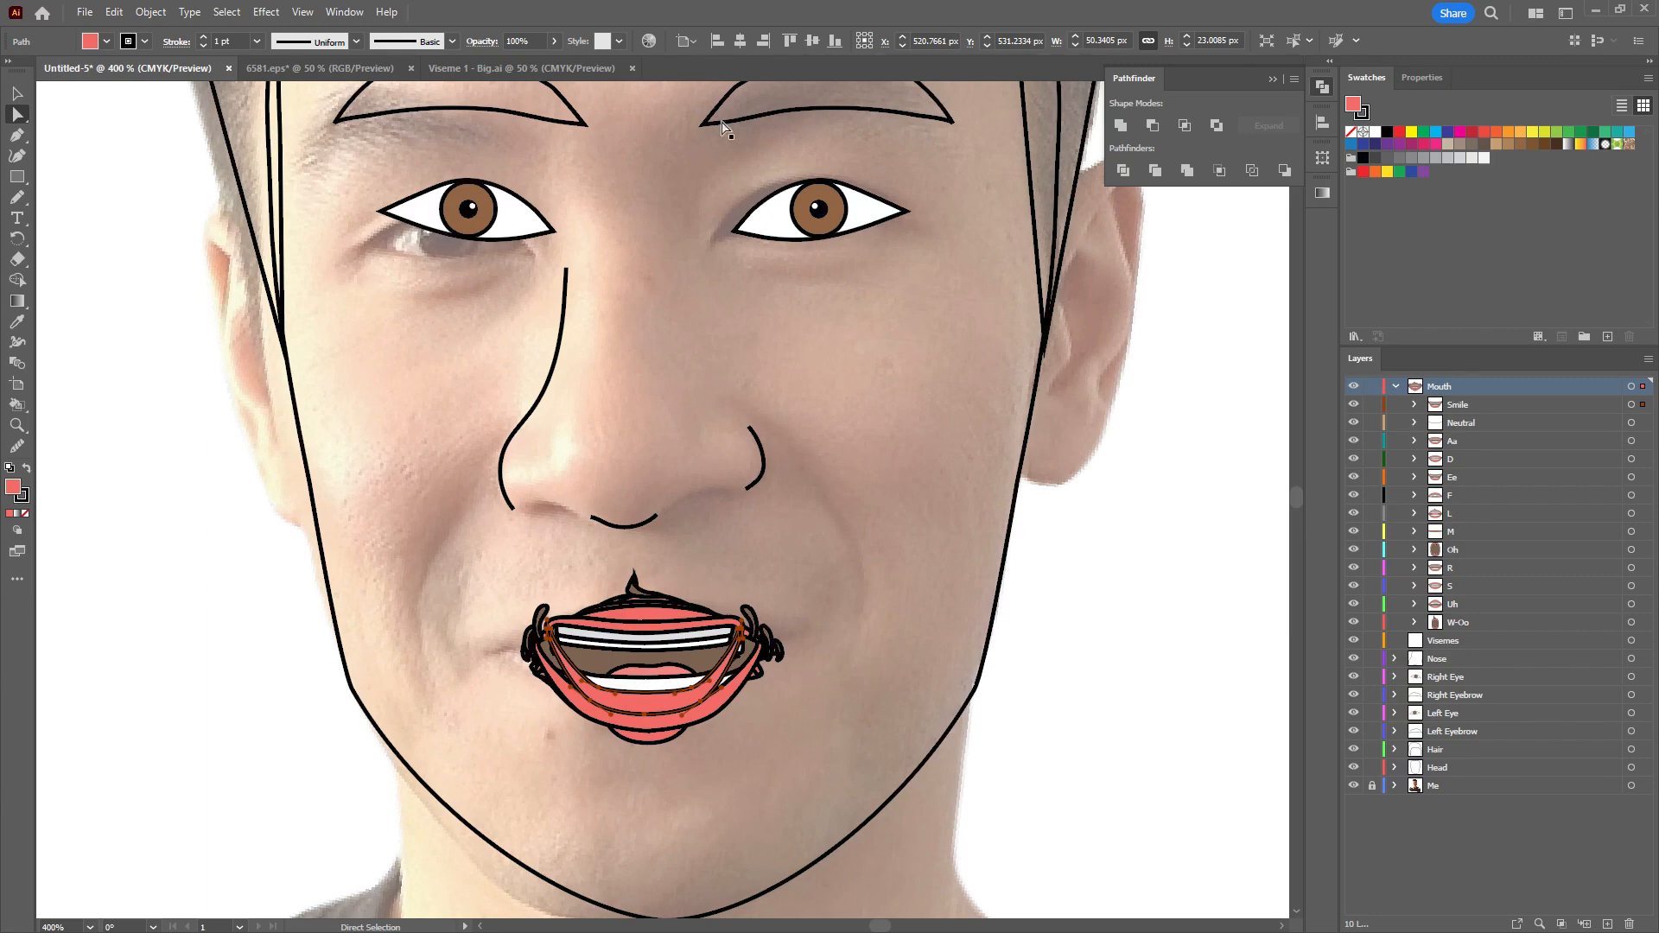
Copy the whole Happy Mouth layer's artwork from Viseme 1 - Big.ai and return to the Untitled-5 portrait.
click(533, 68)
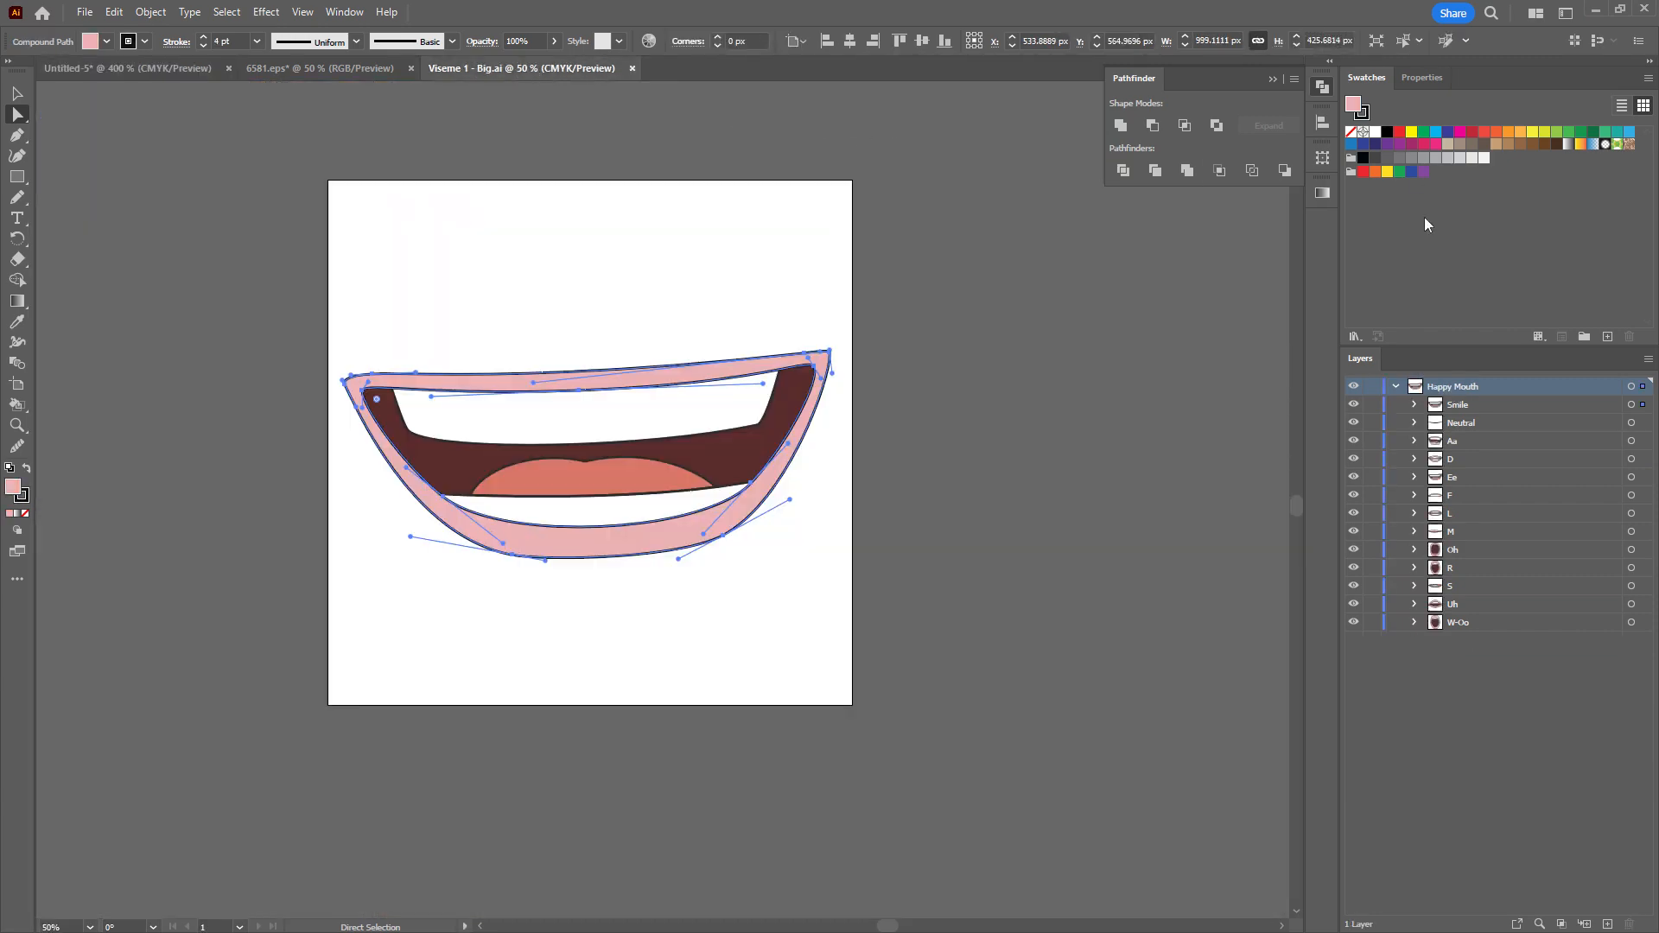
click(1630, 387)
click(142, 68)
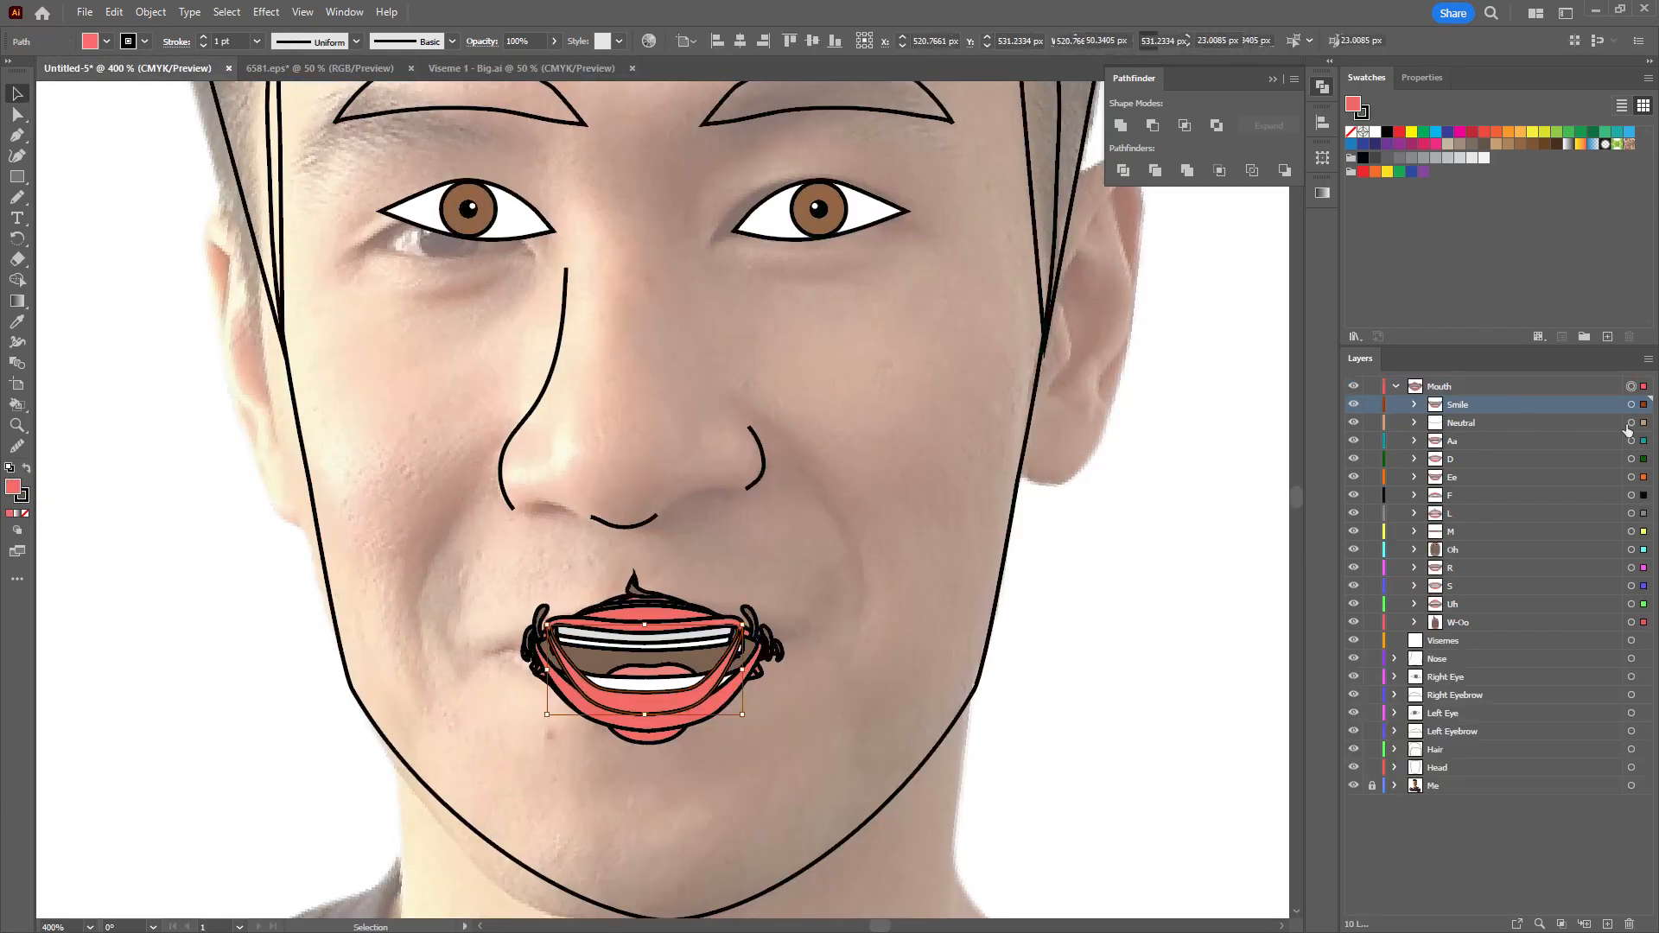
Delete the Smile sublayer and the rest of the pasted Mouth layer from the portrait.
click(1631, 387)
click(1630, 924)
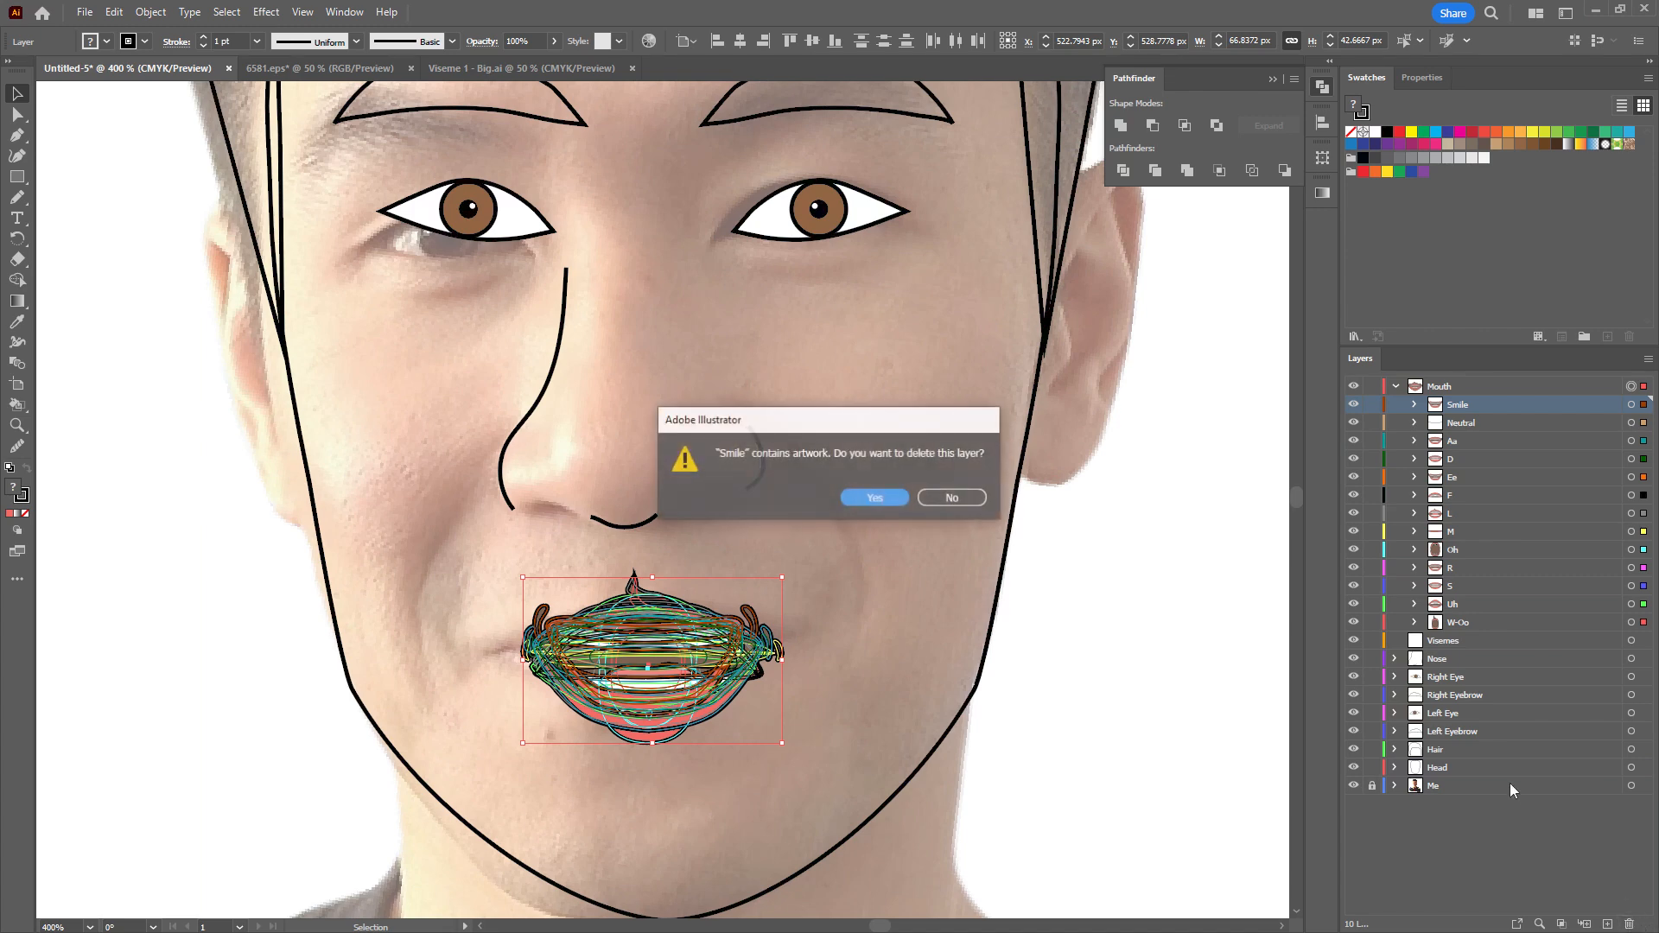
click(871, 497)
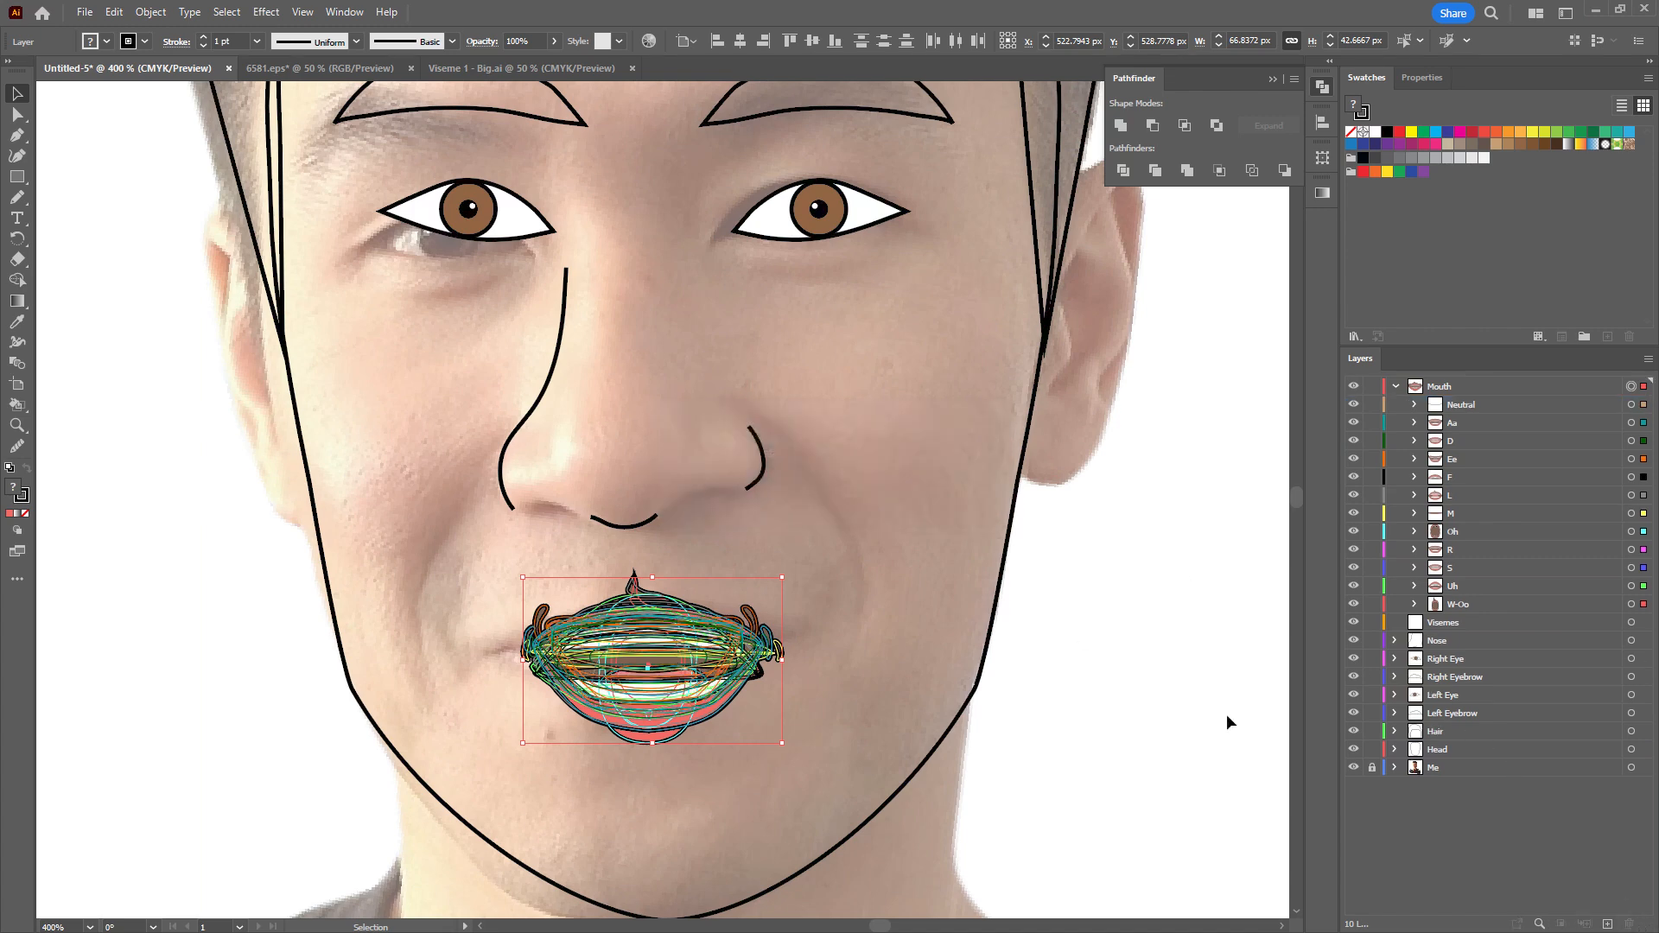
click(1469, 389)
click(1629, 924)
key(Return)
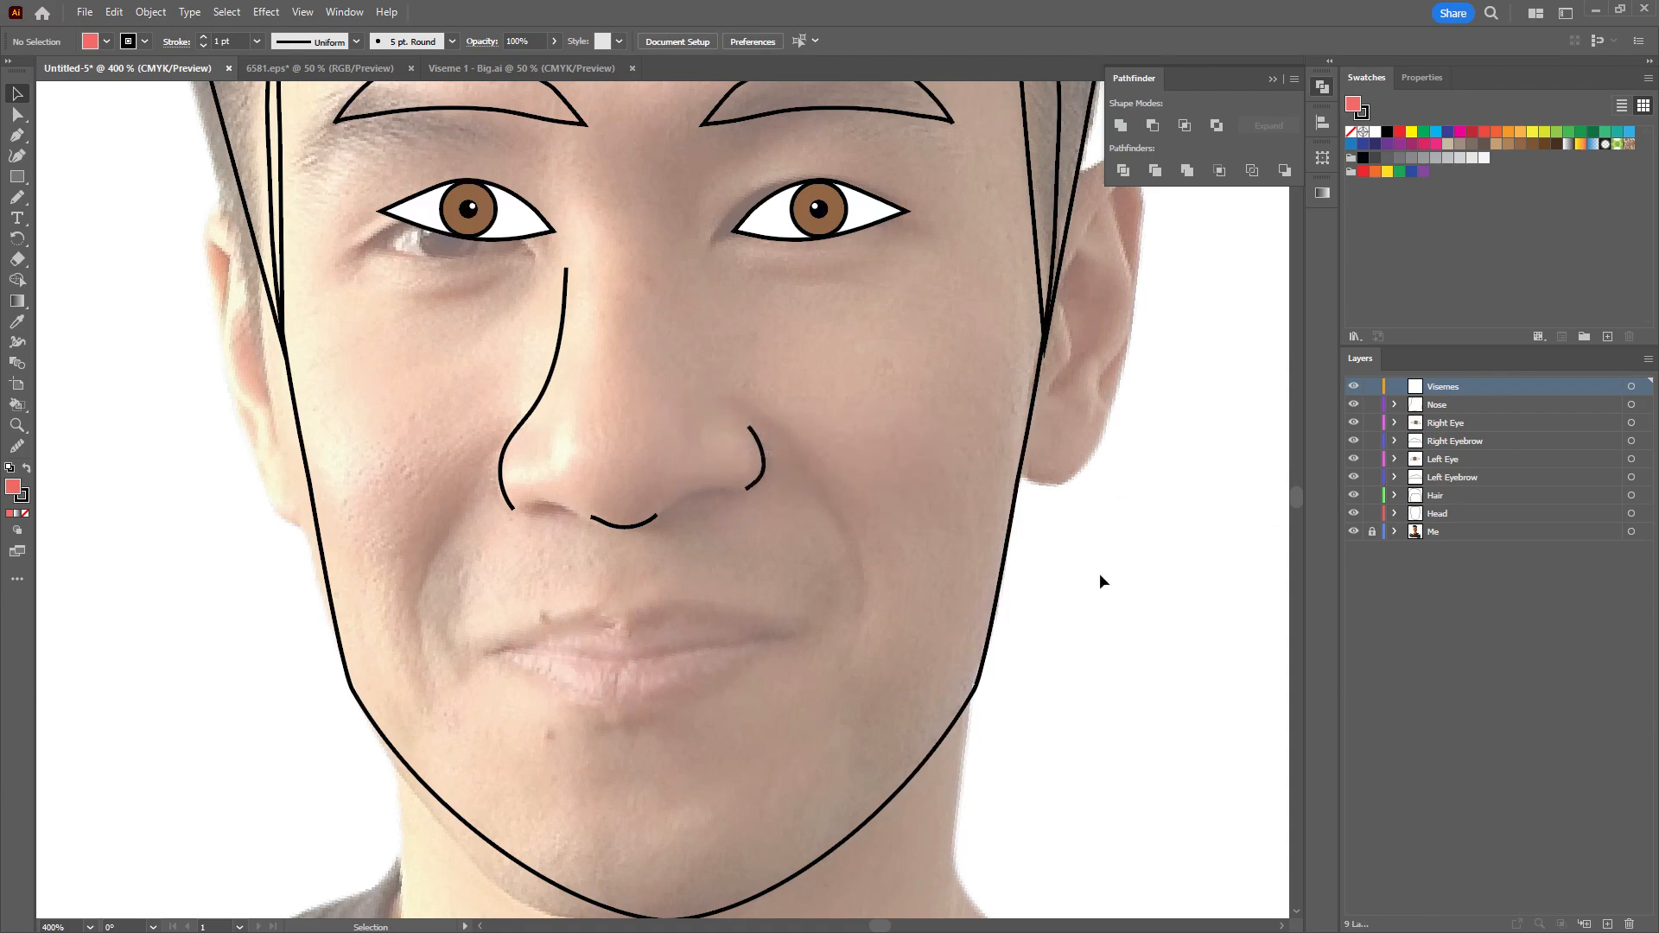
Paste the Happy Mouth artwork, fit it over the photo's mouth at about 63.6 px wide, and set its stroke weight to 1 pt.
key(ctrl+v)
key(ctrl+1)
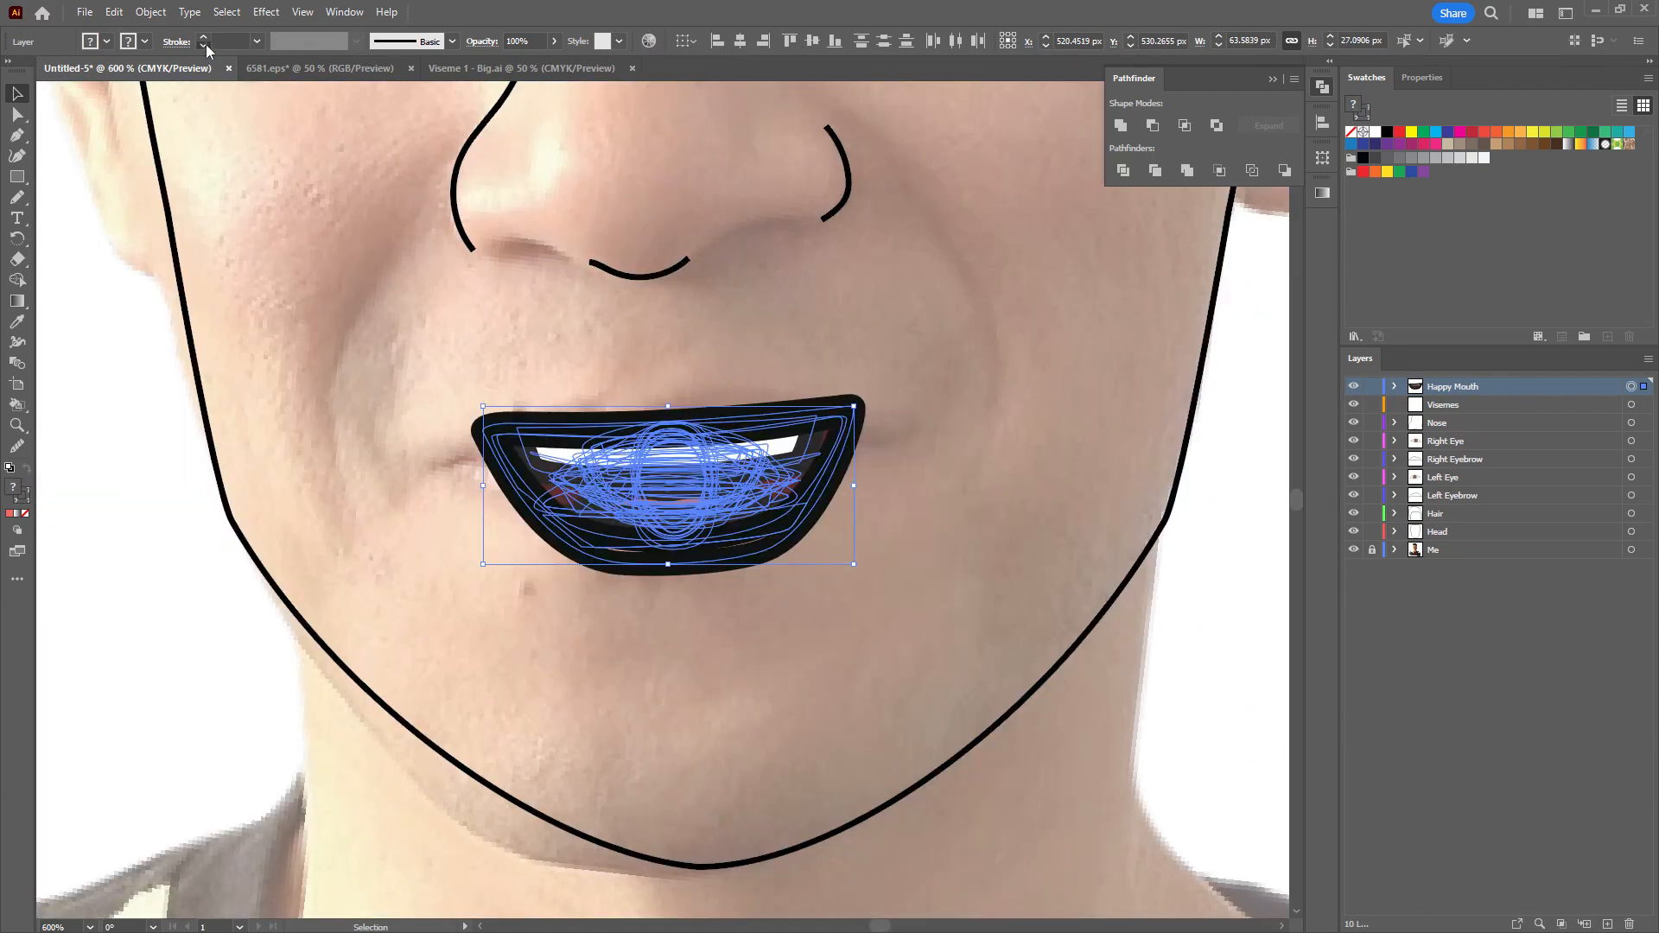
click(205, 43)
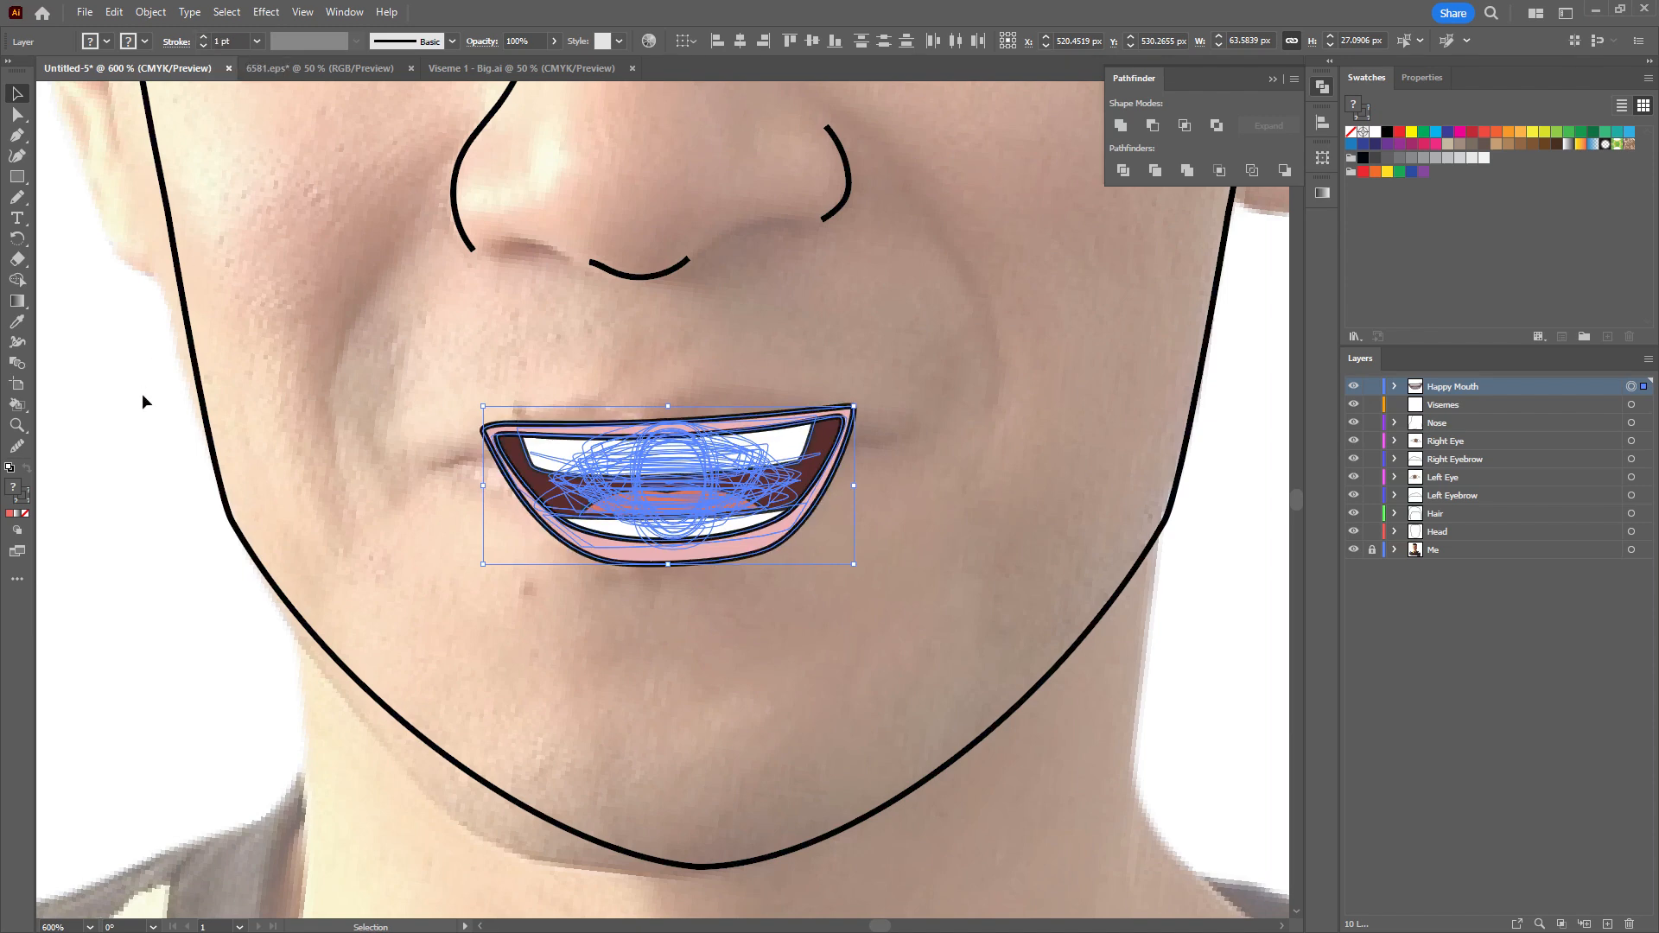
Rename the Happy Mouth layer to Mouth and delete the empty Visemes layer.
click(314, 400)
scroll(385, 399, down, 2)
key(ctrl+minus)
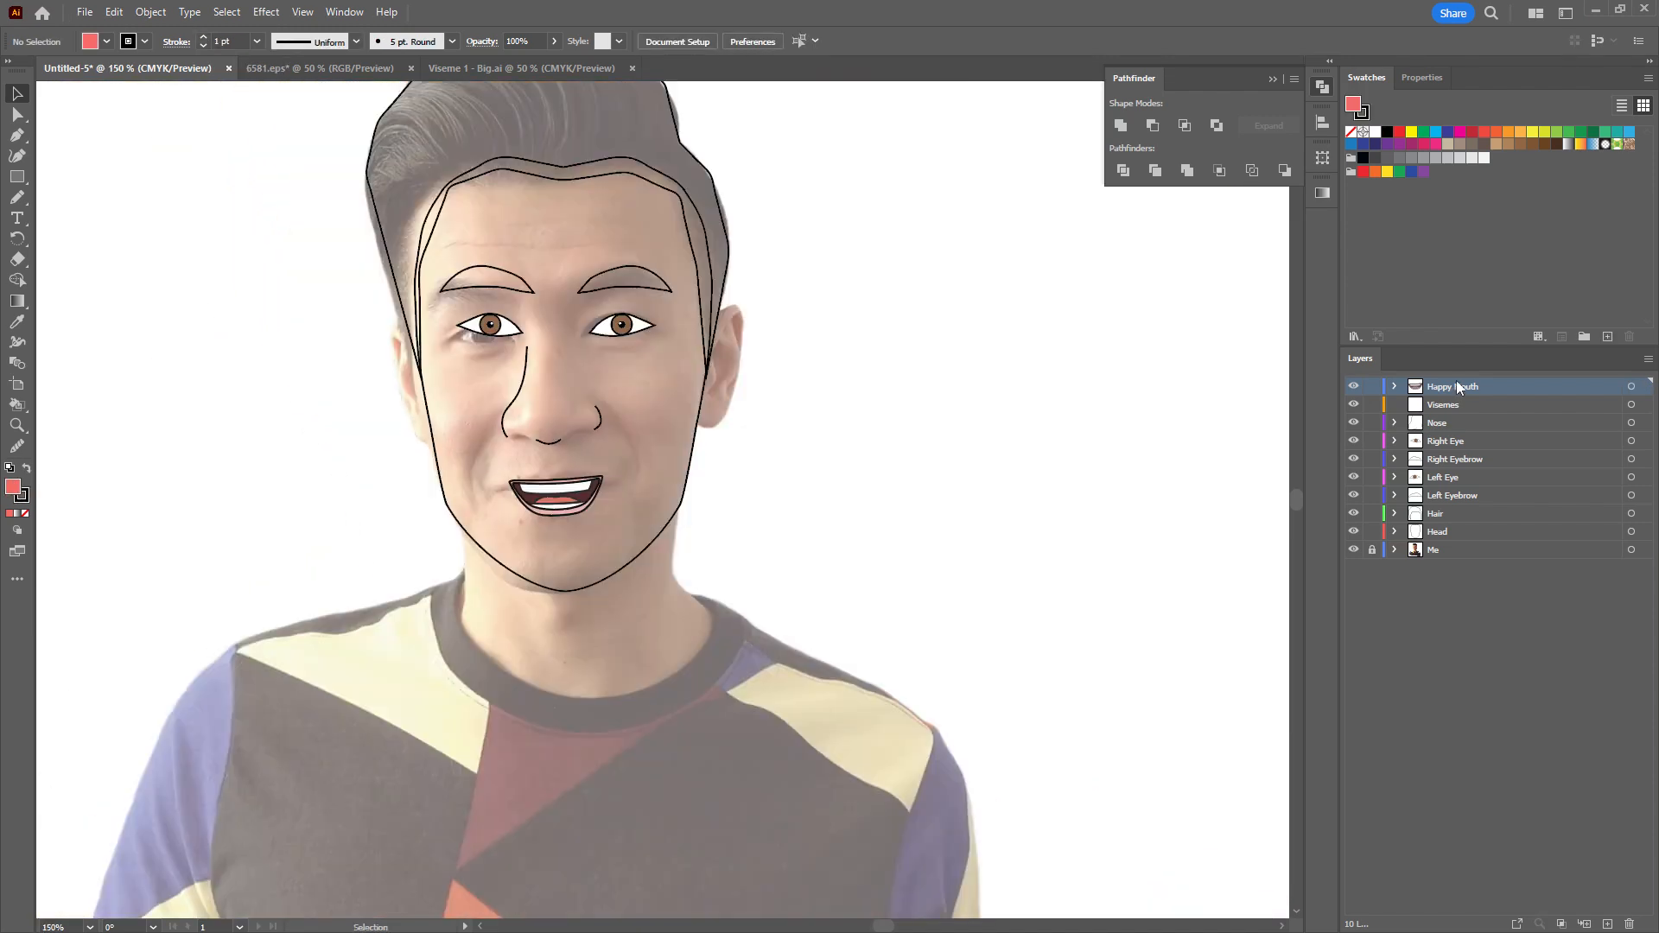
double_click(1456, 386)
click(1458, 385)
key(BackSpace)
key(Return)
click(1394, 385)
click(1512, 640)
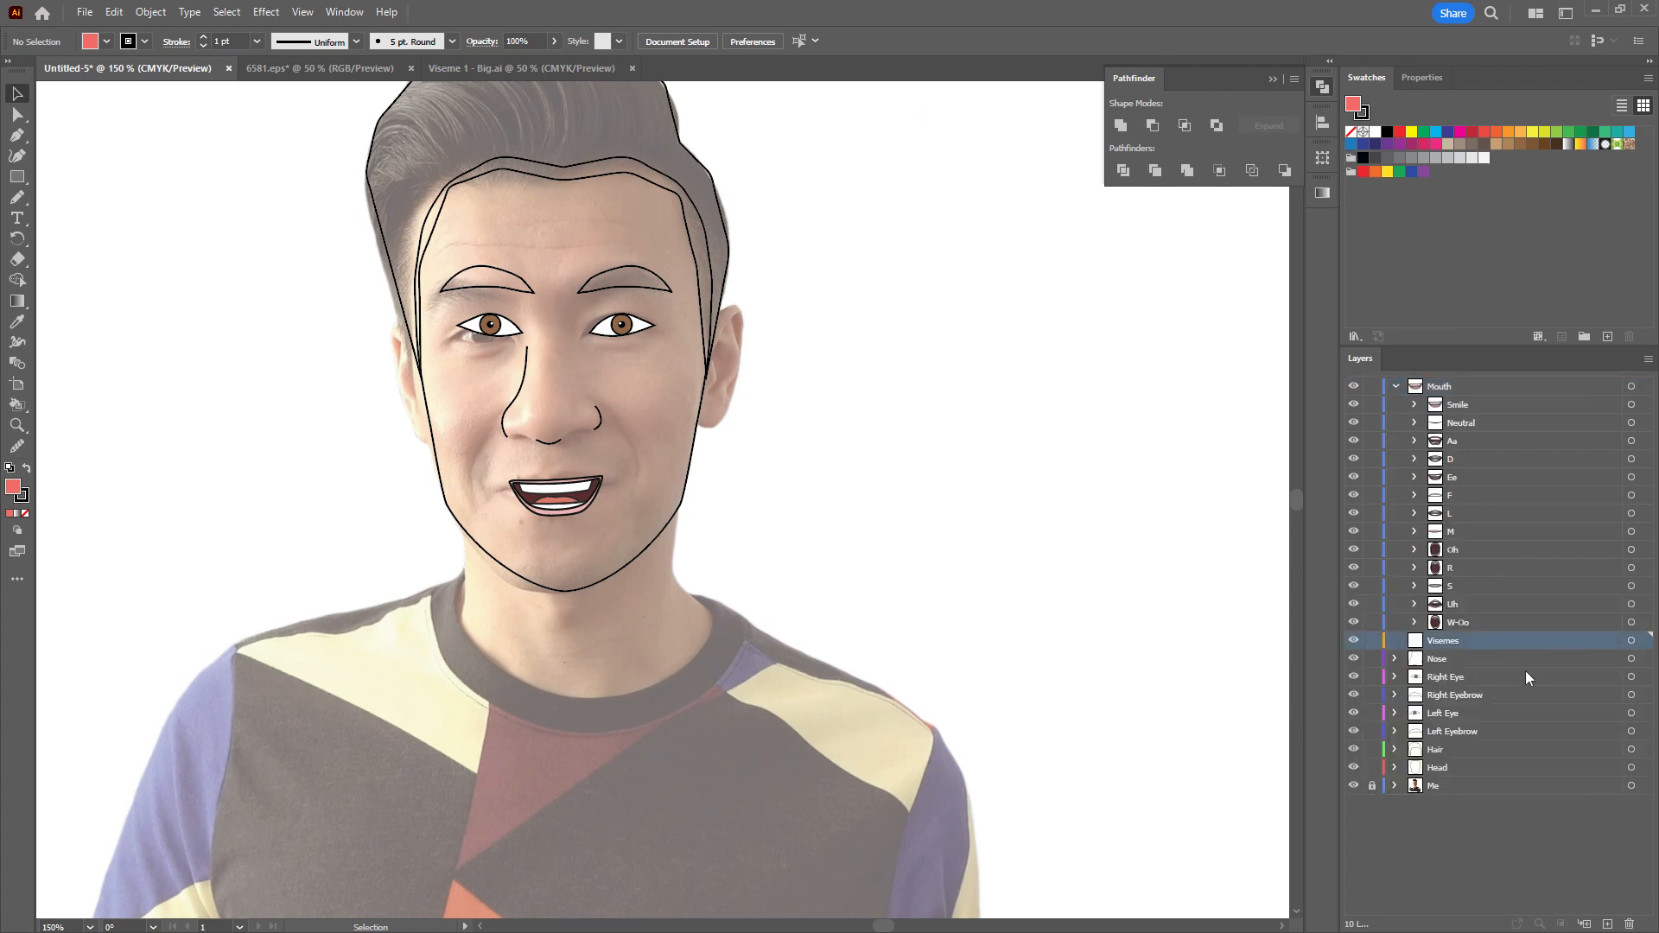
click(1628, 923)
drag(689, 440, 731, 458)
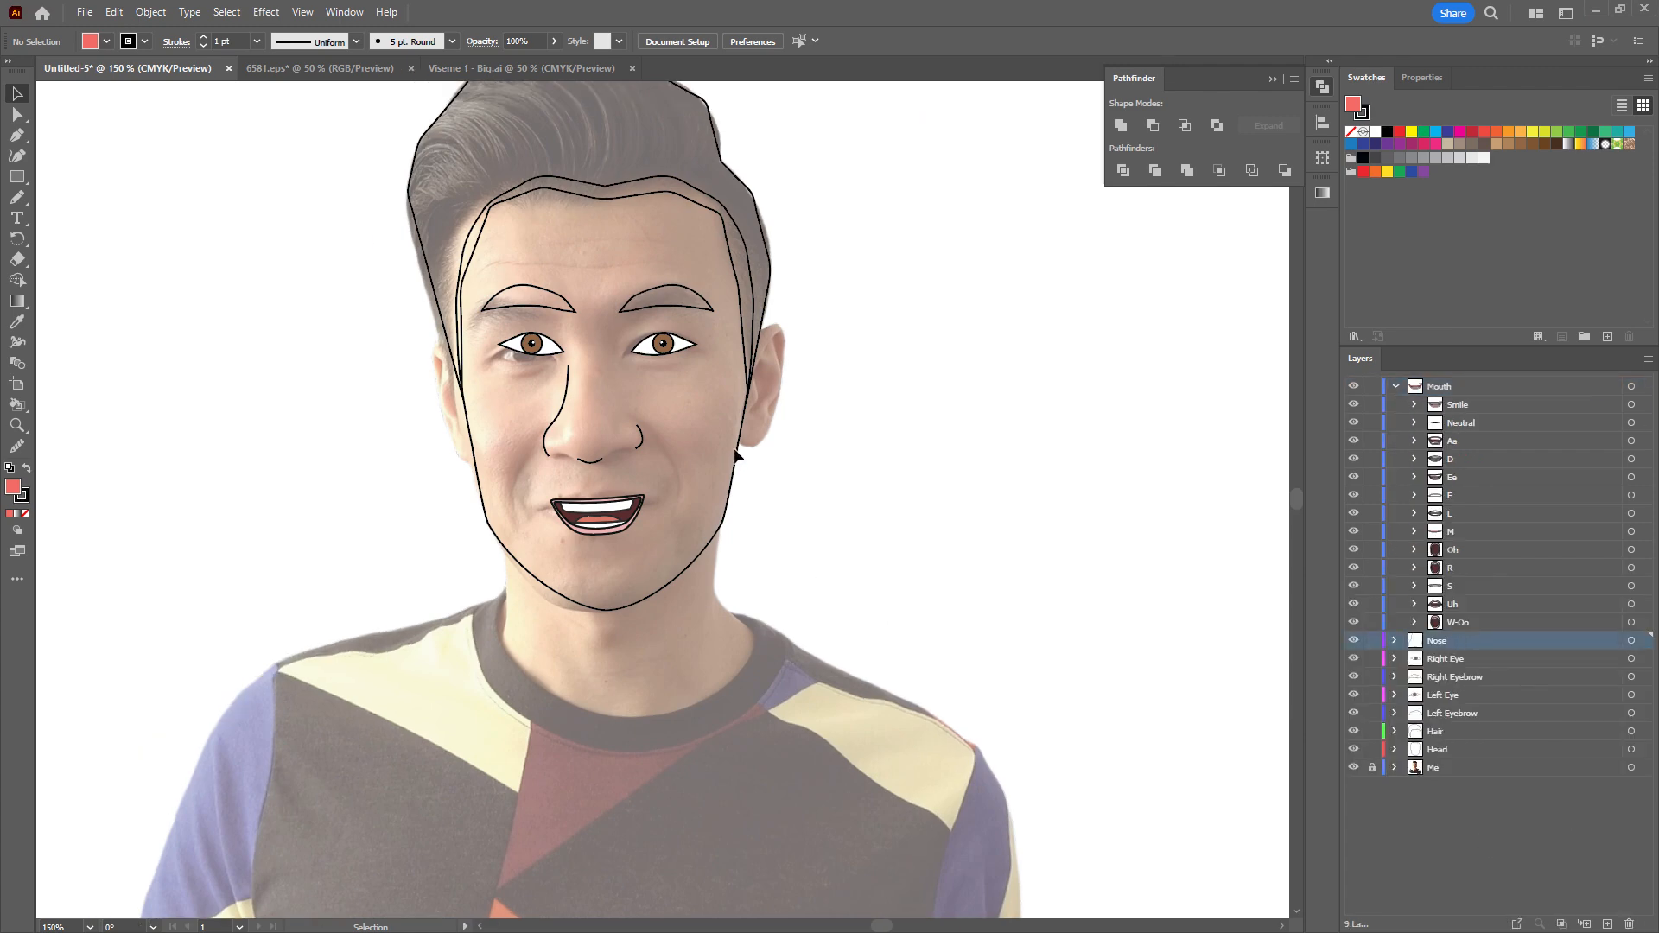
Collapse the Mouth layer and add a new layer named Left Ear directly below the Head layer.
scroll(757, 355, up, 1)
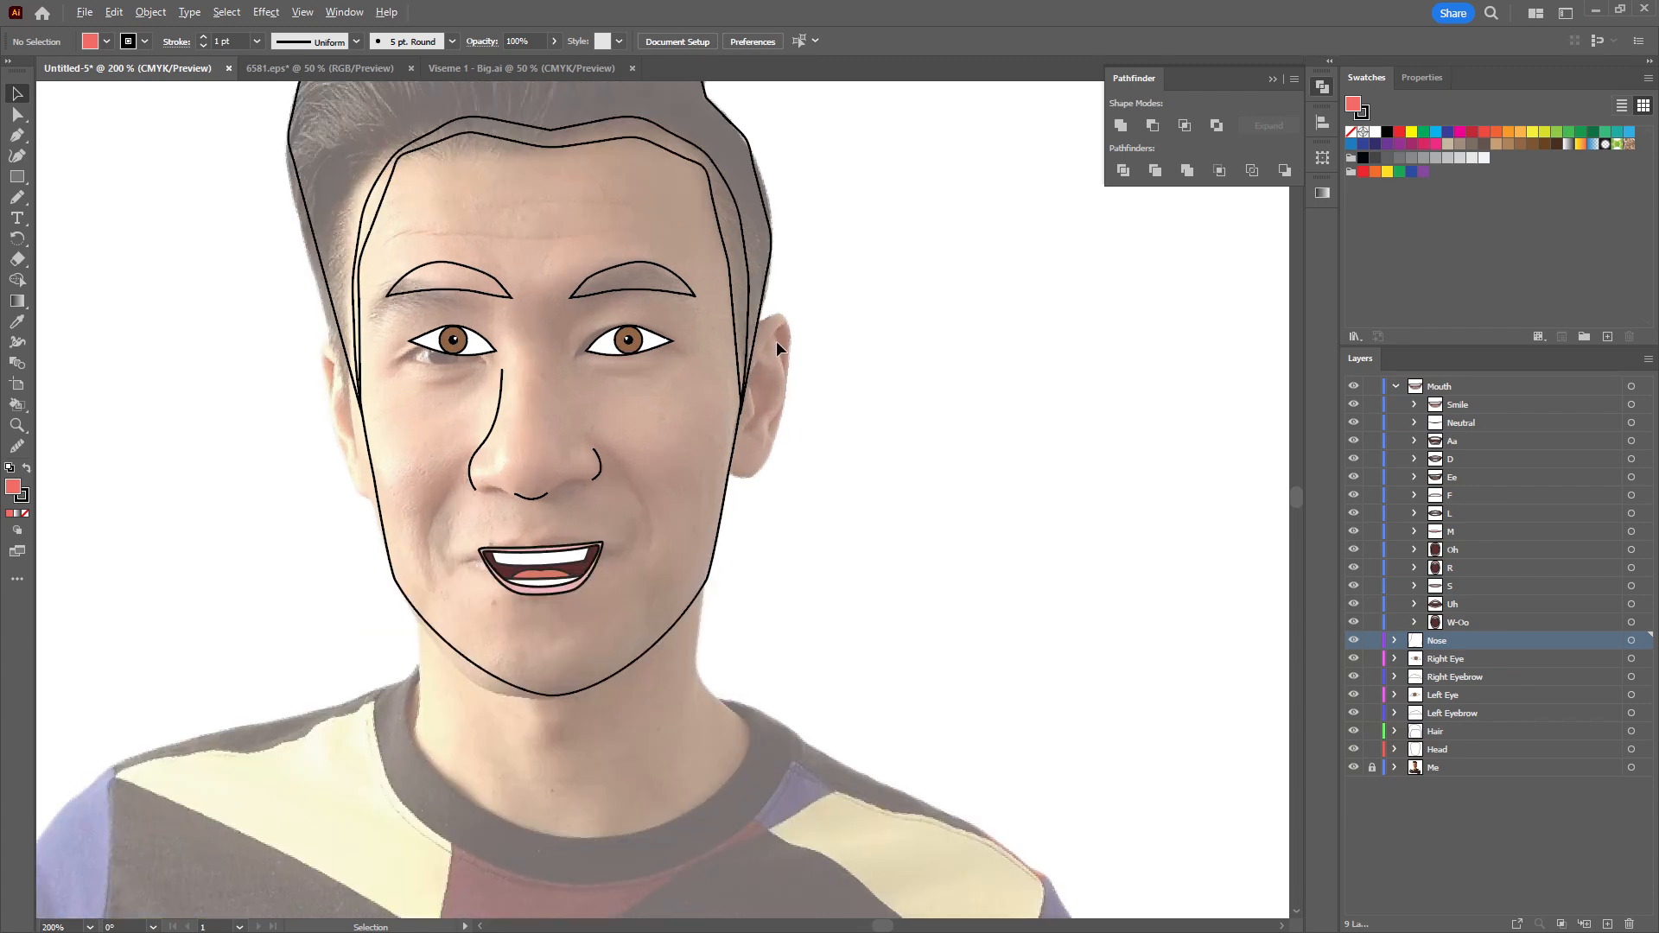
scroll(776, 346, up, 2)
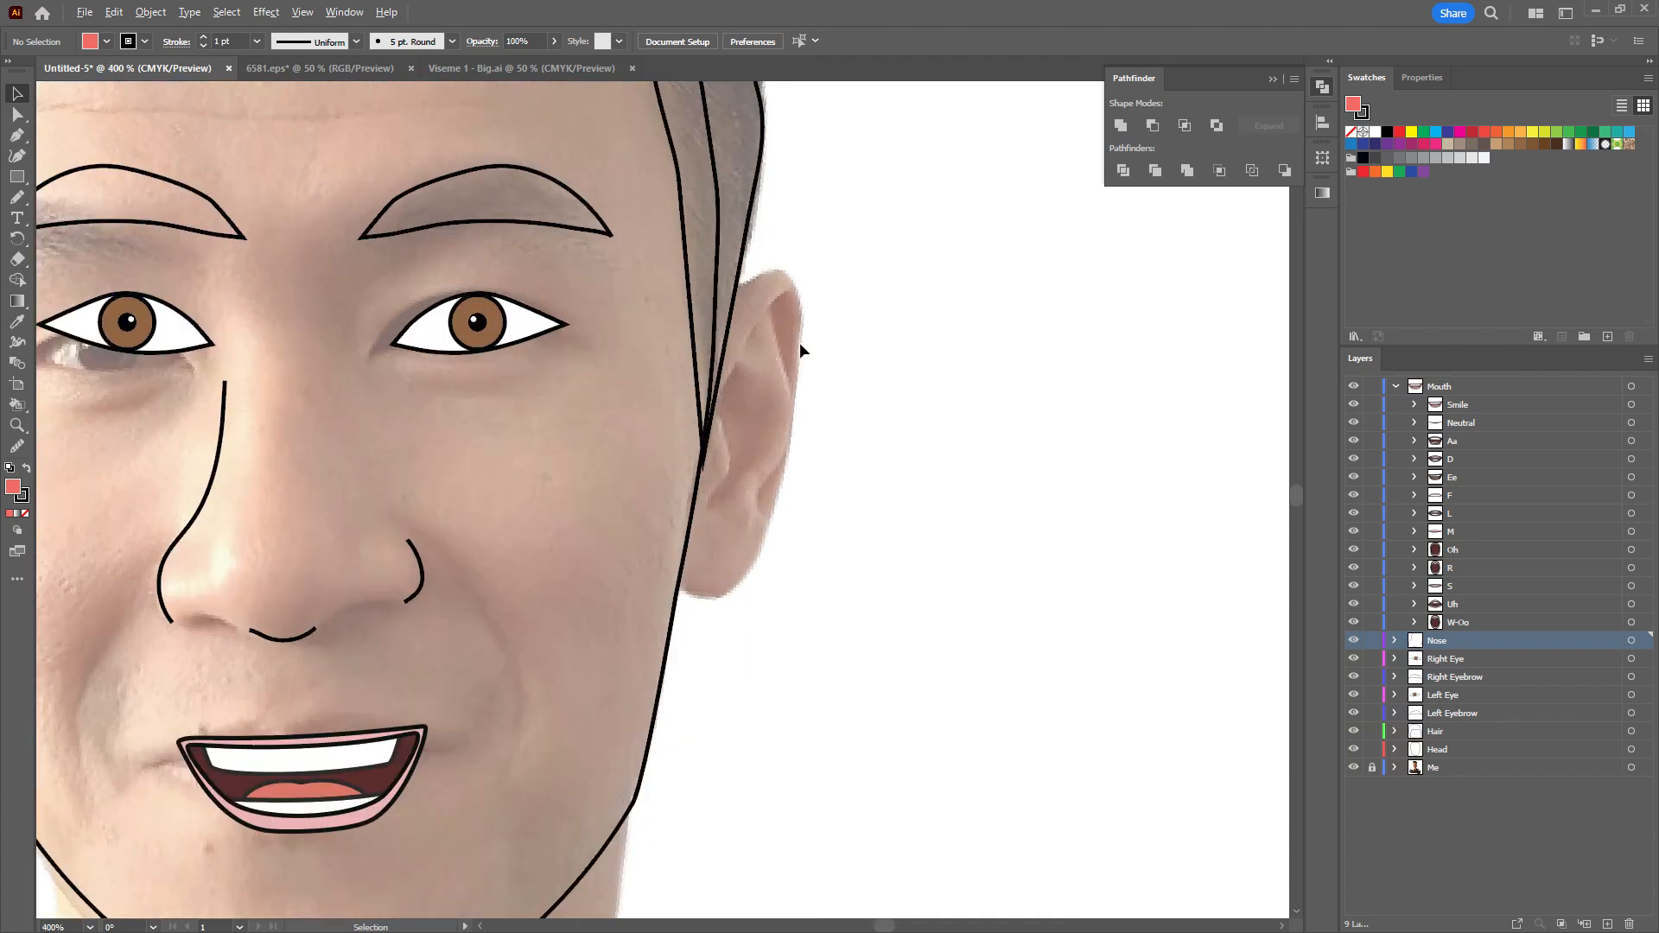
click(1395, 387)
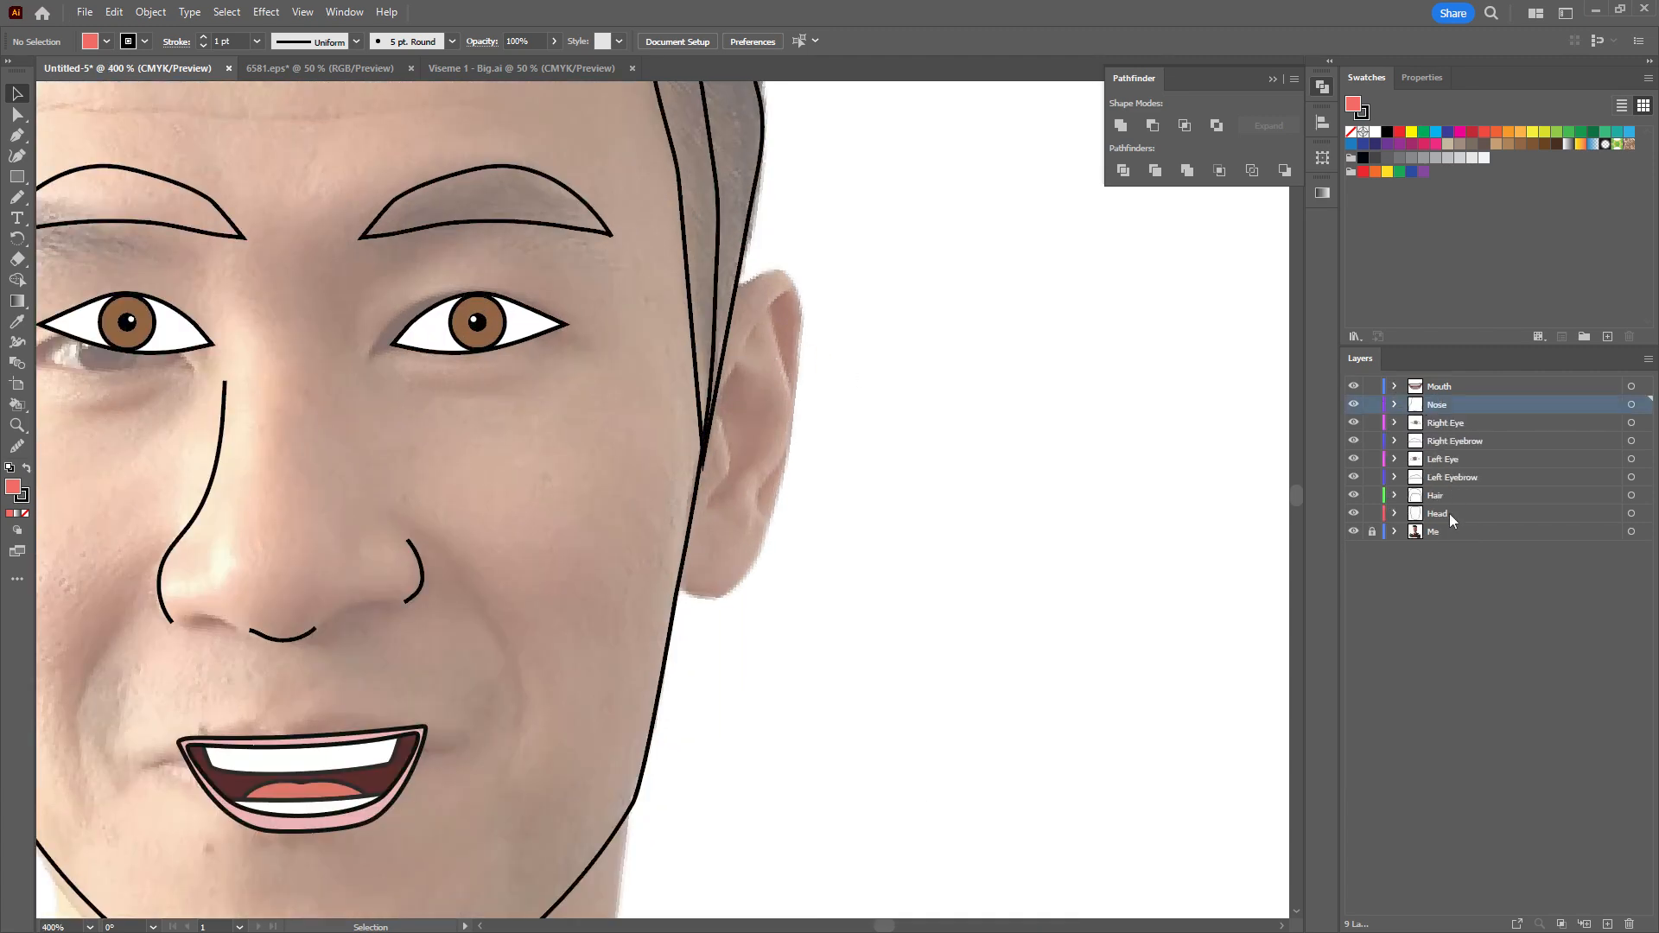
click(1455, 515)
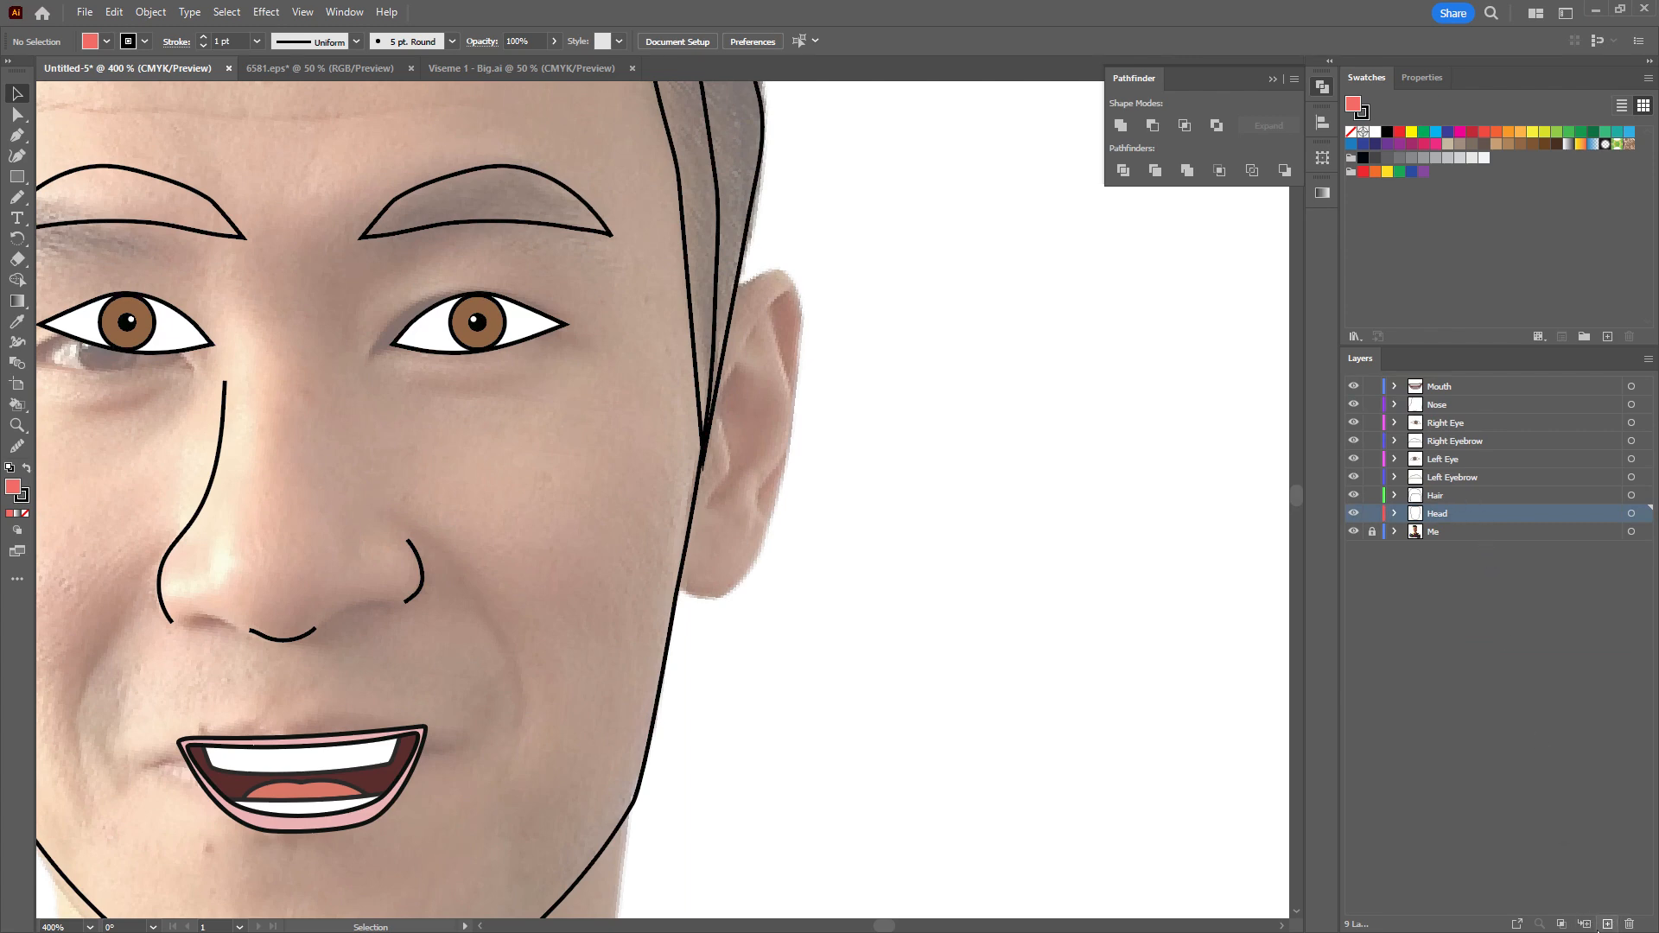
click(1607, 925)
drag(1462, 510, 1465, 539)
double_click(1451, 531)
text(Left Eye)
key(Return)
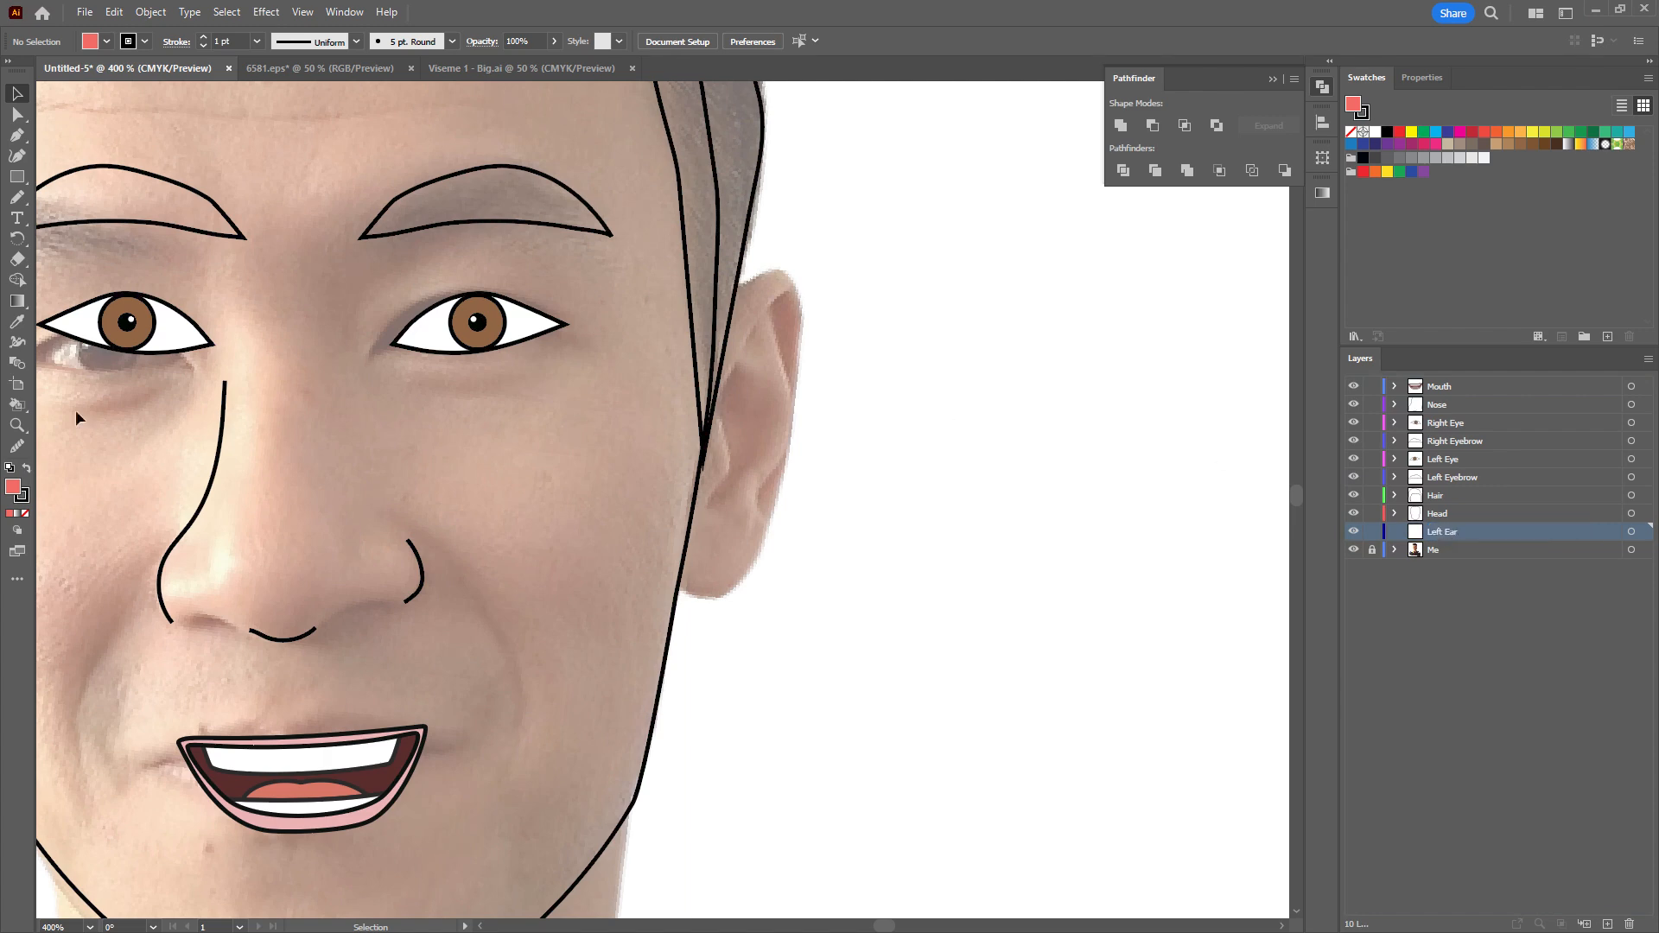
Trace the left ear's closed outline with the Pencil tool and no fill, about 43.9 by 84 px, overlapping the head's edge.
click(17, 198)
click(1352, 132)
scroll(723, 301, up, 1)
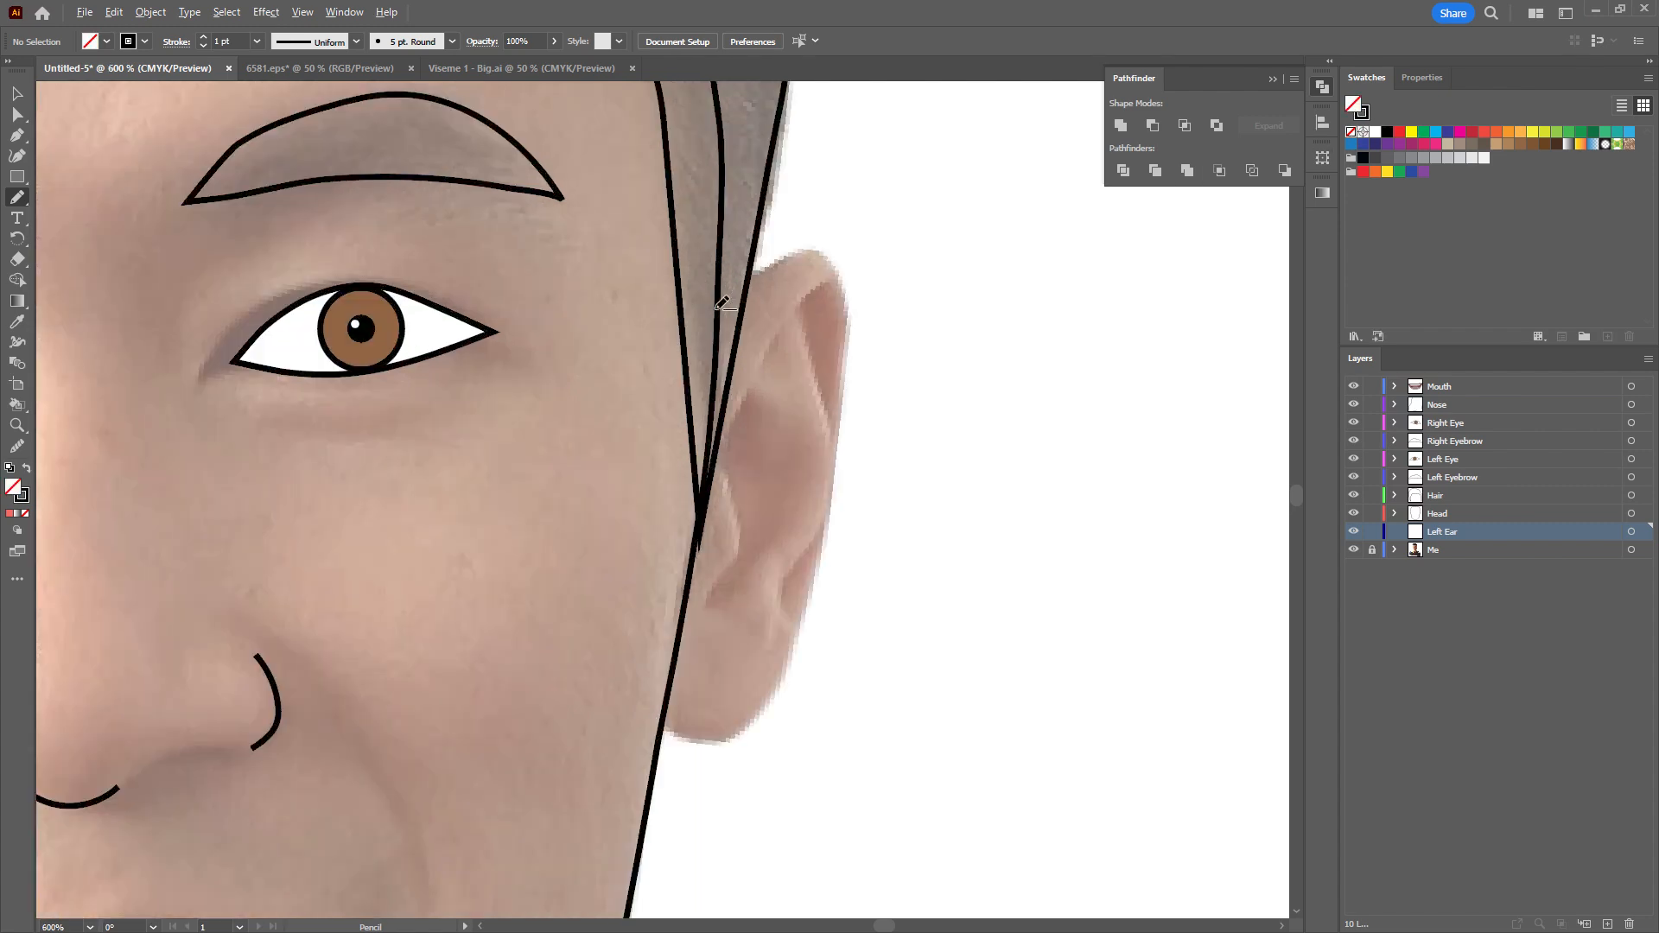
mouse_move(706, 314)
mouse_down()
mouse_move(806, 252)
mouse_move(844, 289)
mouse_move(831, 530)
mouse_move(781, 684)
mouse_move(710, 740)
mouse_move(597, 513)
mouse_move(626, 411)
mouse_move(720, 299)
mouse_up()
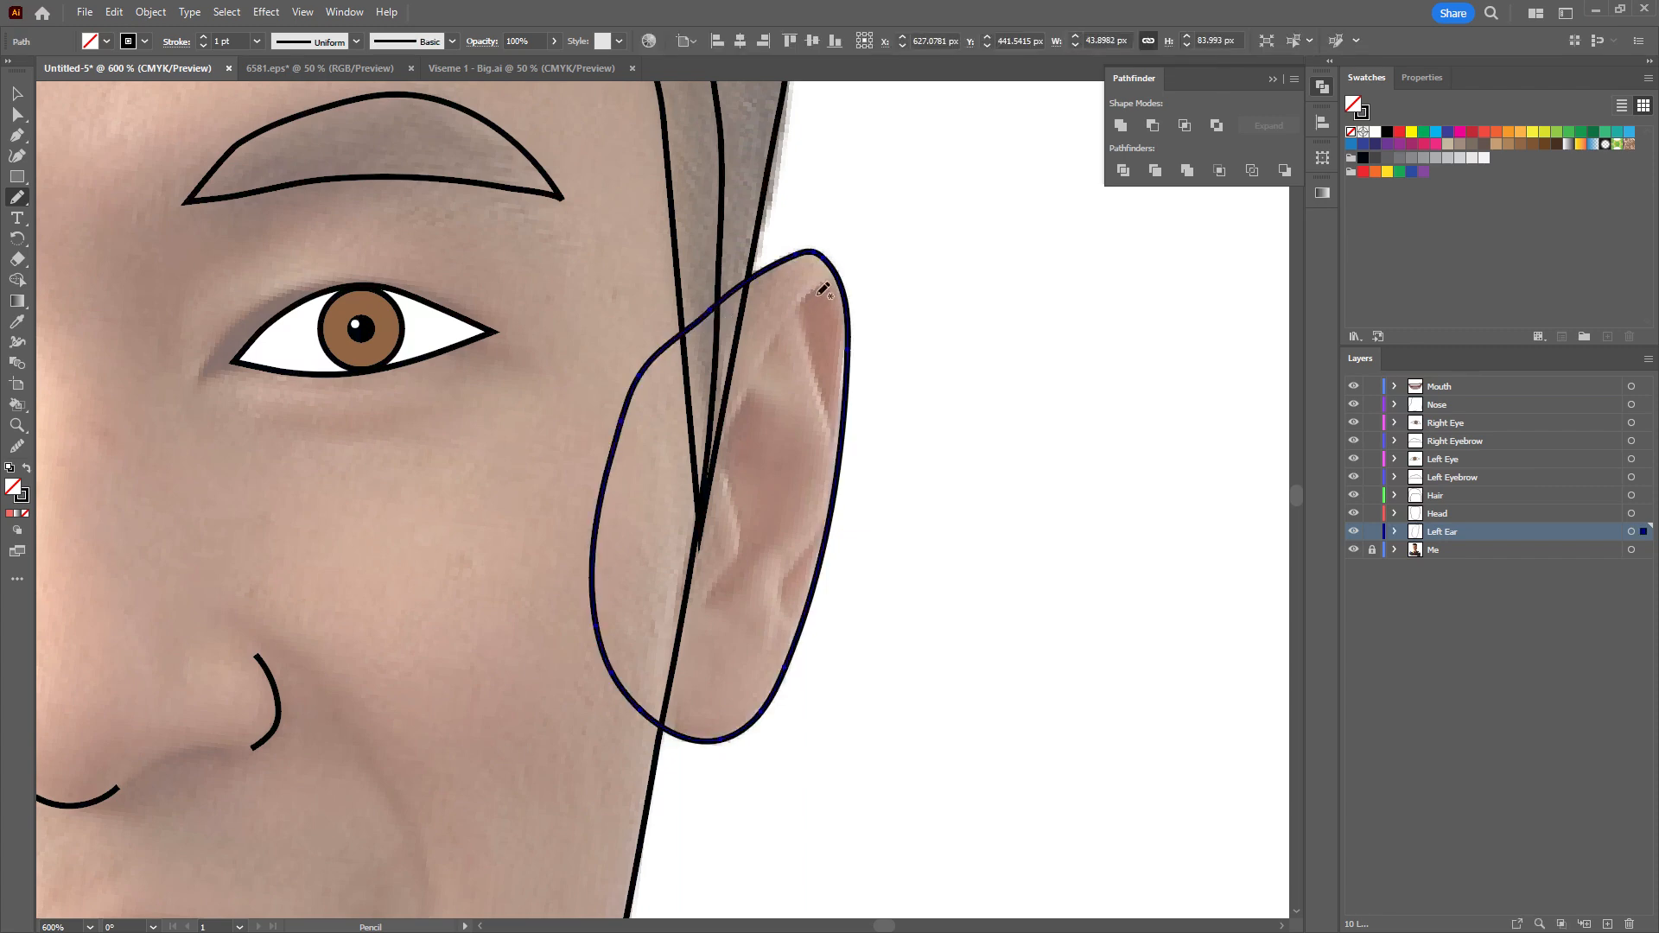
Draw five curved fold lines inside the left ear, following the photo's ear contours.
mouse_move(824, 282)
mouse_down()
mouse_move(734, 421)
mouse_move(737, 544)
mouse_move(701, 597)
mouse_up()
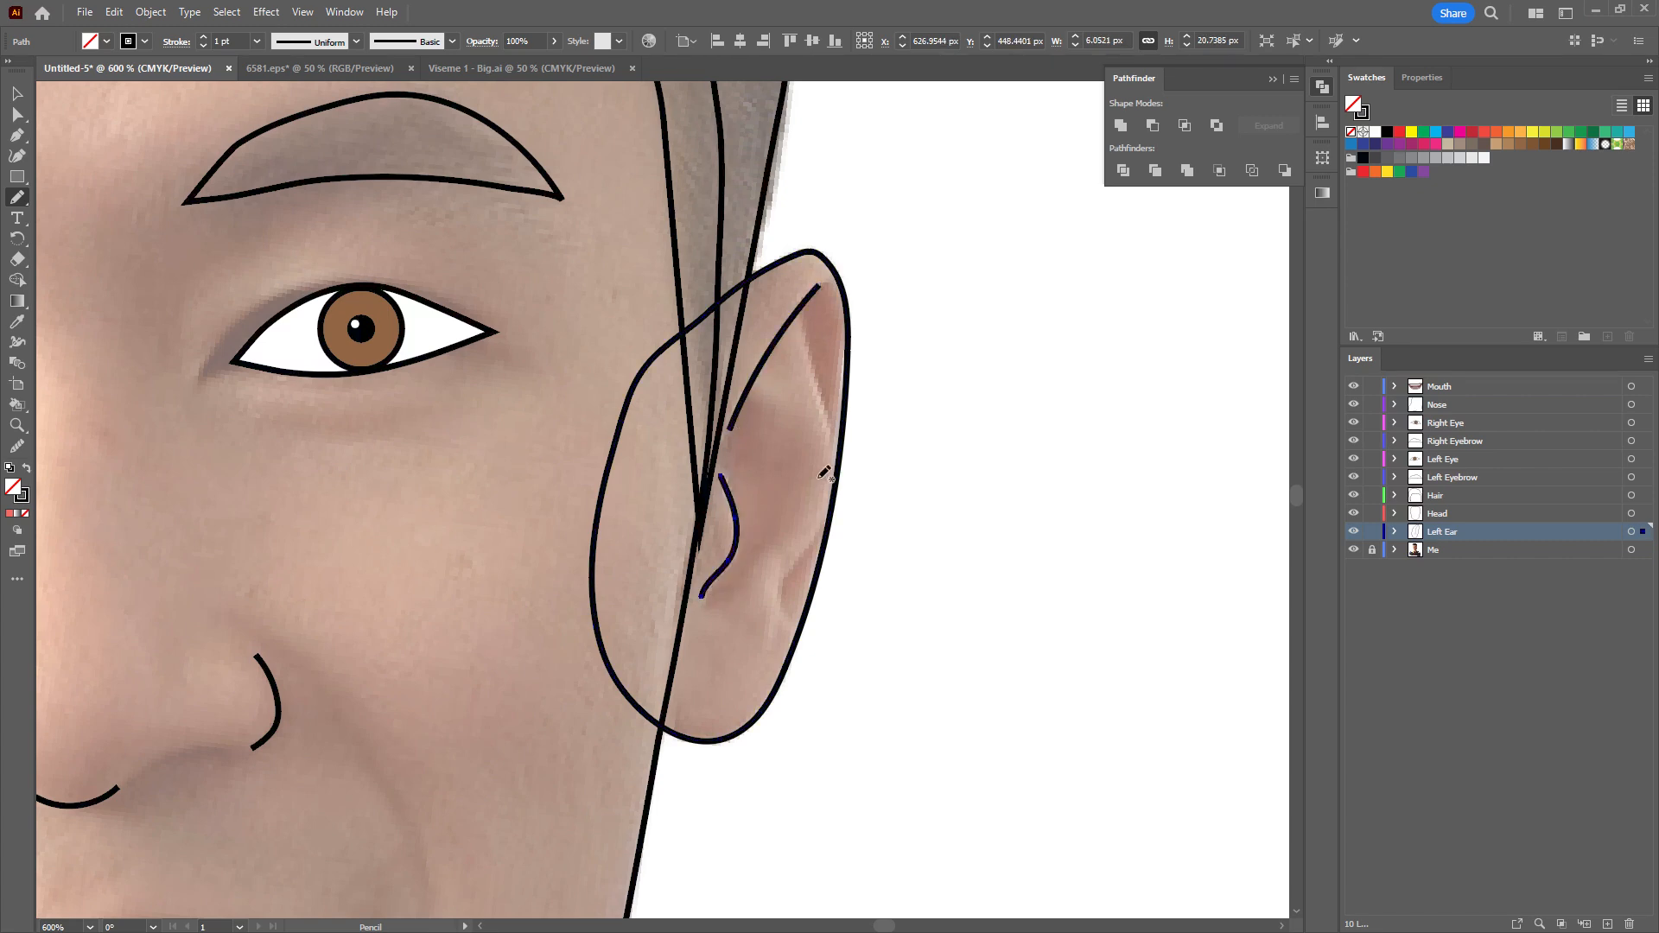
drag(807, 344, 827, 436)
drag(809, 548, 788, 617)
mouse_move(770, 412)
mouse_down()
mouse_move(804, 484)
mouse_move(769, 546)
mouse_up()
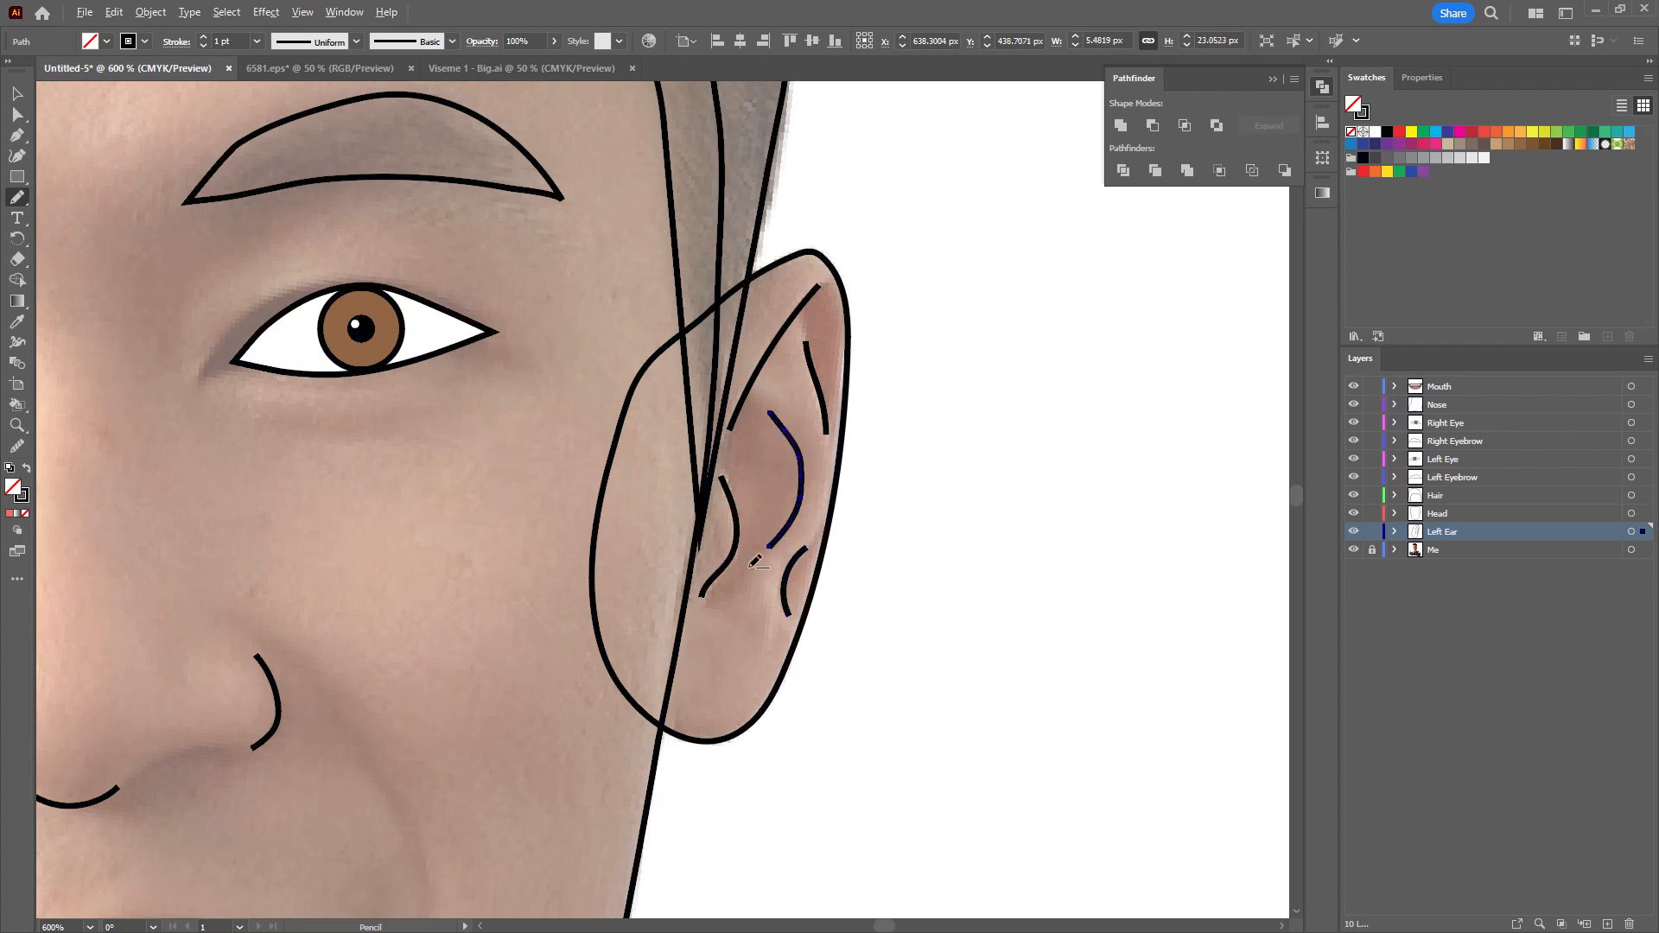
Duplicate the Left Ear layer with its artwork and name the copy Right Ear.
scroll(761, 563, down, 2)
click(1631, 533)
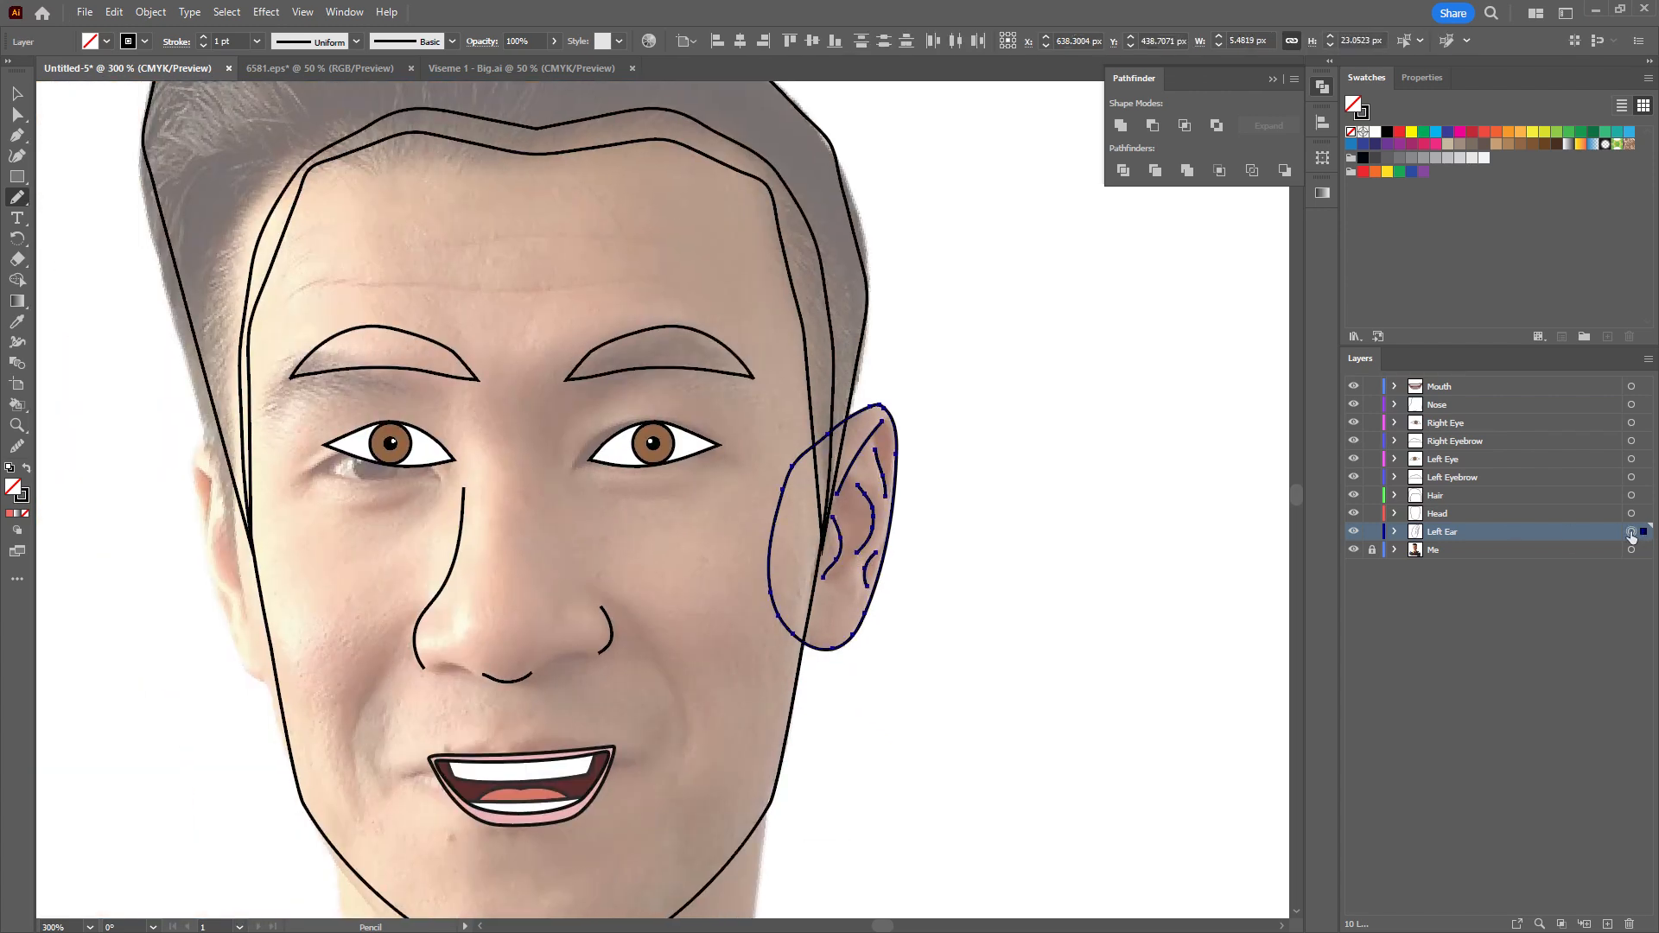
drag(1467, 535, 1465, 527)
double_click(1453, 533)
text(Right E)
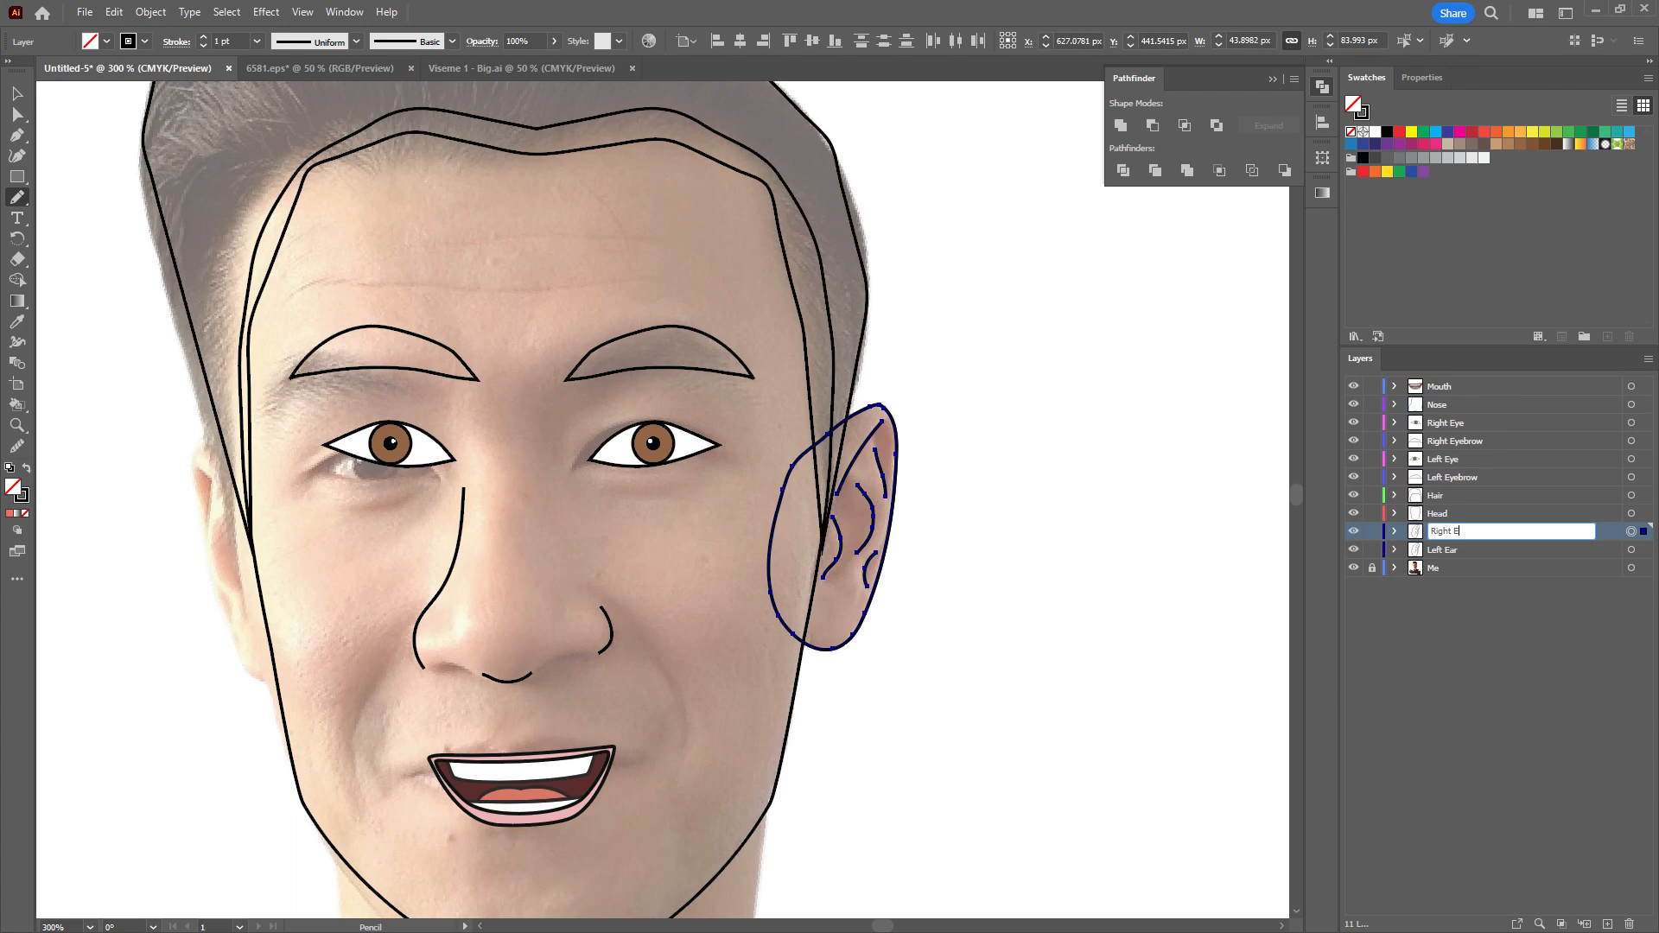
text(ar)
key(Return)
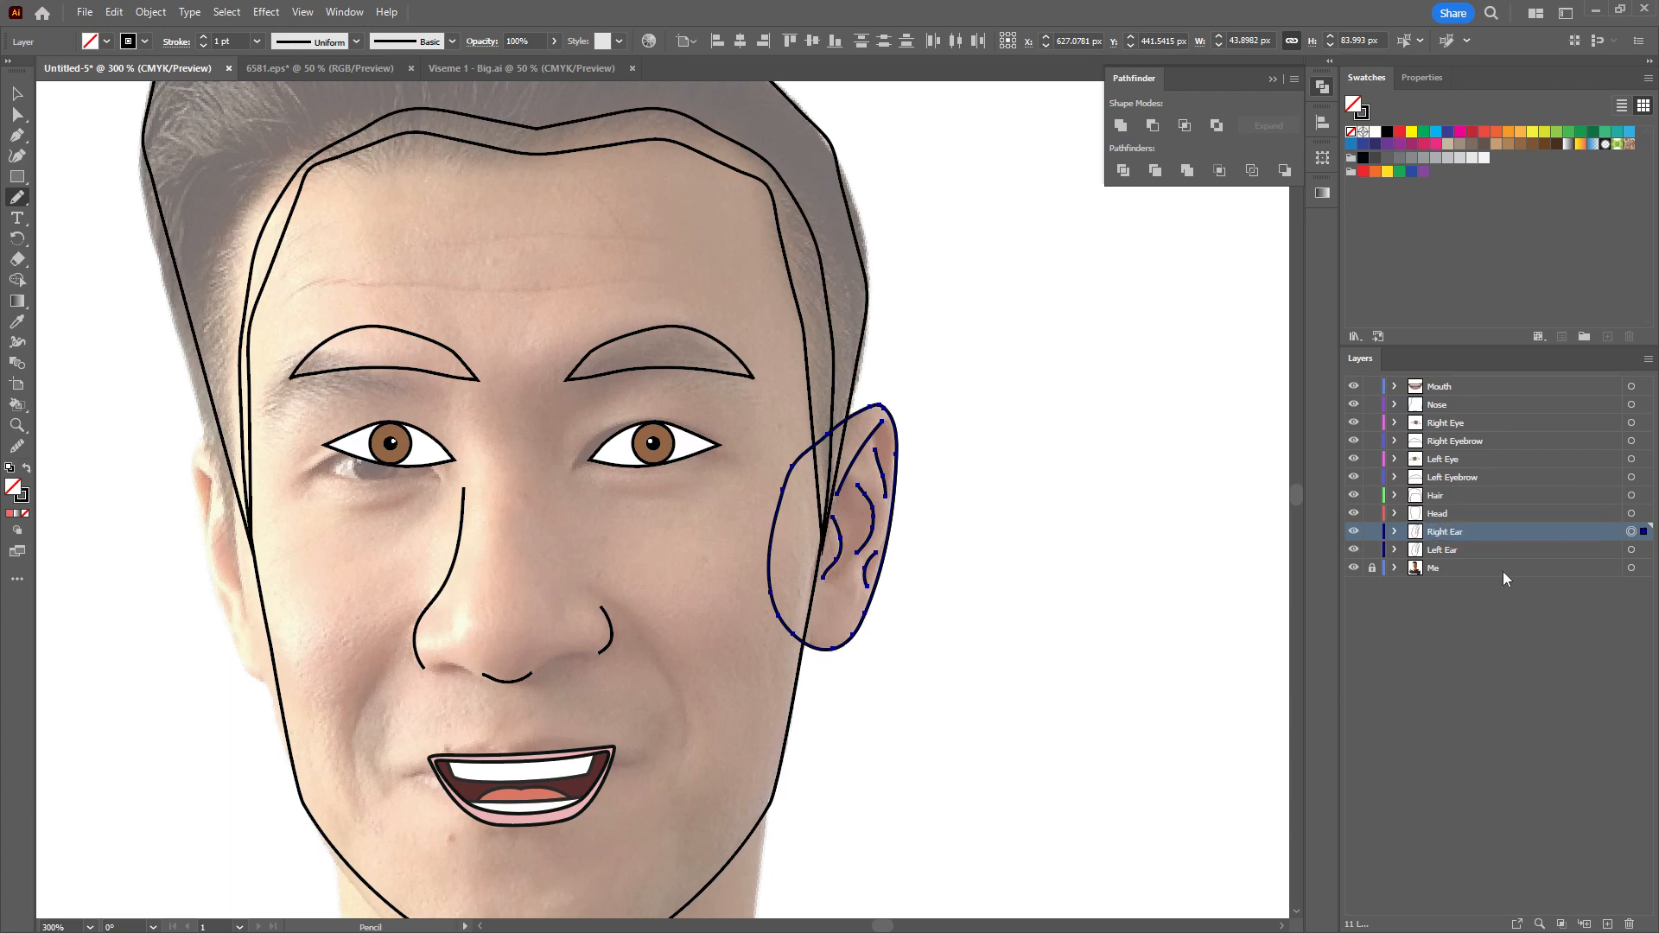
Reflect the Right Ear artwork across the vertical axis and move it over the photo's opposite ear.
click(151, 13)
mouse_move(164, 30)
click(415, 95)
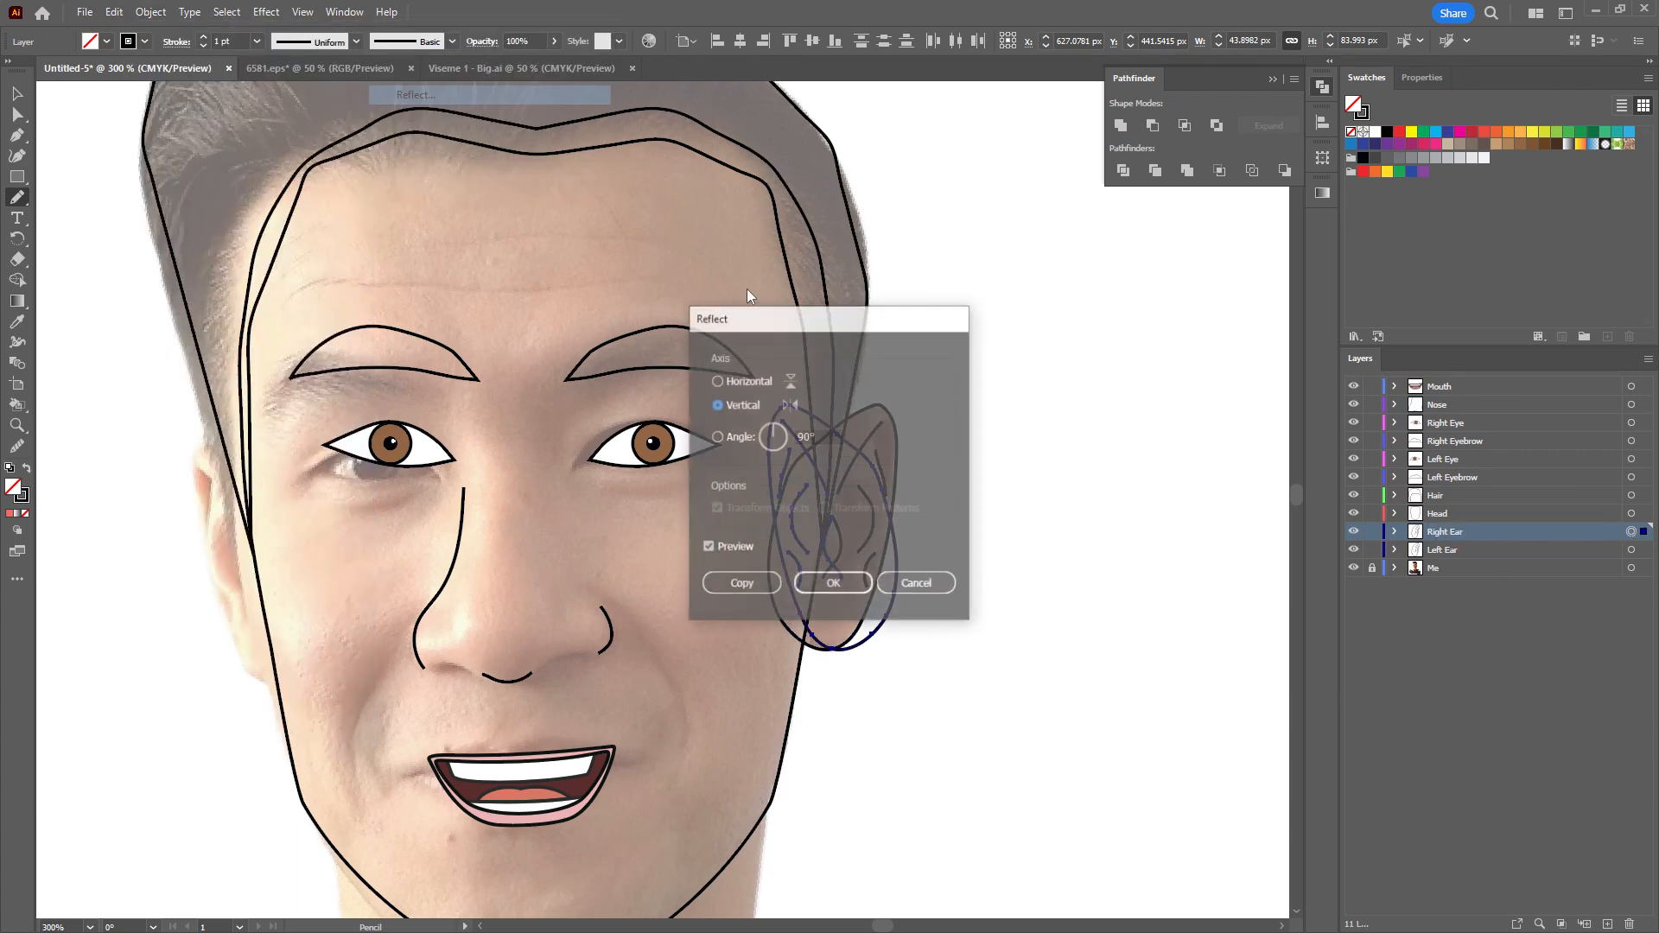
click(833, 582)
key(v)
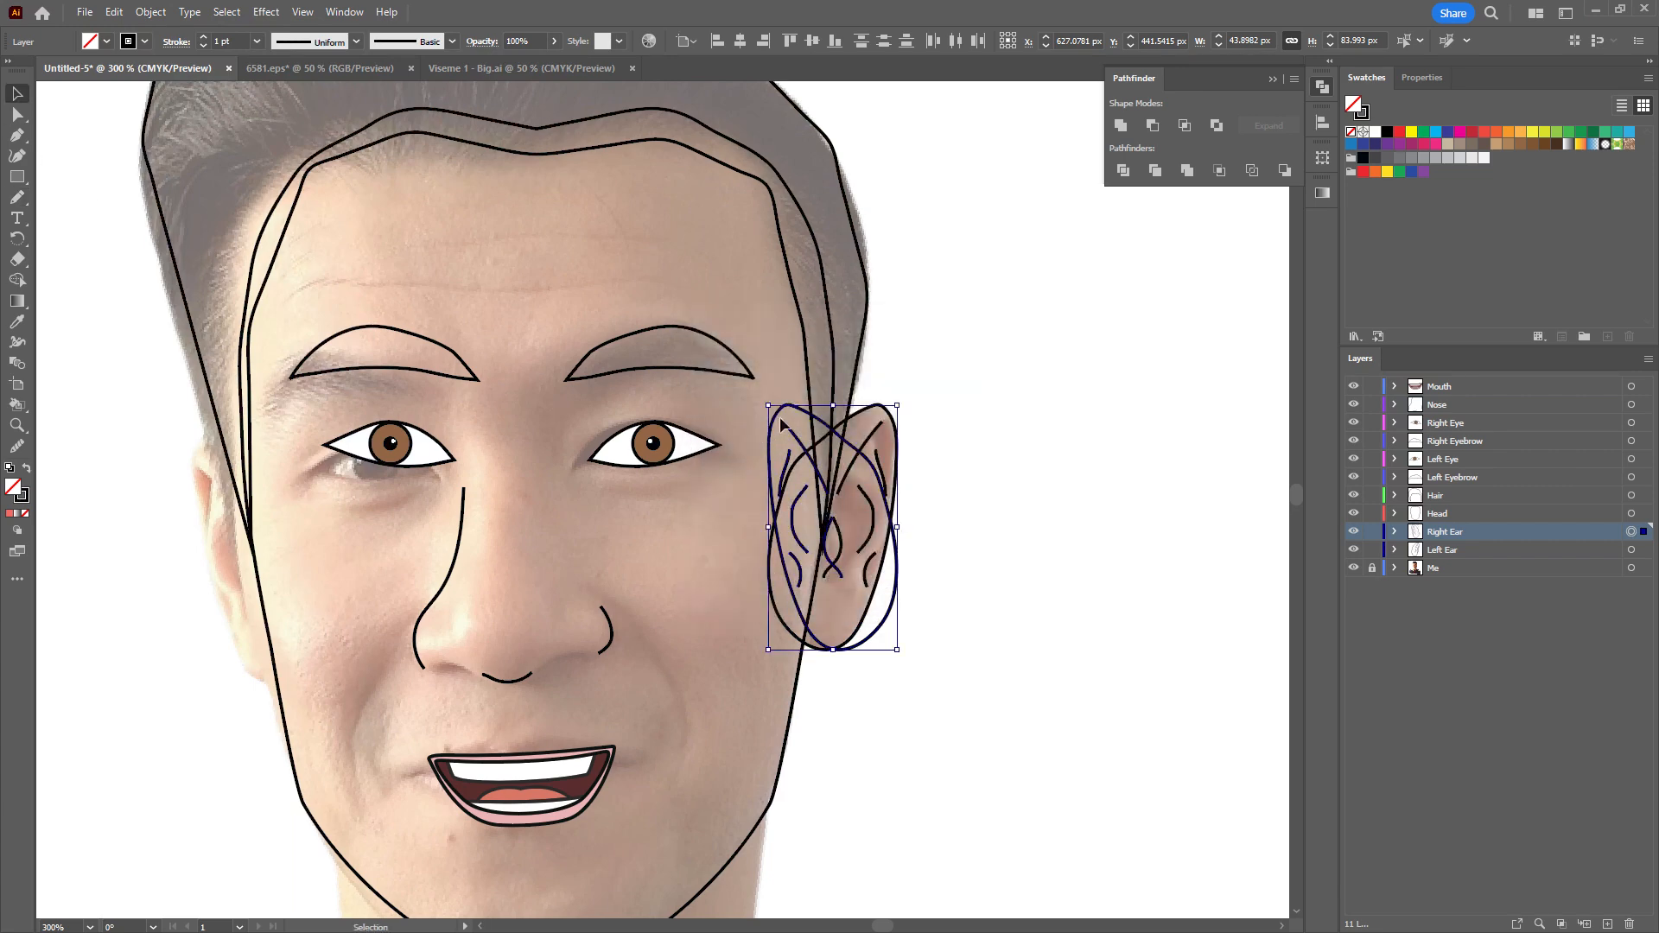
drag(780, 423, 181, 440)
click(128, 481)
scroll(531, 397, down, 2)
Fill the head shape with skin colour F2CFAD and save that colour as a swatch in the grays group.
drag(477, 471, 601, 502)
scroll(516, 469, up, 1)
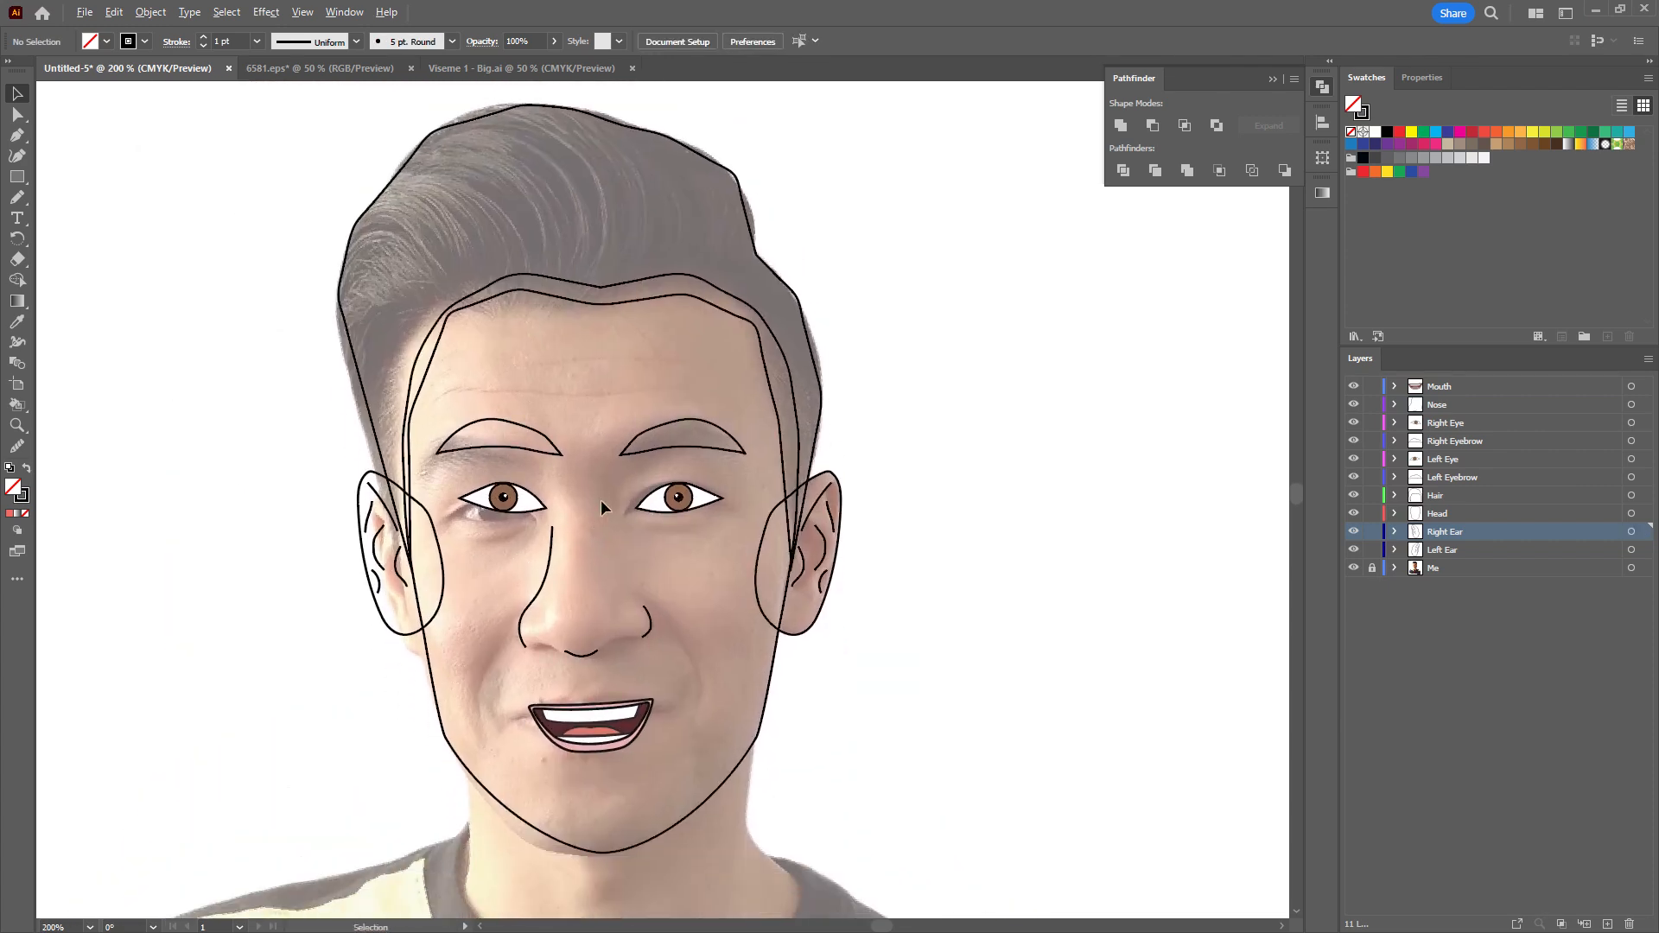
click(691, 296)
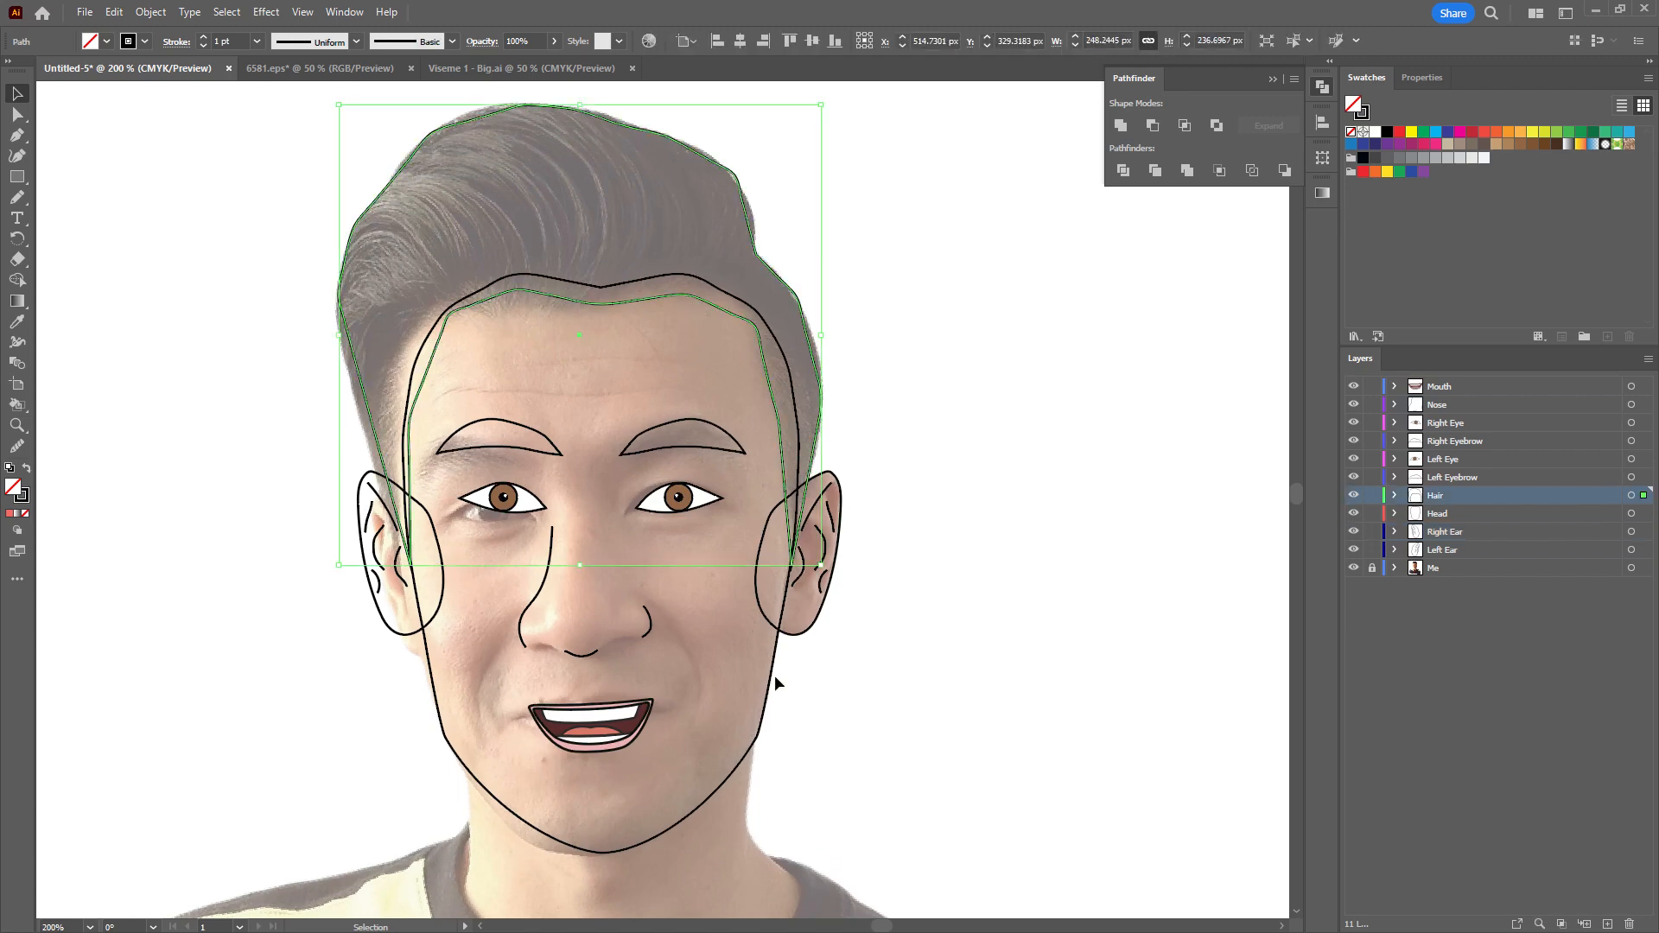
click(683, 275)
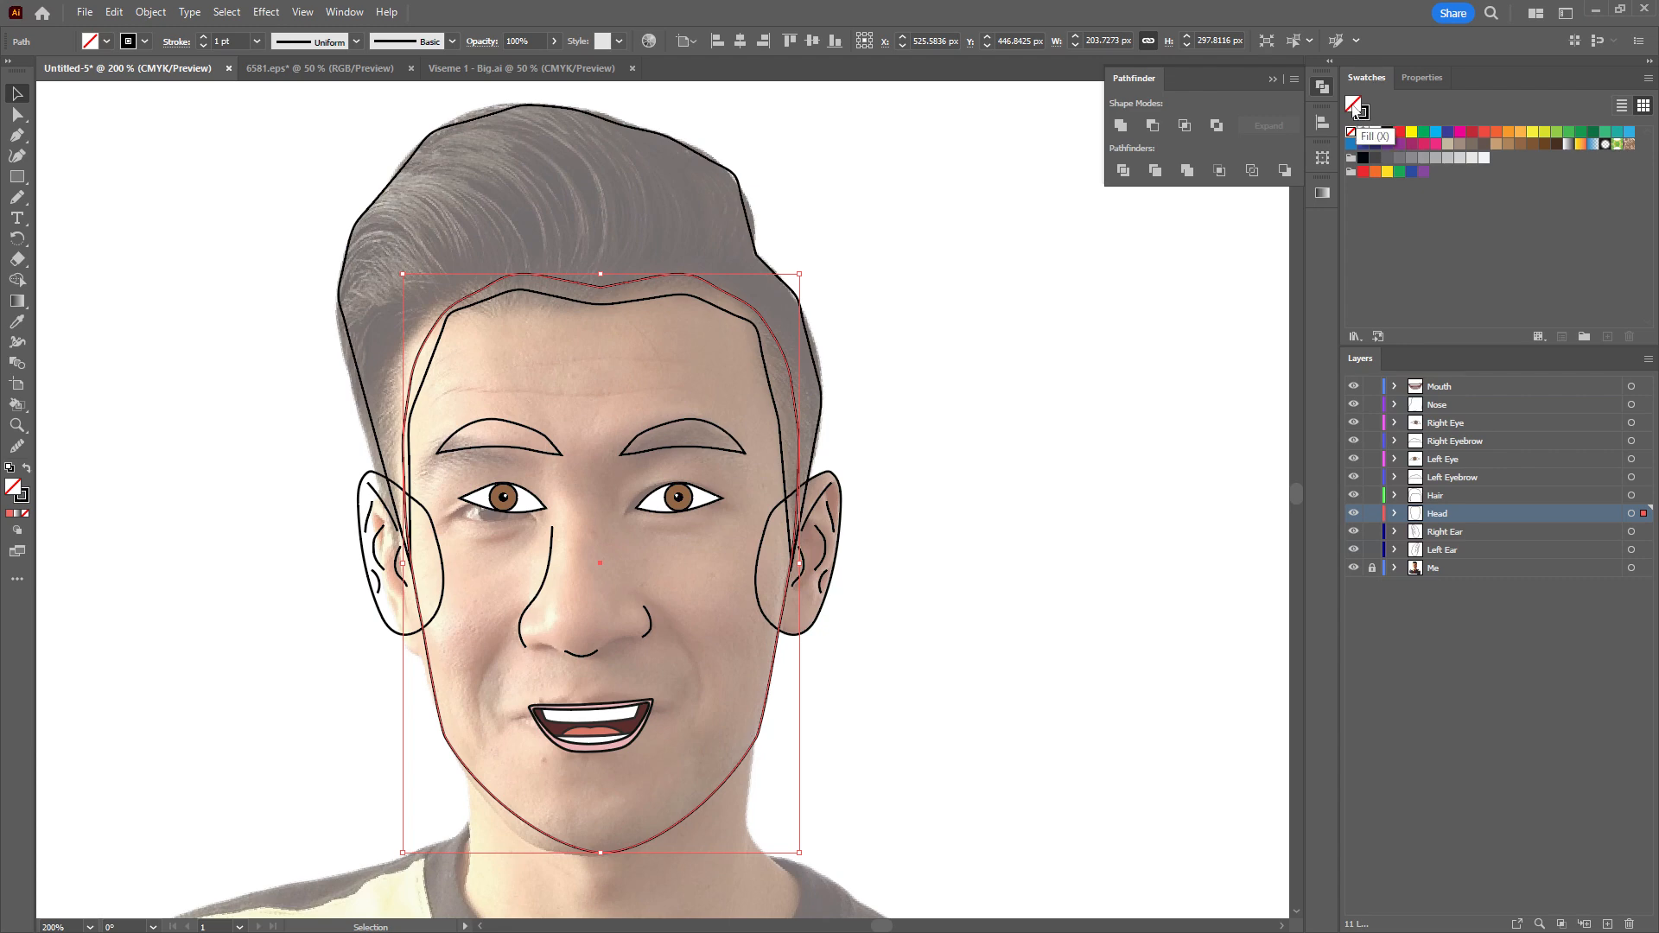
double_click(1354, 108)
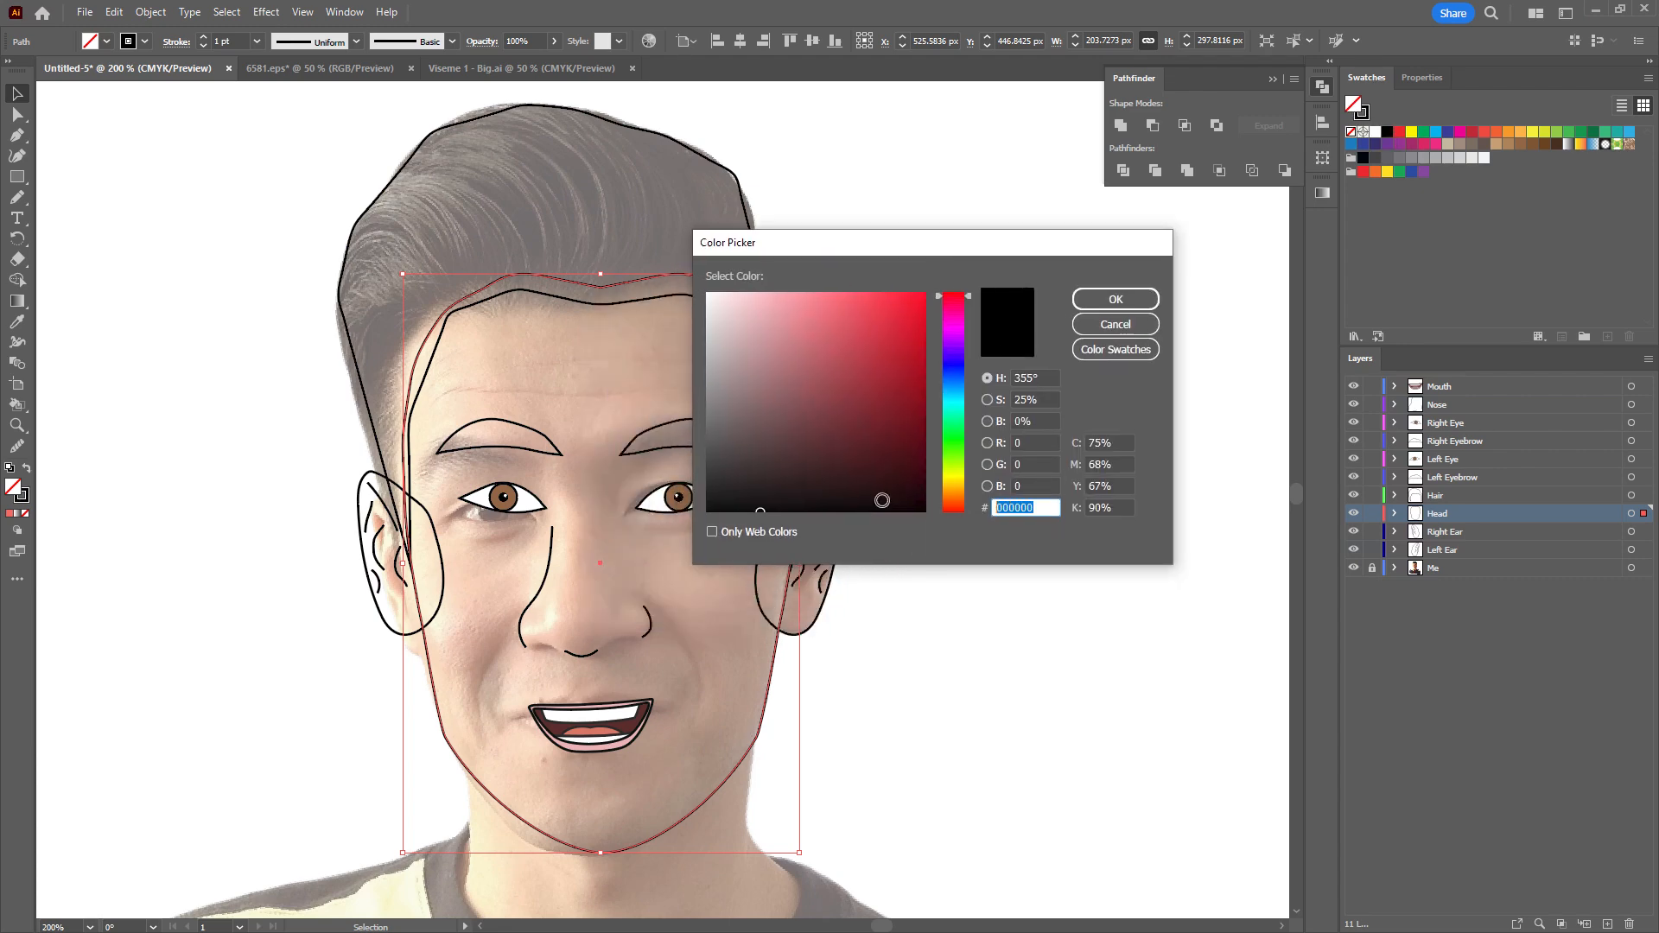
text(F2C)
key(Tab)
drag(960, 243, 1034, 235)
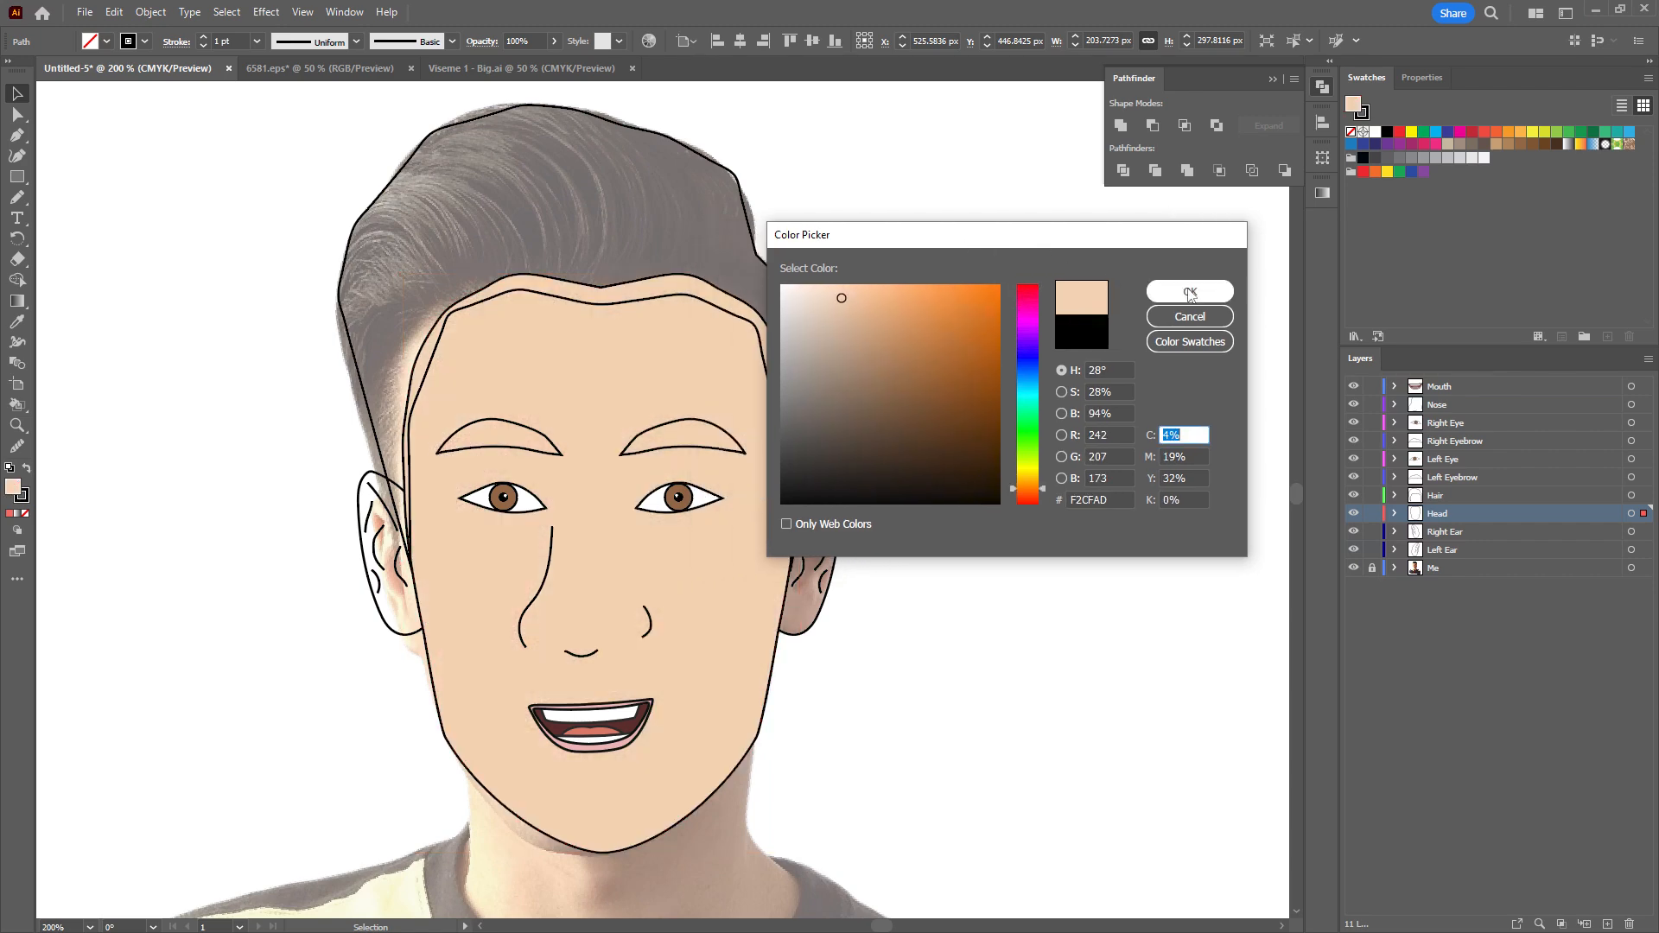
click(1190, 292)
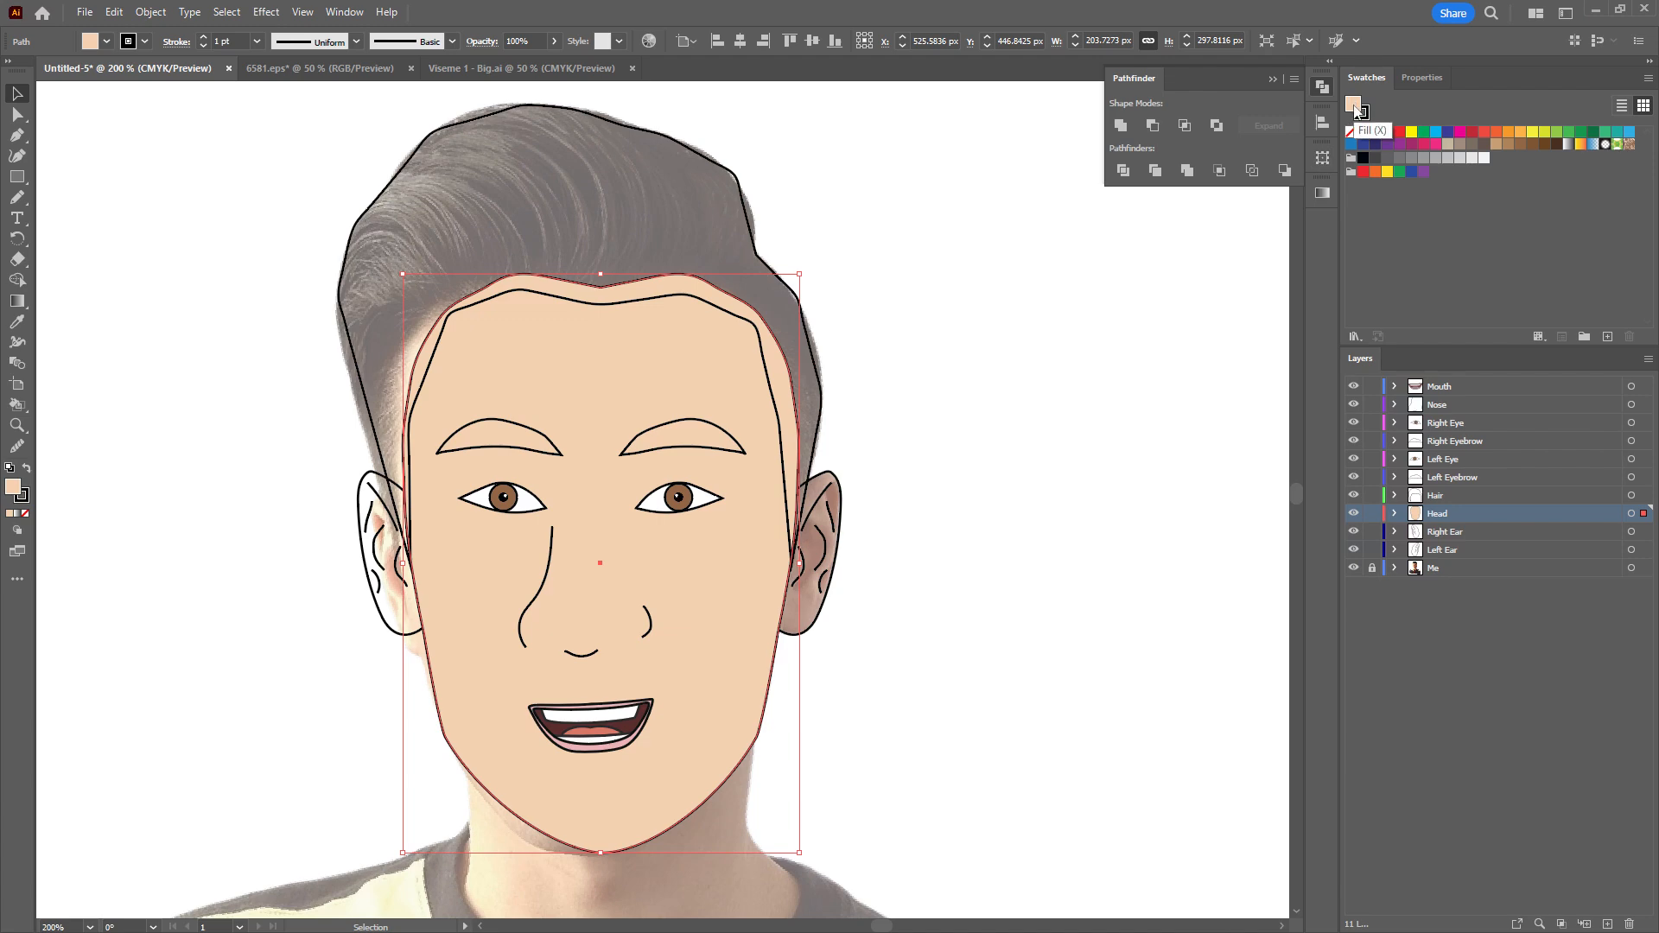
drag(1356, 108, 1493, 159)
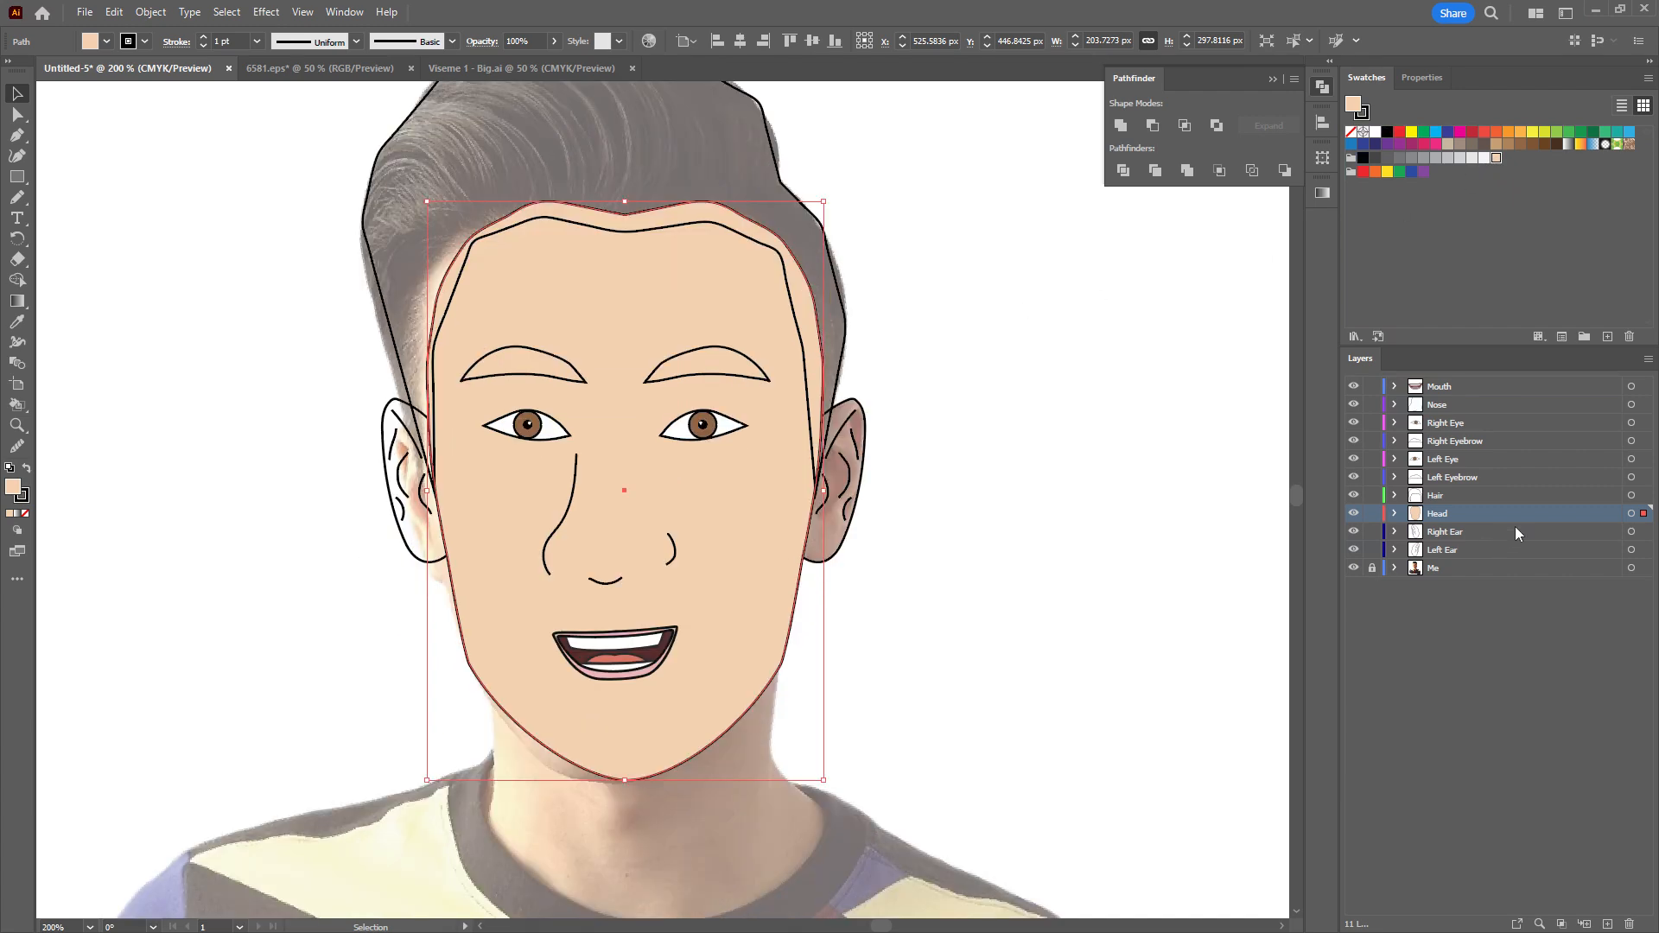
Fill the Right Ear and Left Ear artwork with a slightly darker shade of the saved skin swatch.
click(1515, 533)
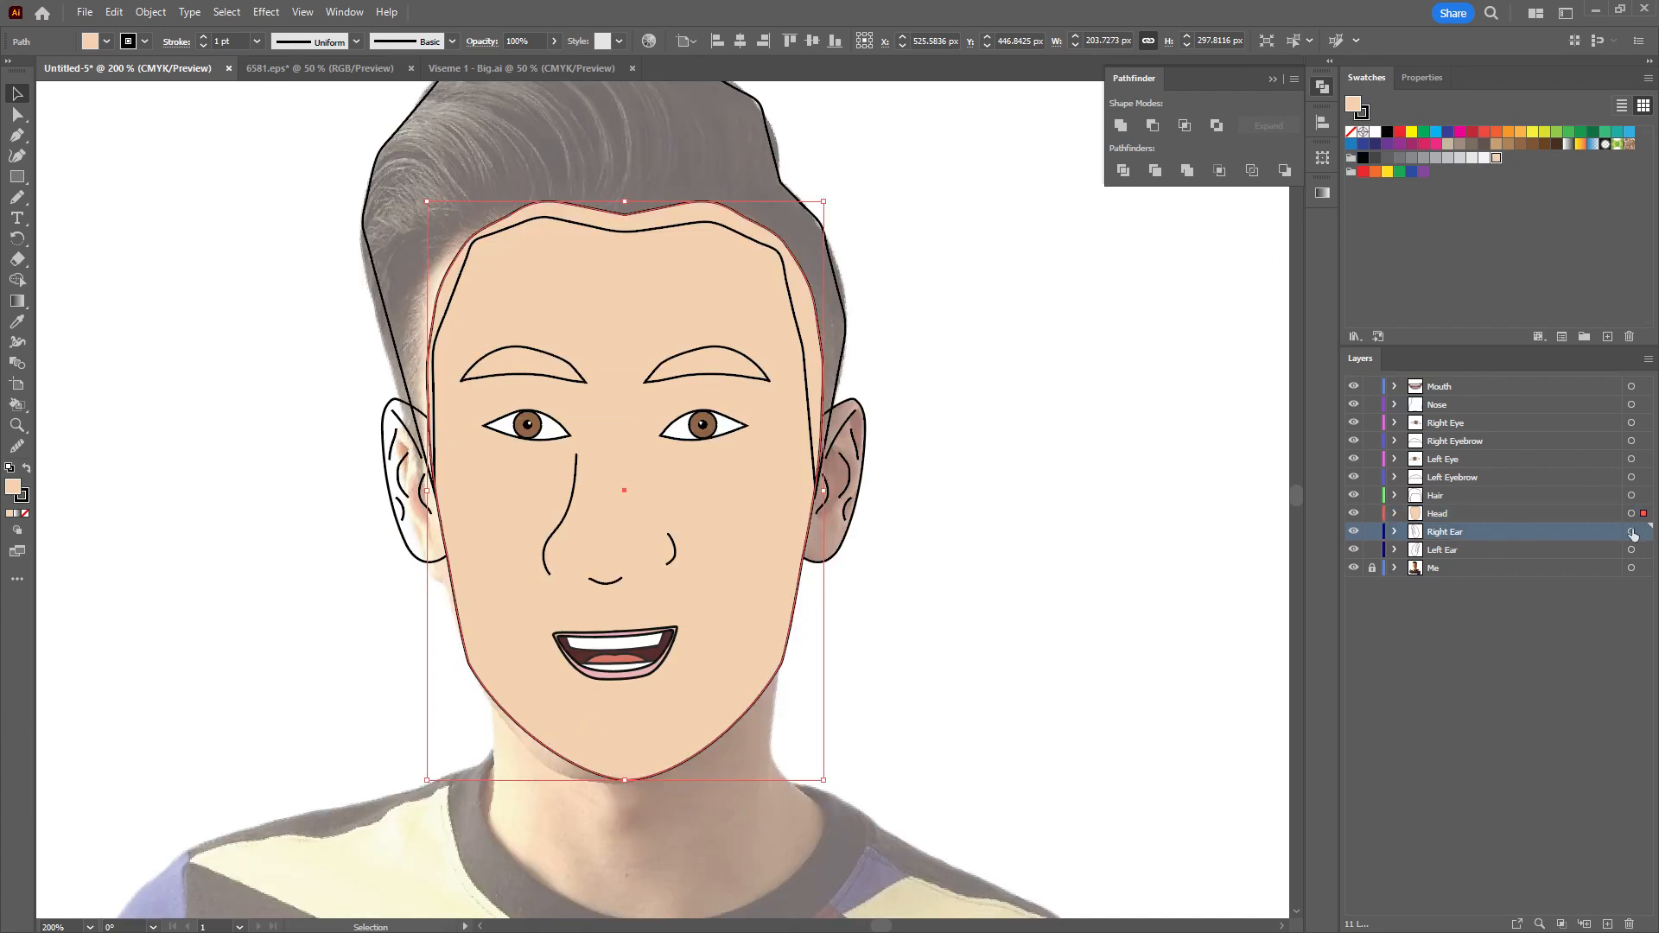
click(1632, 531)
shift+click(1632, 549)
click(1496, 159)
double_click(1353, 105)
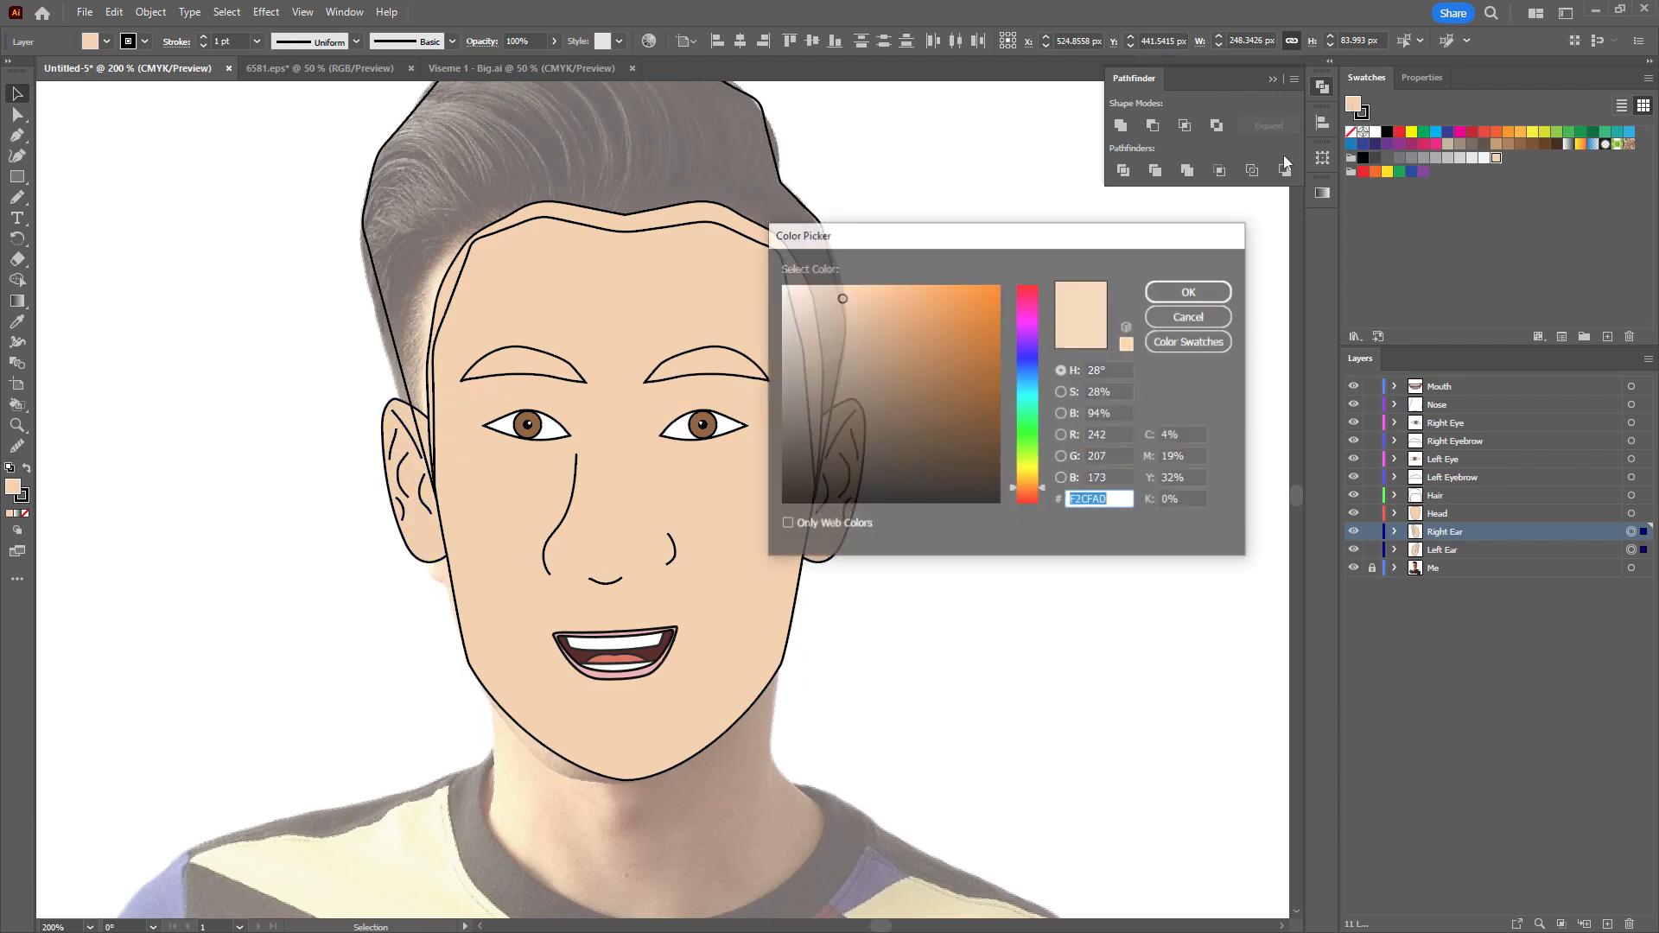
click(840, 317)
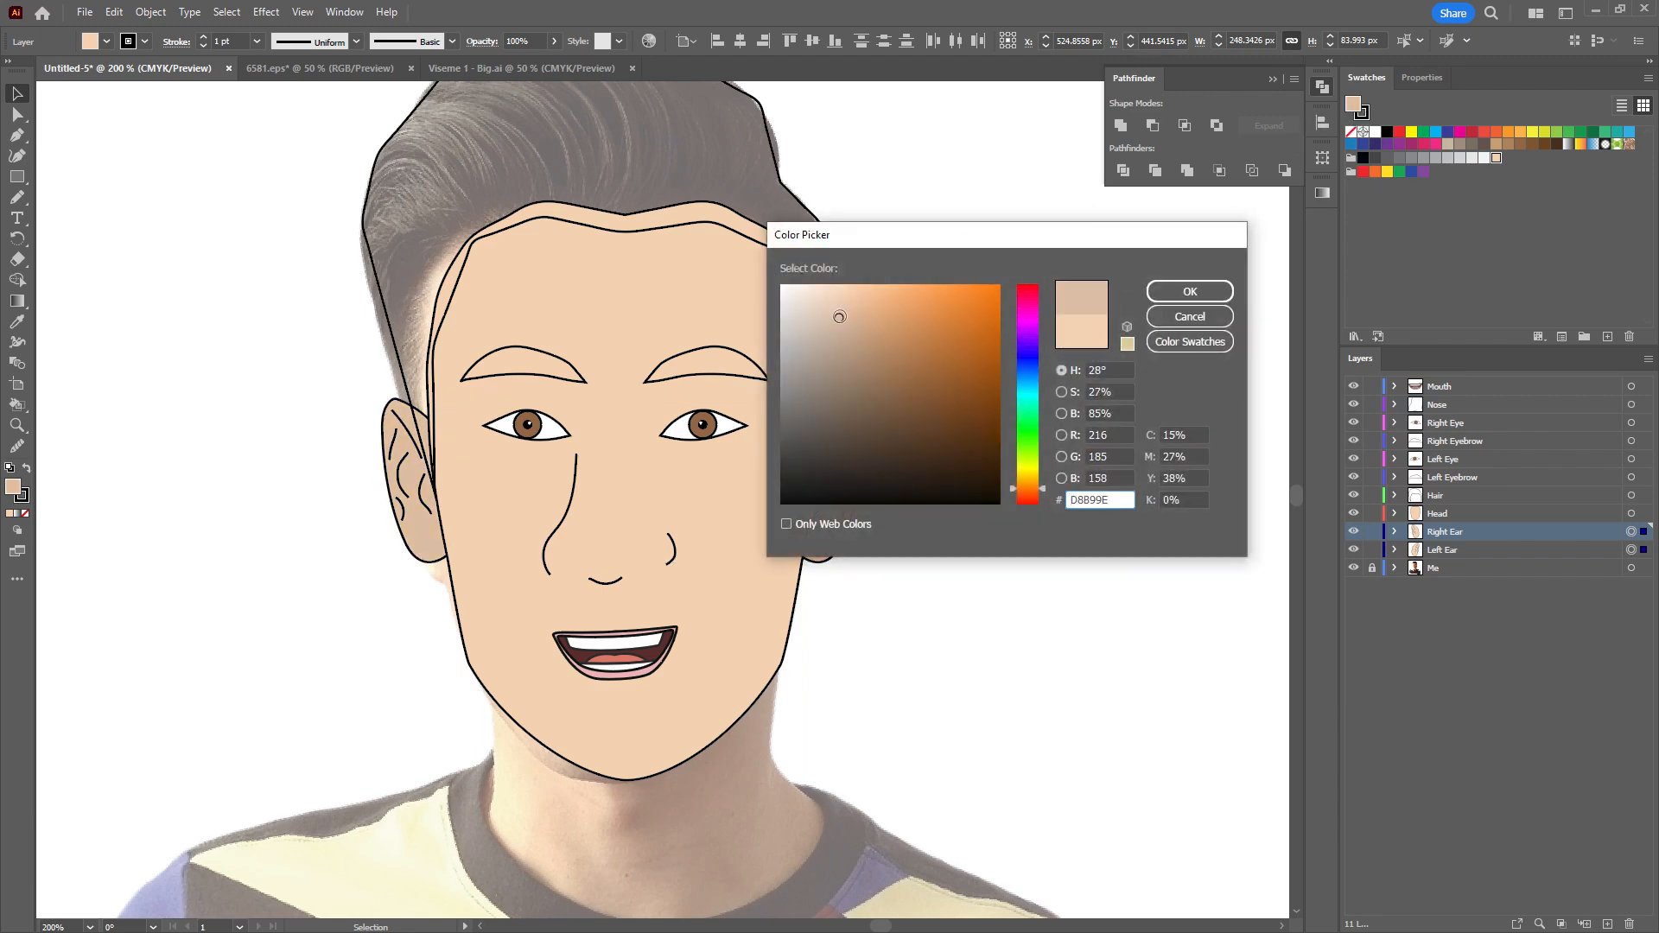
click(839, 313)
click(1185, 296)
click(883, 391)
Fill both eyebrows with the dark gray swatch C=0 M=0 Y=0 K=90.
click(691, 350)
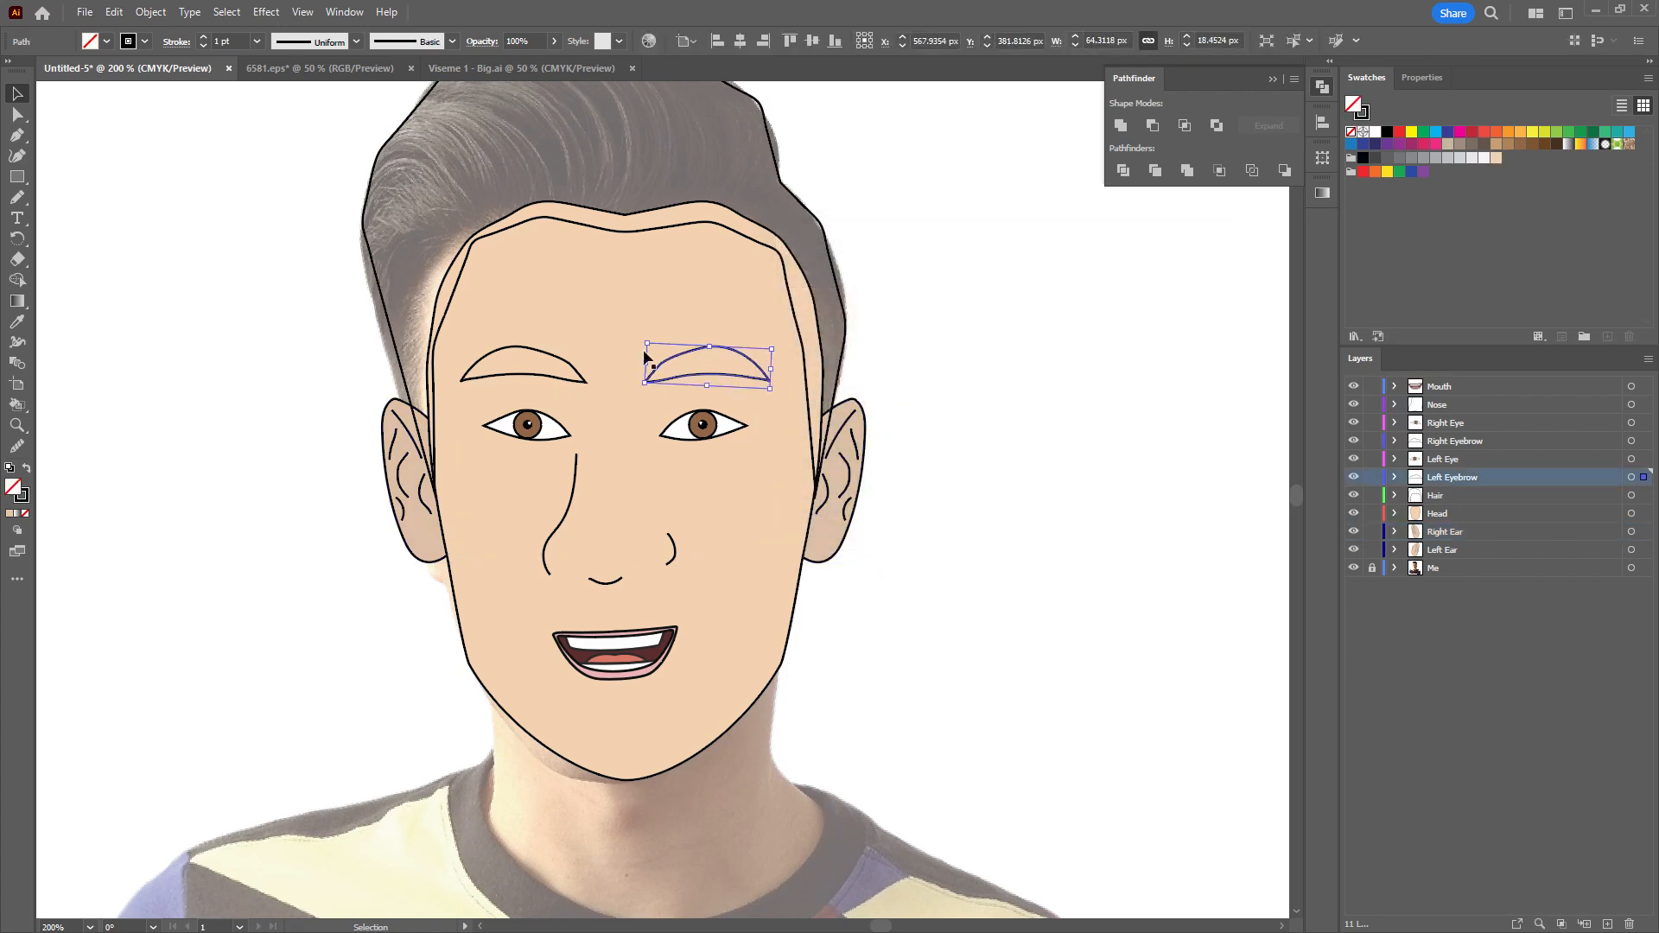
shift+click(530, 350)
drag(778, 163, 807, 257)
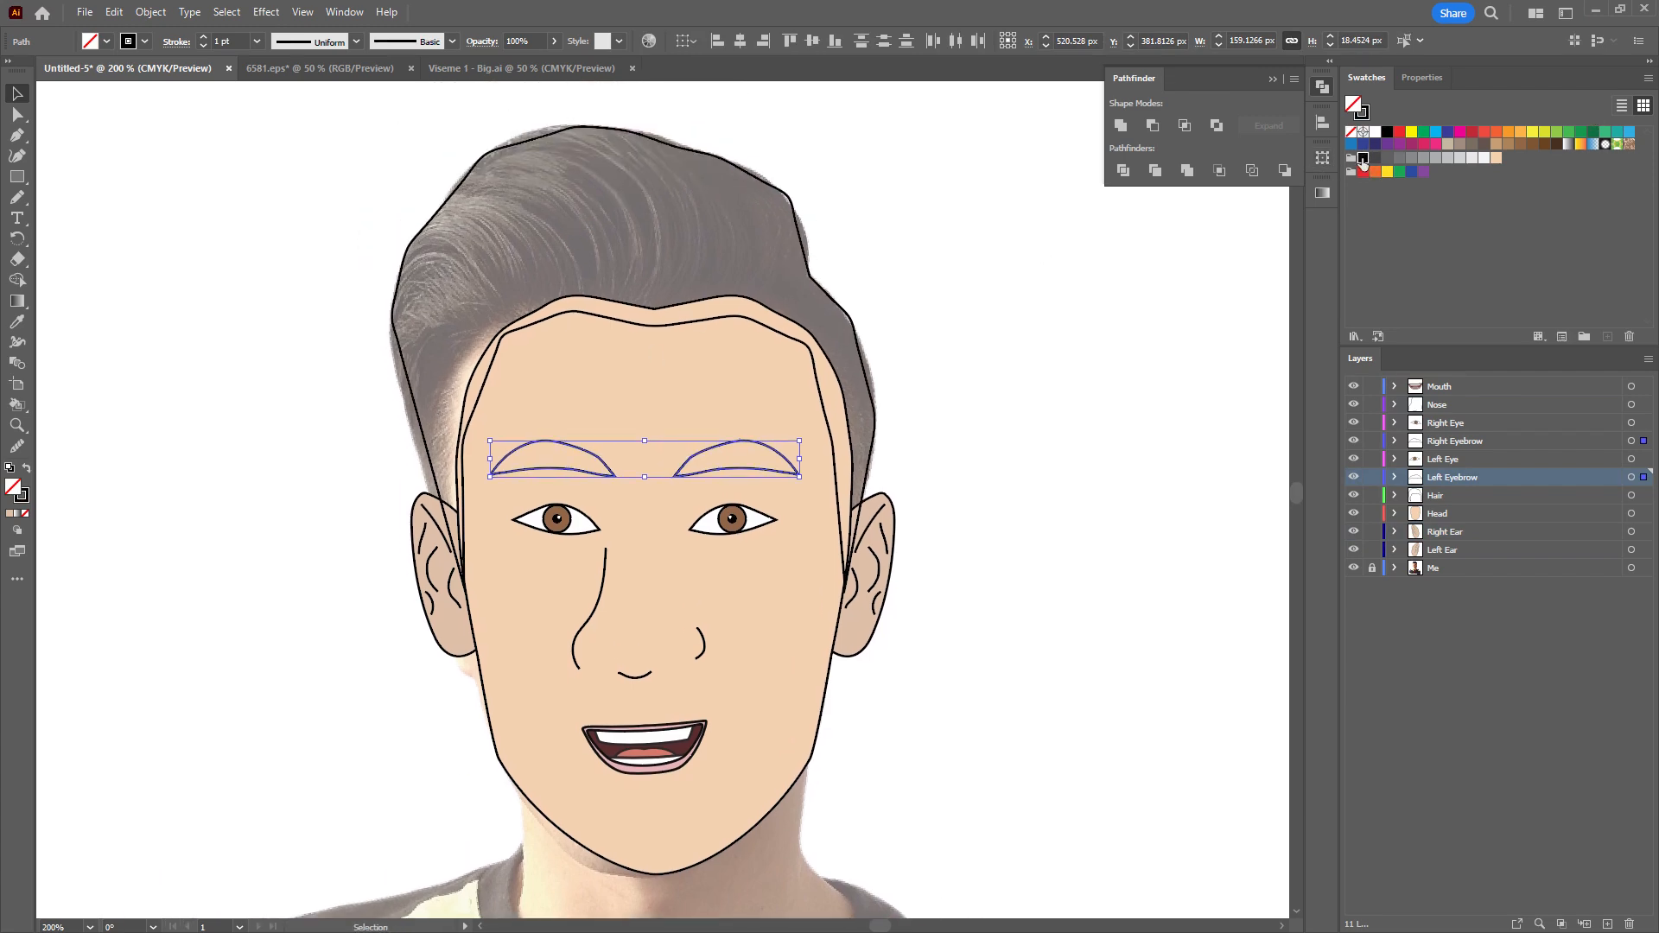
click(1363, 158)
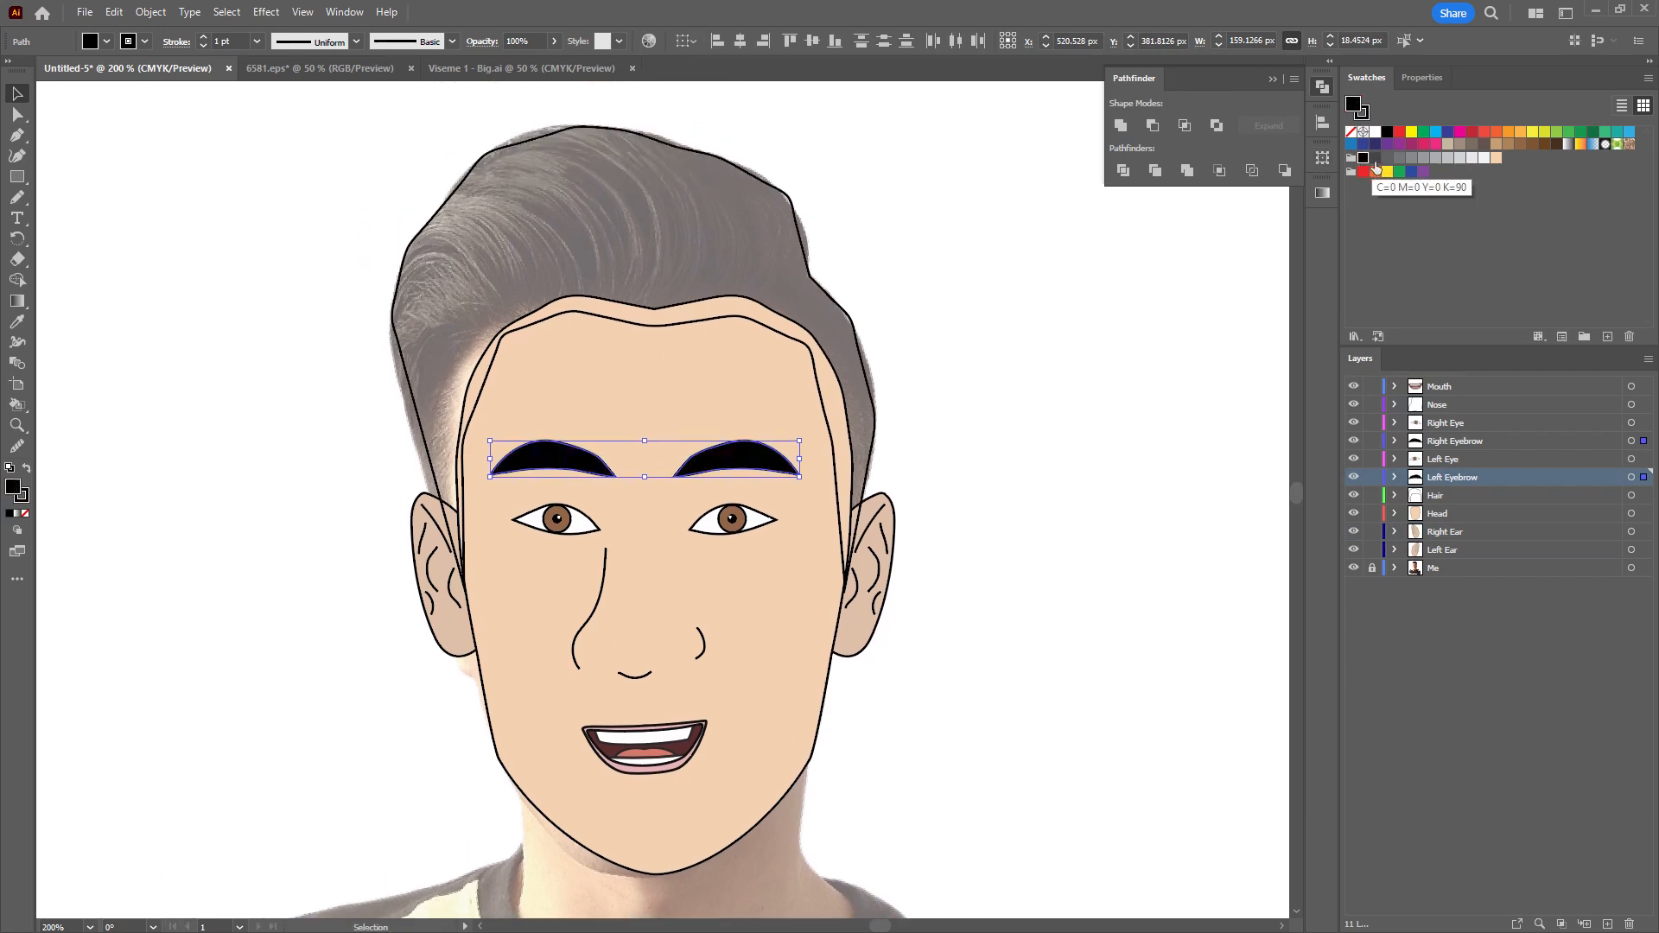
click(1376, 159)
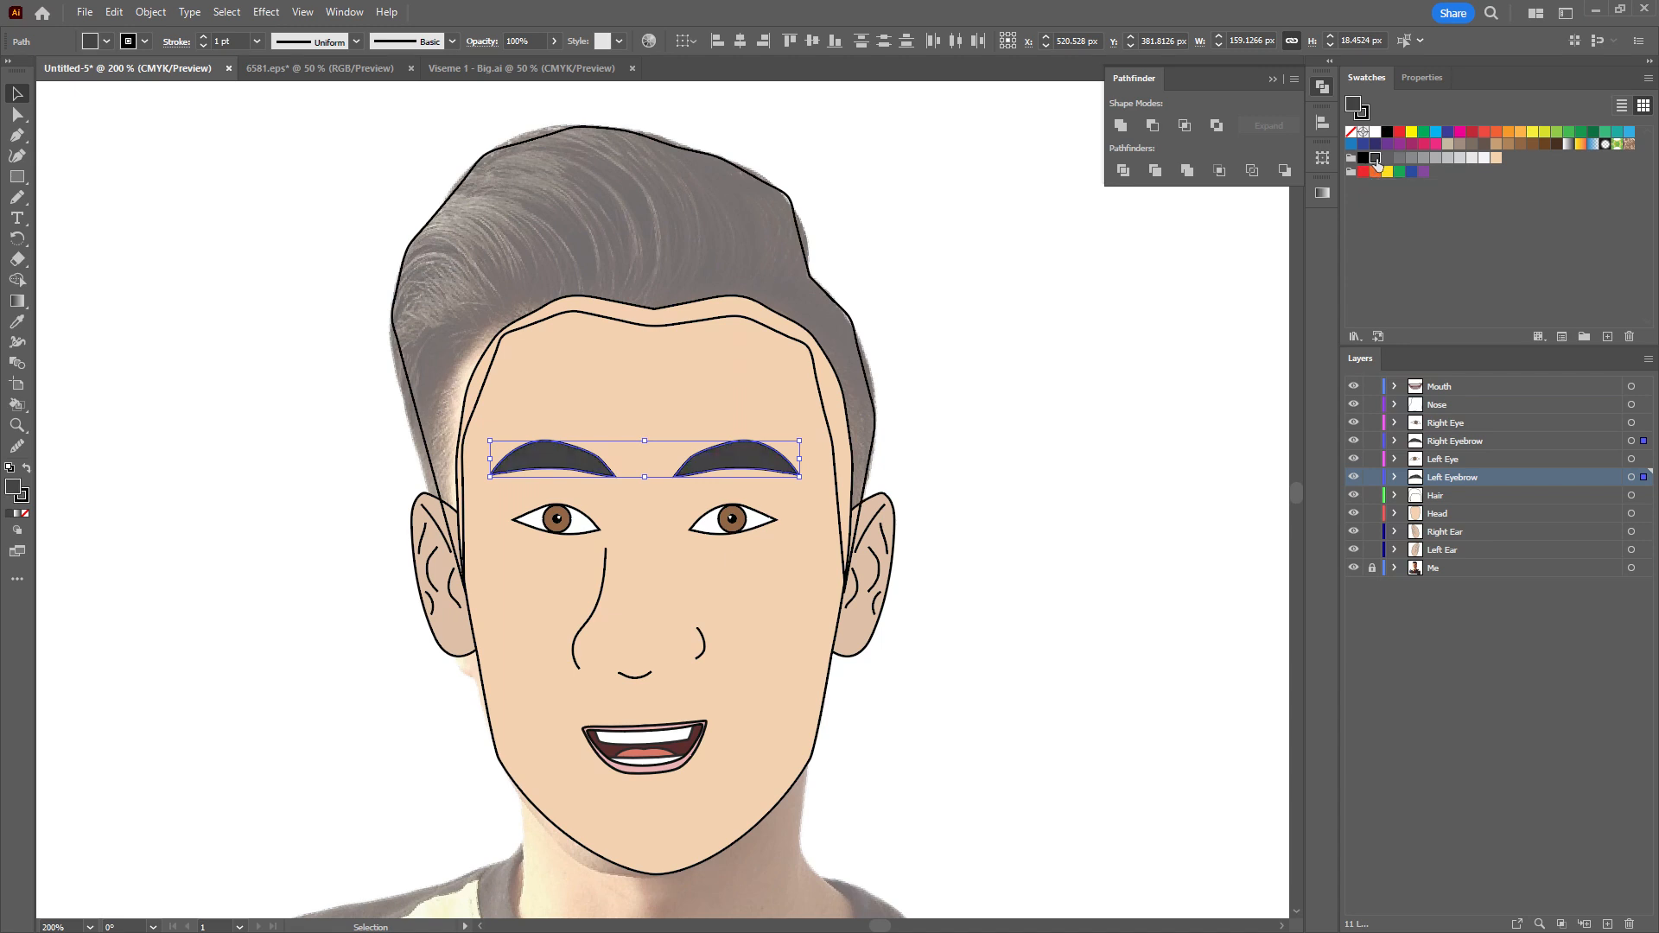
click(923, 316)
Fill the hair shape with the same K=90 dark gray swatch and deselect it.
click(860, 338)
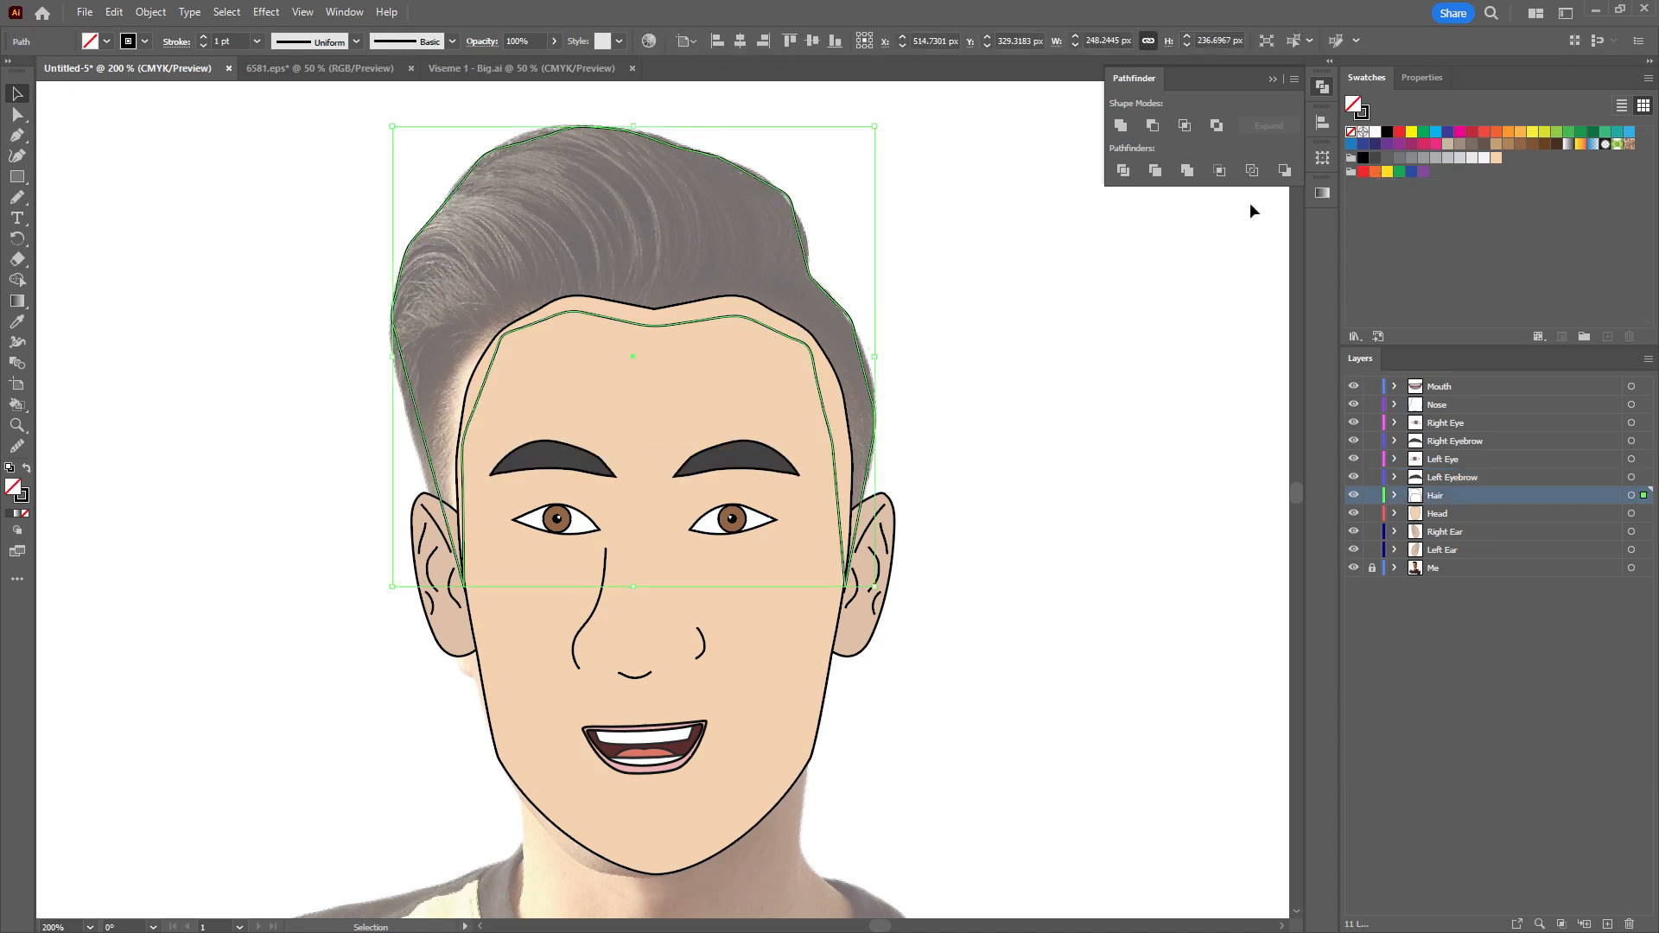
click(1376, 159)
scroll(1016, 432, down, 1)
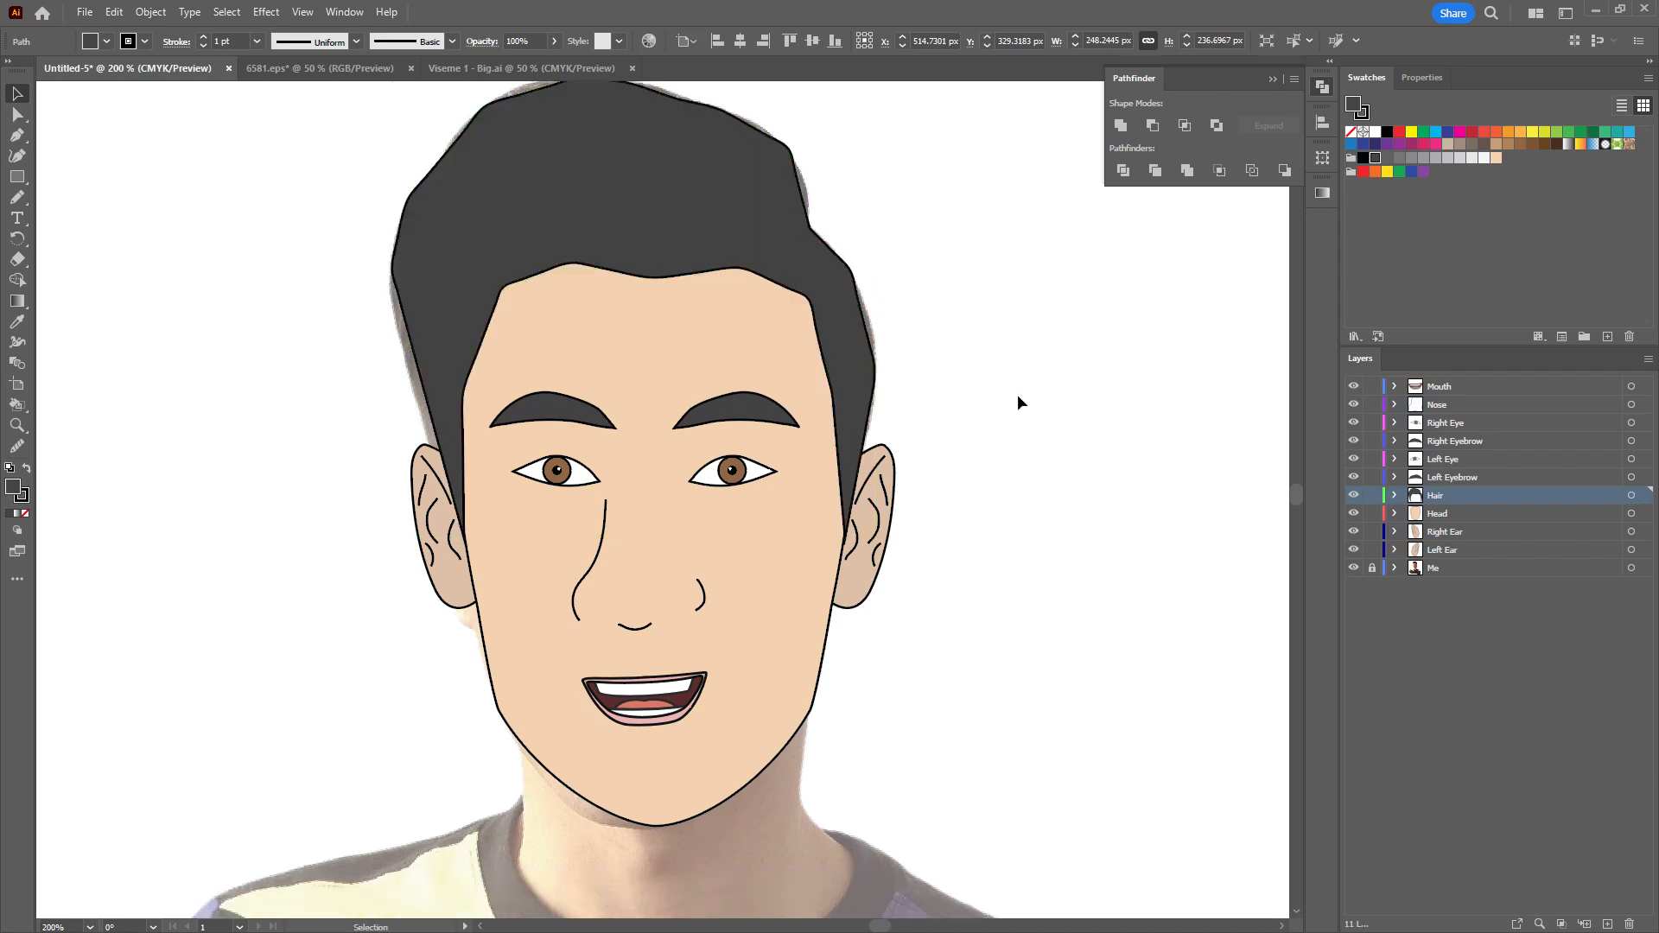
click(1019, 395)
scroll(942, 429, down, 3)
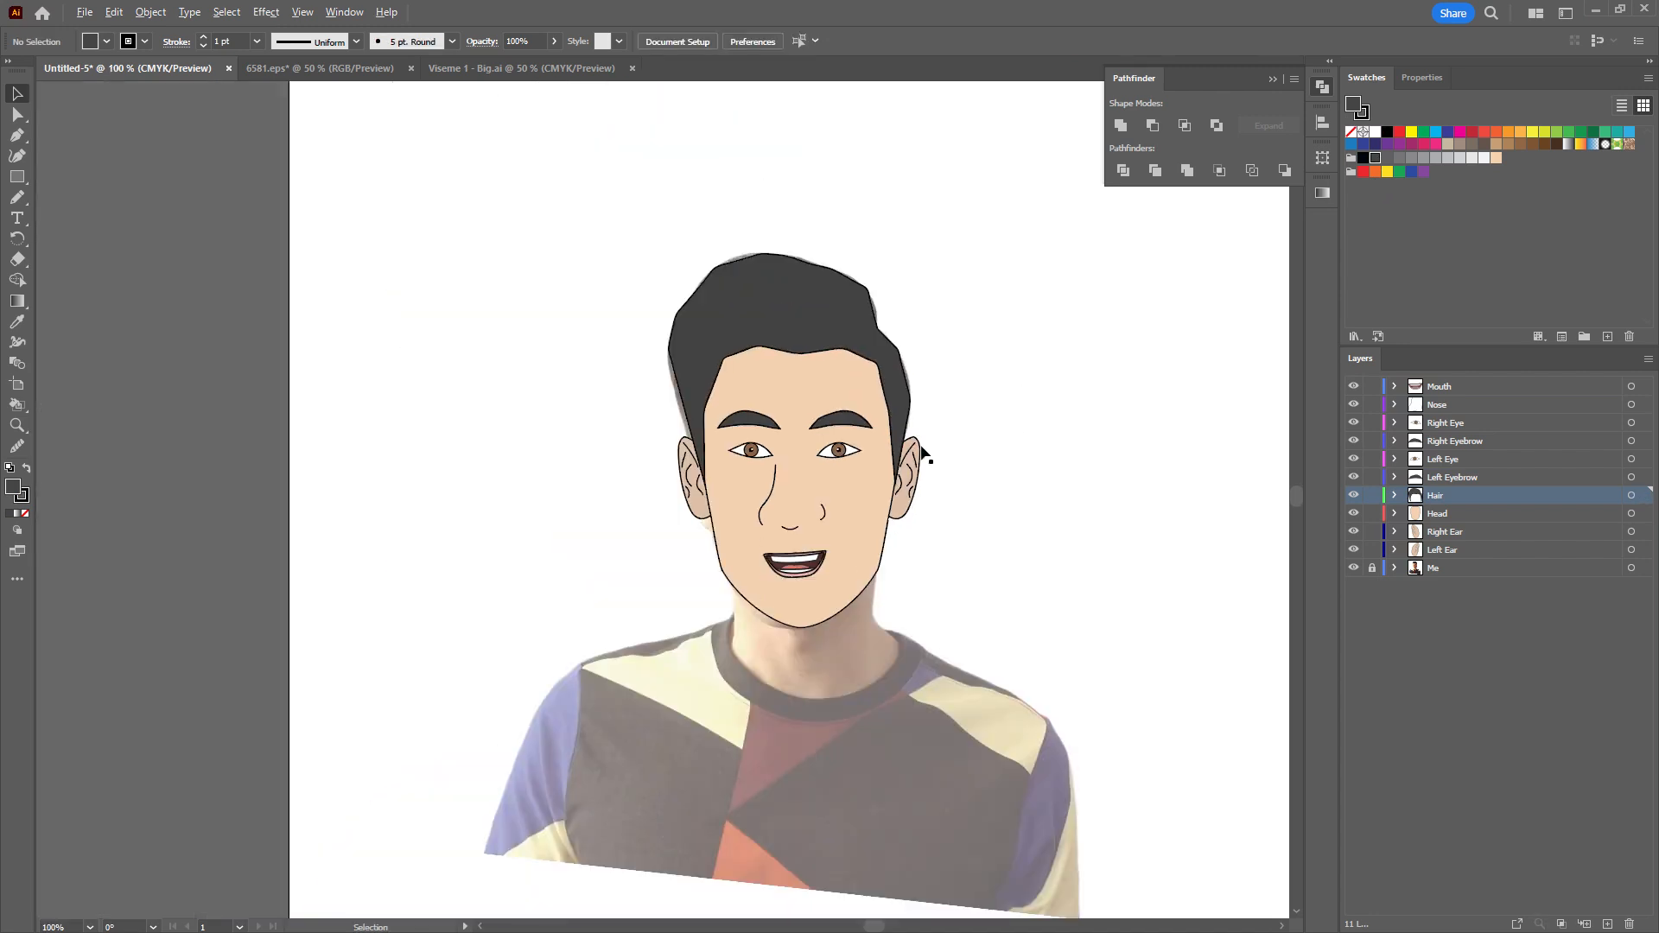
scroll(923, 451, up, 3)
scroll(920, 444, up, 1)
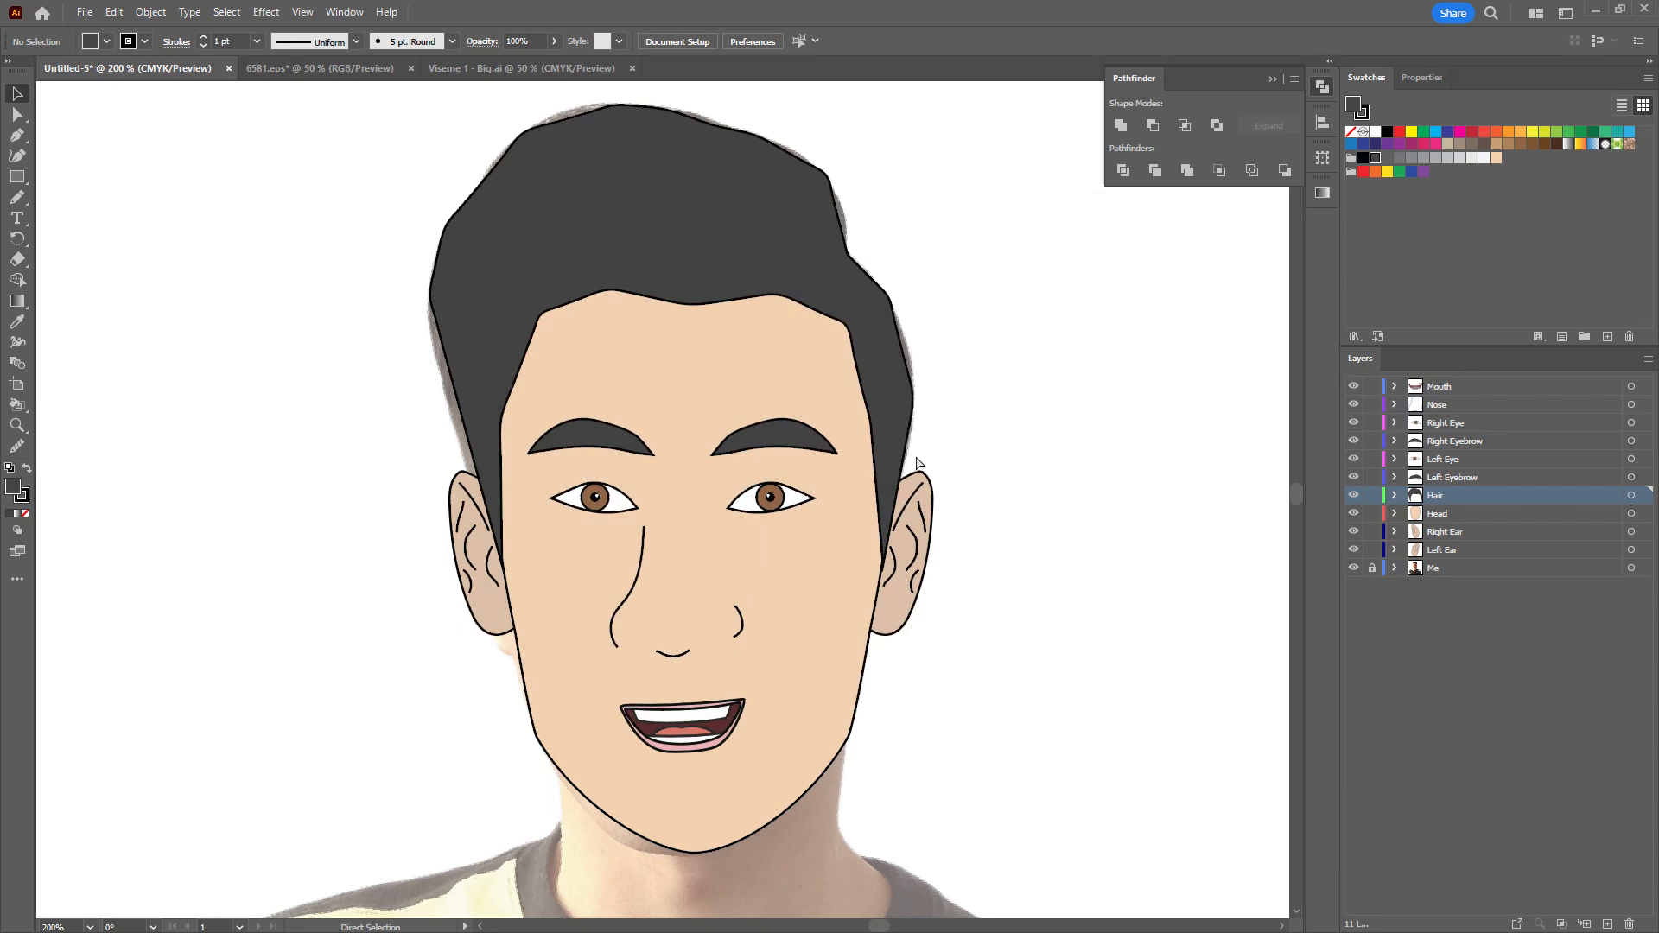
Save the portrait document on the computer as Char.ai.
key(ctrl+s)
click(567, 697)
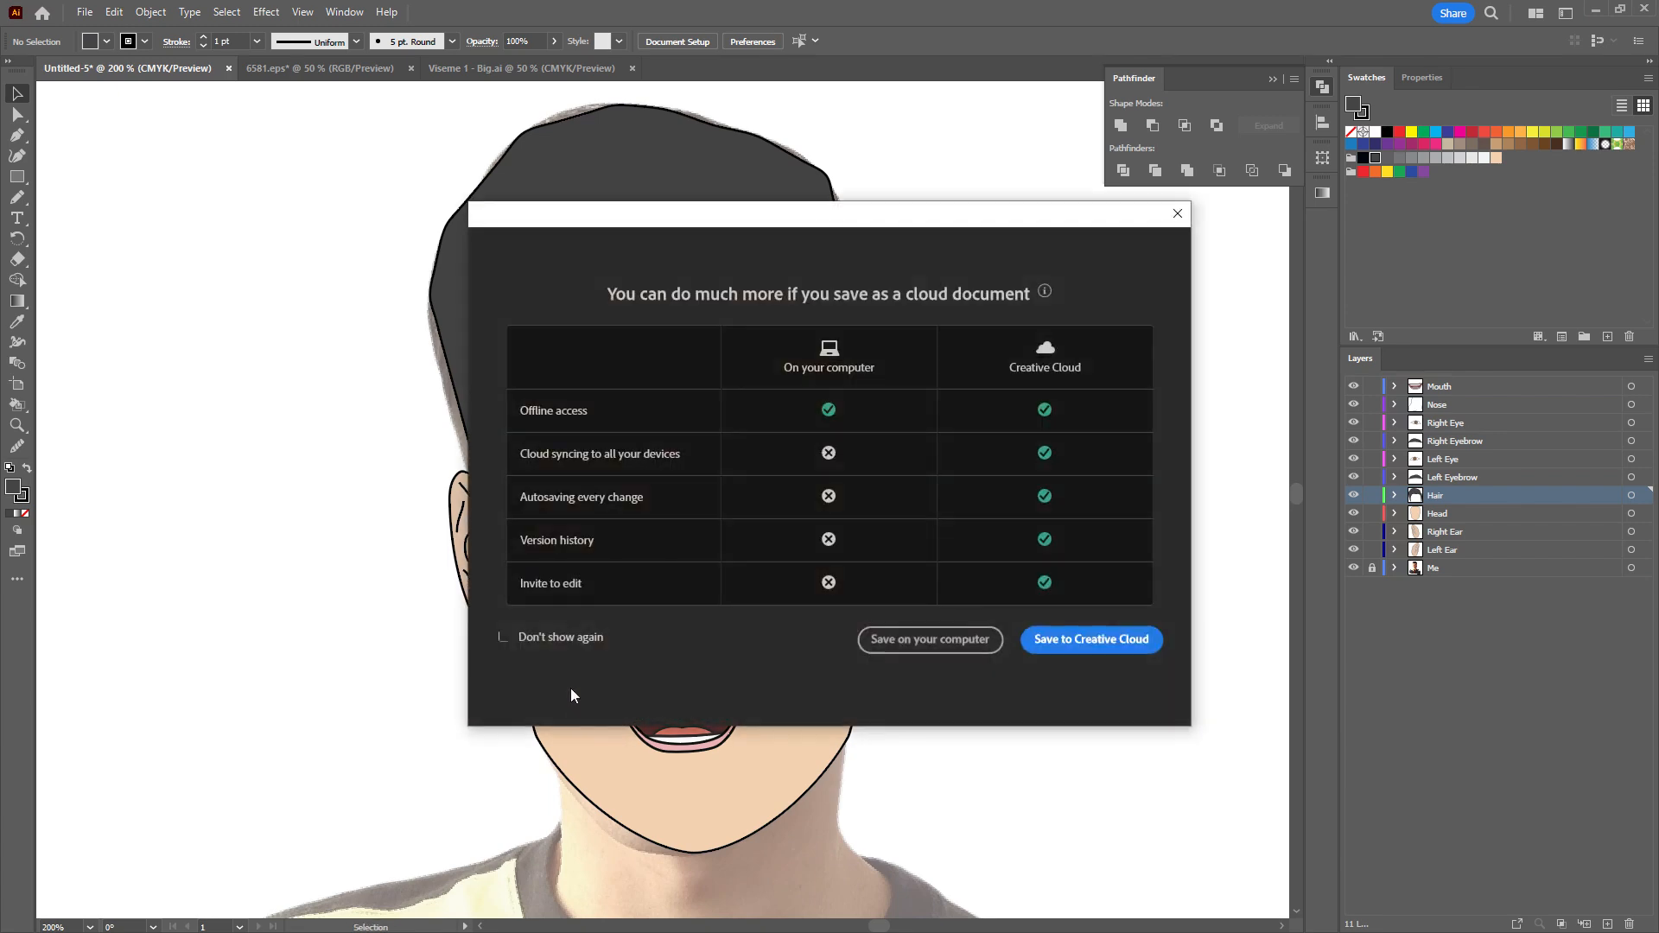
click(890, 640)
scroll(927, 644, down, 5)
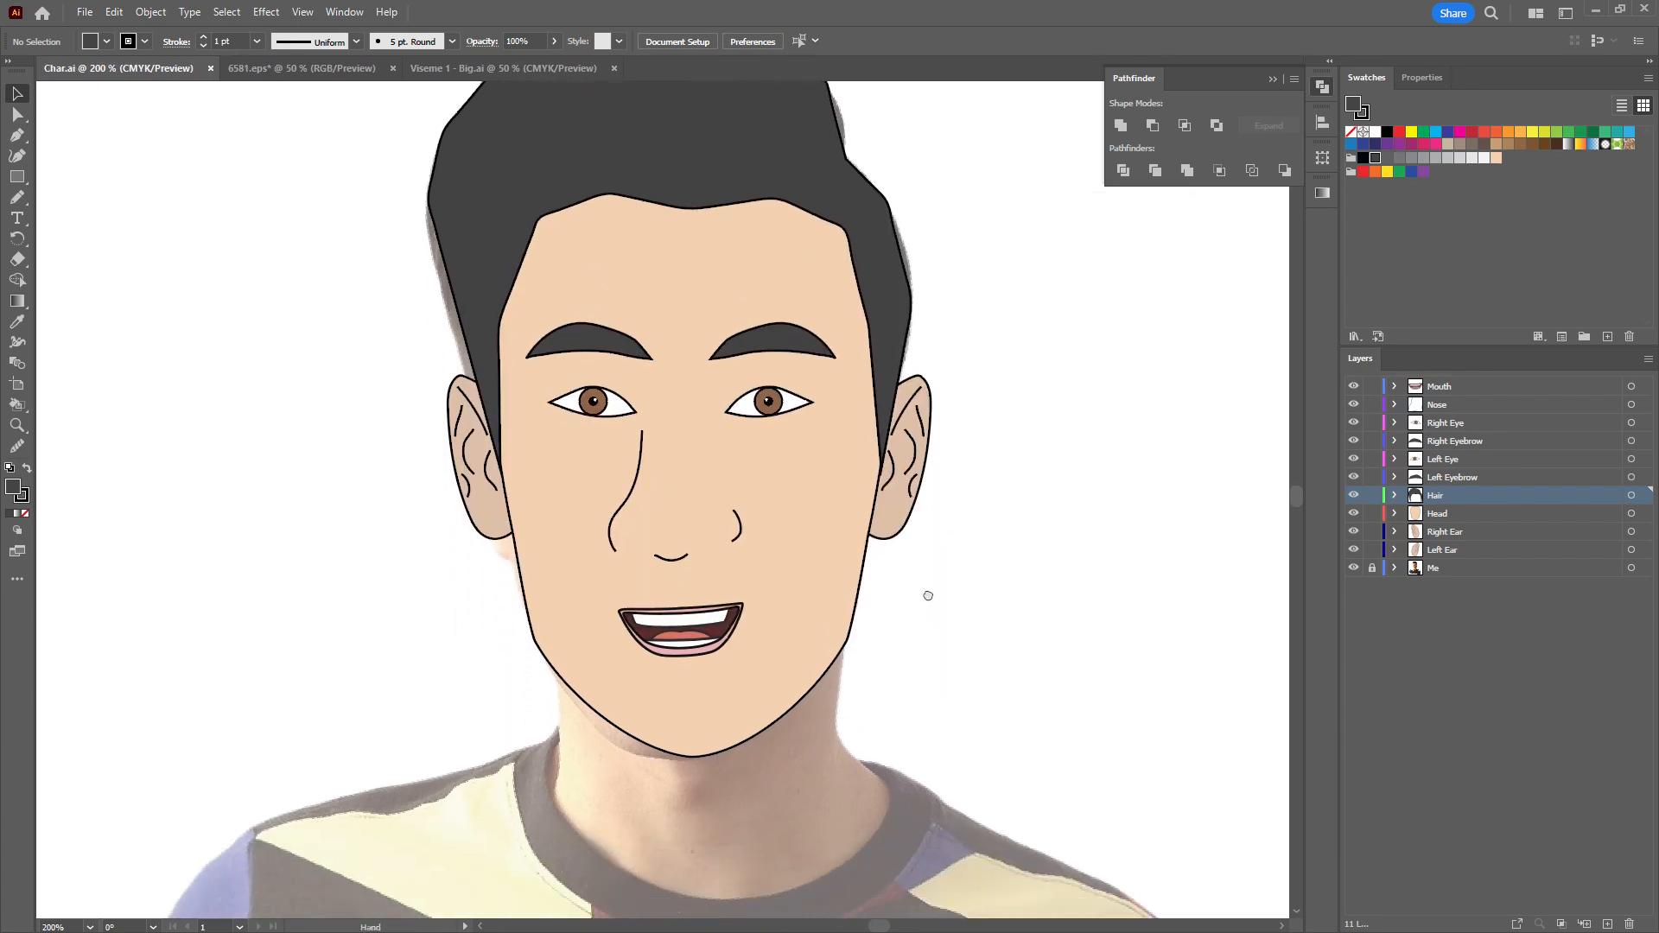
scroll(924, 649, up, 4)
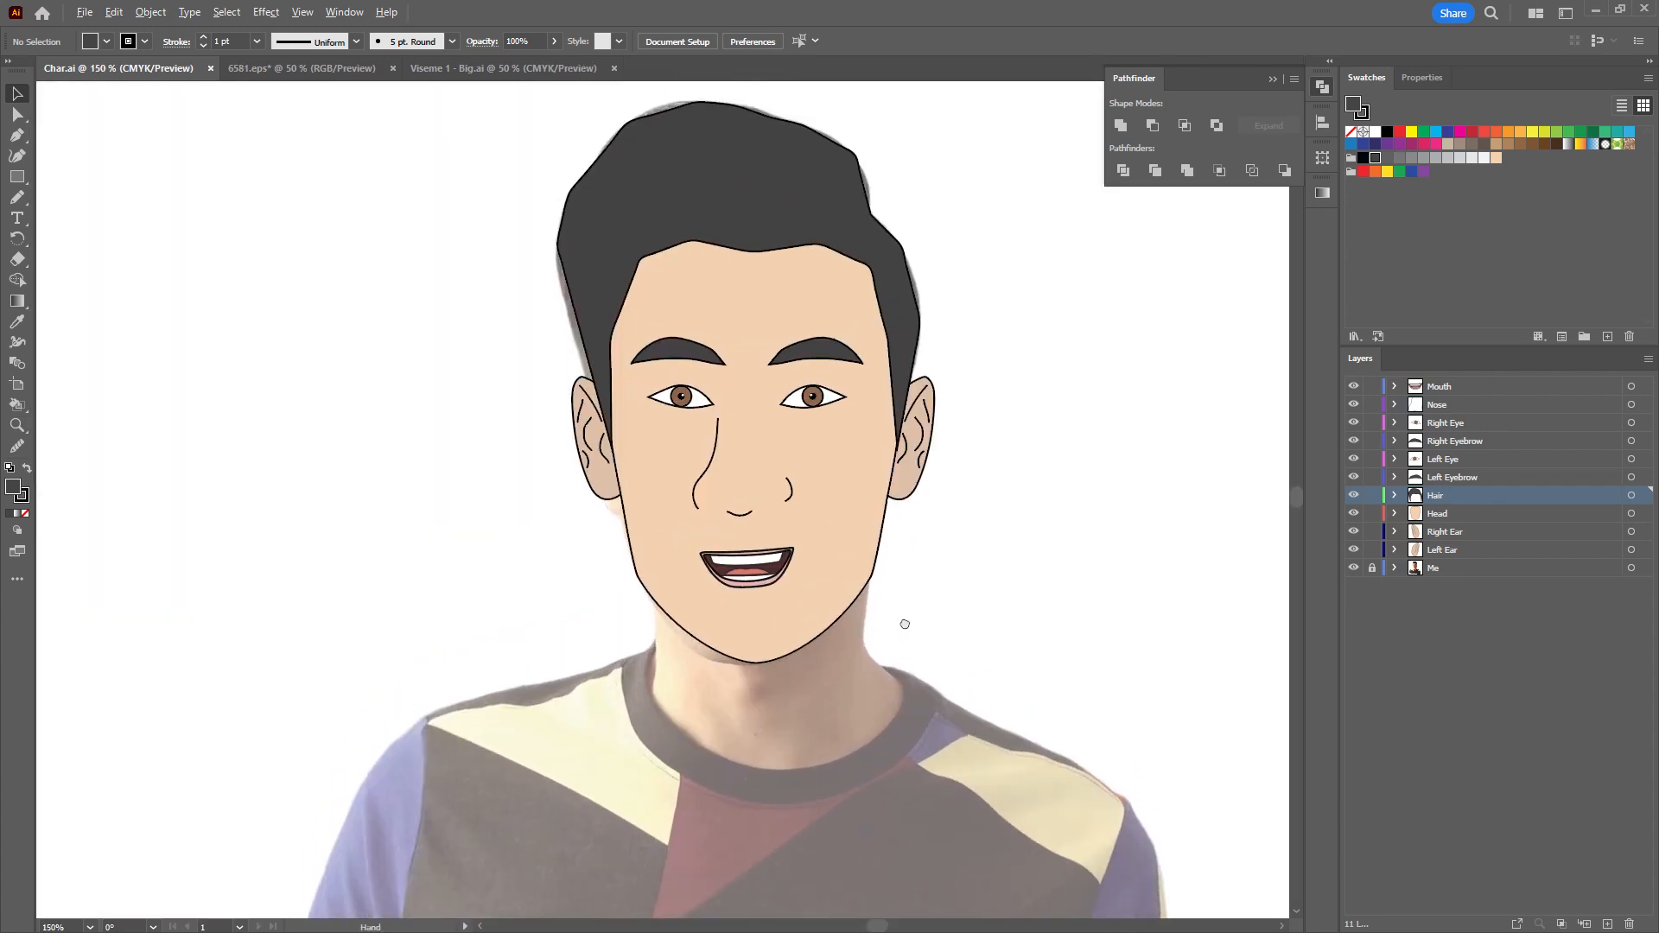
drag(905, 624, 917, 483)
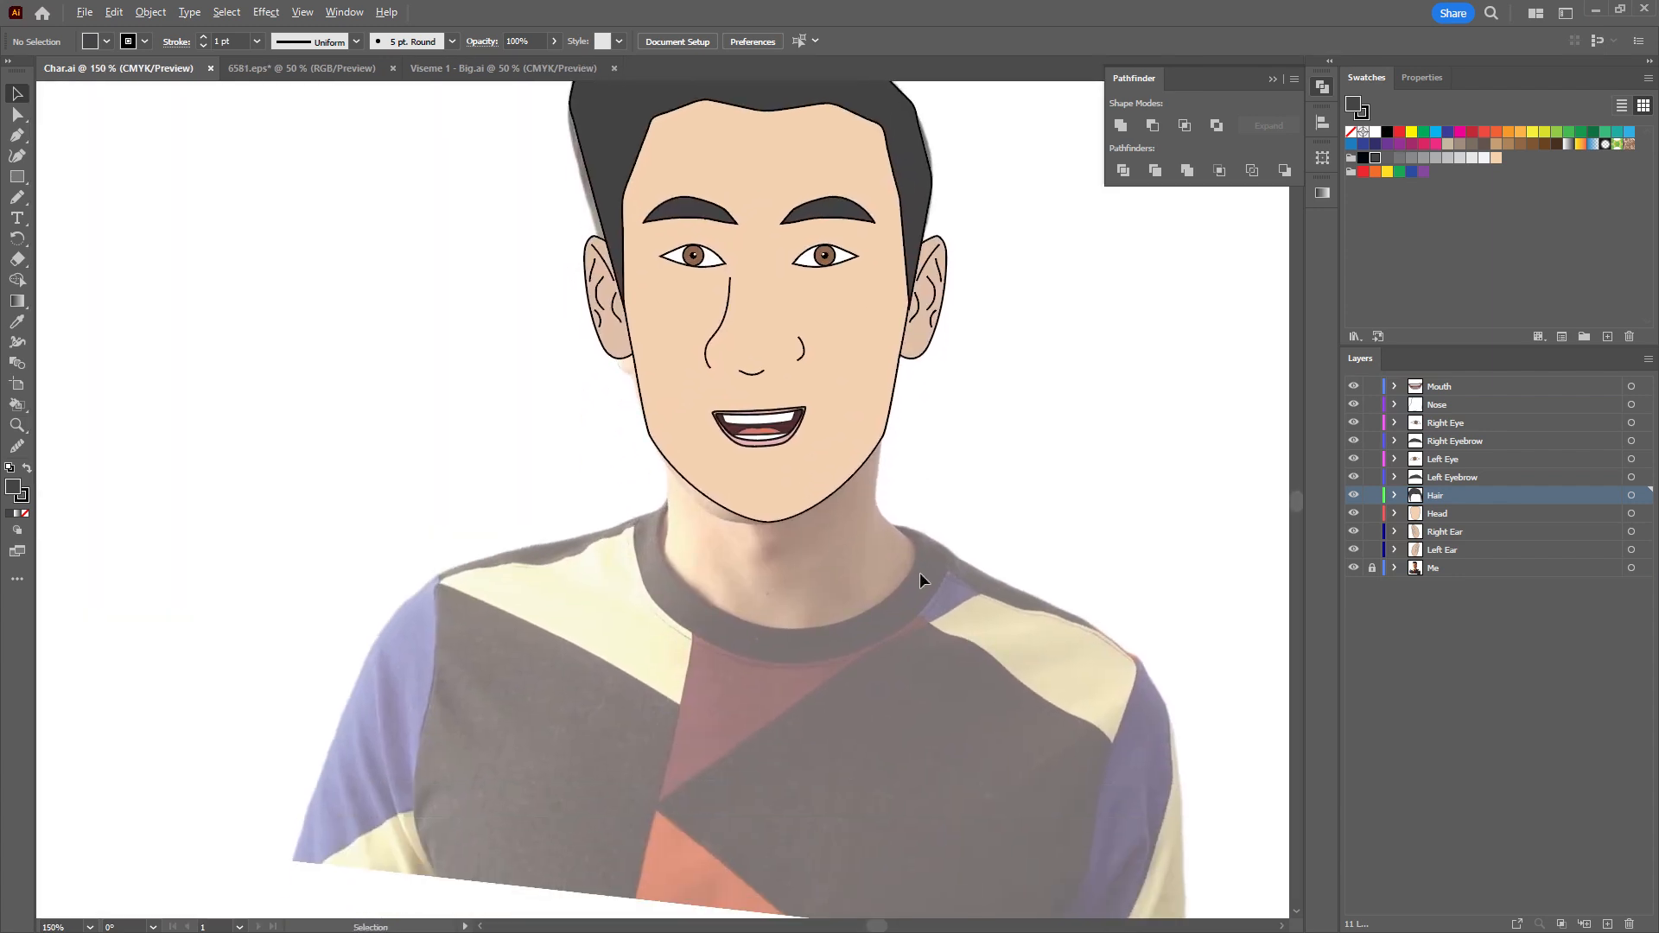
Switch to the browser and look over the male and female Freepik cartoon character pages and their web addresses.
drag(920, 572, 942, 536)
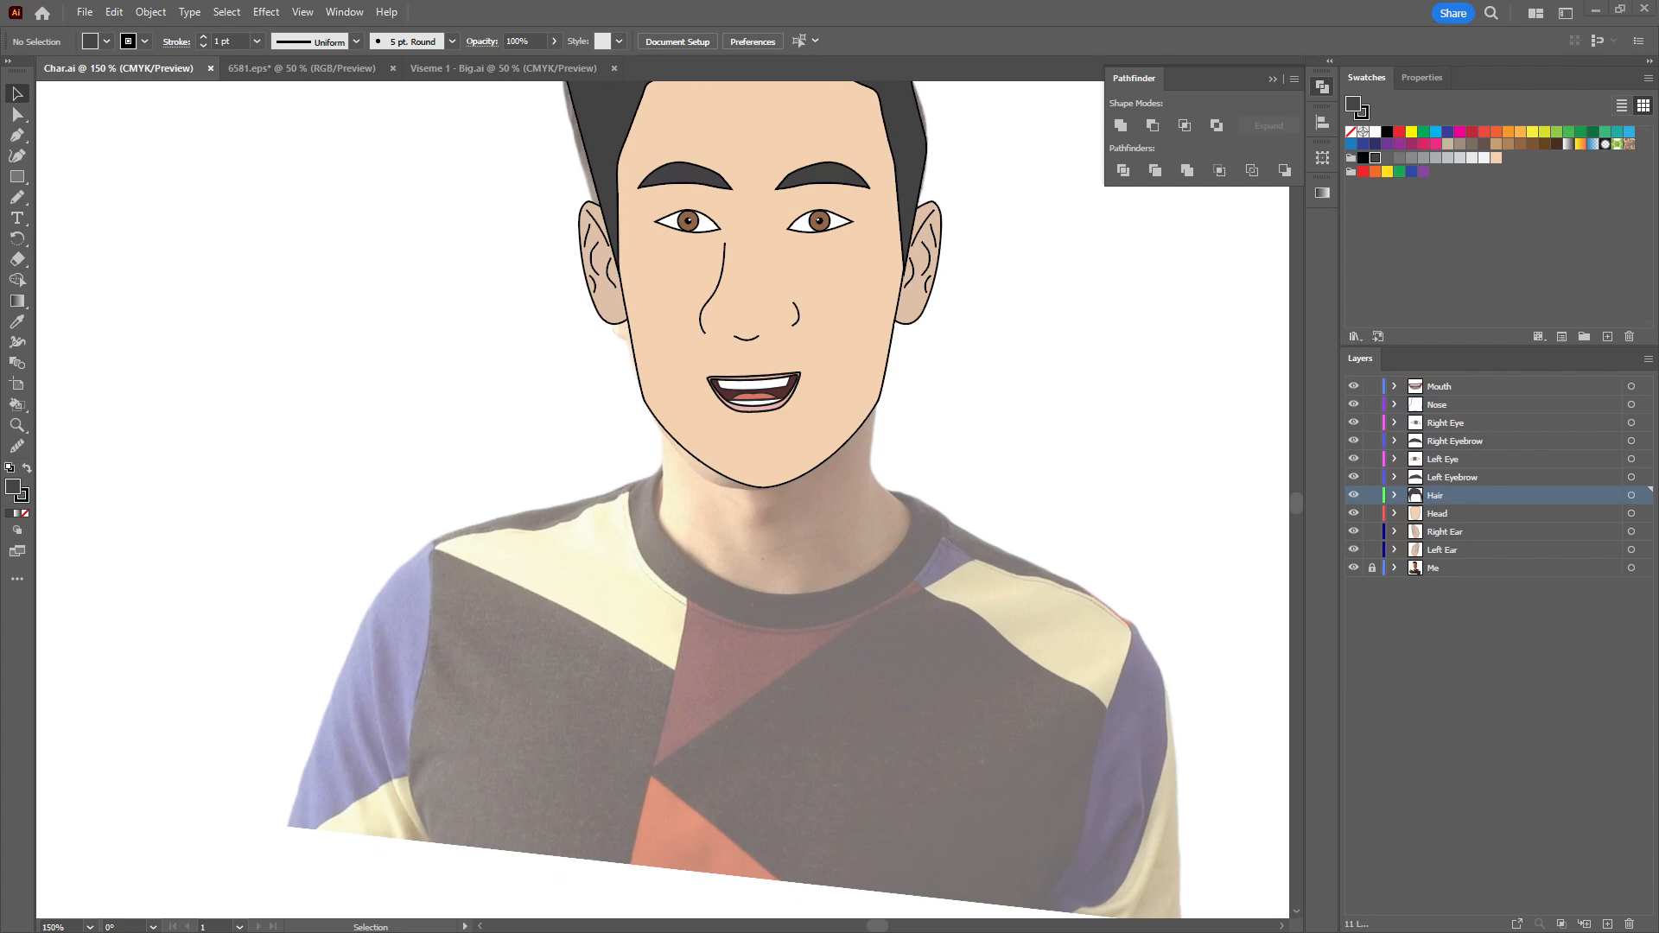
drag(1658, 259, 583, 40)
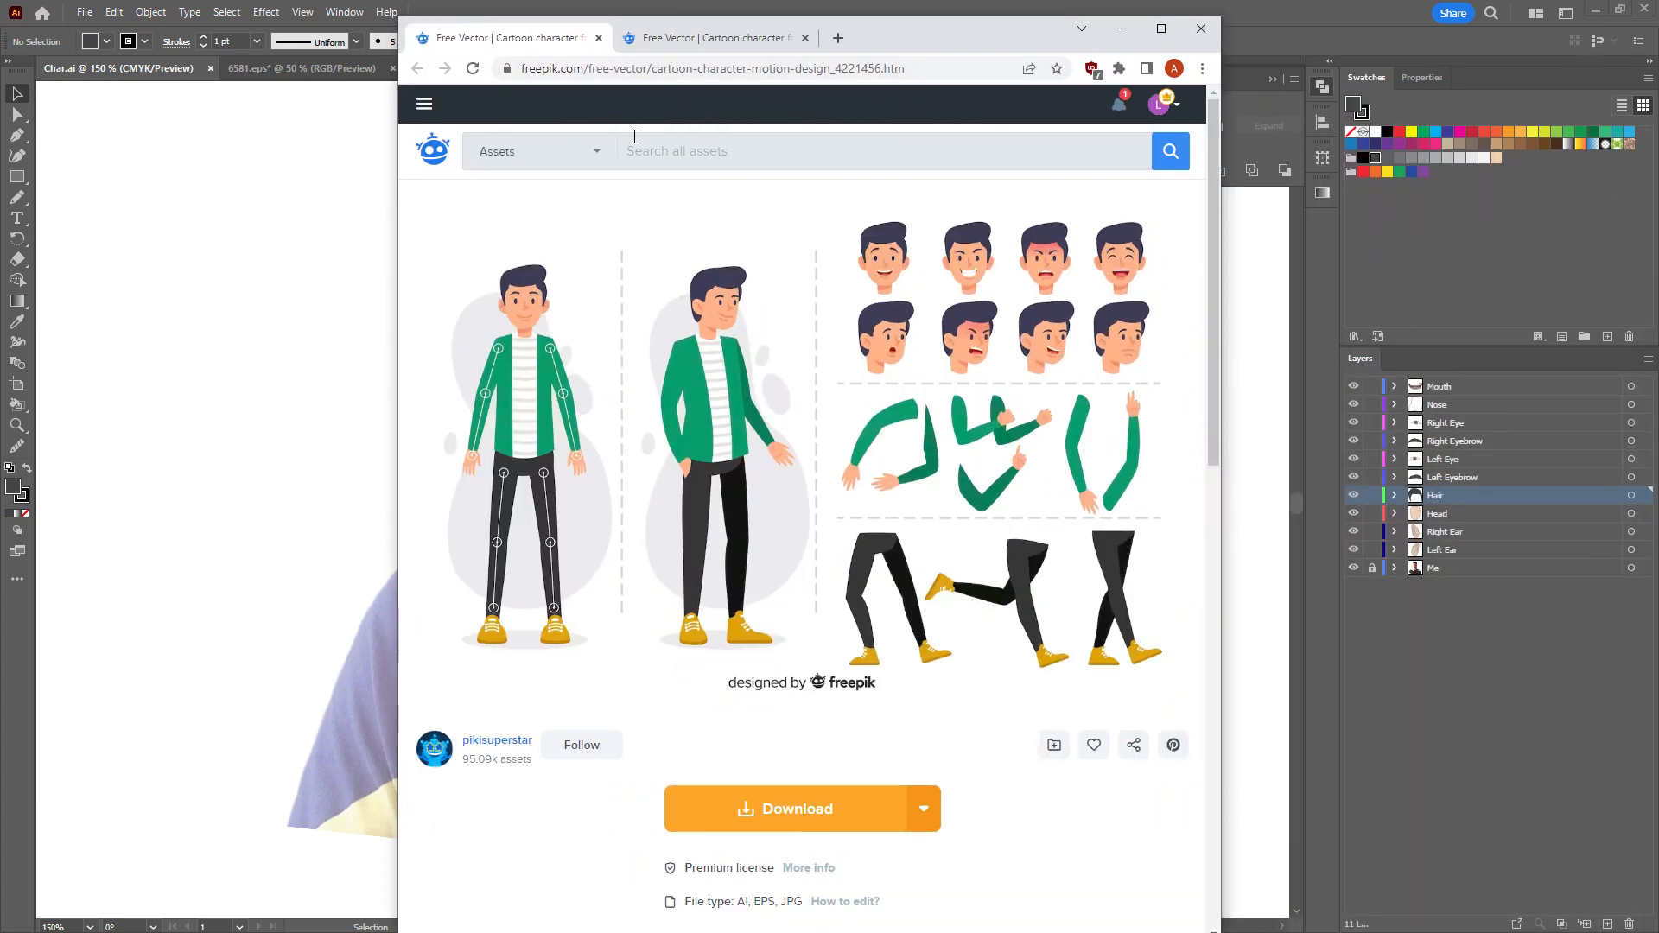
double_click(946, 35)
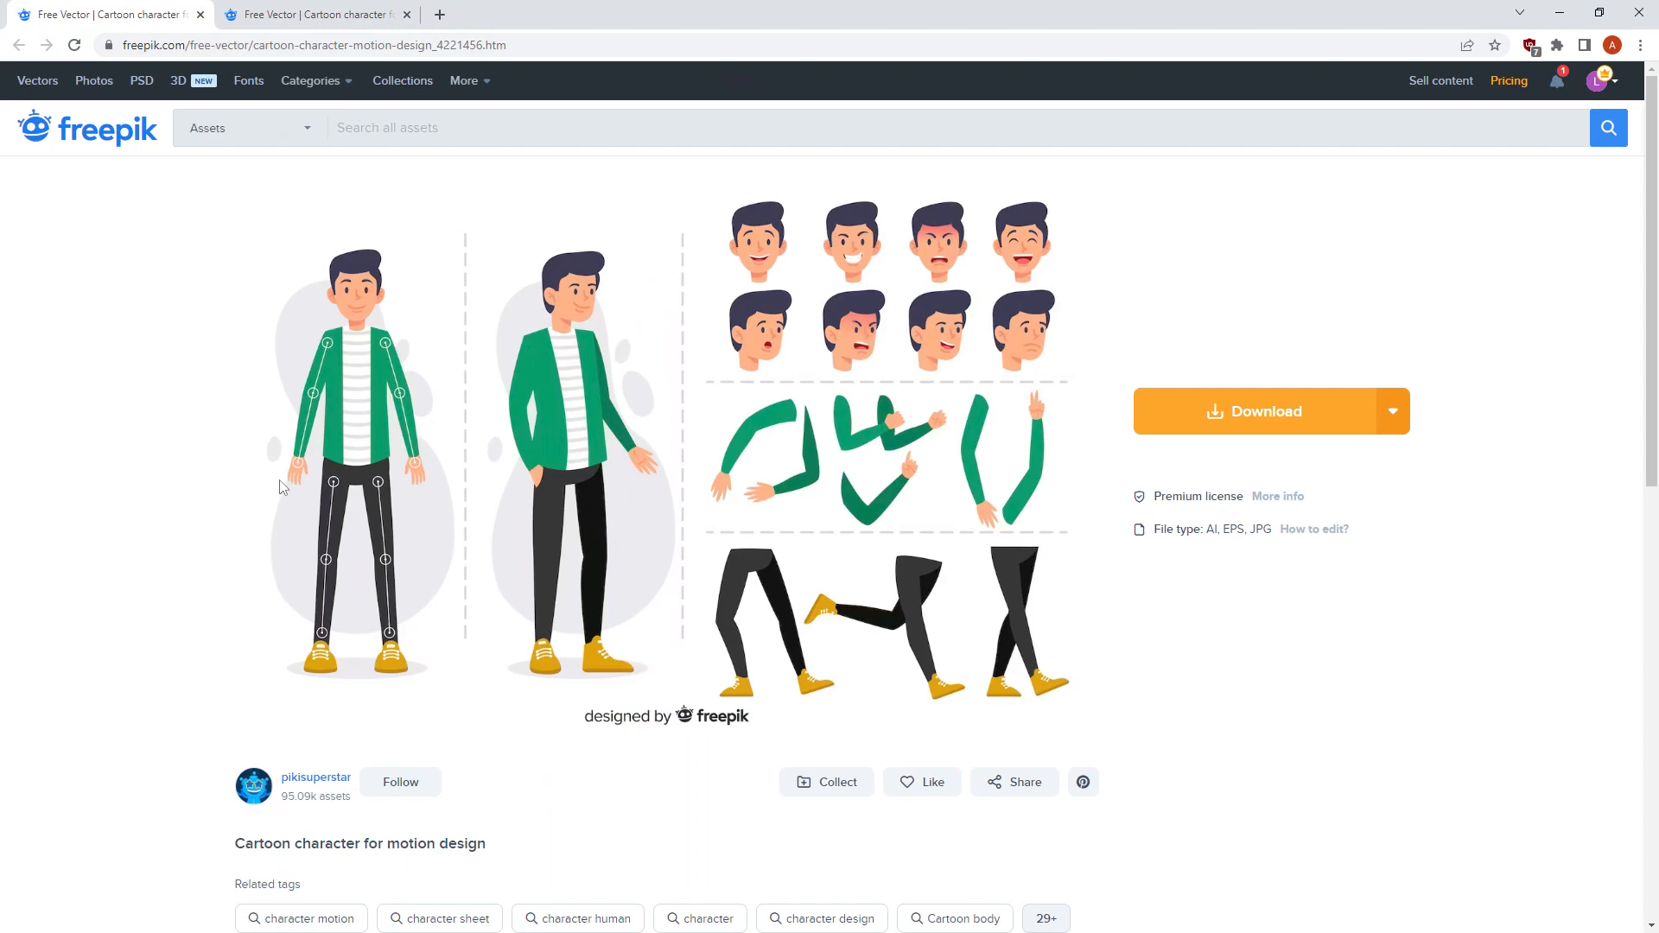
scroll(296, 593, down, 1)
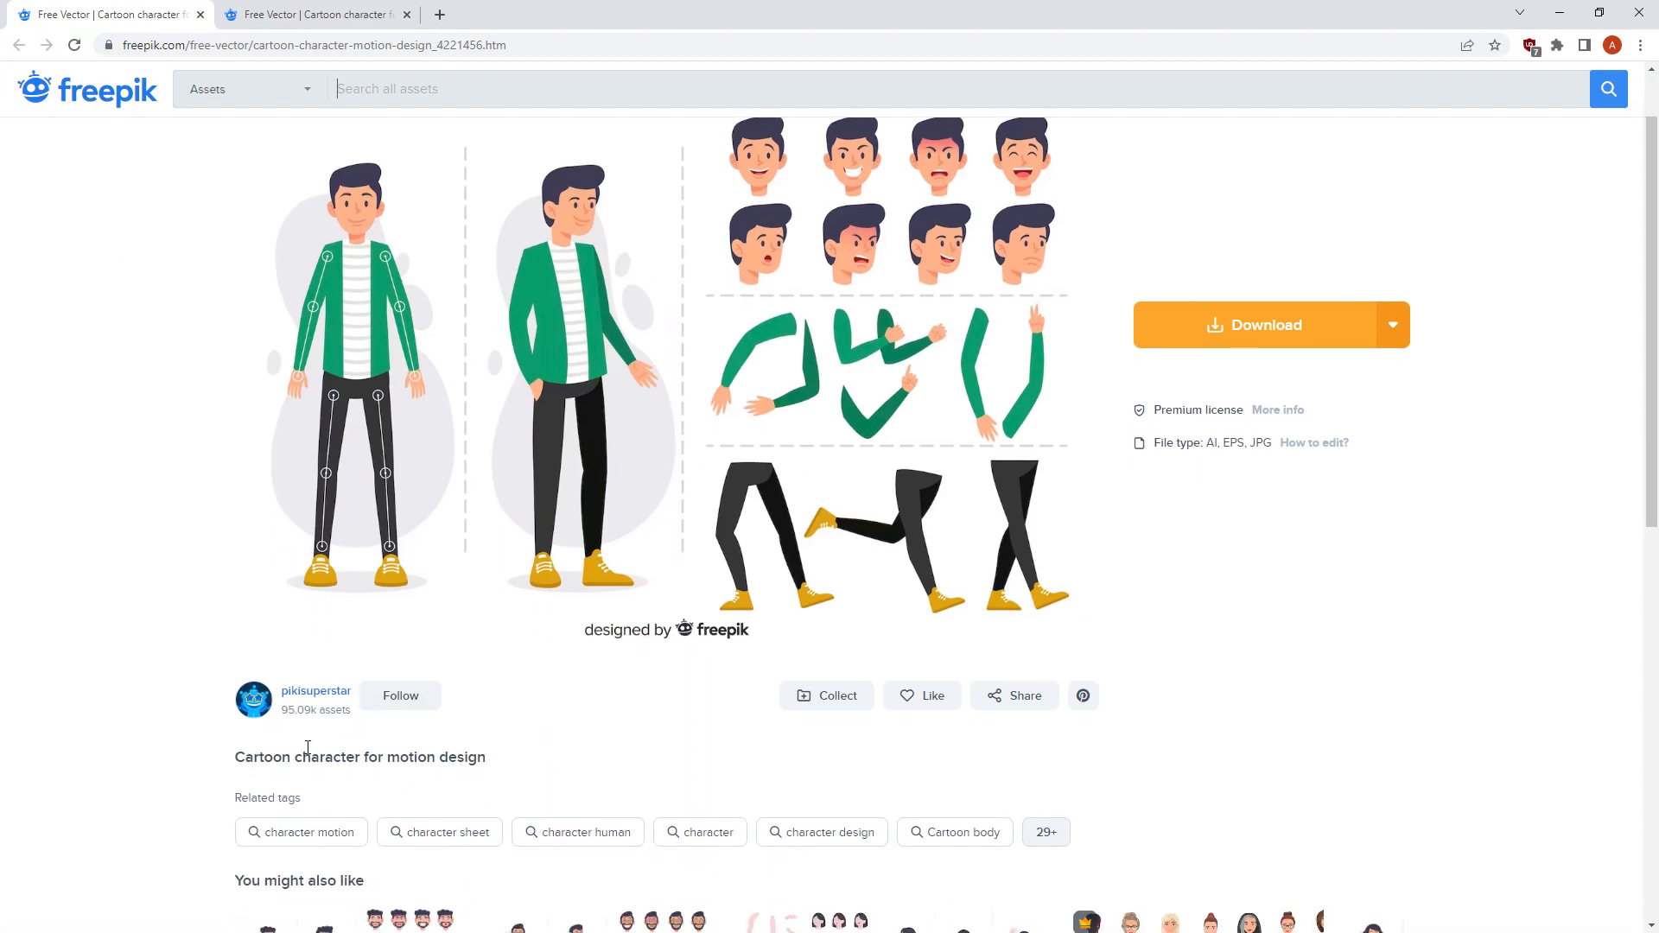
click(303, 14)
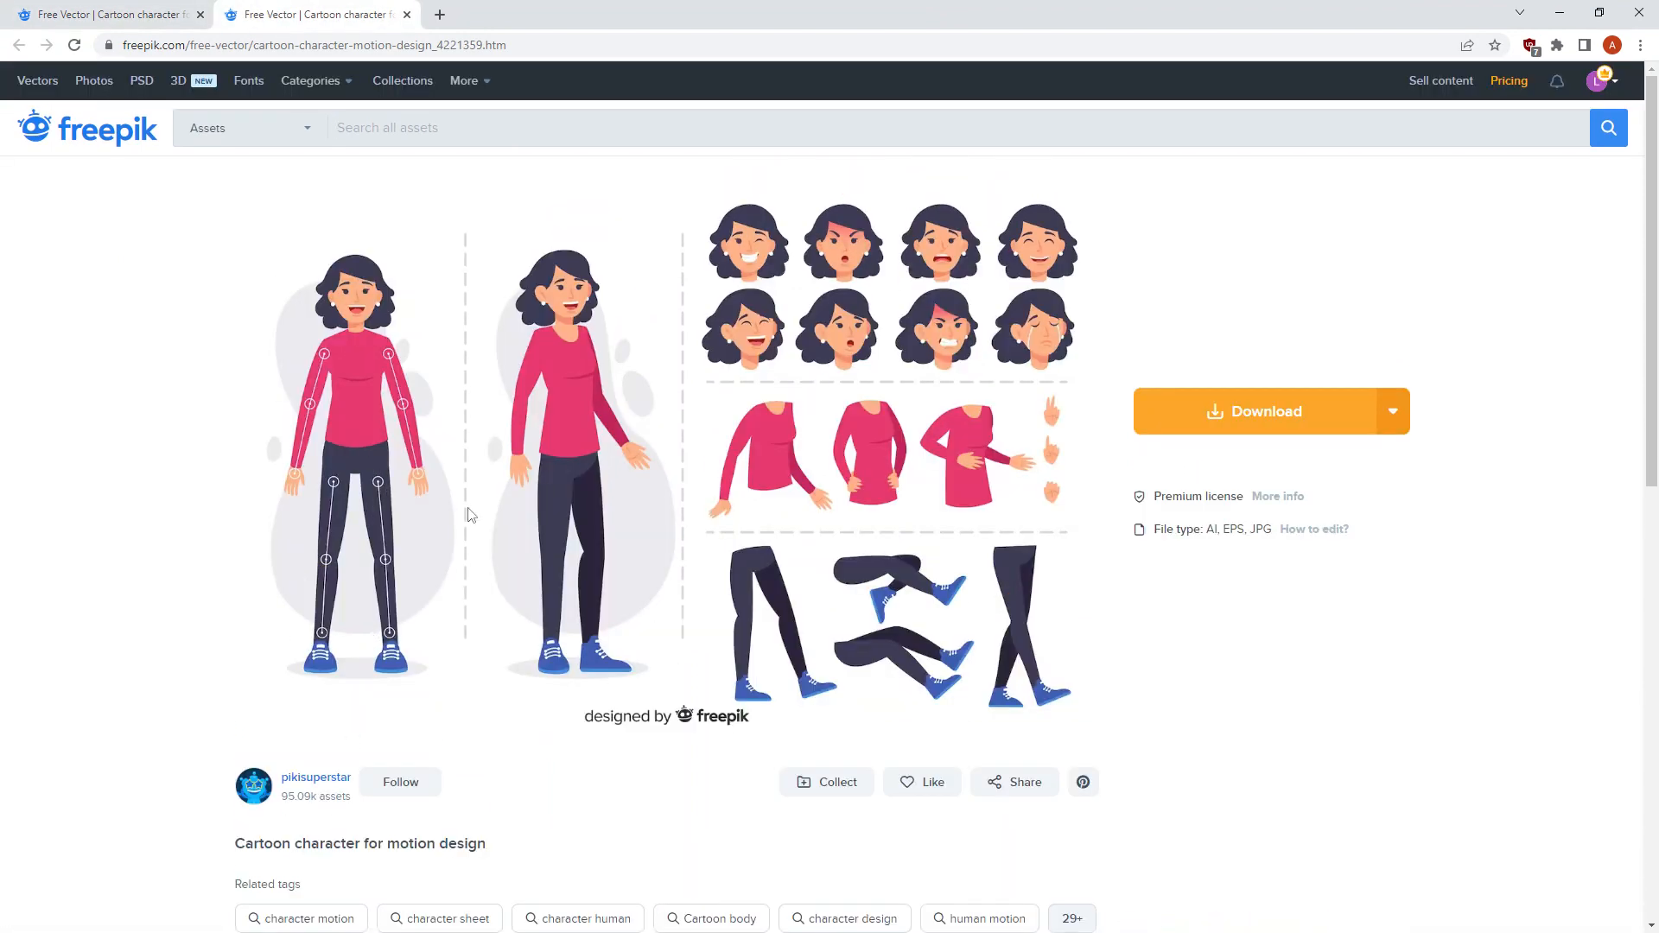
click(326, 43)
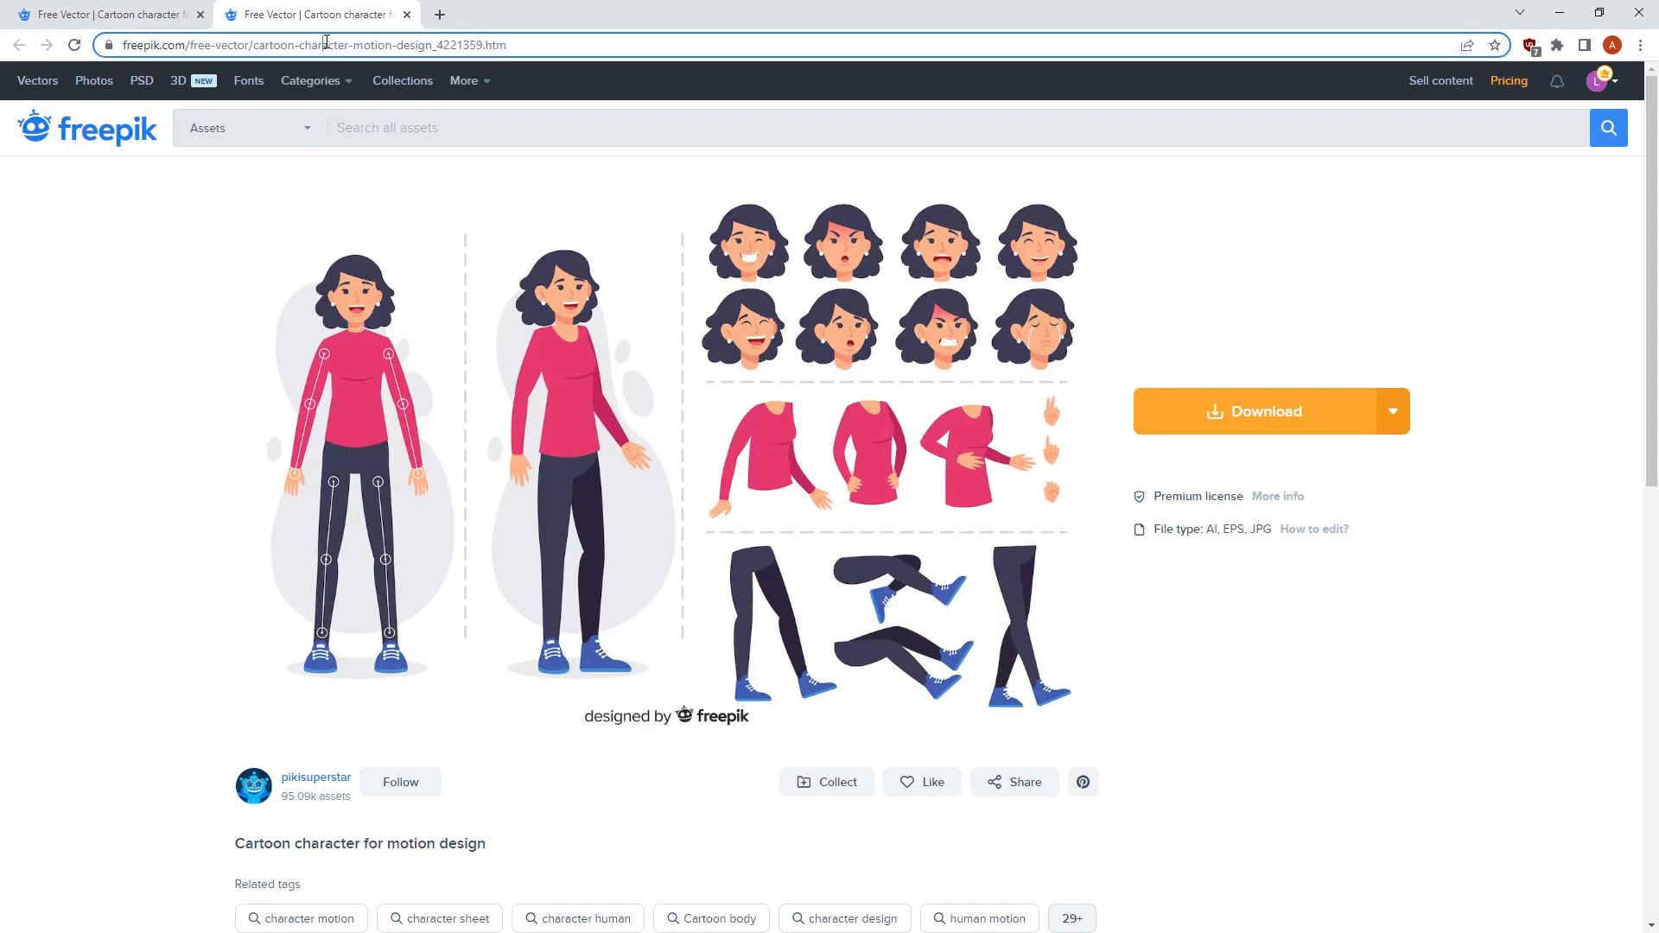
click(133, 12)
click(248, 45)
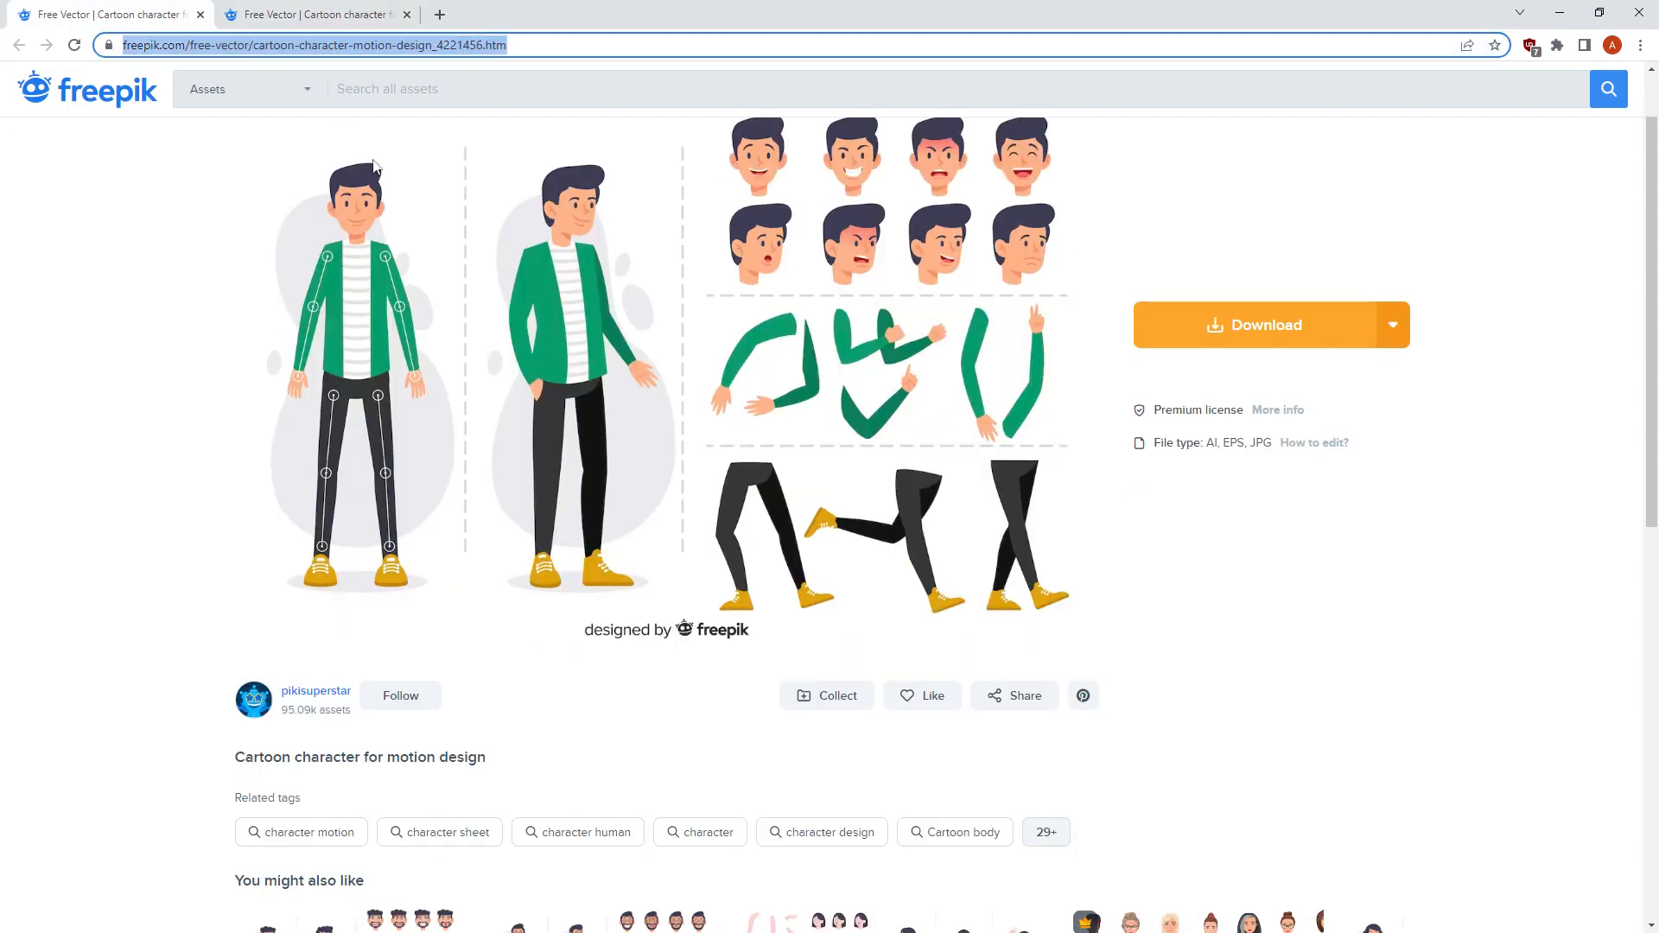
Download the male cartoon character from Freepik and open its 2241324.ai file in Illustrator.
scroll(1297, 346, up, 1)
click(1357, 405)
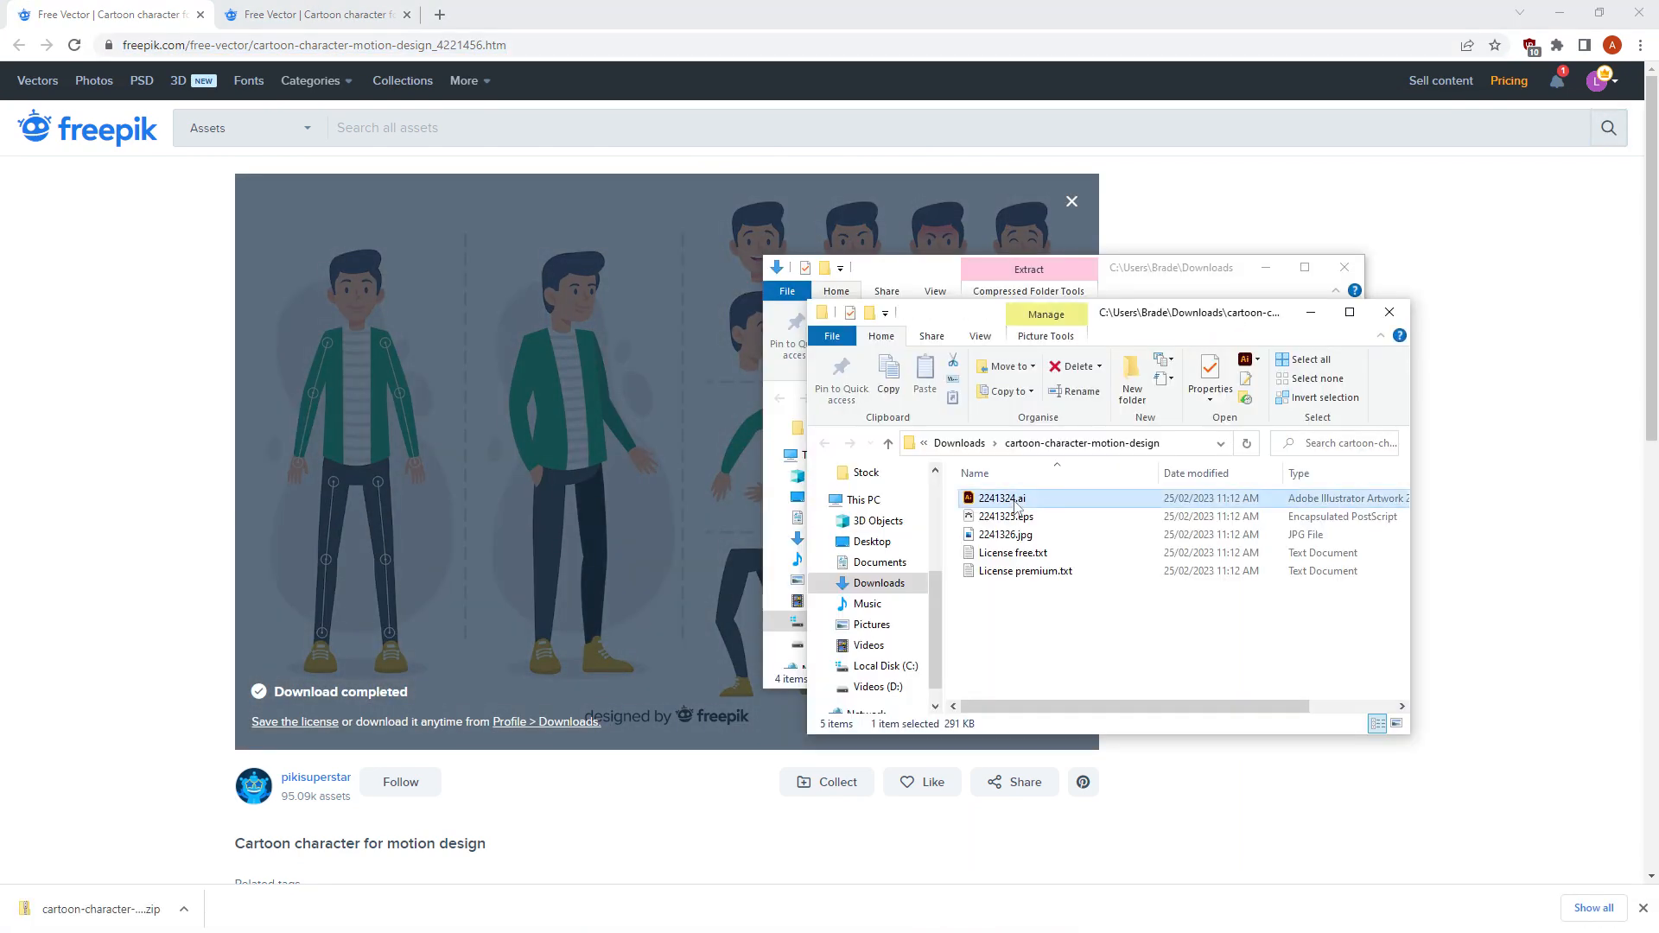
double_click(1002, 498)
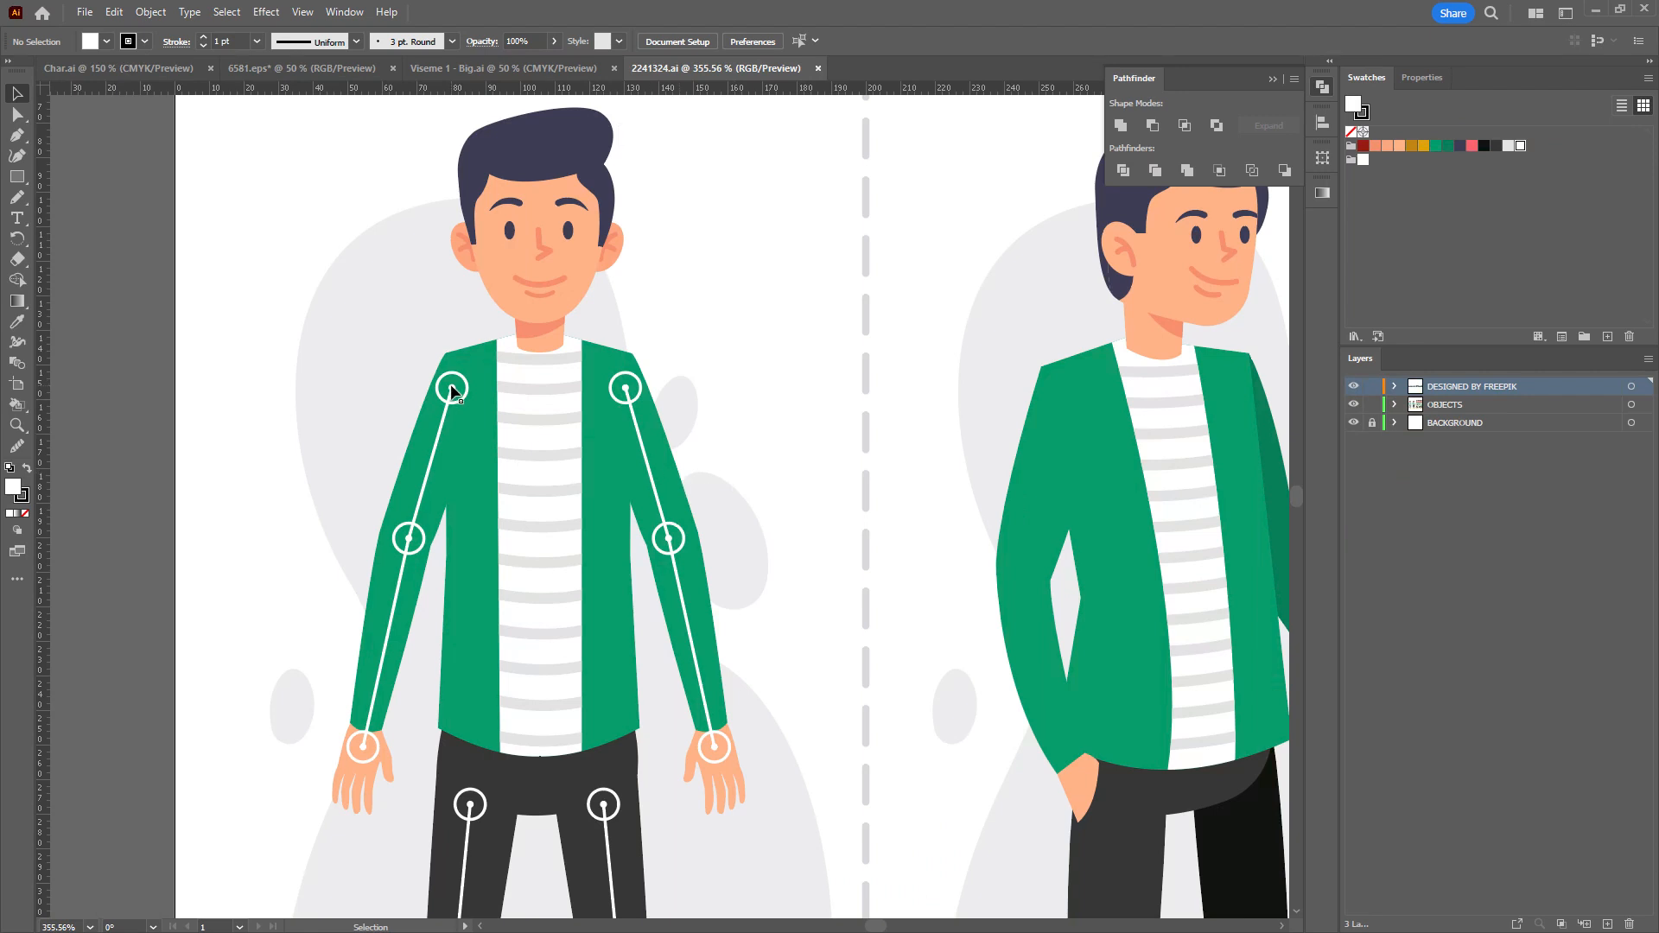
Delete the large grey background shape behind the front-facing character using Direct Selection.
click(538, 410)
click(238, 354)
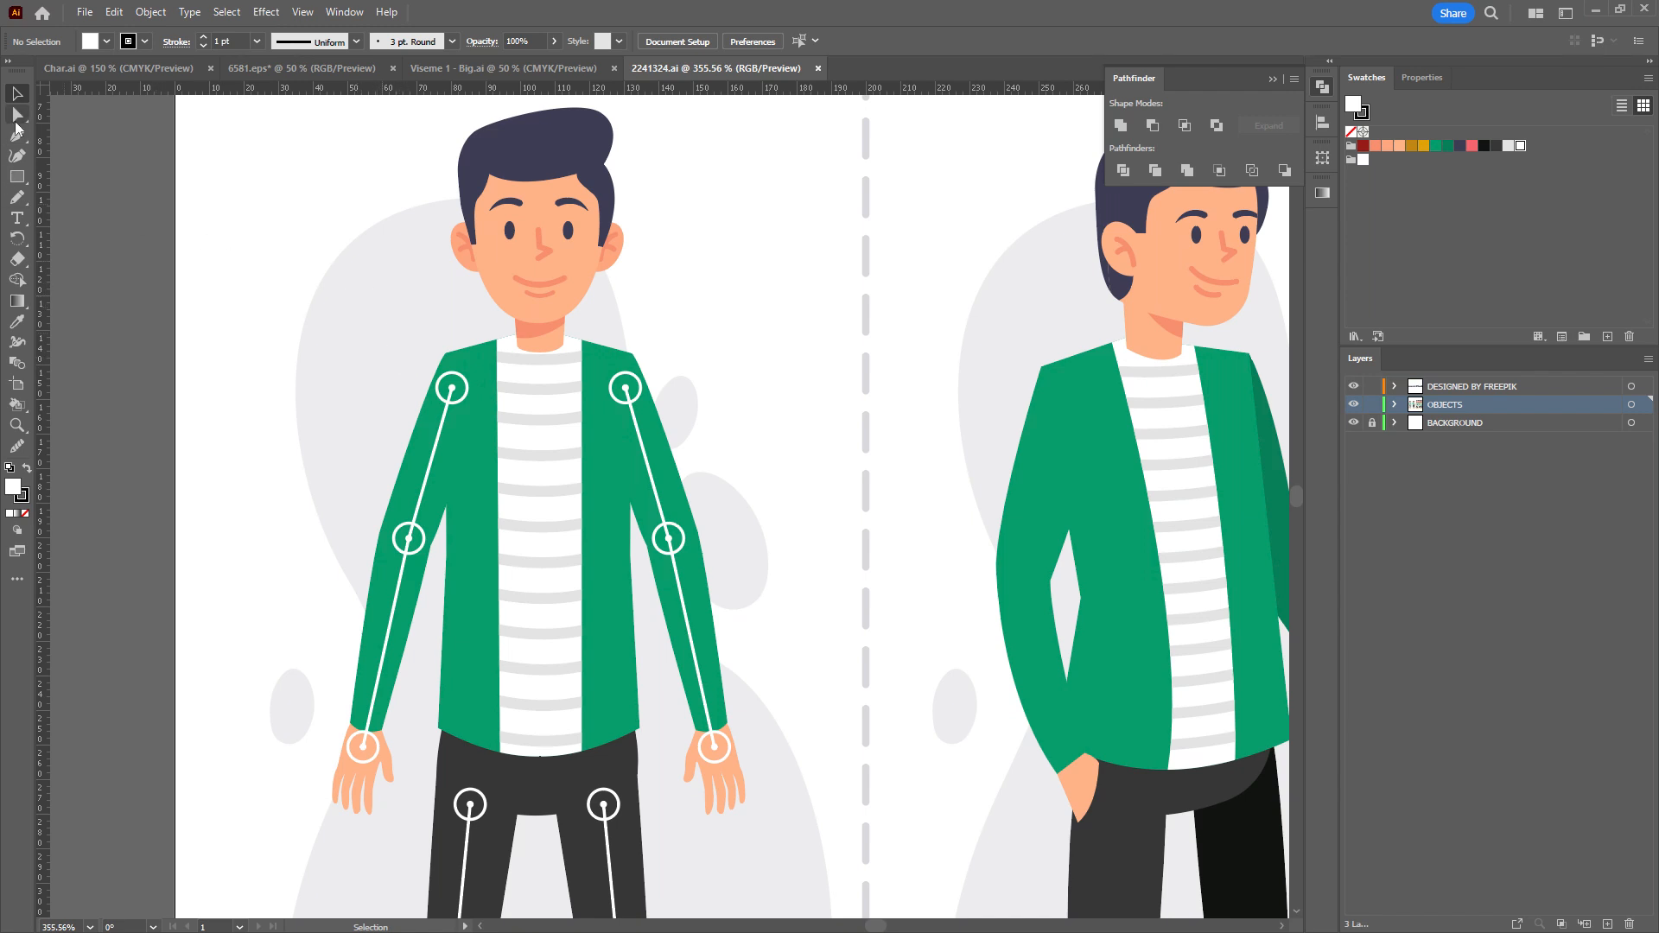
scroll(260, 167, down, 1)
scroll(341, 382, down, 2)
drag(365, 385, 368, 387)
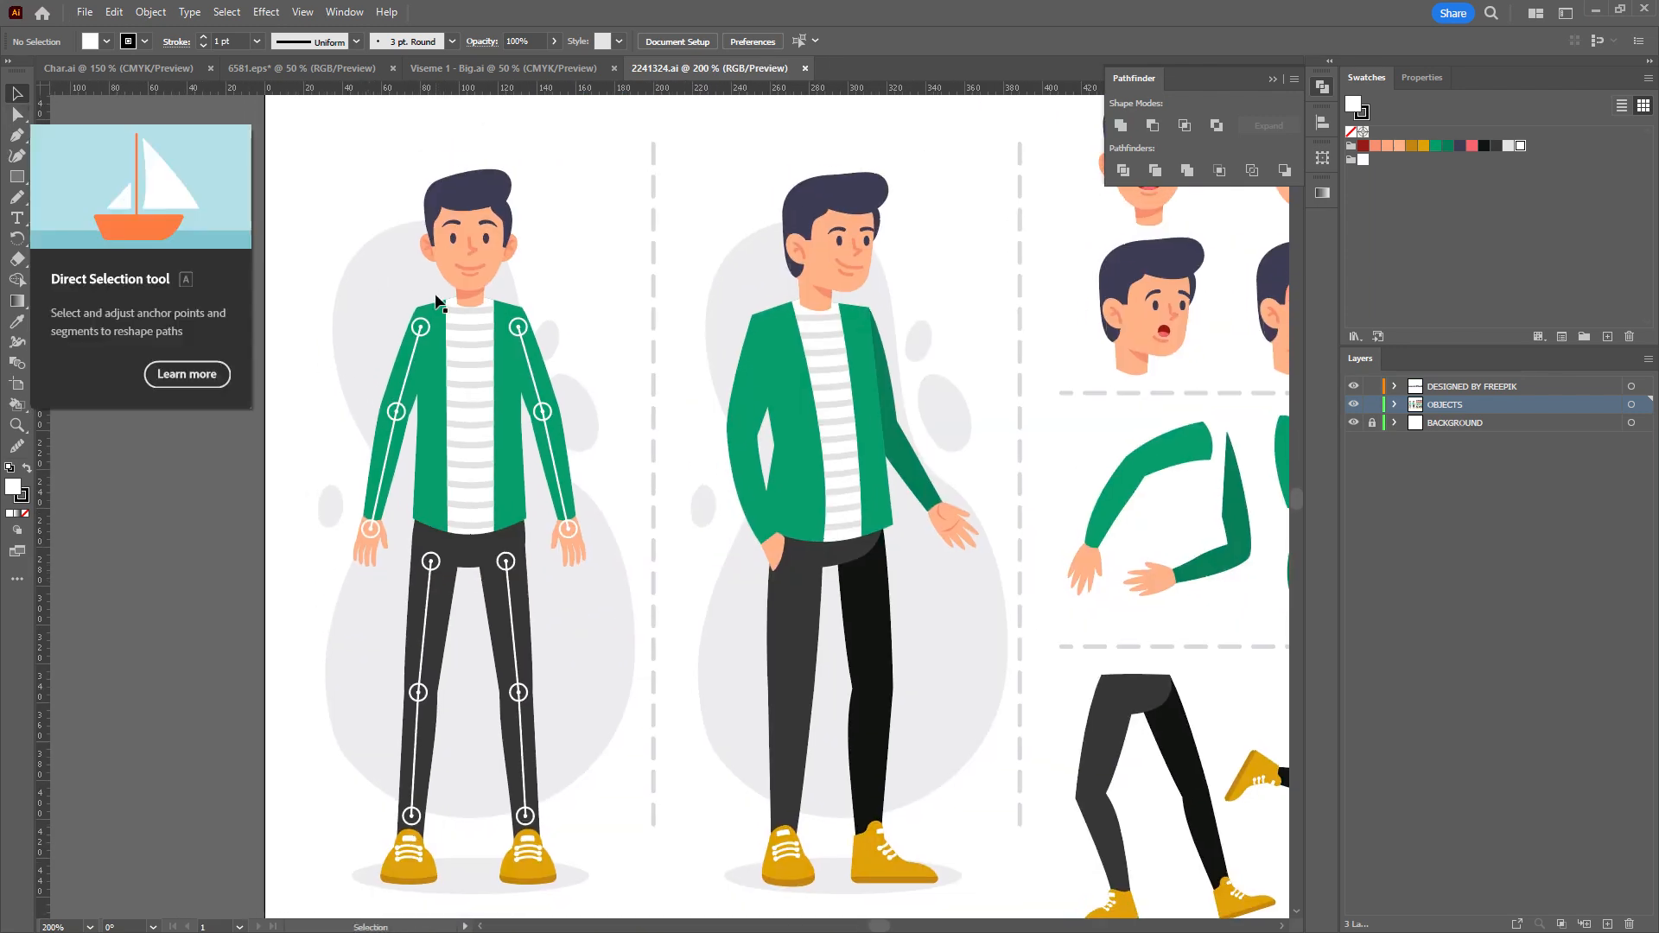
click(17, 114)
click(341, 294)
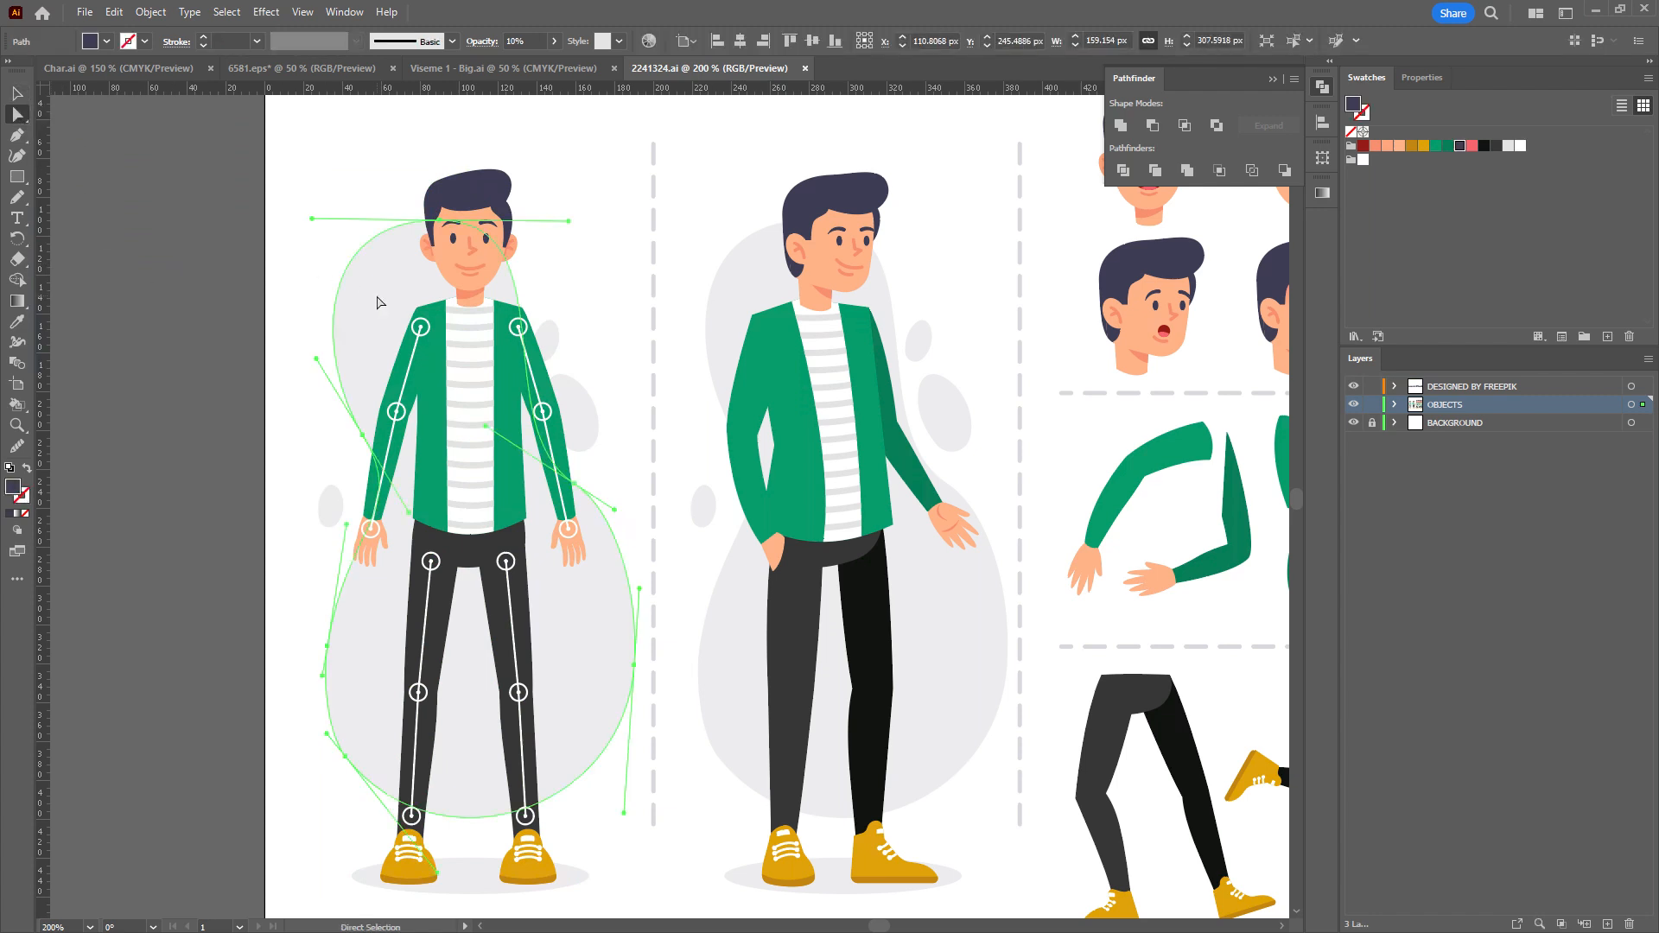
key(Delete)
Delete the small grey ellipses and the ground shadow around the front-facing character.
click(571, 413)
key(Delete)
click(550, 332)
key(Delete)
click(449, 864)
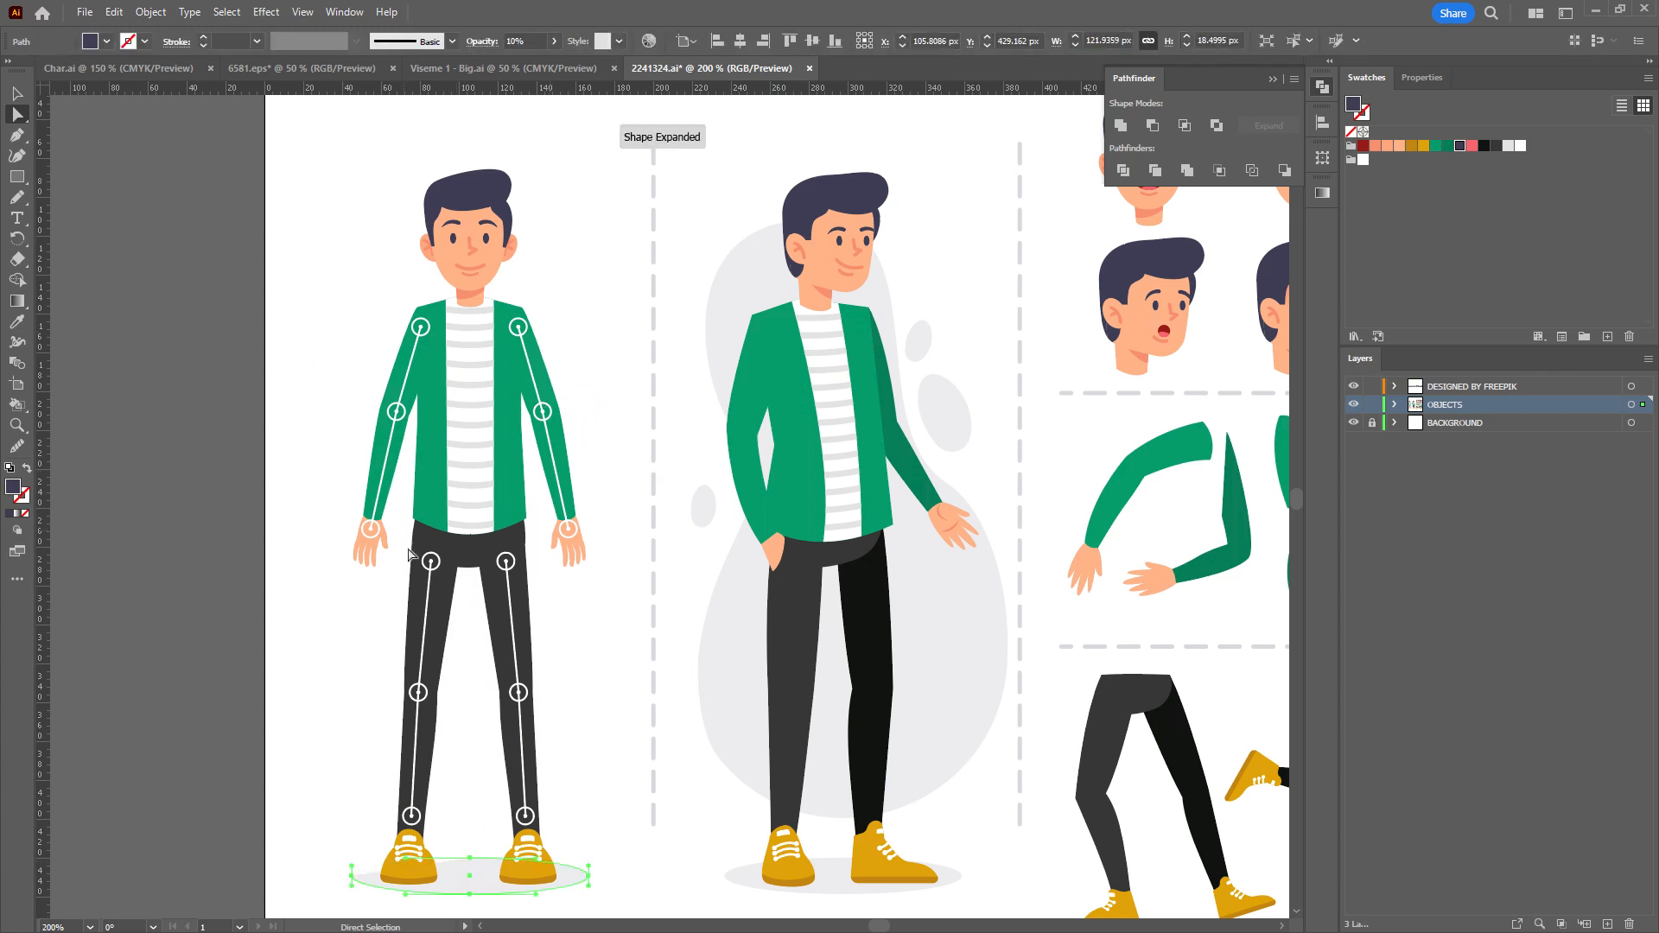
key(Delete)
drag(389, 152, 567, 287)
key(Delete)
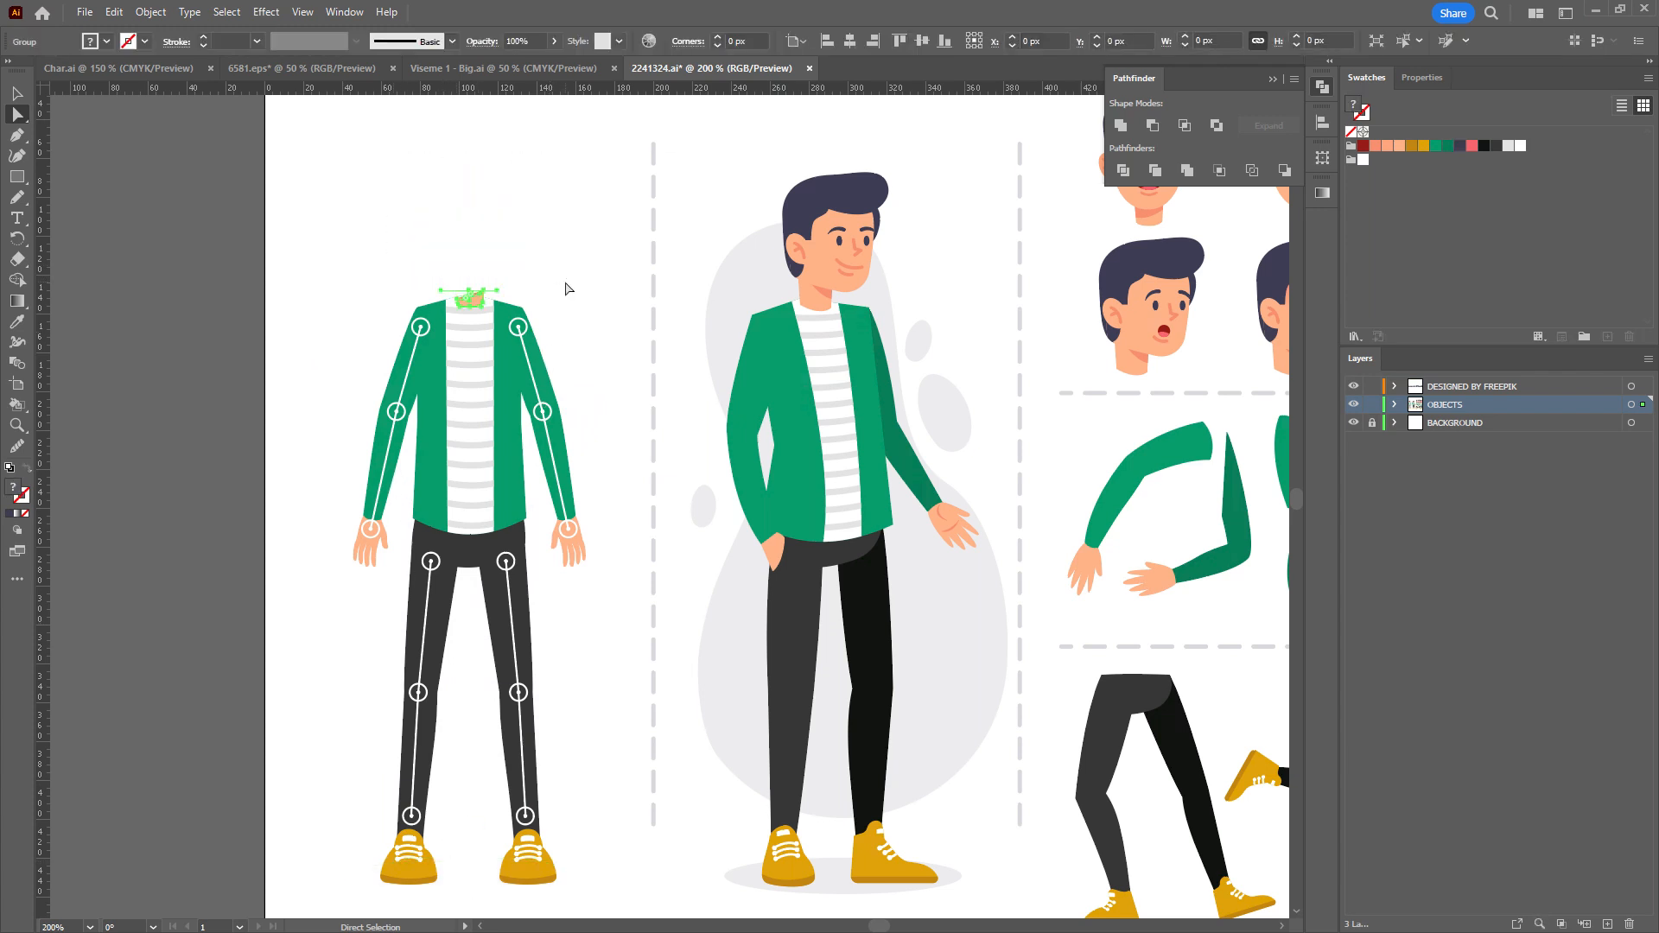
key(ctrl+z)
Delete the front-facing character's head and hair, keeping the neck.
drag(400, 158, 565, 287)
key(Delete)
drag(499, 300, 523, 294)
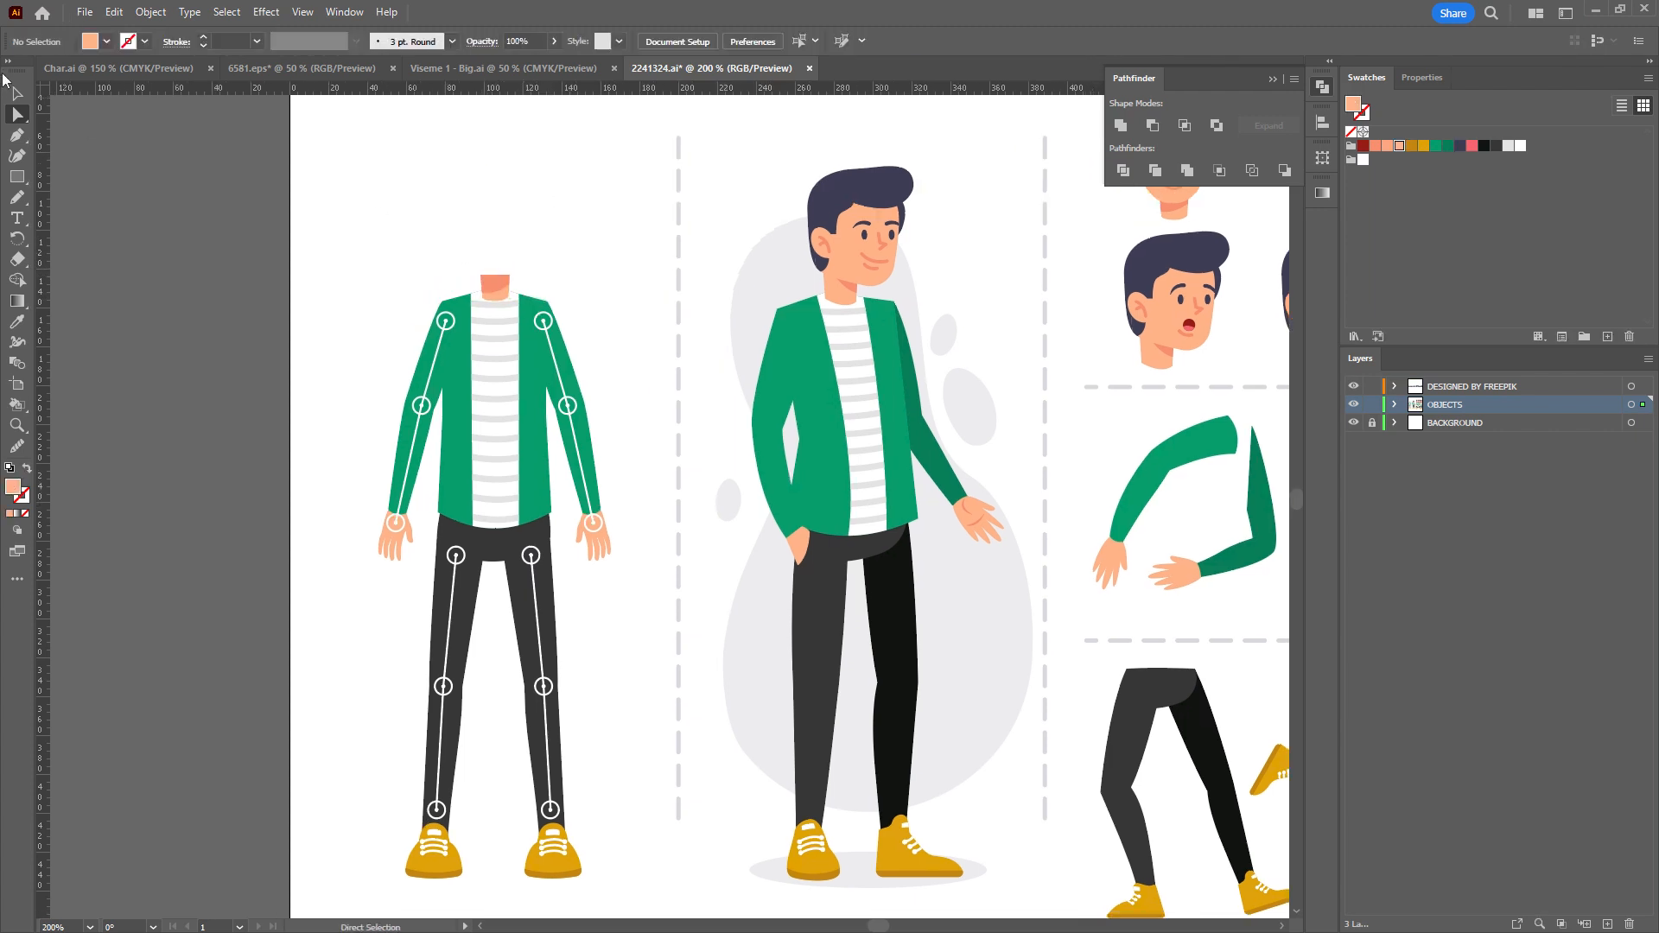
Copy the headless body group into Char.ai with its layer retained and place it below and beside the traced face.
click(19, 95)
click(506, 393)
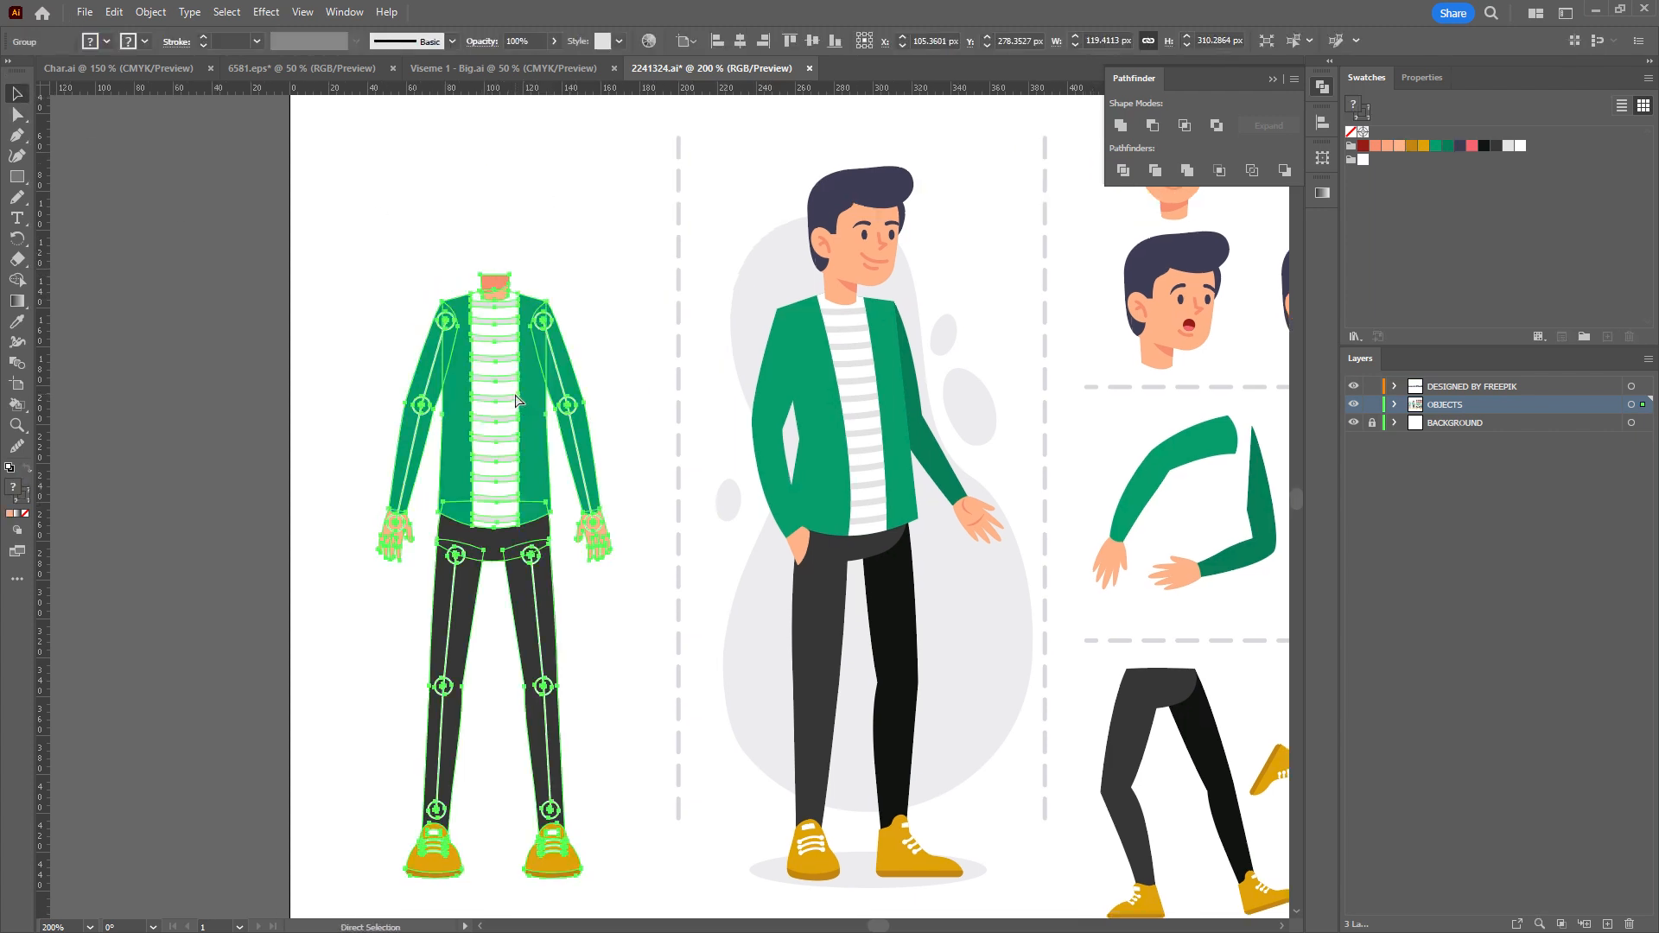
click(131, 69)
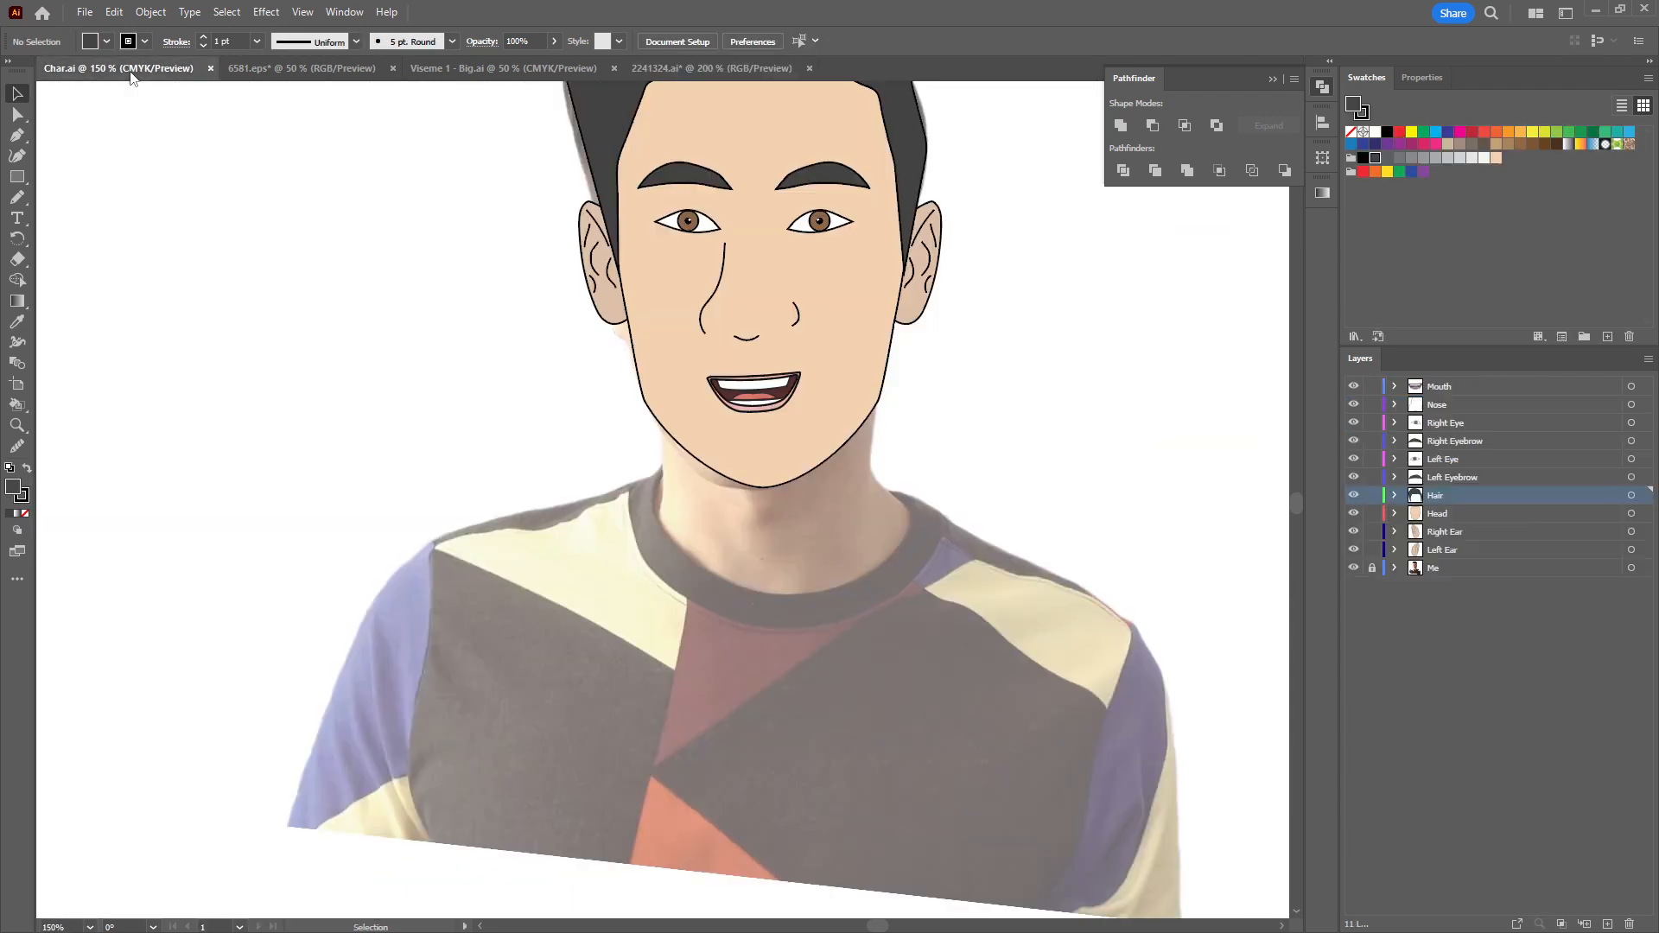
click(1648, 358)
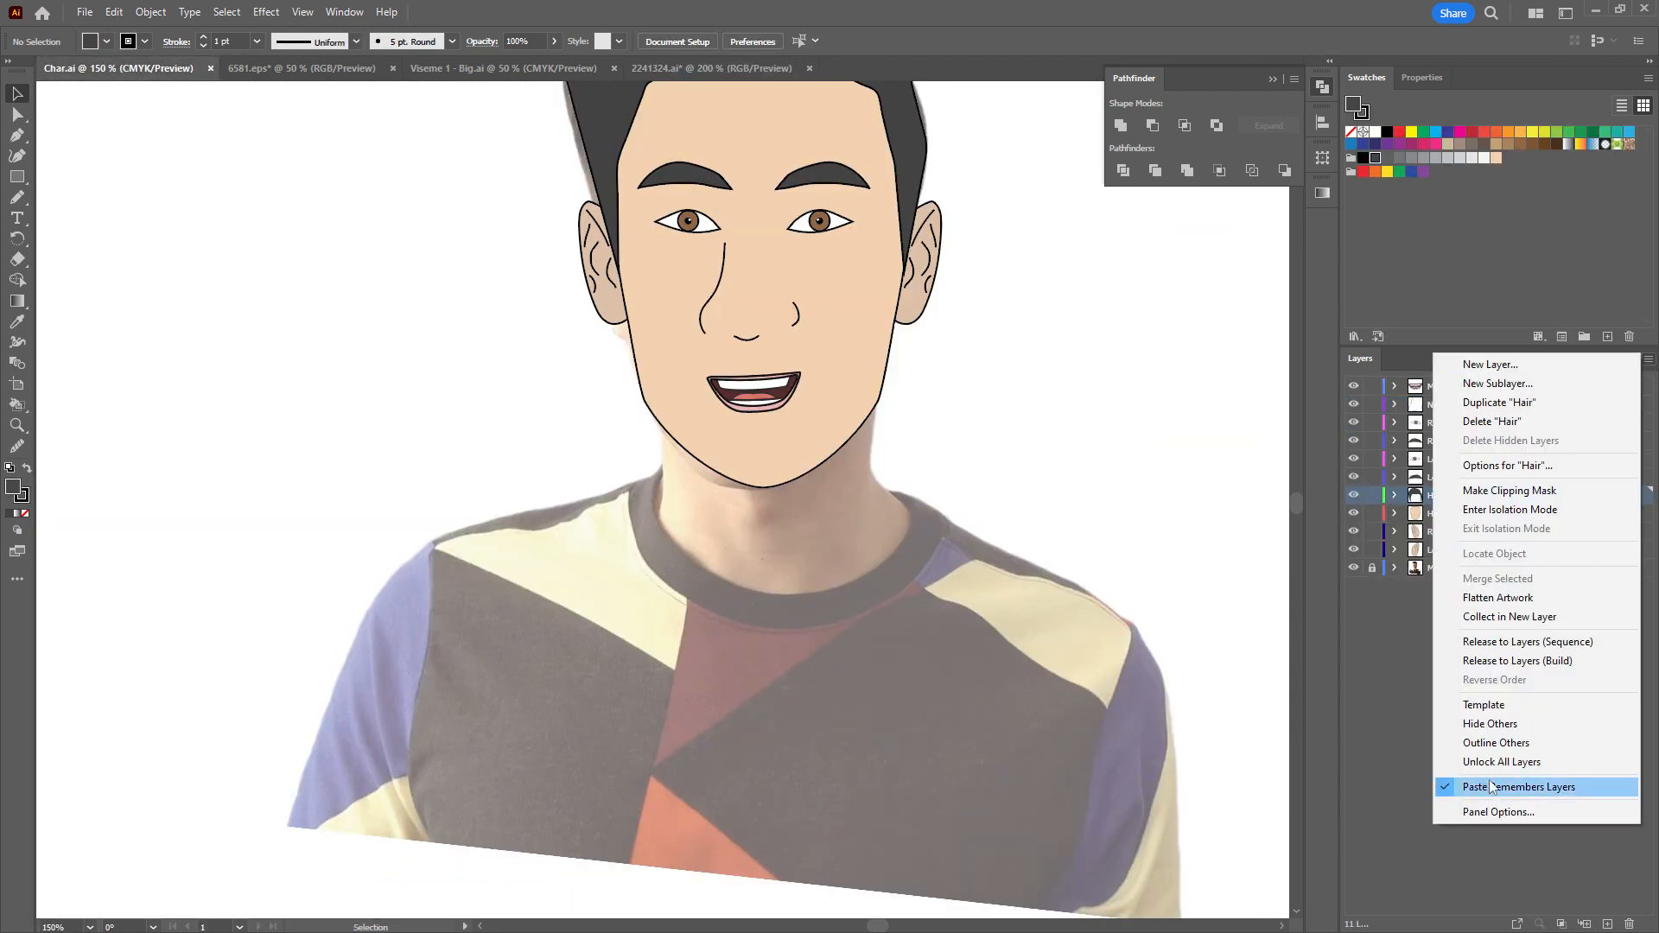
click(1391, 742)
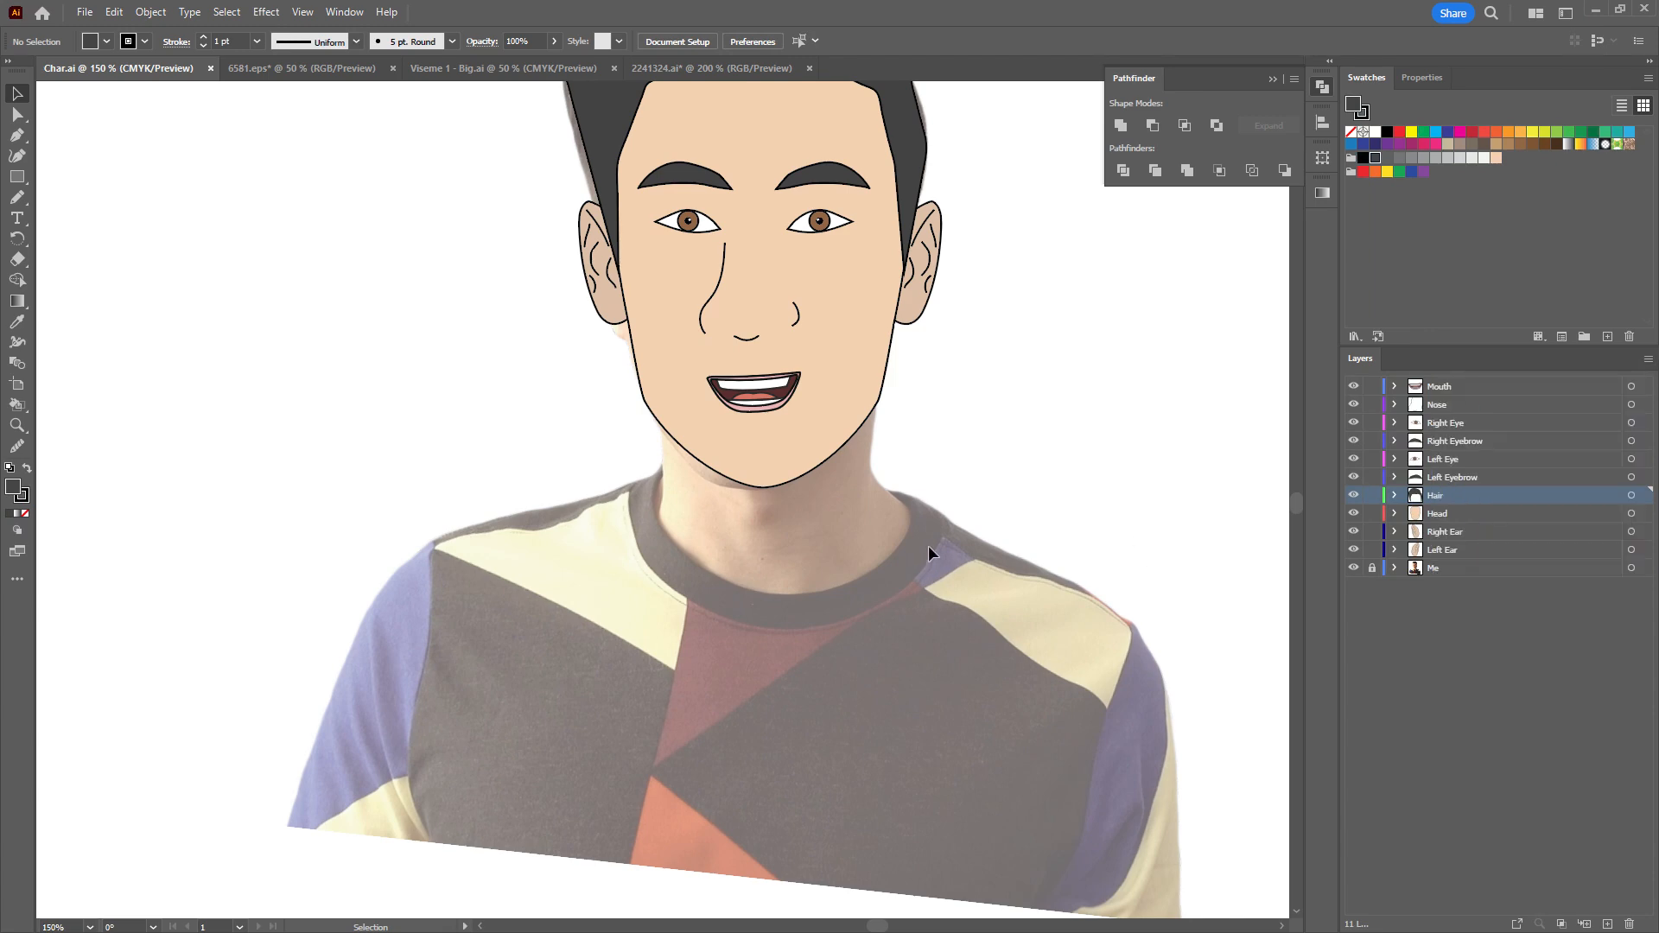
scroll(929, 547, down, 1)
key(ctrl+v)
key(v)
drag(672, 427, 665, 569)
Rename the existing Head layer to Face.
click(1482, 533)
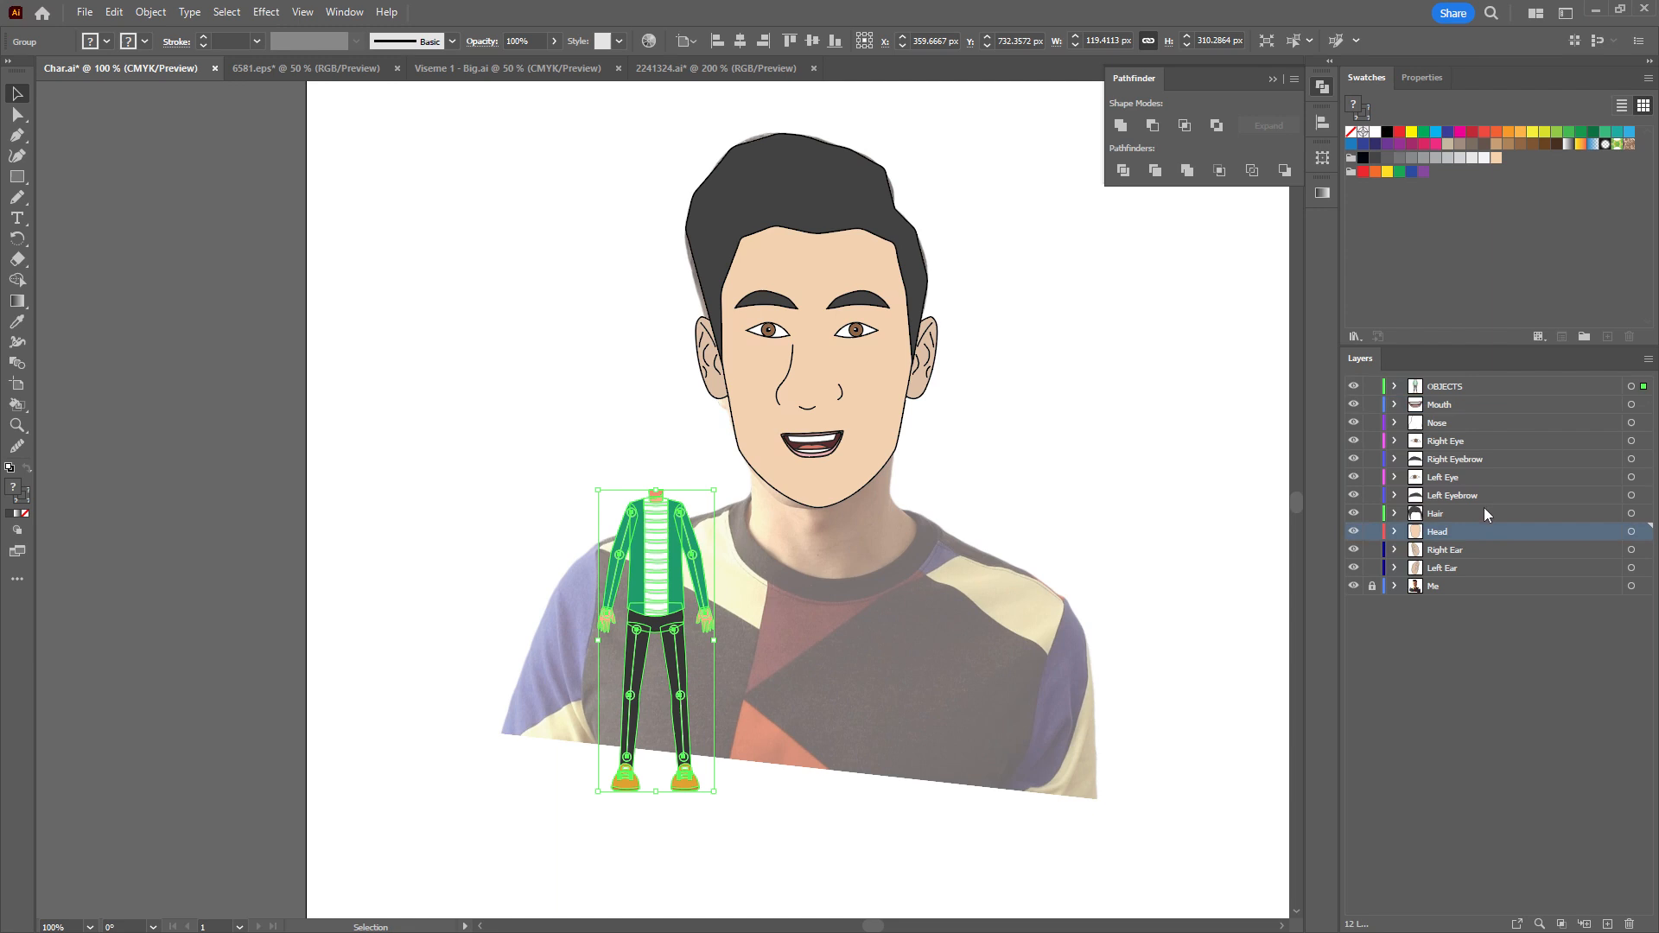
click(1632, 532)
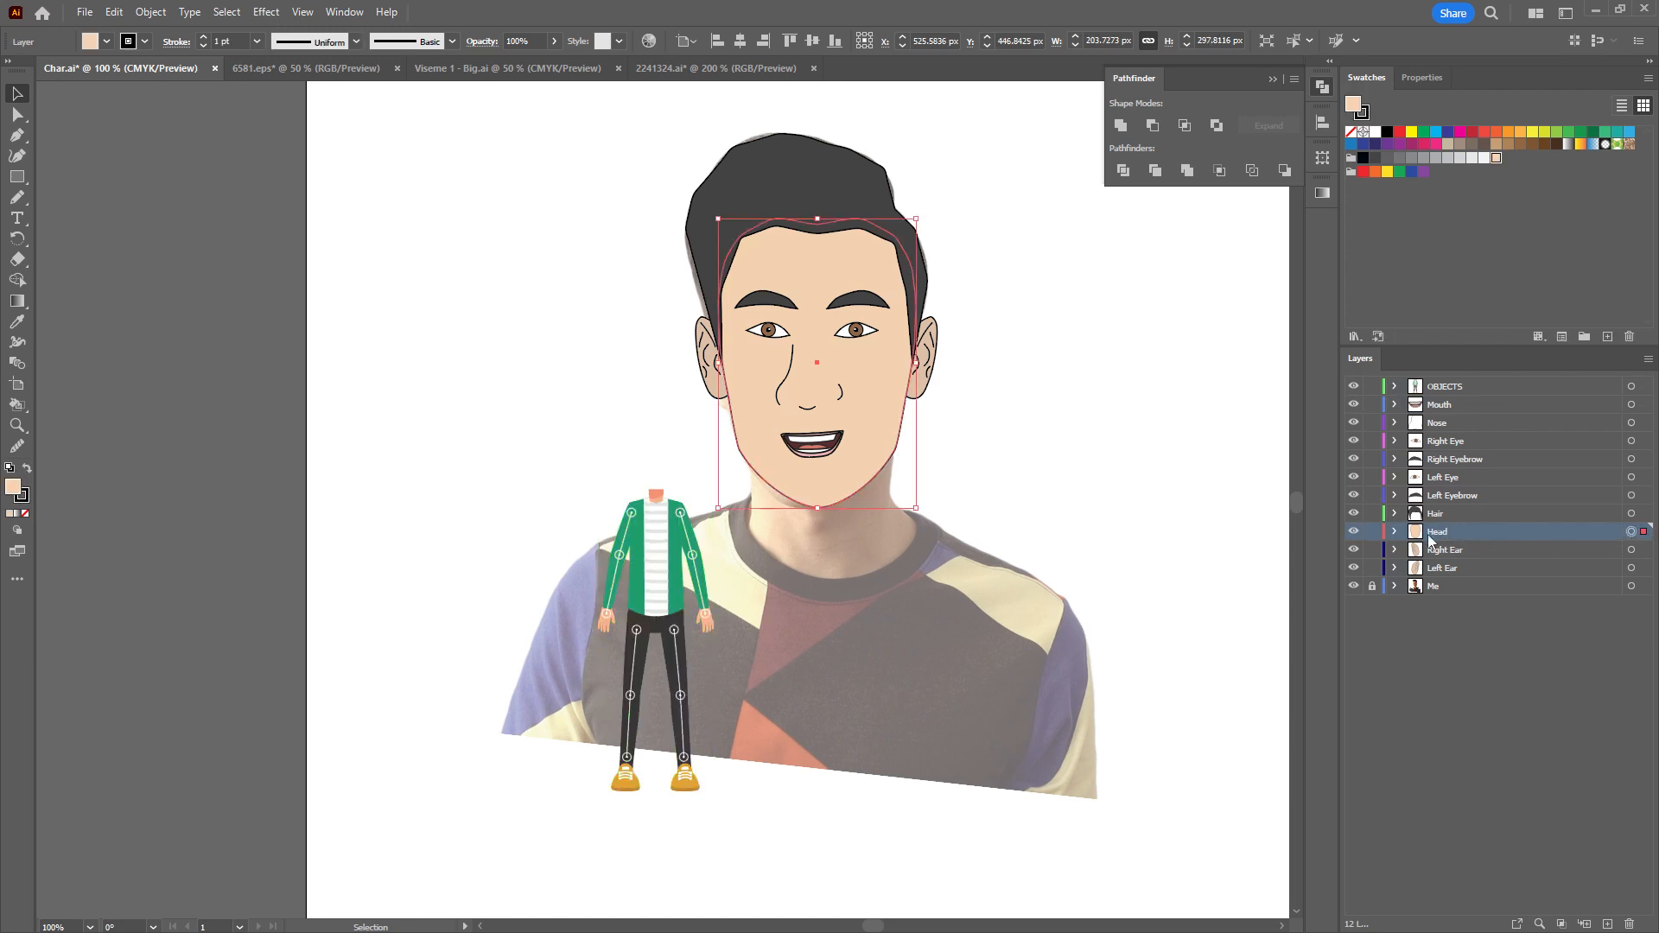
double_click(1438, 531)
text(Face)
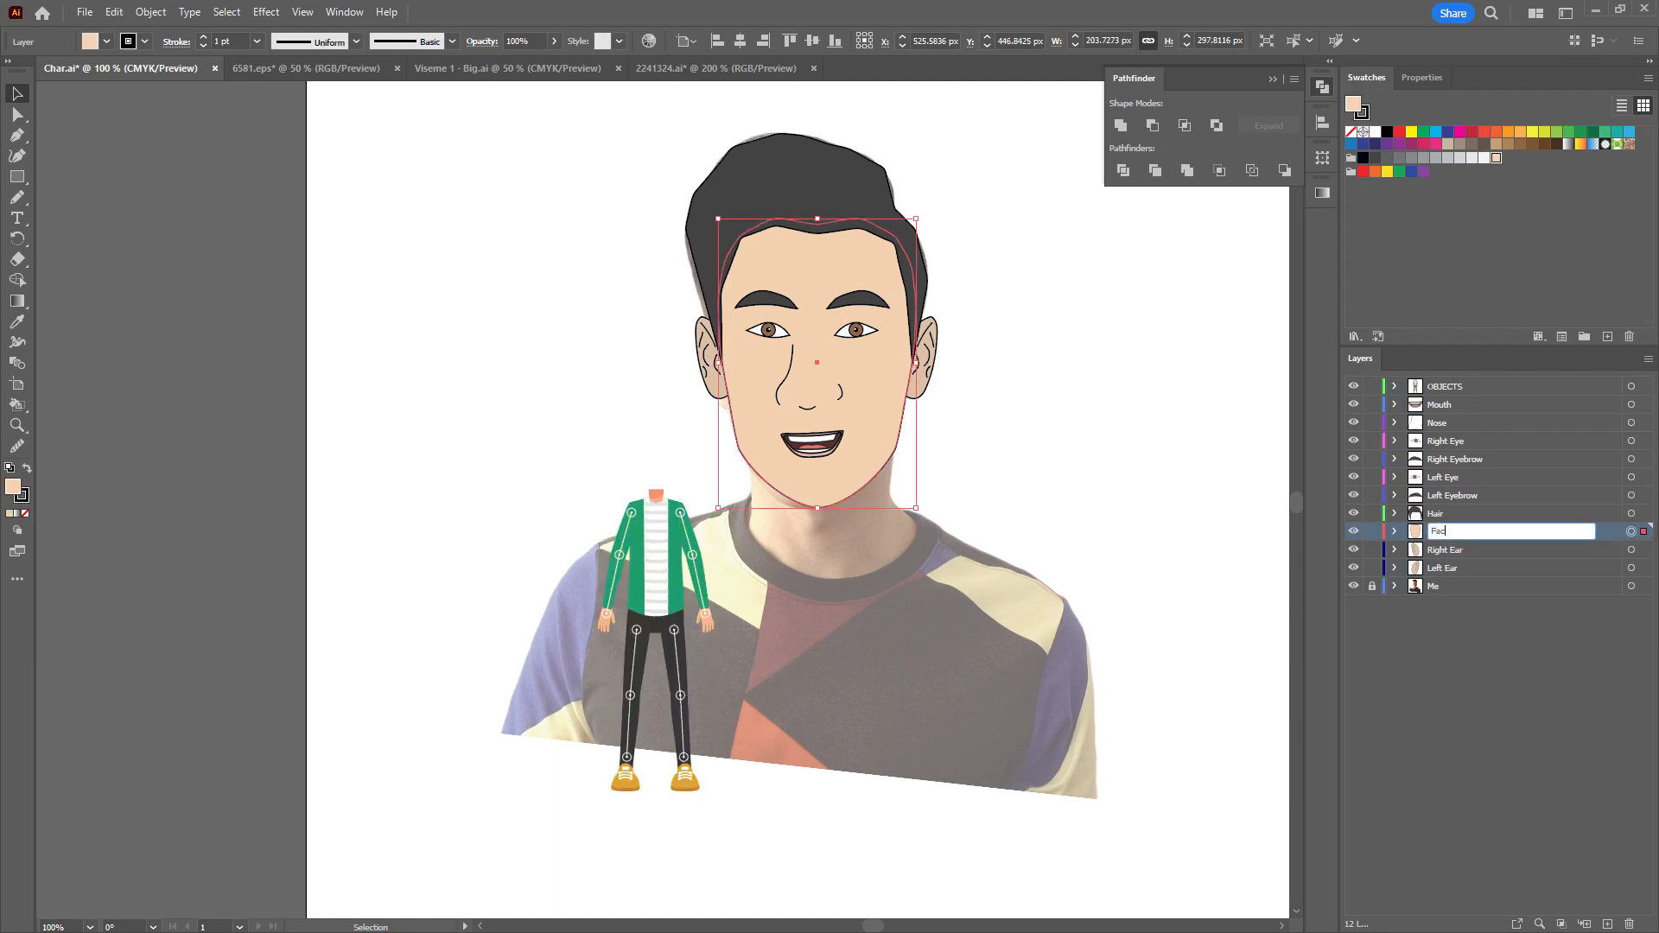
key(Return)
Create a new layer named Head directly below the OBJECTS layer.
key(ctrl+l)
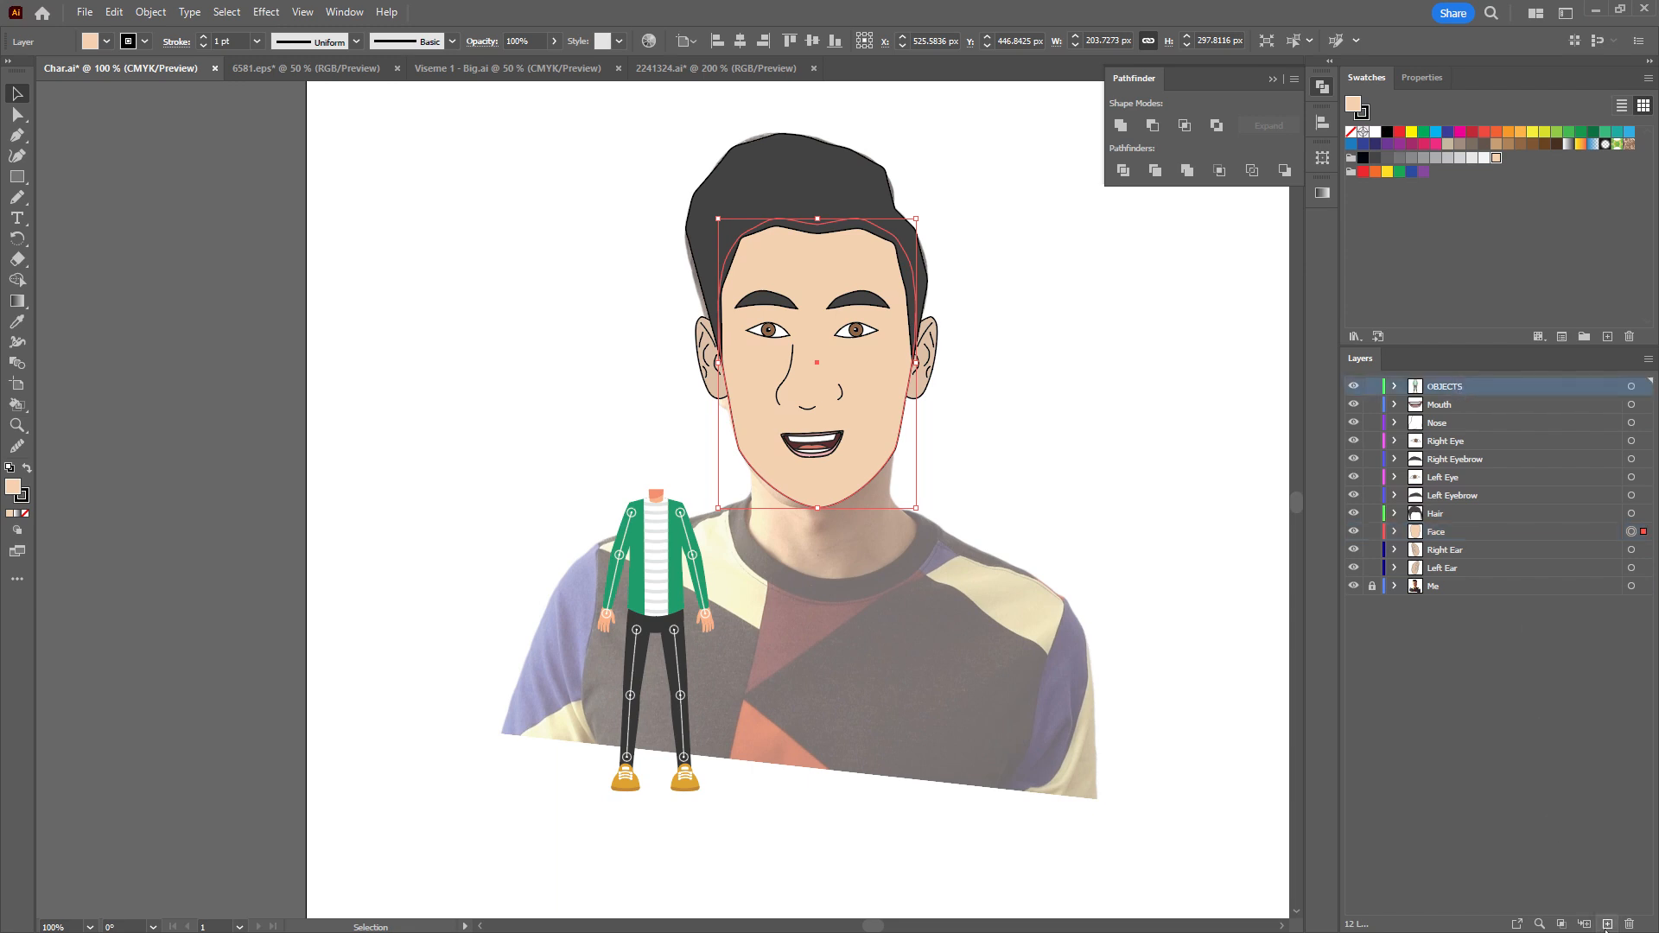
drag(1446, 391, 1449, 402)
double_click(1449, 403)
text(Head)
key(Return)
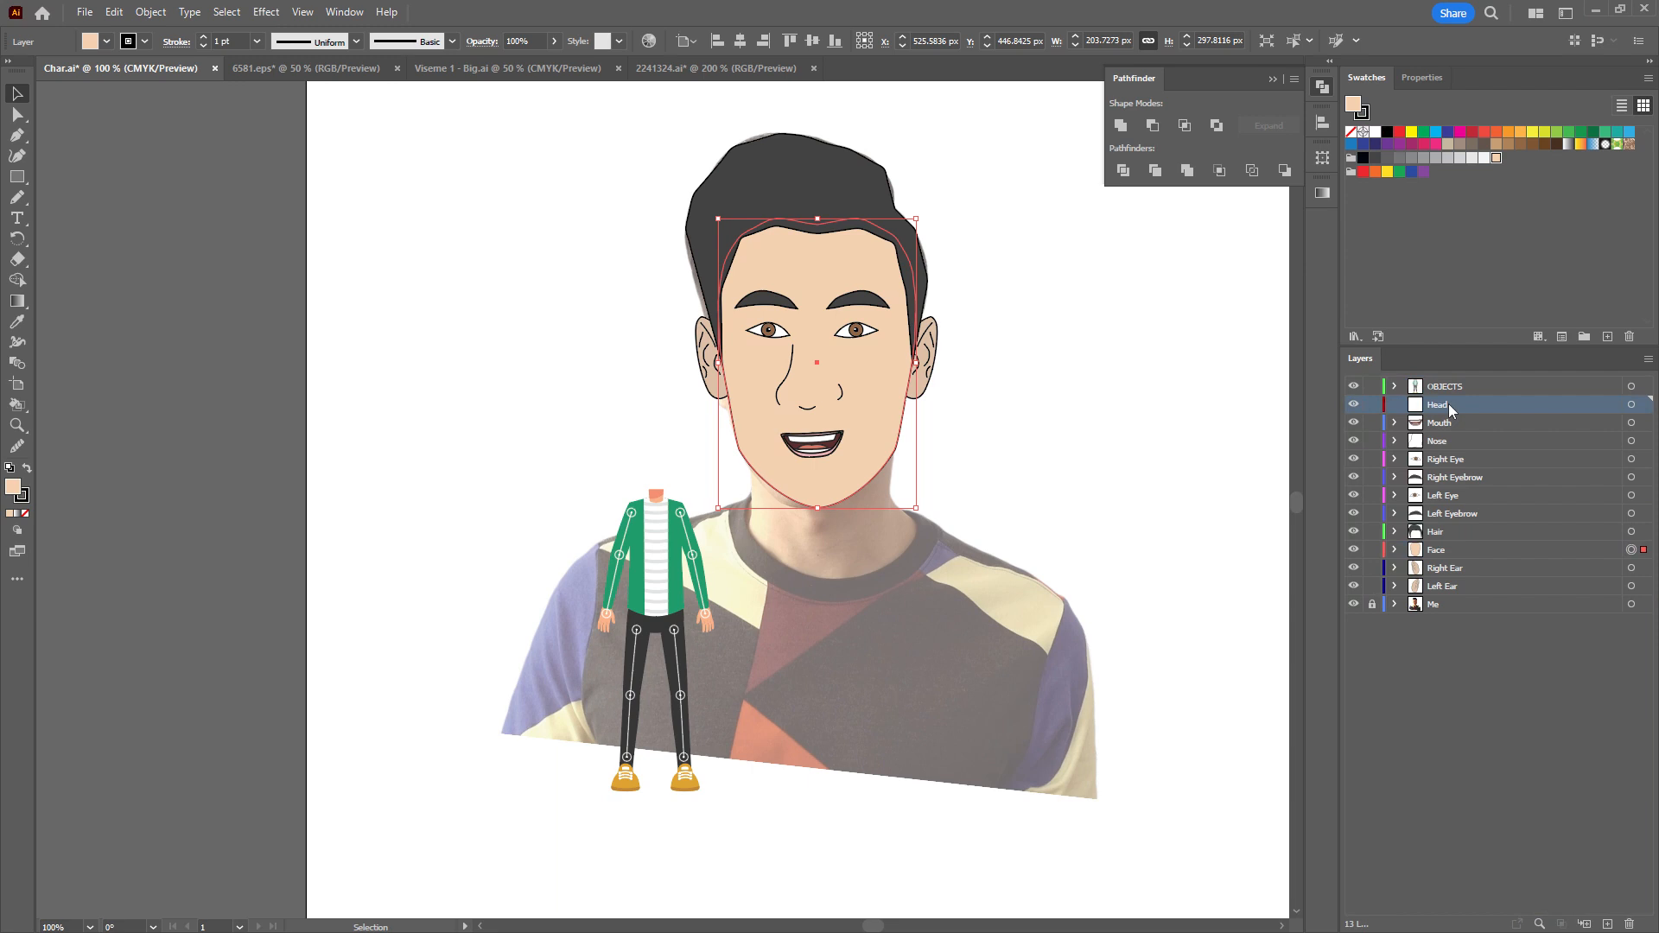
Move all layers from Mouth through Left Ear into the new Head layer and collapse it.
click(1445, 422)
shift+click(1445, 586)
drag(1442, 427, 1443, 406)
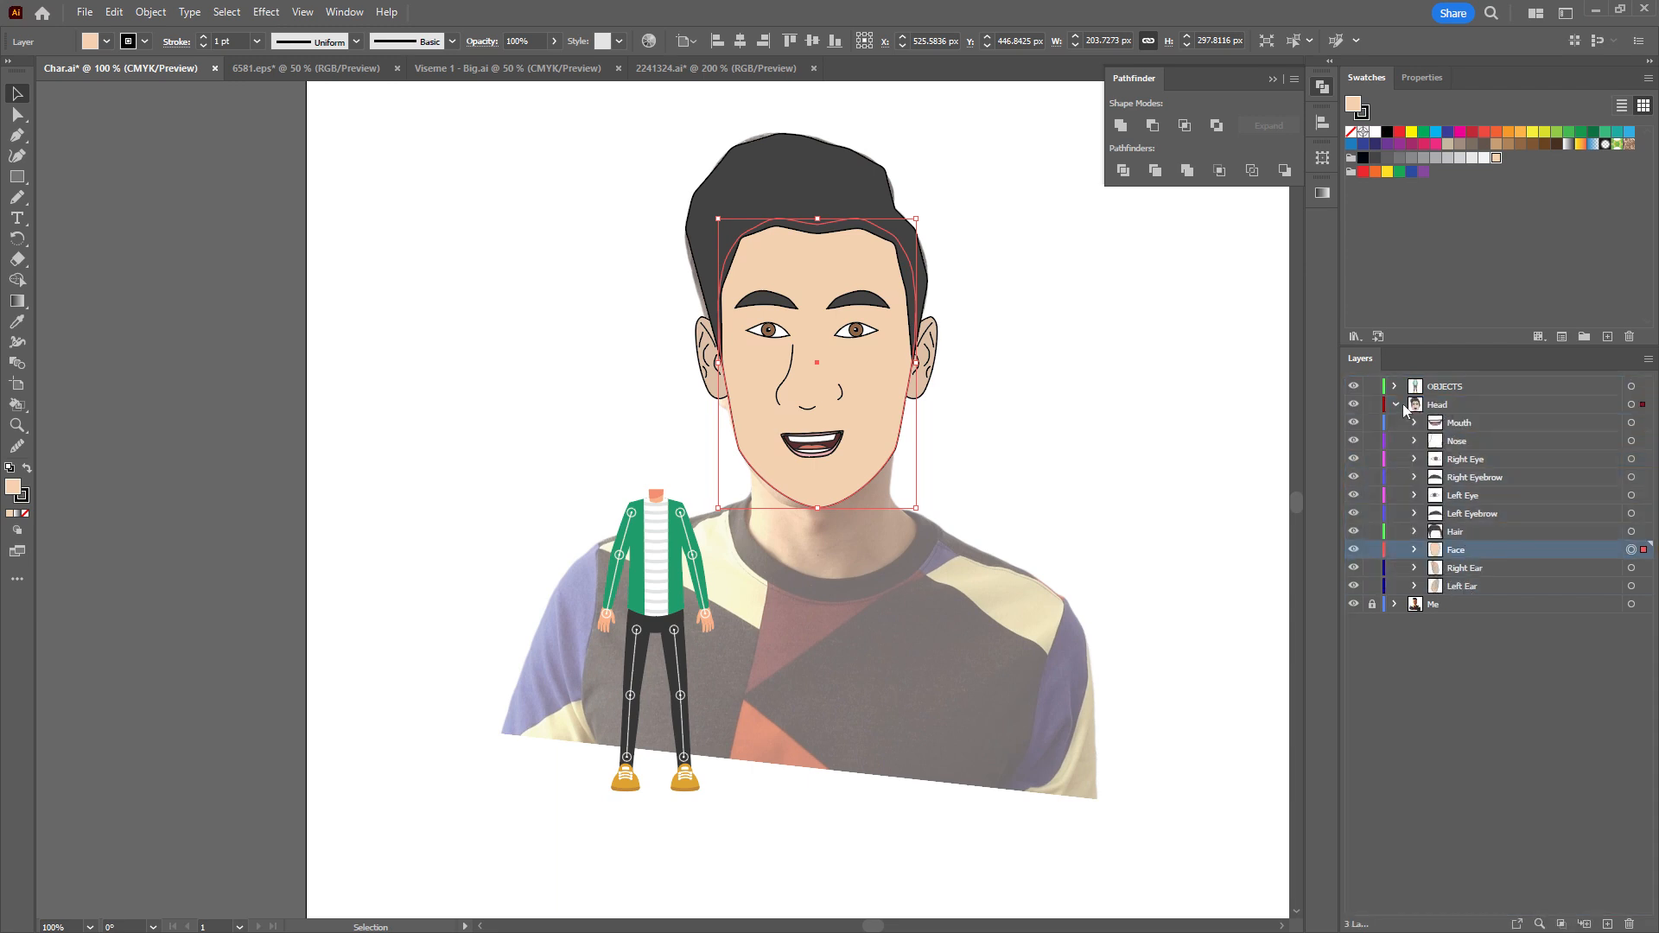
click(1396, 405)
click(1631, 404)
click(1017, 450)
Move the headless body beside the face and enlarge it proportionally to about 211 by 547 px.
drag(1000, 479, 899, 387)
drag(474, 417, 649, 760)
drag(541, 495, 470, 572)
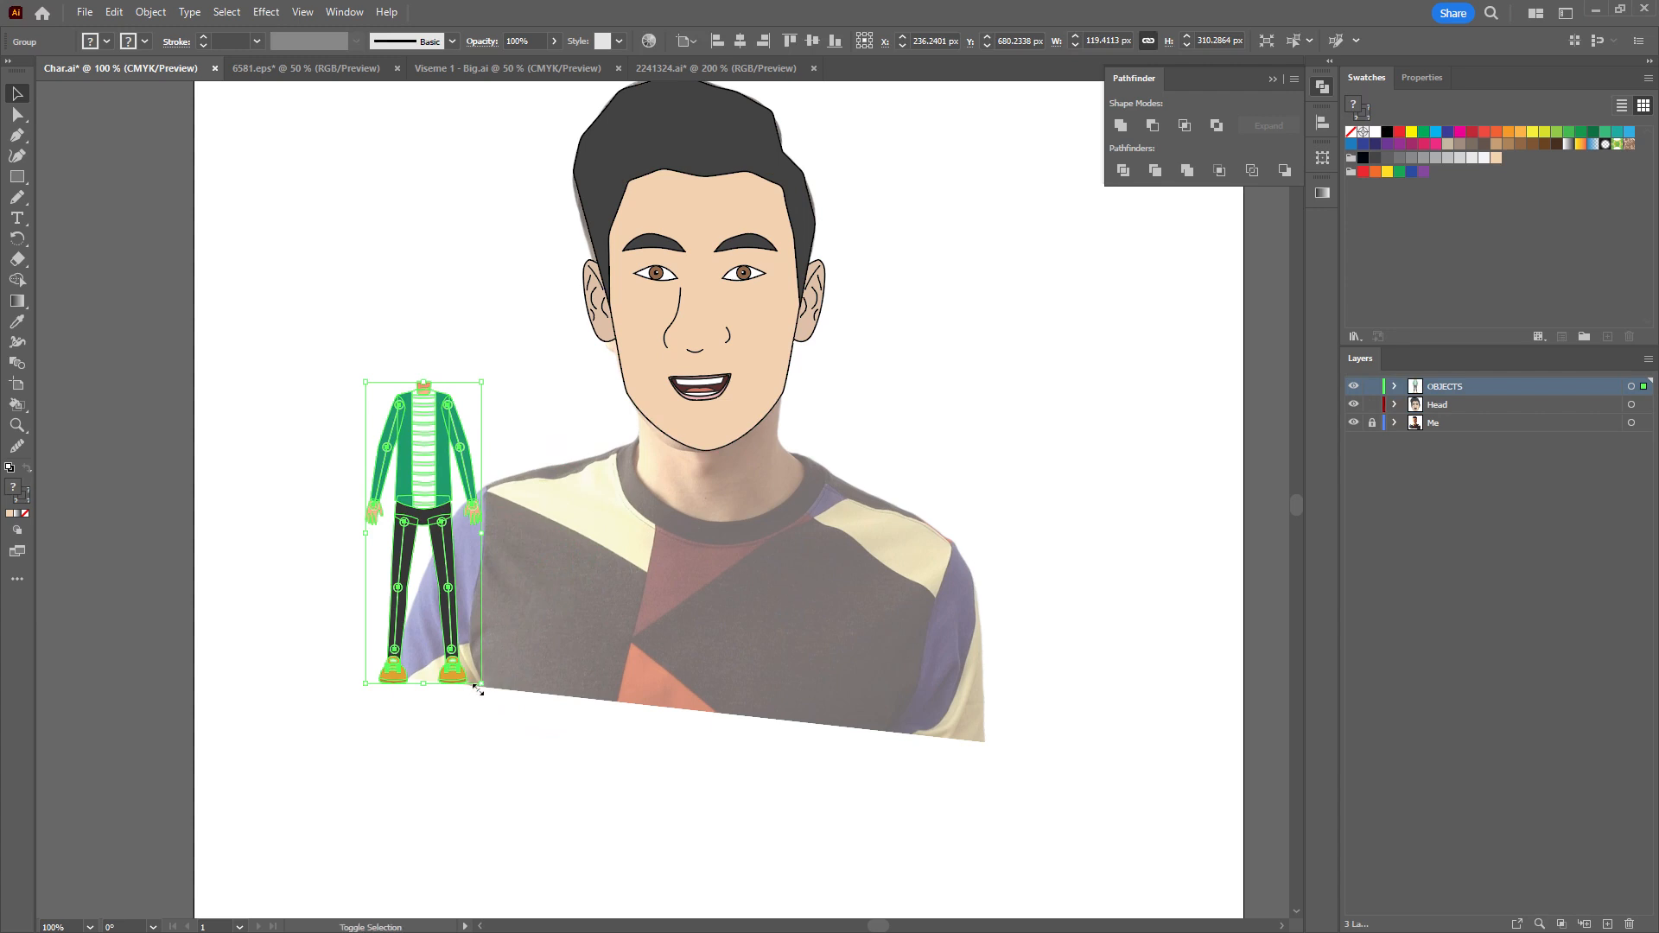
drag(474, 686, 567, 551)
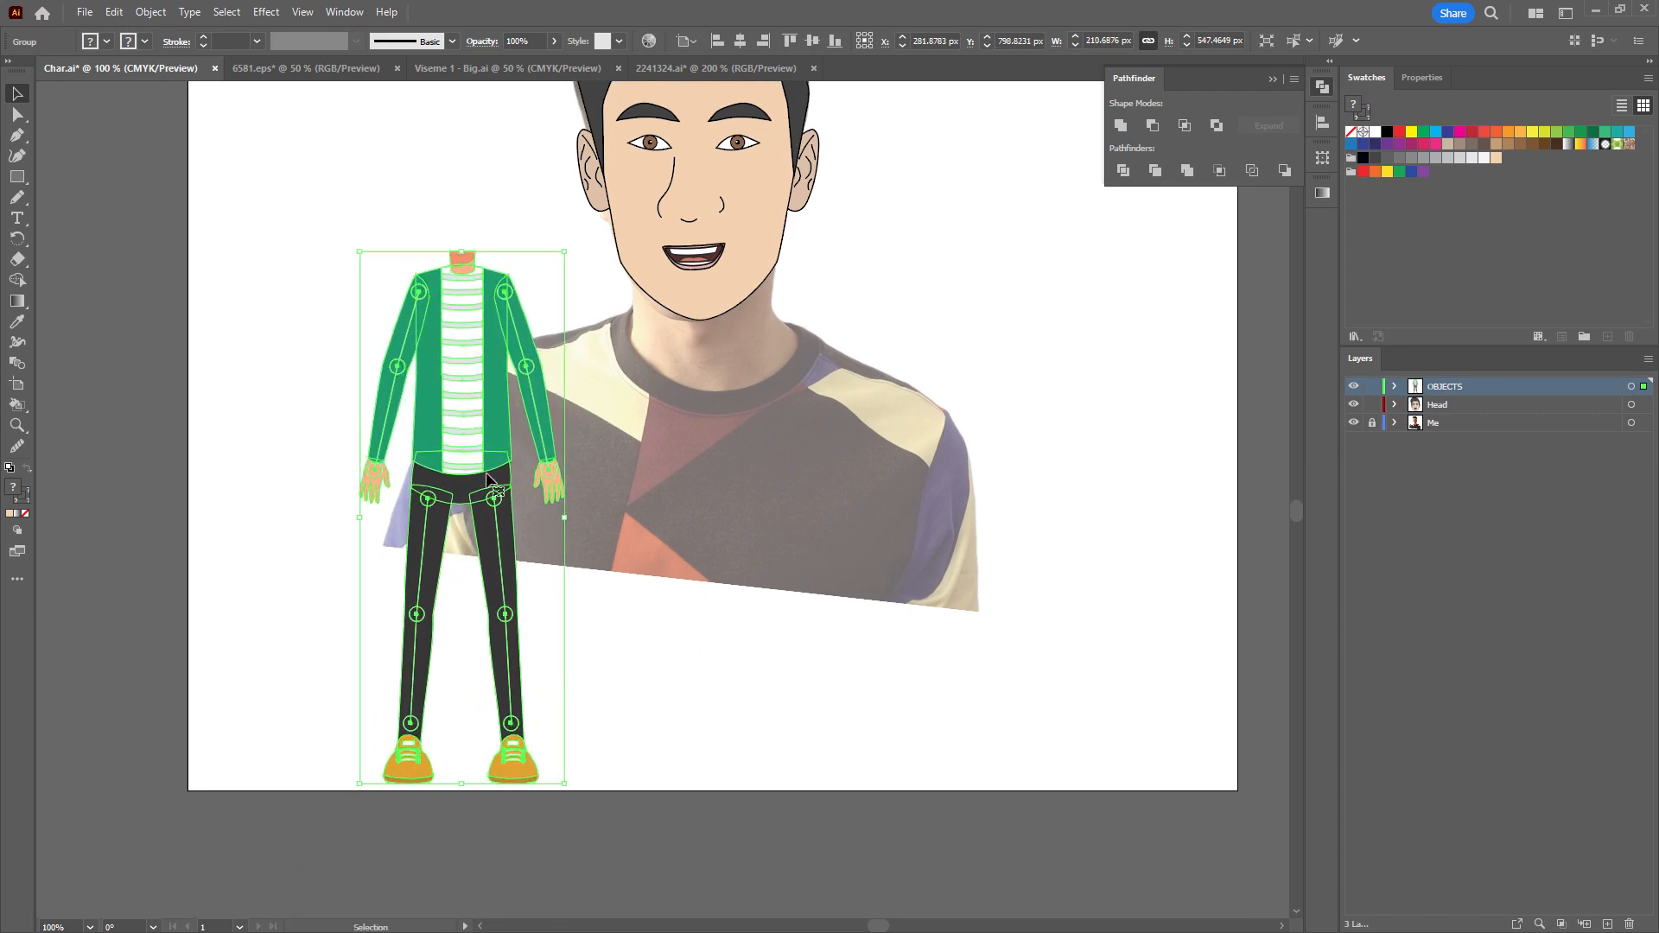
Position the body beneath the chin and move the head and body up together so the whole character fits the artboard.
drag(495, 485, 532, 640)
scroll(520, 556, down, 1)
drag(588, 510, 731, 573)
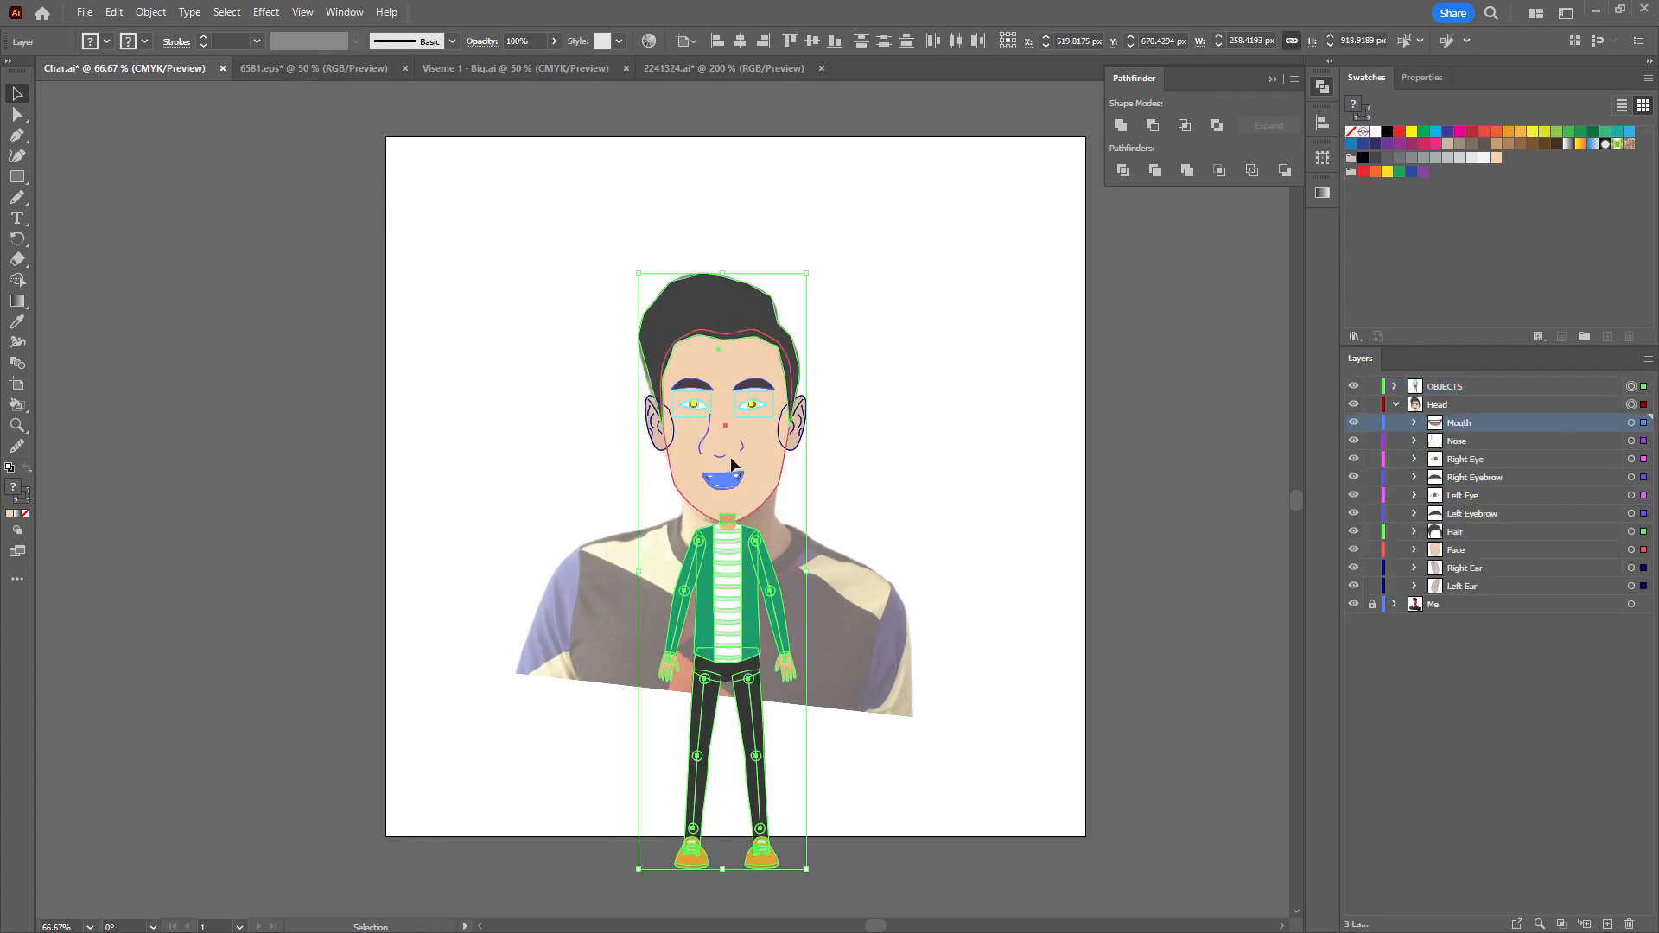
drag(740, 340, 726, 382)
click(1174, 531)
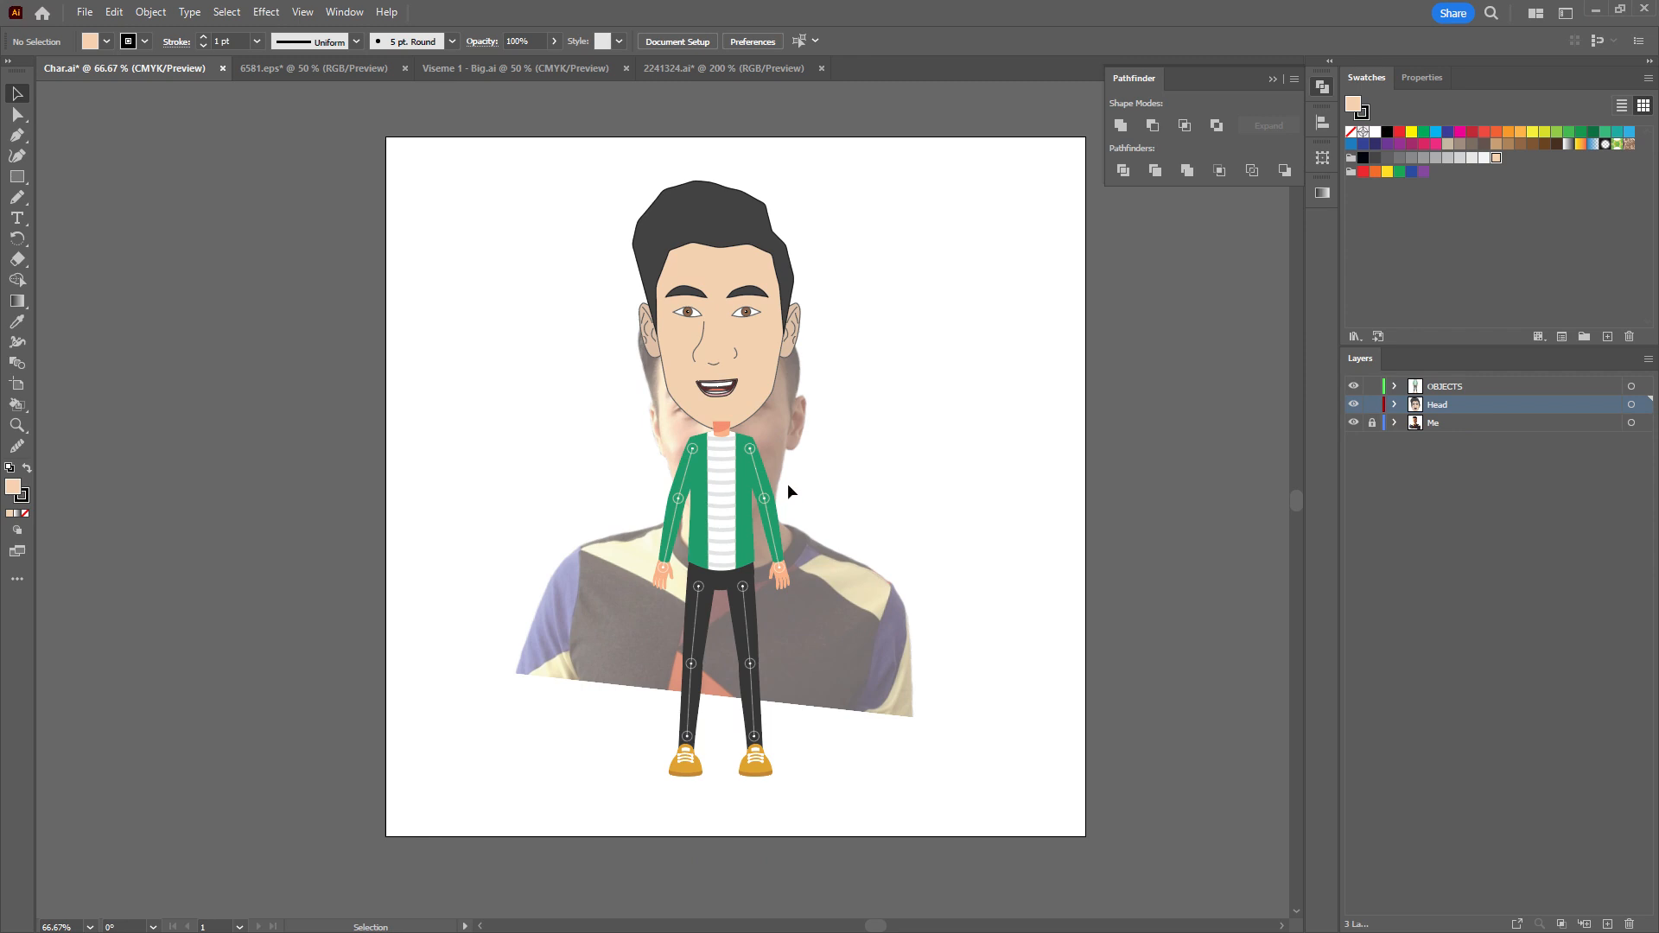
Create a new layer named Body between the Head and Me layers.
click(1608, 924)
drag(1447, 413, 1444, 428)
double_click(1442, 423)
text(Body)
key(Return)
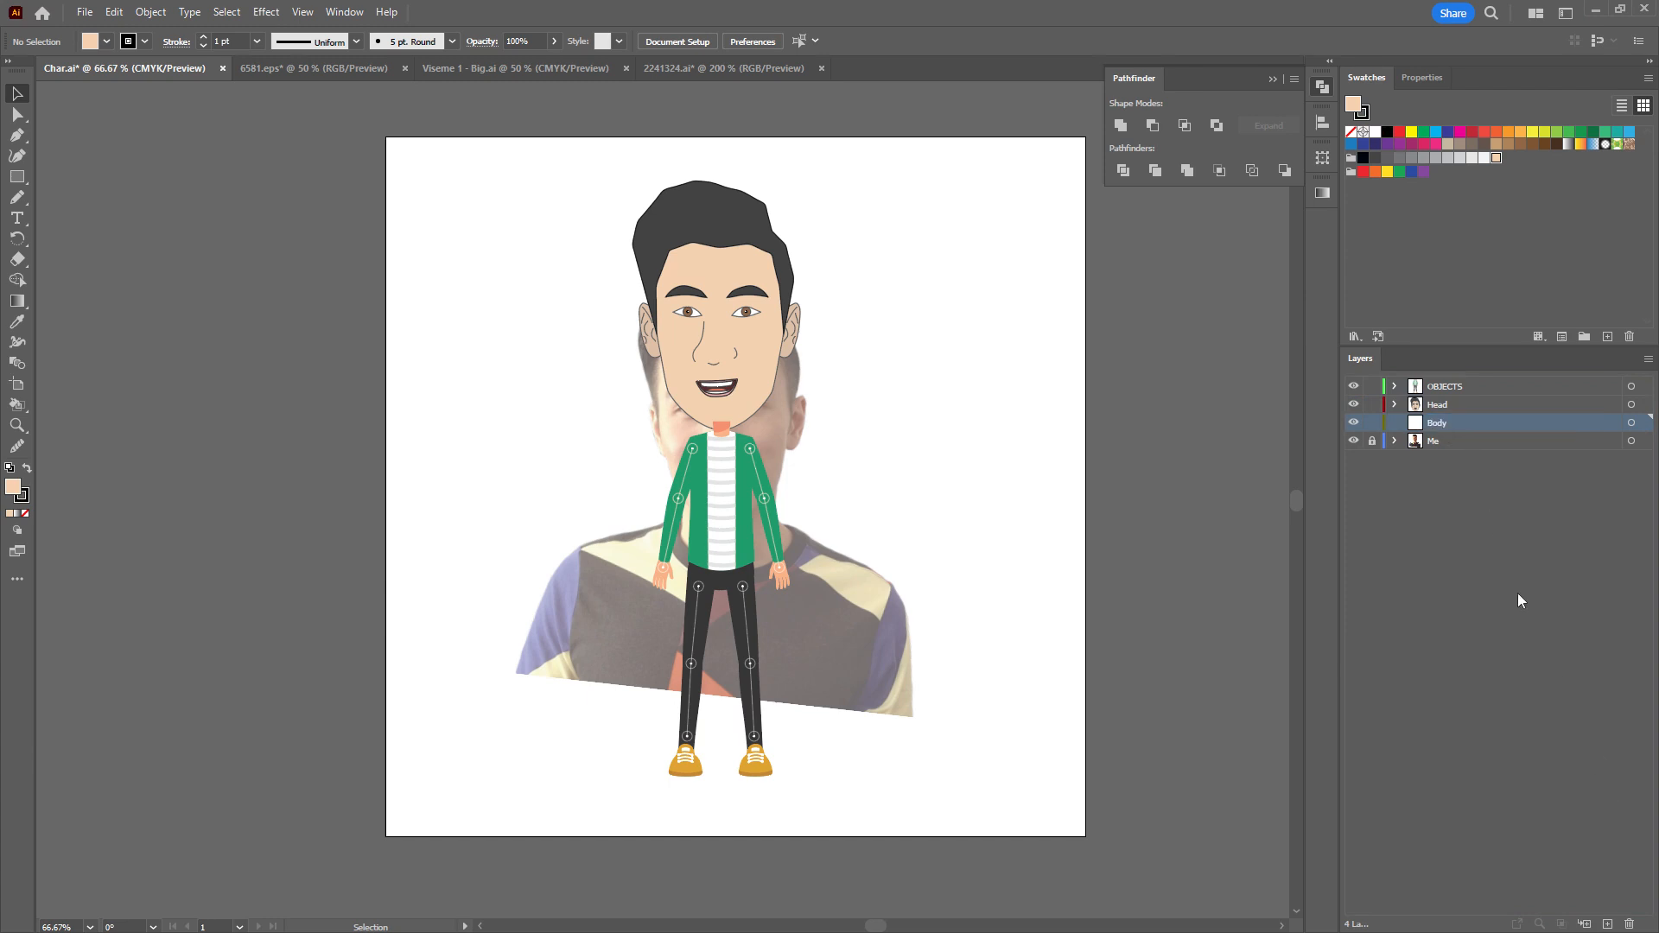
Add six empty sublayers inside the Body layer.
click(1586, 924)
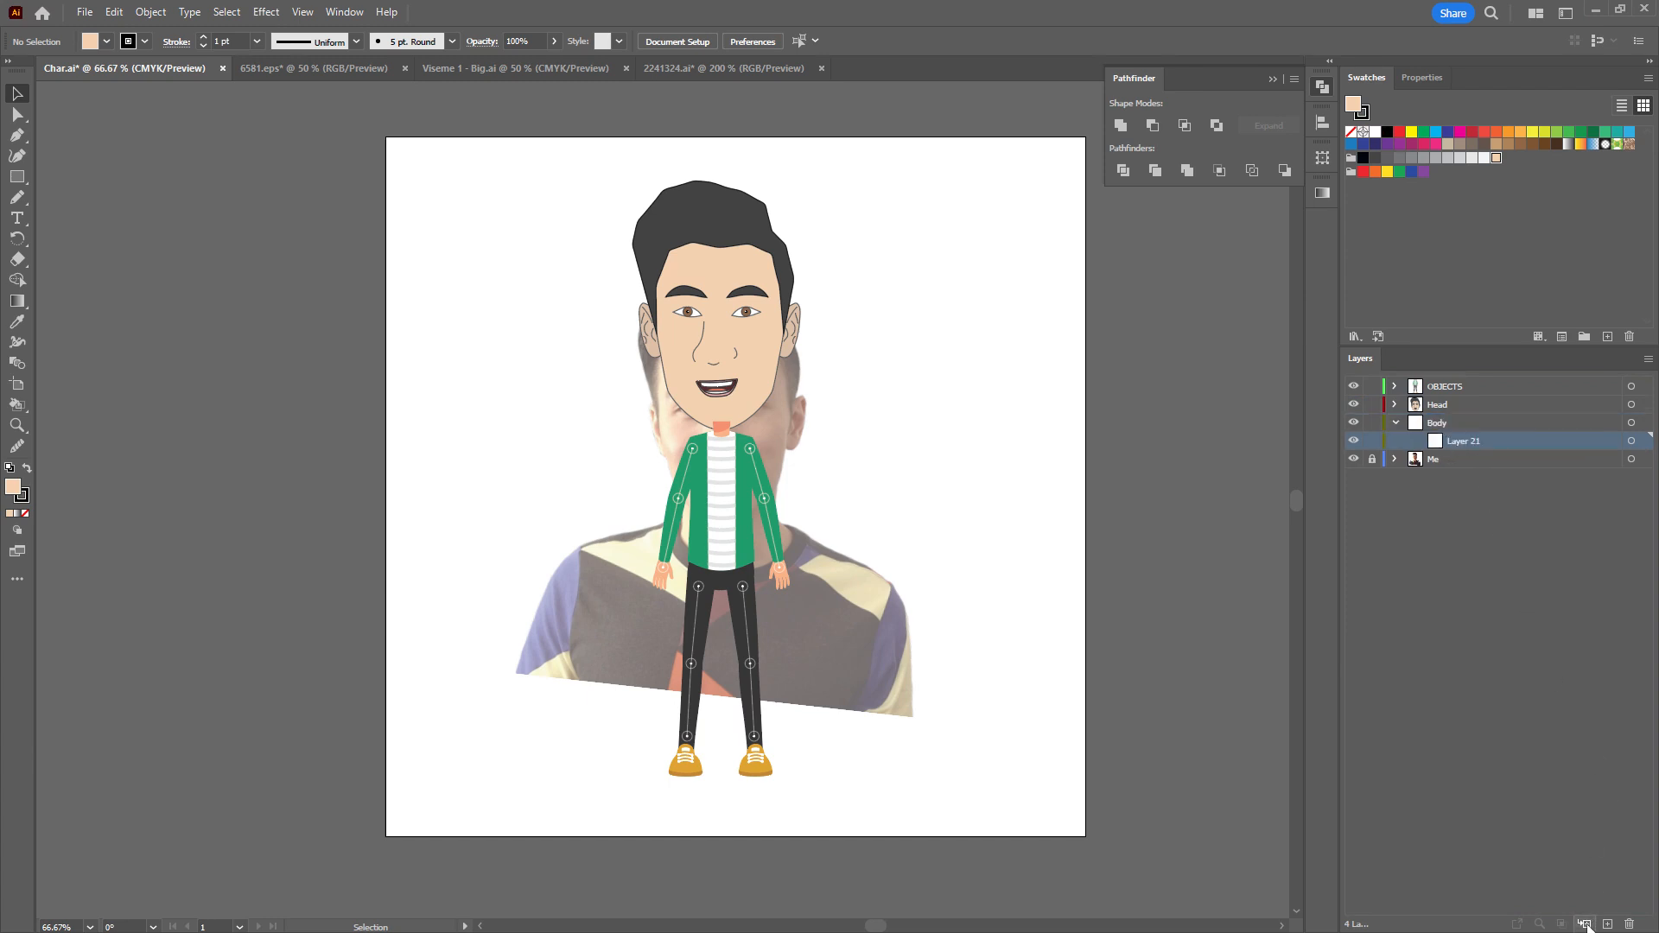
click(1608, 924)
click(1608, 924)
click(1607, 924)
click(1608, 924)
click(1608, 924)
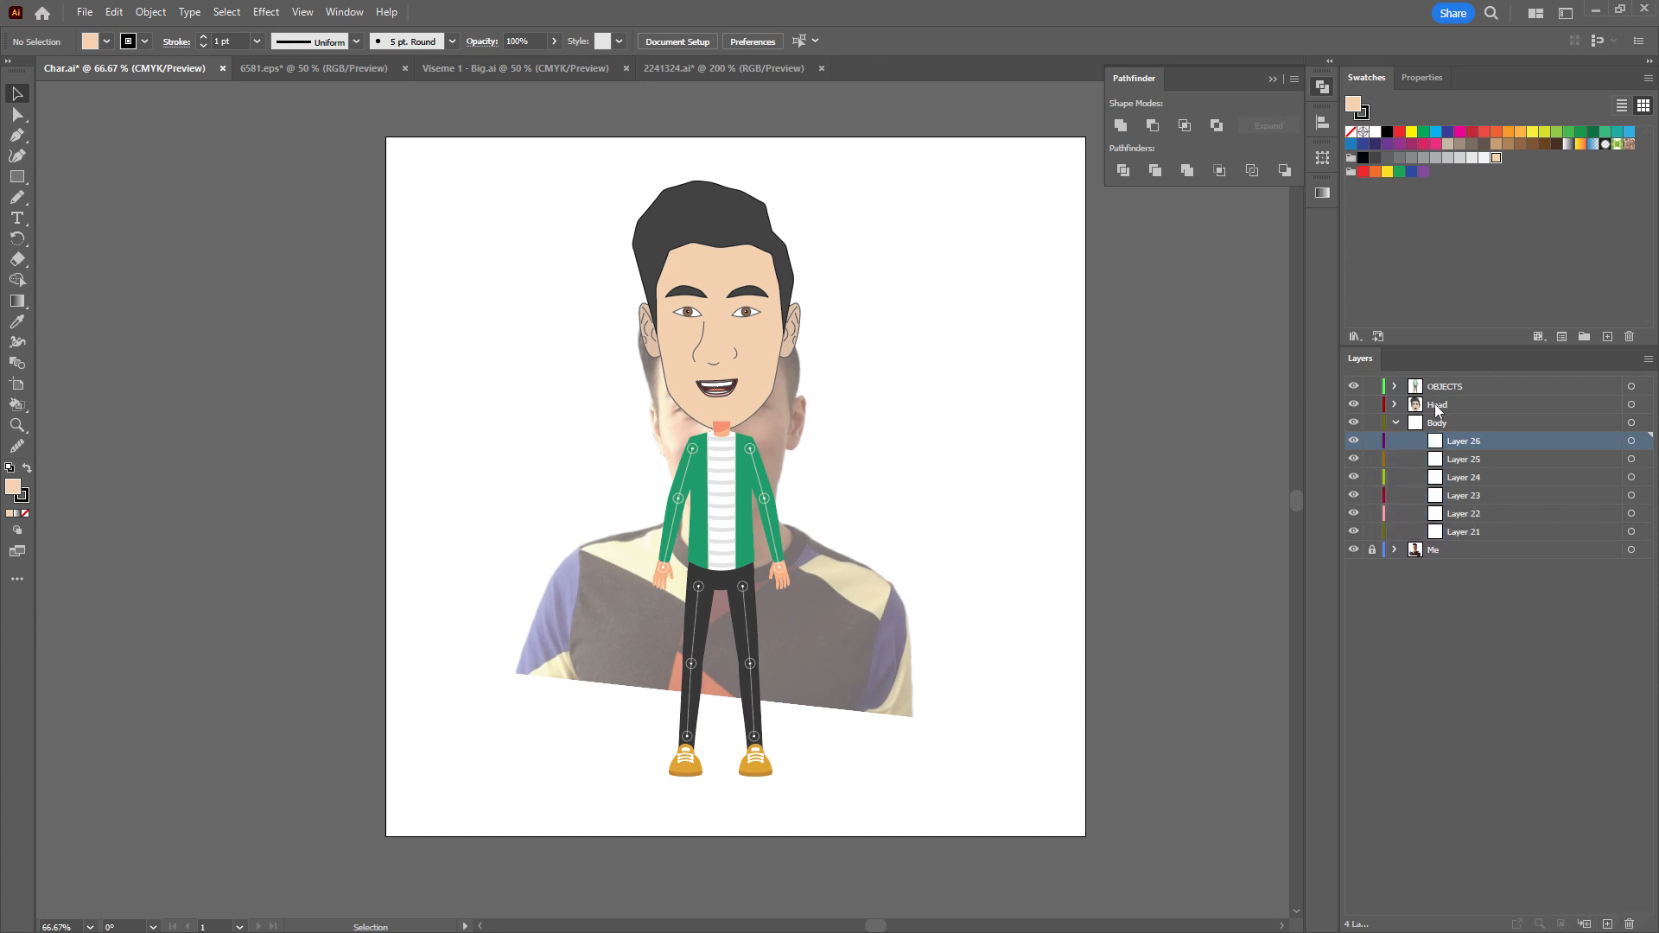
Rename the upper three empty sublayers in Body as Right Arm, Left Arm and Torso, in descending order.
double_click(1473, 440)
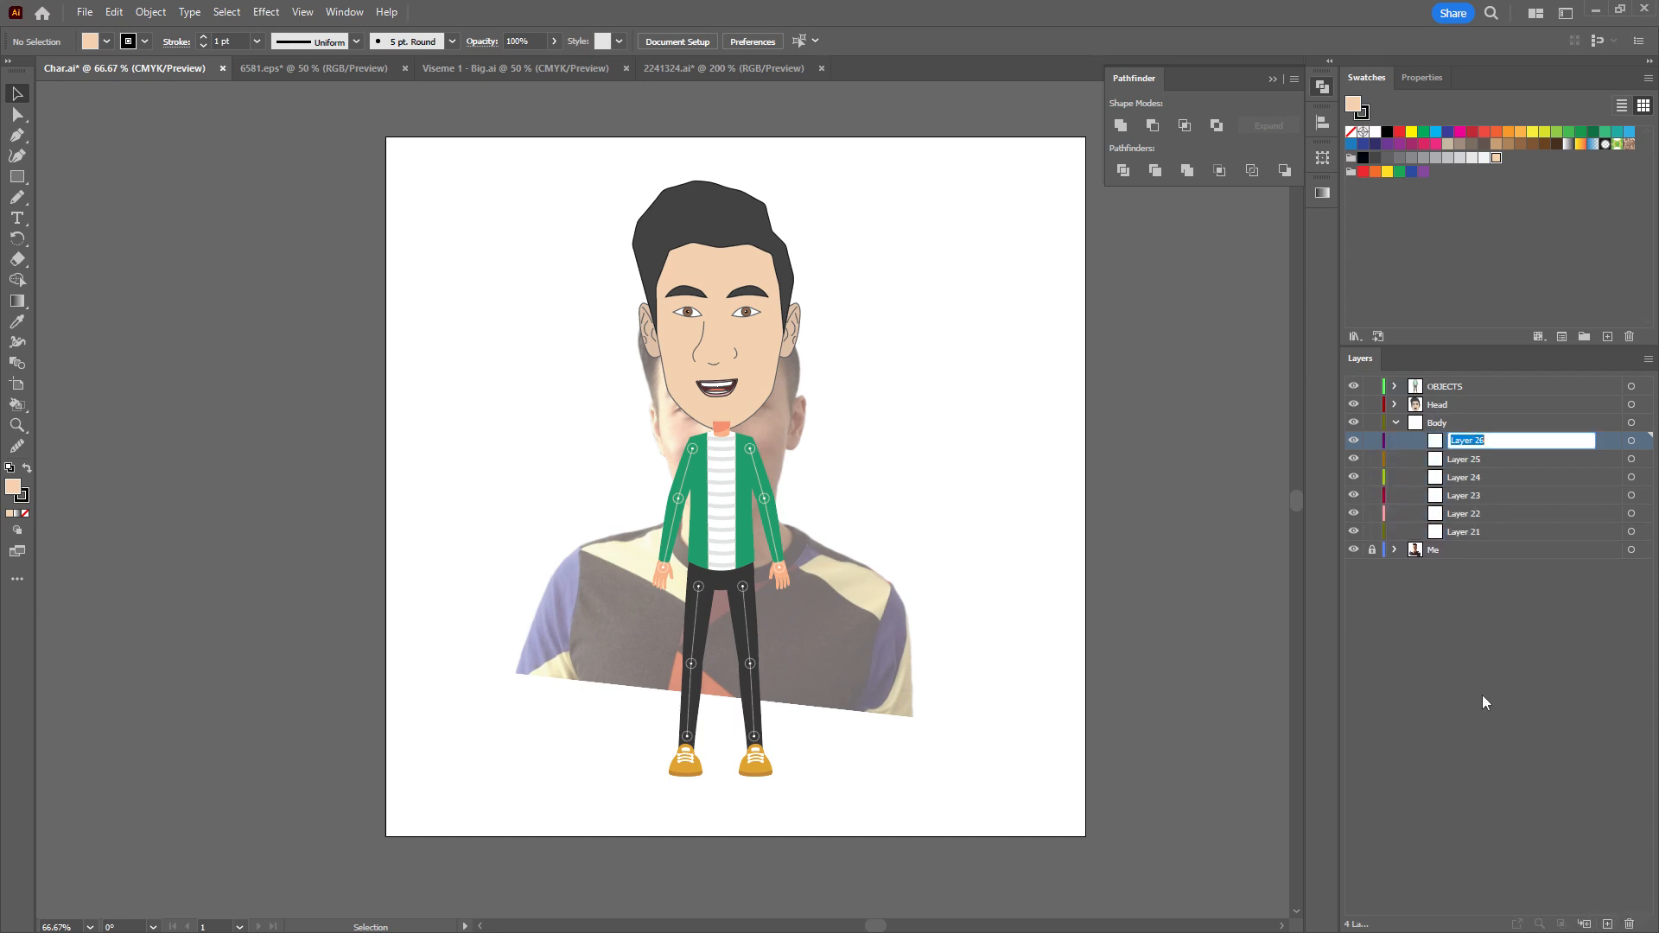
text(Right Arm)
key(Return)
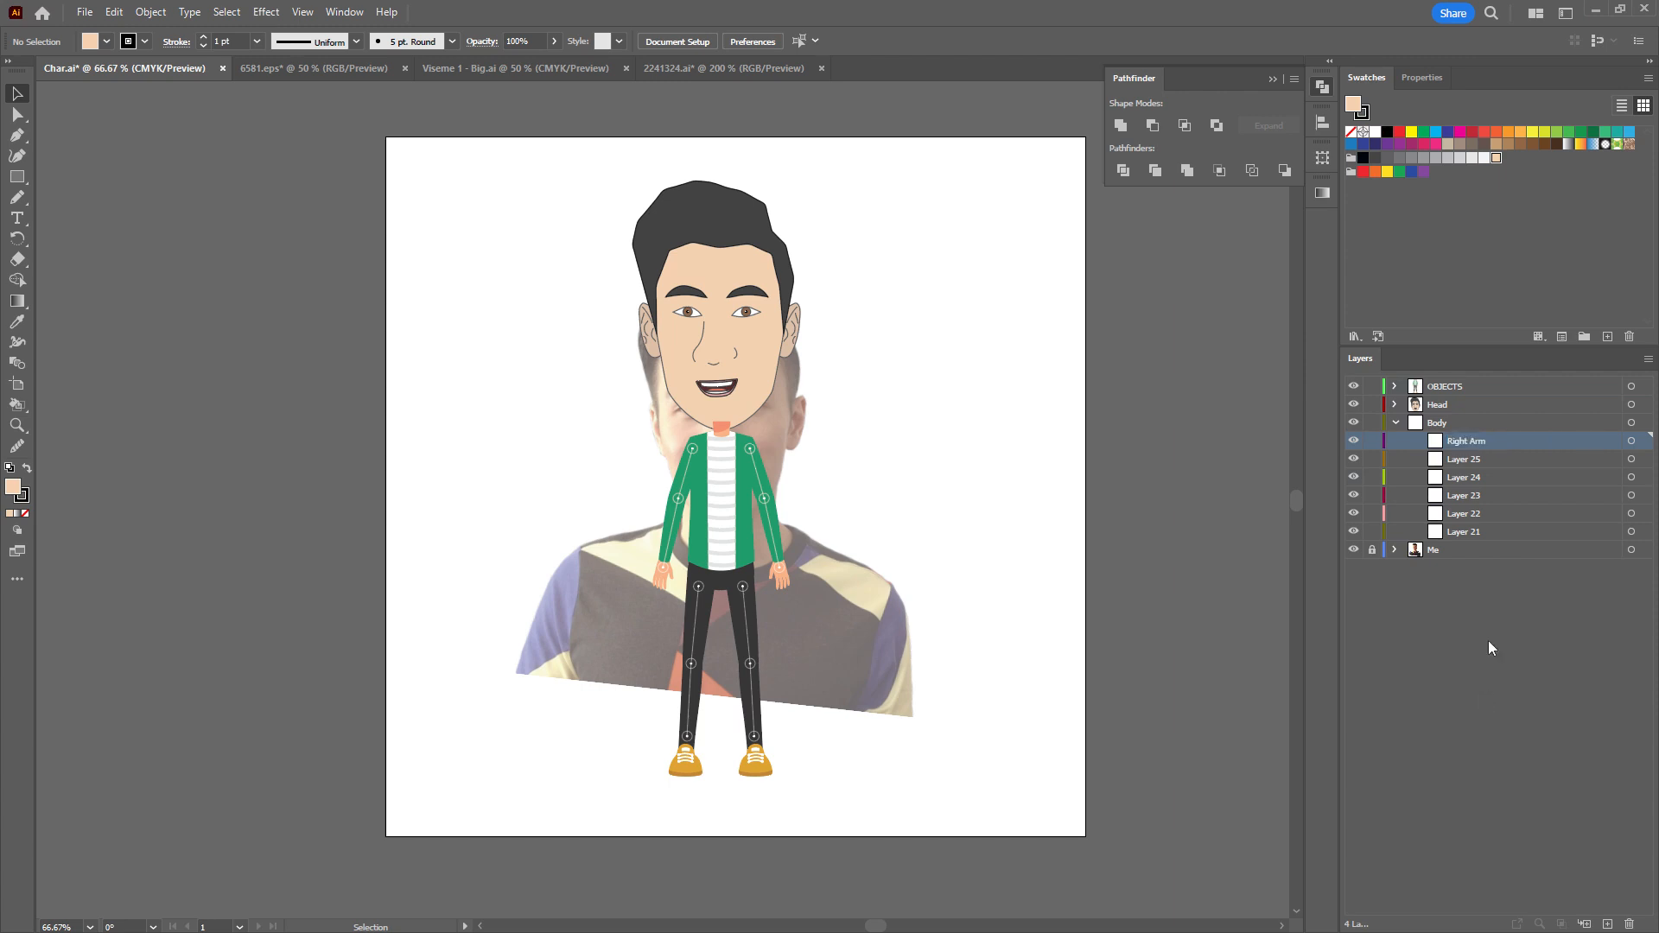
double_click(1475, 459)
text(Left Arm)
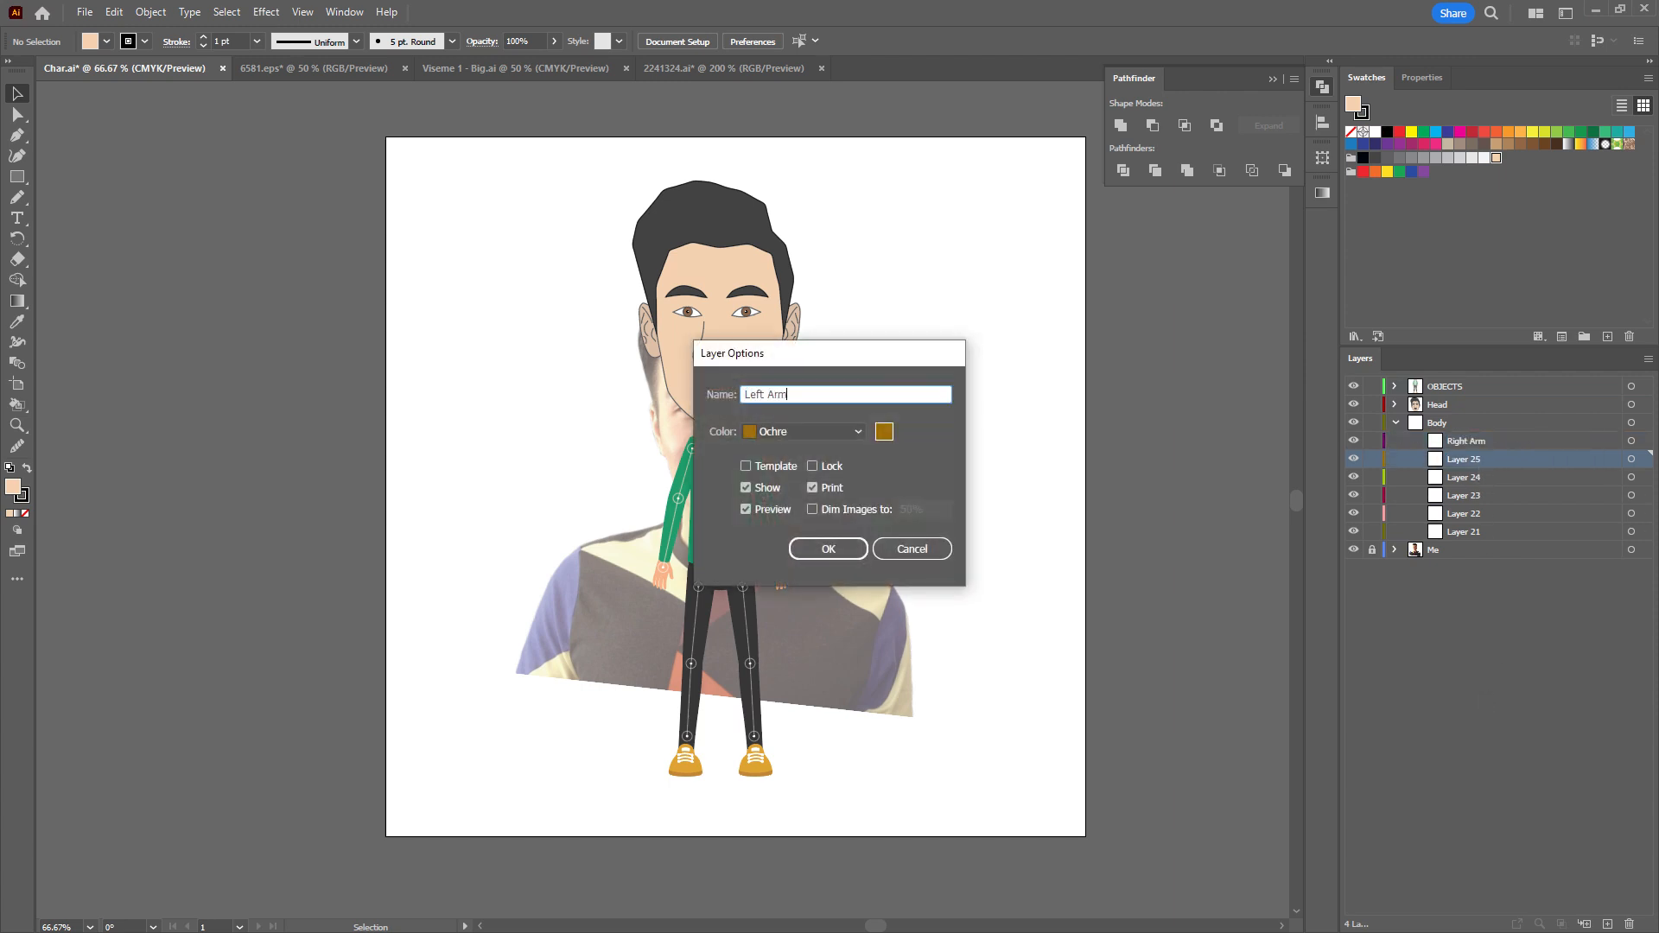
key(Return)
double_click(1463, 477)
text(Torso)
key(Return)
Rename the remaining three empty sublayers in Body as Right Leg, Left Leg and Waist, in descending order.
double_click(1478, 495)
text(Right)
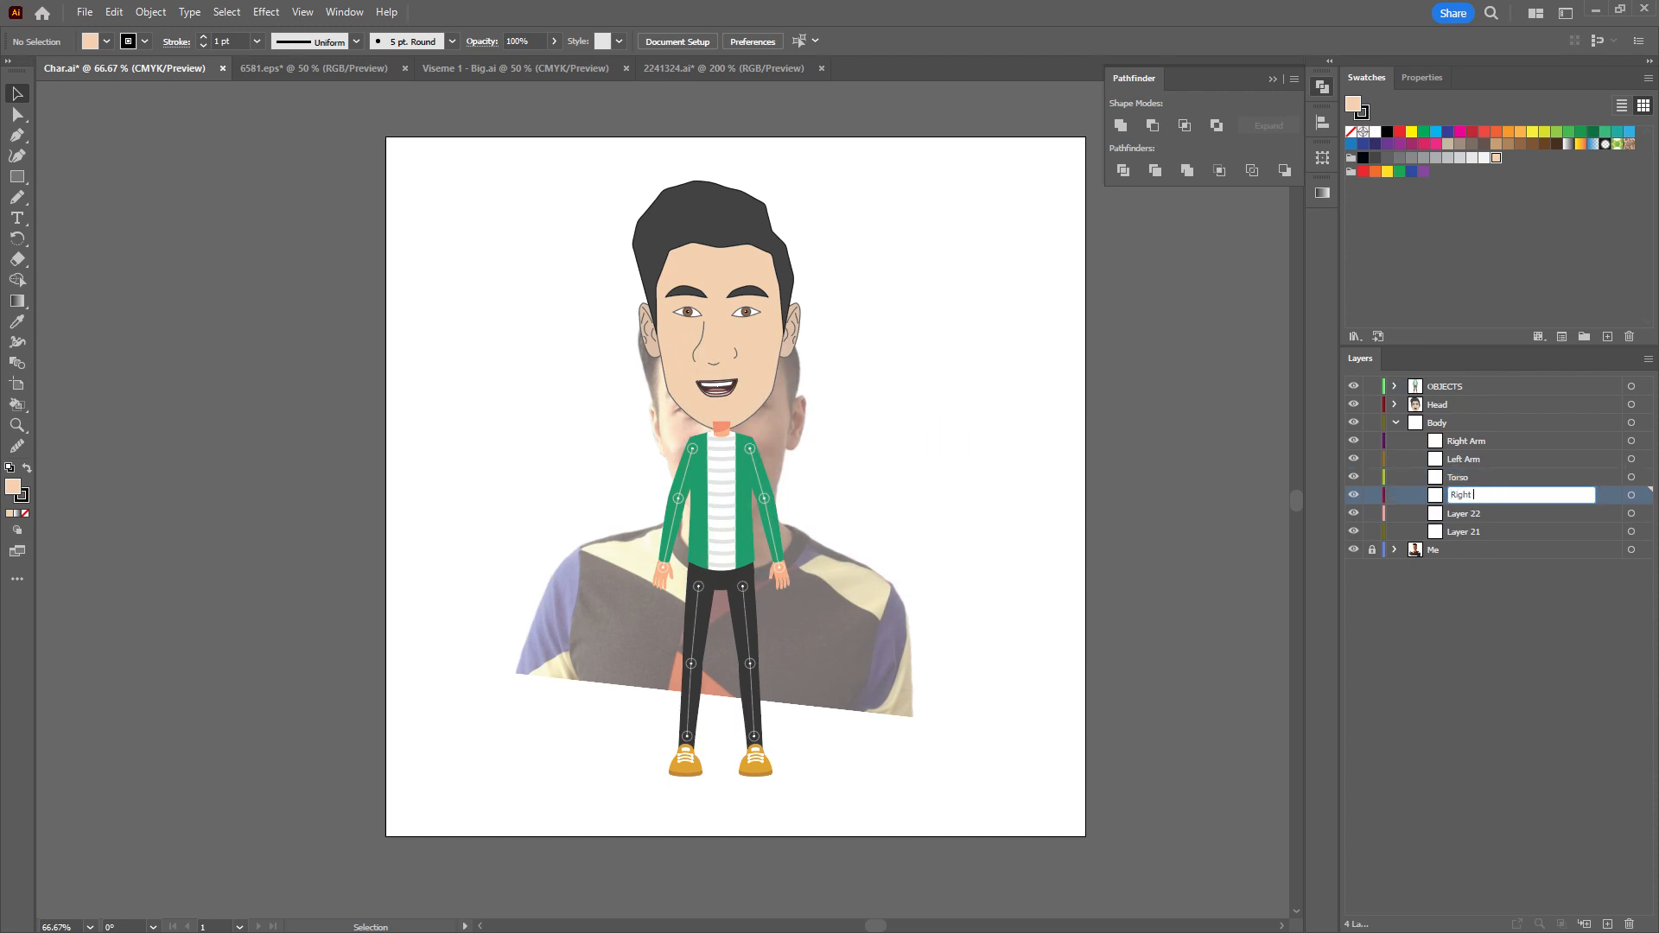
key(Return)
double_click(1483, 514)
text(Left Leg)
key(Return)
double_click(1476, 535)
text(W)
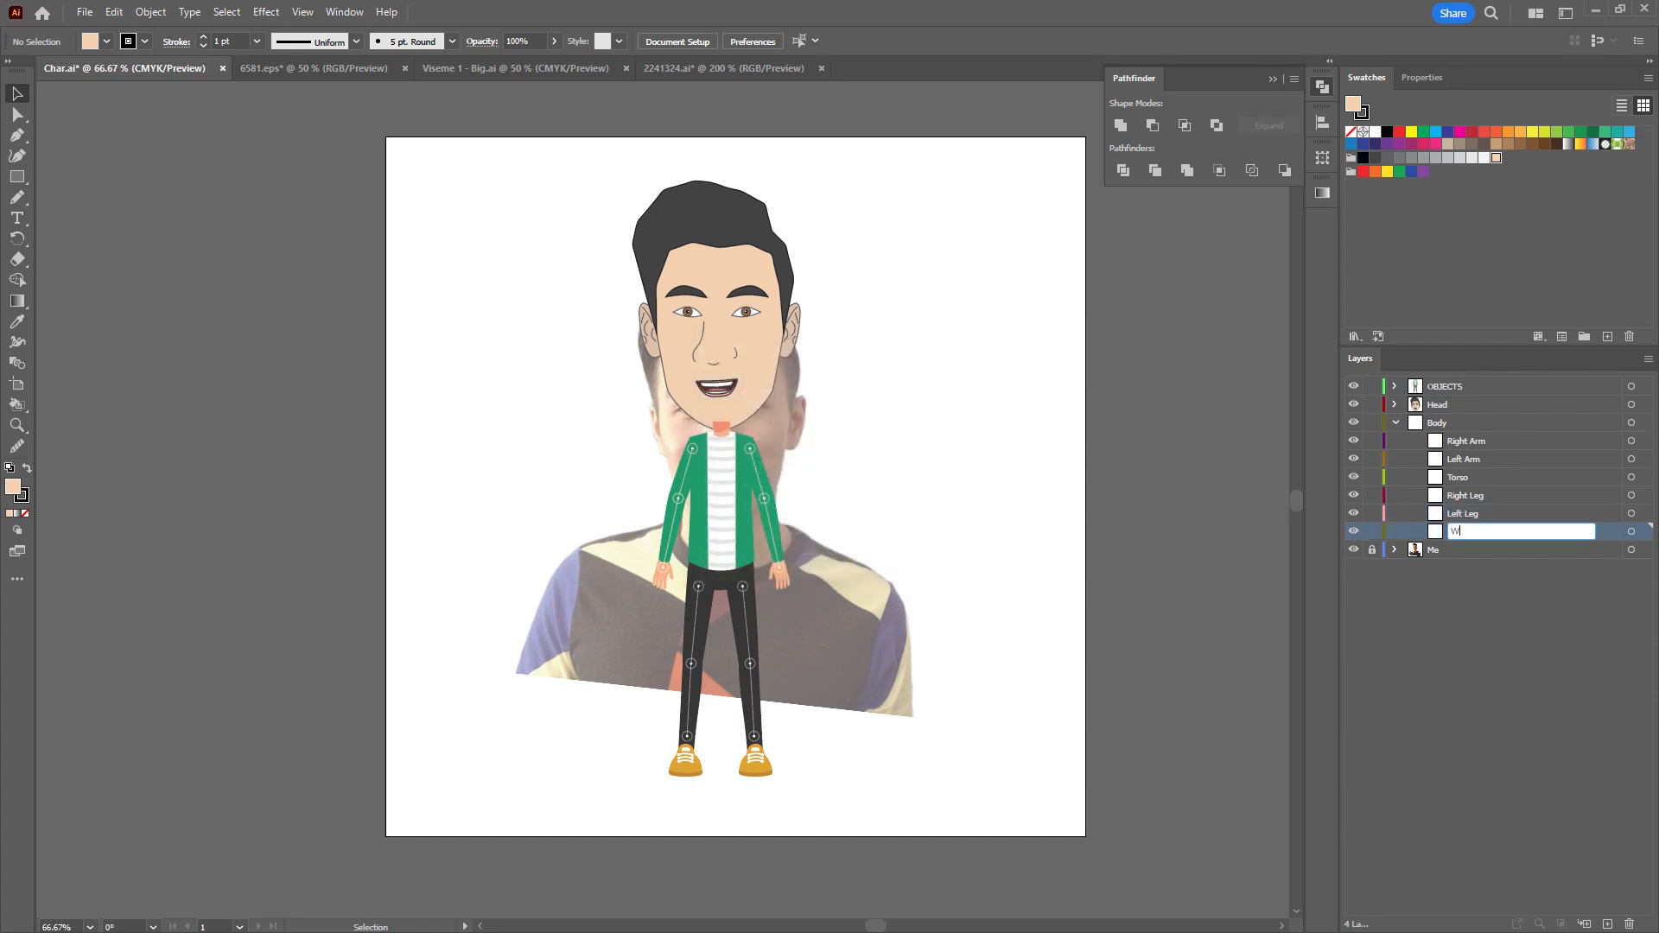
text(aist)
key(Return)
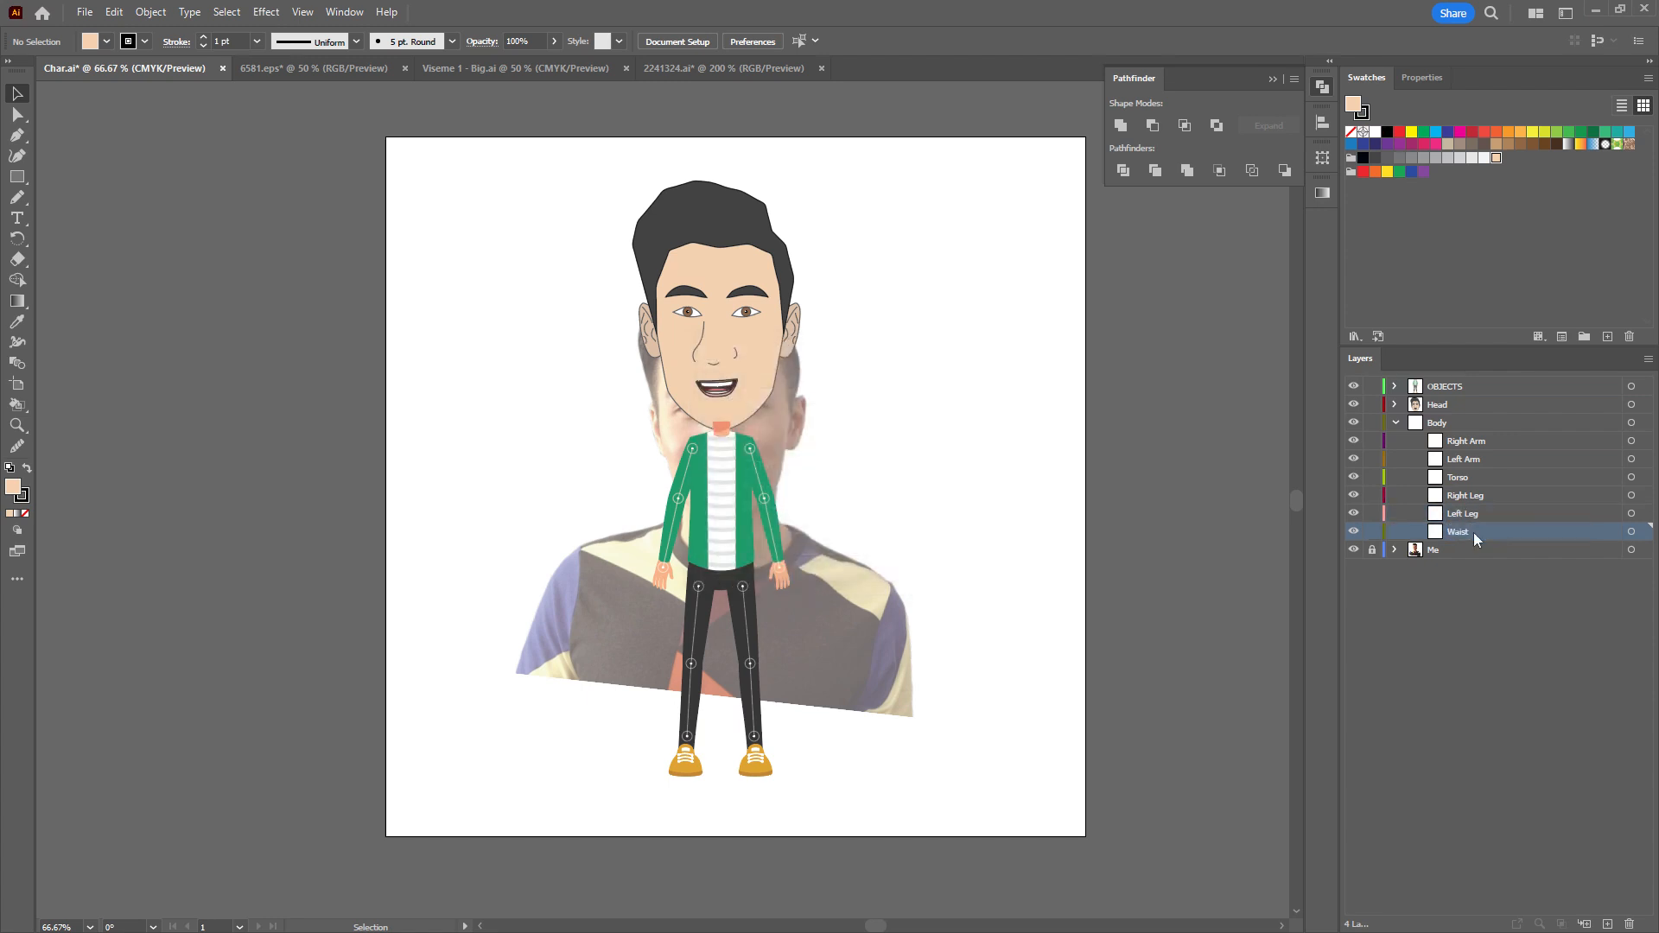
Add two sublayers inside Right Arm and name them Arm and Hand, with Arm above Hand.
click(1485, 443)
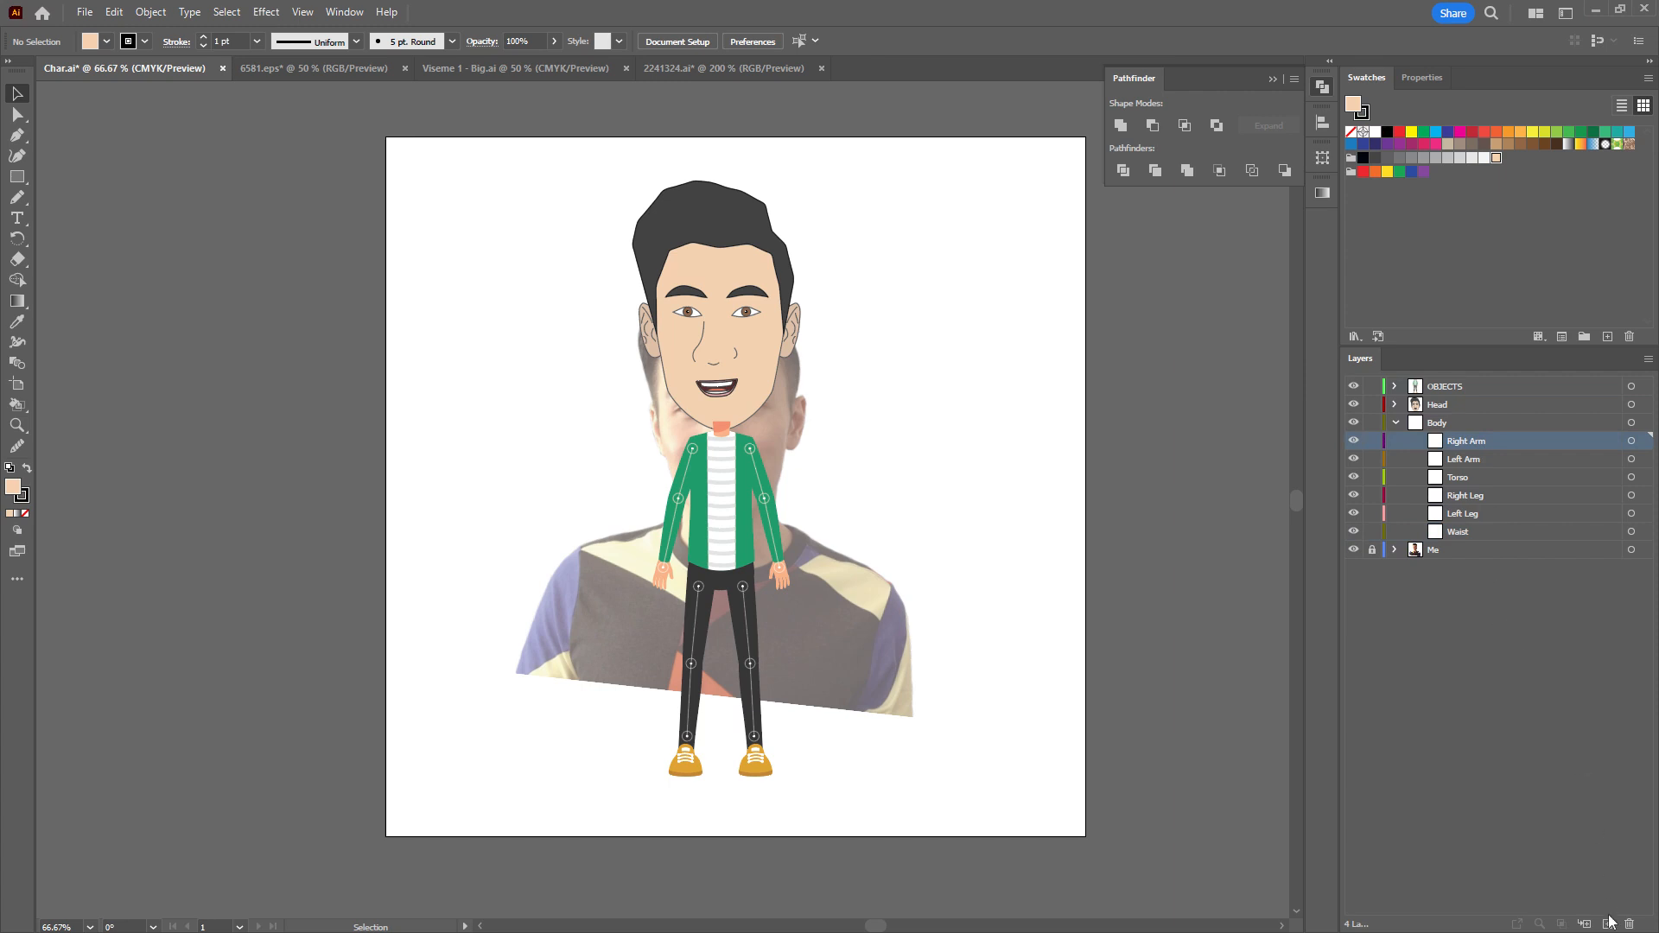
click(1585, 924)
click(1584, 924)
double_click(1487, 462)
text(Arm)
key(Return)
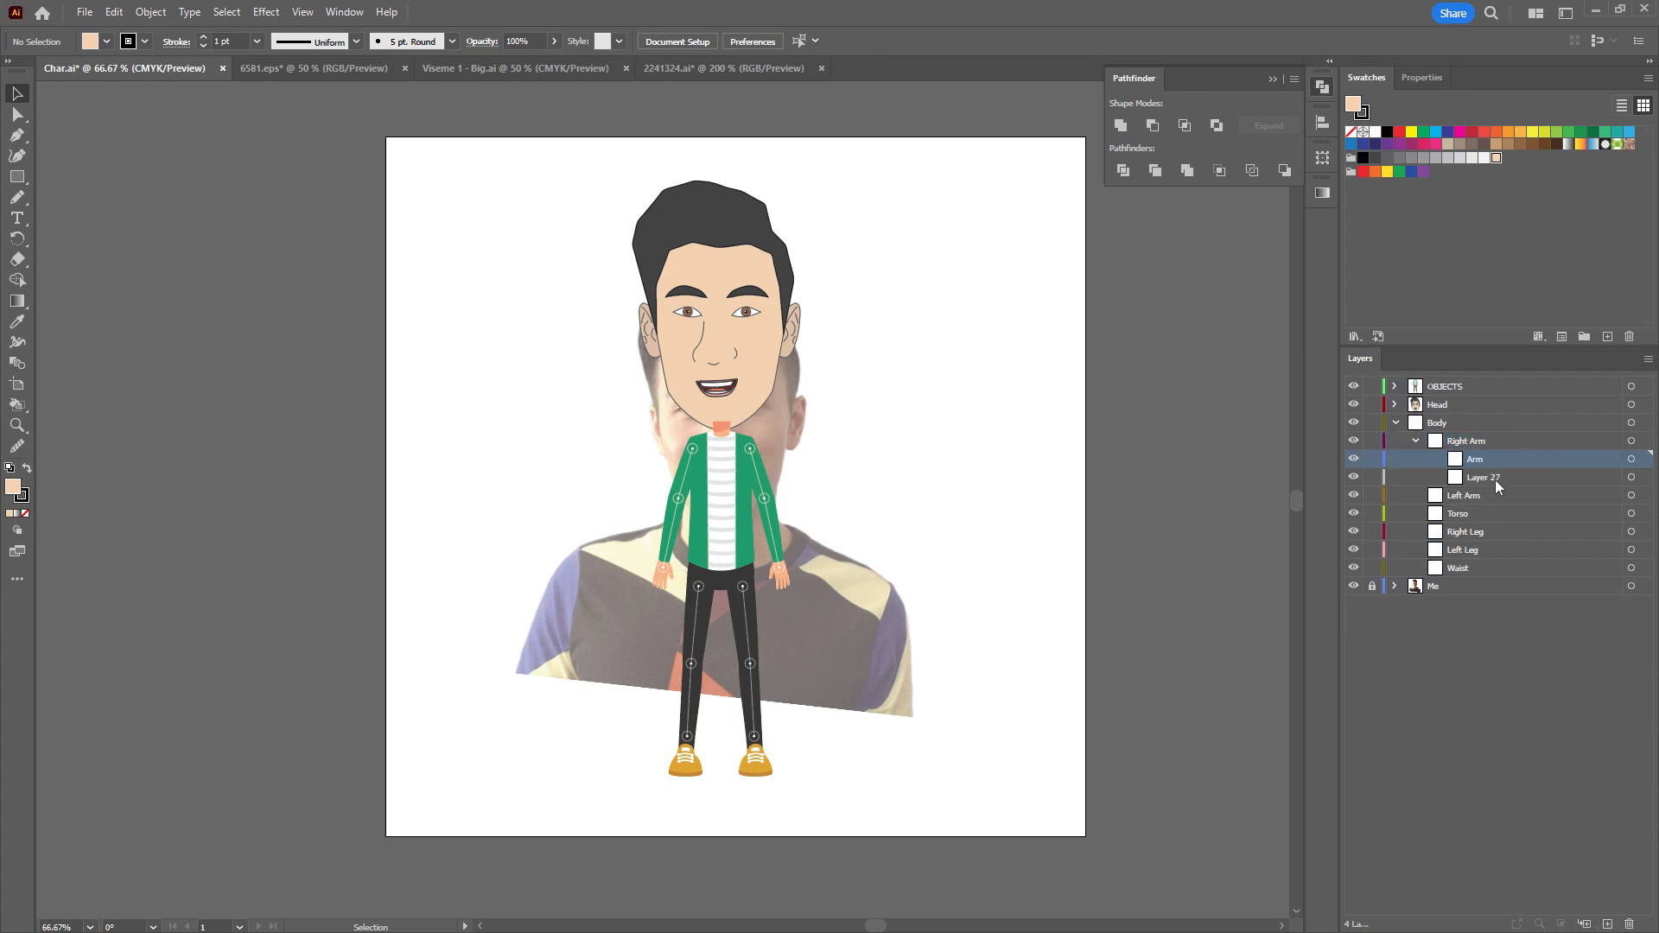
double_click(1487, 478)
text(Hand)
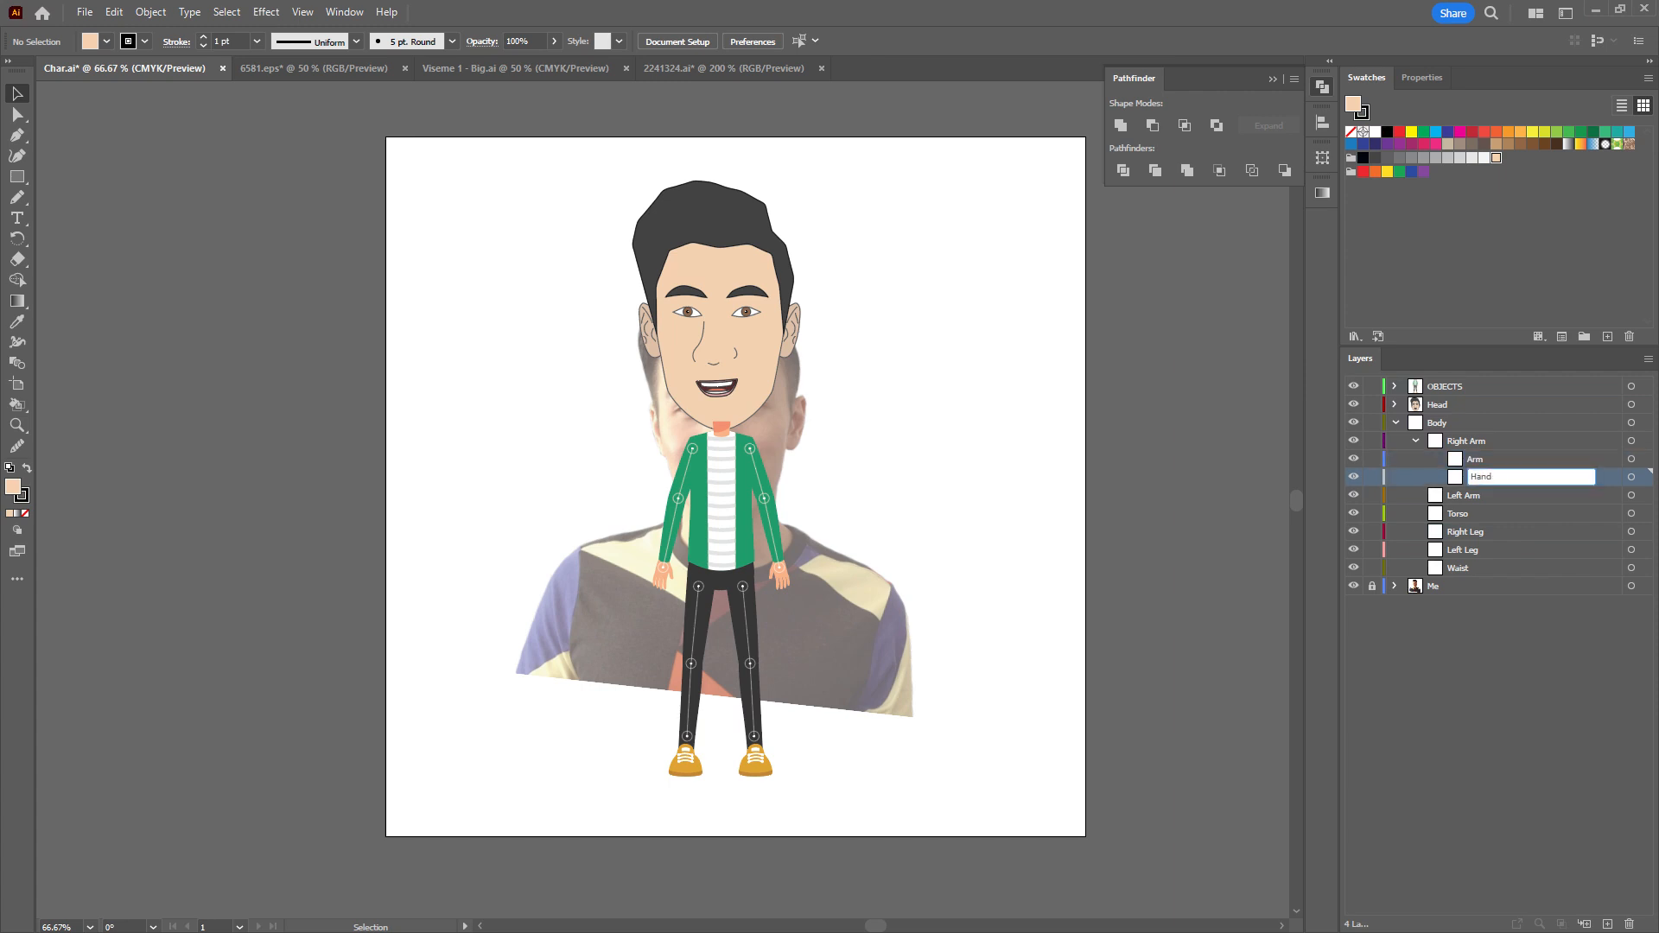
key(Return)
Add two sublayers inside Left Arm and name them Arm and Hand, with Arm above Hand.
click(1478, 497)
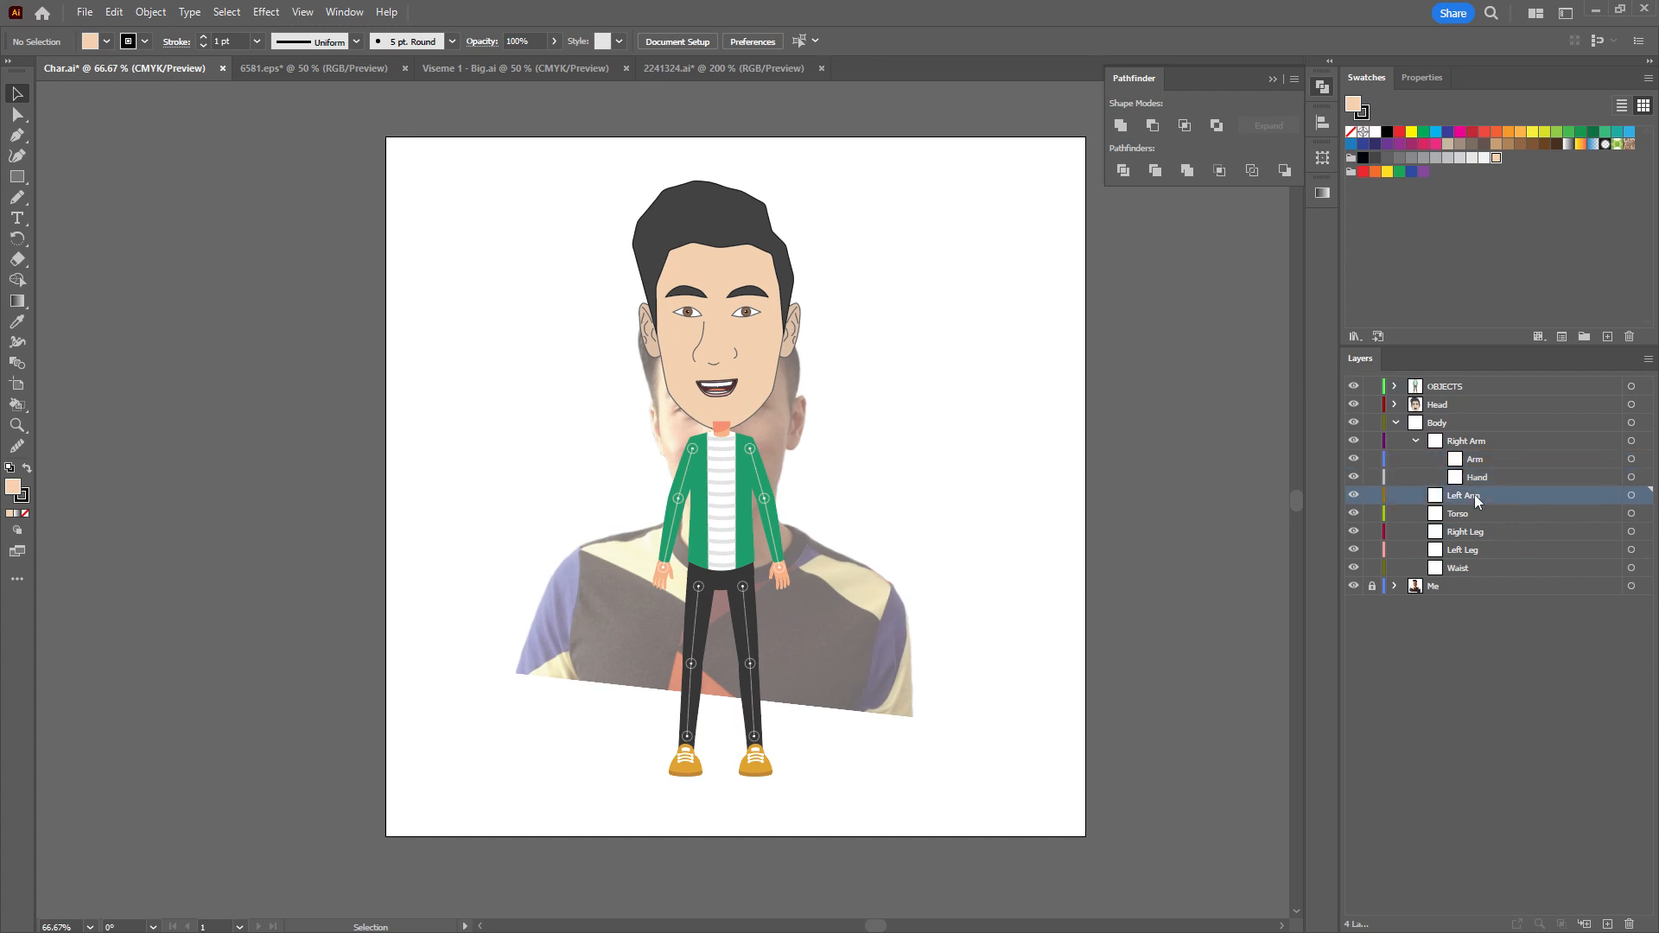
click(1584, 923)
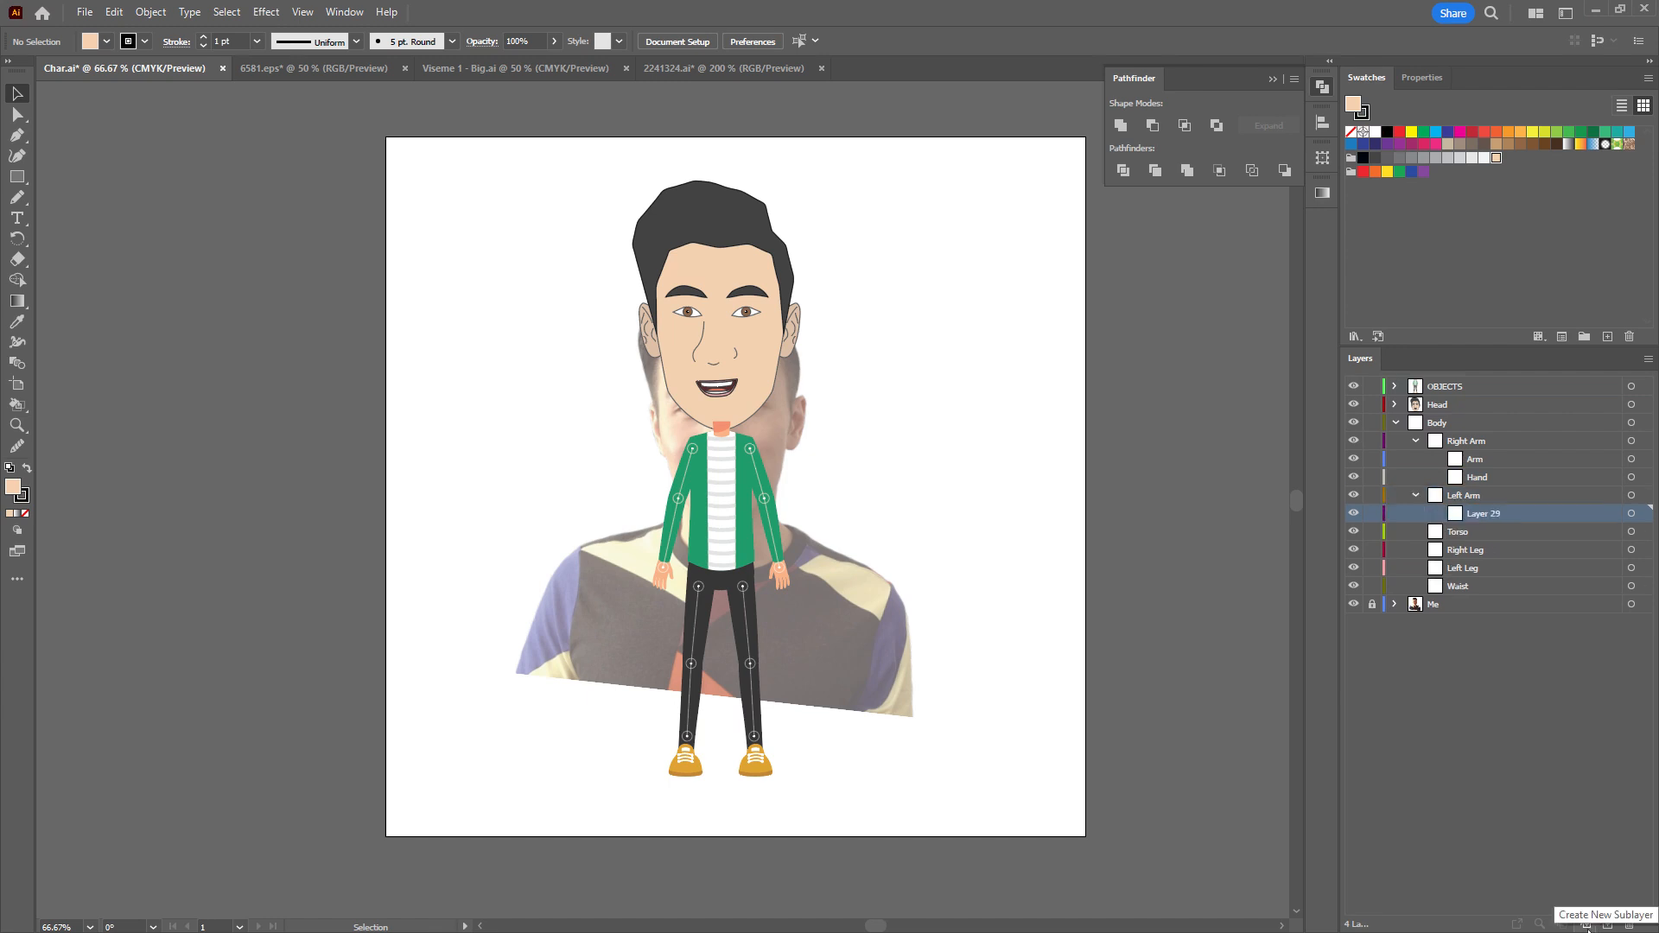
double_click(1484, 514)
text(Arm)
key(Return)
double_click(1486, 531)
text(Hand)
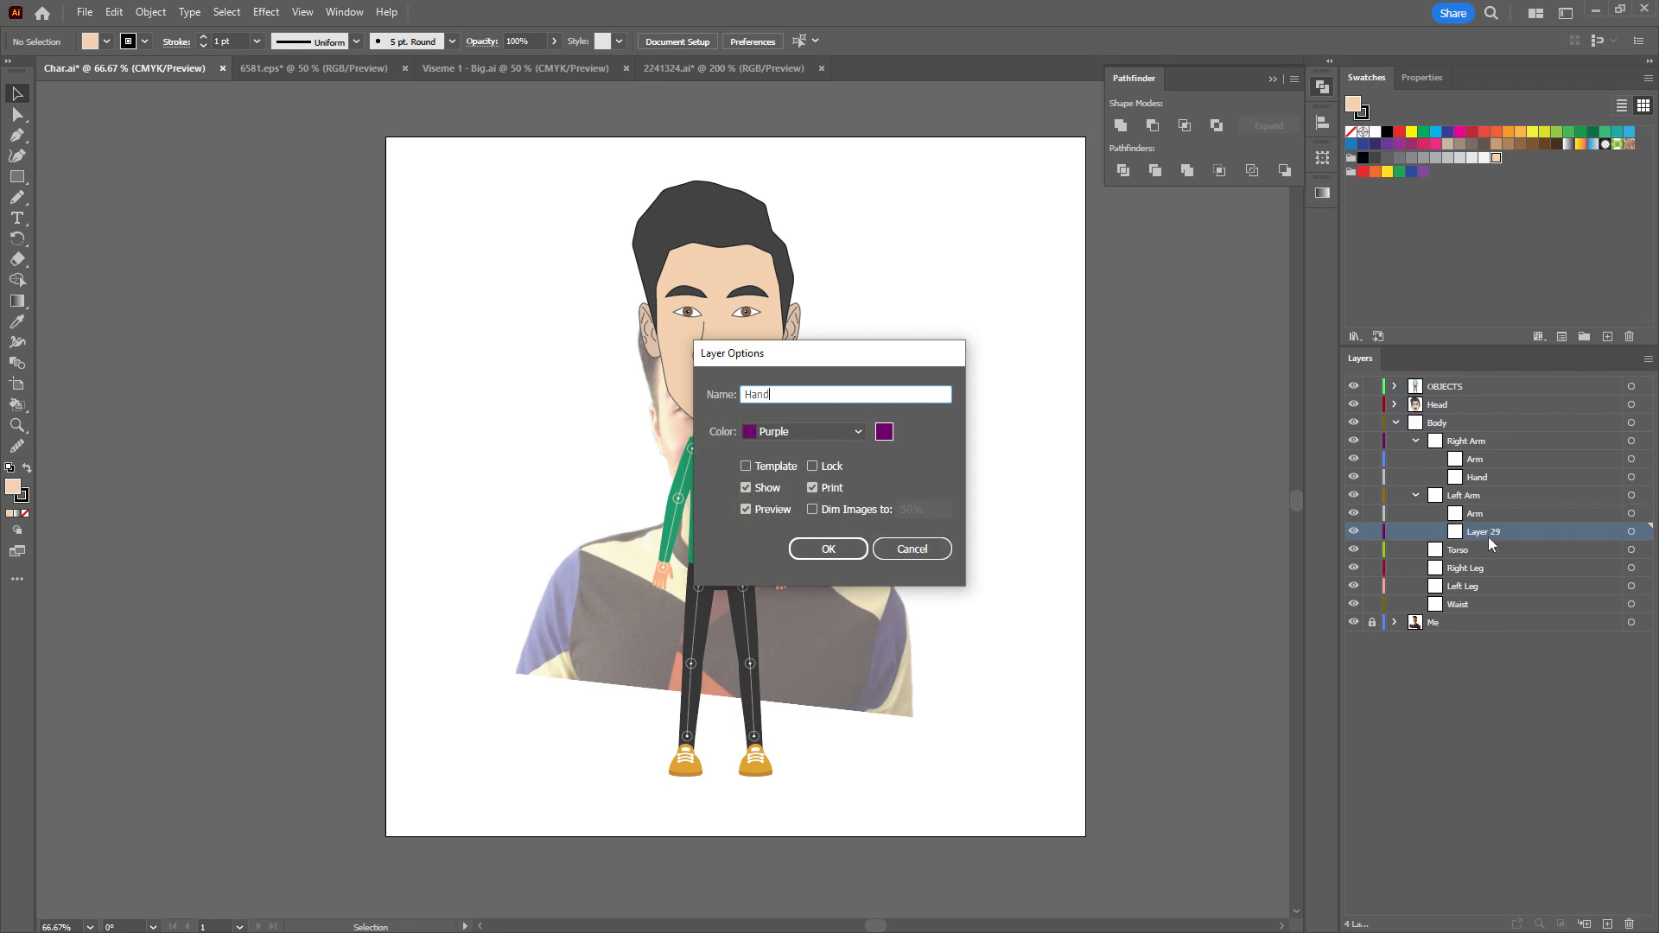
key(Return)
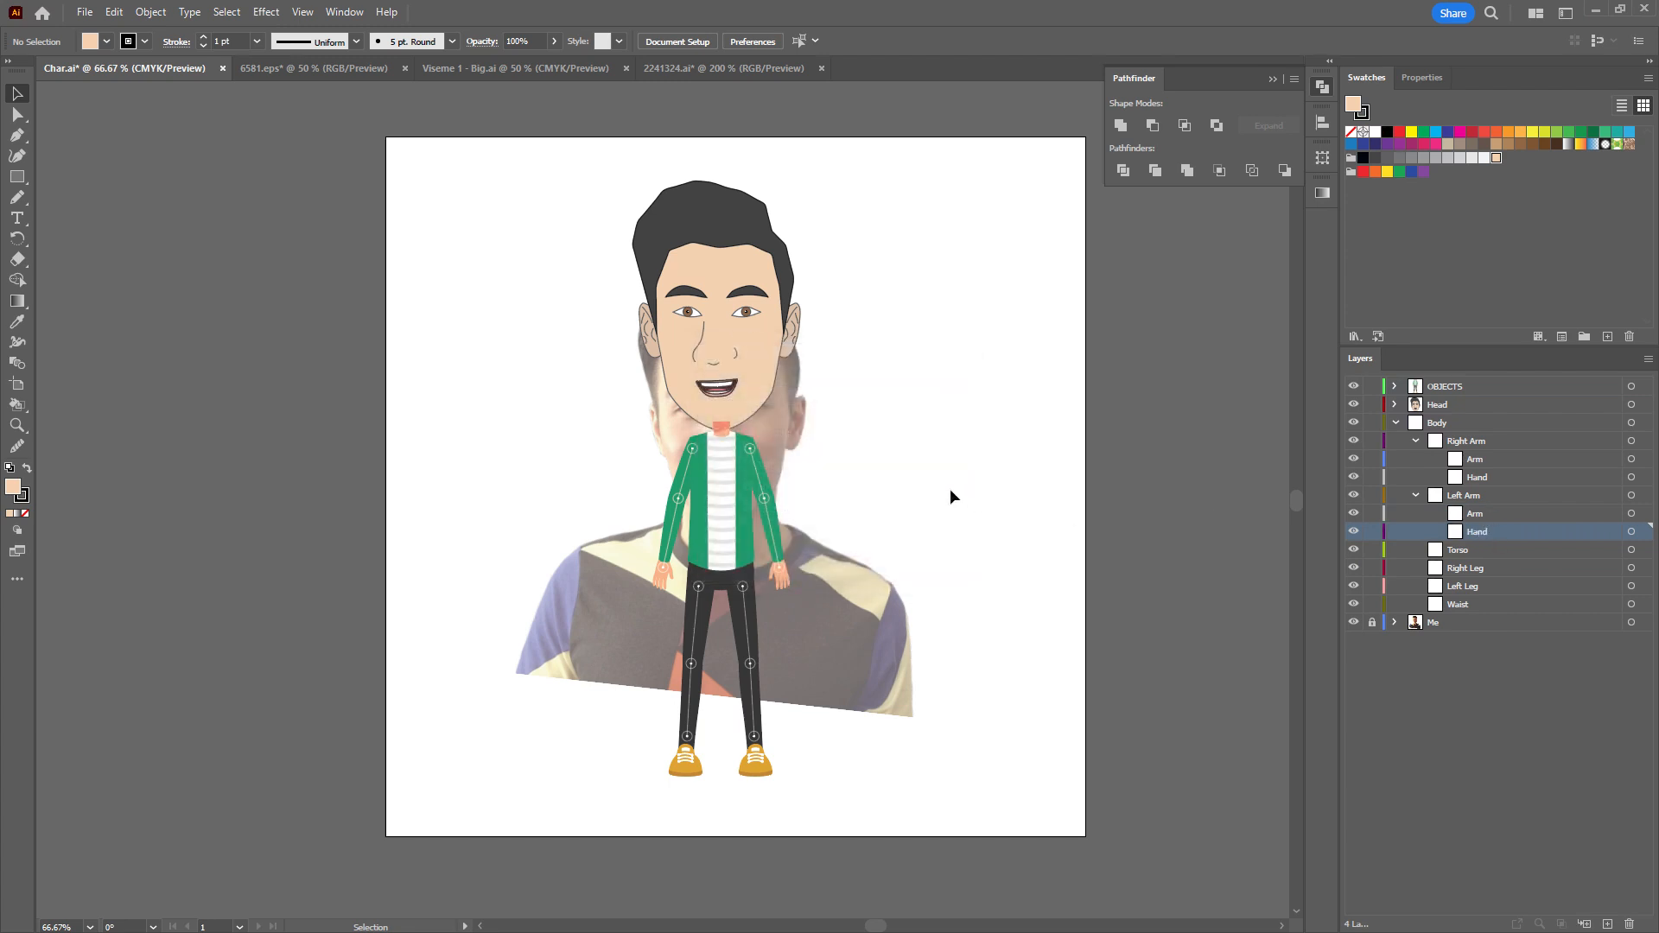
Expand the OBJECTS layer down to its individual body-part groups and compare them with the new Body sublayers.
click(1397, 386)
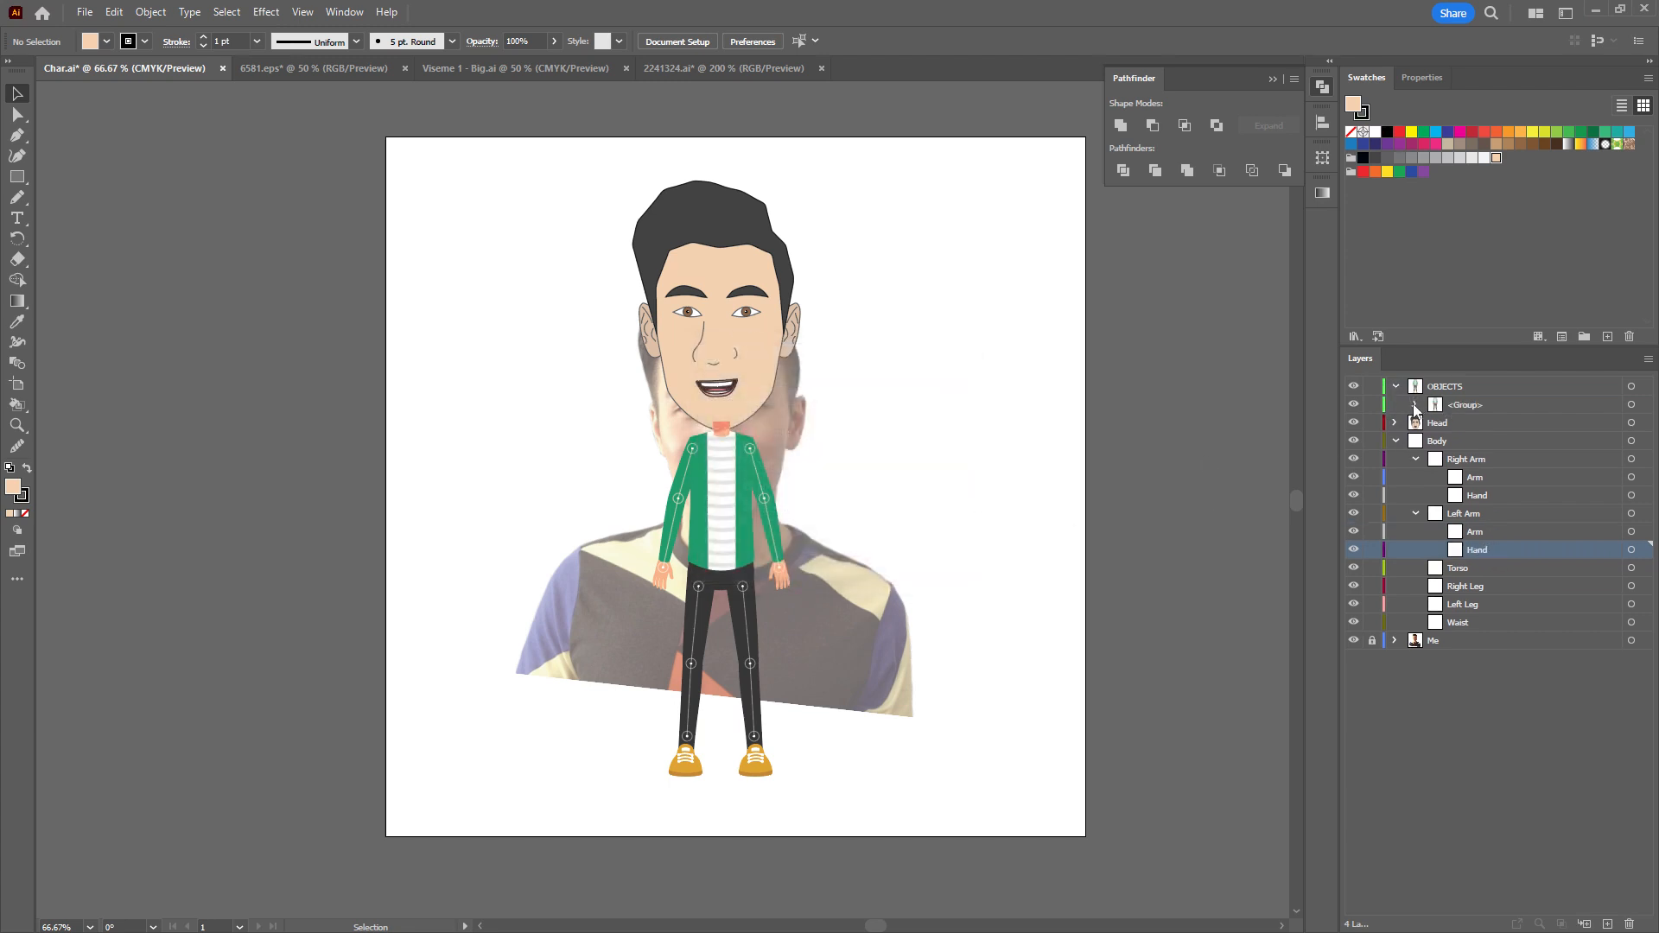
click(1416, 405)
click(1436, 424)
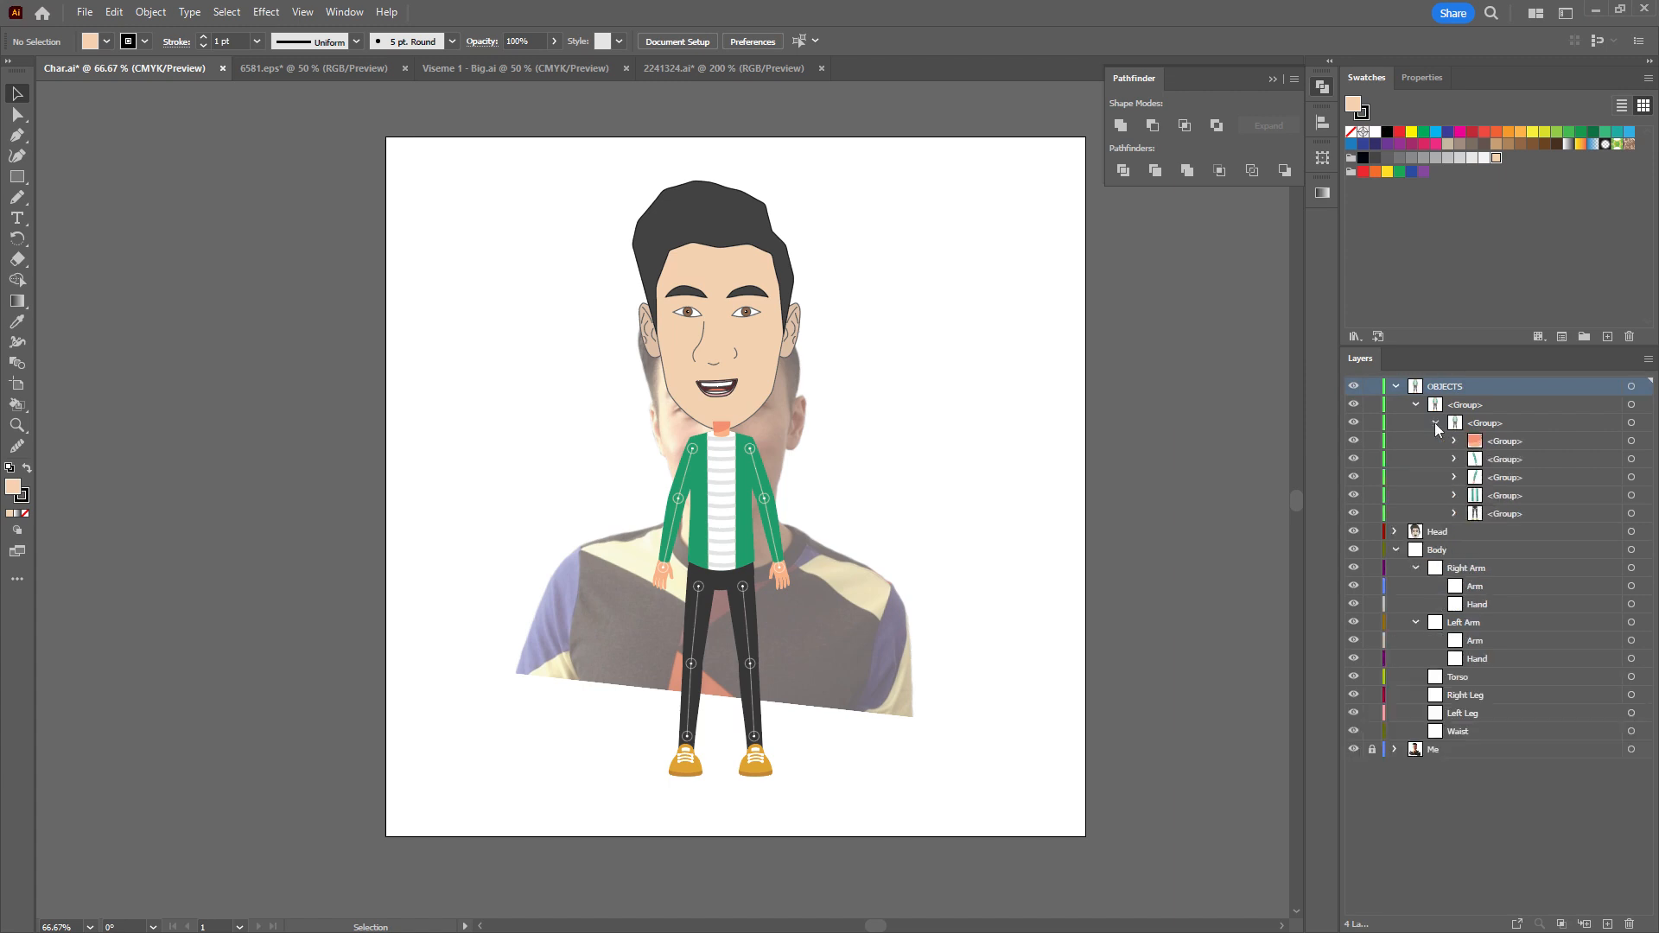
click(1499, 517)
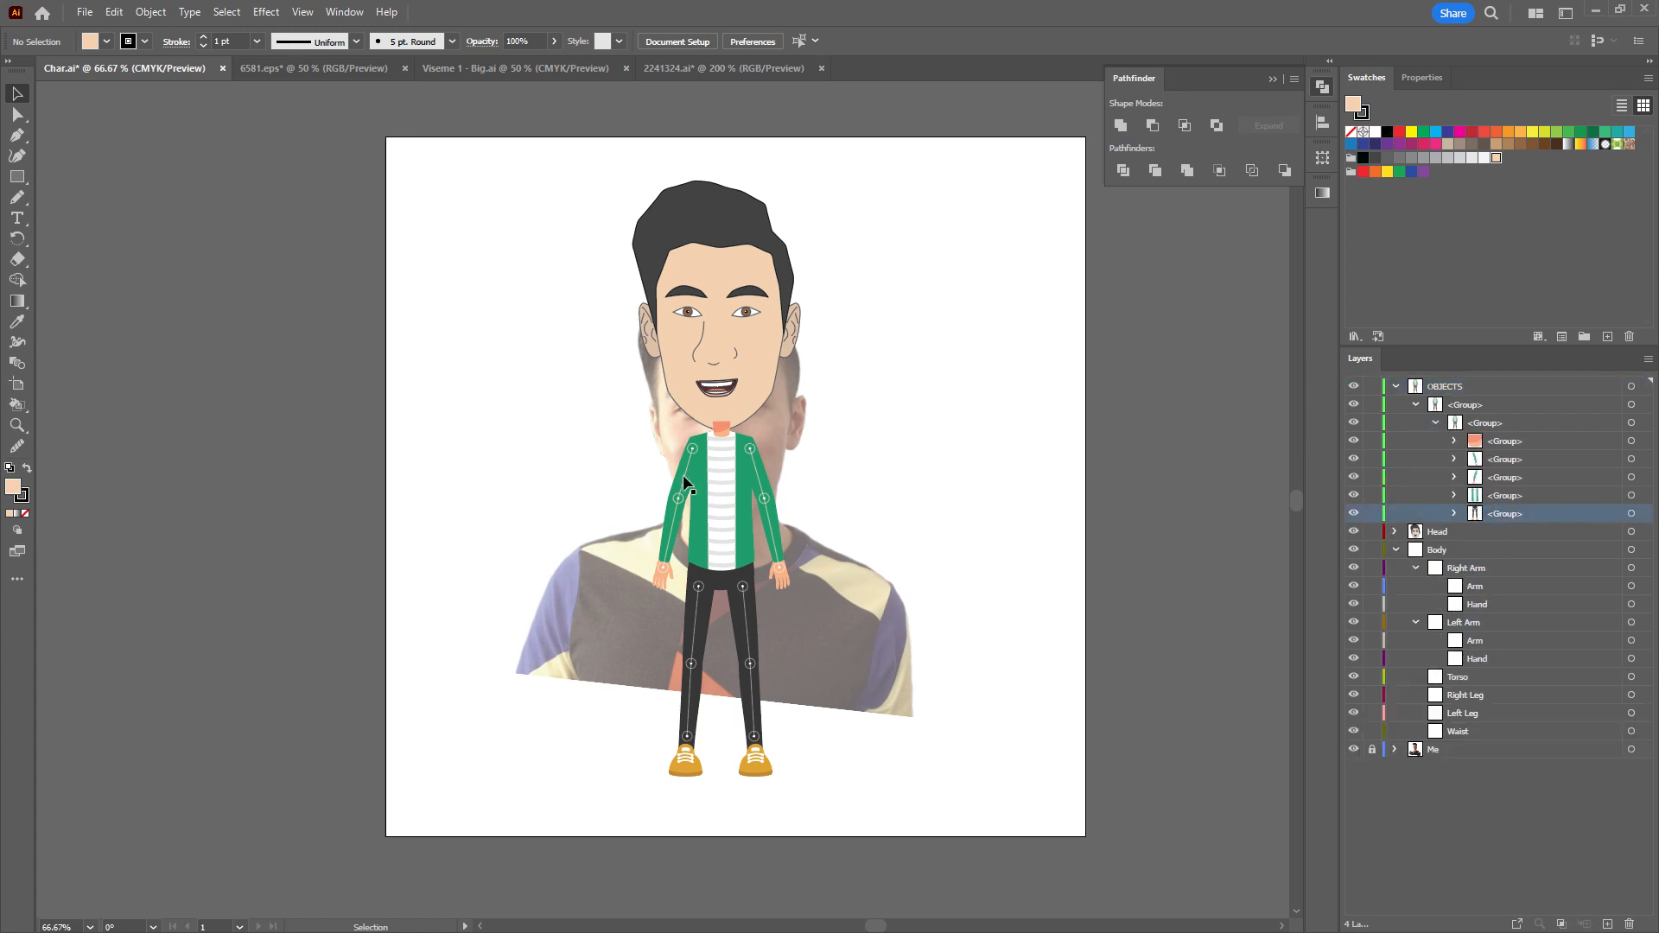
click(1467, 568)
click(1480, 586)
click(1482, 604)
click(1486, 622)
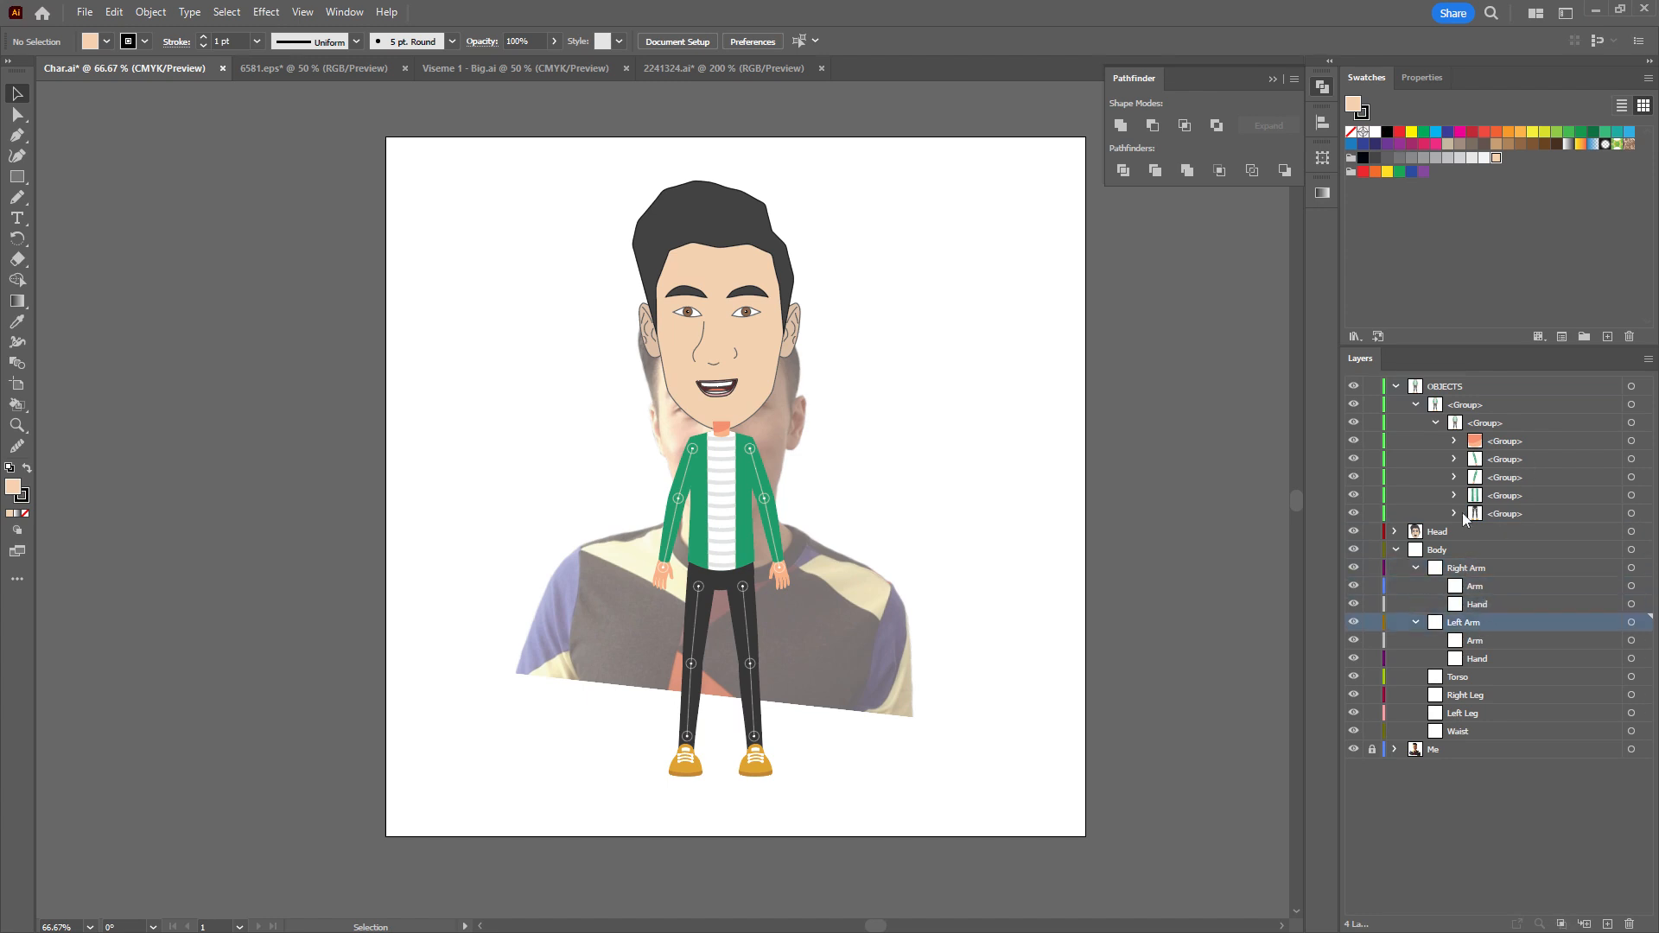
Find the character's right sleeve path inside the nested OBJECTS groups and move it into the Arm sublayer of Right Arm.
scroll(785, 511, up, 5)
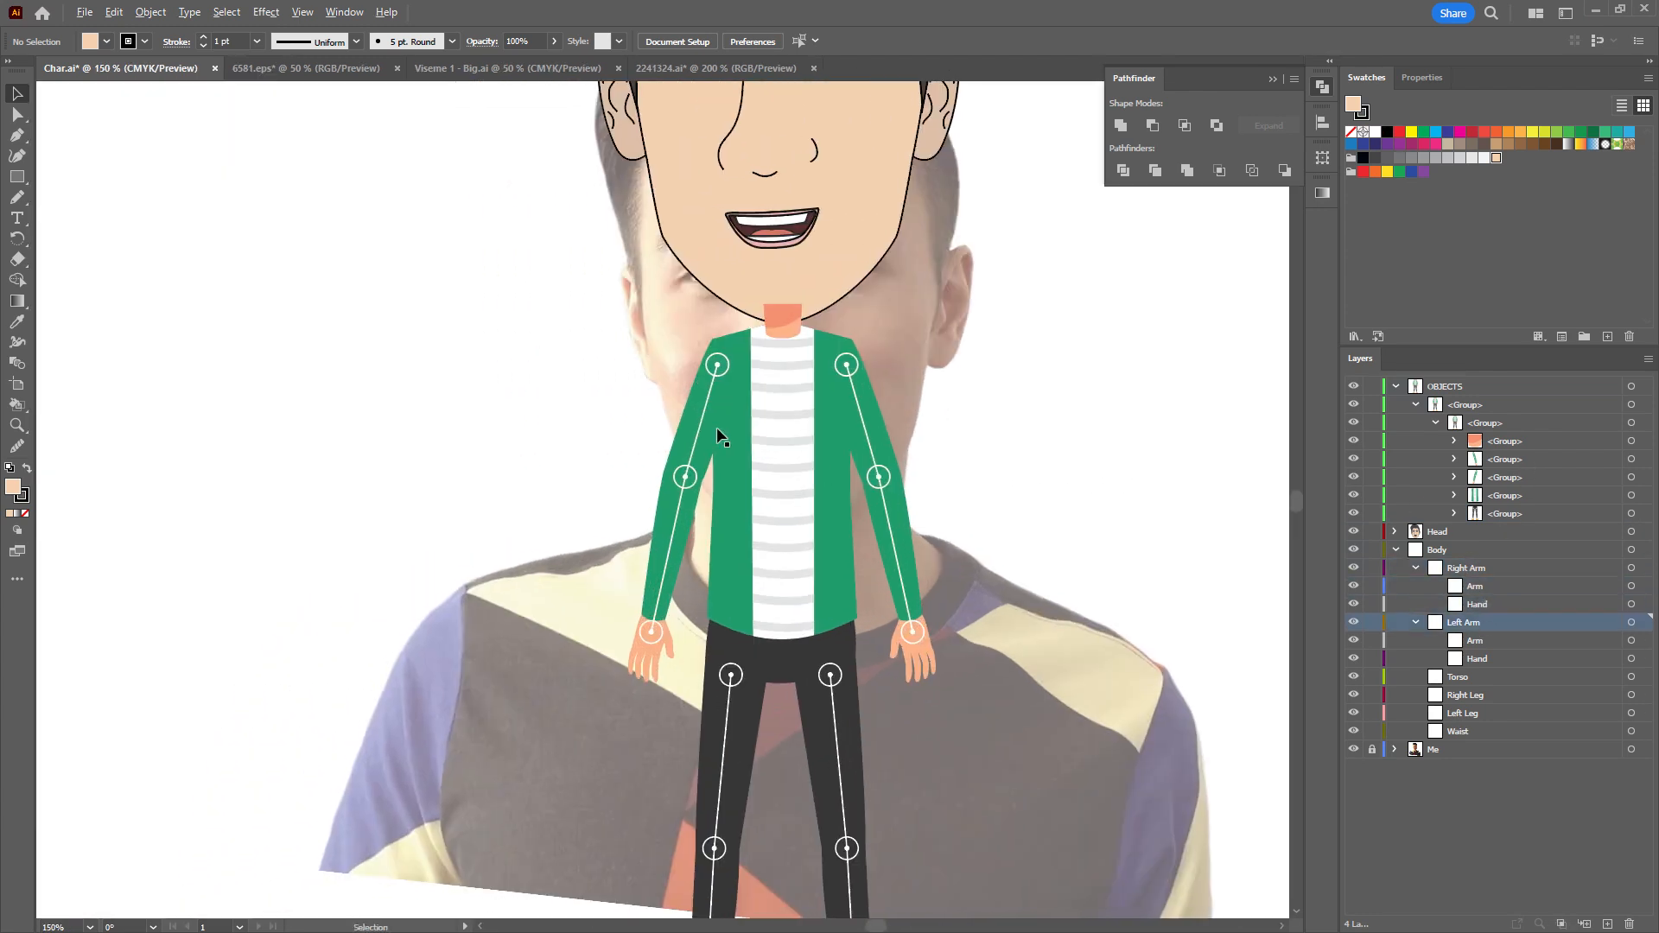
click(683, 422)
click(17, 114)
click(691, 419)
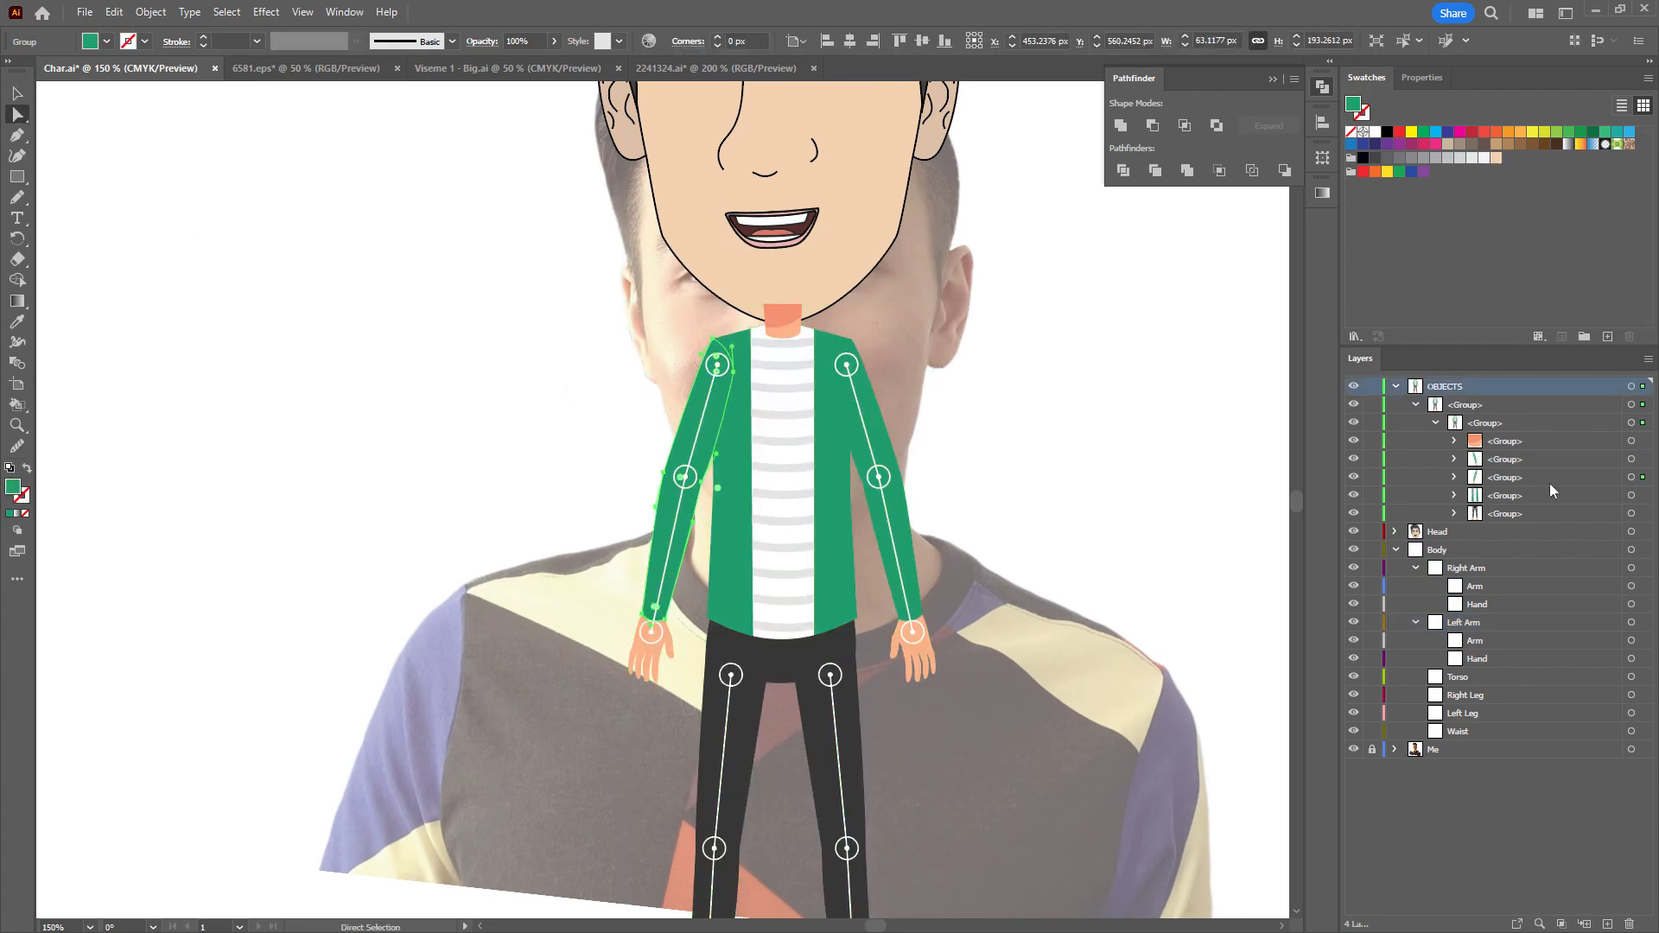
click(1631, 477)
click(1454, 477)
click(1558, 481)
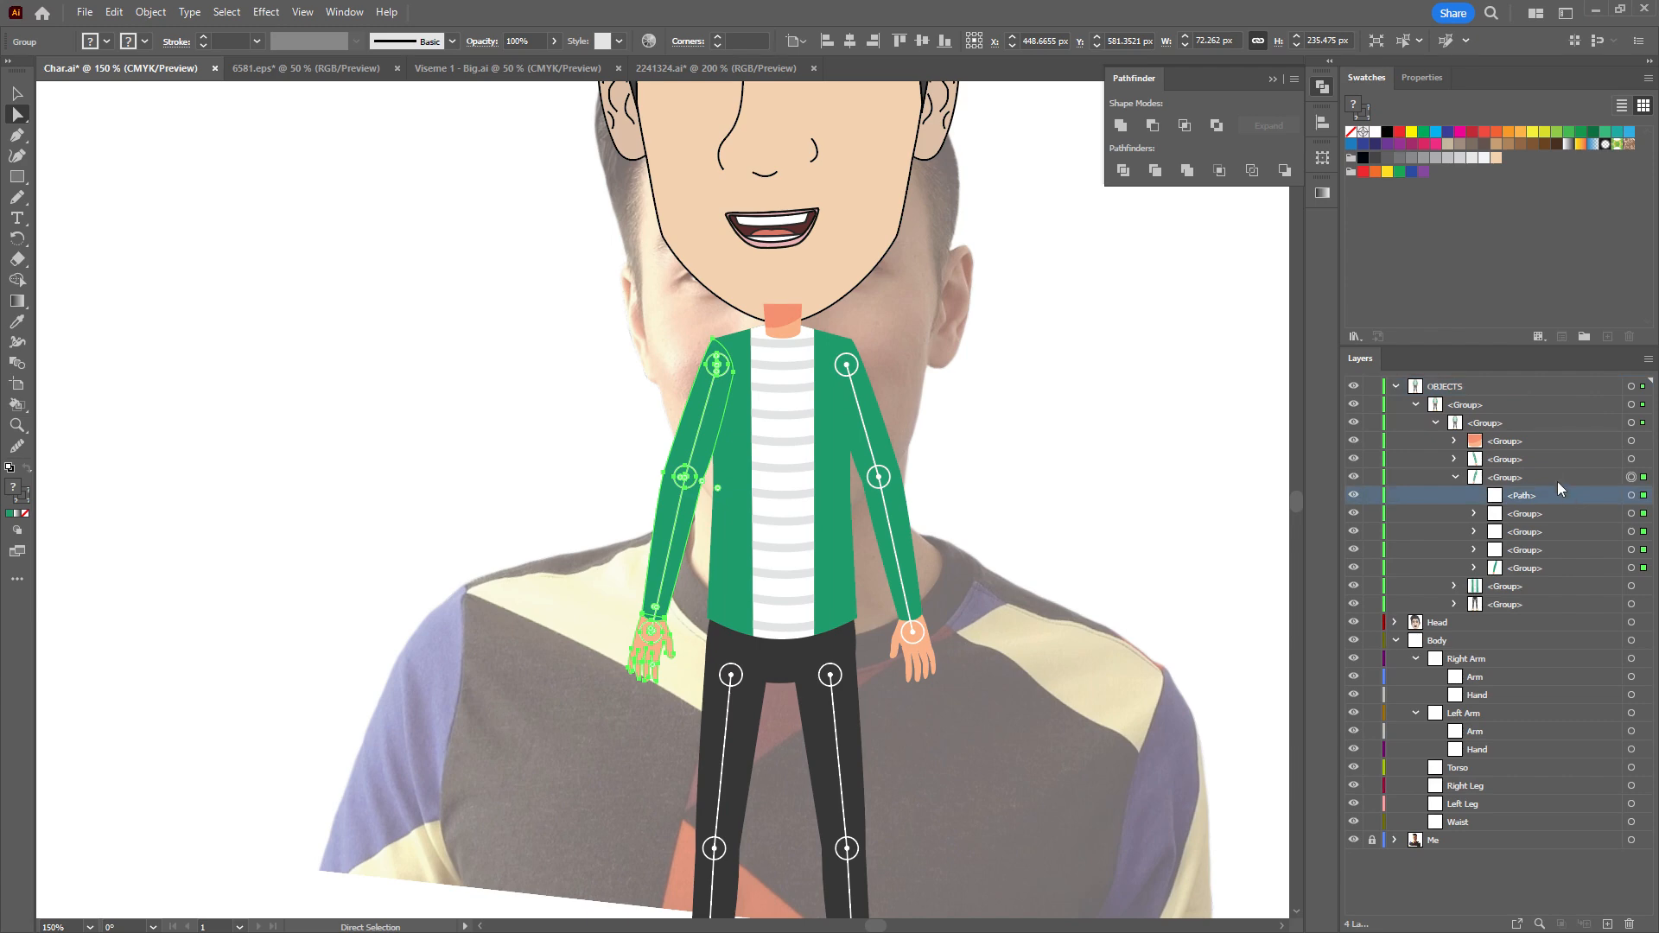
click(1474, 568)
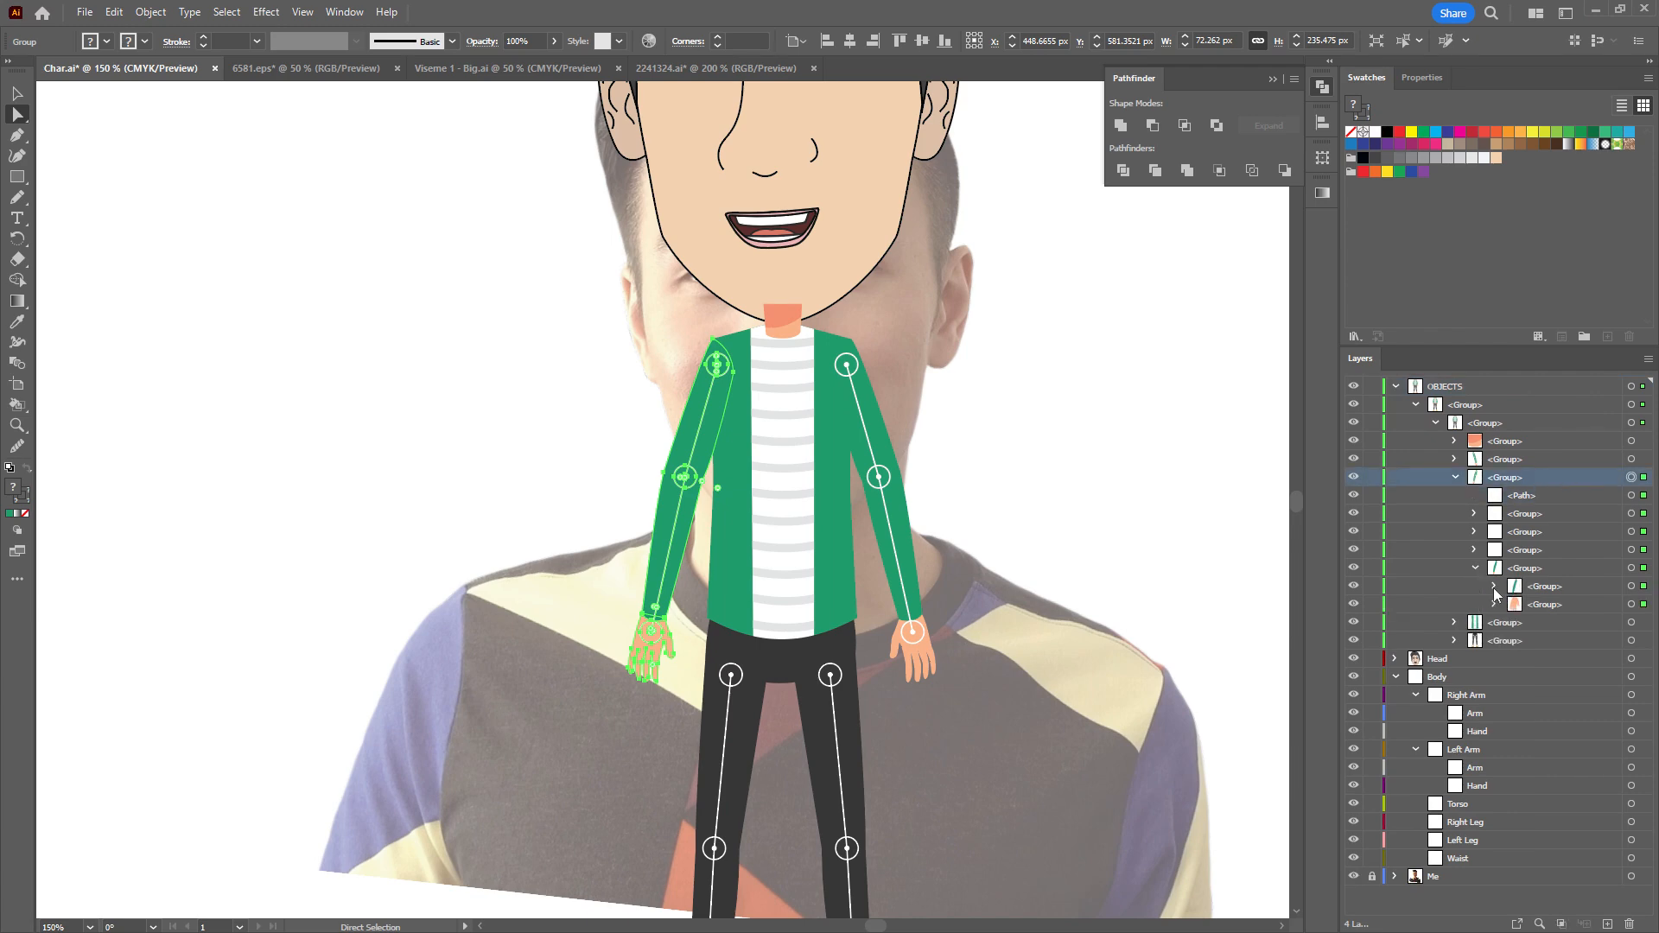
click(1495, 586)
click(1573, 605)
click(1631, 604)
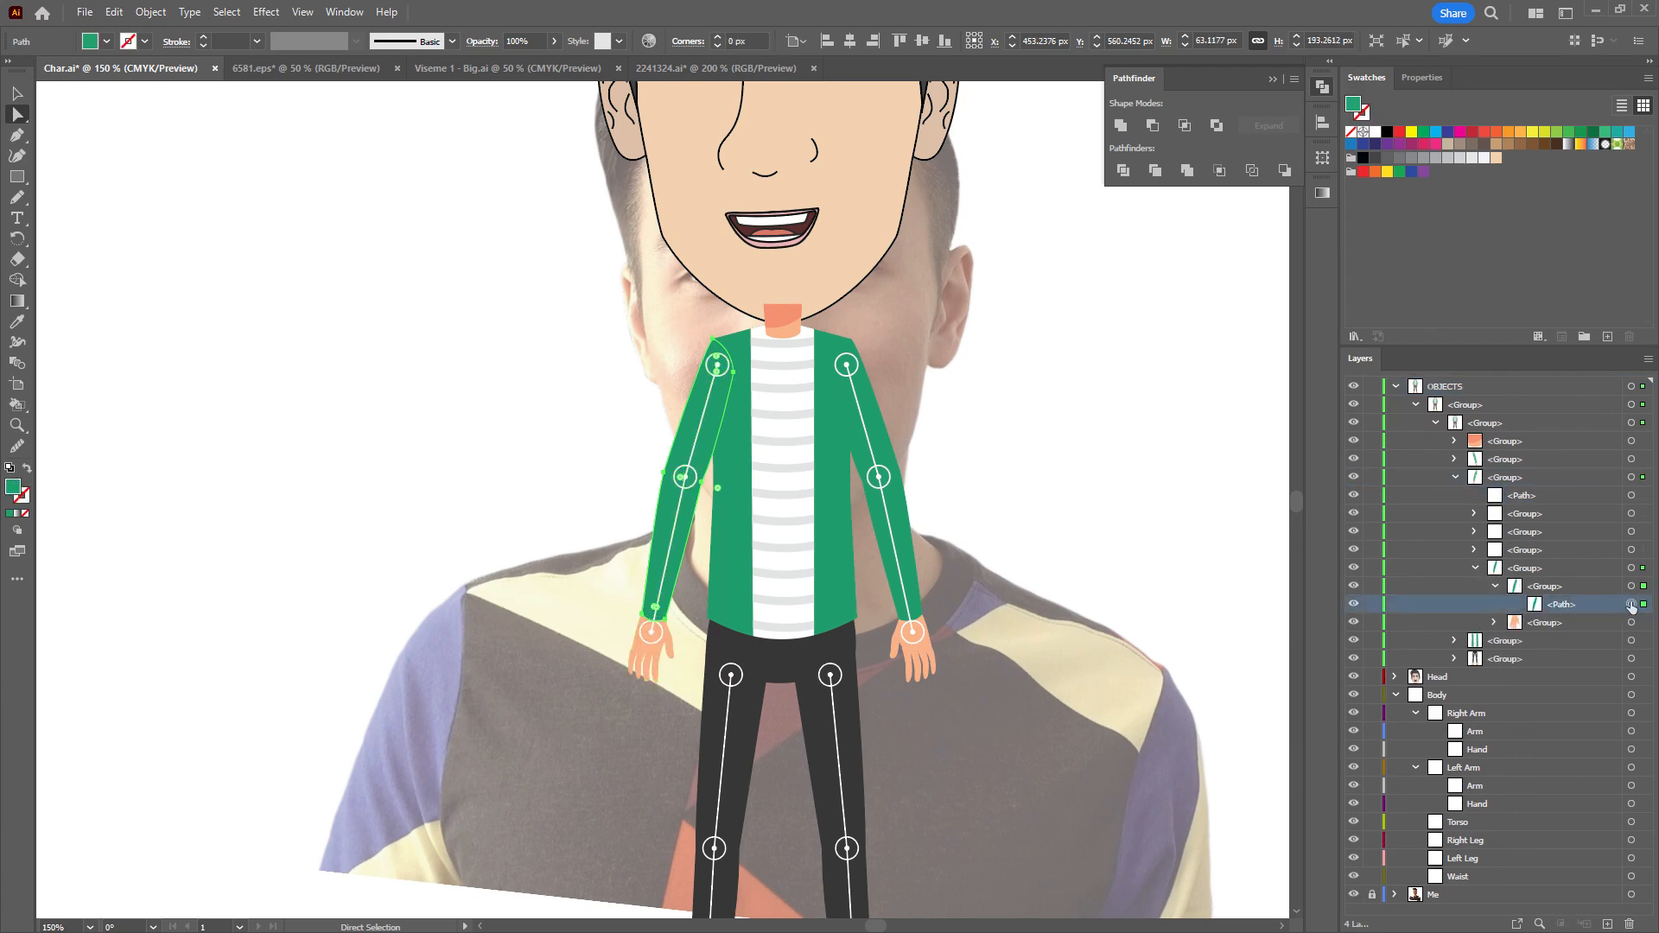
drag(1560, 610, 1488, 732)
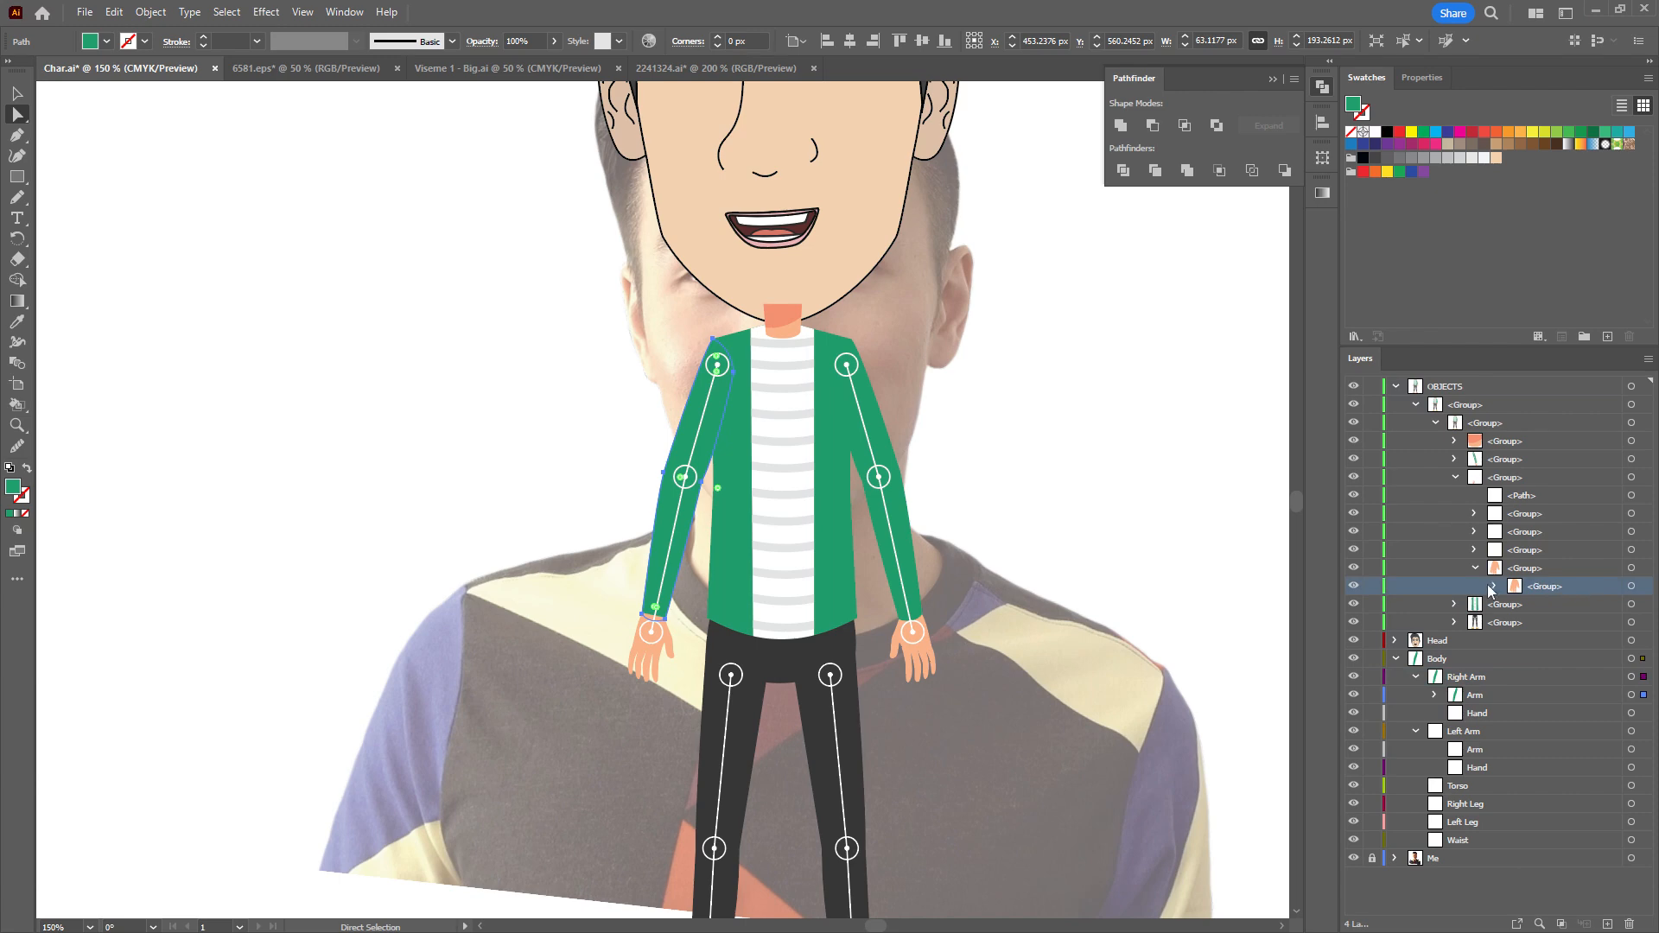
Move the right hand path from its nested group in OBJECTS into the Hand sublayer of Right Arm.
click(1497, 587)
click(1515, 605)
click(1566, 624)
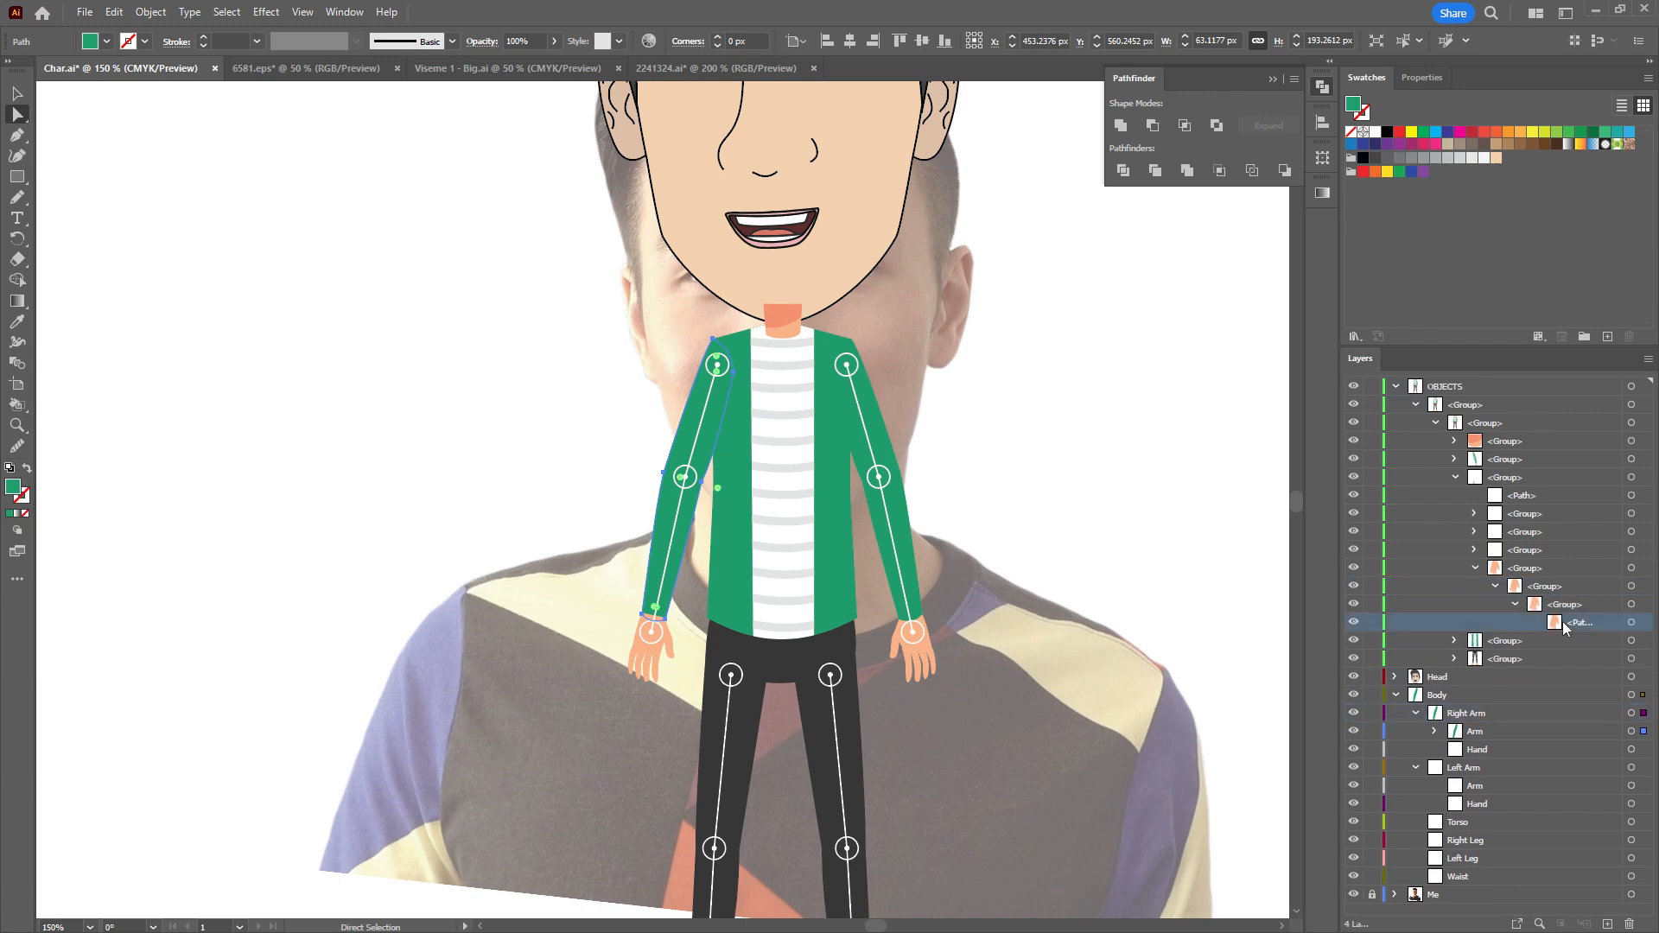
click(1631, 623)
drag(1577, 627, 1483, 751)
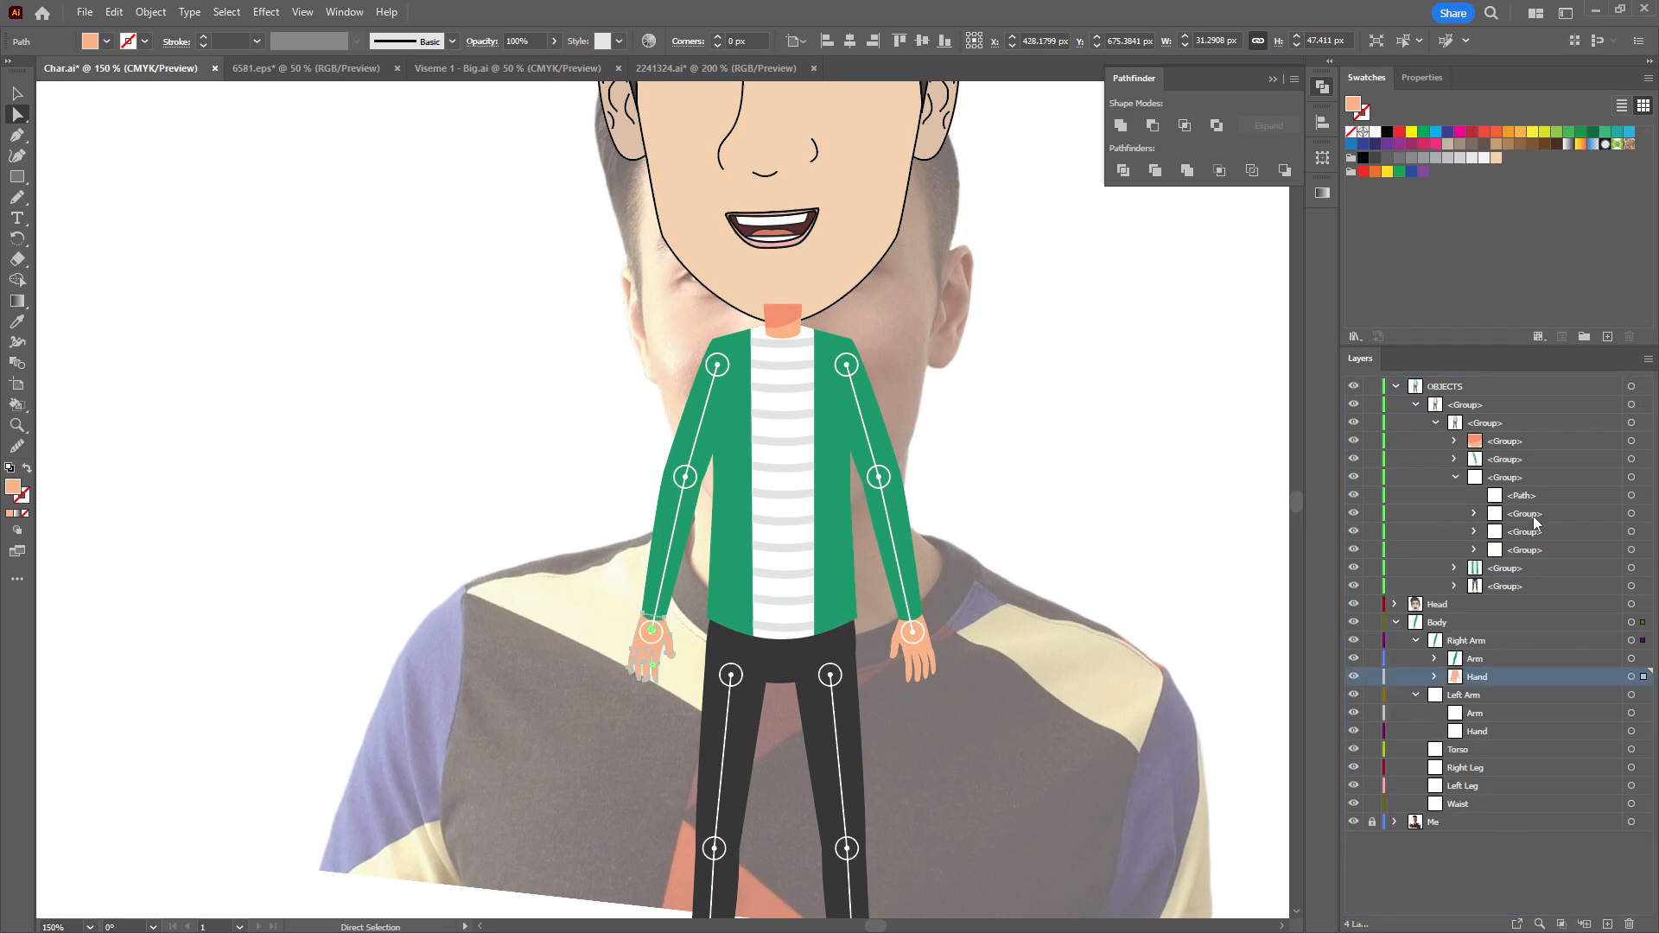
Add a sublayer above Arm inside Right Arm and name it Skeleton.
click(1476, 661)
click(1469, 640)
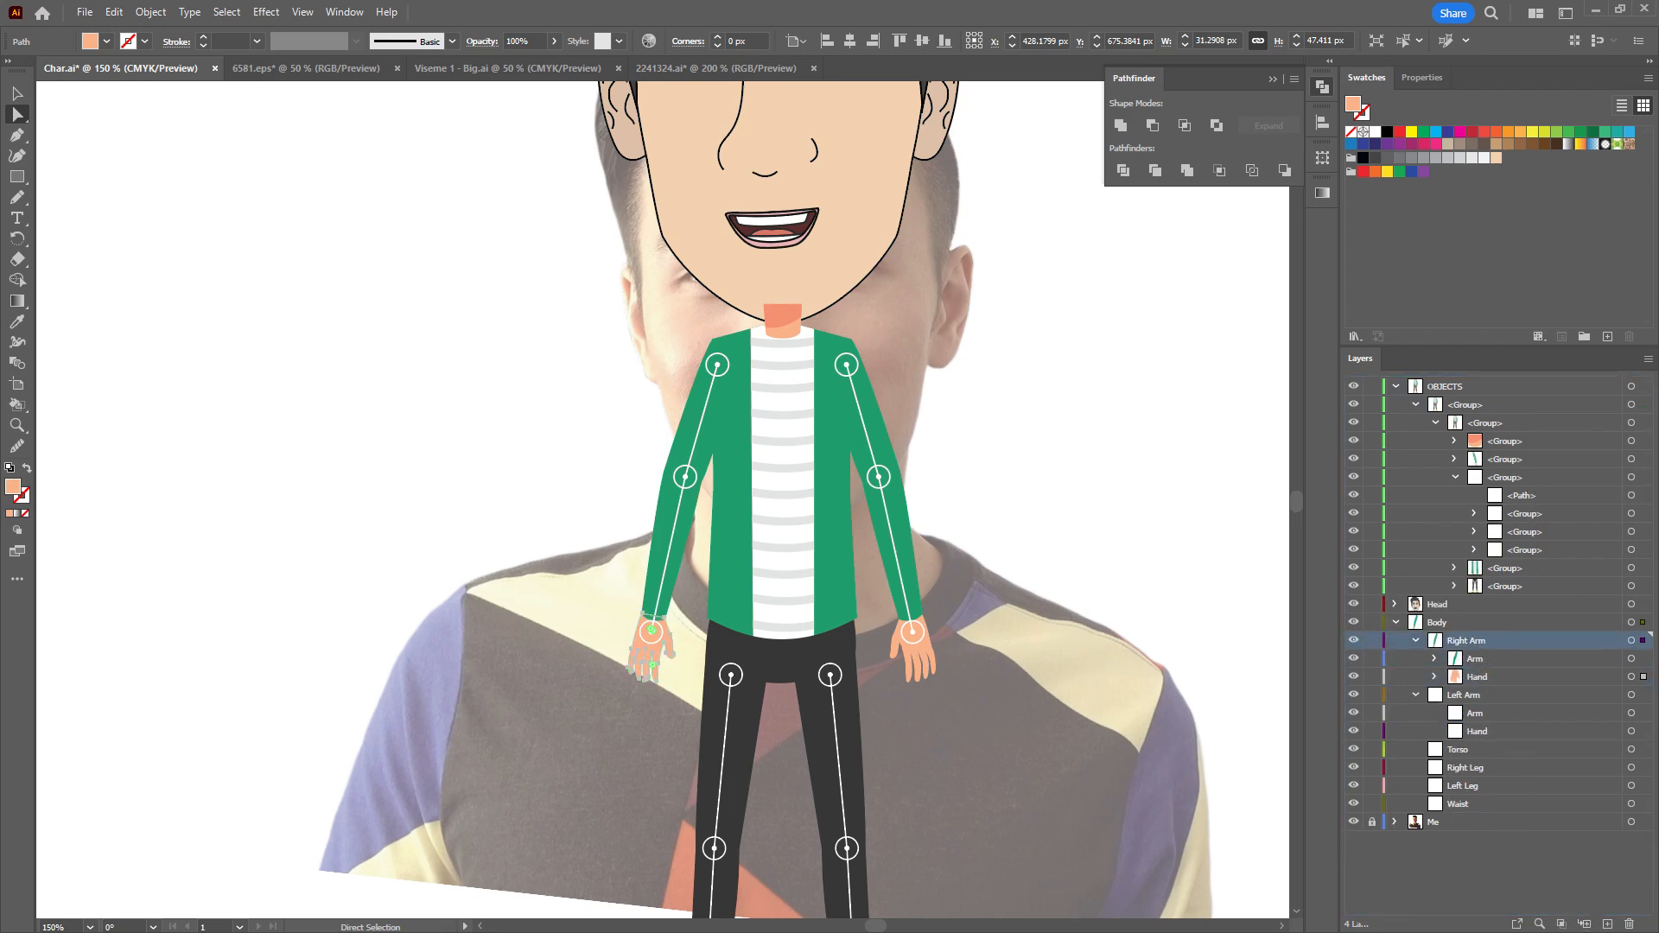
click(1584, 924)
double_click(1480, 660)
text(Ske)
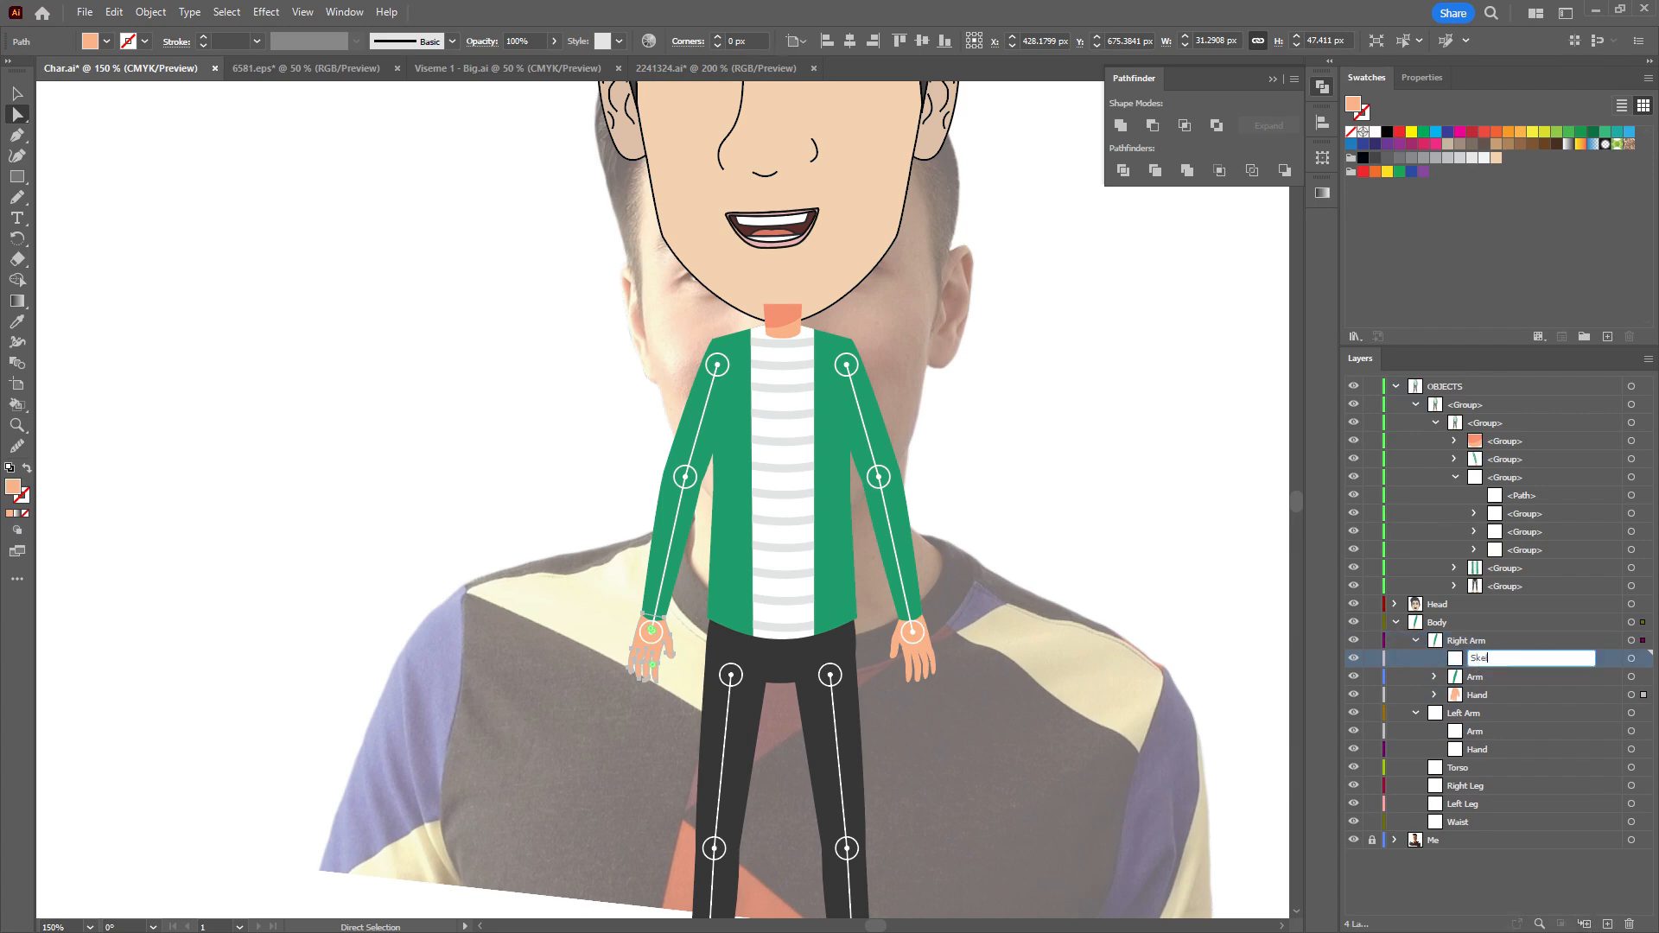
key(Return)
Move the right arm's joint line path and its three joint marker groups from OBJECTS into the Skeleton sublayer.
click(1540, 497)
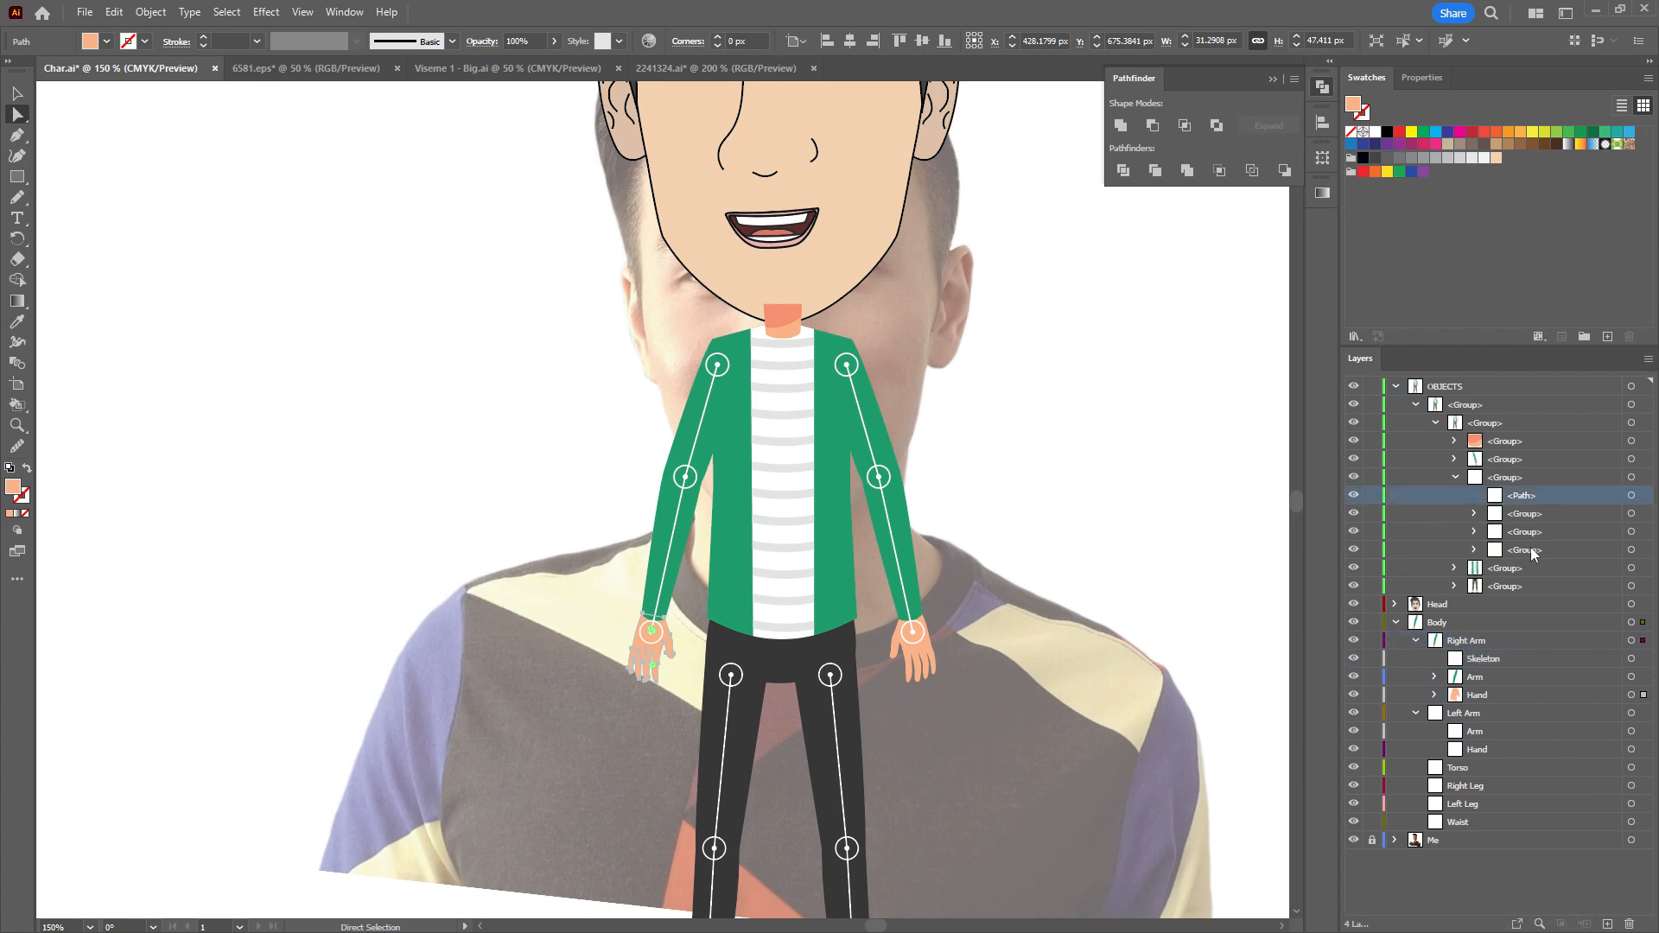
shift+click(1535, 551)
drag(1544, 511, 1501, 661)
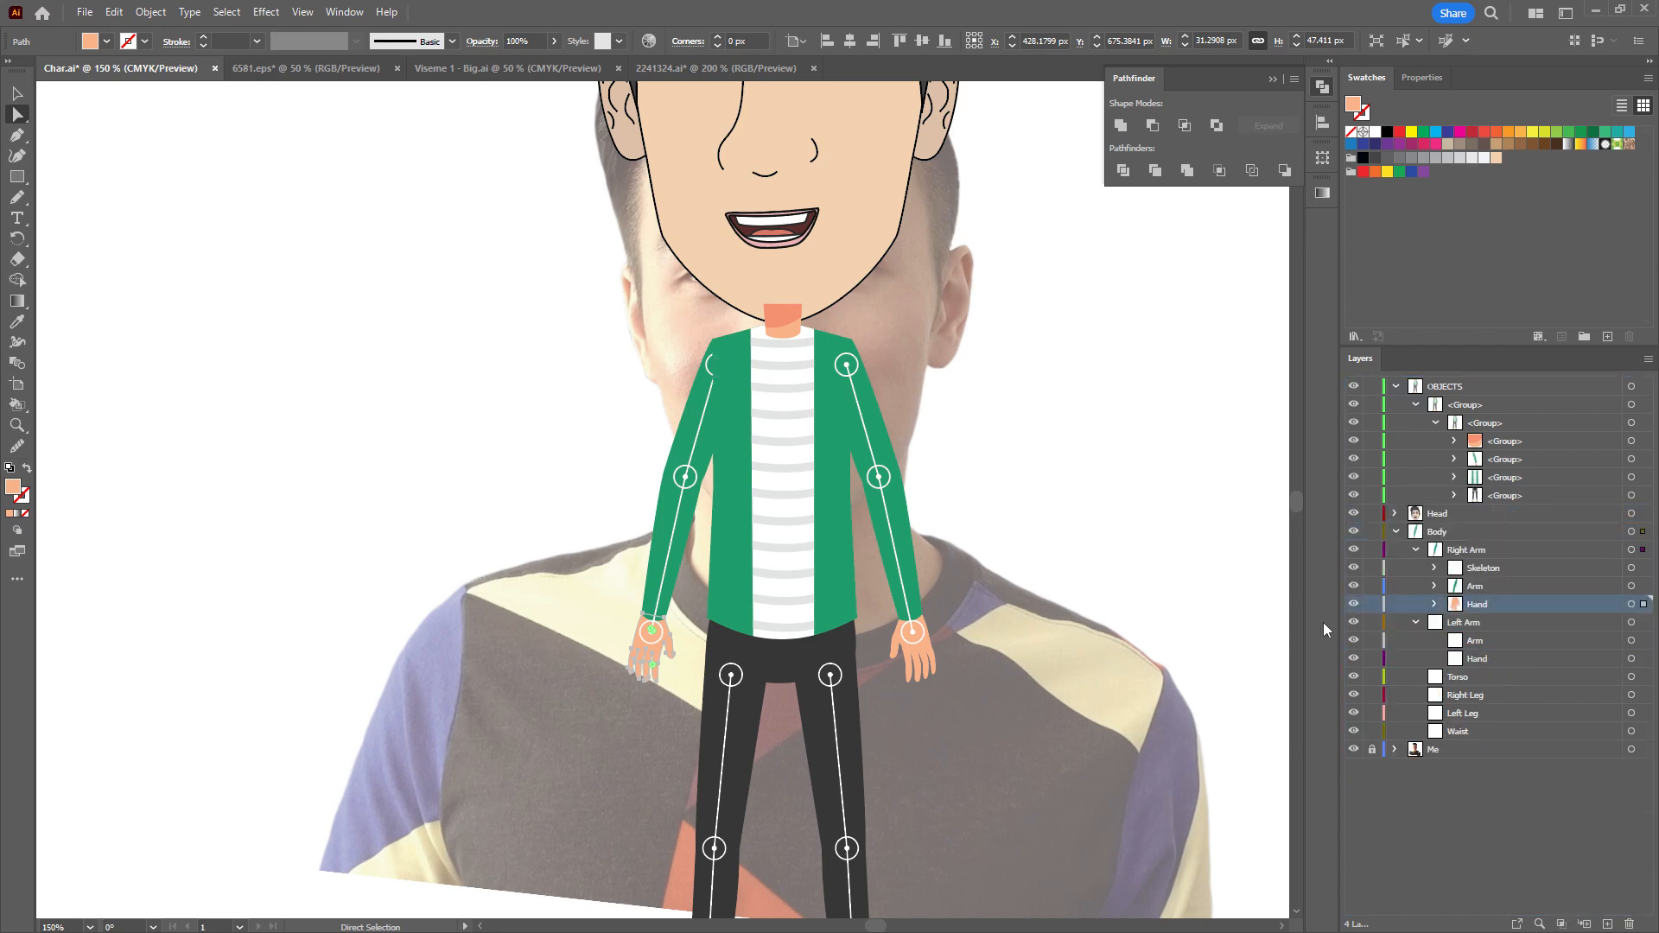
Move the left sleeve path and left hand artwork from OBJECTS into the Arm and Hand sublayers of Left Arm.
click(877, 436)
click(1511, 462)
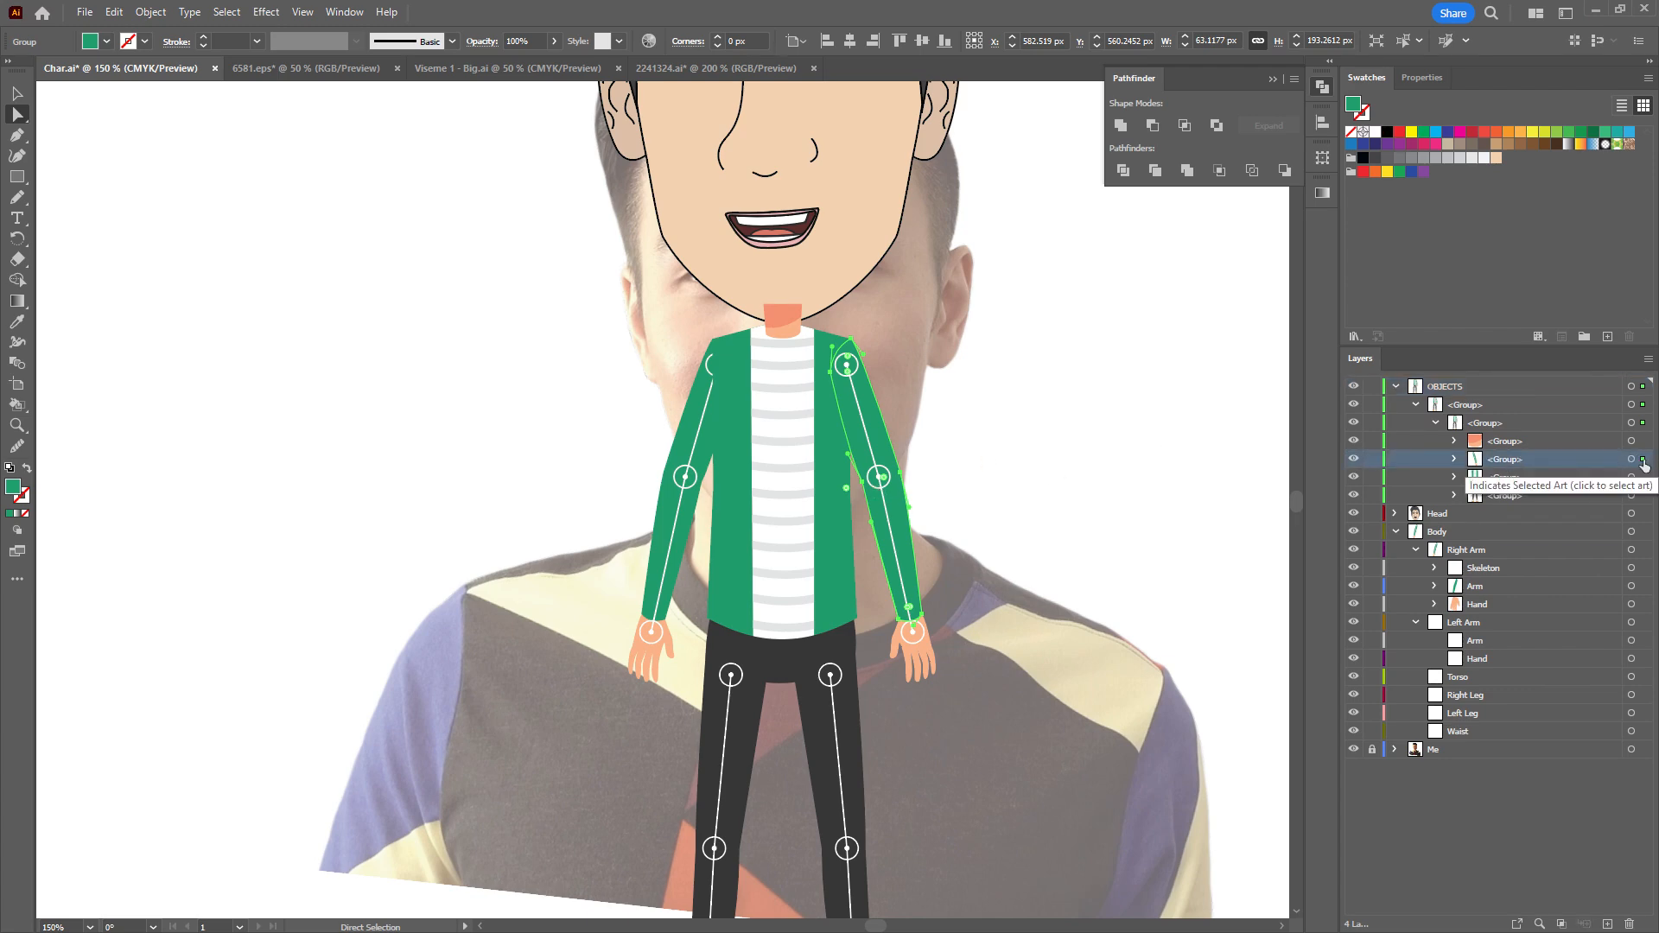
click(1456, 459)
click(1474, 550)
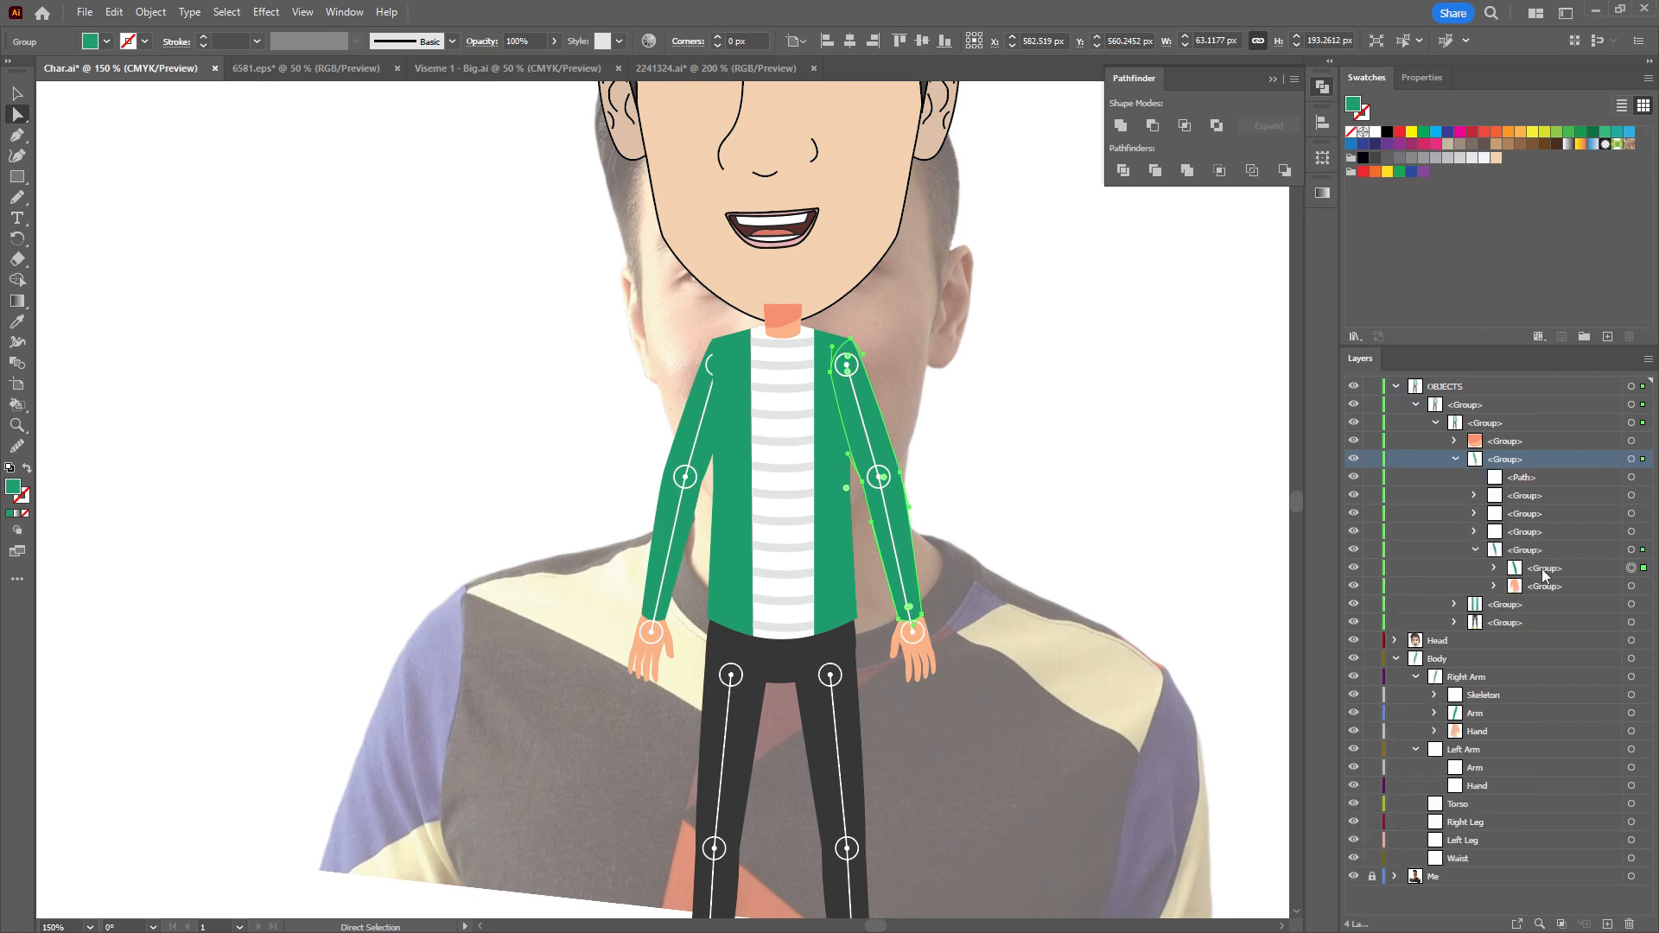
click(1546, 570)
click(1496, 567)
click(1563, 588)
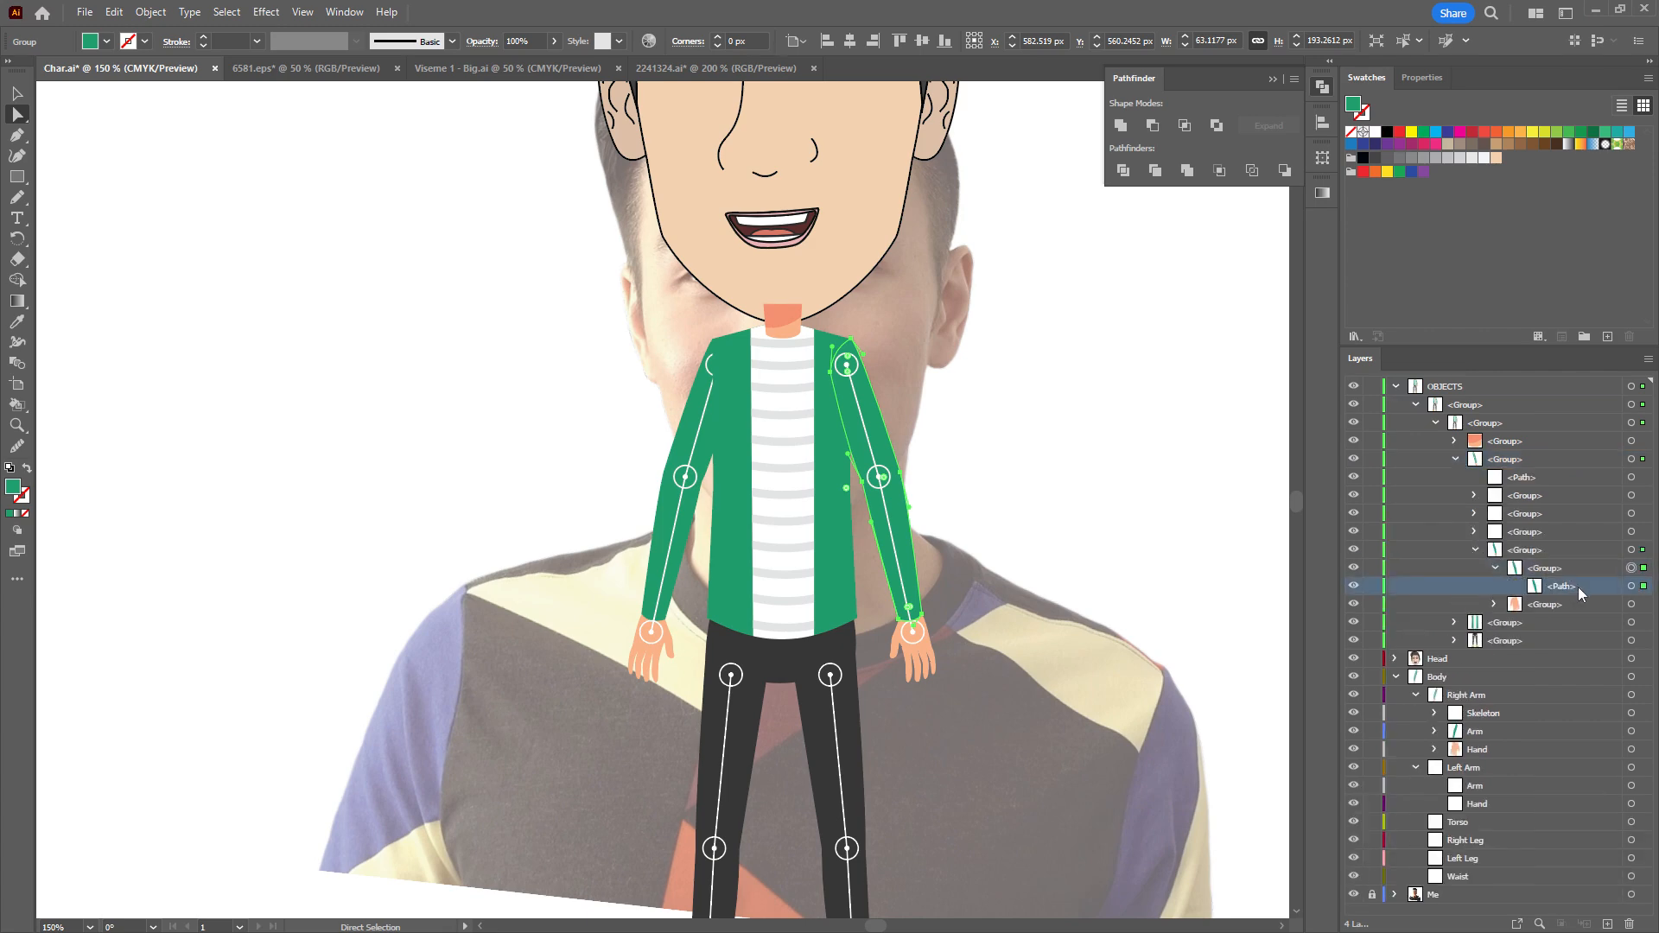
click(1631, 586)
drag(1573, 591, 1498, 793)
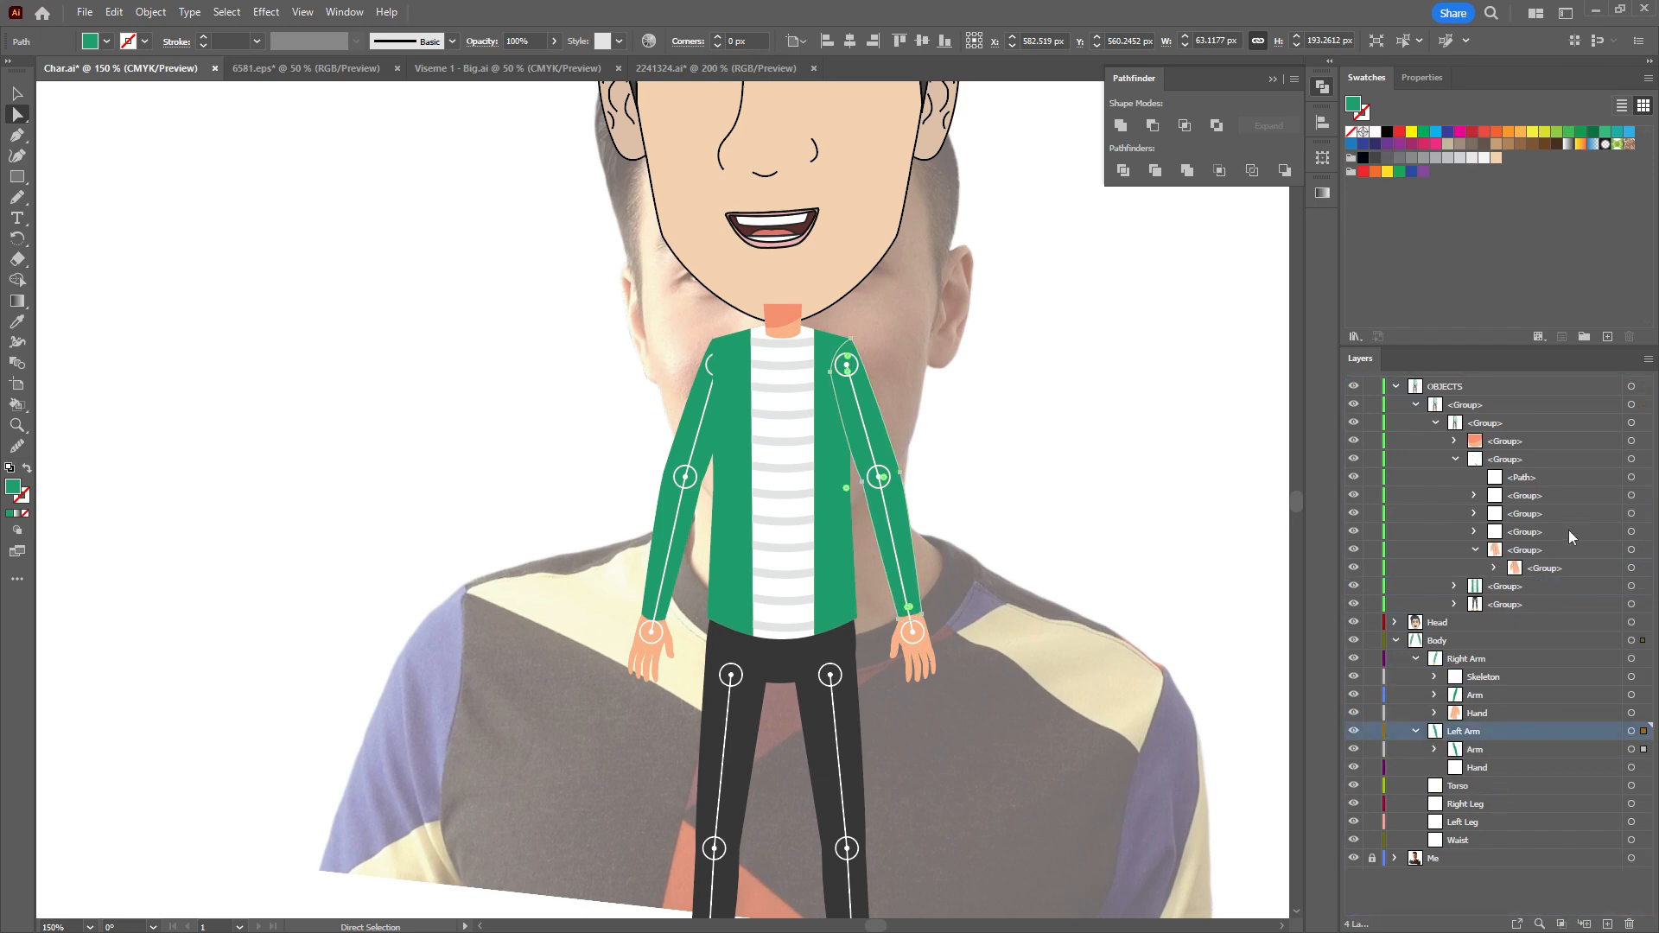
click(1493, 568)
drag(1520, 595, 1497, 794)
Add a sublayer above Arm inside Left Arm and name it Skeleton.
click(1584, 924)
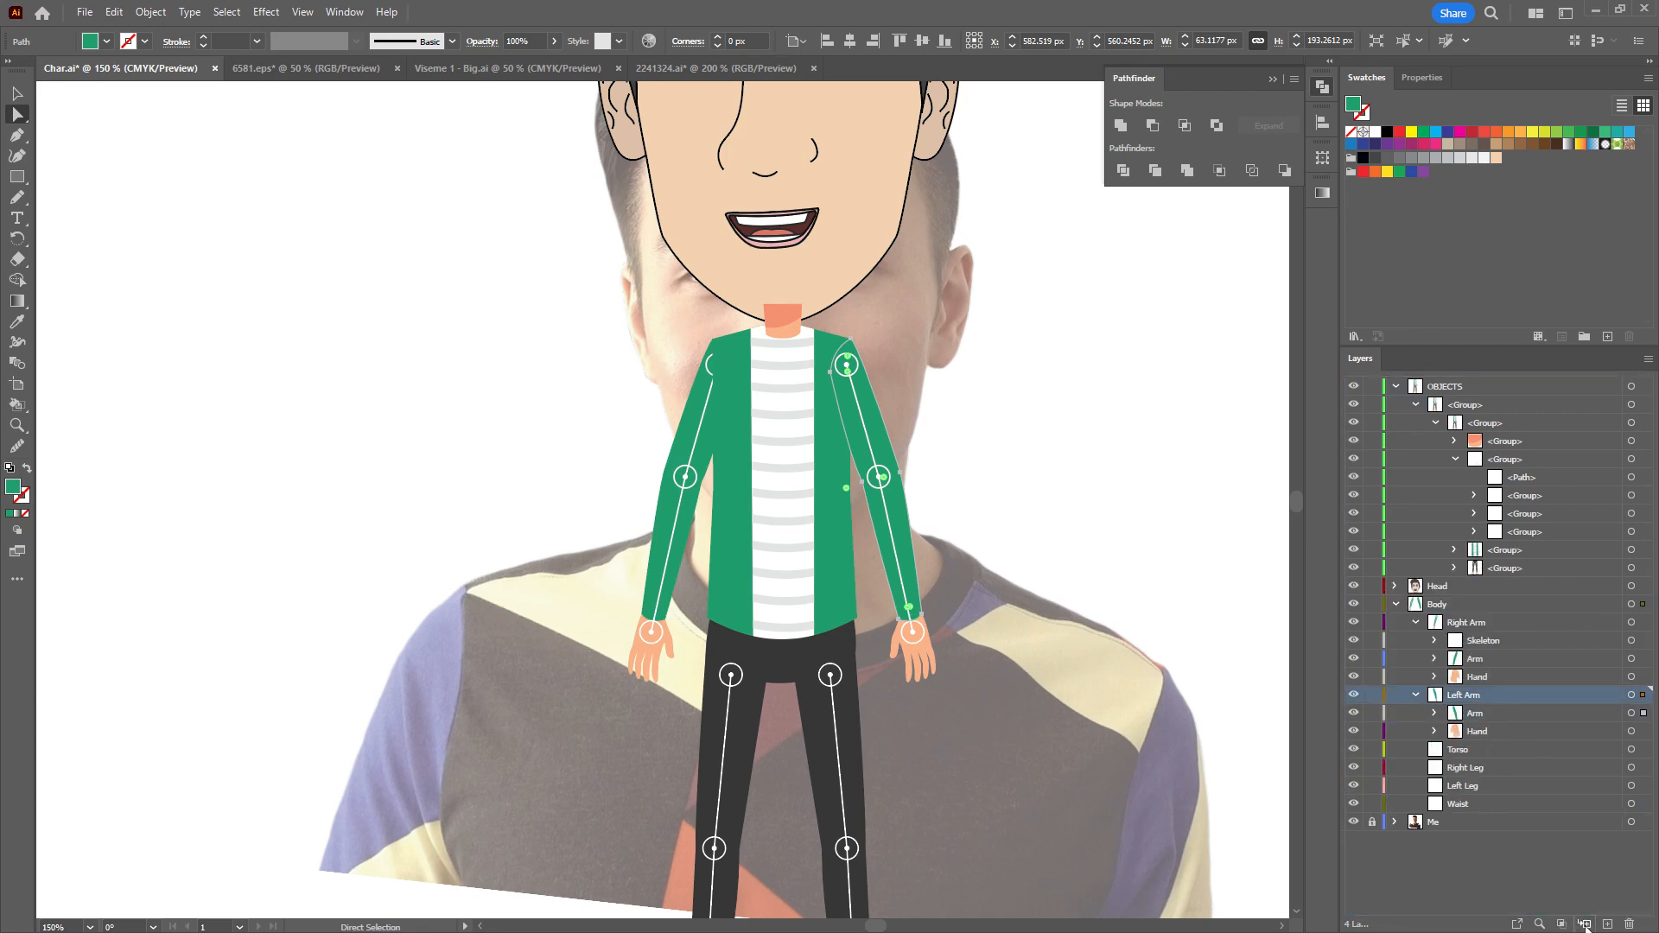
double_click(1491, 716)
text(Se)
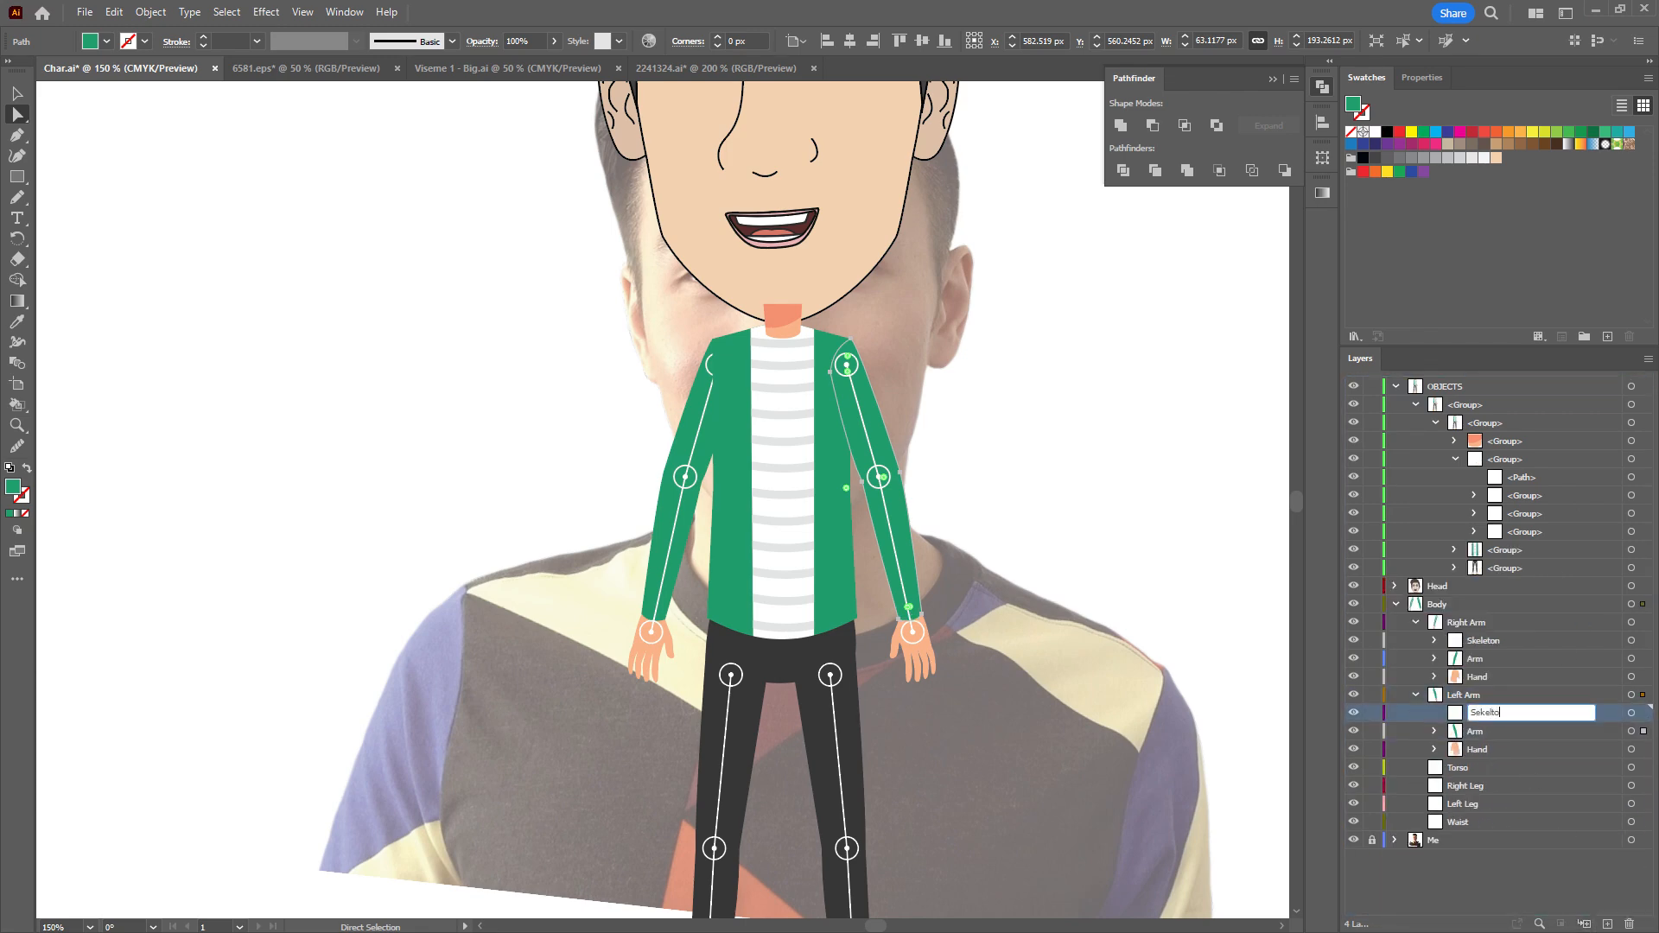
text(kelto)
key(BackSpace)
key(BackSpace)
key(BackSpace)
key(BackSpace)
key(BackSpace)
key(BackSpace)
key(Return)
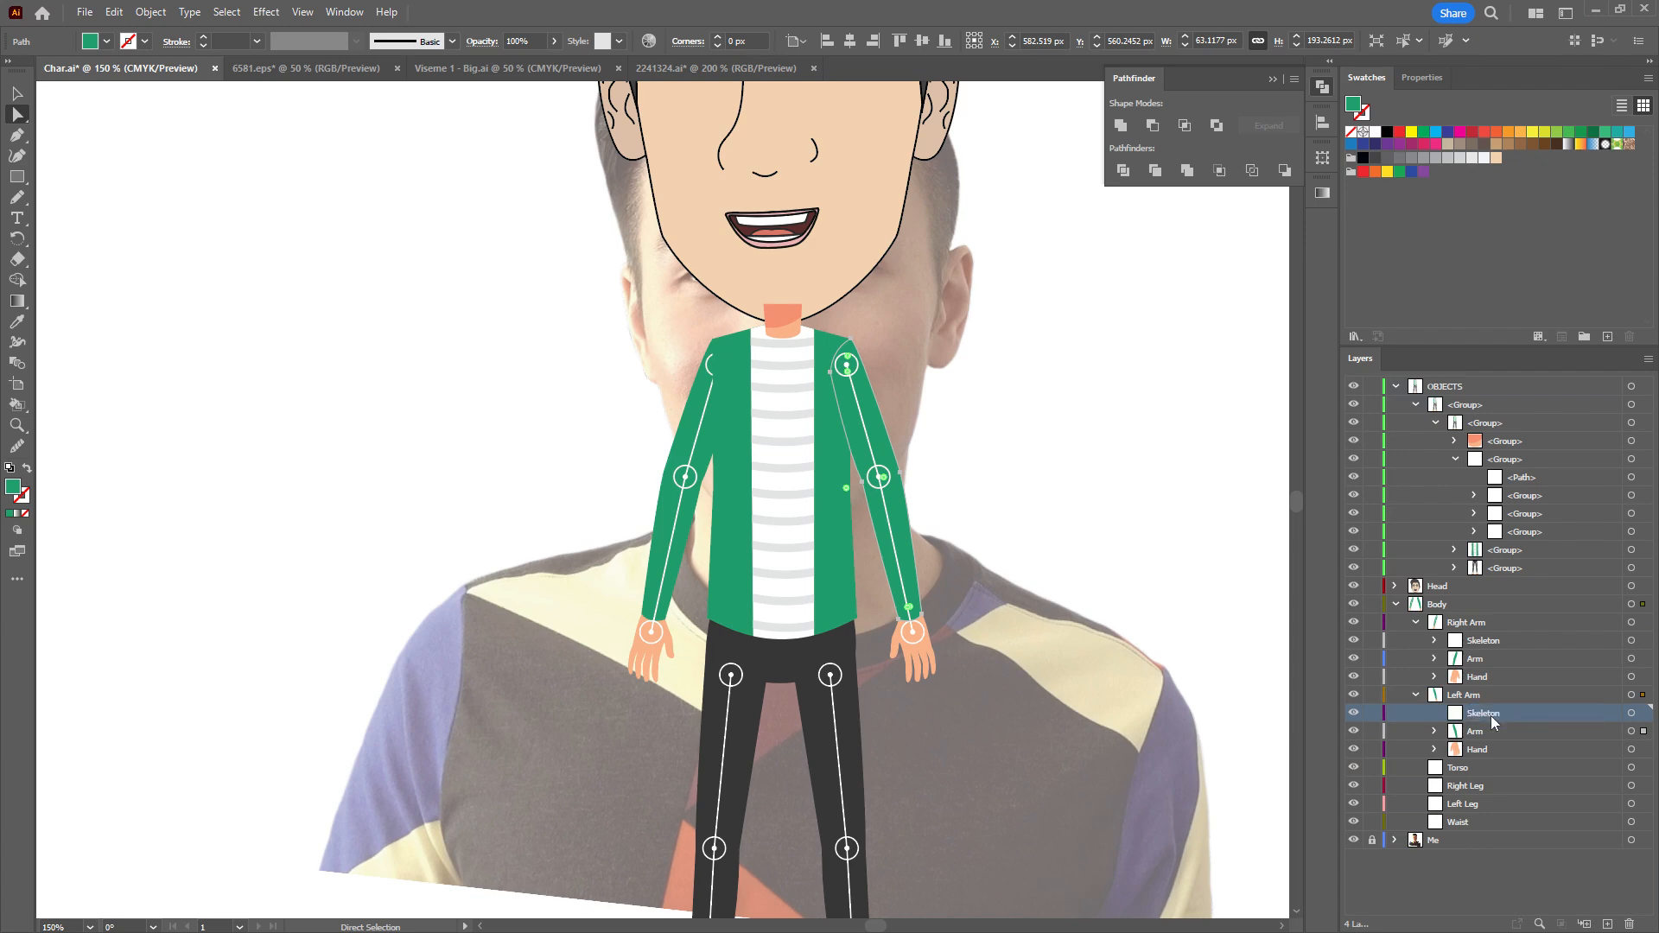
Move the left arm's joint line path and its three joint marker groups from OBJECTS into Left Arm's Skeleton sublayer, then collapse both arm layers.
click(1541, 477)
shift+click(1537, 531)
drag(1537, 531, 1511, 714)
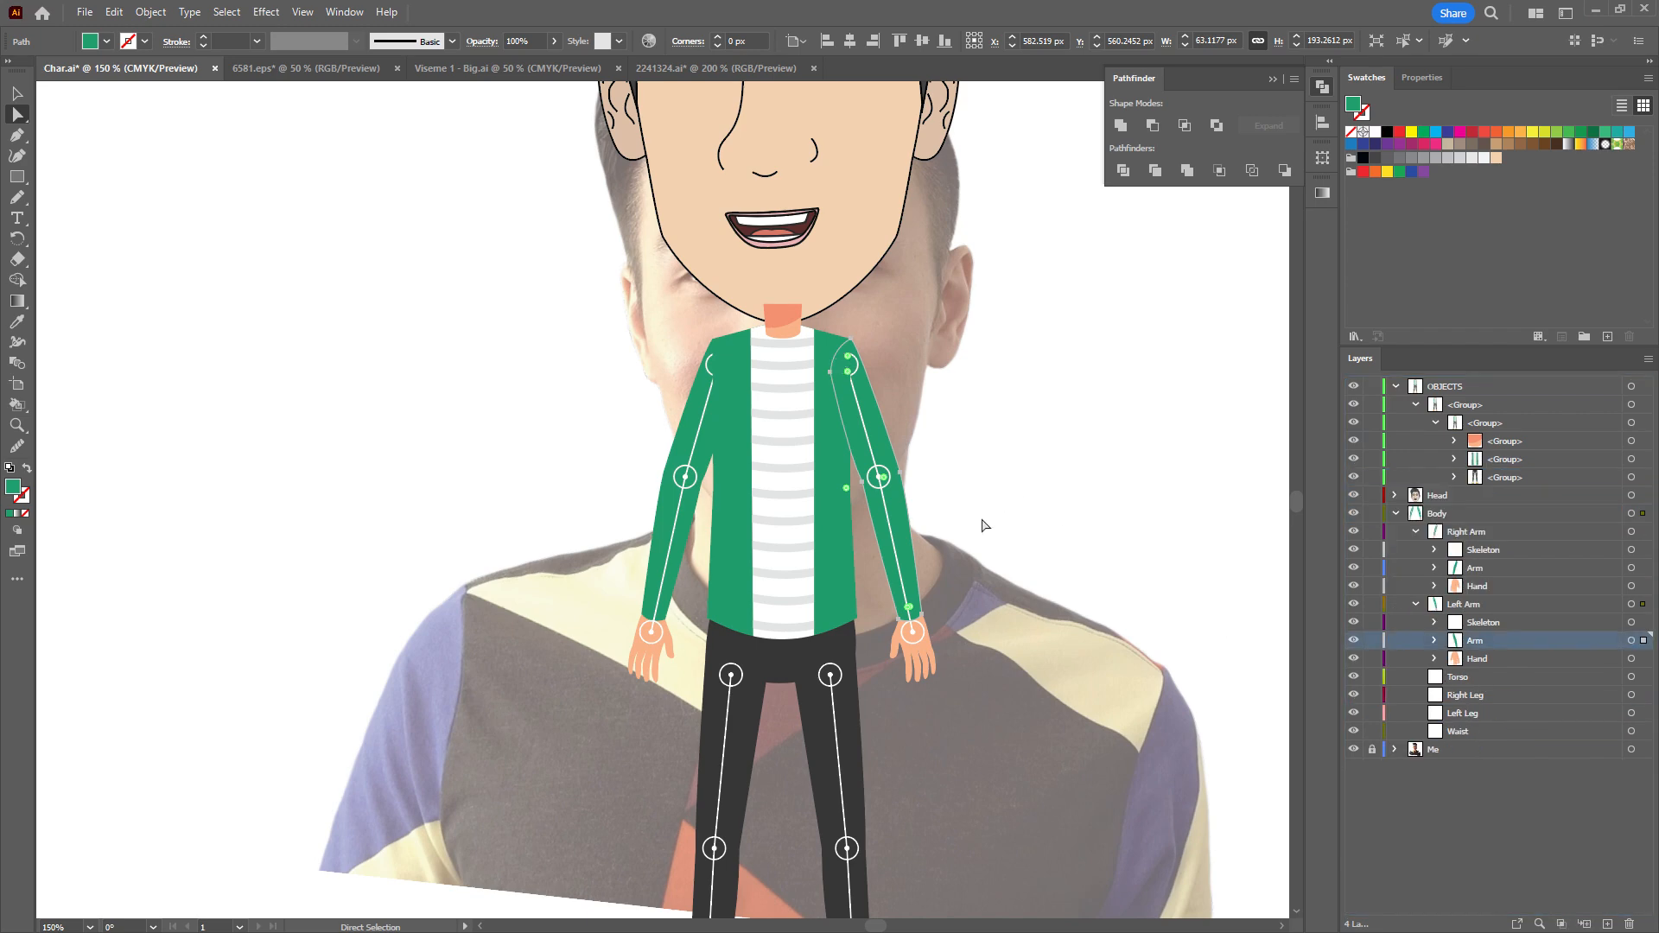
click(1416, 532)
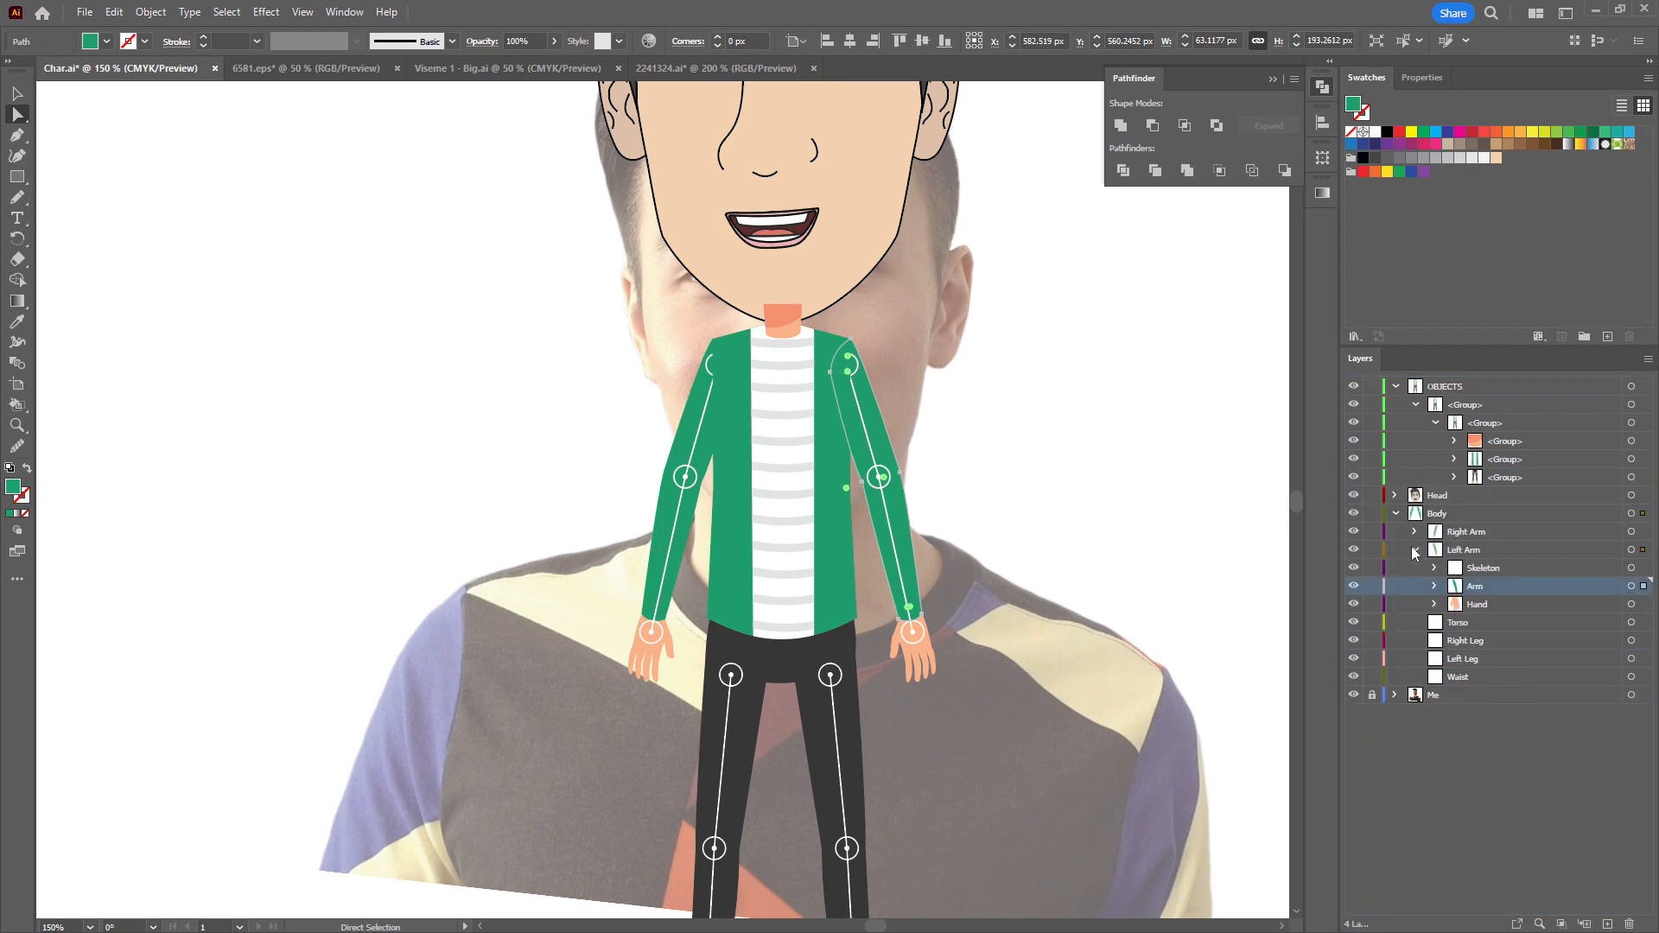
click(1414, 549)
Move the neck artwork and the jacket and striped shirt artwork from the nested OBJECTS groups into the Torso sublayer.
click(1461, 571)
click(835, 546)
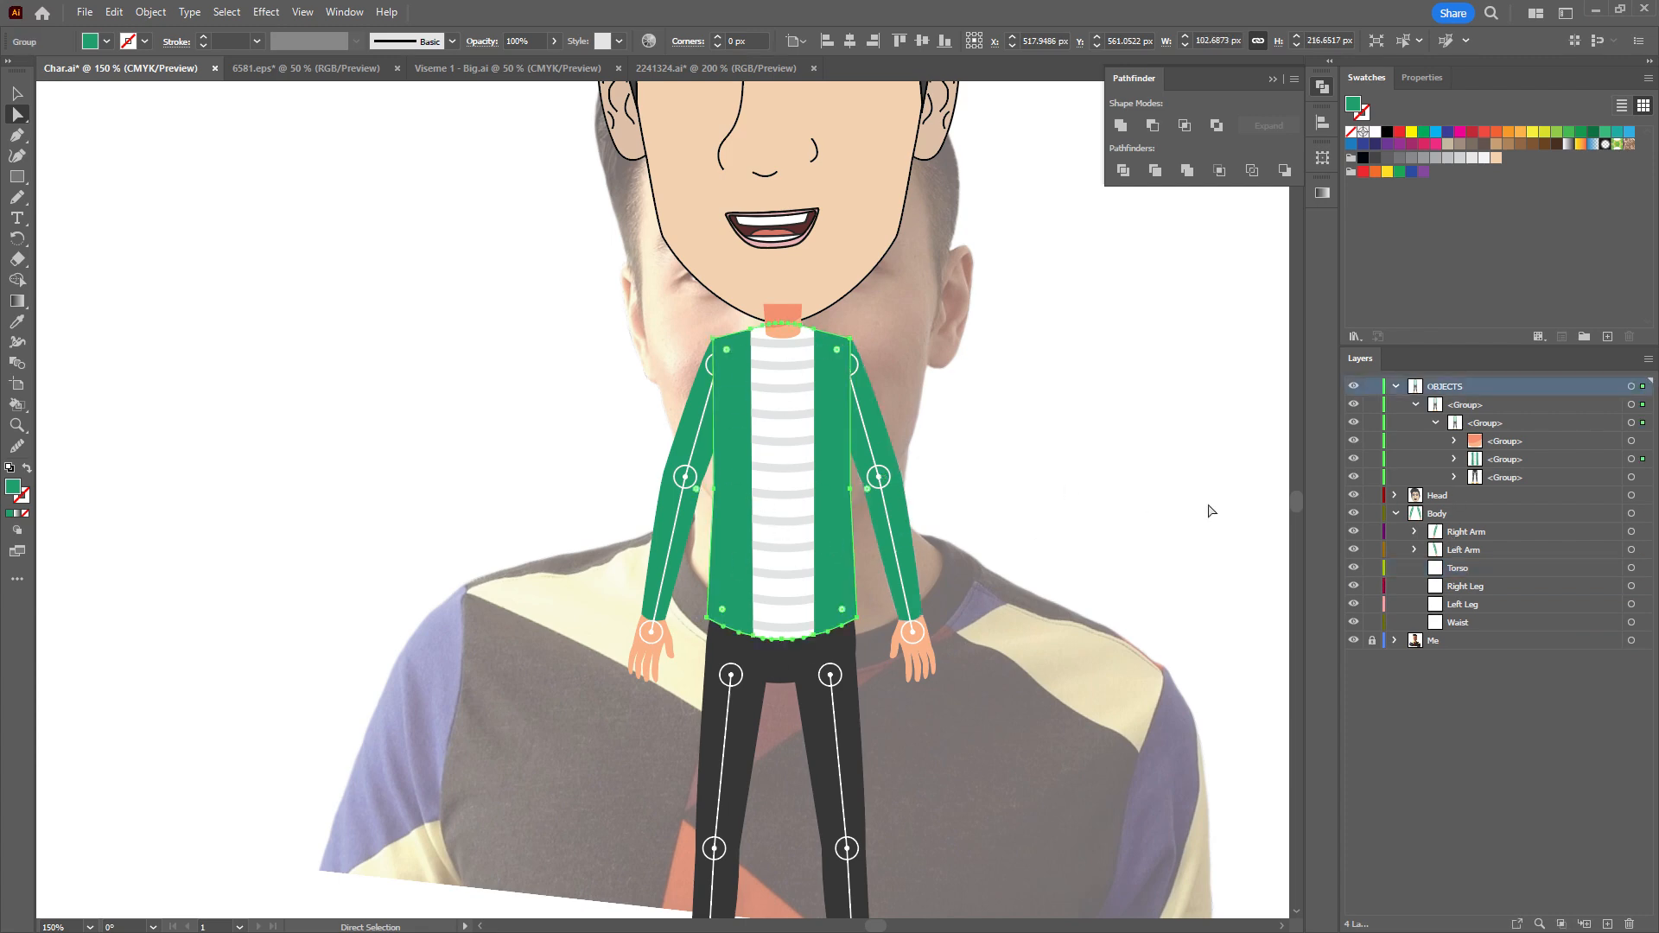
click(1643, 462)
click(1632, 459)
shift+click(1630, 441)
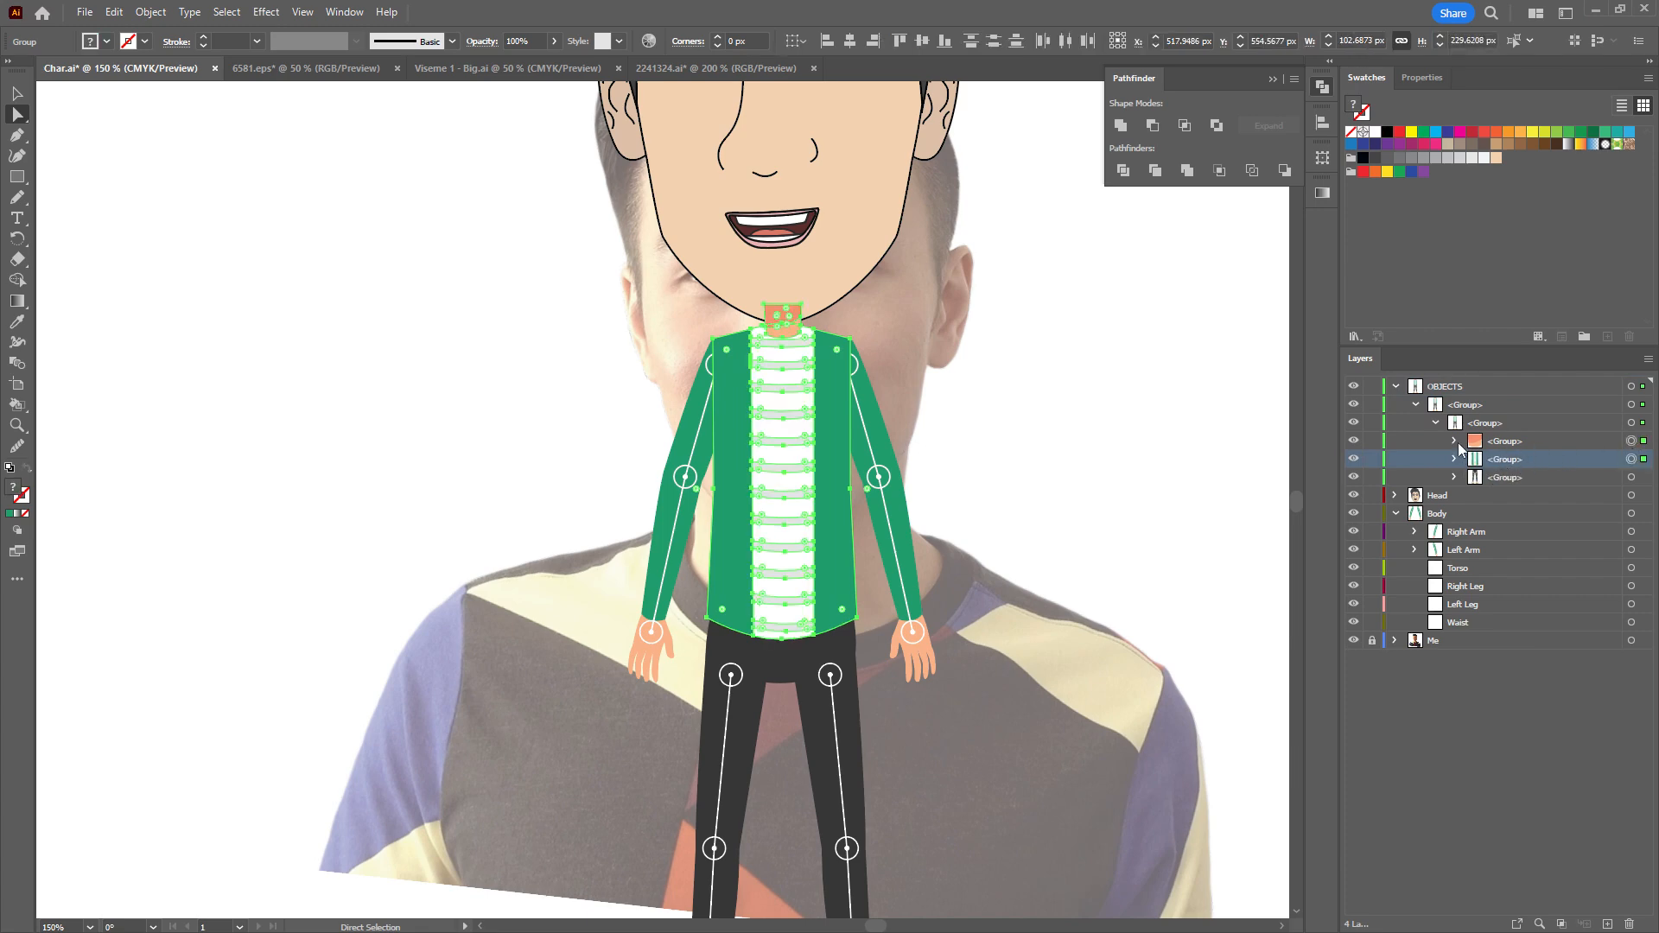
click(1454, 441)
click(1475, 459)
click(1455, 514)
click(1456, 514)
click(1456, 441)
click(1518, 443)
drag(1526, 465, 1428, 560)
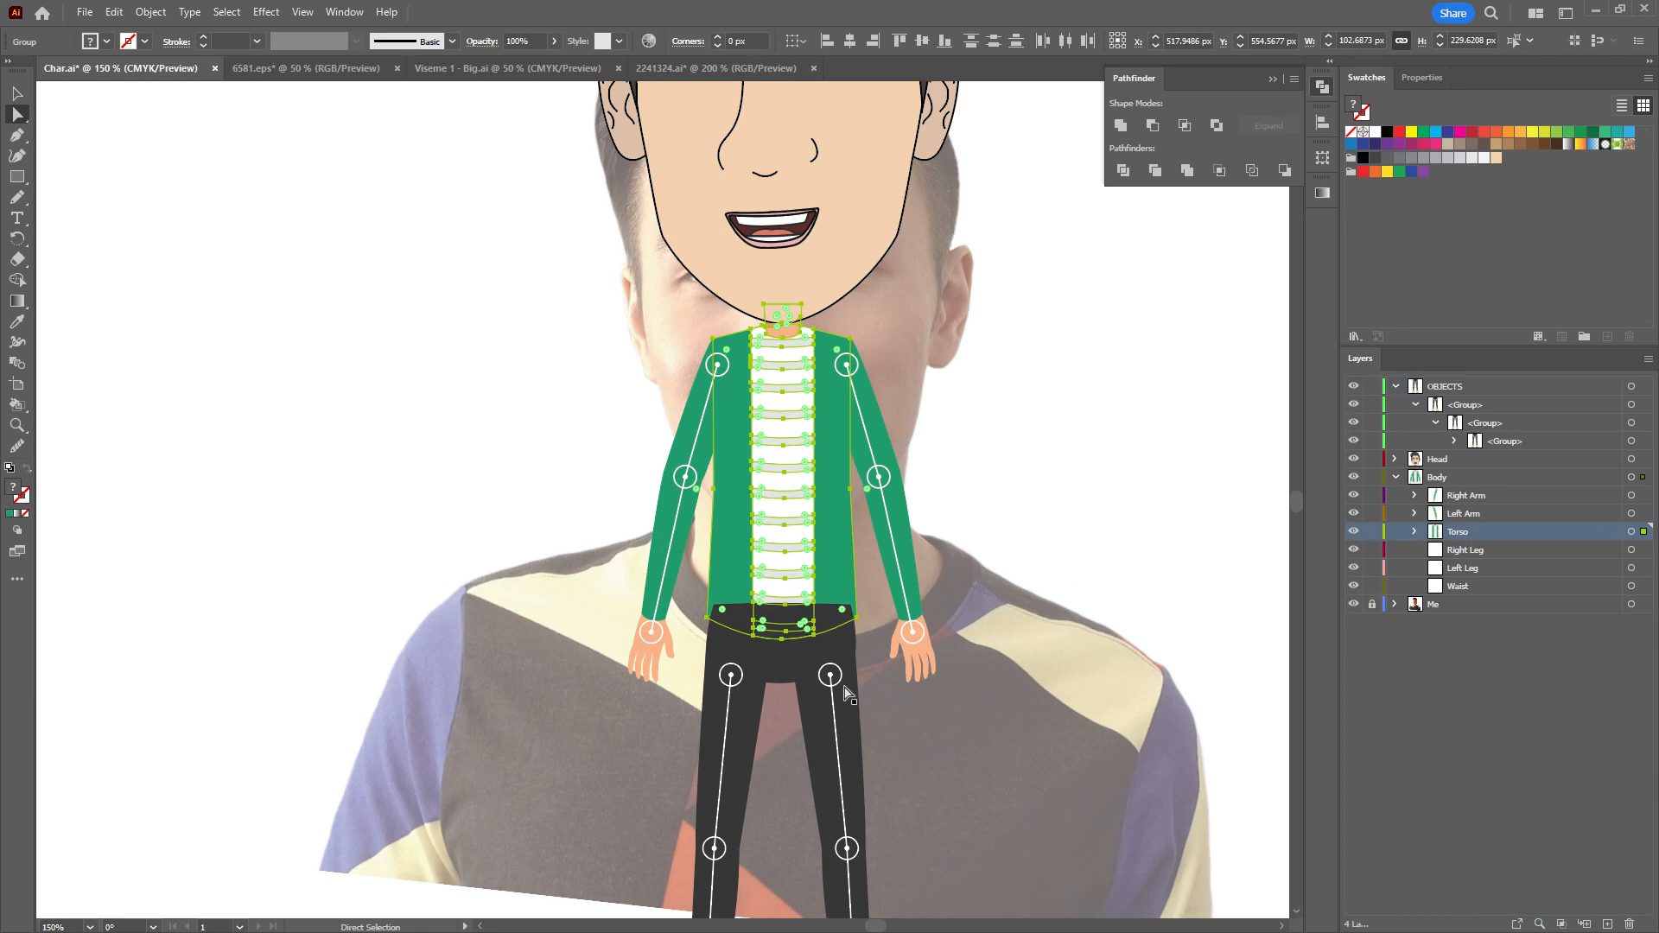
Move the dark hip piece of the trousers from its nested group in OBJECTS into the Waist sublayer.
click(782, 683)
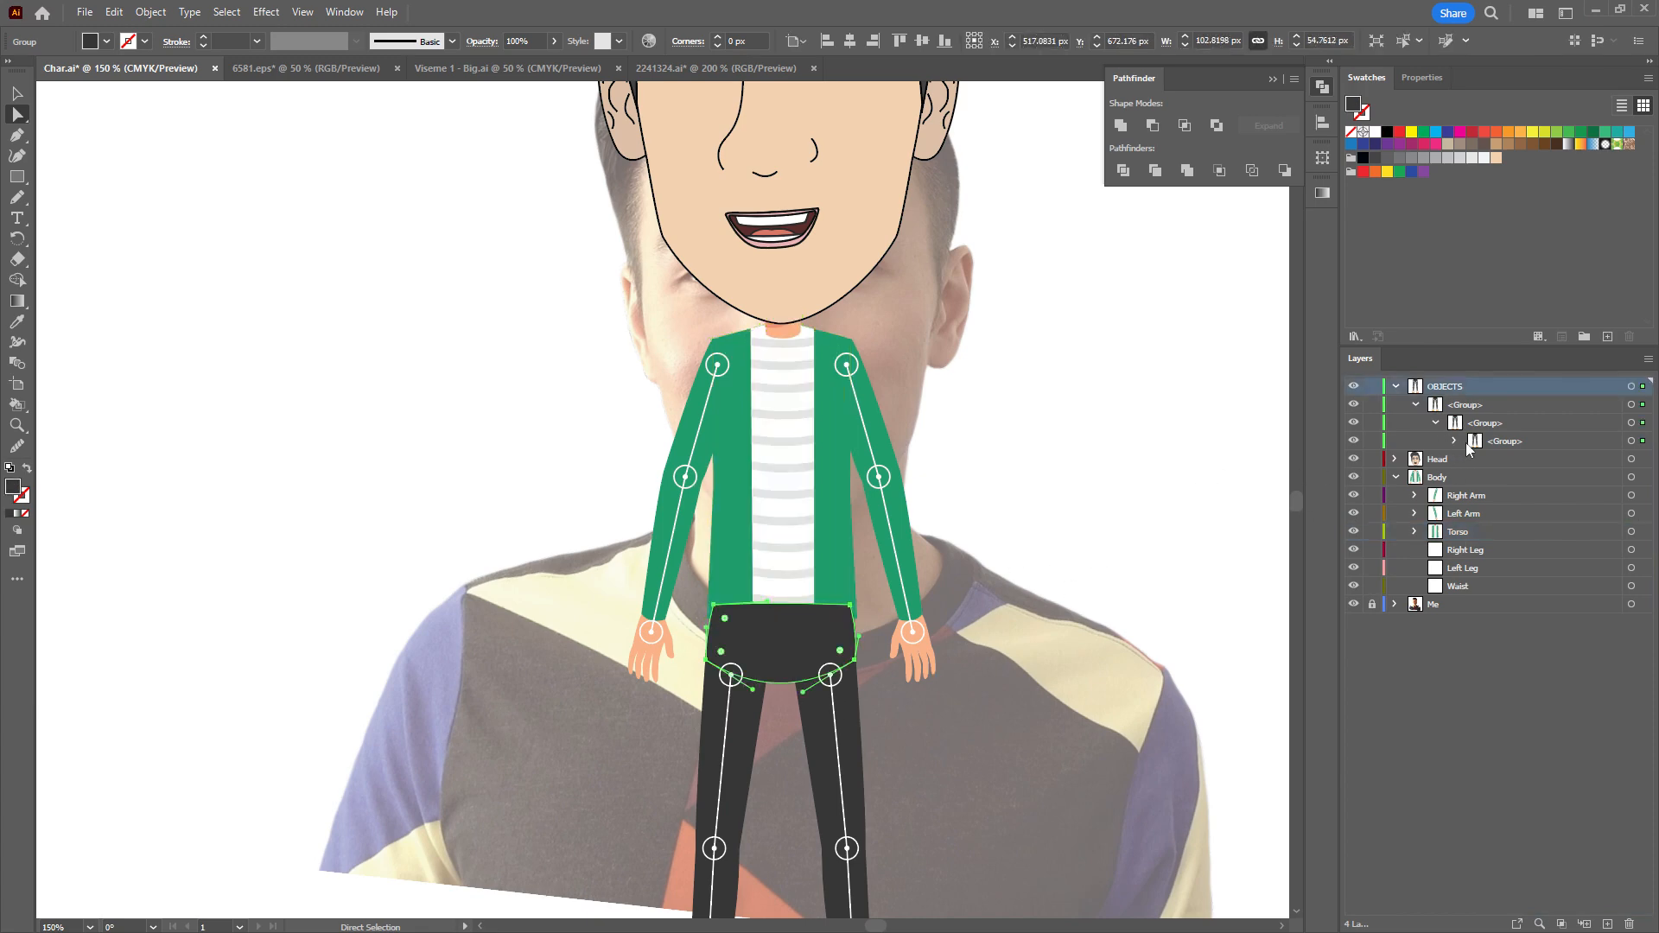
click(1457, 441)
drag(1583, 498, 1479, 632)
click(1549, 478)
Create three sublayers inside Right Leg and name the uppermost one Skeleton.
click(1461, 589)
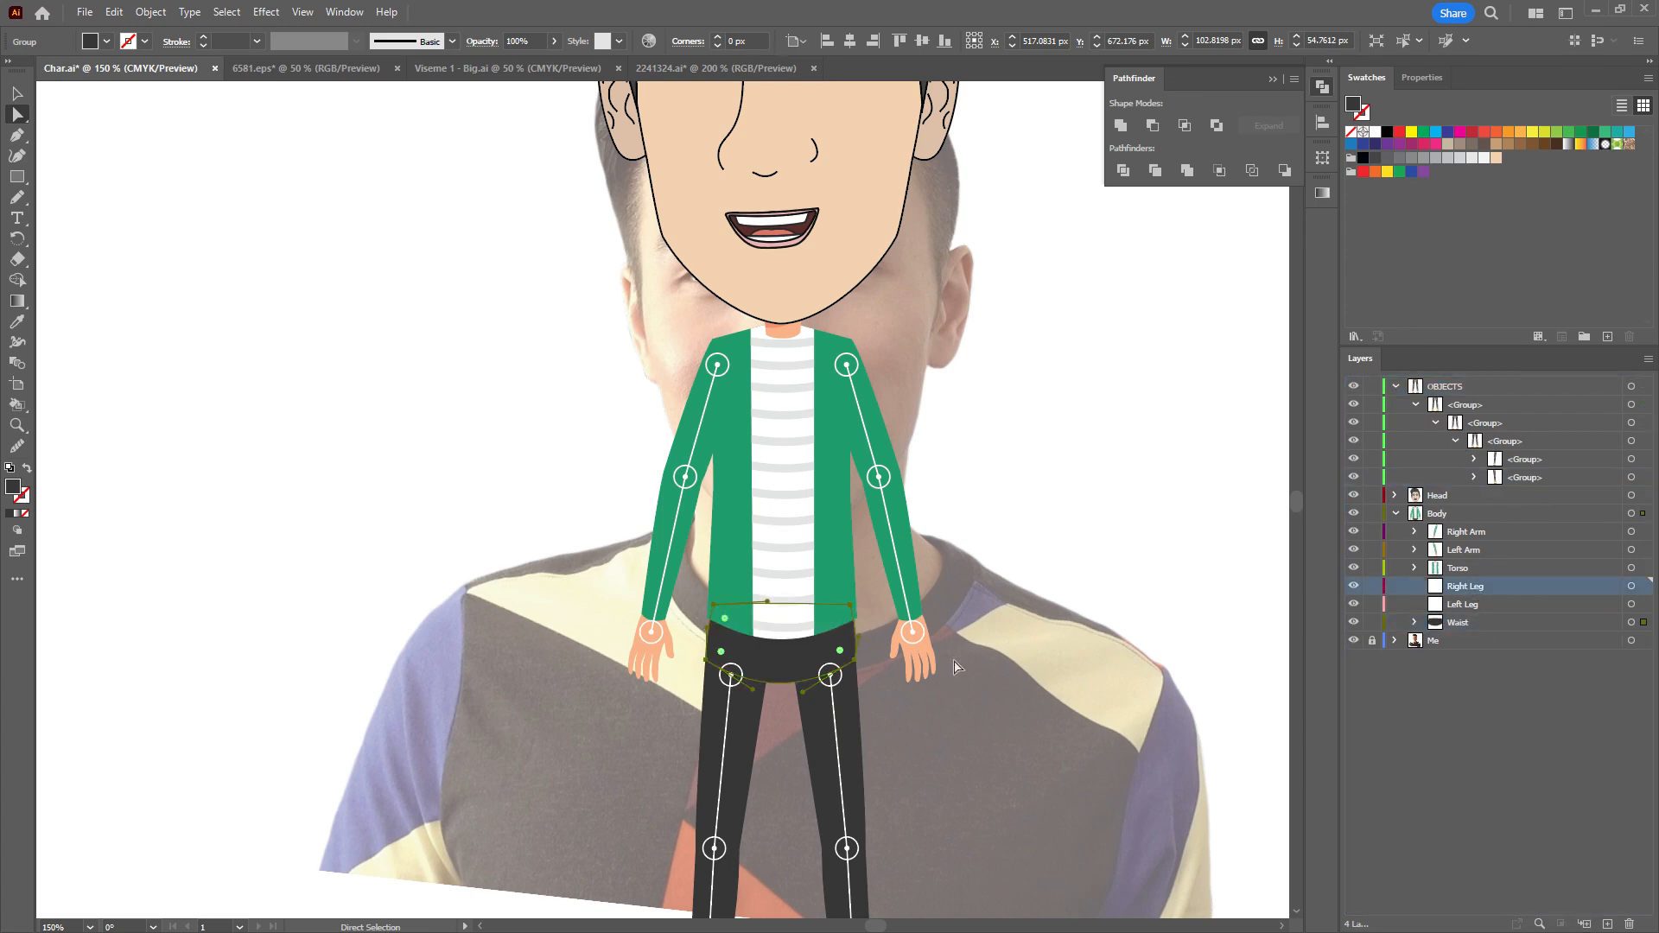
scroll(810, 456, down, 4)
click(1530, 461)
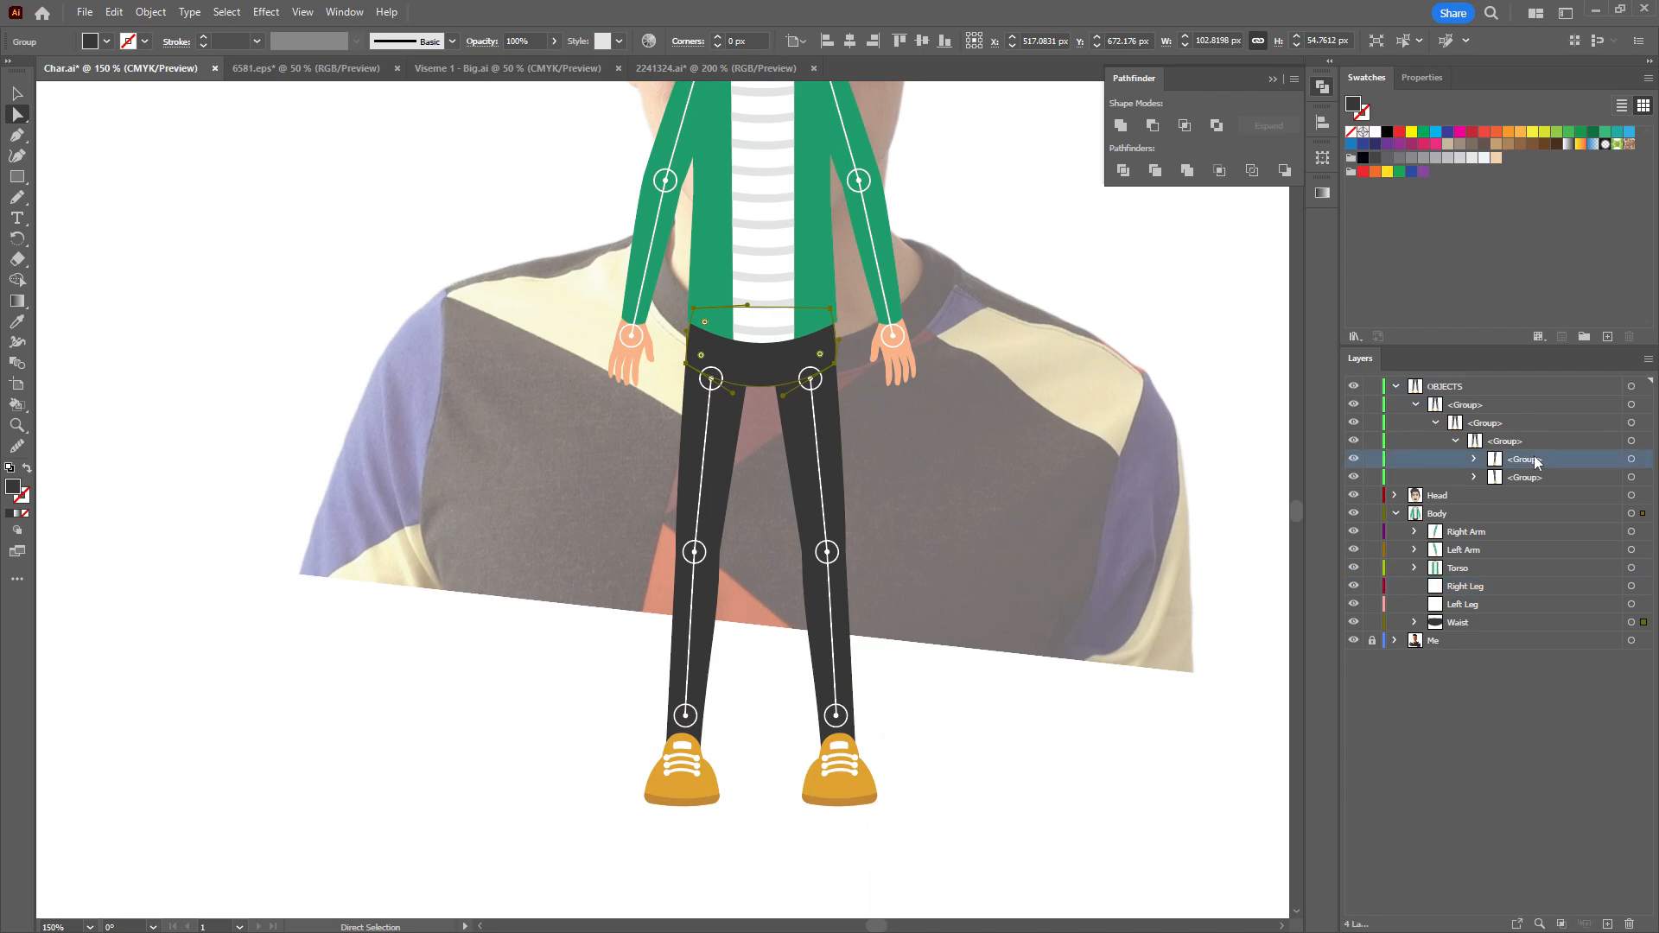
click(1632, 460)
click(1476, 459)
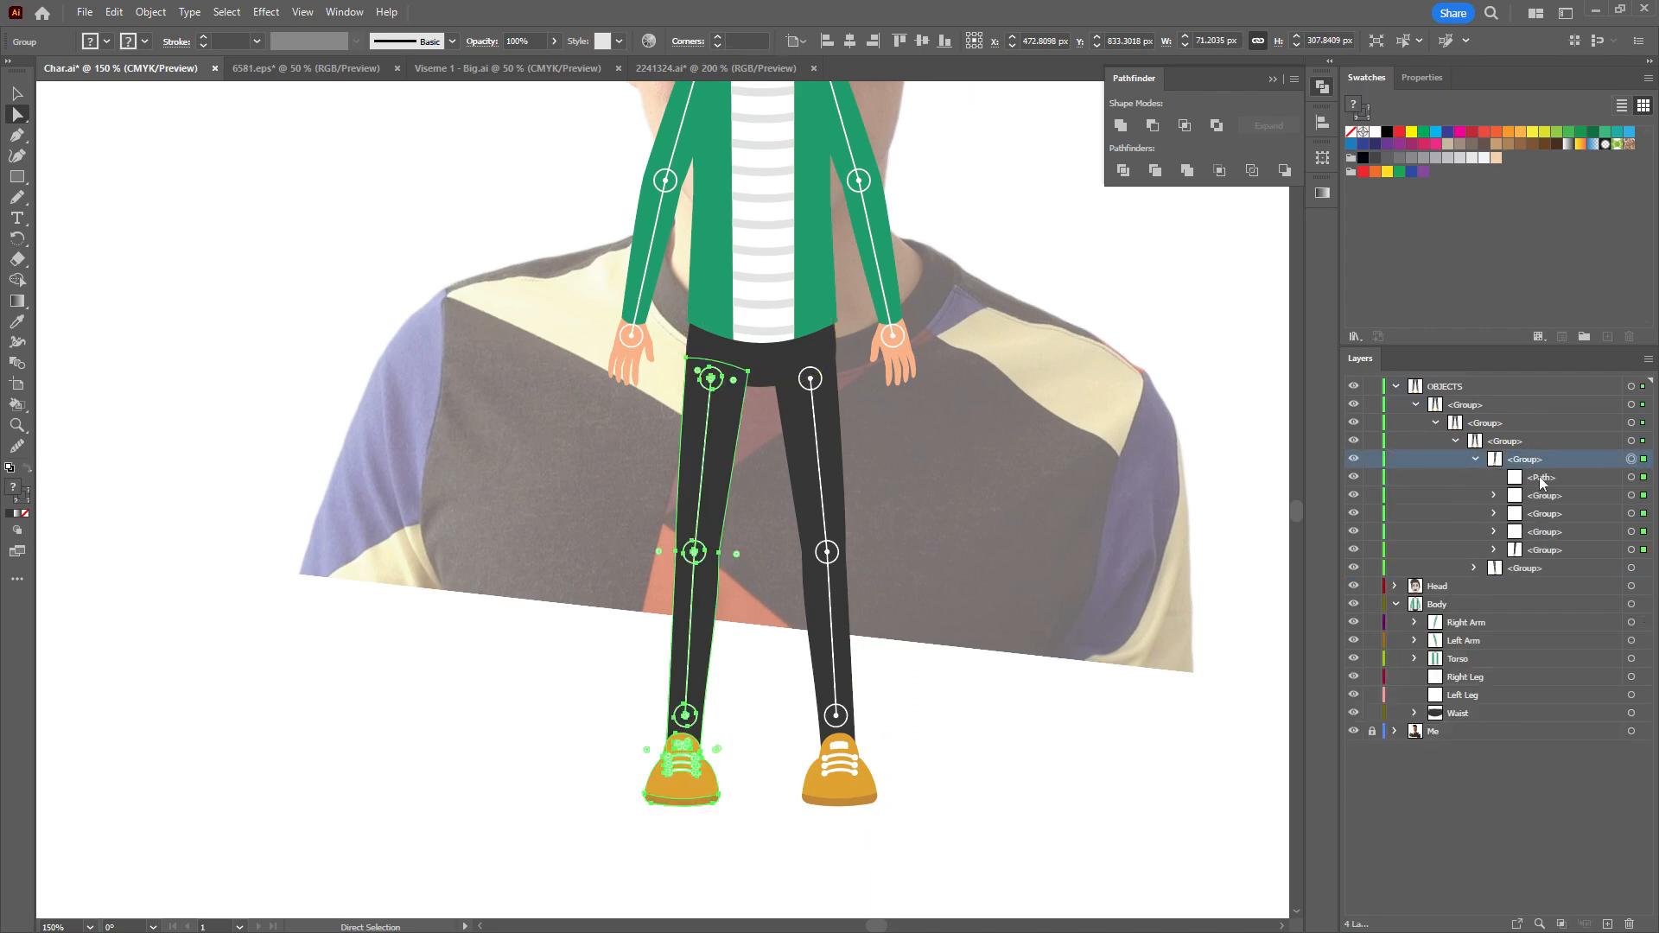
click(1470, 678)
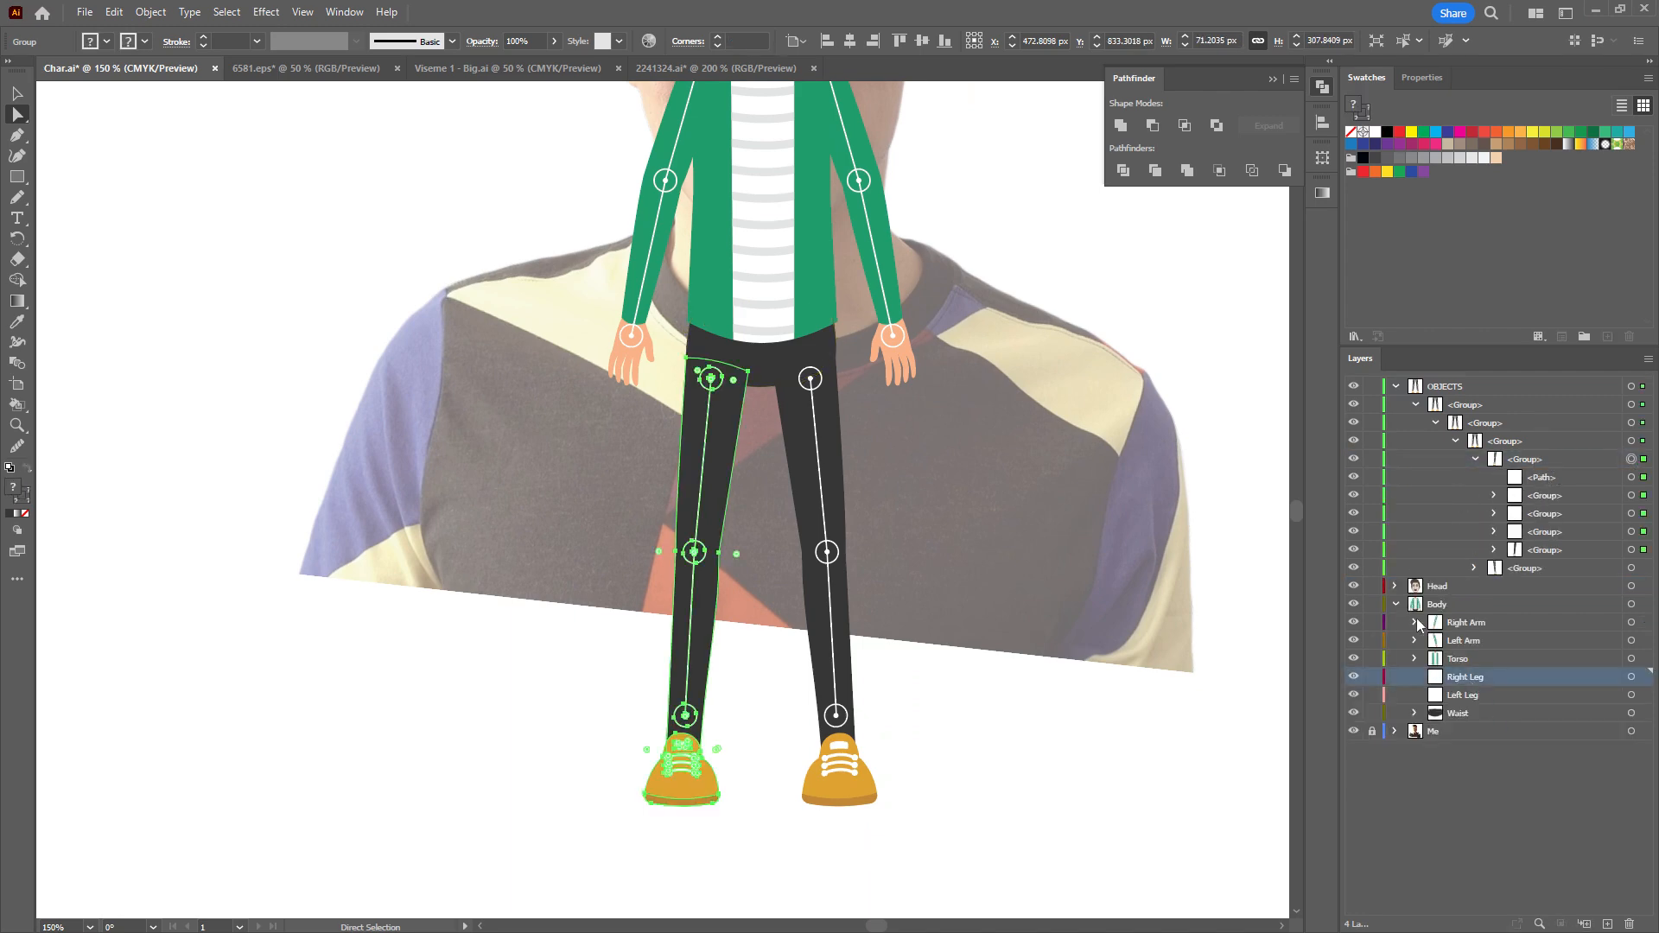
click(1586, 924)
click(1587, 925)
click(1587, 925)
double_click(1483, 695)
text(S)
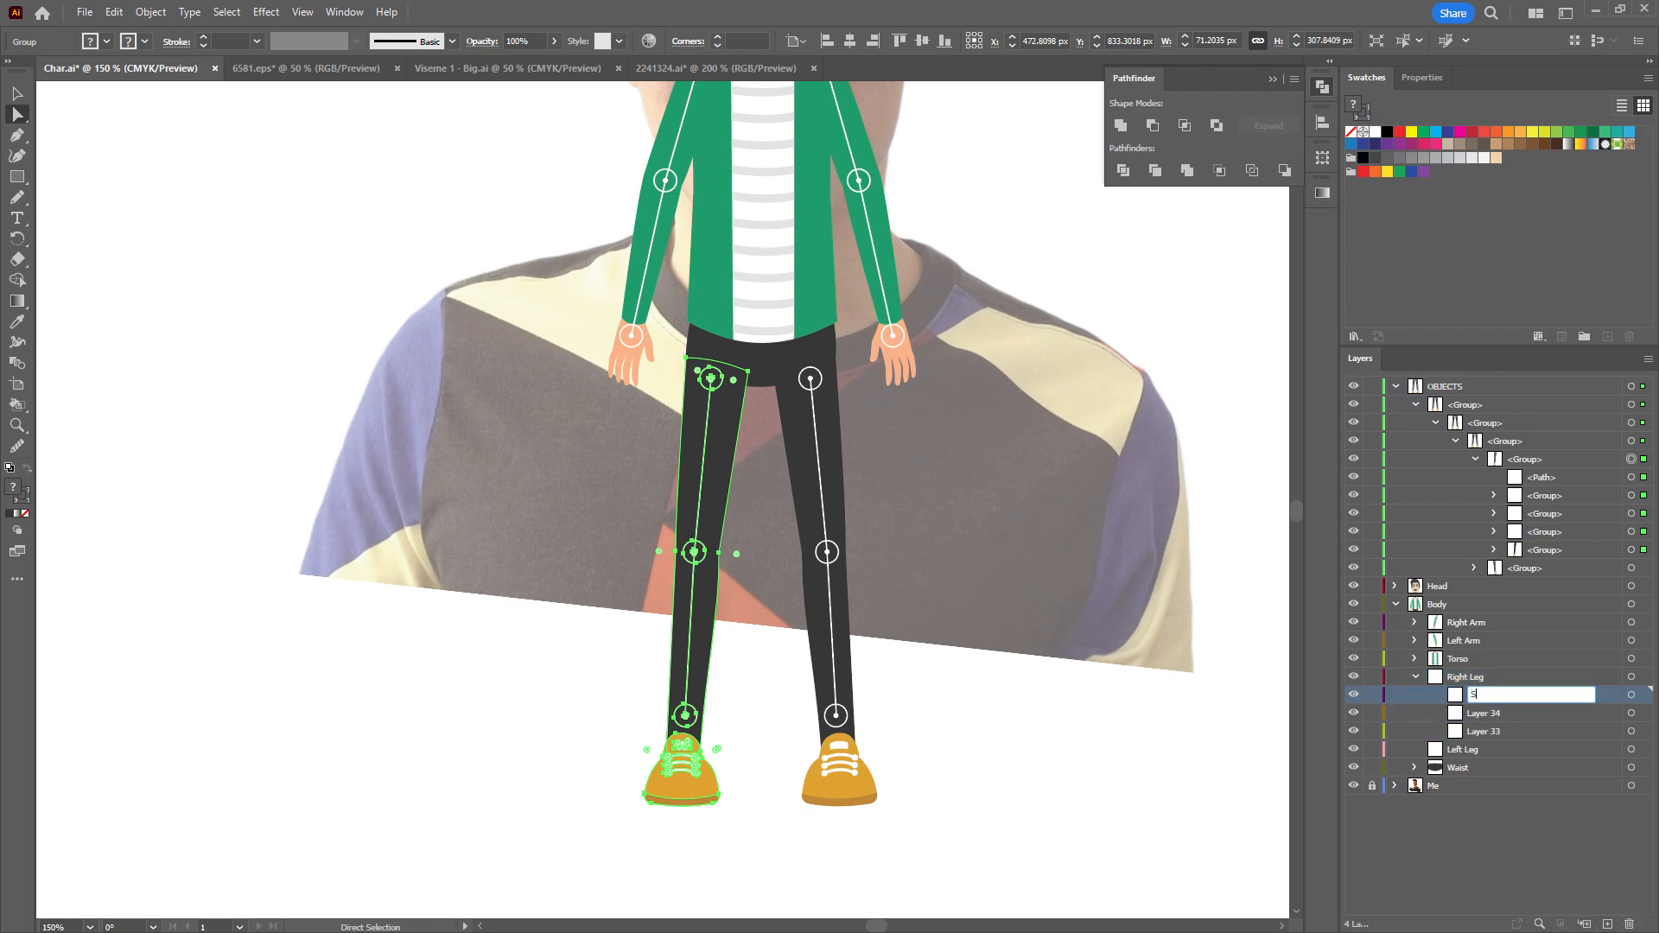
text(keleton)
key(Return)
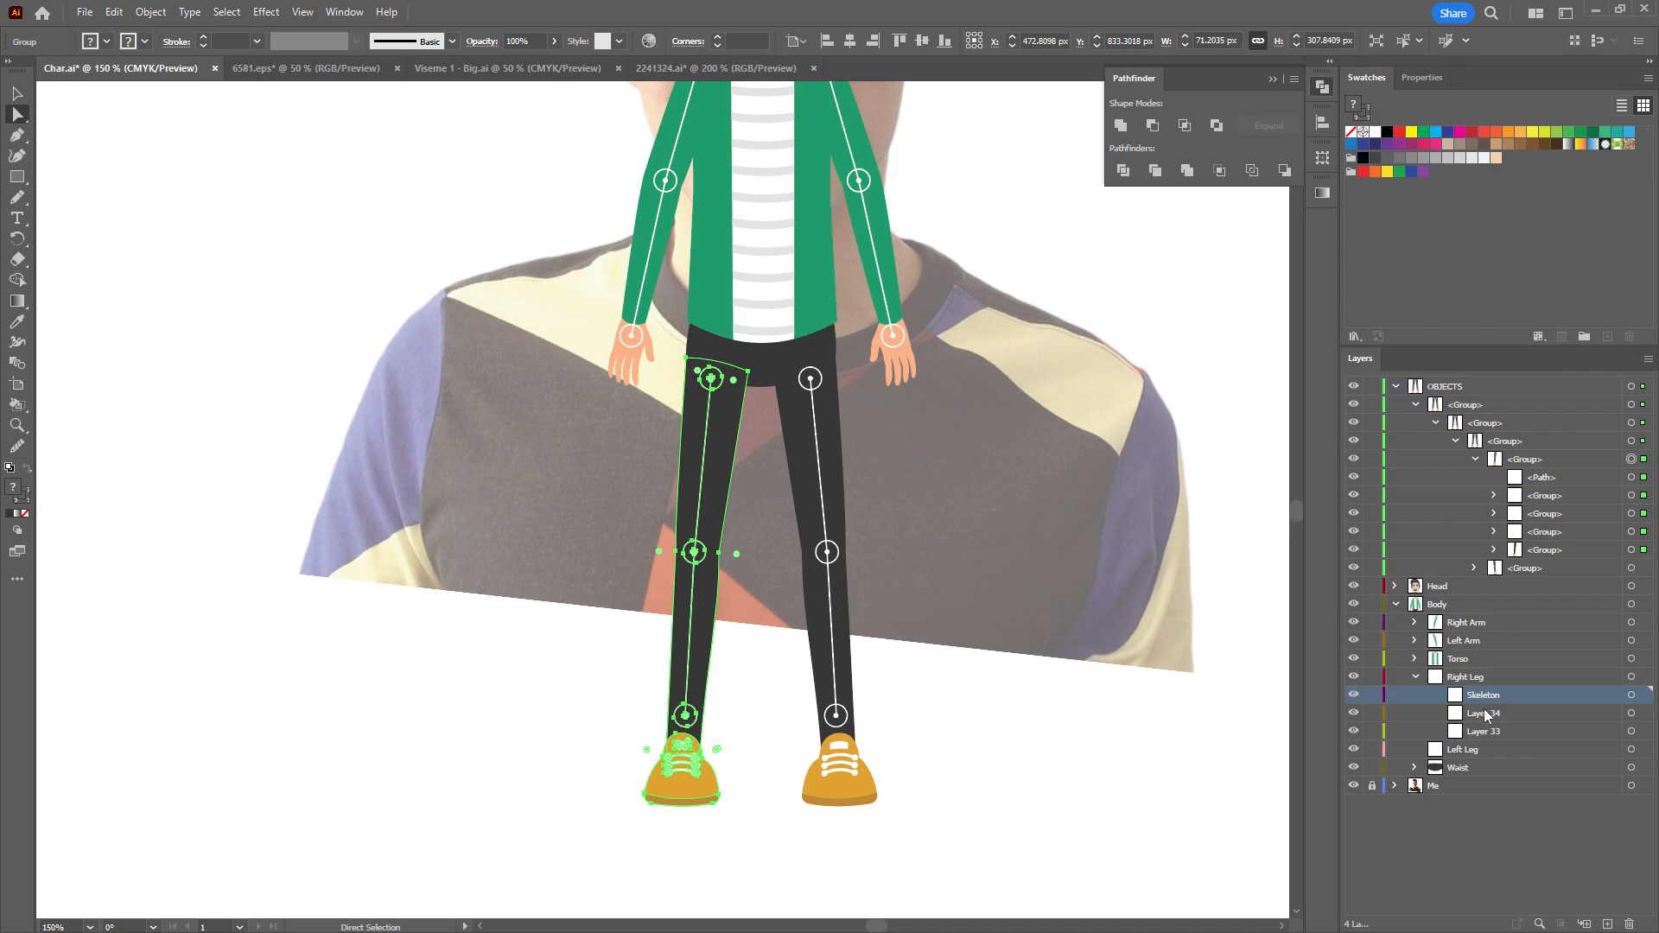
Rename Right Leg's two remaining new sublayers as Leg and Foot, in that order below Skeleton.
double_click(1483, 713)
text(Leg)
key(Return)
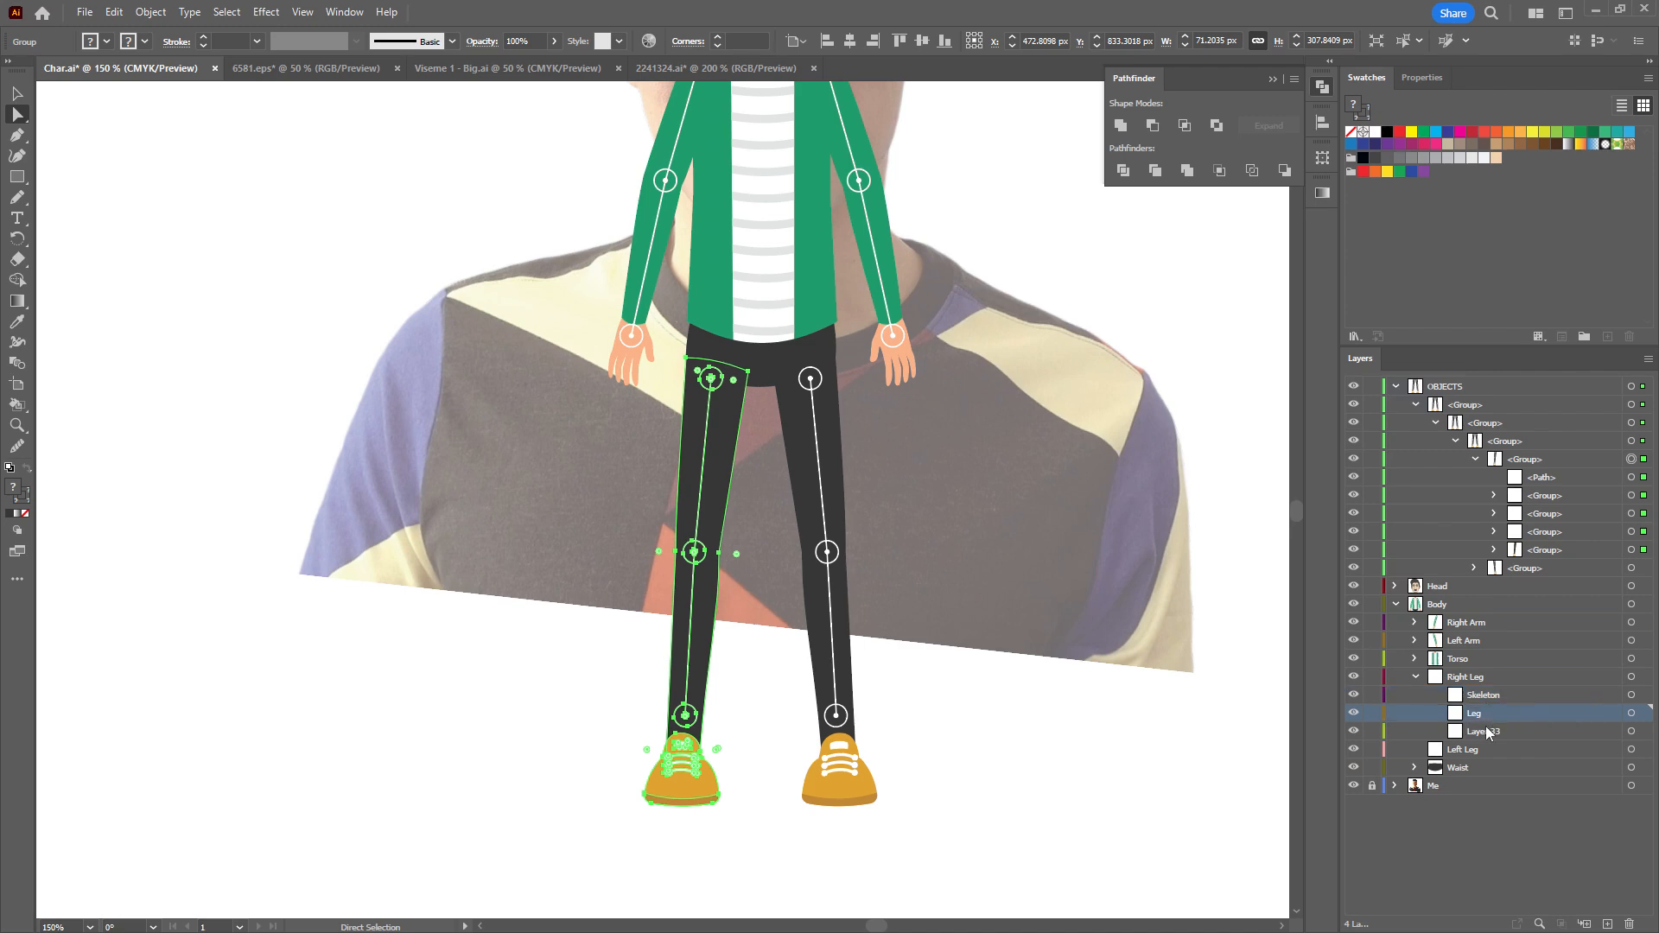
double_click(1484, 732)
text(Foot)
key(Return)
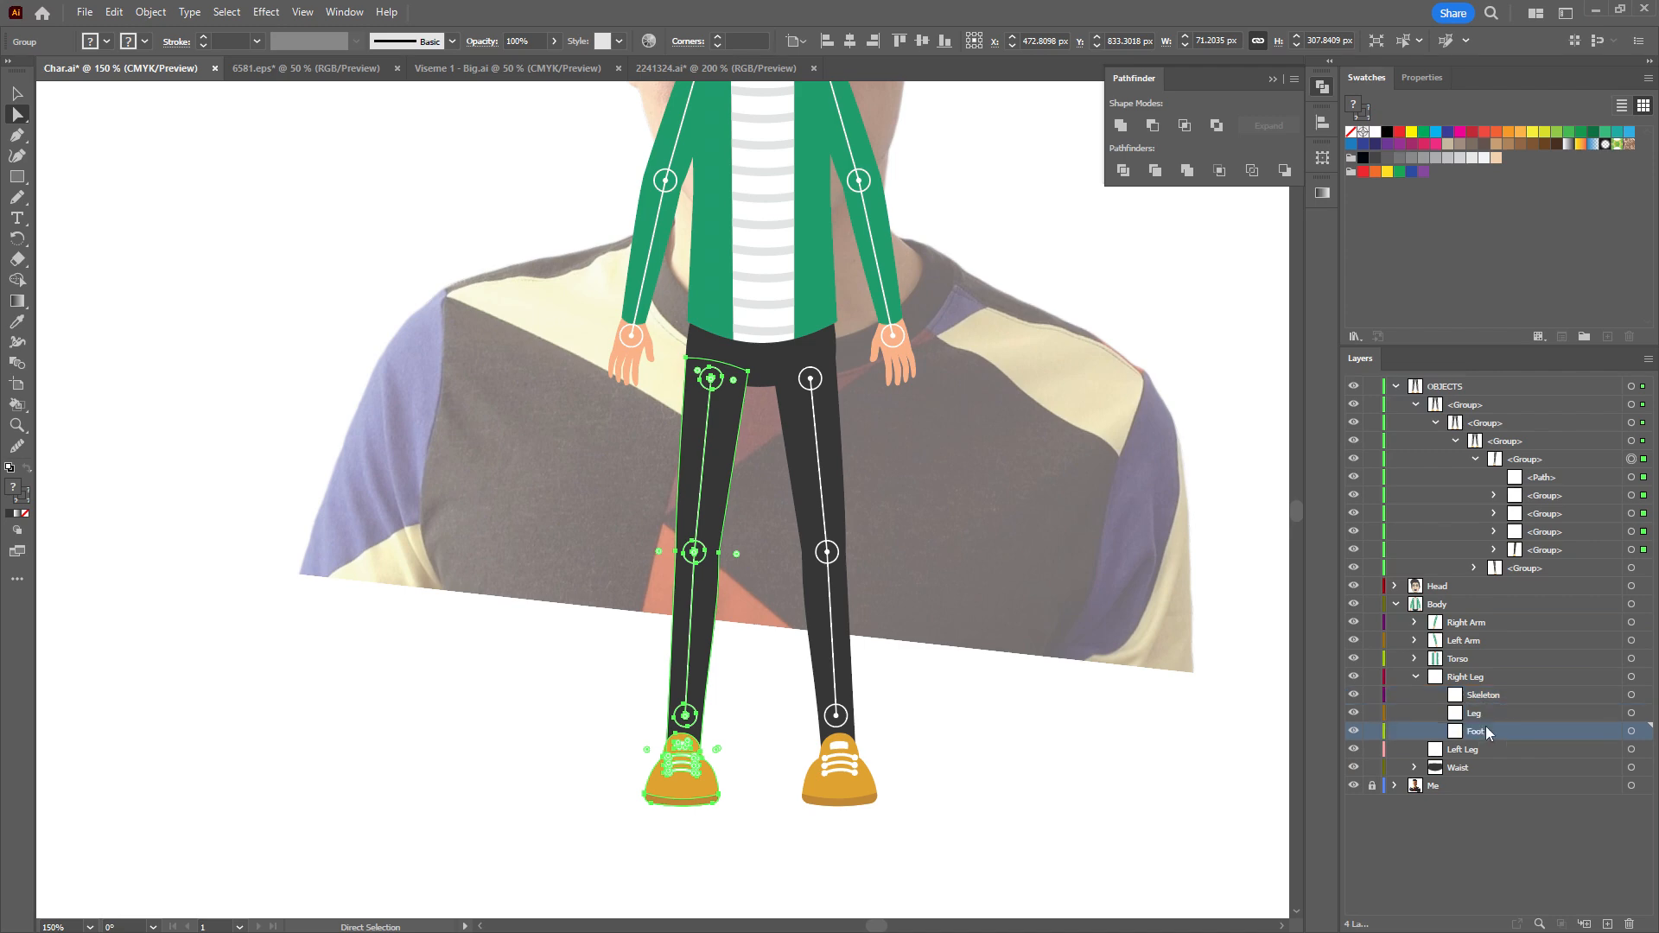
Move the right leg's joint line path and its three joint marker groups from OBJECTS into Right Leg's Skeleton sublayer.
click(1547, 486)
shift+click(1547, 550)
drag(1555, 519, 1509, 695)
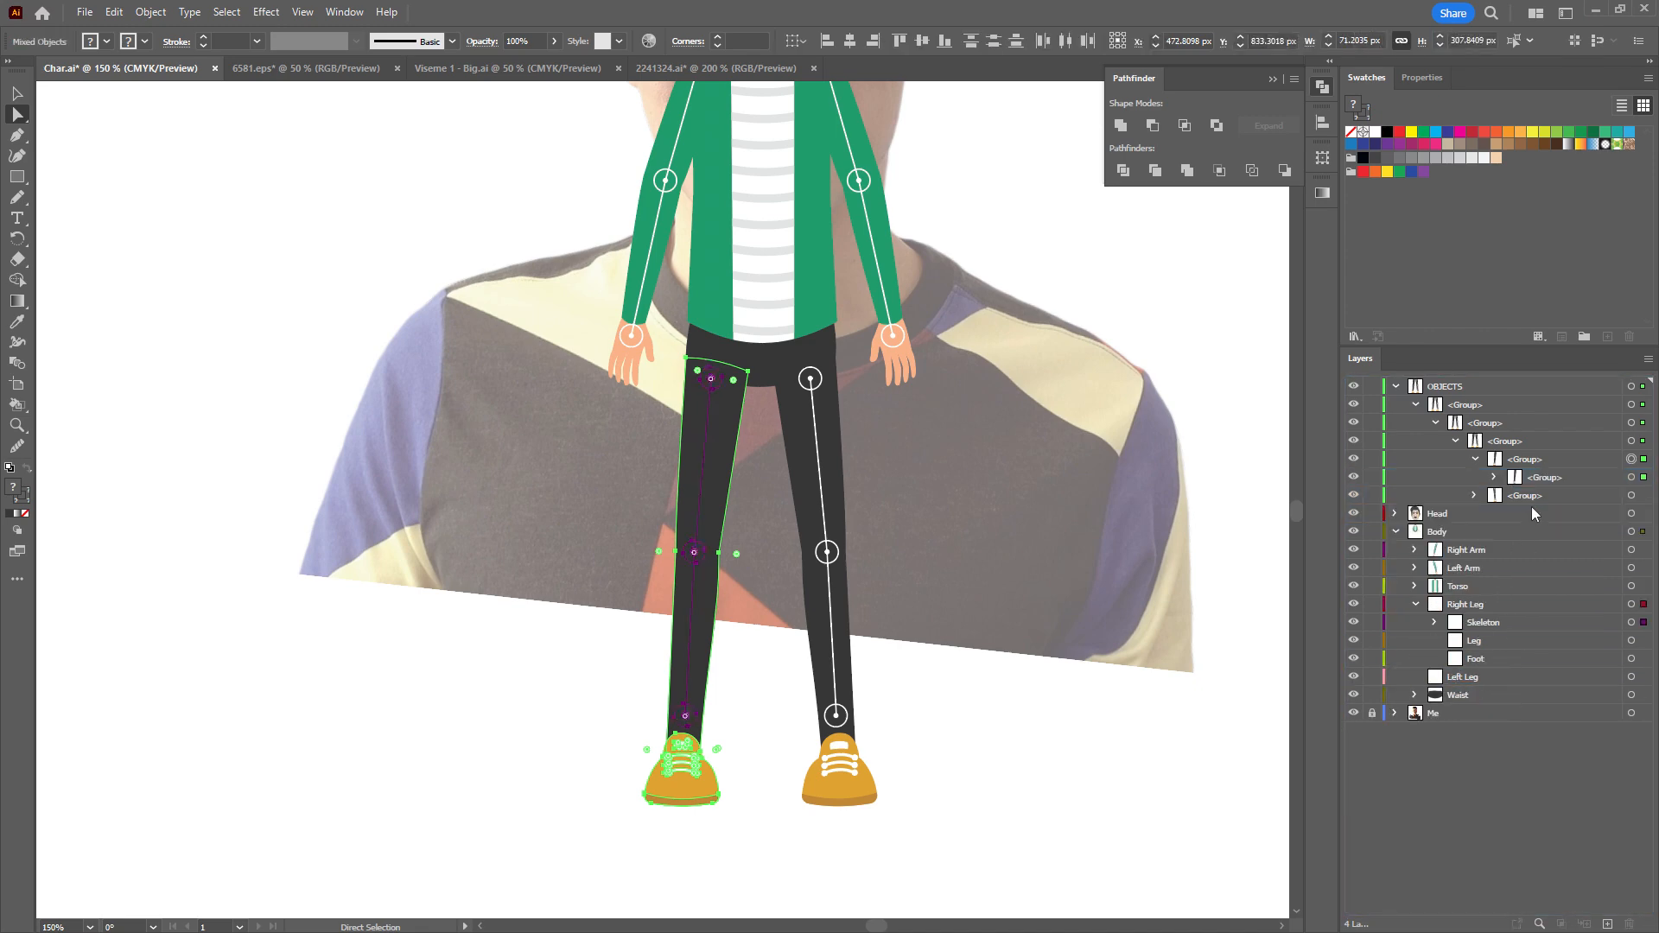
Move the right trouser leg path from its nested group in OBJECTS into Right Leg's Leg sublayer.
click(1495, 477)
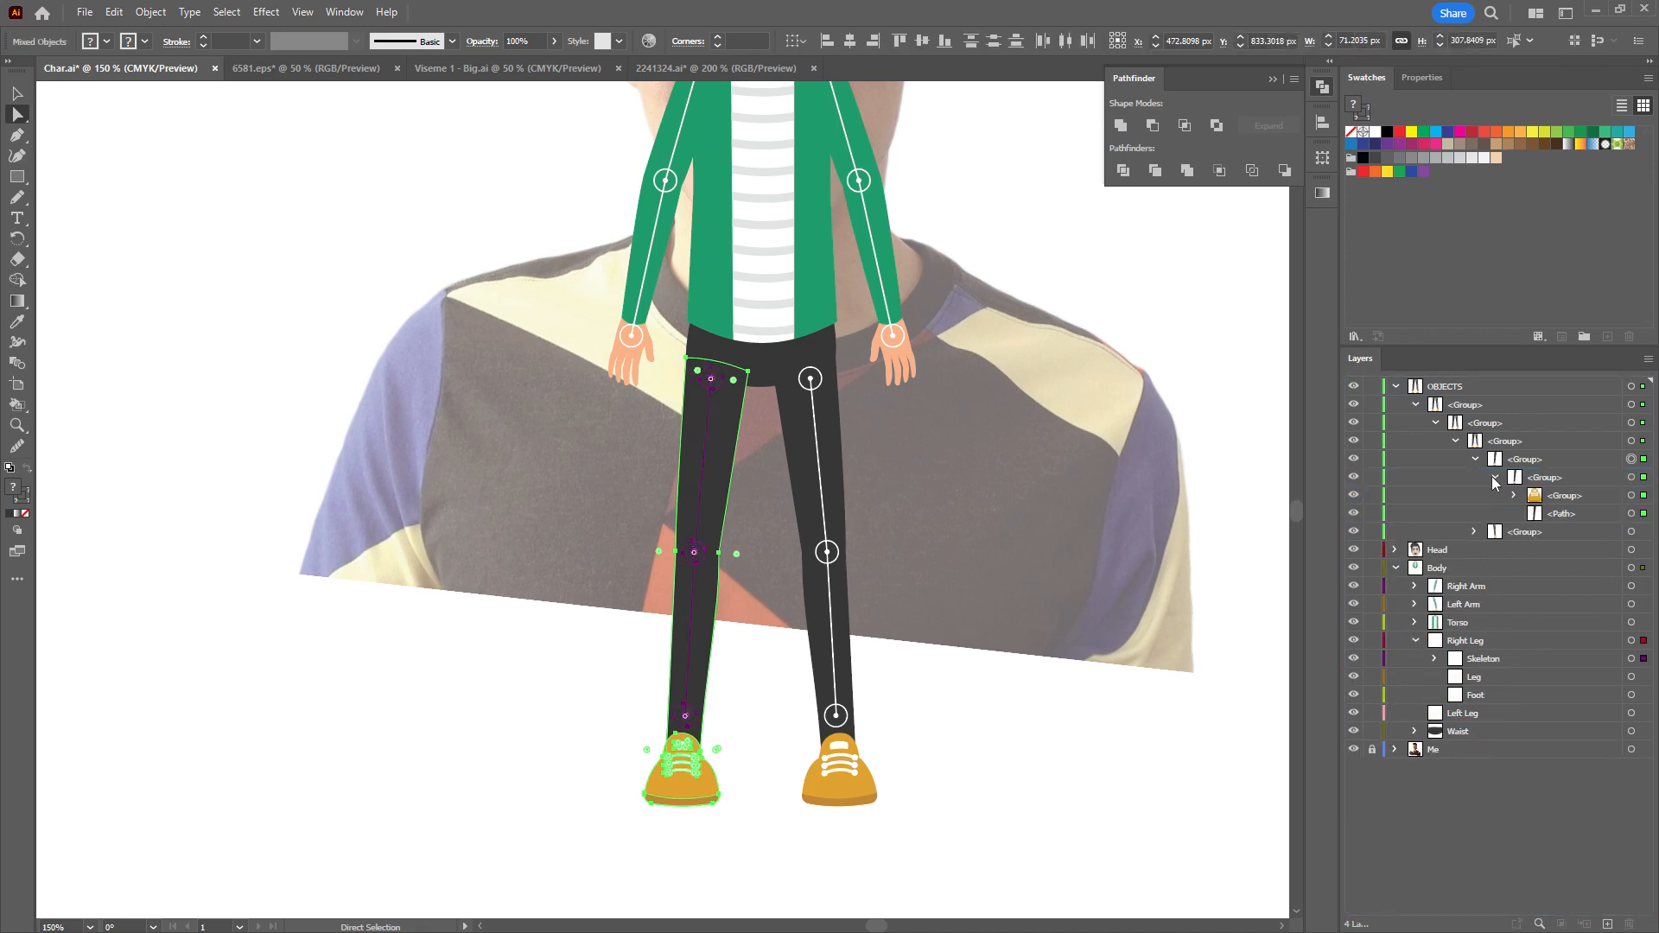
click(1631, 478)
click(1573, 518)
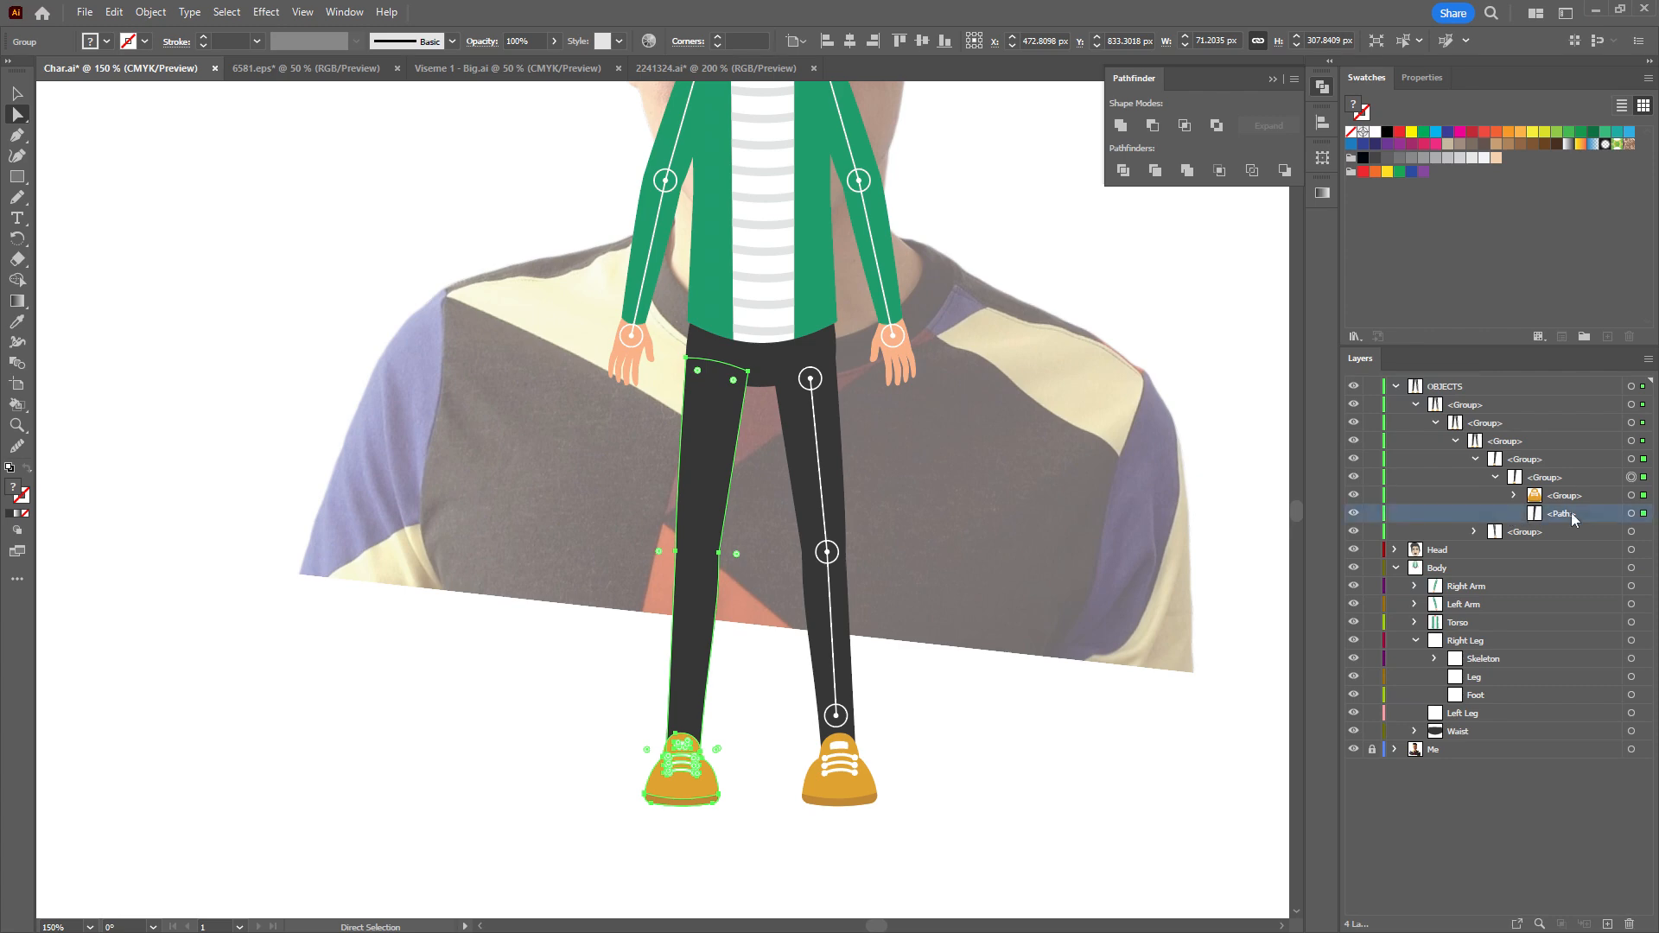
click(1631, 514)
drag(1566, 519, 1501, 677)
Move the right shoe group from OBJECTS into Right Leg's Foot sublayer and reorder Foot above Leg.
click(1564, 496)
click(1631, 495)
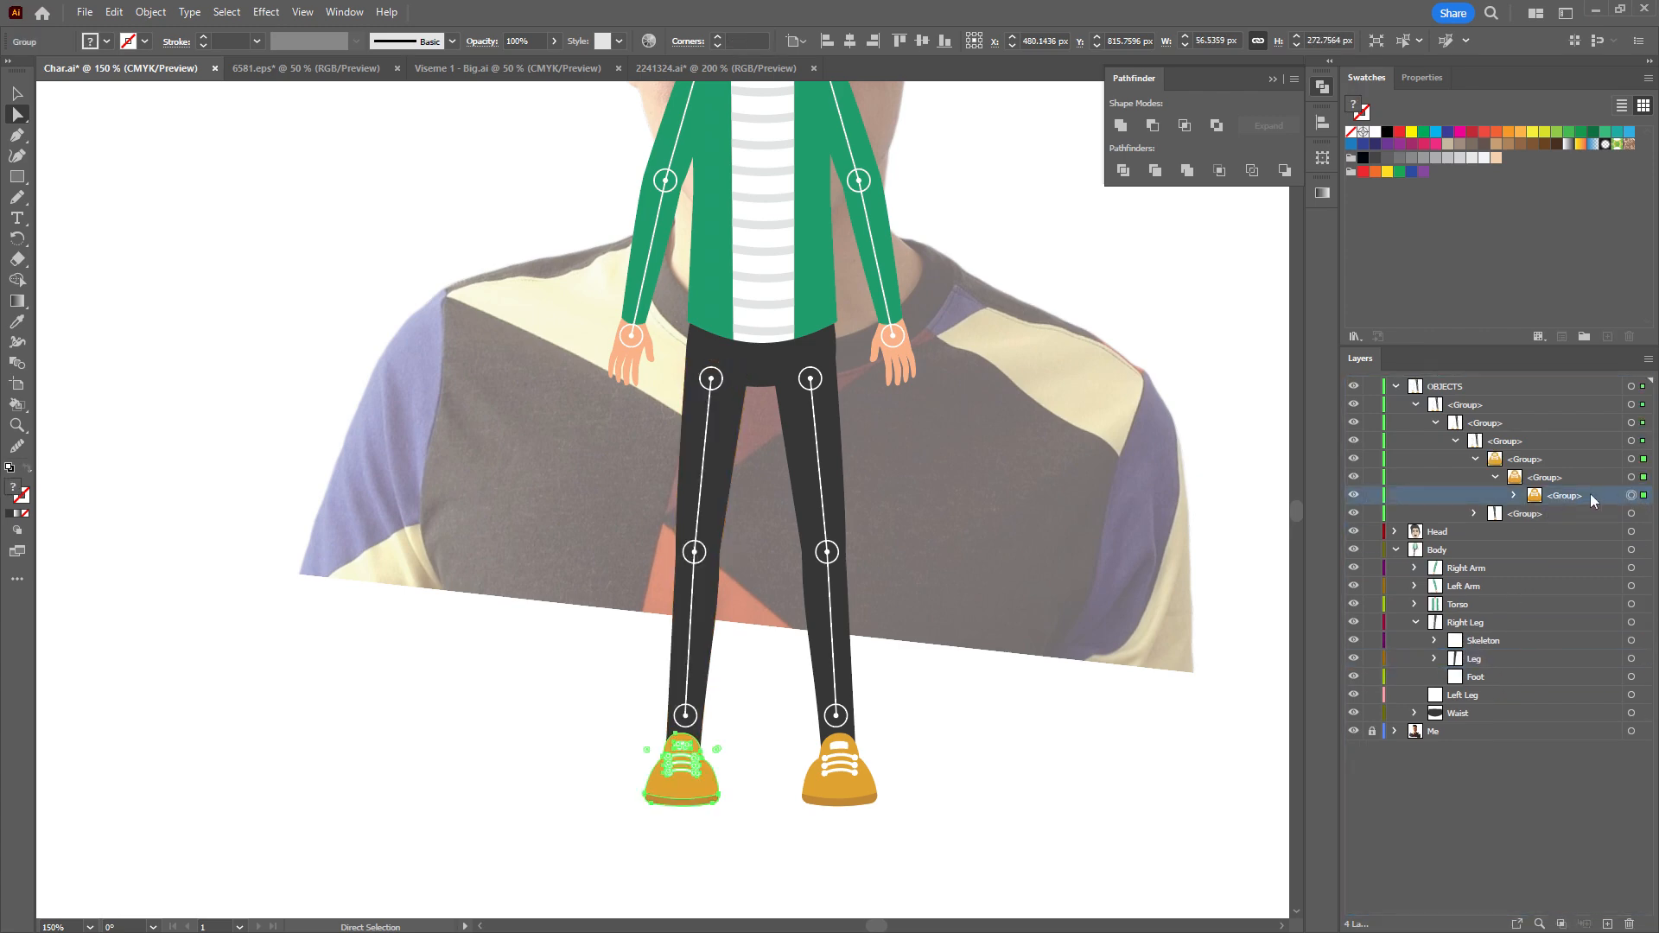
click(1514, 497)
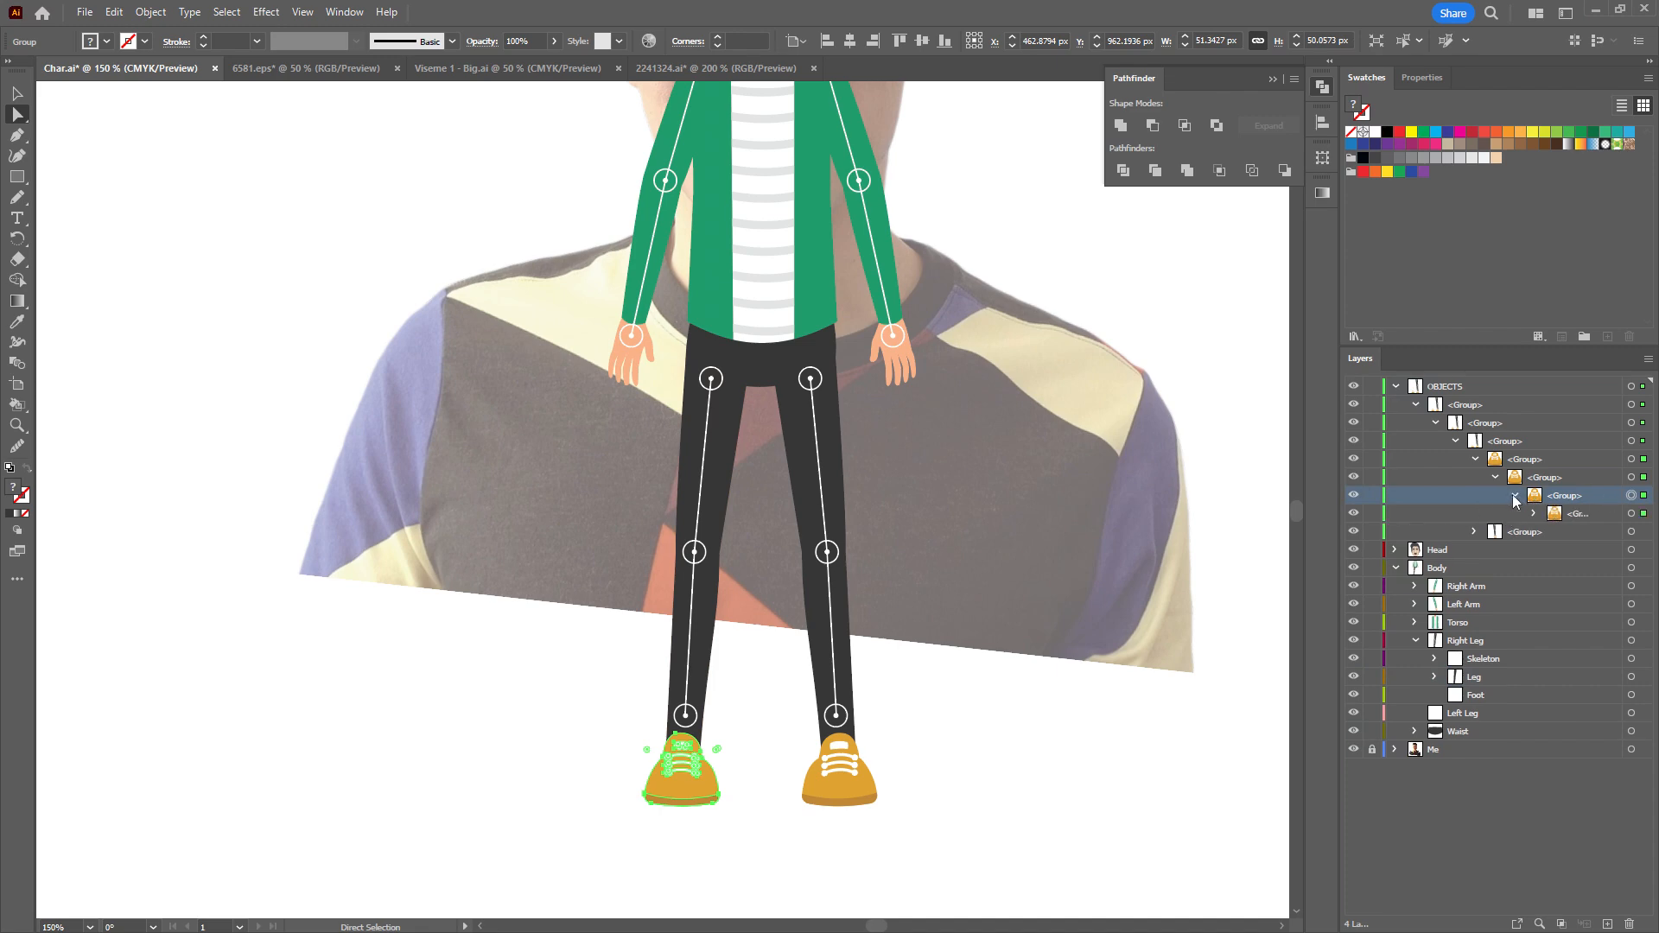
click(1534, 513)
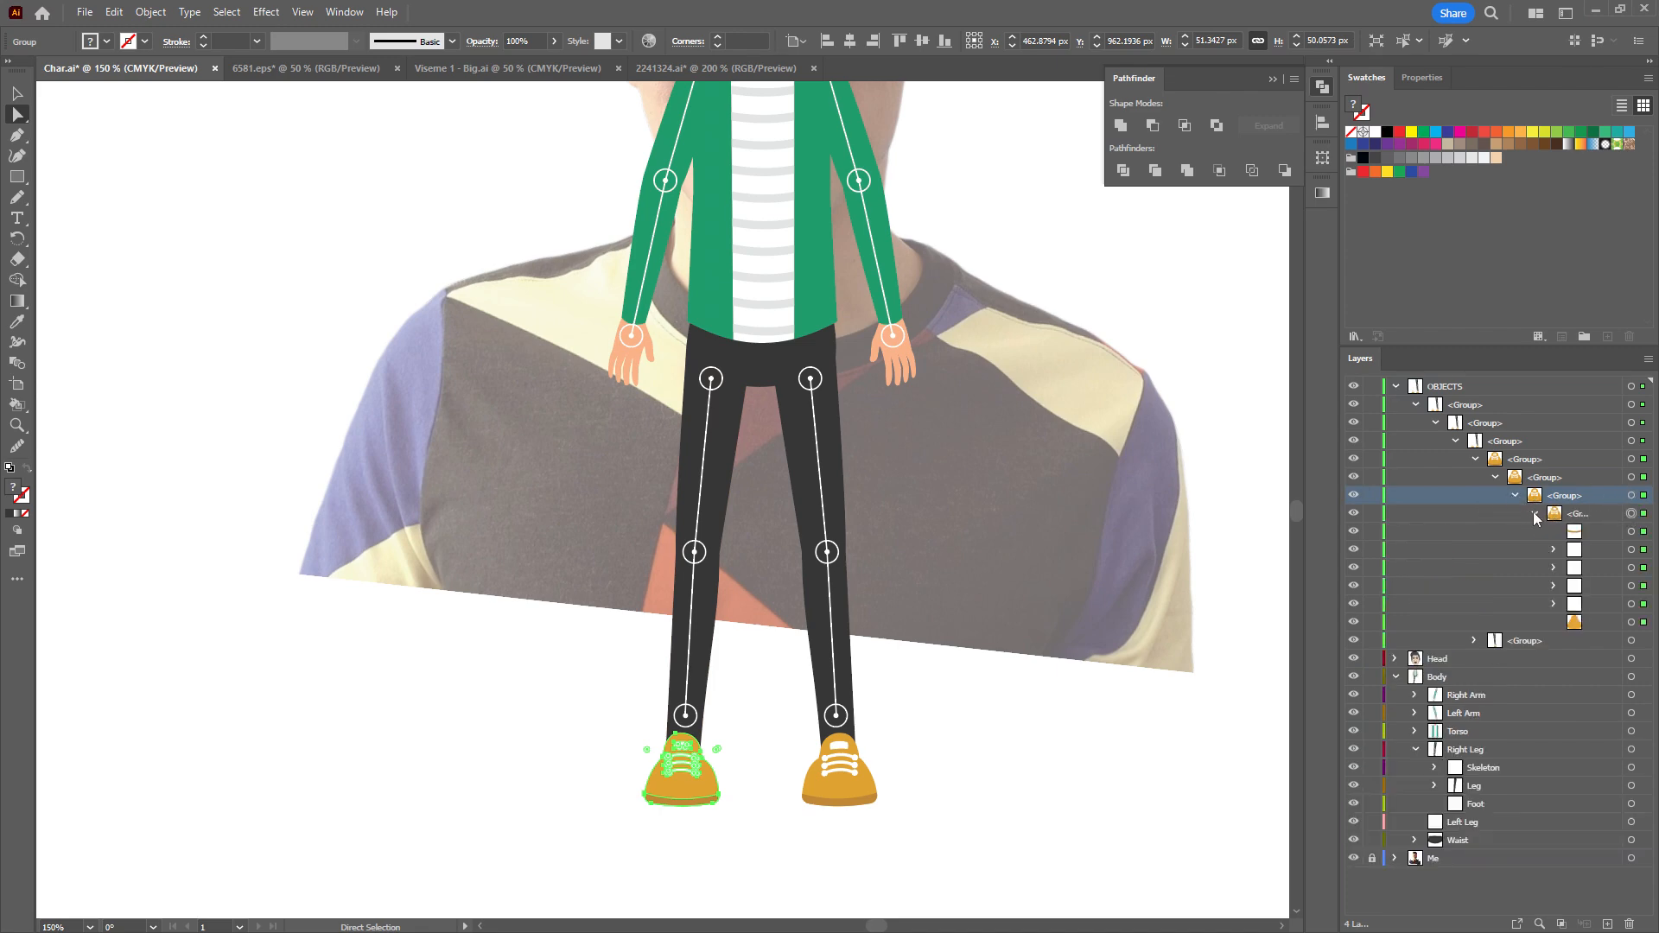
click(1630, 513)
drag(1631, 516, 1487, 809)
click(1185, 715)
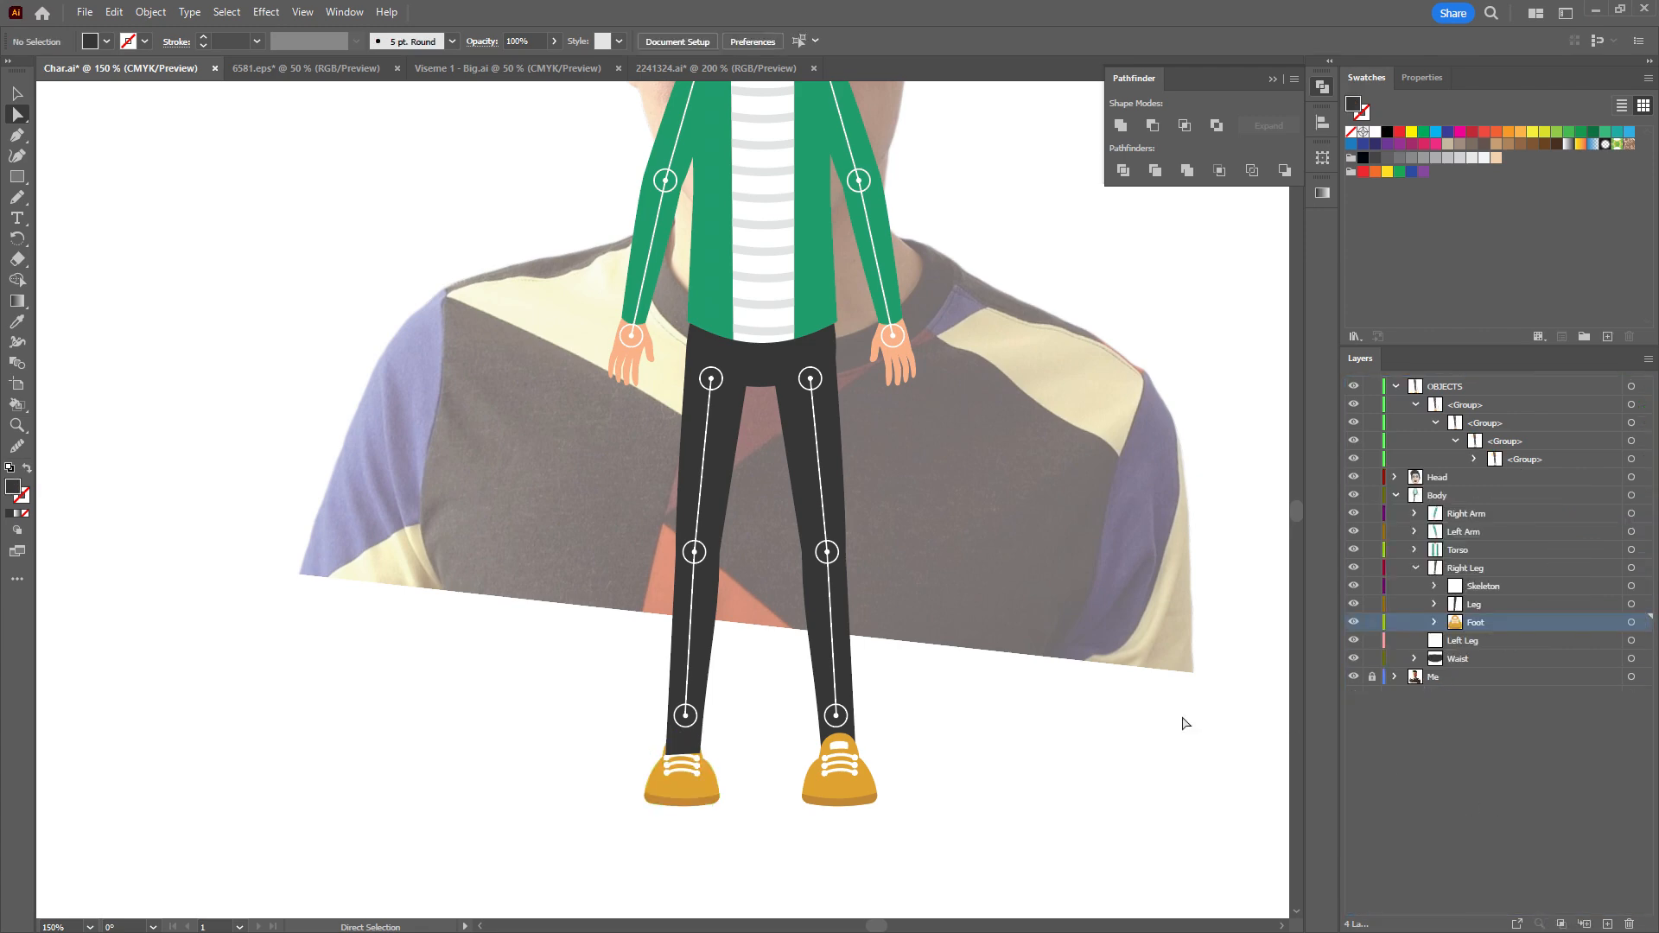
drag(1497, 626, 1497, 598)
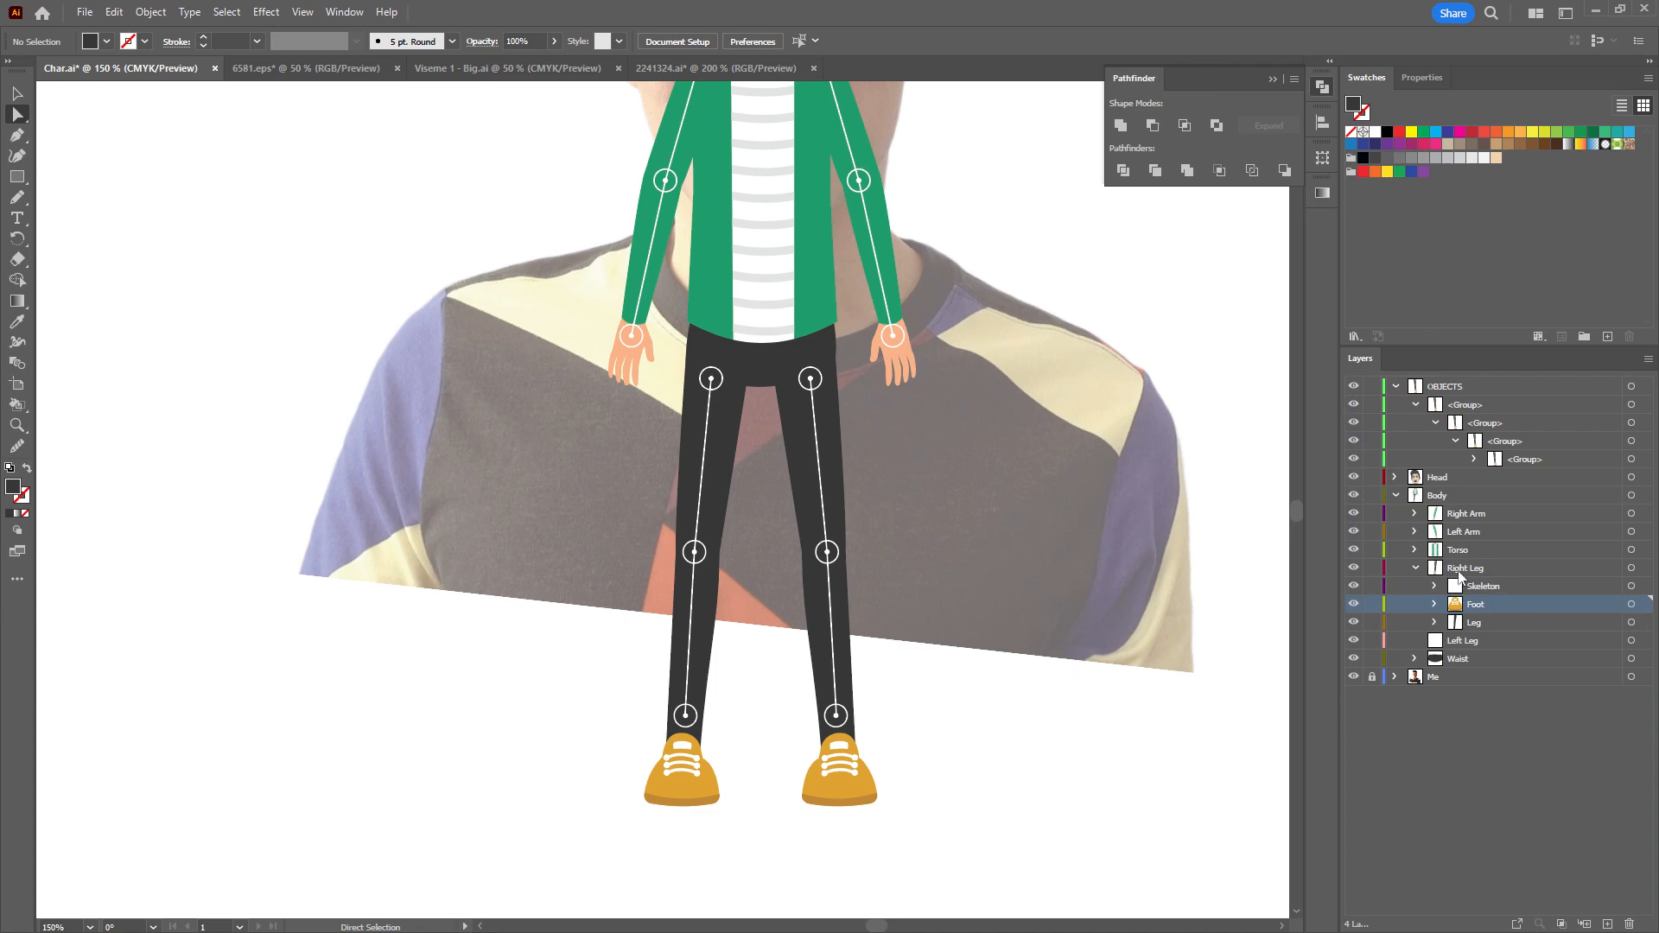
Create three sublayers inside Left Leg and expand the remaining leg group in OBJECTS.
click(1462, 643)
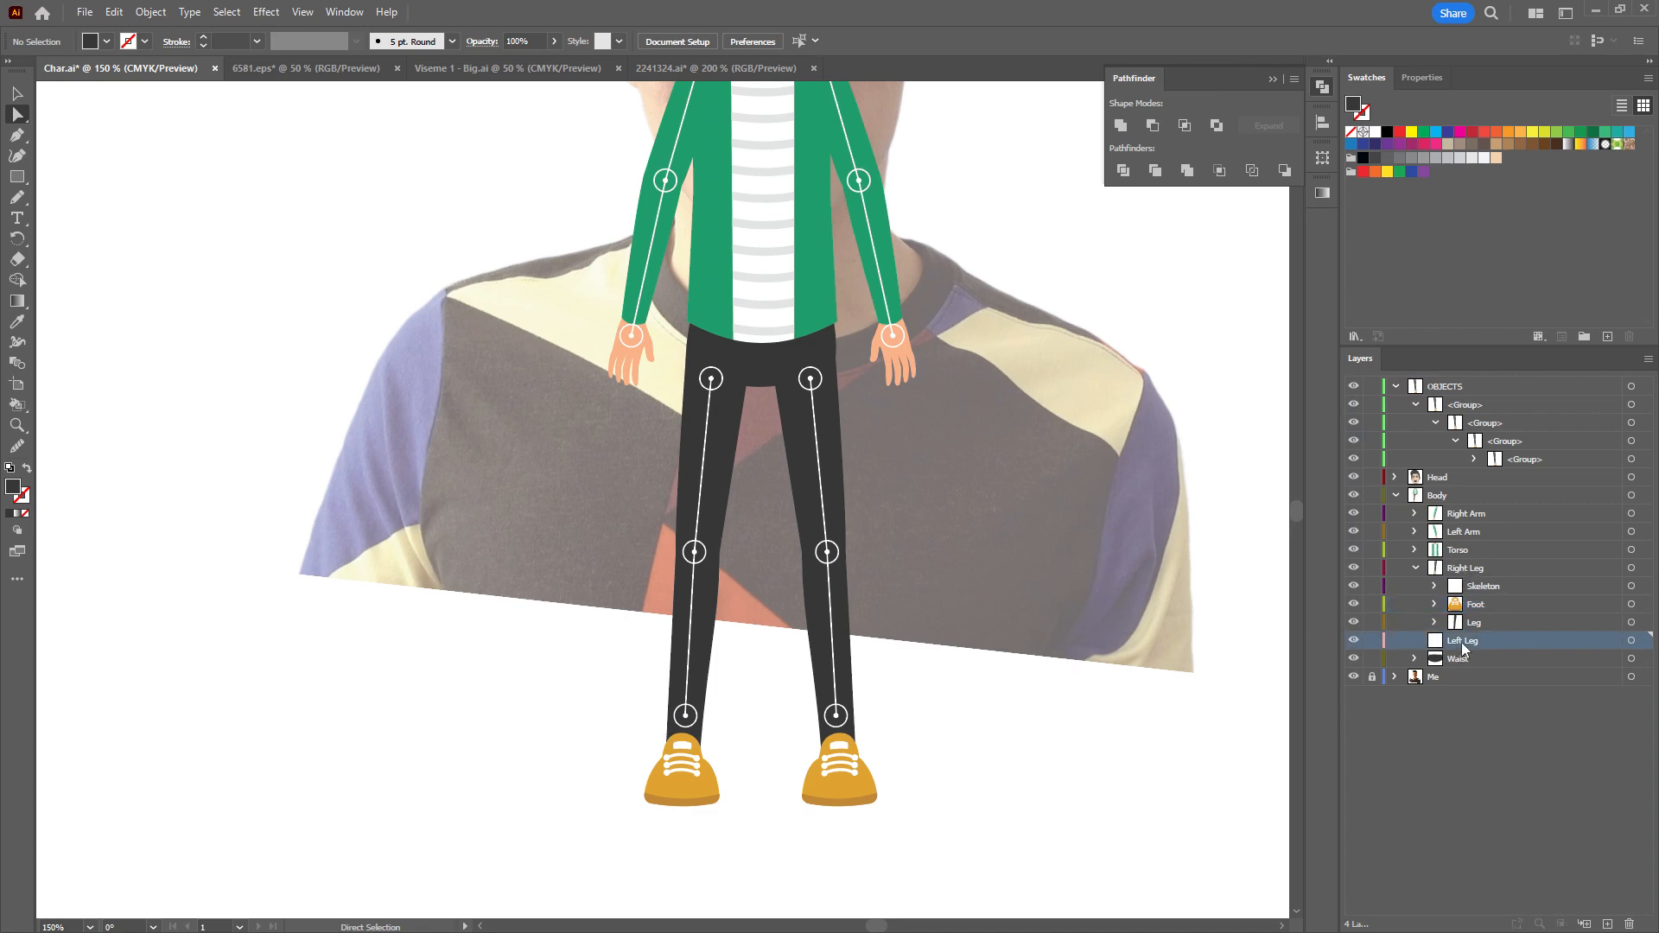
click(1475, 459)
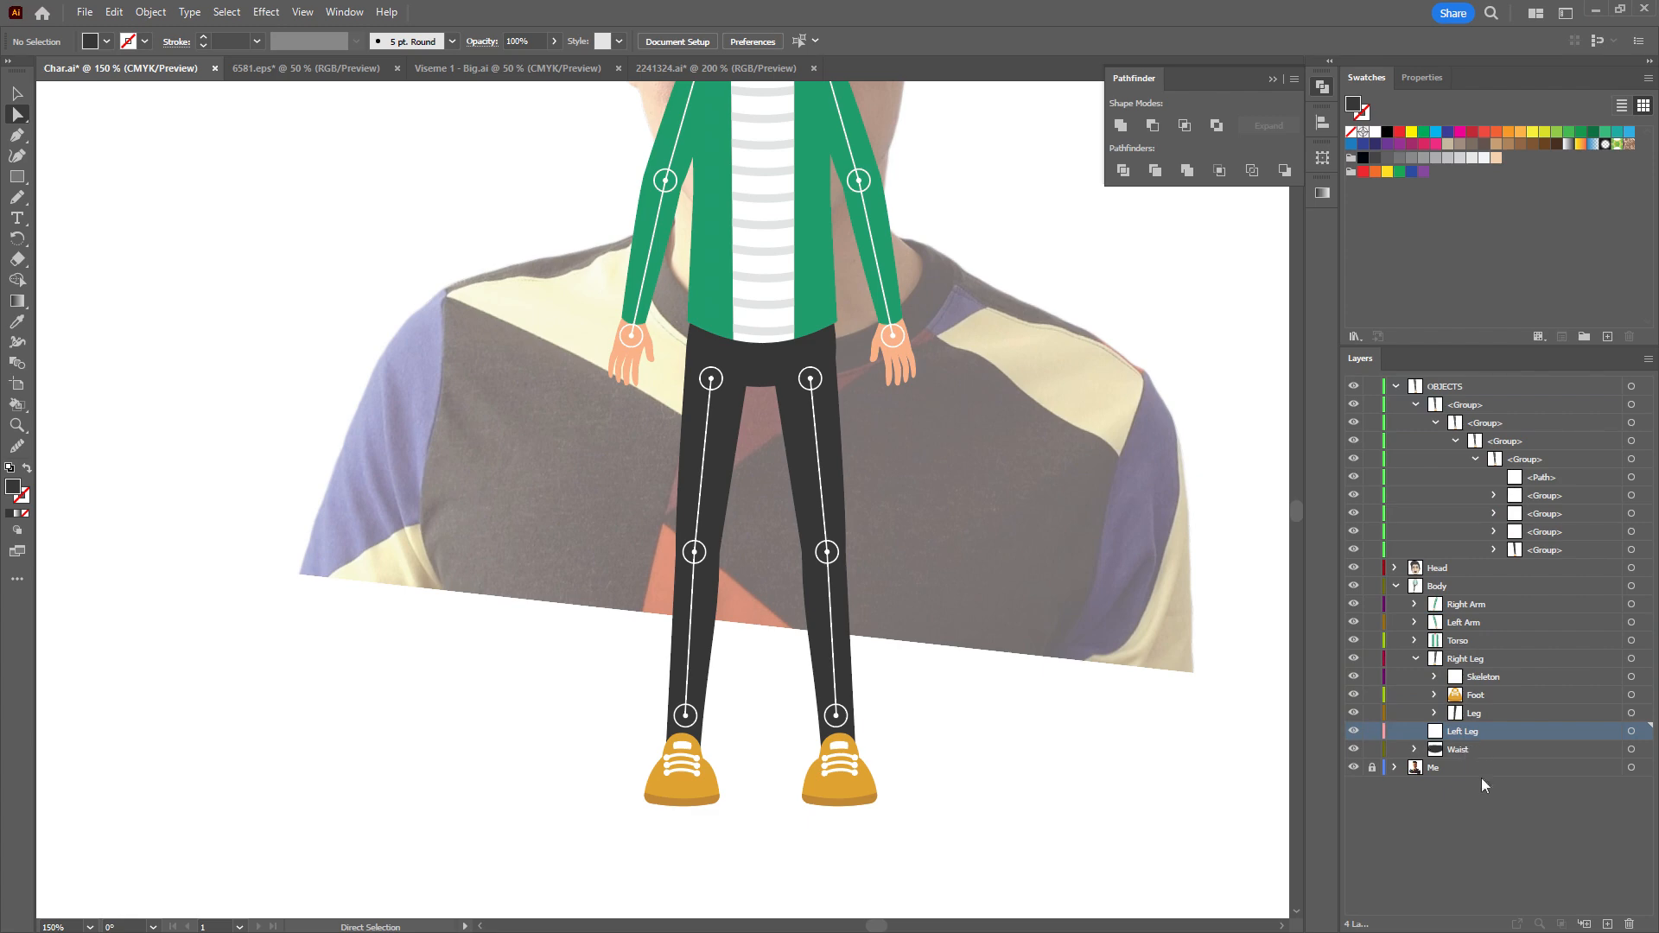
click(1585, 924)
click(1606, 924)
click(1607, 923)
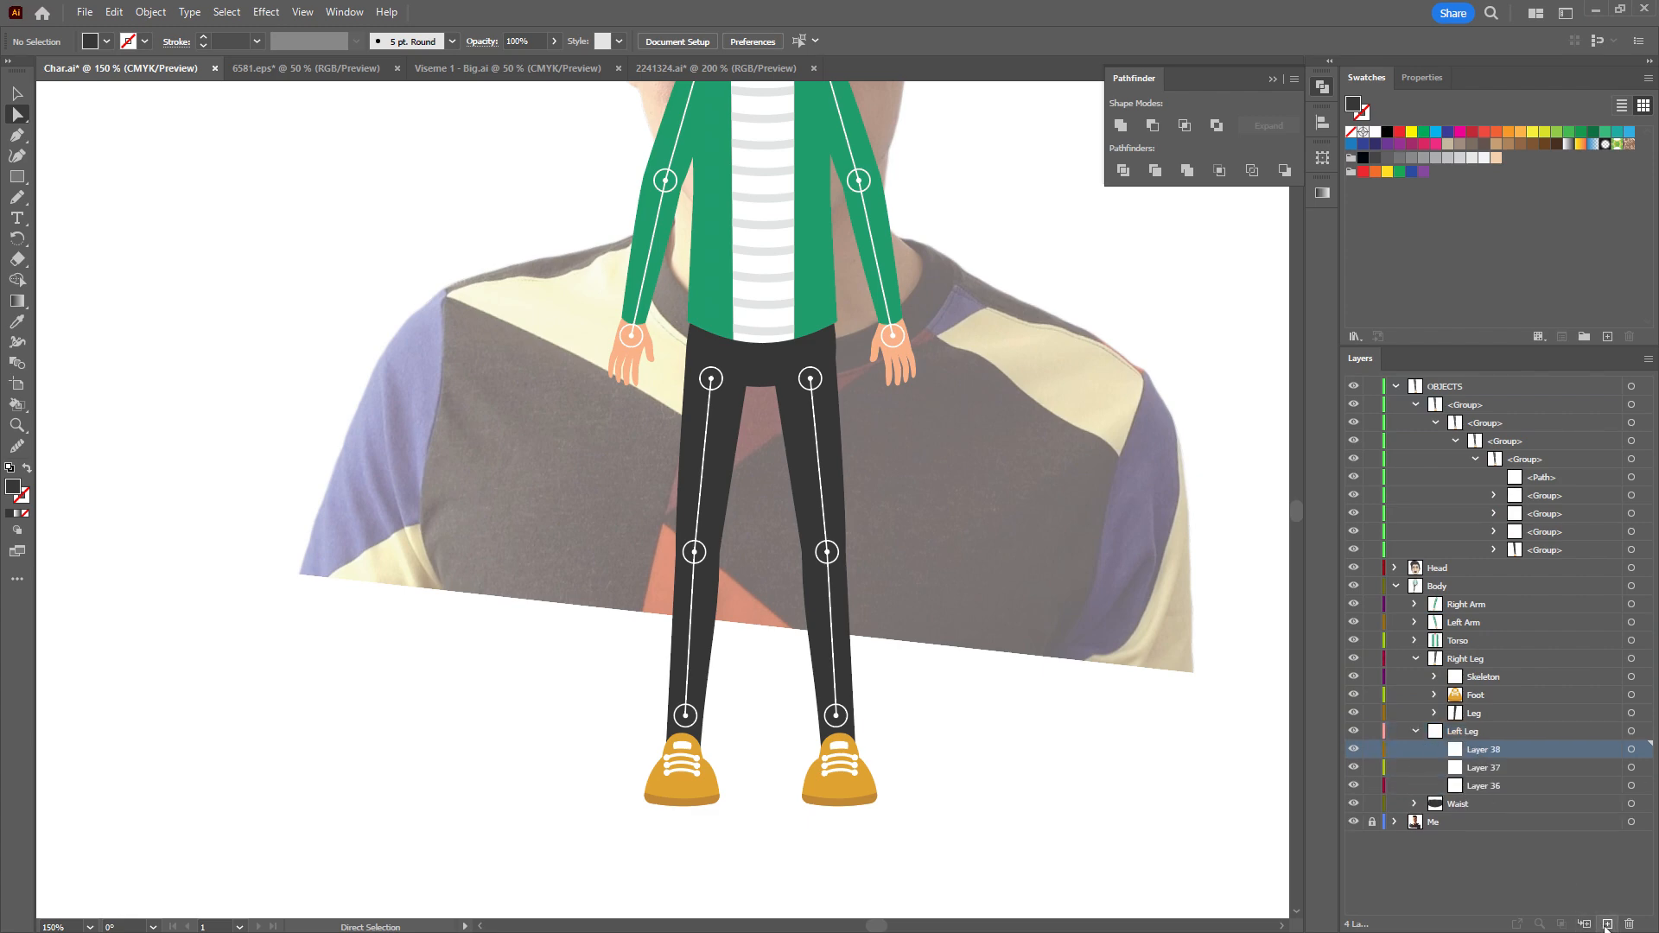
Name Left Leg's three new sublayers Skeleton, Foot and Leg, from uppermost to lowest.
double_click(1499, 751)
text(Skeleton)
key(Return)
double_click(1498, 768)
text(Foot)
key(Return)
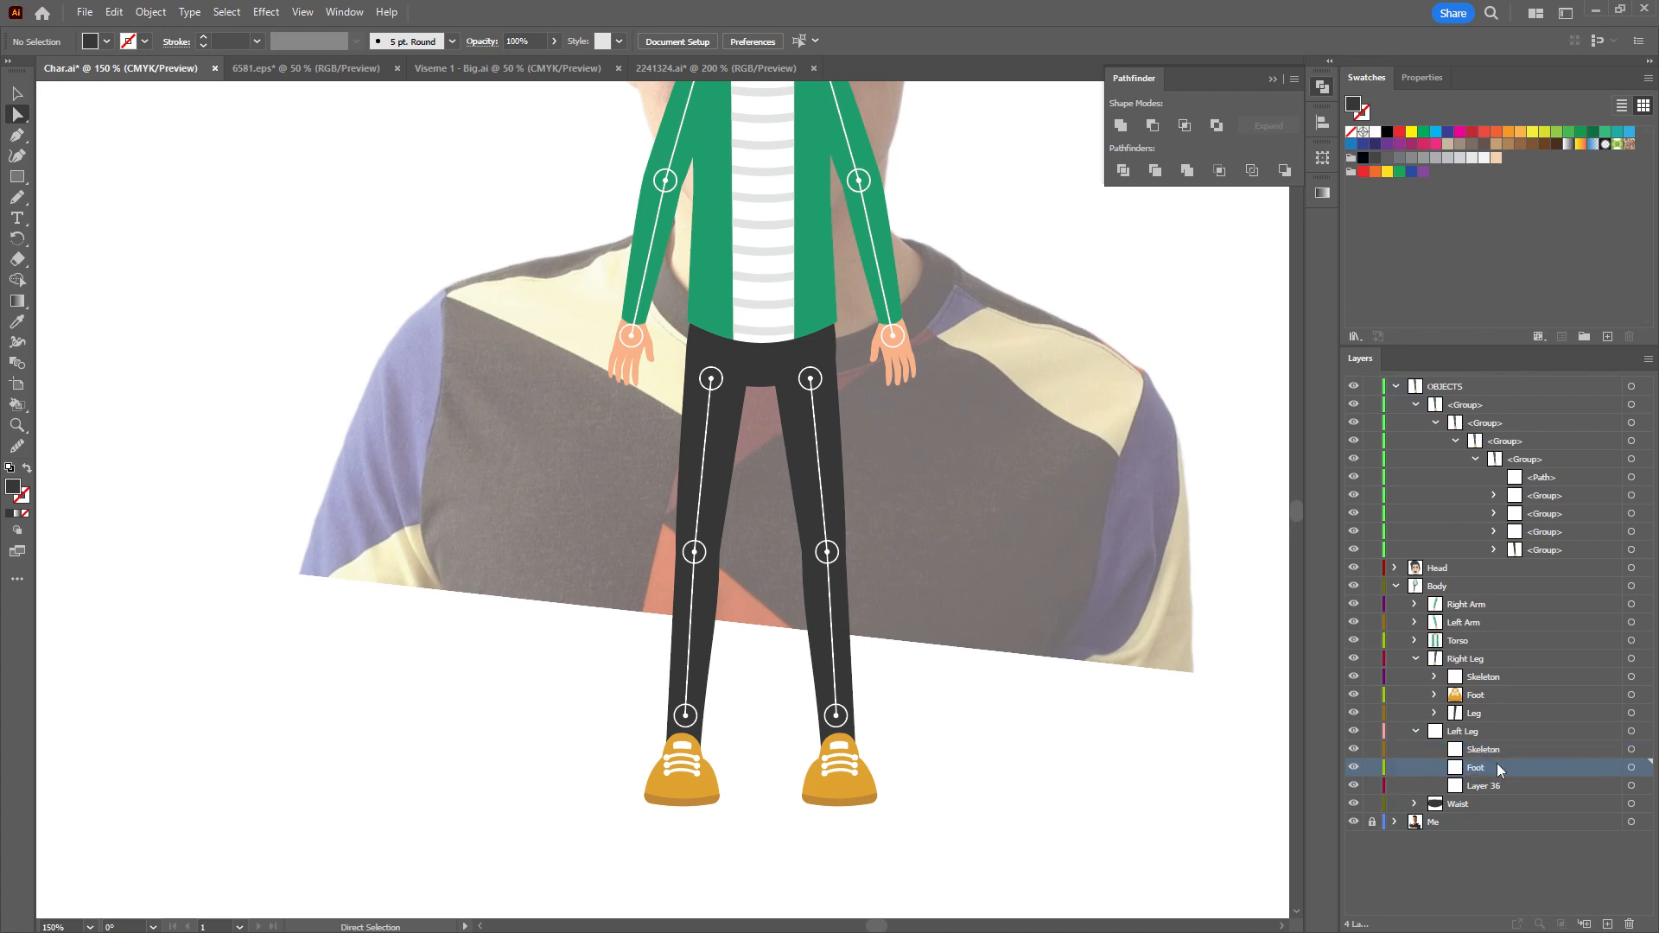
double_click(1499, 786)
text(Leg)
key(Return)
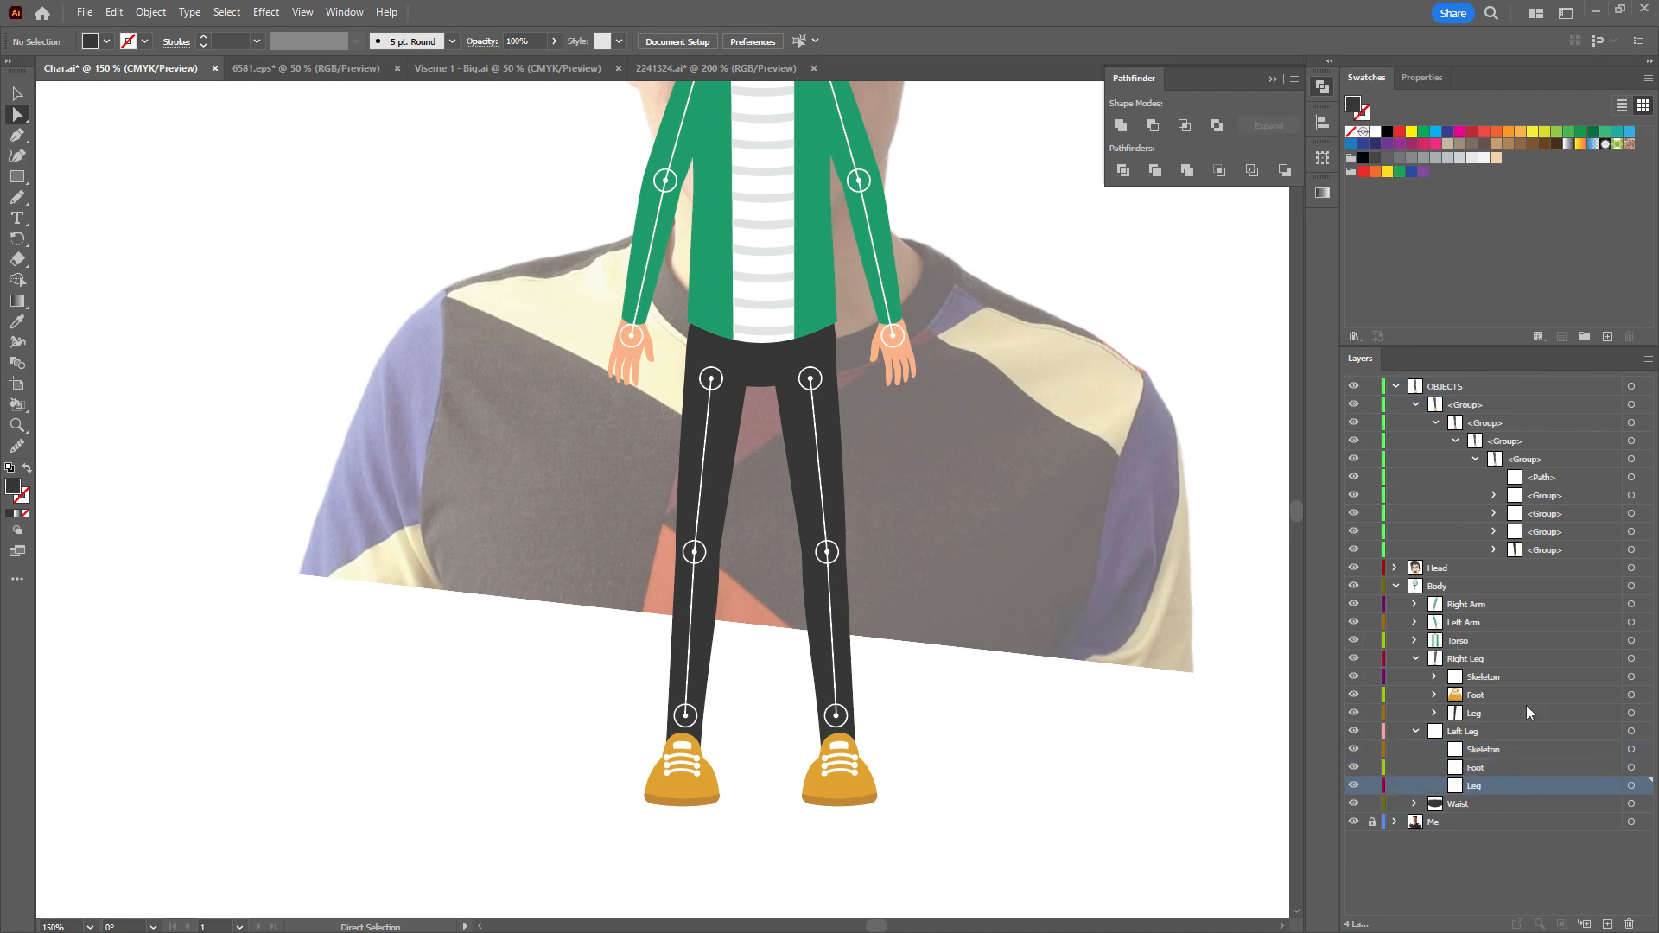
Move the left leg's joint line path and its three joint marker groups from OBJECTS into Left Leg's Skeleton sublayer.
click(1539, 477)
shift+click(1545, 531)
drag(1545, 531, 1489, 752)
Move the left shoe group and left trouser leg path from OBJECTS into the Foot and Leg sublayers of Left Leg.
click(1493, 478)
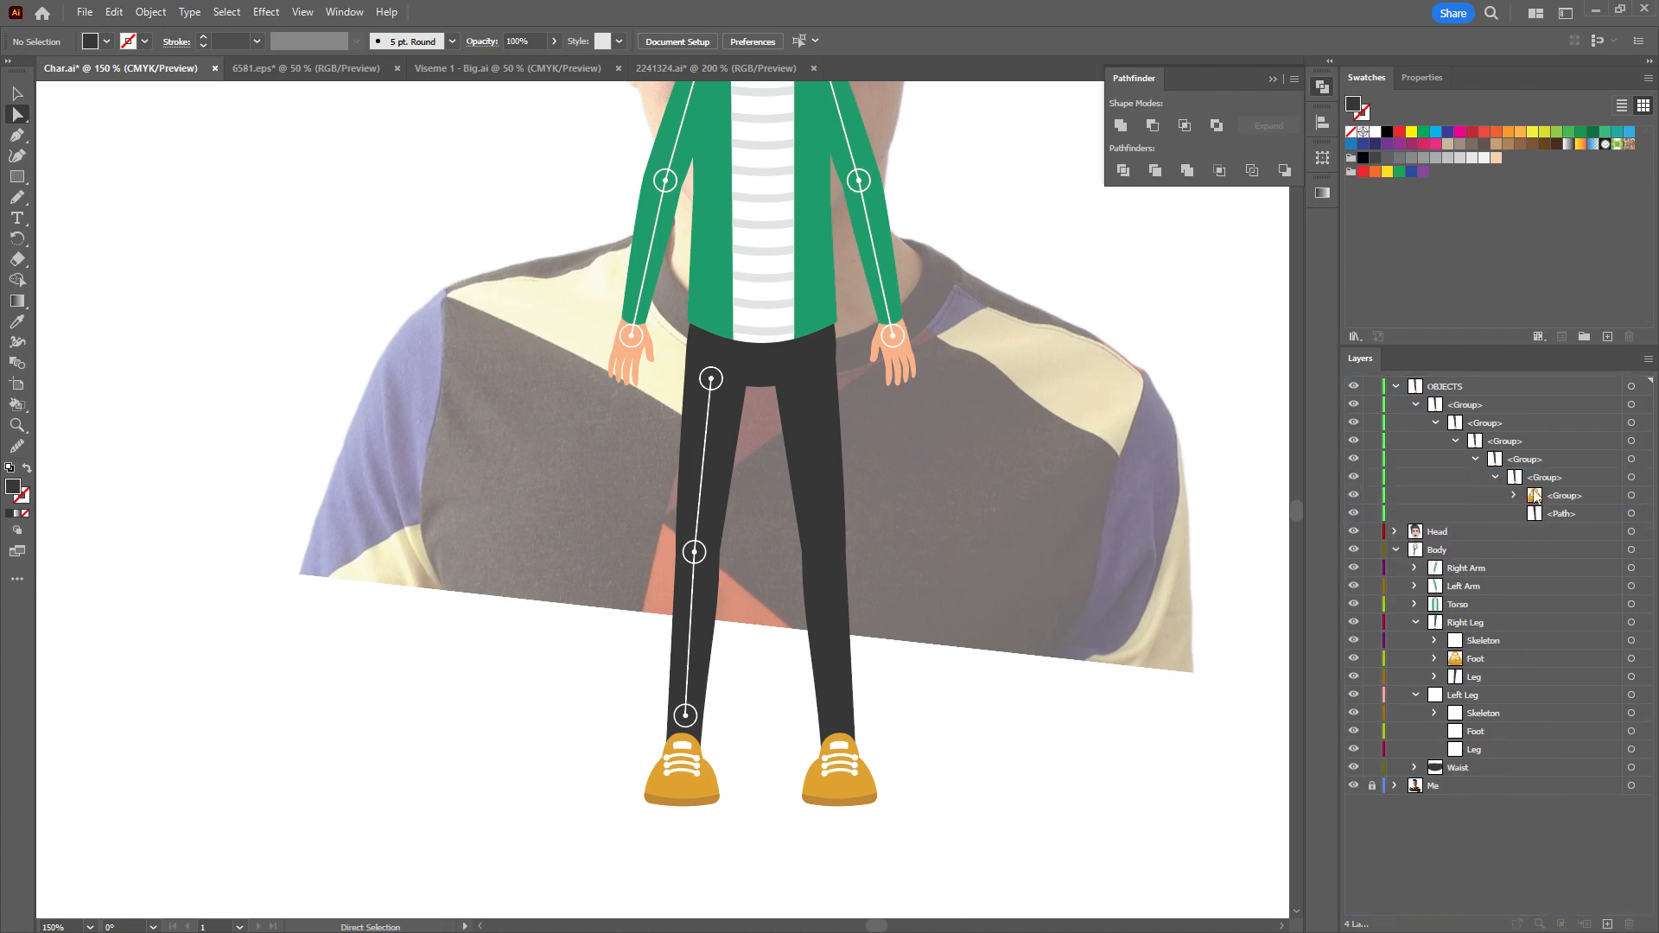
click(1577, 499)
click(1514, 496)
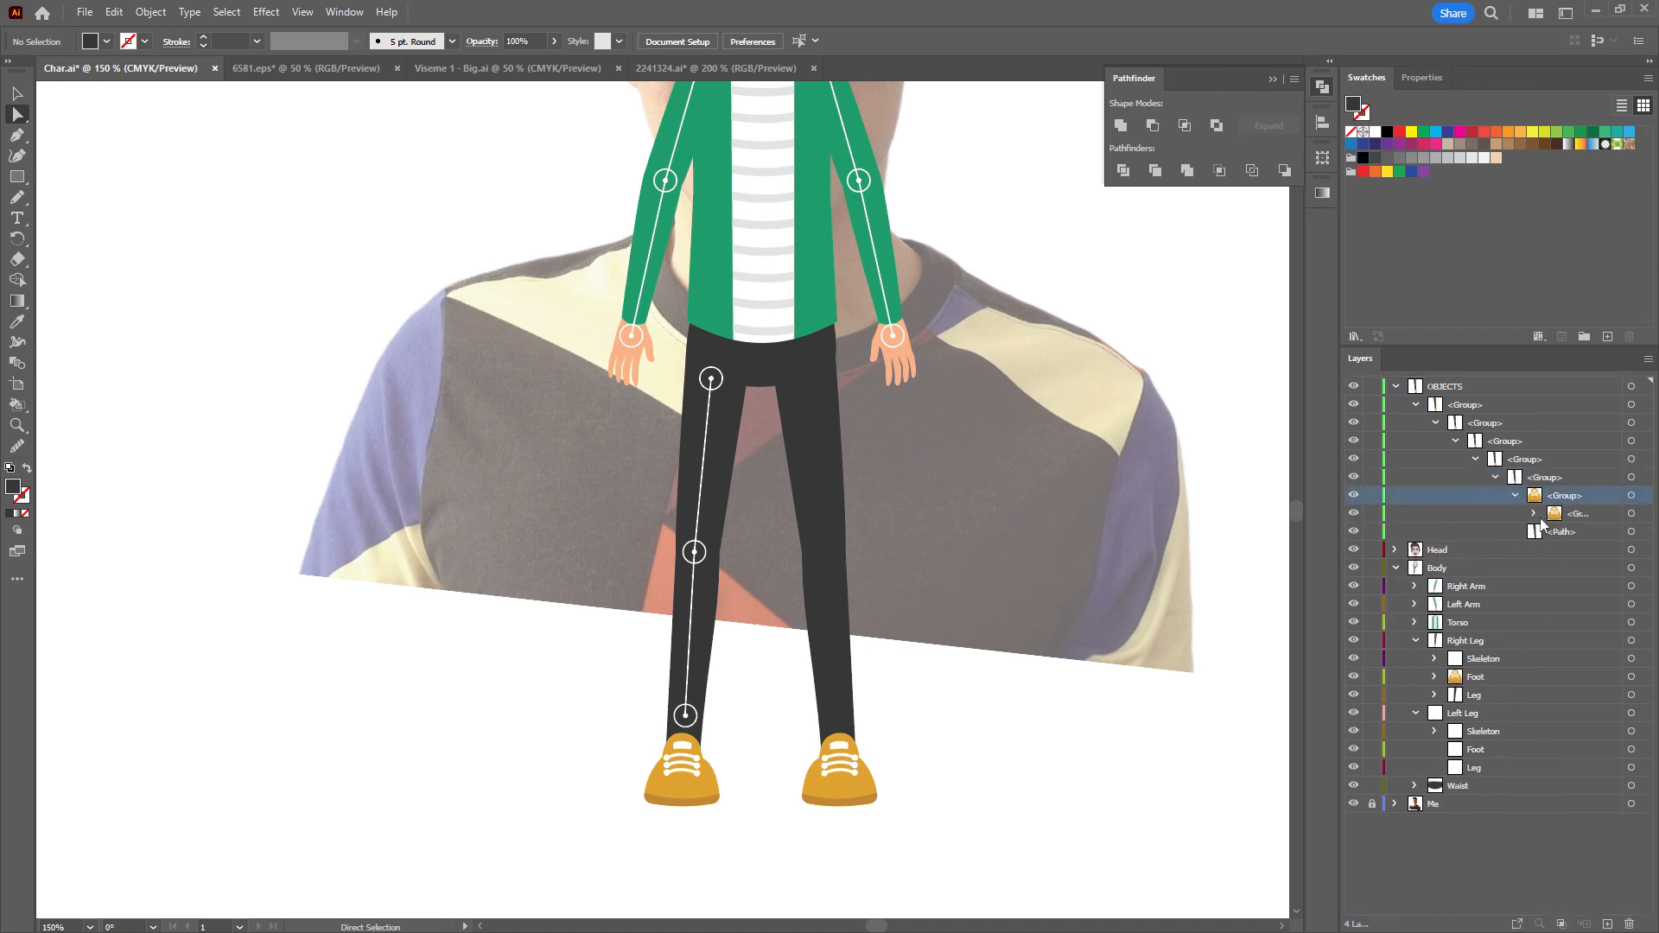
click(1535, 514)
click(1568, 516)
drag(1568, 517, 1481, 862)
click(1474, 732)
Delete the emptied OBJECTS layer.
scroll(955, 557, down, 3)
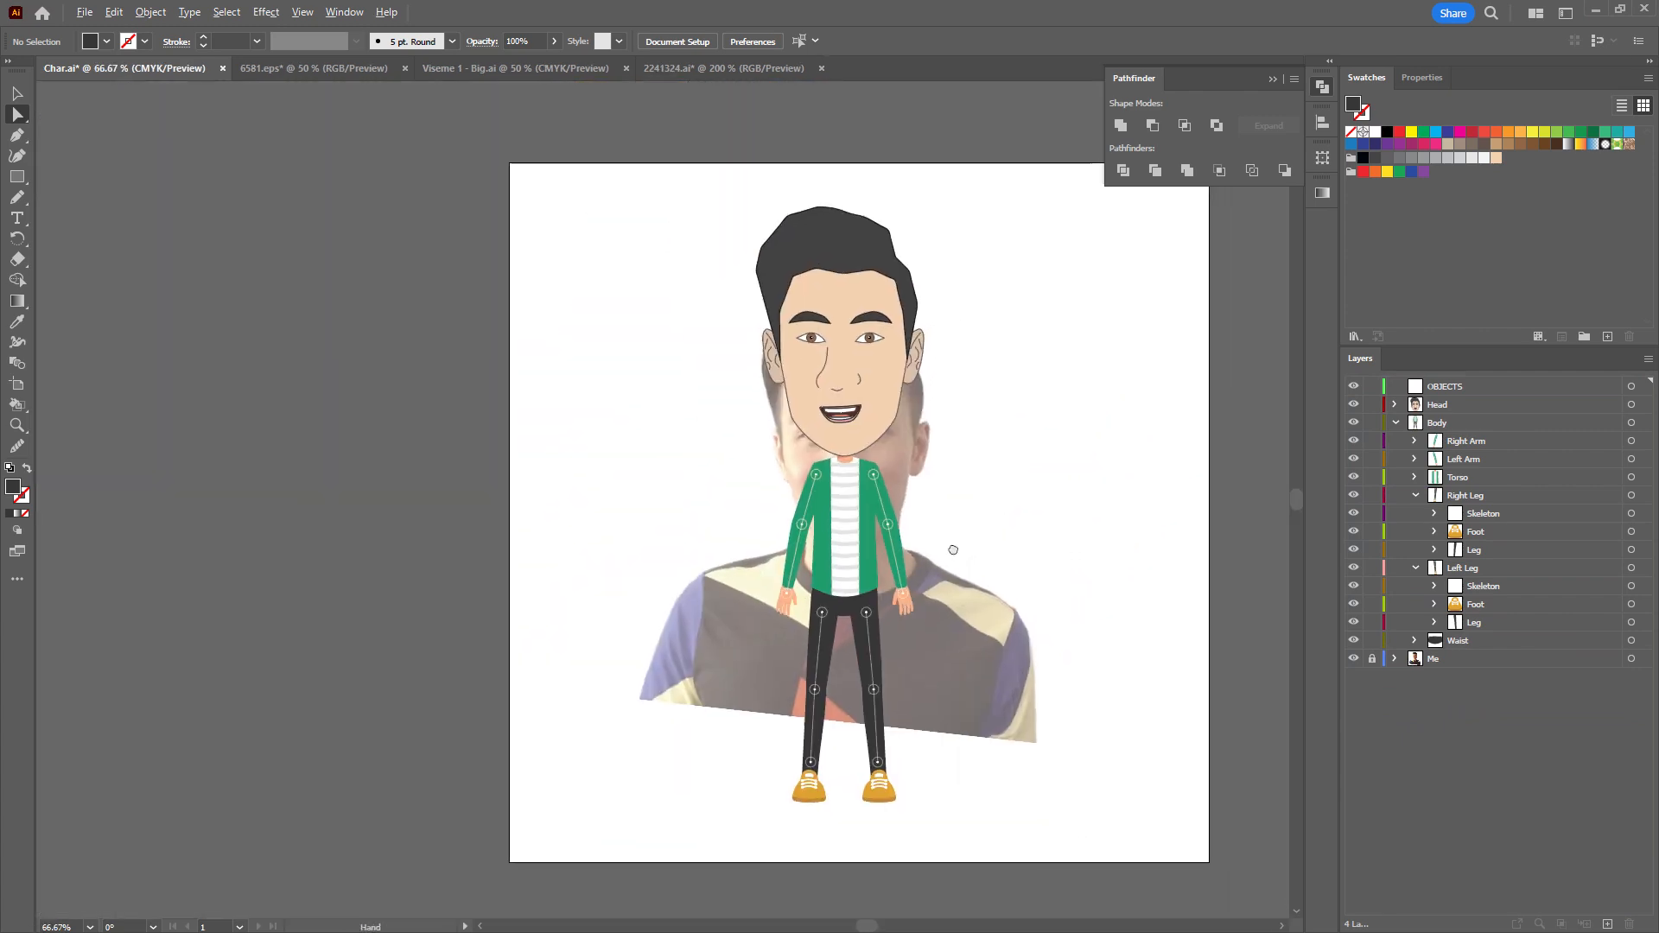
scroll(949, 564, up, 2)
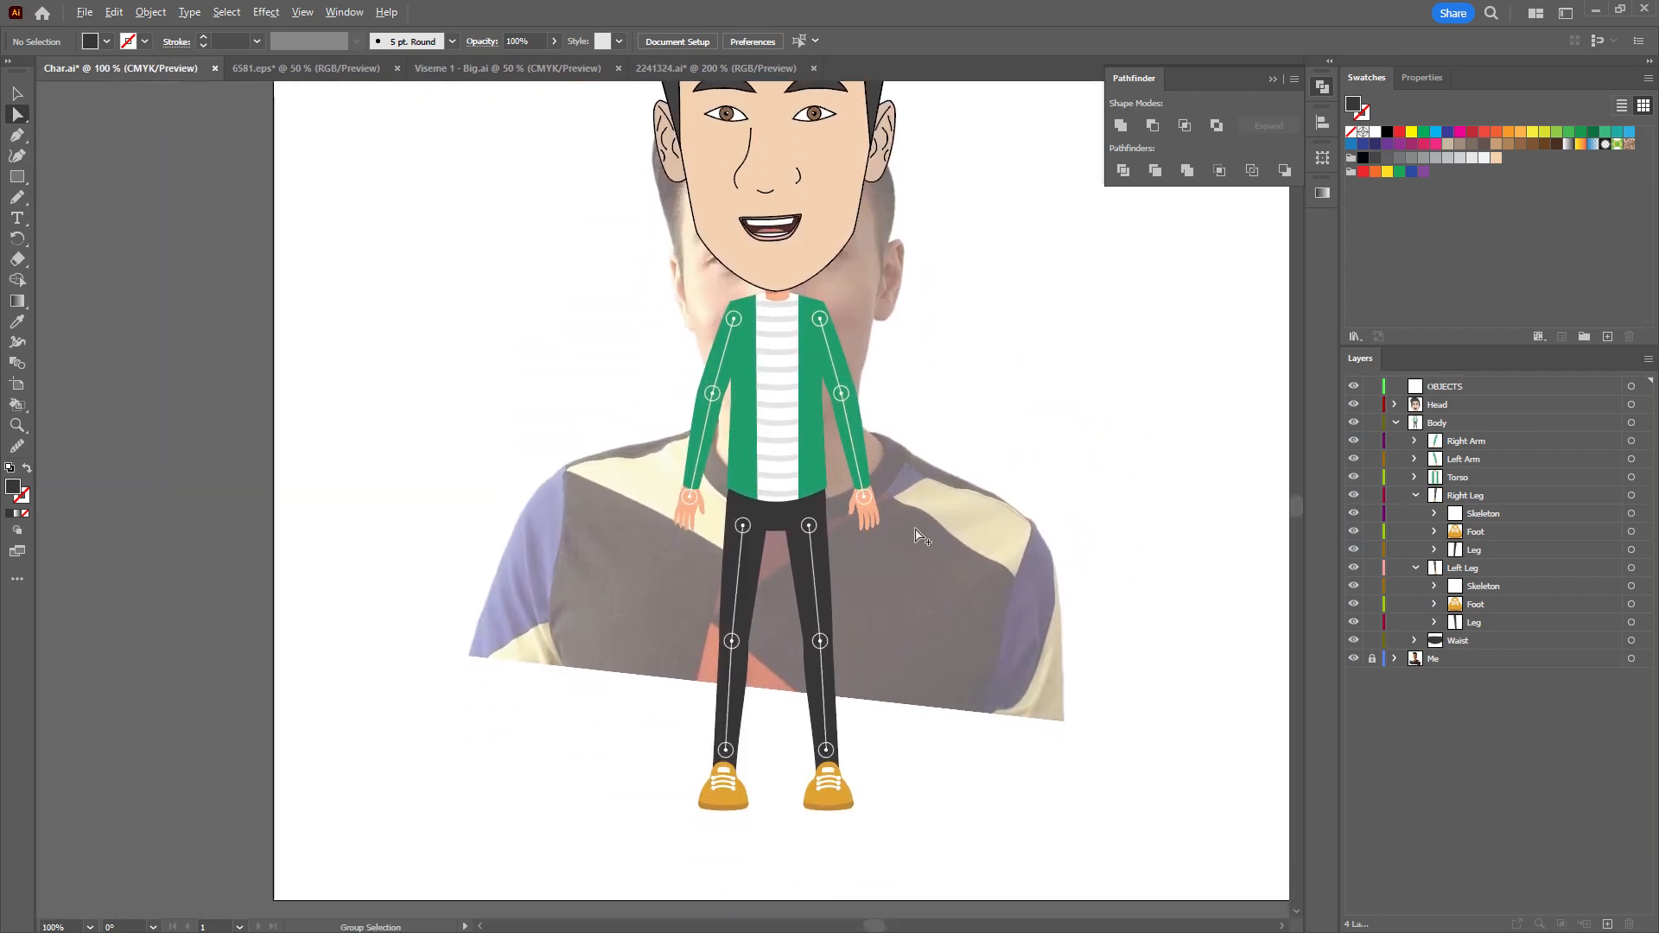
click(1501, 390)
click(1630, 925)
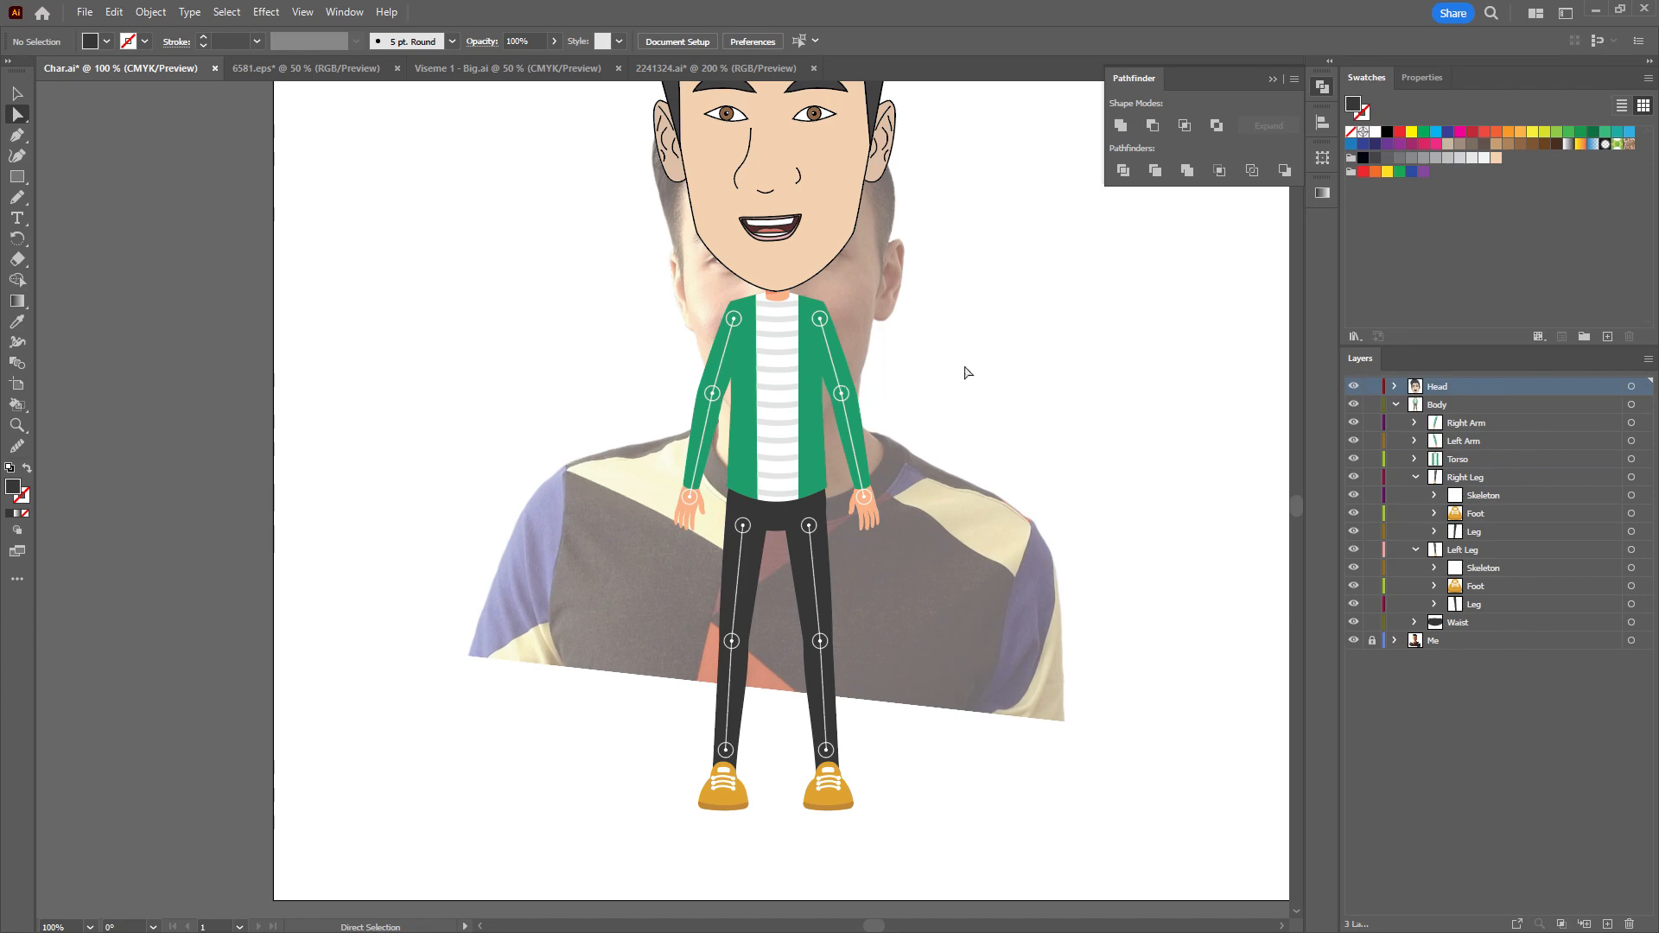
Recolour the face shape's outline with a skin tone that matches its fill.
scroll(968, 519, up, 1)
scroll(811, 519, up, 1)
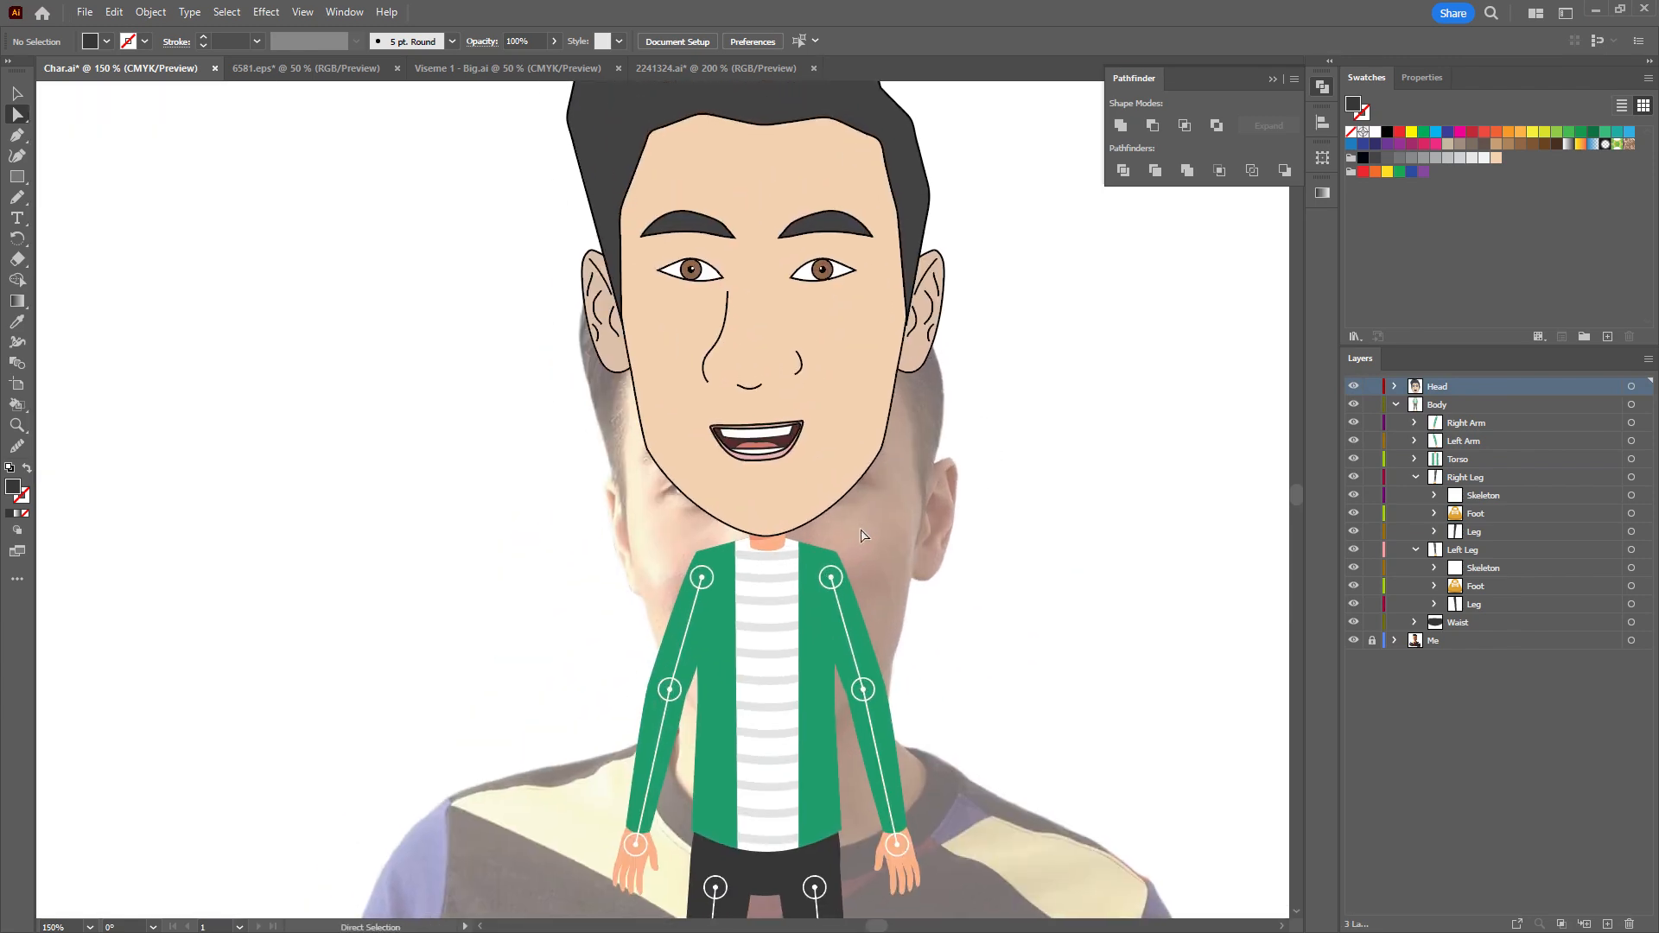
scroll(812, 515, up, 1)
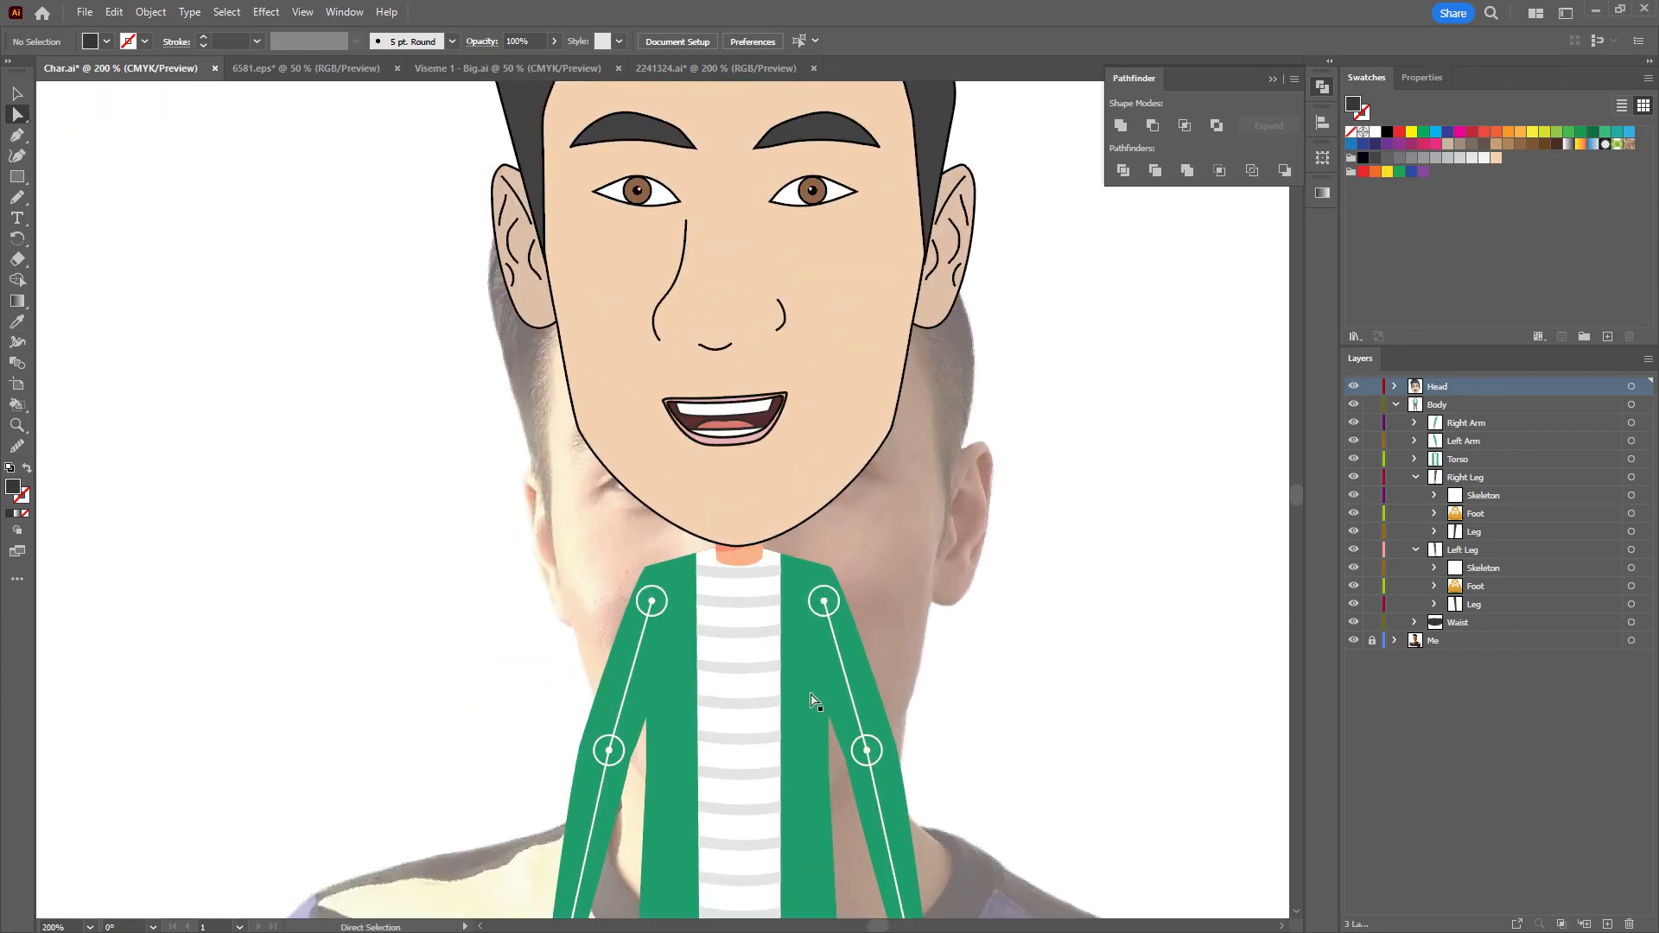
click(780, 517)
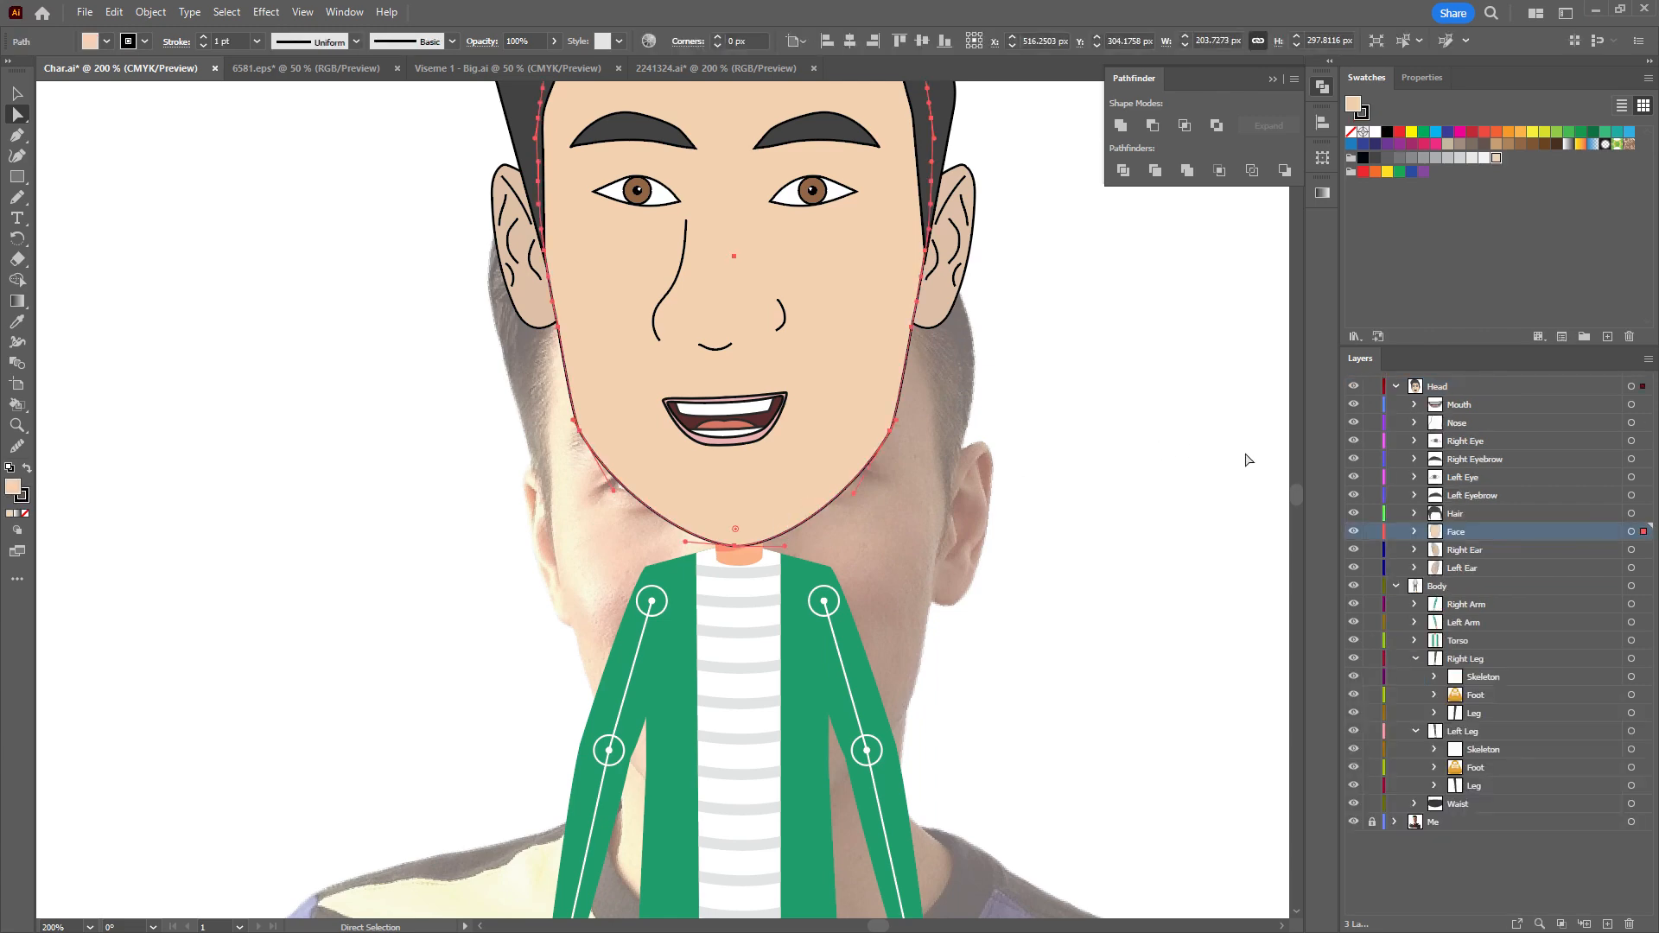
double_click(1355, 105)
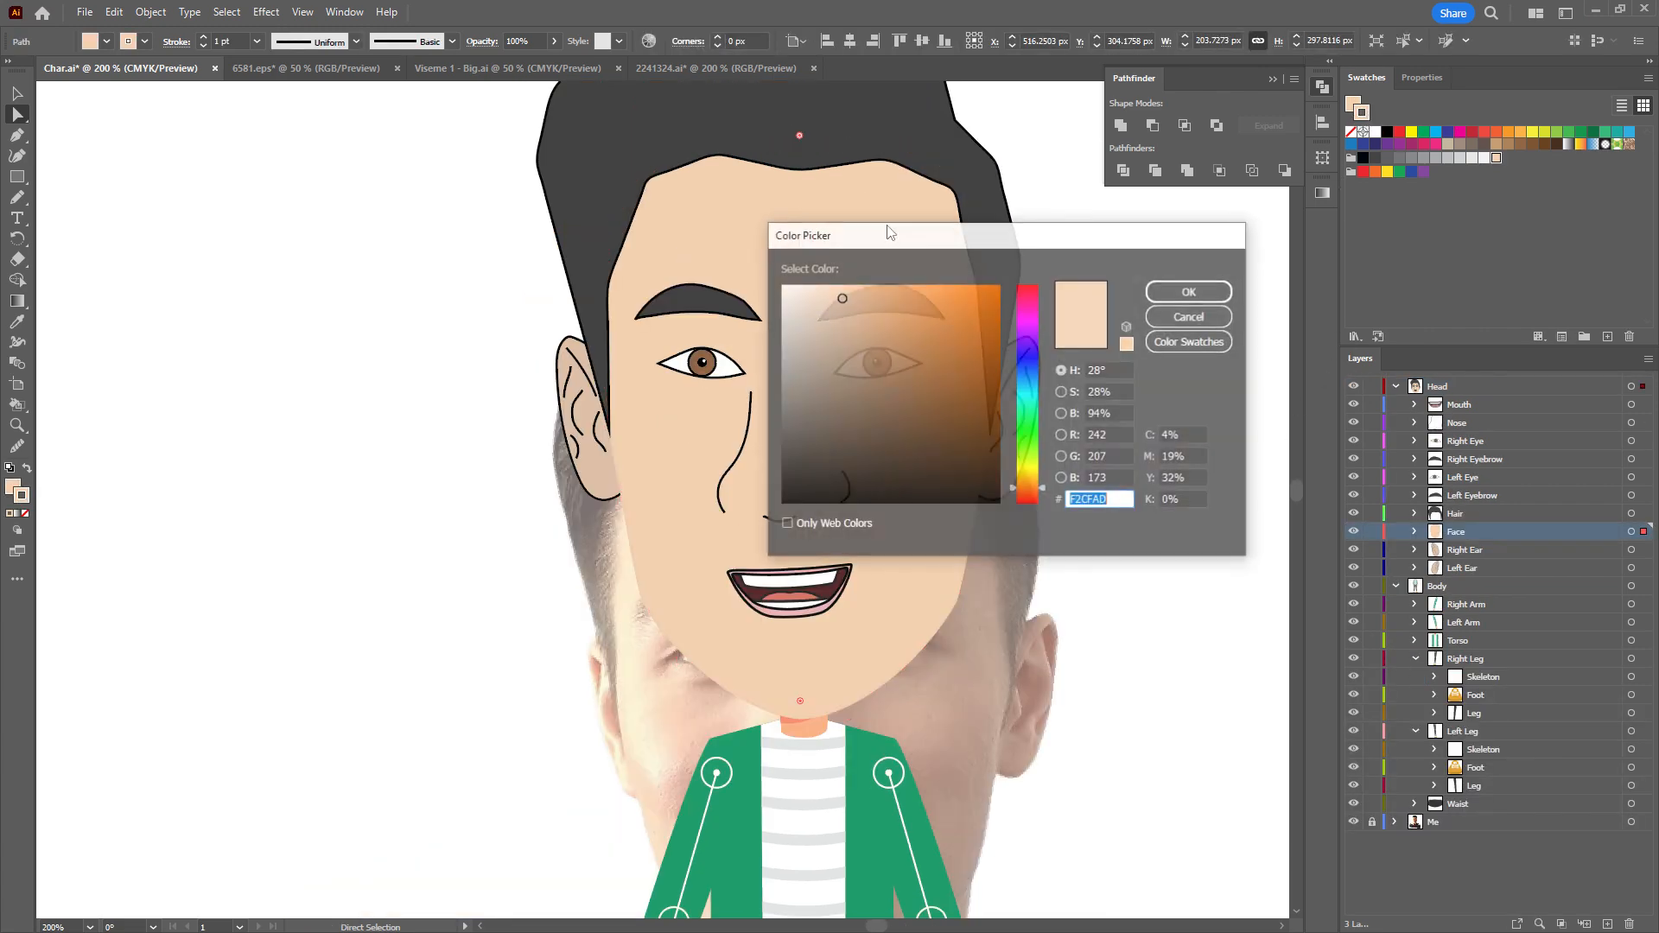
click(1190, 292)
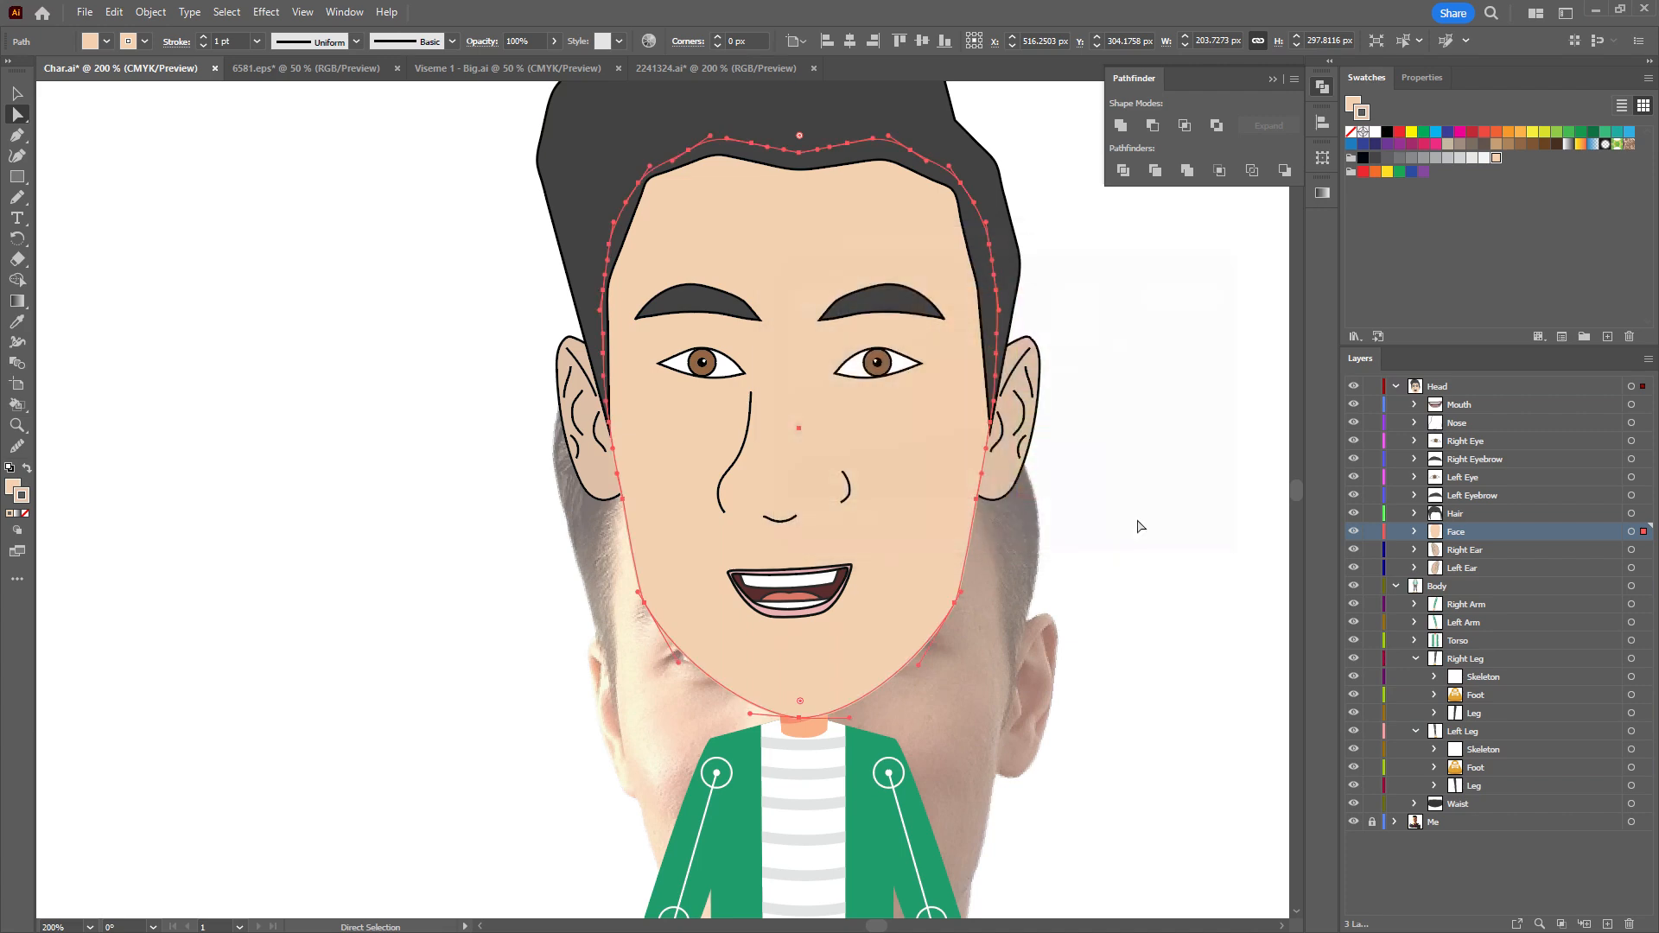
click(1141, 507)
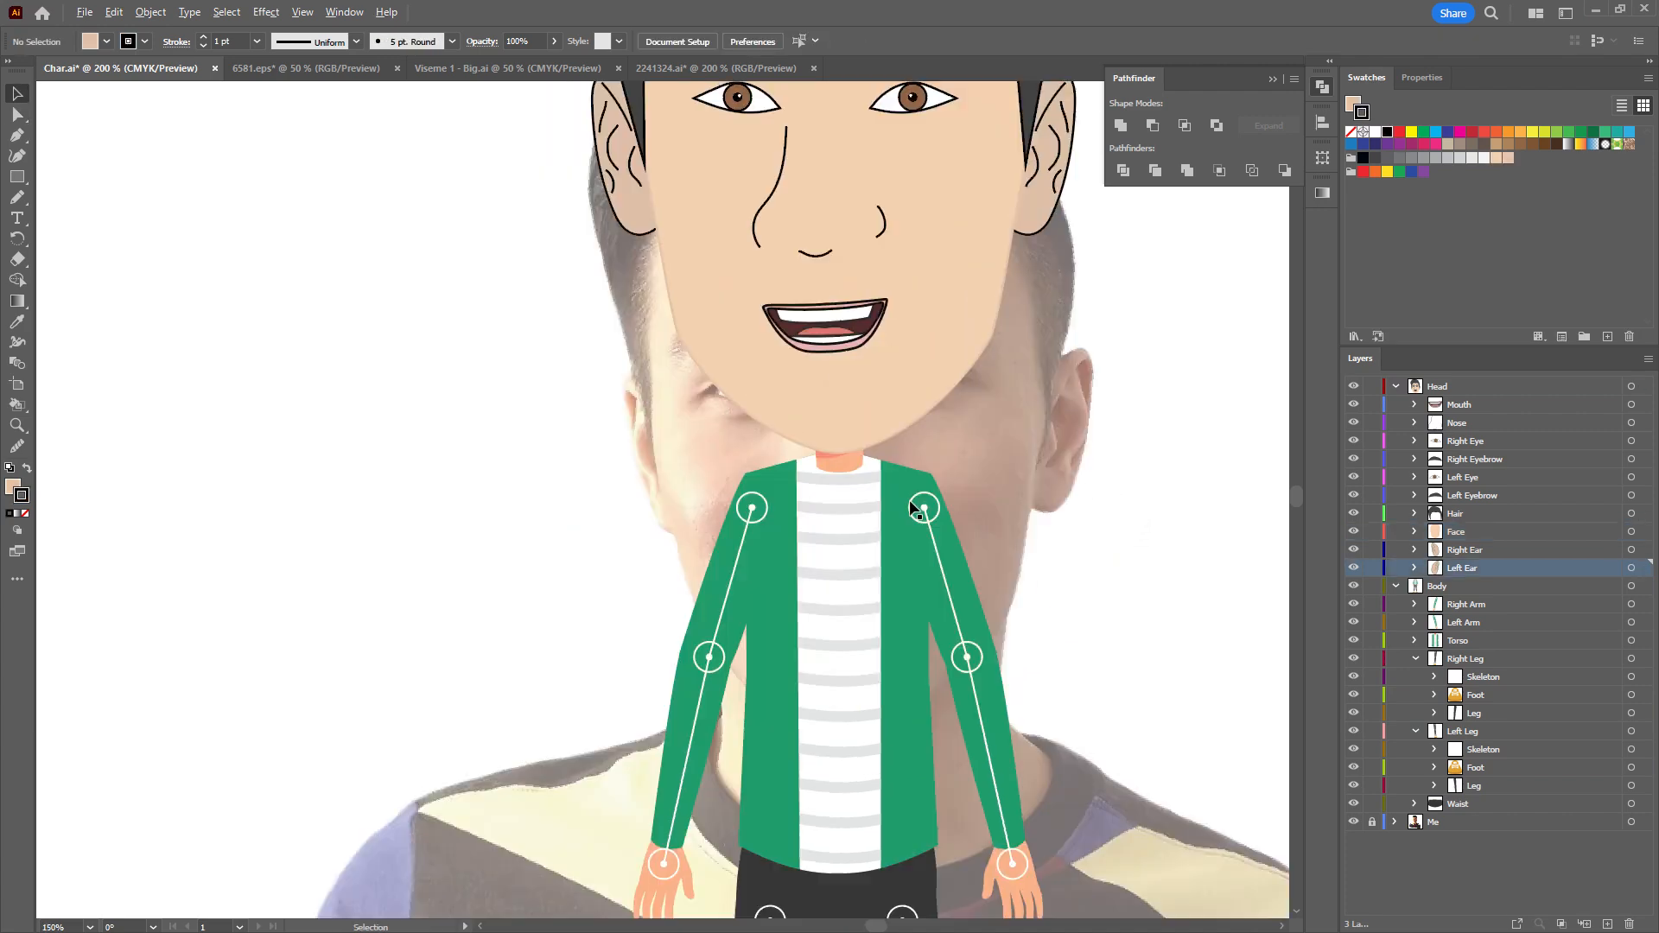
Recolour the neck and the shadow under the chin with the head's skin tones.
scroll(871, 501, up, 2)
click(782, 448)
key(a)
click(781, 437)
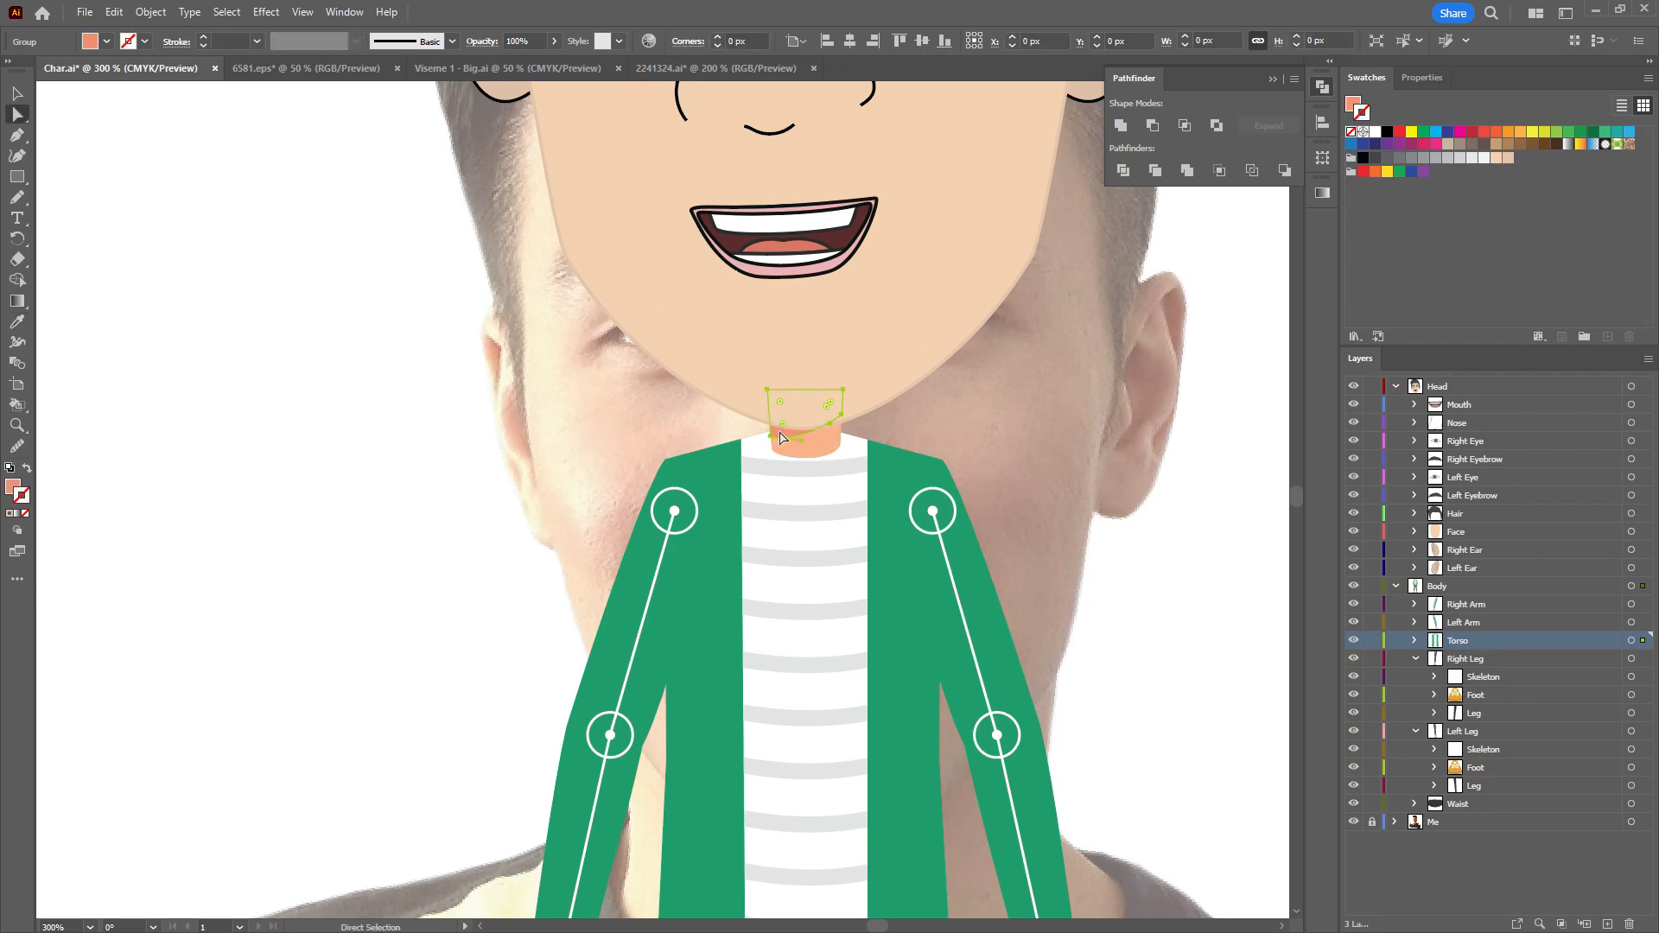
drag(981, 308, 915, 530)
key(i)
click(1026, 302)
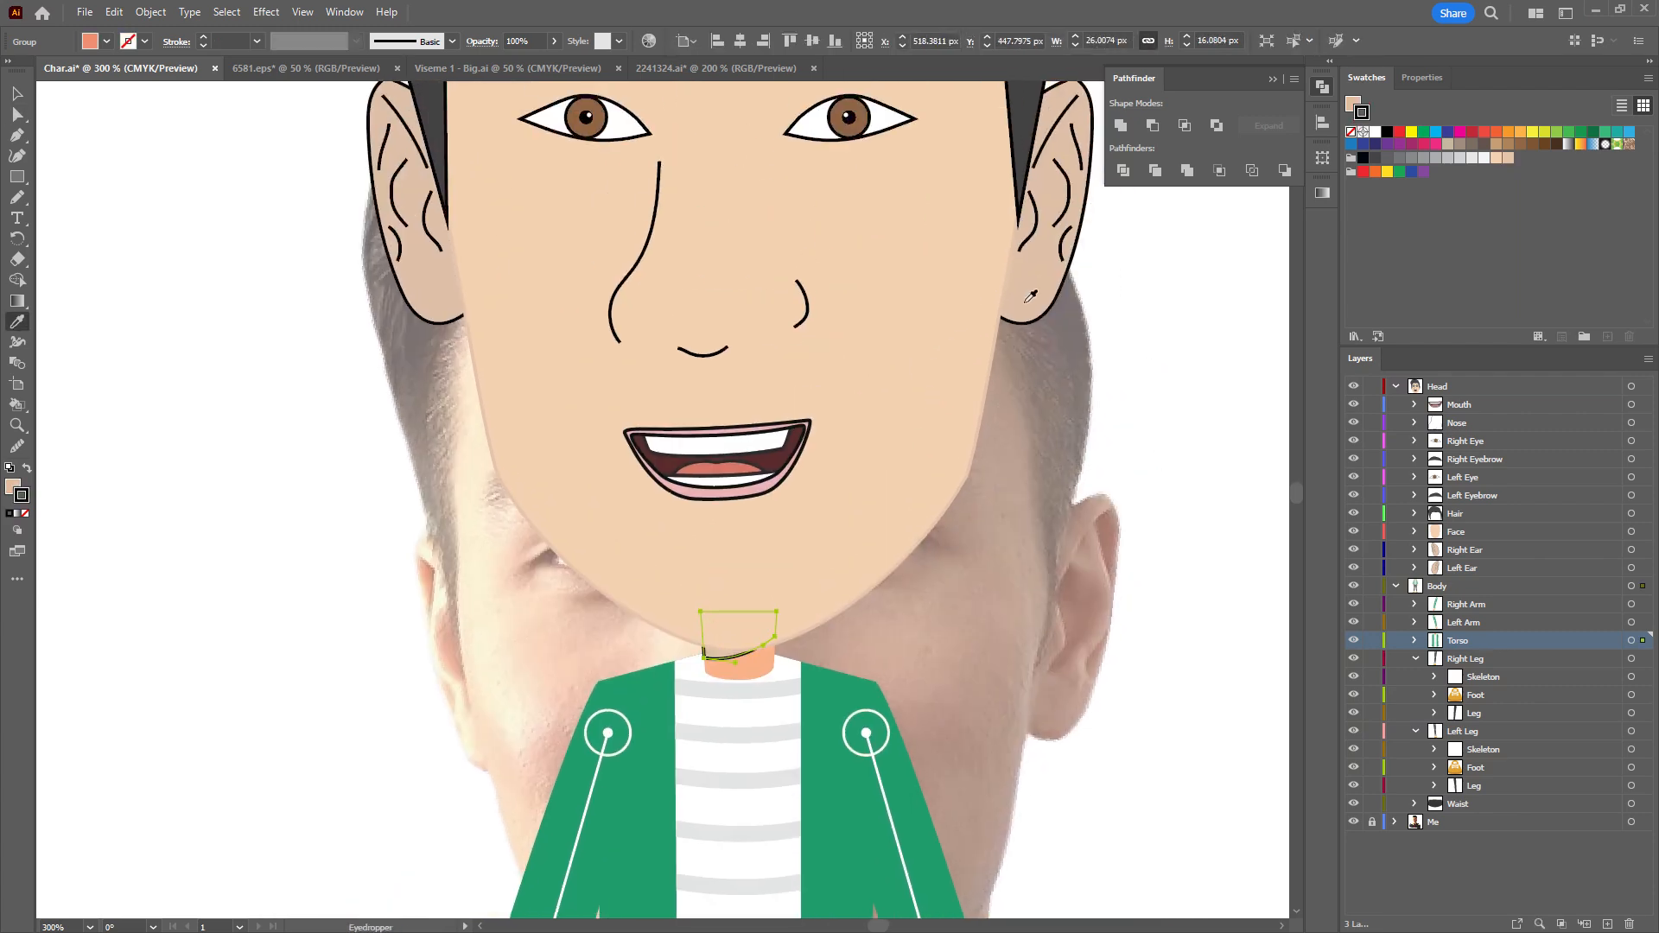
click(1353, 133)
ctrl+click(758, 673)
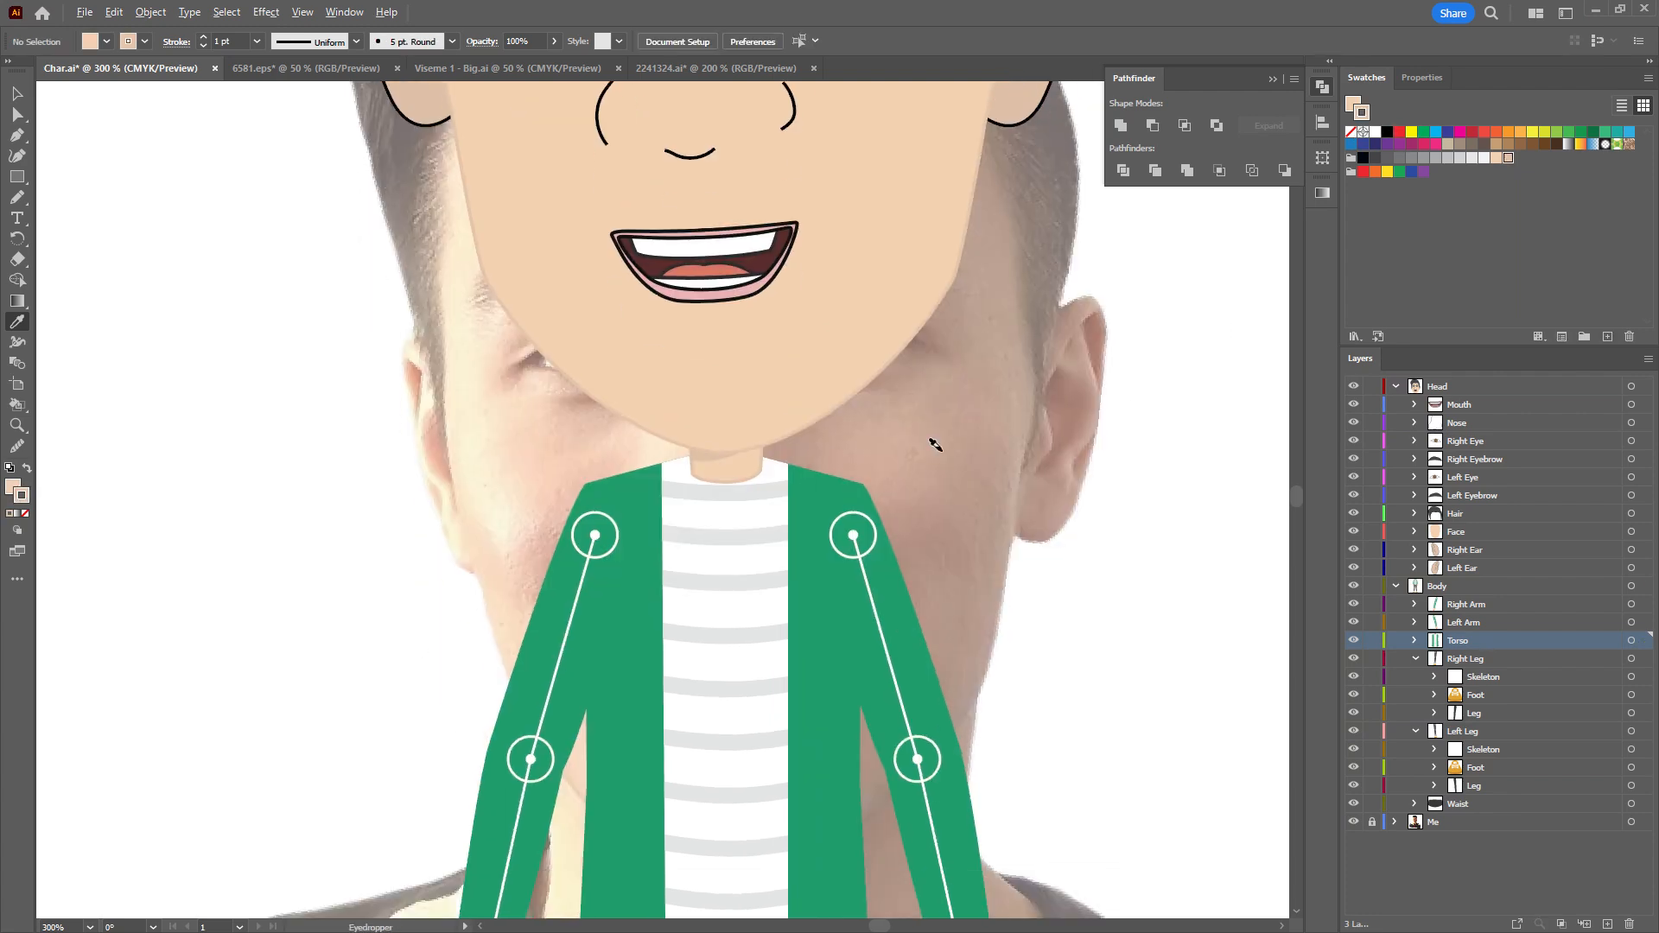
Recolour both hands with the face's skin tone.
scroll(937, 444, down, 3)
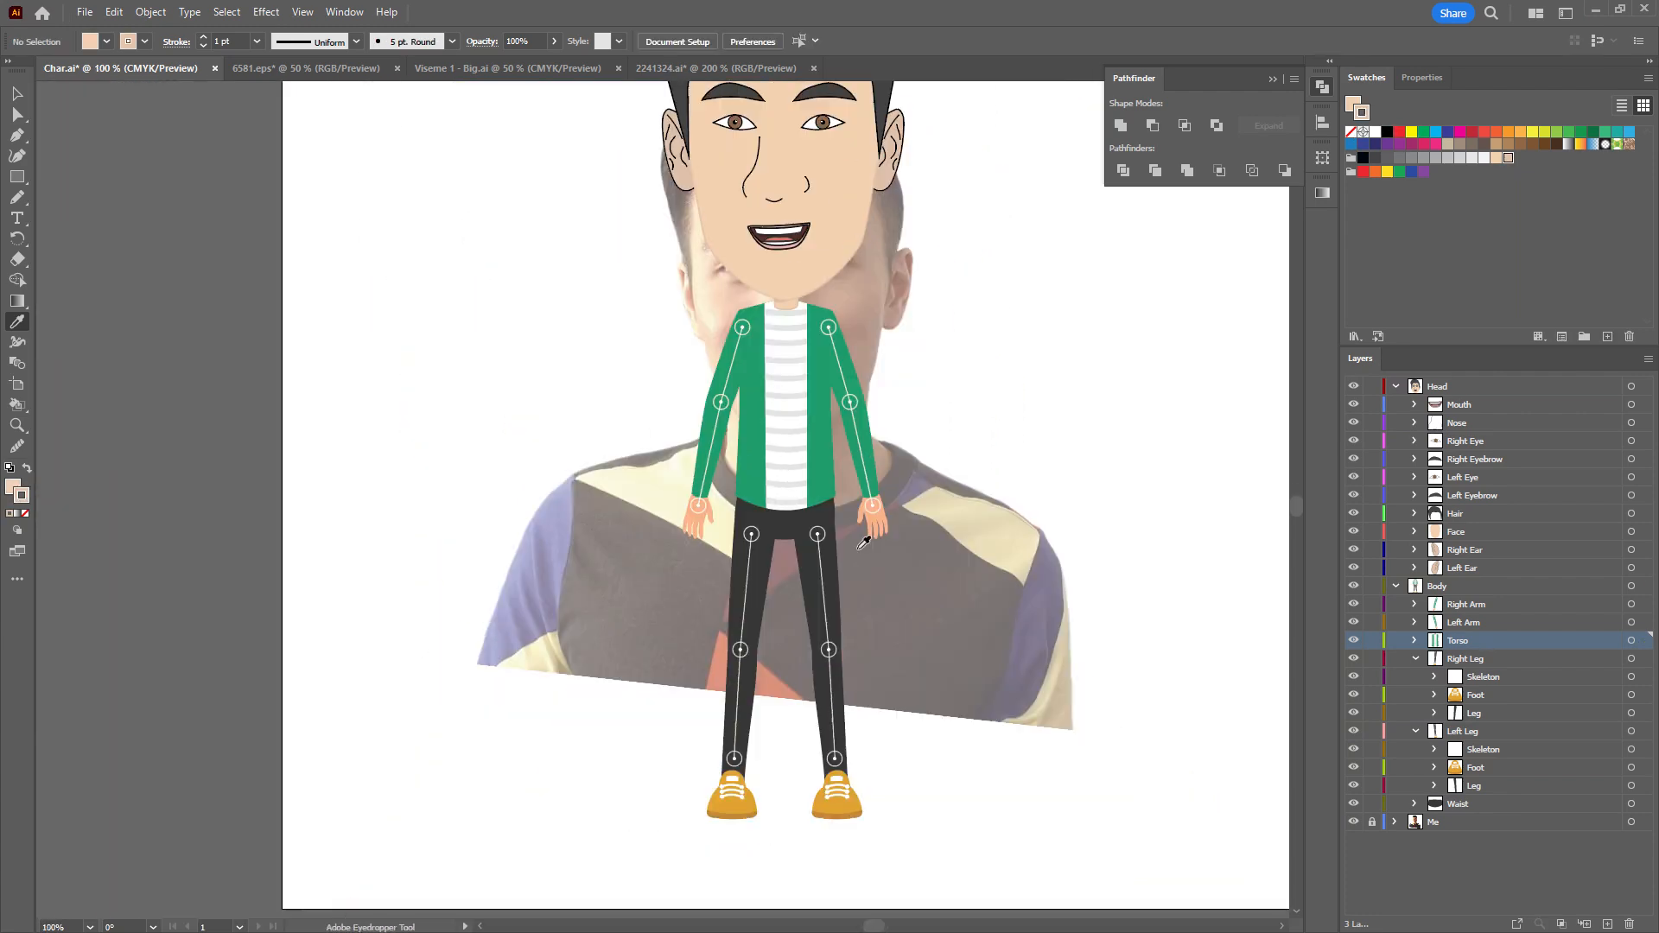
scroll(875, 525, left, 1)
scroll(911, 527, up, 3)
ctrl+click(987, 472)
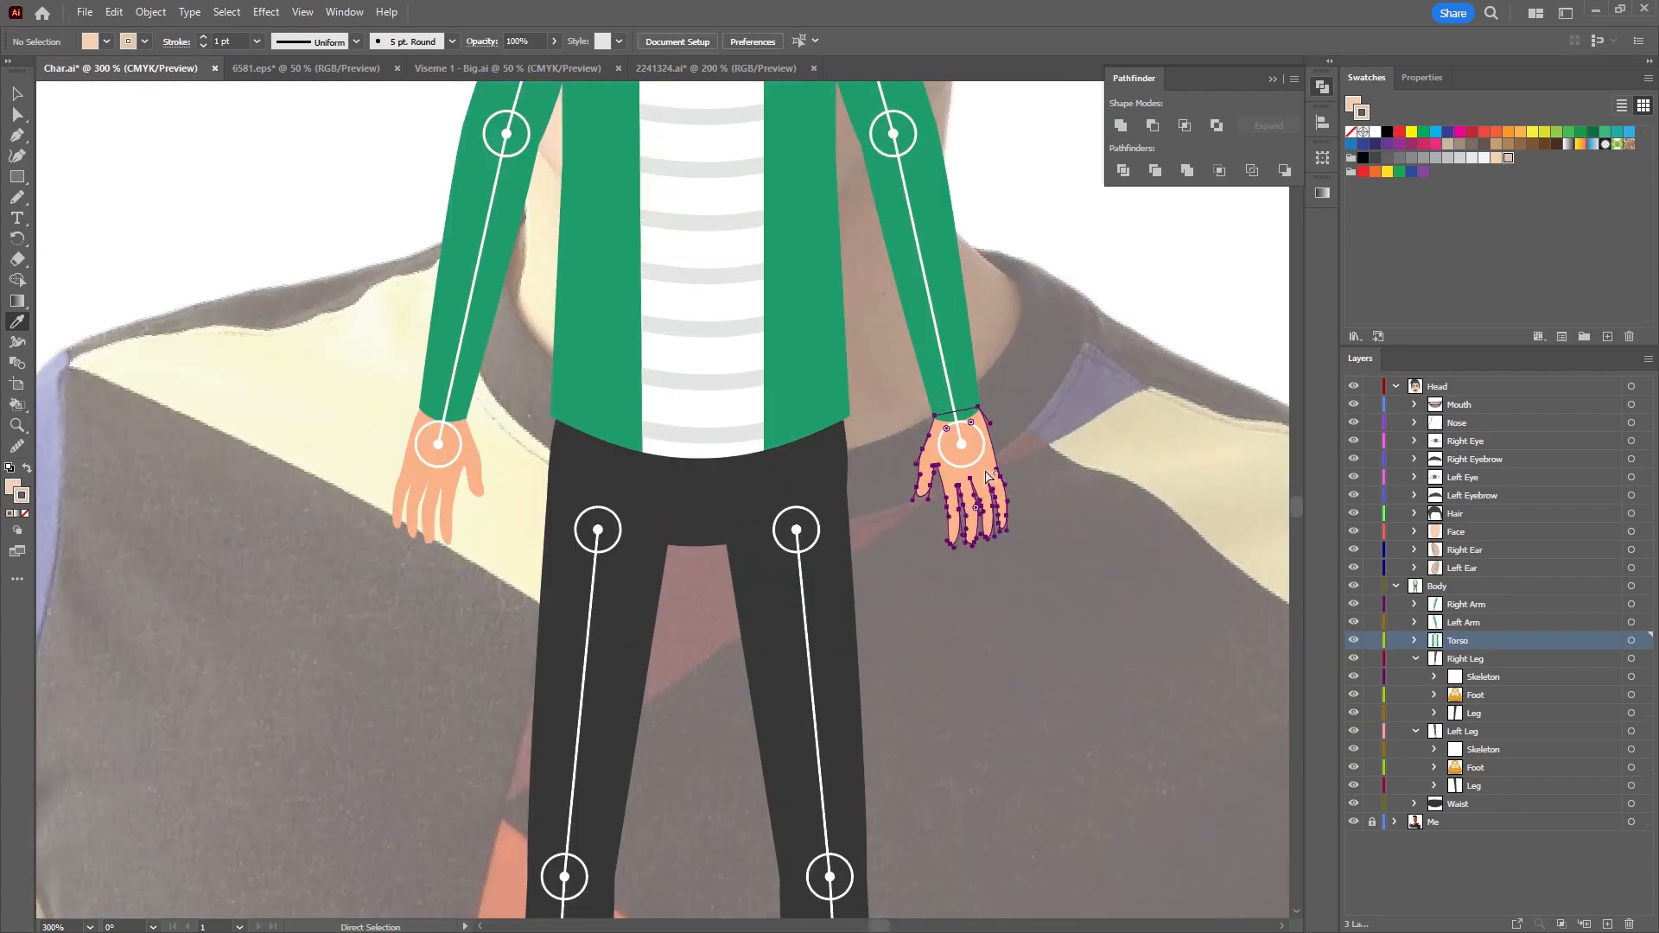
scroll(1003, 450, down, 2)
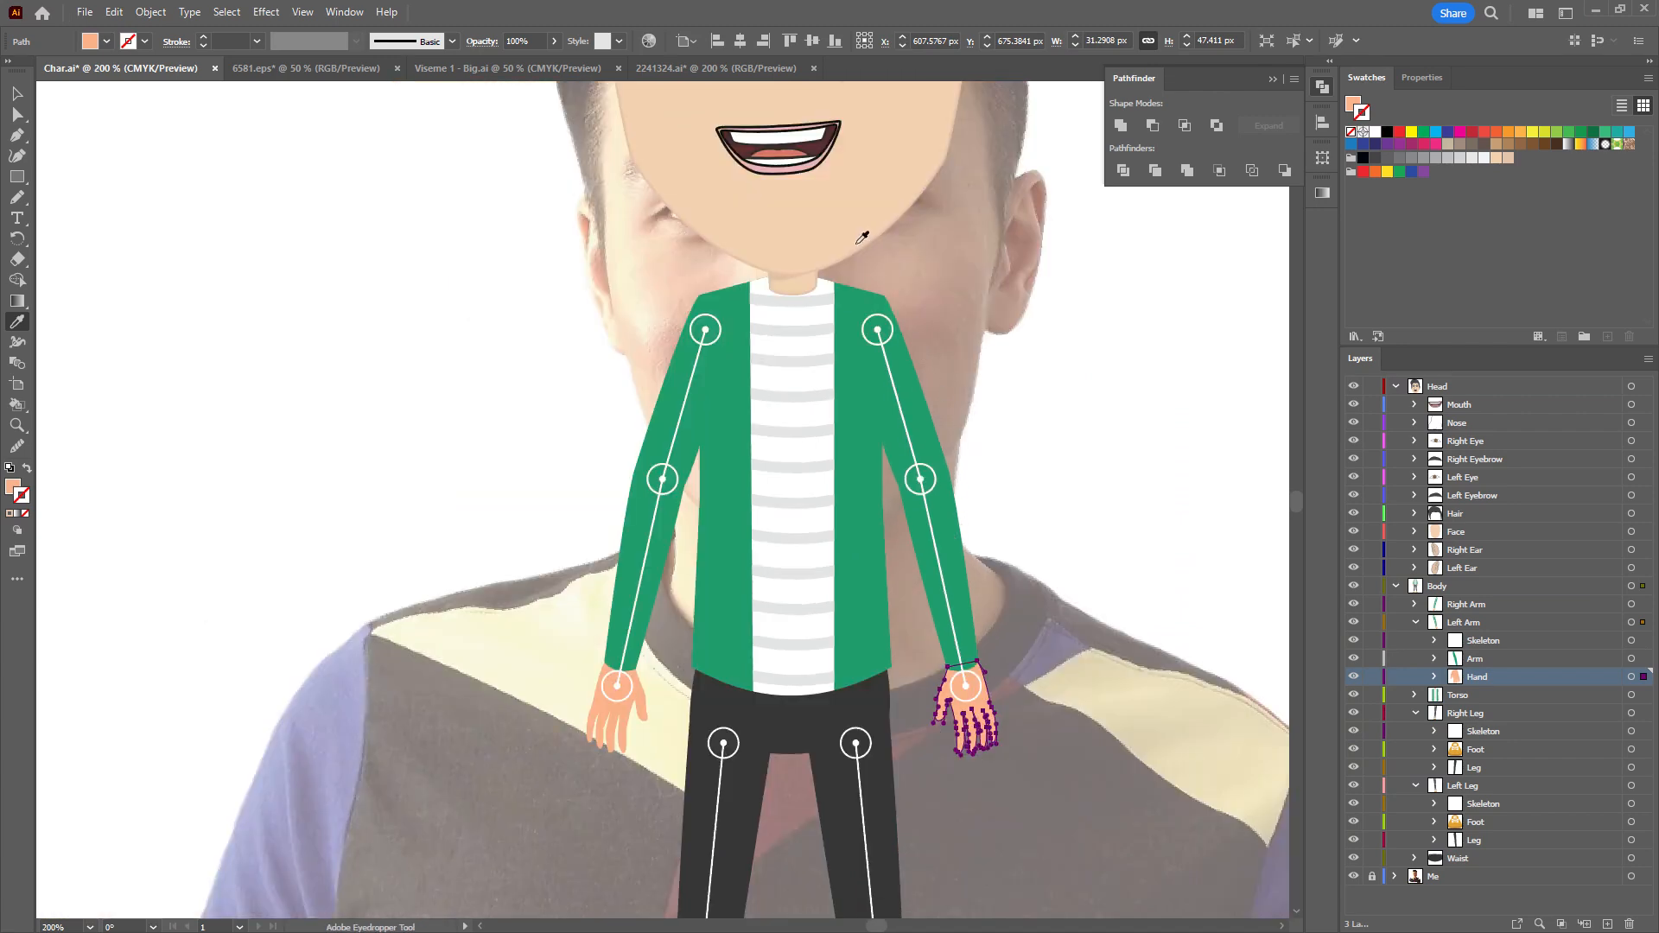
ctrl+click(1041, 518)
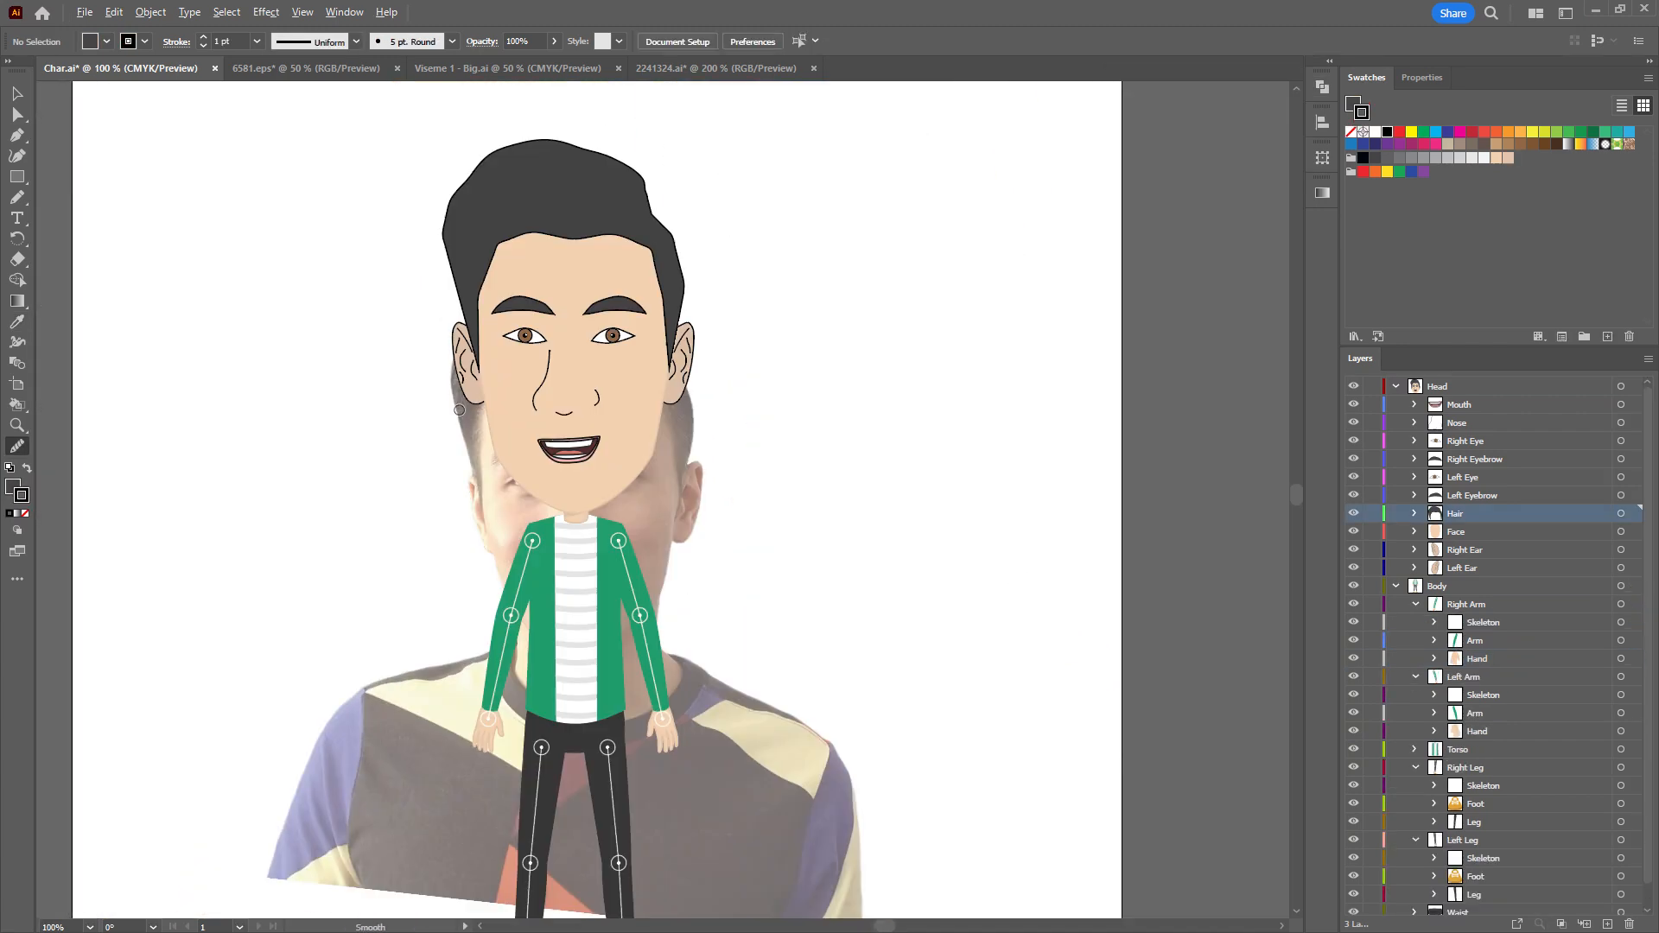
Smooth the hair's outline along the side of the head with the Smooth tool.
drag(459, 409, 517, 289)
key(ctrl+minus)
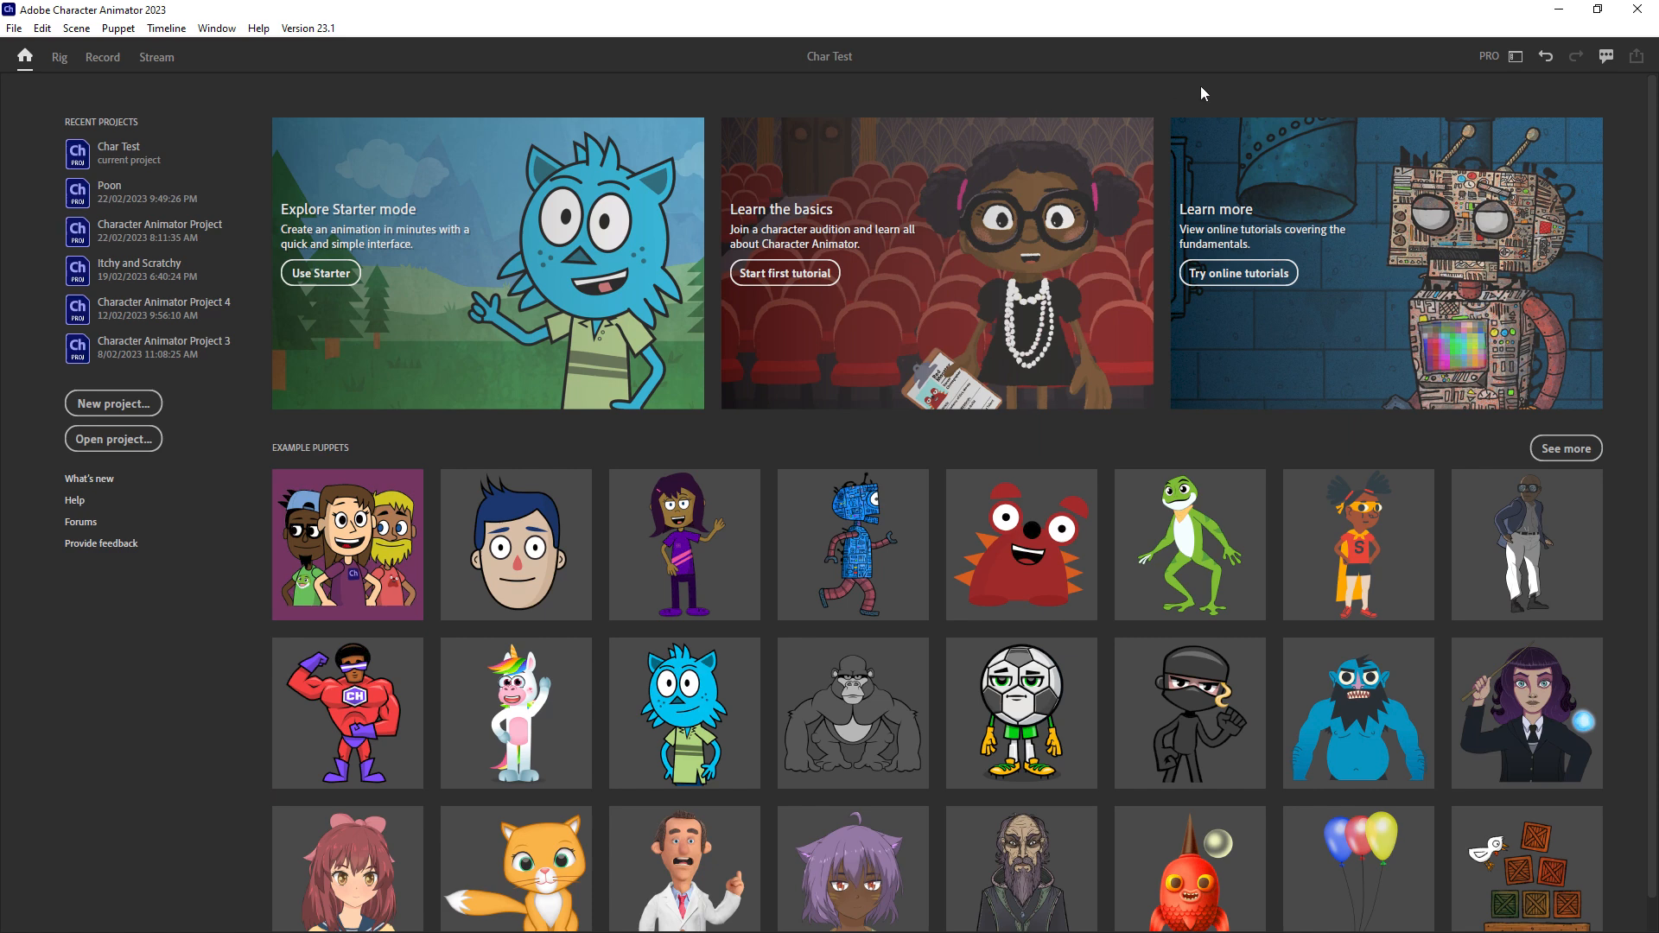
Switch Adobe Character Animator to Starter mode and back to Pro mode.
click(1486, 57)
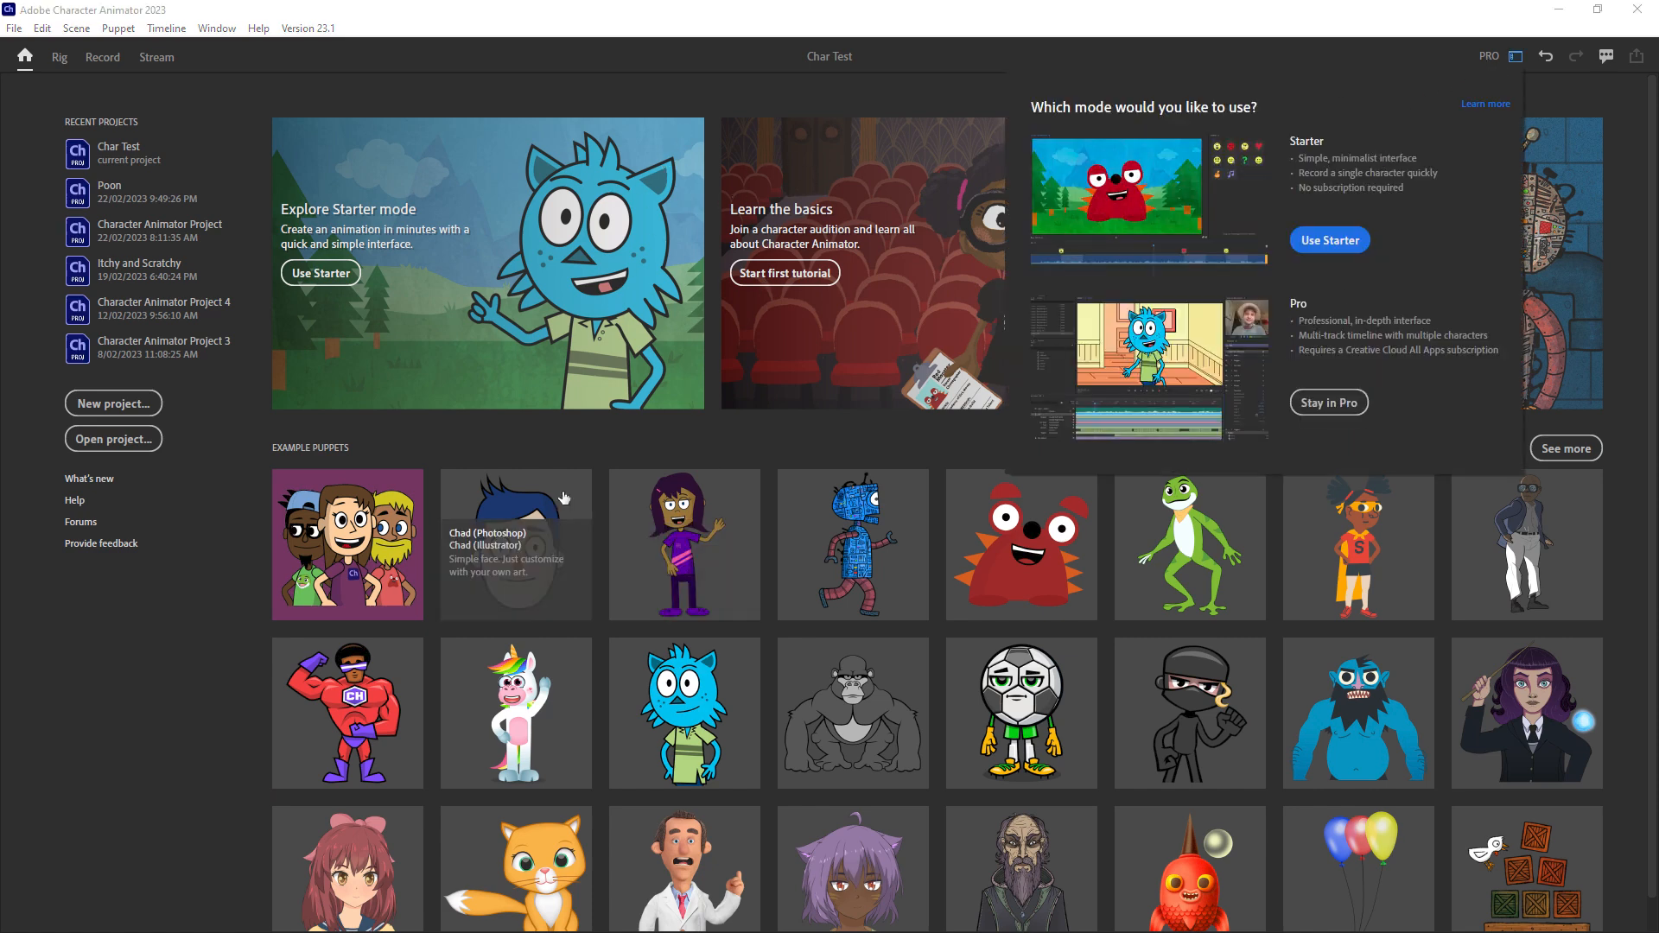
click(1330, 240)
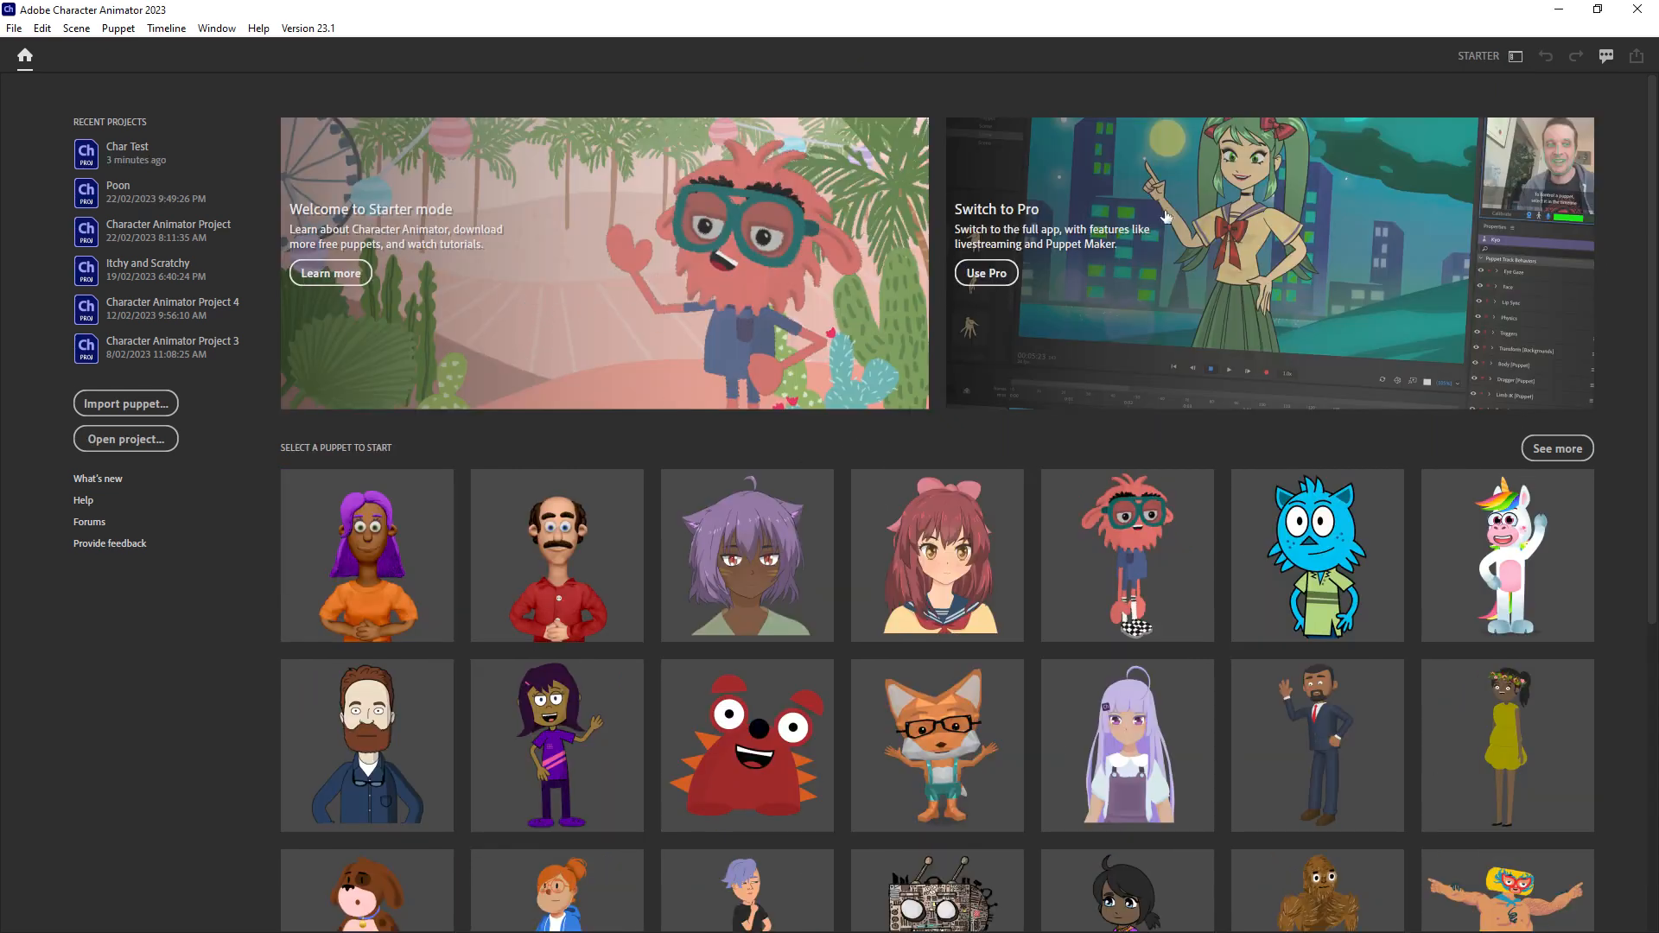
click(1489, 57)
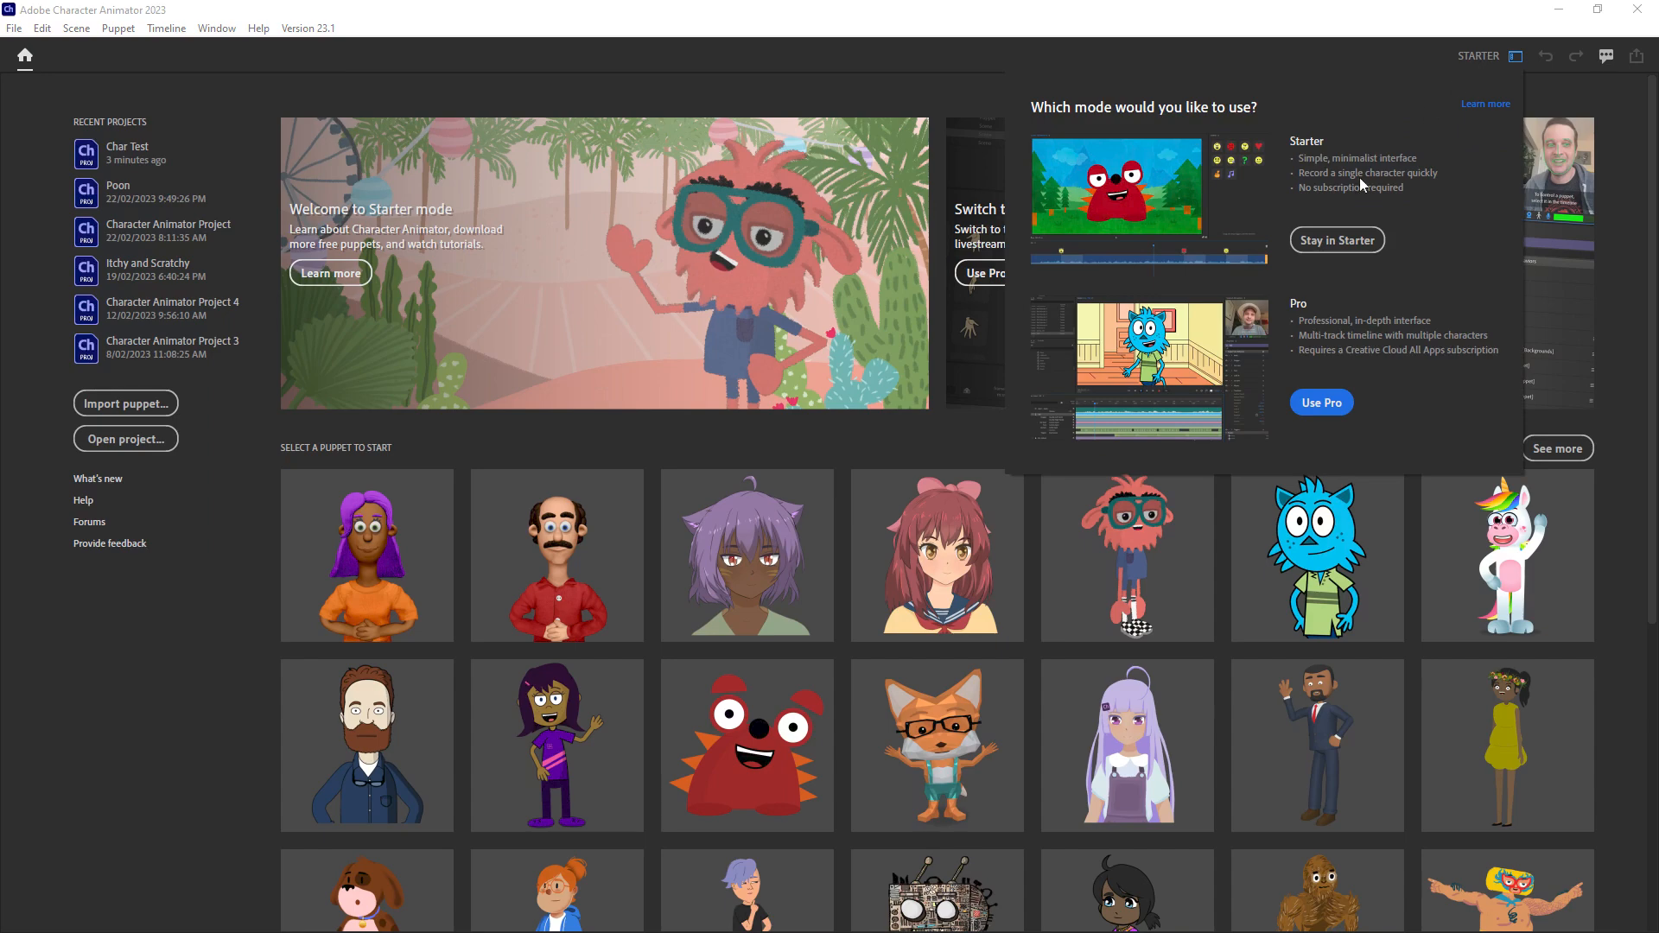
click(1325, 404)
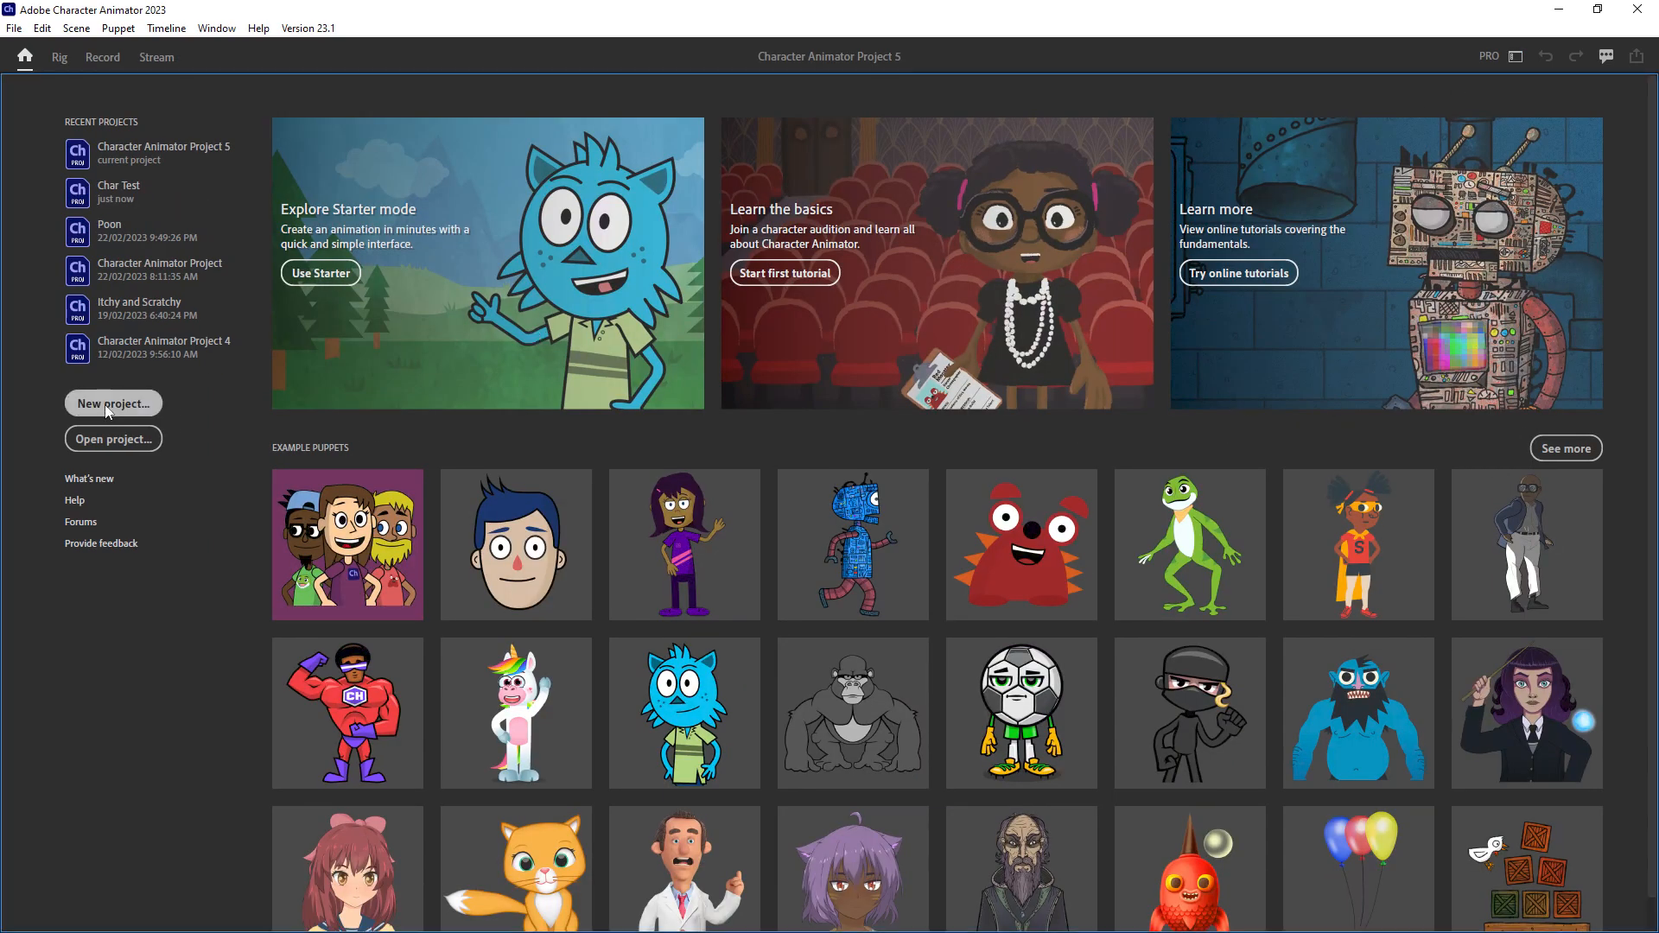
Create a new project named AnimationTutorial in the Animation Tutorial folder.
click(105, 404)
click(809, 51)
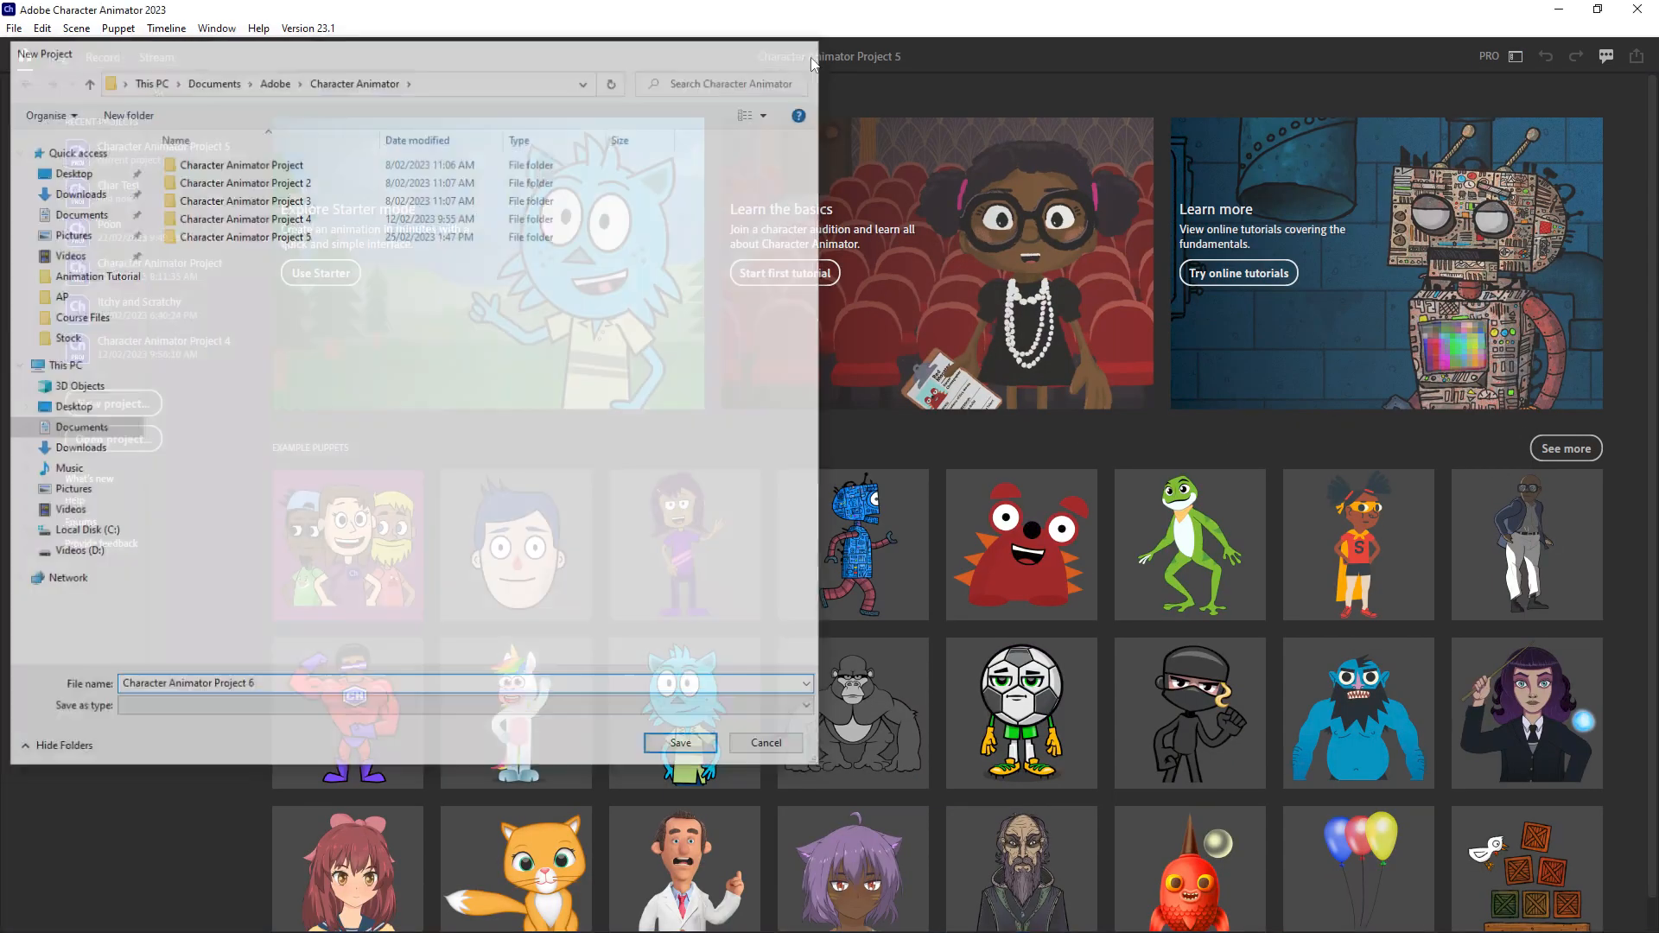
click(5, 29)
click(35, 47)
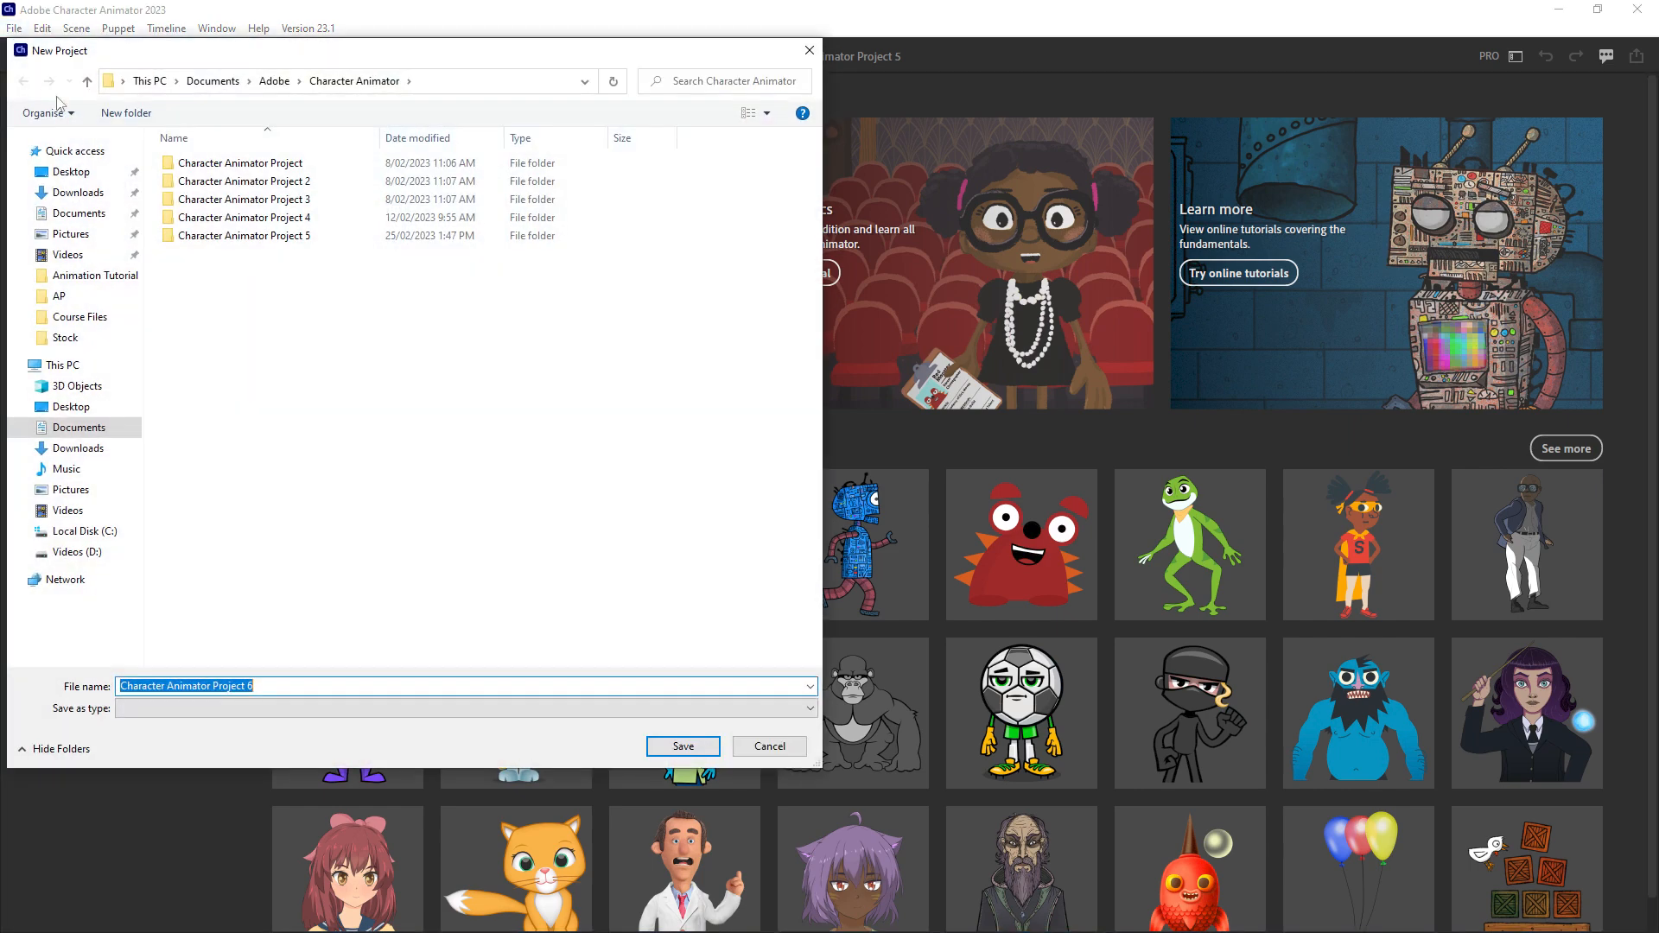
click(95, 274)
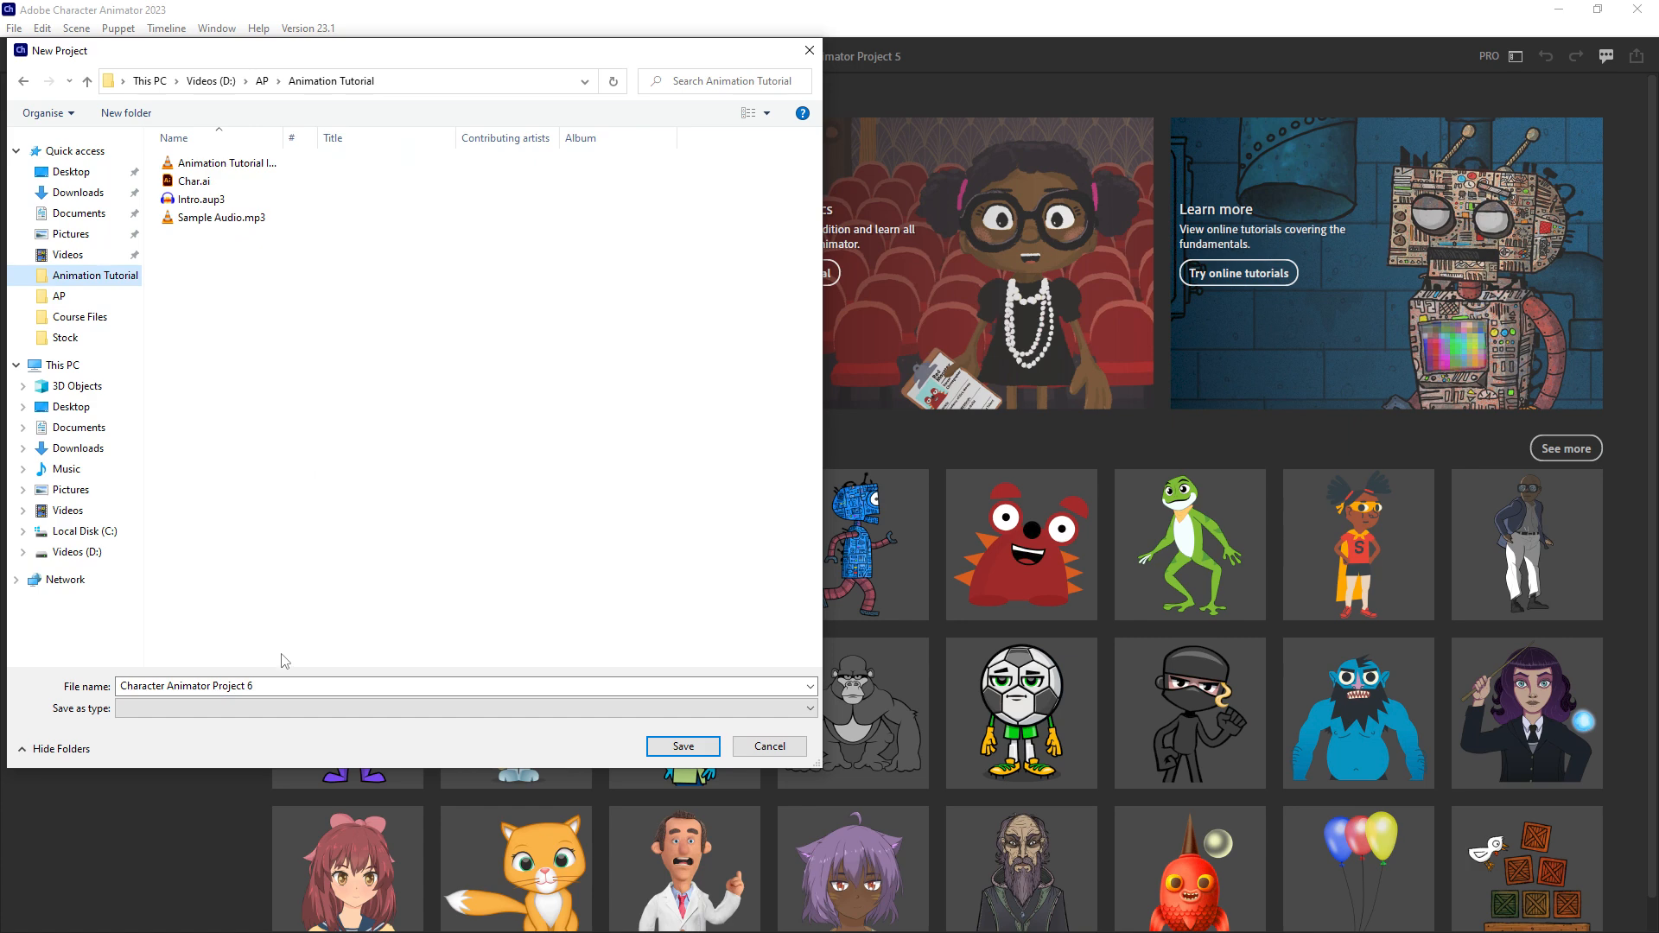
click(259, 685)
text(AnimationTutorial)
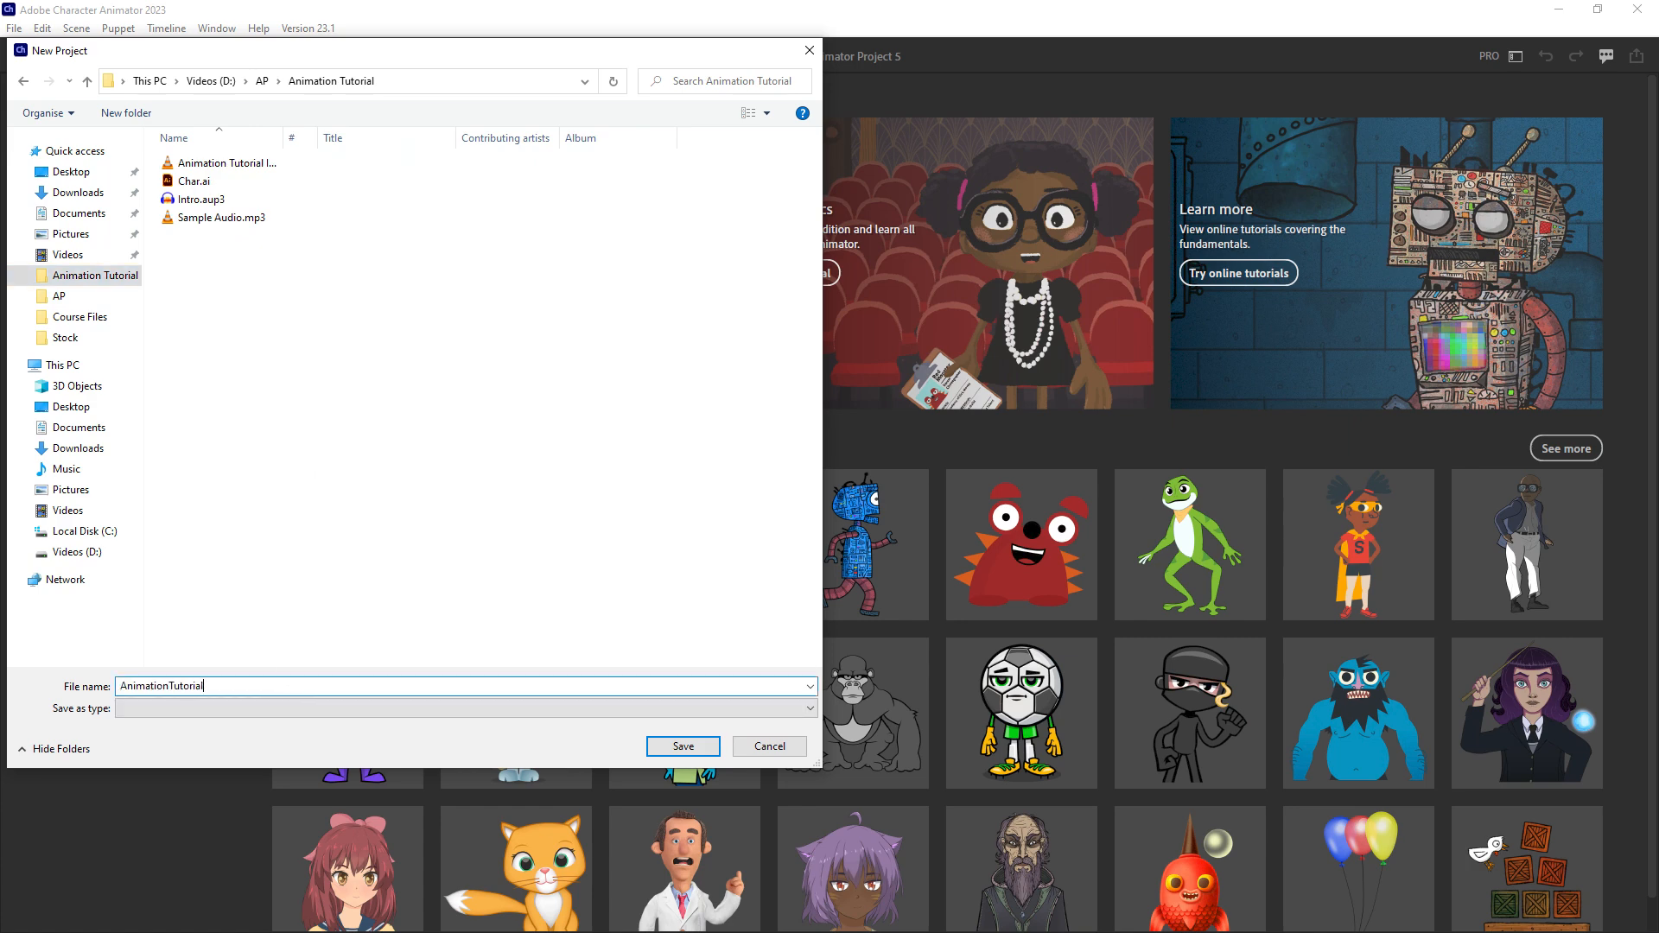
key(Return)
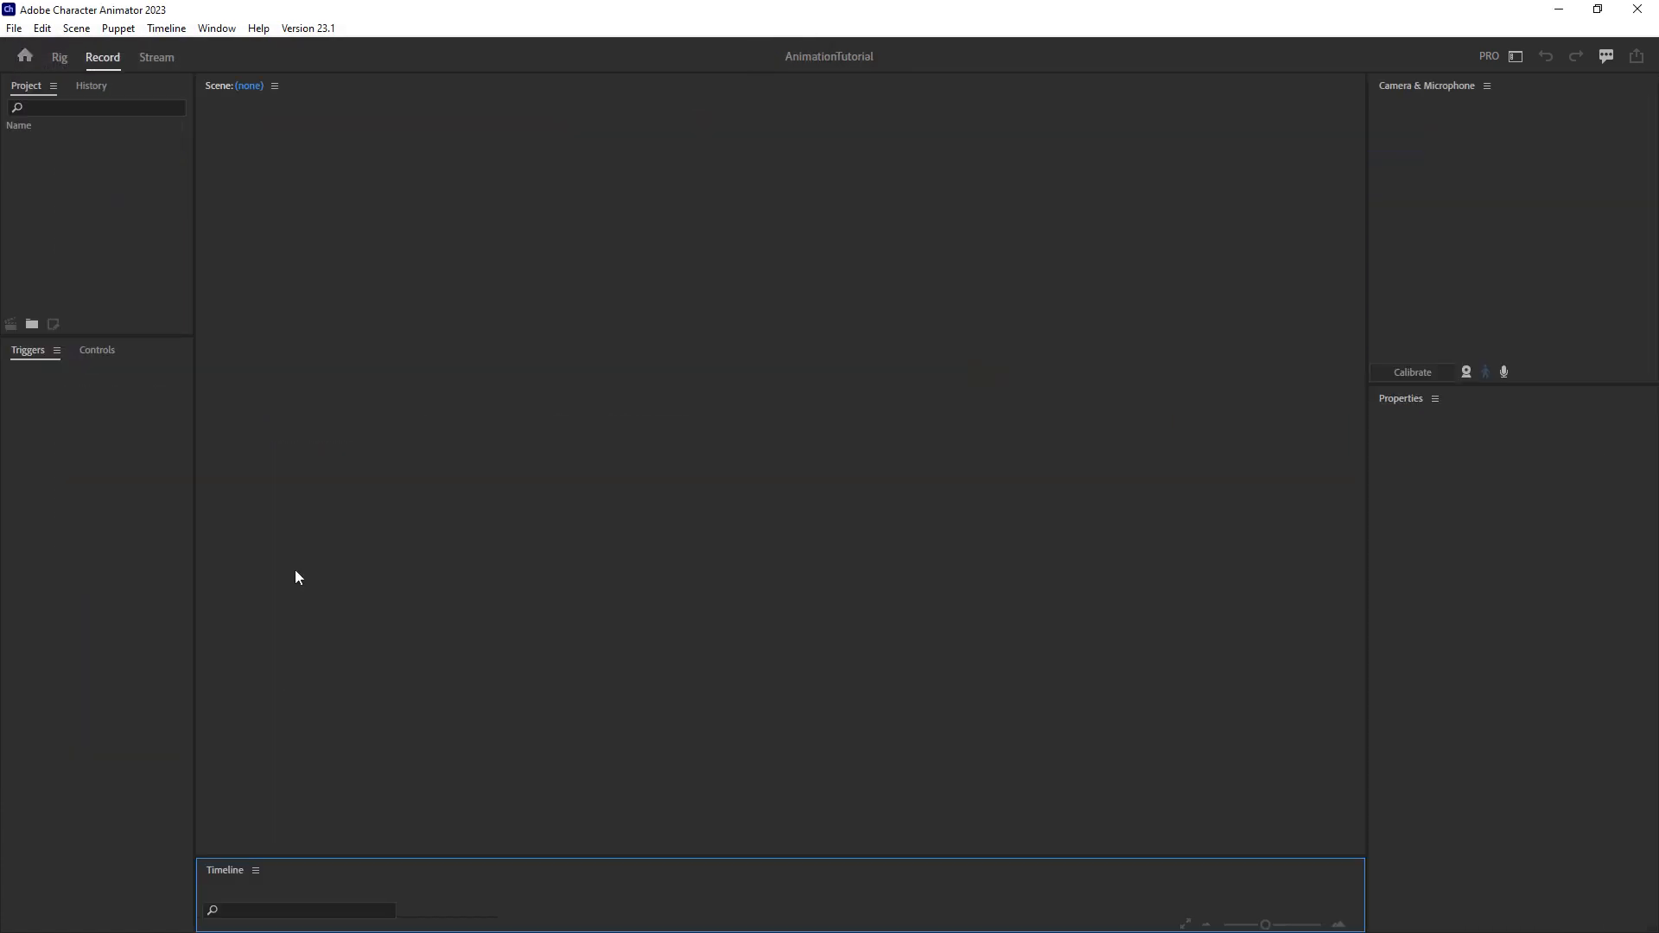
View the Rig workspace, and enlarge the Timeline area in the Record workspace.
click(59, 57)
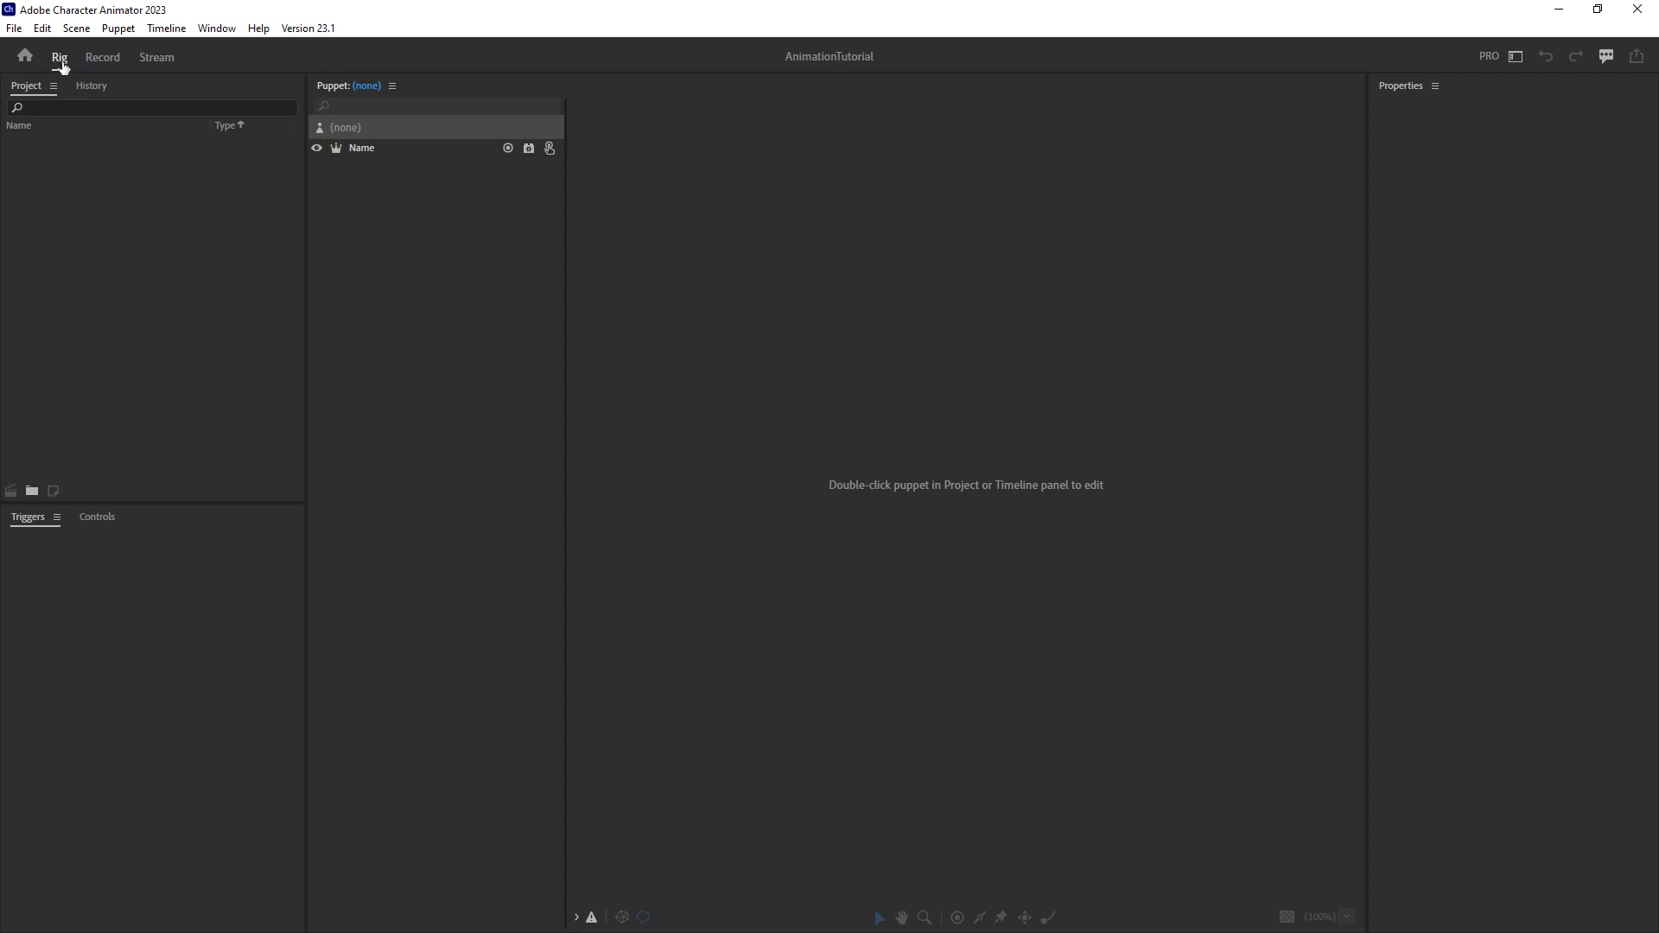
click(108, 70)
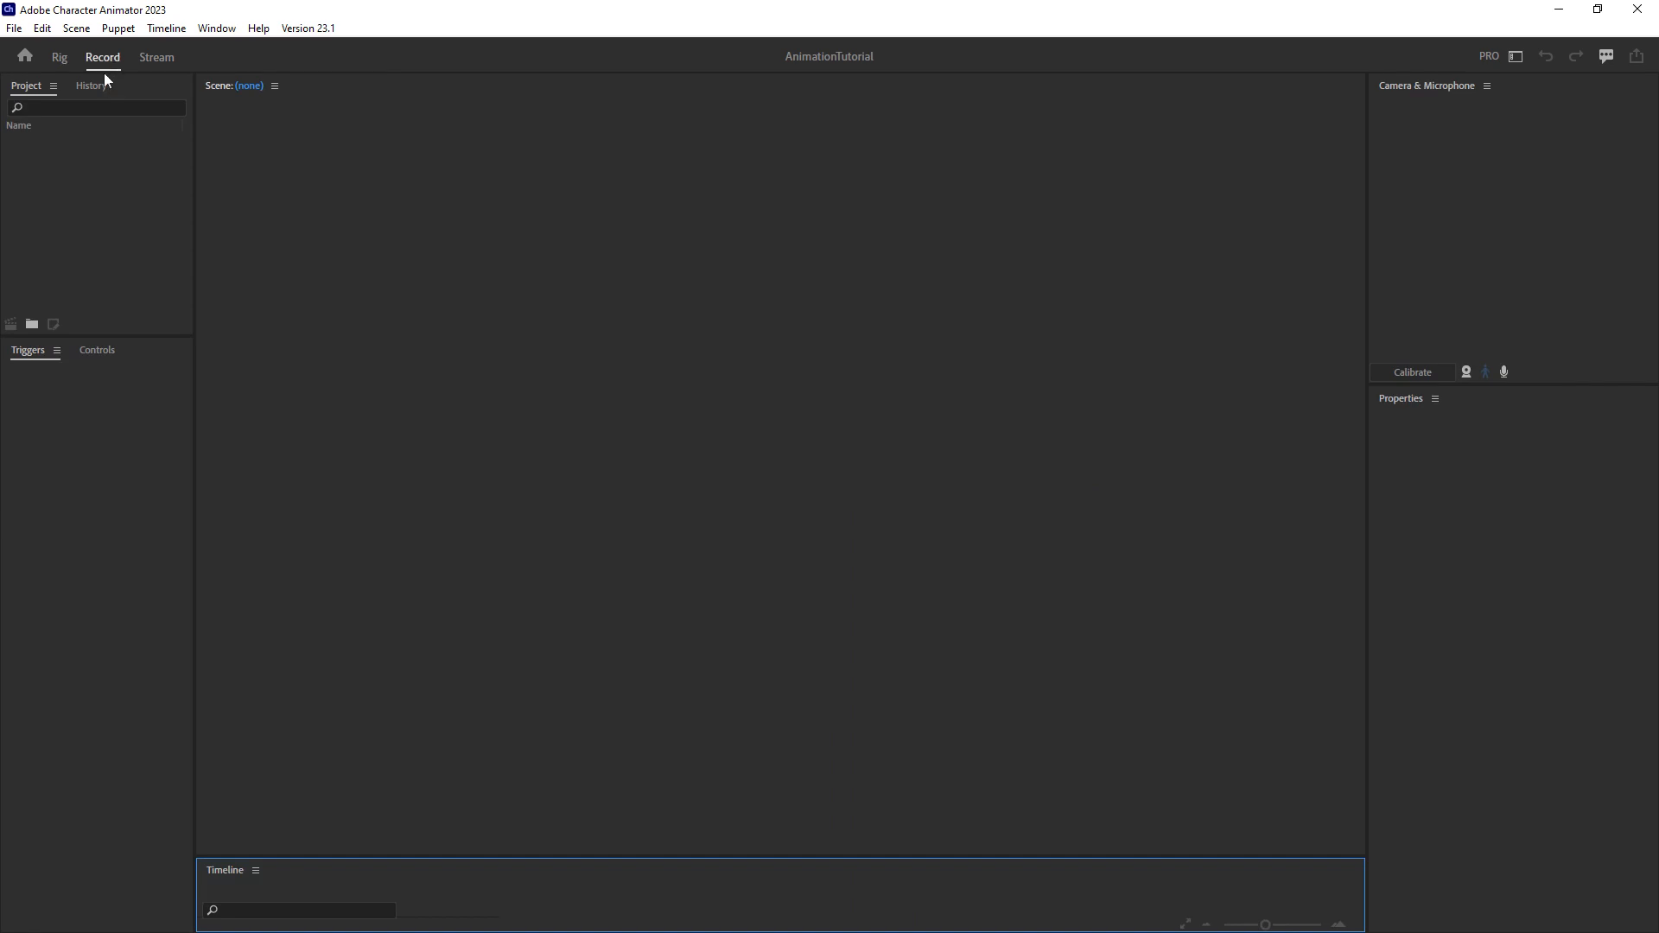
drag(377, 859, 407, 720)
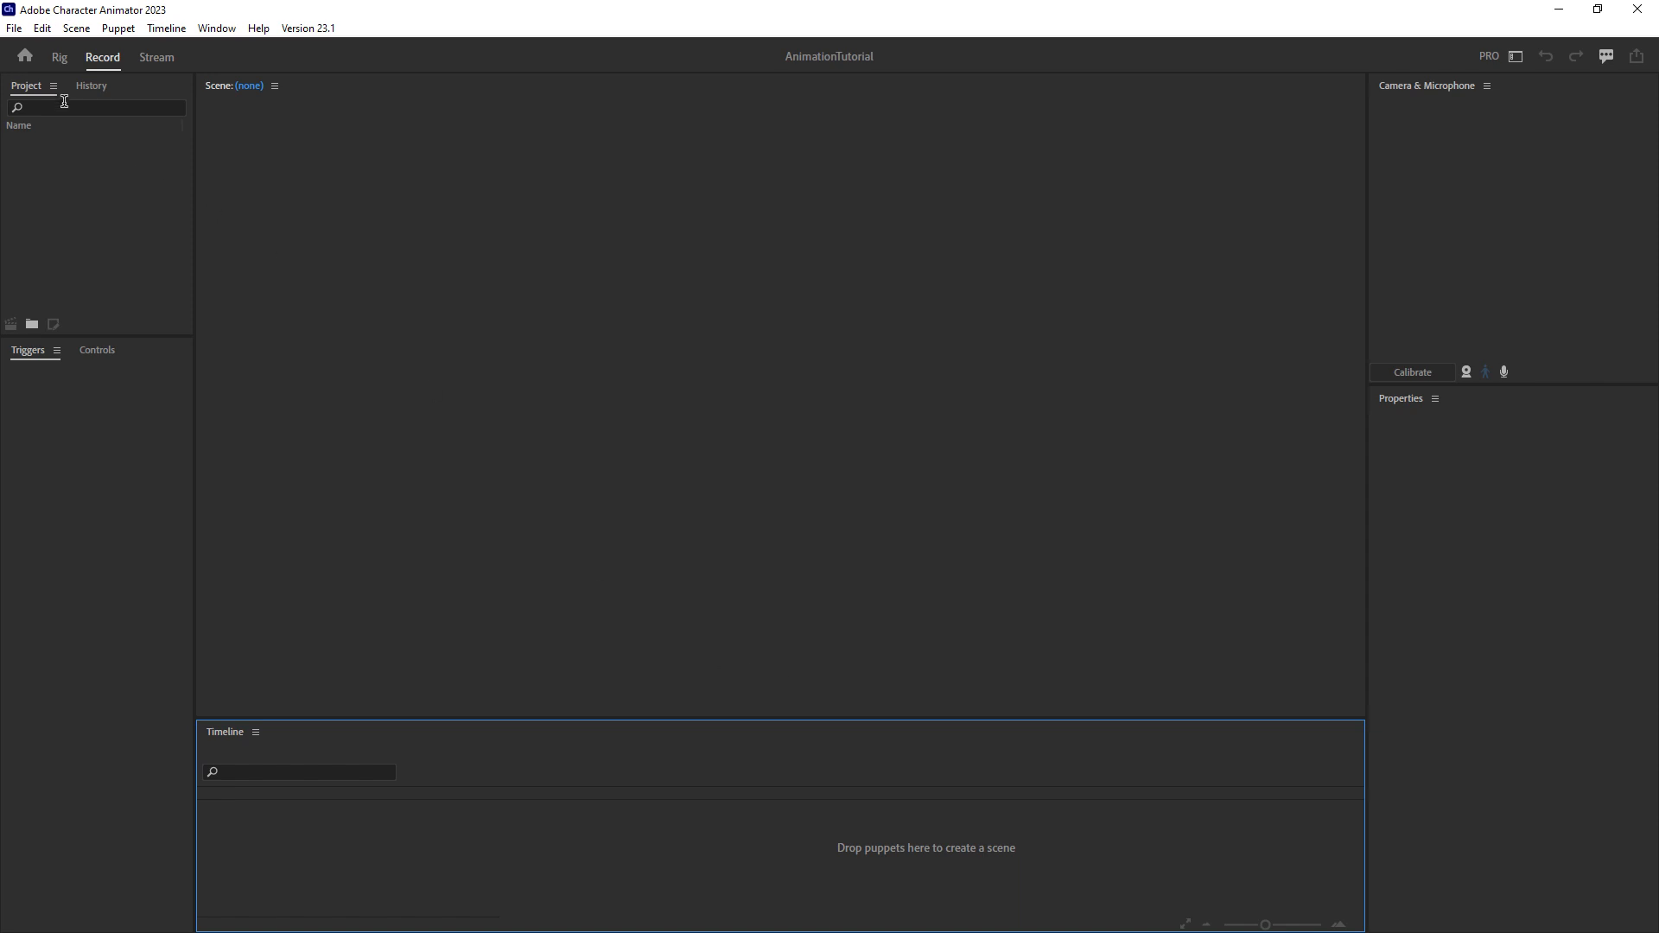
Import Char.ai from the Animation Tutorial folder and open the Char puppet in the Rig workspace.
click(59, 57)
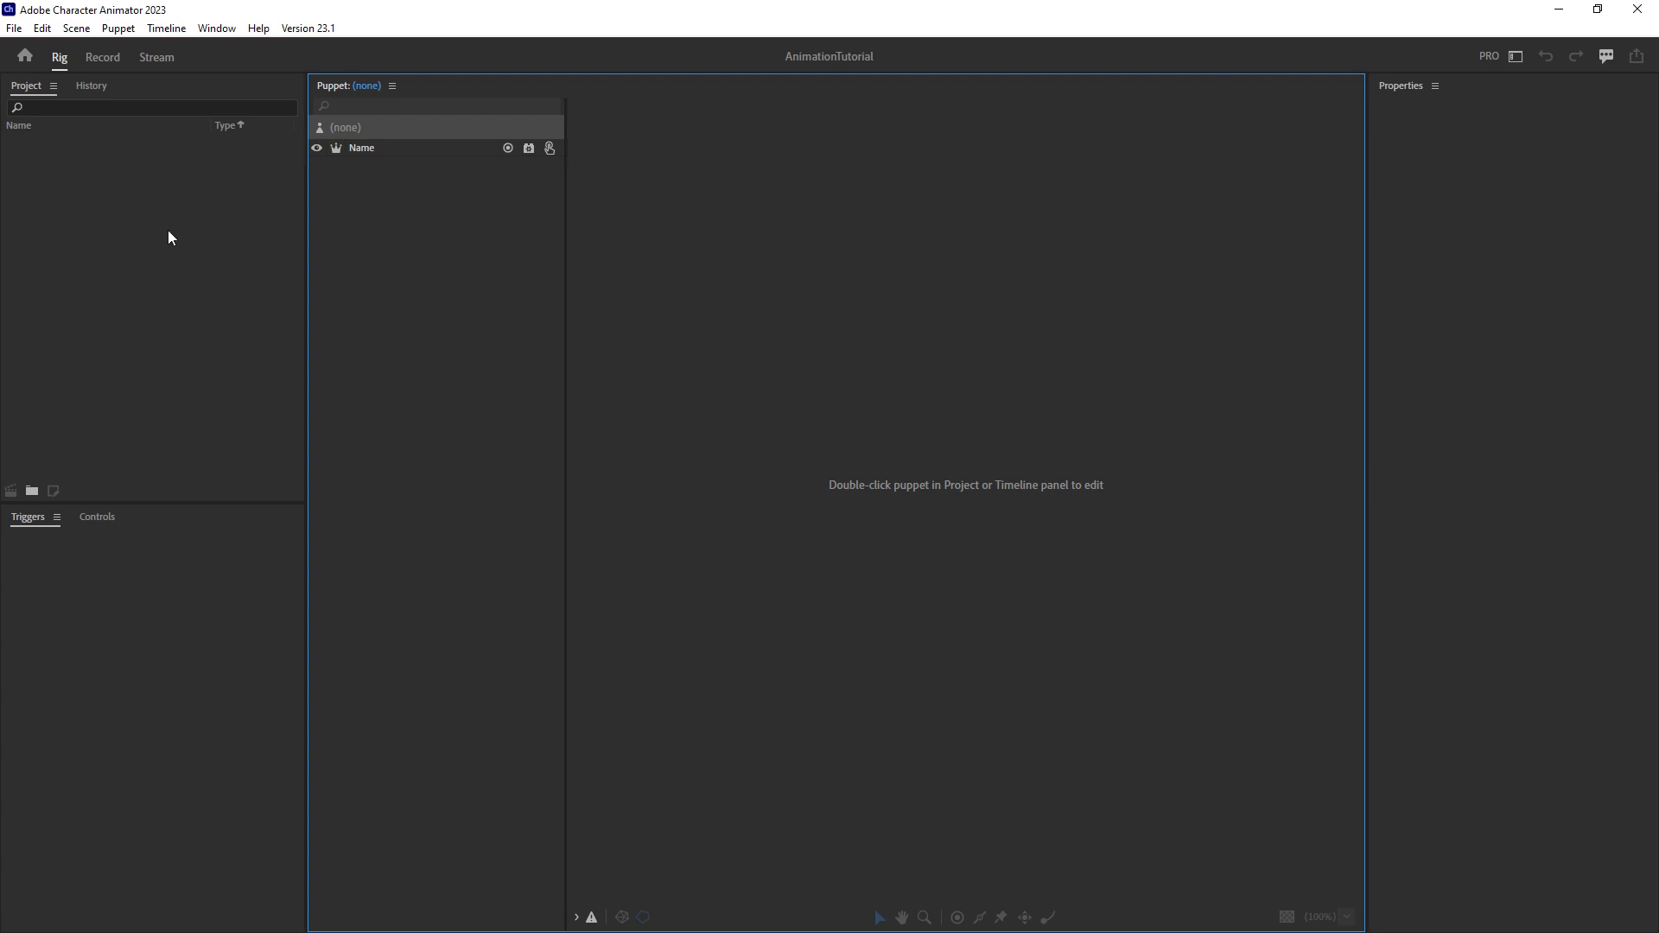
click(47, 100)
double_click(144, 268)
click(95, 274)
click(205, 204)
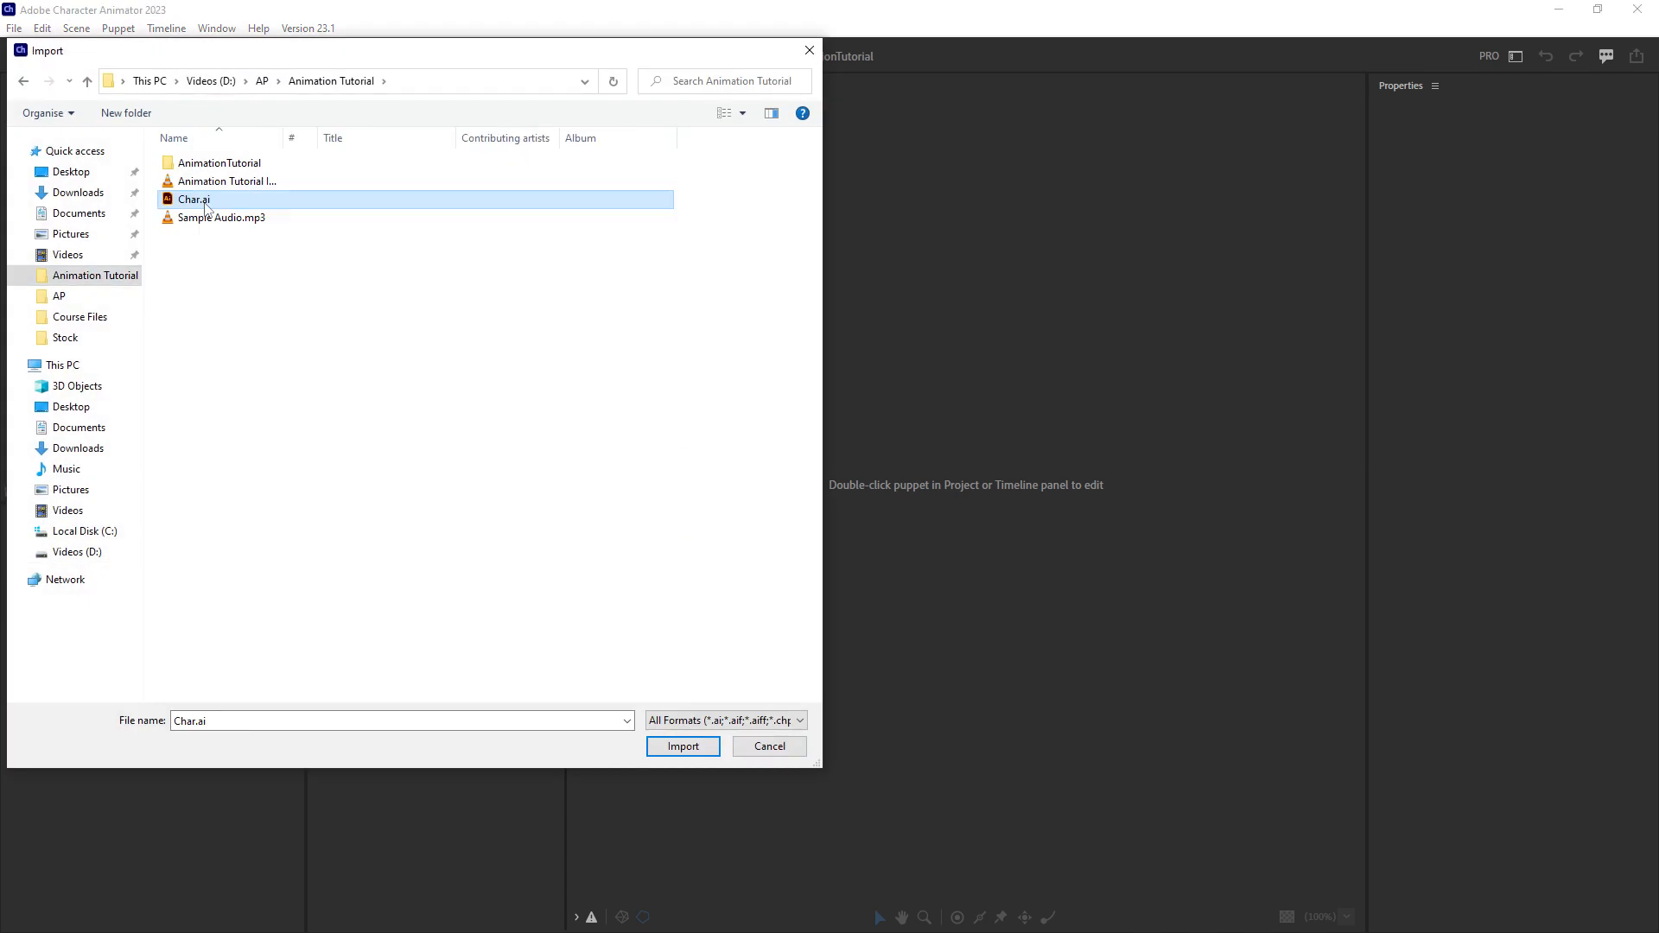
double_click(205, 204)
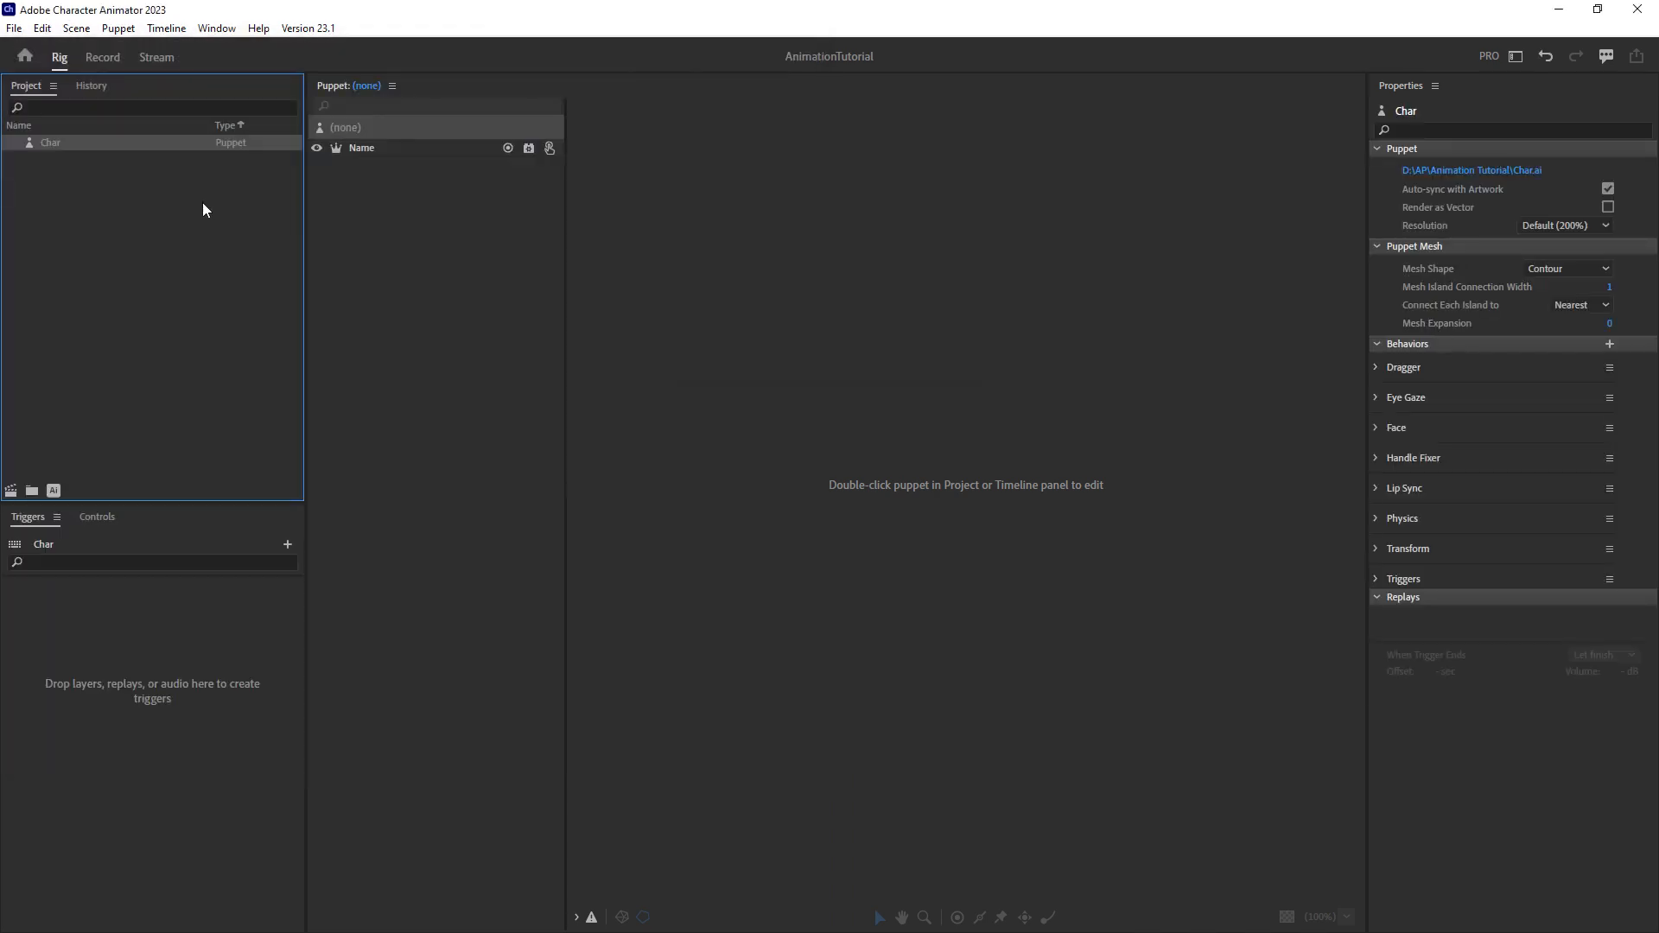
double_click(62, 144)
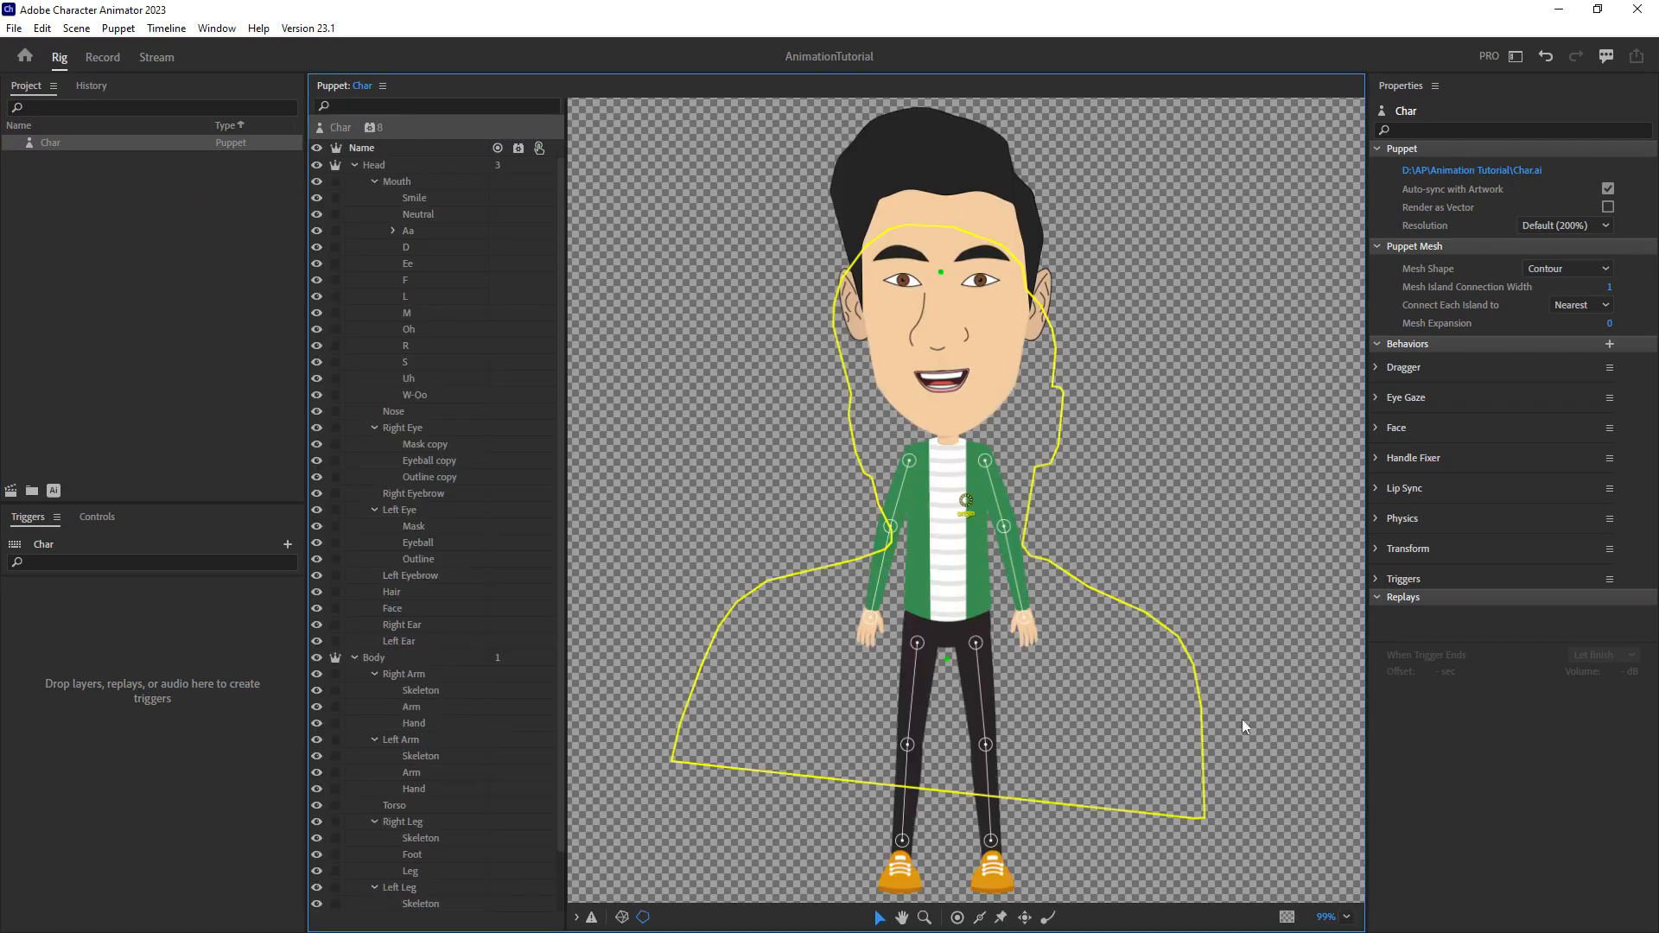
Turn on Render as Vector for the whole Char puppet.
click(153, 202)
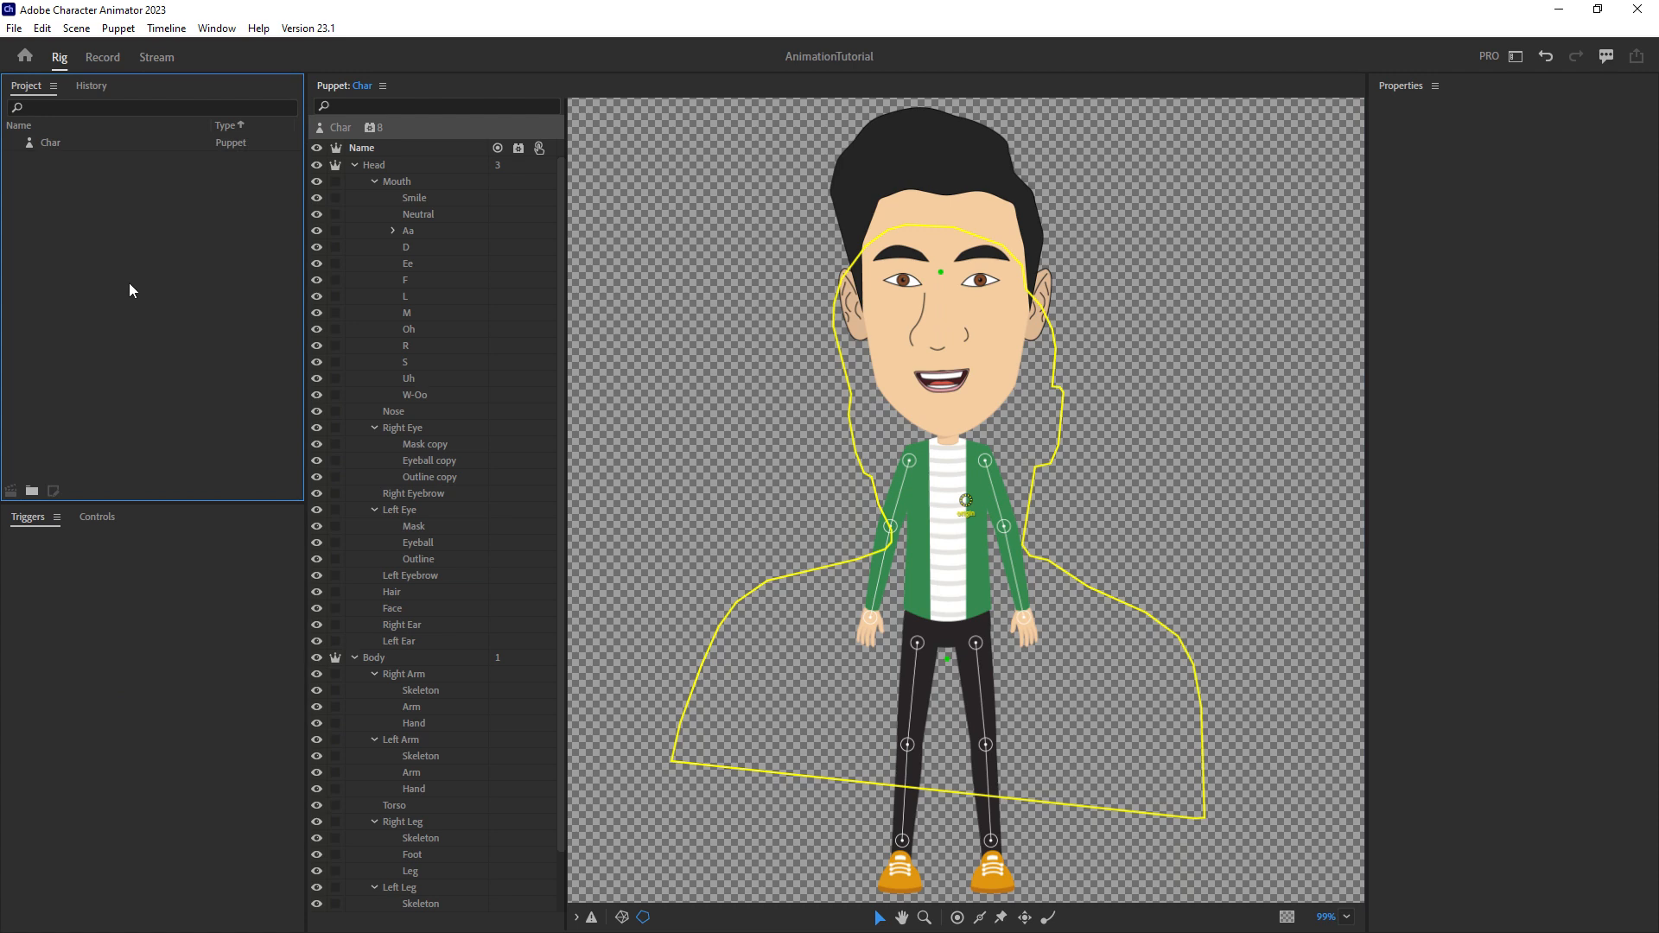
click(121, 598)
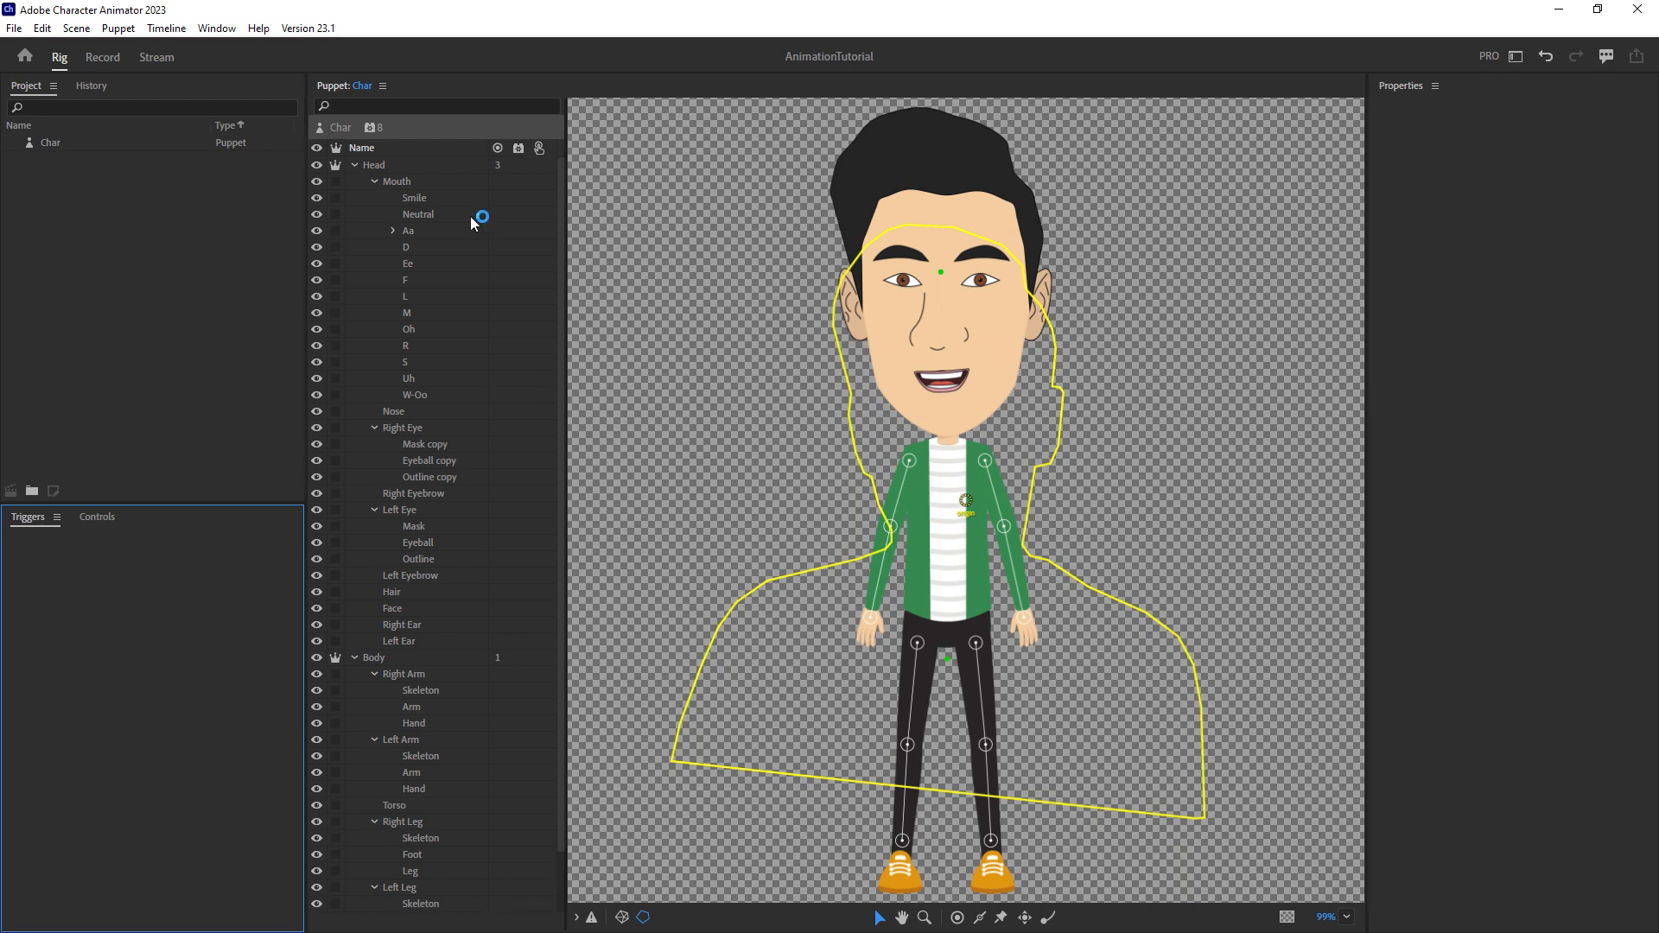
click(413, 168)
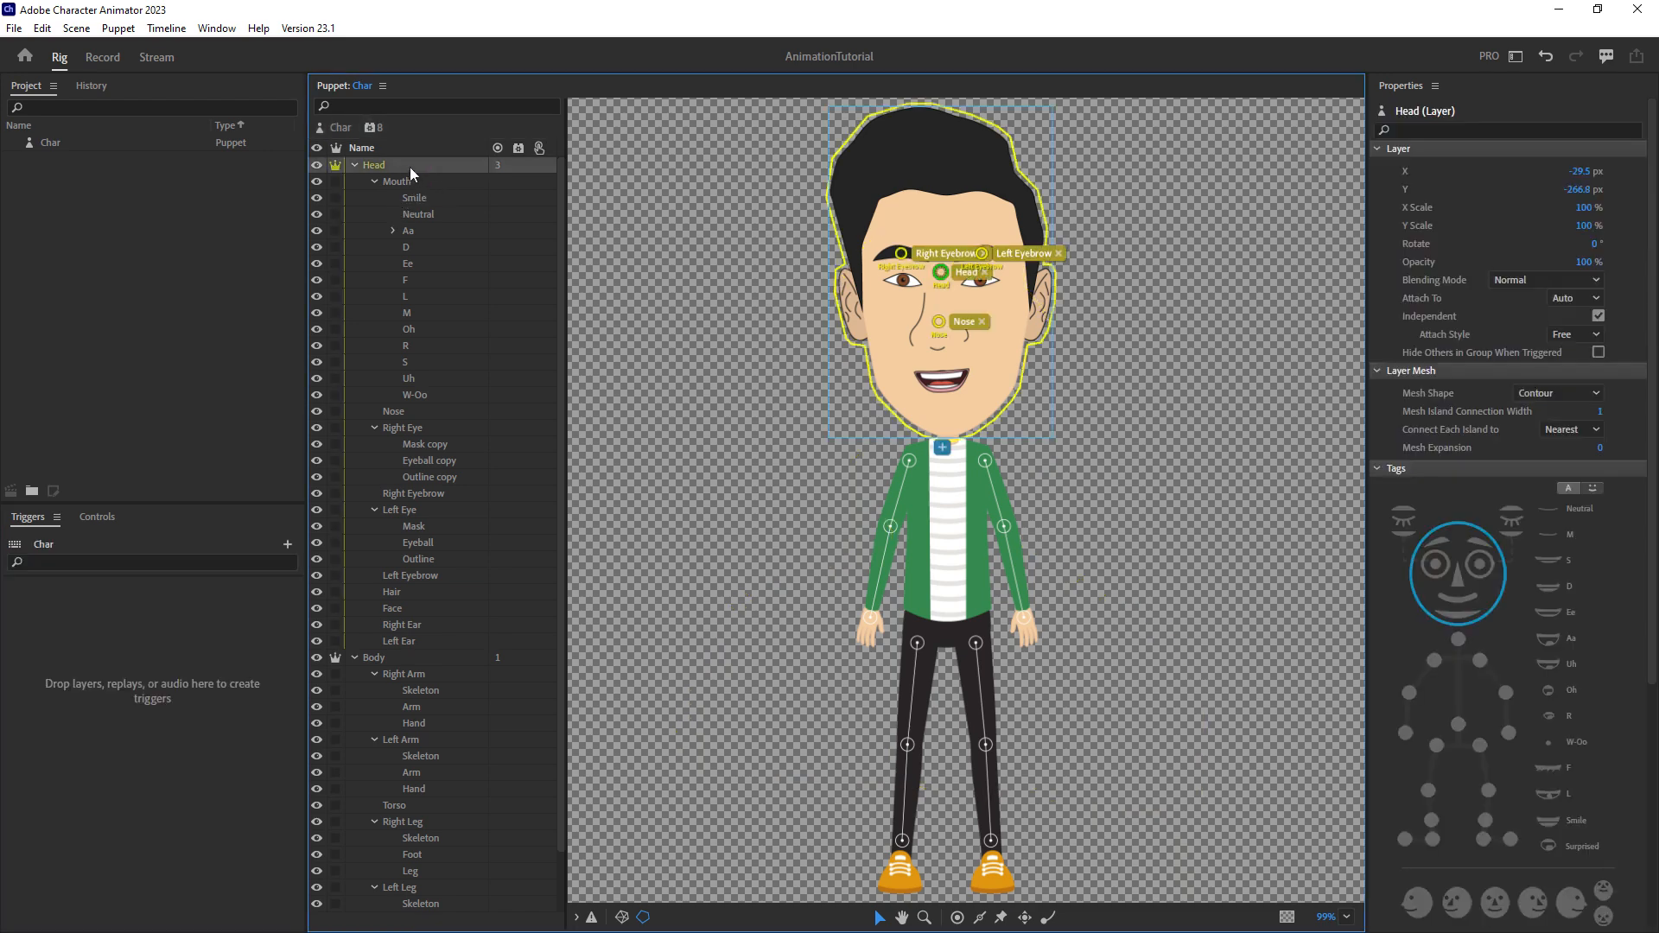
click(349, 132)
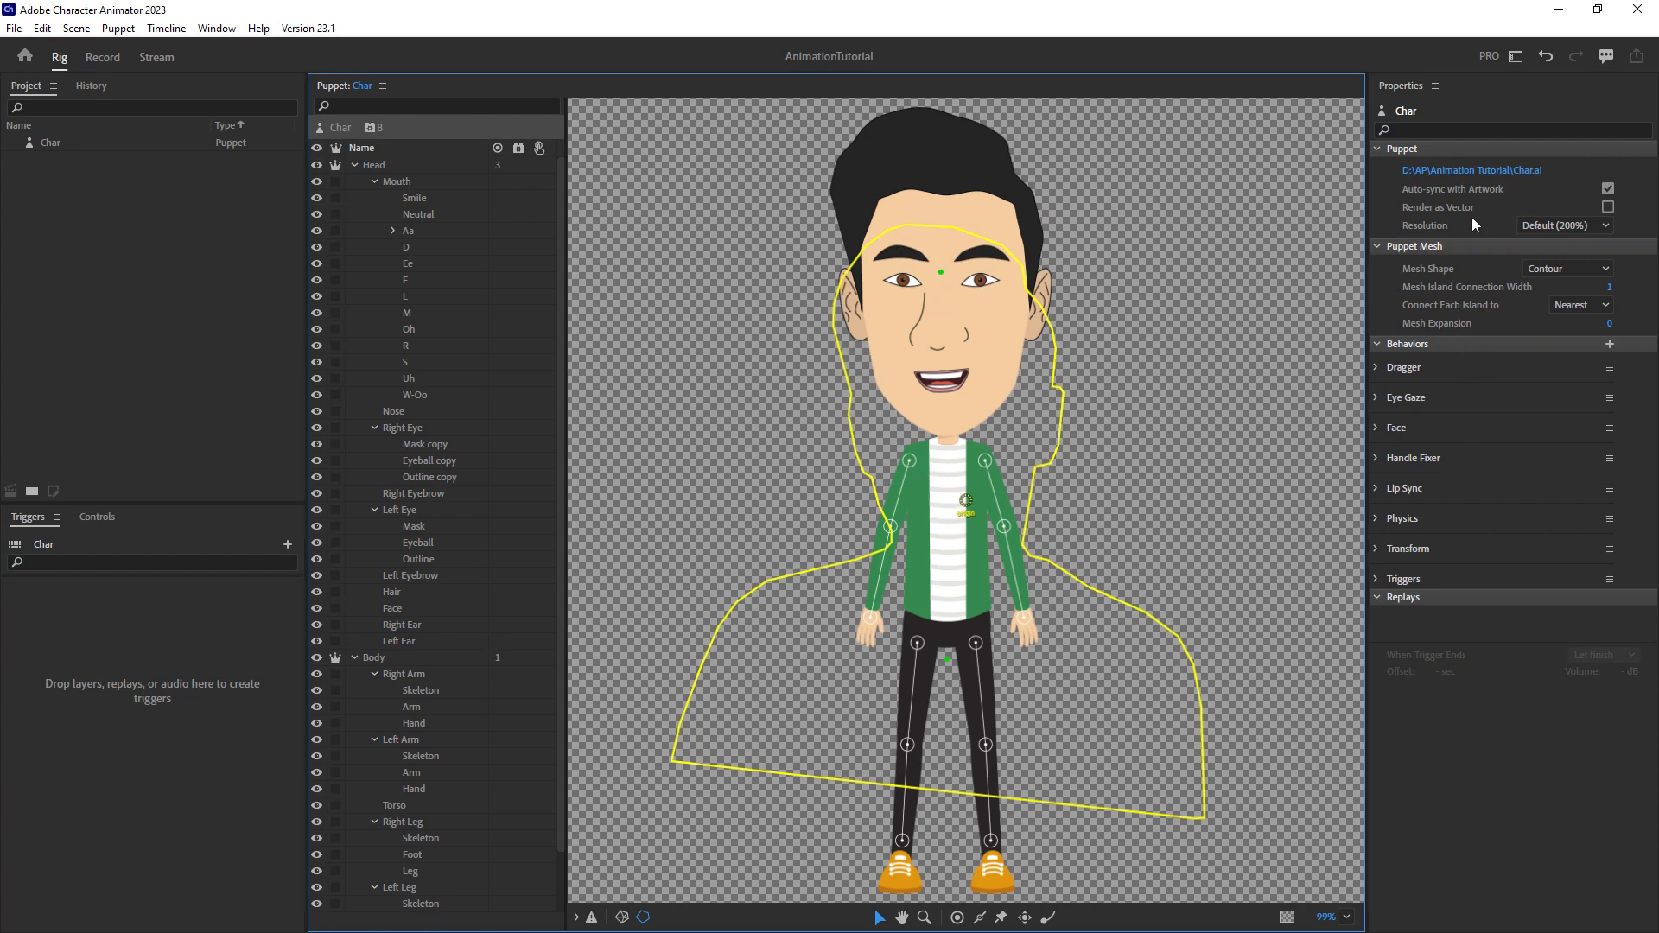
click(1608, 207)
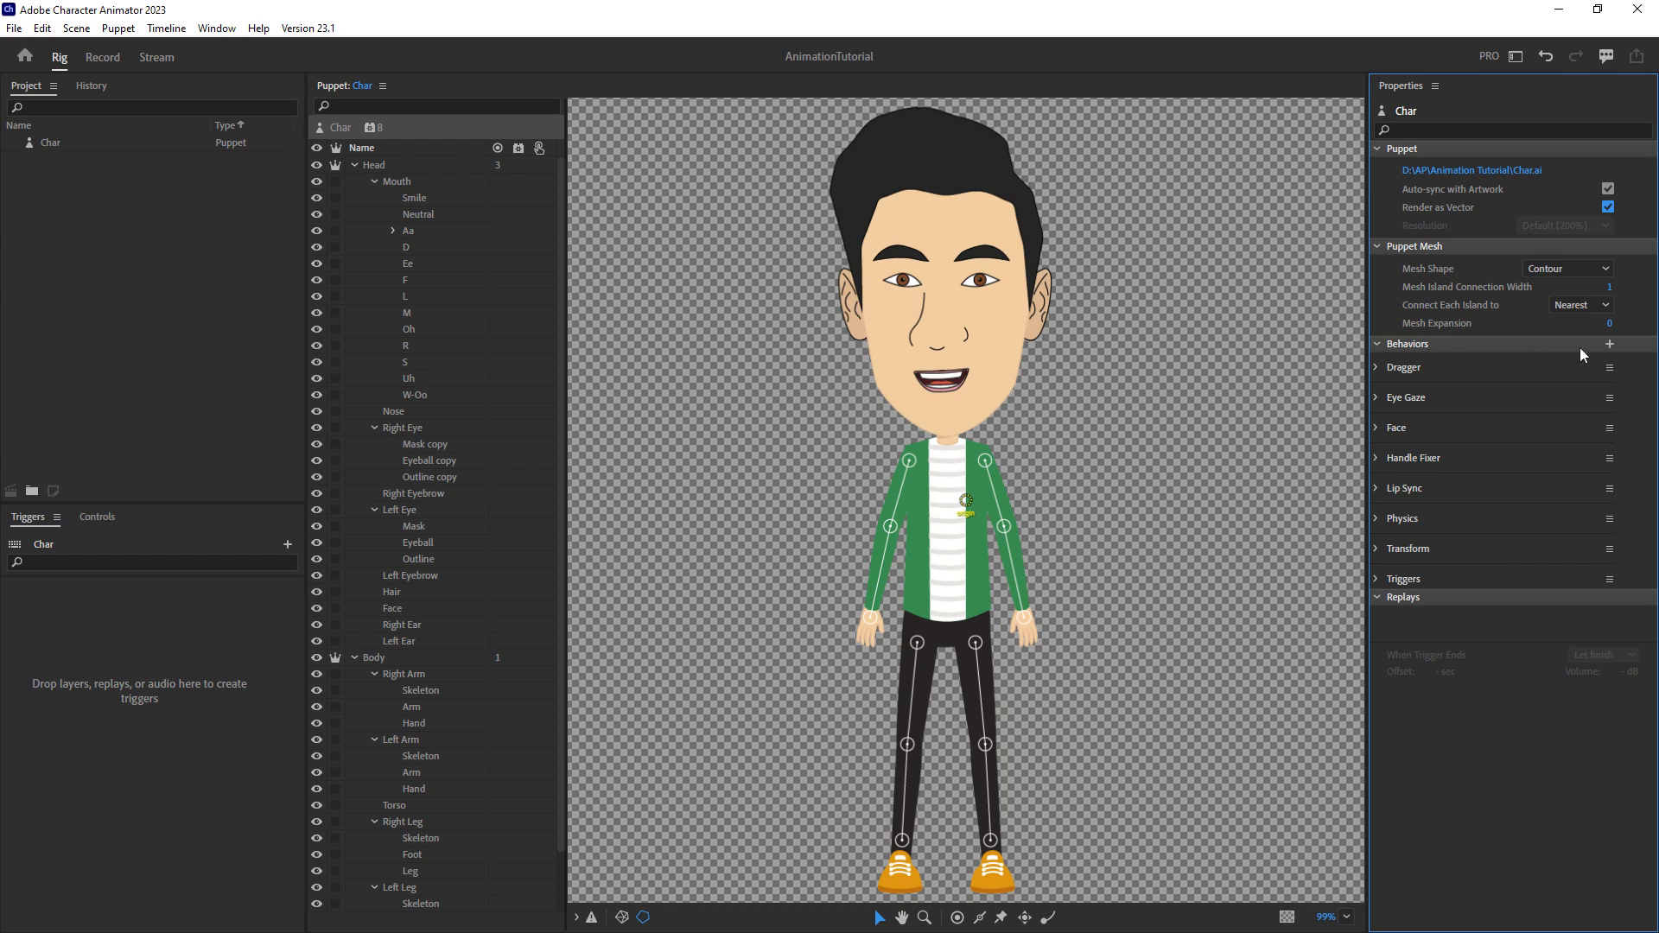
View the list of behaviors available for the Char puppet.
click(1612, 344)
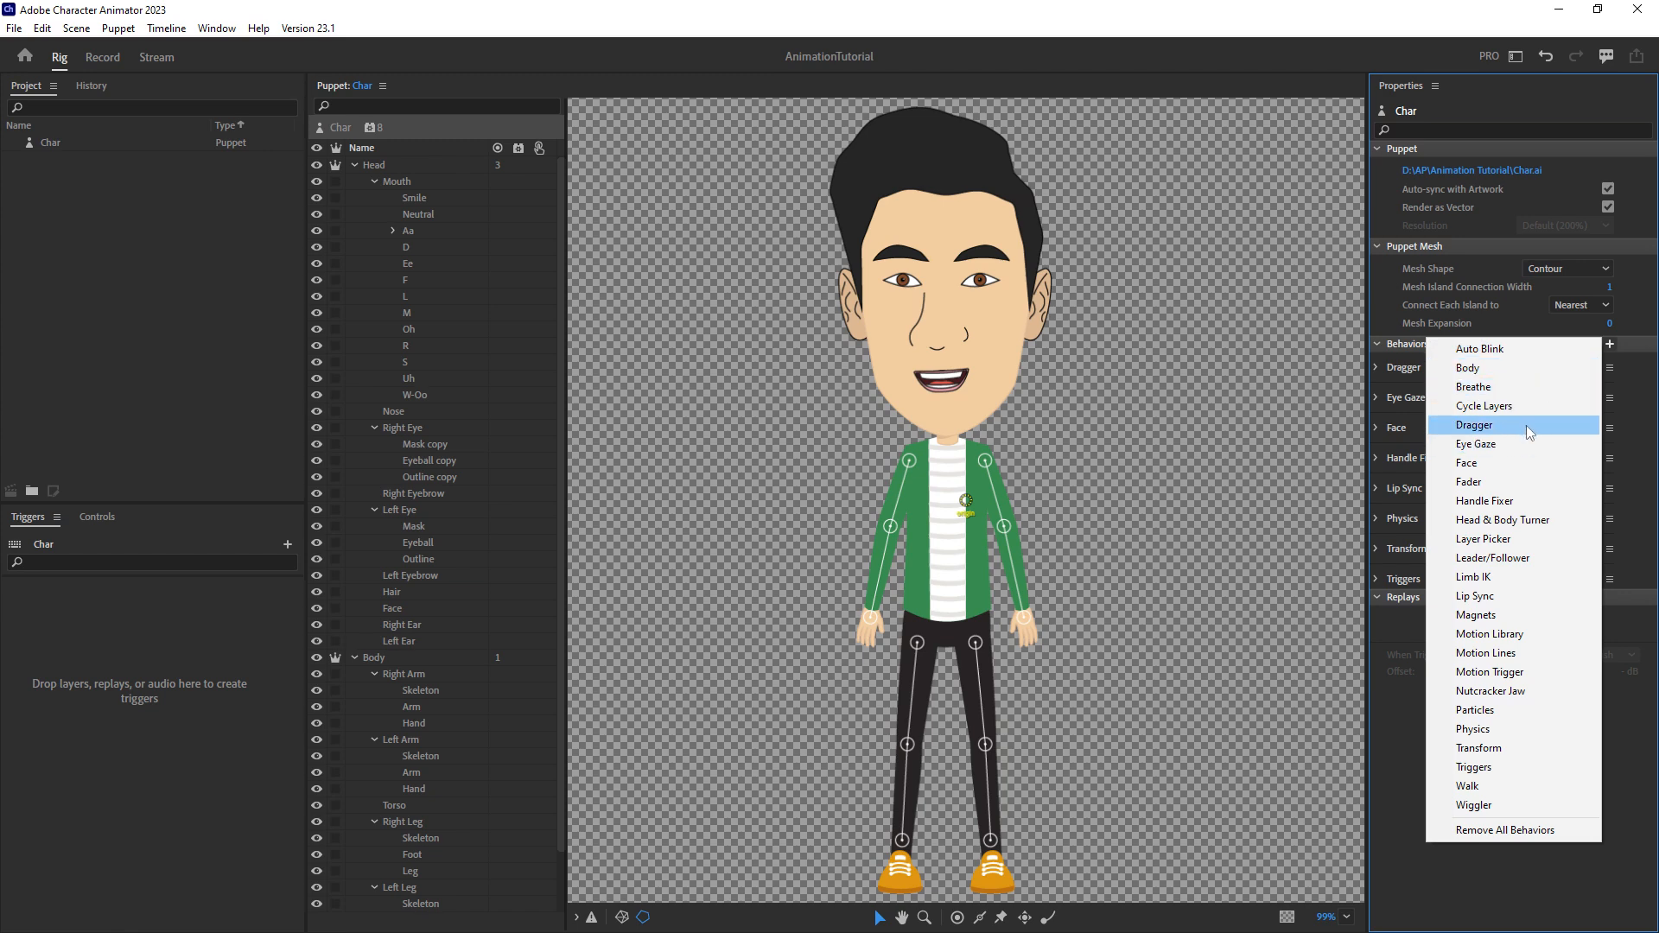
click(1620, 753)
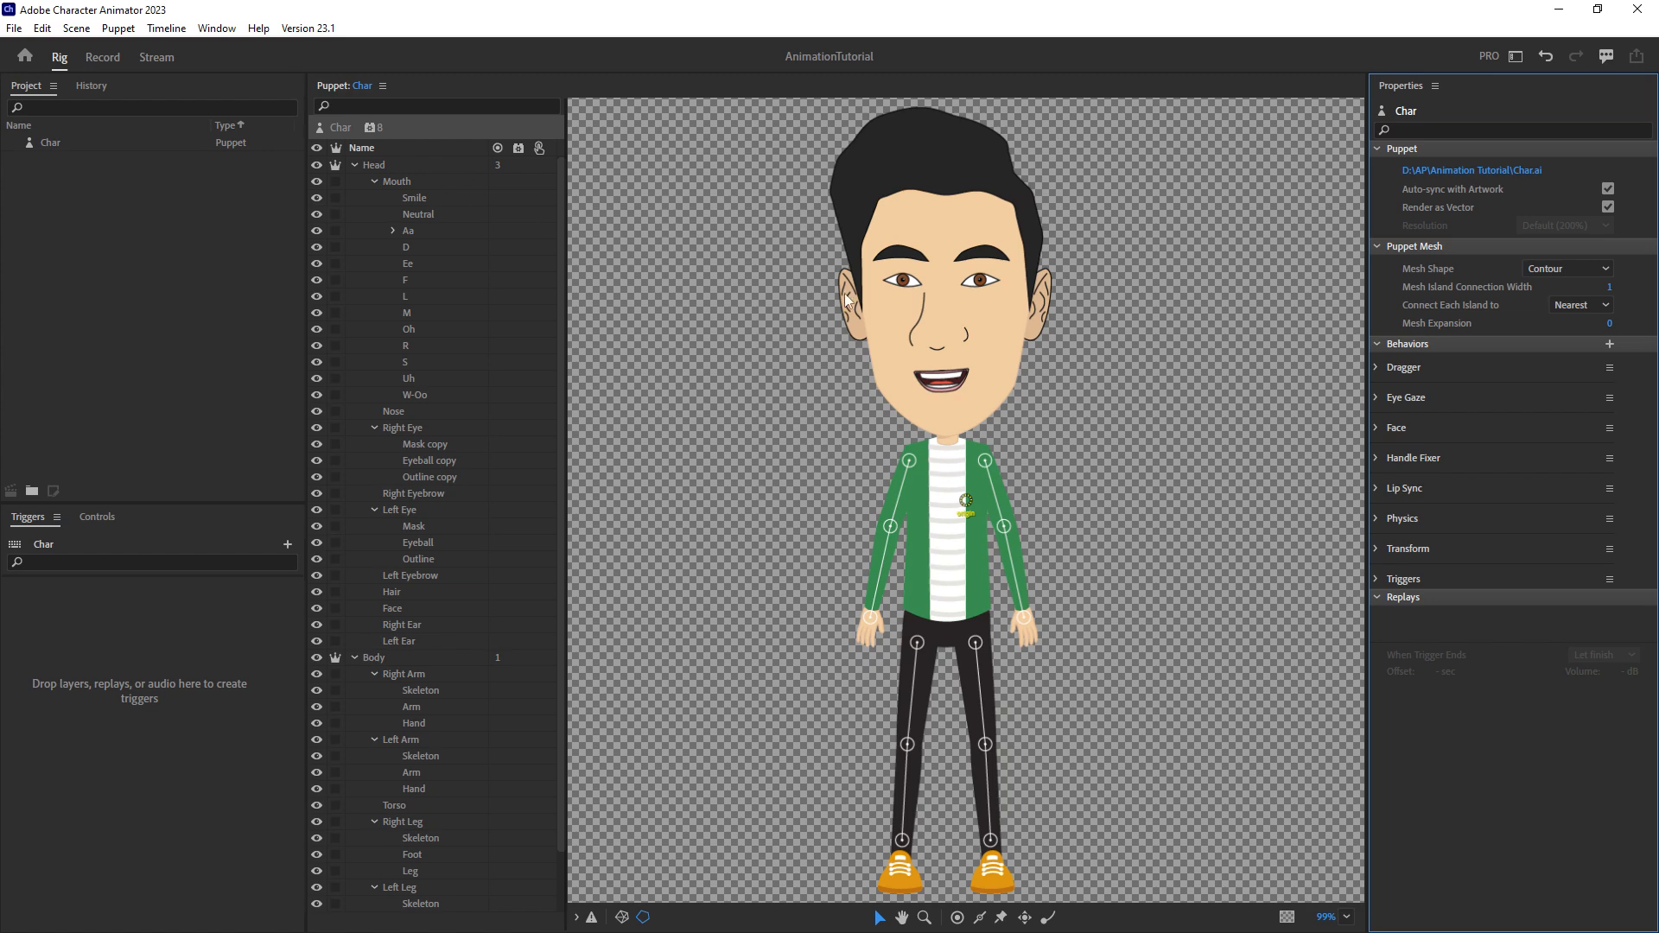
Collapse the Mouth, Right Eye and Left Eye groups and examine the tags assigned to the eye and eyebrow layers.
click(374, 182)
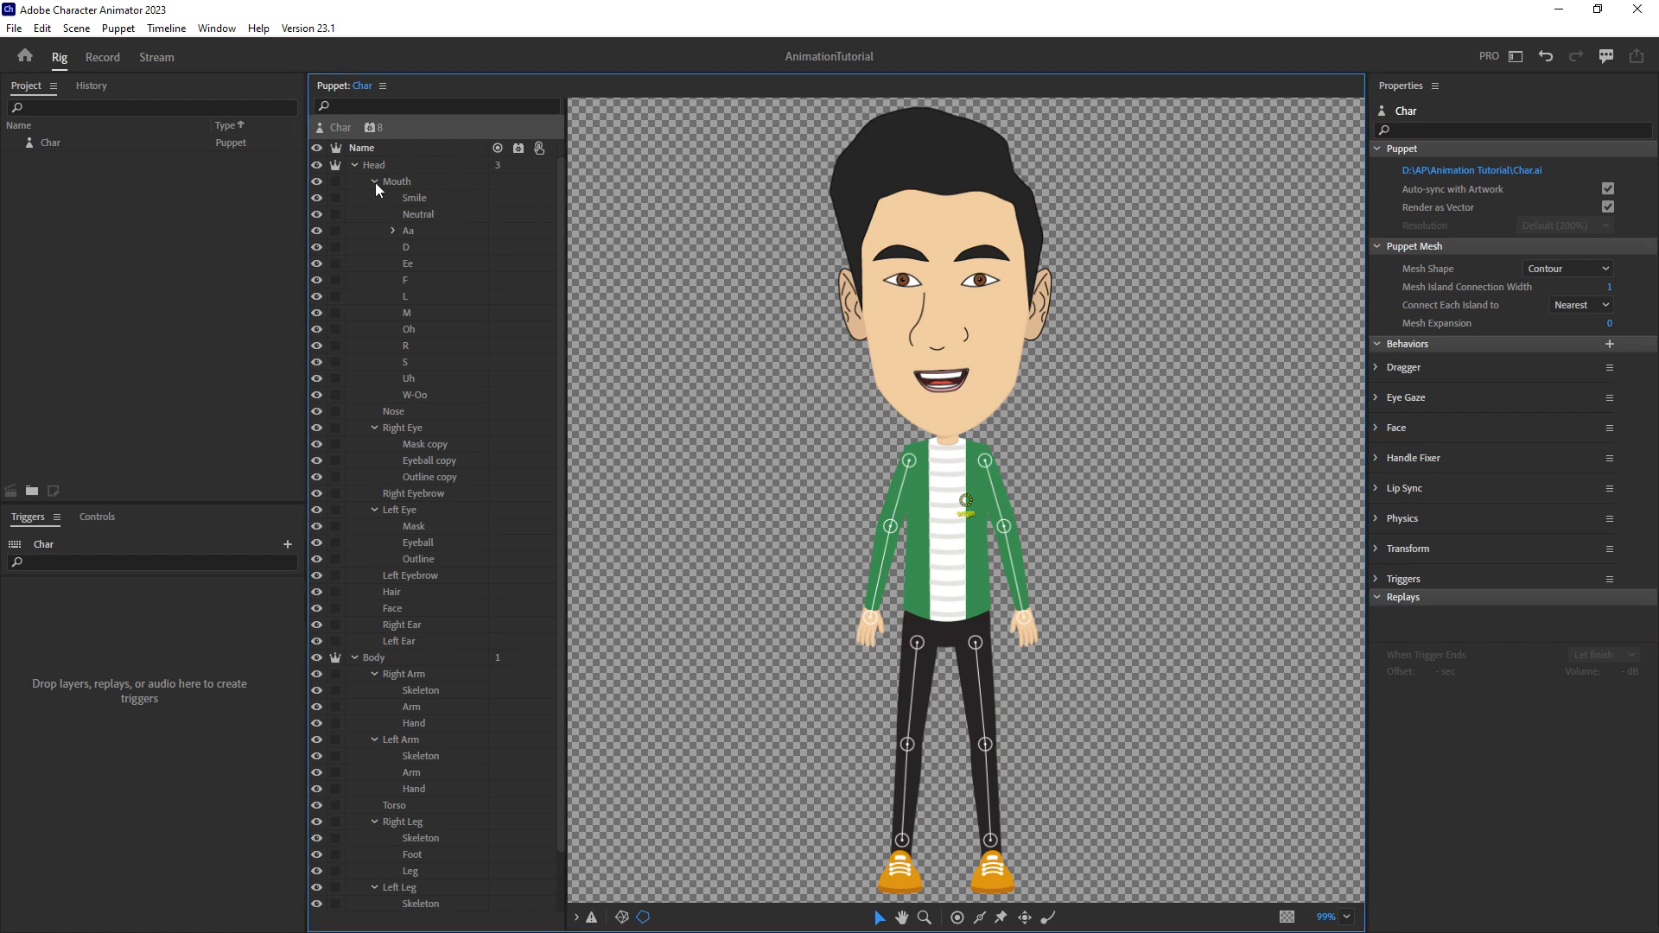
click(374, 214)
click(374, 248)
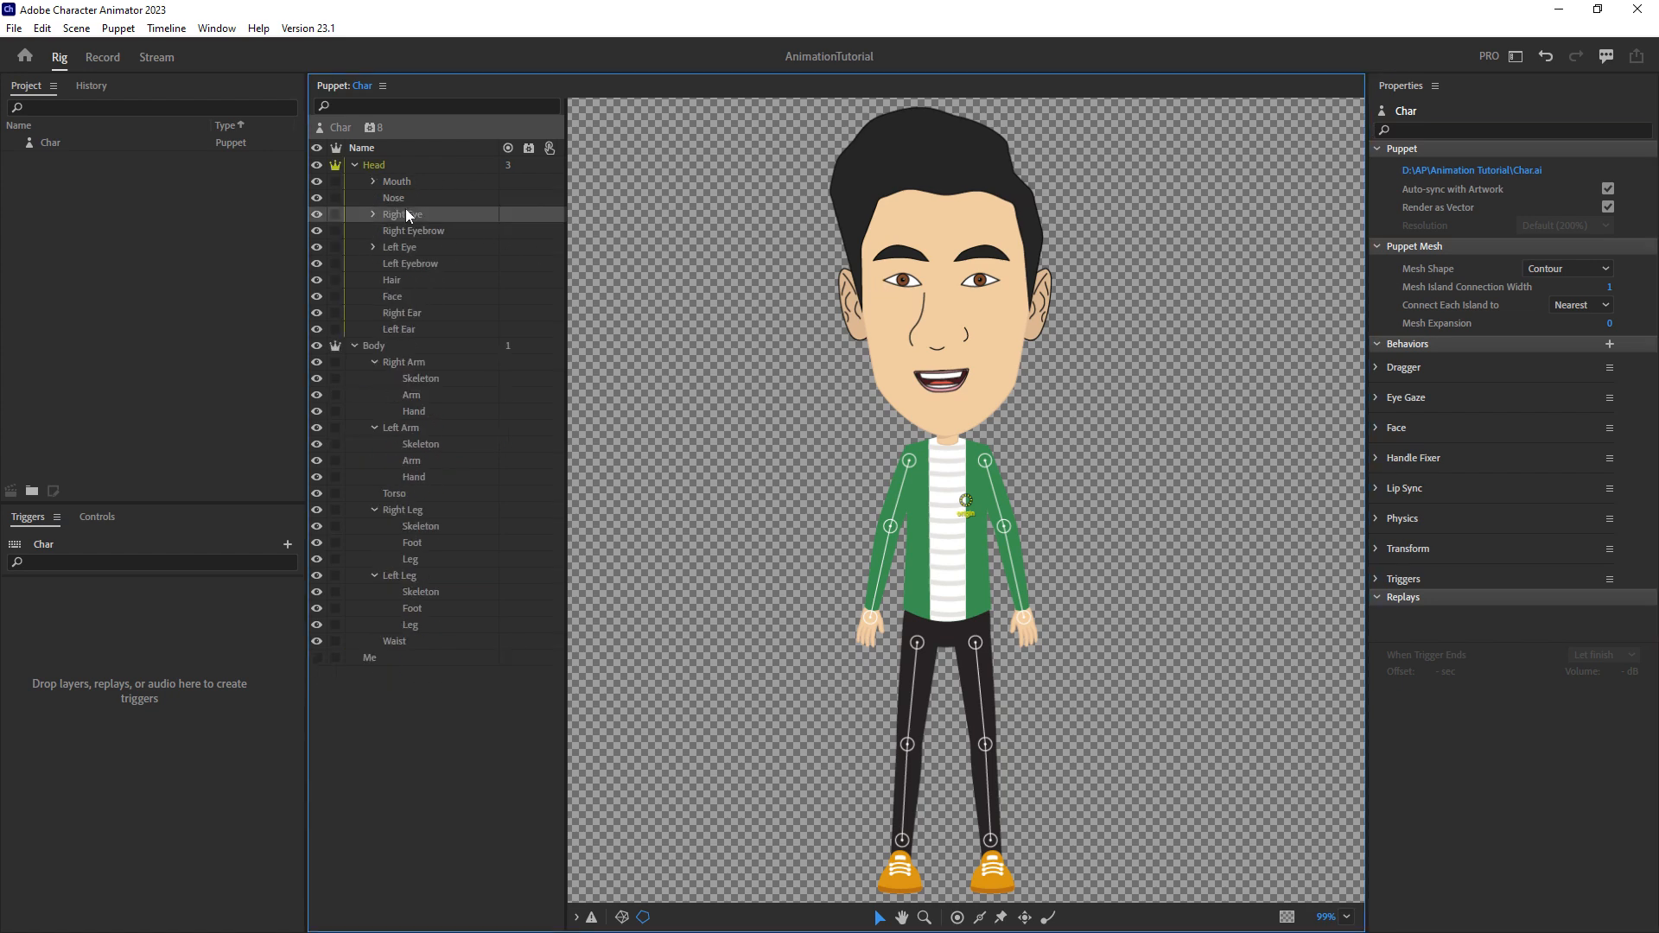
click(411, 248)
click(422, 215)
click(420, 247)
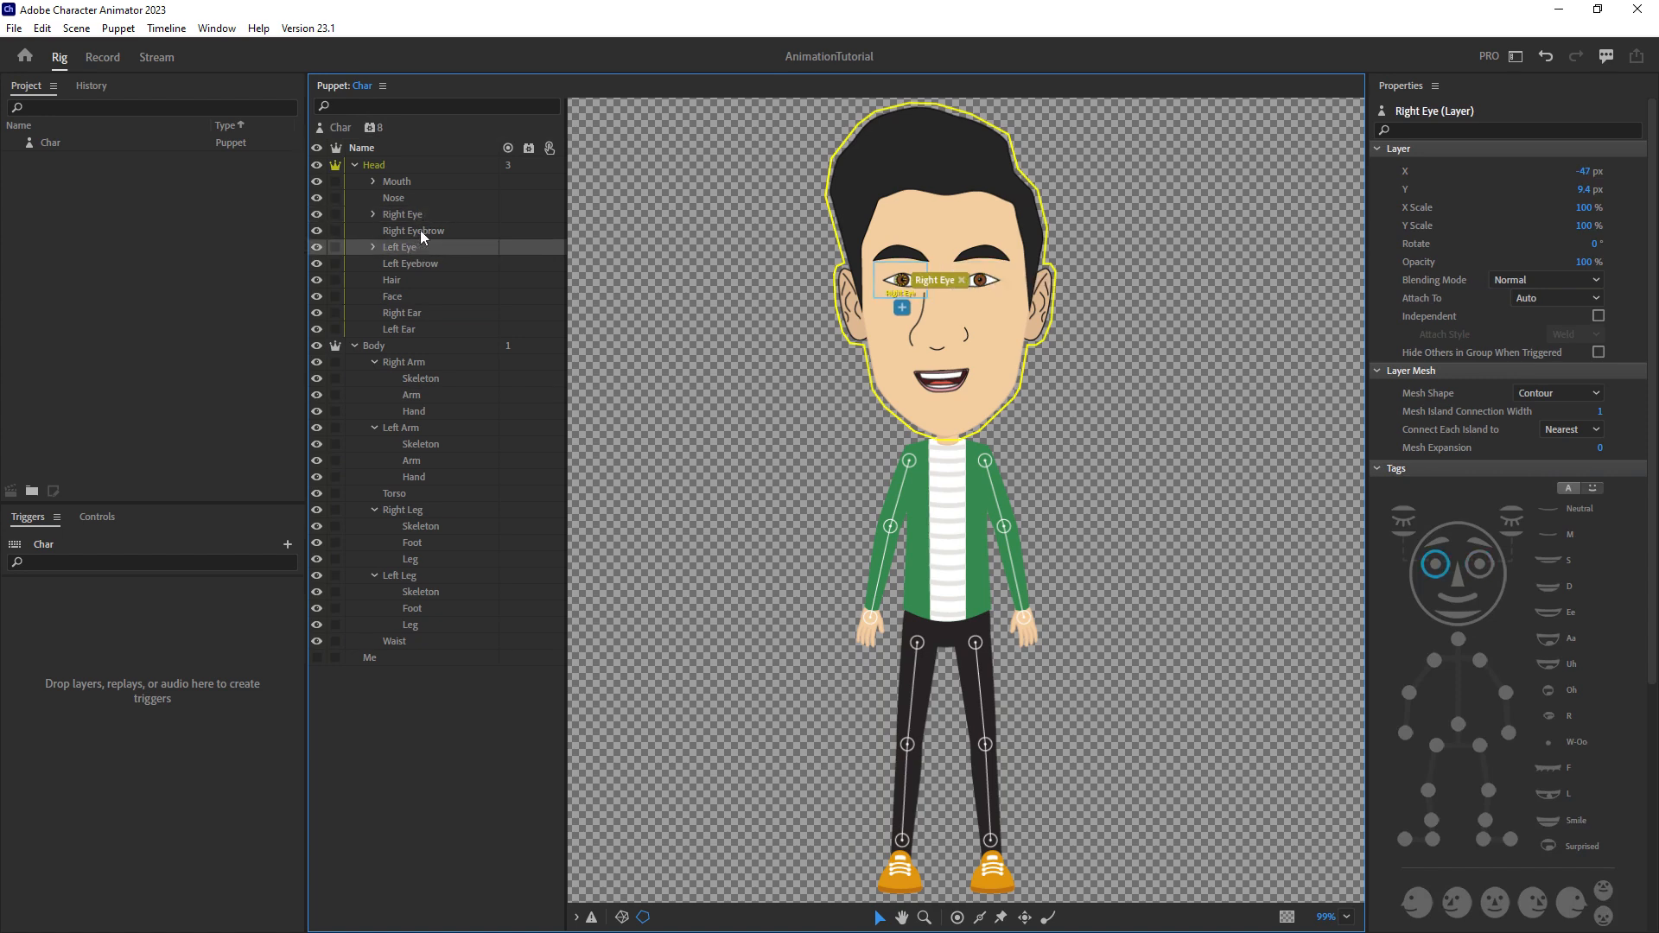
click(439, 212)
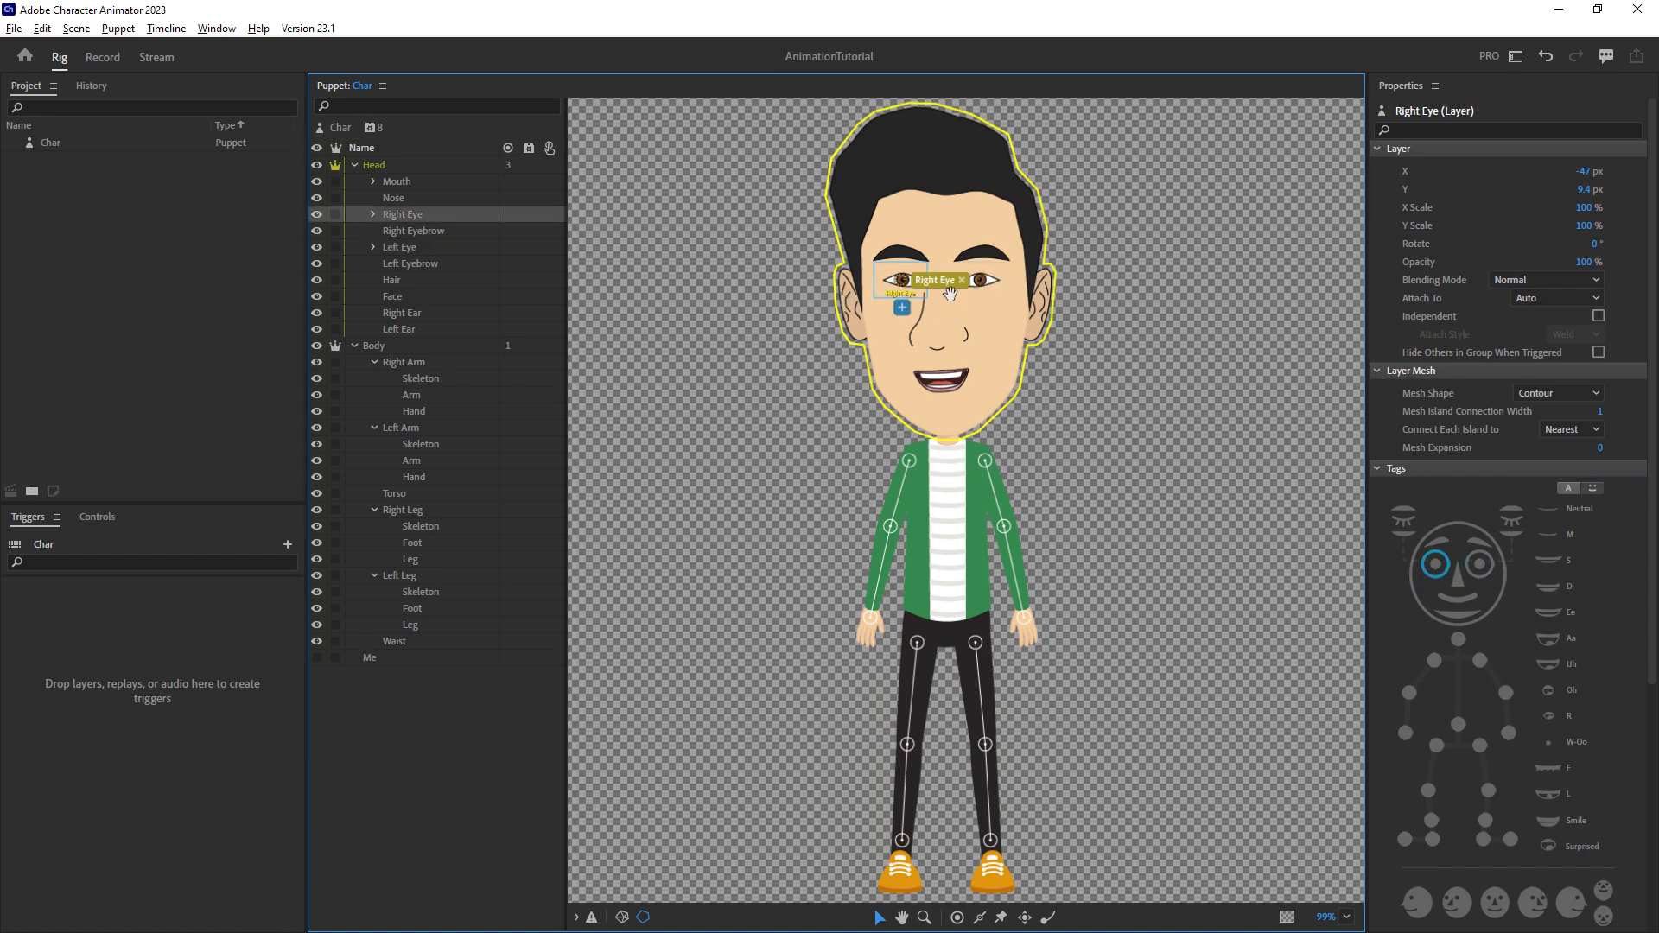
scroll(940, 305, up, 3)
scroll(929, 300, up, 1)
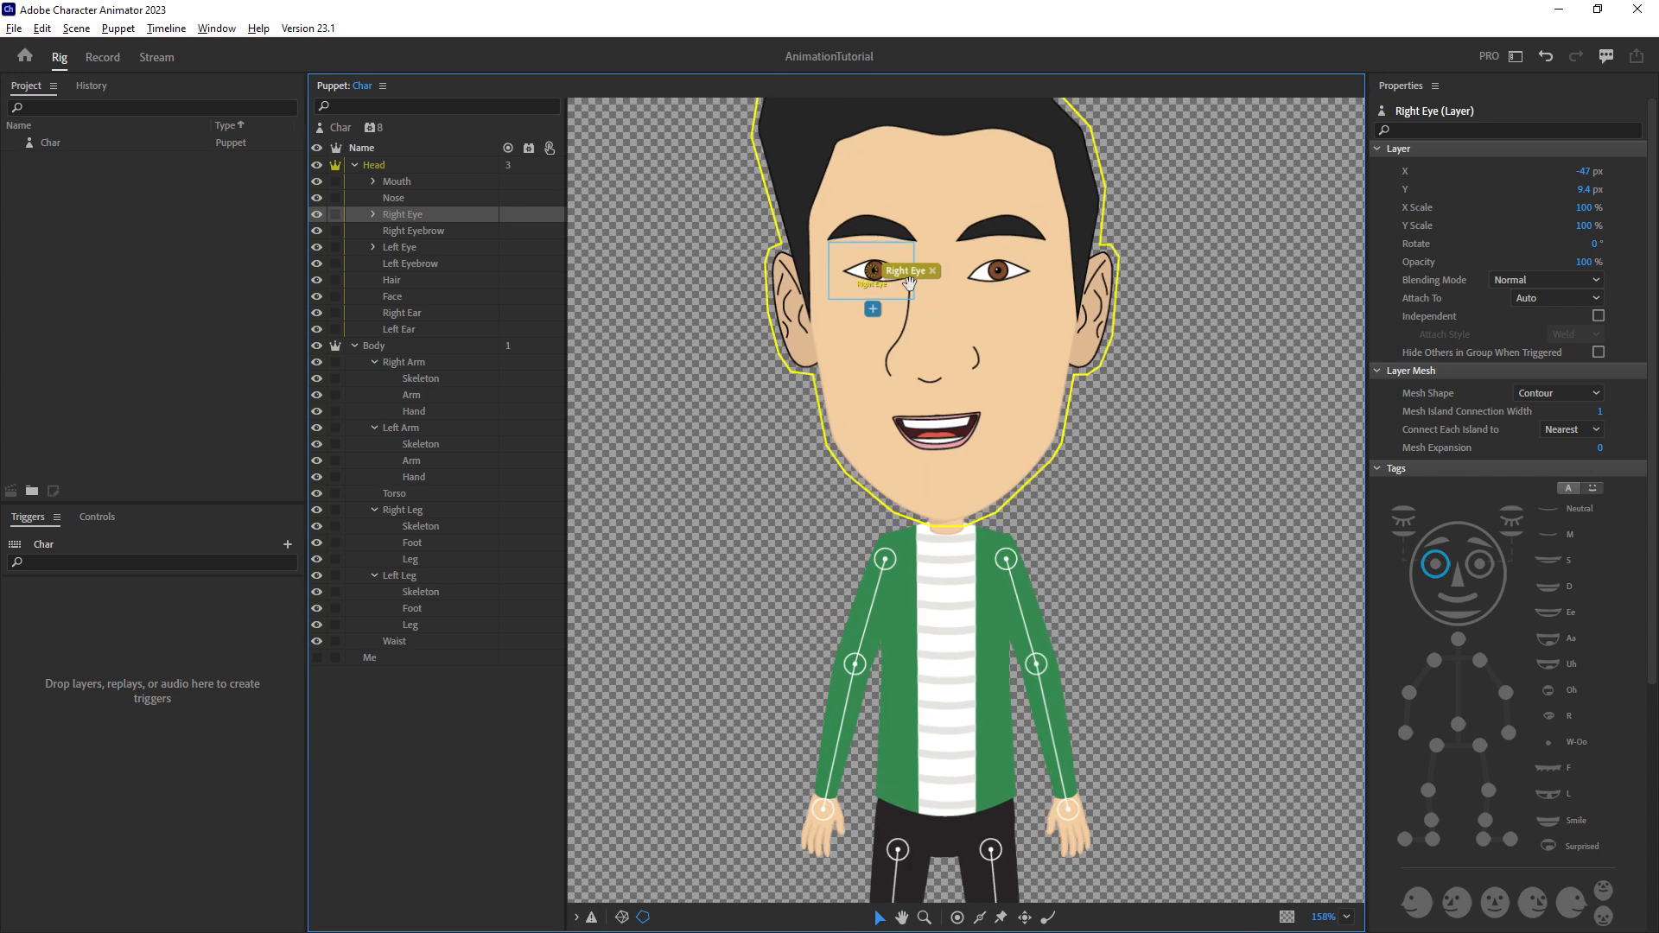
drag(919, 294, 945, 363)
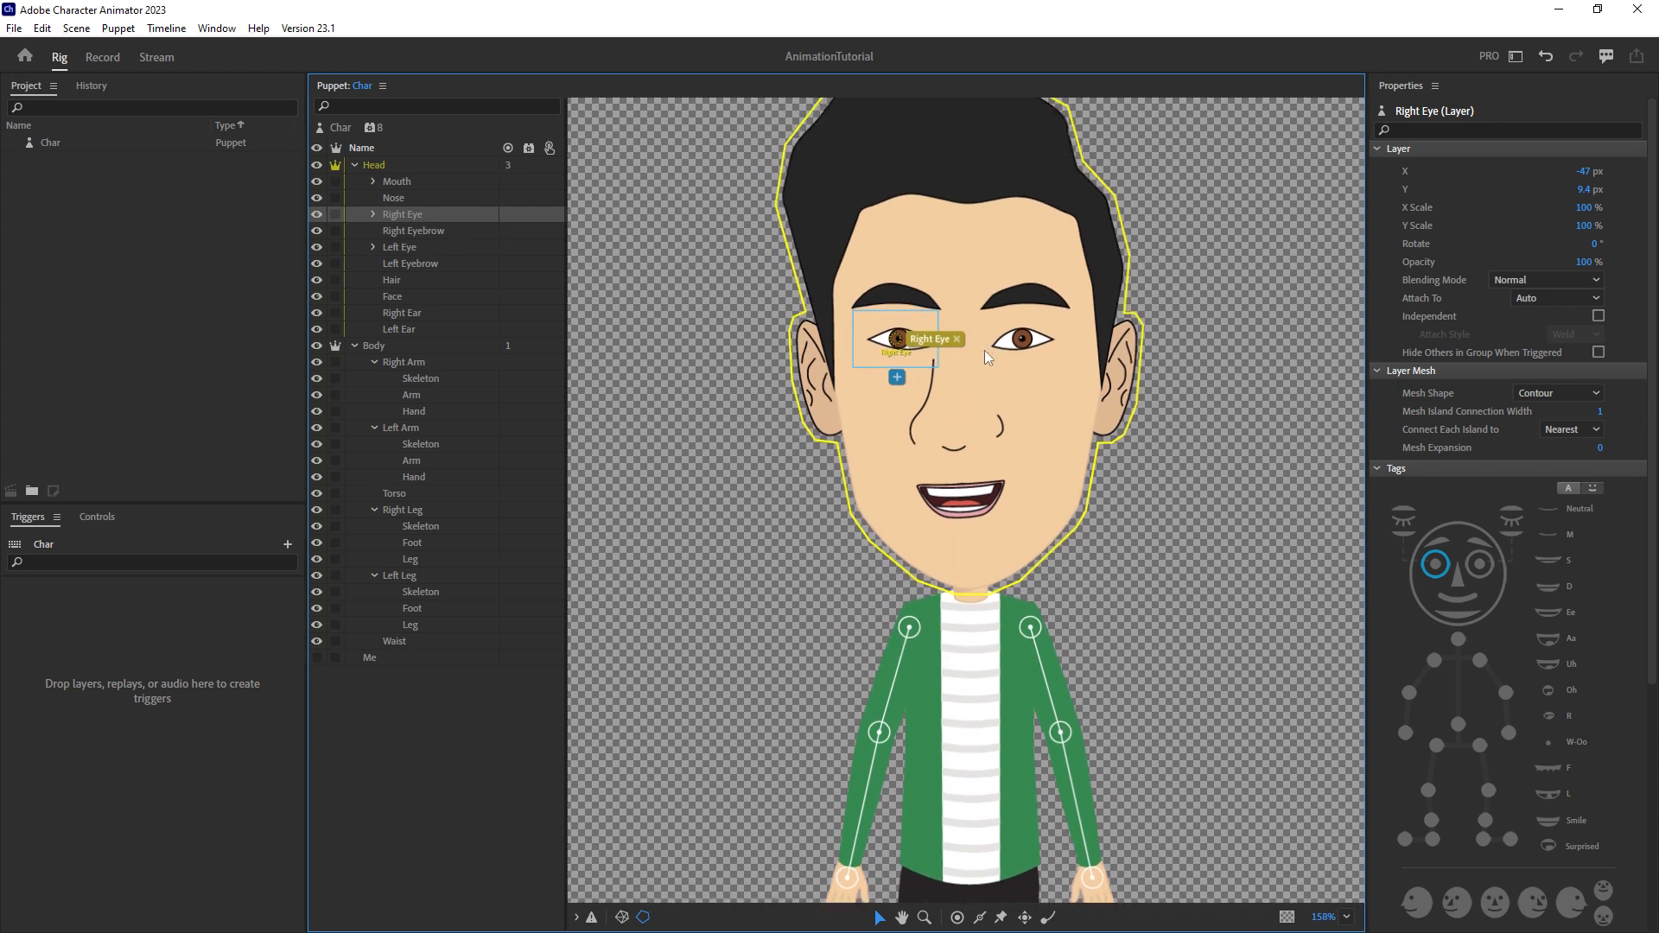
click(418, 230)
click(412, 246)
click(417, 214)
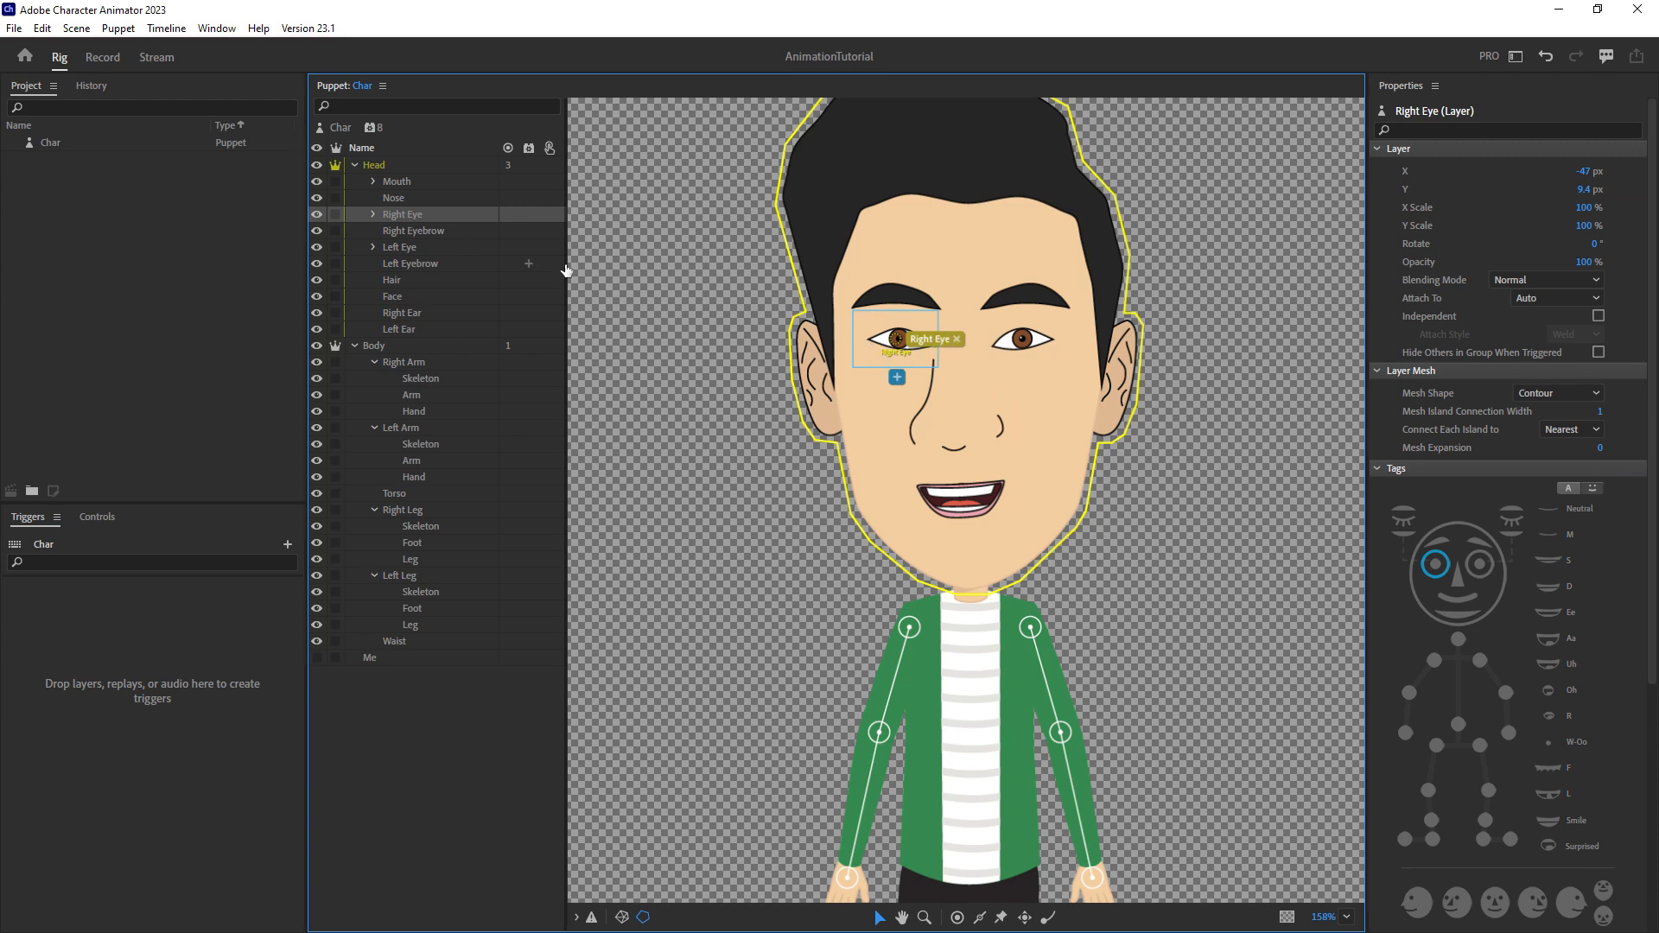
Expand the Right Eye and Left Eye groups and examine the tags on their mask, eyeball and outline layers.
click(372, 214)
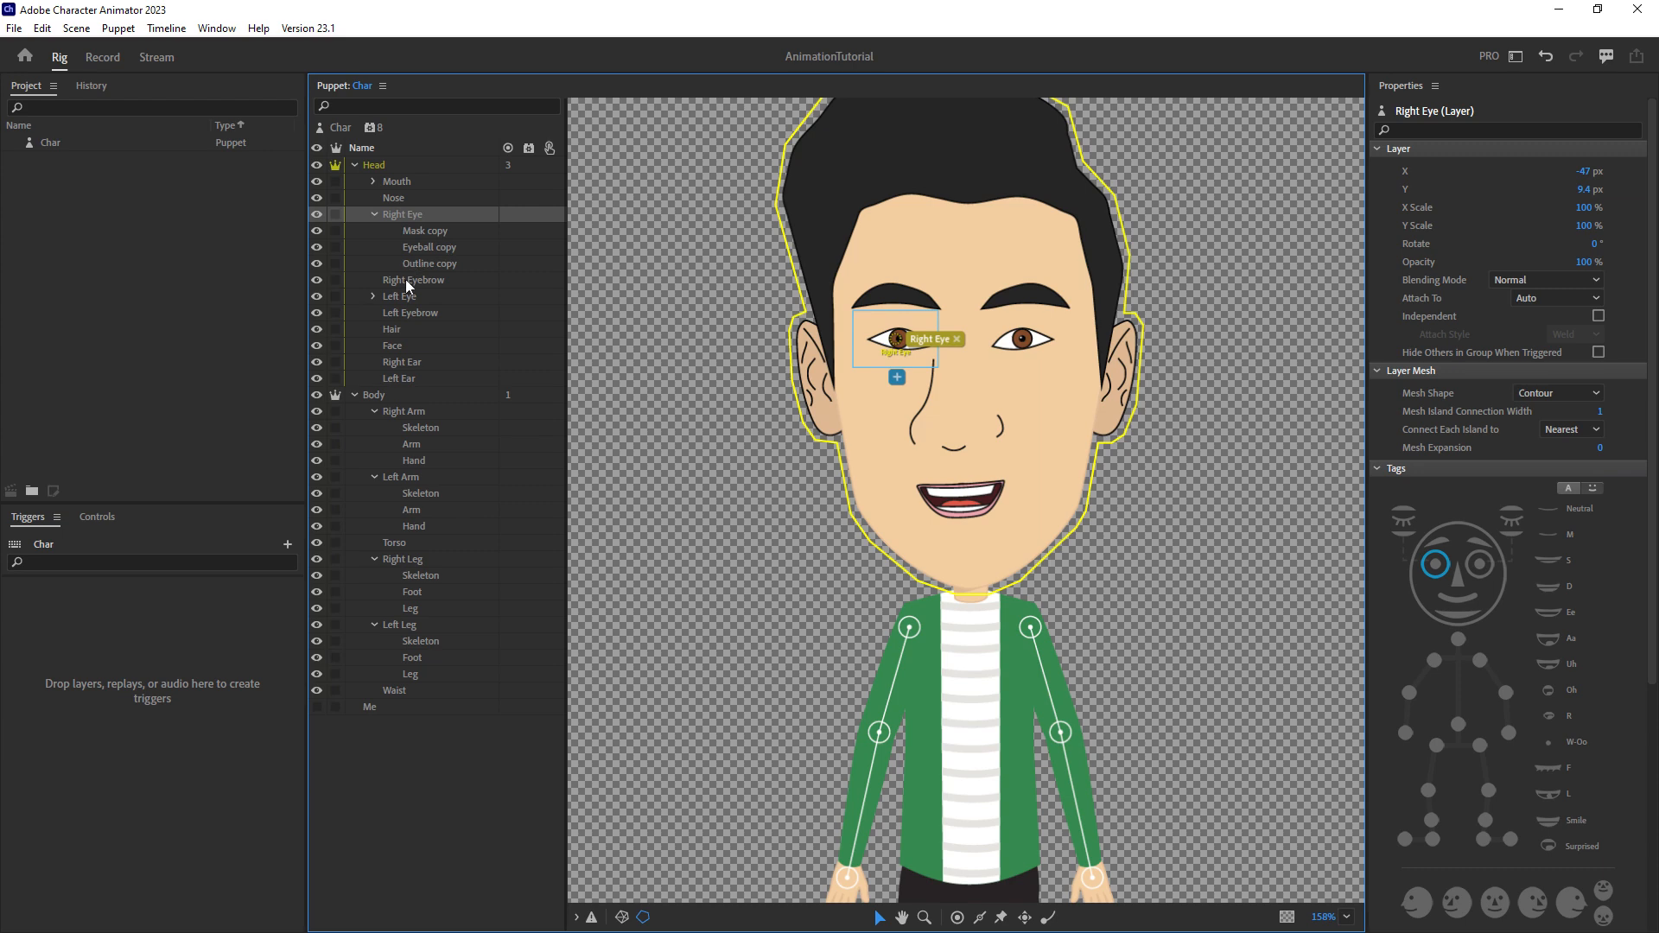
click(373, 297)
click(423, 216)
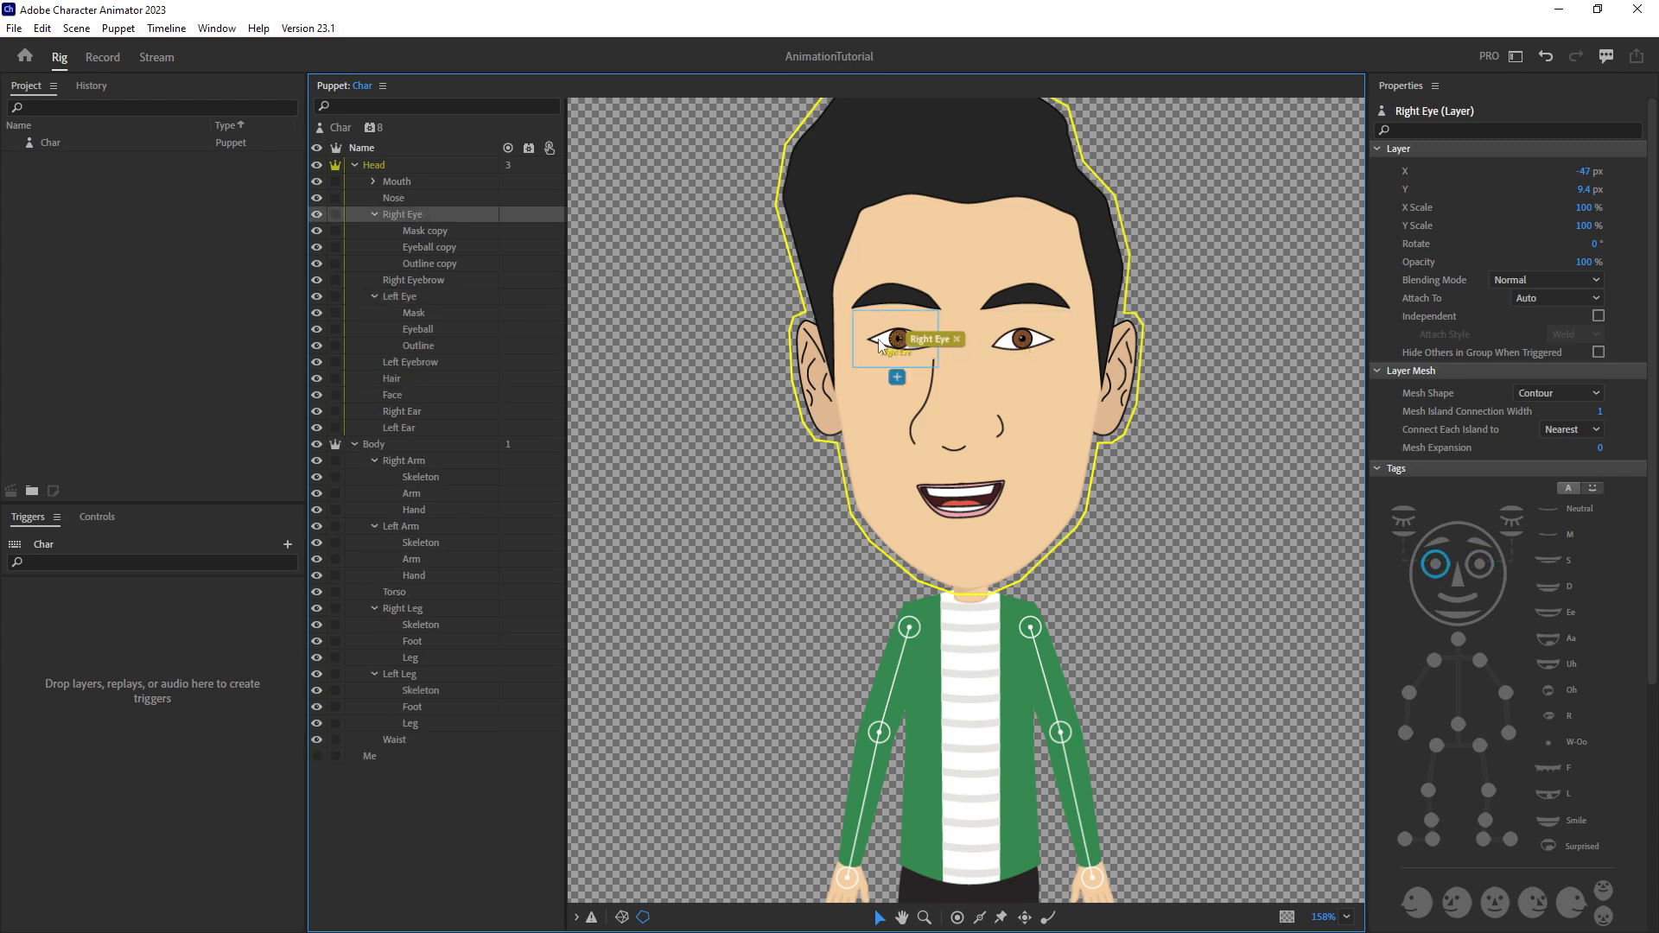
click(444, 232)
click(465, 248)
click(467, 264)
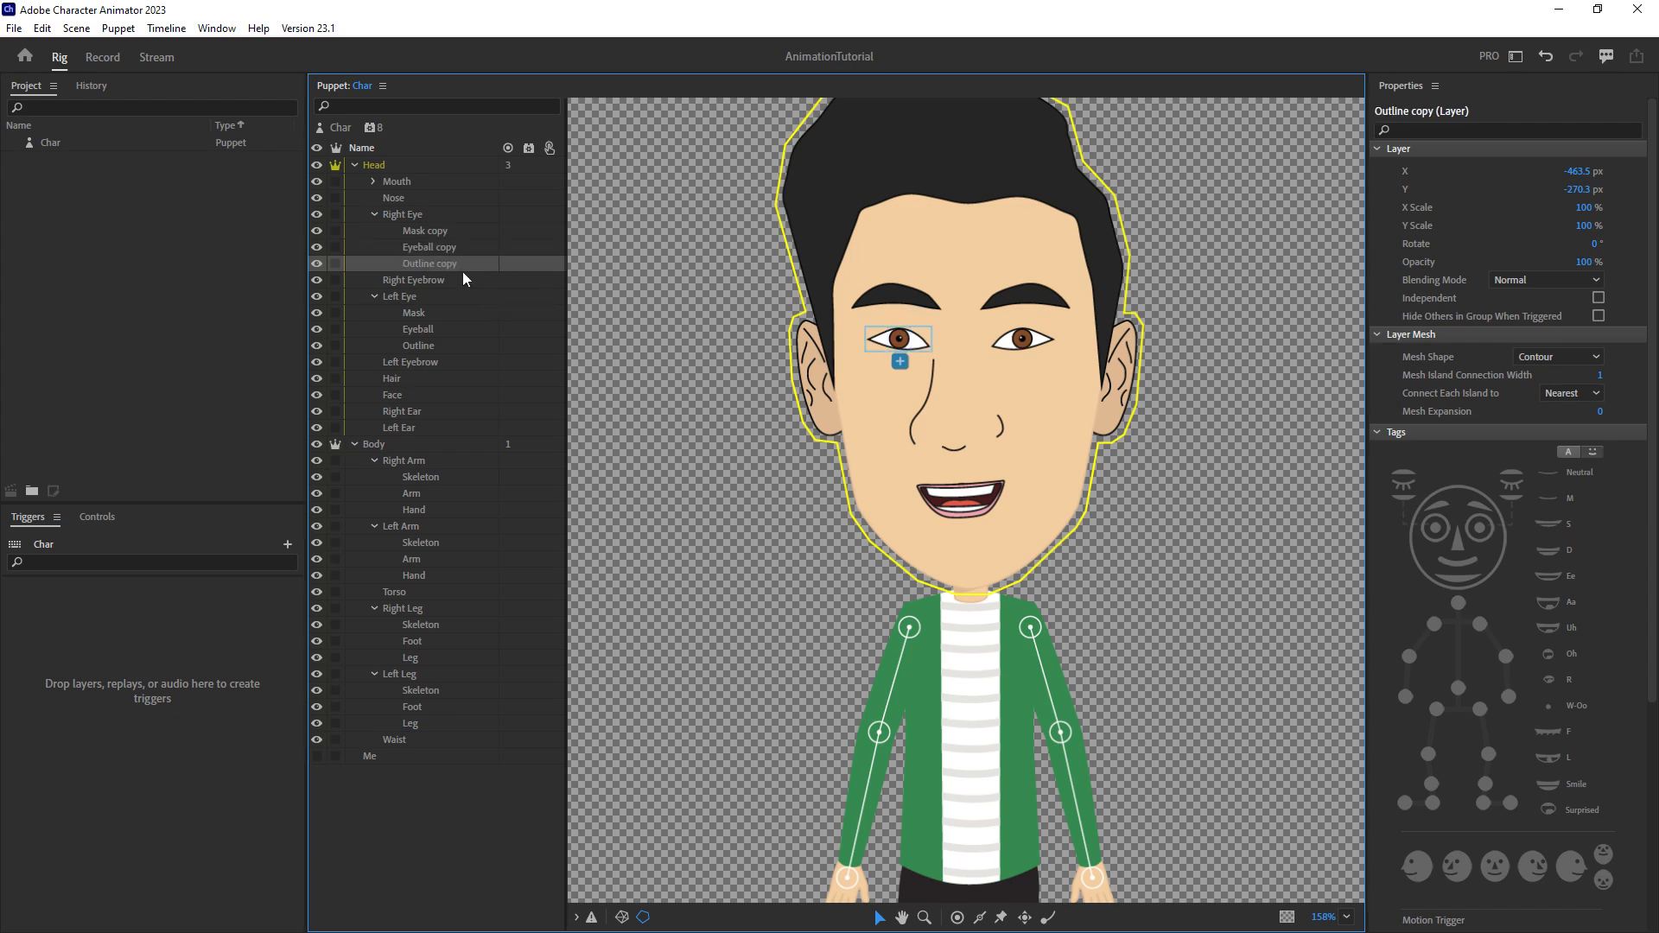
click(425, 281)
click(428, 296)
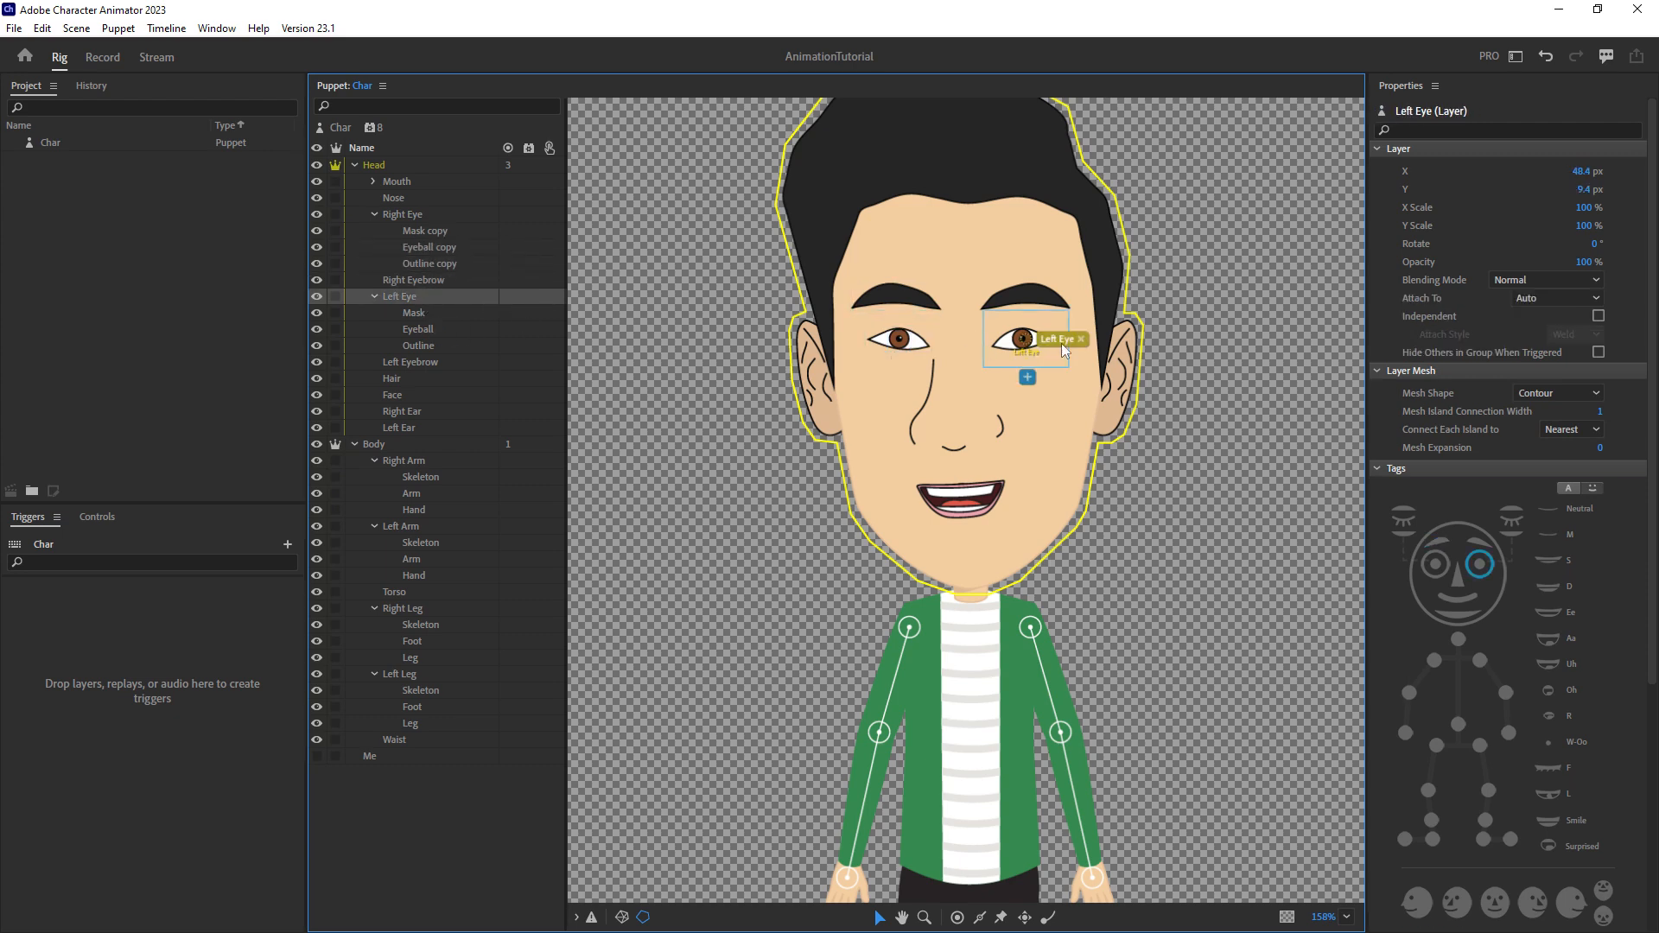
click(418, 312)
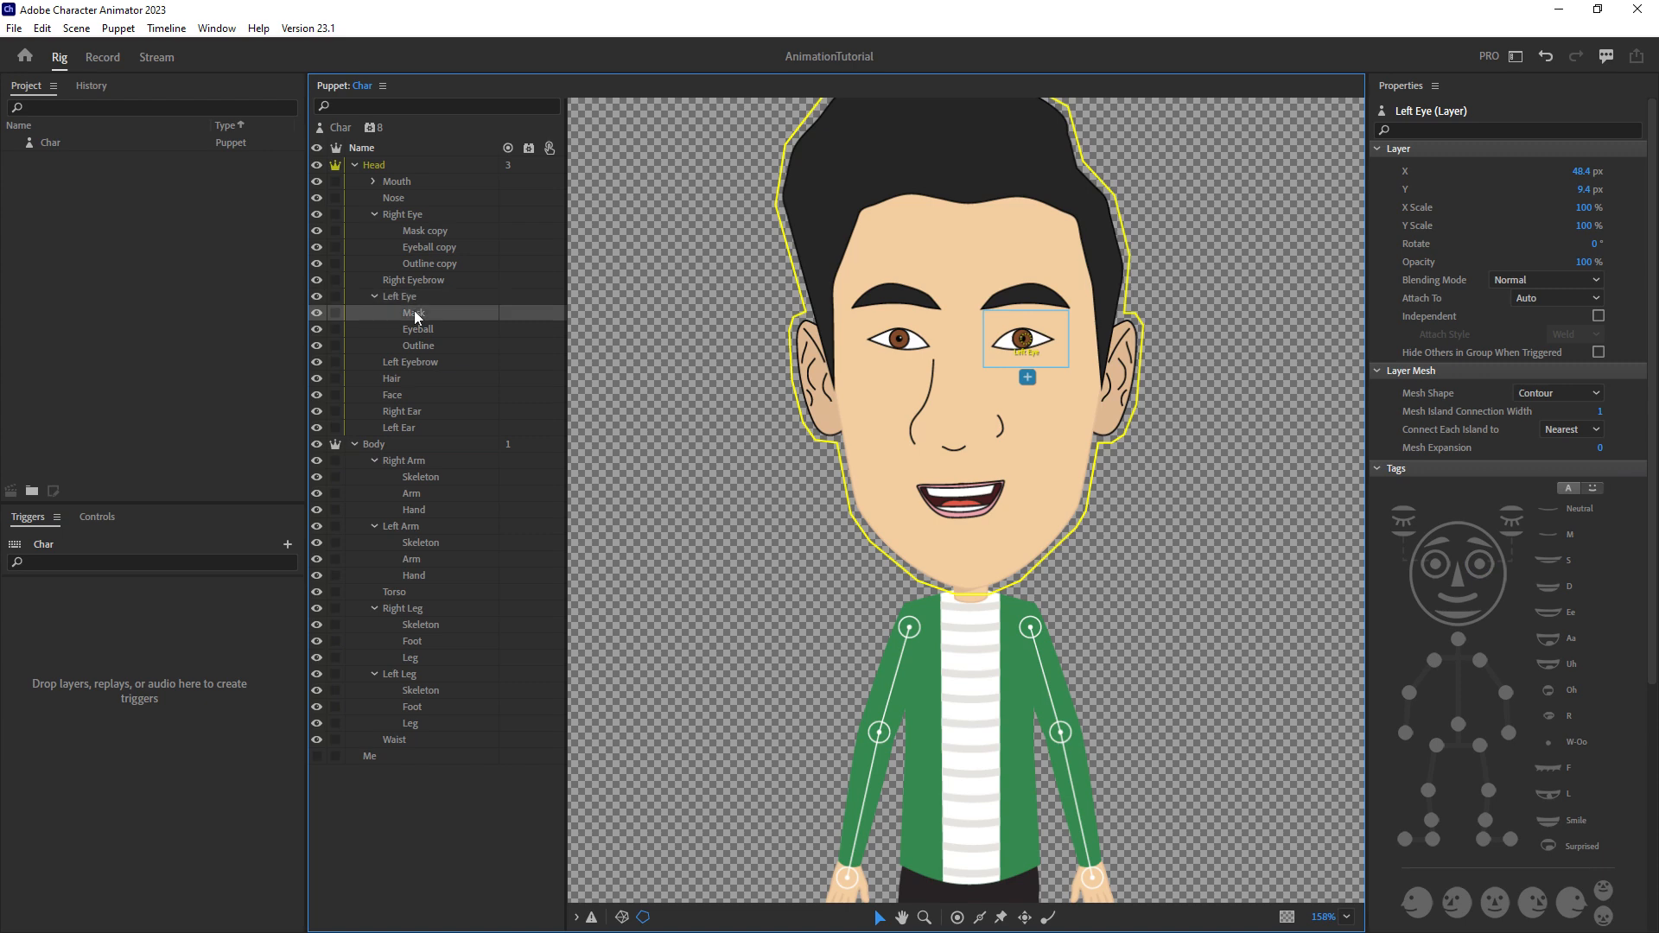
click(432, 329)
click(441, 346)
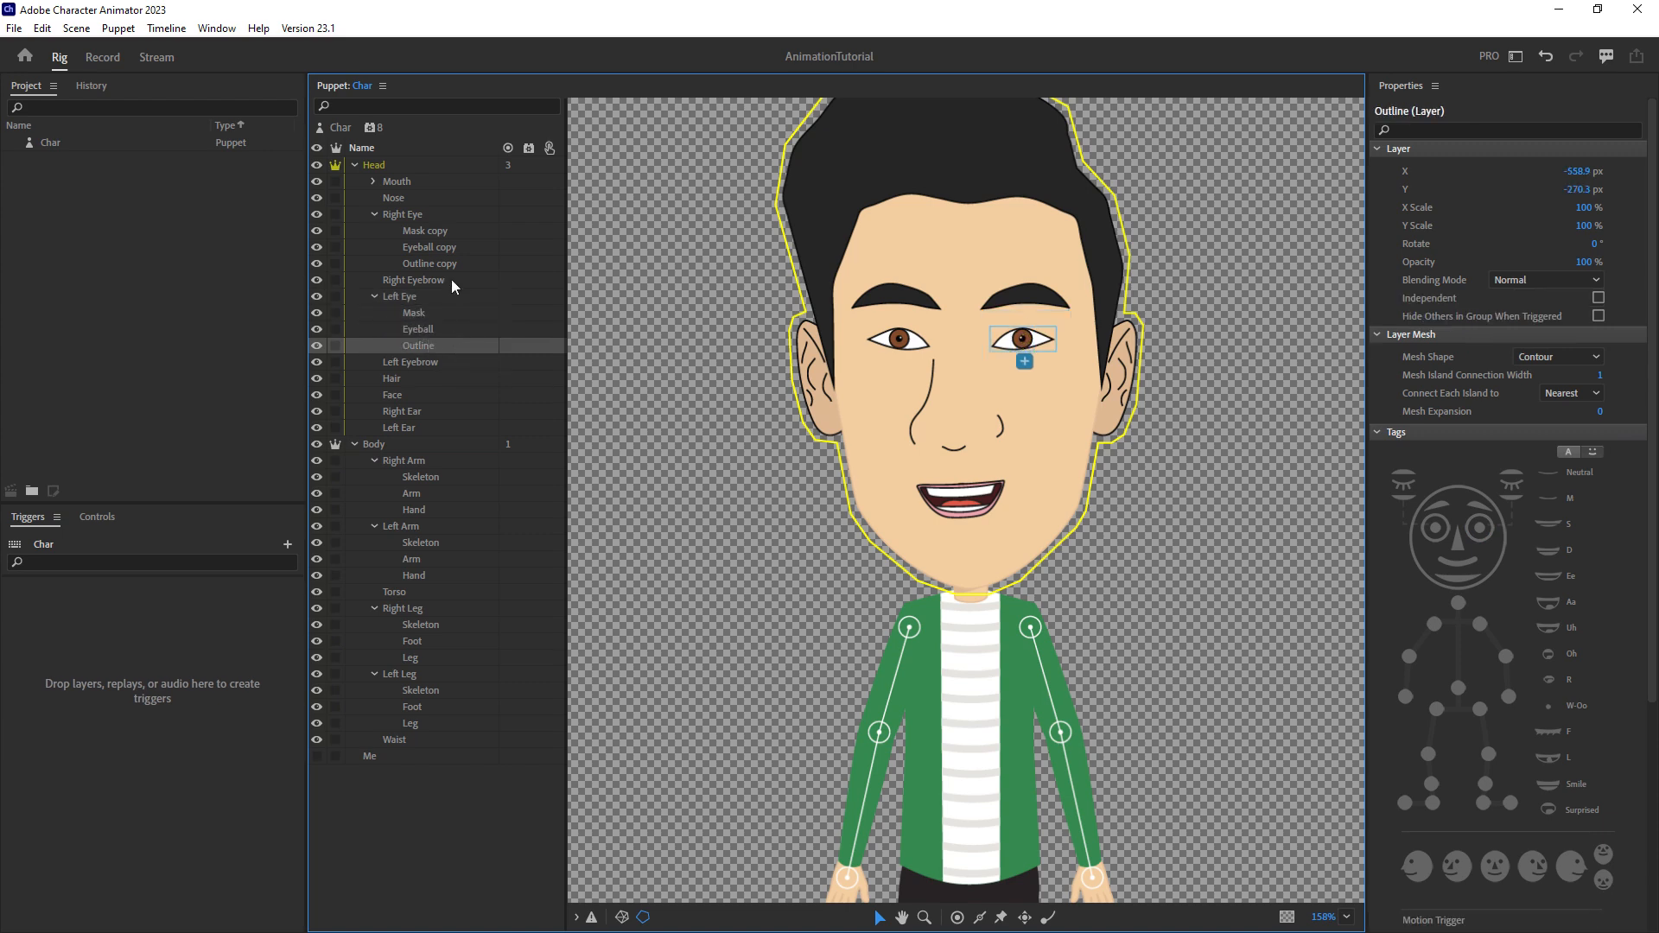
Tag the Eyeball copy layer in Right Eye as the right pupil and the Eyeball layer in Left Eye as the left pupil.
click(440, 219)
click(443, 231)
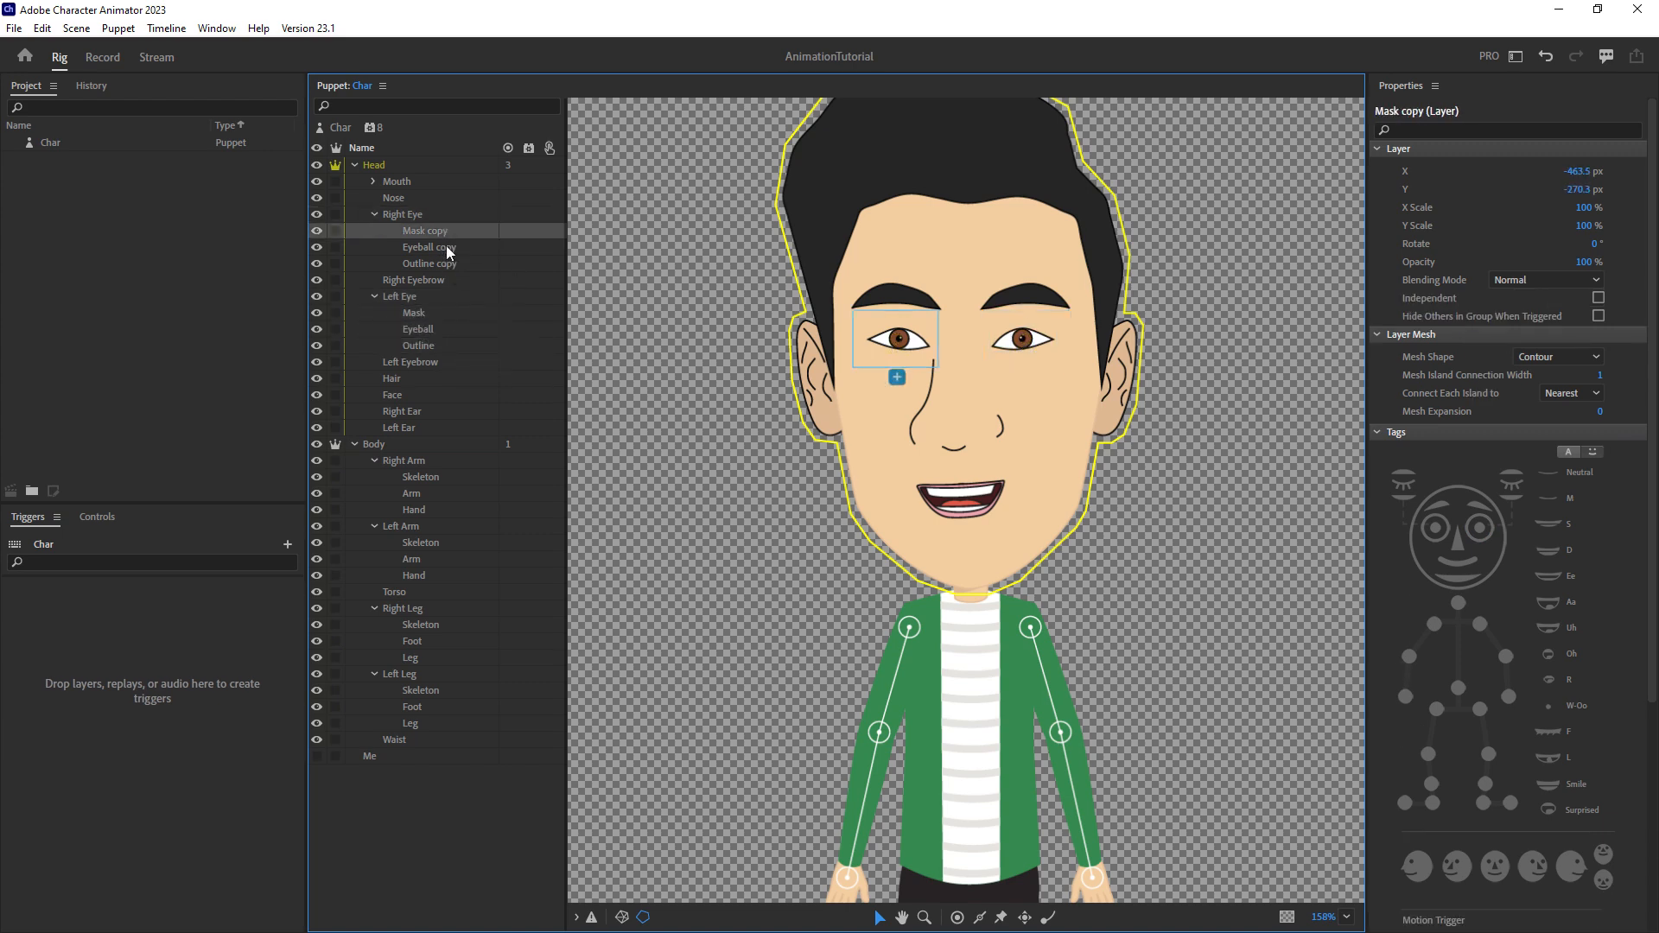
click(429, 247)
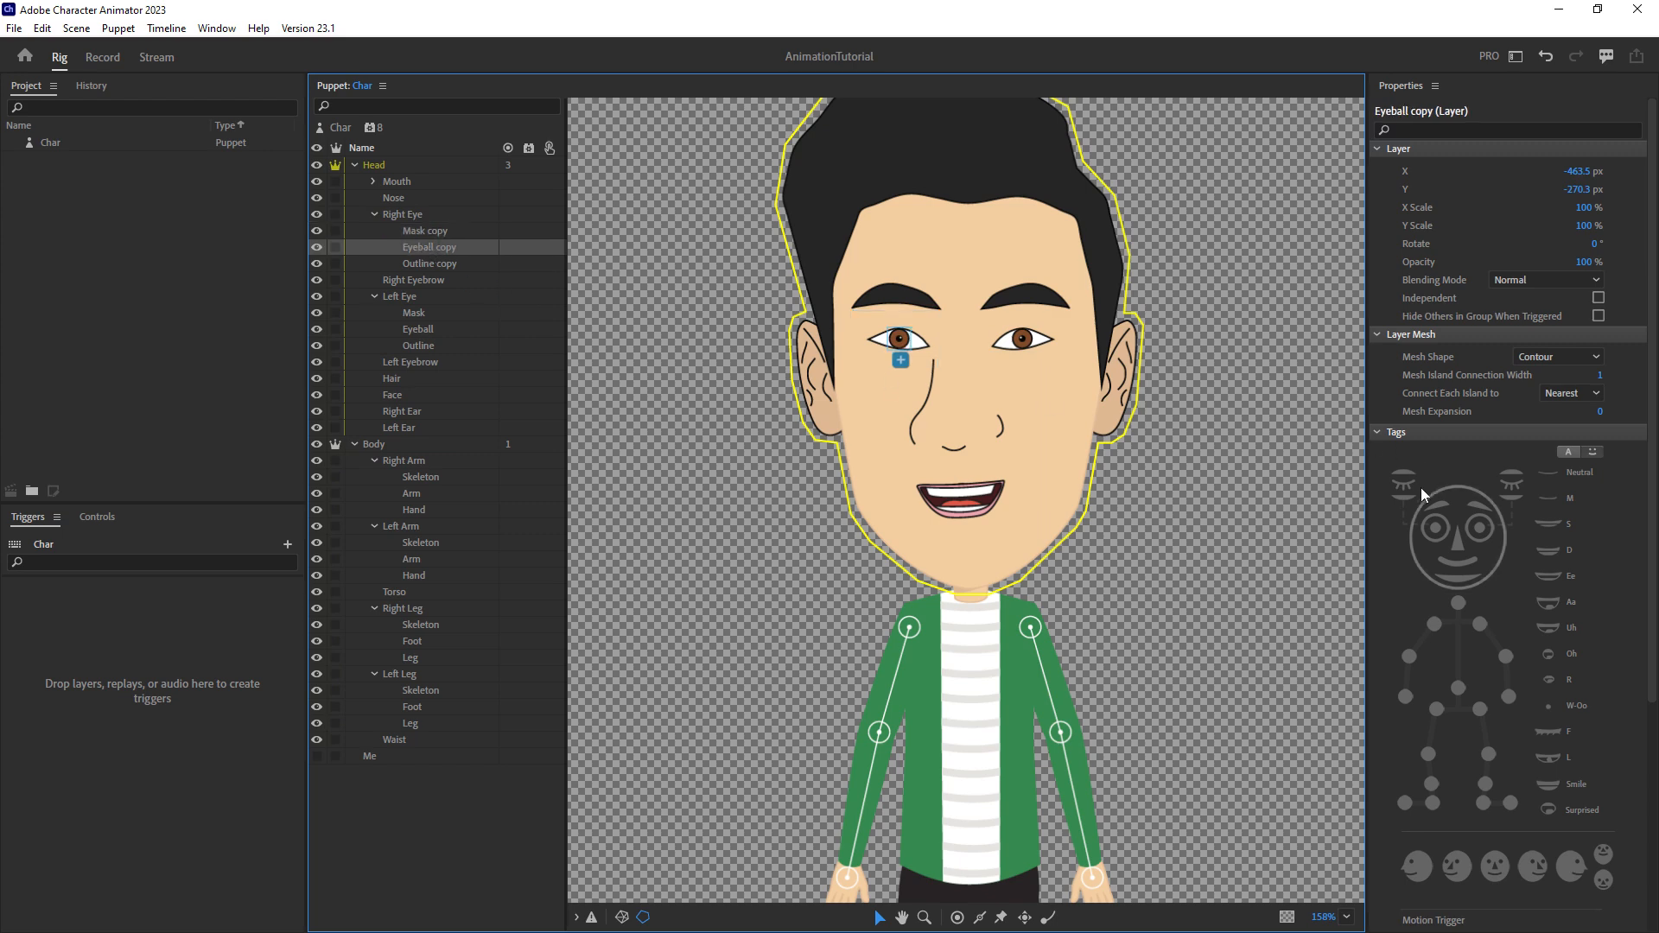
click(1438, 531)
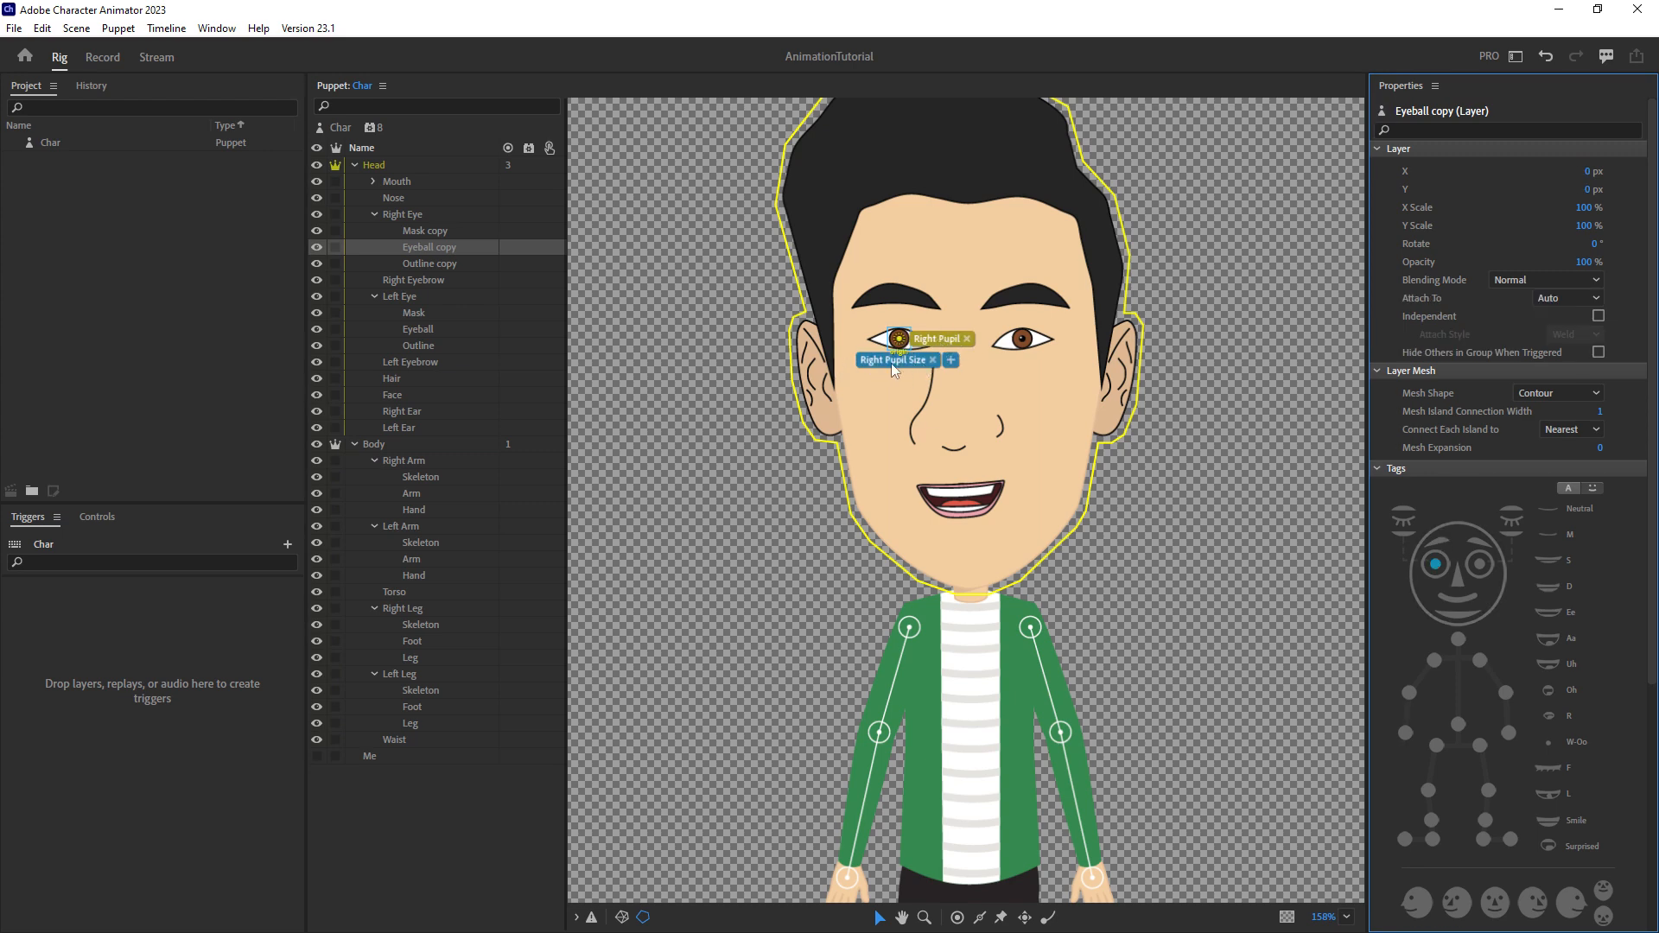
click(425, 329)
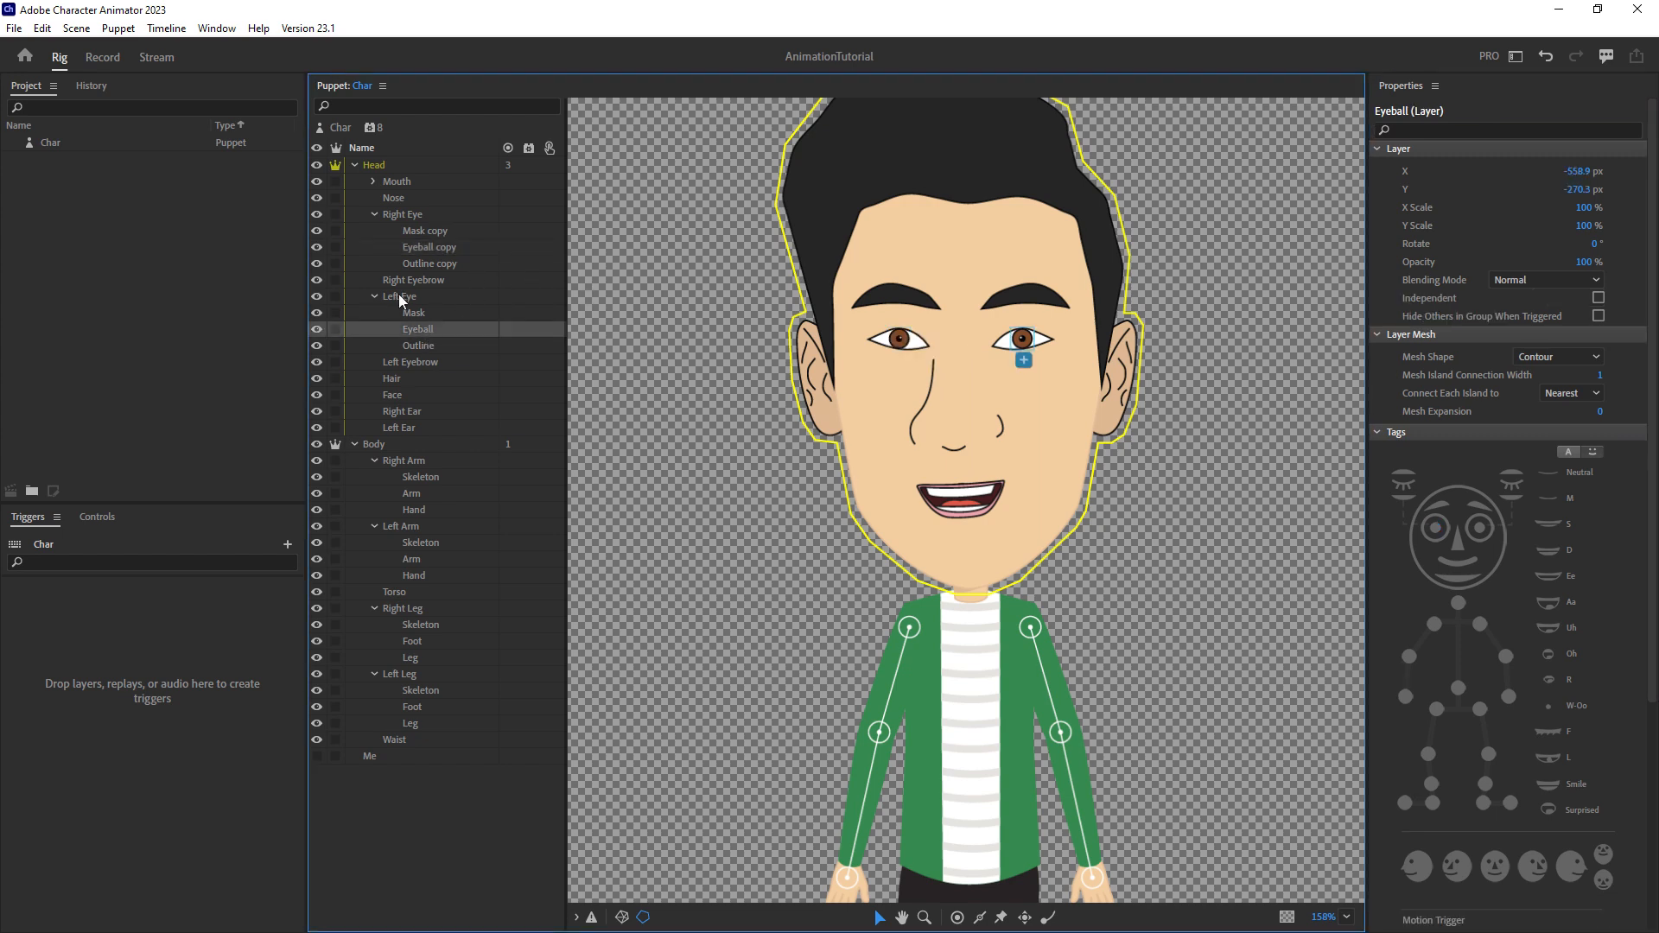
click(1484, 527)
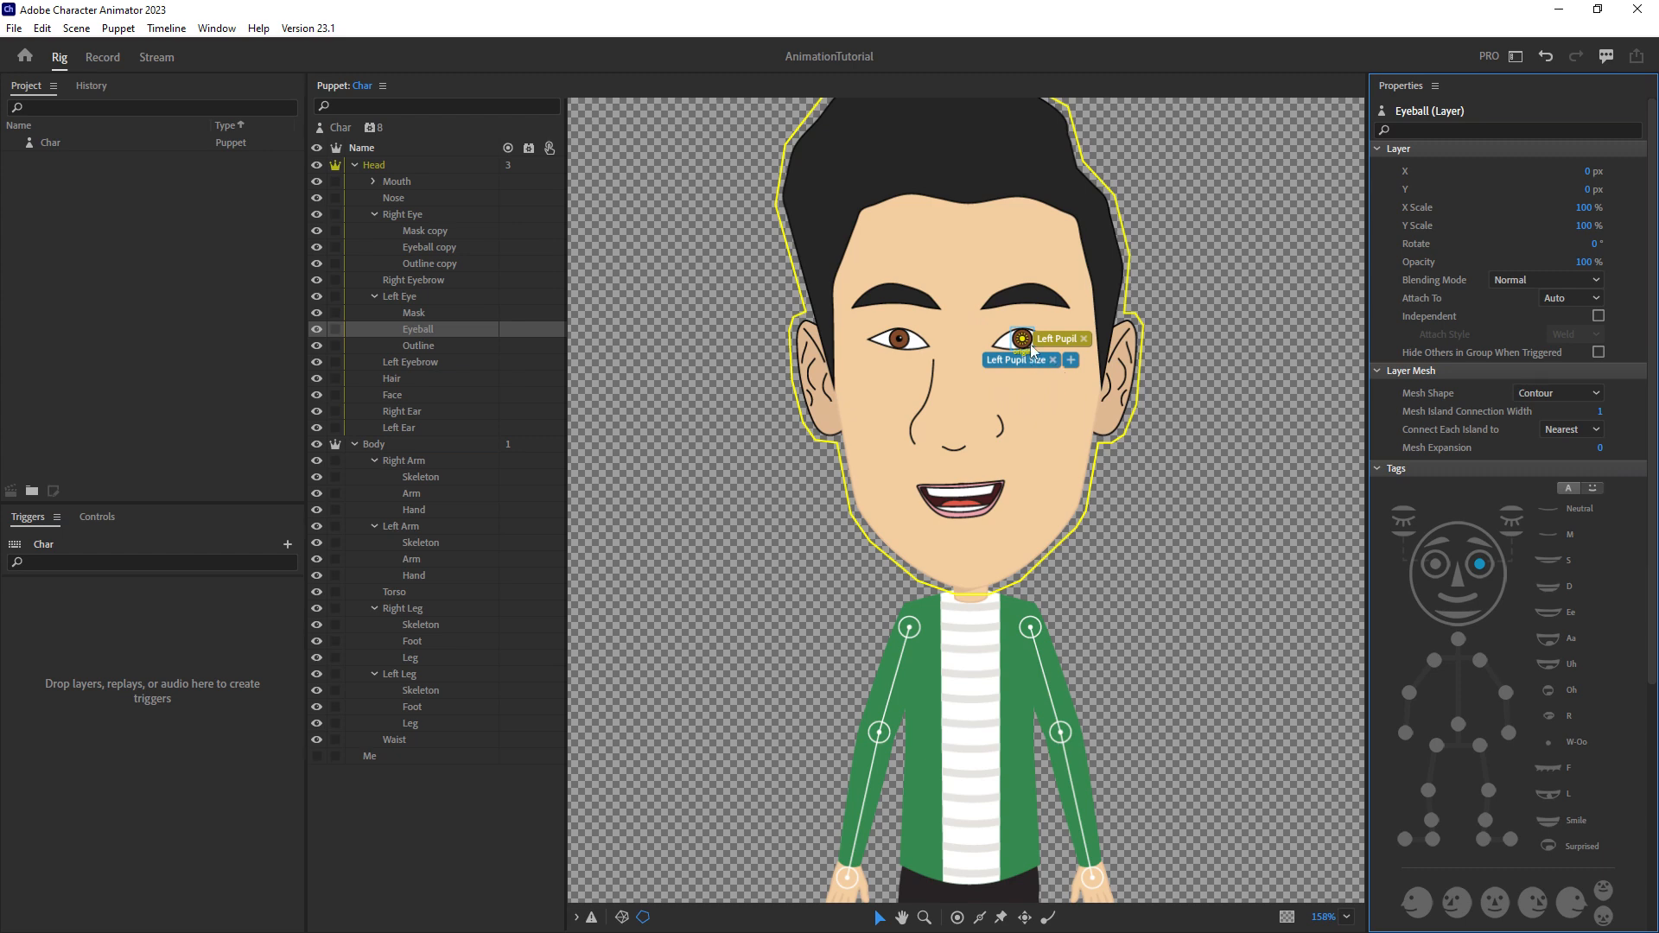
Apply the matching eyebrow tags to the Right Eyebrow and Left Eyebrow layers.
click(416, 279)
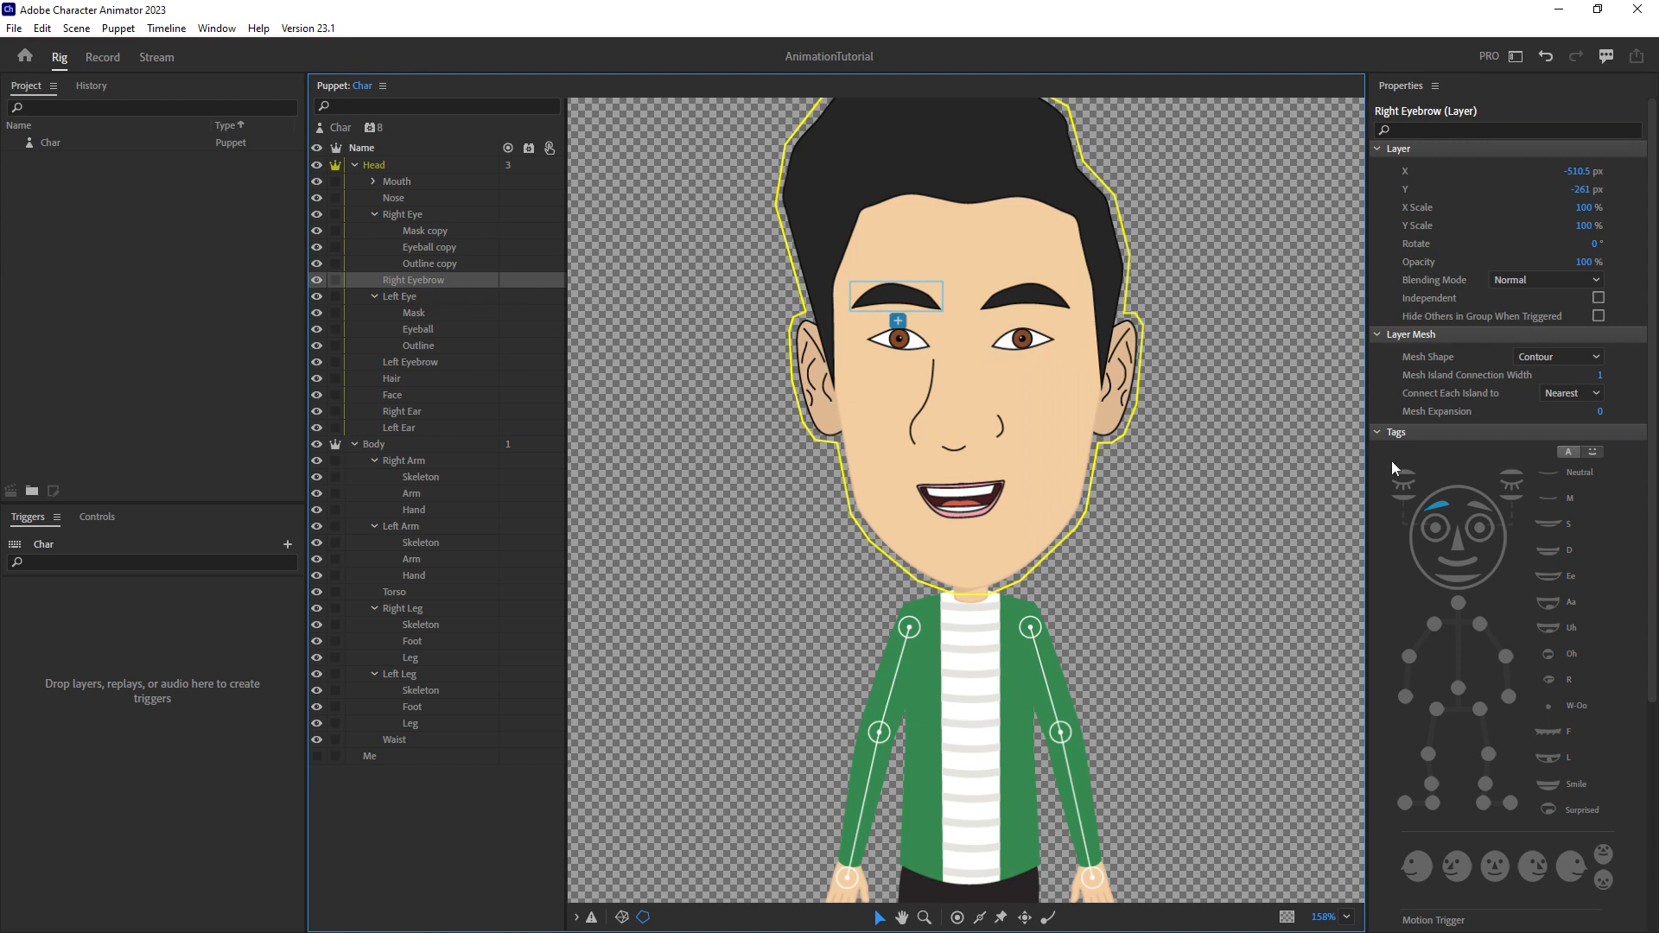
click(1440, 504)
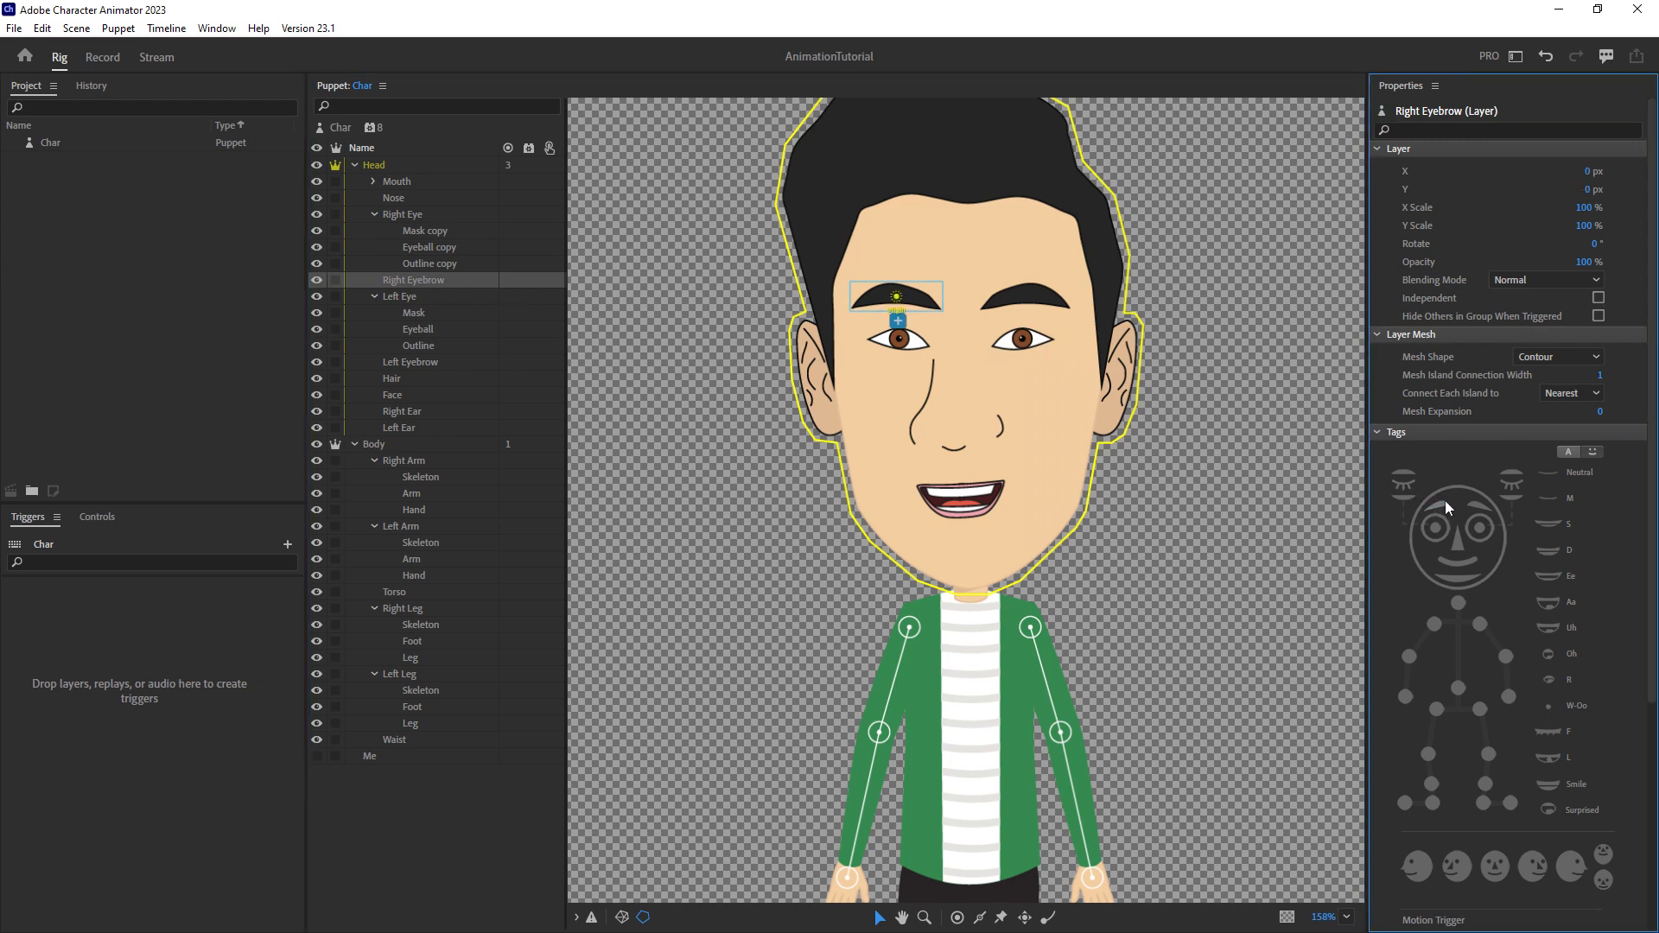
click(1446, 500)
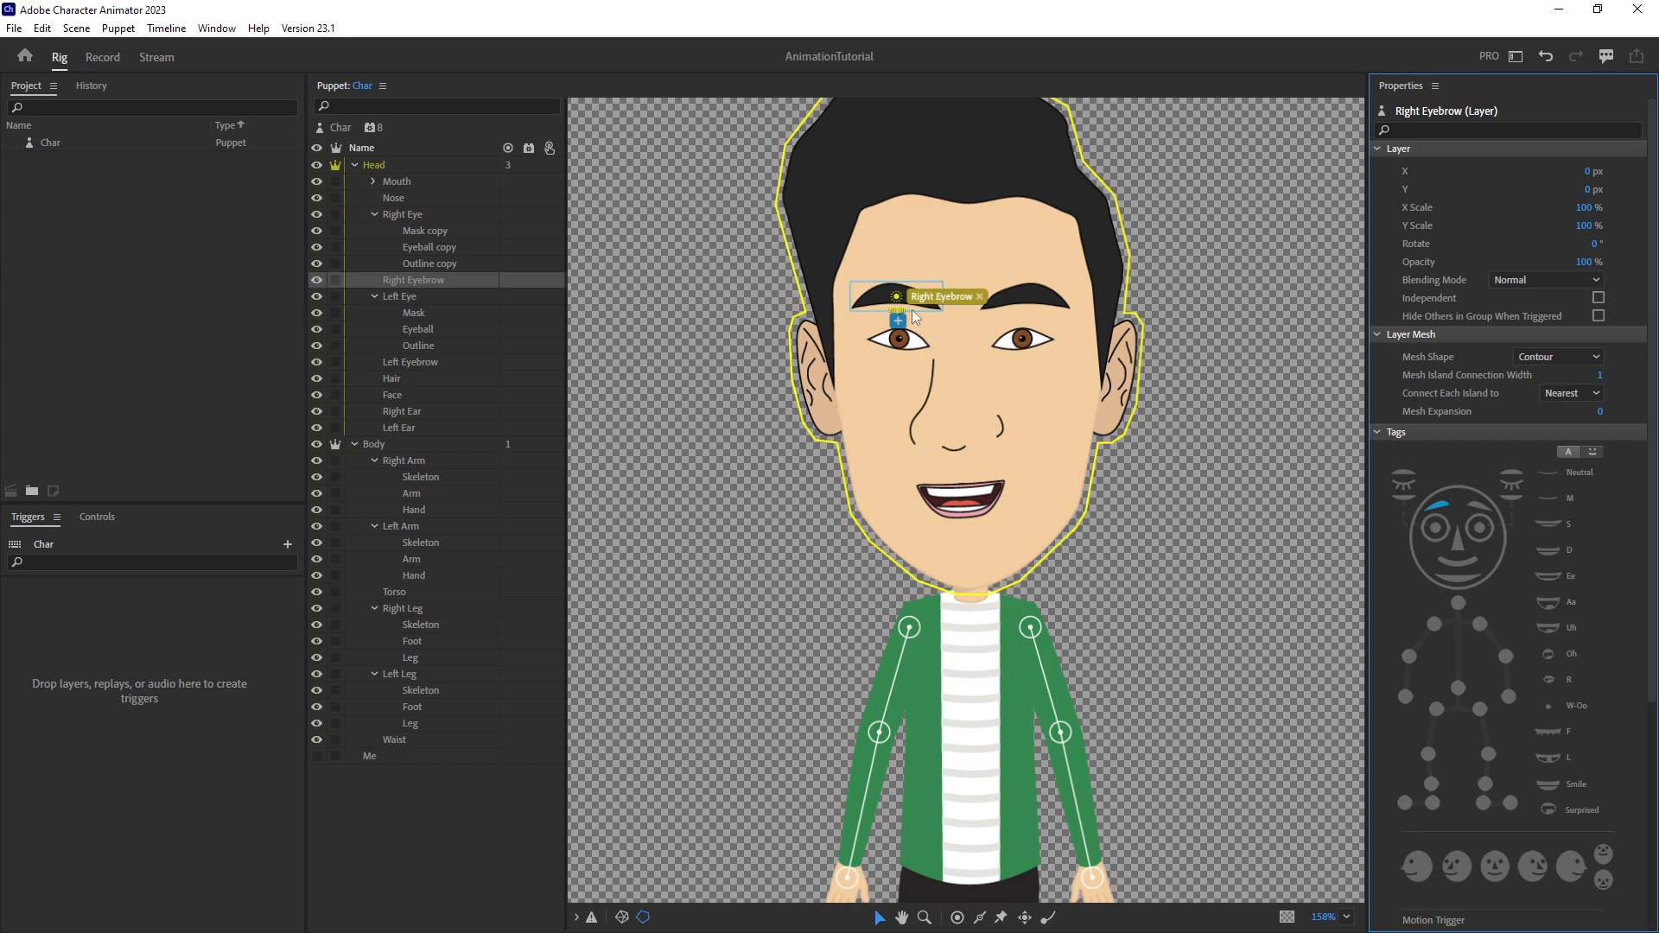
click(435, 364)
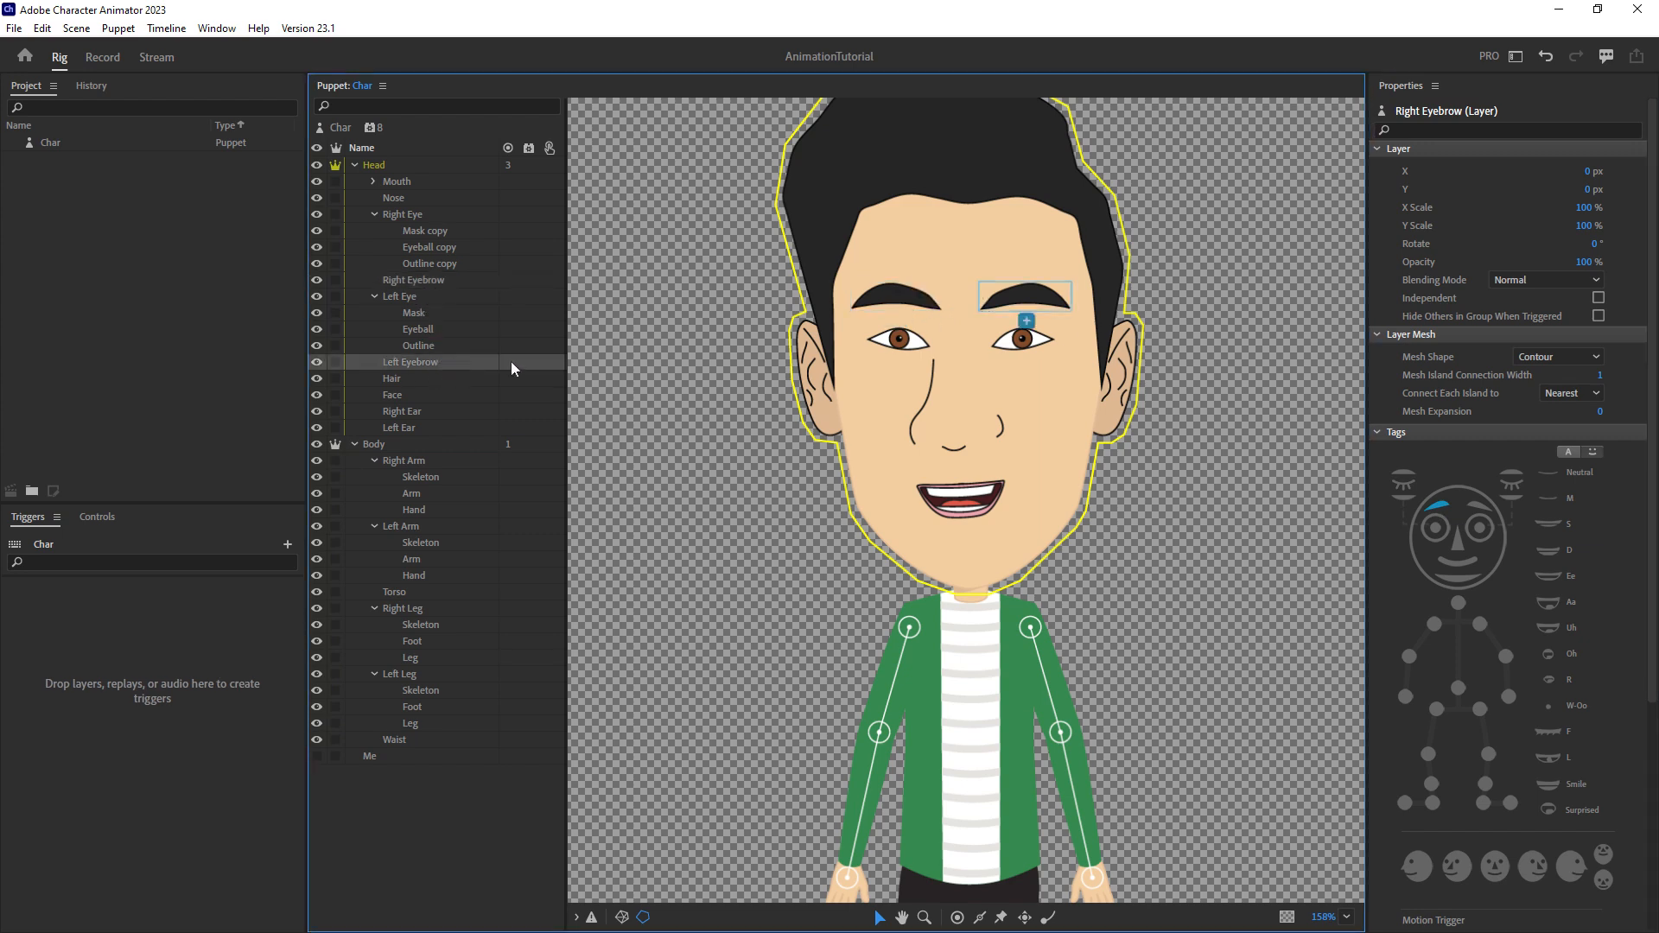
click(1480, 505)
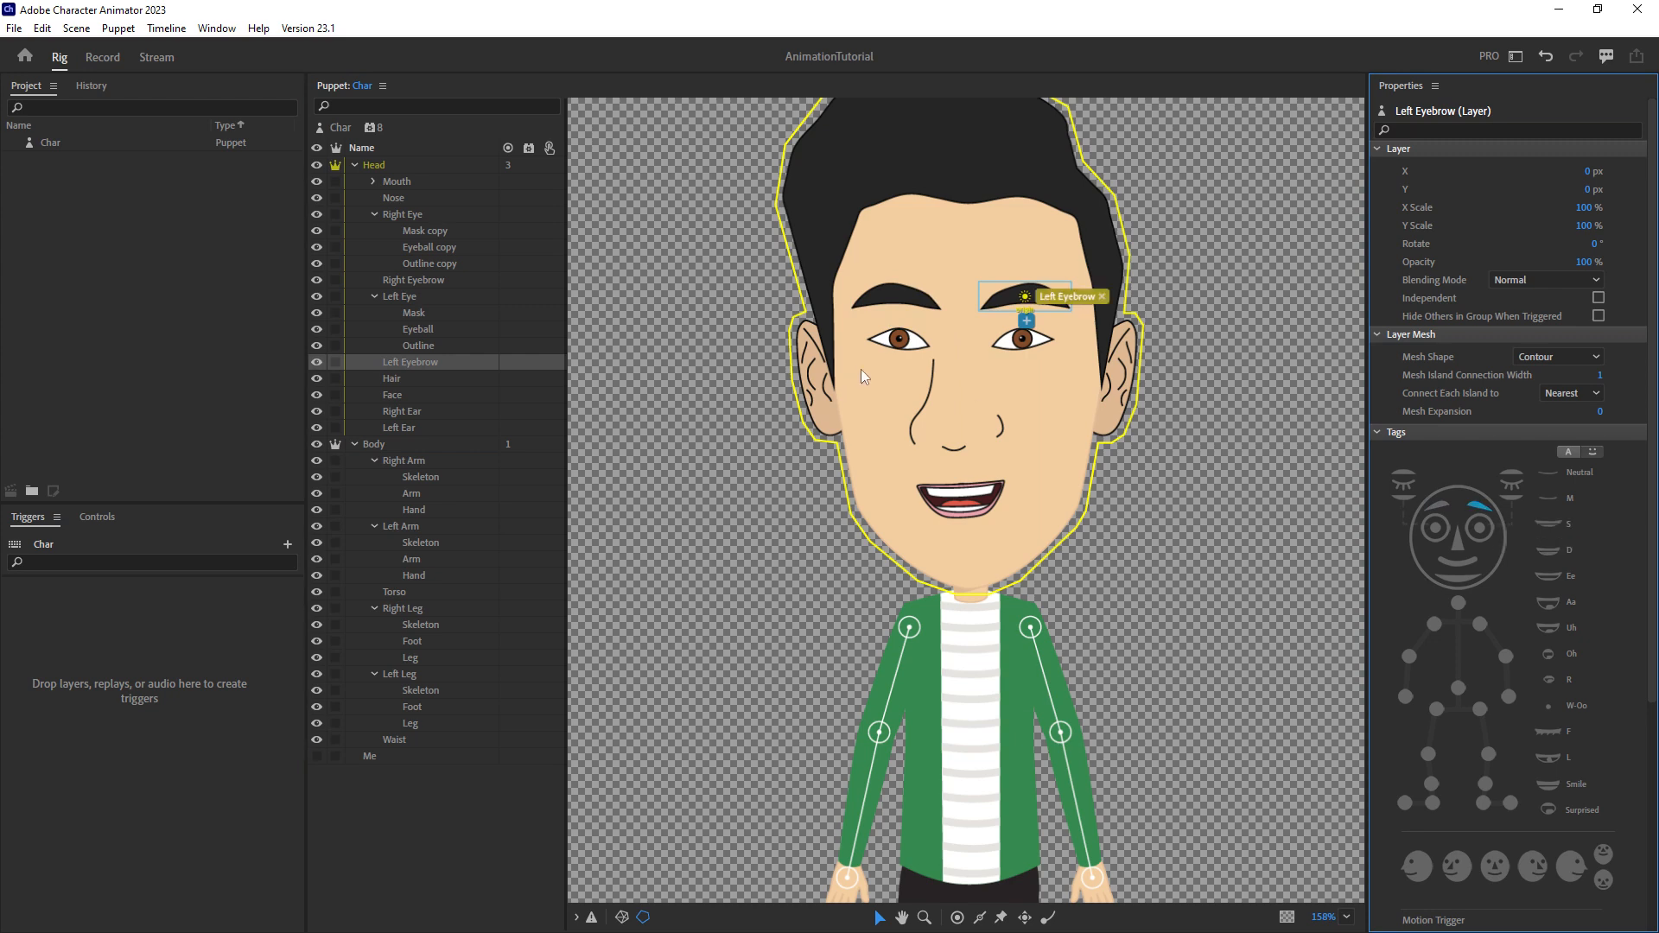
Create a new scene from the Char puppet and arm Keyboard Input for its Eye Gaze behavior.
click(60, 142)
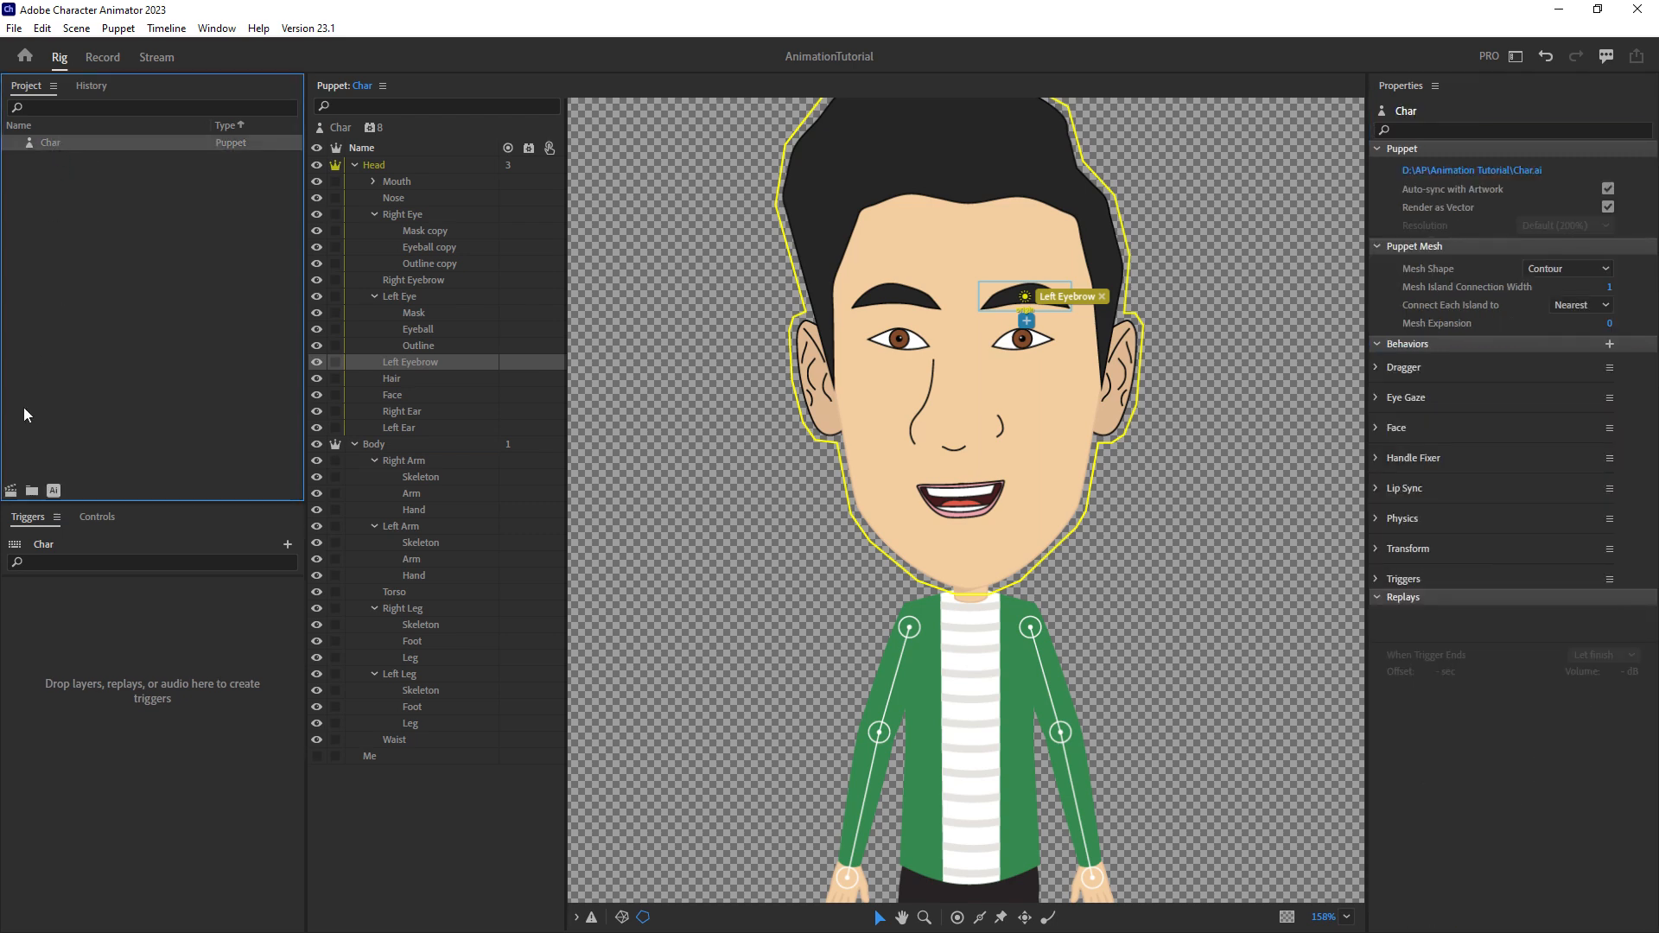
click(11, 495)
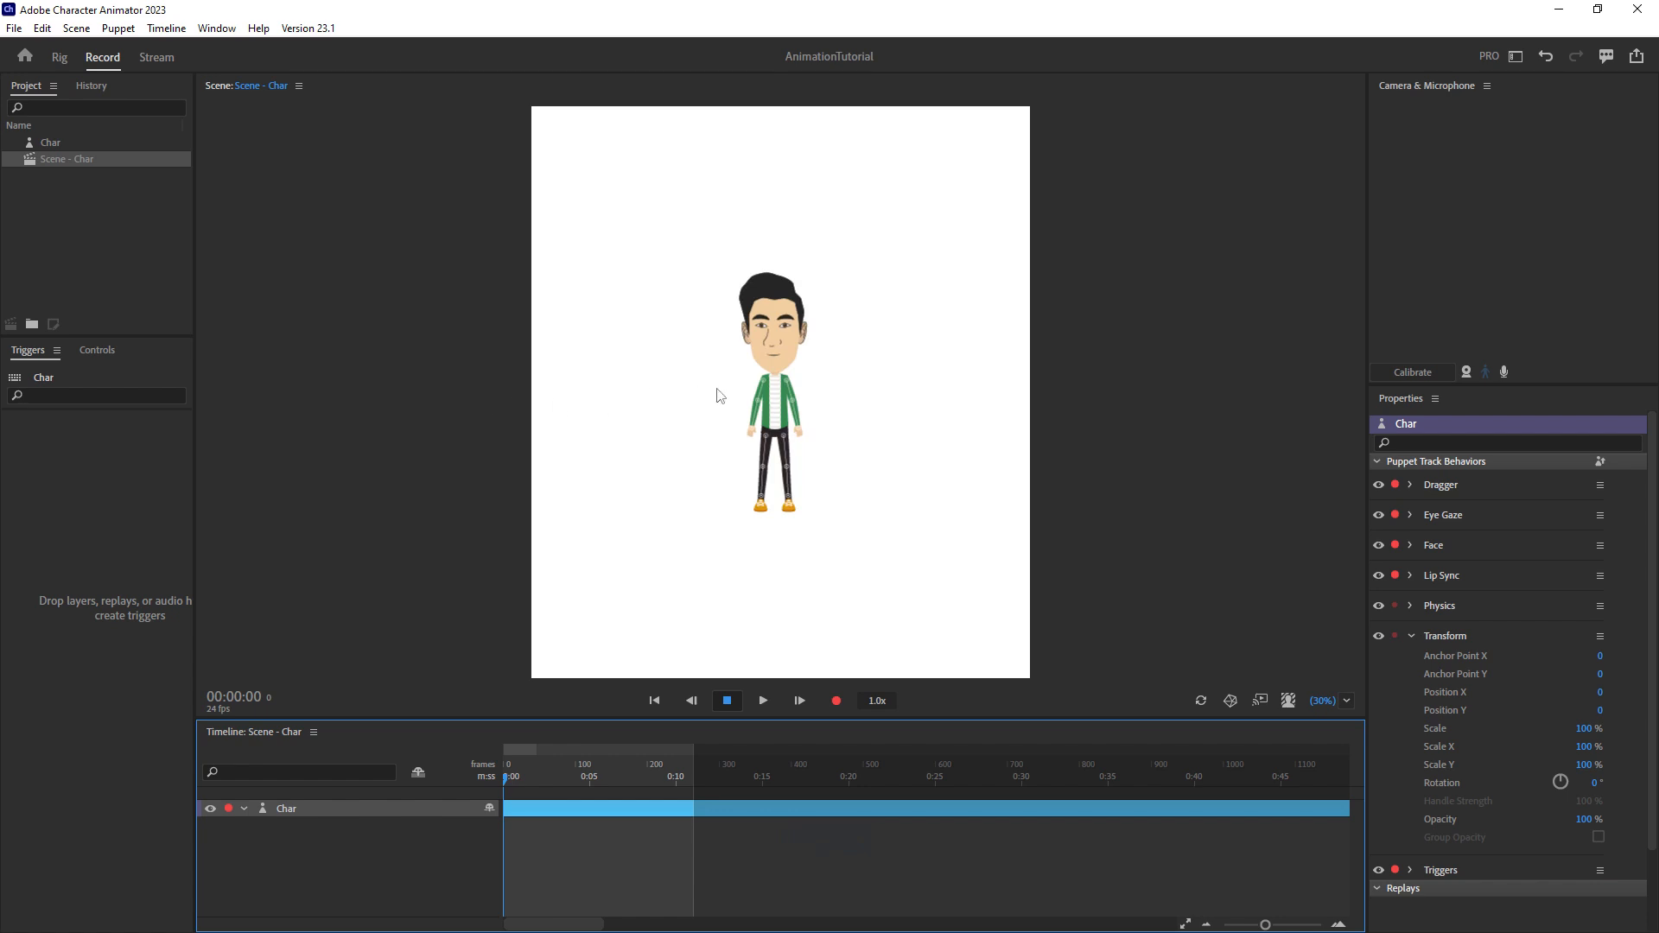
scroll(738, 386, up, 4)
scroll(824, 367, up, 6)
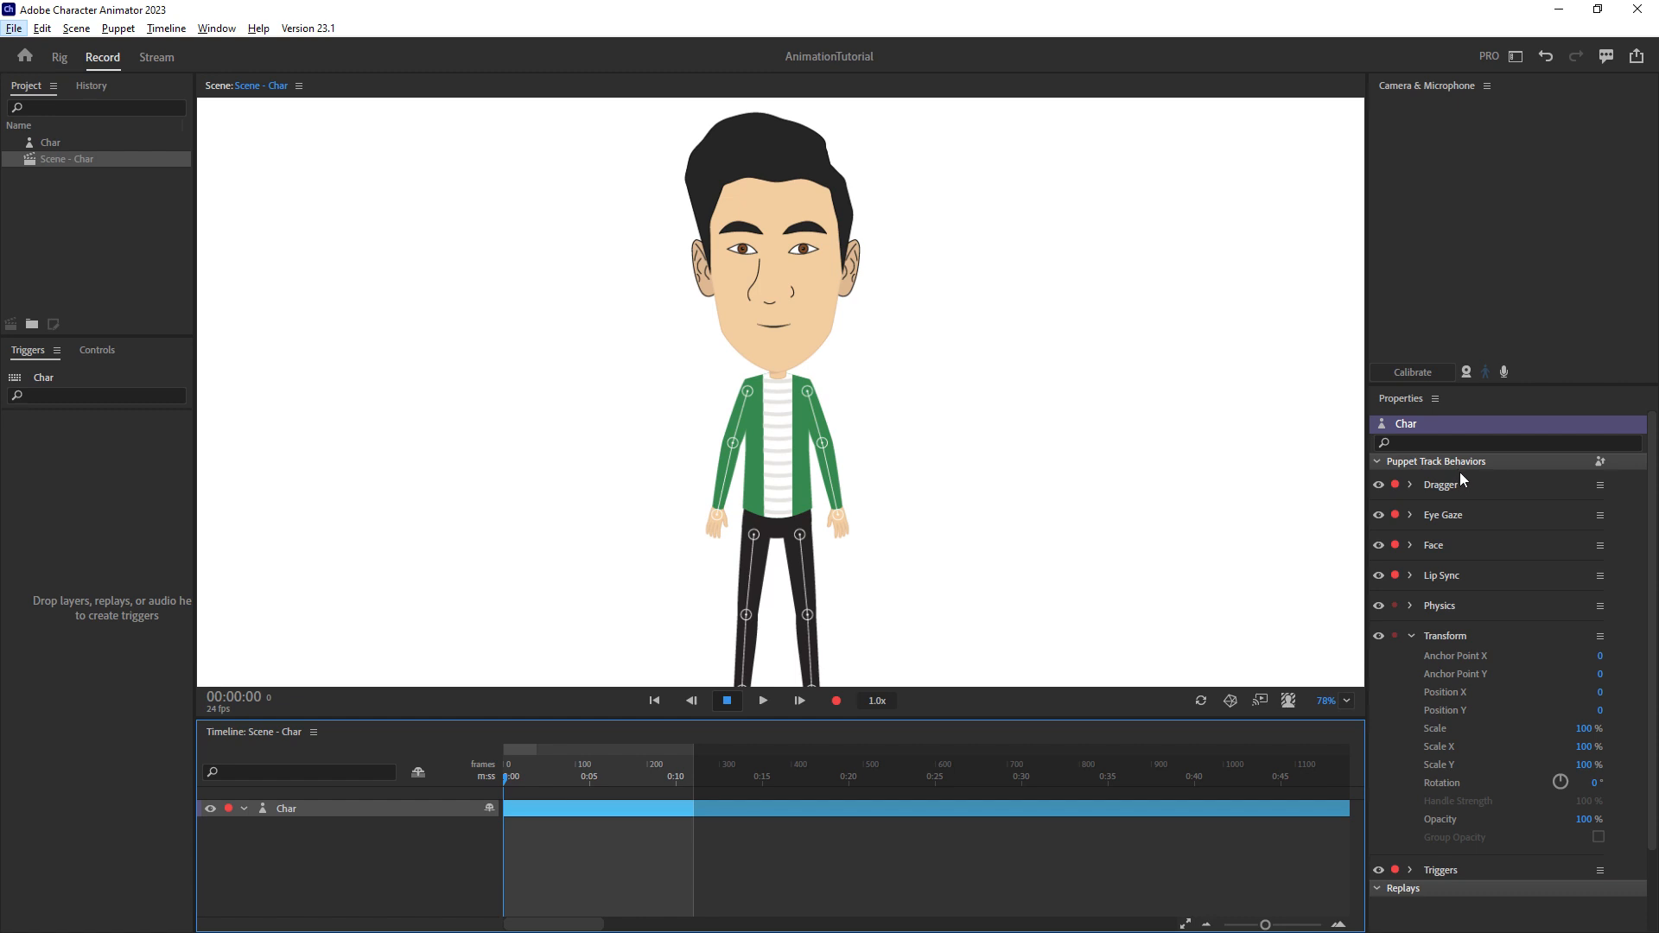
click(1411, 514)
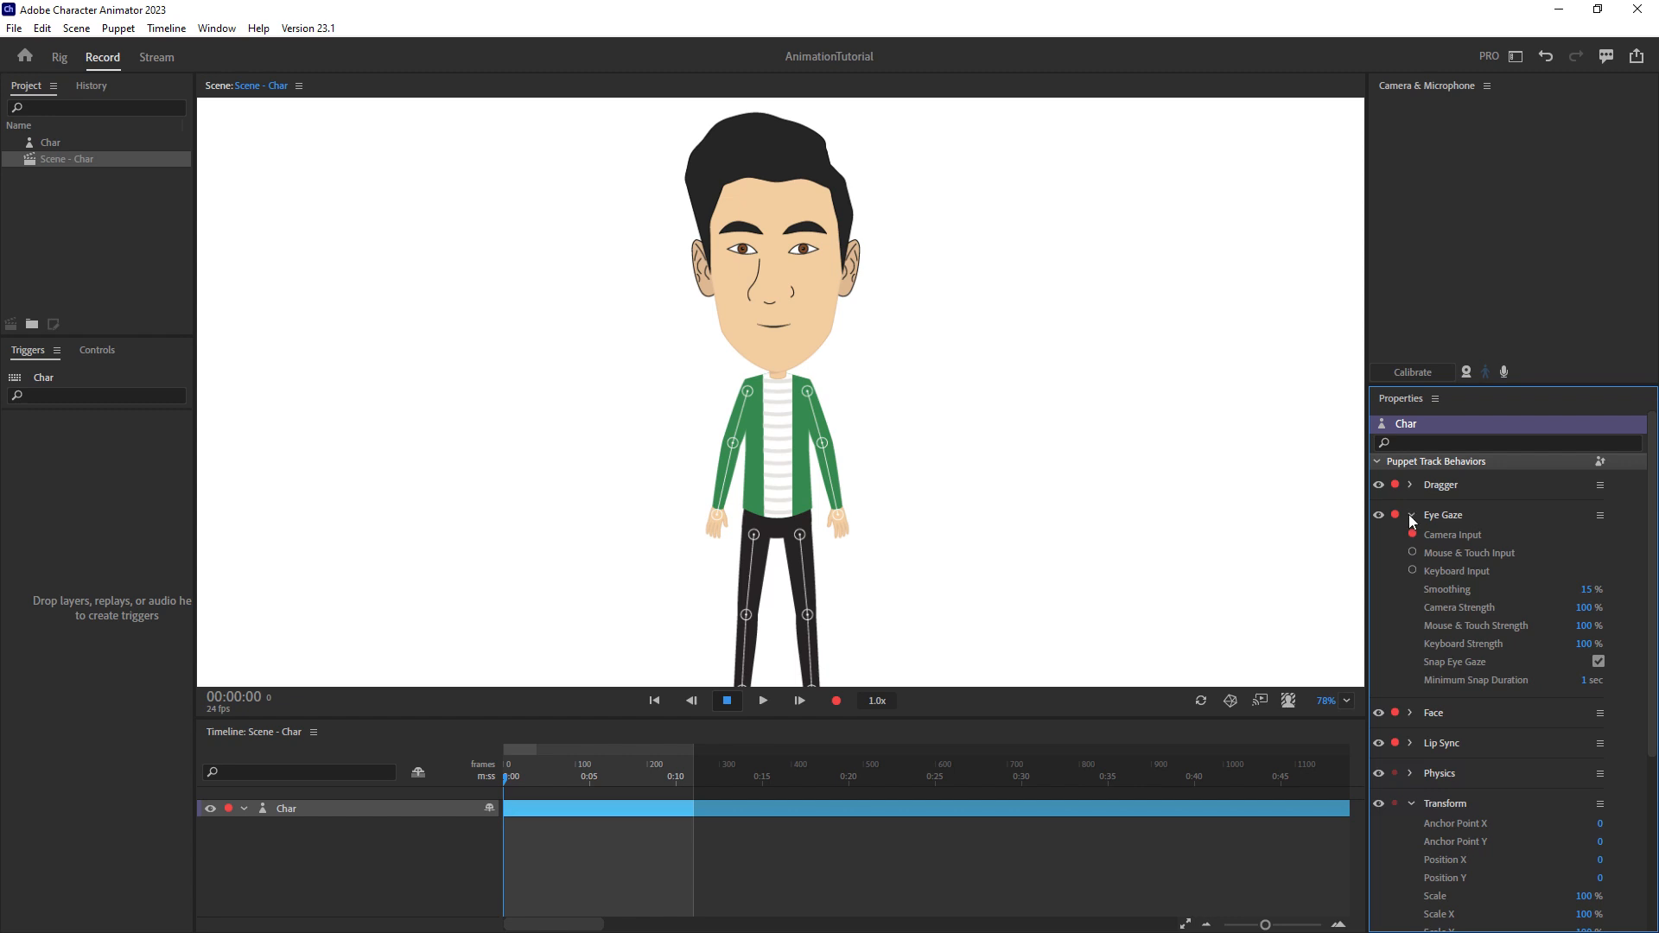
click(1413, 570)
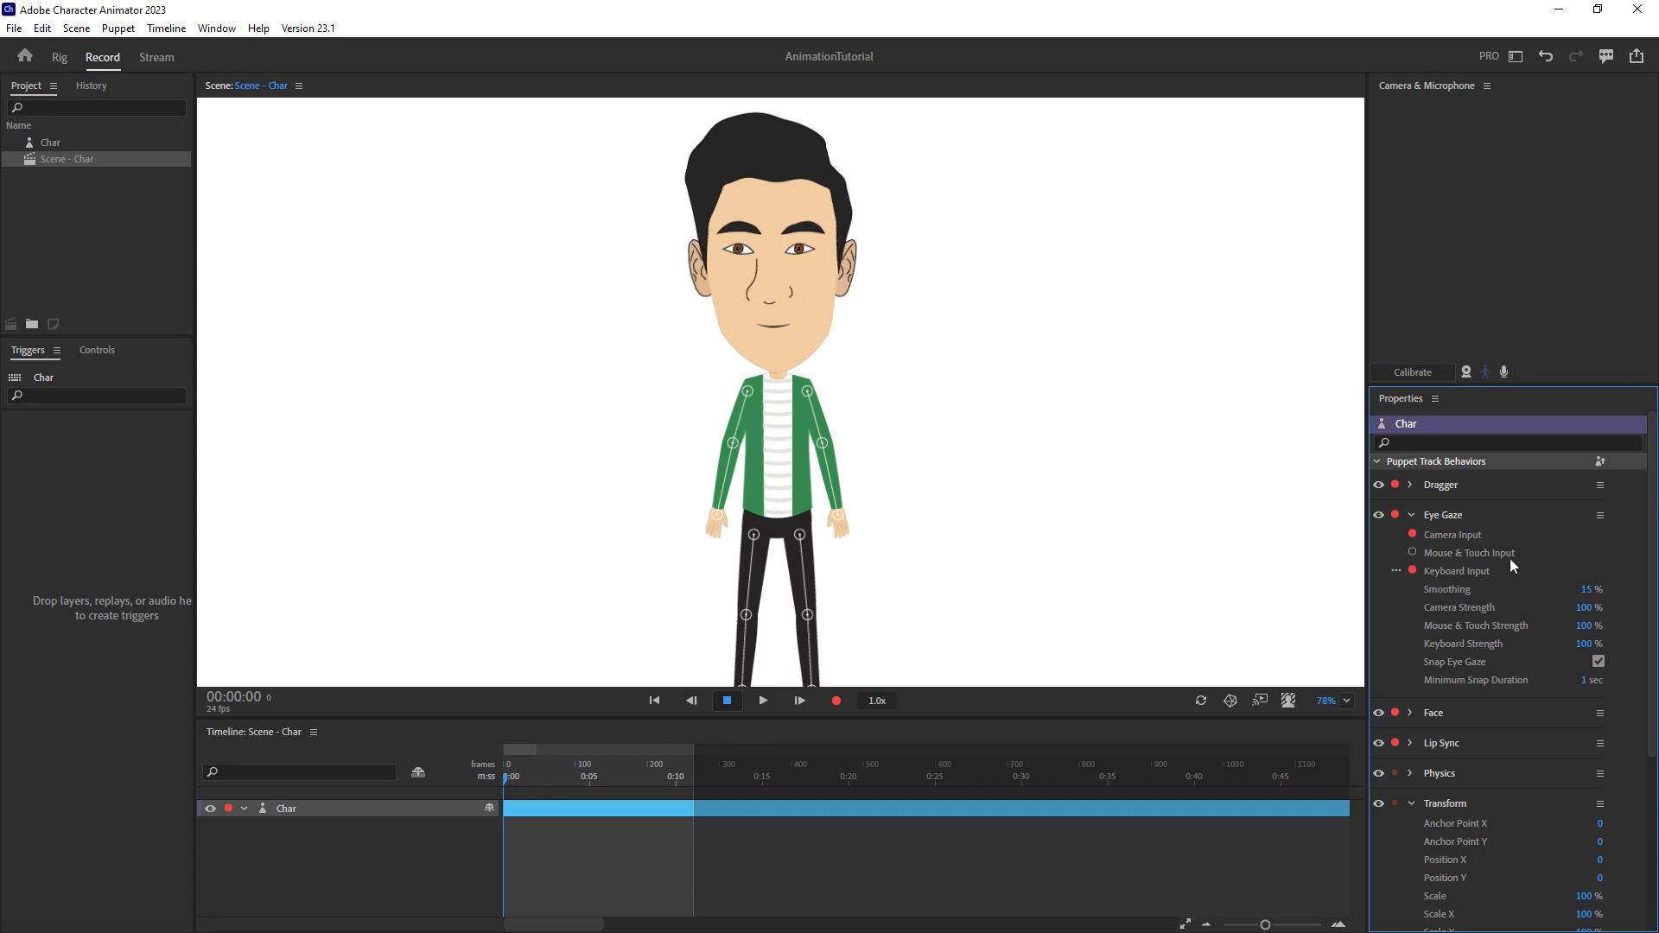
Return to the Rig workspace and make the Eyeball layer in Left Eye and the Eyeball copy layer in Right Eye independent.
click(59, 58)
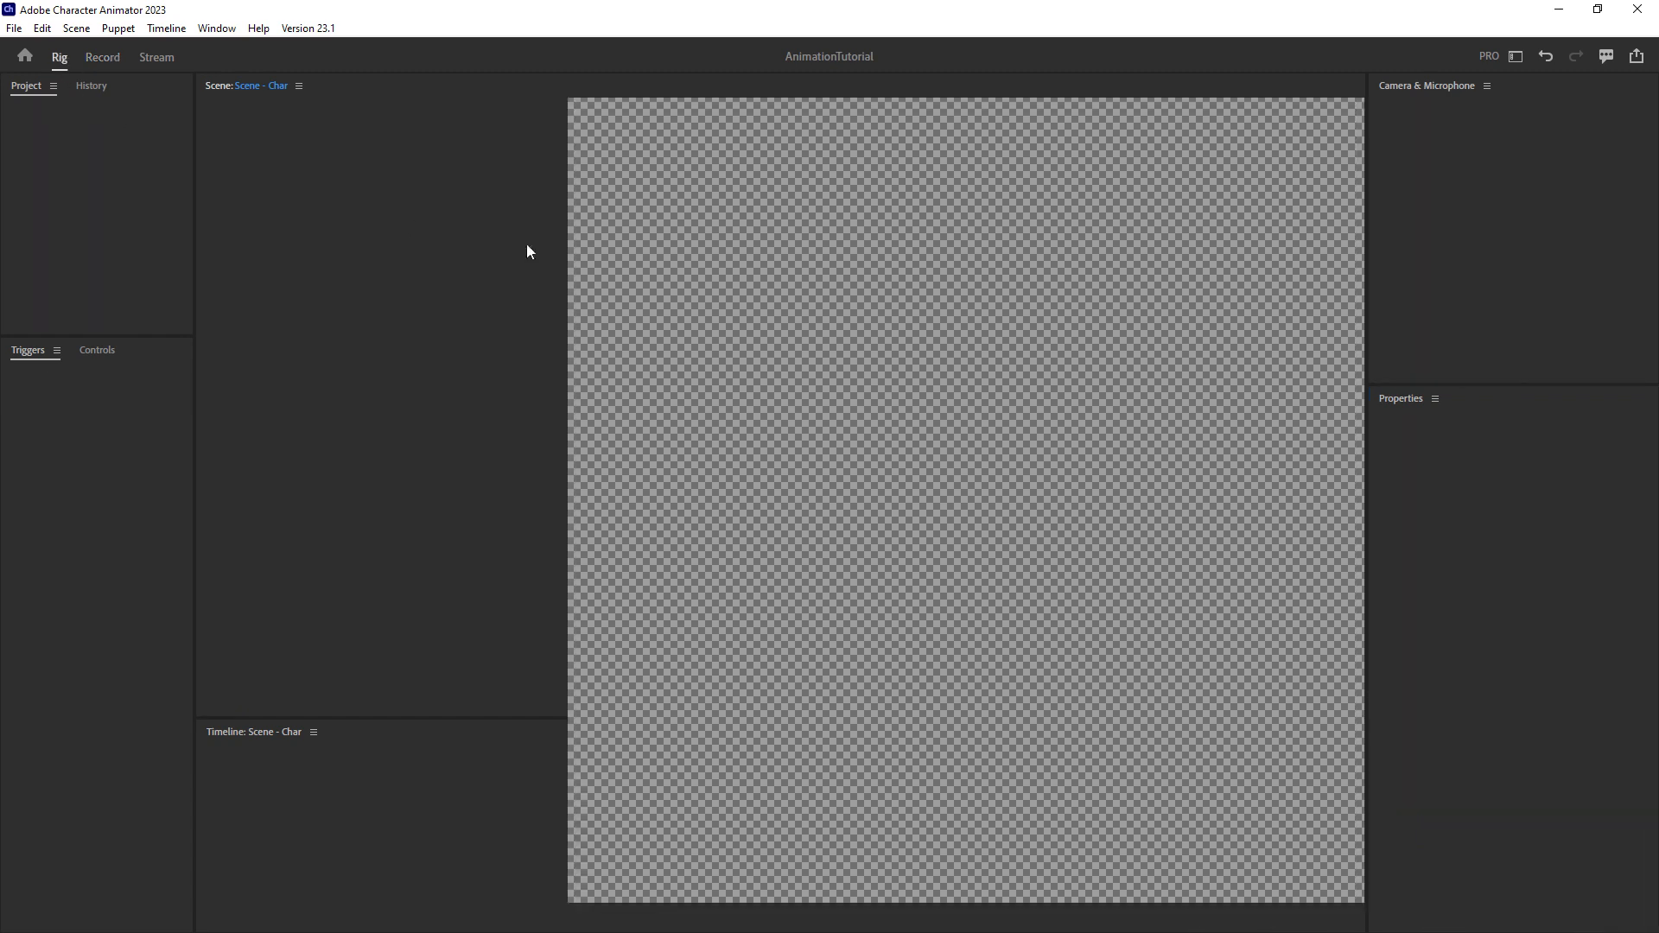
click(439, 329)
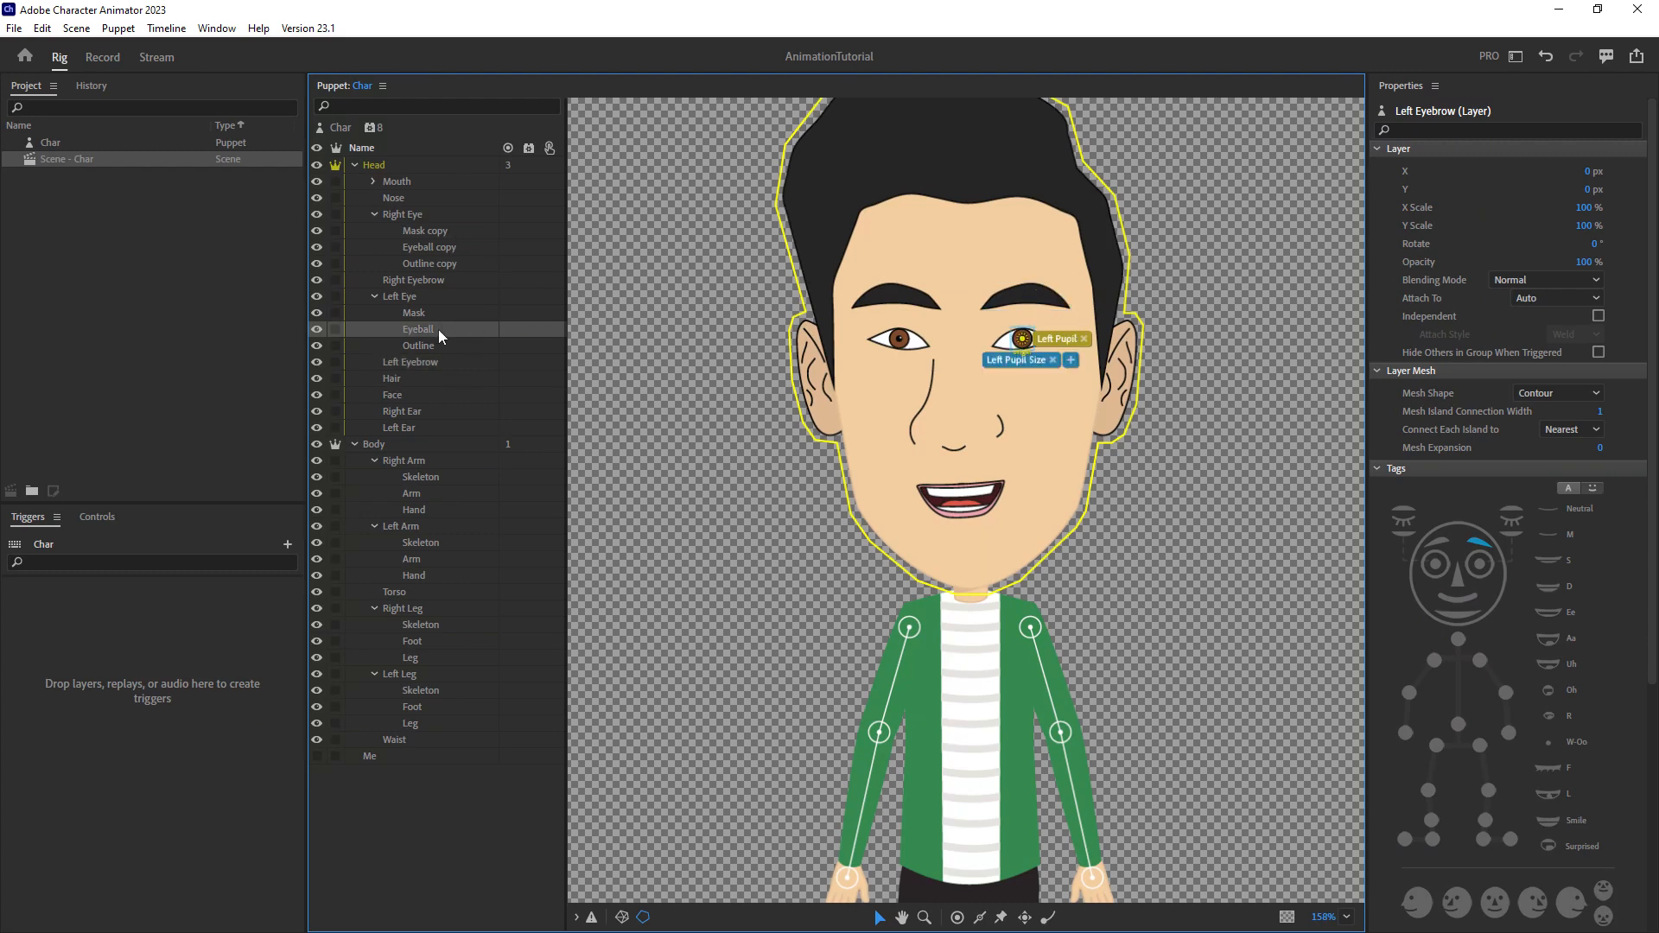
click(335, 330)
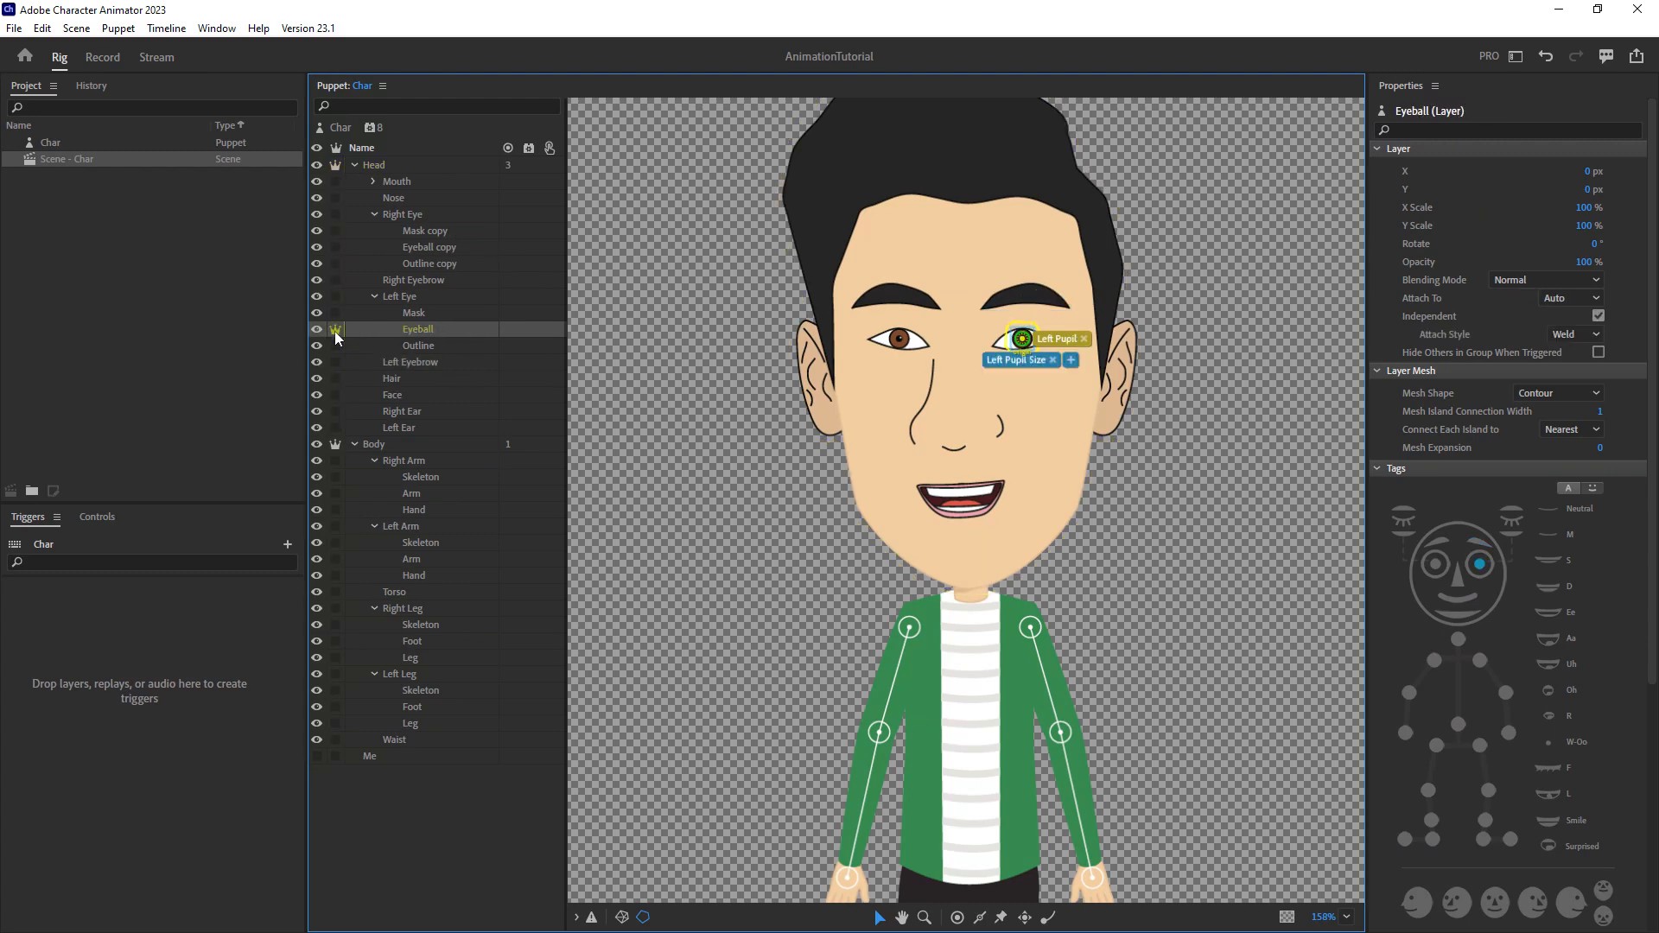
click(385, 247)
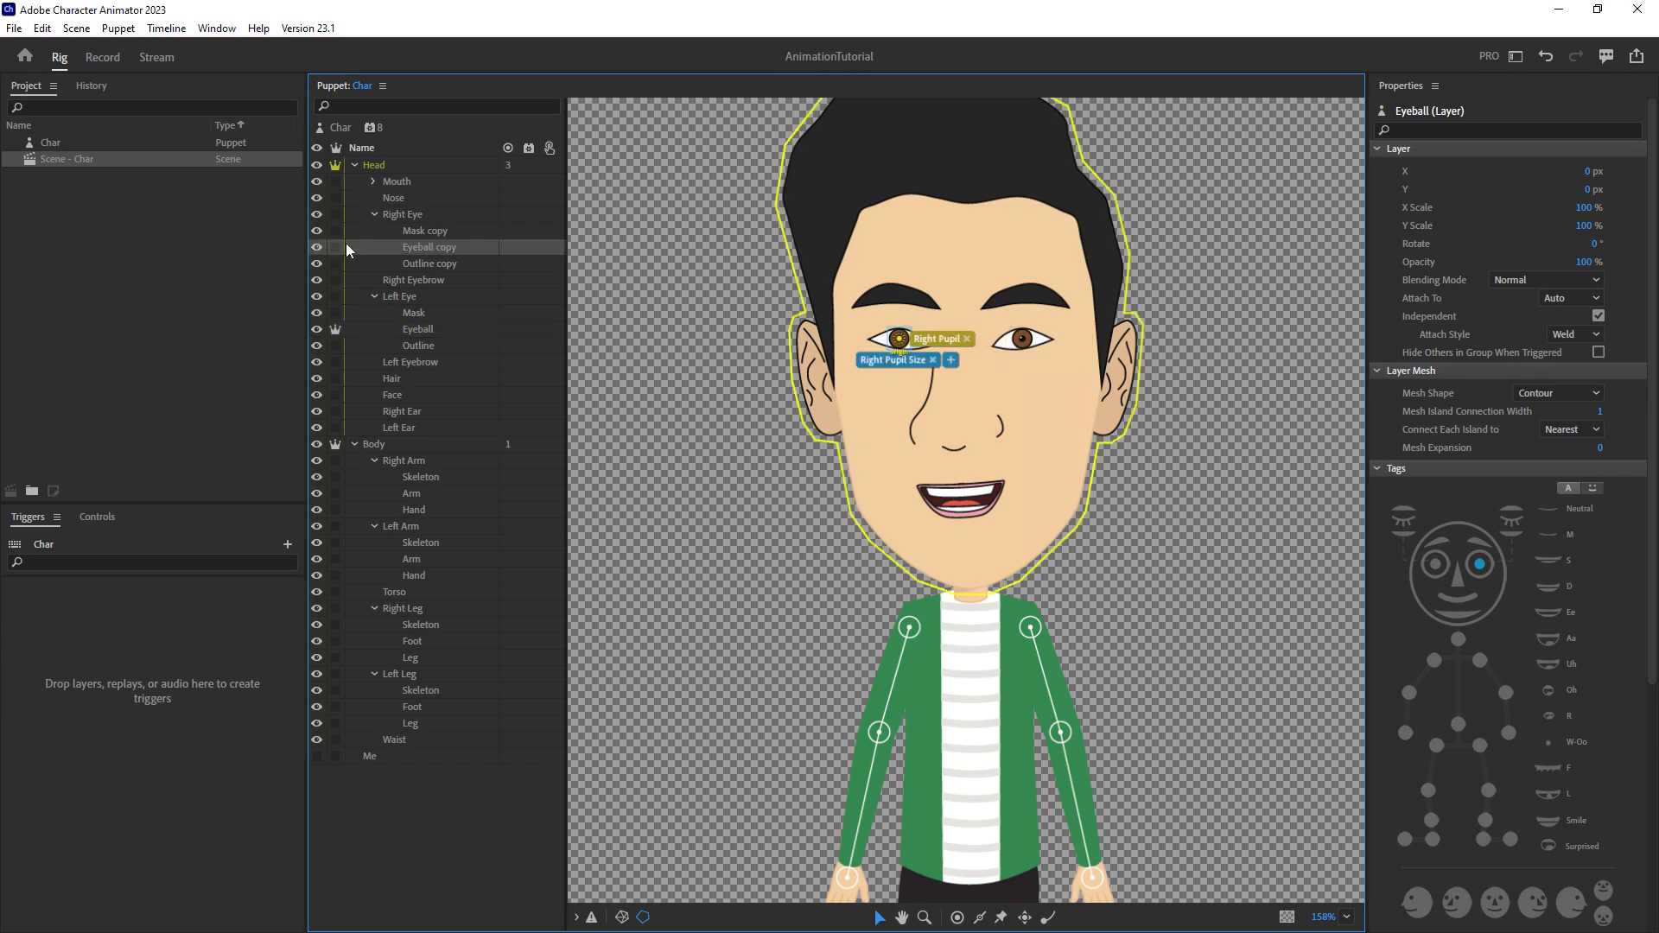
click(335, 247)
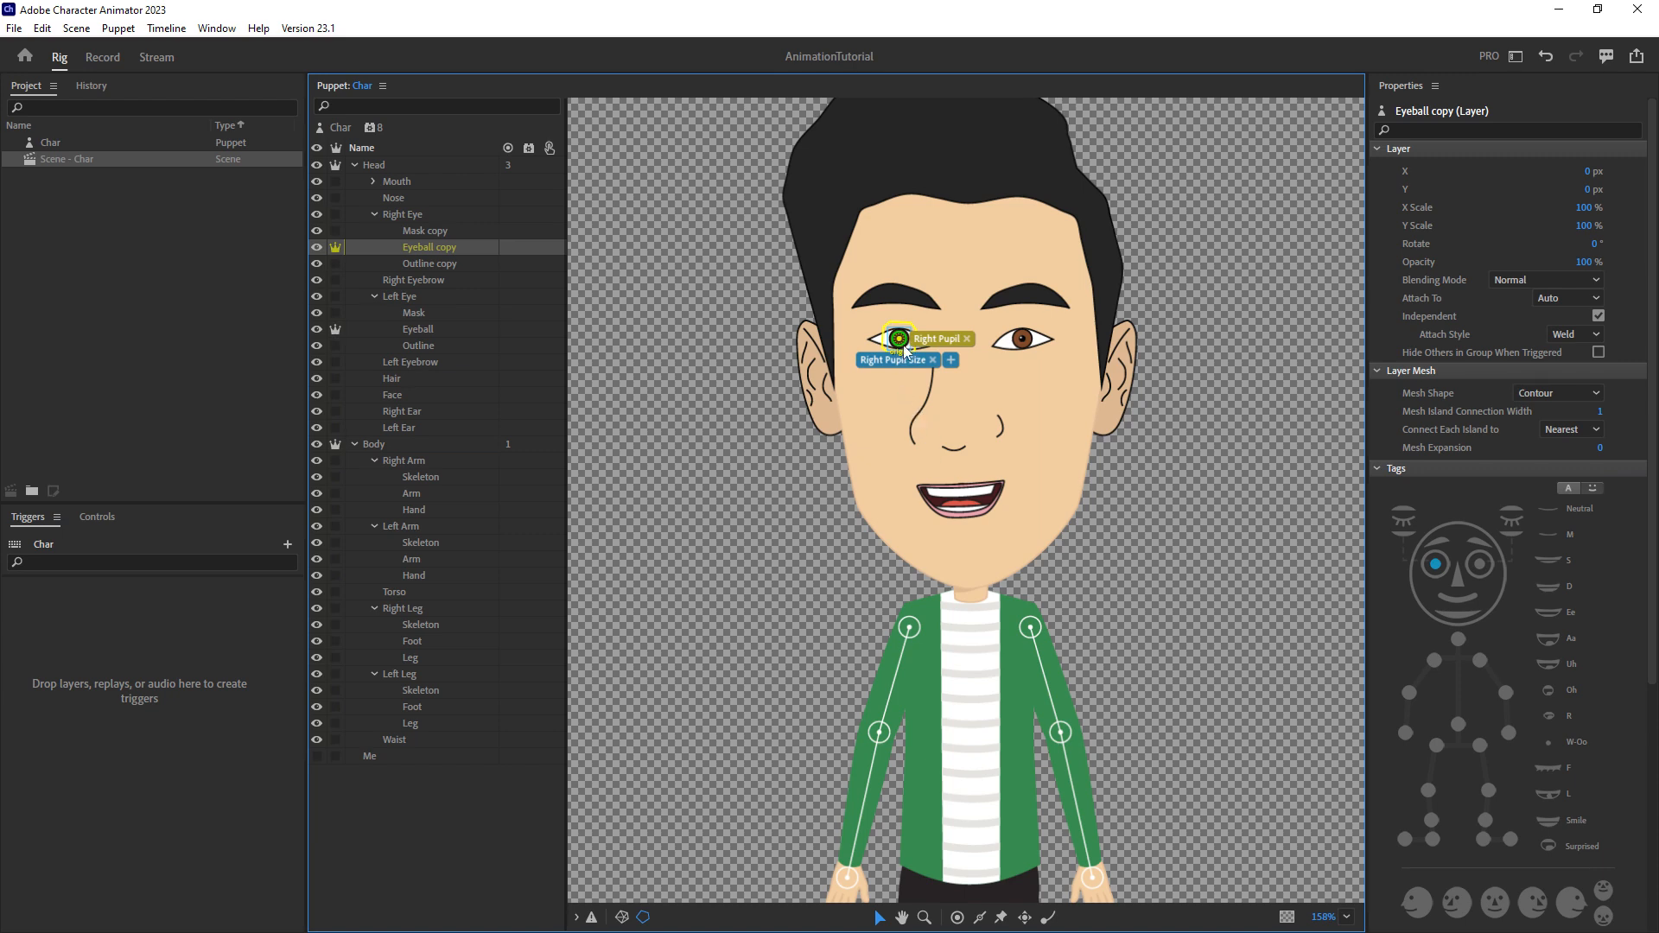
Compare the handles and tags of the Head layer with those of the Eyeball copy layer in Right Eye.
click(393, 163)
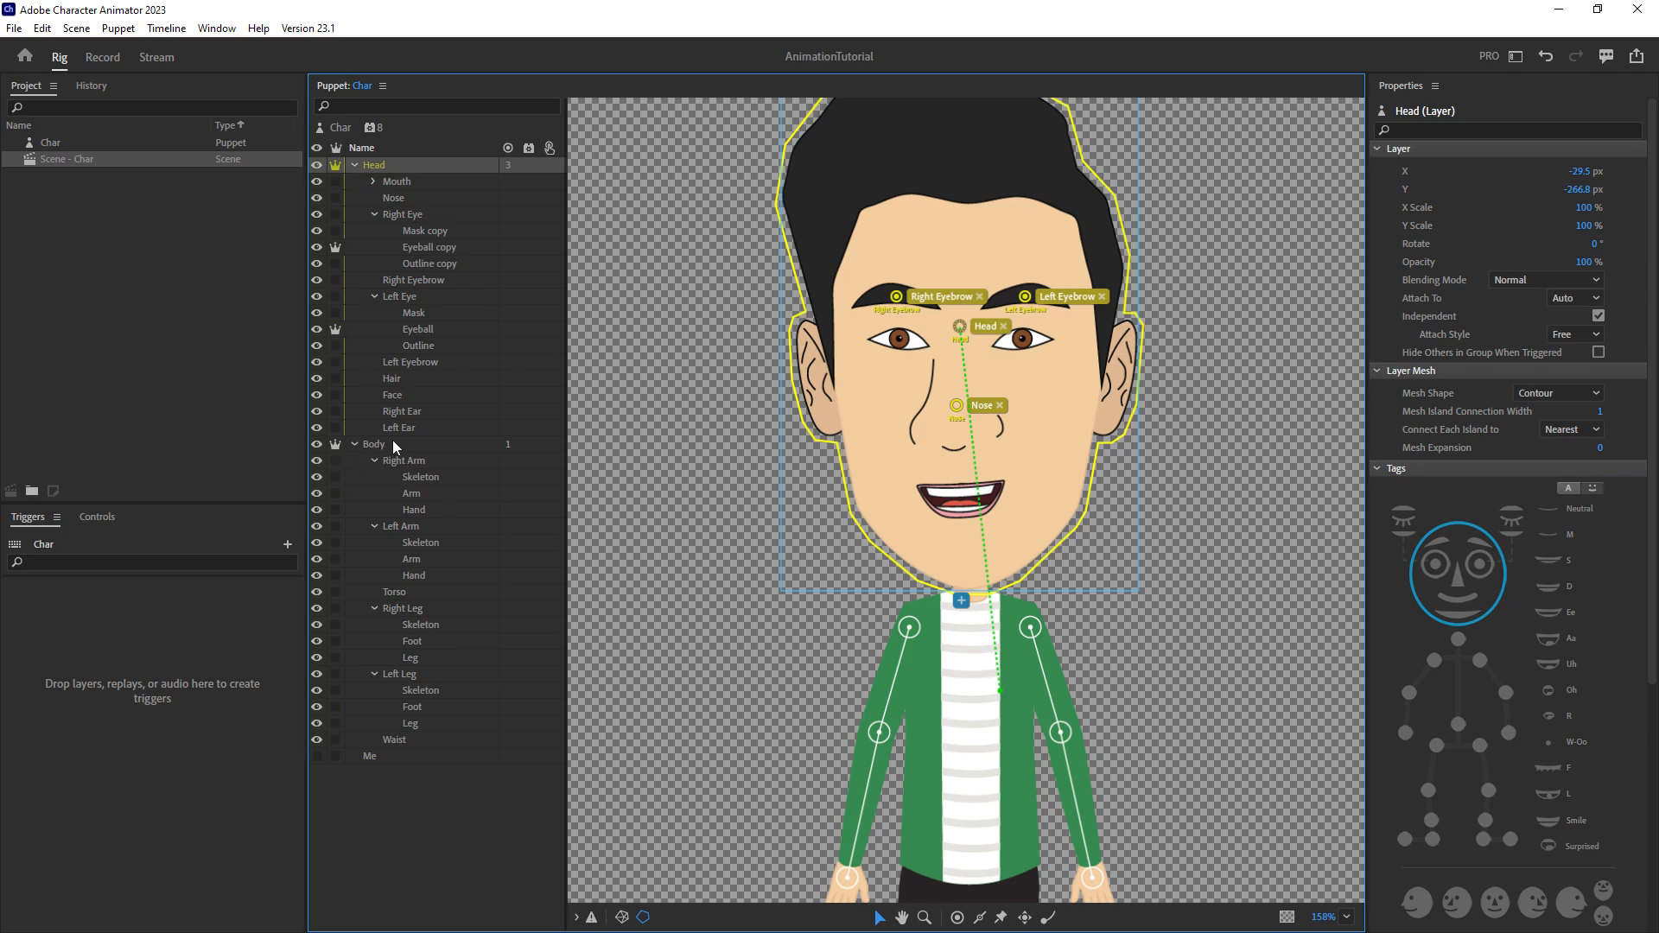
click(420, 250)
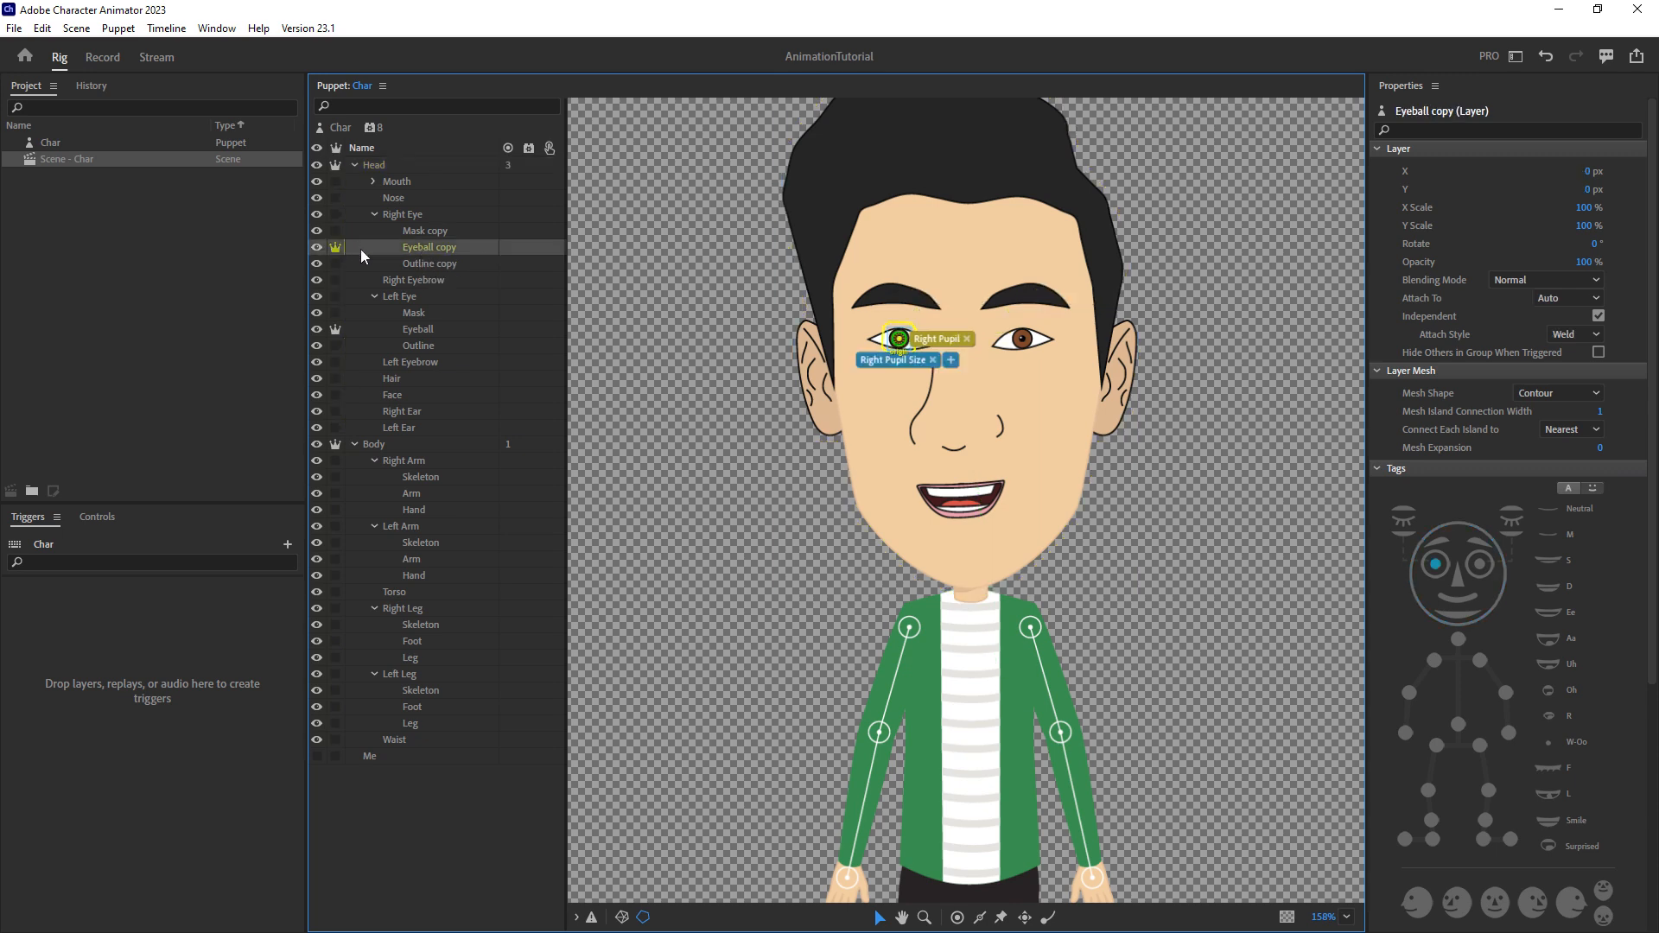
click(392, 164)
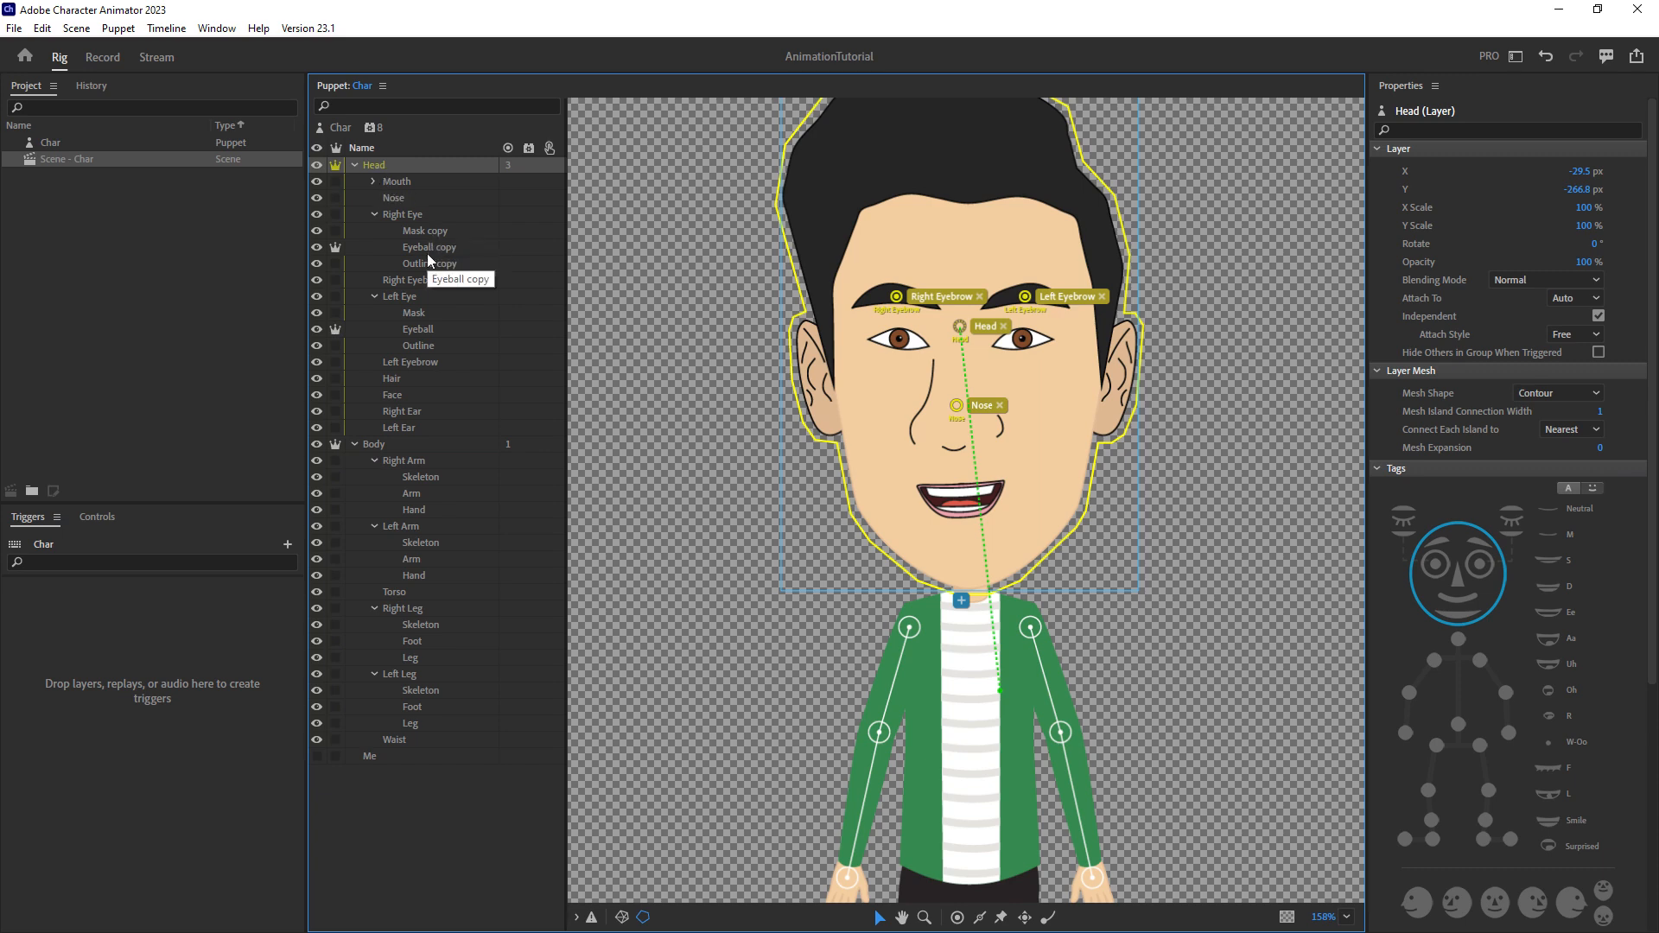
click(428, 249)
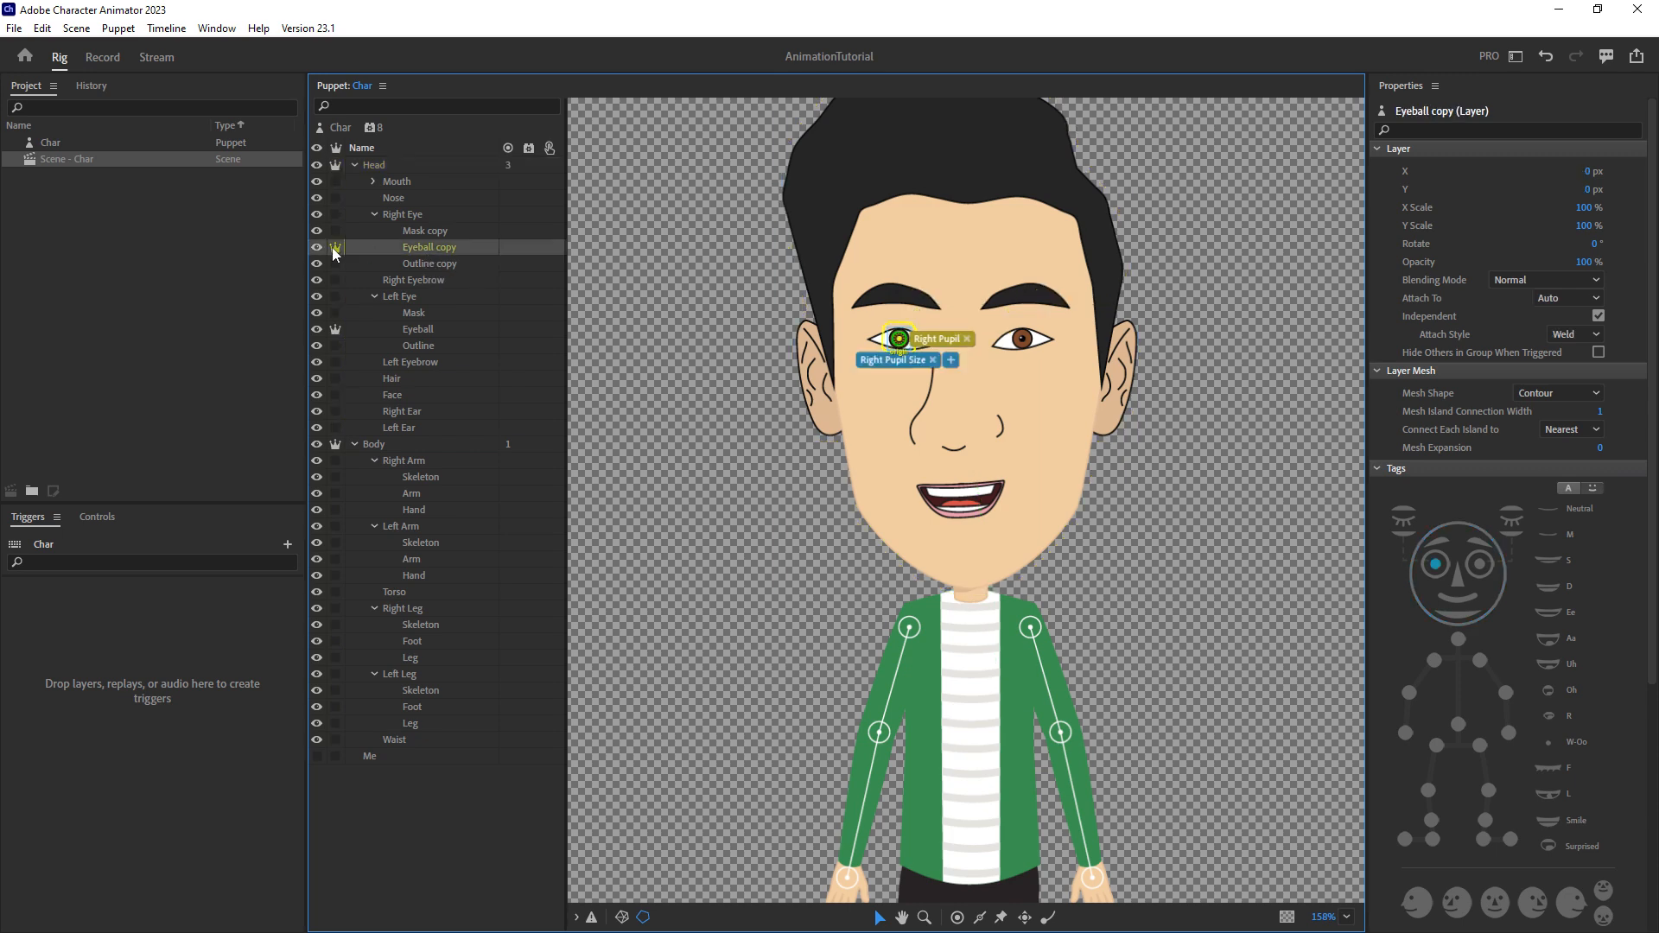
click(384, 164)
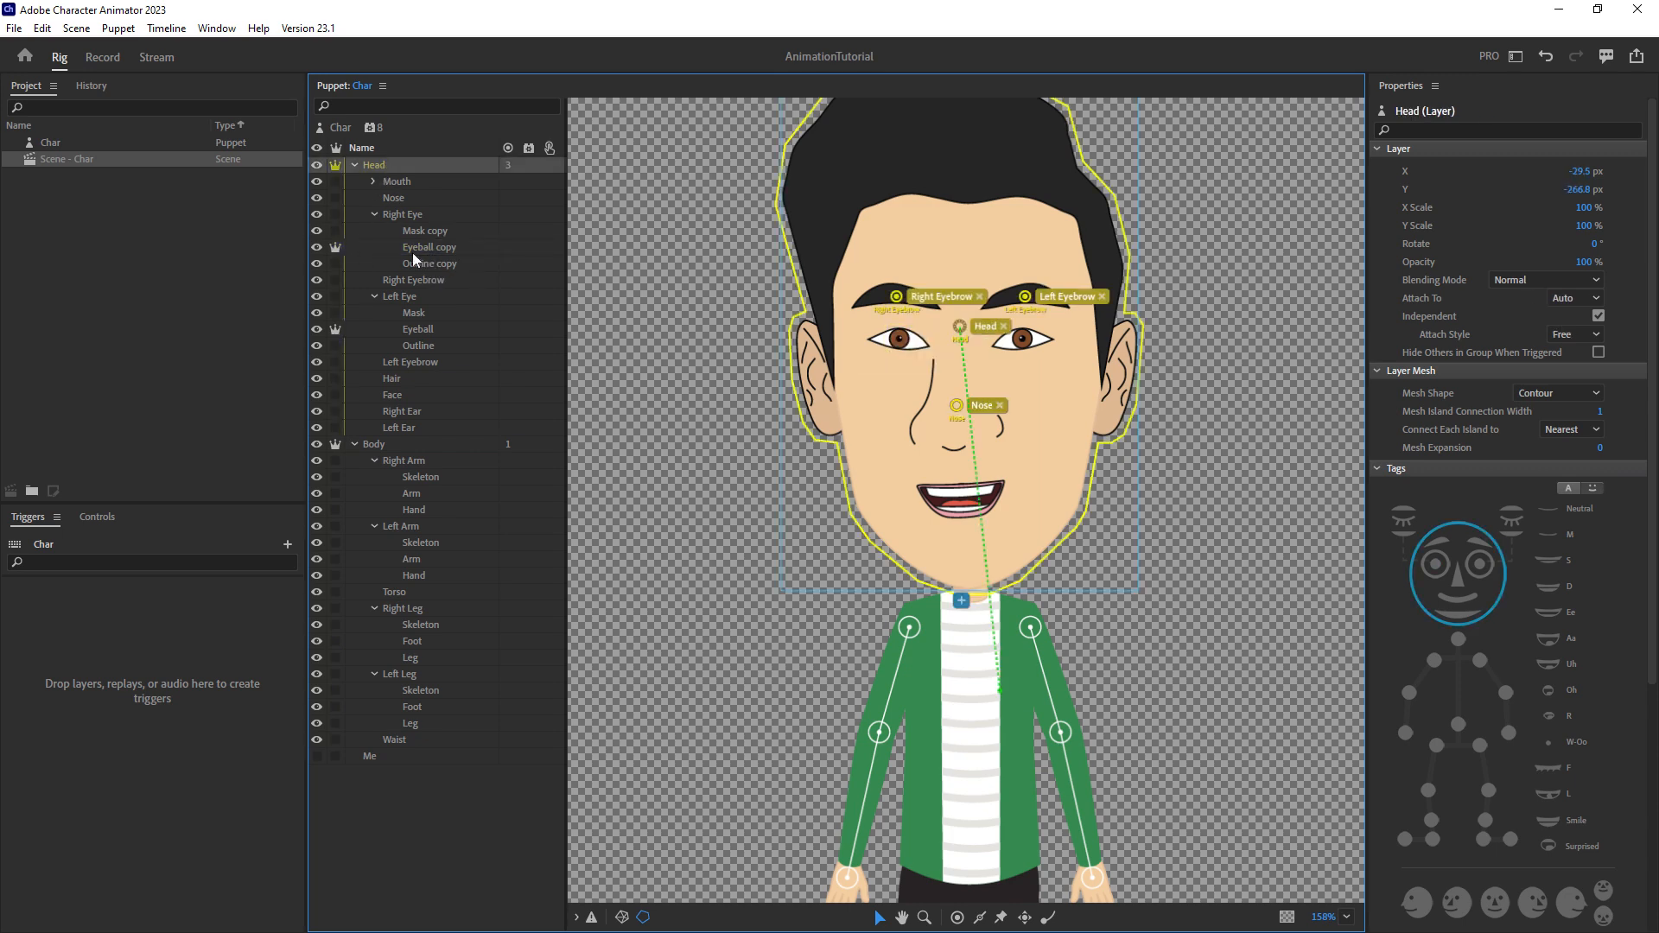
click(430, 248)
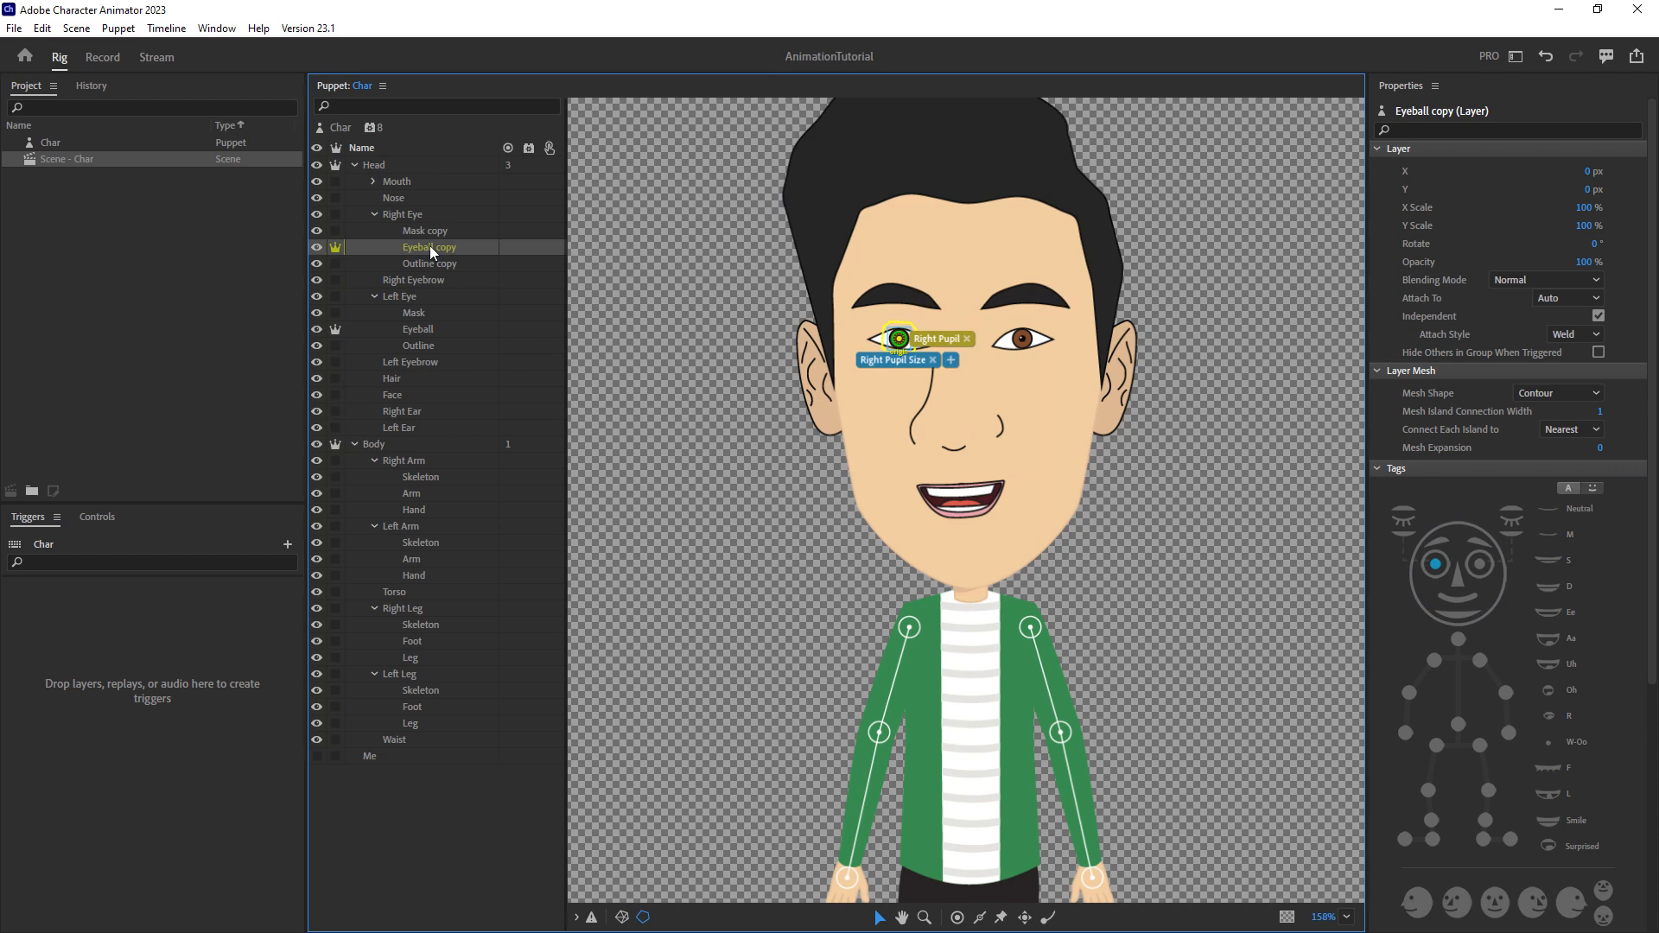
Delete the Right Eyebrow, Left Eyebrow and Nose handles from the Head layer.
click(396, 164)
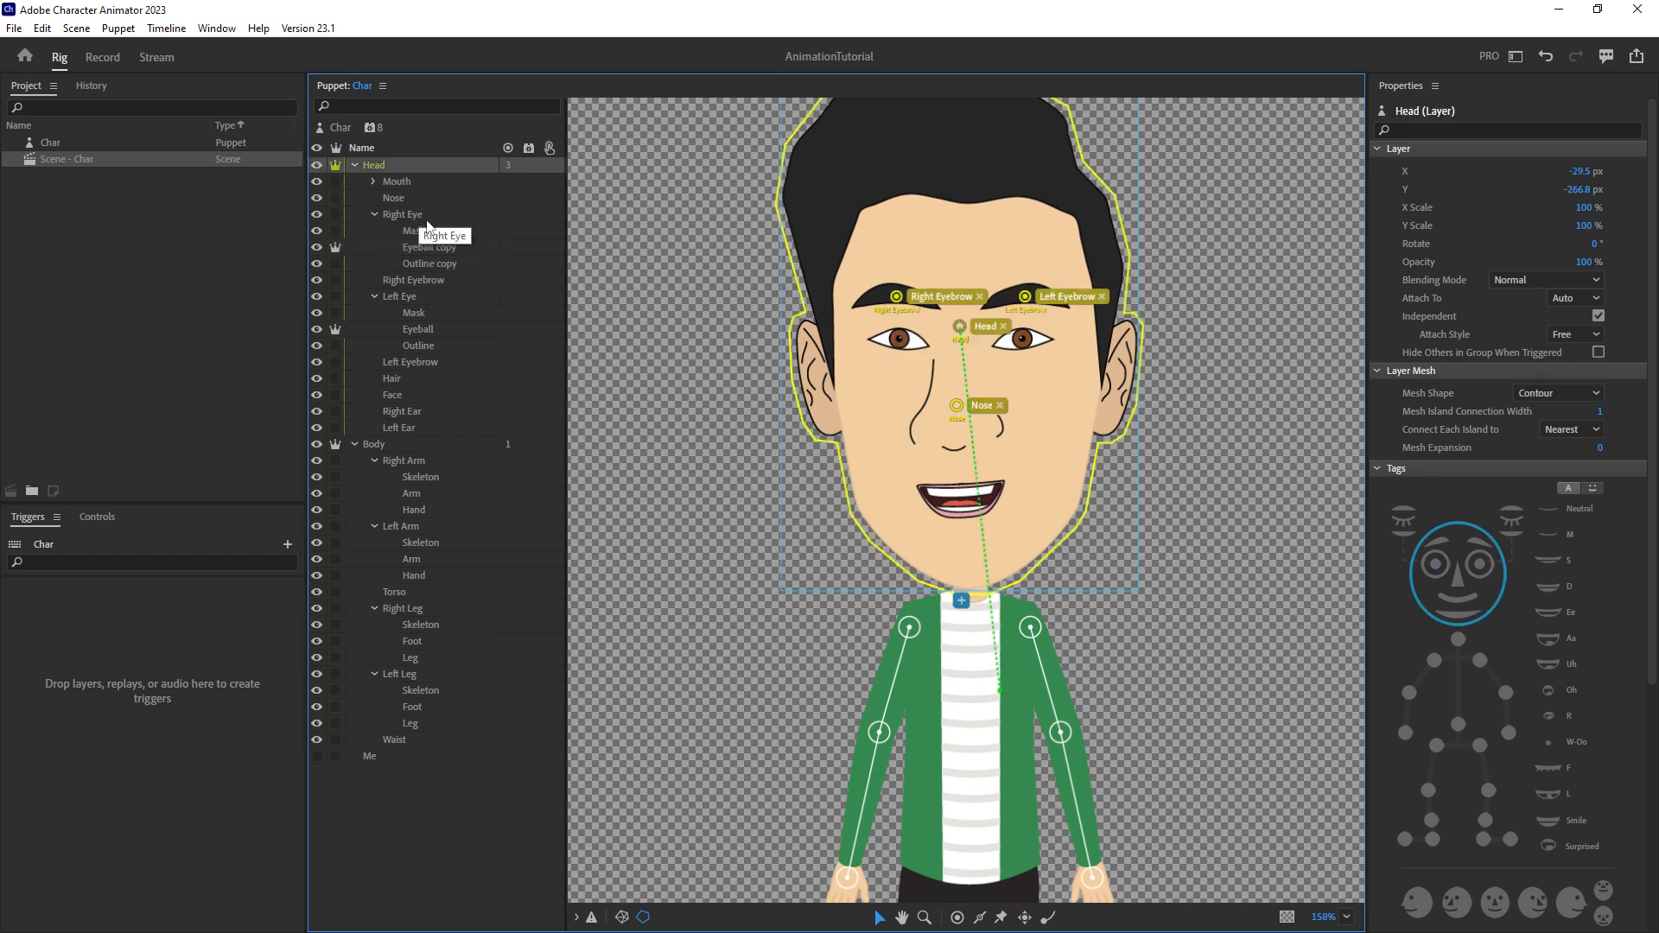
click(898, 300)
key(Delete)
click(1026, 298)
key(Delete)
click(957, 406)
key(Delete)
Move the Head handle down to the neck and check the character's eye gaze in the Record workspace before returning to Rig.
drag(959, 327, 957, 592)
click(958, 591)
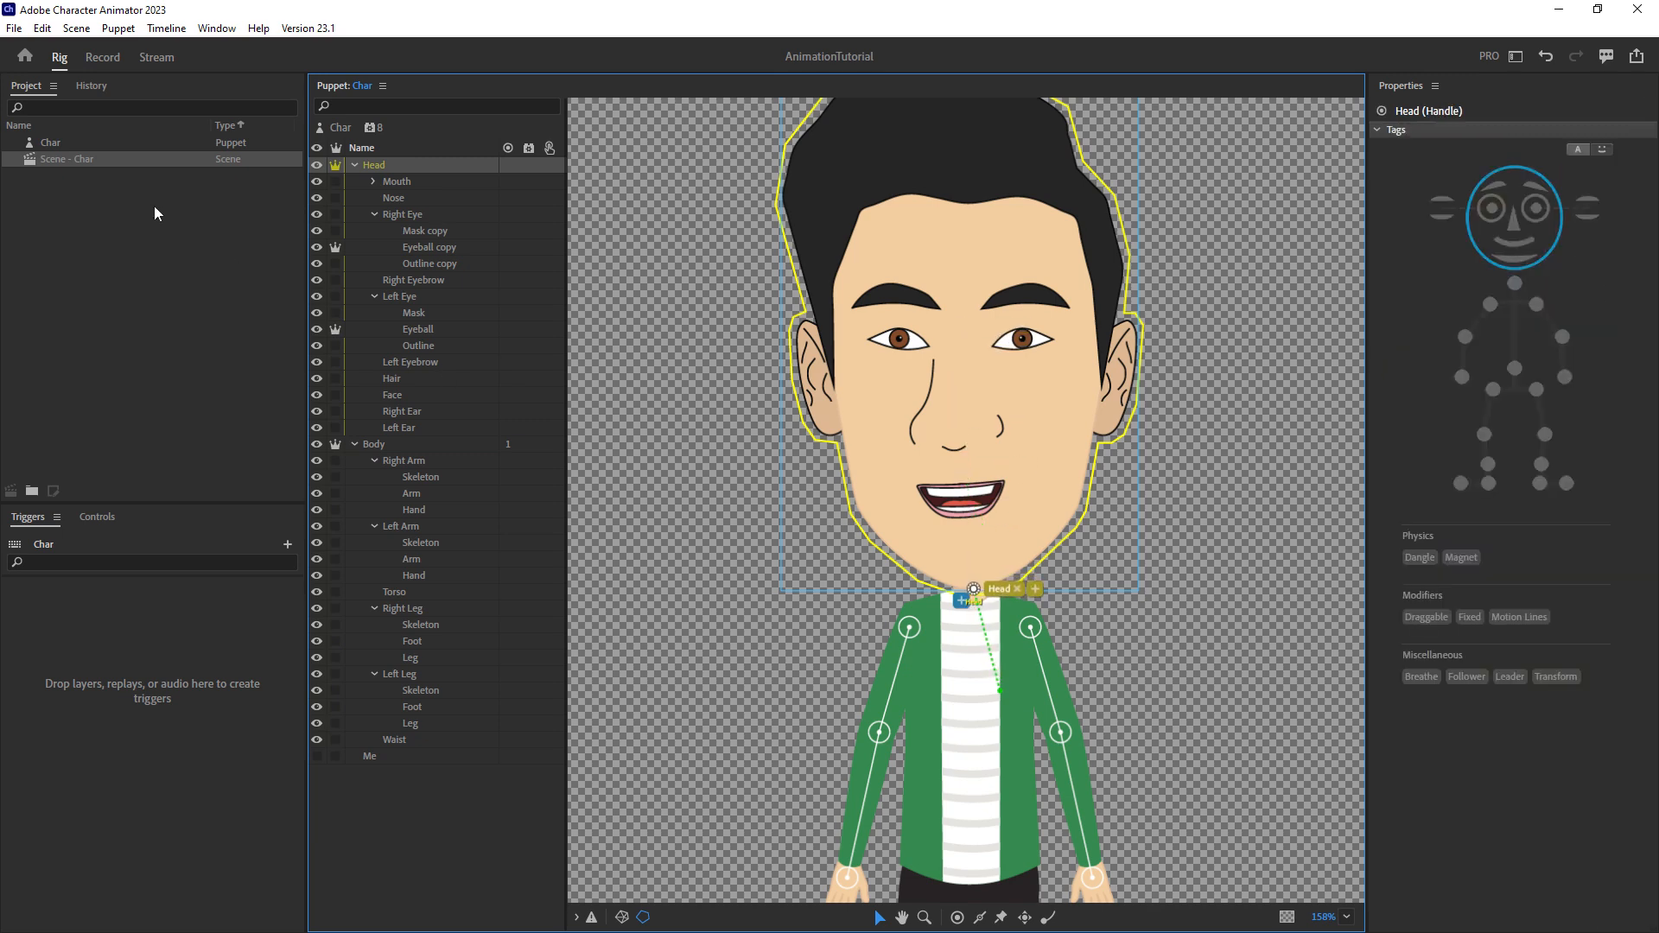
click(103, 57)
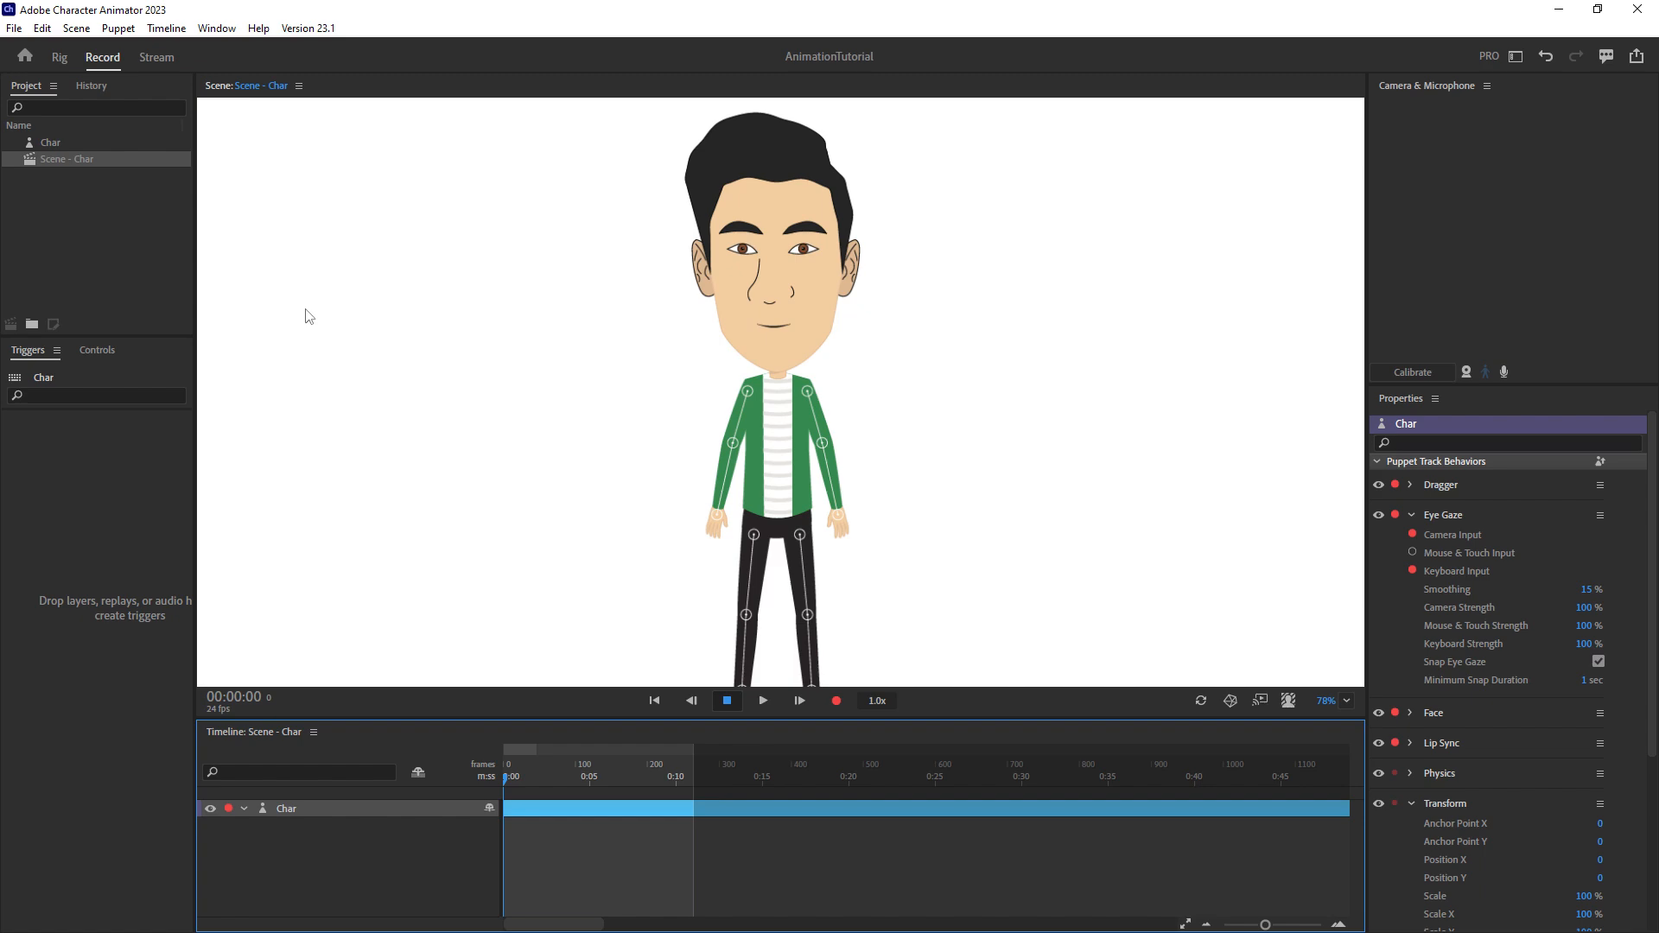
click(59, 57)
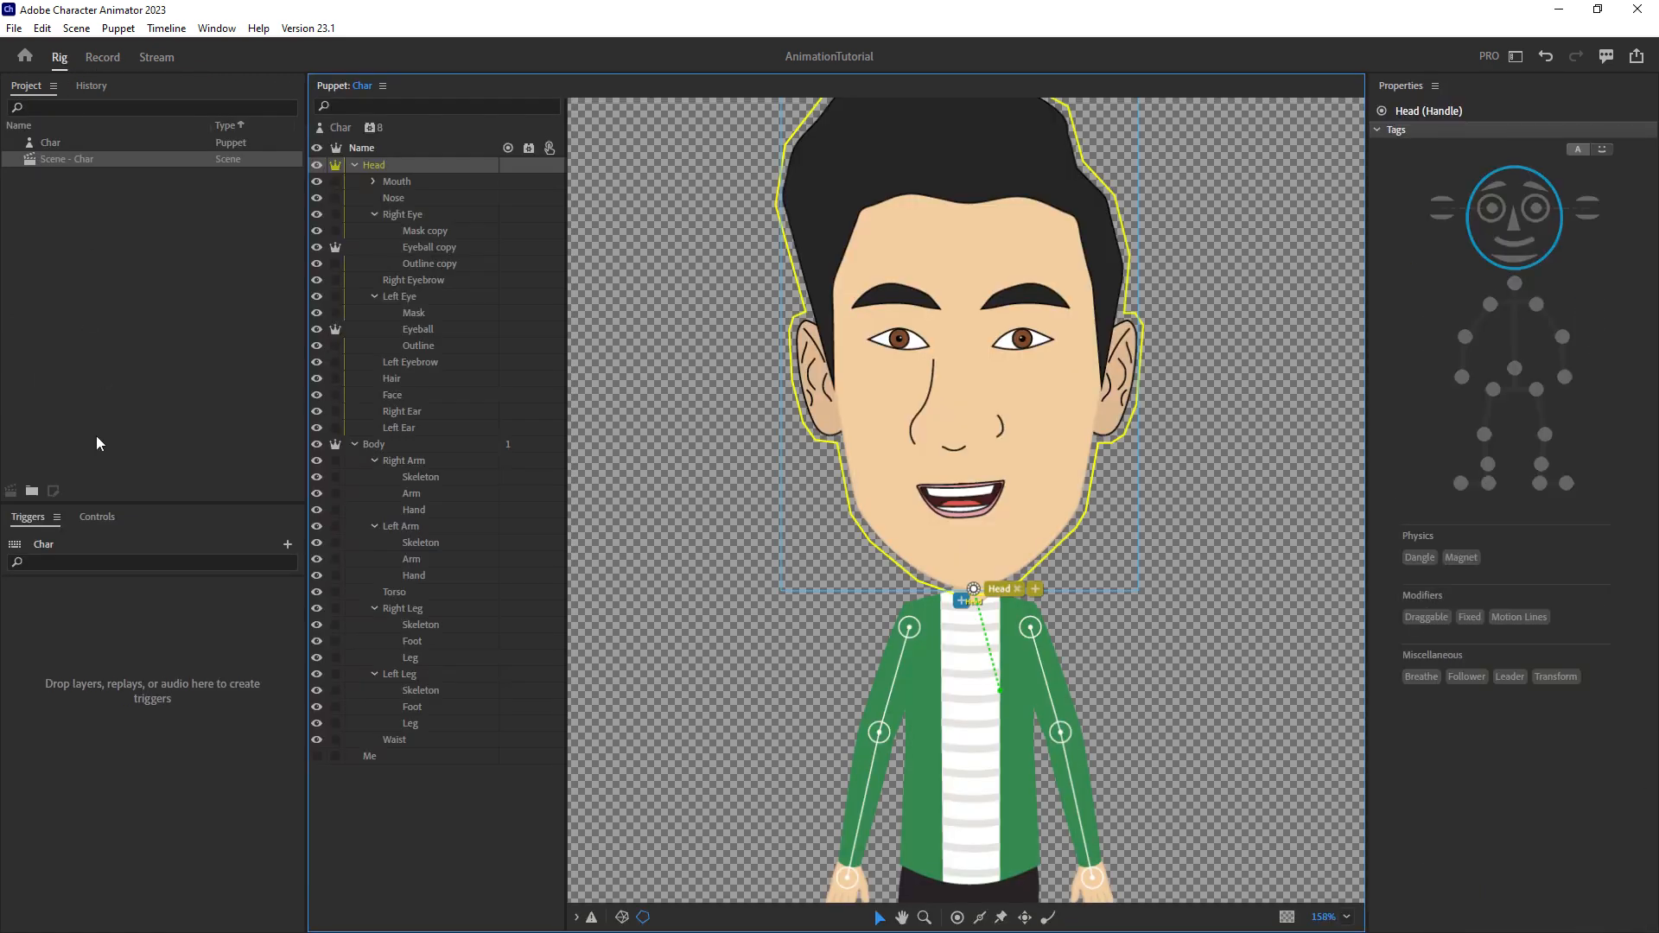
Open the Char puppet's original artwork in Illustrator and expand its Right Eye and Left Eye layers.
click(48, 144)
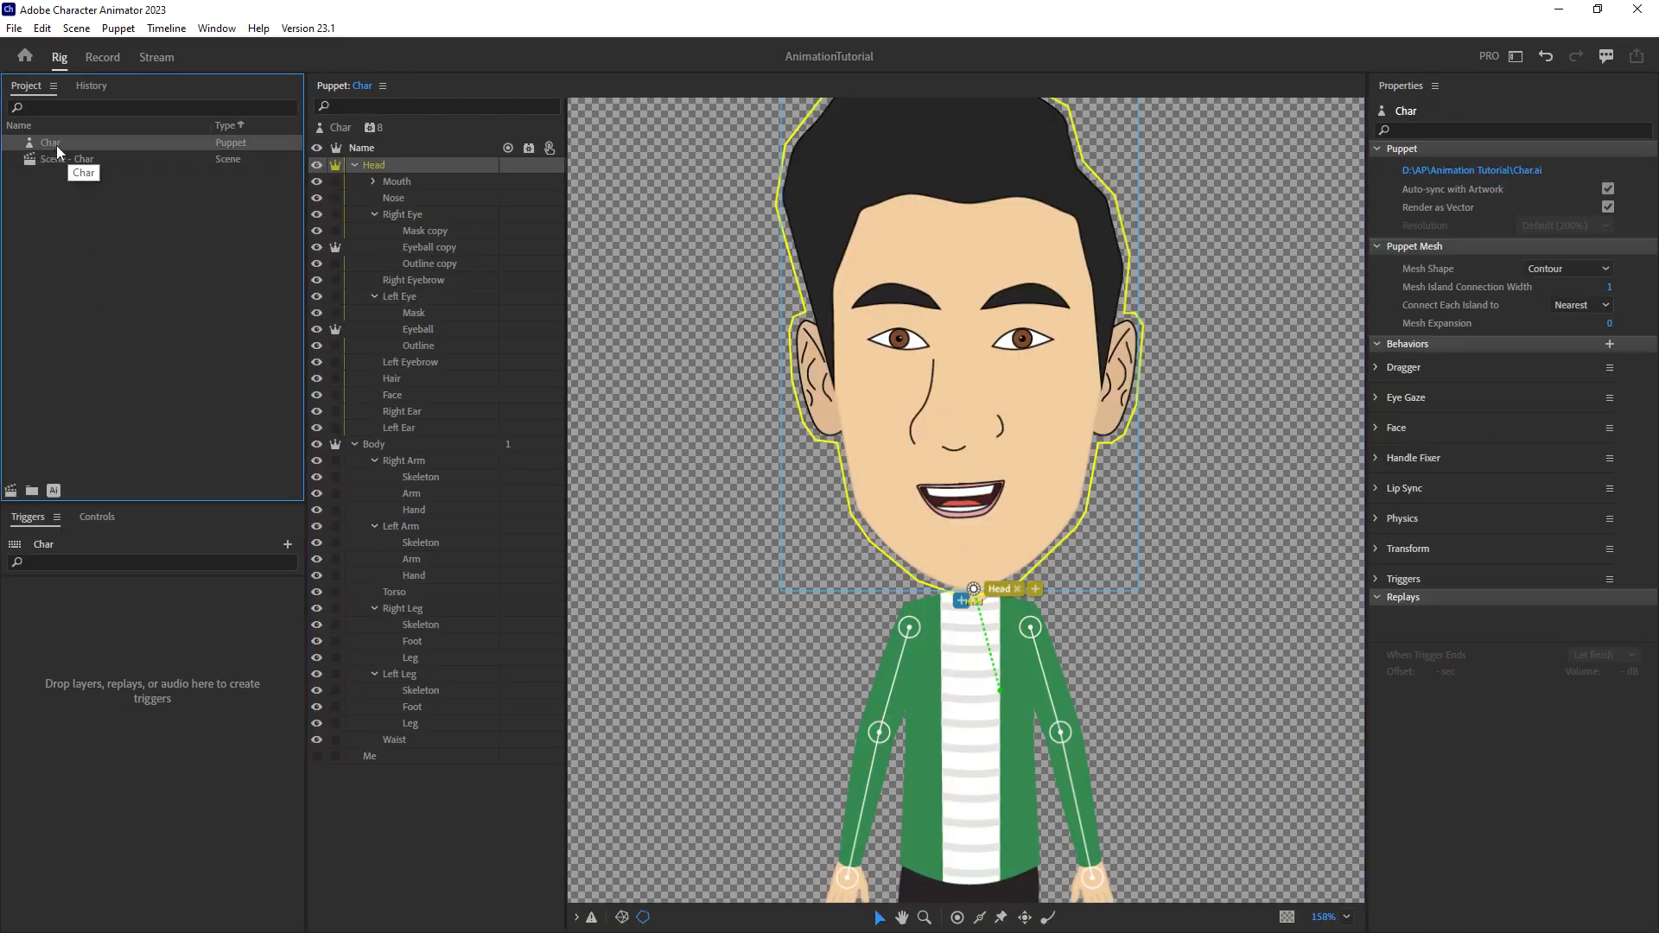
click(52, 492)
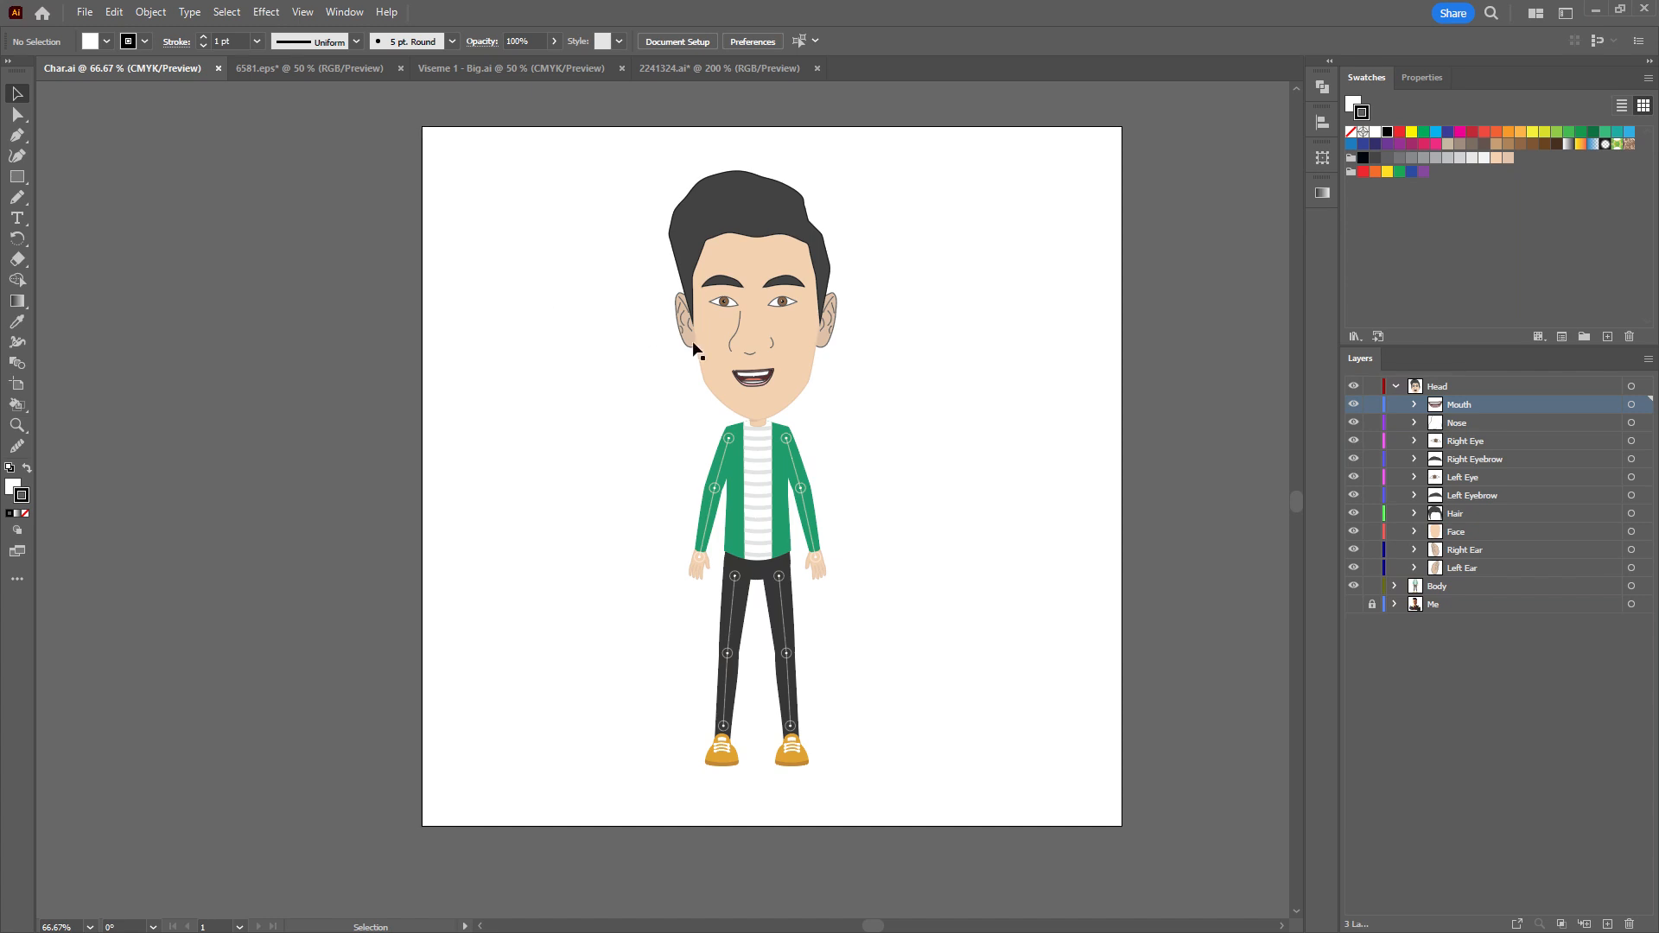
key(ctrl+plus)
key(ctrl+plus)
click(1415, 440)
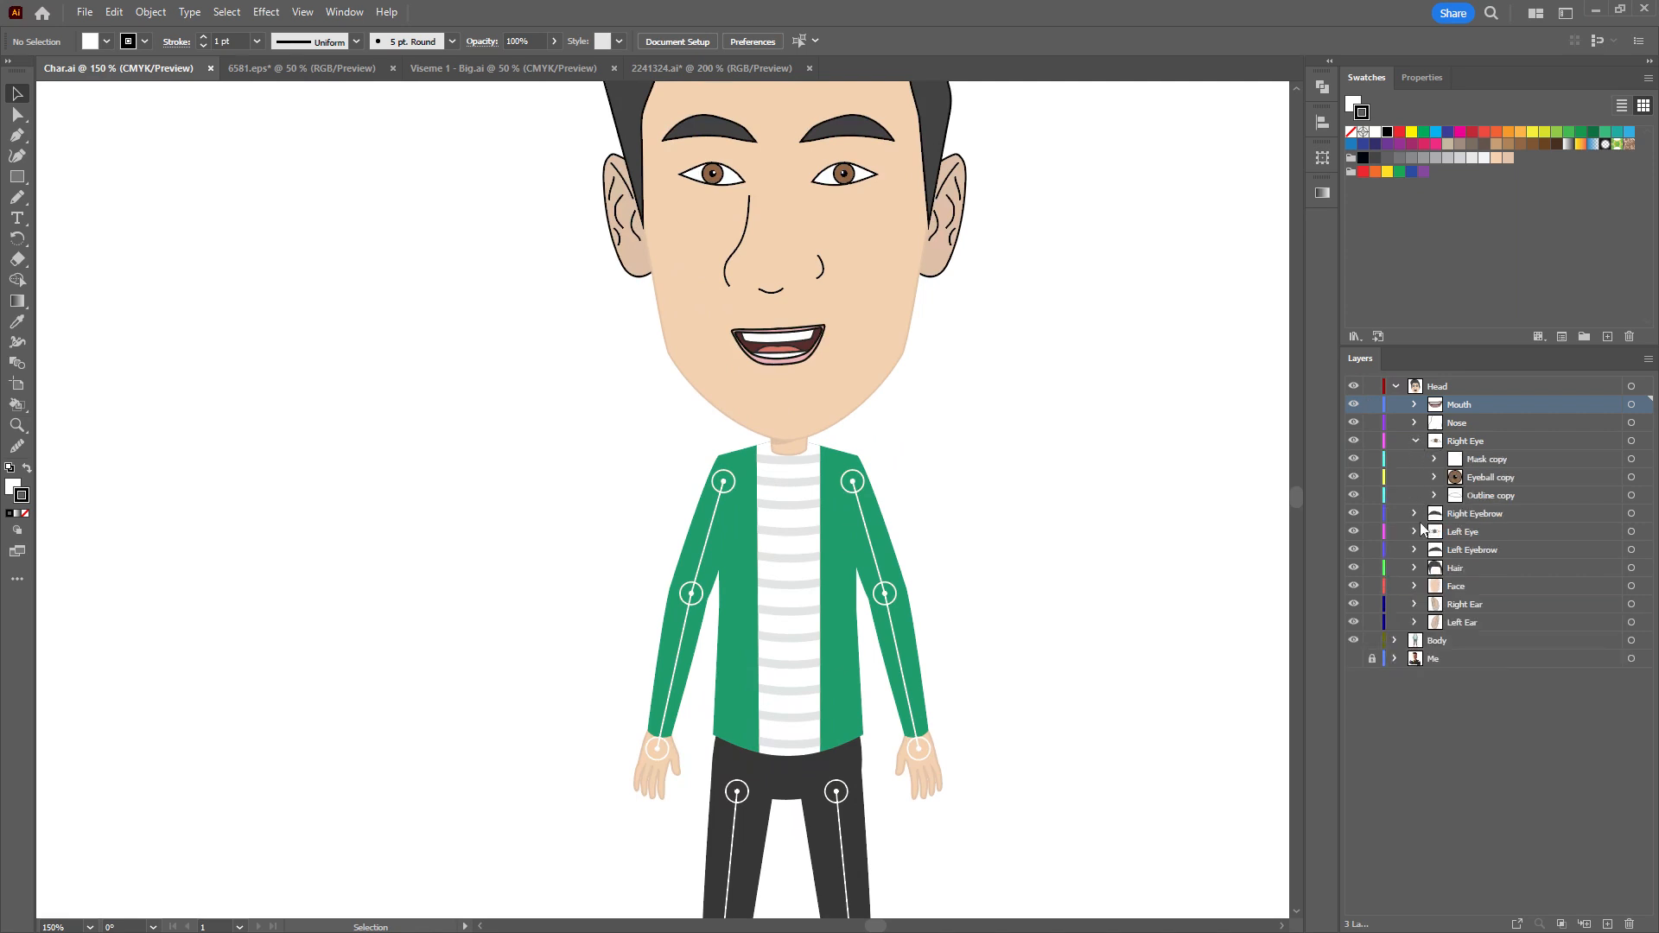
click(1415, 532)
Fill the Mask copy layer in Right Eye with the face's skin colour and remove its stroke.
click(1631, 459)
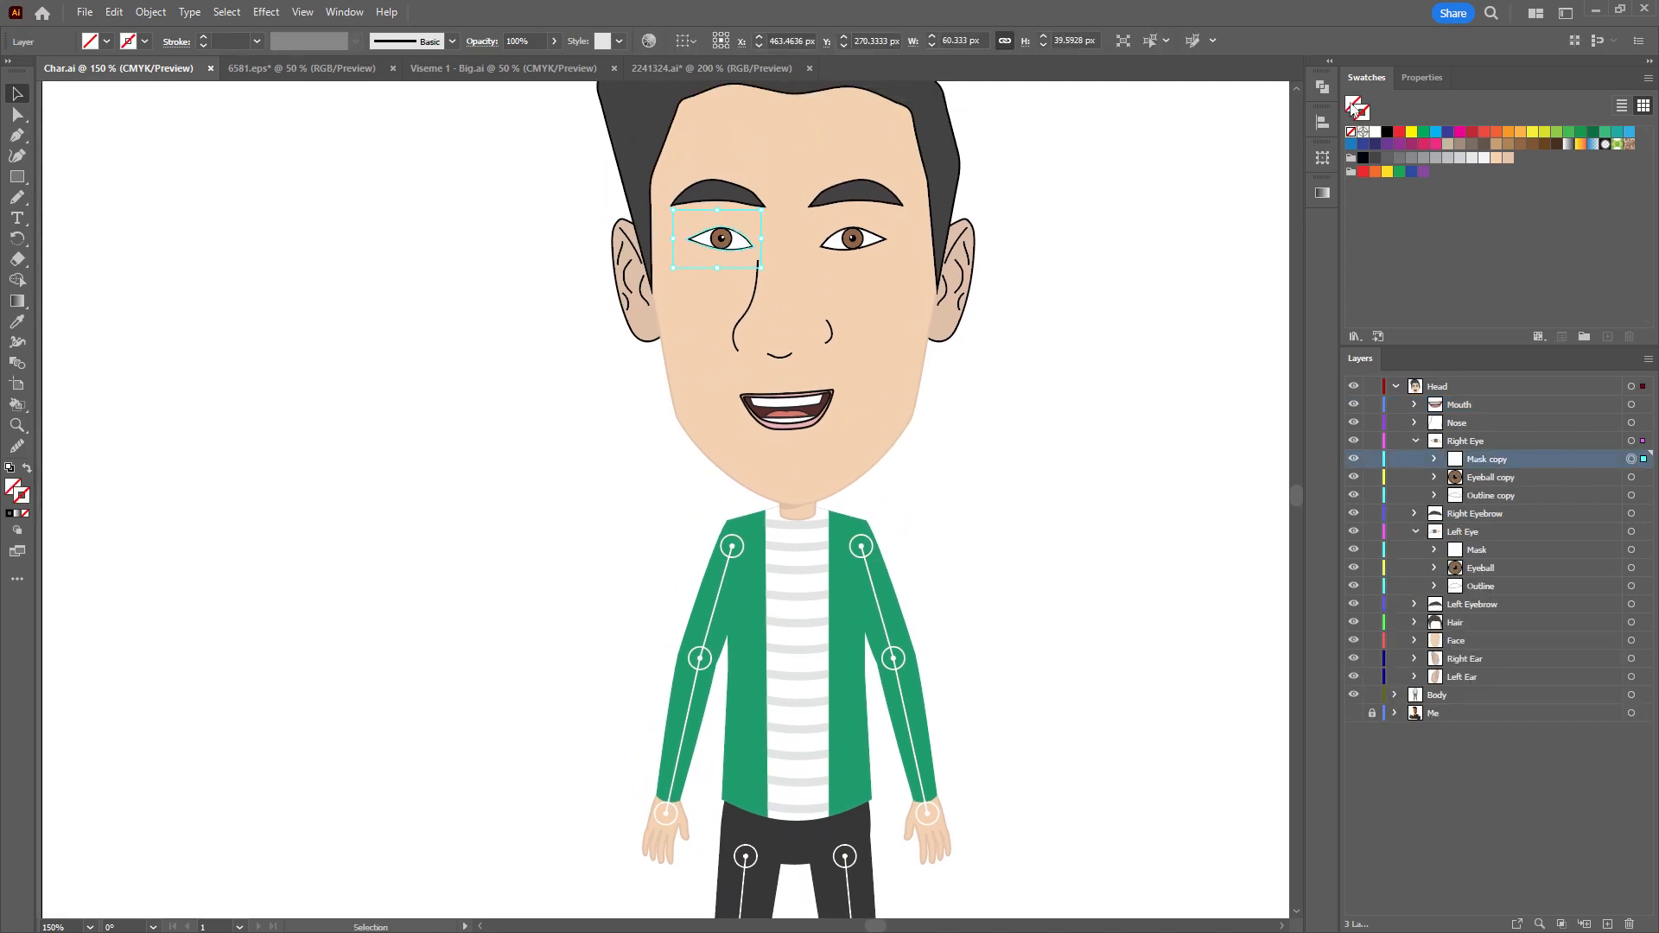
key(i)
click(811, 274)
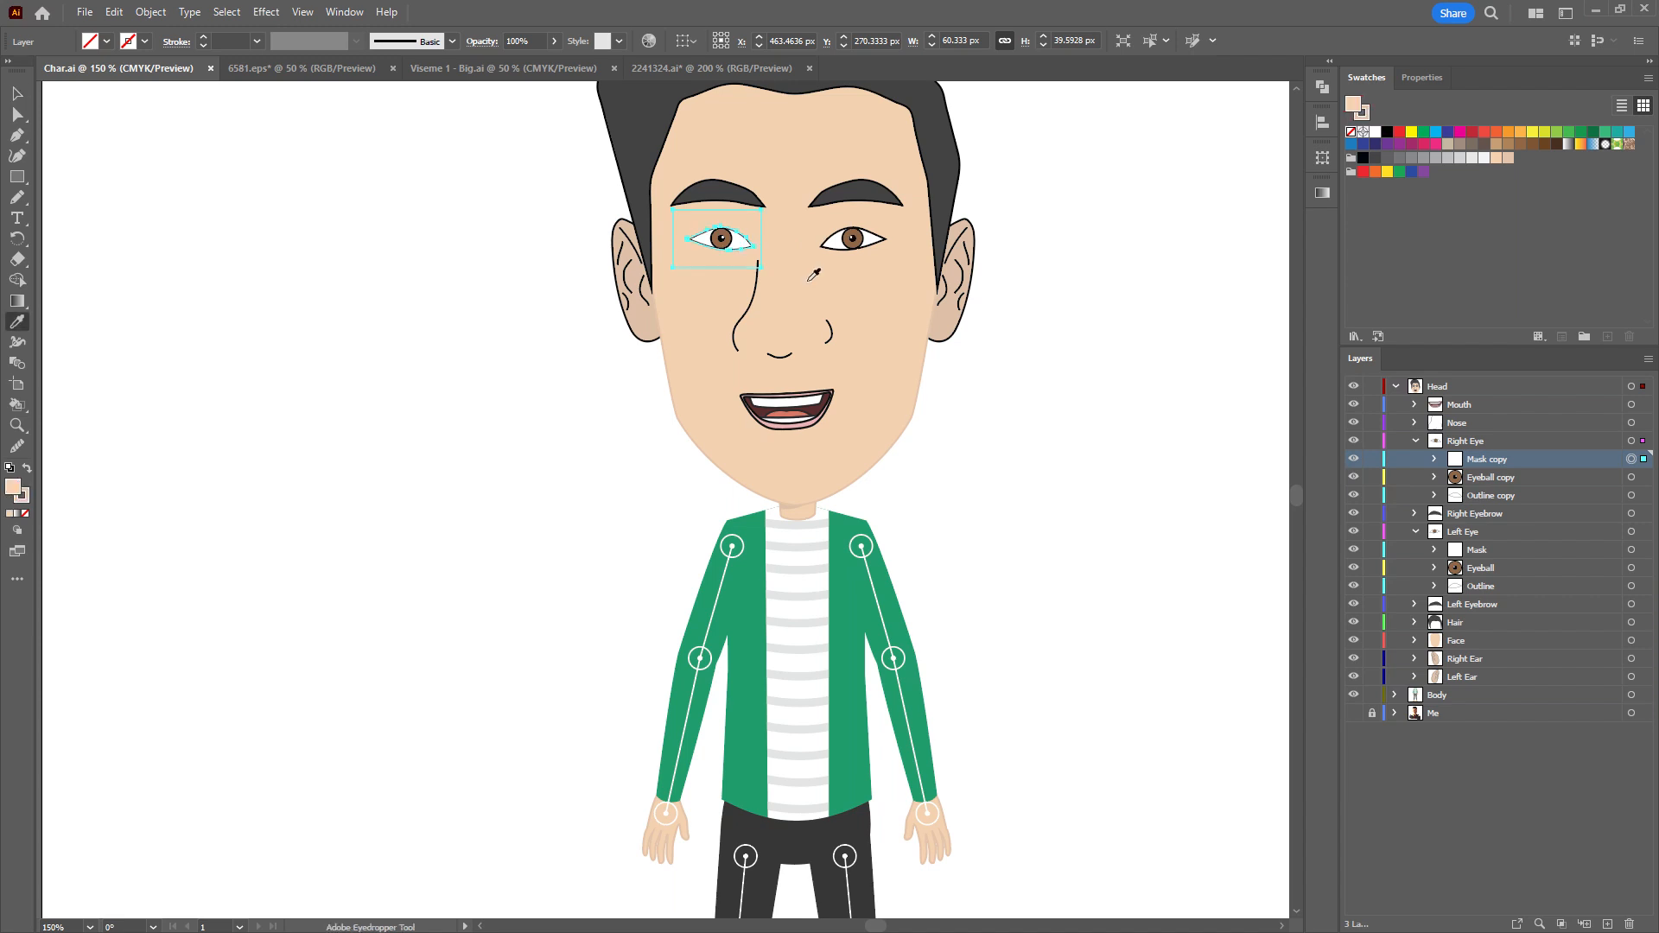
scroll(769, 255, up, 3)
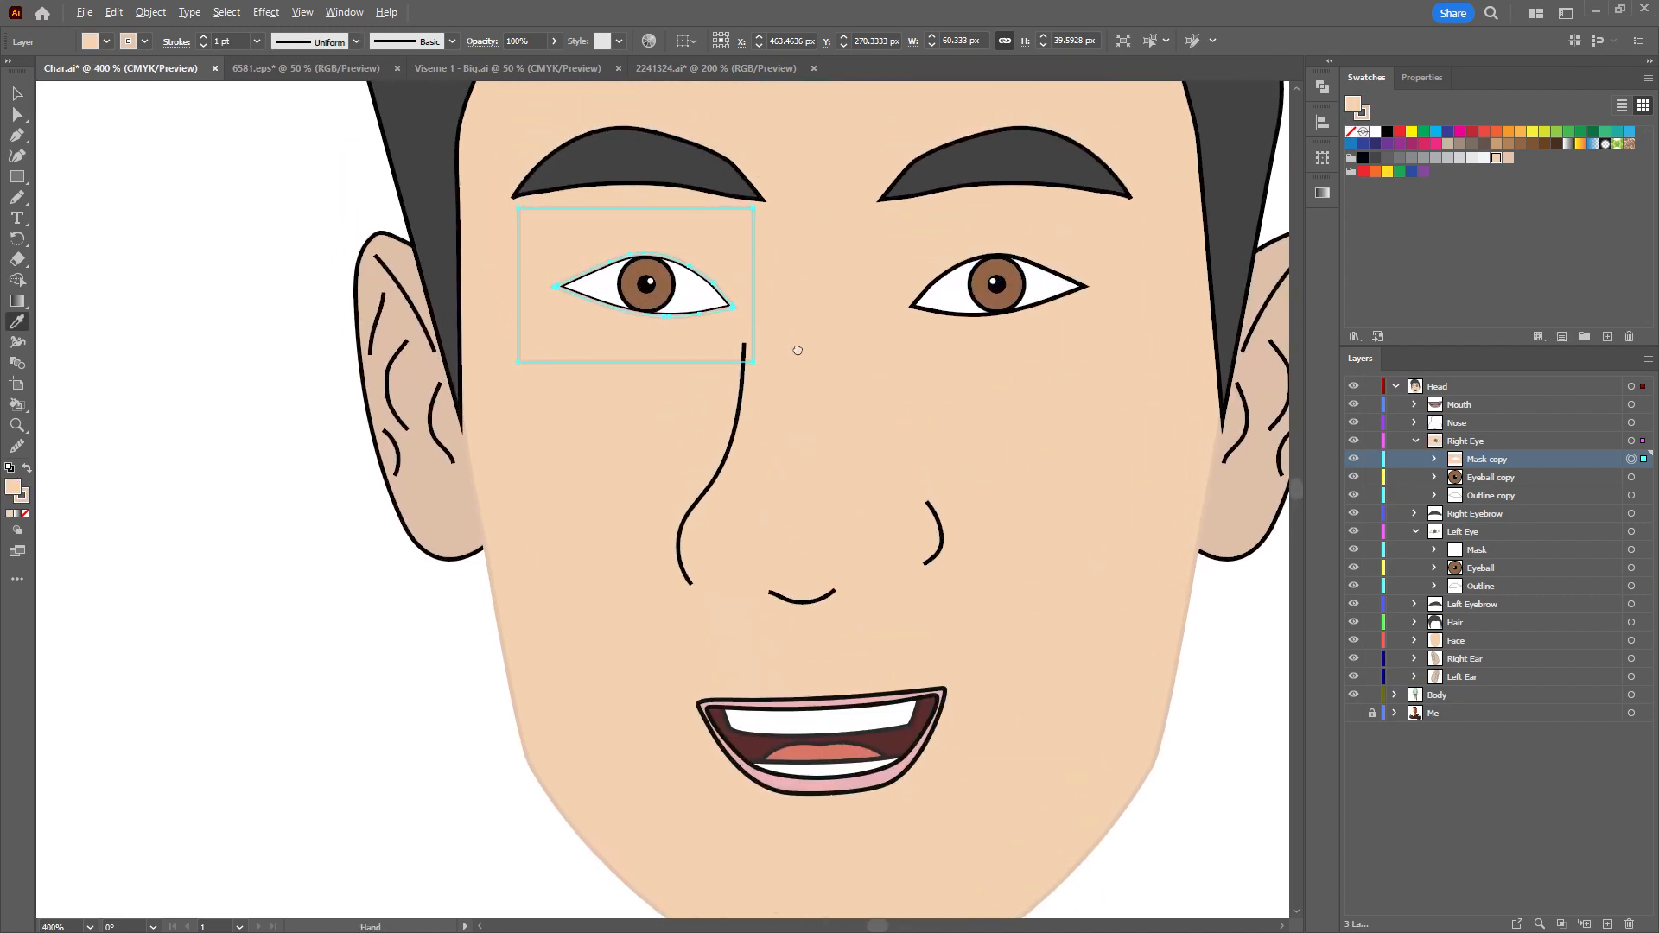
scroll(770, 304, up, 2)
click(1363, 115)
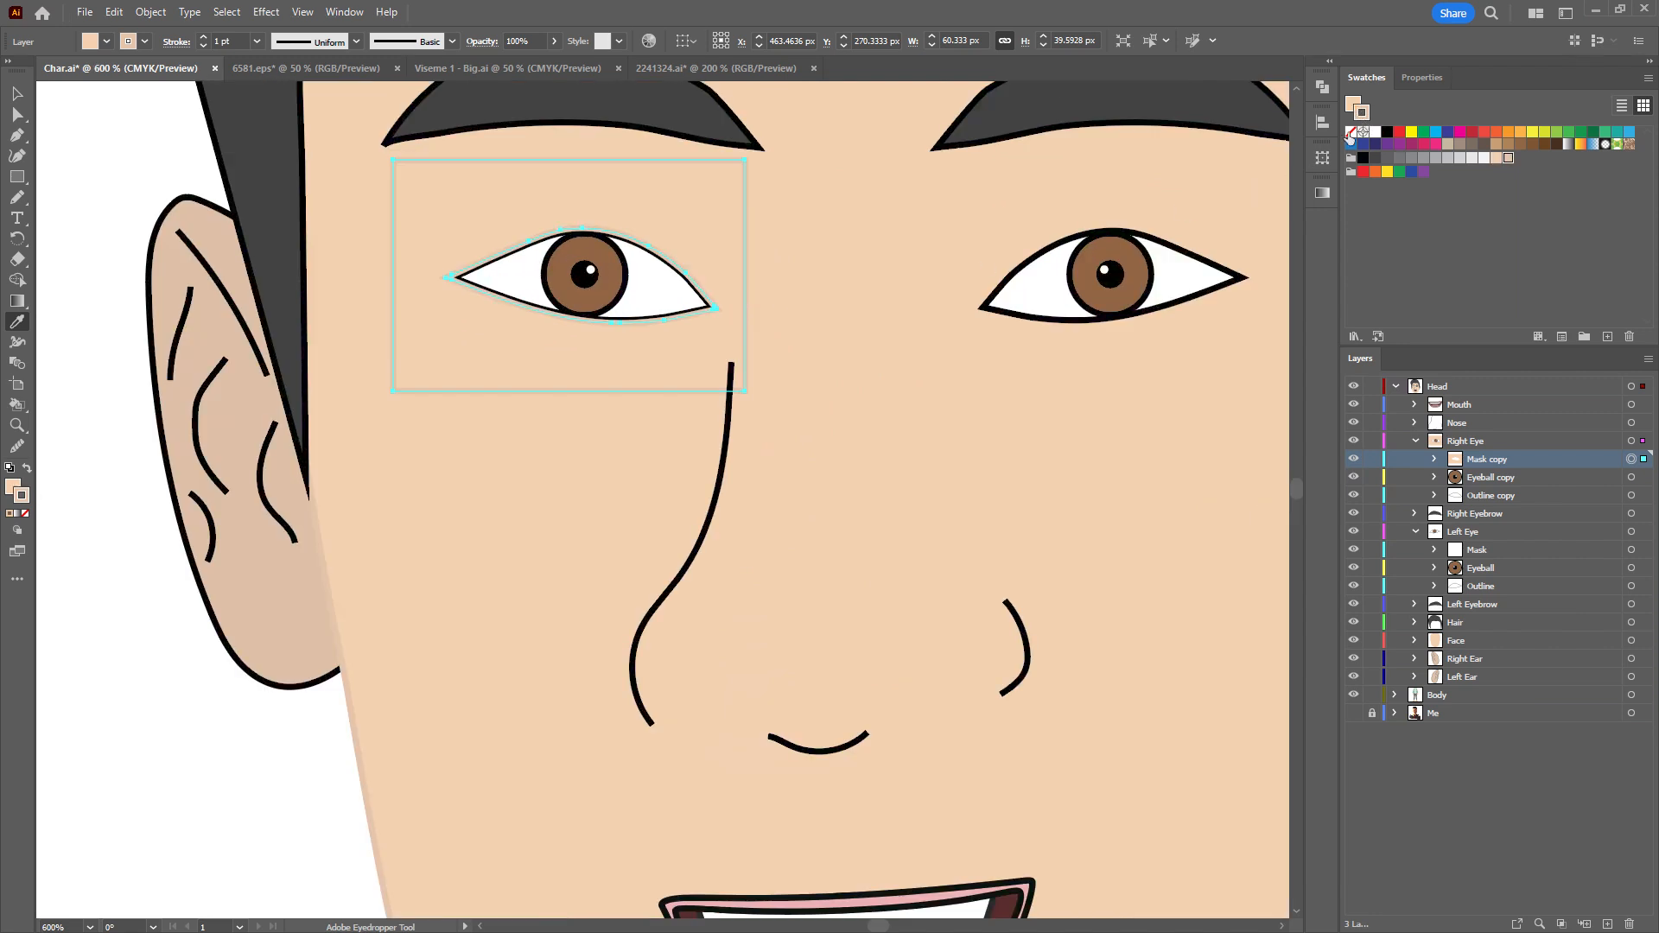
Fill the Mask layer in Left Eye with the face's skin colour, remove its stroke and save the artwork.
ctrl+click(994, 247)
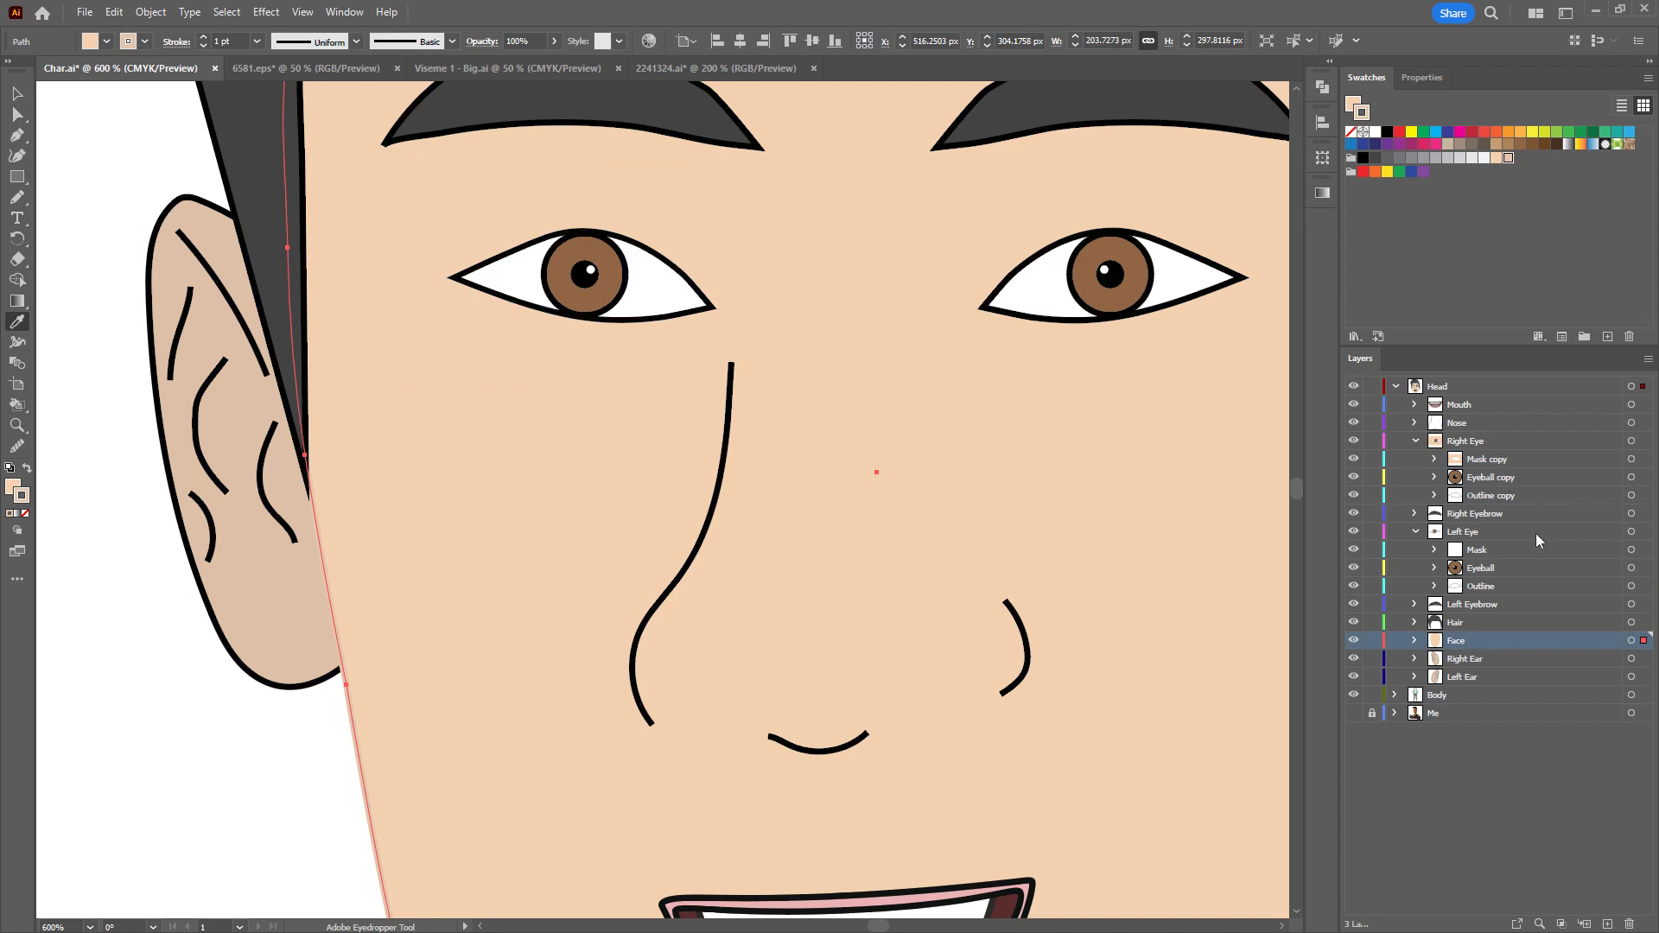
click(1641, 551)
click(1633, 551)
scroll(1000, 389, right, 3)
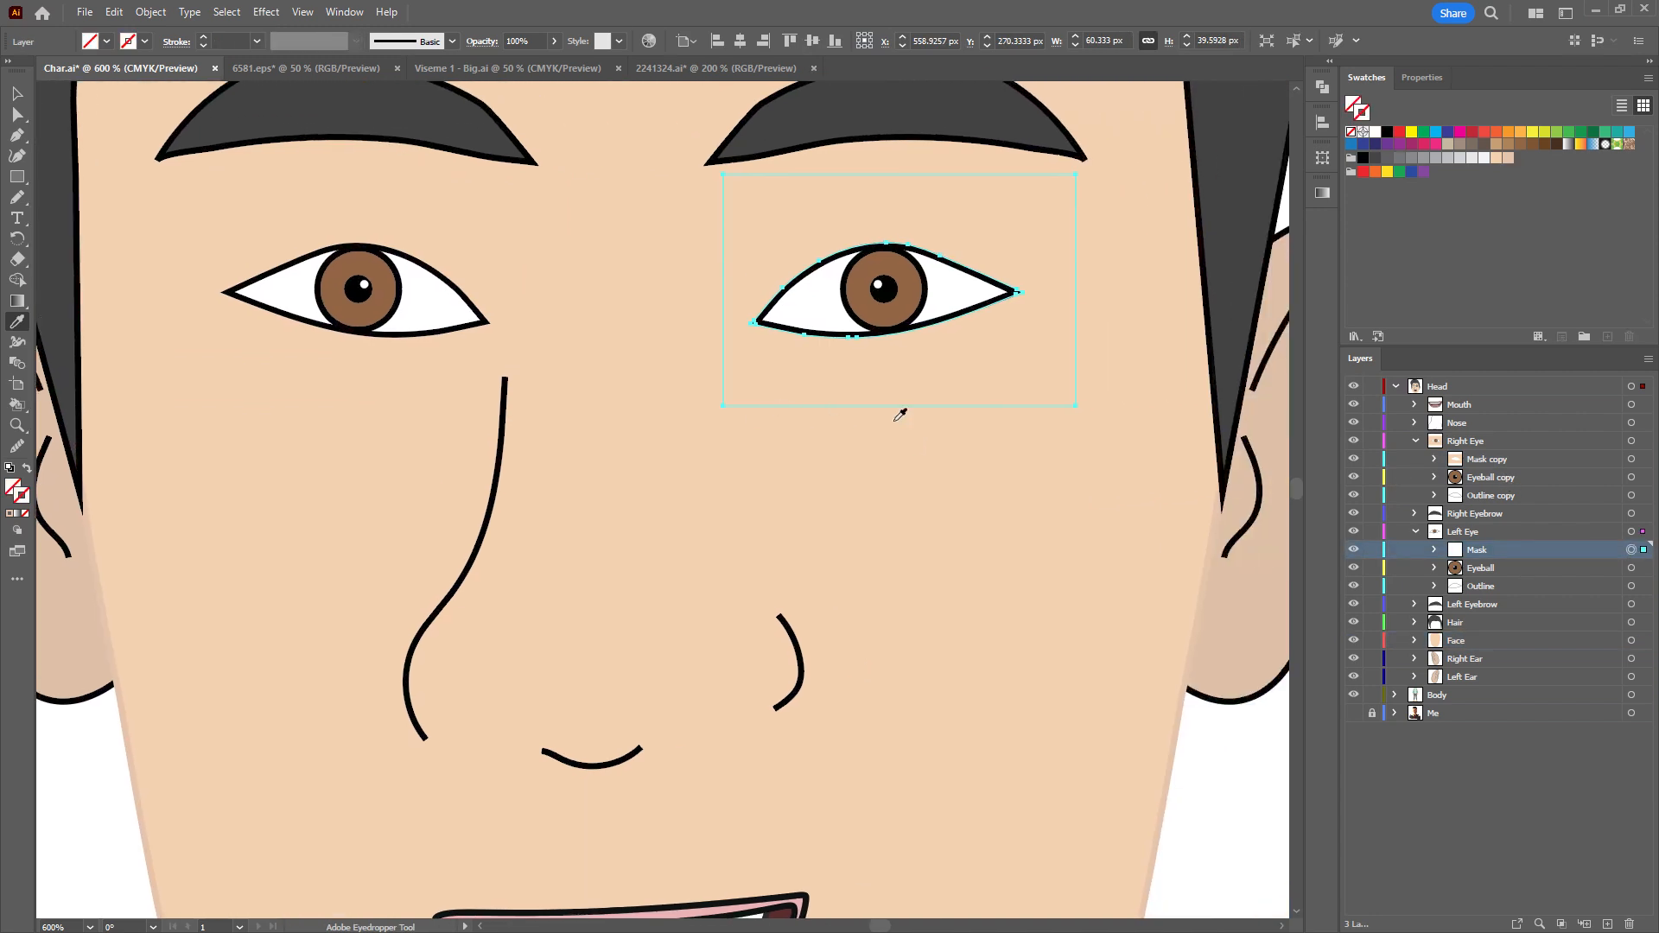
click(952, 499)
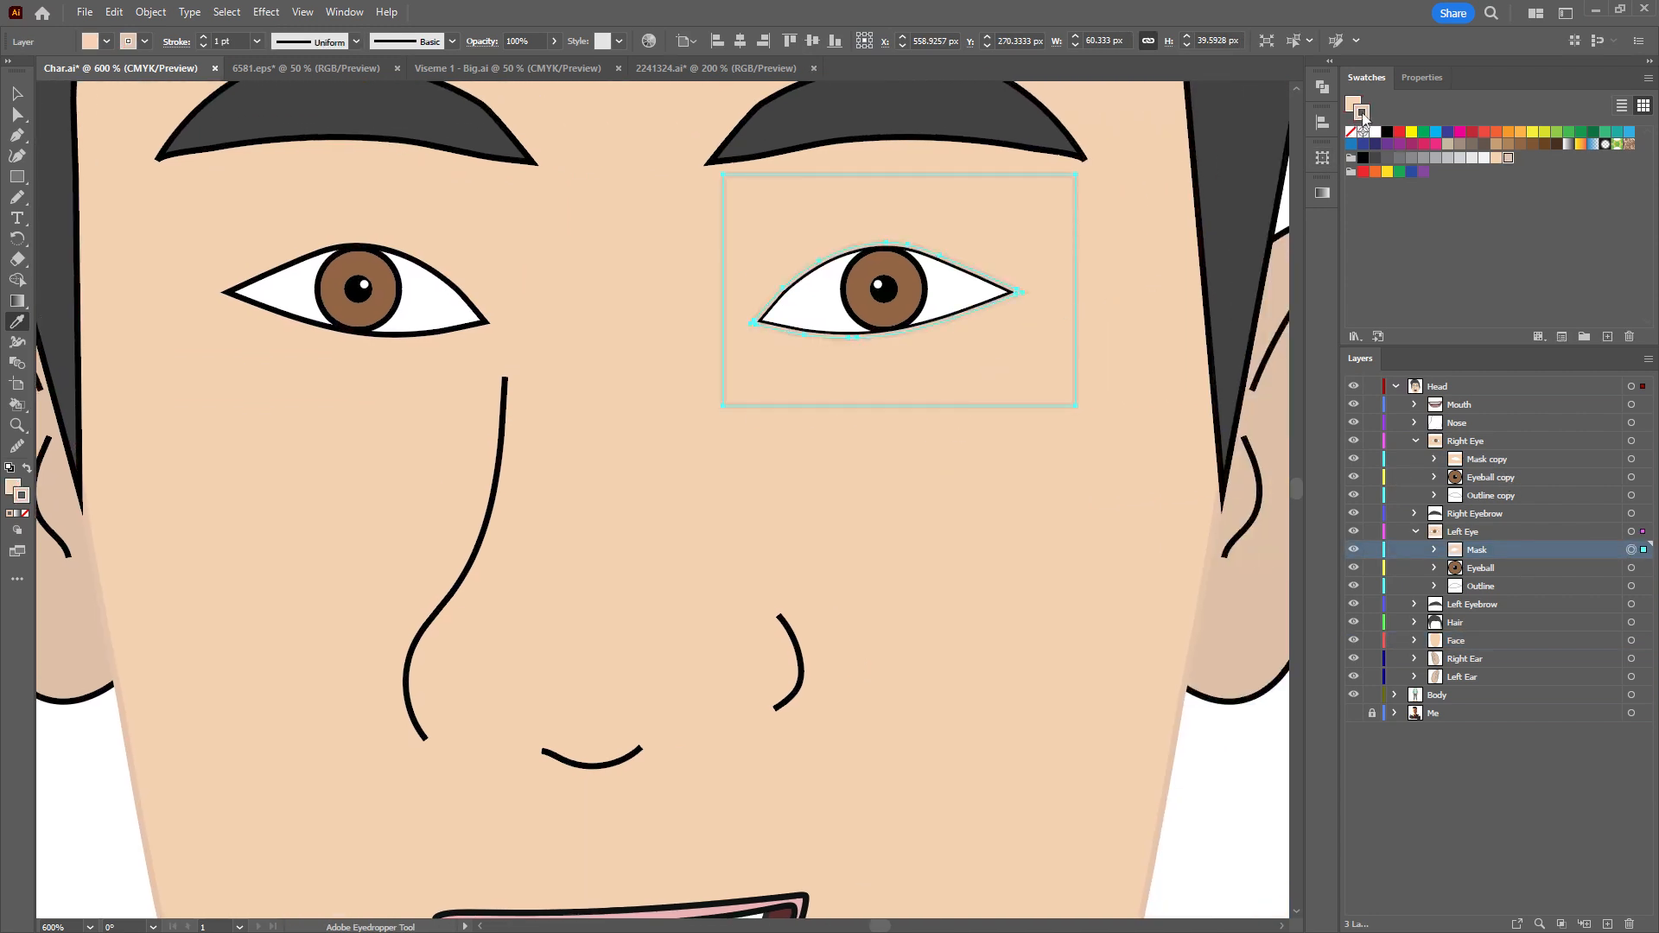
key(ctrl+shift+a)
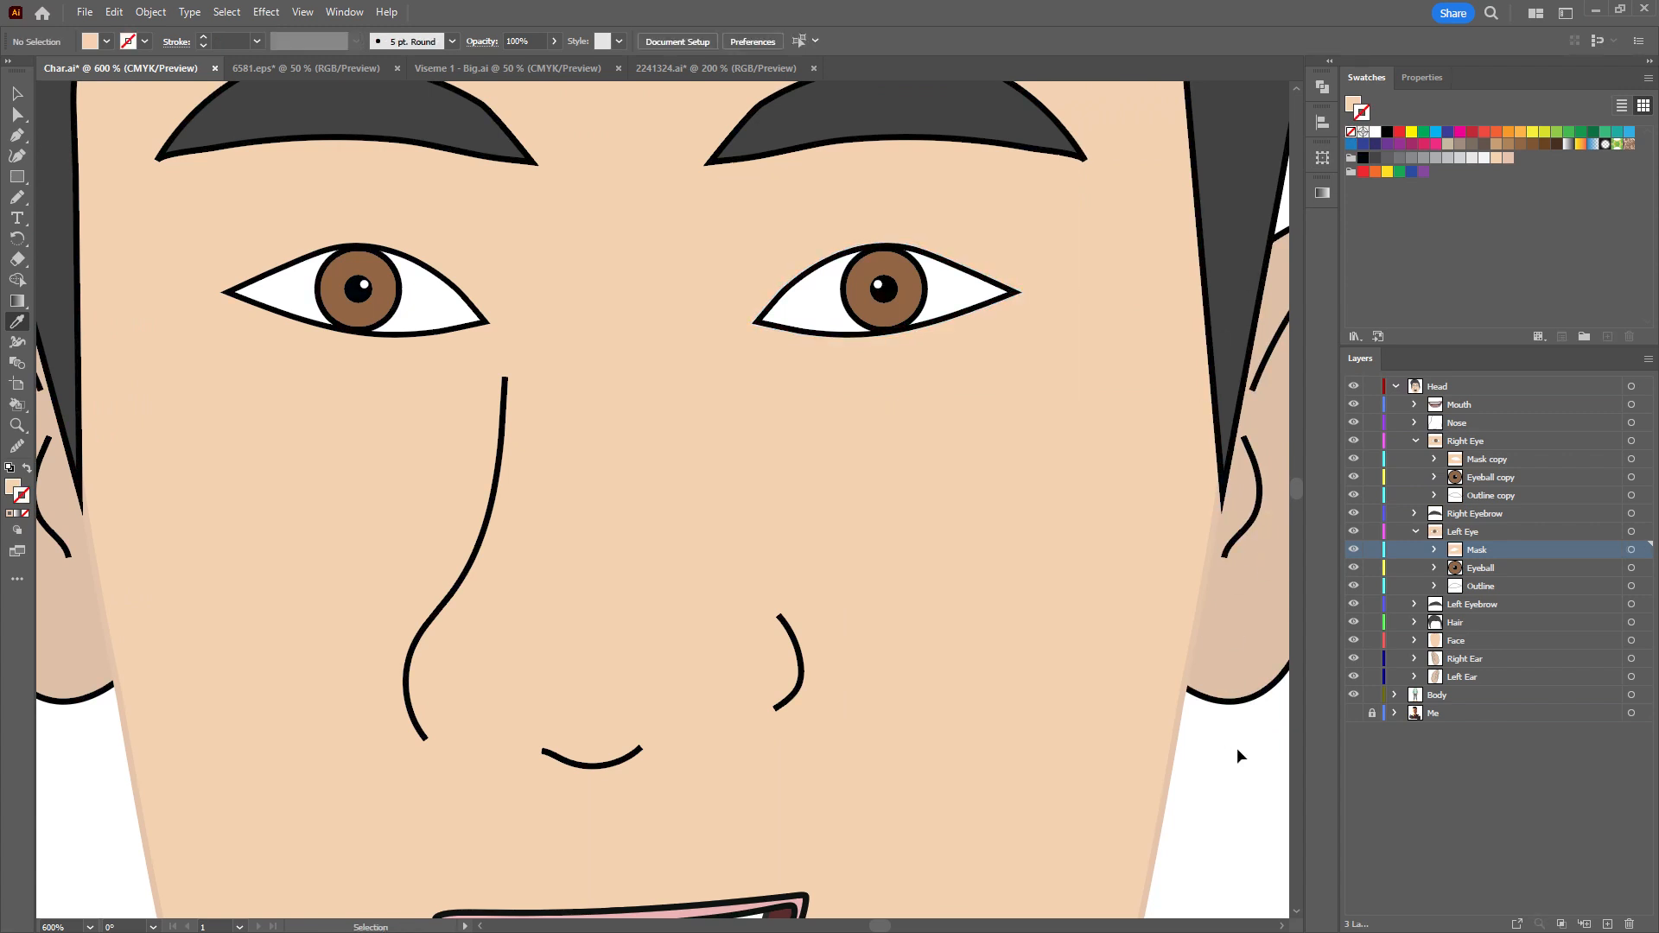
key(ctrl+s)
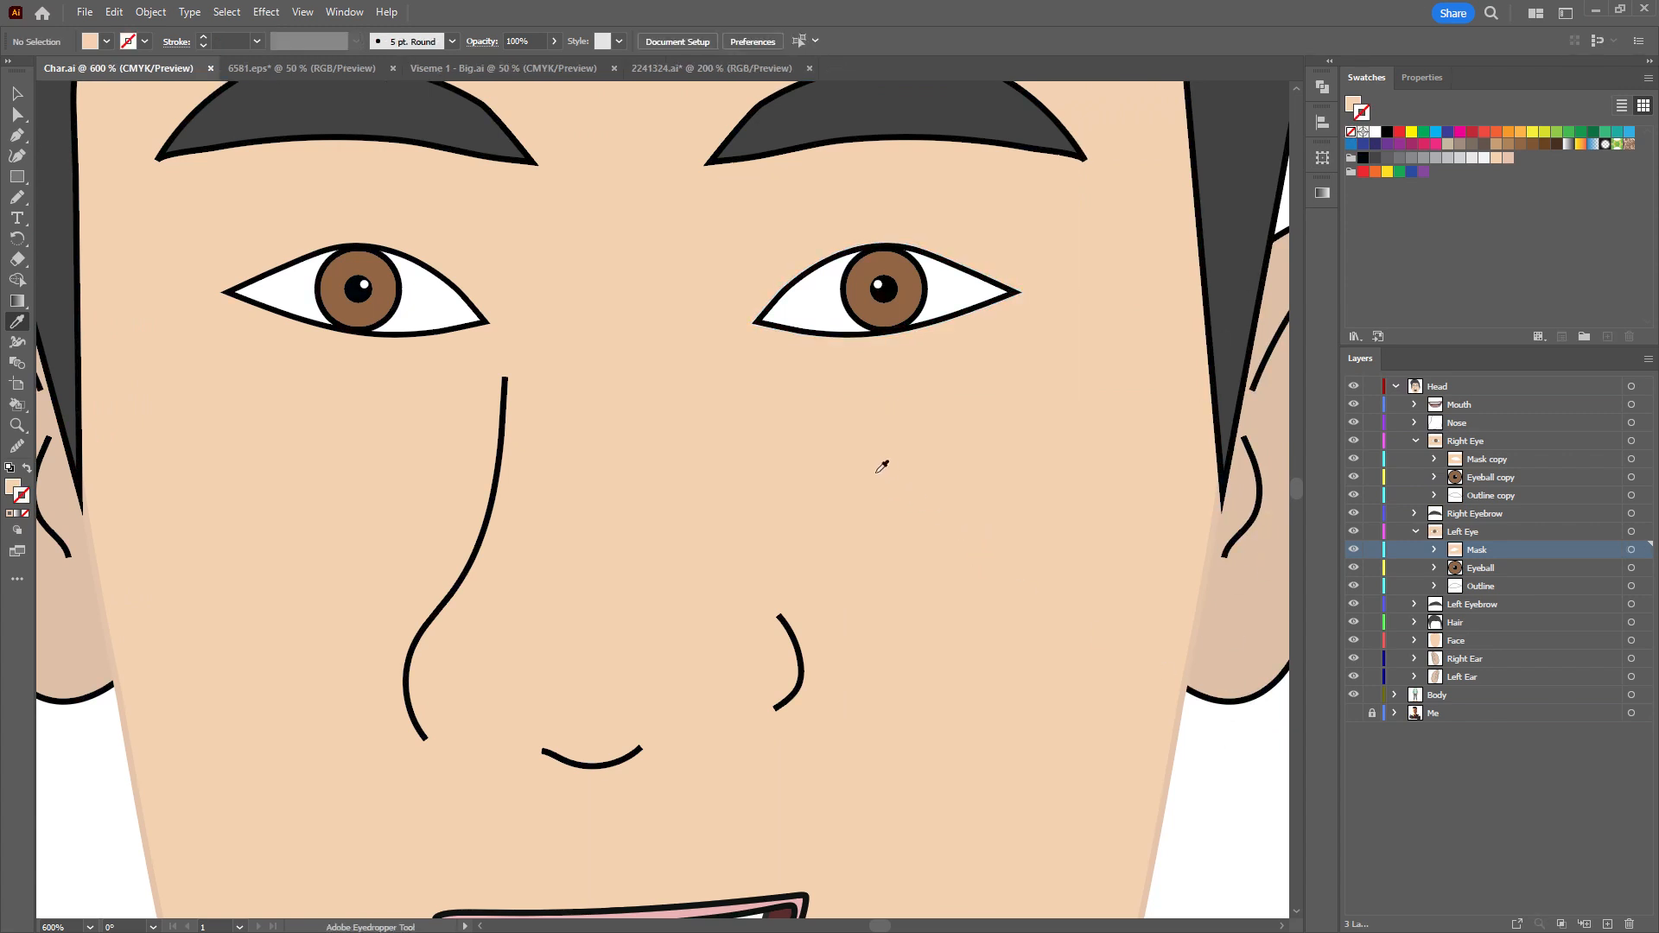
Switch back to Character Animator, select the Char puppet and check its eye gaze in the Record workspace.
key(alt+Tab)
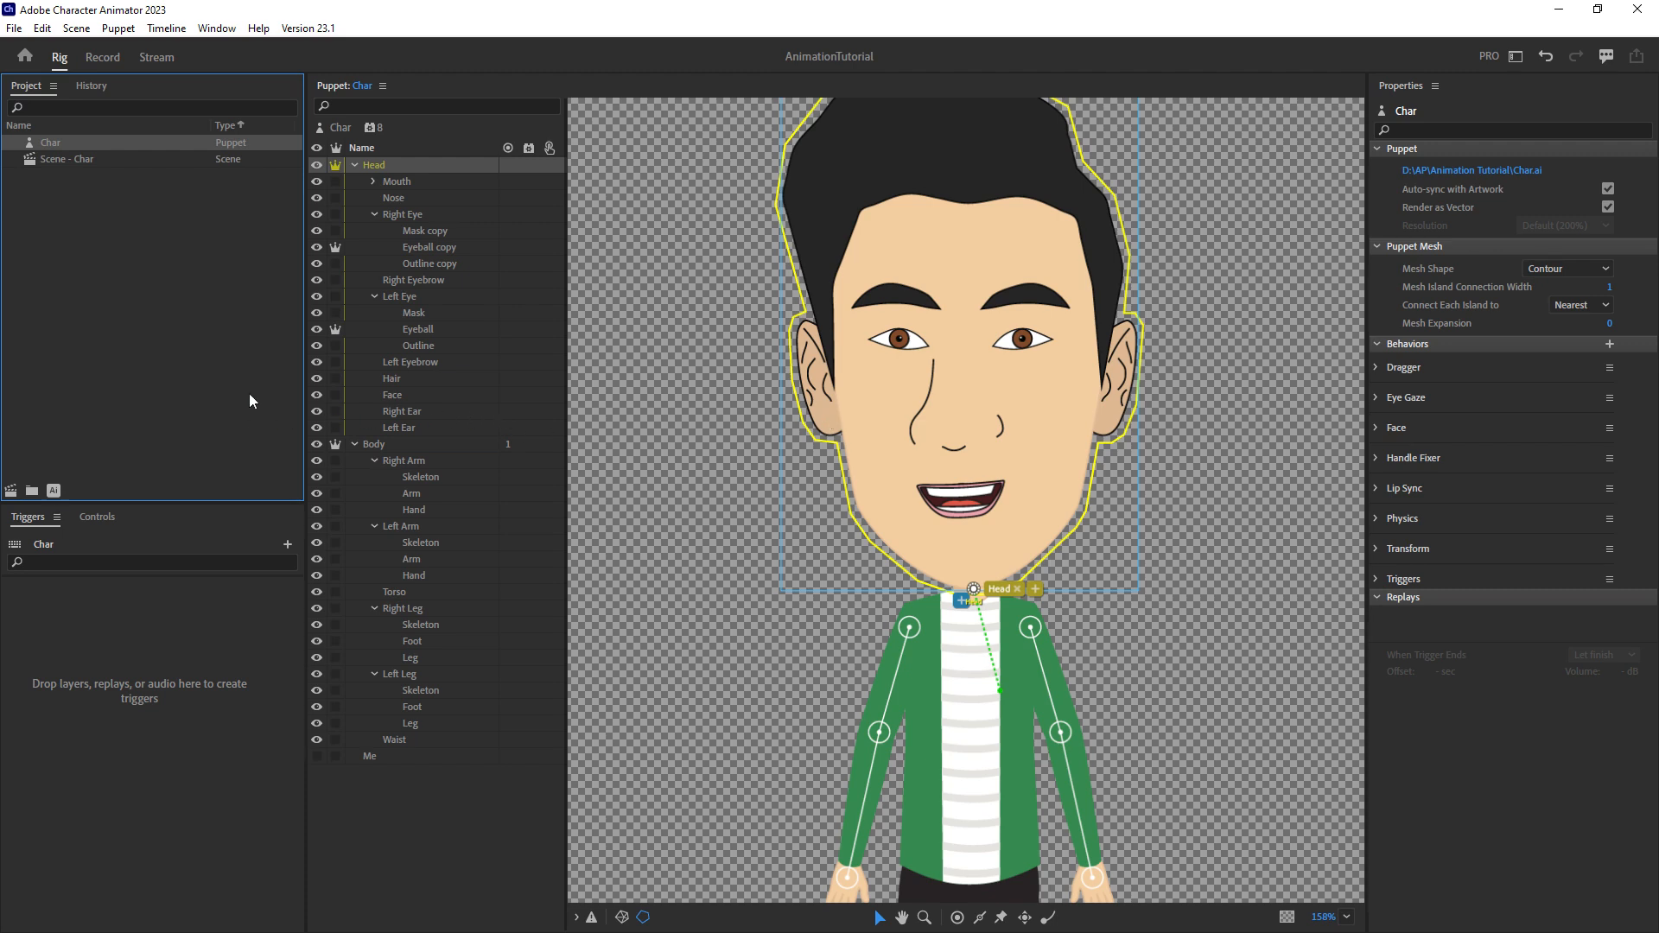
key(alt+Tab)
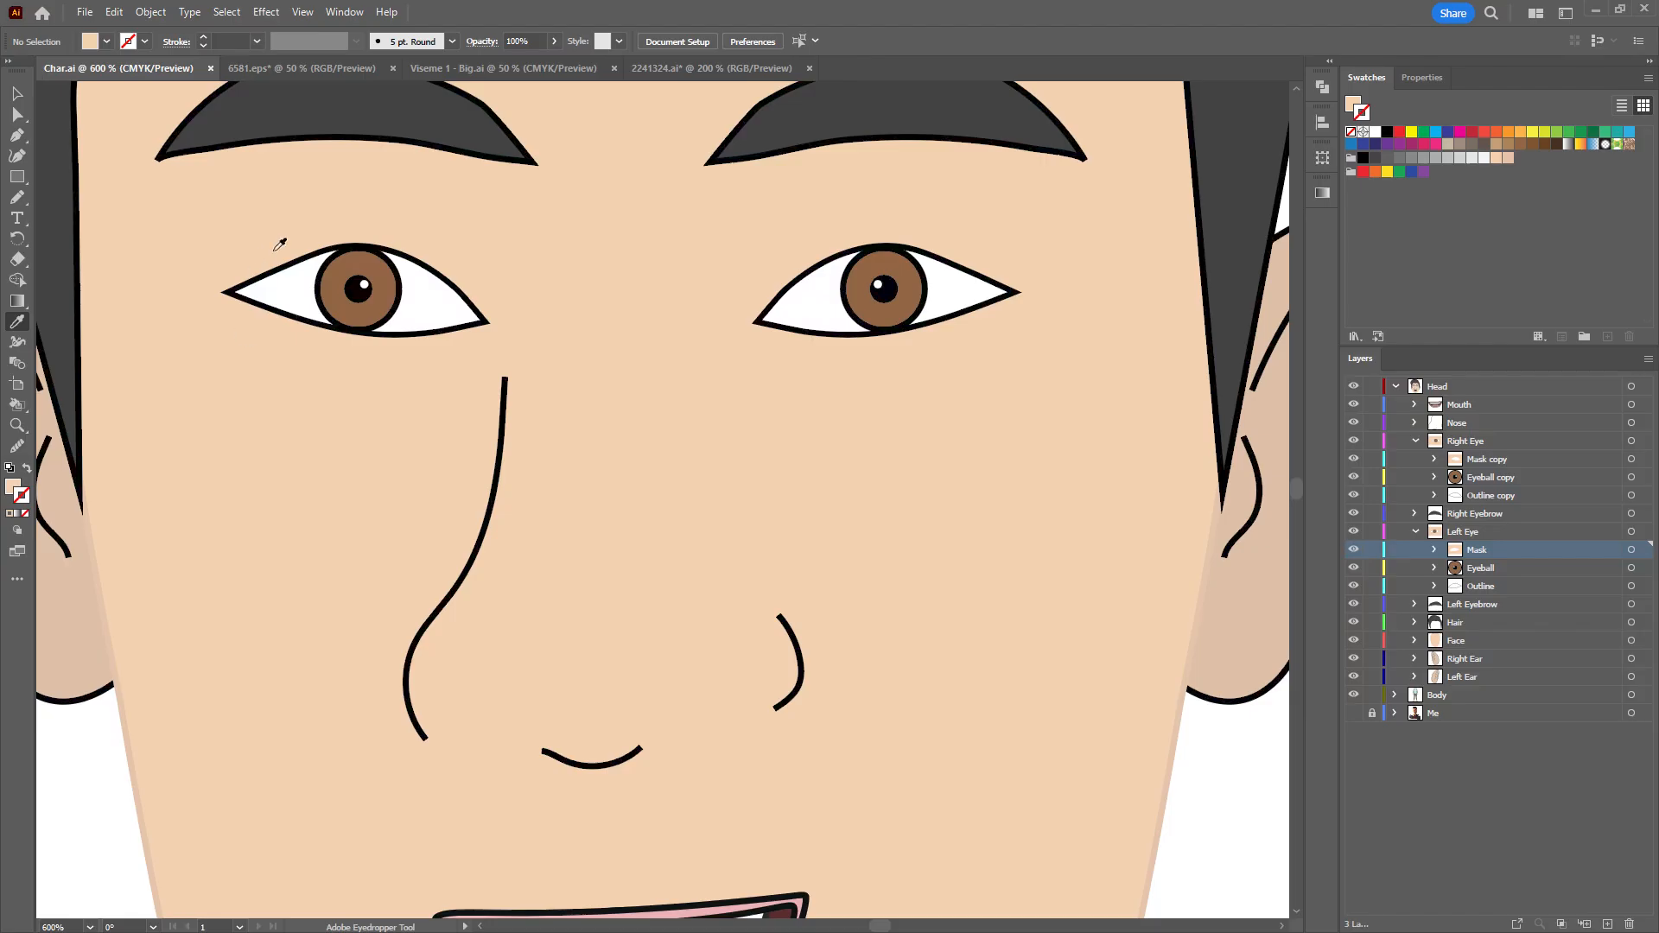
key(alt+Tab)
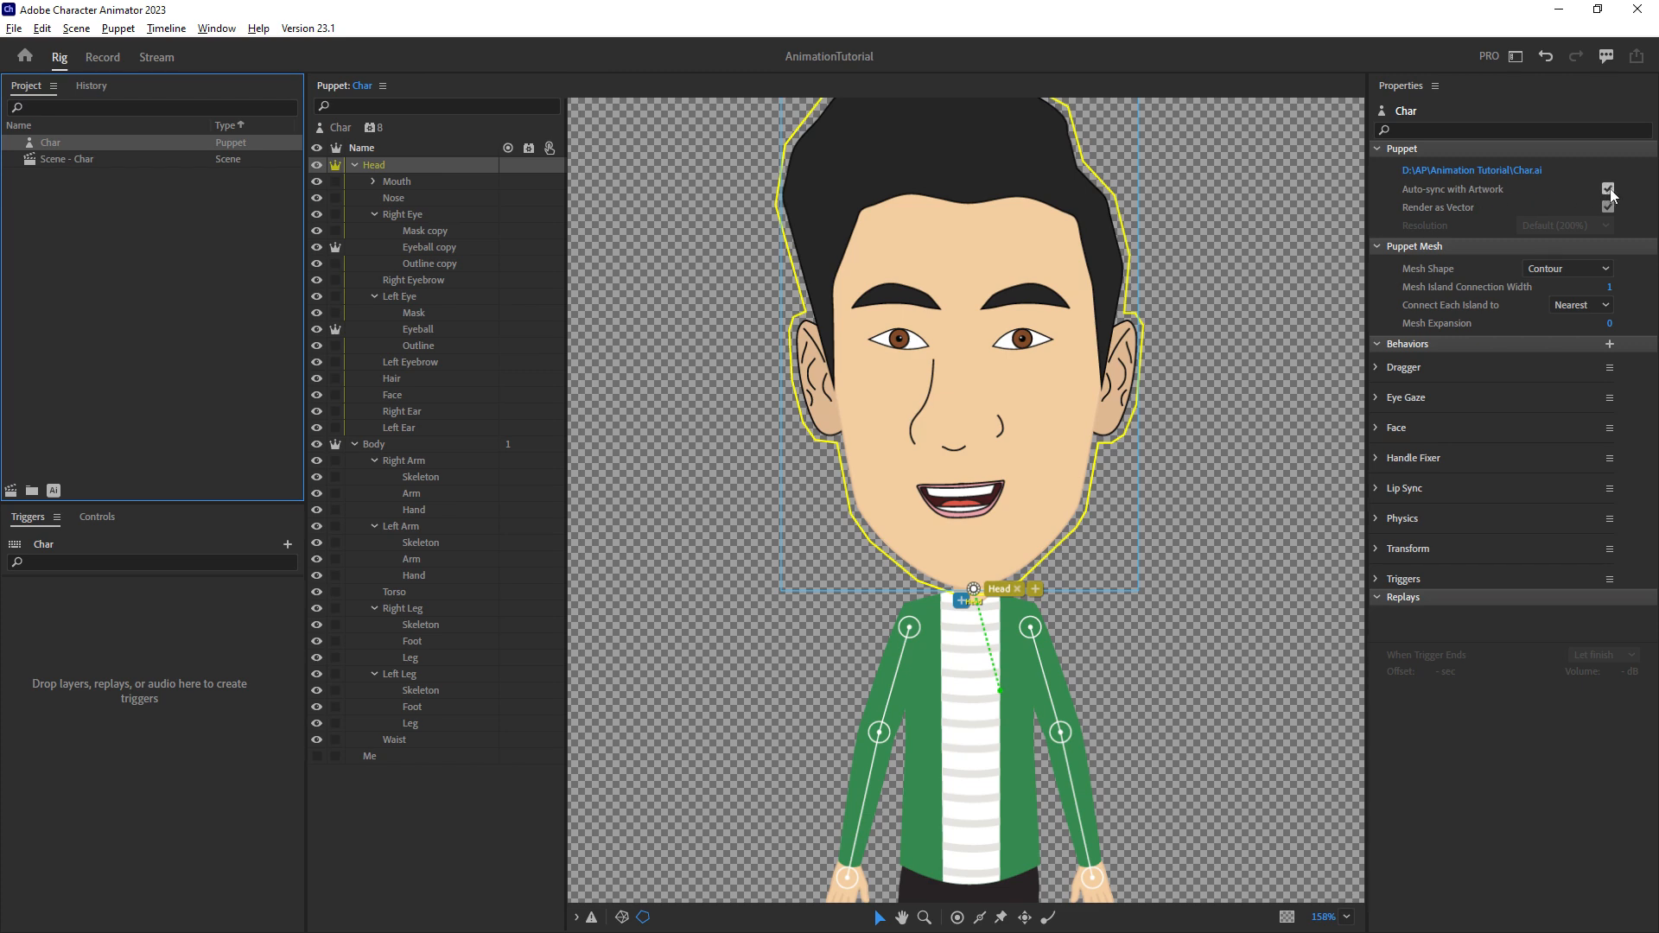
click(344, 130)
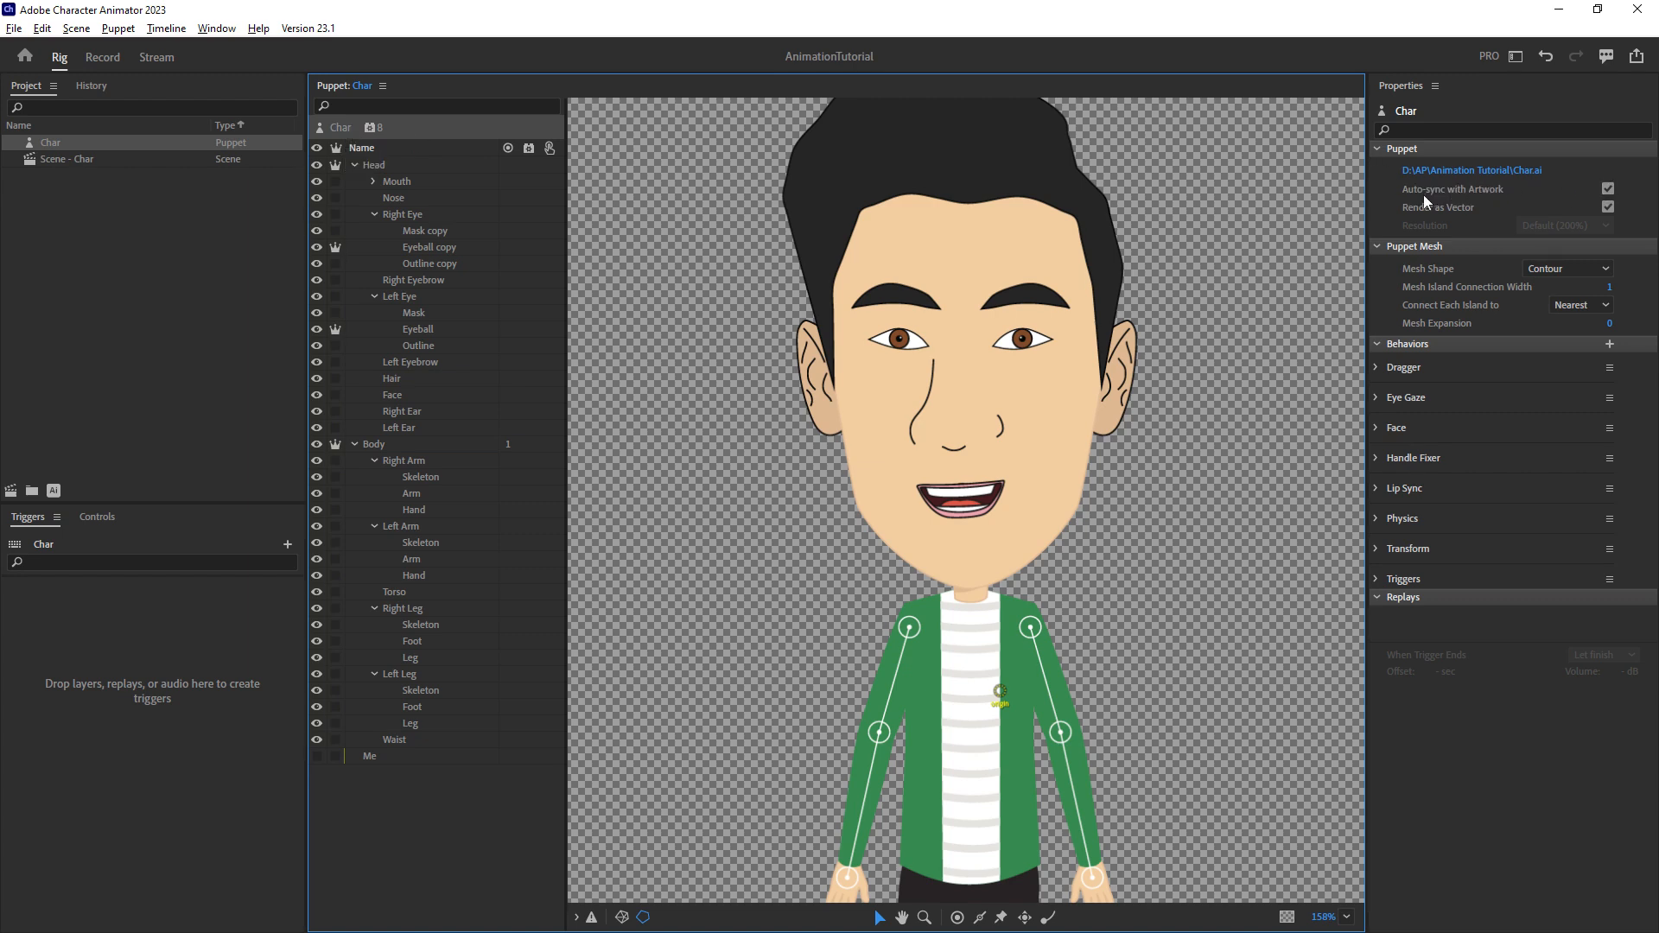
click(103, 57)
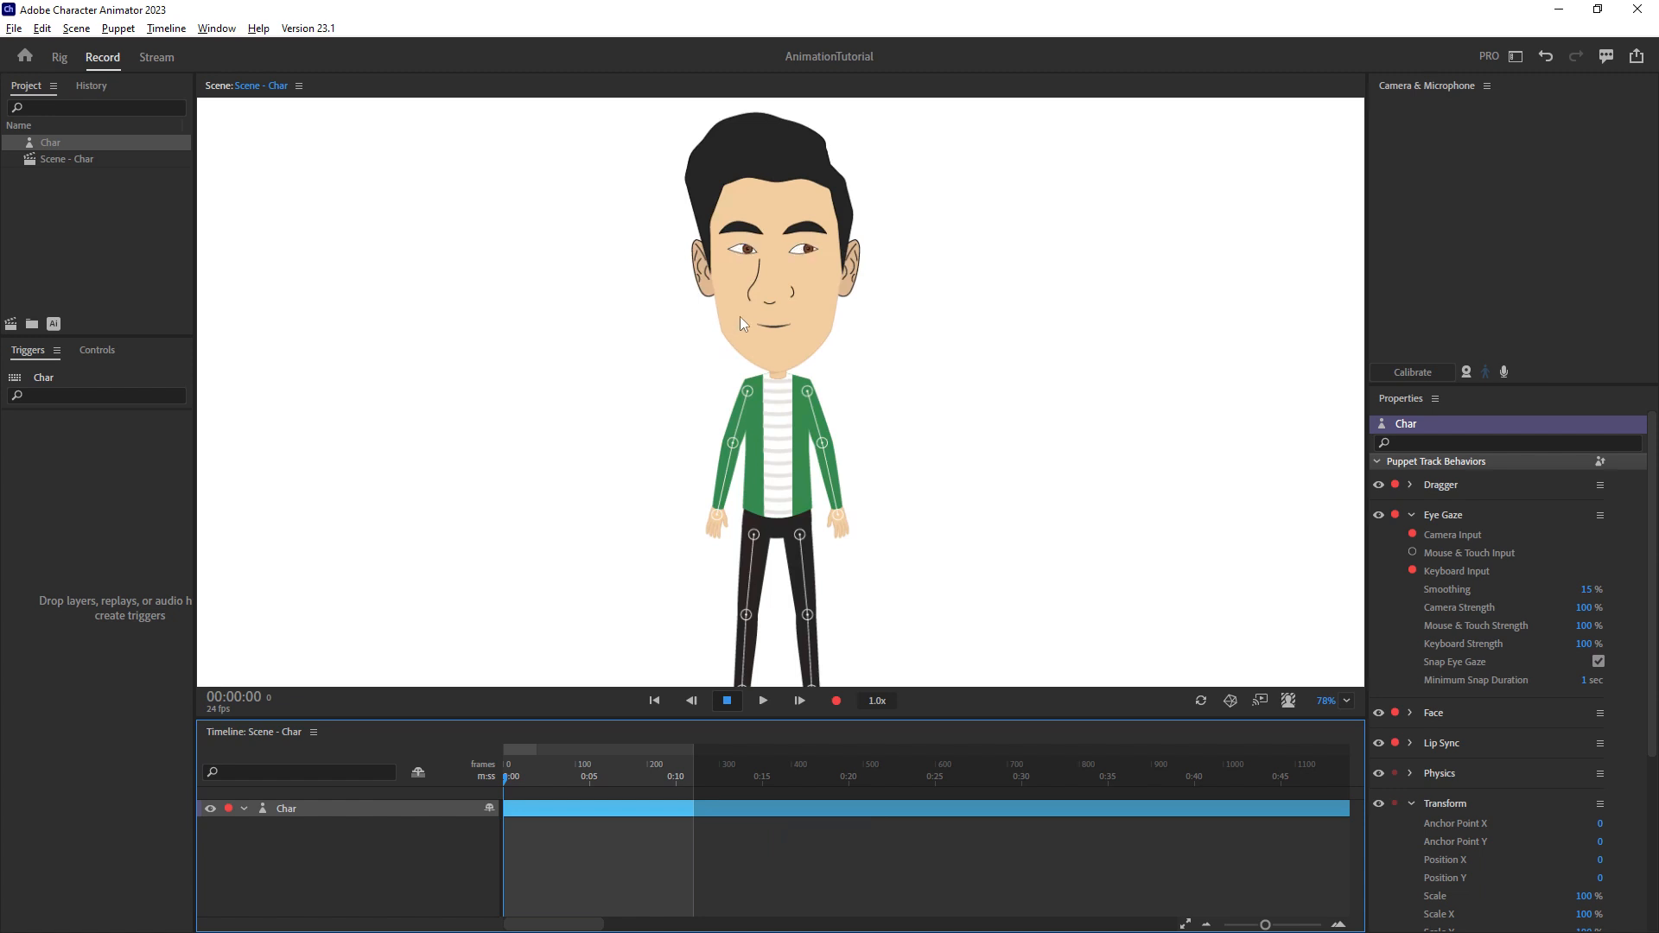
Return to the Rig workspace, expand the Mouth group and examine the tags on its mouth shape layers.
click(63, 56)
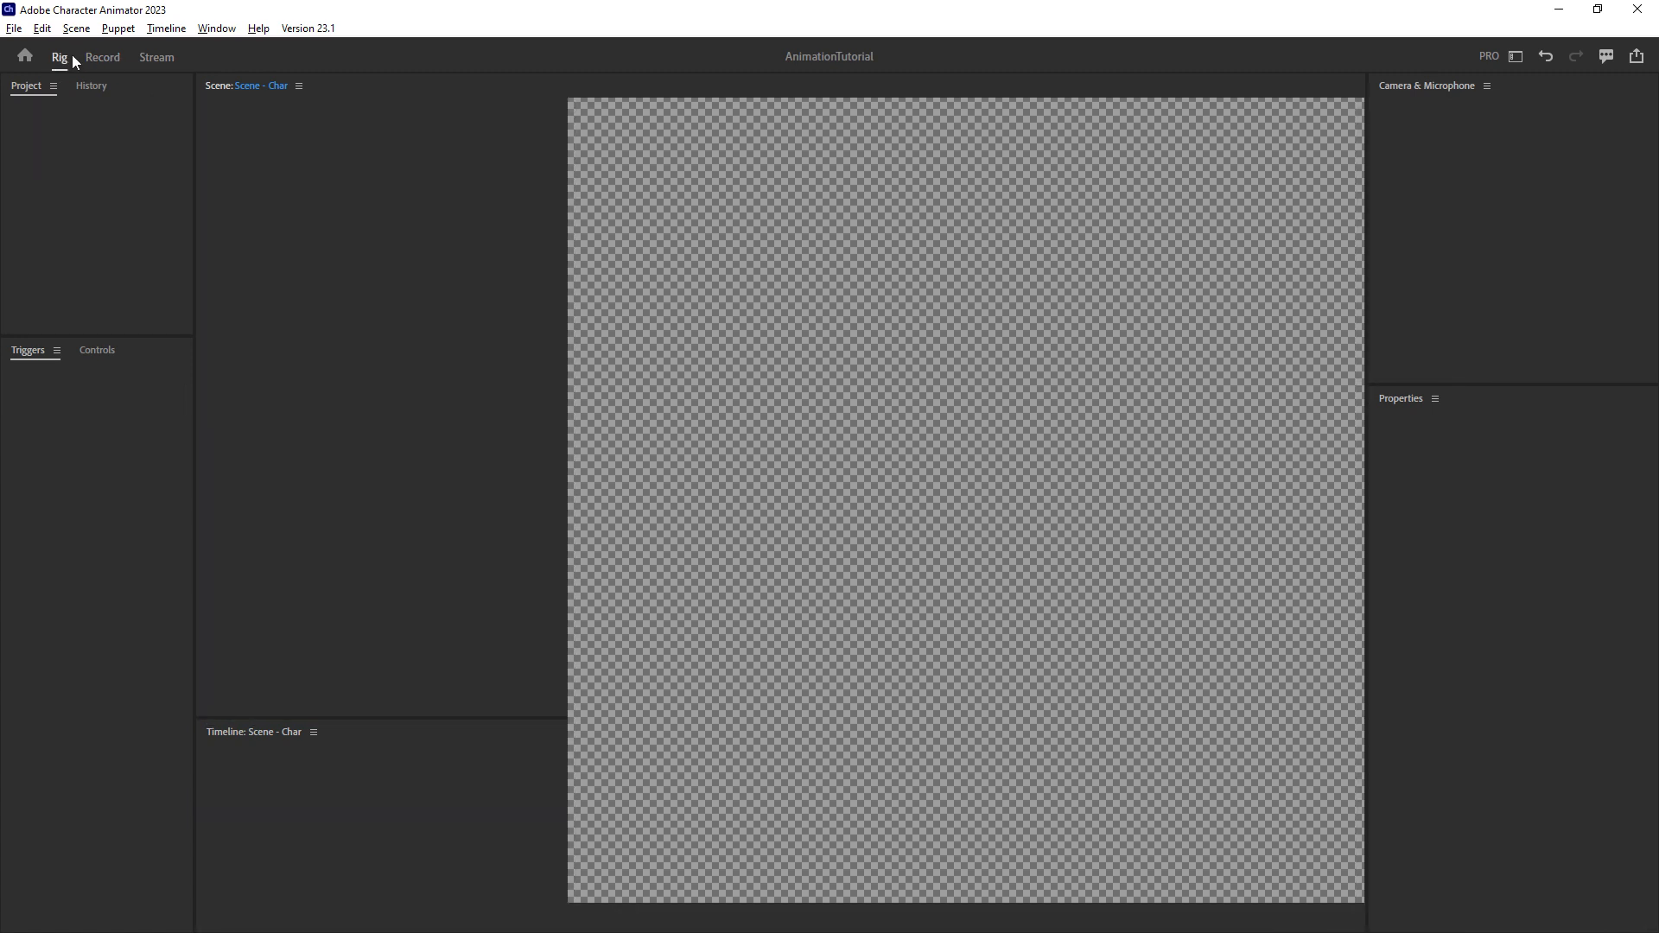
click(408, 181)
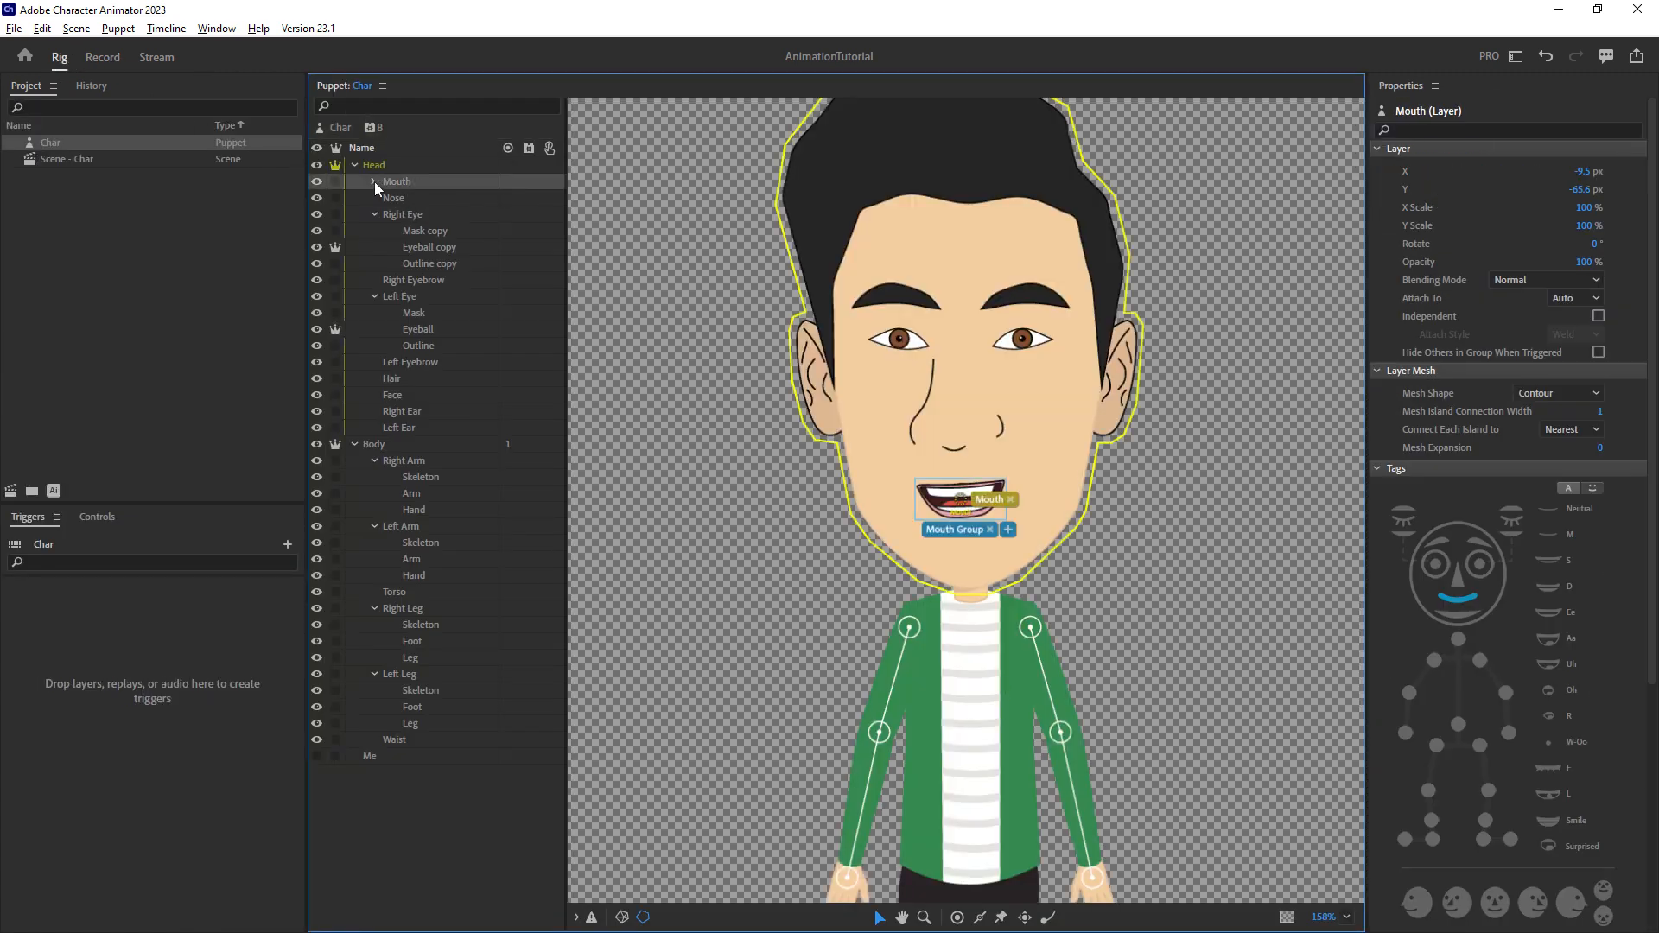
click(375, 182)
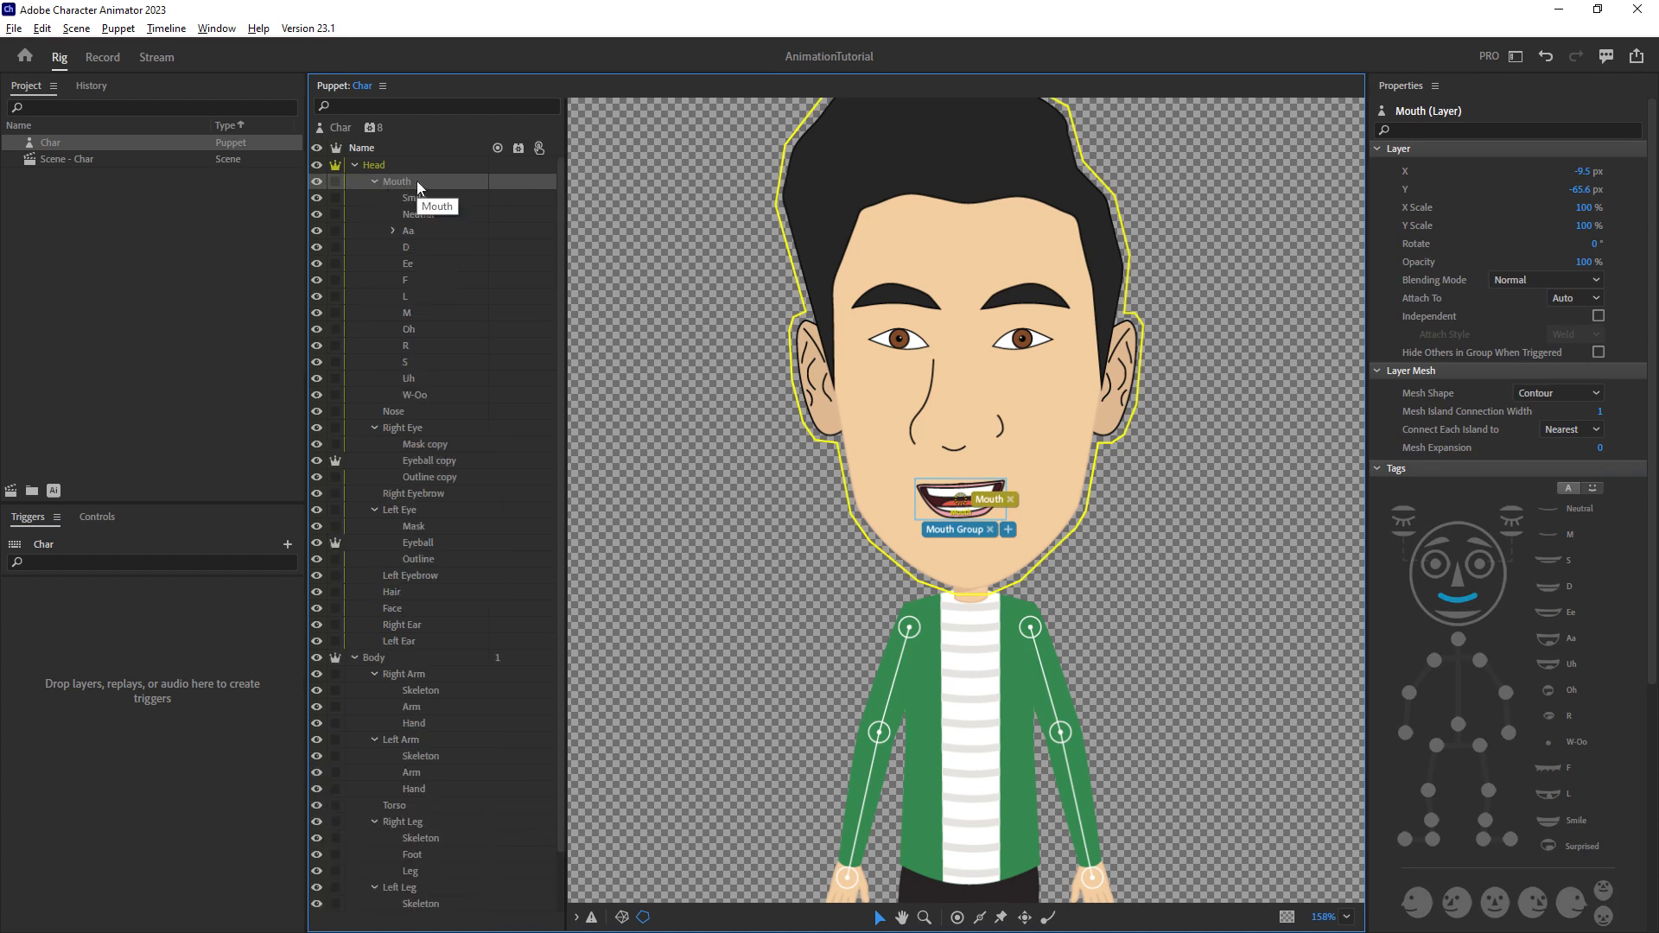
click(432, 197)
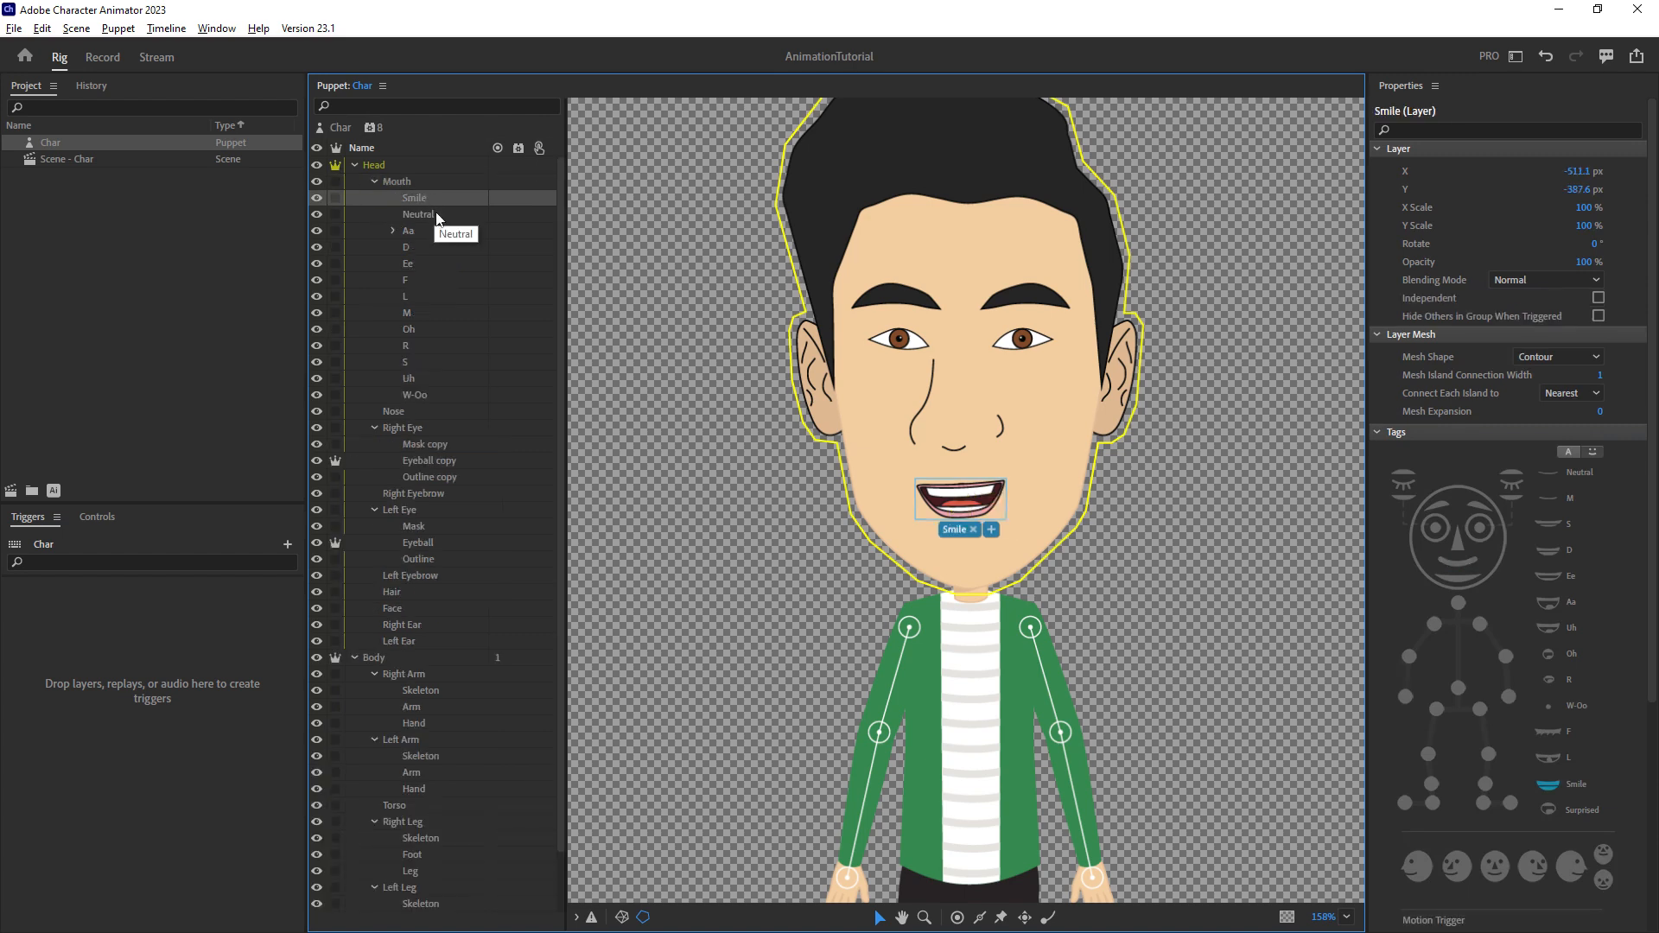
click(444, 214)
click(451, 201)
shift+click(451, 395)
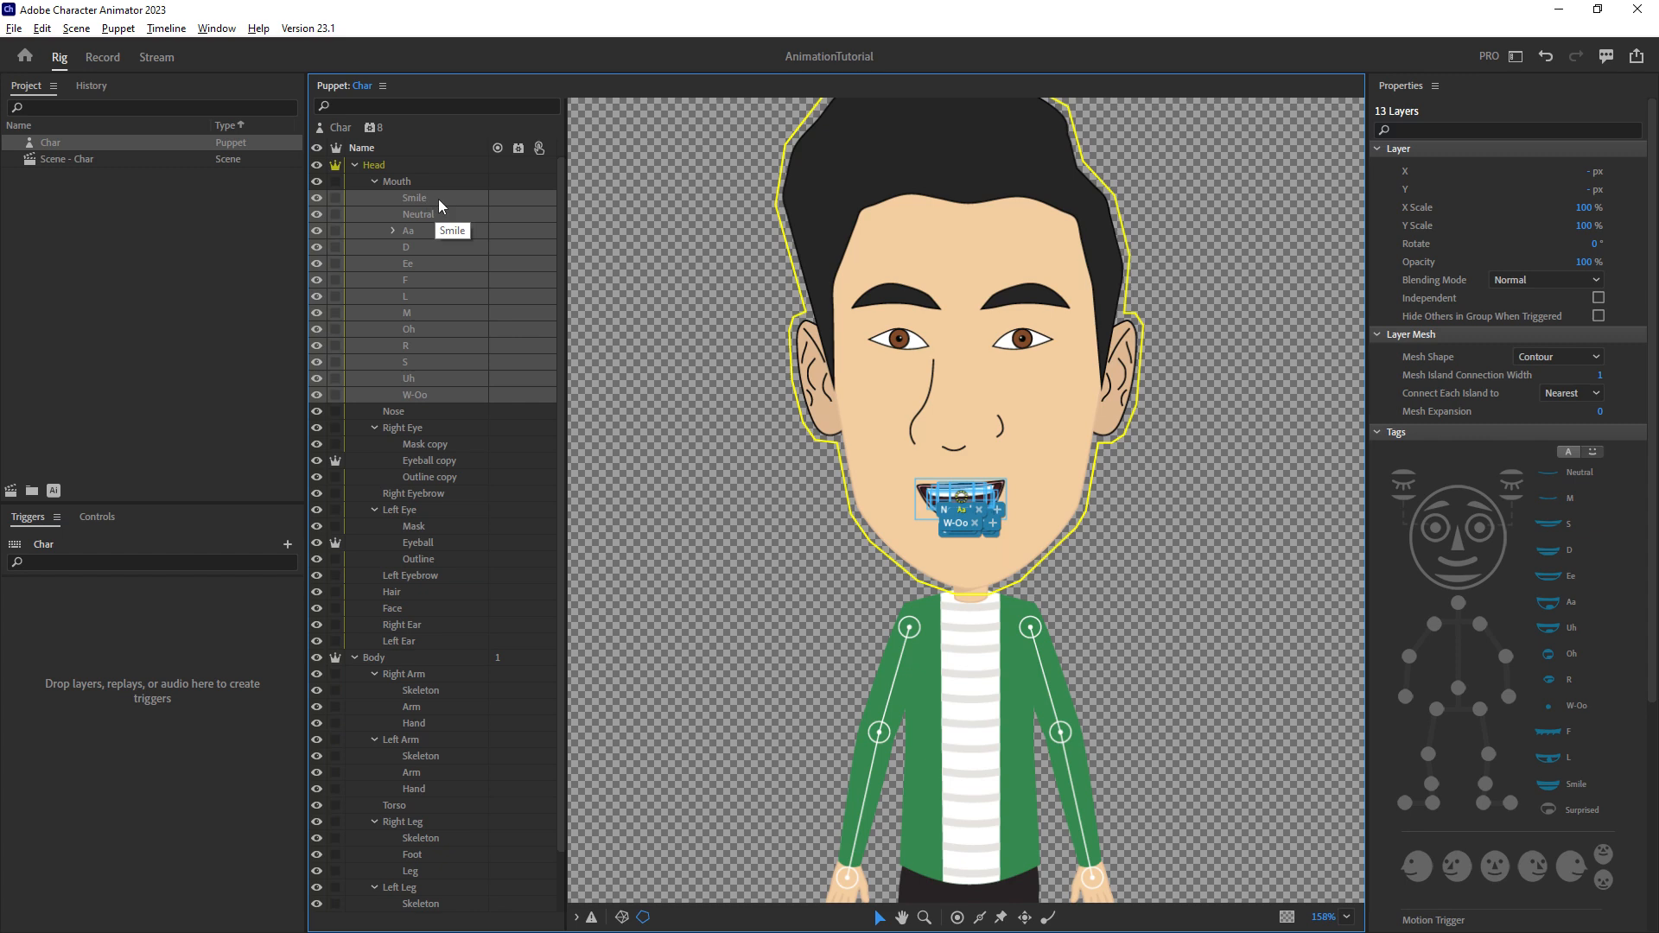
click(440, 229)
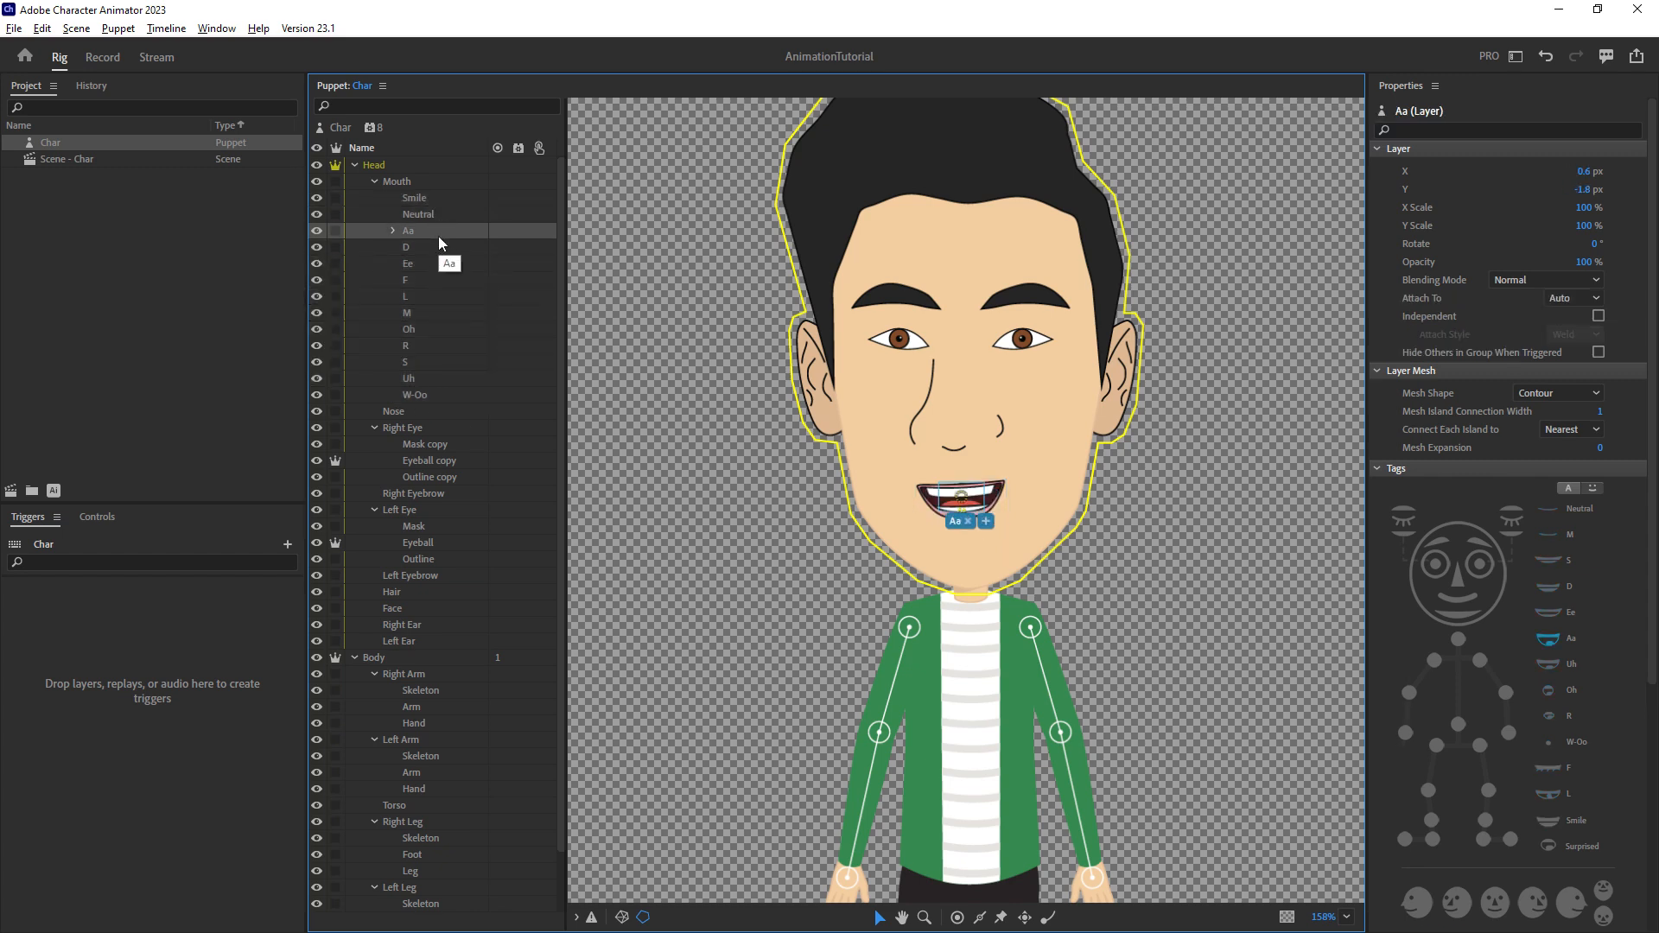
click(433, 275)
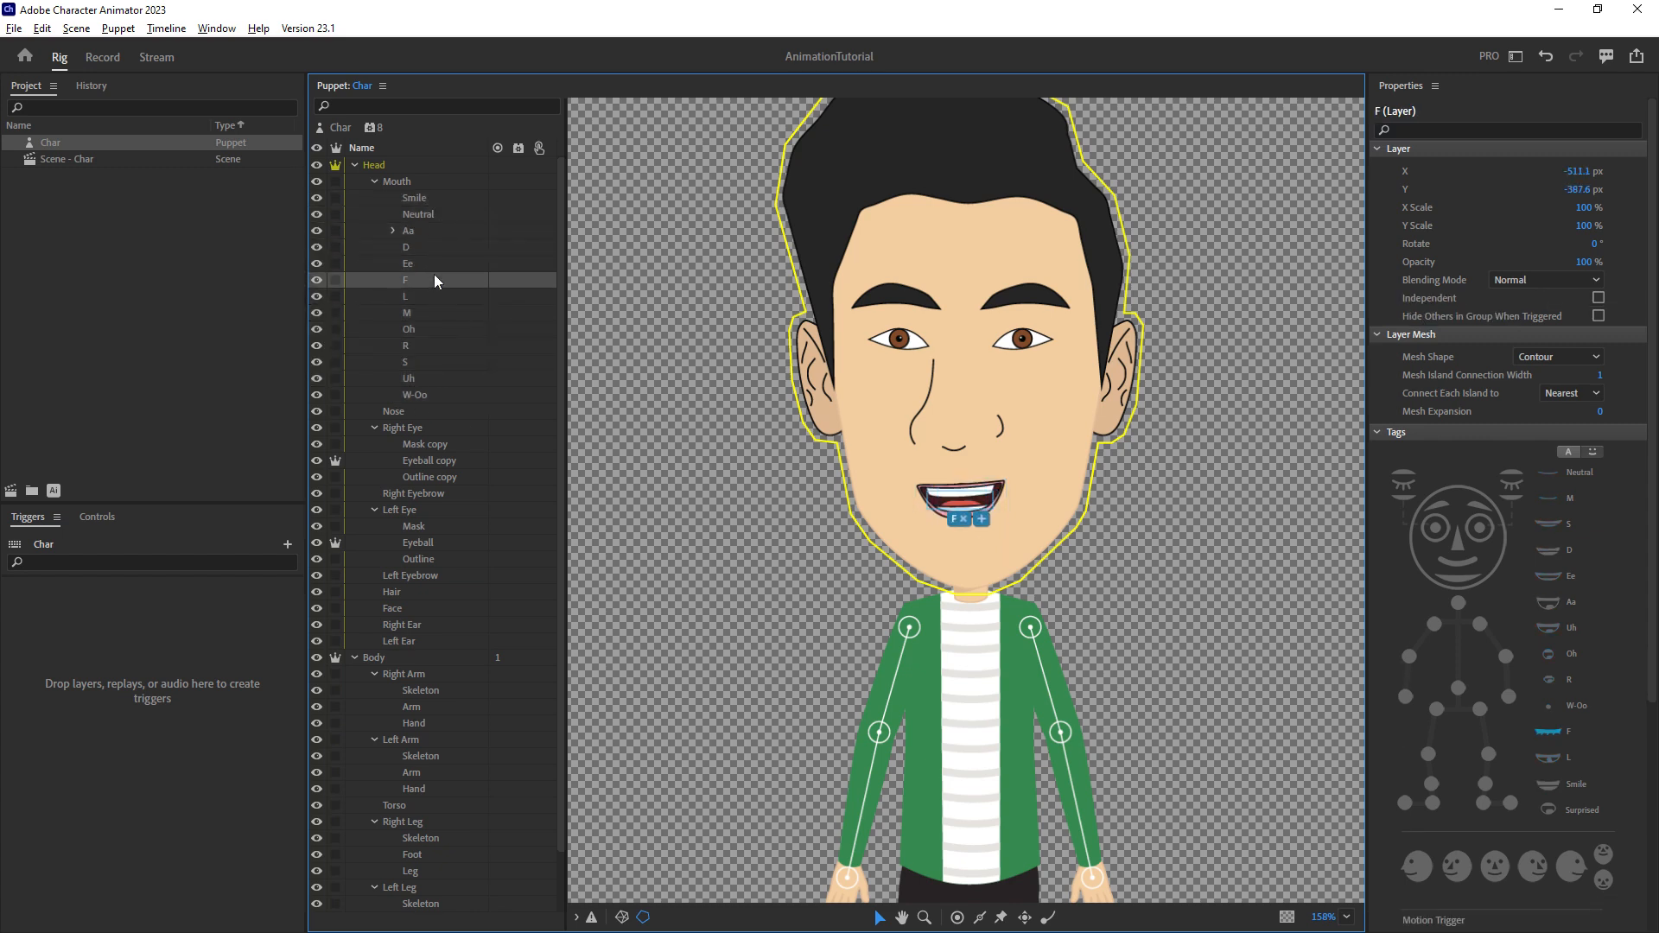
click(436, 183)
click(446, 197)
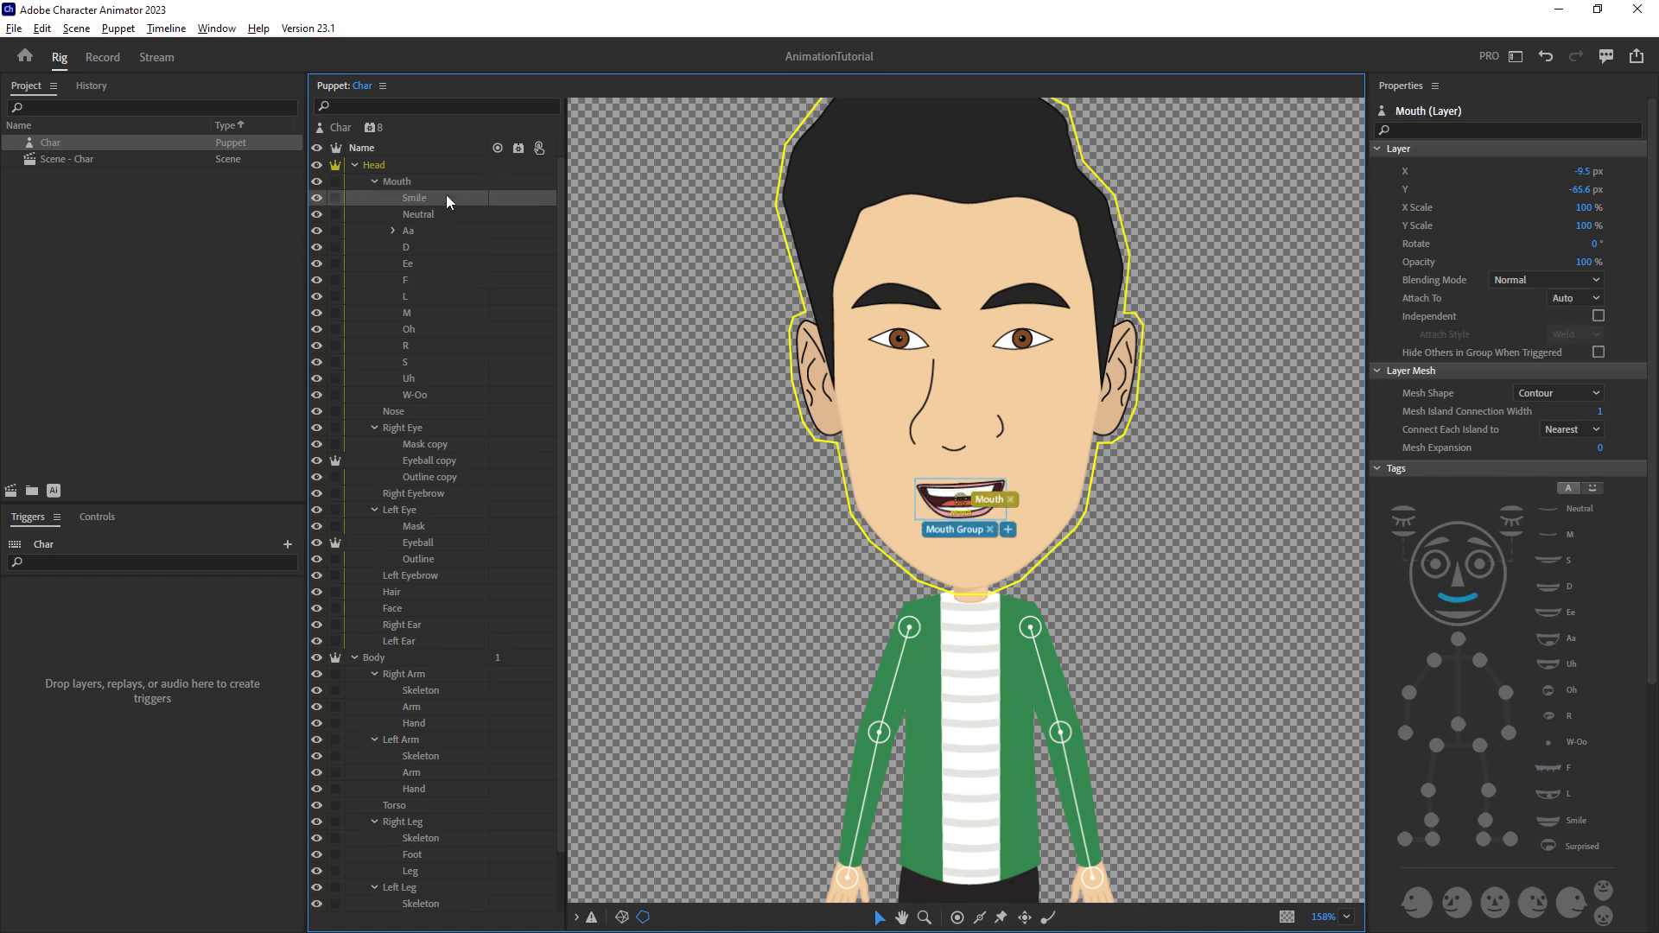
Check the tag assigned to each mouth shape layer in the Mouth group, from Smile and Neutral through W-Oo.
click(443, 214)
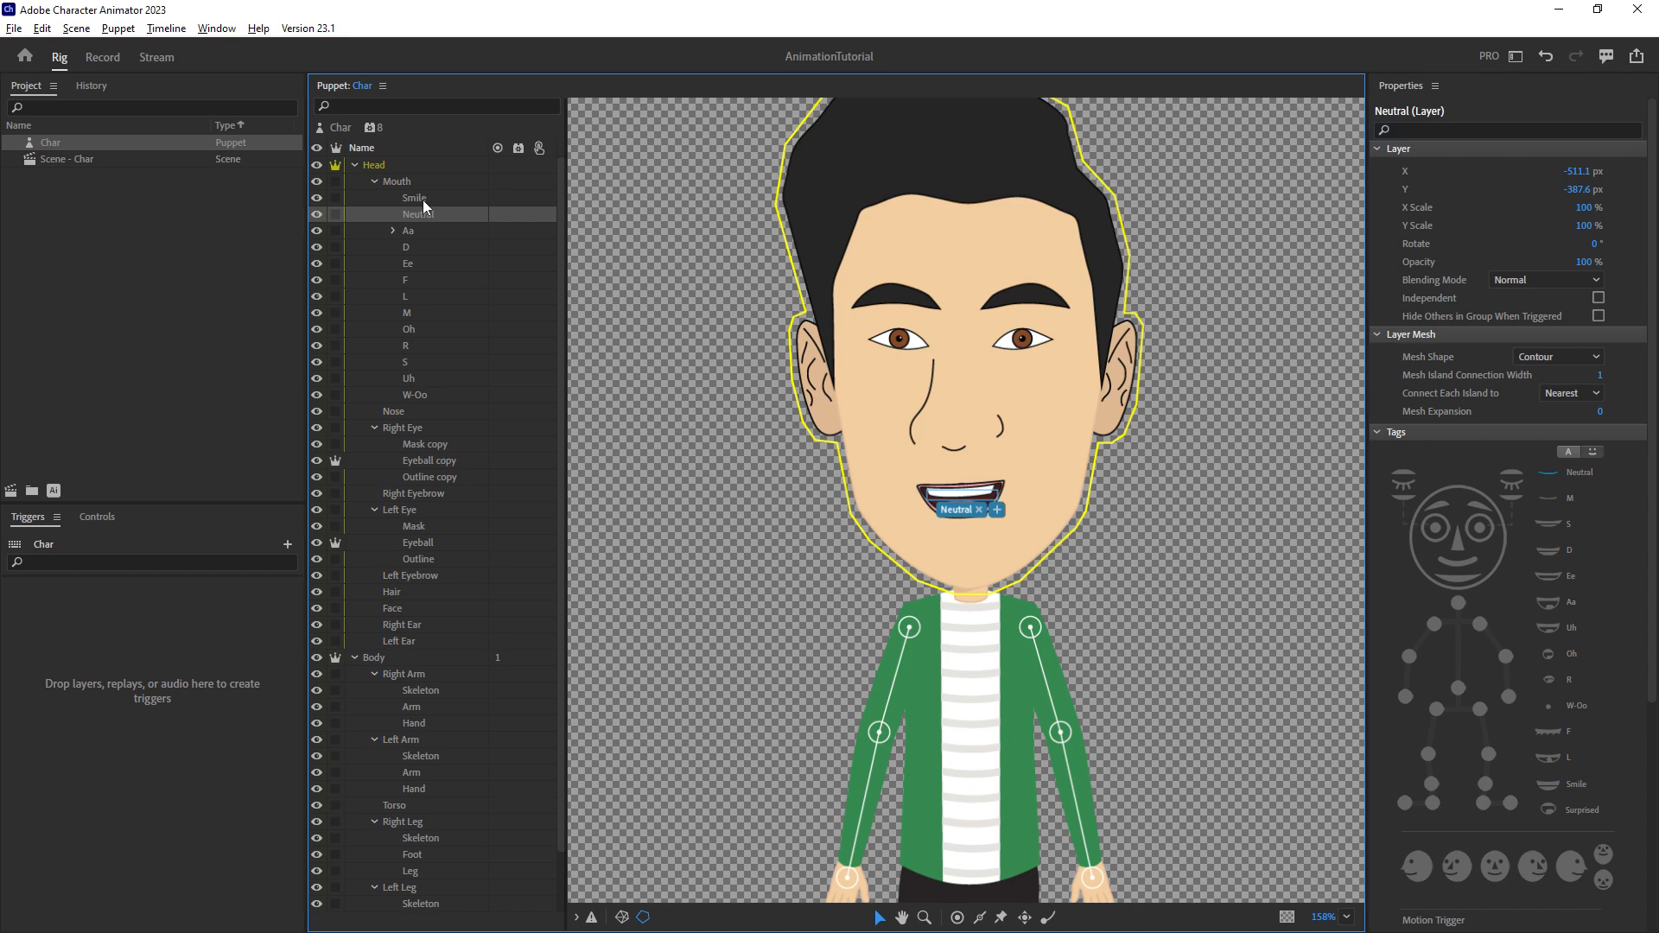
click(422, 200)
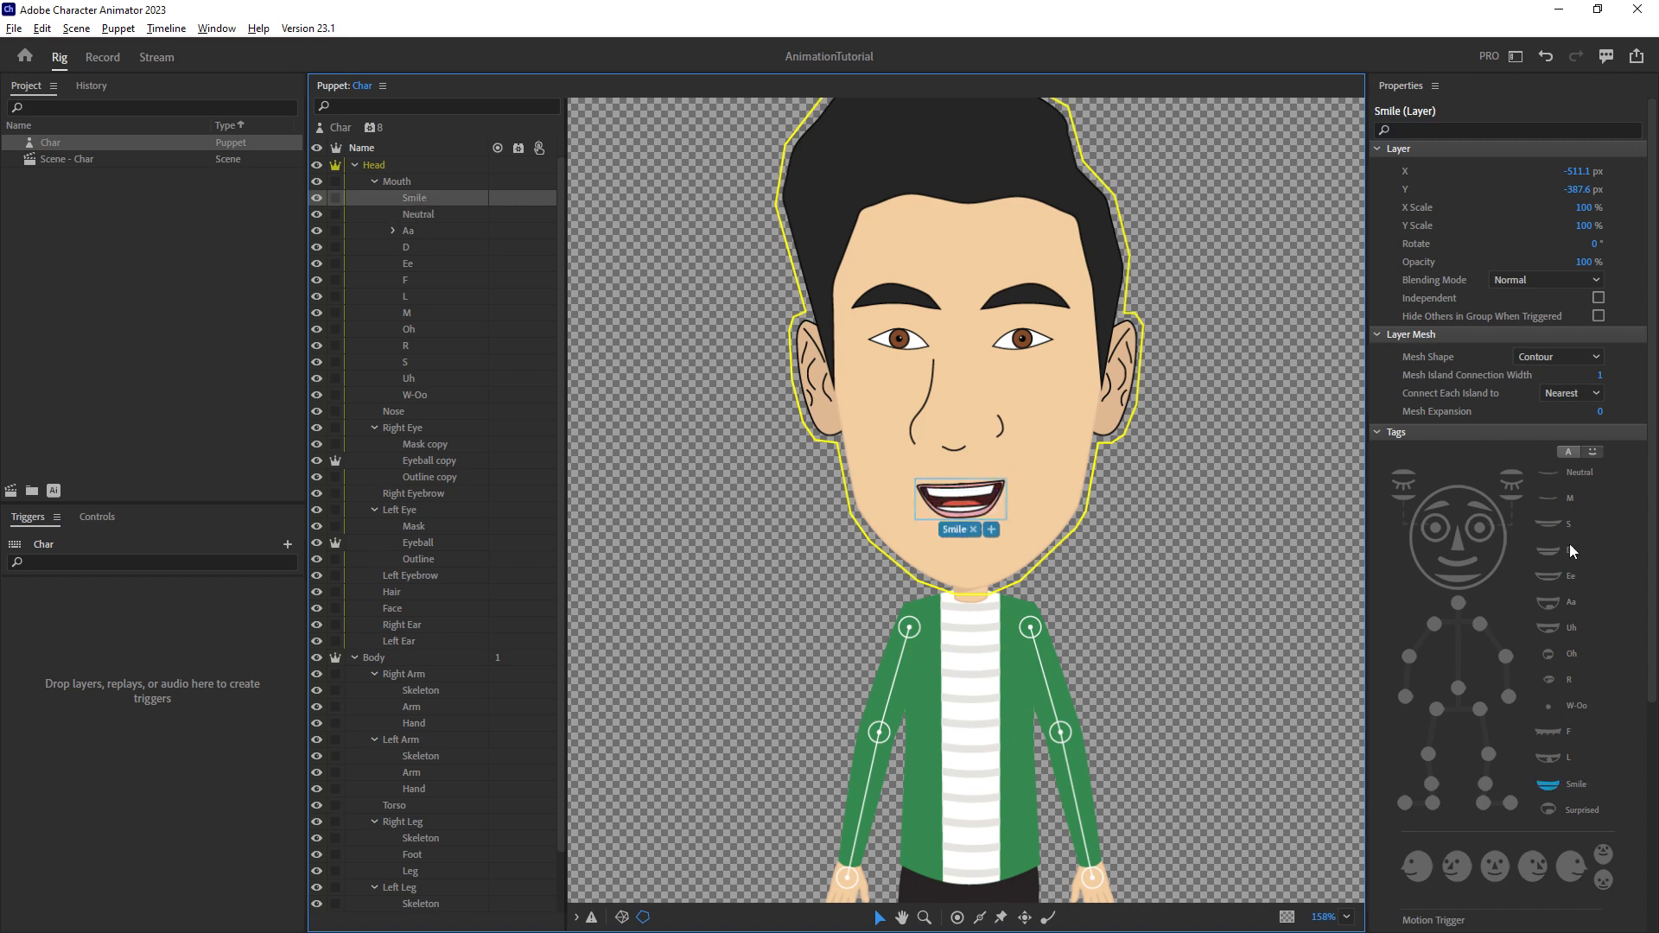
click(441, 214)
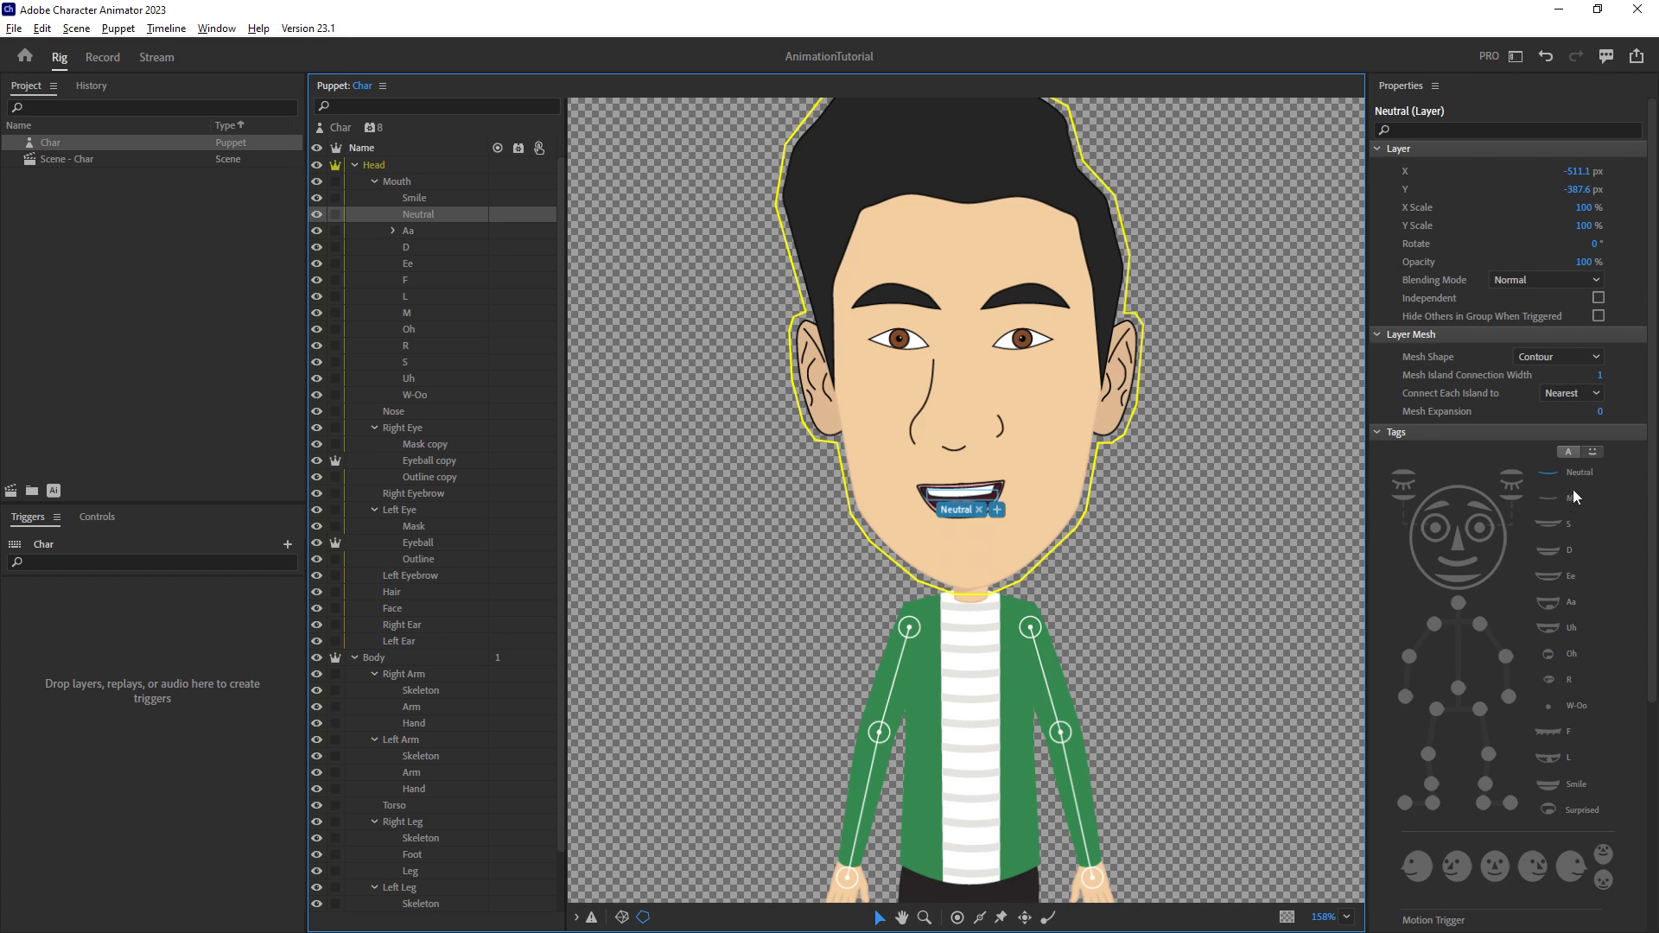
click(441, 230)
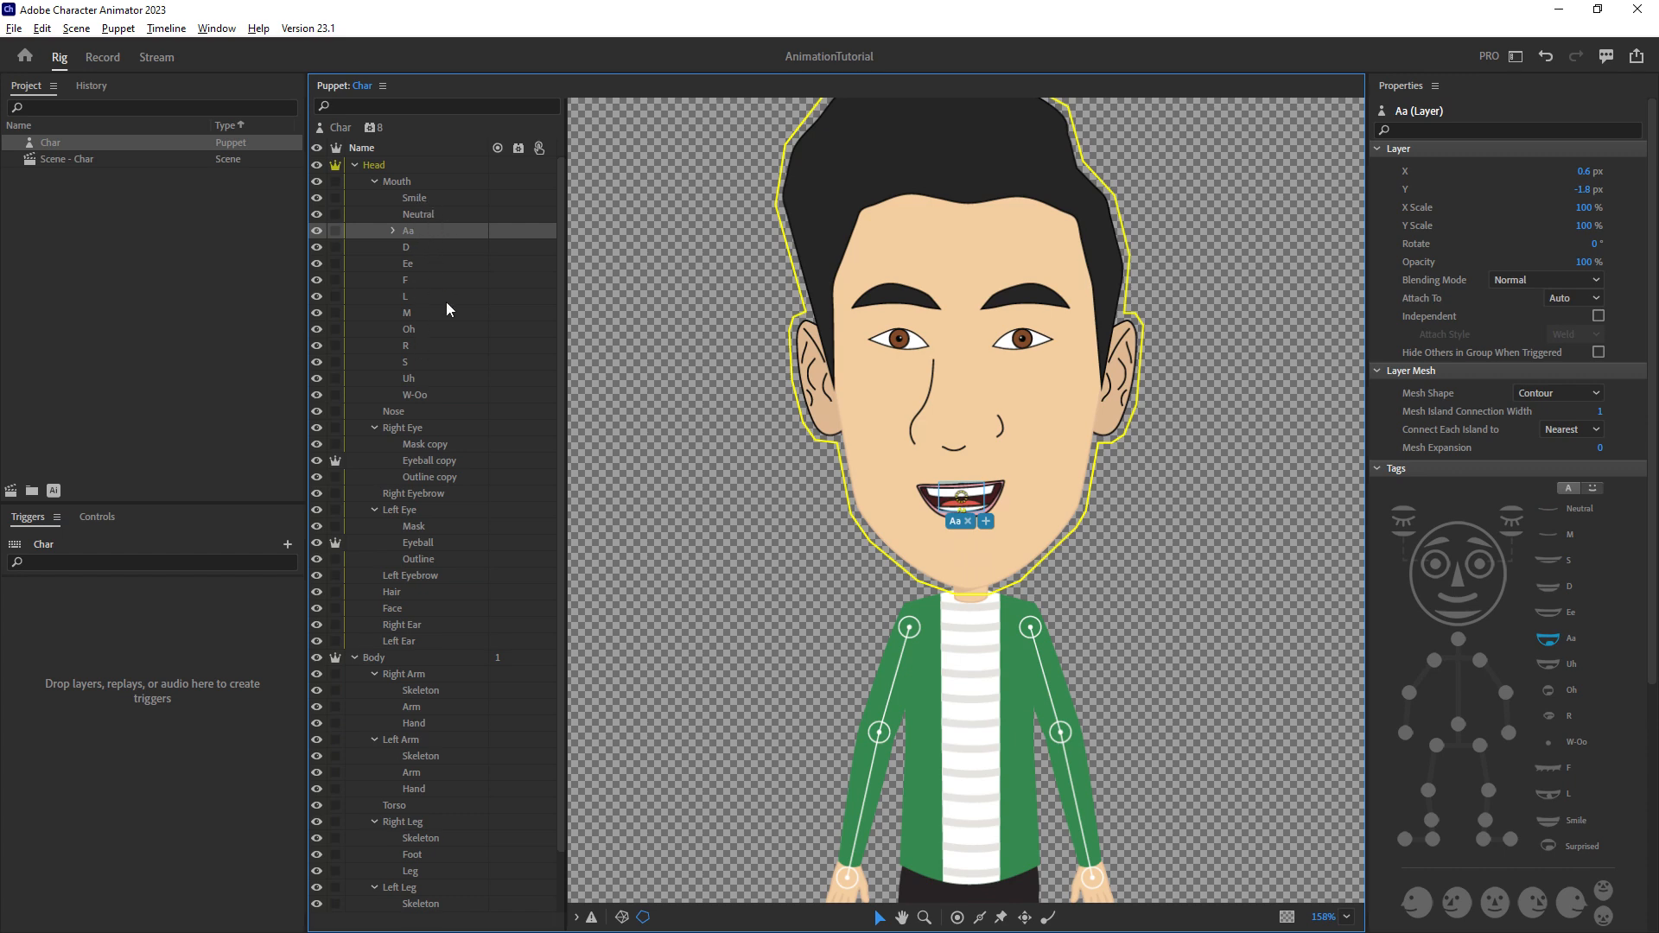
key(Down)
key(Down)
key(Down)
key(Down)
key(Down)
key(Down)
key(Down)
key(Down)
key(Down)
key(Down)
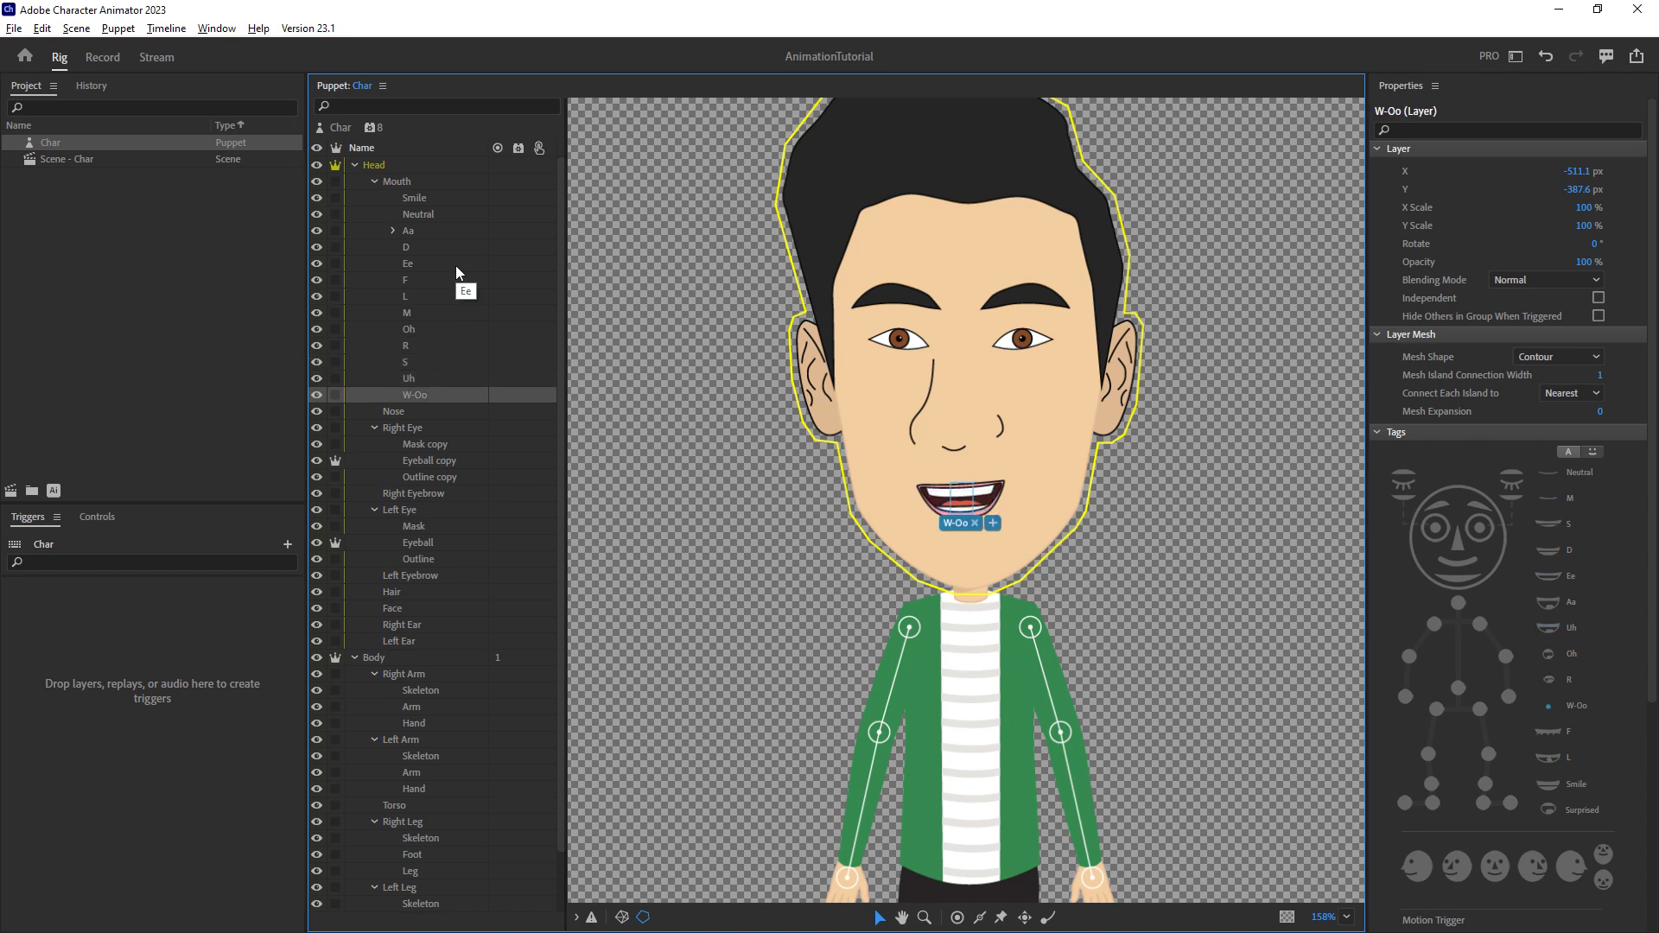
Collapse the Mouth and Head groups and make the Body layer no longer independent.
click(393, 183)
click(375, 182)
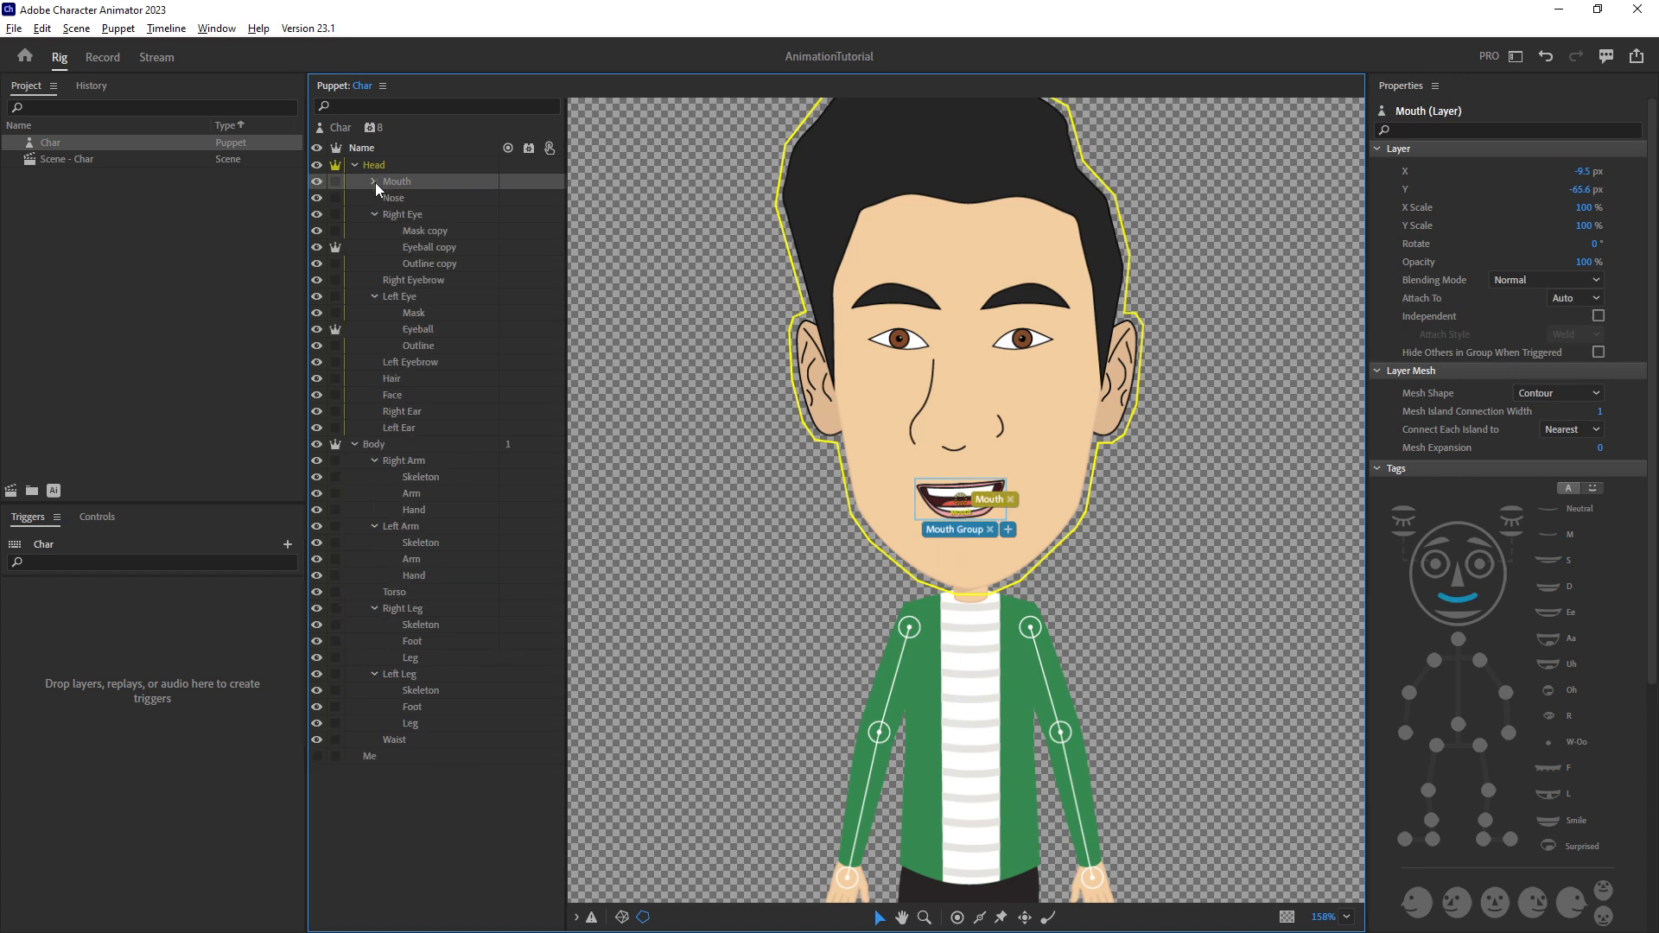
click(355, 168)
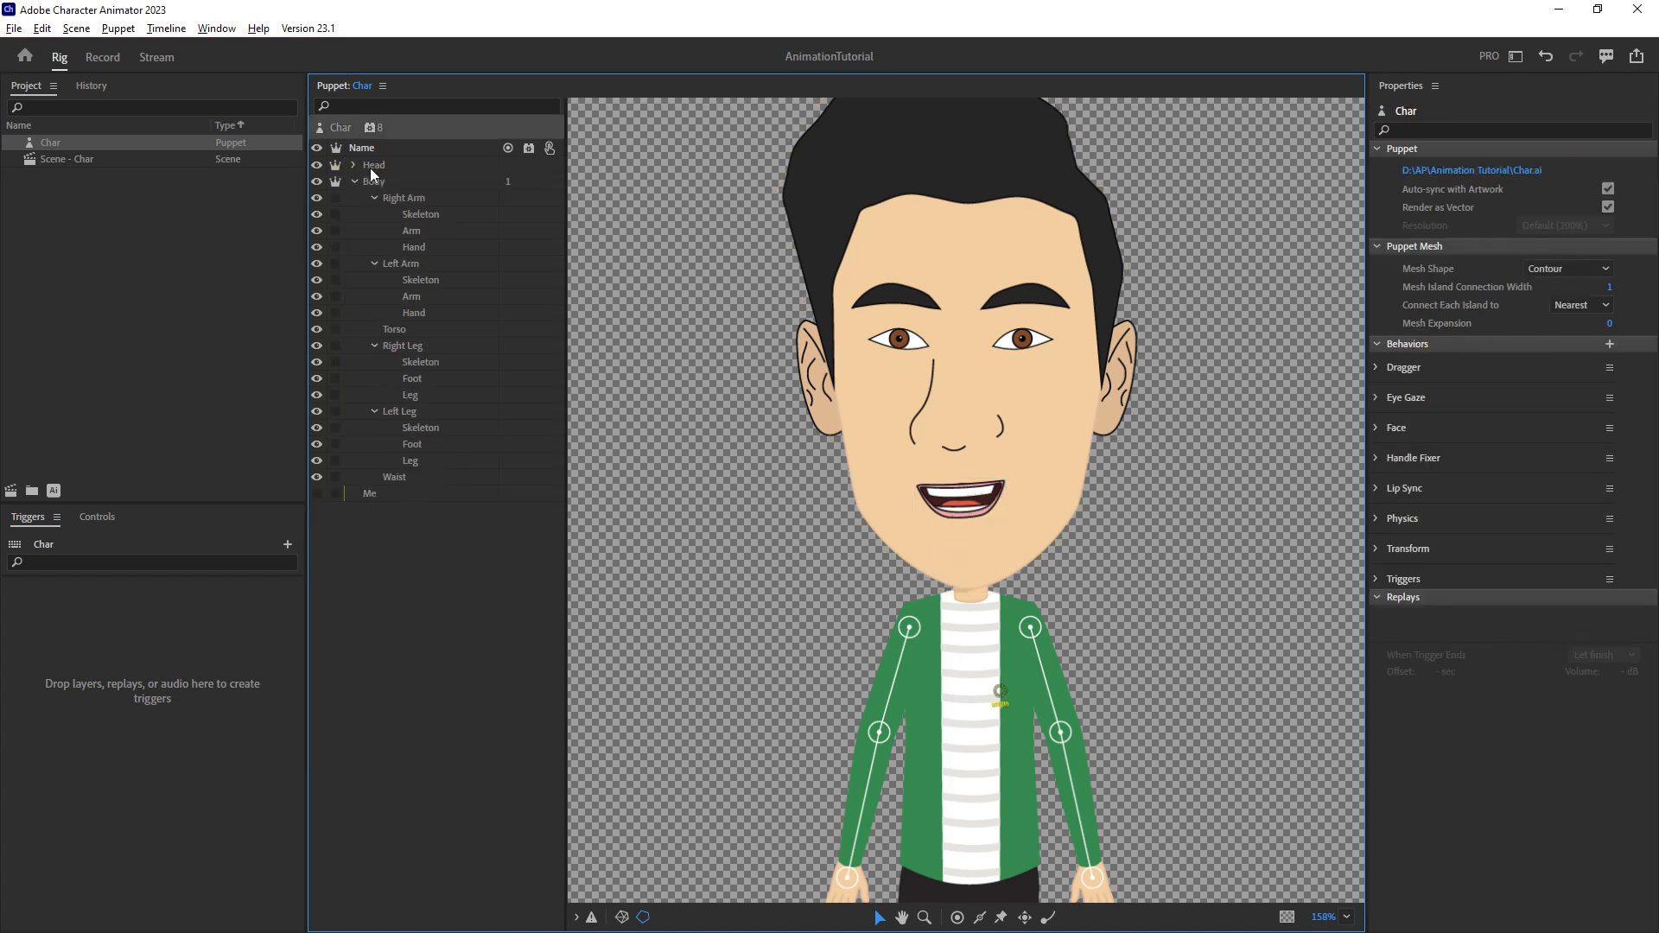
click(390, 167)
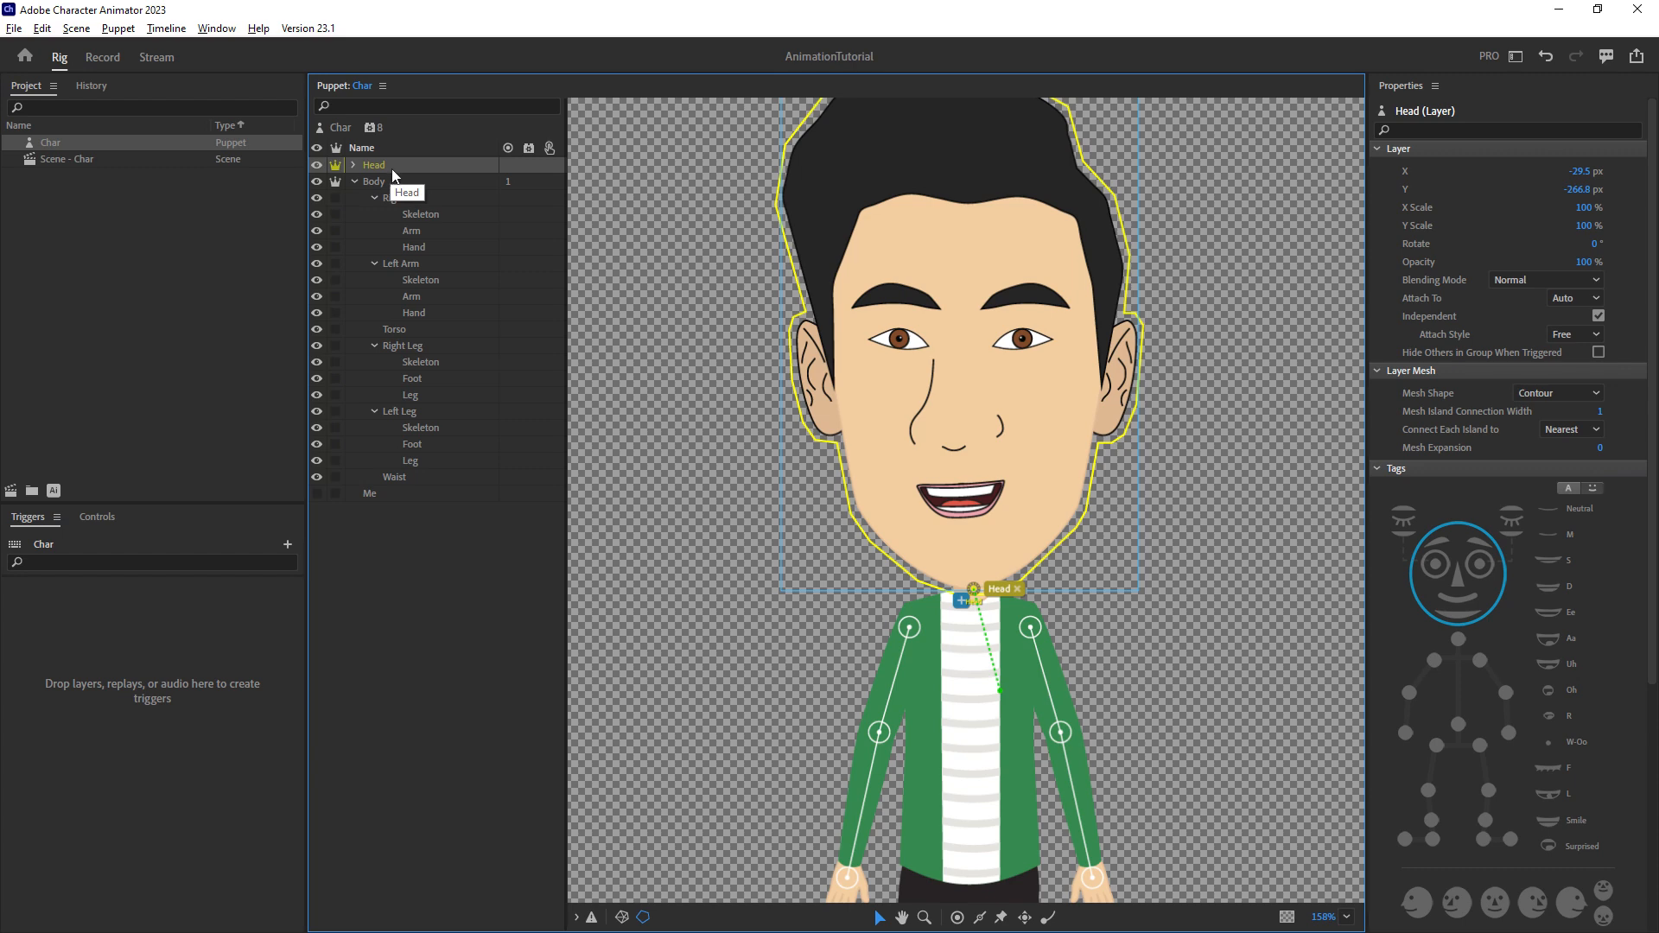
click(394, 183)
drag(788, 489, 724, 366)
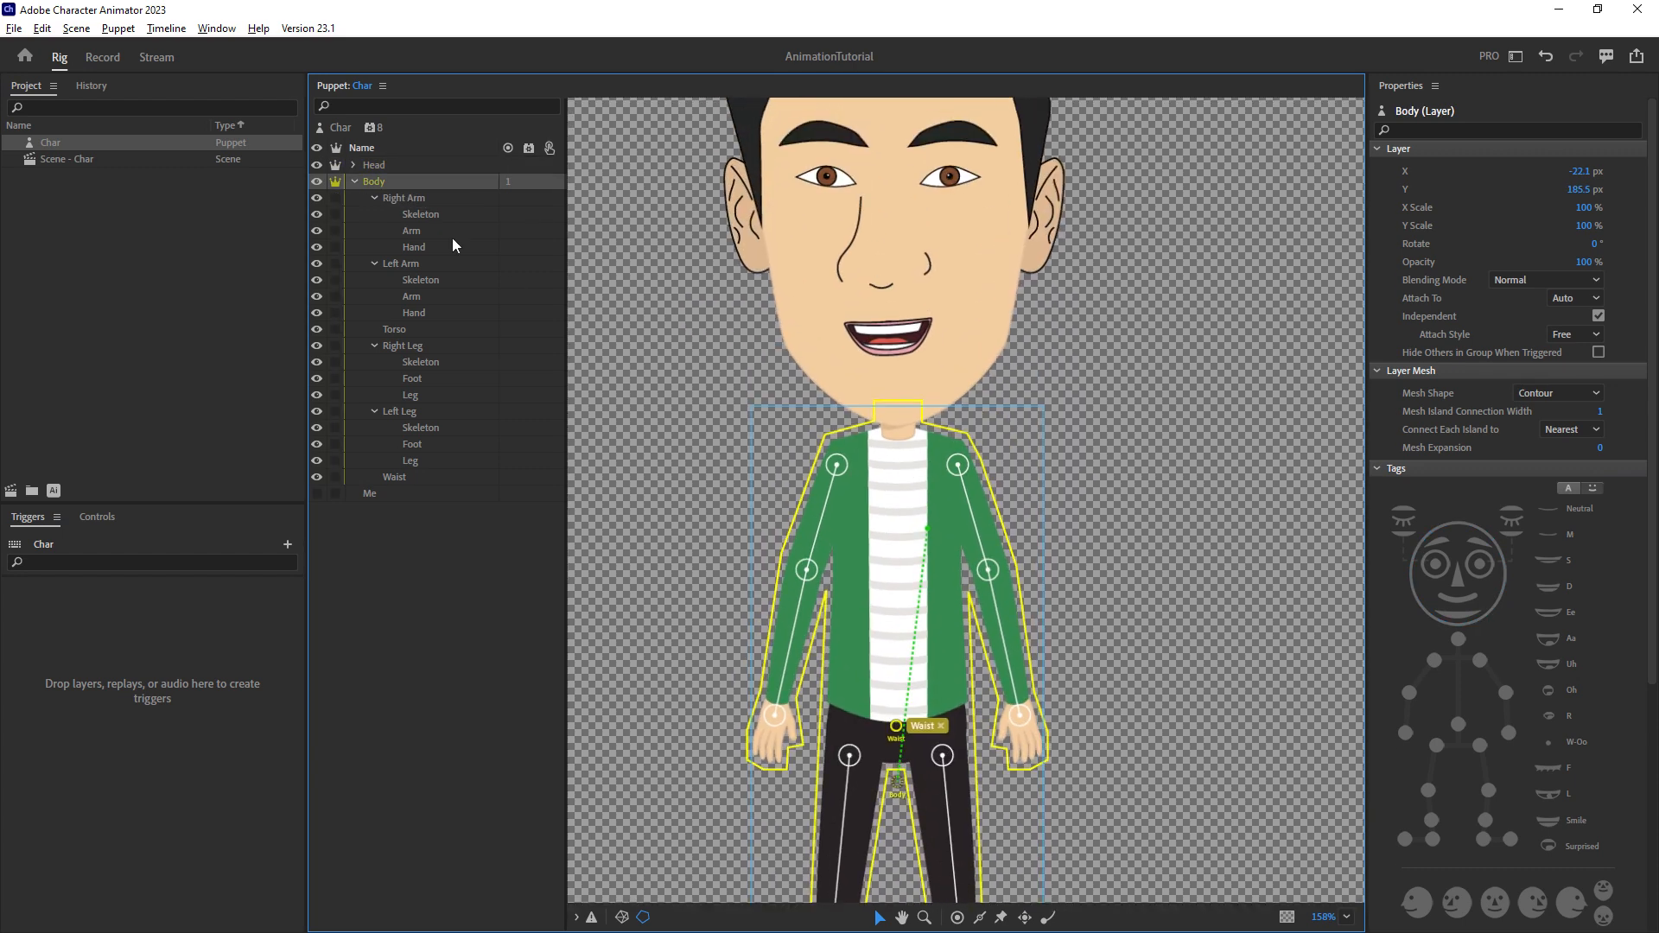
click(337, 183)
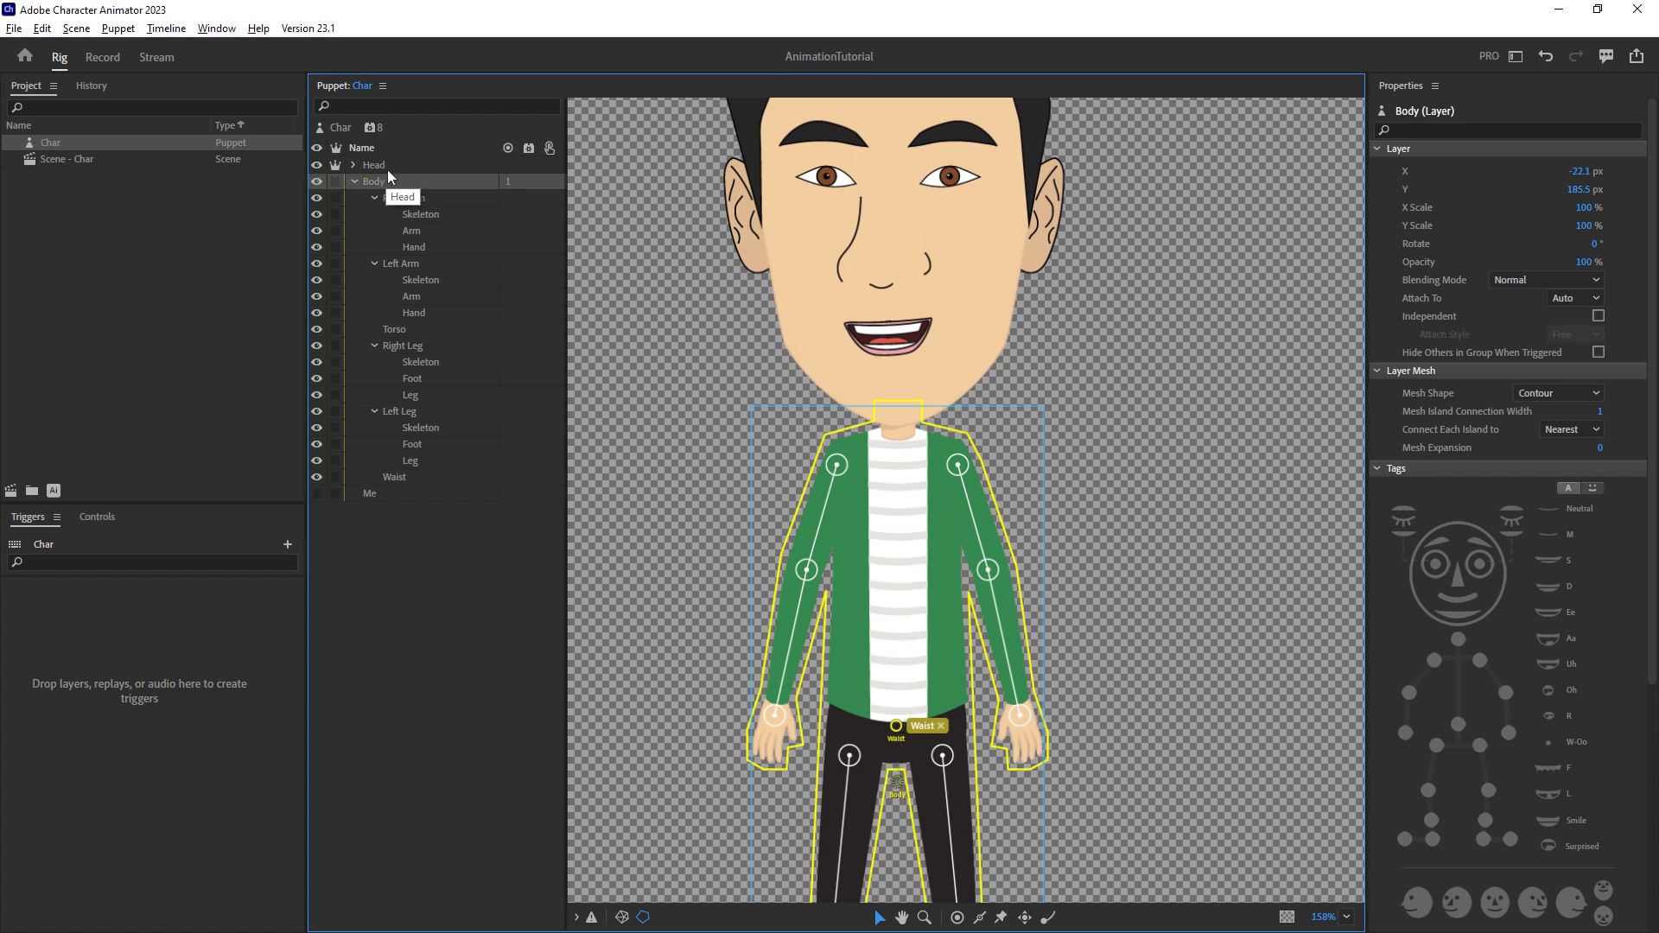
Move the Head layer's Head handle slightly upward, where the chin meets the neck.
click(388, 169)
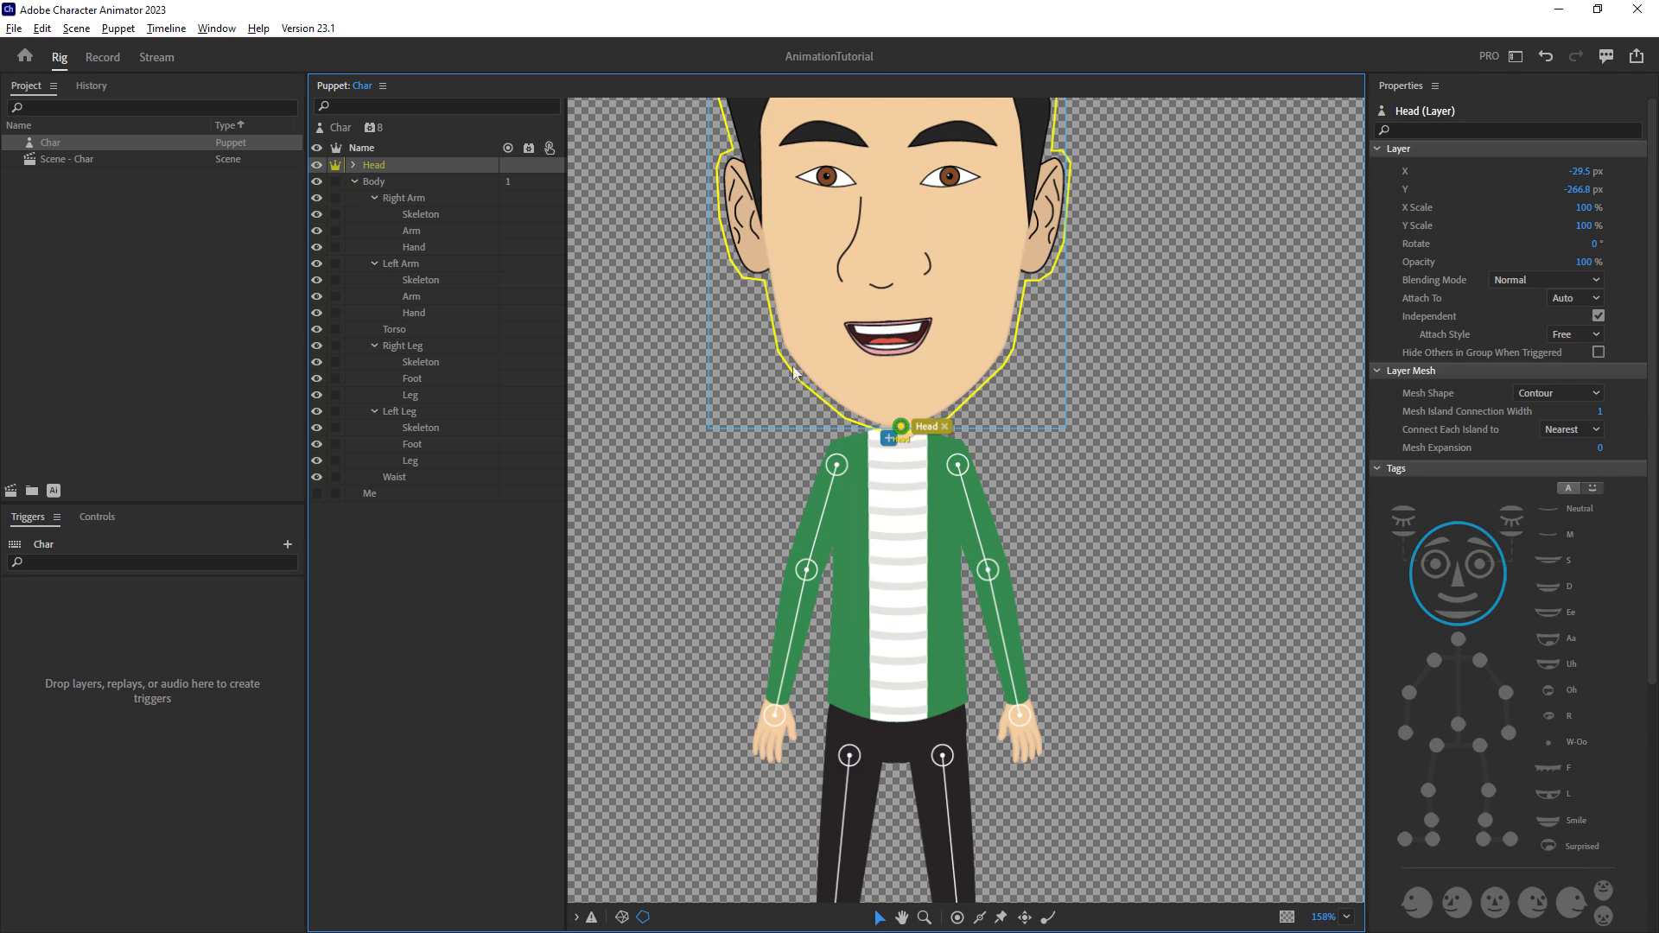
mouse_move(898, 427)
mouse_down()
mouse_move(887, 360)
mouse_move(899, 420)
mouse_up()
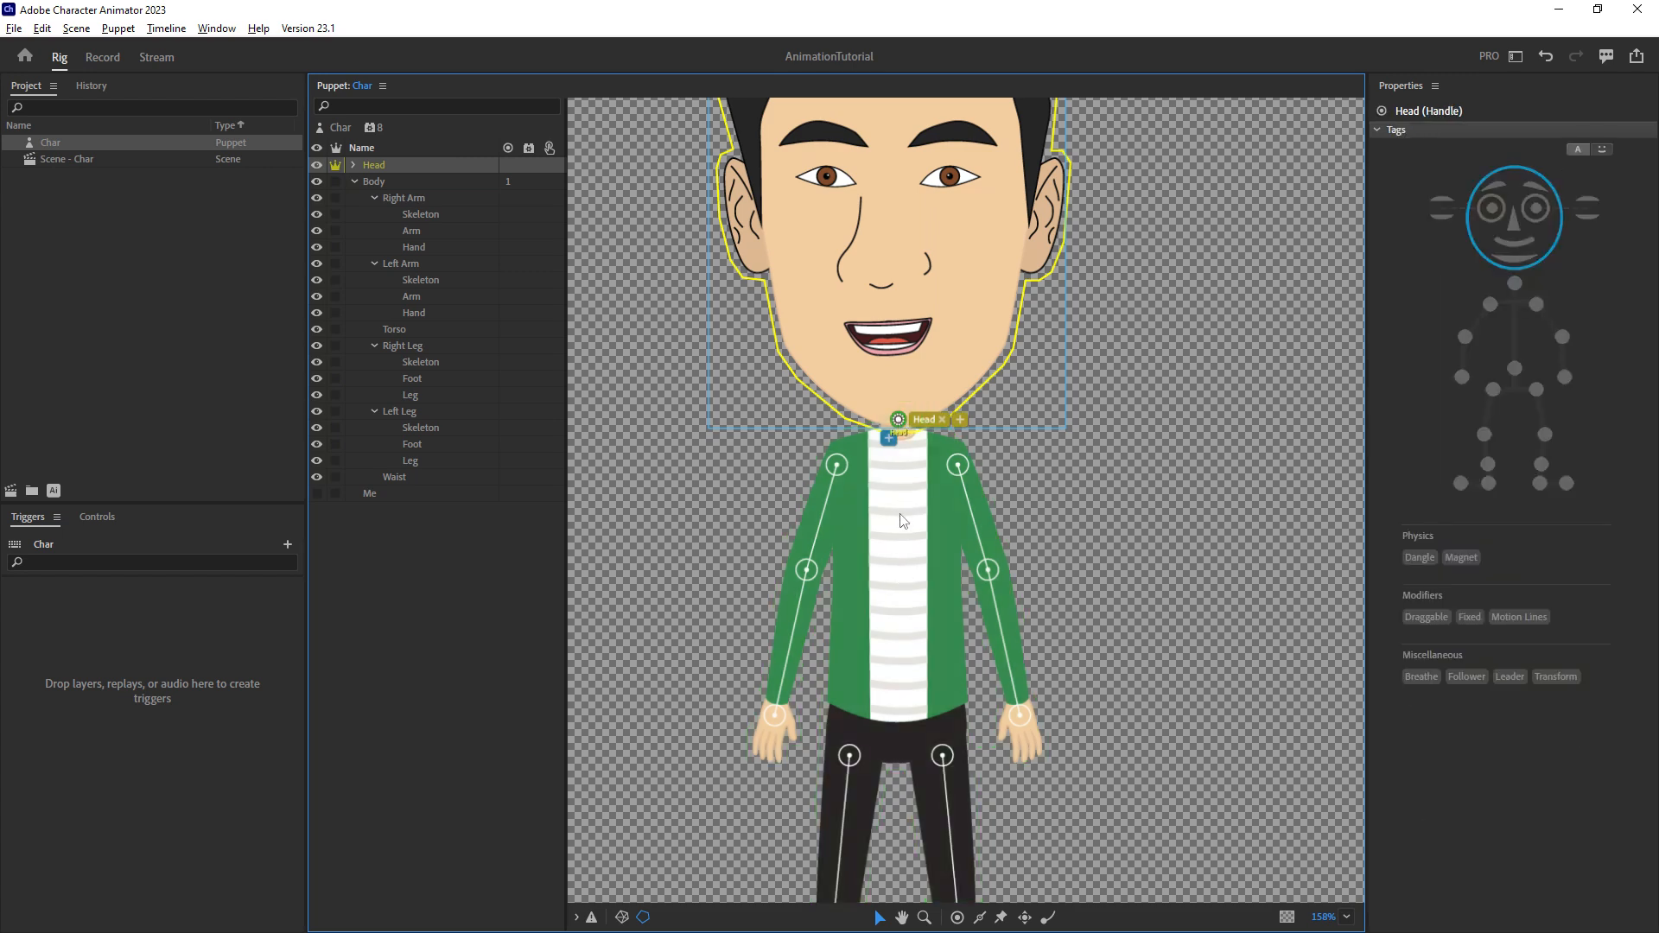
drag(899, 421, 899, 422)
Make the Right Arm, Left Arm, Right Leg and Left Leg groups inside Body independent.
click(399, 182)
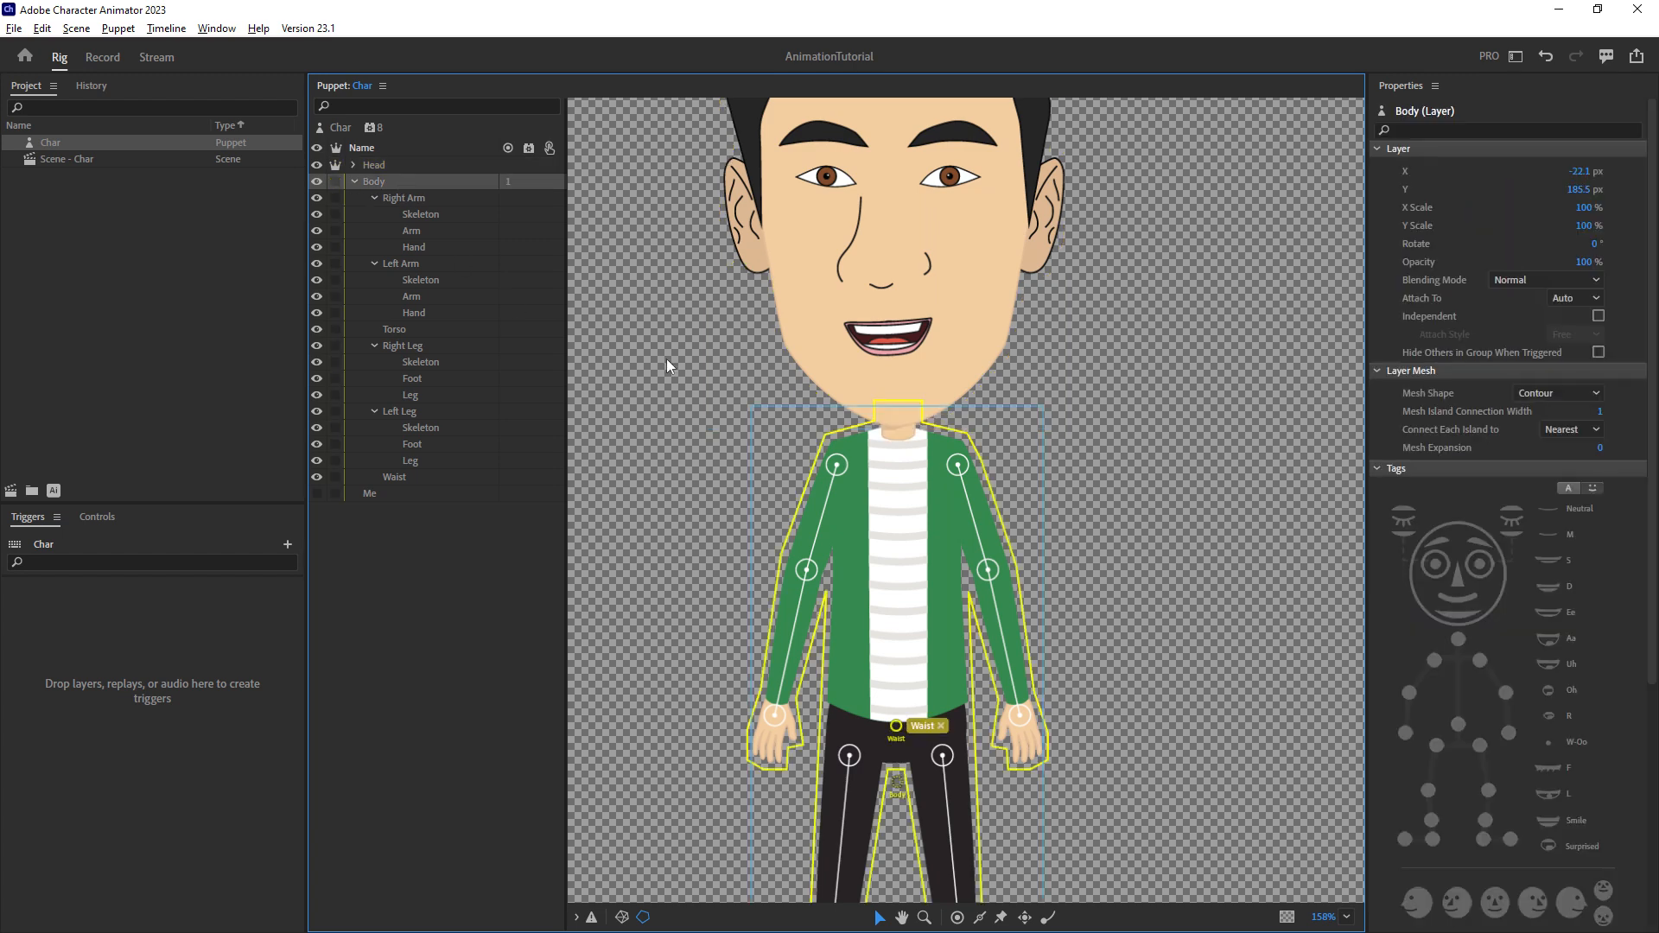
scroll(802, 584, down, 3)
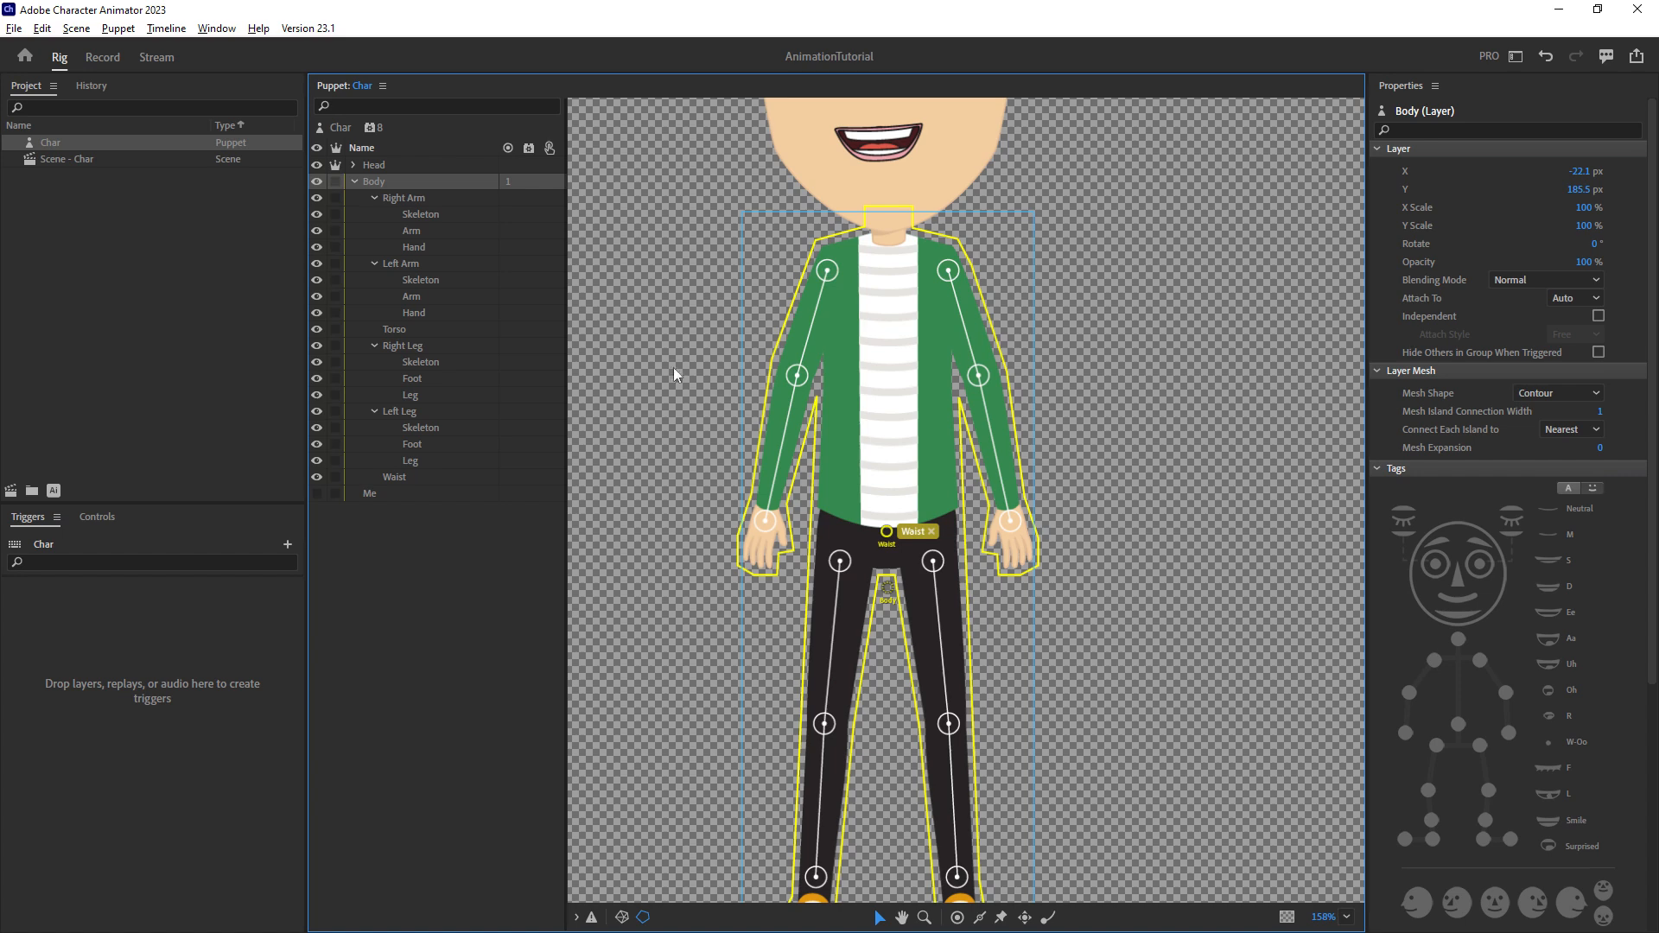
click(443, 199)
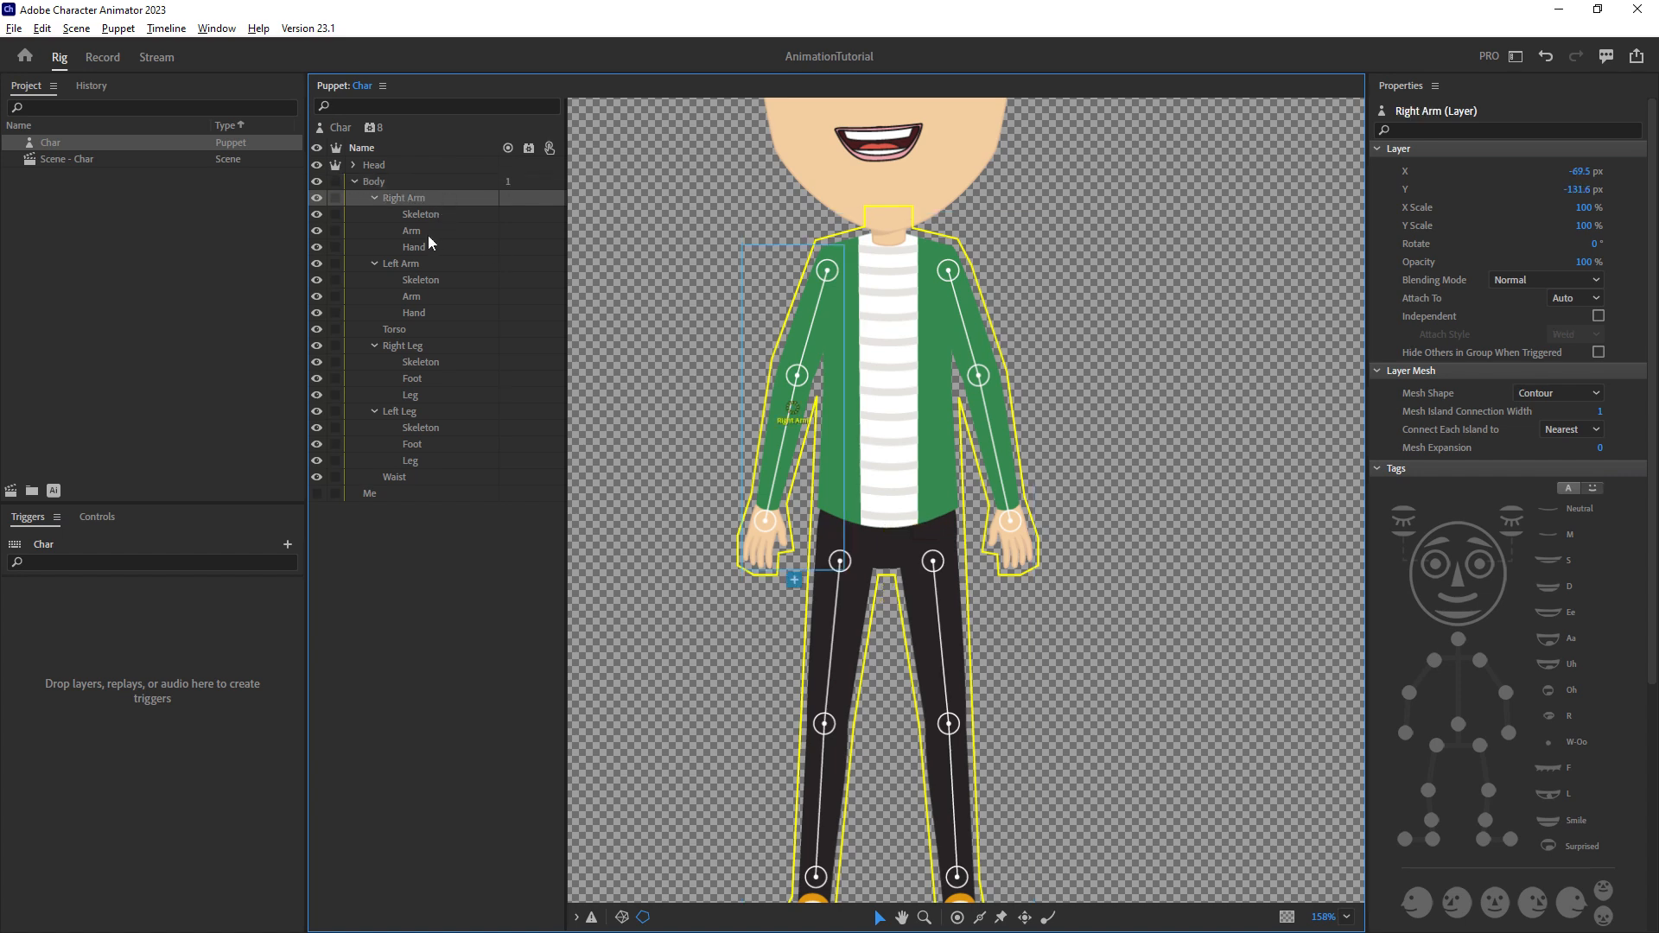
ctrl+click(422, 265)
ctrl+click(418, 347)
ctrl+click(422, 411)
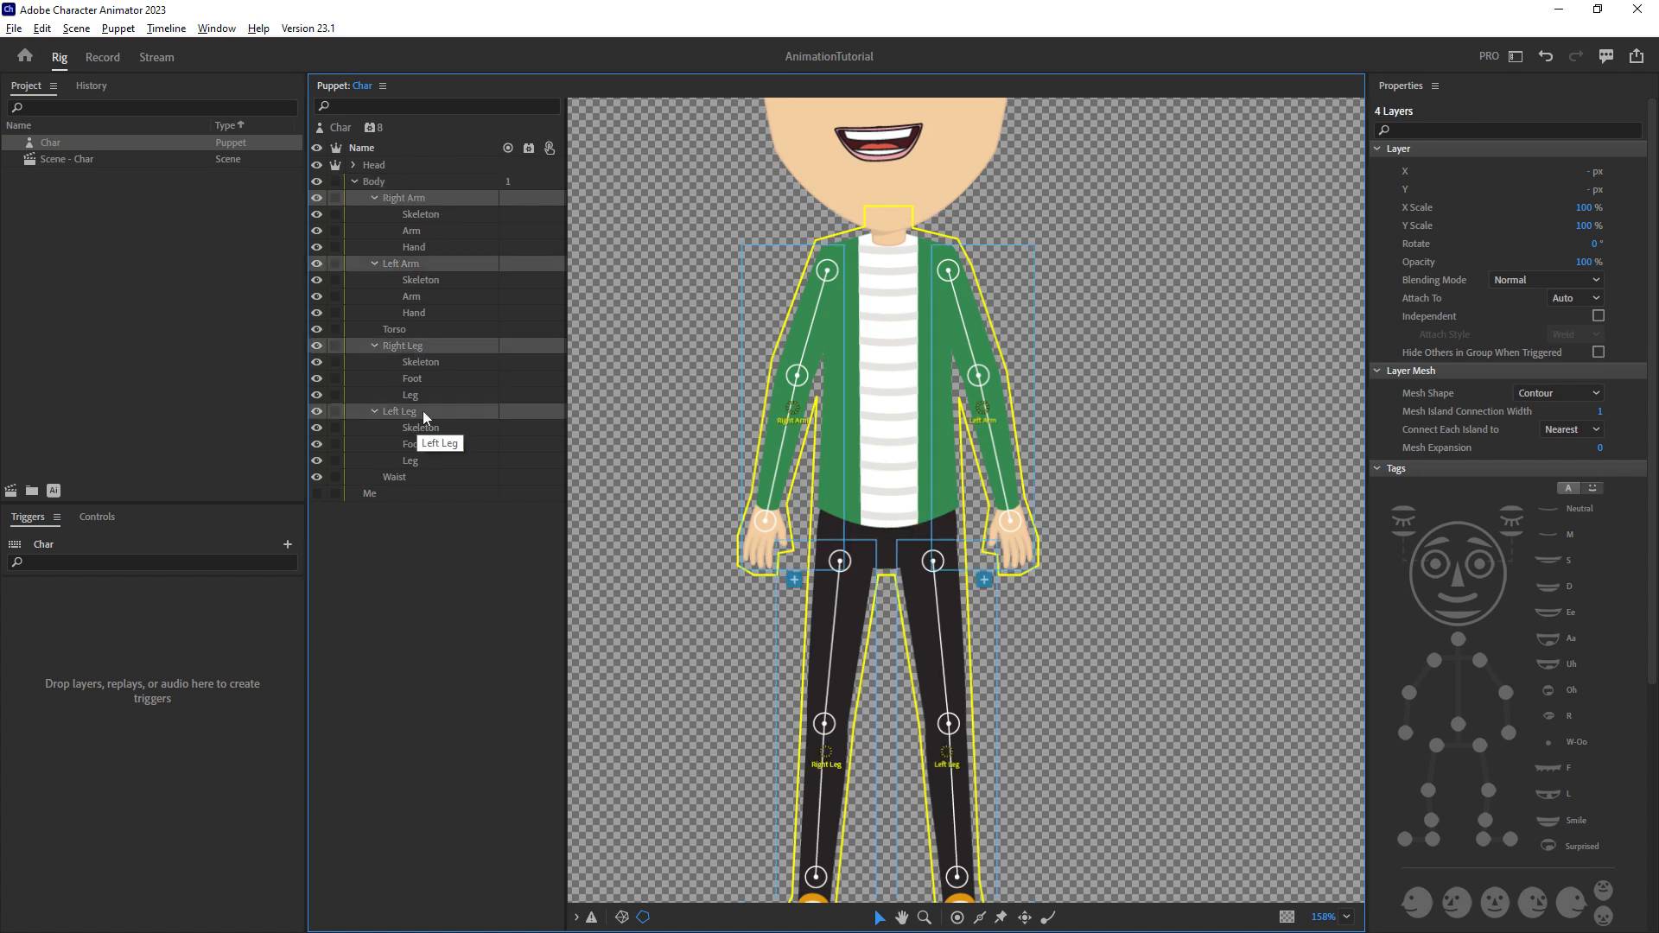
click(334, 198)
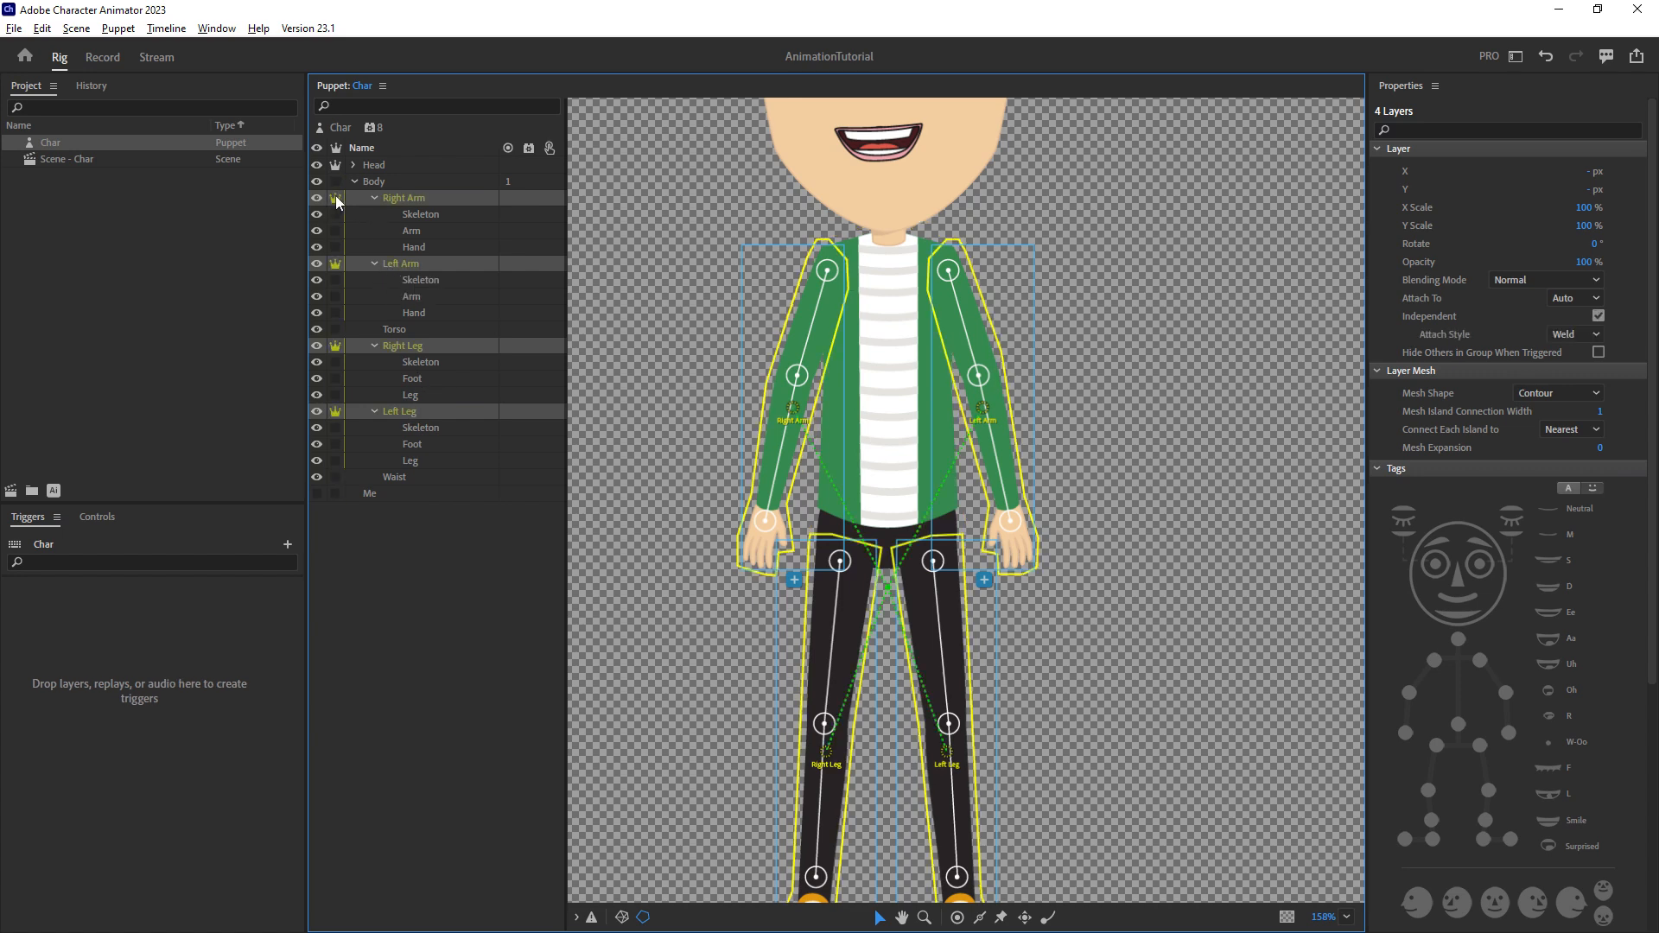
Add handles to the Right Arm group at the shoulder, at the elbow and at the wrist where the sleeve ends.
click(429, 199)
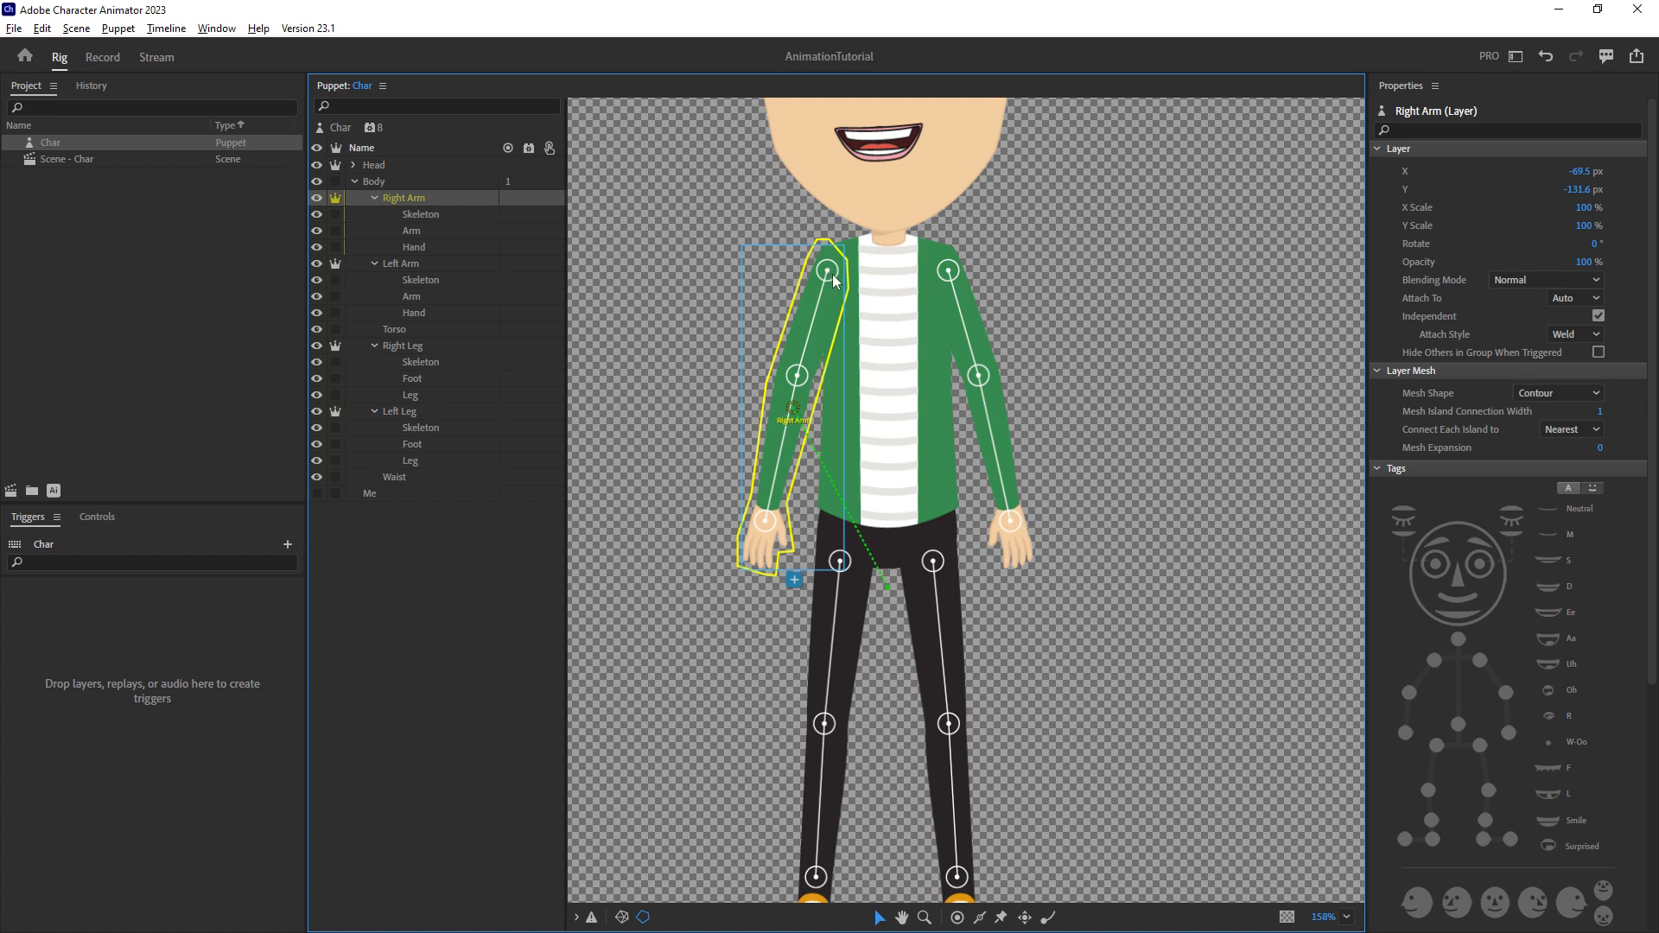
click(958, 917)
scroll(826, 278, up, 8)
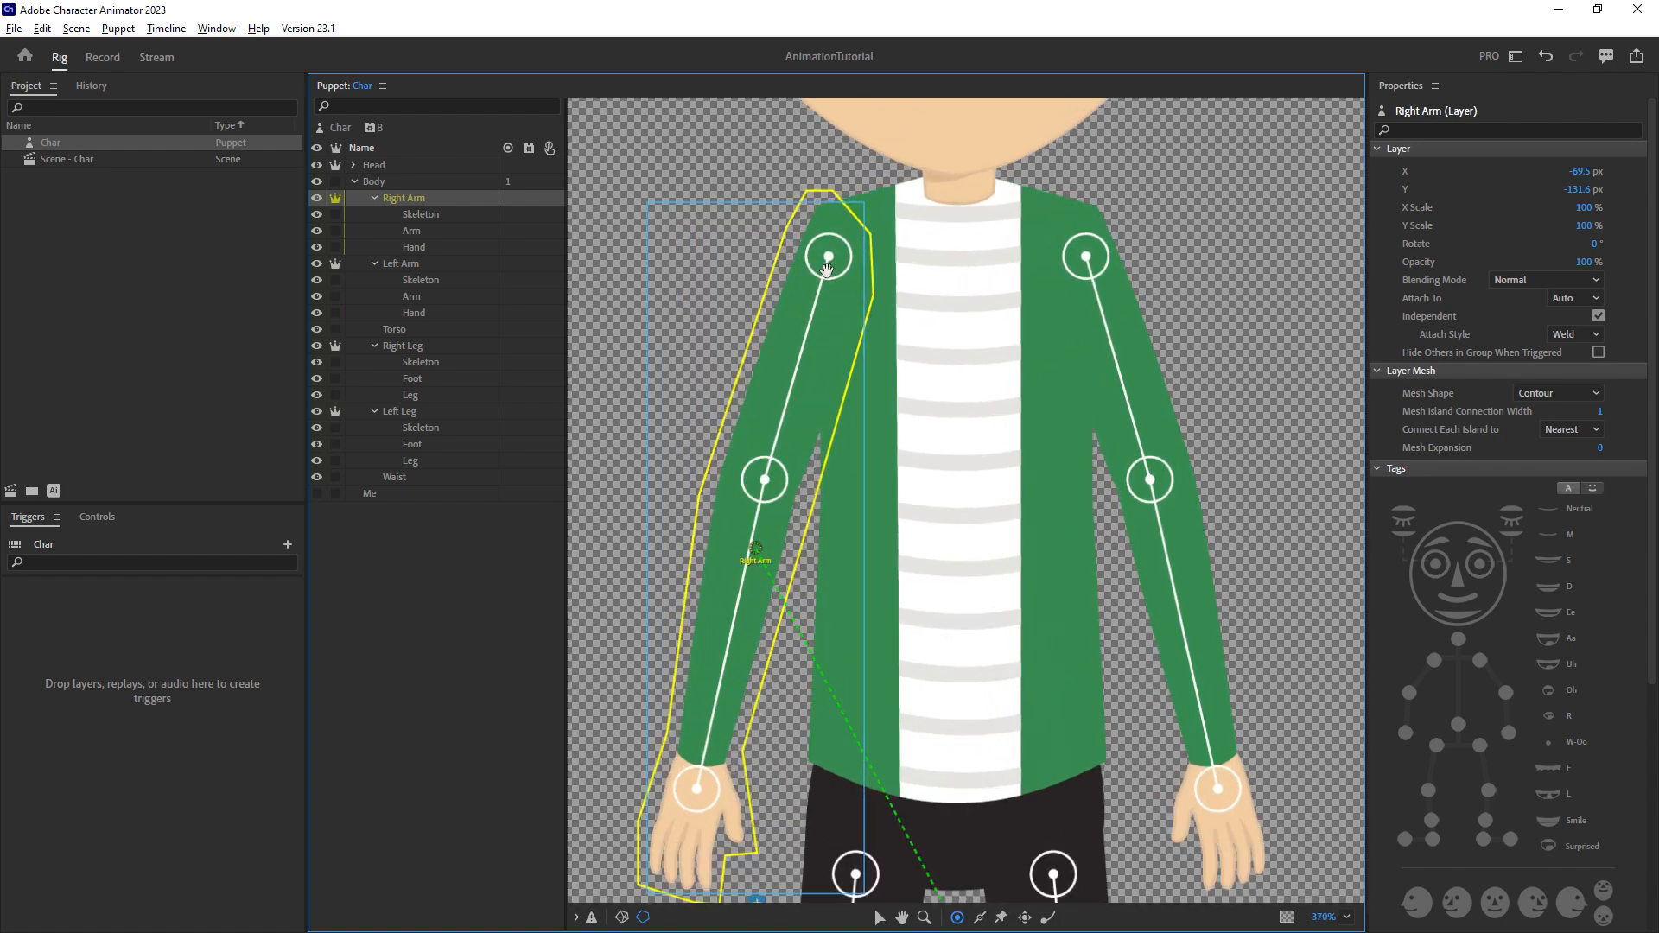
scroll(829, 251, up, 2)
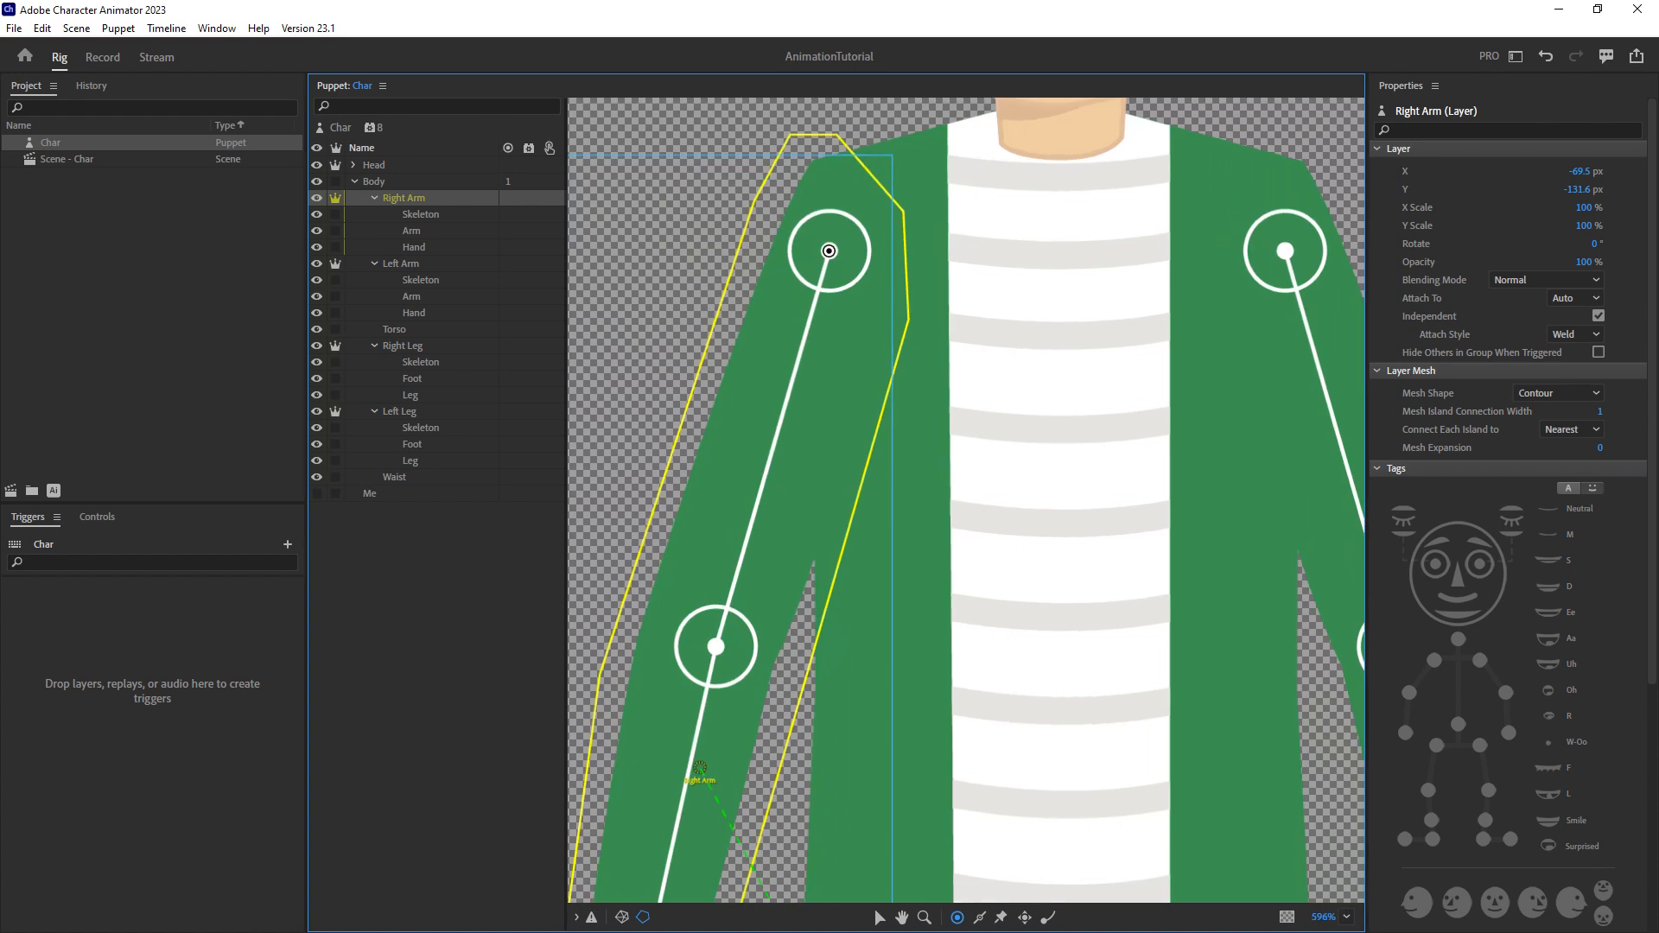
scroll(828, 251, down, 1)
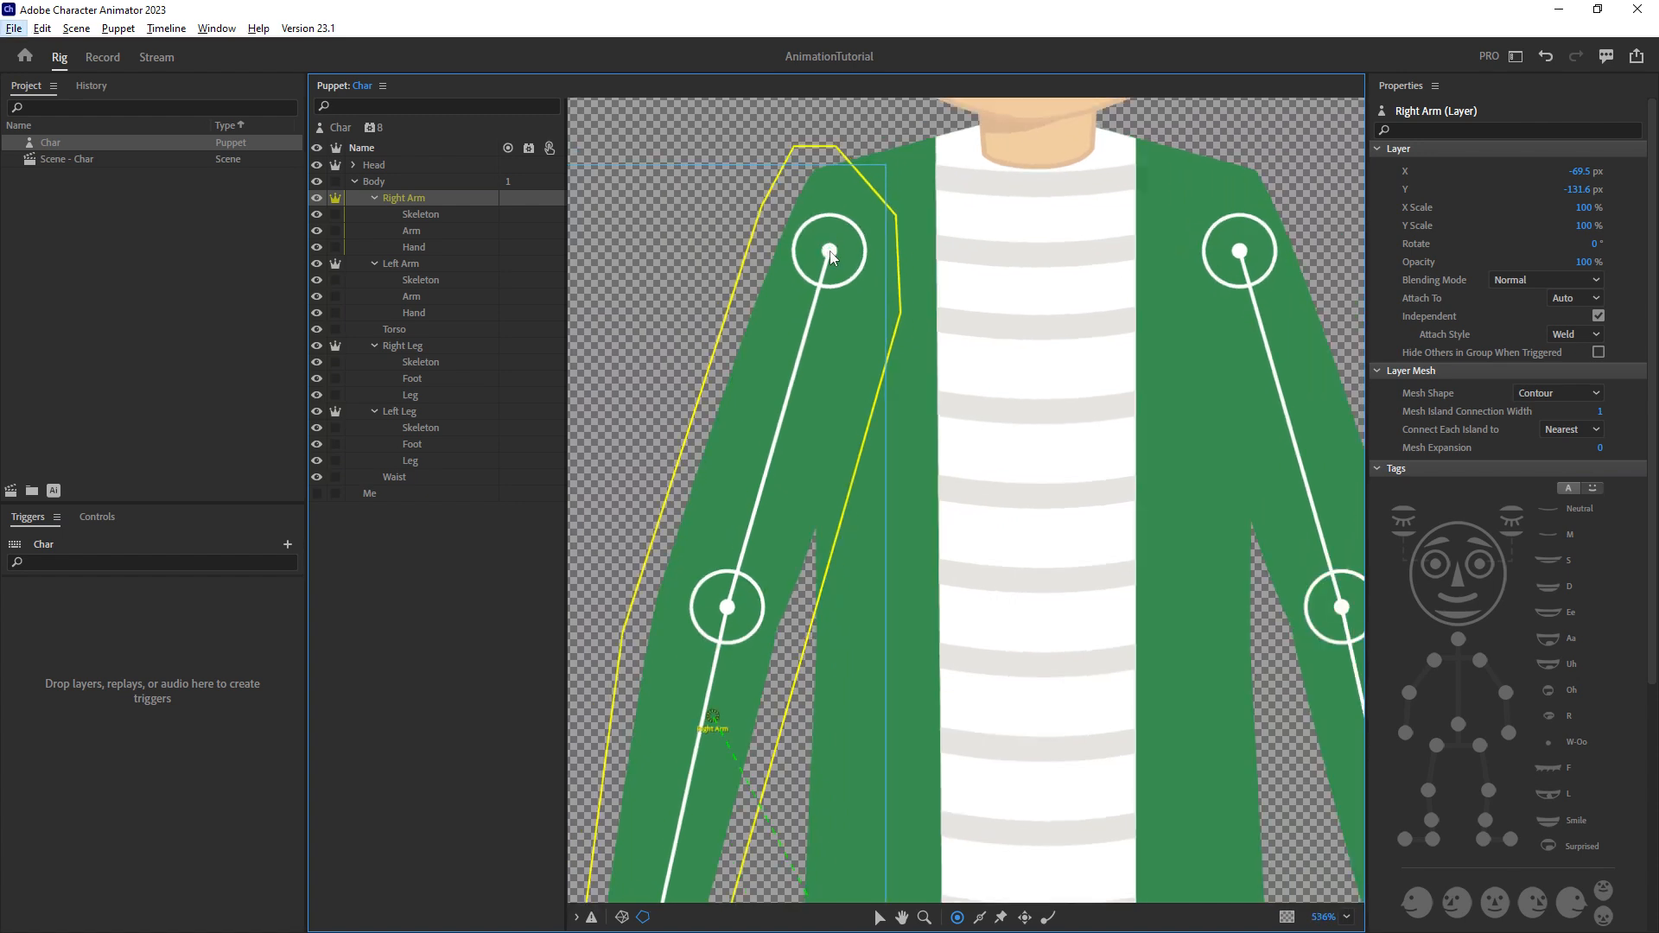
click(829, 254)
key(ctrl+z)
key(ctrl+shift+z)
scroll(801, 544, down, 3)
click(761, 393)
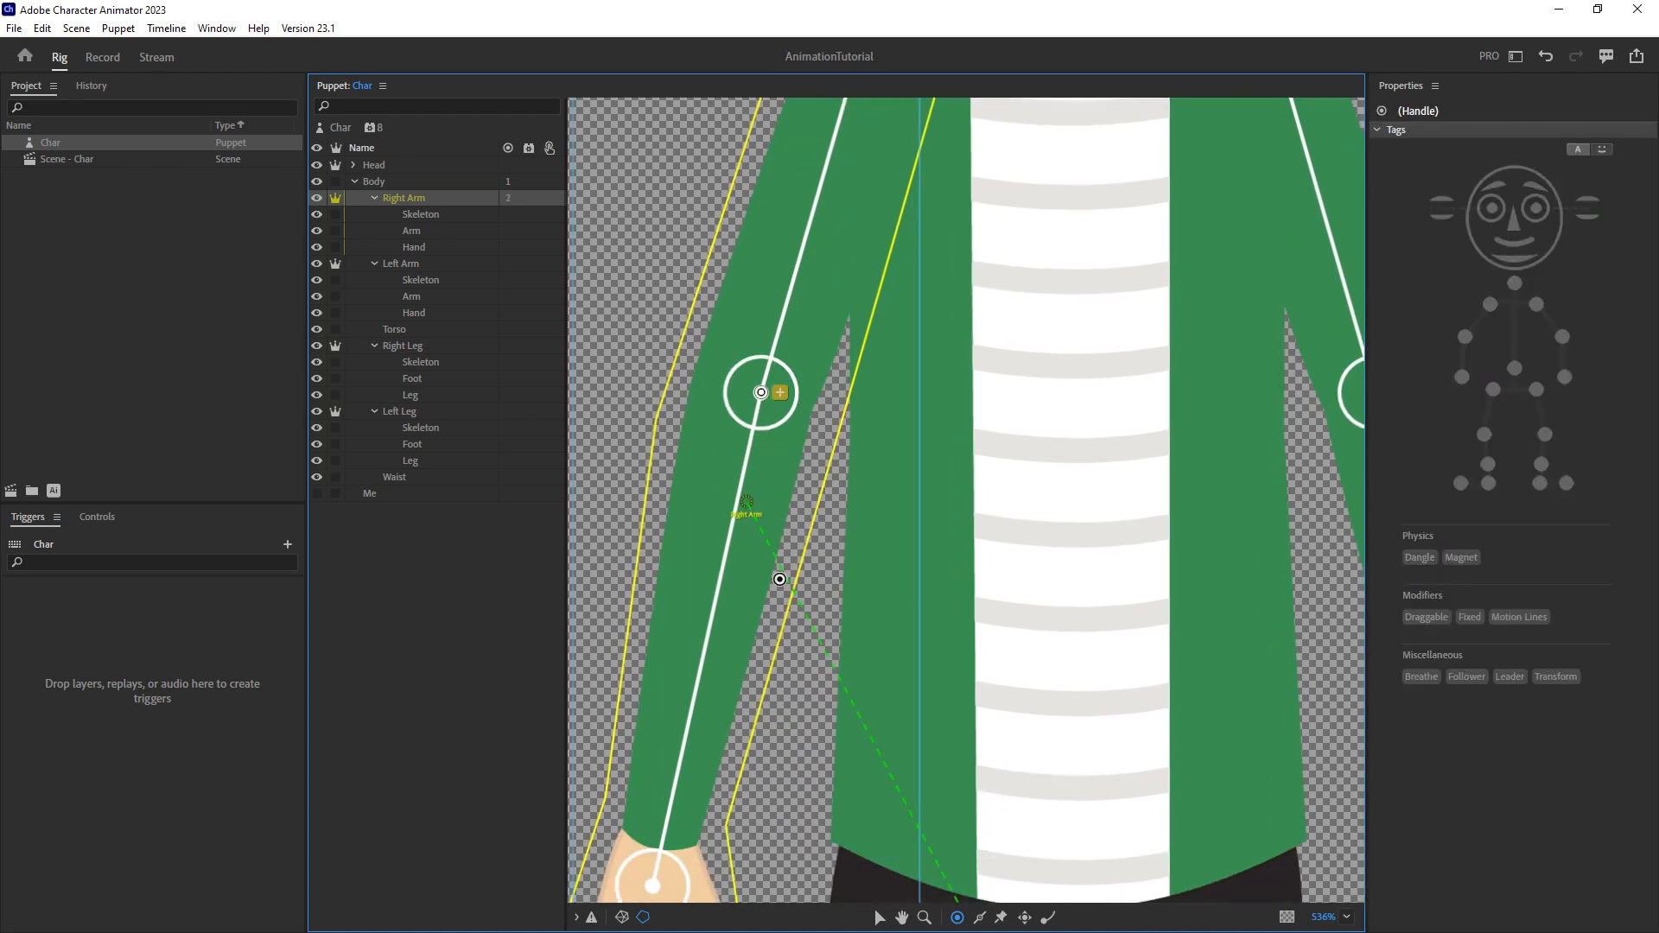
scroll(780, 579, down, 3)
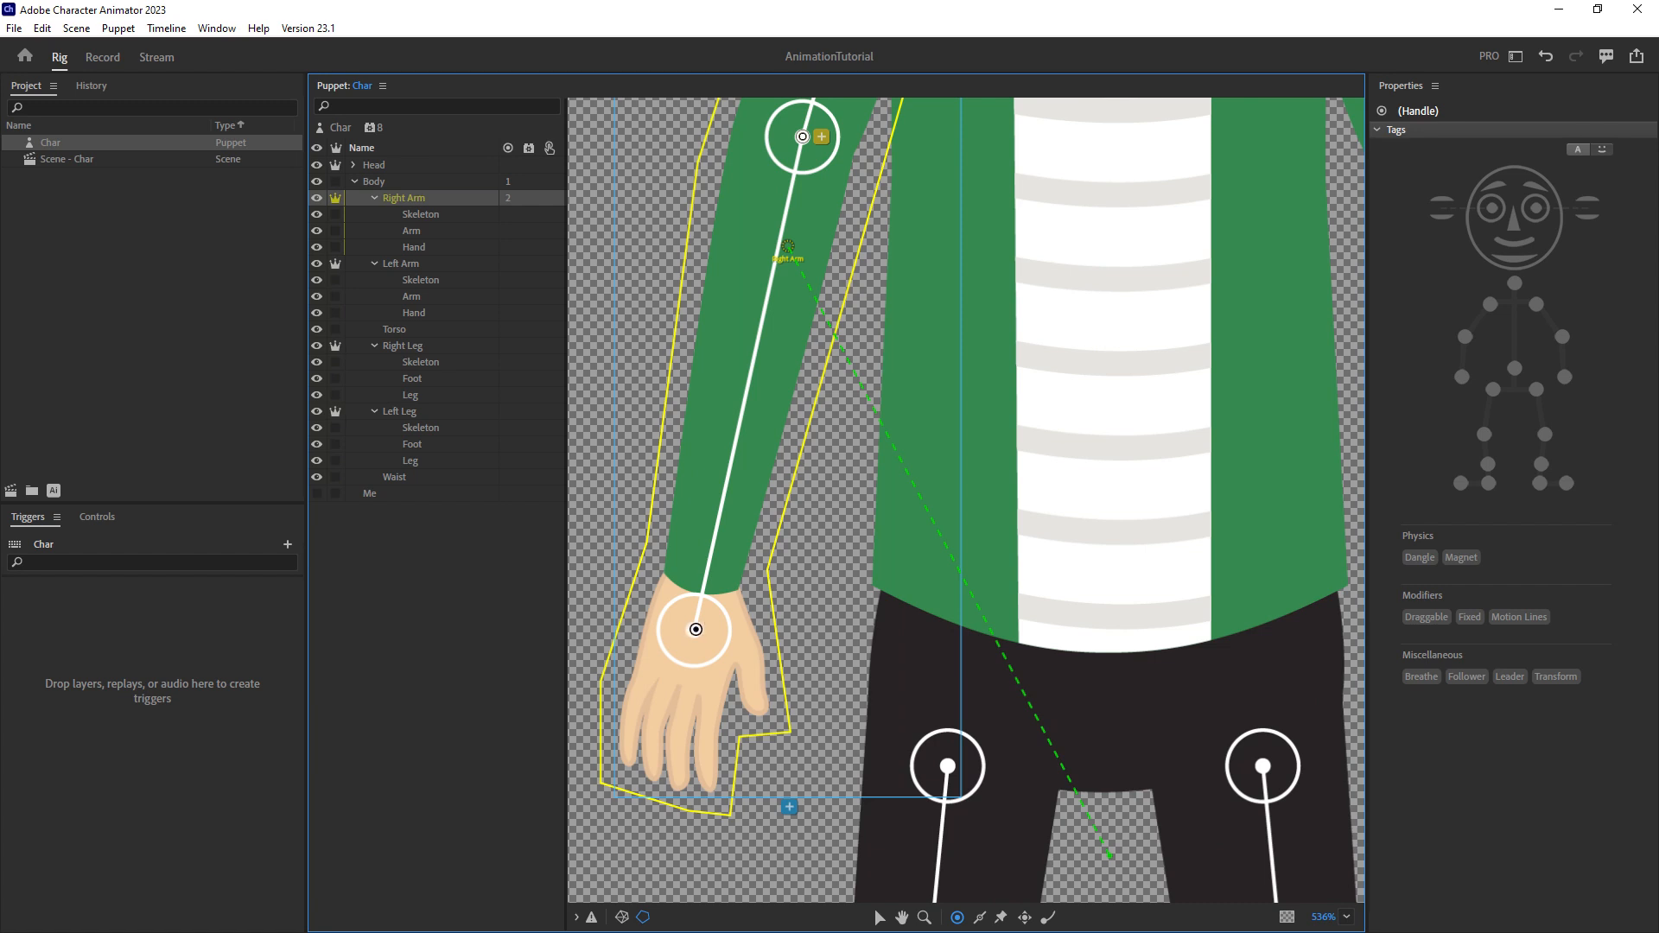
click(703, 587)
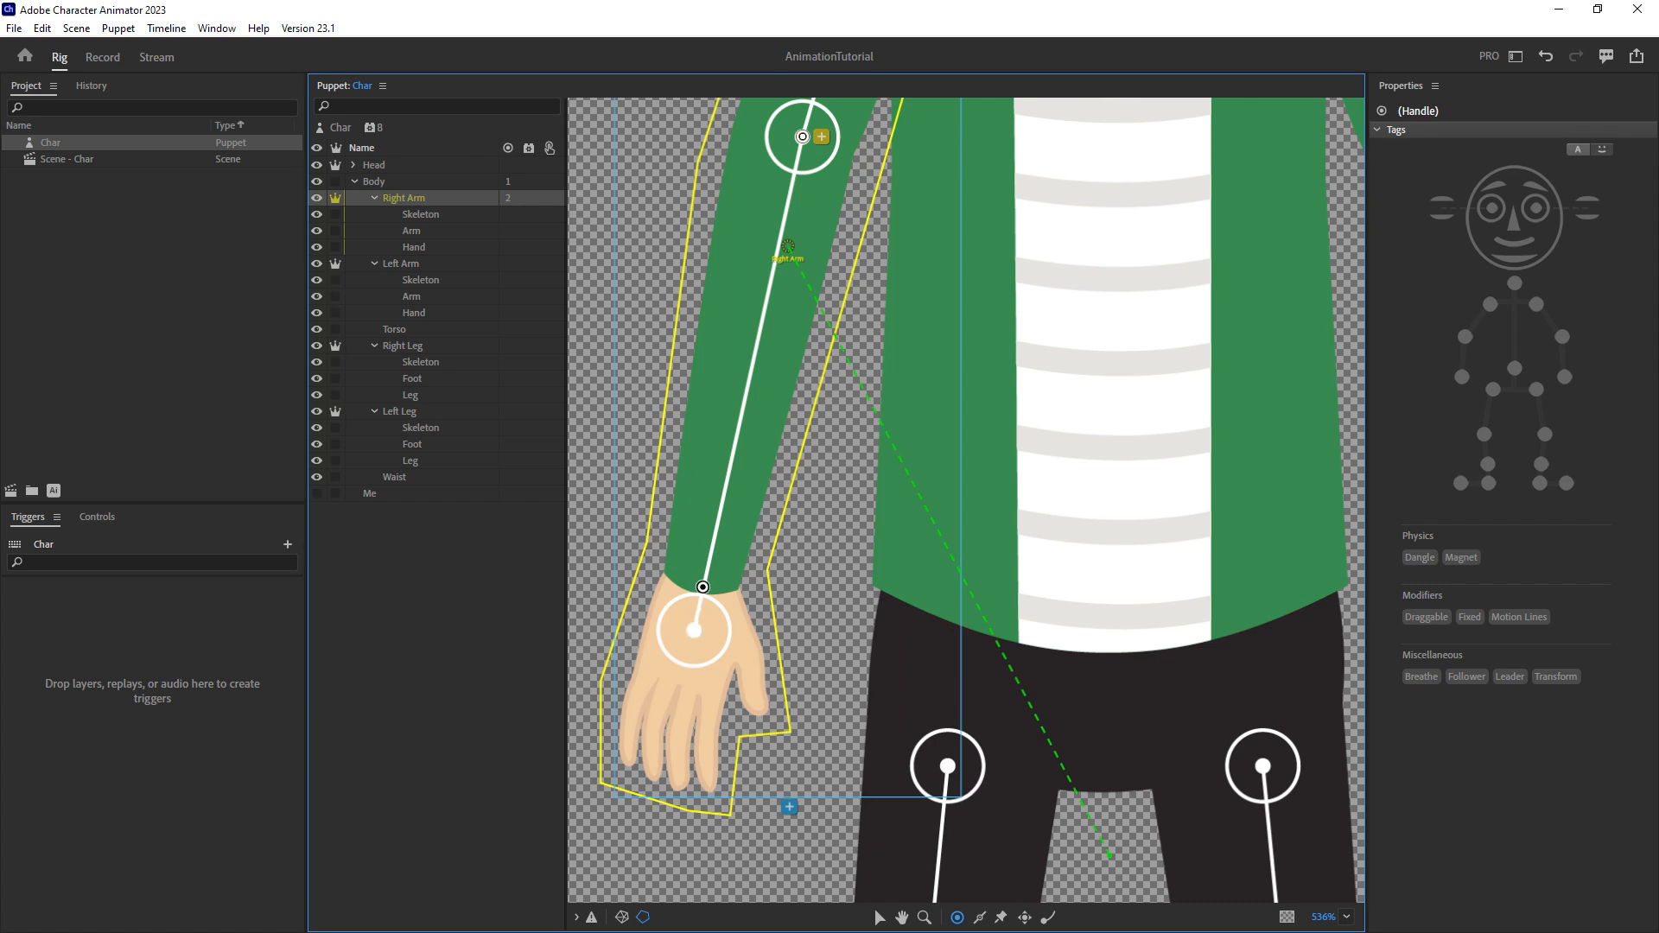
Tag the wrist handle of Right Arm as Right Wrist and Draggable, and the elbow handle as Right Elbow.
click(803, 136)
drag(964, 294, 914, 519)
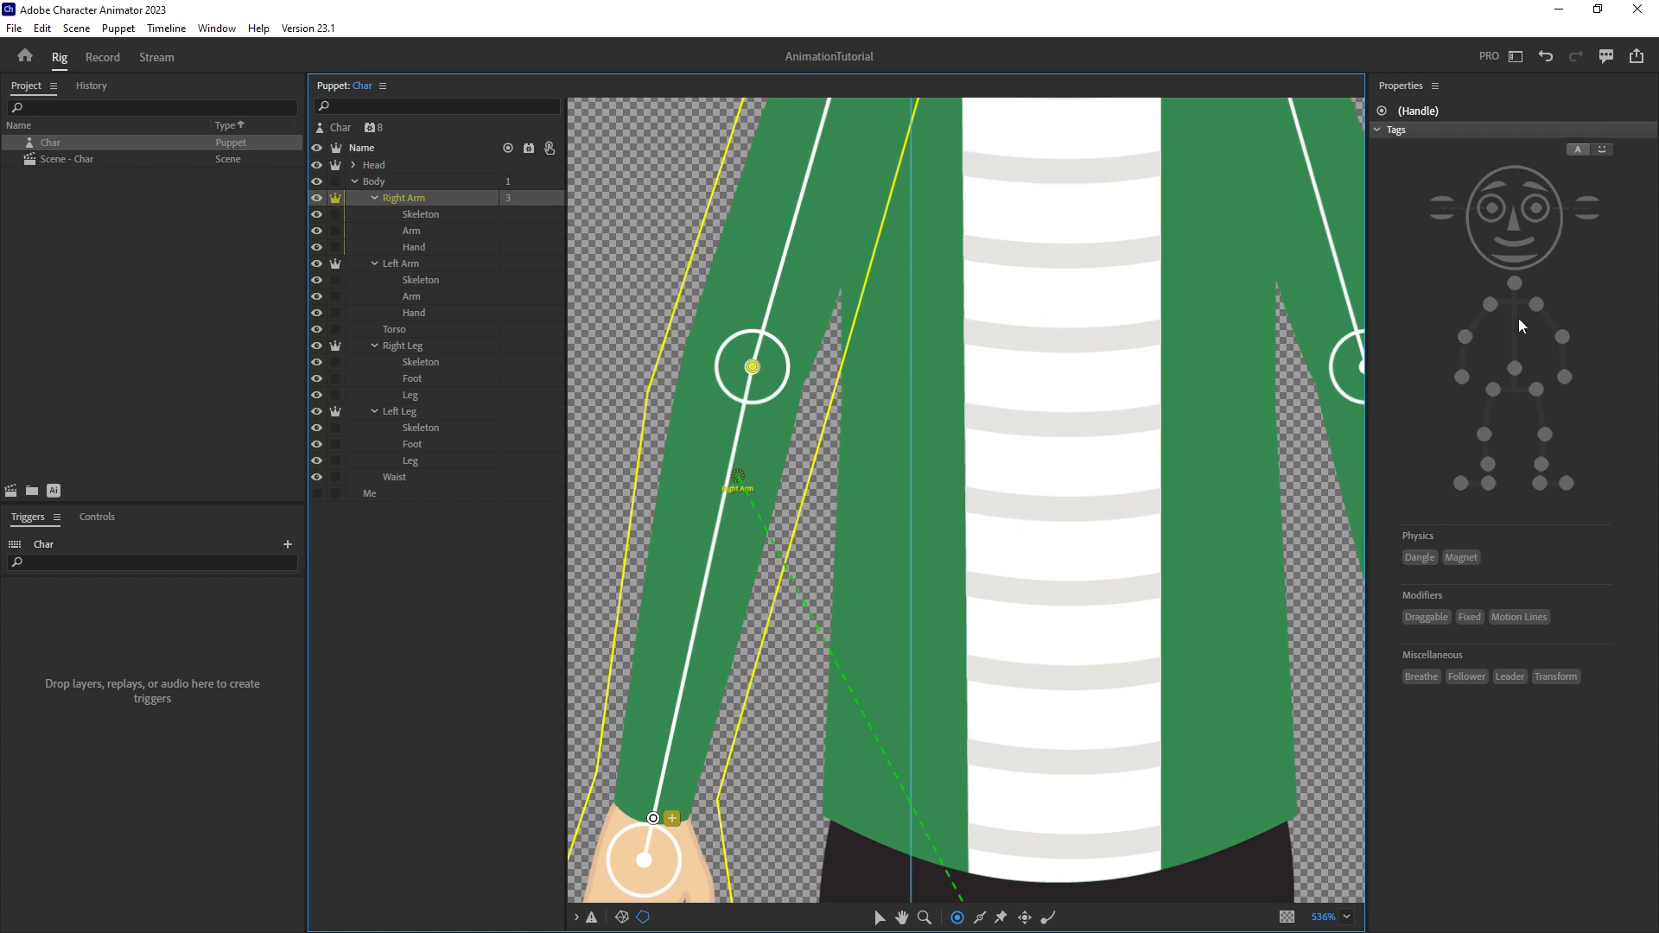
click(1465, 377)
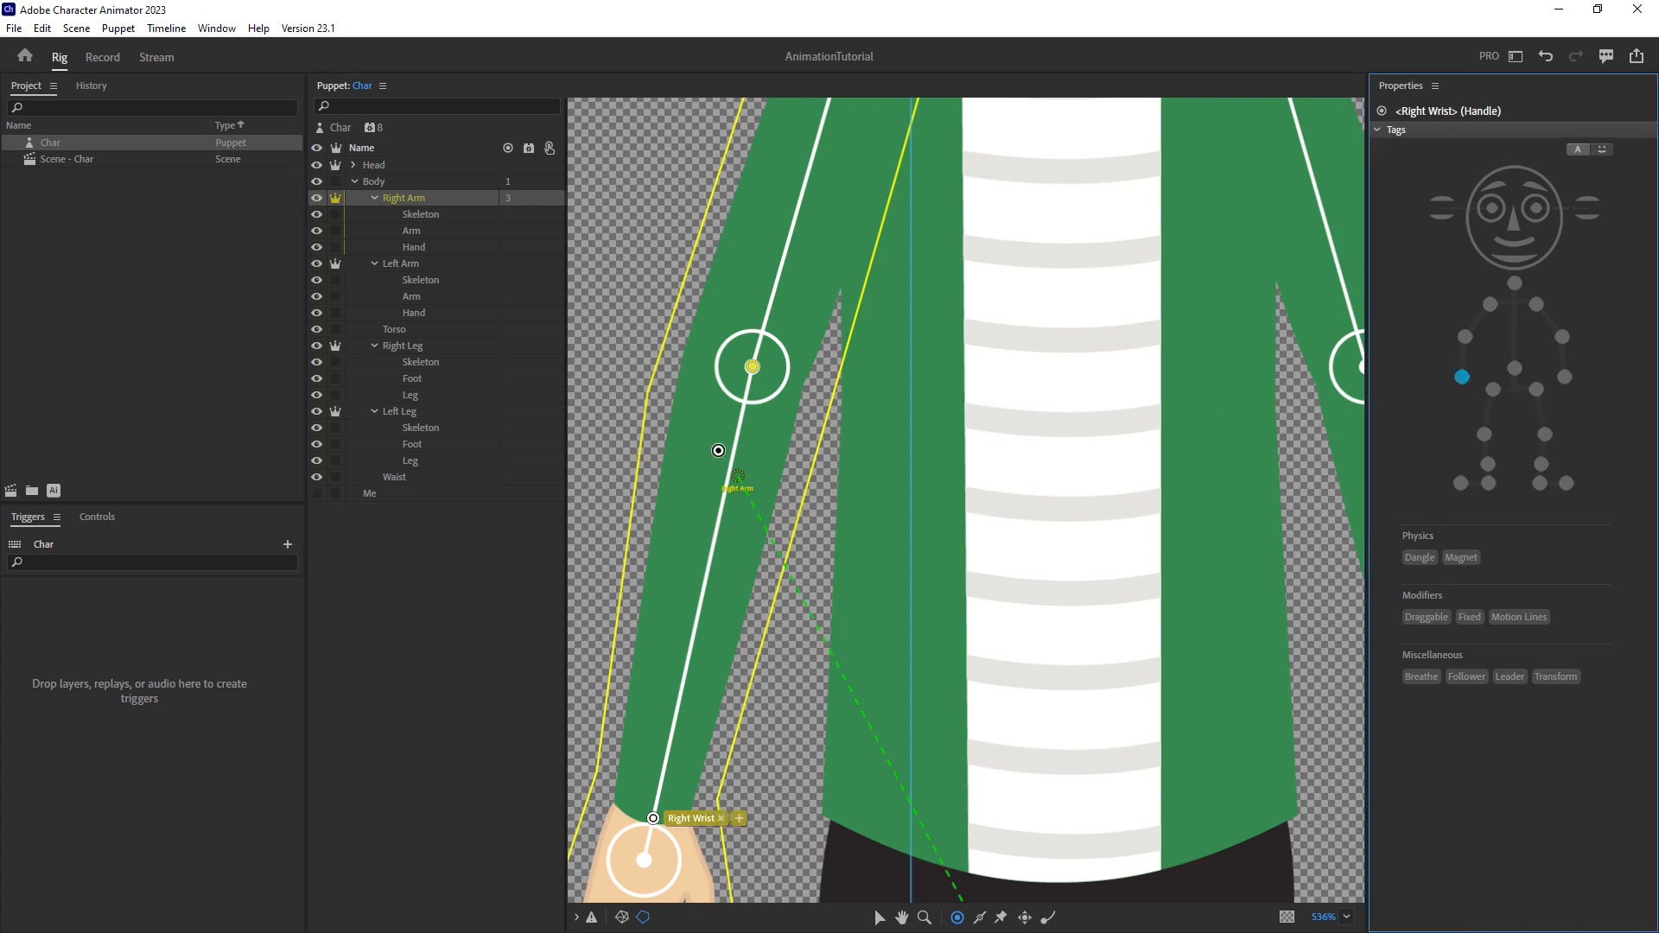
click(1424, 617)
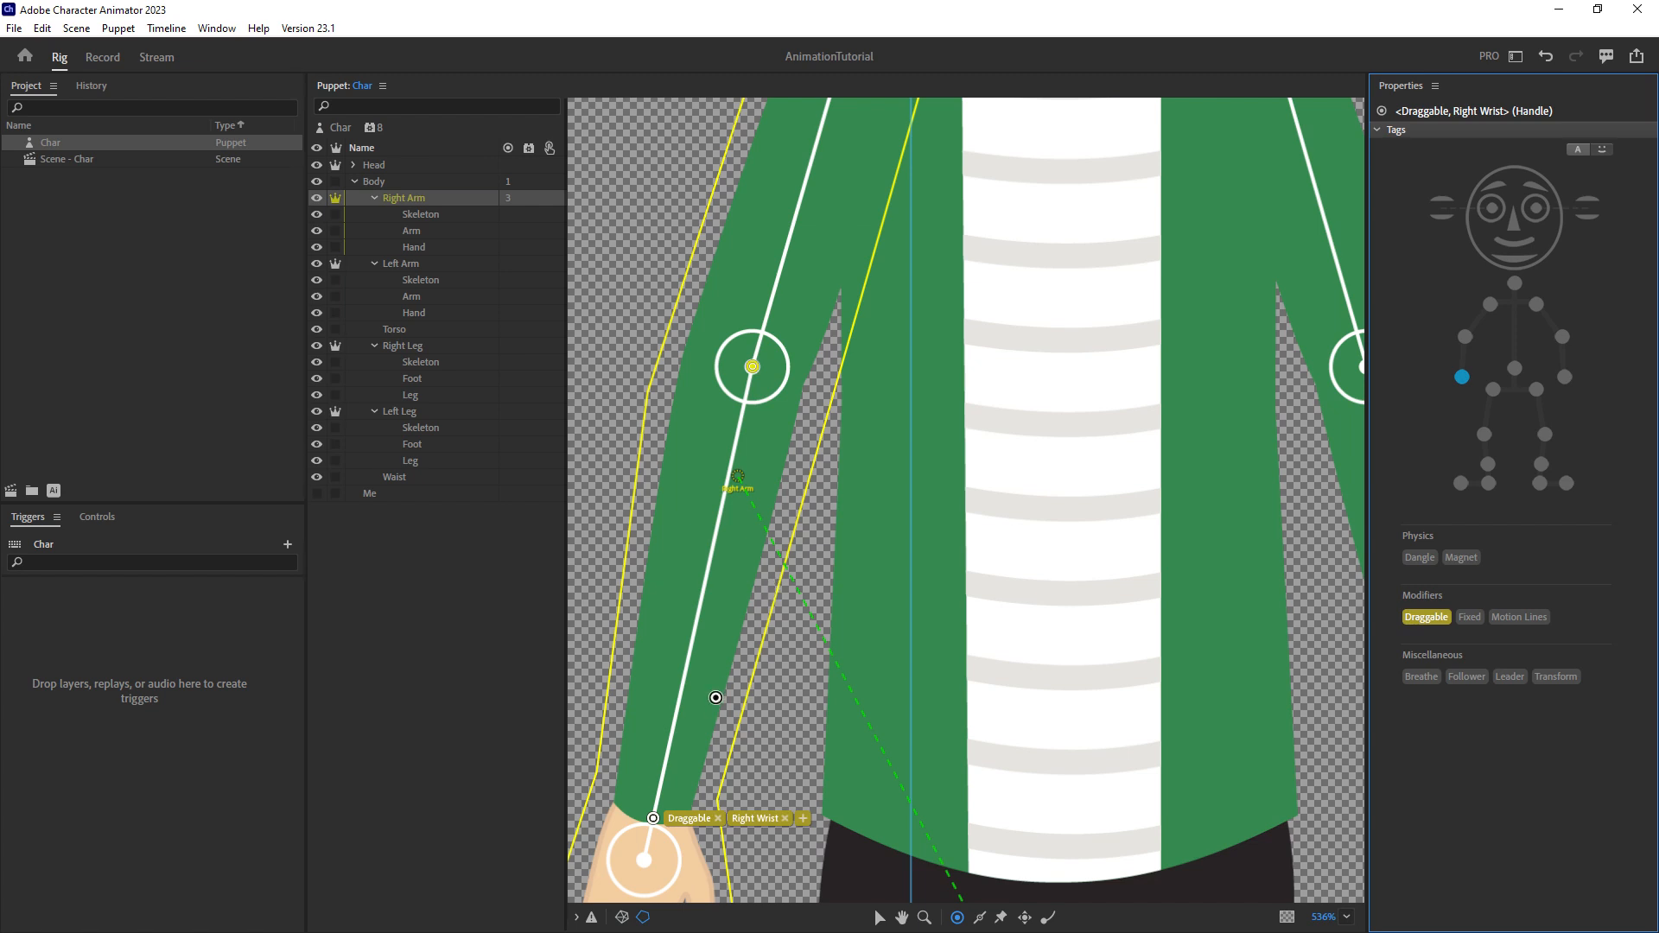
drag(751, 643, 848, 448)
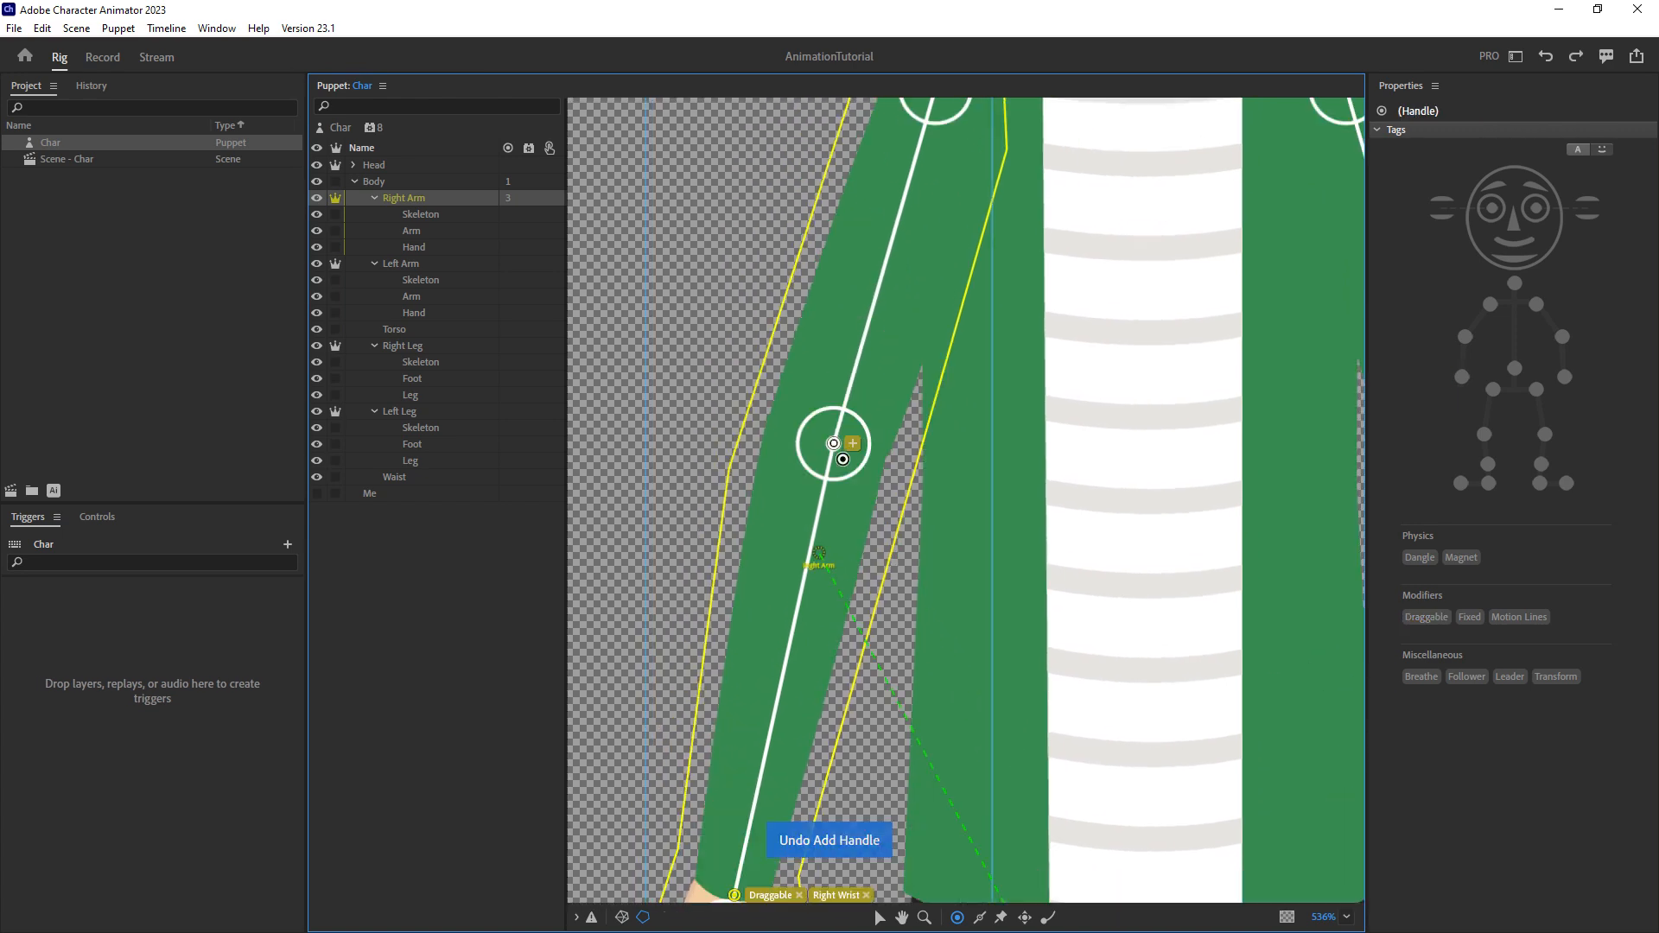
click(1465, 336)
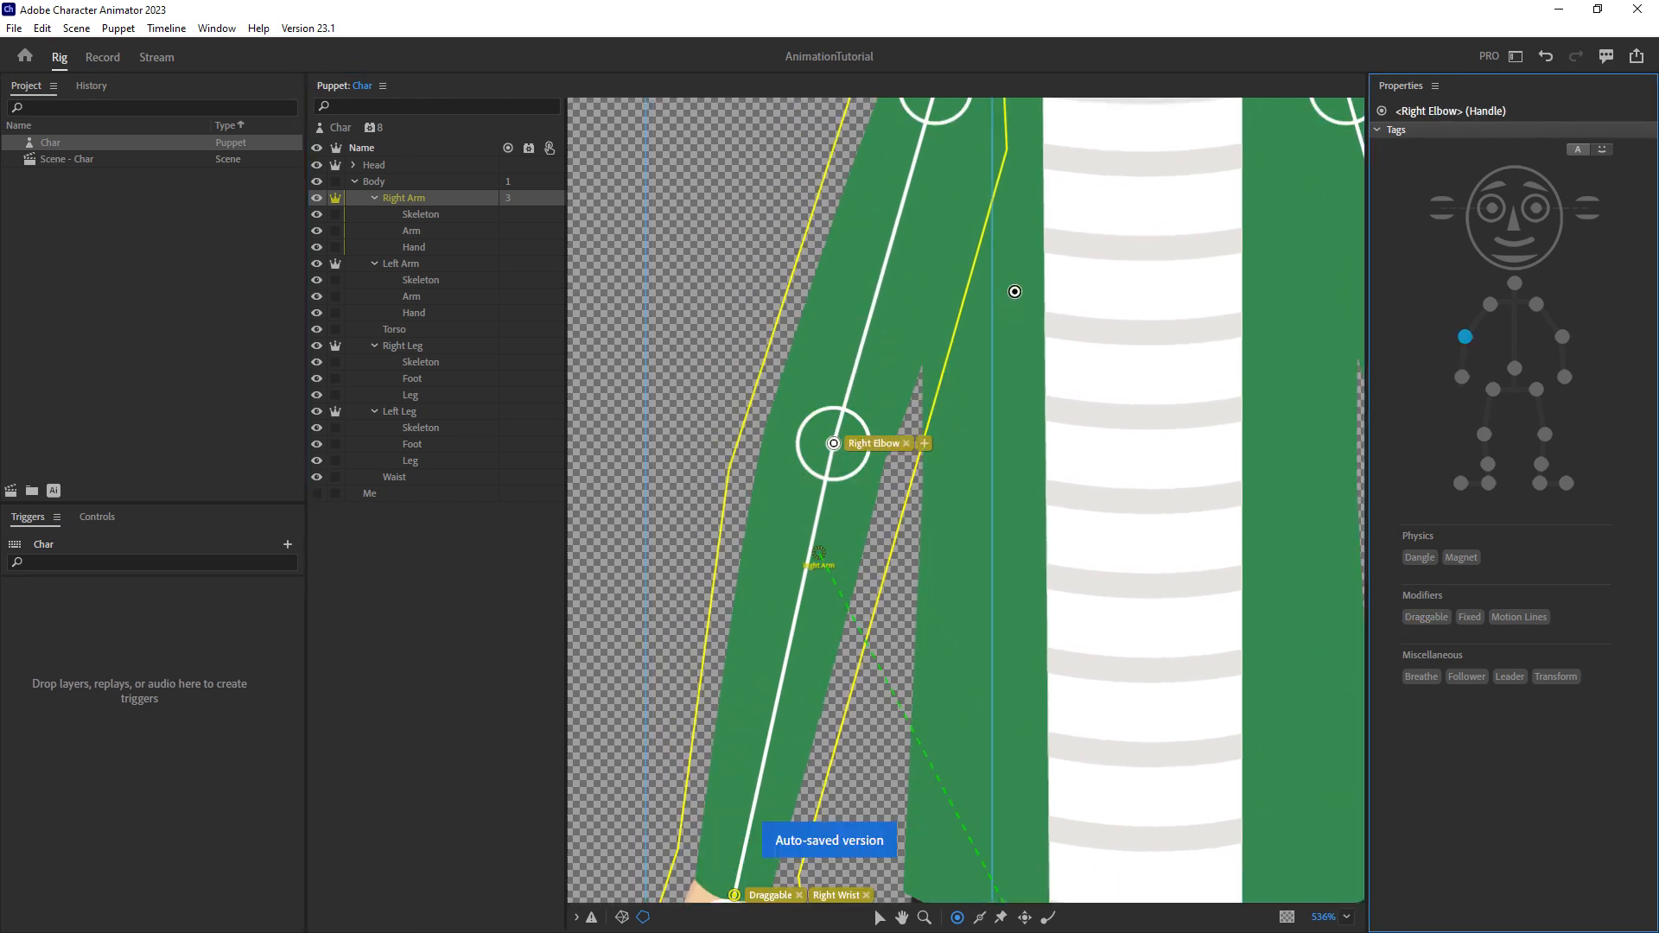
Draw sticks along the upper arm and forearm of Right Arm, and one along the outer side of the hand.
drag(1000, 307, 897, 622)
click(843, 400)
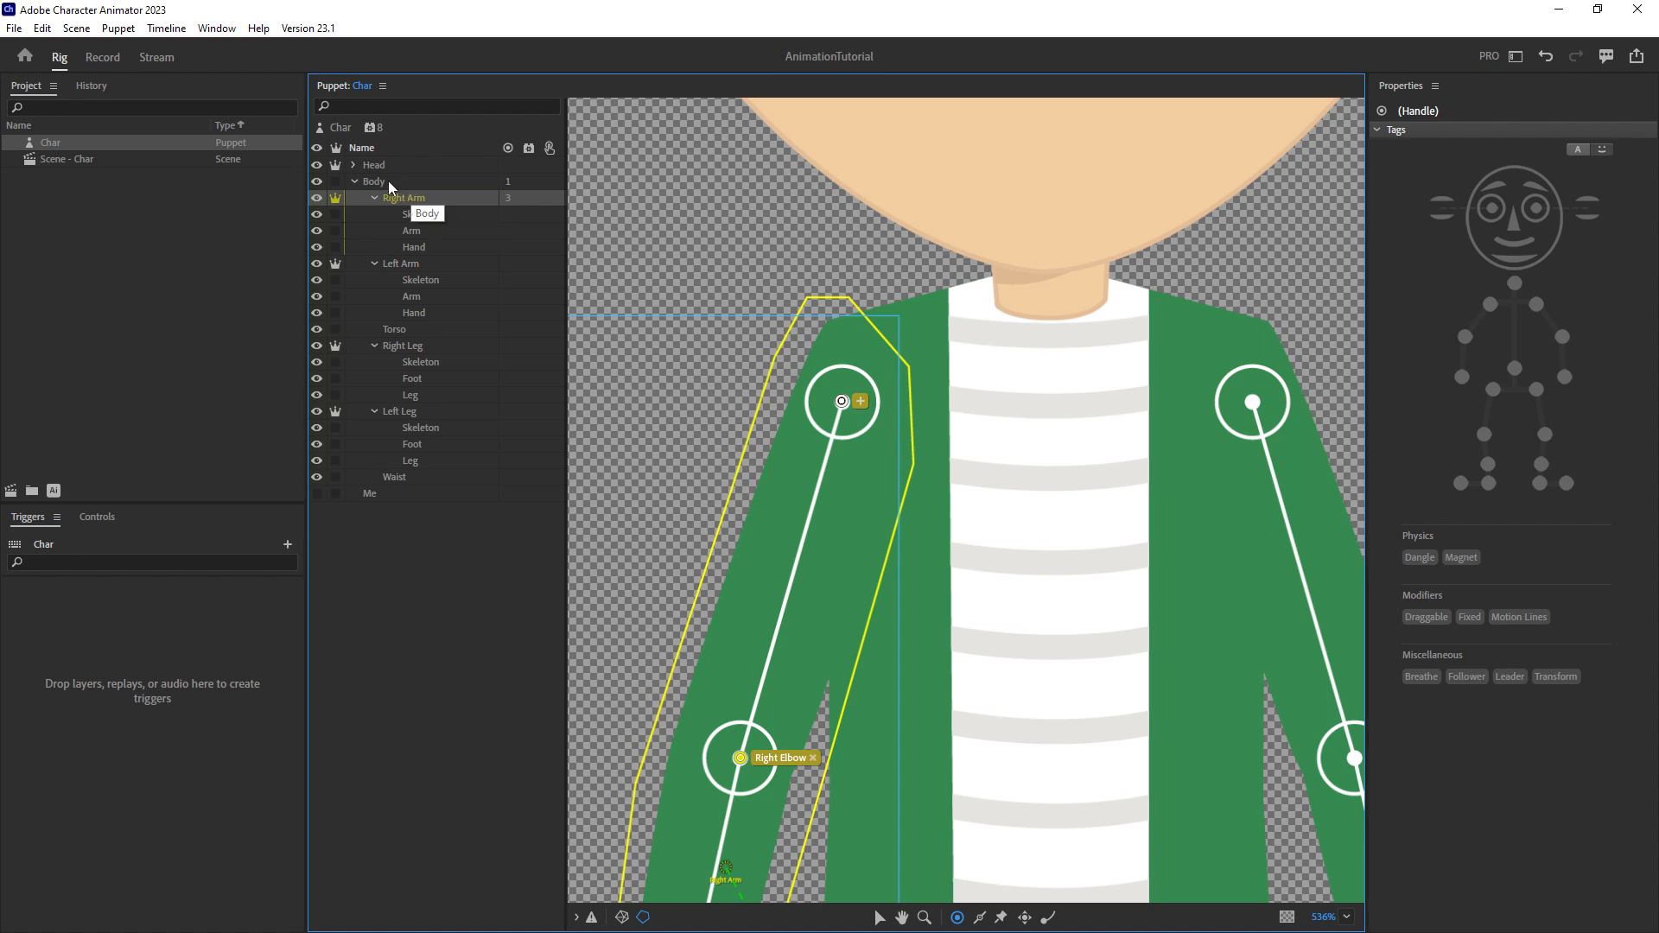
scroll(1063, 374, down, 3)
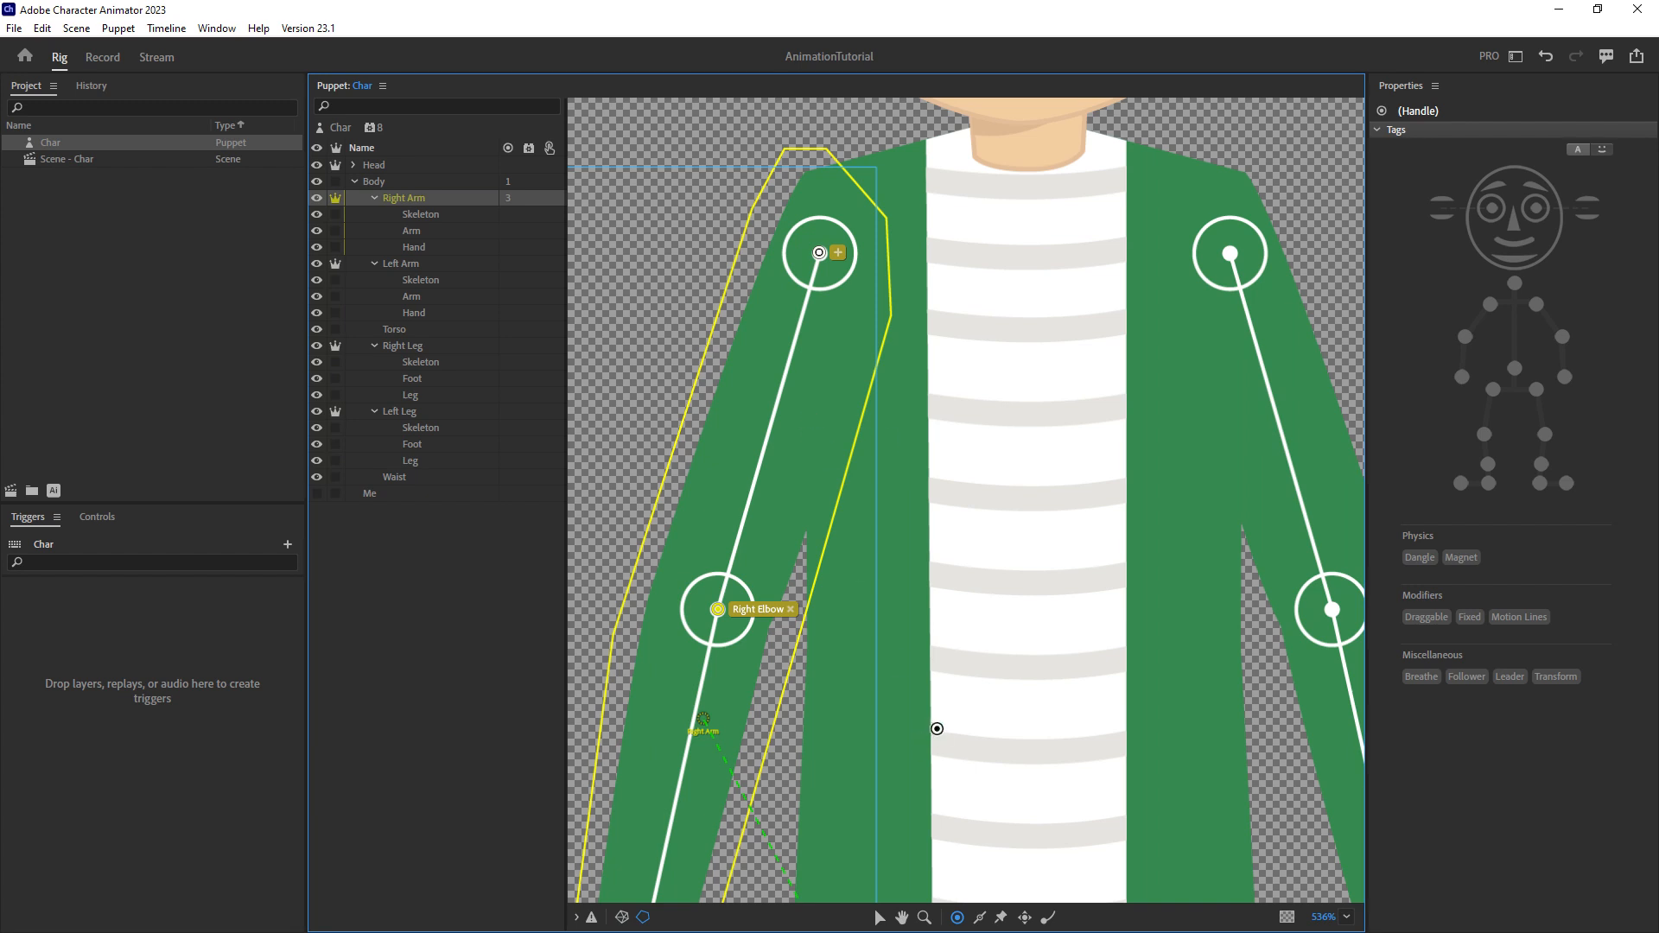
drag(830, 647, 918, 615)
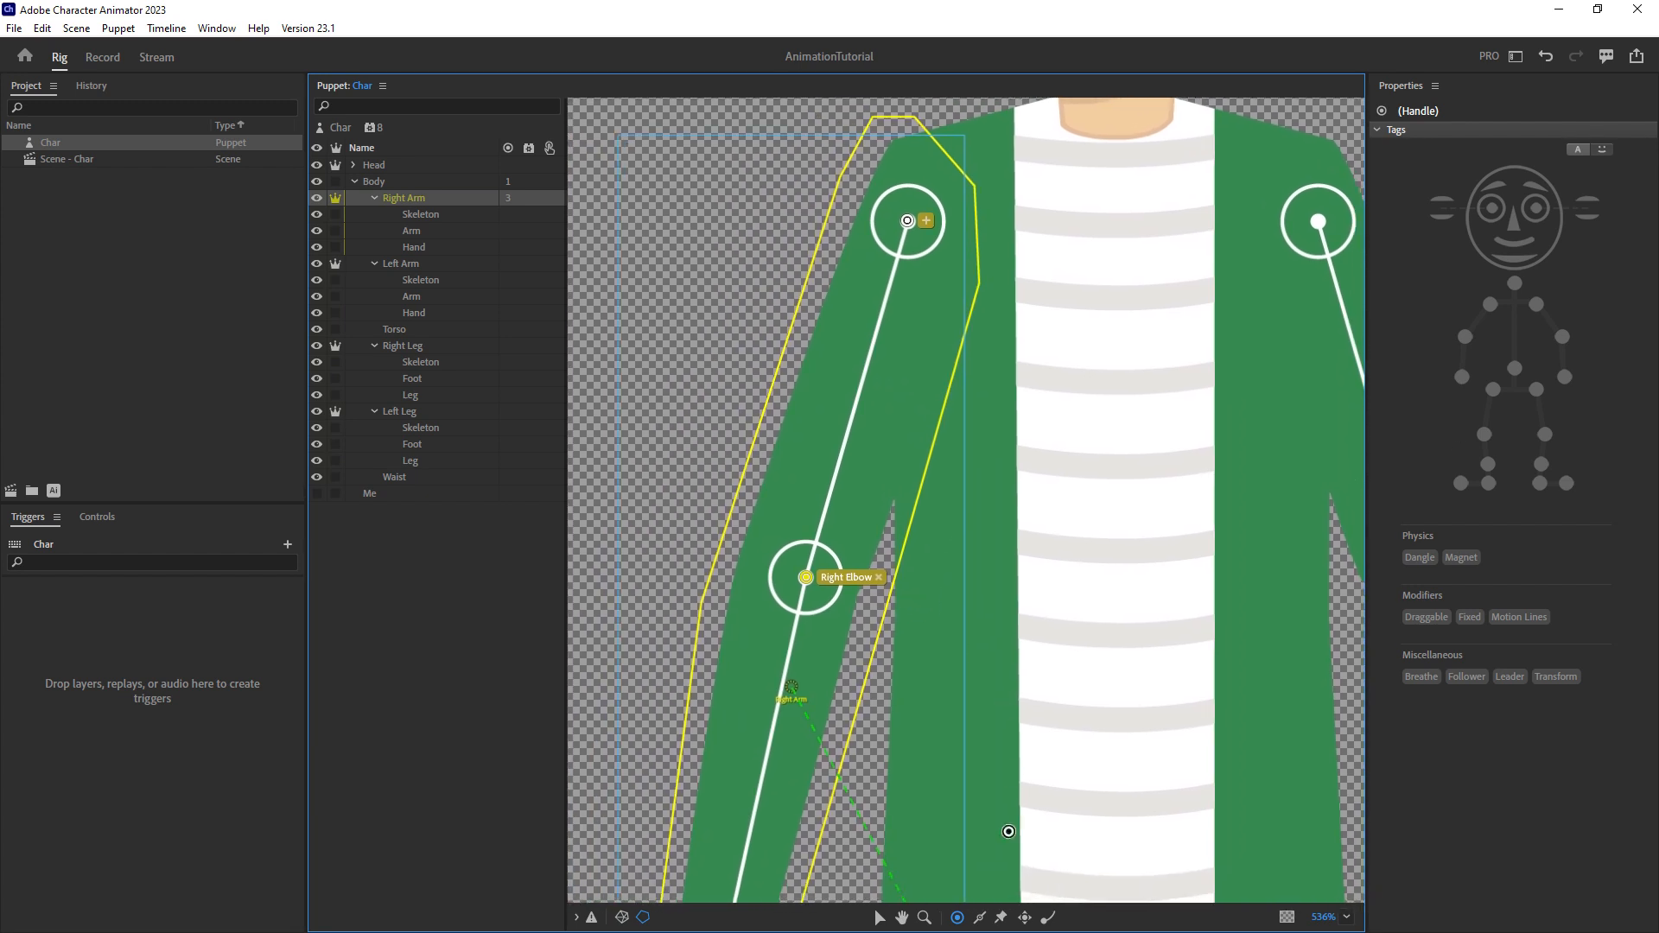
click(982, 919)
drag(908, 221, 776, 670)
drag(777, 613, 797, 446)
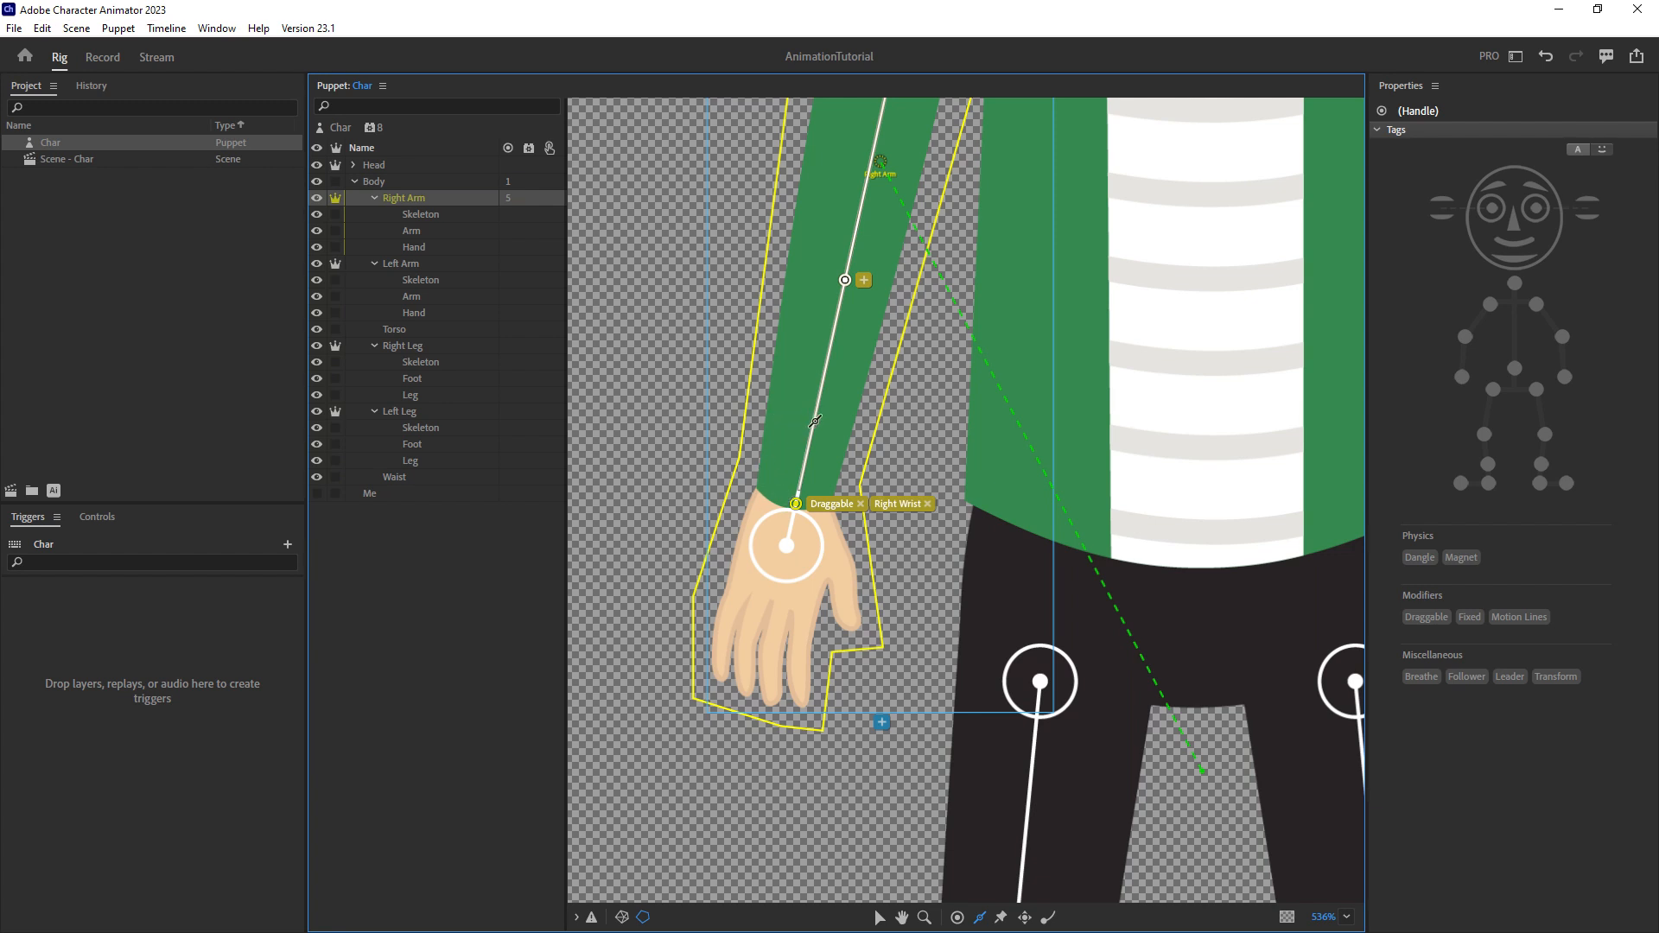
scroll(815, 422, up, 3)
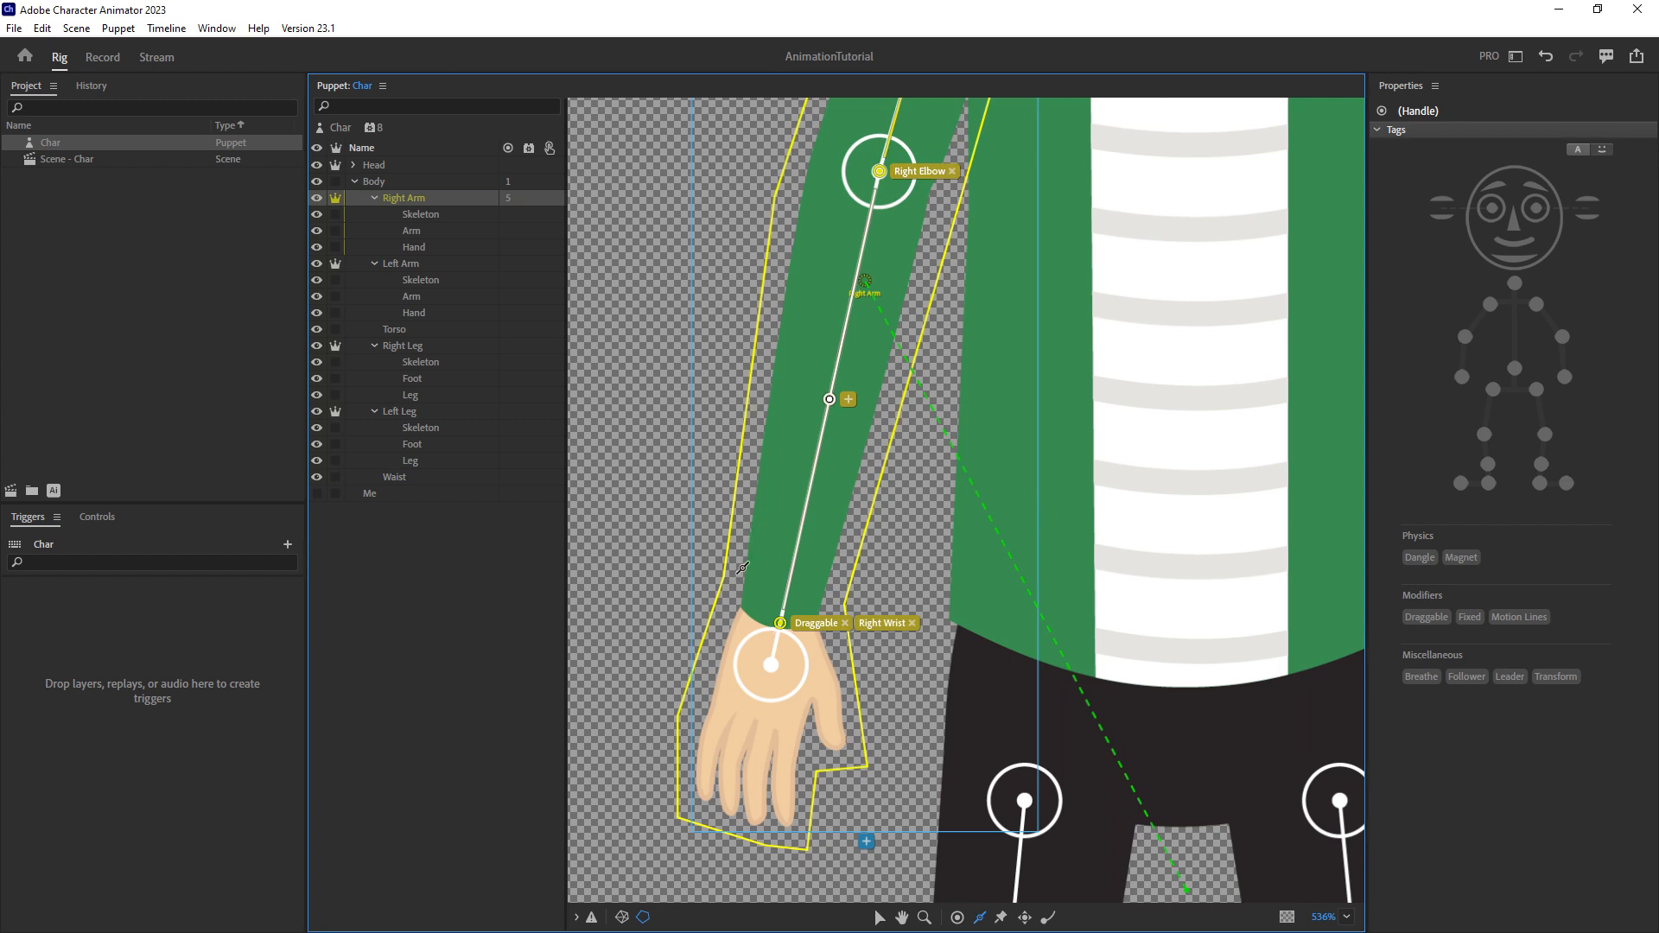
mouse_move(738, 548)
mouse_down()
mouse_move(708, 749)
mouse_move(680, 817)
mouse_up()
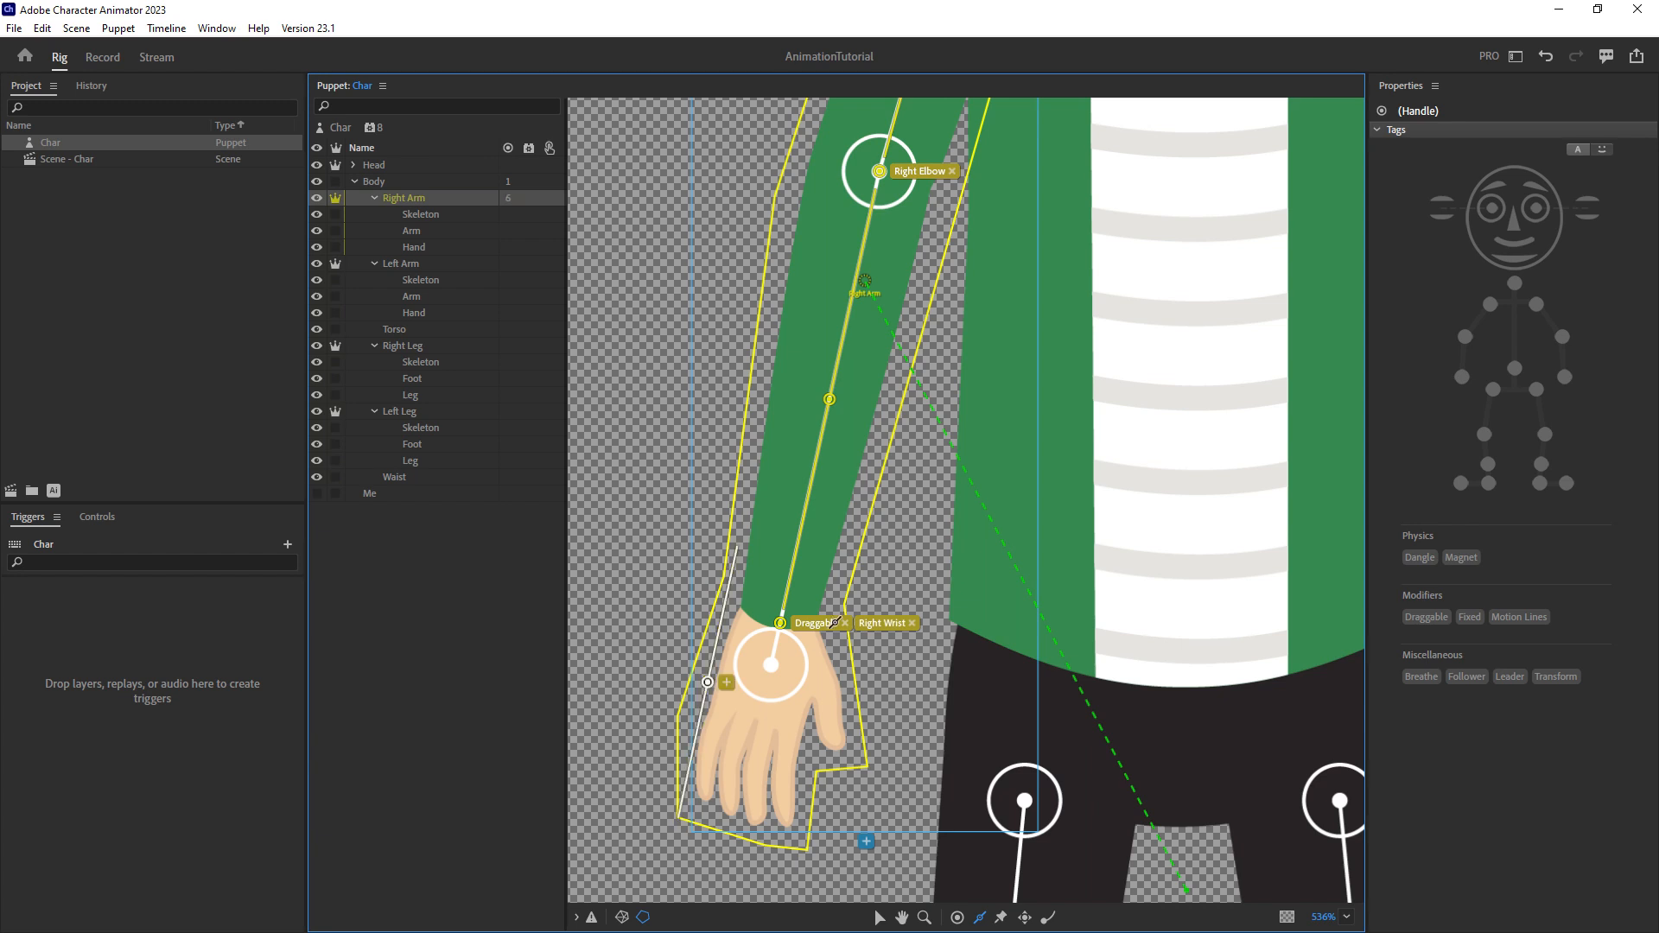
Draw a stick along the thumb side of the Right Arm group's hand, from above the wrist to the fingertips.
drag(852, 562, 798, 845)
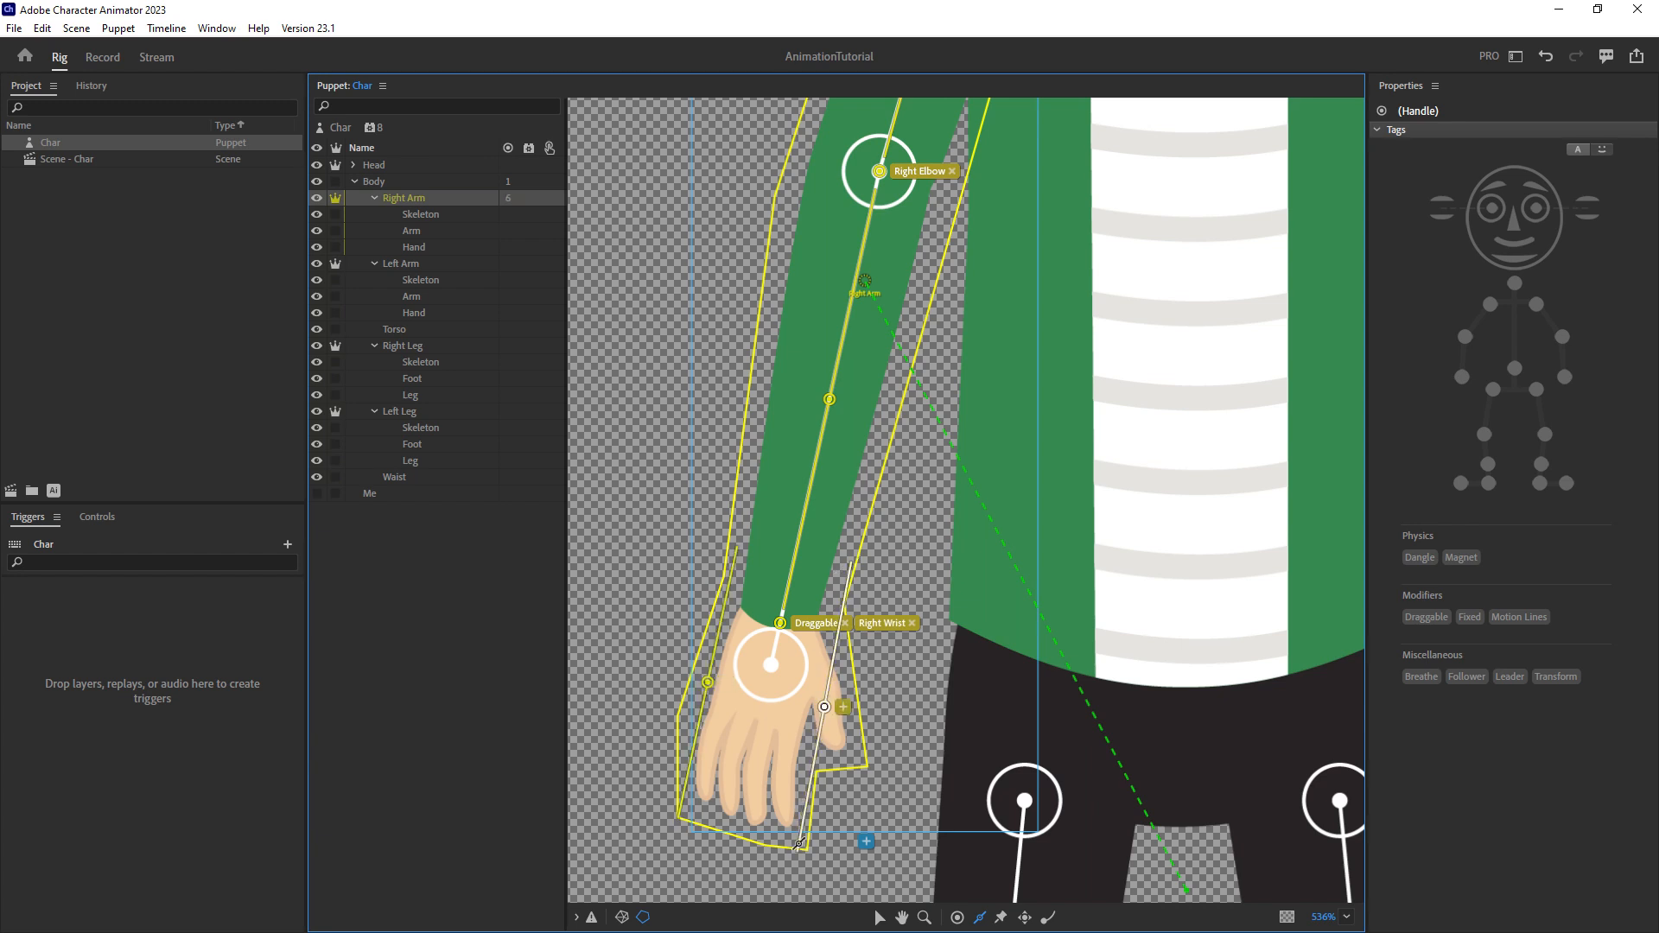
Add handles to the Left Arm group at the shoulder, elbow and wrist joints marked by the skeleton.
click(422, 262)
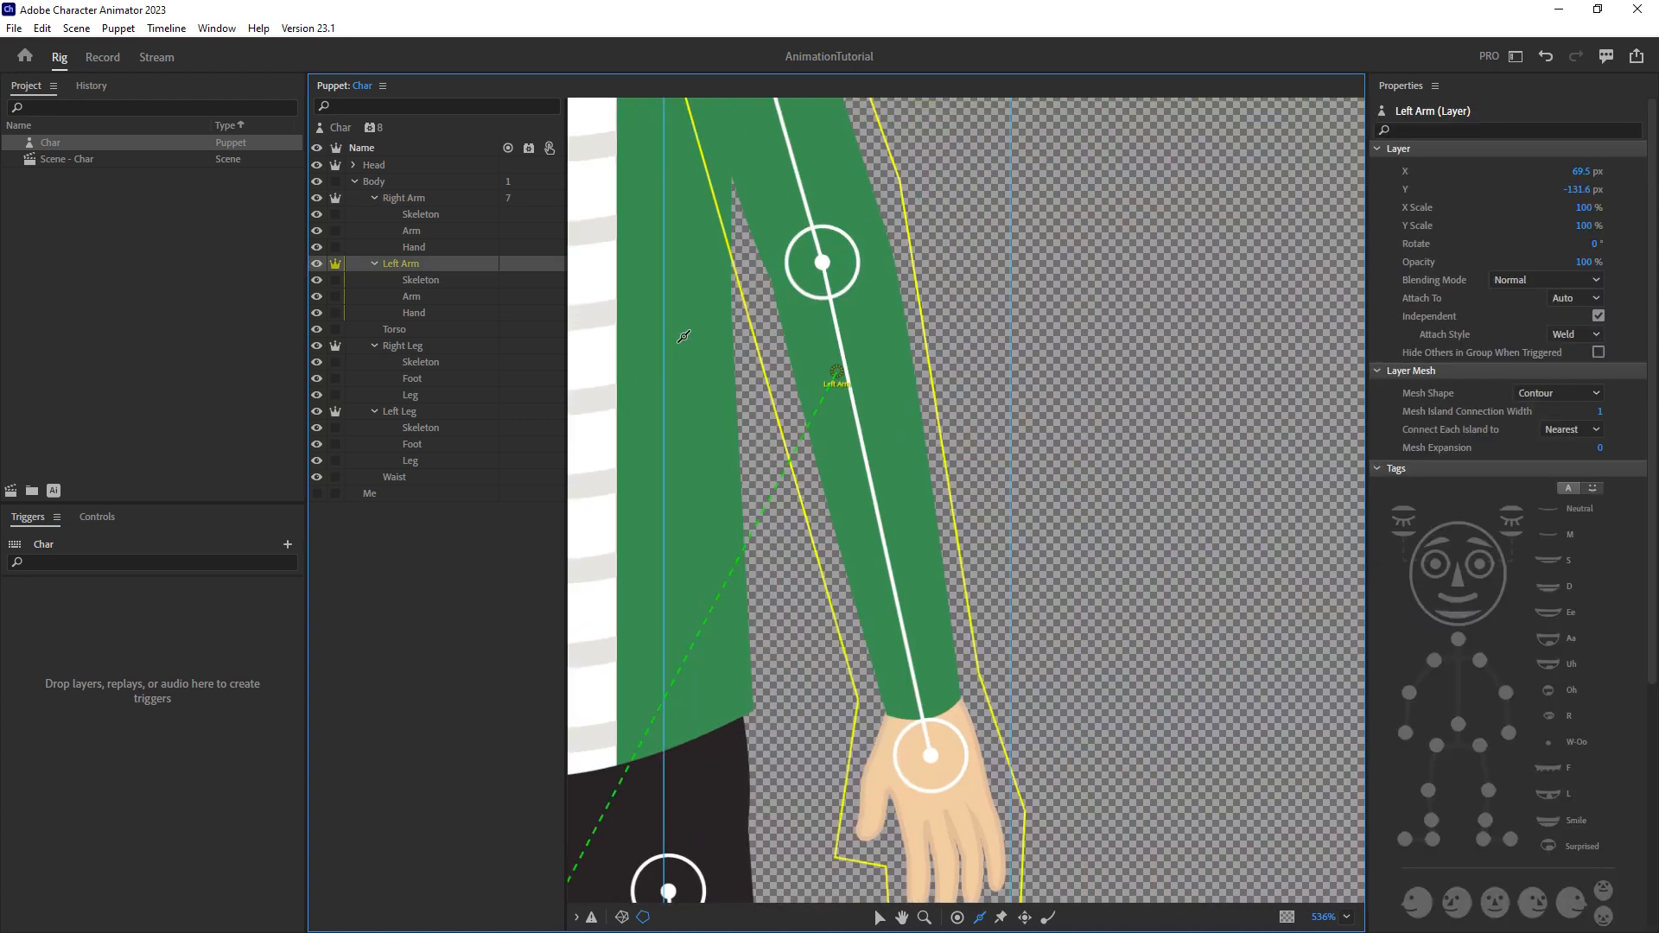
drag(684, 336, 830, 651)
click(958, 918)
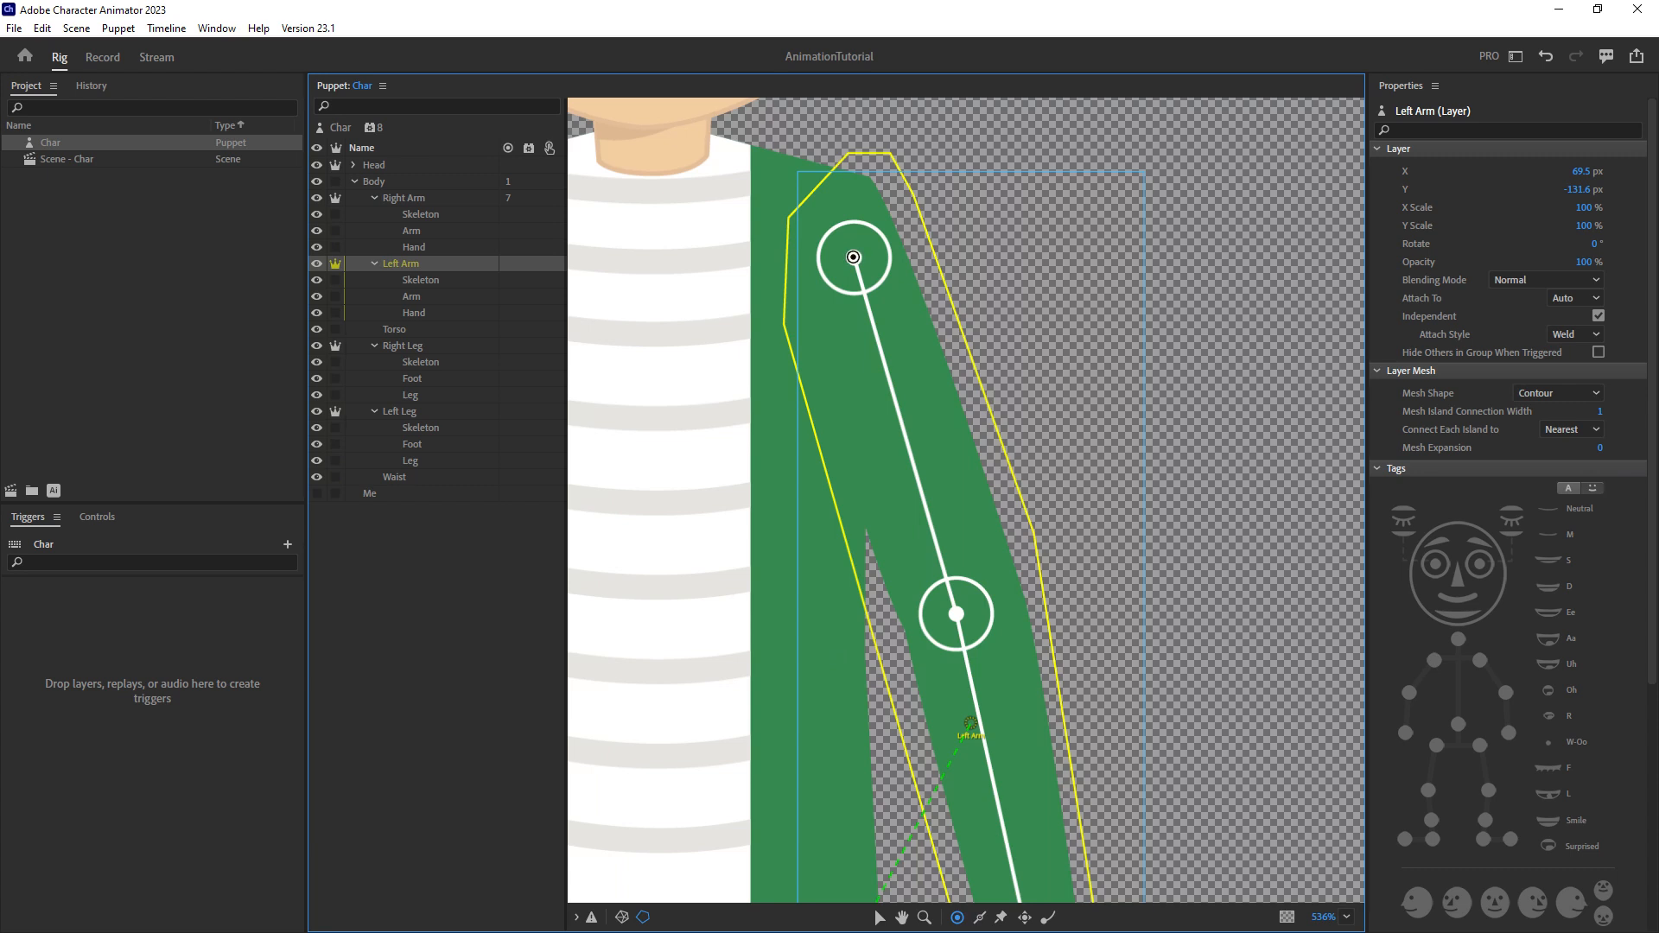
click(853, 257)
scroll(878, 382, down, 3)
click(901, 428)
scroll(903, 432, down, 3)
click(947, 662)
Tag the wrist handle of Left Arm as Left Wrist and Draggable, and the elbow handle as Left Elbow.
click(1566, 378)
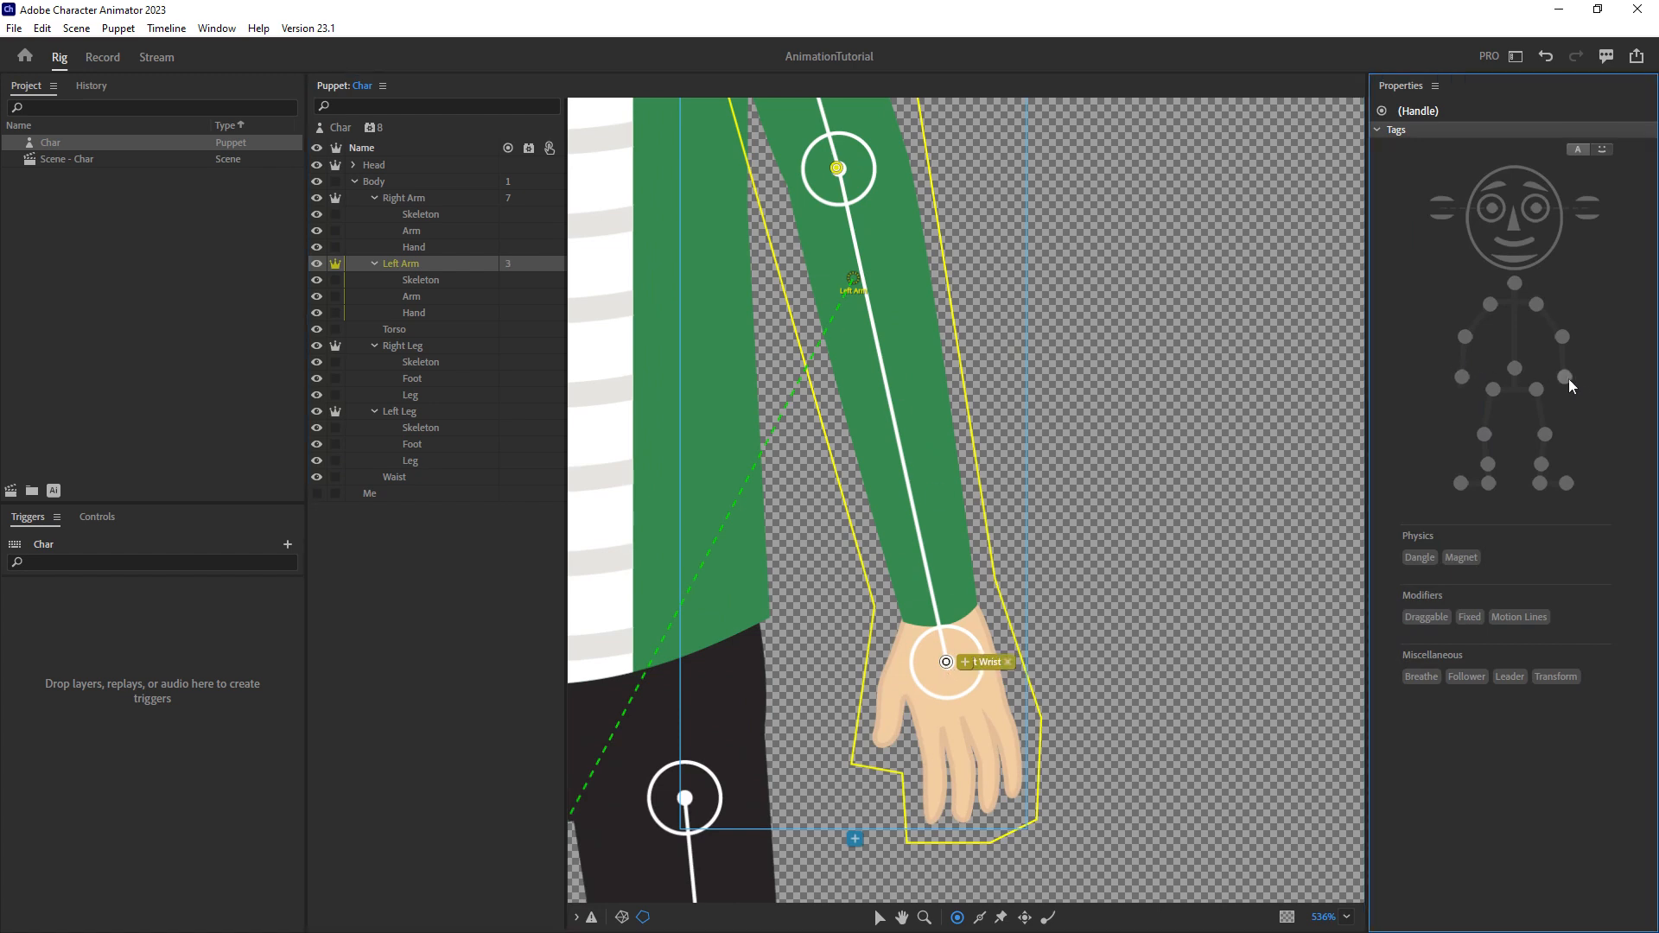
click(1426, 617)
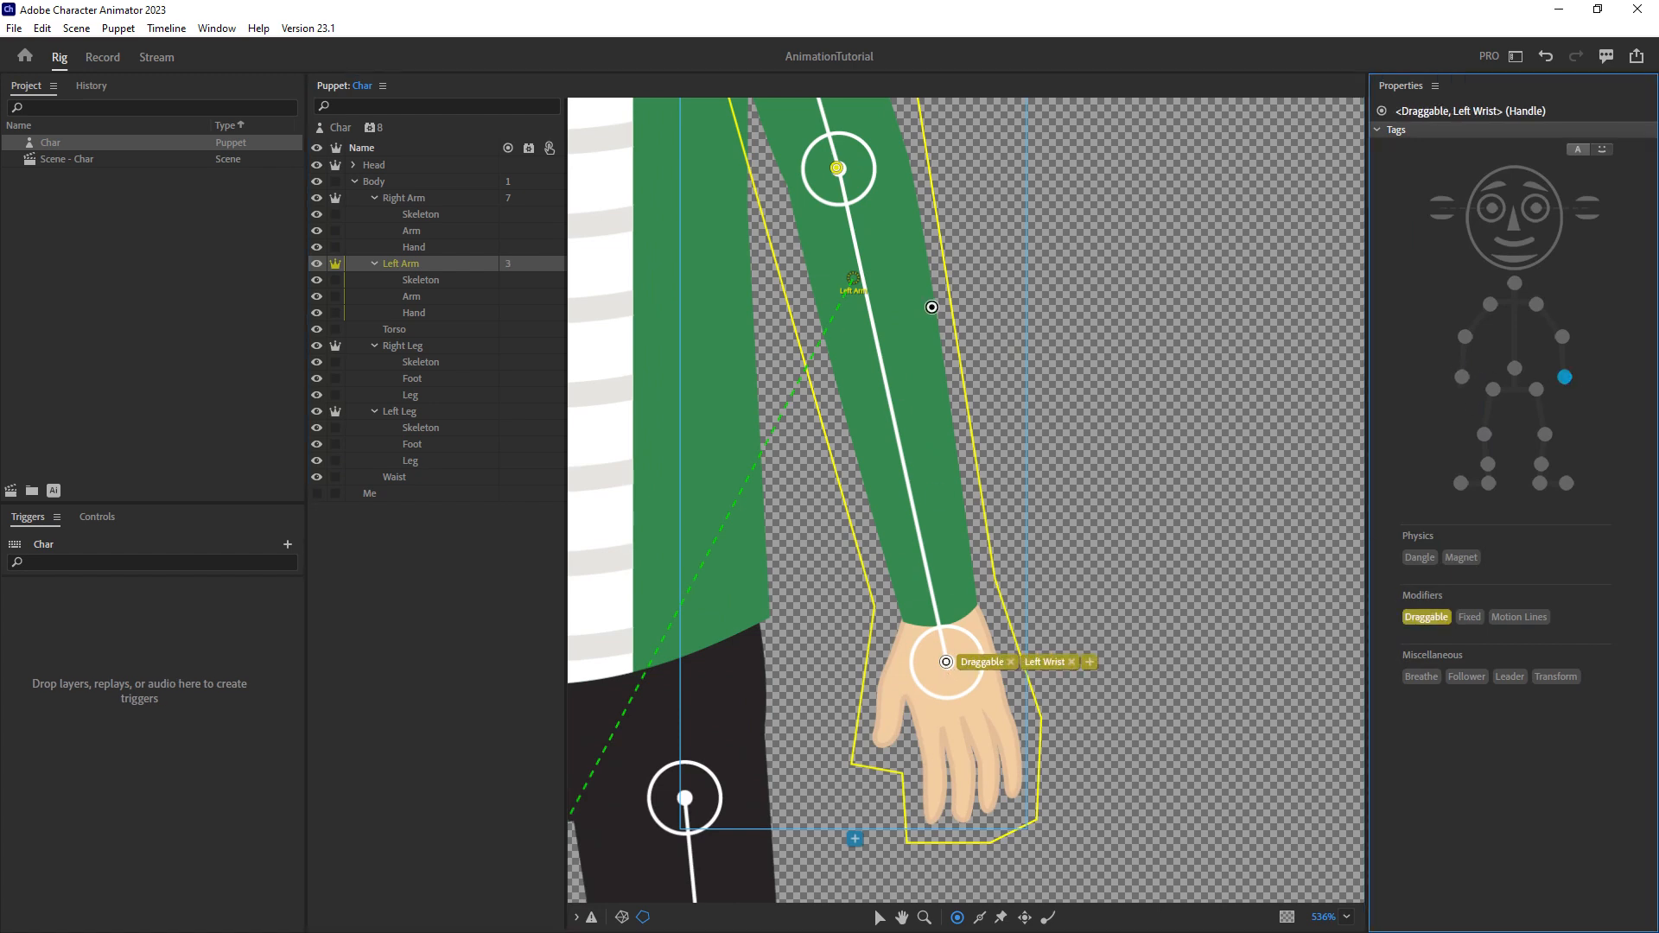
scroll(966, 501, up, 5)
click(951, 537)
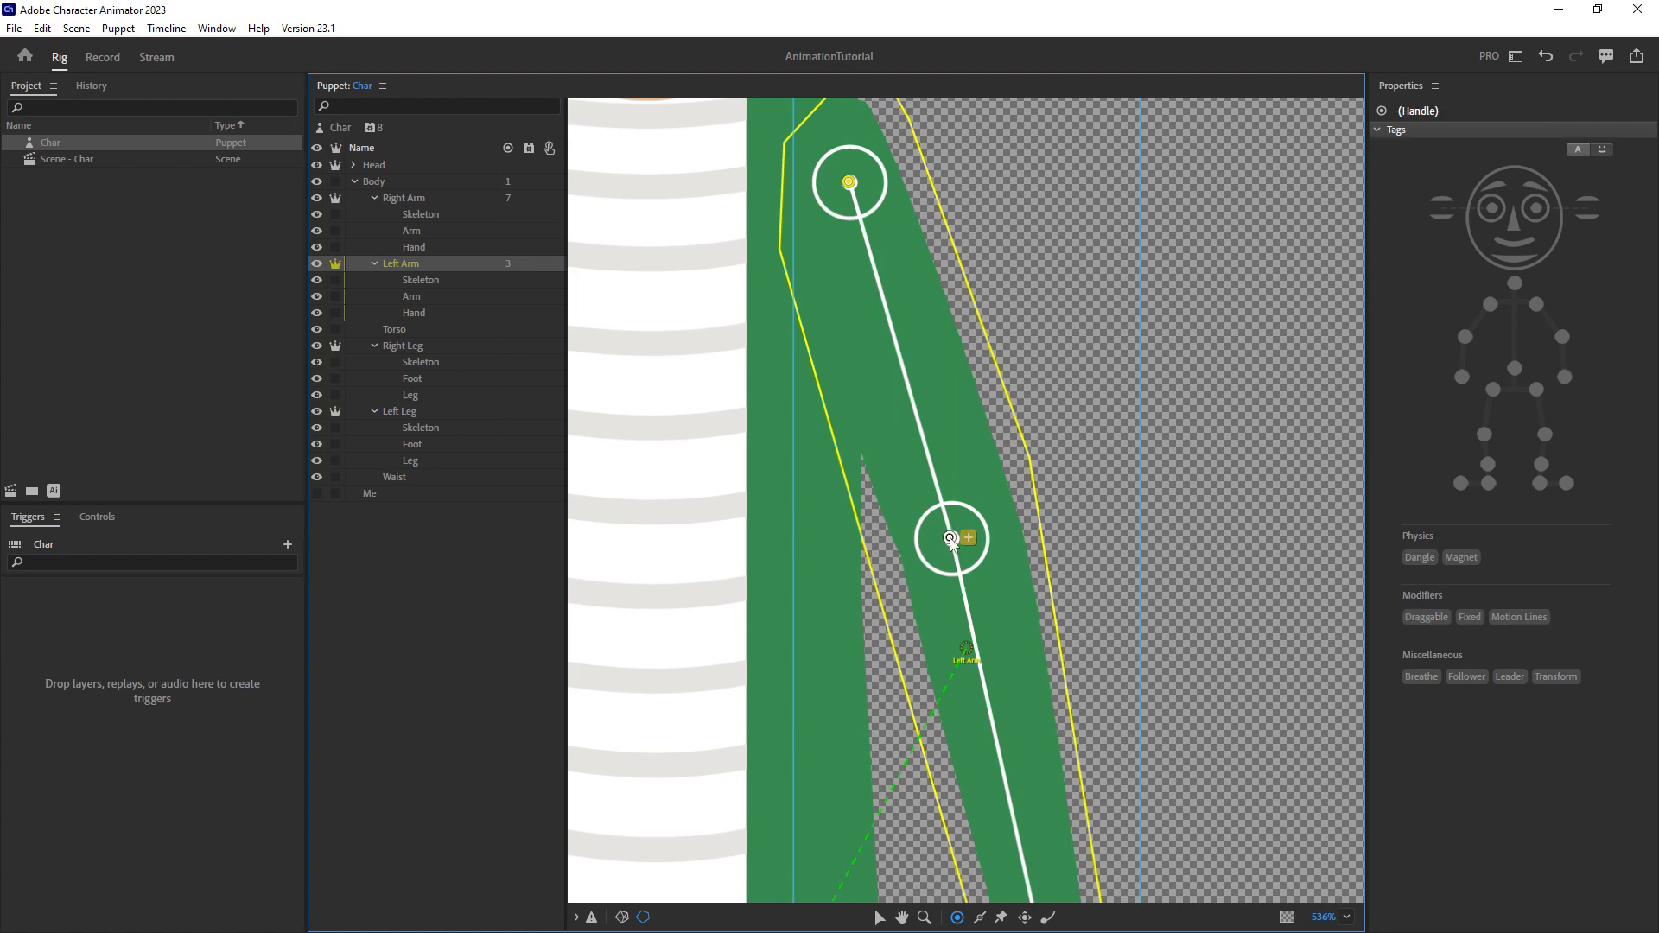
click(1564, 338)
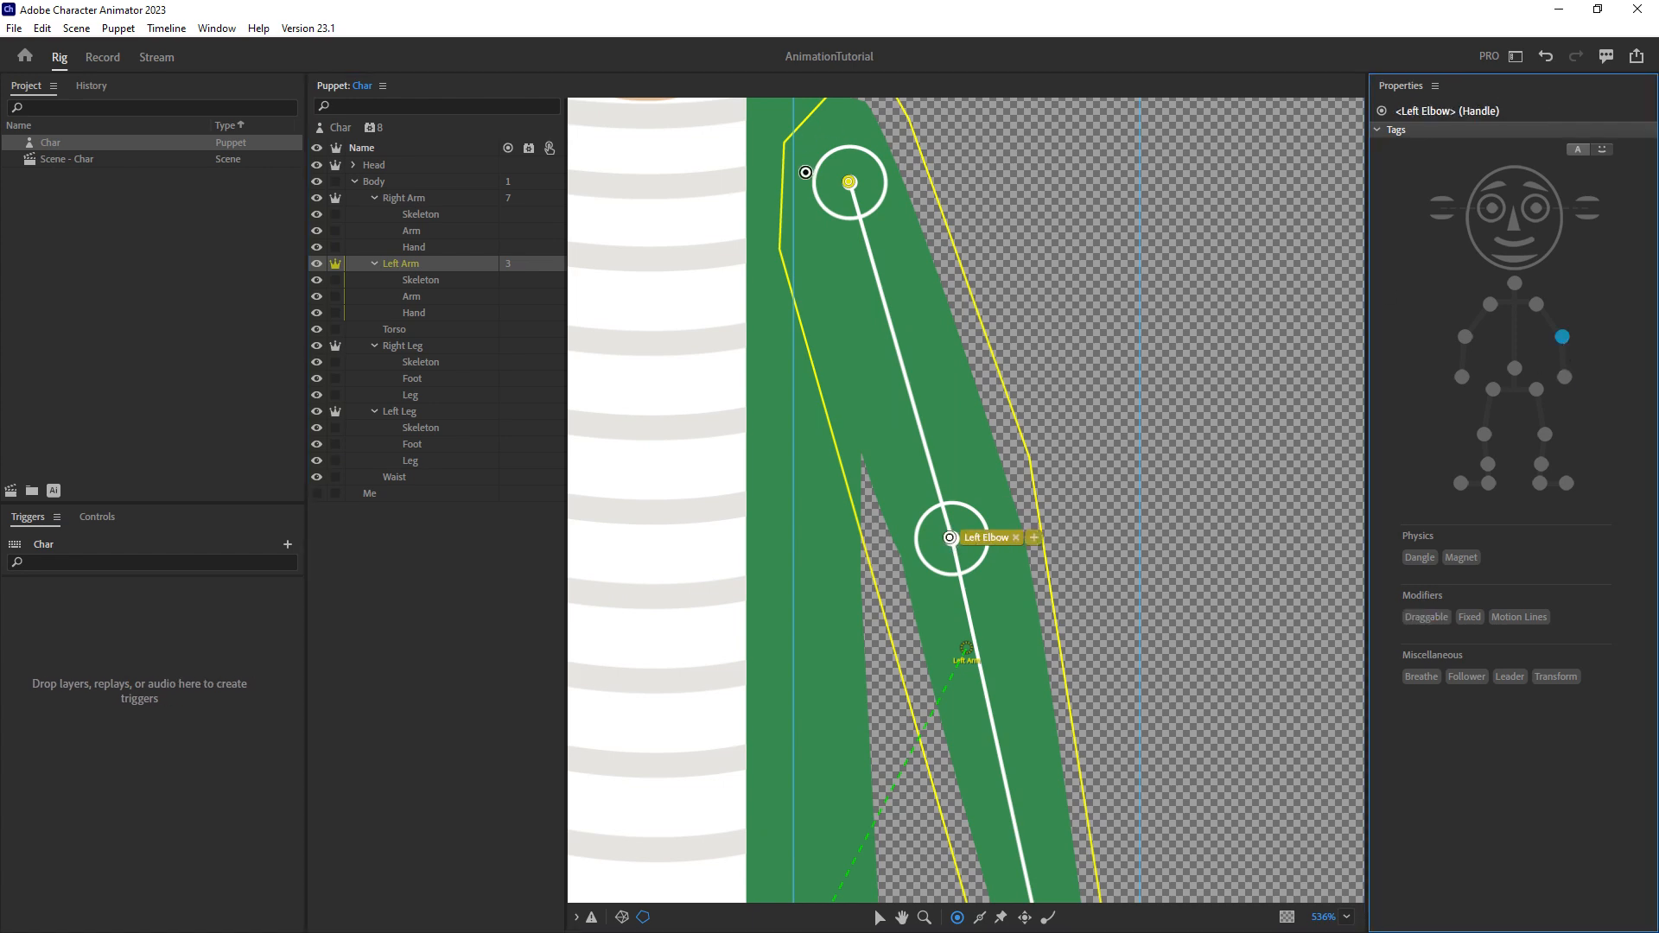
Move the origin handles of the Left Arm and Right Arm groups onto their shoulder joints.
click(849, 181)
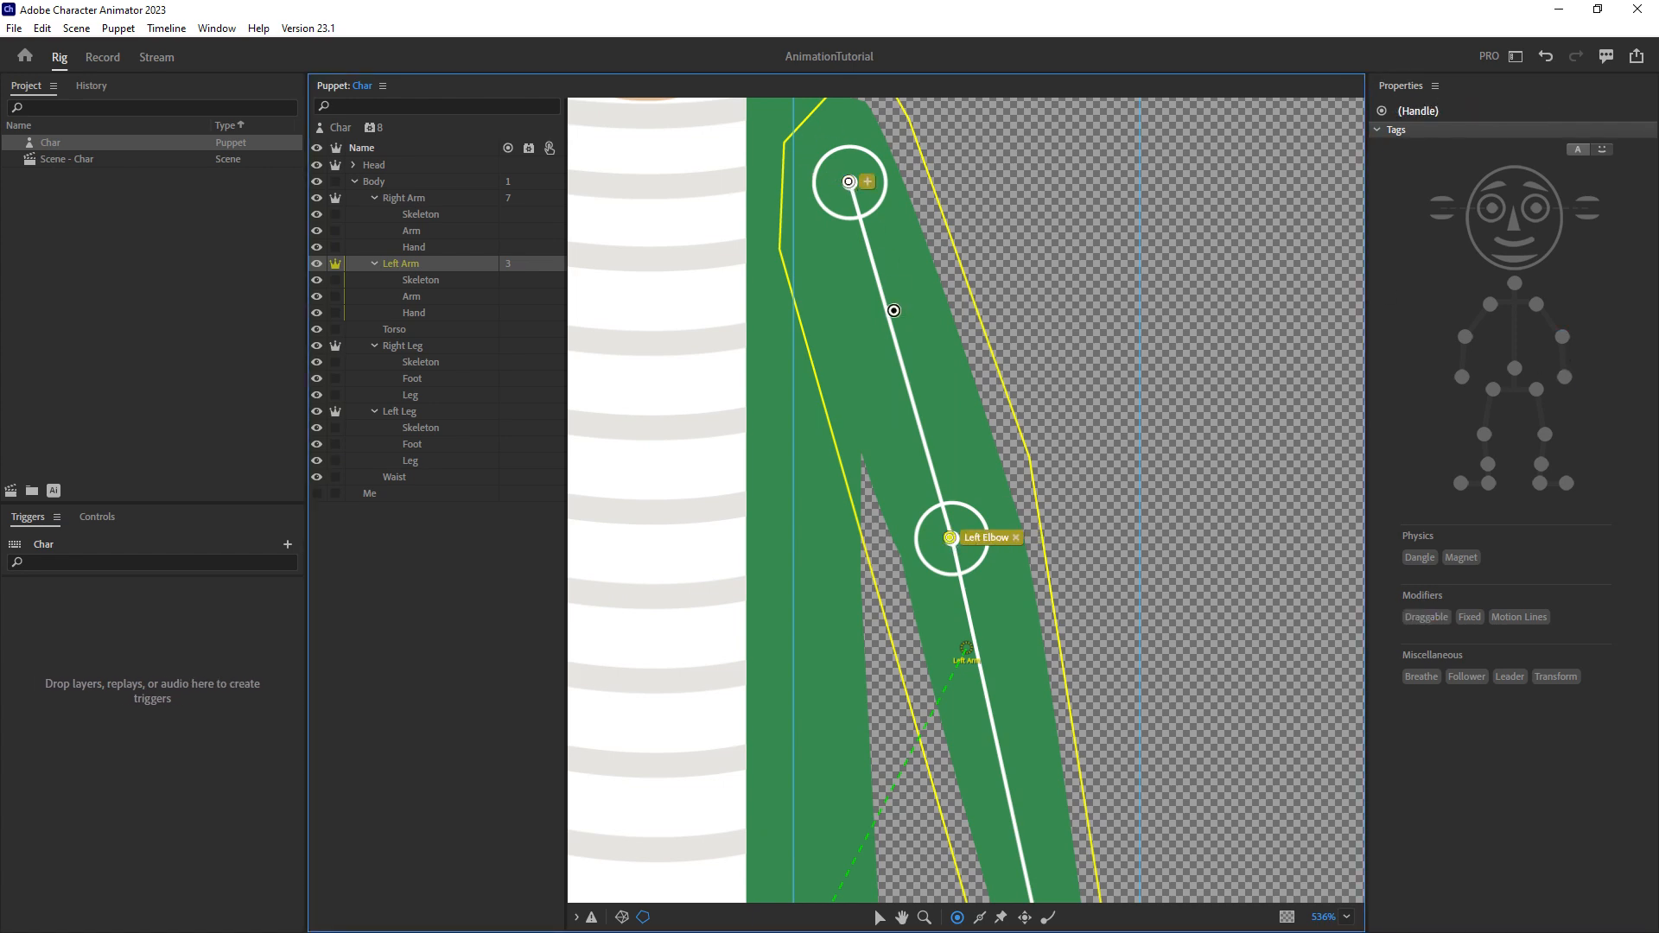
click(414, 180)
drag(750, 274, 935, 369)
click(400, 263)
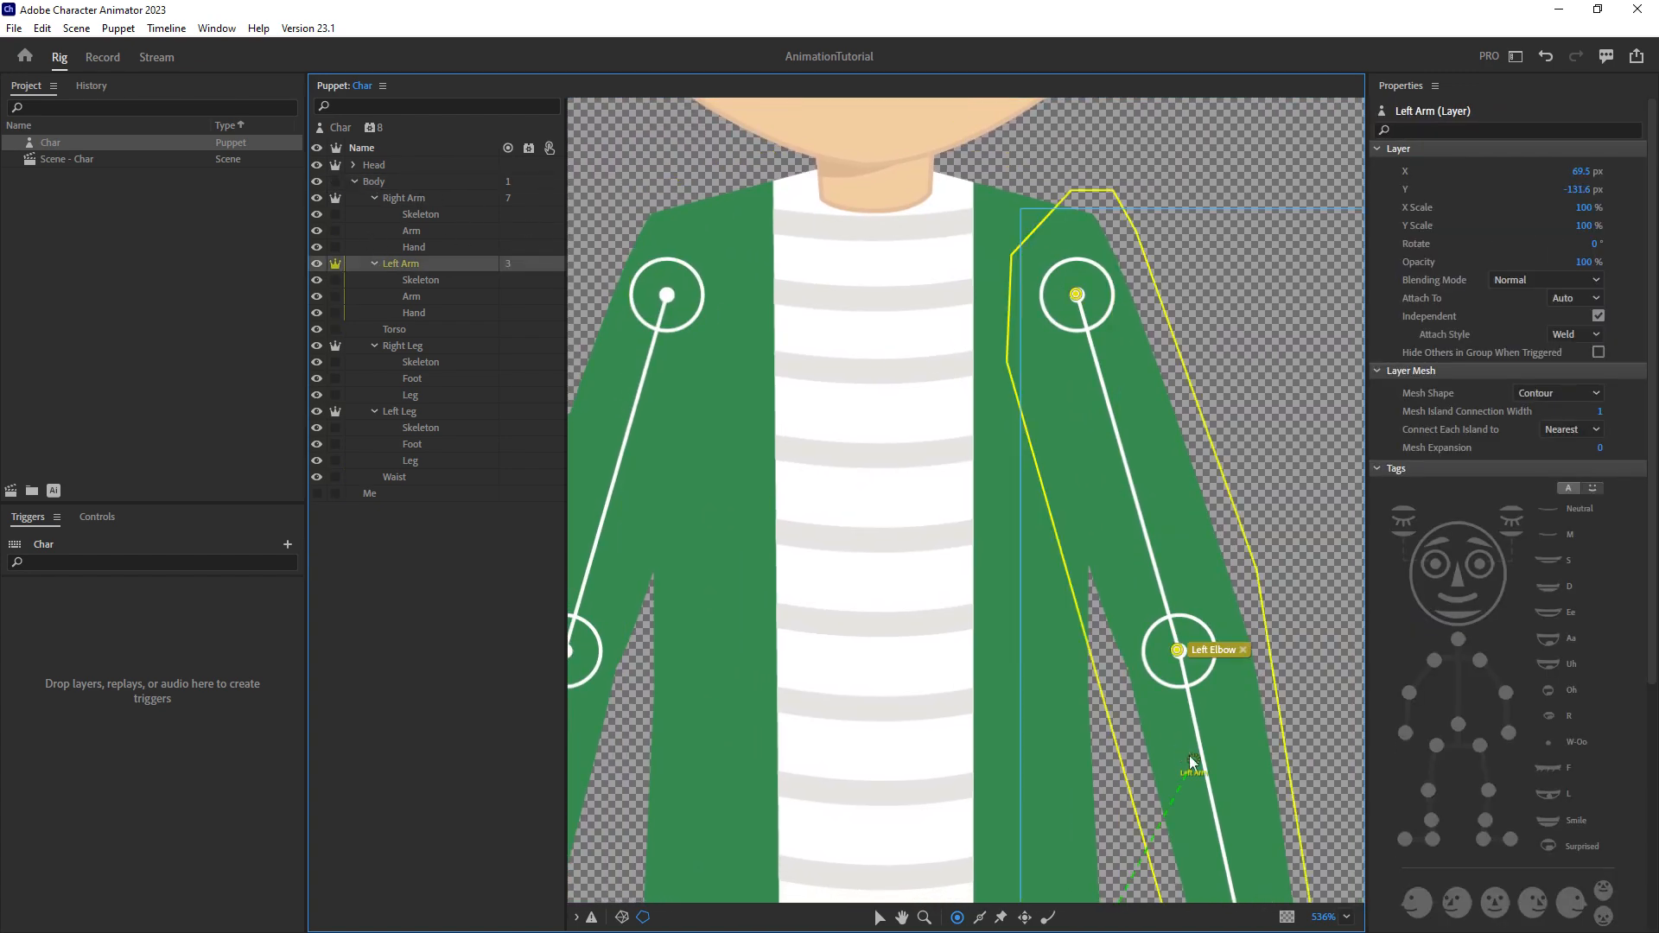
click(1196, 761)
drag(1075, 731, 1036, 726)
drag(1153, 756, 1036, 300)
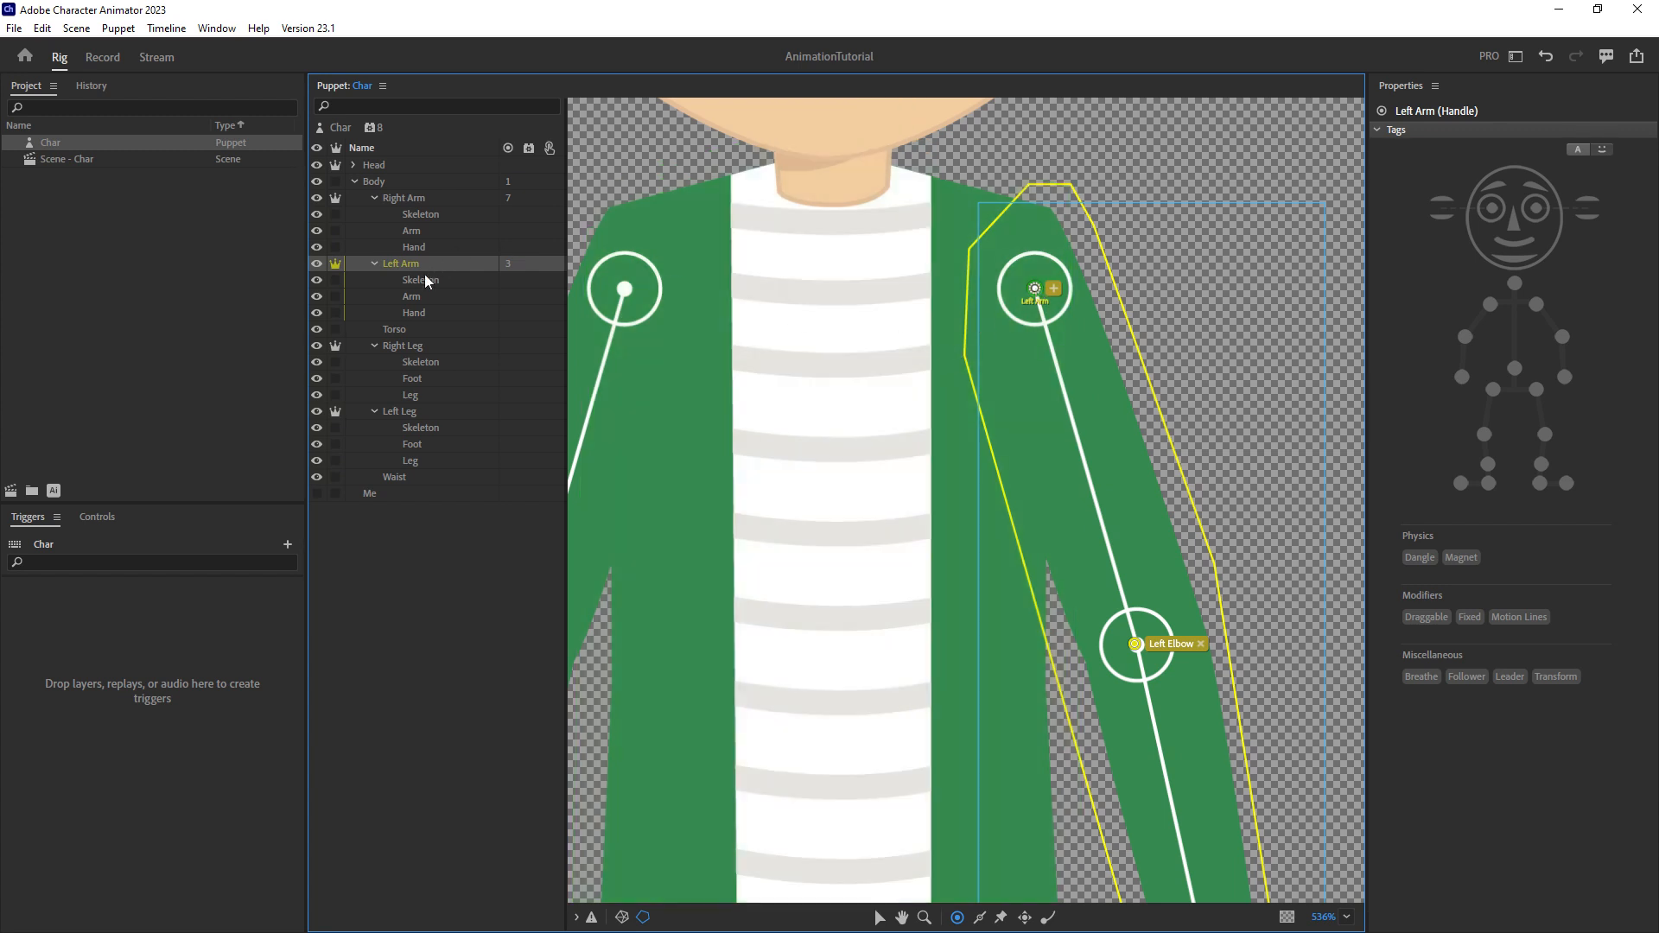
click(427, 198)
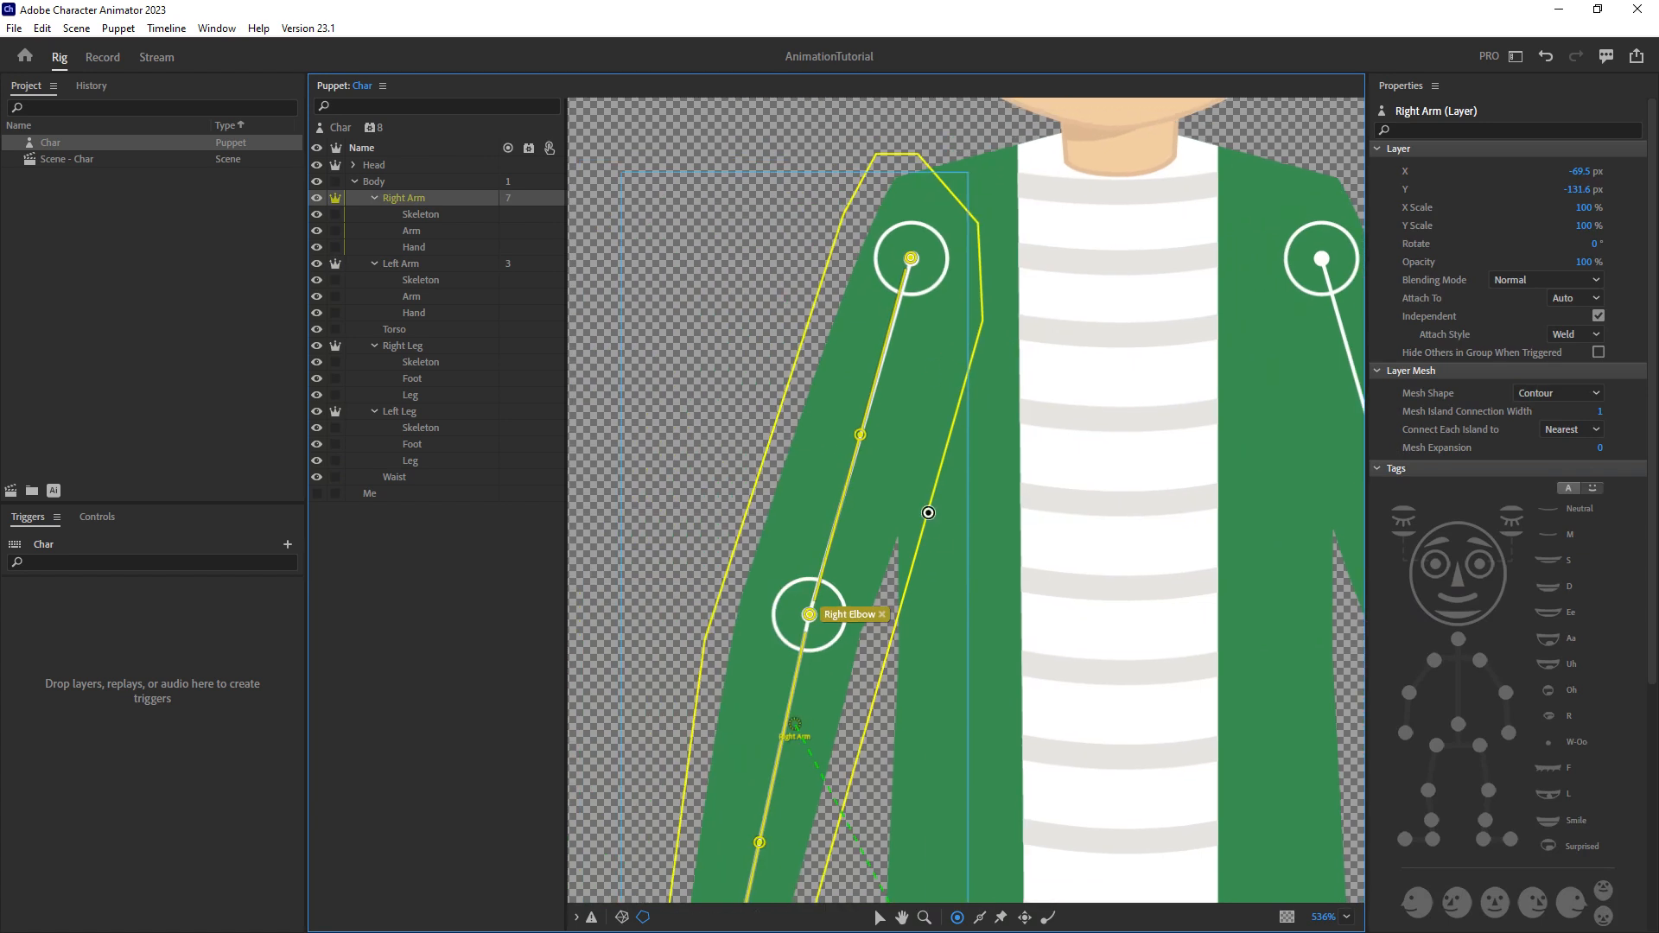
drag(794, 724, 909, 262)
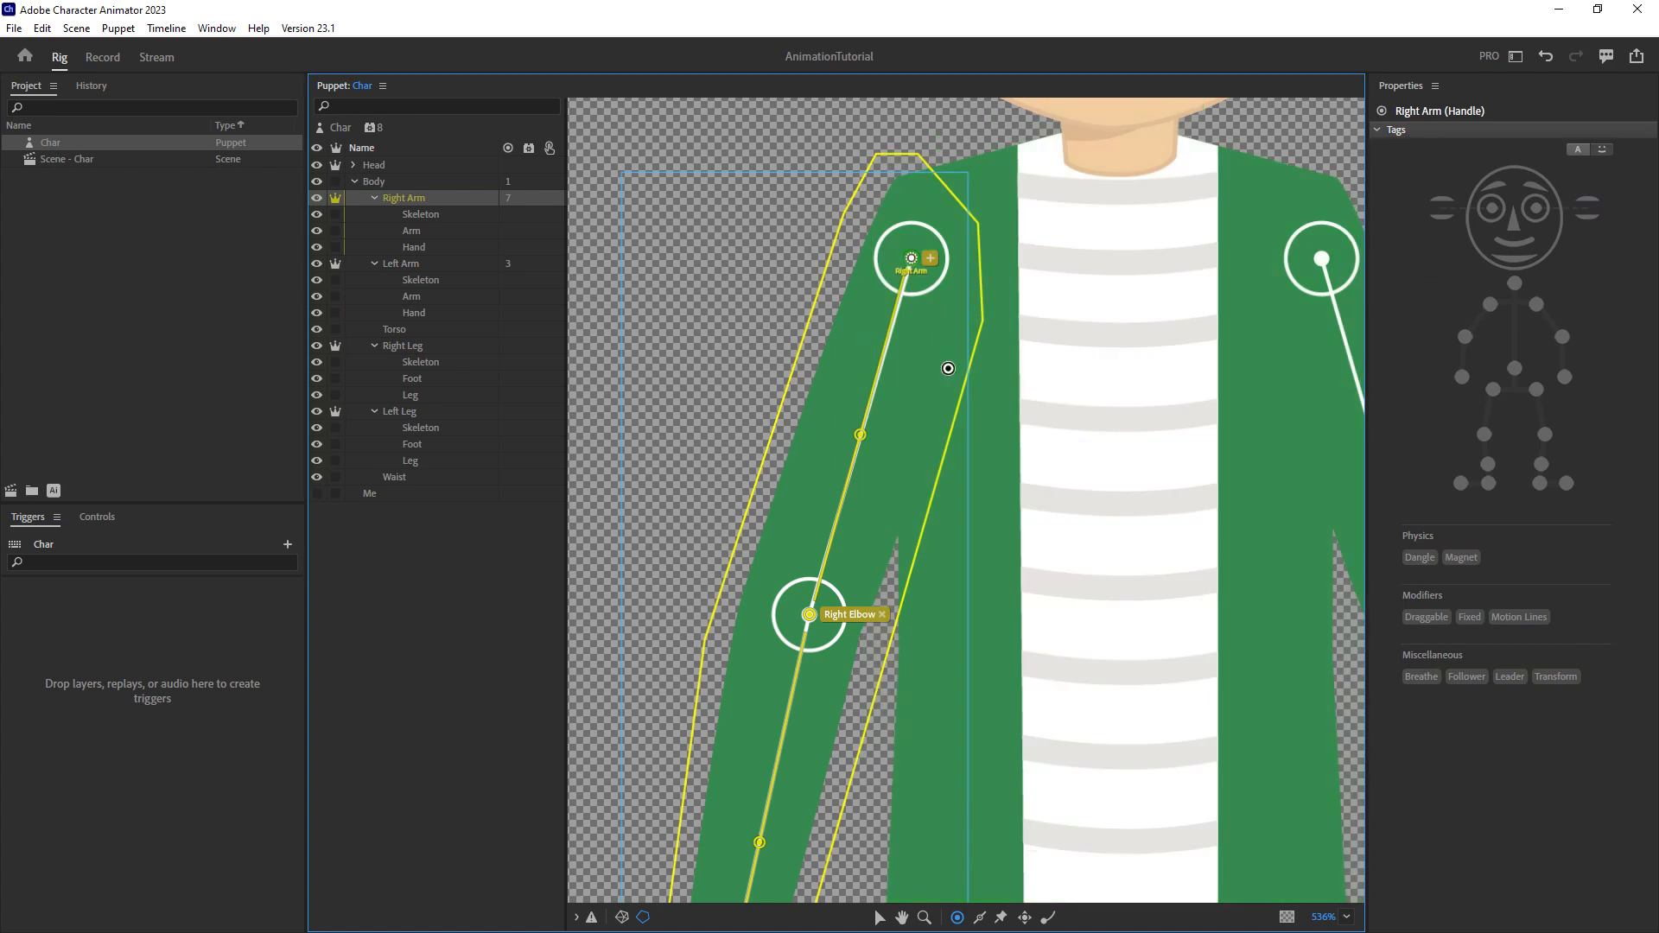
Move the origin handle of the Right Leg group up onto its hip joint.
scroll(1049, 429, down, 3)
scroll(1052, 429, down, 4)
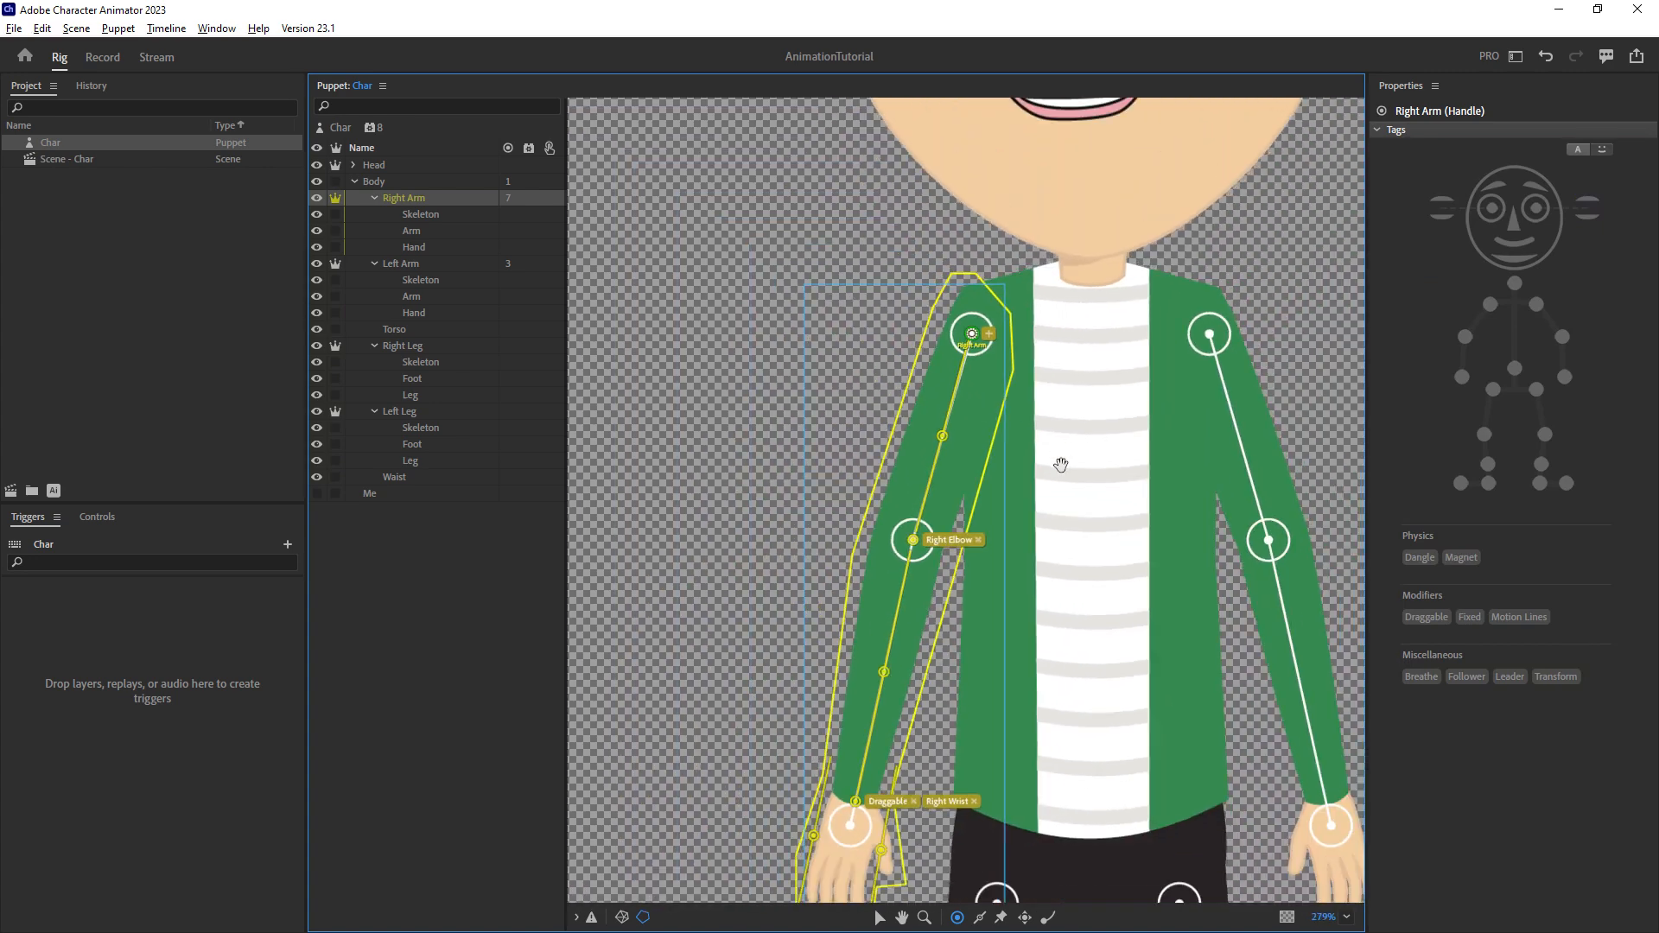
drag(1063, 548, 956, 444)
click(486, 345)
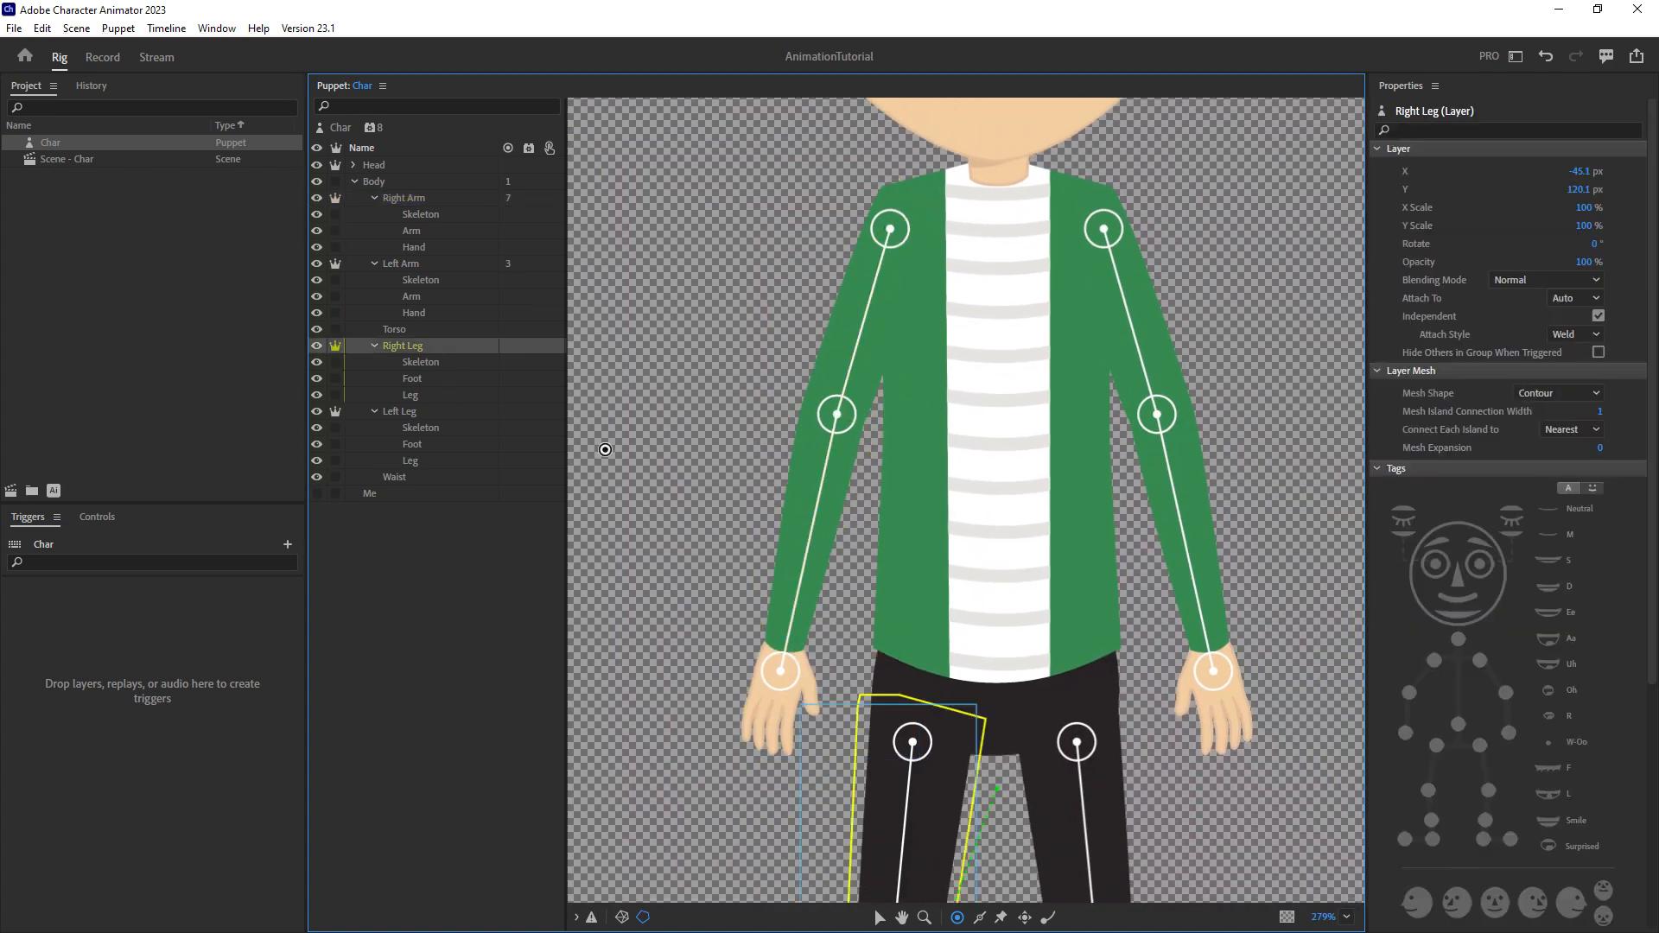
drag(952, 698, 934, 442)
drag(915, 541, 910, 495)
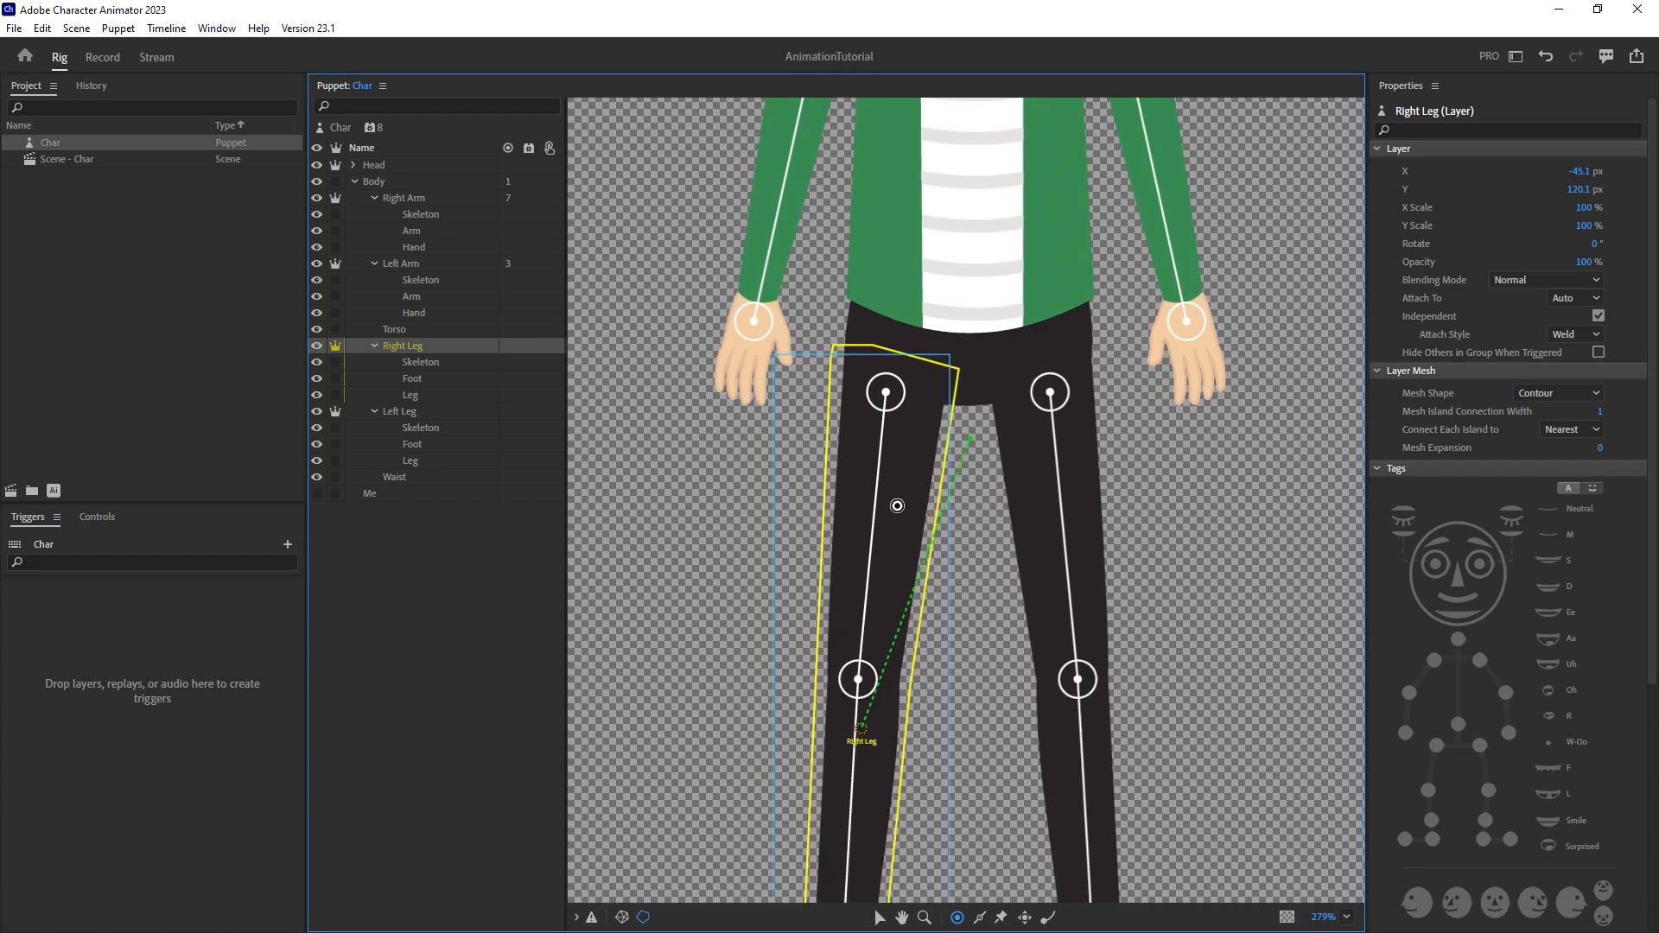
drag(863, 727, 887, 404)
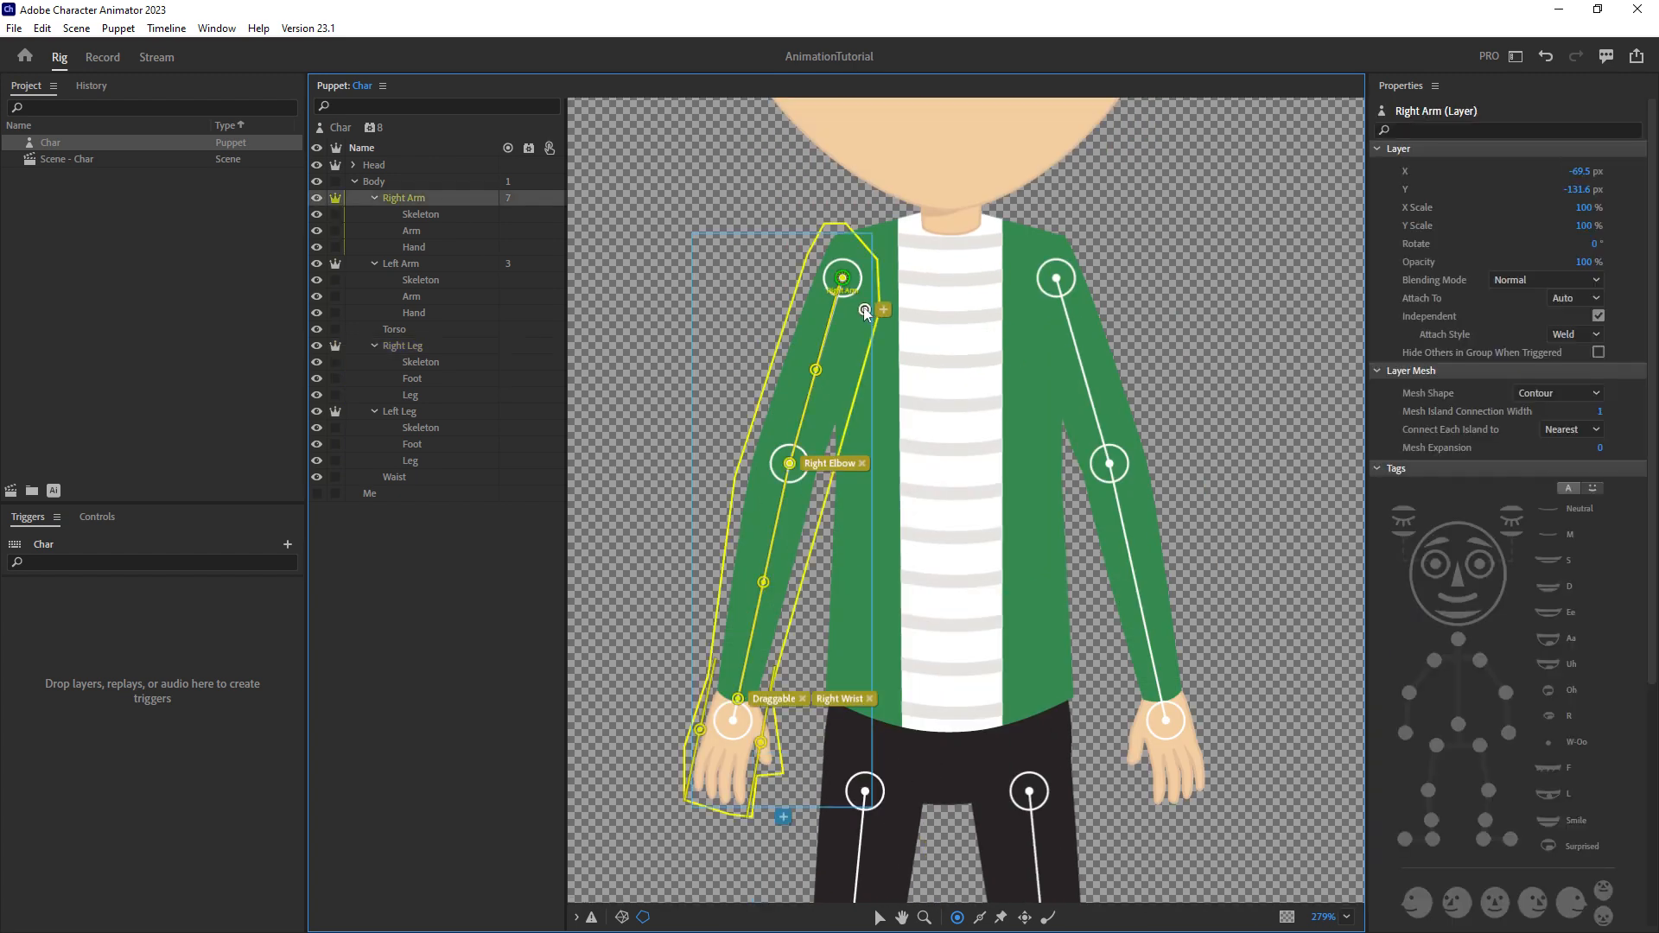
Remove the extra shoulder handle from Right Arm and place the group's origin handle on the shoulder joint.
click(865, 310)
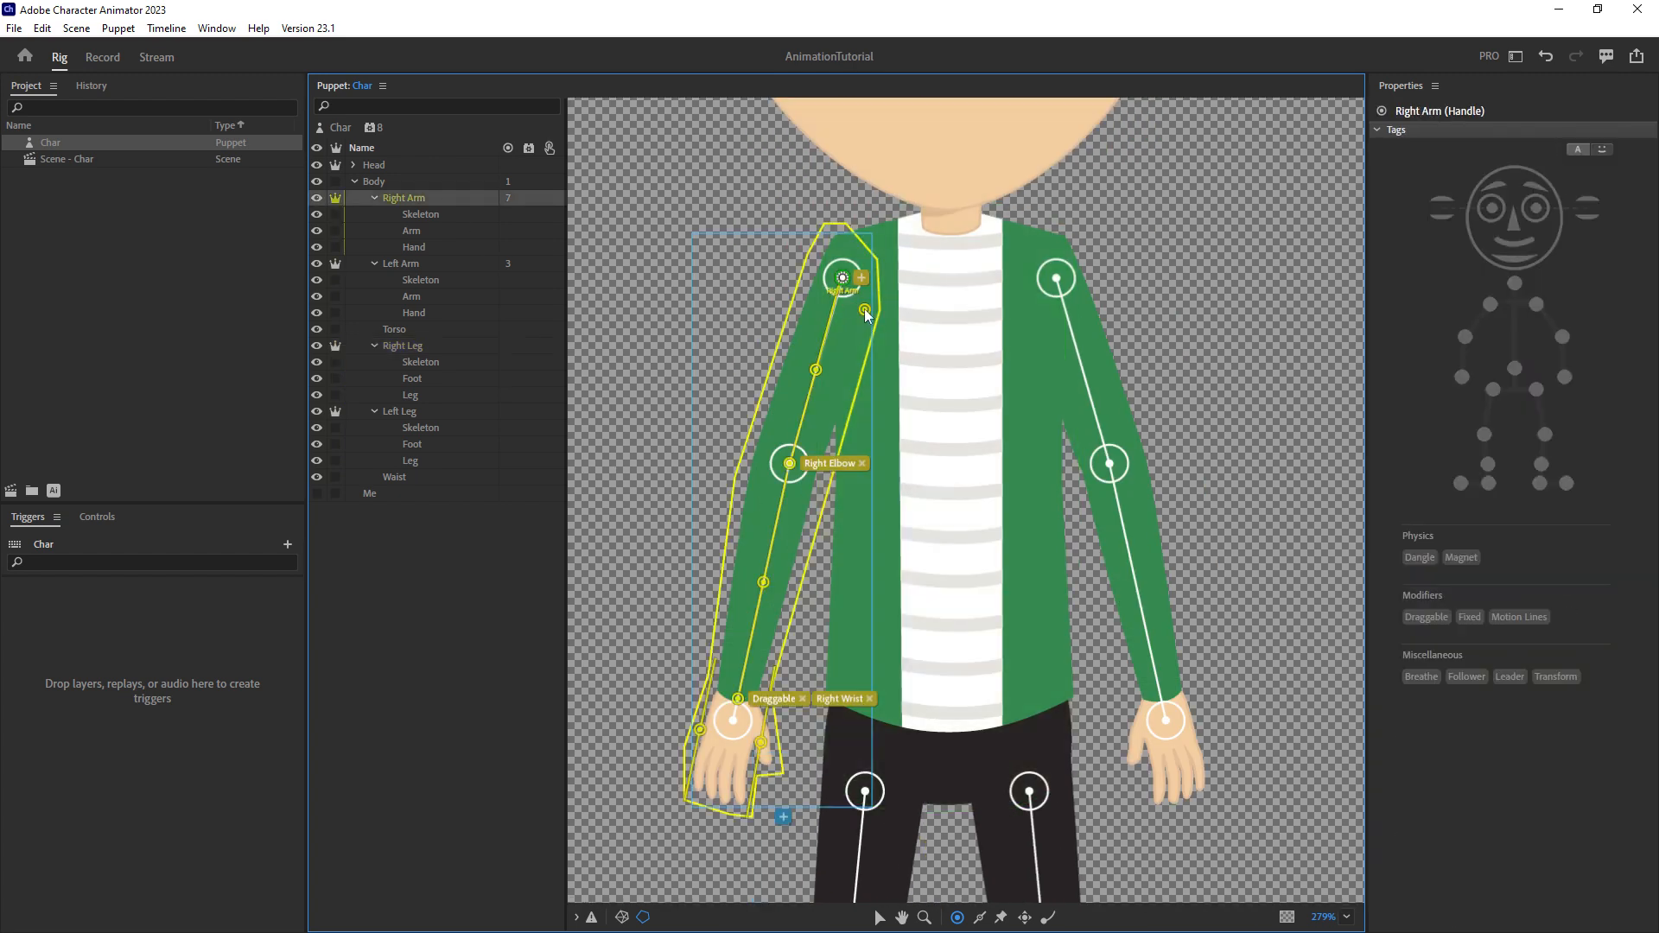
click(865, 310)
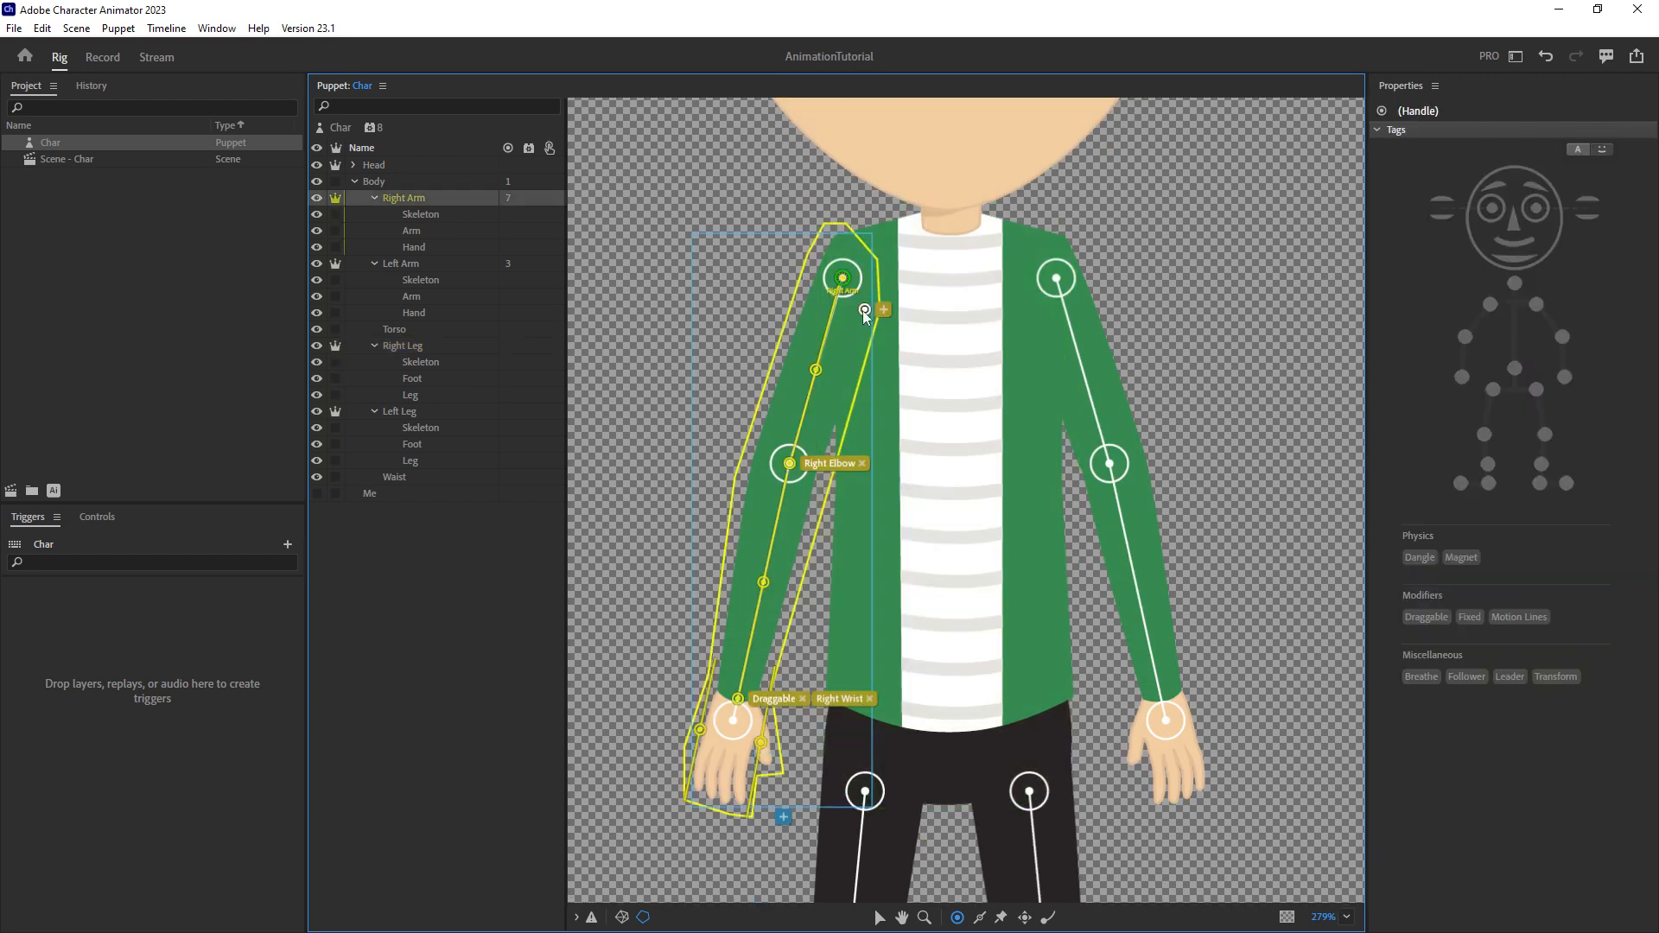
drag(865, 313, 871, 352)
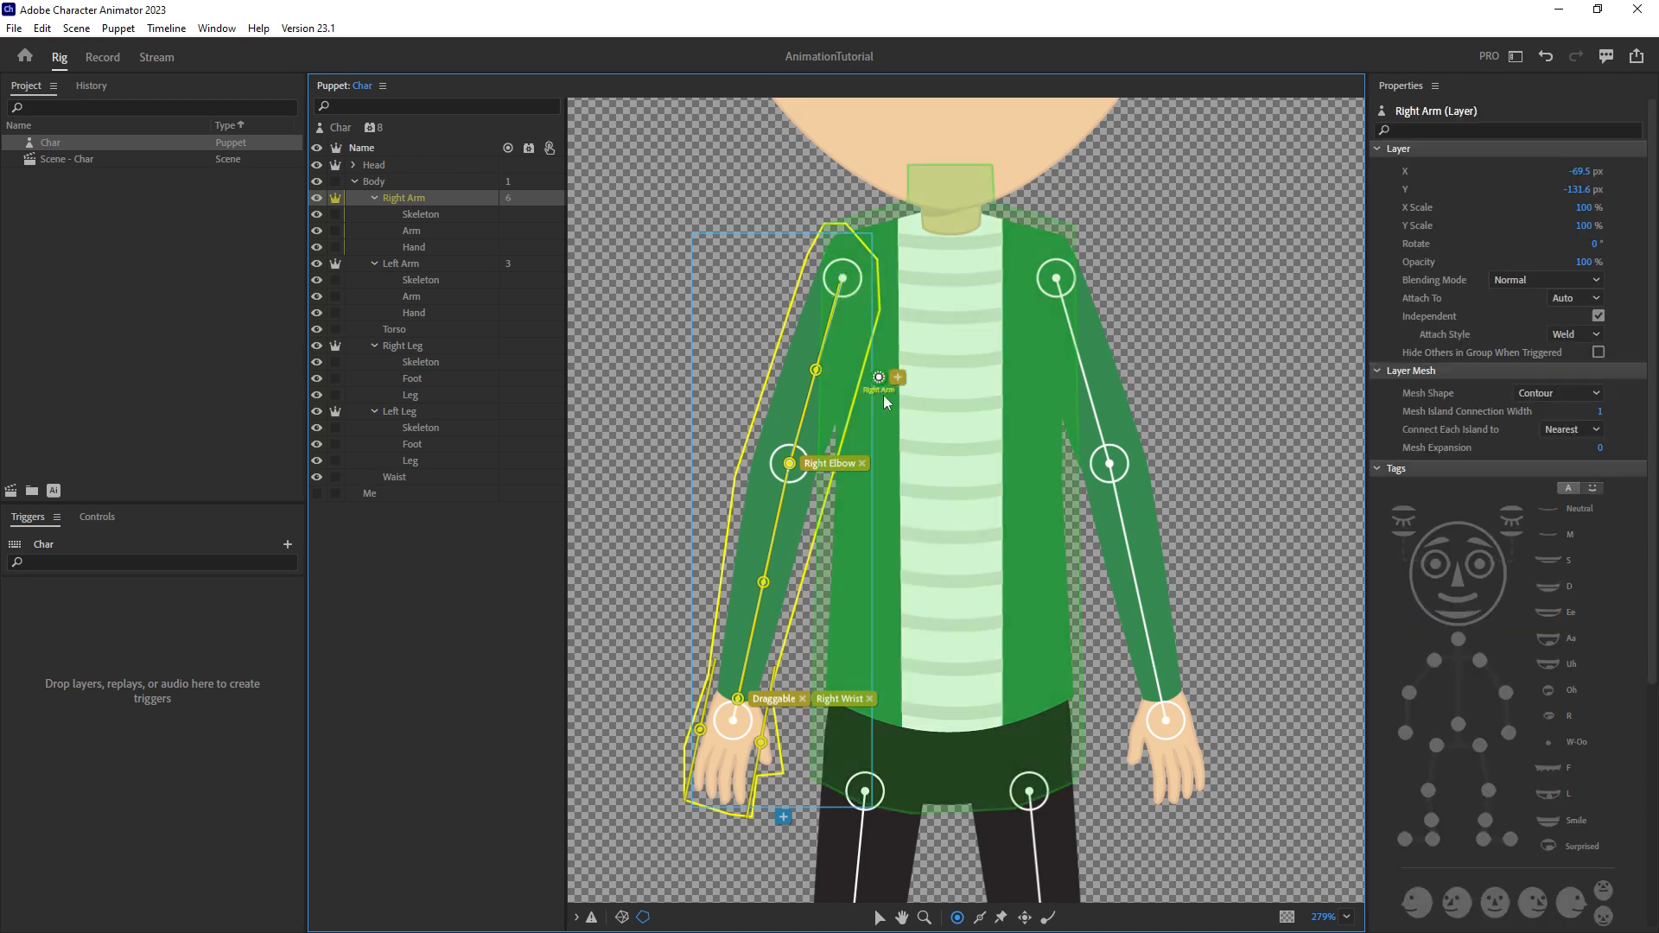
drag(891, 419, 901, 605)
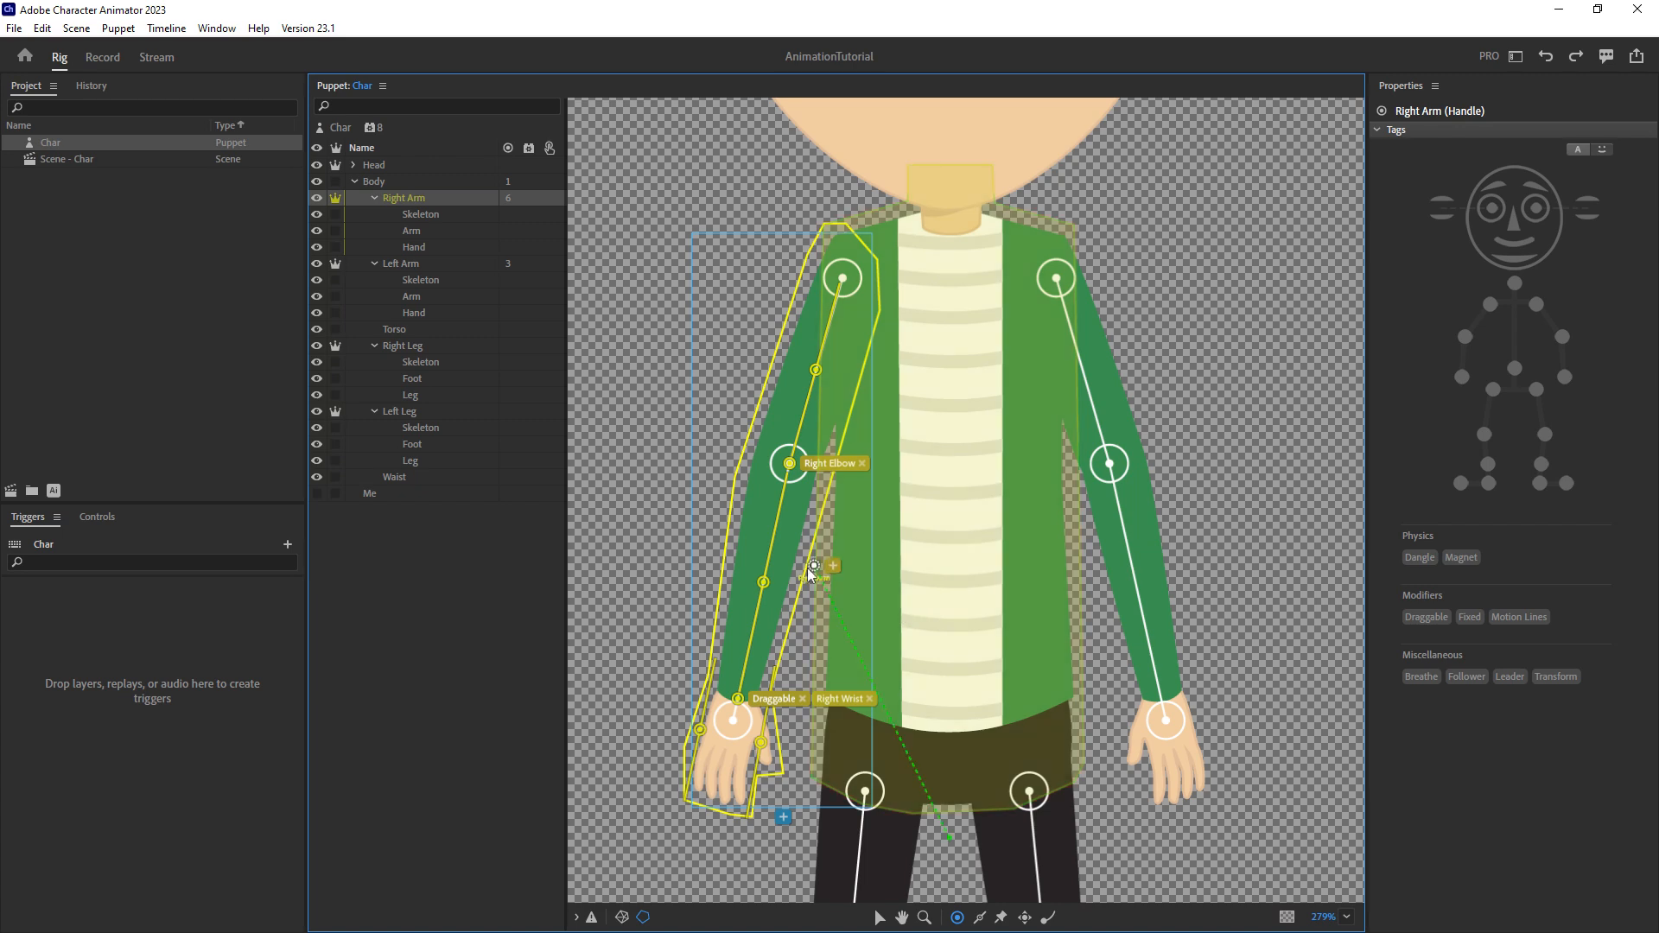
drag(908, 740, 828, 285)
scroll(843, 277, up, 5)
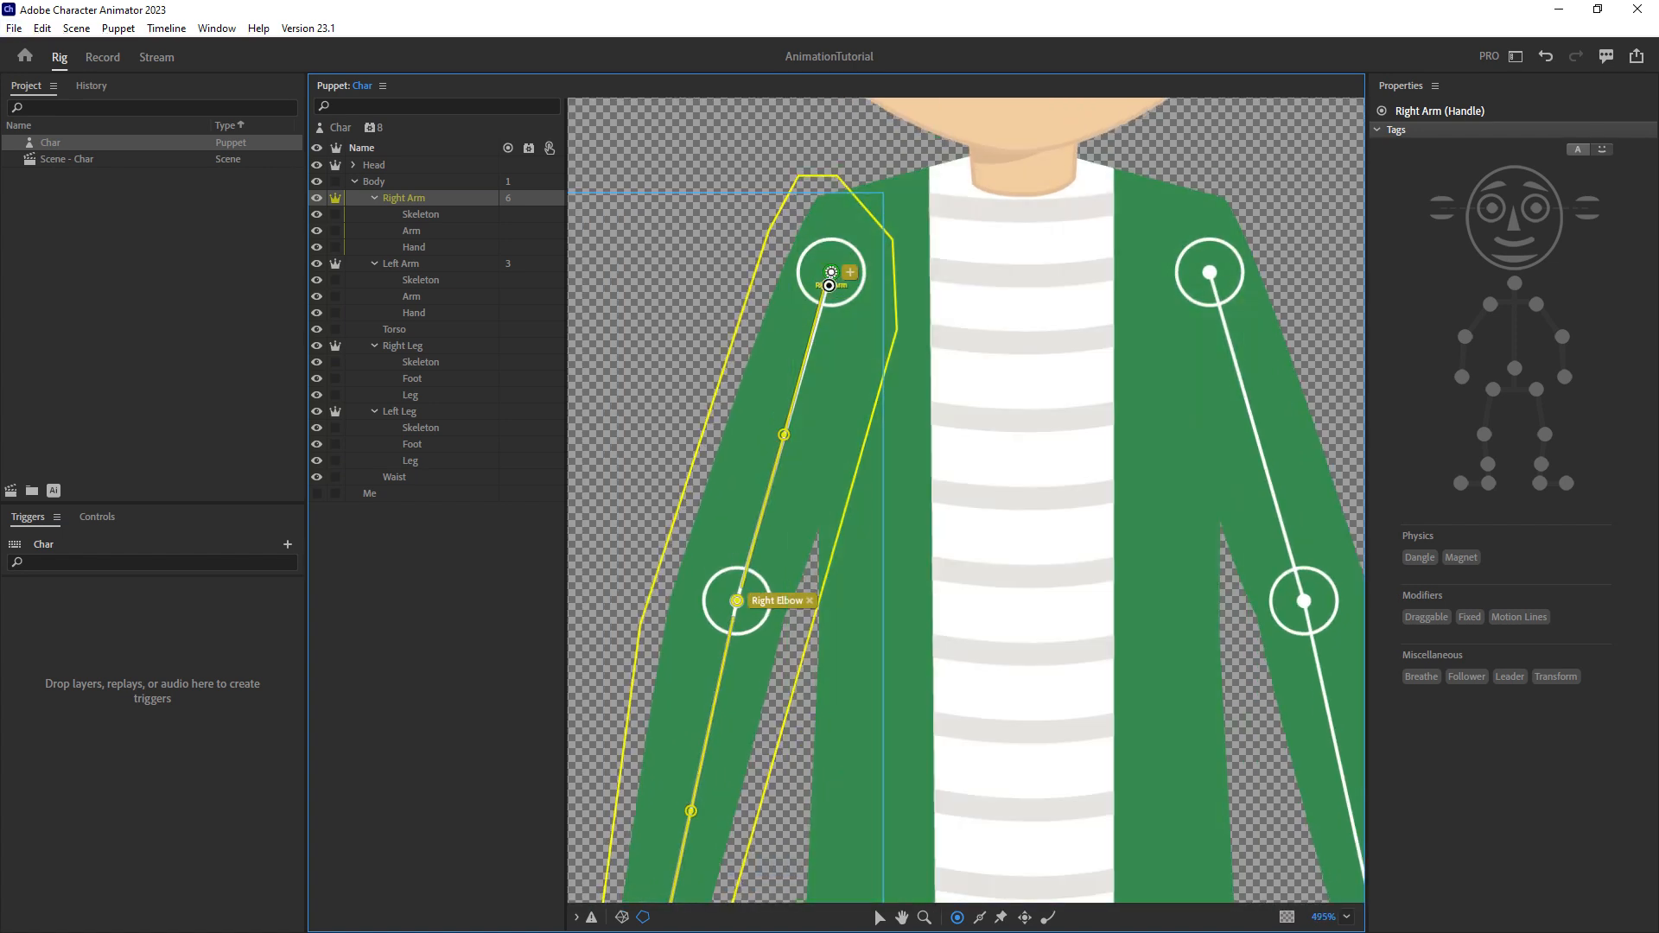
Remove the extra shoulder handle from Left Arm, keeping only the group's origin handle at the shoulder joint.
click(407, 263)
drag(1049, 304, 772, 274)
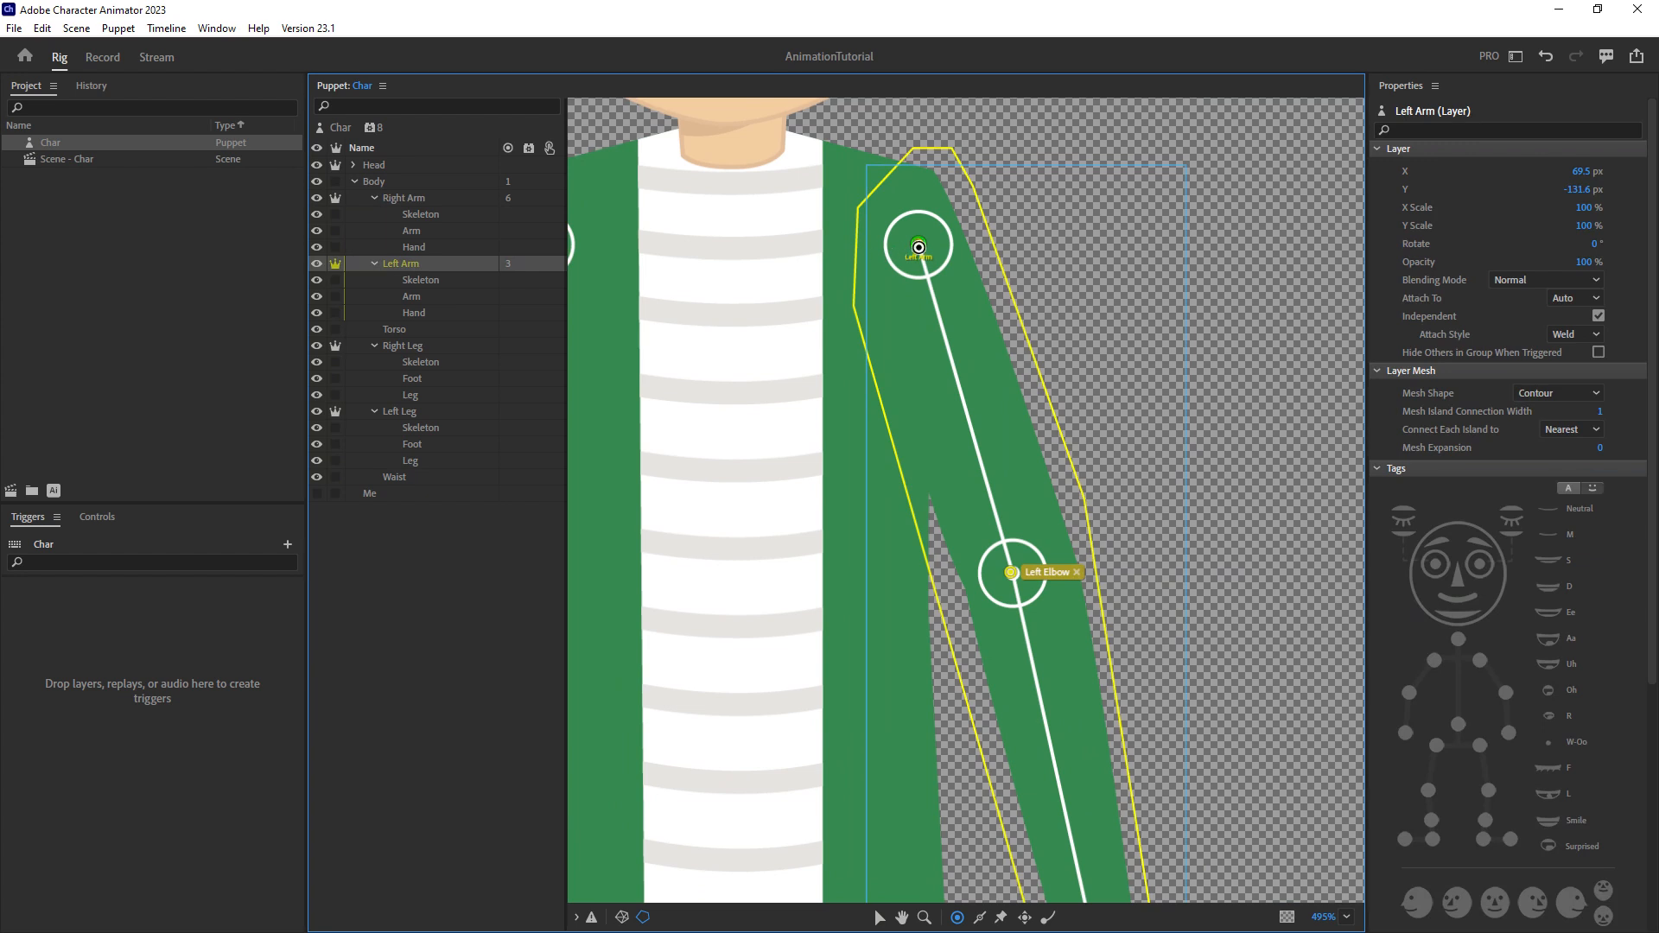
drag(870, 313, 776, 285)
click(448, 181)
drag(639, 310, 804, 324)
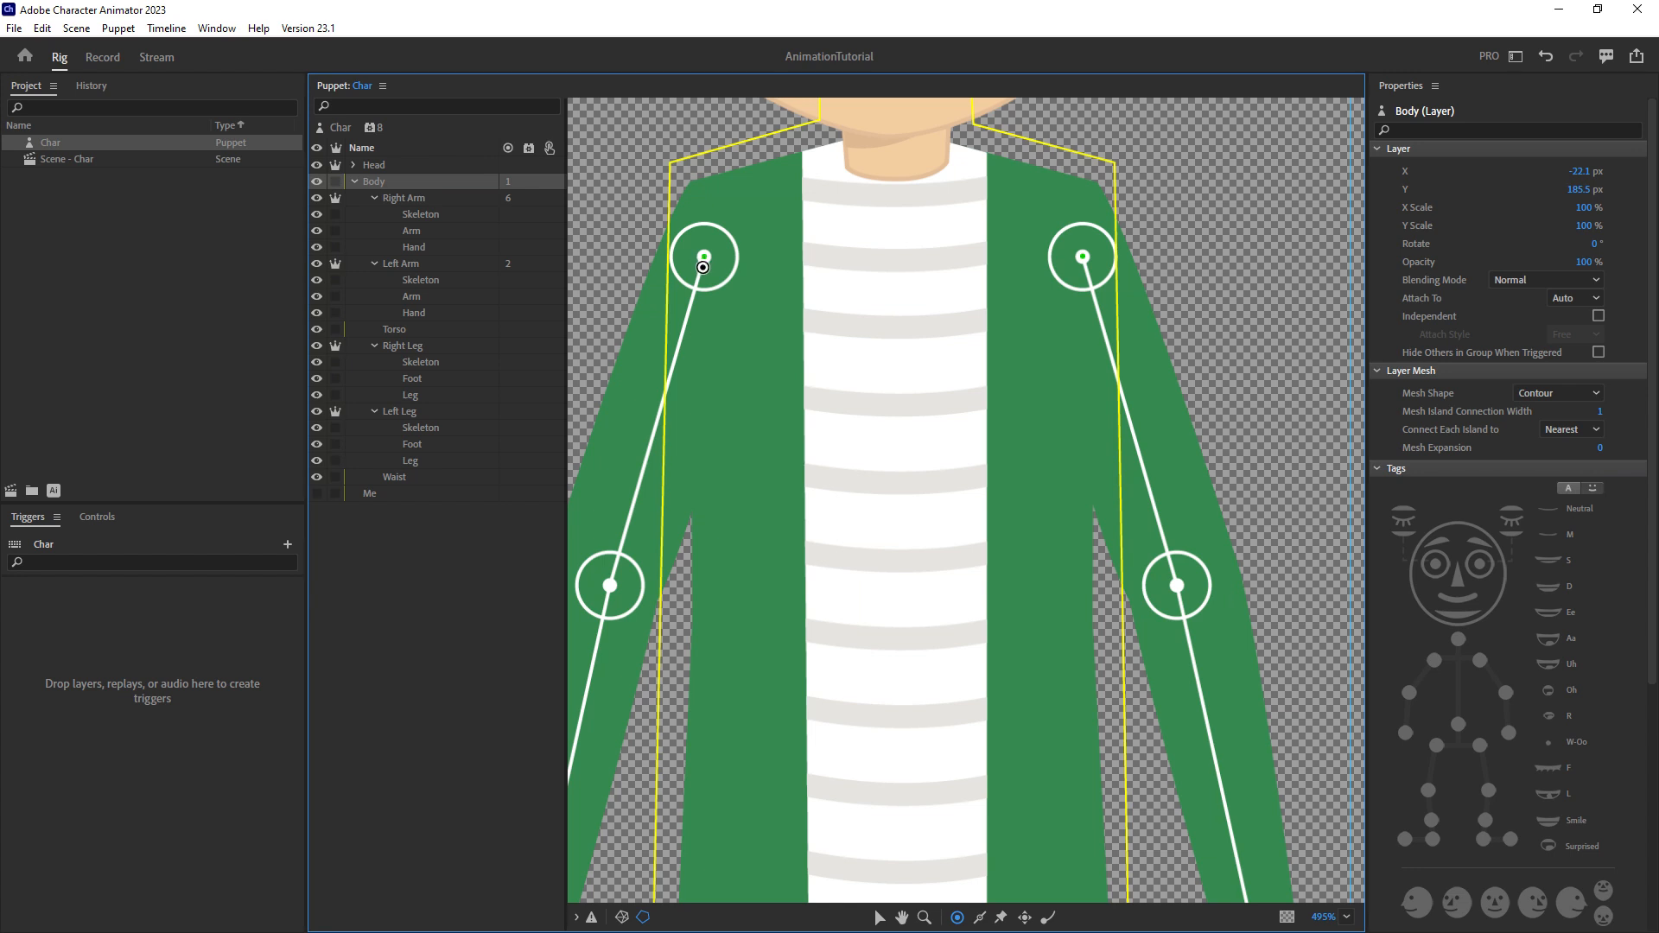
click(427, 261)
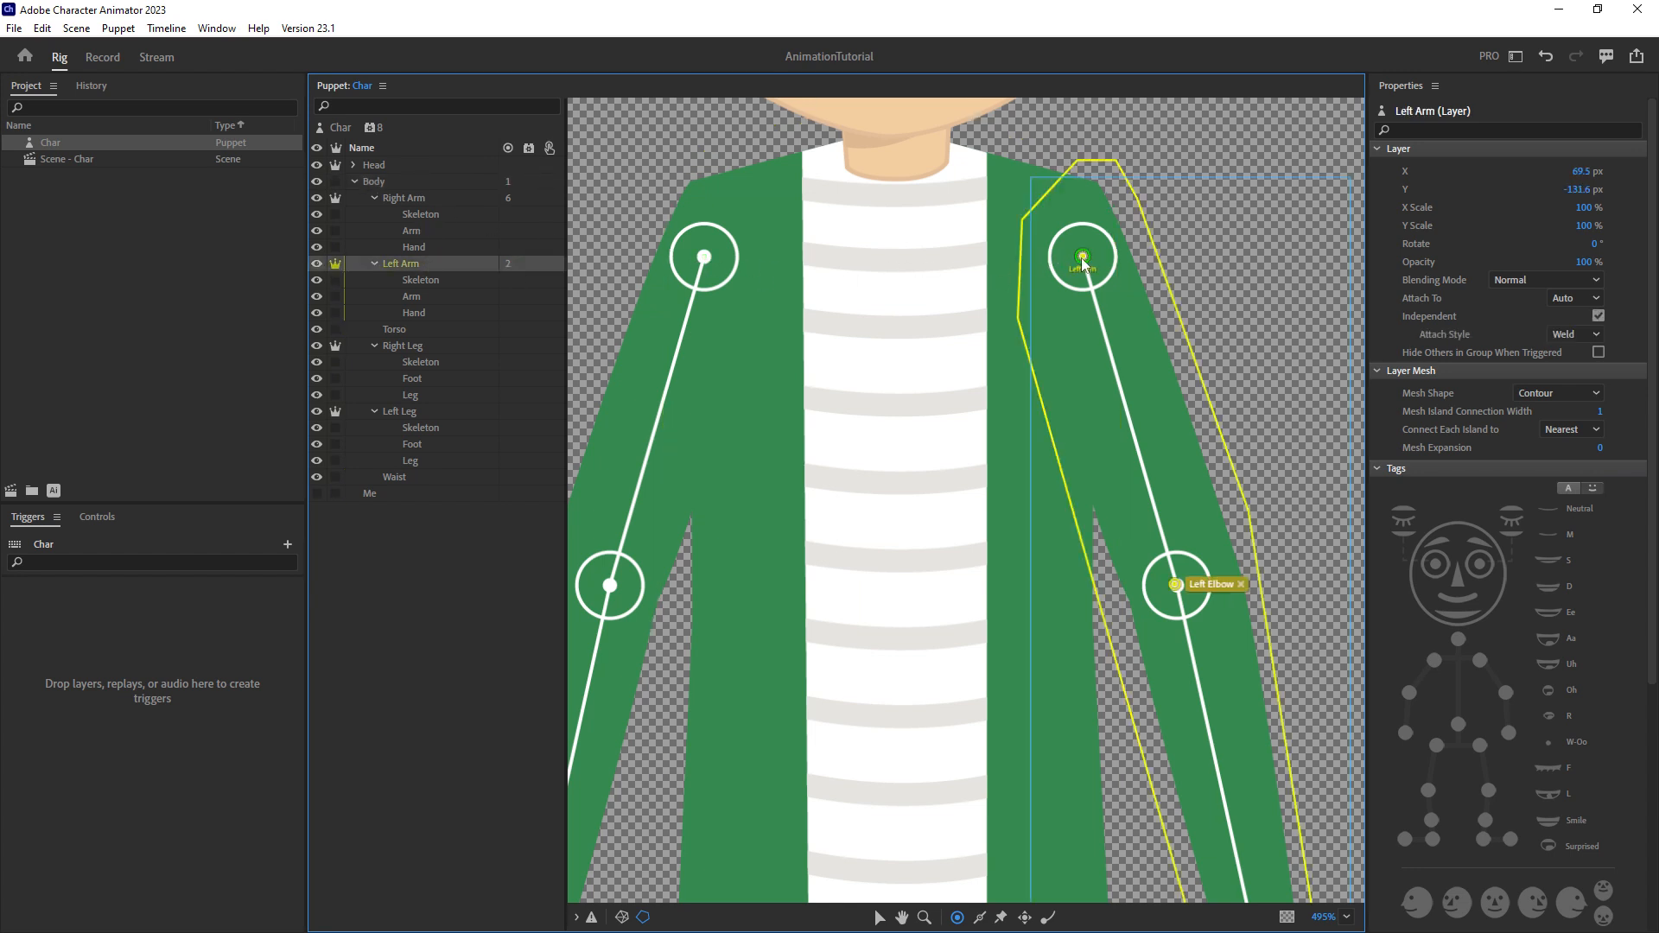
Add a handle to the Right Leg group at the knee joint.
click(428, 346)
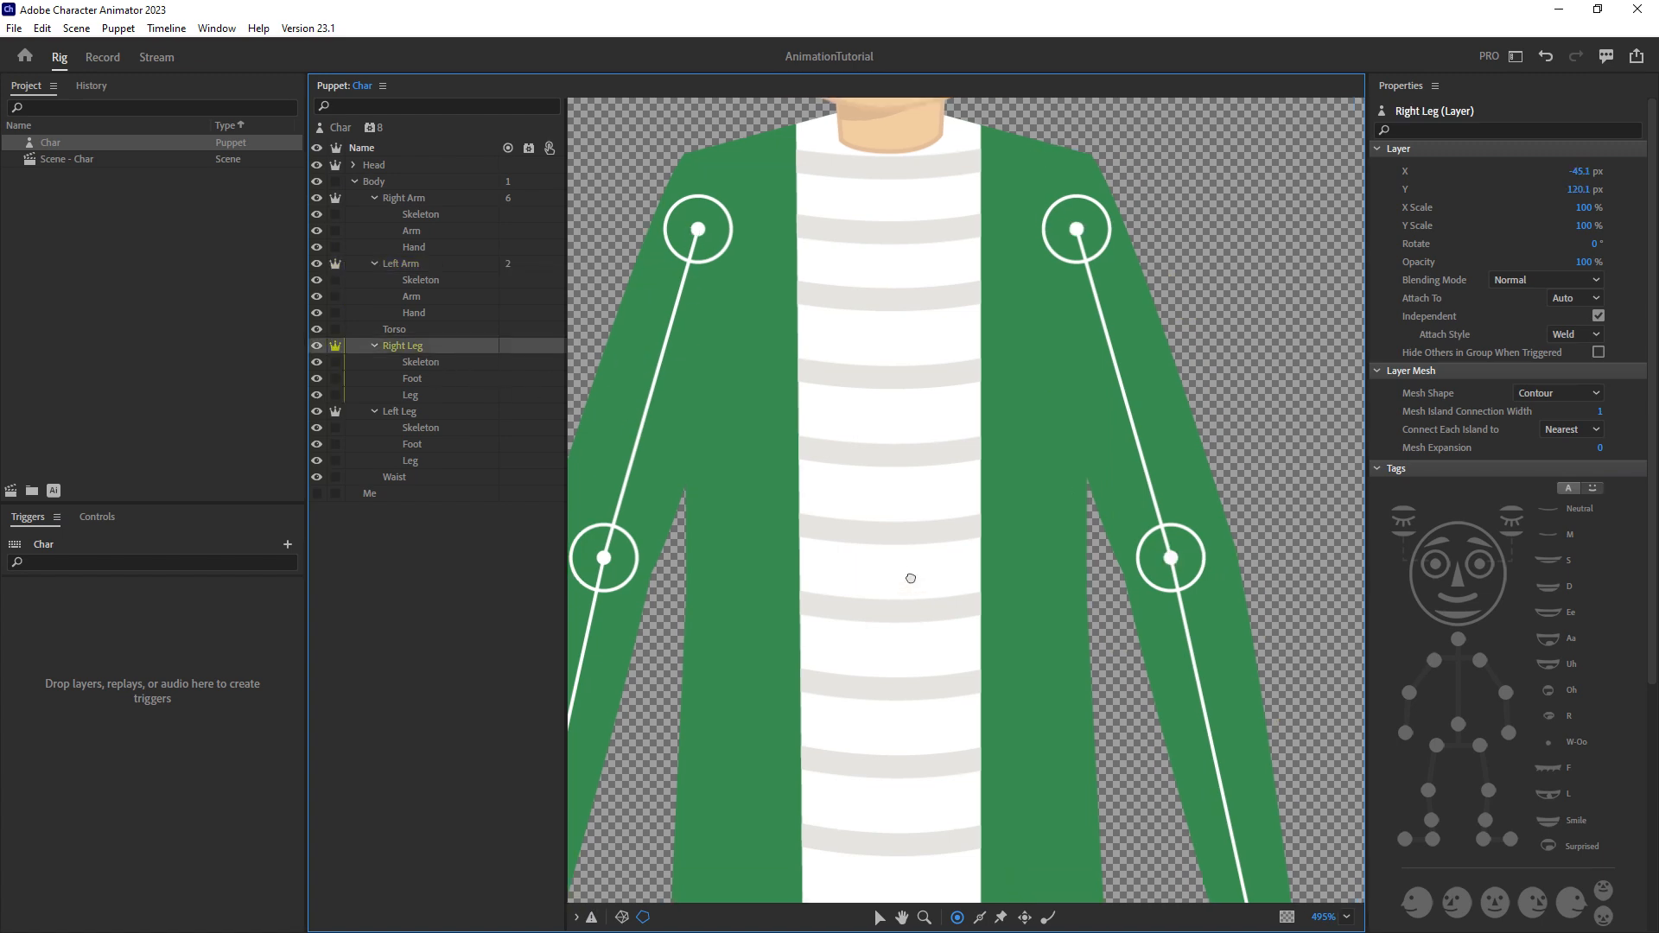
scroll(911, 607, down, 10)
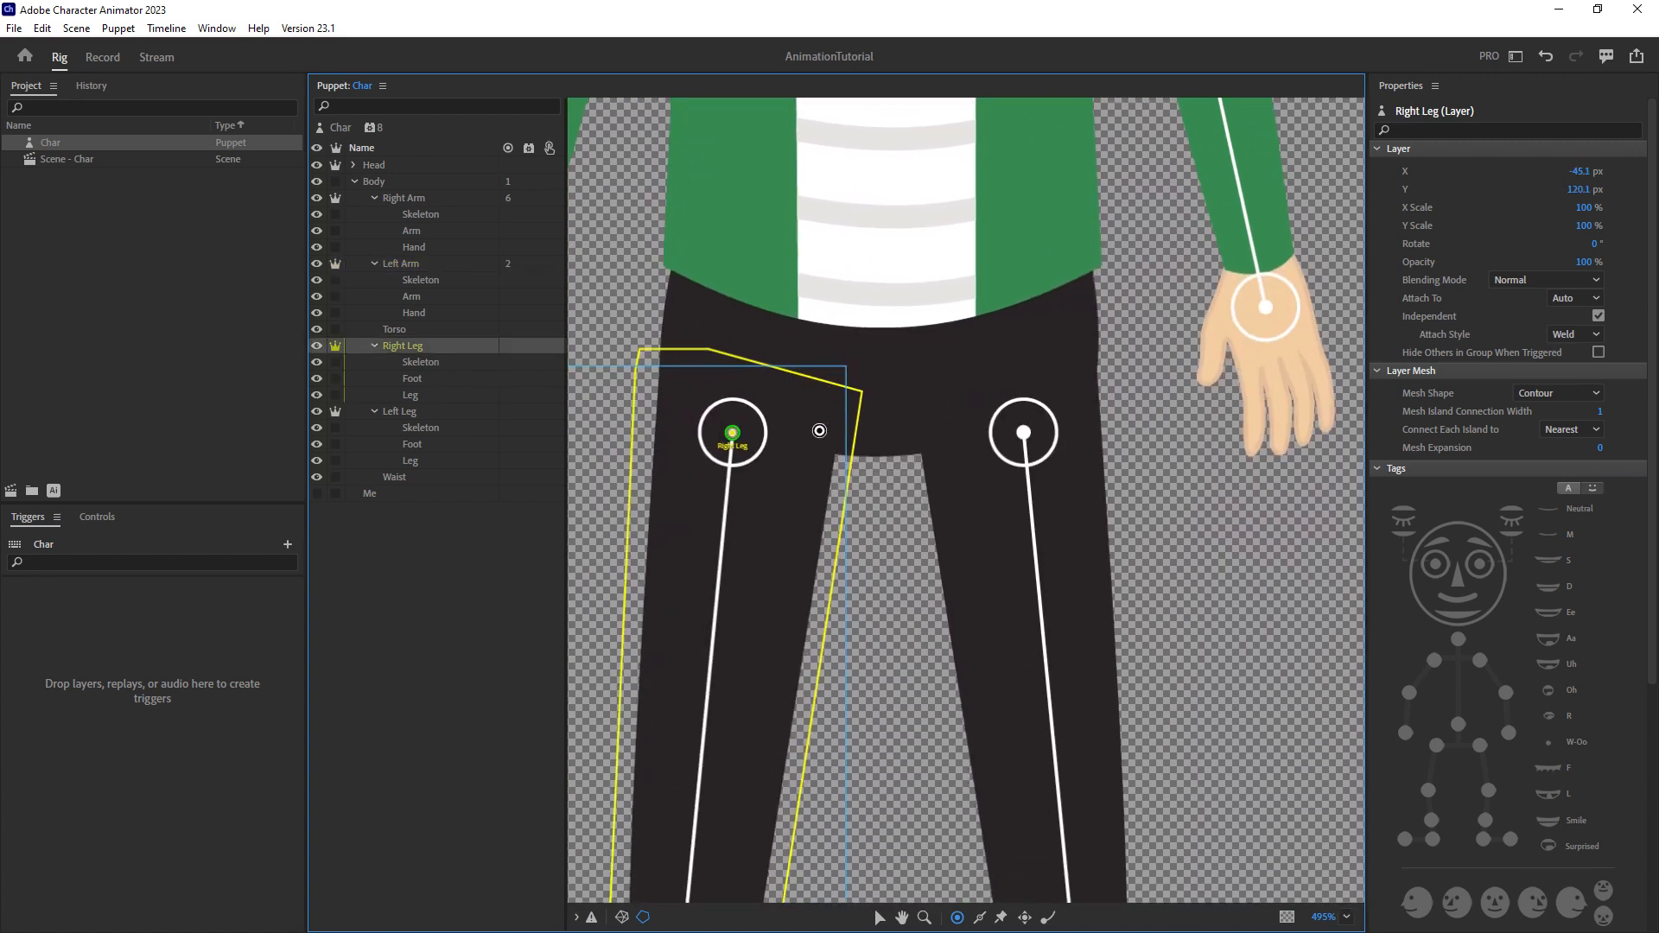
scroll(827, 409, down, 5)
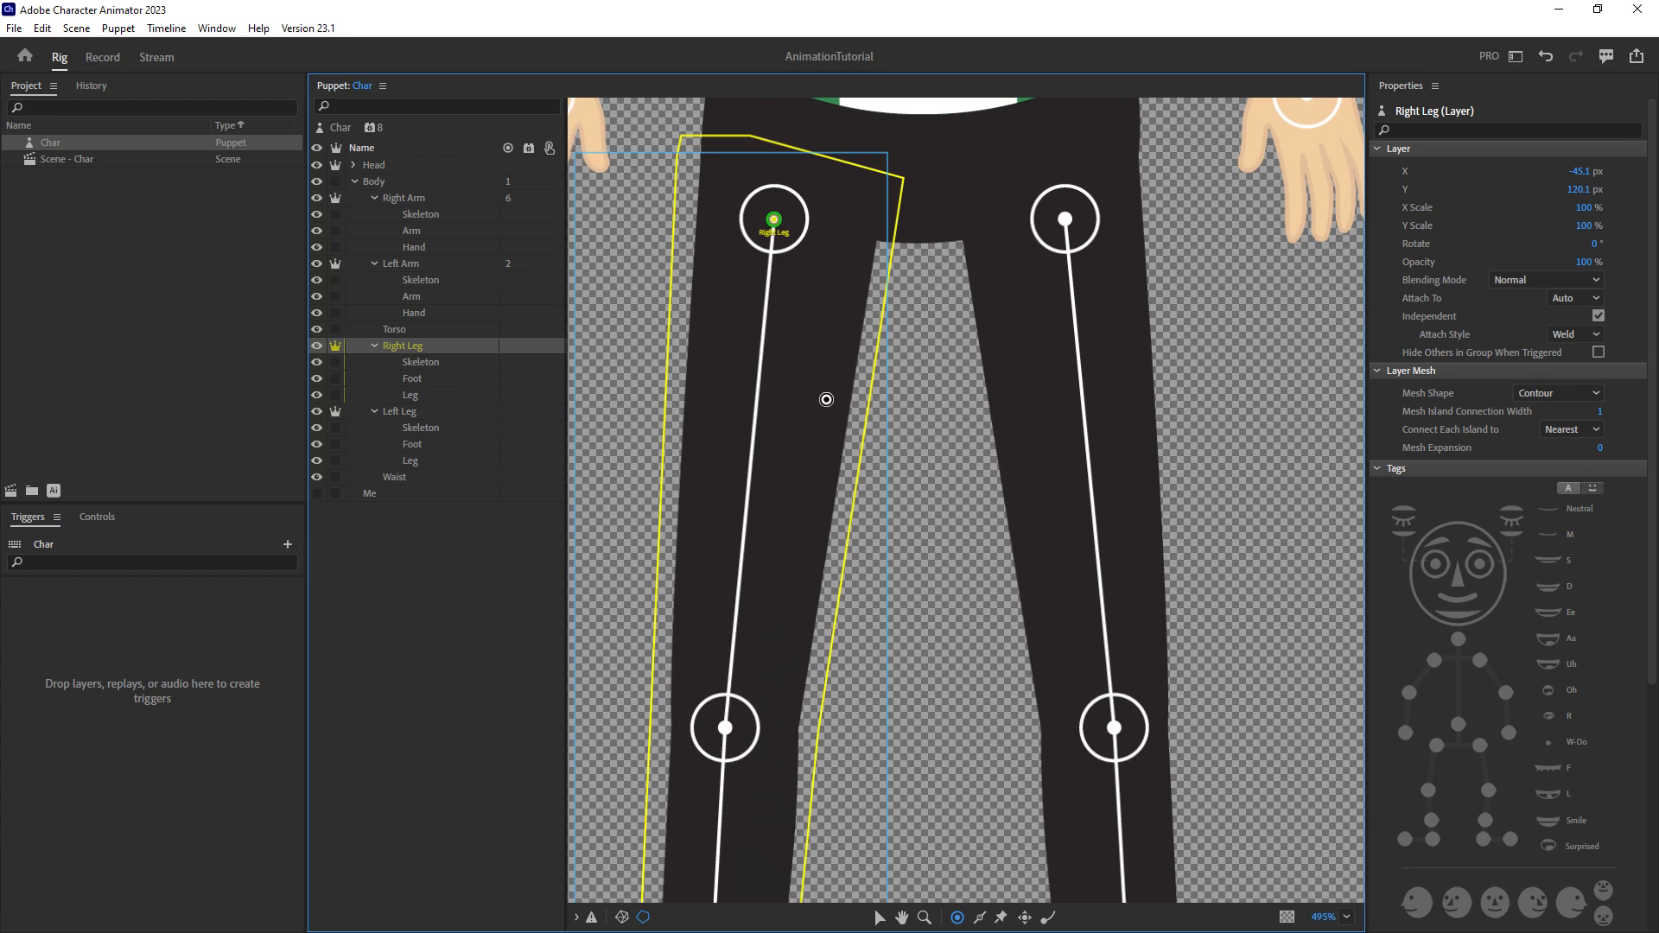
scroll(827, 399, down, 8)
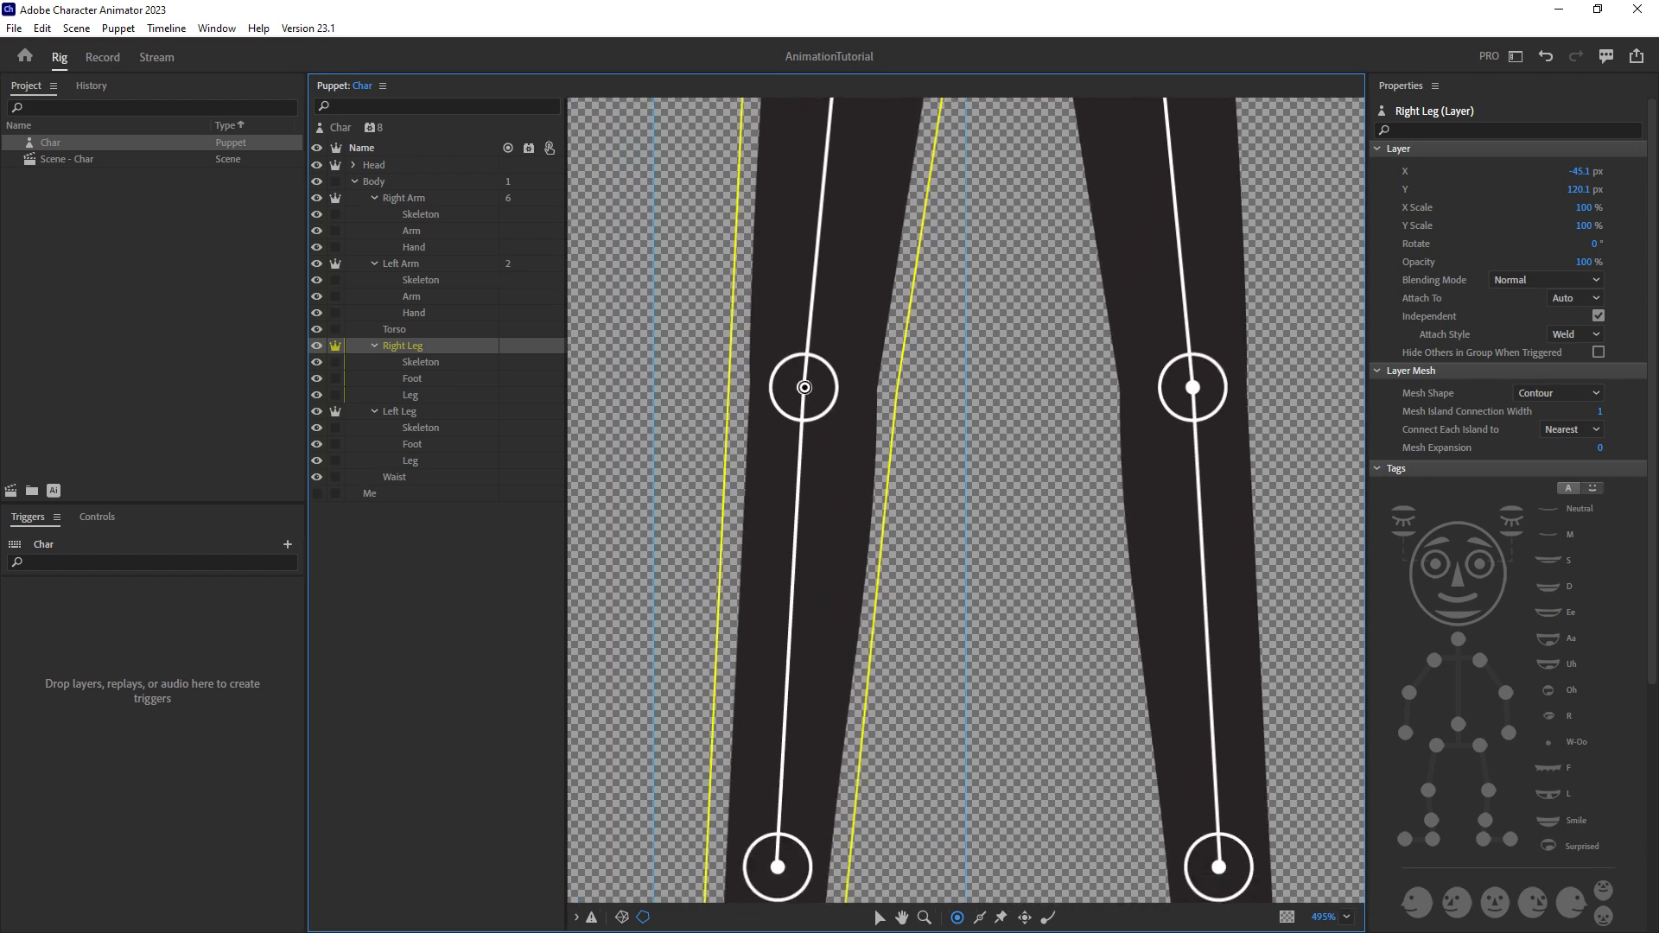
click(803, 389)
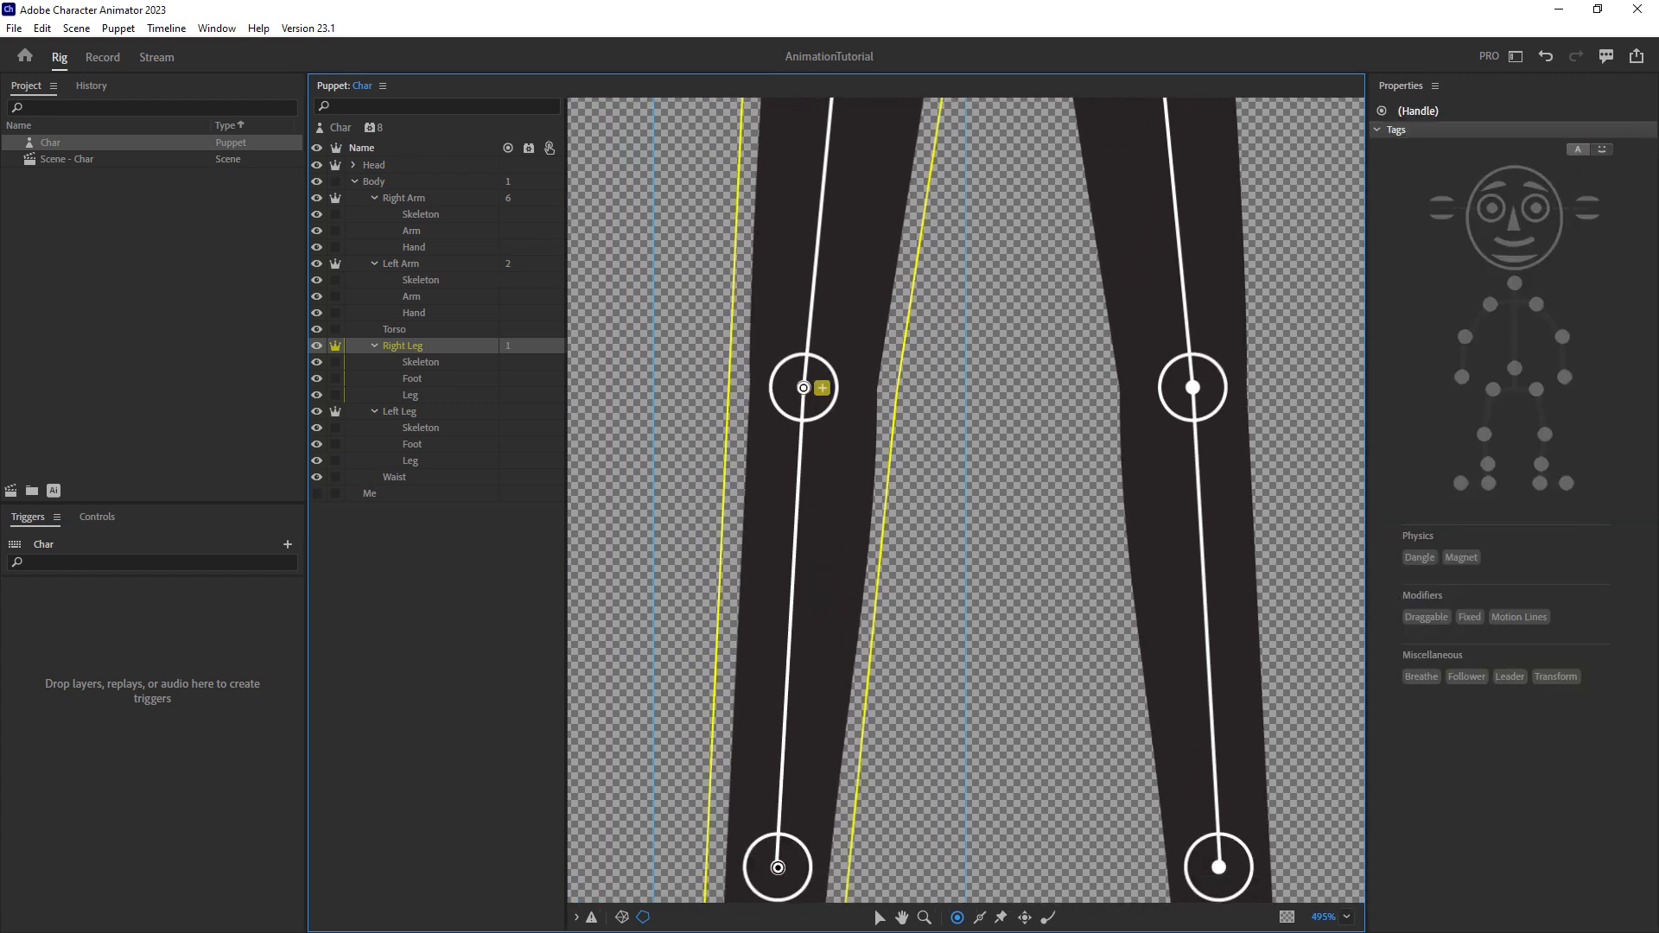
scroll(789, 850, down, 7)
scroll(816, 506, up, 3)
click(784, 730)
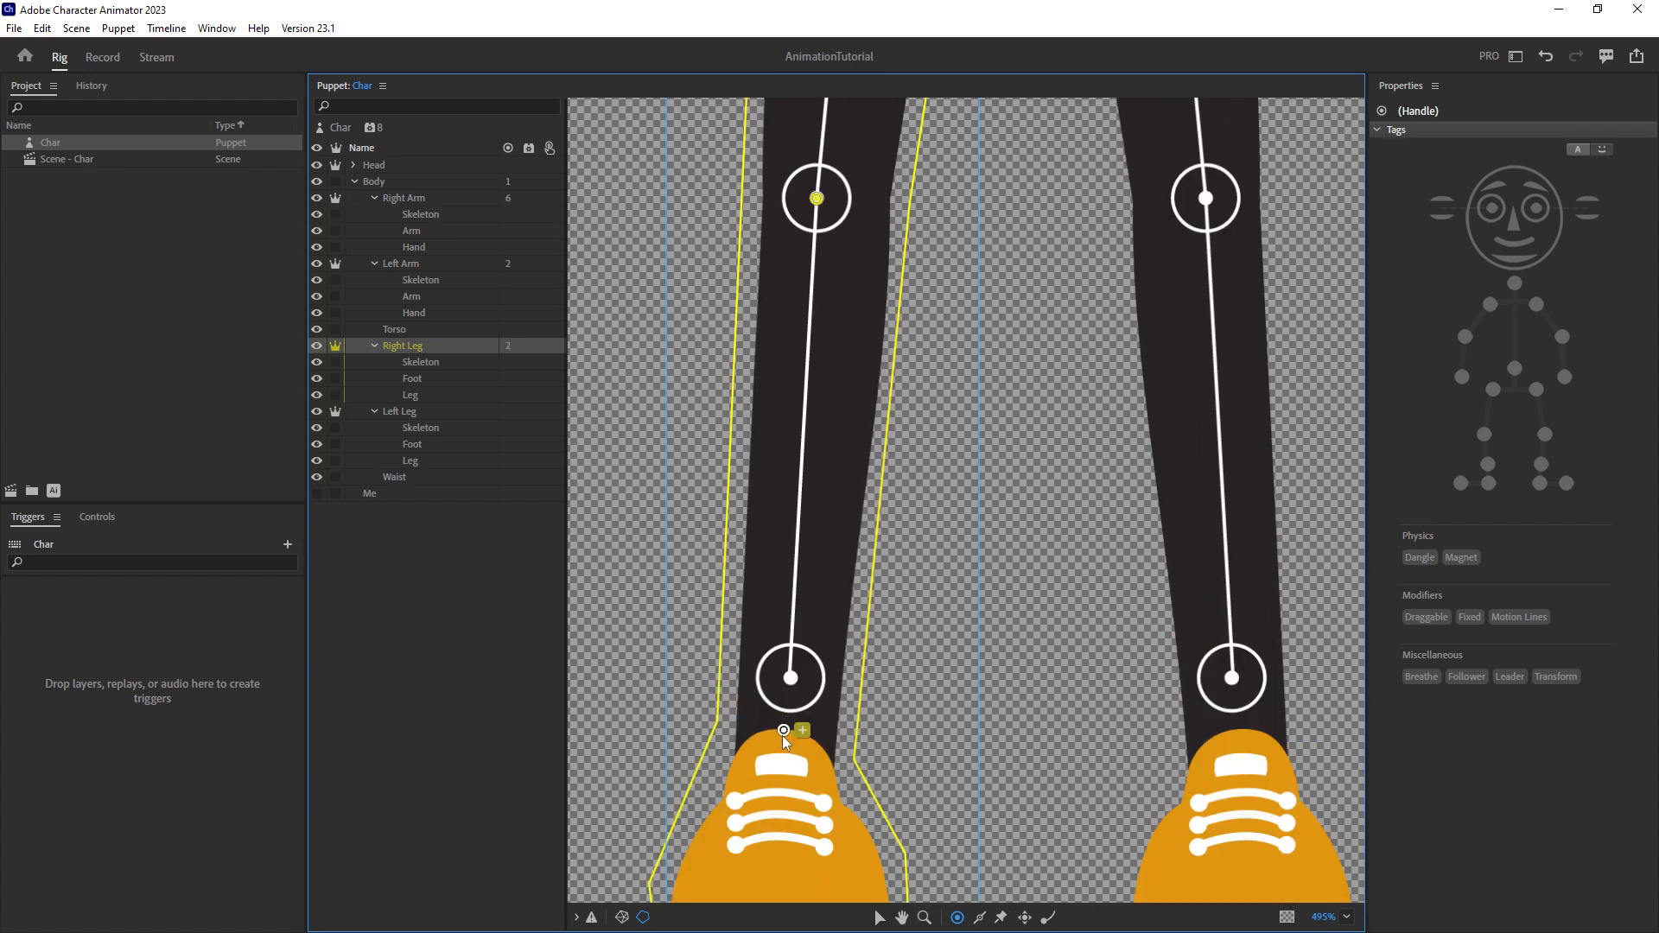
scroll(951, 372, up, 1)
drag(951, 372, 946, 687)
key(ctrl+z)
Tag the knee handle of the Right Leg group as Right Knee.
click(811, 527)
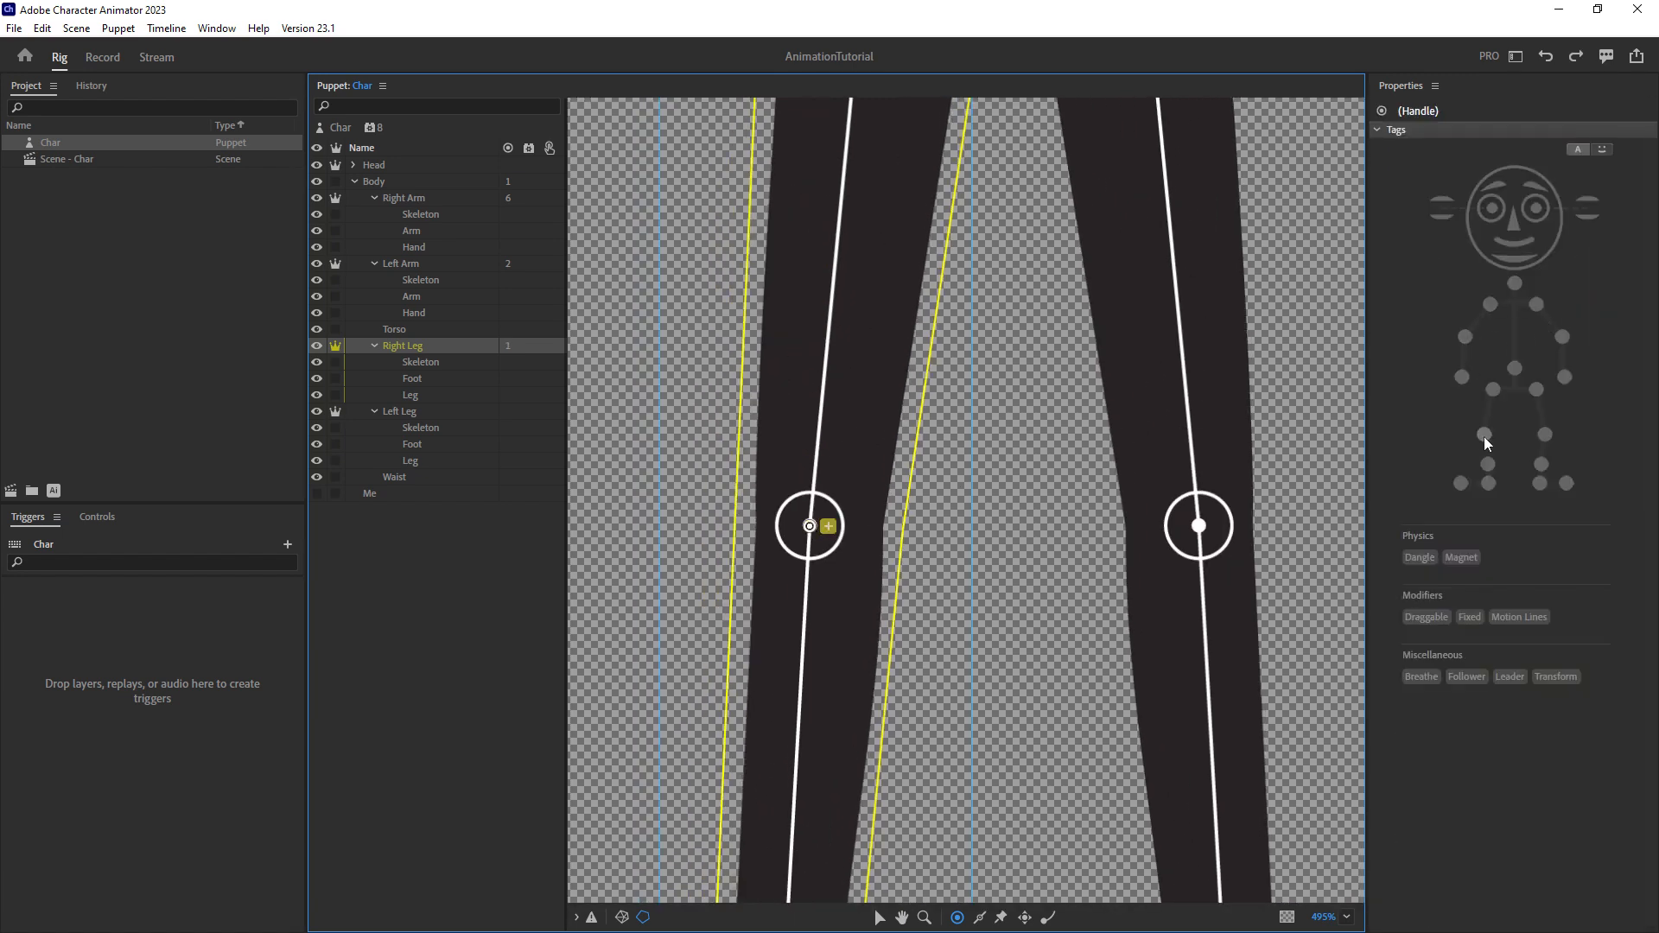
click(1484, 435)
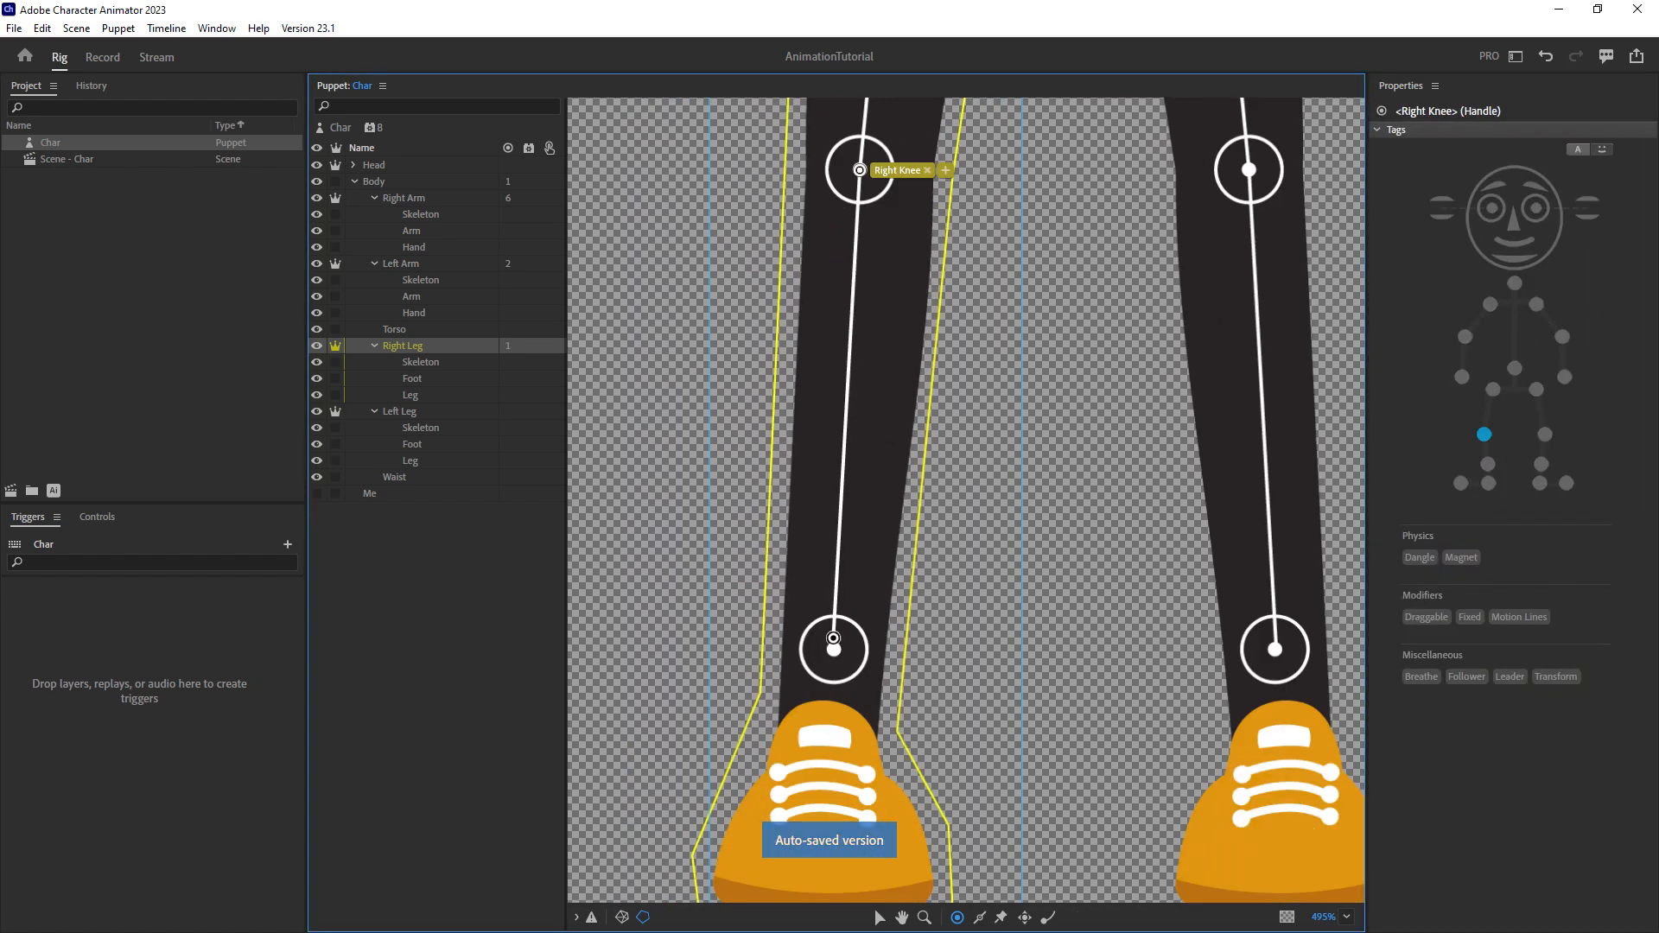
Add handles to Right Leg at the top of the shoe and near its sole, tagged Right Ankle and Right Toe.
click(830, 700)
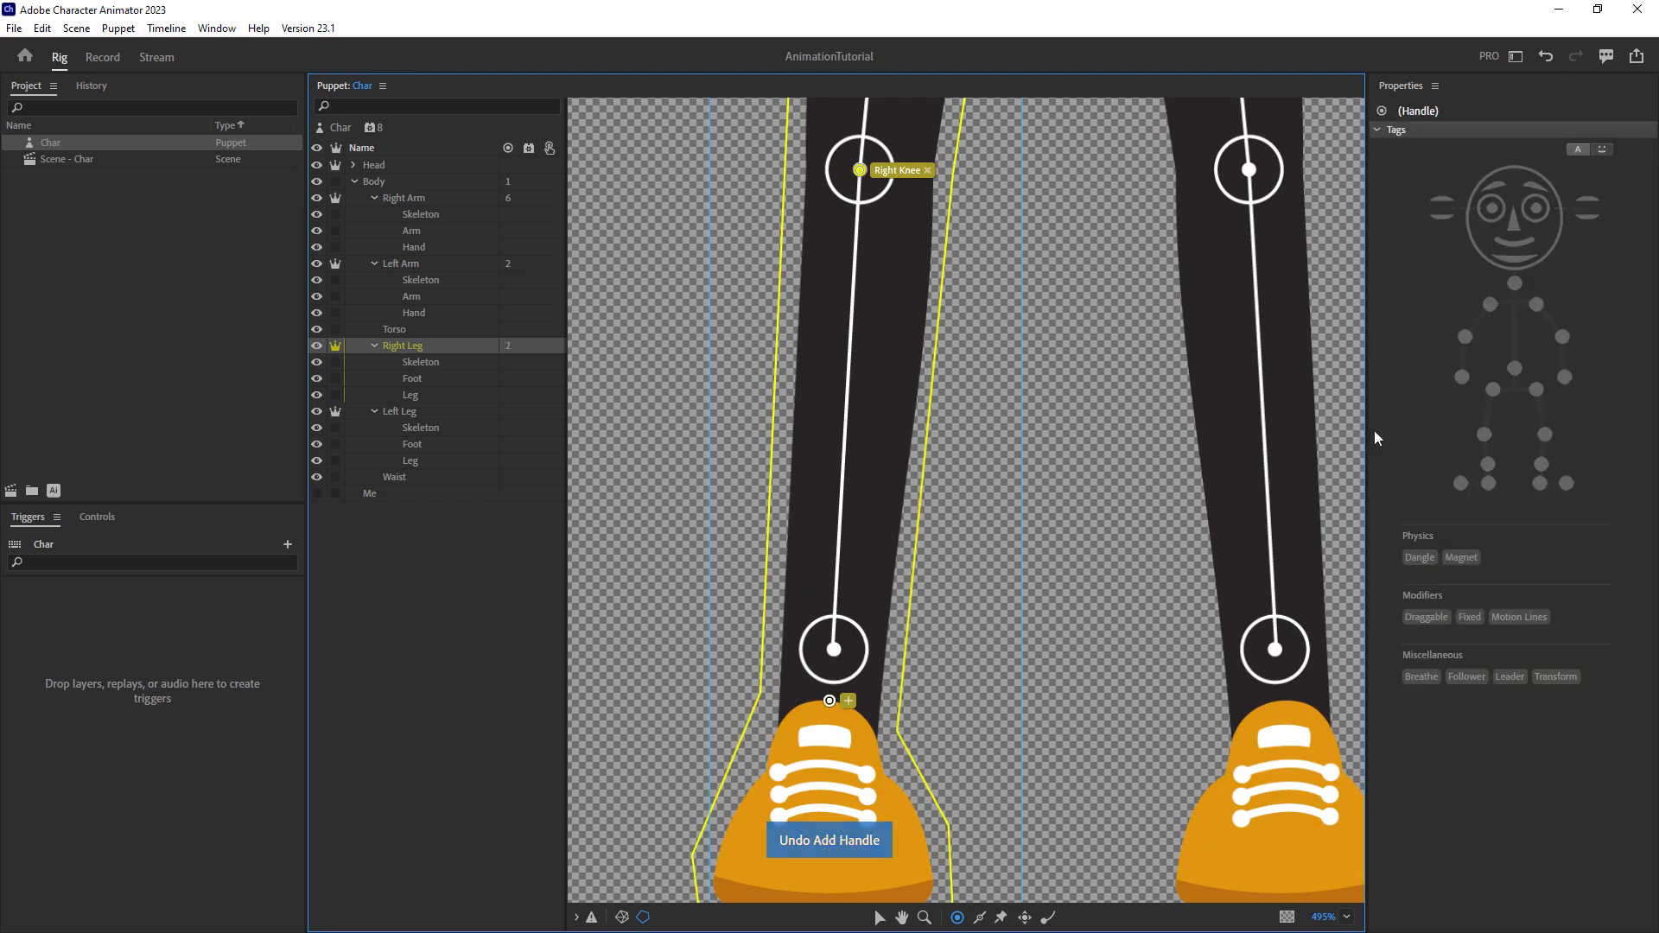
click(1488, 466)
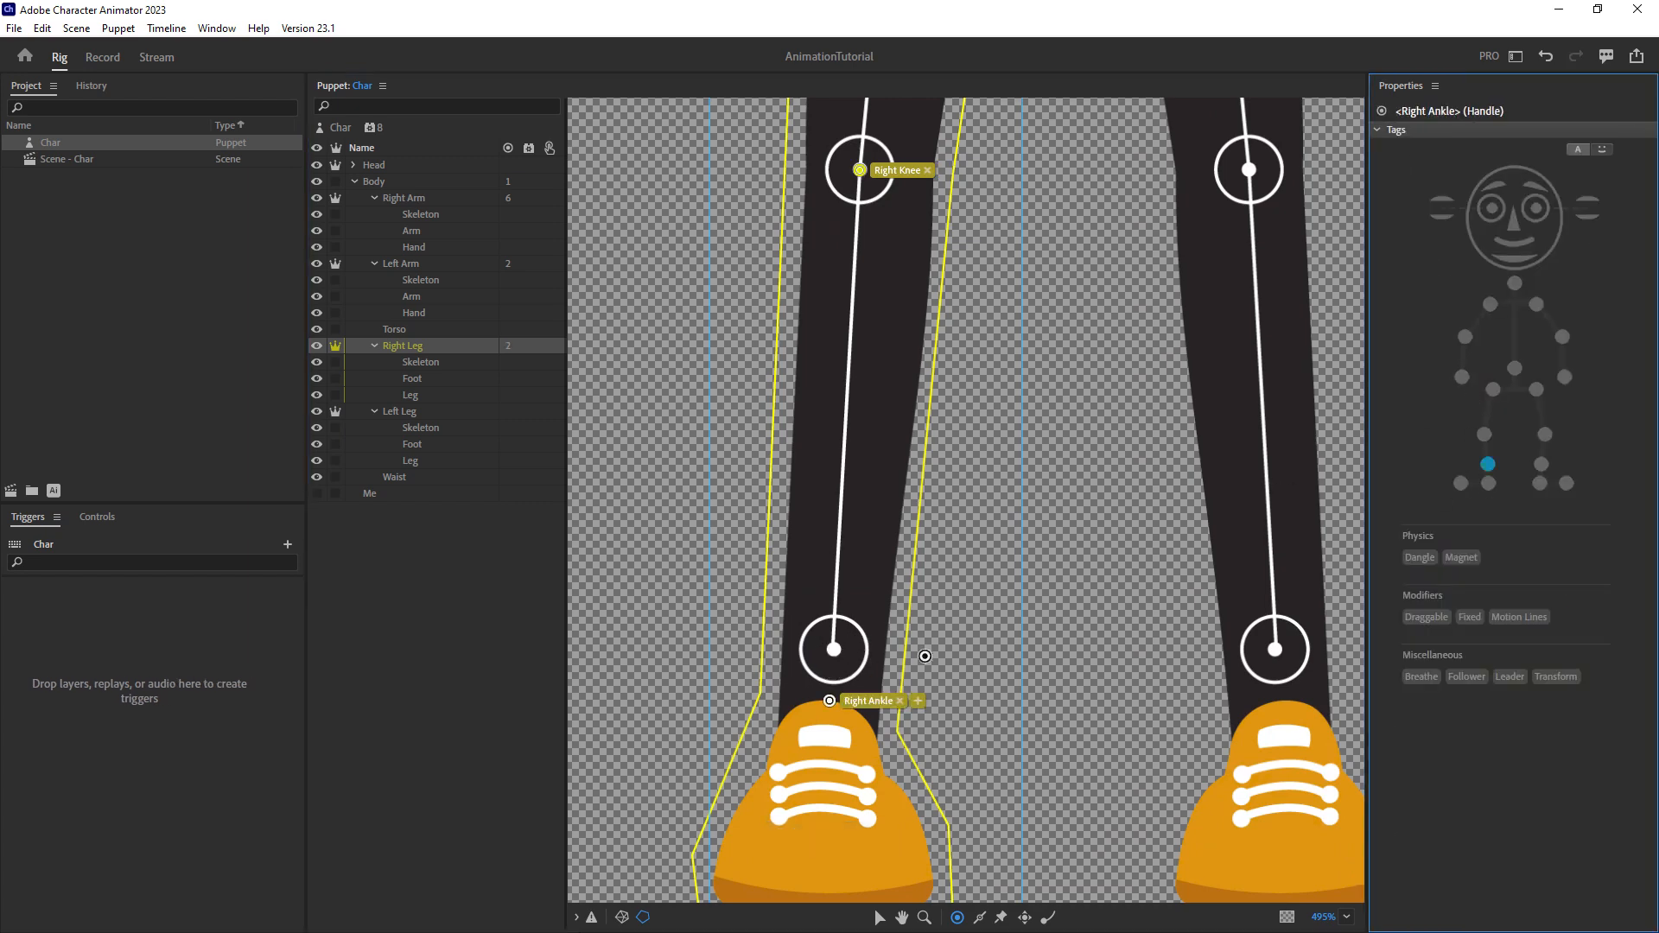
click(838, 695)
click(1461, 485)
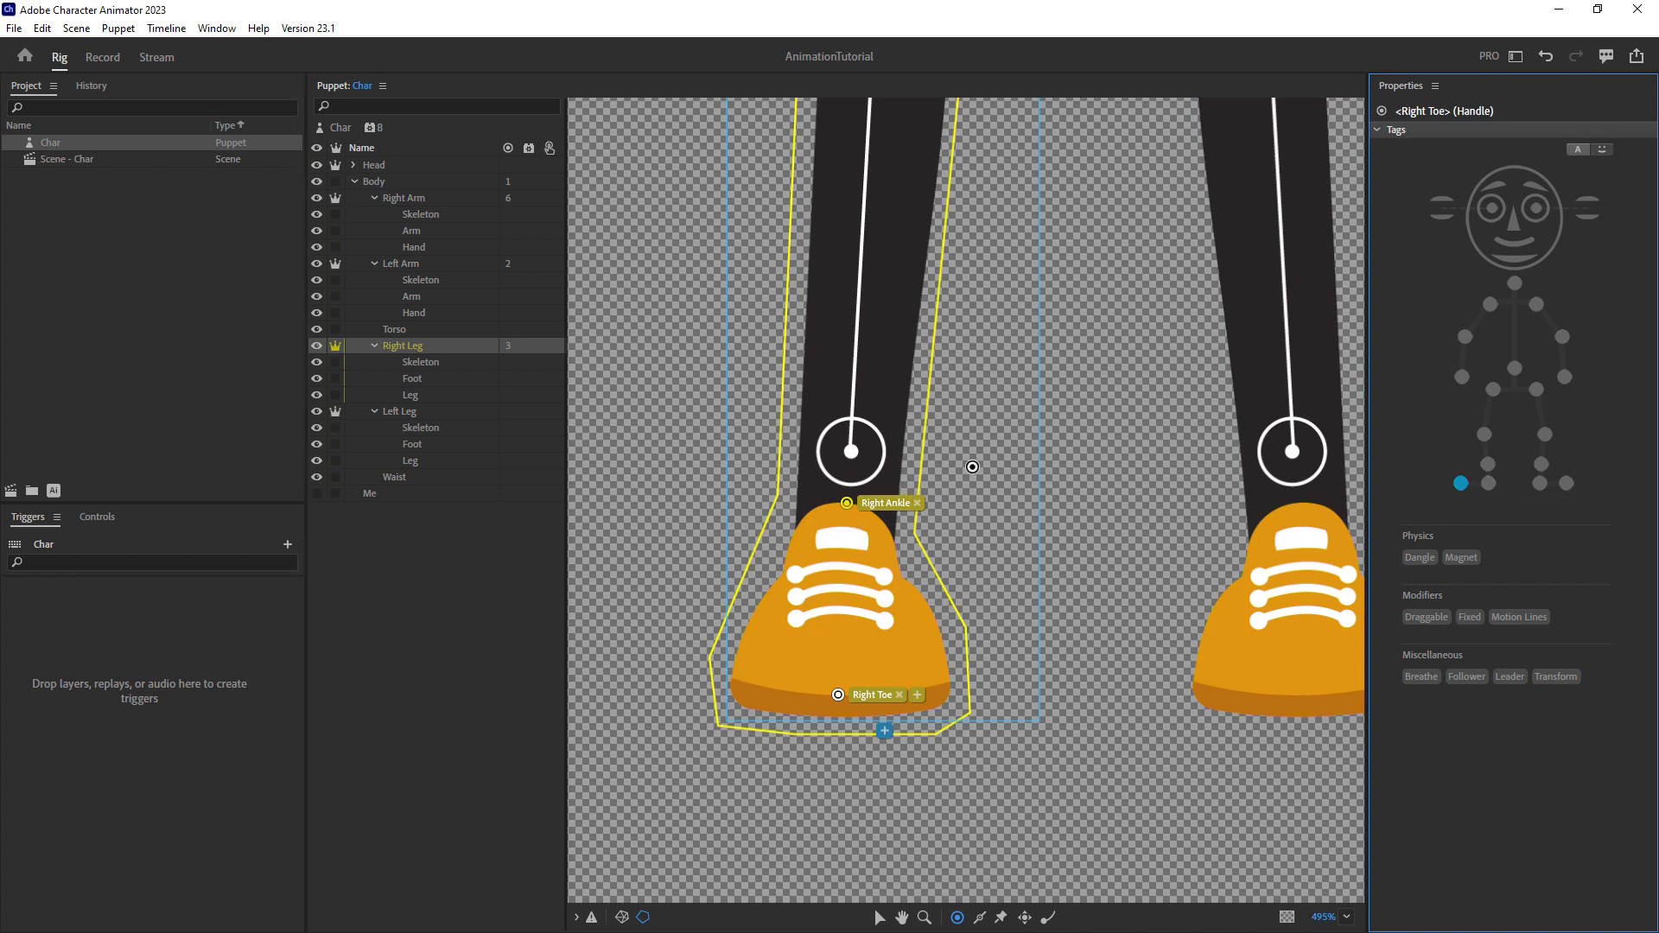
Add sticks to the Right Leg group along the thigh, the shin and the foot.
click(979, 918)
scroll(975, 333, up, 10)
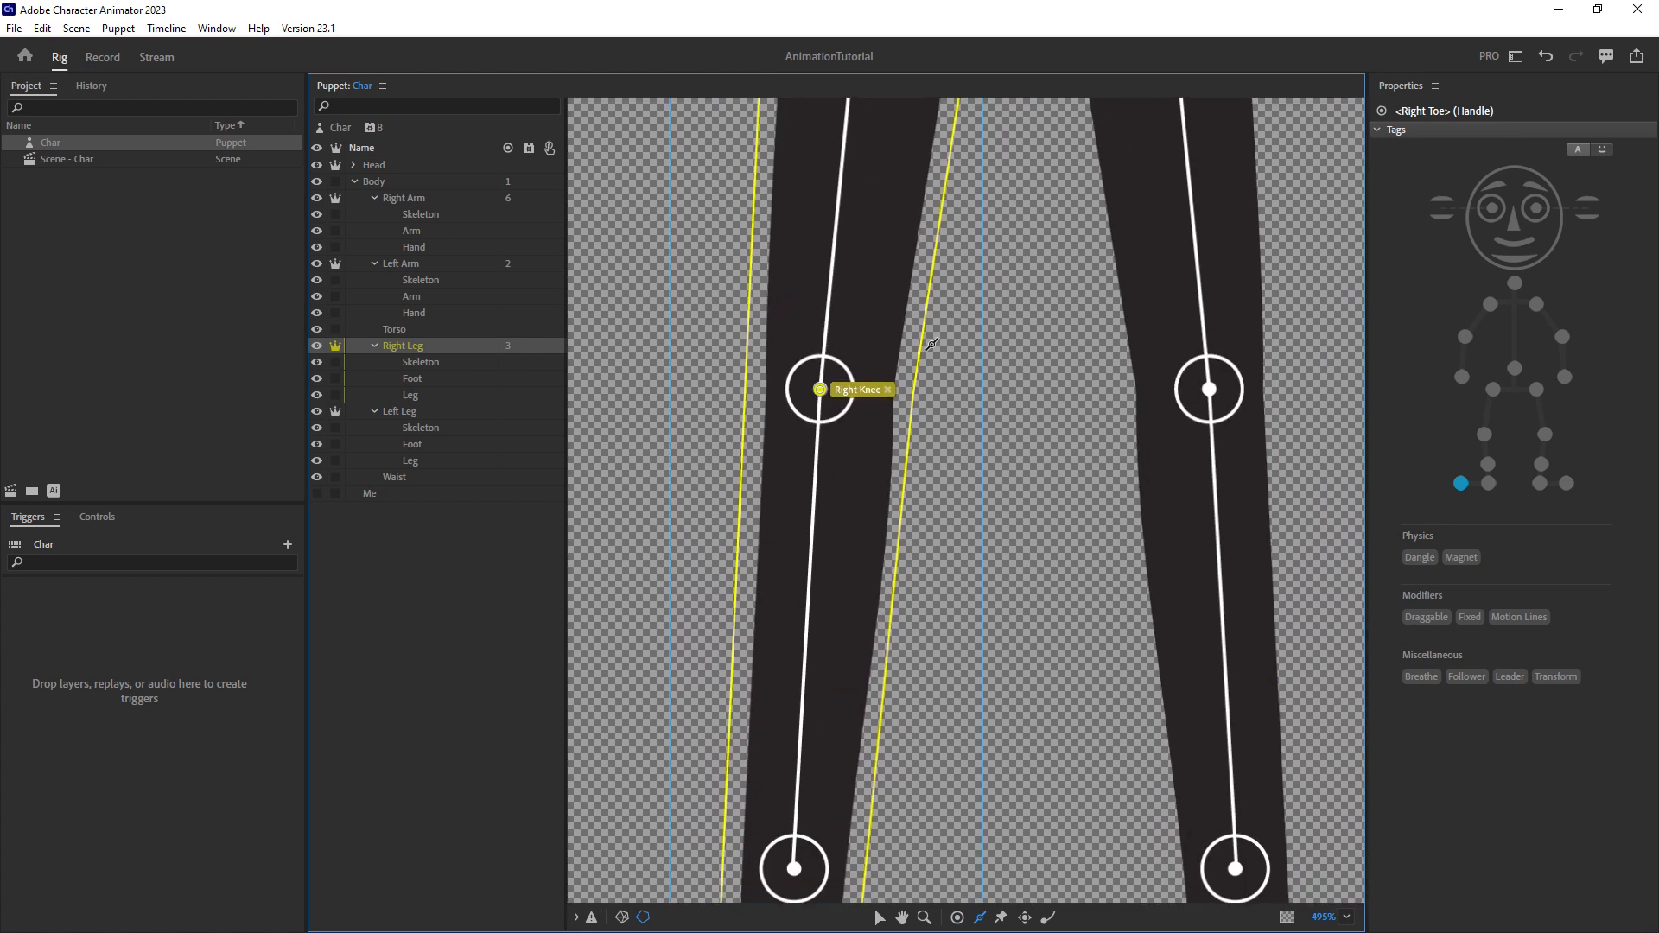
drag(838, 211, 795, 677)
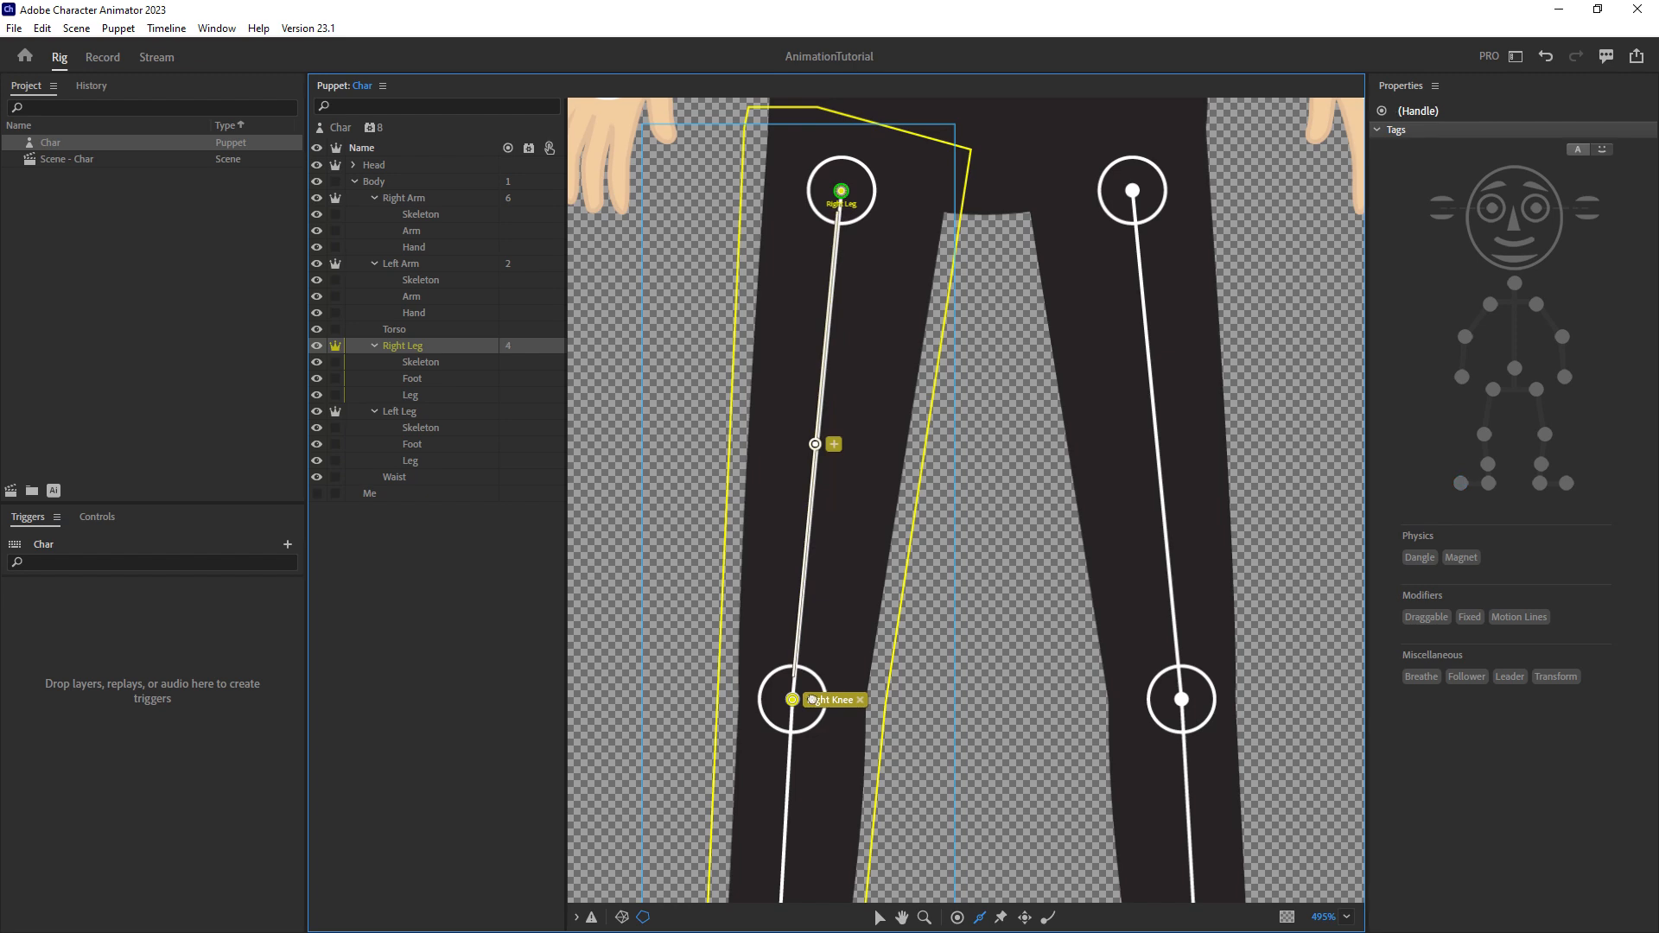
scroll(841, 354, down, 5)
drag(835, 343, 849, 444)
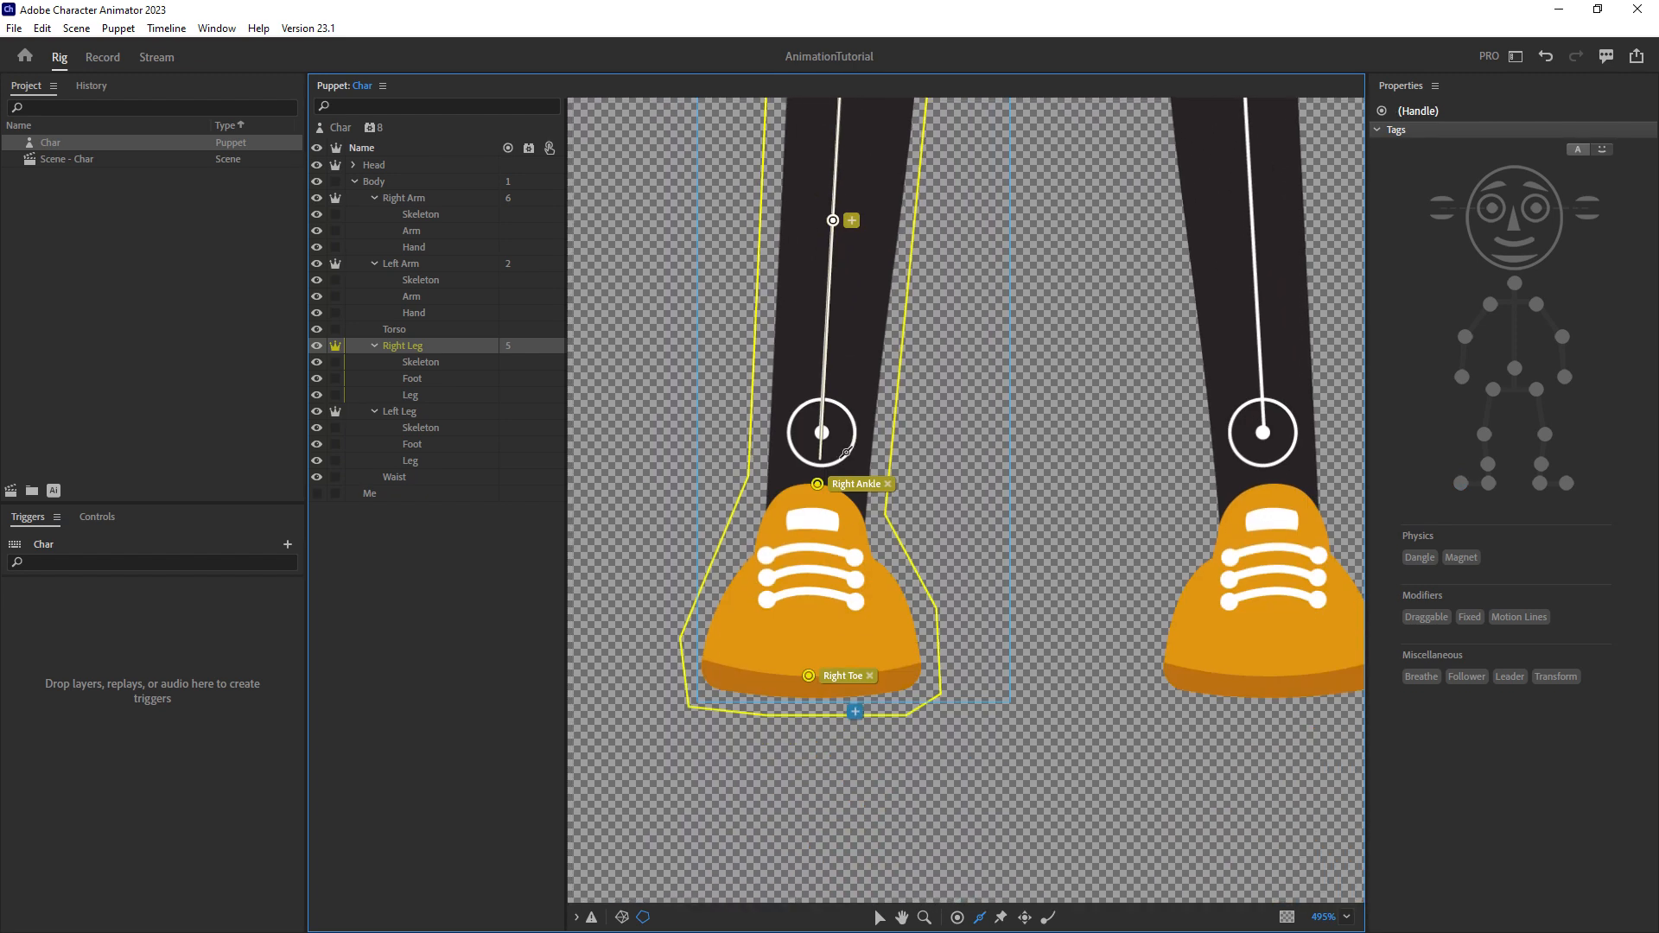
drag(822, 498, 809, 666)
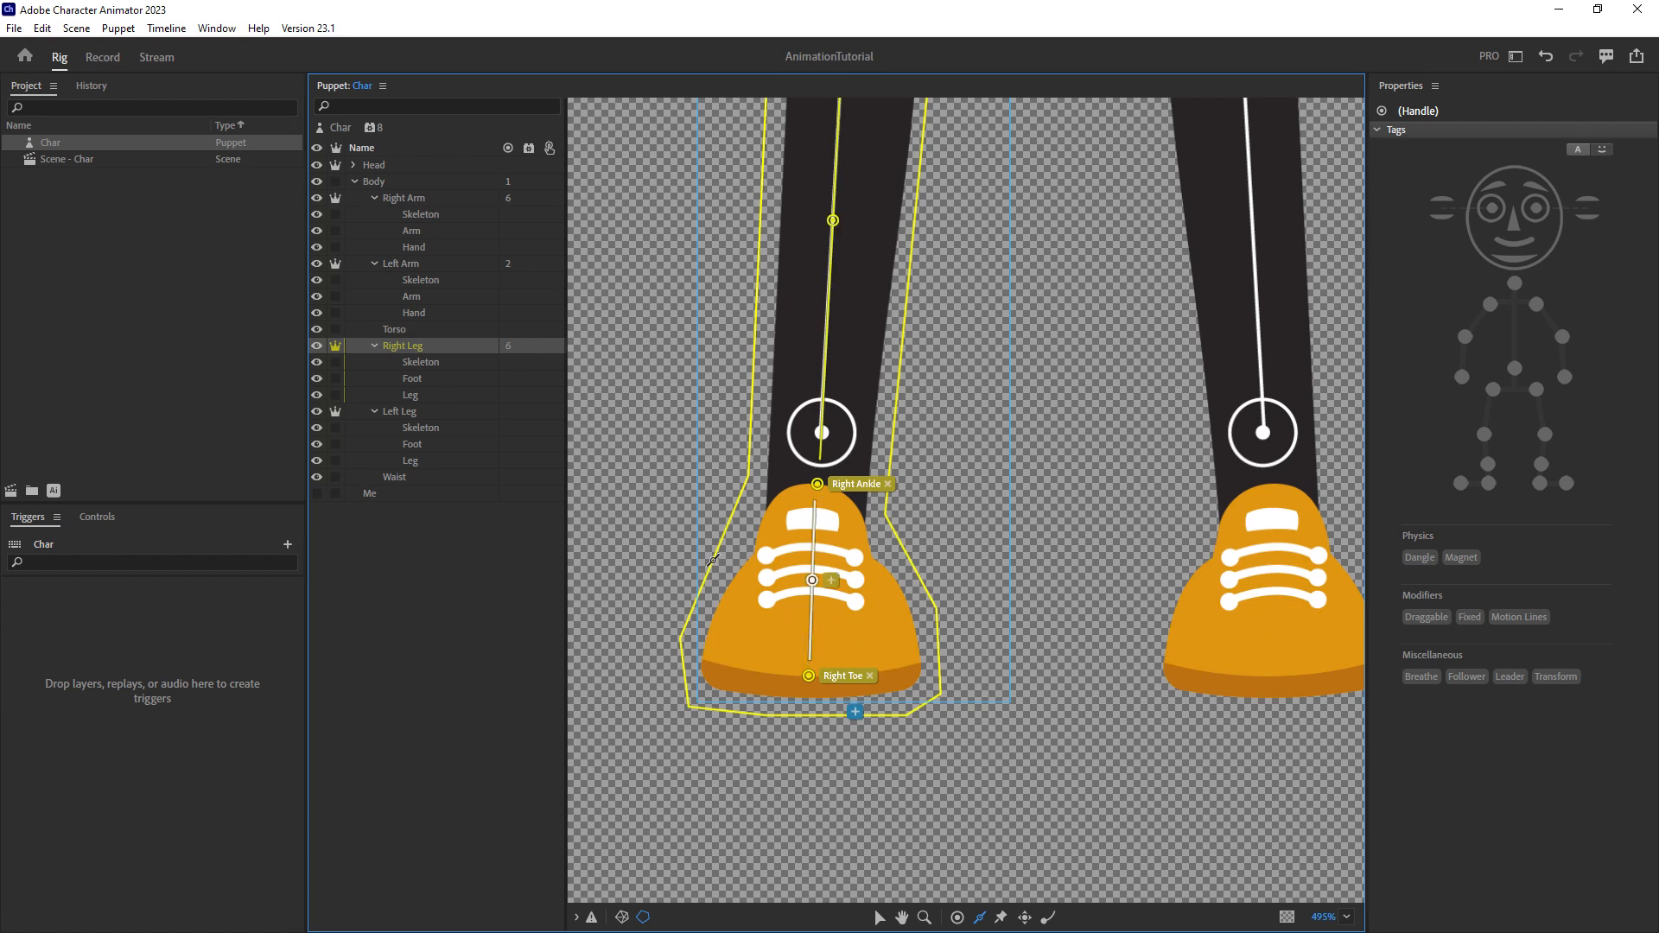
Place the Left Leg group's origin handle at the hip joint, undoing the stray stick.
click(398, 411)
drag(1126, 286, 819, 622)
drag(886, 406, 893, 599)
drag(885, 248, 906, 518)
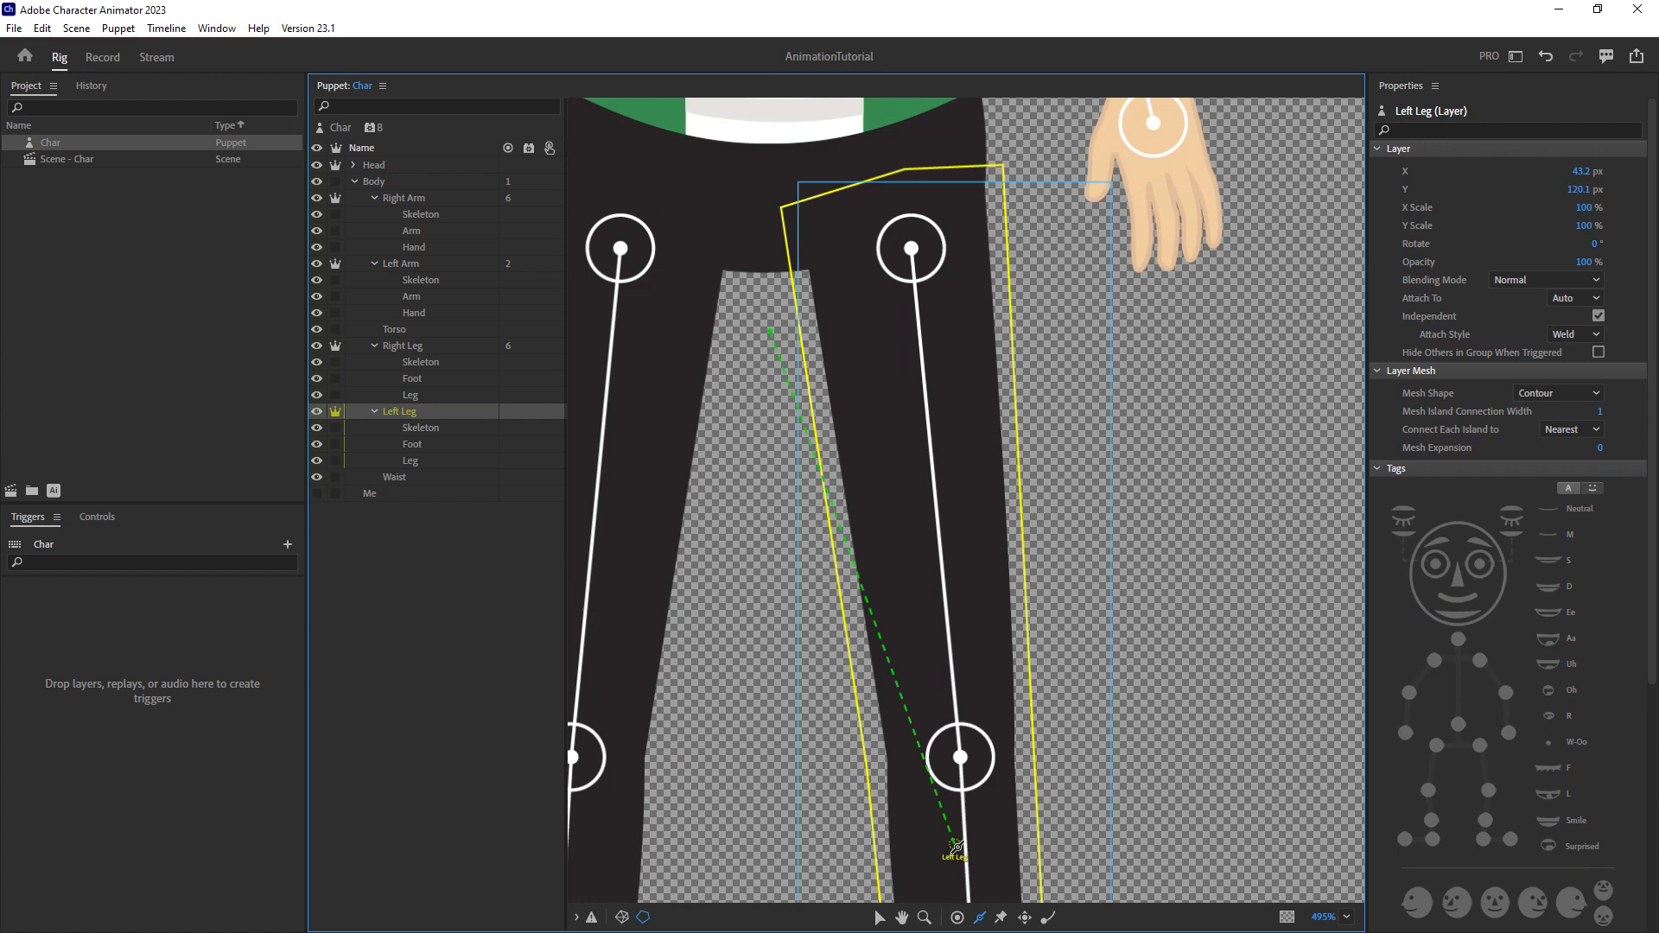
click(955, 847)
key(ctrl+z)
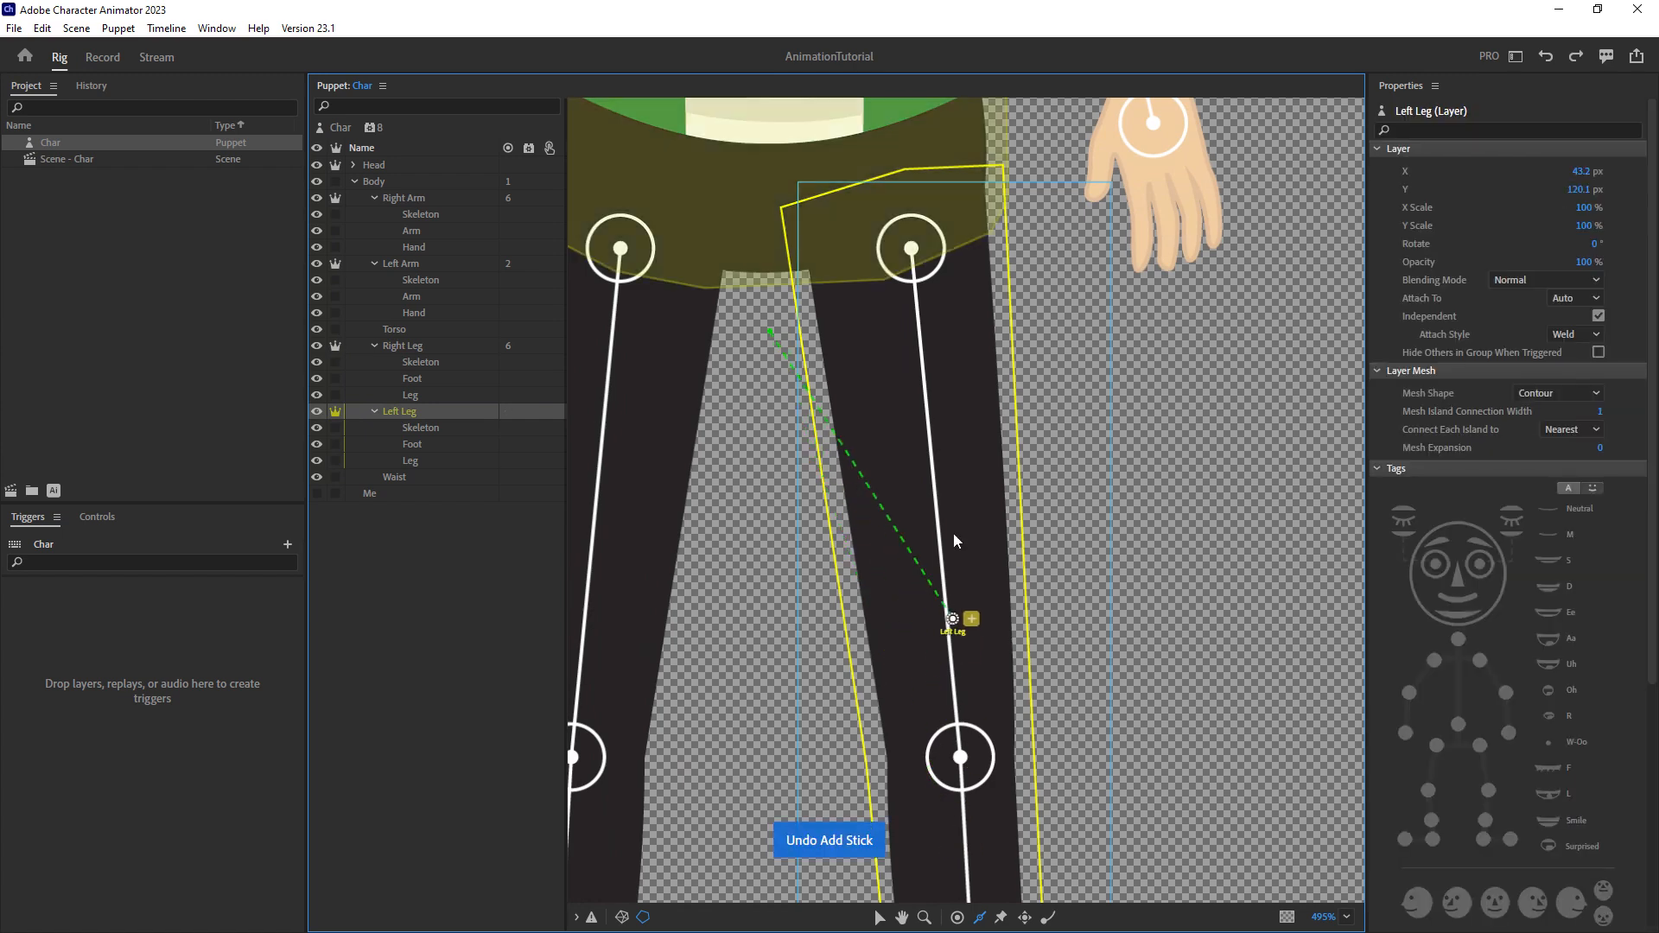
click(913, 250)
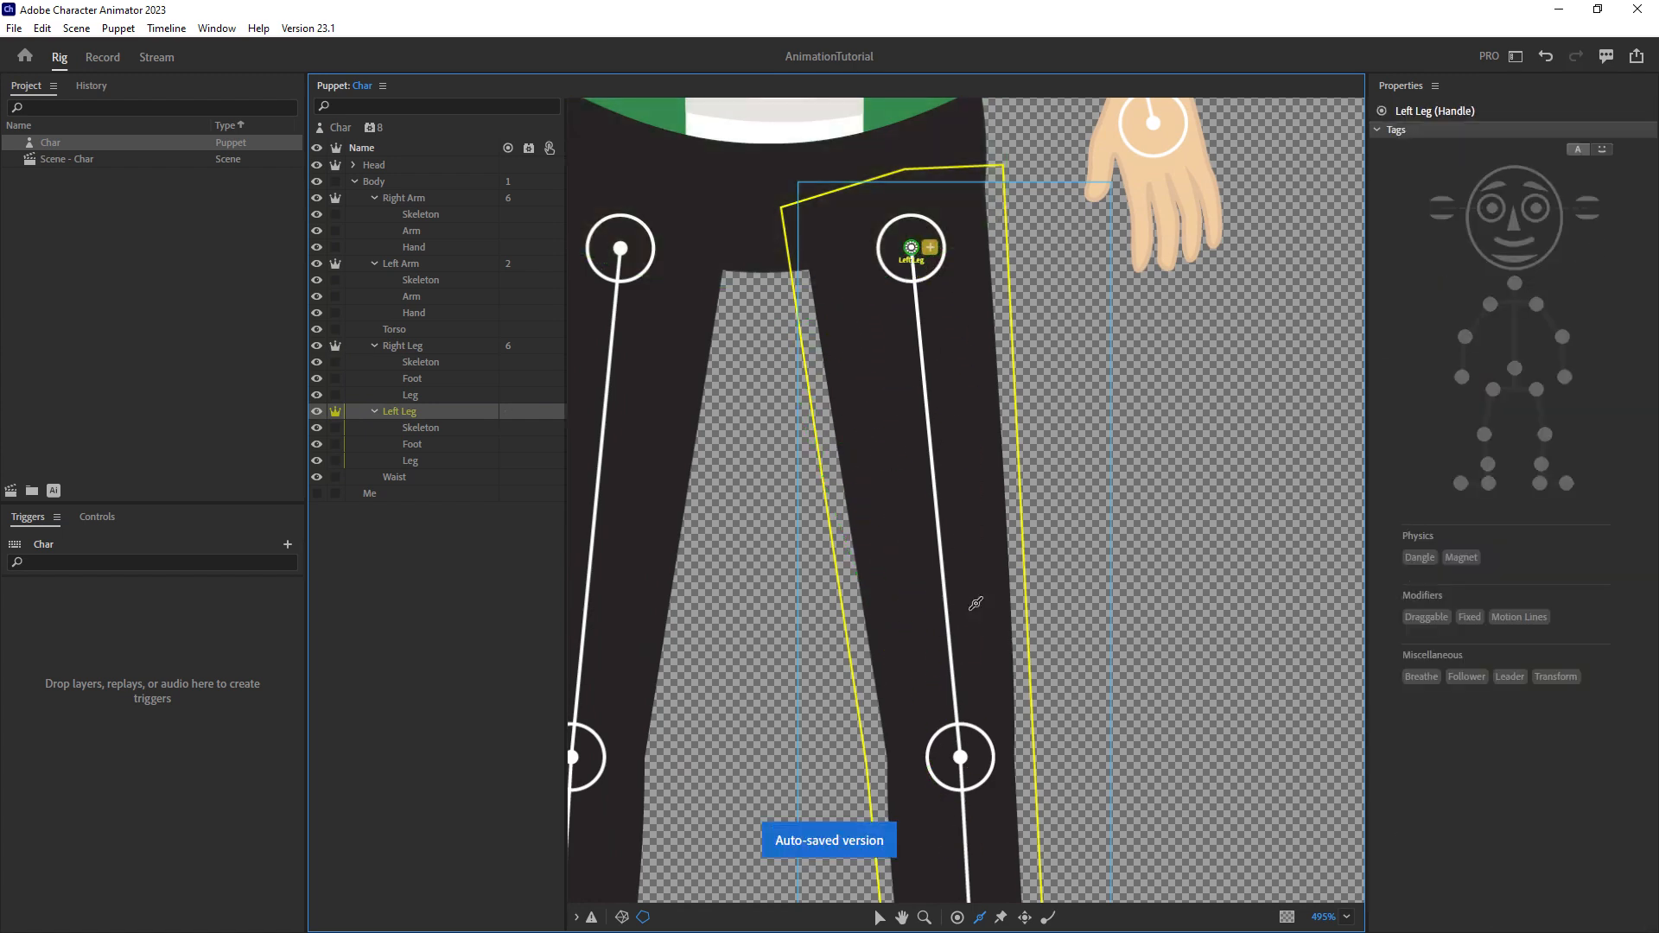
Add a handle to the Left Leg group at the knee joint and tag it Left Knee.
click(957, 918)
drag(961, 735, 924, 414)
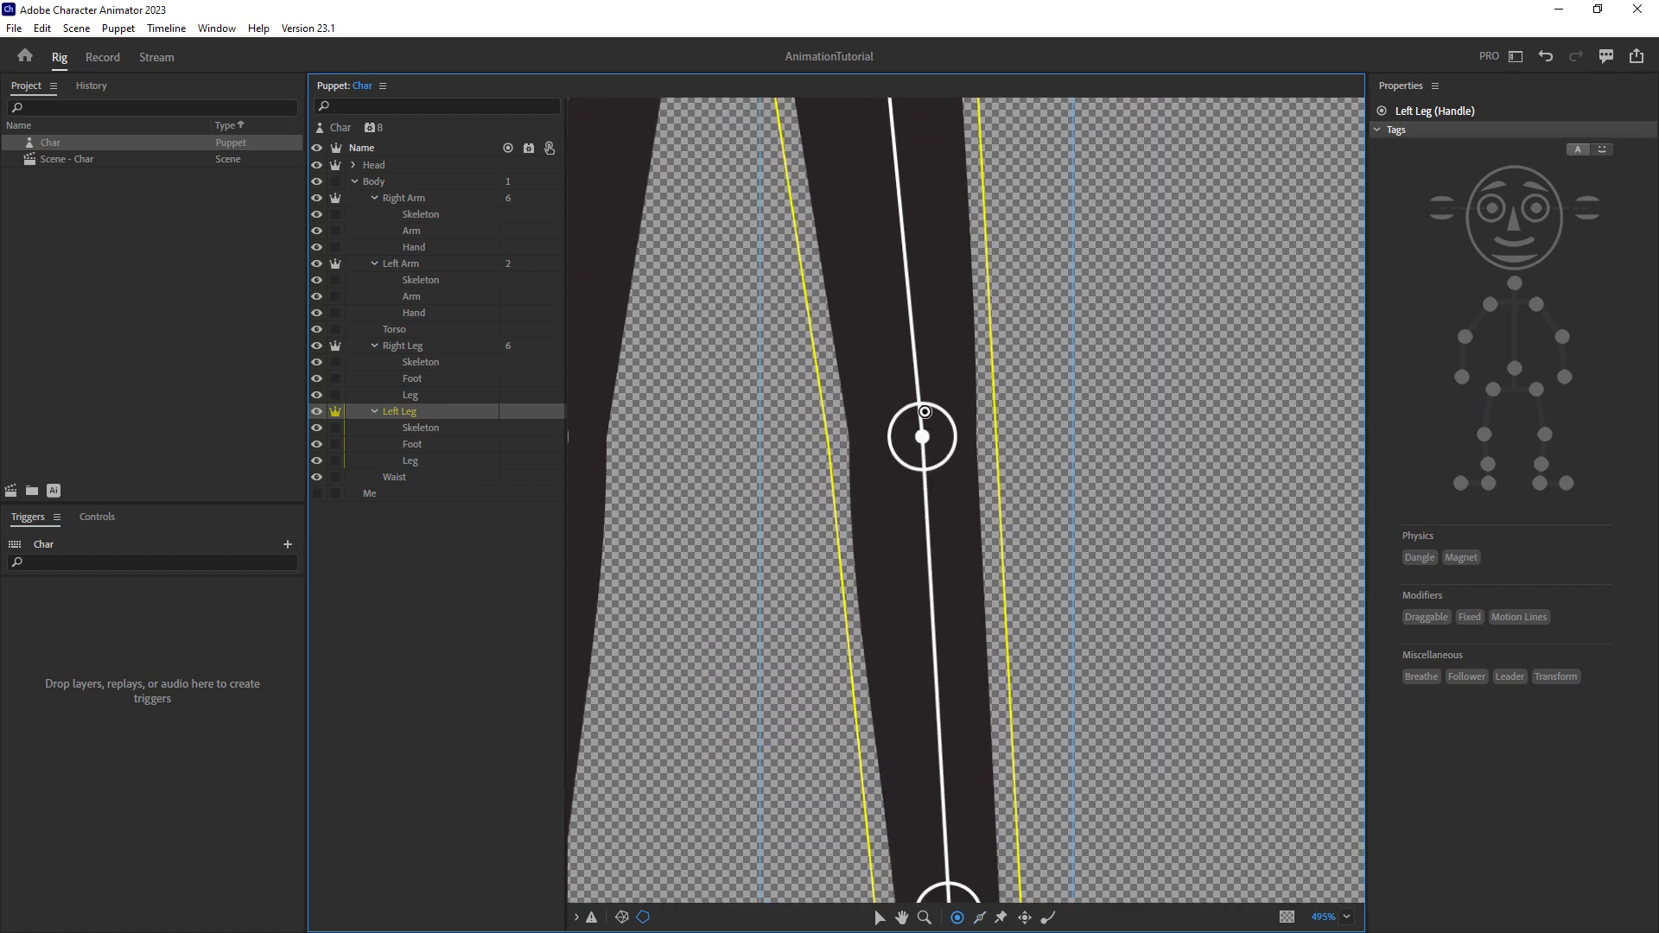
click(922, 435)
scroll(937, 484, down, 3)
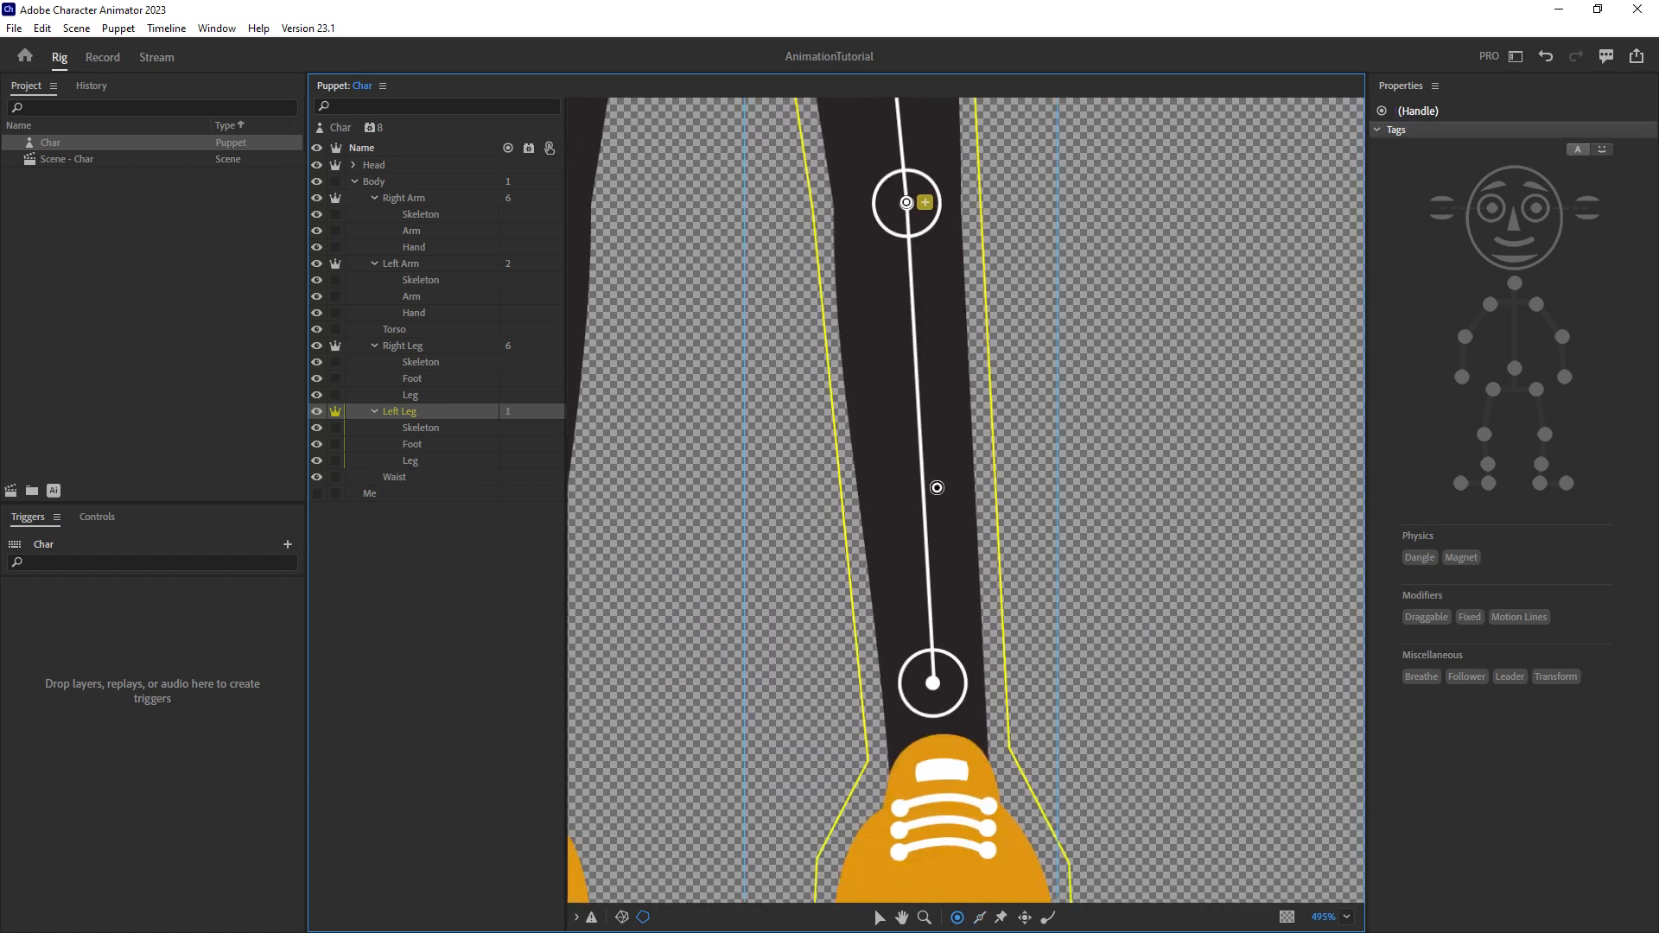
click(1543, 433)
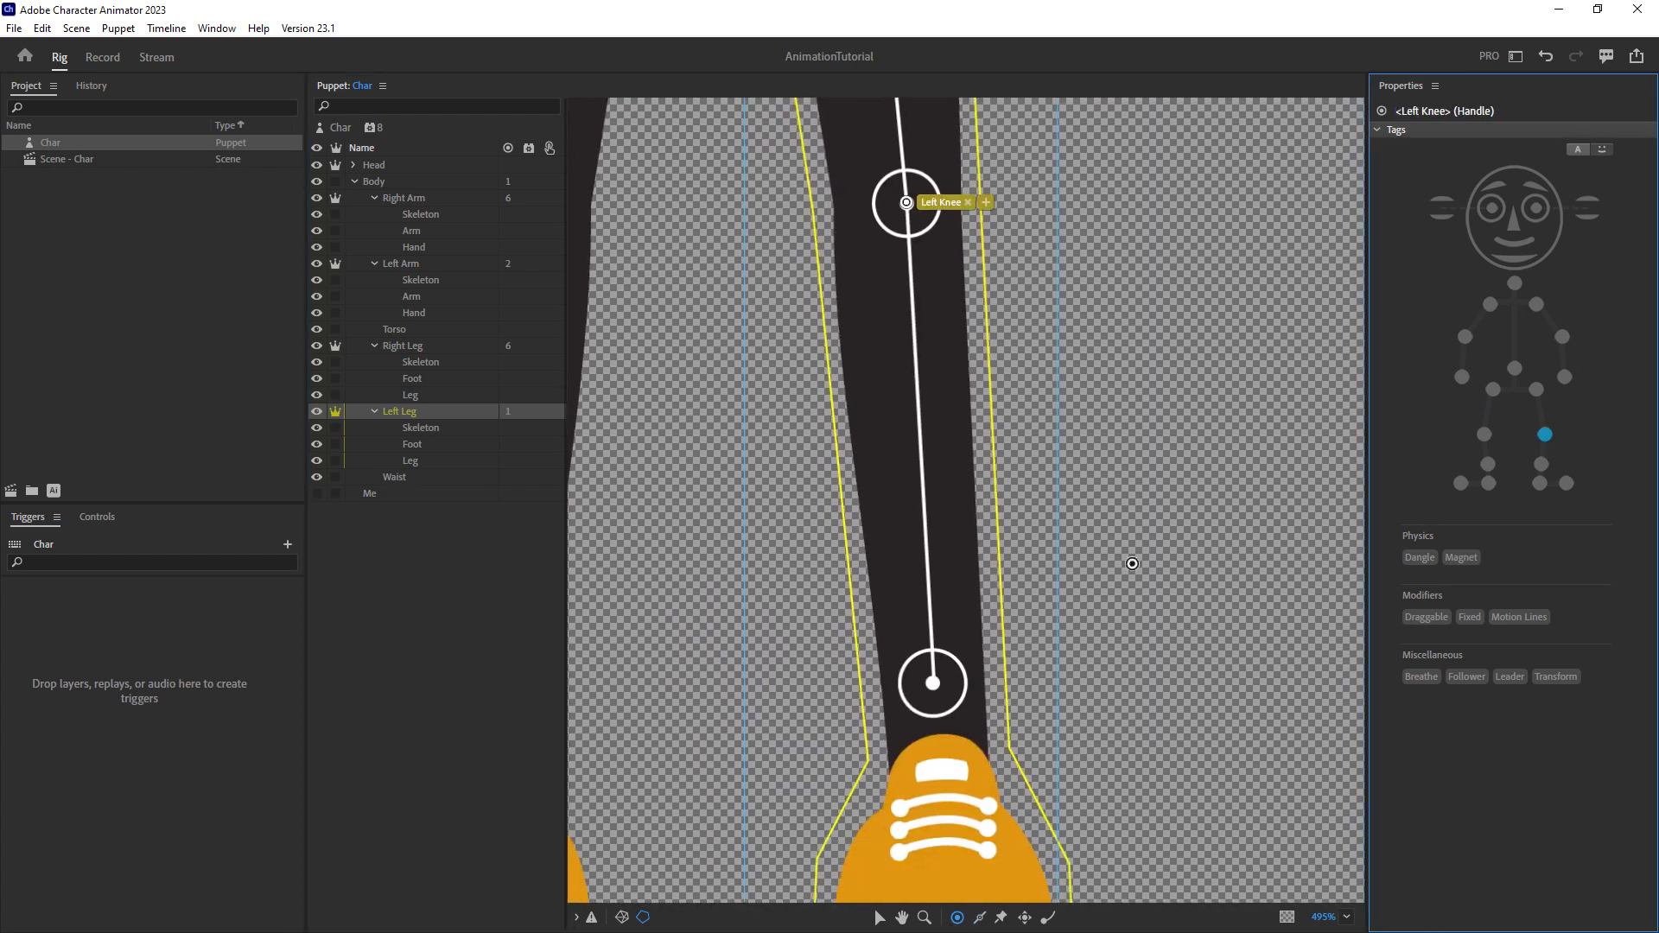
Add handles to Left Leg at the top of the shoe and near its sole, tagged Left Ankle and Left Toe.
click(943, 735)
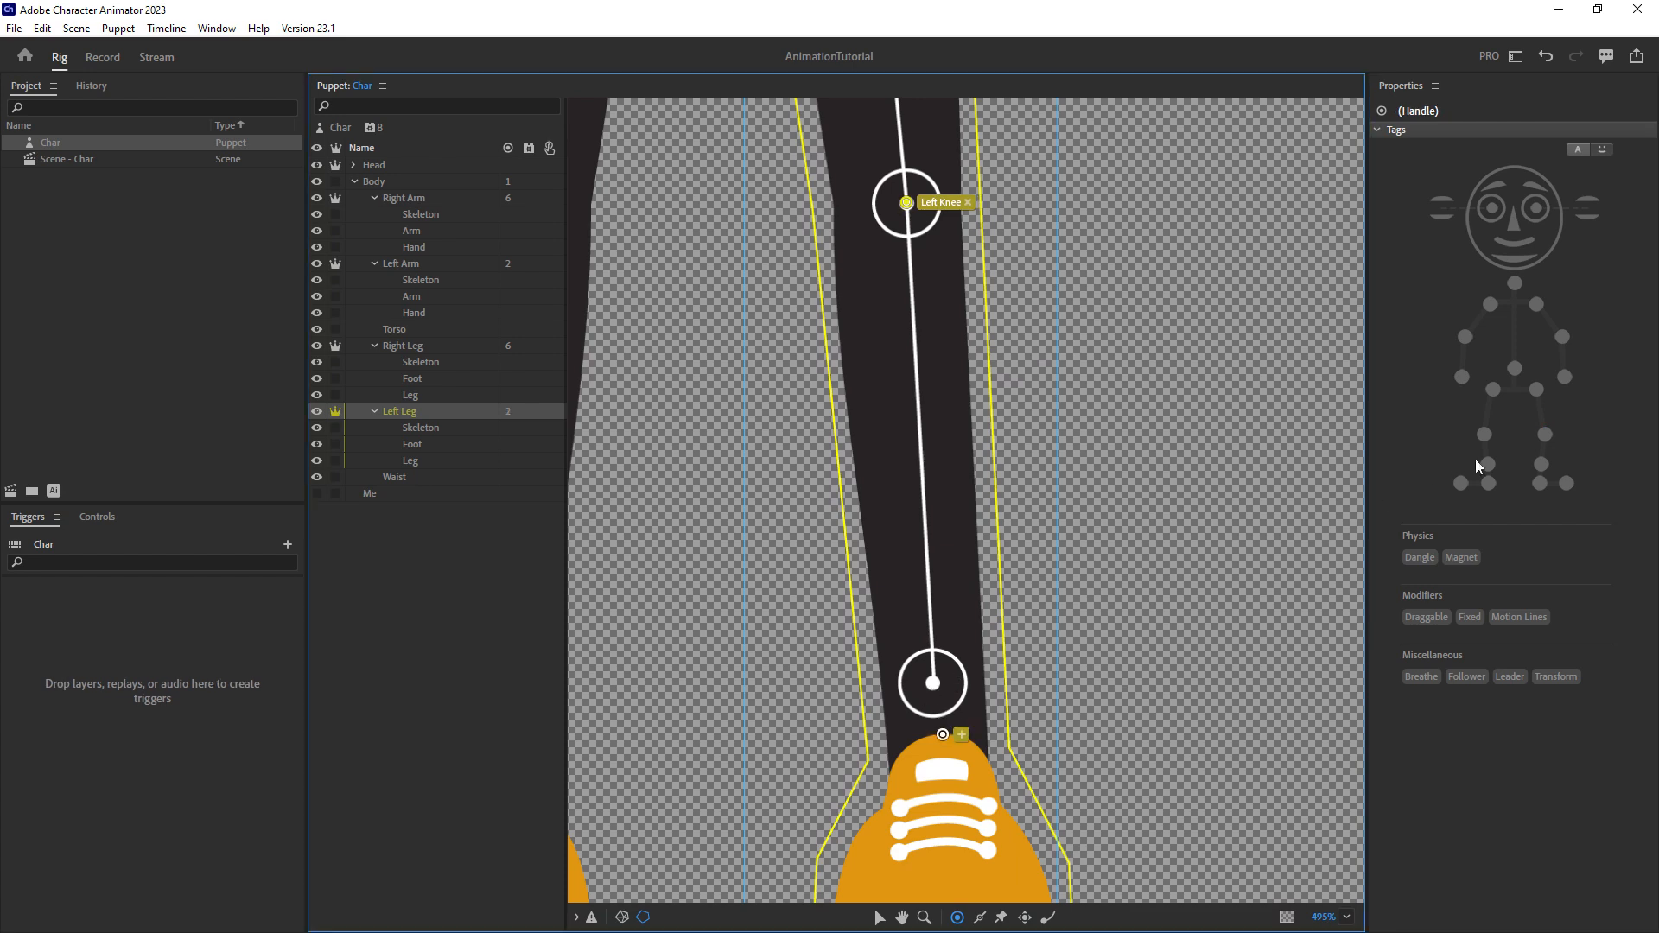
click(1541, 464)
scroll(834, 426, down, 3)
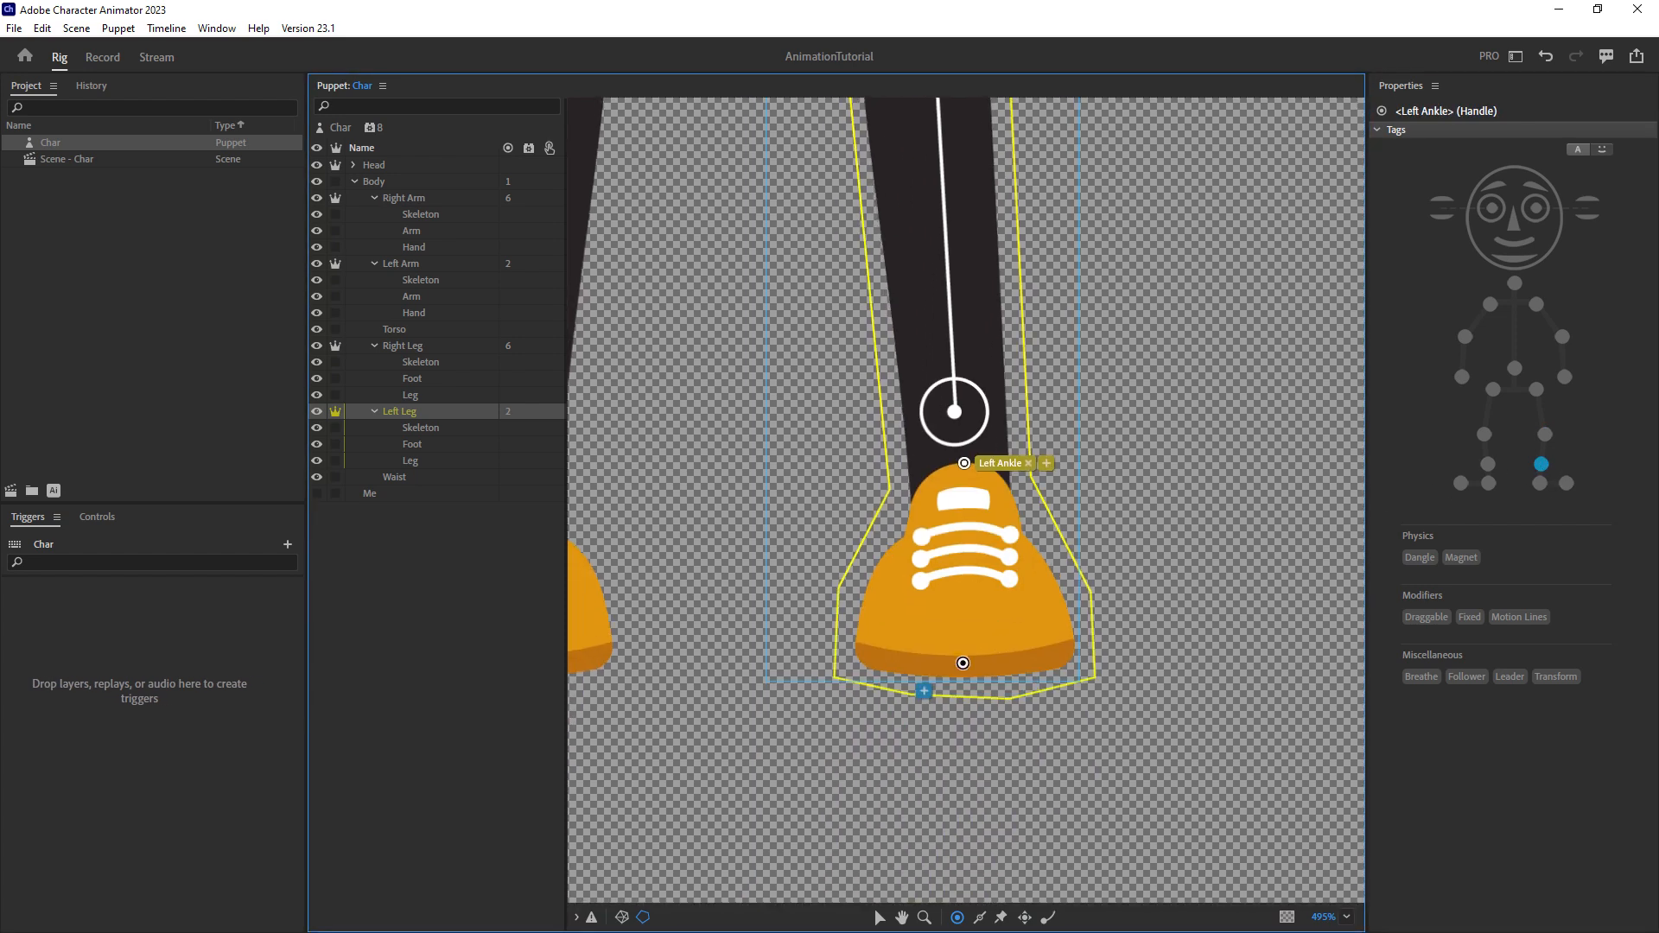
click(972, 658)
click(1567, 483)
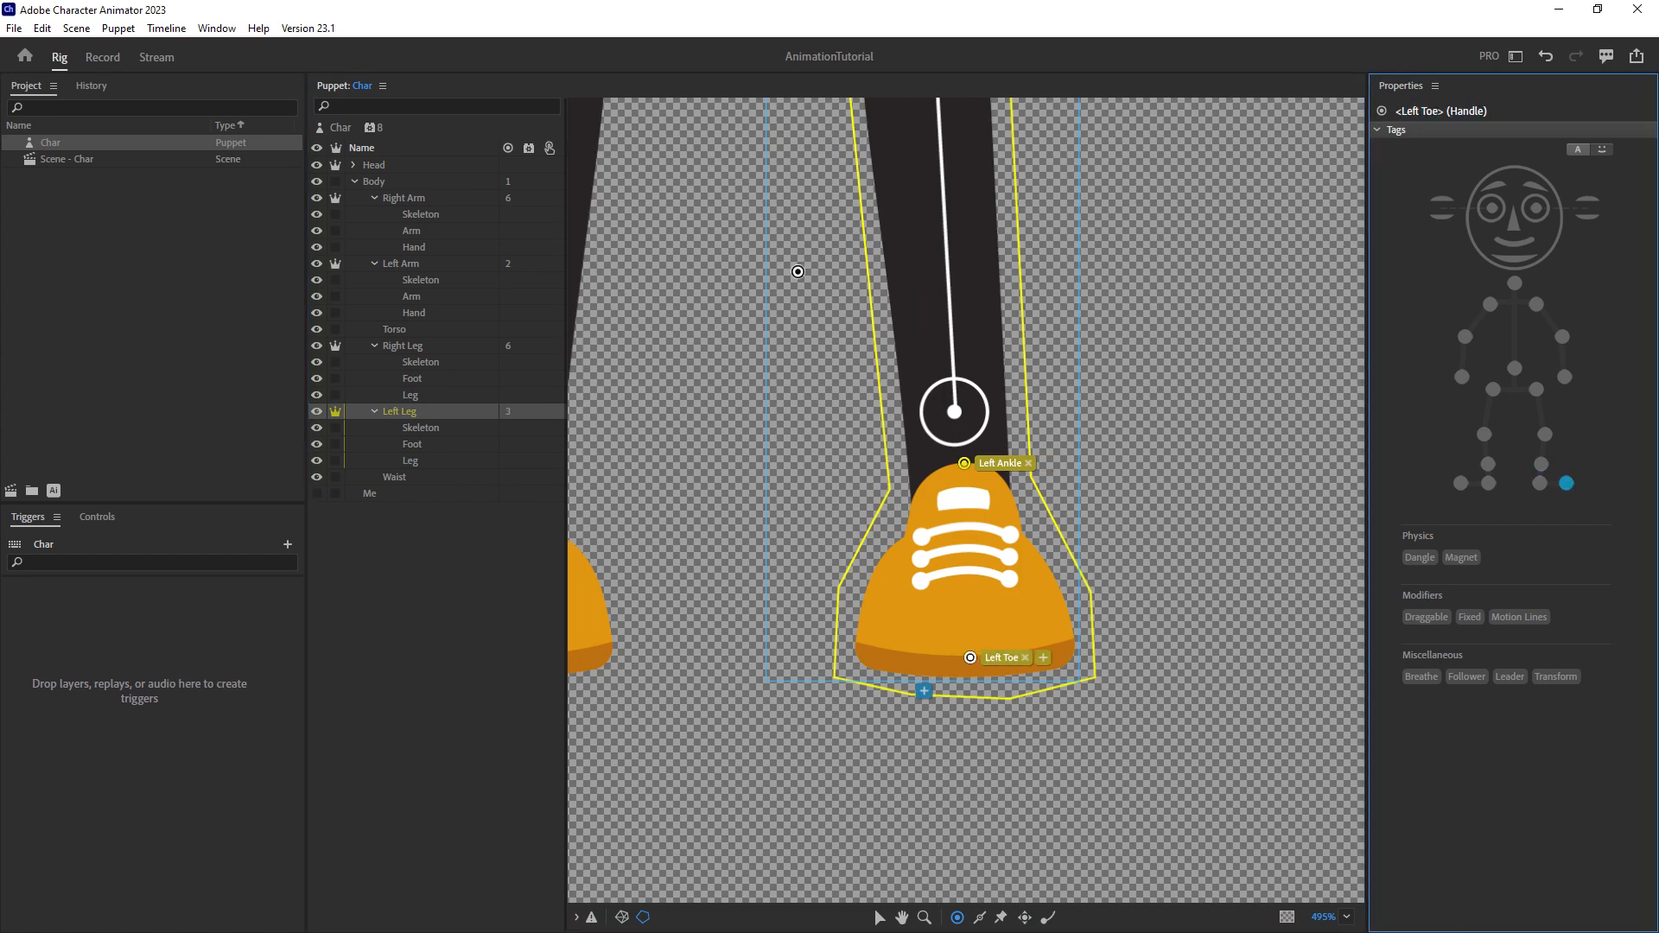
Add sticks to the Left Leg group along the thigh, the shin and the foot.
scroll(912, 786, up, 3)
click(980, 917)
scroll(899, 389, up, 3)
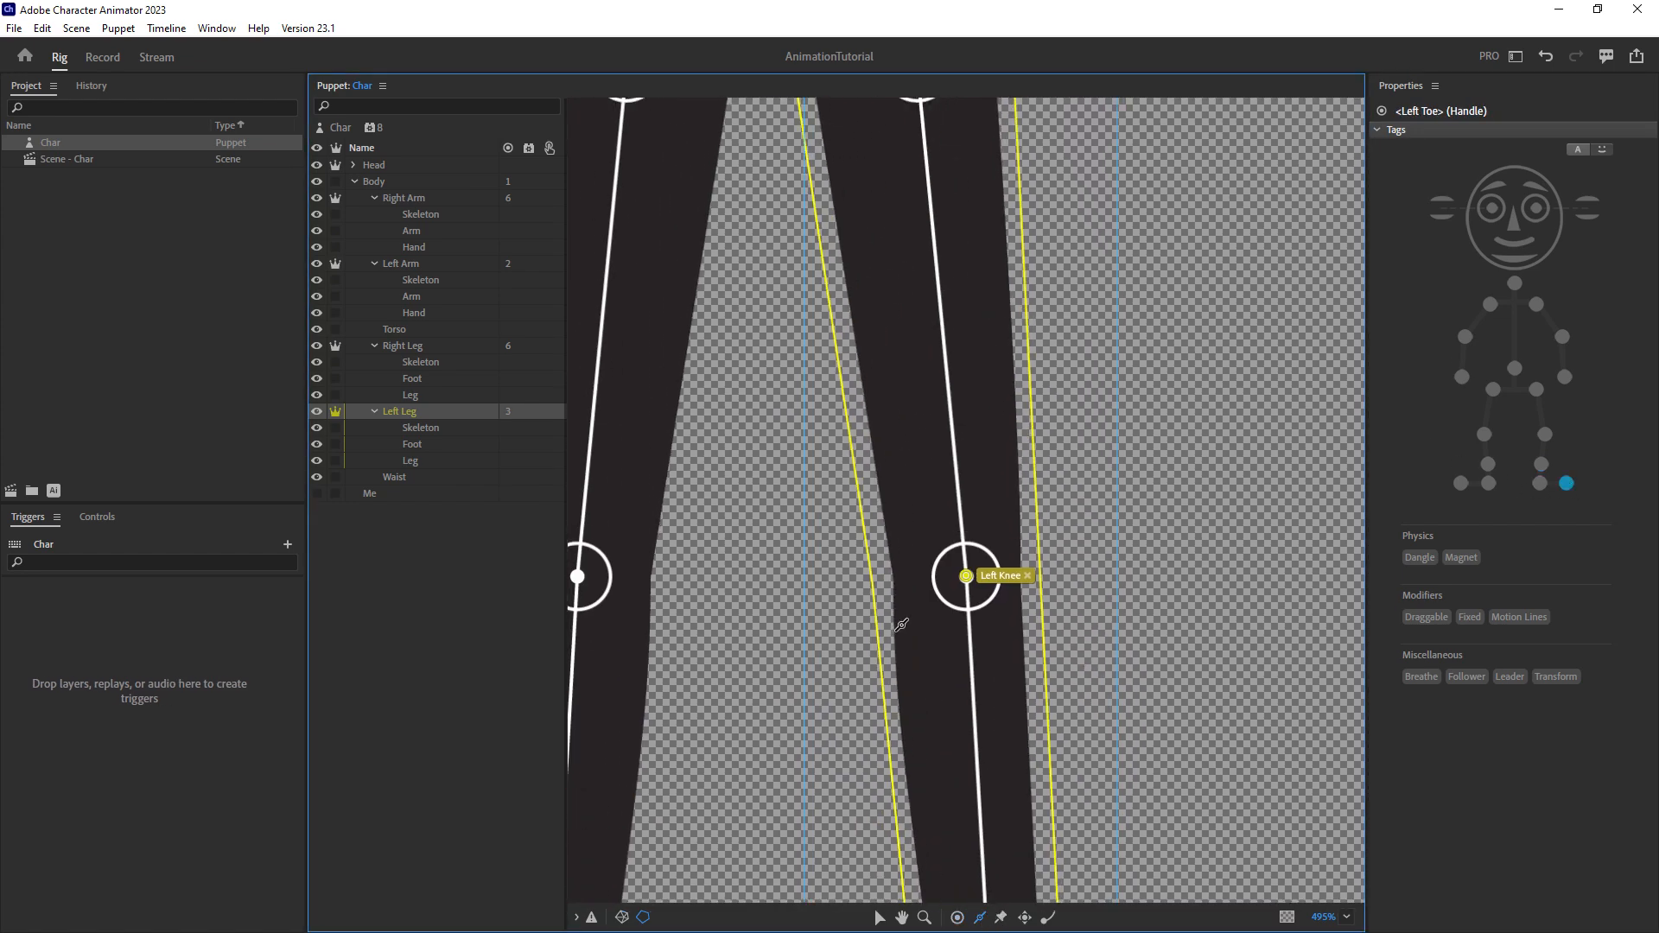
mouse_move(921, 156)
mouse_down()
mouse_move(966, 625)
mouse_move(836, 158)
mouse_move(915, 693)
mouse_move(929, 569)
mouse_move(922, 556)
mouse_move(928, 712)
mouse_up()
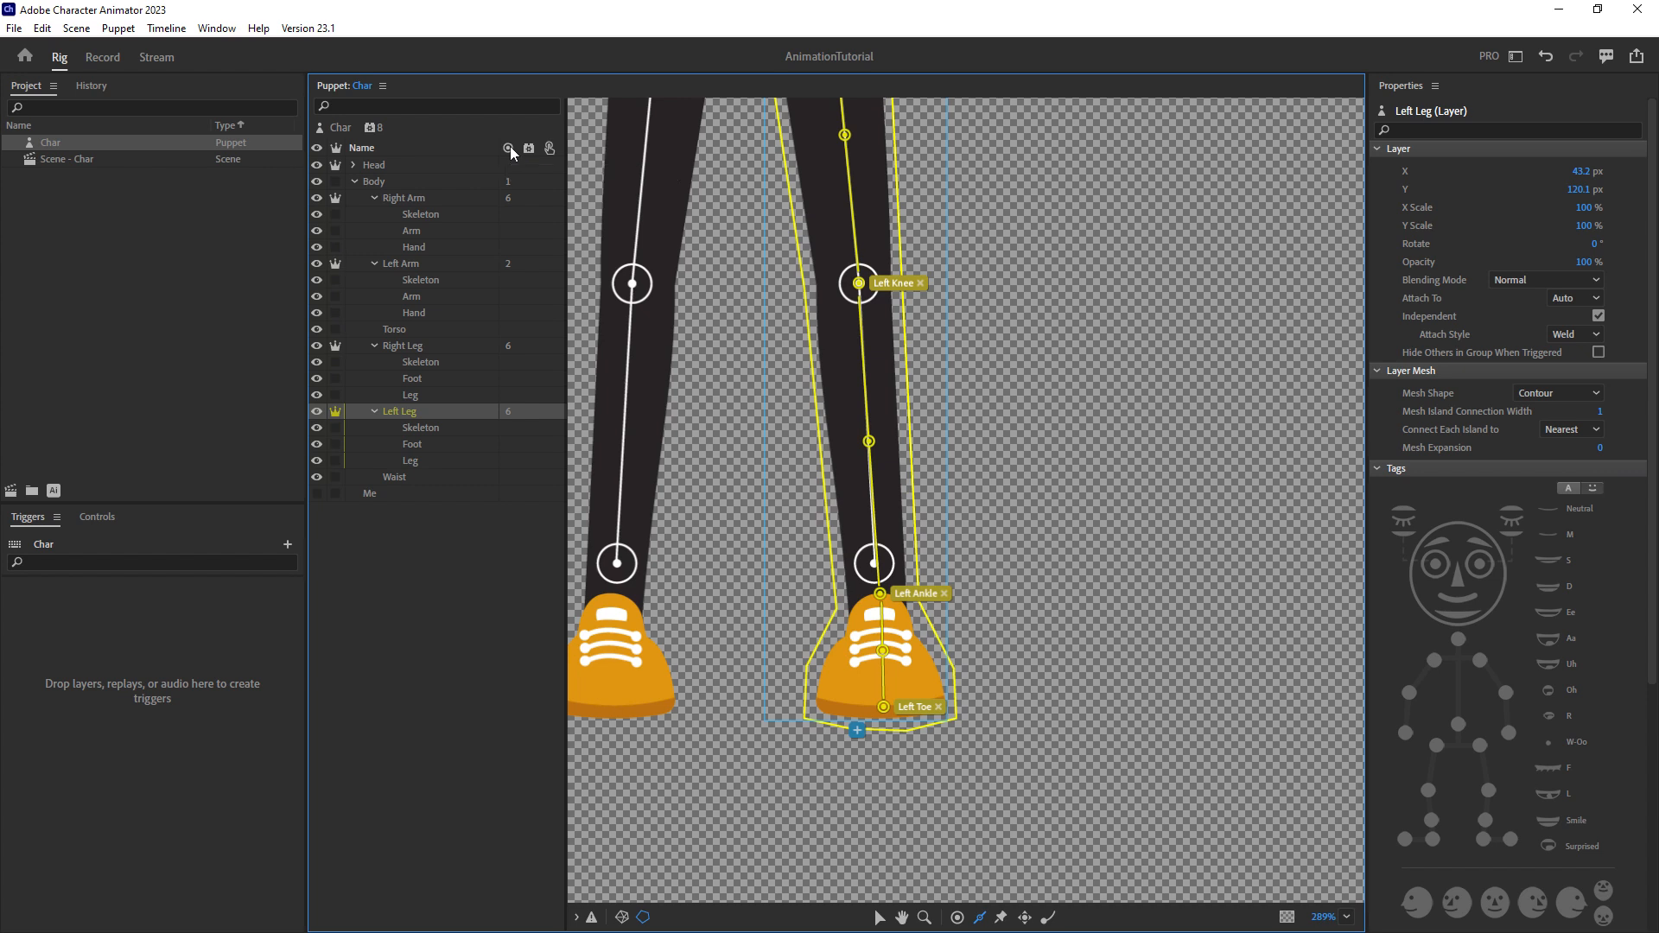
click(453, 197)
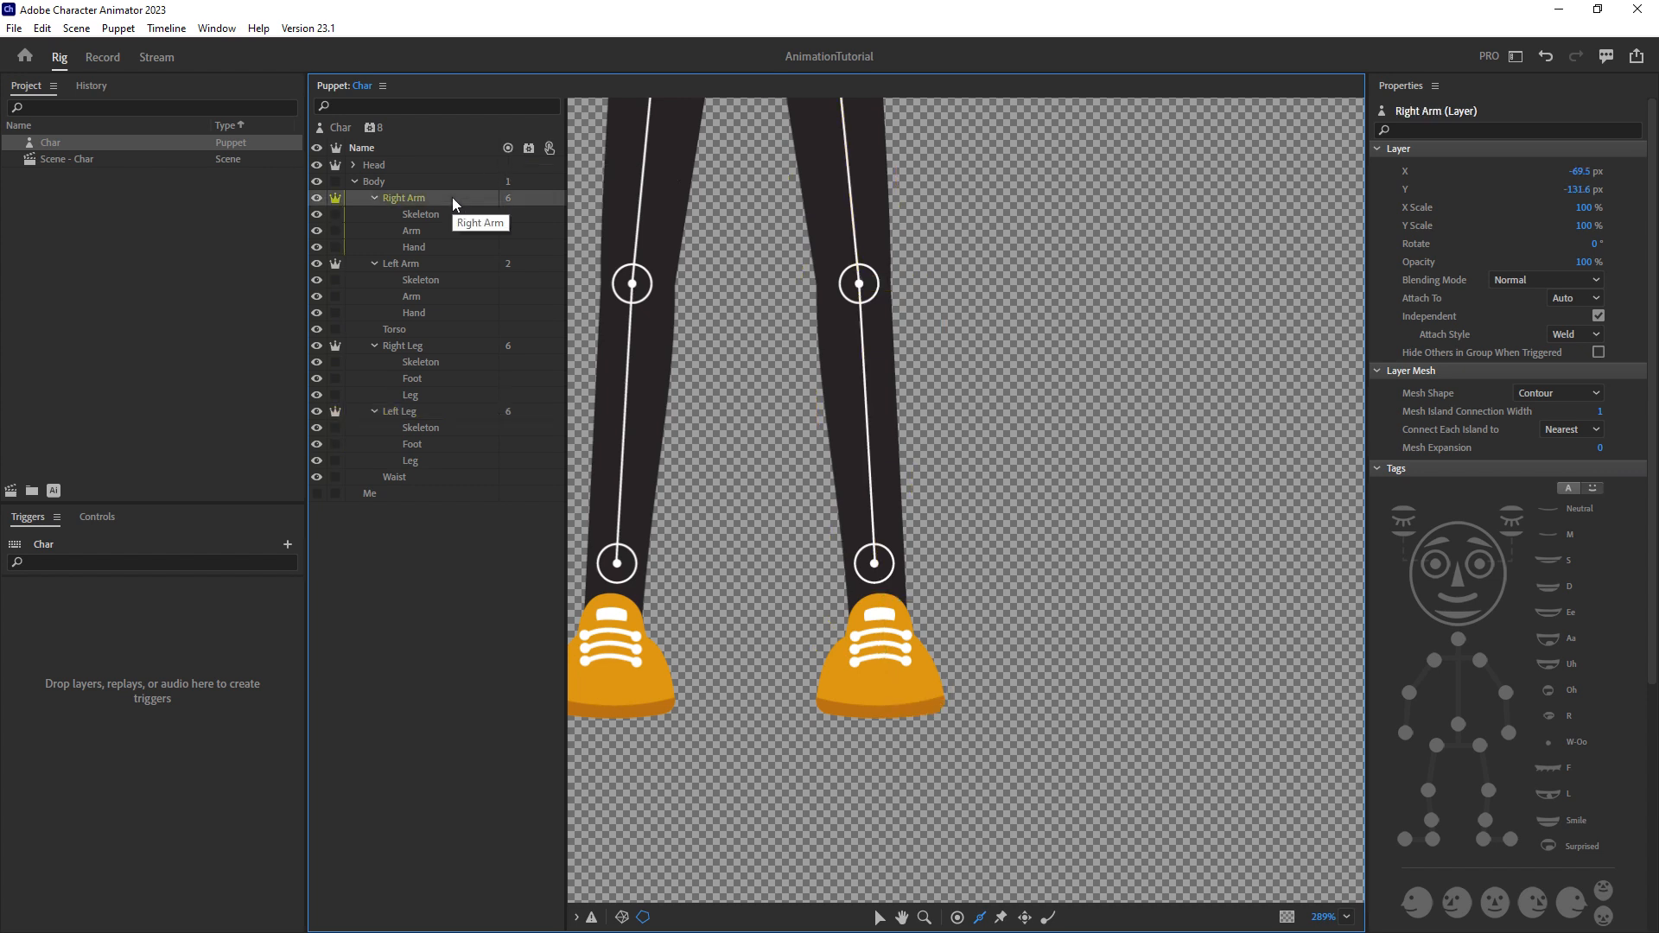
click(458, 345)
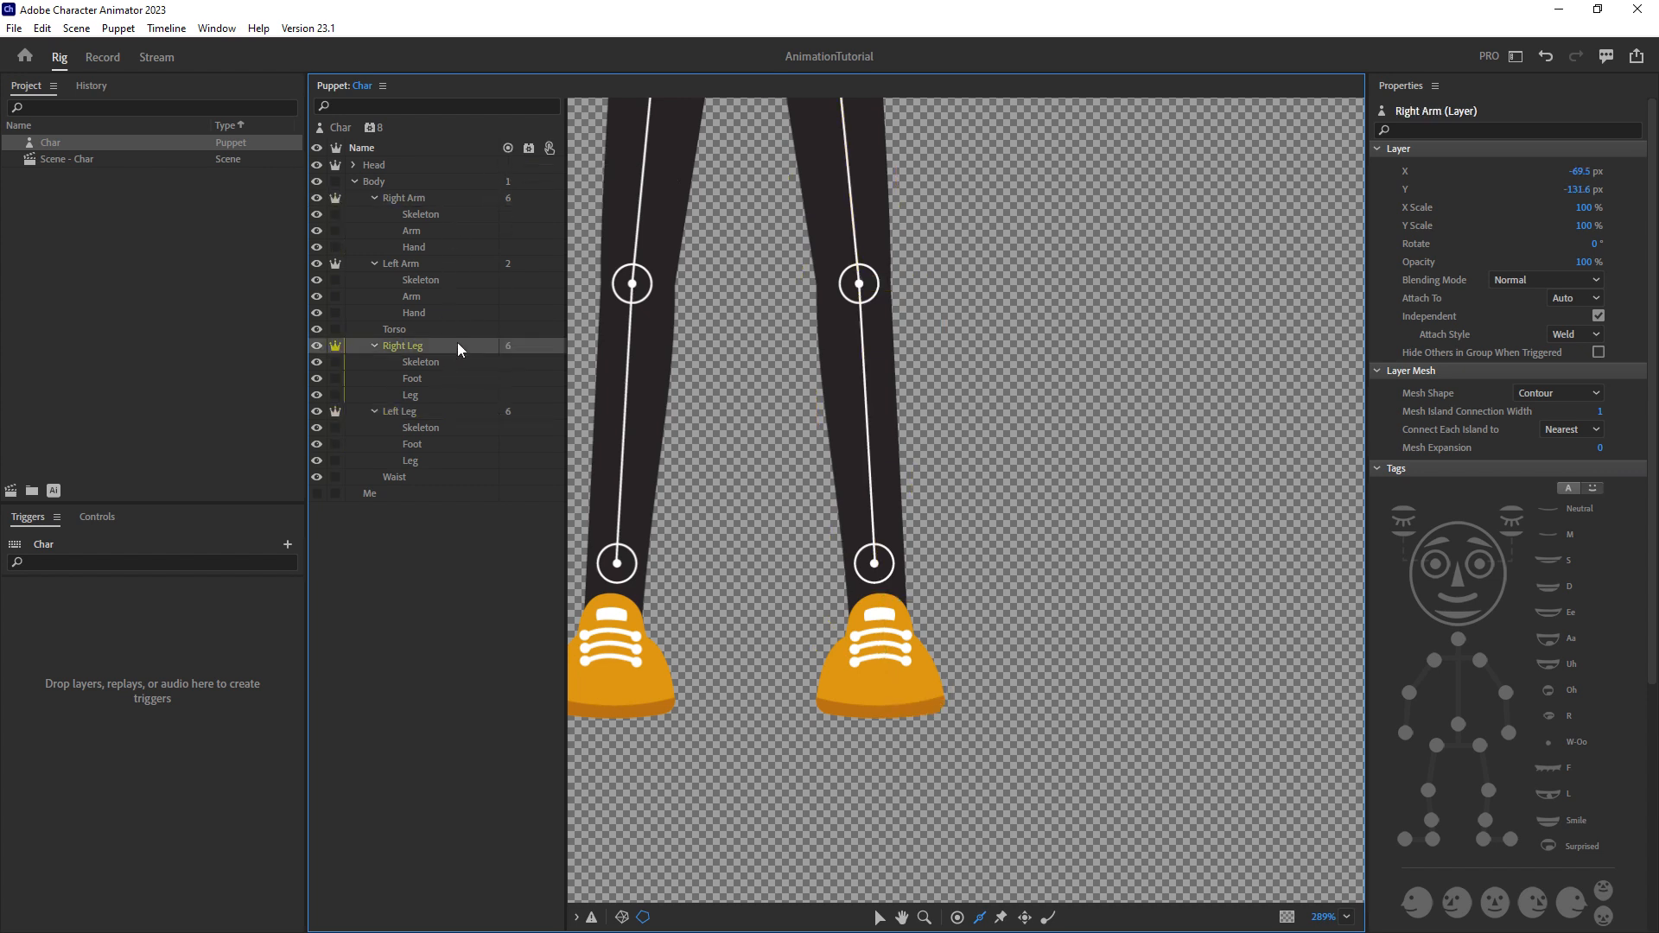
click(453, 412)
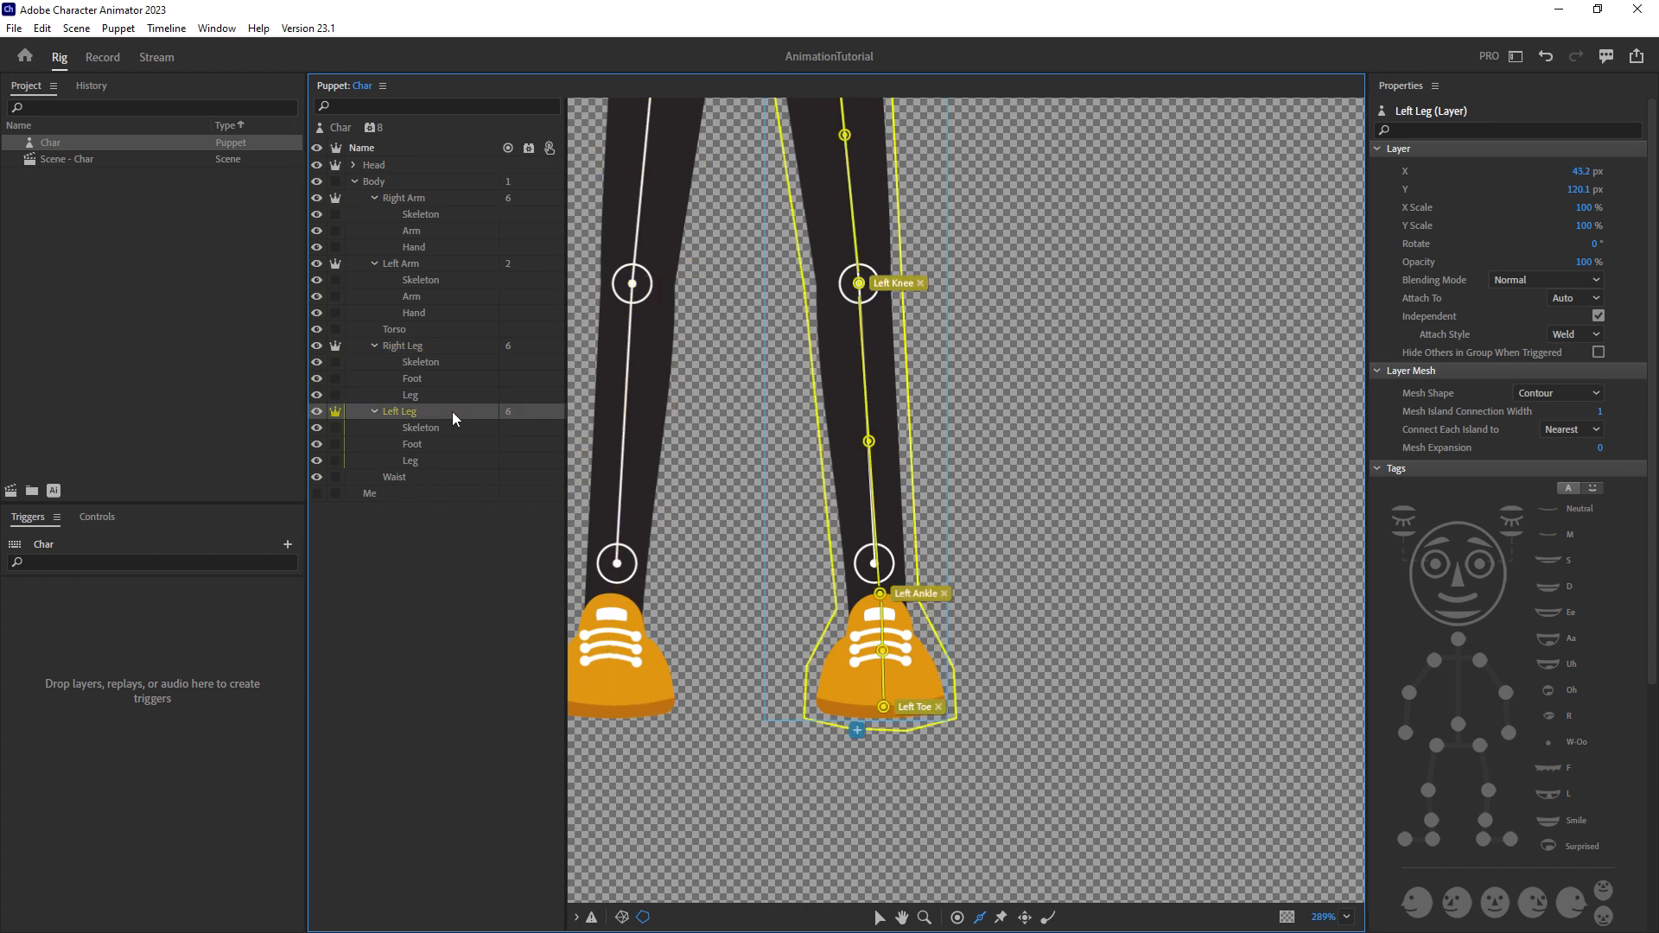
click(468, 200)
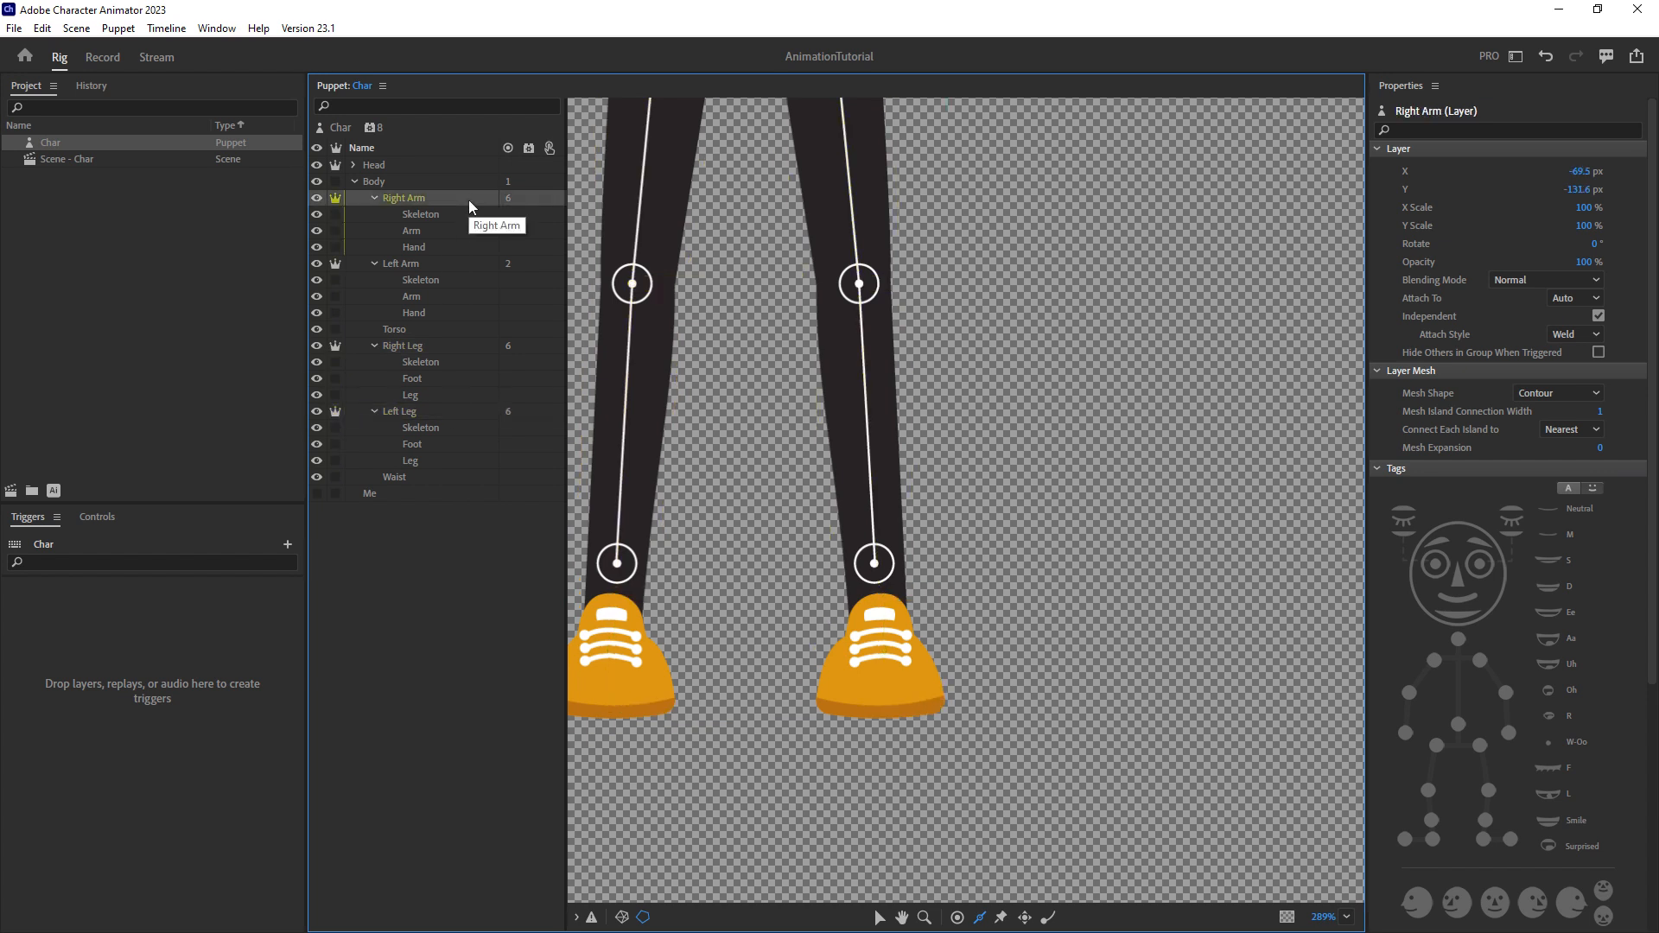
Add sticks along Left Arm's upper arm and forearm, and move the Left Wrist handle up to the sleeve's edge.
click(447, 265)
scroll(816, 277, up, 10)
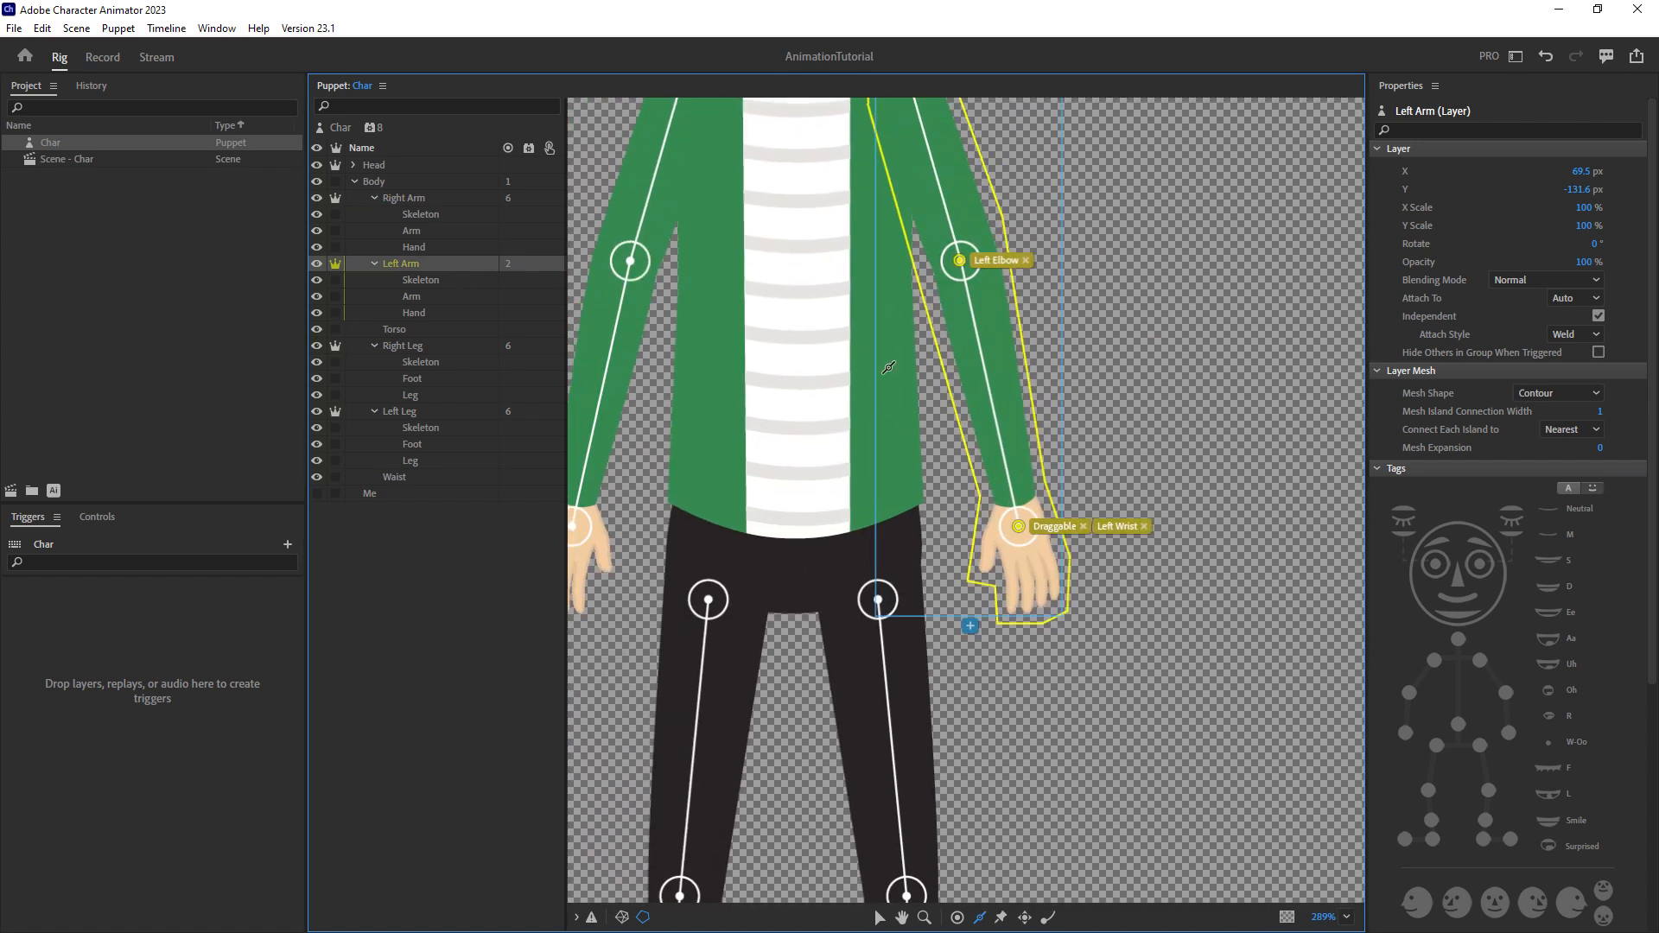
scroll(900, 484, up, 5)
scroll(914, 426, down, 1)
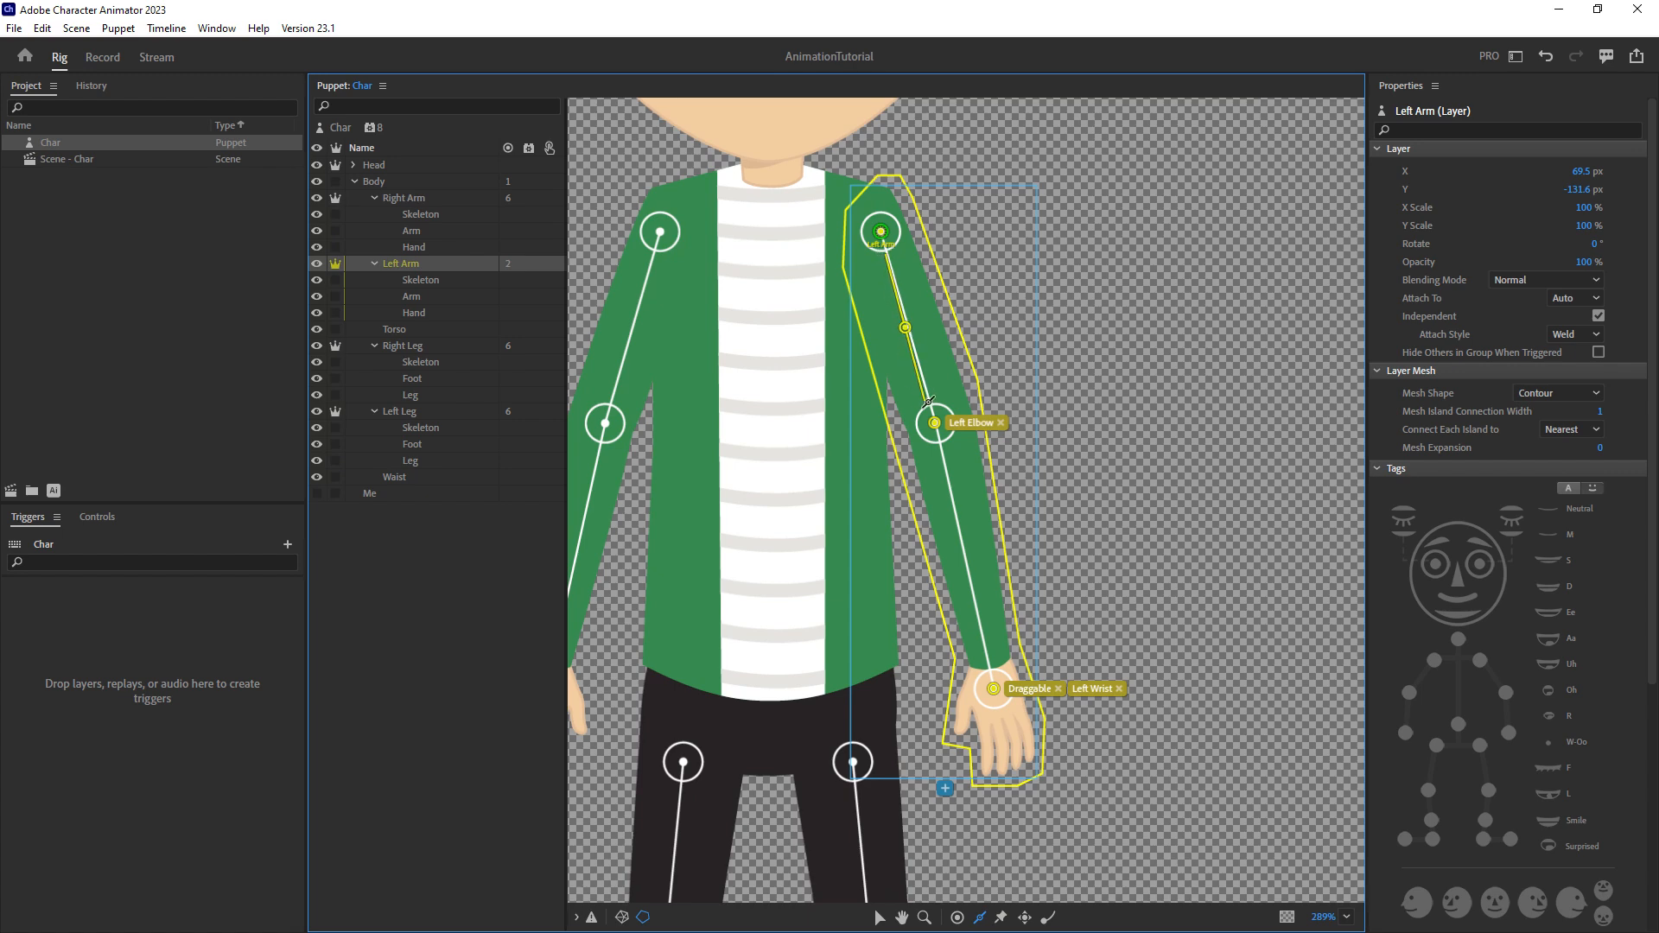
click(908, 330)
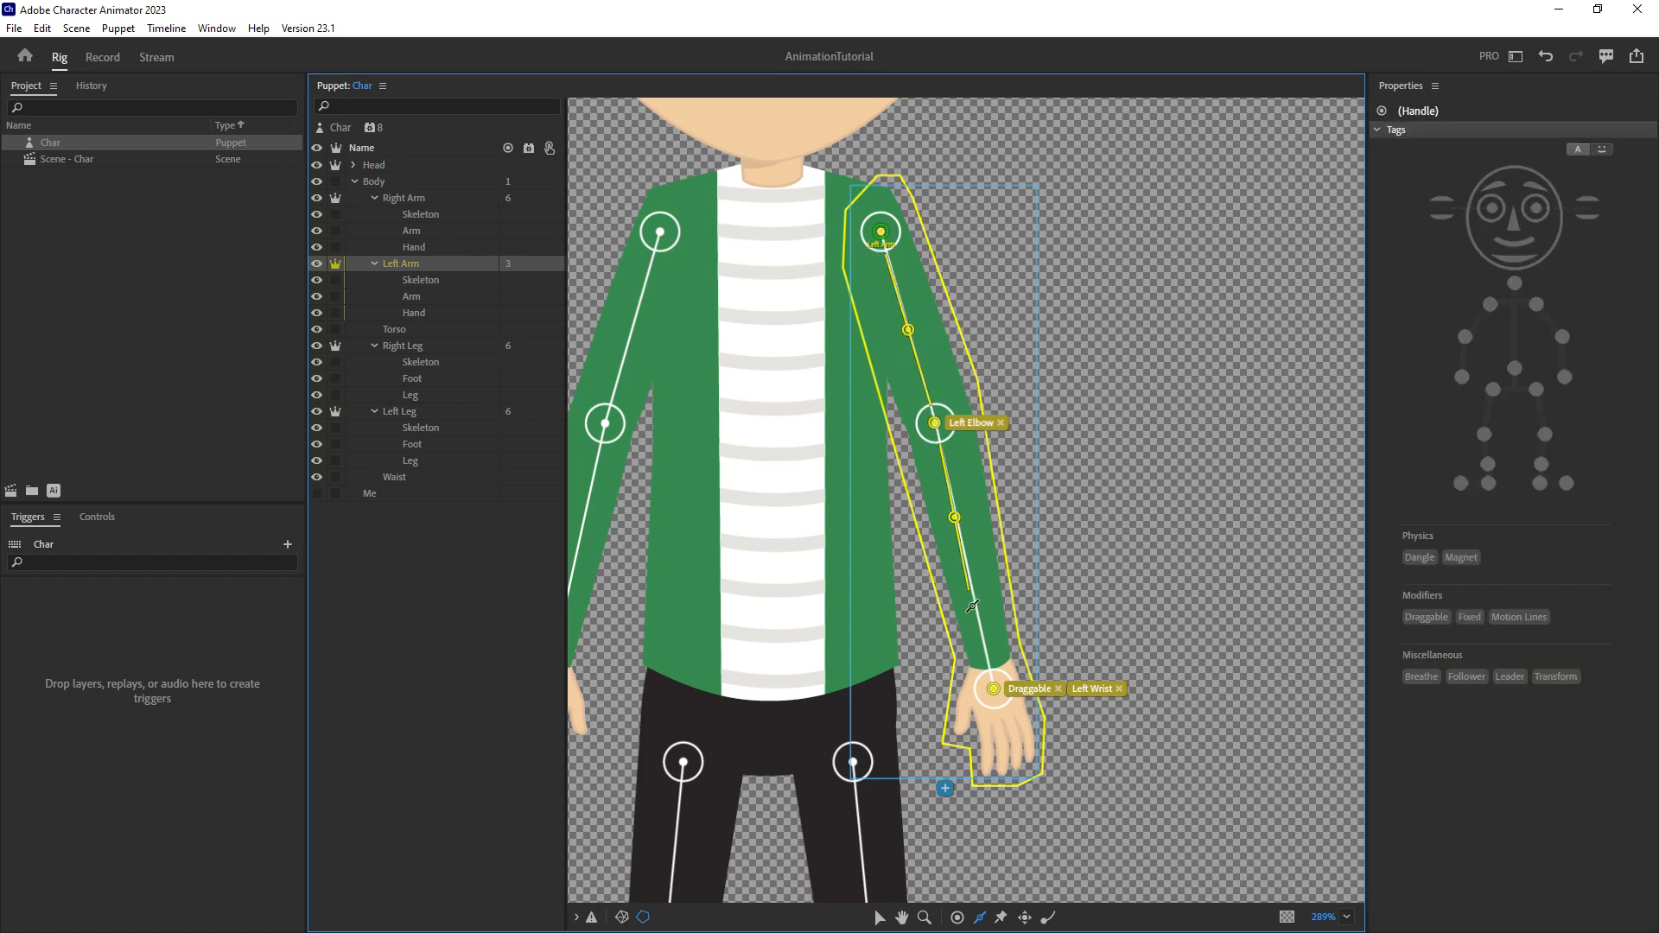
drag(991, 659, 965, 561)
scroll(976, 600, up, 5)
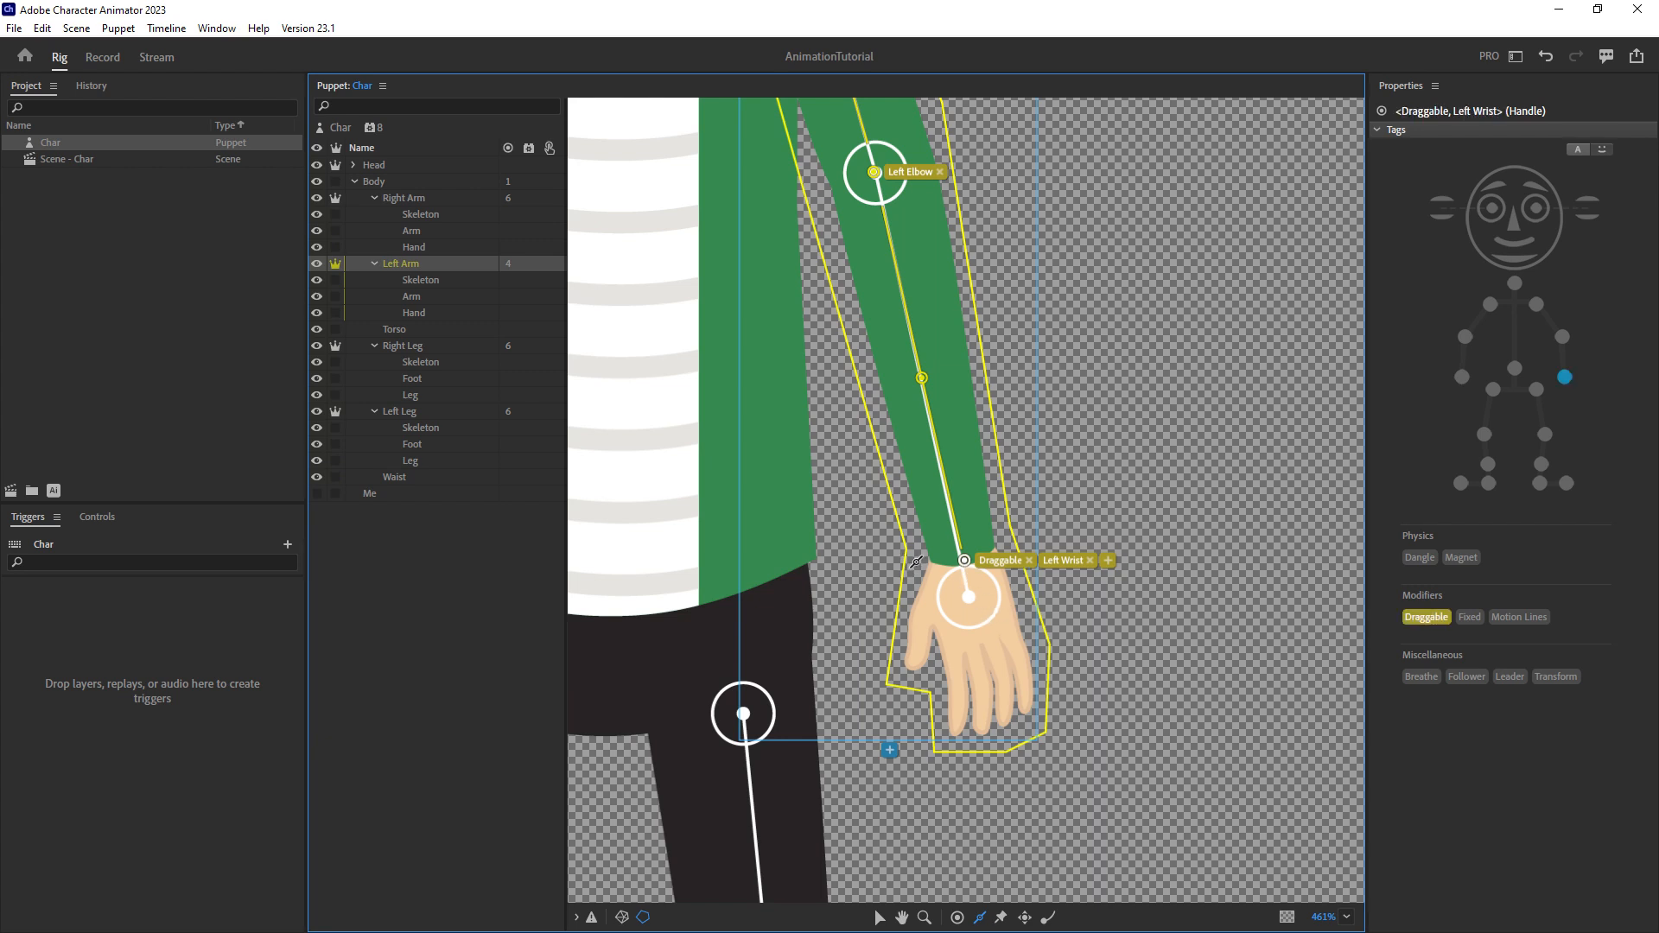
Add two sticks to the Left Arm group, one along each side of the hand.
click(923, 379)
click(965, 561)
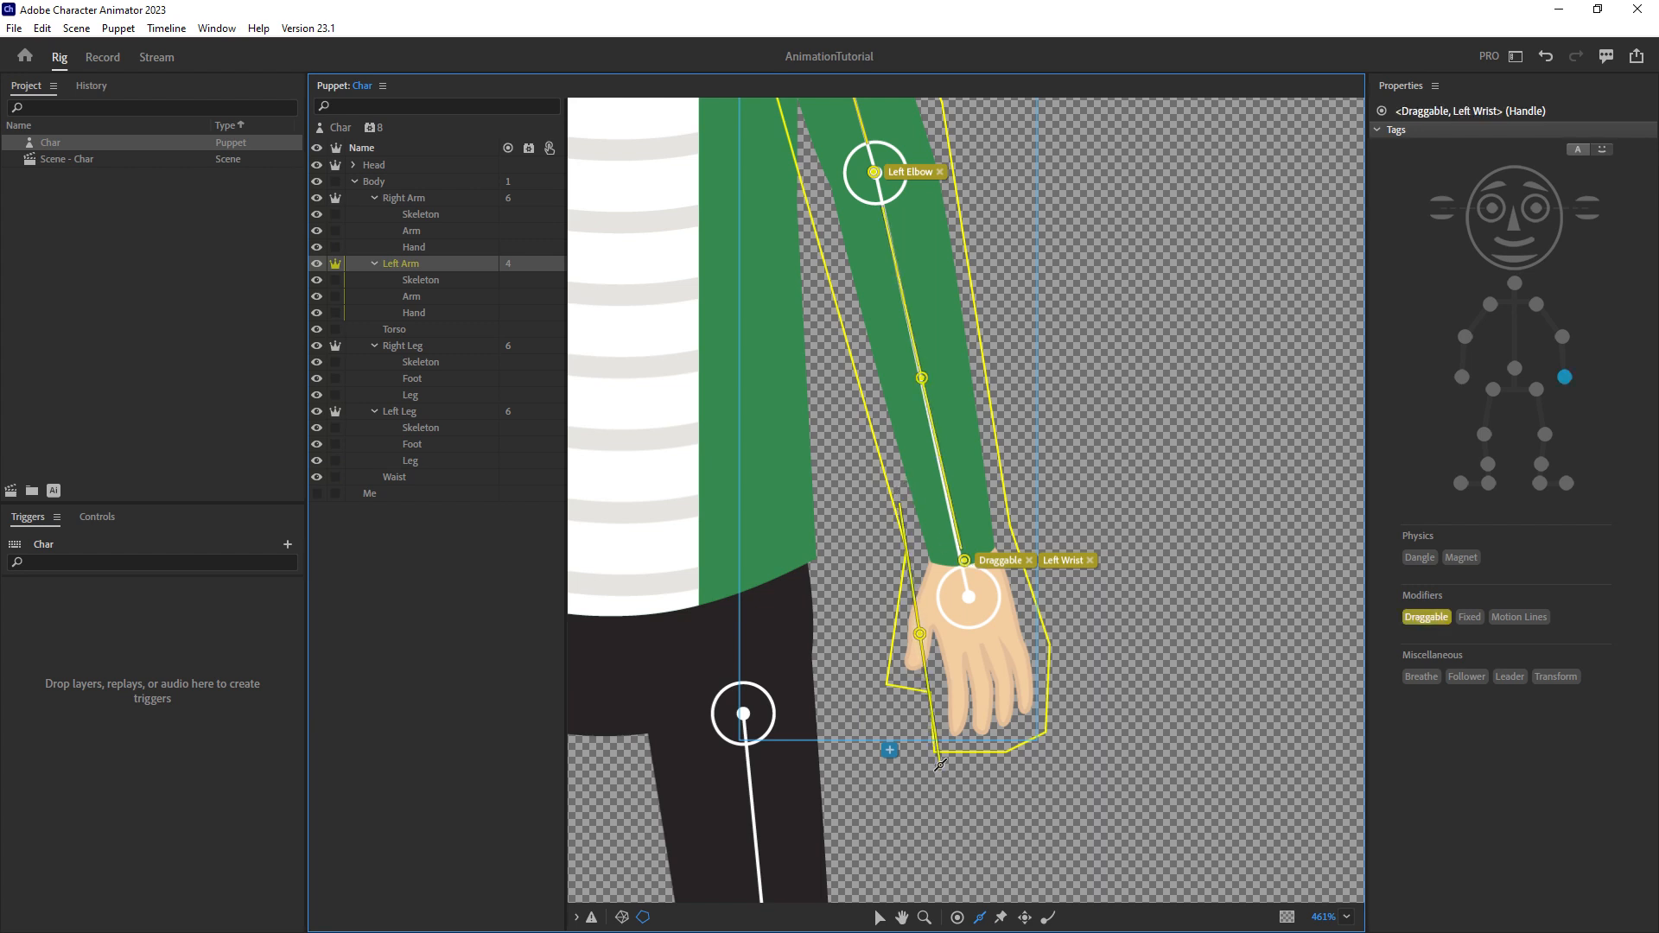
click(919, 629)
drag(1005, 501, 1044, 743)
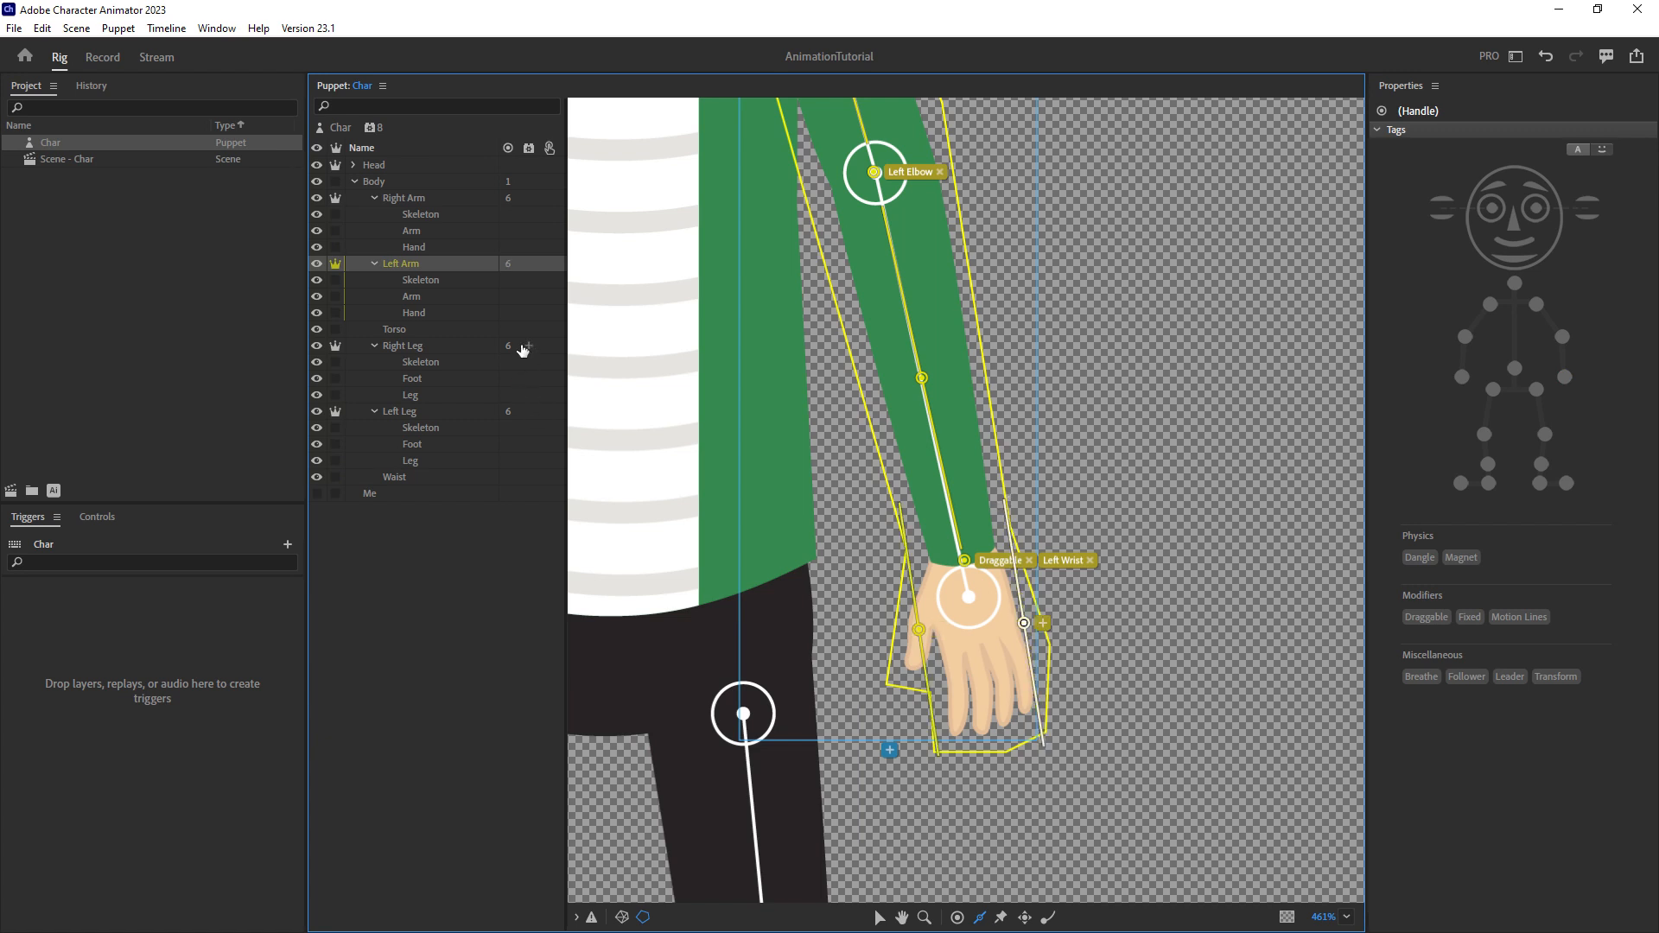
Select the Right Arm, Left Arm, Right Leg and Left Leg groups together to review their rigging.
click(527, 195)
click(438, 198)
ctrl+click(442, 263)
ctrl+click(450, 347)
ctrl+click(447, 413)
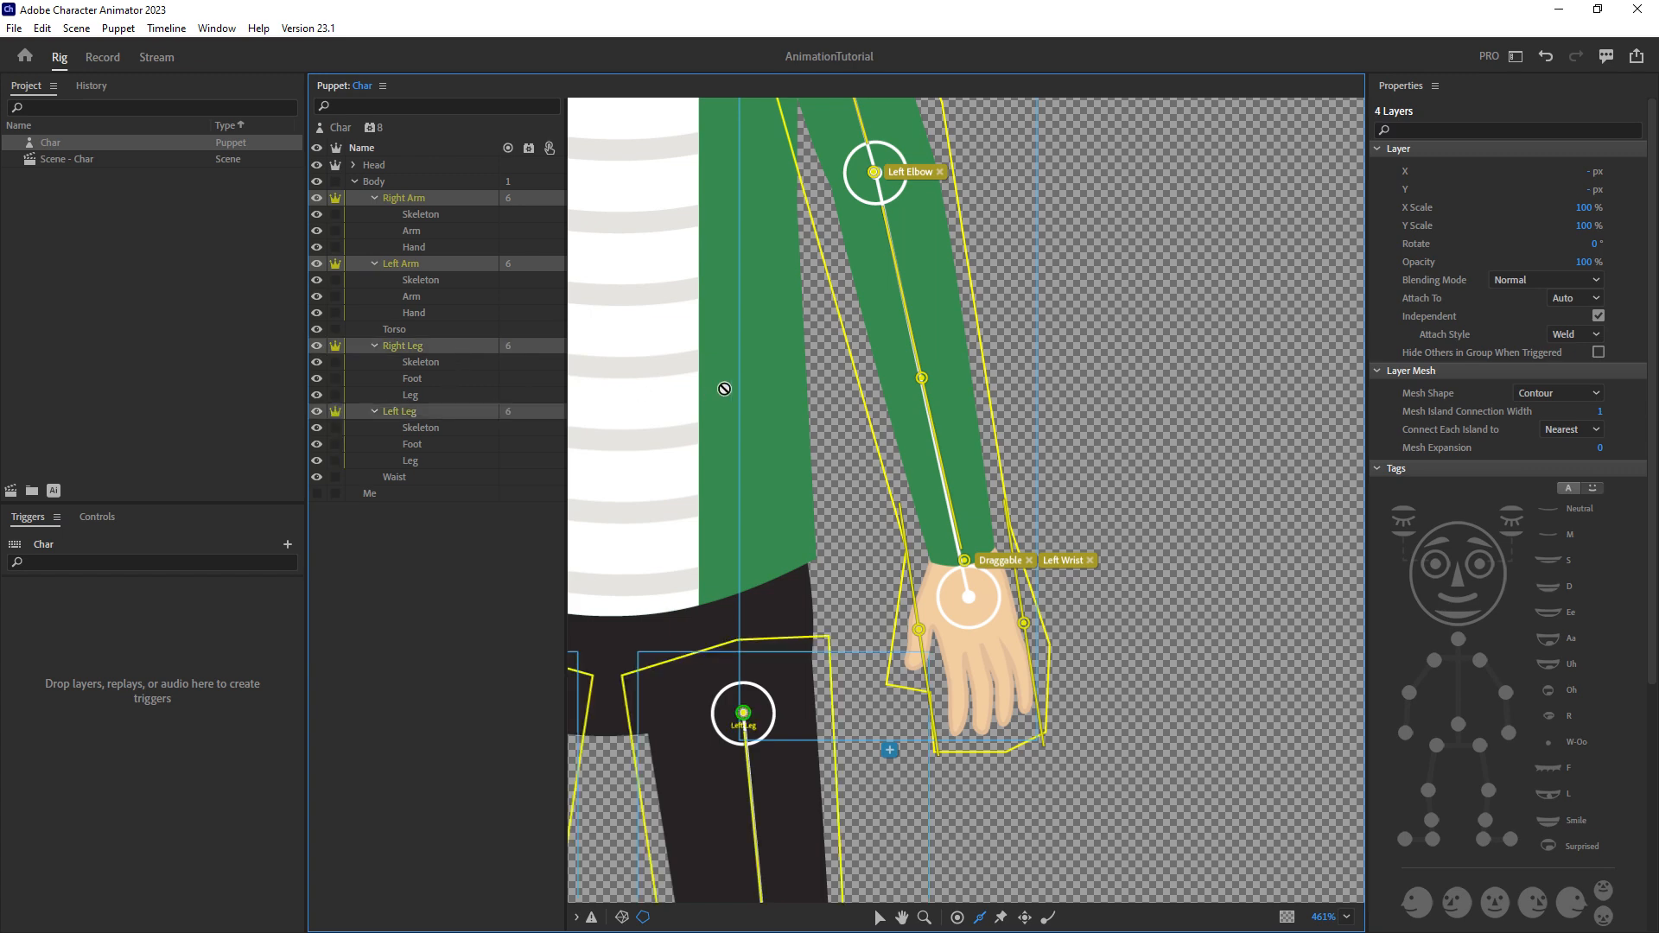
Add handles to the Body group at both shoulder joints and midway between them, tagged Right Shoulder, Left Shoulder and Neck.
click(430, 182)
drag(714, 204, 863, 510)
drag(787, 226, 918, 454)
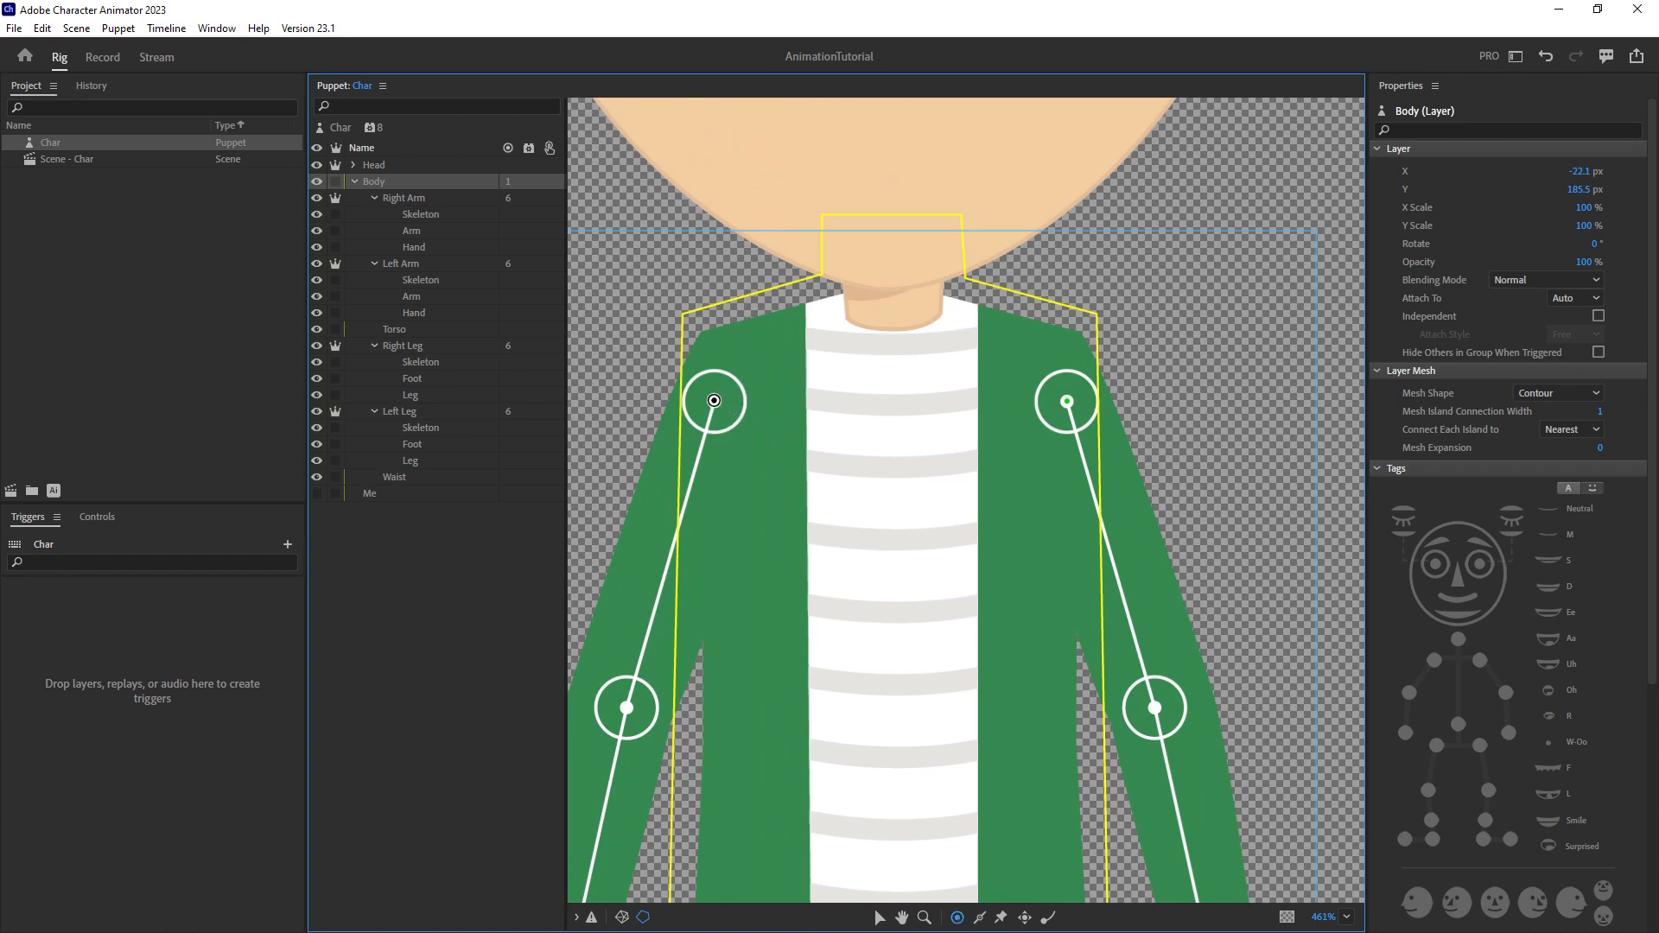
click(714, 400)
click(1490, 304)
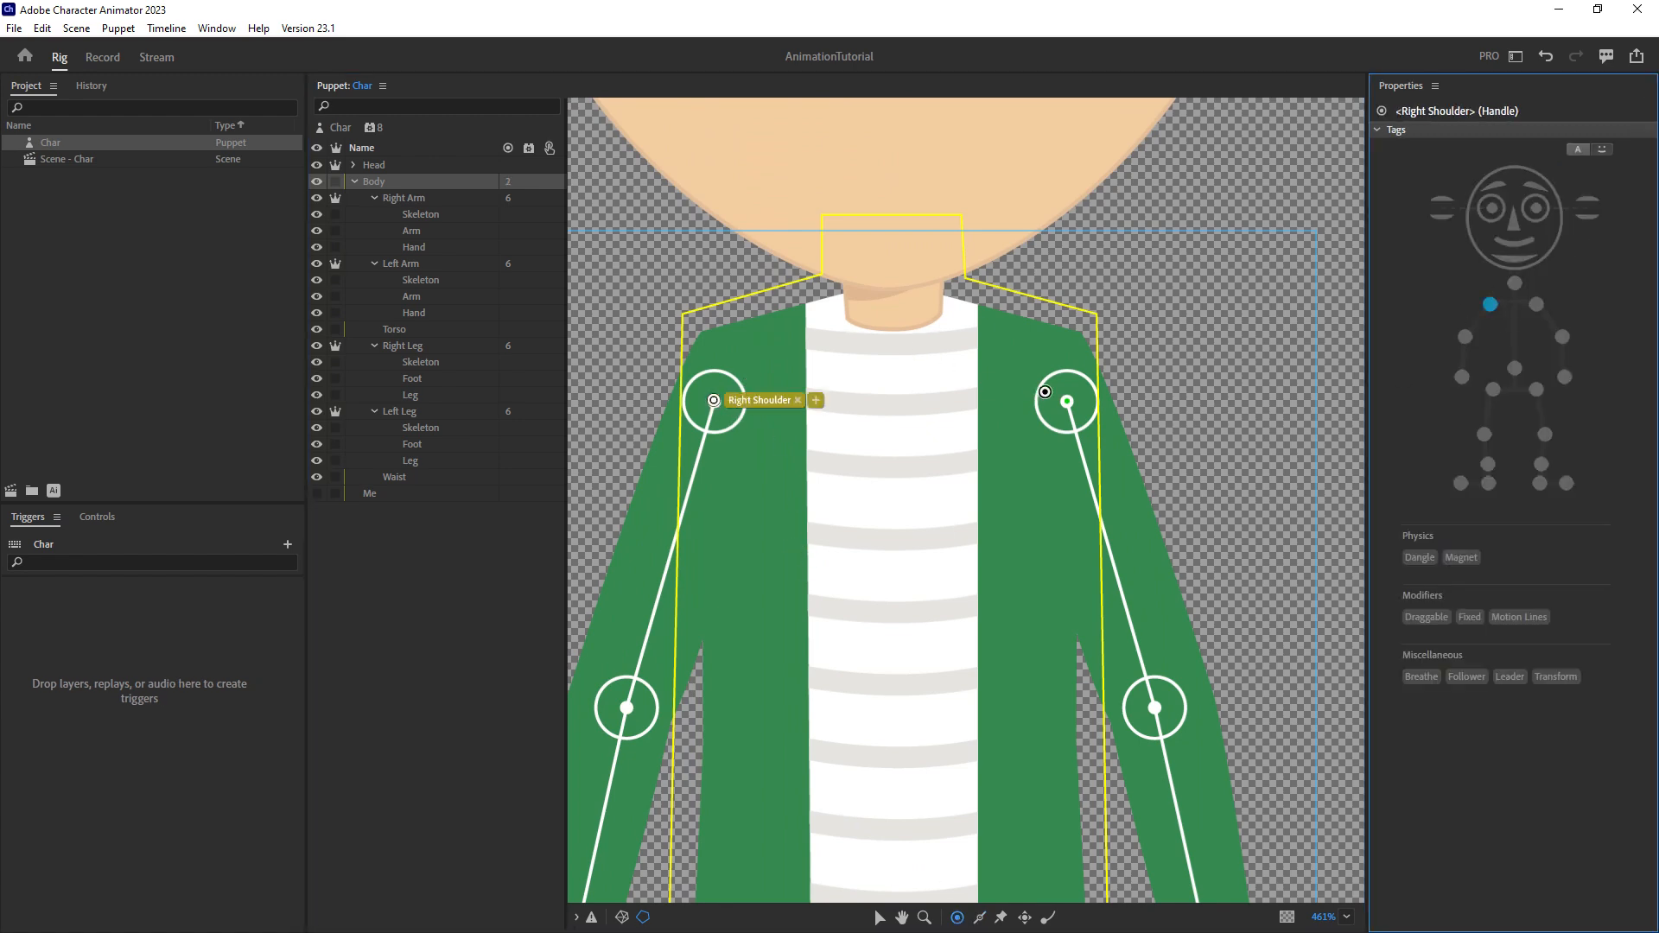
click(1067, 400)
click(1536, 305)
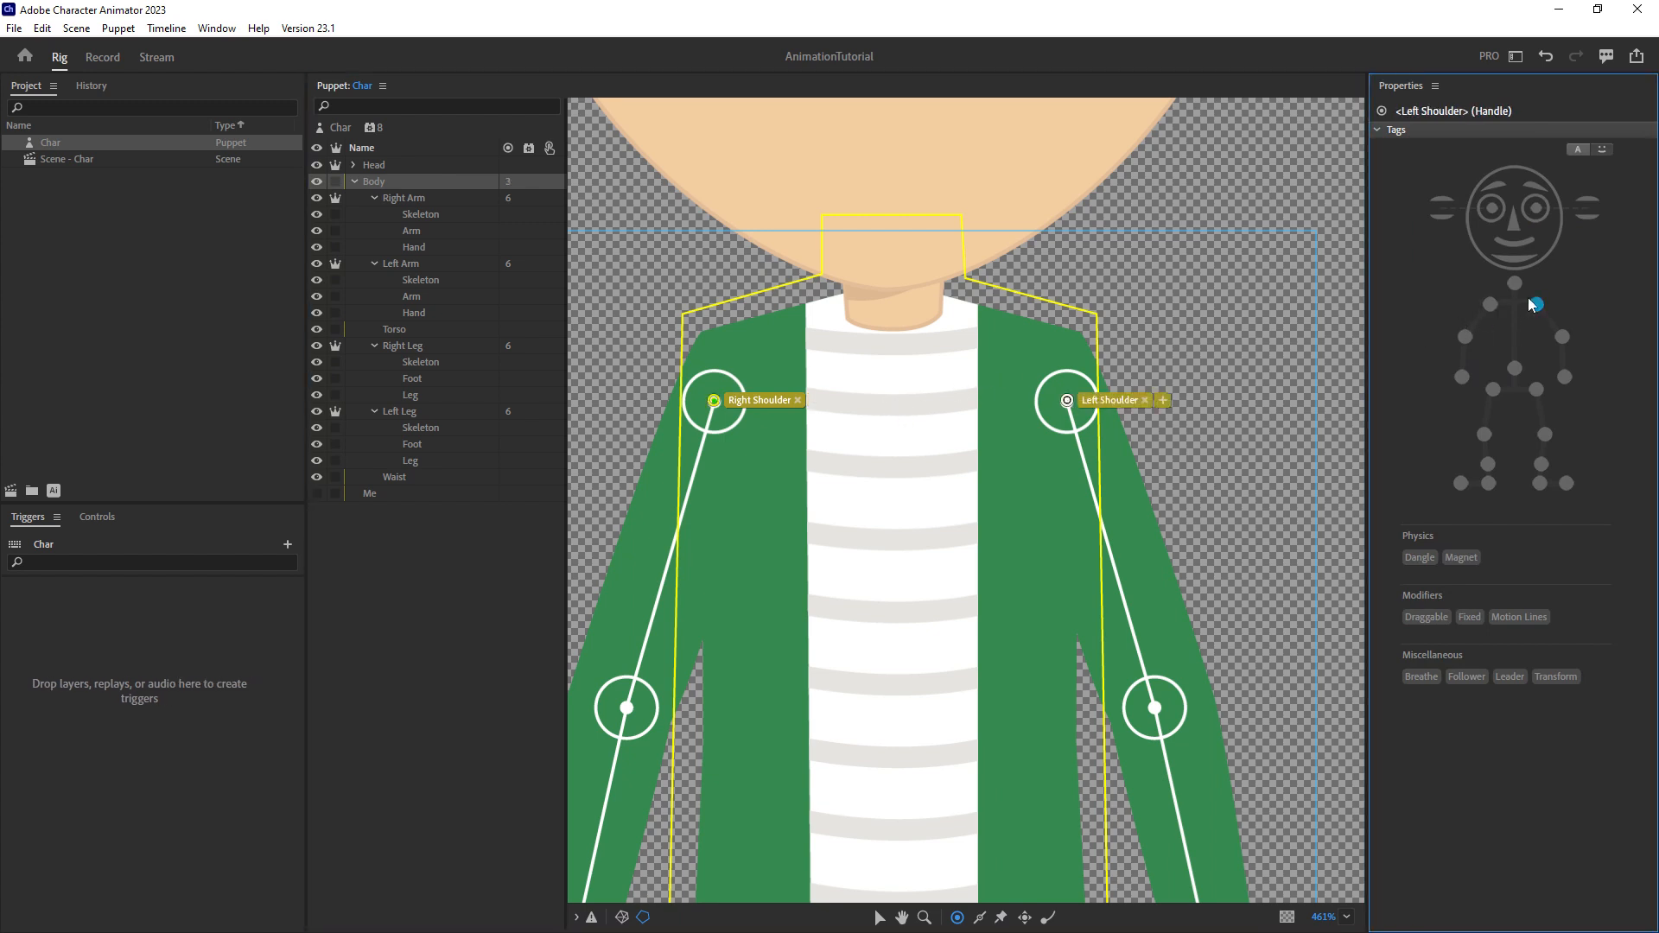
click(888, 399)
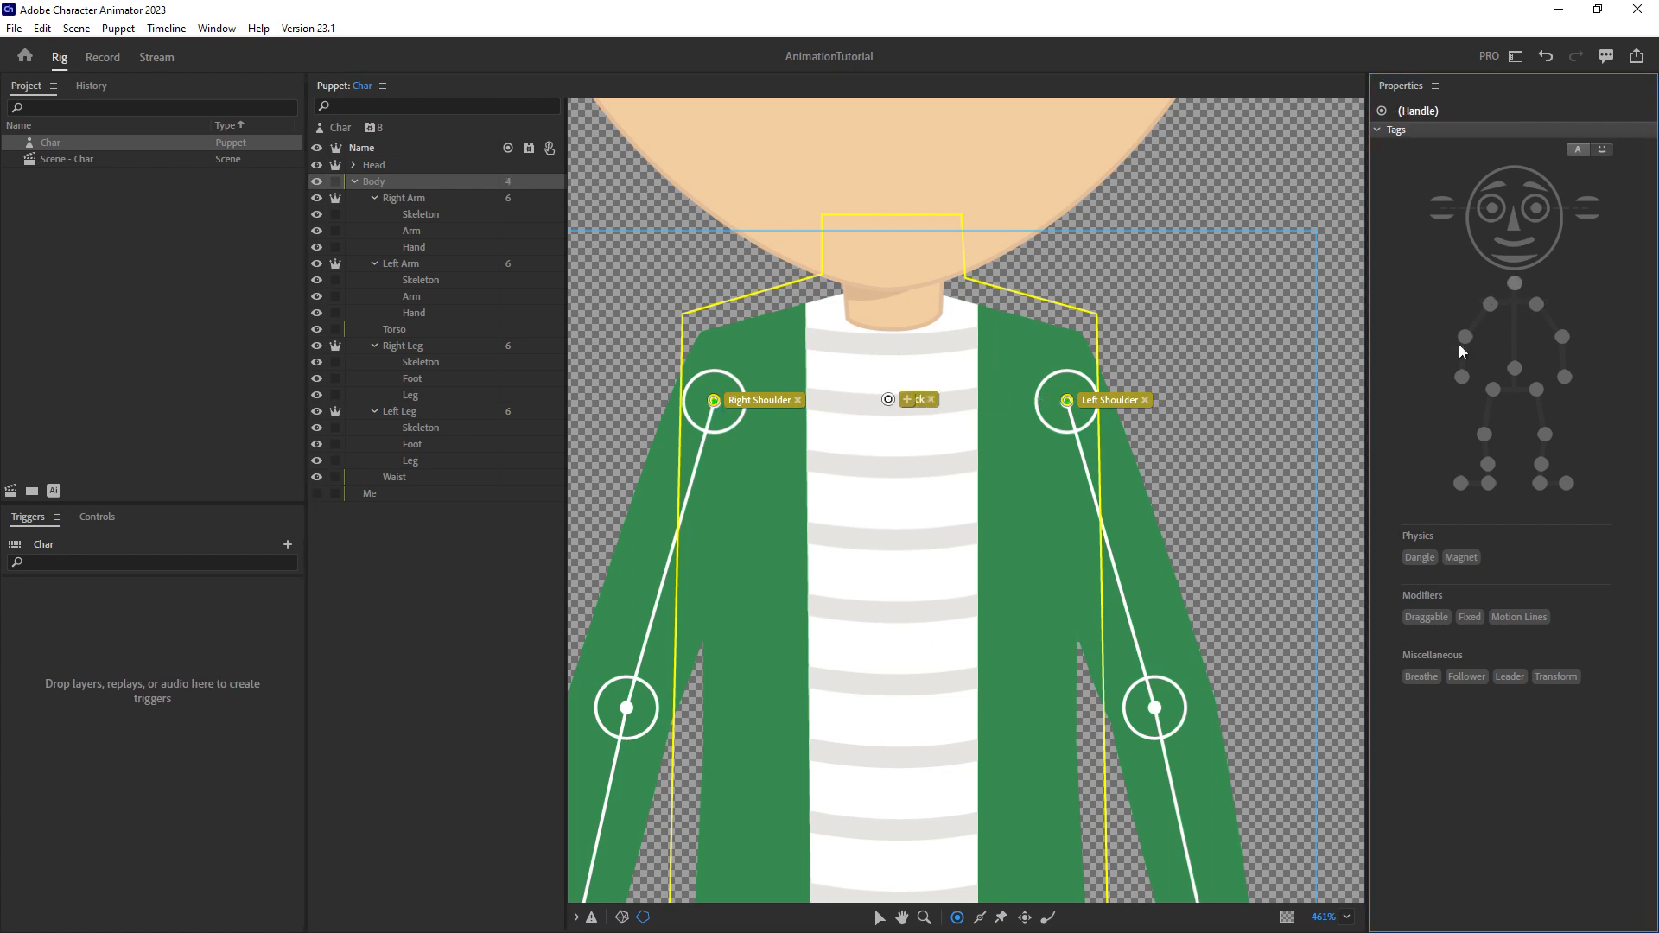
click(1515, 282)
Add handles to the Body group at both hip joints, tagged Left Hip and Right Hip.
scroll(974, 548, down, 5)
scroll(973, 473, down, 3)
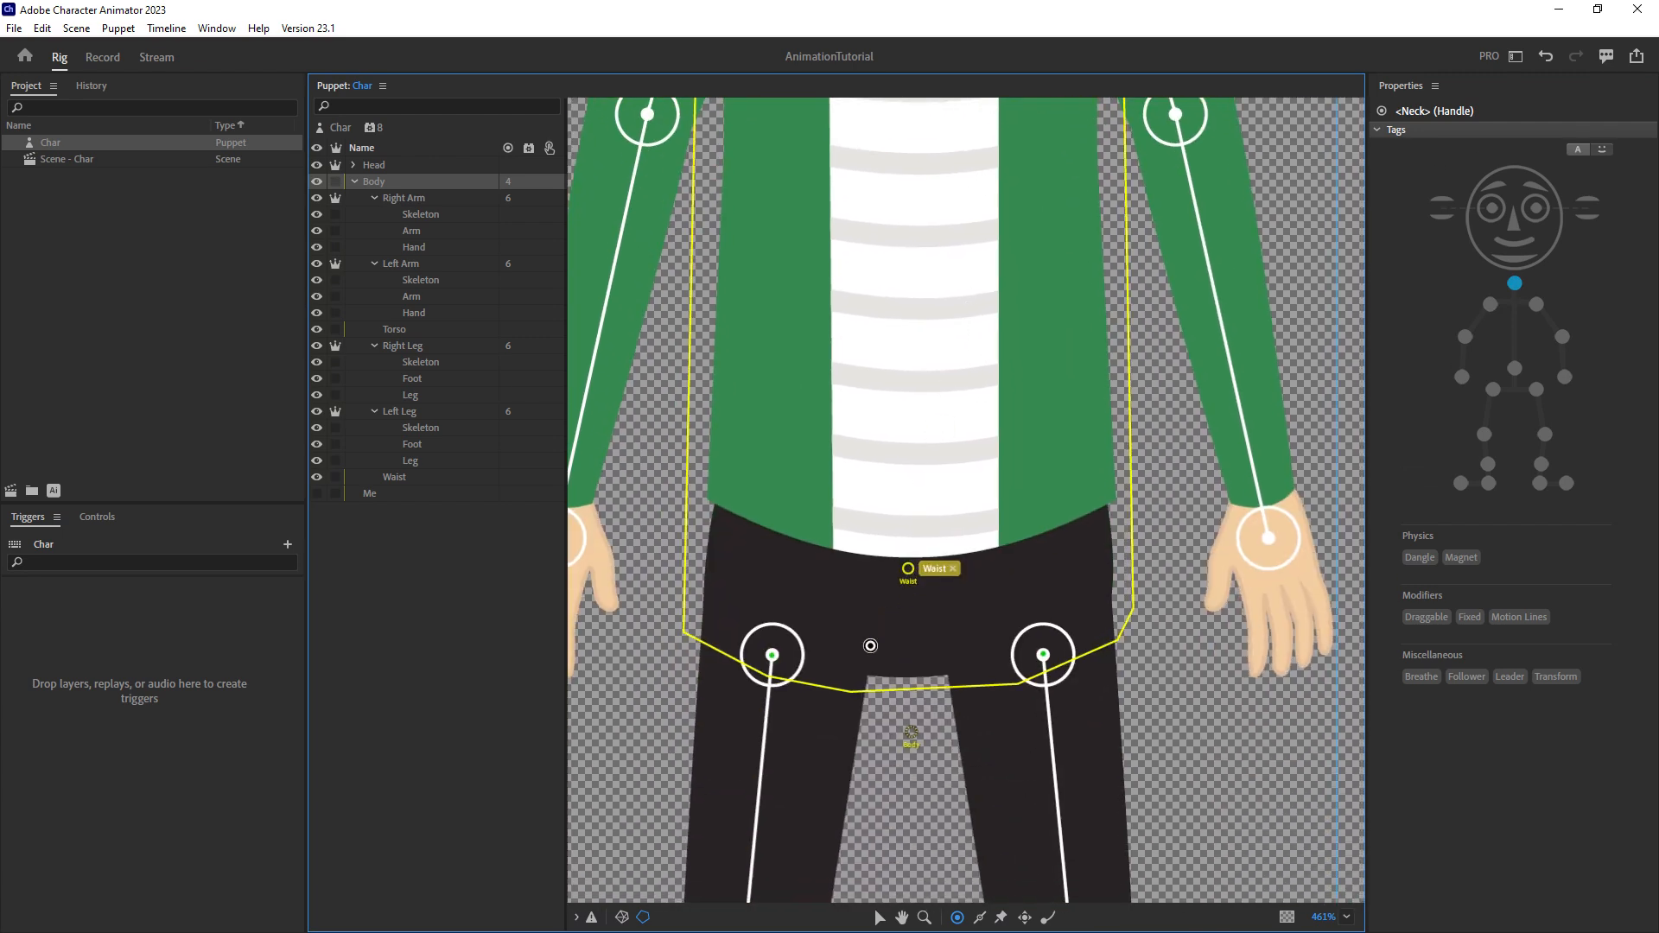
scroll(871, 646, down, 1)
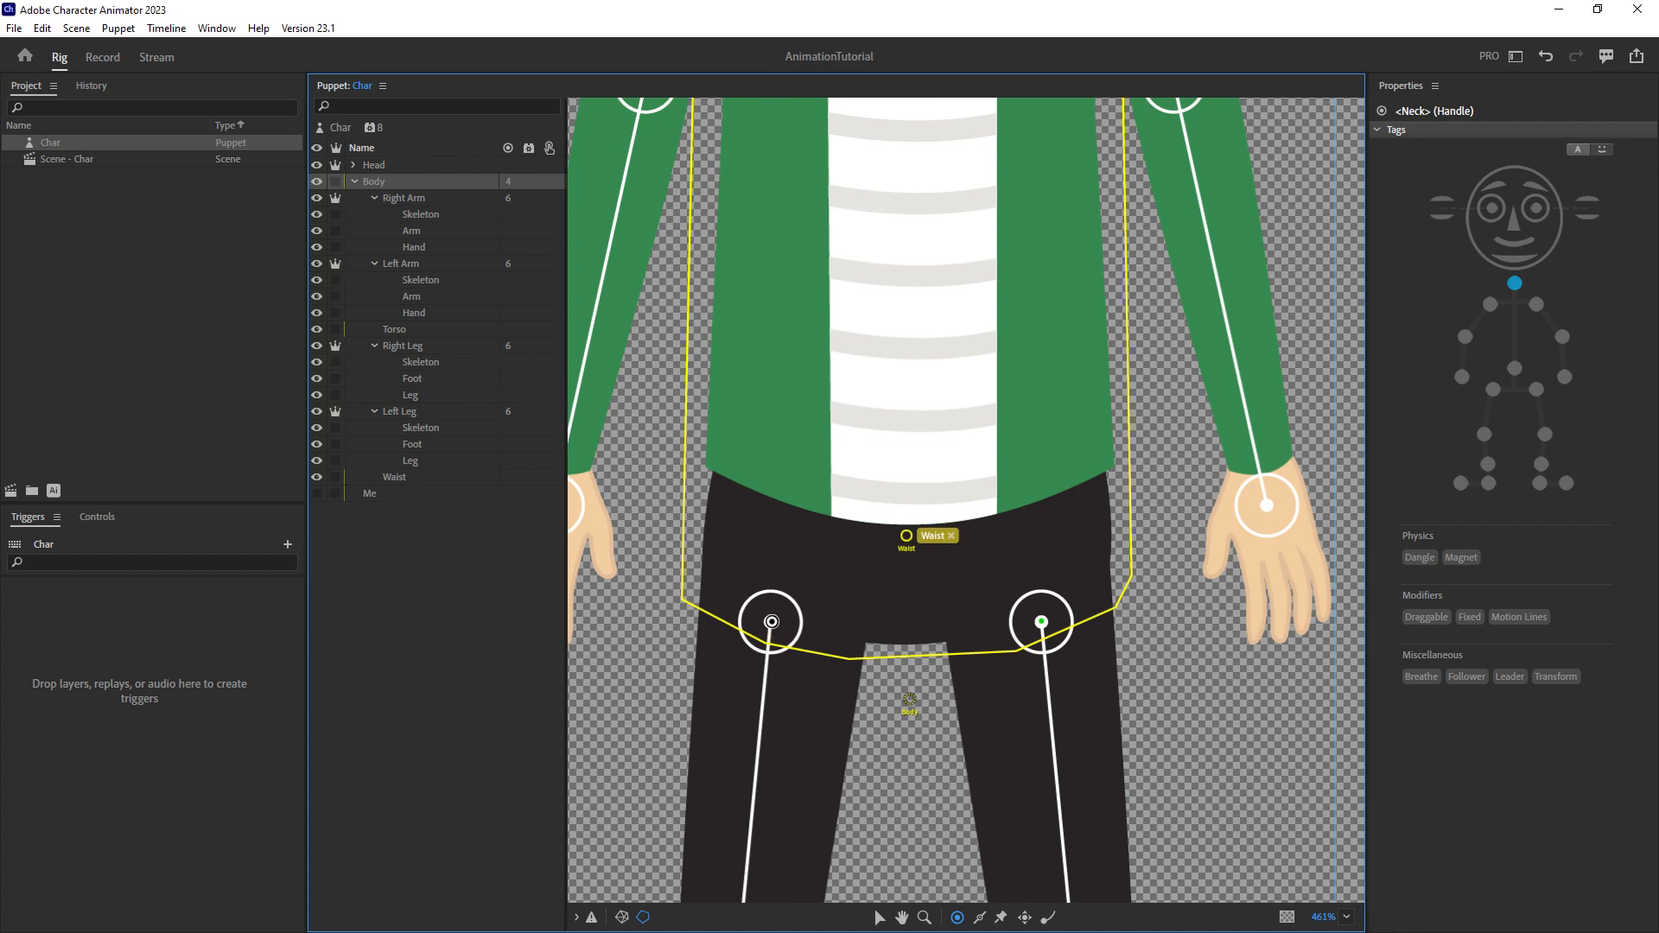
click(770, 622)
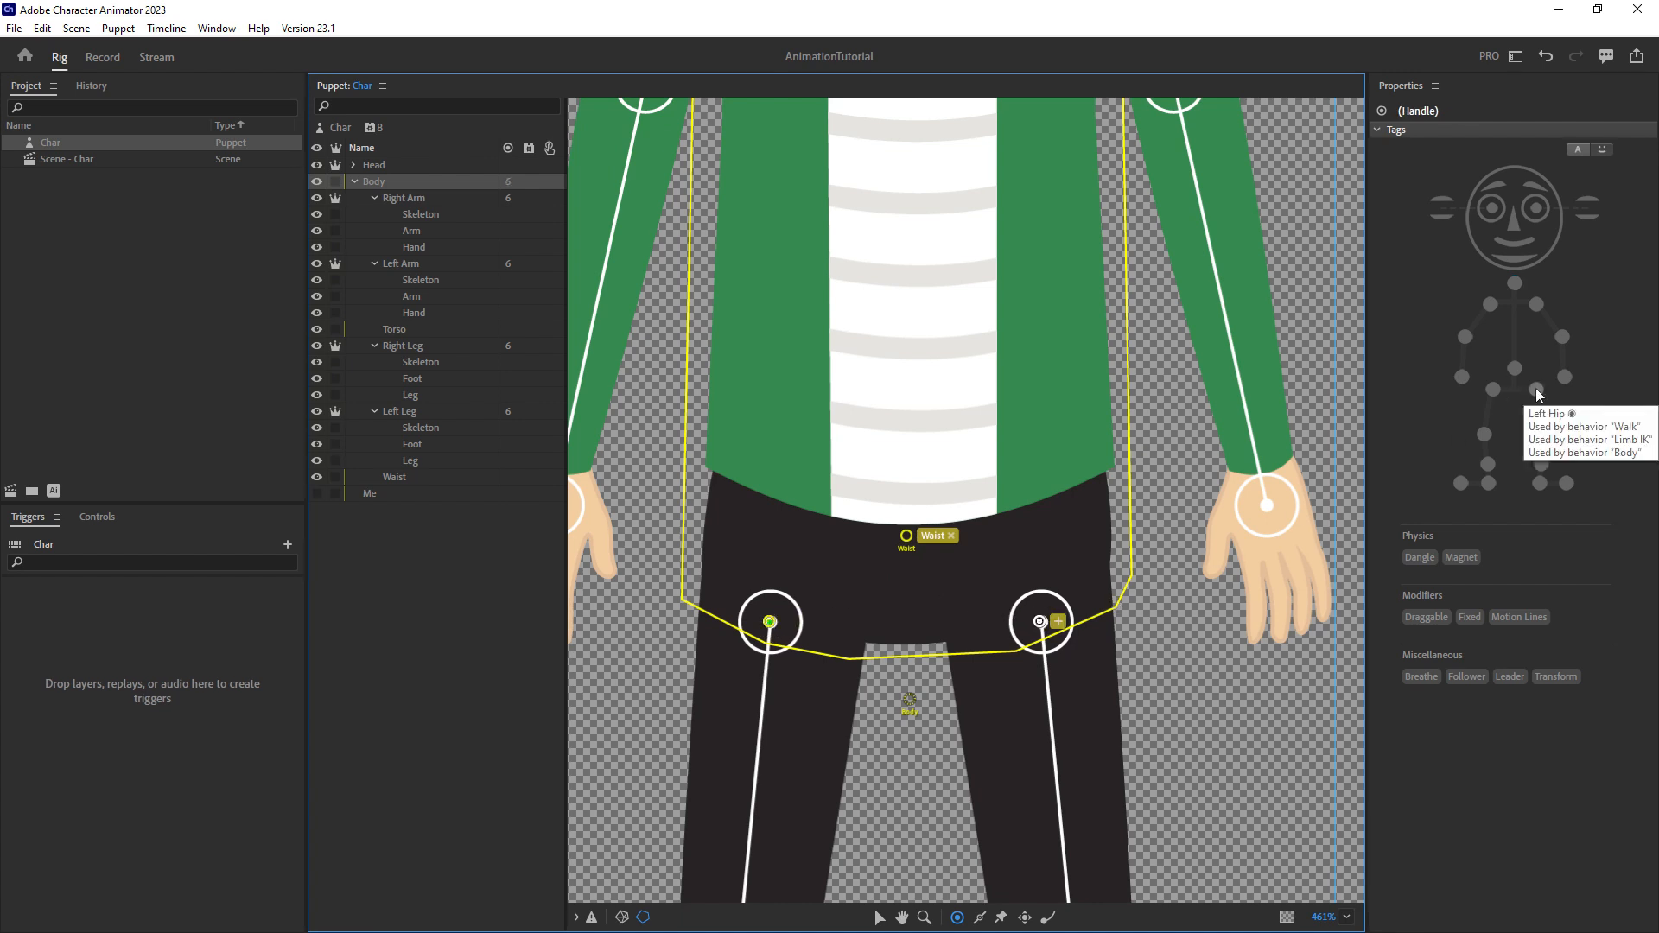
click(1536, 389)
click(769, 622)
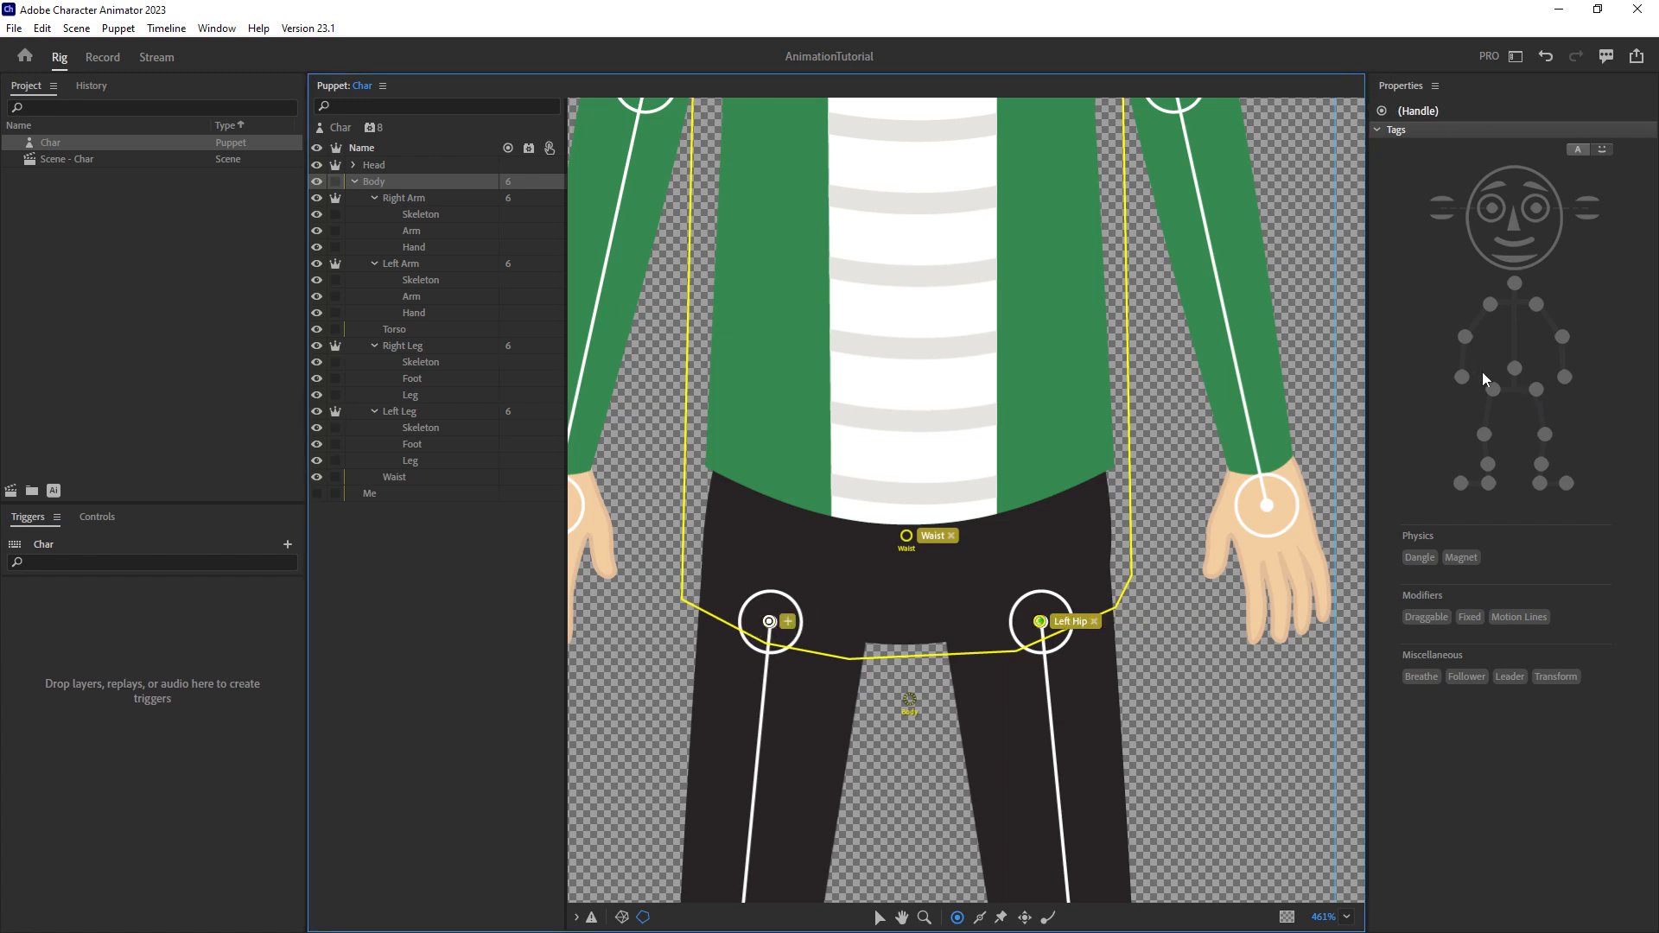
click(1486, 392)
scroll(963, 526, down, 3)
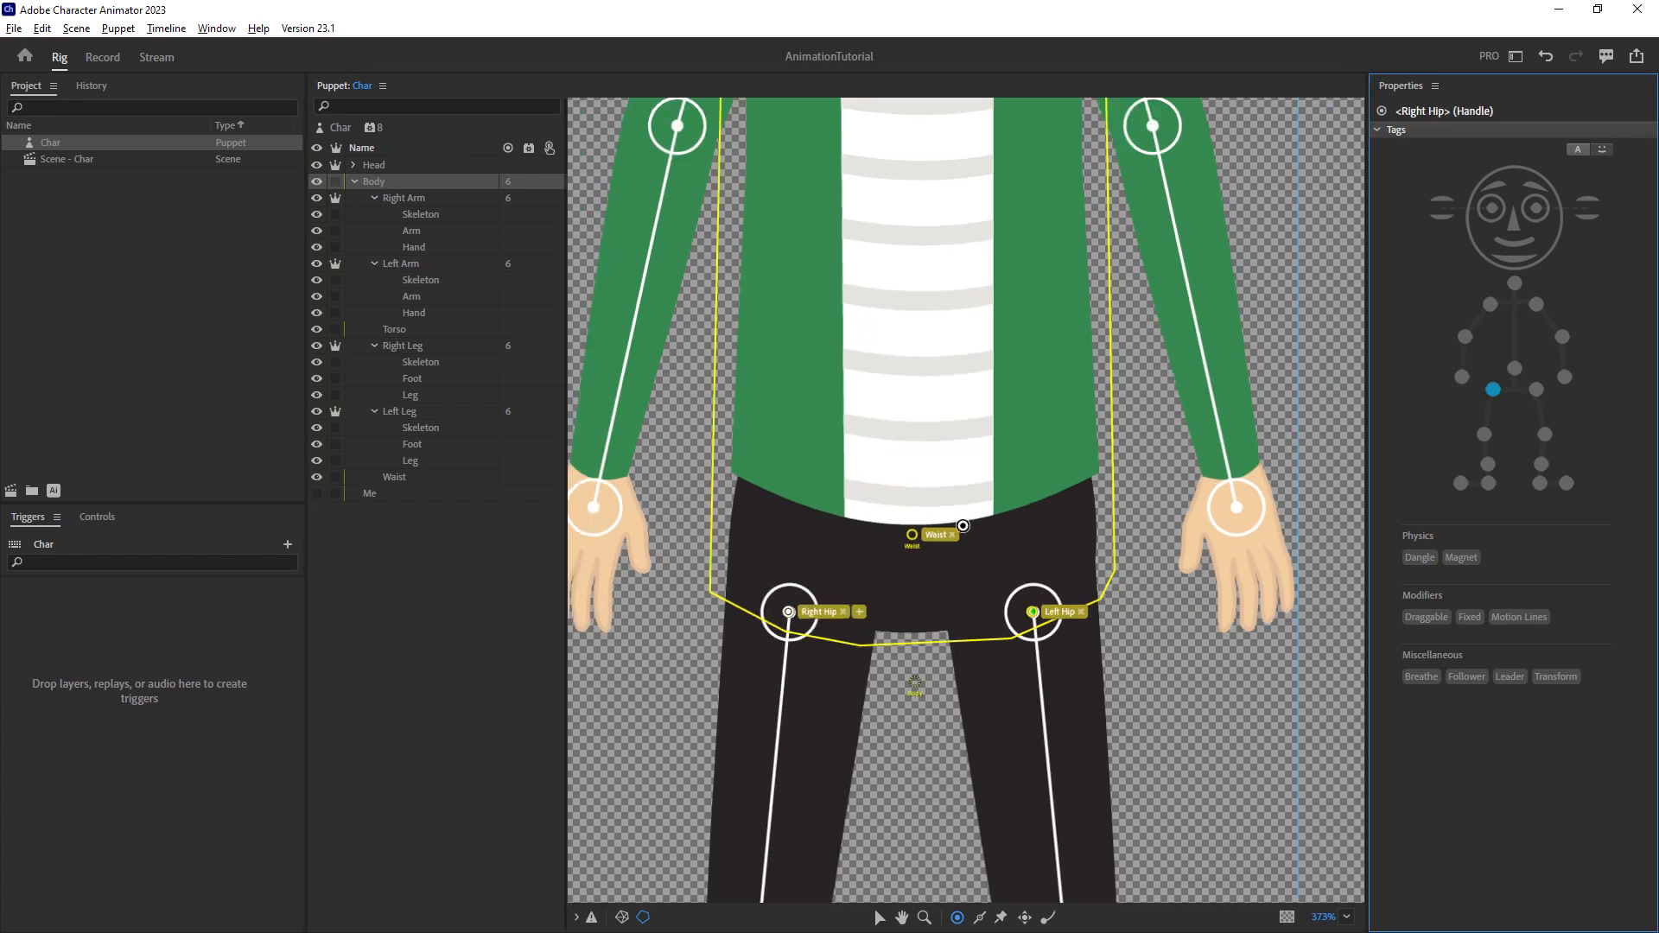
Move the Body group's origin handle up to just below the Waist handle, centred between the hips.
click(923, 566)
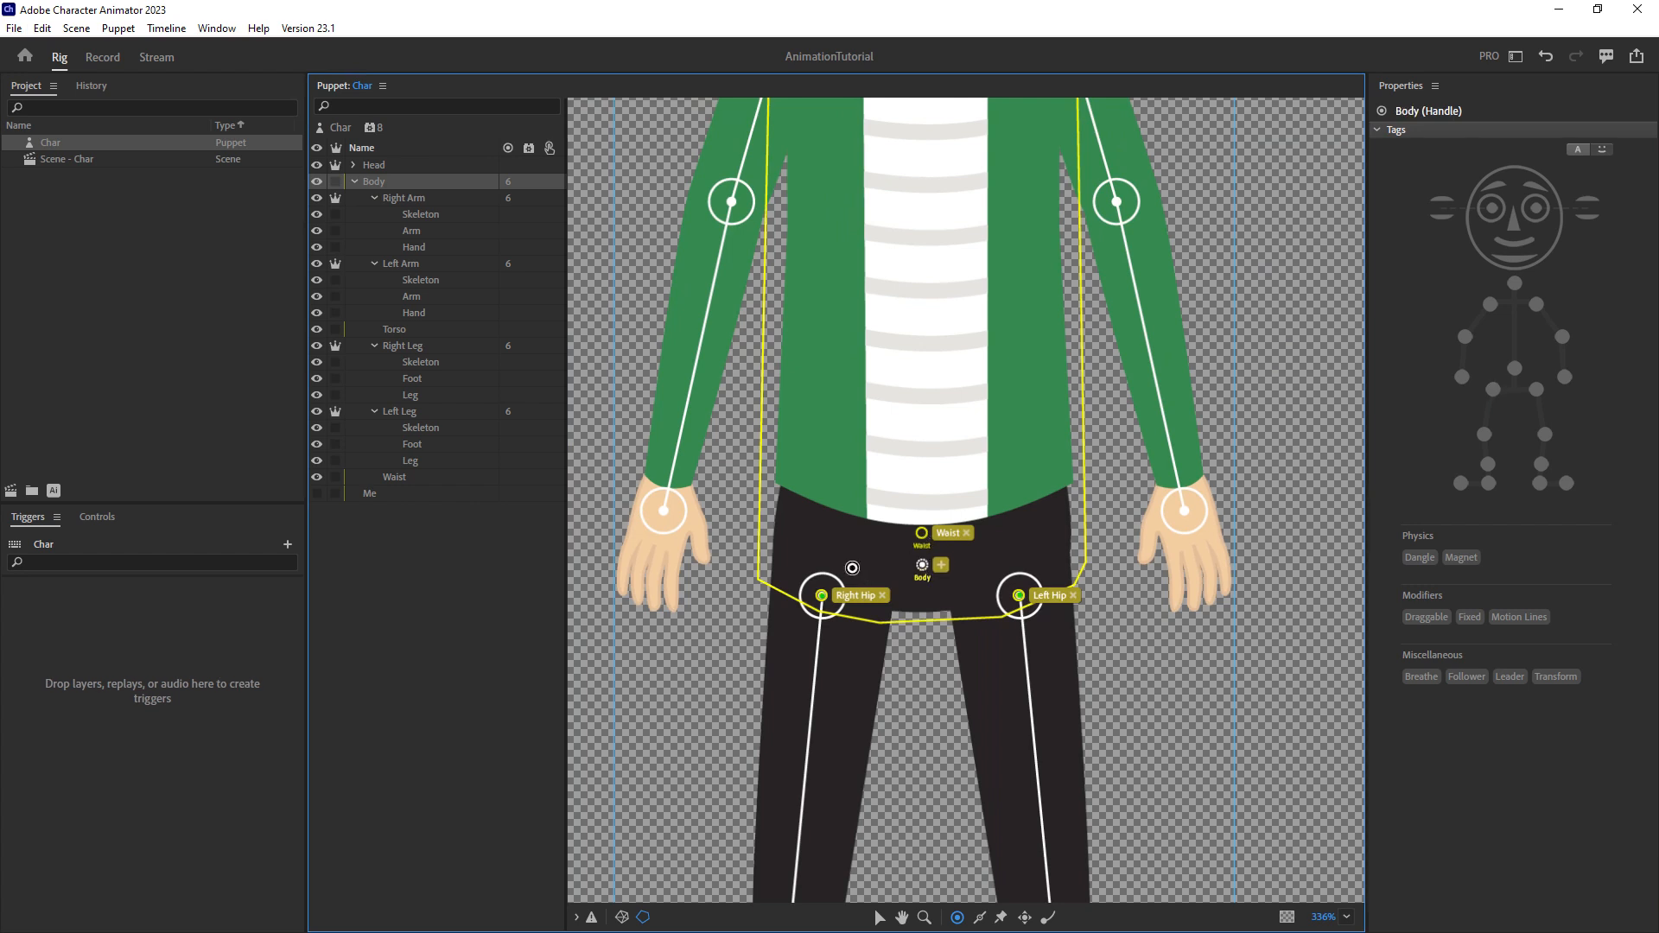
scroll(1056, 425, down, 3)
drag(1077, 385, 1052, 593)
scroll(1052, 592, down, 1)
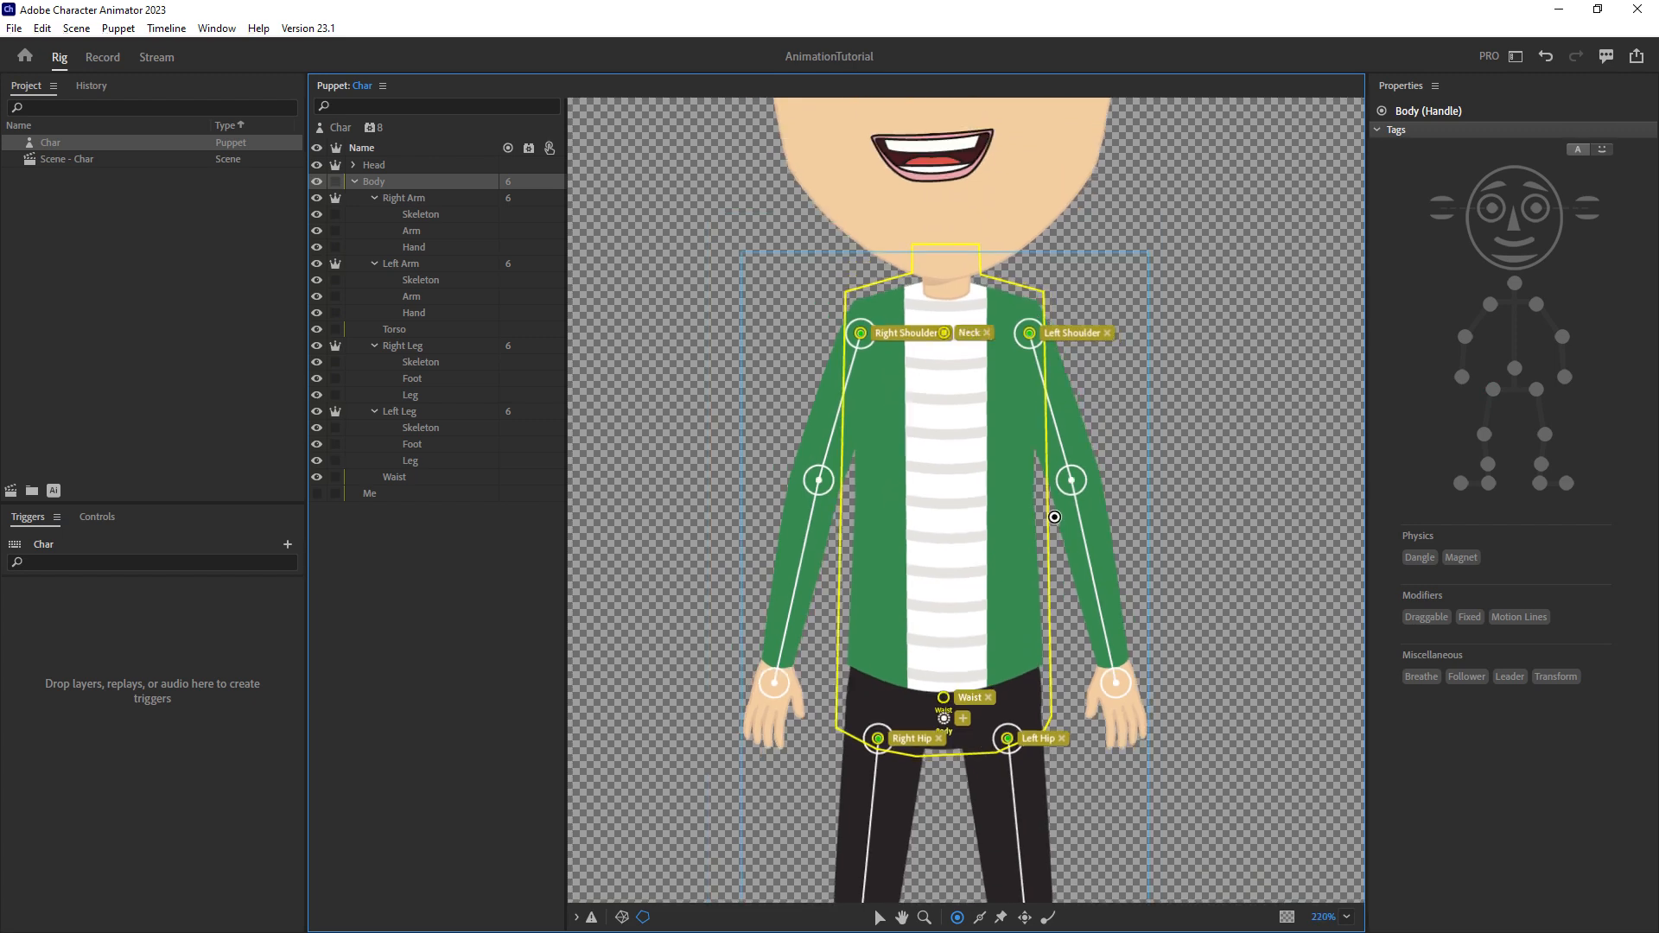
scroll(929, 415, down, 2)
scroll(929, 415, down, 1)
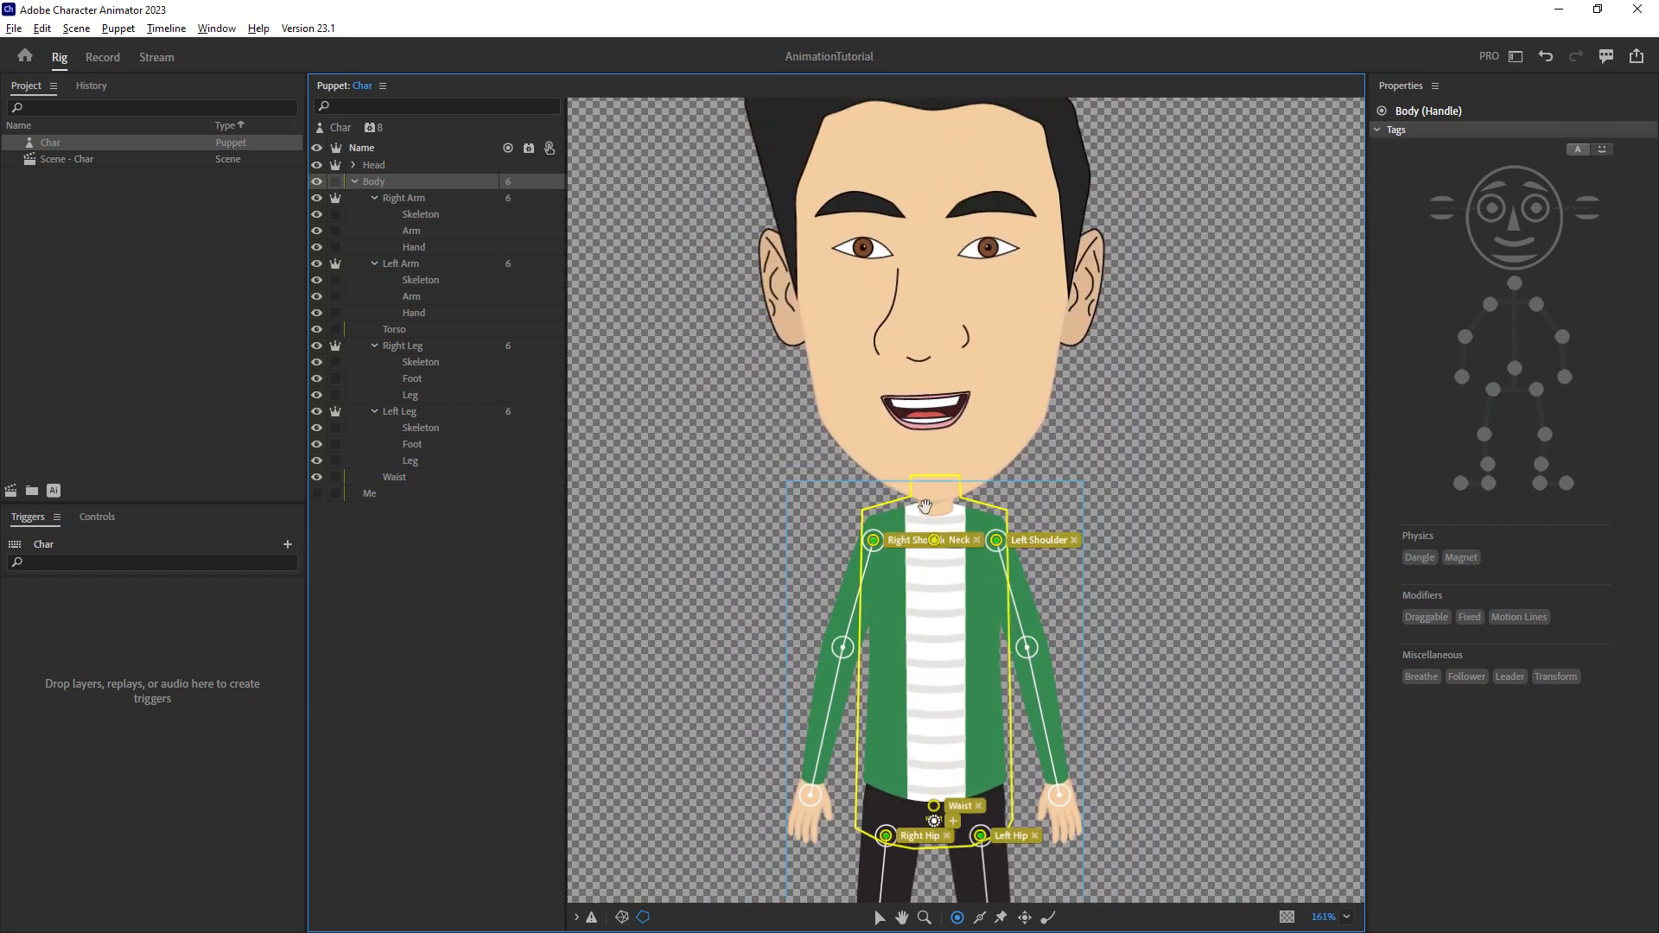
Delete the Me layer from the Char puppet.
click(407, 496)
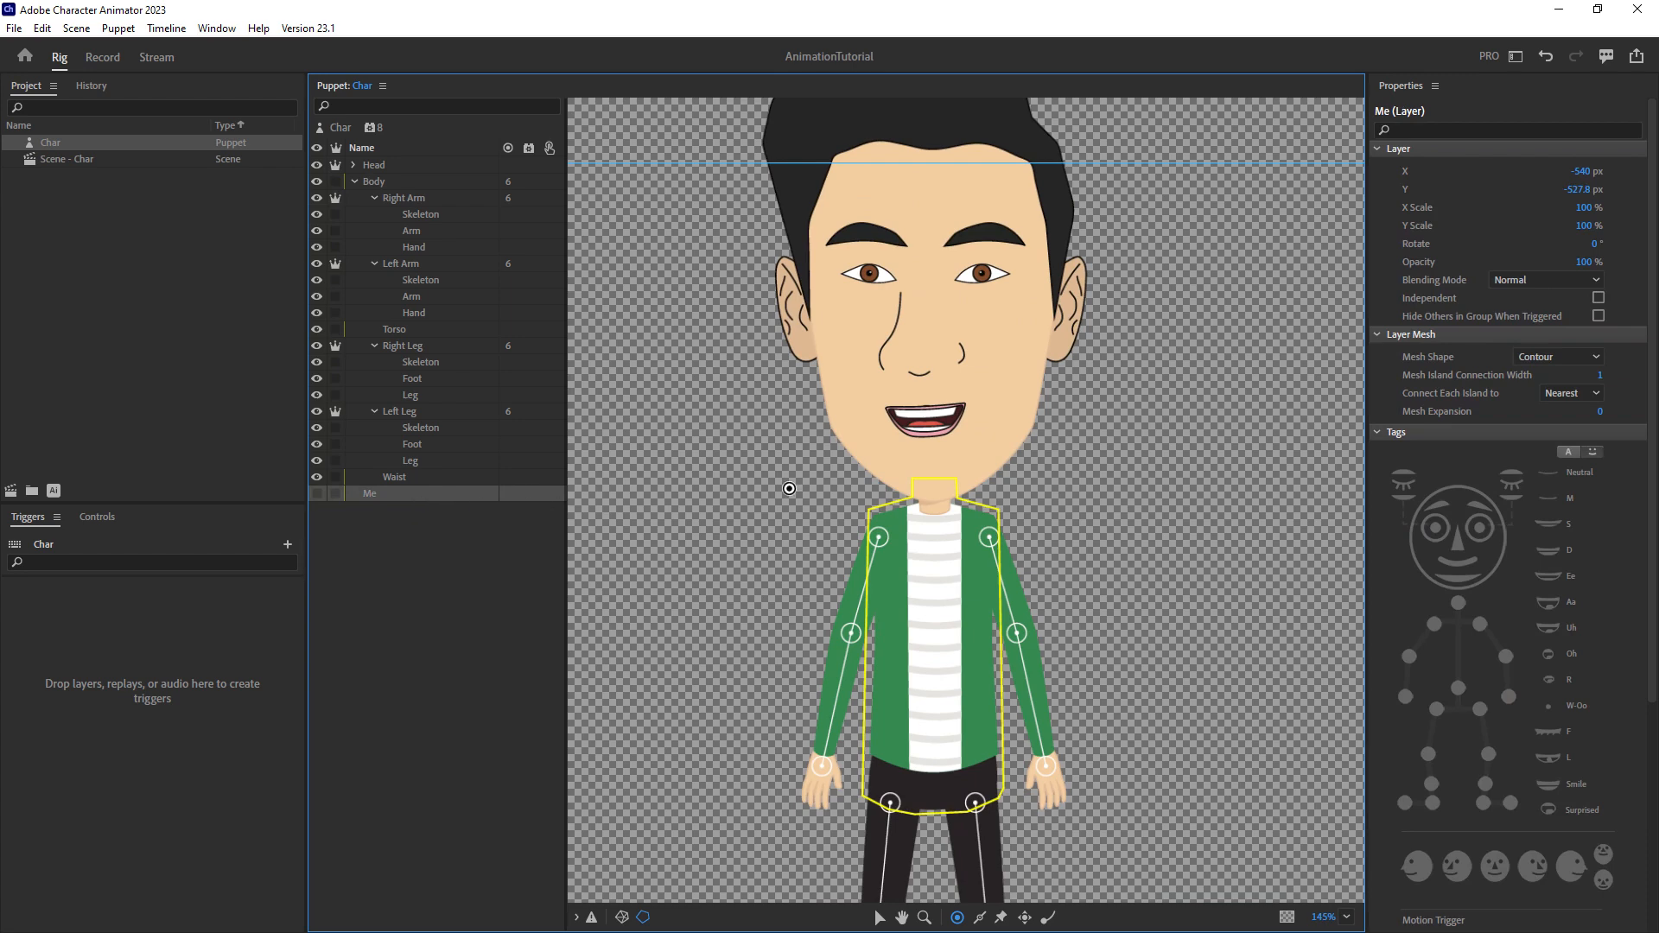
scroll(791, 488, down, 1)
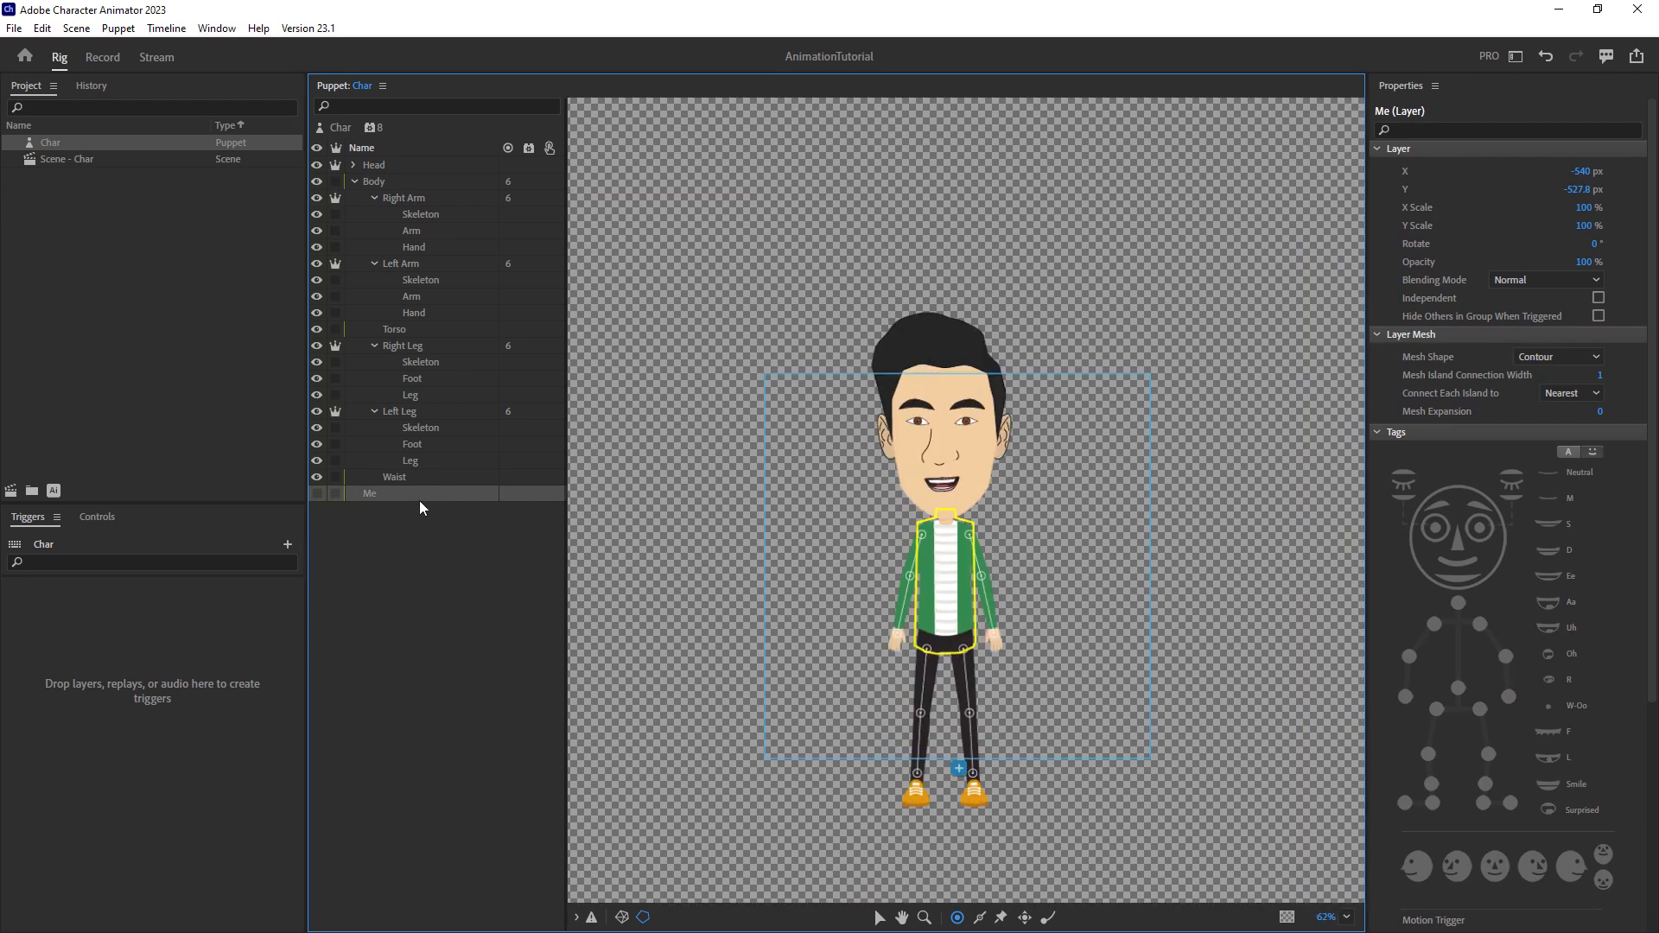
key(Delete)
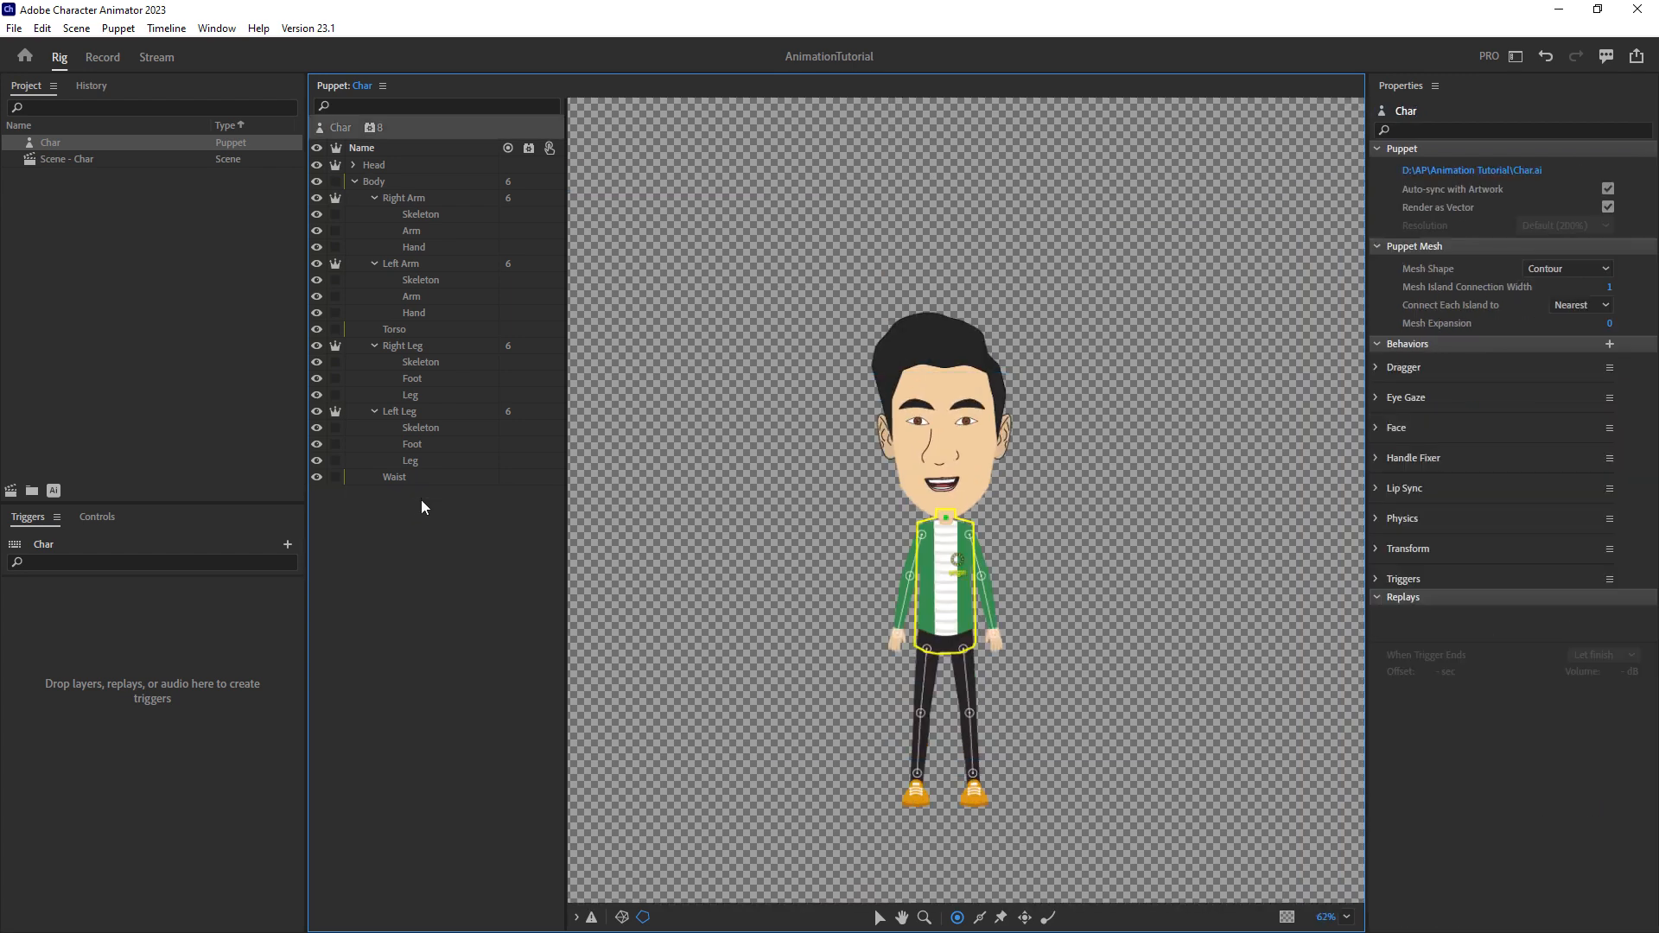
Open Scene - Char and test the arm rig by pulling both hands in toward the hips.
double_click(96, 158)
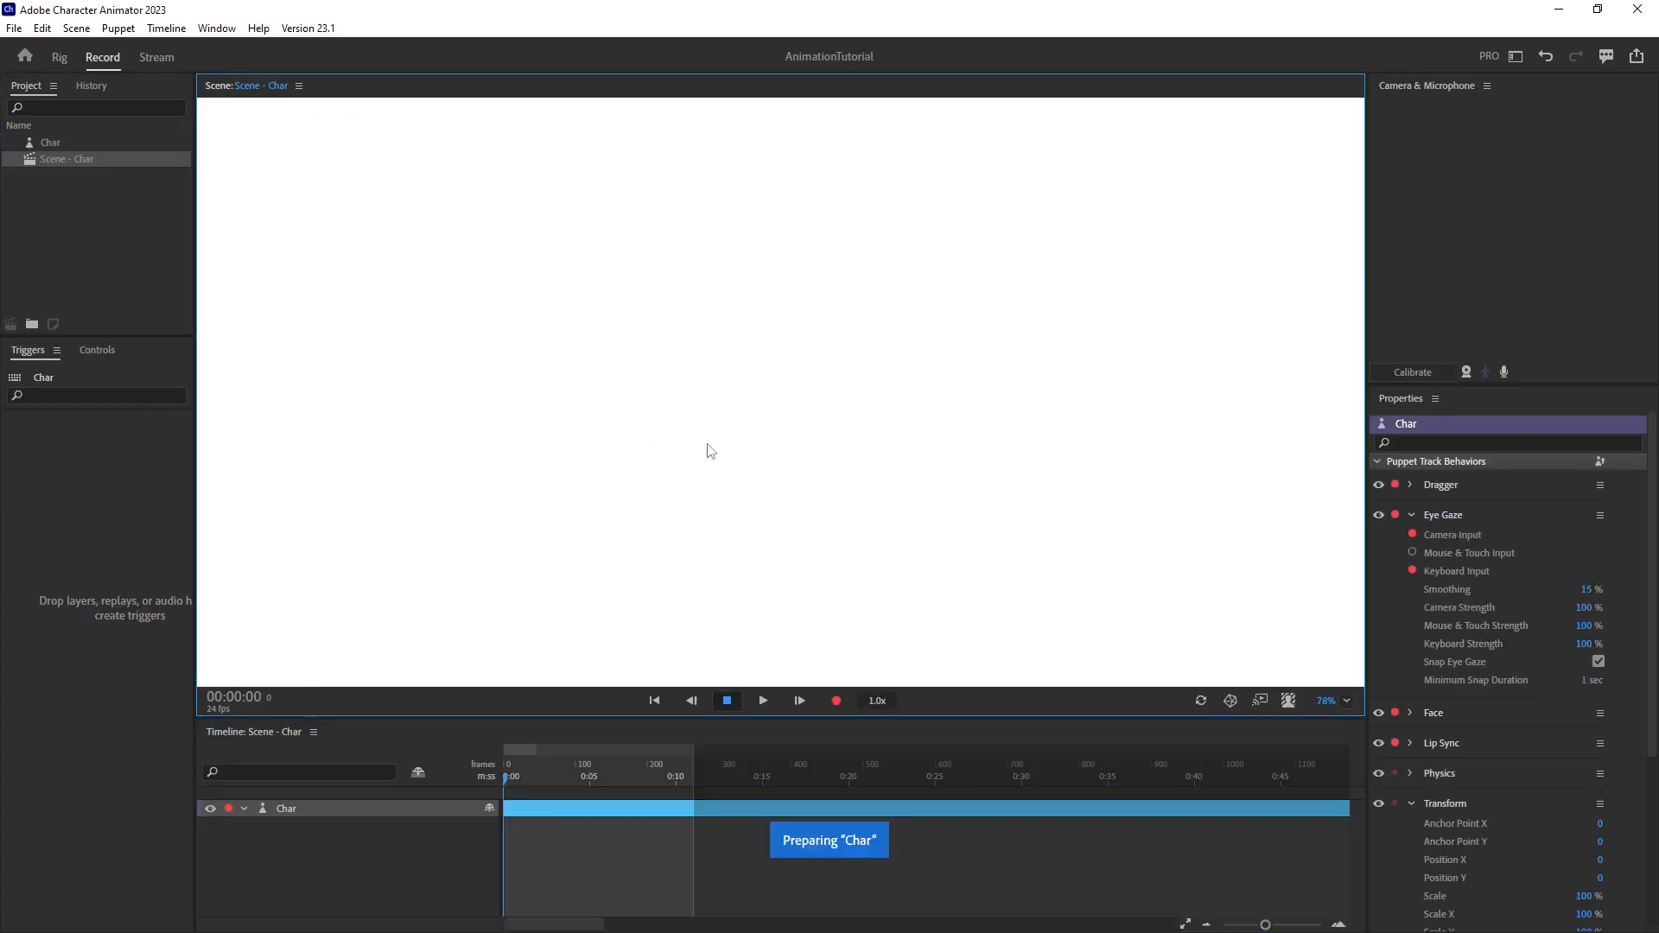
drag(719, 518, 678, 396)
drag(828, 528, 872, 480)
drag(662, 377, 788, 455)
drag(889, 480, 804, 478)
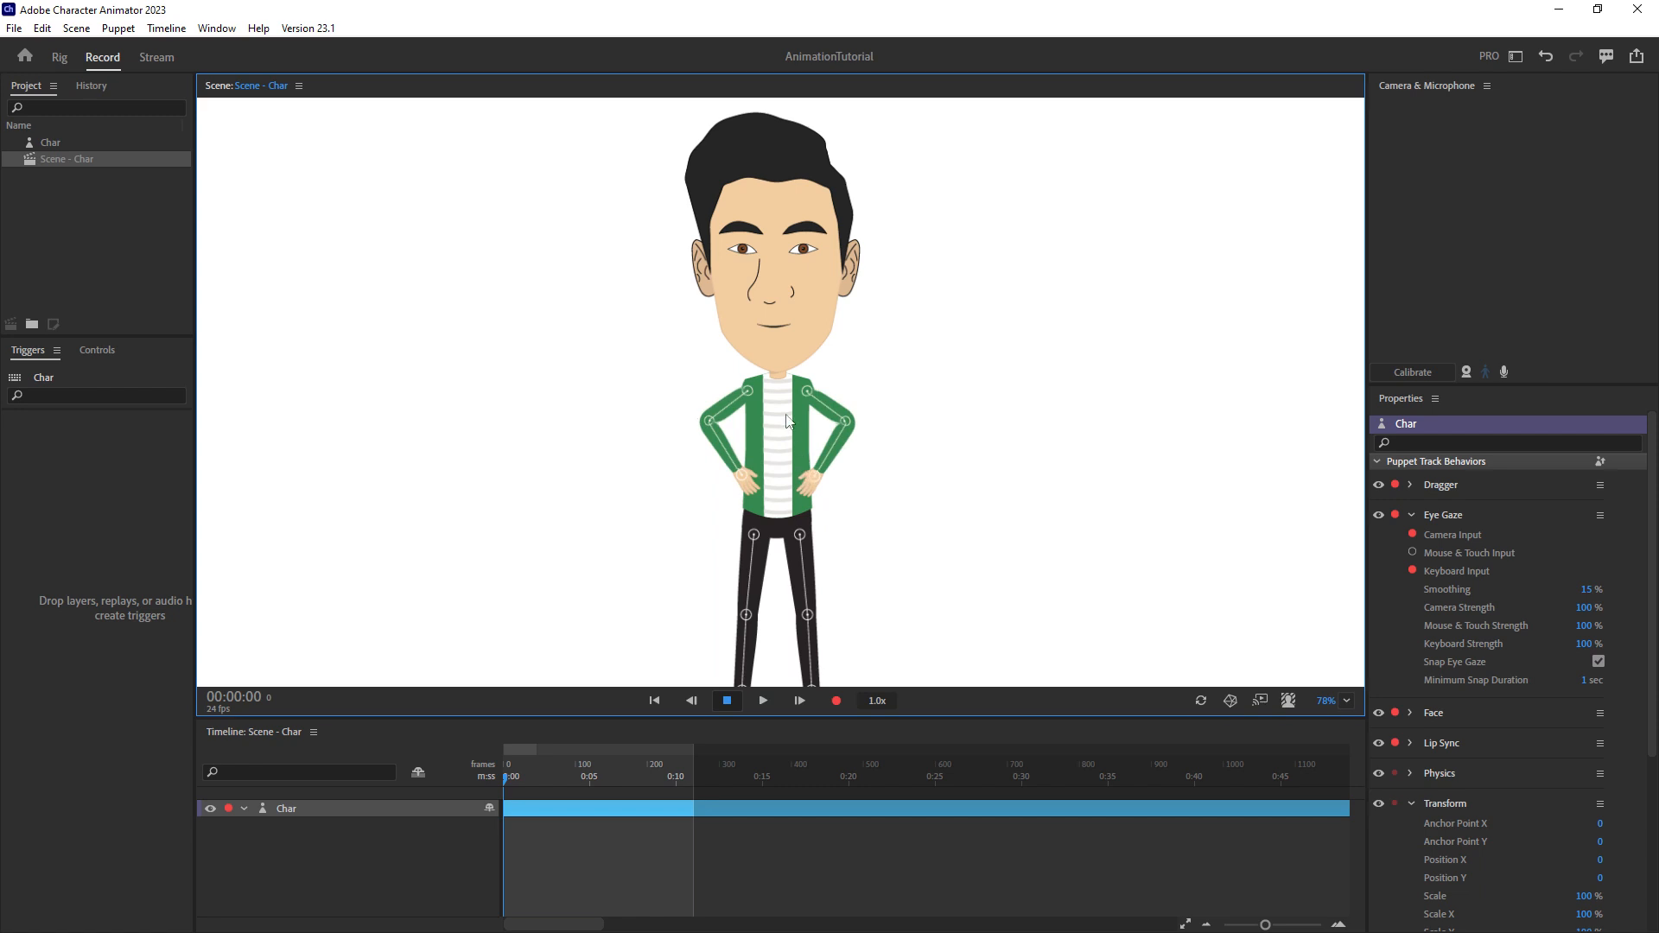
Pull both hands in front of the stomach to examine how the shoulders and elbows bend up close.
scroll(786, 421, up, 4)
scroll(764, 435, up, 3)
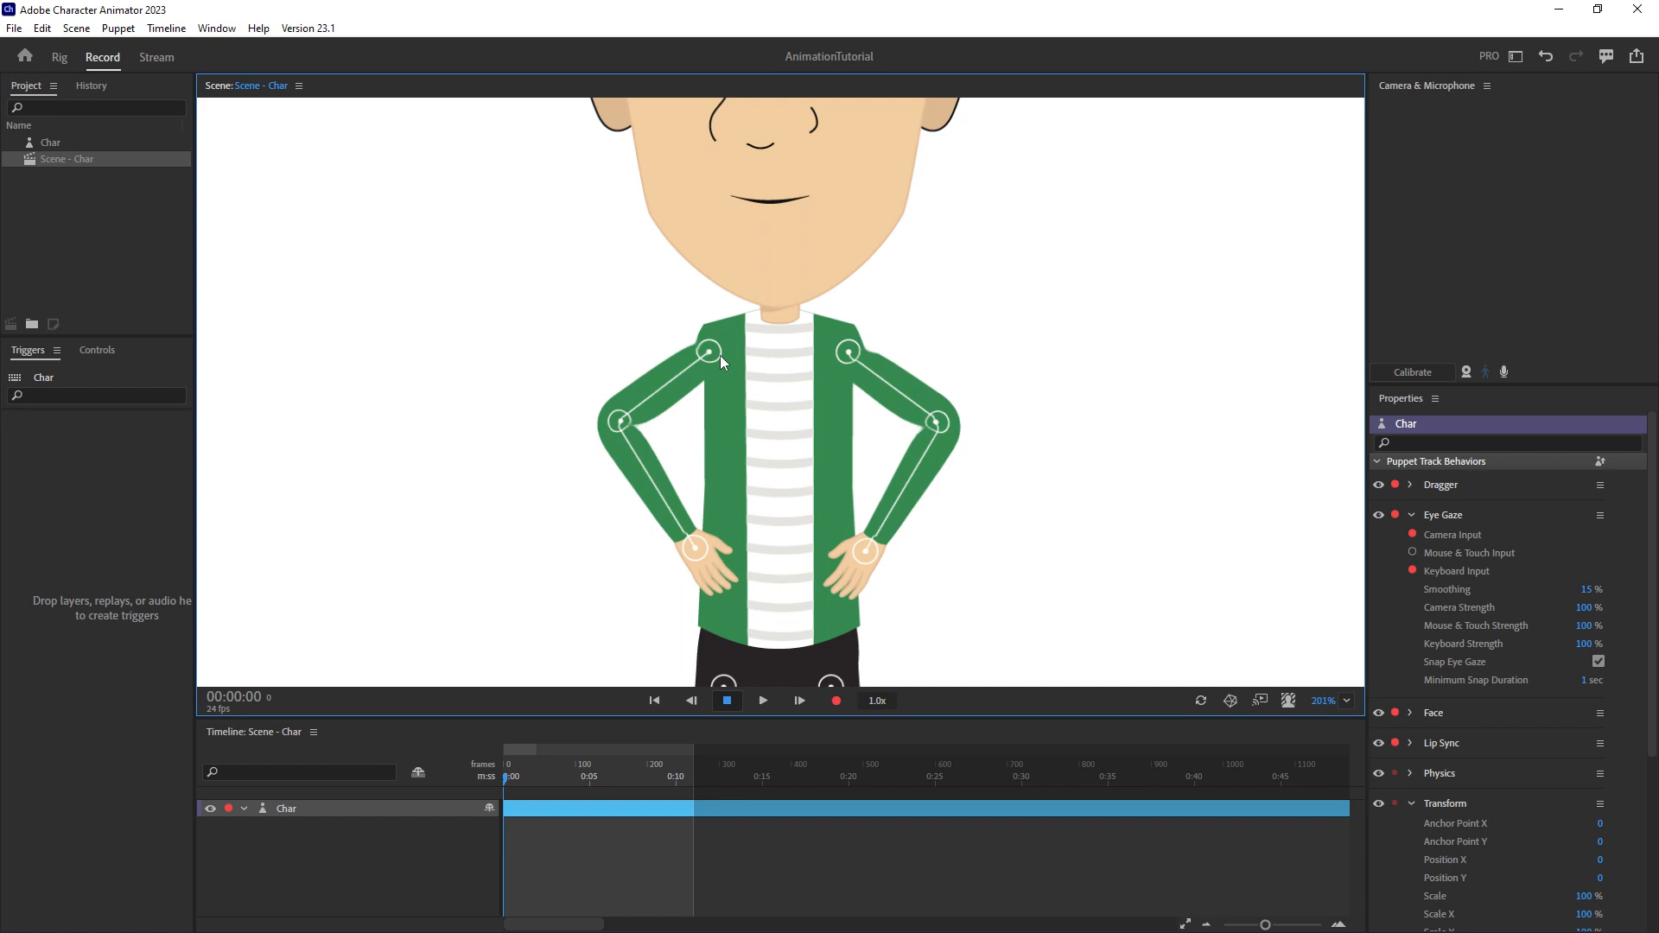
scroll(719, 355, up, 1)
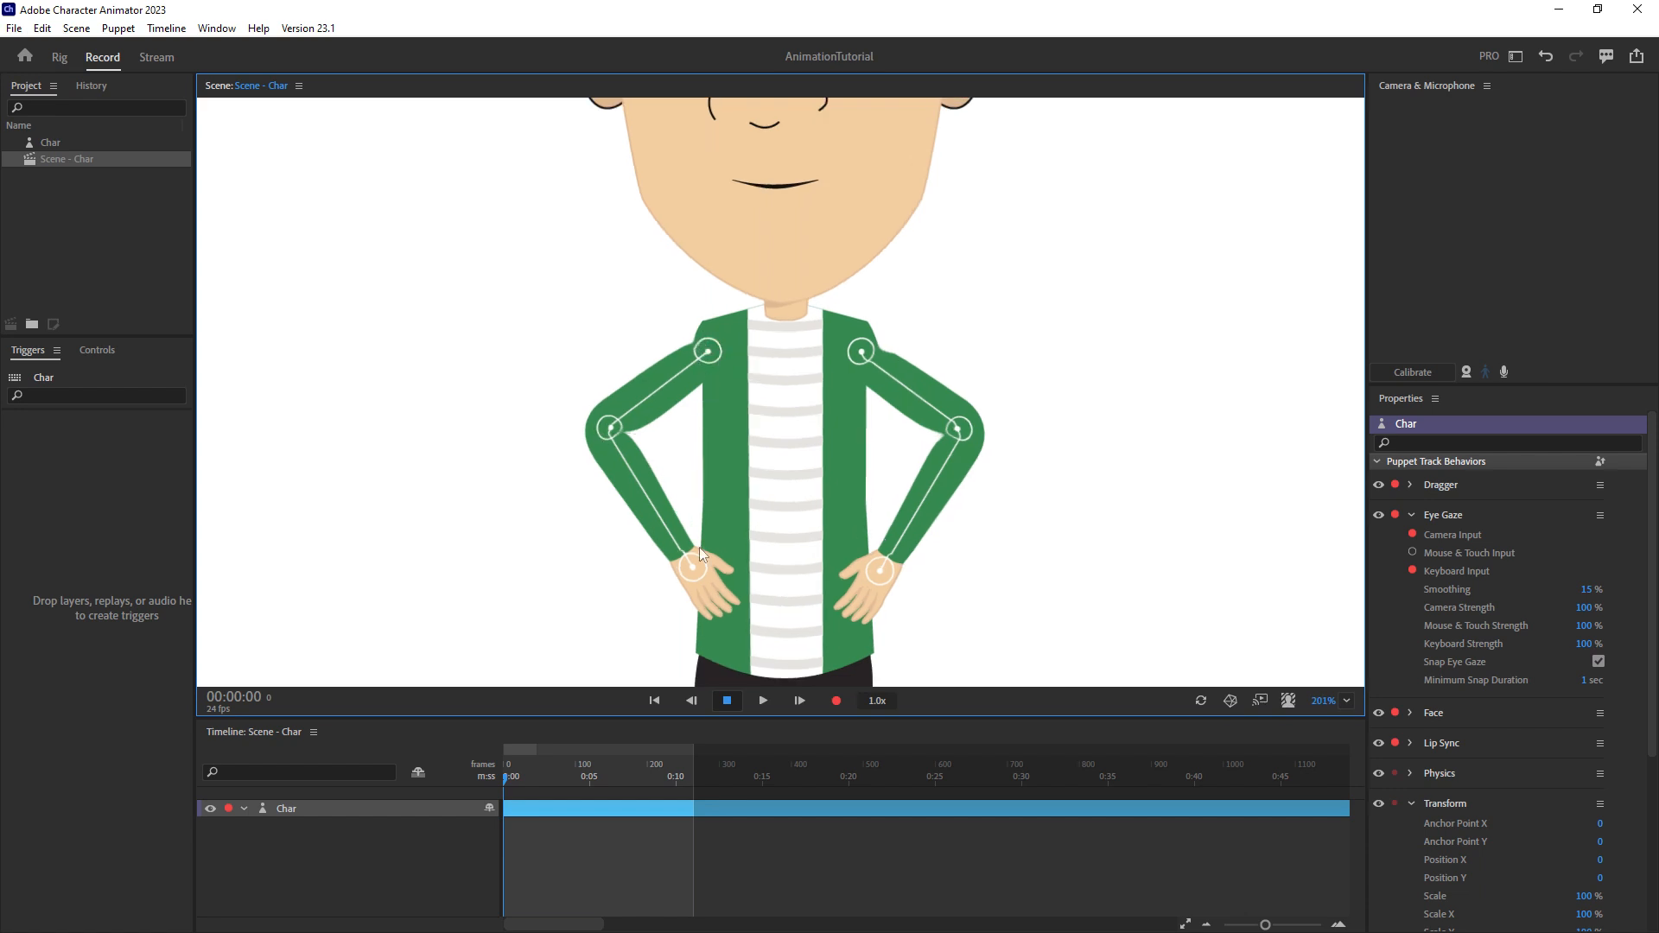
drag(702, 549, 723, 464)
drag(880, 570, 830, 487)
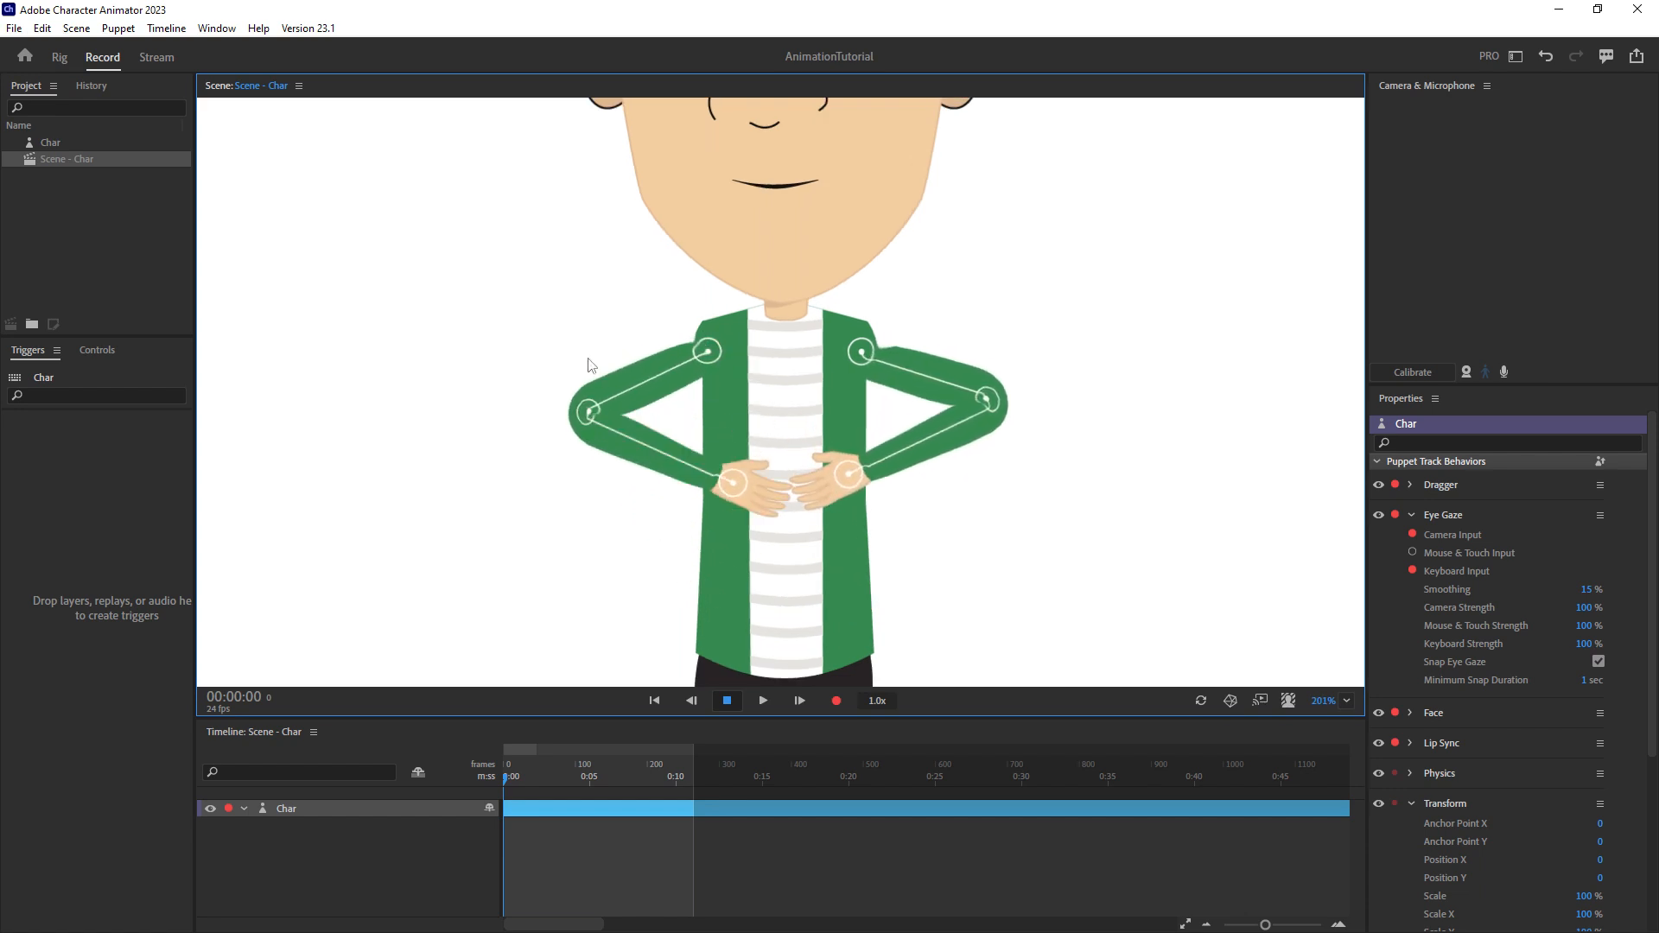
Return to rigging the Char puppet and set the Attach Style of both arm and both leg groups to Hinge.
click(45, 64)
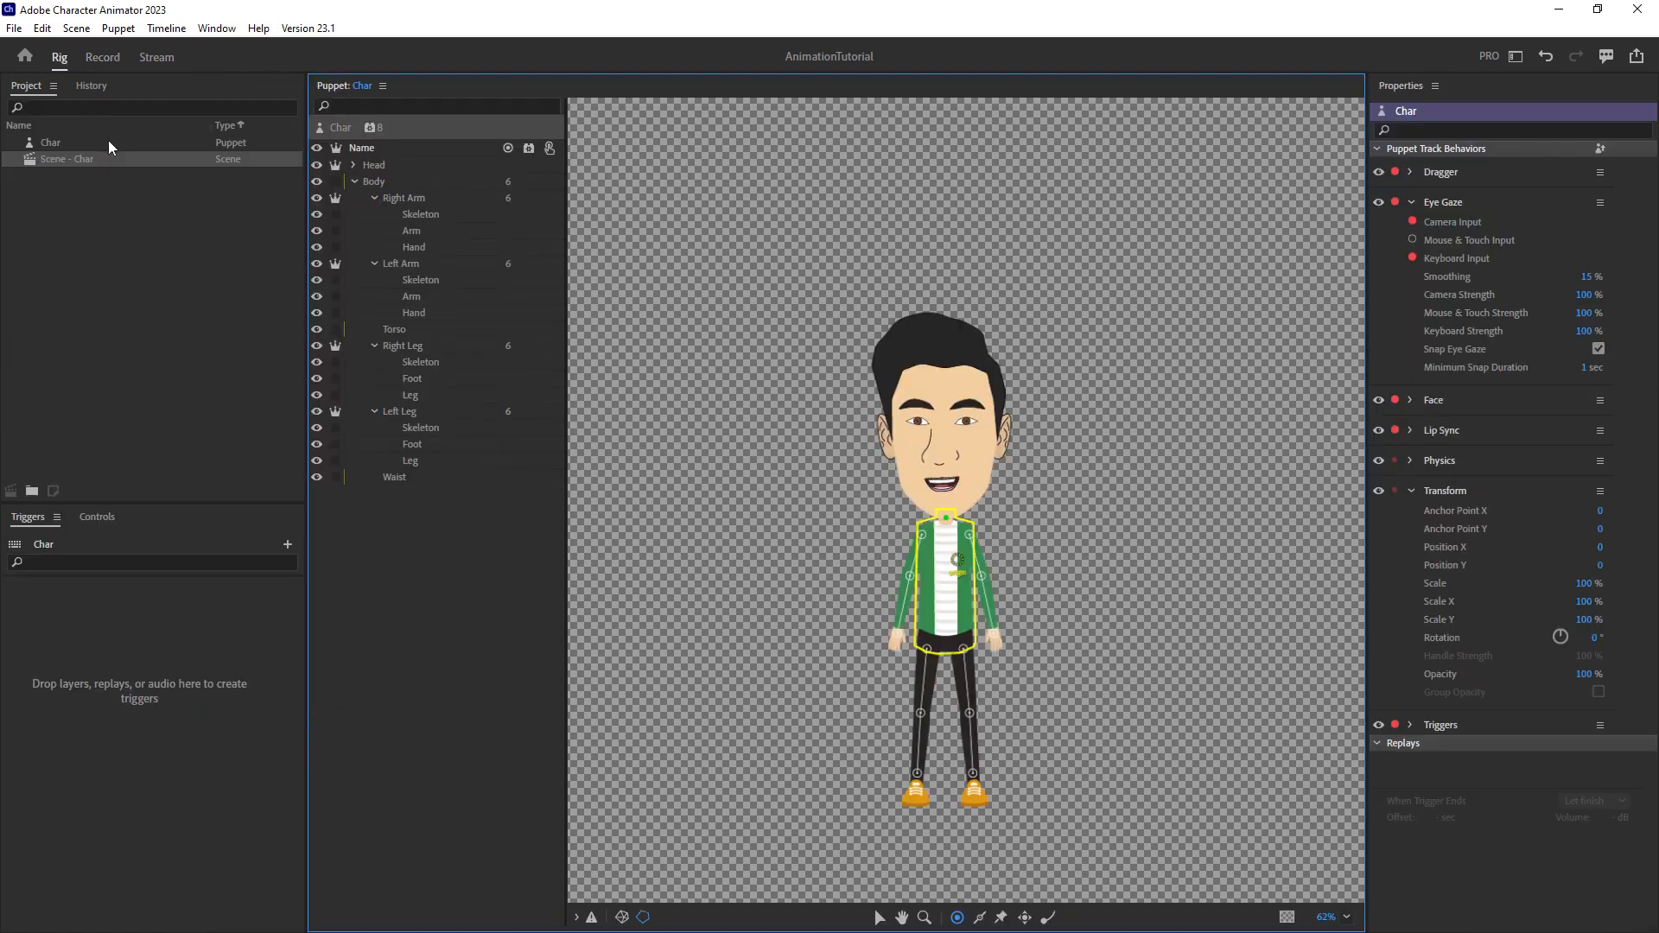
click(108, 143)
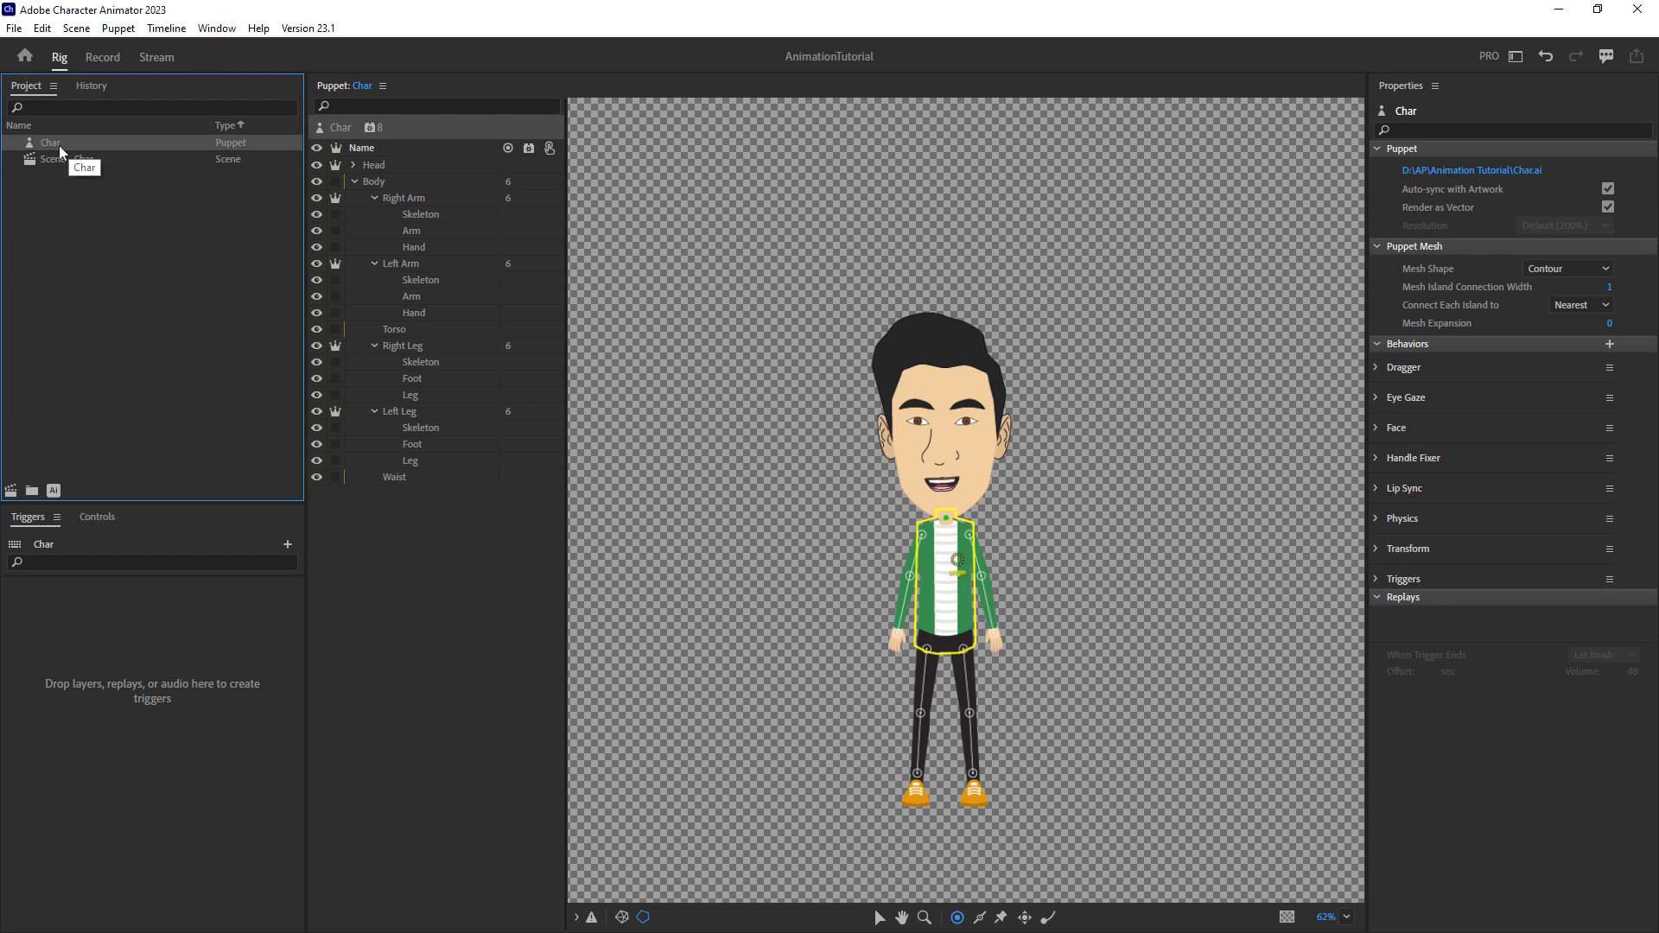
click(413, 200)
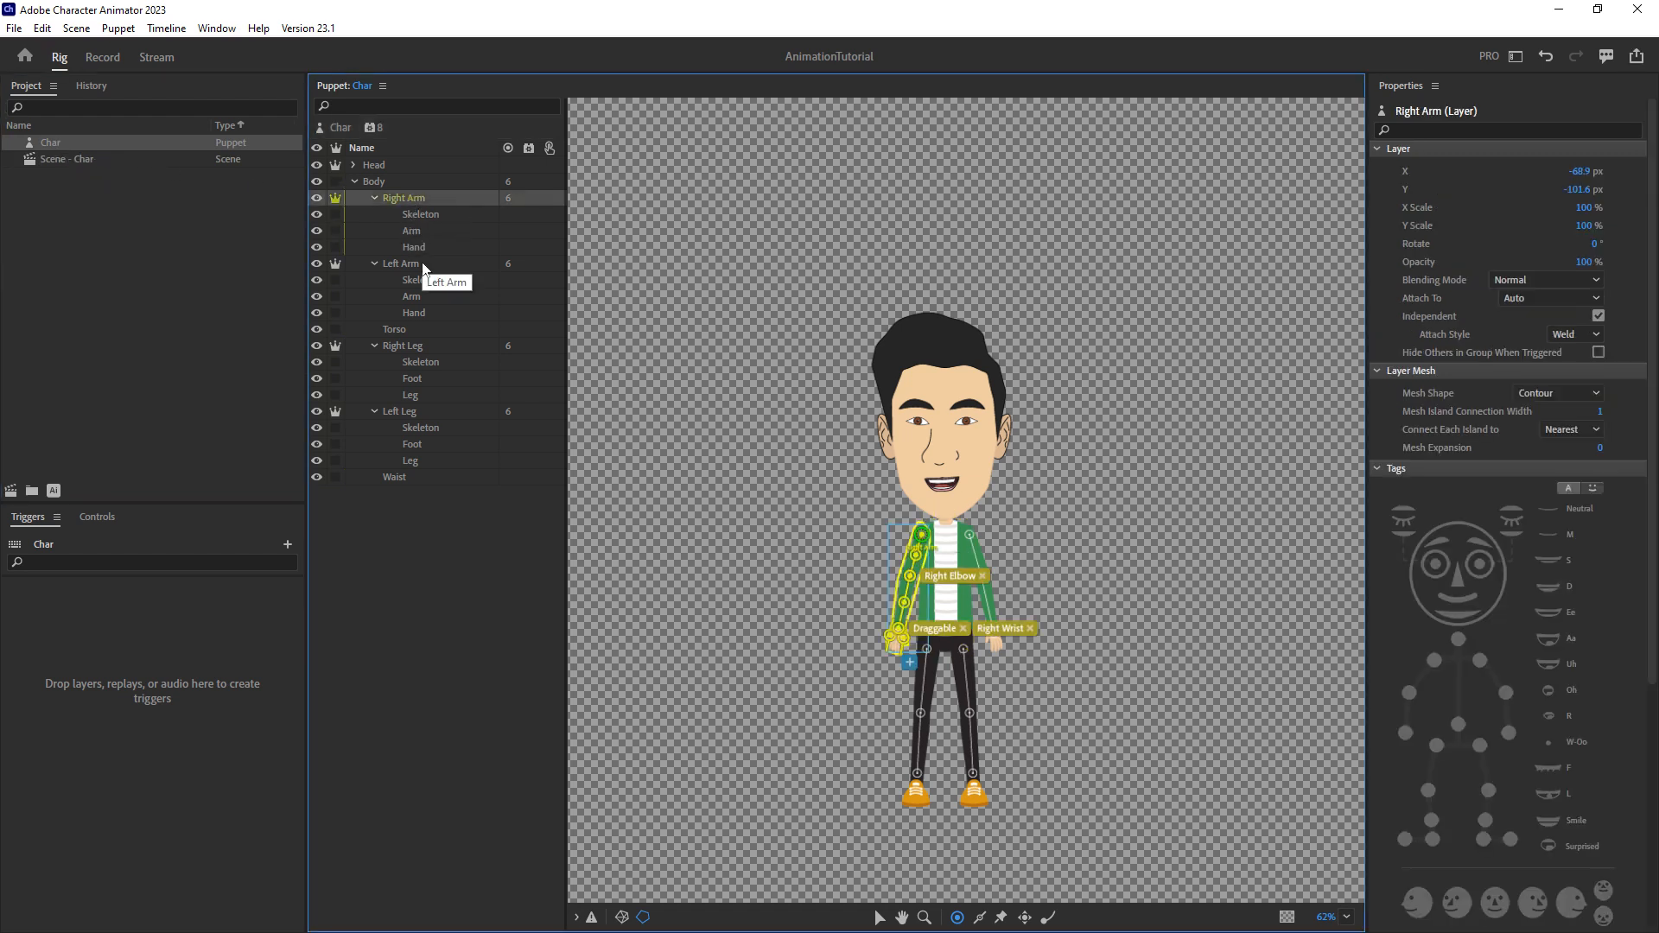
ctrl+click(424, 264)
ctrl+click(432, 345)
ctrl+click(423, 413)
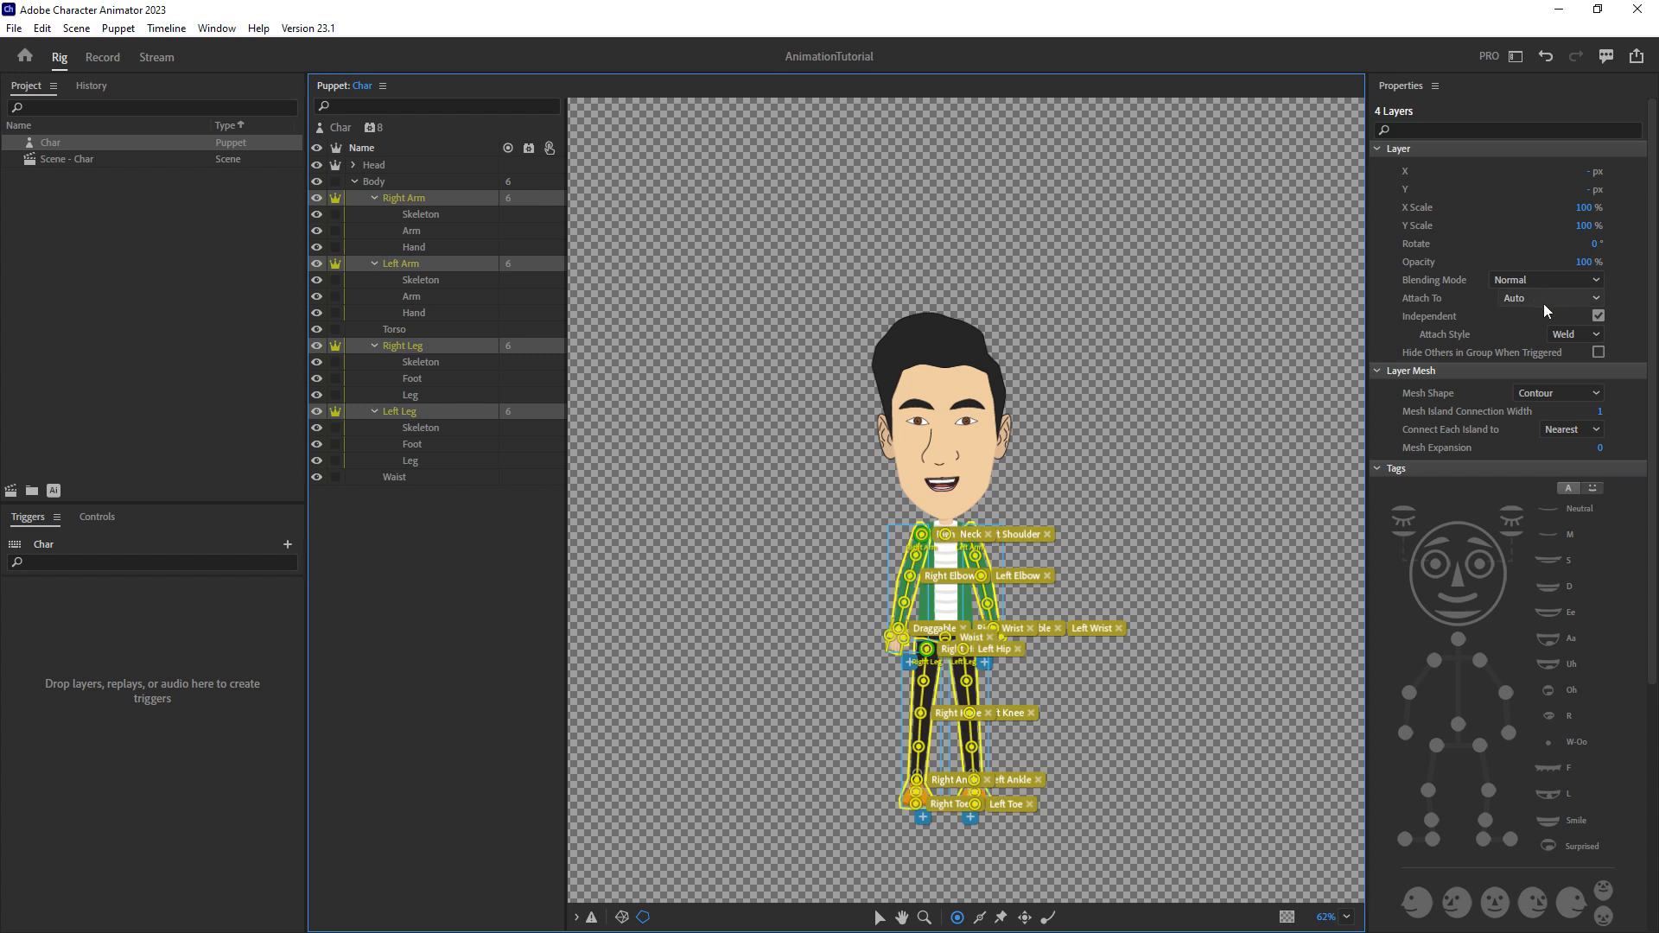
click(1569, 333)
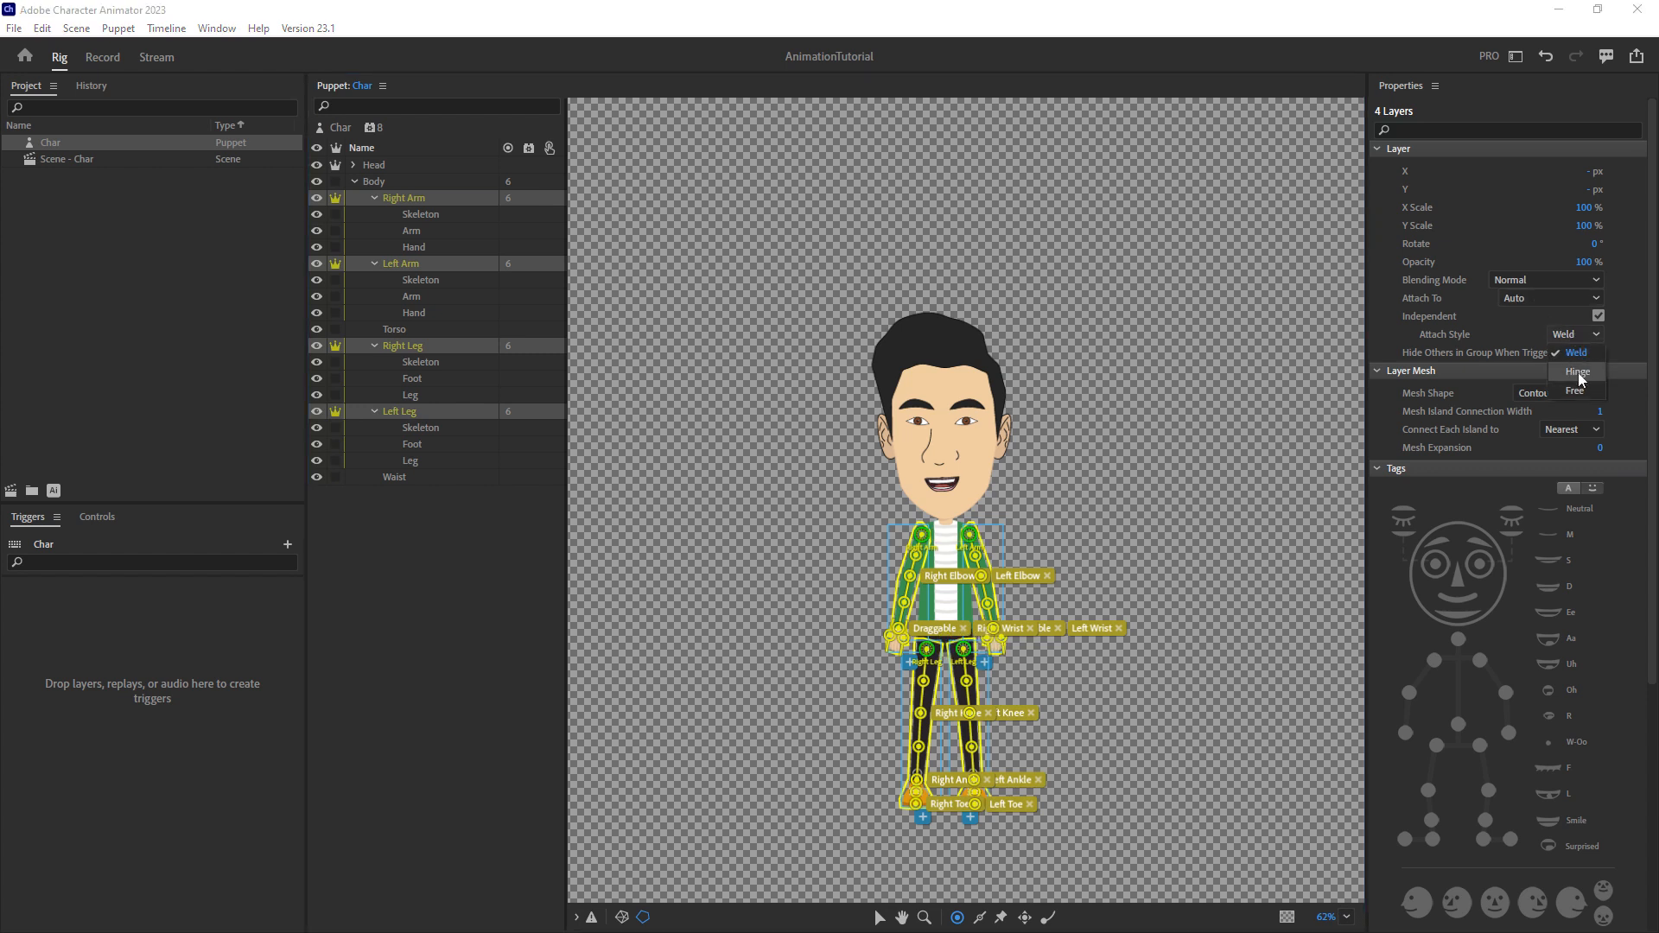
click(1578, 372)
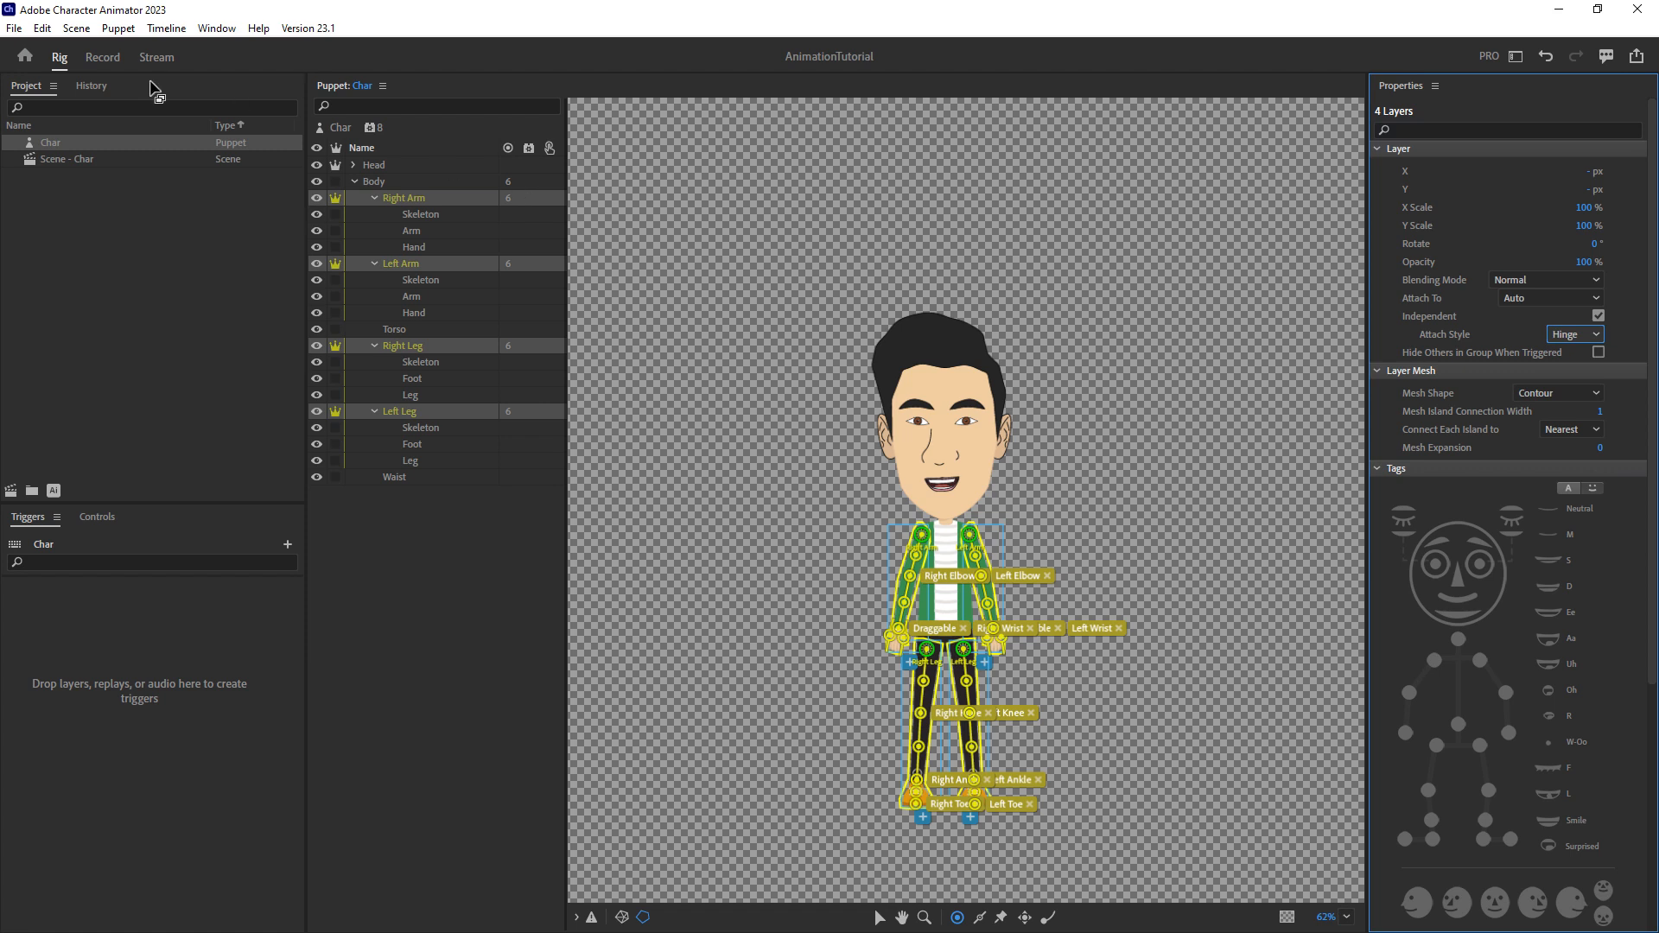
Test the hinged arms in the scene by pulling both hands in toward the torso.
click(102, 58)
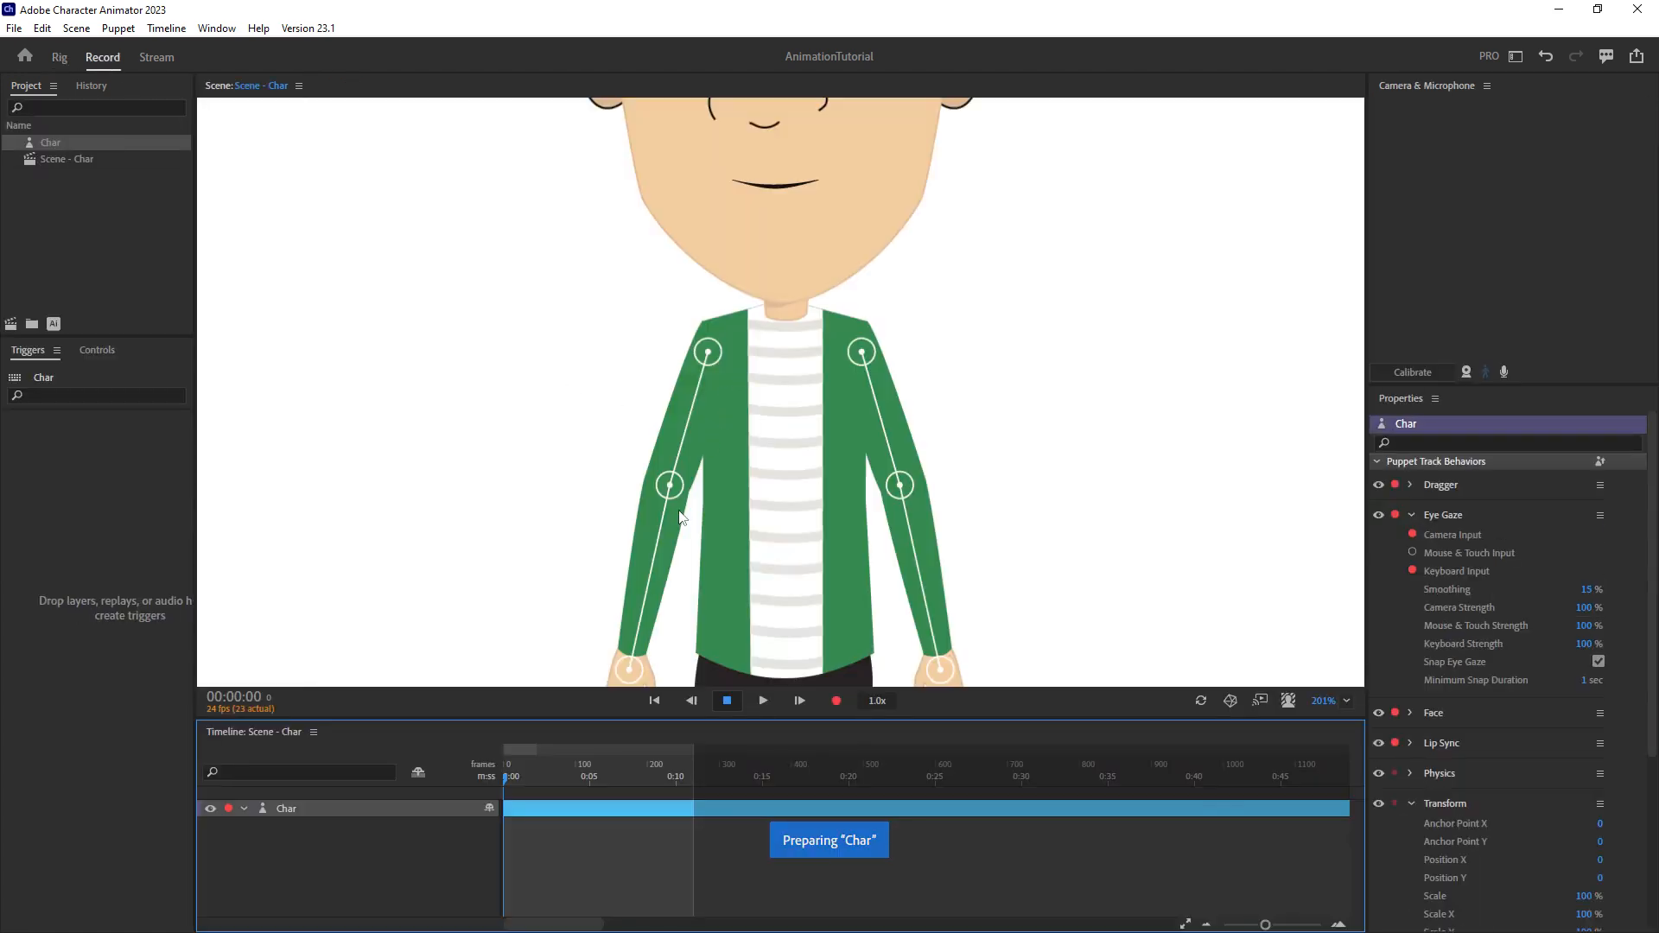
drag(631, 665, 747, 572)
drag(941, 670, 811, 539)
drag(872, 547, 657, 527)
drag(744, 578, 700, 545)
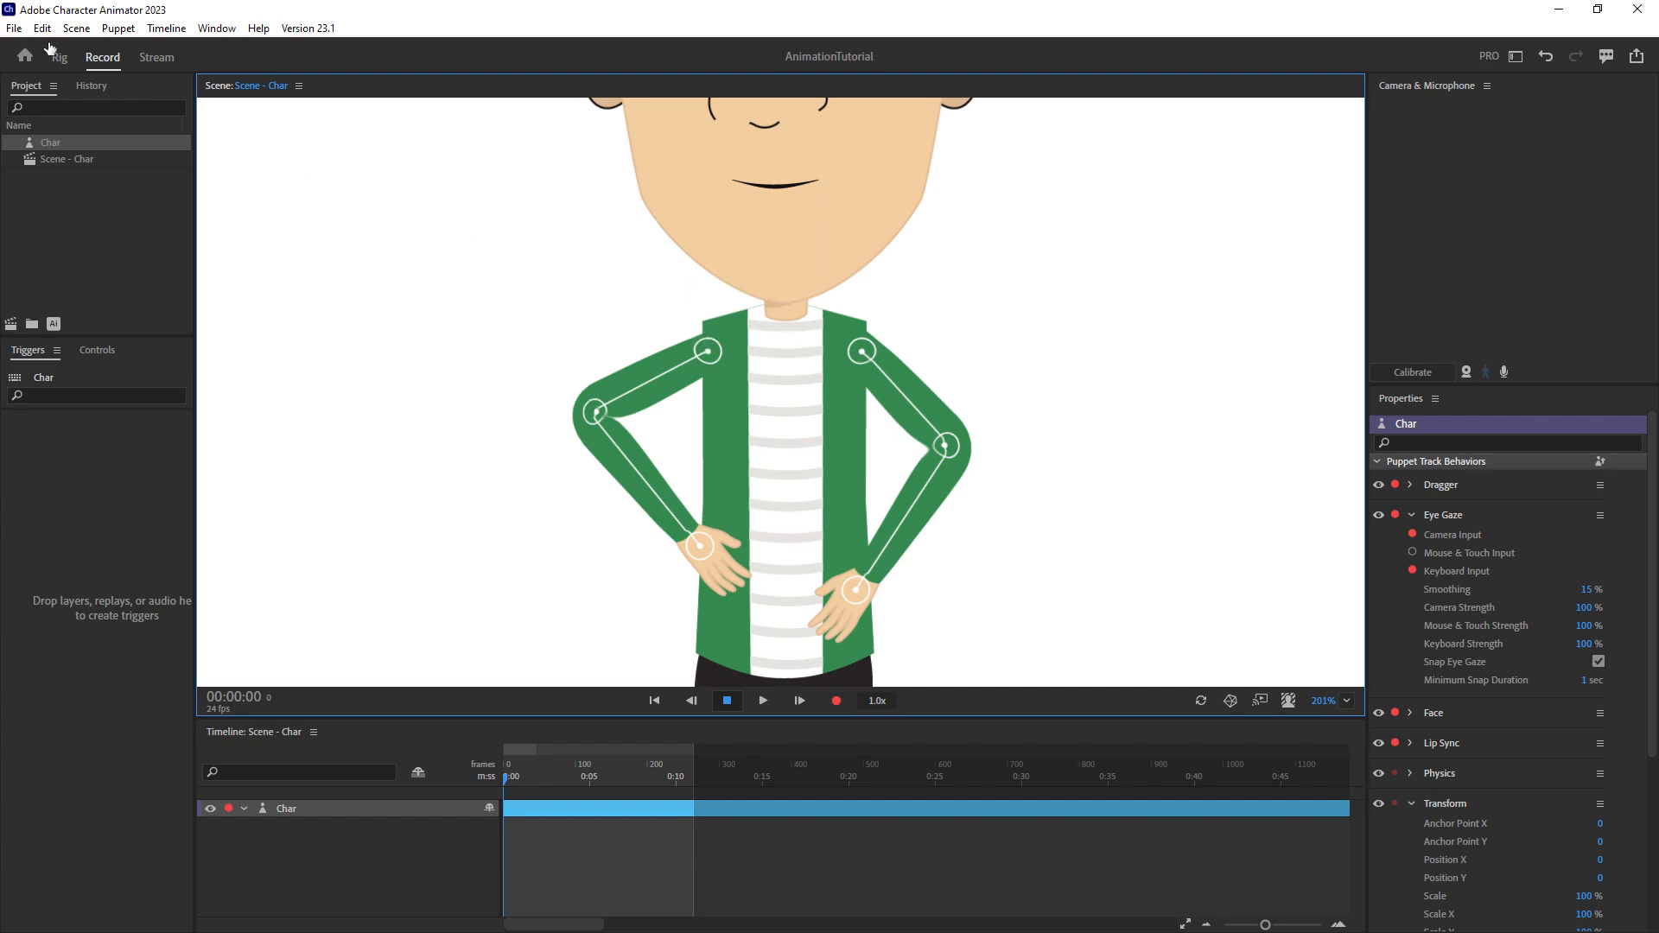
Move the origin handles of the Right Arm and Left Arm groups up off the shoulder joints toward the top of the shoulders.
click(58, 56)
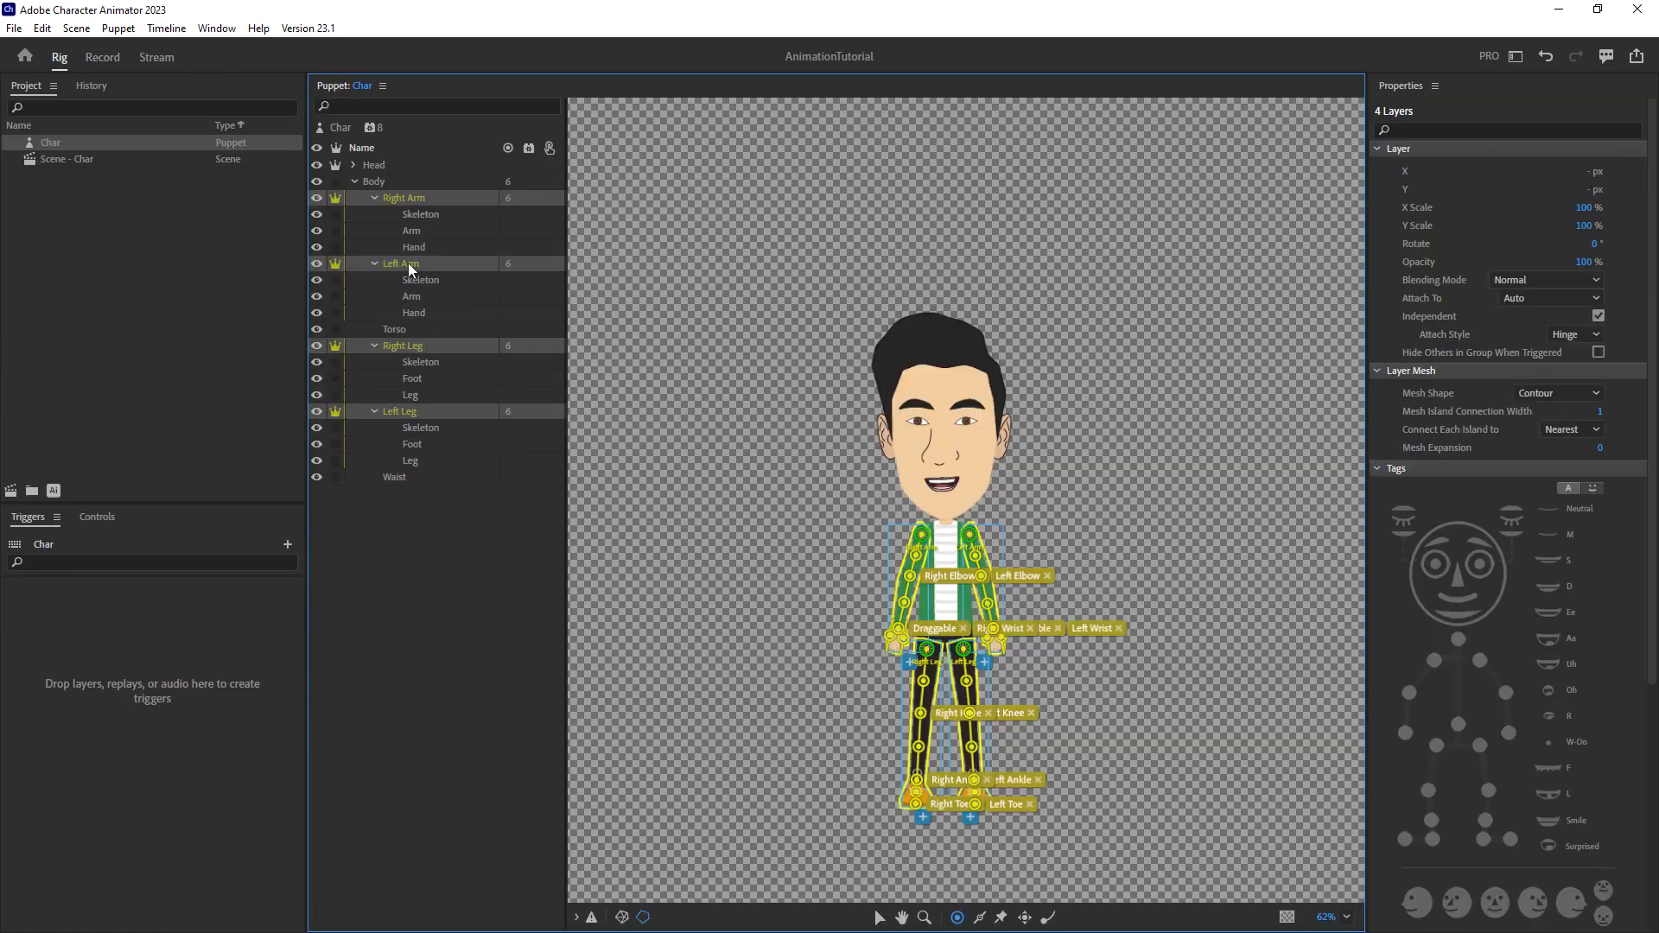
click(413, 567)
click(412, 202)
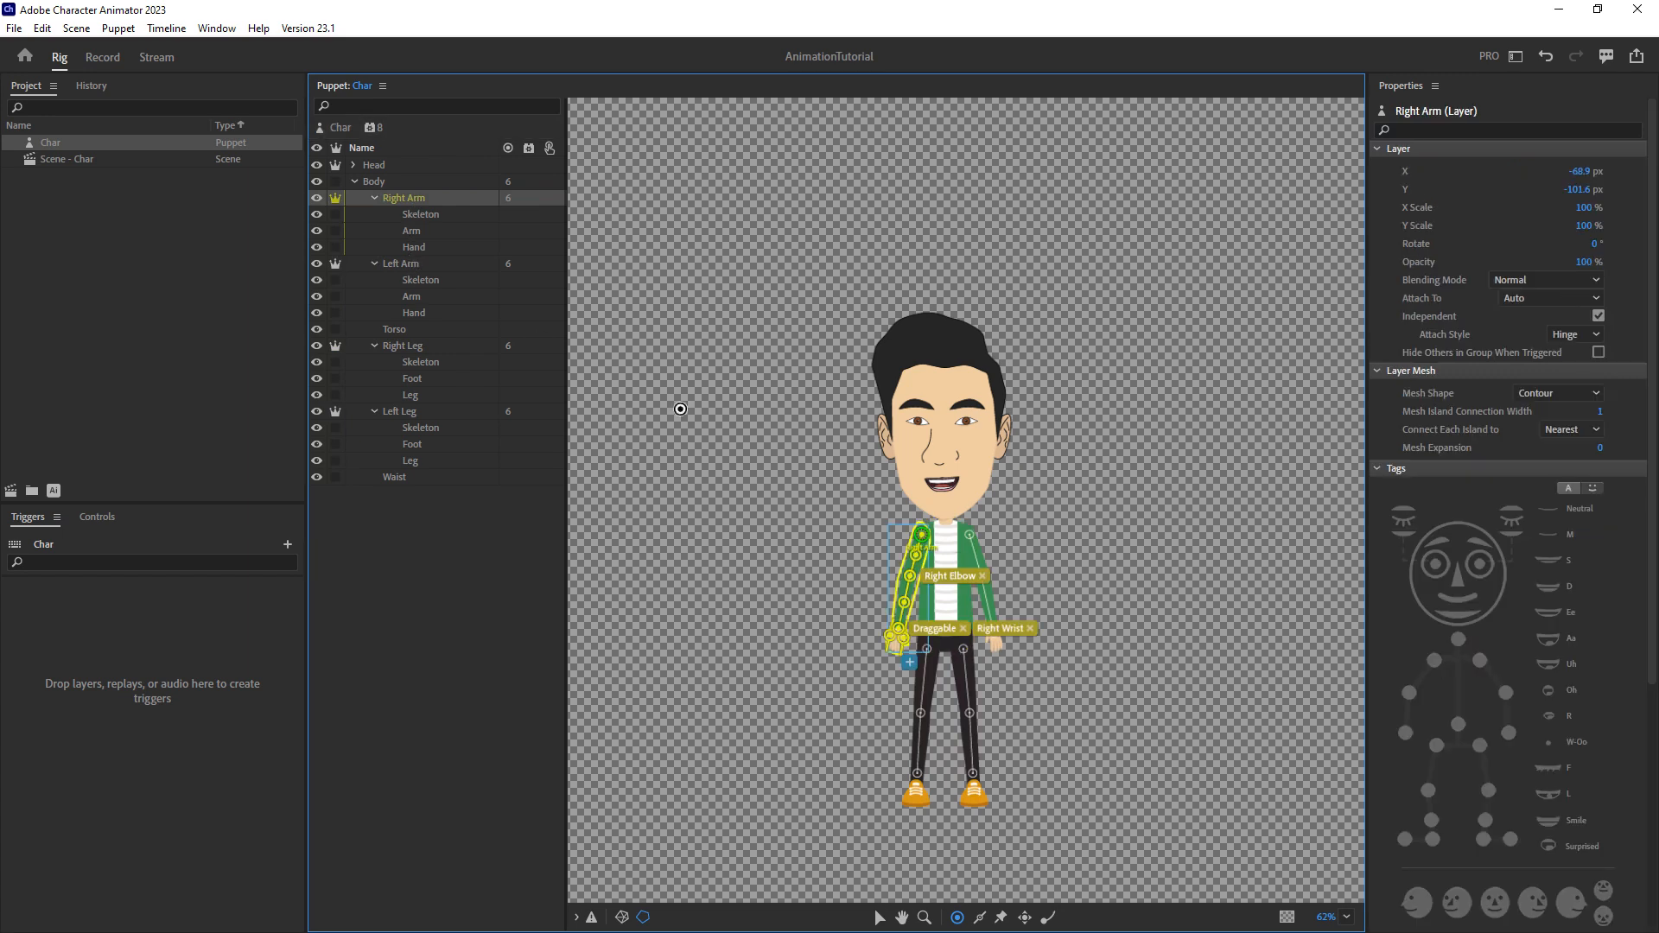
scroll(944, 553, up, 6)
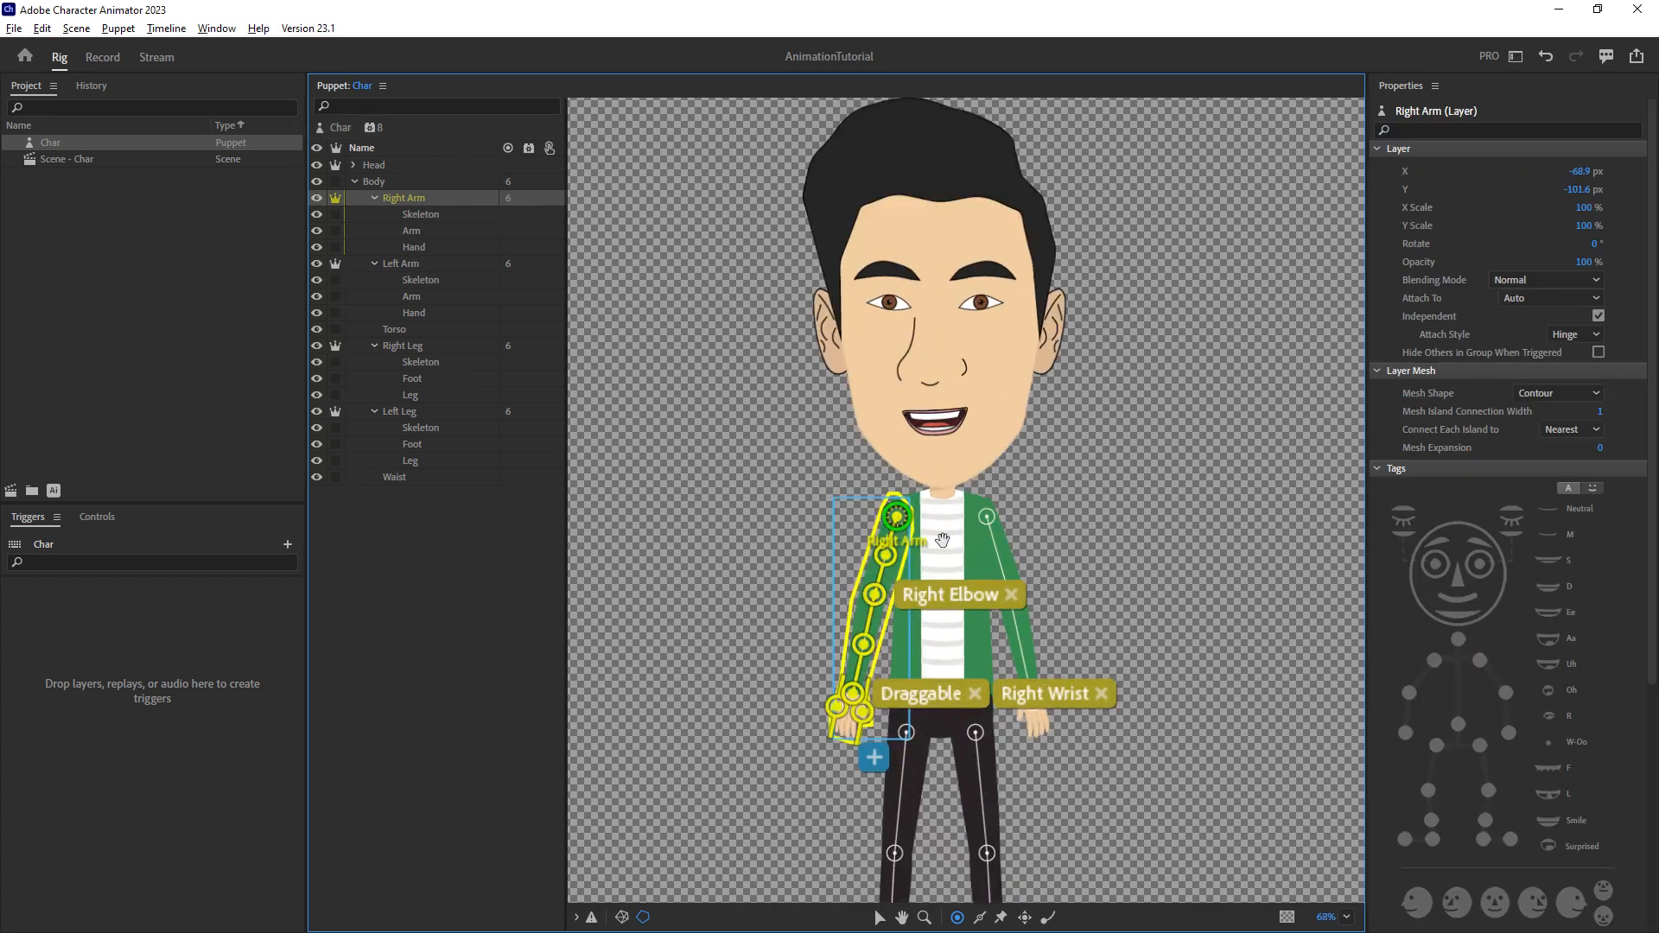
scroll(913, 525, up, 8)
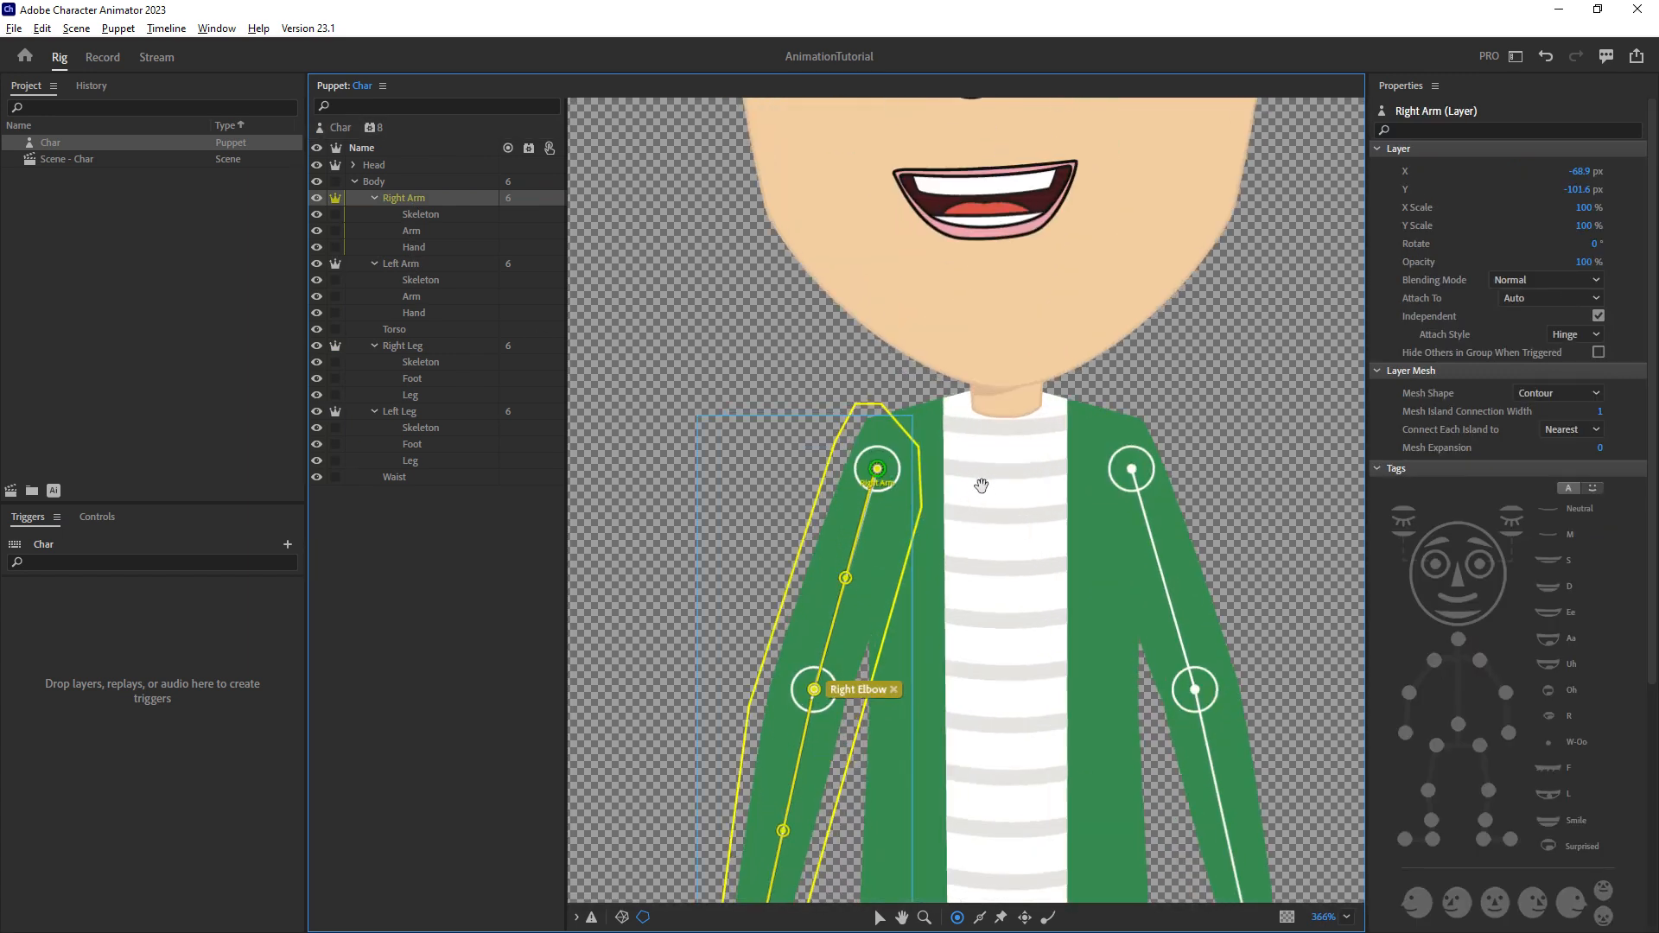
drag(869, 470, 873, 426)
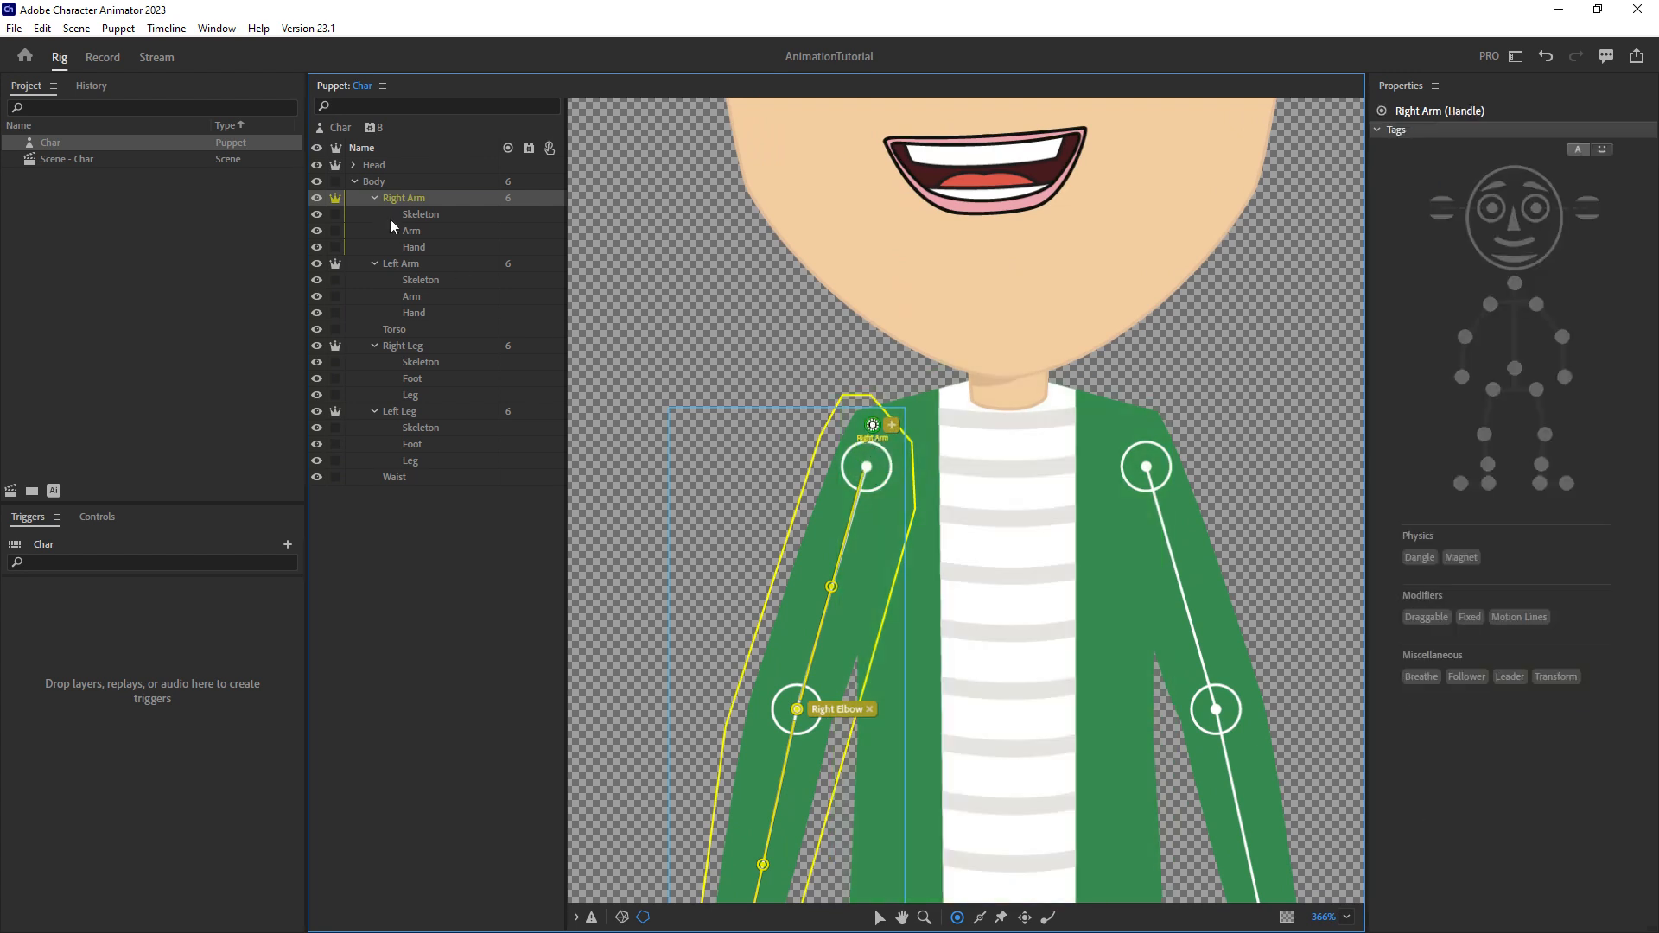
click(413, 266)
drag(1147, 470, 1085, 414)
Test the repositioned arm origins in the scene by moving each hand and examining the shoulders.
click(103, 57)
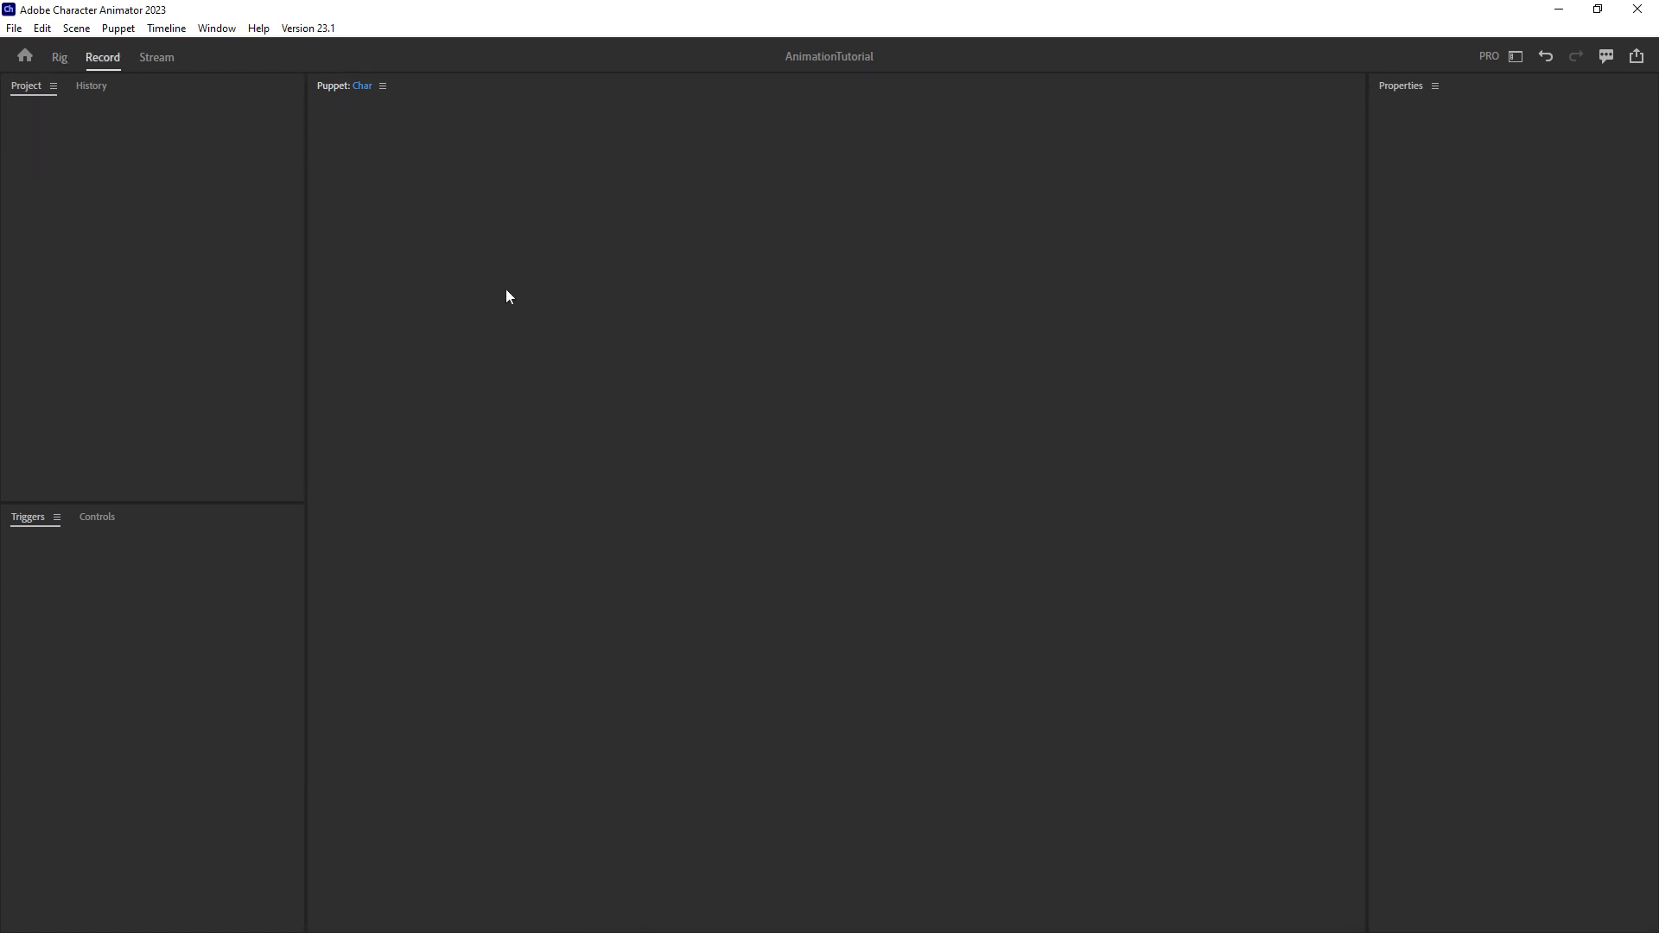
mouse_move(677, 507)
mouse_down()
mouse_move(791, 588)
mouse_move(864, 484)
mouse_move(489, 335)
mouse_move(754, 524)
mouse_move(711, 557)
mouse_move(689, 526)
mouse_up()
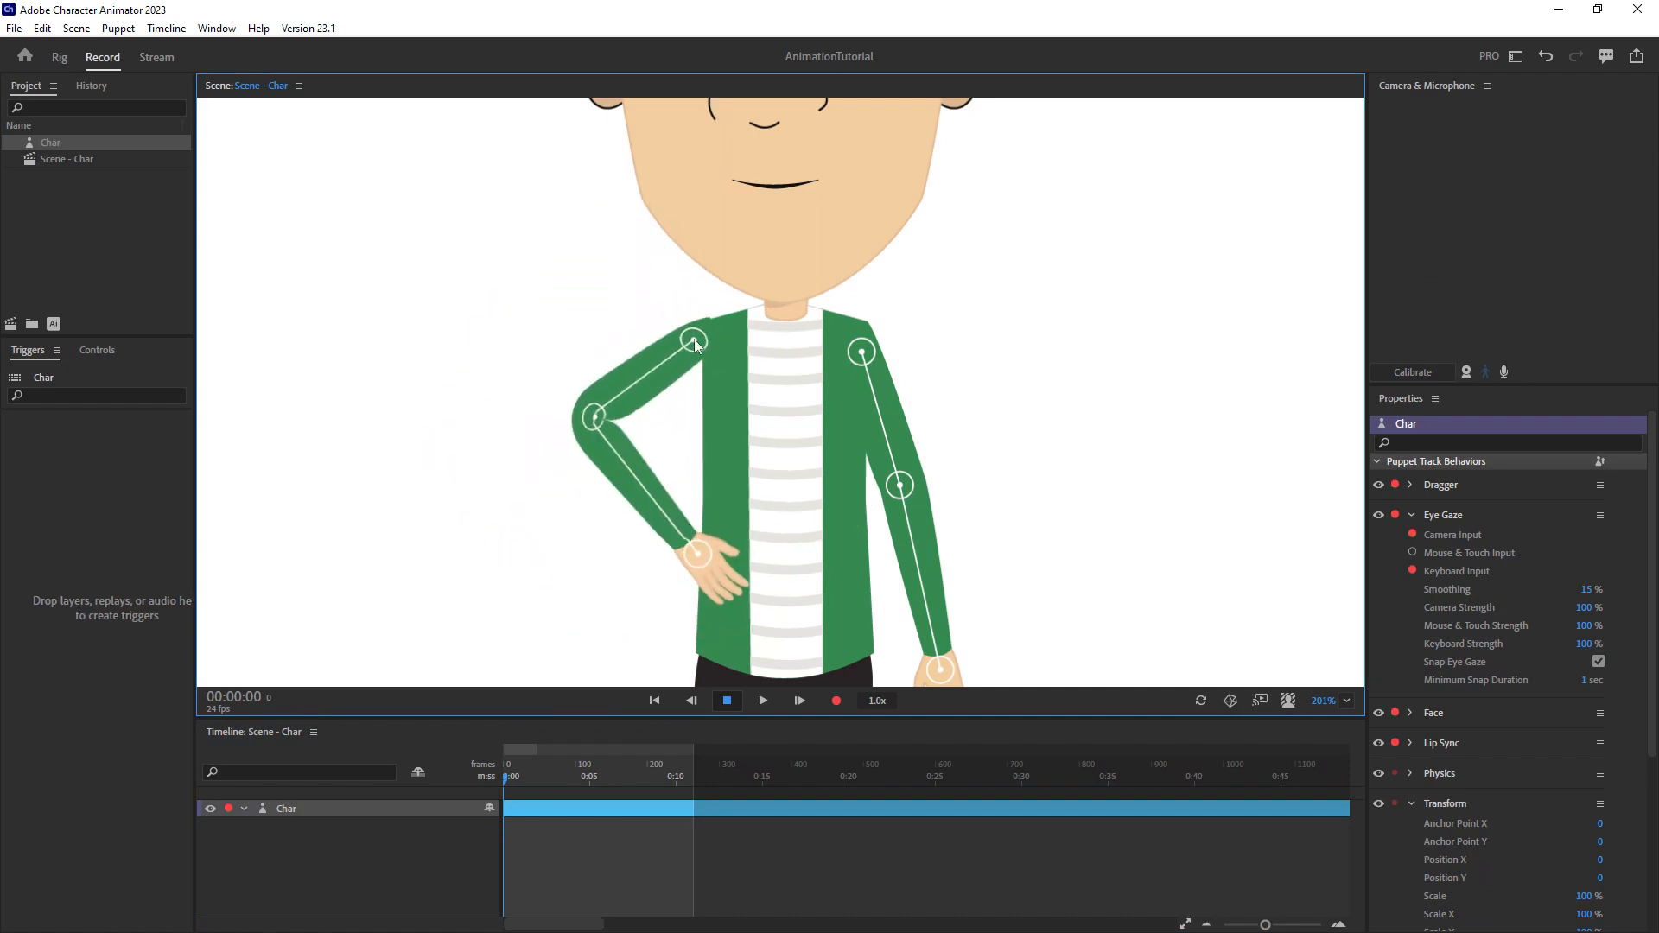
scroll(707, 319, up, 3)
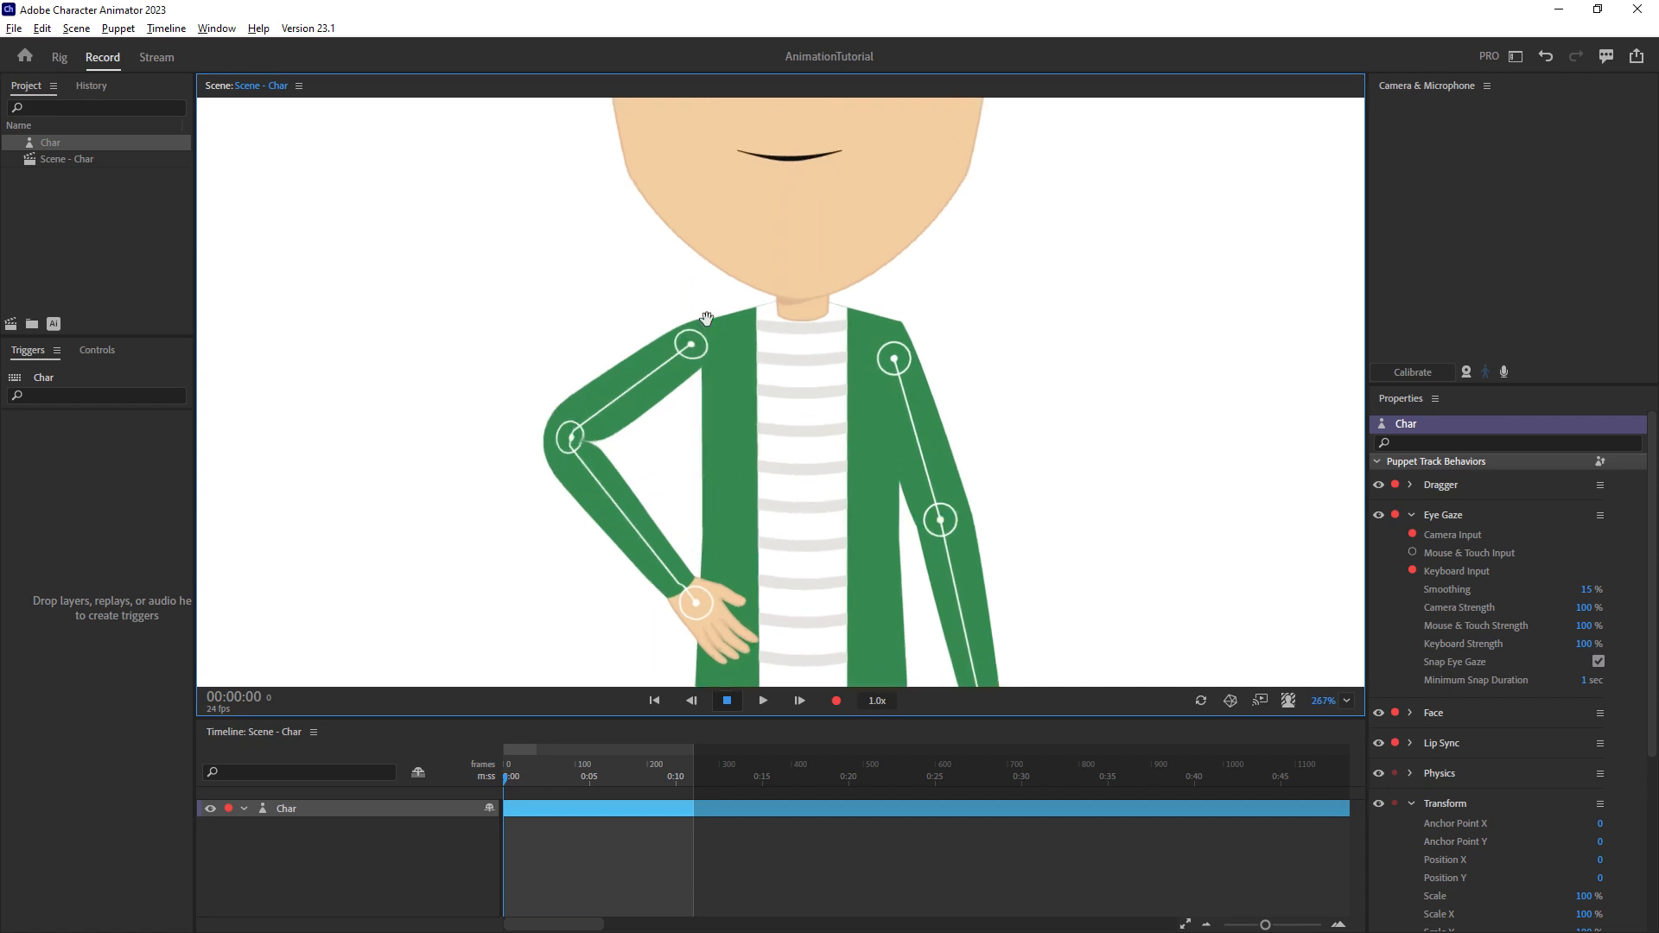
drag(1003, 662, 1056, 450)
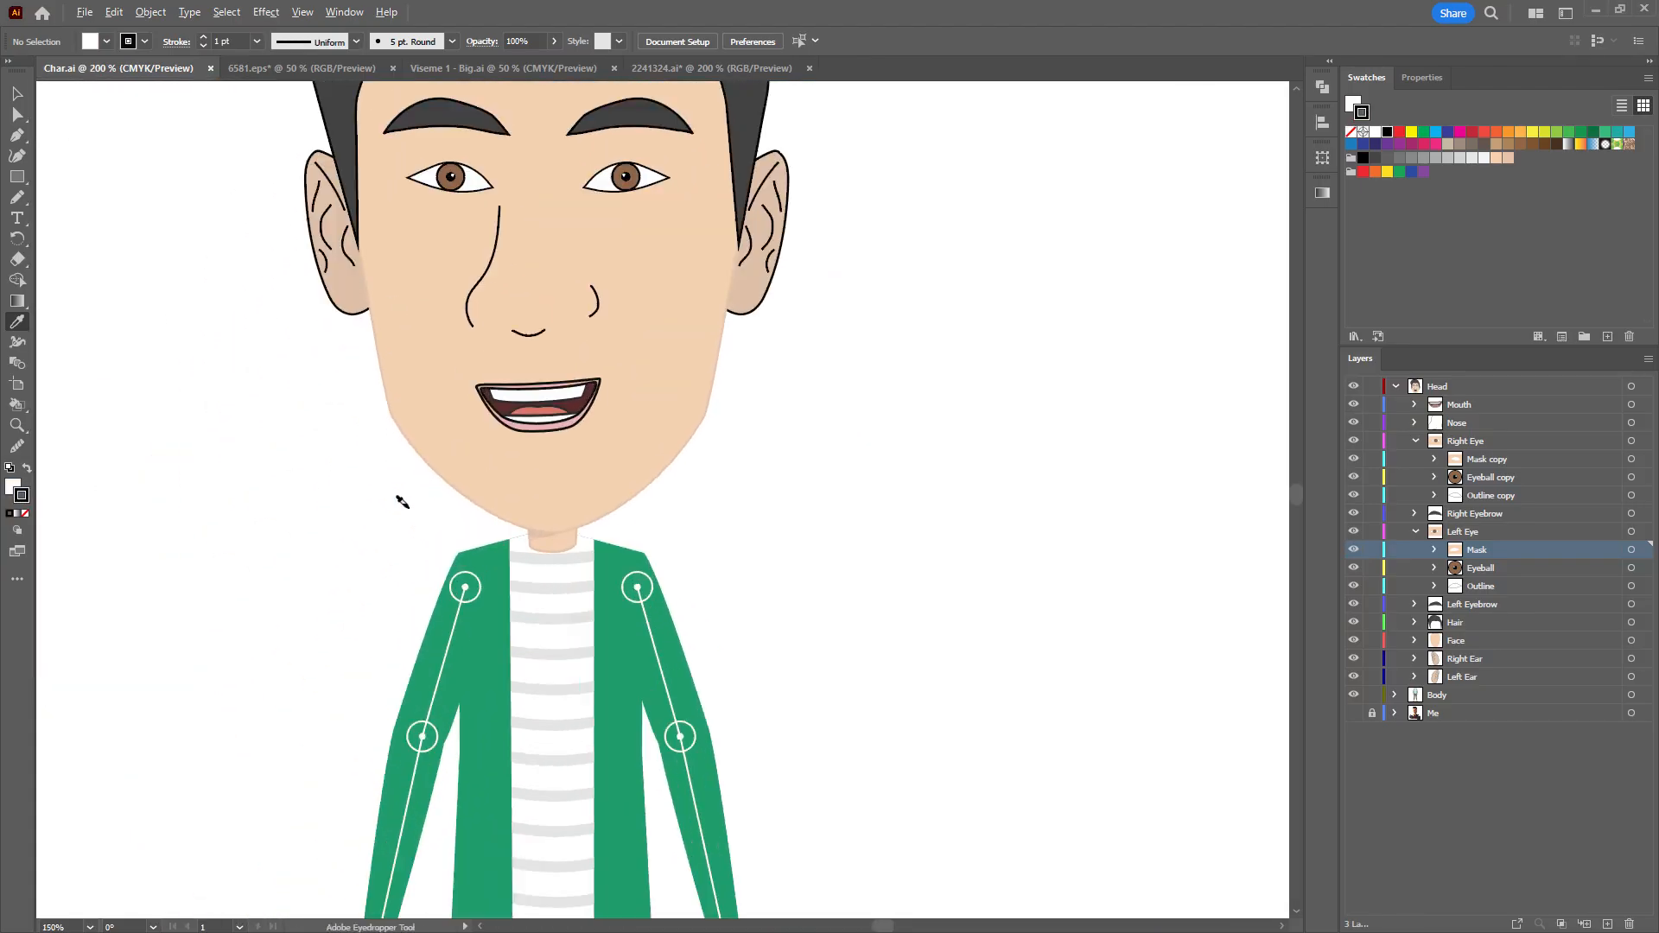
Switch to Char.ai in Illustrator and convert the top shoulder anchor of the Right Arm shape to smooth.
scroll(402, 502, up, 4)
drag(565, 573, 413, 375)
click(19, 119)
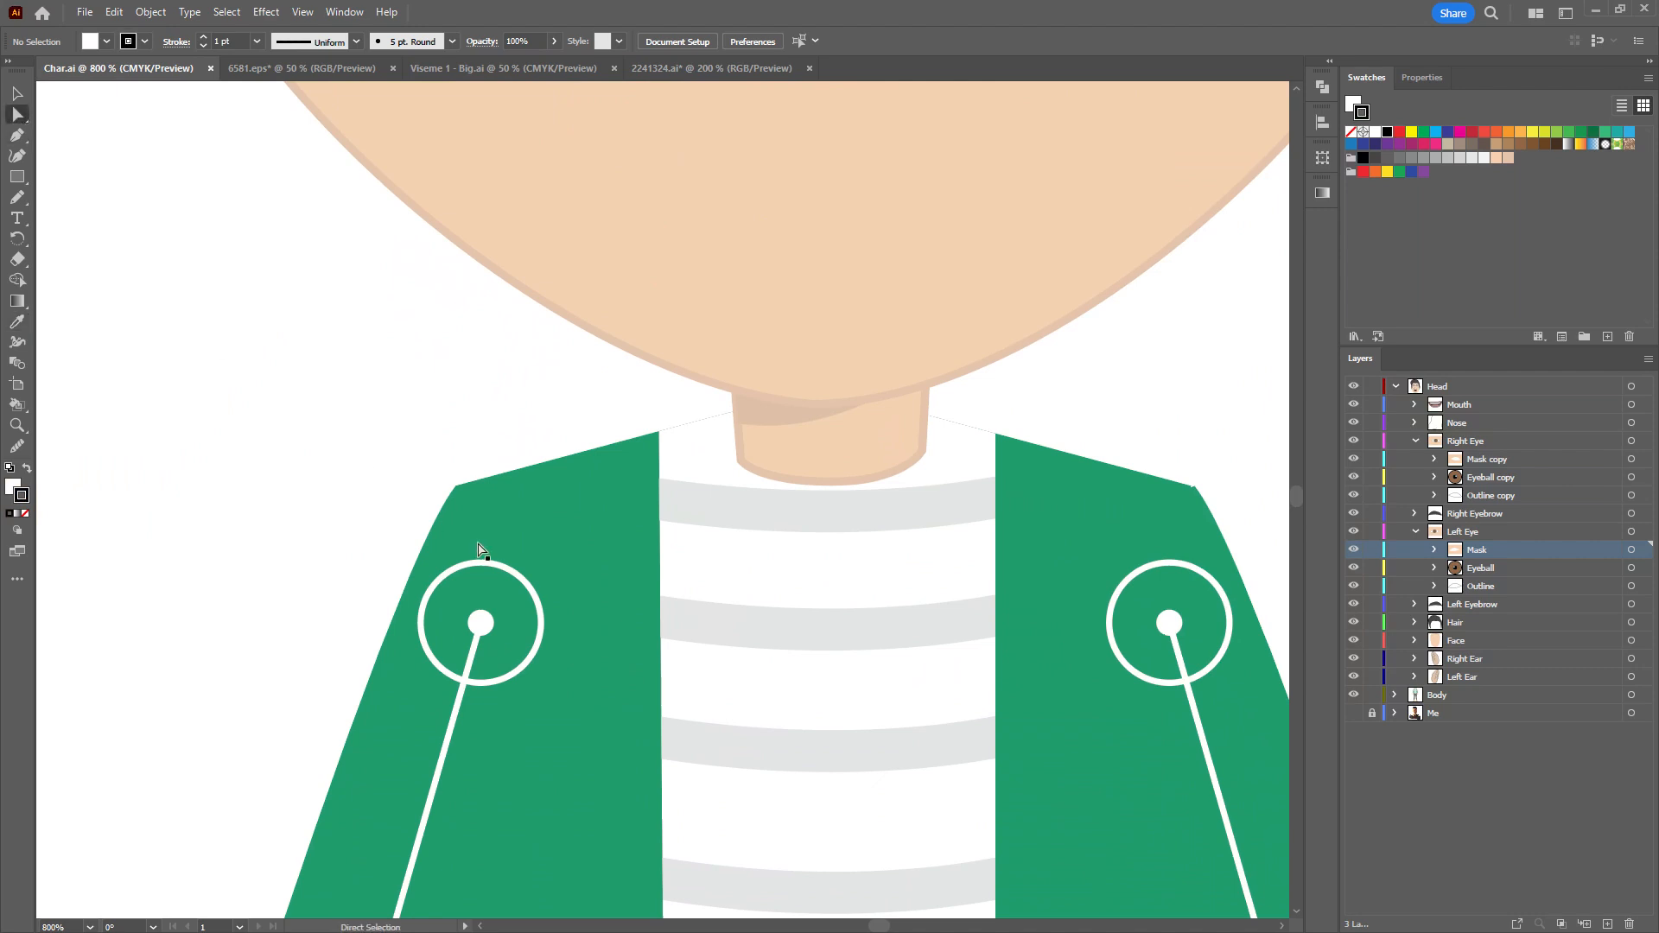
click(464, 514)
click(459, 499)
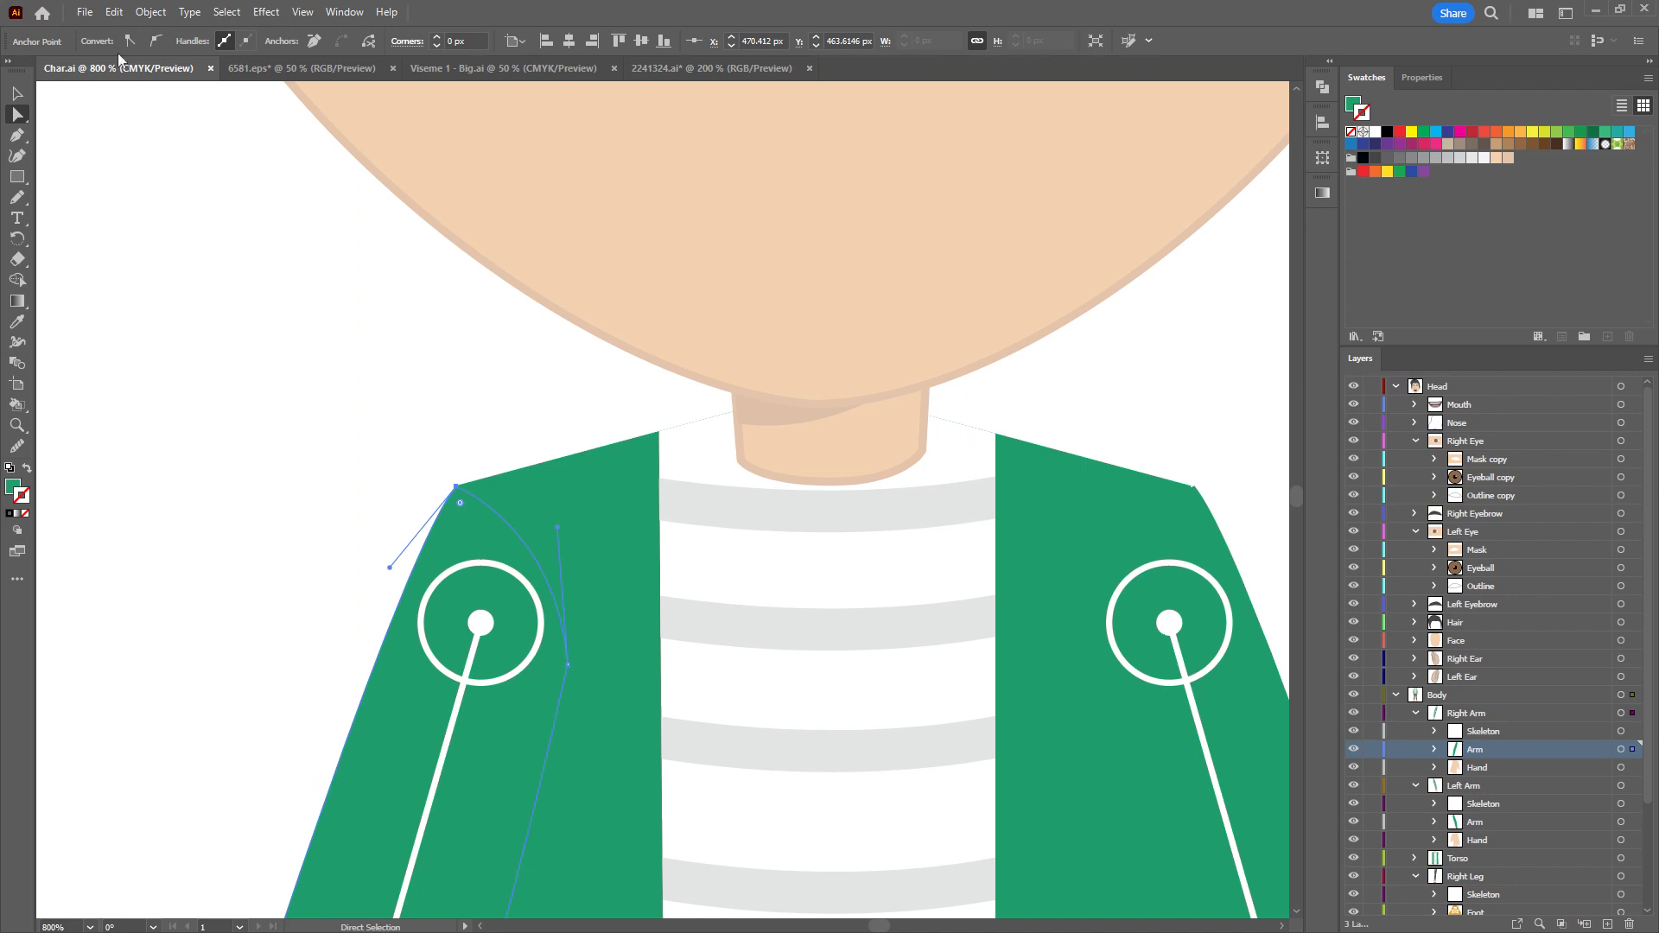
click(156, 49)
Convert the top shoulder anchor of the Left Arm shape to smooth.
scroll(678, 418, right, 5)
click(869, 511)
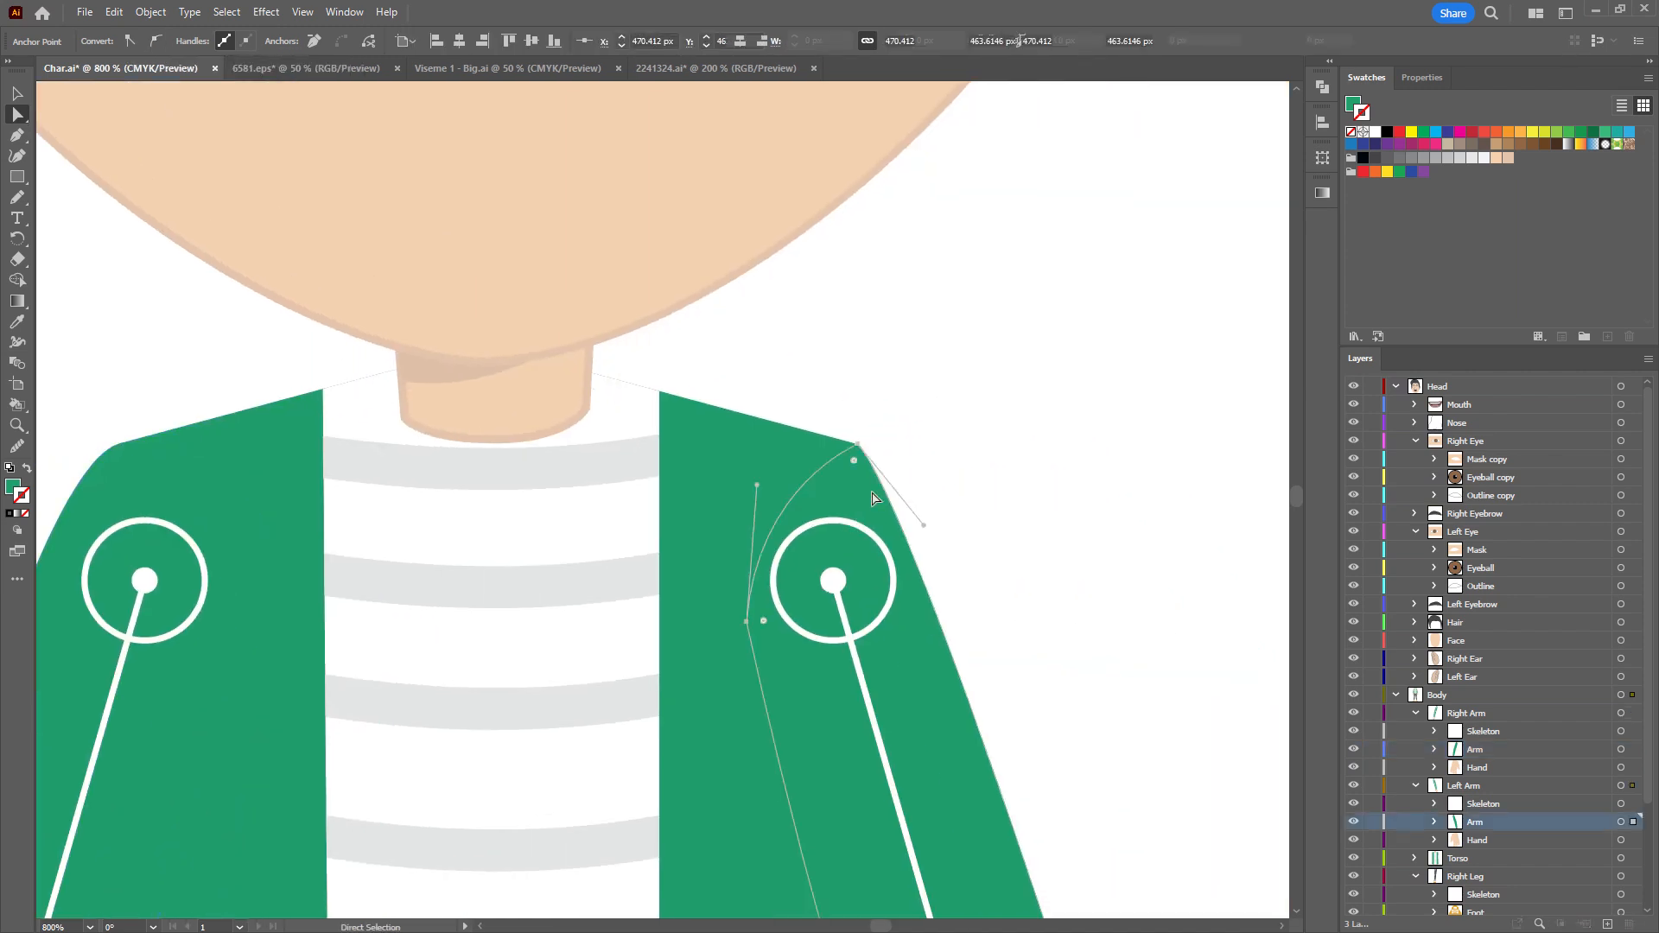
click(857, 446)
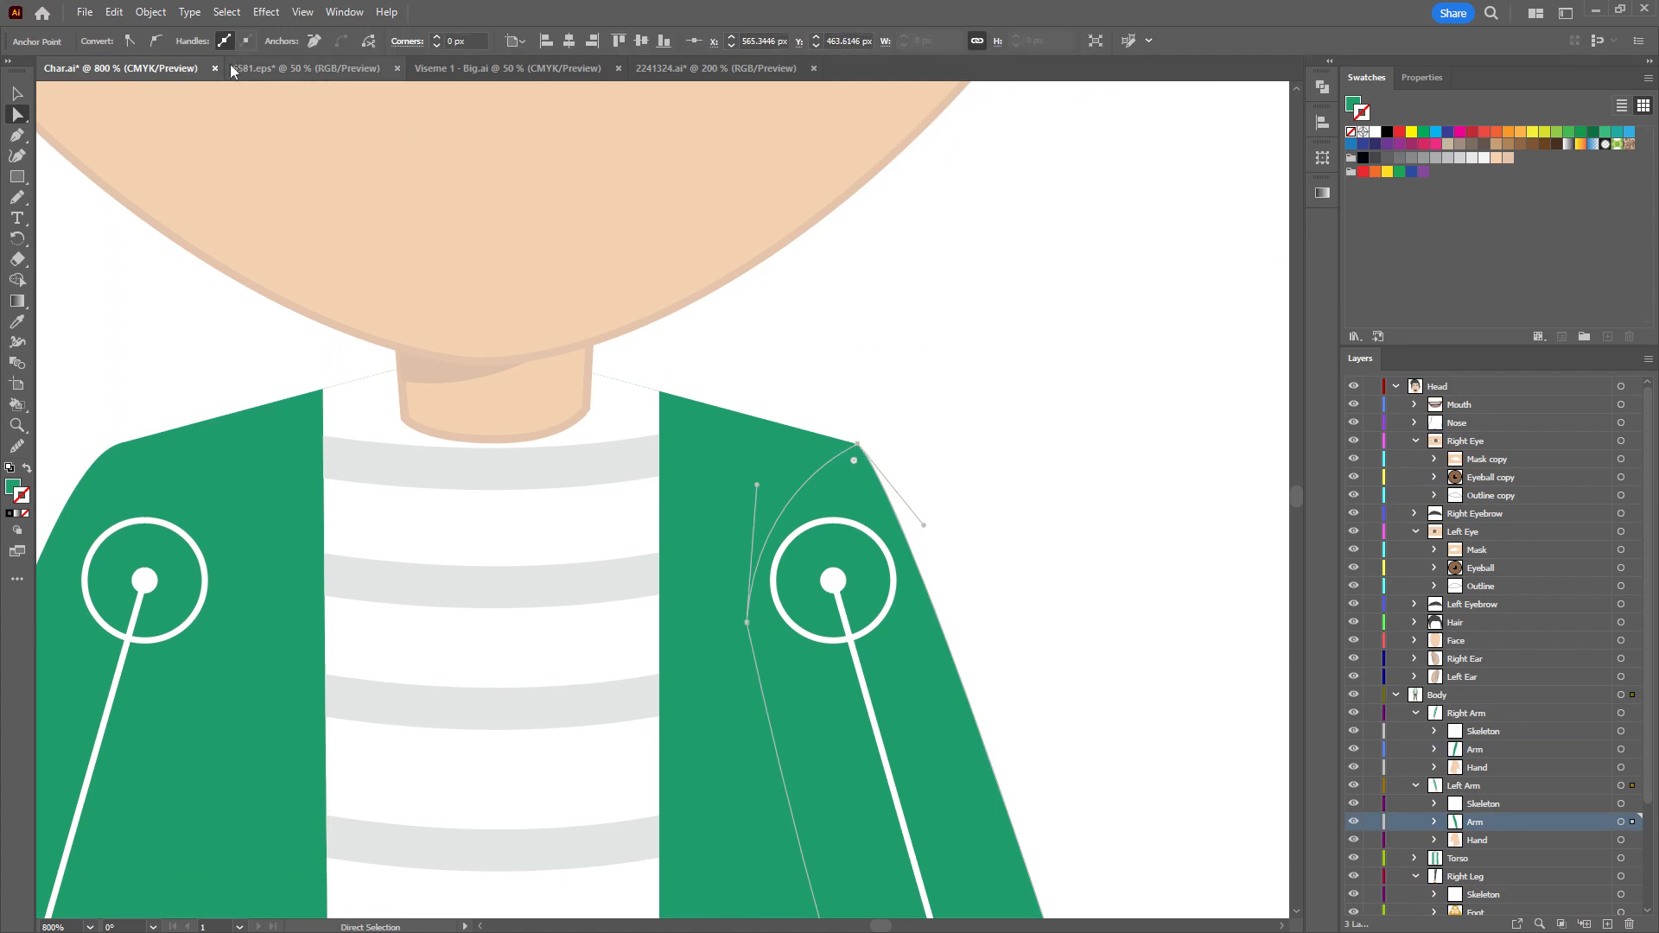
click(154, 41)
Convert the Torso shape's corner anchor at the character's right shoulder to smooth.
click(263, 480)
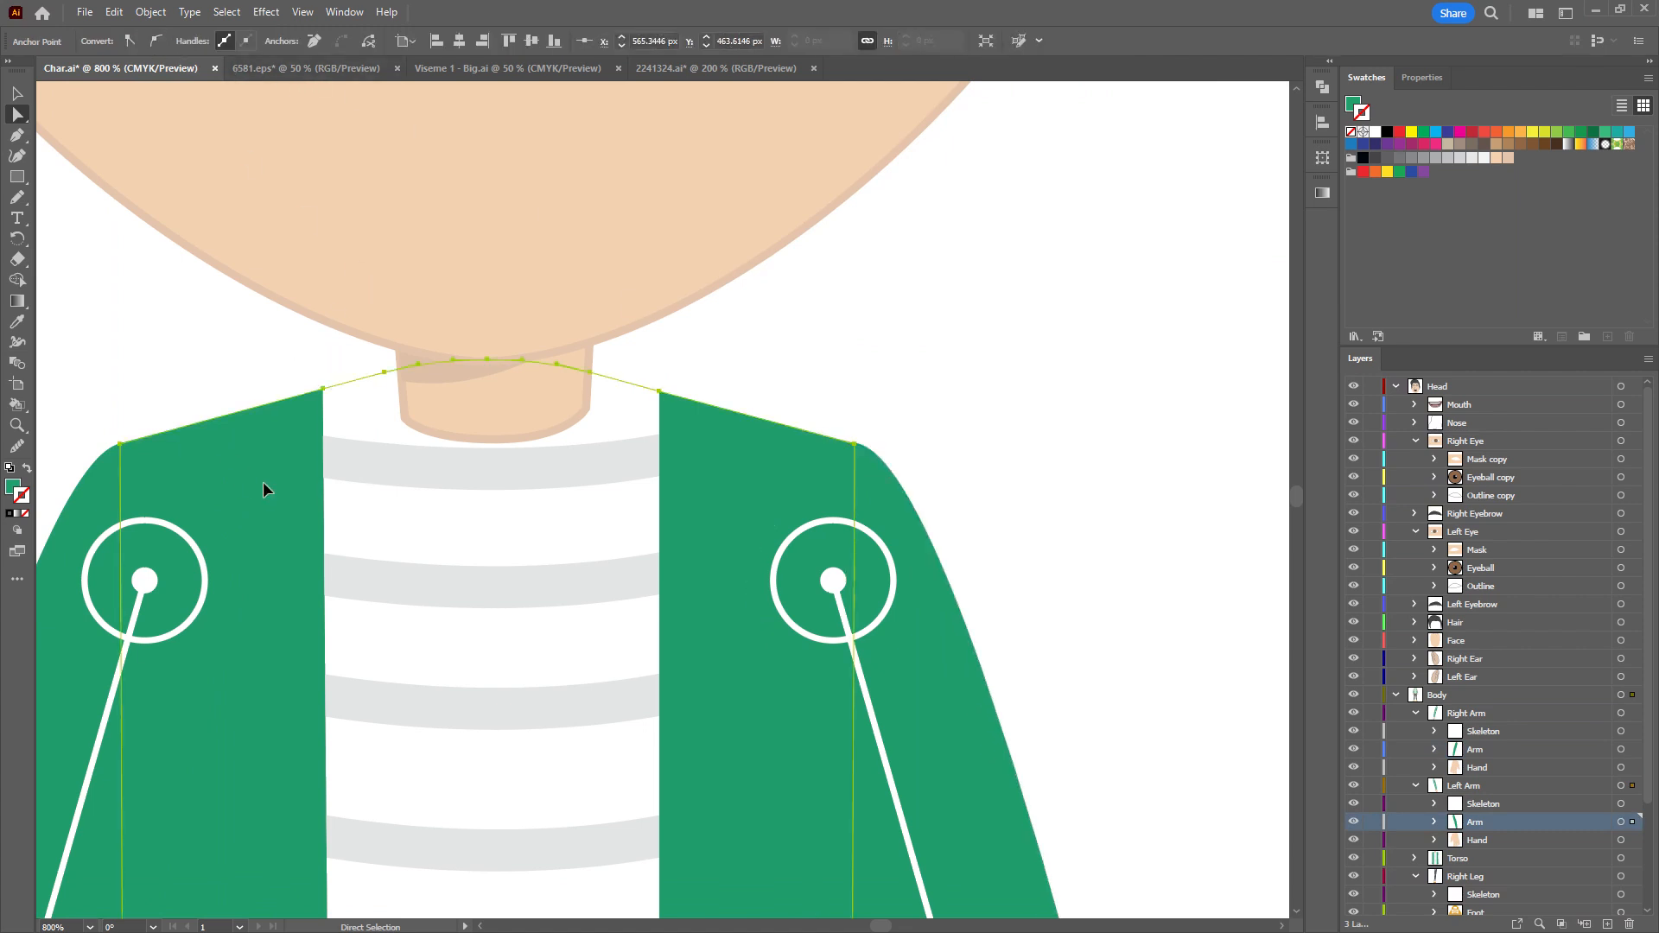
scroll(412, 415, left, 5)
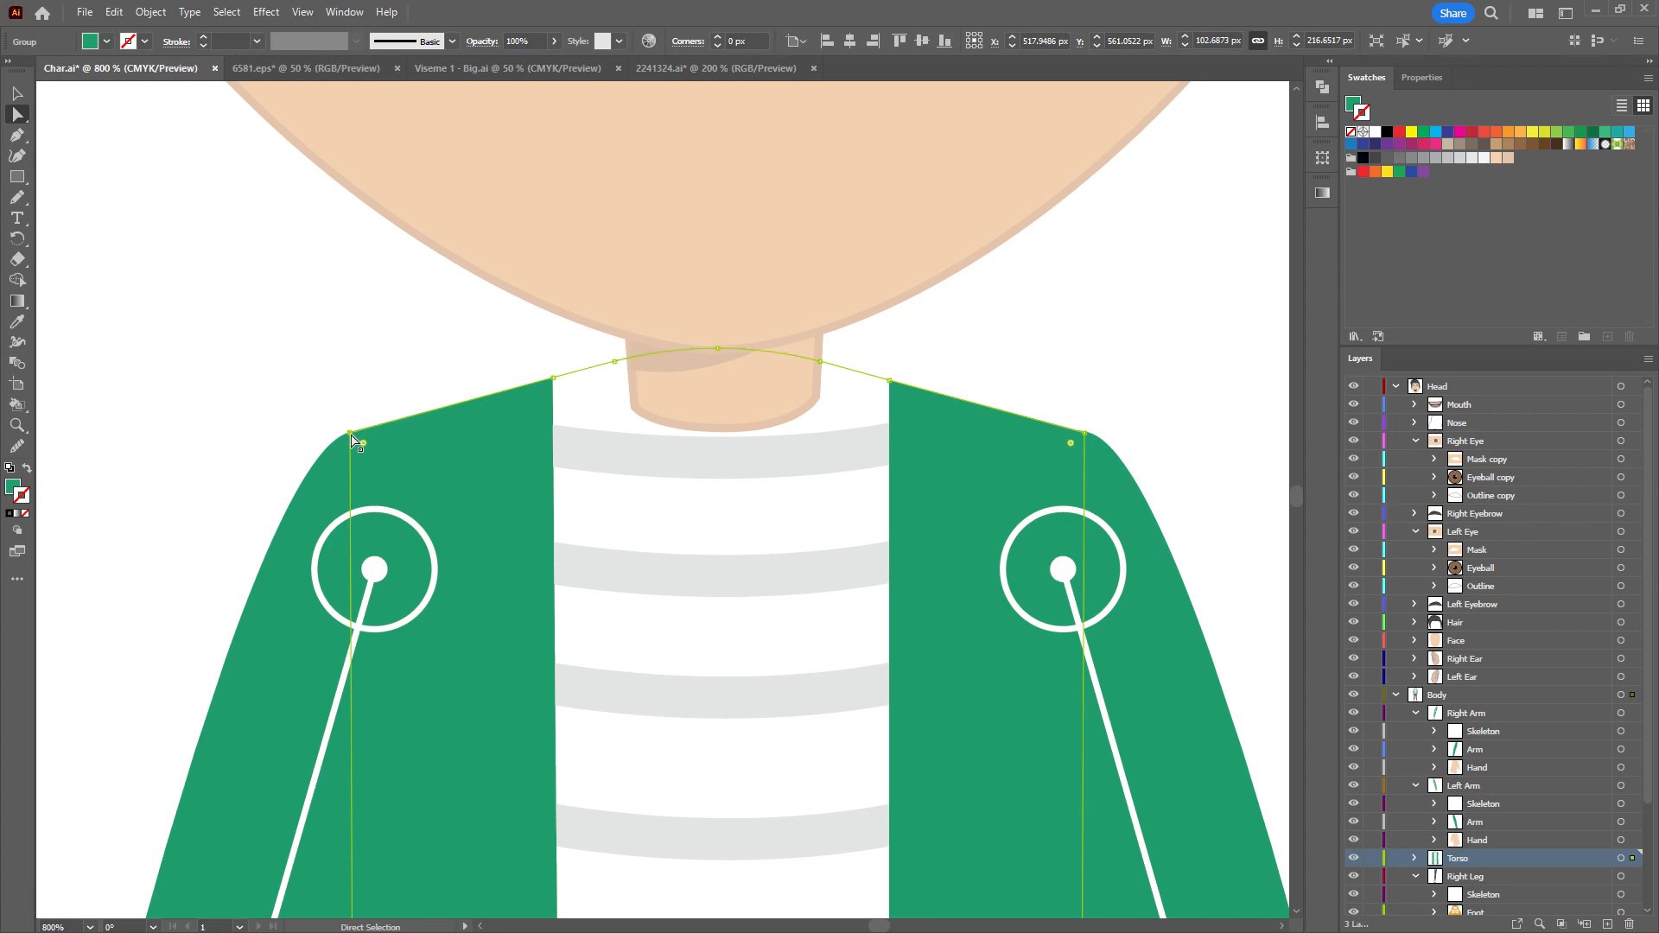
click(351, 435)
click(151, 48)
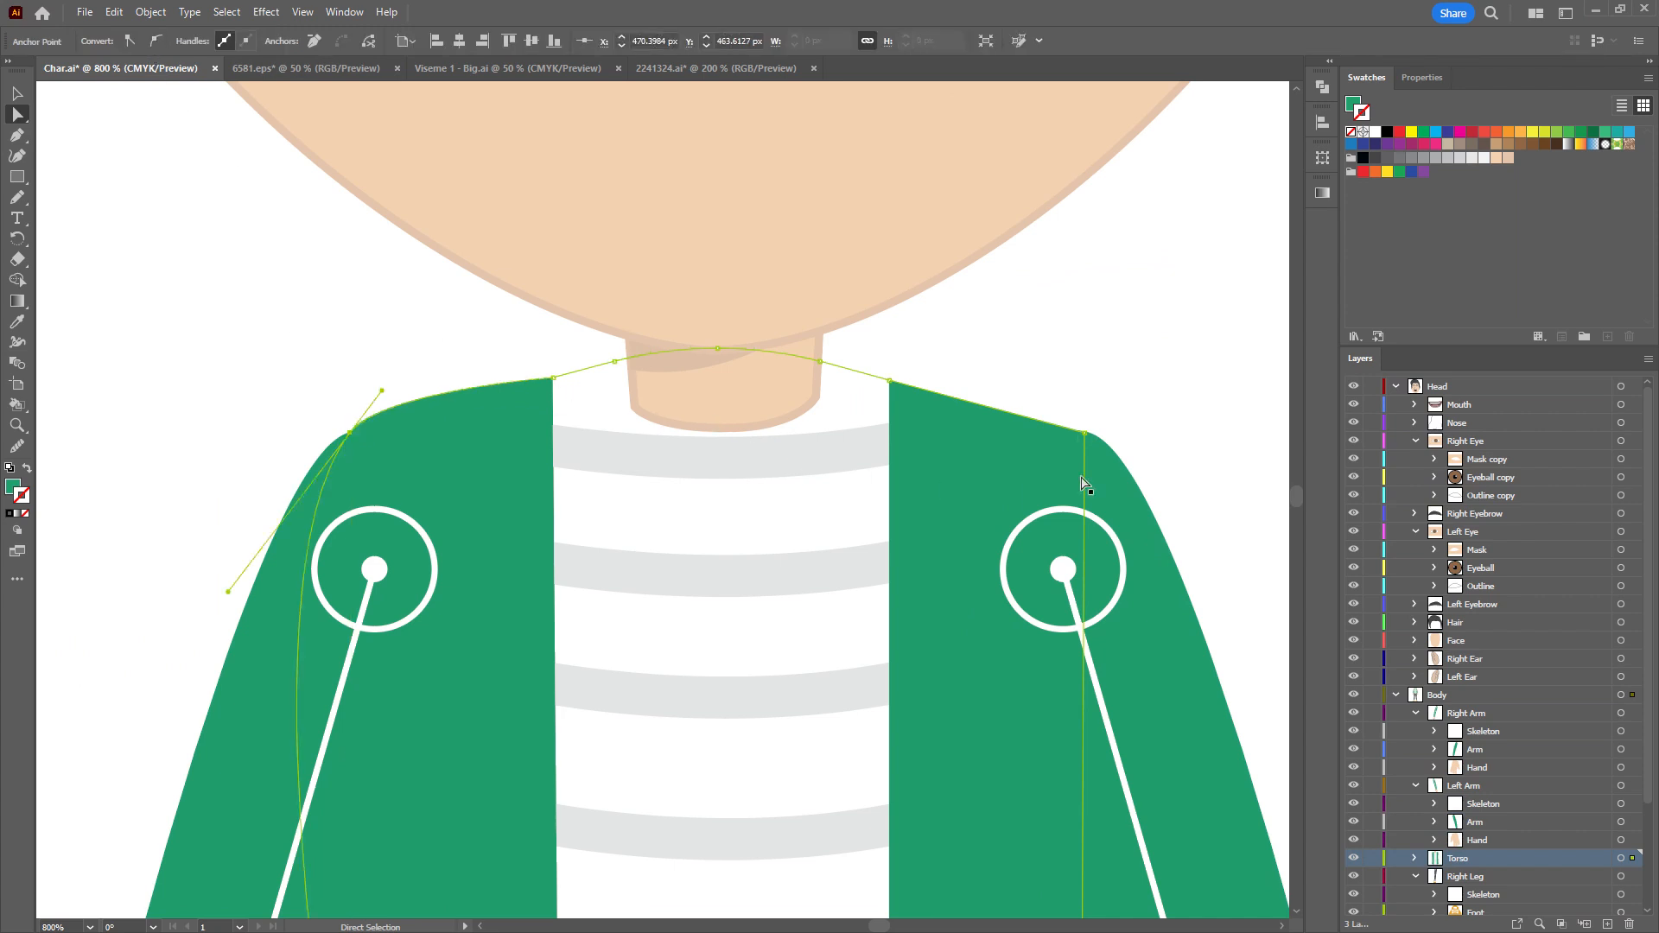
Convert the torso's corner anchor at the character's left shoulder to a smooth point and save the artwork.
click(1085, 435)
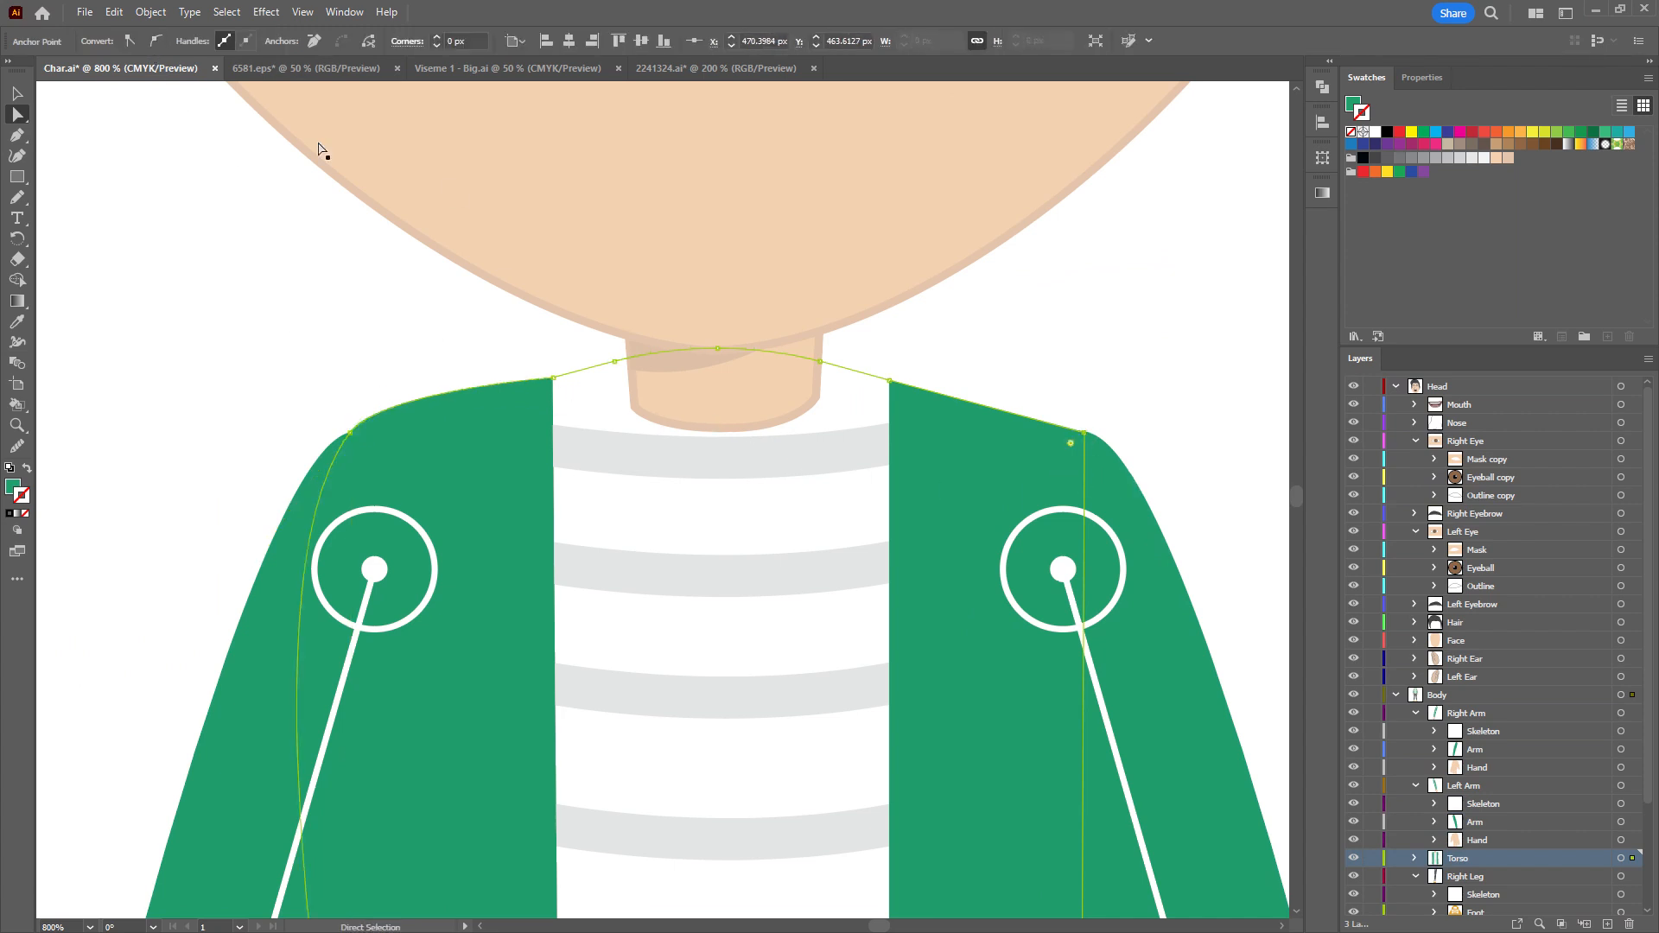
click(156, 40)
click(204, 394)
scroll(203, 393, down, 5)
drag(210, 394, 436, 447)
key(ctrl+s)
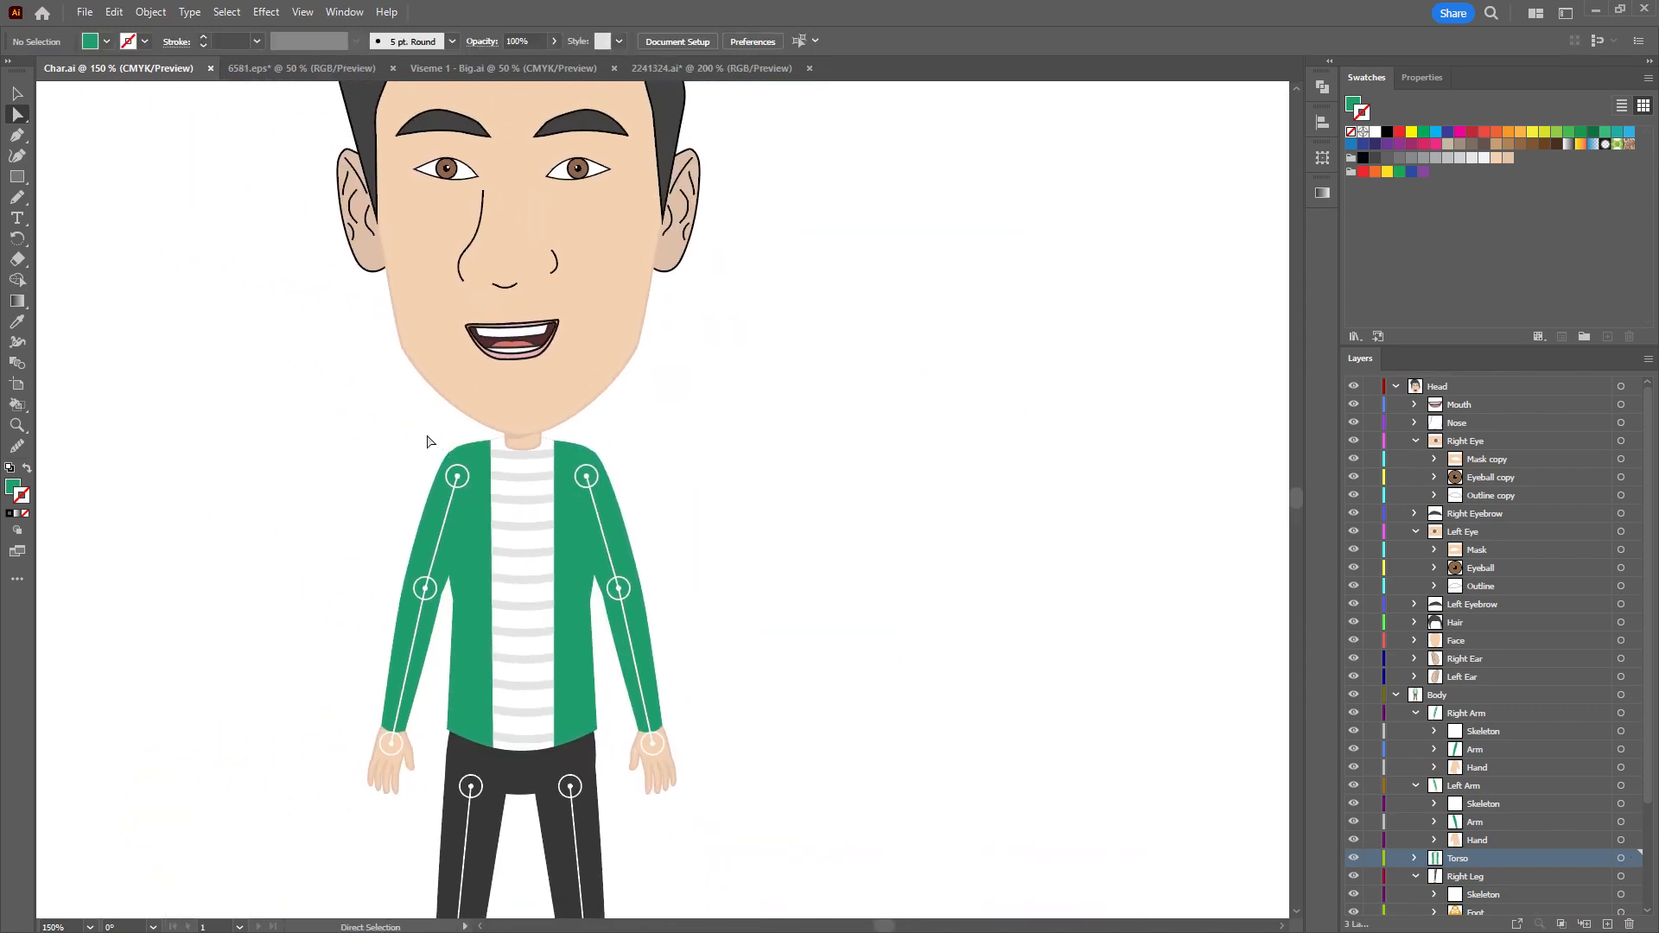
Switch to Character Animator and test the arm movement by pulling both of the puppet's hands outward and up.
key(alt+Tab)
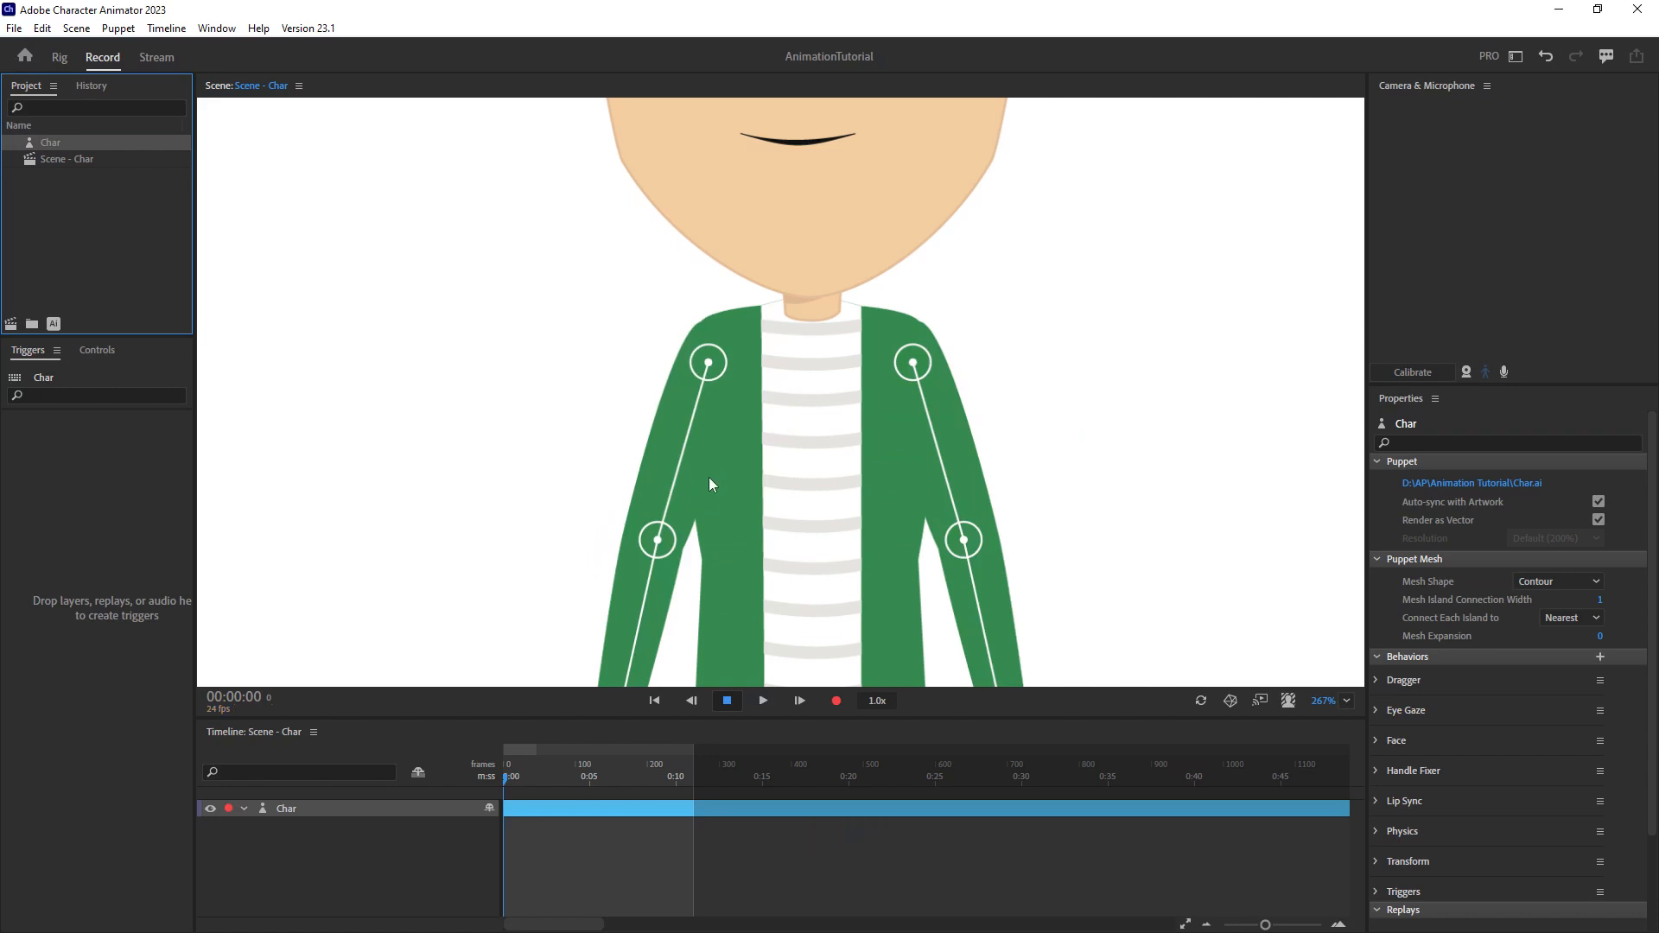
drag(707, 544, 717, 442)
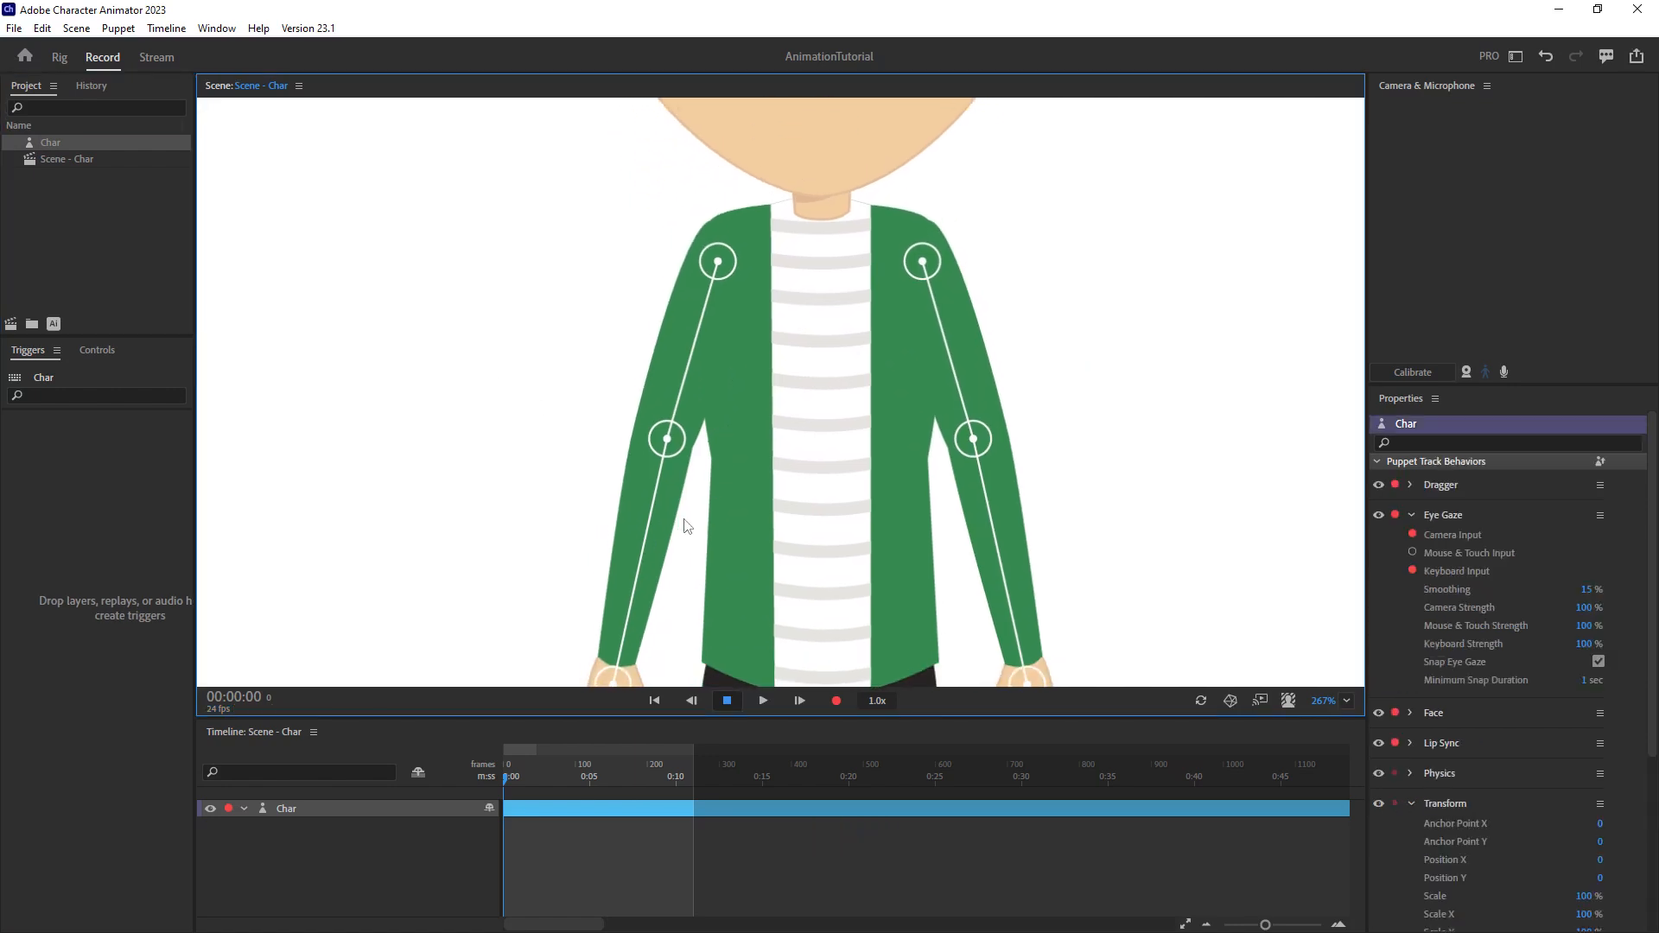
drag(628, 660, 428, 379)
drag(1027, 679, 1089, 256)
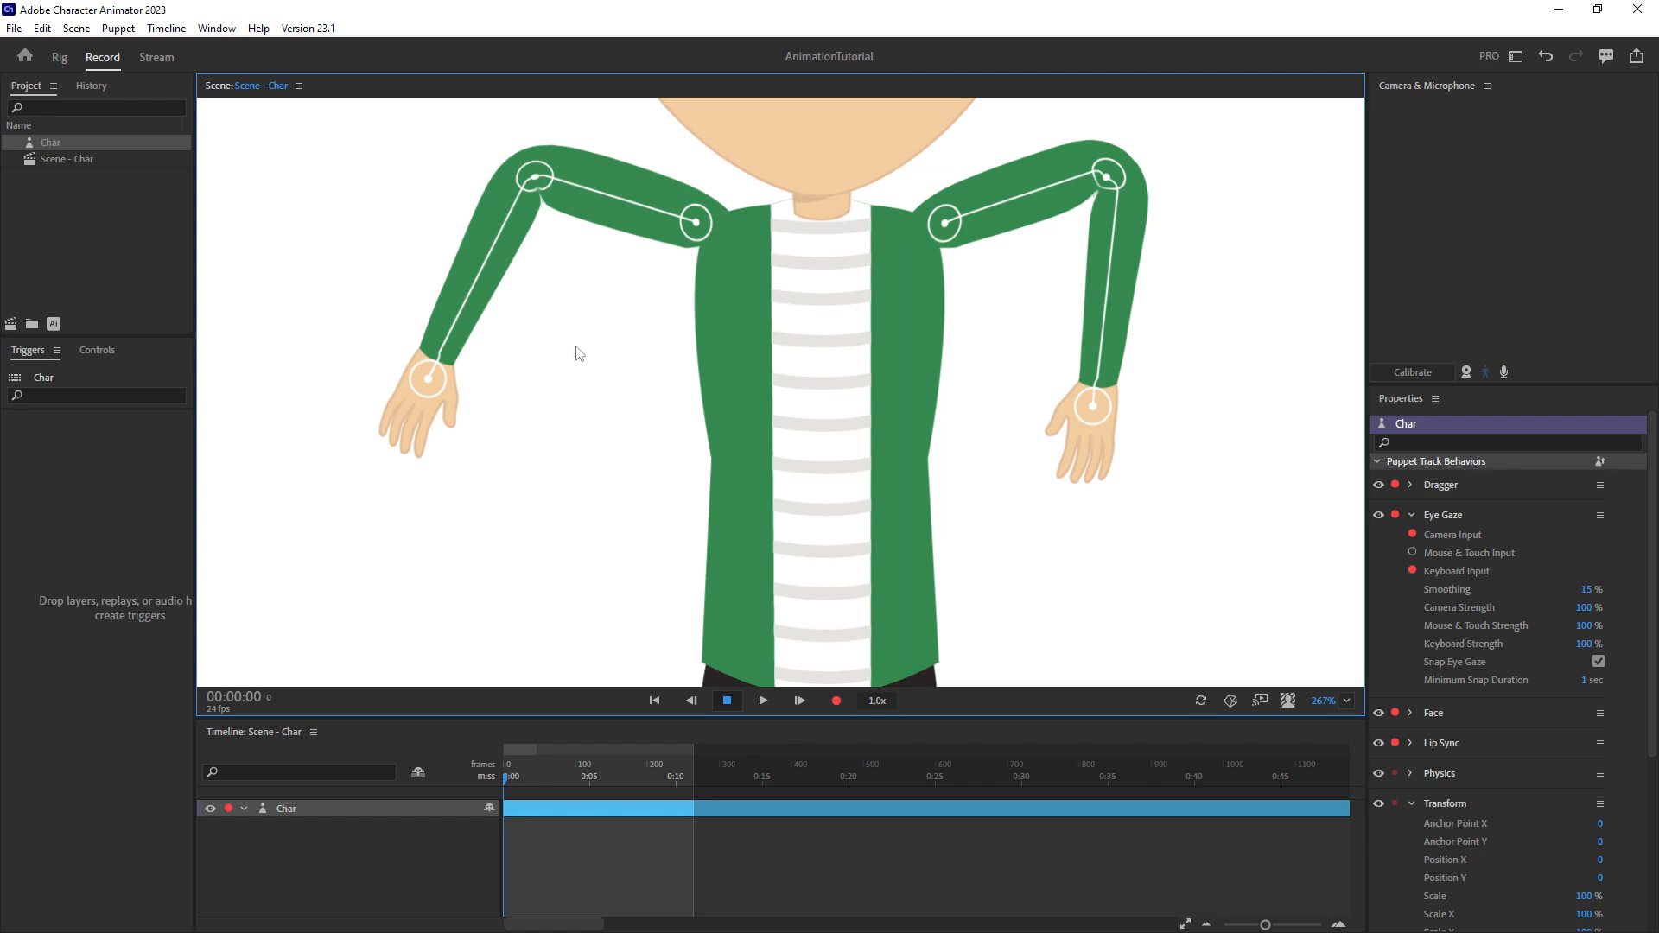
Return to Illustrator and convert the Right Arm shape's inner anchor below the shoulder to a smooth point.
click(52, 325)
click(601, 414)
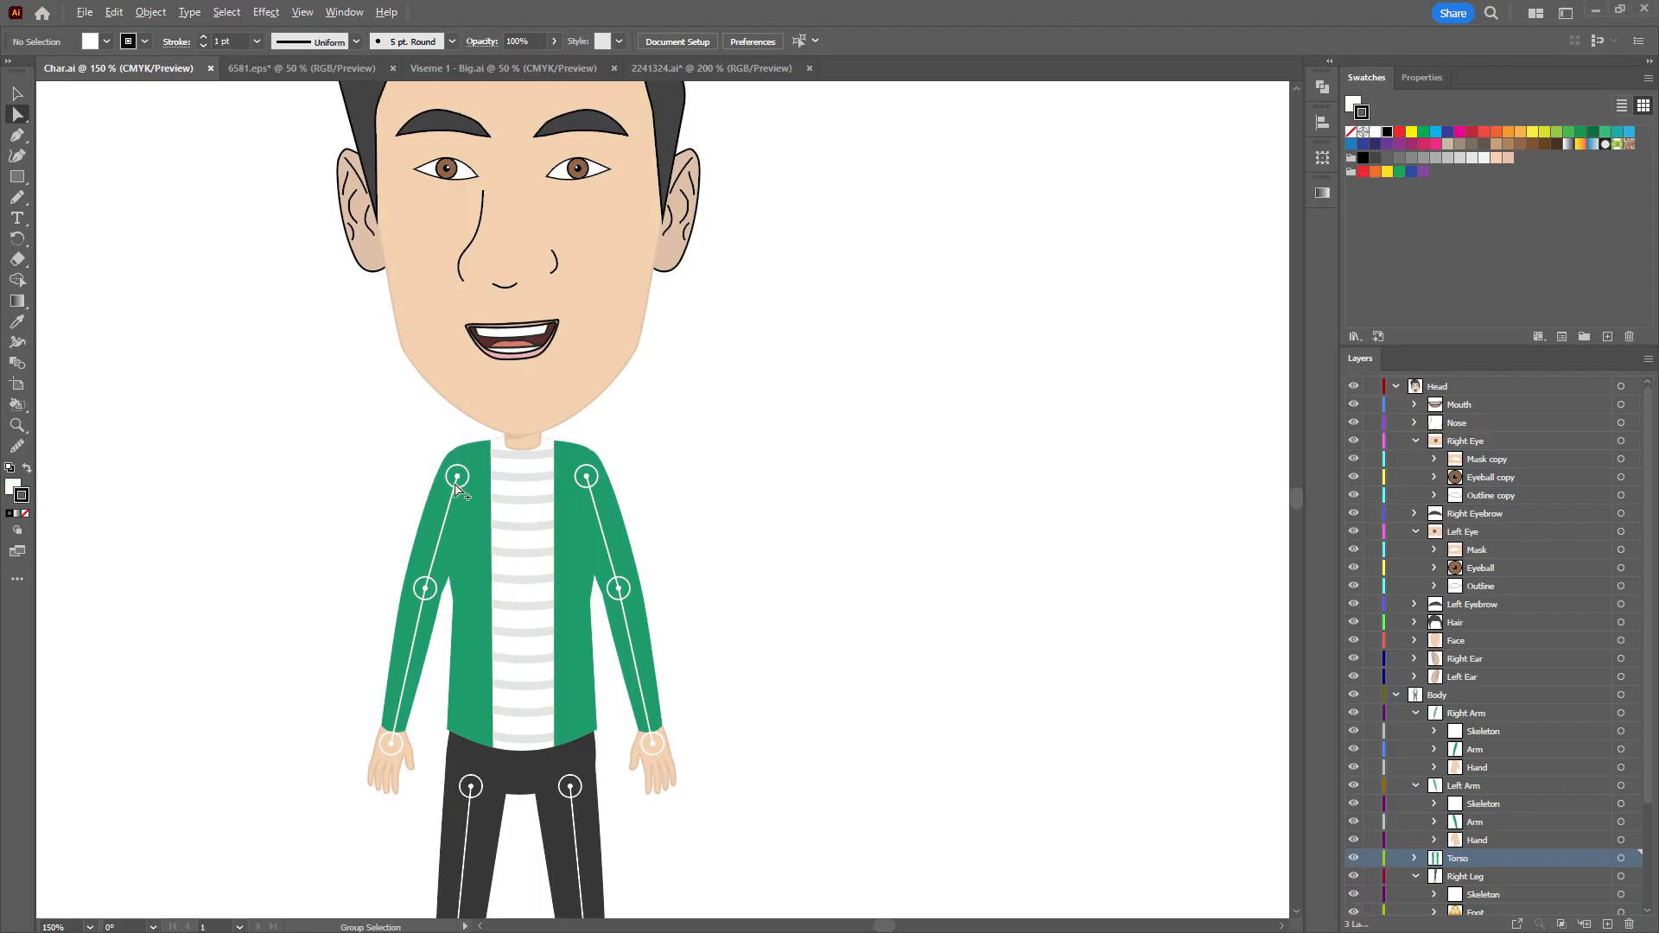
scroll(457, 486, up, 6)
click(381, 526)
click(547, 482)
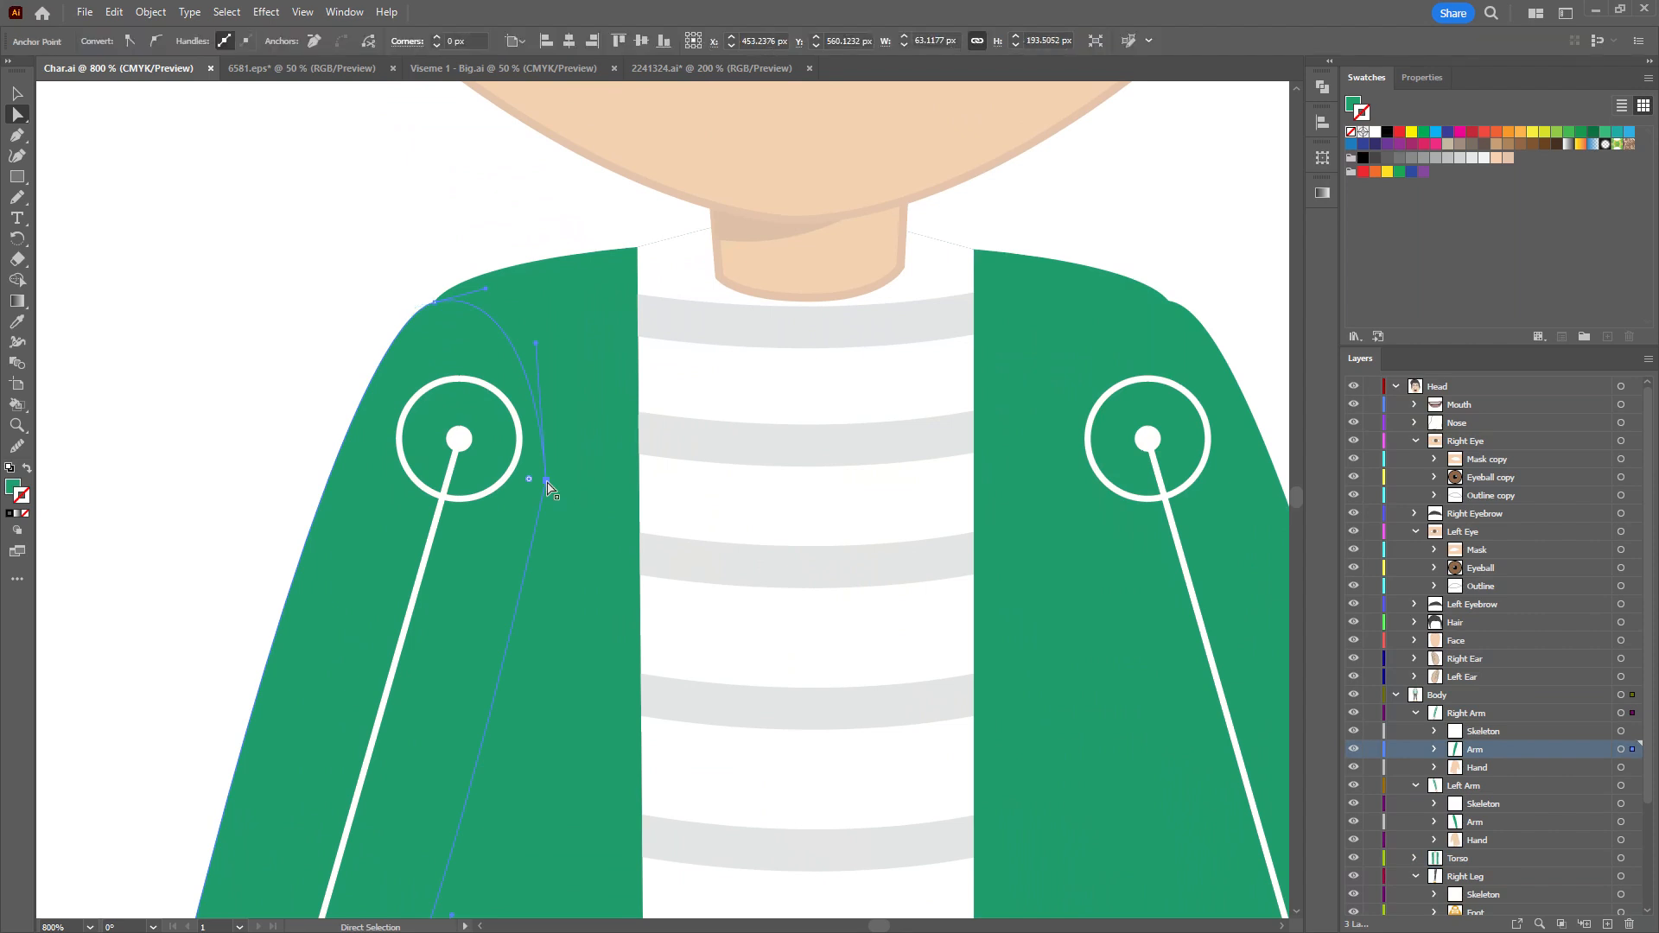
click(154, 41)
Convert the Left Arm shape's matching inner anchor to a smooth point and save Char.ai.
click(1193, 482)
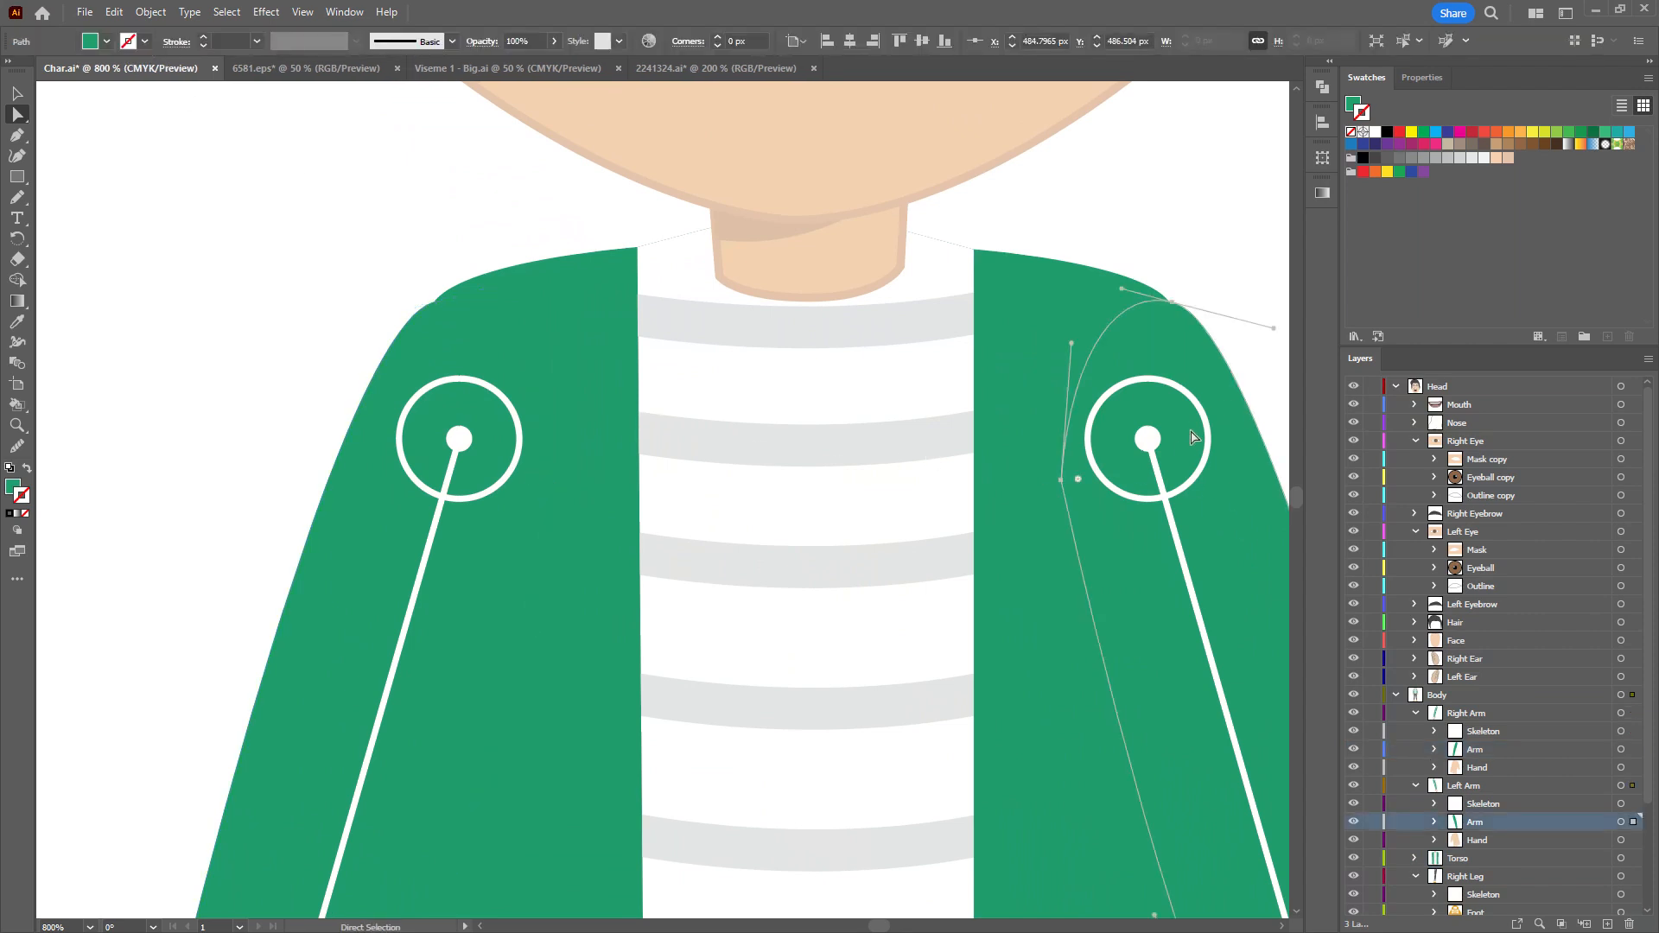
click(1061, 481)
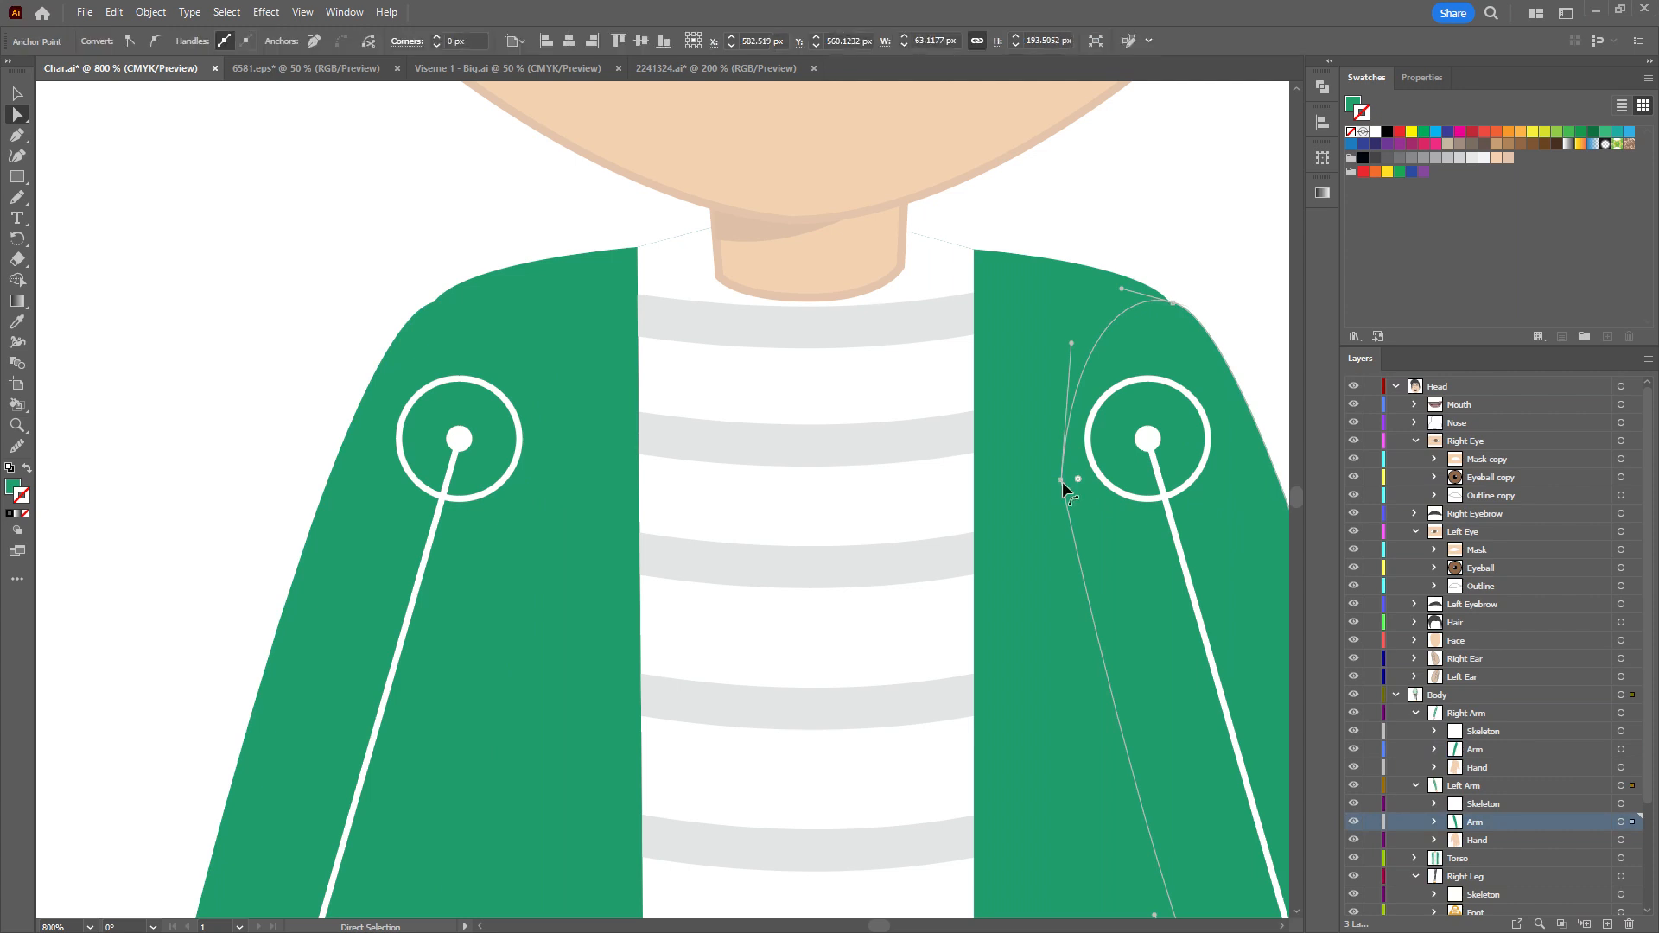
click(156, 41)
key(ctrl+s)
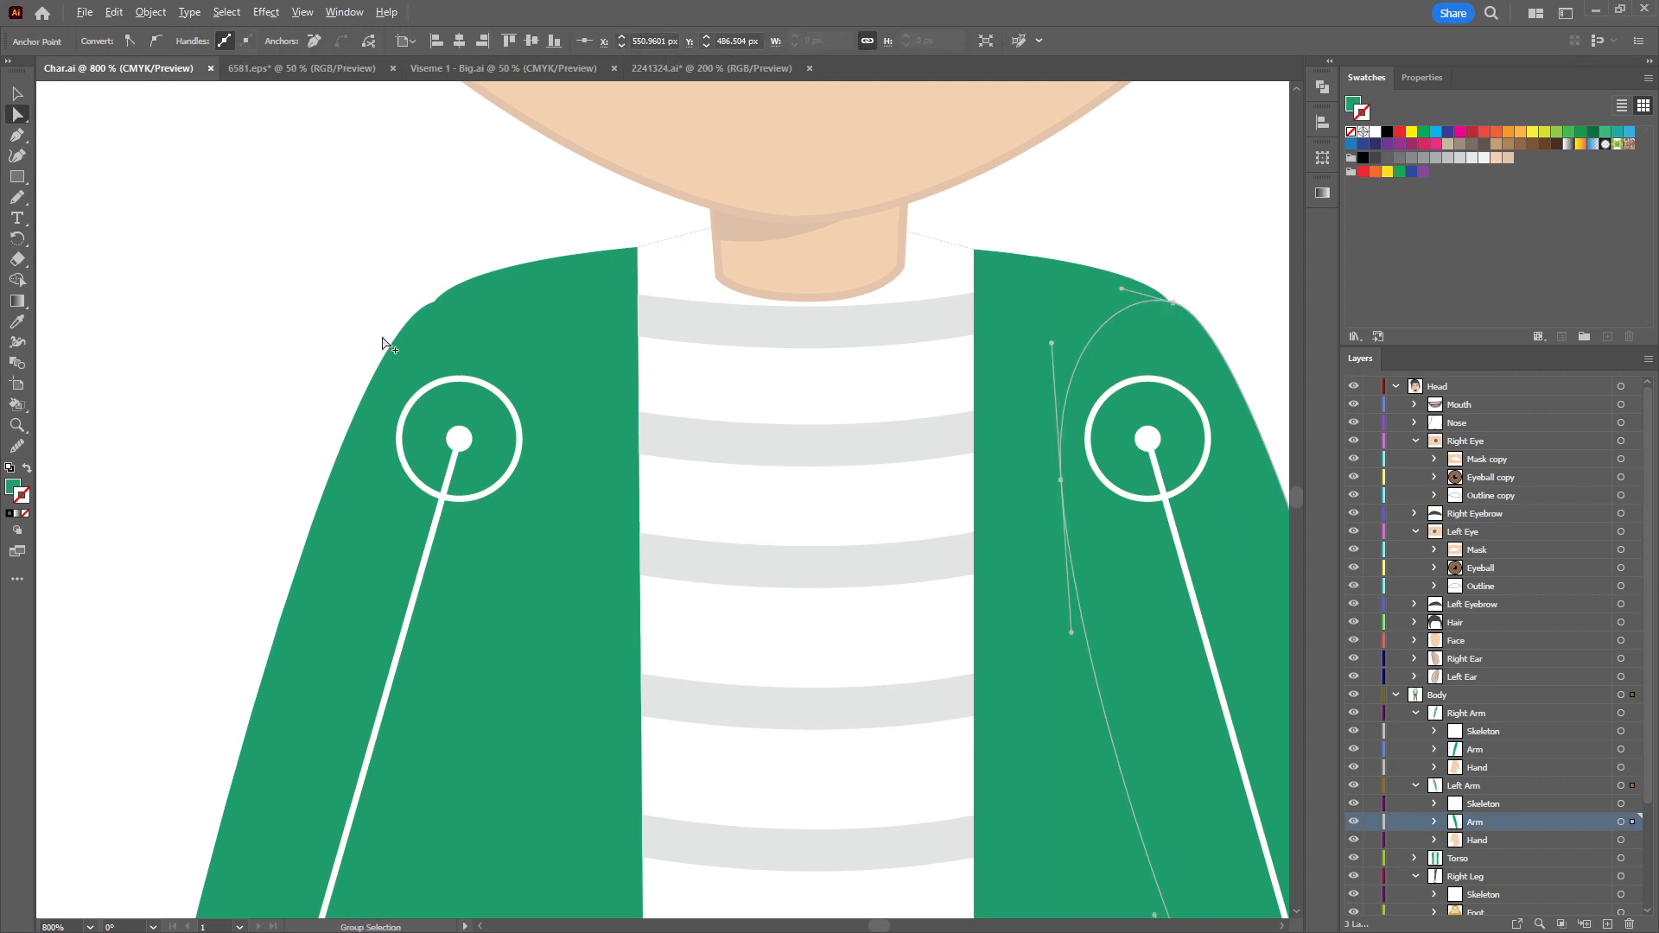
Switch to Character Animator and add the Body behavior to the whole Char puppet in the Rig workspace.
key(alt+Tab)
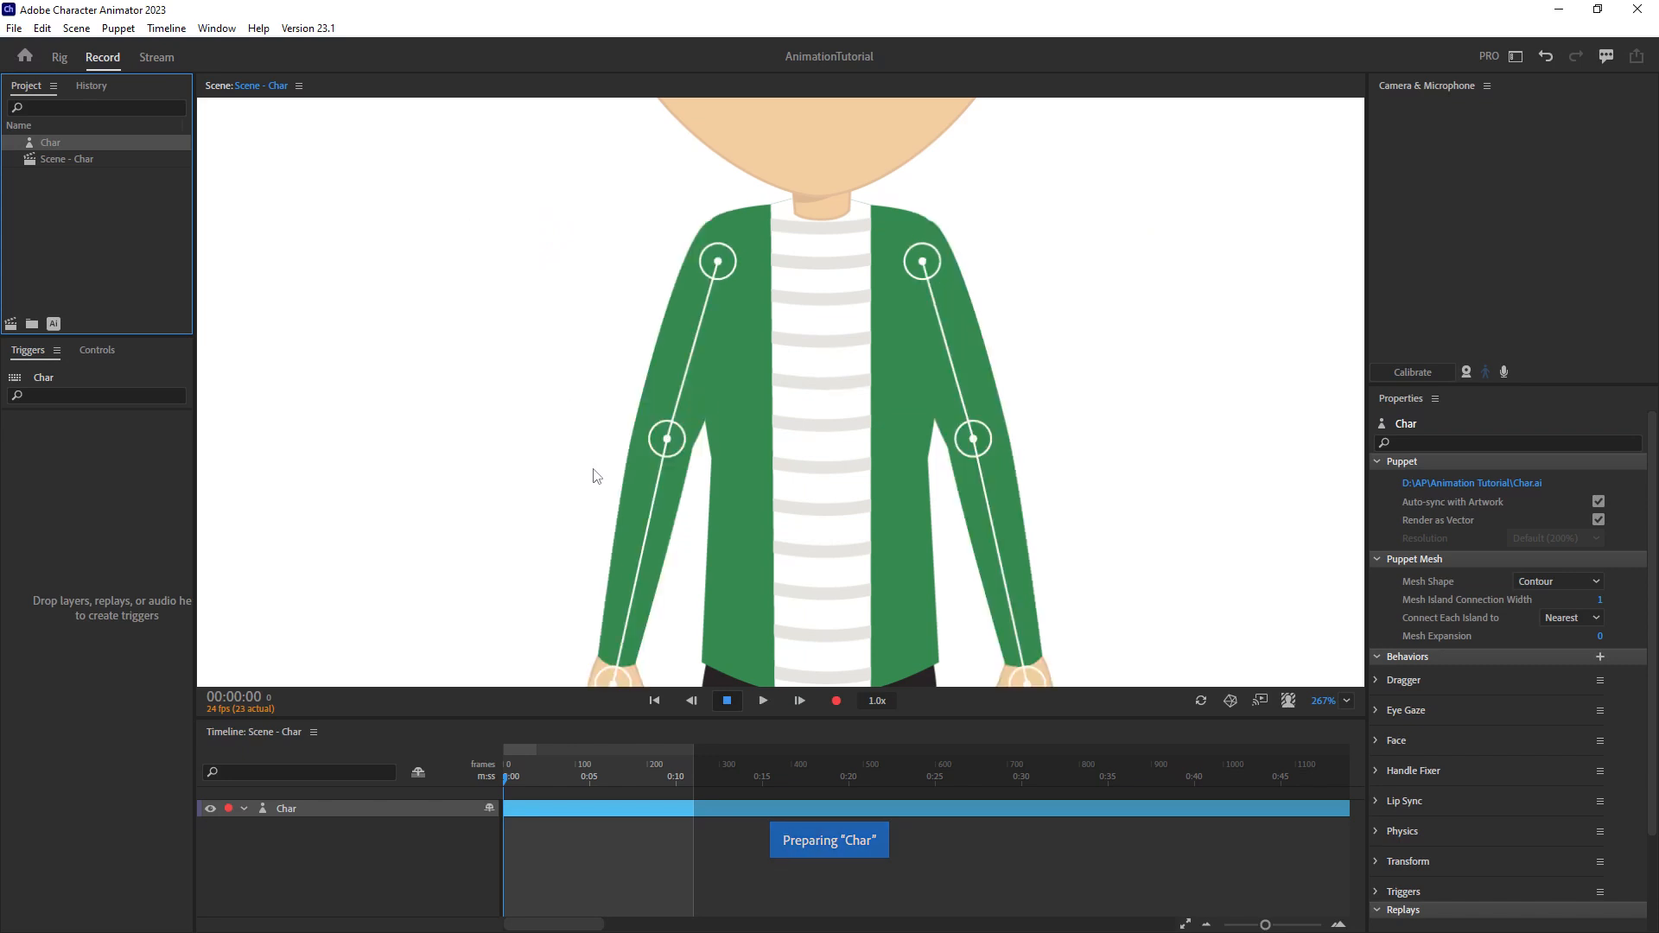
drag(617, 521, 597, 449)
click(57, 58)
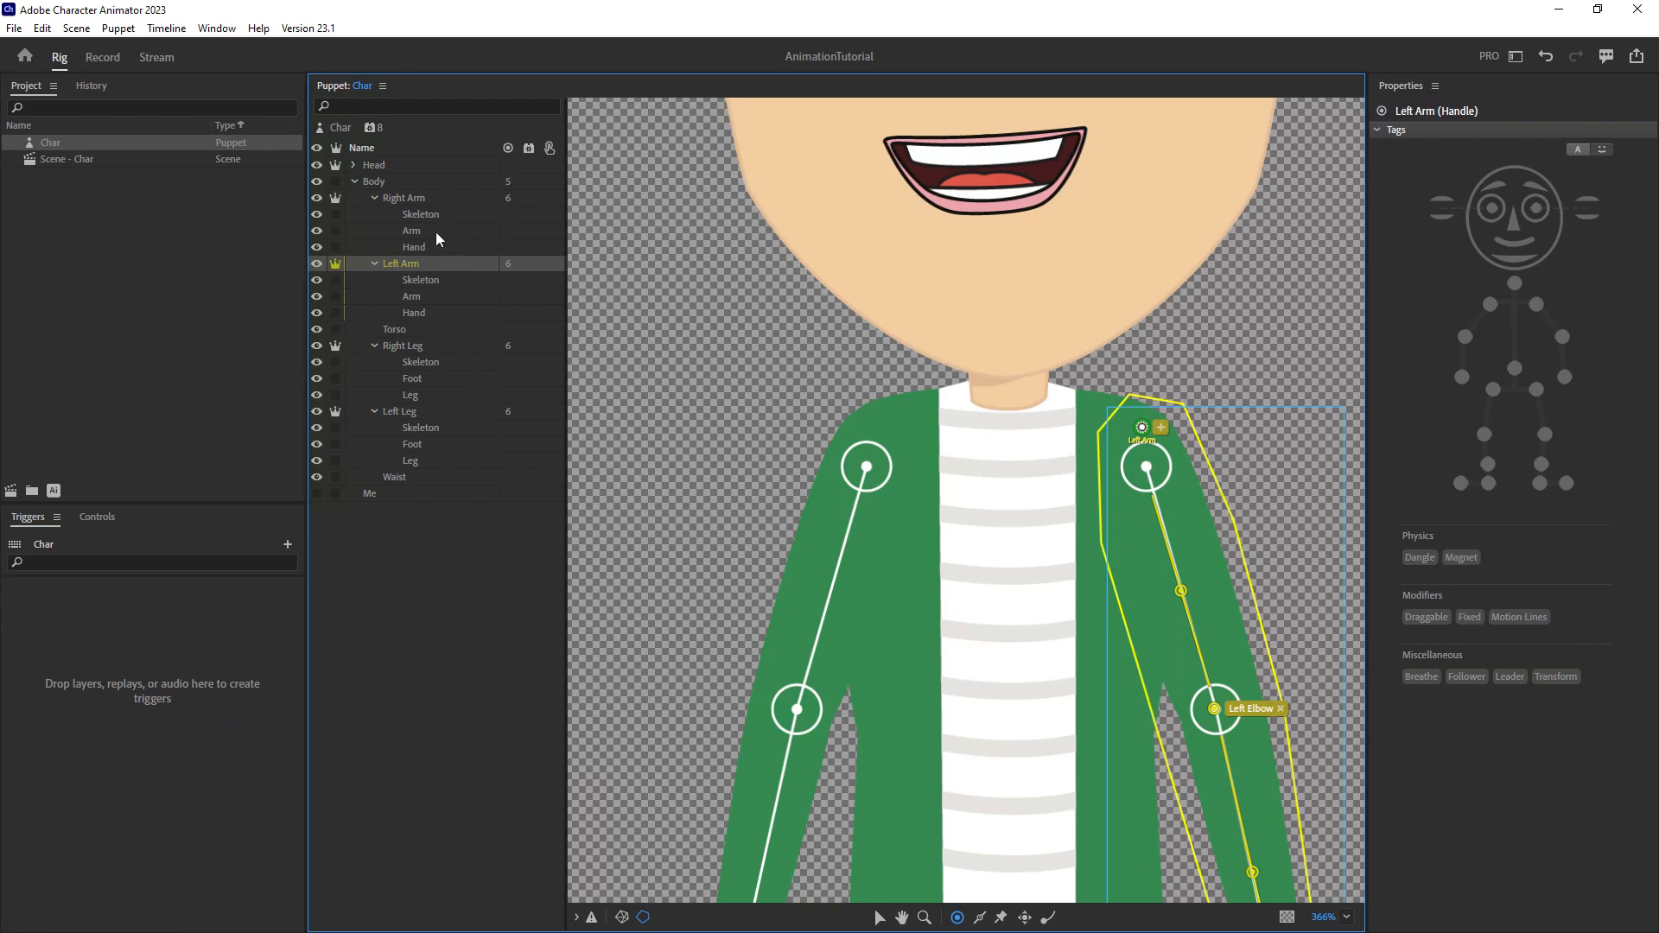
click(343, 128)
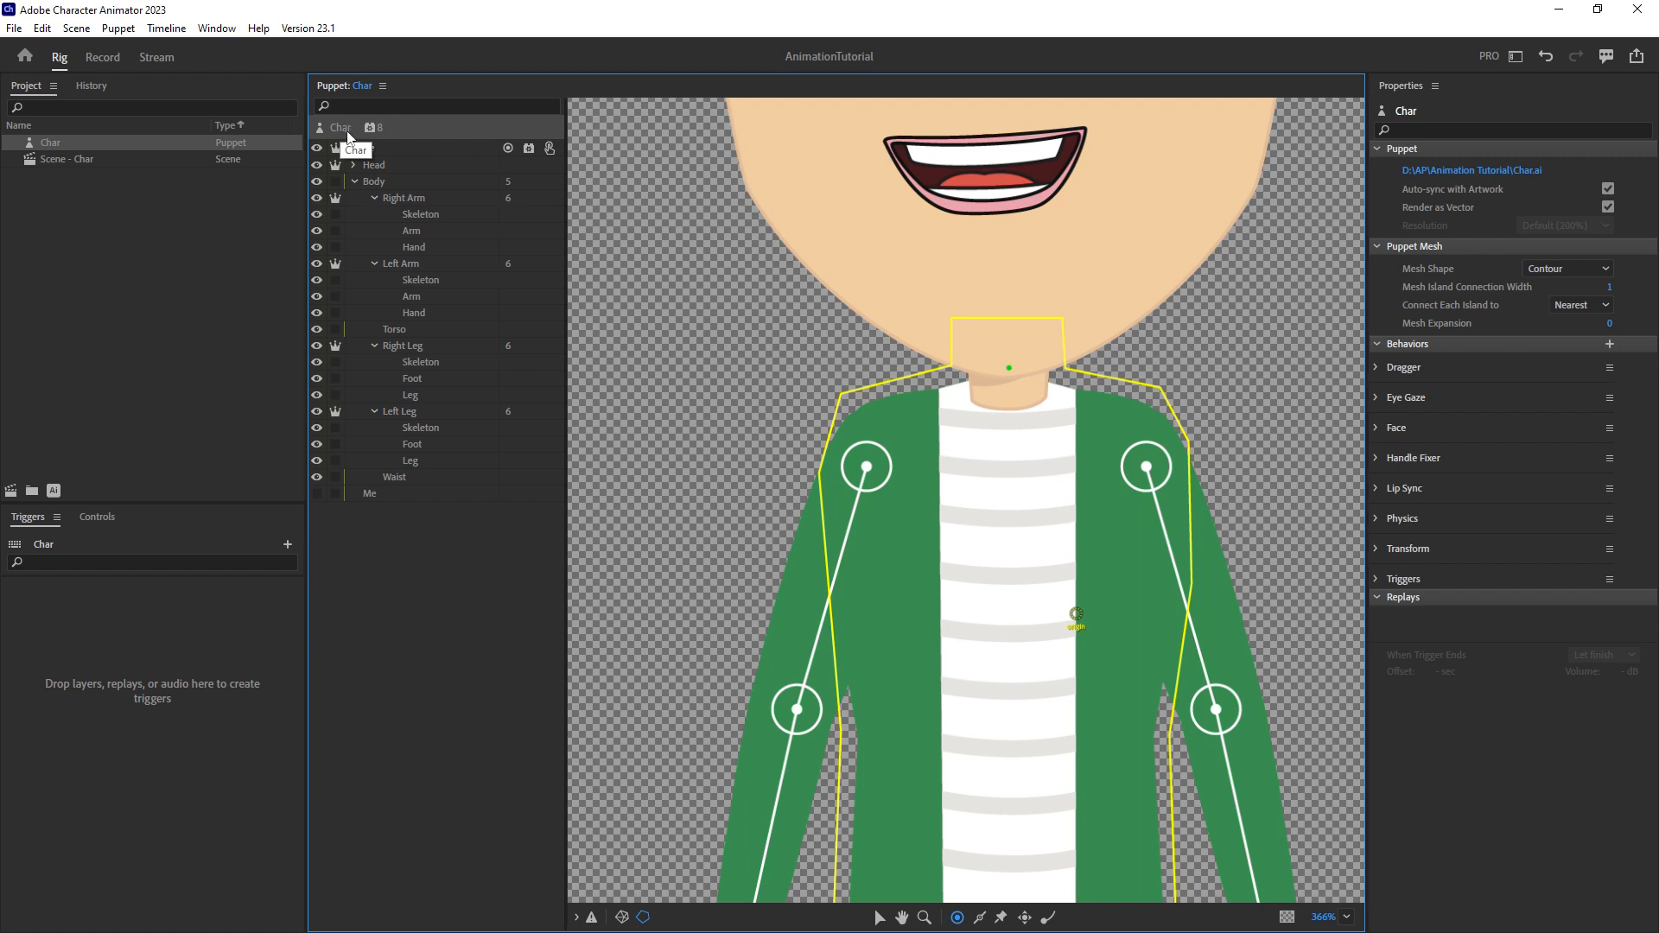
click(1610, 345)
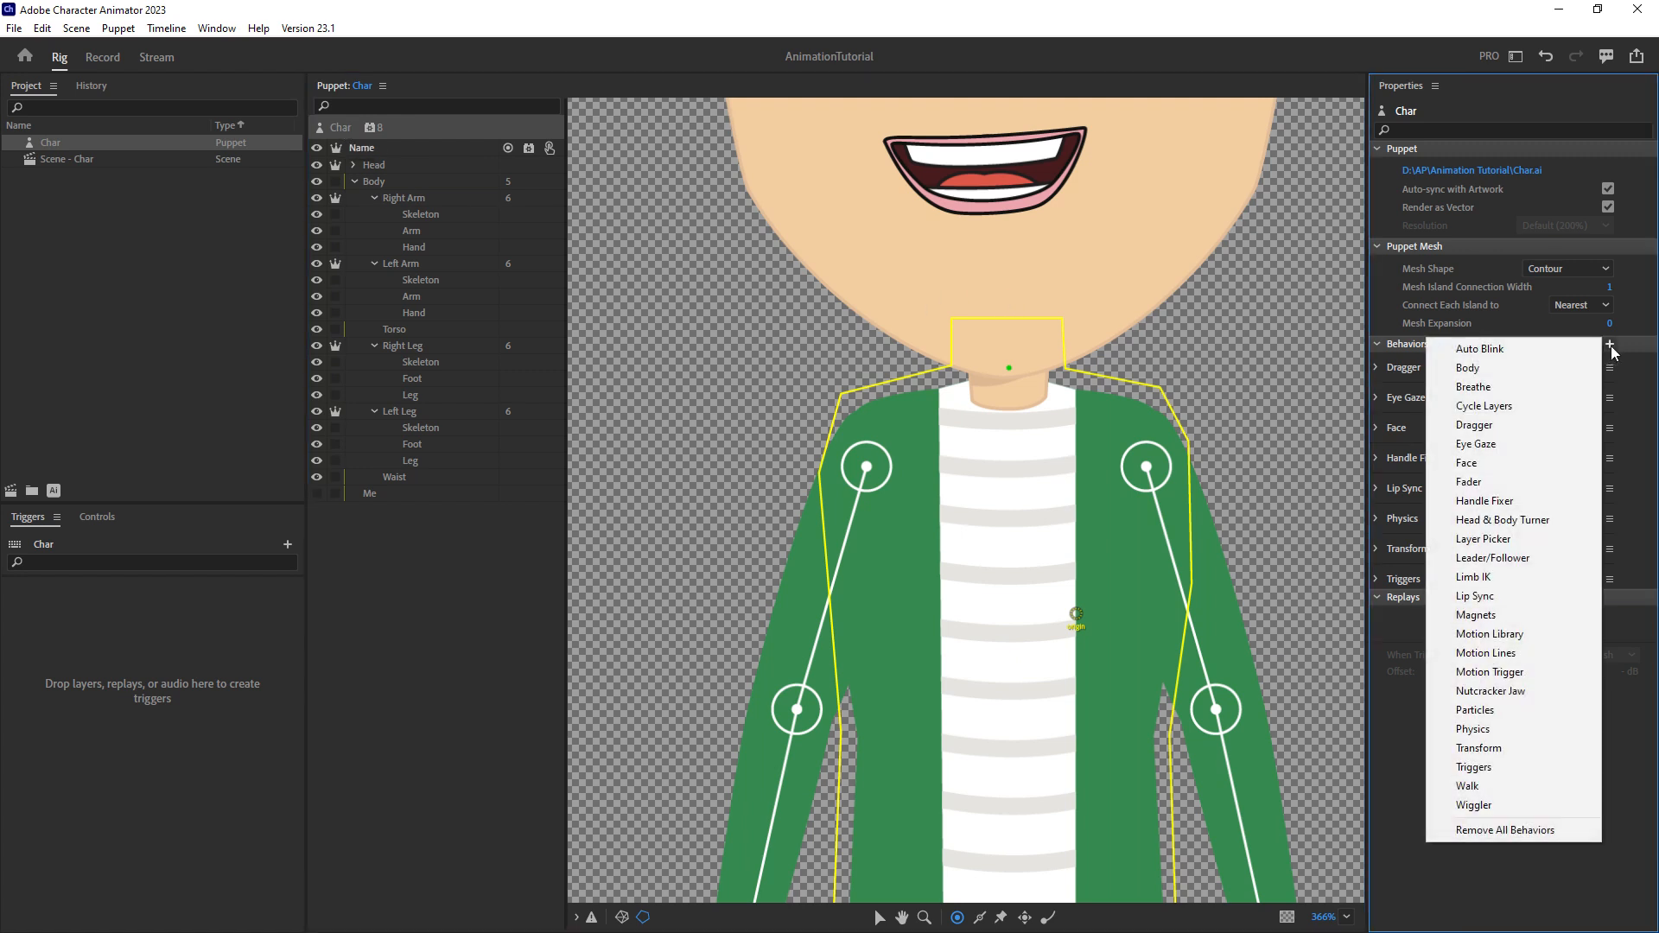
click(1573, 370)
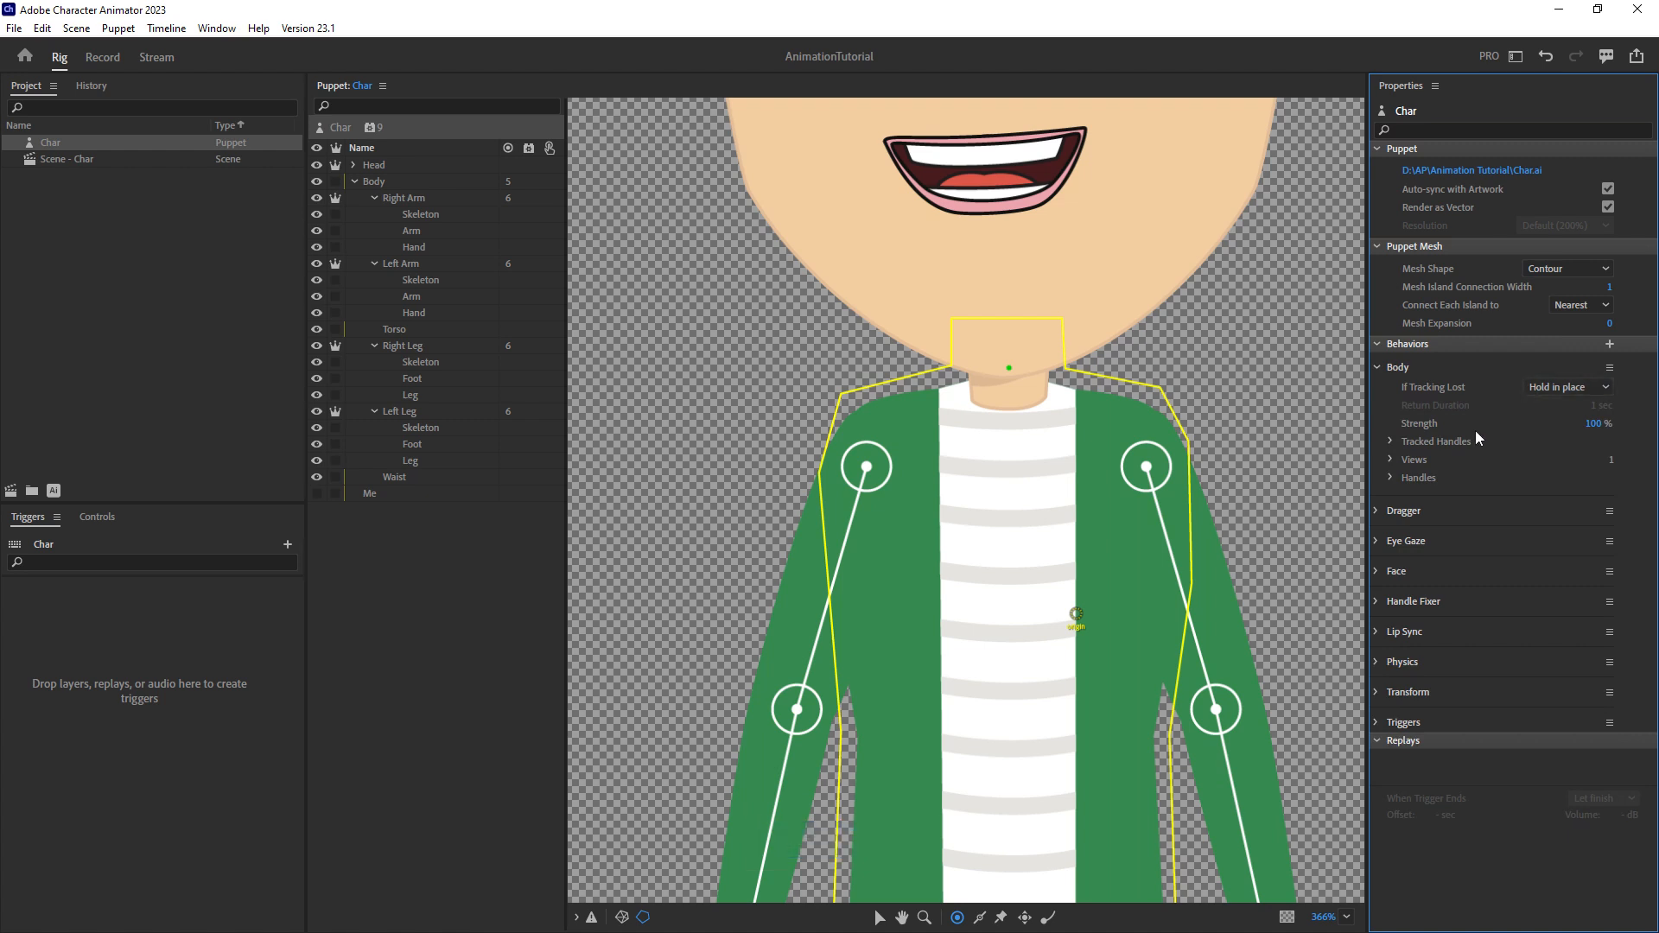
Enable all remaining tracked handles of the Body behavior, from neck, shoulders and elbows to waist, hips, knees and heels.
click(1394, 443)
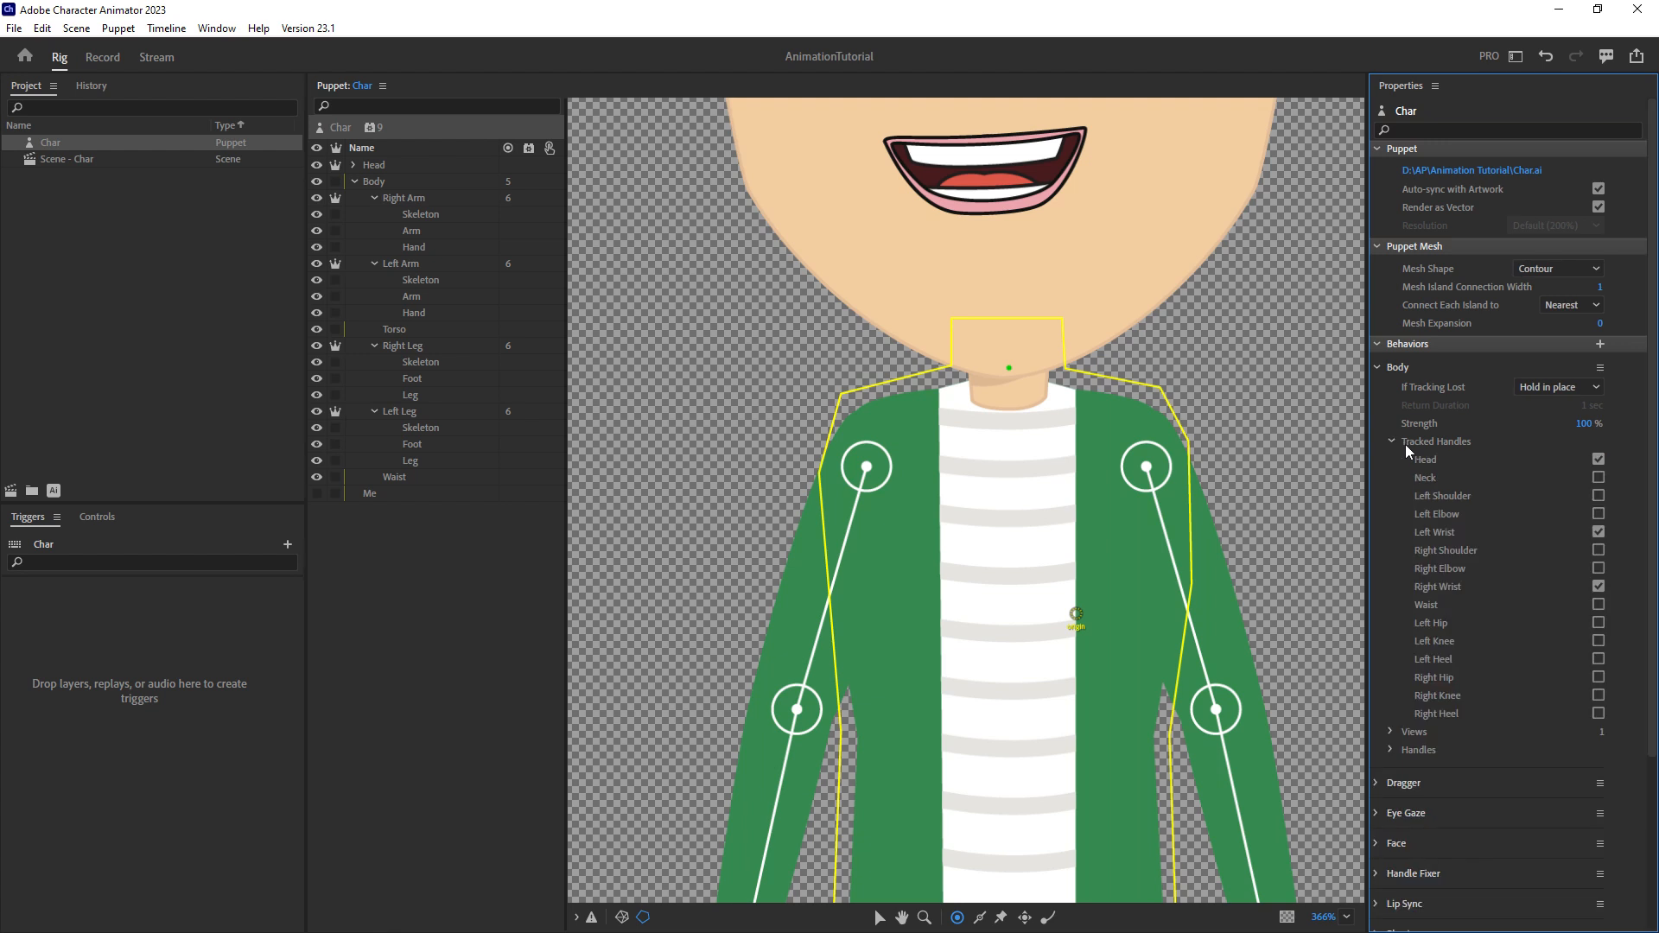
click(1599, 478)
click(1599, 495)
click(1599, 514)
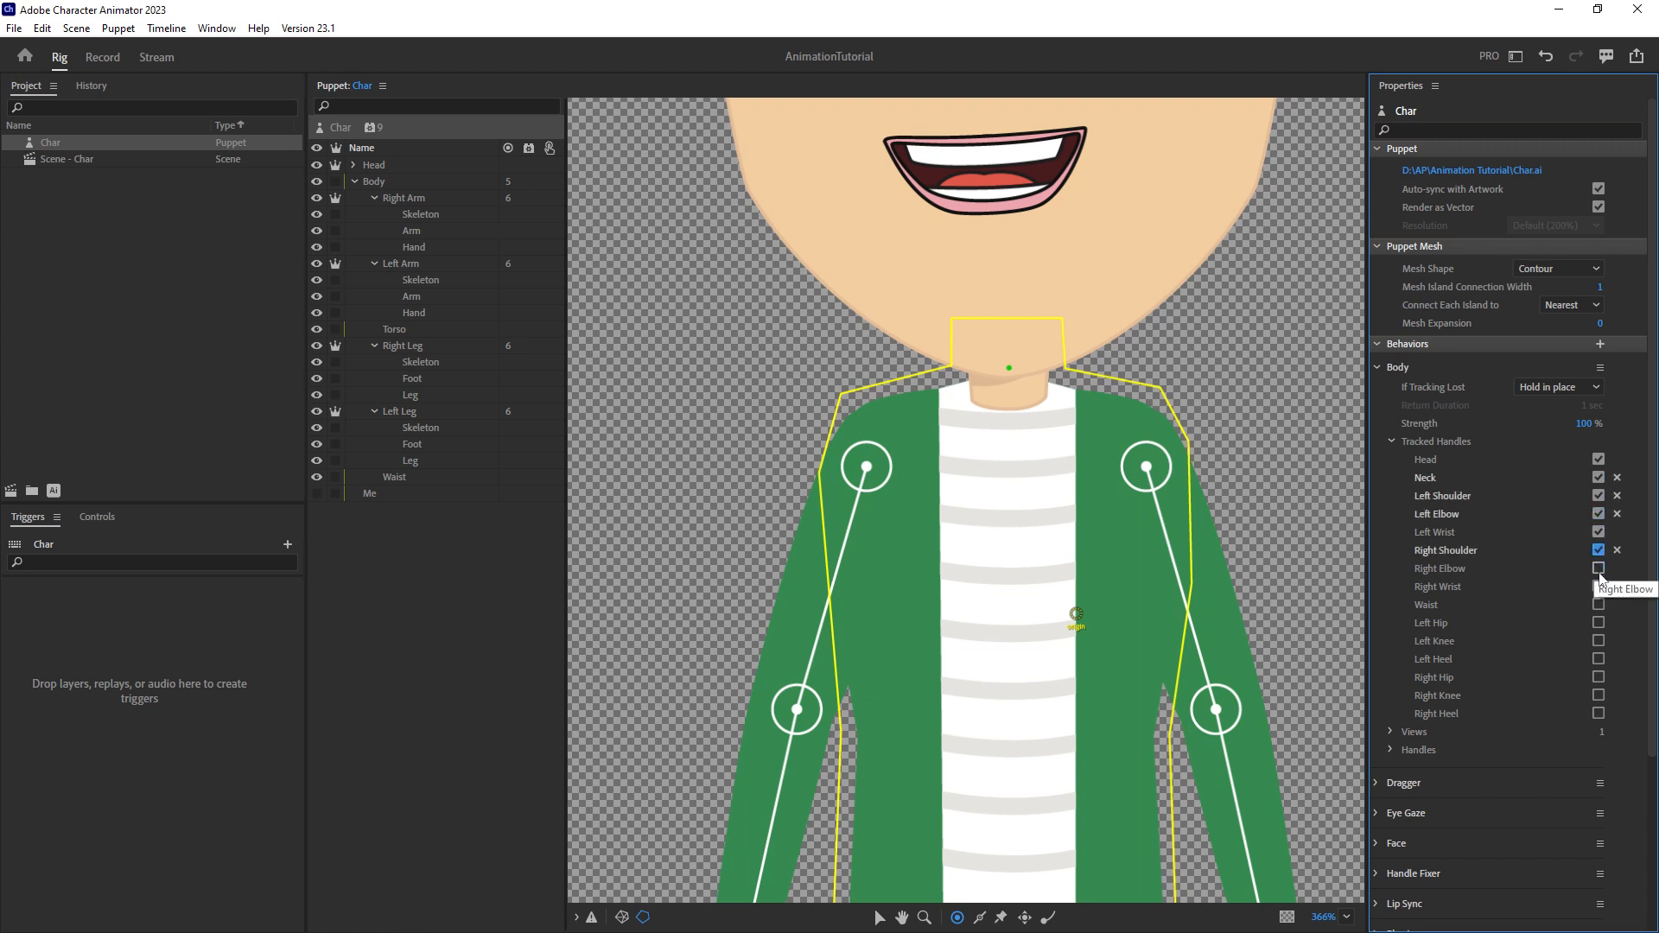
click(1599, 624)
click(1599, 642)
click(1599, 660)
click(1599, 677)
click(1599, 696)
click(1599, 714)
scroll(932, 625, down, 10)
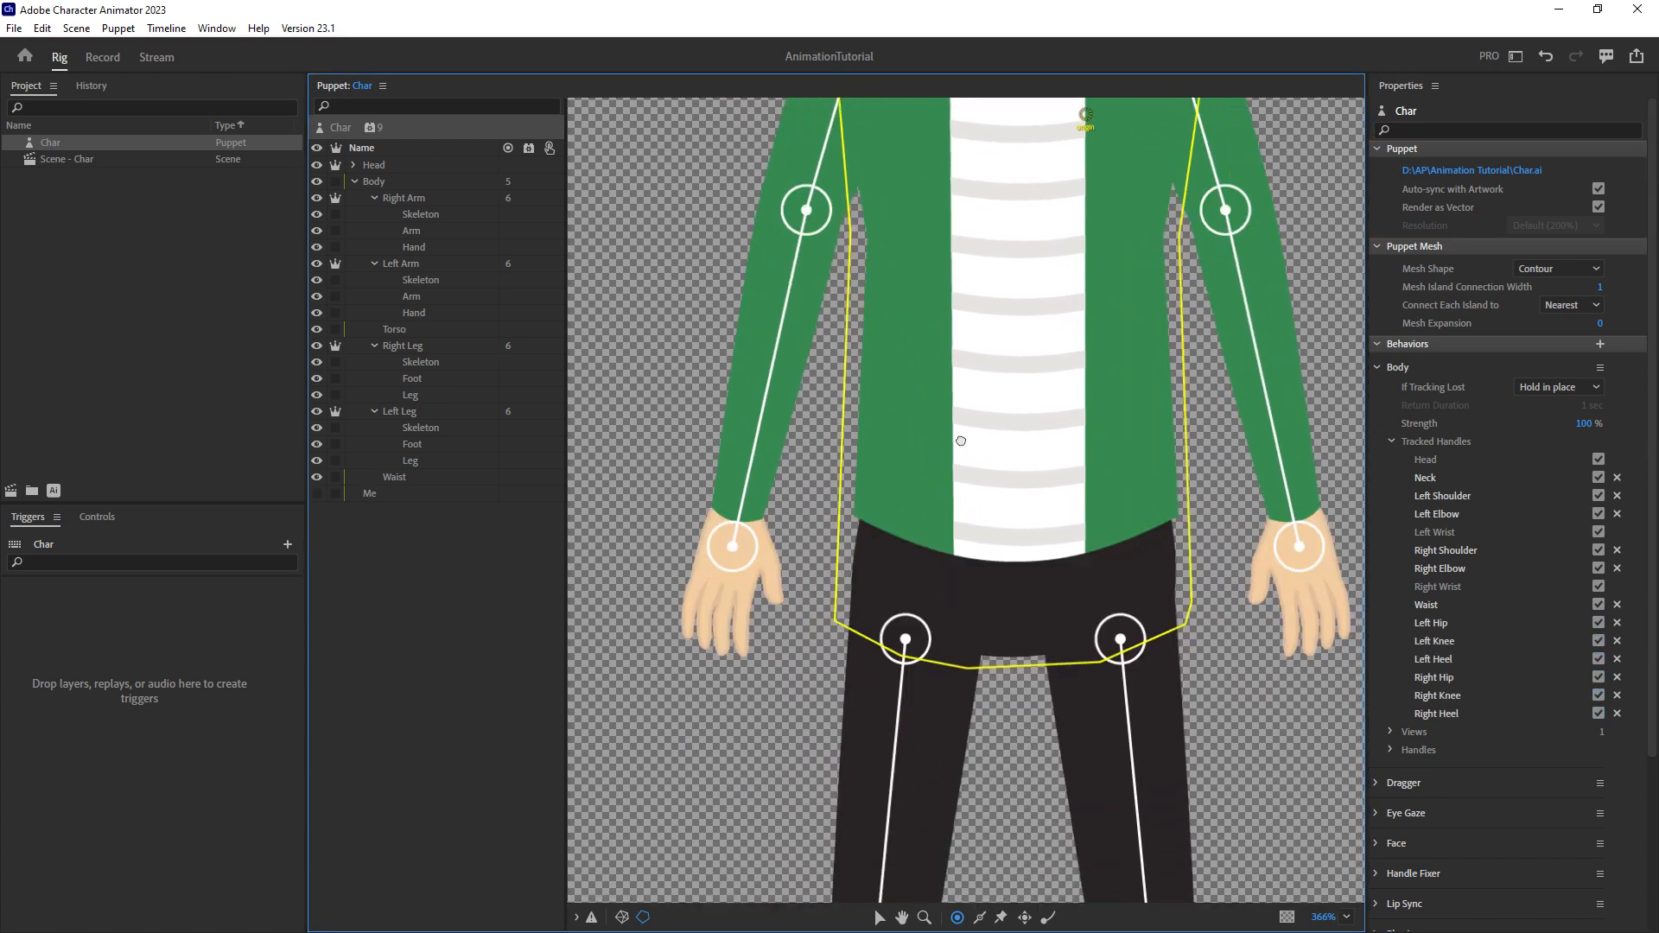
scroll(935, 403, down, 1)
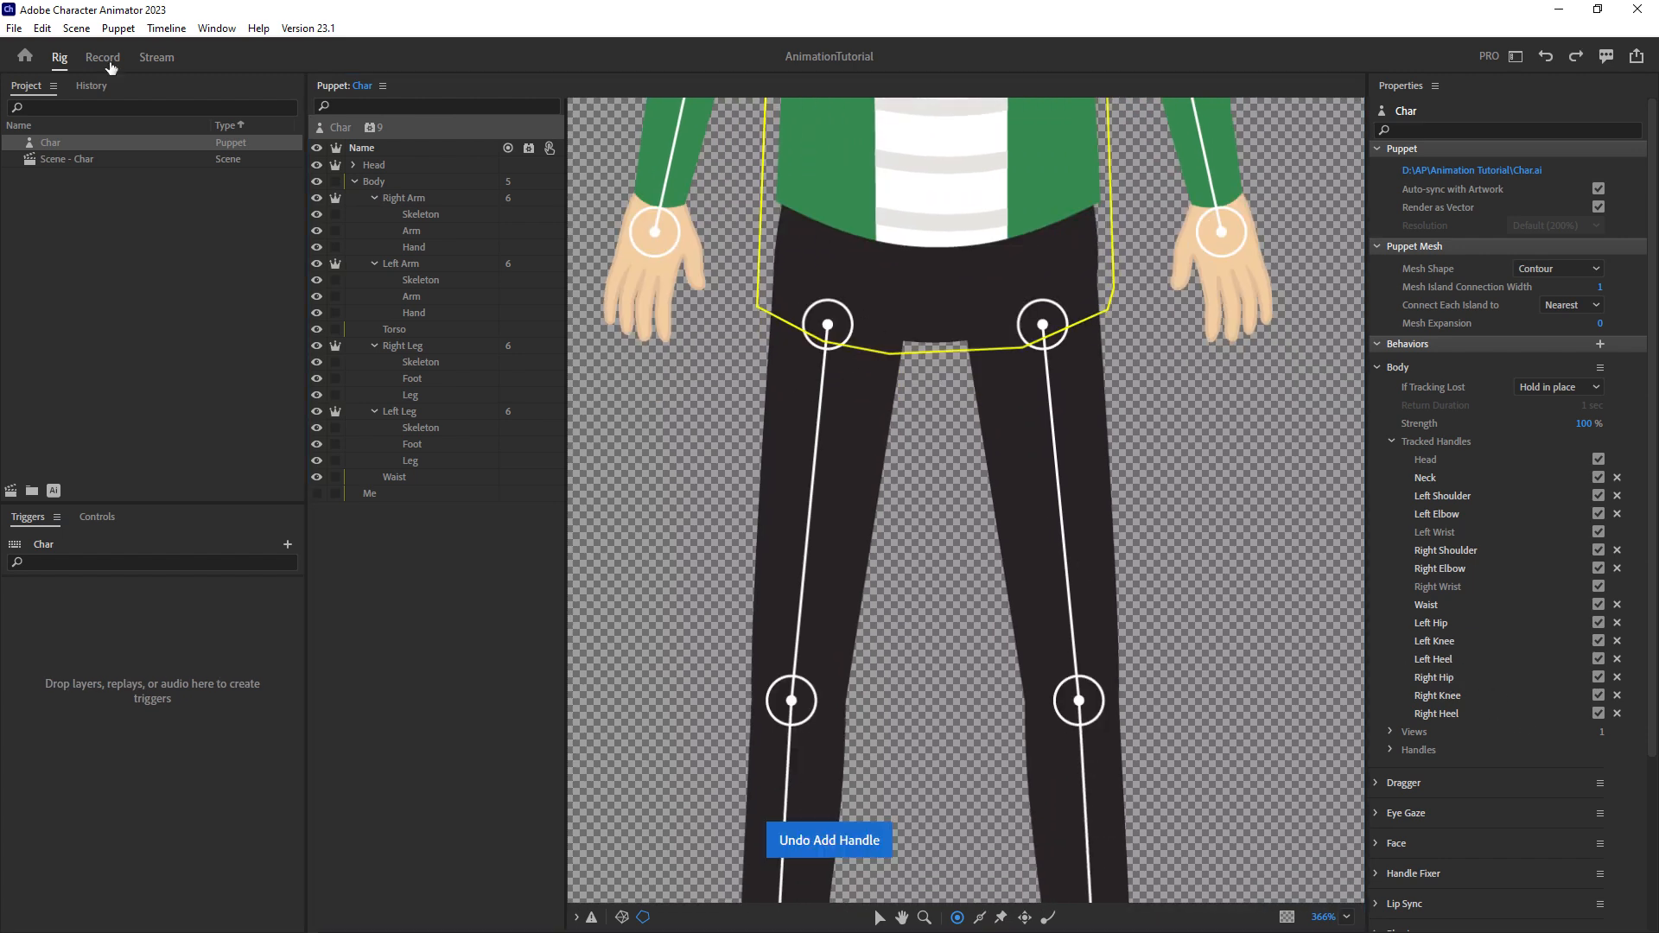
Turn on the camera and body tracker in the Record workspace and enlarge the Camera & Microphone panel.
click(103, 57)
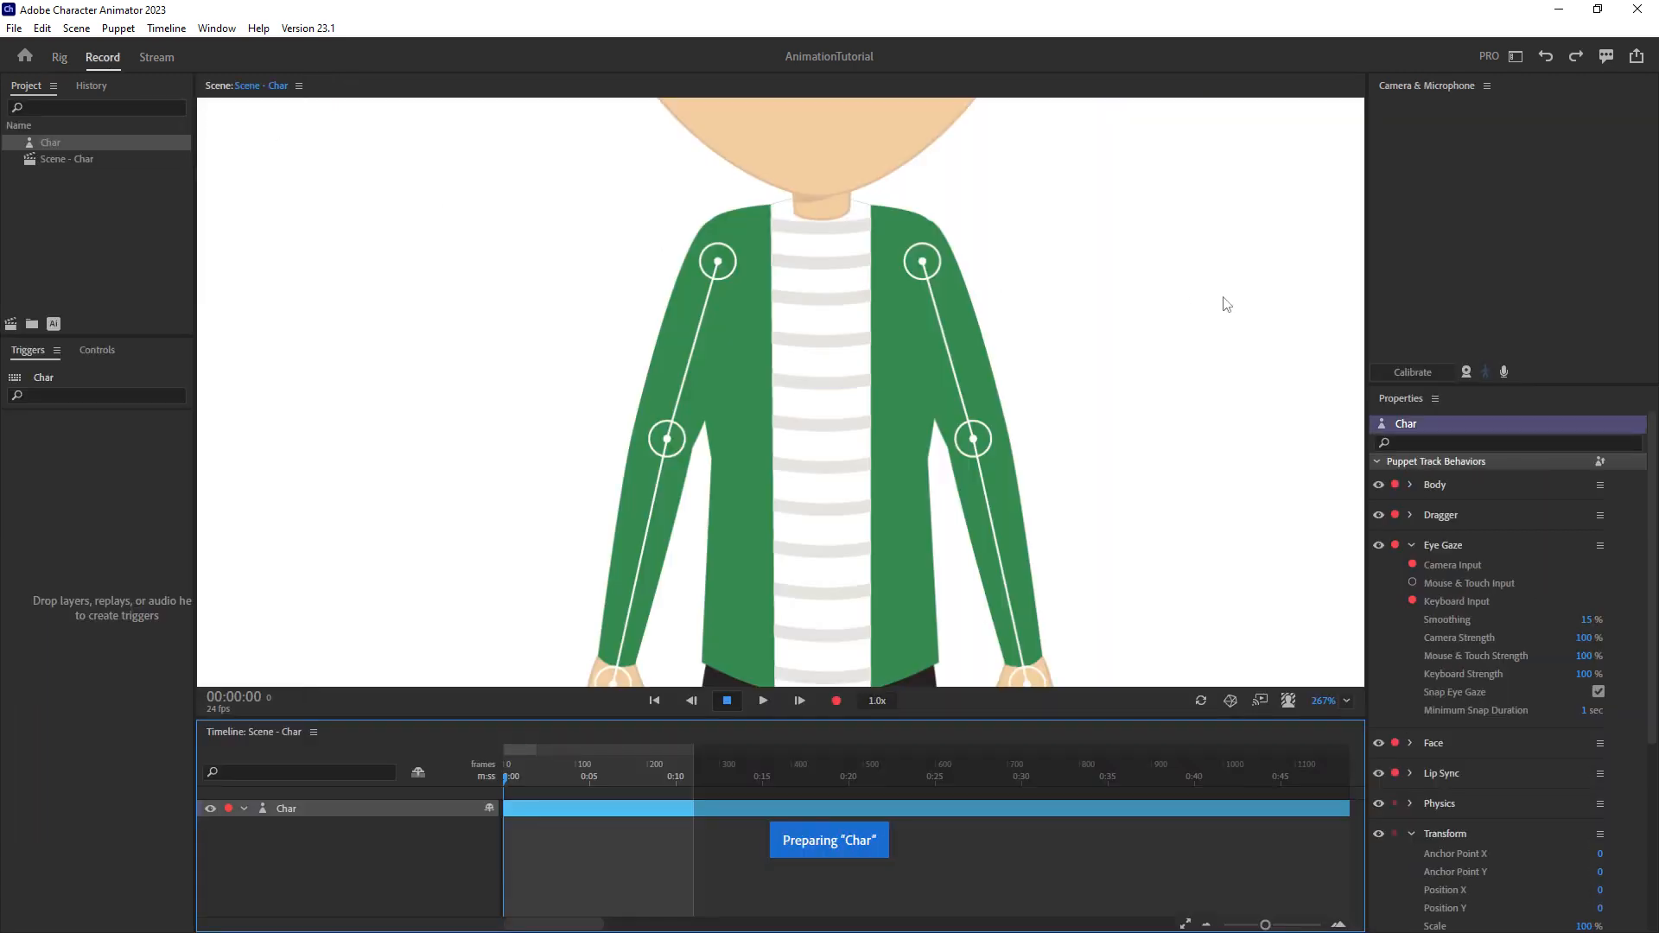
click(1467, 372)
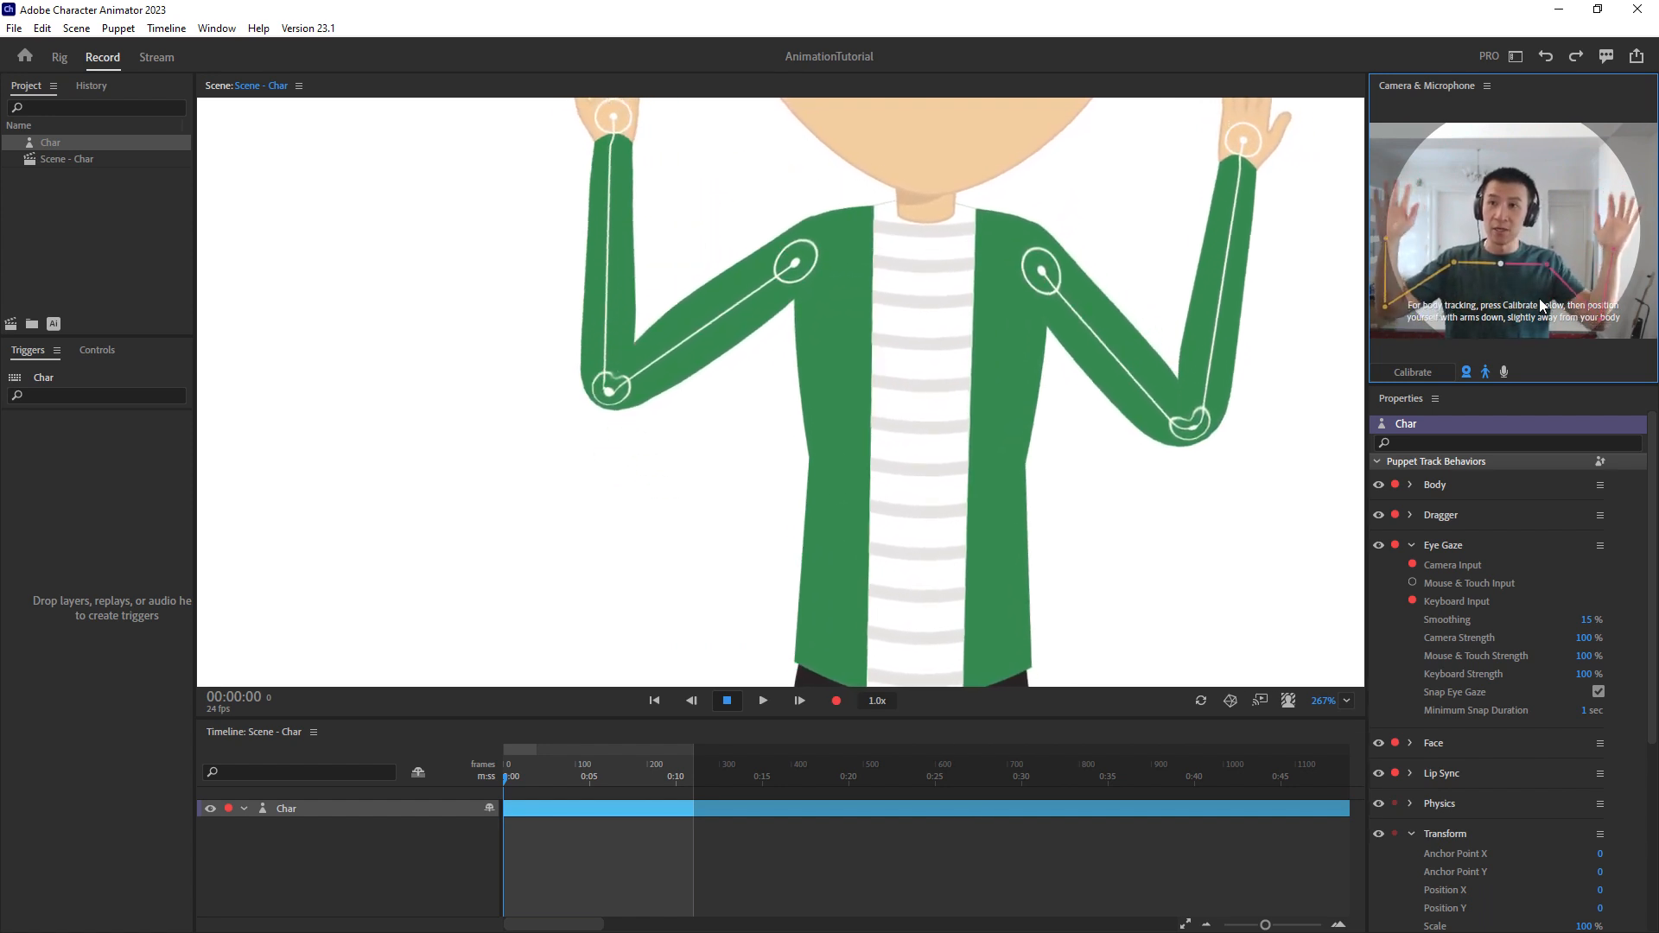
drag(1367, 260, 1229, 260)
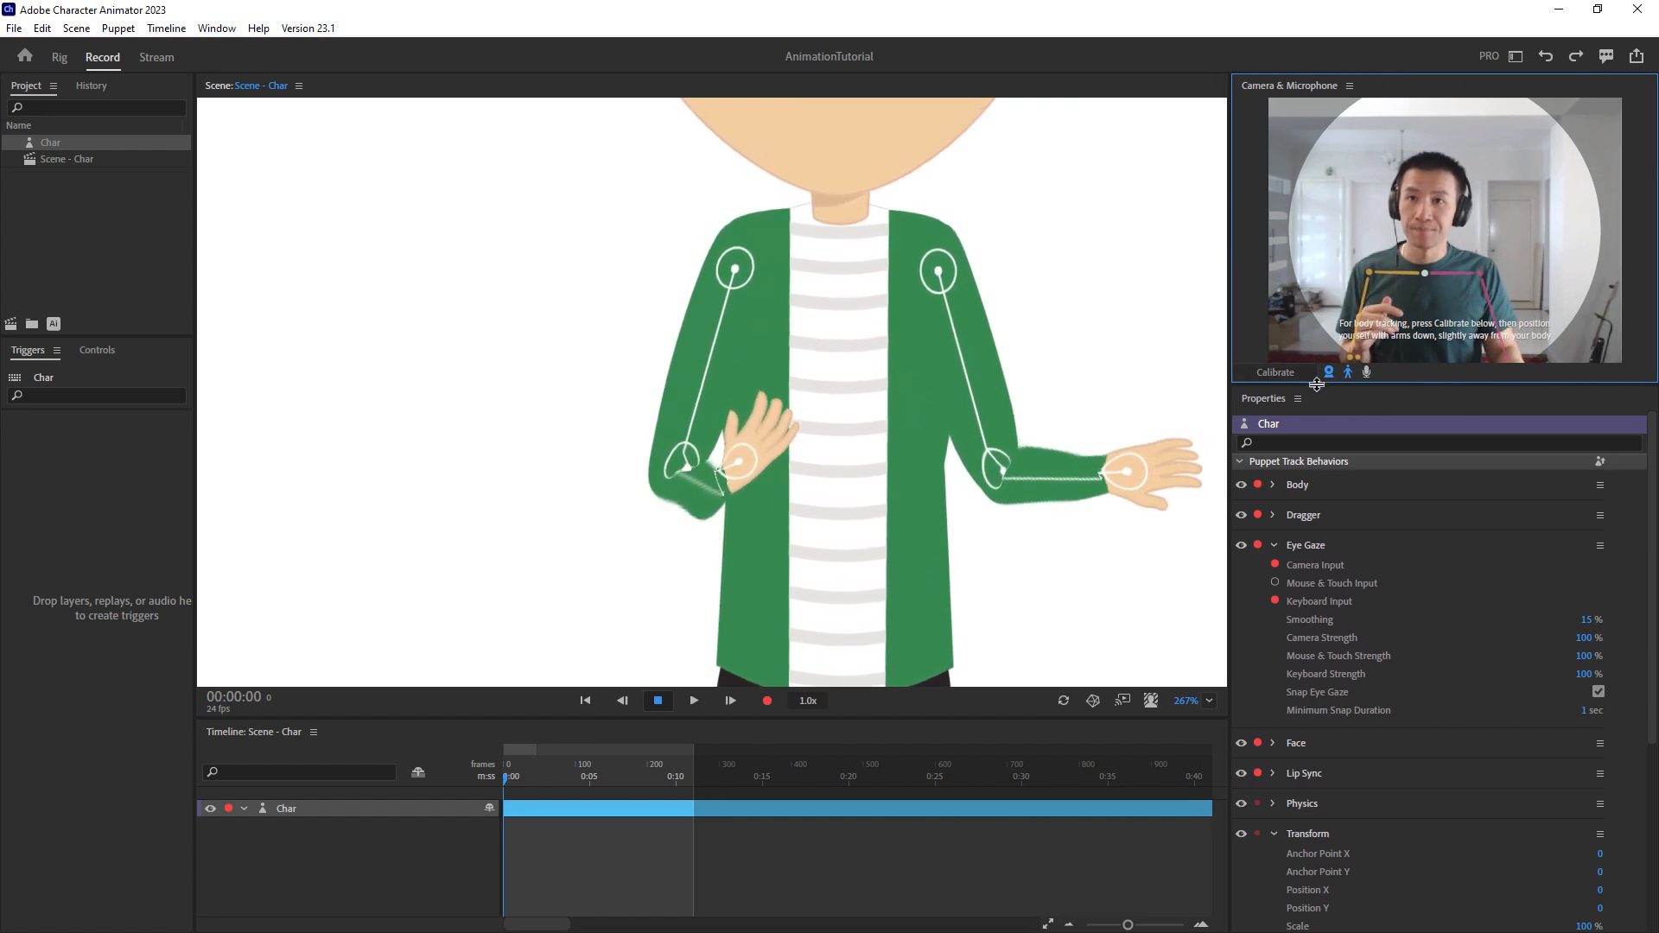
drag(1317, 384, 1316, 429)
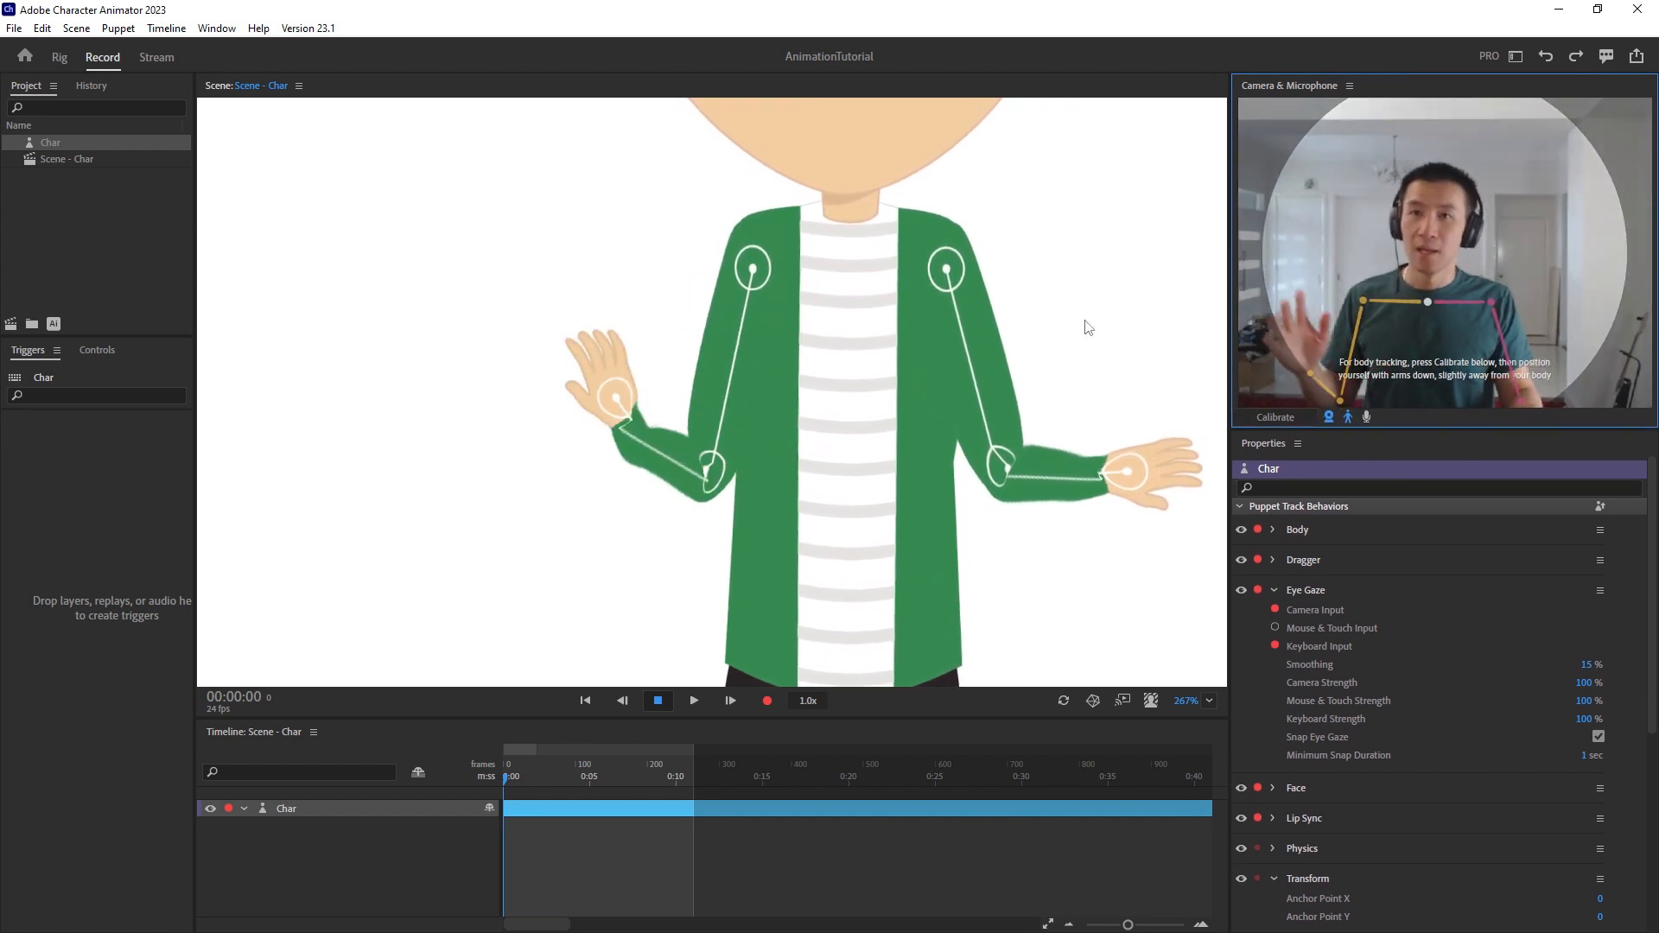
Toggle the body tracker input off and on, and examine the Body behavior's tracked handles.
click(1348, 416)
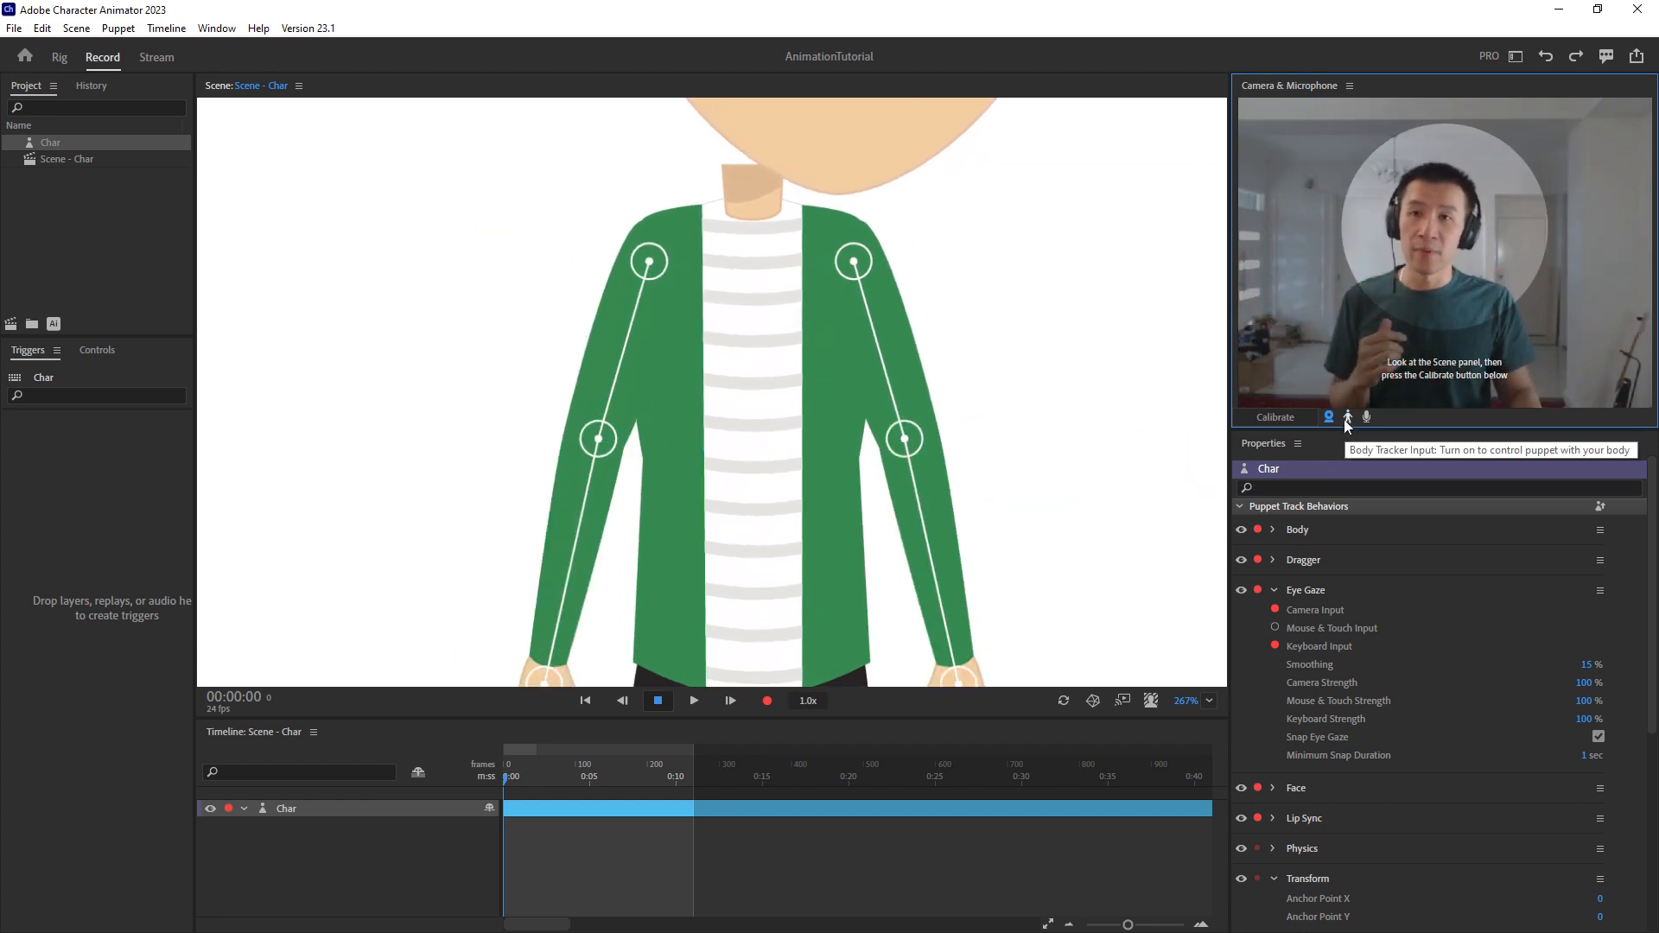
click(1350, 422)
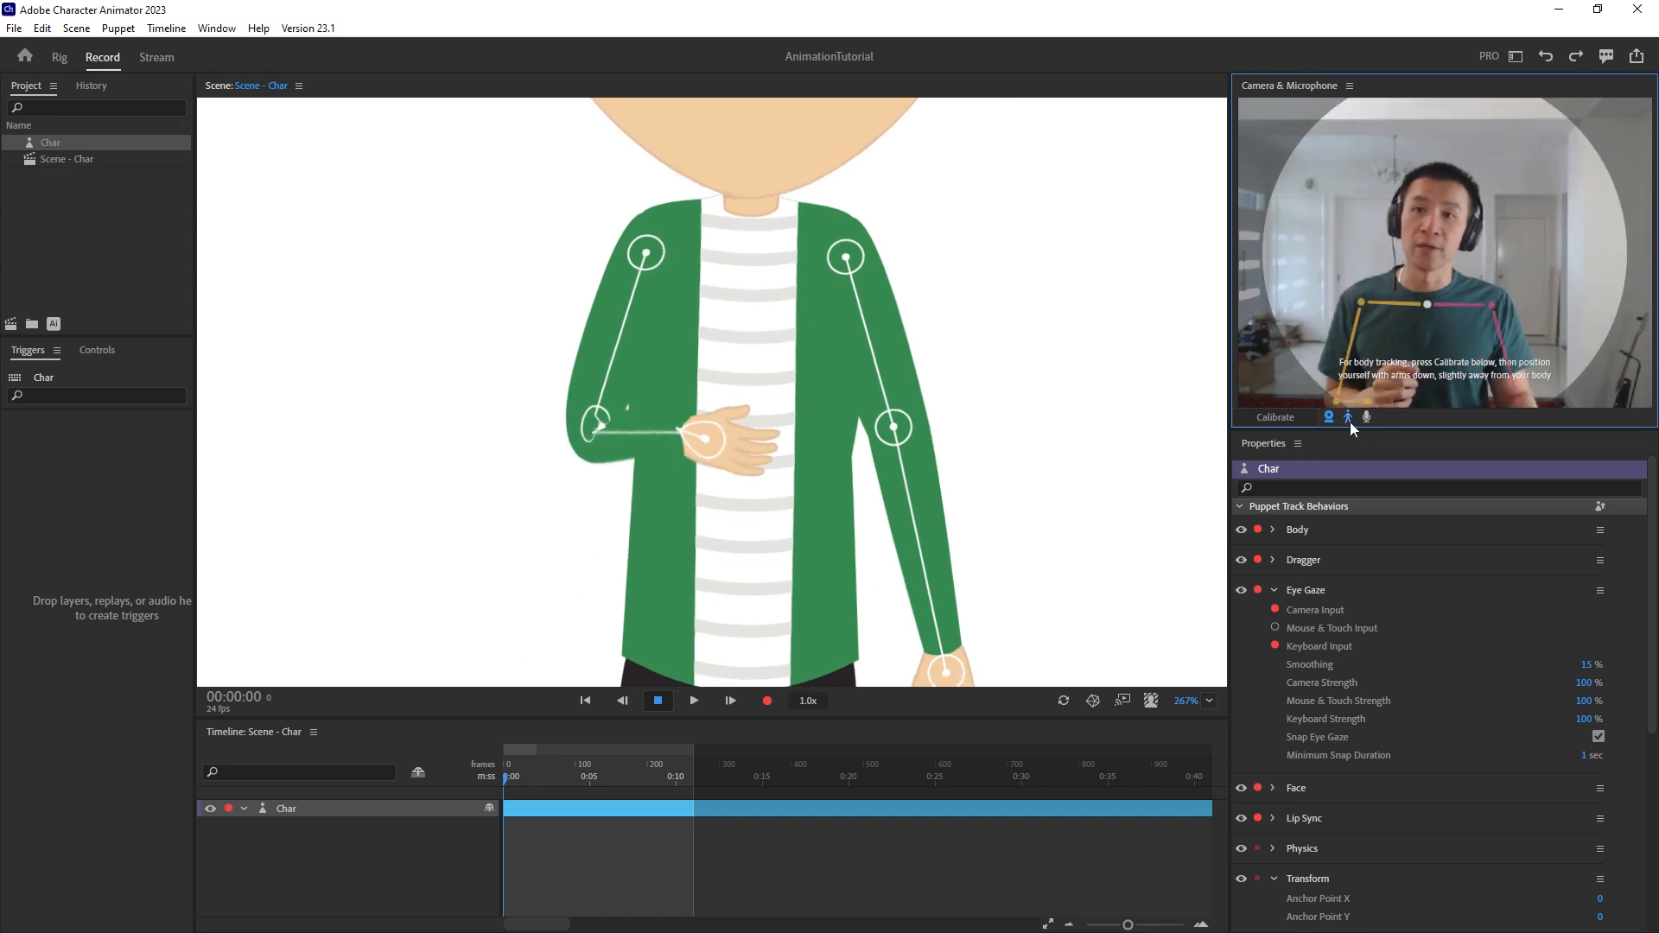
click(1274, 531)
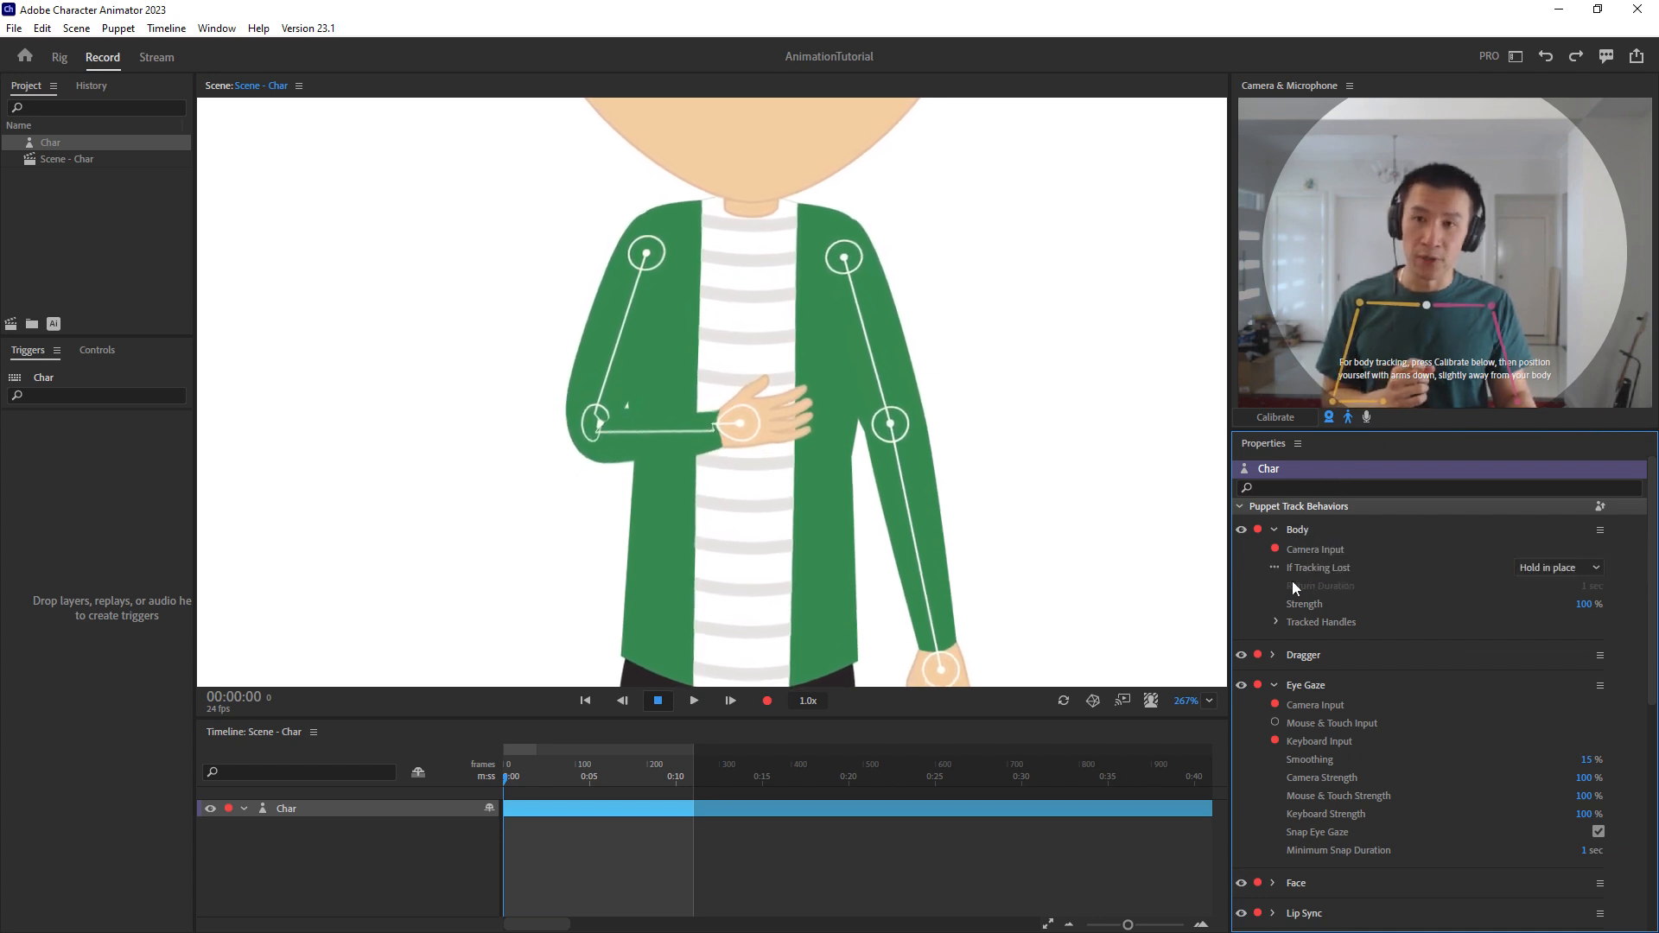
click(1276, 621)
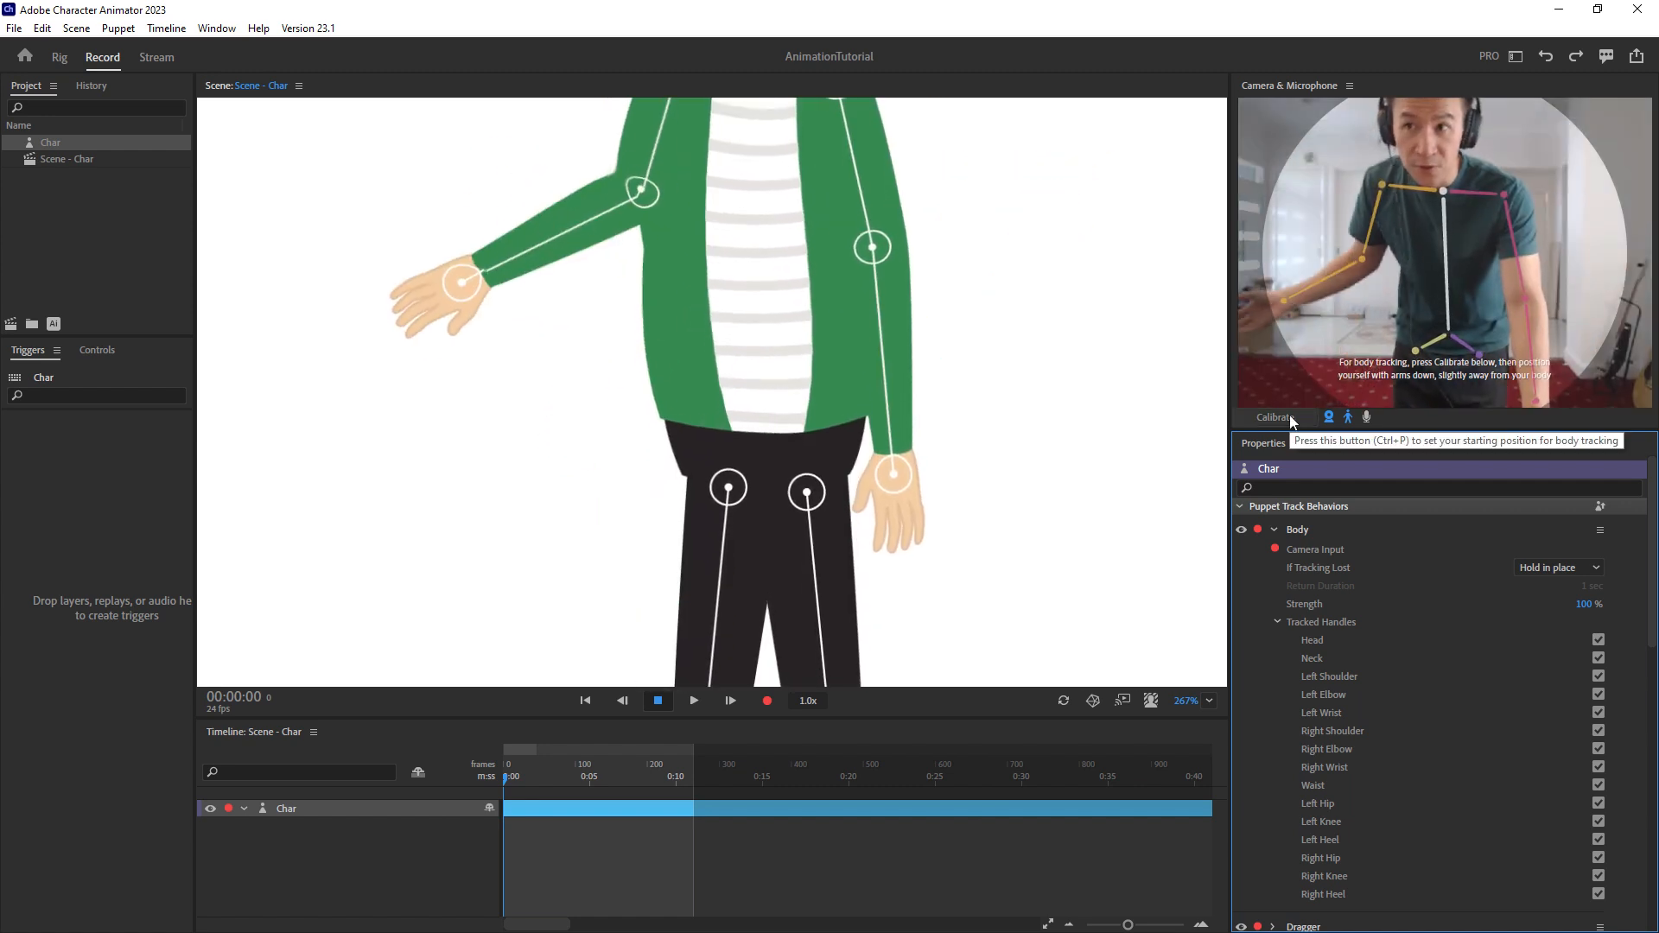
Fit the whole character in the scene and calibrate the starting position for body tracking, repeating the calibration once.
scroll(692, 469, down, 2)
scroll(692, 469, down, 3)
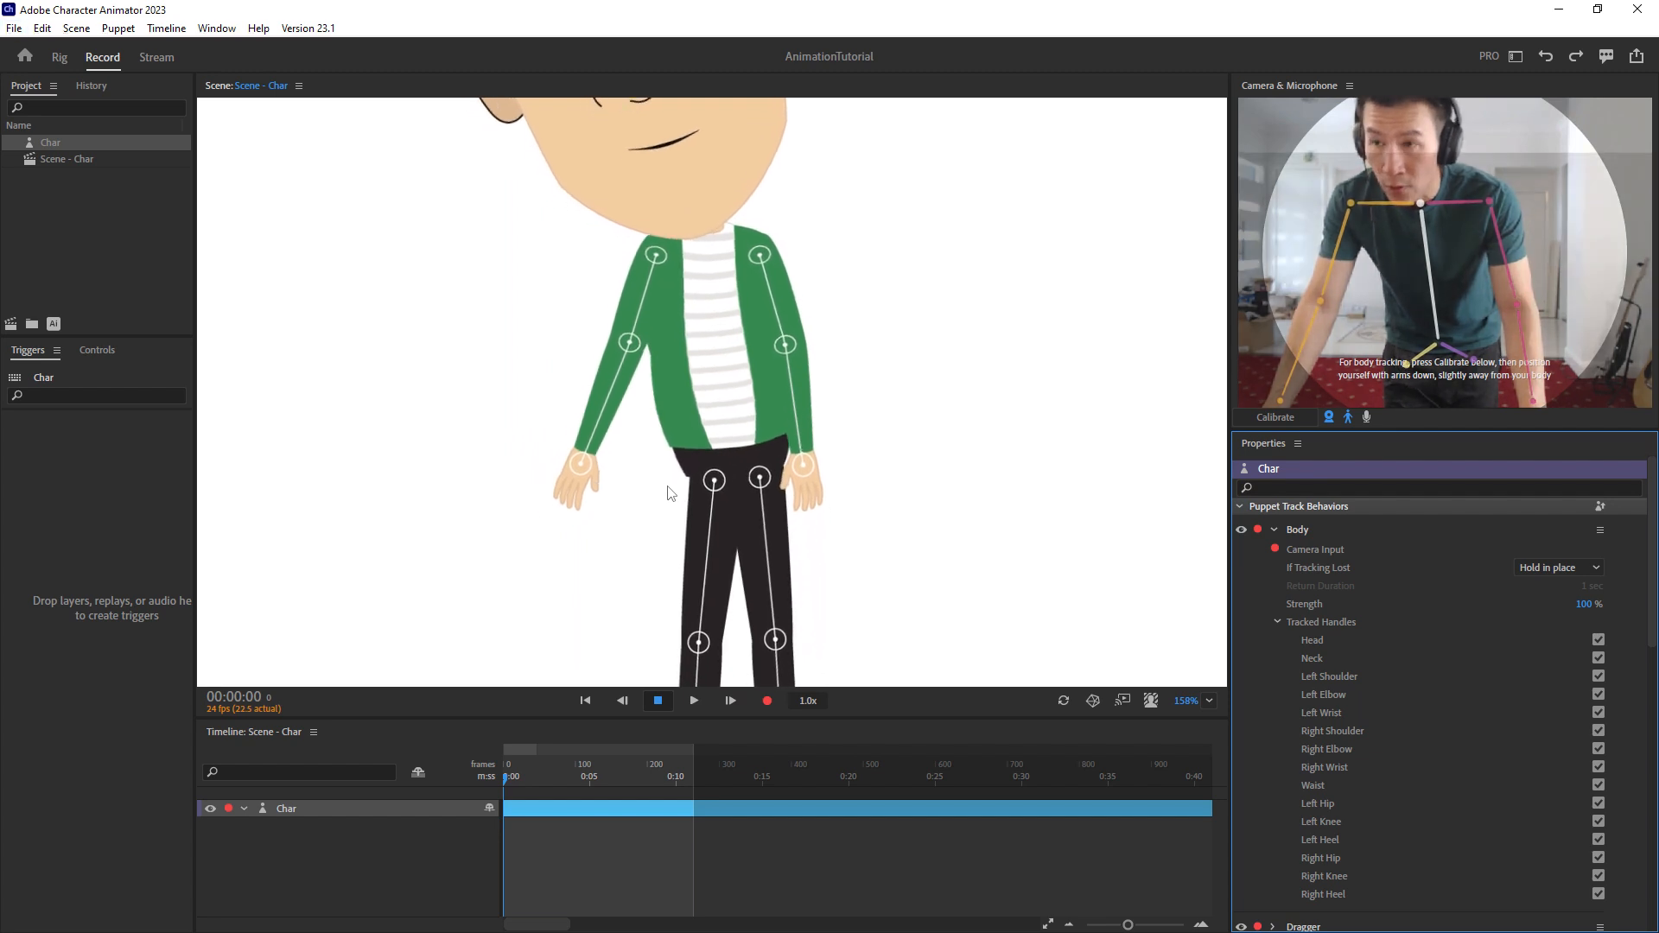
scroll(698, 475, down, 4)
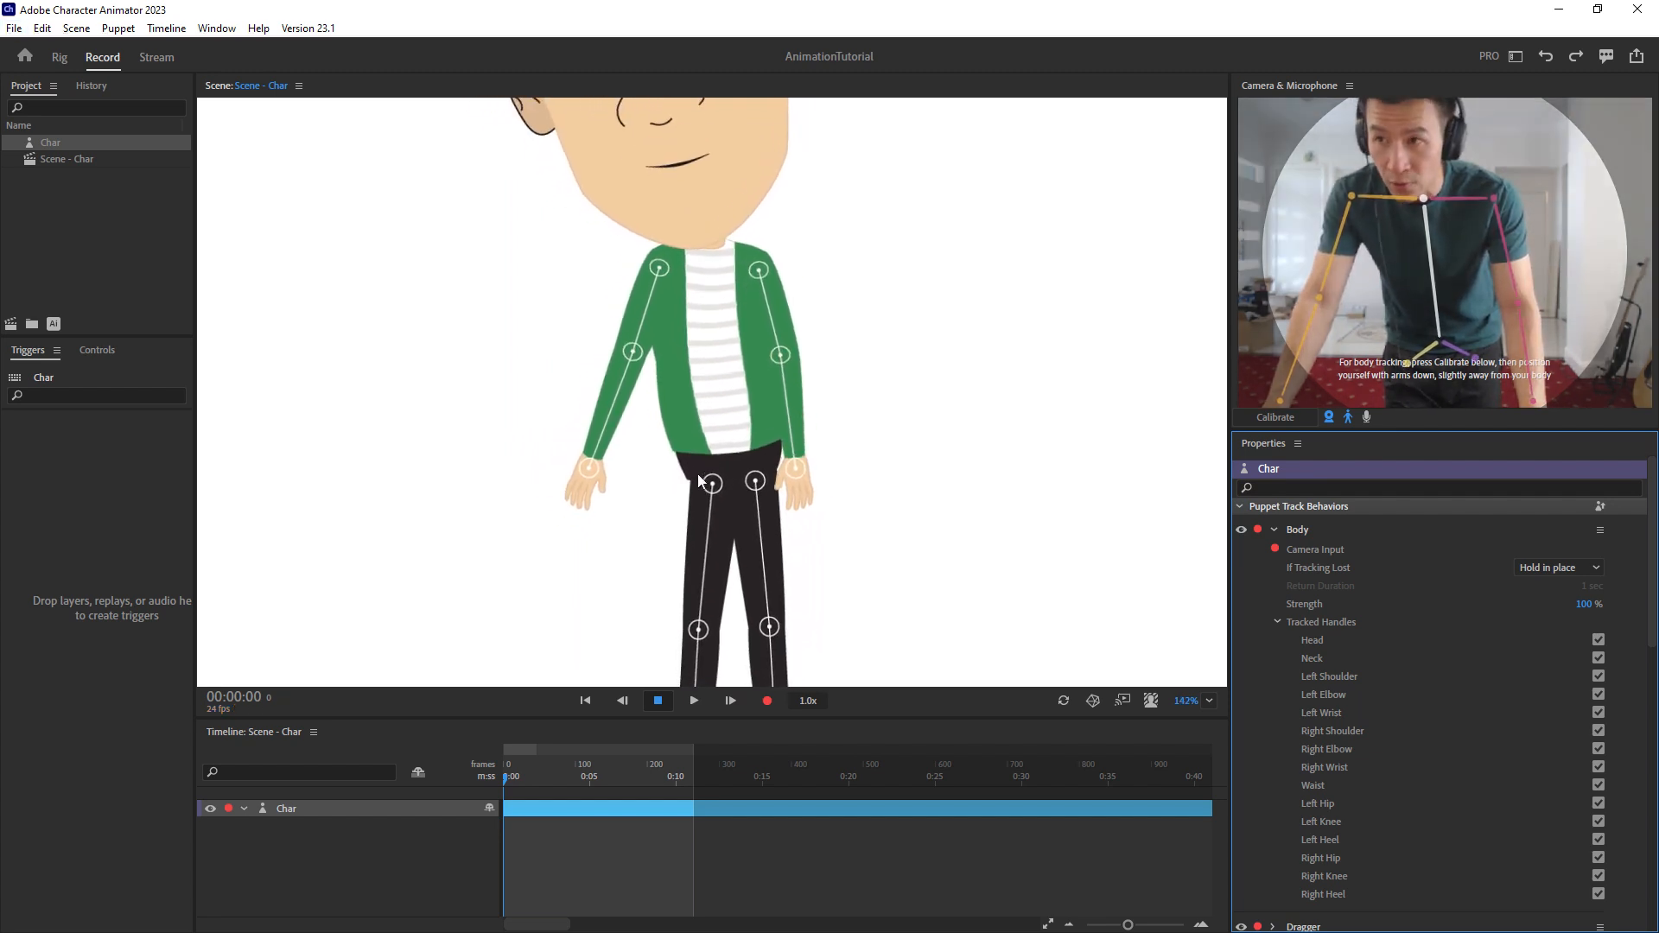
scroll(700, 481, down, 3)
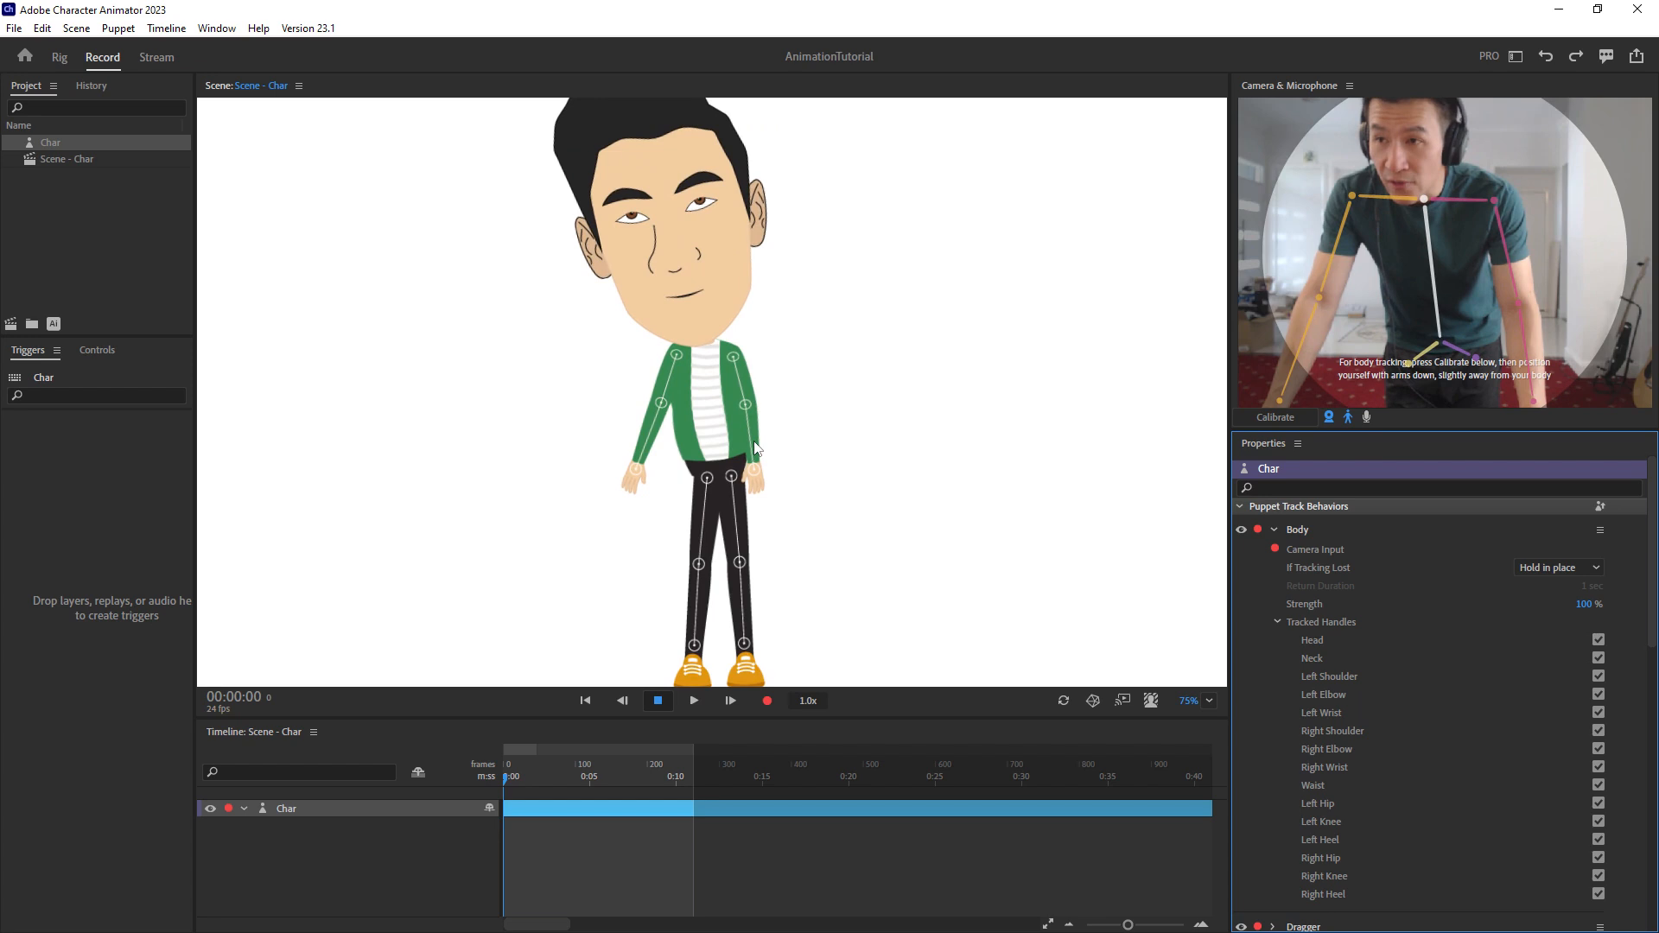
click(1295, 418)
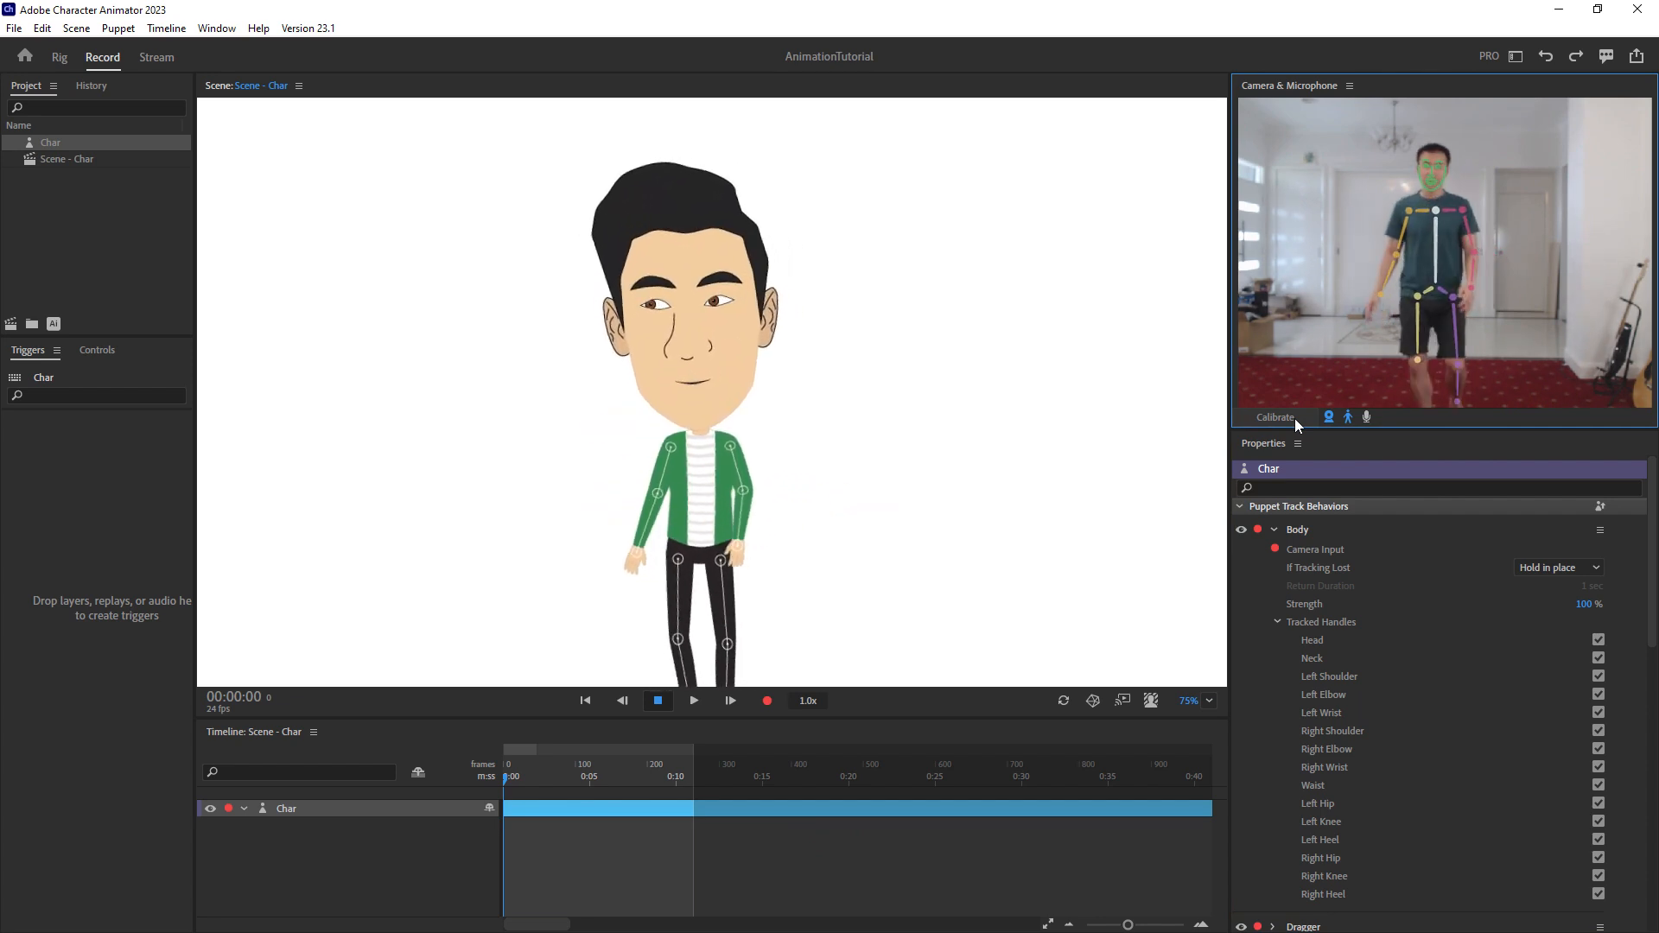
click(915, 408)
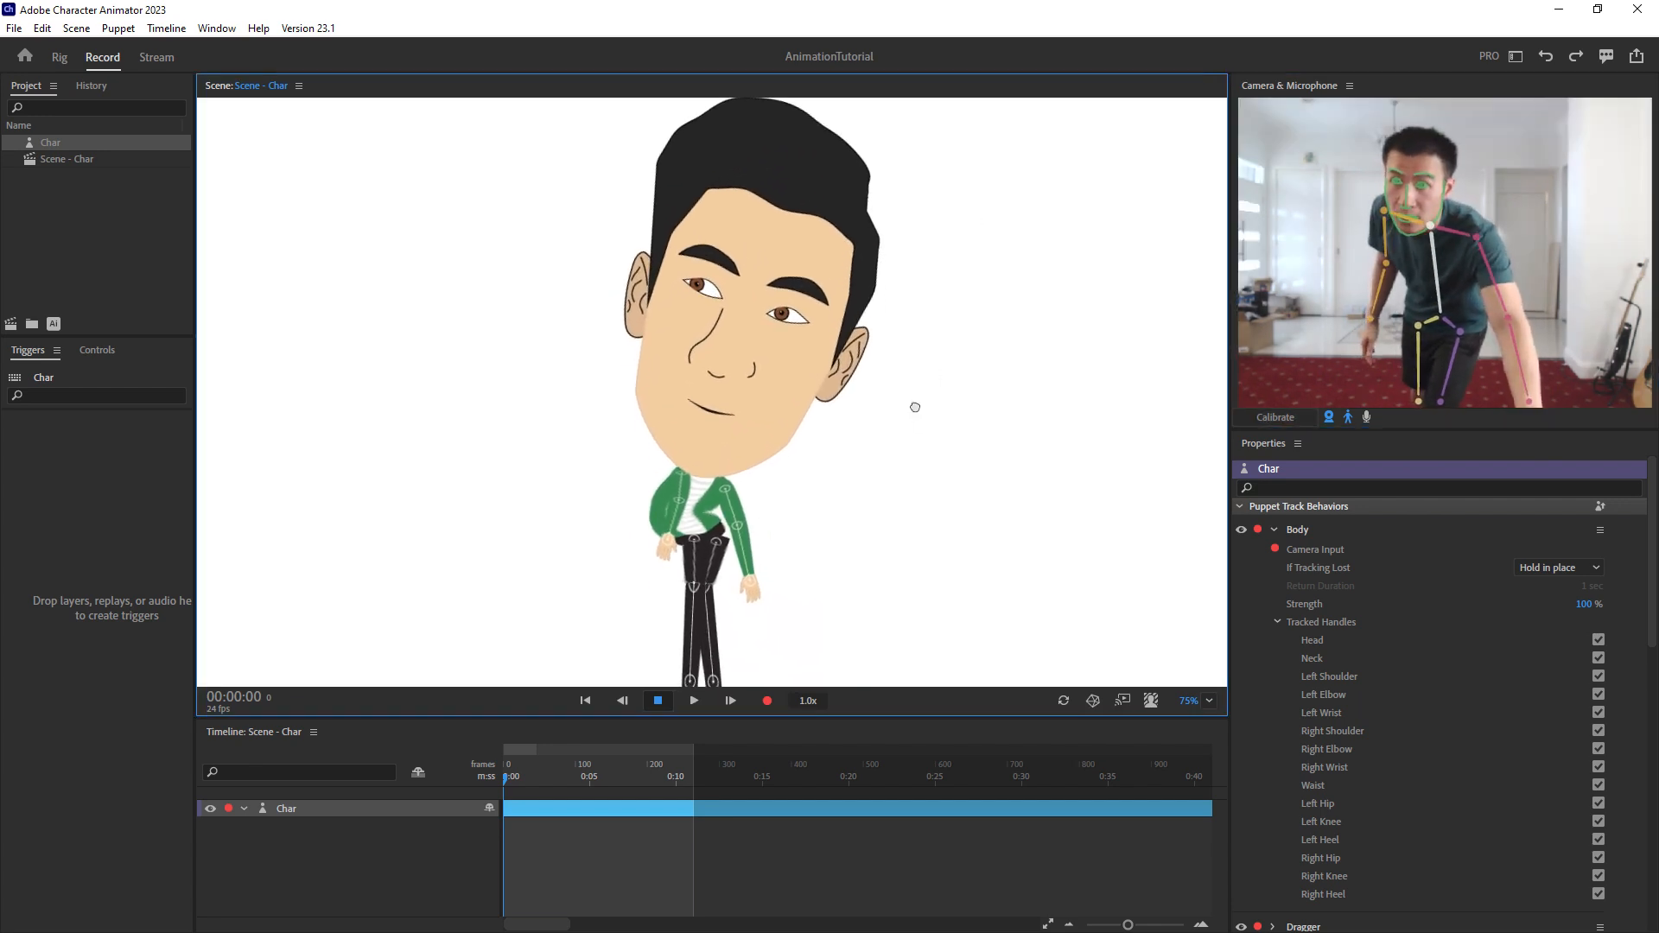
scroll(911, 395, down, 1)
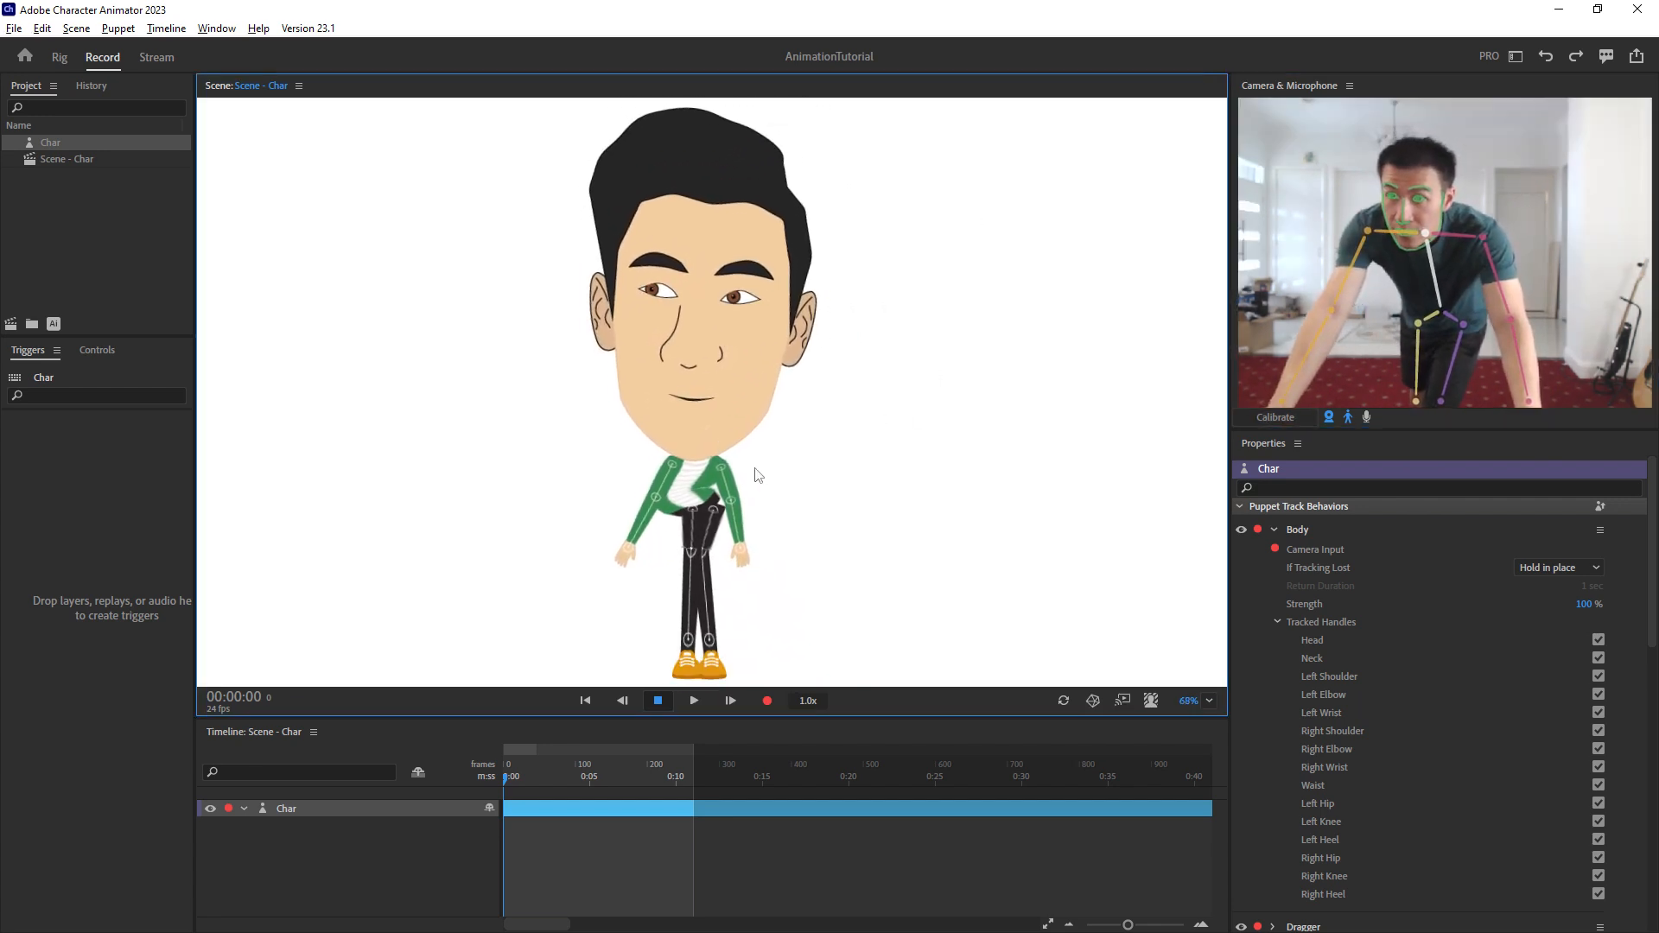
scroll(719, 437, down, 1)
click(1288, 416)
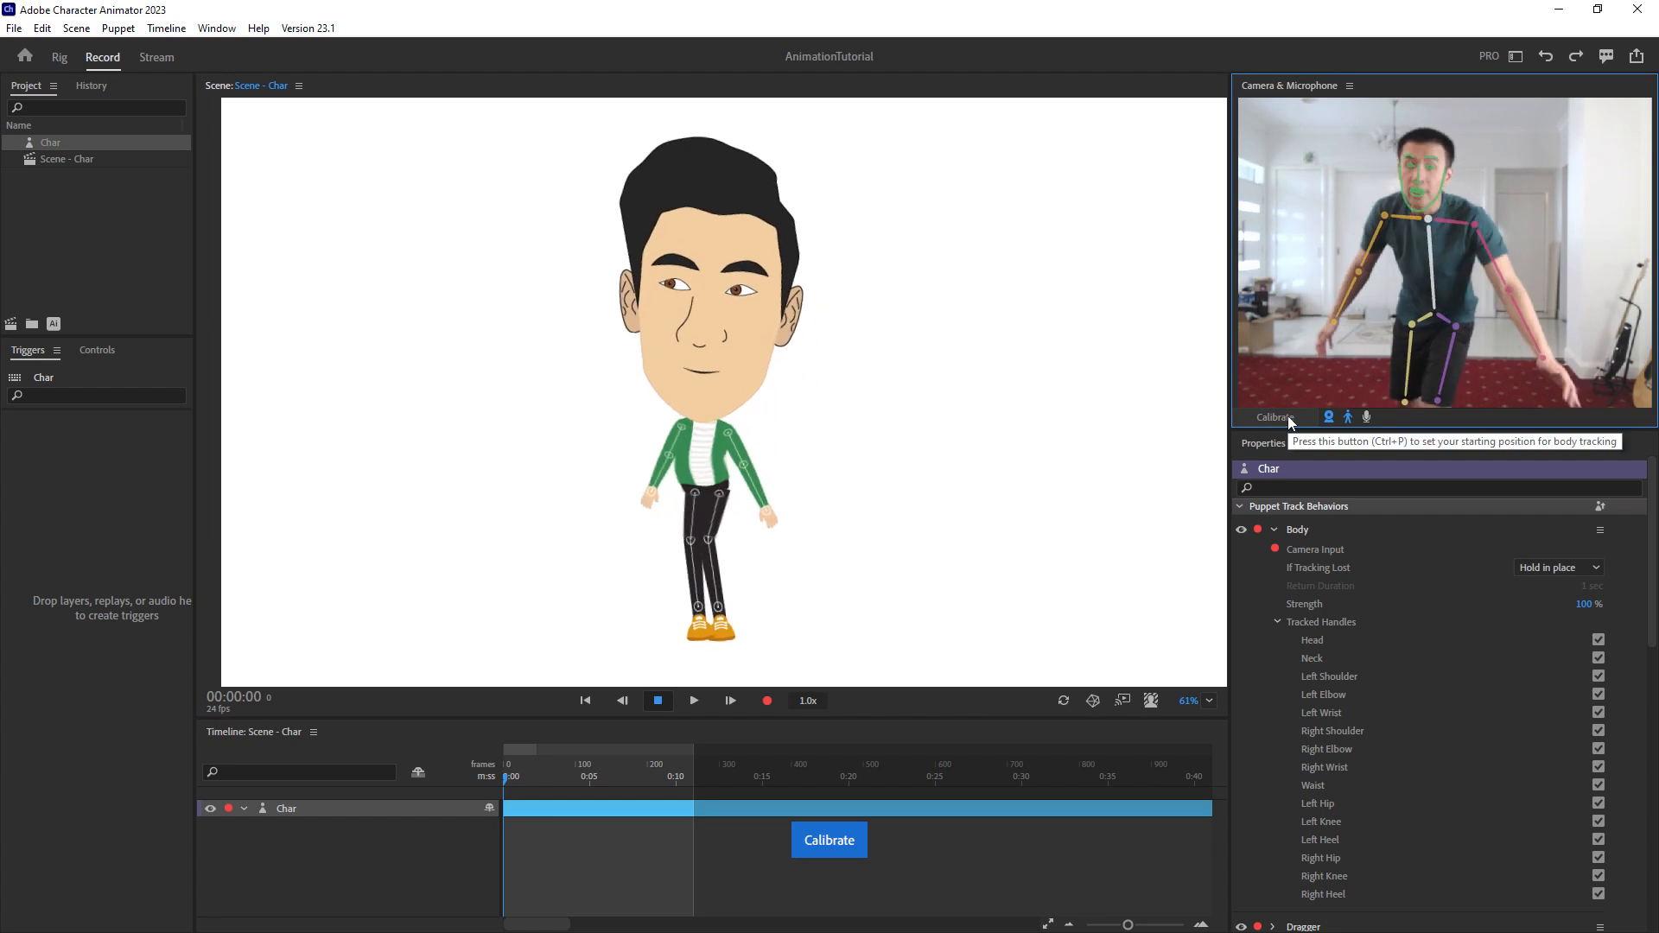
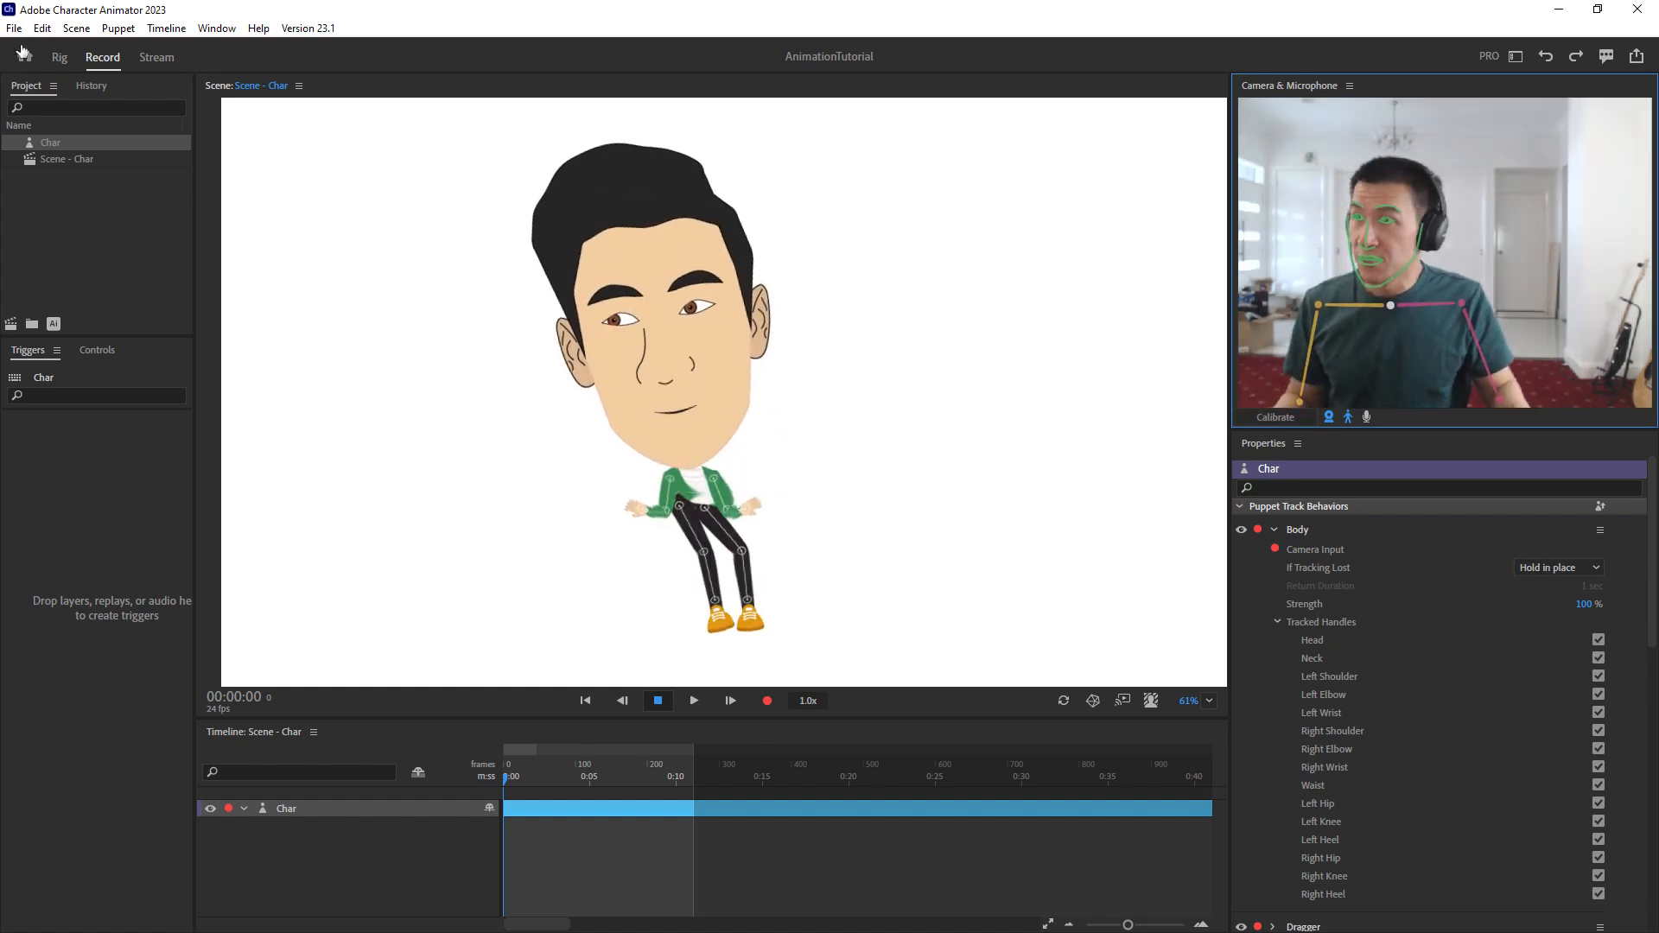
In the Rig workspace, try hiding the Skeleton layers of both arms and both legs in the Char puppet.
click(59, 57)
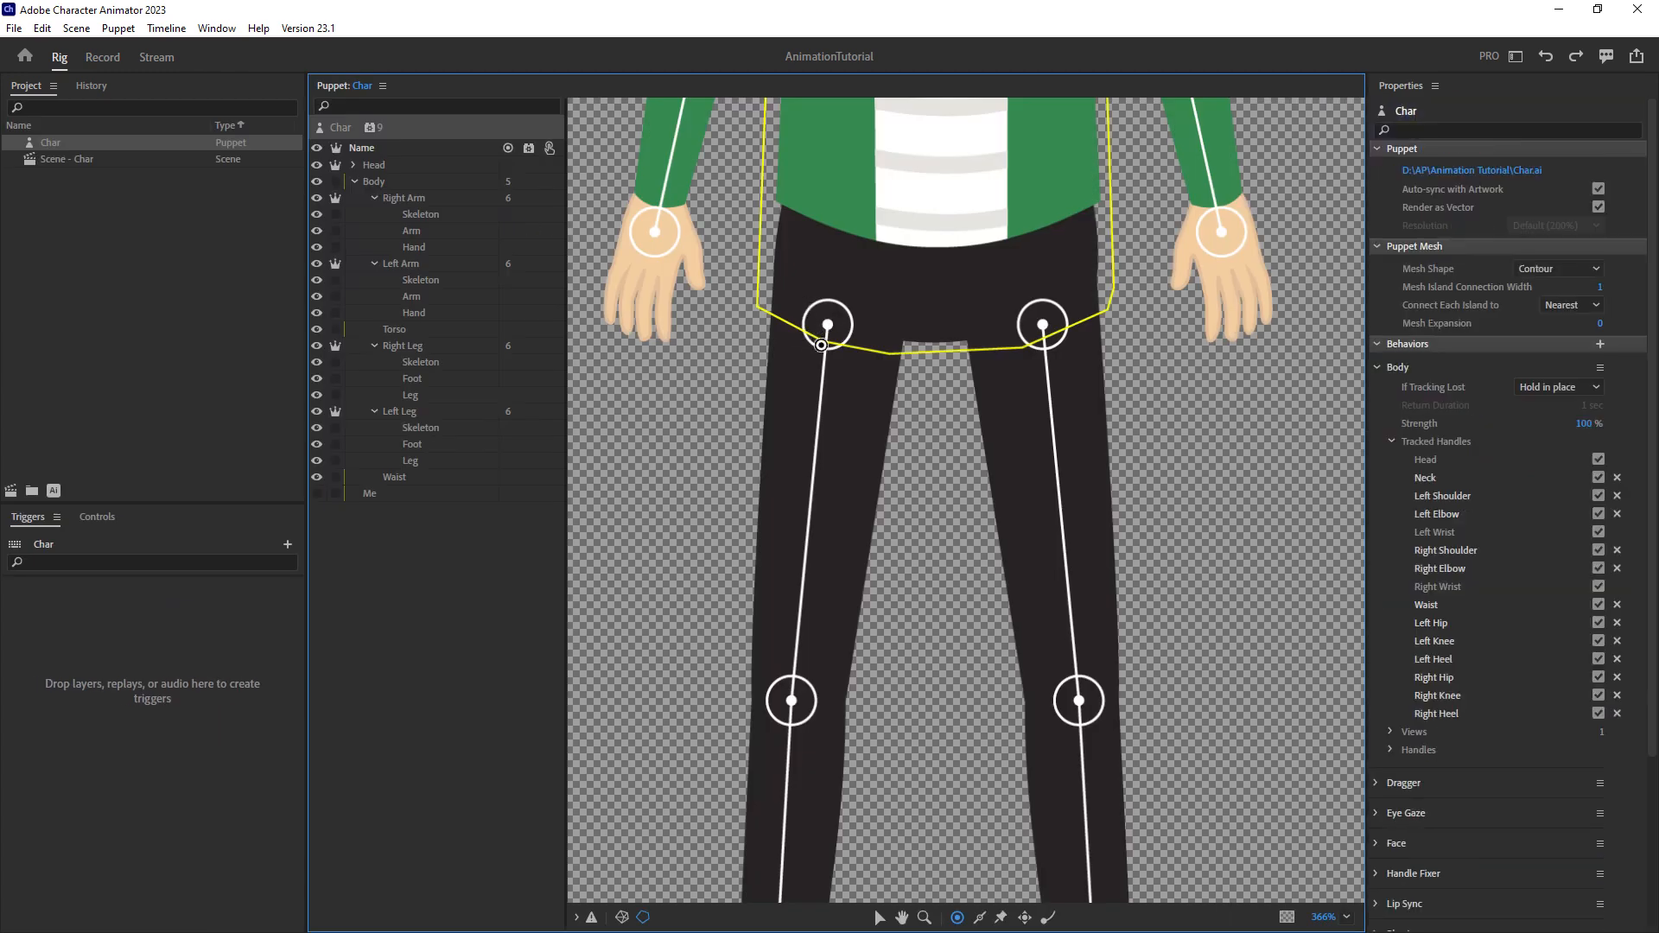
click(319, 280)
click(318, 215)
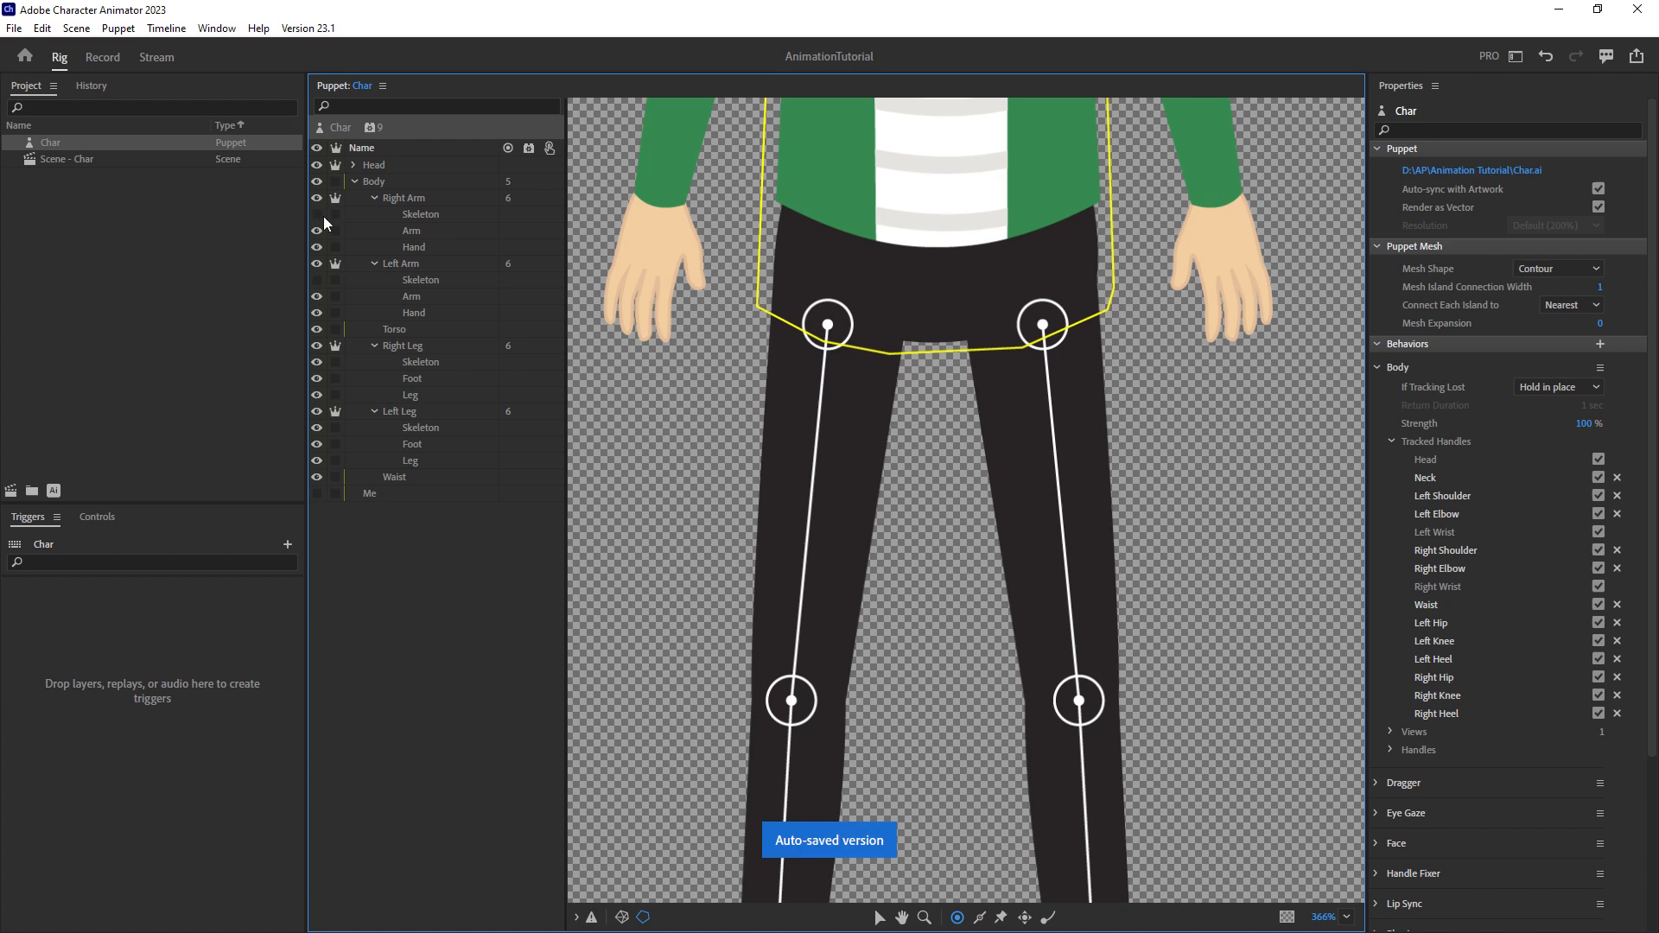
click(317, 362)
click(317, 428)
Try deleting the Skeleton layers of both legs and both arms from the Char puppet's layer list.
click(444, 427)
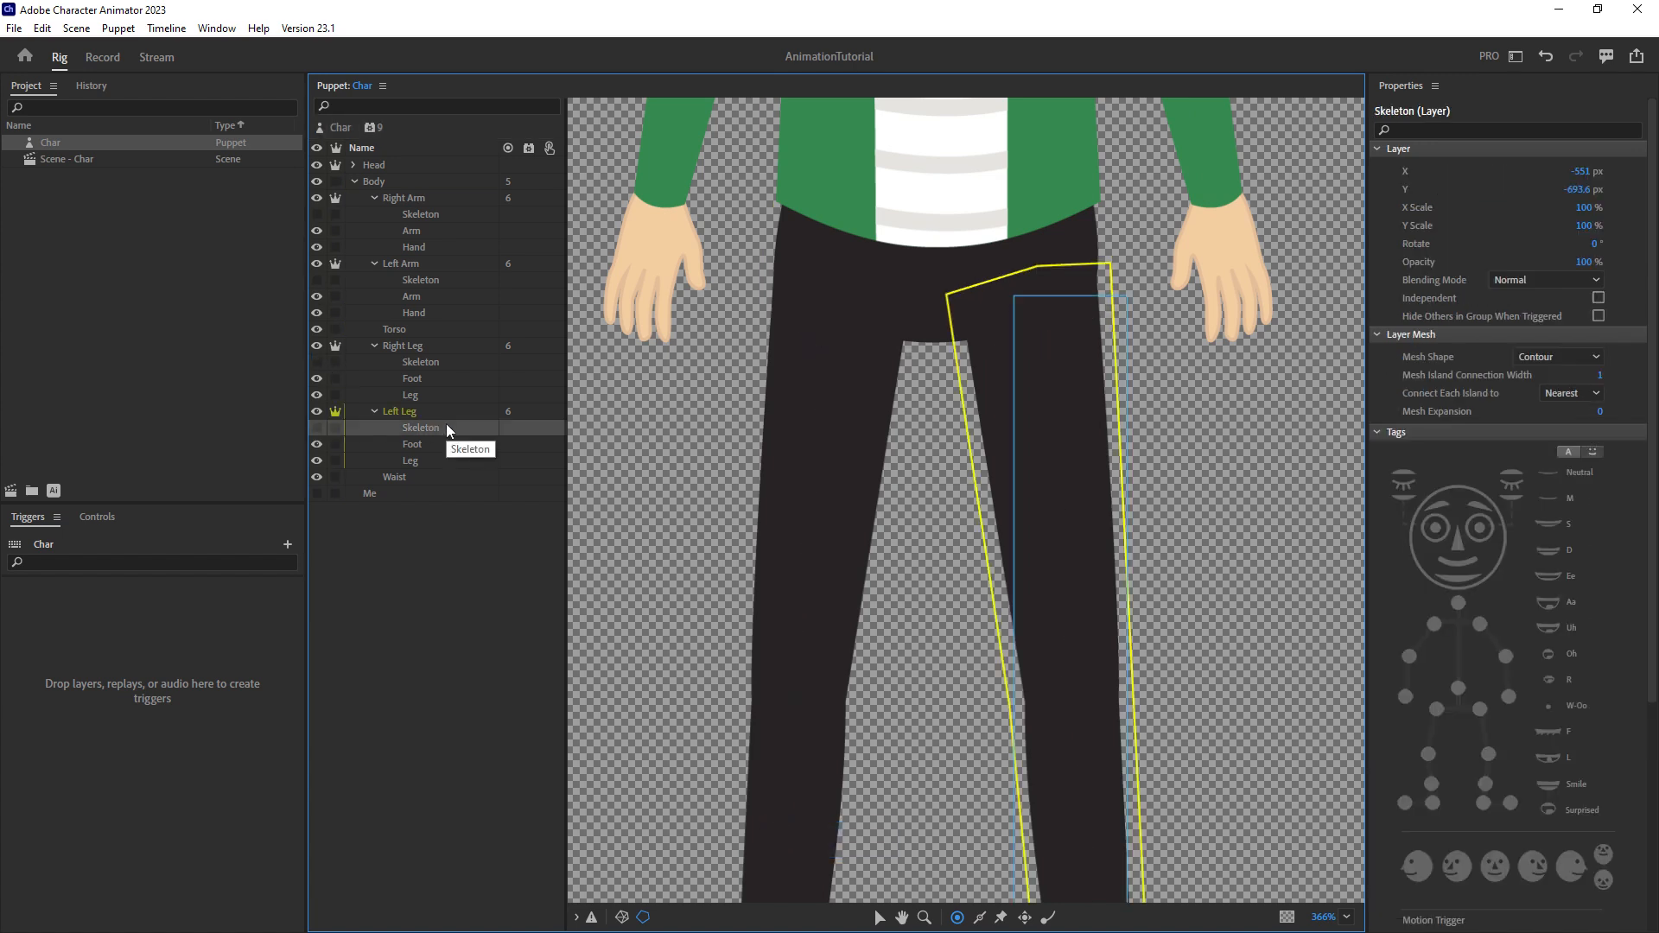
key(Delete)
click(429, 362)
key(Delete)
click(427, 280)
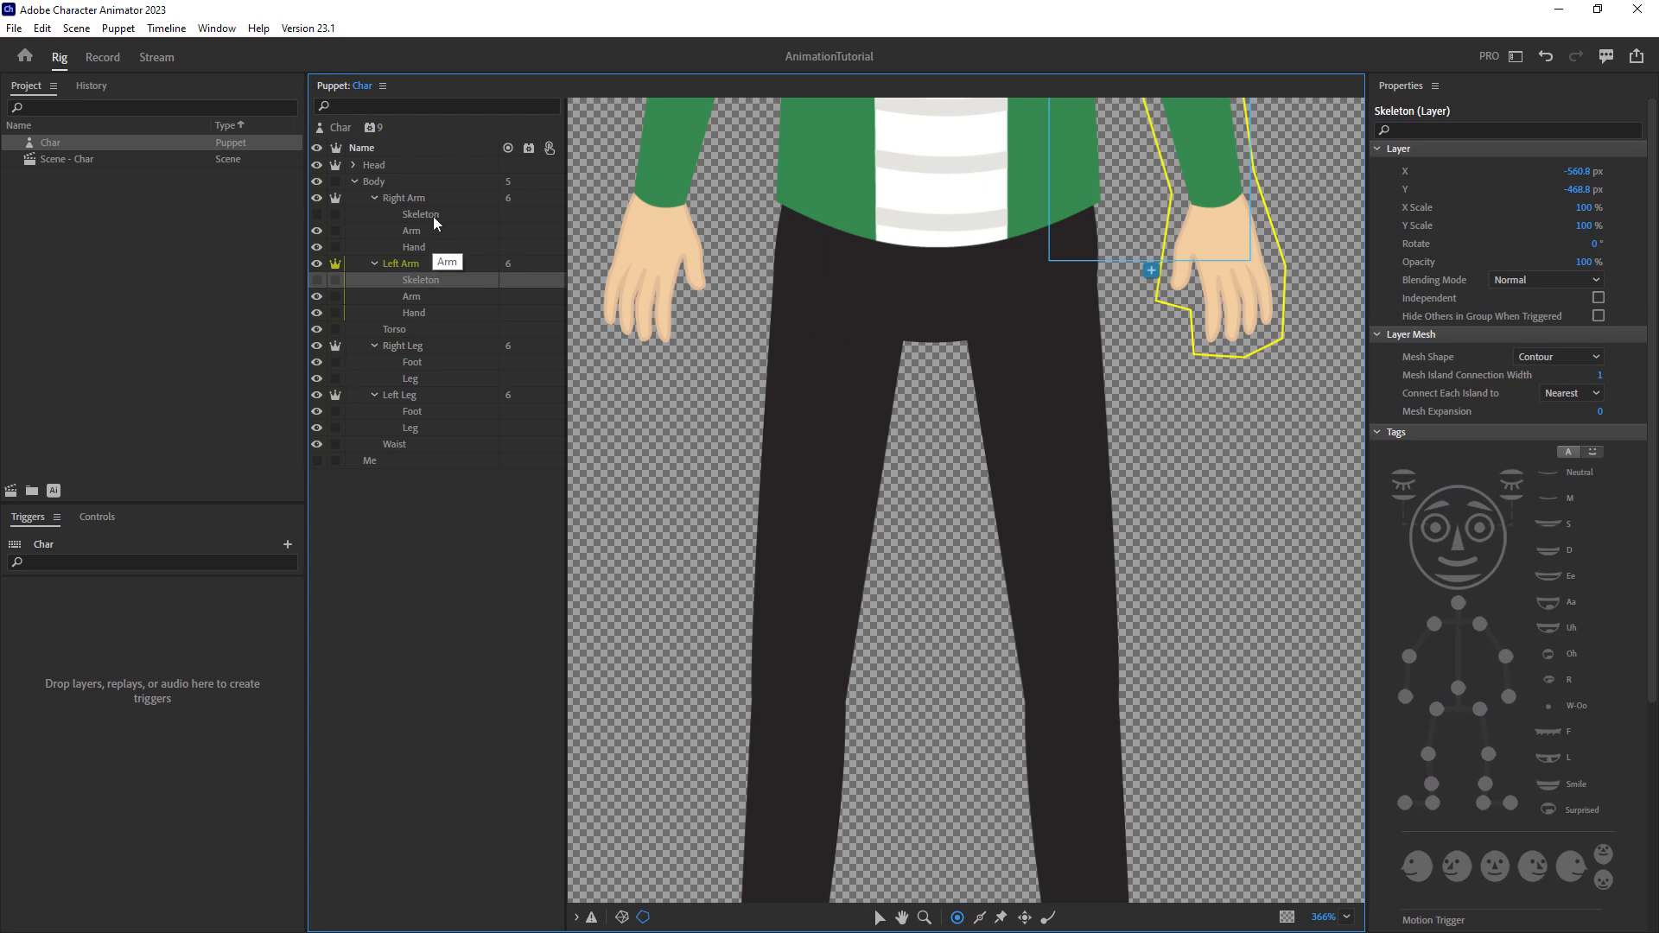
key(Delete)
click(434, 214)
key(Delete)
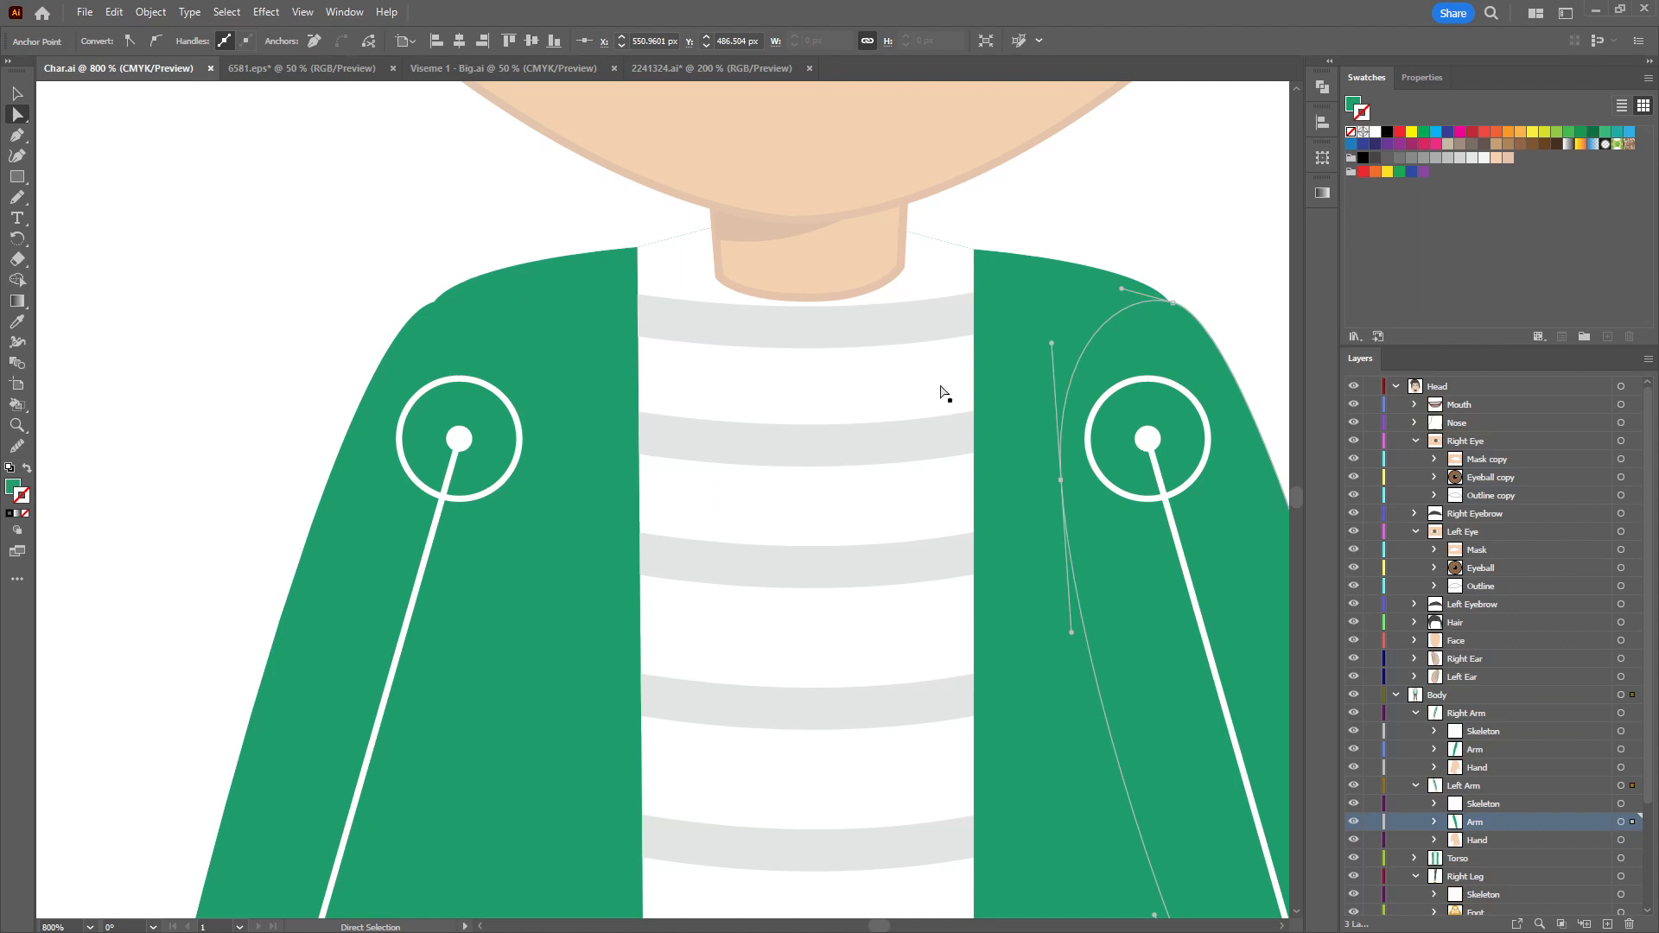
In Illustrator, collapse the Head layer of Char.ai and select the right arm's skeleton joint artwork at the shoulder, saving the file.
alt+click(1397, 386)
click(1396, 385)
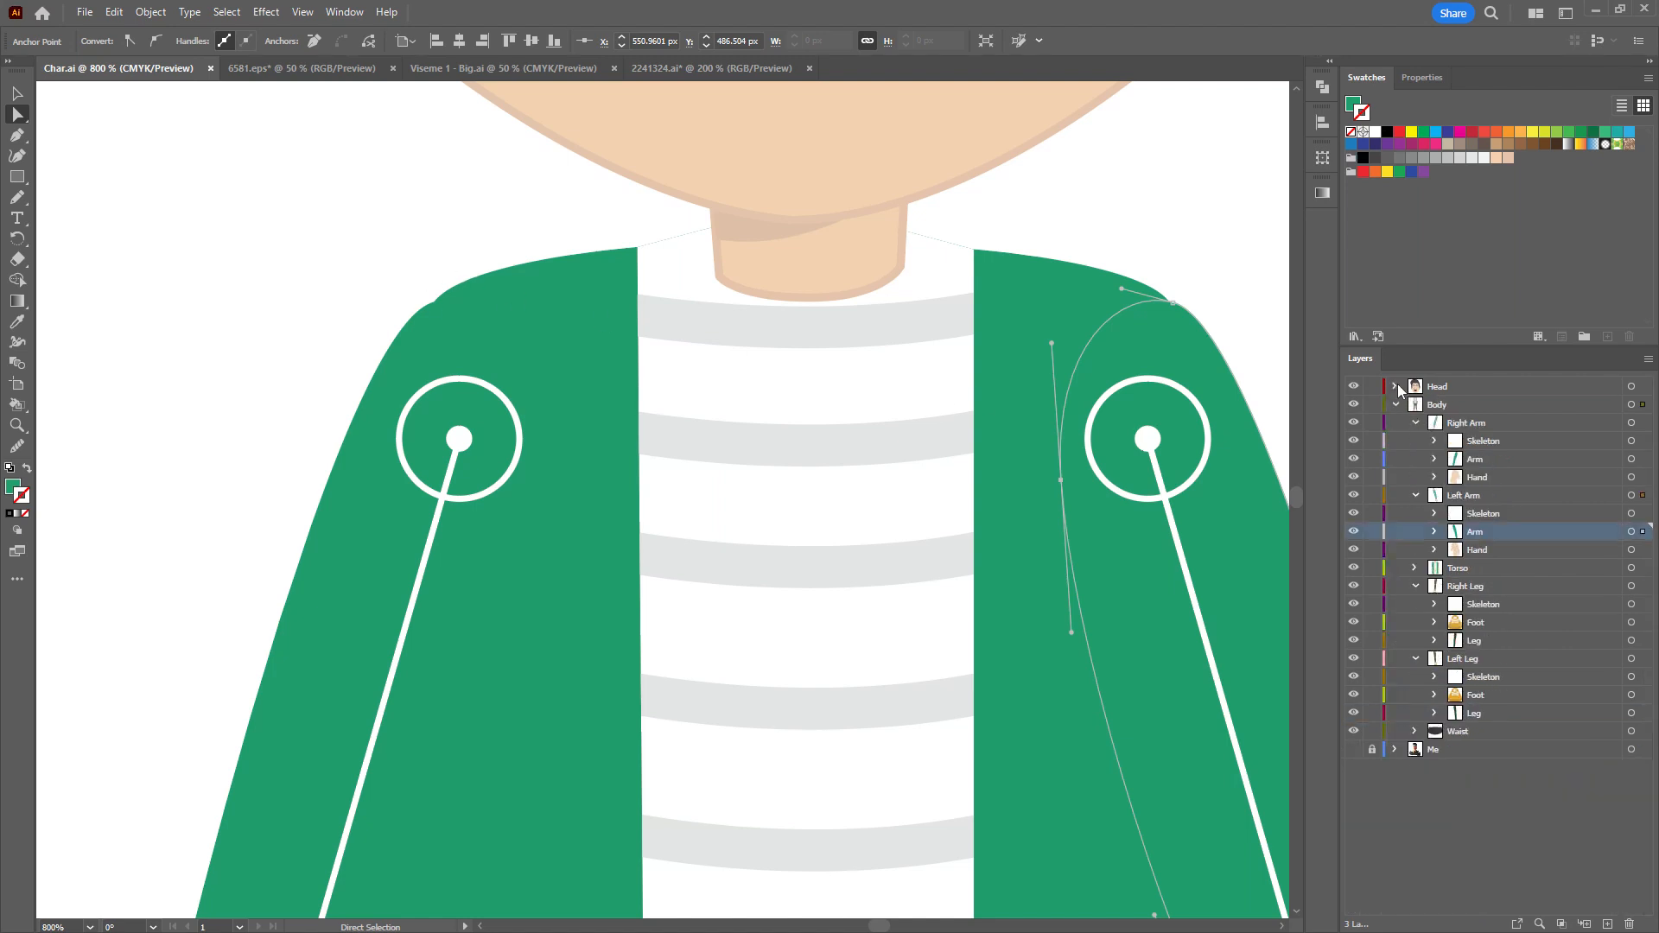
click(1631, 441)
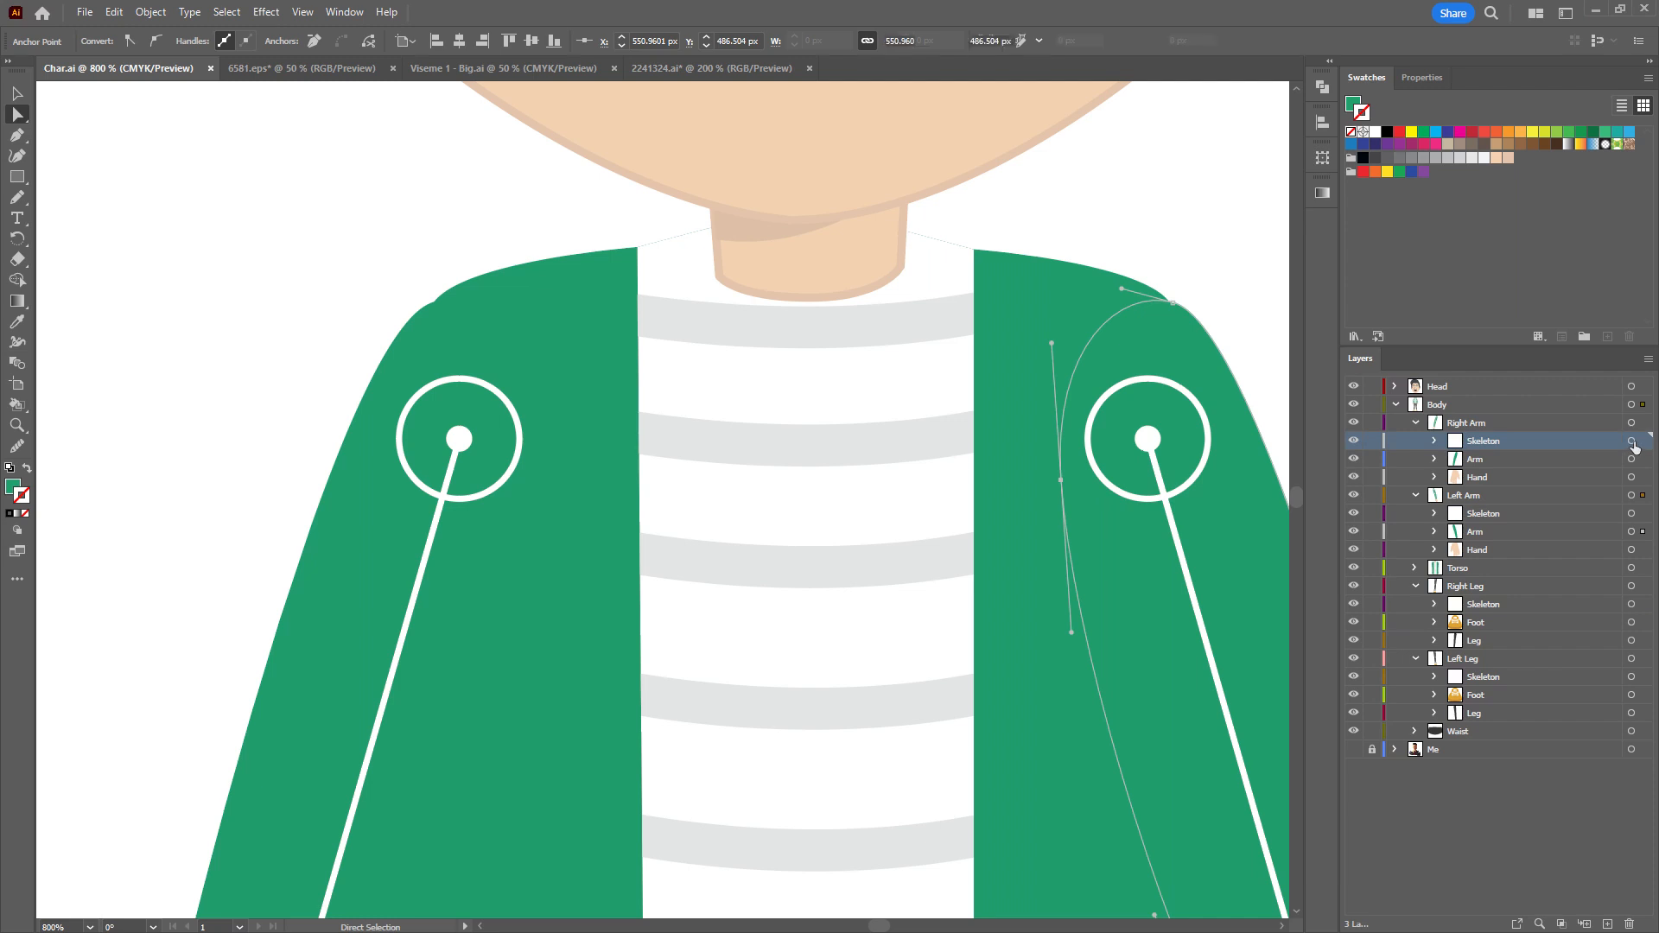
click(17, 94)
click(363, 404)
click(470, 443)
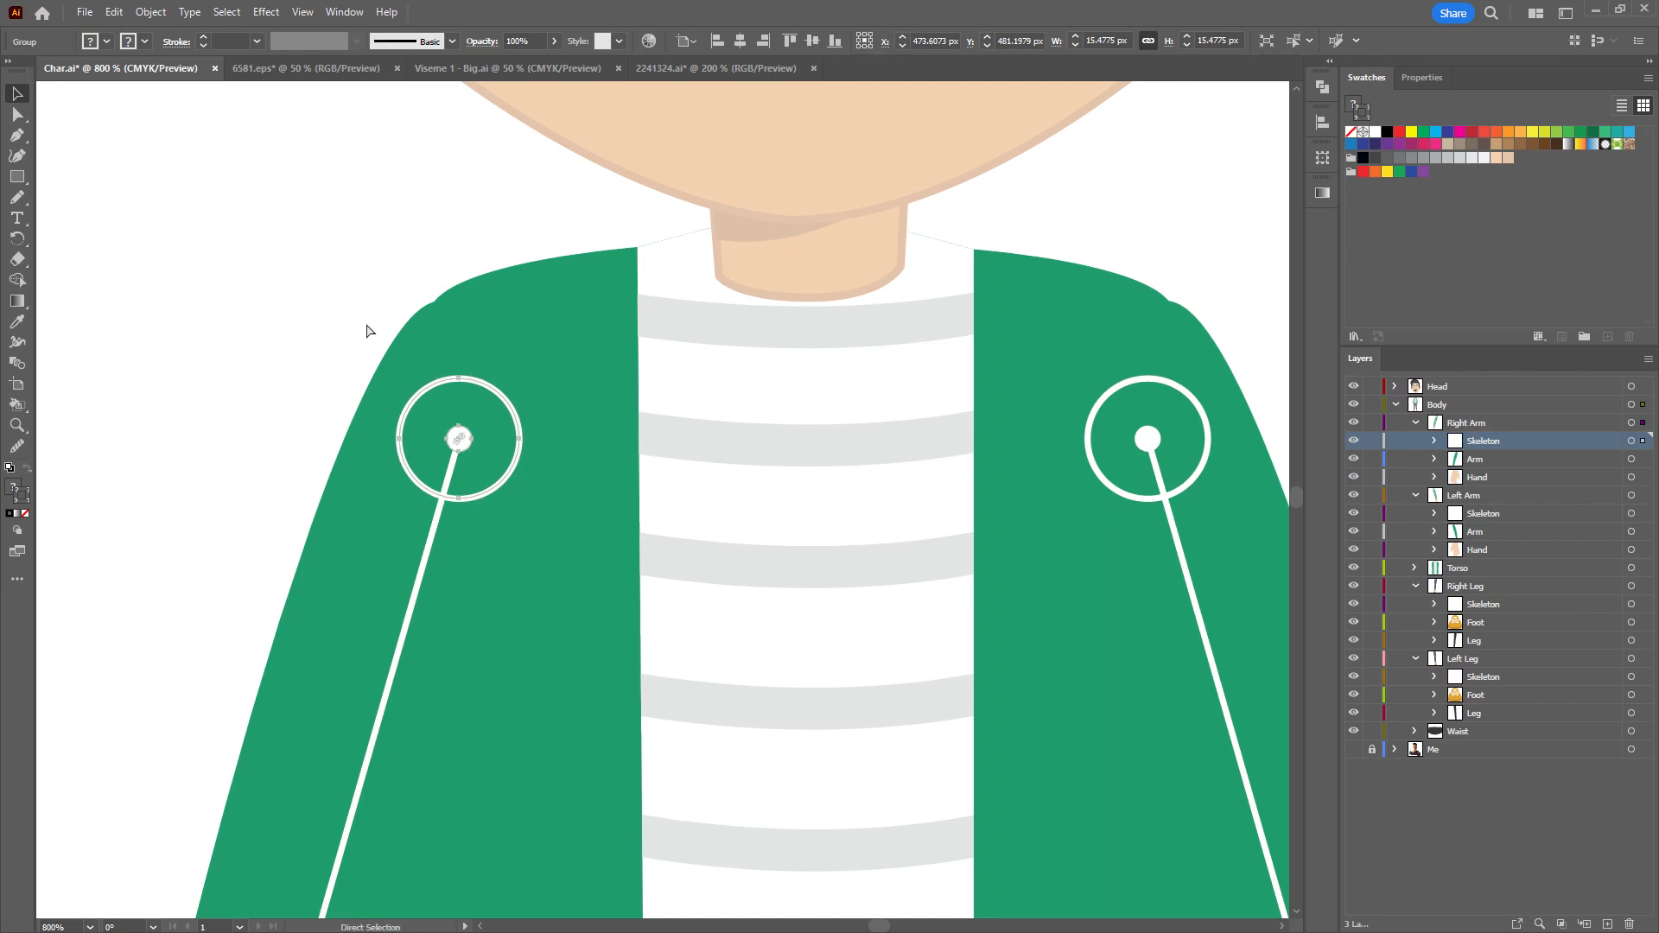
key(ctrl+s)
Switch to Character Animator and inspect the Skeleton layers of the right arm, left arm and right leg.
key(alt+Tab)
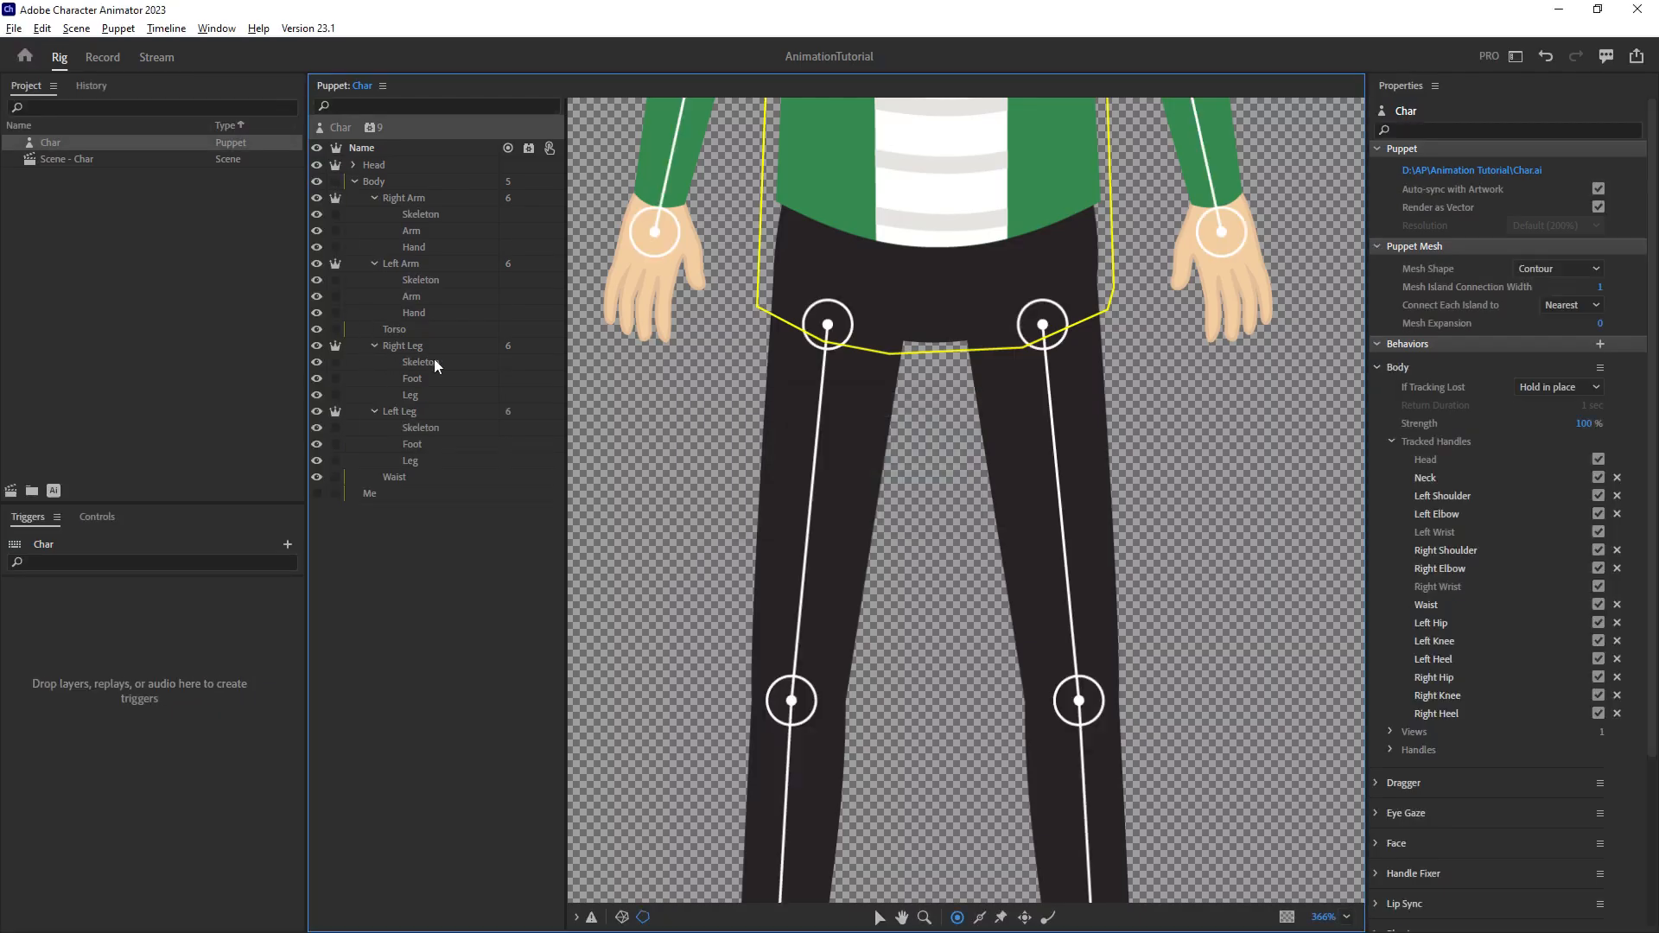
click(420, 218)
click(427, 283)
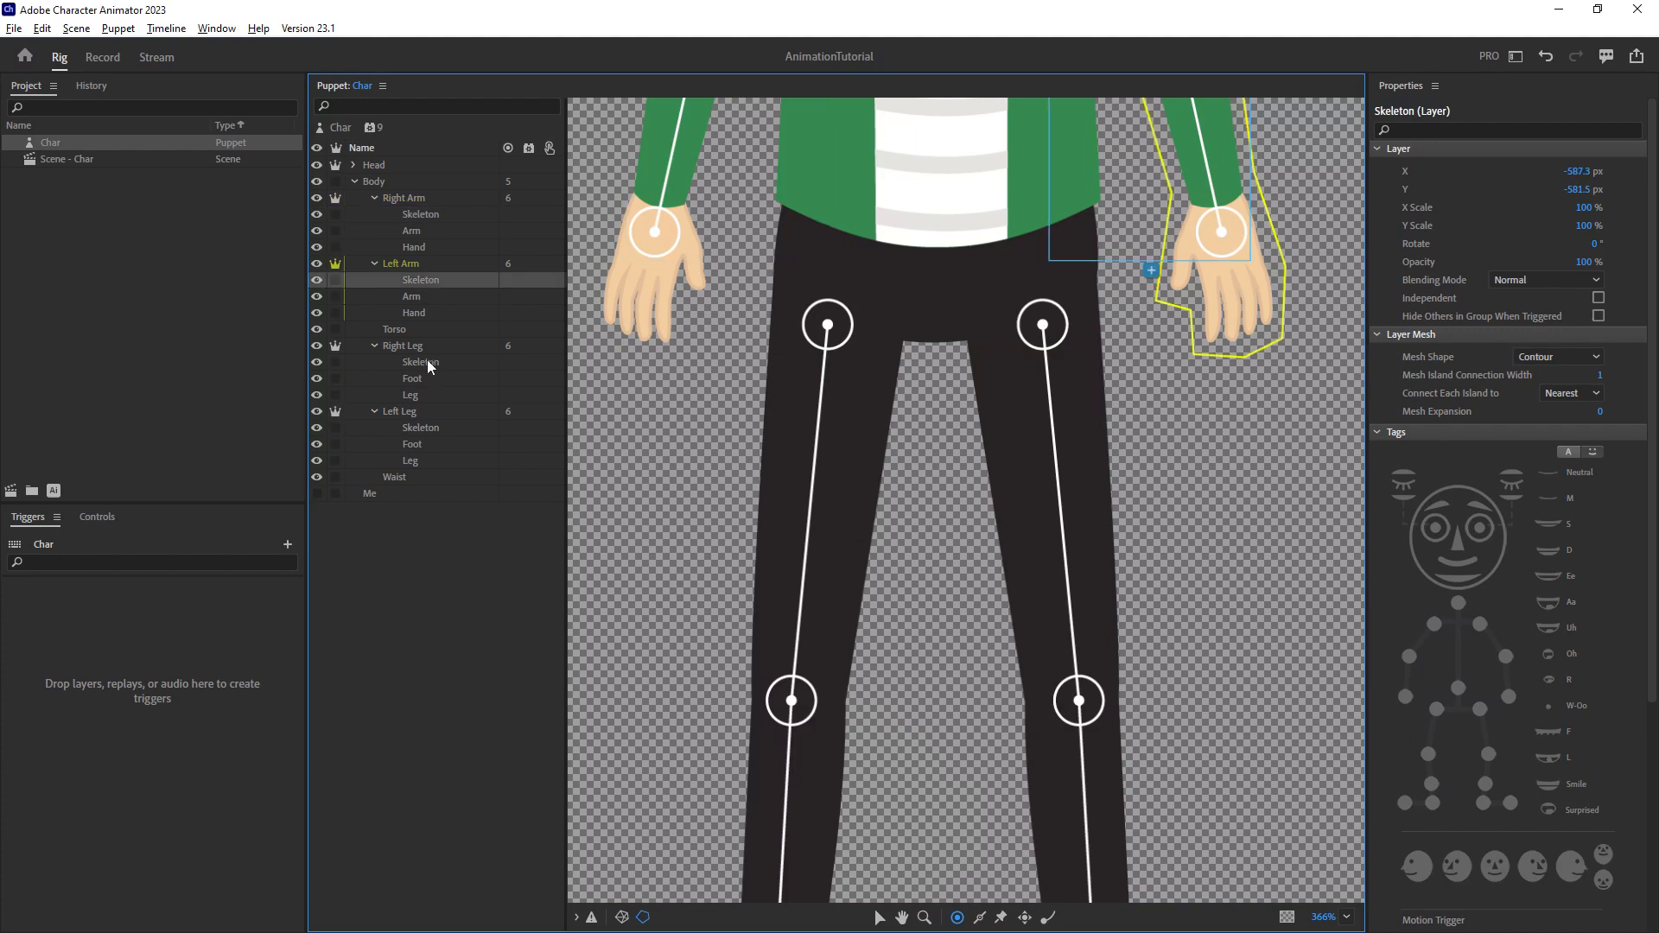
click(428, 363)
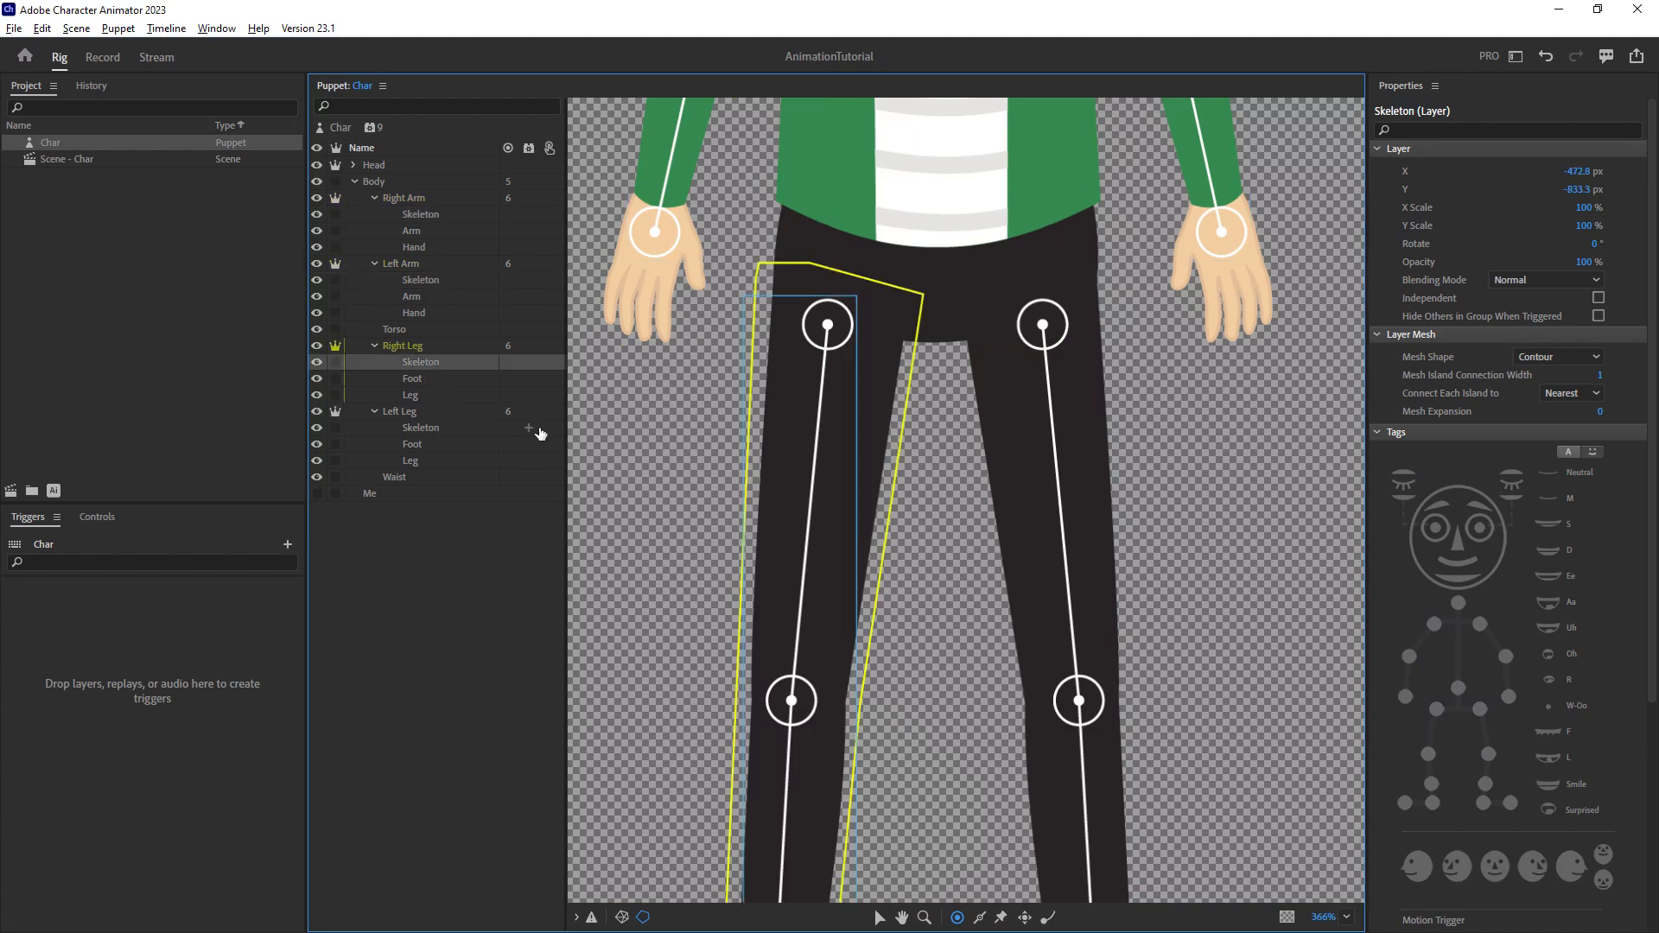
Switch to Illustrator, hide the Skeleton layers of both arms and both legs, and save Char.ai.
key(alt+Tab)
click(1355, 441)
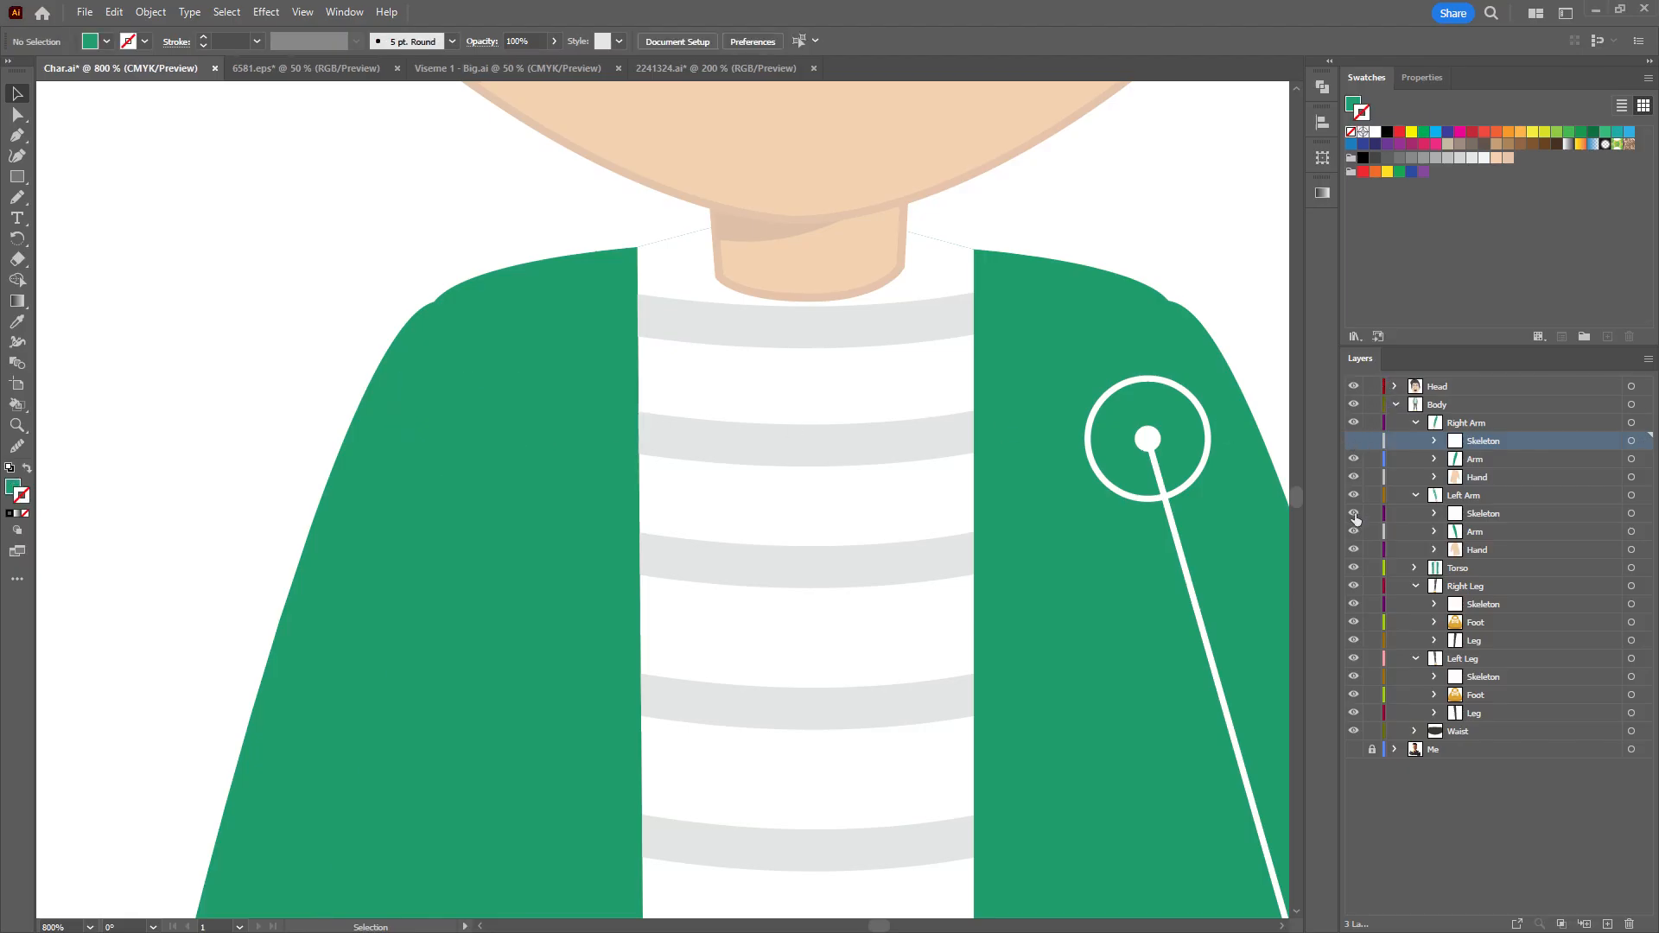
click(1354, 513)
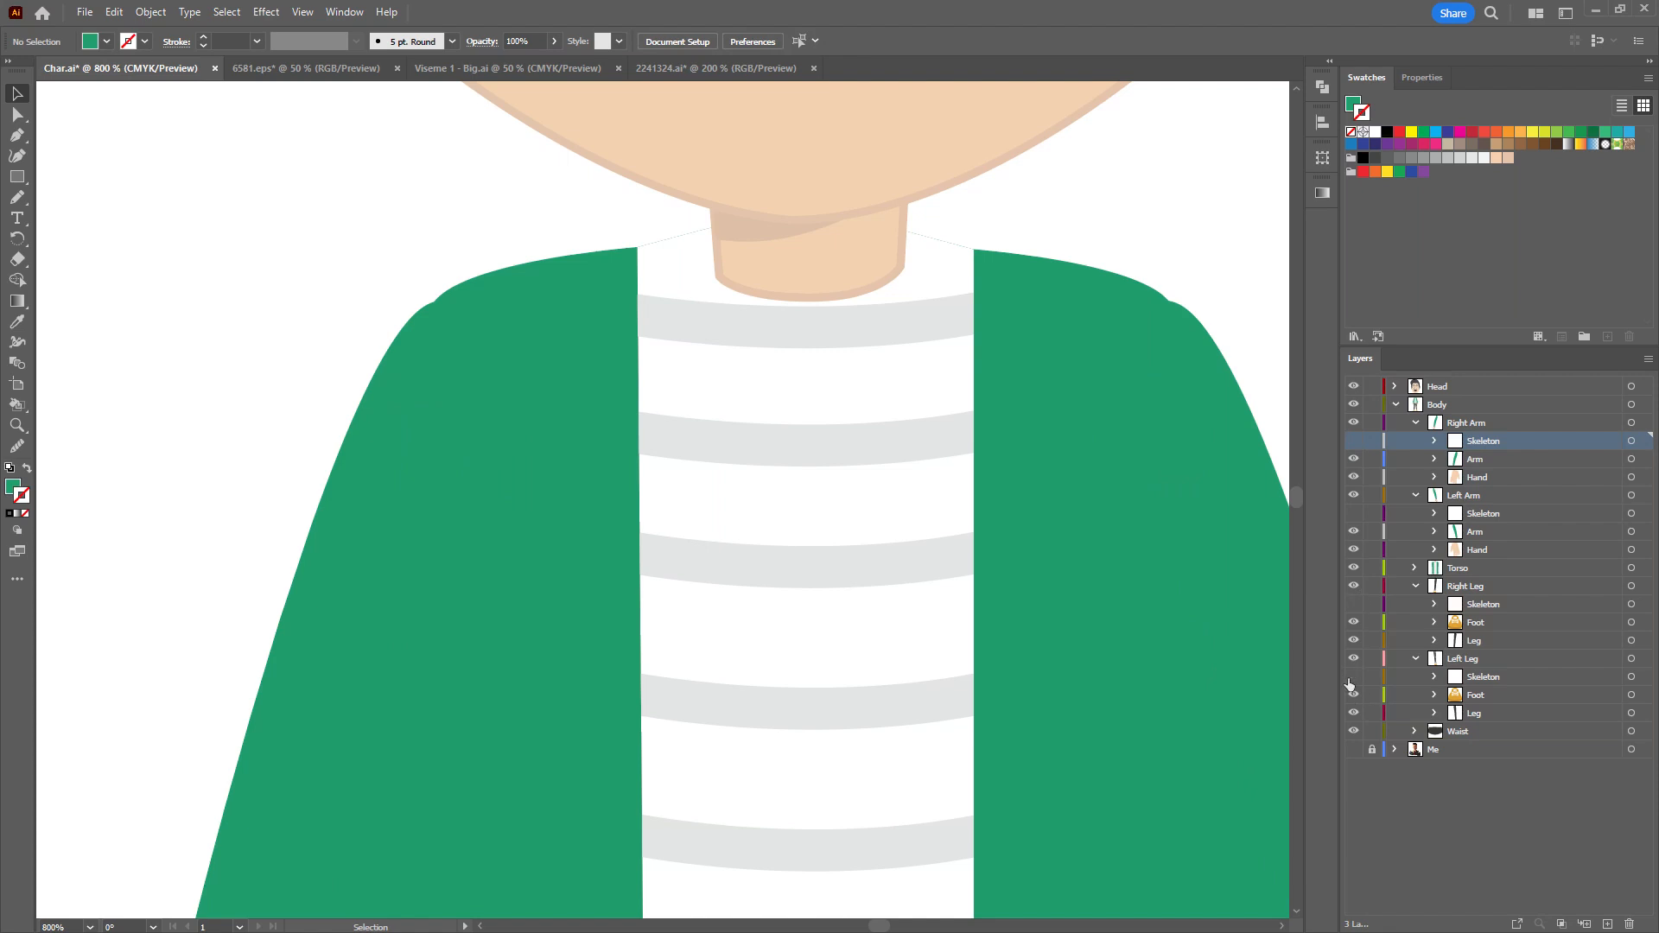
key(ctrl+s)
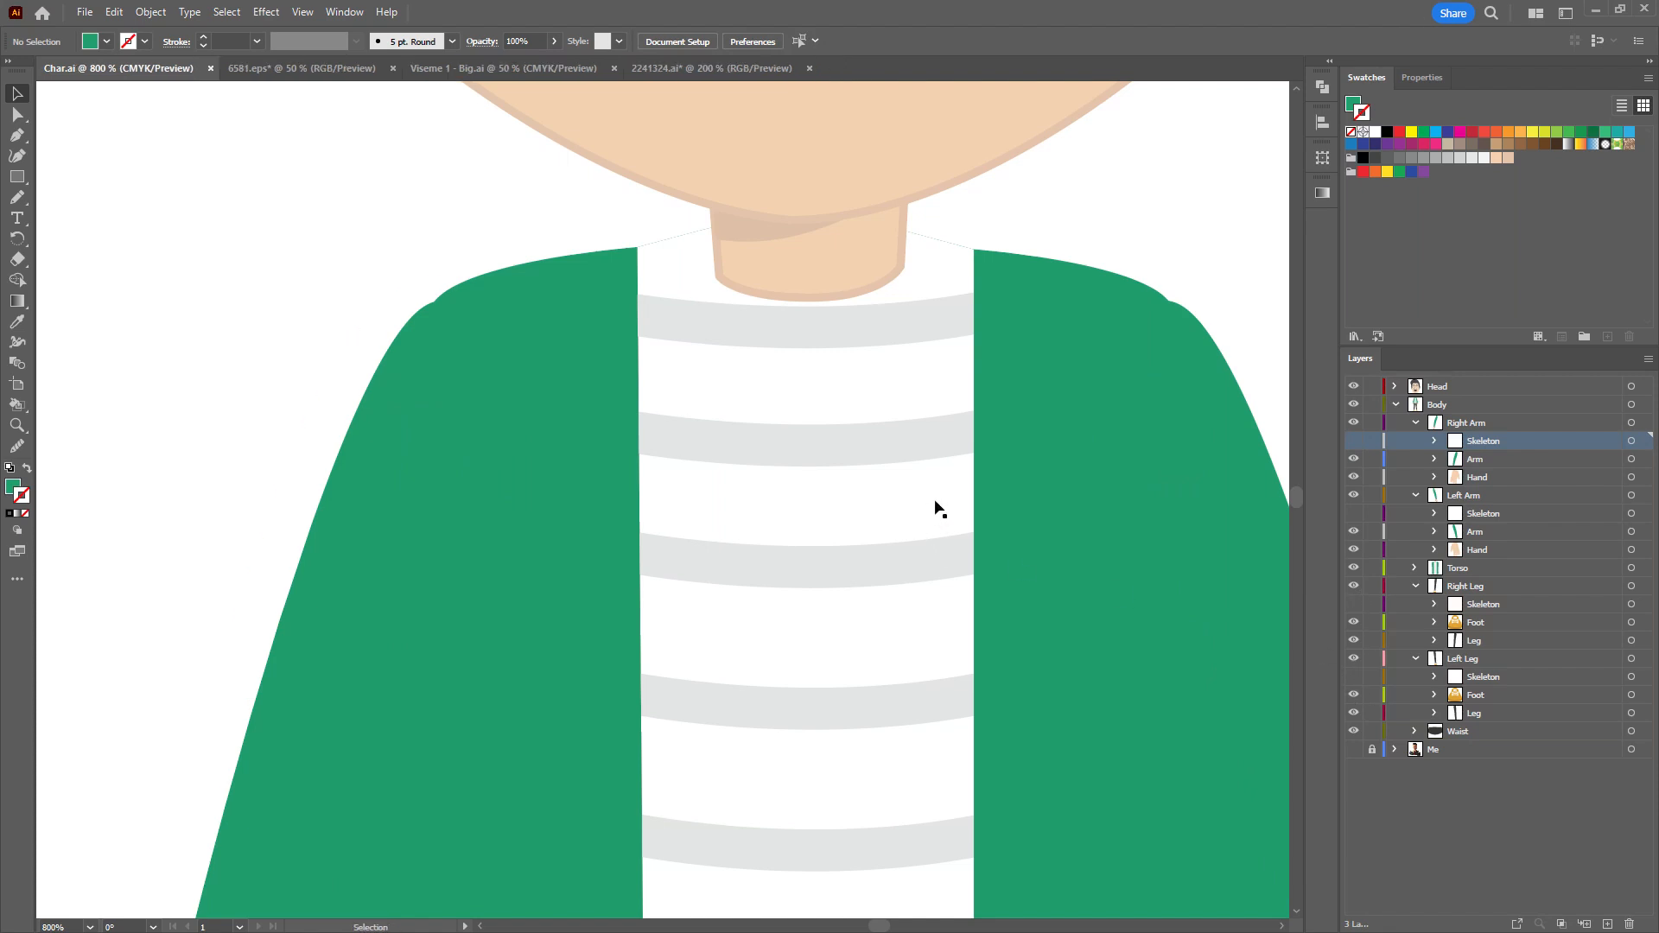
Delete the Me reference layer from Char.ai and save the file.
click(1466, 750)
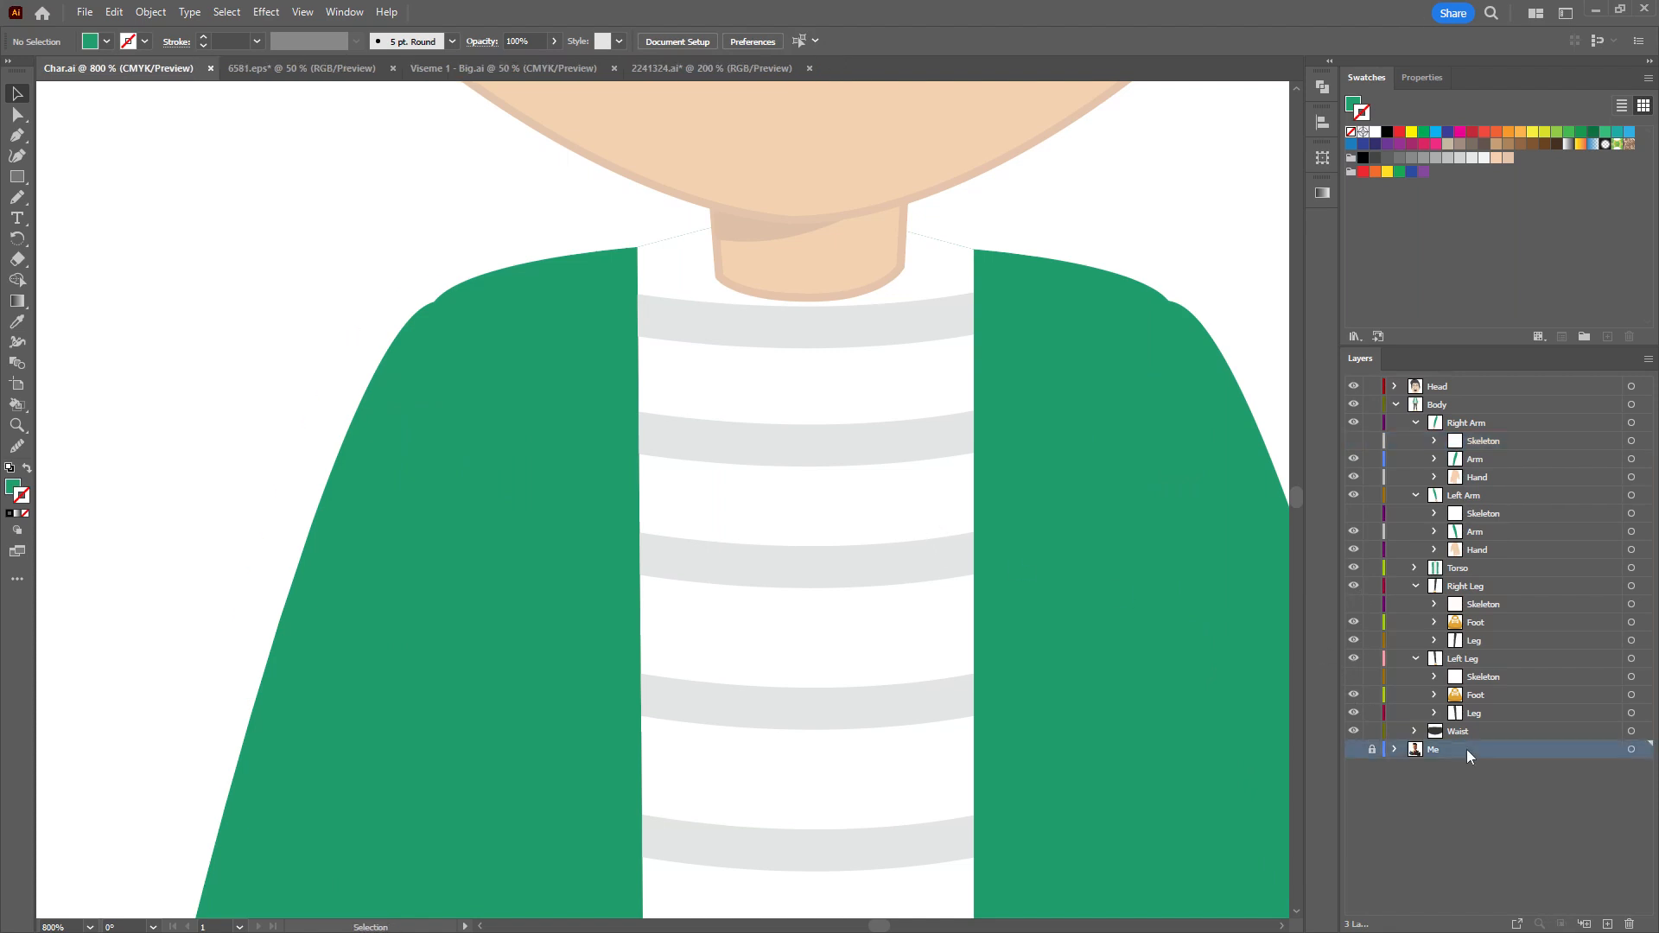
click(1629, 925)
click(889, 505)
key(ctrl+s)
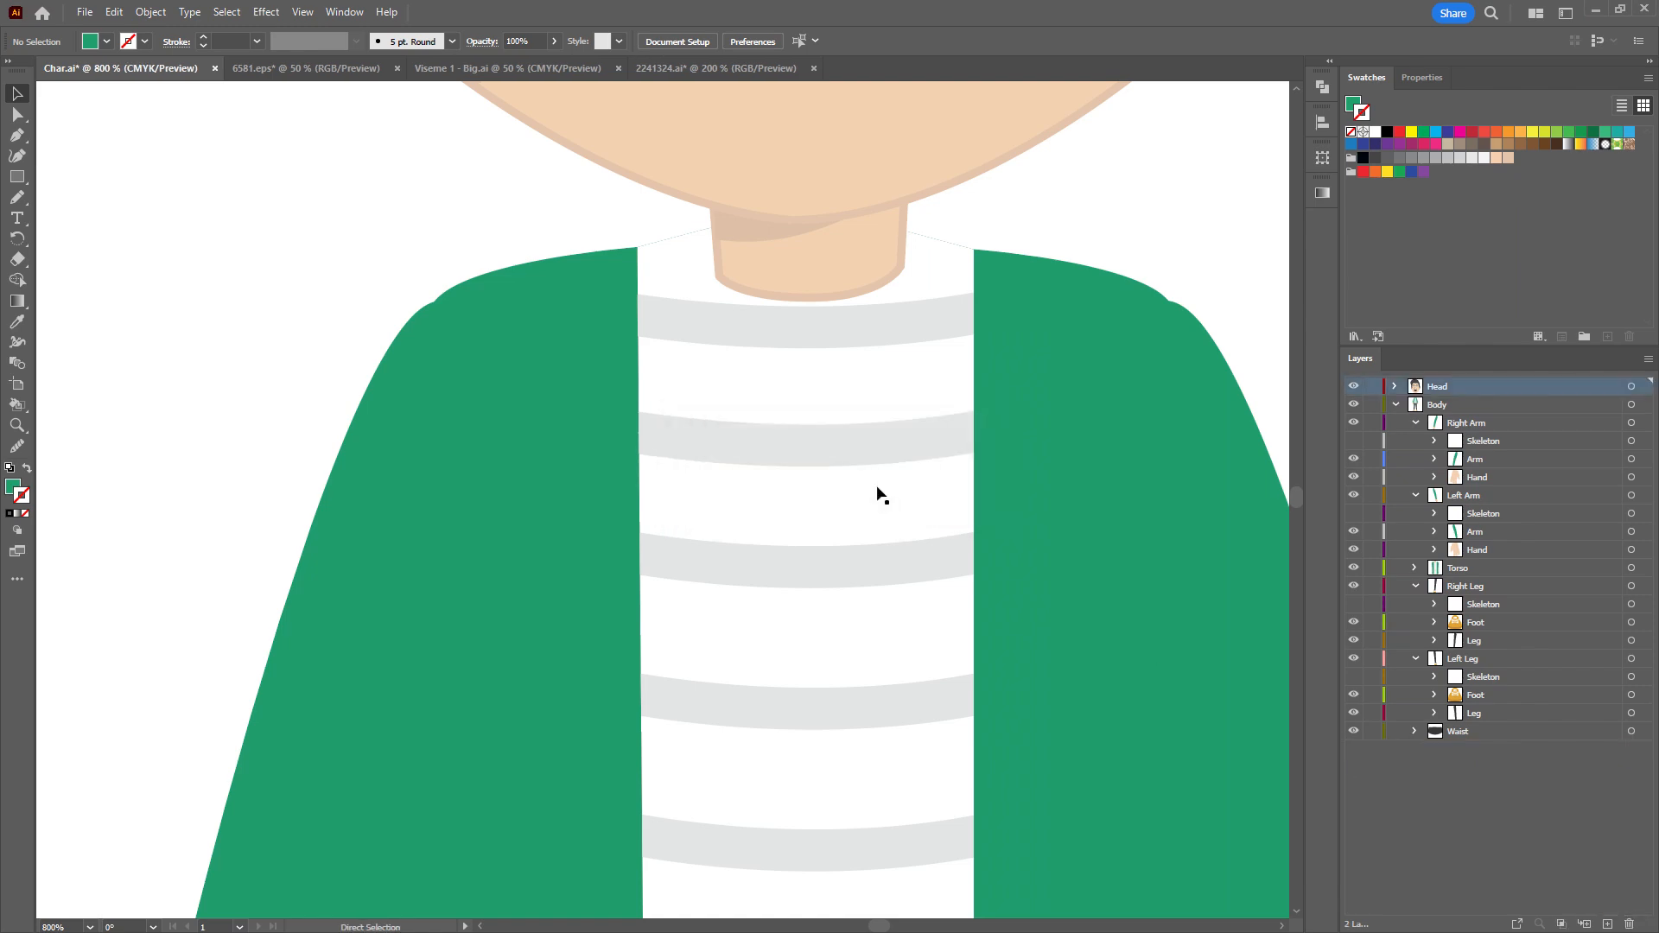
Switch to Character Animator, check the whole updated puppet, and turn off the camera input in the Record workspace.
key(alt+Tab)
scroll(951, 380, down, 10)
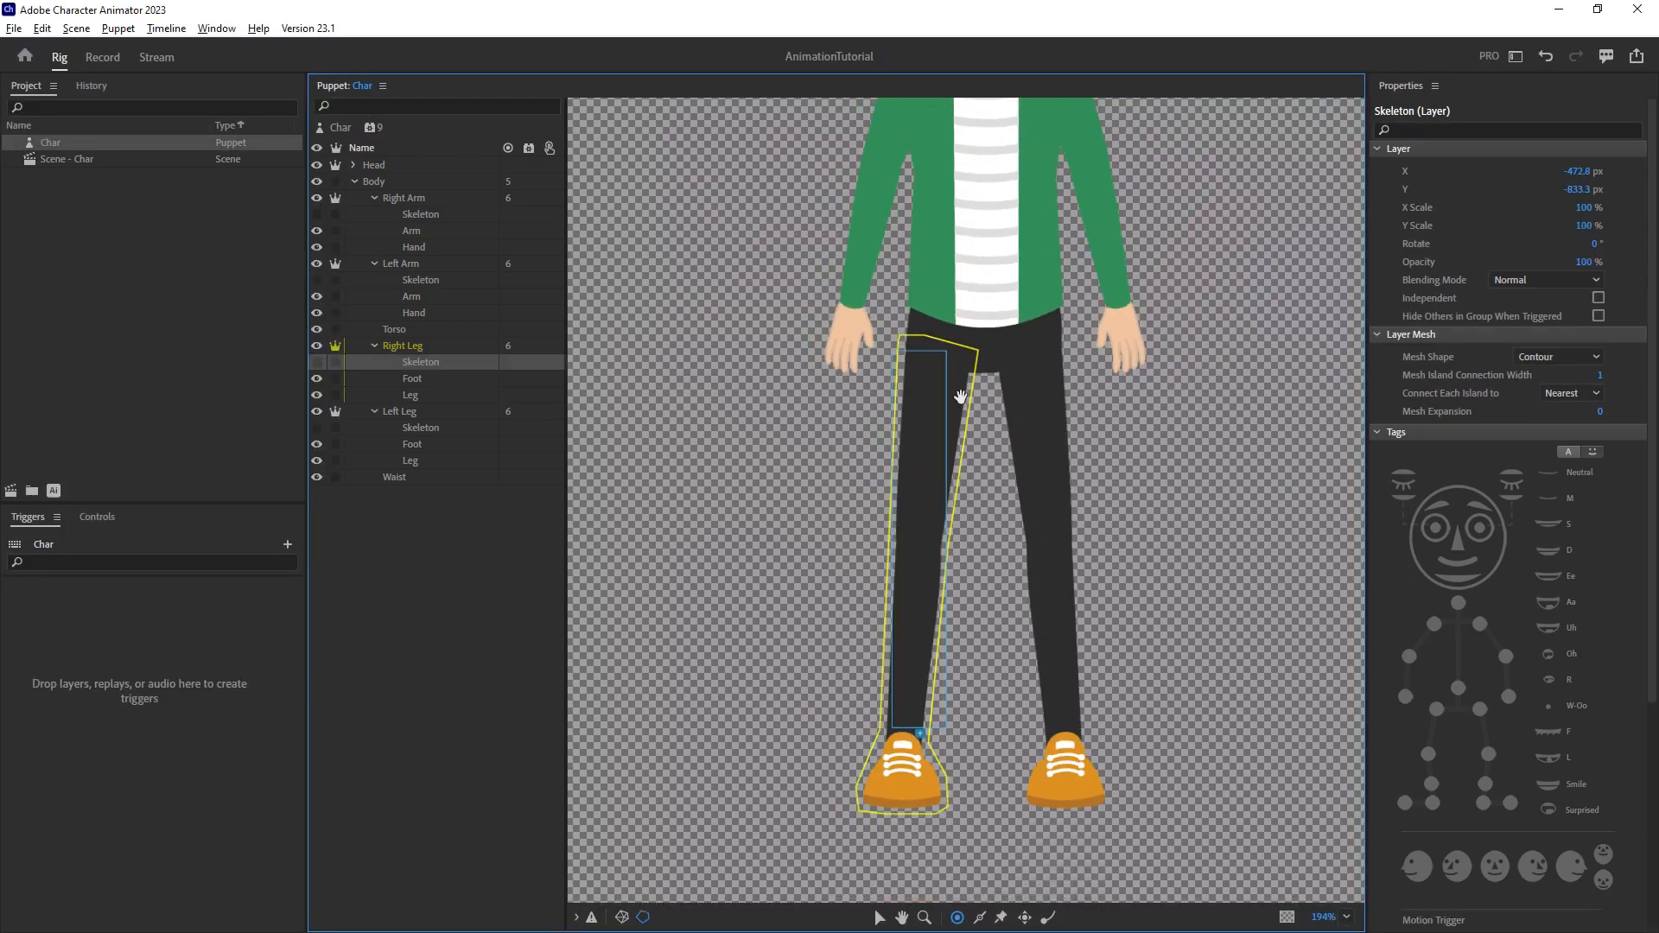
scroll(946, 500, down, 1)
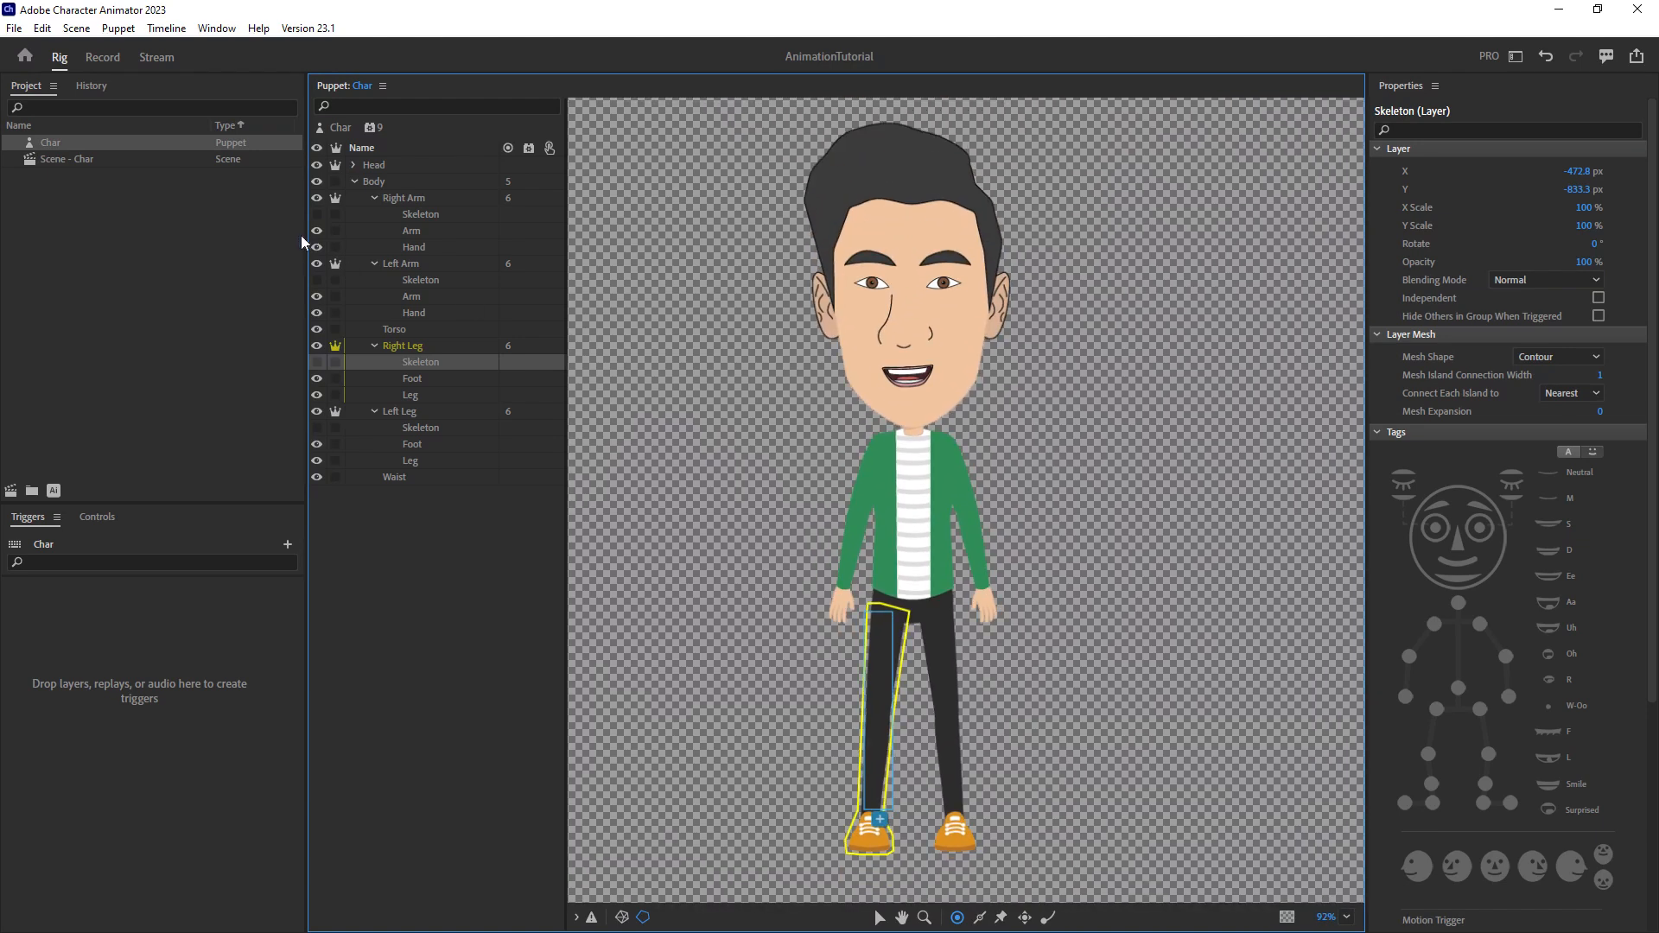
click(93, 63)
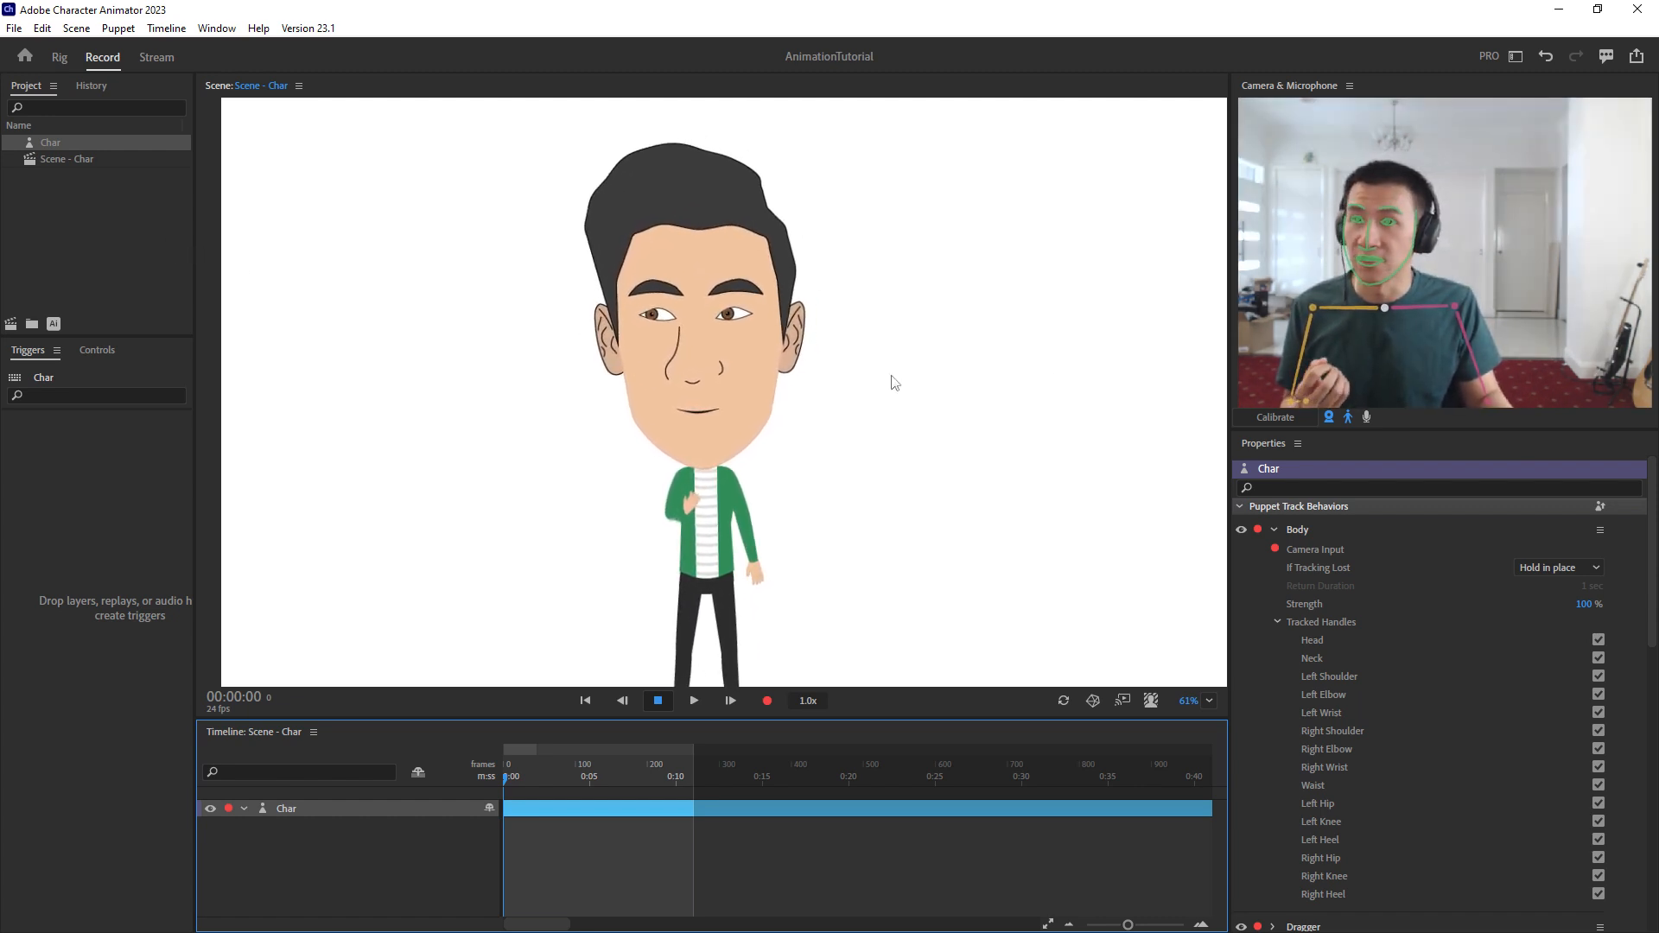
click(1331, 419)
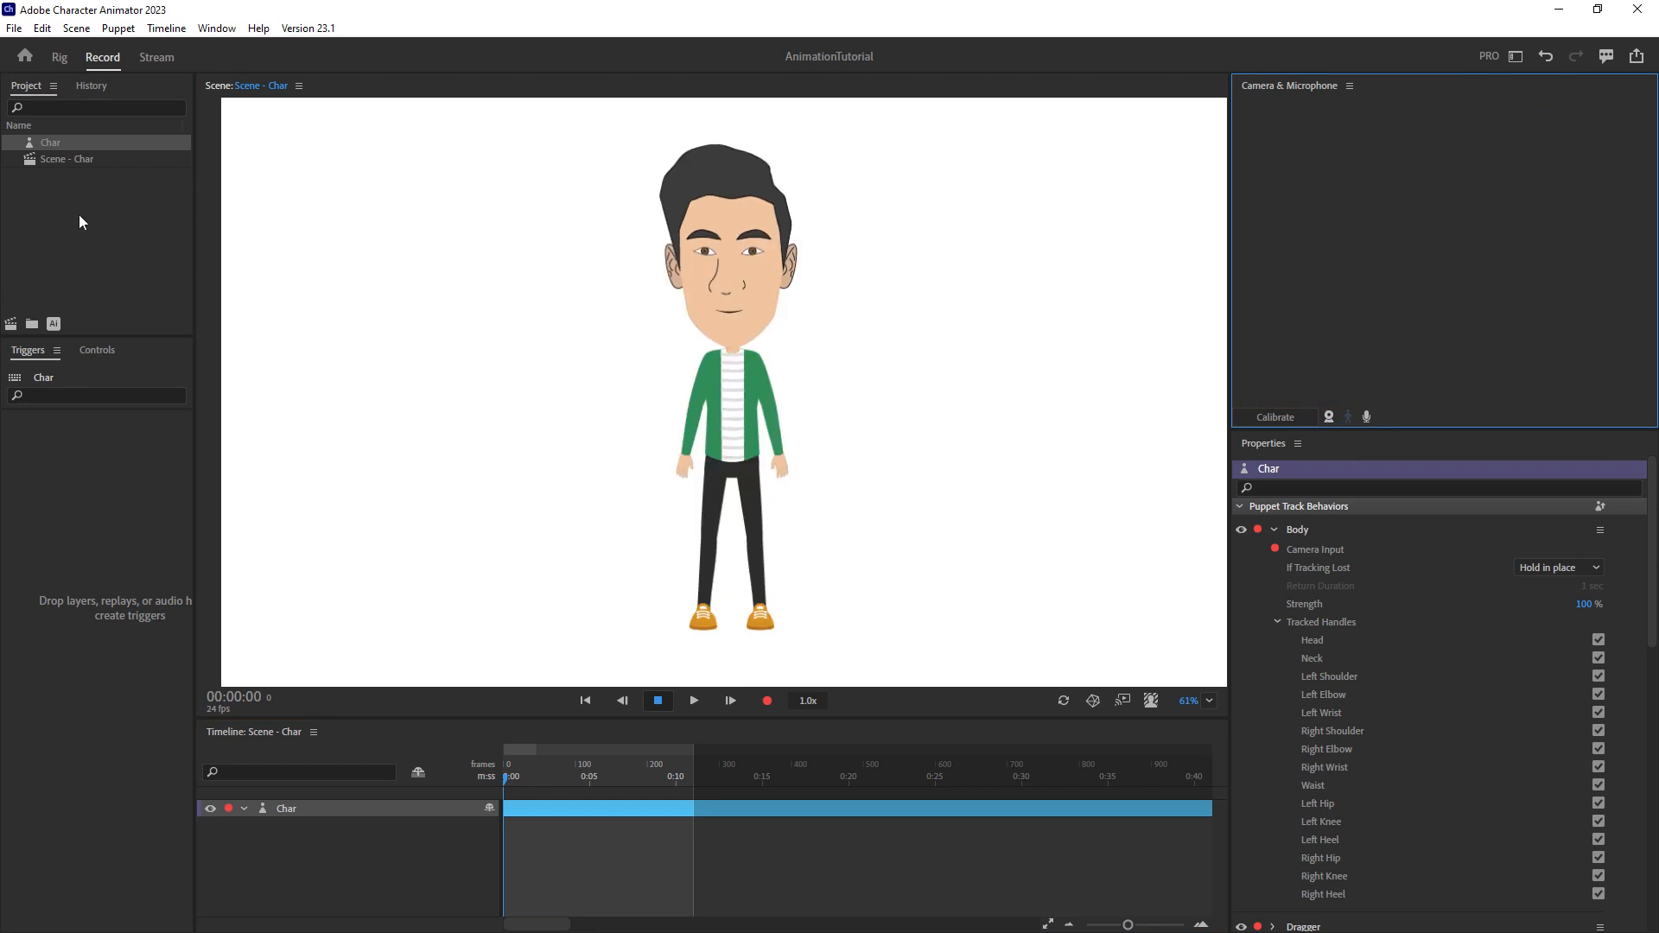
Import Sample Audio.mp3 from the Animation Tutorial folder into the project.
double_click(98, 245)
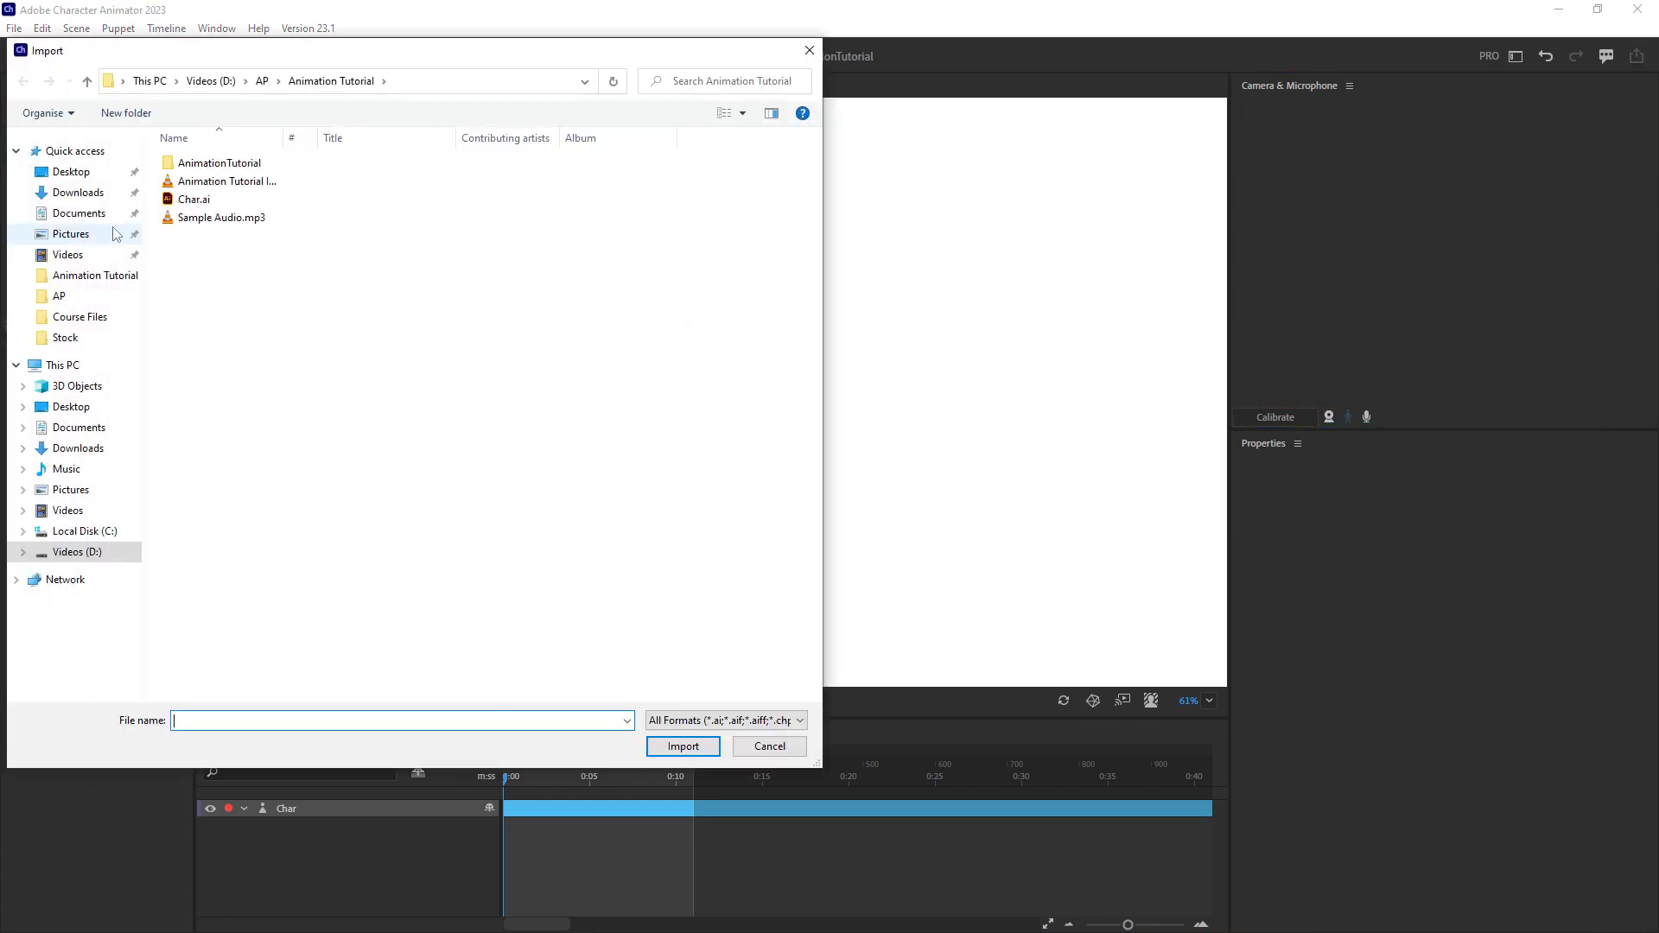
drag(210, 39, 390, 264)
click(413, 446)
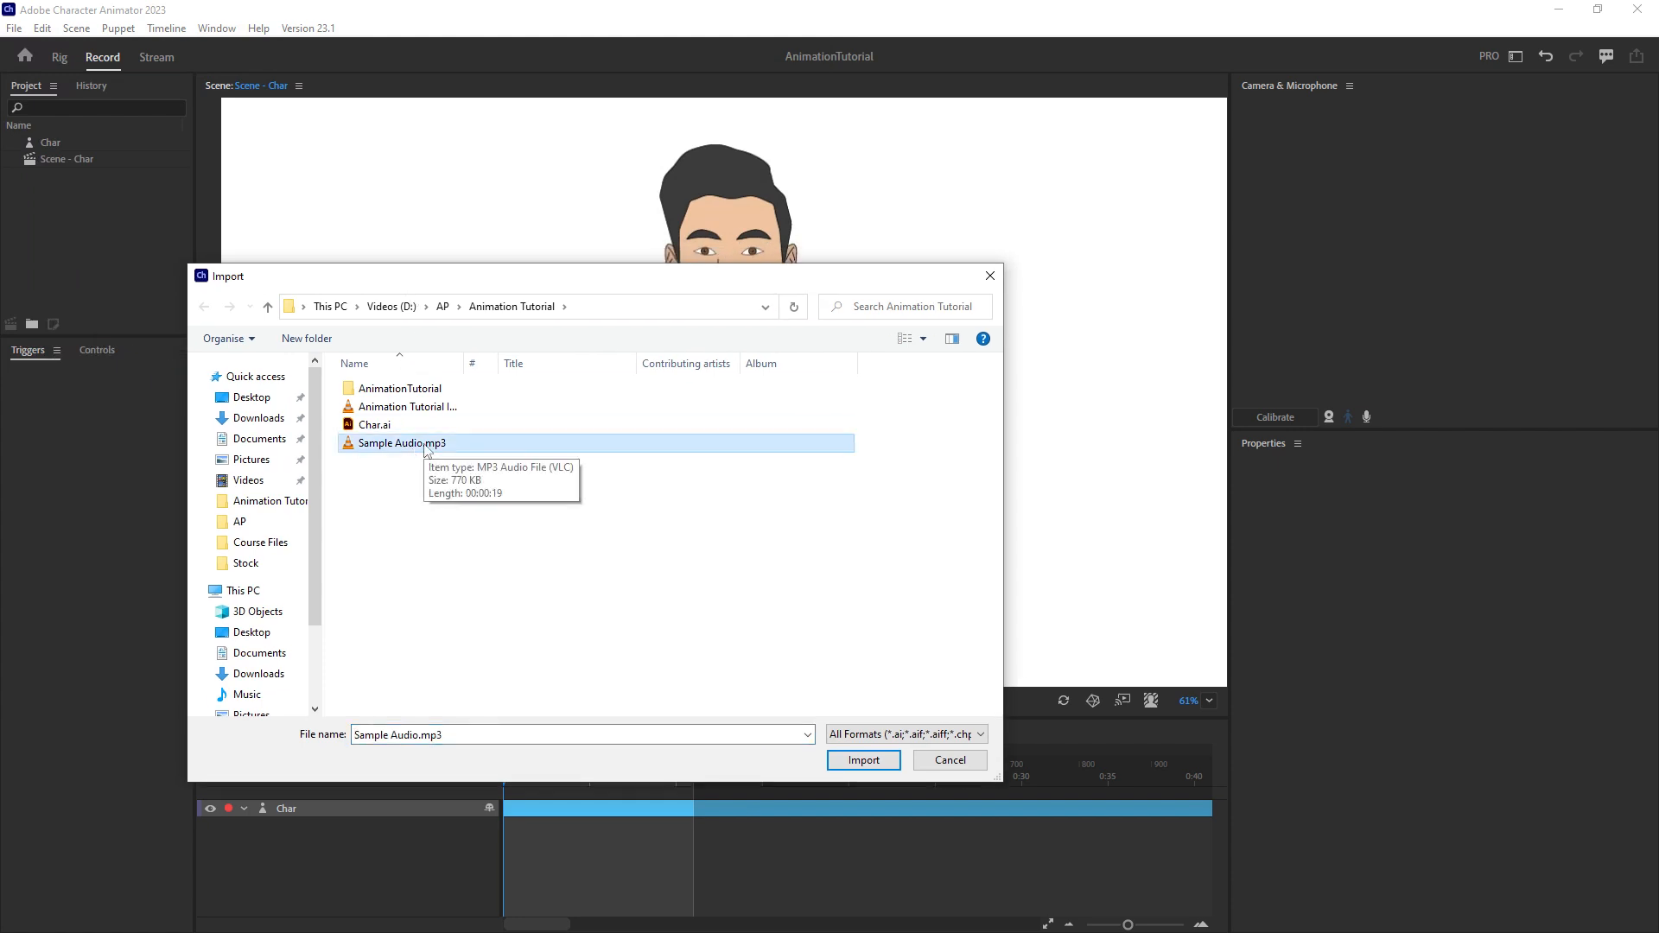
double_click(426, 446)
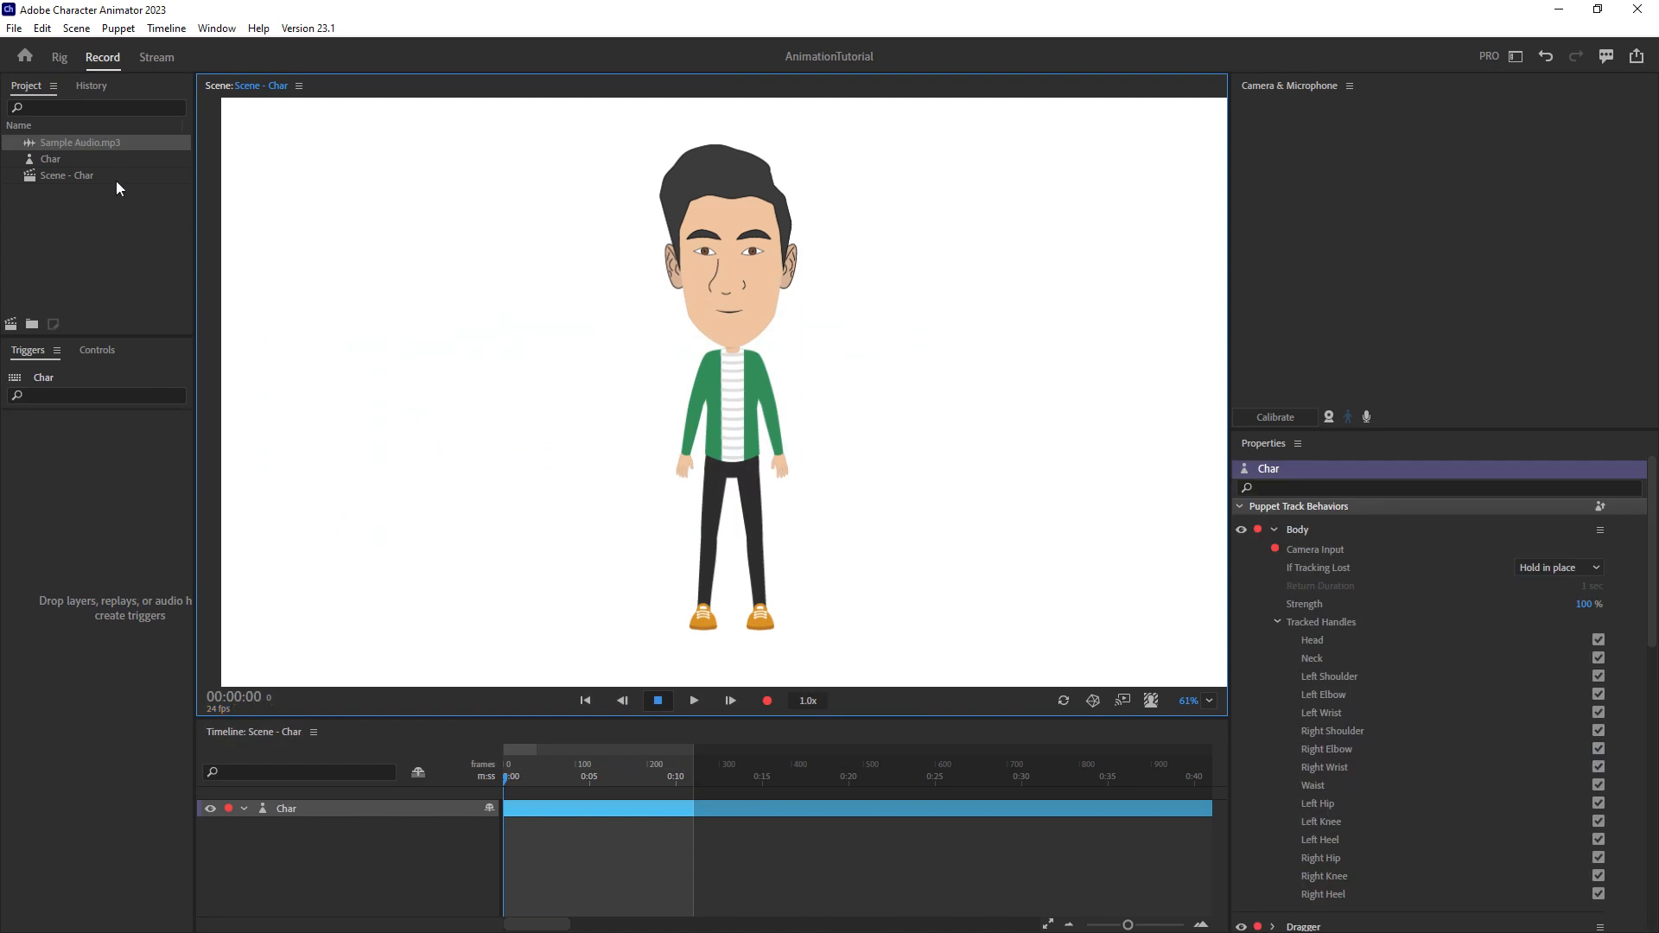
Add Sample Audio.mp3 as a track above Char in the scene's timeline and play it through.
drag(102, 143, 334, 605)
drag(460, 820, 468, 804)
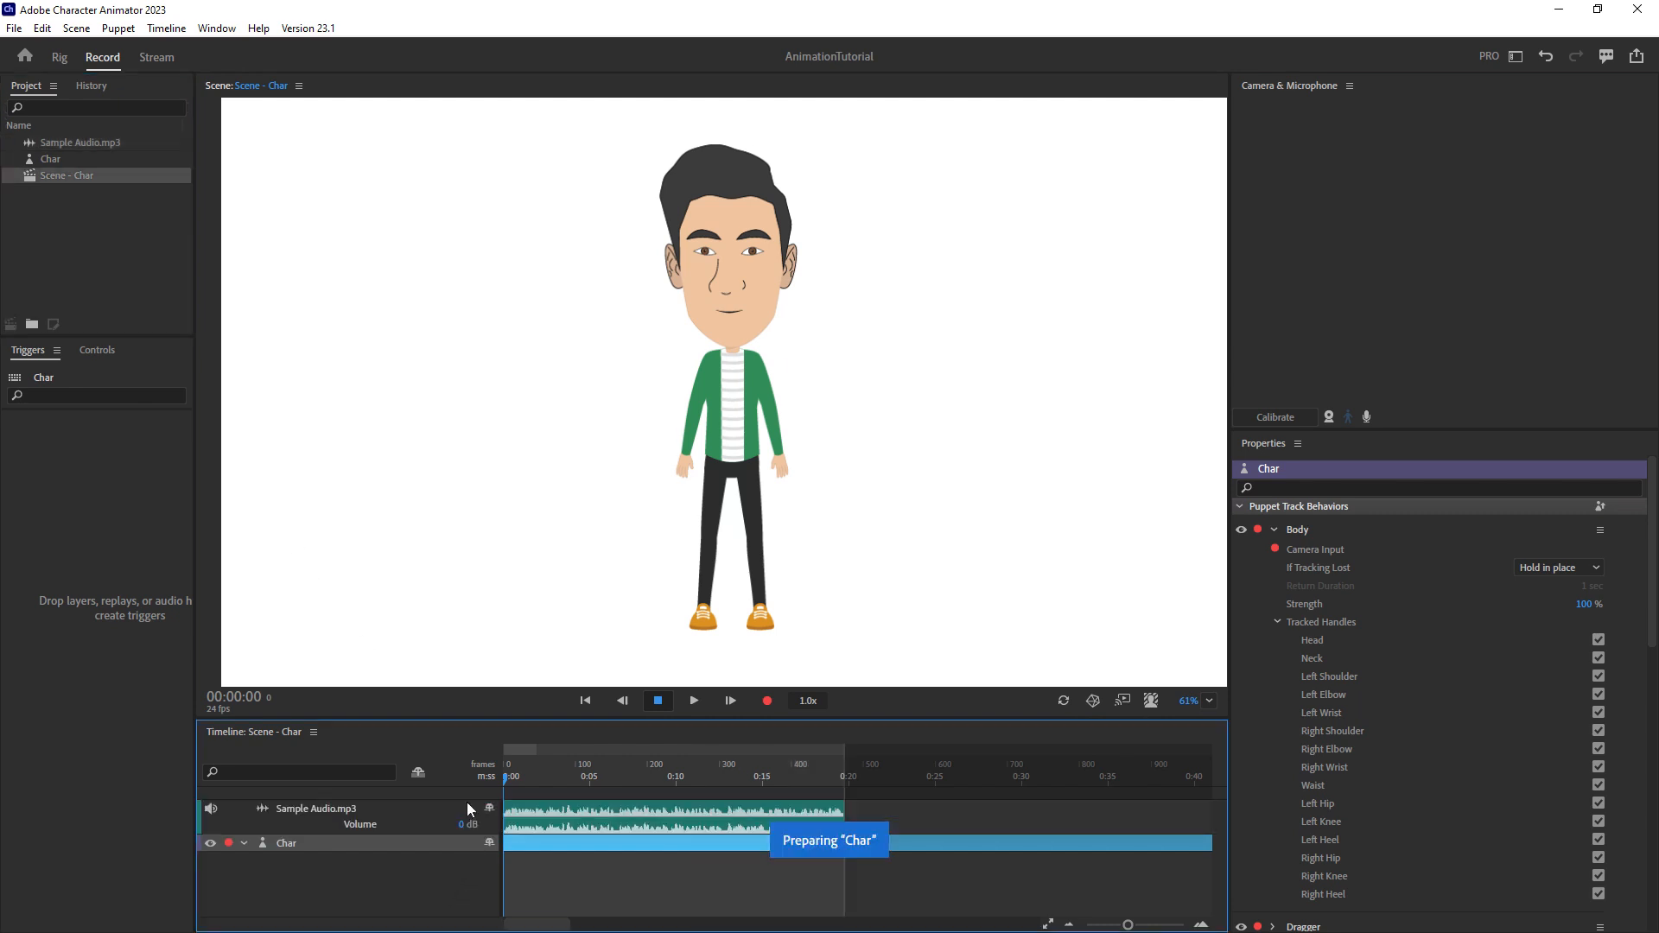
key(space)
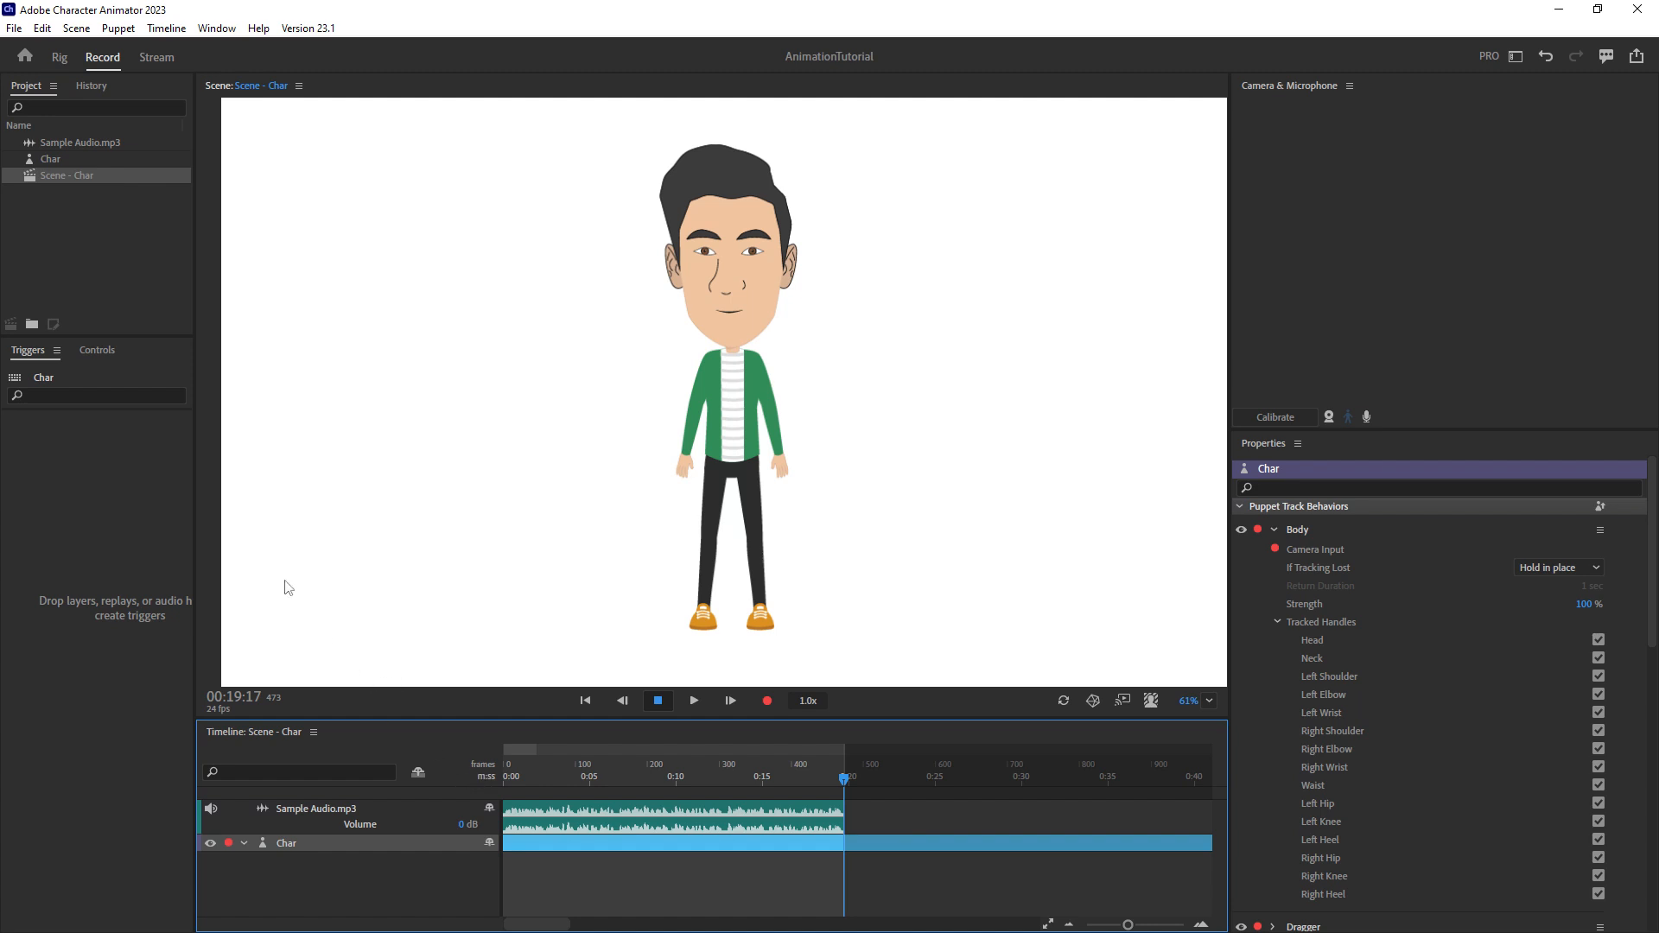
Compute a lip sync take from the scene audio for the selected Sample Audio.mp3 and Char tracks.
click(386, 821)
shift+click(392, 847)
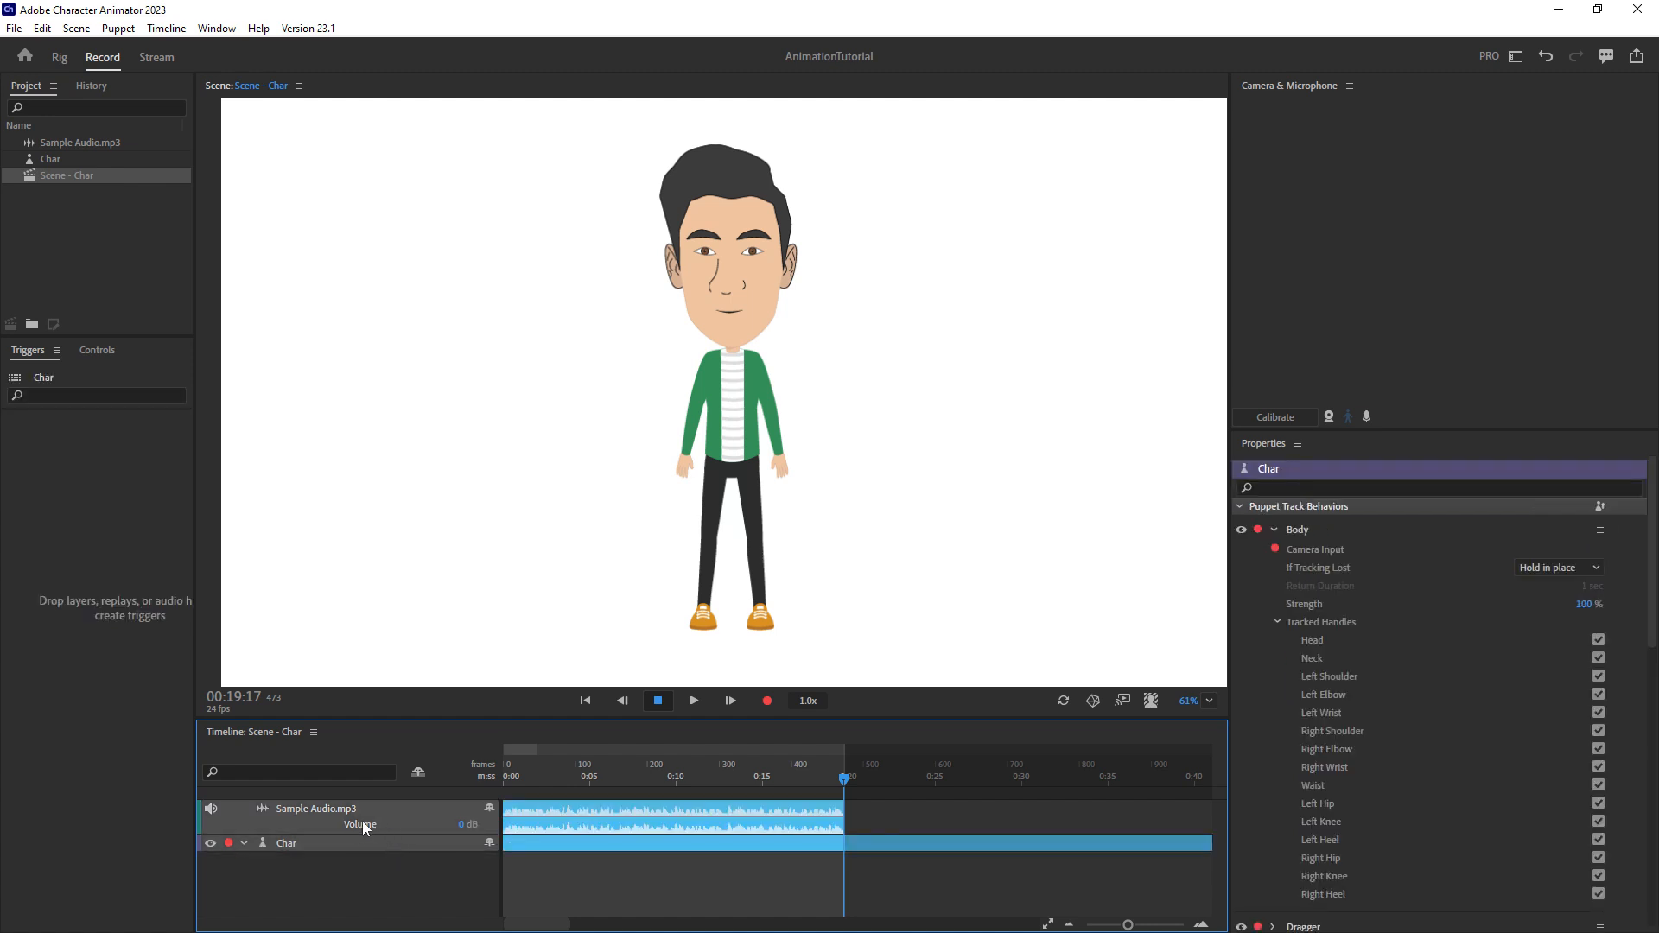
click(166, 28)
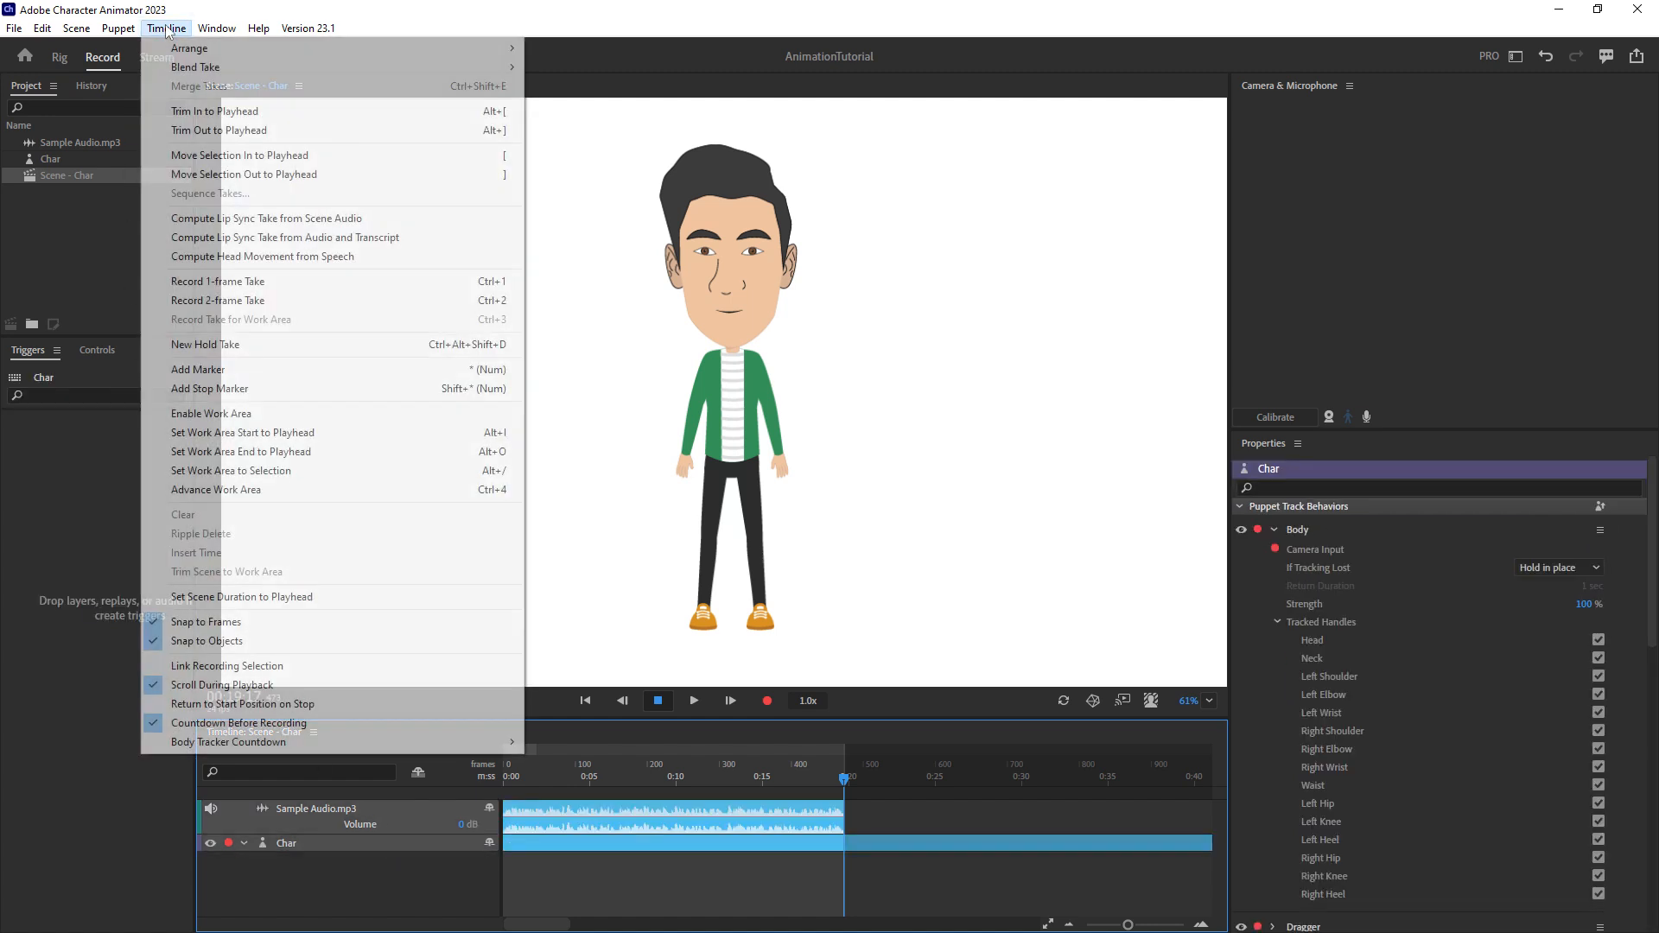
click(257, 226)
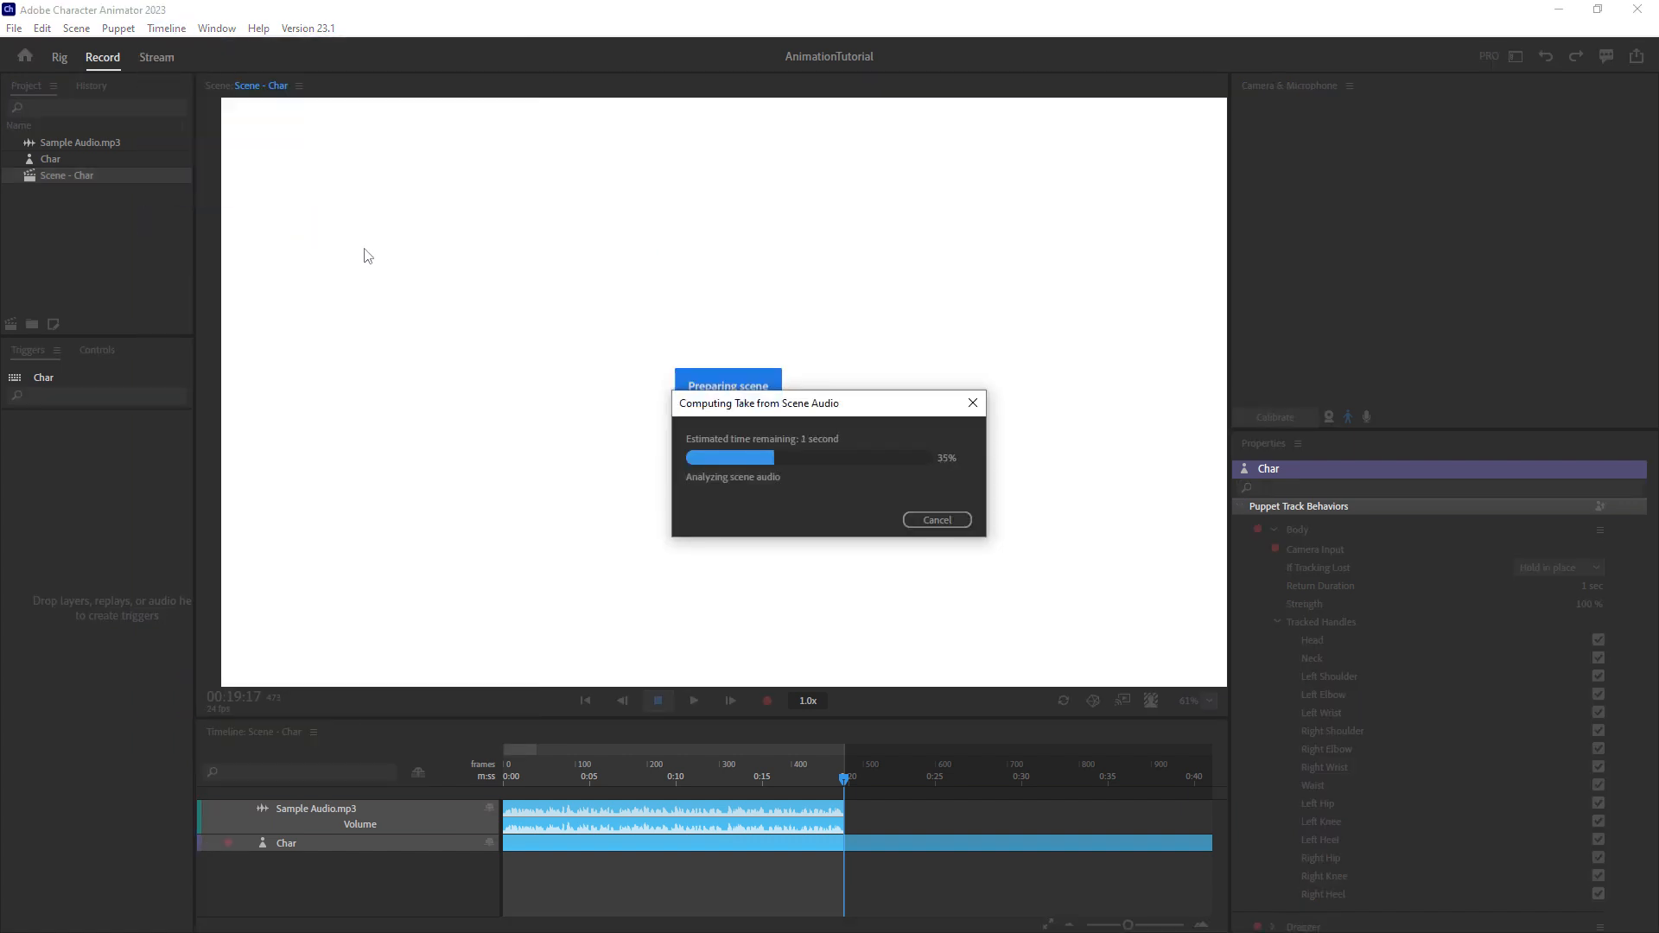
Examine the individual visemes of the Lip Sync take from the start of the timeline.
scroll(574, 875, up, 4)
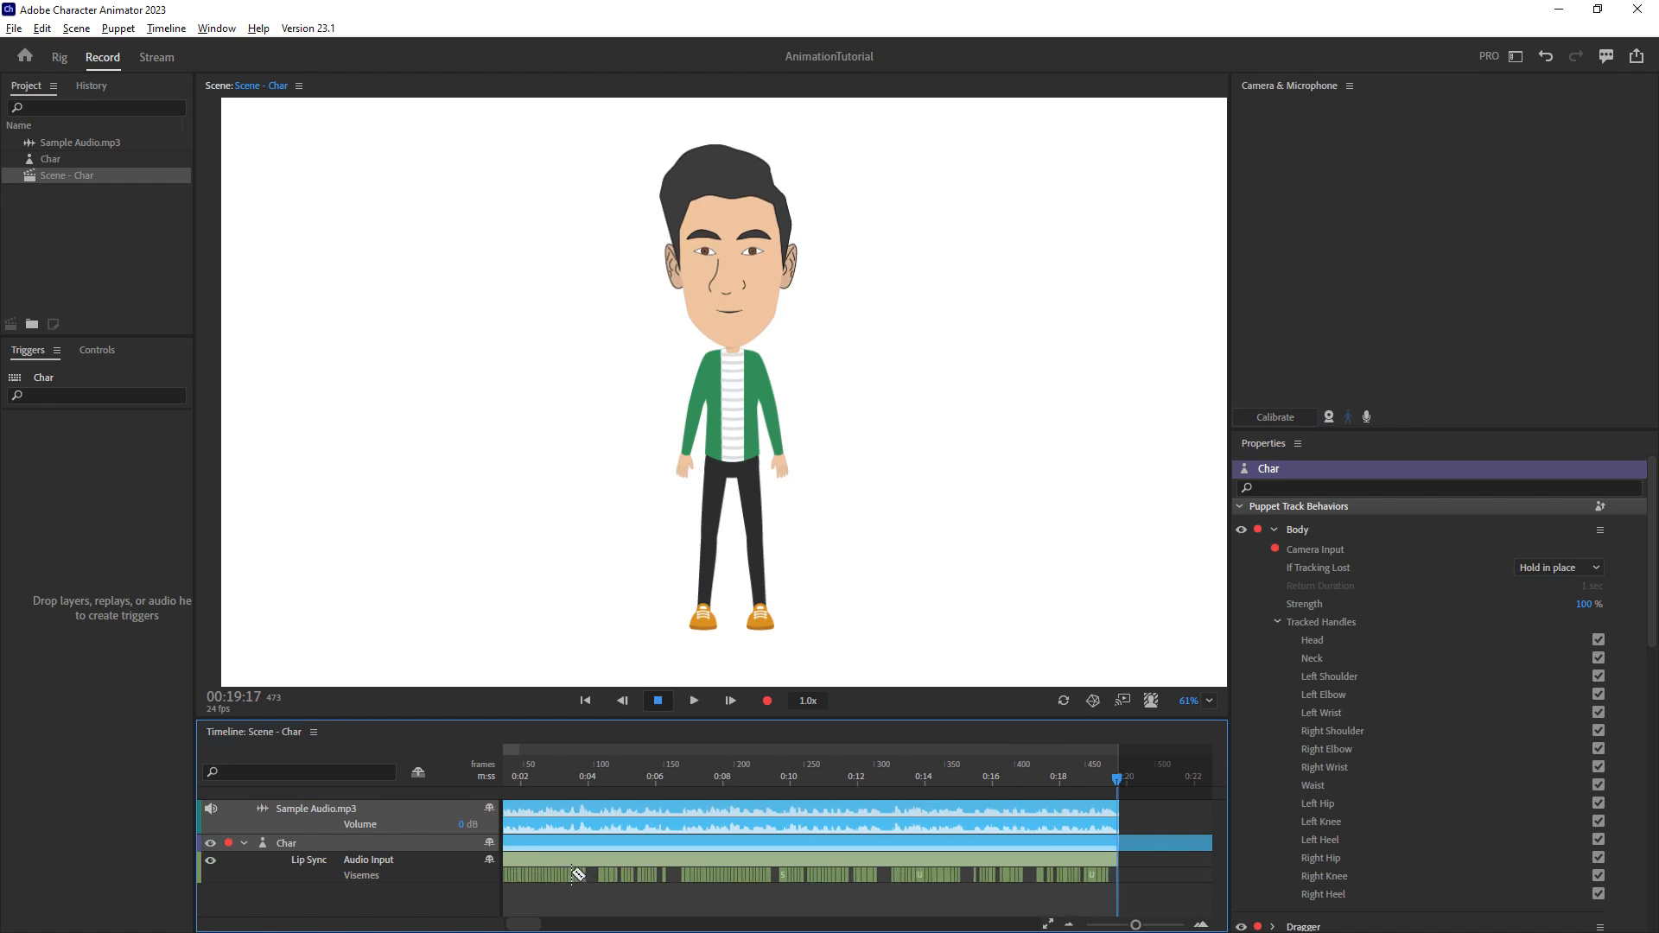
scroll(574, 875, up, 5)
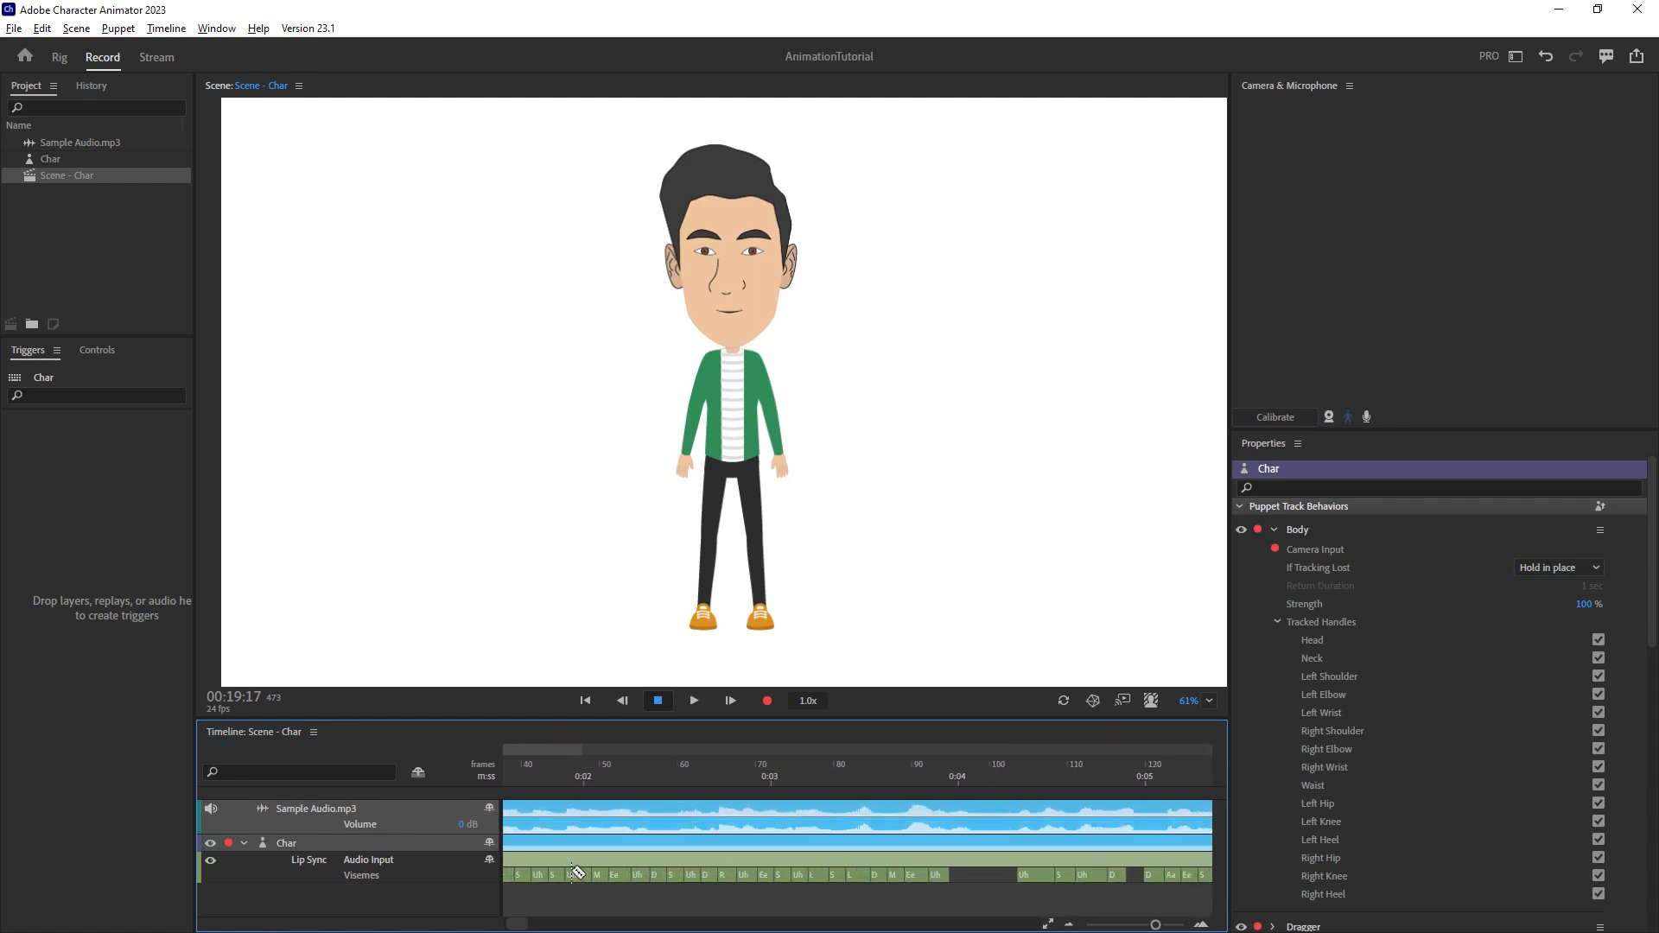
drag(523, 926, 507, 926)
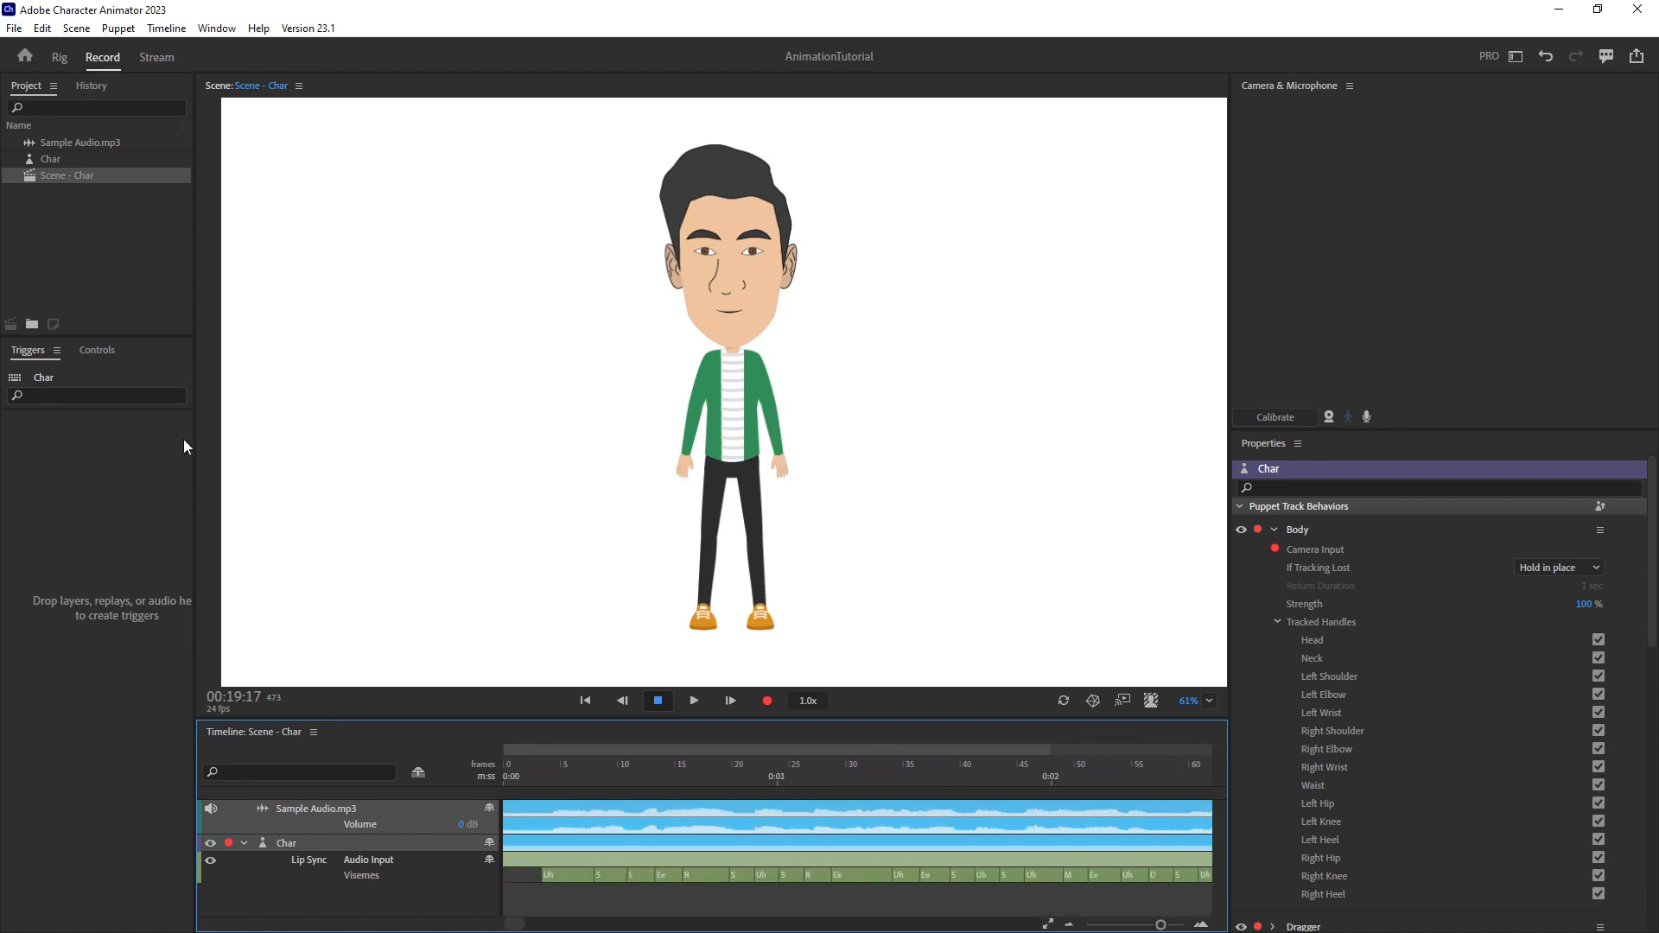
Review the puppet's mouth shape layers from Smile to W-Oo in the Rig workspace, and return to the Record workspace.
click(58, 59)
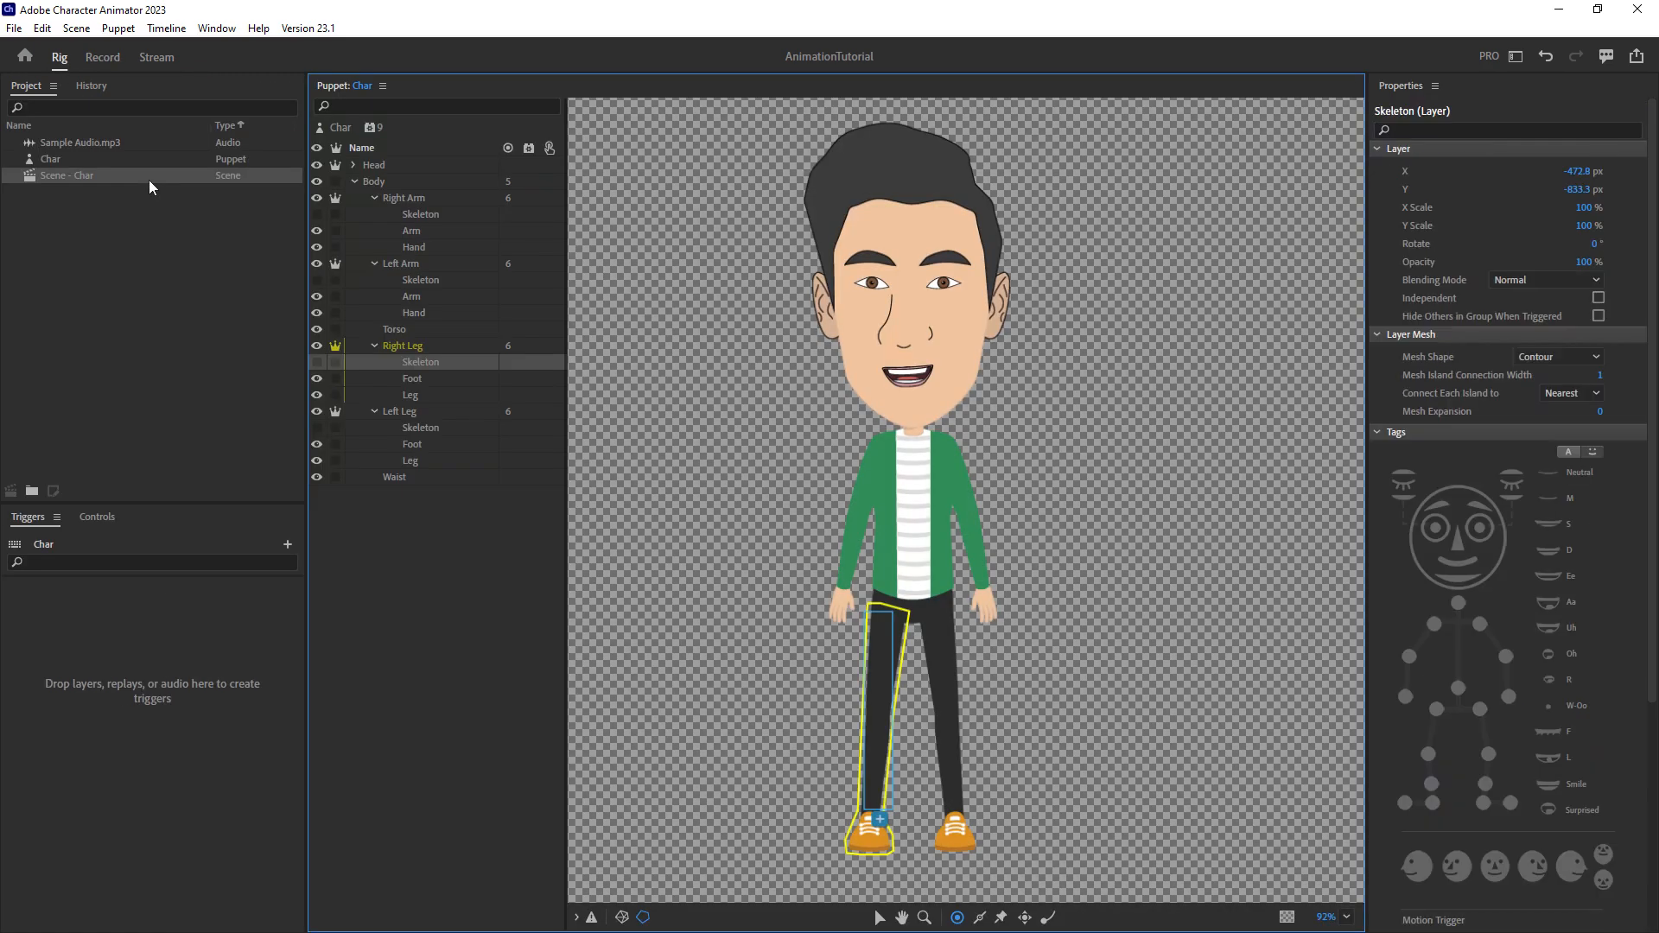
click(353, 164)
click(374, 180)
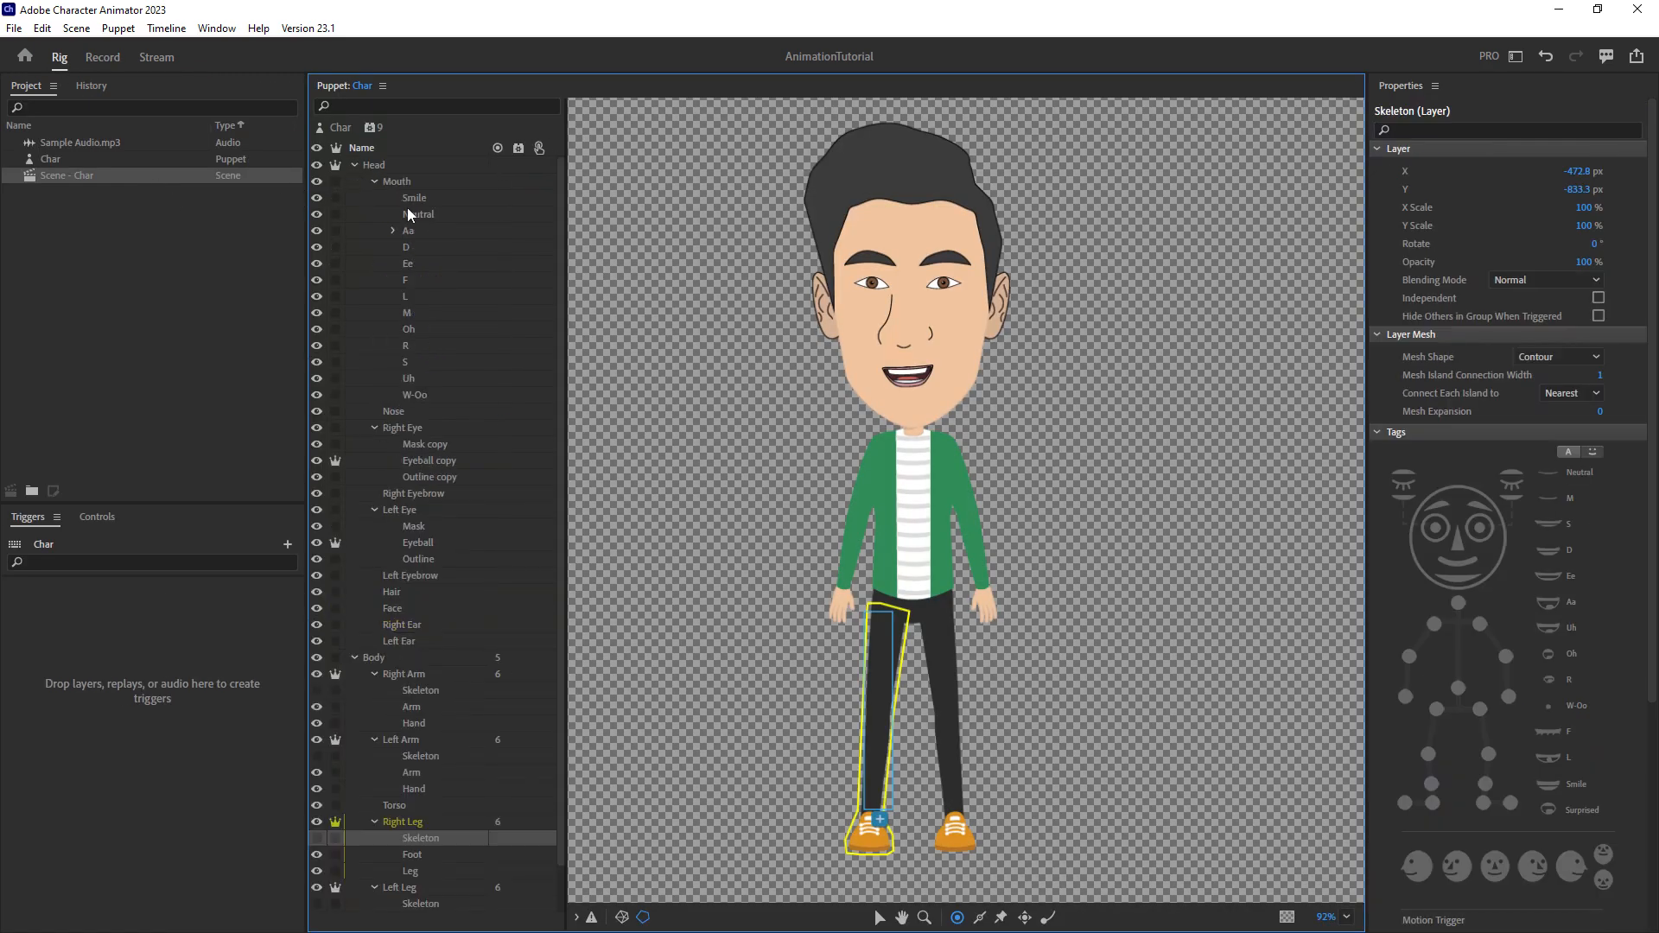
click(434, 199)
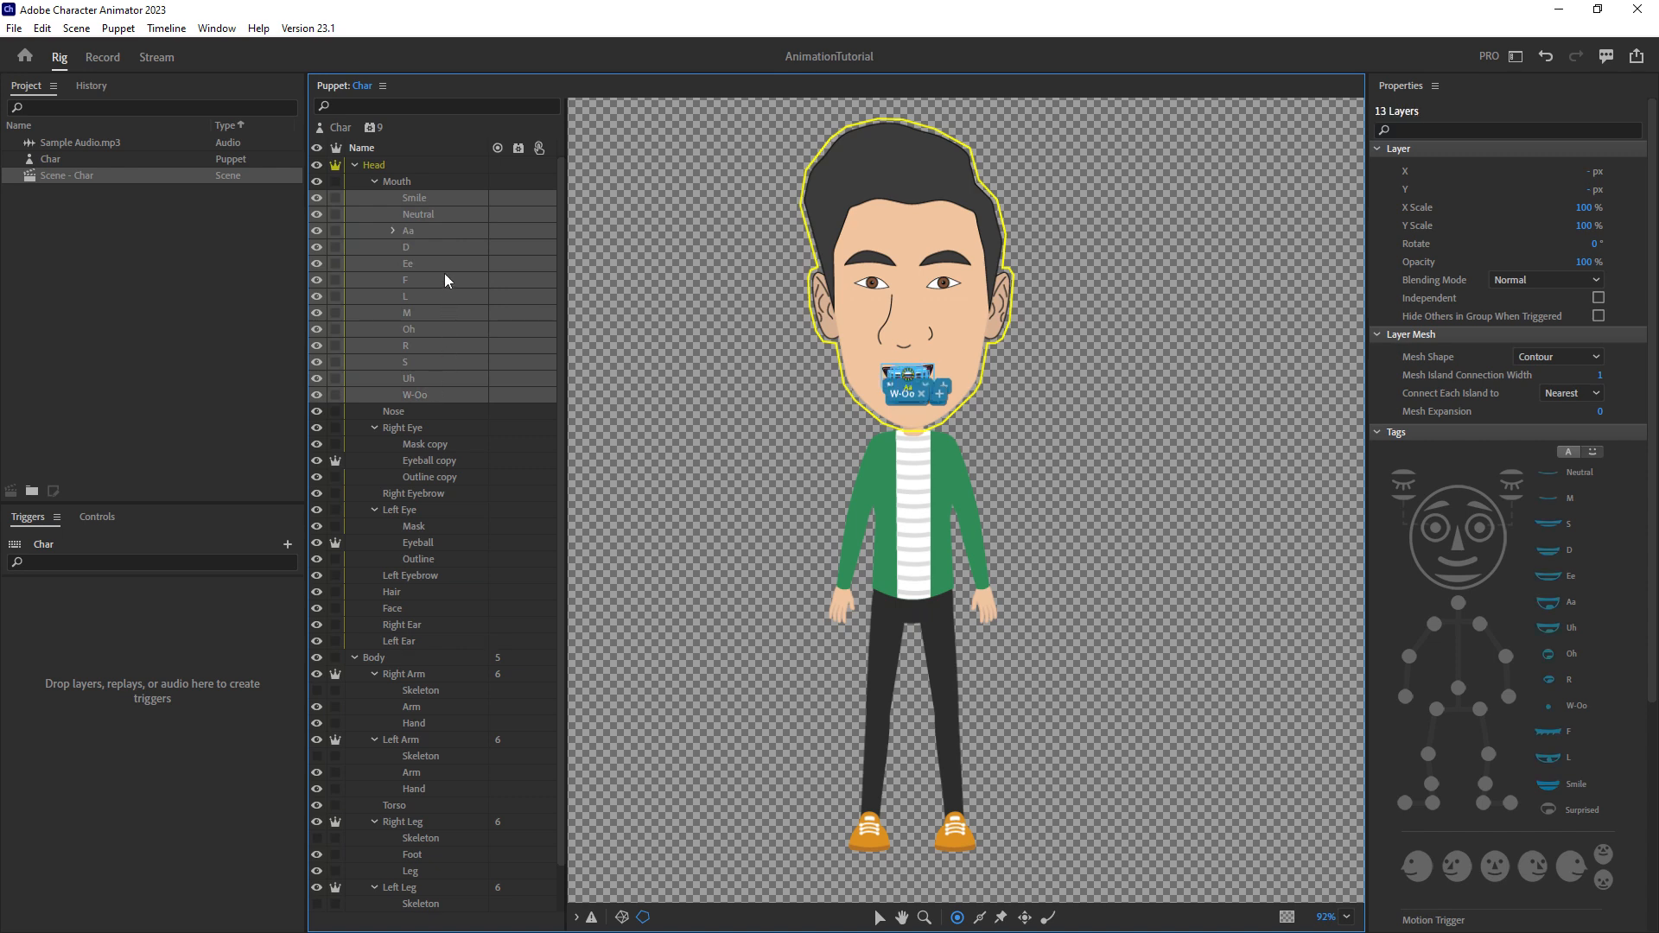
click(103, 59)
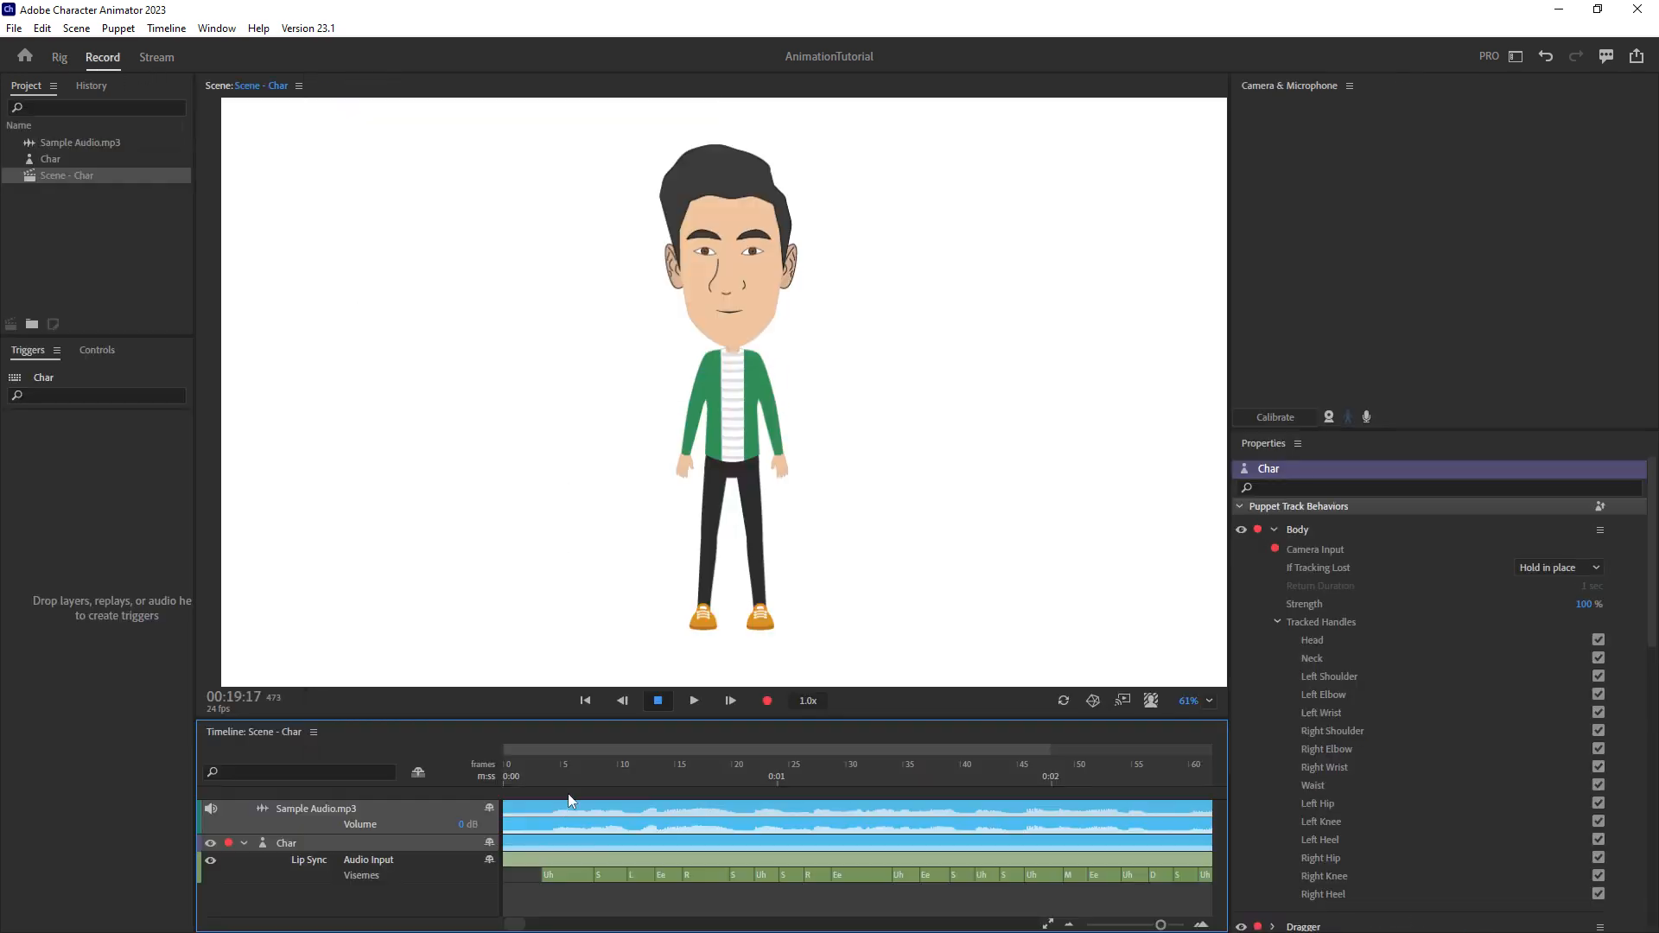
Play the lip sync animation from the start of the scene with the view close on the character's face.
drag(552, 775, 778, 780)
drag(520, 780, 509, 779)
scroll(719, 264, up, 5)
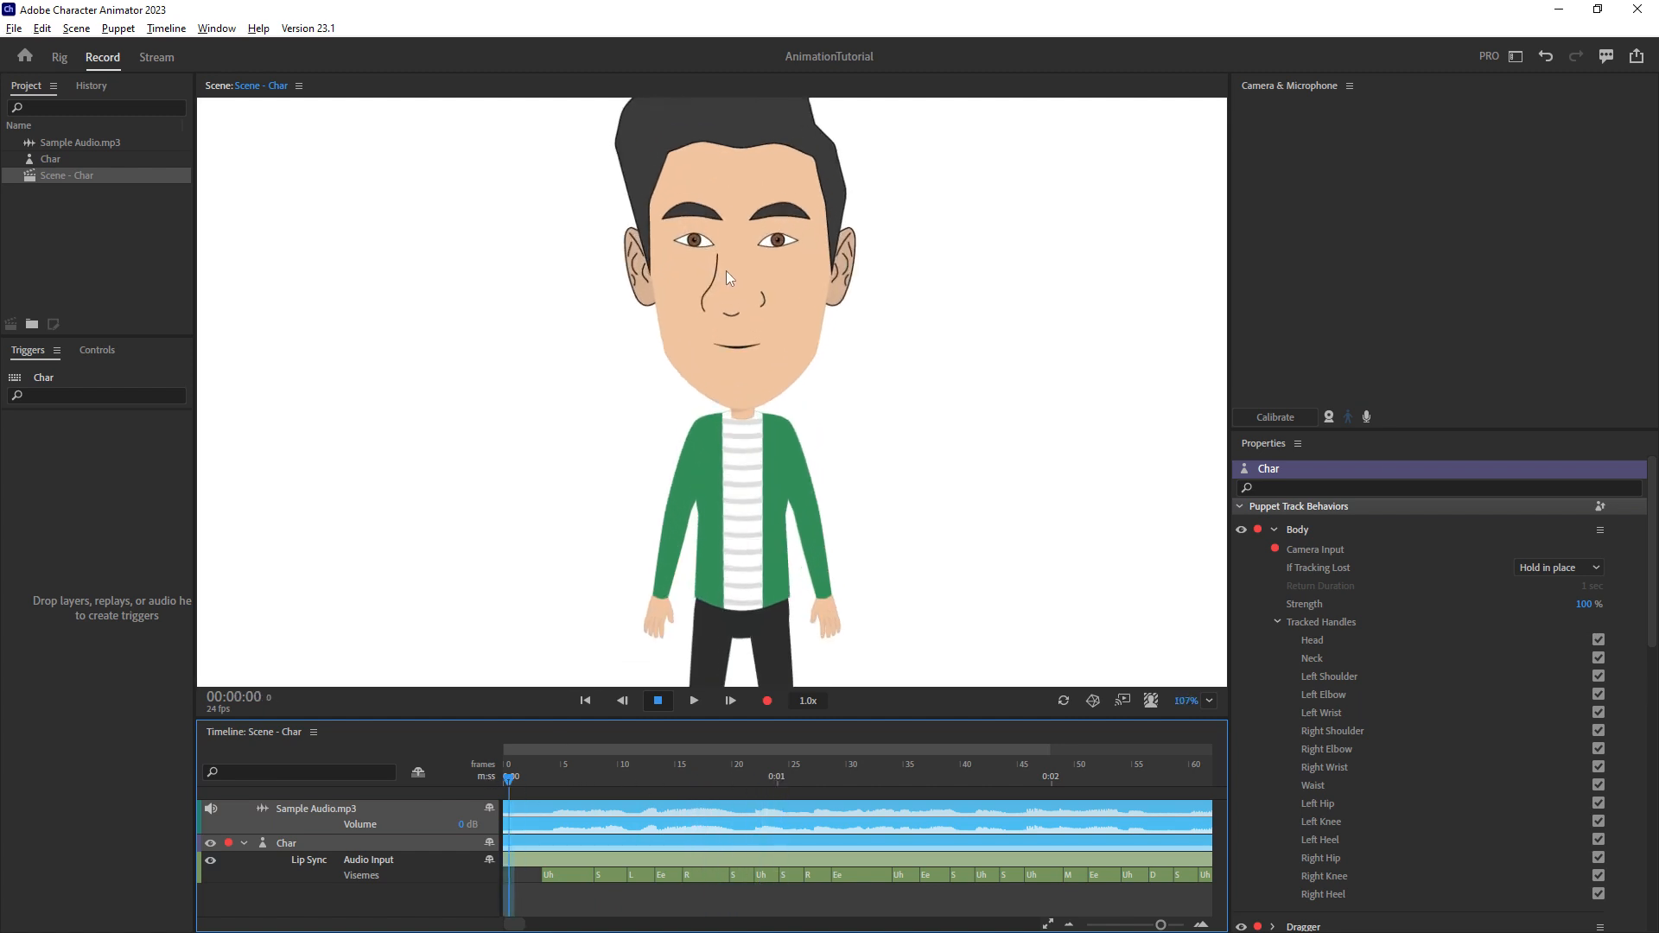
scroll(742, 391, up, 4)
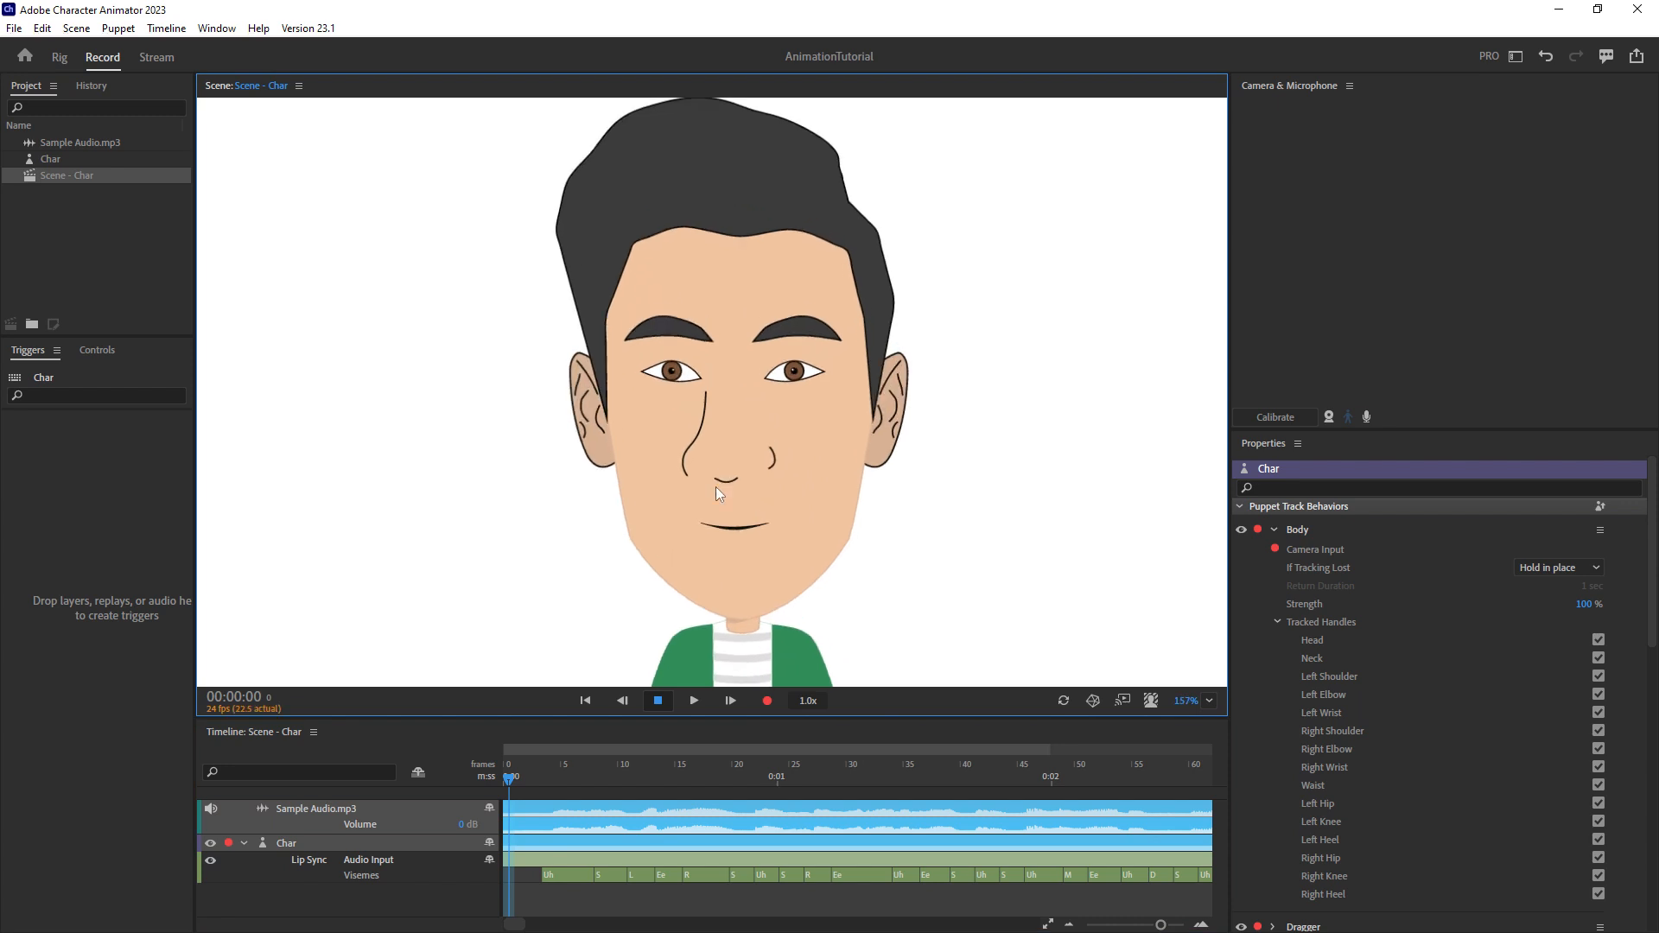
click(511, 789)
scroll(586, 833, down, 4)
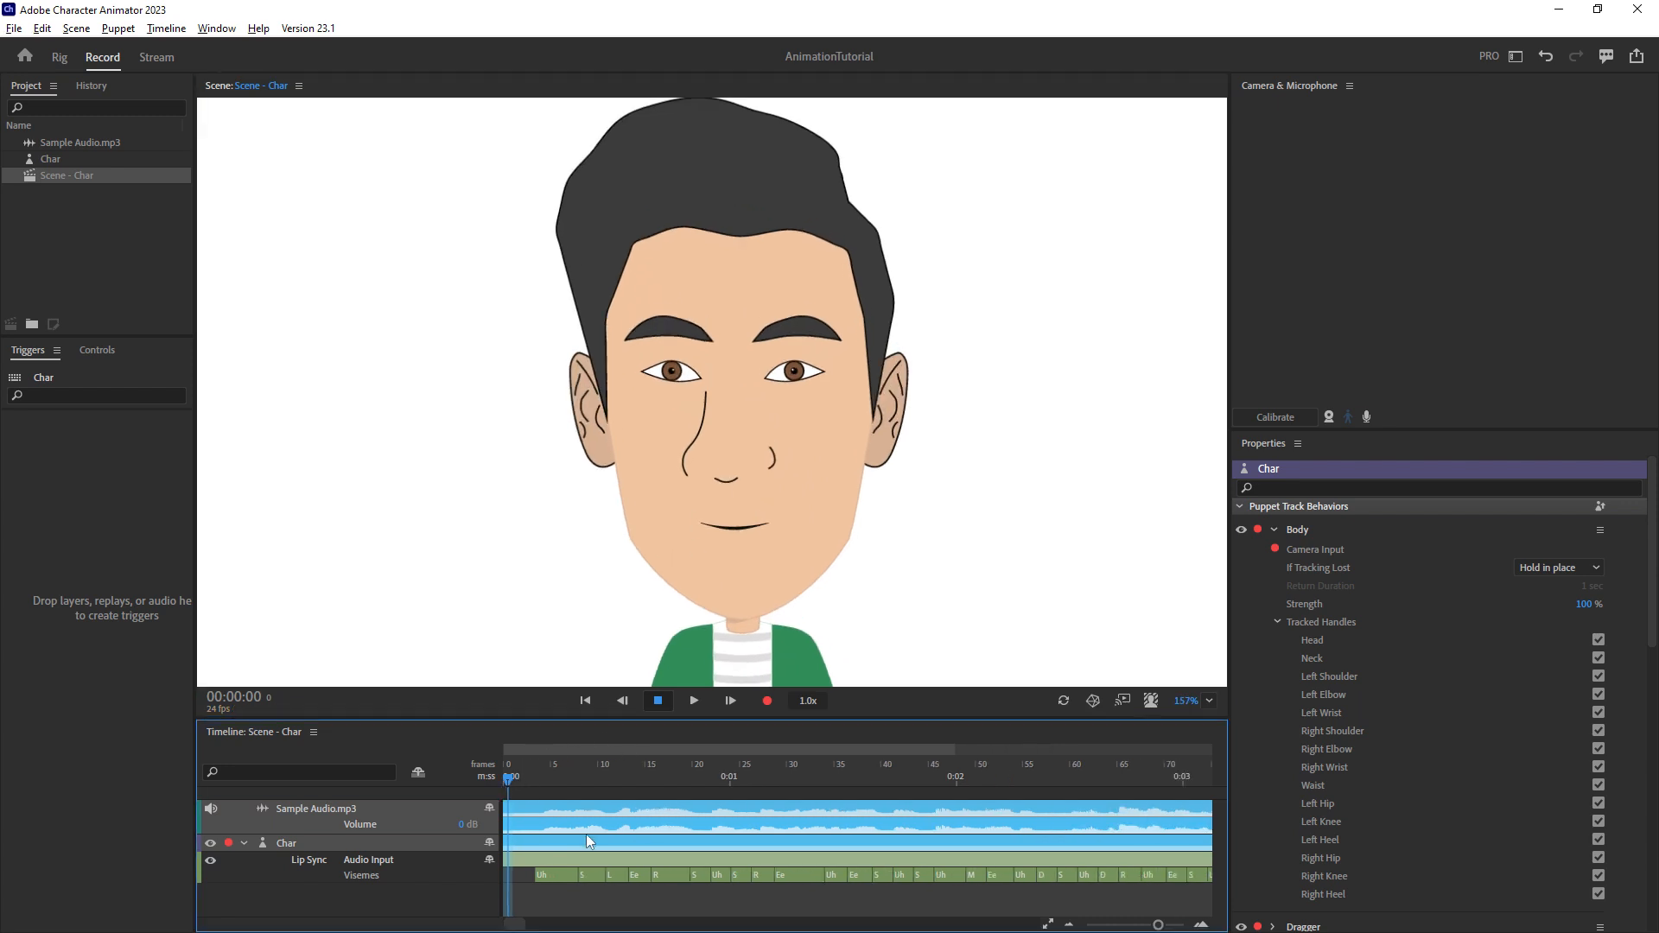
key(space)
click(506, 780)
key(space)
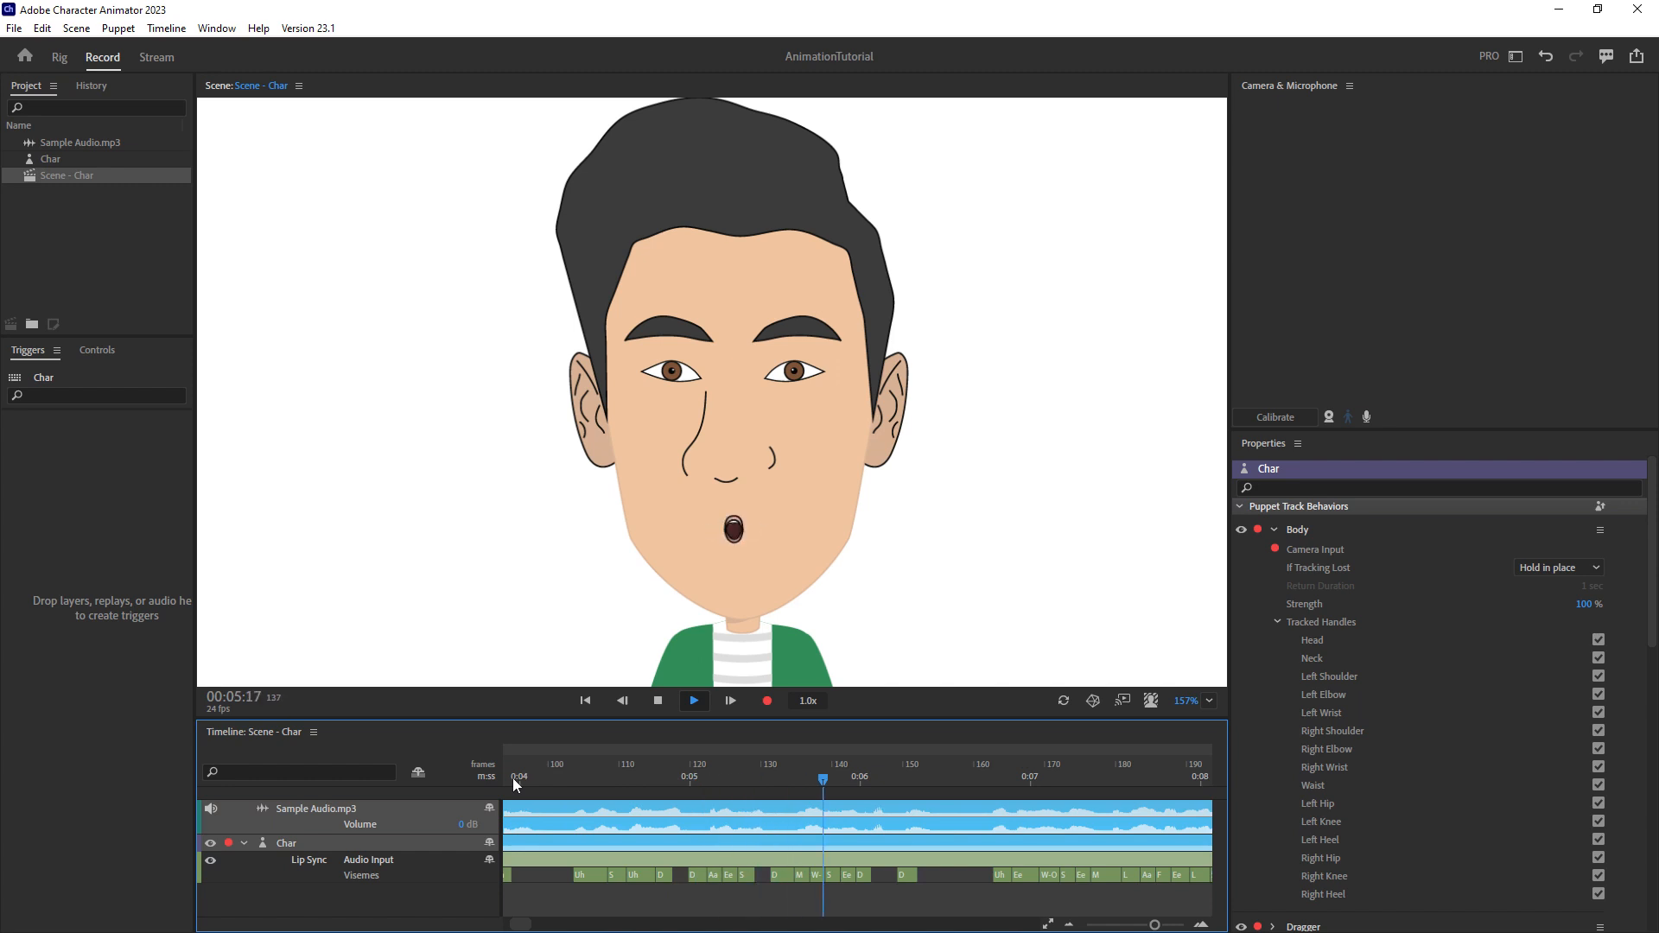
key(space)
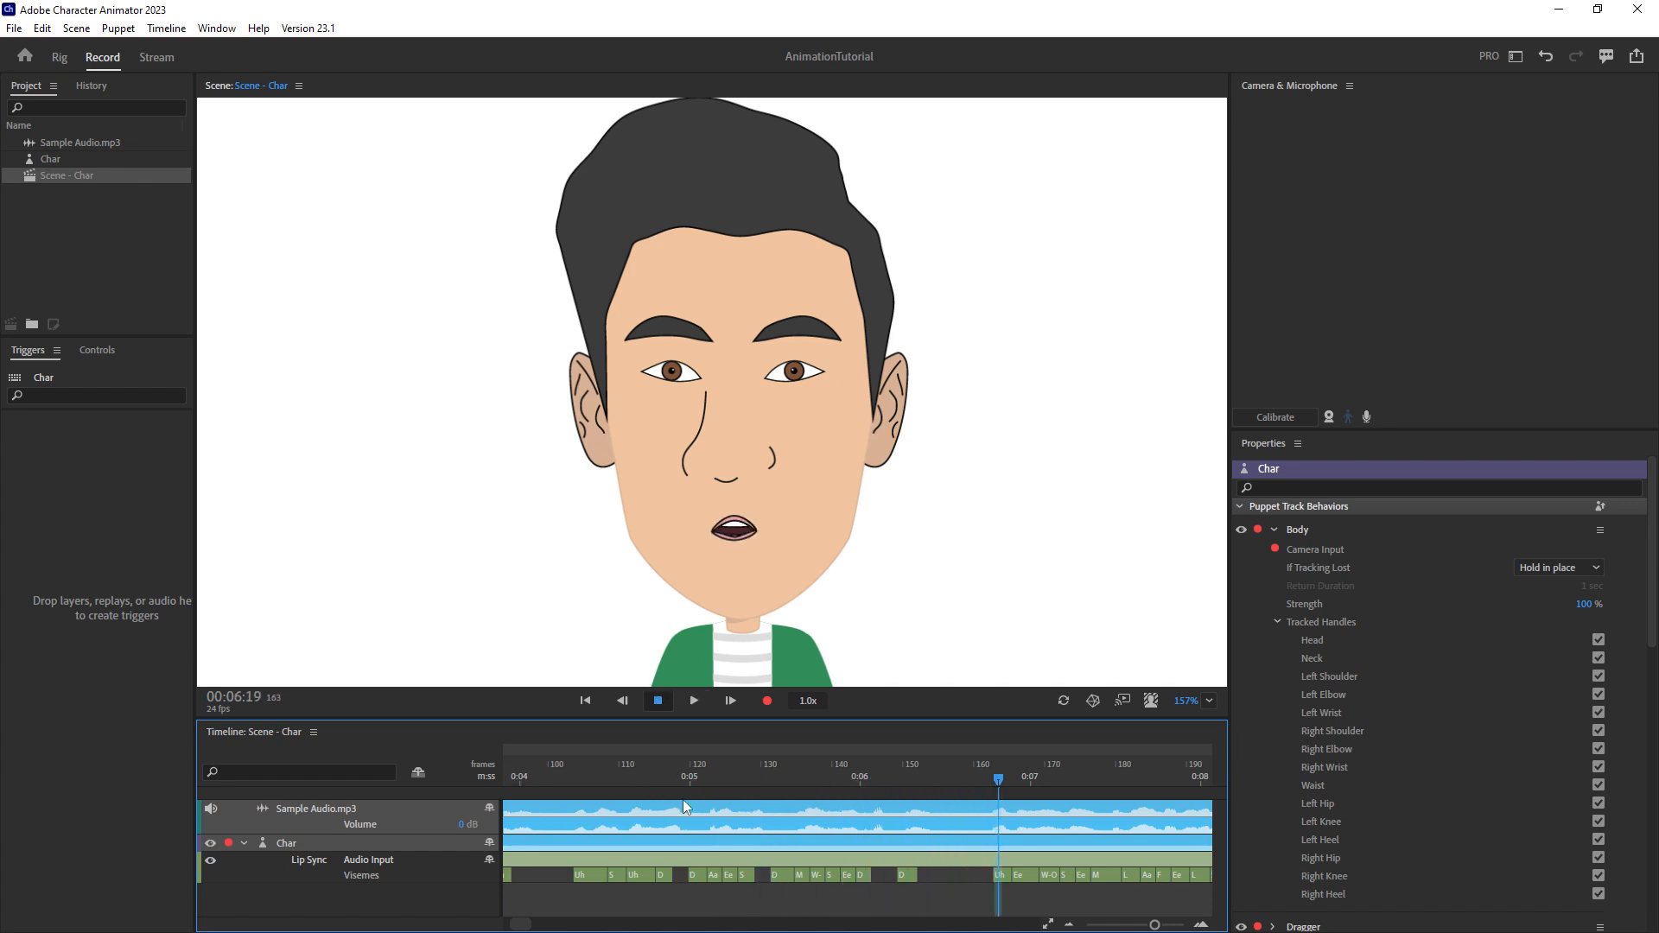
Scrub and replay the lip sync between about 4 and 7 seconds to compare the mouth shapes with the visemes.
drag(646, 781, 661, 778)
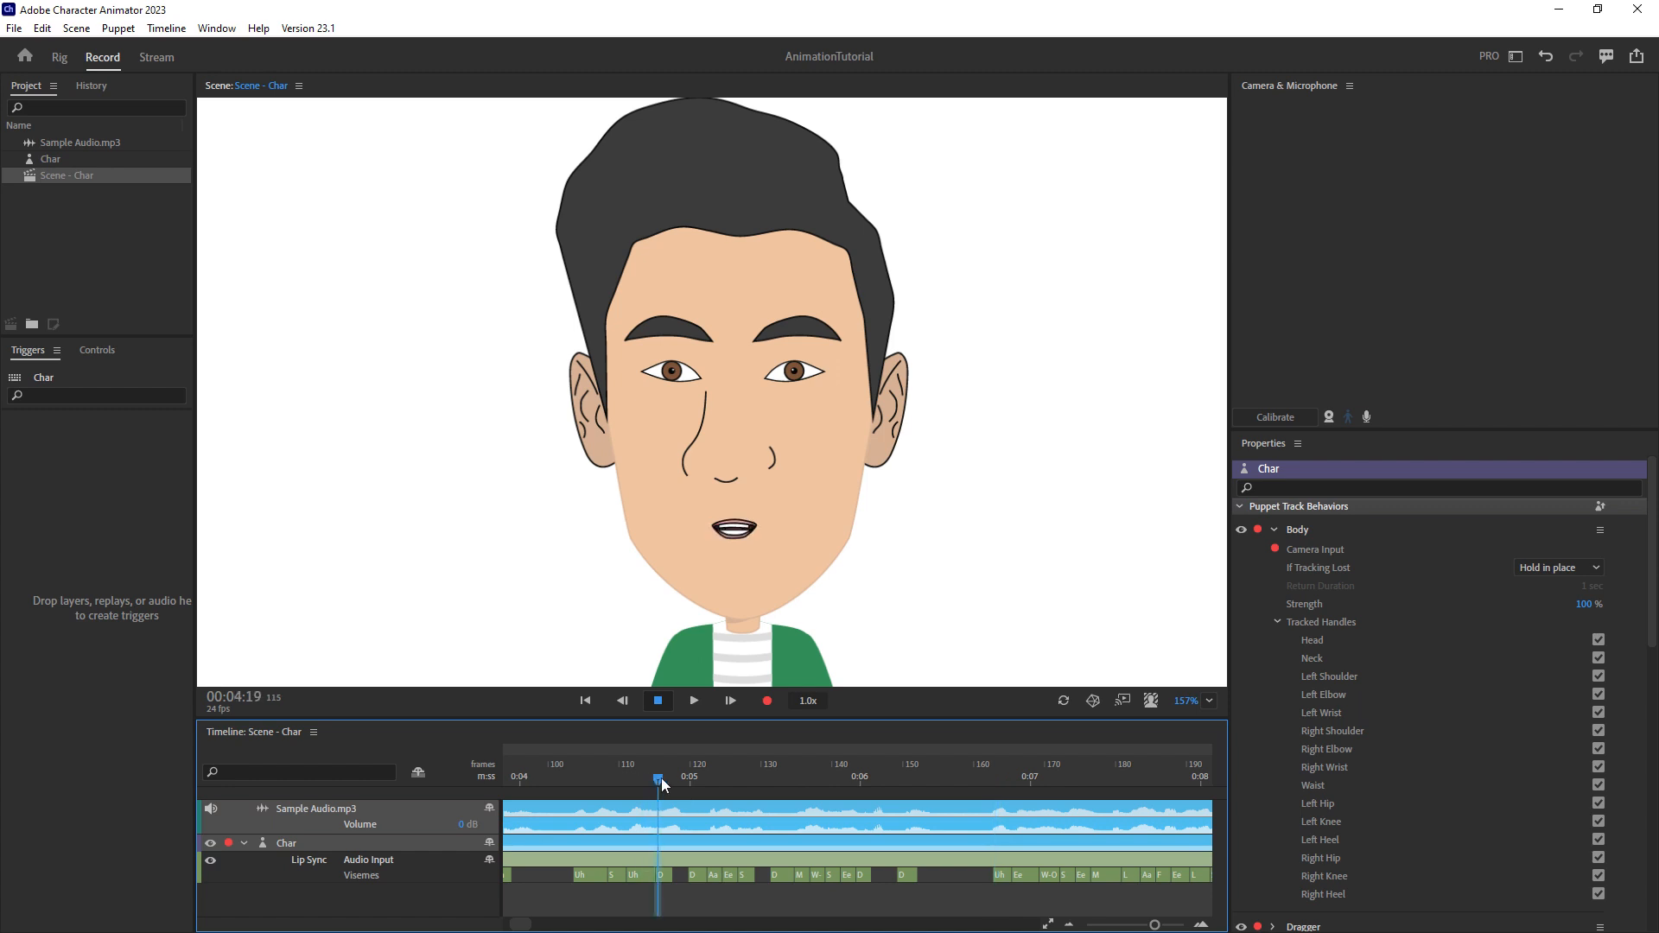
drag(661, 778, 759, 780)
drag(759, 783, 766, 784)
click(692, 780)
key(space)
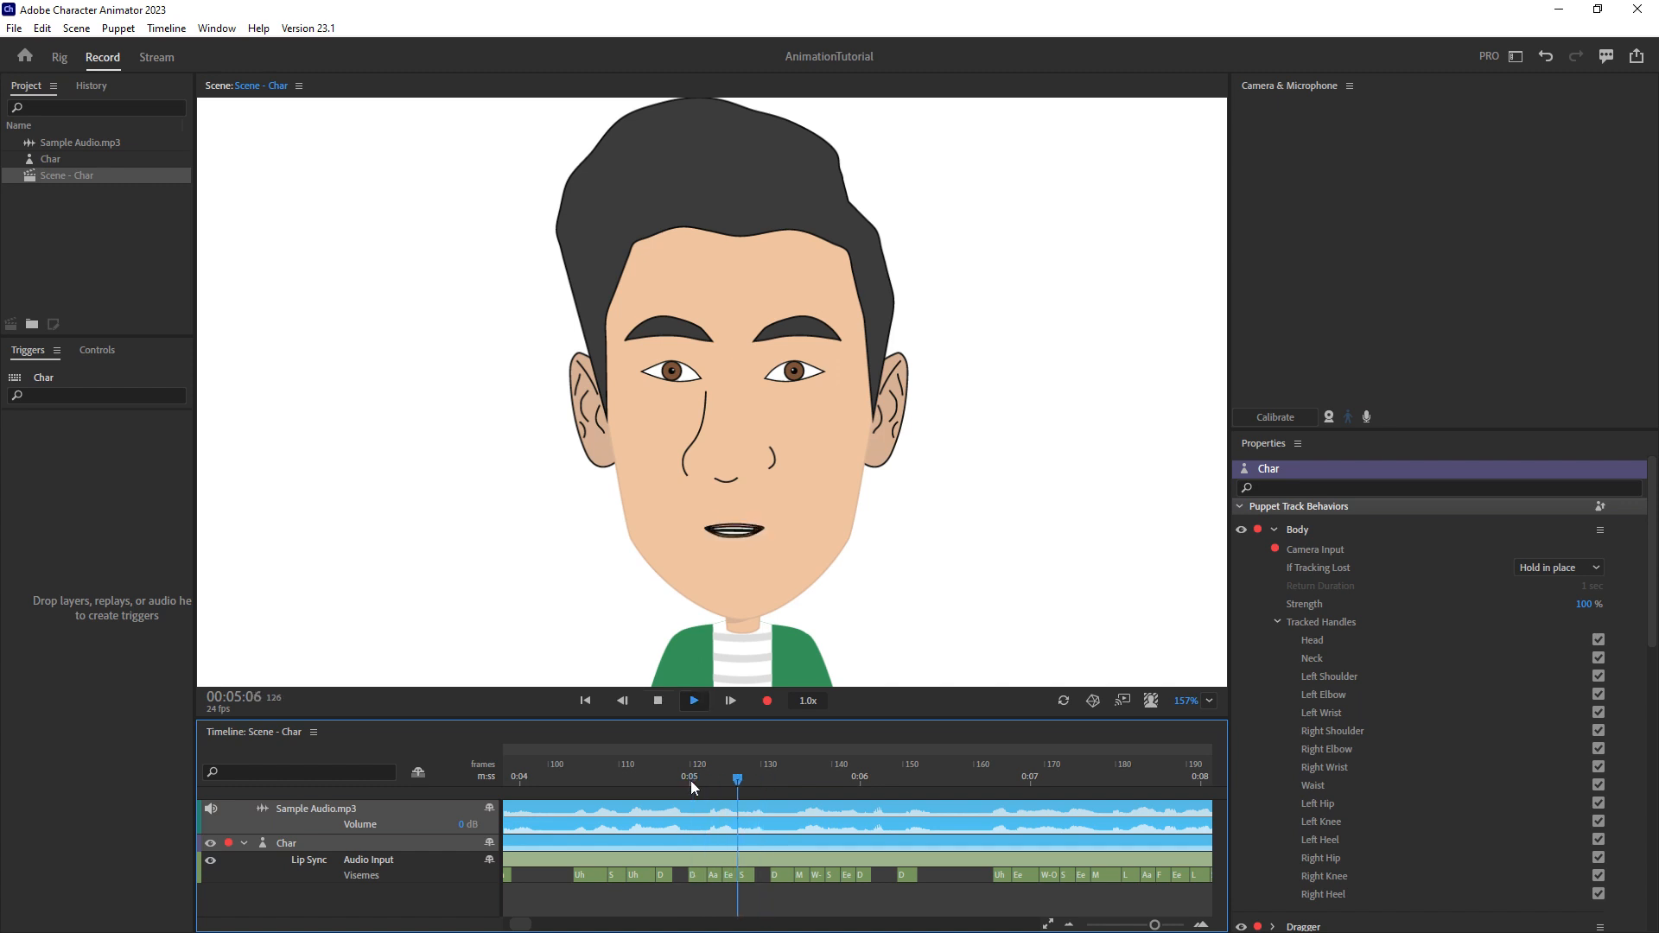
key(space)
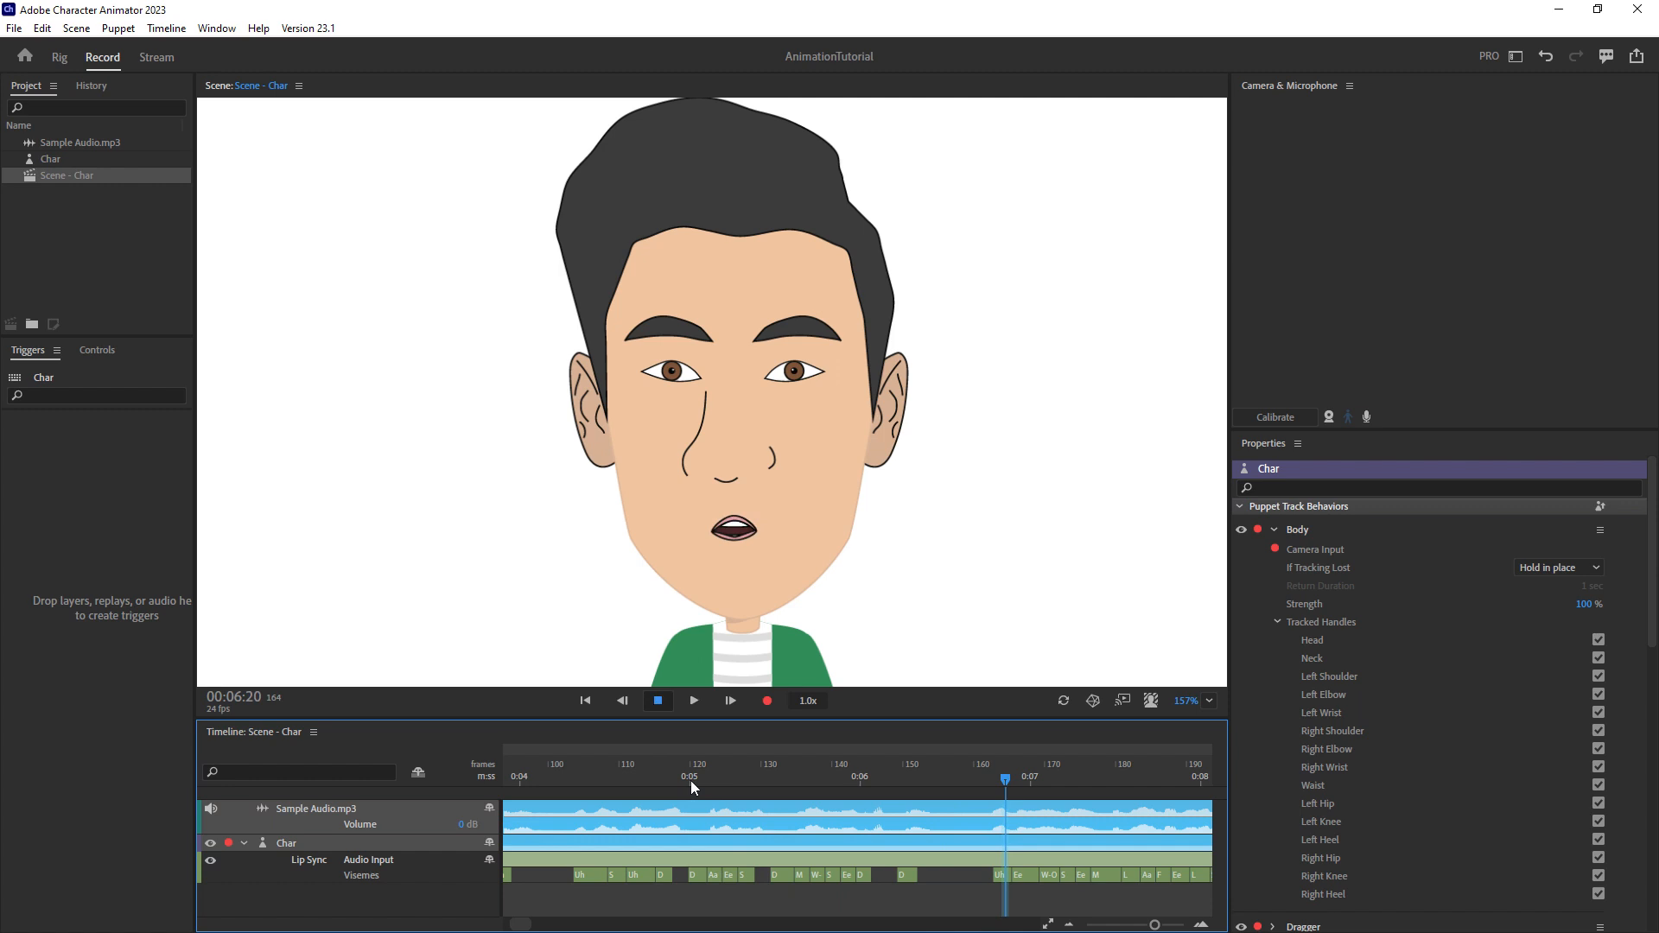
scroll(775, 830, down, 2)
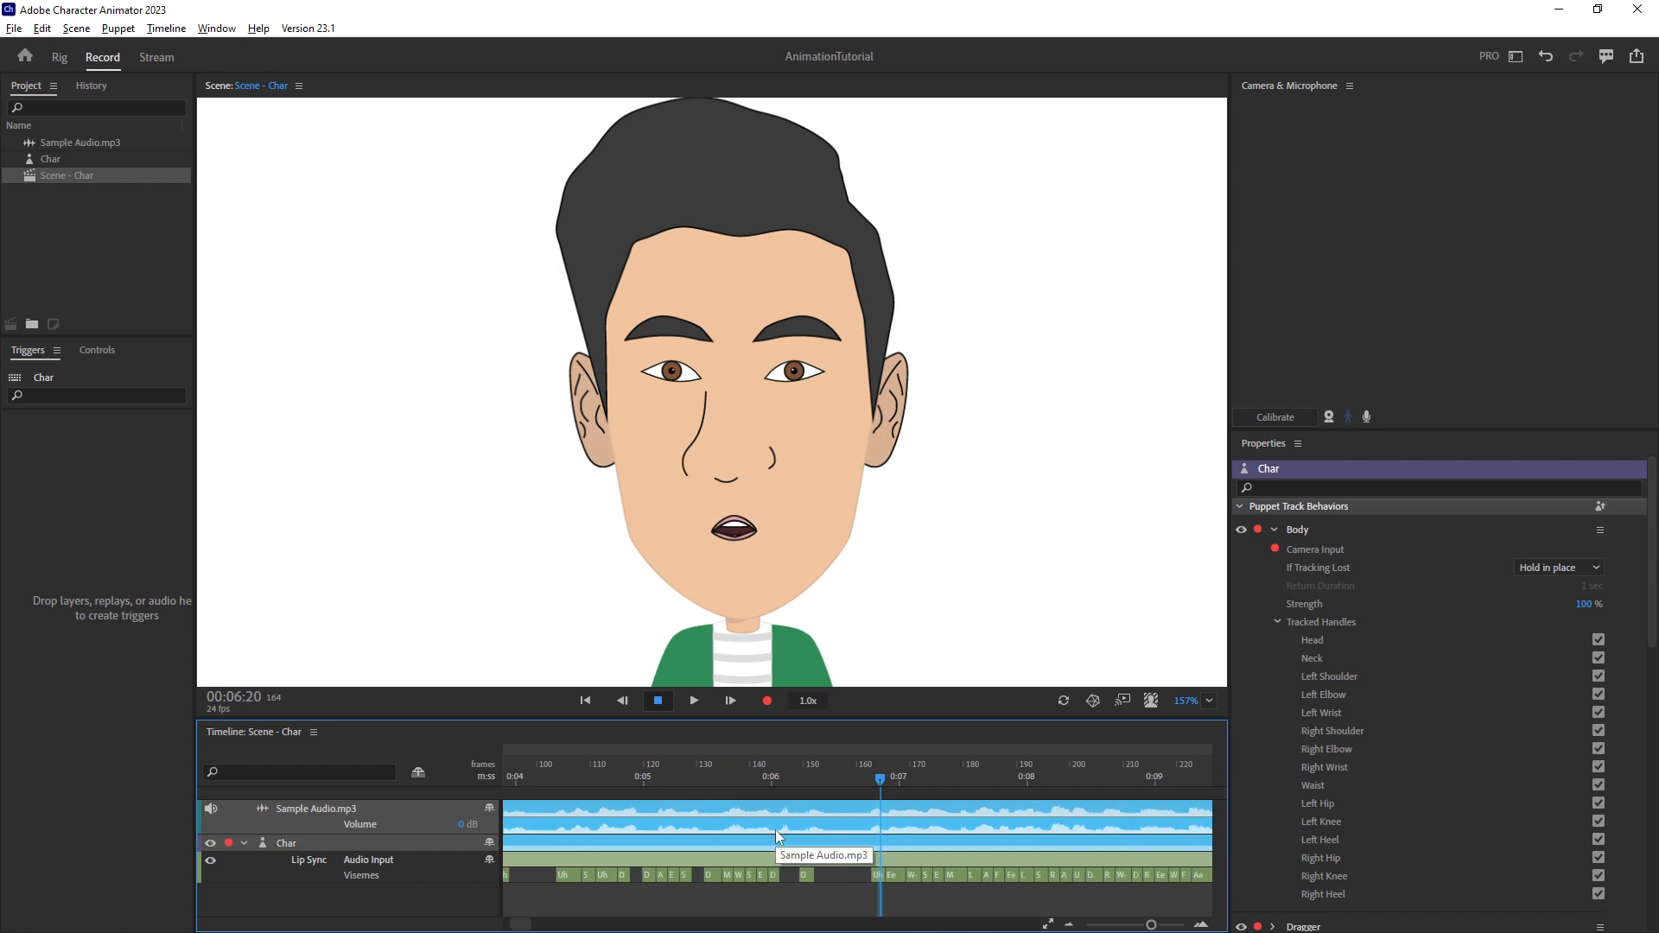
scroll(776, 828, down, 2)
click(804, 784)
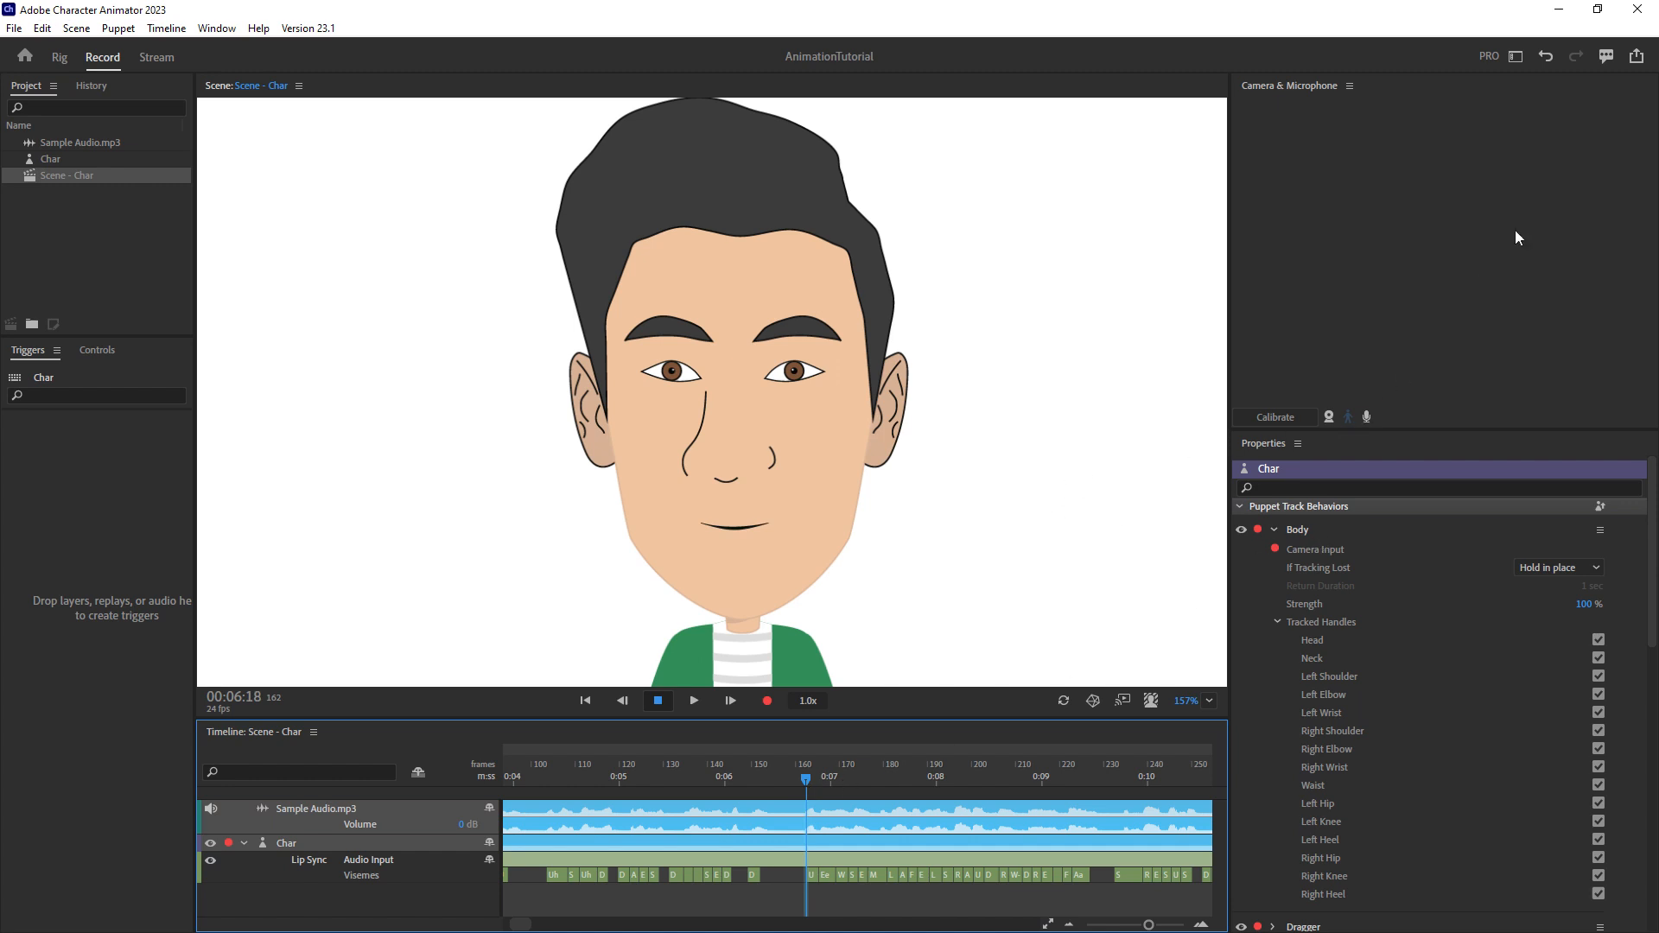
Review the lip sync computing options, and open the transcript field of Sample Audio.mp3 for editing.
click(166, 28)
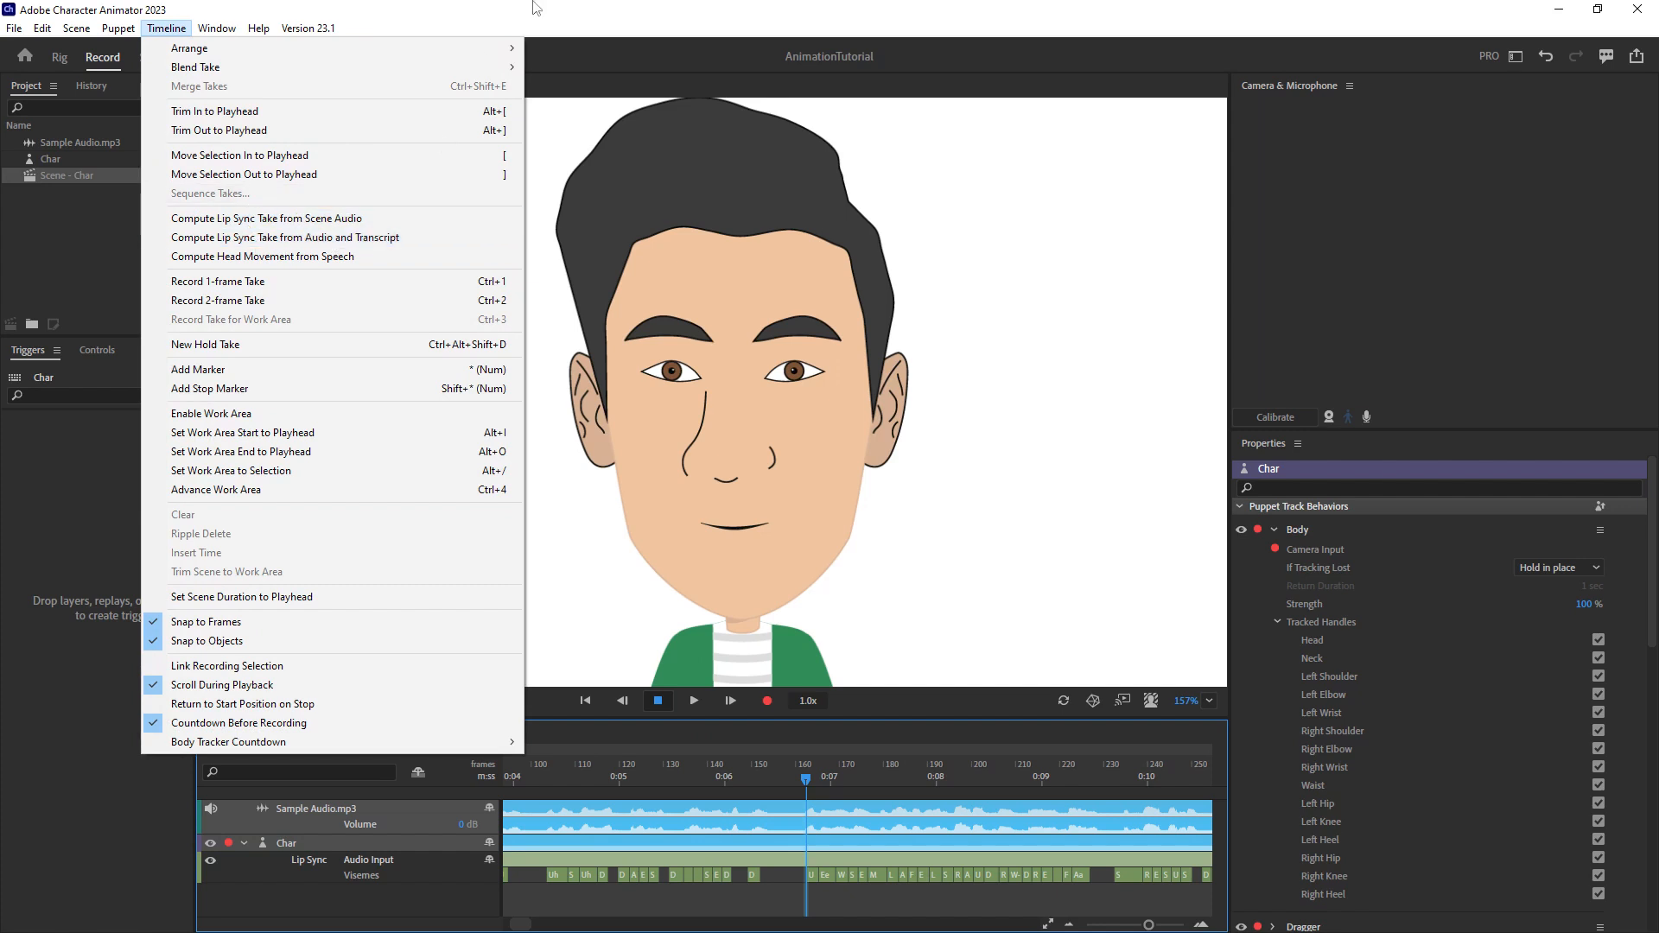
click(547, 25)
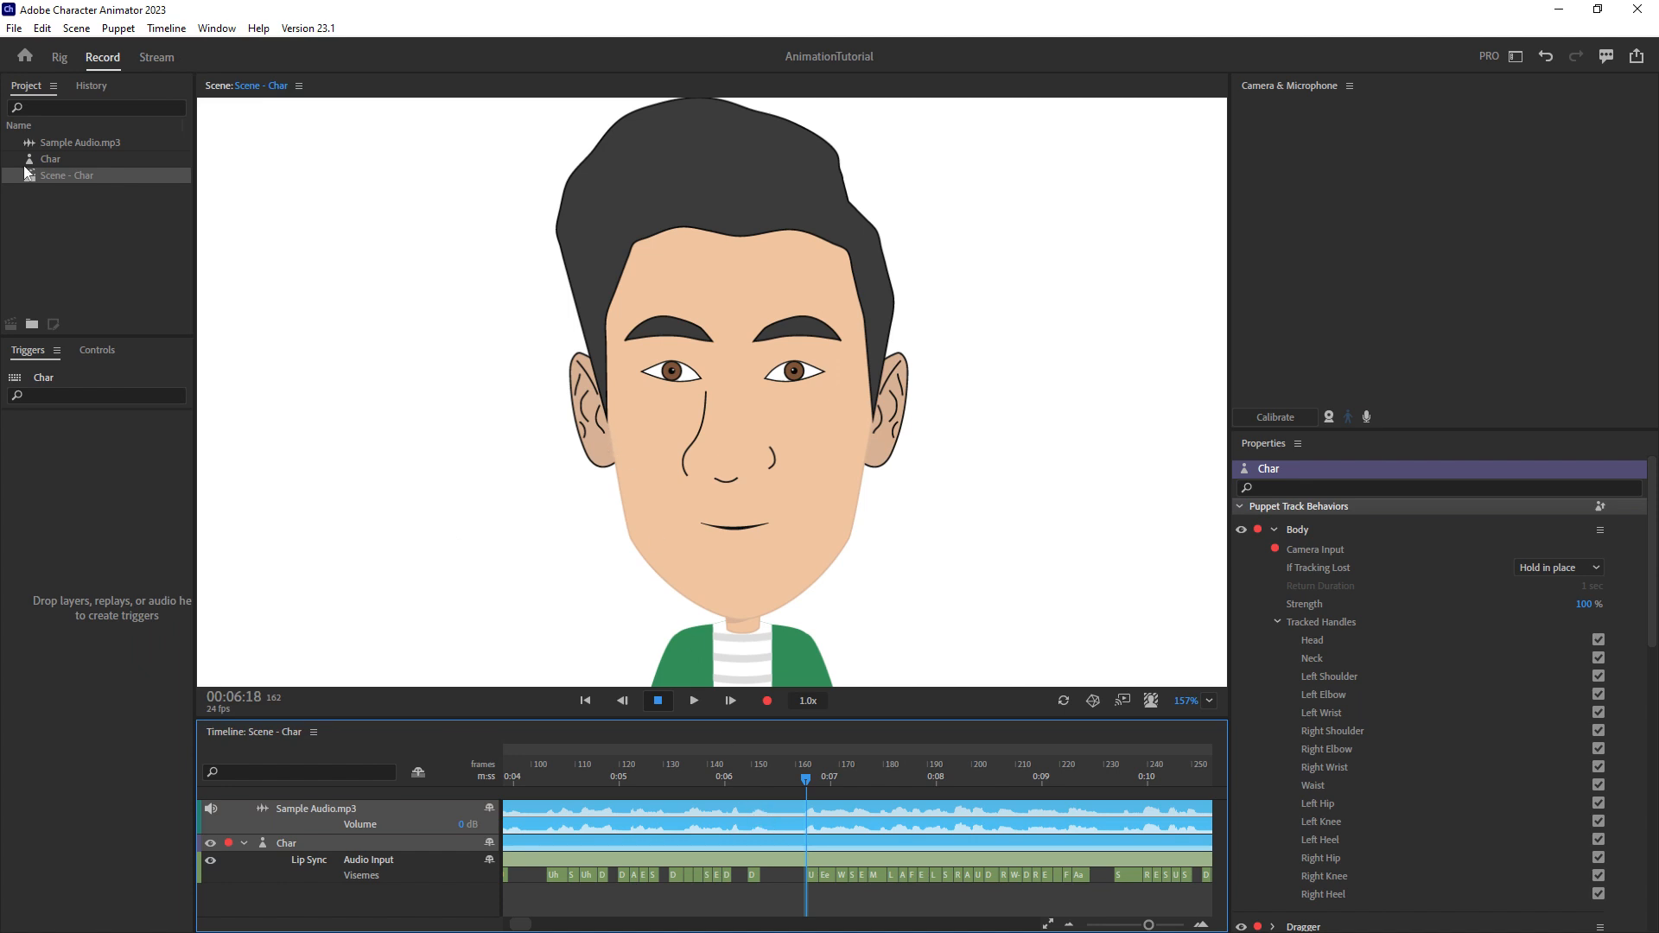
click(17, 140)
click(1346, 647)
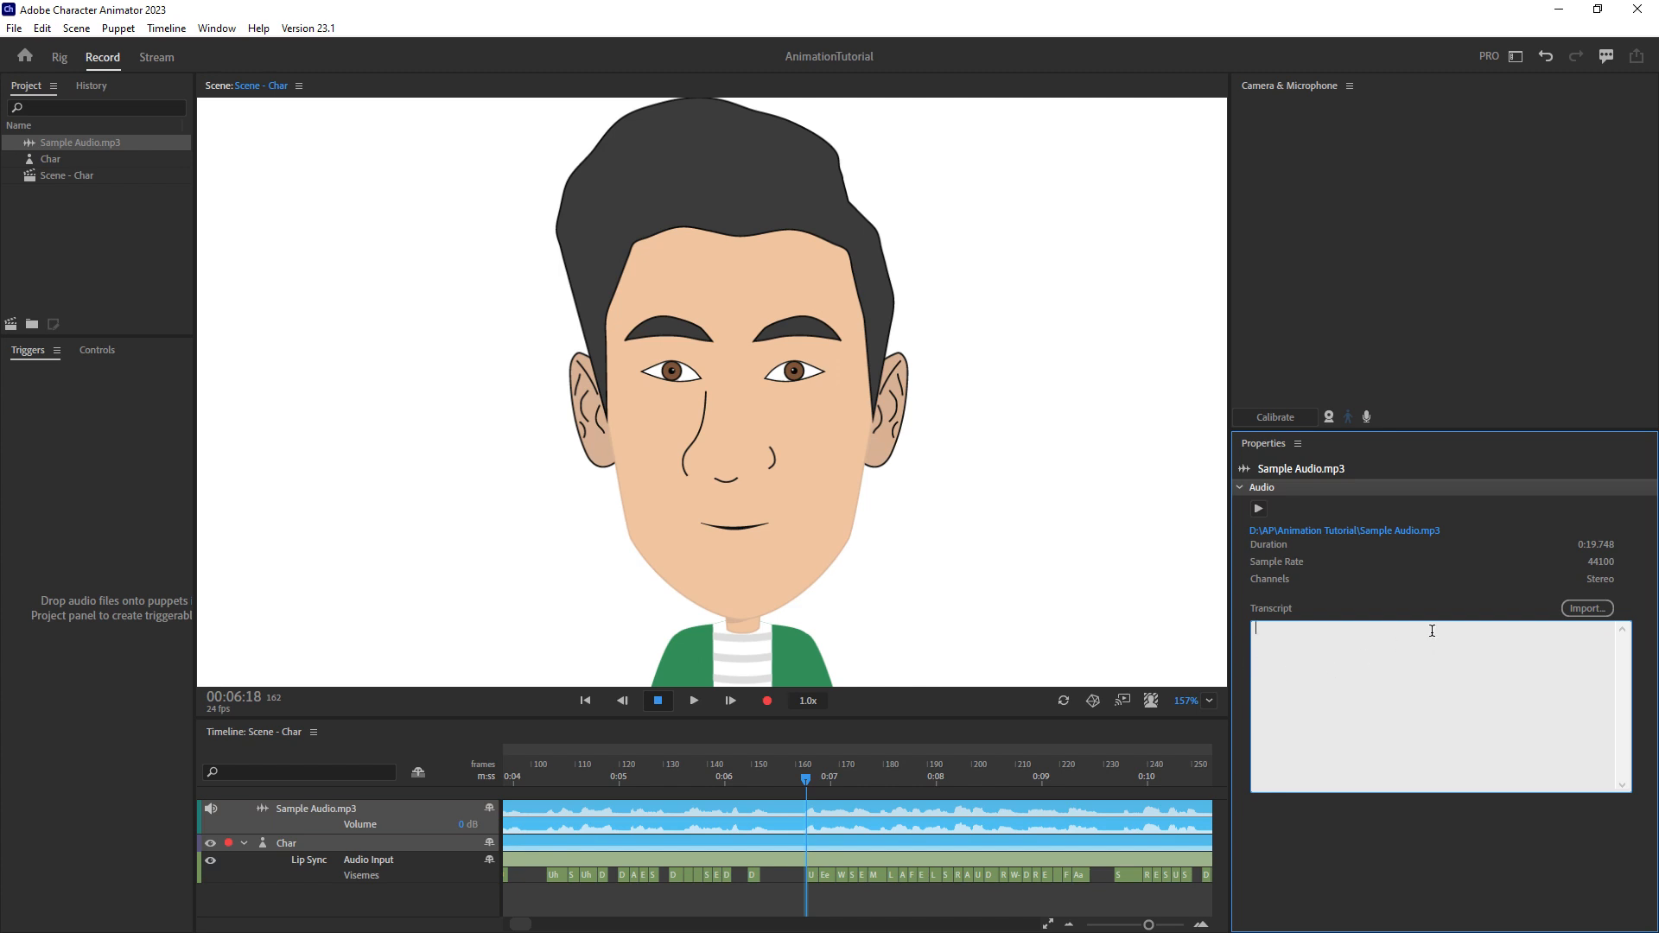
Switch to Premiere Pro and create a new project named Untitled in D:\AP\Animation Tutorial.
key(alt+Tab)
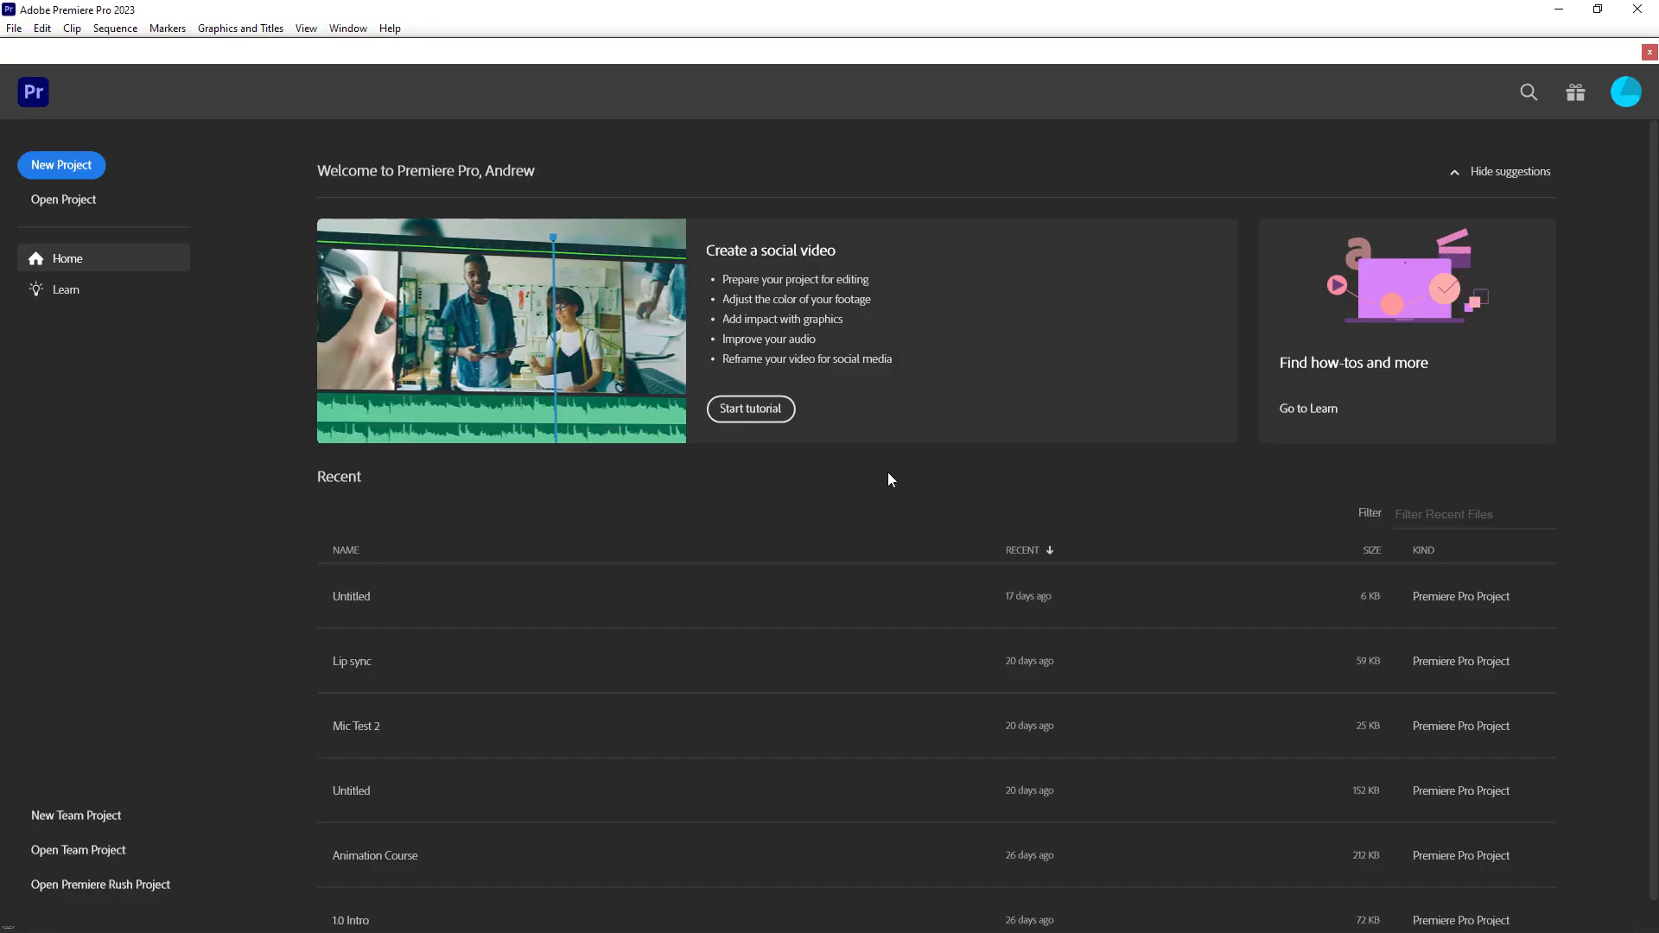
click(74, 166)
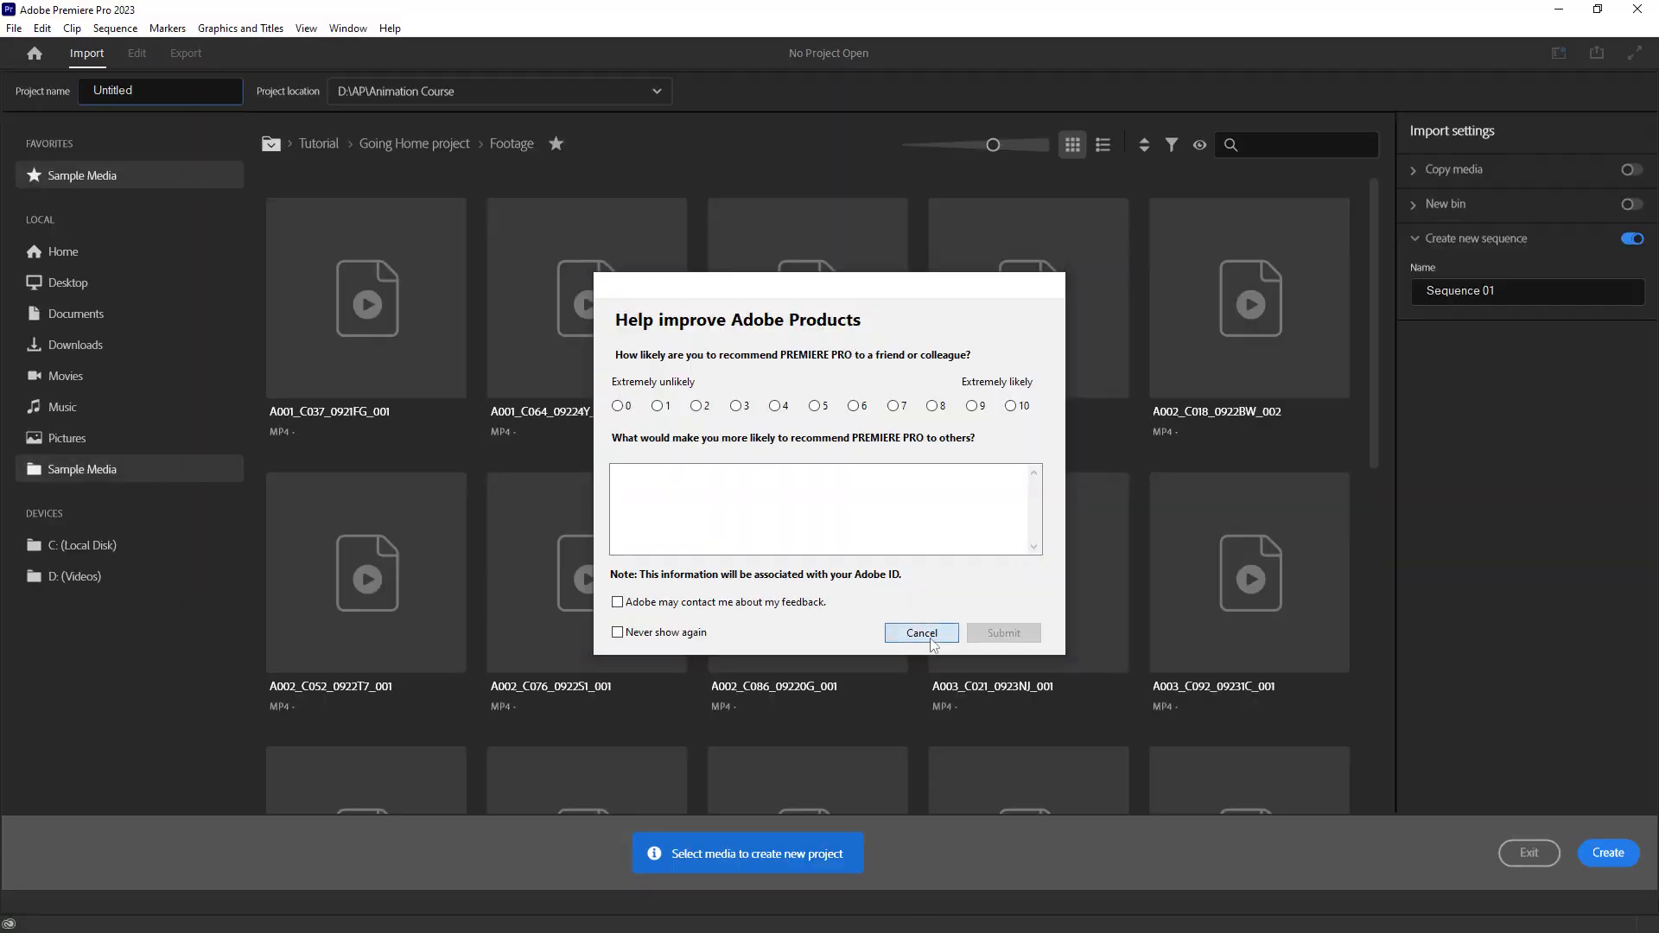
click(921, 634)
click(484, 91)
click(518, 232)
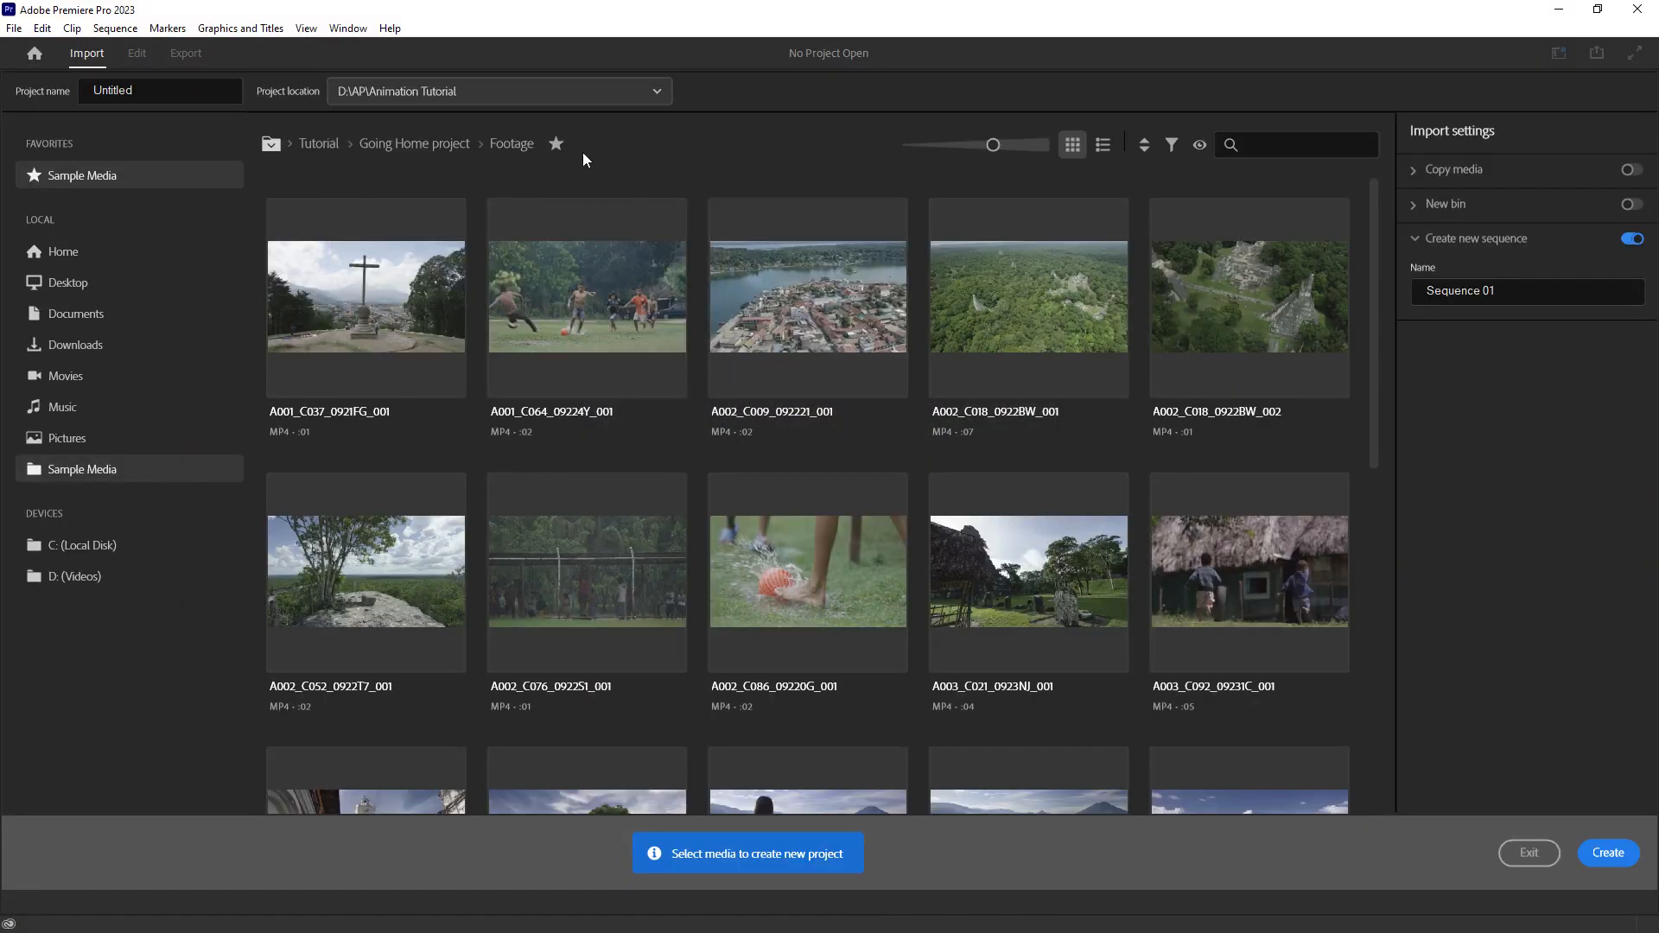
click(1608, 853)
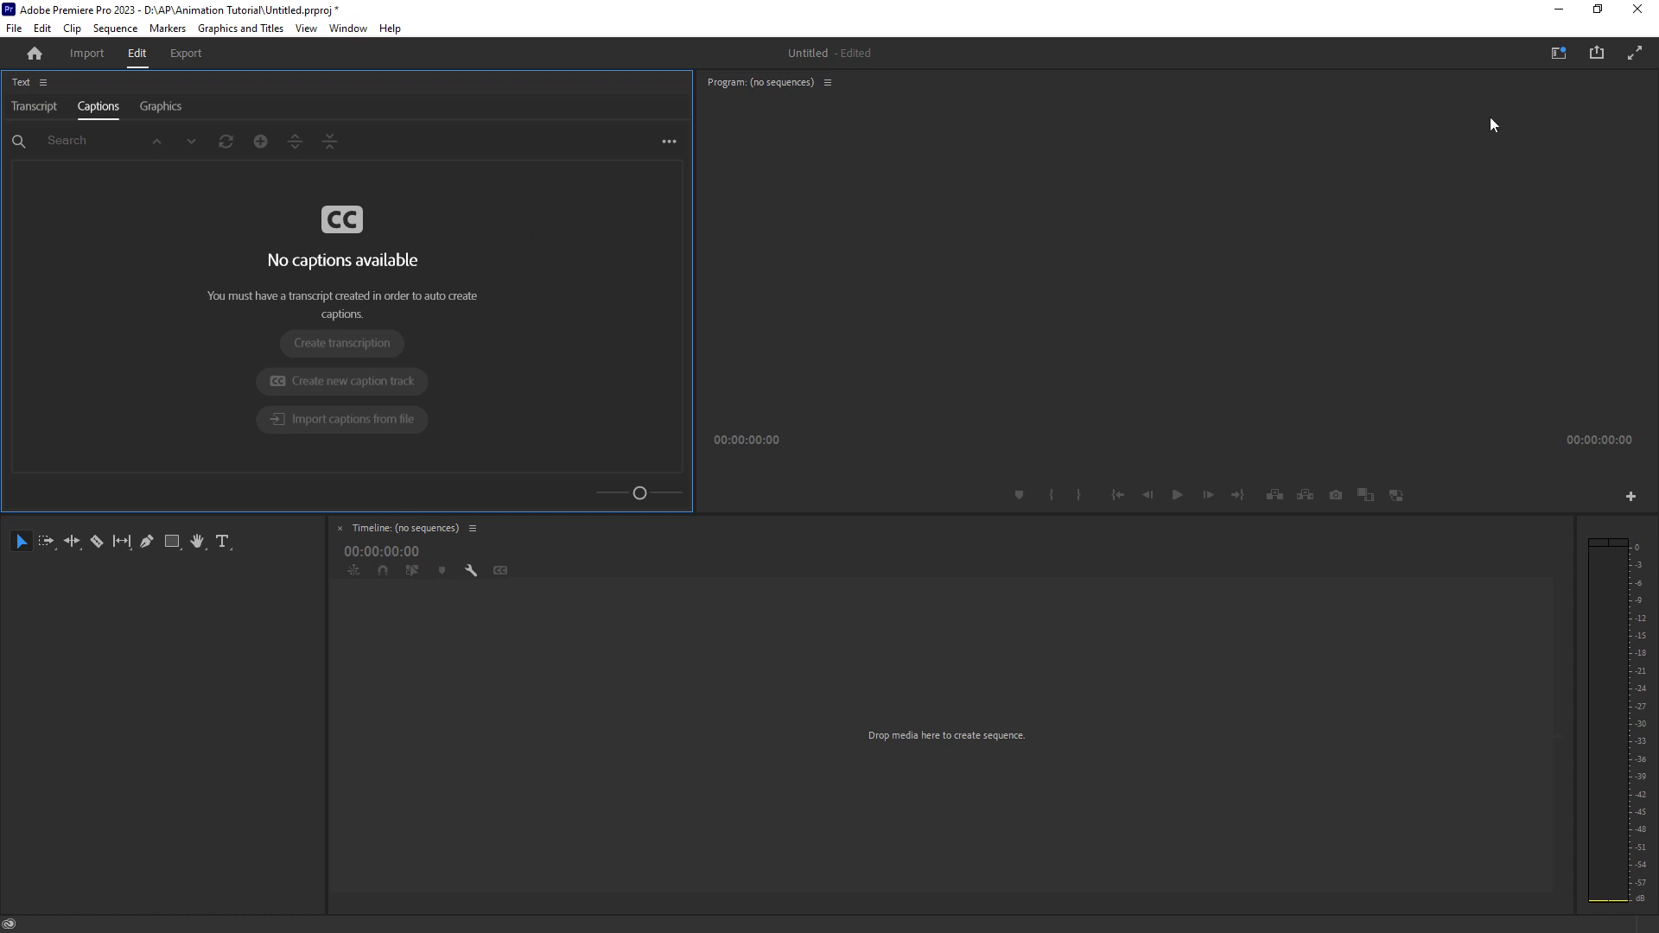
In the Vertical workspace, import Sample Audio.mp3 into the project and create a new sequence from it.
click(1559, 53)
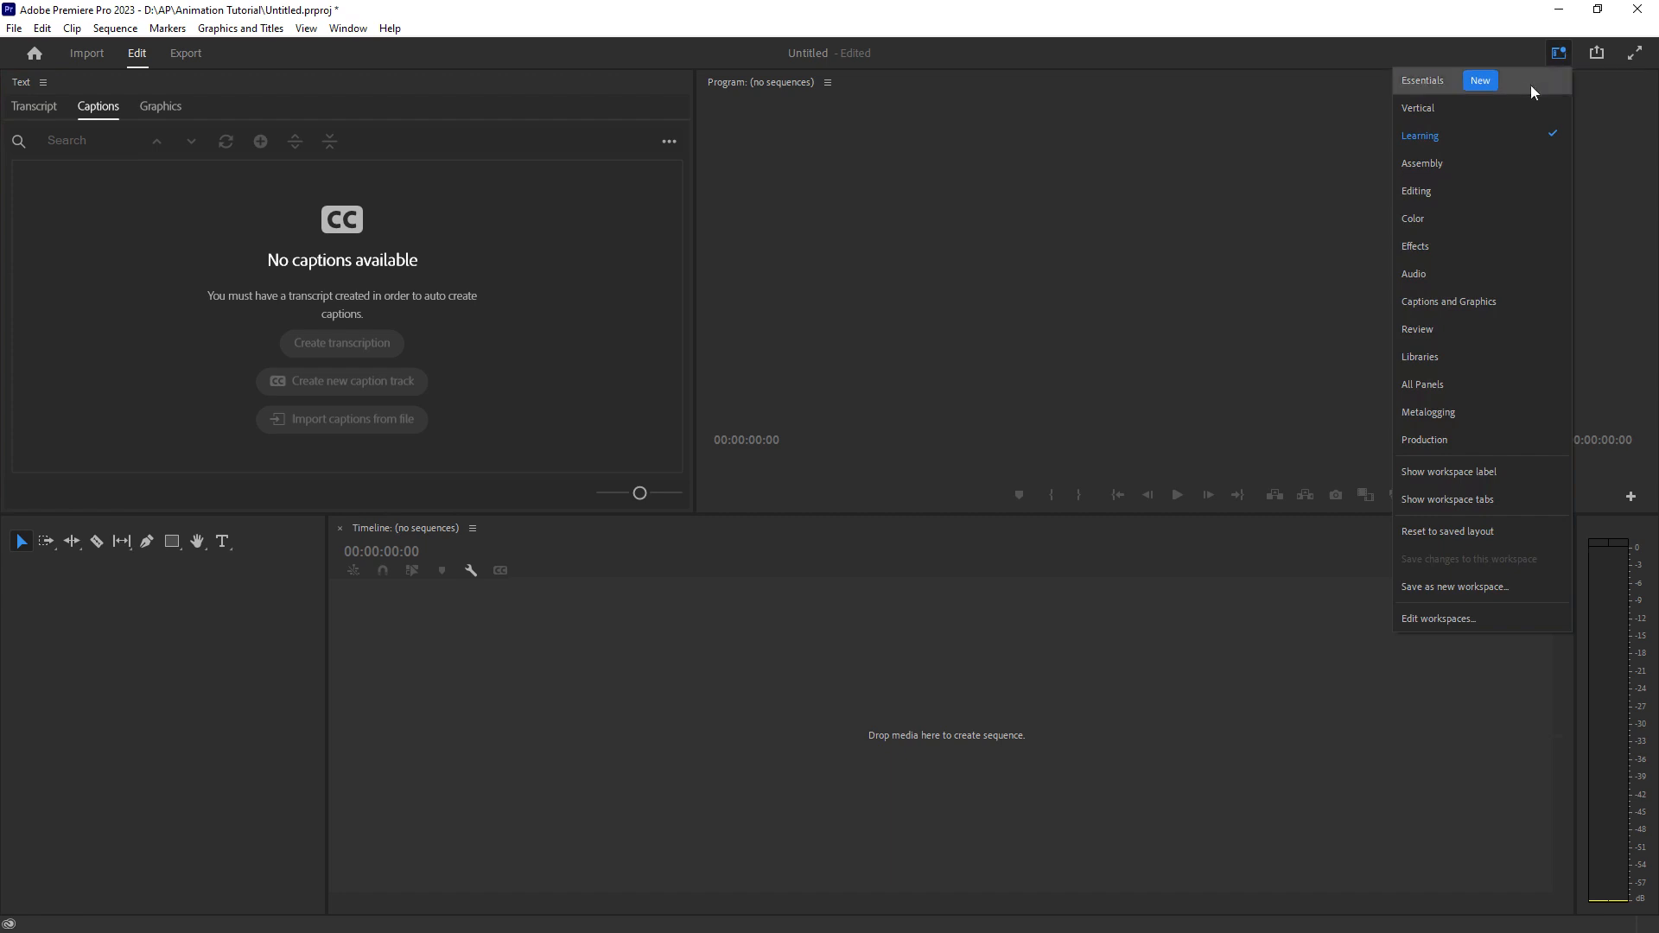
click(1516, 107)
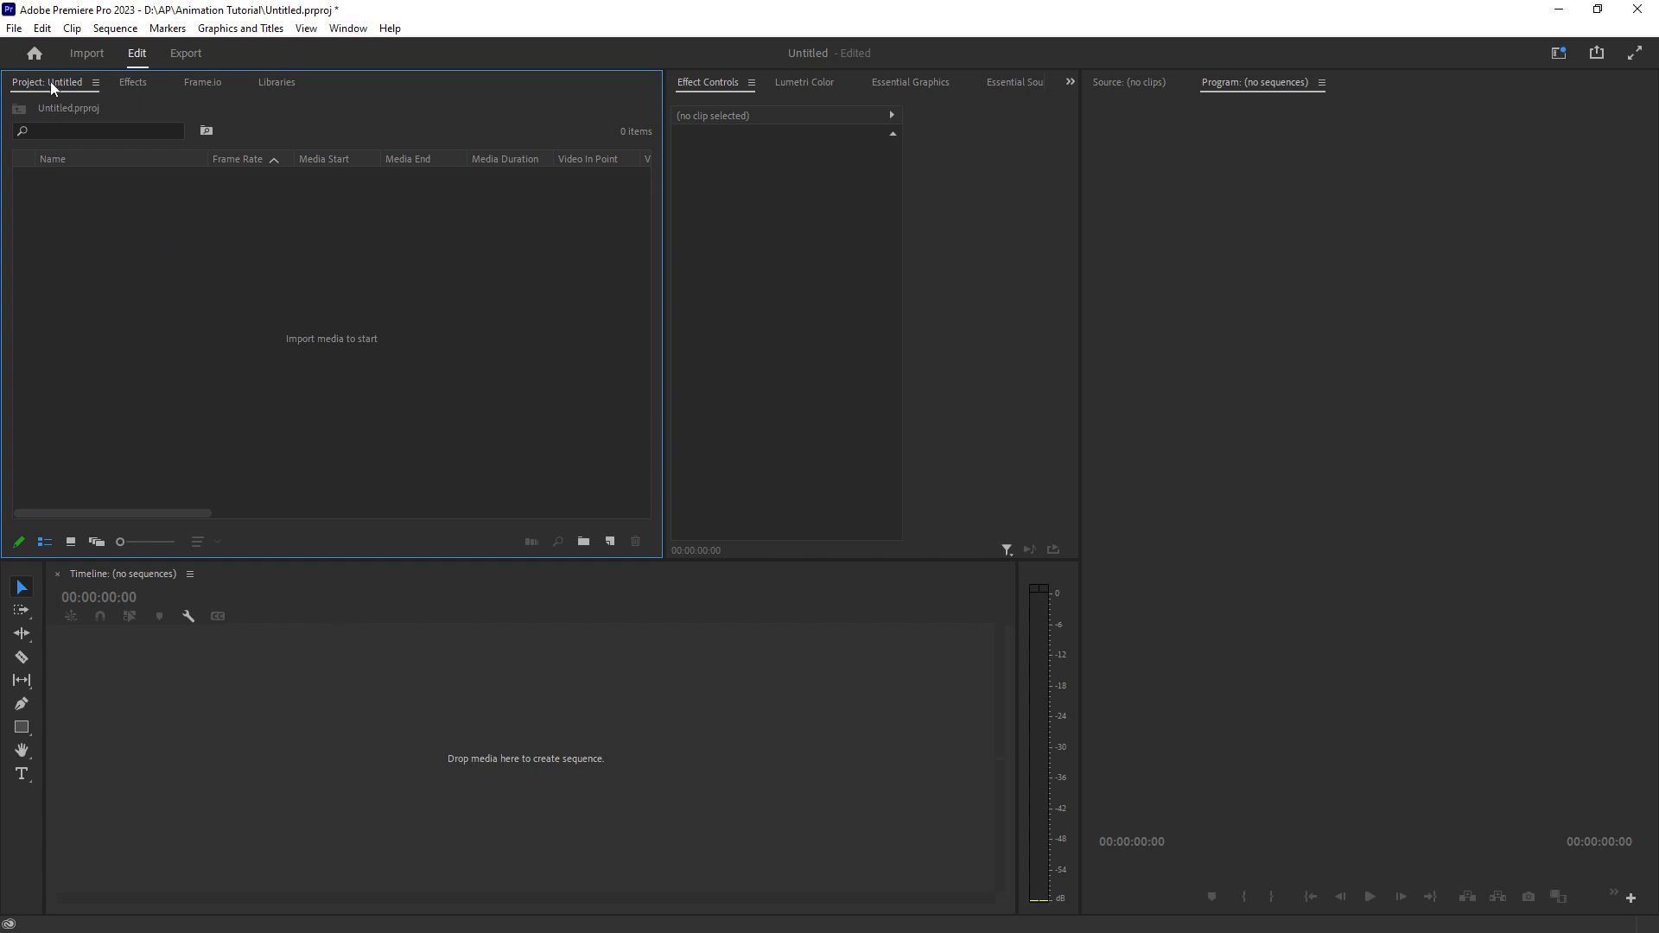
double_click(179, 275)
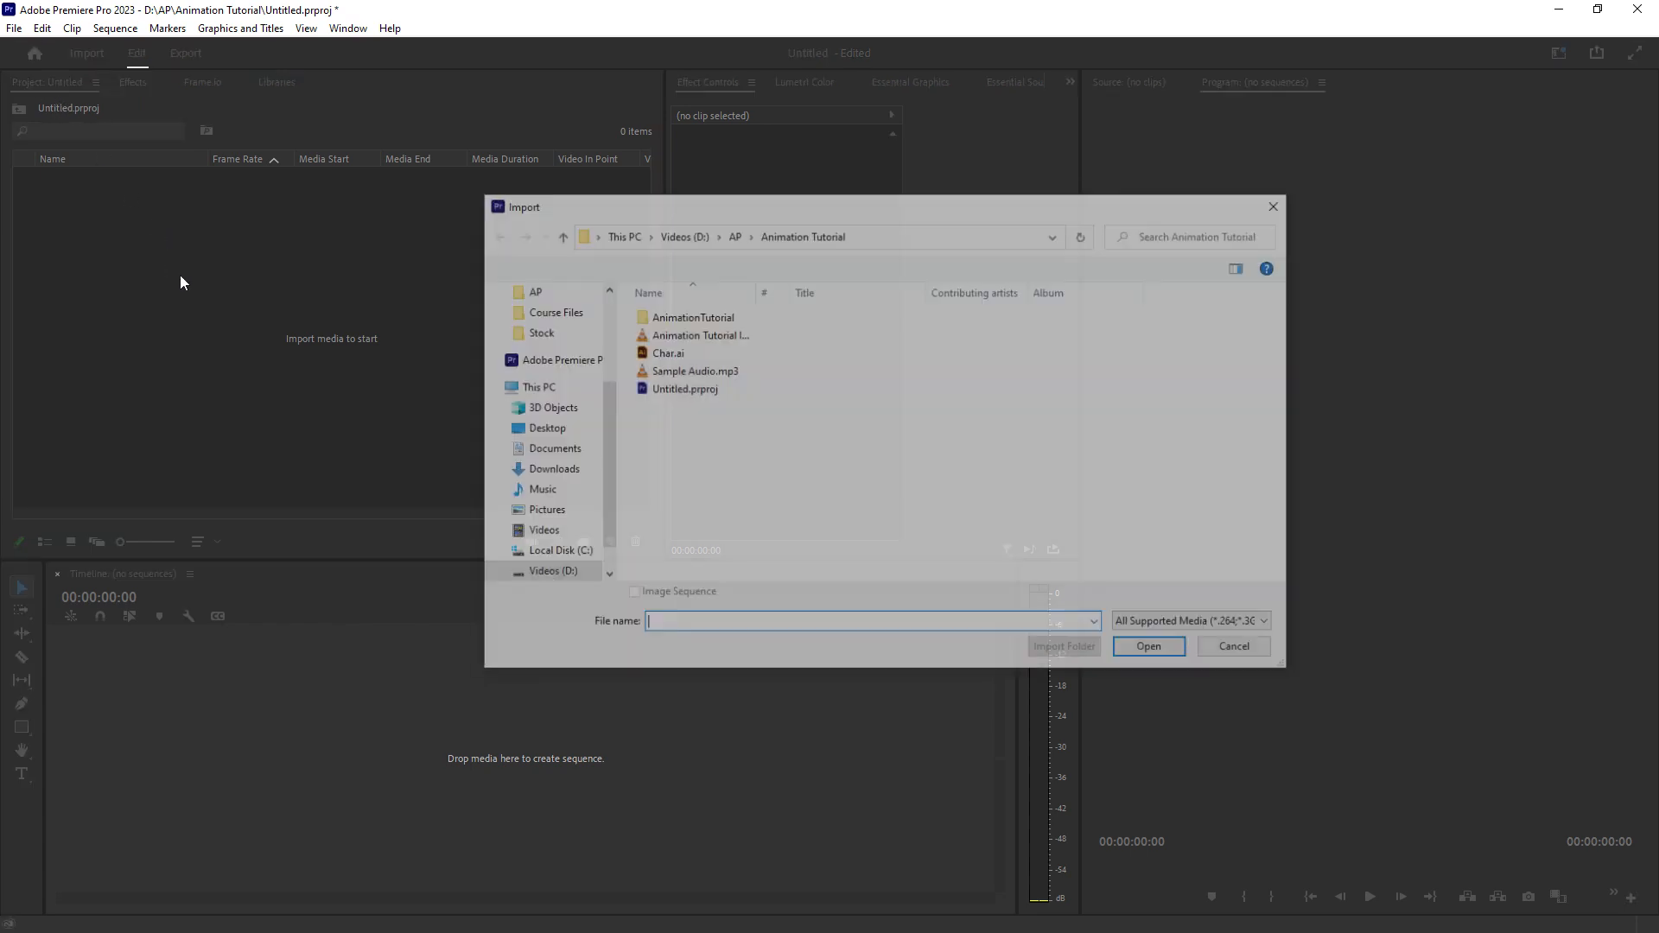
double_click(694, 371)
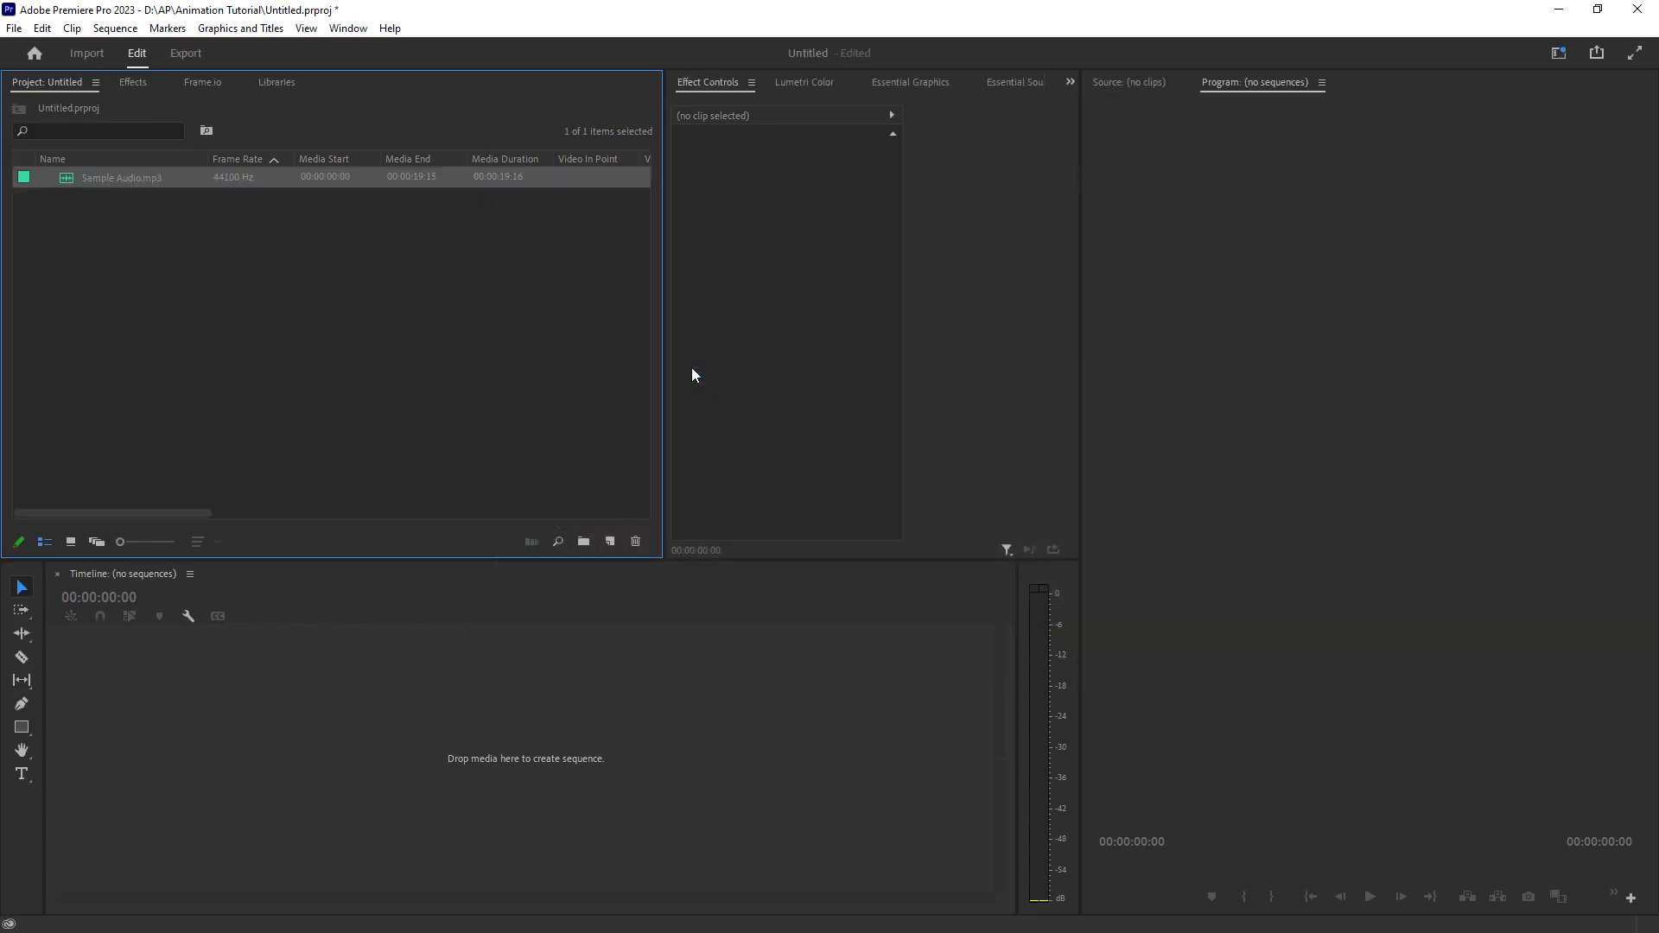
drag(134, 177, 282, 688)
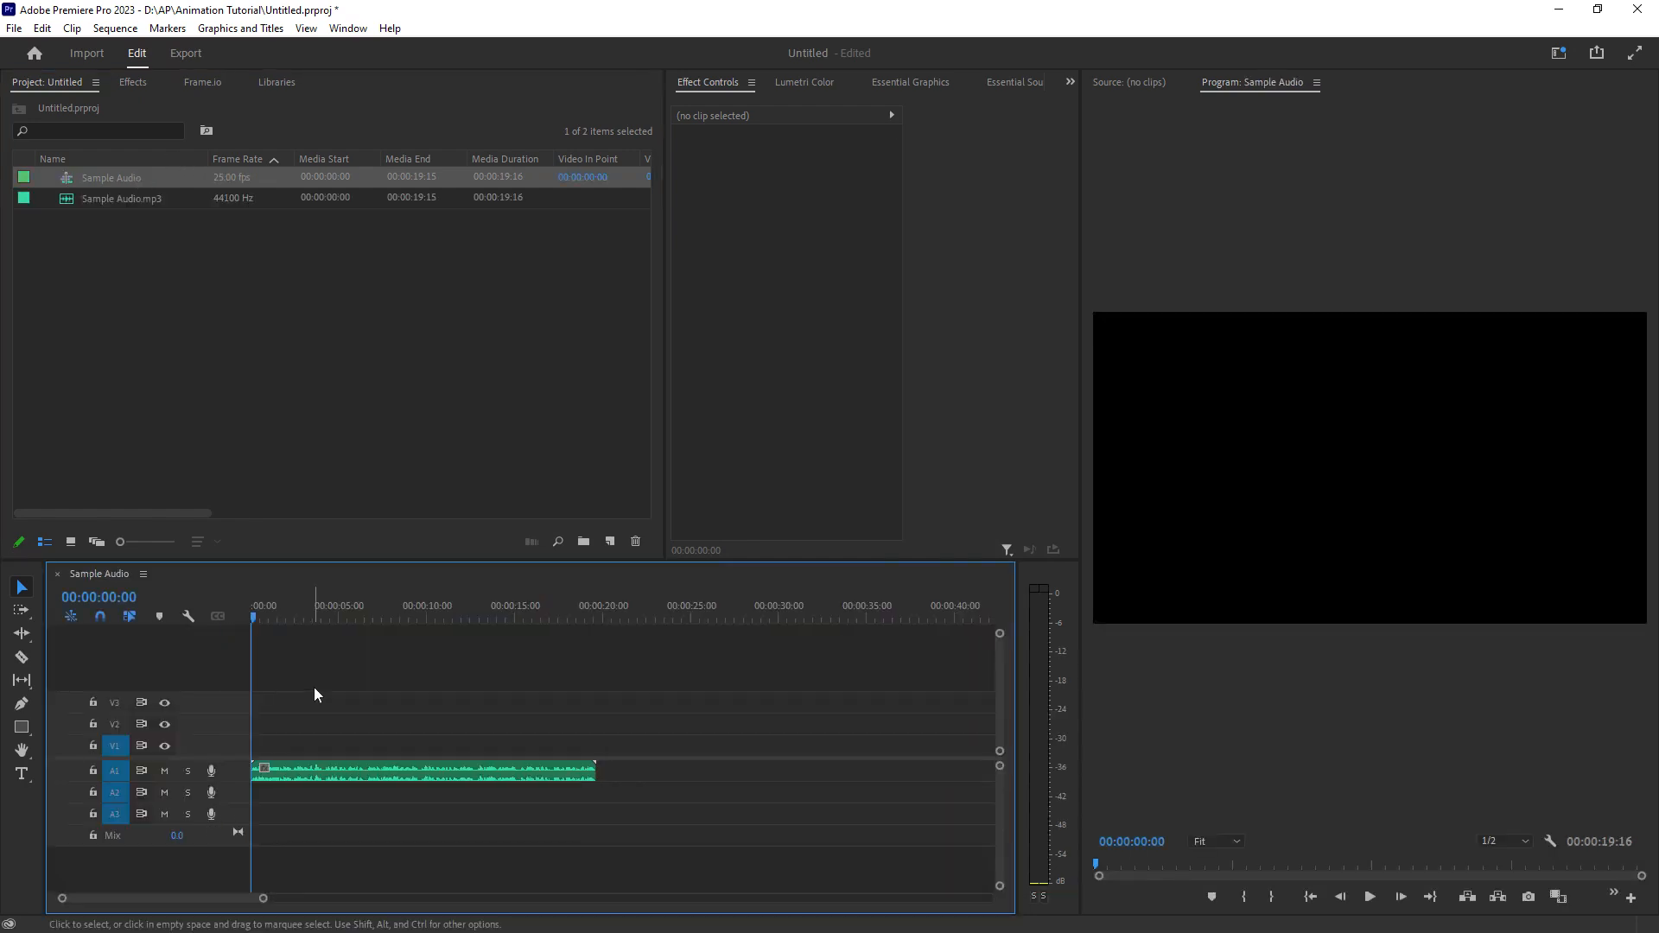
click(990, 248)
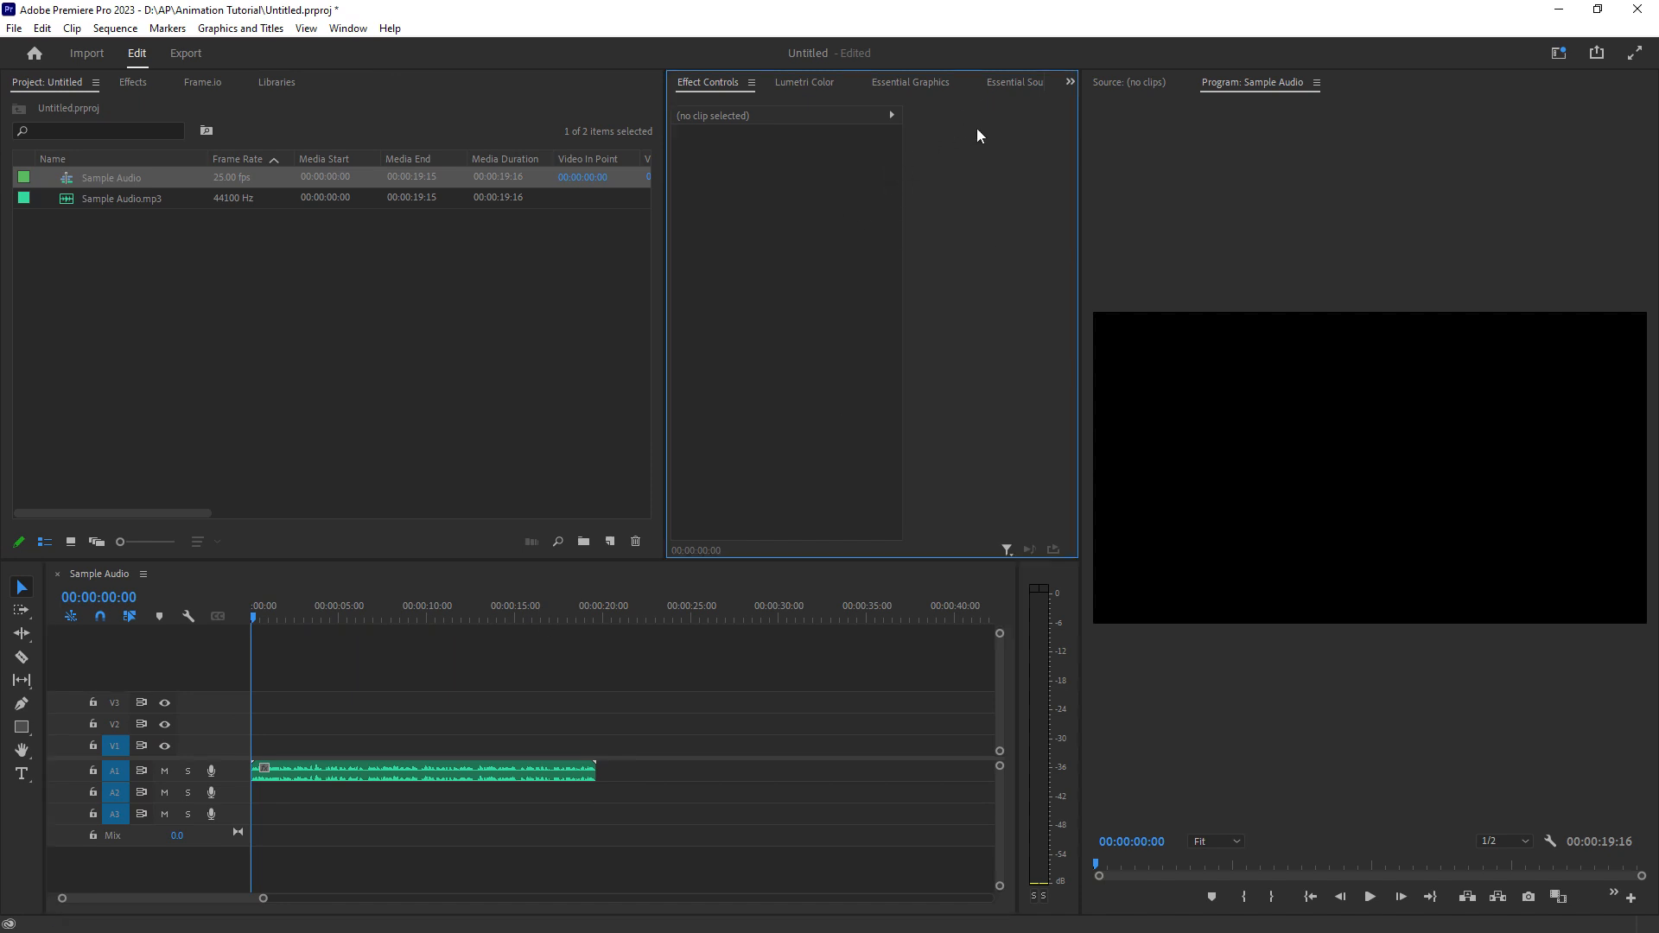
click(1070, 81)
click(1090, 177)
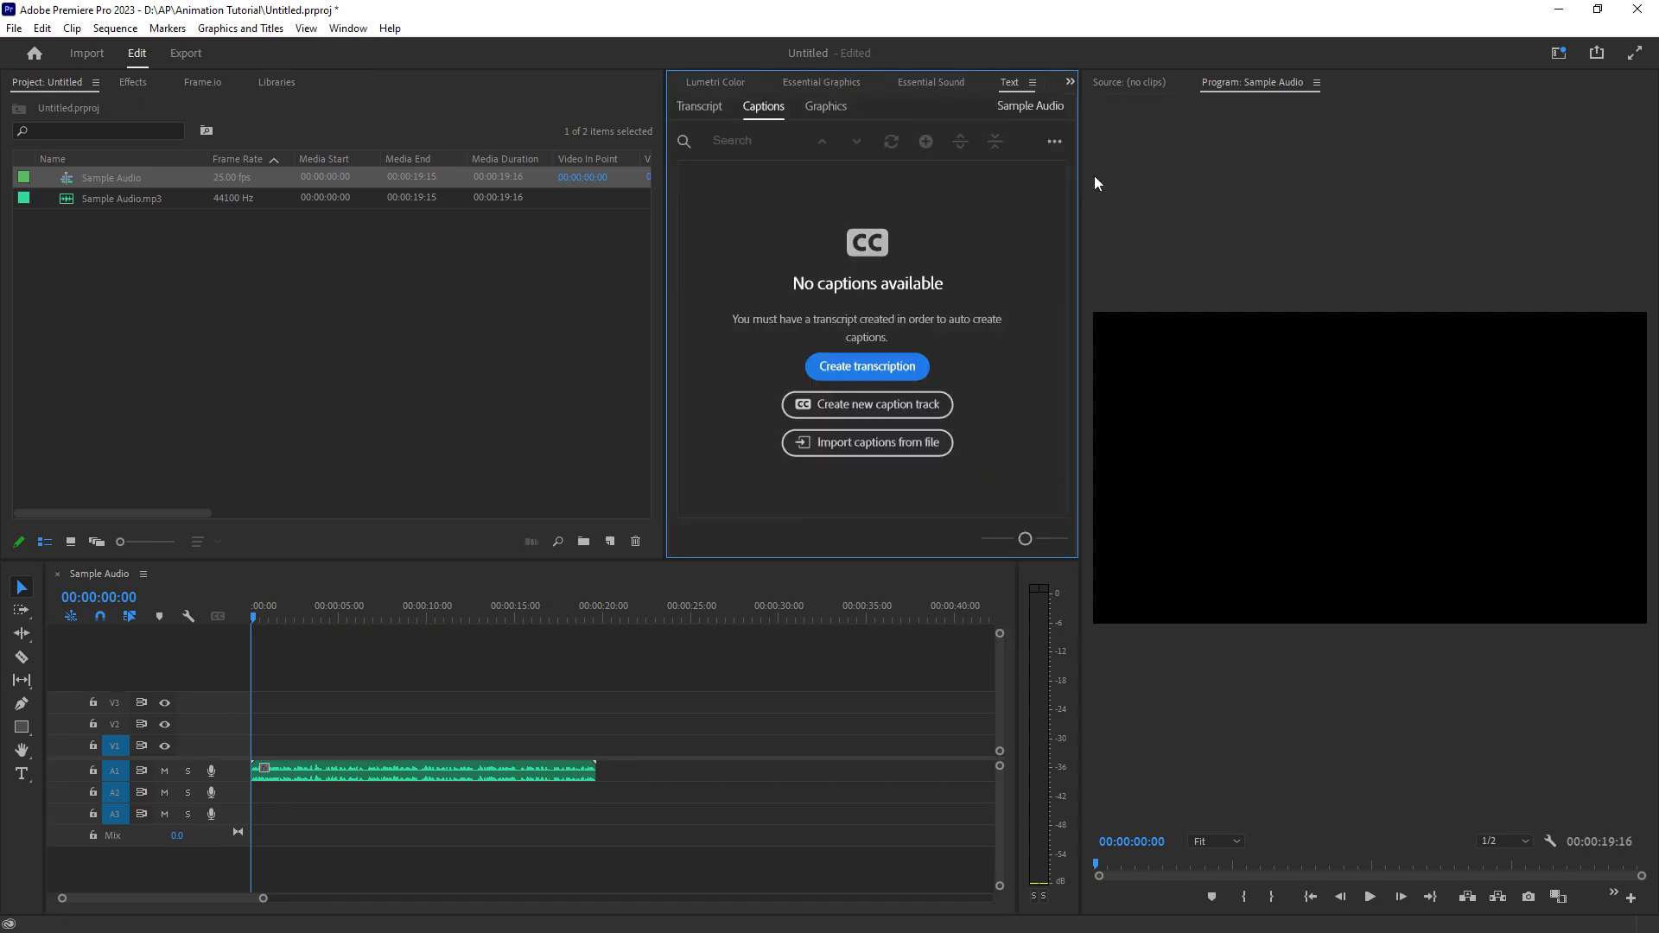
click(1033, 82)
click(1063, 87)
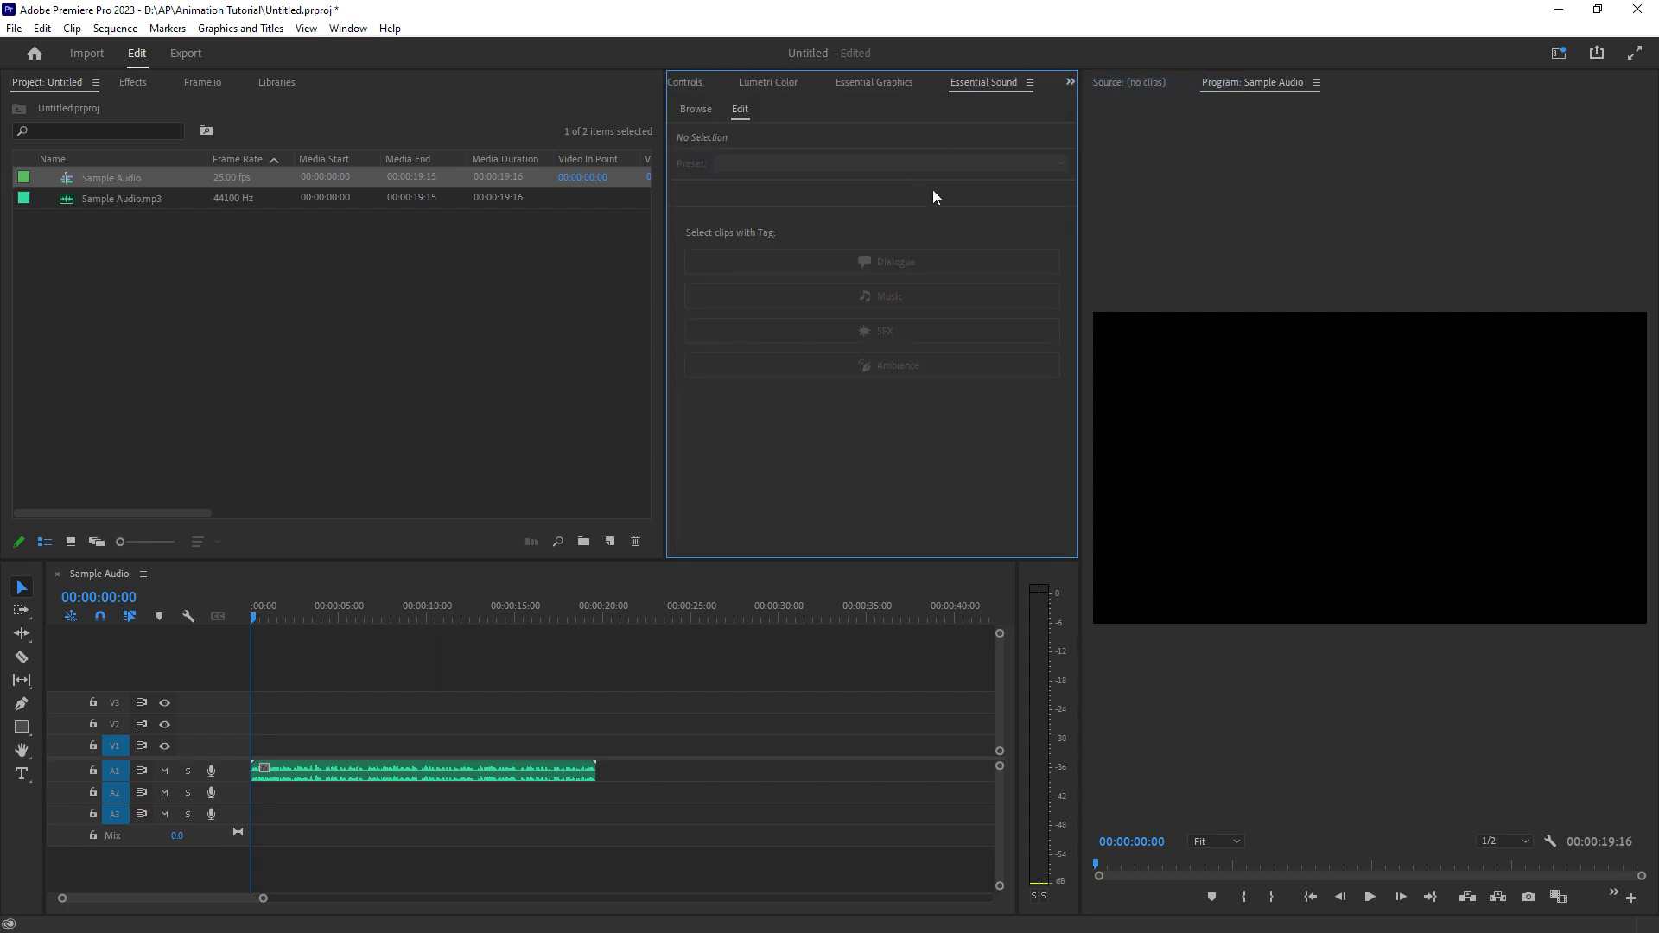
Dock the Text panel in the Effect Controls and Lumetri Color group, and create a transcription of the Sample Audio sequence.
click(348, 29)
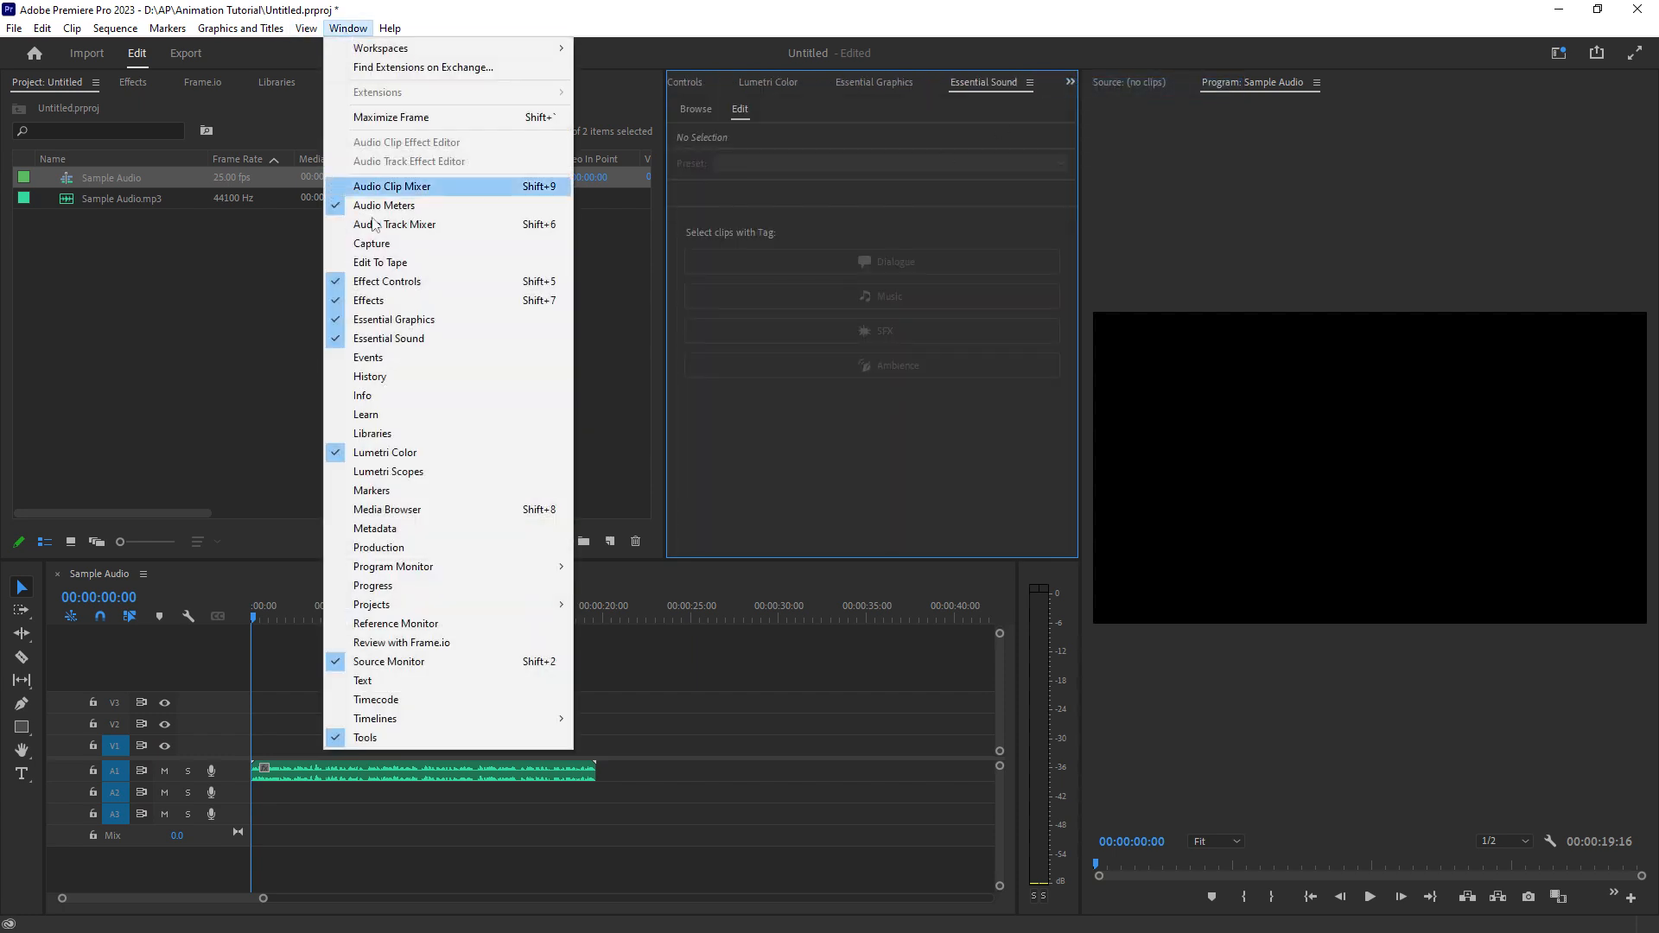
click(381, 680)
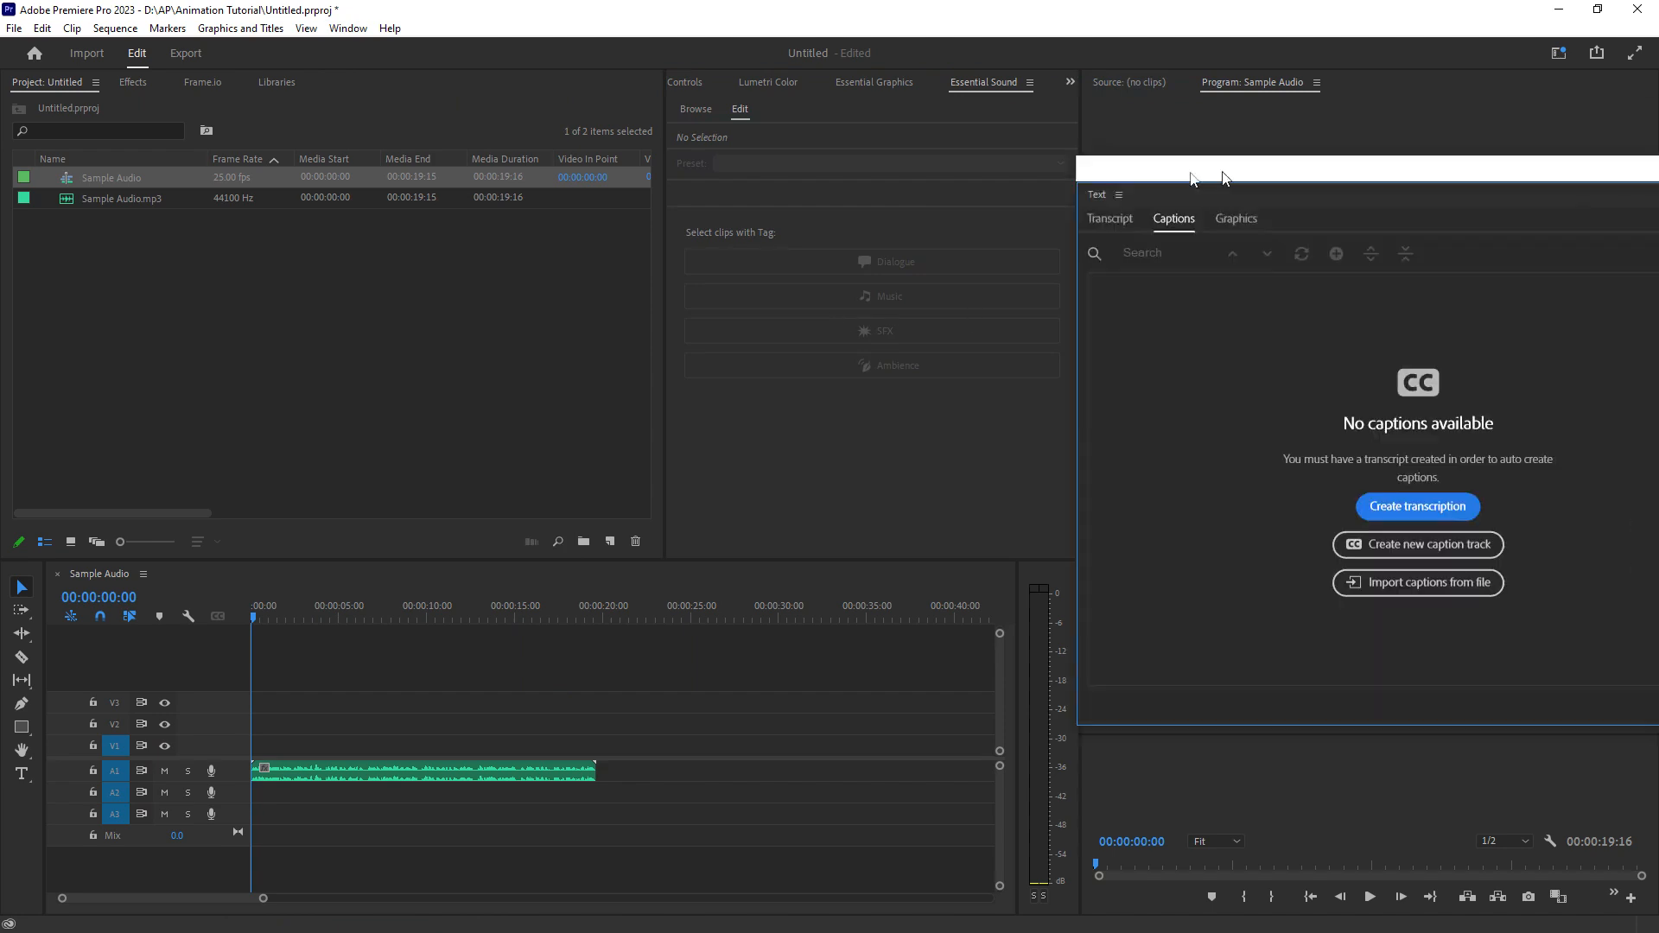
drag(584, 178, 749, 92)
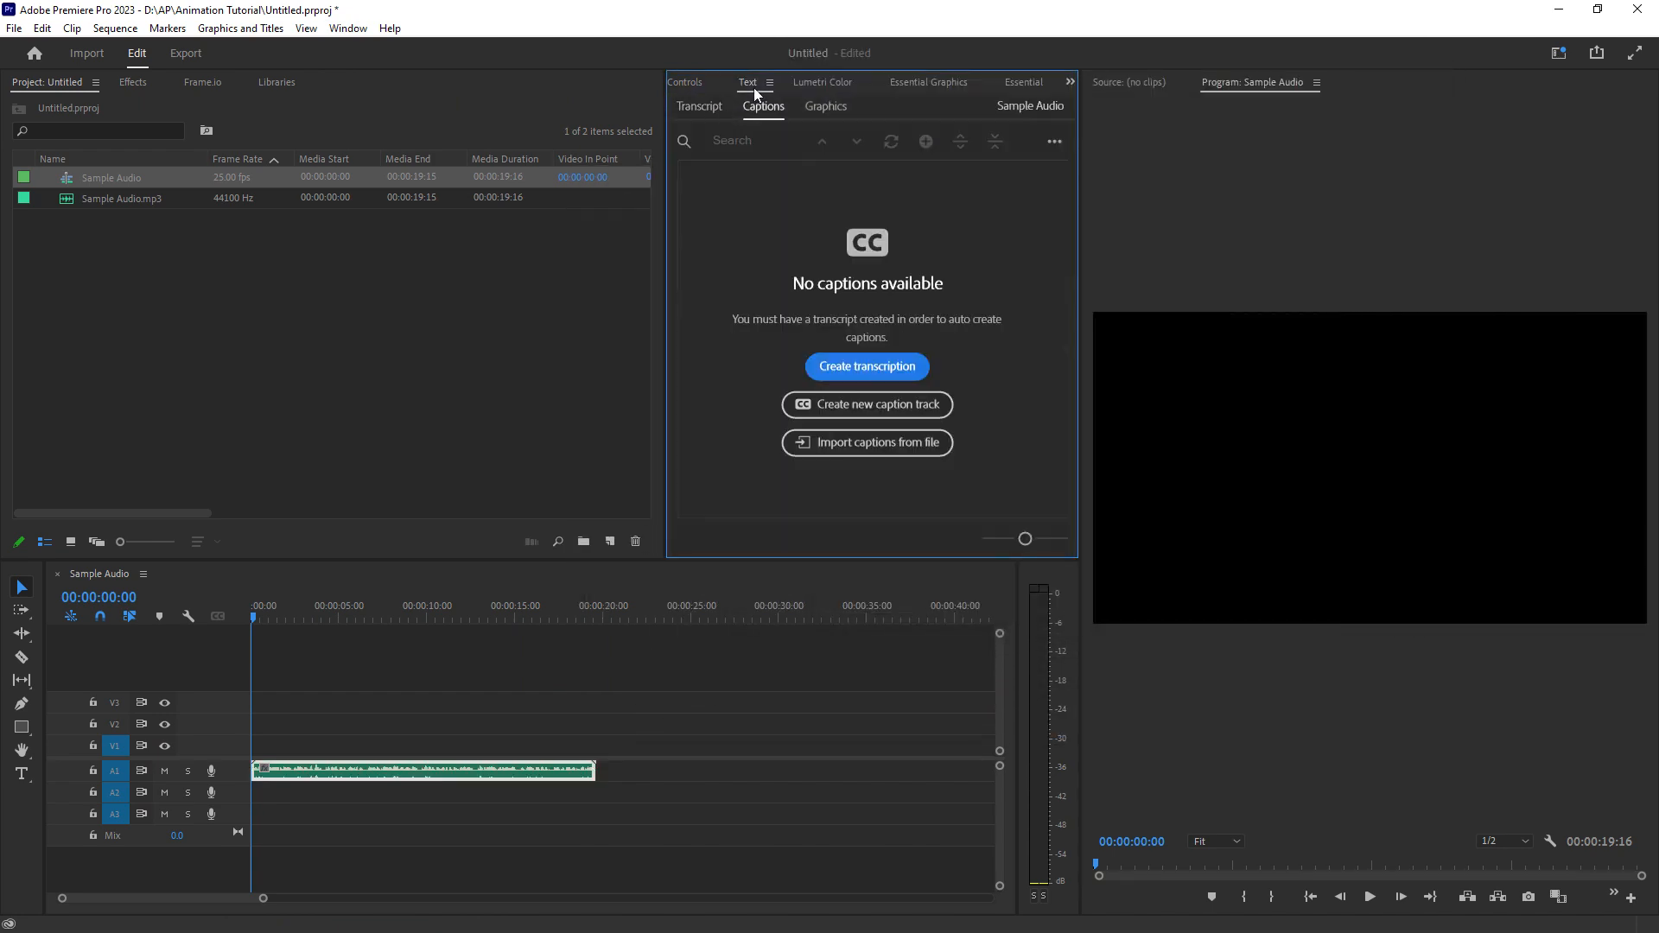
click(853, 367)
click(974, 654)
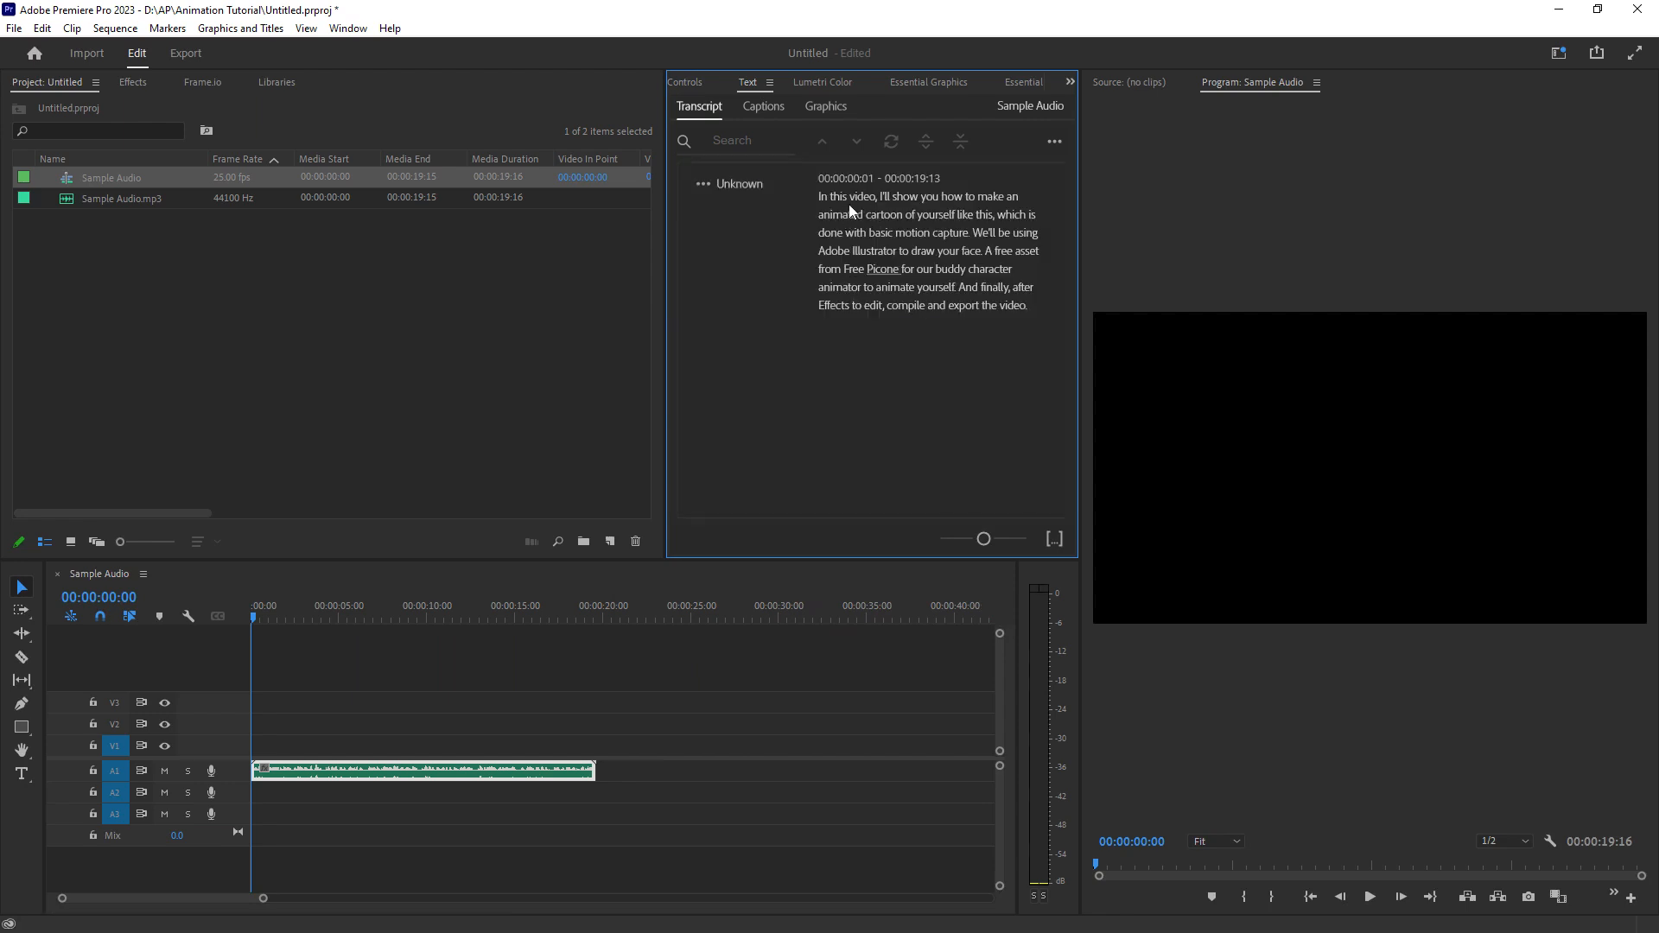
Correct the transcript by changing "Free Picone" to "Freepik.com", "buddy" to "body" and "after Effects" to "After Effects".
click(863, 271)
click(859, 268)
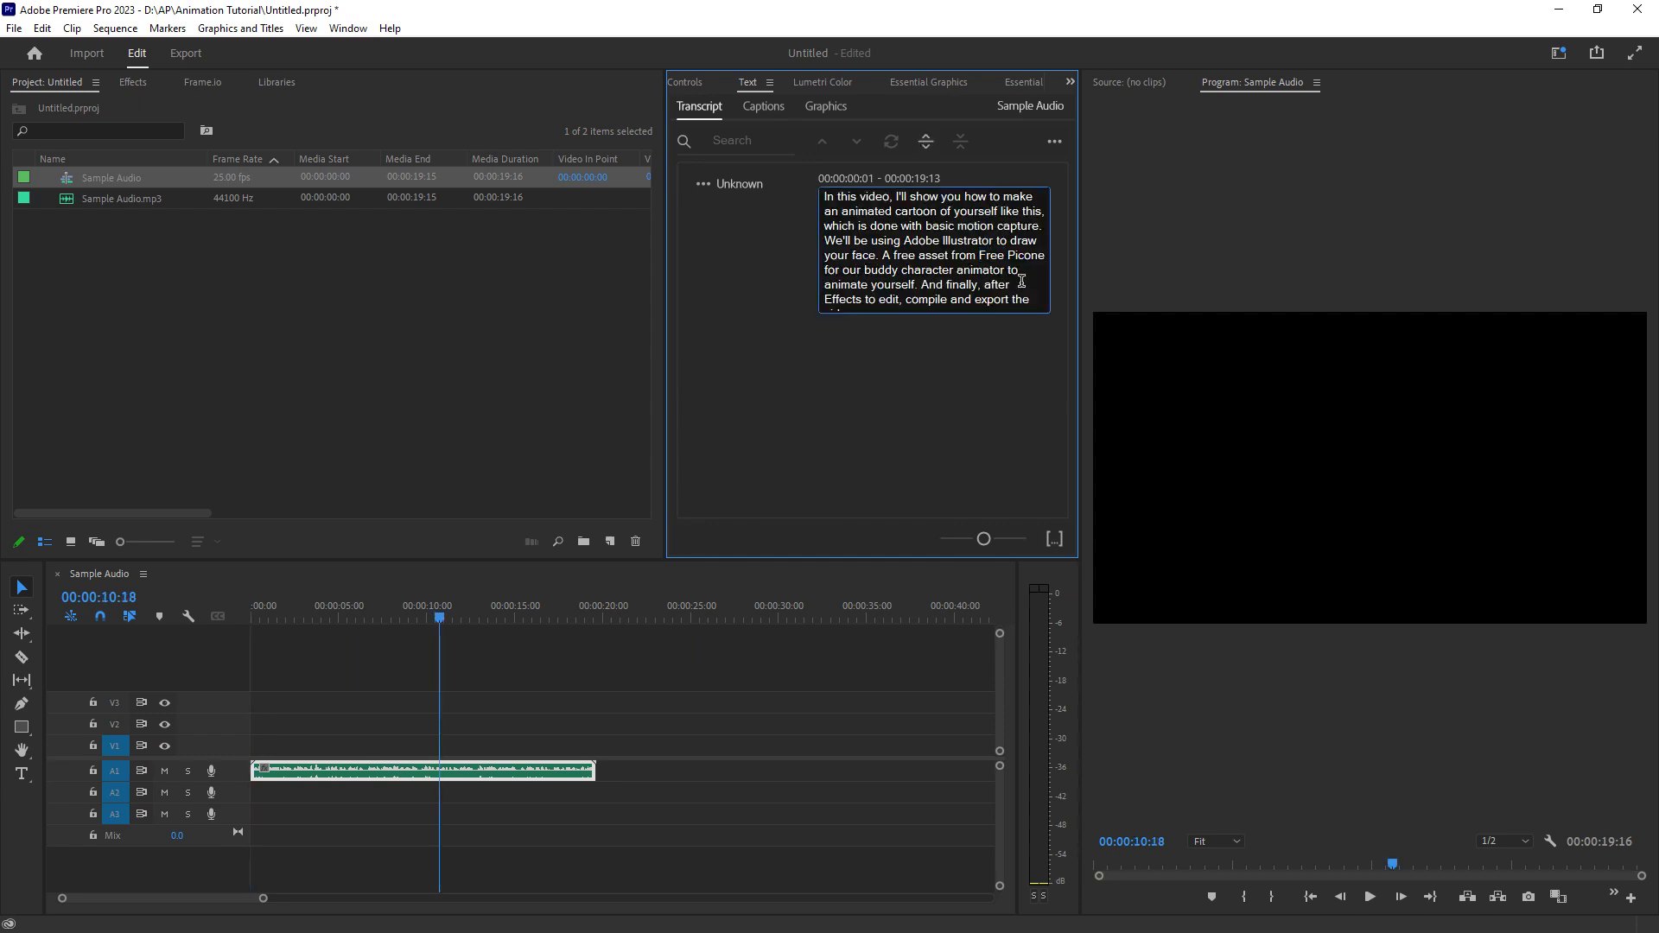
text(pik.com)
key(Delete)
key(Delete)
key(Delete)
double_click(952, 272)
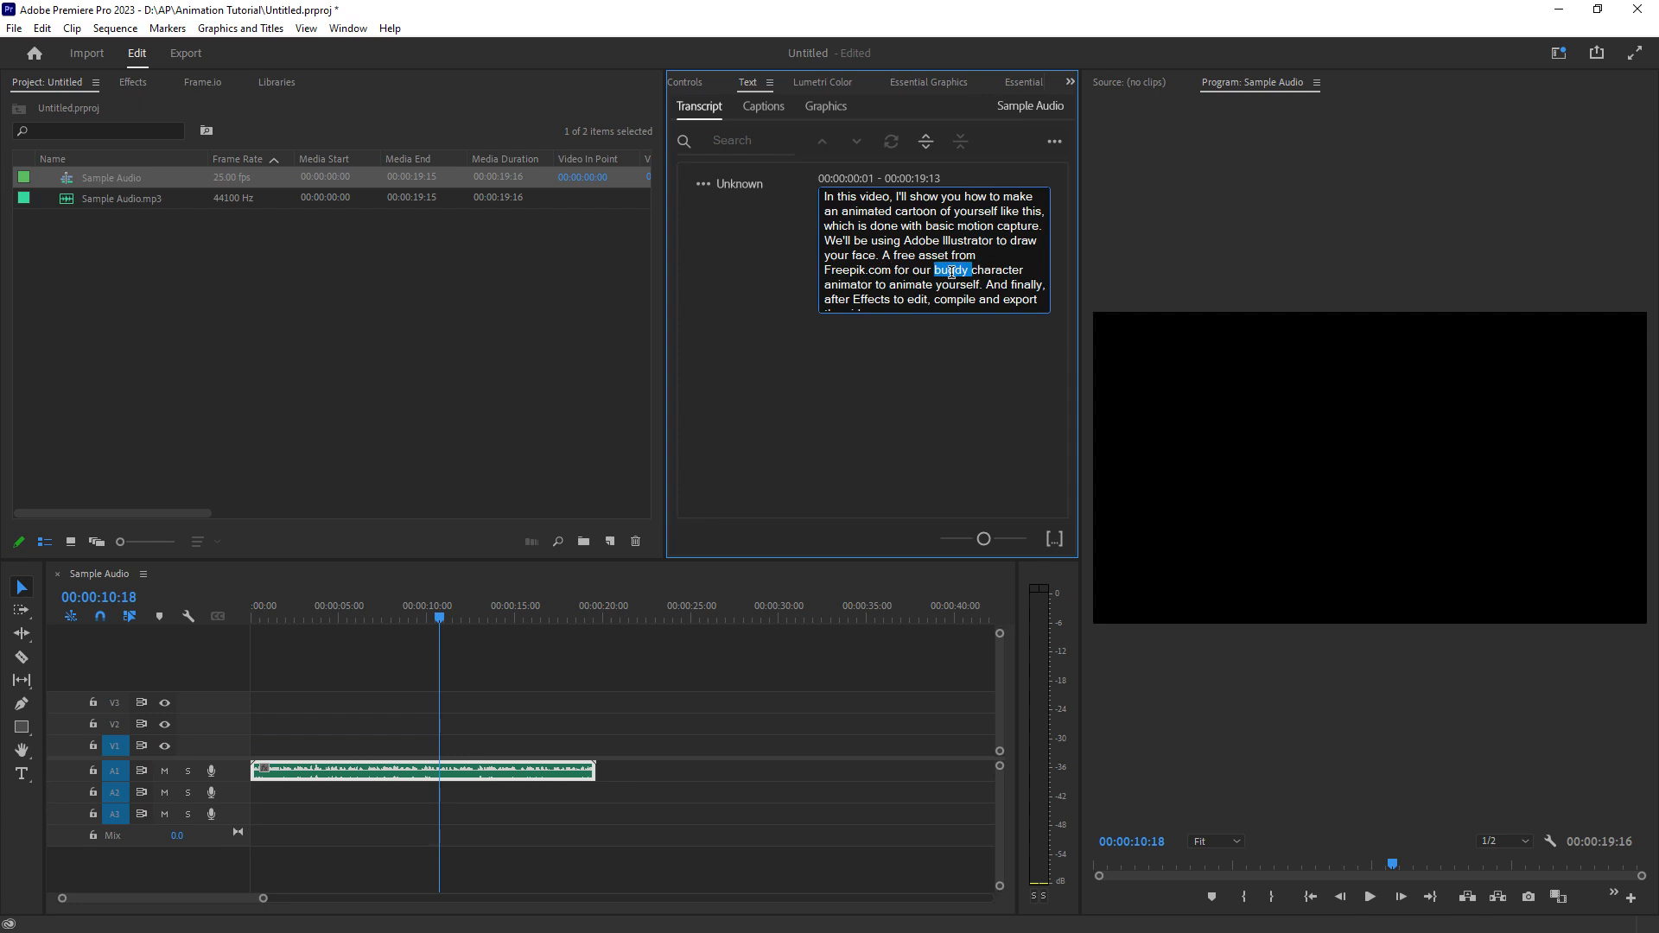
text(body)
click(866, 383)
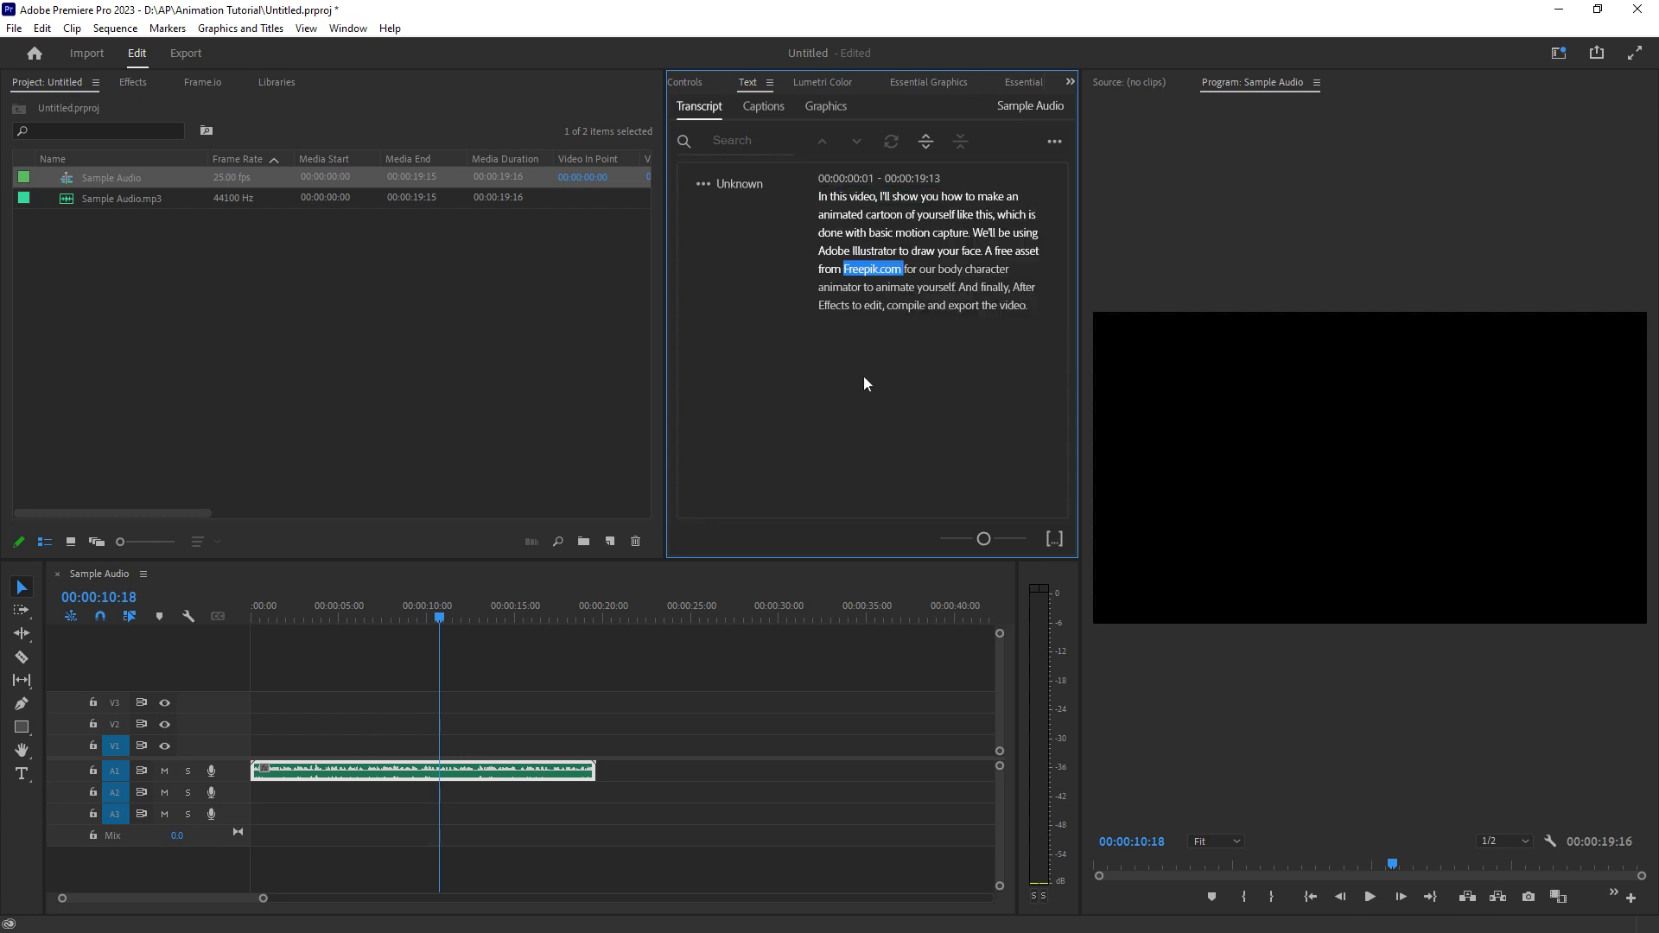
Create captions from the corrected transcription using the Subtitle default preset.
click(765, 121)
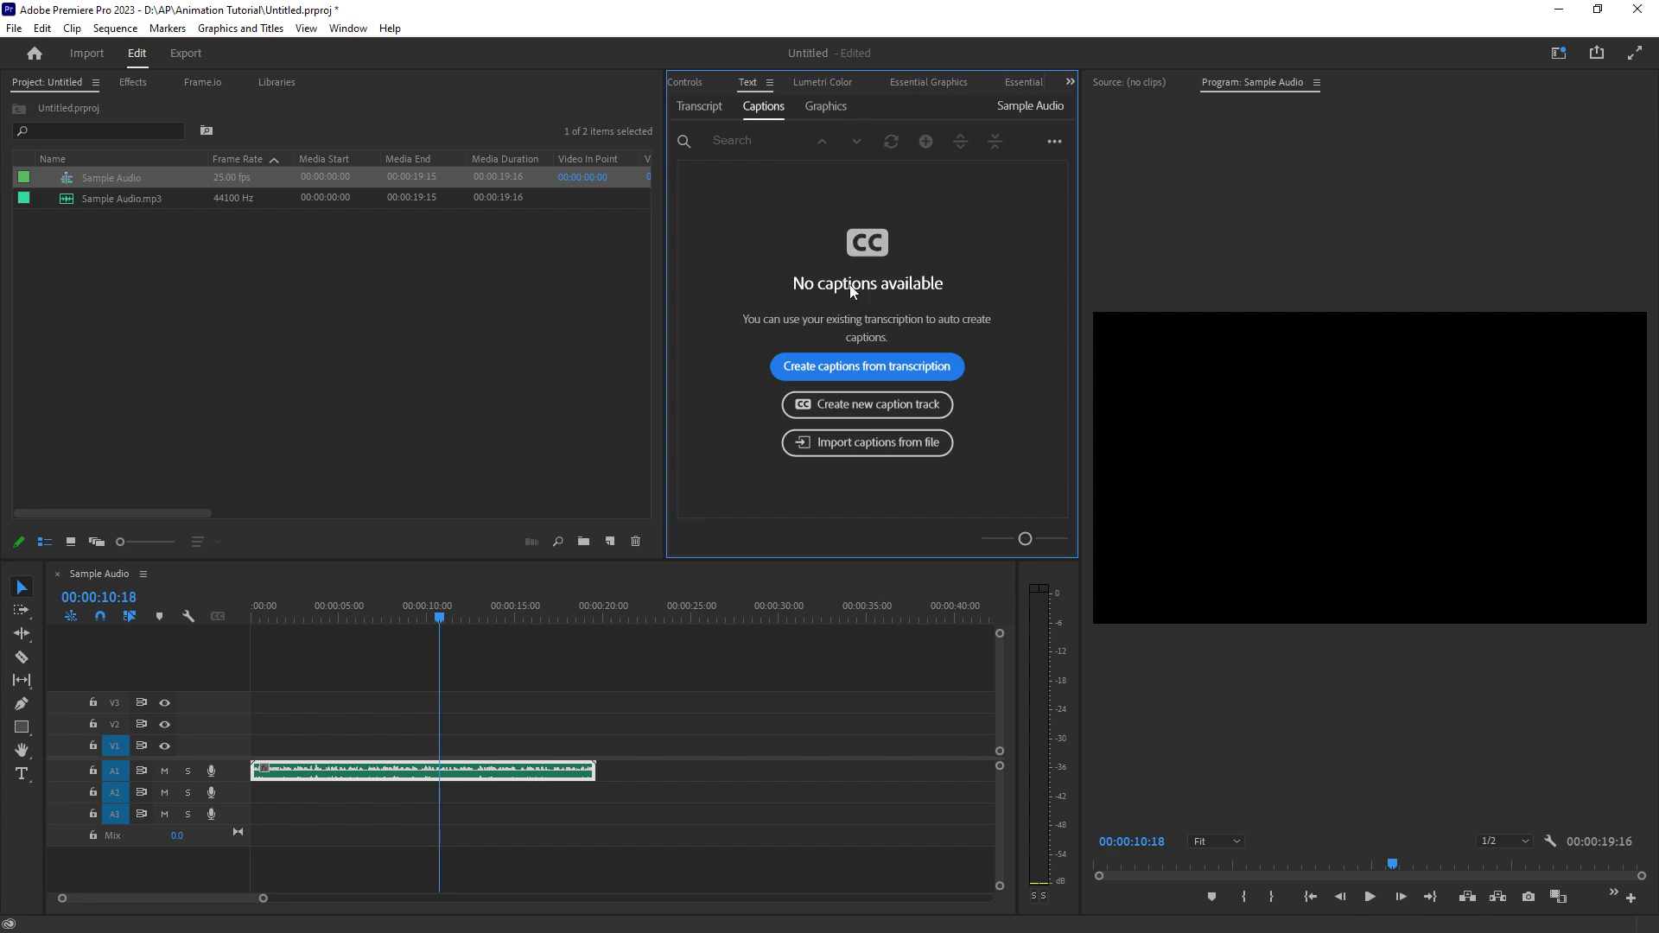
click(888, 380)
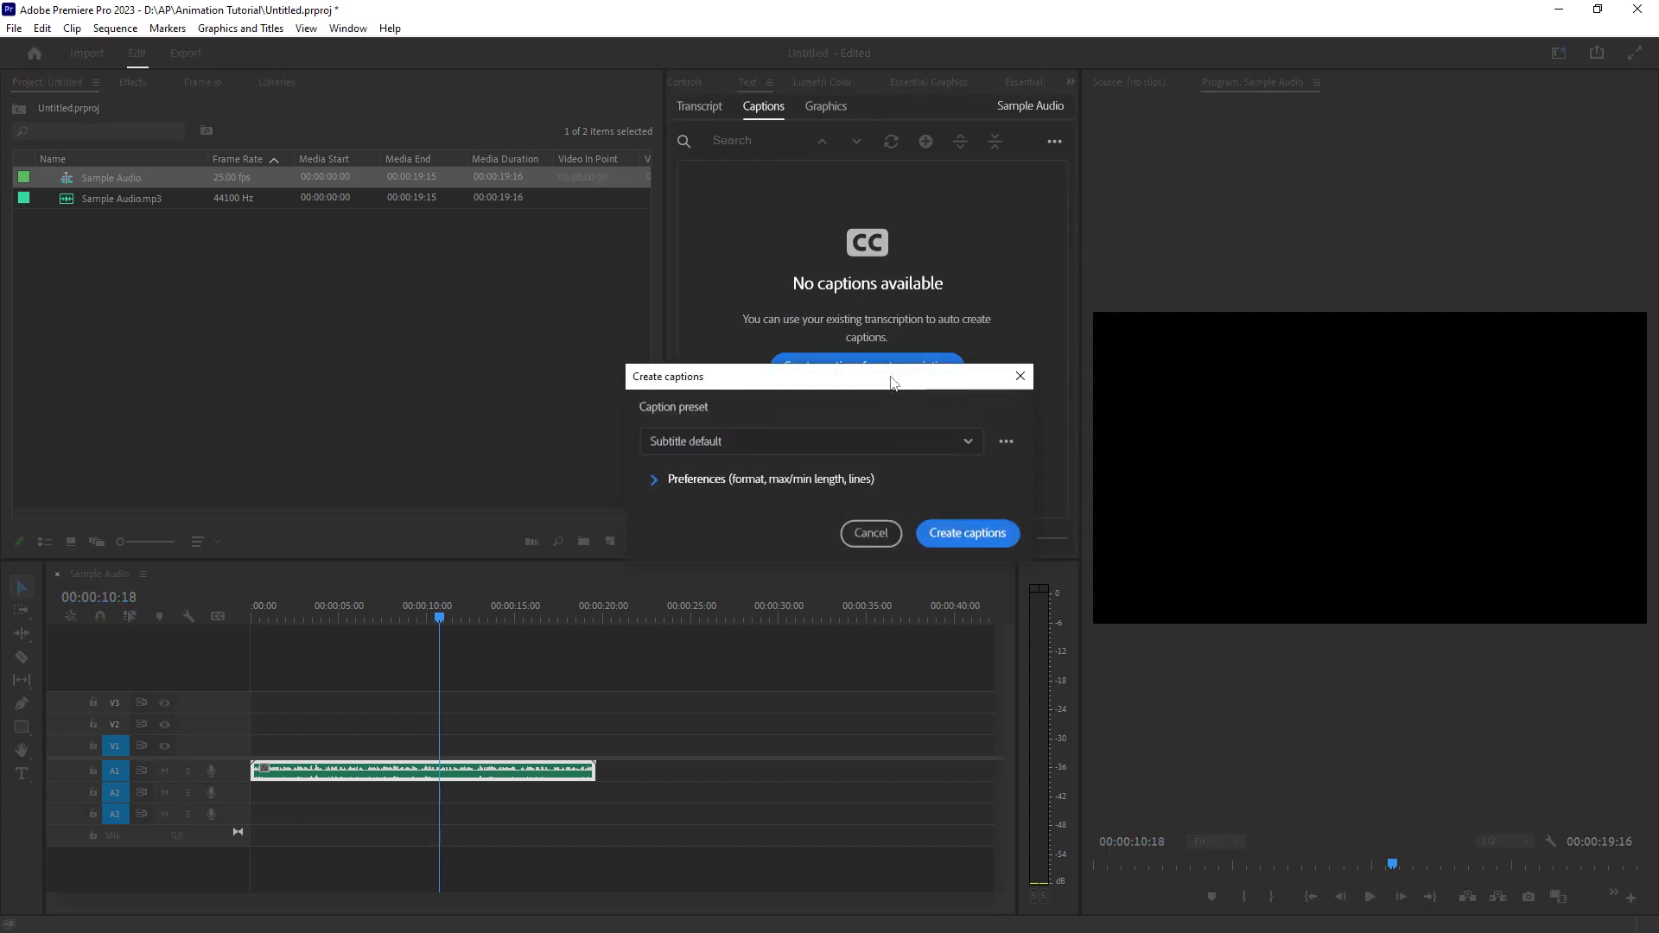
click(961, 532)
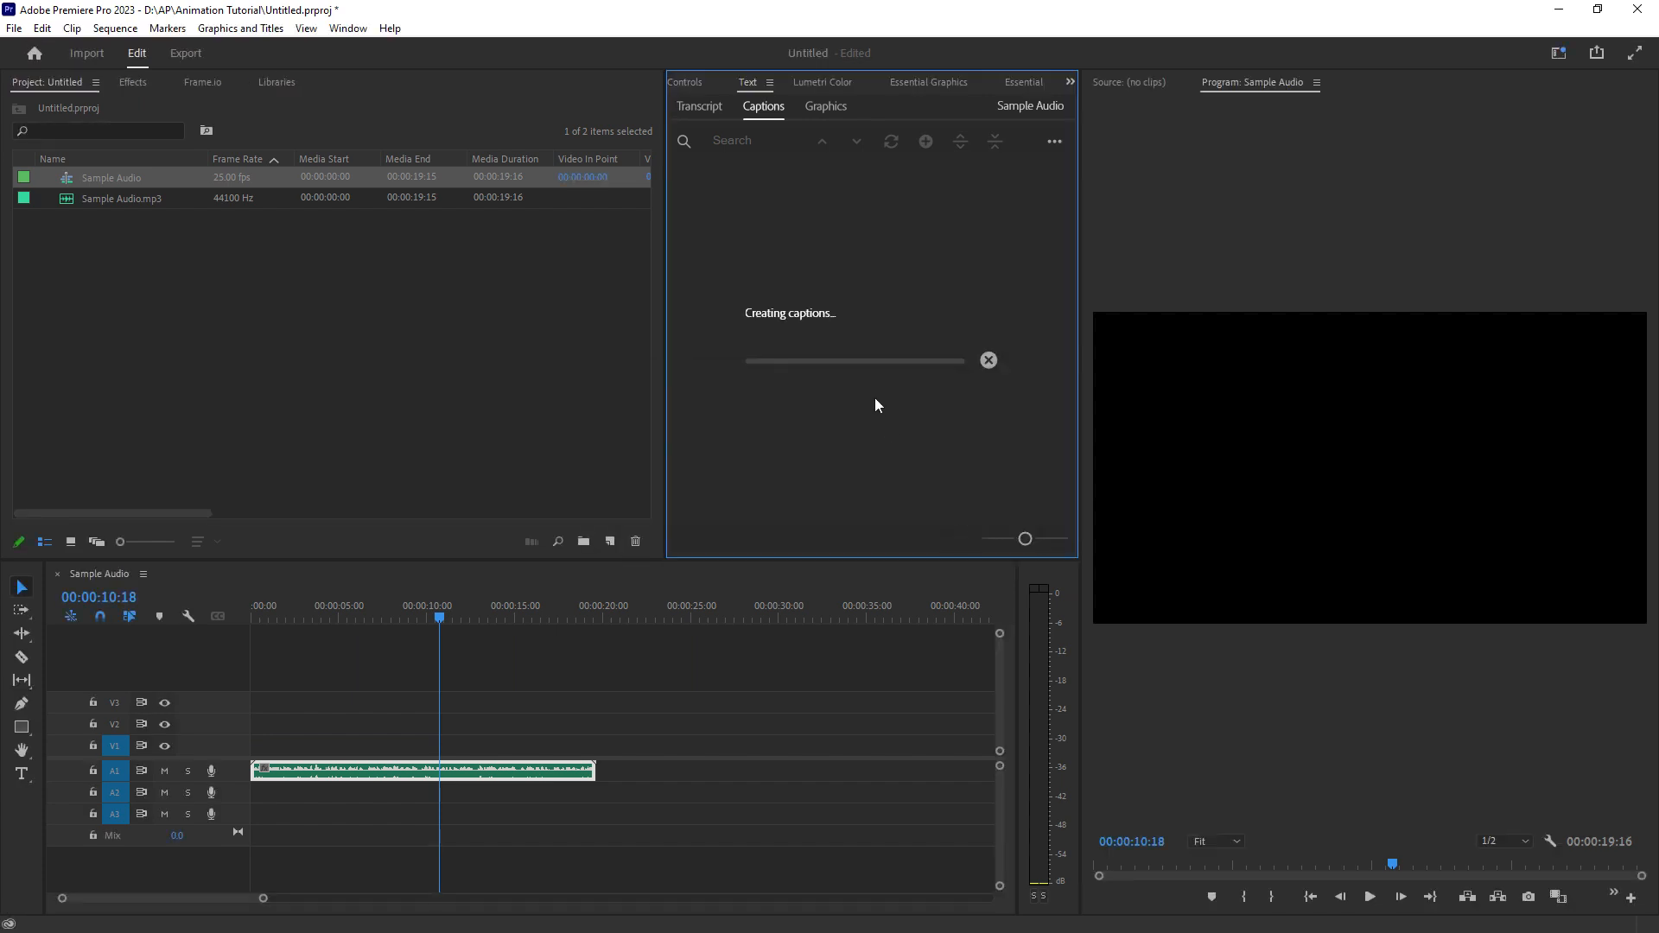
Play the captioned sequence from the start, and correct caption 4 to read "for our body." followed by "Character Animator to animate yourself.".
drag(266, 615, 226, 615)
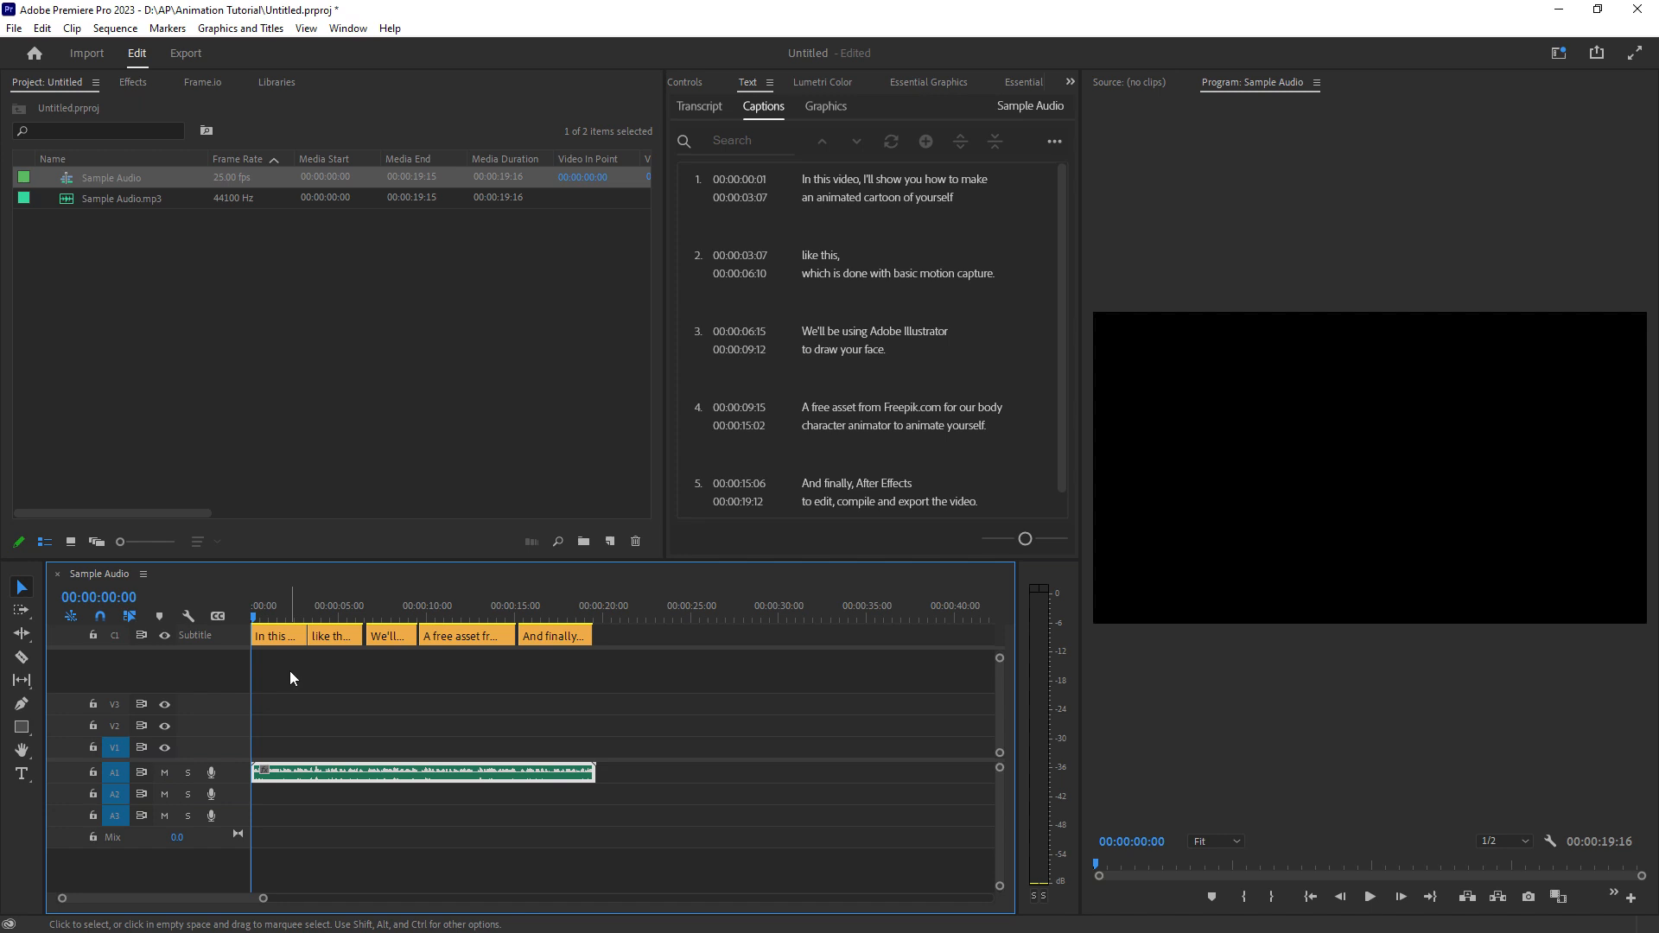
key(space)
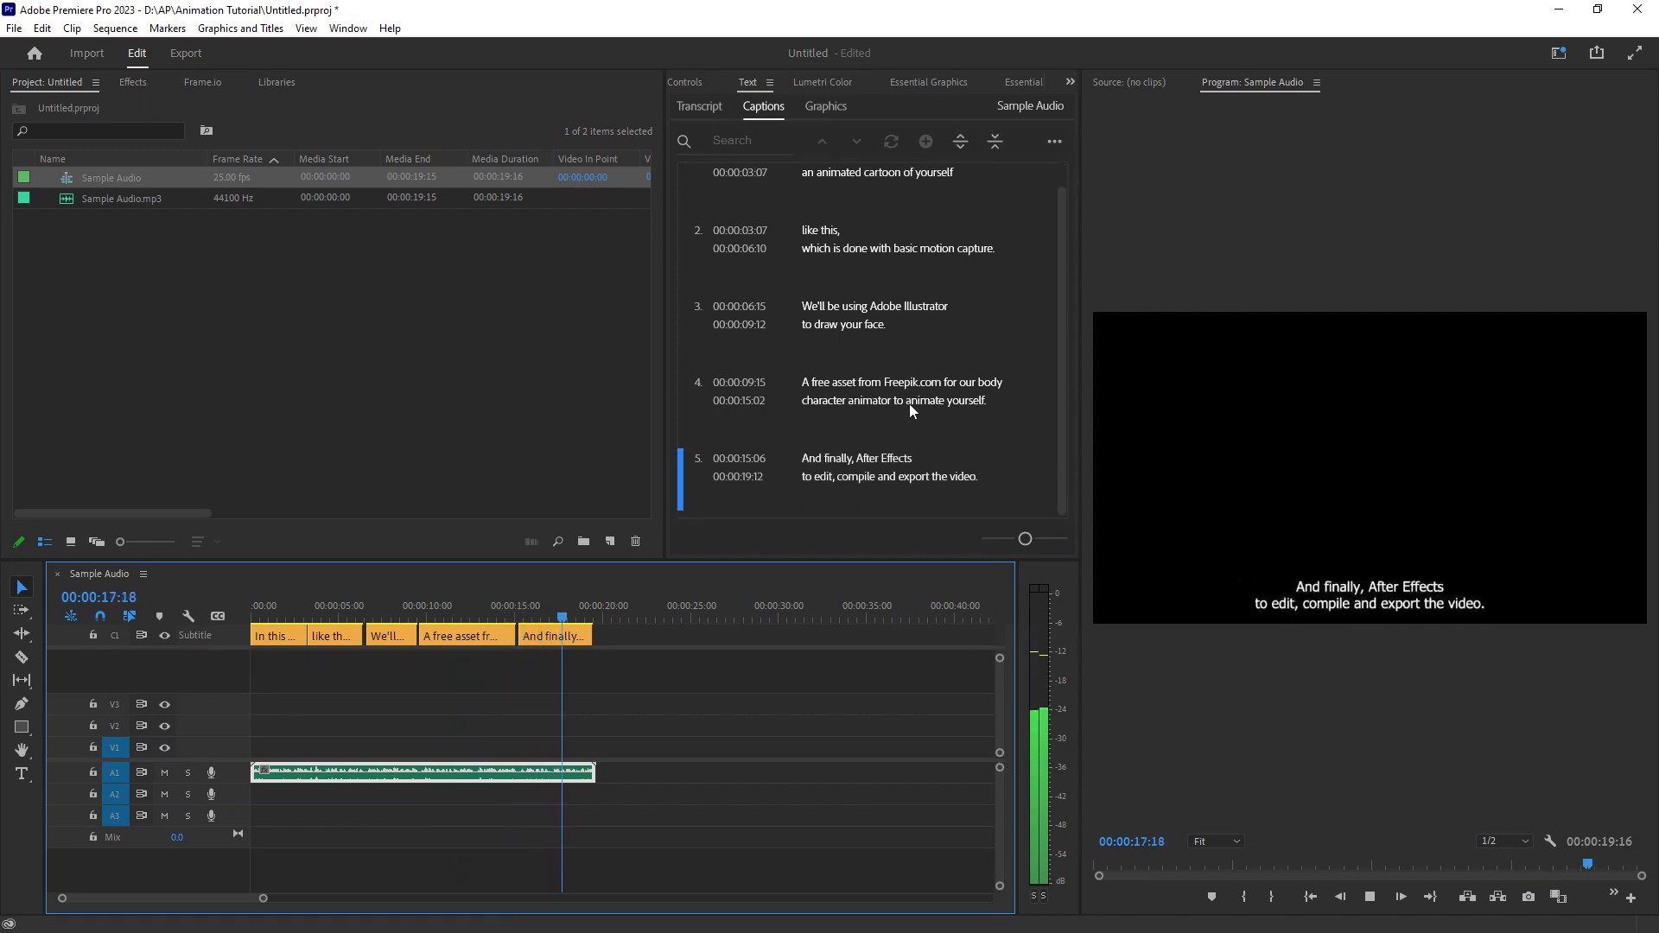
click(910, 402)
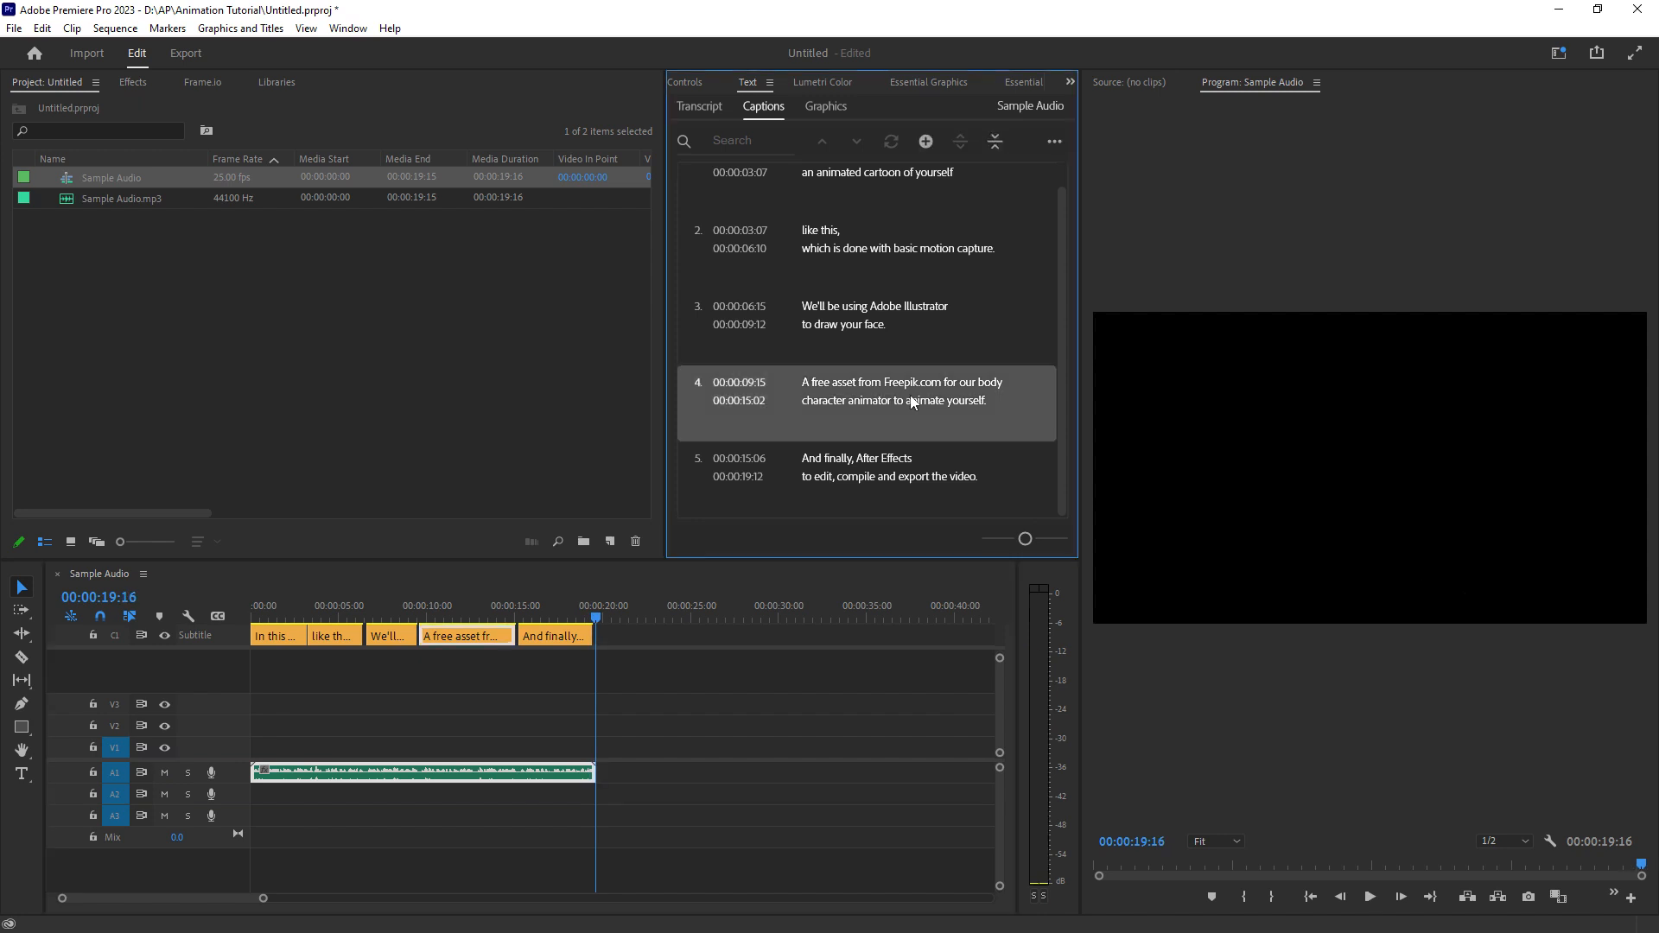
double_click(909, 402)
click(867, 395)
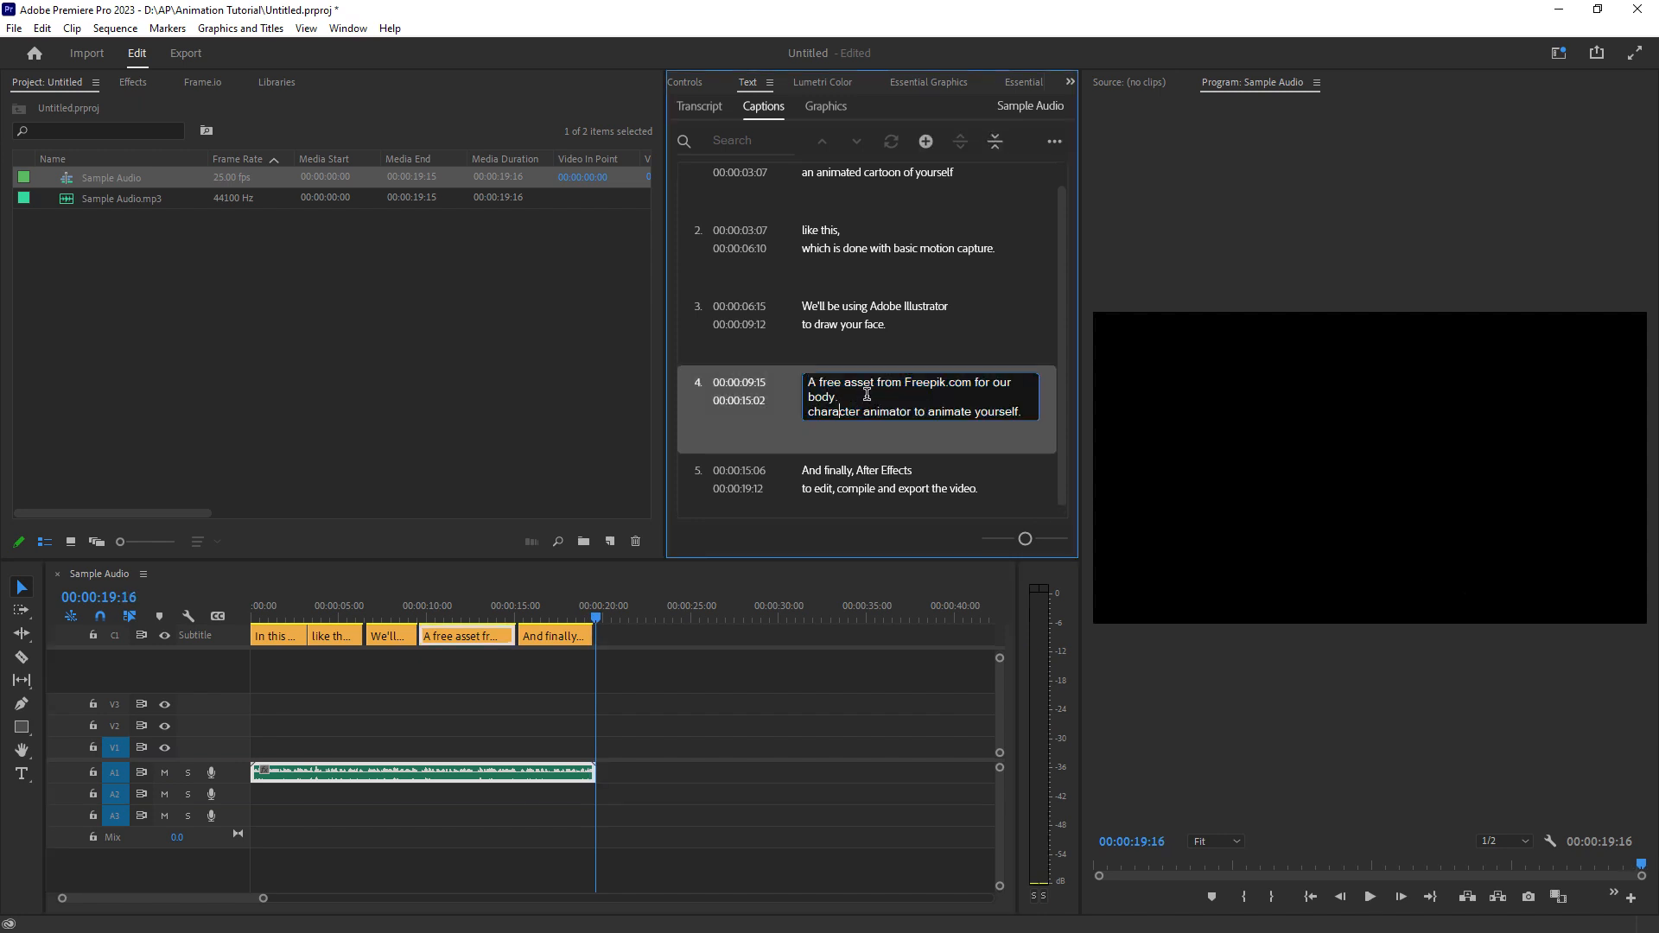
key(Delete)
text(C)
text(A)
key(Delete)
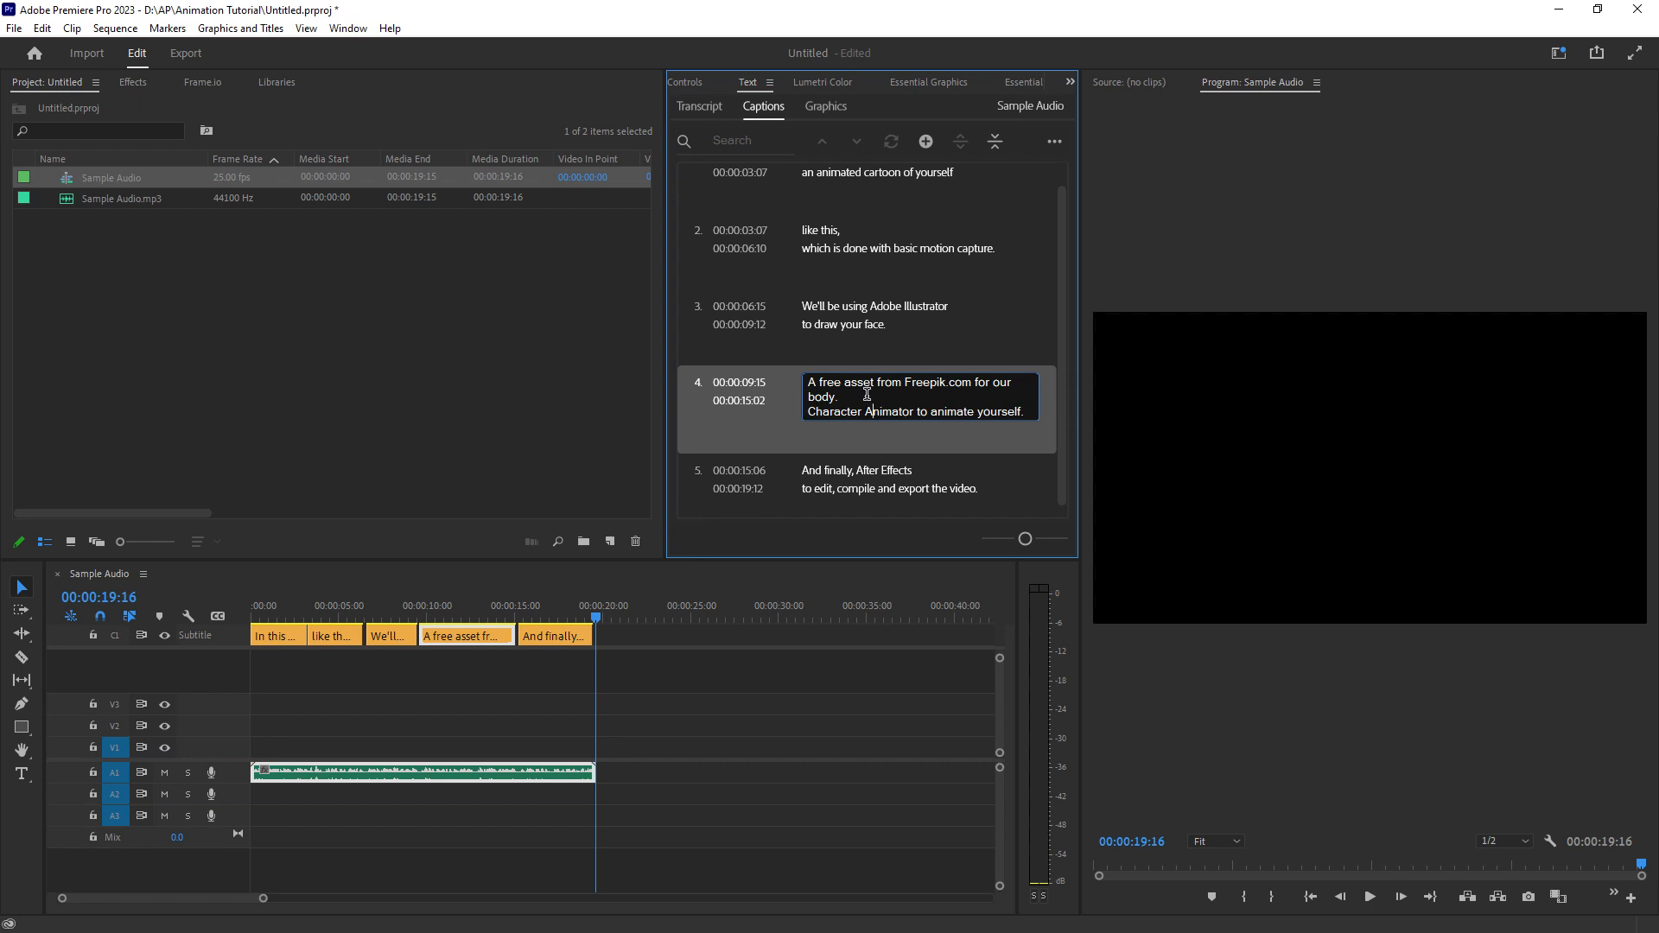
click(878, 330)
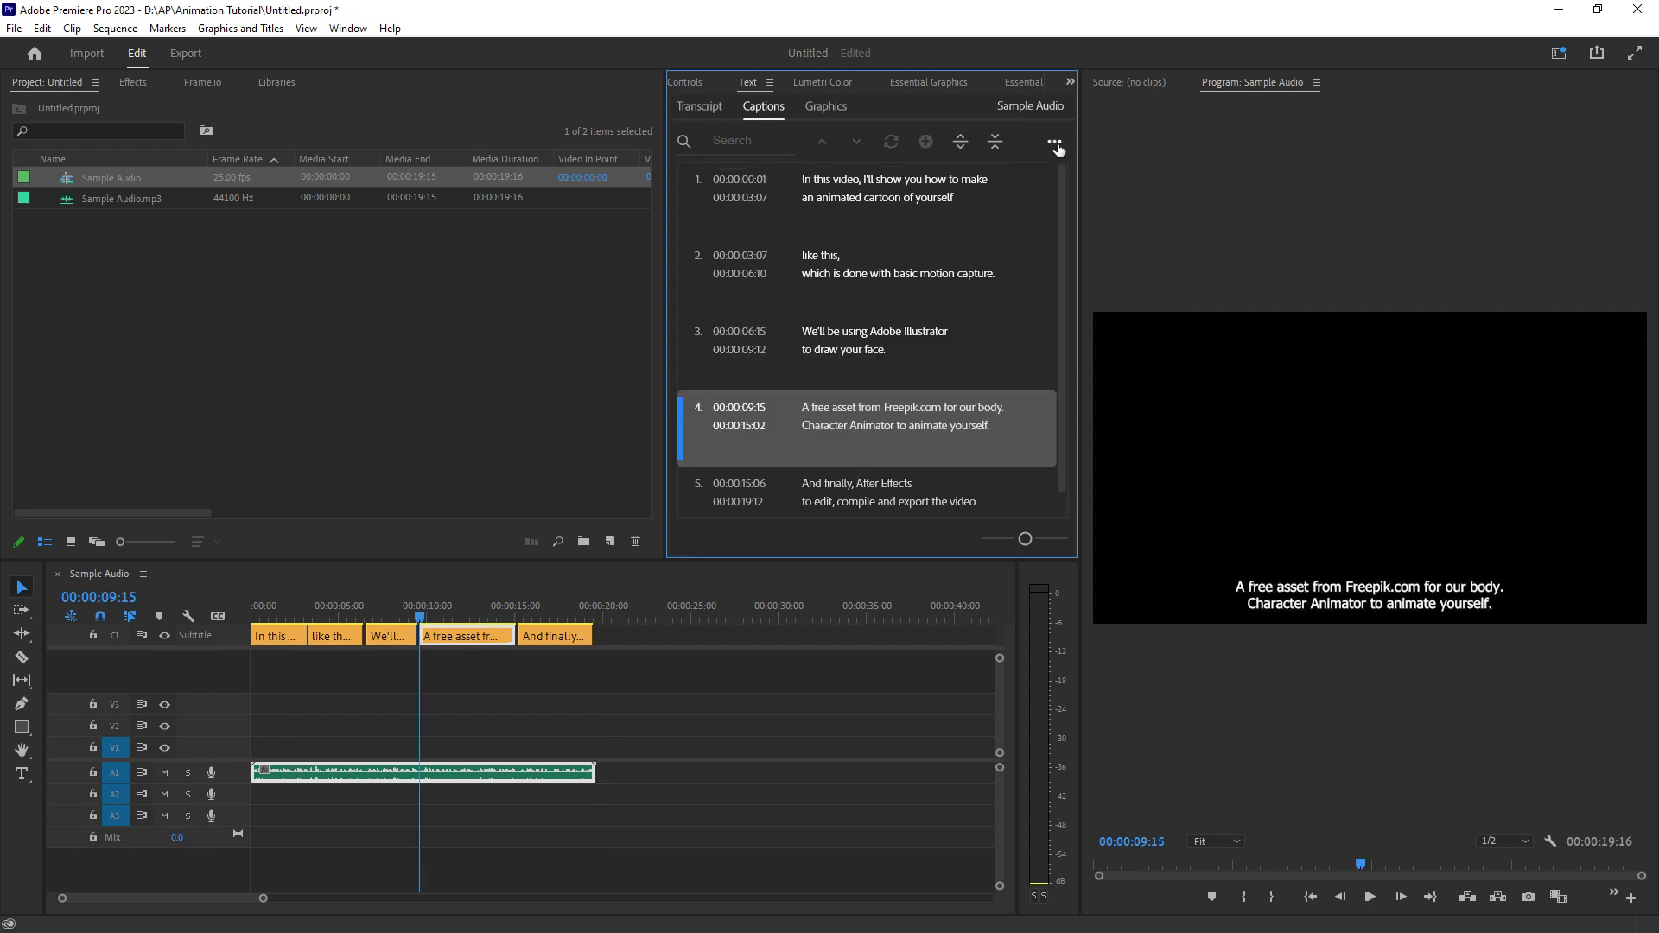
Export the captions as the SRT file Sample Audio.srt in the Animation Tutorial folder, and save the project.
click(1055, 144)
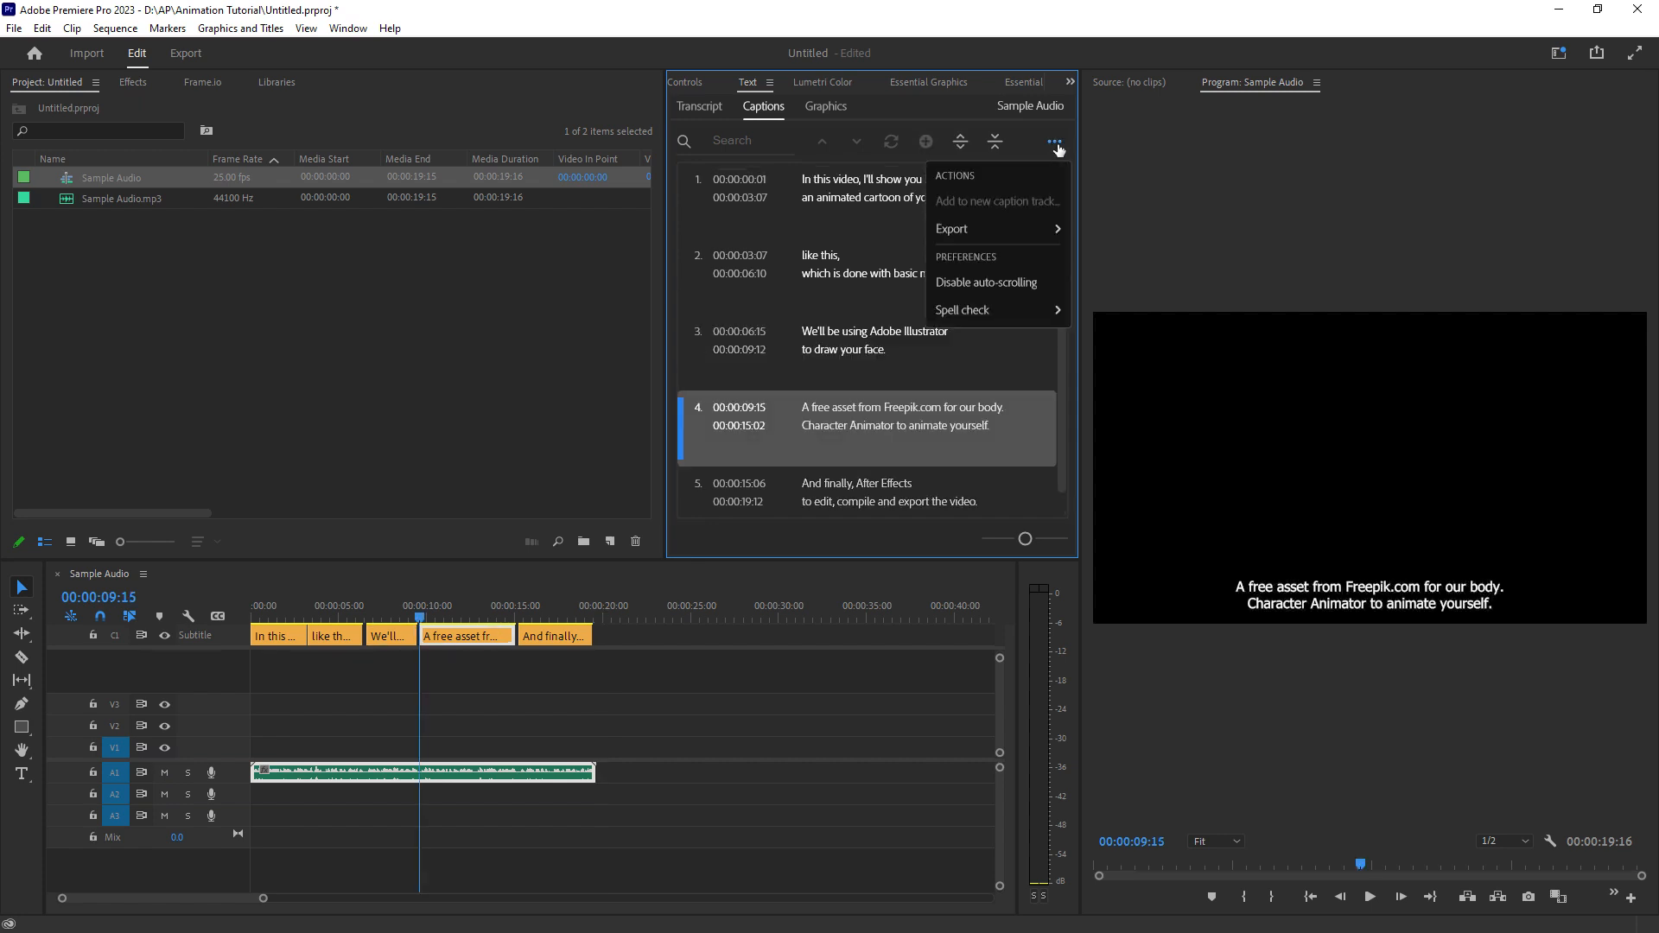
mouse_move(1033, 228)
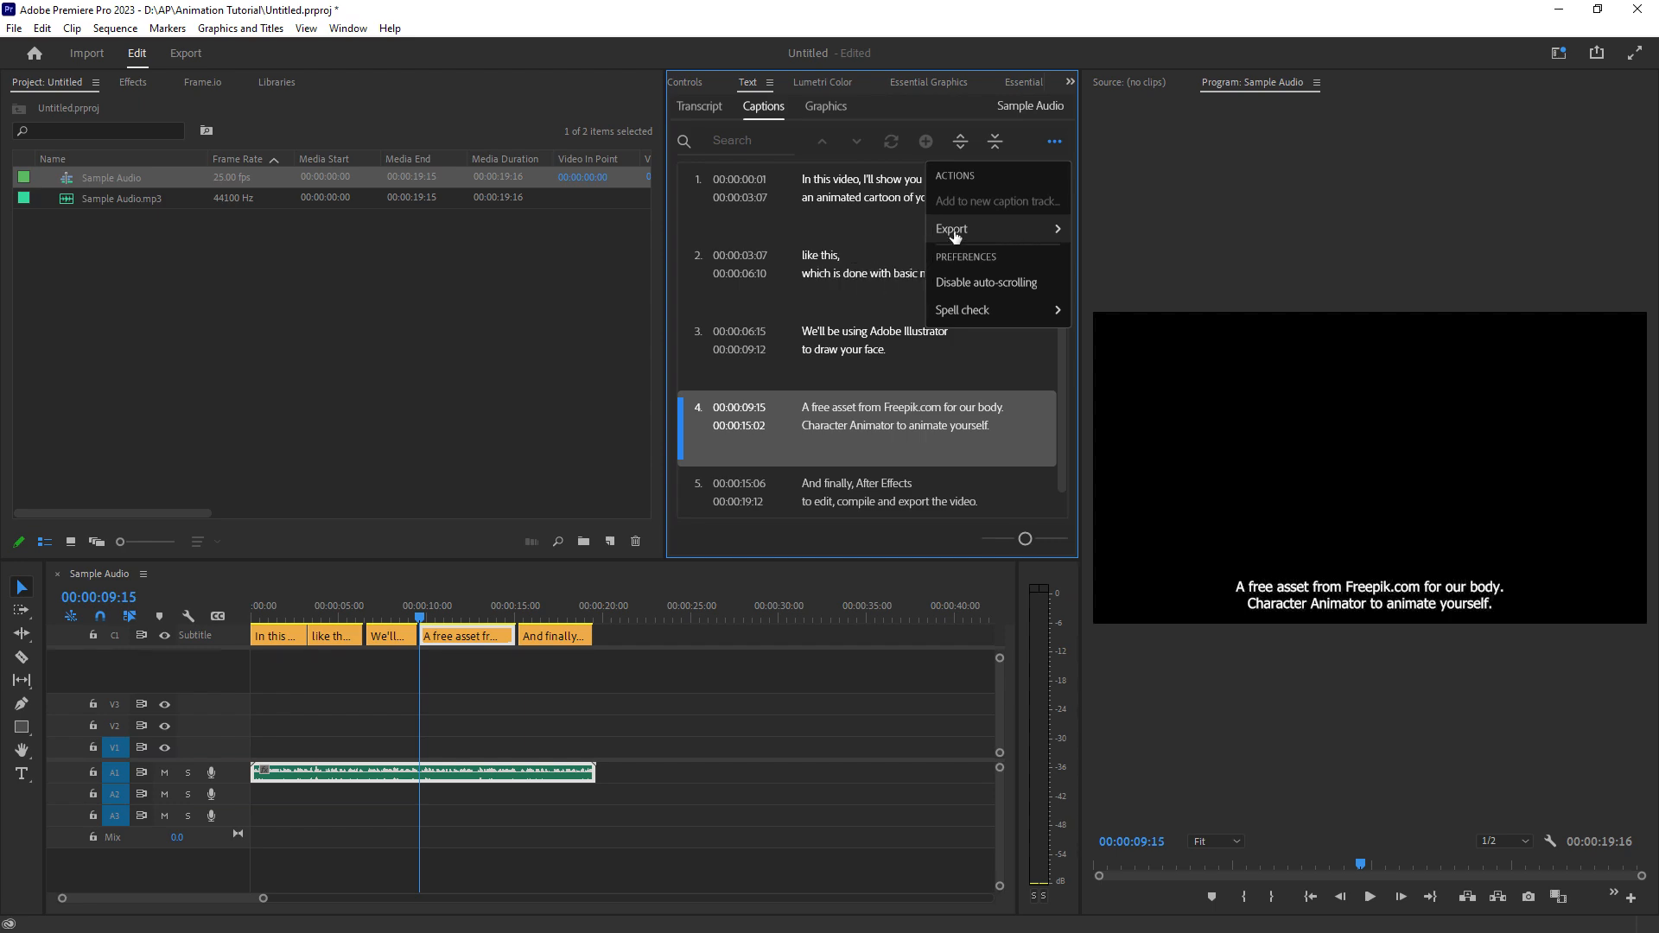
click(883, 284)
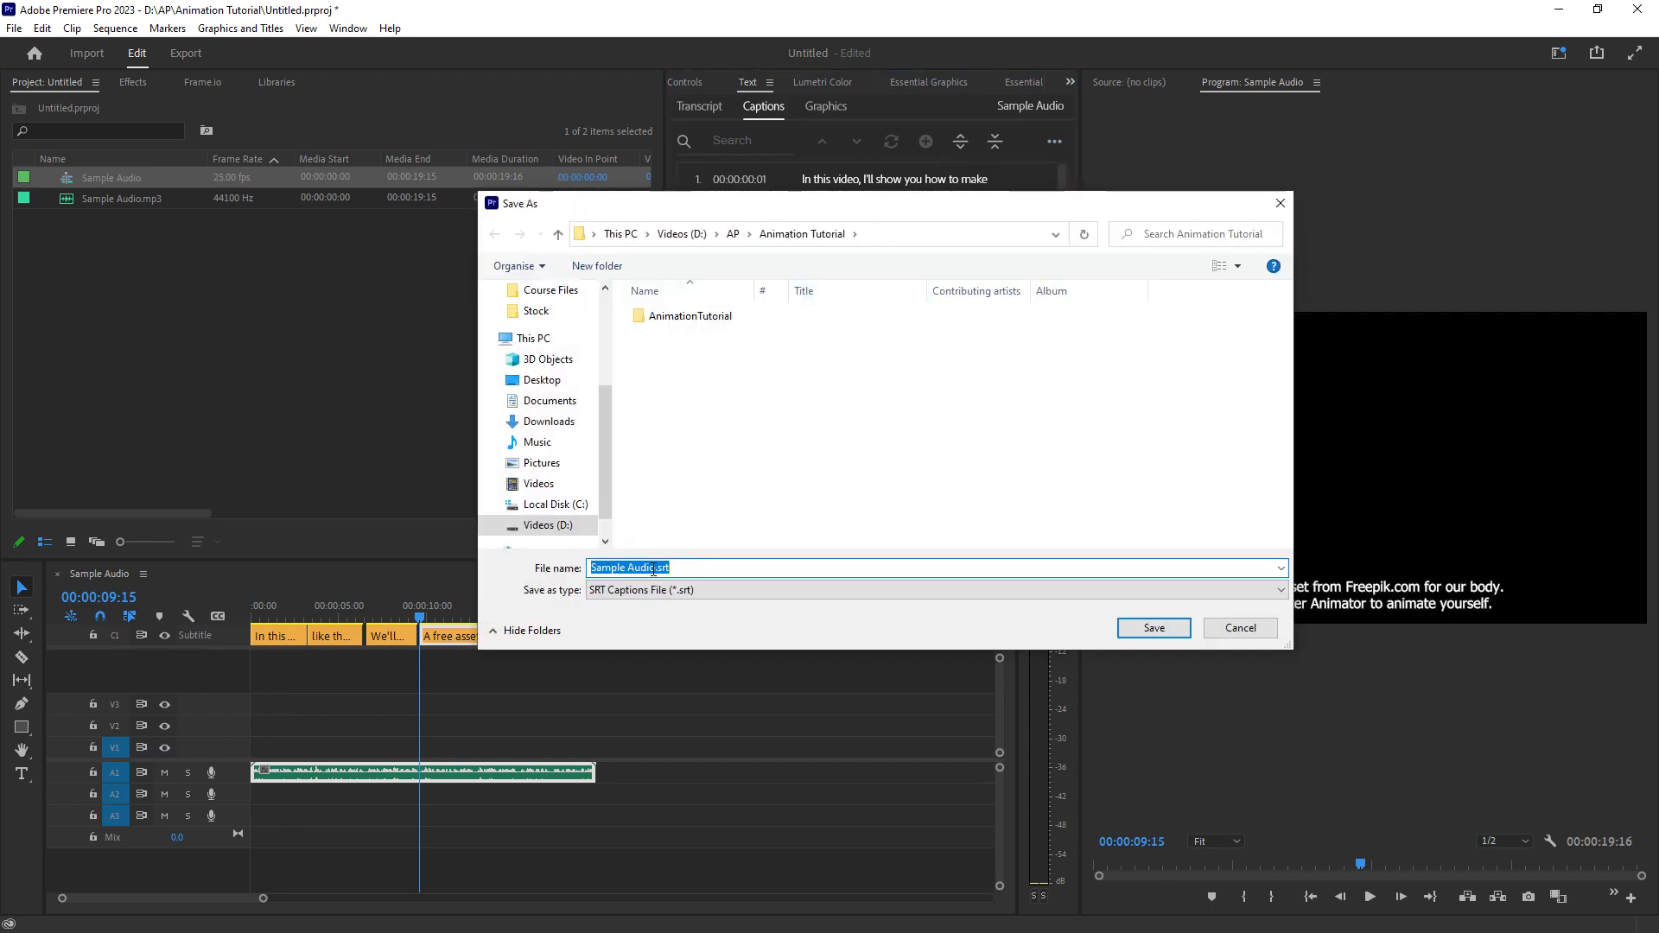
click(1149, 627)
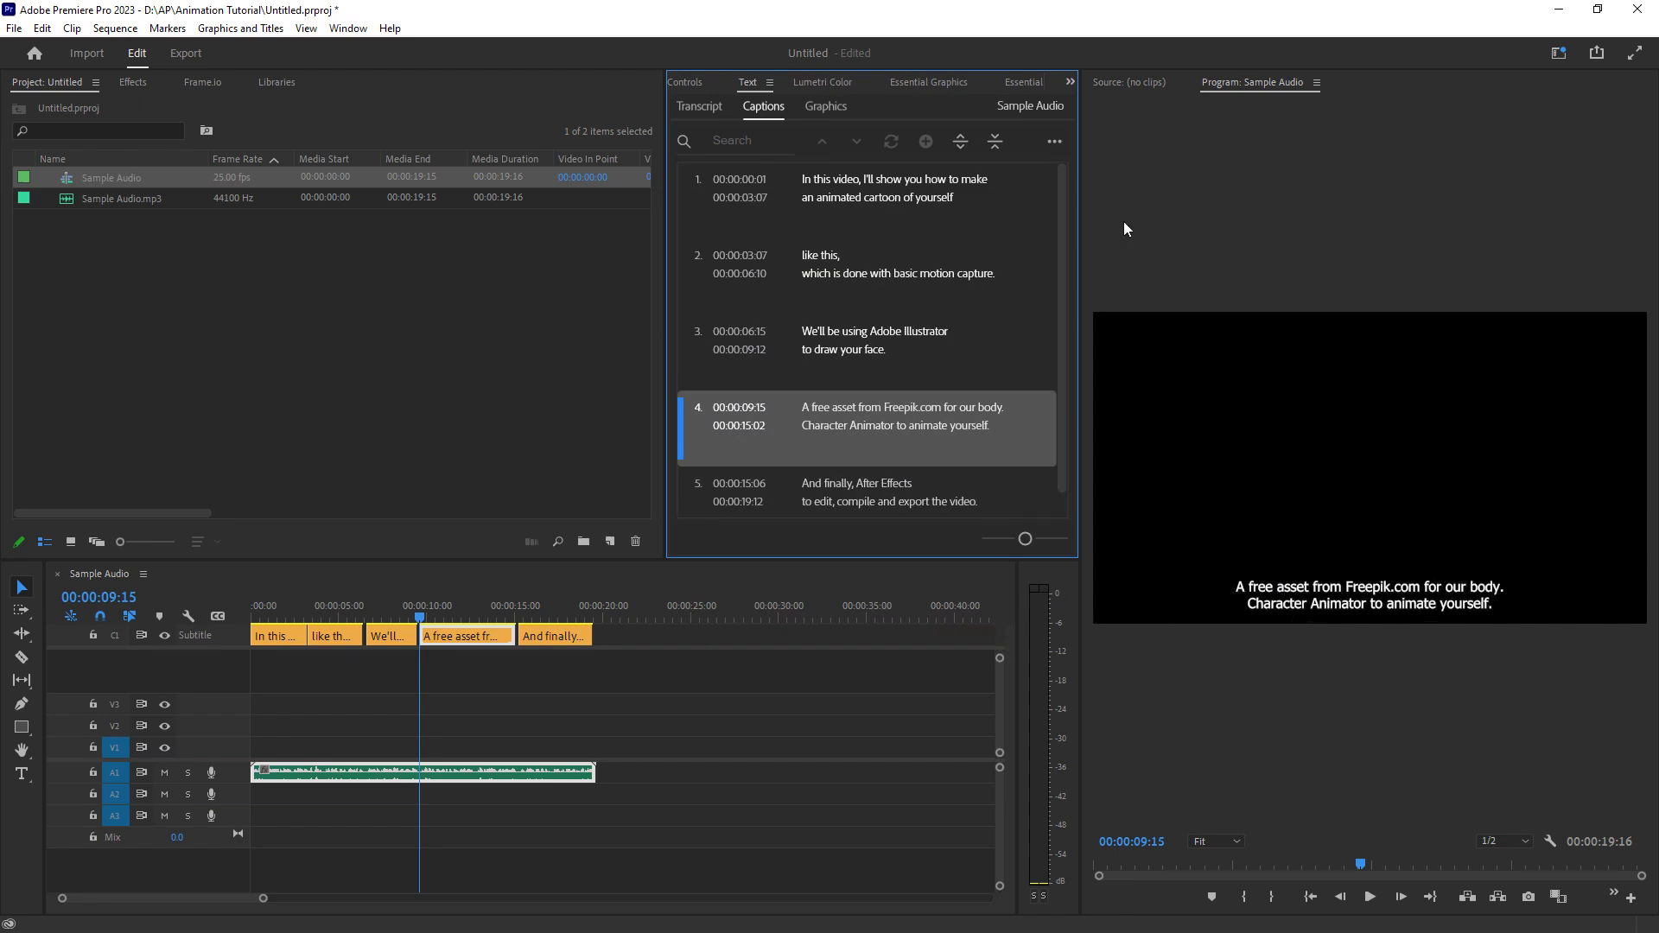
key(ctrl+s)
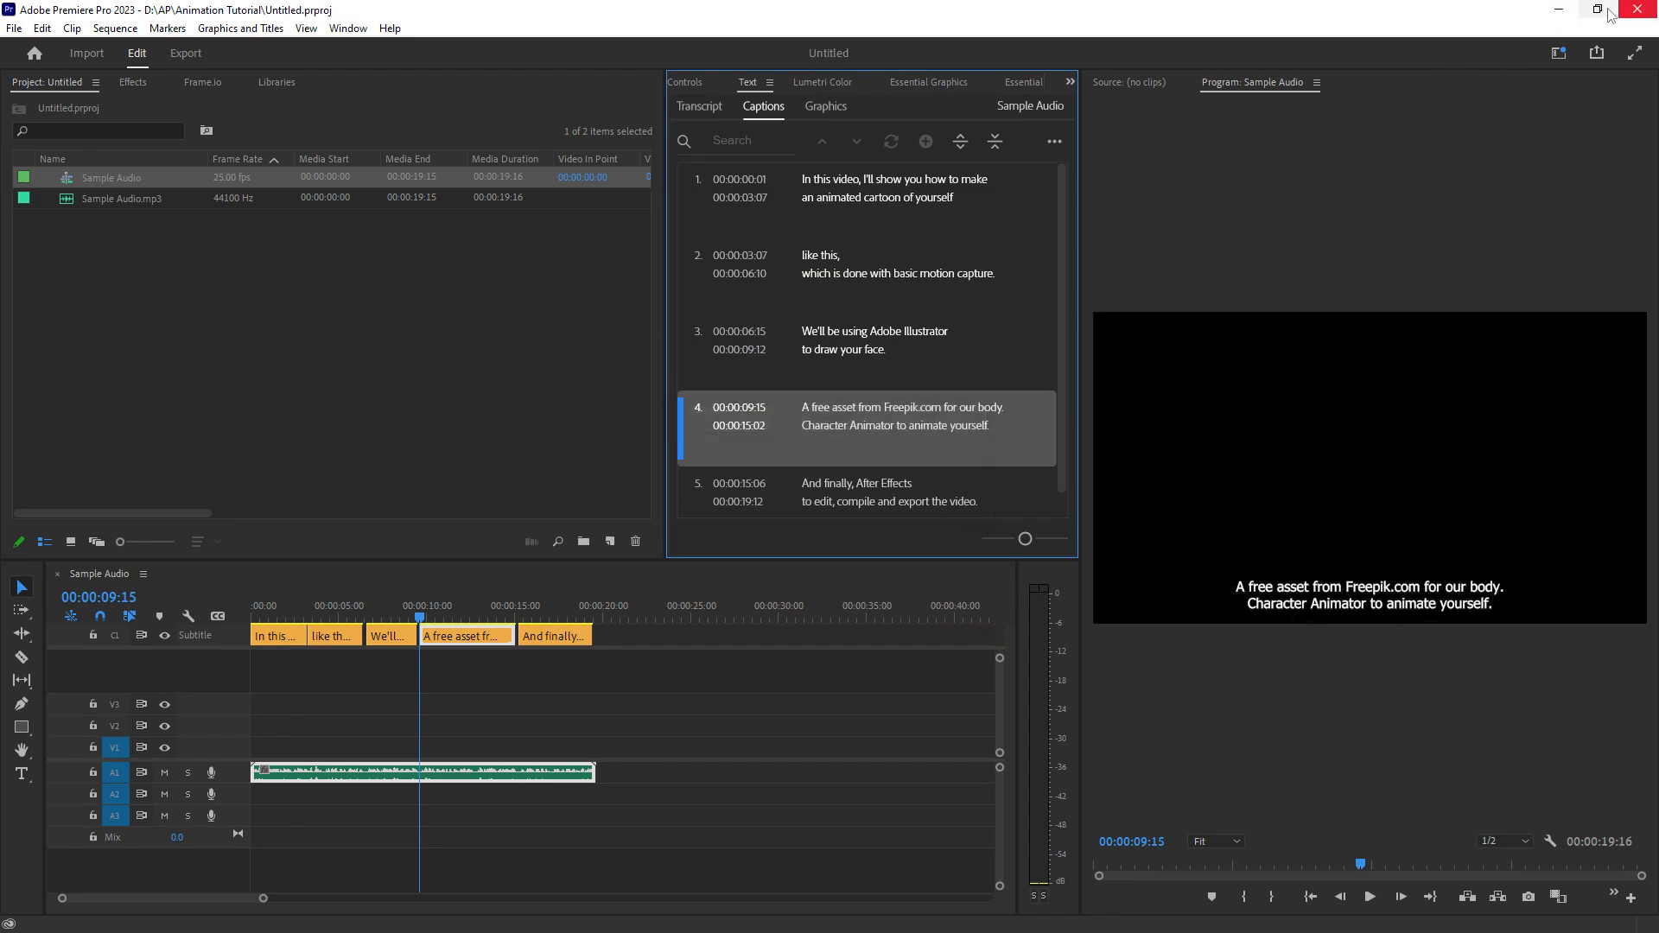
Switch to Character Animator and import the exported SRT file as the transcript of Sample Audio.mp3.
click(1559, 10)
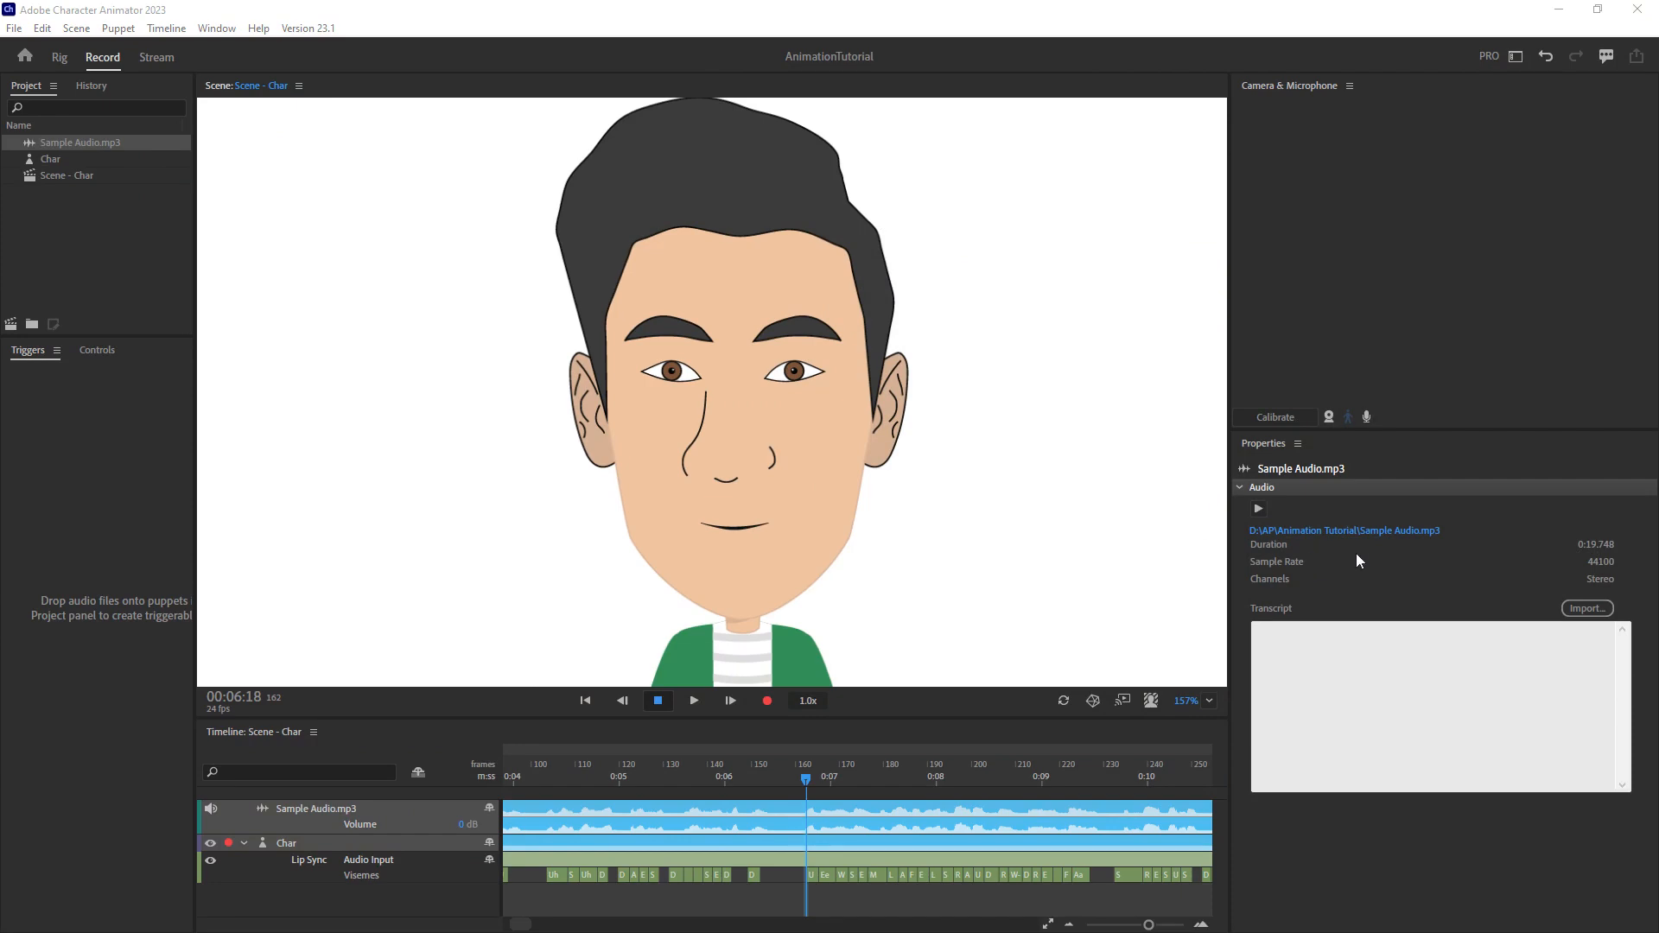
click(1584, 609)
double_click(377, 428)
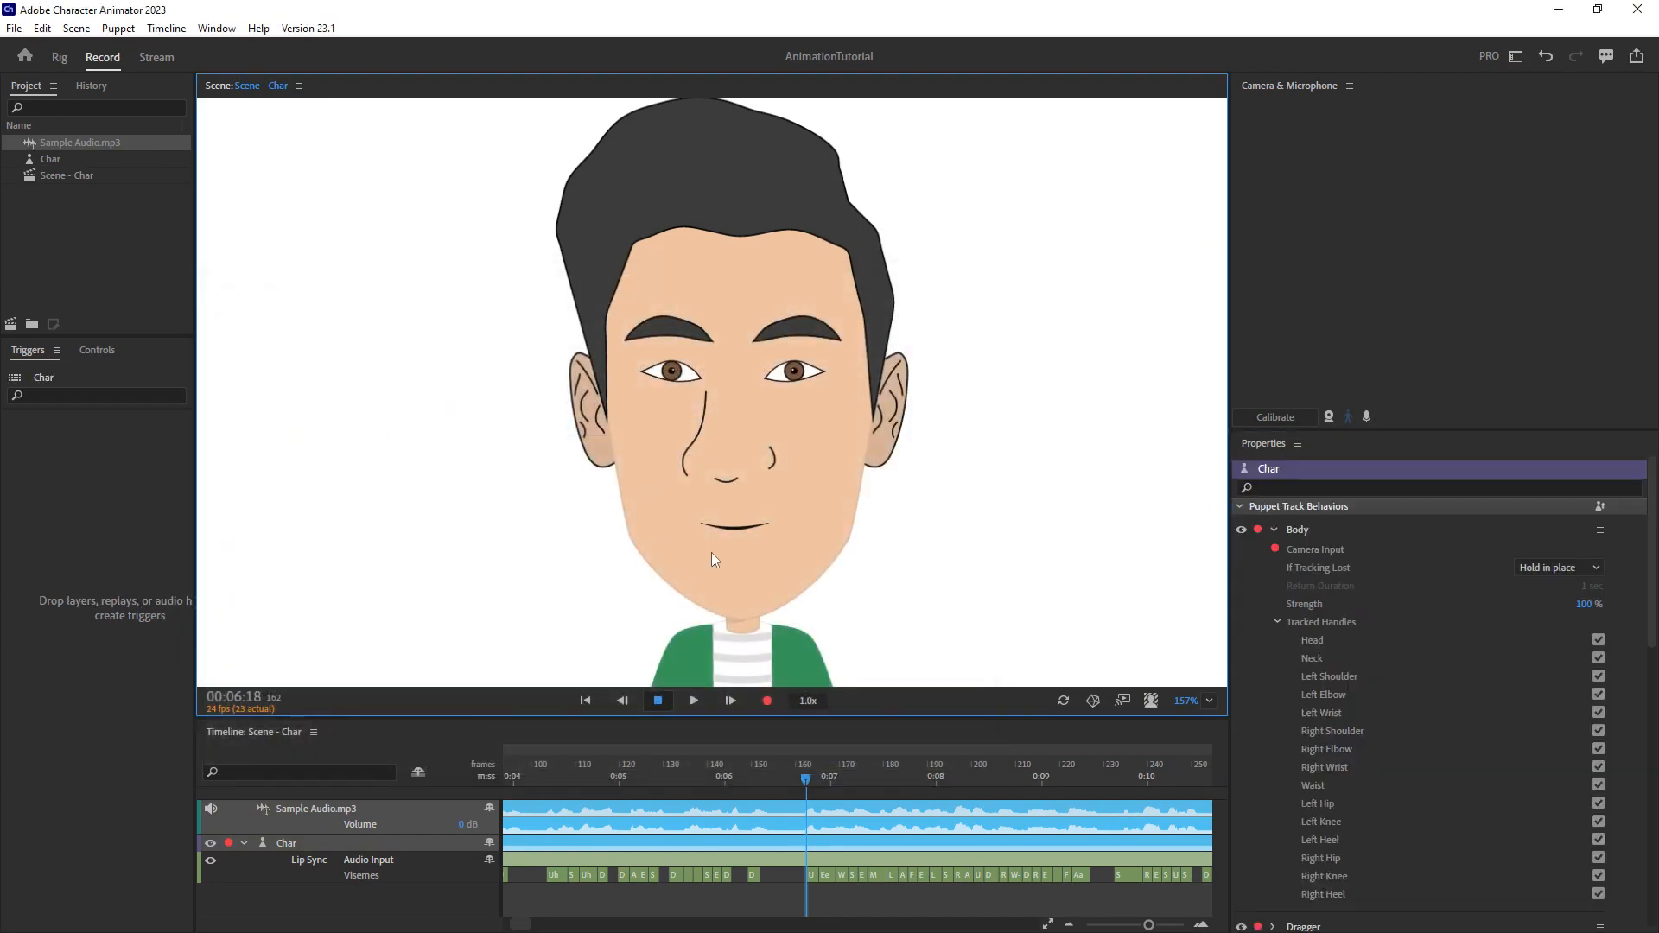
Delete the existing Lip Sync take from the Char track in the timeline.
click(644, 894)
scroll(645, 893, down, 2)
scroll(645, 893, down, 1)
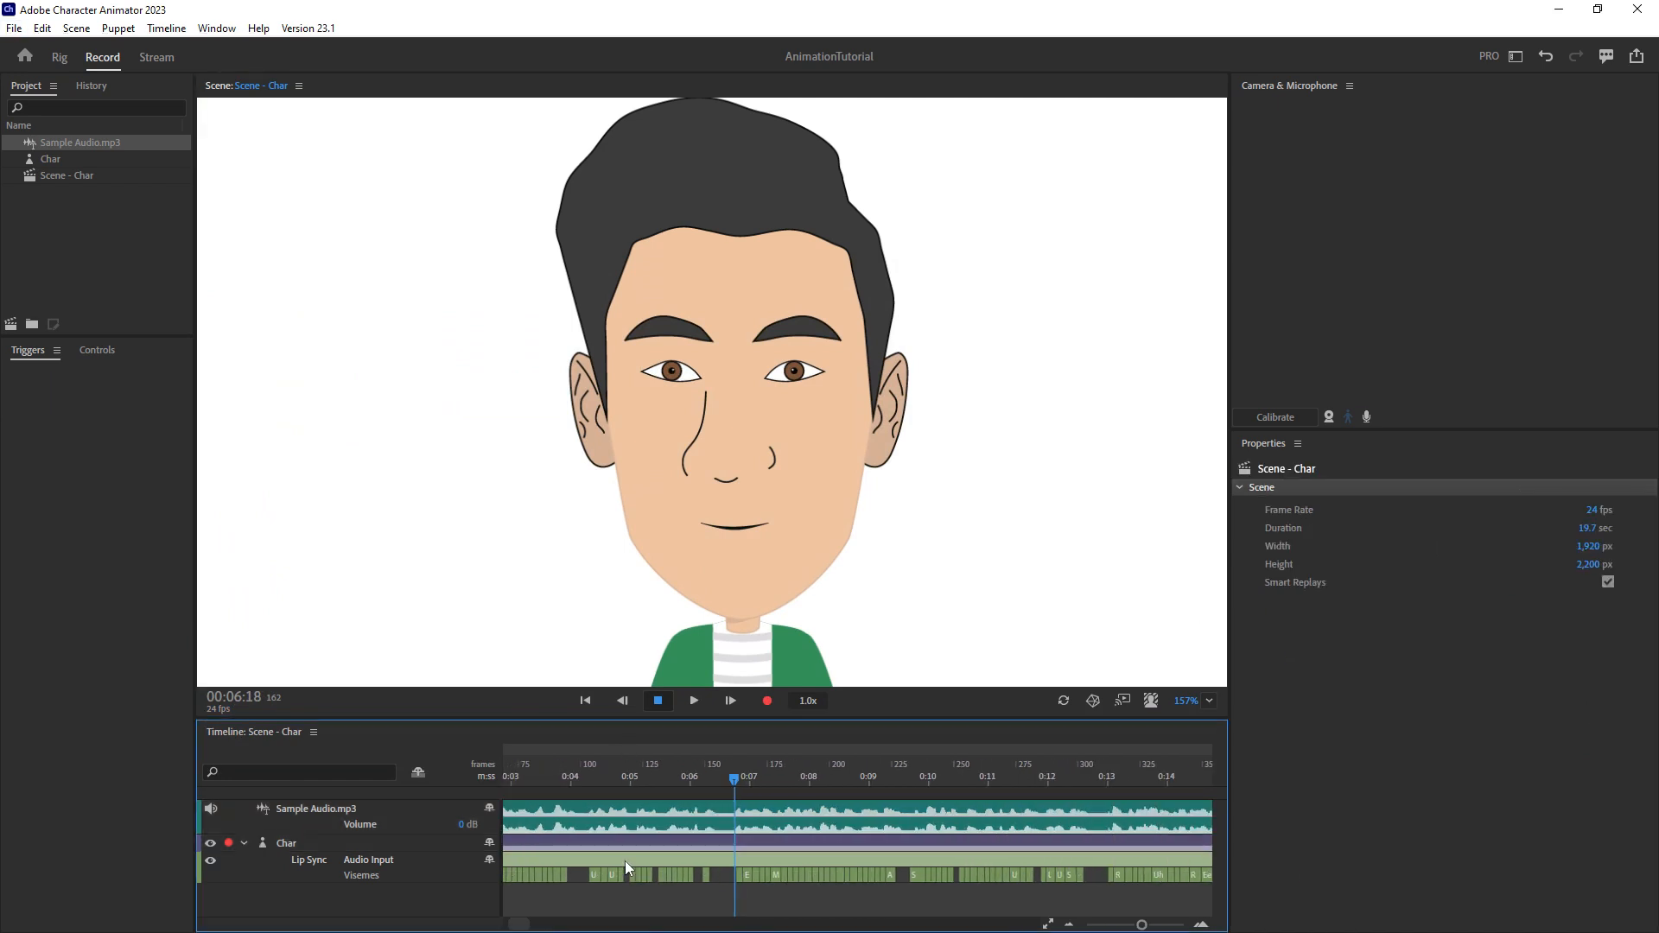
click(558, 859)
key(Delete)
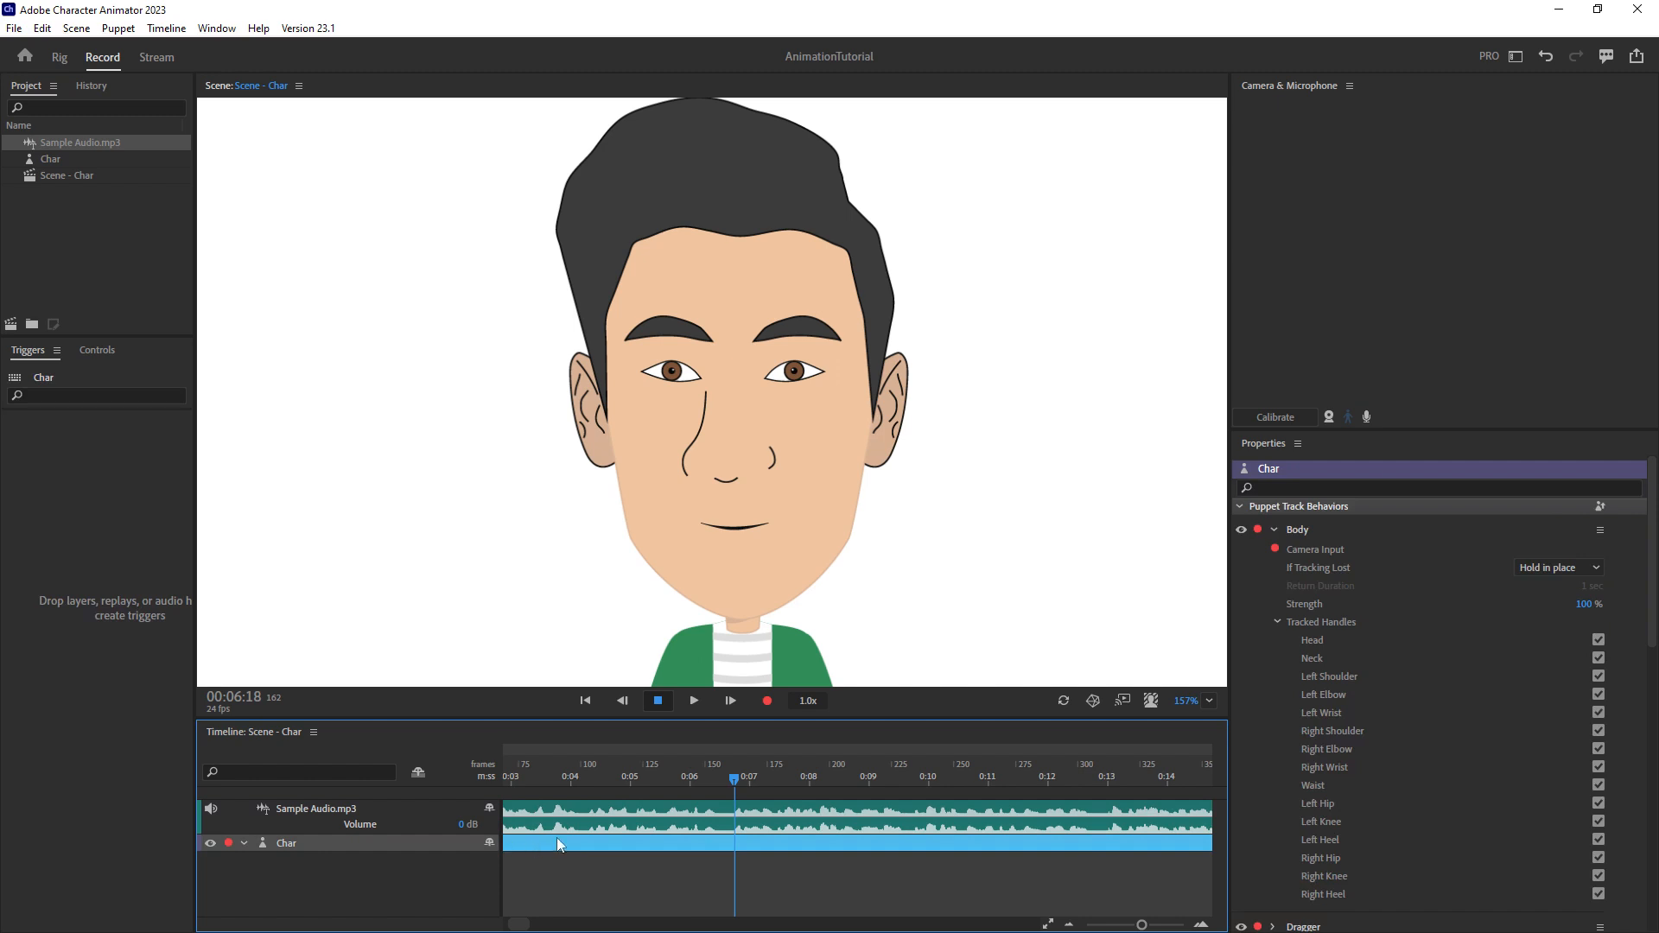
With the Sample Audio.mp3 and Char tracks selected, compute a lip sync take from audio and transcript.
click(330, 813)
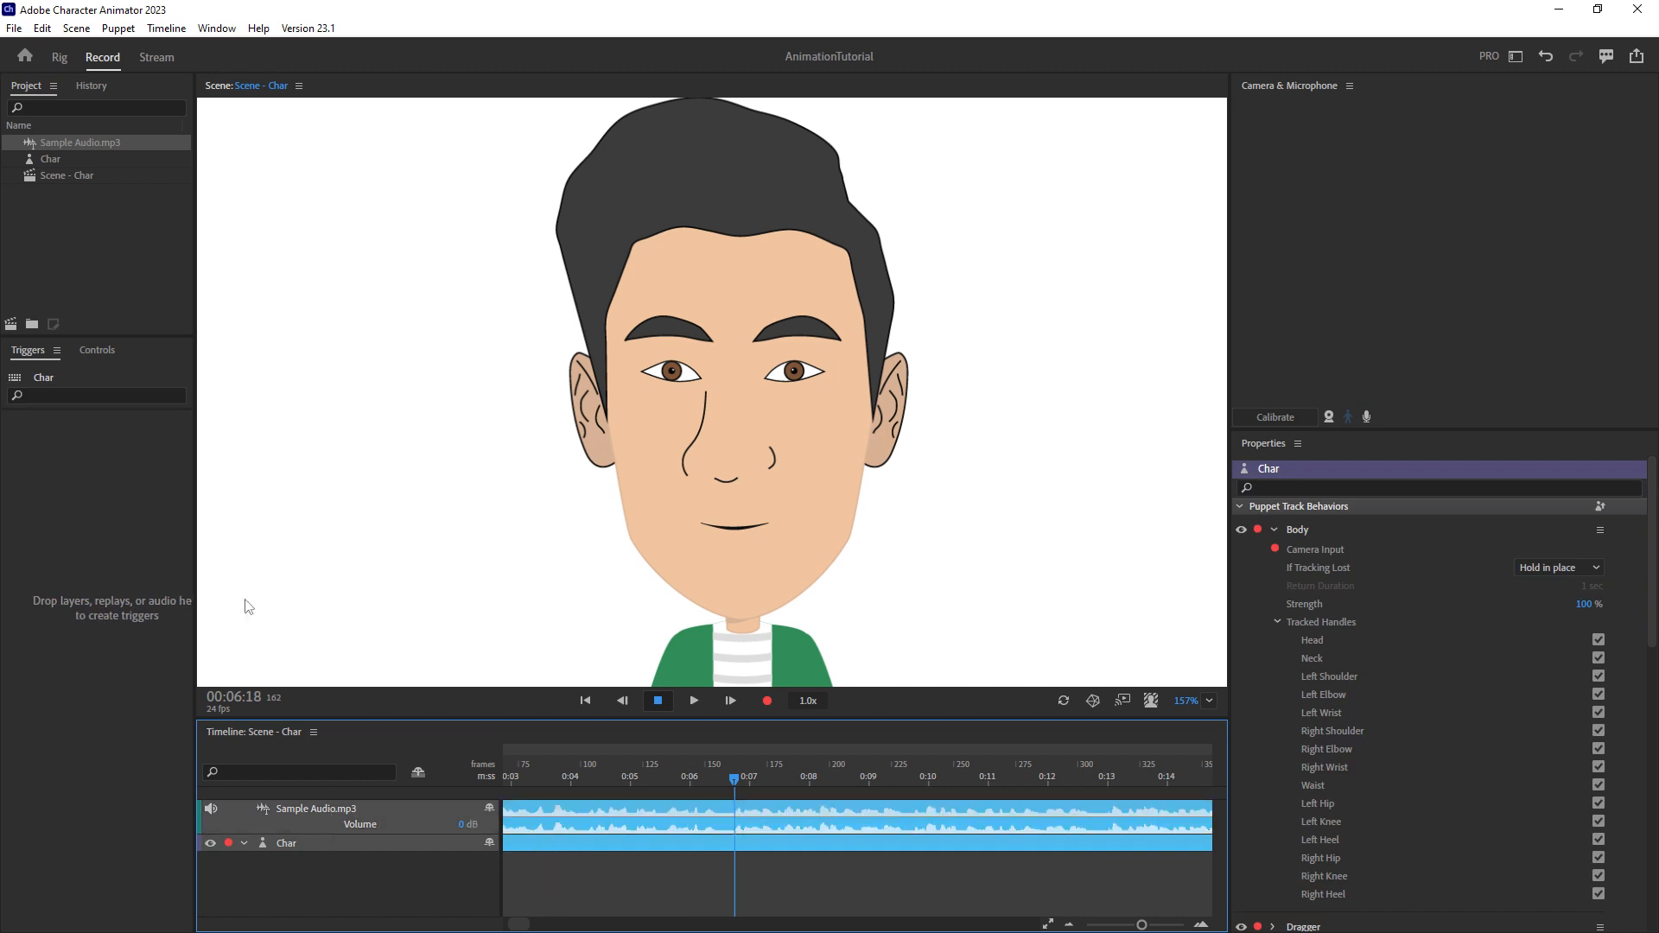
click(217, 30)
mouse_move(185, 32)
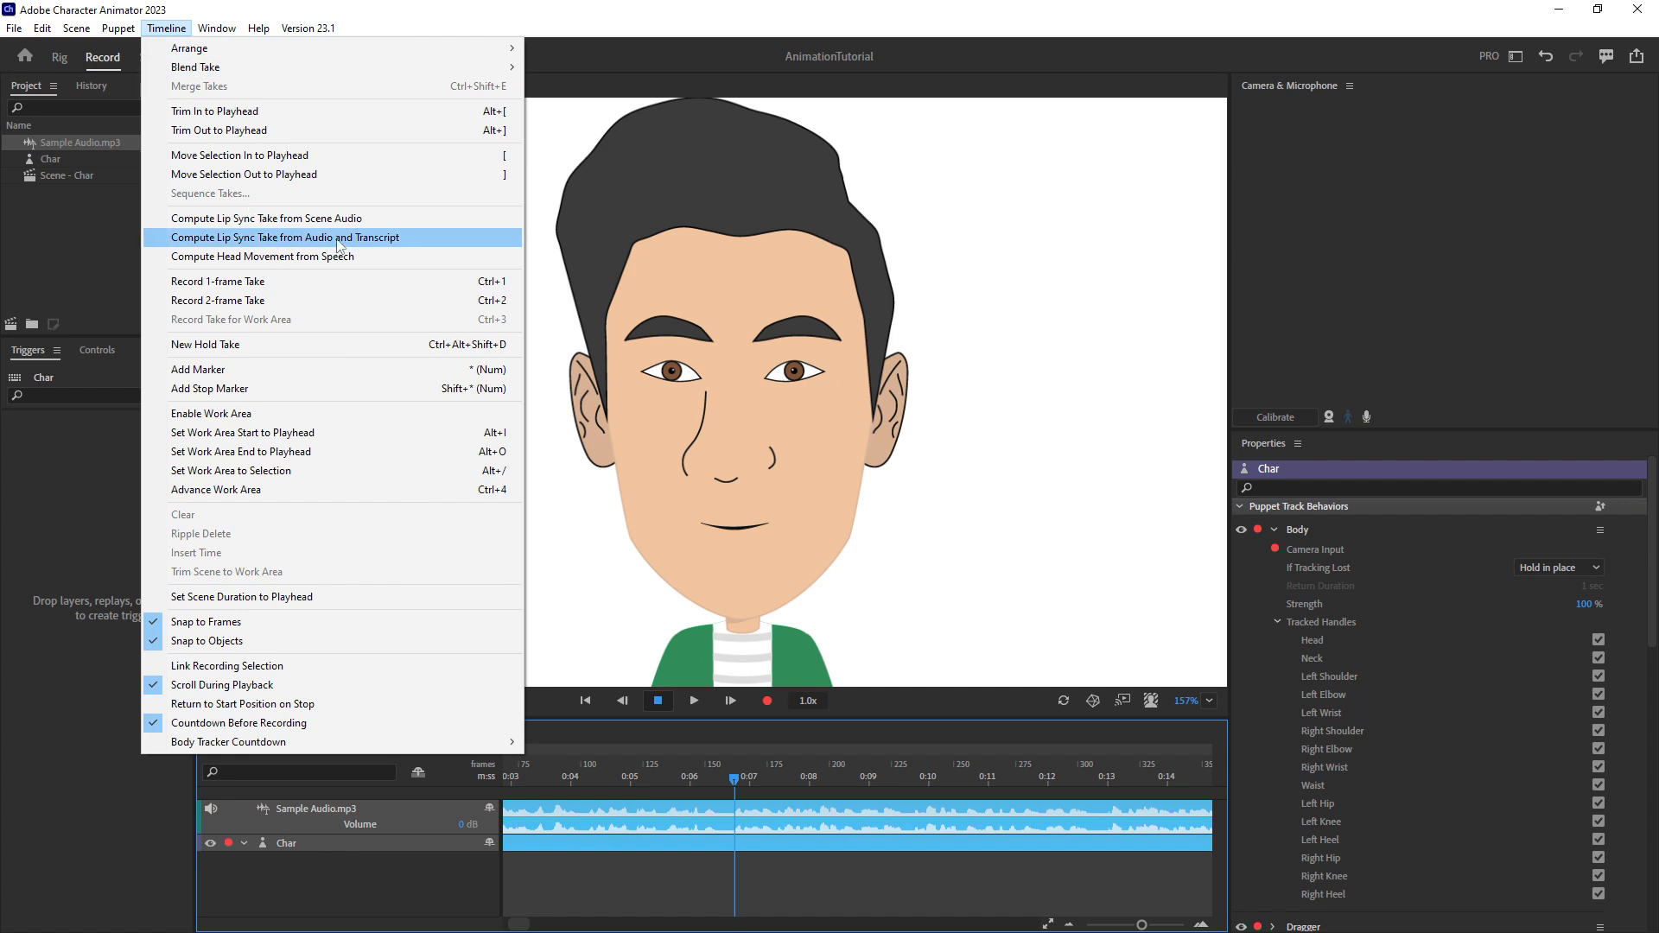
click(279, 245)
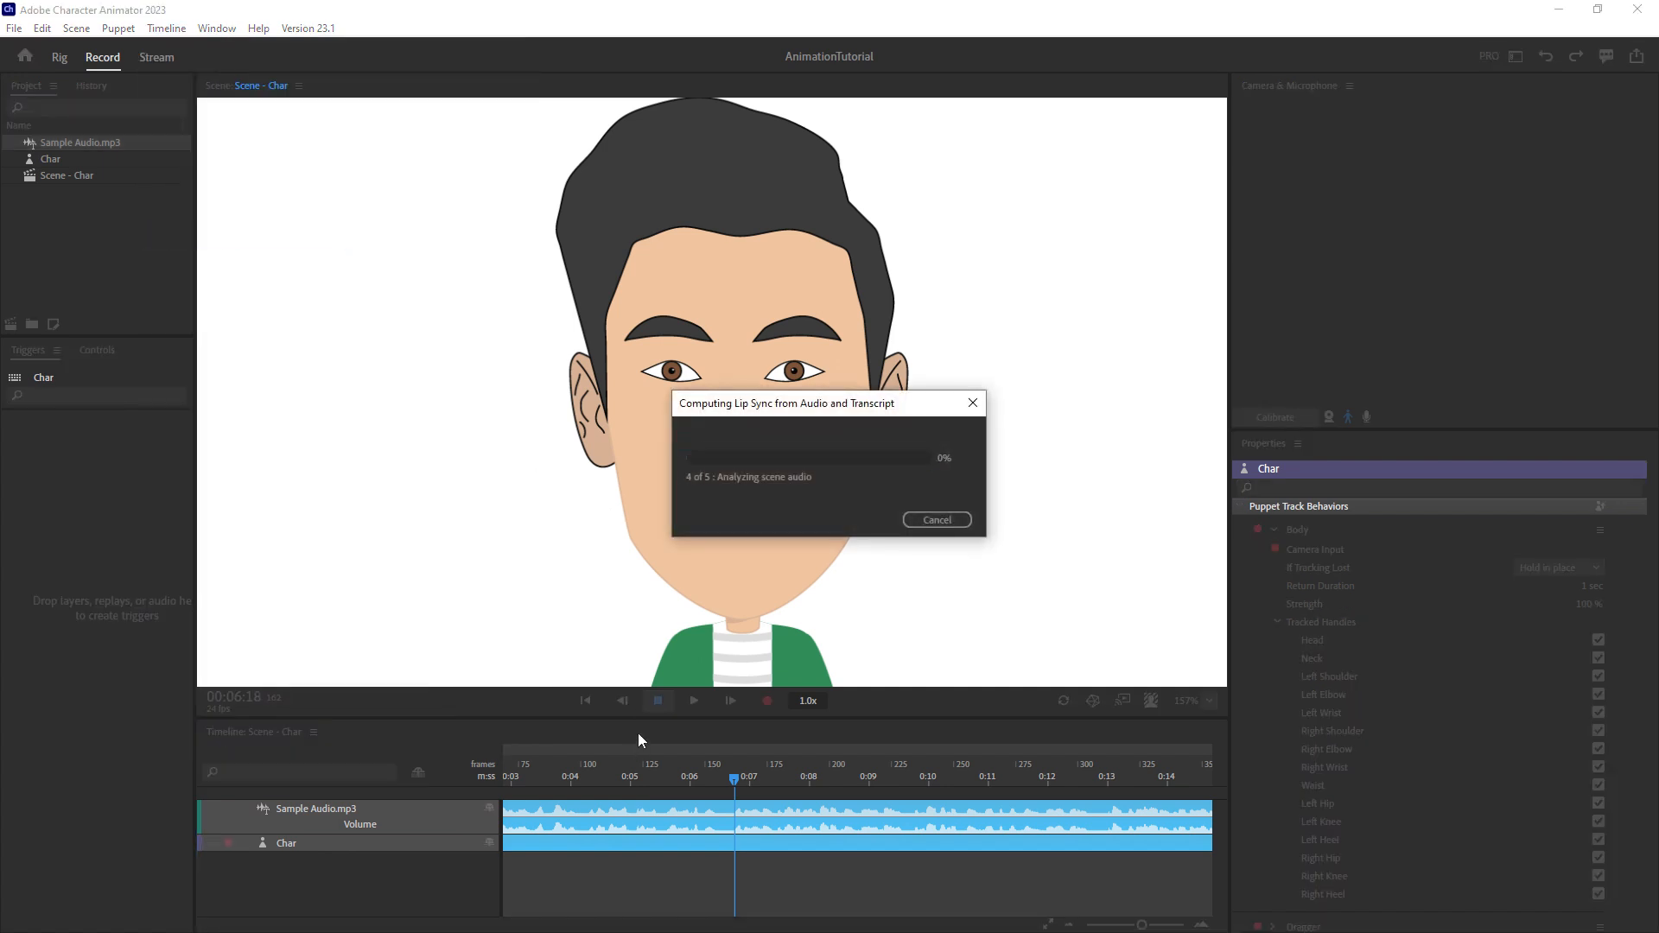
Play the scene from the start to check the transcript-based lip sync on the puppet's mouth.
click(515, 783)
drag(512, 779, 503, 781)
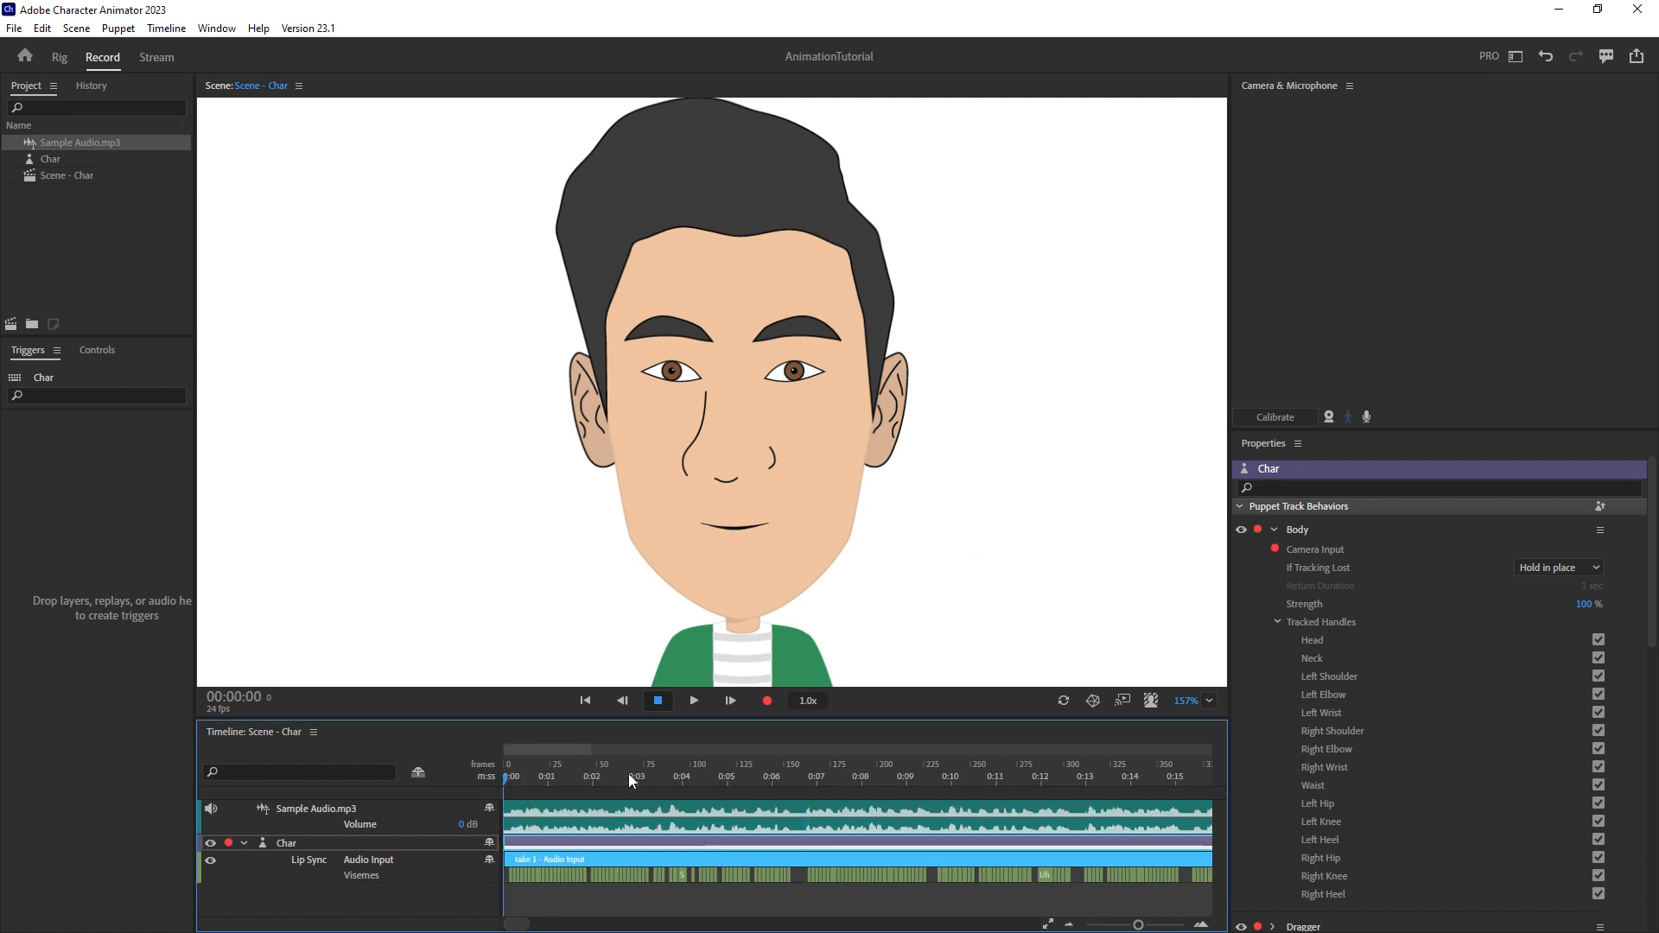
key(space)
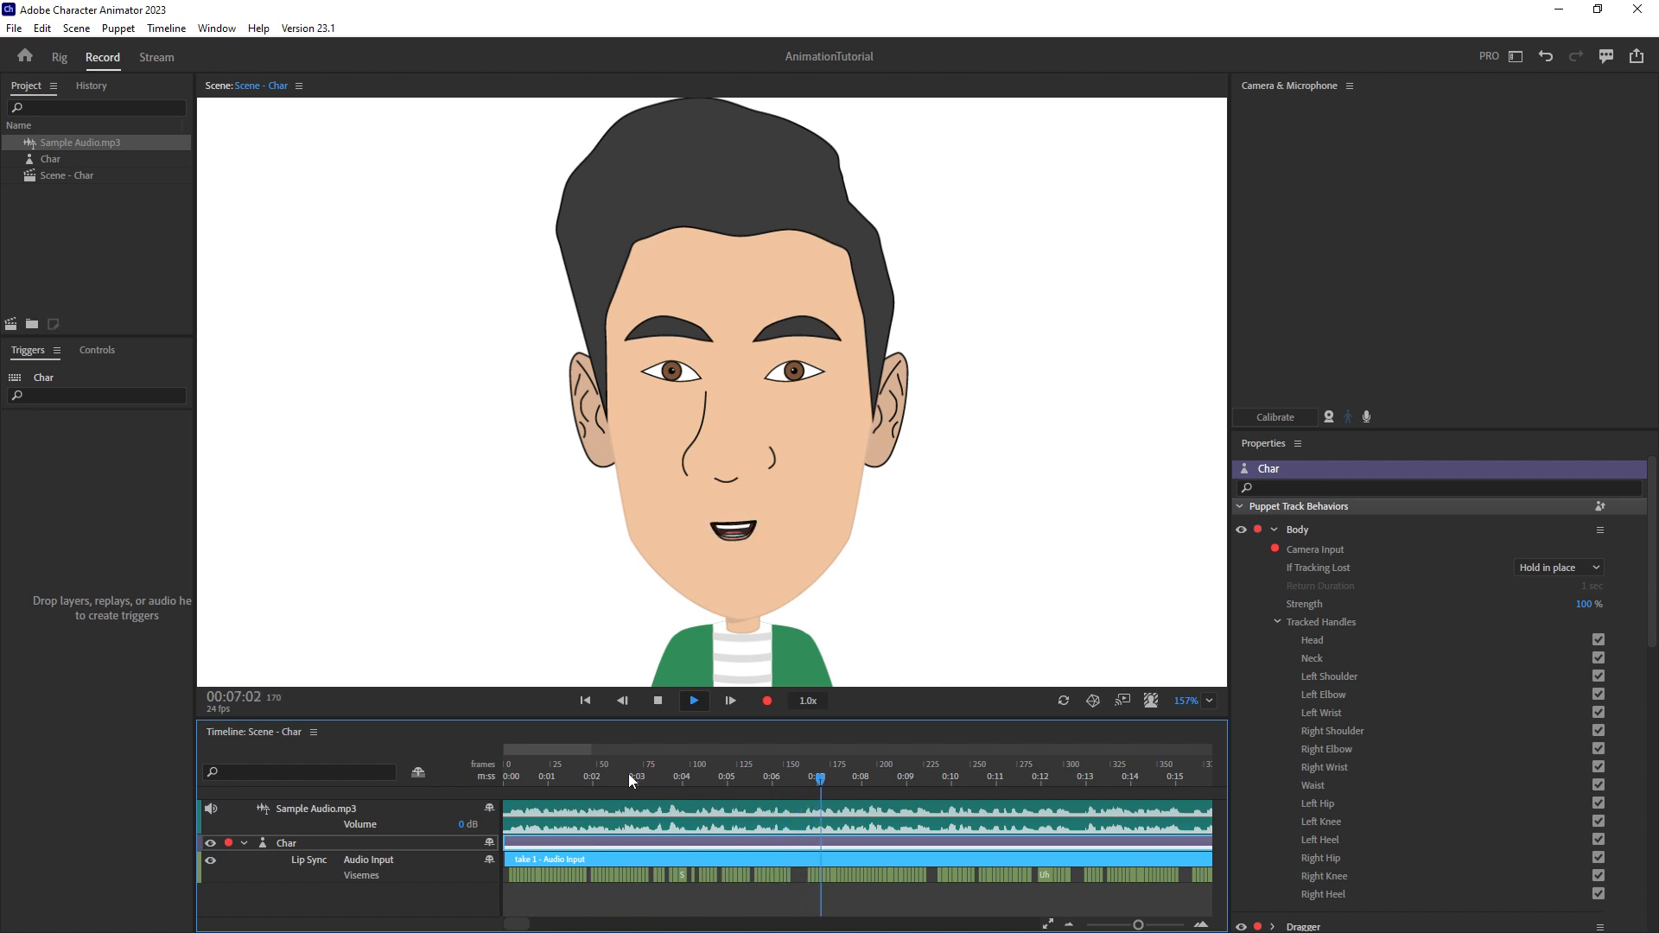
key(space)
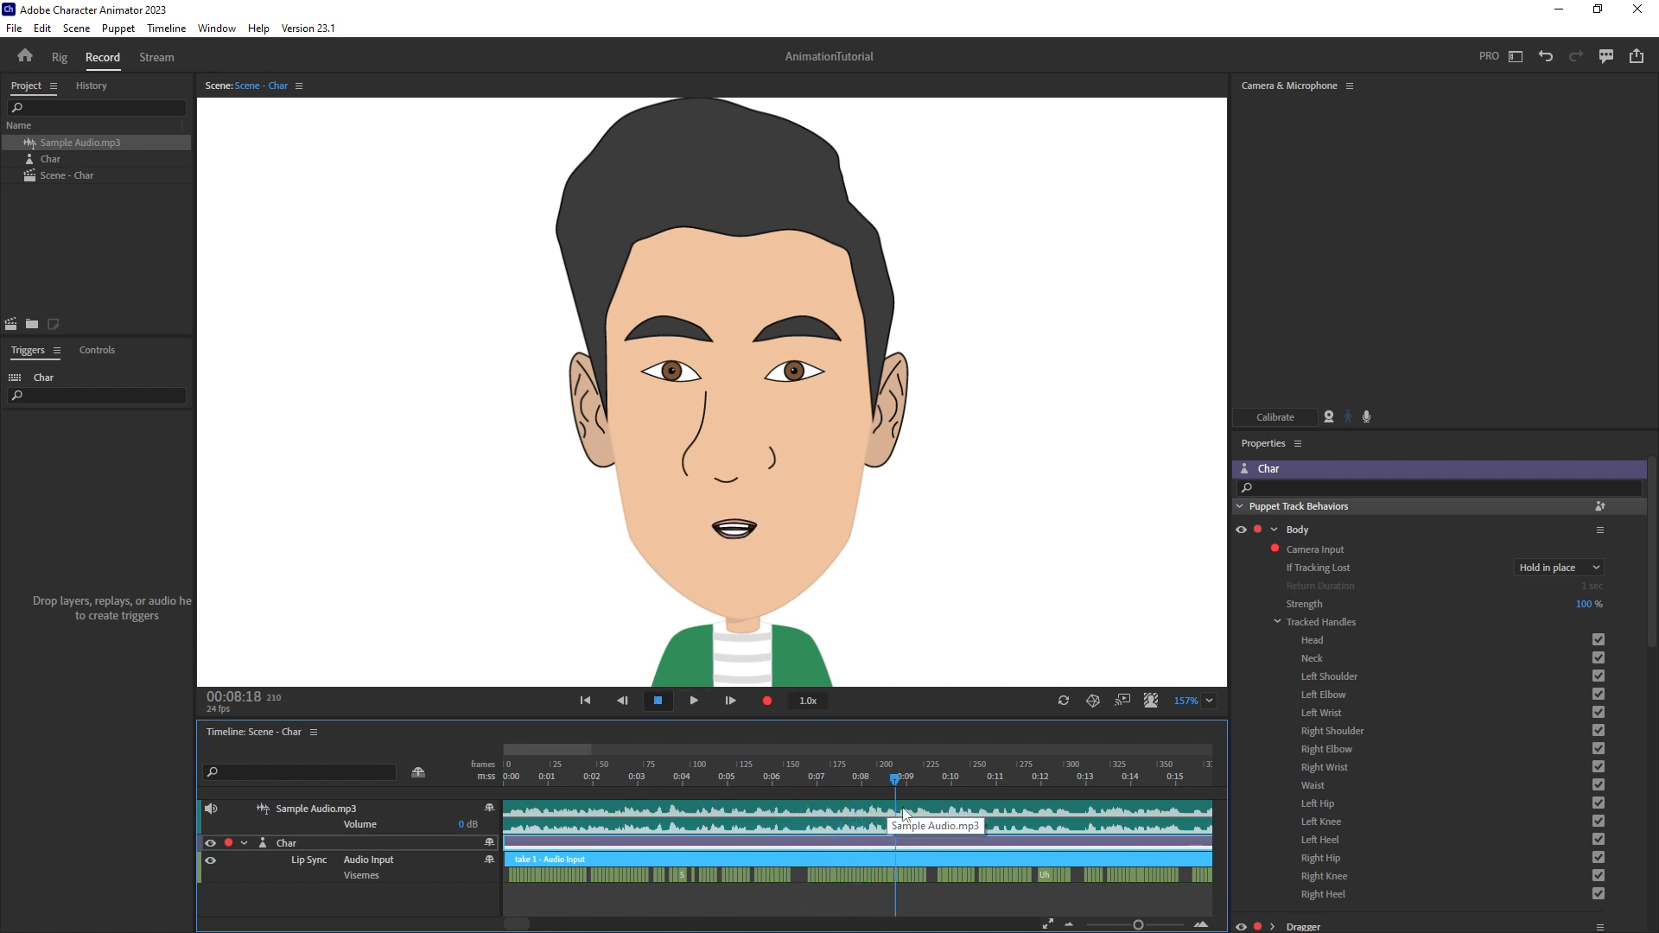
key(ctrl+z)
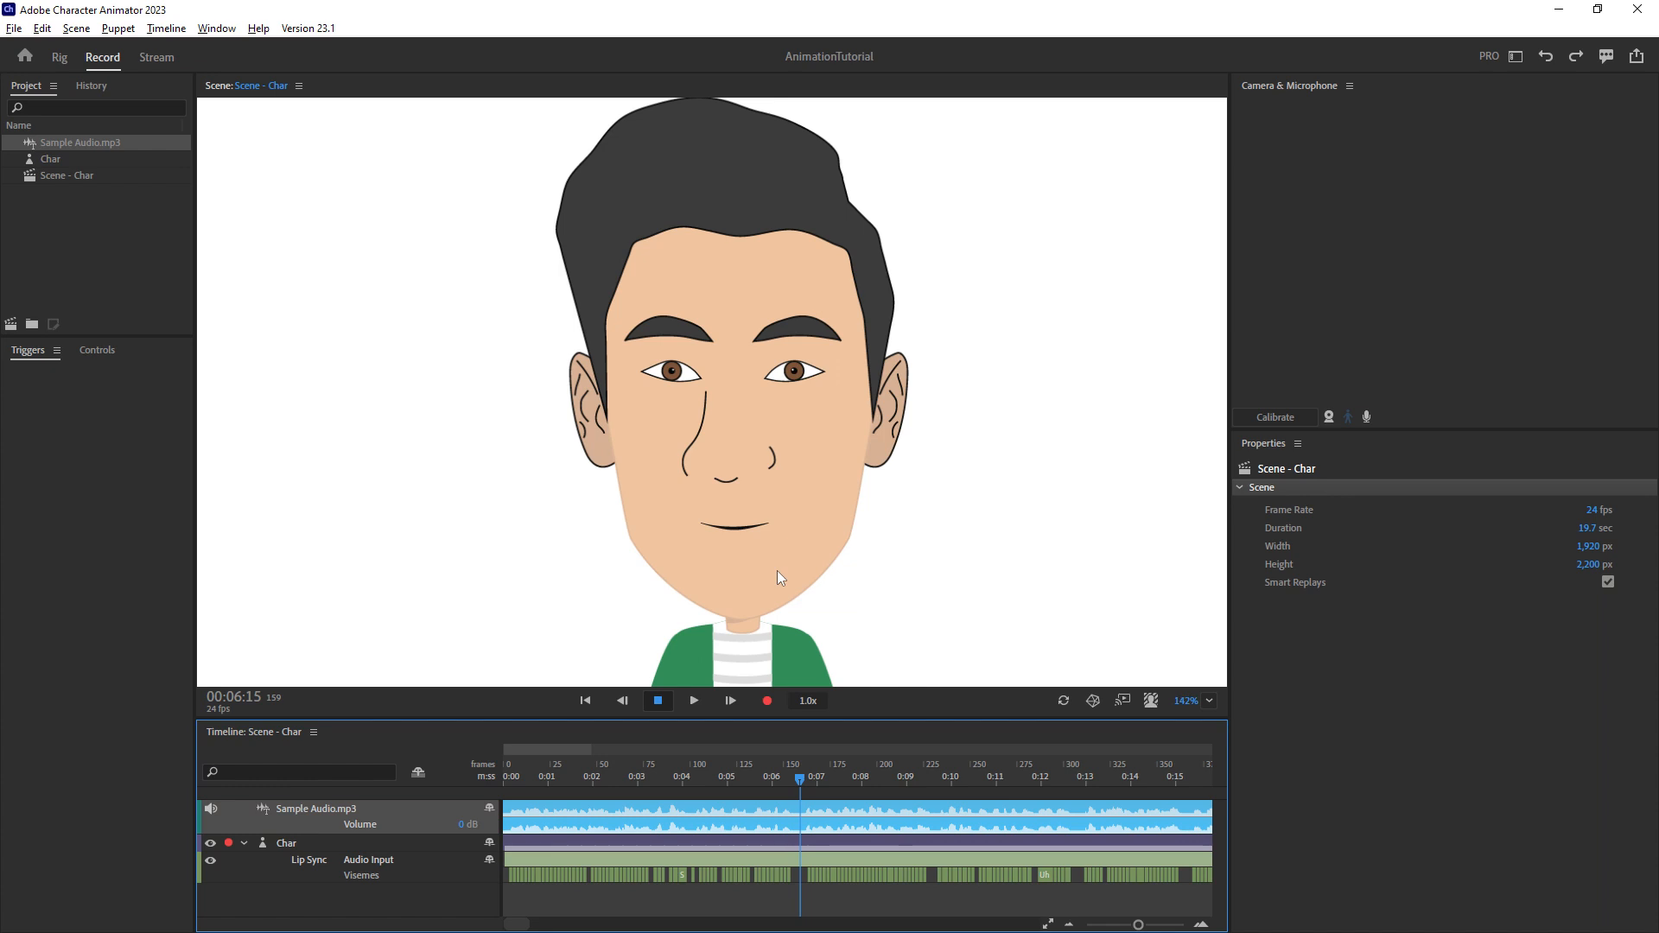
Turn on the camera input so that the whole Char puppet in the scene follows the performer's movements.
scroll(777, 572, down, 4)
drag(778, 619, 722, 453)
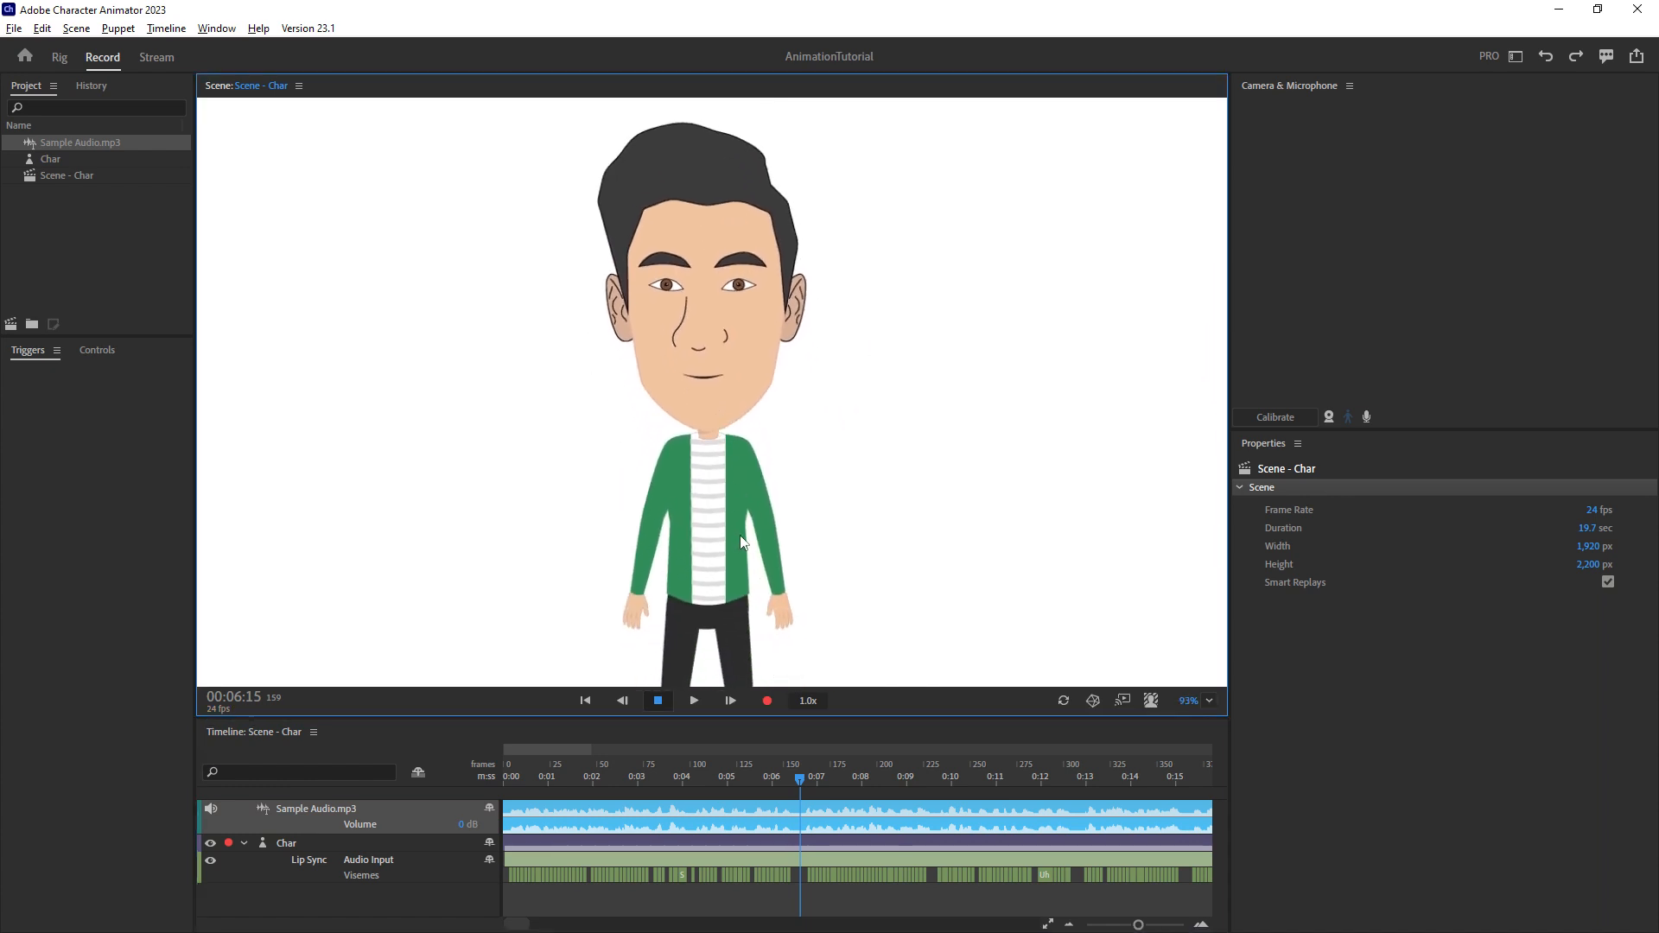
drag(740, 536, 736, 410)
drag(739, 495, 748, 444)
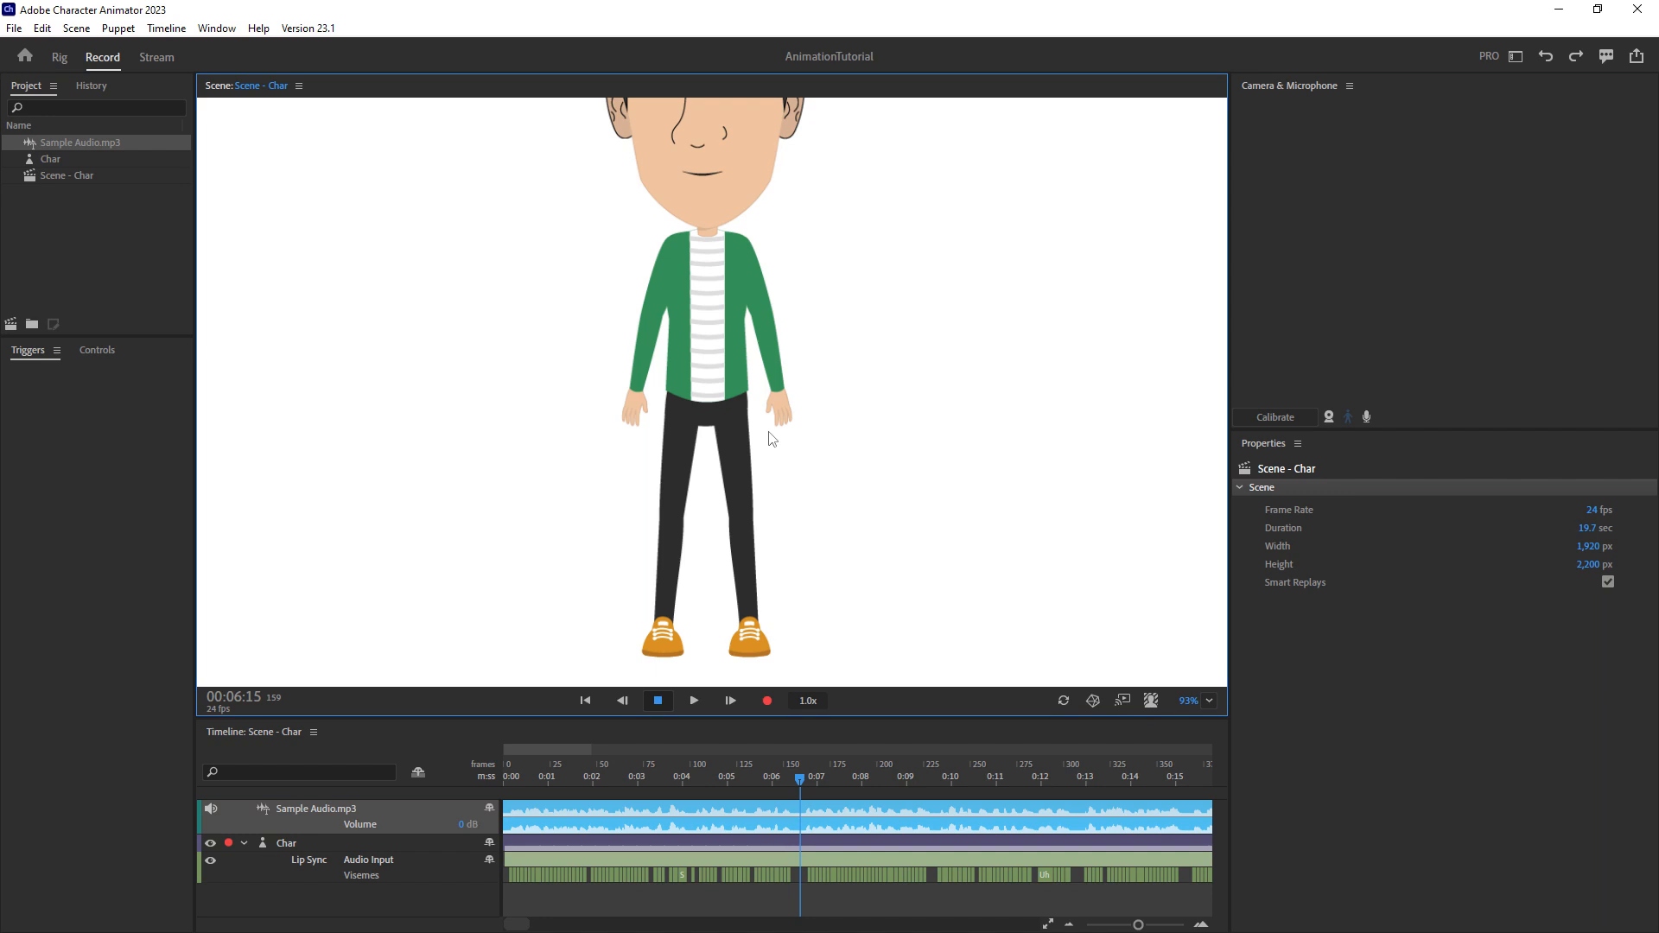
click(1330, 417)
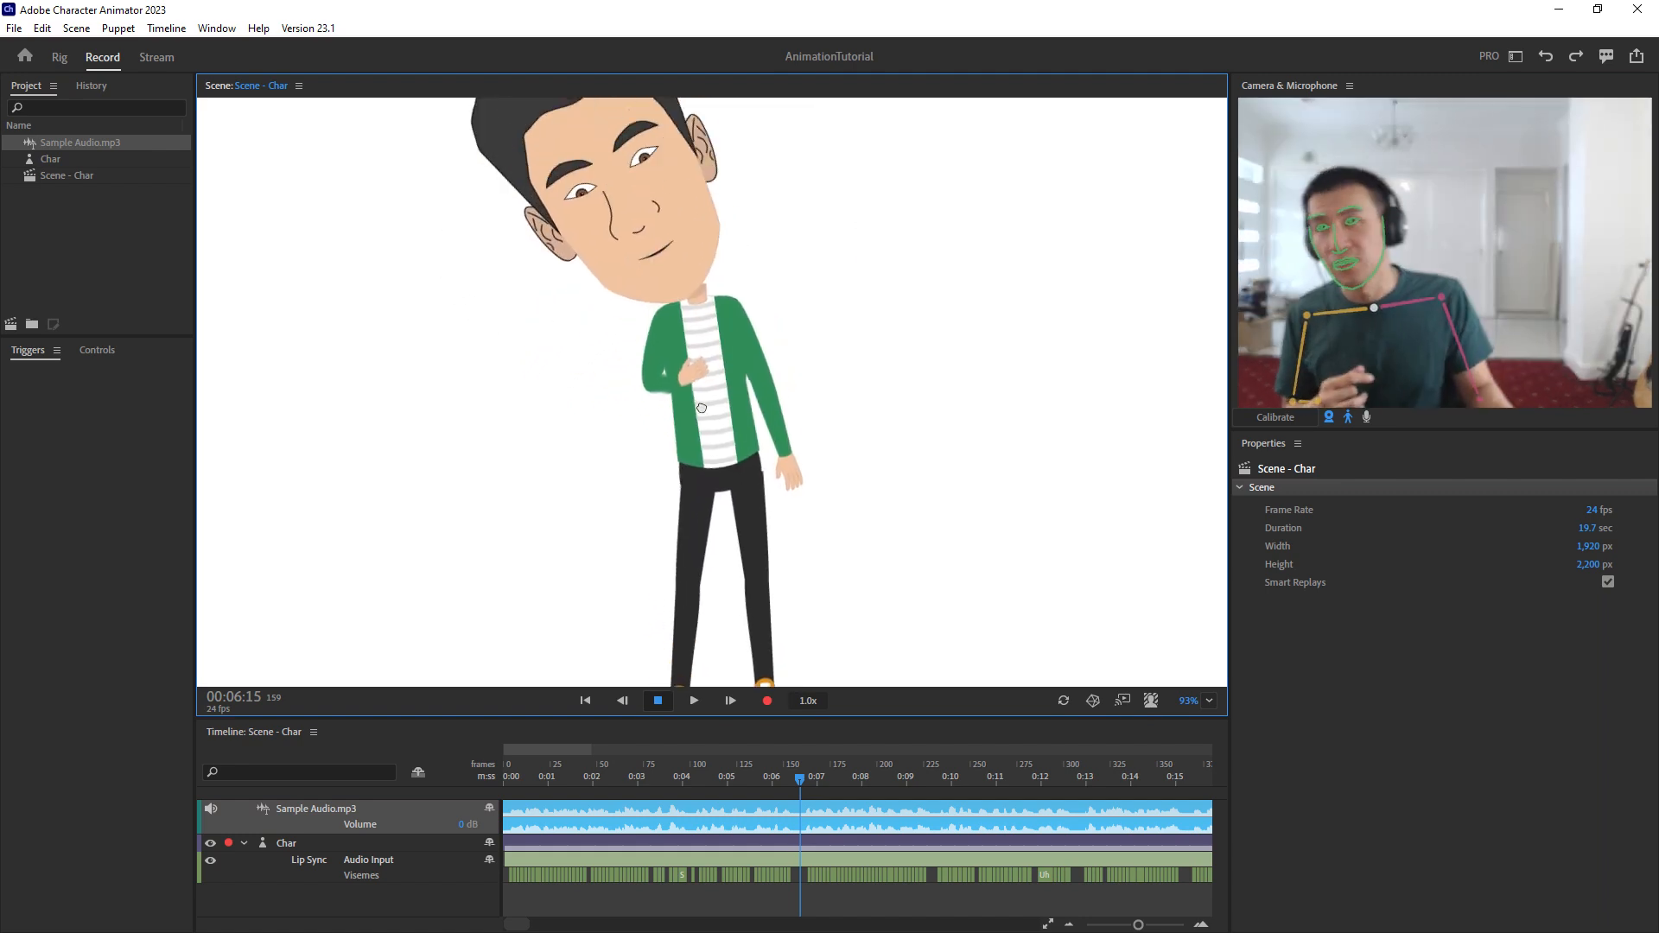
In the rig, expand the Char puppet's Face behavior and set Head Position Strength to 0%.
click(58, 58)
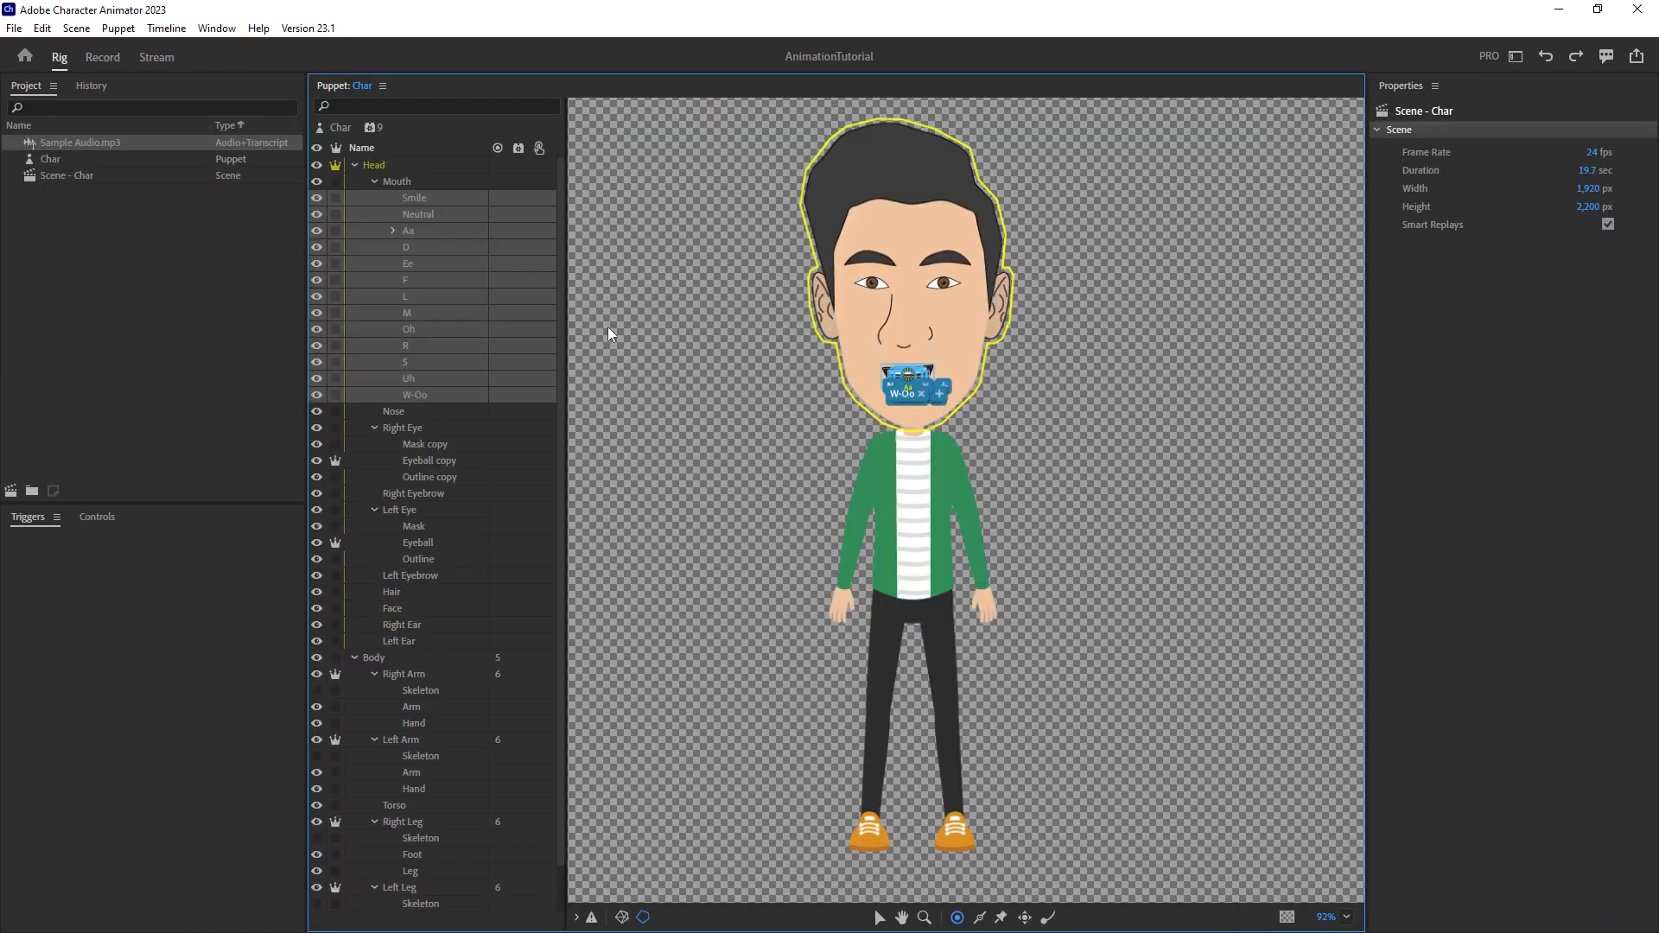
click(340, 127)
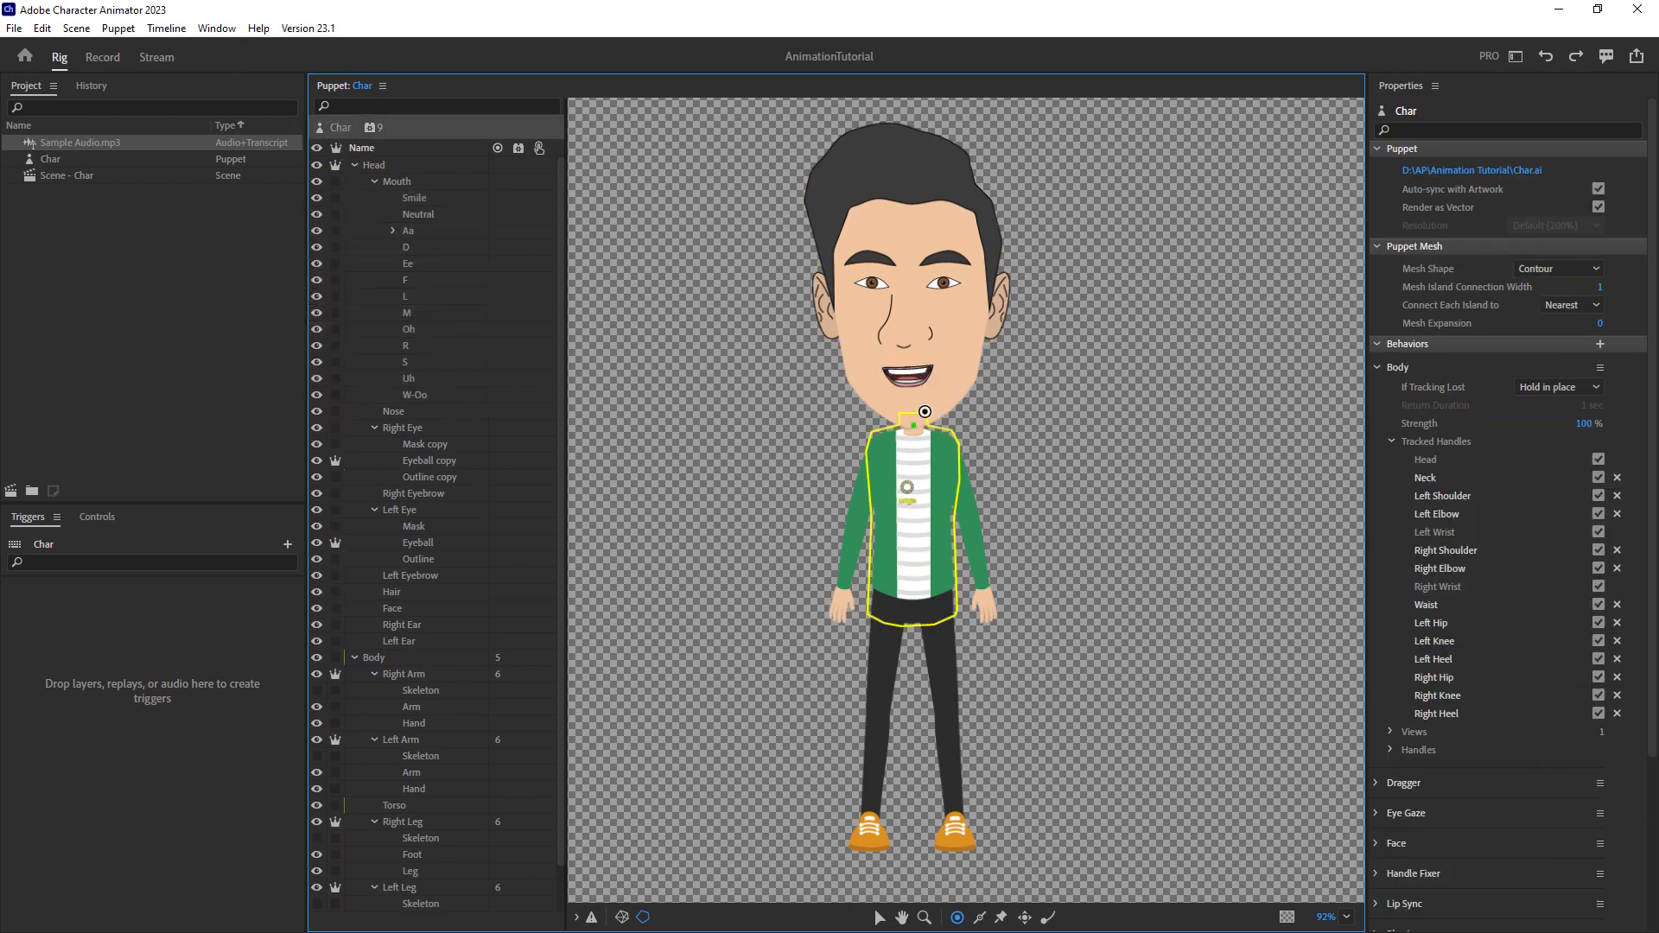
click(1380, 369)
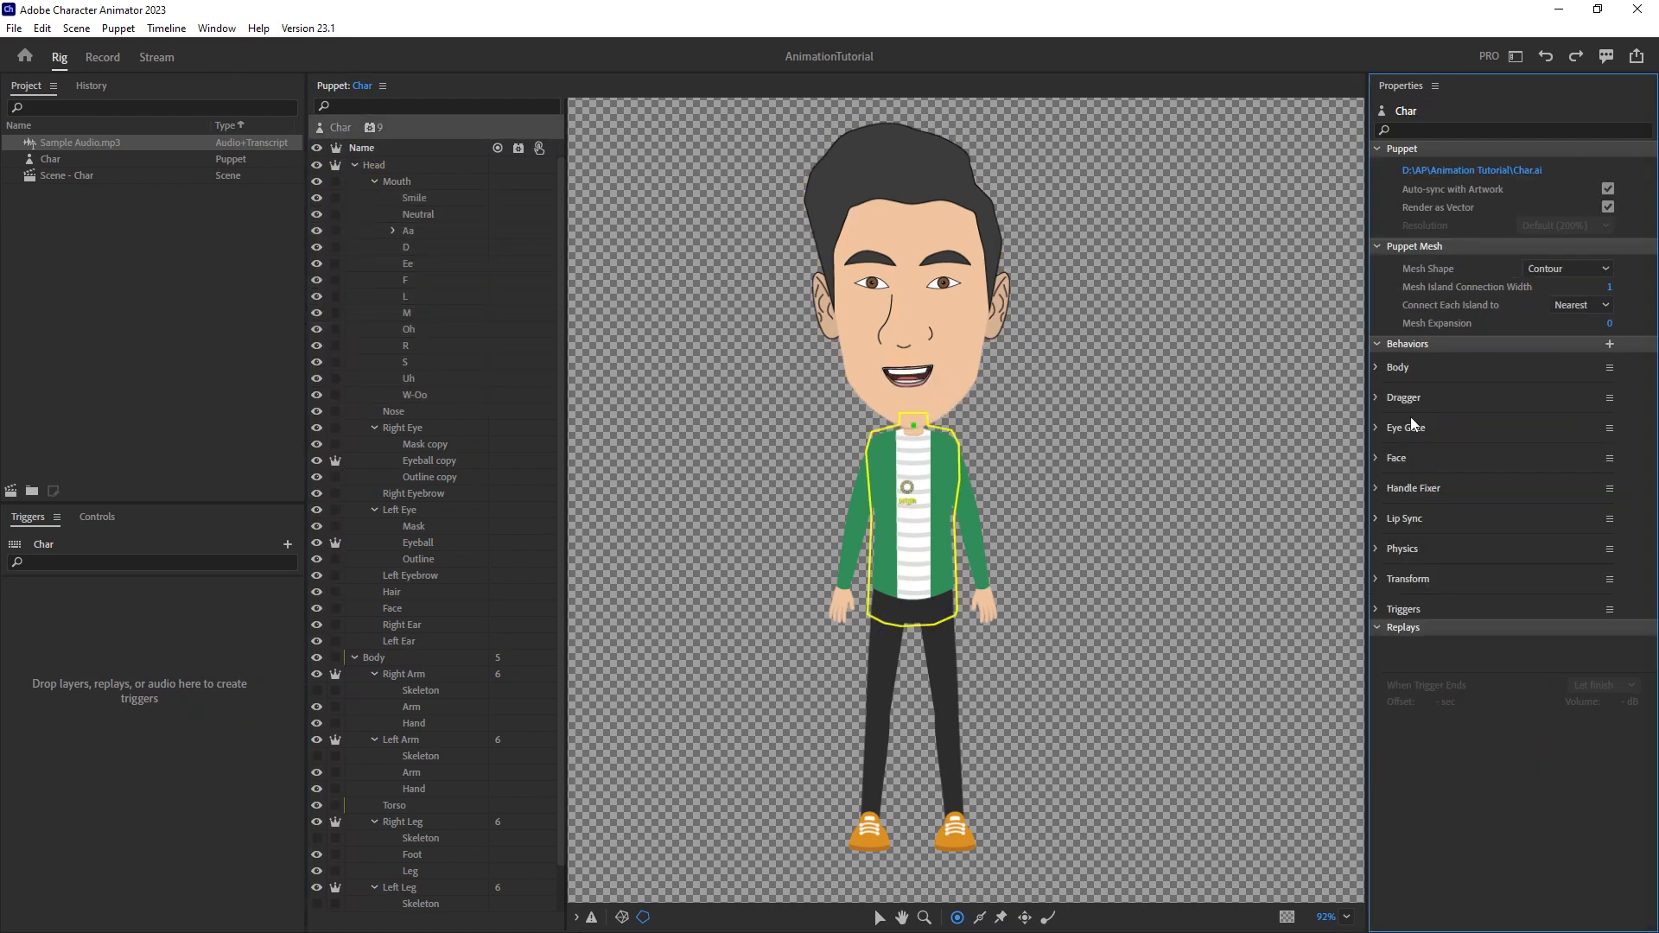
click(1382, 458)
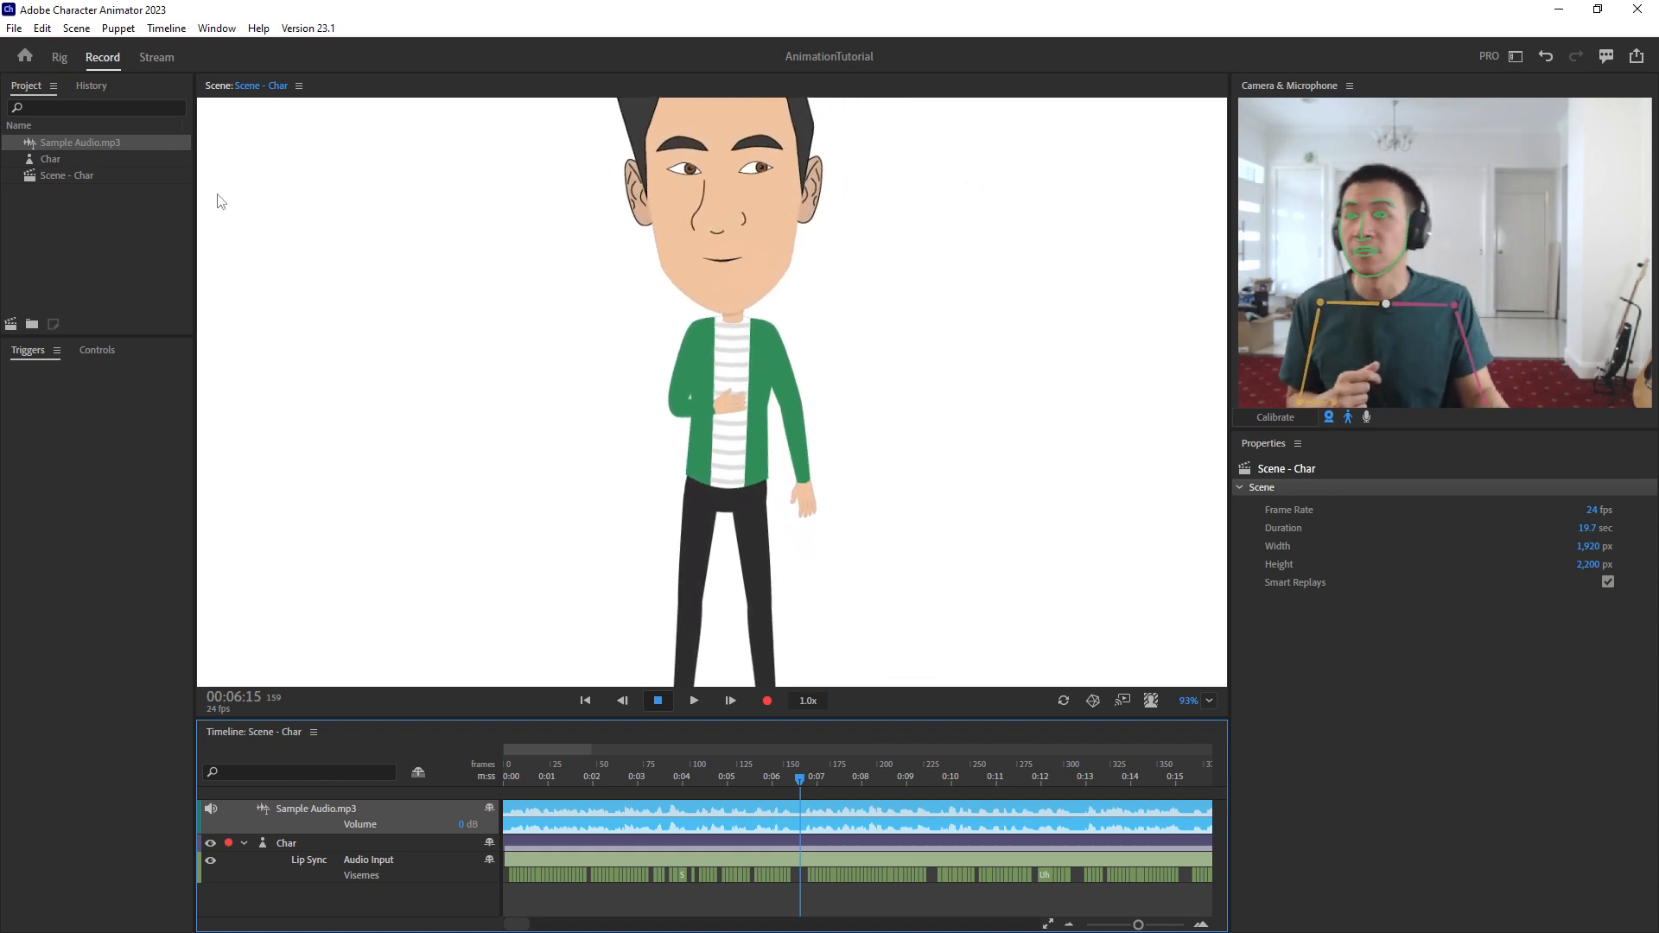
In the rig, select the Head layer's handle at the base of the neck and save the project.
click(59, 57)
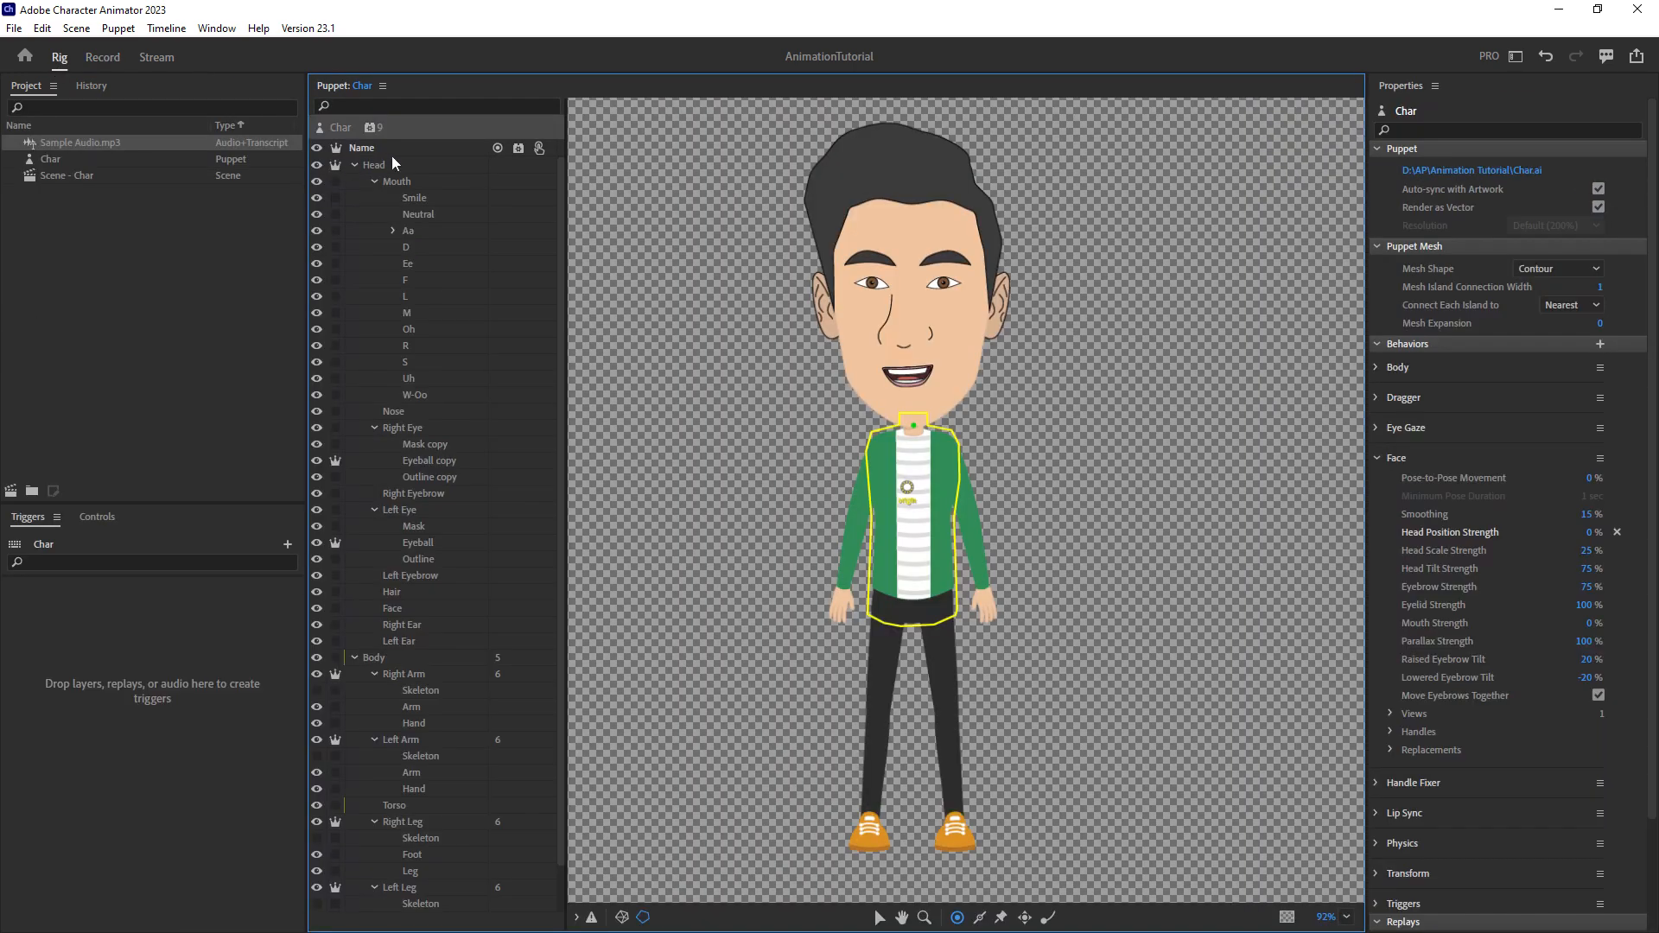
click(374, 164)
scroll(896, 441, up, 10)
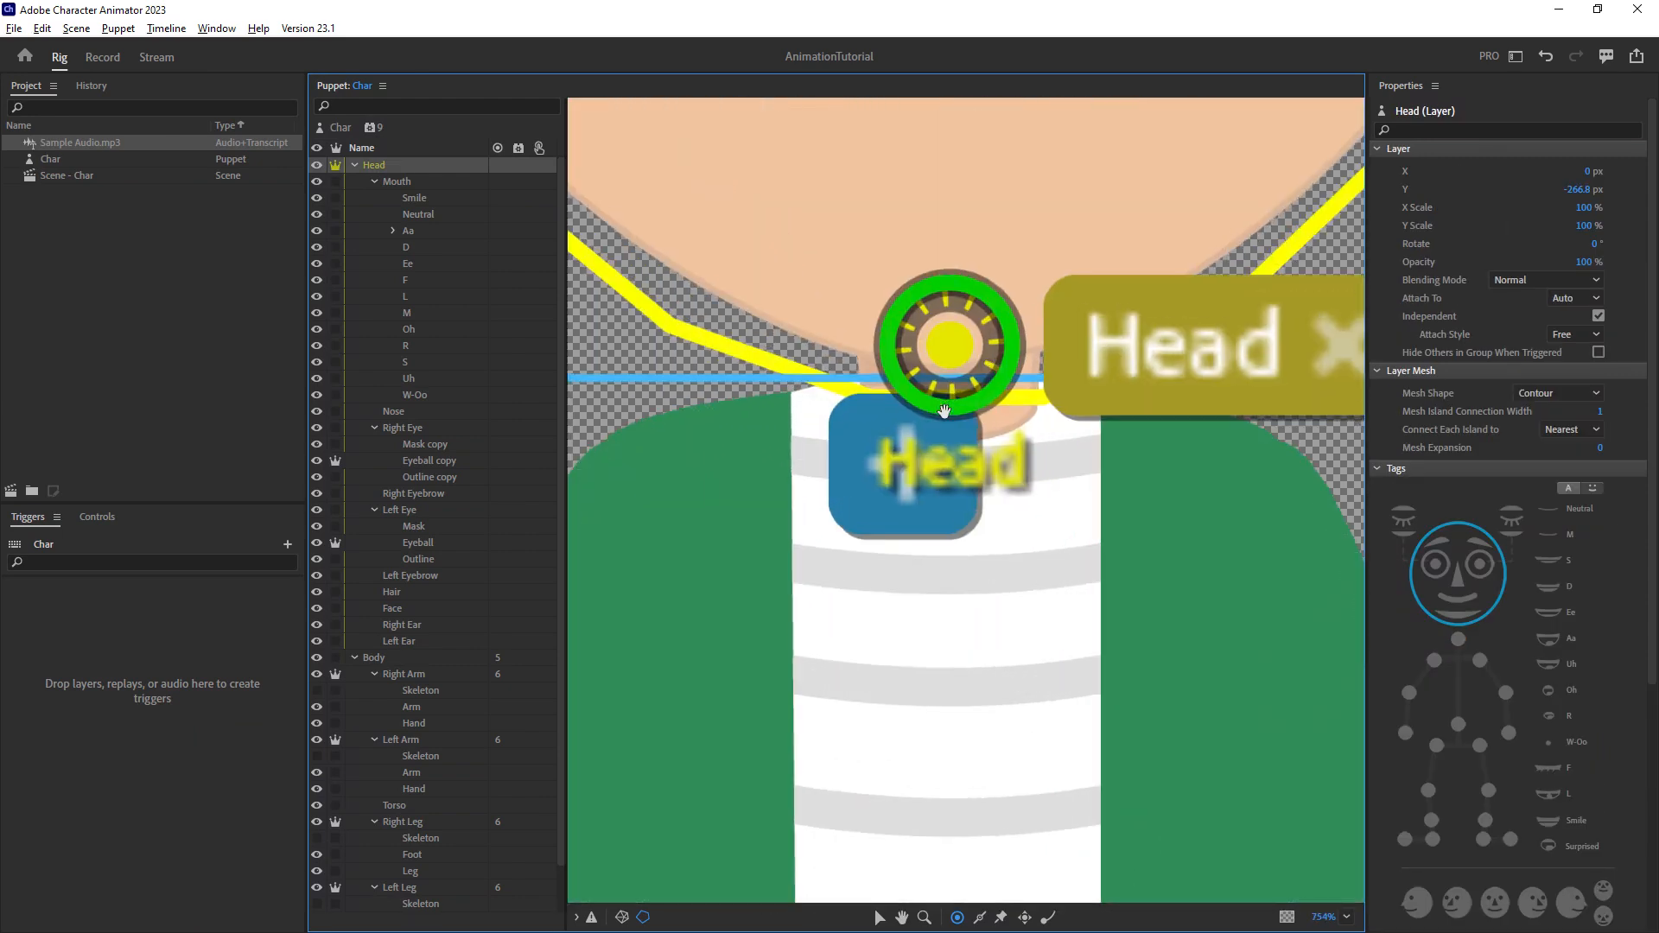
scroll(944, 410, up, 3)
drag(952, 324, 953, 361)
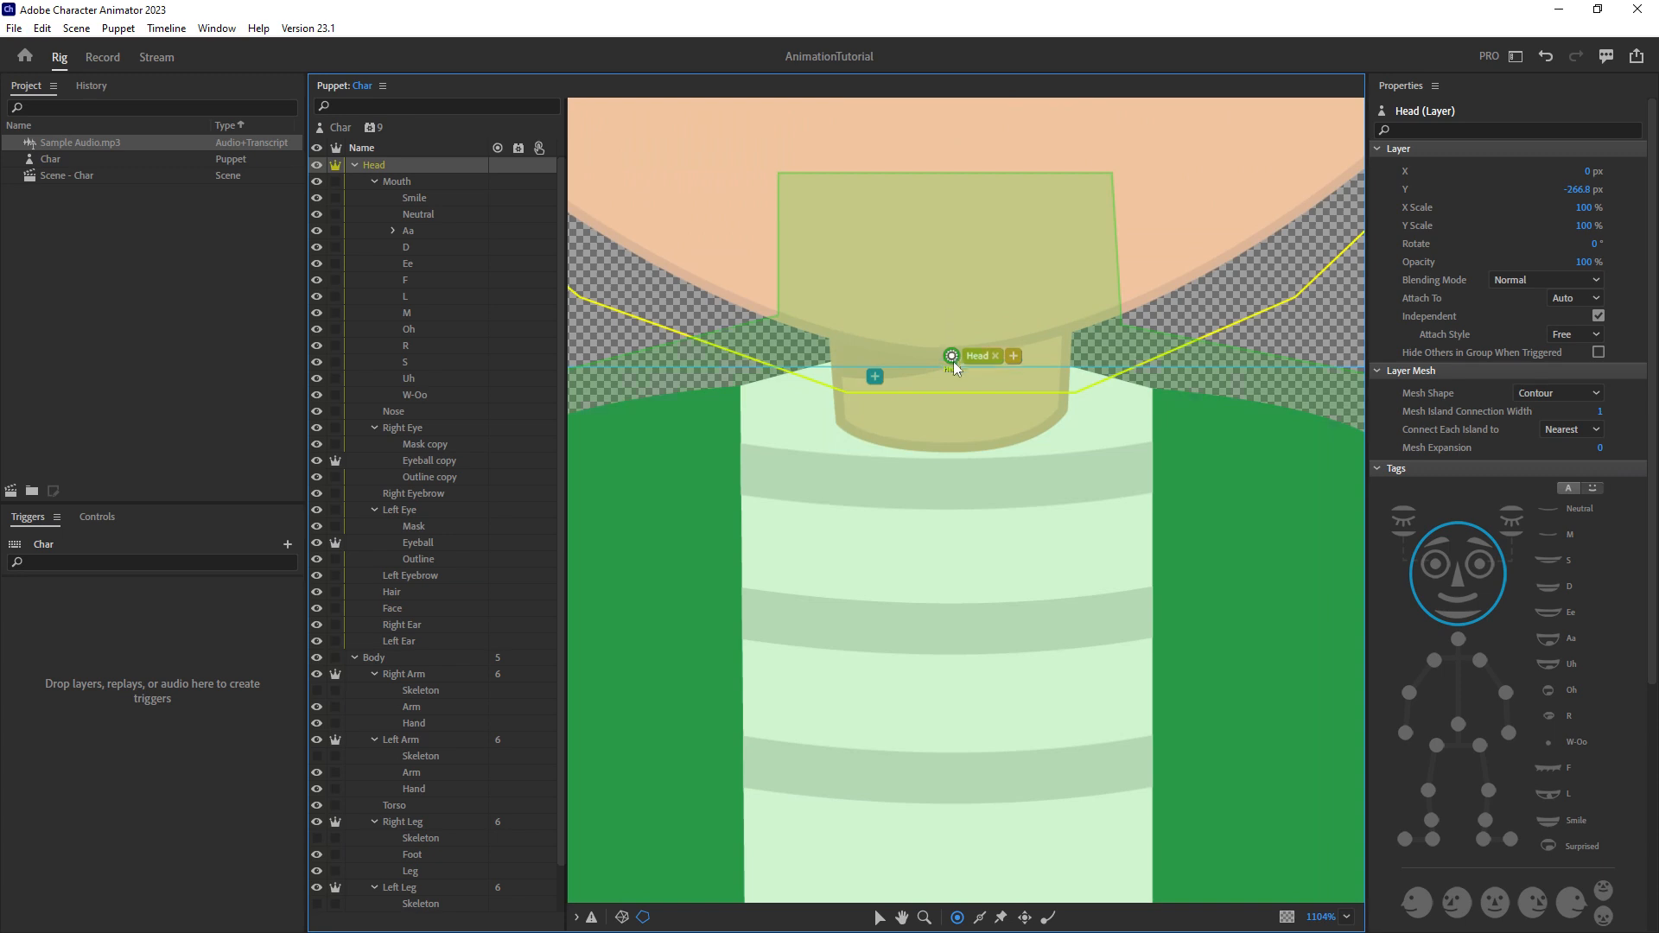
click(952, 361)
key(ctrl+s)
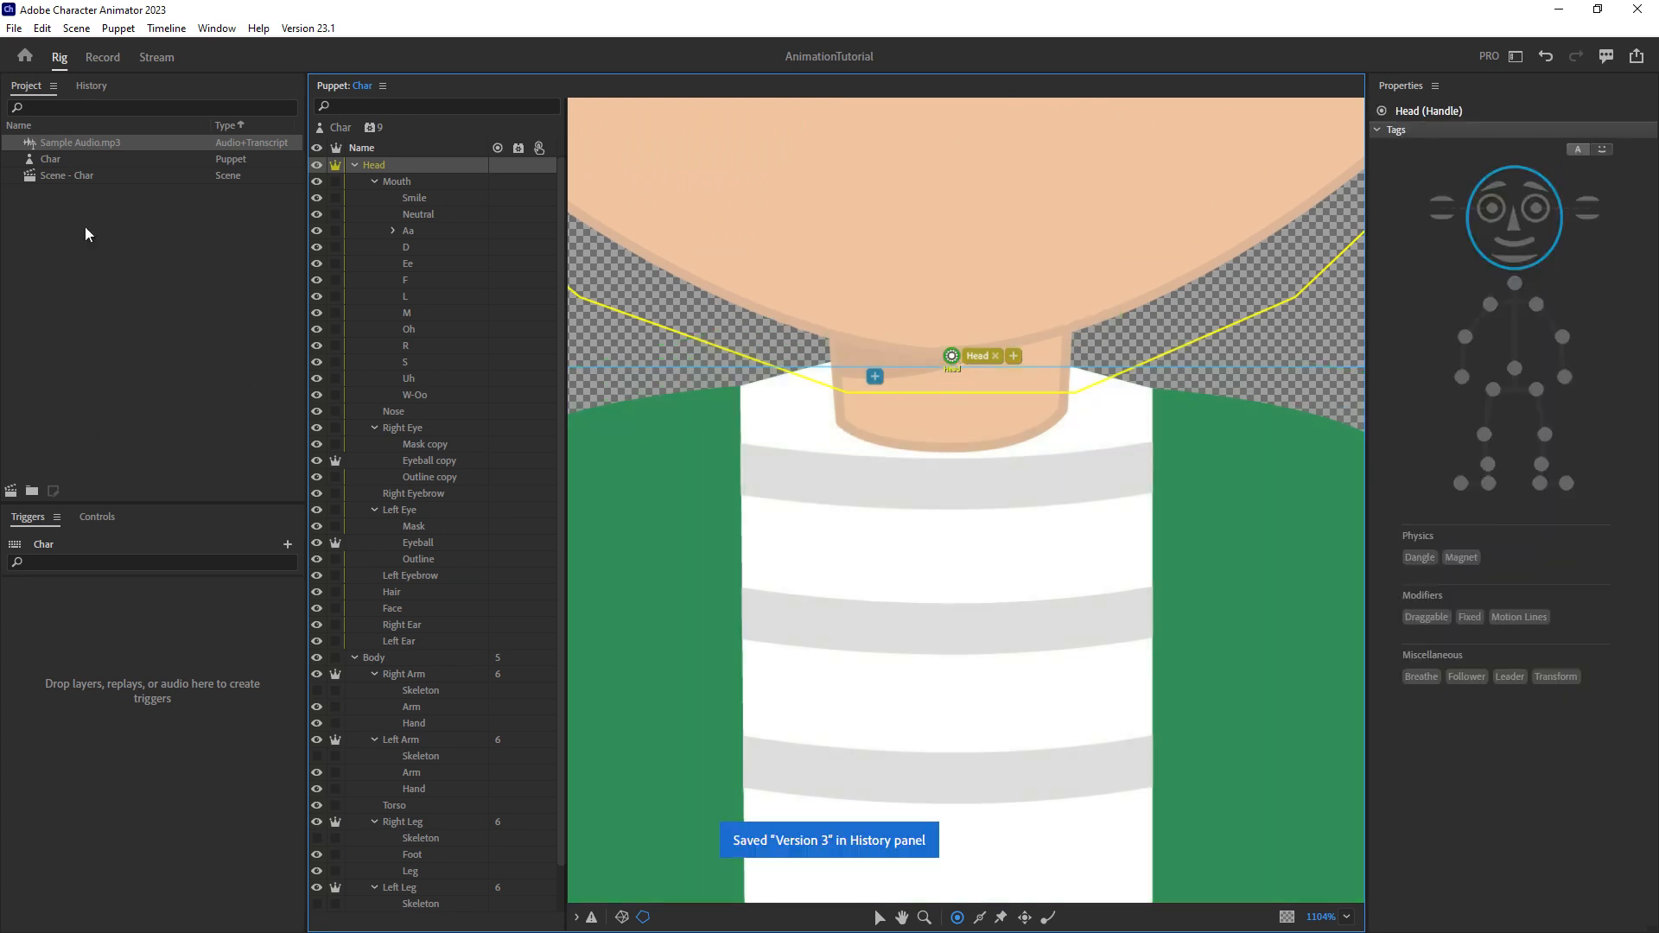
Open the Char puppet's original artwork in Illustrator and select the neck group inside the Torso layer.
click(49, 159)
click(53, 491)
drag(833, 294, 806, 496)
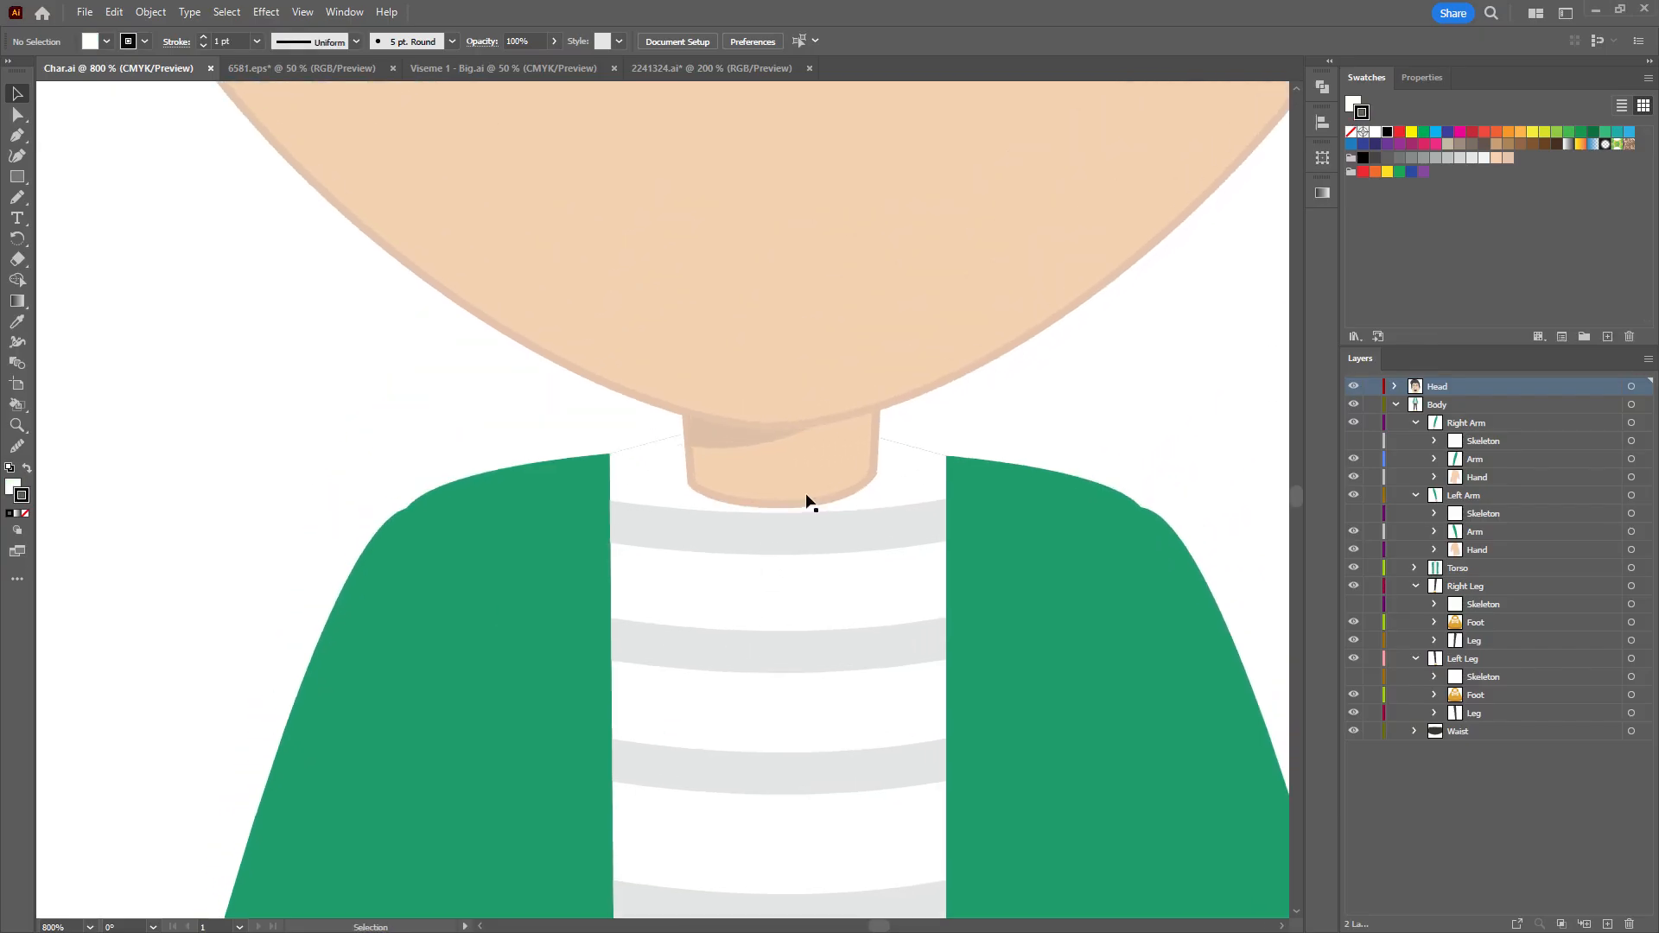
click(832, 476)
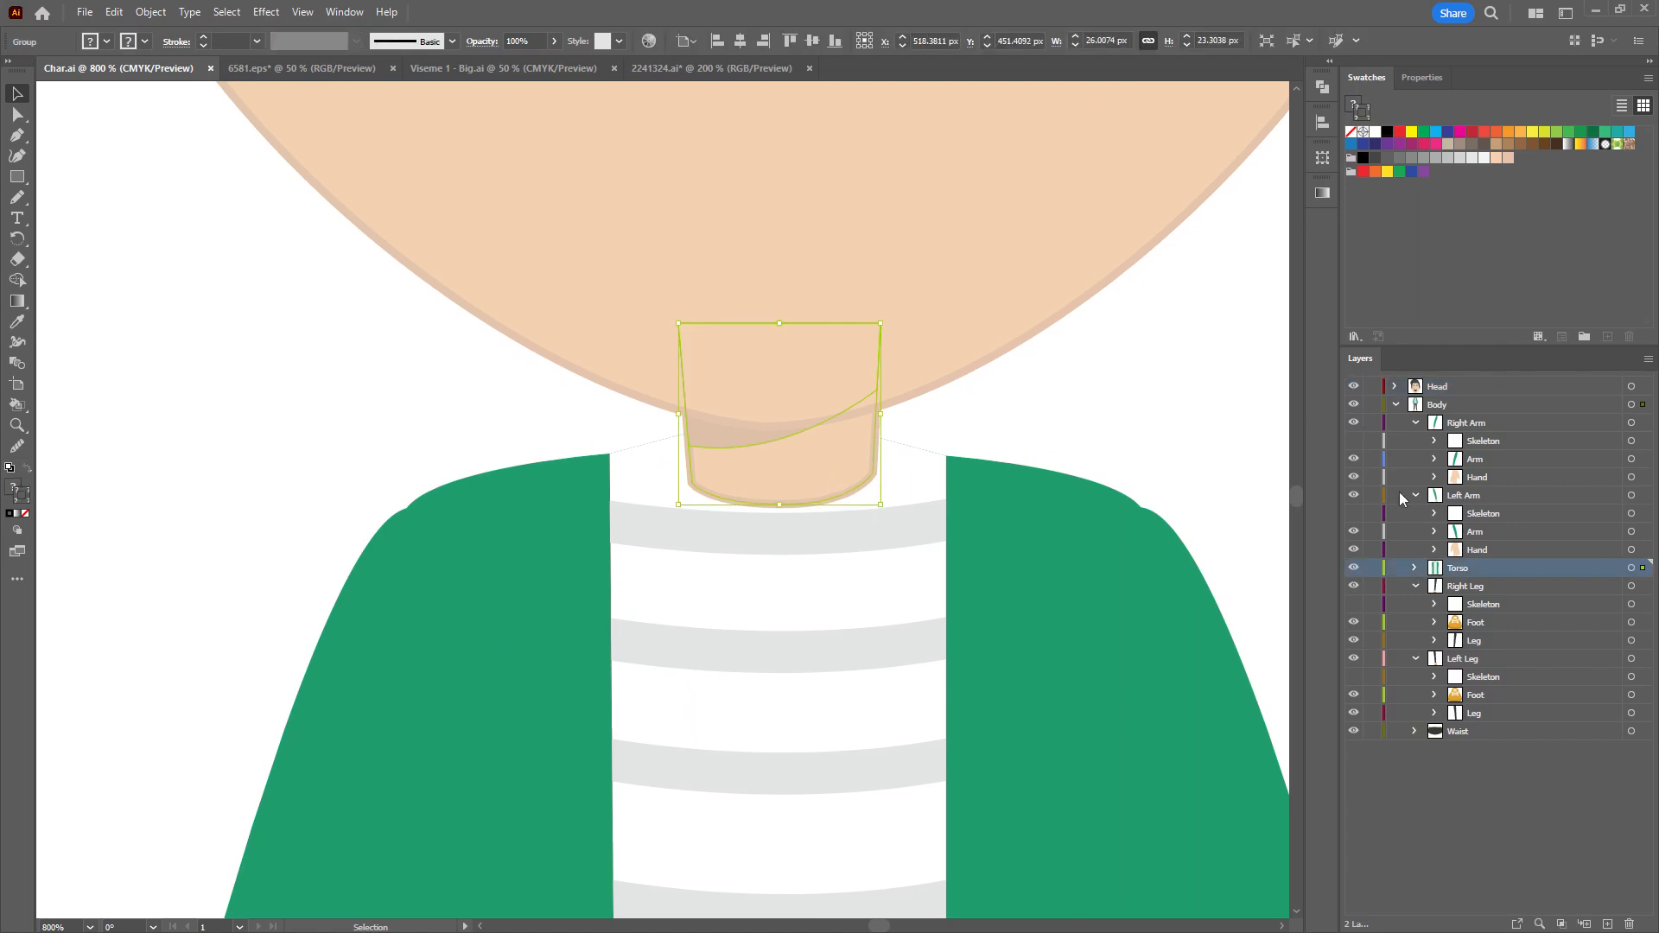
click(1415, 569)
click(1514, 605)
click(1617, 589)
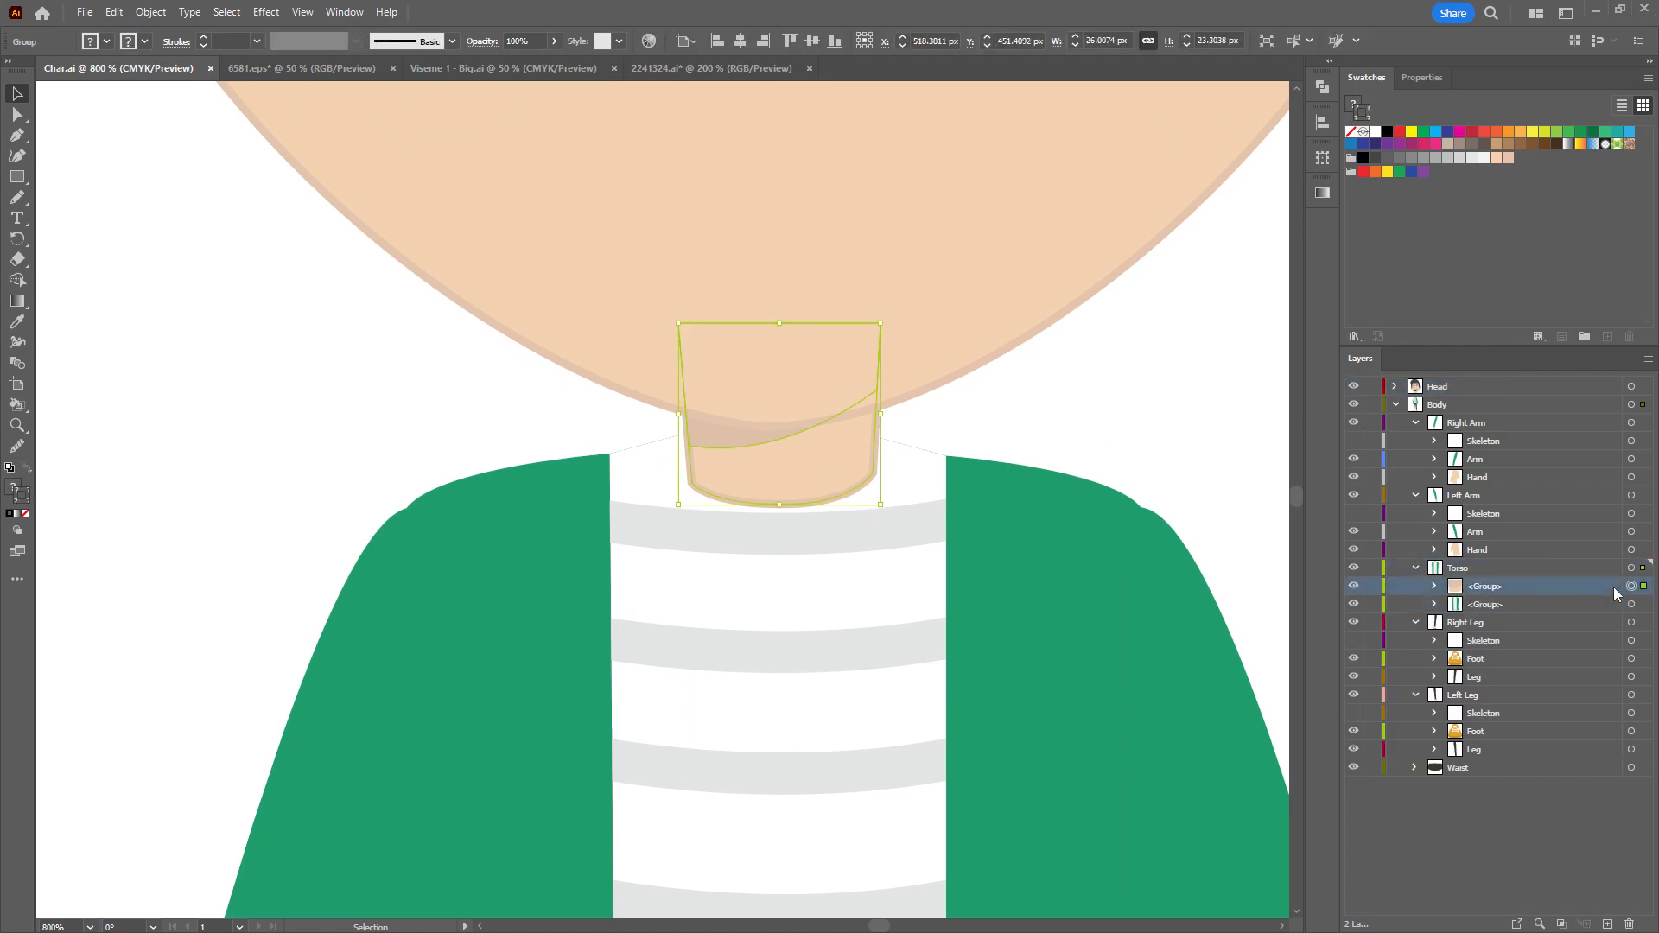
Using Direct Selection, raise both upper corner anchor points of the neck's shadow shape higher behind the face.
click(18, 113)
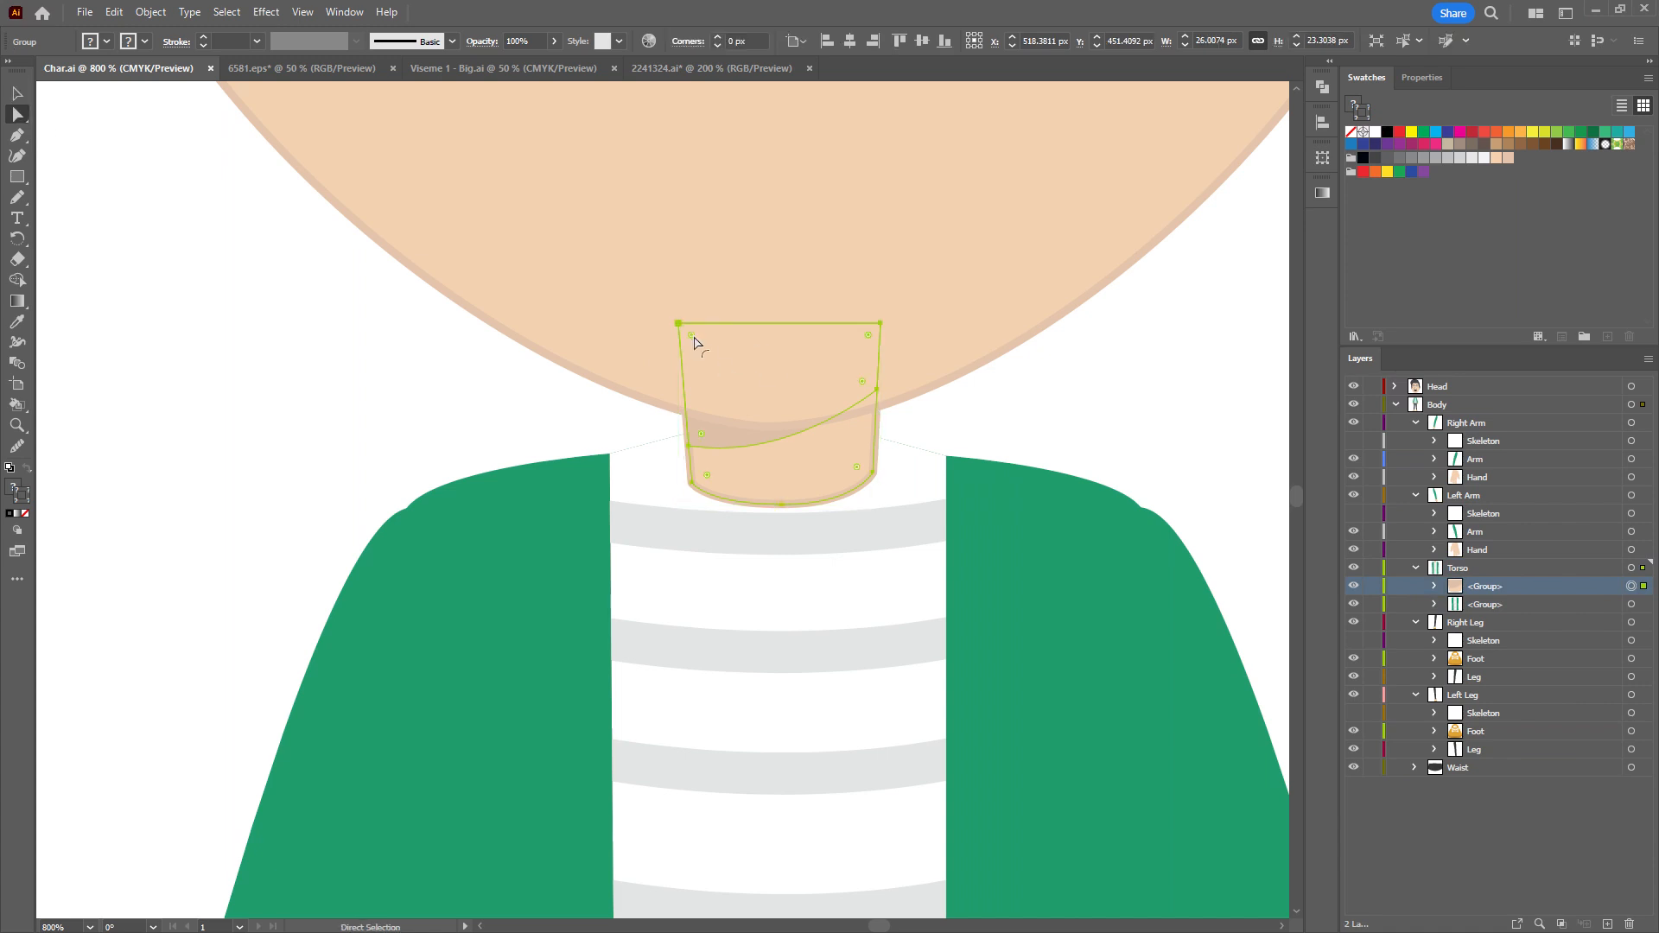
click(678, 324)
shift+click(881, 332)
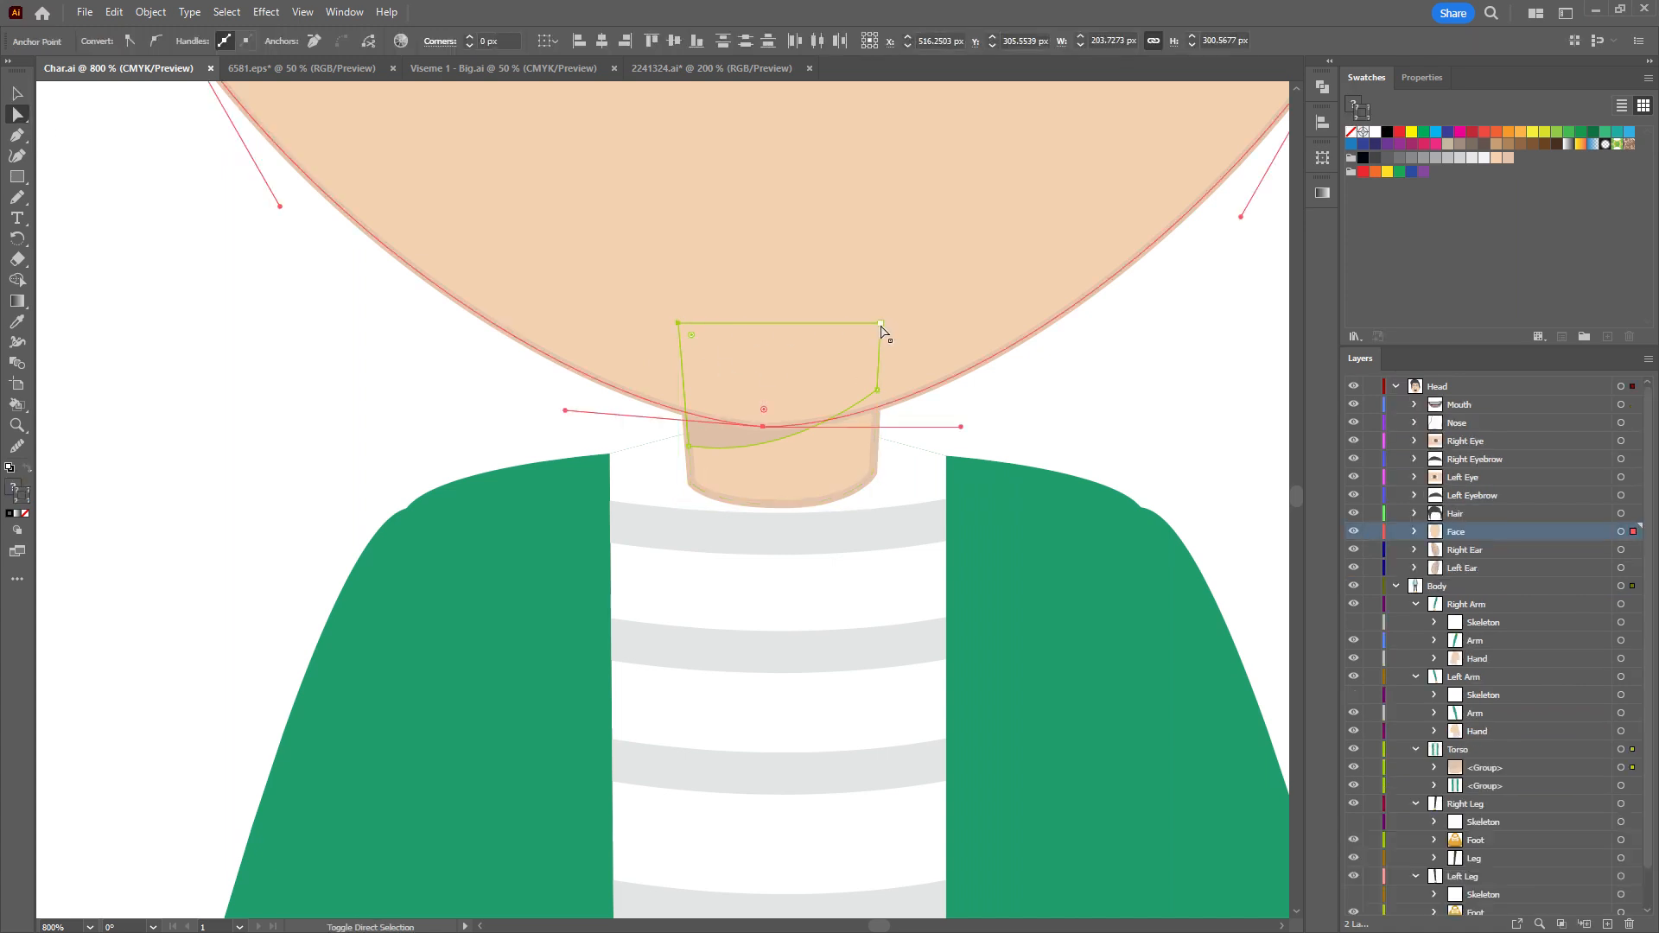
click(882, 326)
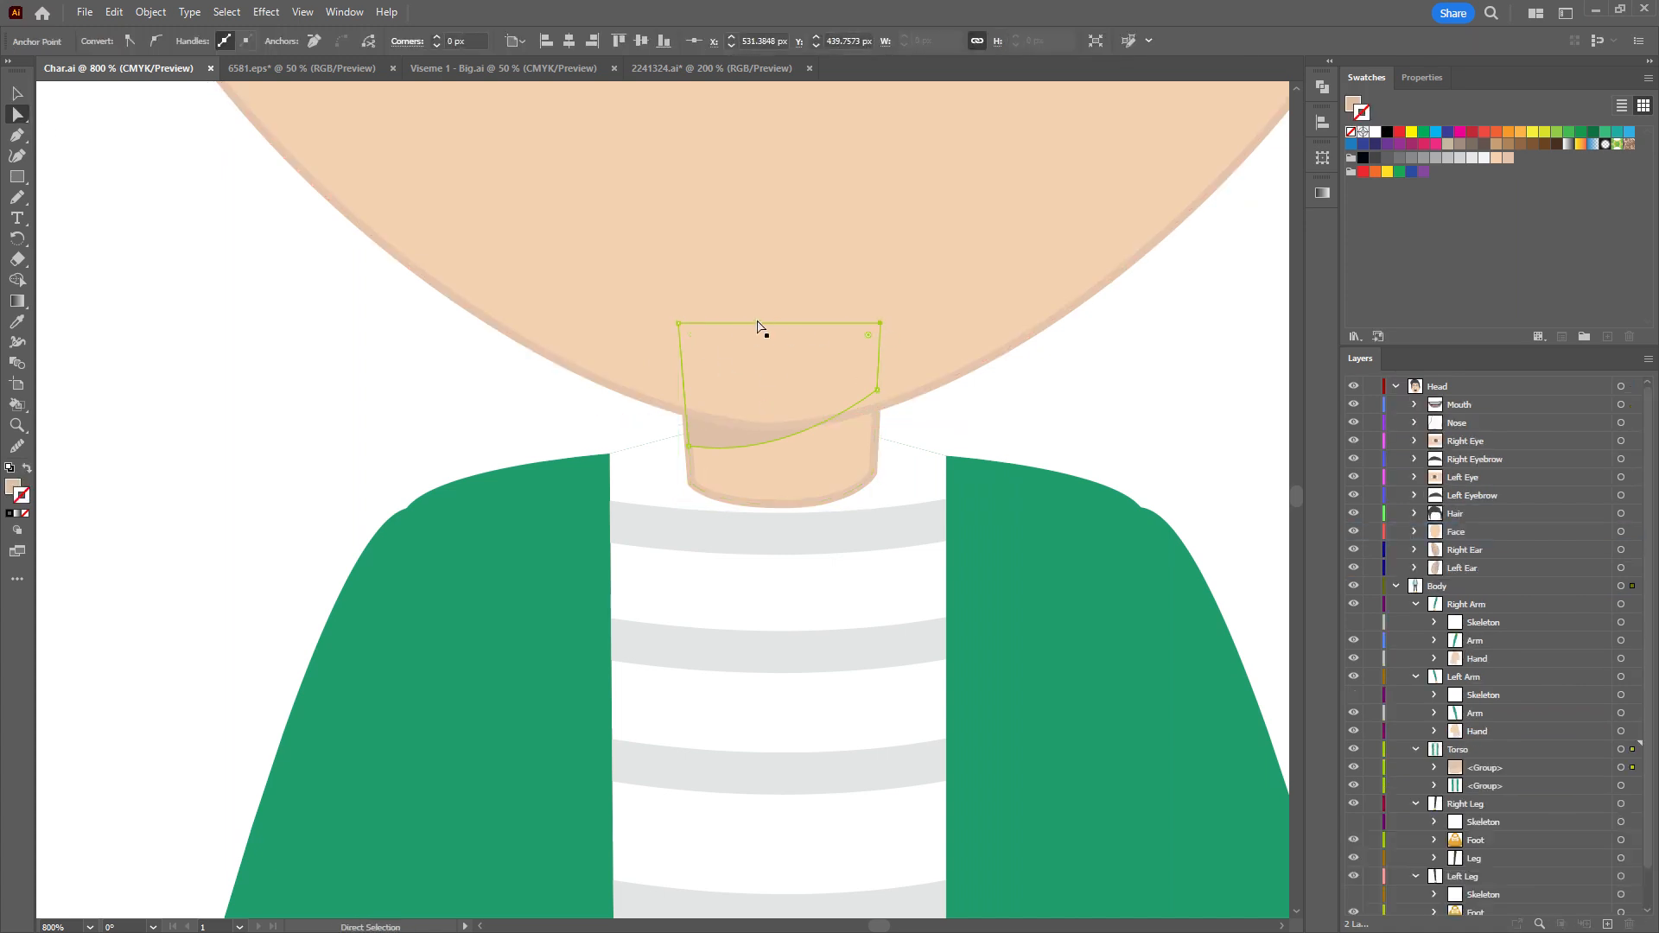
shift+click(679, 325)
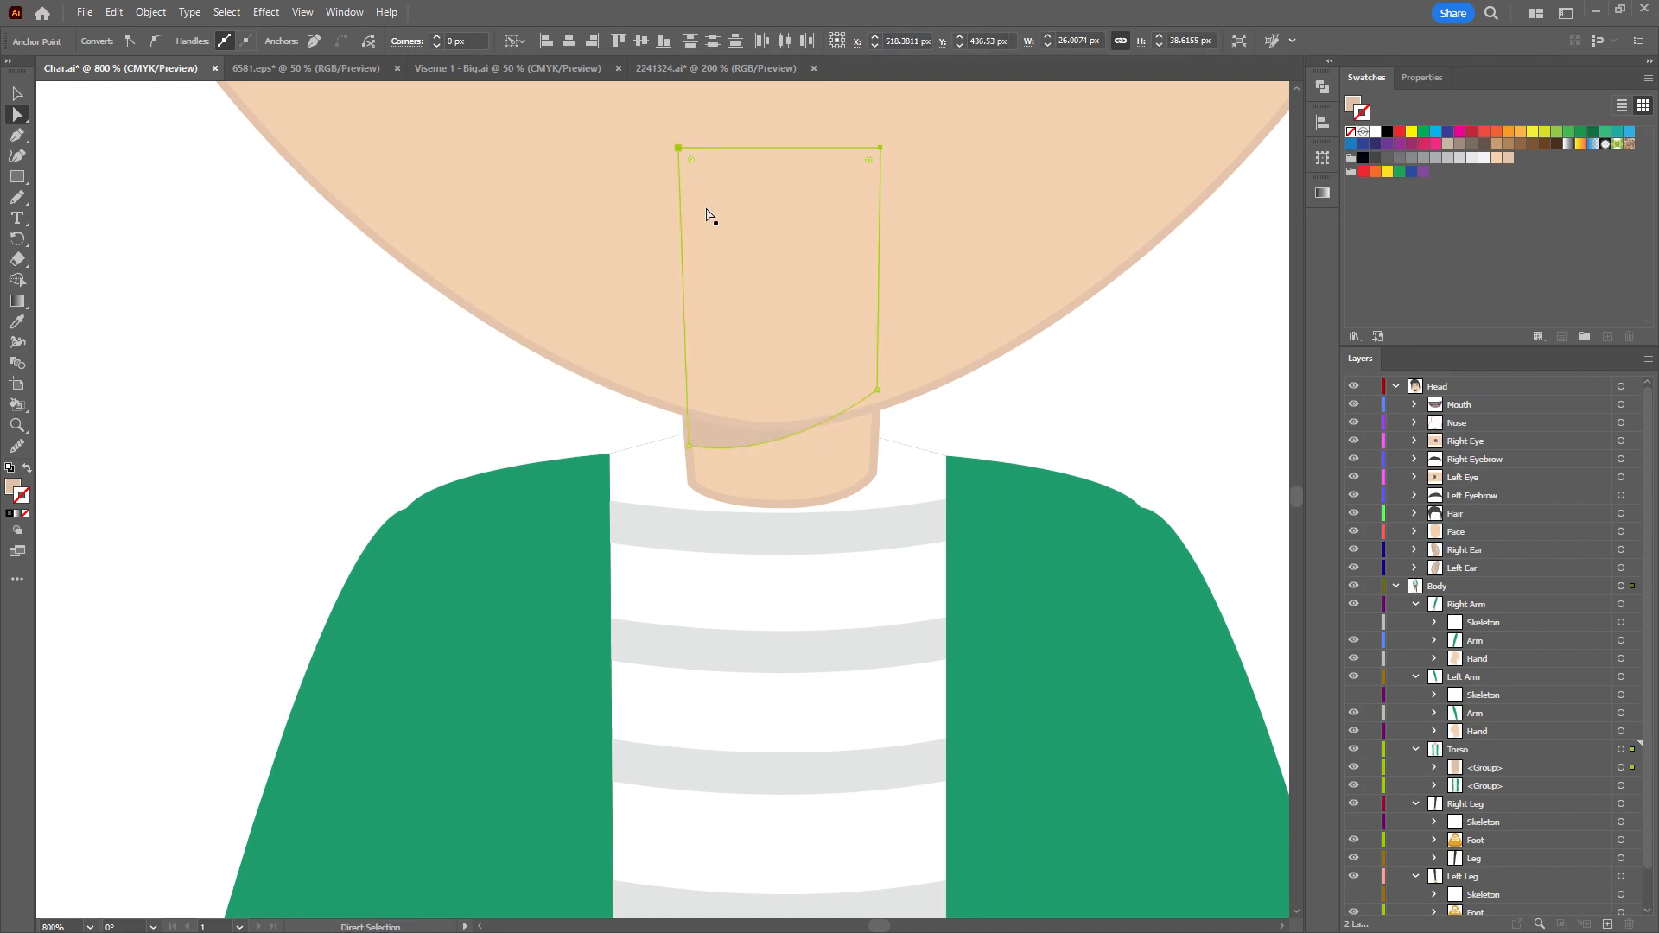
Lower the right end of the neck shadow's curved edge to follow the chin, and save the artwork.
drag(878, 390, 876, 419)
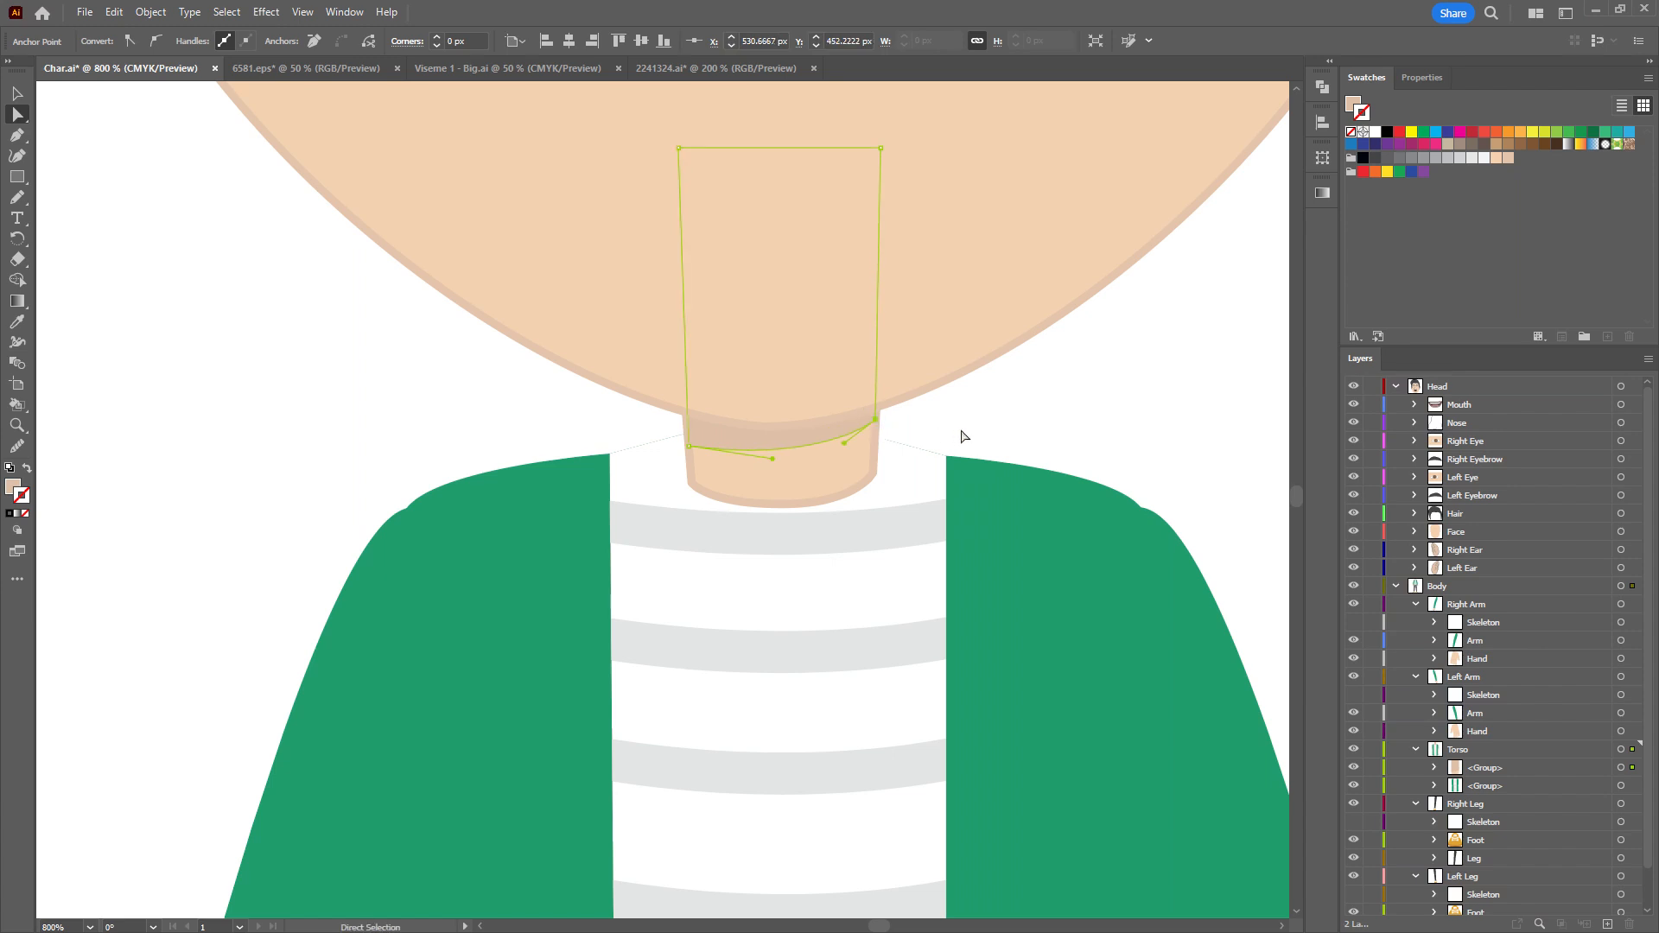
click(954, 429)
scroll(943, 429, down, 2)
key(ctrl+s)
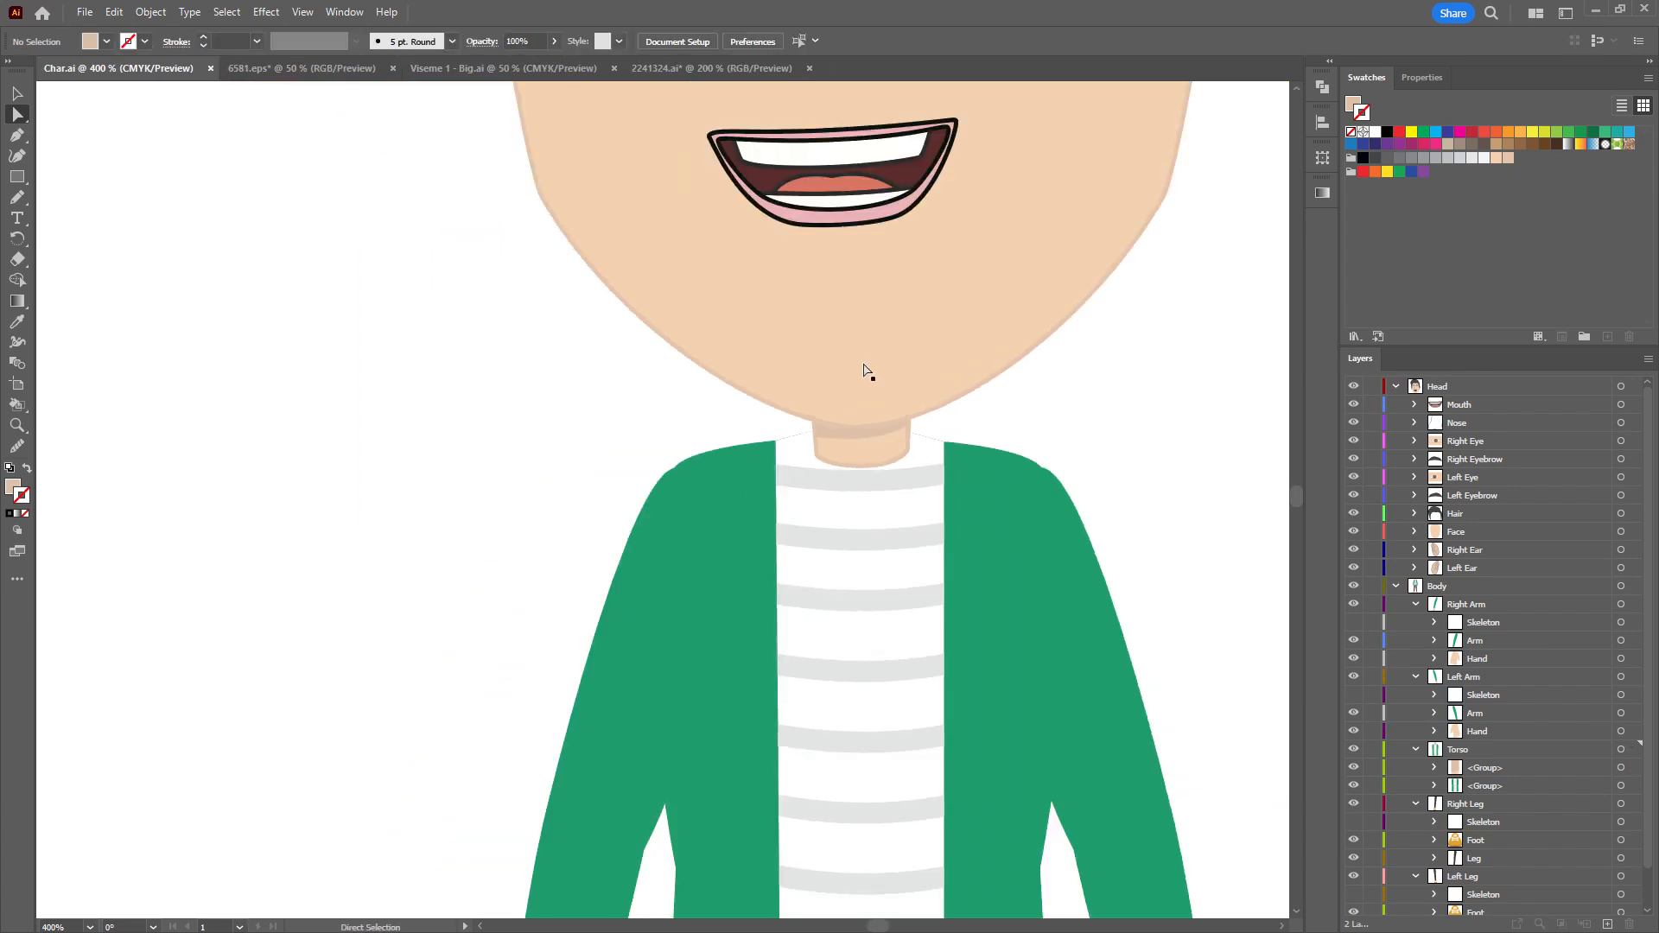
Return to Character Animator's Record workspace and scrub the opening seconds, leaving the playhead at the start of the scene.
key(alt+Tab)
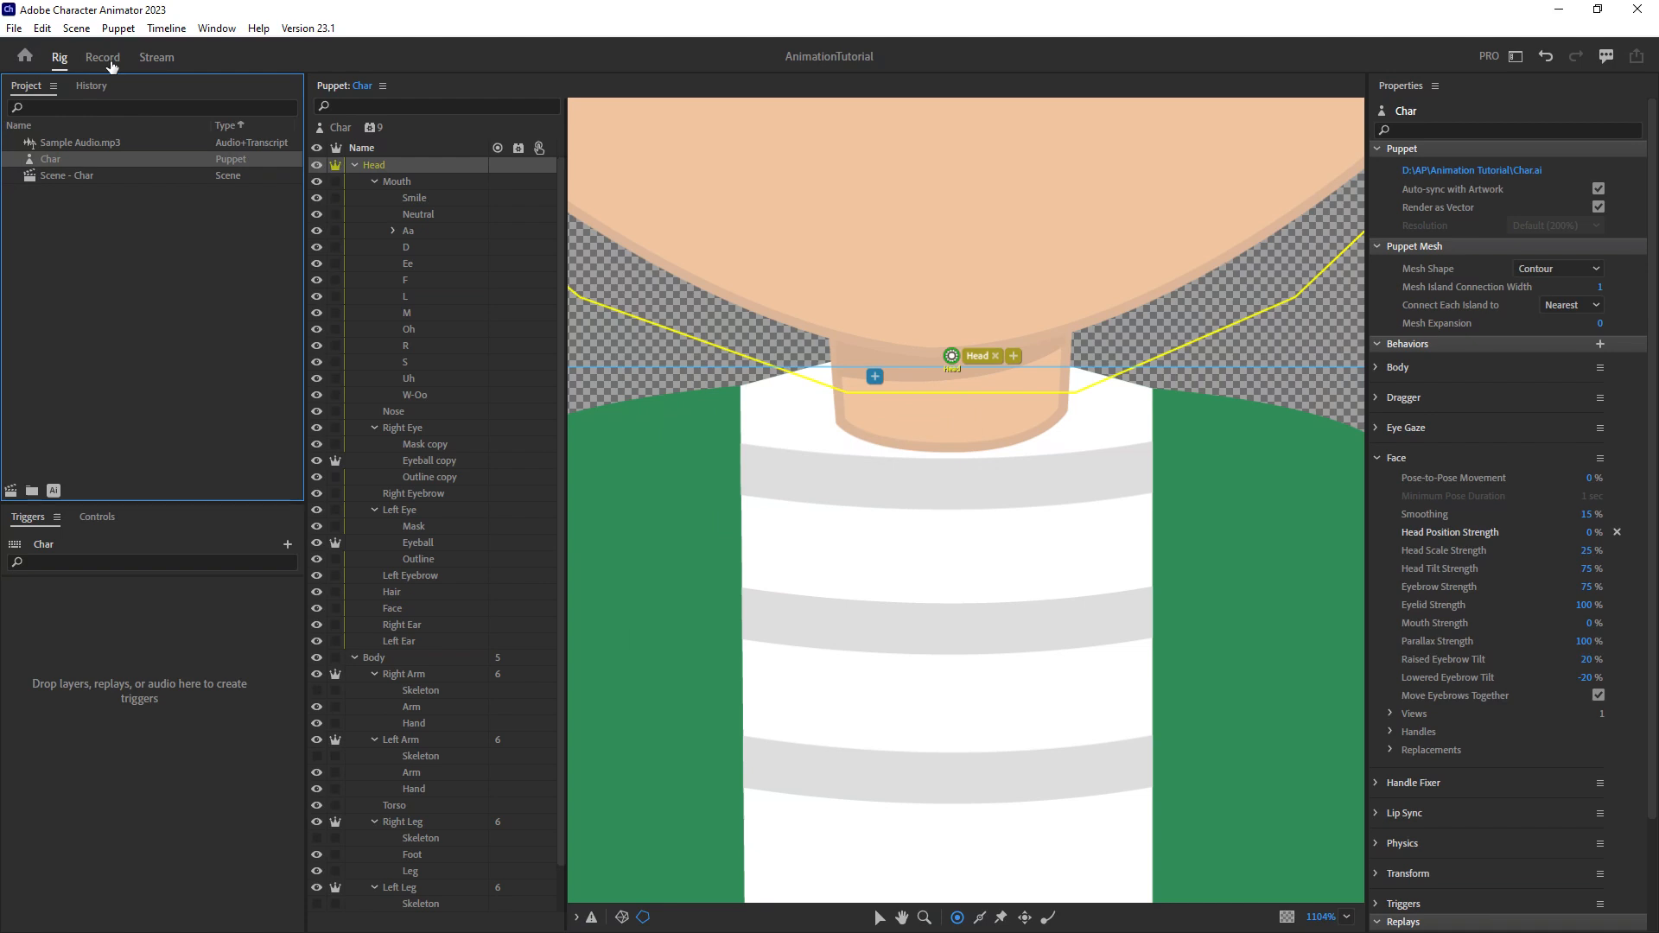
click(103, 57)
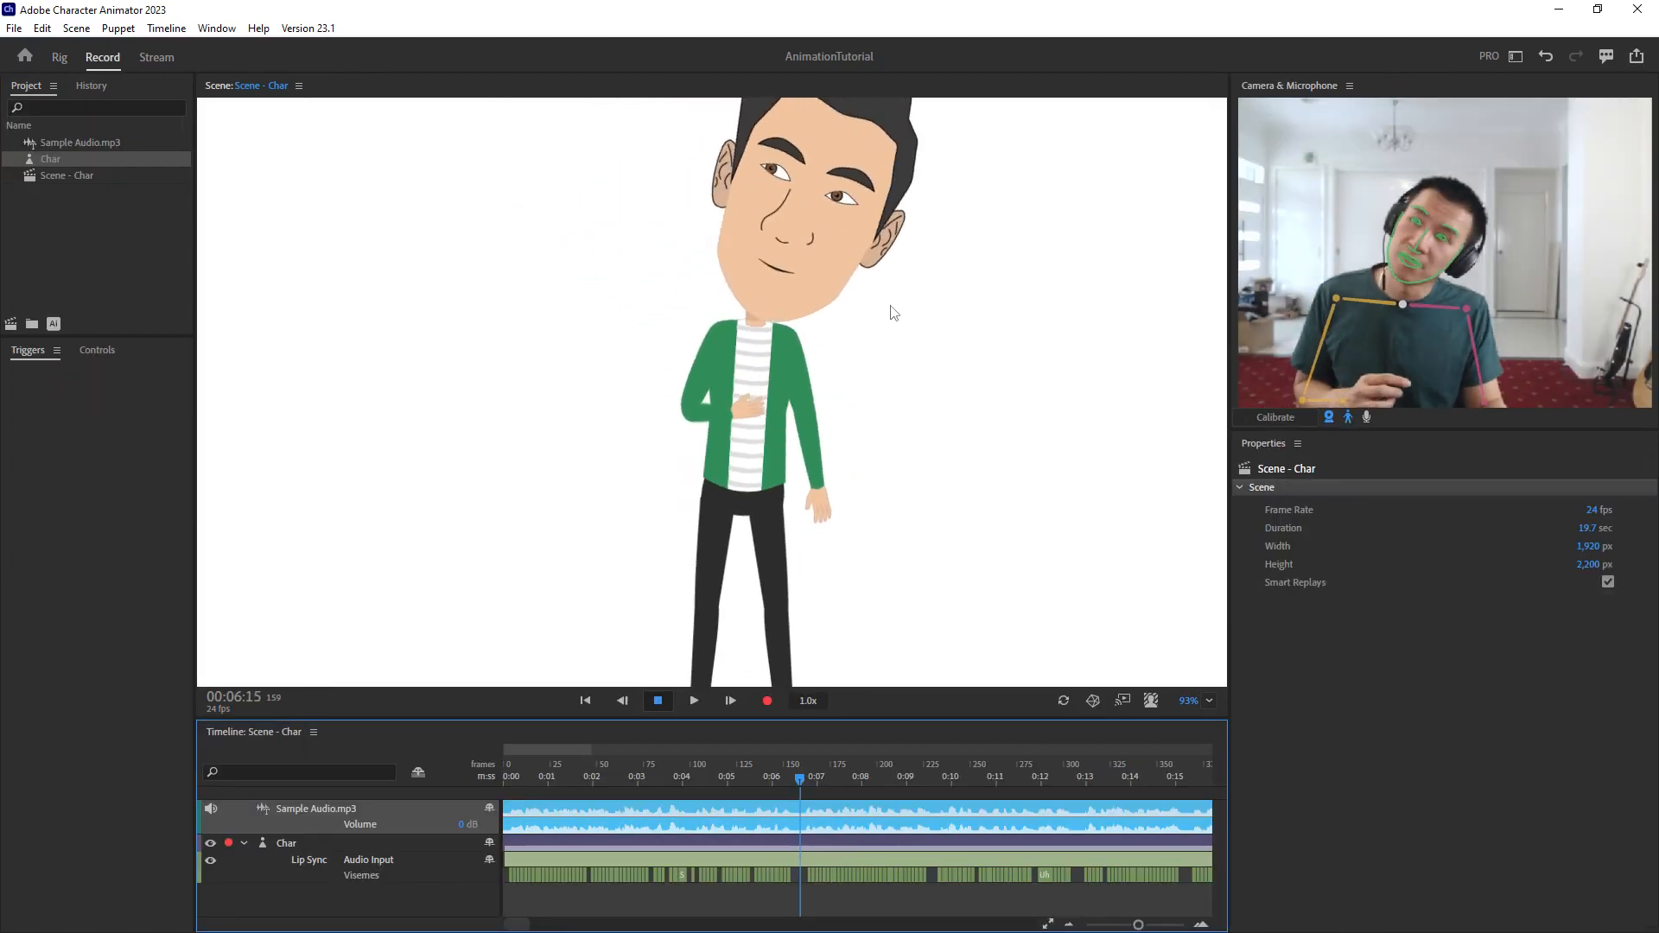
drag(799, 778, 485, 781)
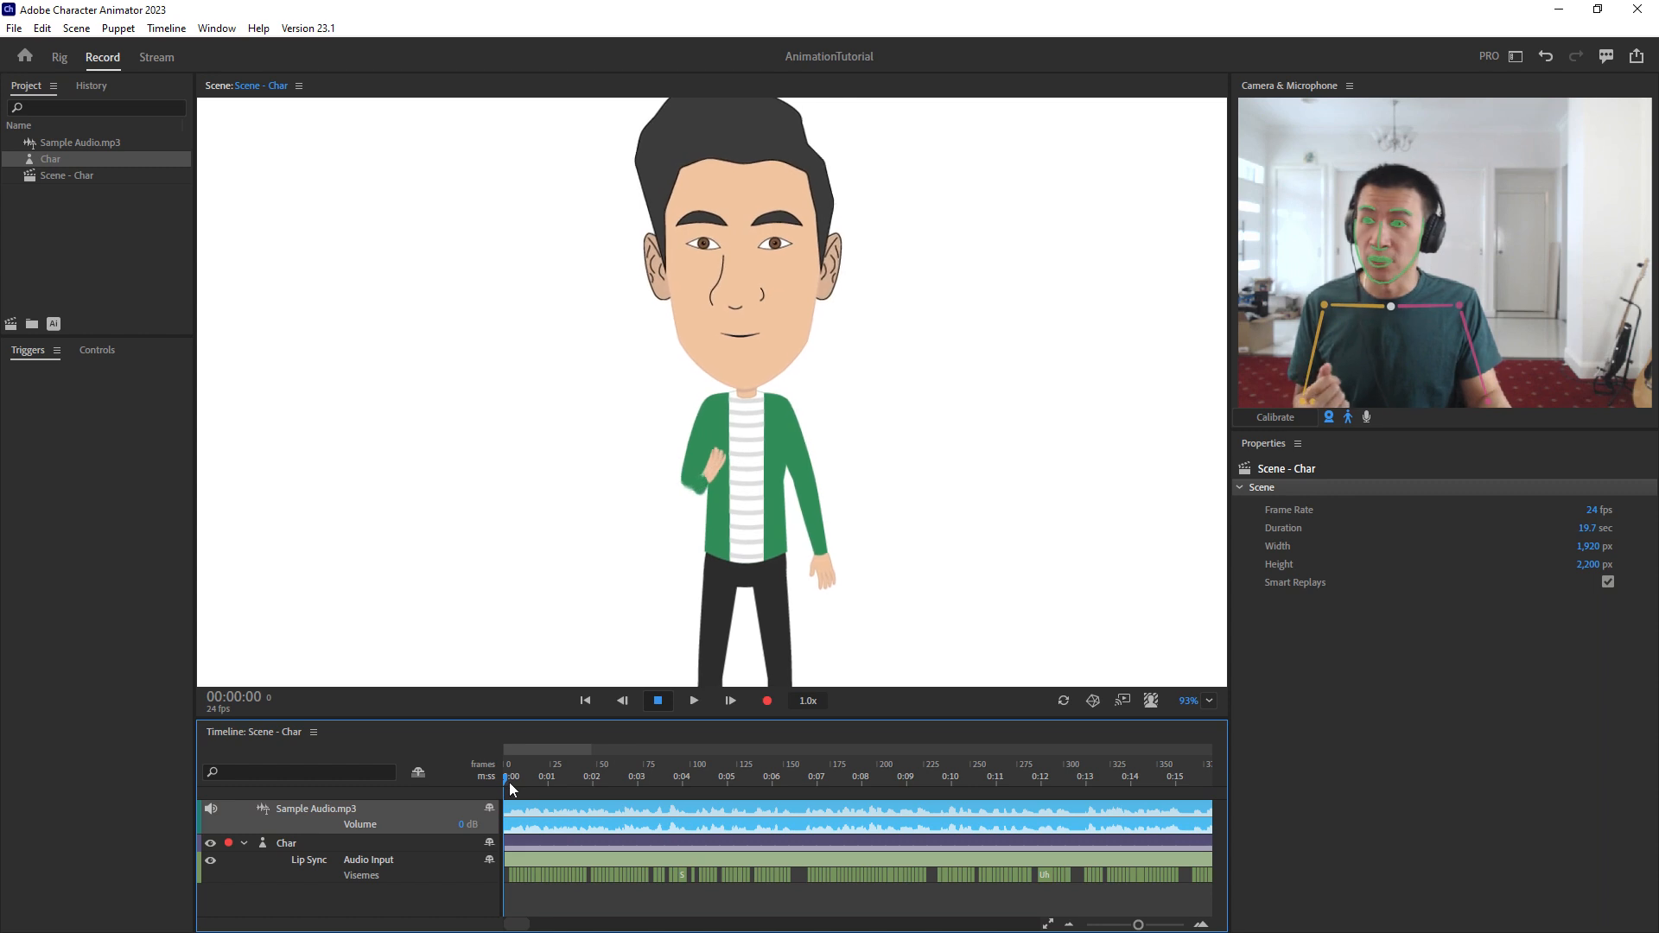
drag(514, 783, 551, 784)
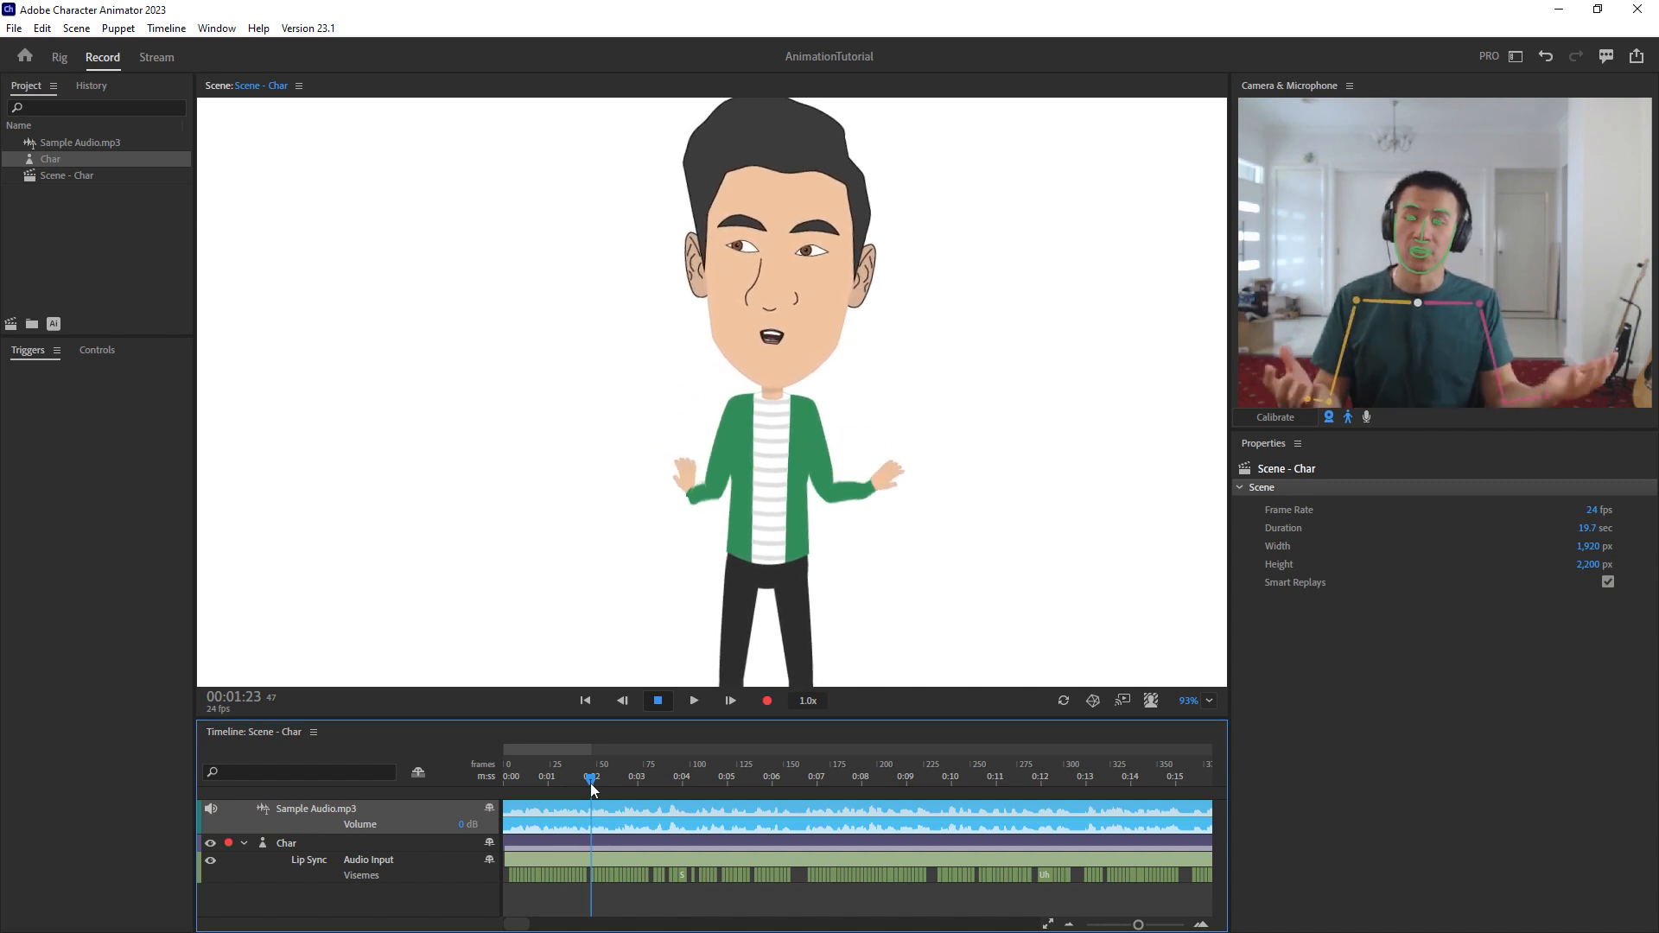
click(566, 752)
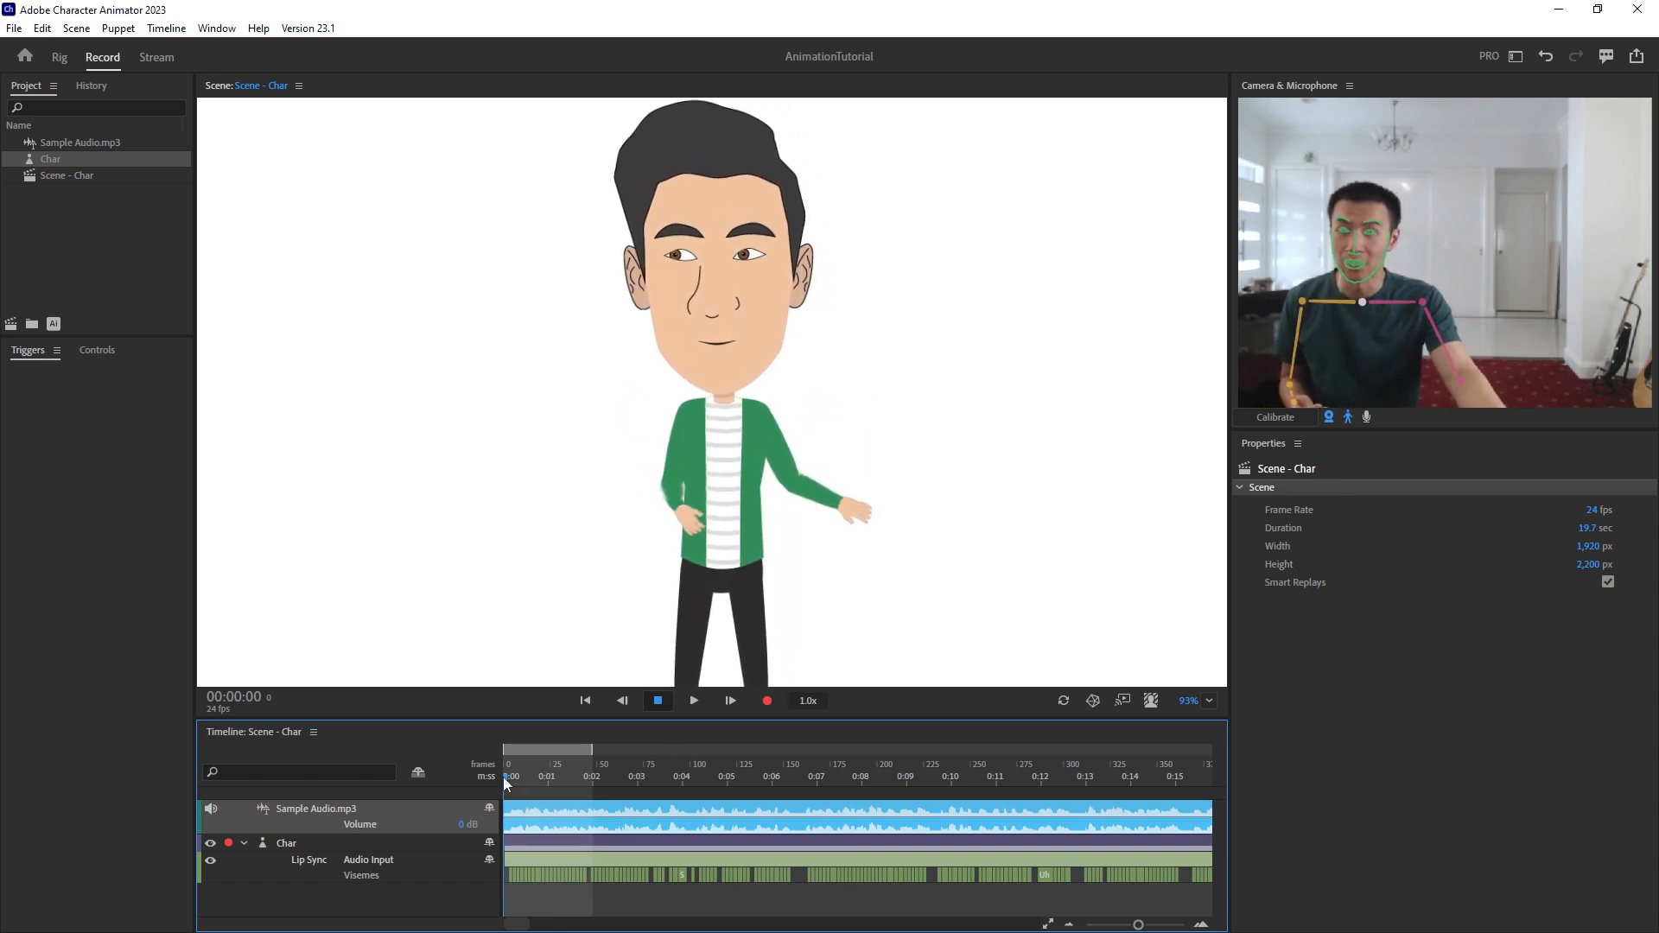
Record a camera-driven performance of the whole Char puppet past the end of the audio, and stop recording.
click(774, 703)
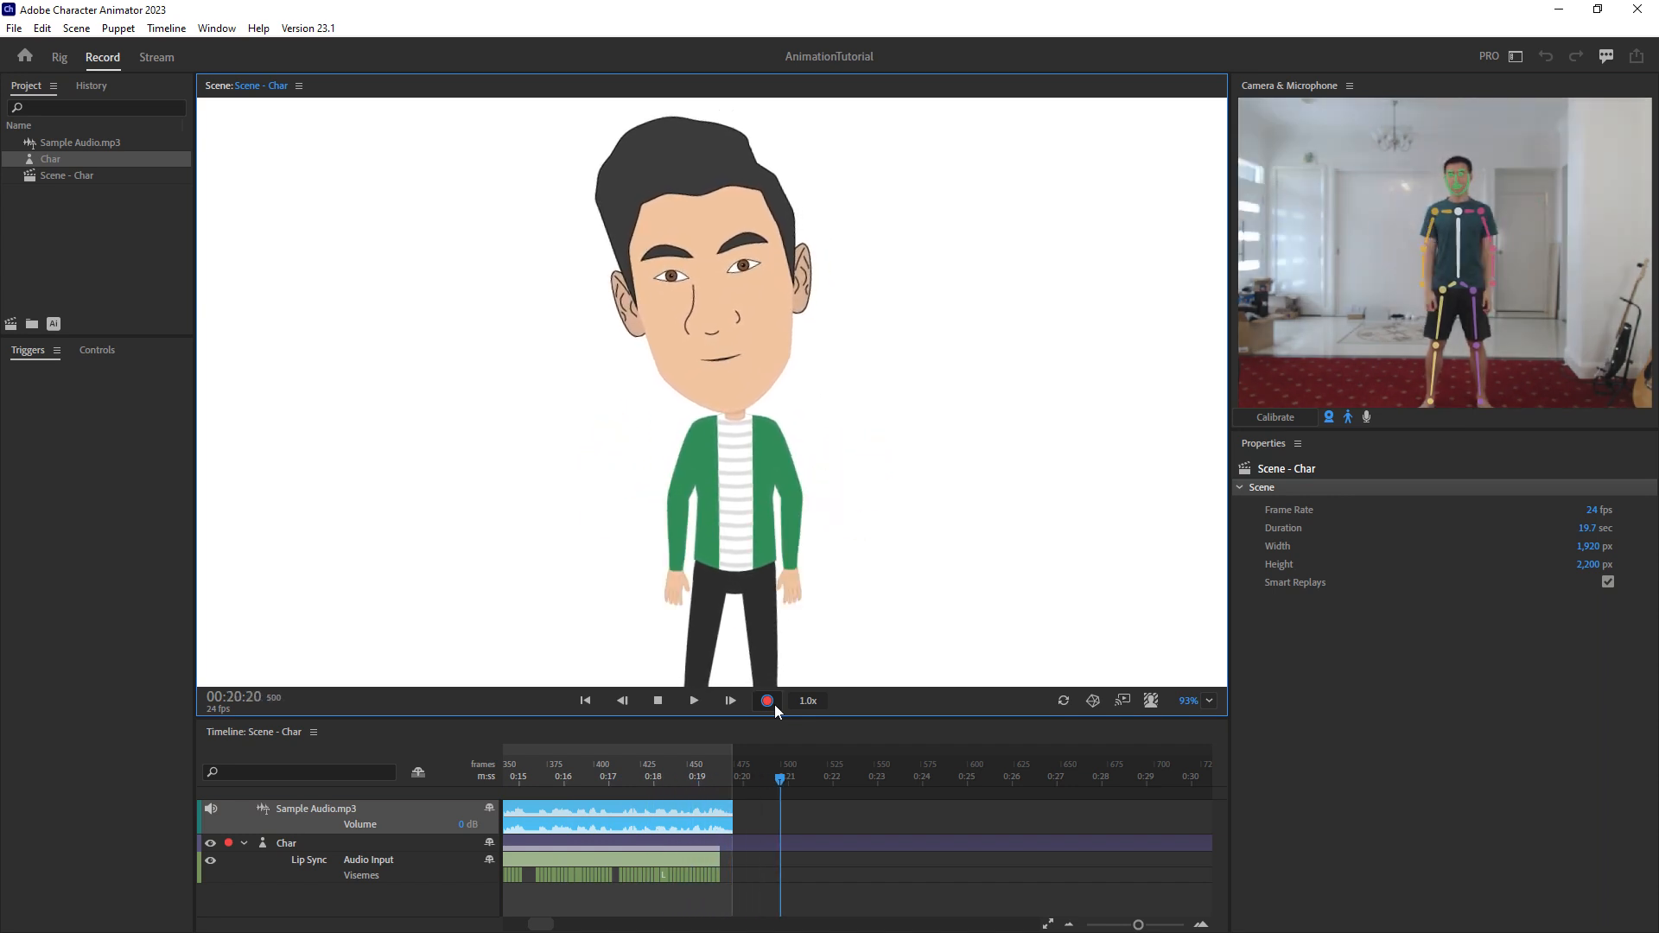
click(657, 702)
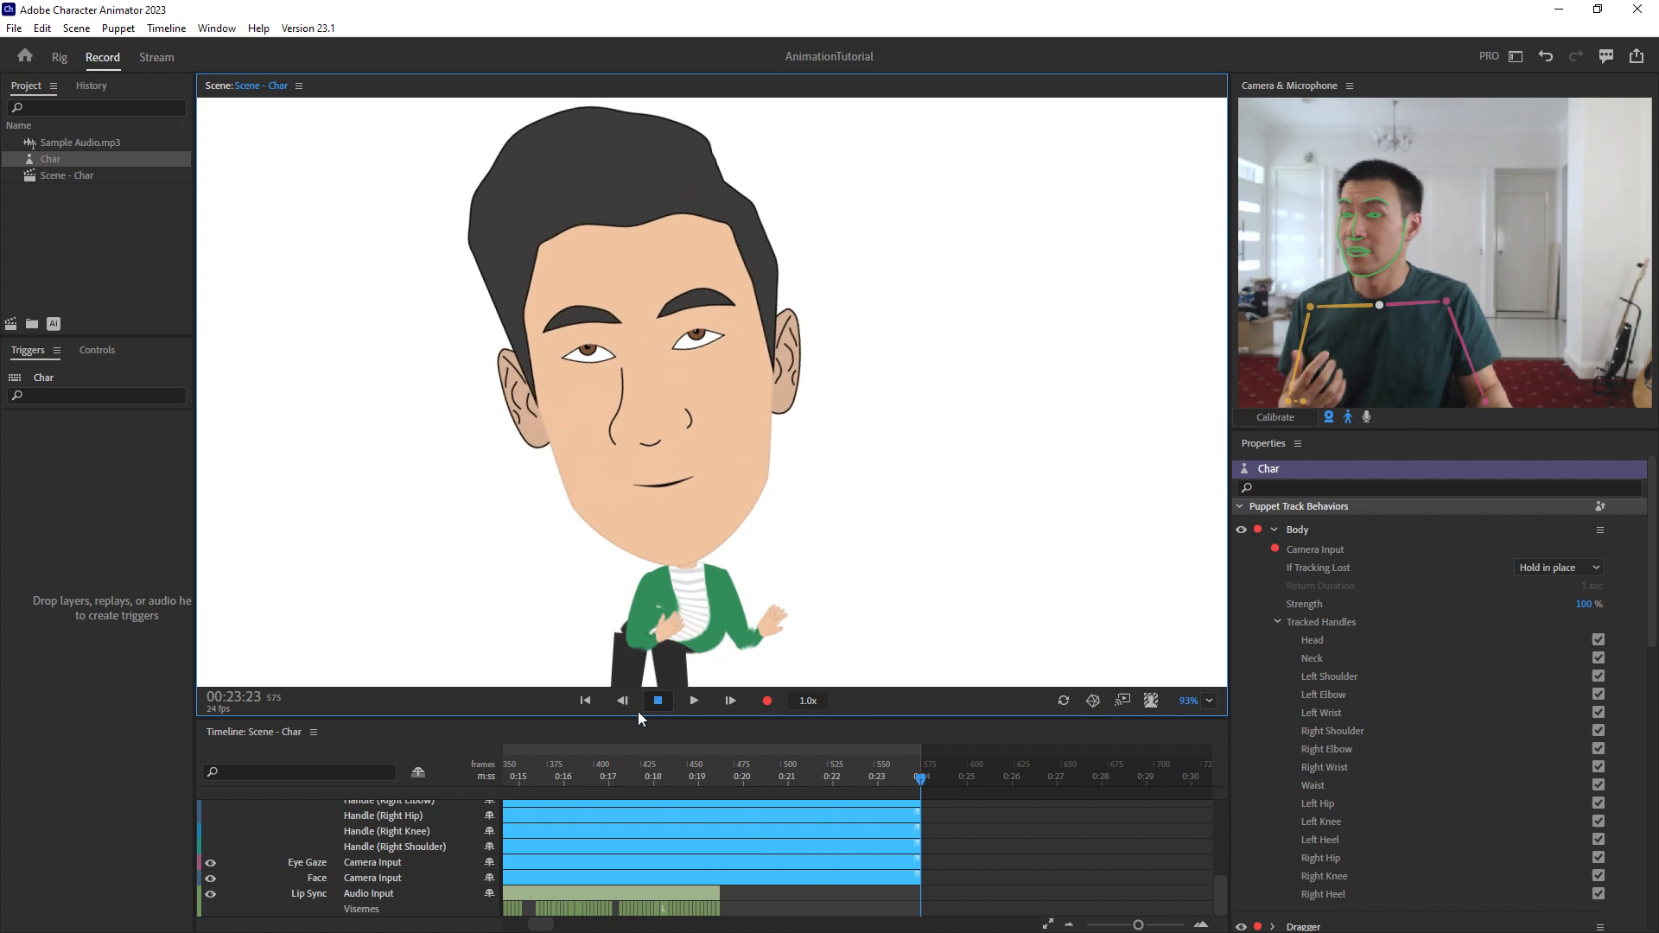
scroll(842, 838, up, 1)
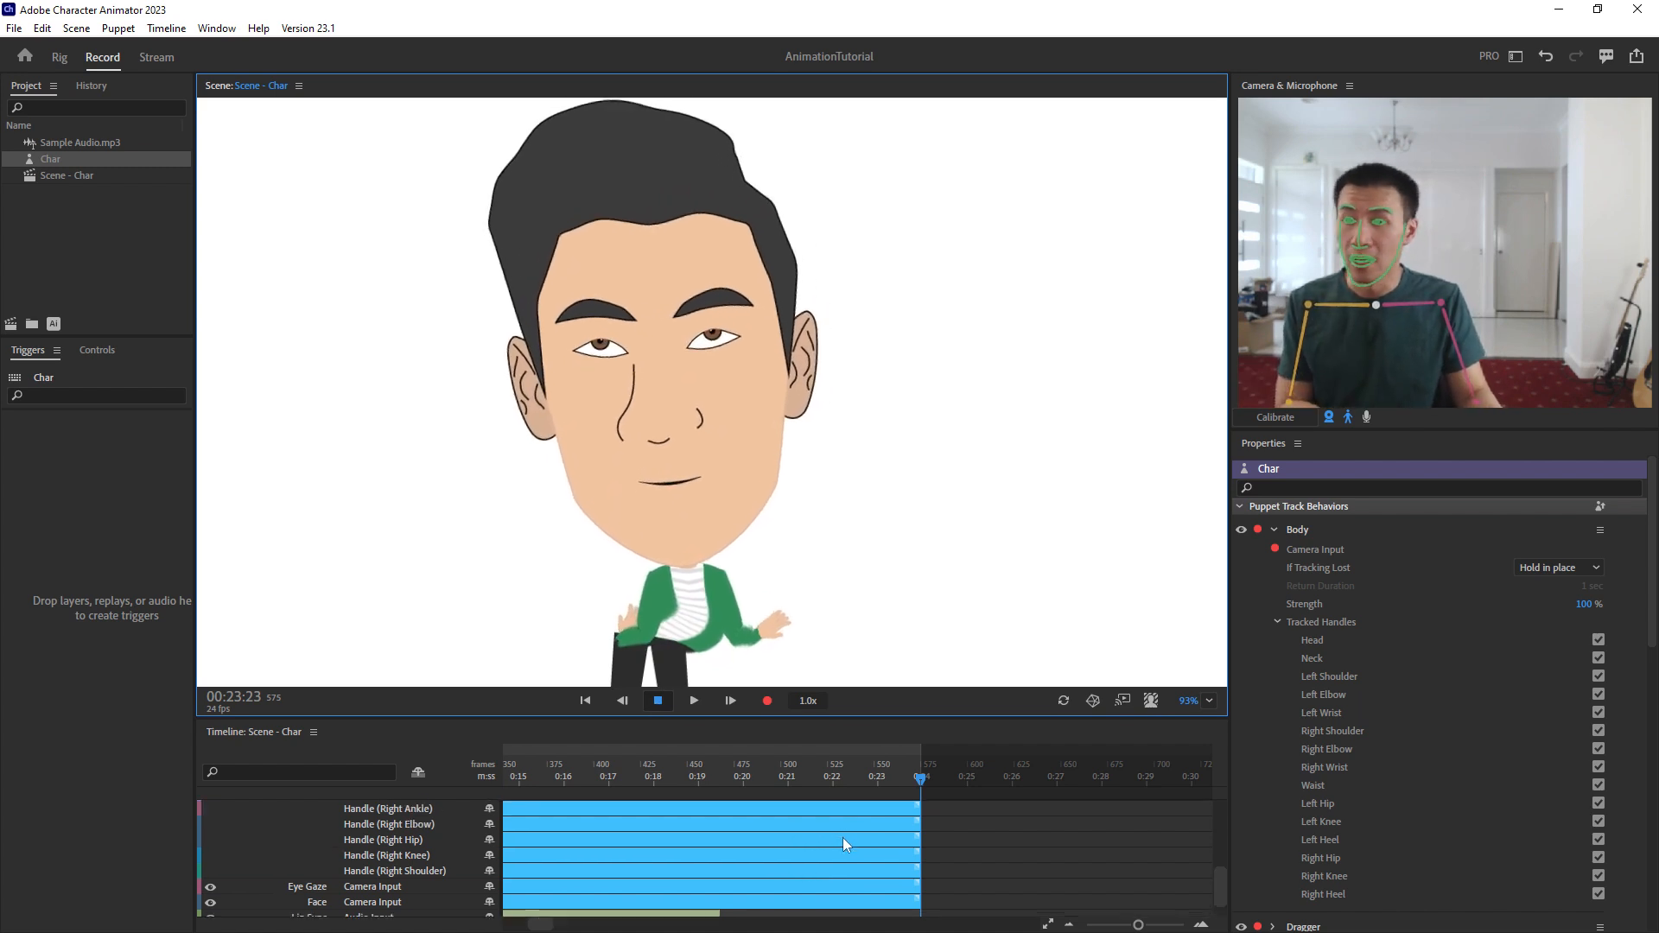
Enlarge the timeline and delete all of the puppet's Body, Eye Gaze and Face recordings from take 3.
drag(838, 717, 837, 524)
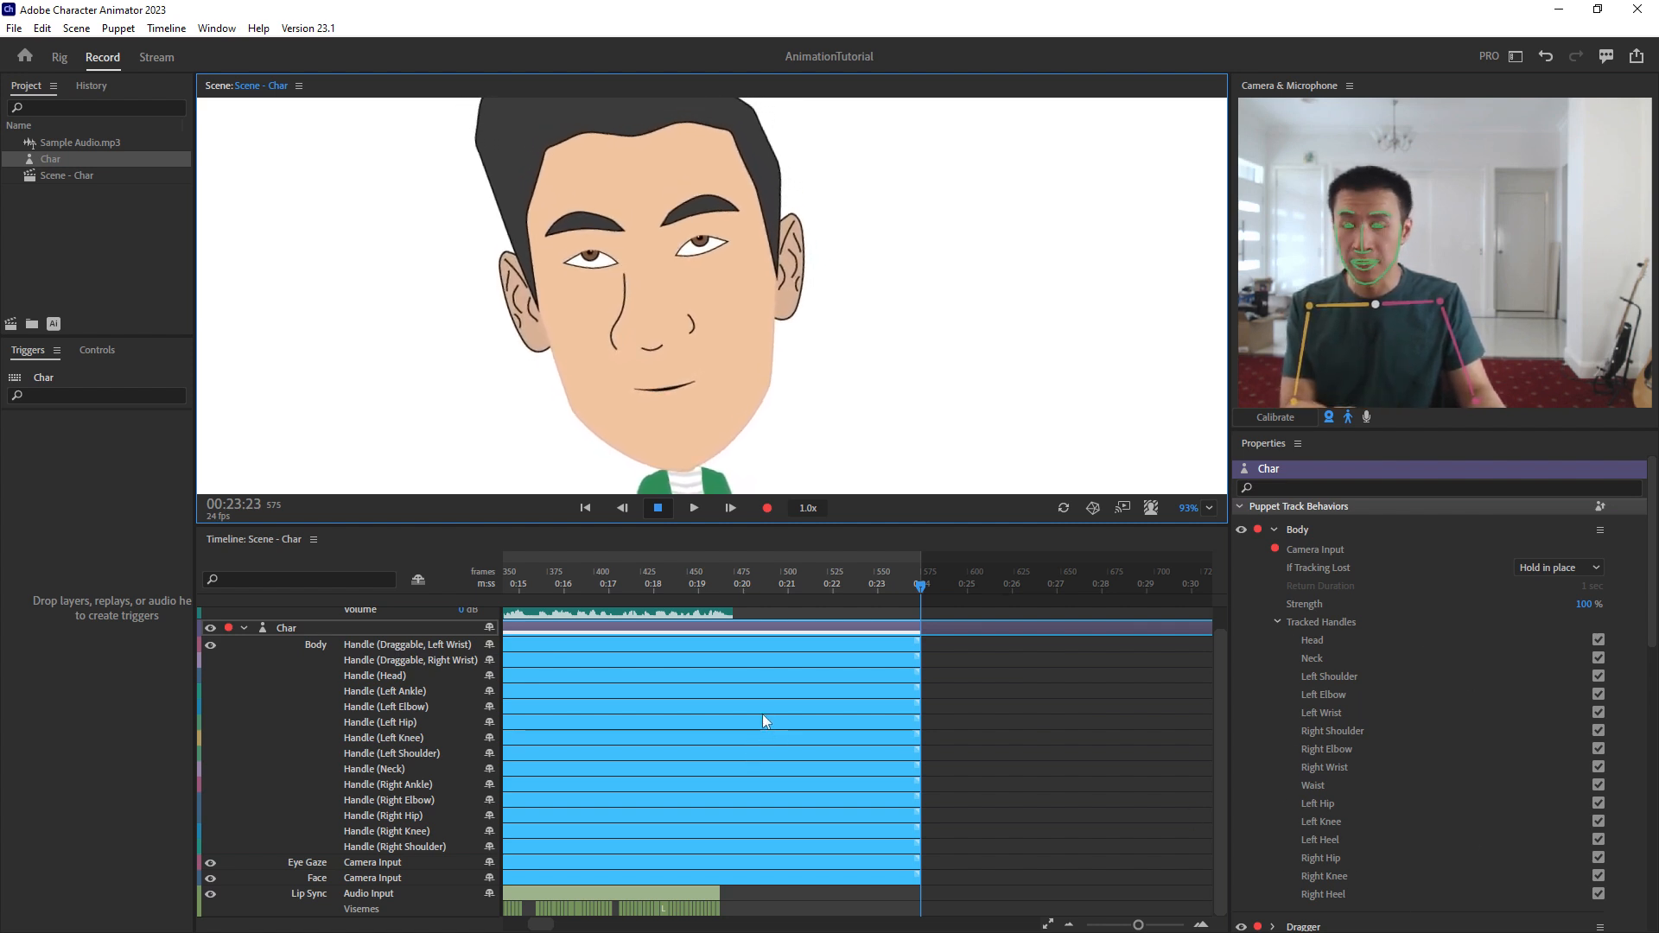
drag(949, 646, 303, 886)
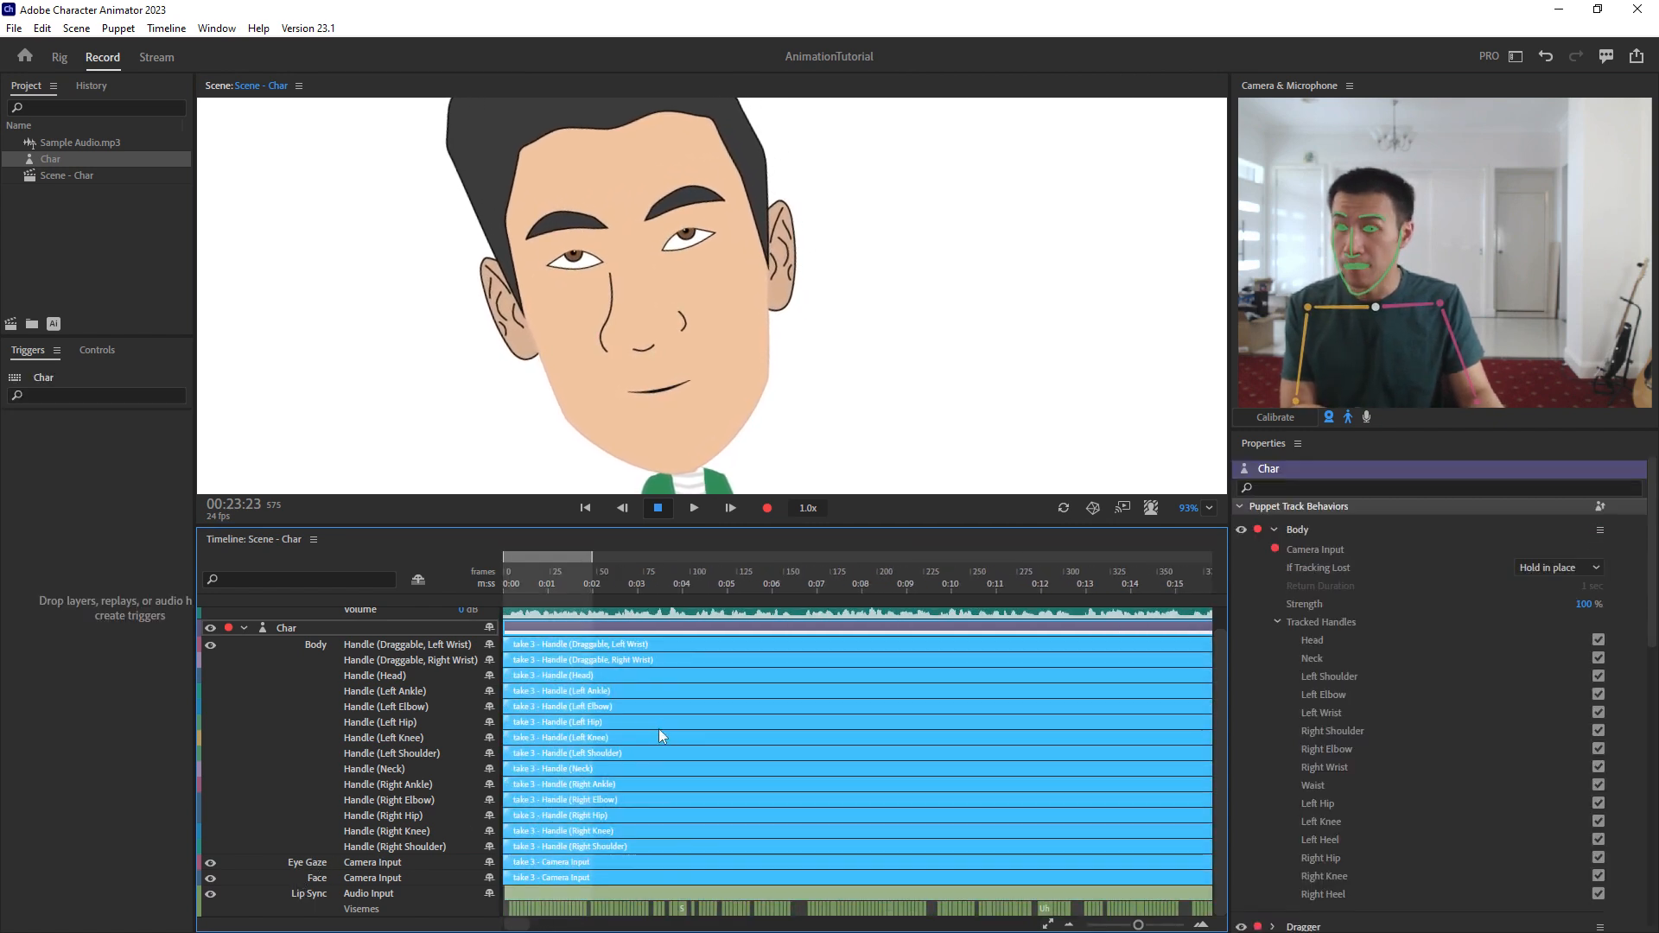
key(Delete)
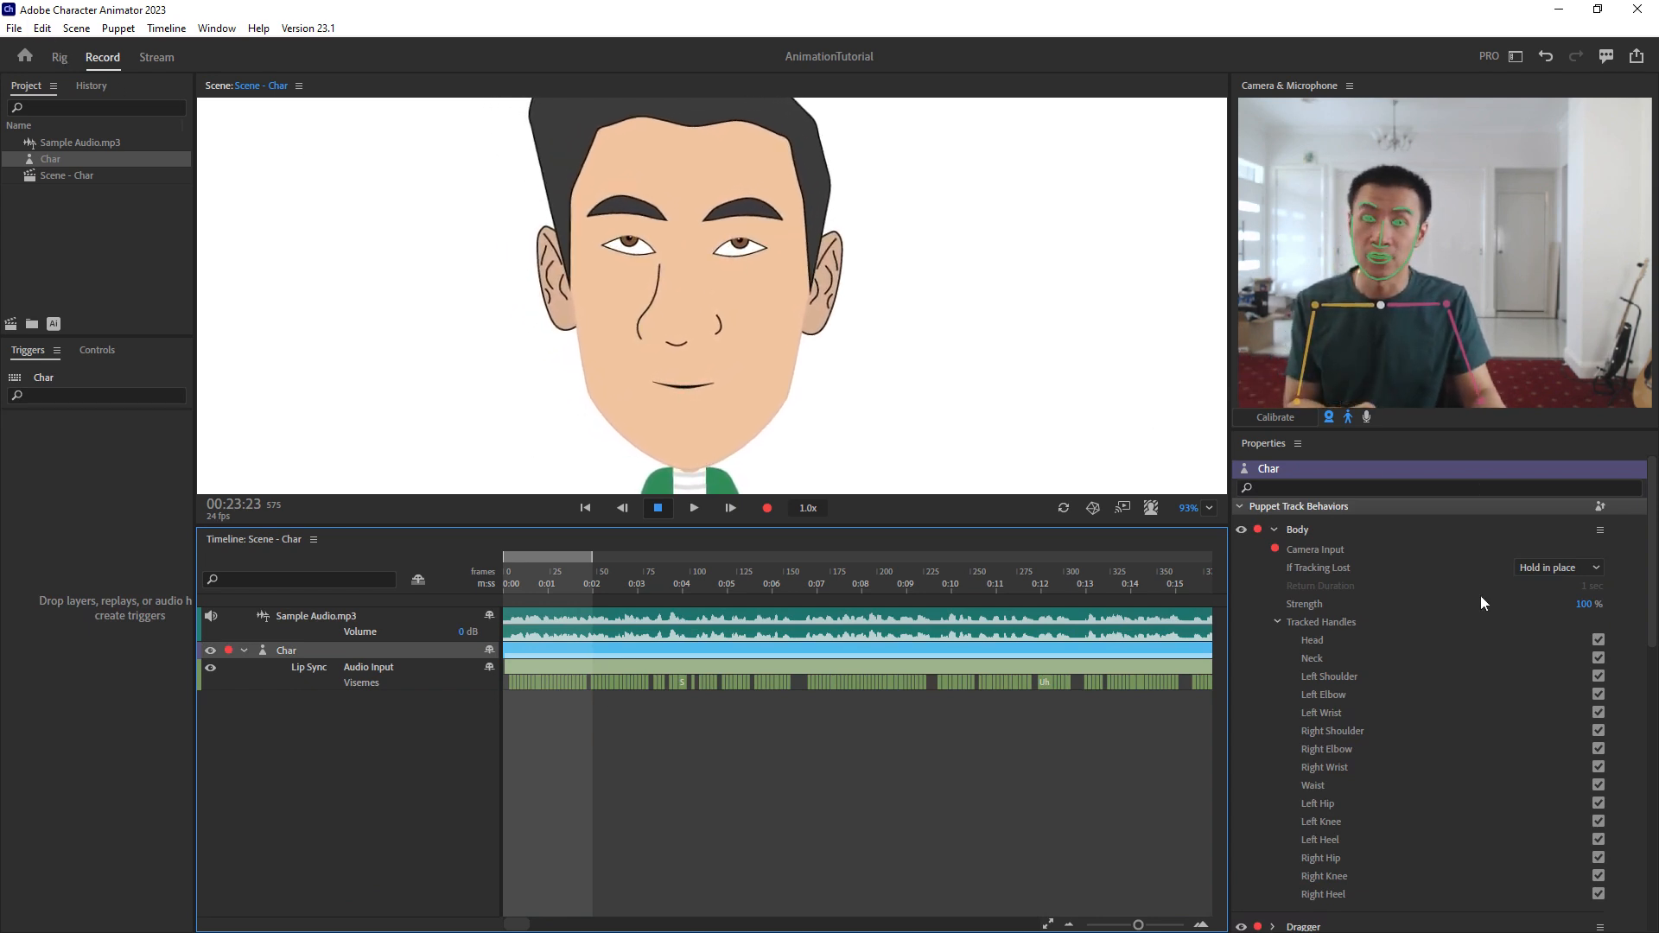
Disarm Camera Input in the Char puppet's Eye Gaze behavior.
scroll(1375, 683, down, 2)
scroll(1362, 693, down, 4)
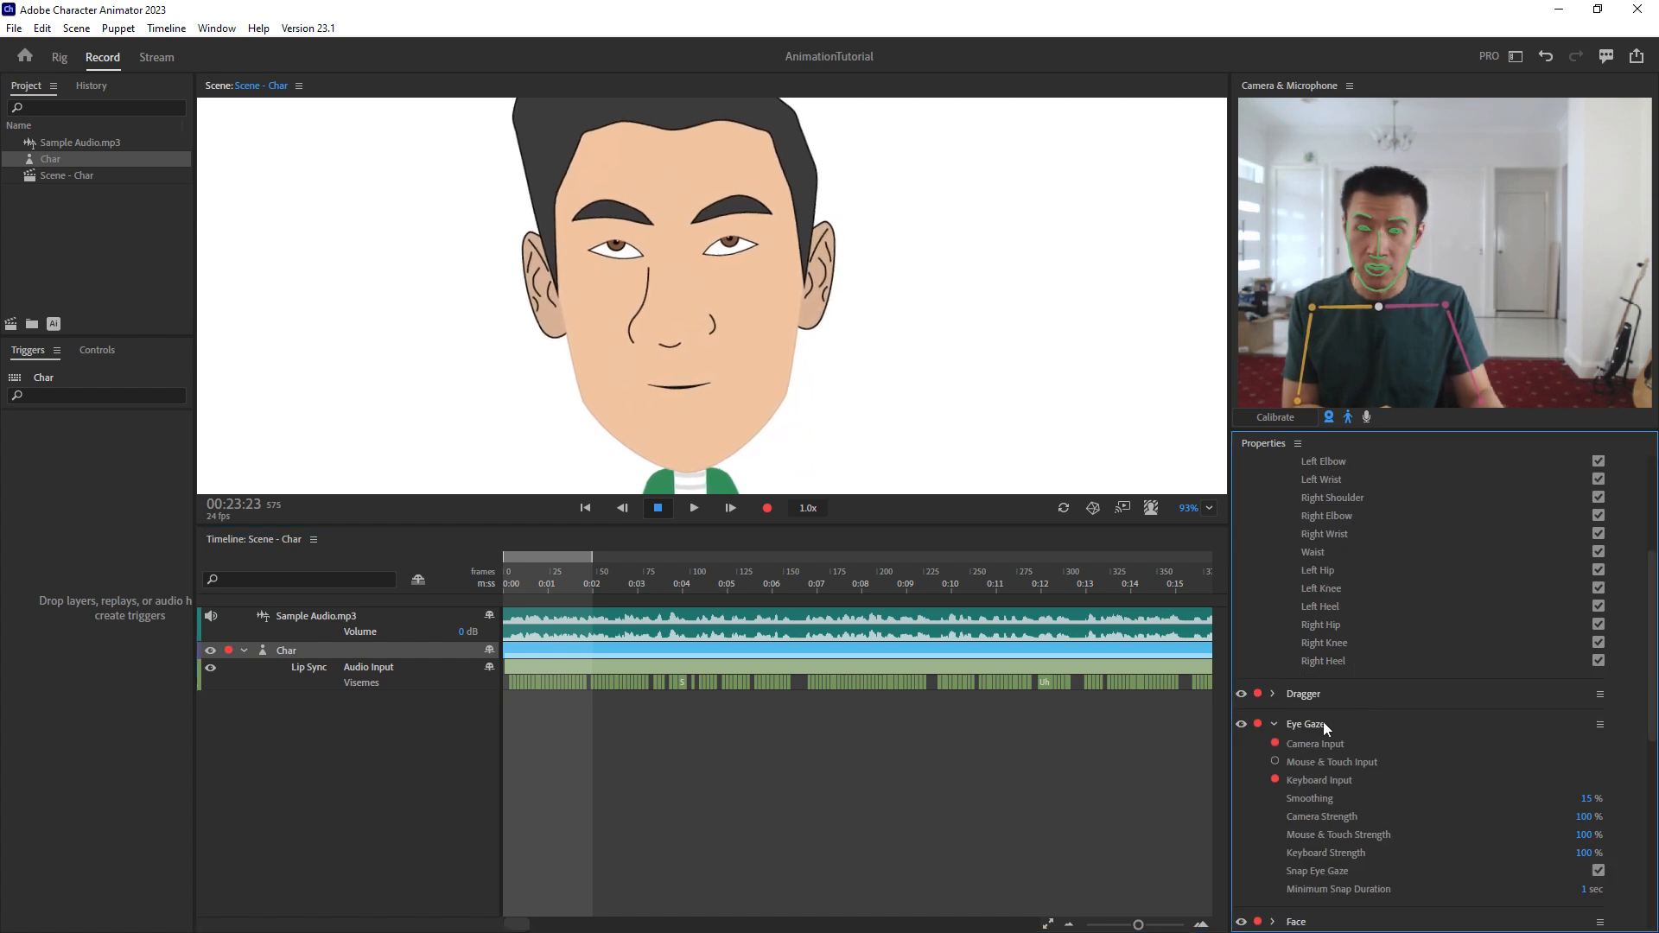
click(1275, 742)
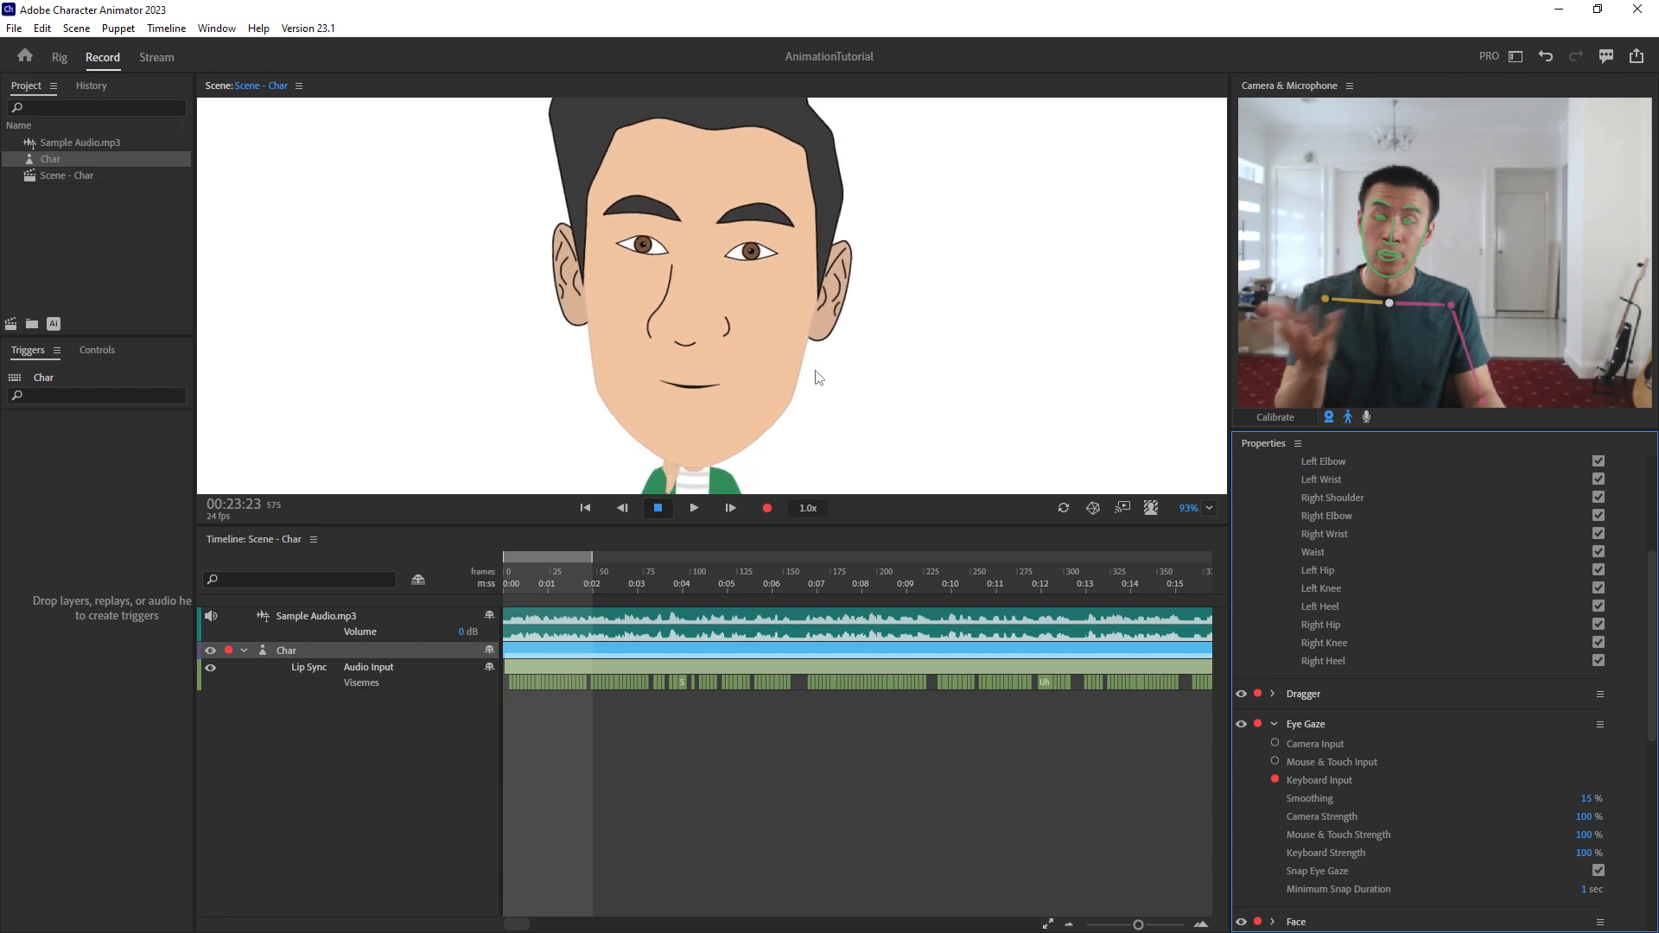
Record a new camera performance from the start of the scene, split it at the audio's end (00:19:18) and delete the excess.
drag(512, 583, 483, 593)
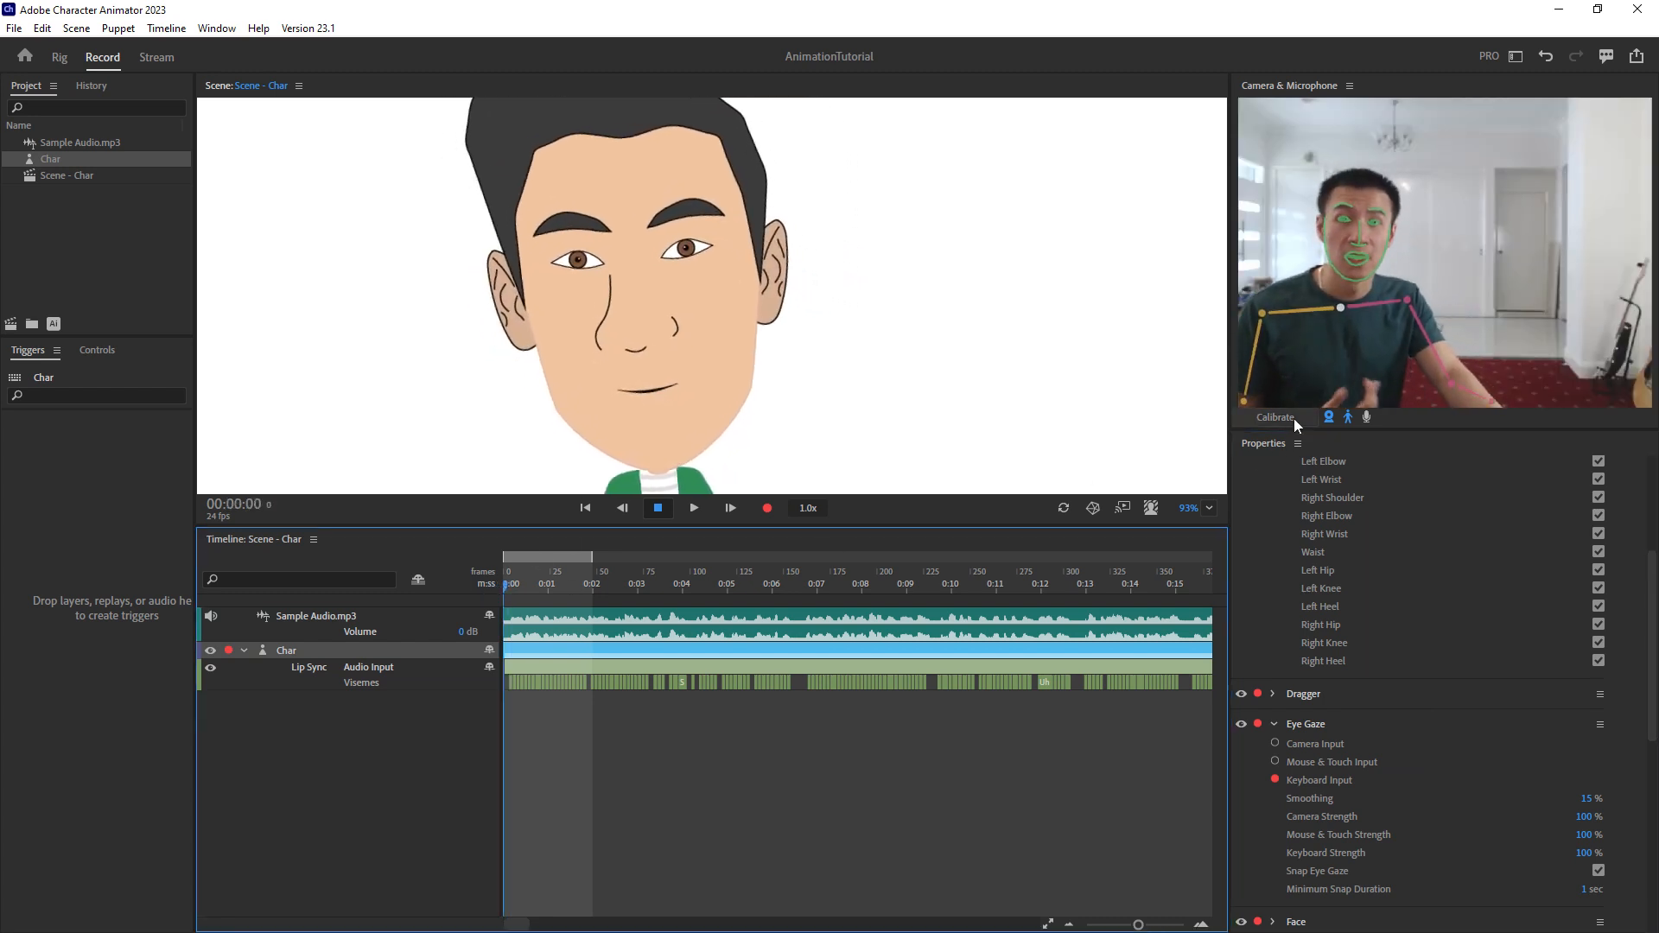
click(768, 508)
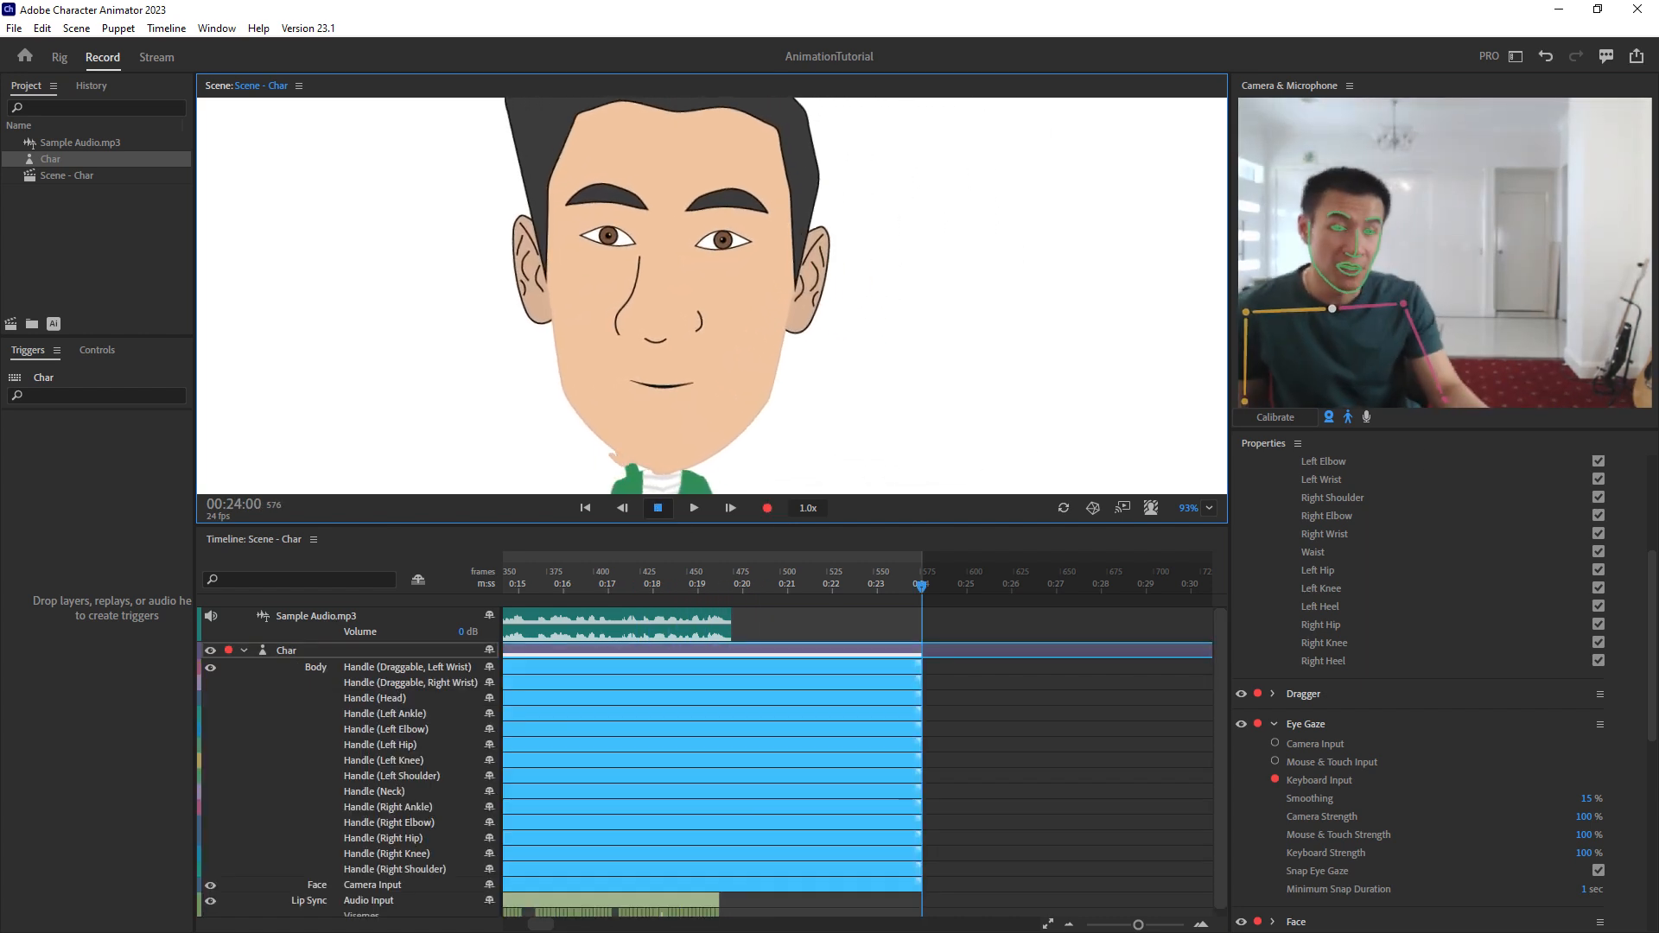
drag(922, 589, 733, 593)
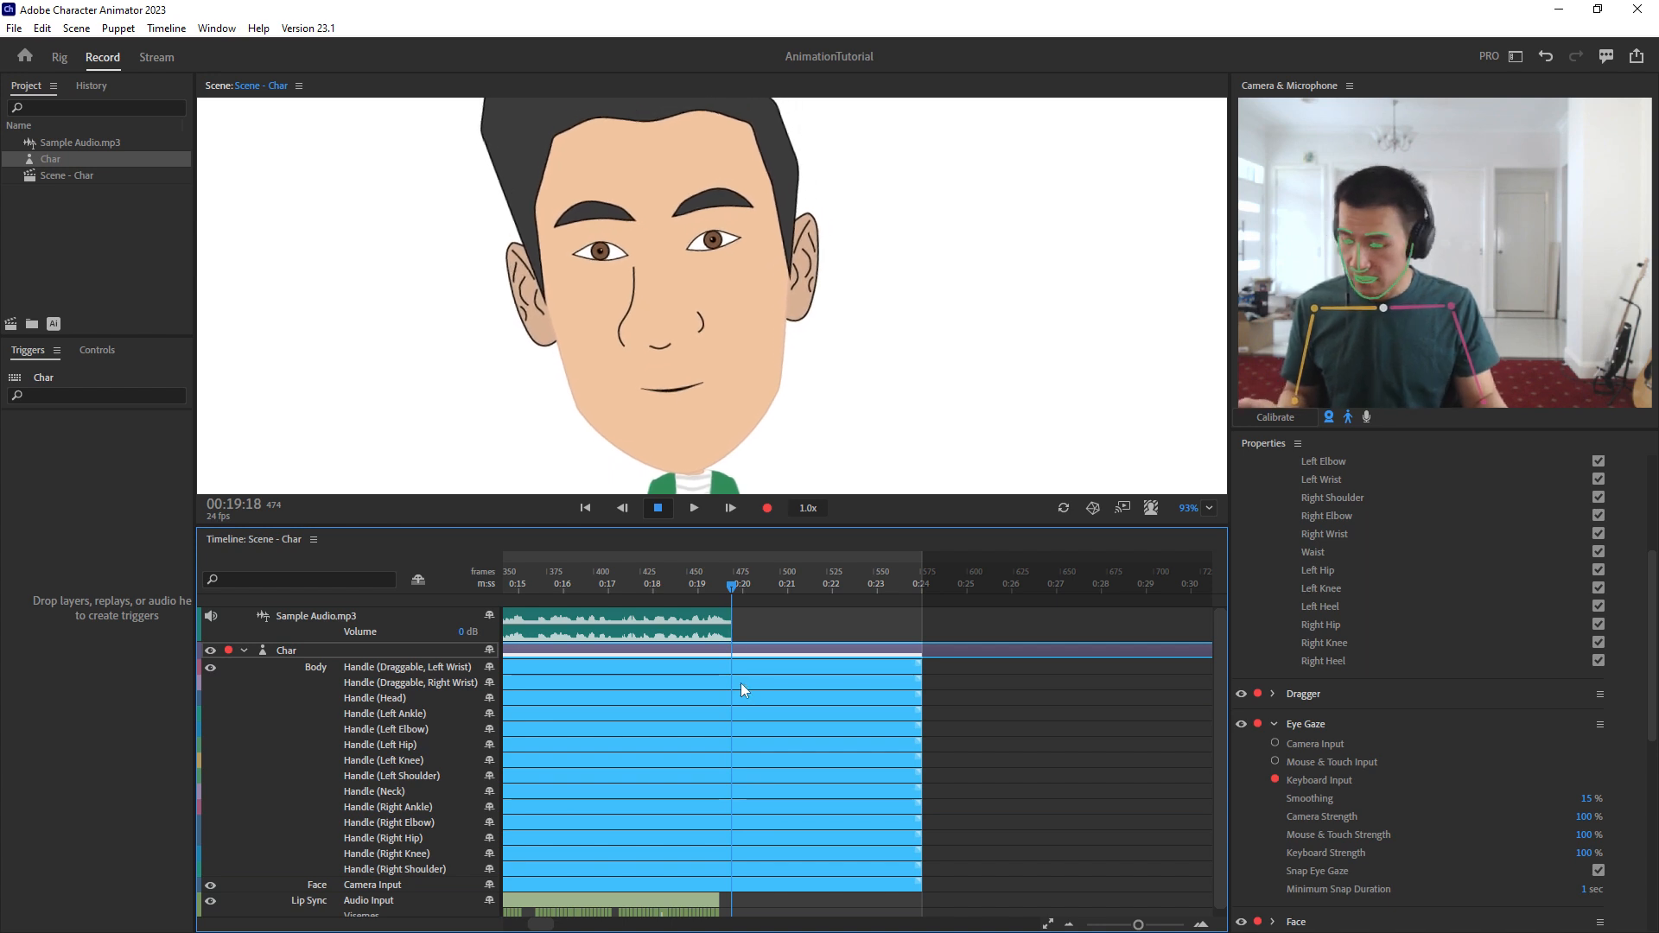
key(ctrl+shift+d)
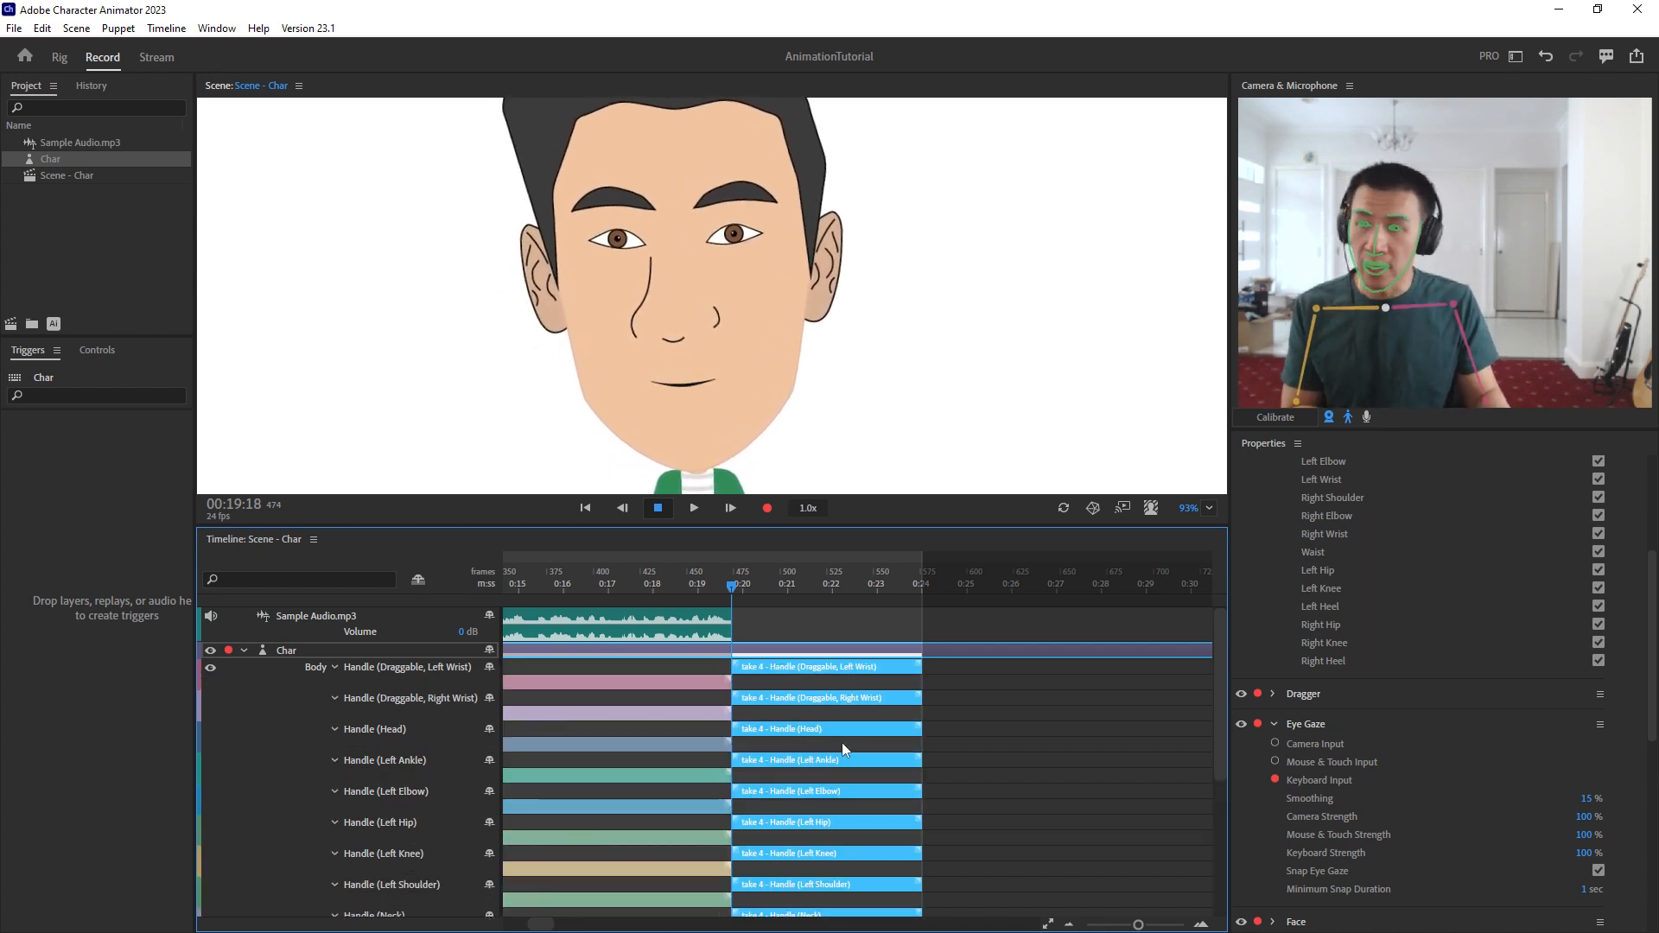
key(Delete)
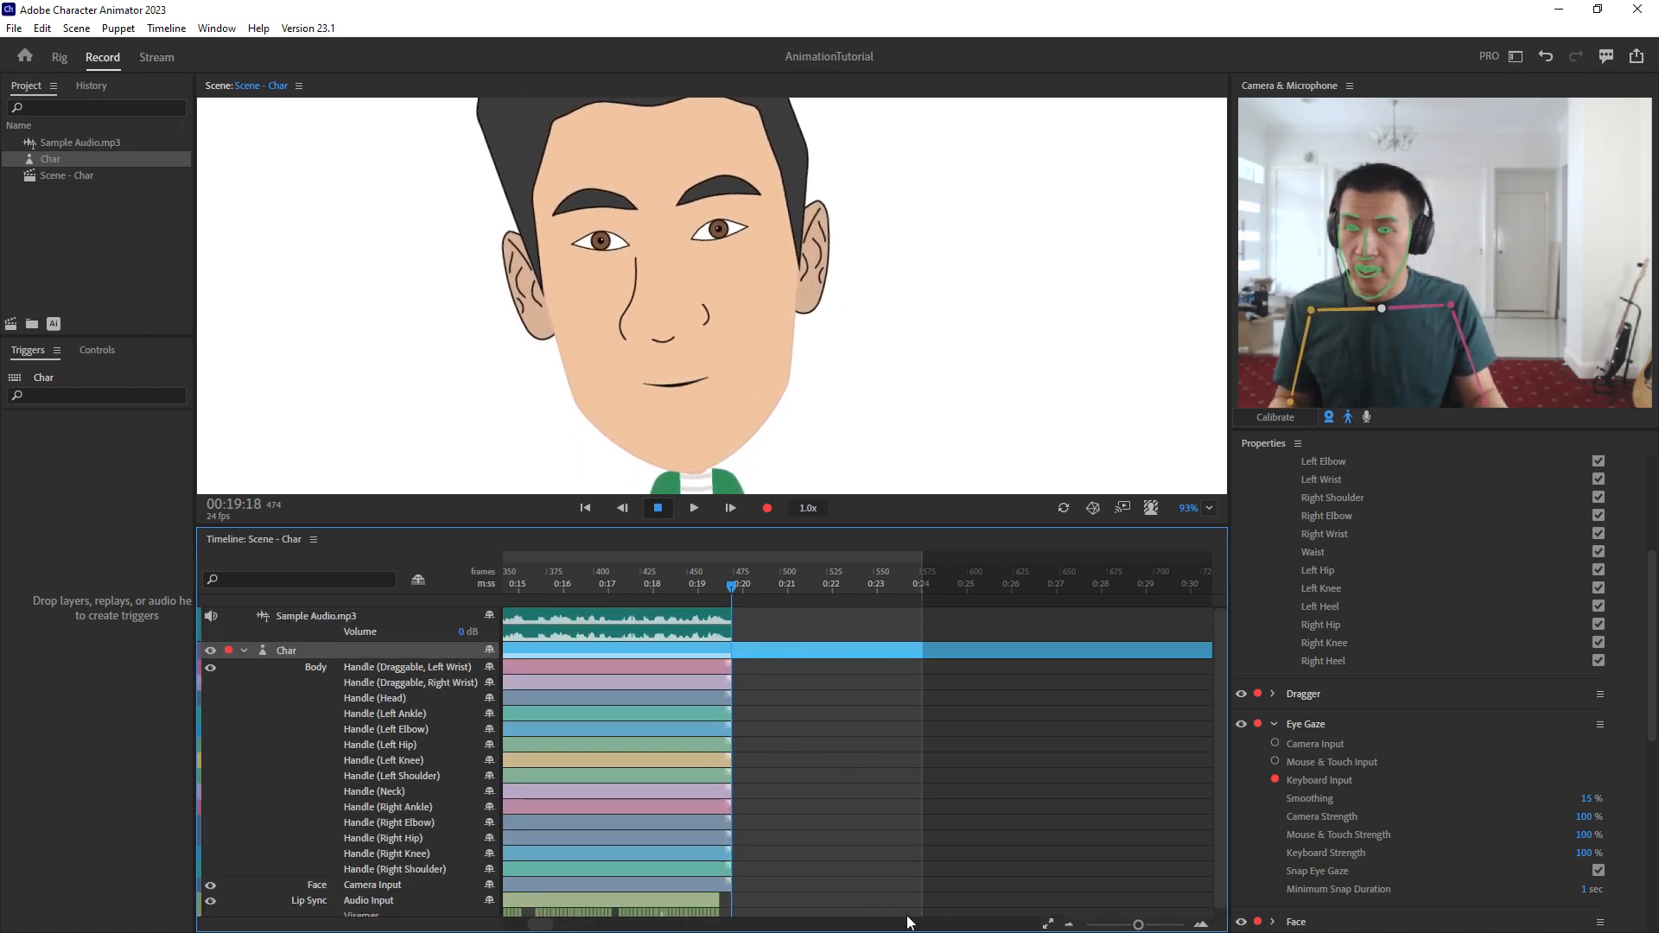
Fit the whole take in the timeline, enlarge the scene view and scrub the recording to about 00:07:19.
scroll(566, 923, down, 5)
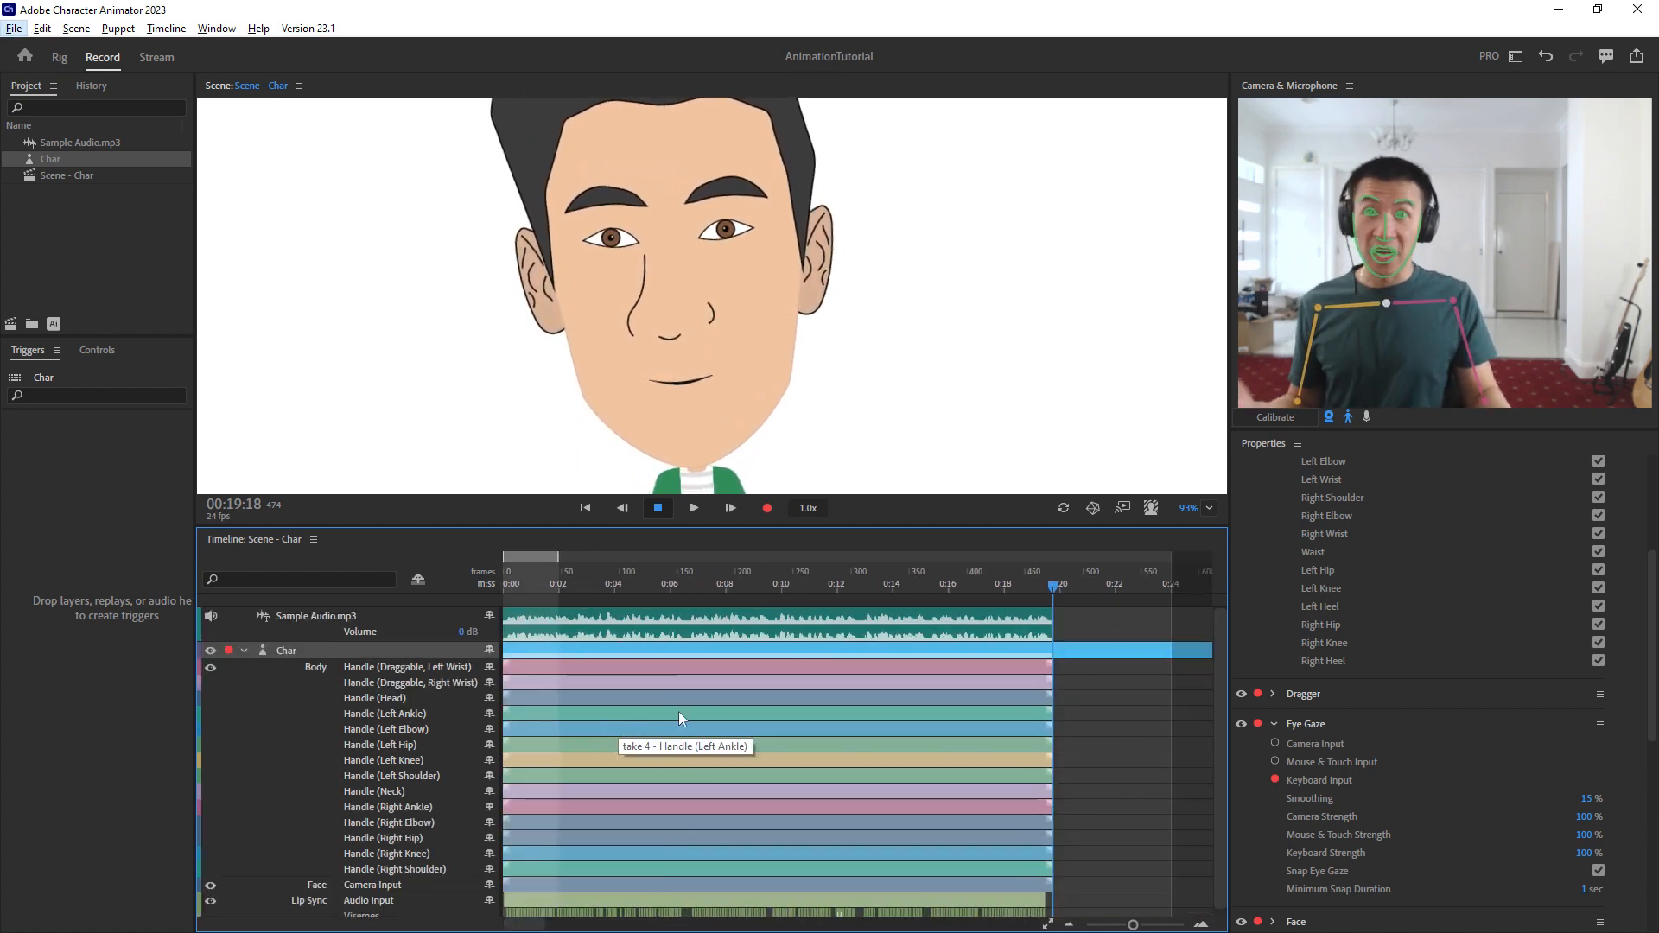
drag(686, 526, 683, 766)
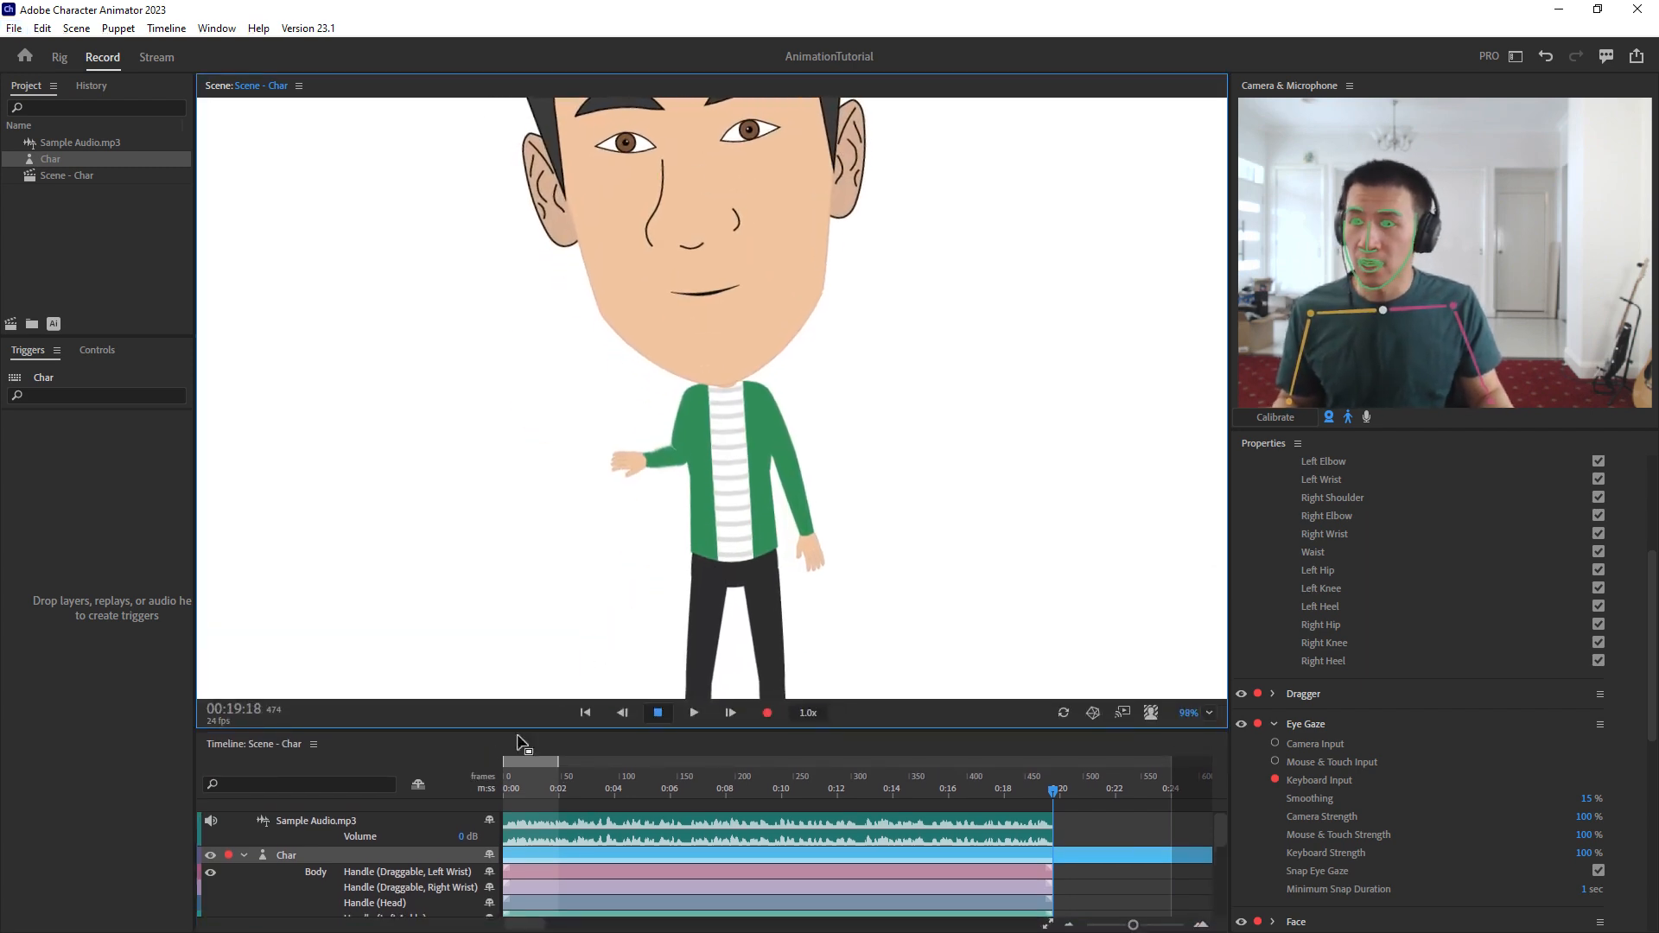
drag(520, 795, 726, 793)
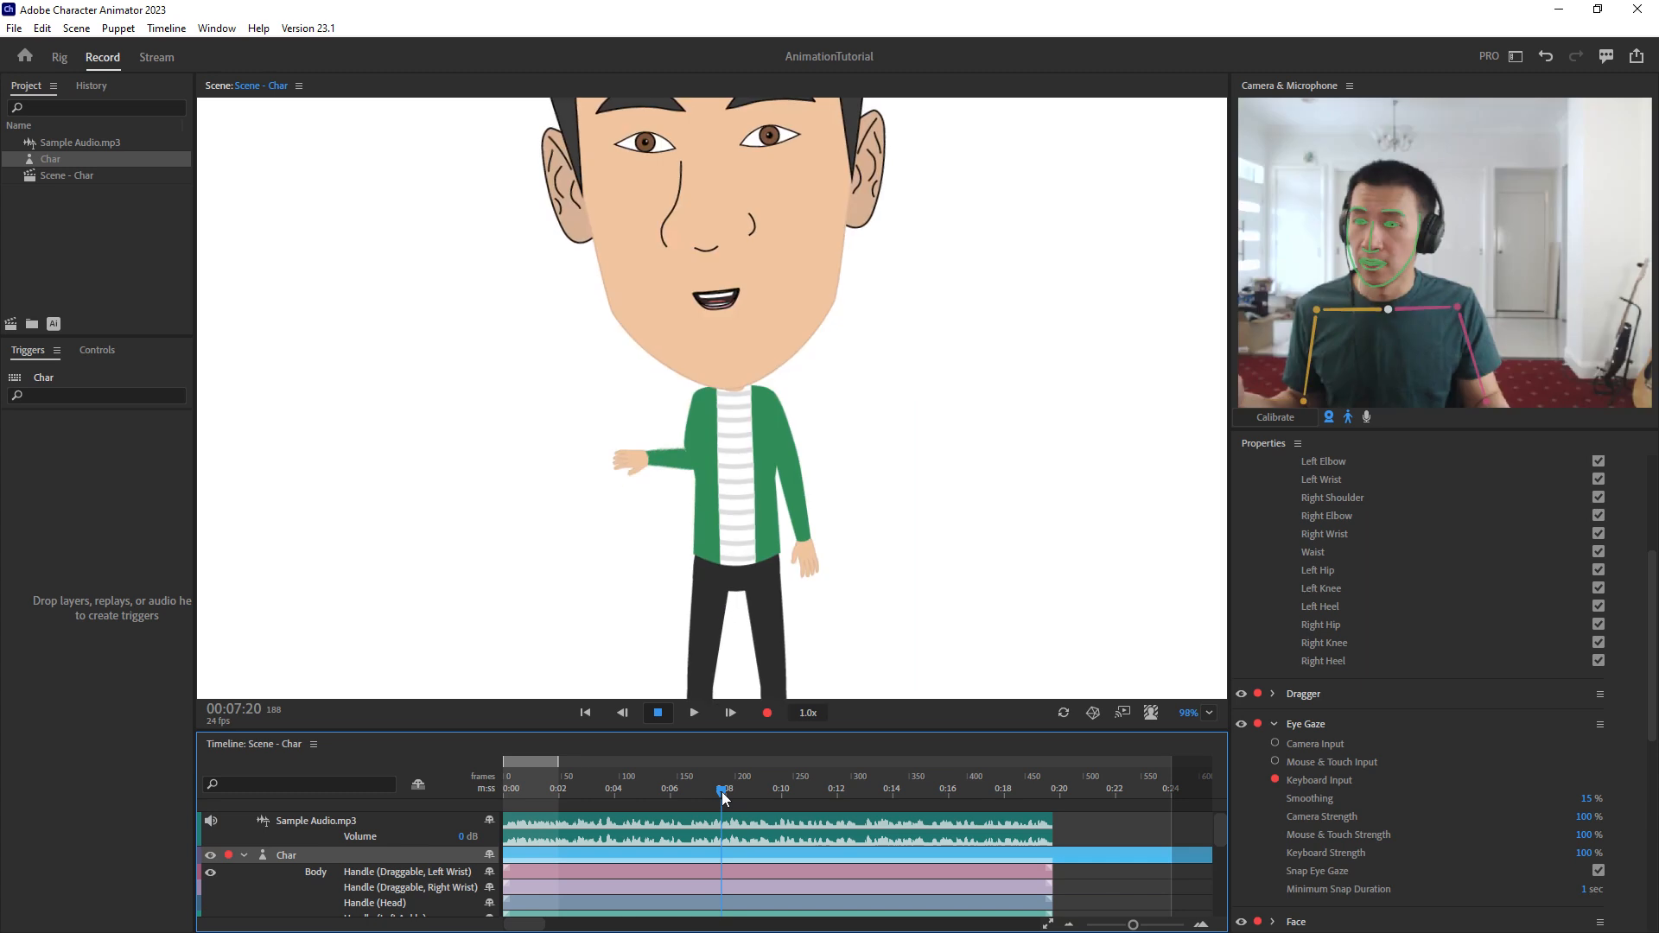
drag(723, 797, 732, 795)
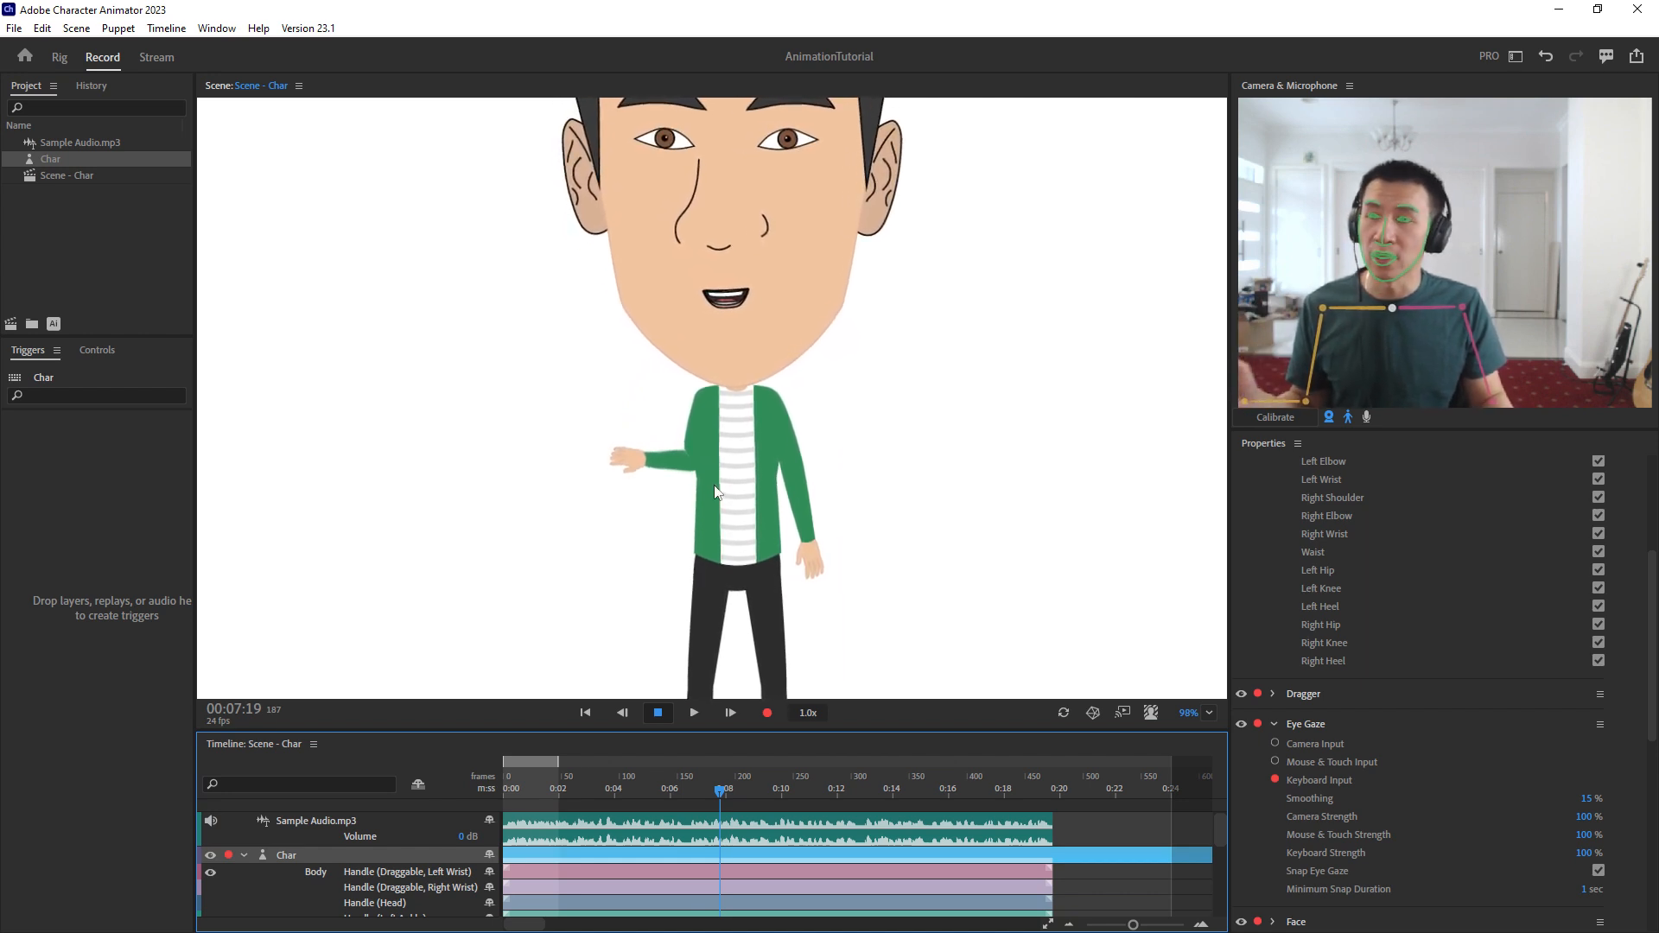
Disarm the Char puppet track for recording and reframe the scene on the head and upper body.
click(227, 857)
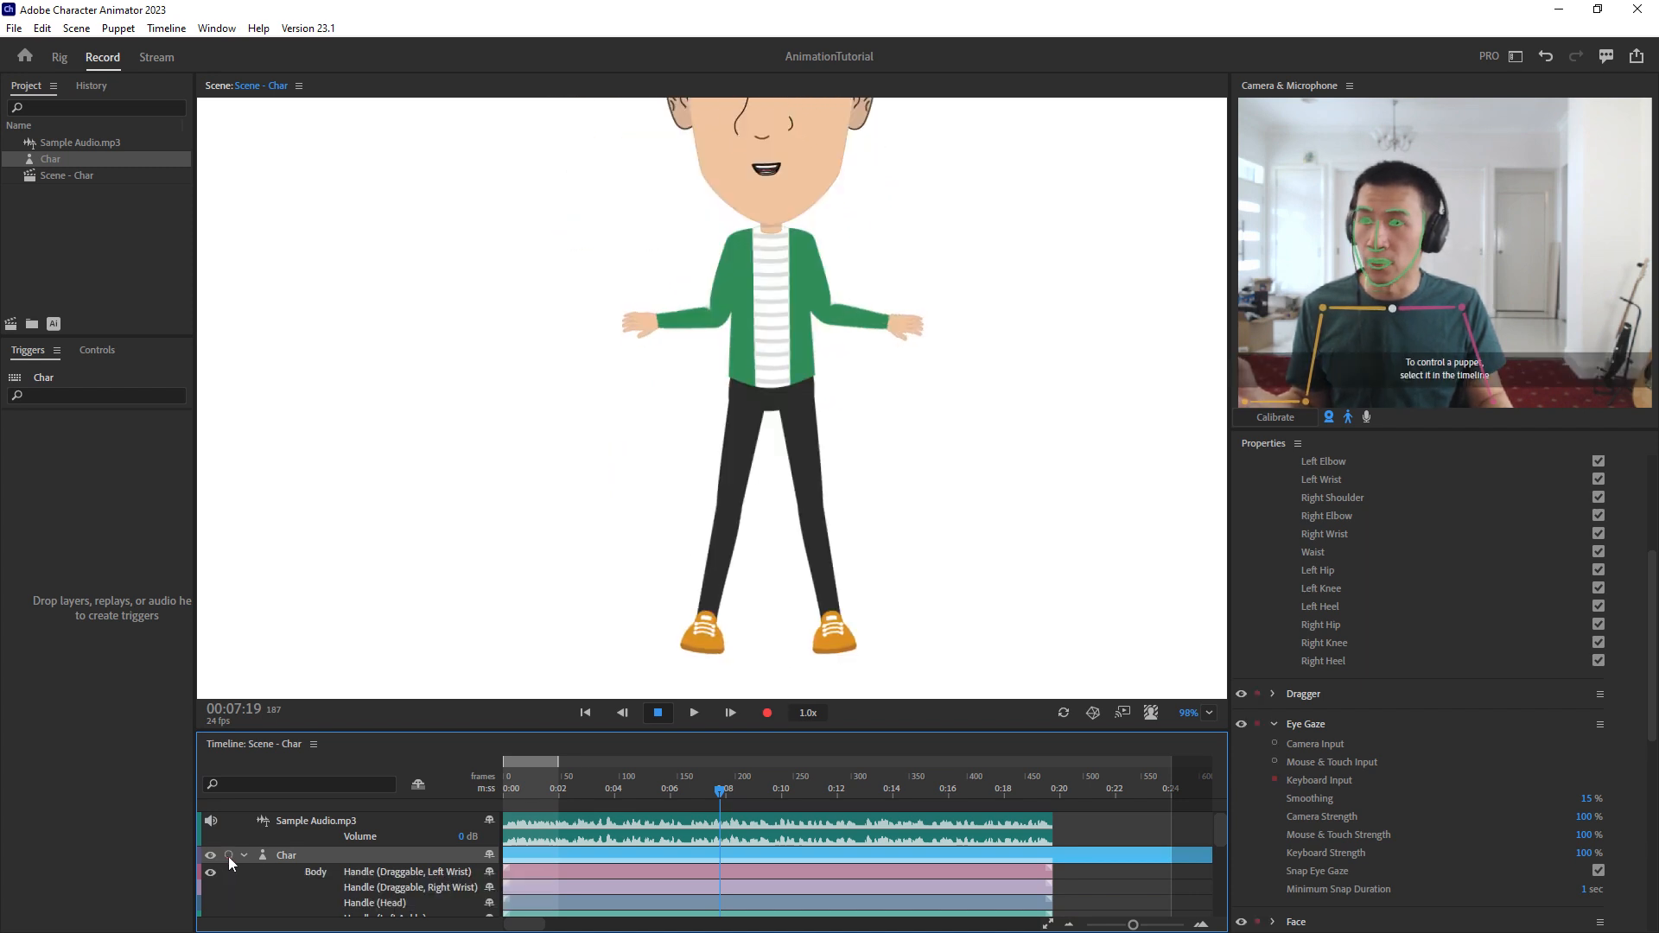
mouse_move(721, 791)
mouse_down()
mouse_move(743, 791)
mouse_move(687, 796)
mouse_move(706, 792)
mouse_up()
drag(761, 440, 756, 569)
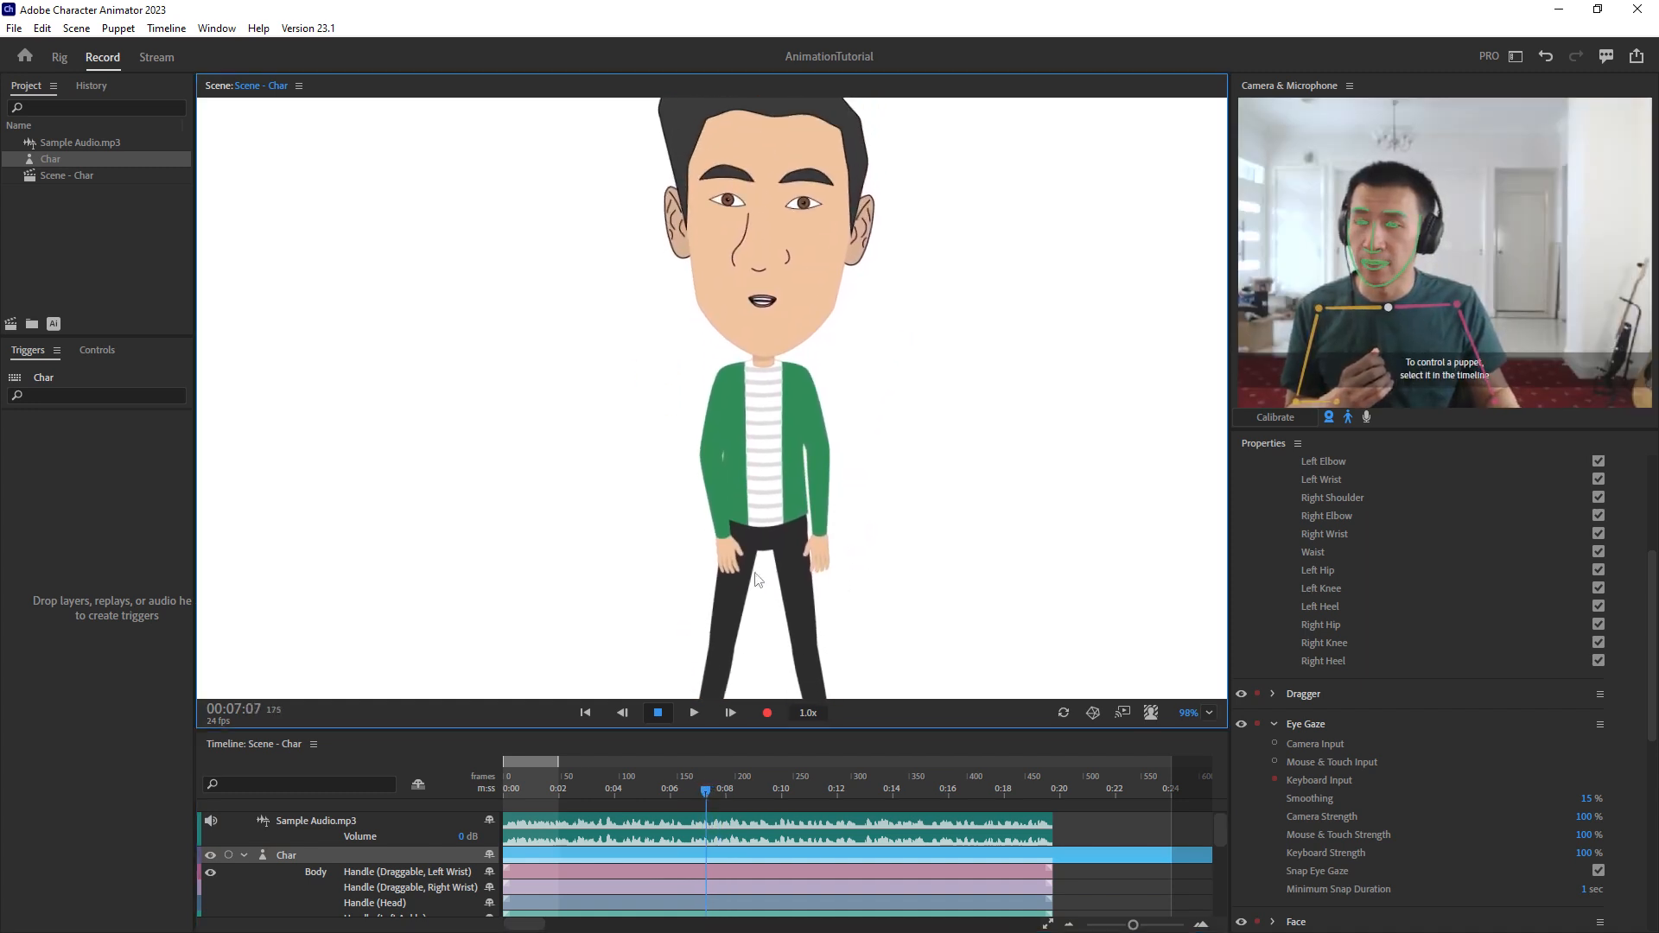
Scrub the recorded arm and hand motion from 00:07:07 to 00:10:12.
mouse_move(707, 796)
mouse_down()
mouse_move(631, 797)
mouse_move(731, 793)
mouse_up()
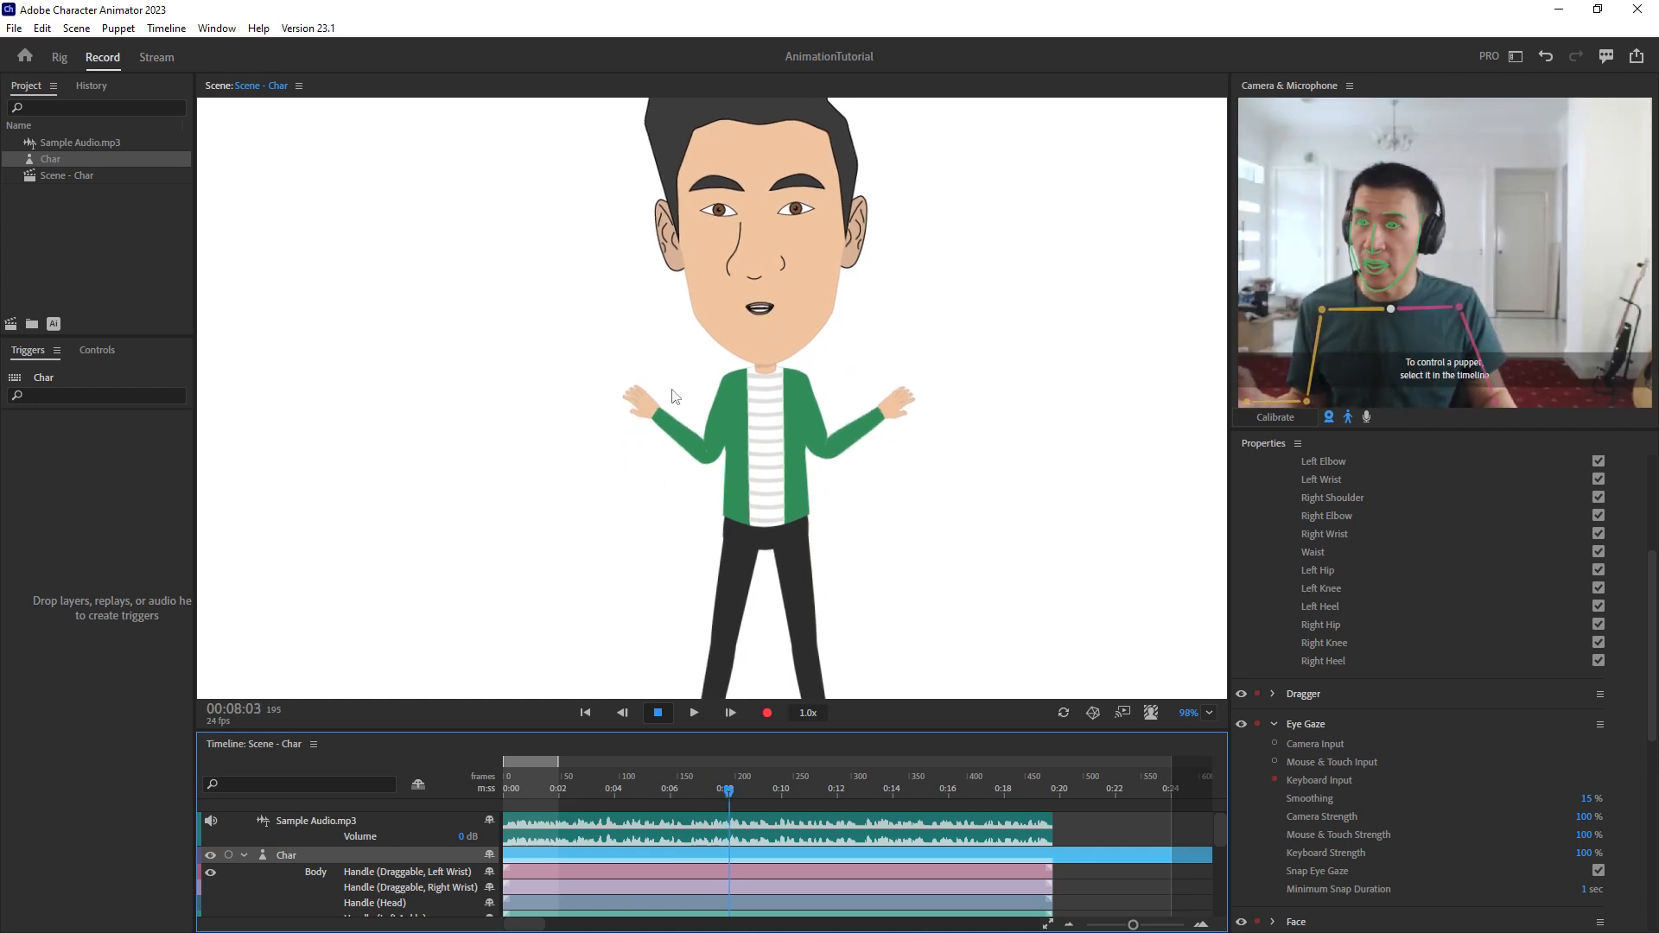
click(727, 794)
drag(728, 793, 795, 790)
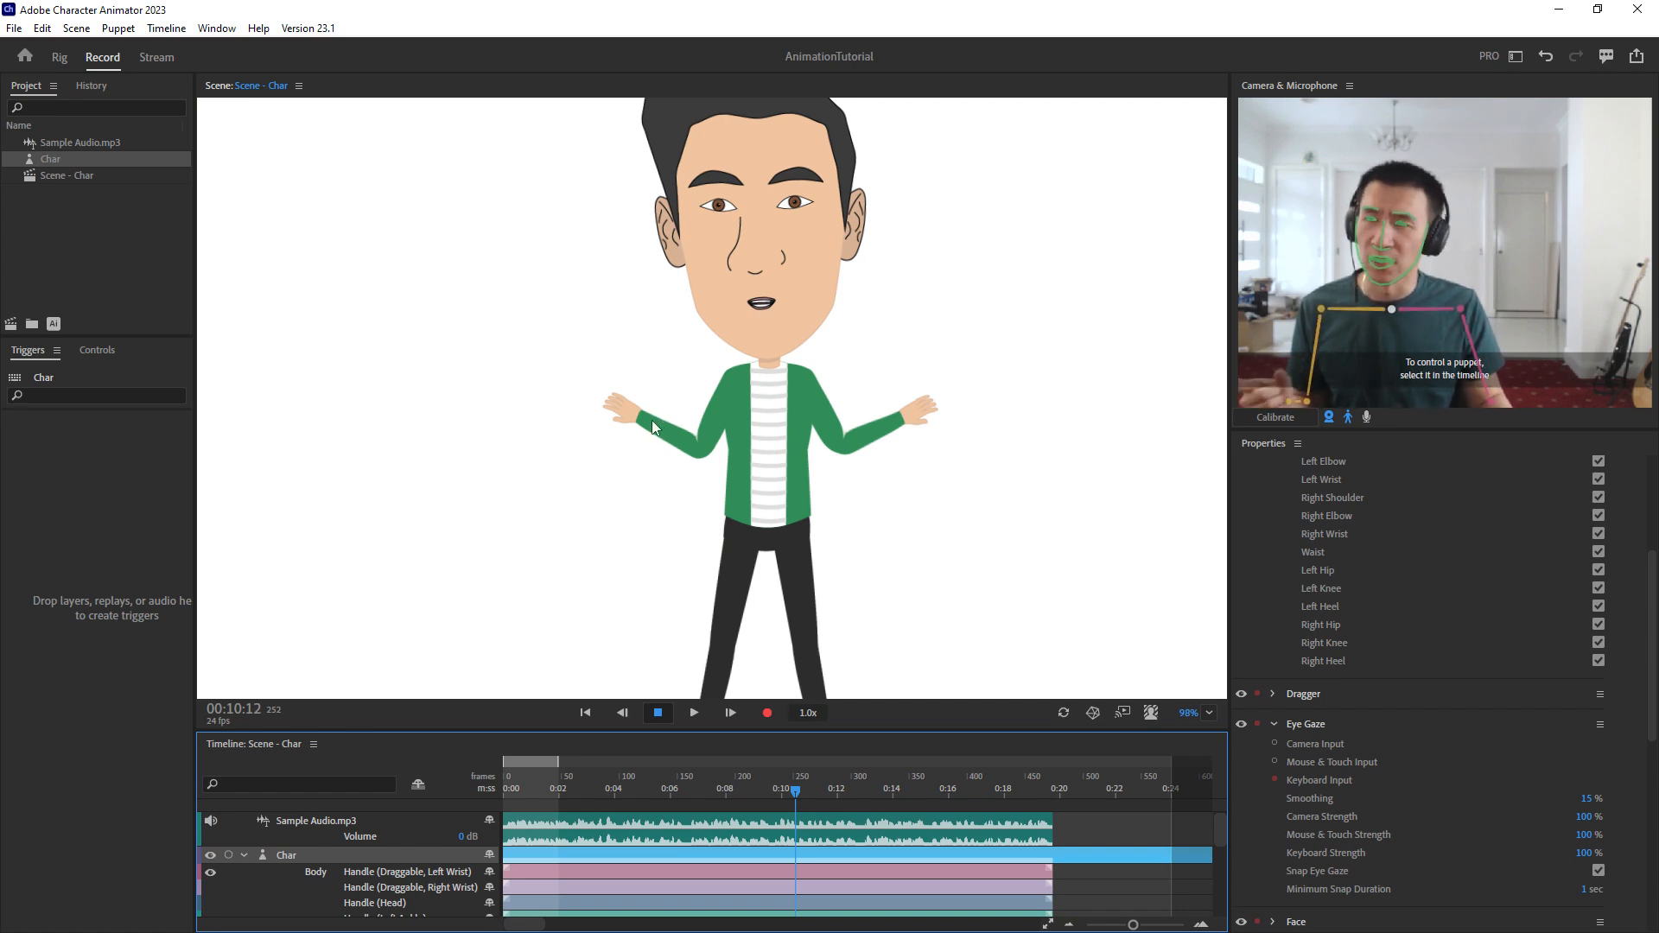
Open the Char puppet's original artwork in Illustrator and rename the path inside the right arm's Hand layer as Default.
click(59, 59)
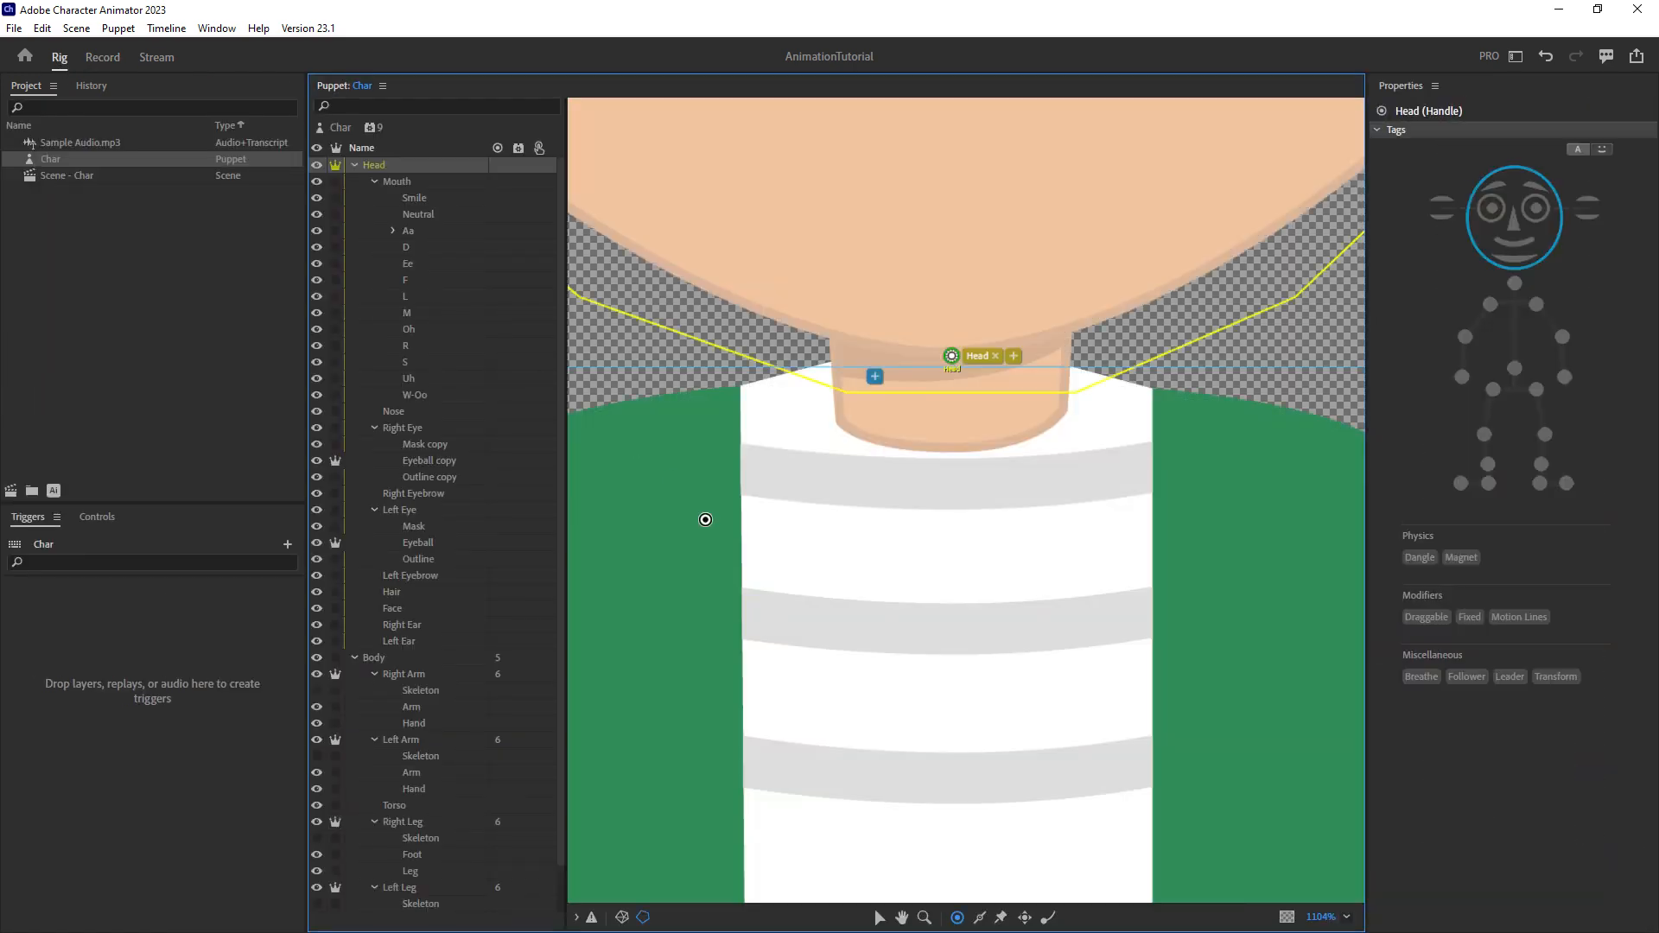
click(54, 493)
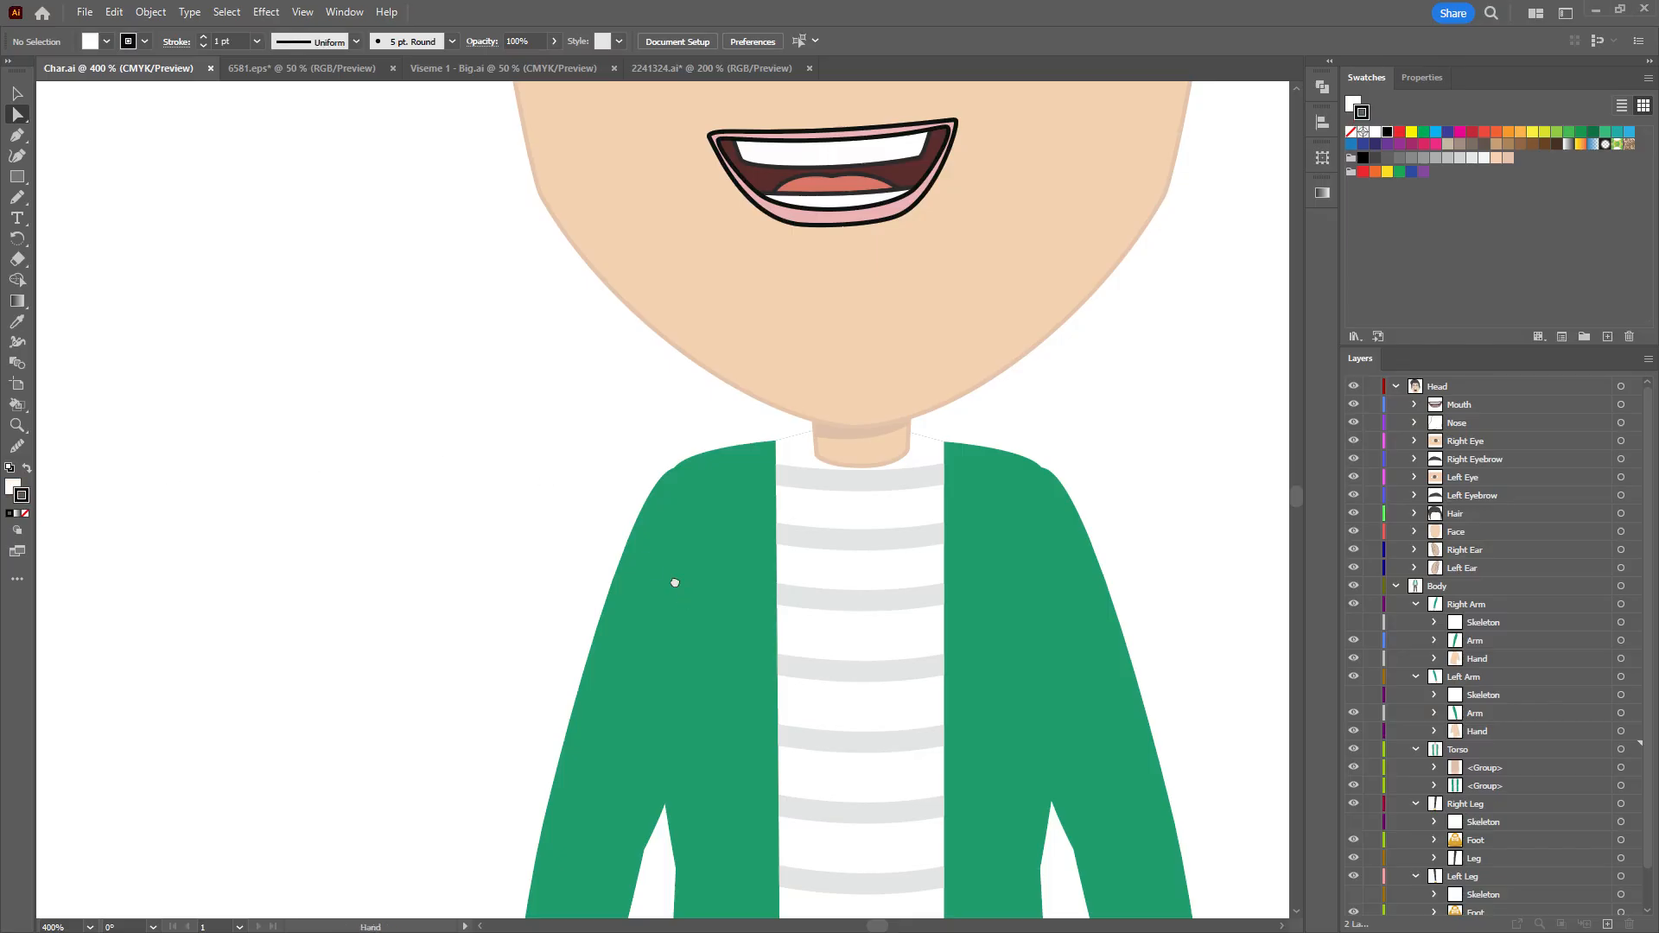
scroll(678, 594, down, 3)
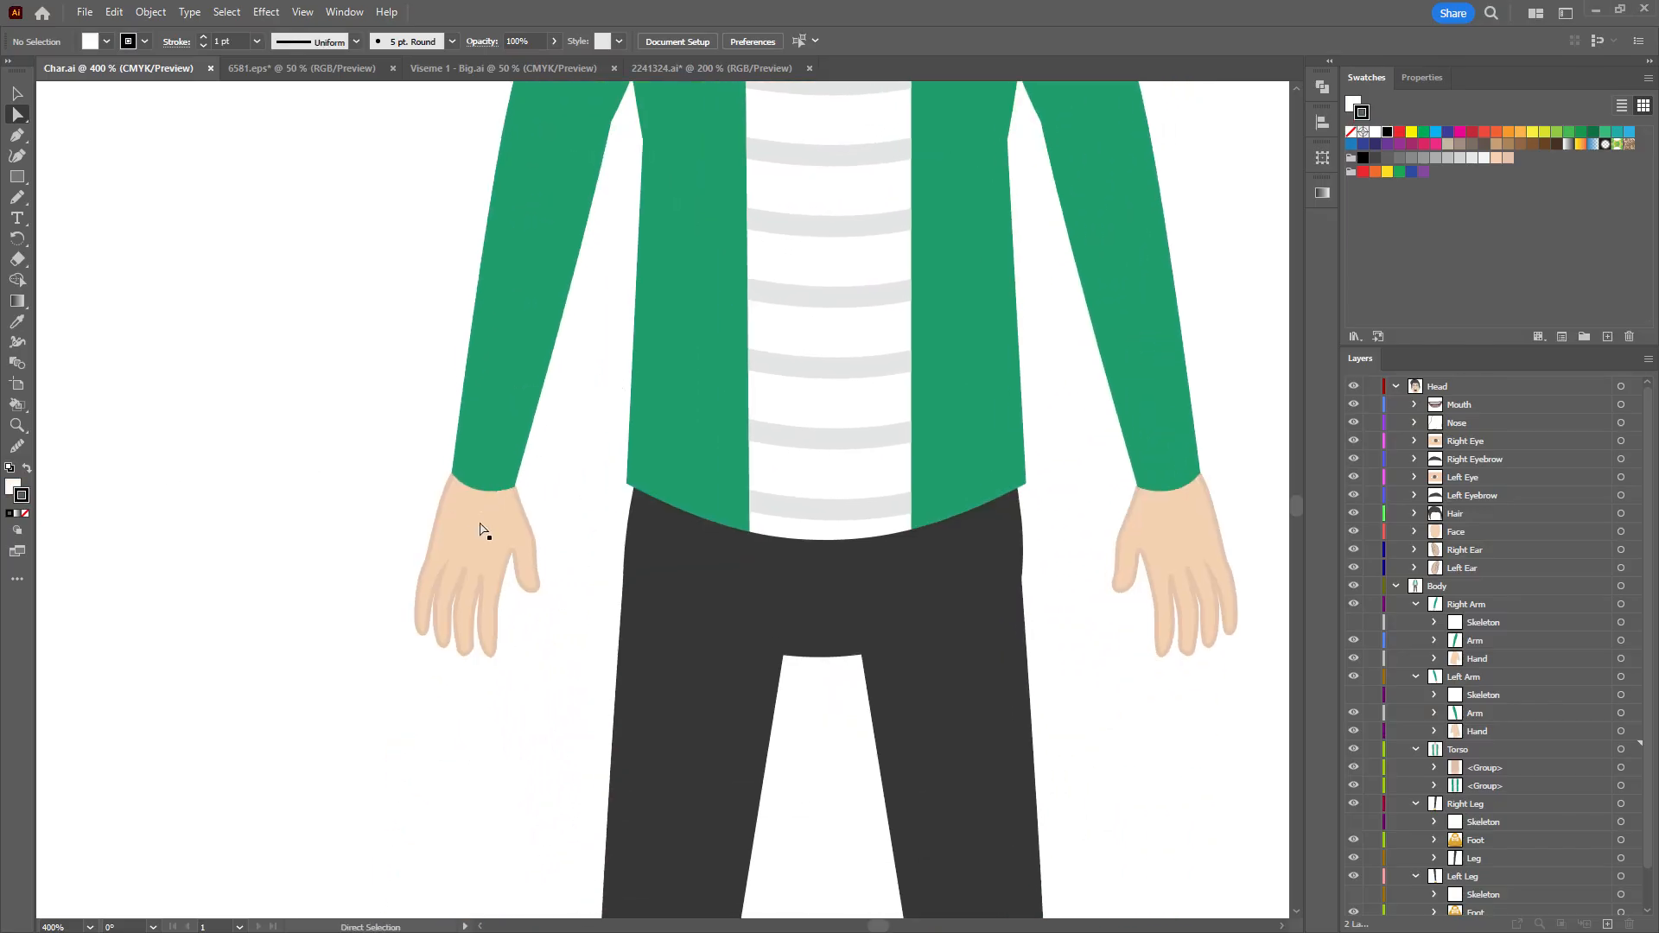
click(467, 527)
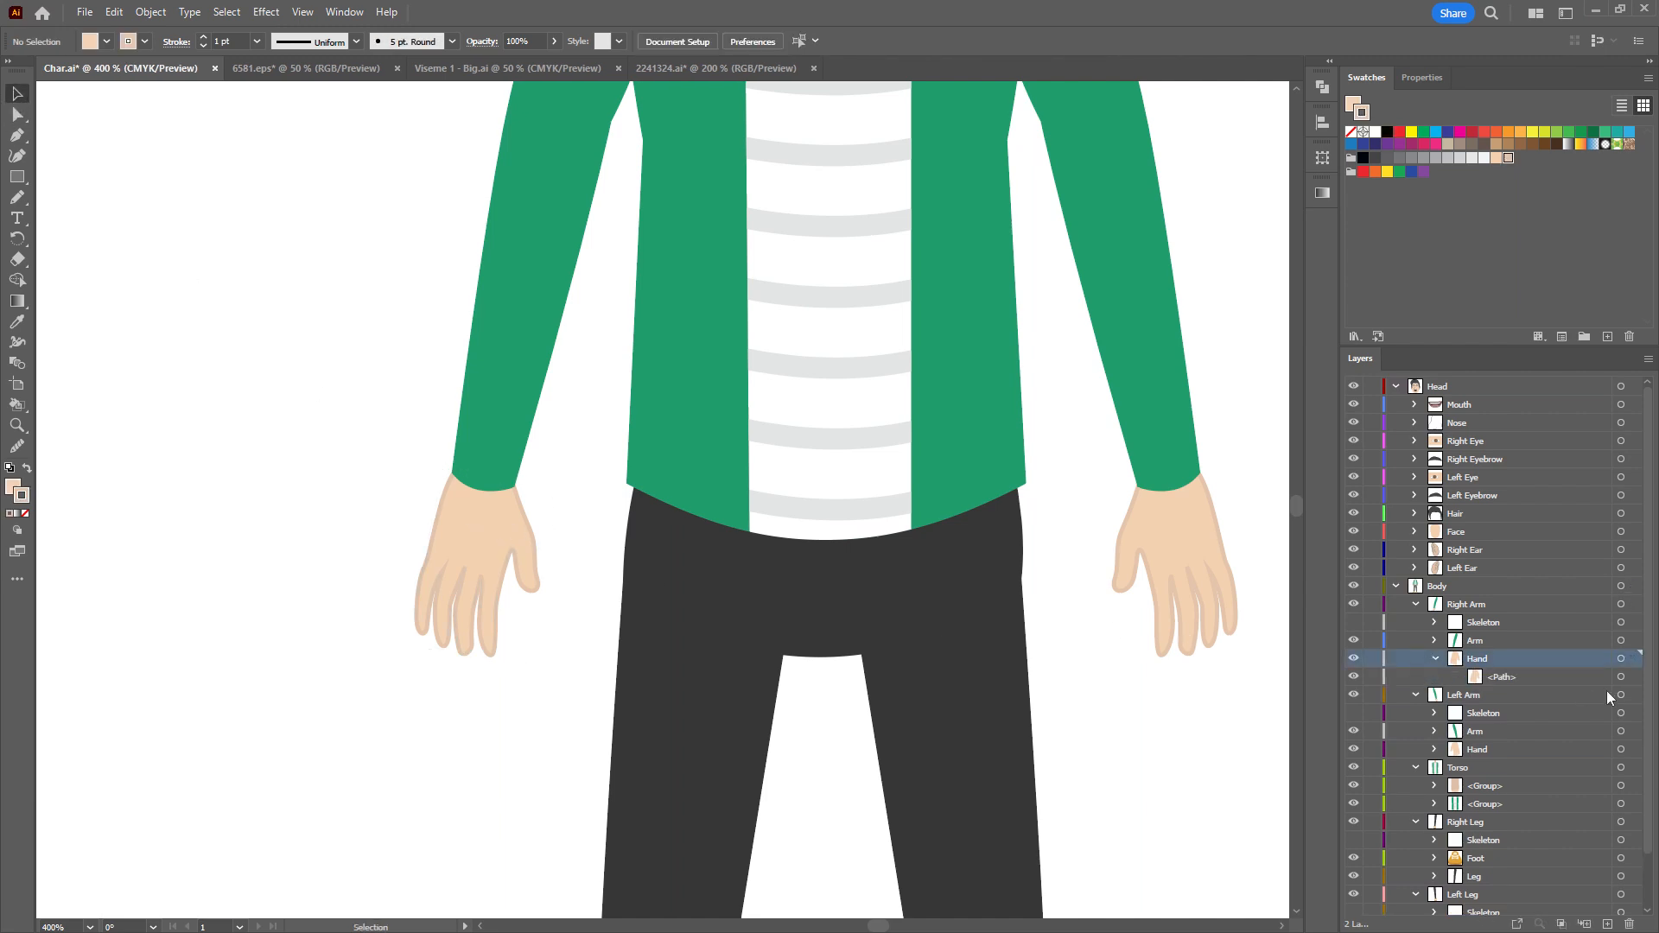
double_click(1501, 676)
text(Default)
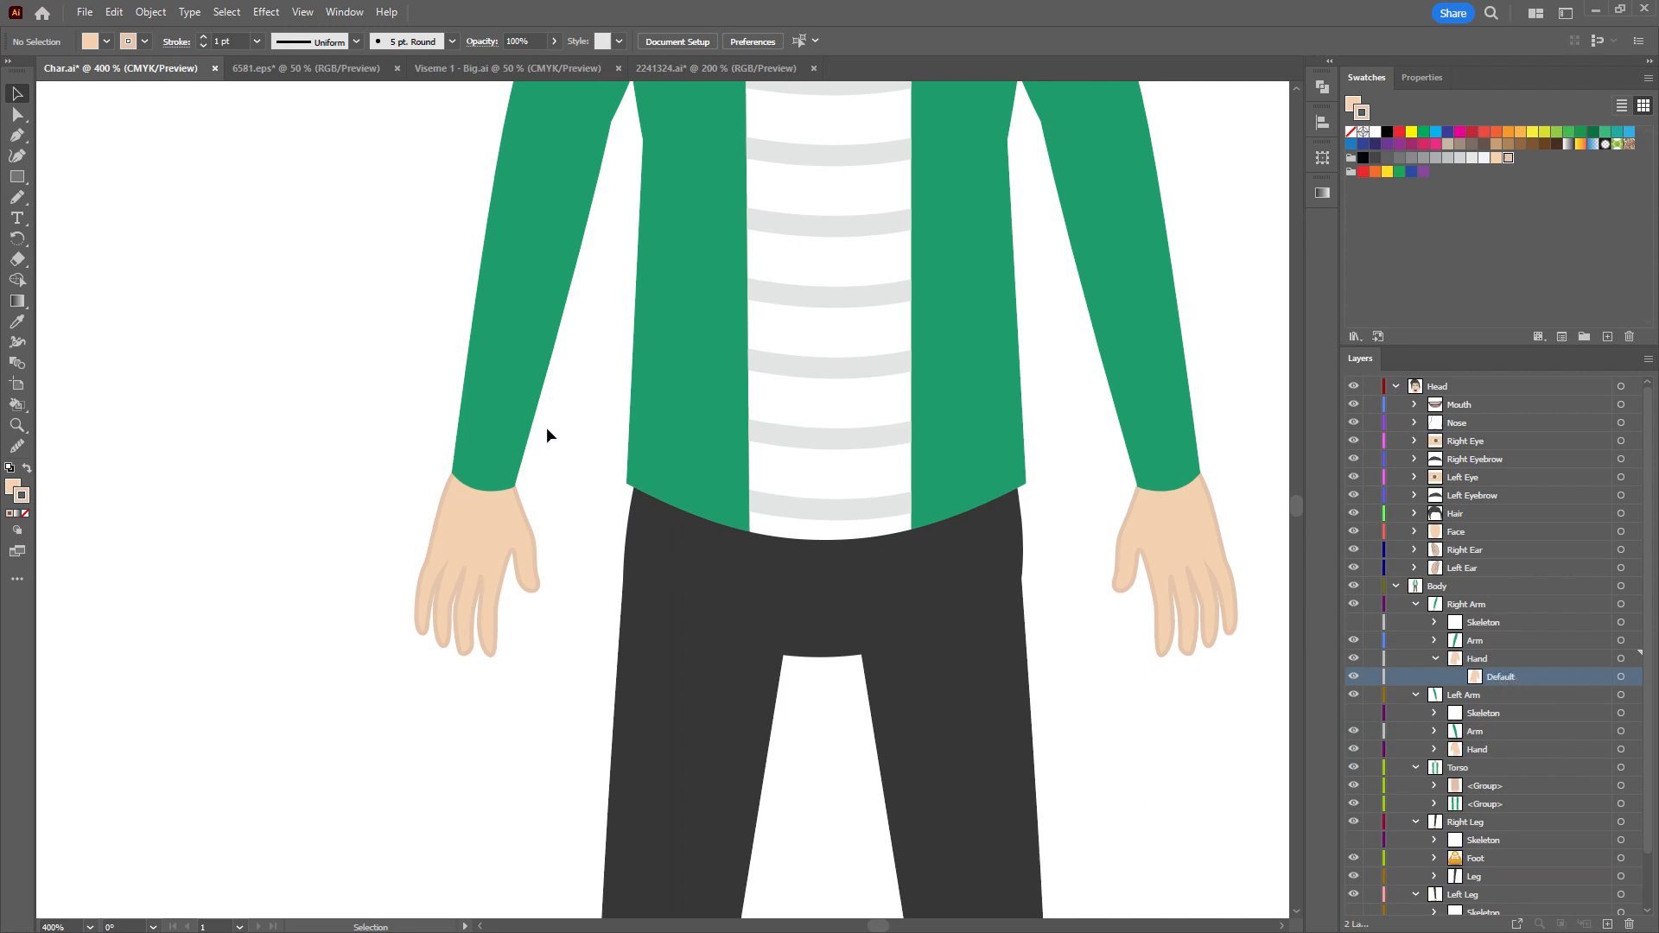
Switch to the 2241324.ai document and look over its alternative arm and hand poses.
click(366, 69)
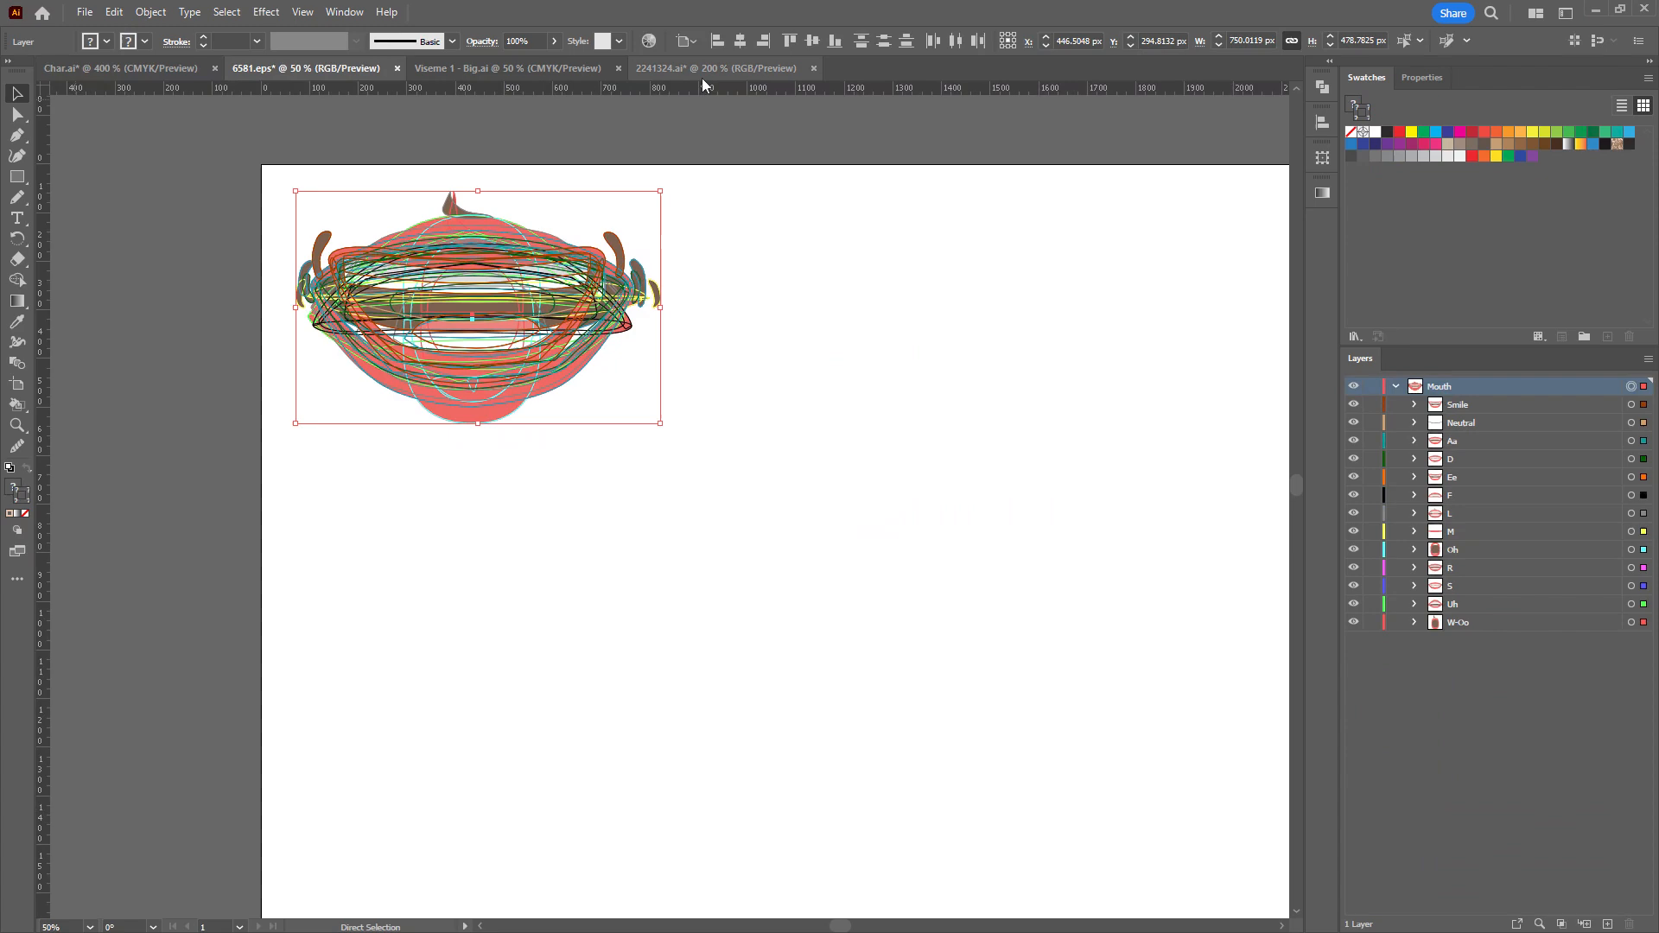
click(705, 69)
drag(1044, 376, 584, 365)
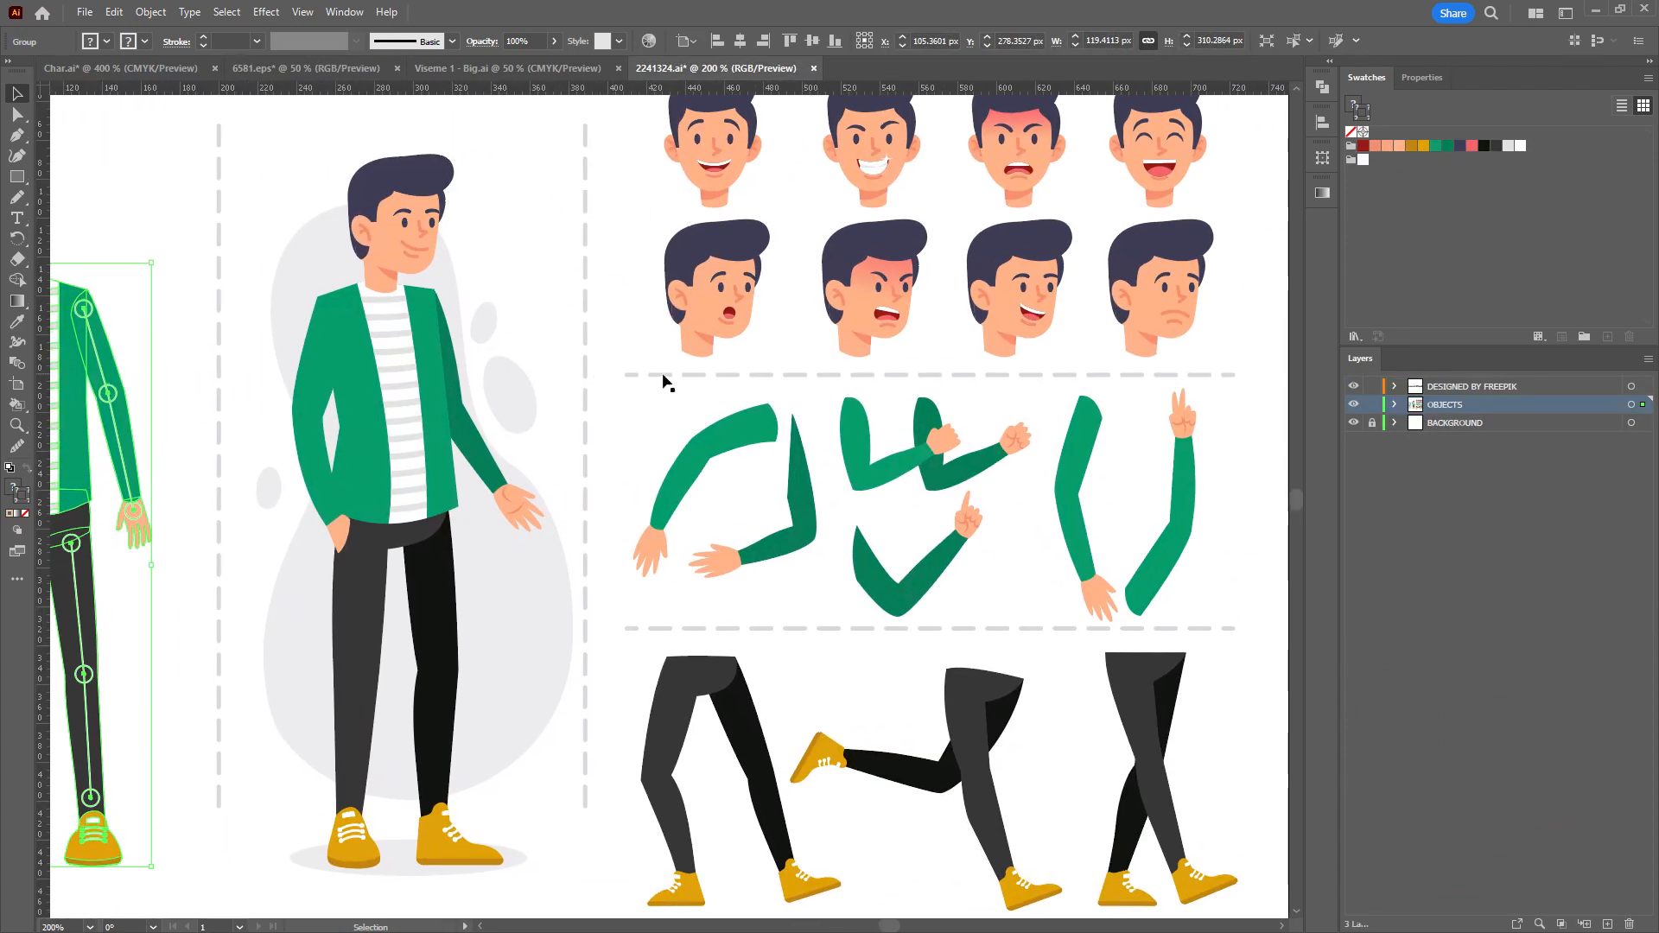
drag(643, 545, 679, 540)
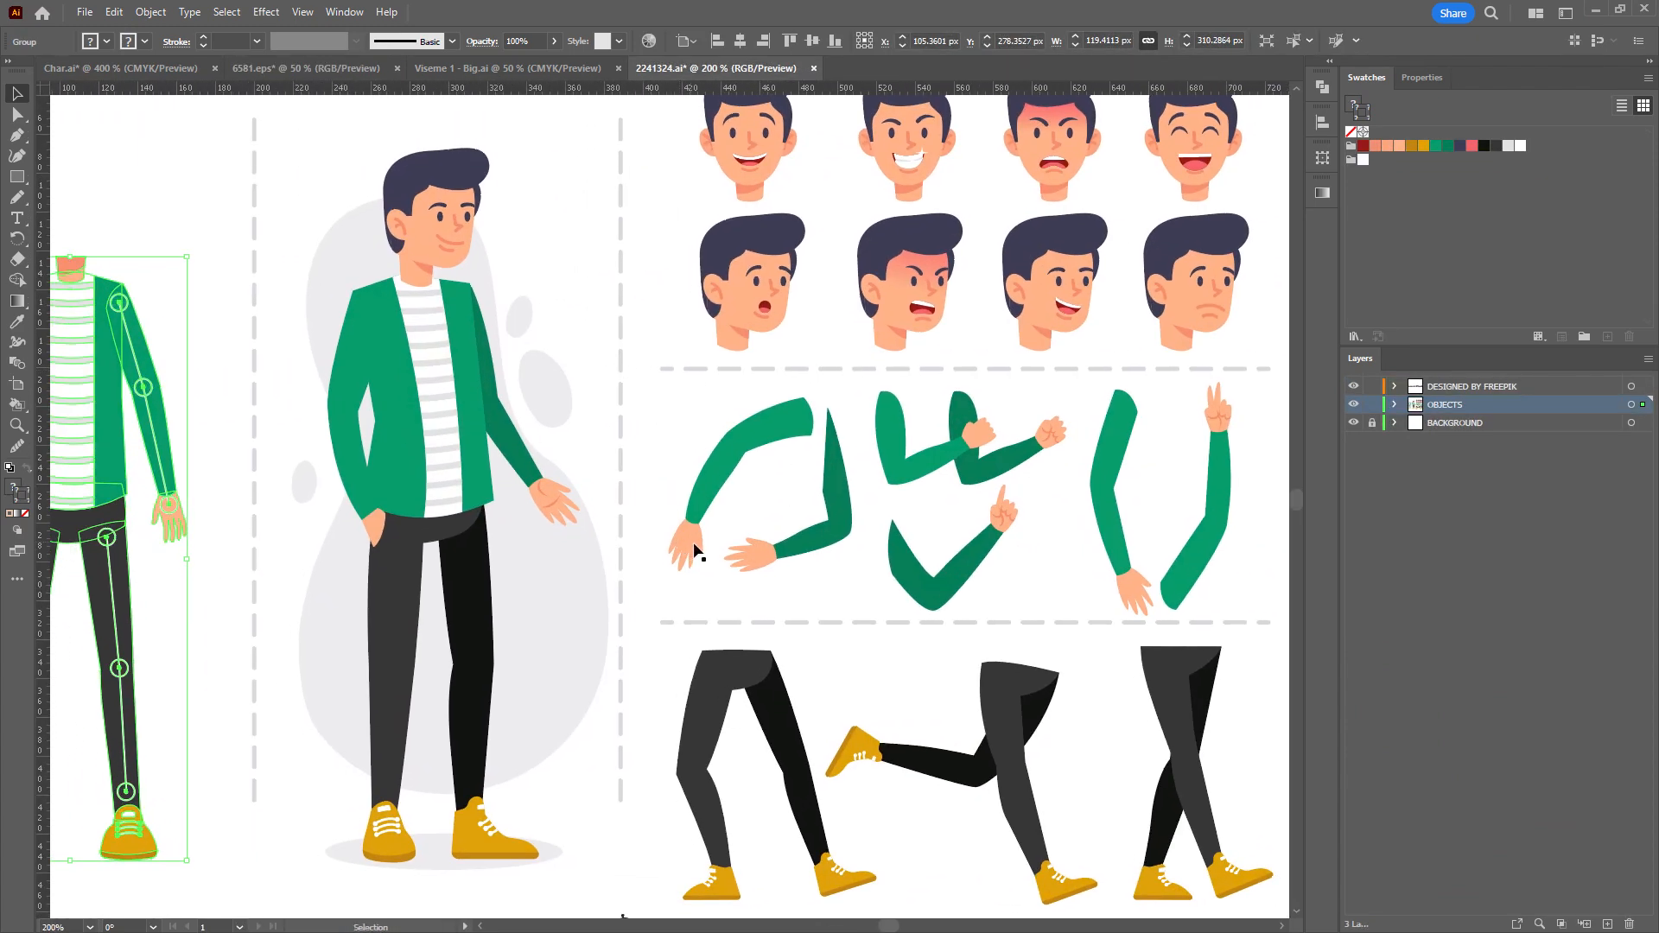
scroll(711, 556, up, 1)
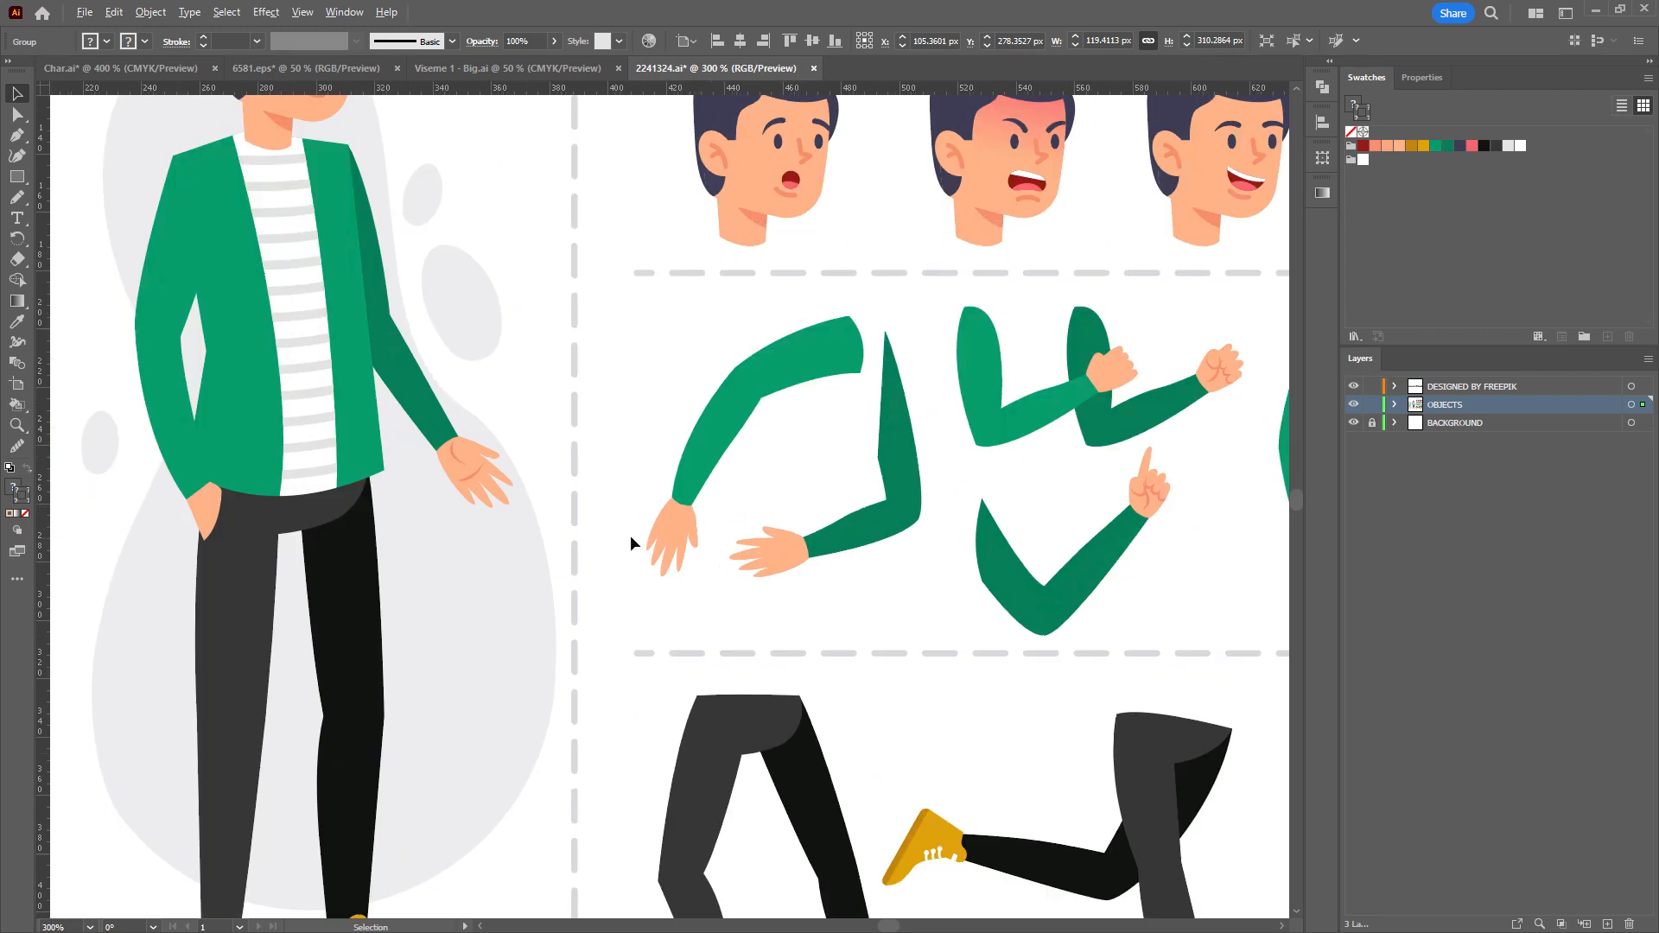
Delete the grey backdrop shape behind the standing character's open hand.
click(460, 466)
click(18, 114)
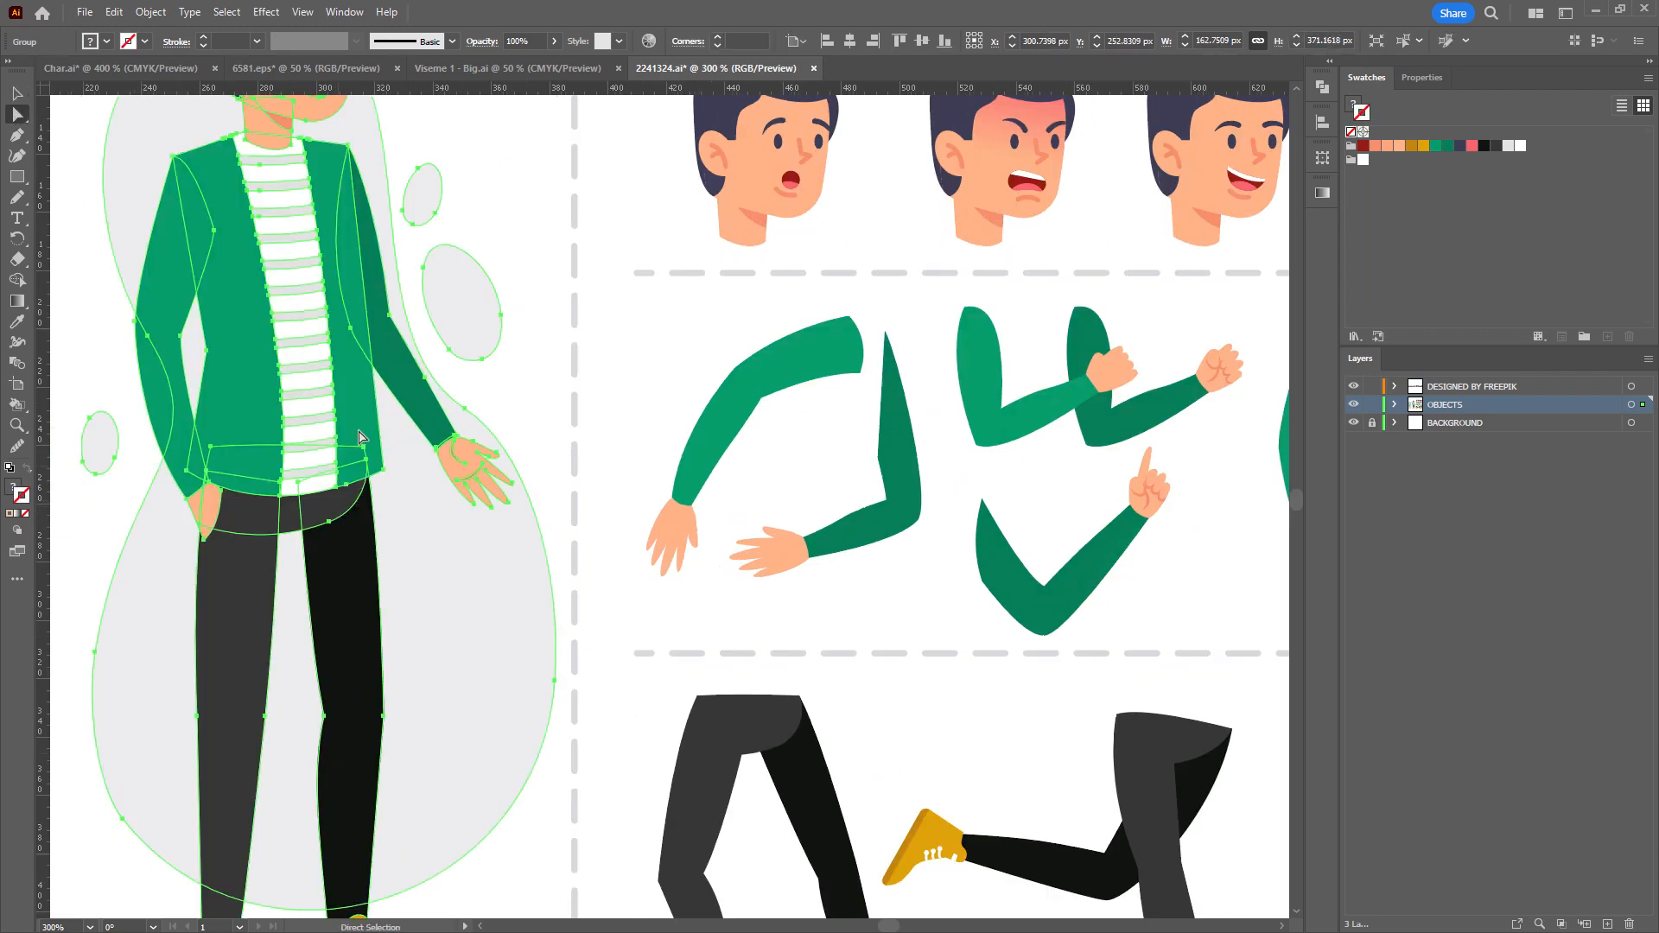
drag(816, 441, 751, 428)
drag(579, 432, 644, 406)
click(465, 437)
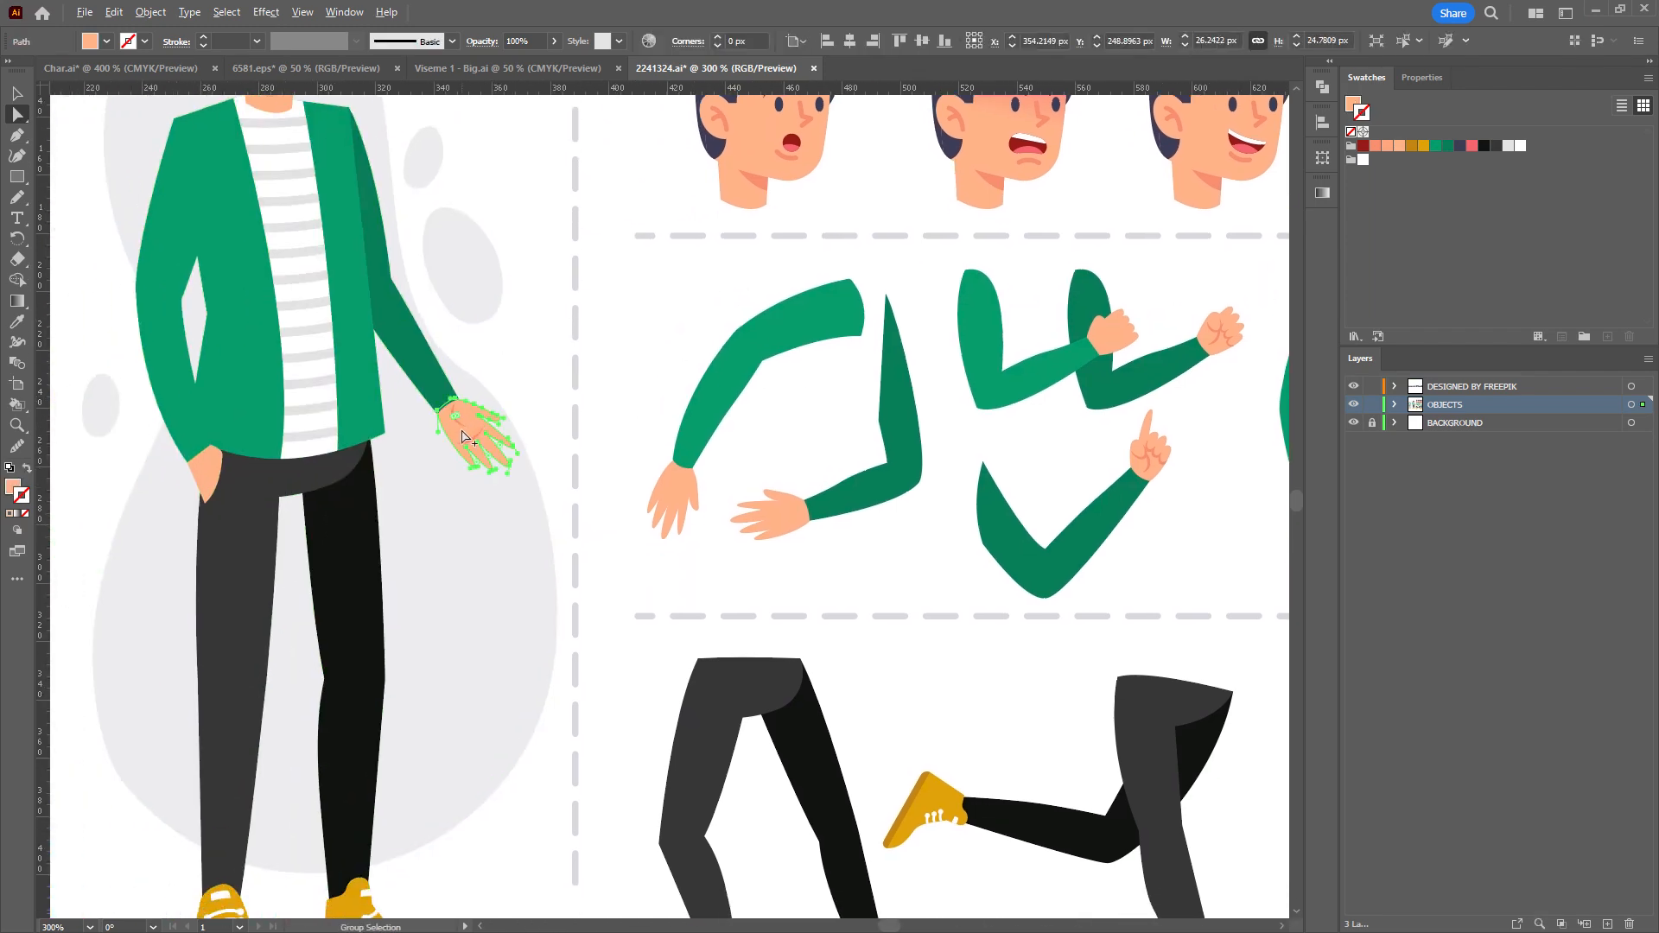
scroll(462, 432, up, 4)
click(185, 225)
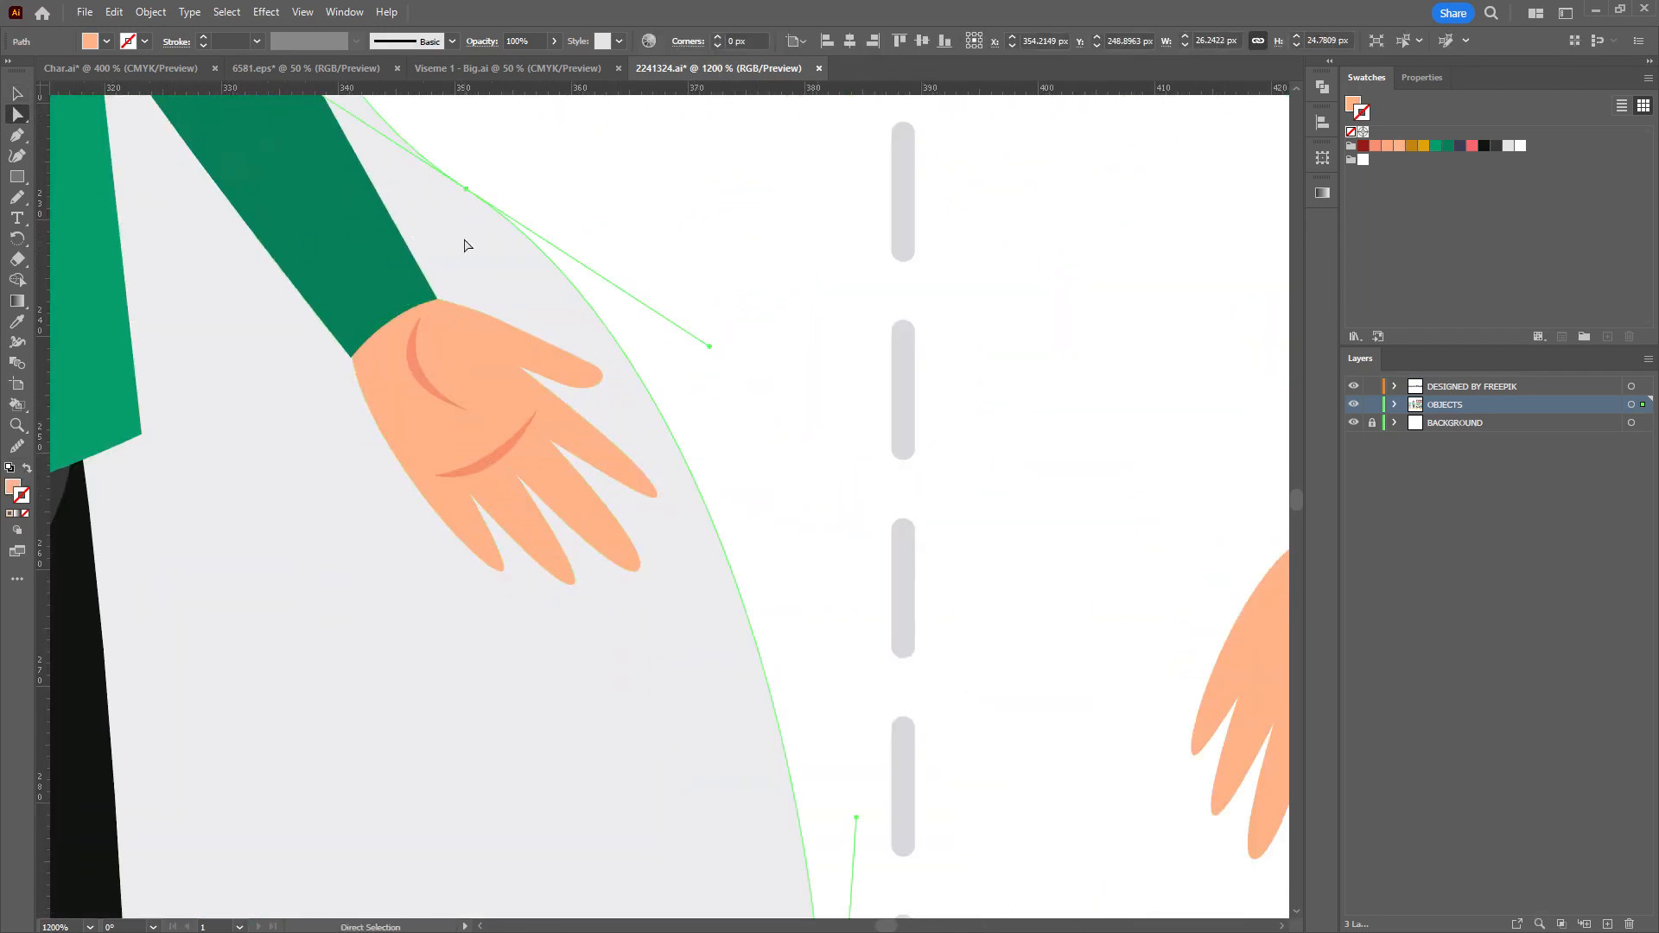
key(Delete)
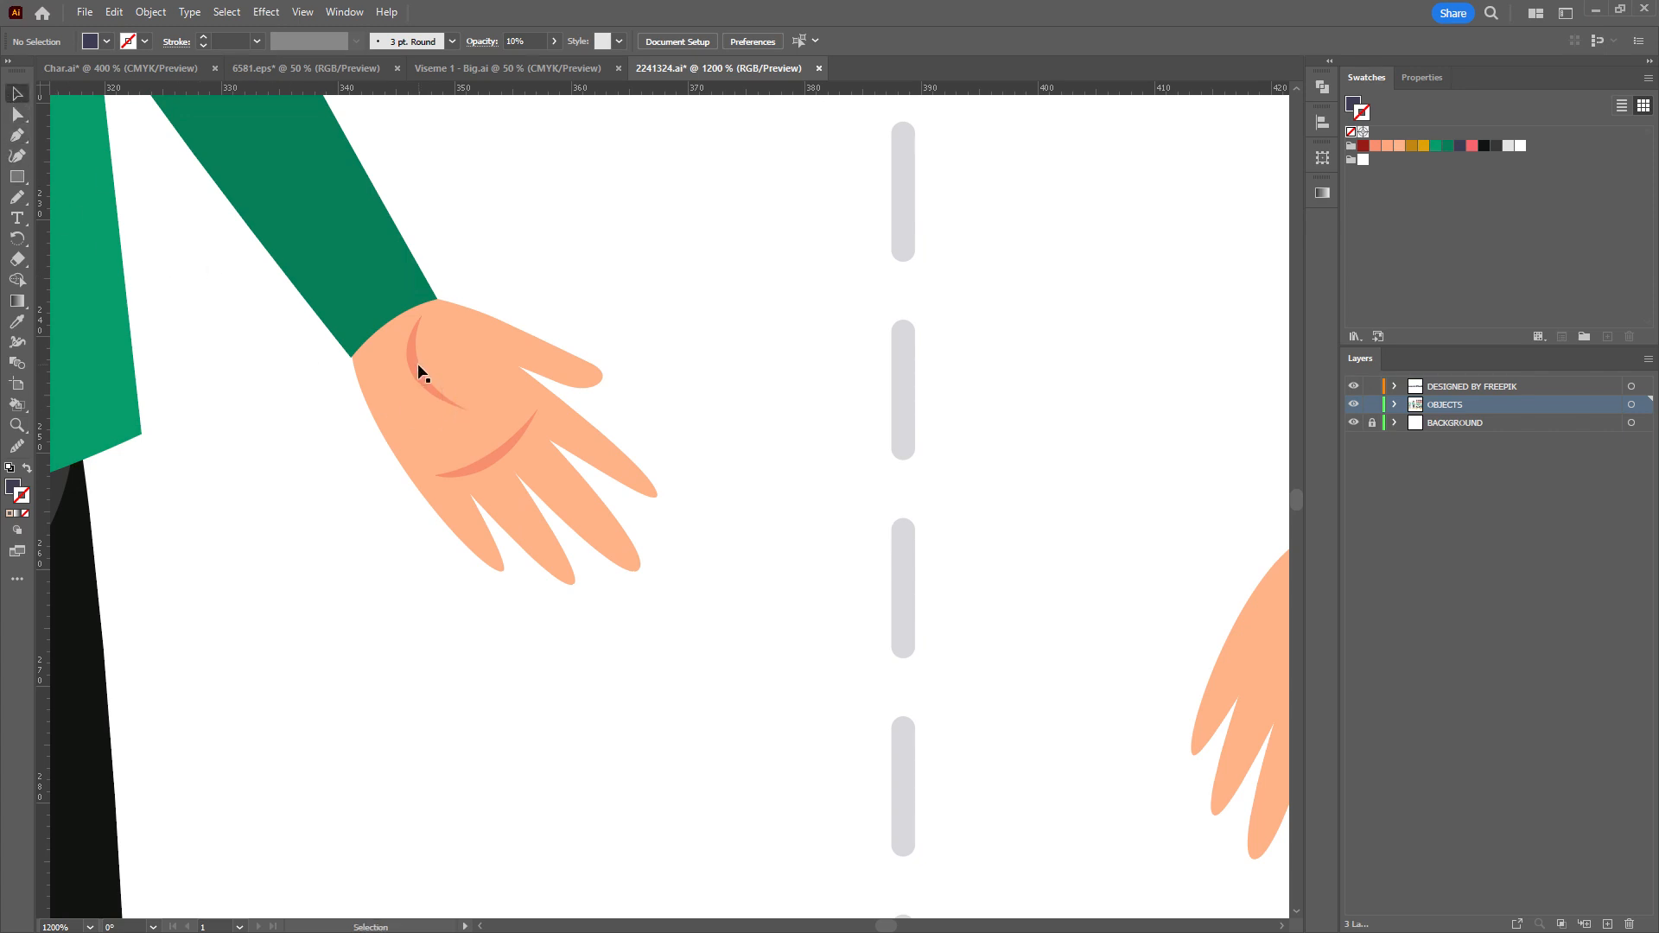
Cut the standing character's open hand with its palm creases and paste it into Char.ai beside the right arm's hand.
click(421, 375)
click(17, 114)
click(467, 358)
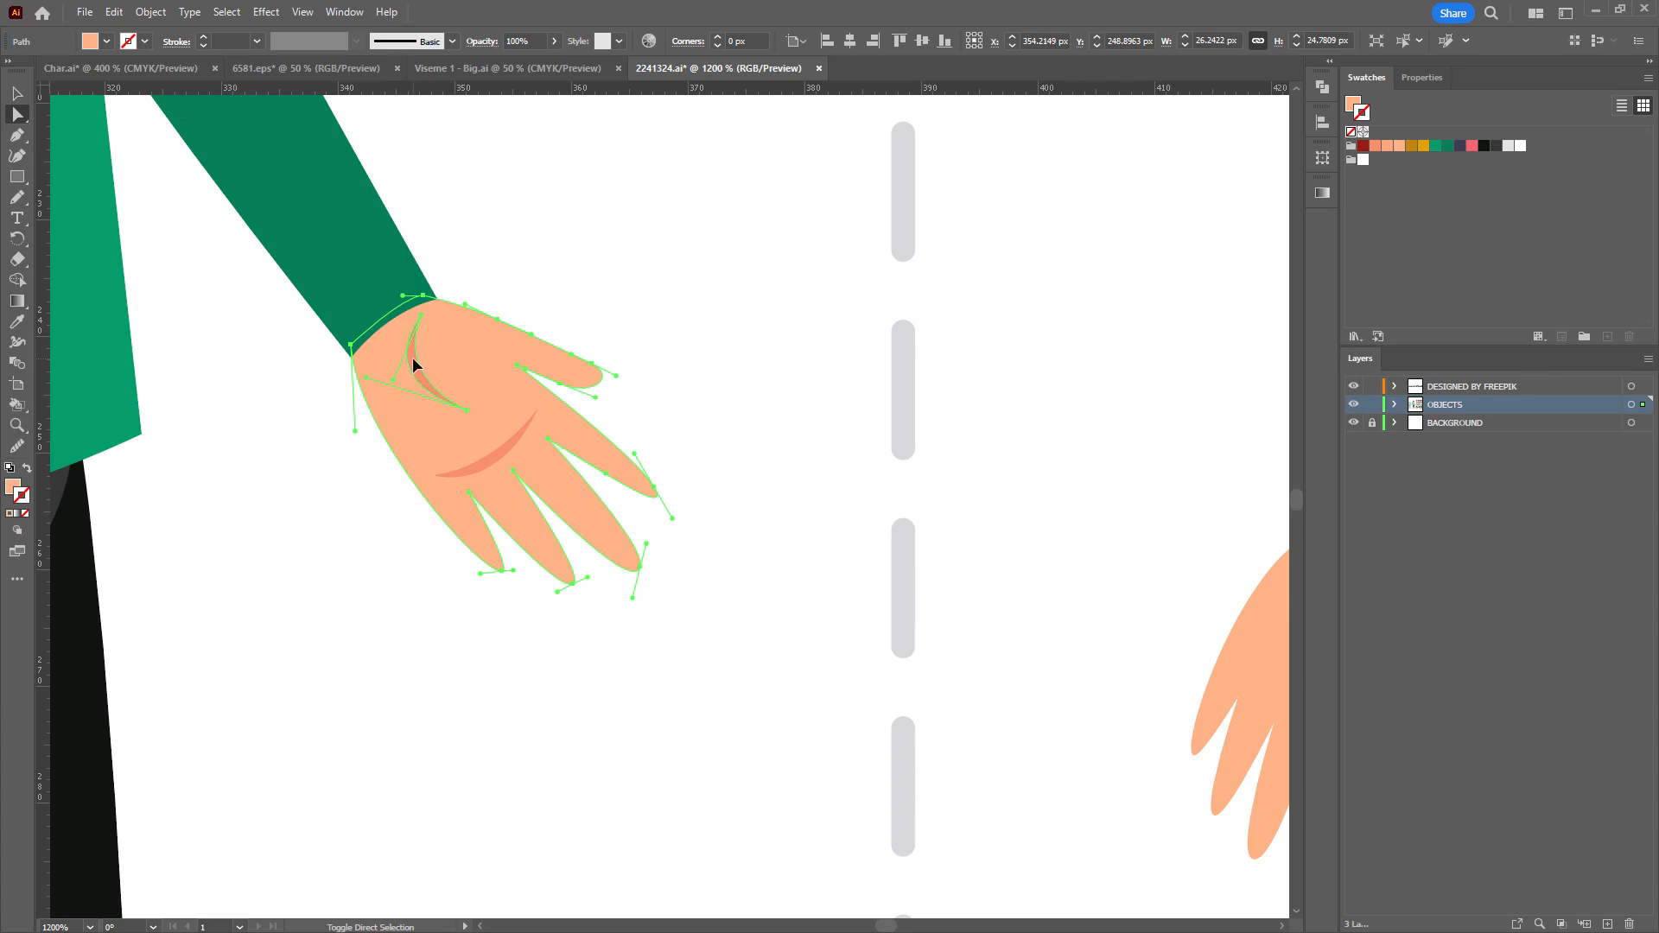
key(Delete)
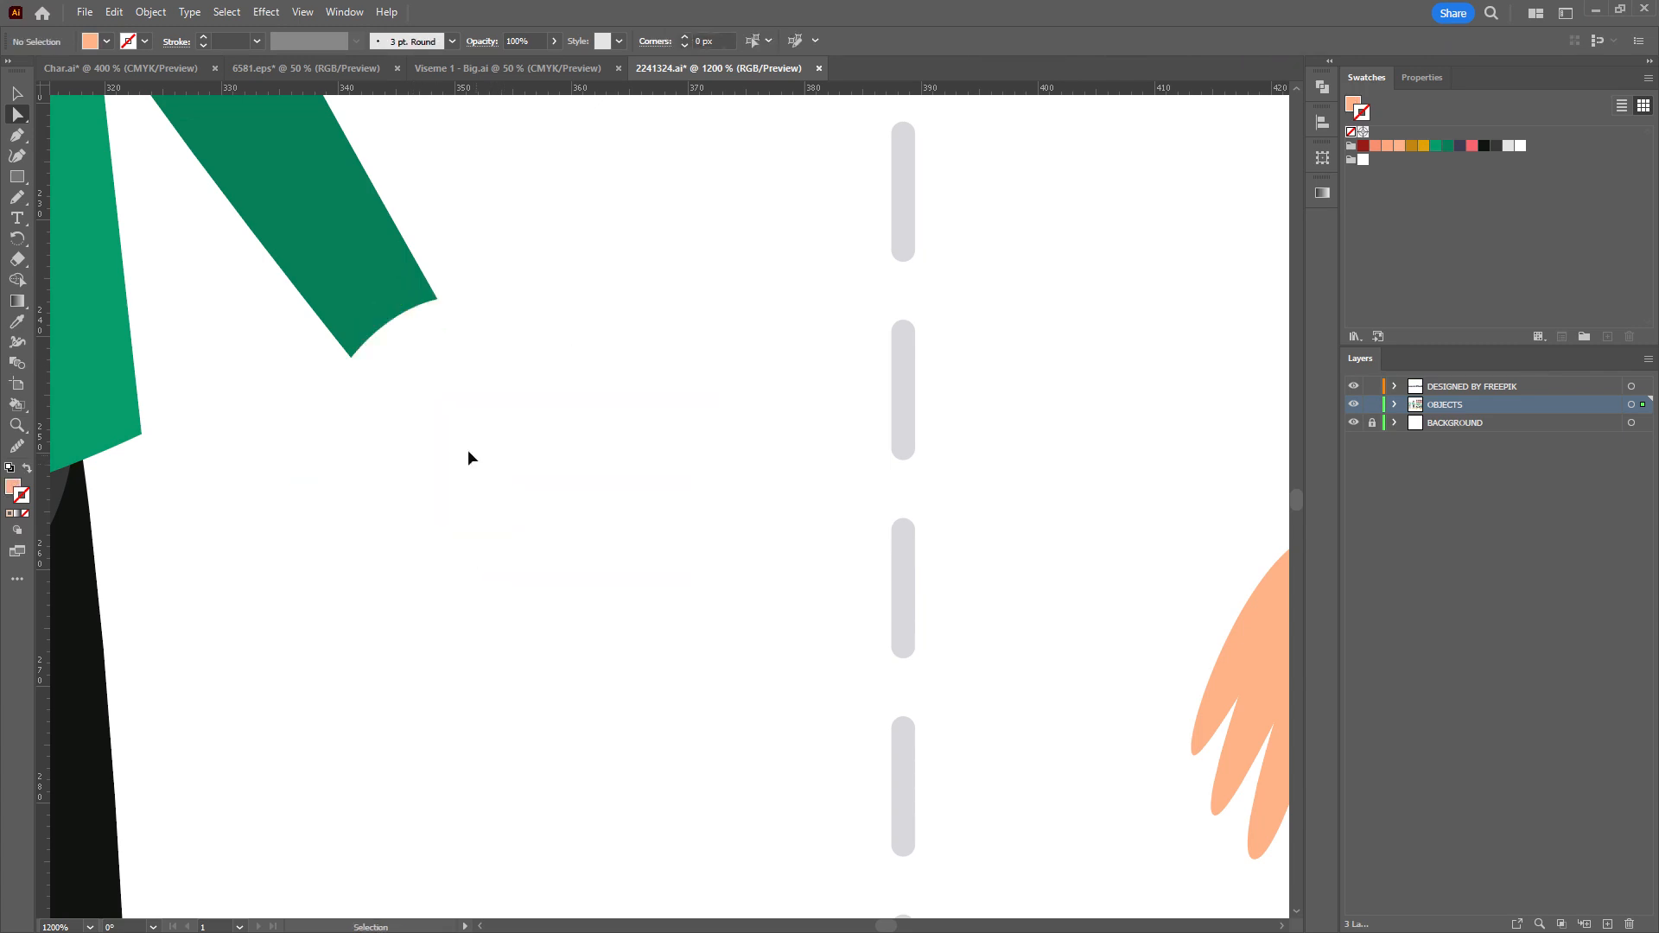
click(163, 73)
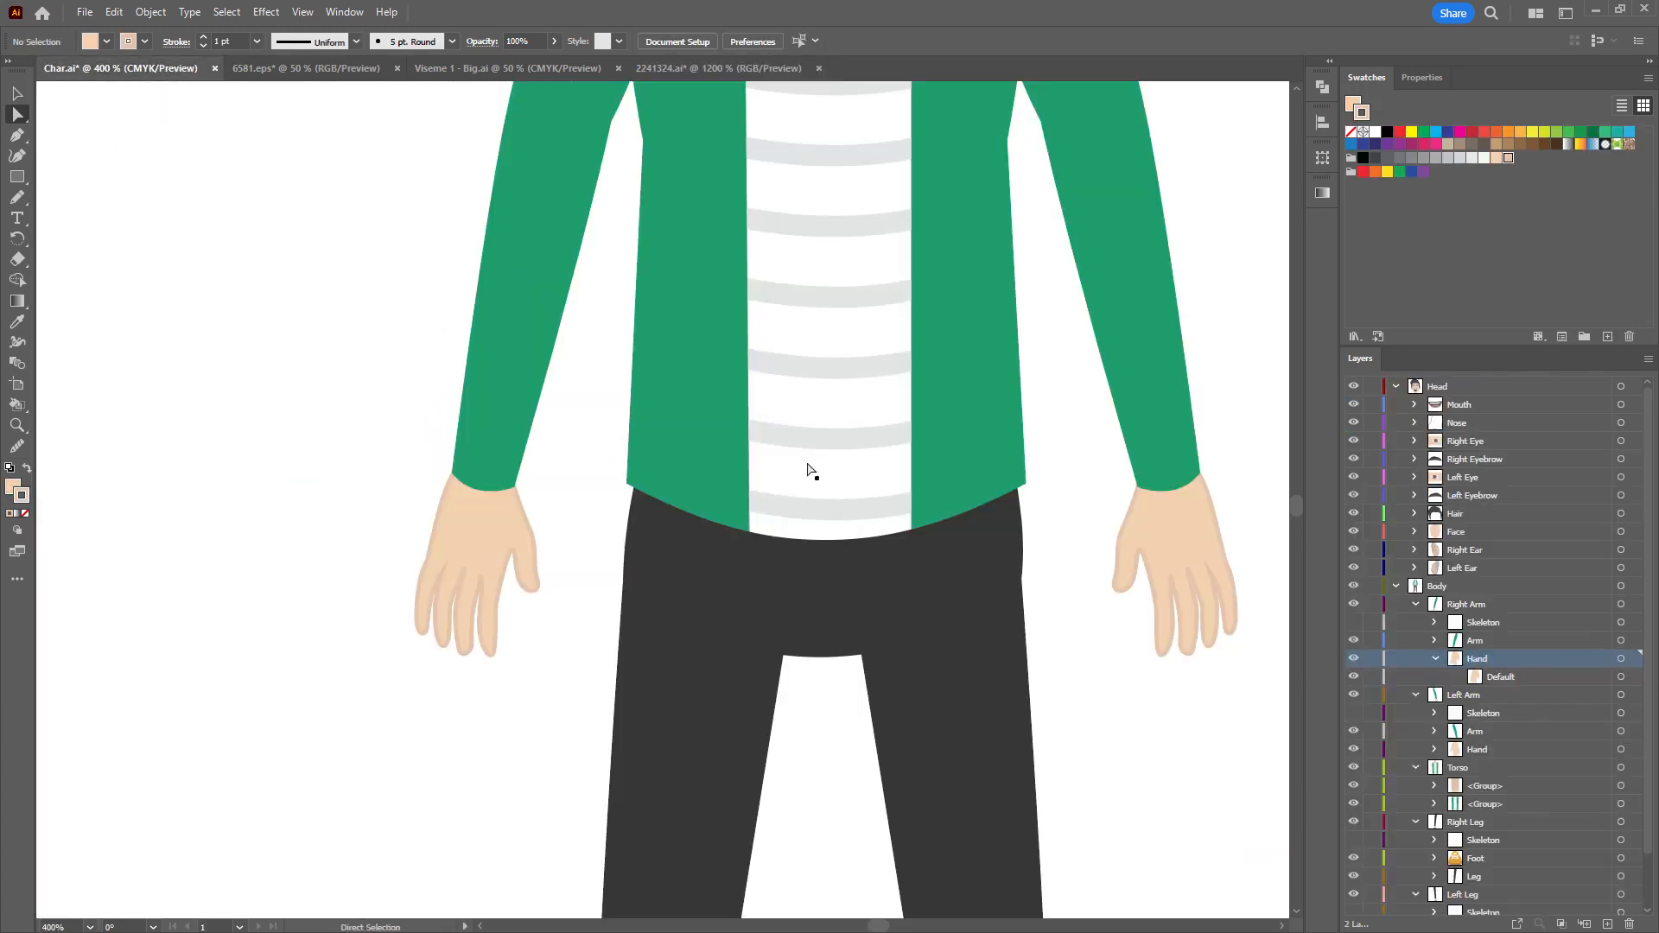
scroll(419, 445, down, 1)
scroll(419, 445, up, 1)
key(ctrl+v)
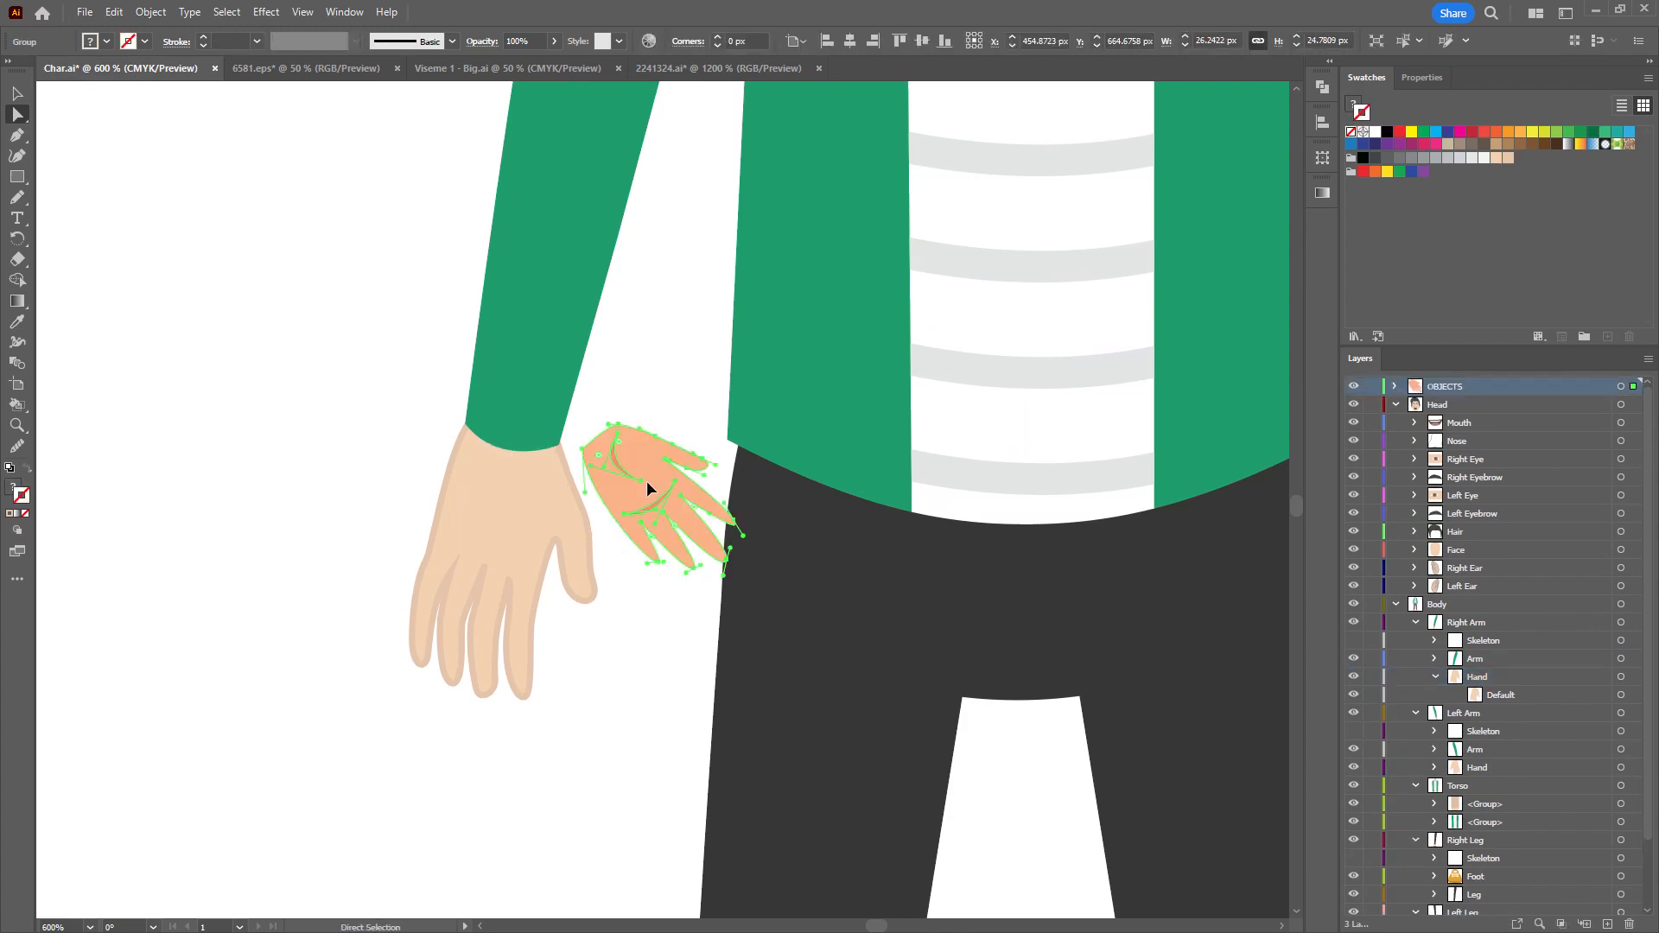
drag(649, 489, 355, 444)
Match the pasted hand's fill and outline to the existing right hand with the Eyedropper.
key(i)
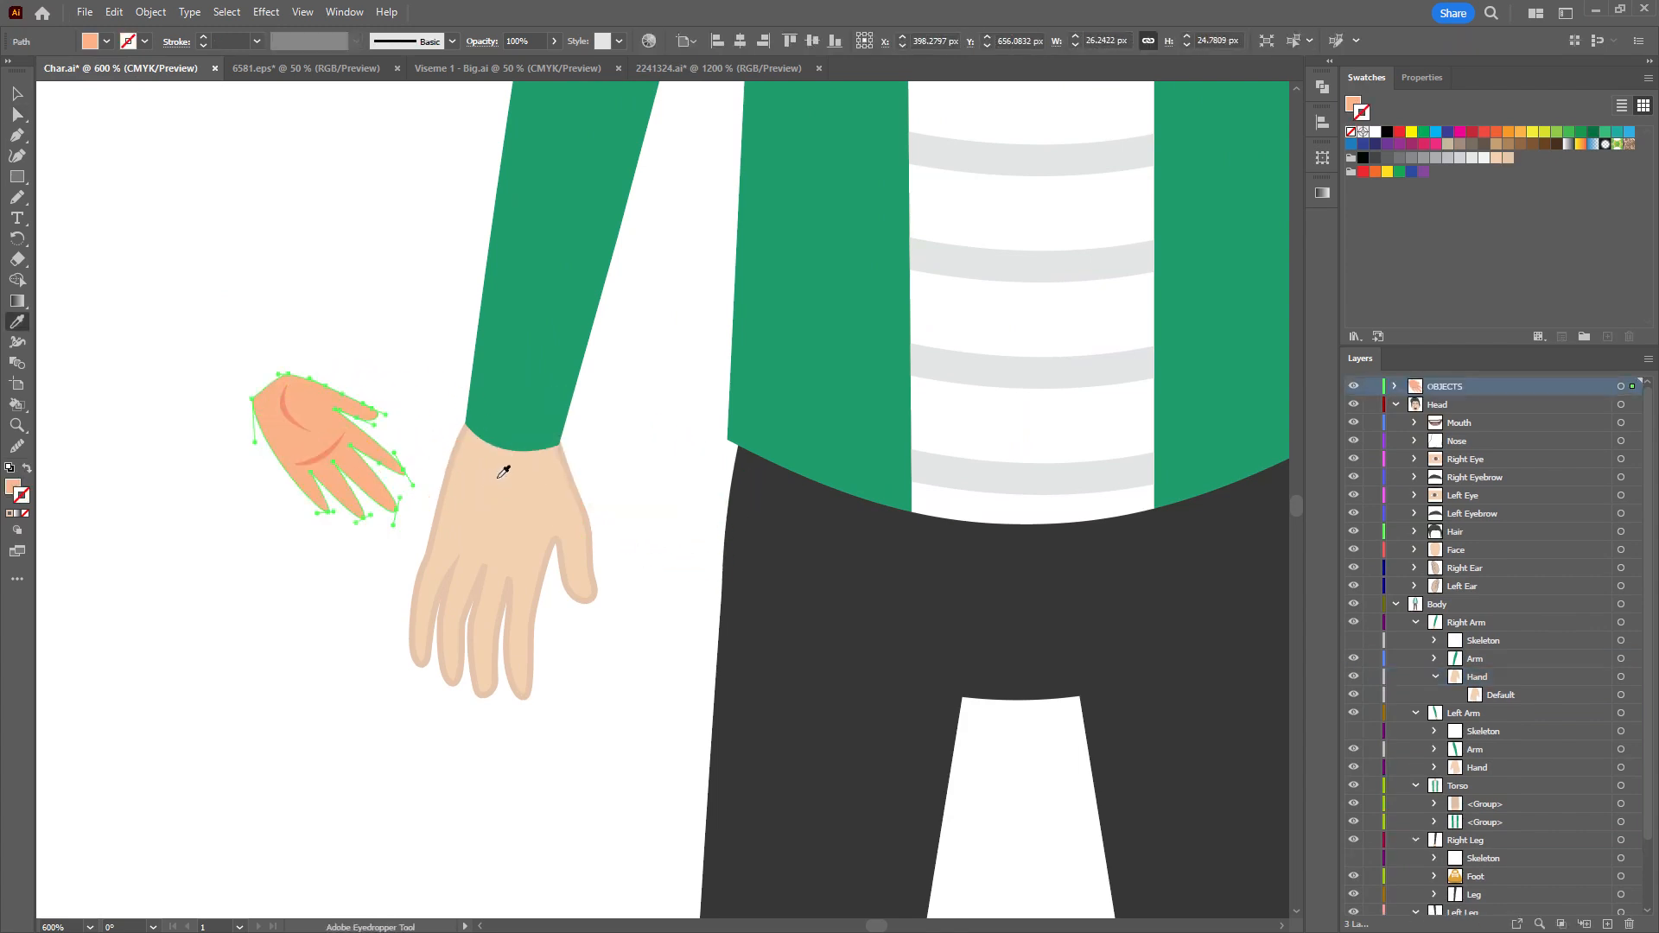
click(482, 468)
click(16, 94)
click(258, 332)
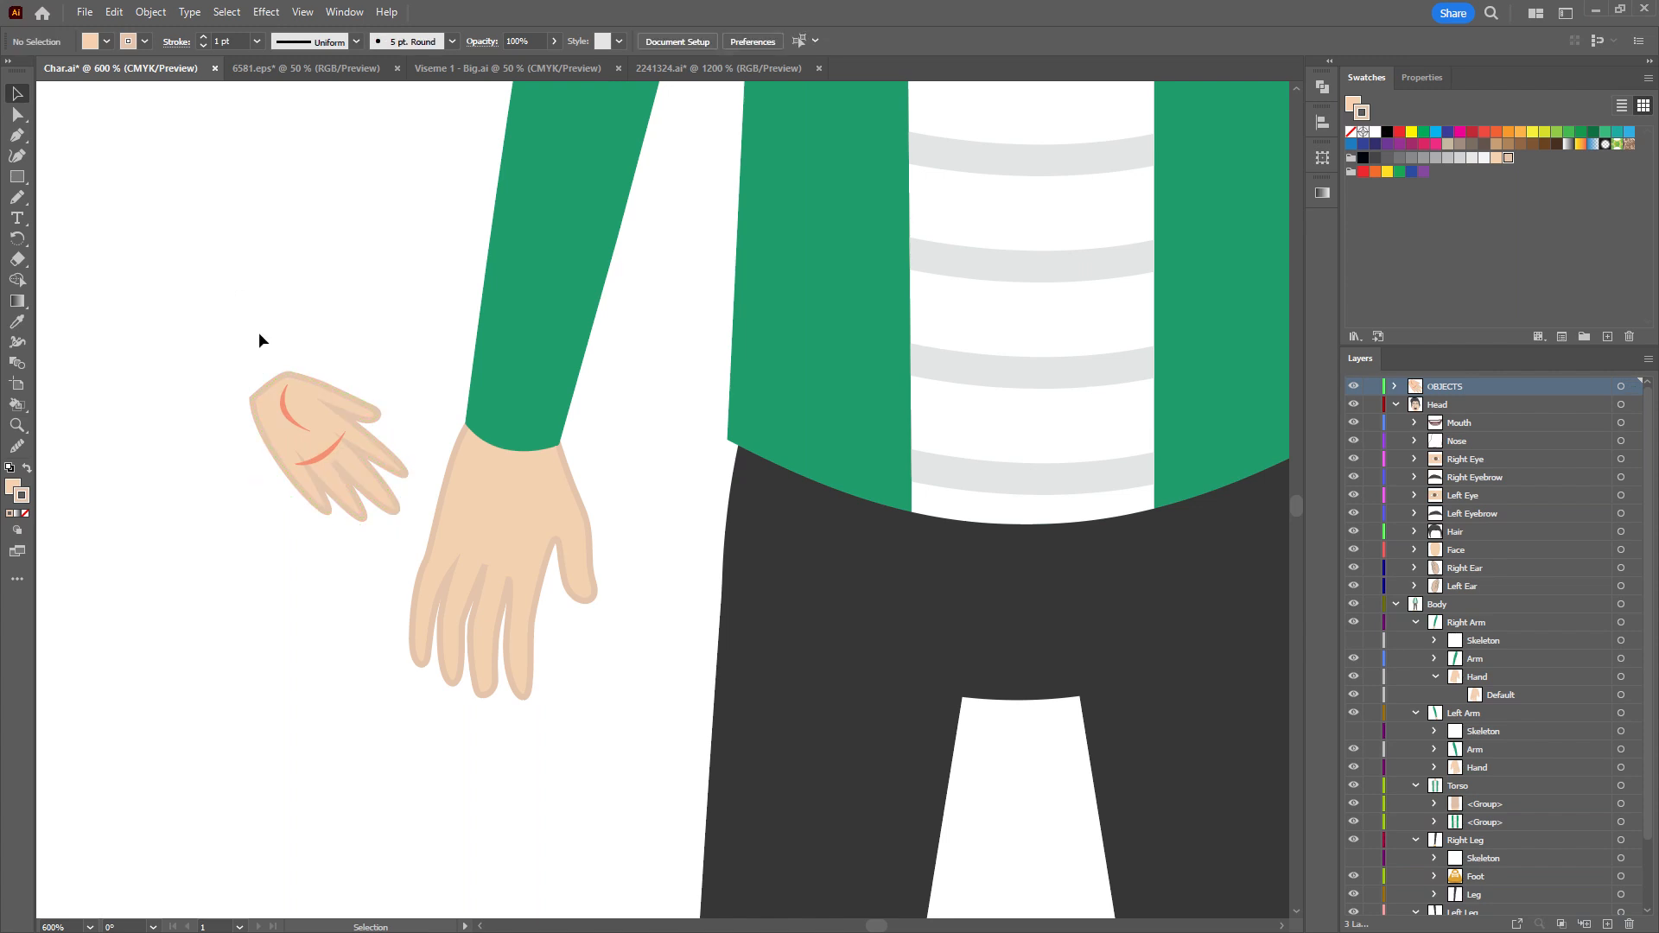
Select both palm creases of the pasted hand and sample the character's ear colour for them with the Eyedropper.
click(321, 413)
click(17, 113)
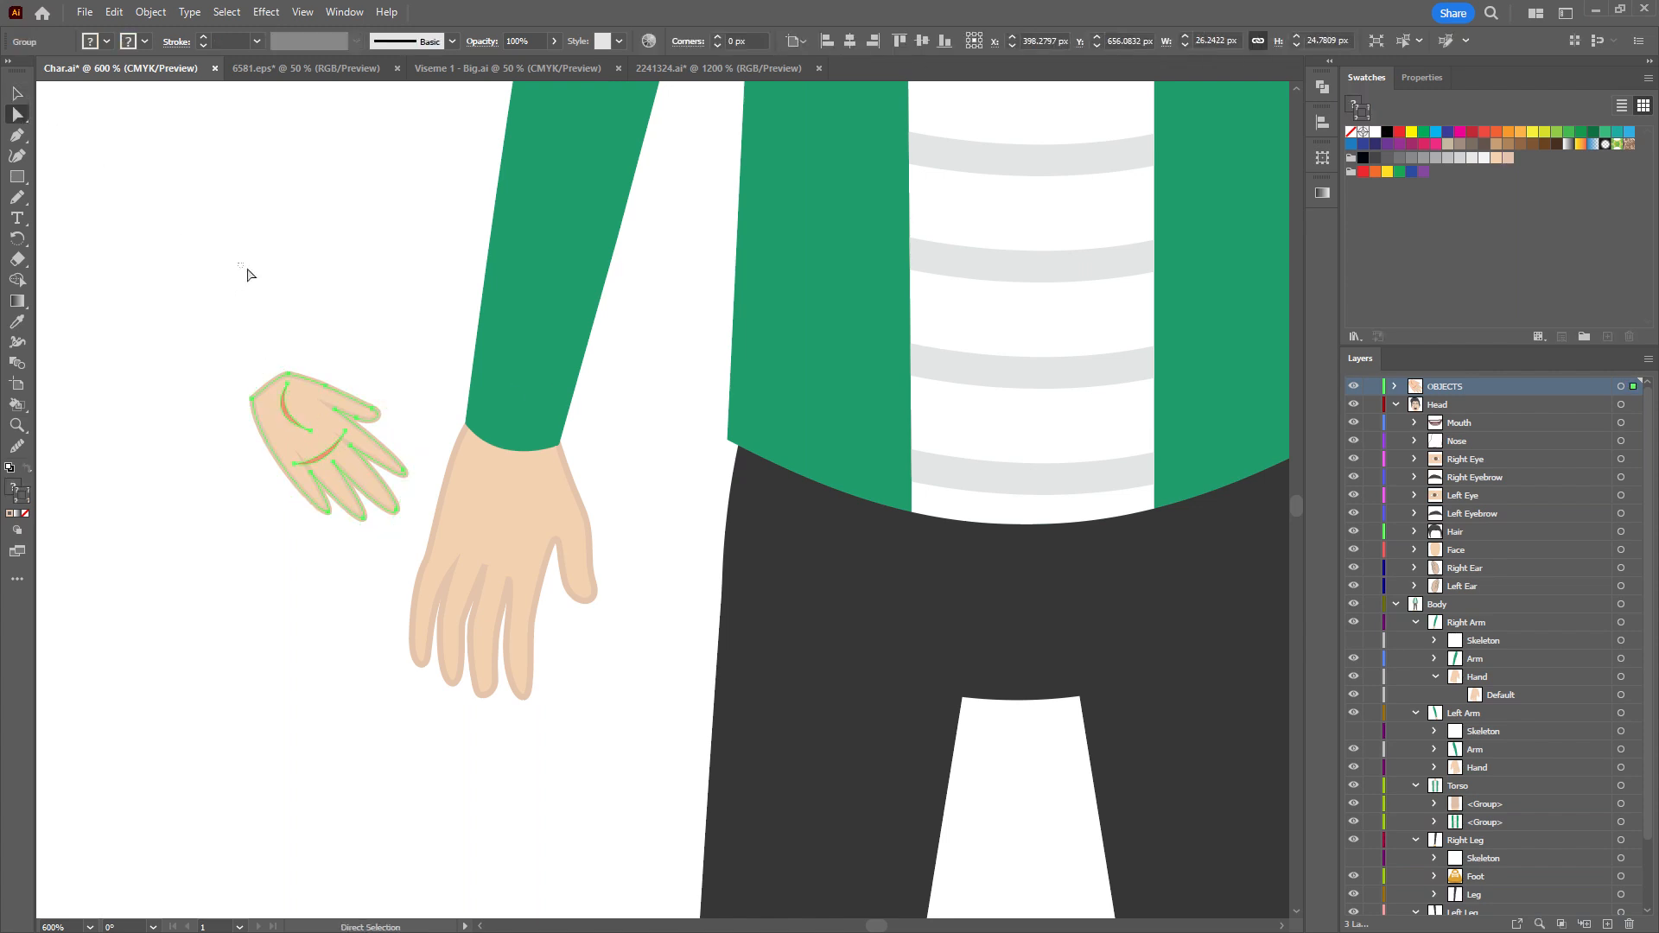
click(242, 271)
click(292, 417)
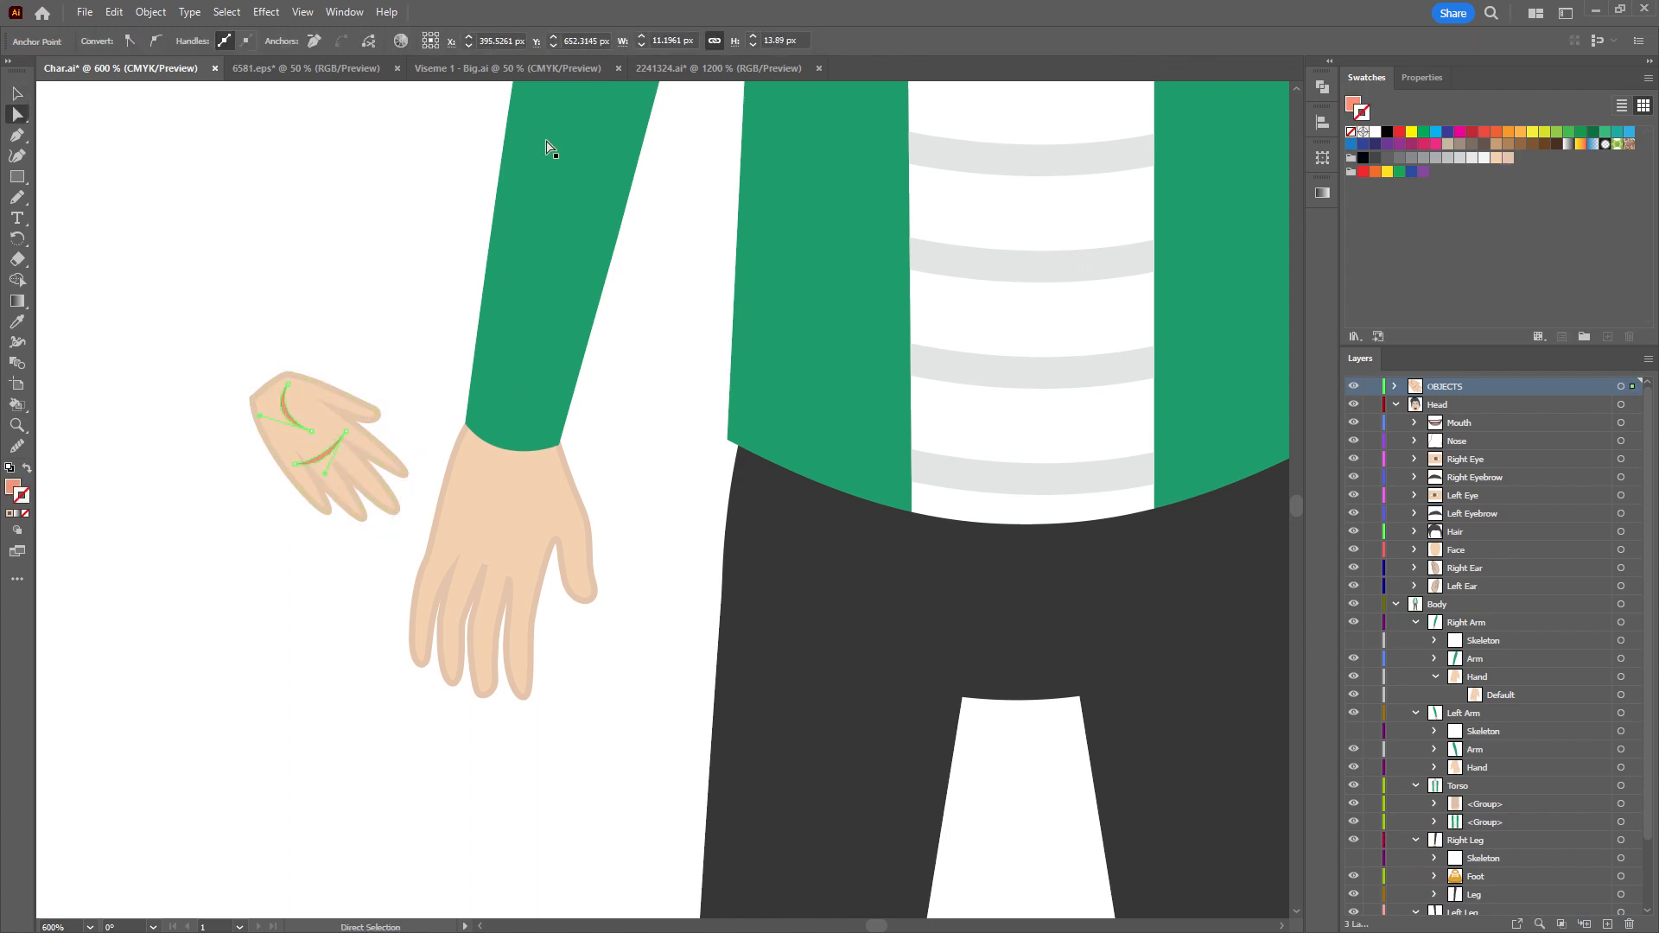
scroll(529, 299, down, 5)
scroll(527, 271, up, 5)
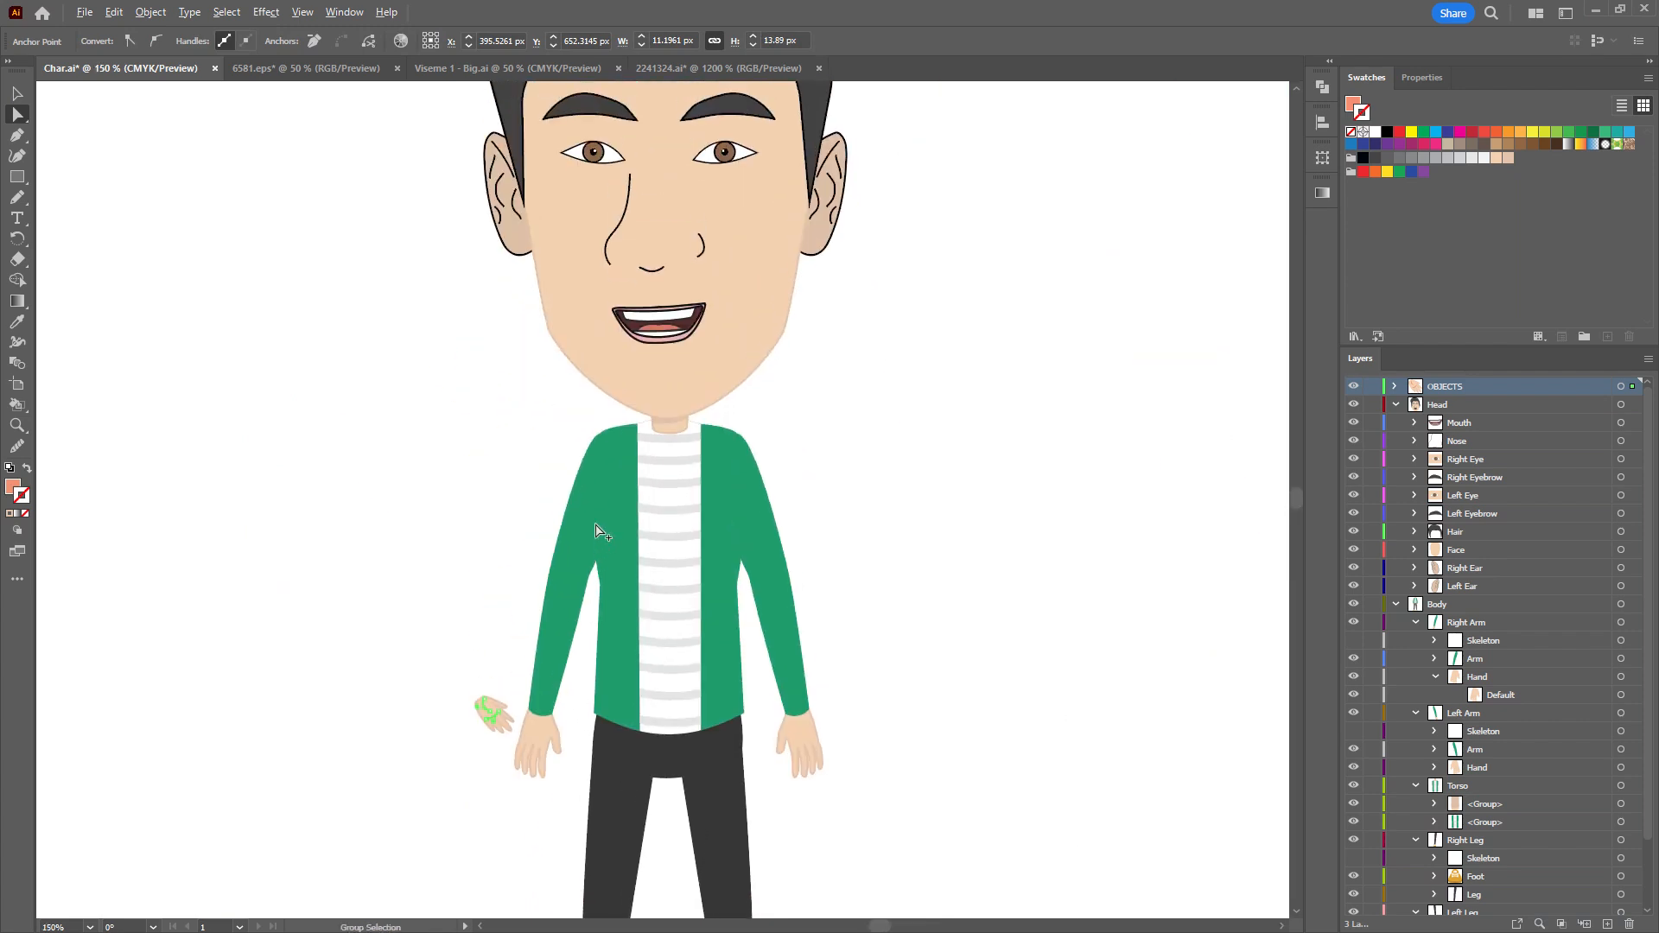
click(519, 243)
scroll(504, 519, down, 5)
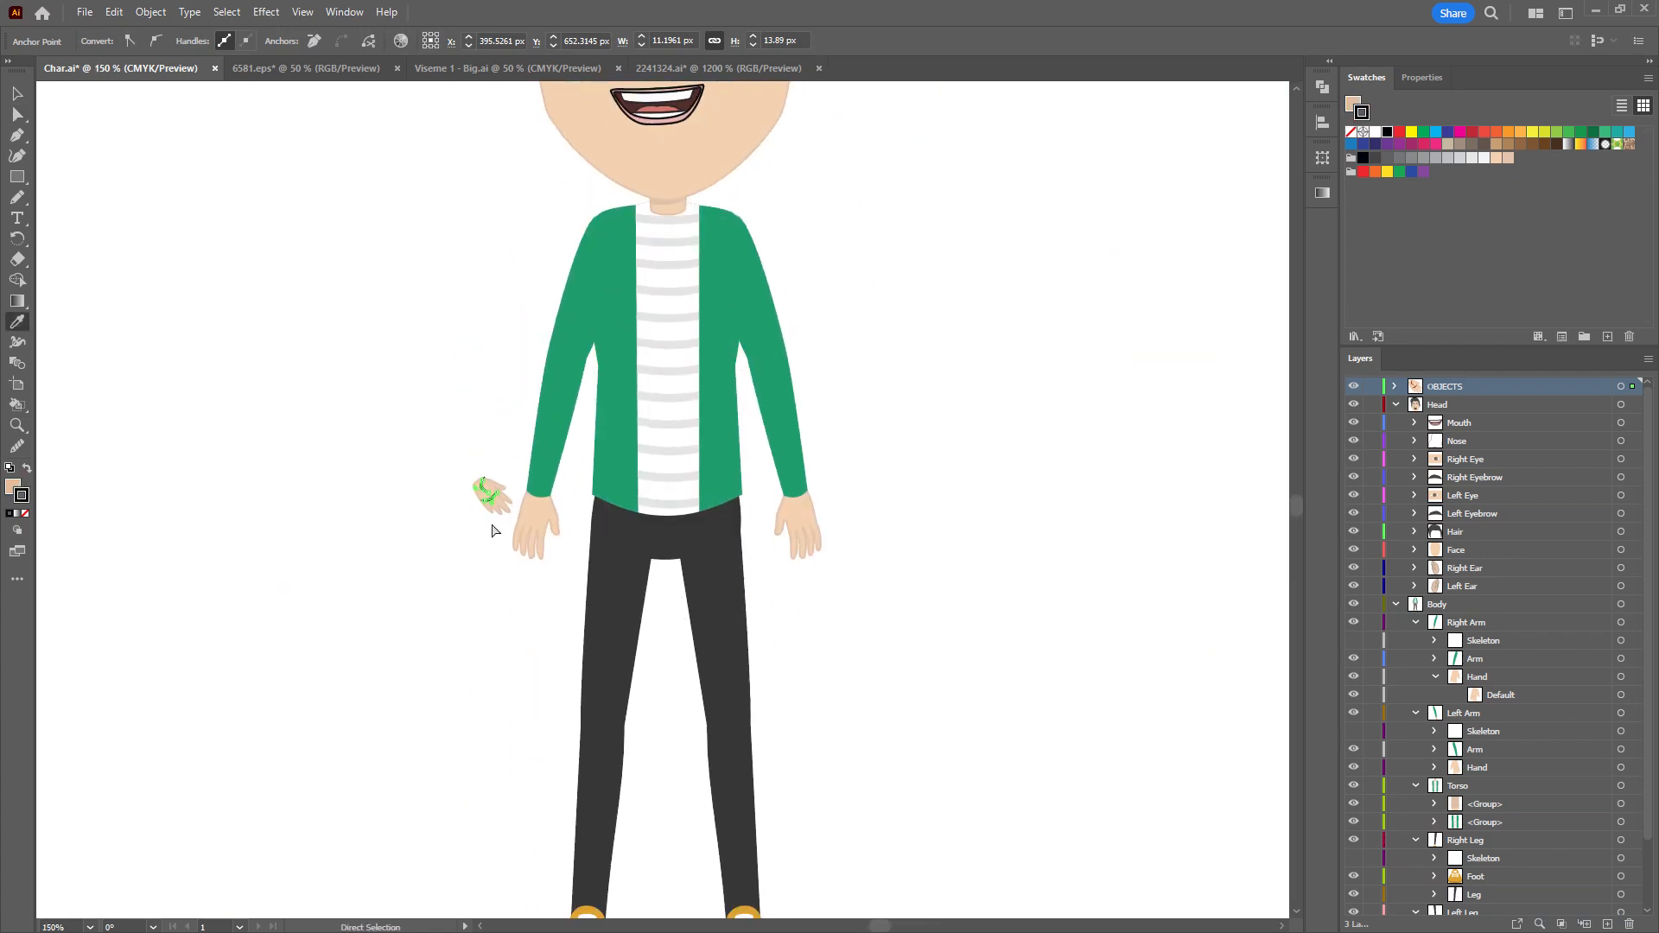
scroll(492, 529, left, 2)
scroll(602, 514, up, 5)
scroll(603, 515, up, 1)
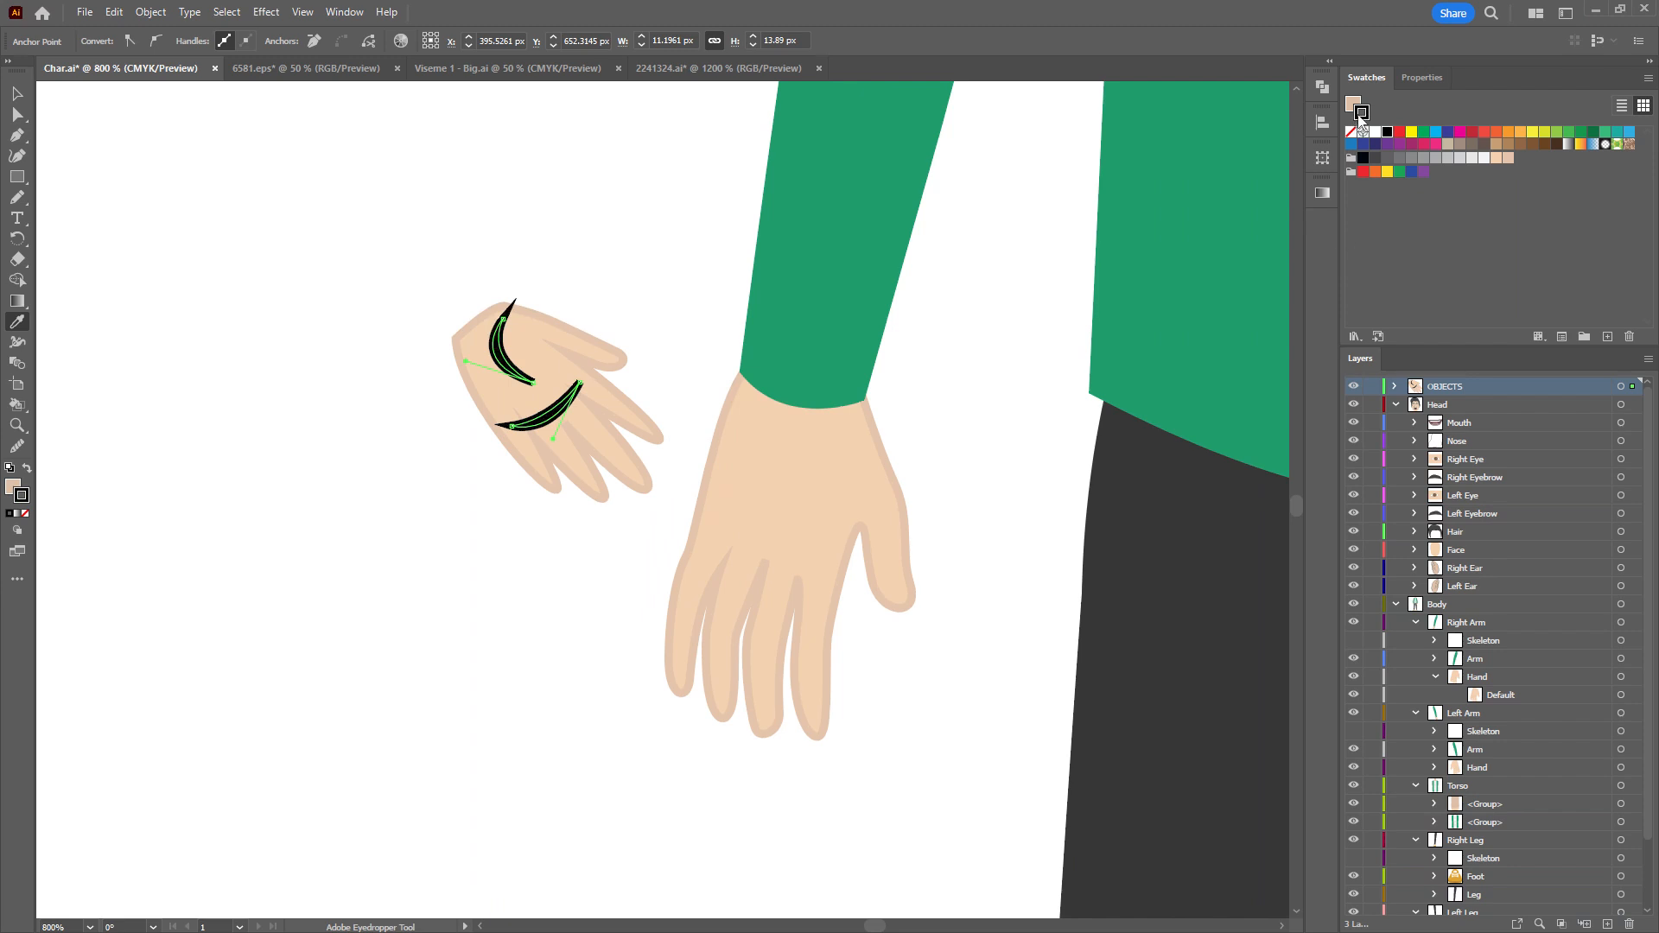
Set the stroke of the two palm creases to None.
click(1351, 132)
click(503, 306)
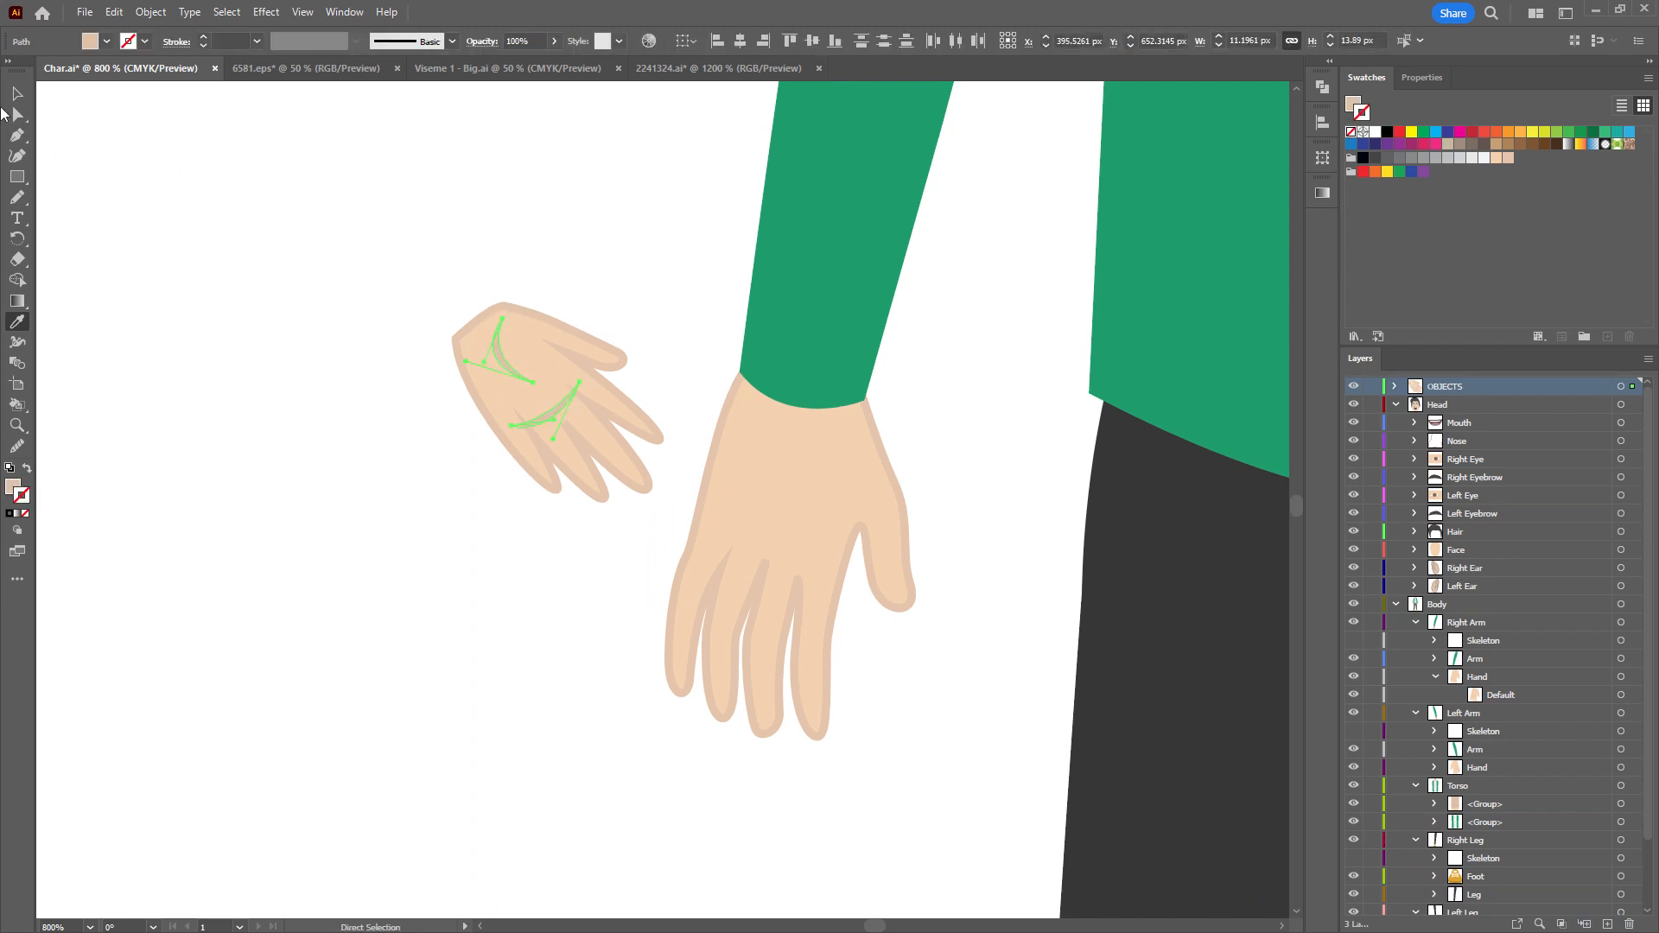
click(584, 289)
Enlarge the pasted hand to about 29 × 46 px and rotate it so its fingers point downwards.
drag(477, 373, 713, 636)
drag(381, 507, 492, 297)
drag(582, 391, 625, 448)
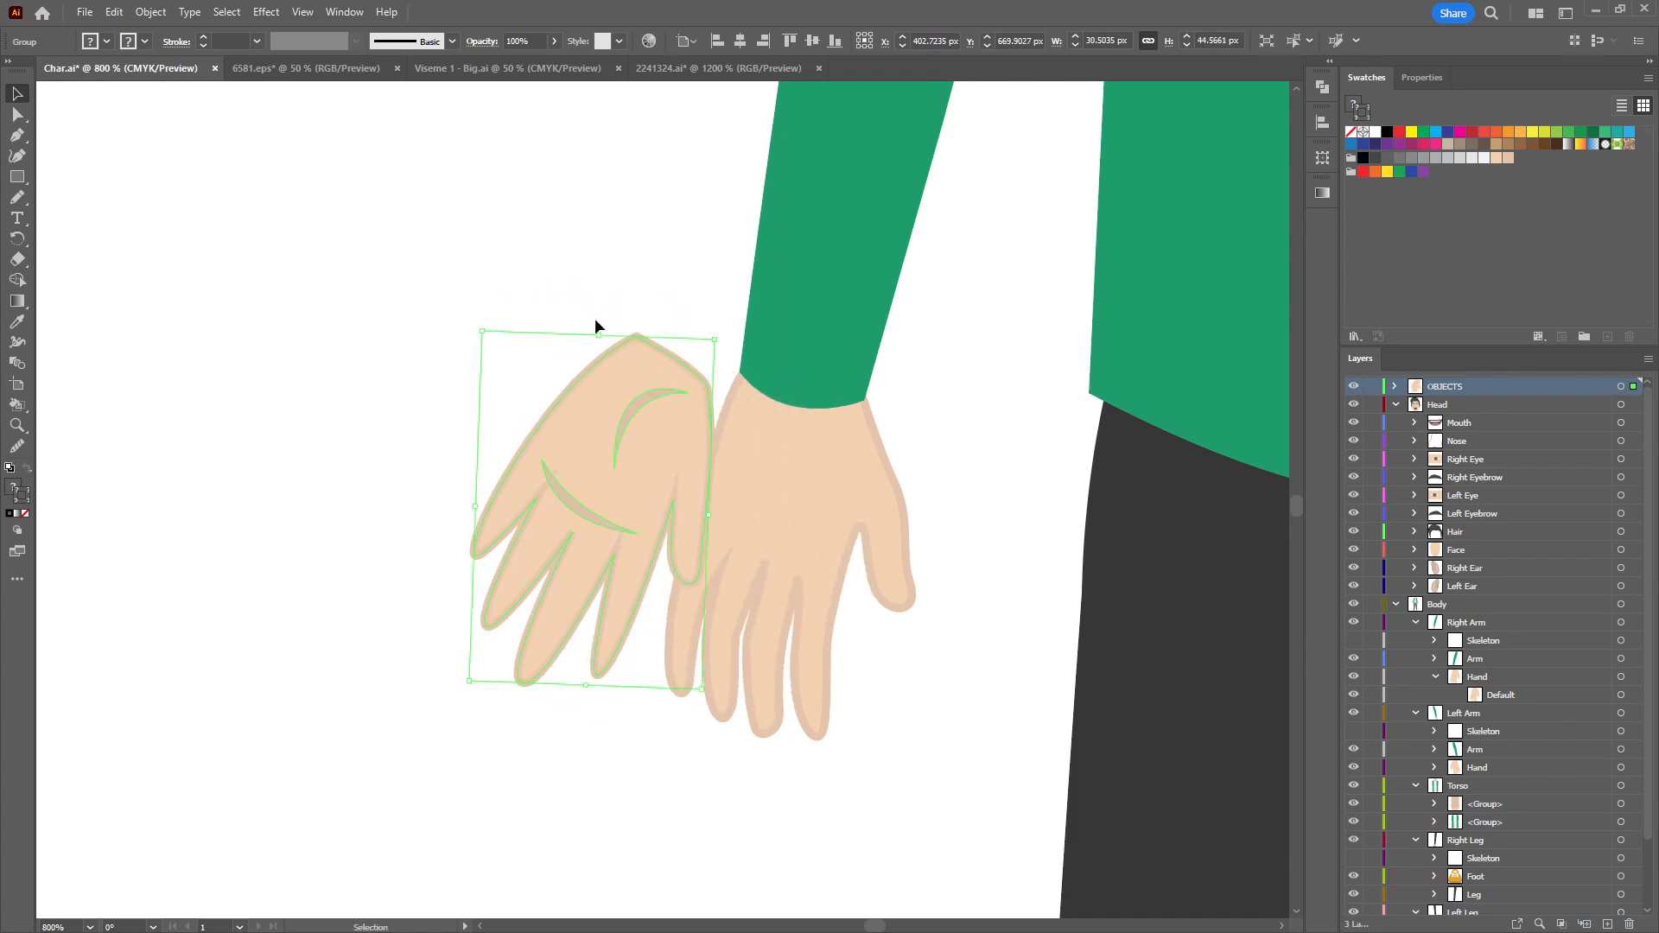
drag(467, 328, 465, 346)
Reflect a copy of the pasted hand across the vertical axis, move it aside and delete the unmirrored original.
click(150, 12)
mouse_move(190, 25)
click(466, 96)
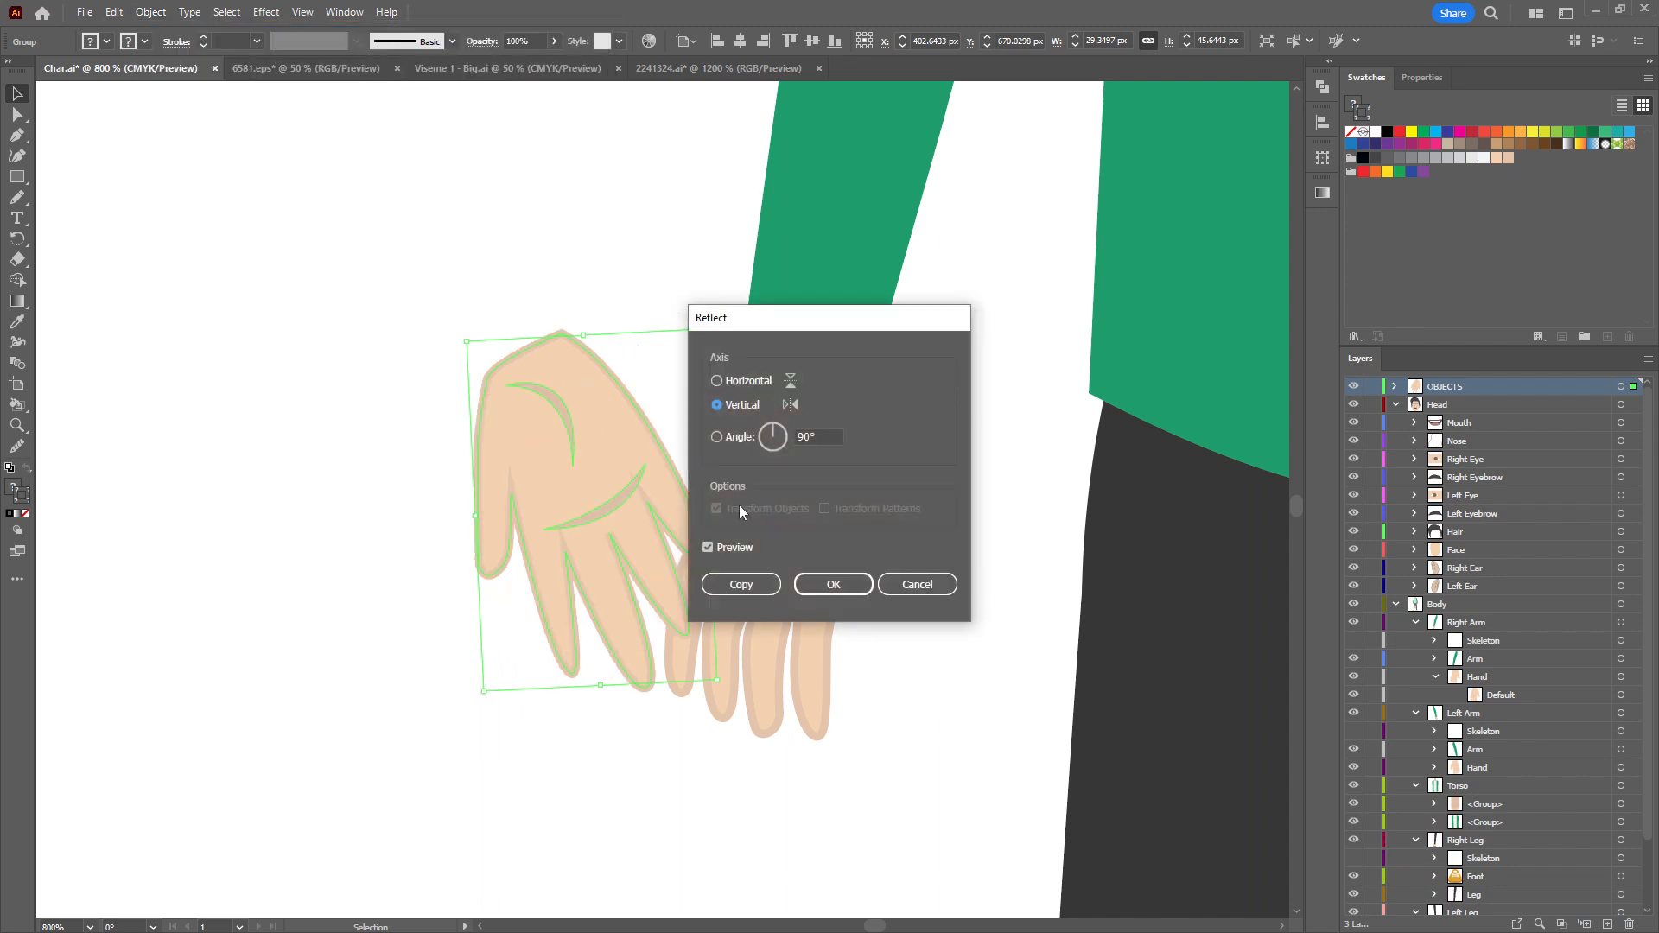
click(741, 584)
drag(556, 438, 653, 471)
click(644, 467)
key(Delete)
Move and rotate the mirrored hand to fit the right arm's wrist, over the existing hand.
key(a)
click(278, 338)
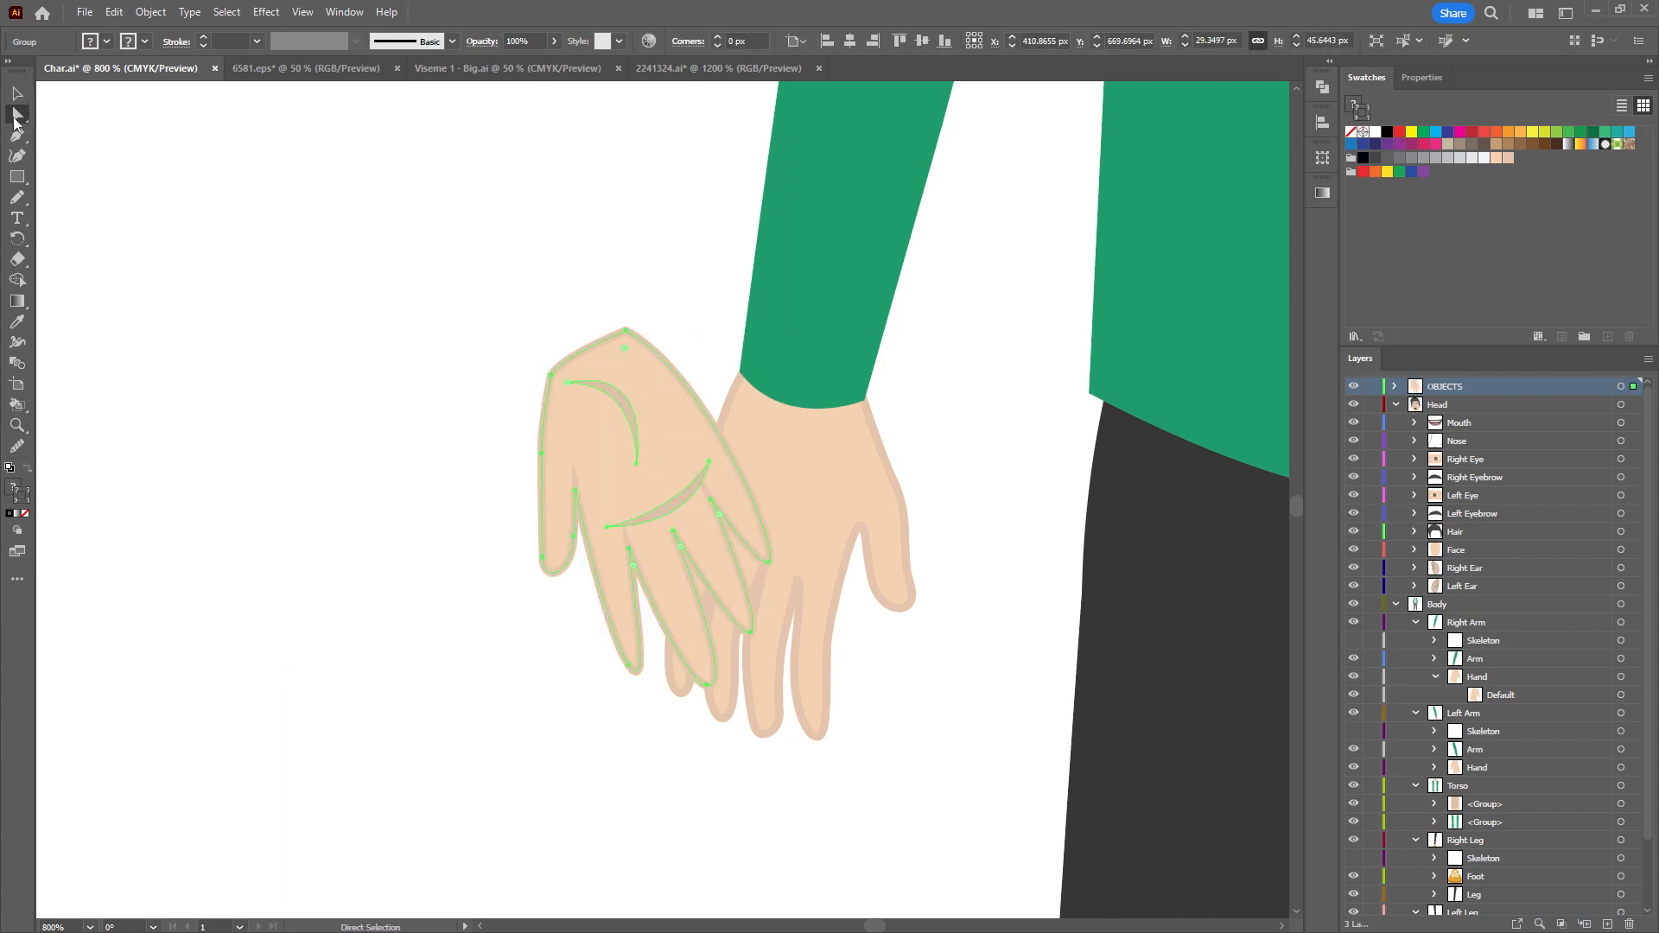
scroll(701, 468, up, 3)
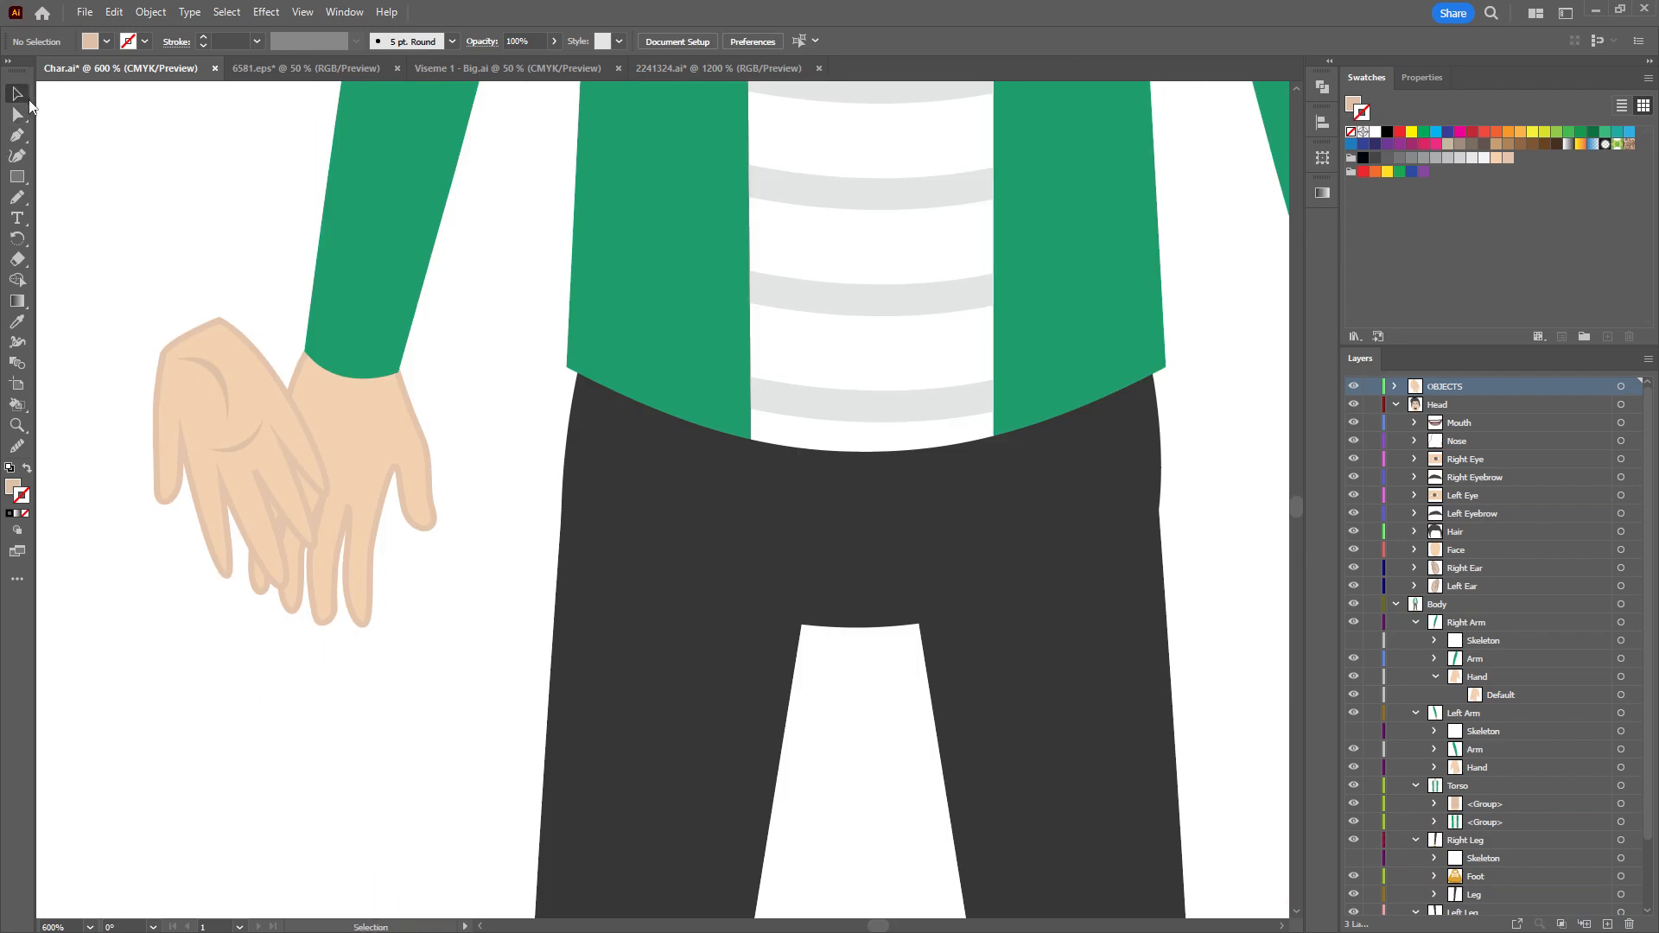
drag(238, 314, 485, 504)
click(404, 386)
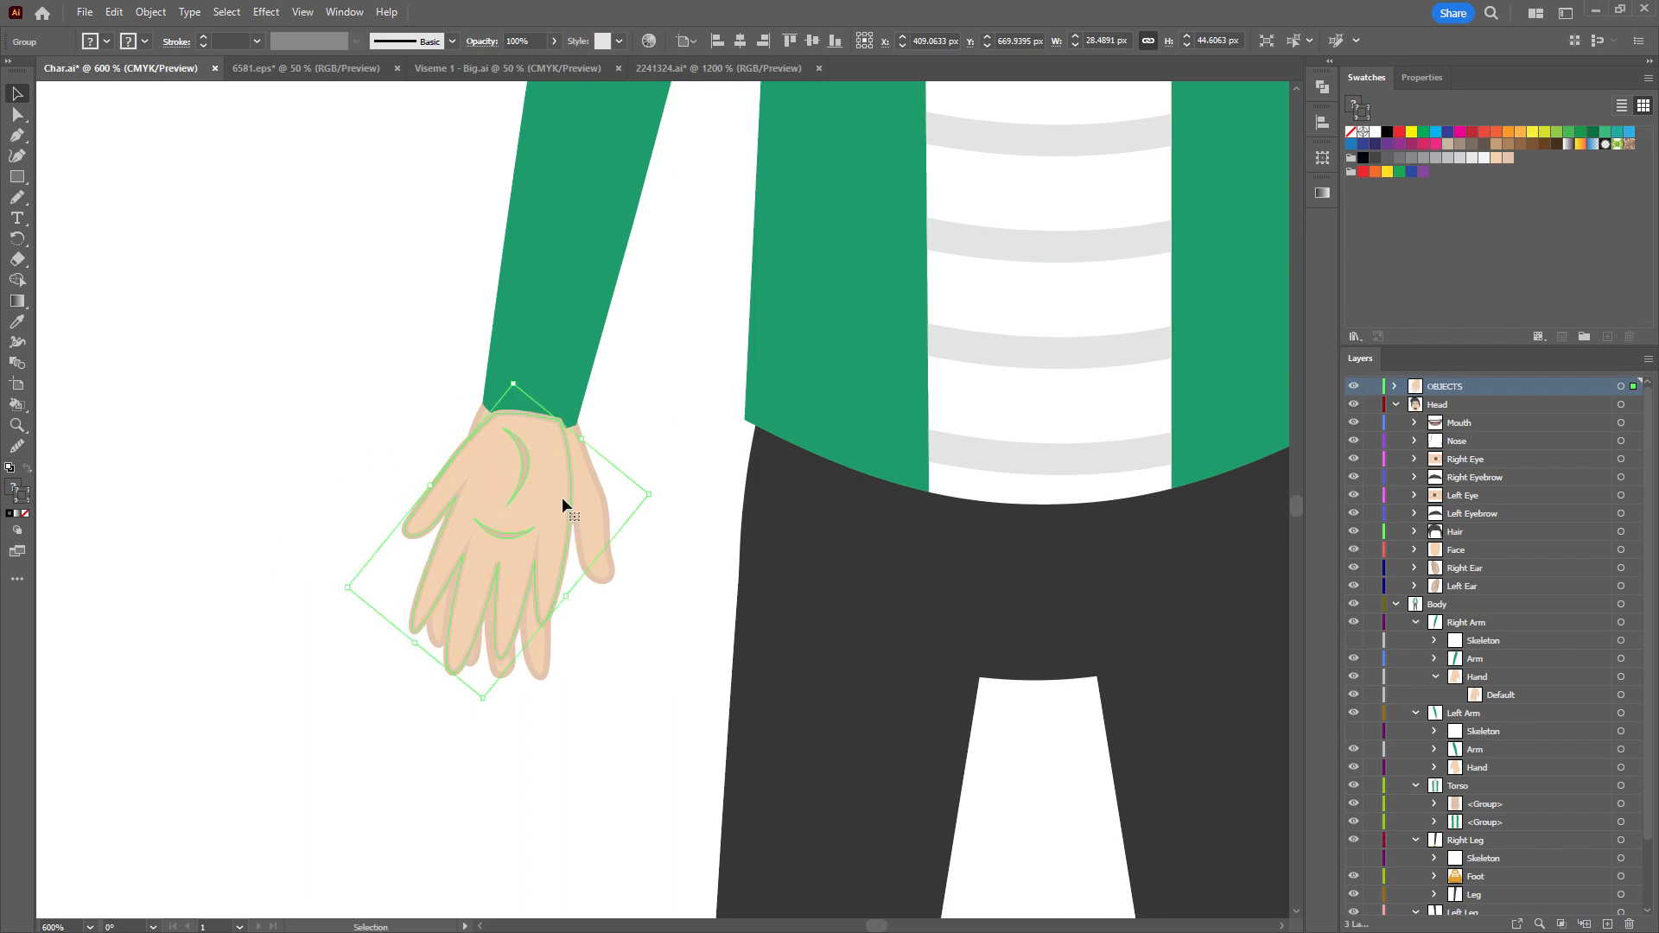
Expand the OBJECTS layer and turn off Paste Remembers Layers.
click(1397, 387)
click(1648, 358)
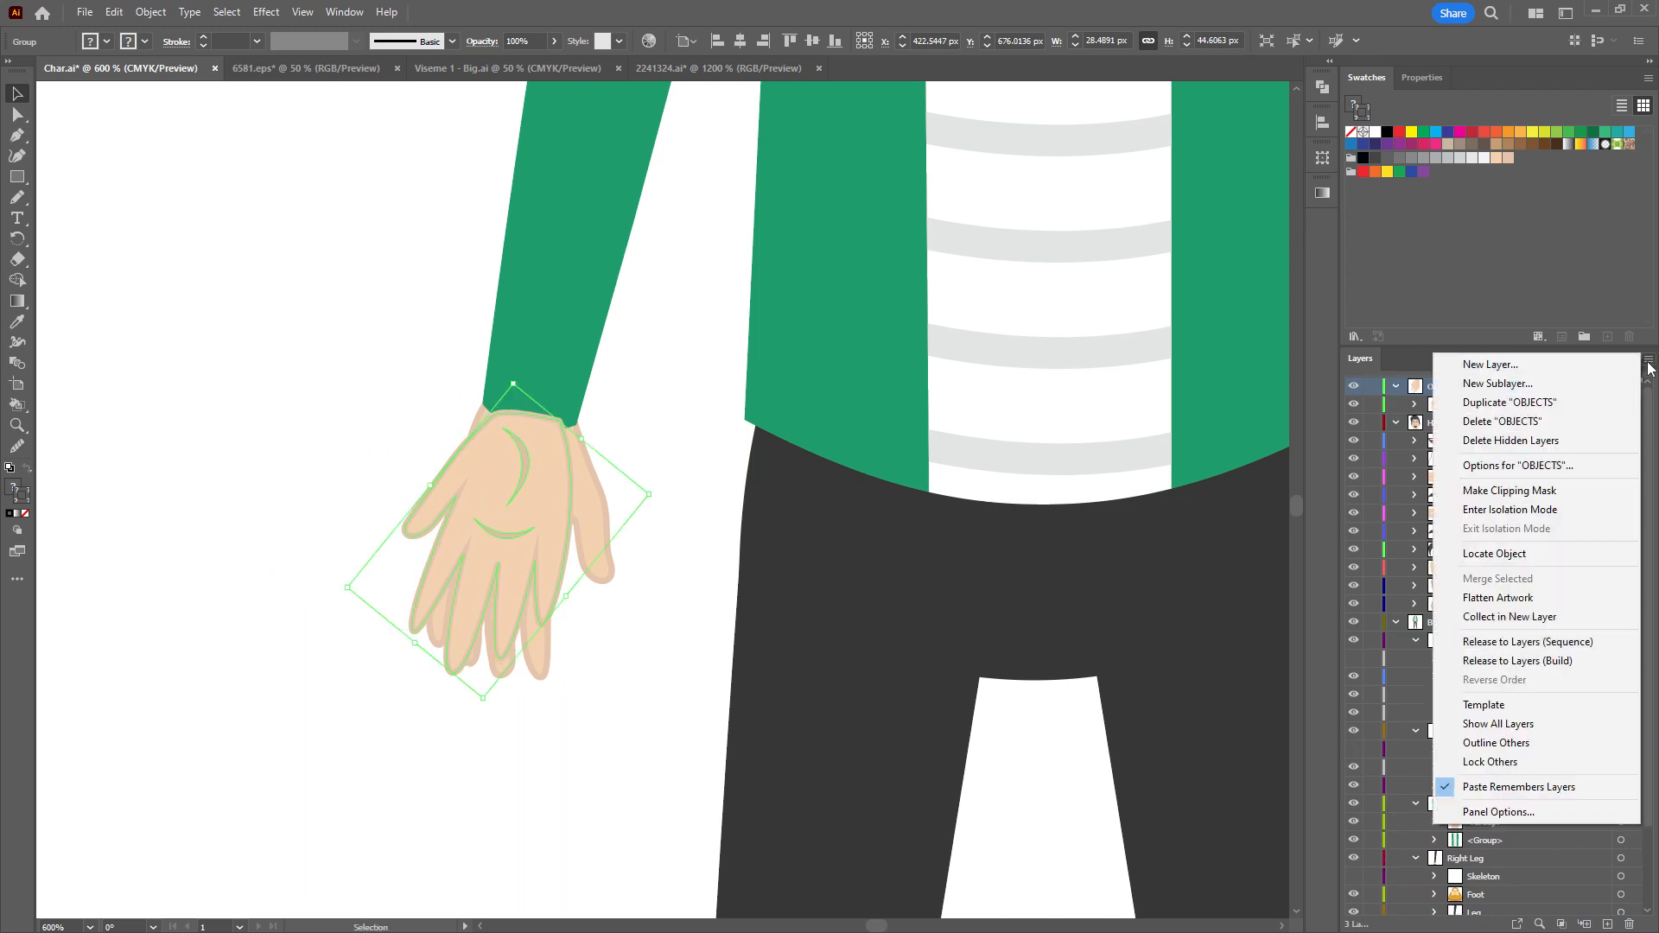
click(1554, 786)
Rename the mirrored hand's group in the OBJECTS layer as Reverse.
click(1454, 405)
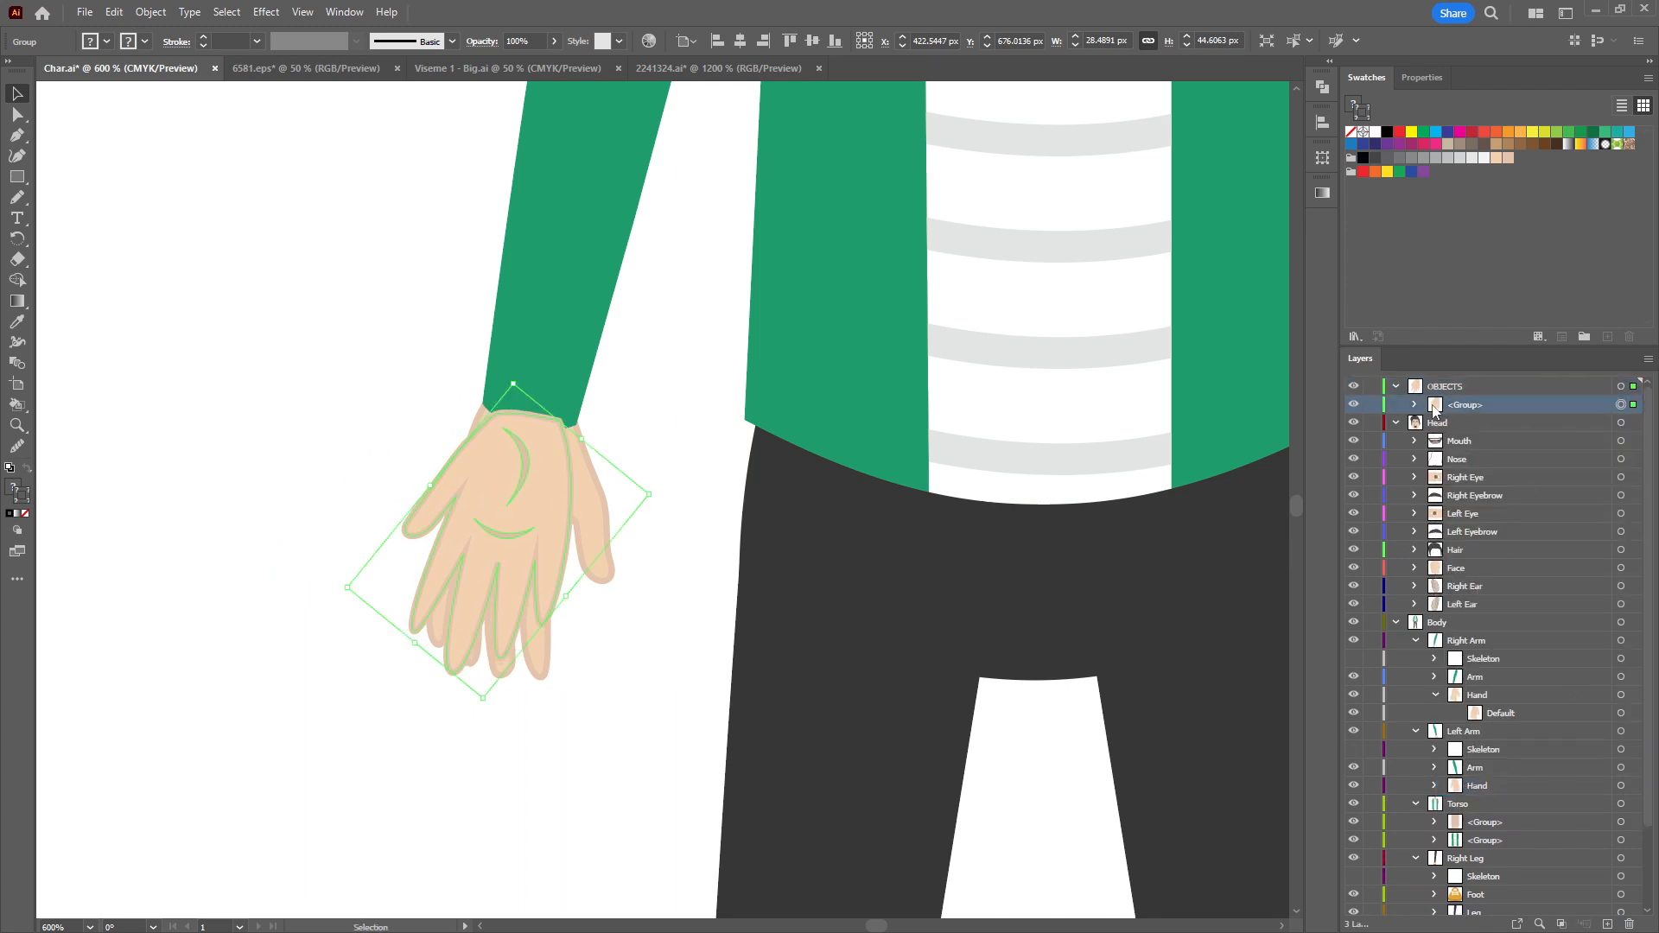
click(1415, 405)
double_click(1473, 406)
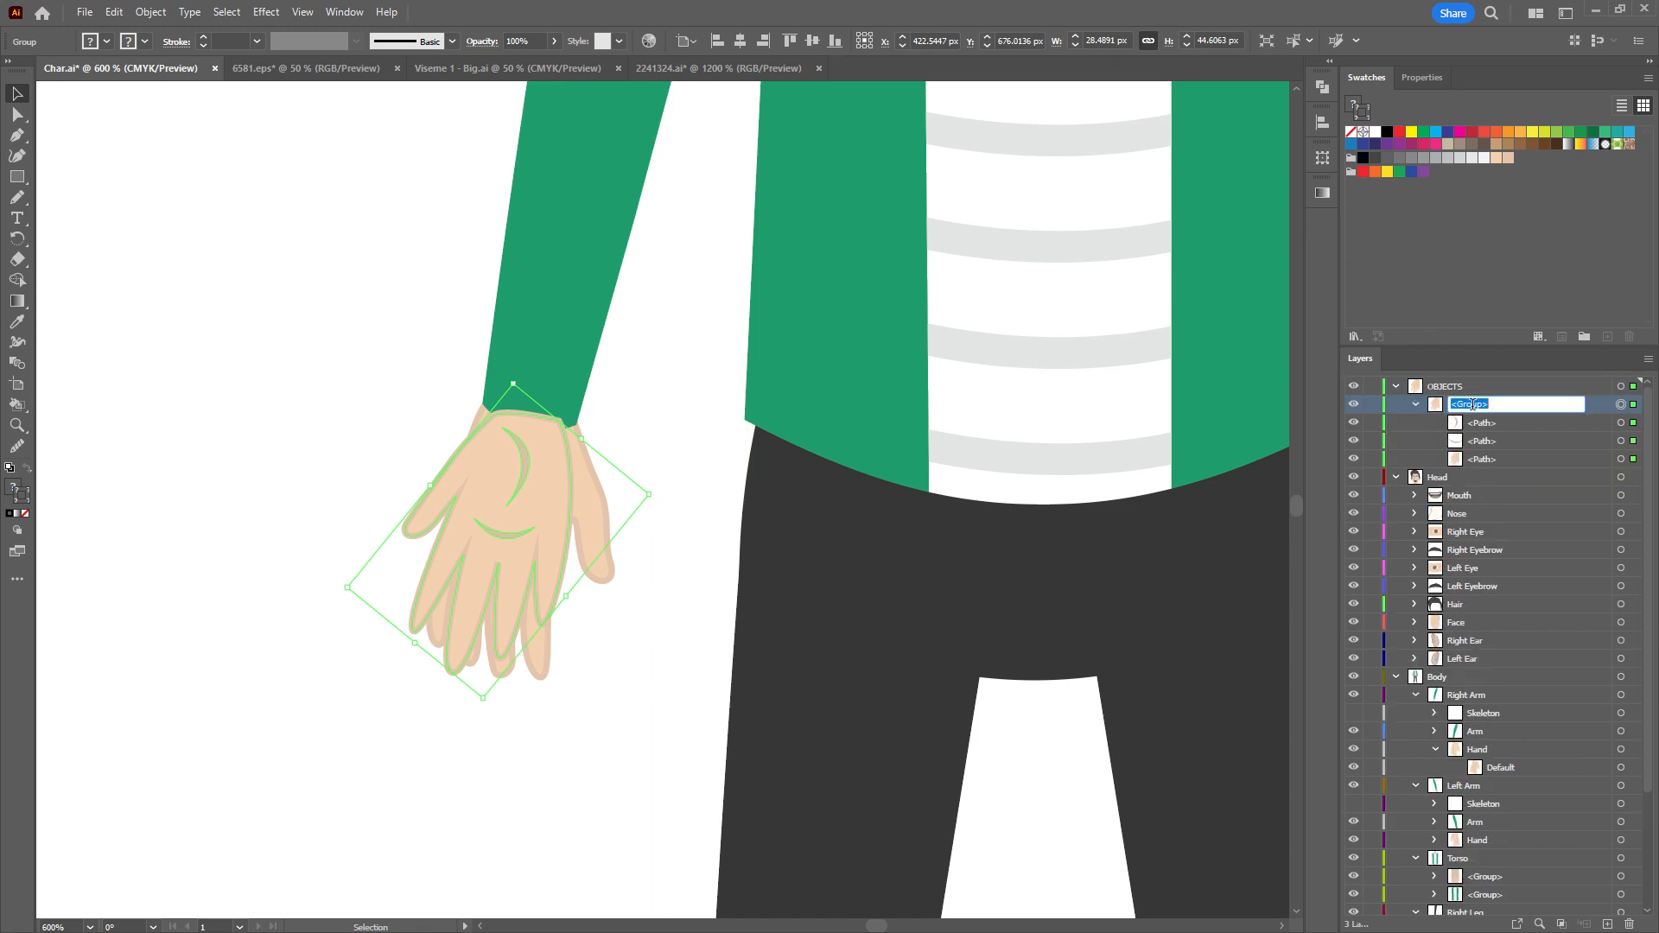
text(Reverse)
key(Return)
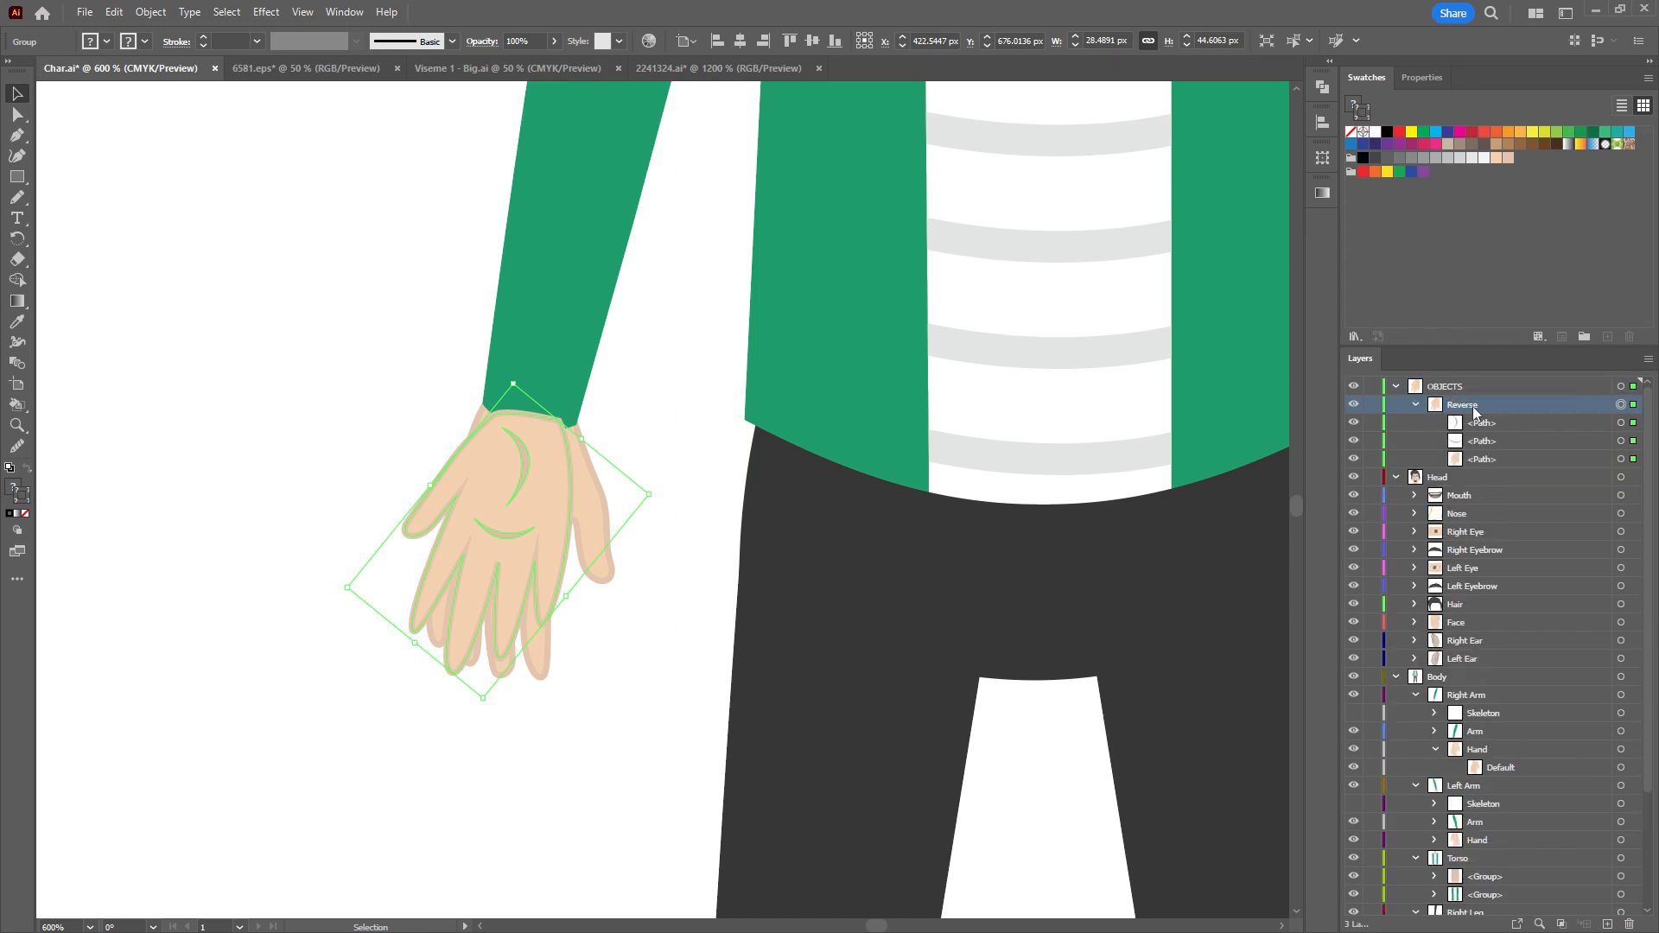
Move the Reverse group from the OBJECTS layer into the right arm's Hand layer, above Default.
click(1415, 404)
drag(1461, 405, 1481, 699)
drag(1479, 696, 1481, 696)
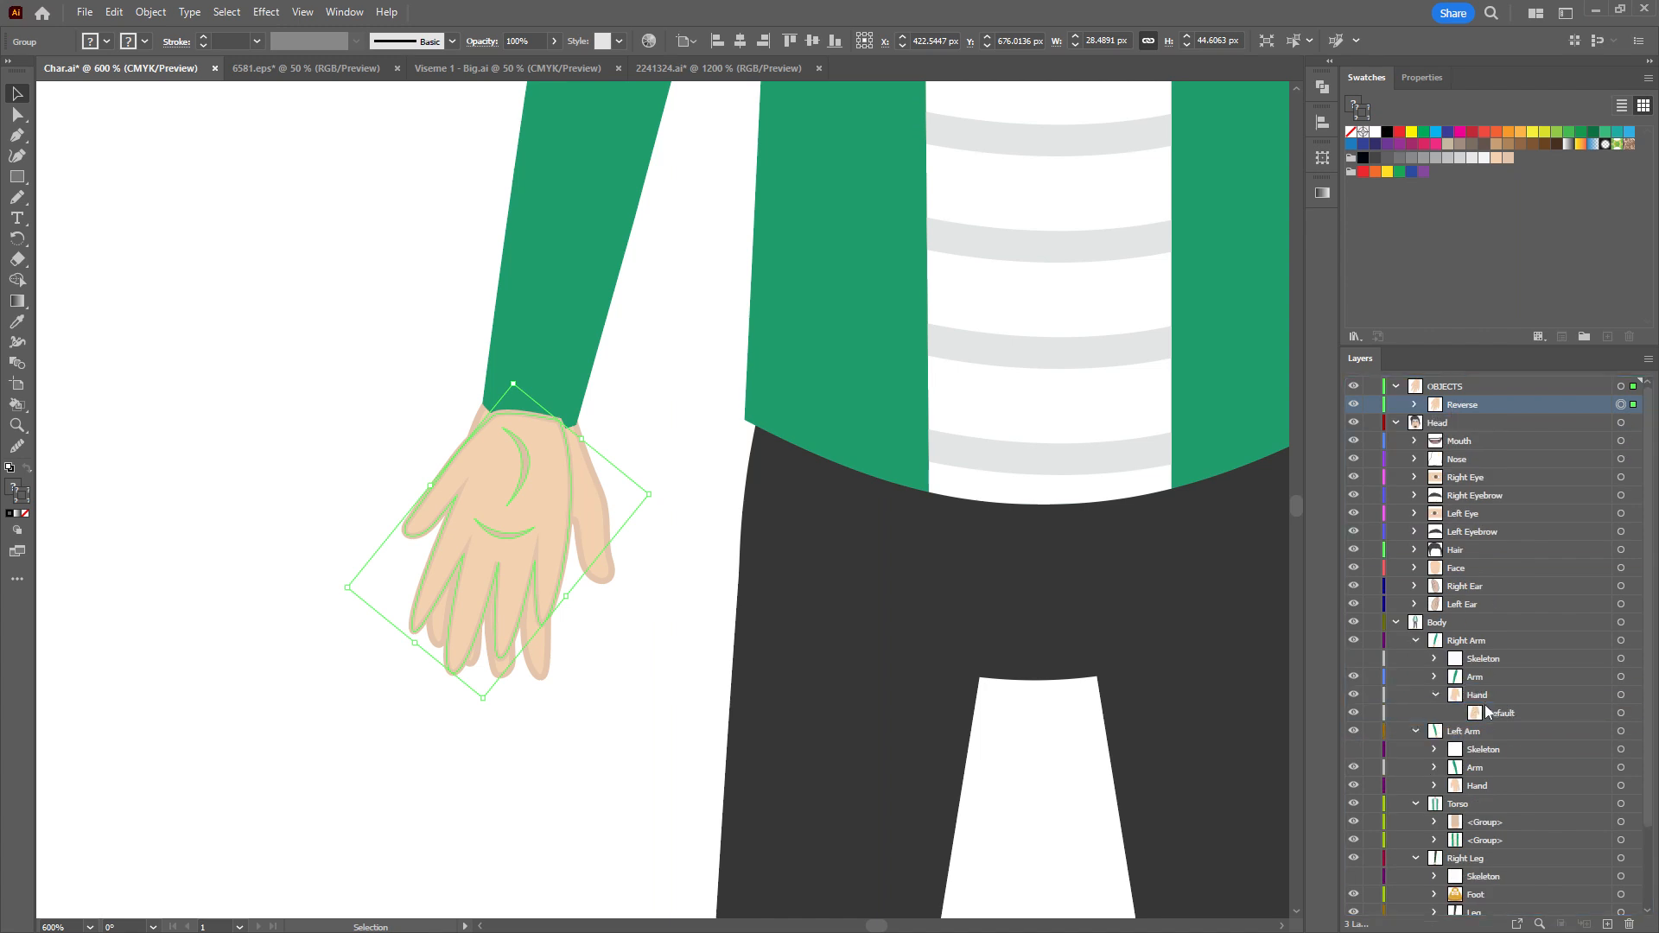
click(330, 410)
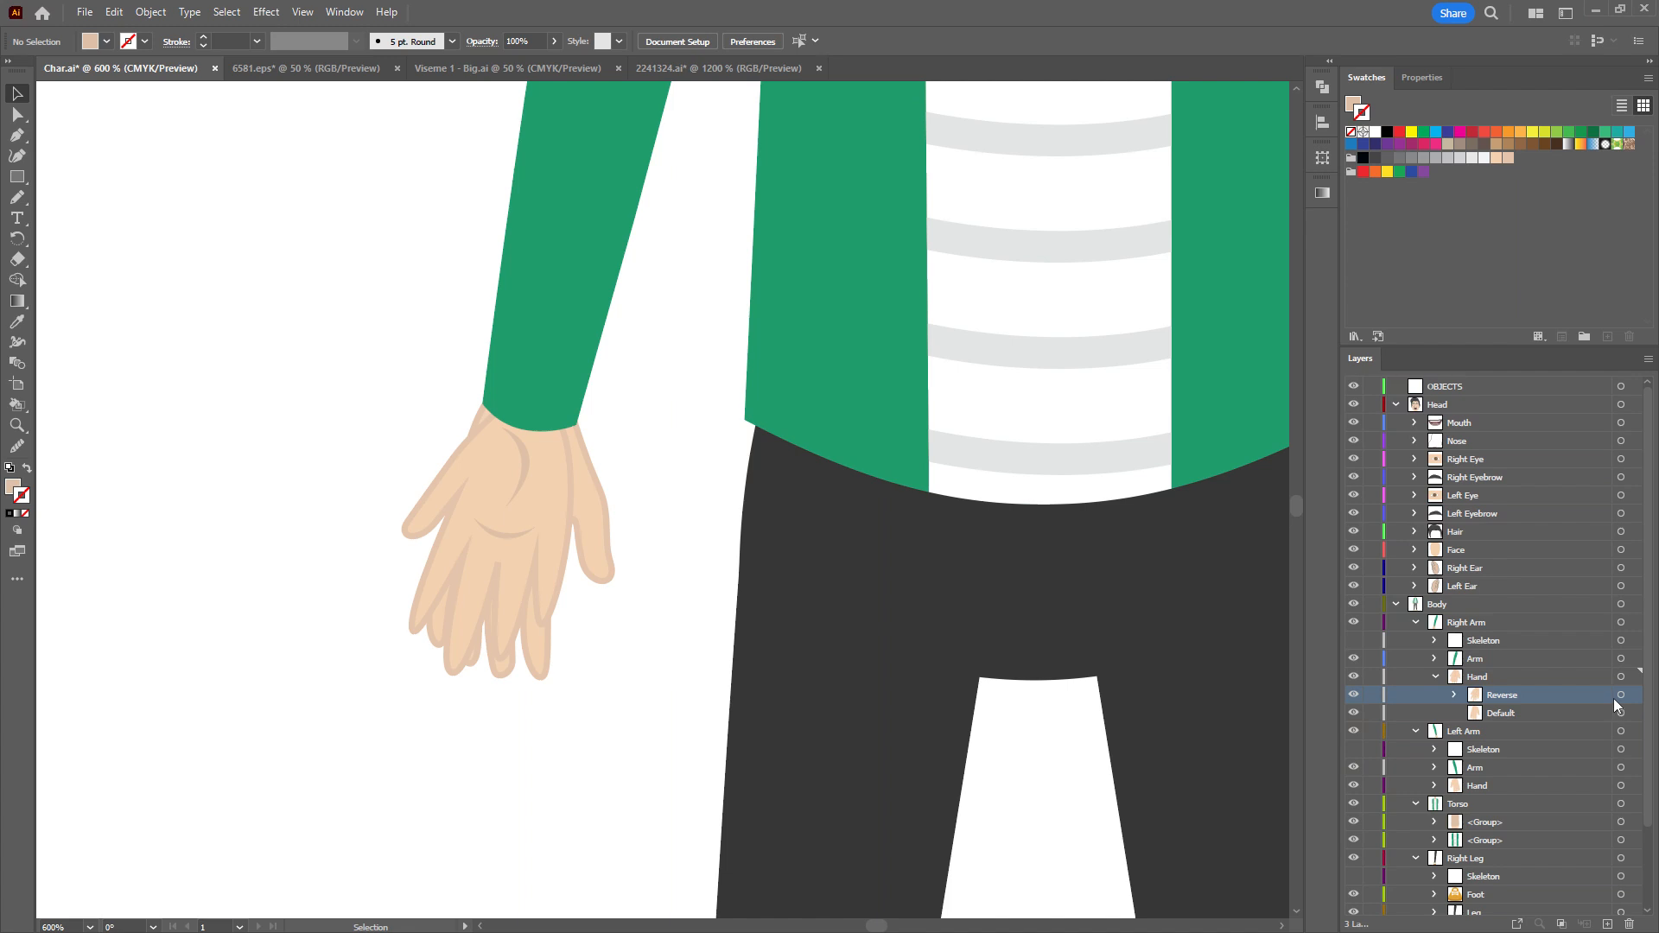
Enlarge the right Reverse hand to about 31 by 48 px, rotate it and reposition it so it fits the sleeve's wrist.
click(1620, 694)
mouse_move(485, 697)
mouse_down()
mouse_move(485, 670)
mouse_move(499, 725)
mouse_up()
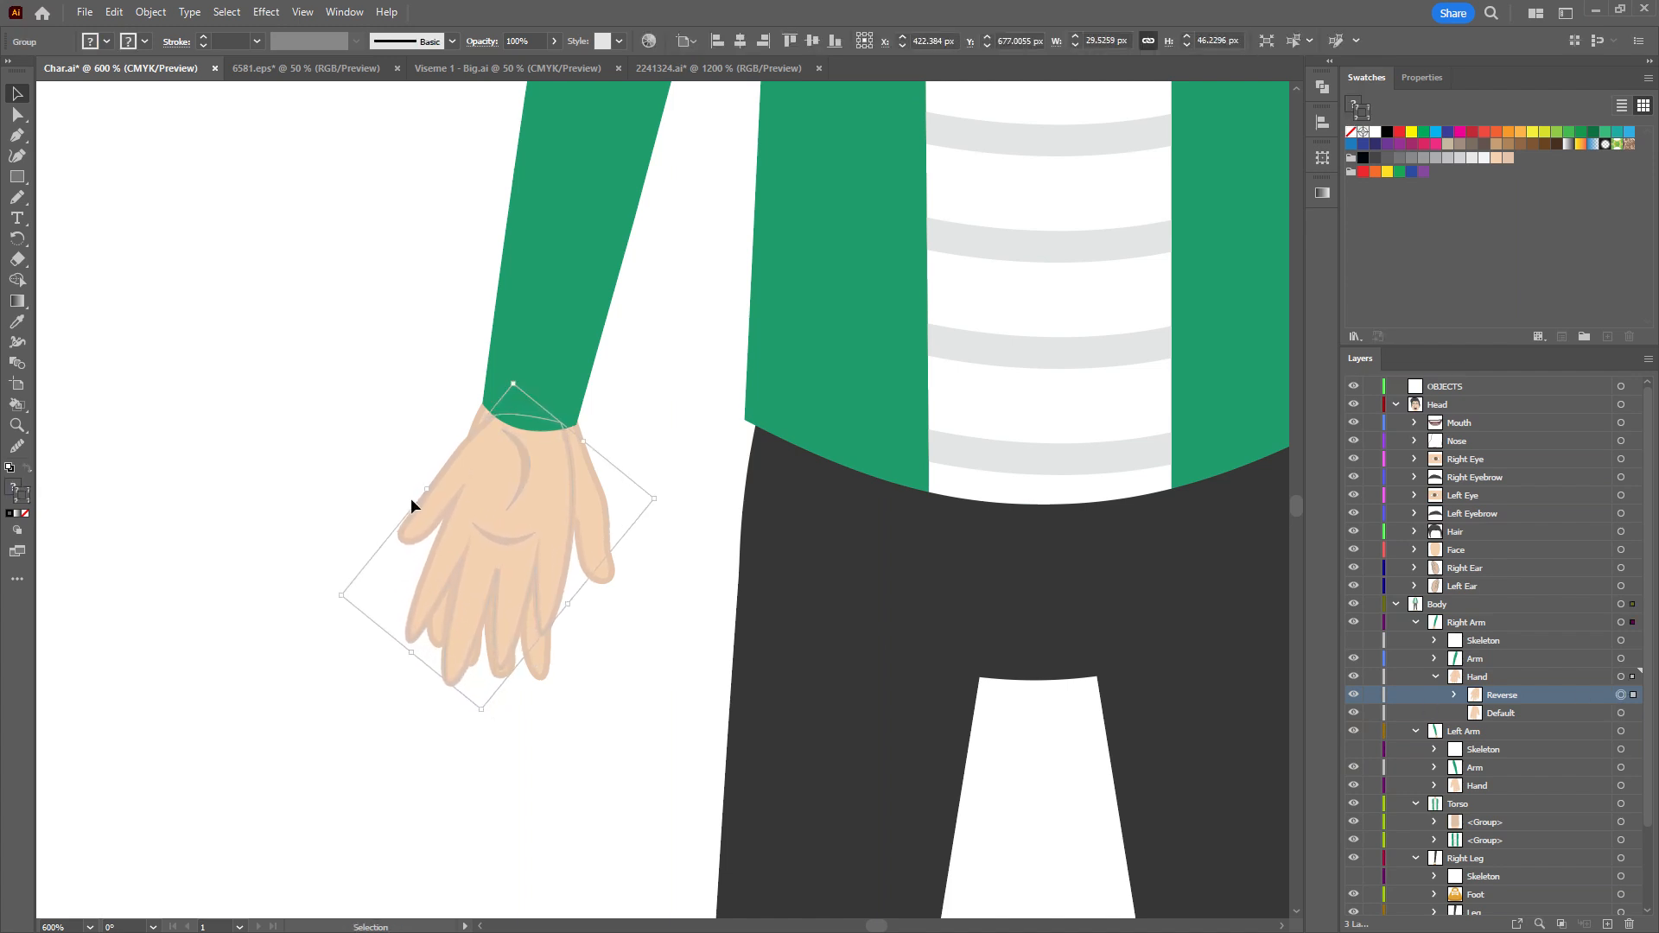
drag(334, 597, 337, 608)
mouse_move(487, 520)
mouse_down()
mouse_move(418, 489)
mouse_move(491, 498)
mouse_move(489, 524)
mouse_up()
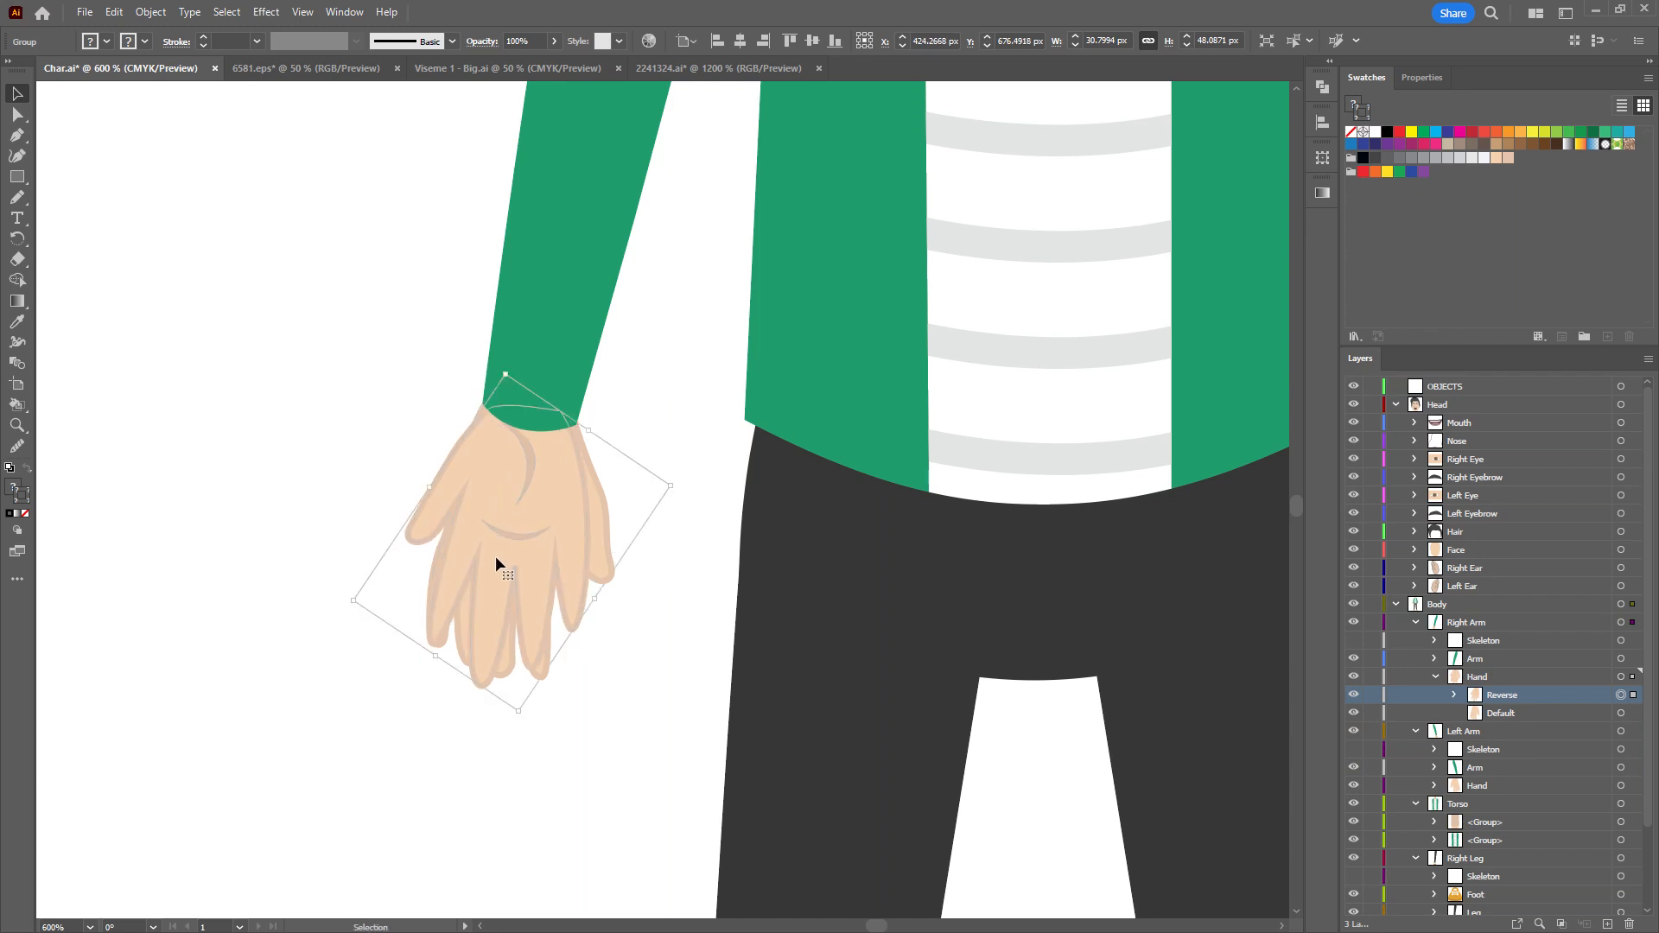
click(246, 485)
scroll(389, 488, down, 2)
scroll(581, 478, up, 1)
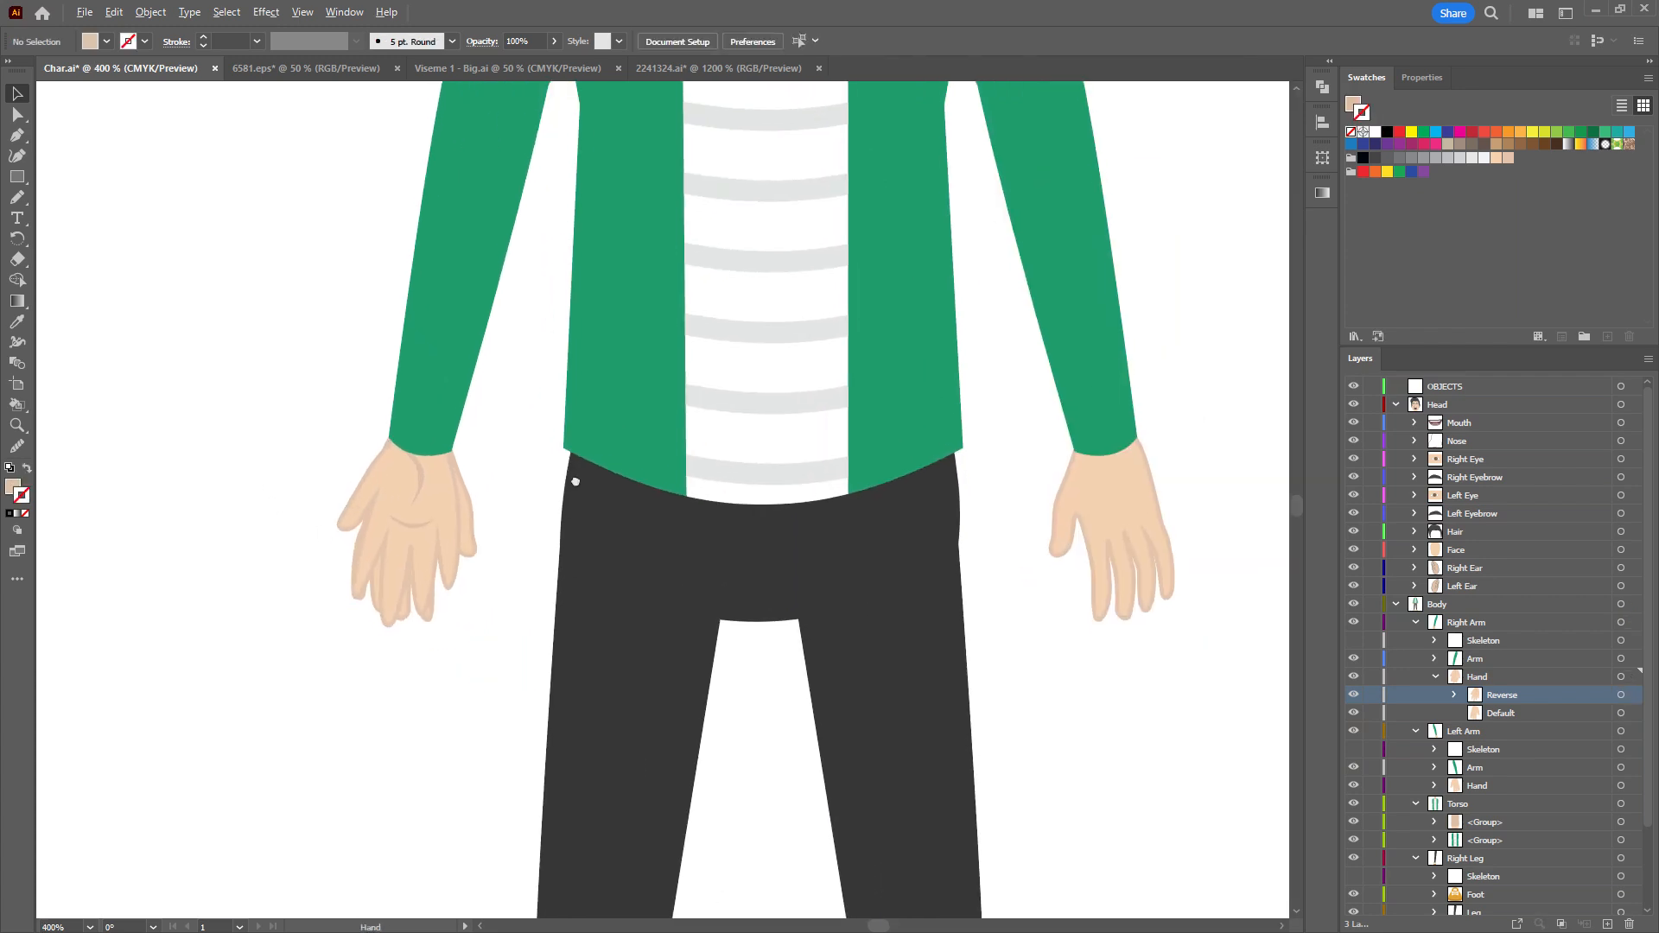
drag(580, 475, 574, 512)
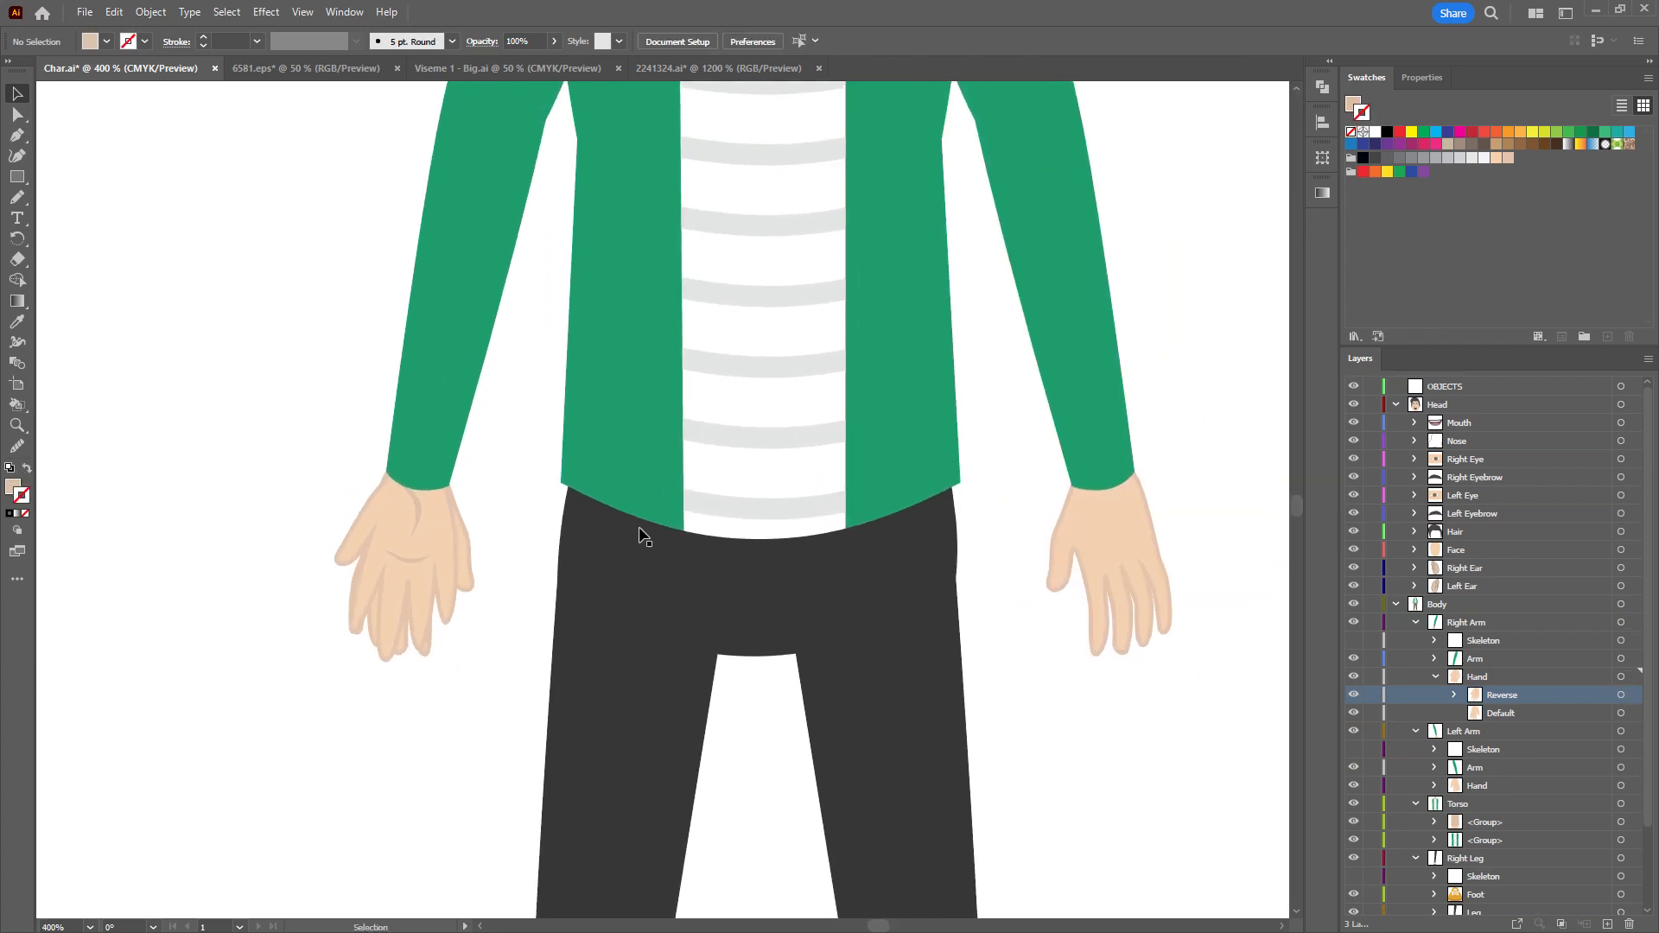
Duplicate the right arm's Reverse group into the left arm's Hand layer and expand that layer.
click(1622, 696)
scroll(1555, 666, down, 3)
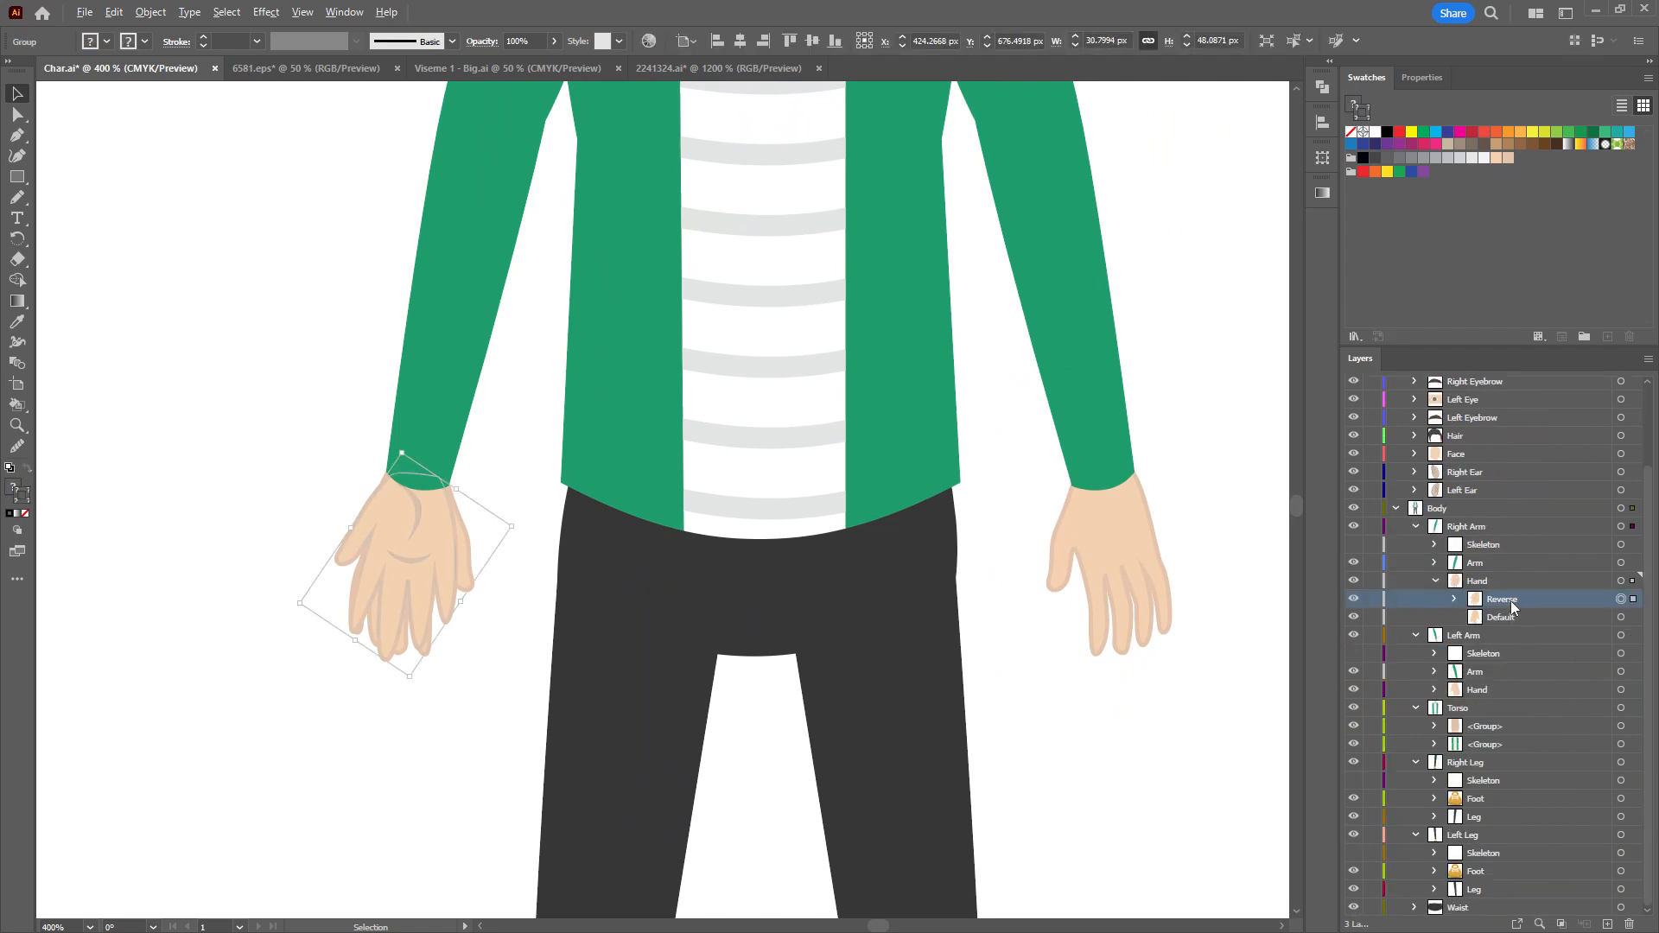
alt+drag(1513, 606, 1481, 690)
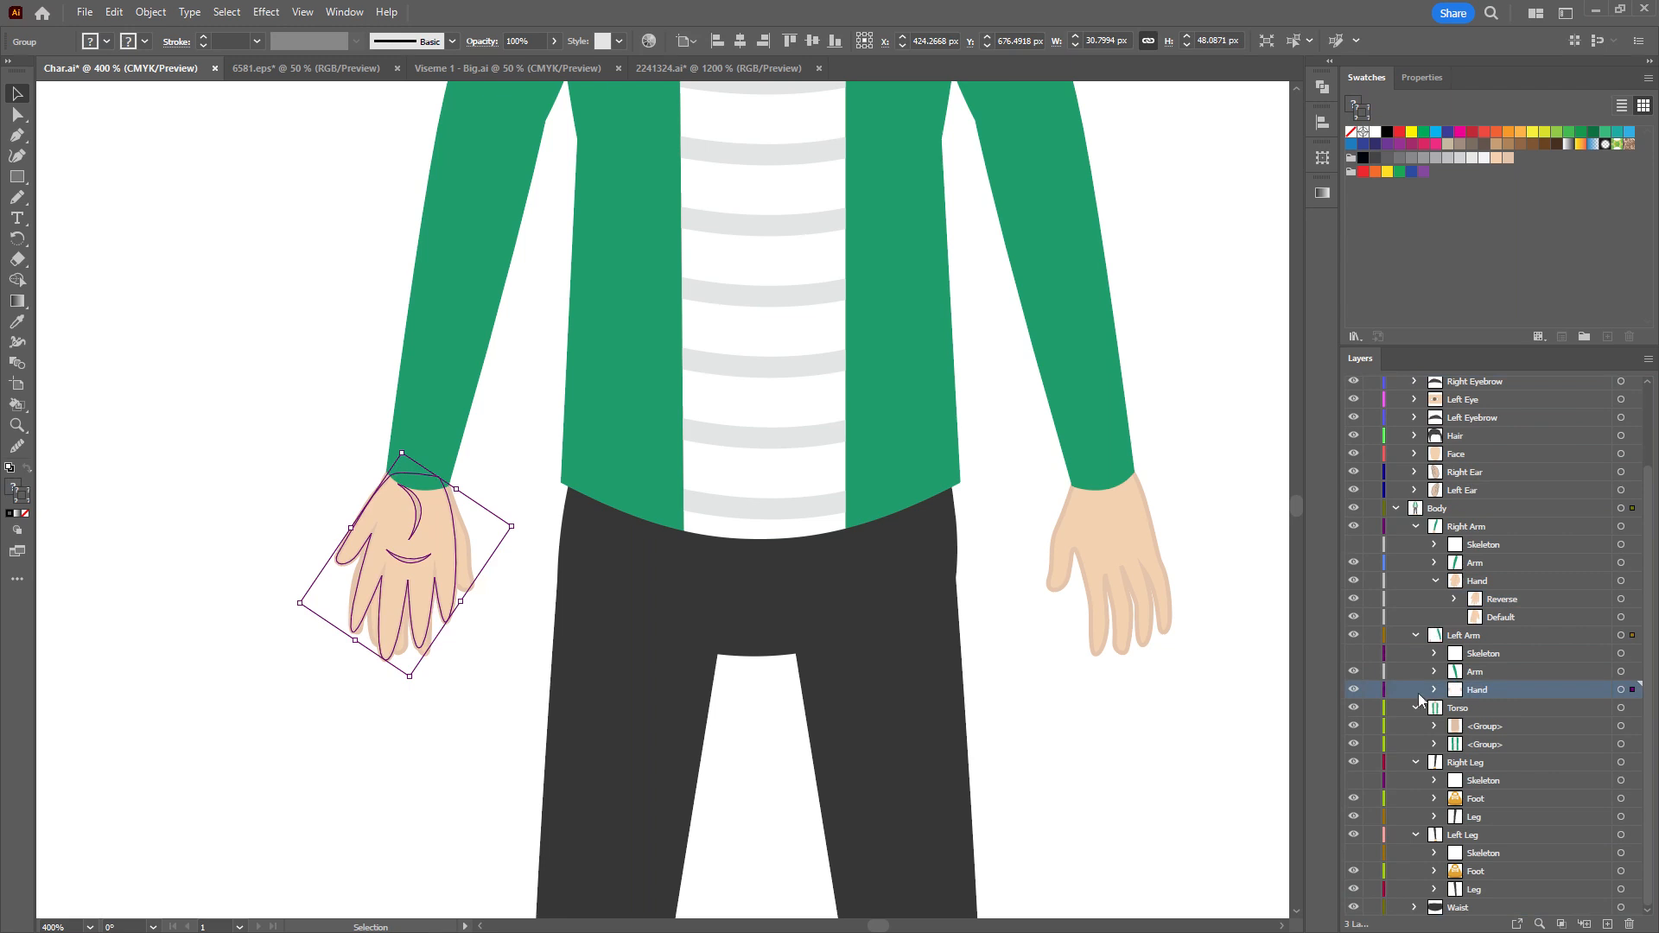
click(1437, 690)
Reflect the left arm's Reverse copy across the vertical axis and move it onto the left wrist.
click(1622, 709)
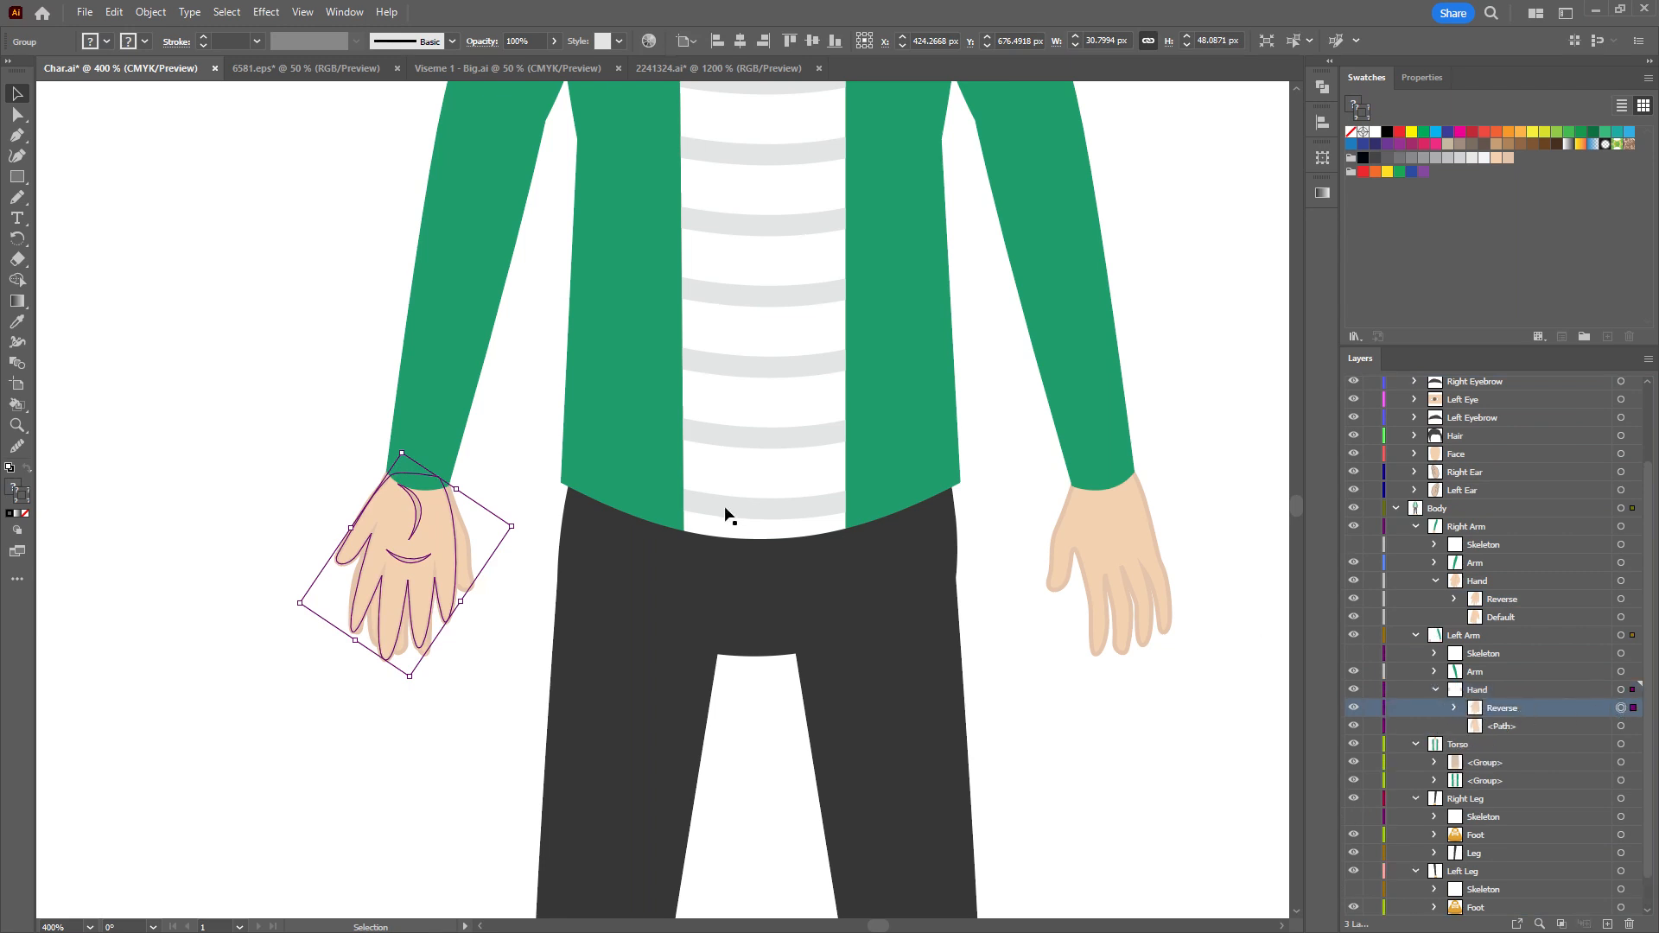
click(151, 12)
mouse_move(205, 36)
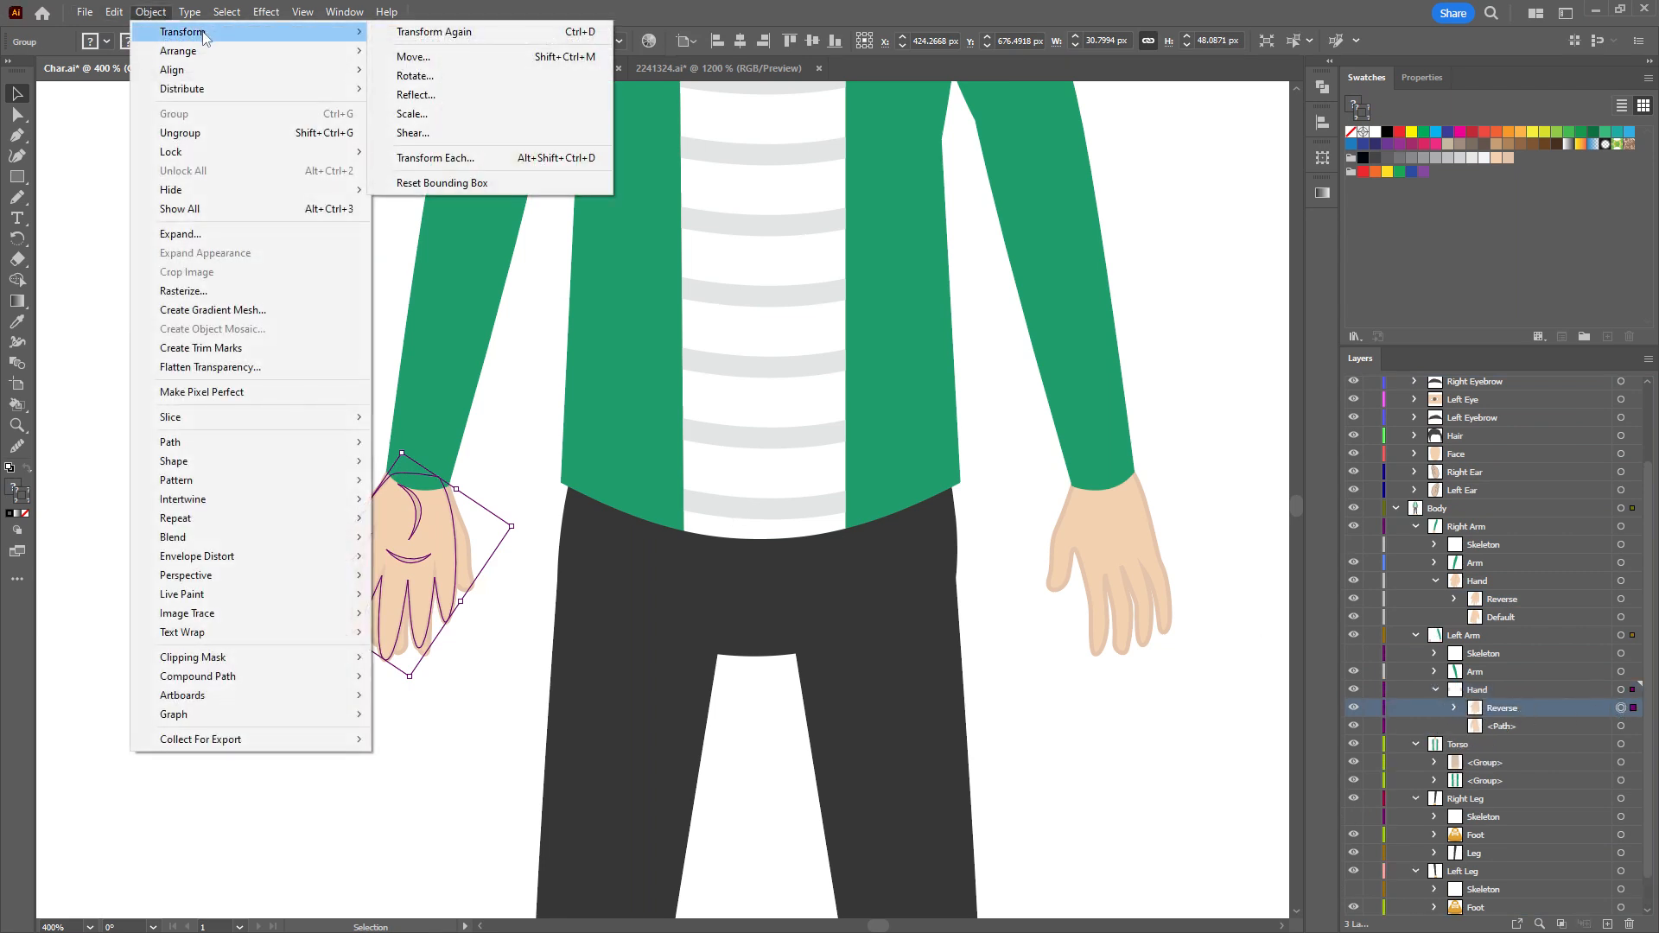
click(415, 94)
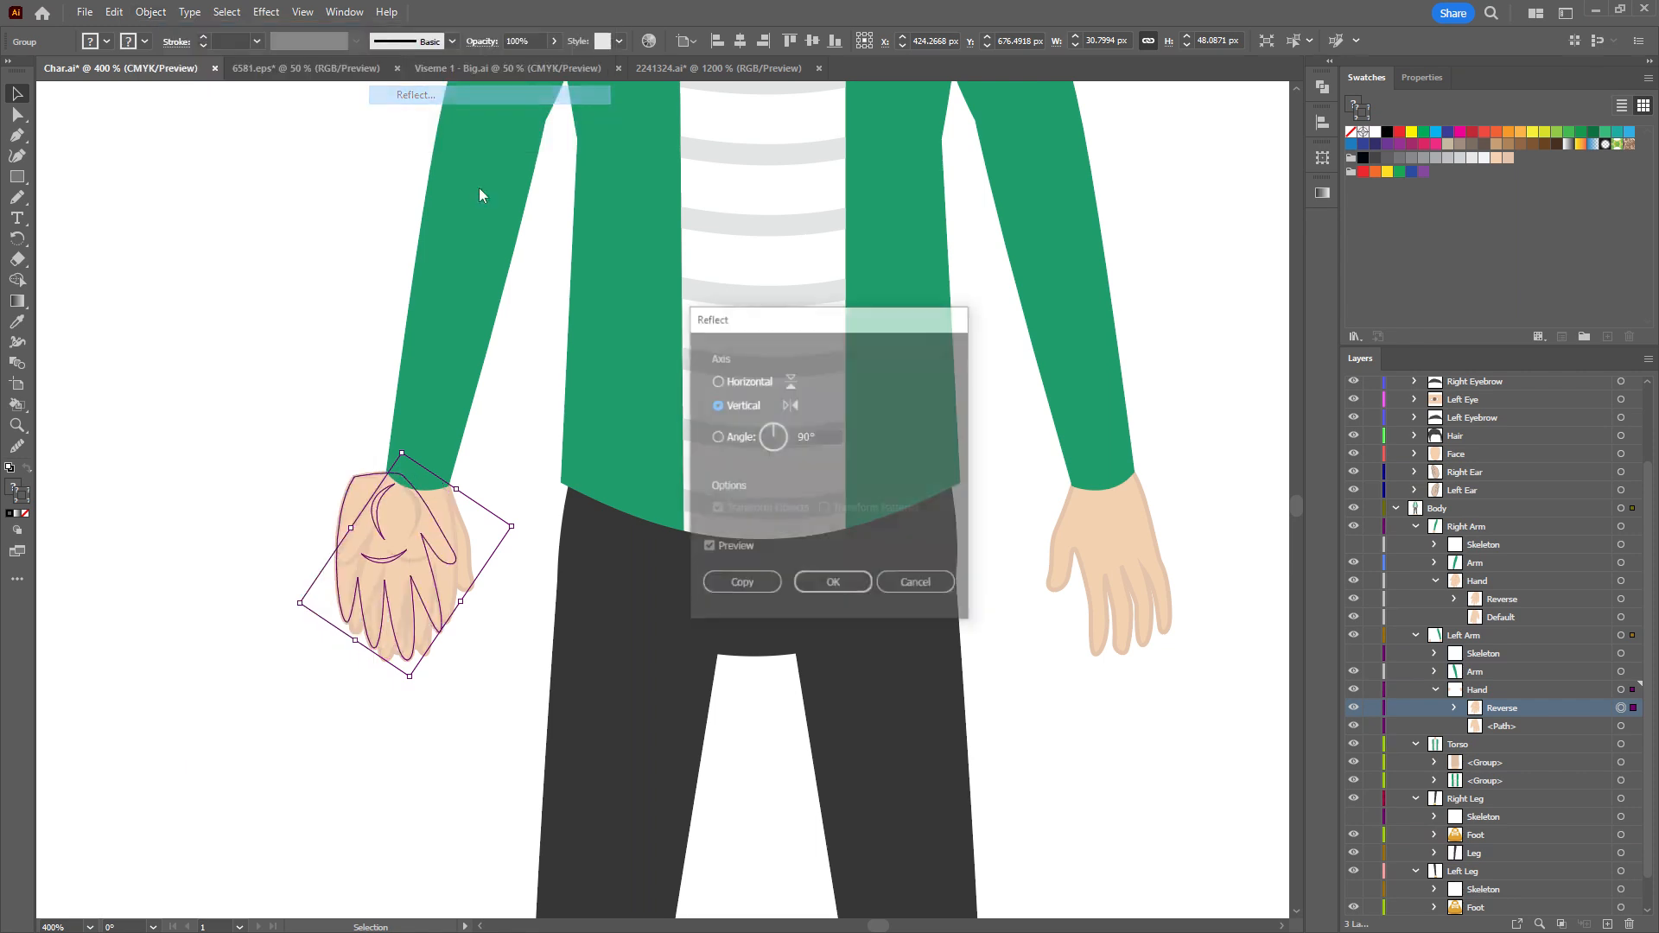
click(833, 585)
drag(358, 491, 1085, 553)
Rename the original hand path in the left arm's Hand layer as Default and save the artwork.
key(ctrl+s)
double_click(1503, 726)
text(Default)
key(Return)
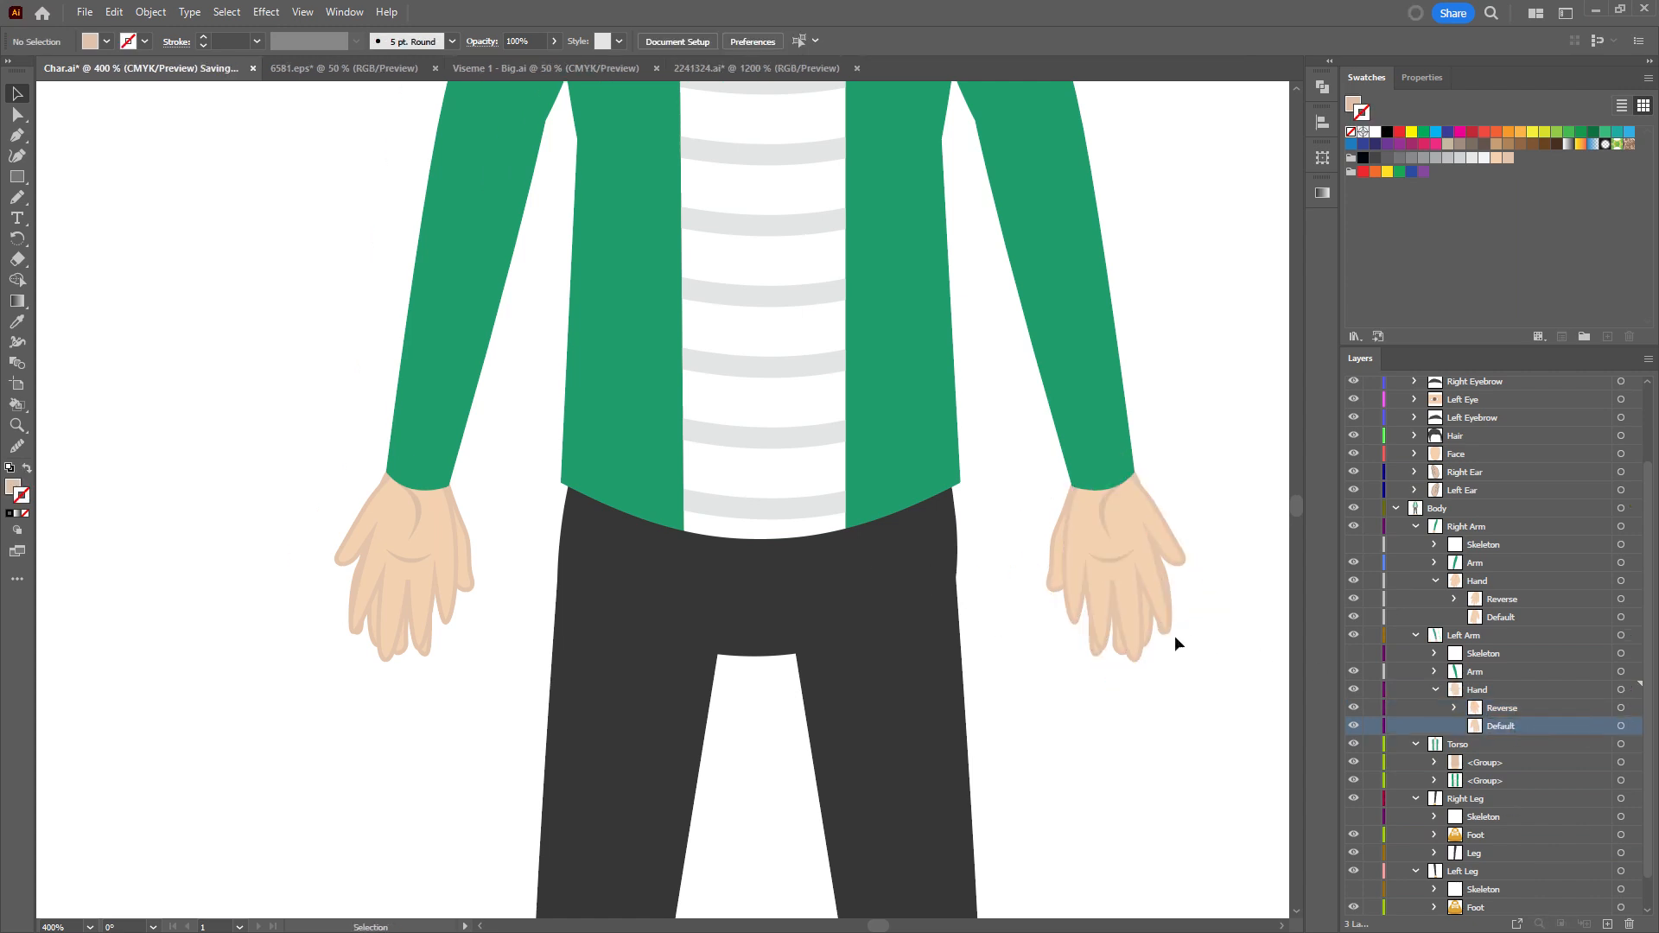
Switch to Character Animator, collapse the Head group and select the Default layer inside the right arm's Hand group.
key(alt+Tab)
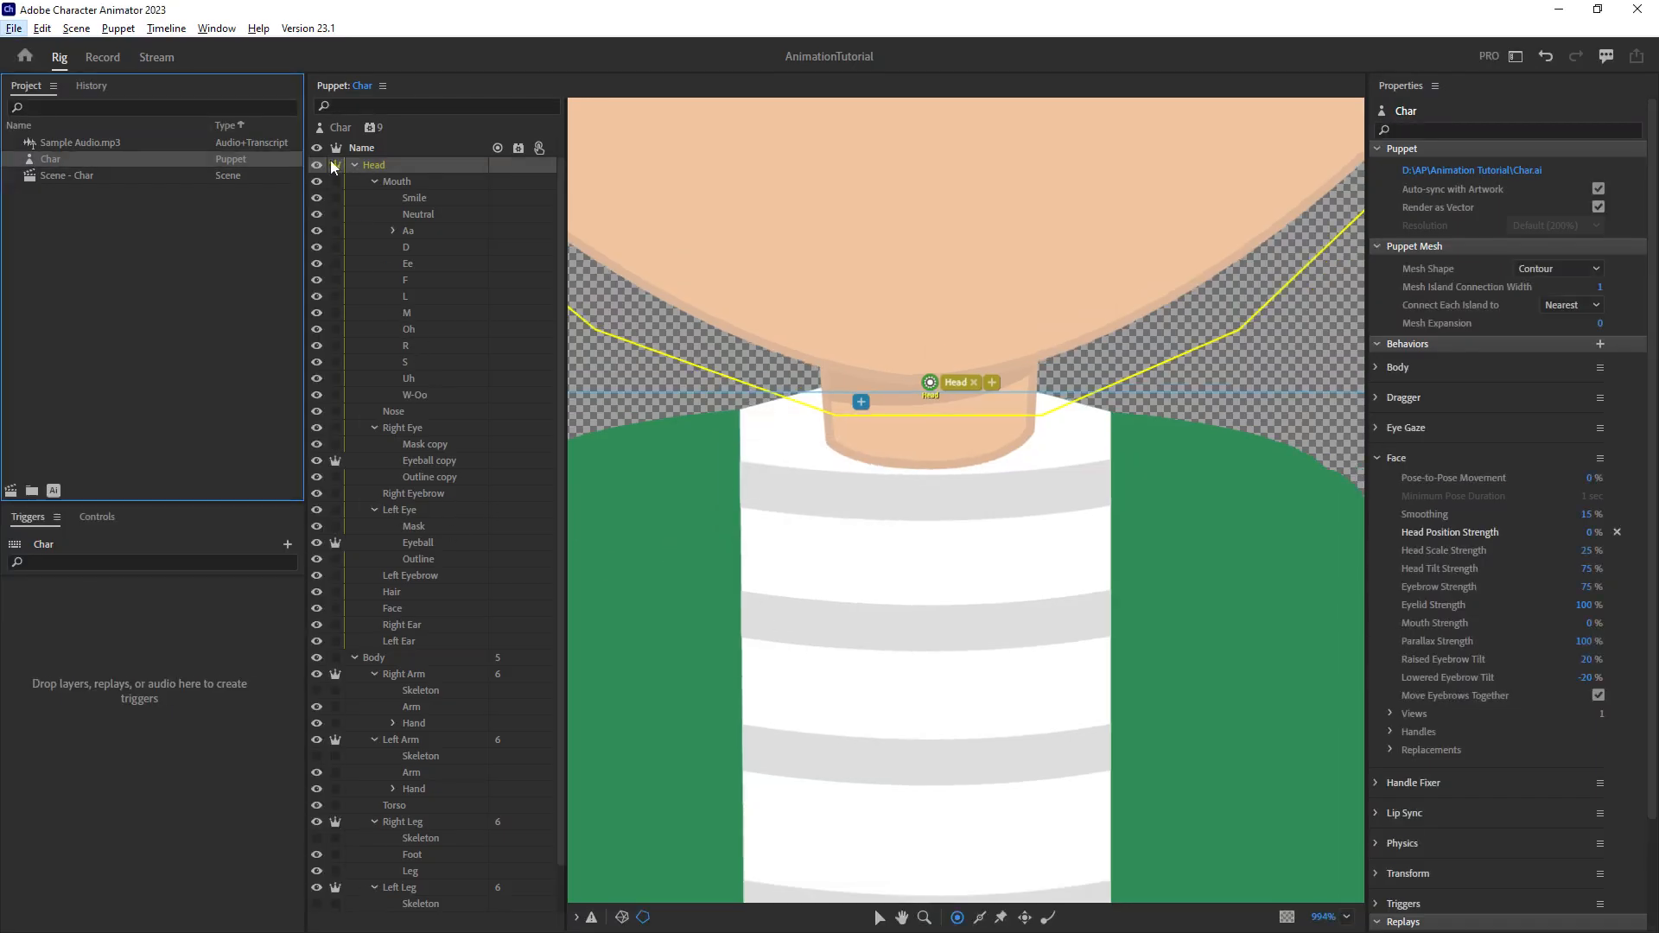
click(353, 165)
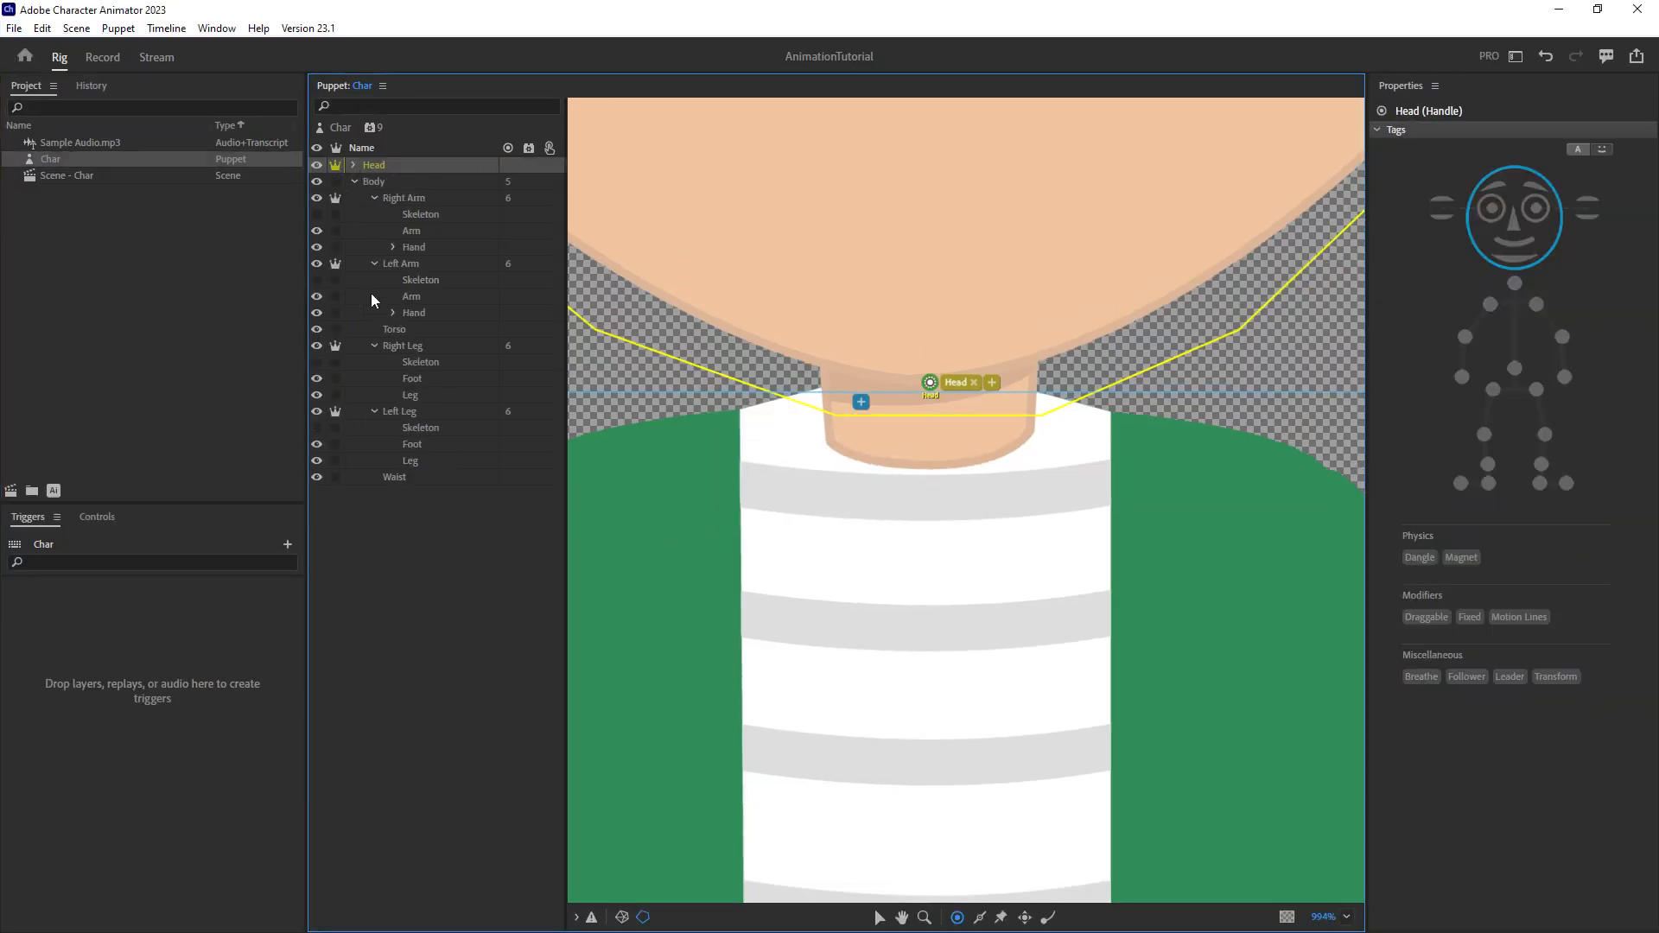
click(393, 247)
click(440, 279)
drag(705, 498, 854, 208)
drag(819, 650, 903, 275)
drag(868, 711, 936, 269)
drag(756, 710, 968, 302)
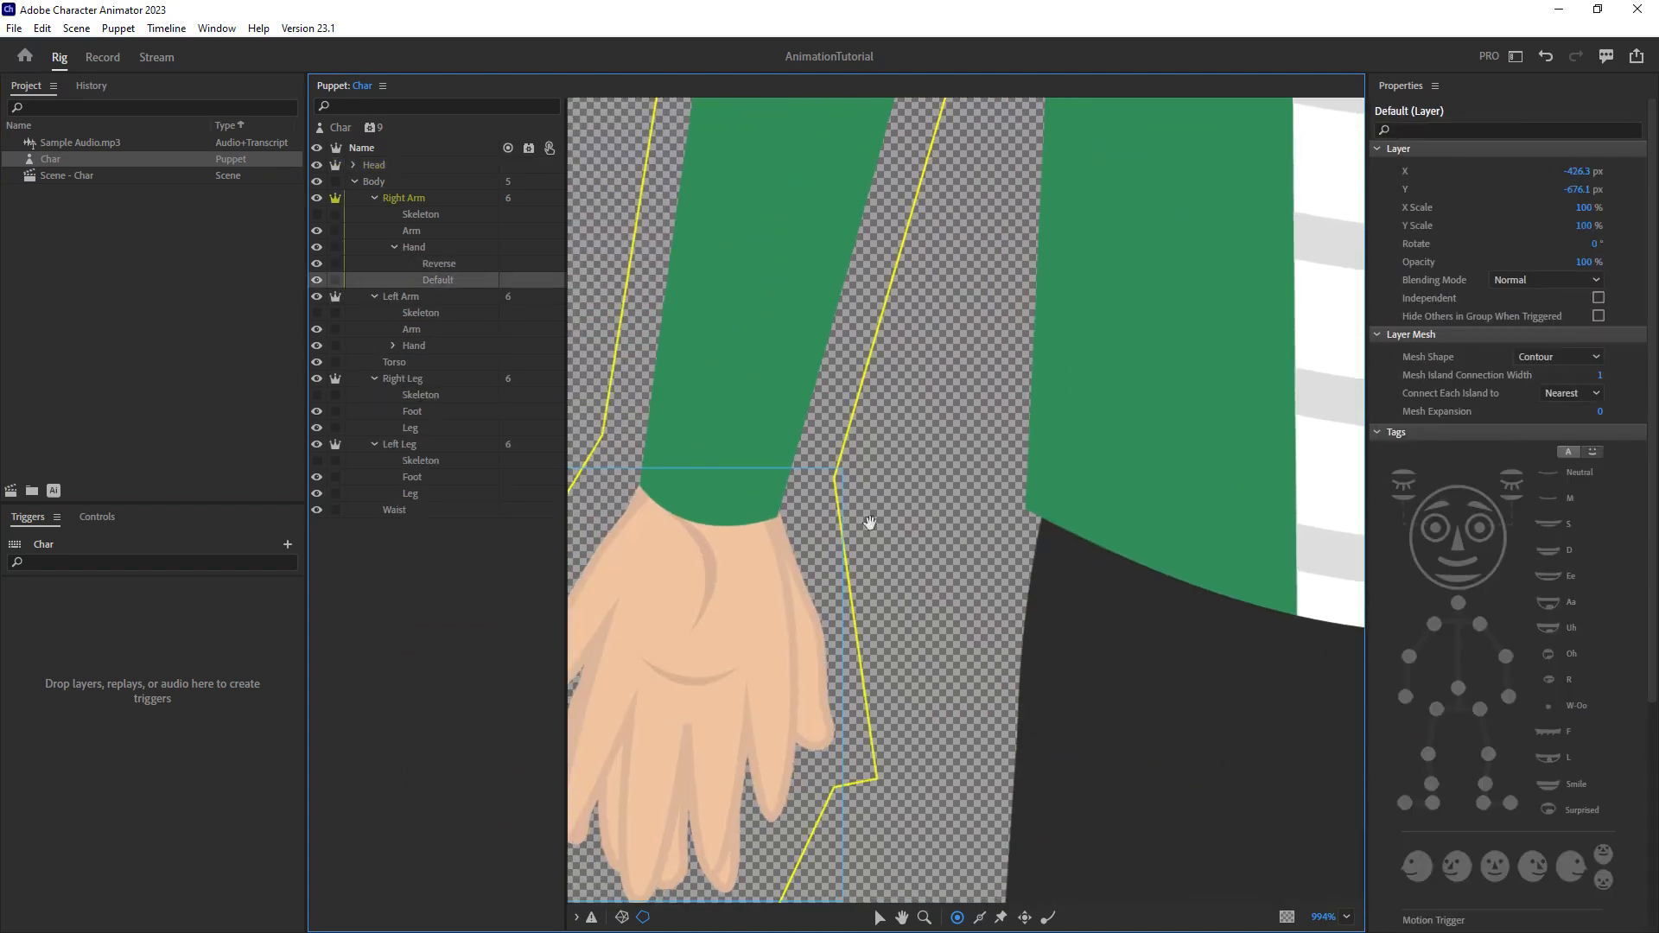
drag(835, 665, 956, 412)
drag(882, 370, 908, 472)
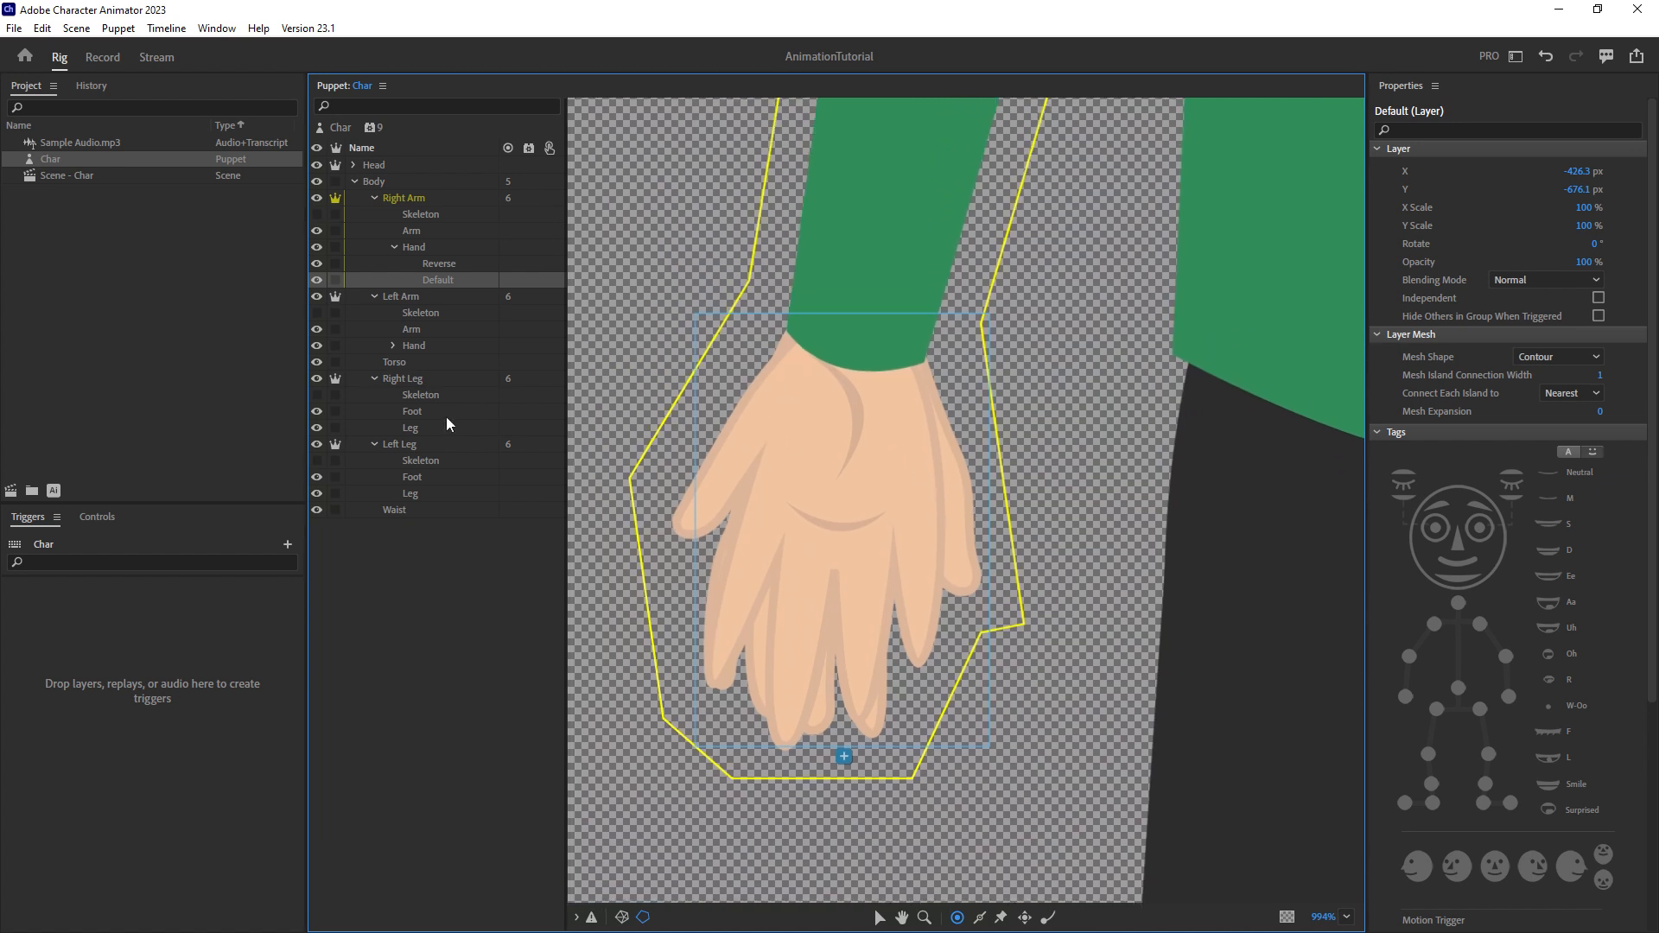
Create a trigger swap set from the right arm's Hand group and name it Right Hand.
click(423, 249)
drag(422, 247, 162, 887)
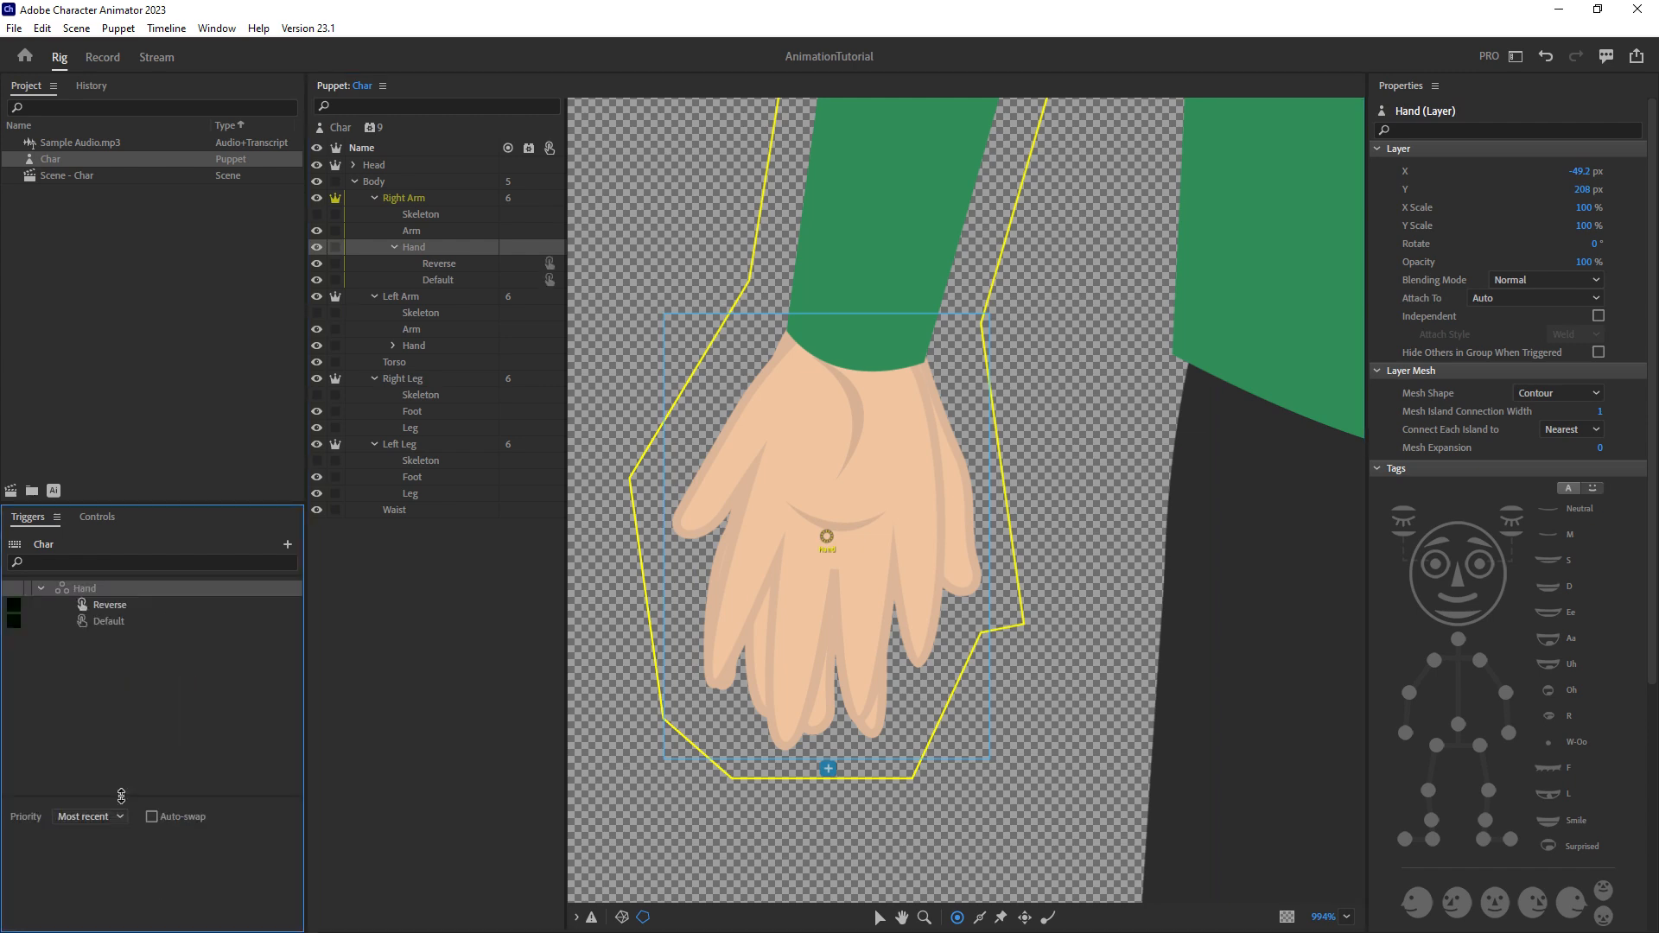
click(117, 615)
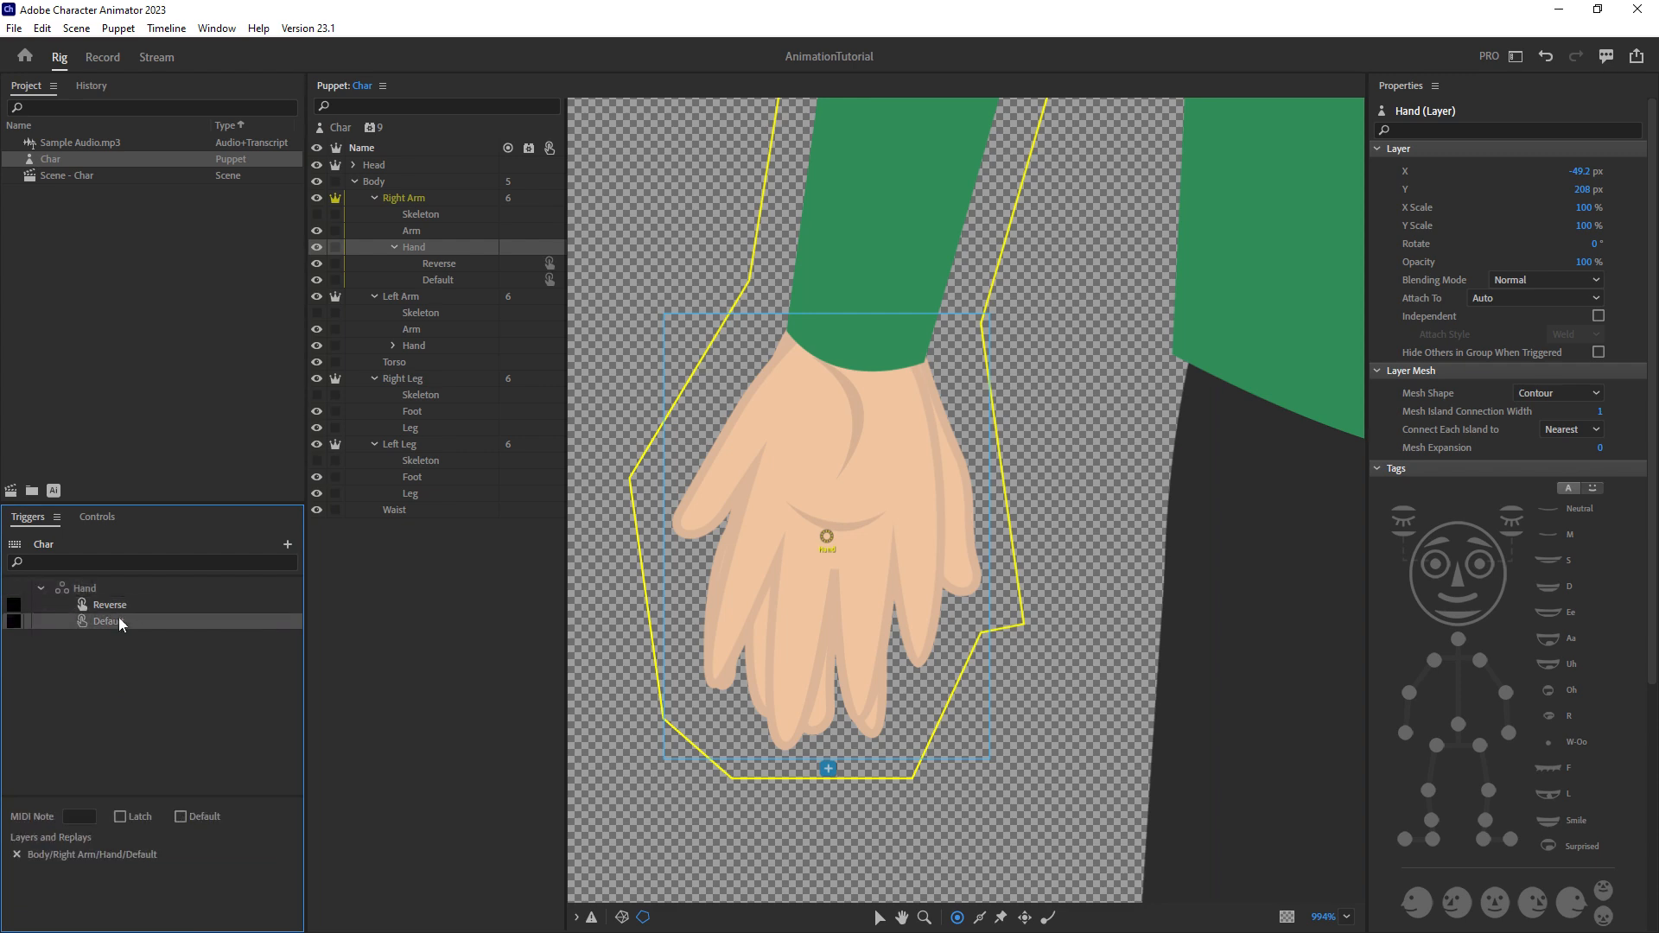
click(91, 589)
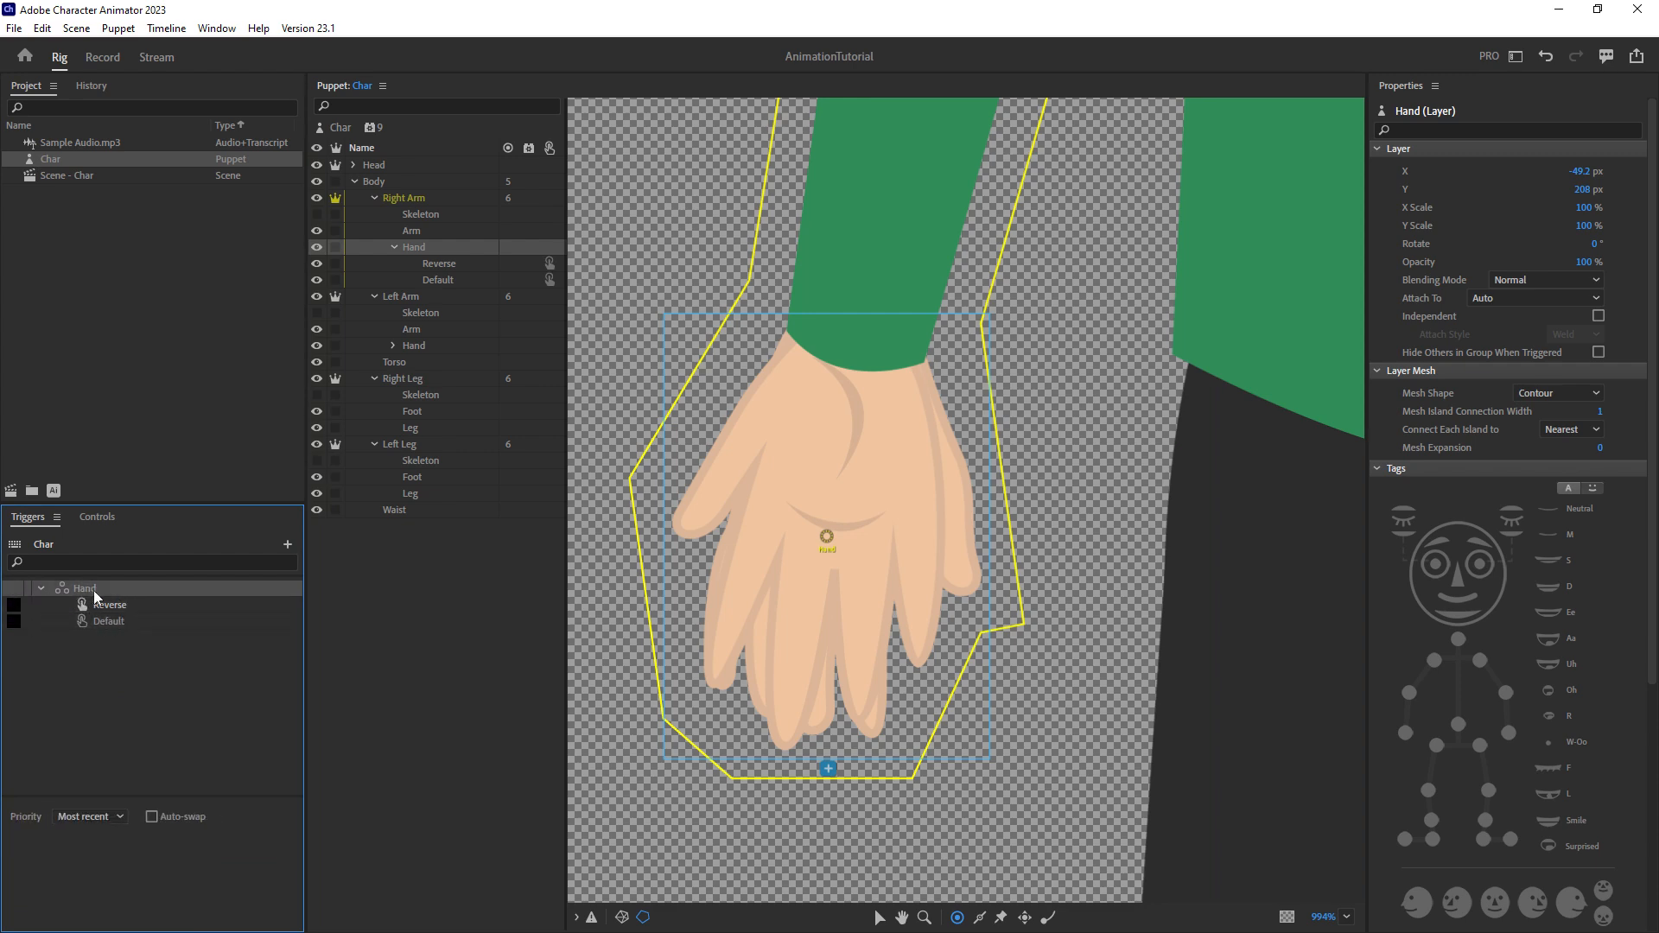
double_click(93, 590)
key(Home)
text(Right)
key(Return)
Create a trigger swap set from the left arm's Hand group and name it Left Hand.
click(394, 345)
drag(420, 350, 171, 890)
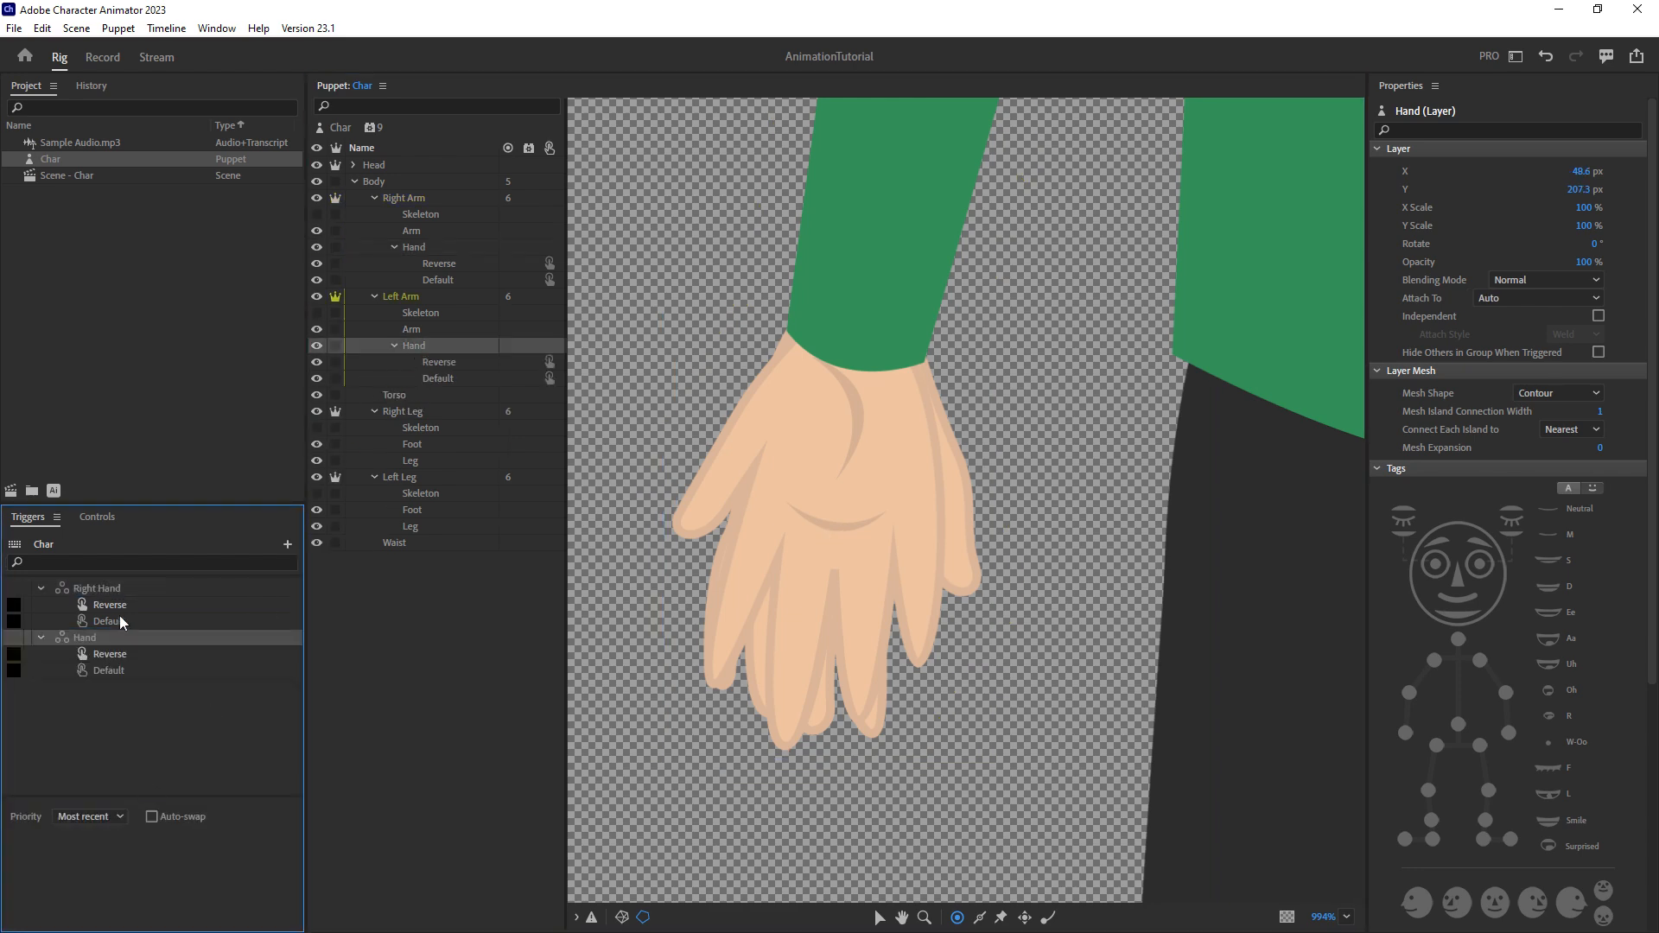
double_click(98, 634)
text(Left Hand)
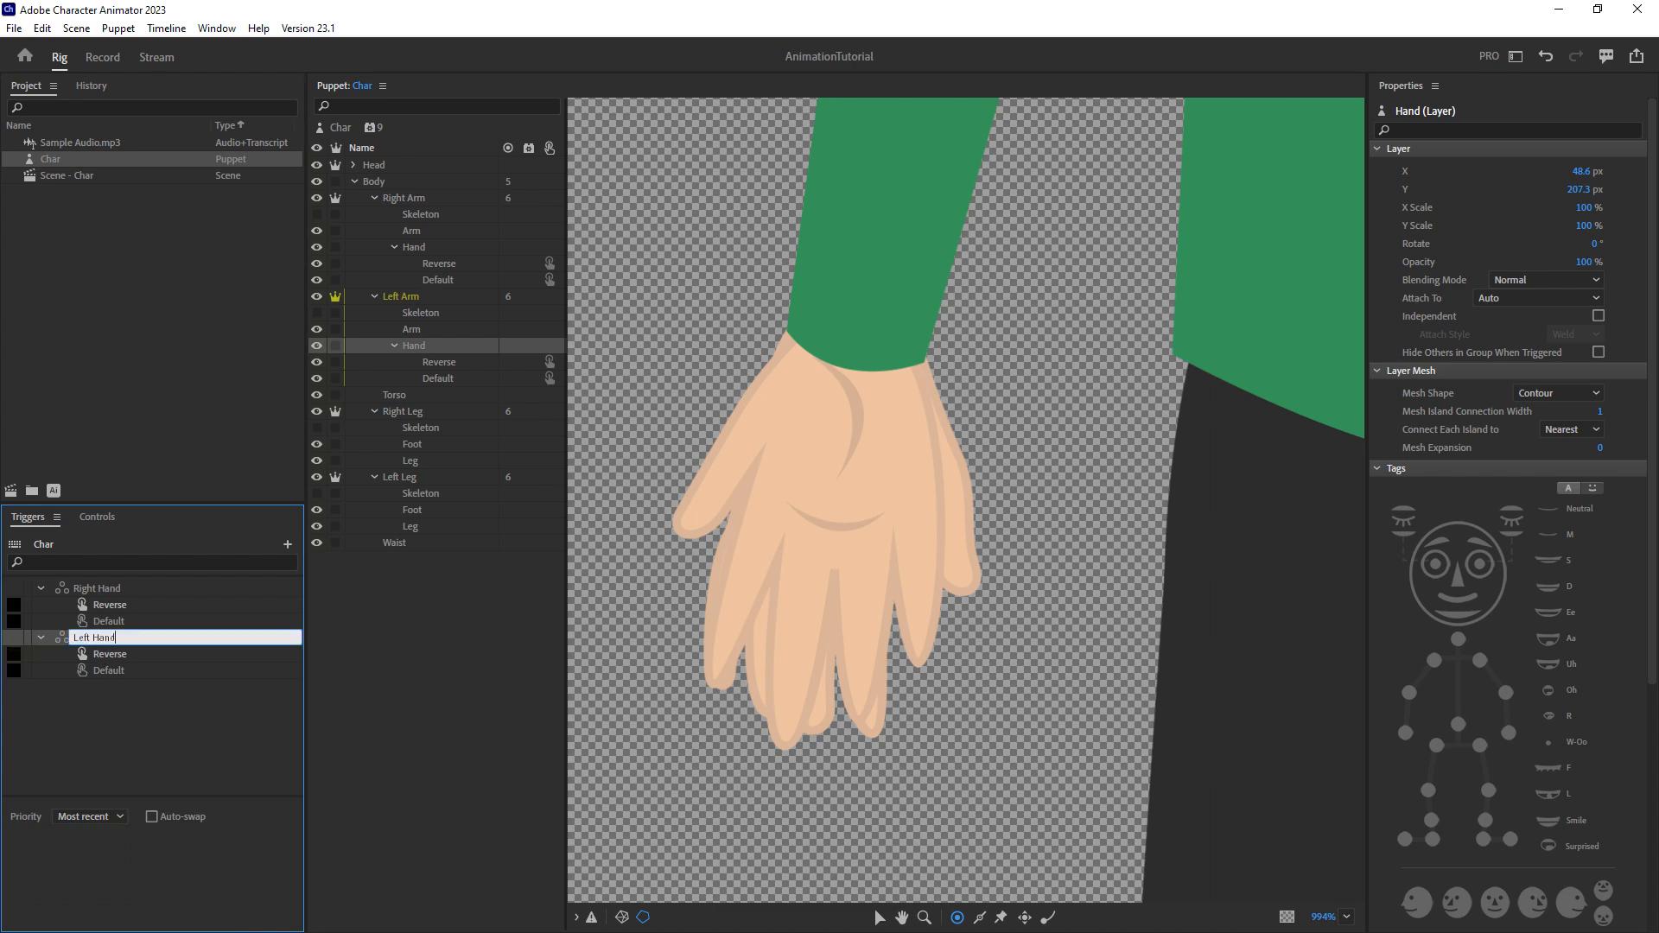
click(106, 590)
ctrl+click(110, 642)
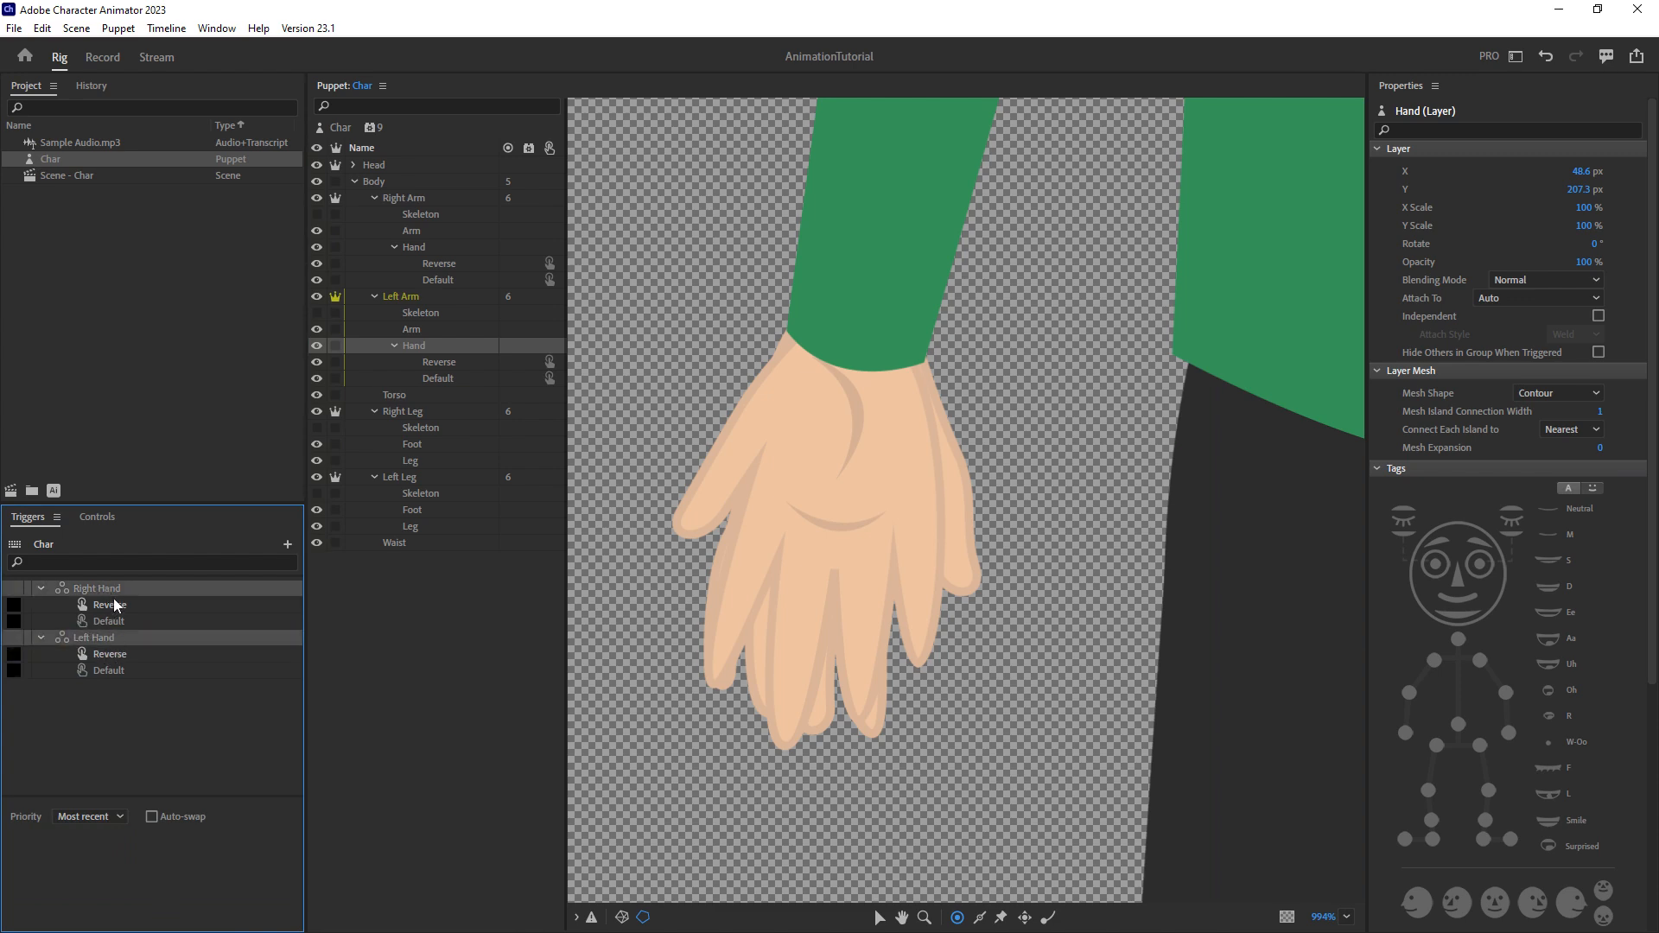
click(126, 604)
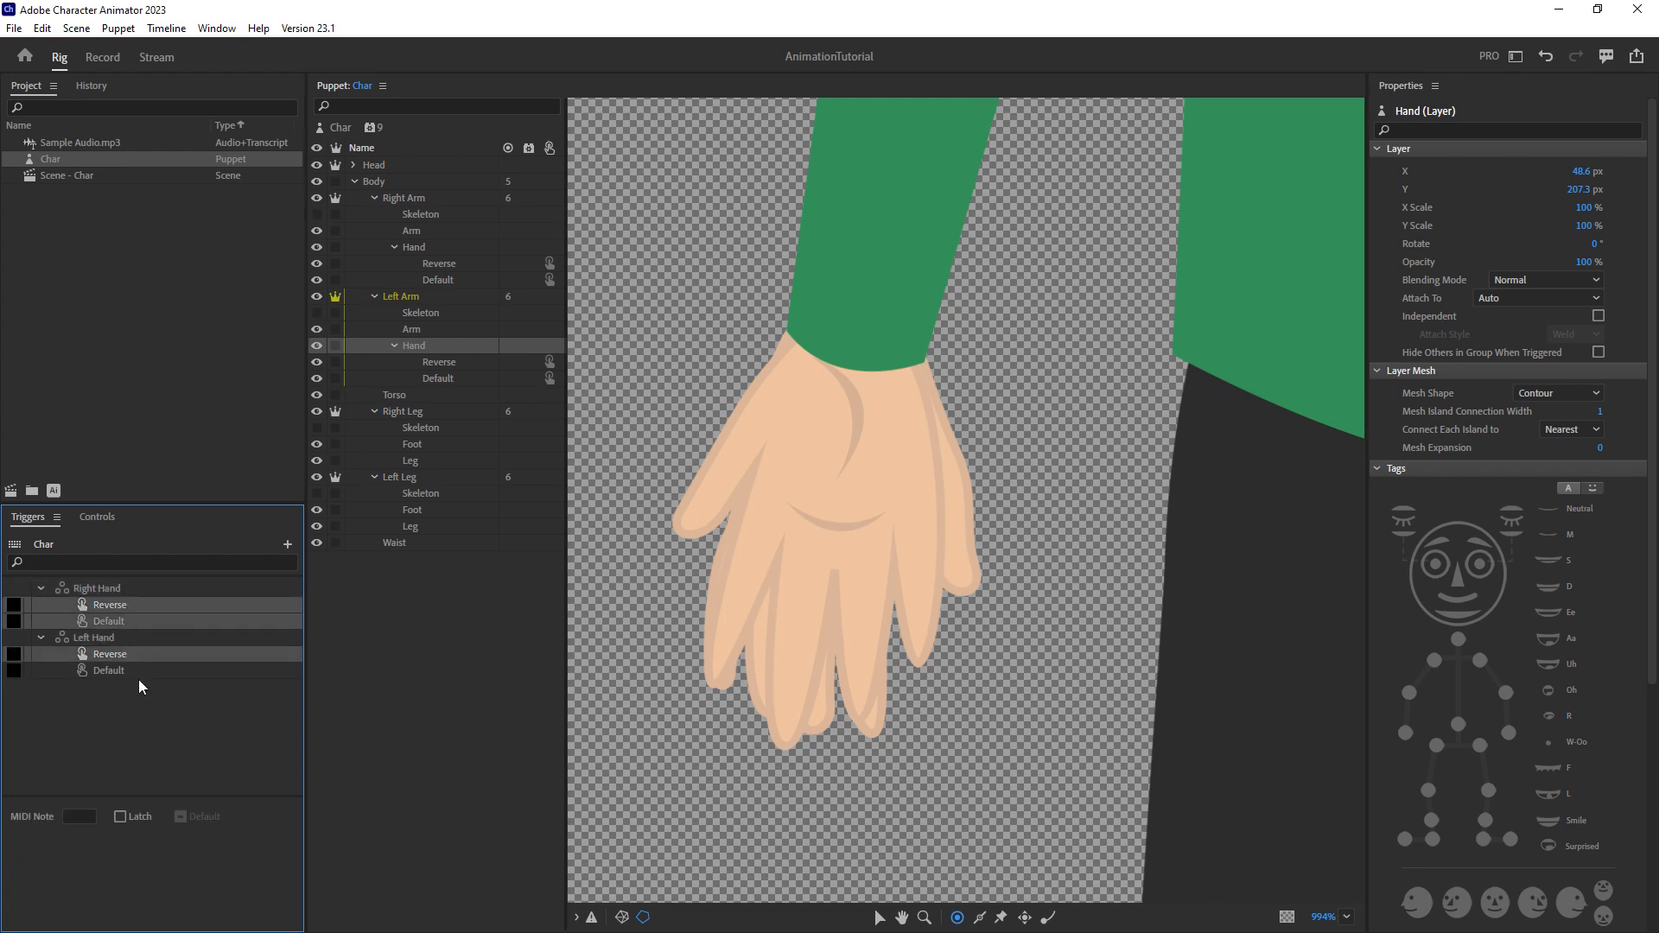
click(112, 711)
Assign trigger key 1 to Reverse in both the Right Hand and Left Hand swap sets.
click(15, 604)
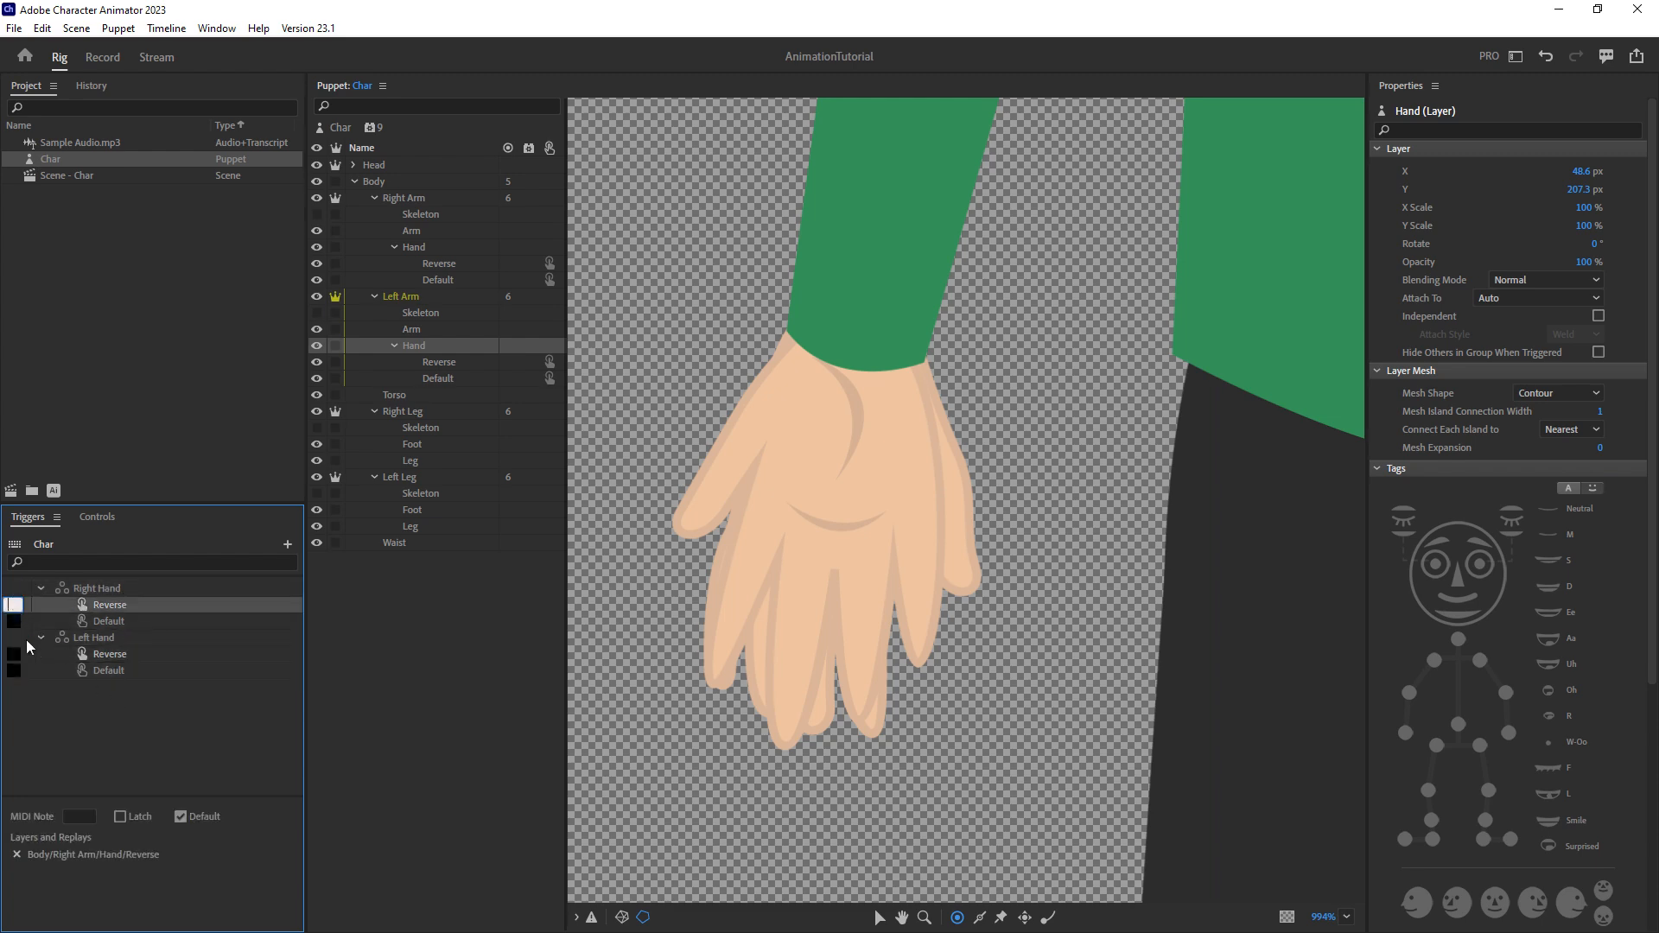
click(50, 724)
click(21, 652)
text(1)
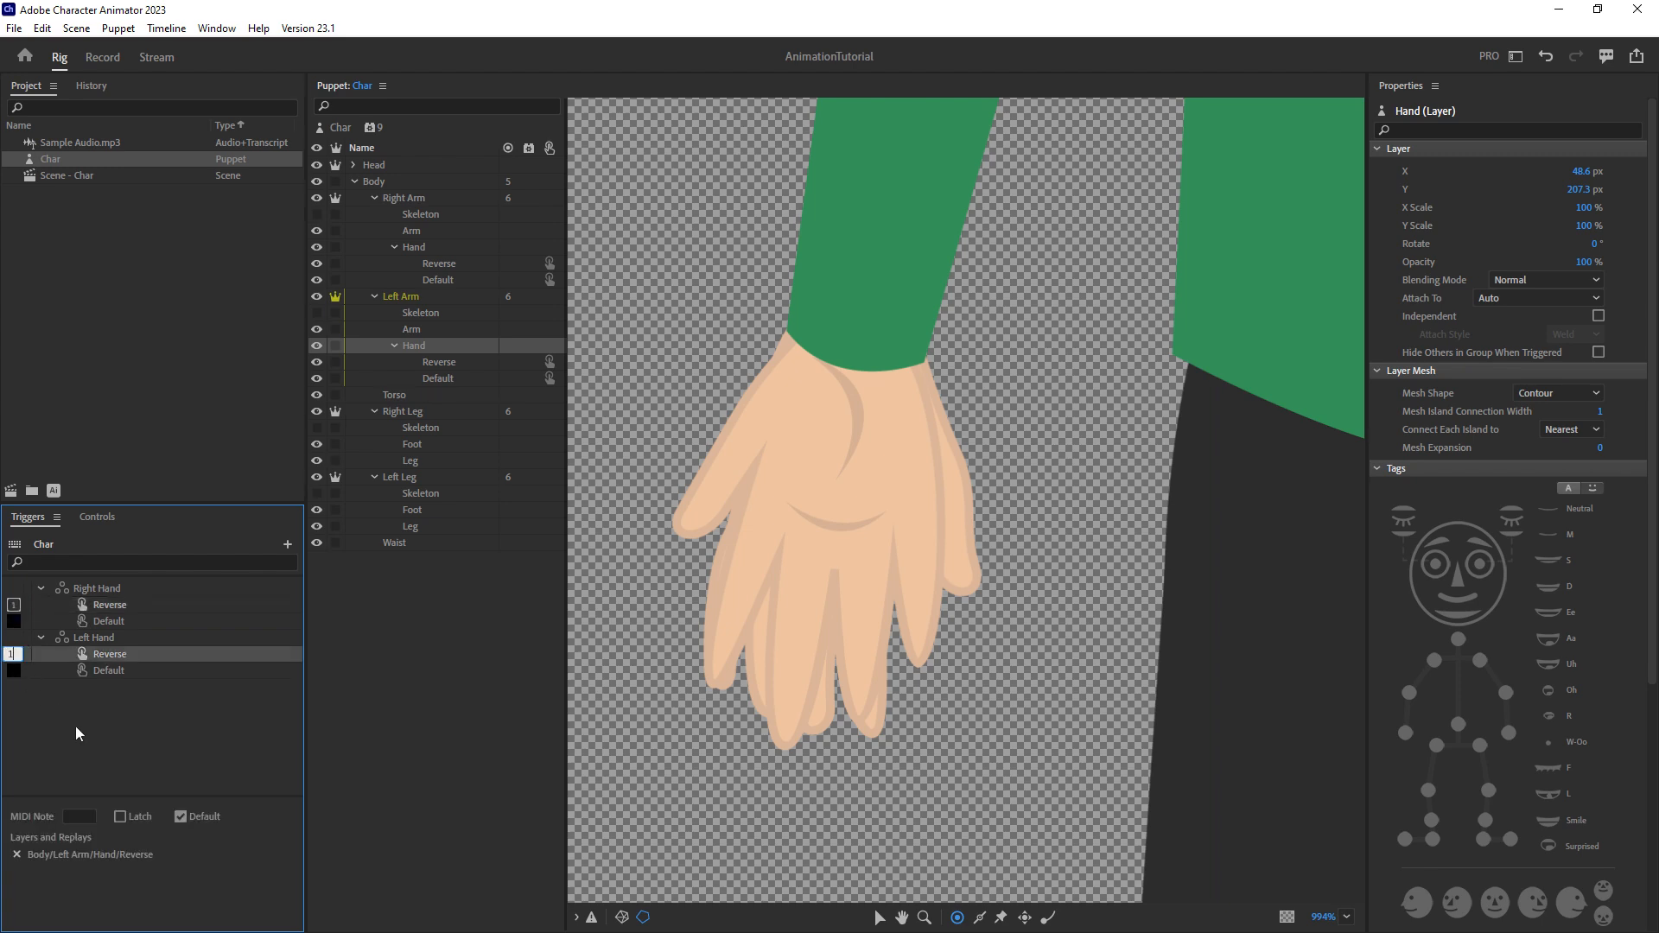
click(73, 724)
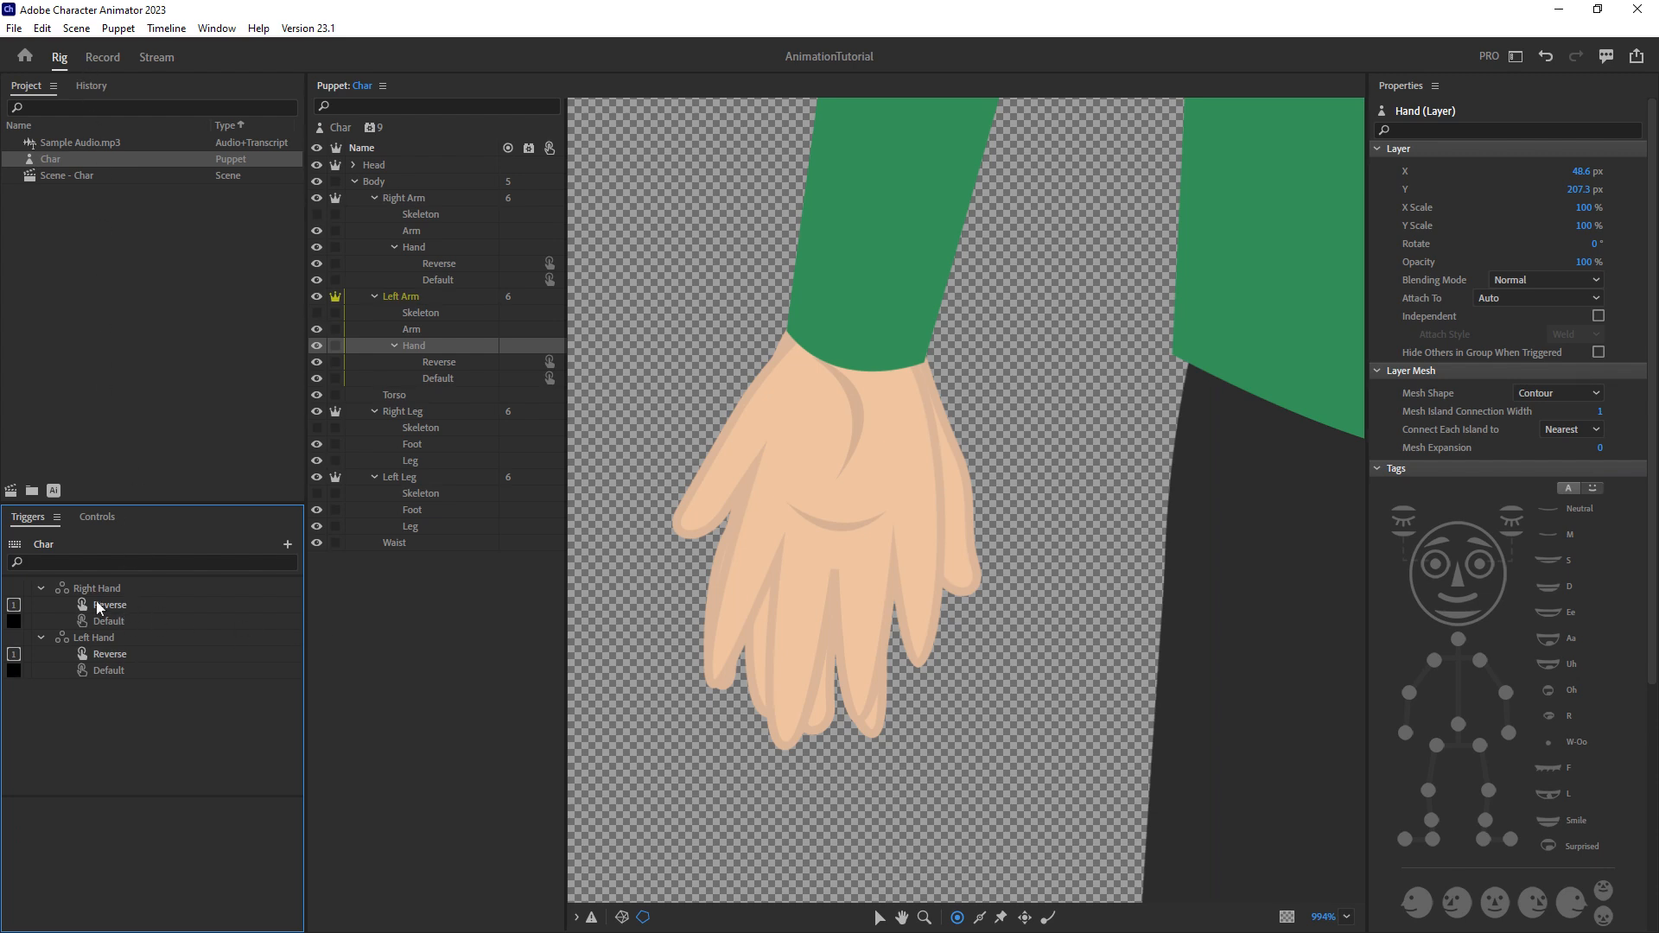
Assign trigger key 2 to Default in both the Right Hand and Left Hand swap sets.
click(127, 620)
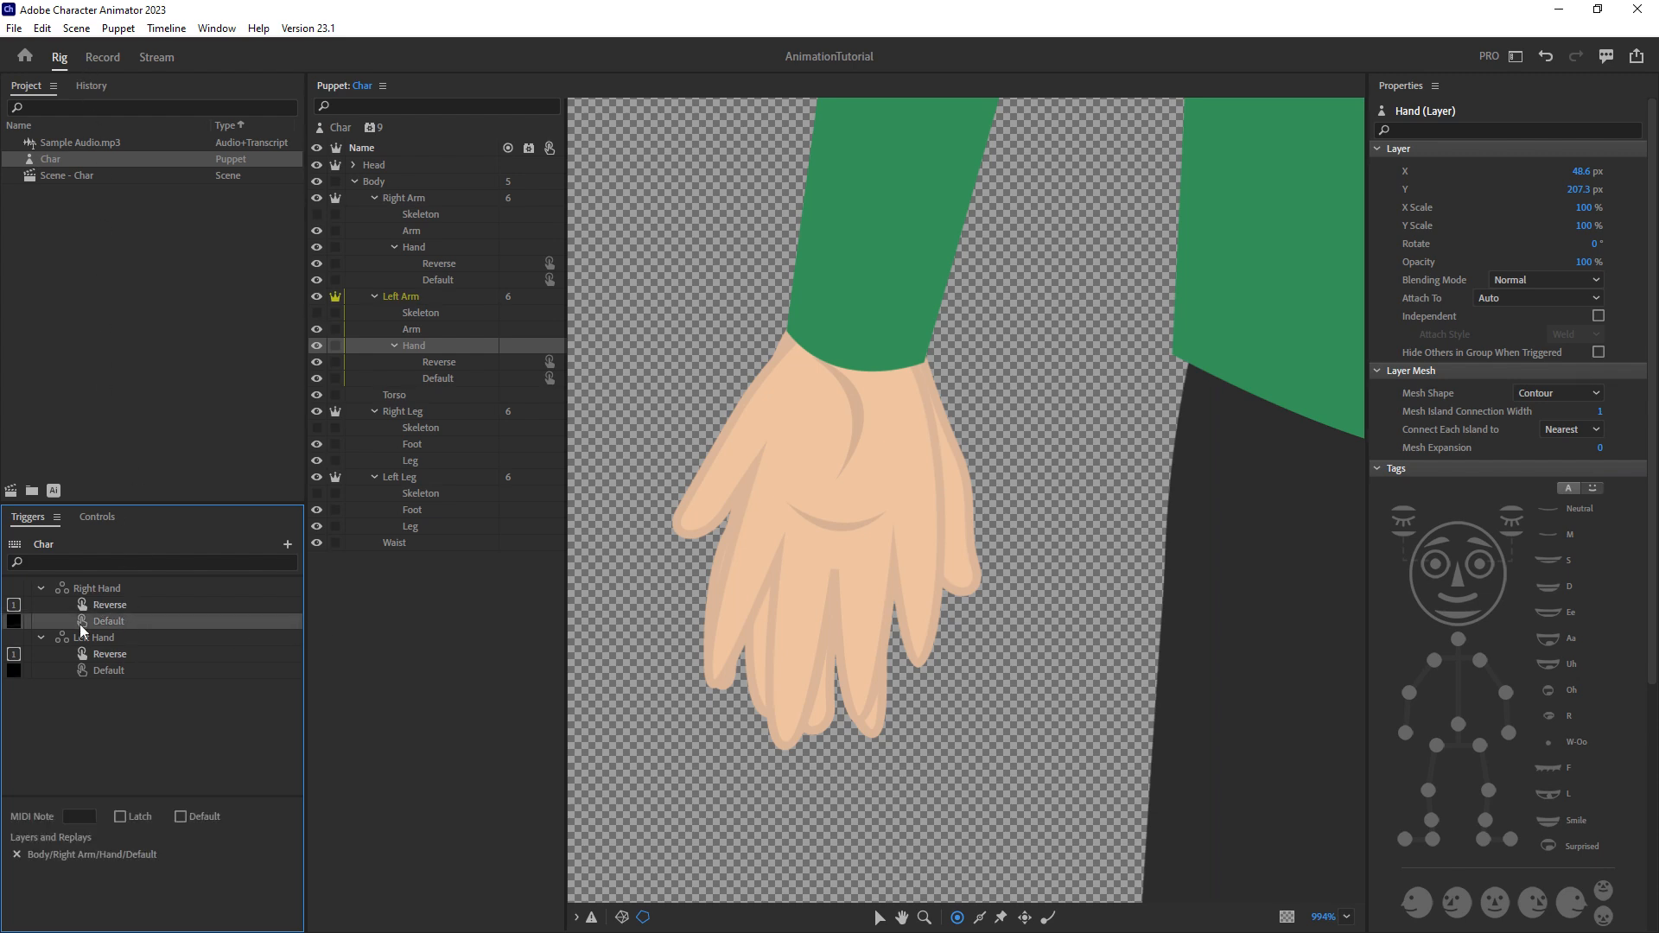
click(16, 673)
key(2)
click(107, 728)
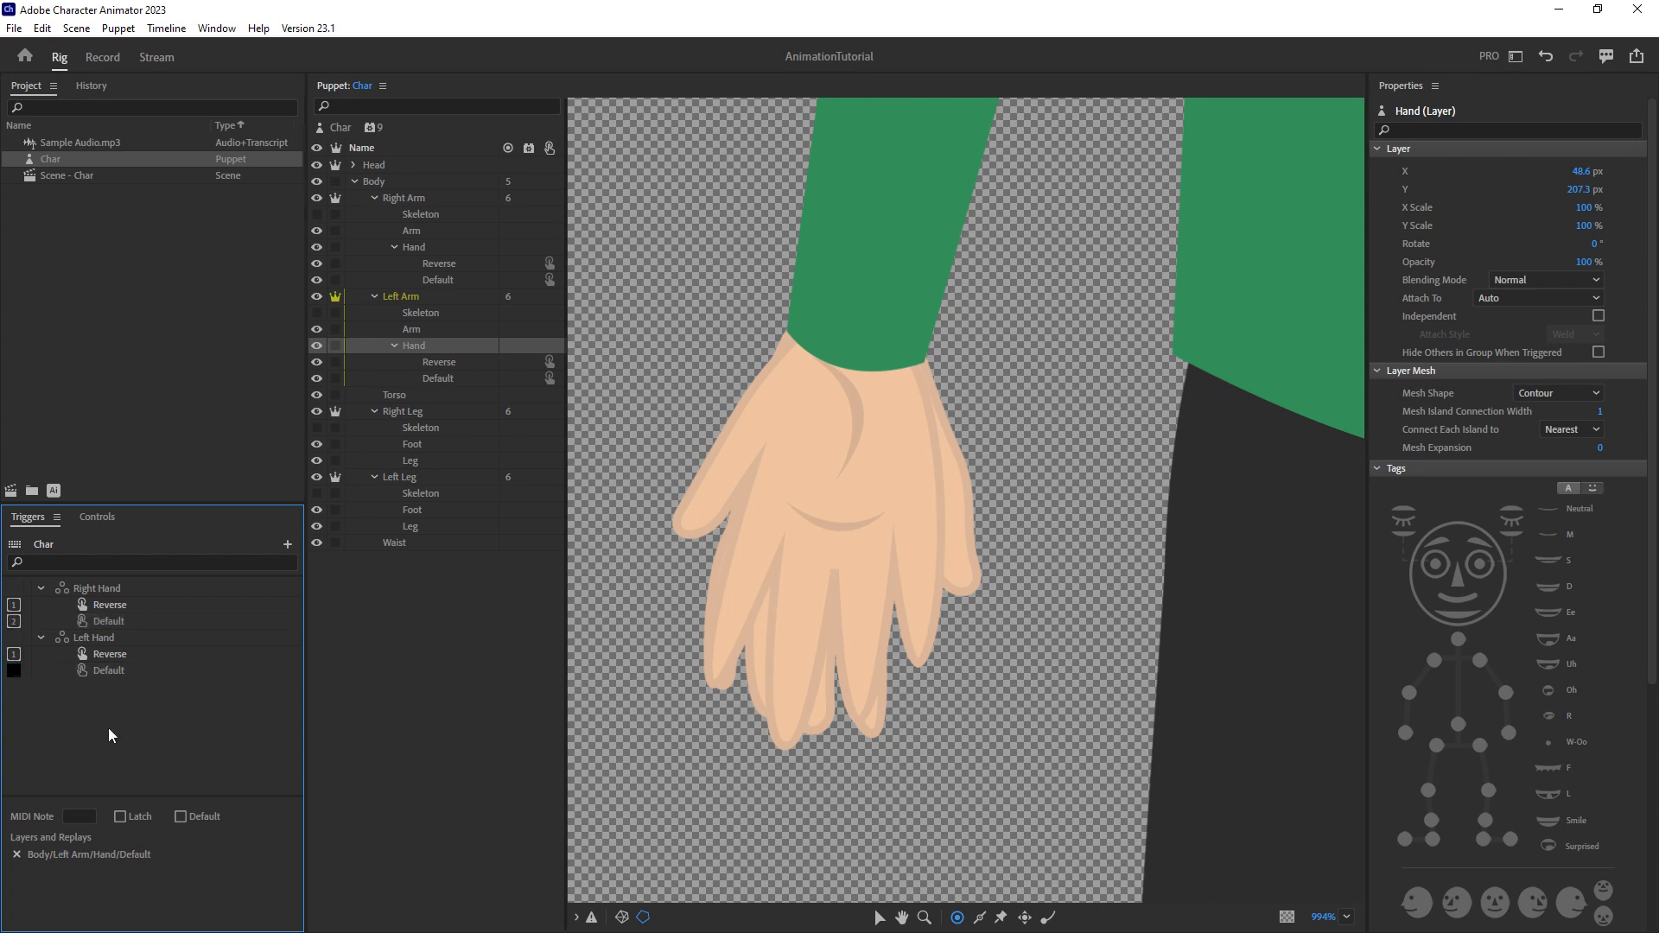
Make the Default hand the default trigger in both the Right Hand and Left Hand swap sets.
click(136, 624)
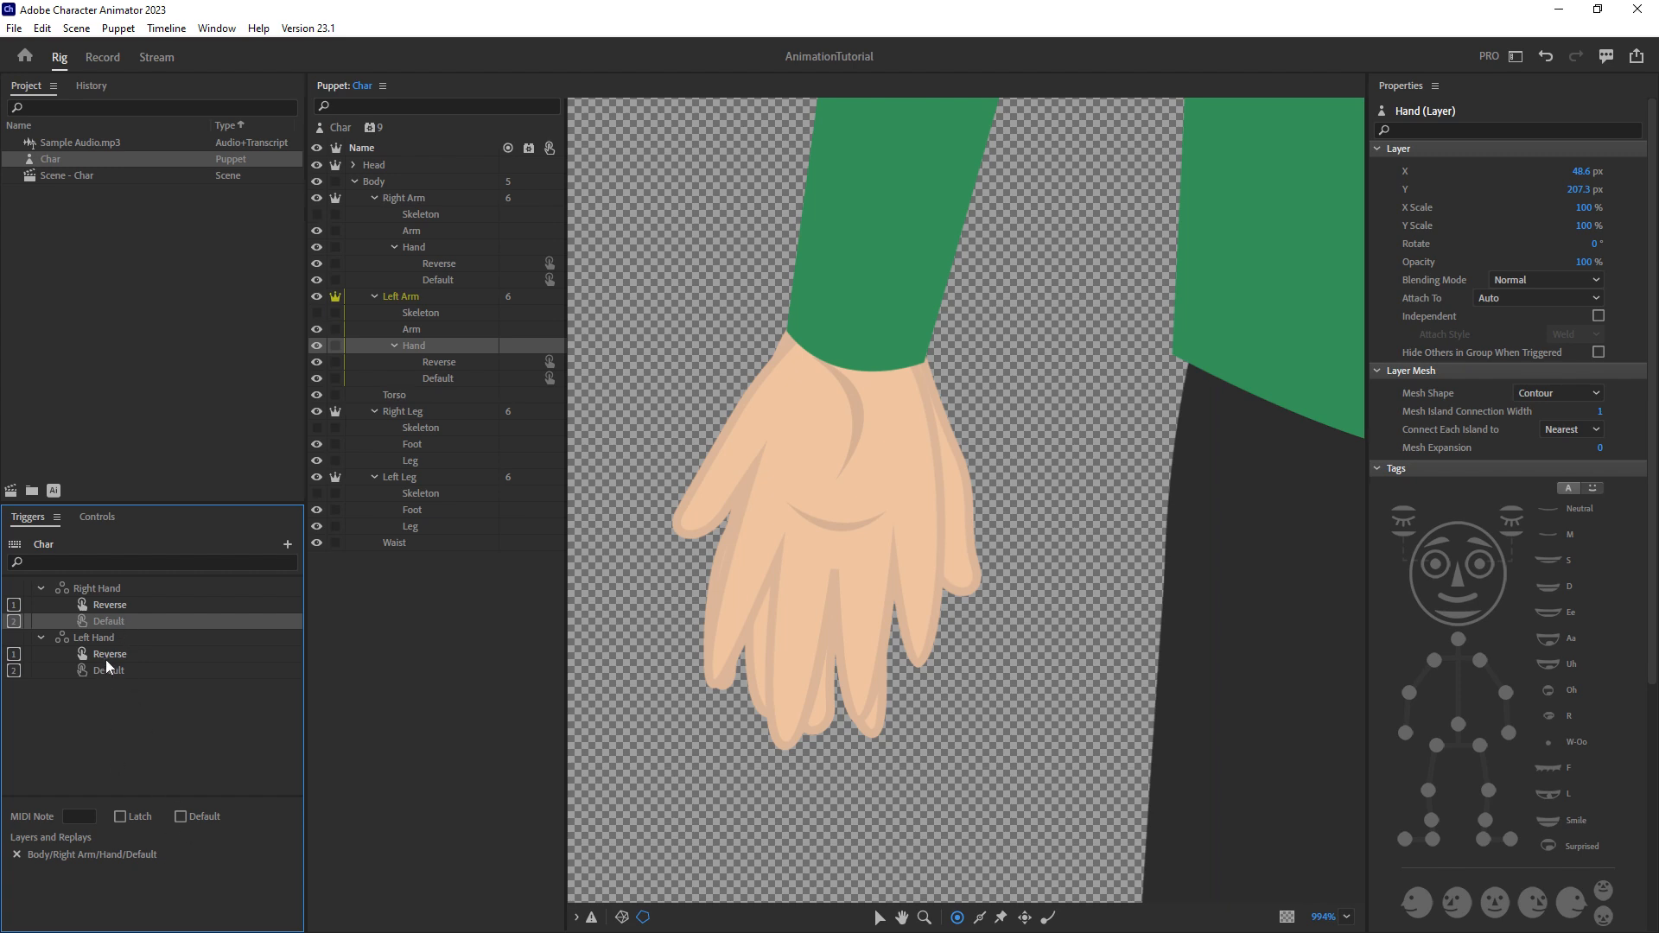
ctrl+click(108, 673)
click(109, 622)
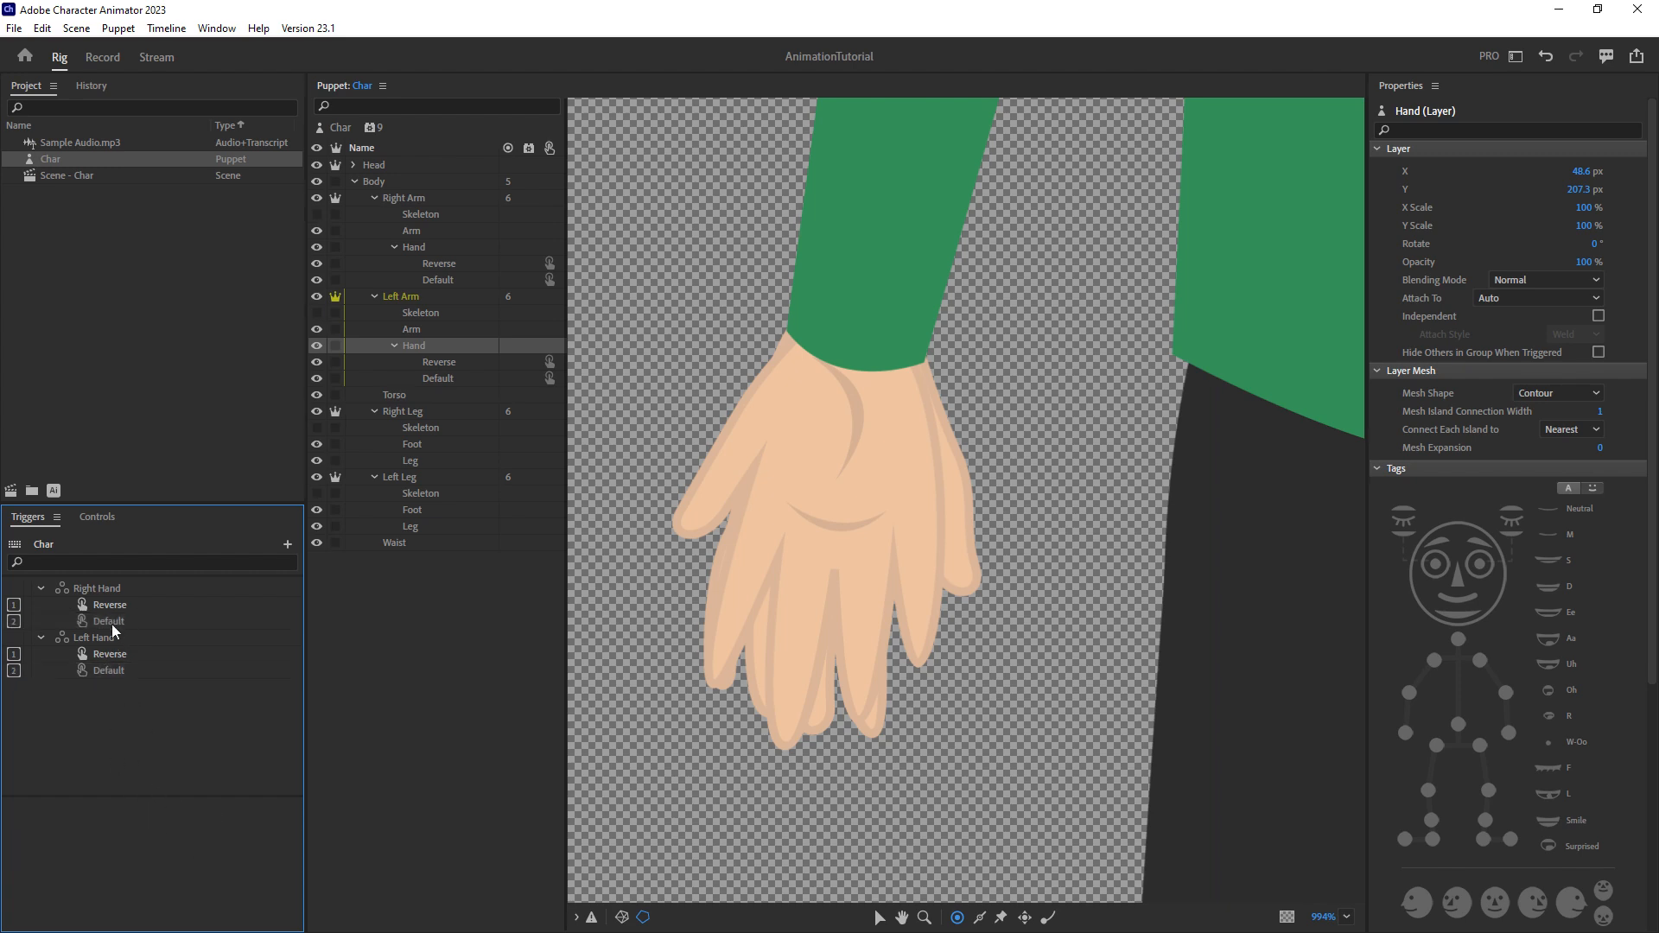
click(116, 671)
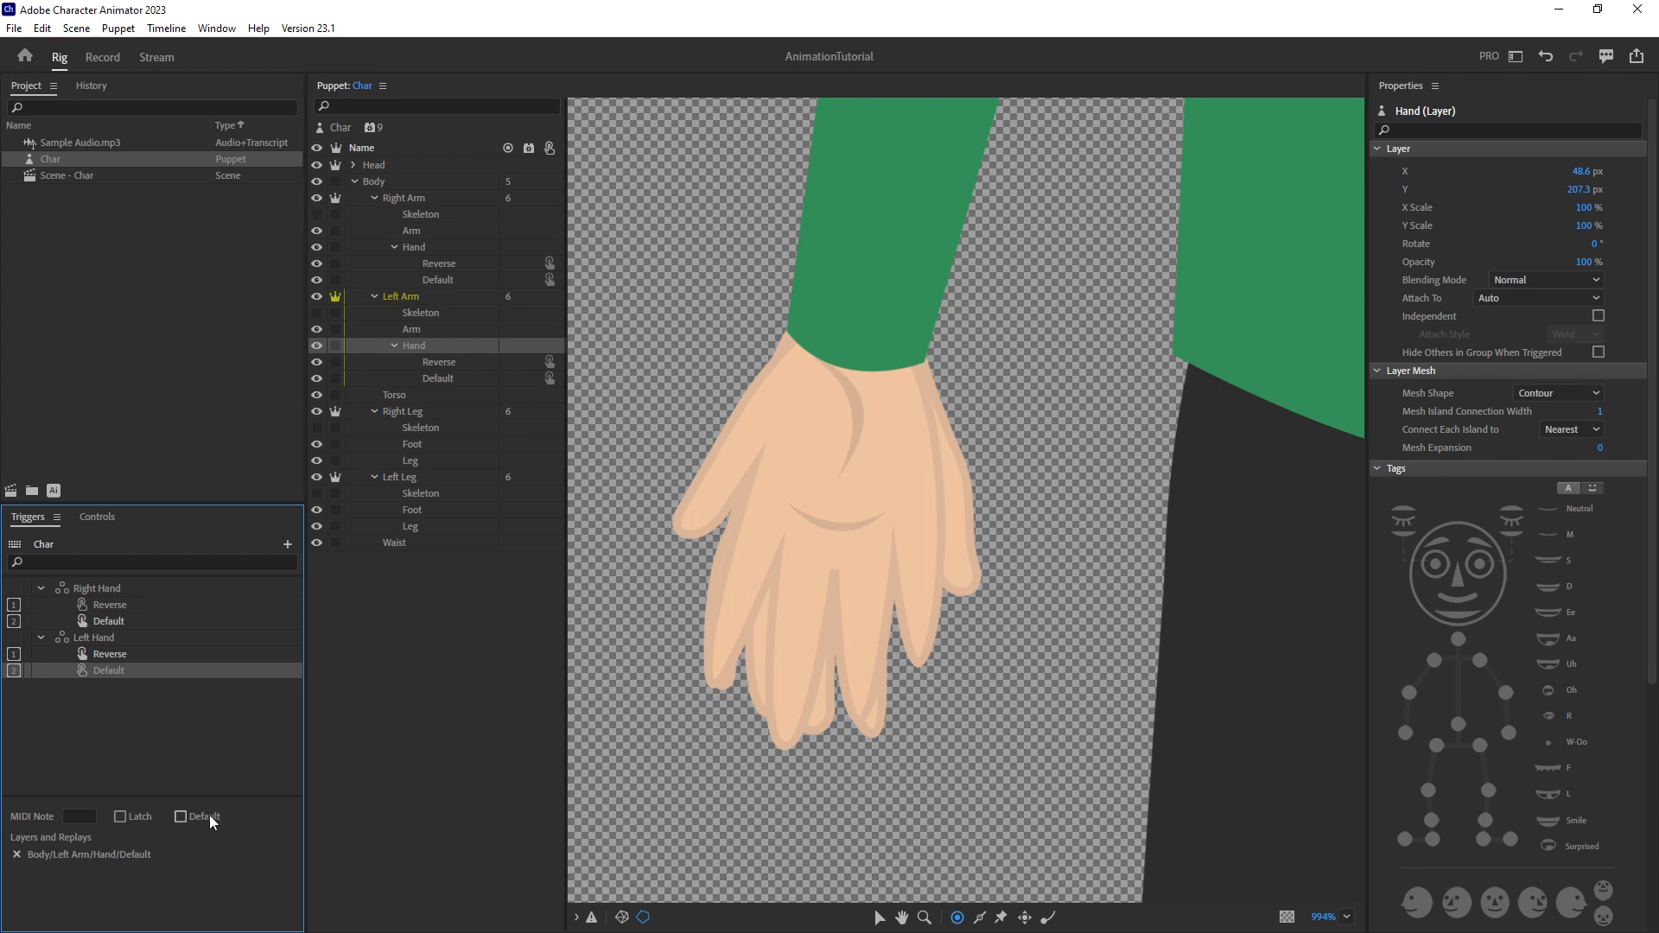
Enable Latch for the Reverse triggers of both hands and check the Right Hand's trigger settings.
click(129, 608)
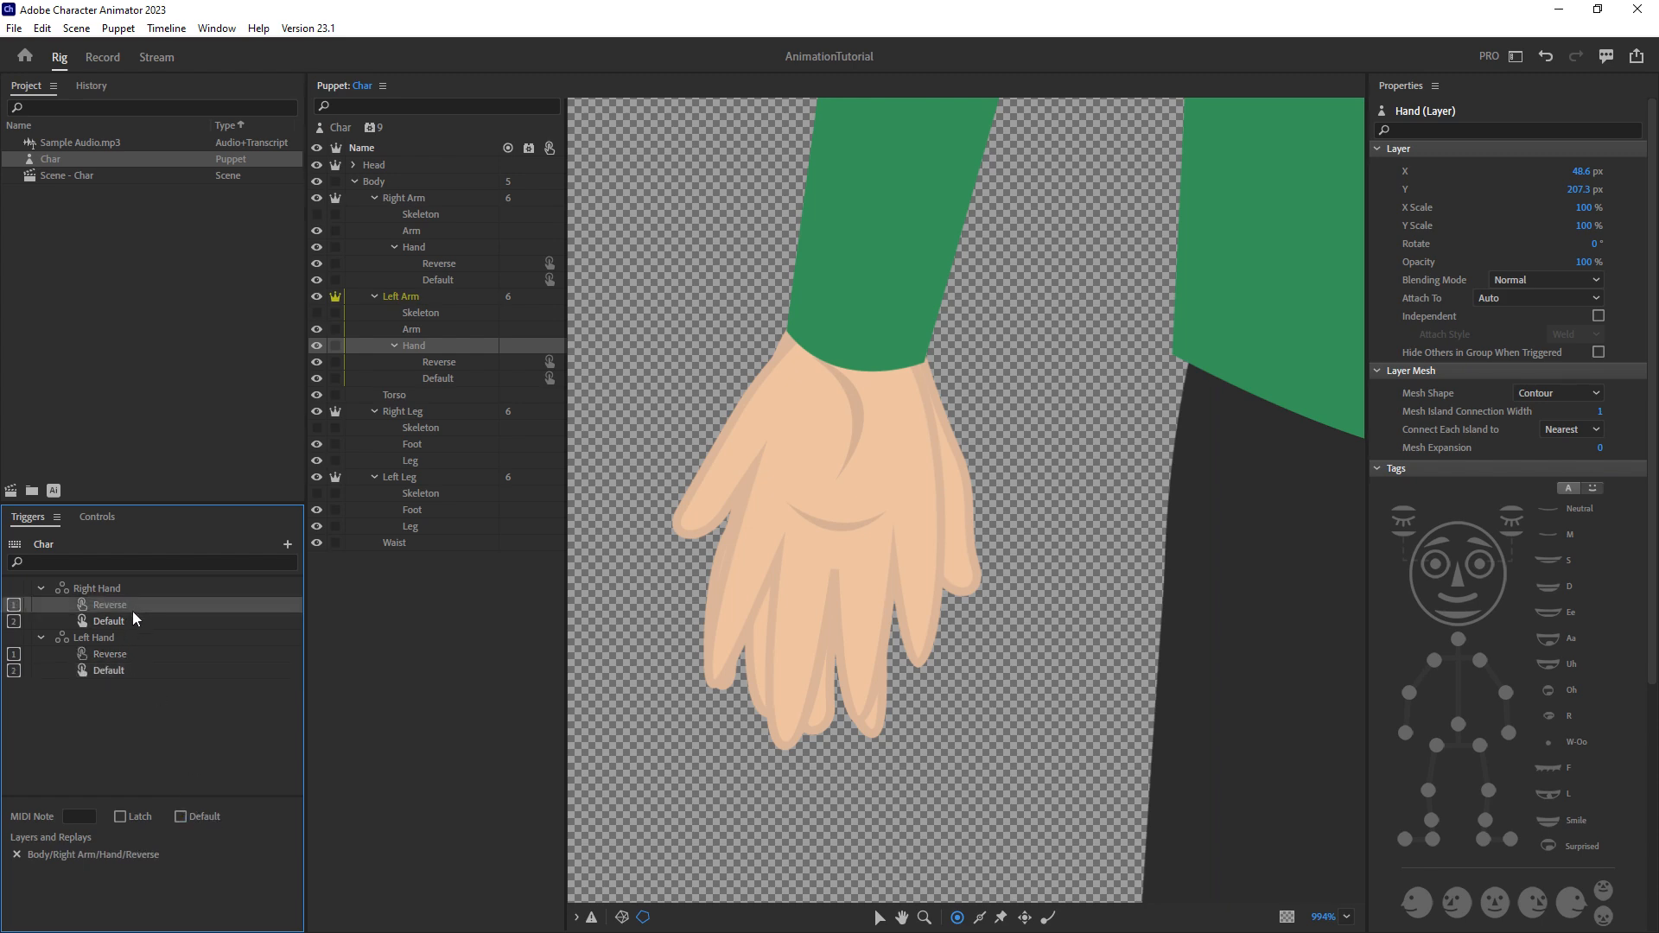
click(110, 657)
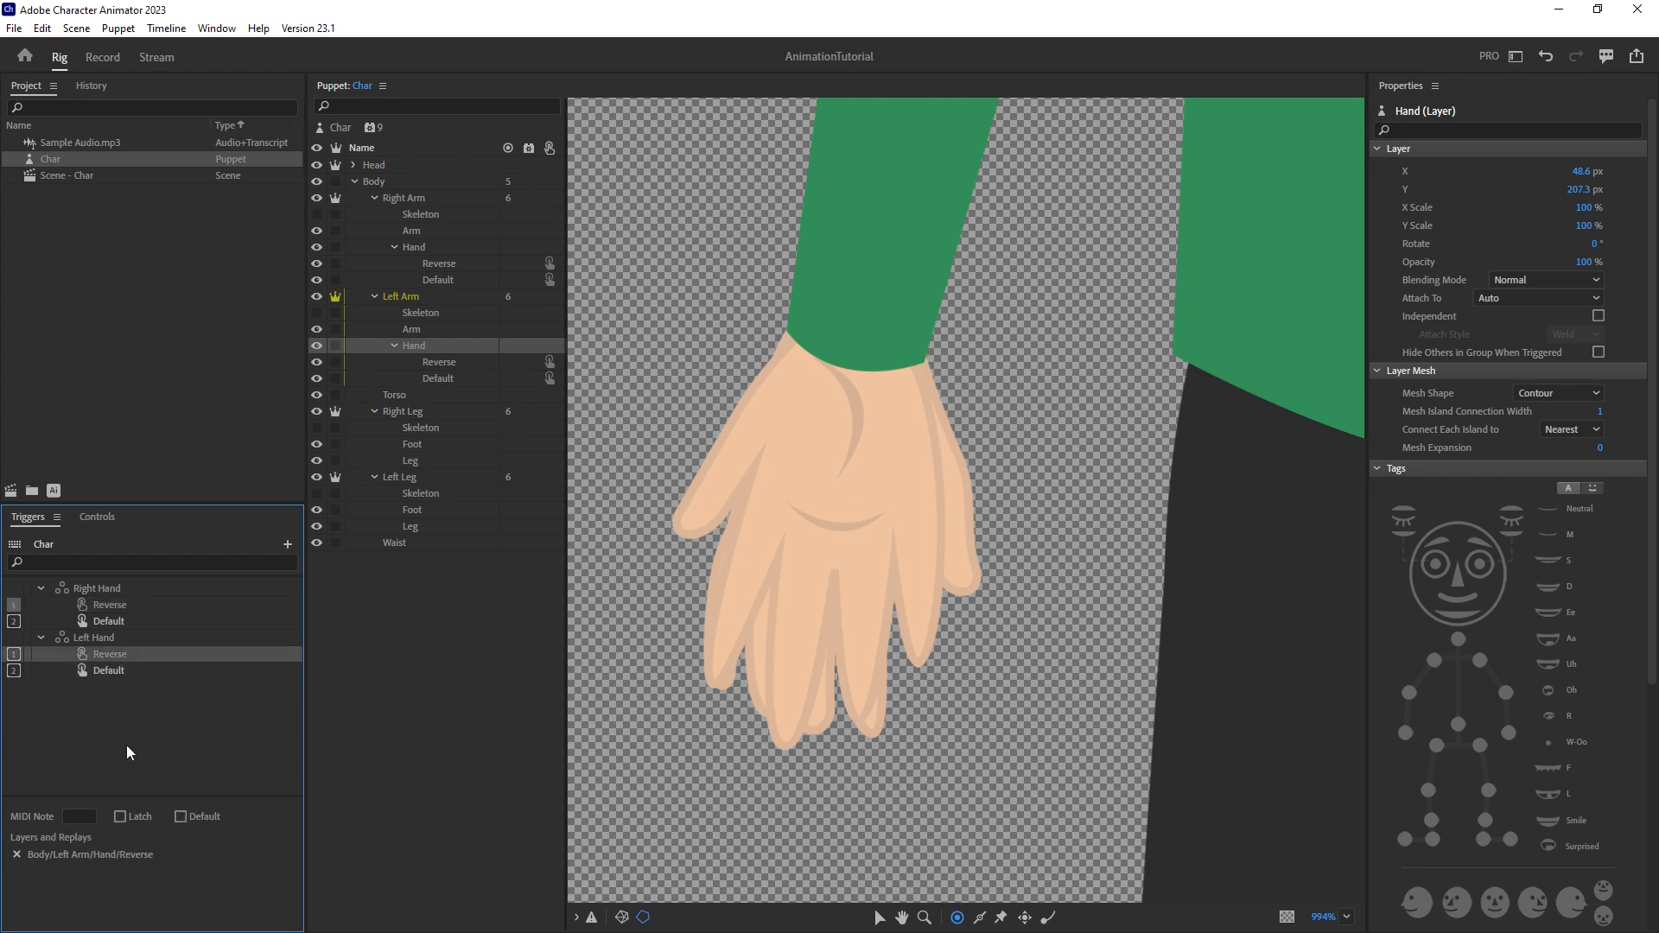
click(121, 619)
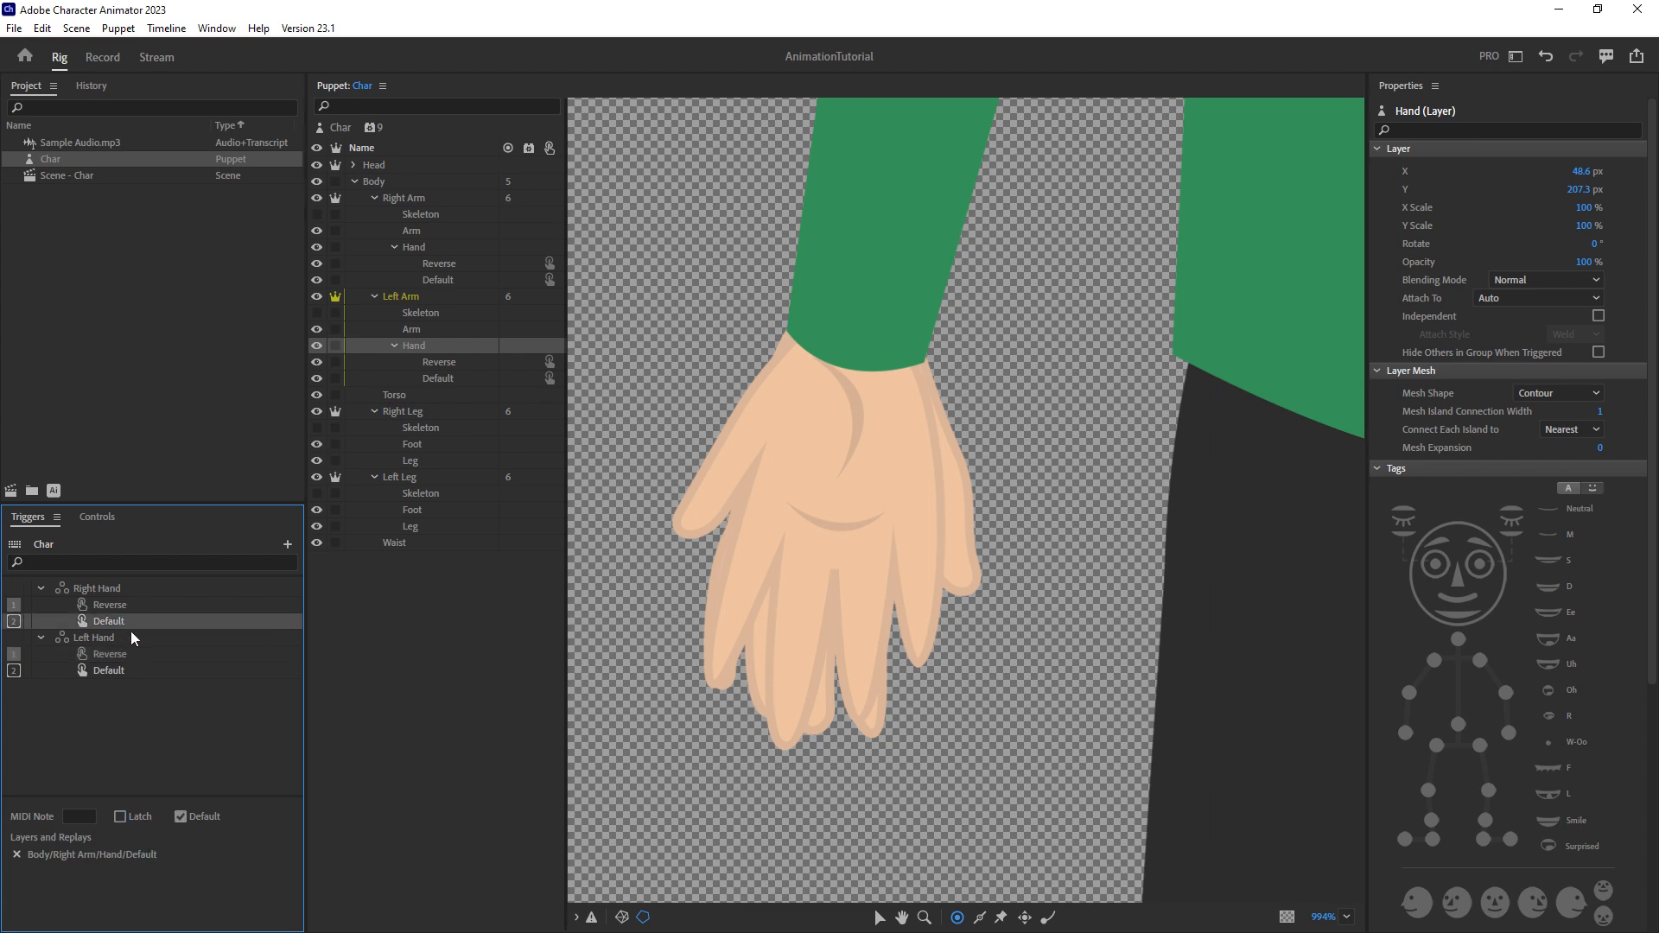
click(117, 606)
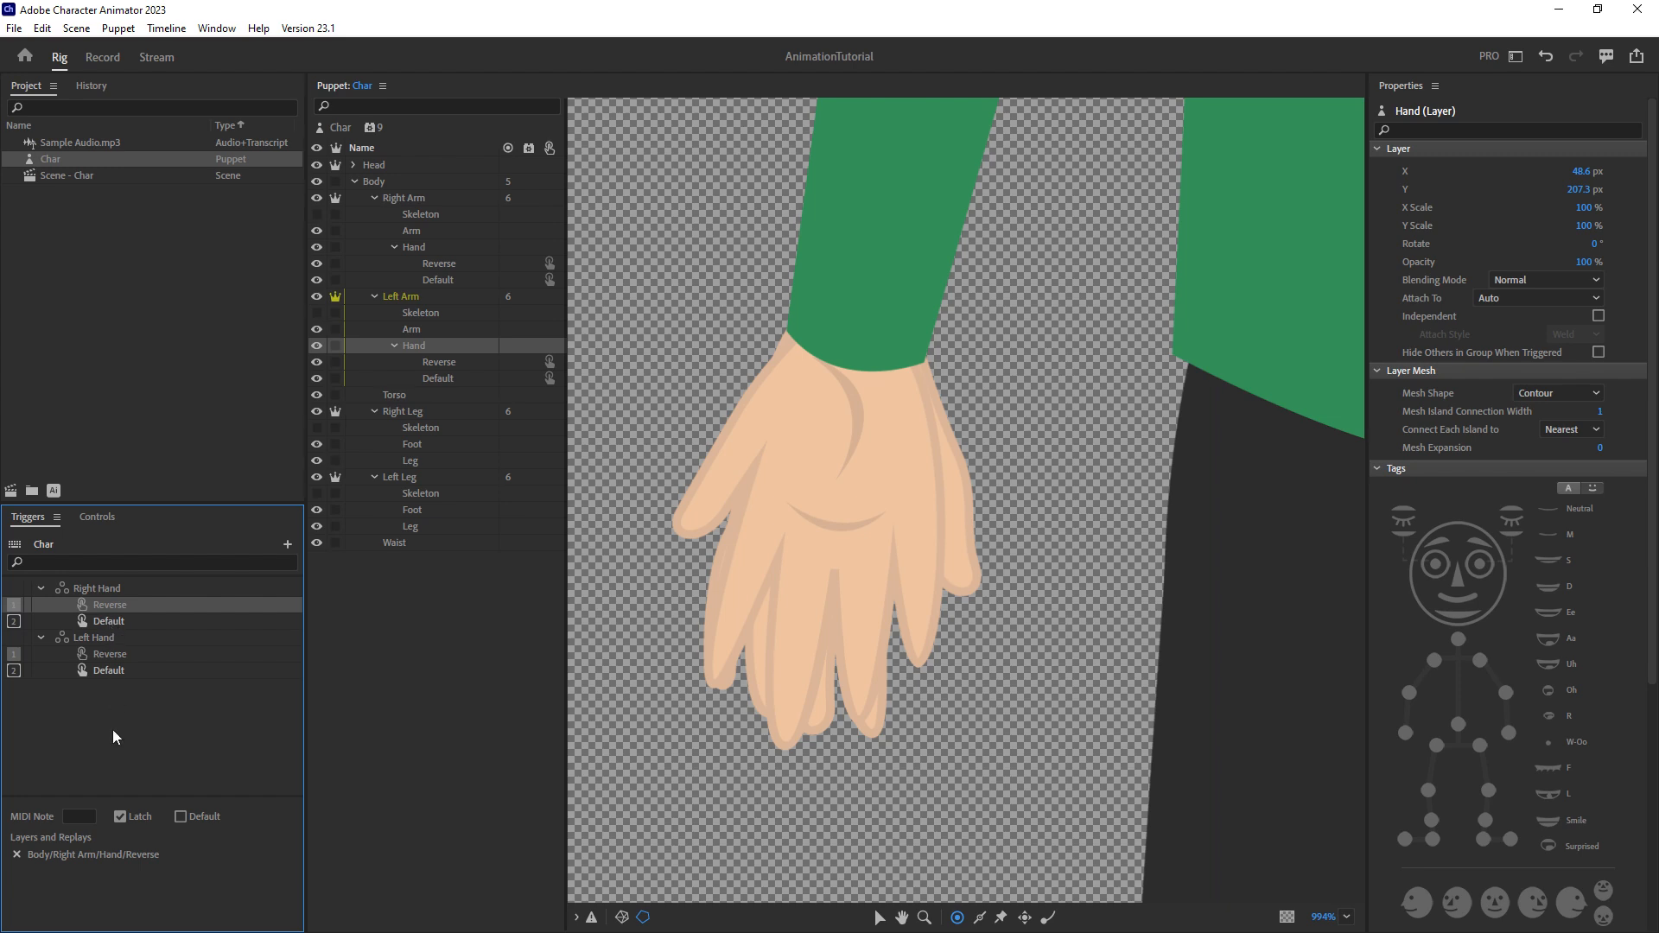
Check the Left Hand's Reverse trigger settings, and arm the Char puppet for recording in the Record workspace.
click(131, 820)
click(128, 654)
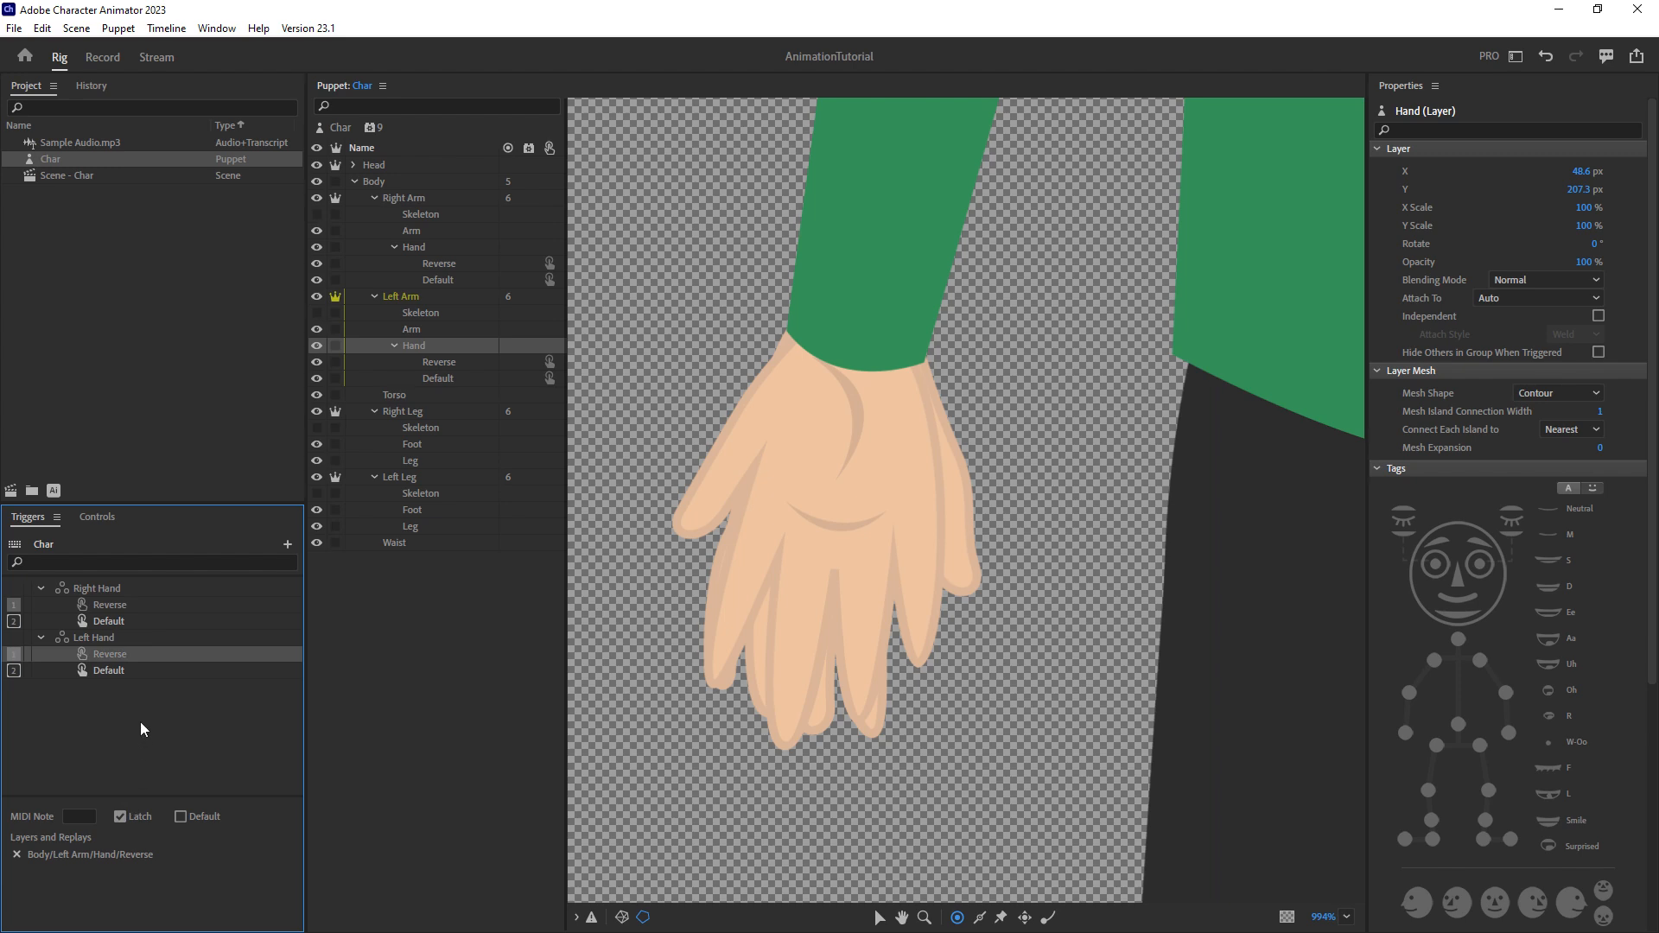
click(102, 57)
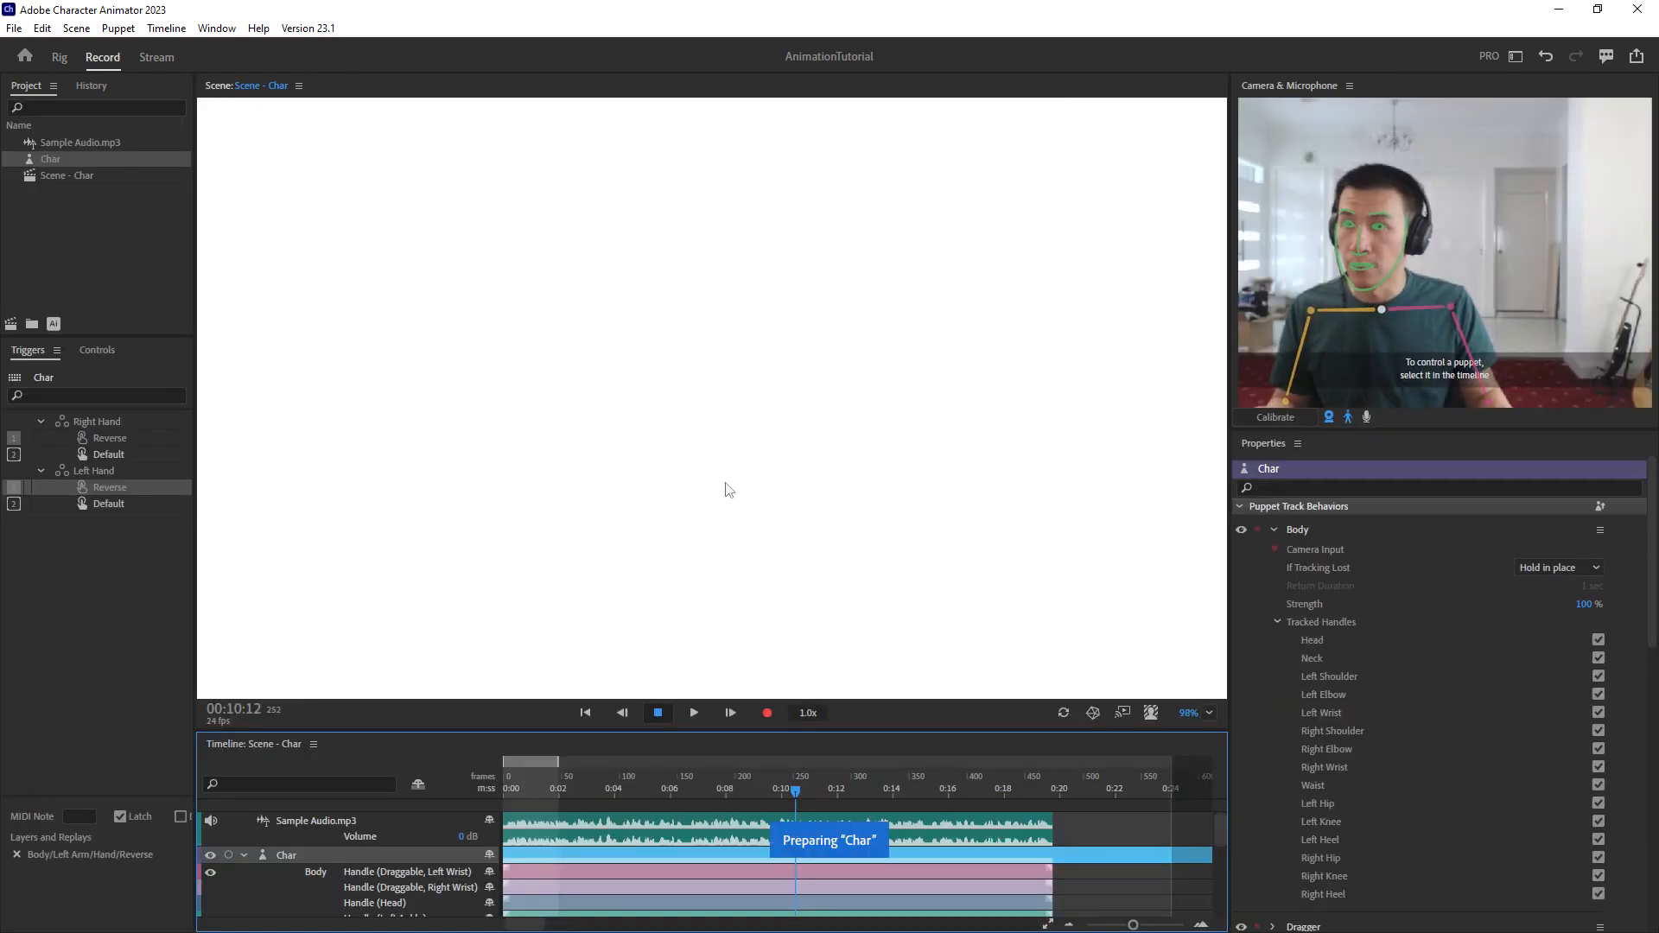
click(701, 554)
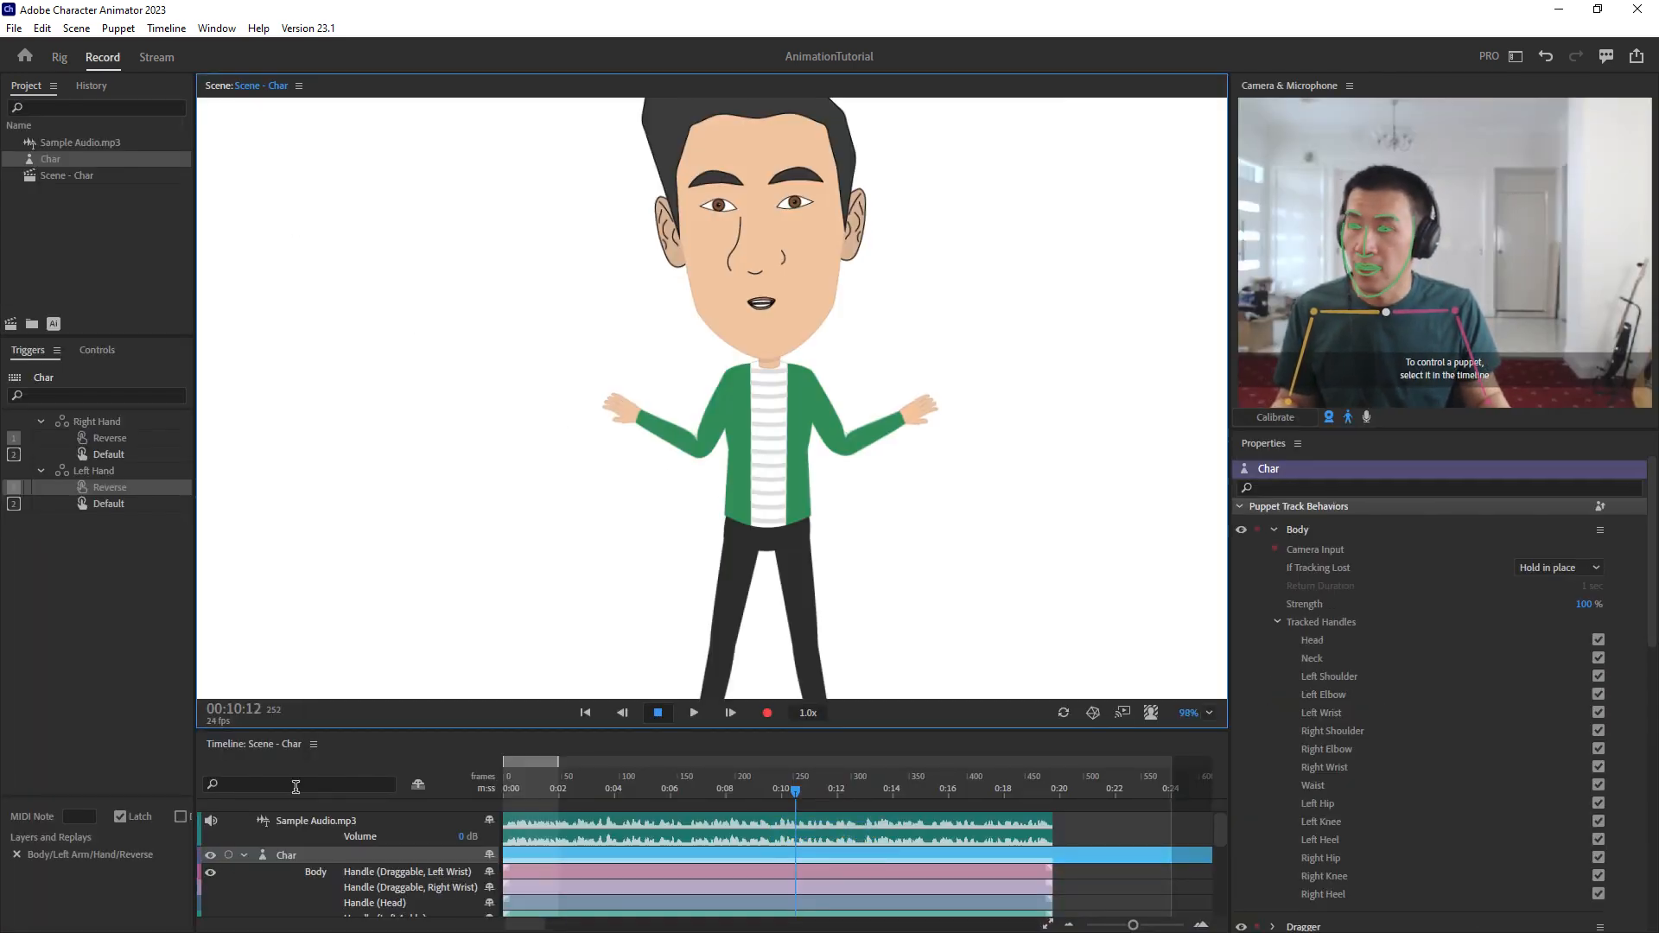
click(229, 856)
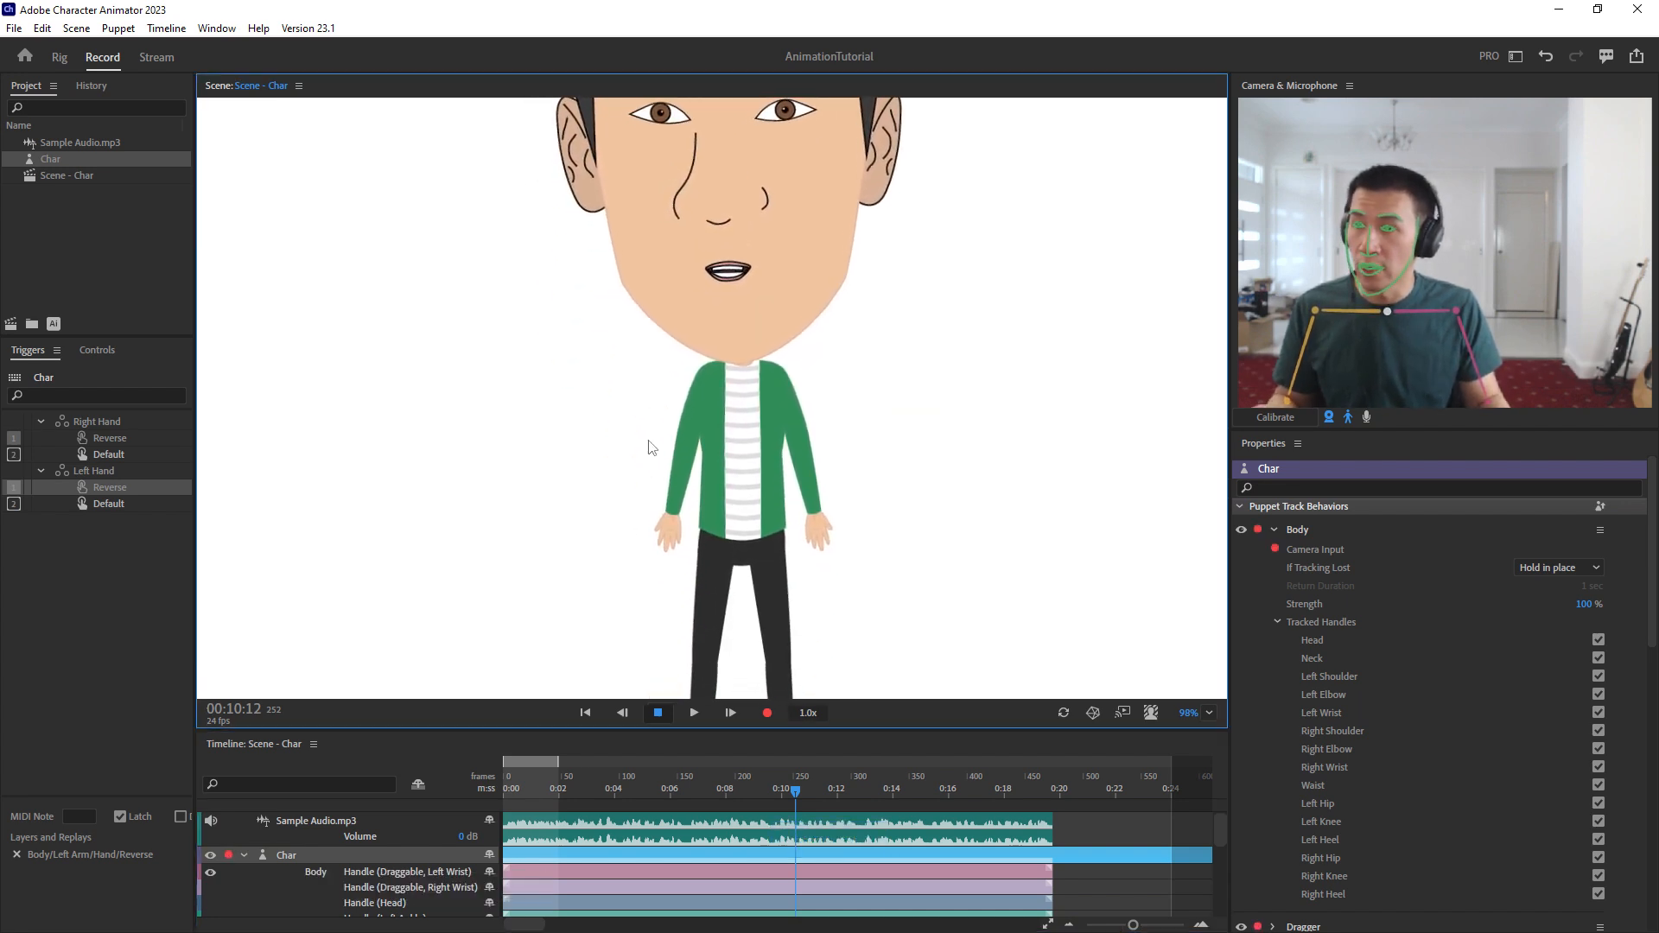
Test raising and lowering both of Char's hands in the scene, and turn off the webcam input.
drag(683, 545, 609, 415)
drag(828, 546, 882, 437)
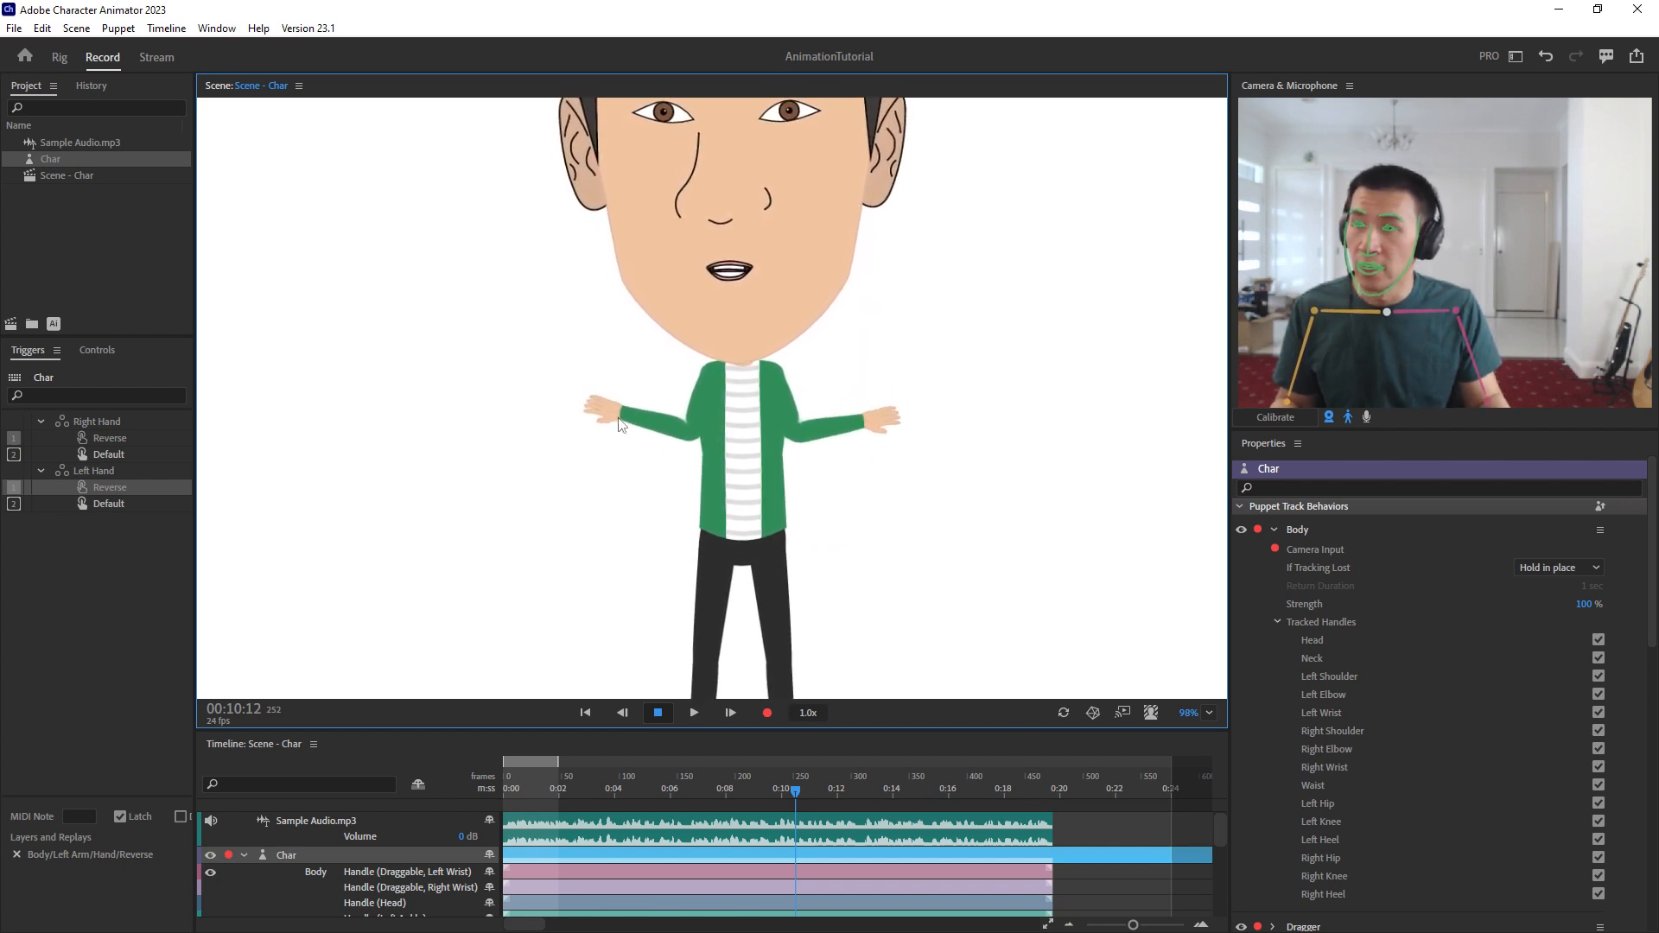
drag(600, 411, 697, 550)
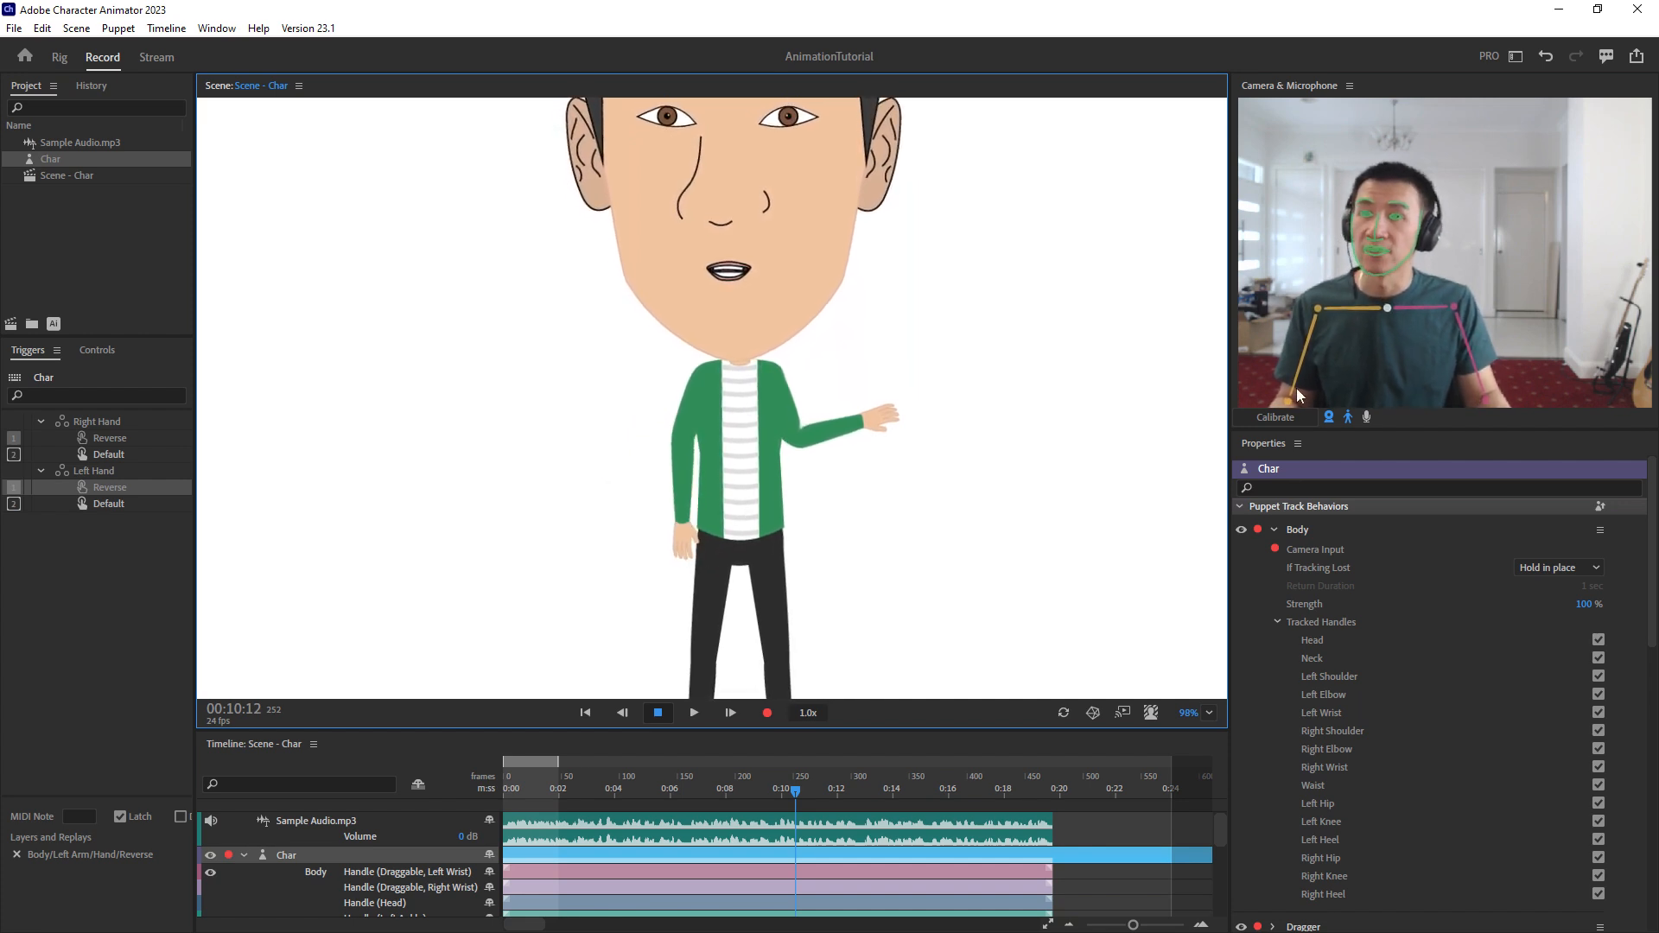
click(1332, 419)
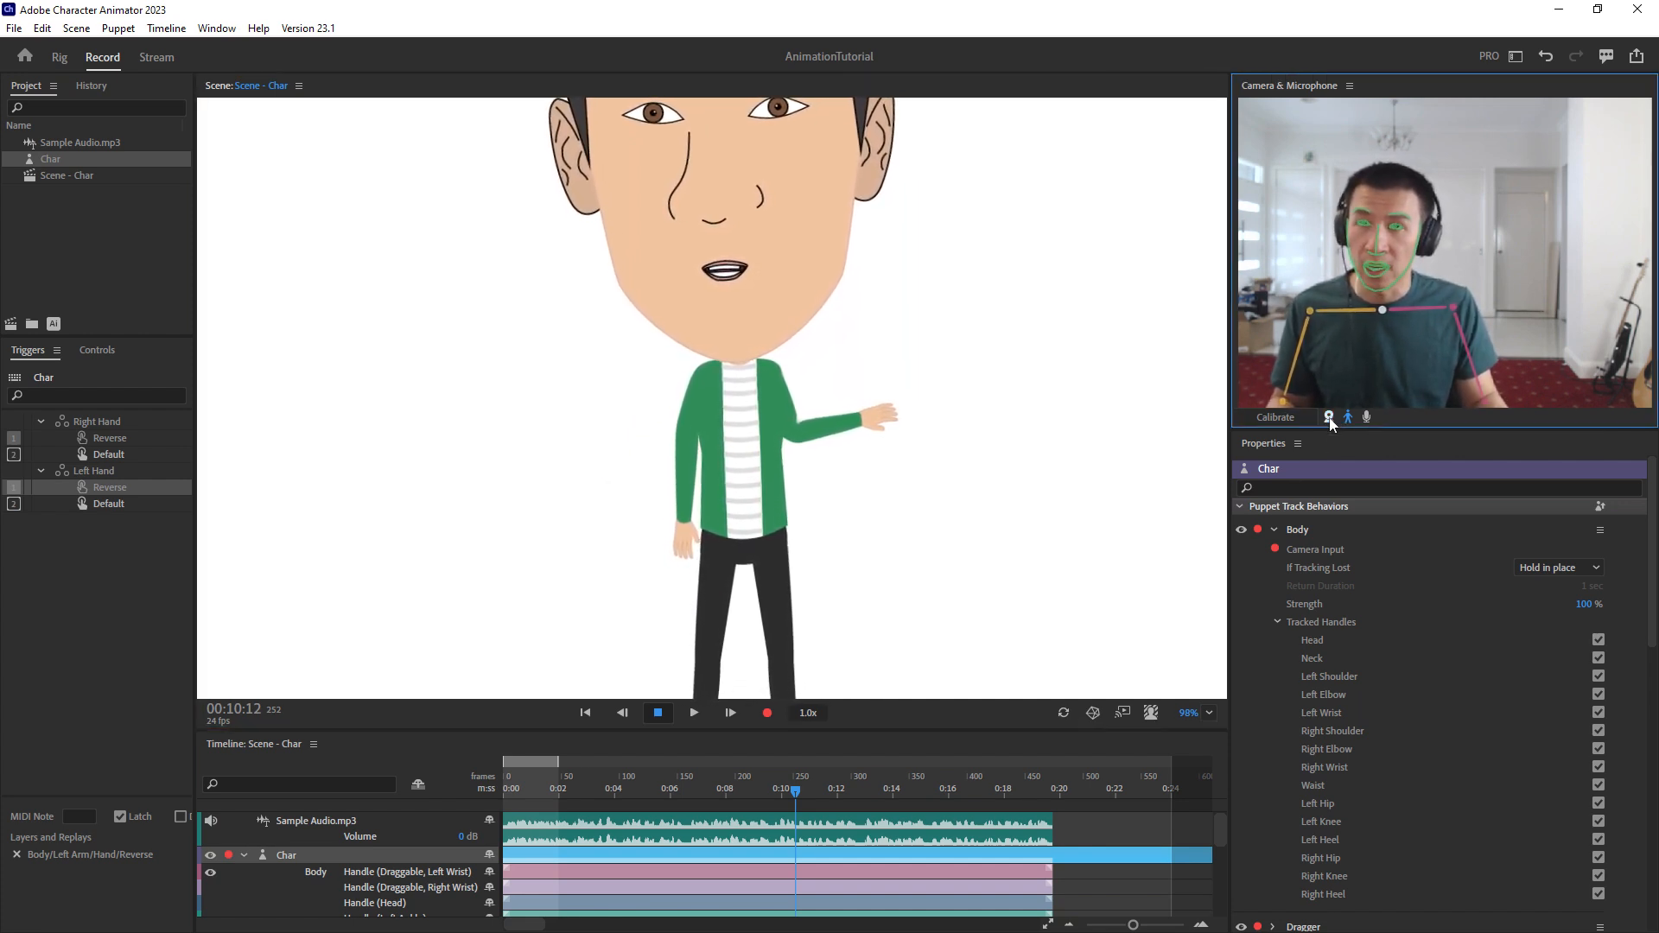
drag(882, 325, 830, 552)
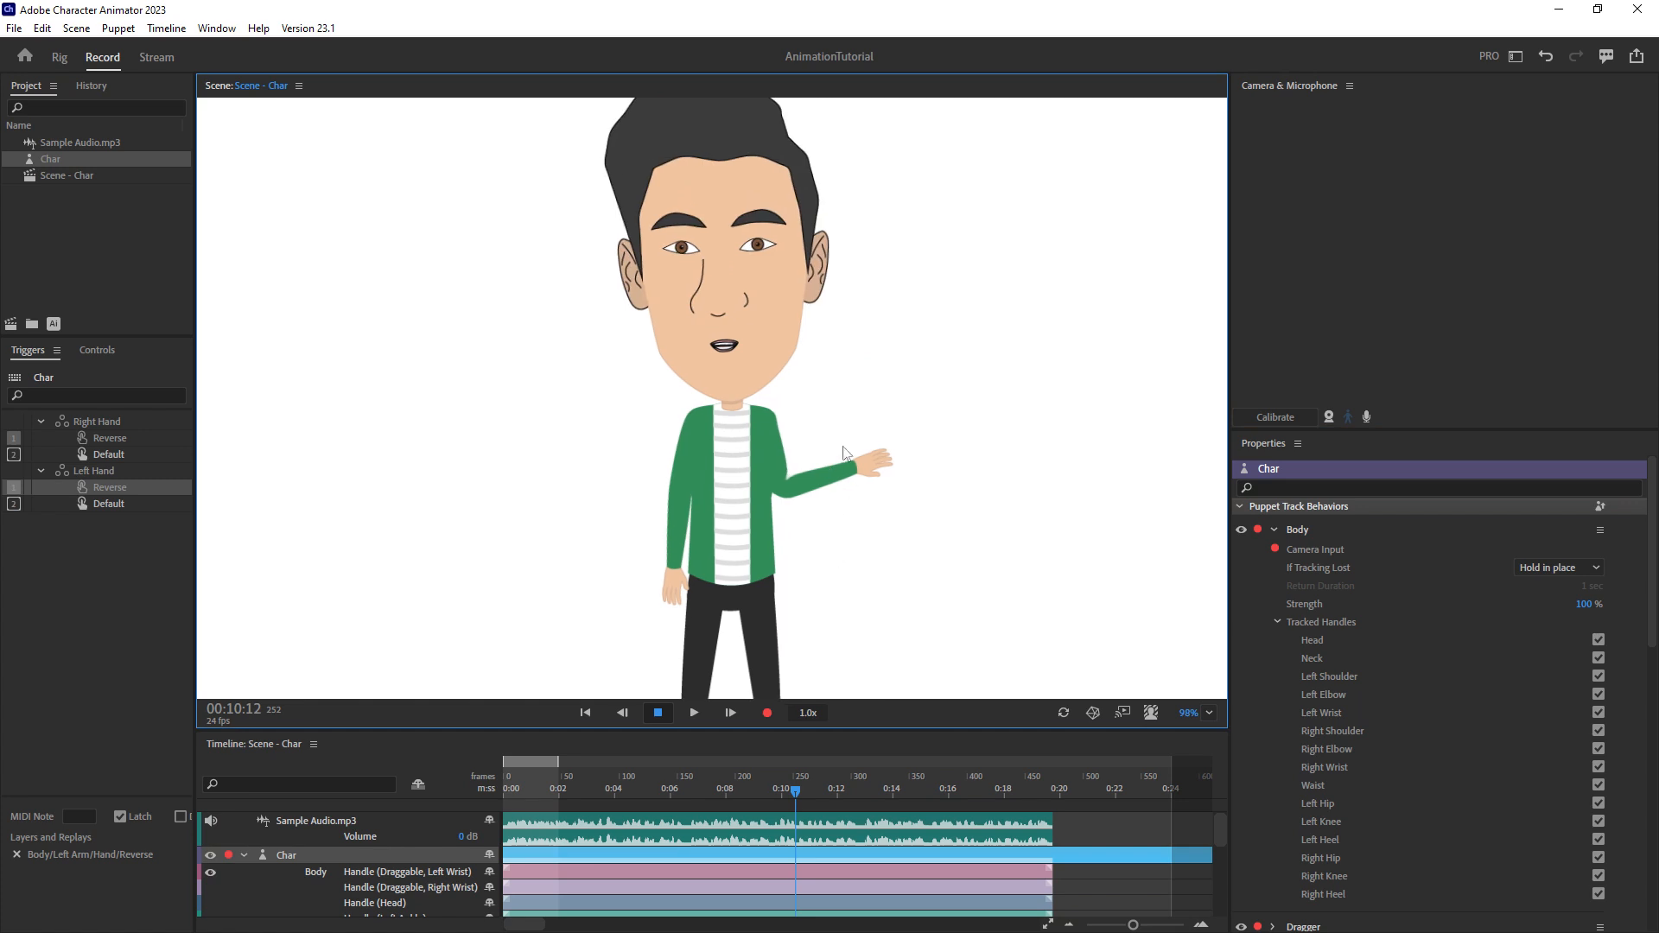
Disarm the Char puppet and place the playhead at 00:07:16, where its arms are rising outward.
drag(532, 792, 514, 792)
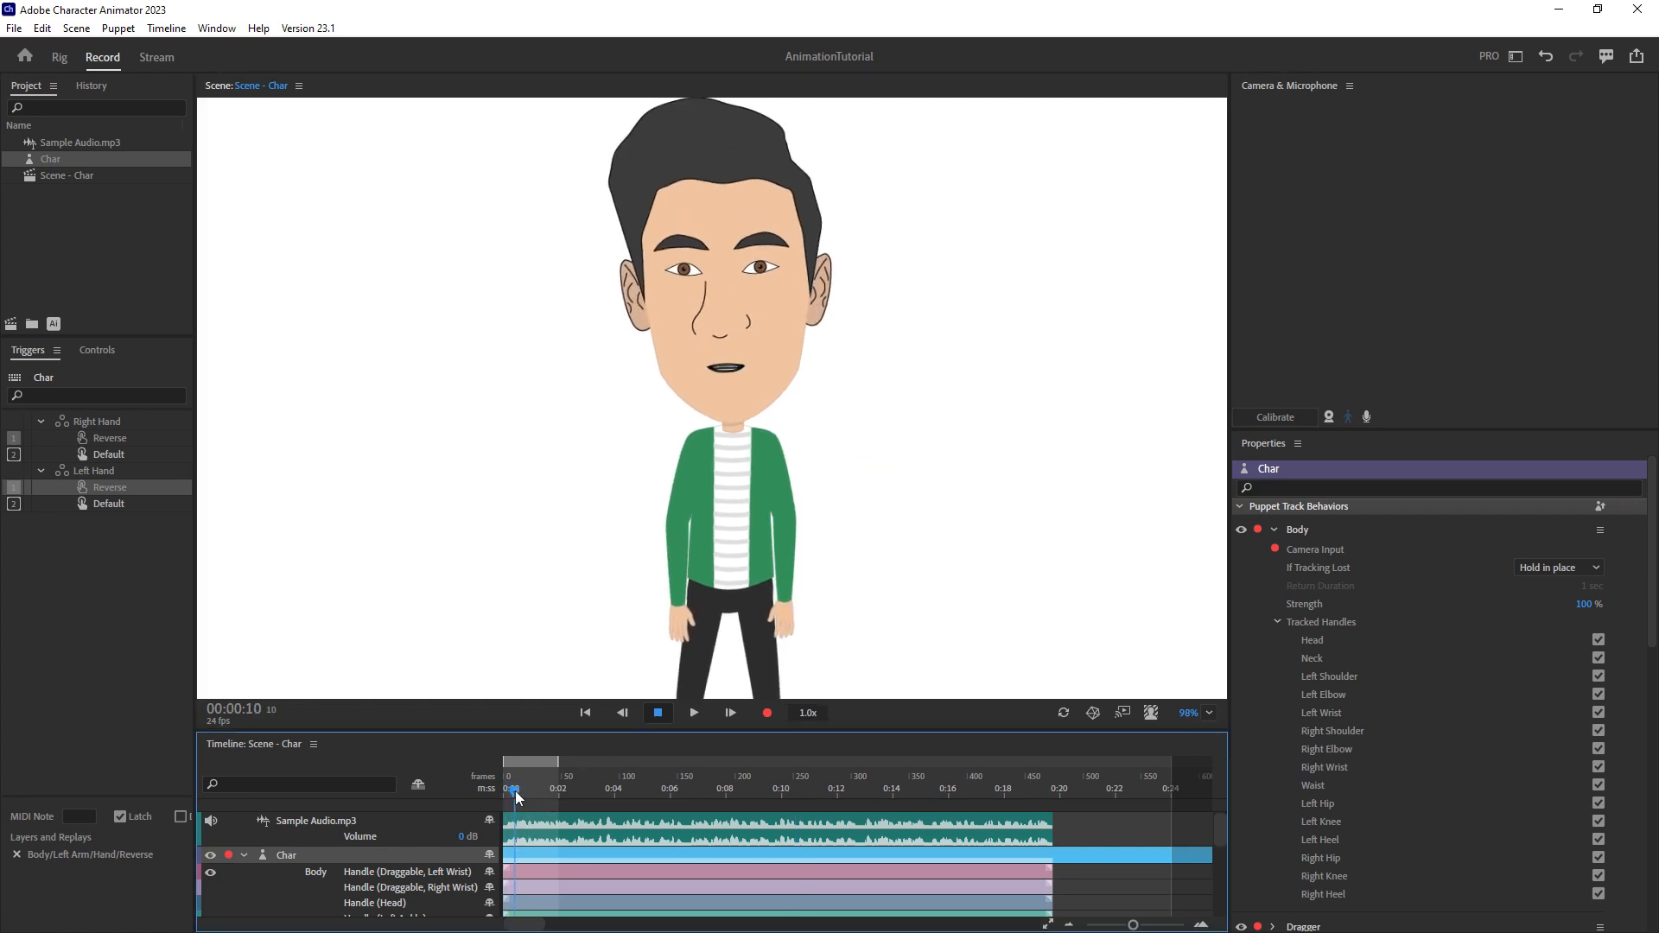
drag(654, 525, 655, 524)
click(228, 855)
click(529, 791)
drag(530, 793, 726, 793)
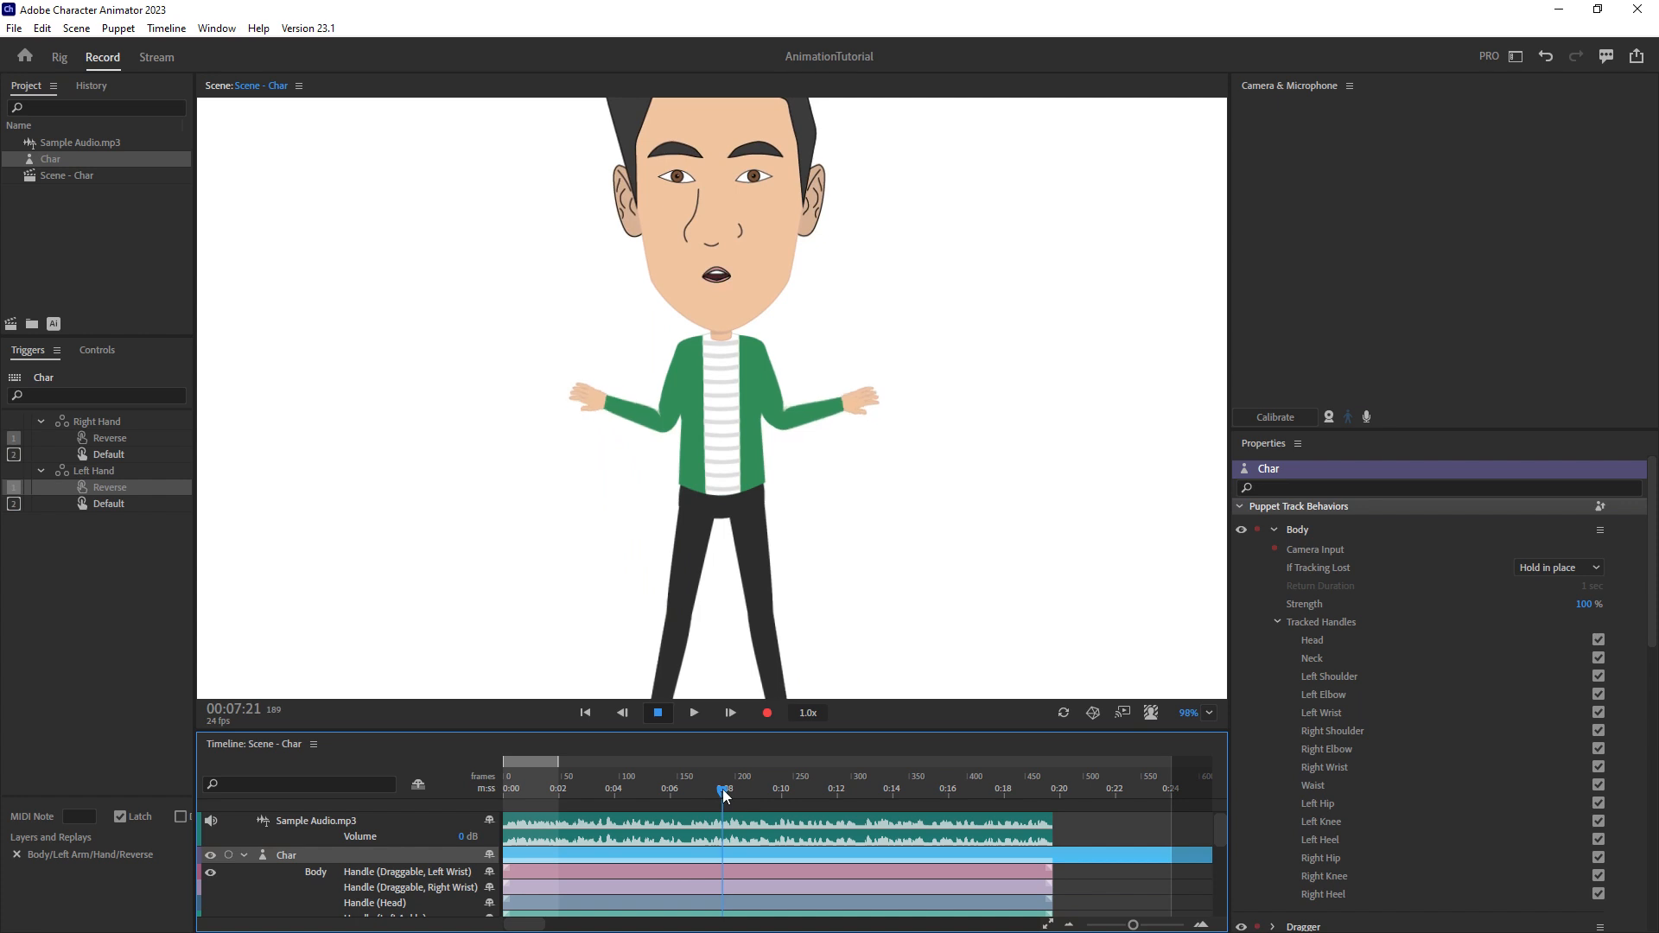
drag(722, 792, 719, 793)
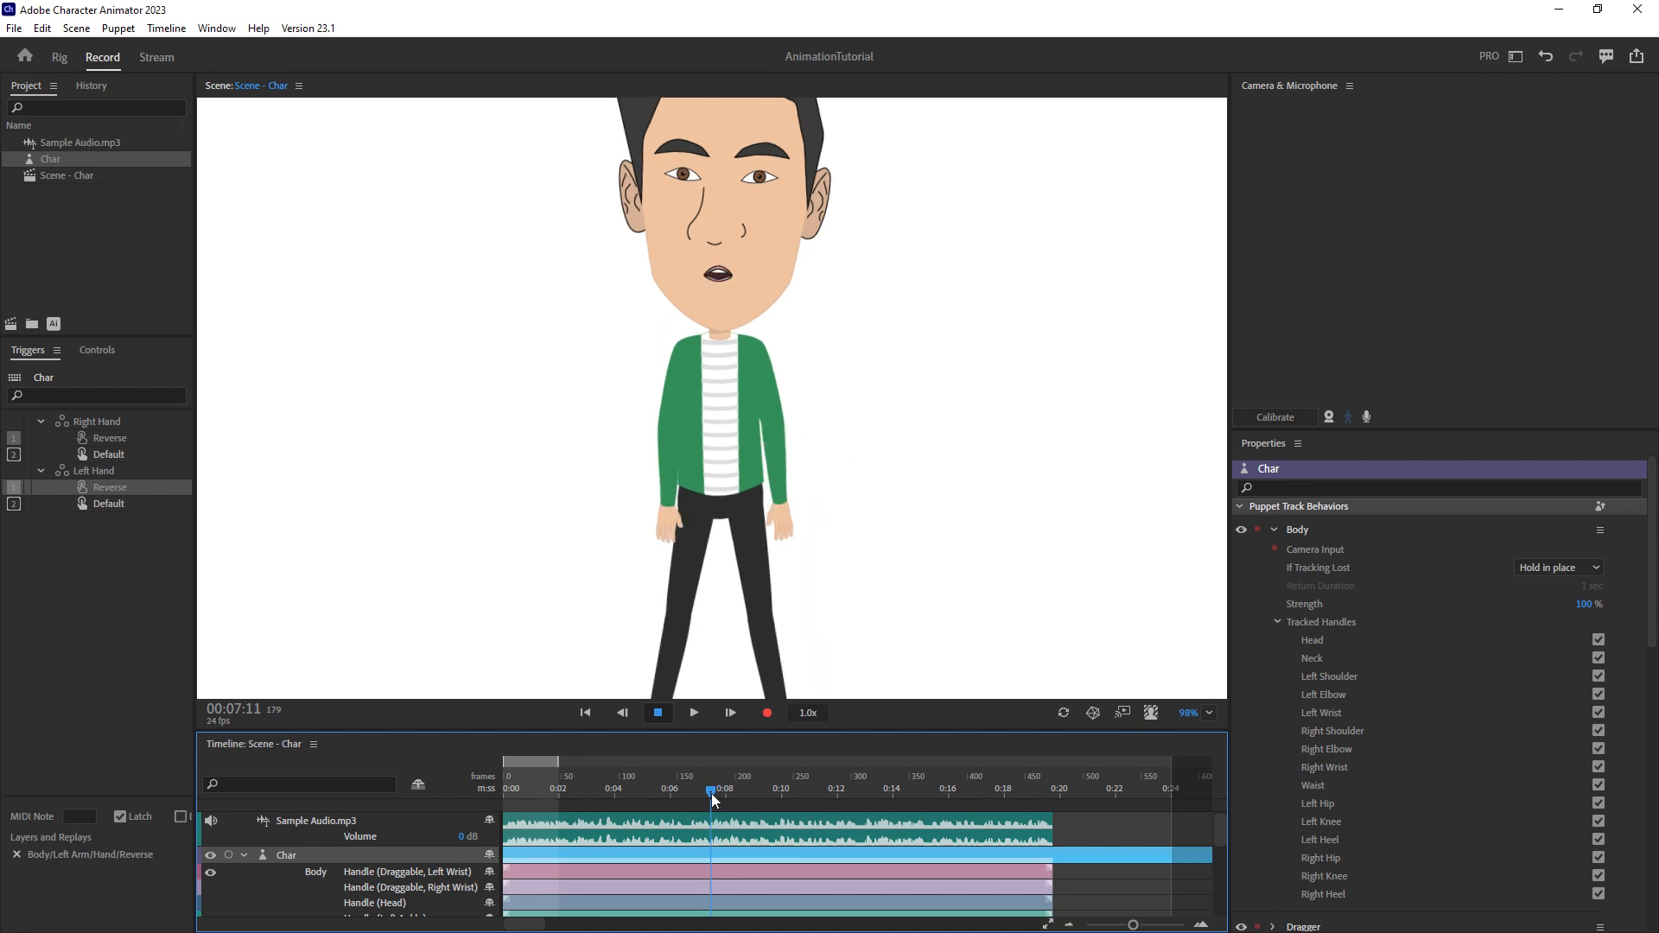
drag(718, 797, 716, 796)
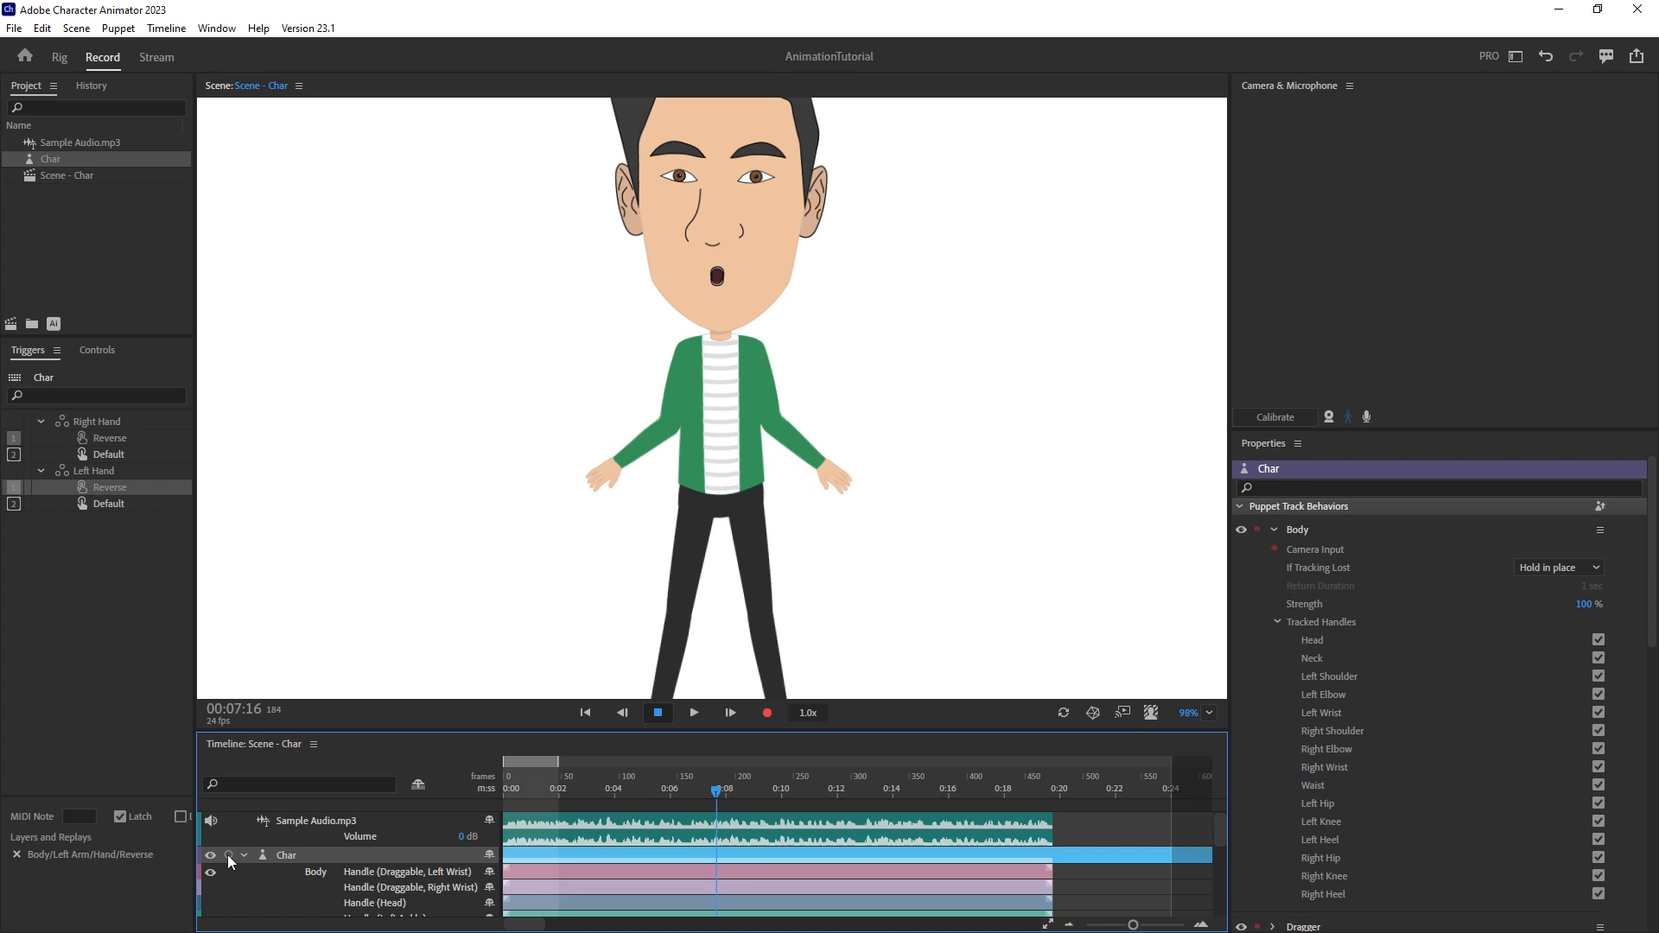
Arm the Char puppet and record a 2-frame take of the Reverse trigger for both hands at 00:07:16.
click(329, 860)
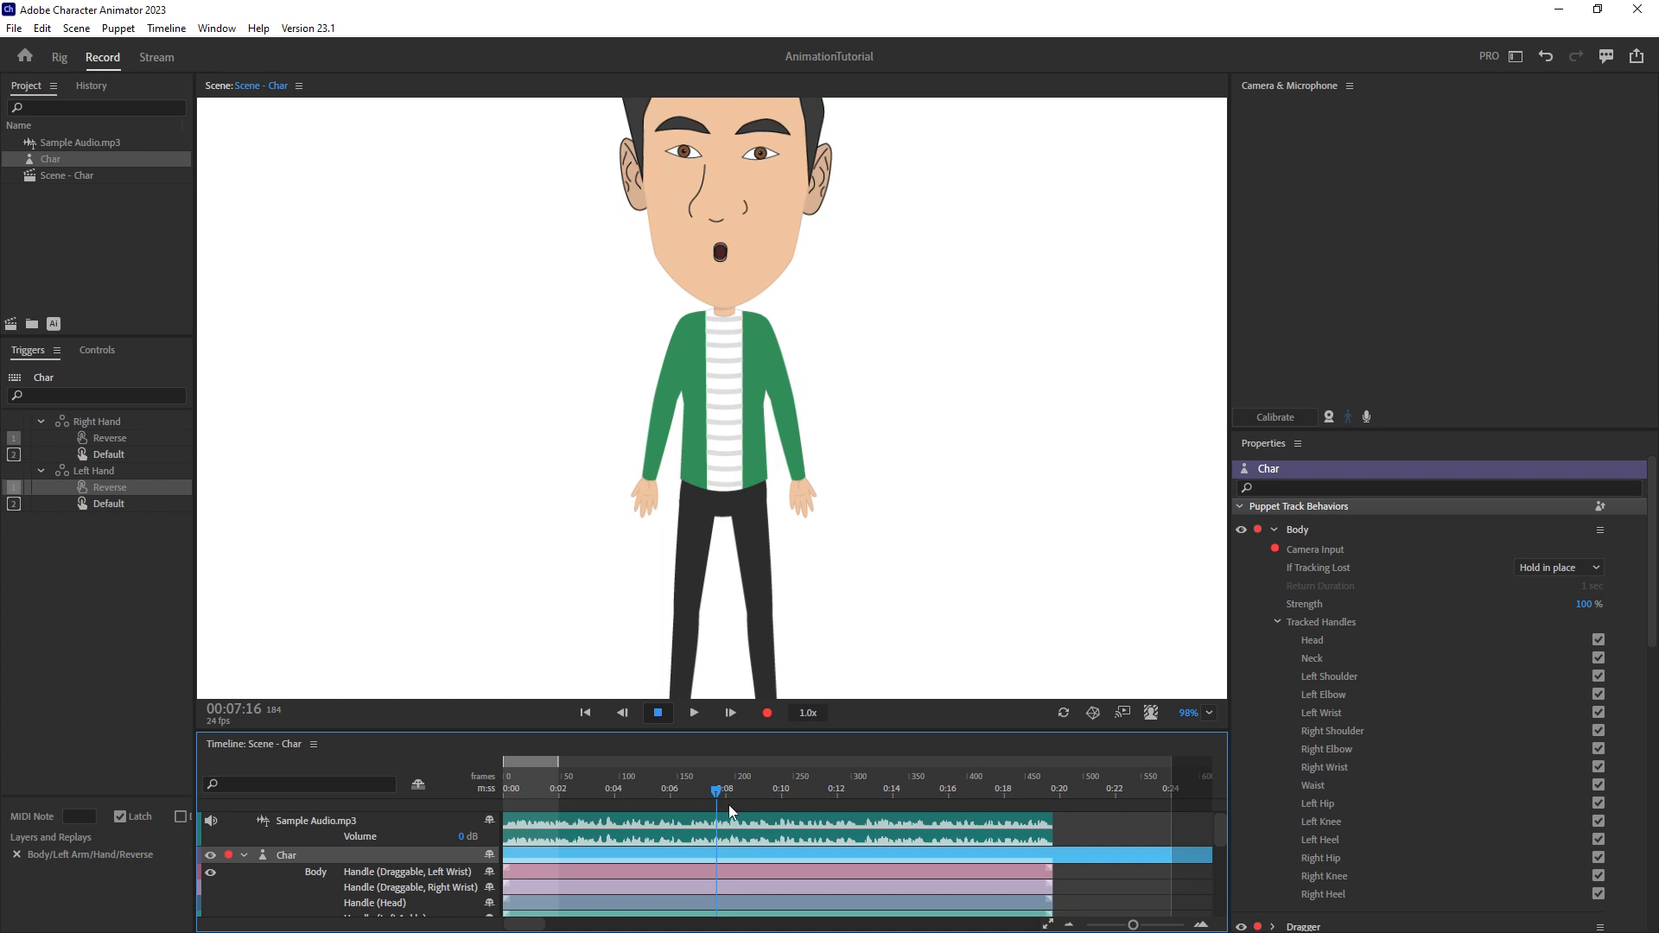
click(177, 28)
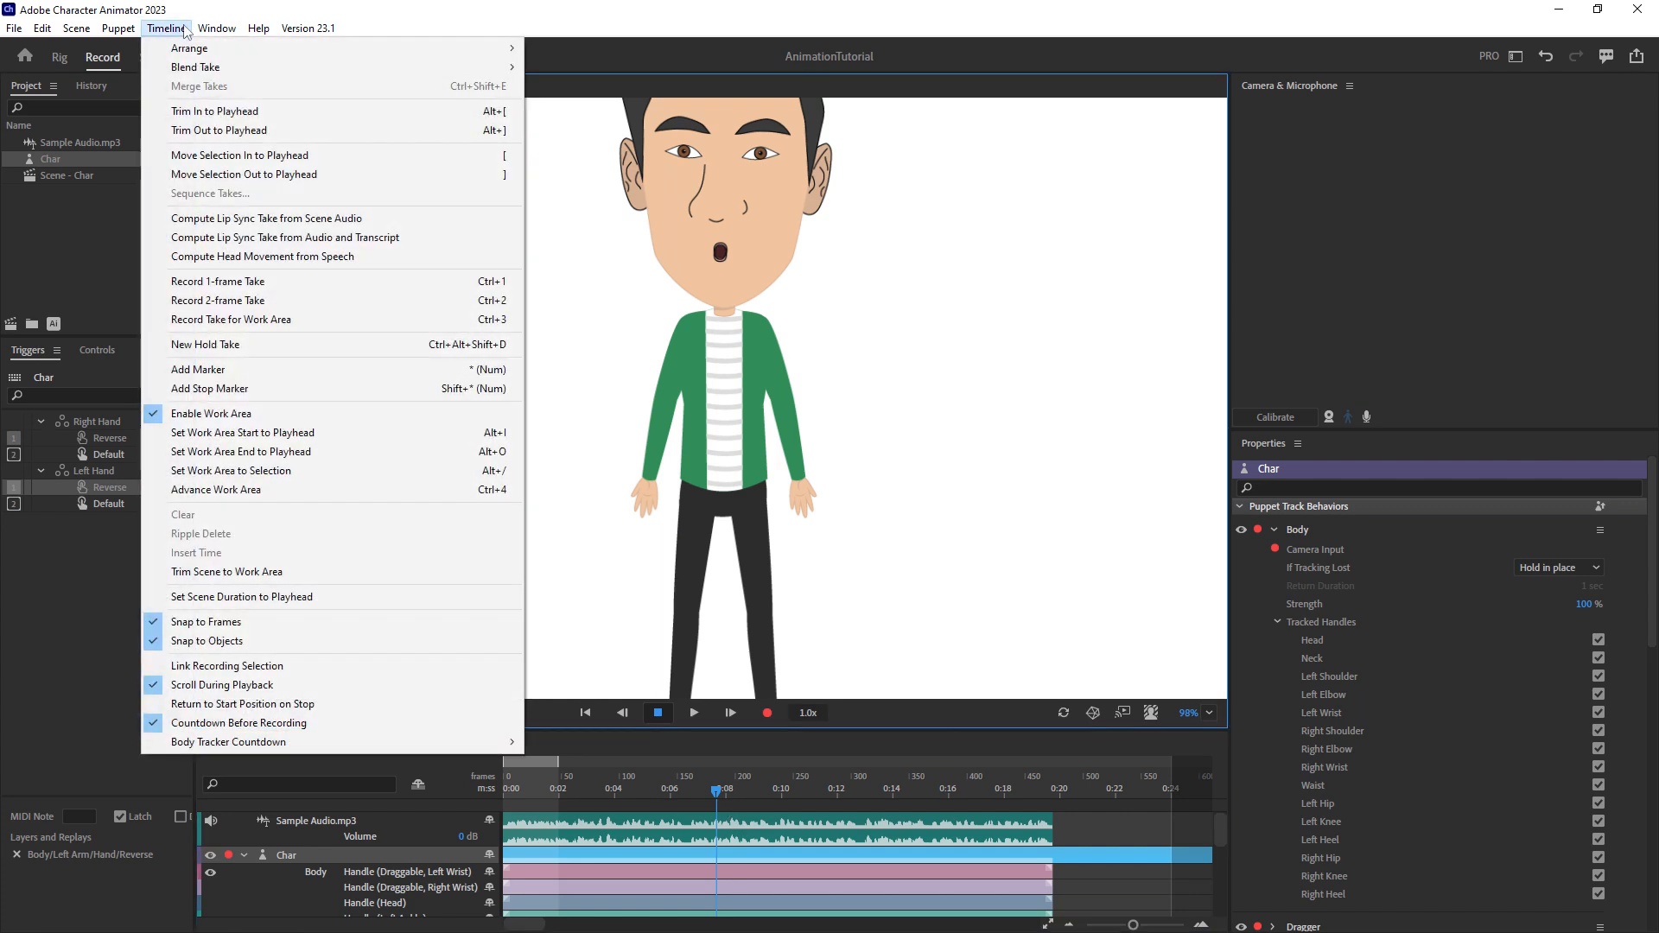
click(242, 302)
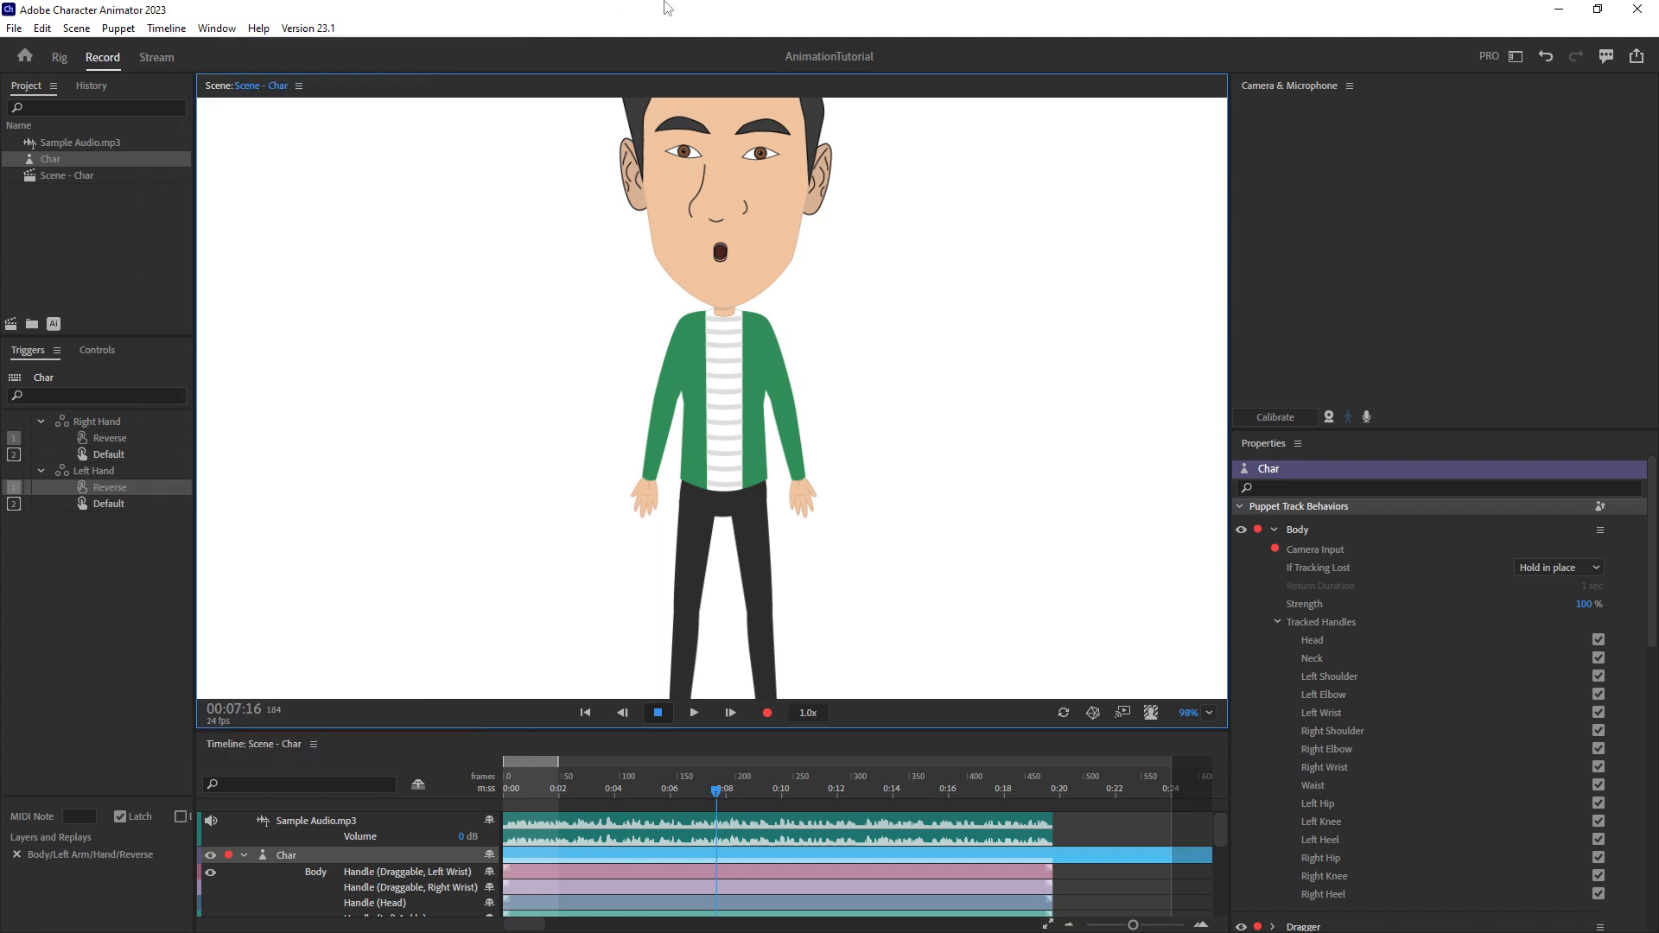
Extend the Reverse takes of the Right Hand and Left Hand triggers to 00:11:22, before the arms come down.
scroll(730, 855, down, 5)
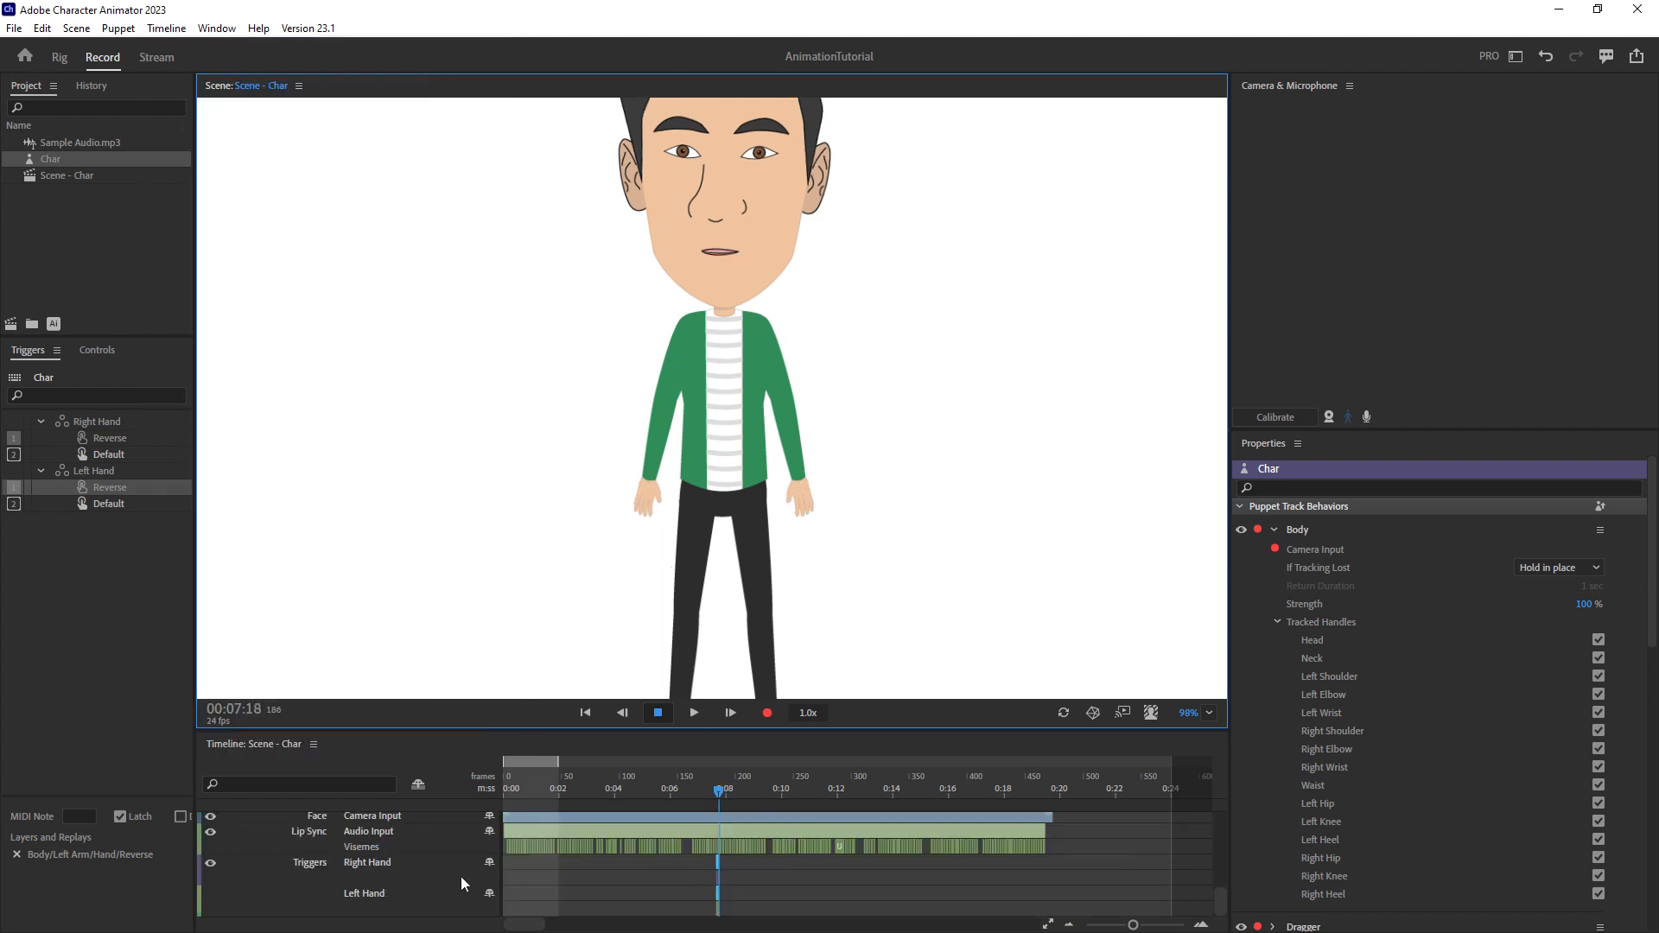
scroll(717, 894, up, 5)
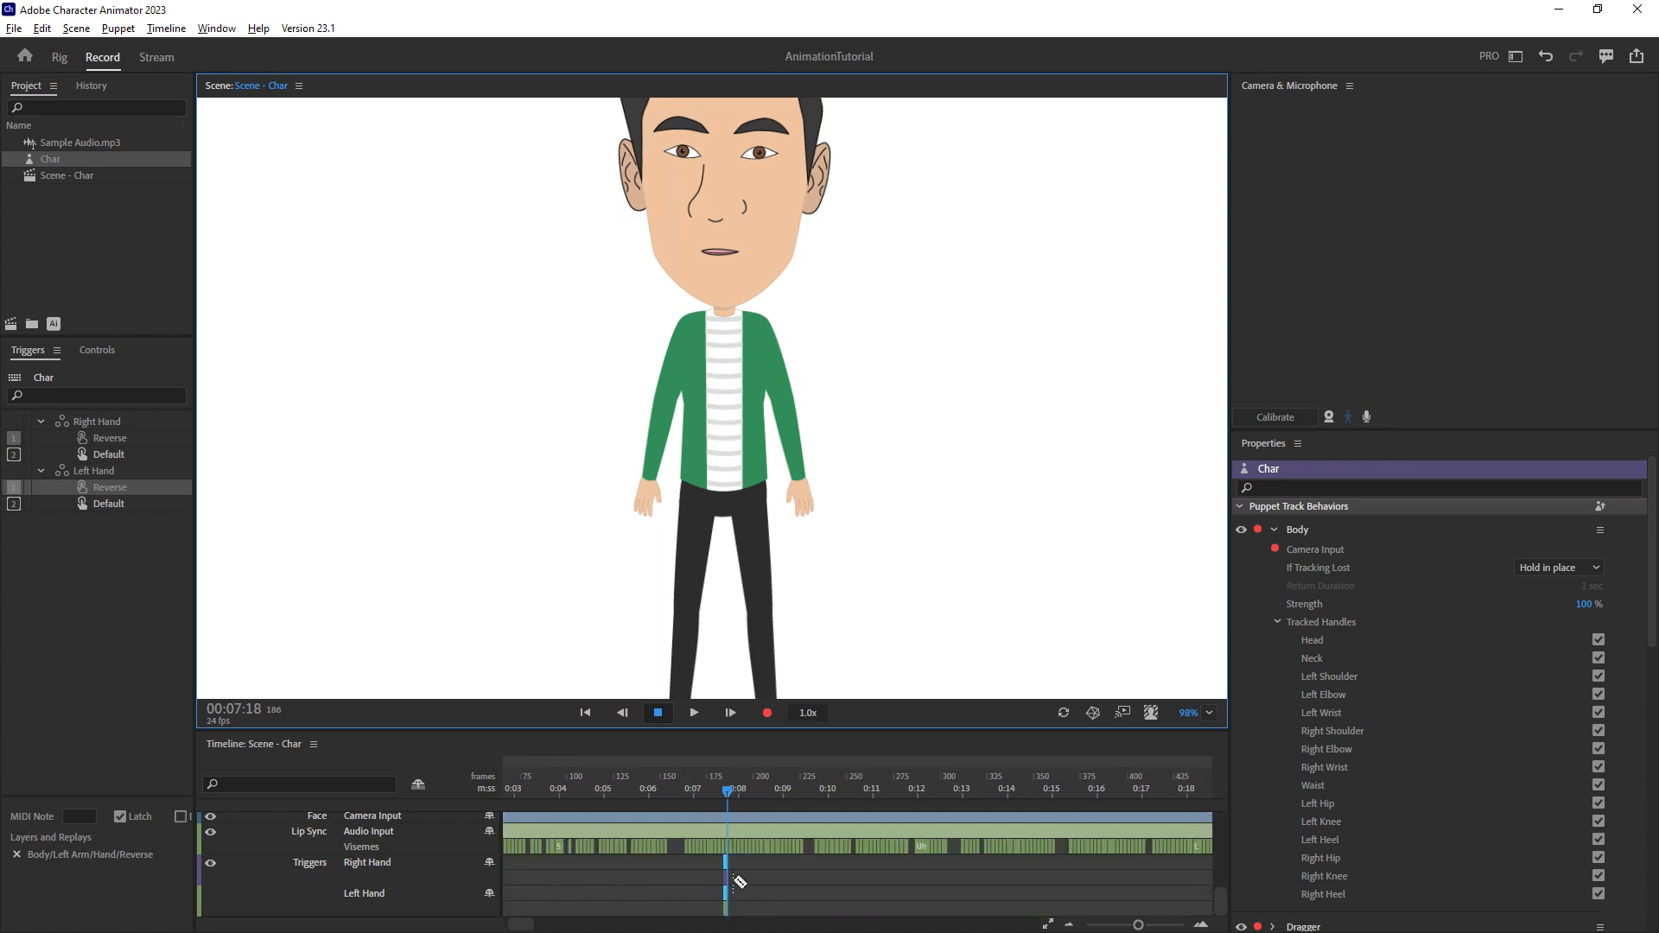
scroll(718, 889, up, 2)
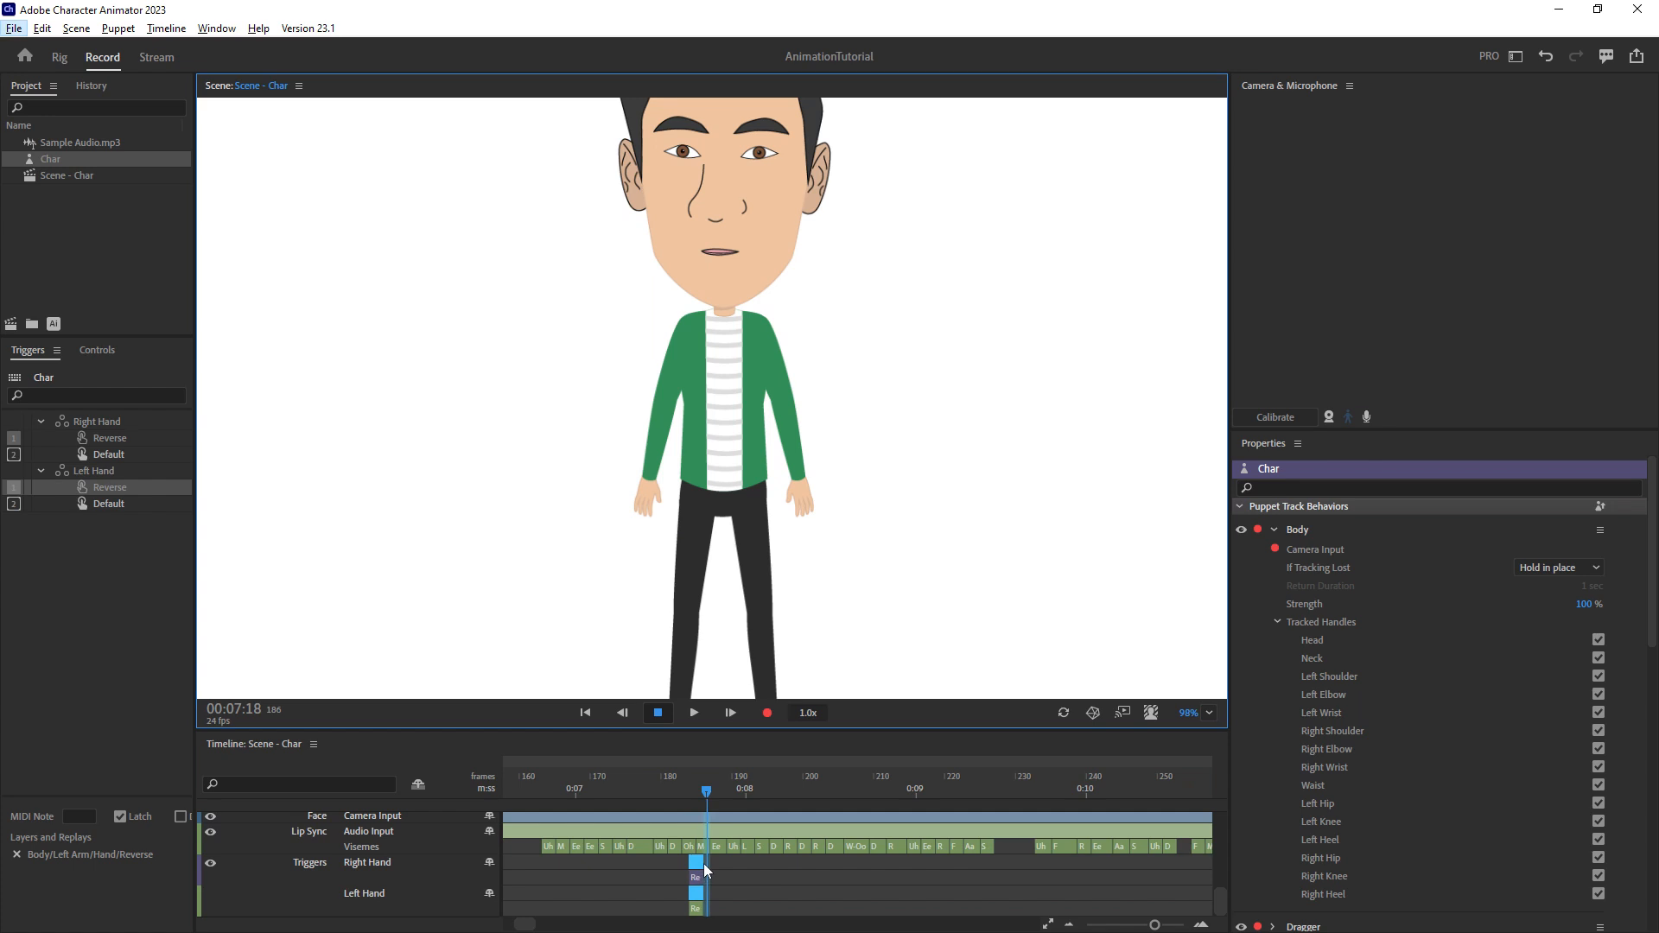
drag(704, 863, 950, 864)
drag(707, 791, 1098, 786)
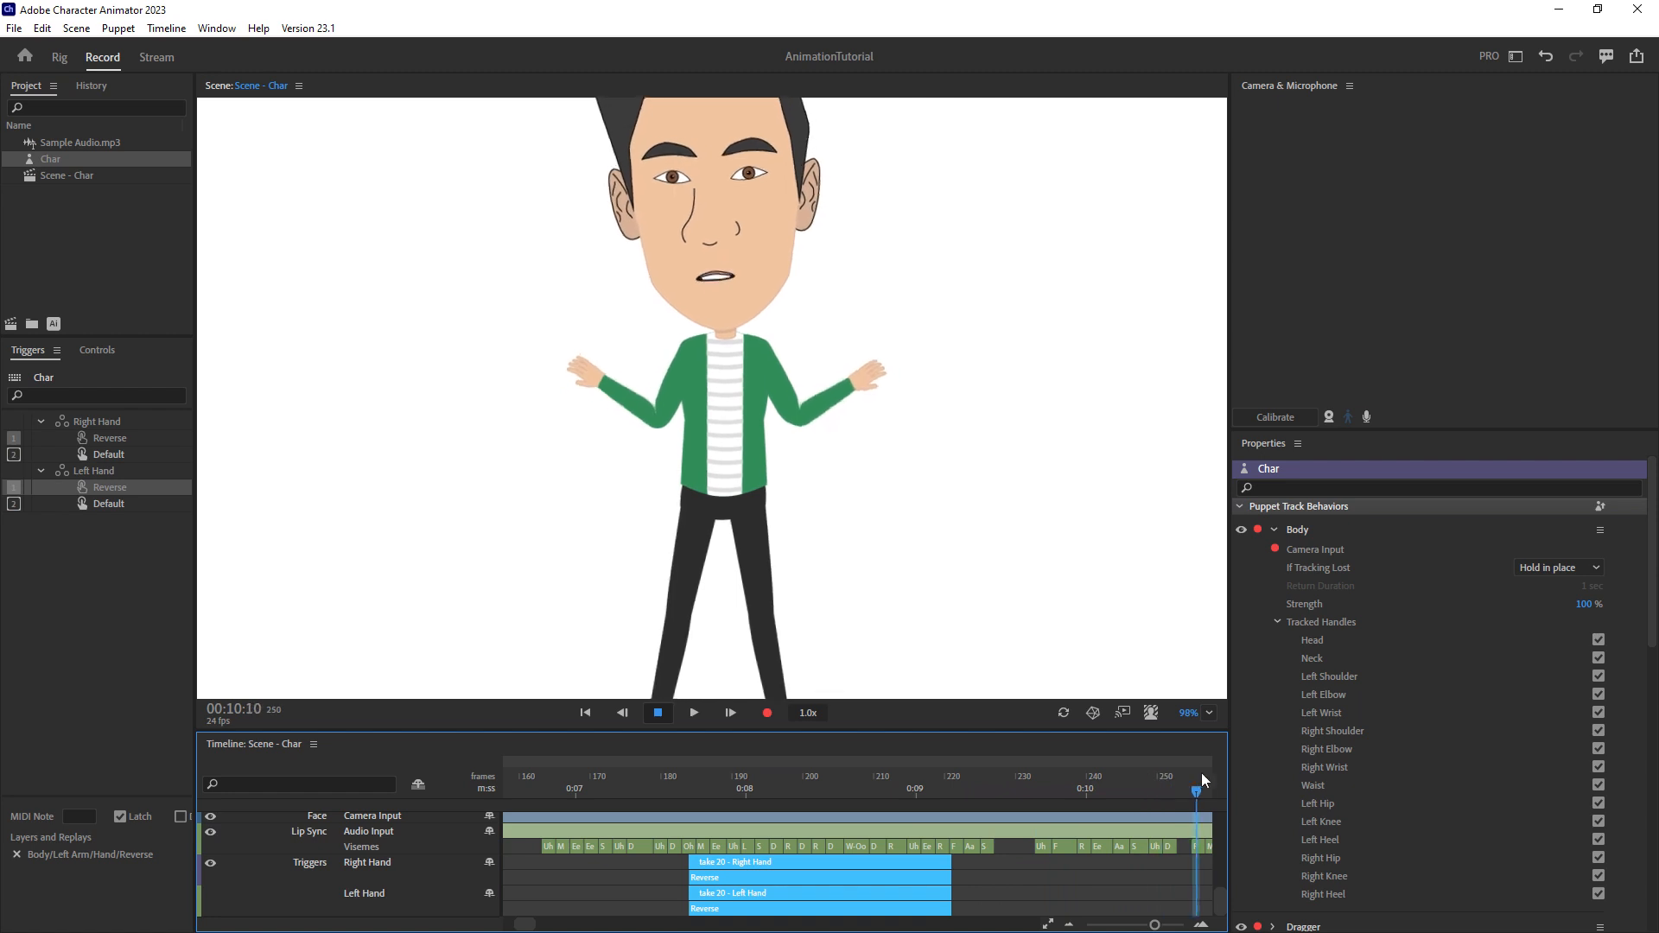
drag(1074, 789, 1141, 787)
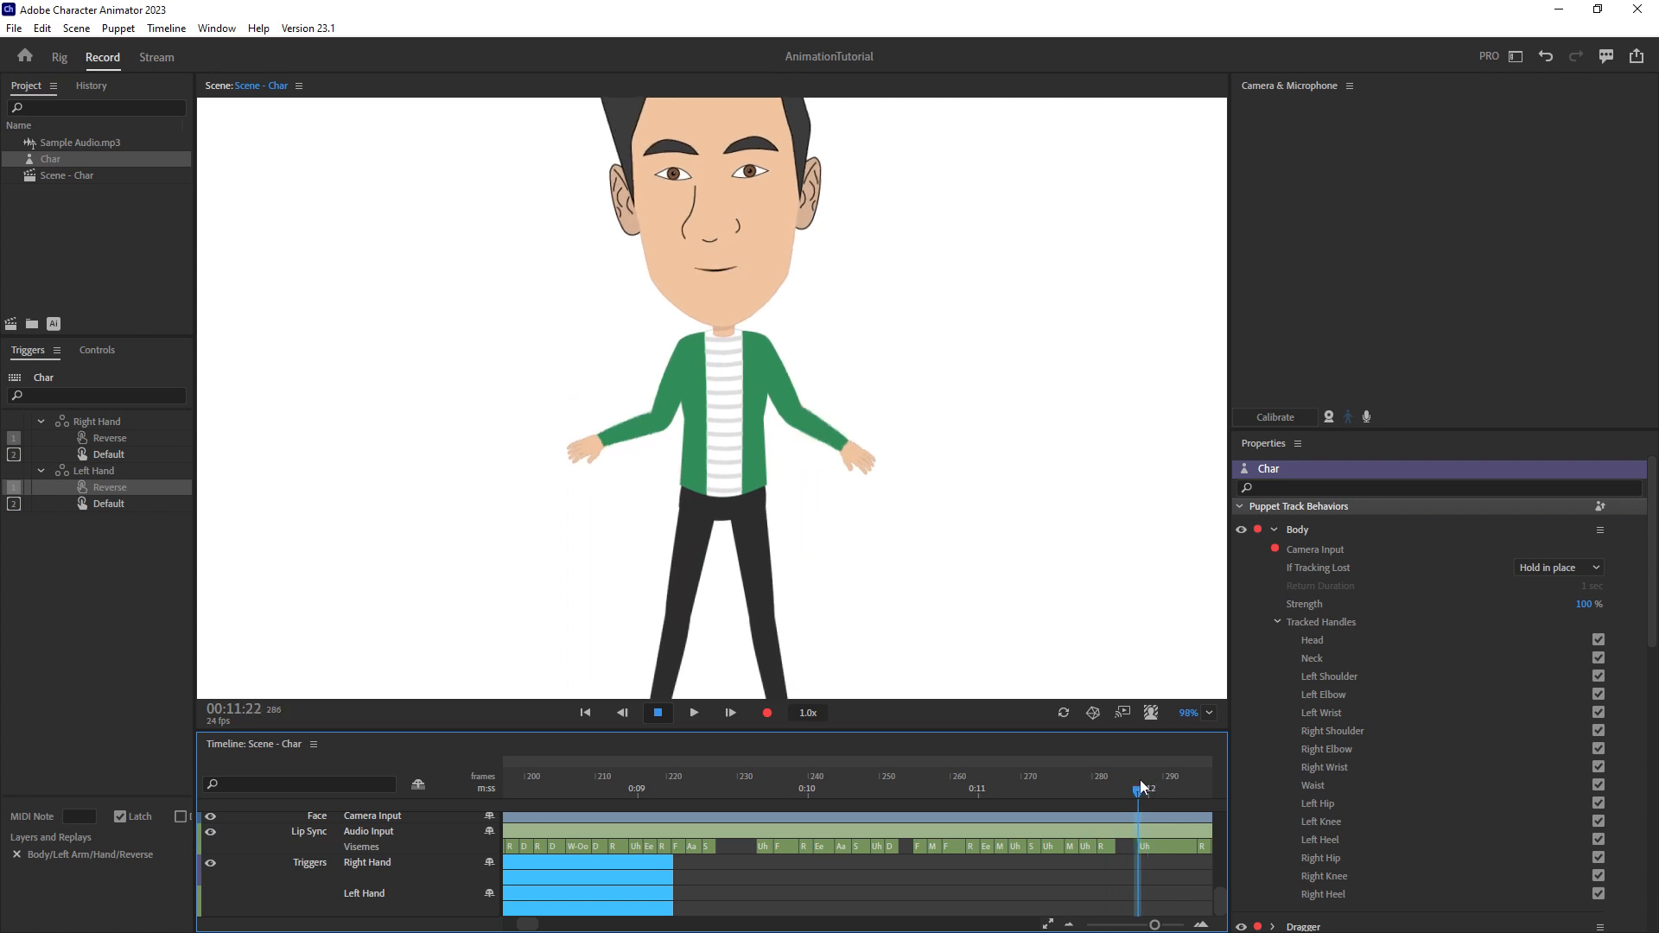
drag(673, 867, 1135, 867)
Scrub and play the scene around the Reverse takes to review the timing of both hand swaps.
drag(860, 791, 1182, 811)
scroll(1052, 867, down, 4)
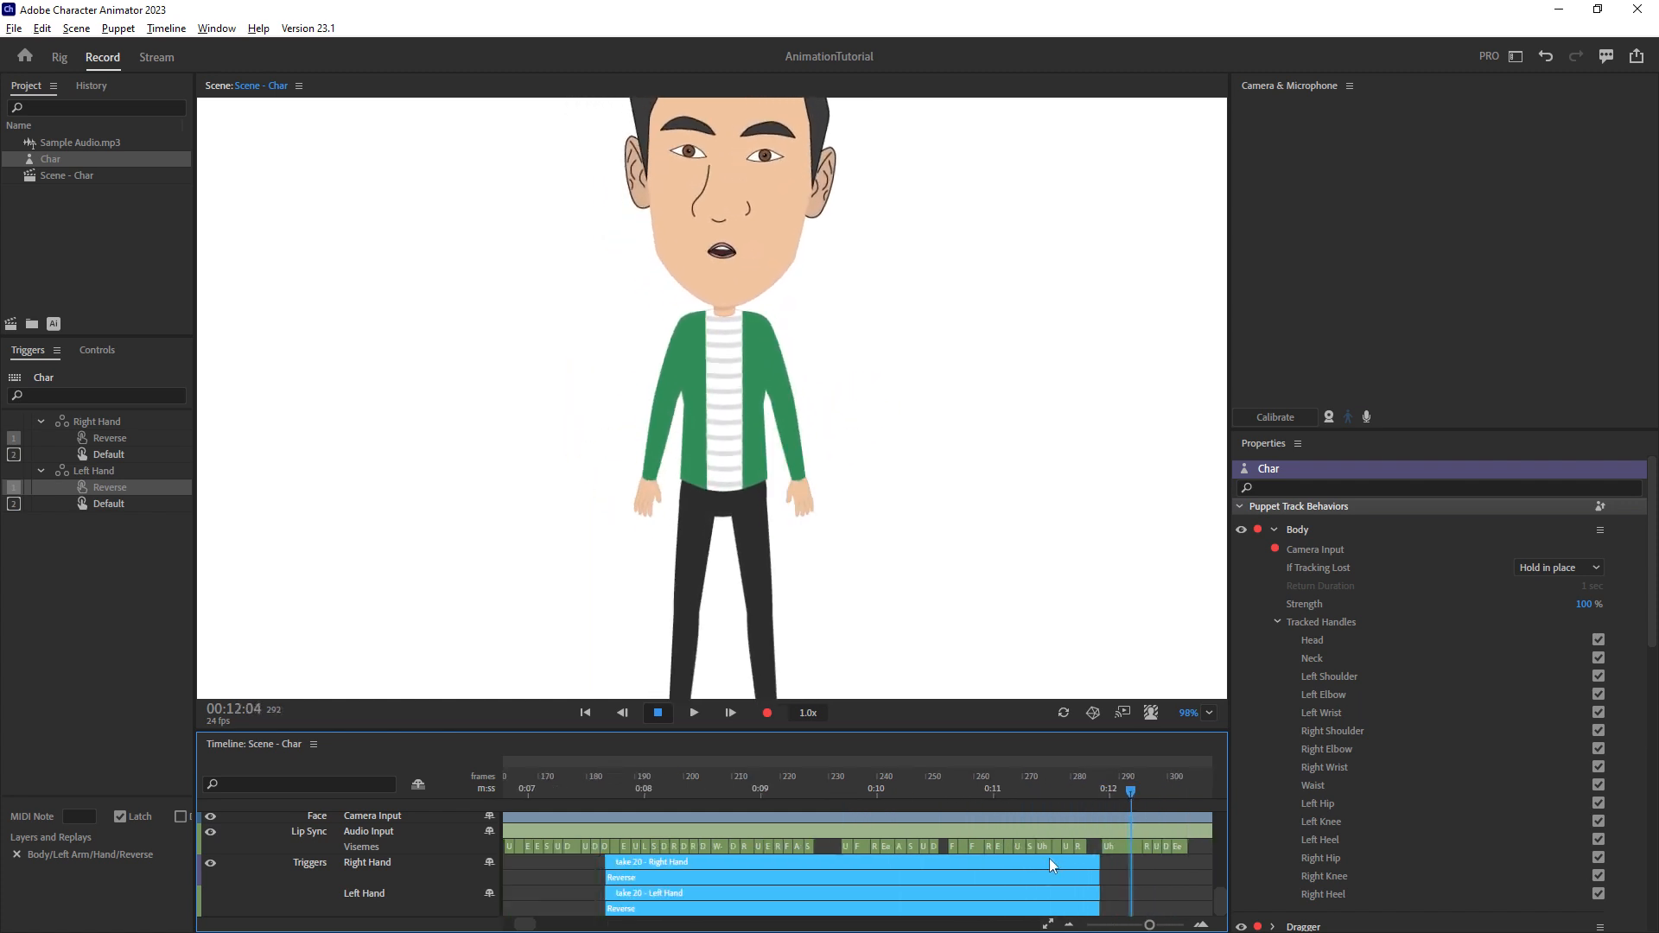
drag(529, 927, 529, 928)
drag(644, 800, 742, 795)
drag(532, 924, 524, 924)
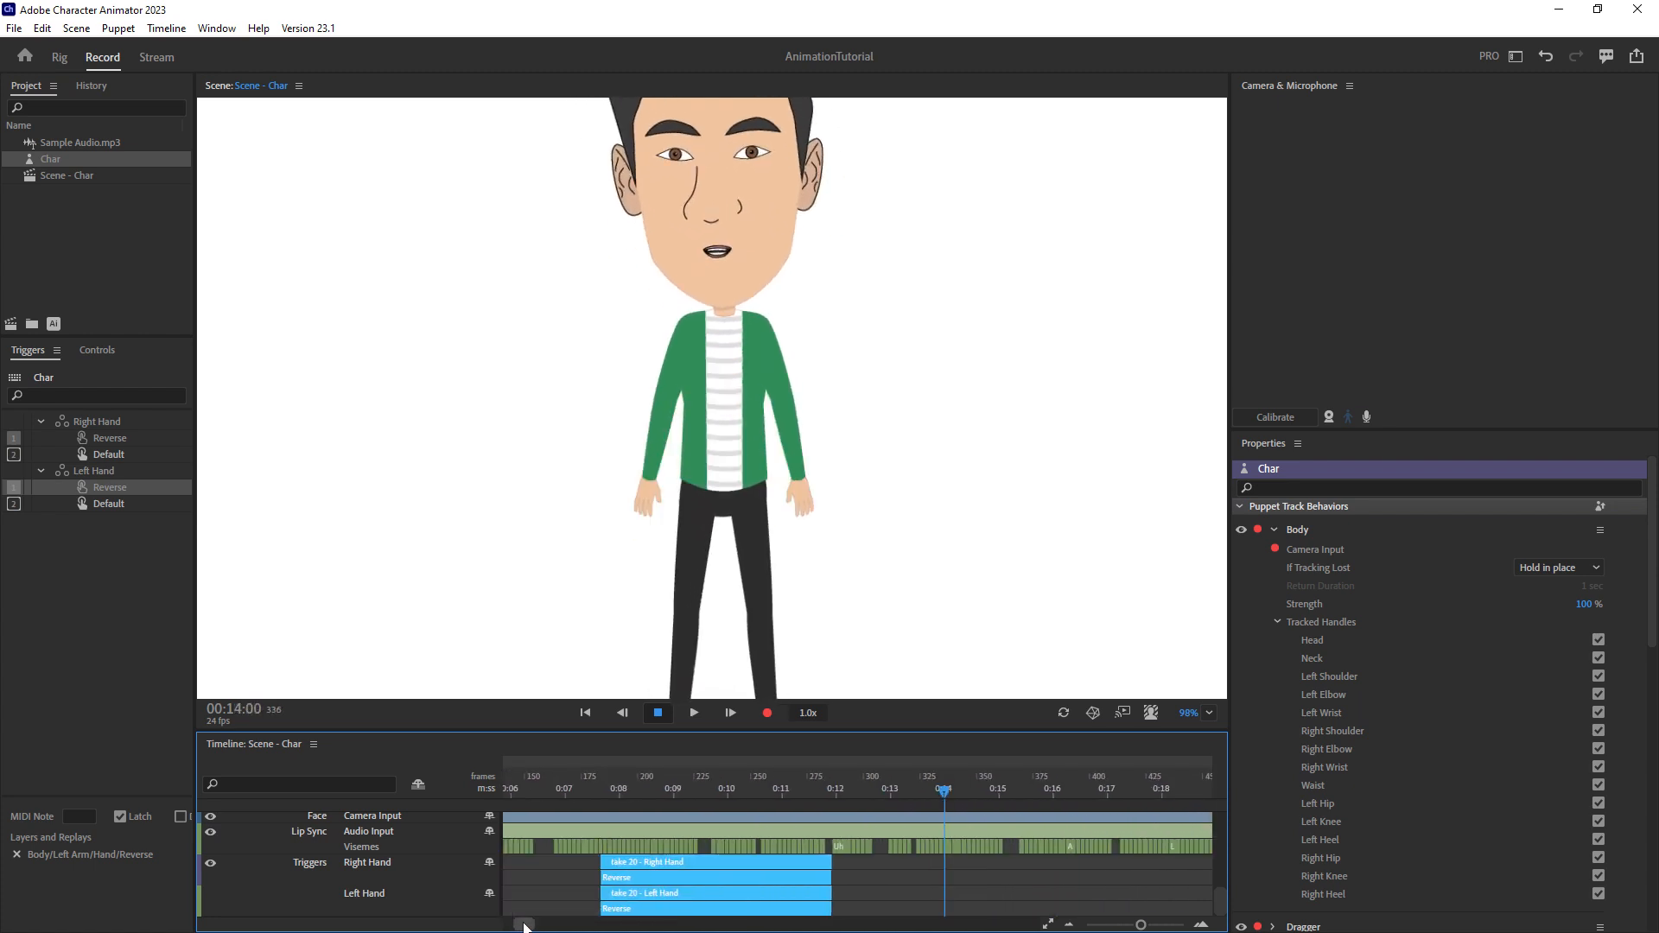
click(548, 791)
key(space)
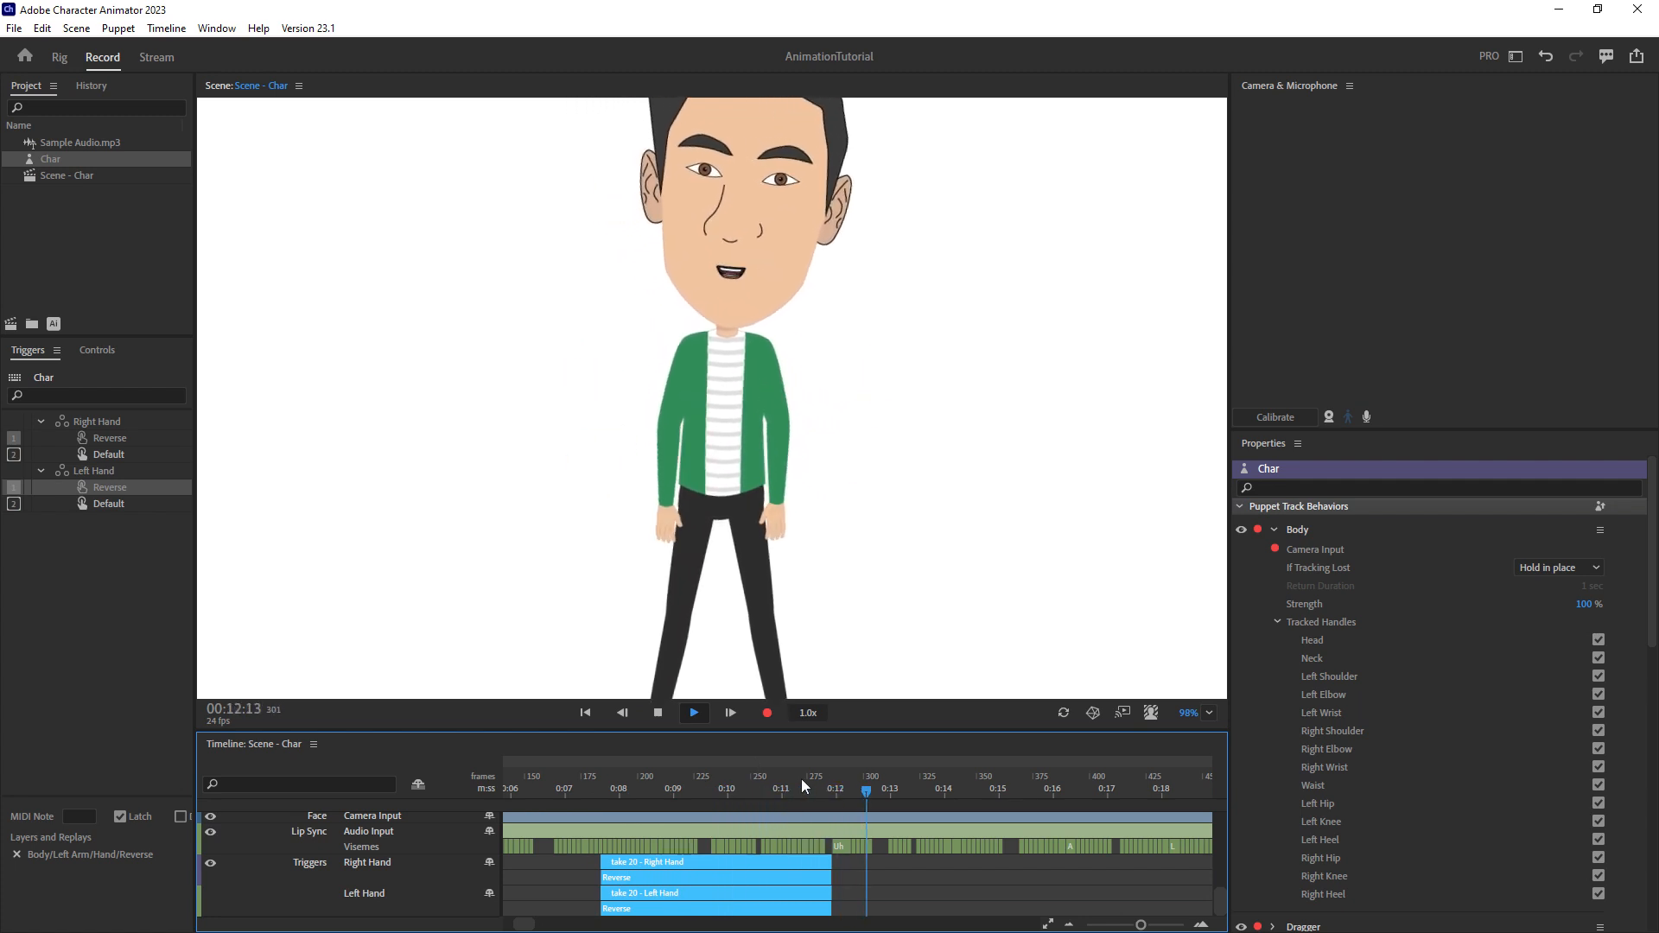
key(space)
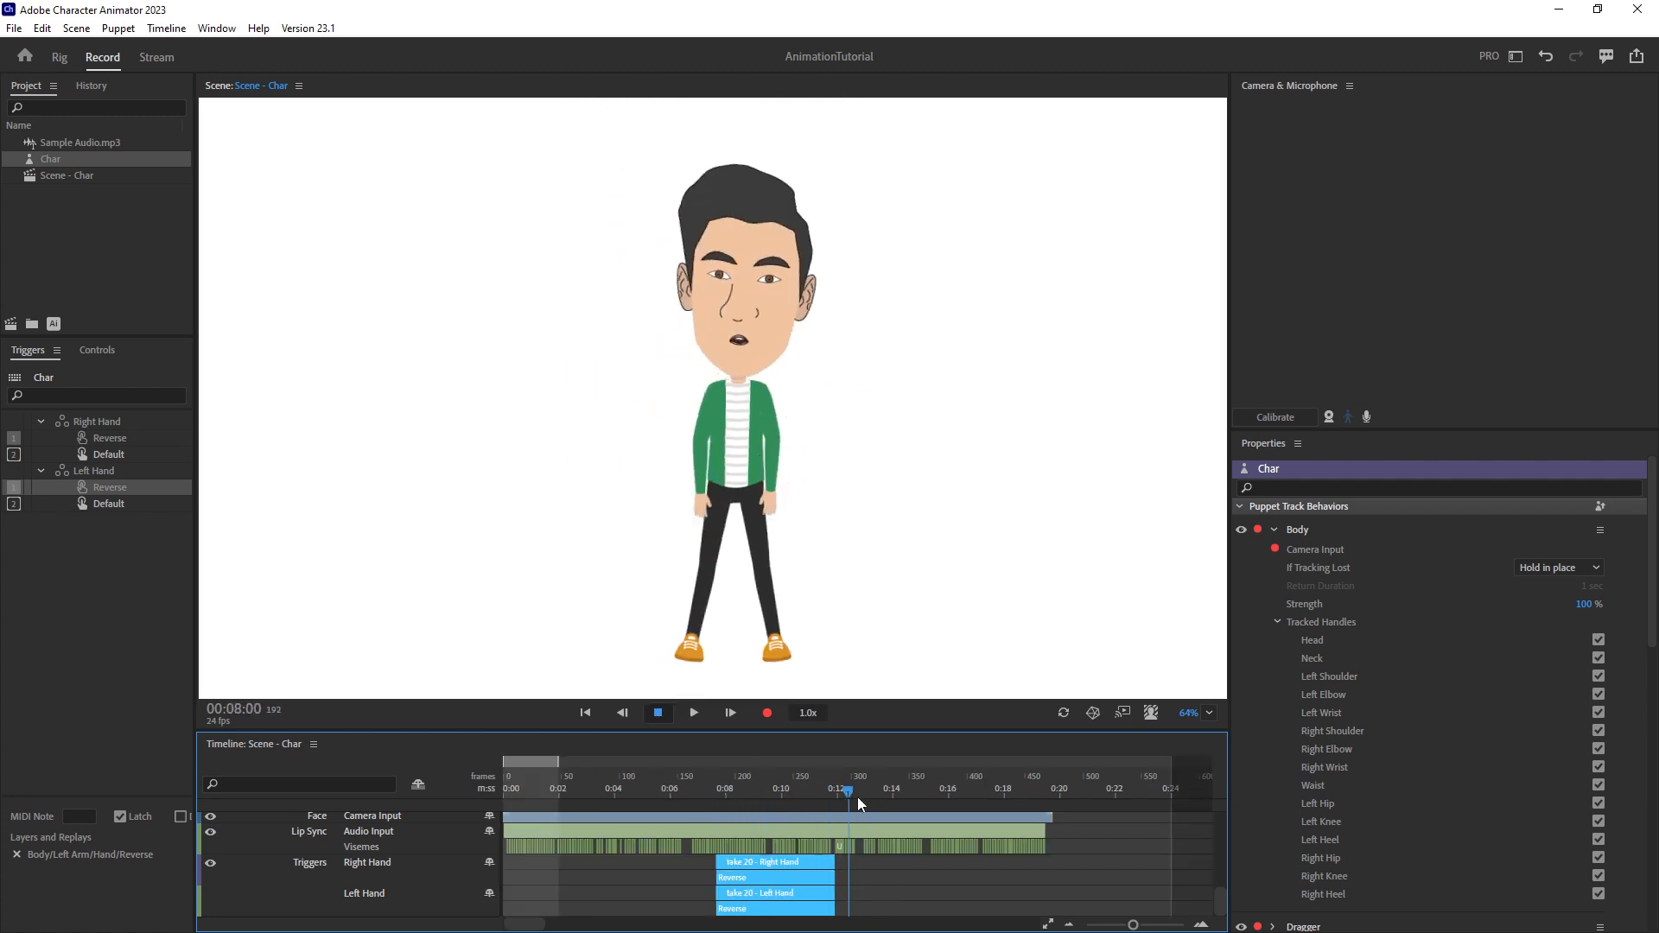
drag(857, 797, 684, 815)
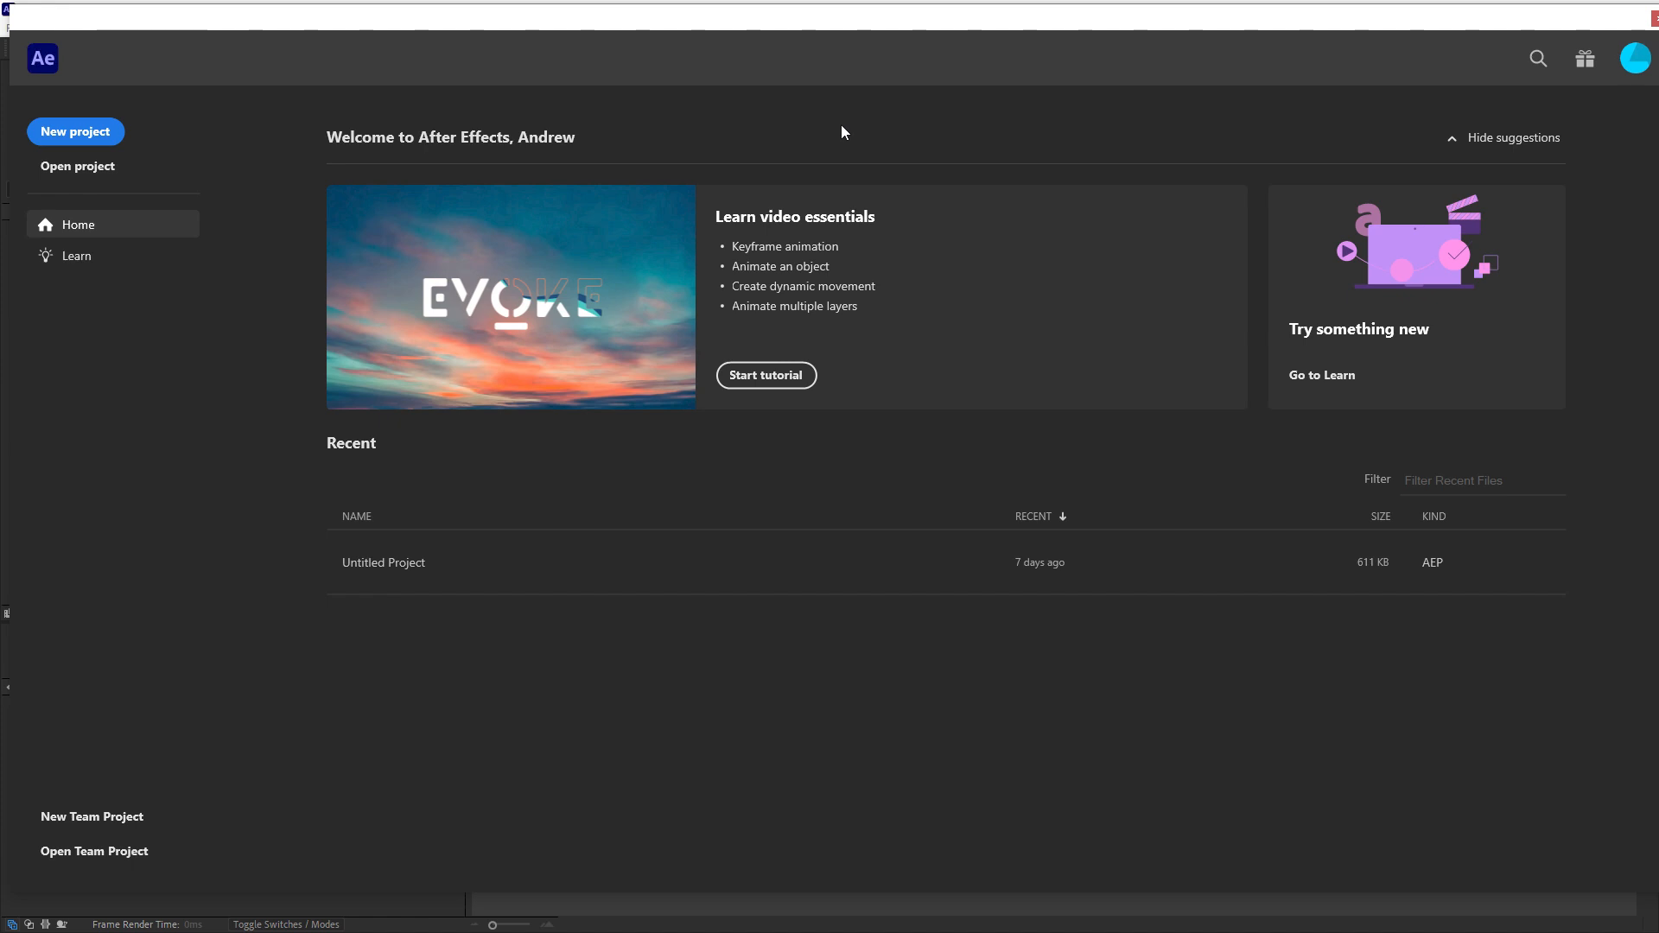
Switch to After Effects and create a new project with a 1920 x 1080 px composition.
click(89, 138)
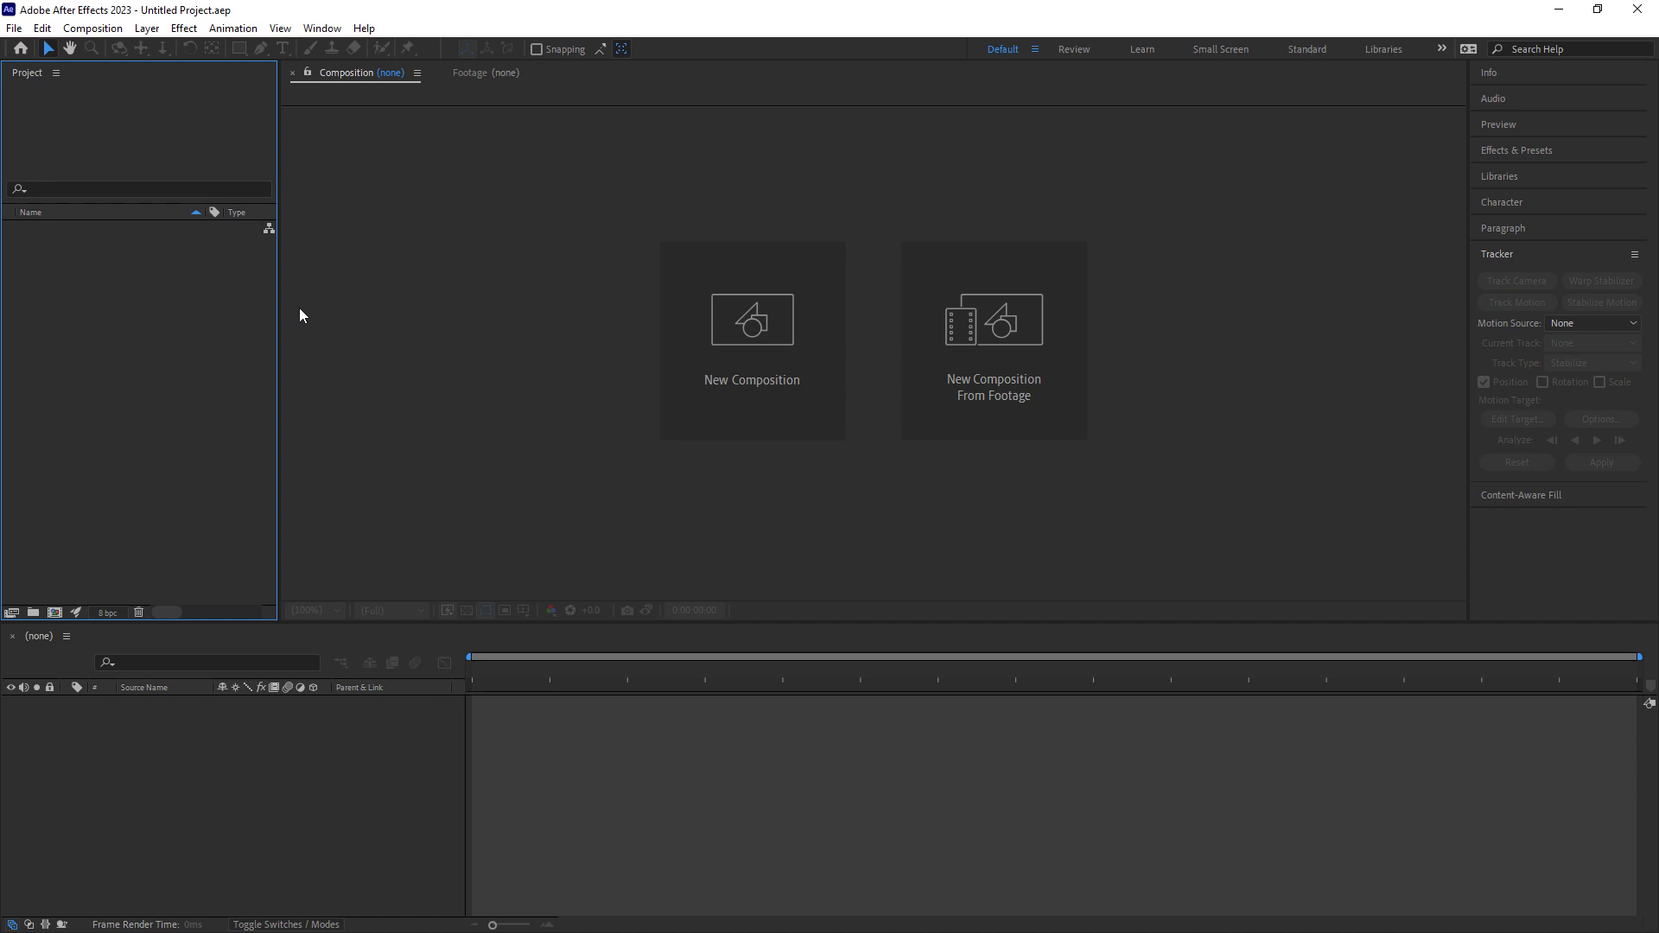
click(723, 346)
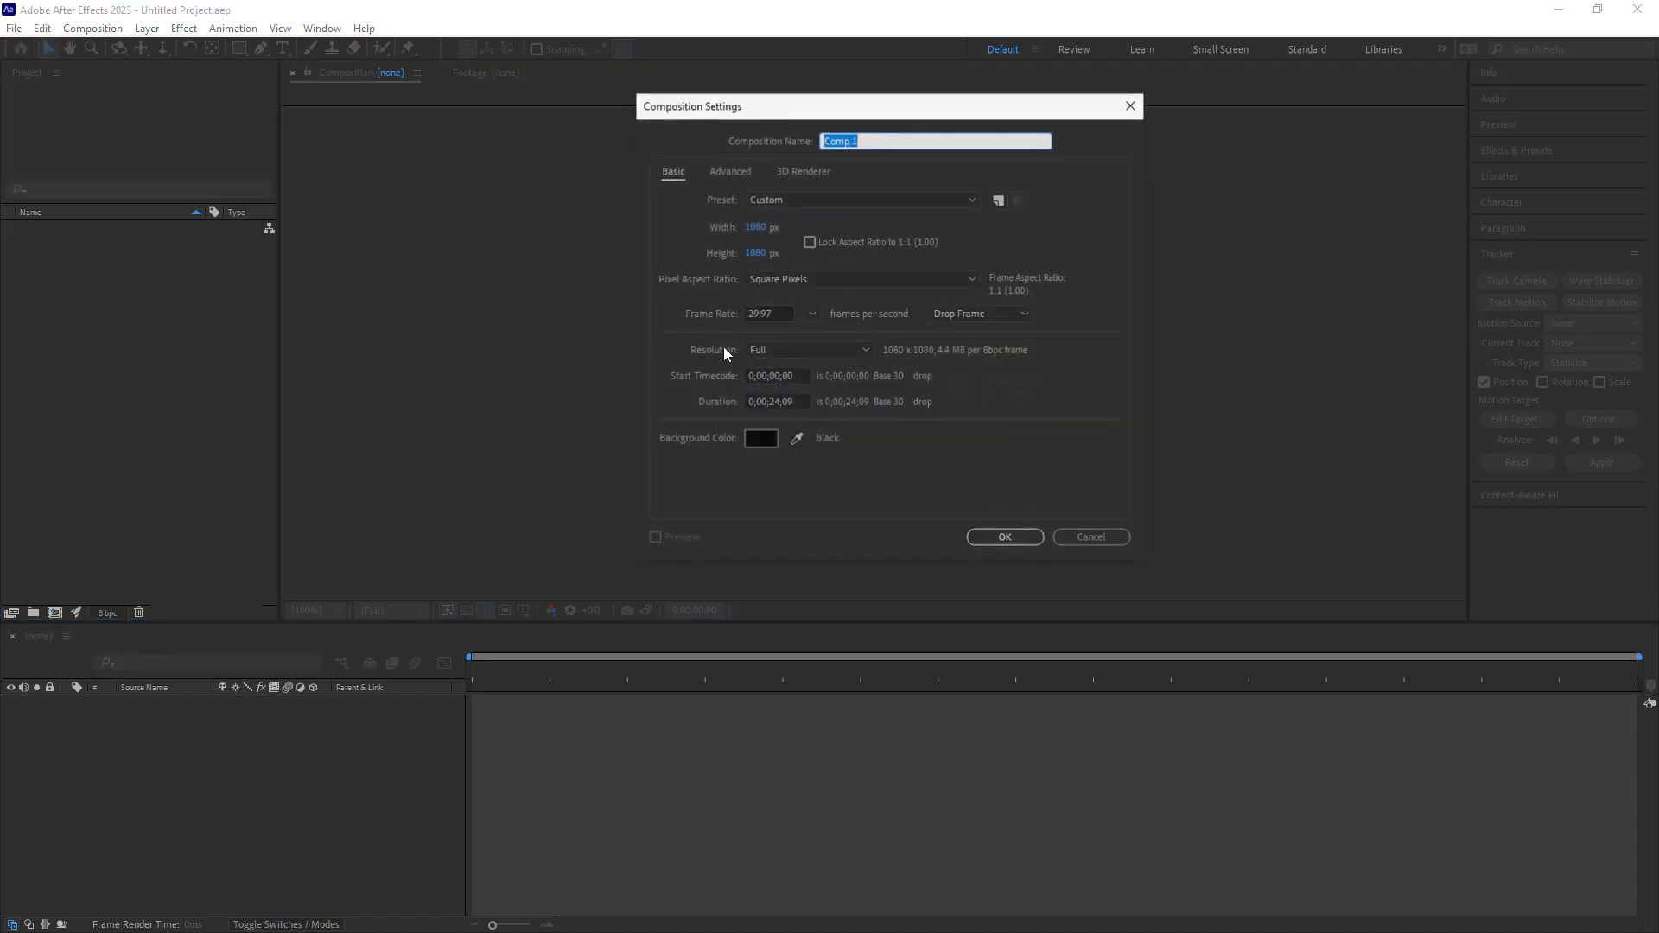
click(757, 230)
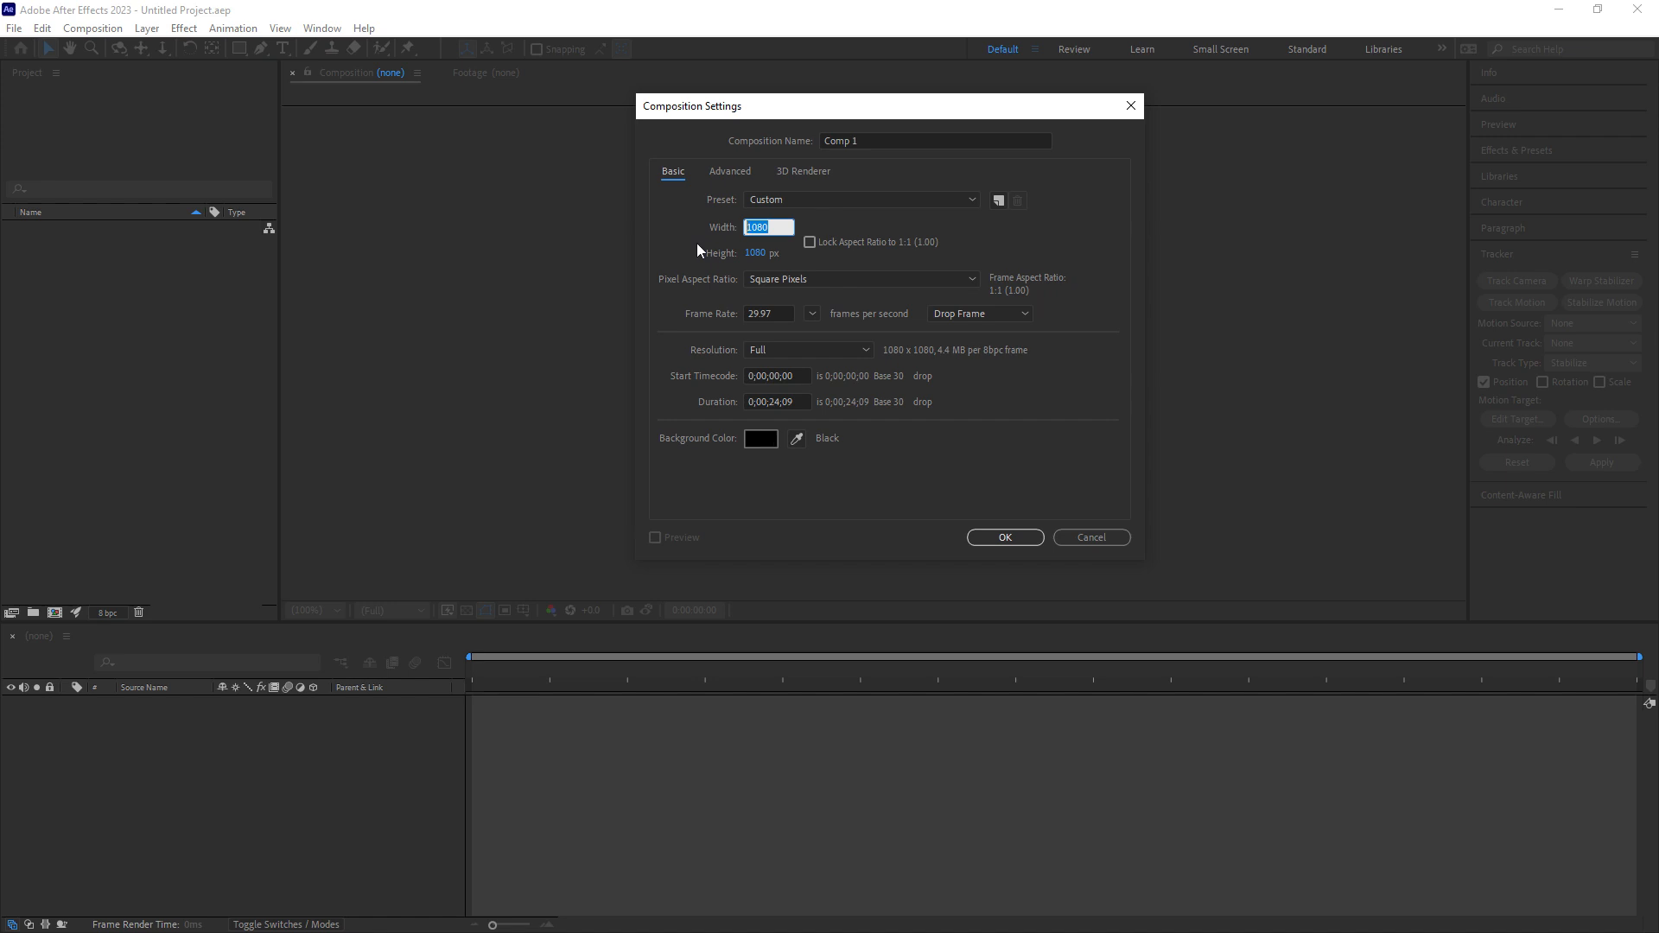
text(1920)
key(Return)
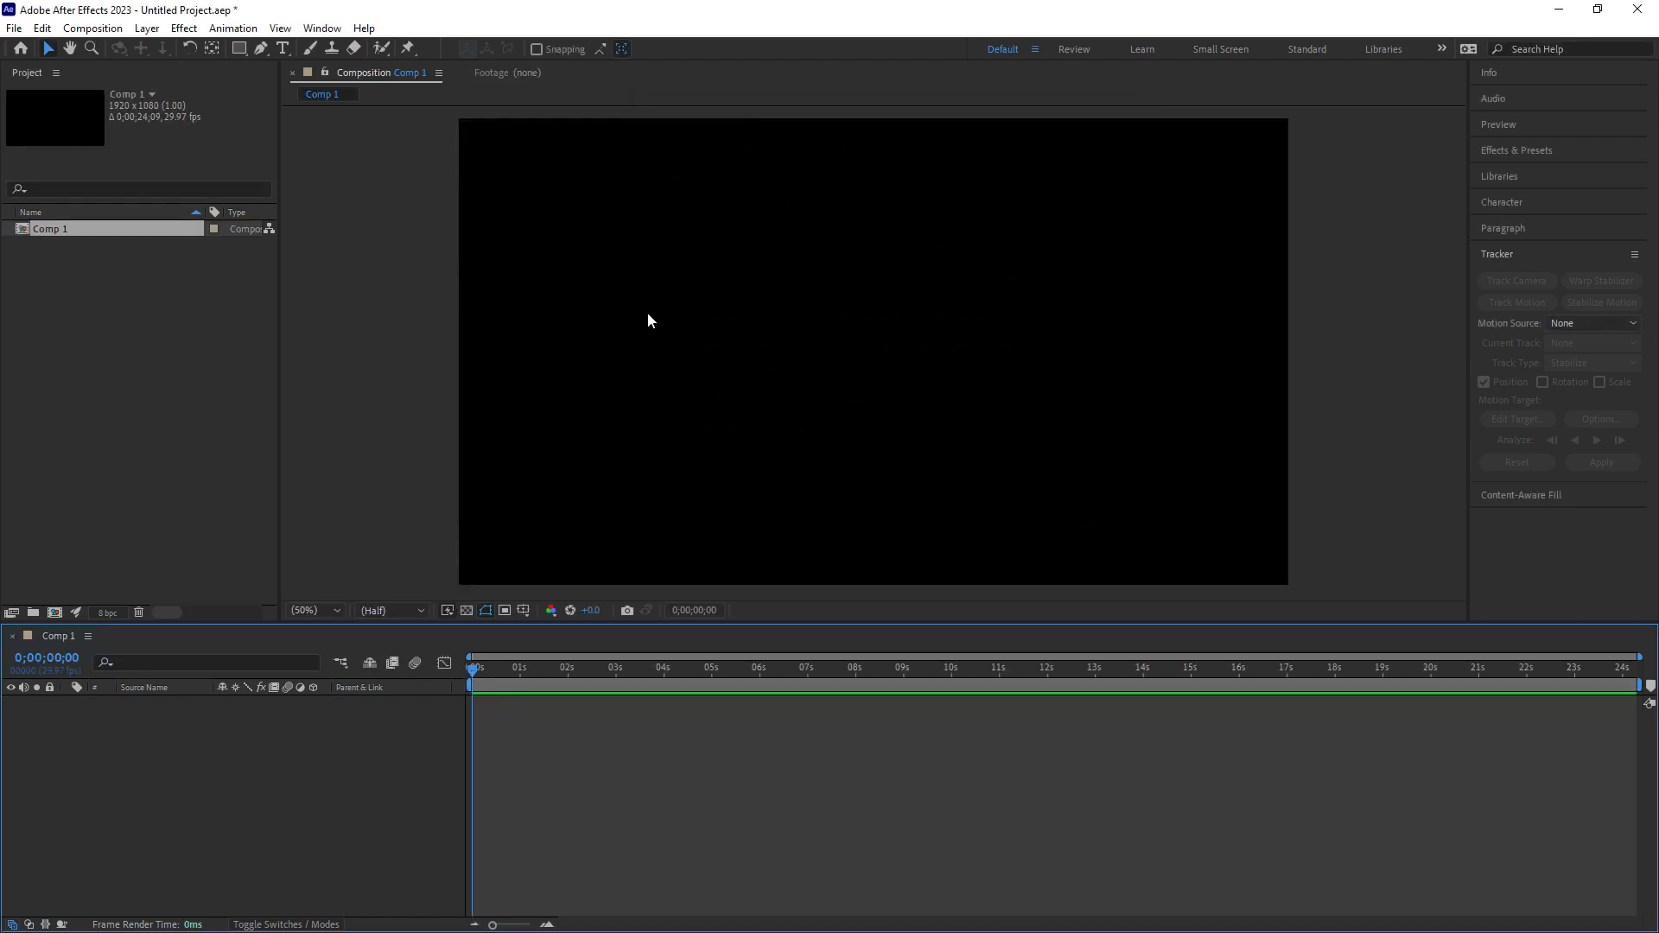
Import the Scene - Char scene from AnimationTutorial.chproj in the AnimationTutorial folder into the project.
click(58, 231)
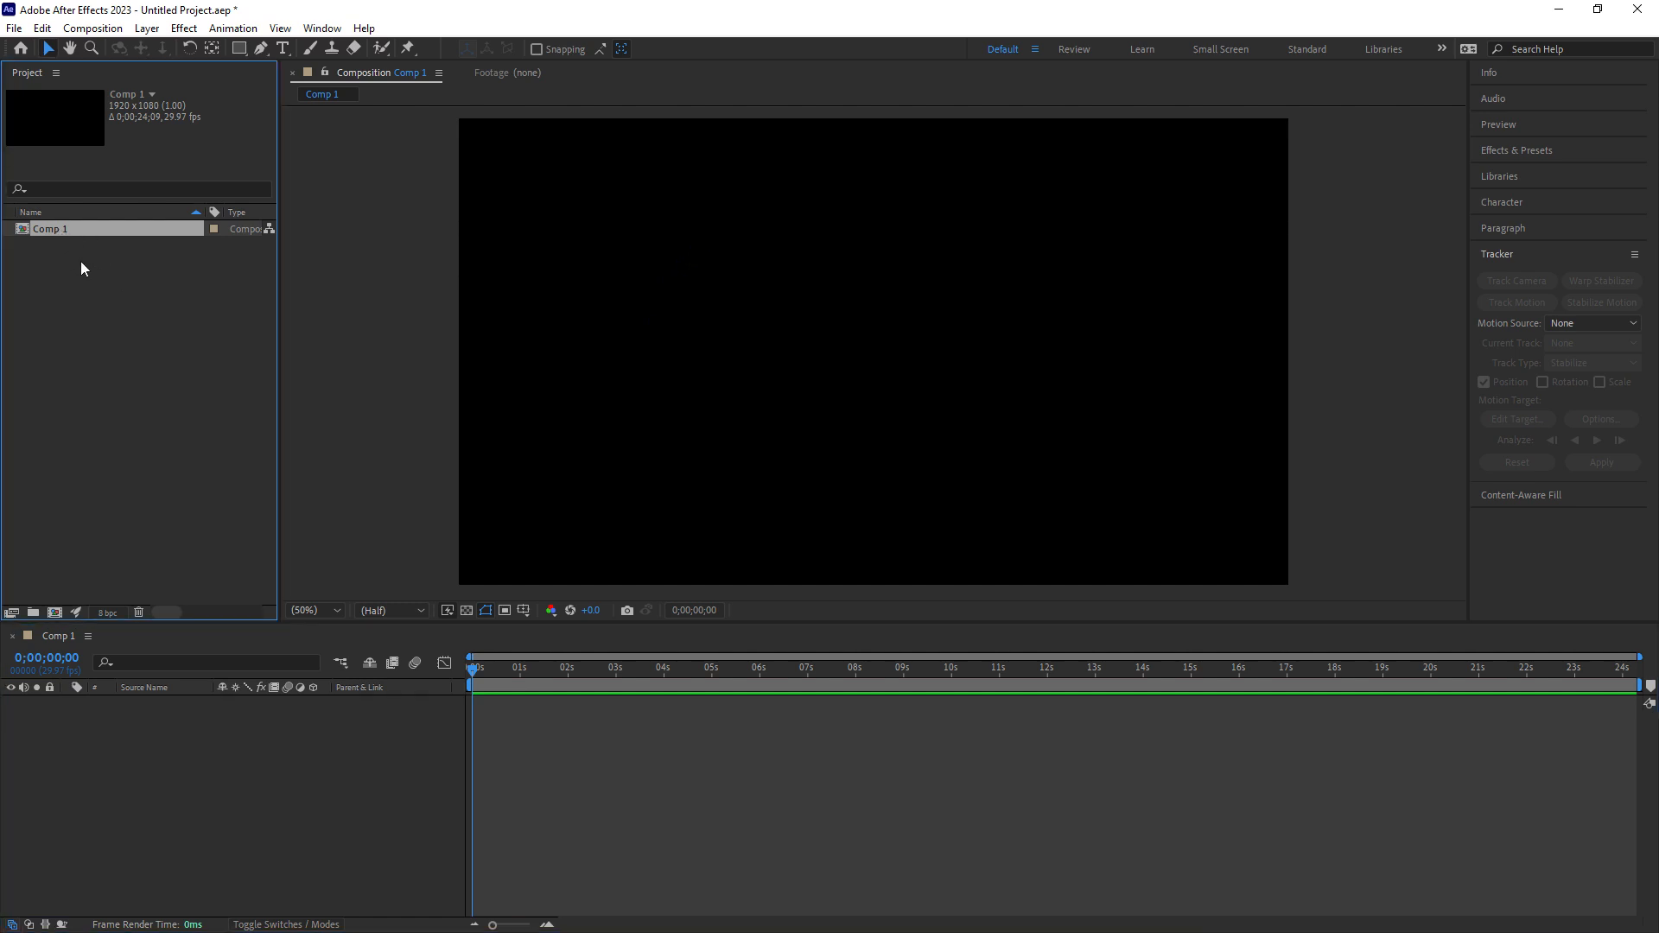
click(104, 292)
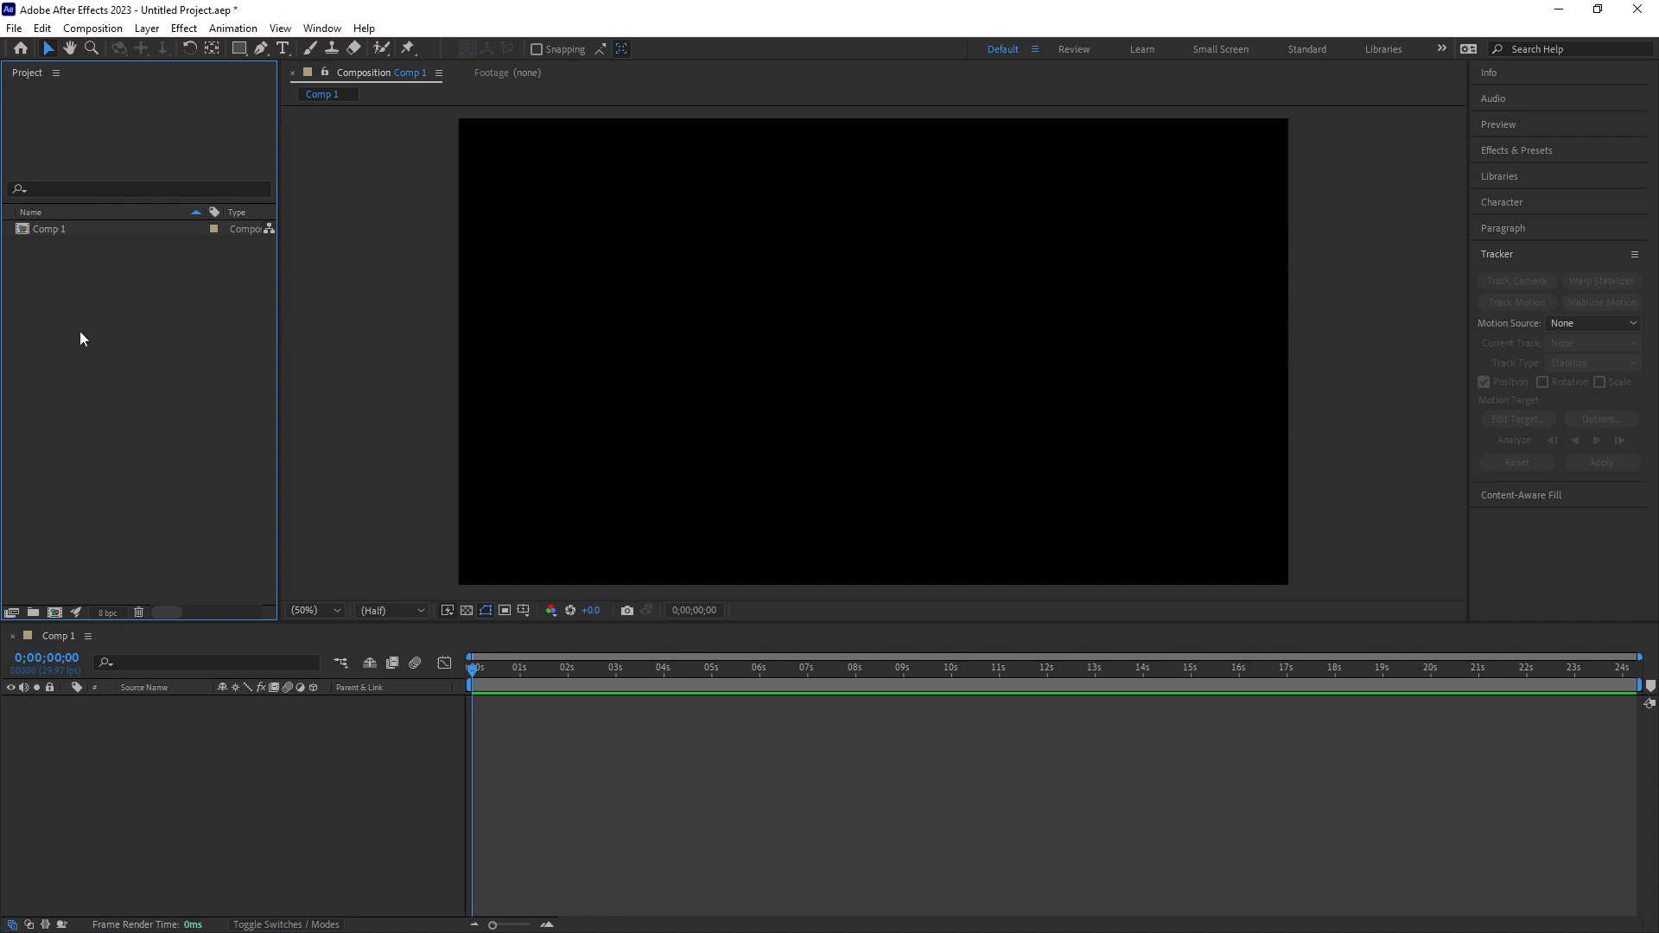
double_click(134, 327)
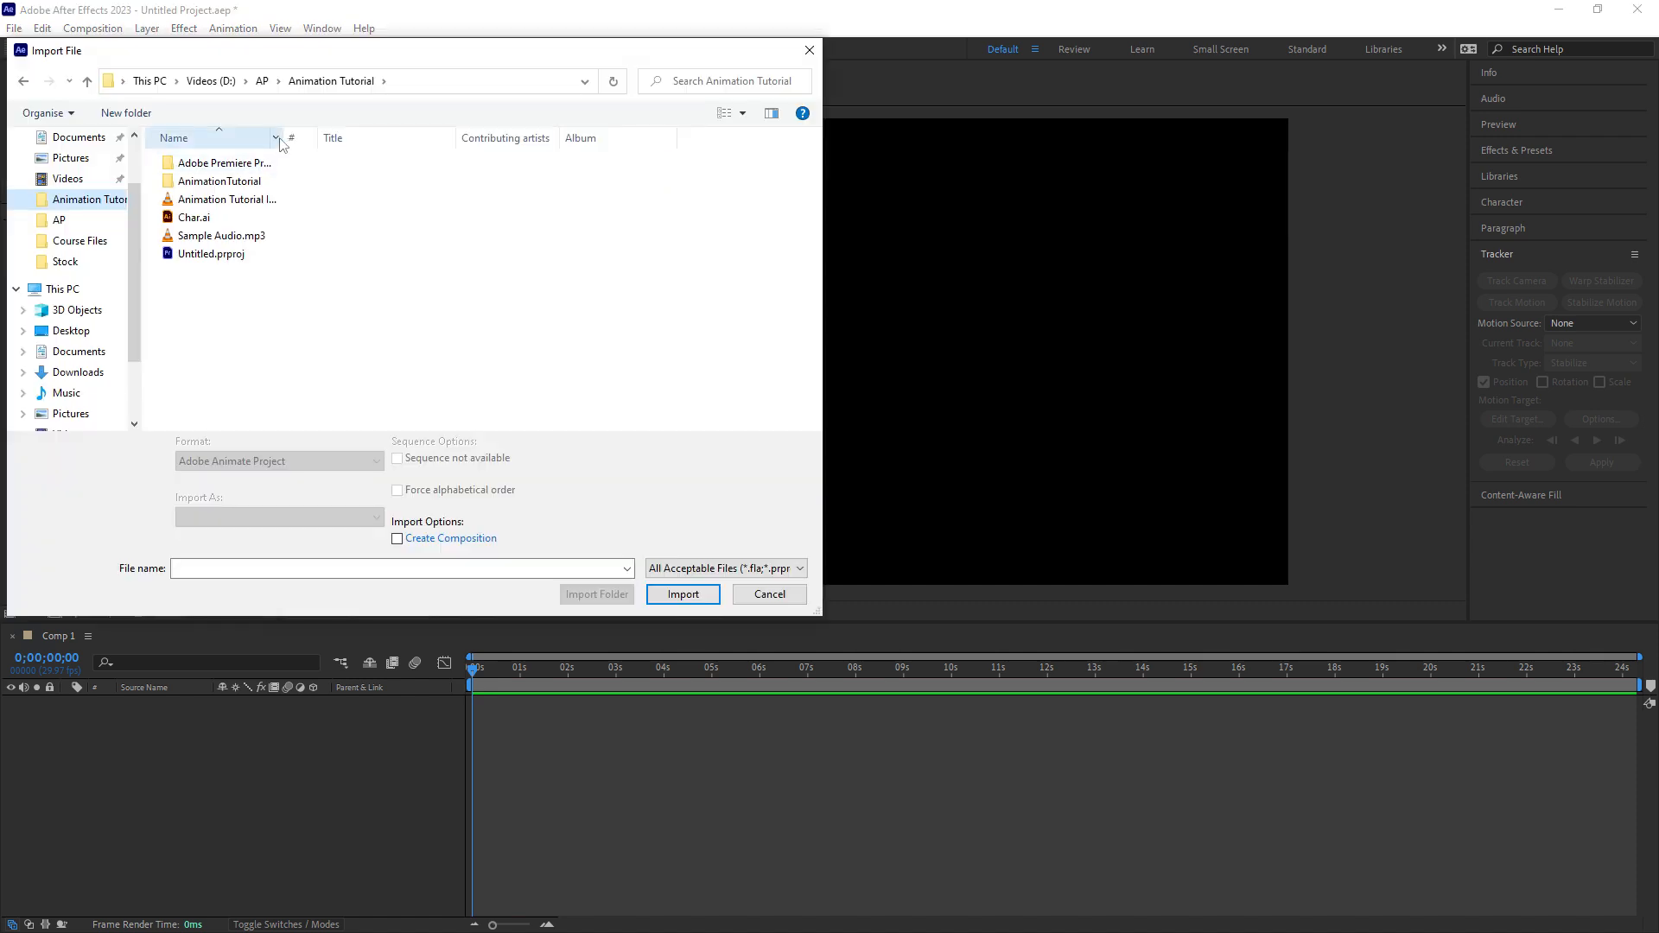
double_click(250, 183)
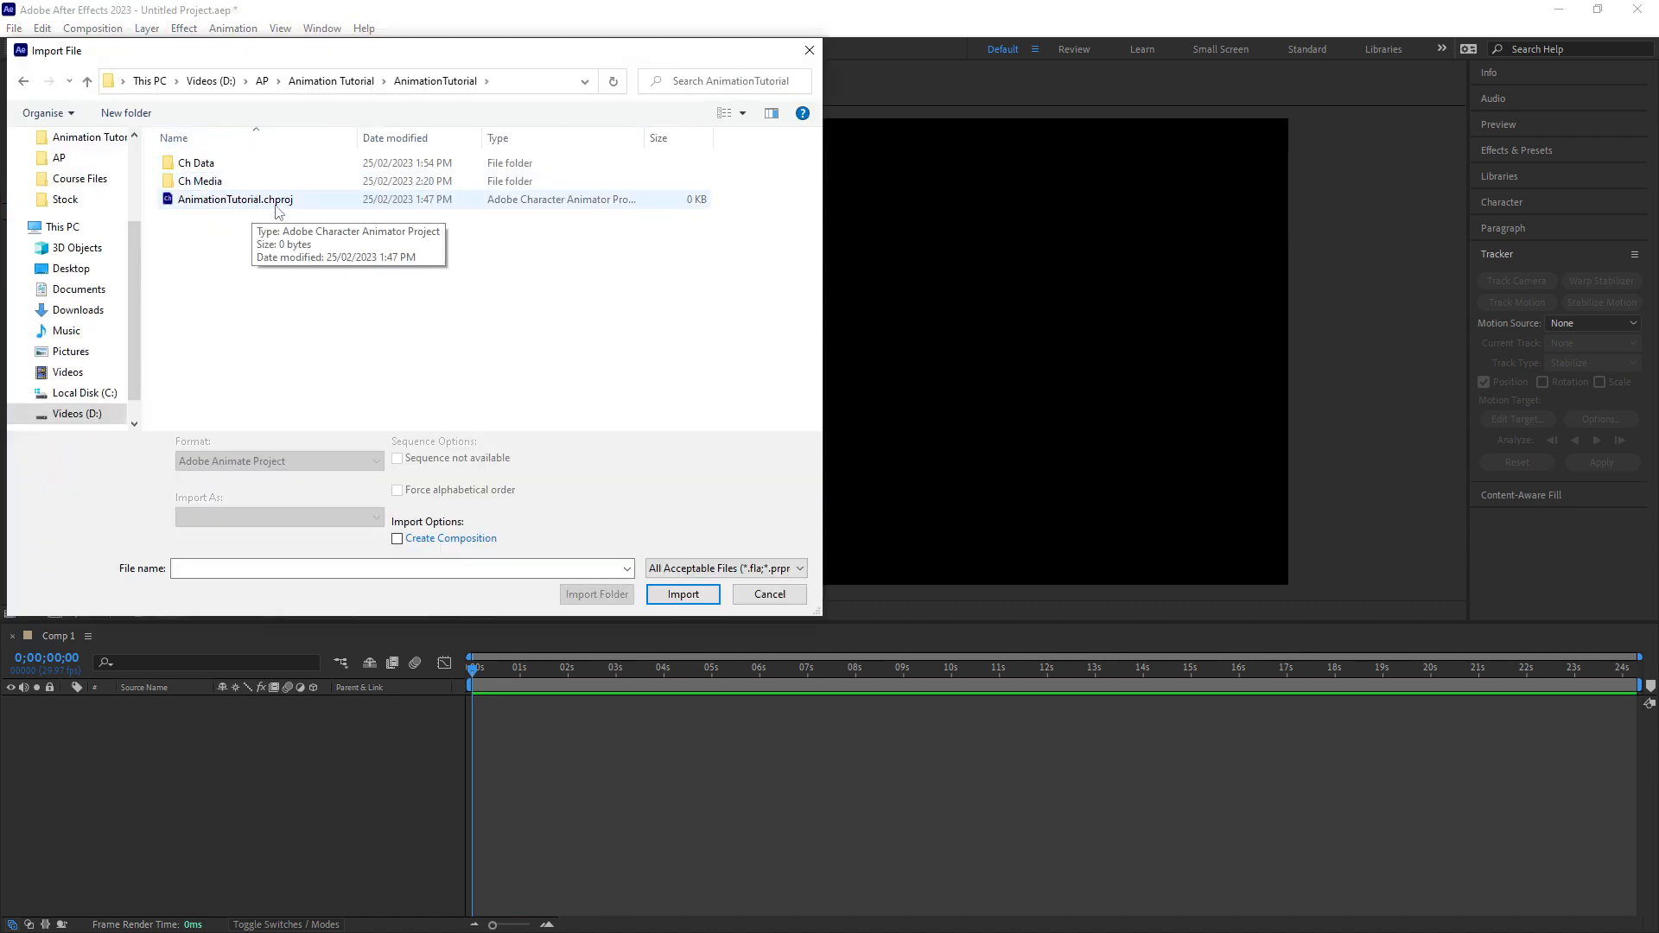
click(281, 204)
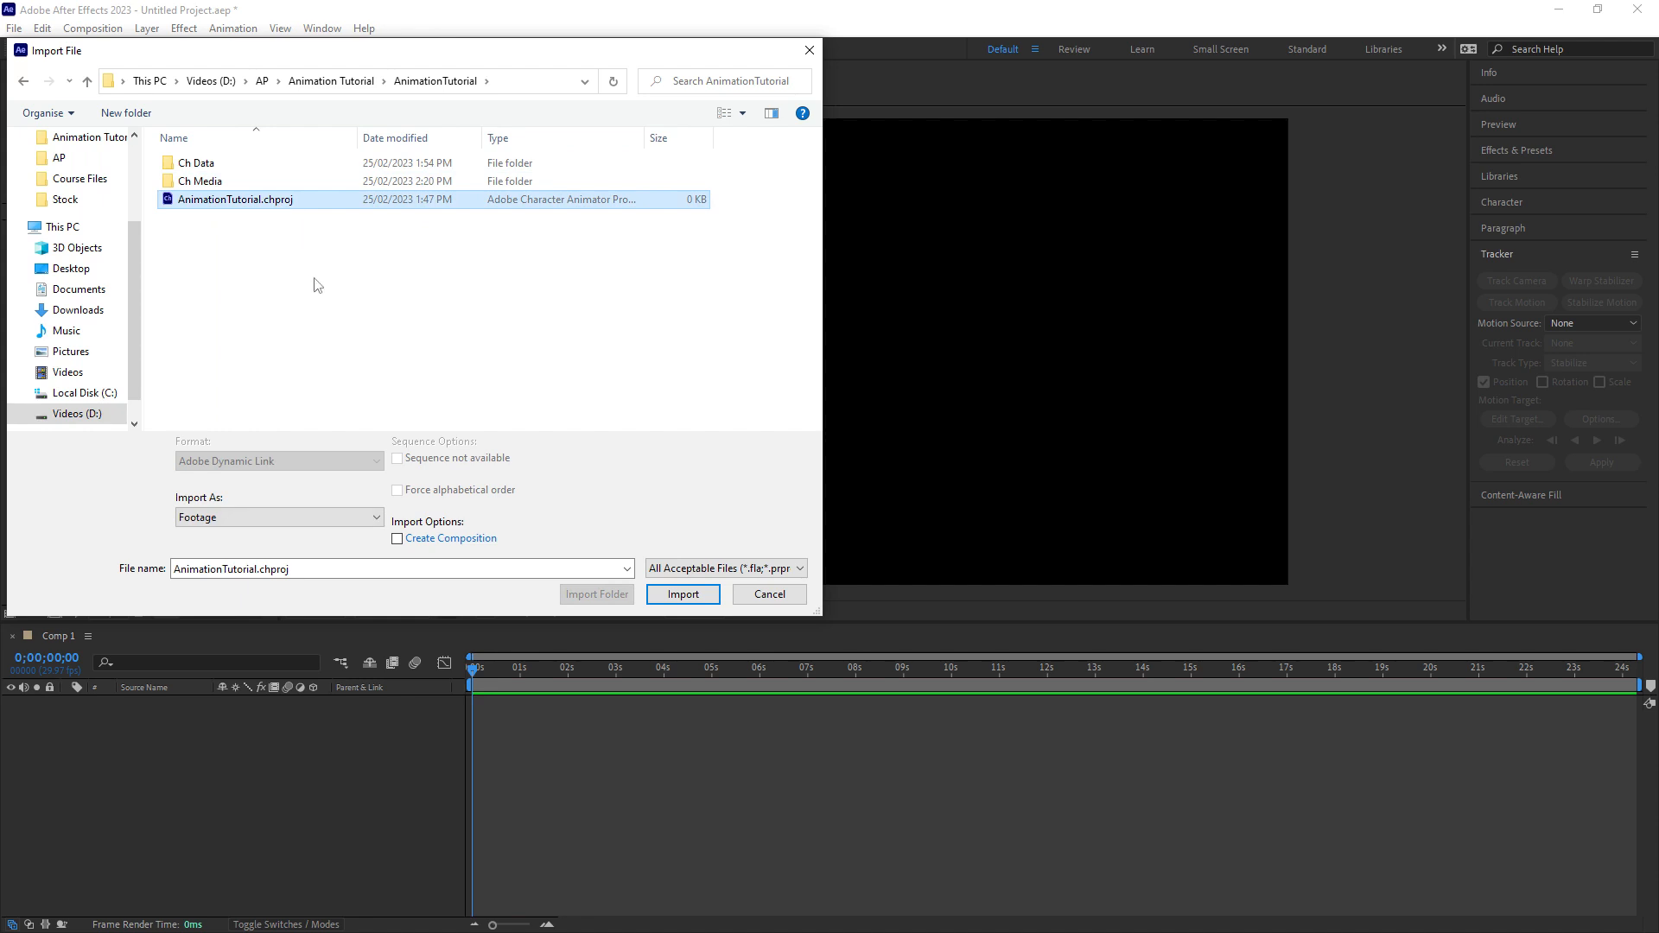
click(667, 592)
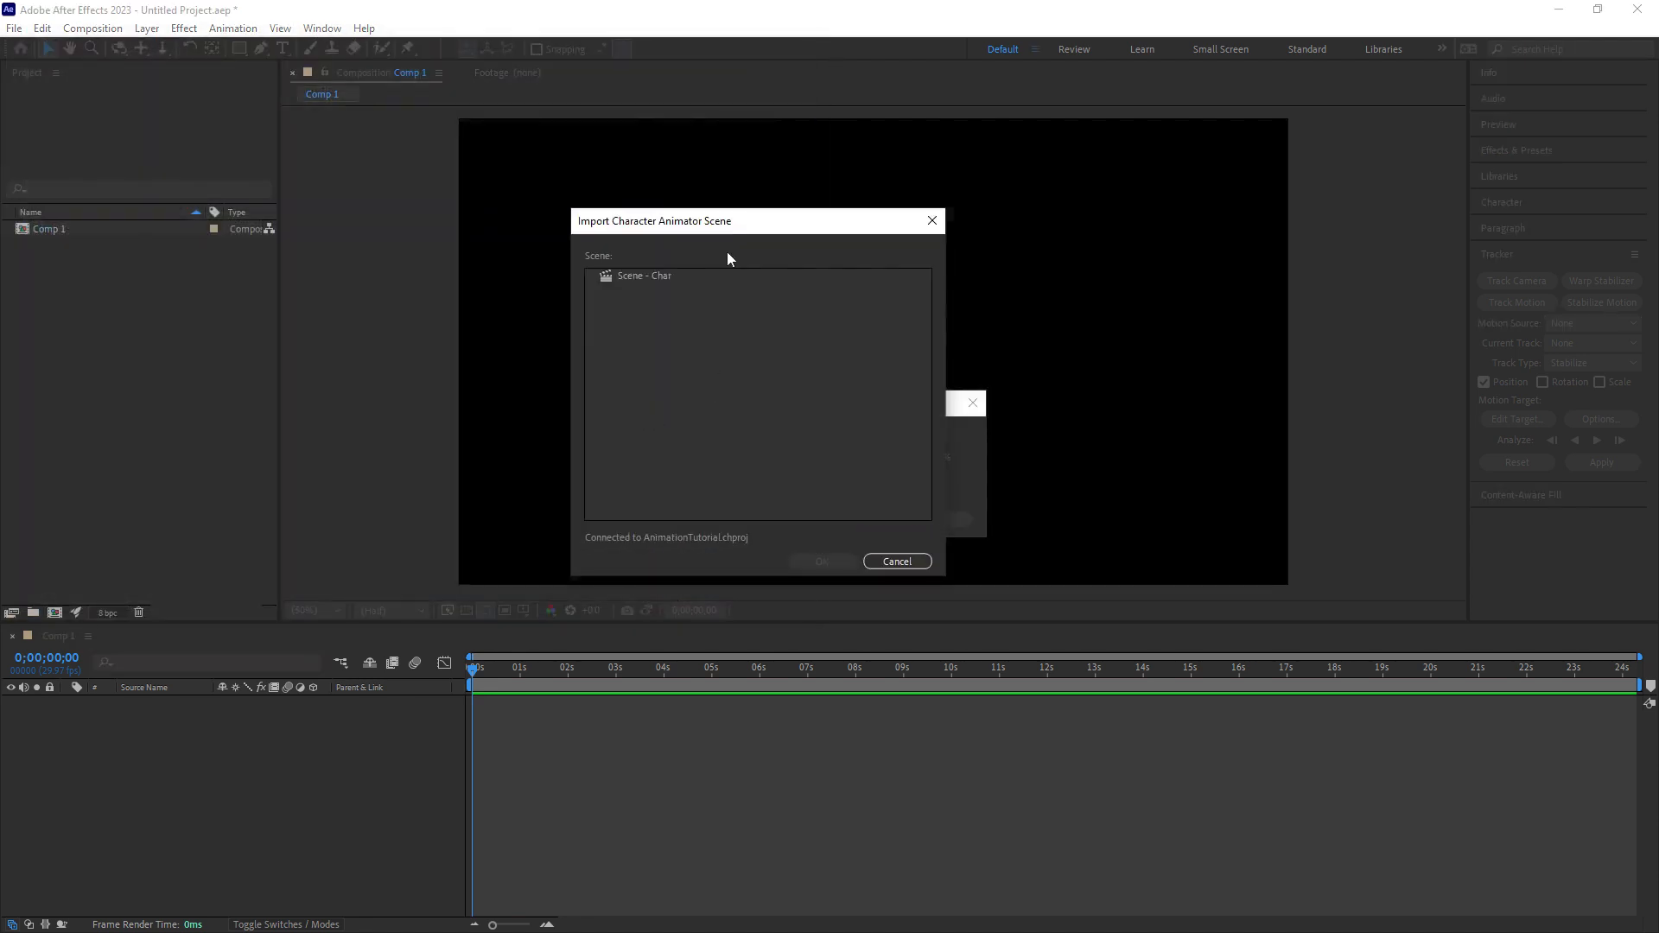
click(666, 279)
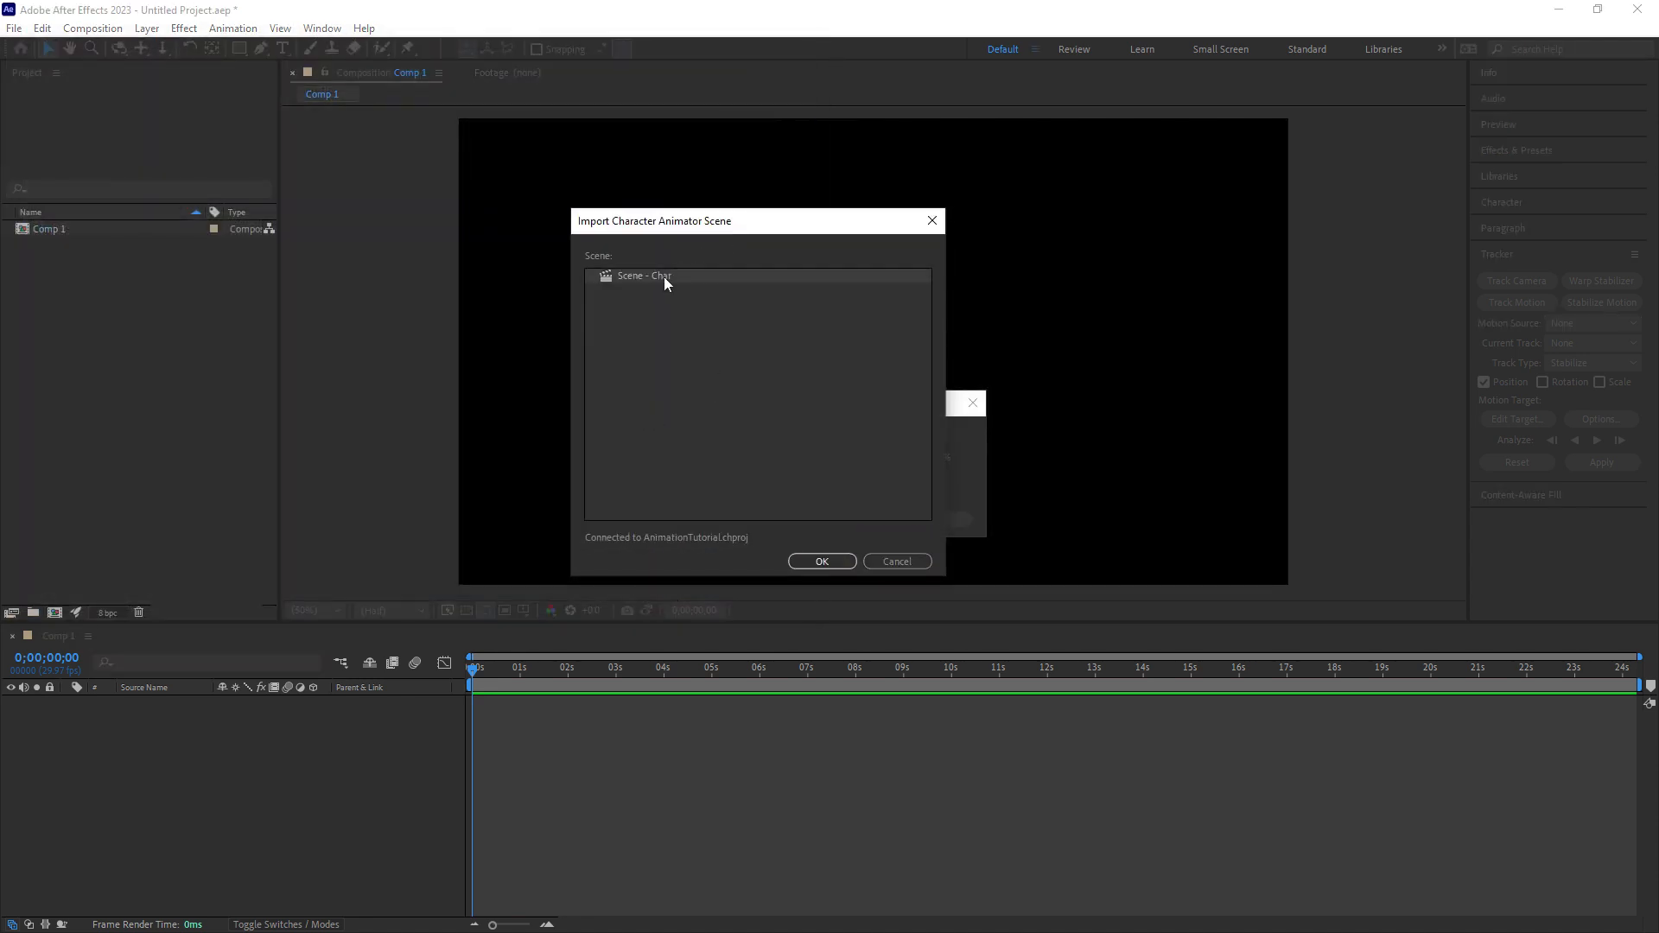
click(836, 564)
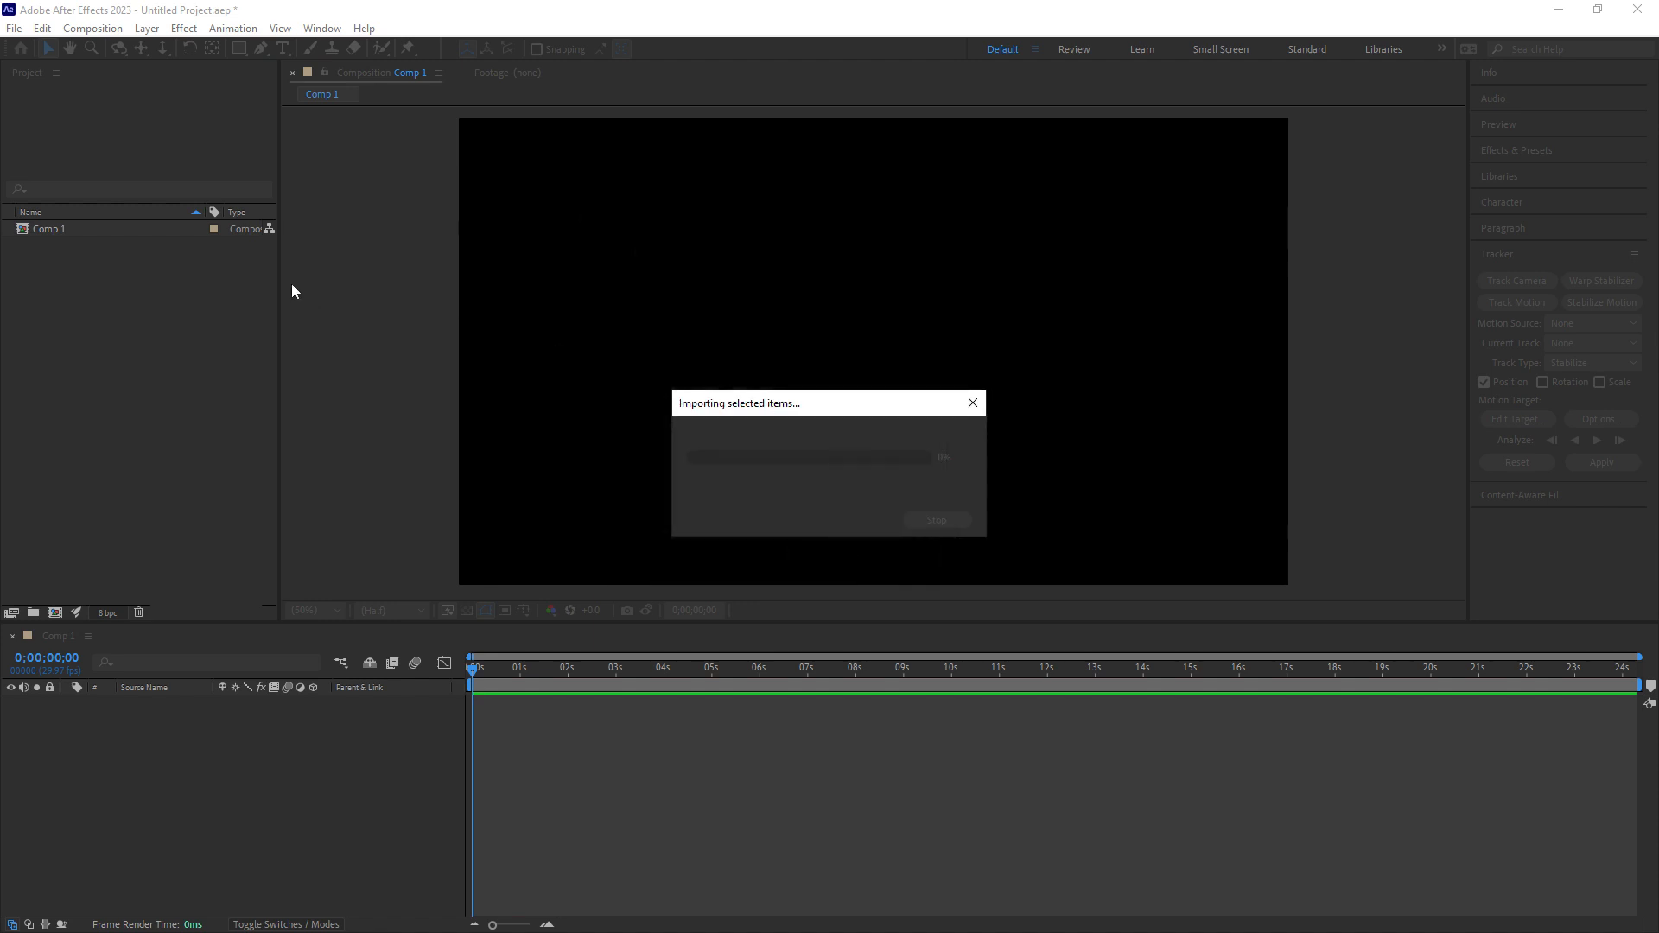
Rename the imported scene as Char and place it centred in the Comp 1 composition.
key(Return)
text(Char)
key(Return)
drag(60, 233, 873, 354)
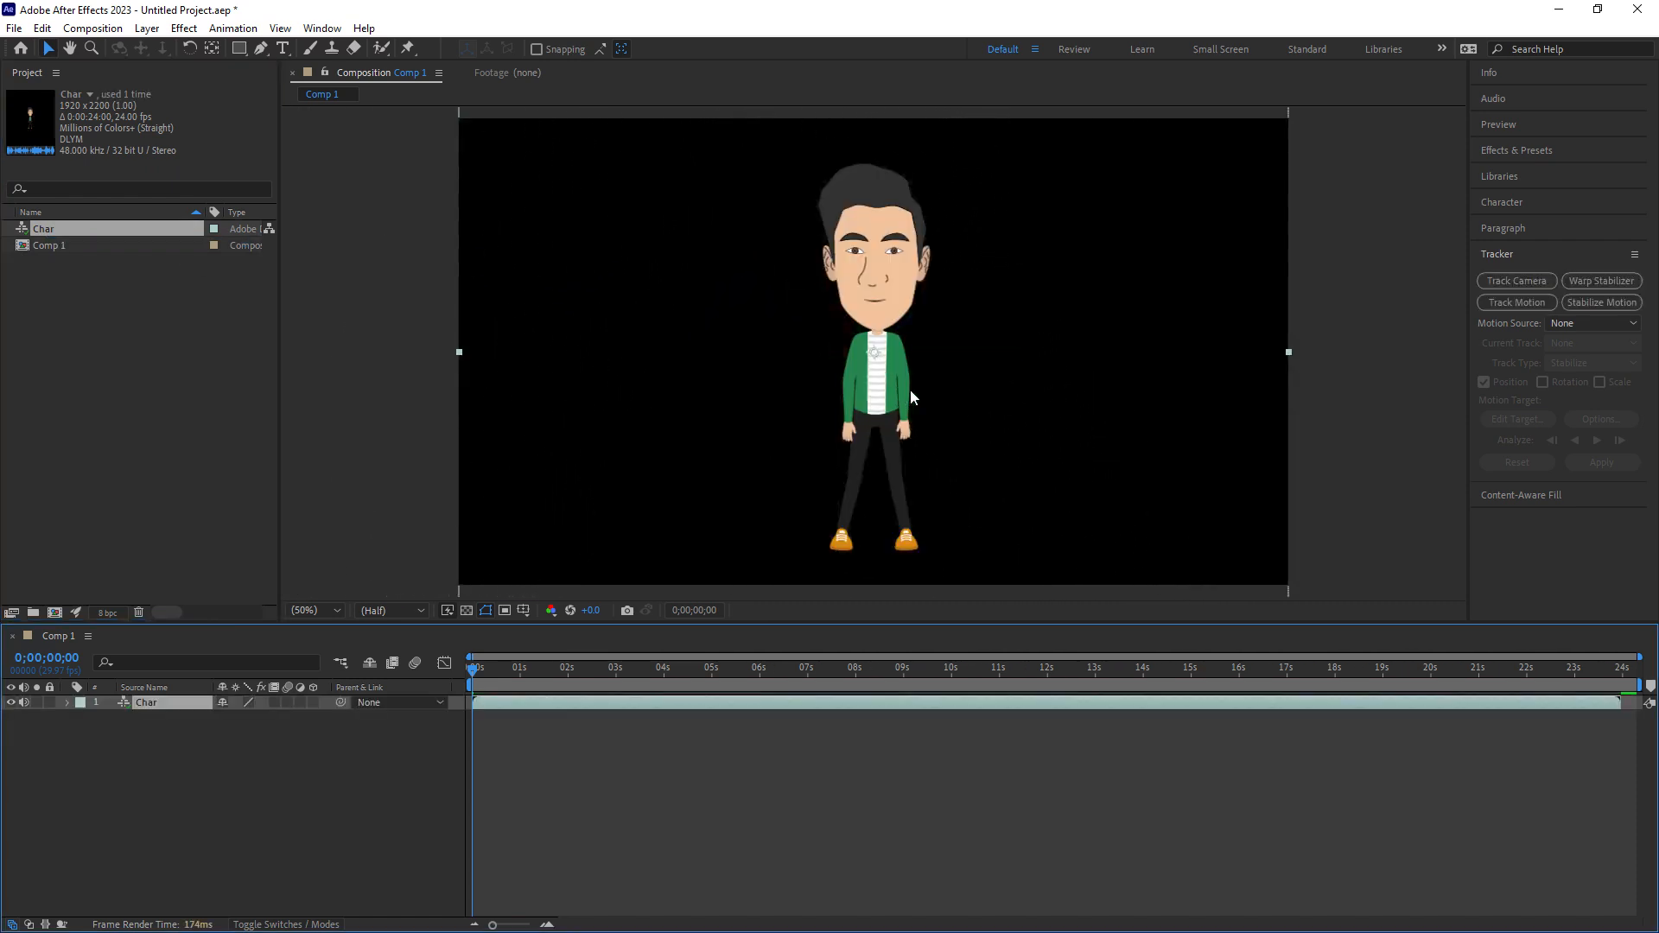
Preview the Char animation in Comp 1 from the start and again from 0;00;03;25 onward.
key(space)
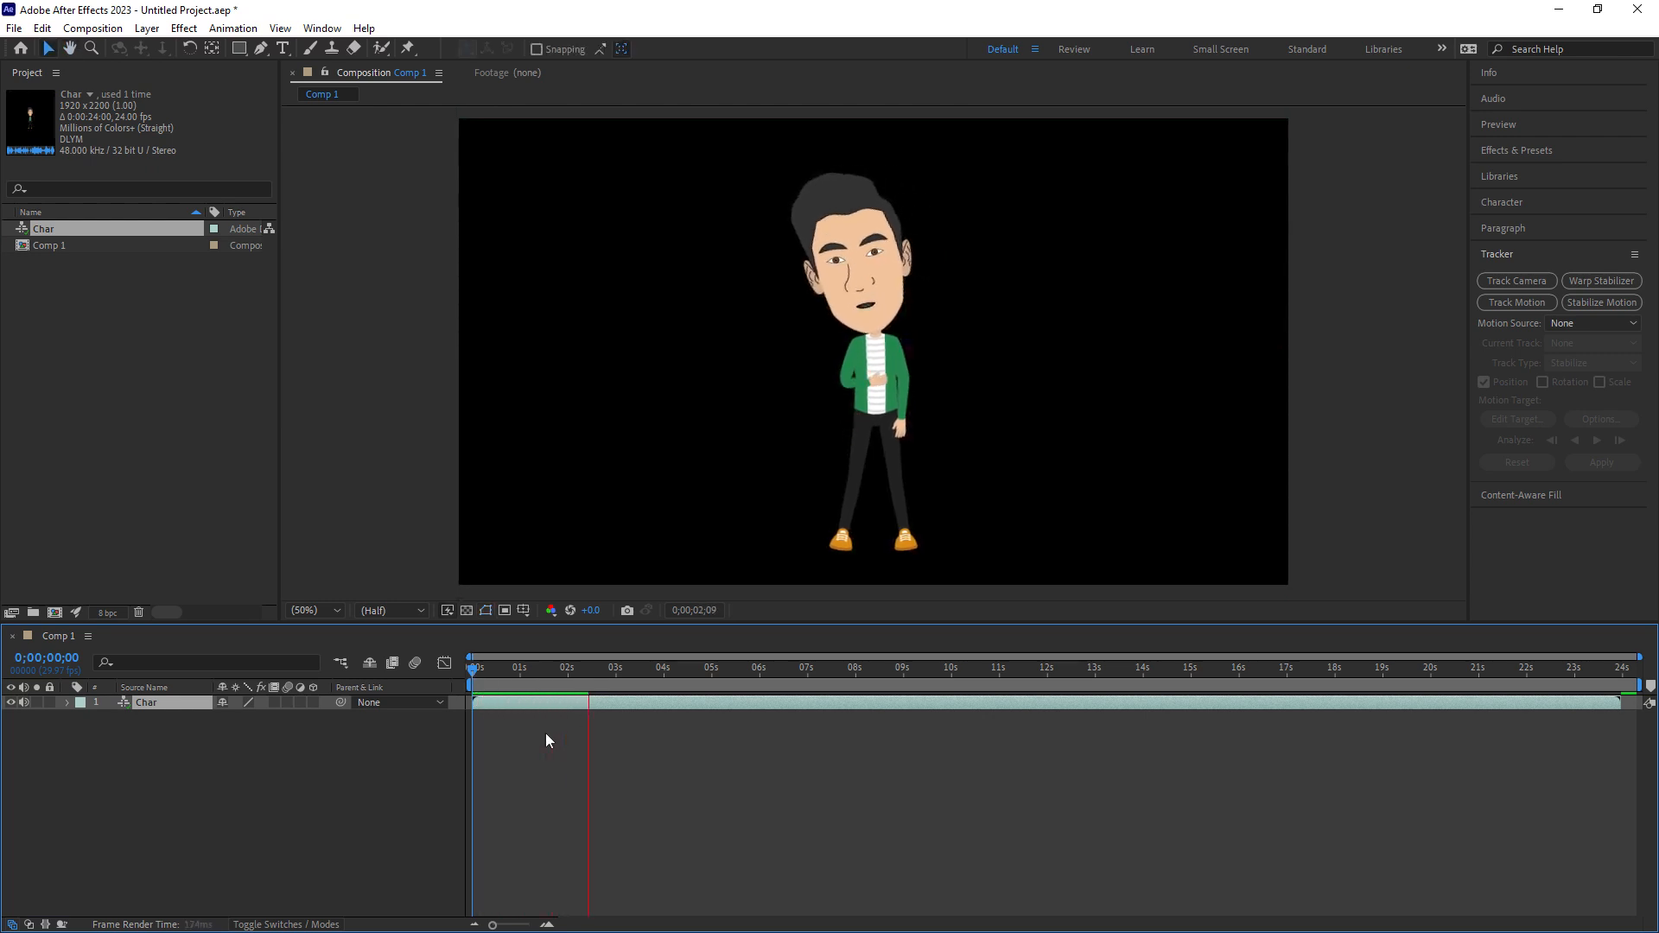
key(space)
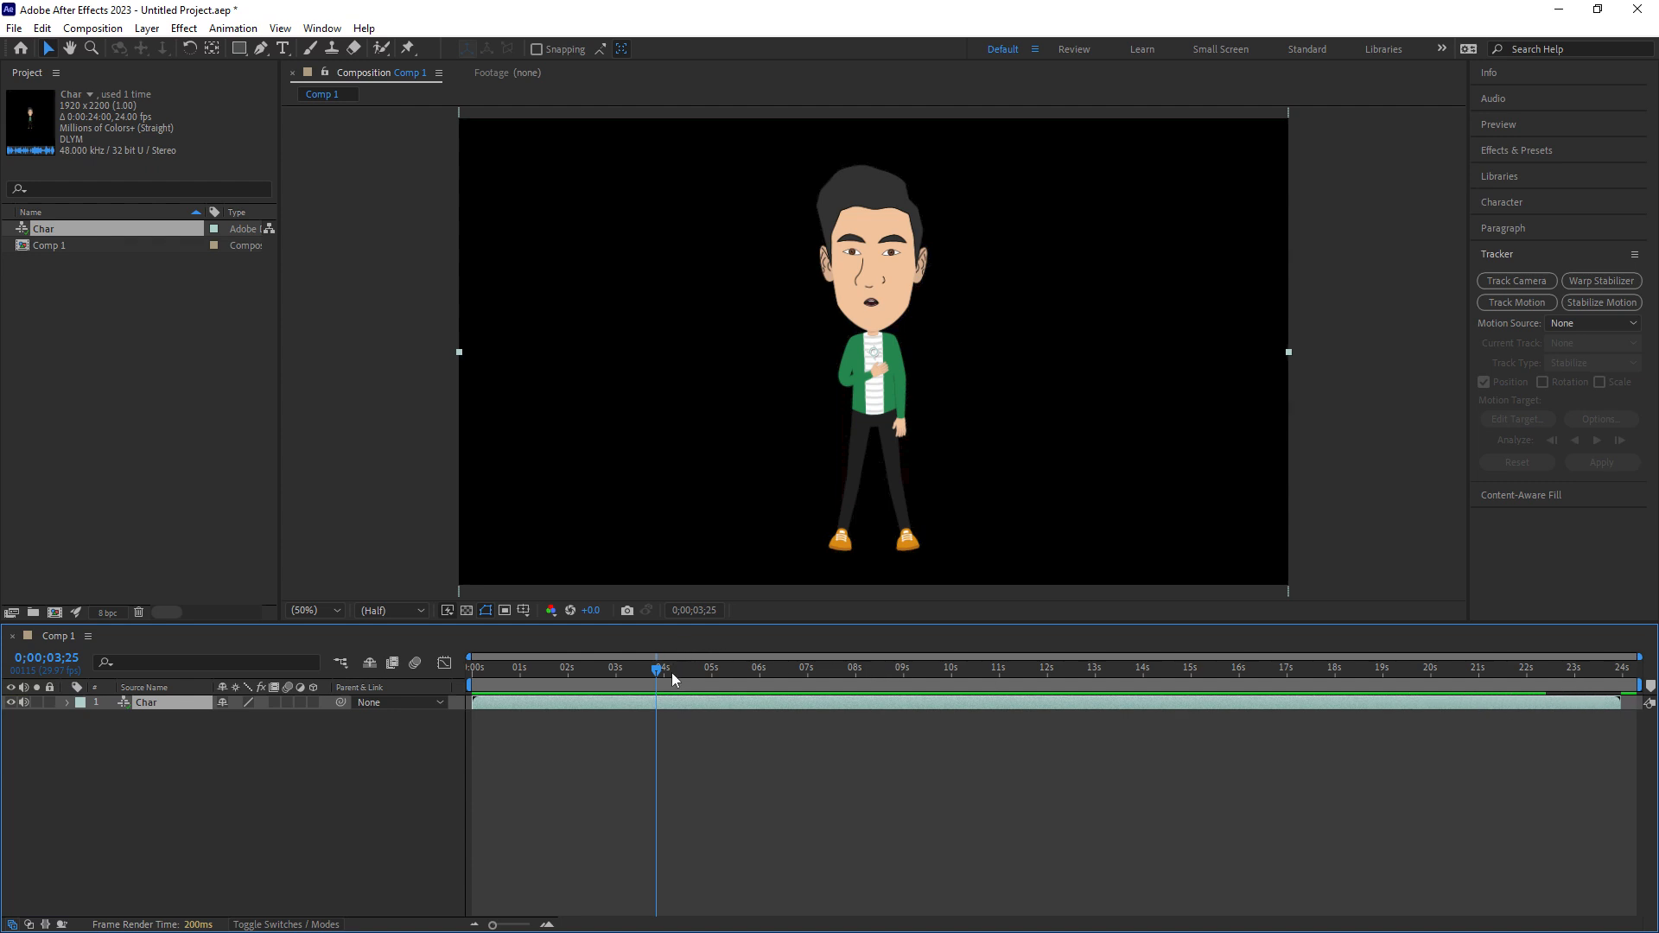
key(space)
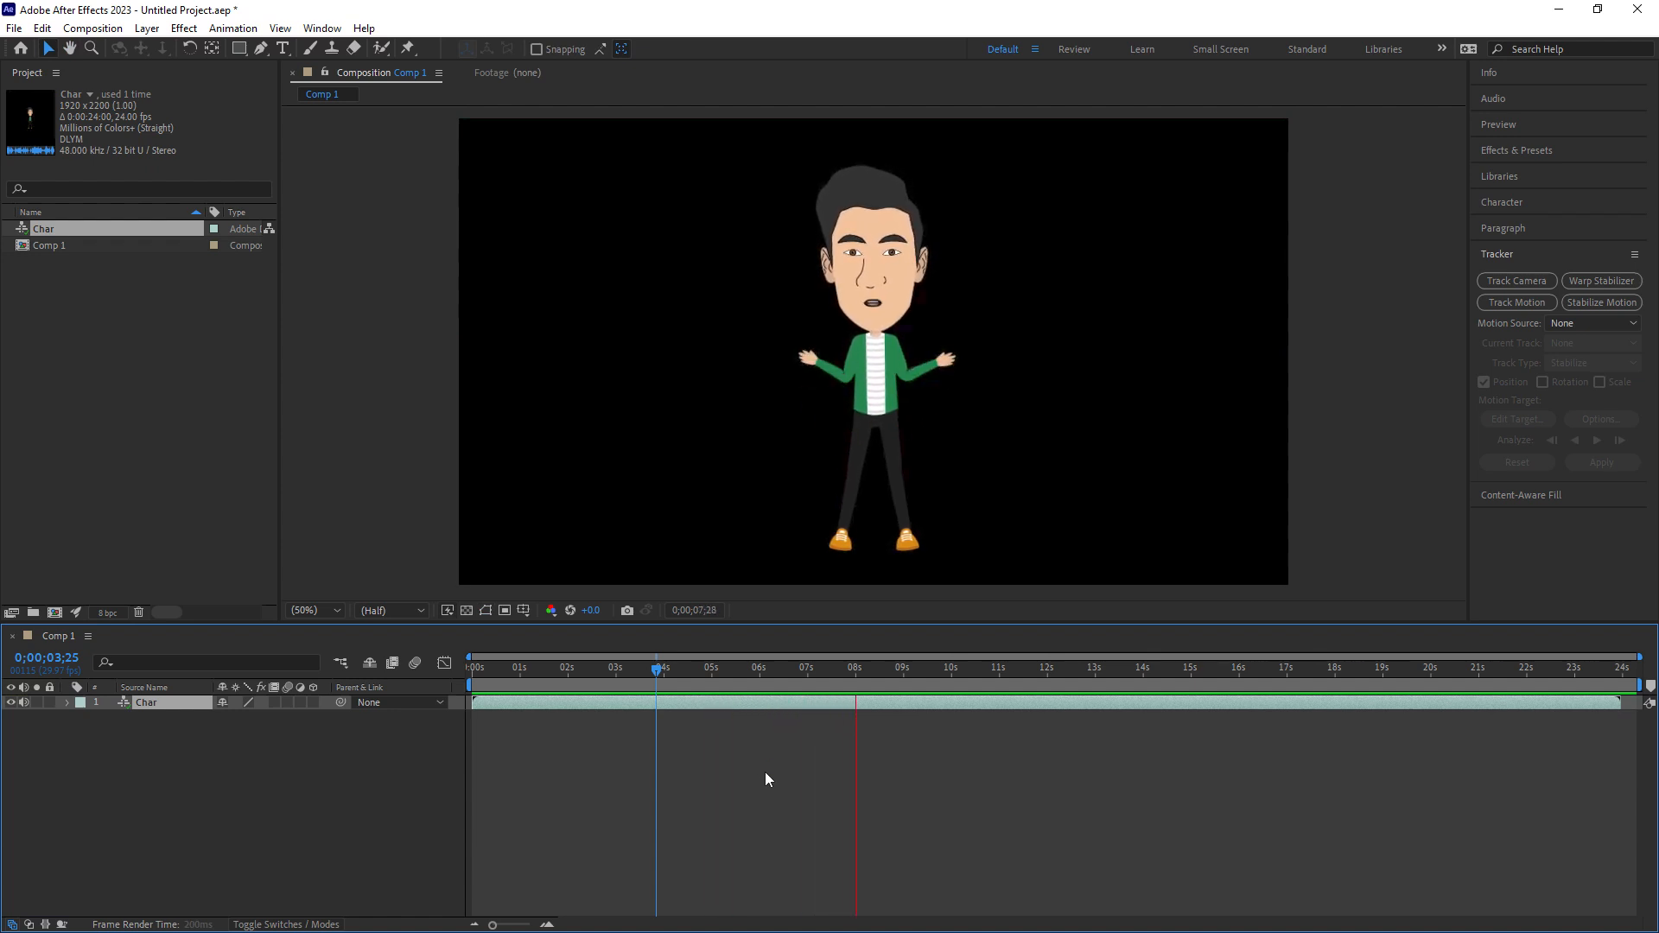
click(624, 703)
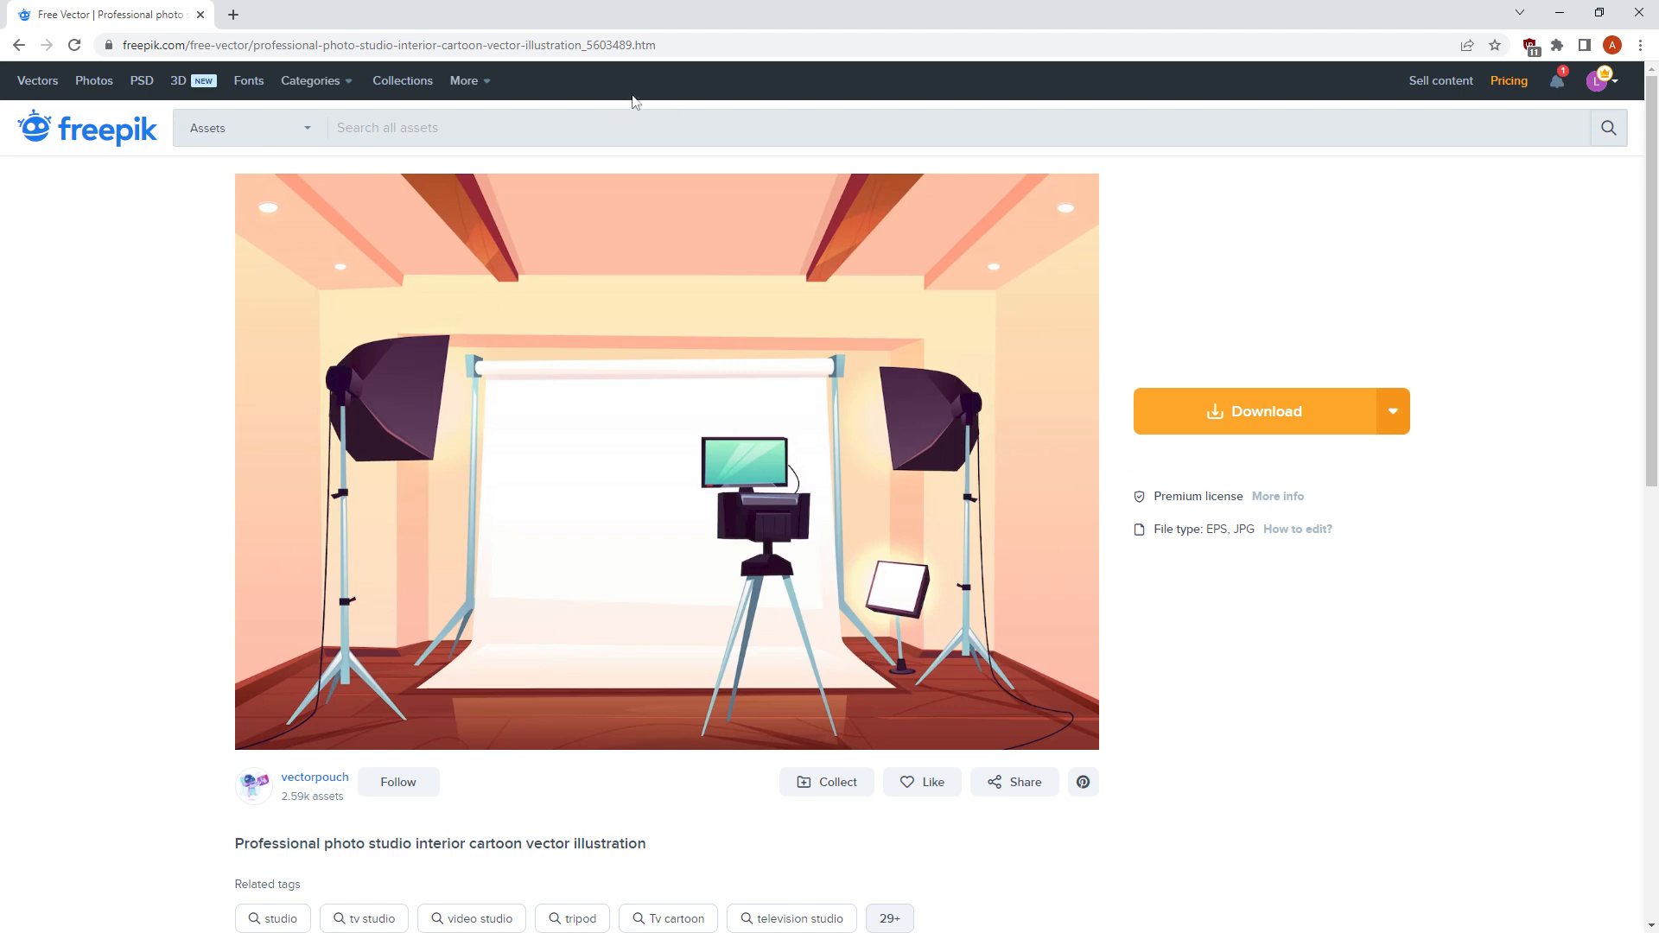
Download the professional photo studio interior vector from Freepik and bring its artwork into view in Illustrator.
click(1225, 415)
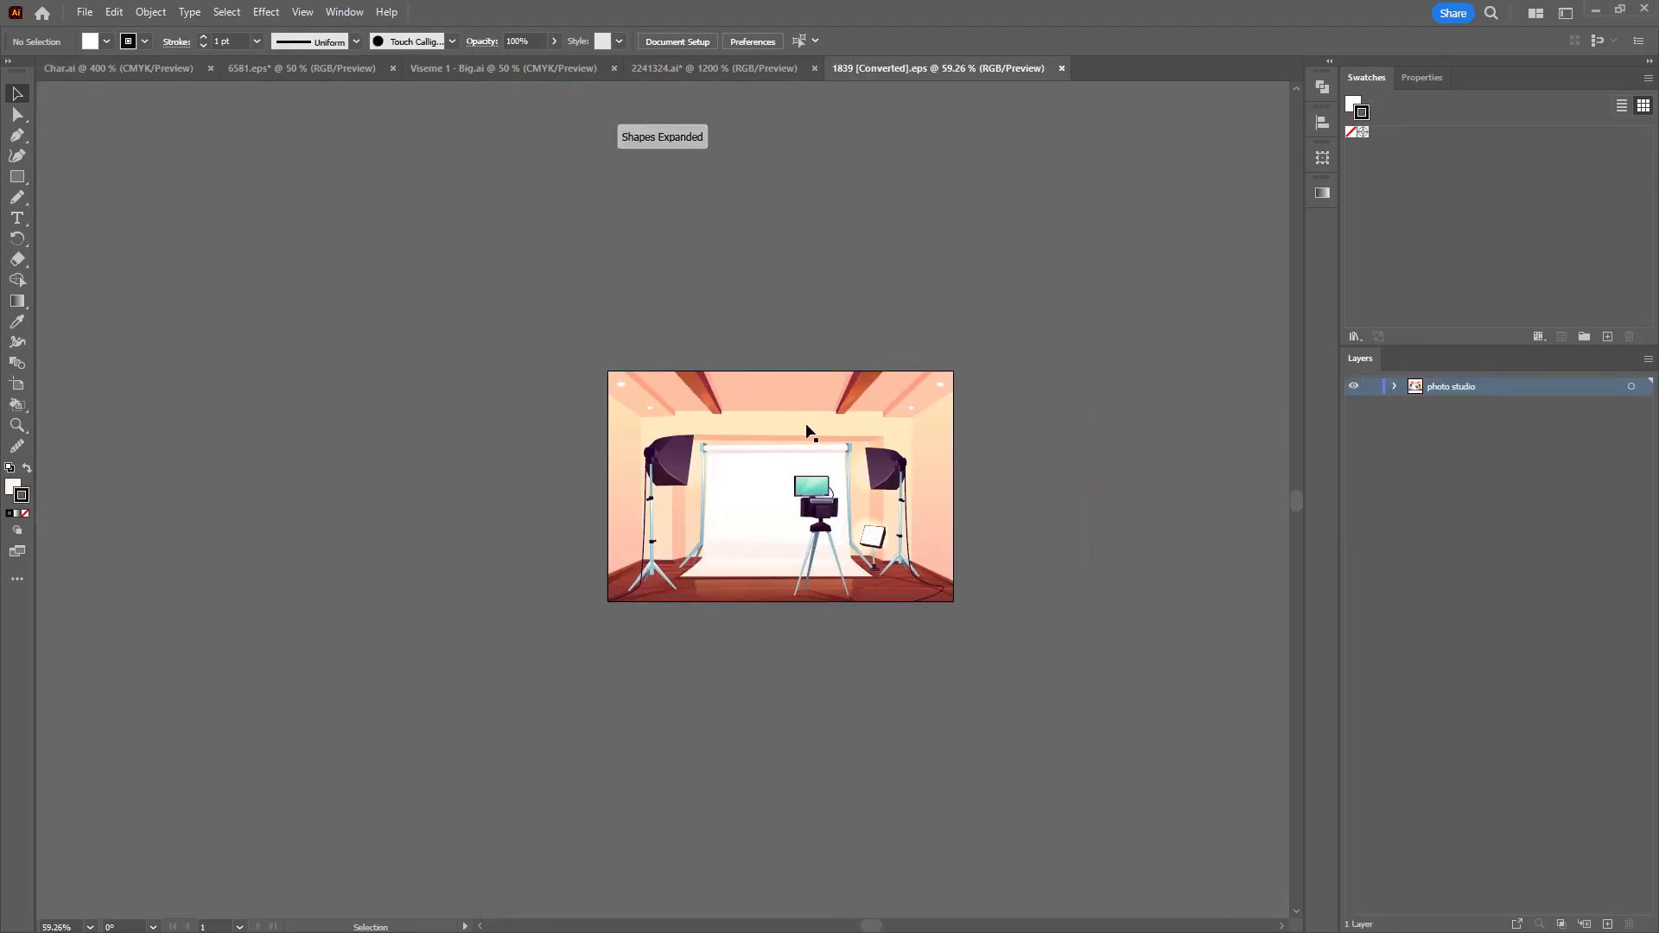
scroll(806, 432, up, 5)
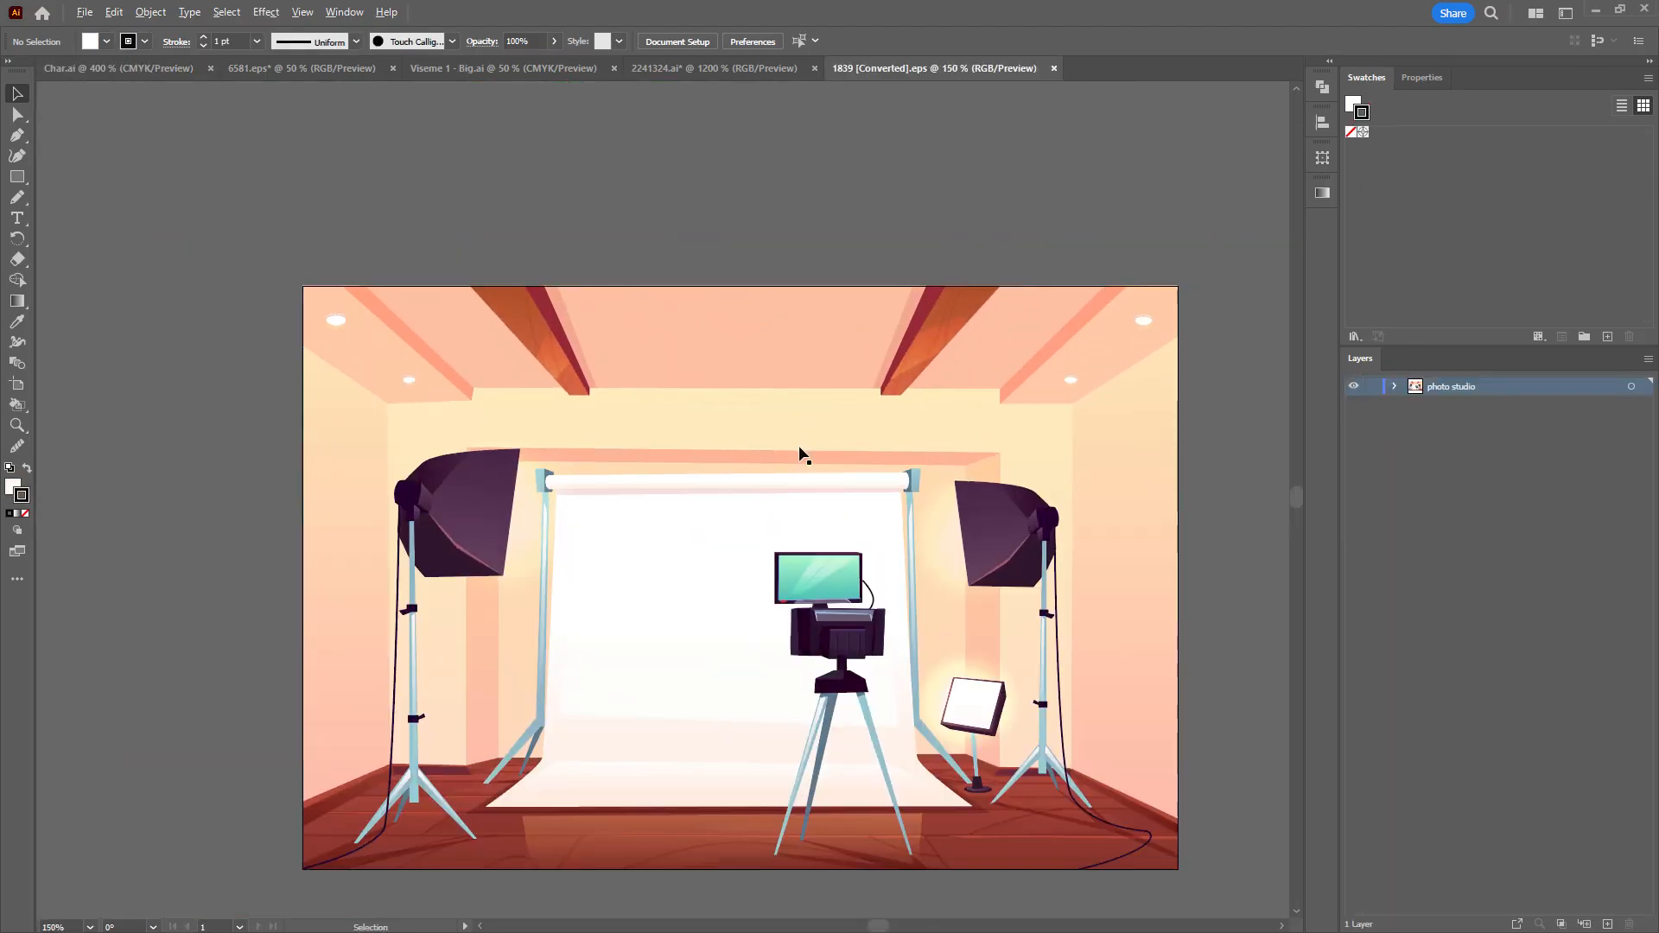
drag(800, 450, 743, 362)
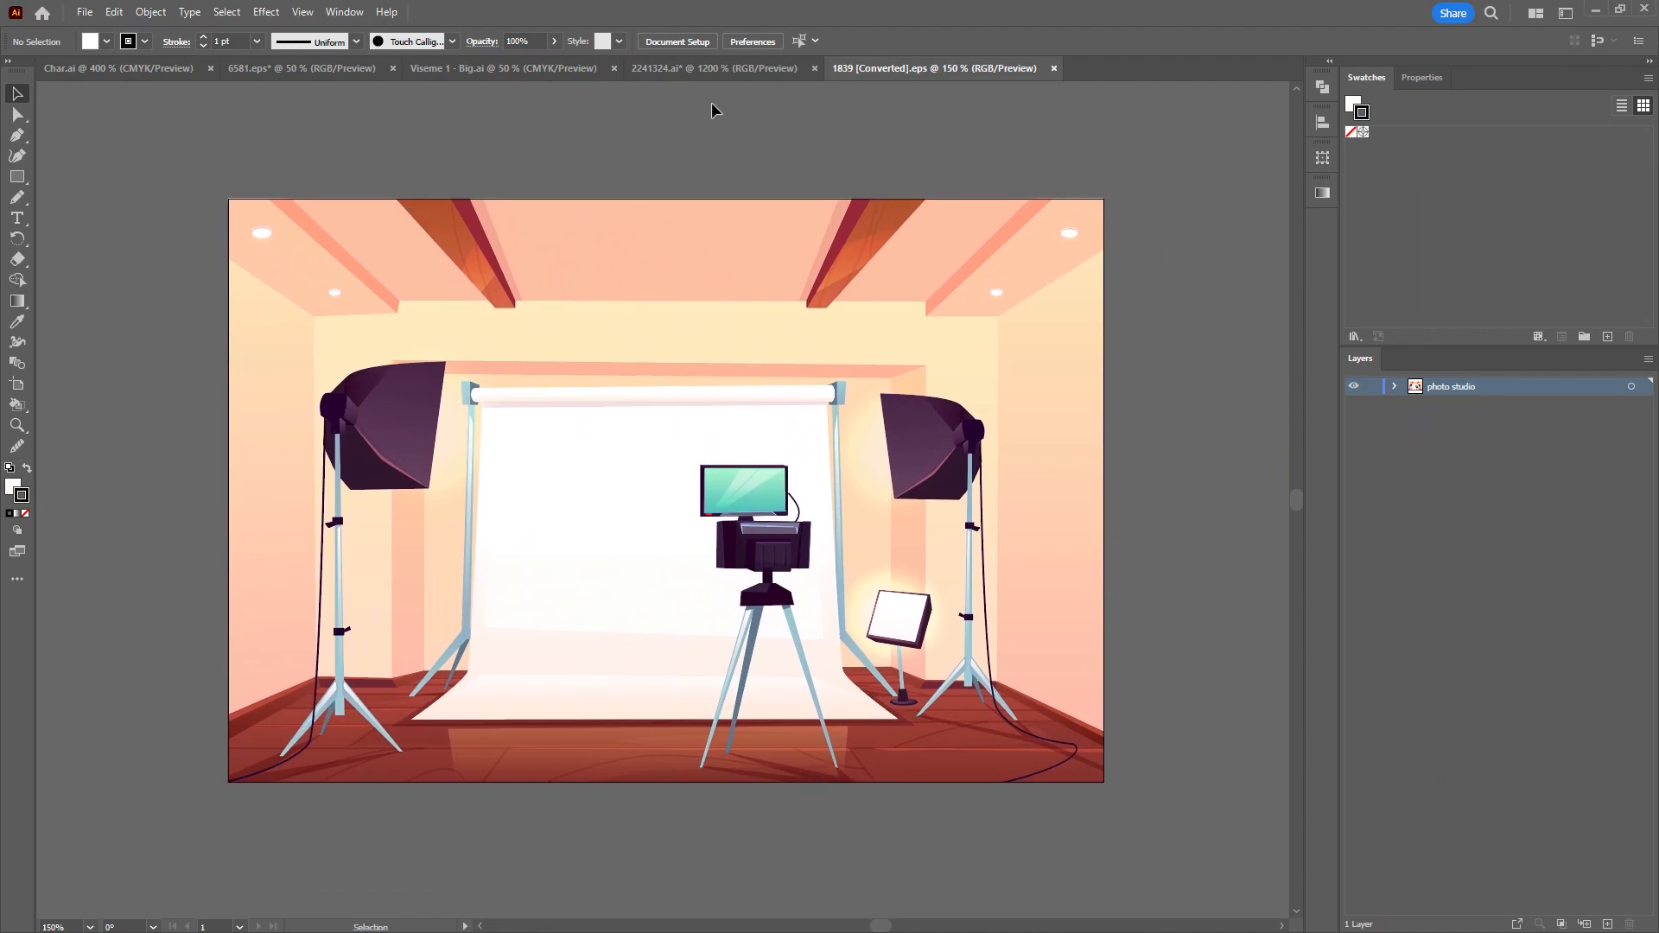
Resize the photo studio document's artboard to 1920 x 1080 px.
click(690, 43)
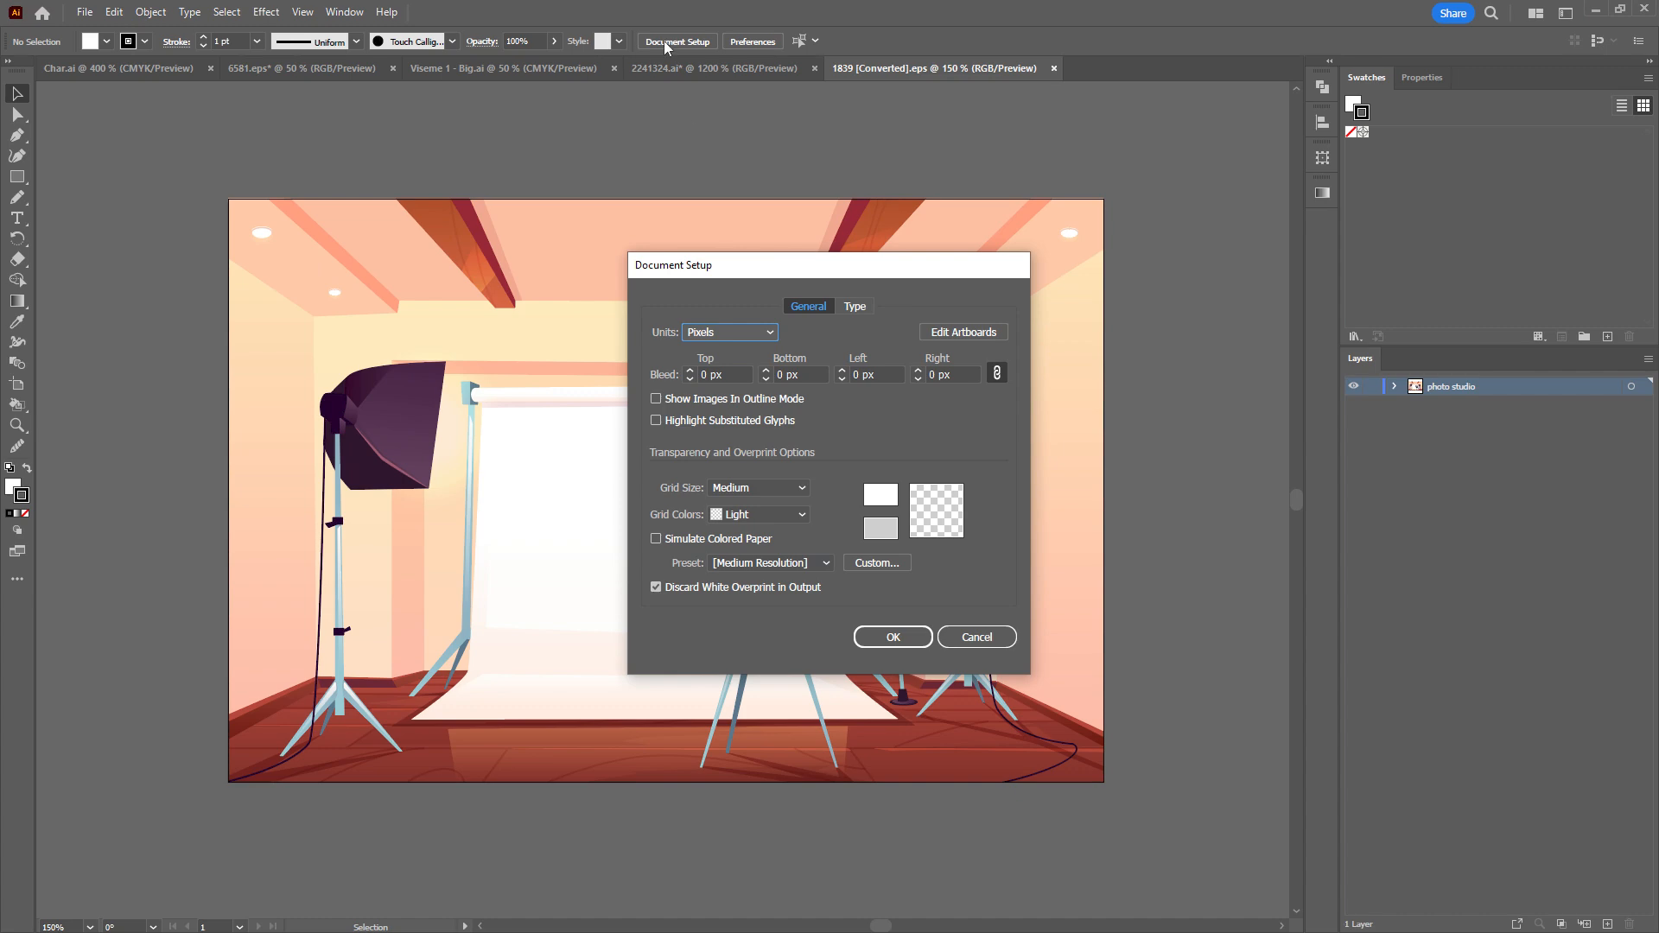
key(Escape)
click(84, 11)
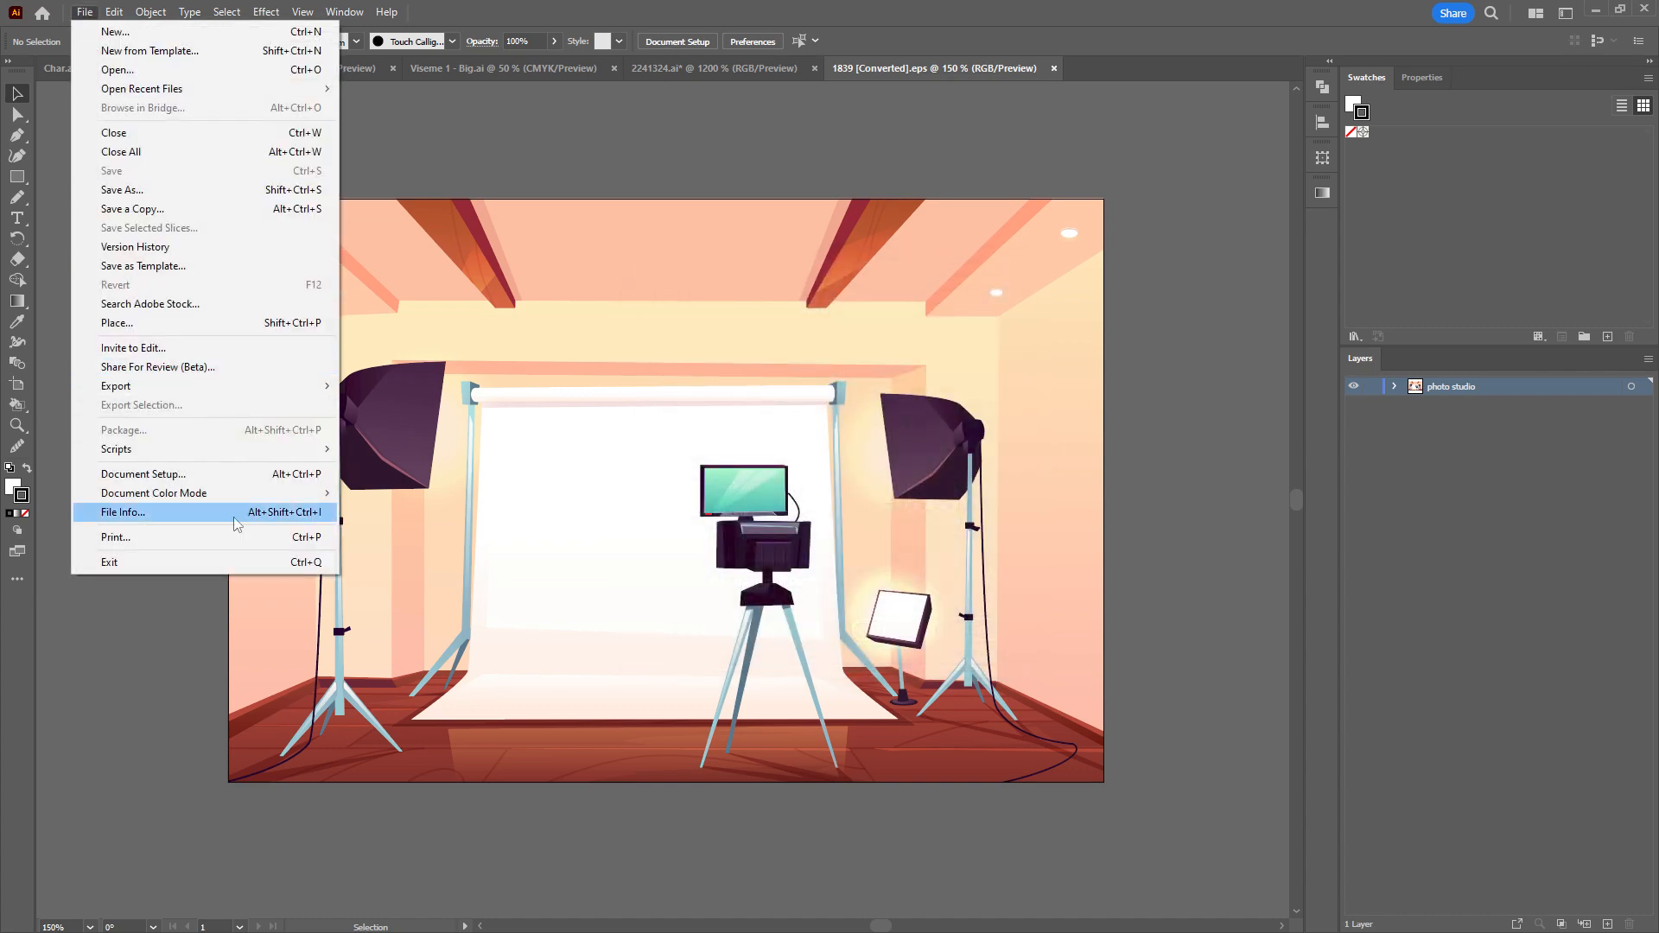
click(234, 474)
click(951, 334)
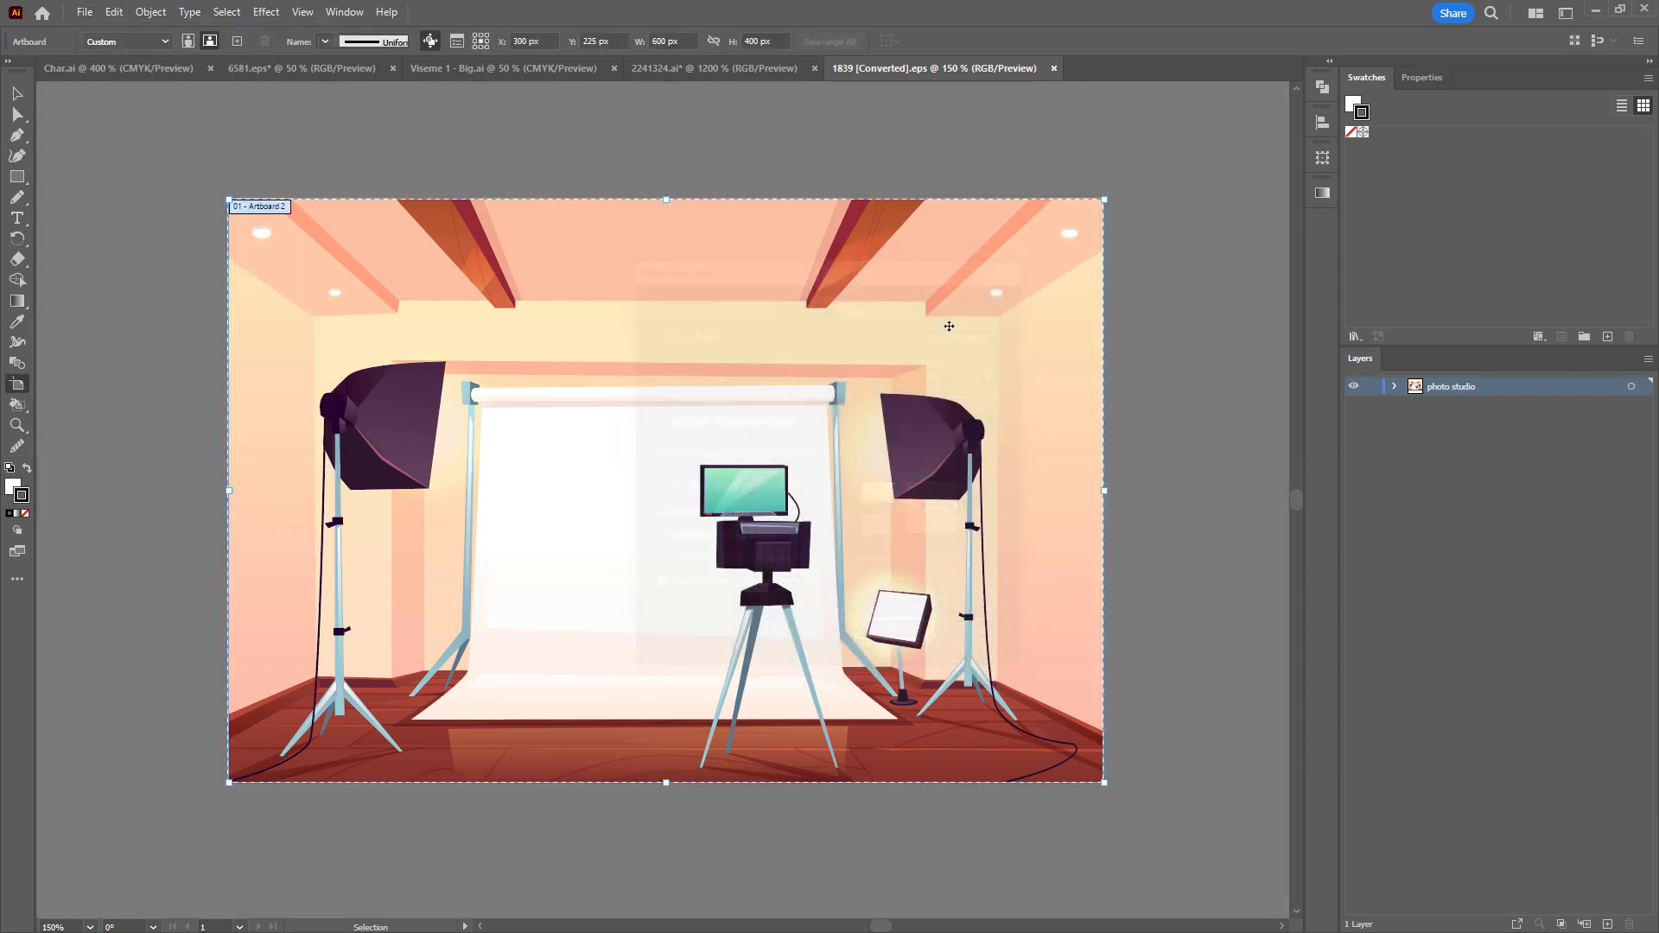
double_click(661, 42)
text(1920)
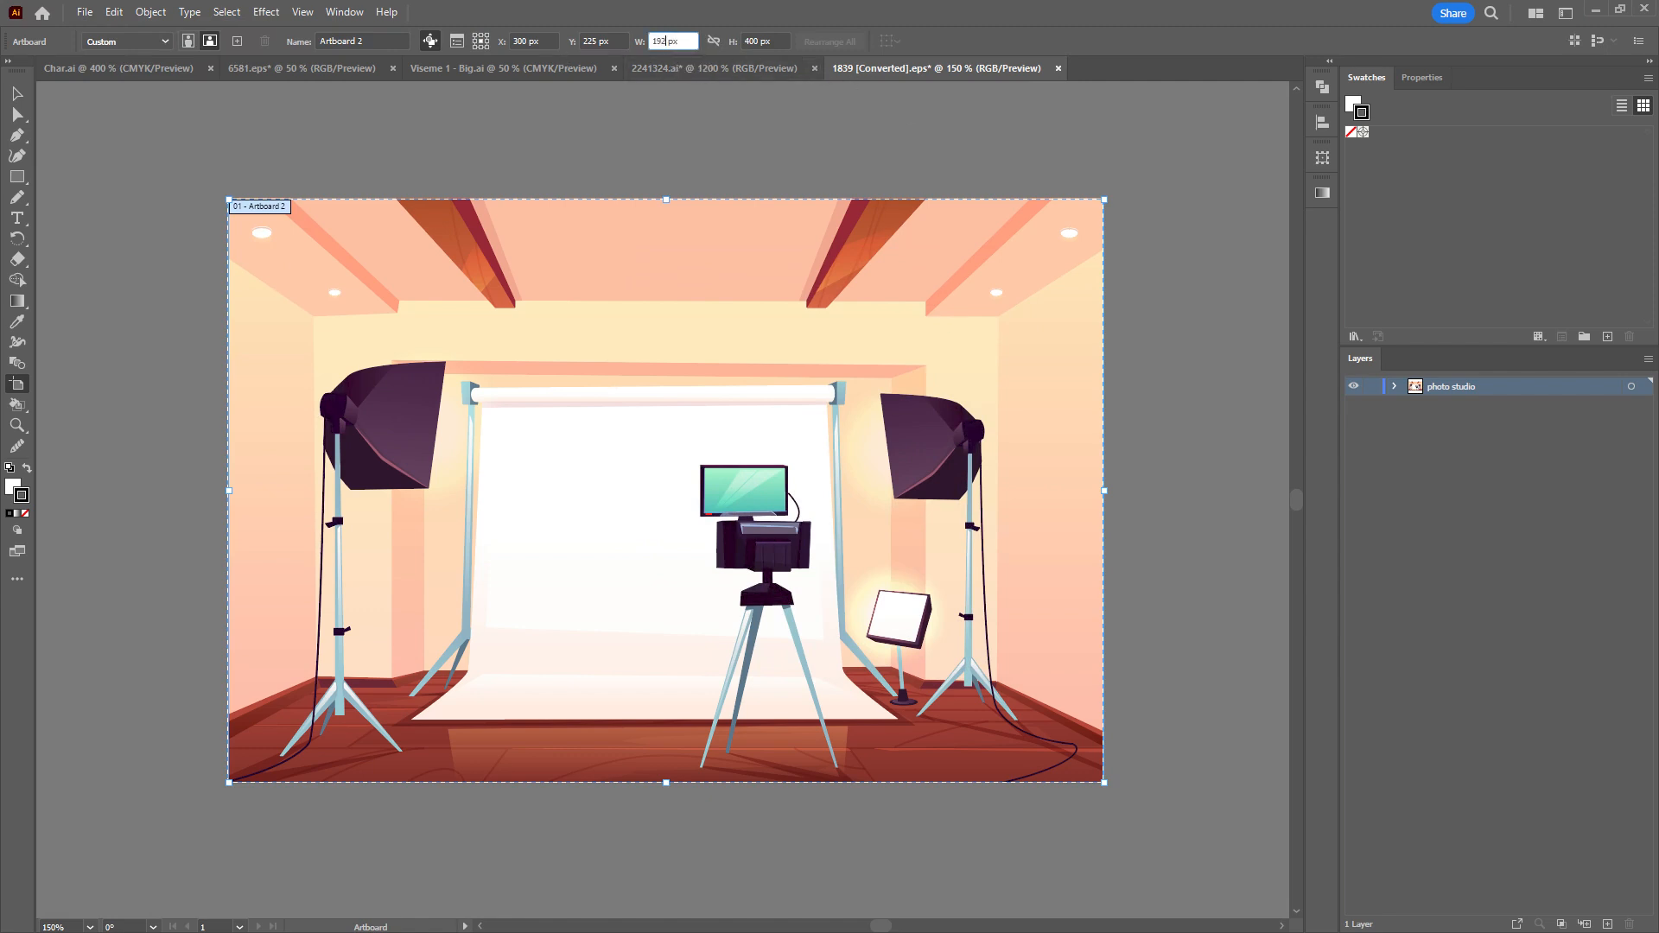
key(Tab)
text(1080)
key(Return)
key(Escape)
Select all the studio artwork and enlarge it proportionally about its centre to span the artboard's full width.
key(ctrl+minus)
key(ctrl+minus)
key(ctrl+minus)
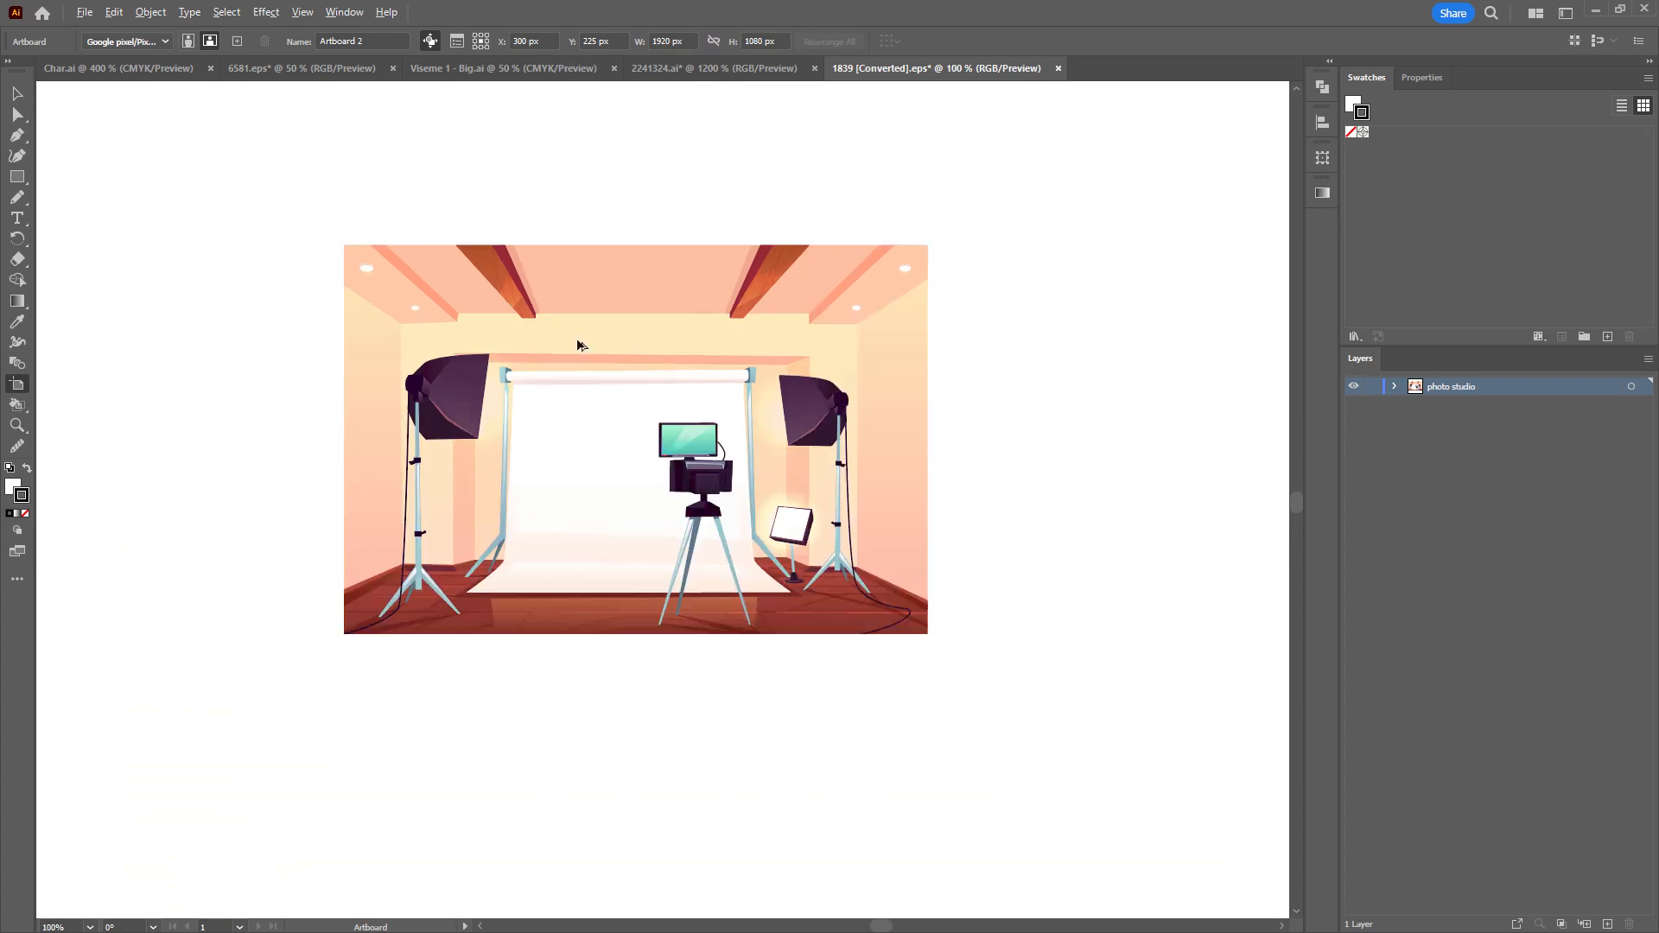
key(ctrl+a)
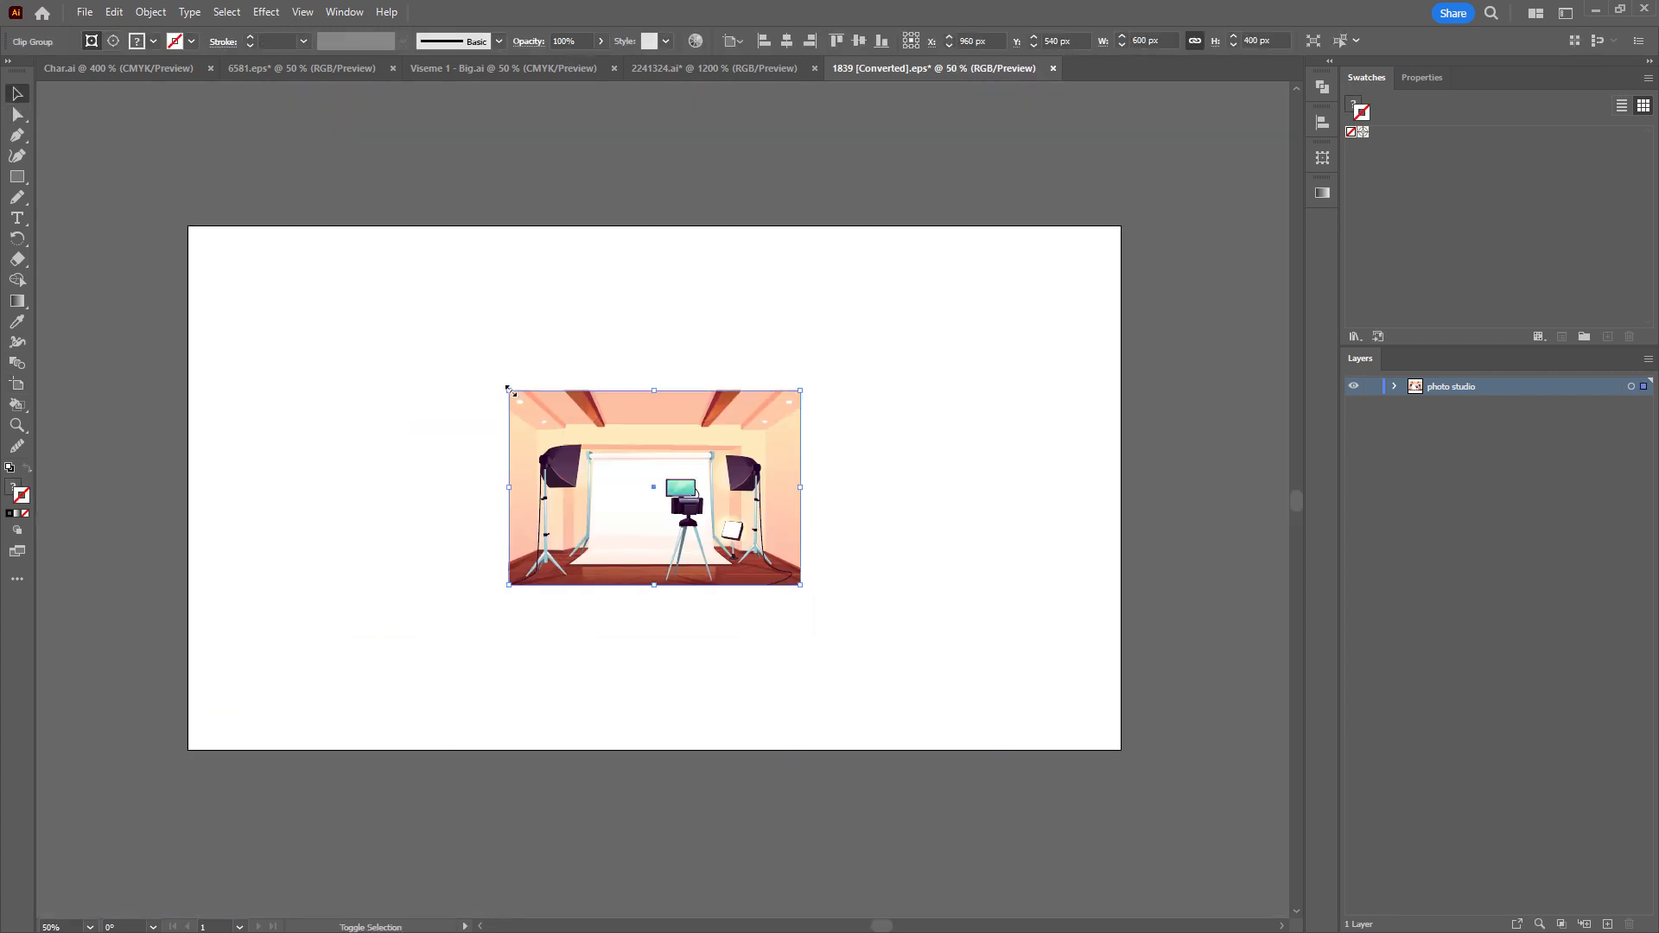
drag(508, 389, 189, 151)
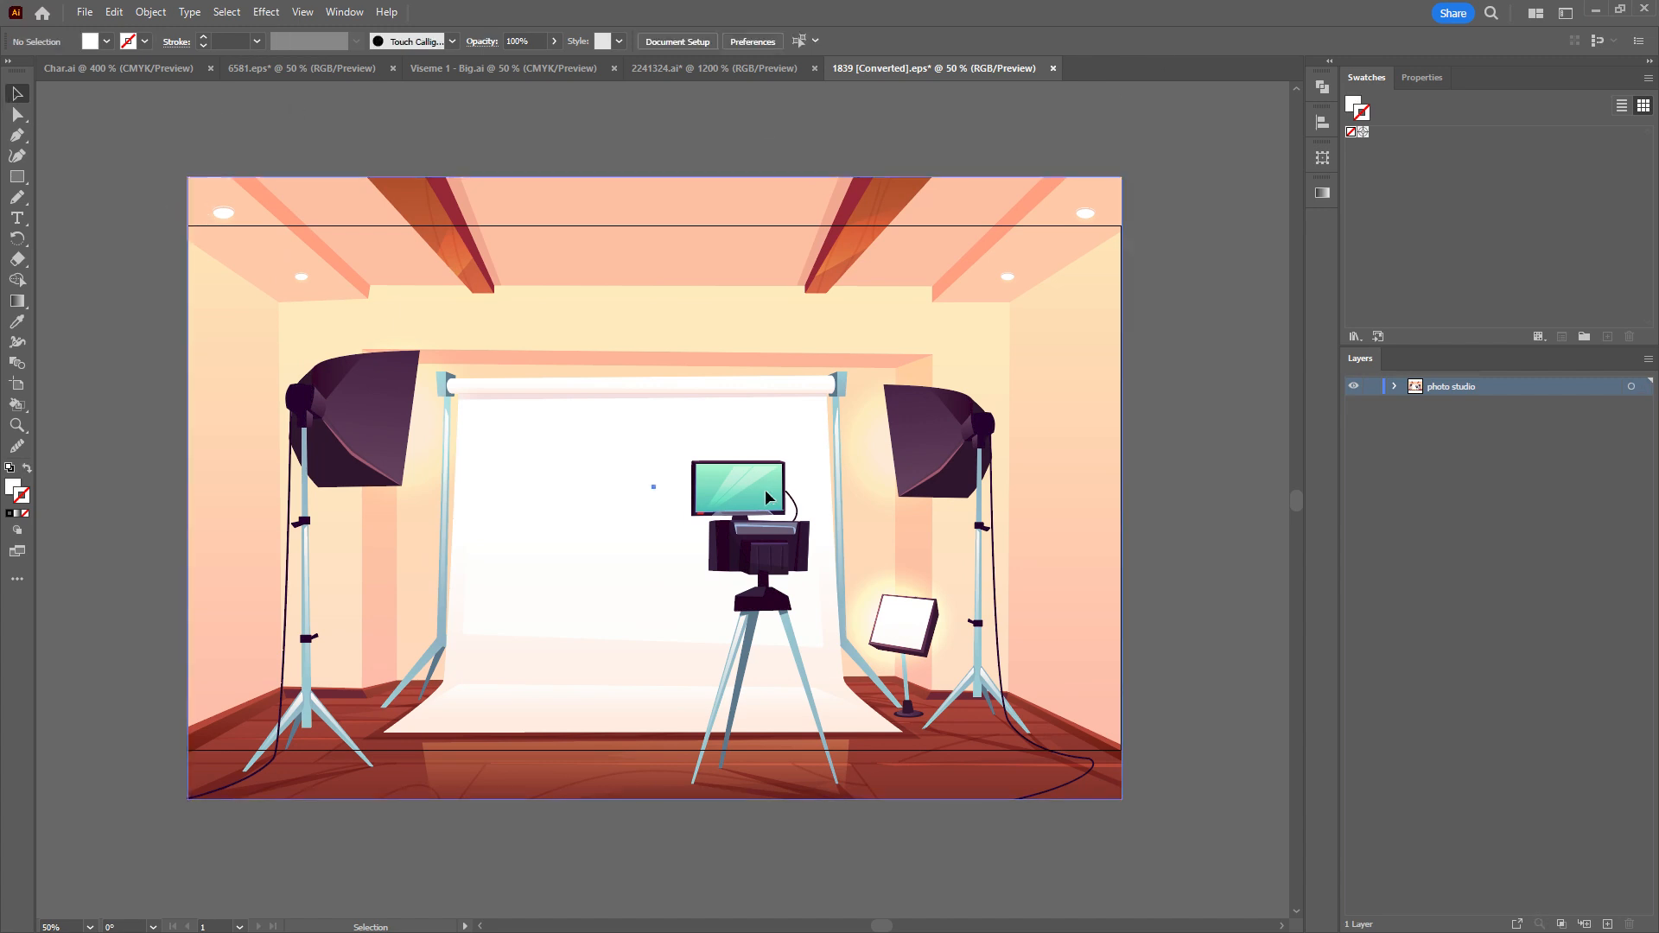
Find the group of the camera on its tripod inside the photo studio layer's clip group and hide it.
click(17, 114)
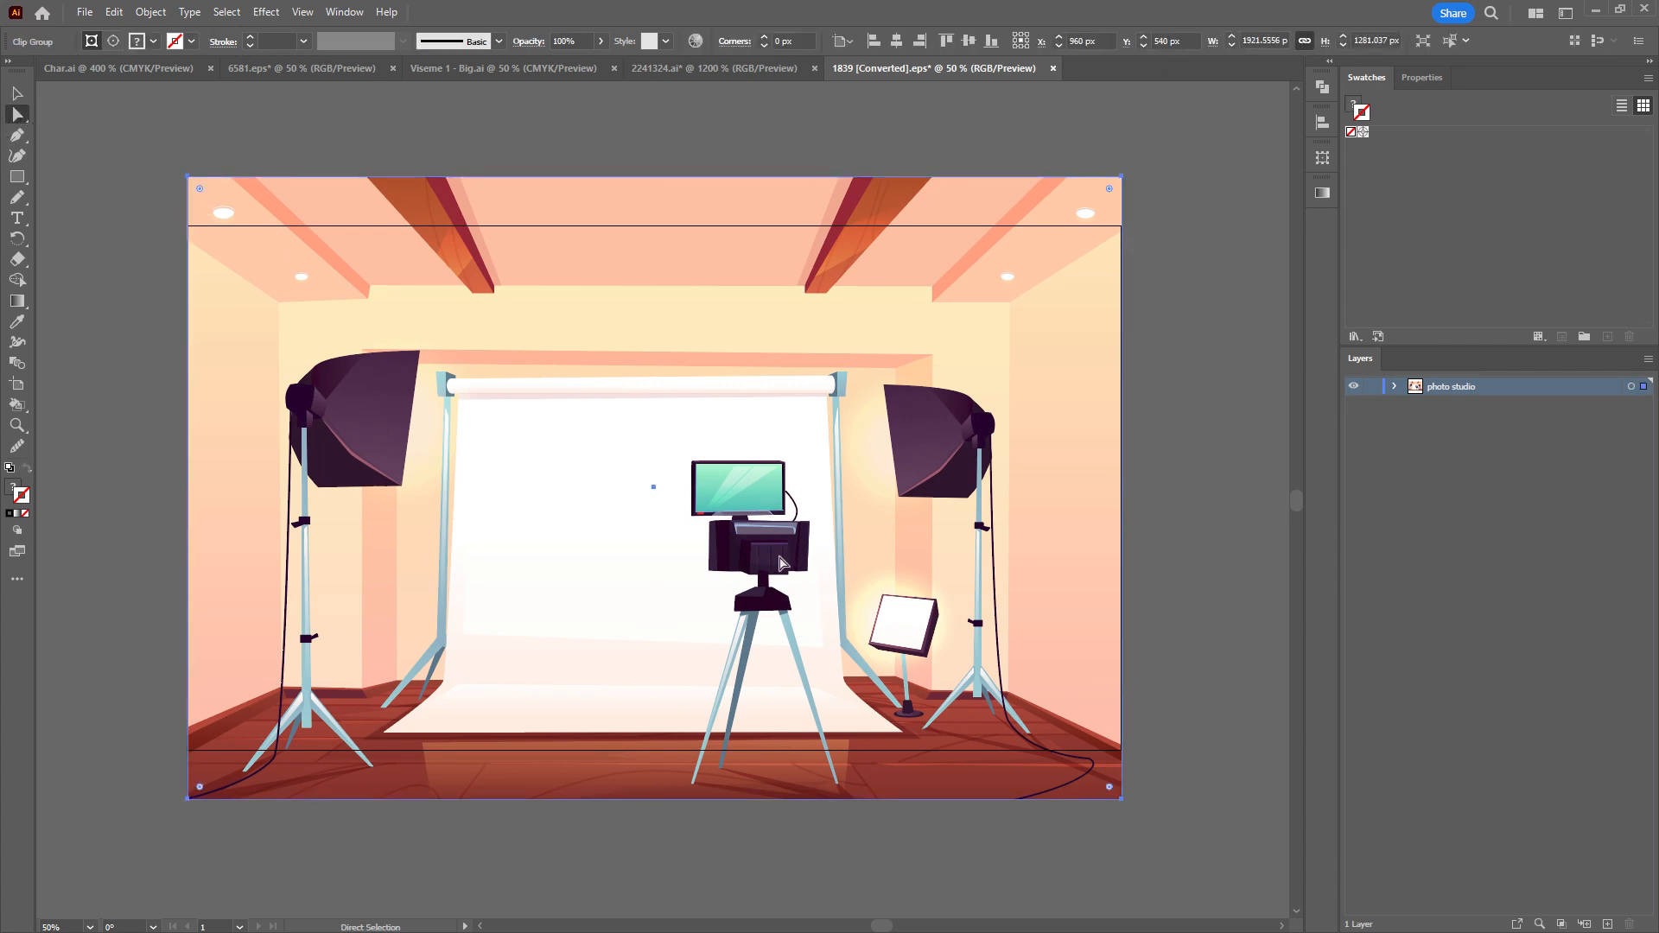
click(1394, 386)
click(1414, 406)
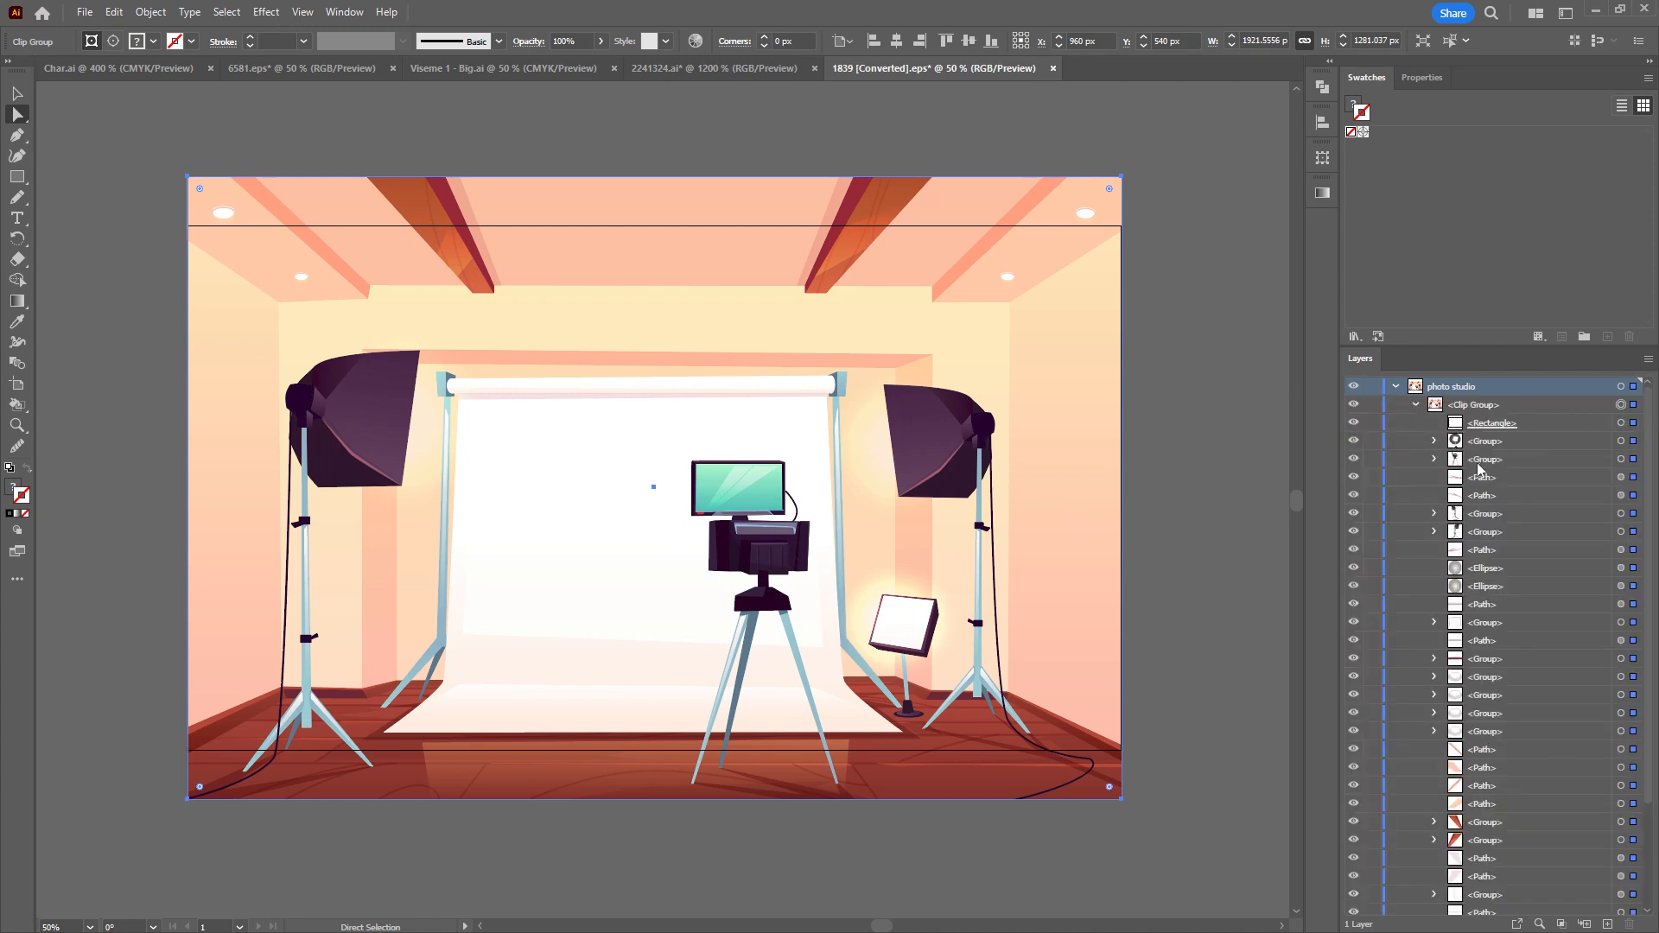
click(1621, 459)
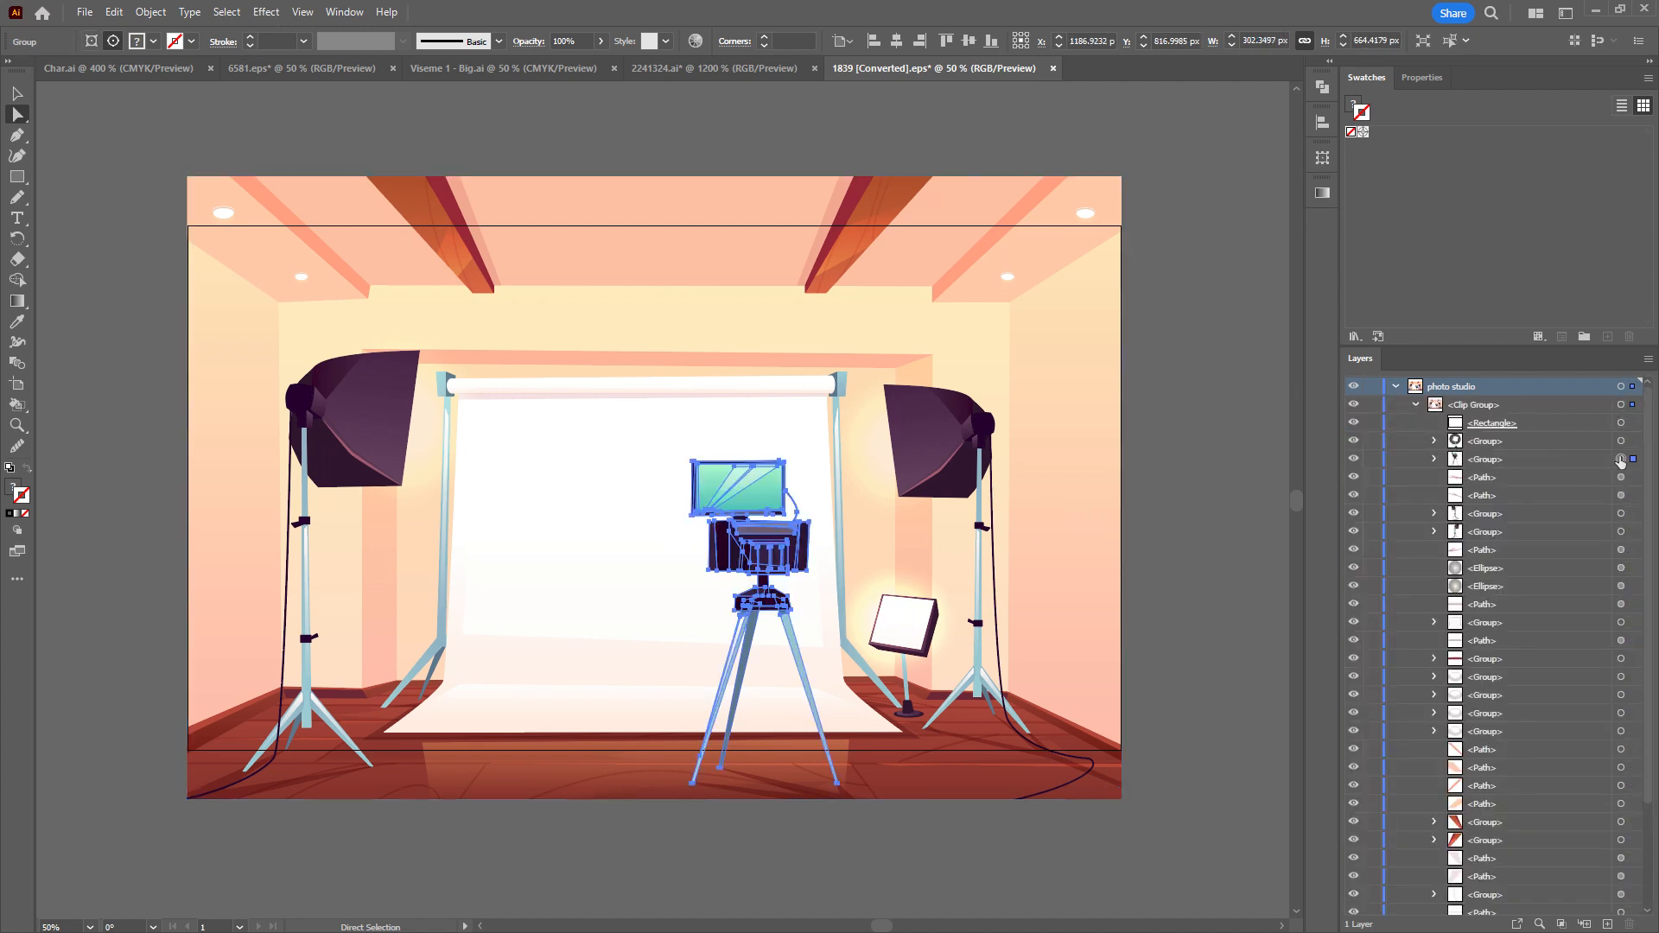
click(1355, 460)
Save the studio artwork on the computer as the Illustrator file 1839 [Converted].ai.
key(ctrl+s)
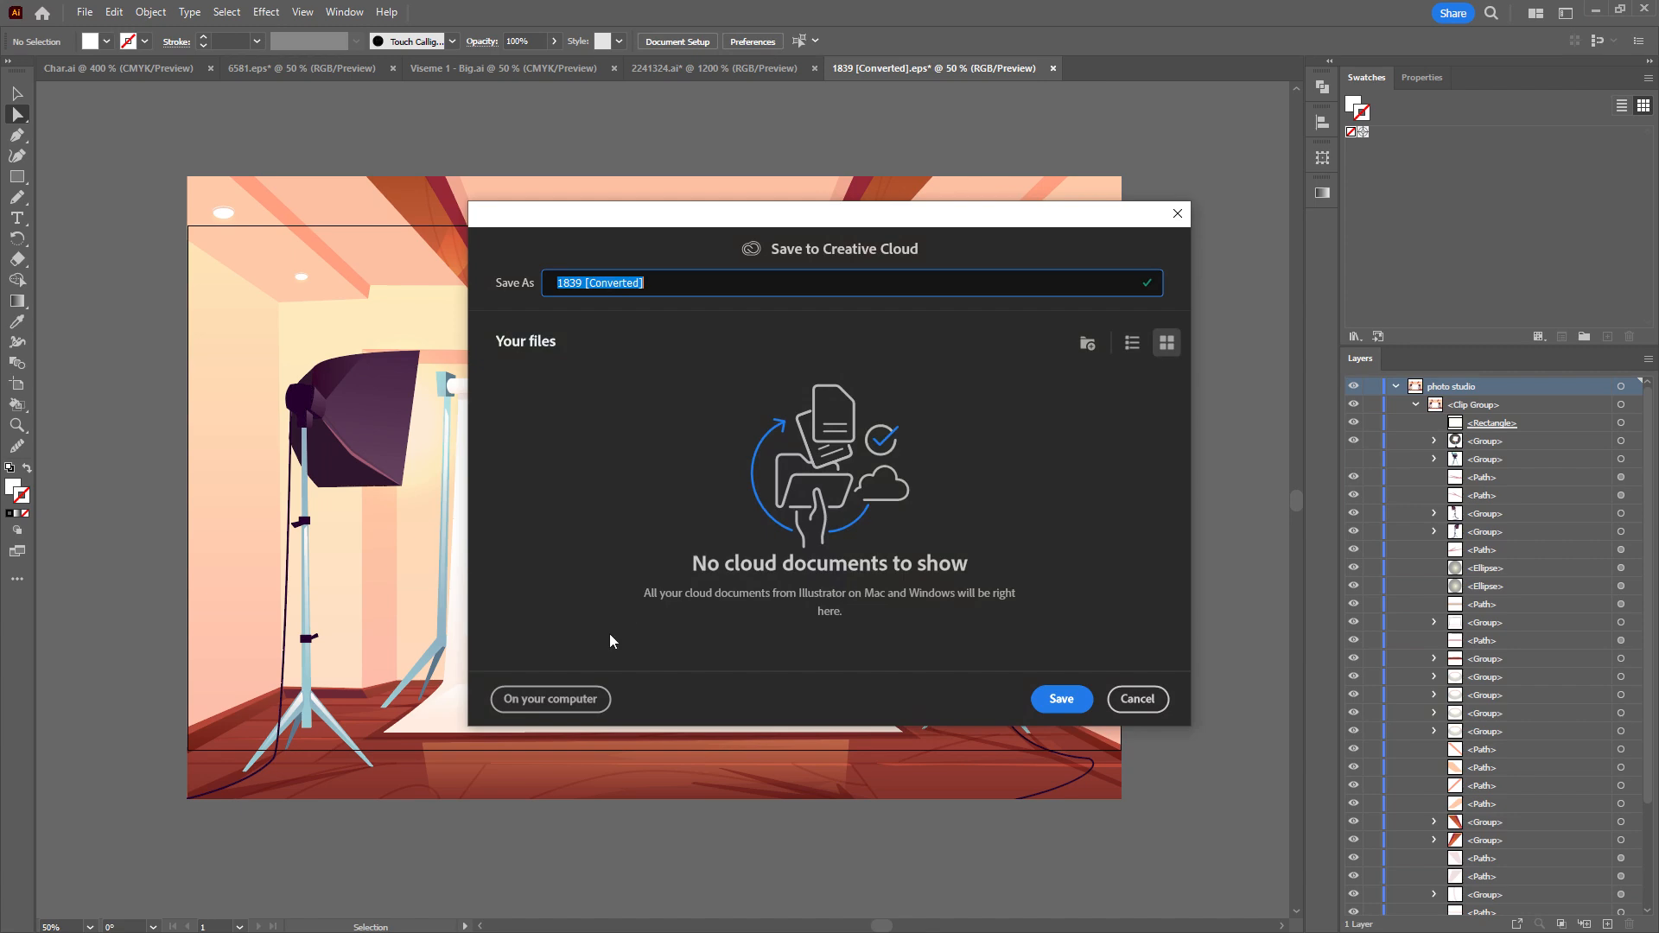
click(538, 701)
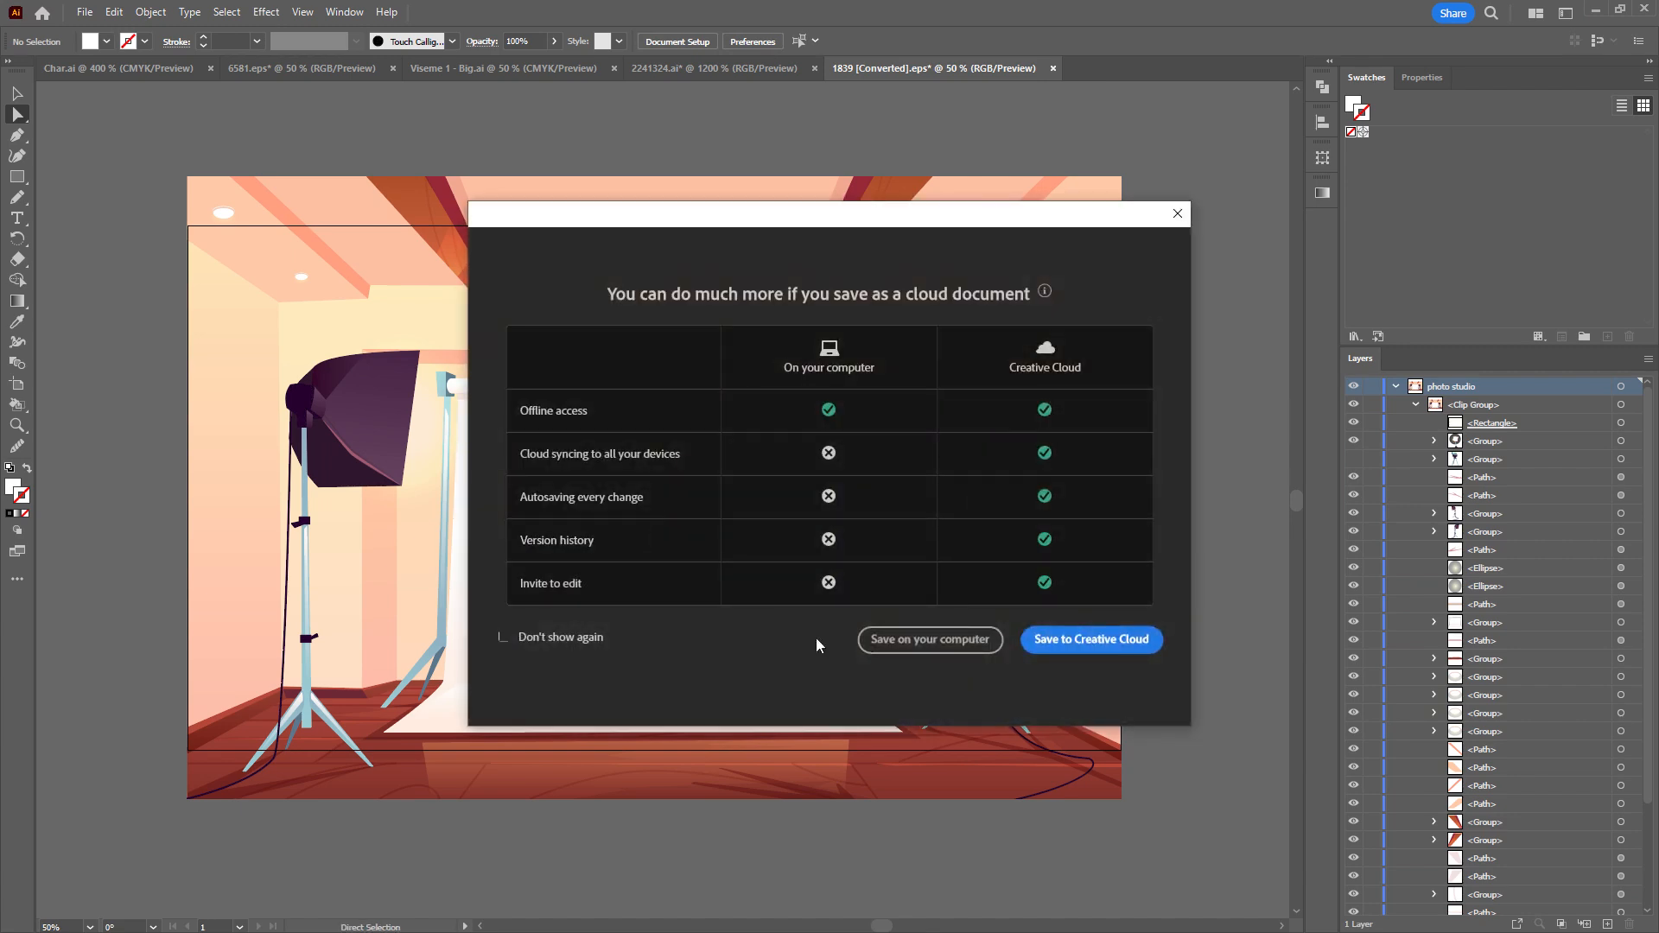
click(930, 640)
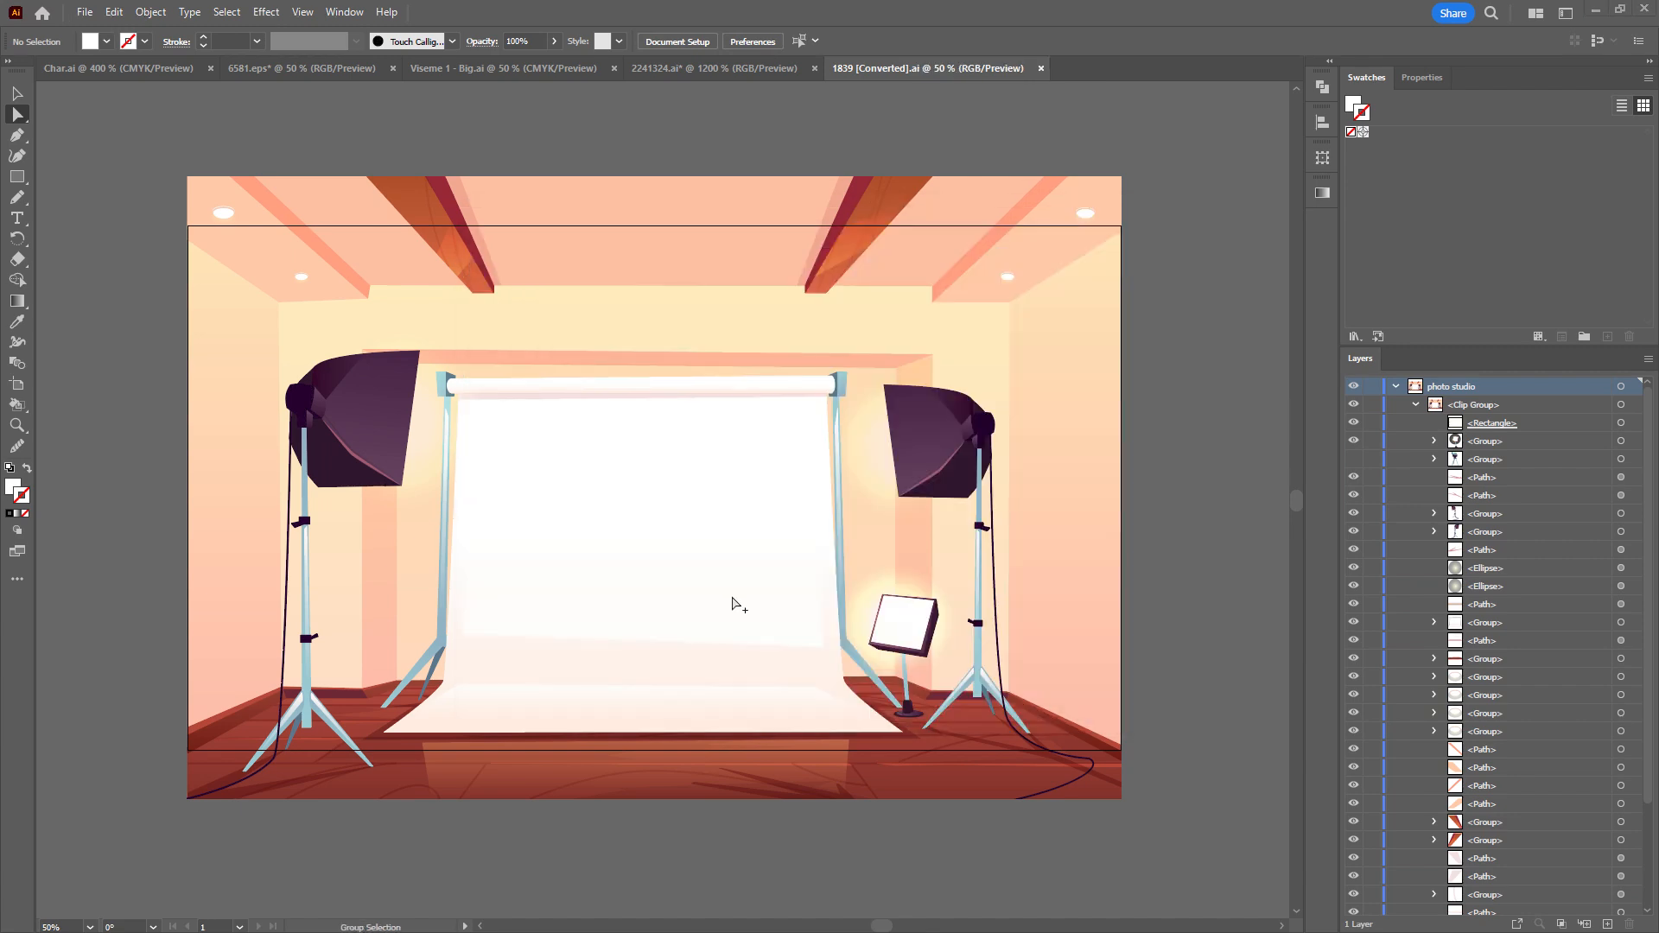
Switch to After Effects, import 1839 [Converted].ai as footage with merged layers and place it centred in Comp 1.
key(alt+Tab)
double_click(204, 351)
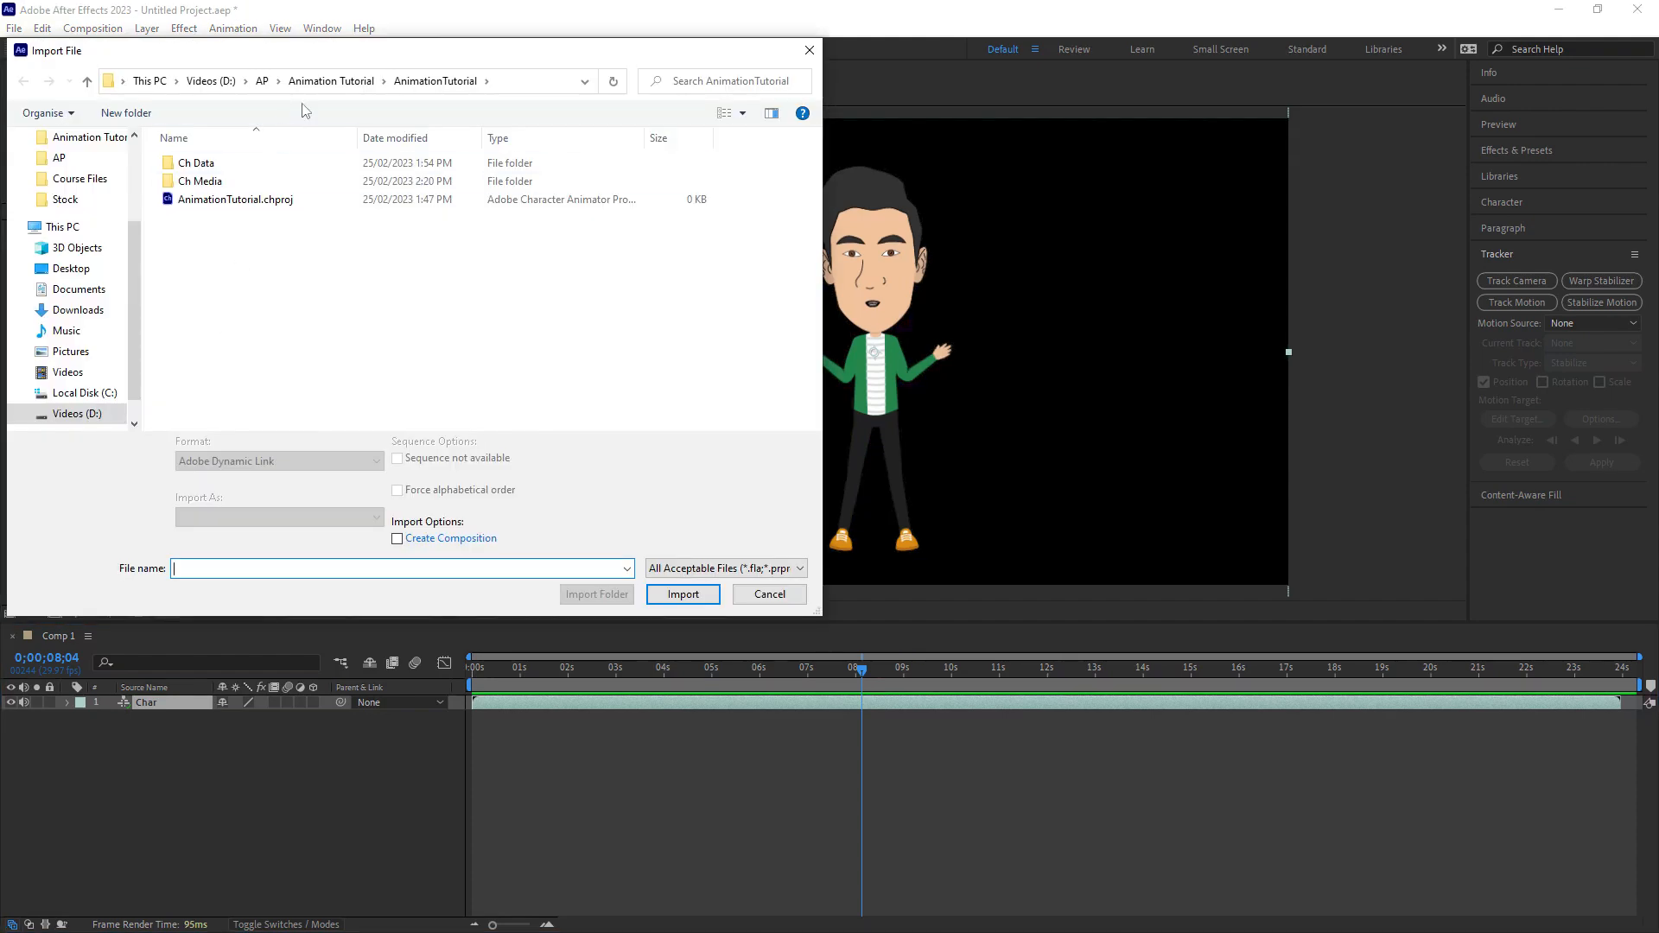
double_click(260, 217)
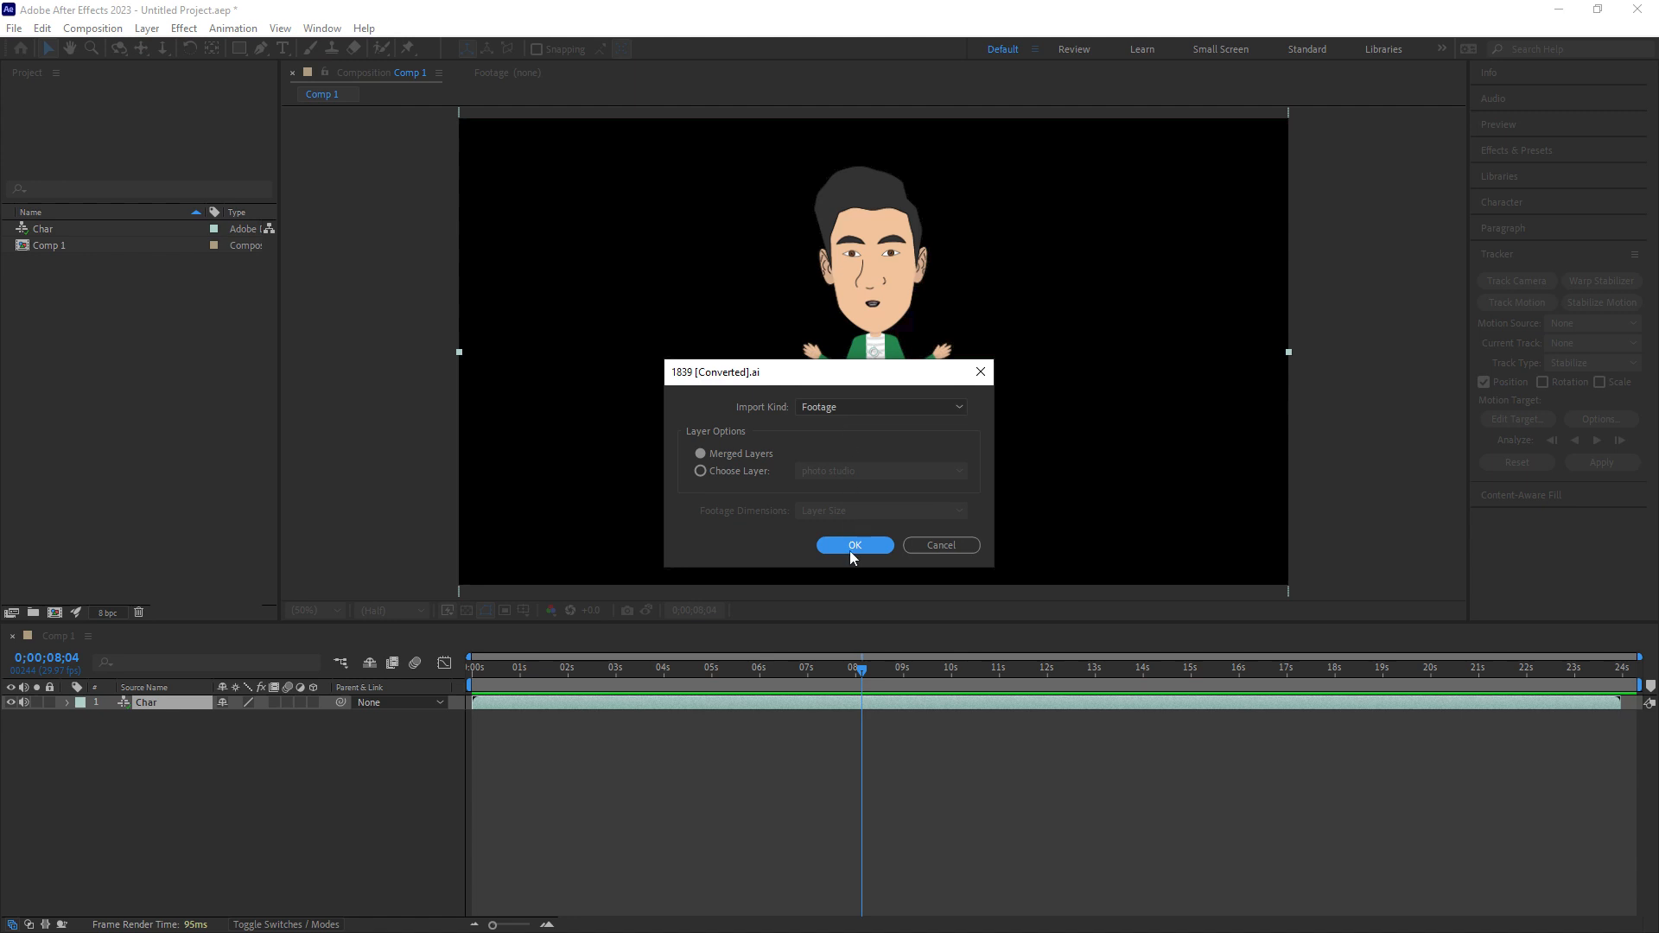
click(854, 546)
drag(81, 231, 874, 362)
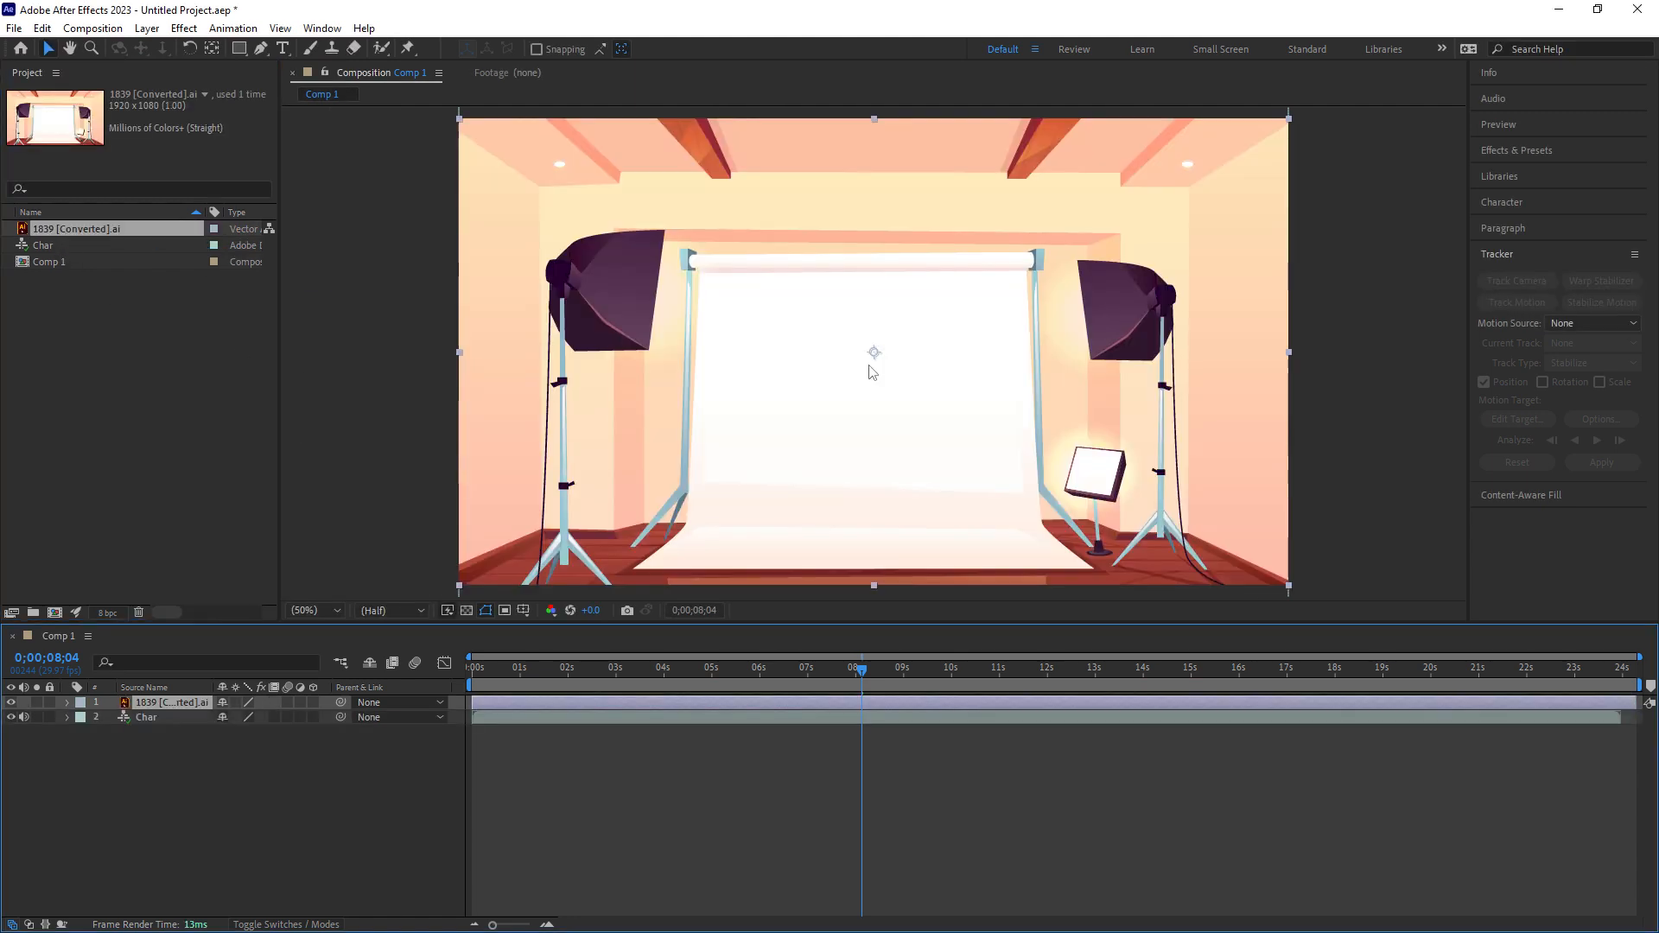
Move the 1839 [Converted].ai background layer below the Char layer and select Char.
click(168, 745)
click(171, 702)
drag(166, 707, 163, 725)
click(702, 304)
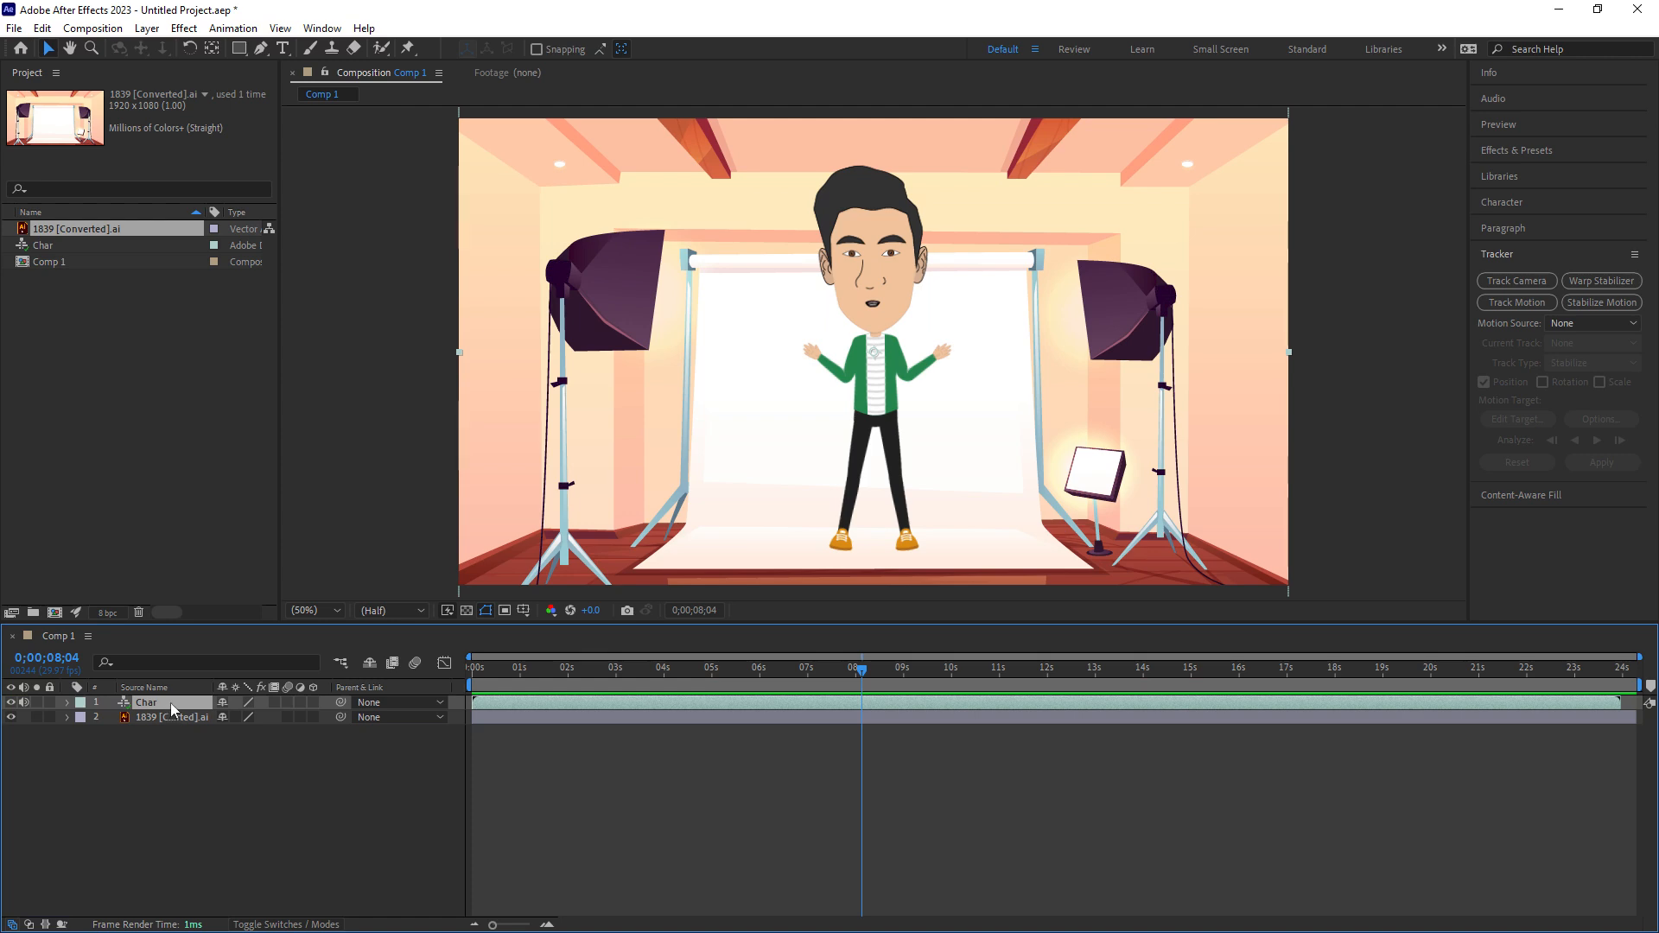
Reveal the Position and Opacity properties of the Char layer together in the timeline.
key(p)
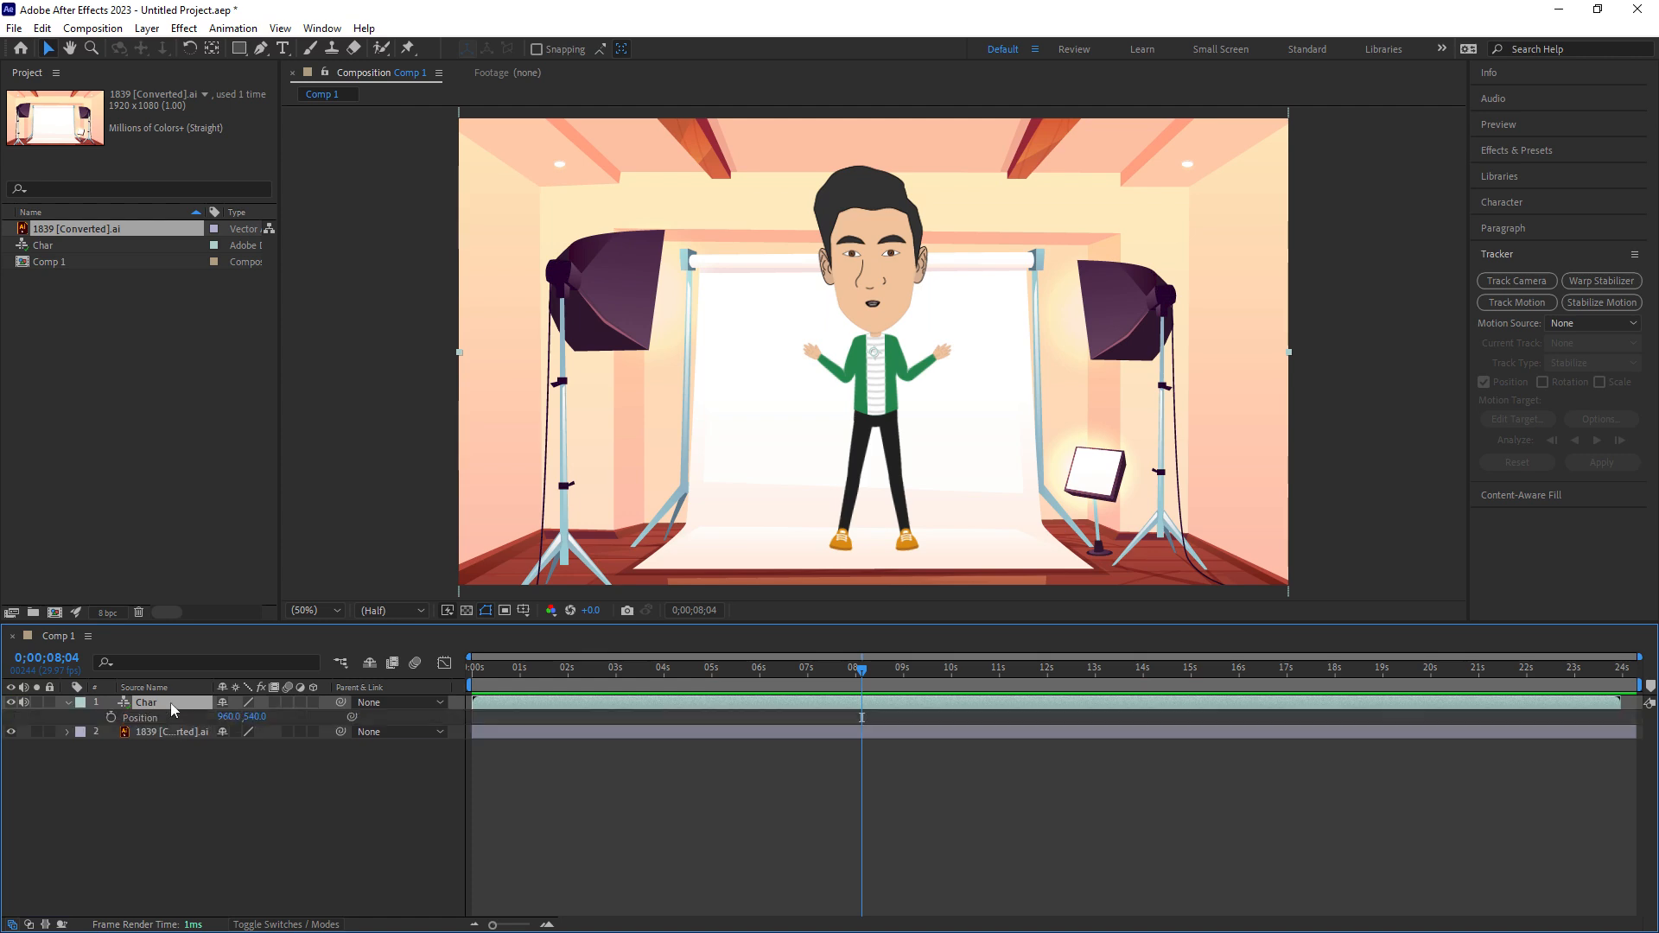
key(s)
key(t)
key(shift+p)
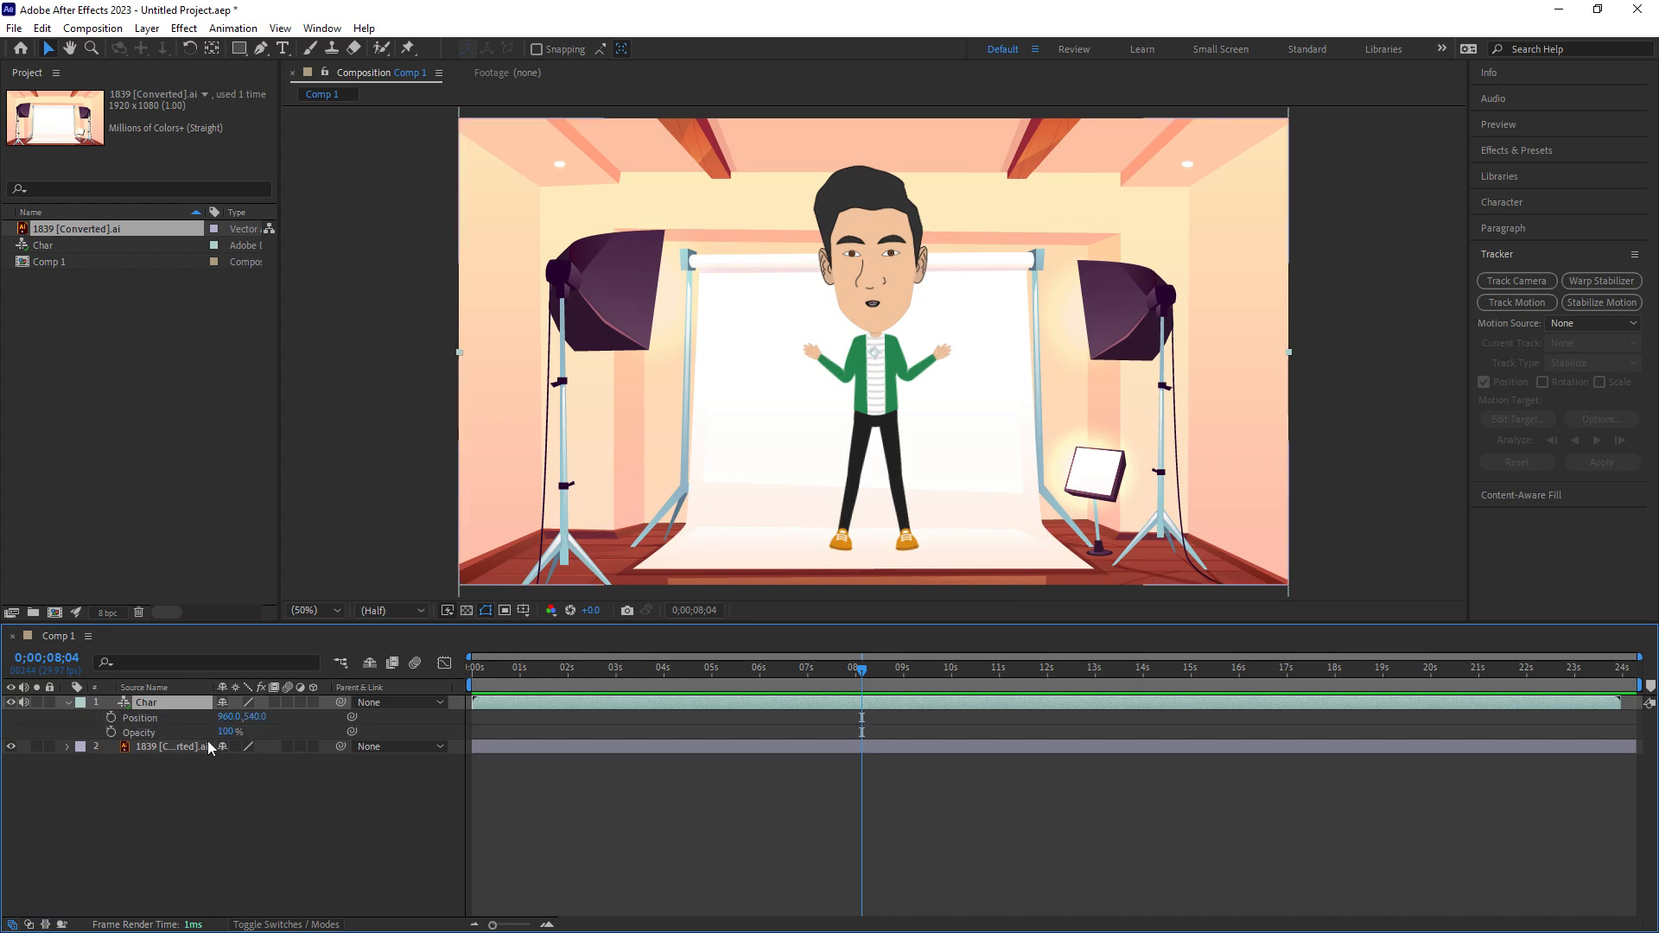
Reveal the Char layer's Scale and Rotation, scale it to 69% and place it at position 950, 682 on the studio backdrop.
key(shift+s)
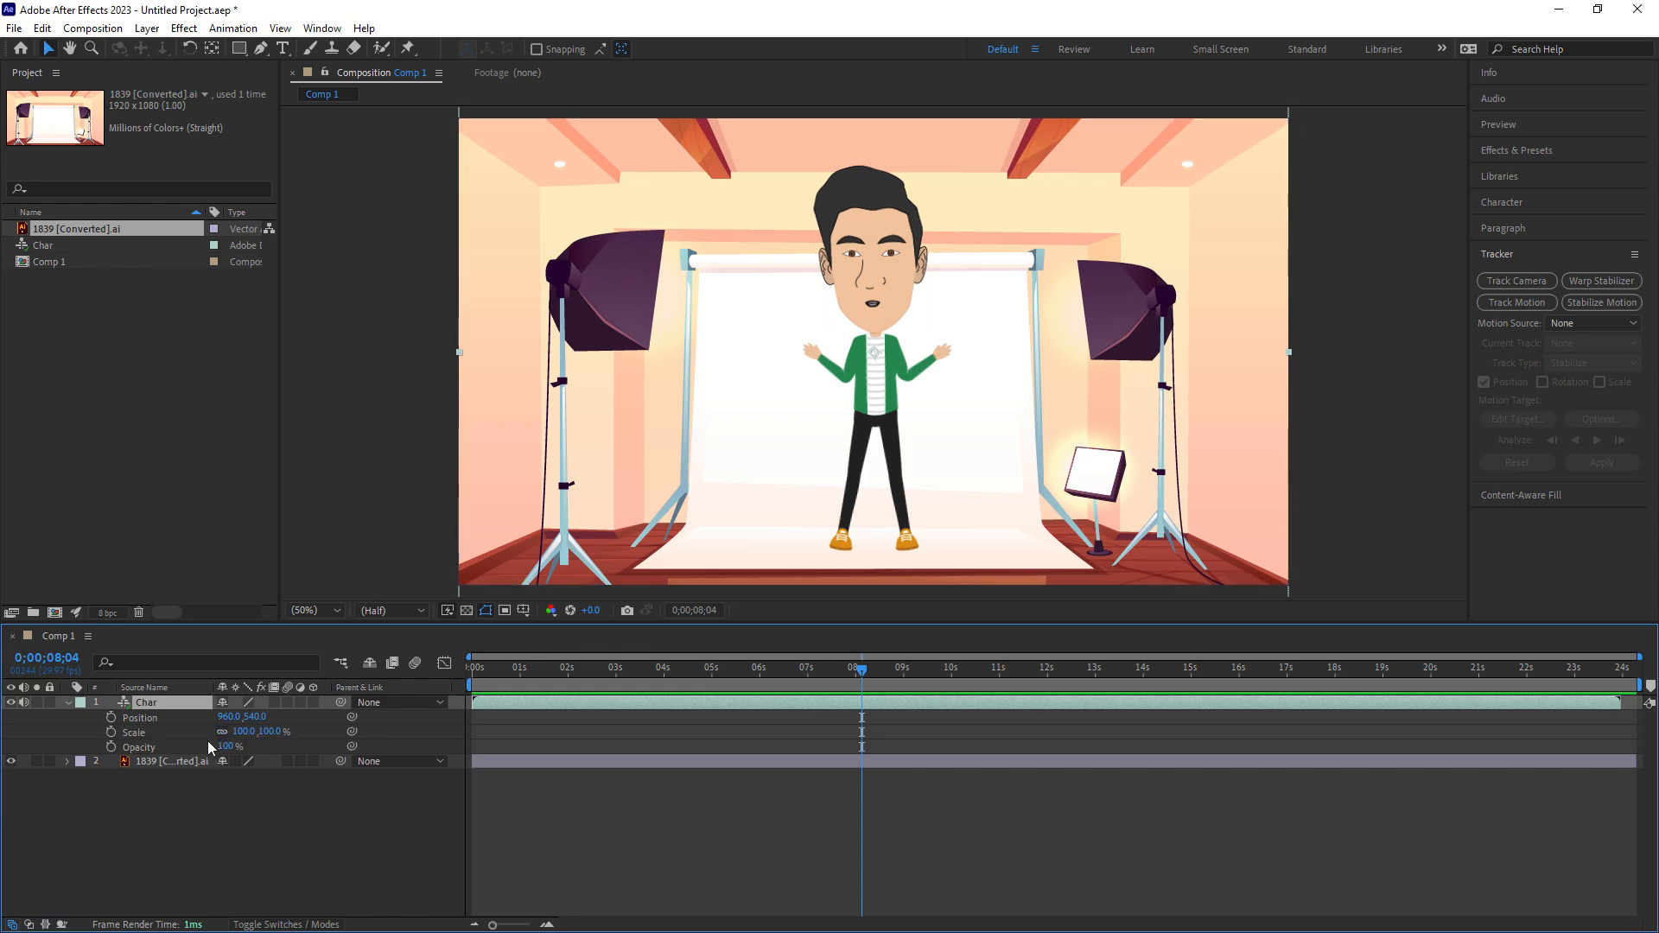
key(shift+r)
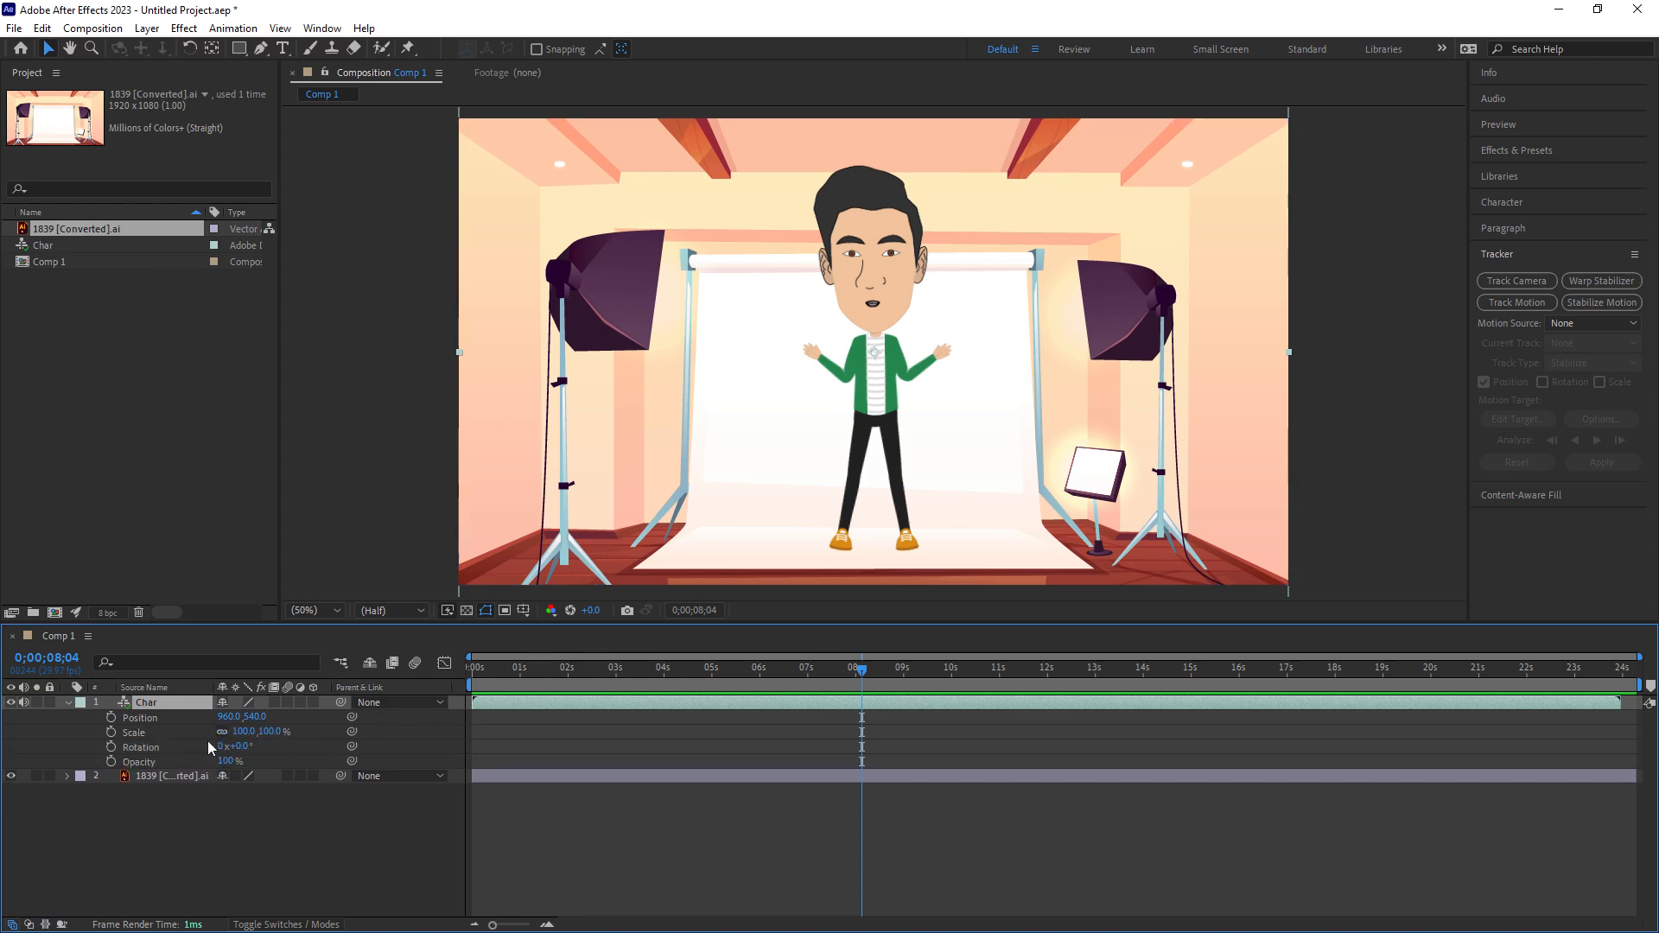
mouse_move(253, 717)
mouse_down()
mouse_move(335, 718)
mouse_move(246, 717)
mouse_move(296, 717)
mouse_move(267, 718)
mouse_up()
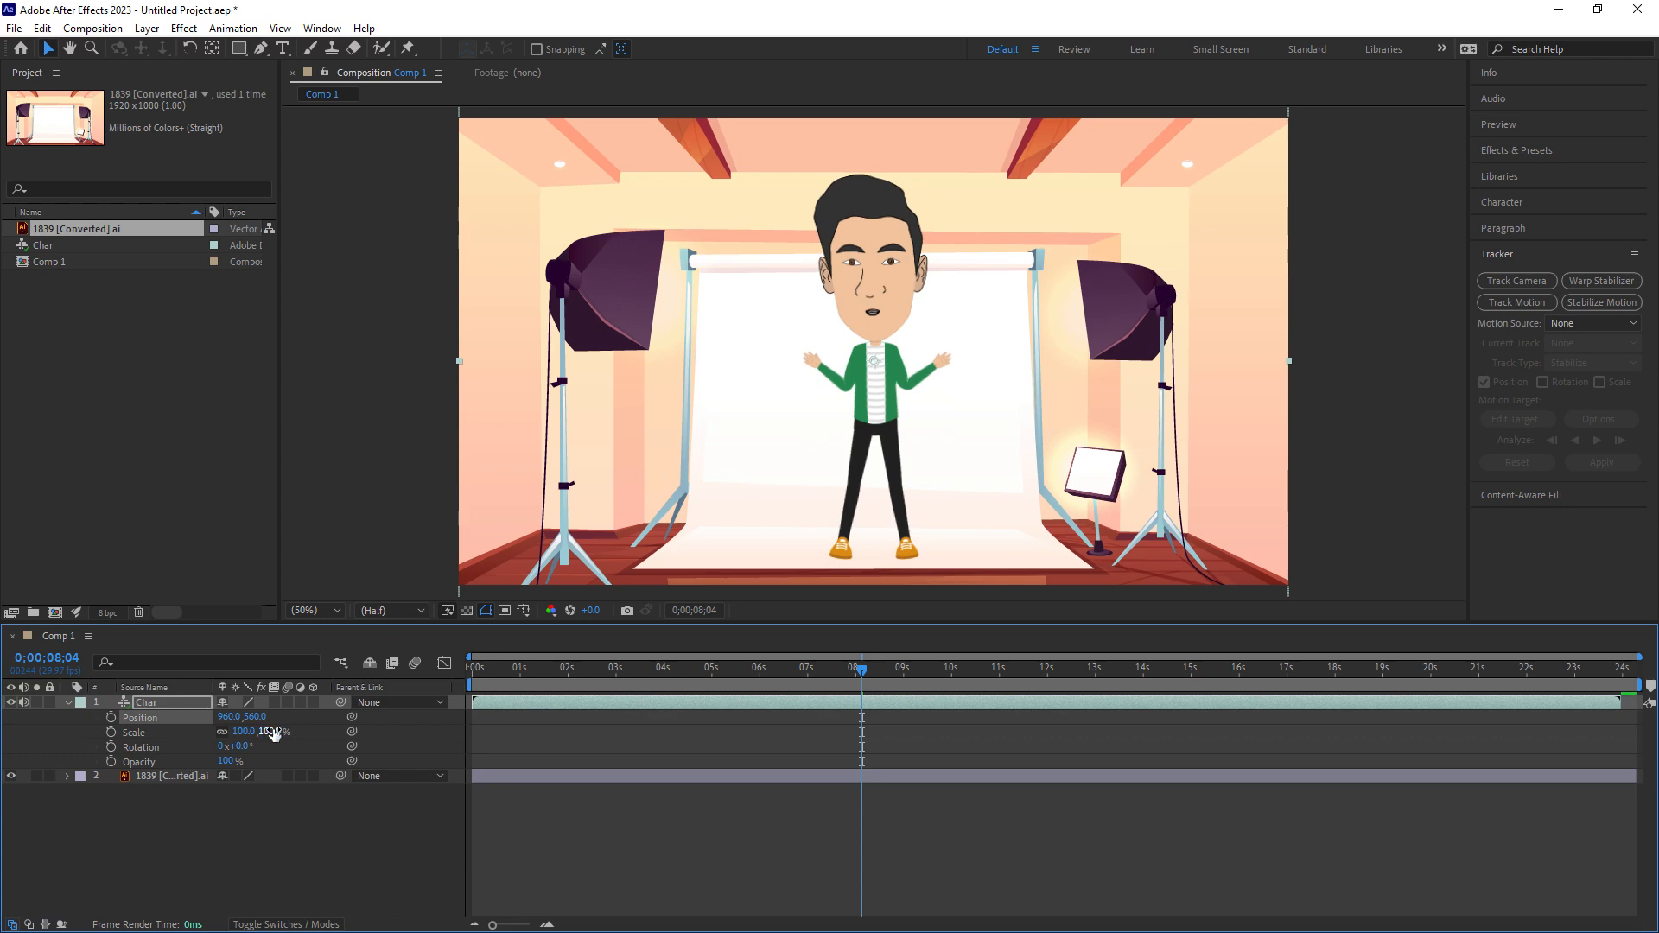
mouse_move(268, 732)
mouse_down()
mouse_move(255, 732)
mouse_move(292, 718)
mouse_up()
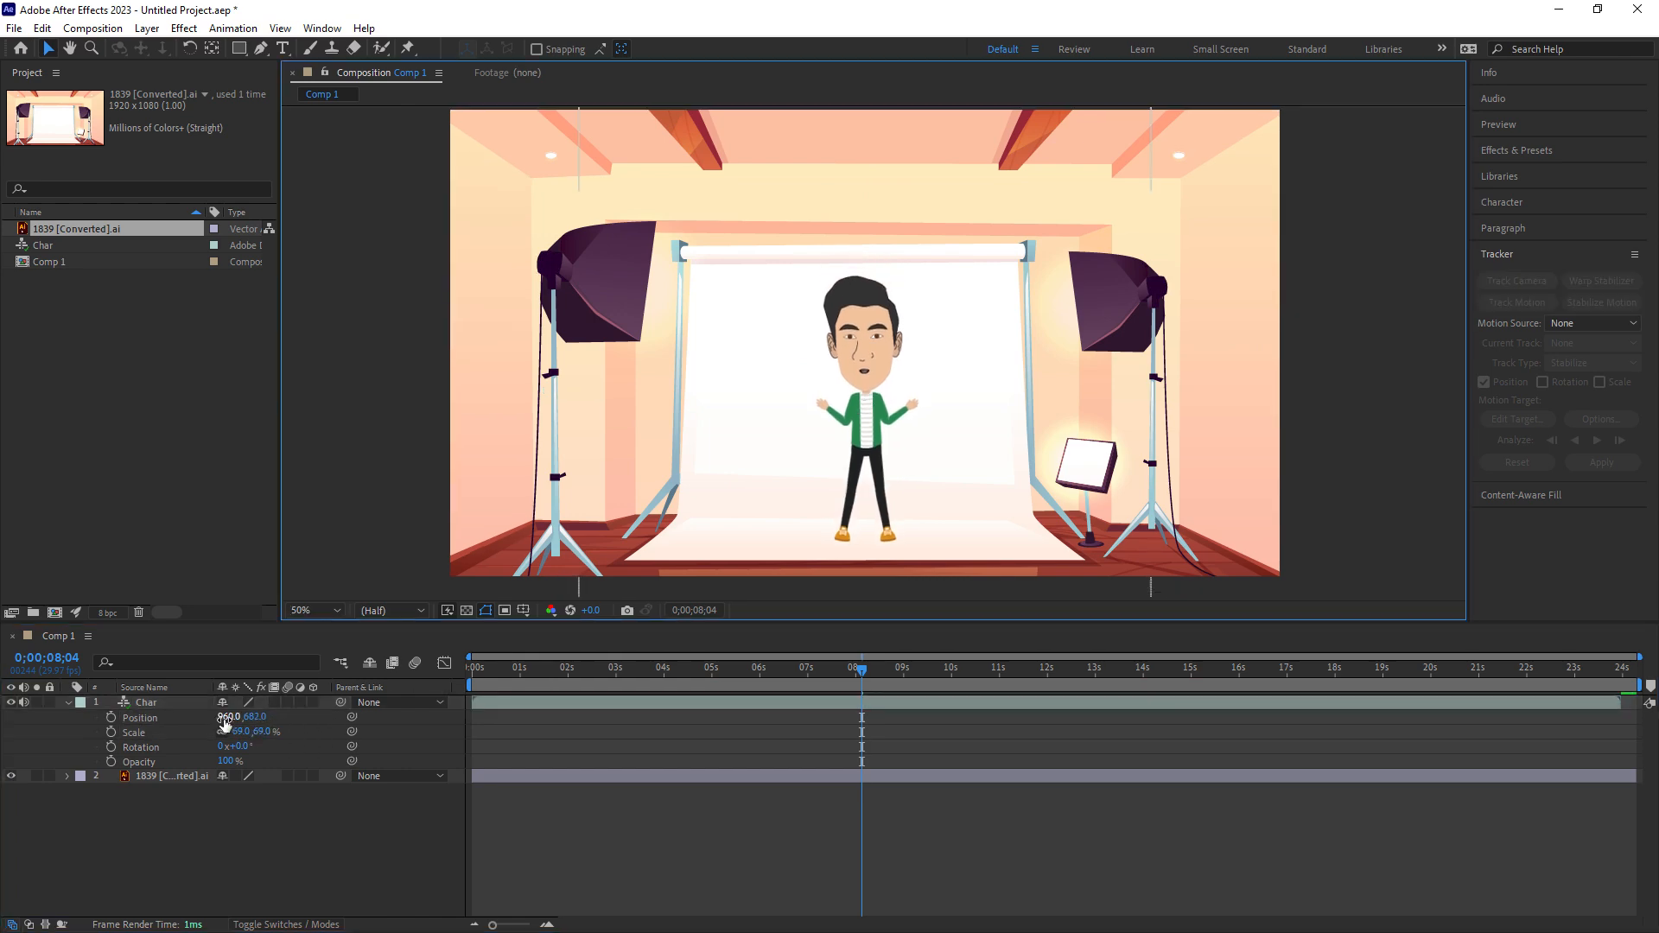
drag(228, 718, 219, 719)
Enlarge the Char and 1839 [Converted].ai layers together, bringing Char to 103% scale and the background to 134%.
ctrl+click(162, 780)
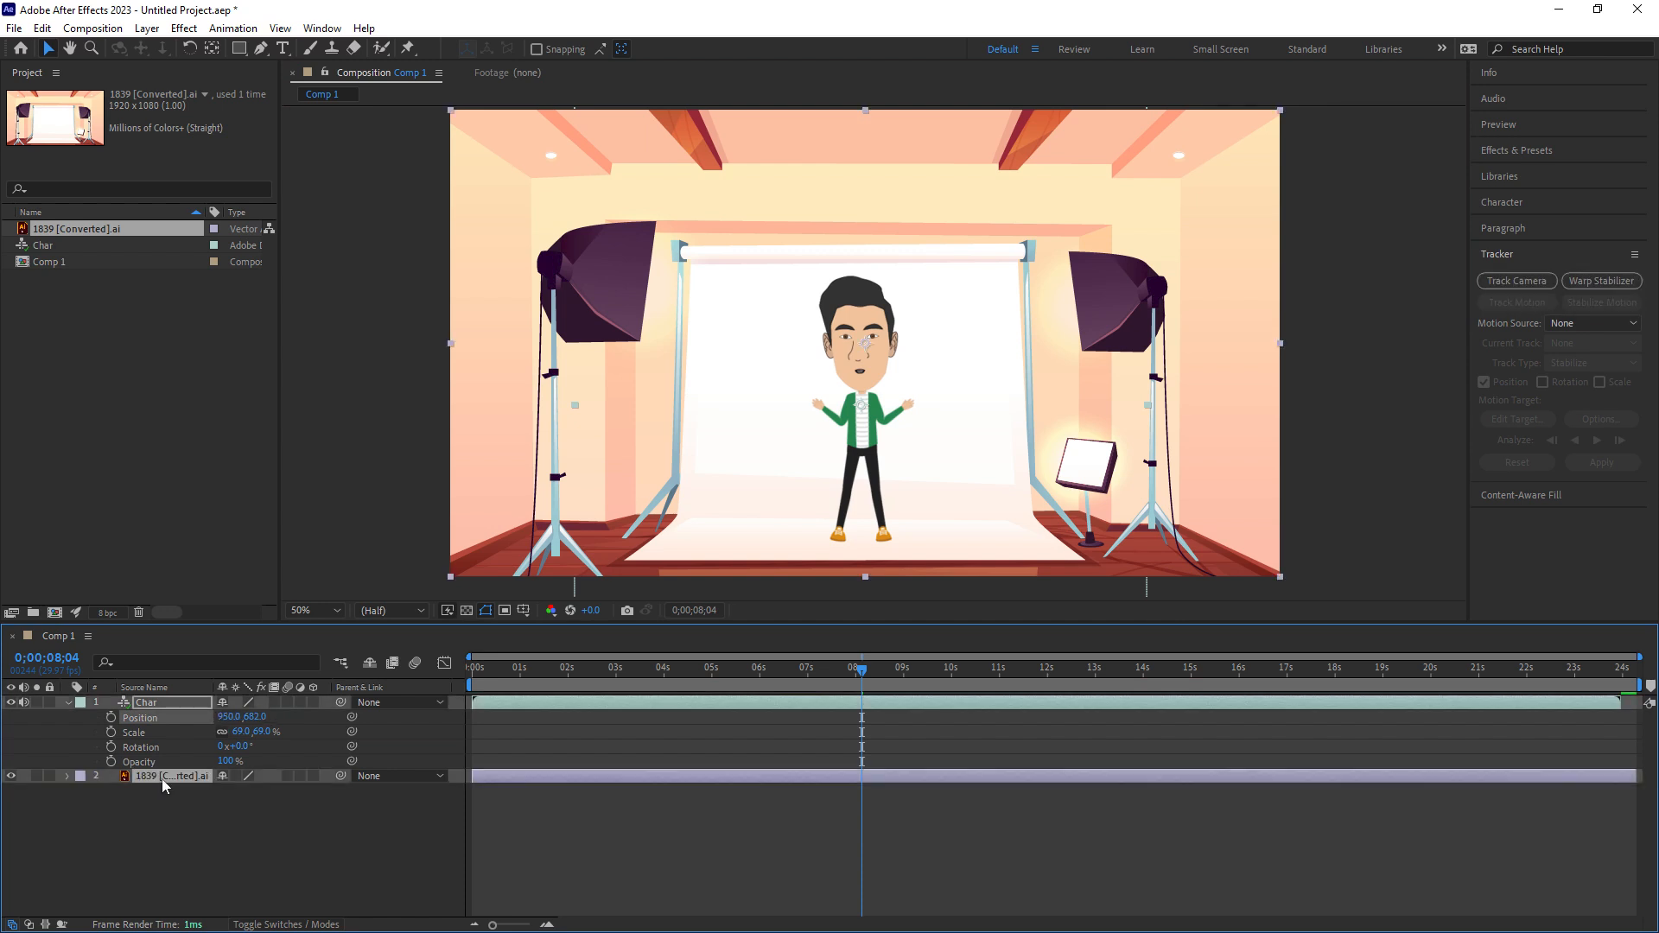
key(u)
key(s)
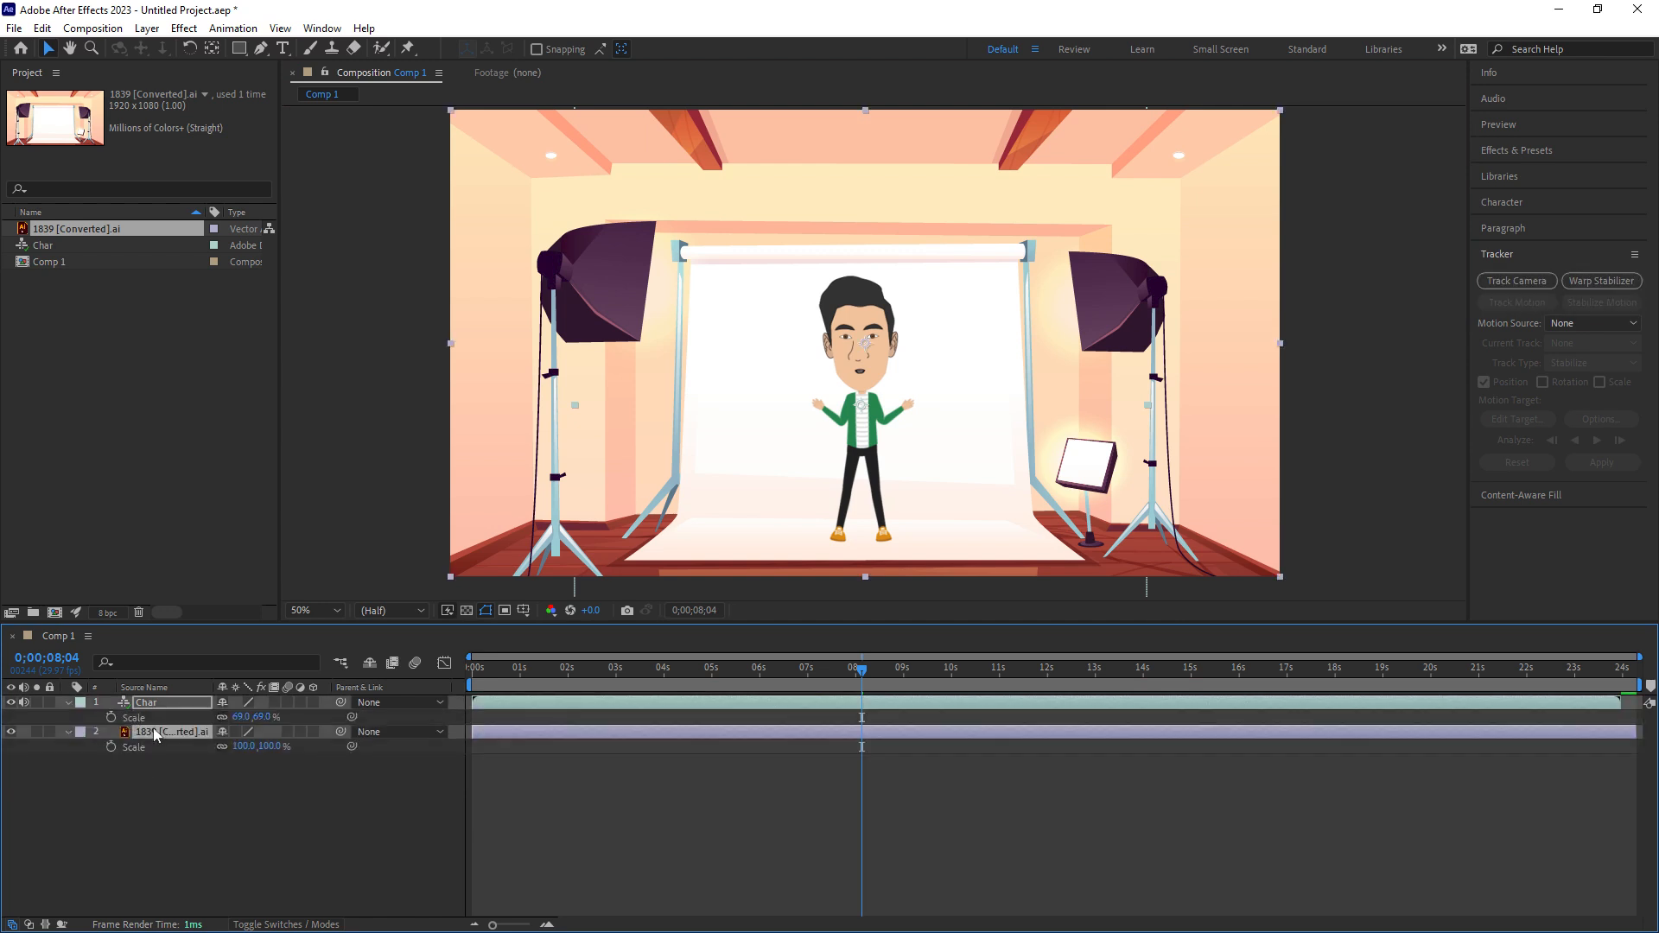
drag(261, 717, 290, 716)
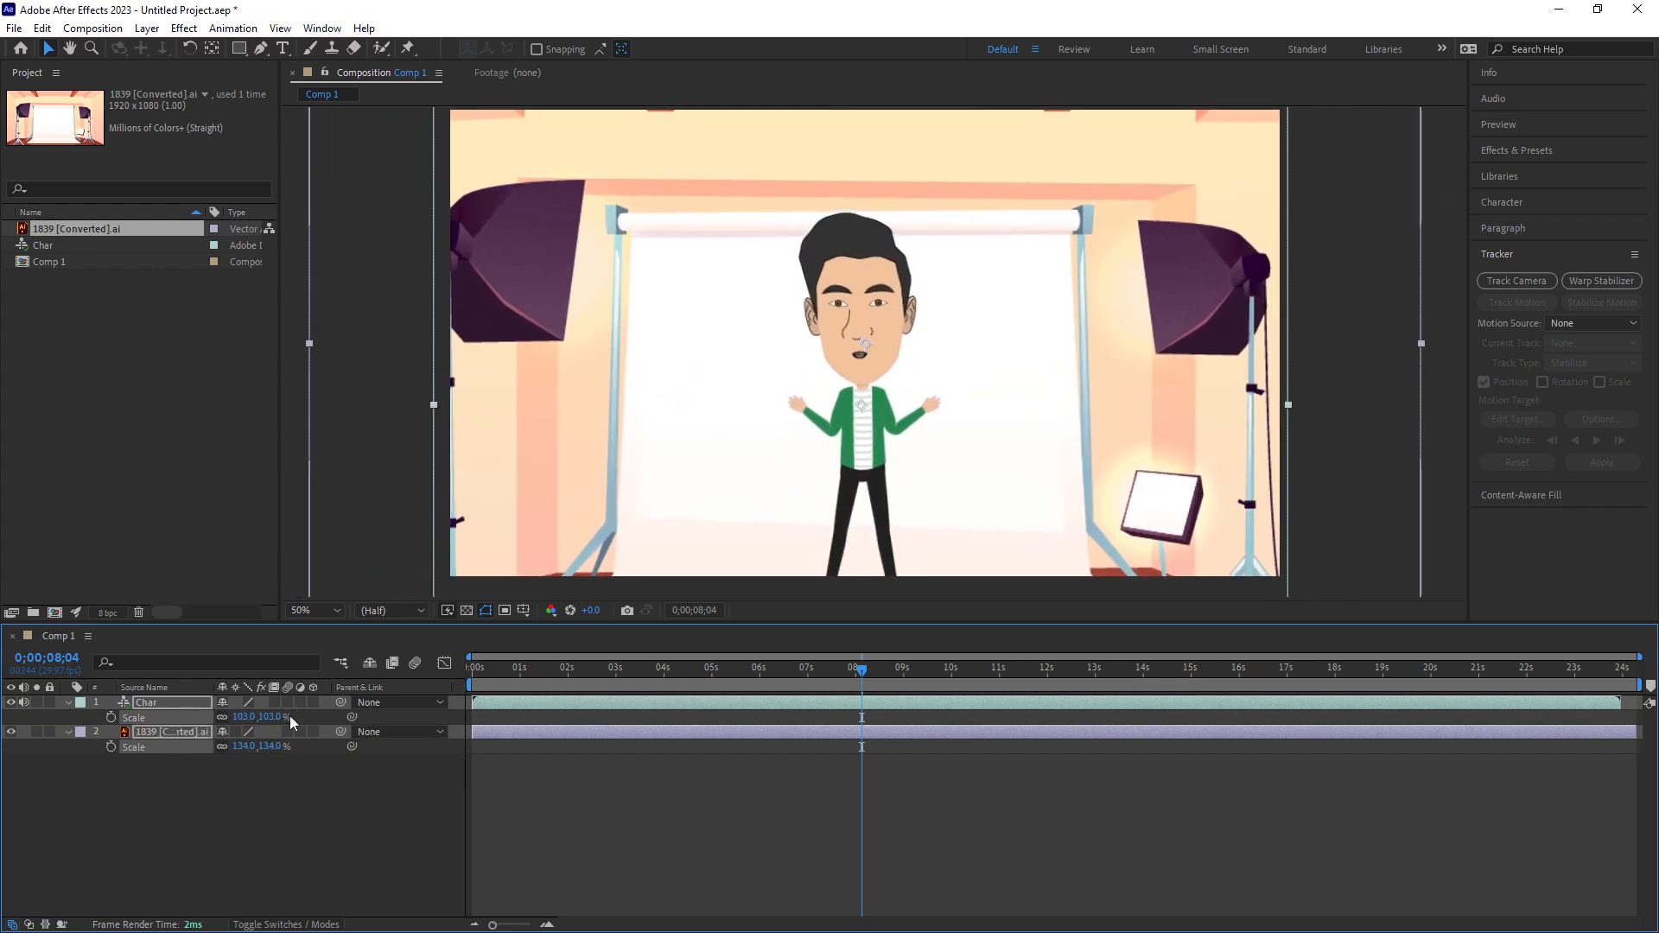
click(1367, 381)
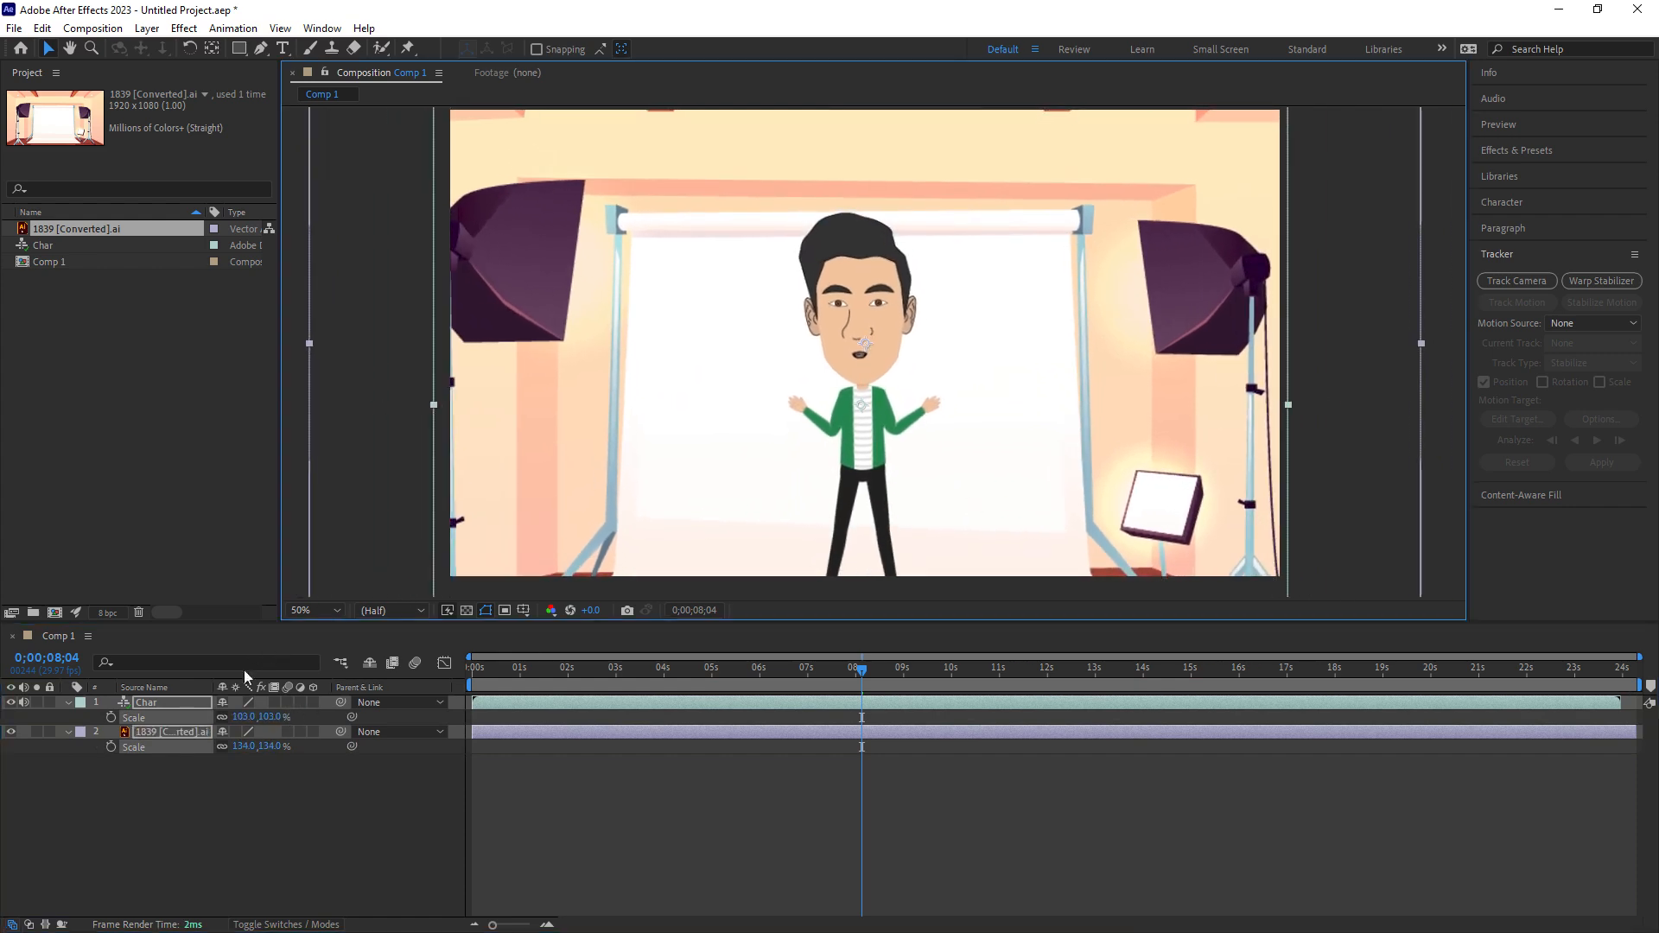
click(162, 715)
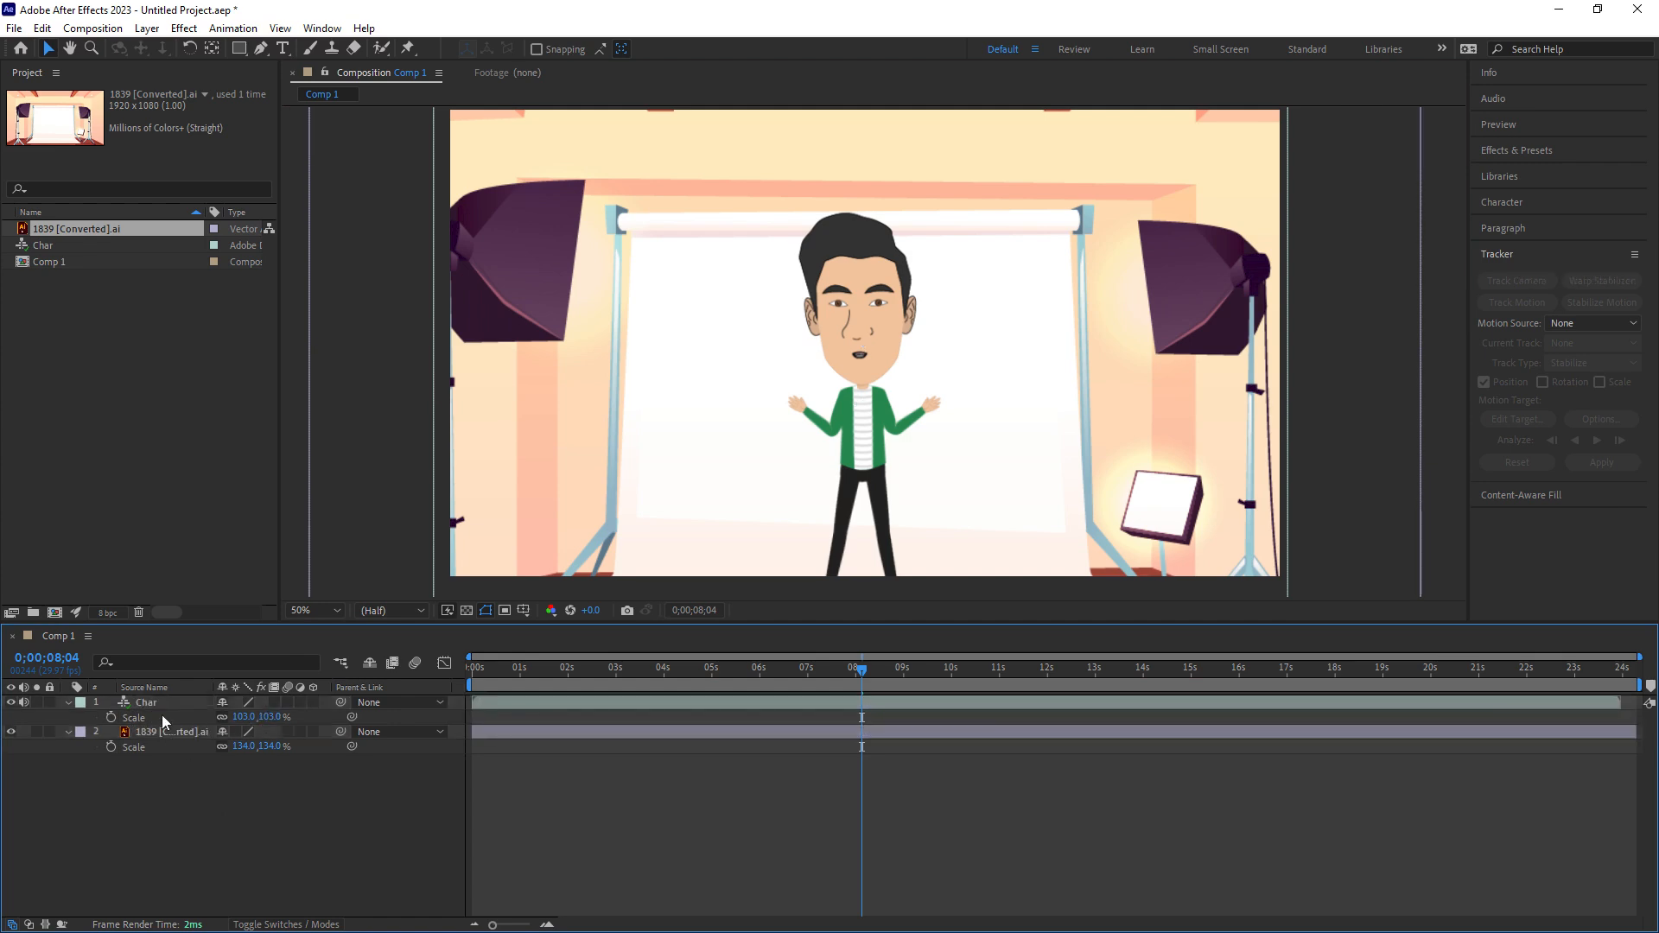
click(159, 703)
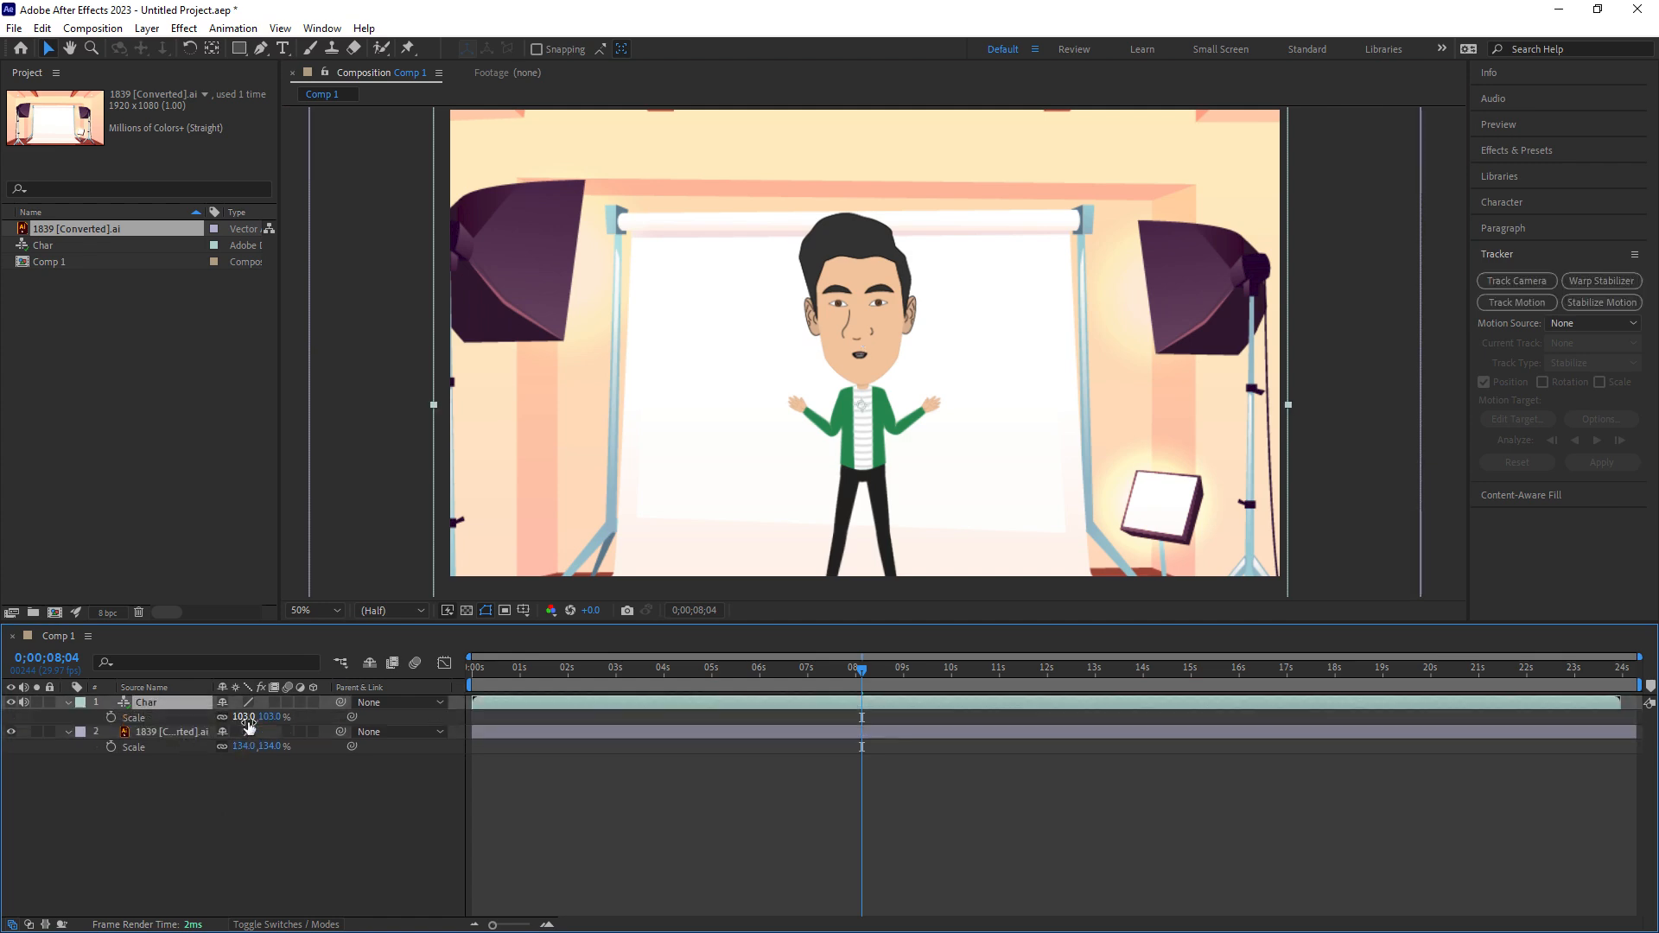
drag(269, 719, 302, 716)
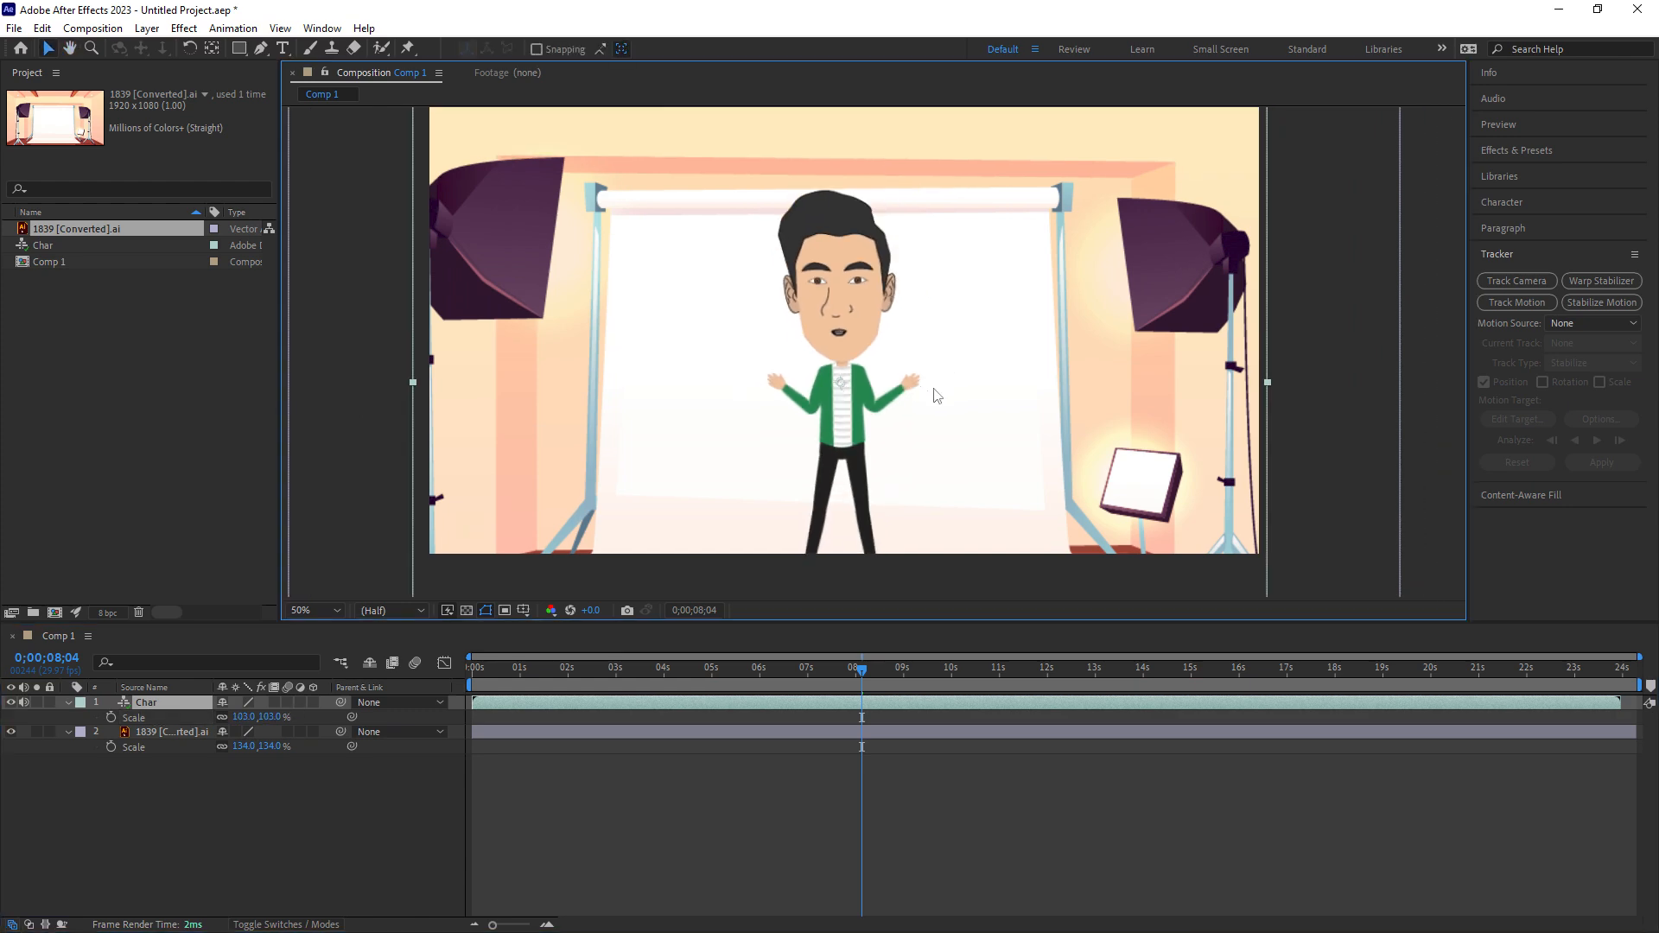
Show the Char layer's audio waveform and place the current time at the end of the audio, at 0;00;19;19.
click(941, 706)
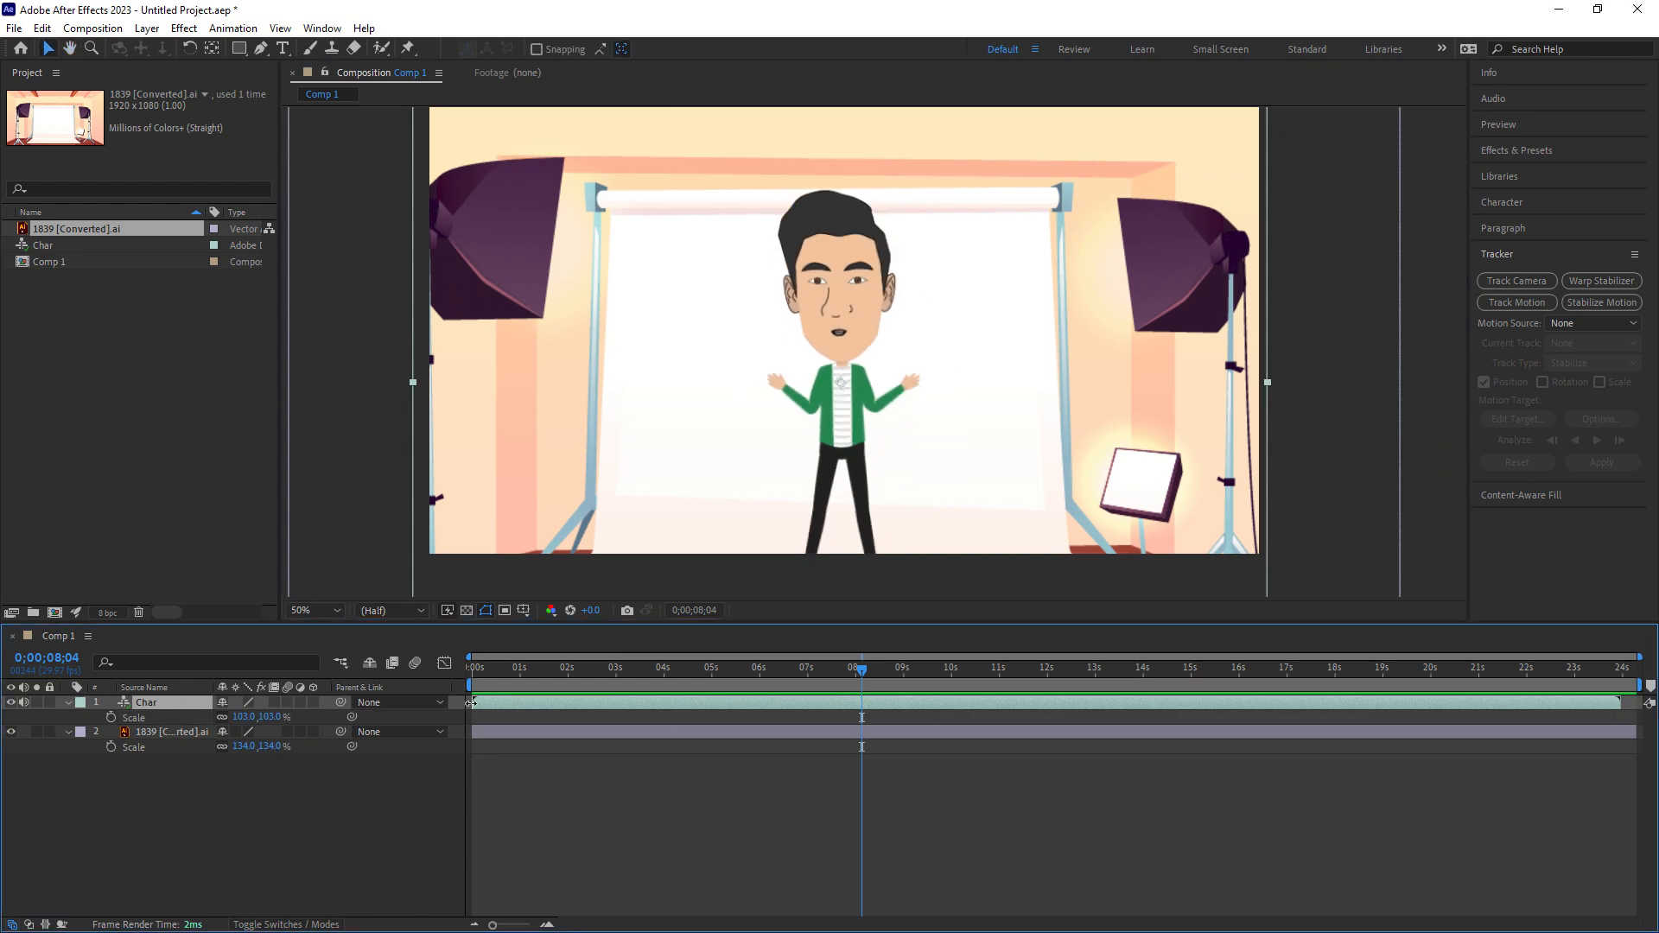
key(l)
key(l)
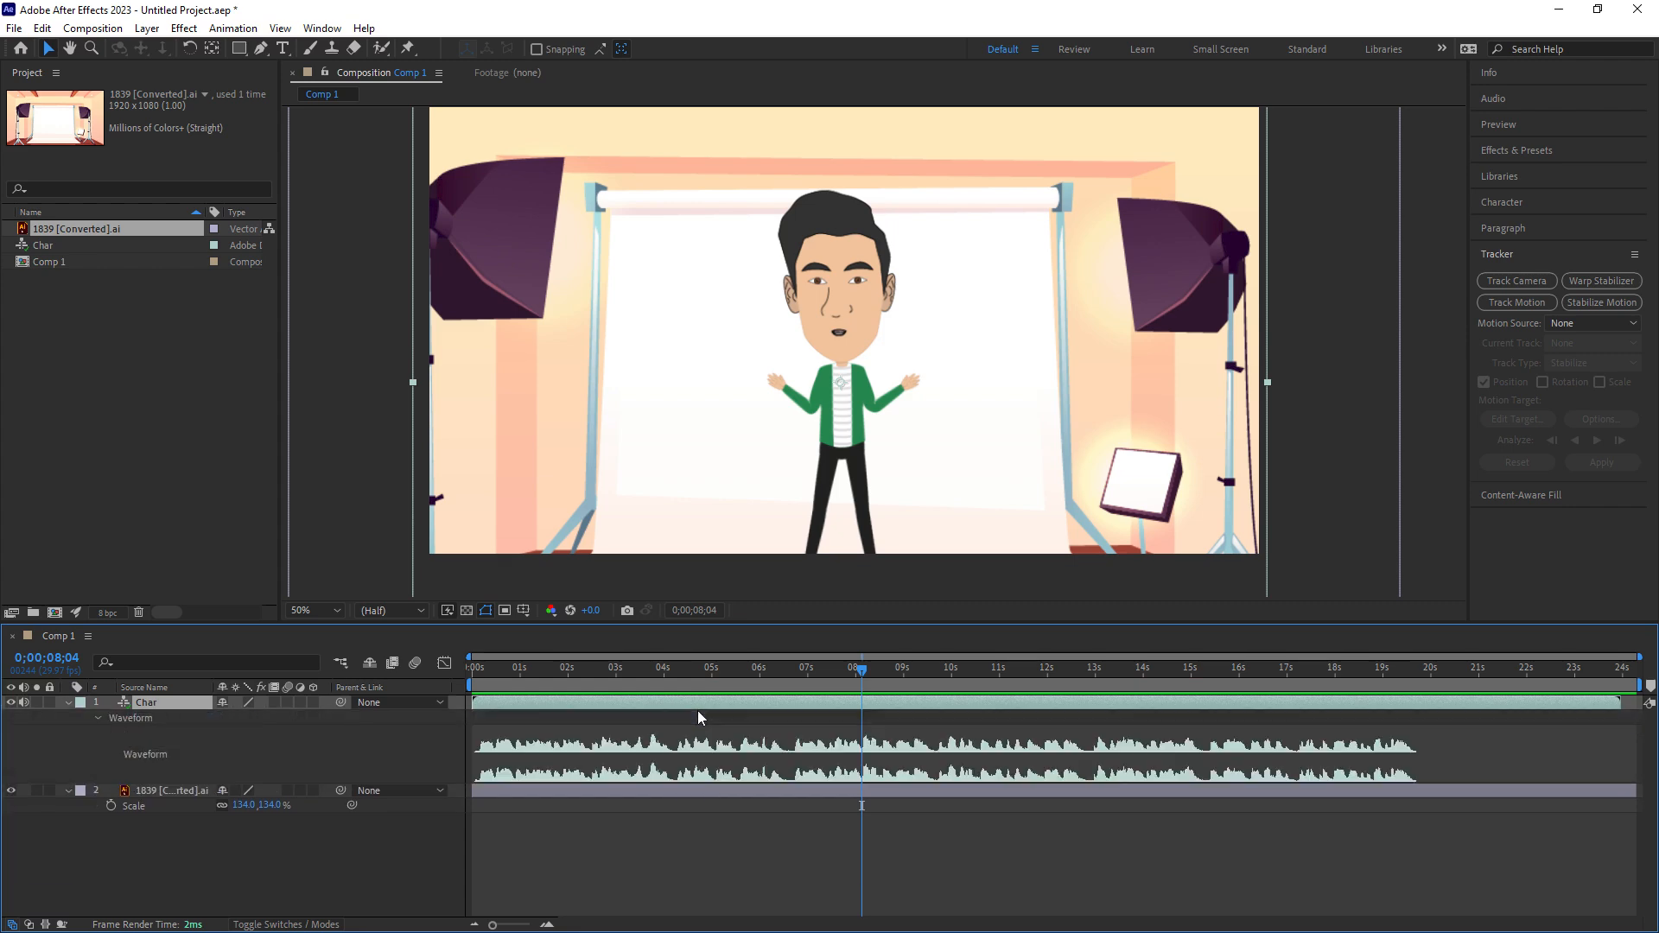
click(1414, 674)
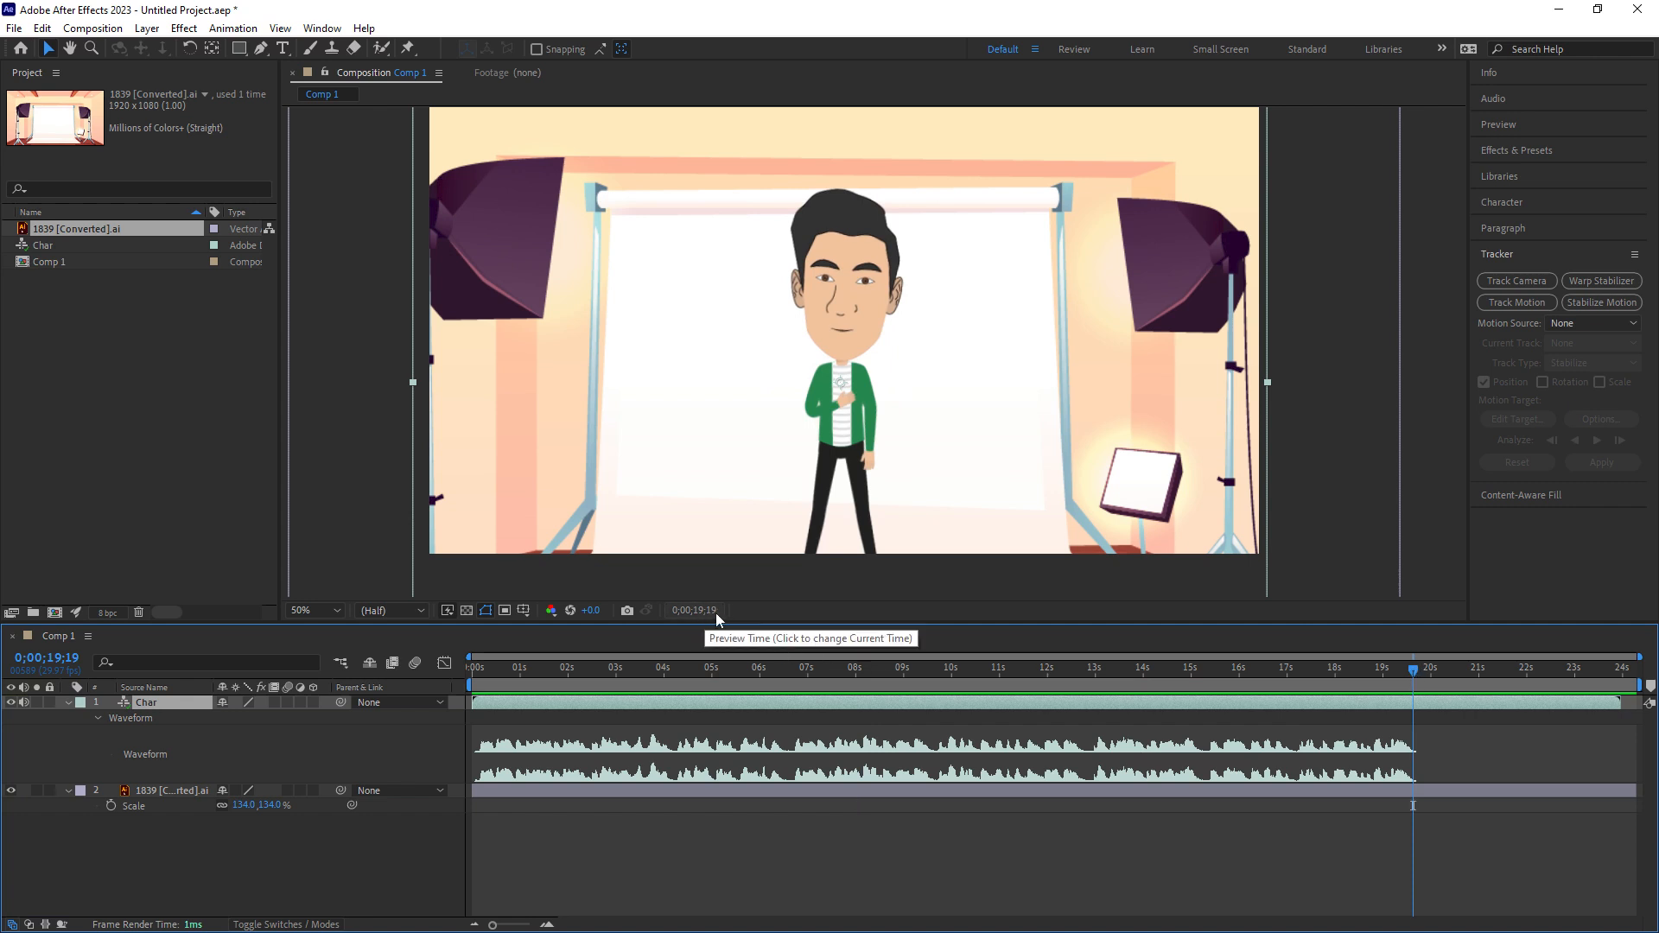
click(92, 31)
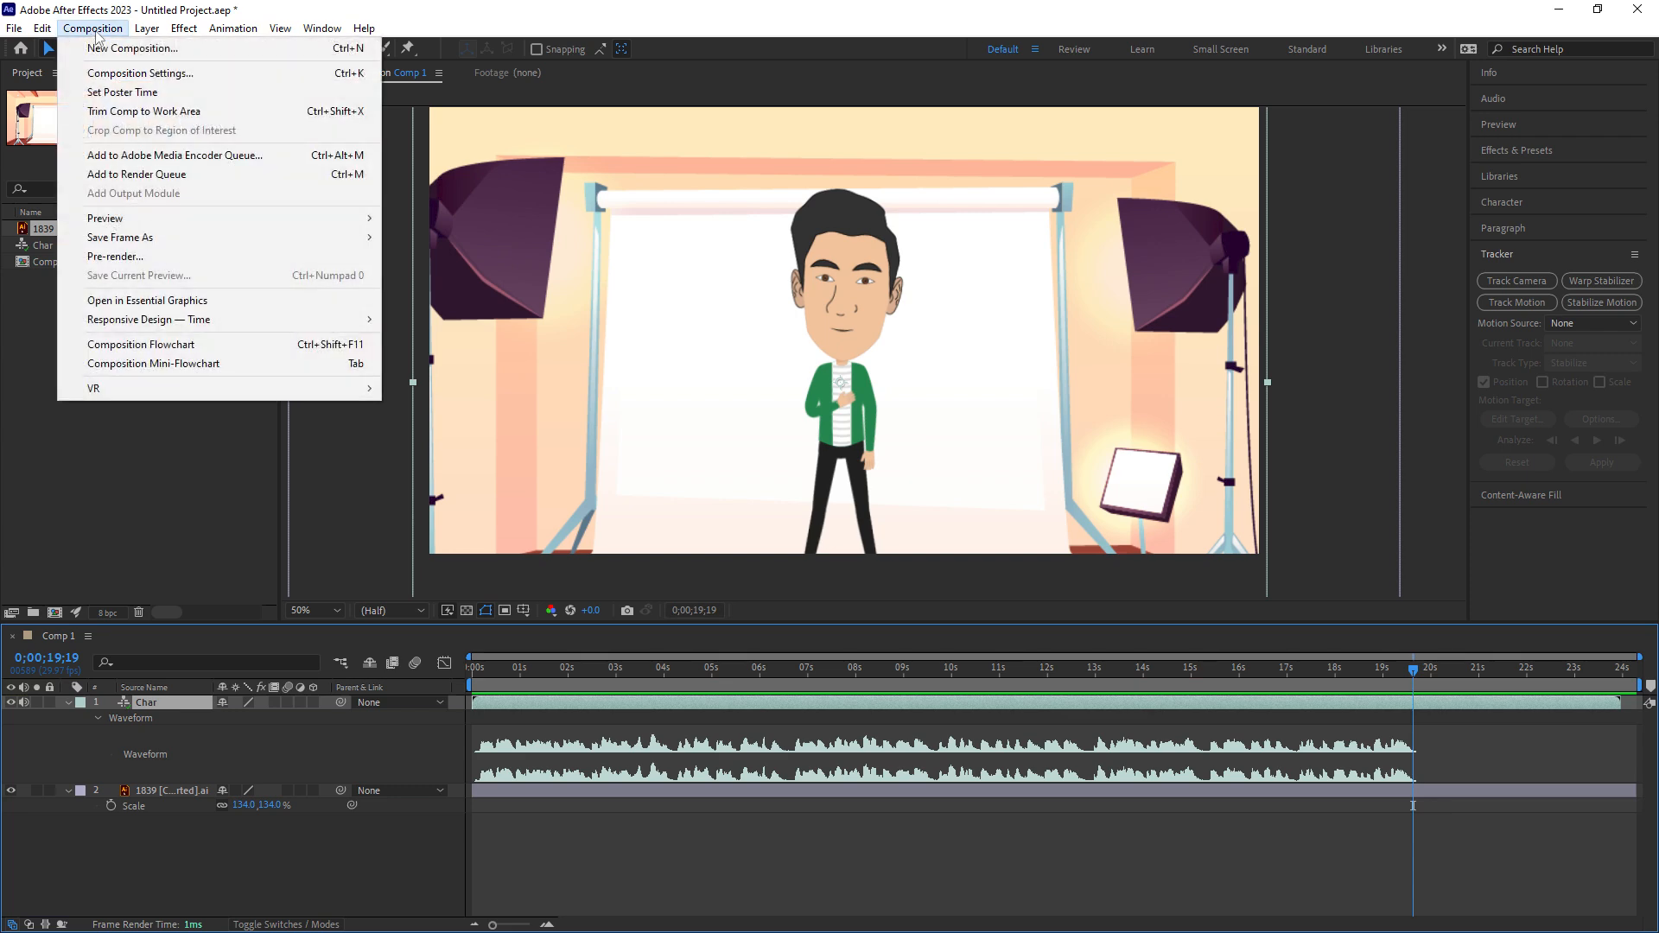
click(738, 857)
drag(1548, 674, 1636, 672)
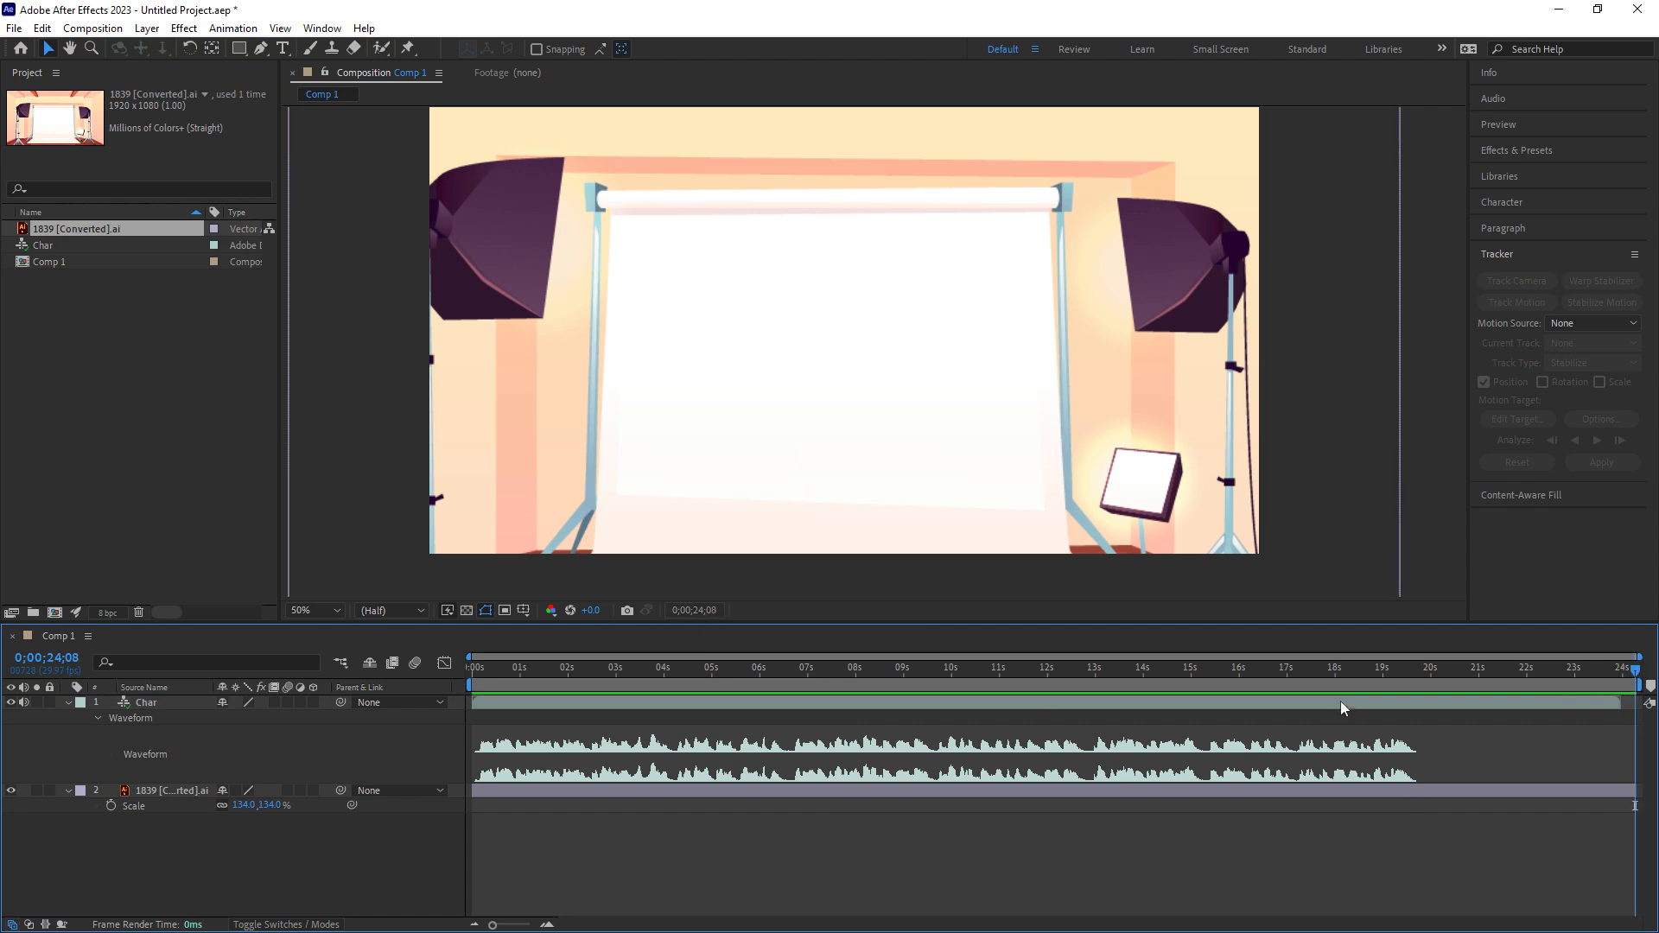
click(1412, 672)
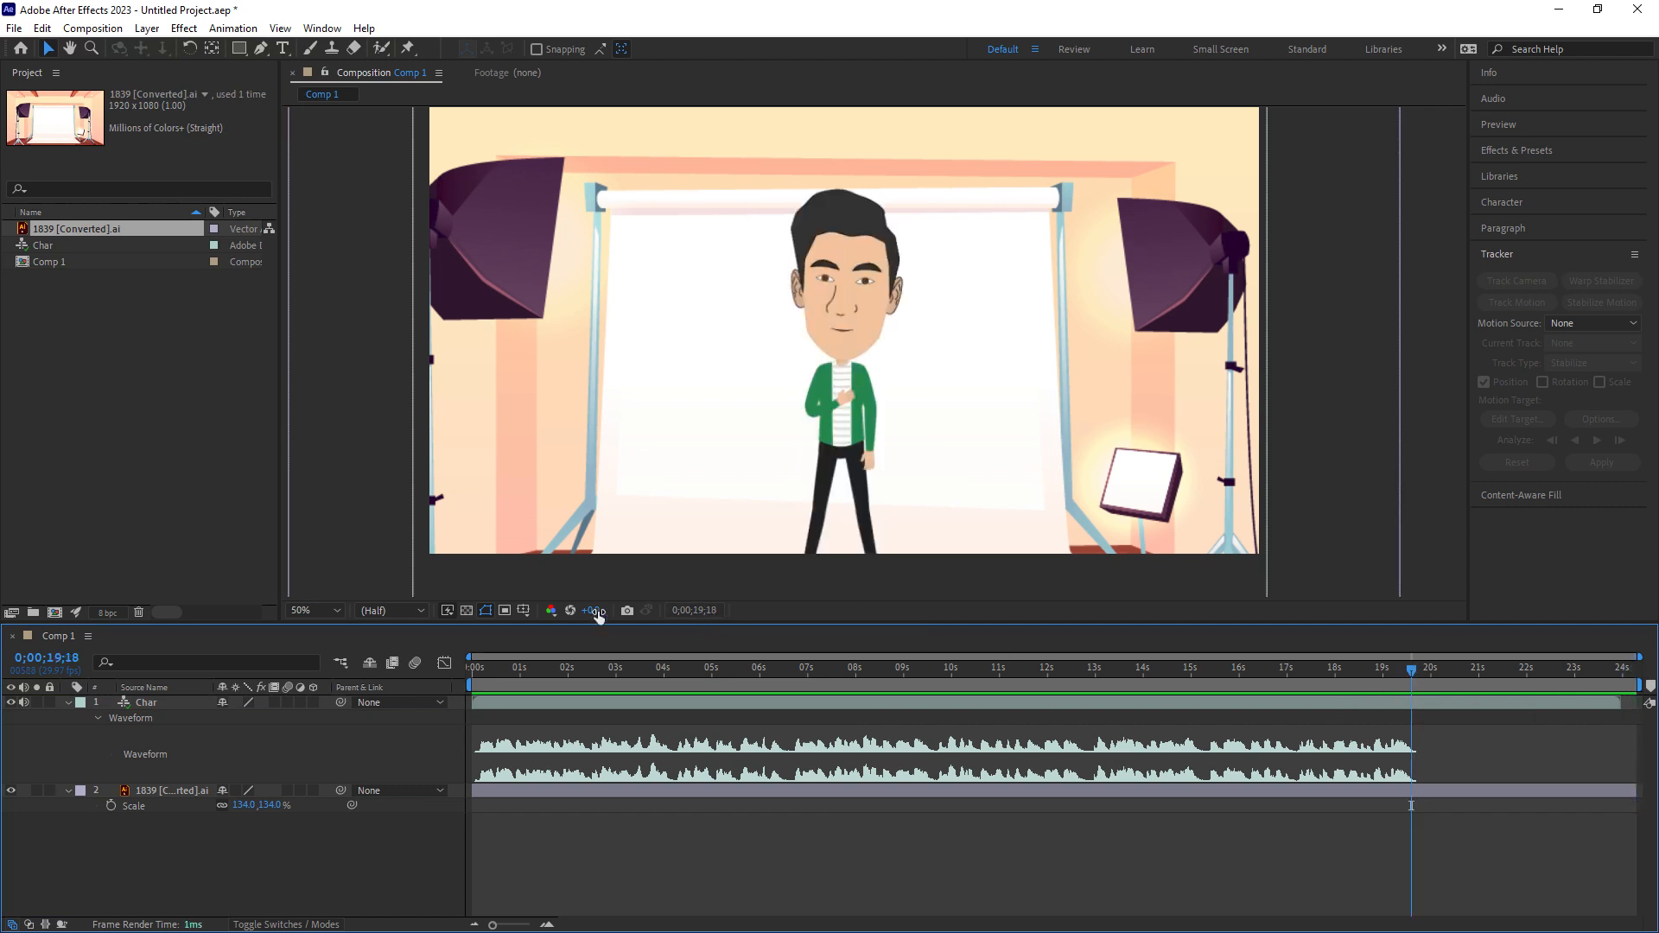
drag(1412, 675, 1415, 676)
Shorten Comp 1's duration to match the end of the Char audio at 0;00;19;19 and play a preview.
click(92, 28)
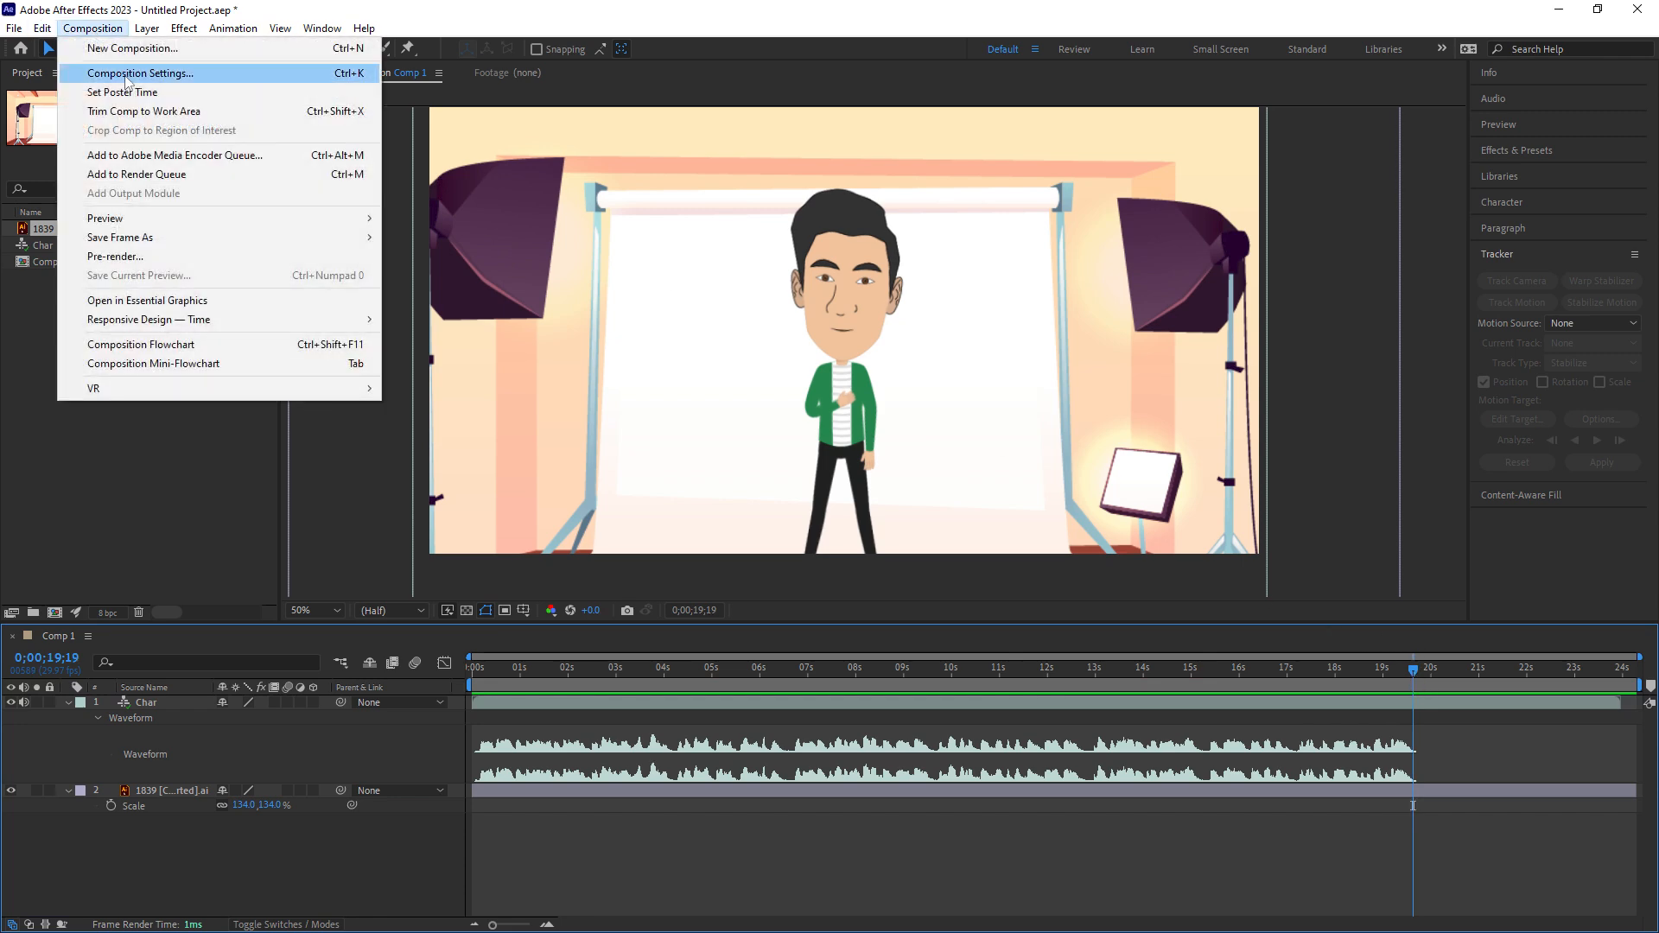
click(130, 70)
click(775, 402)
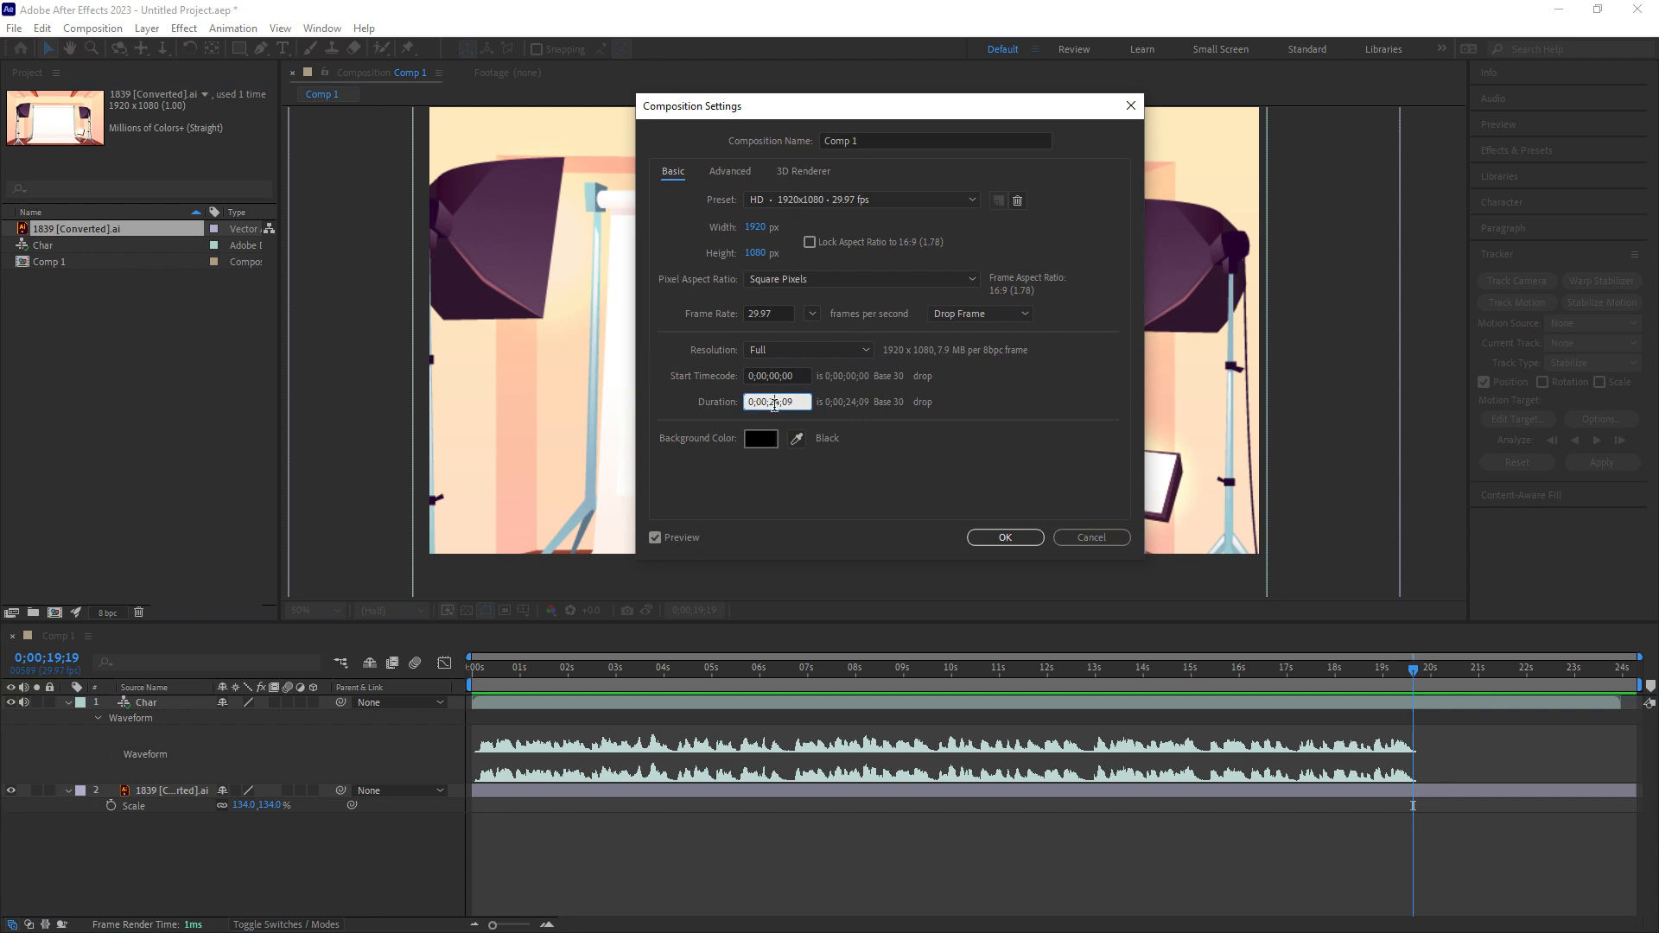
key(BackSpace)
key(BackSpace)
text(19)
click(1007, 539)
key(space)
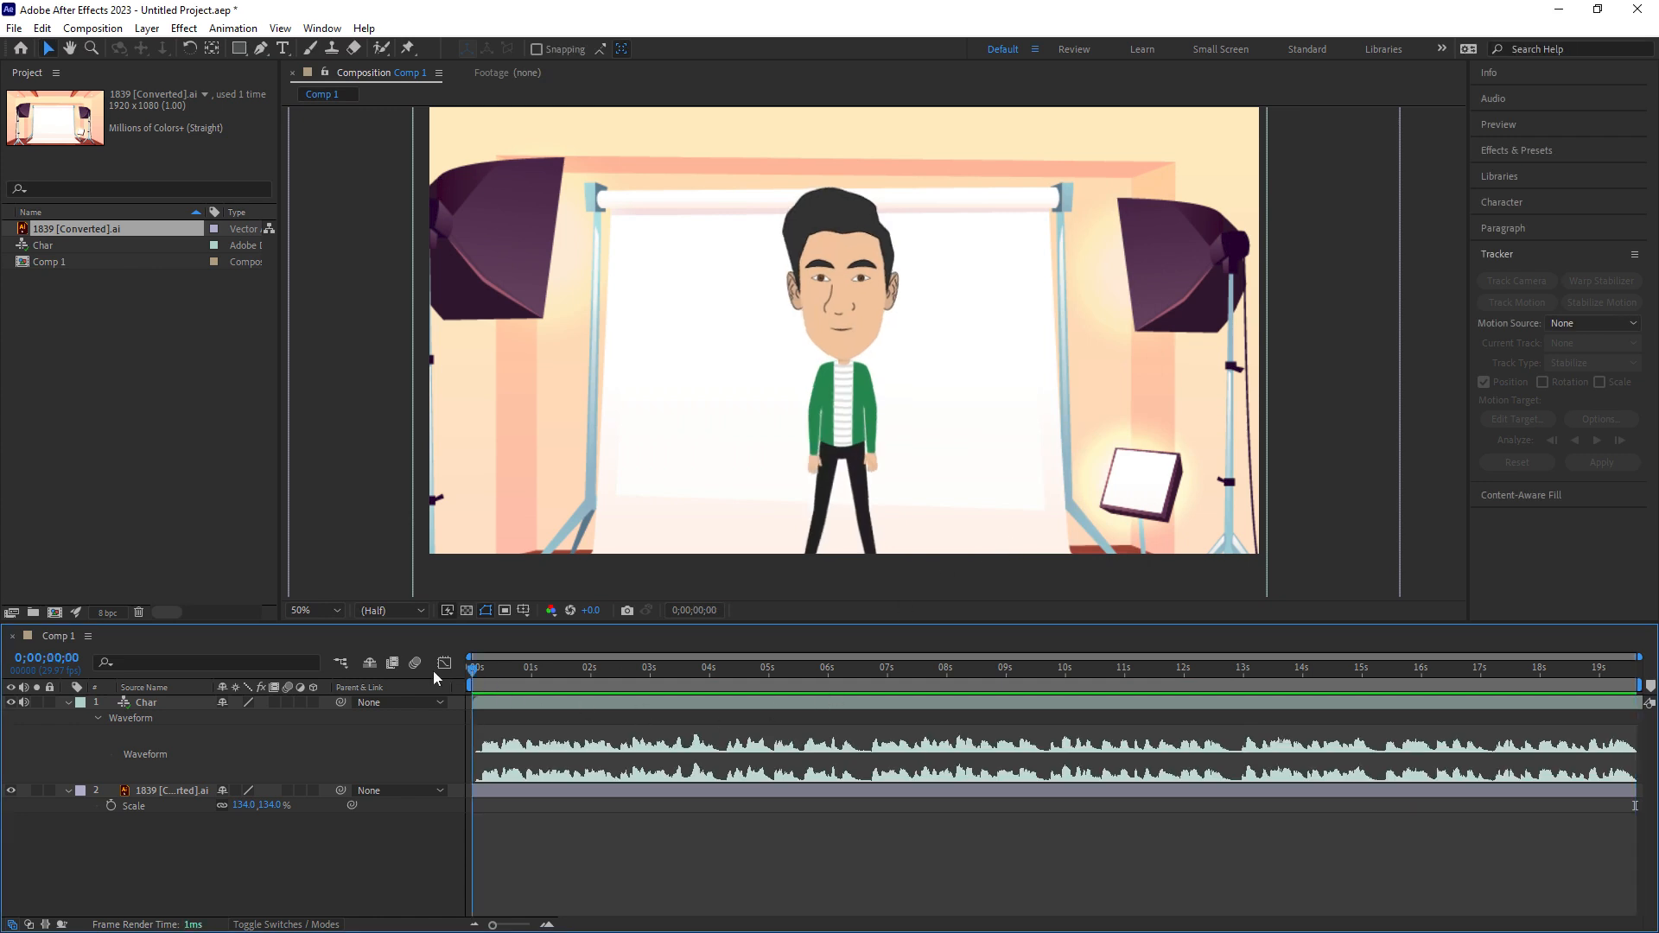
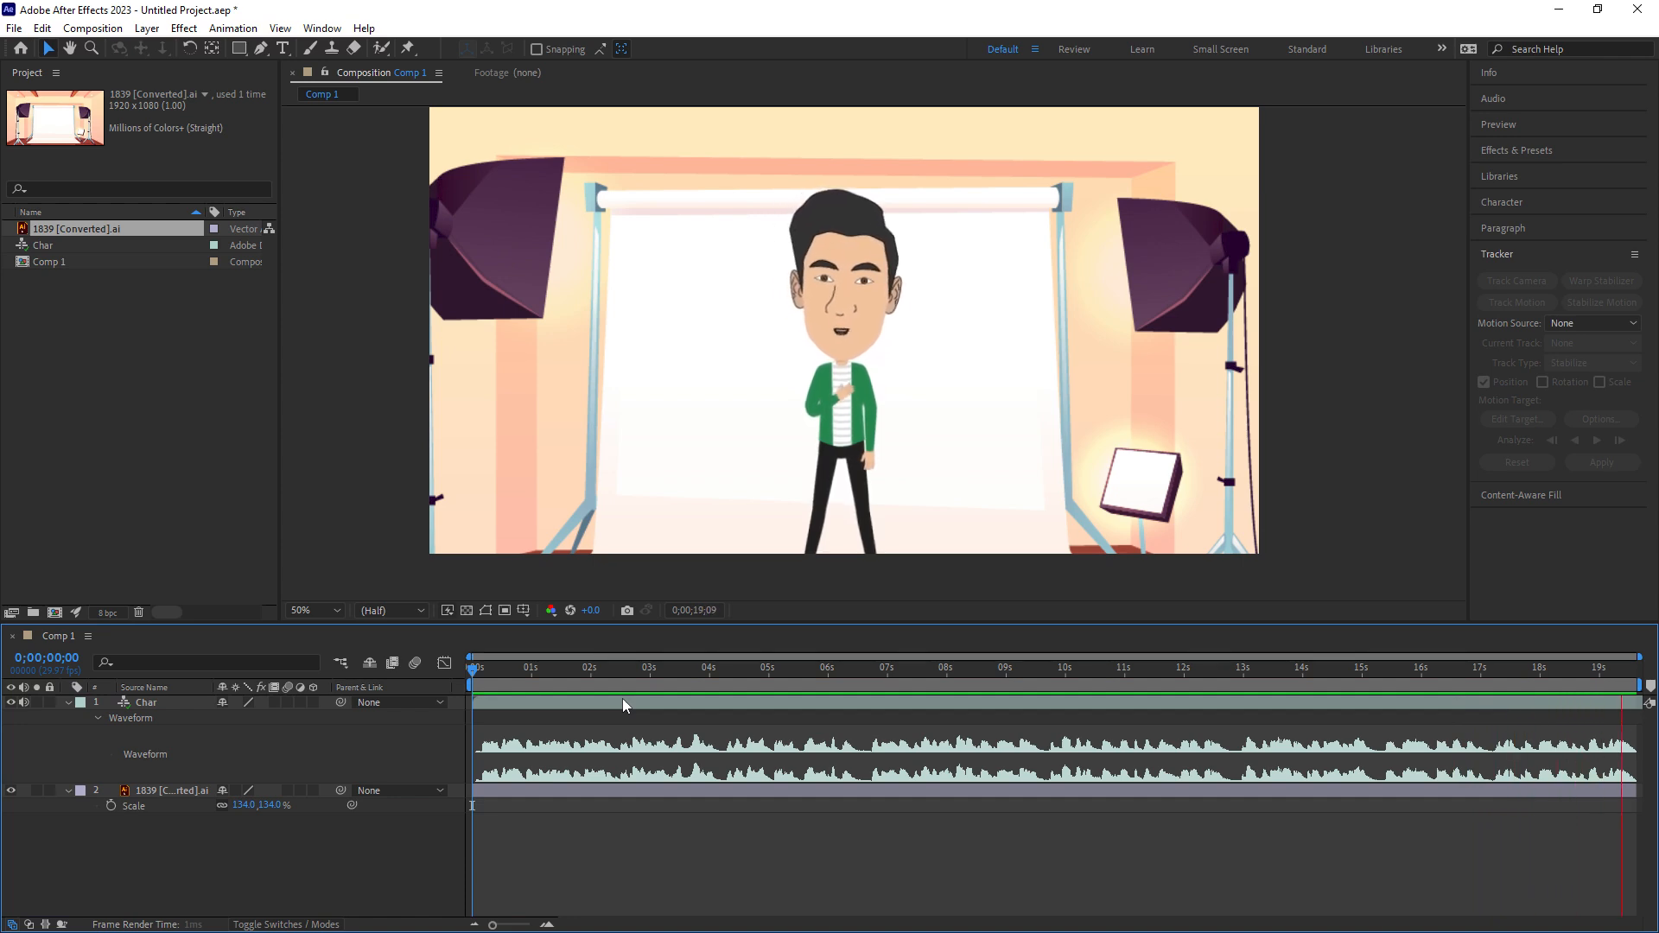
Save the project under the name AnimationTutorial in the Course Files folder.
key(ctrl+shift+s)
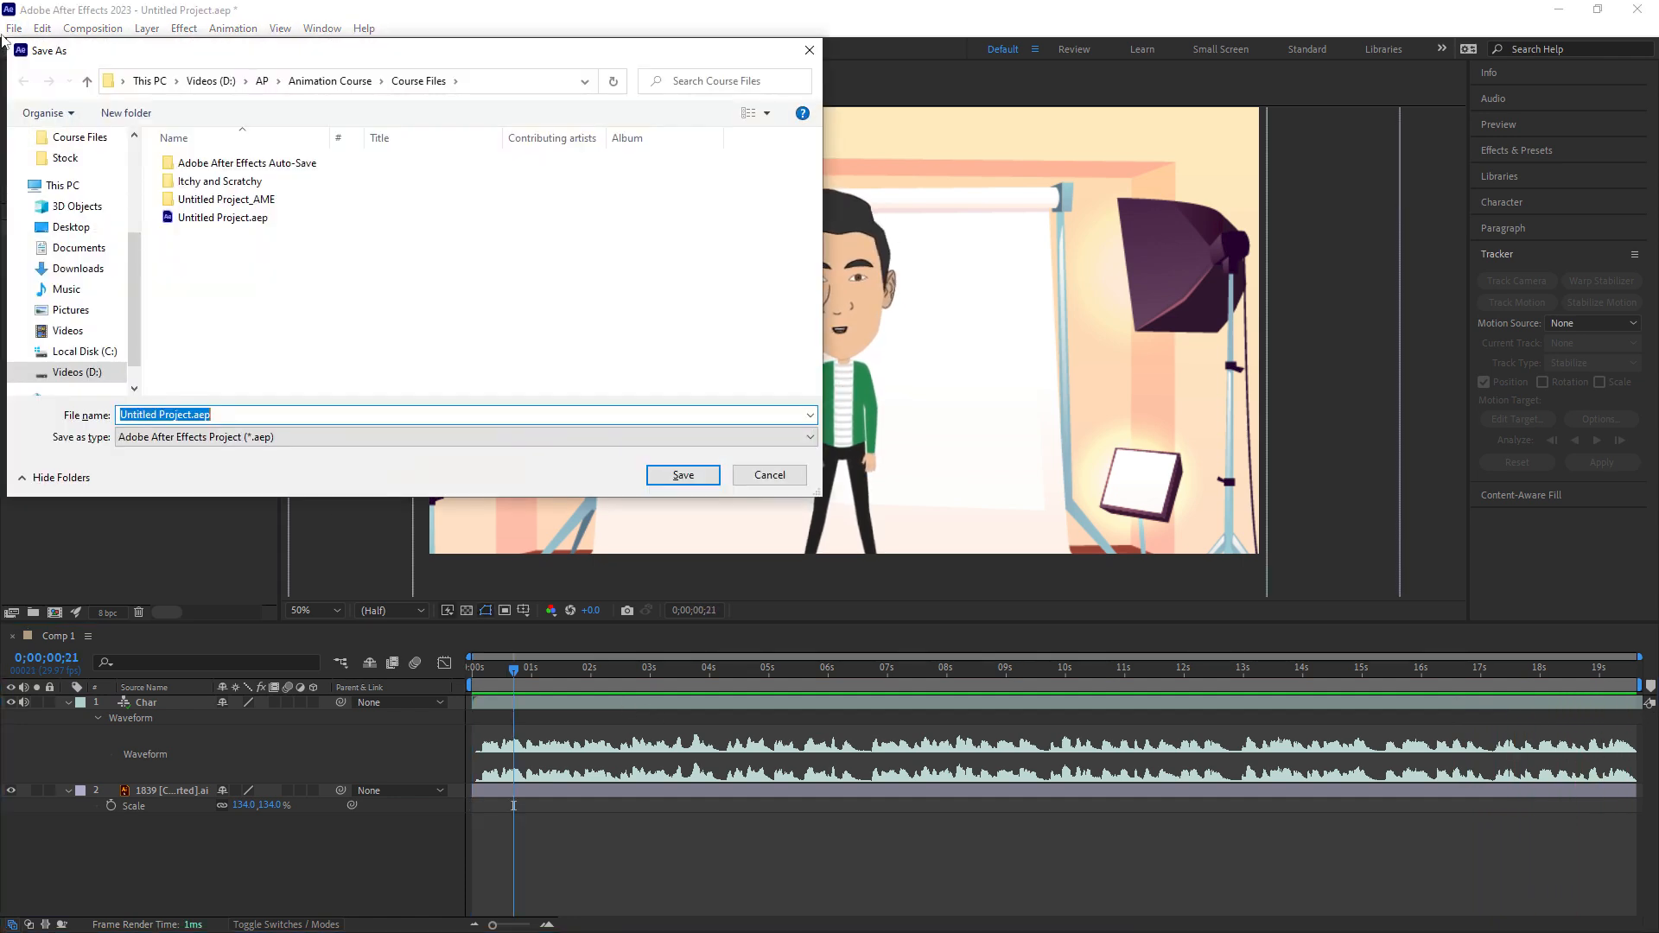
text(AnimationTutorial)
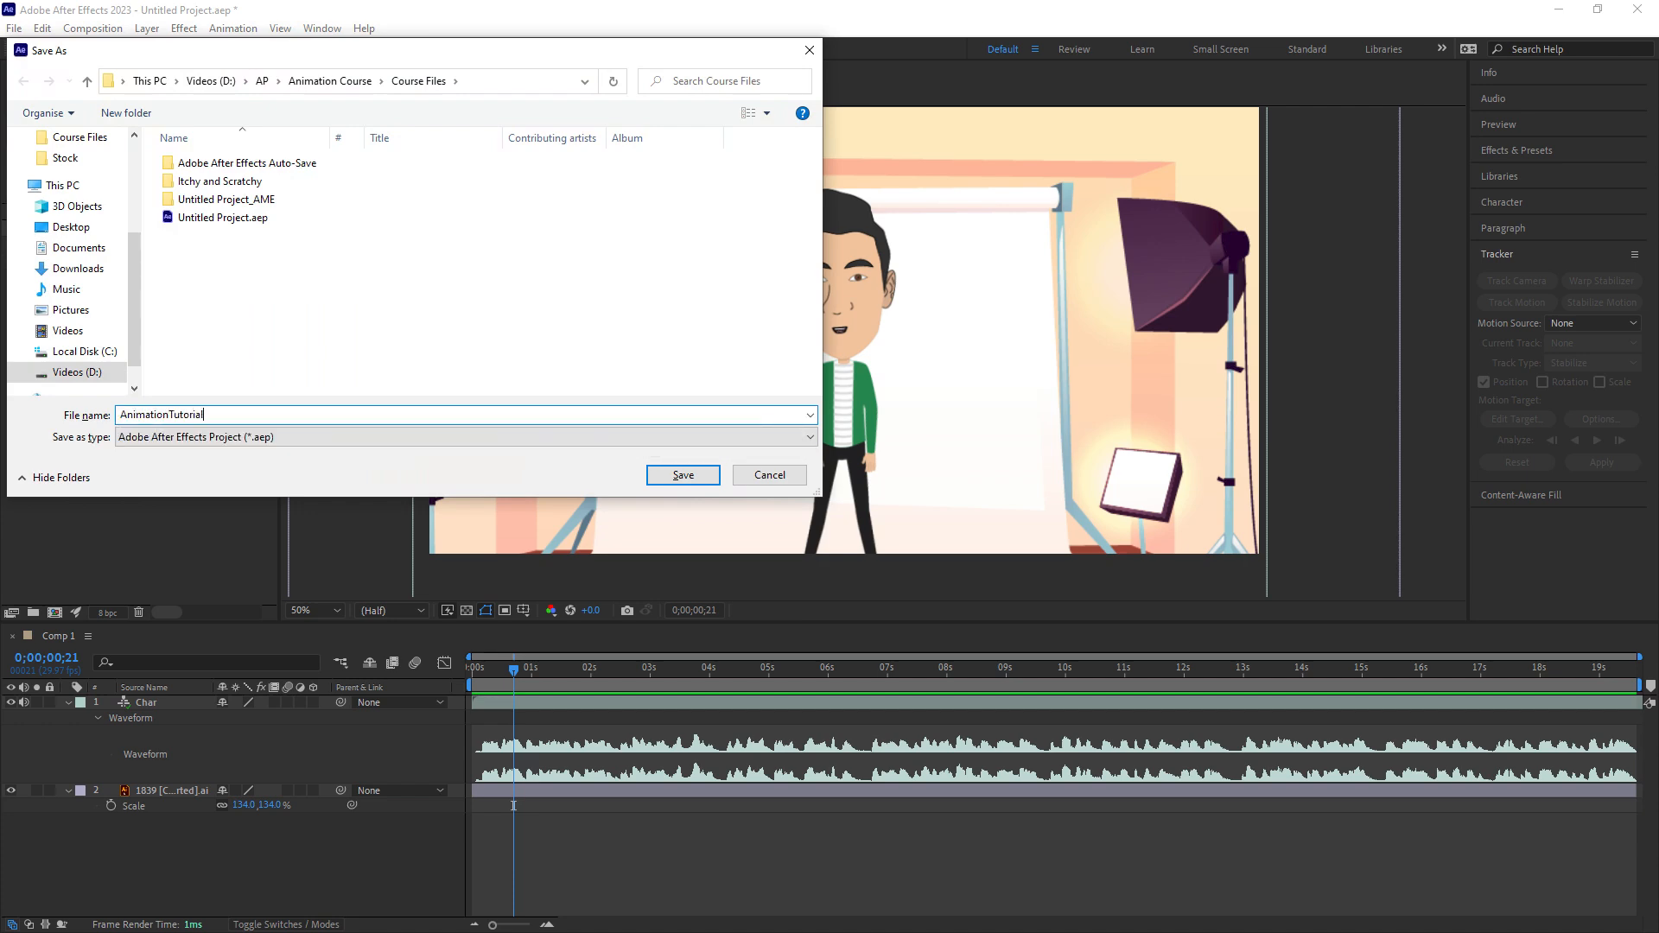
key(Return)
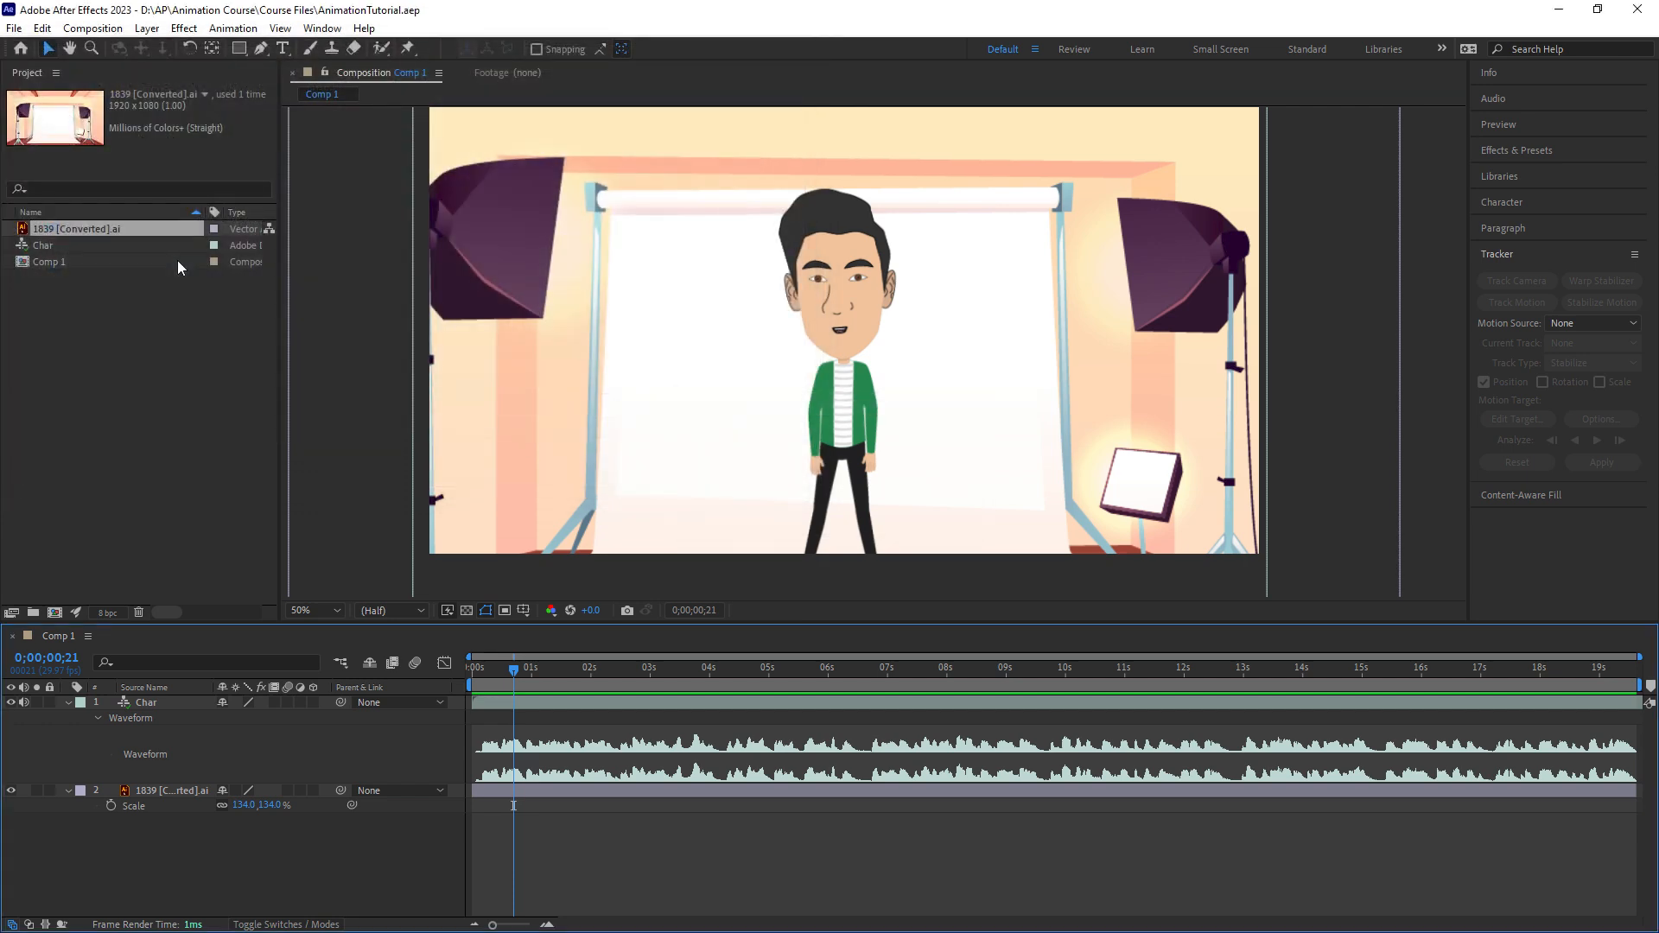
Export Comp 1 by adding it to the Adobe Media Encoder queue.
click(14, 28)
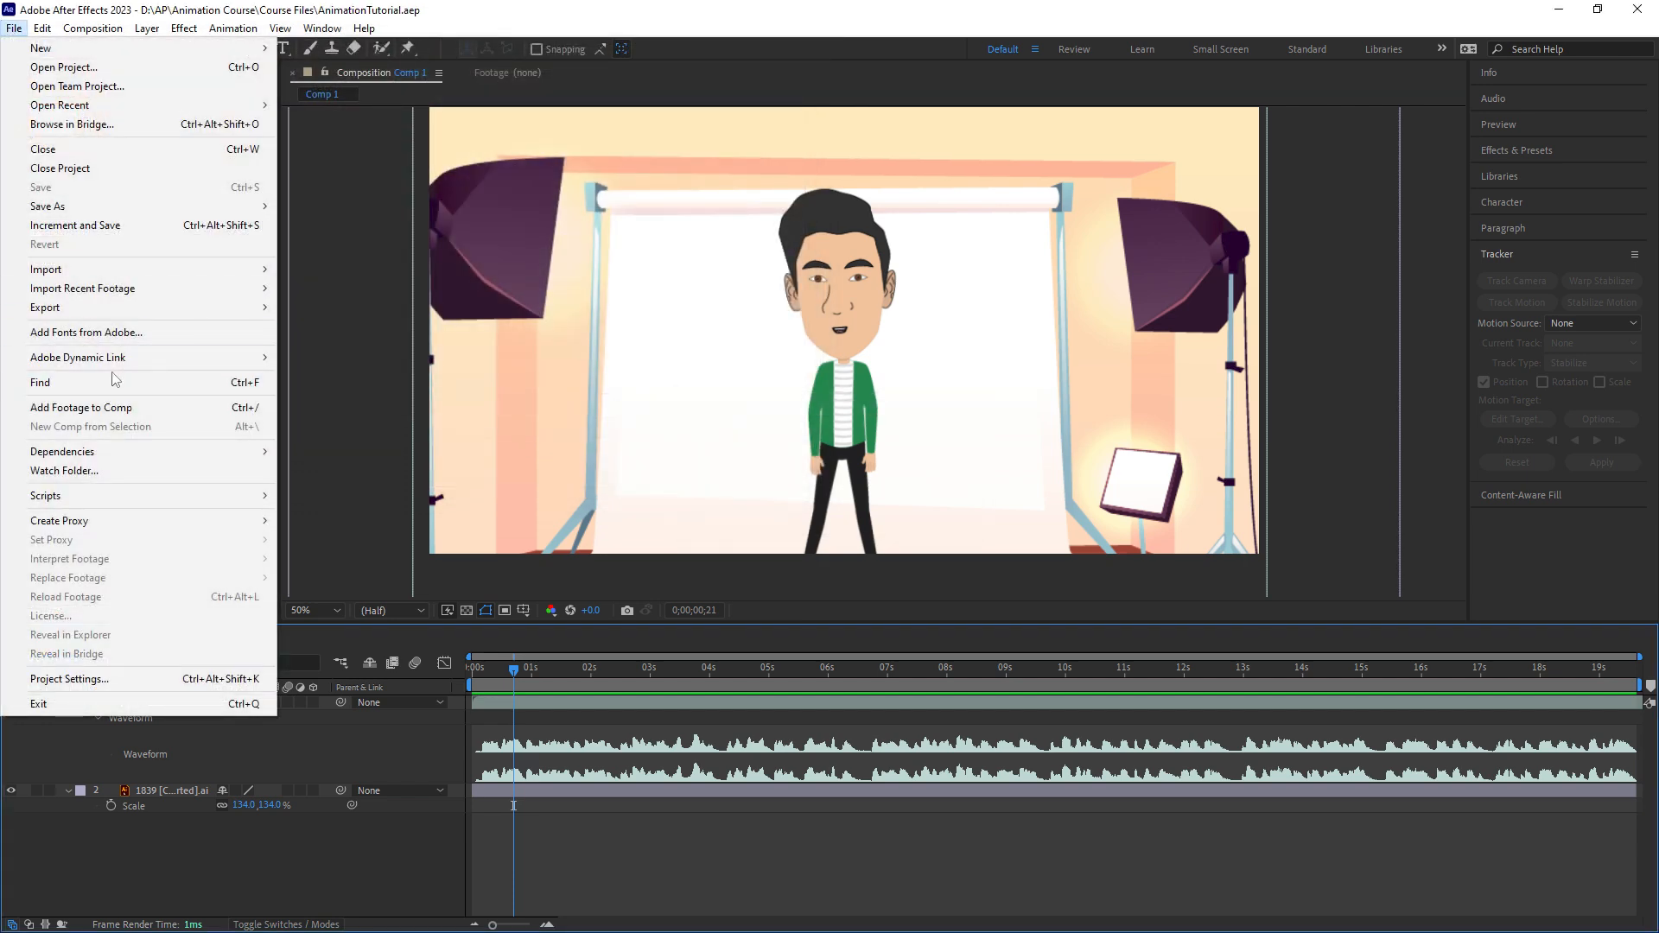
mouse_move(119, 309)
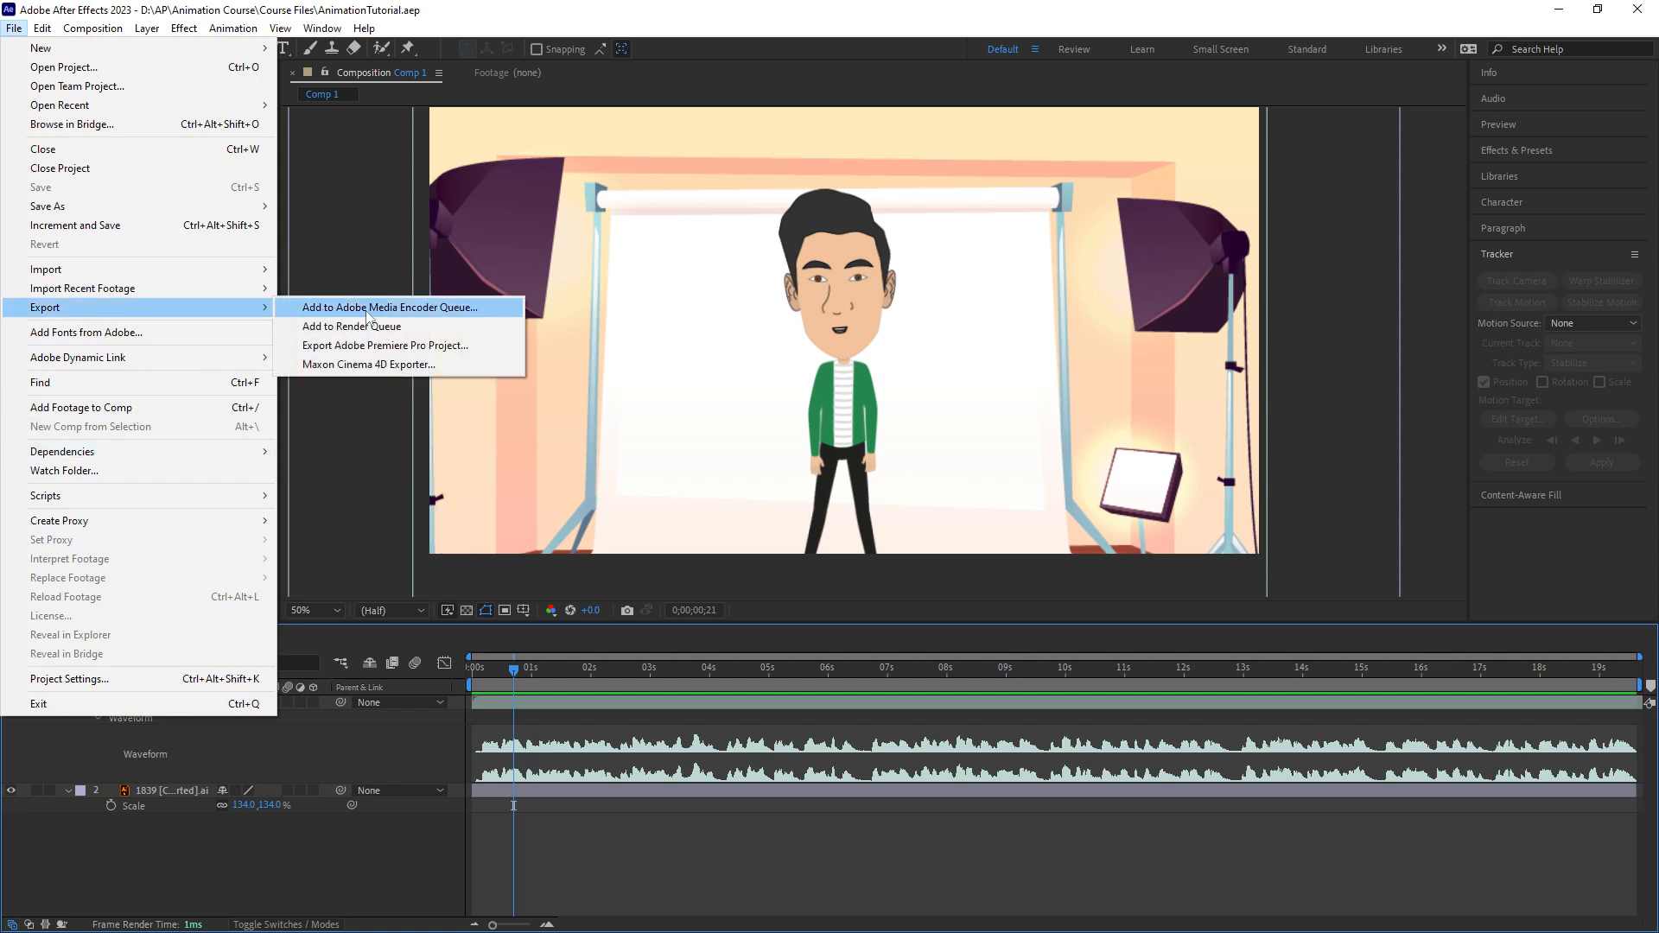
click(442, 309)
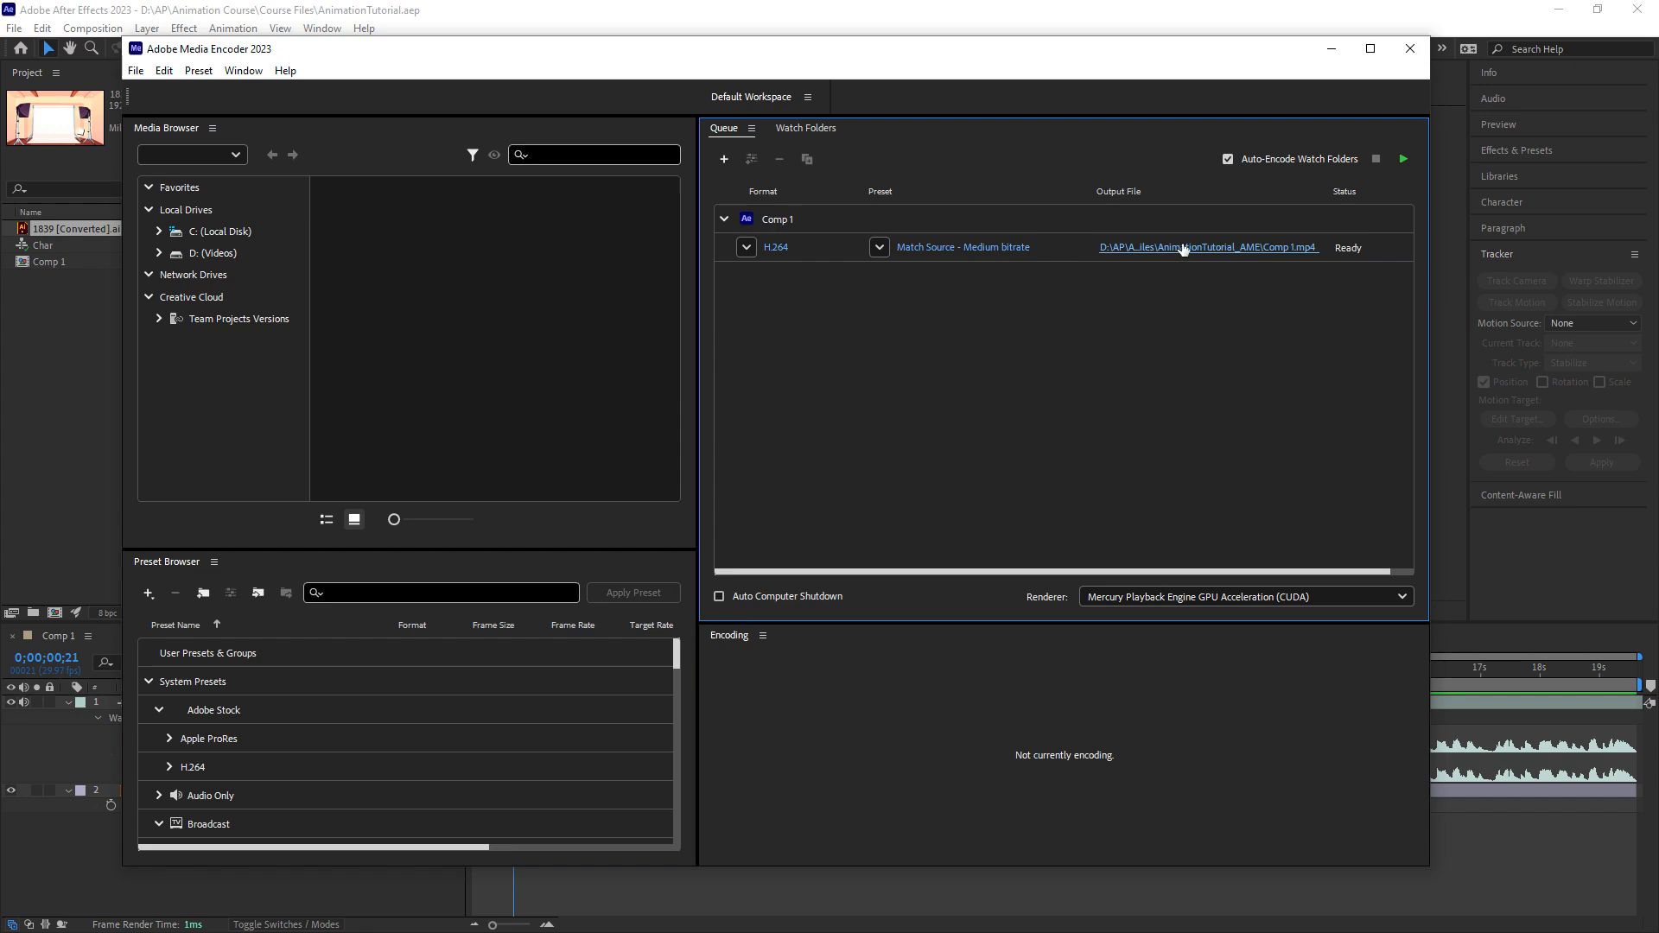
Set the queued Comp 1 output to AnimationTutorial.mp4 in the D:\AP\Animation Tutorial folder.
click(1153, 249)
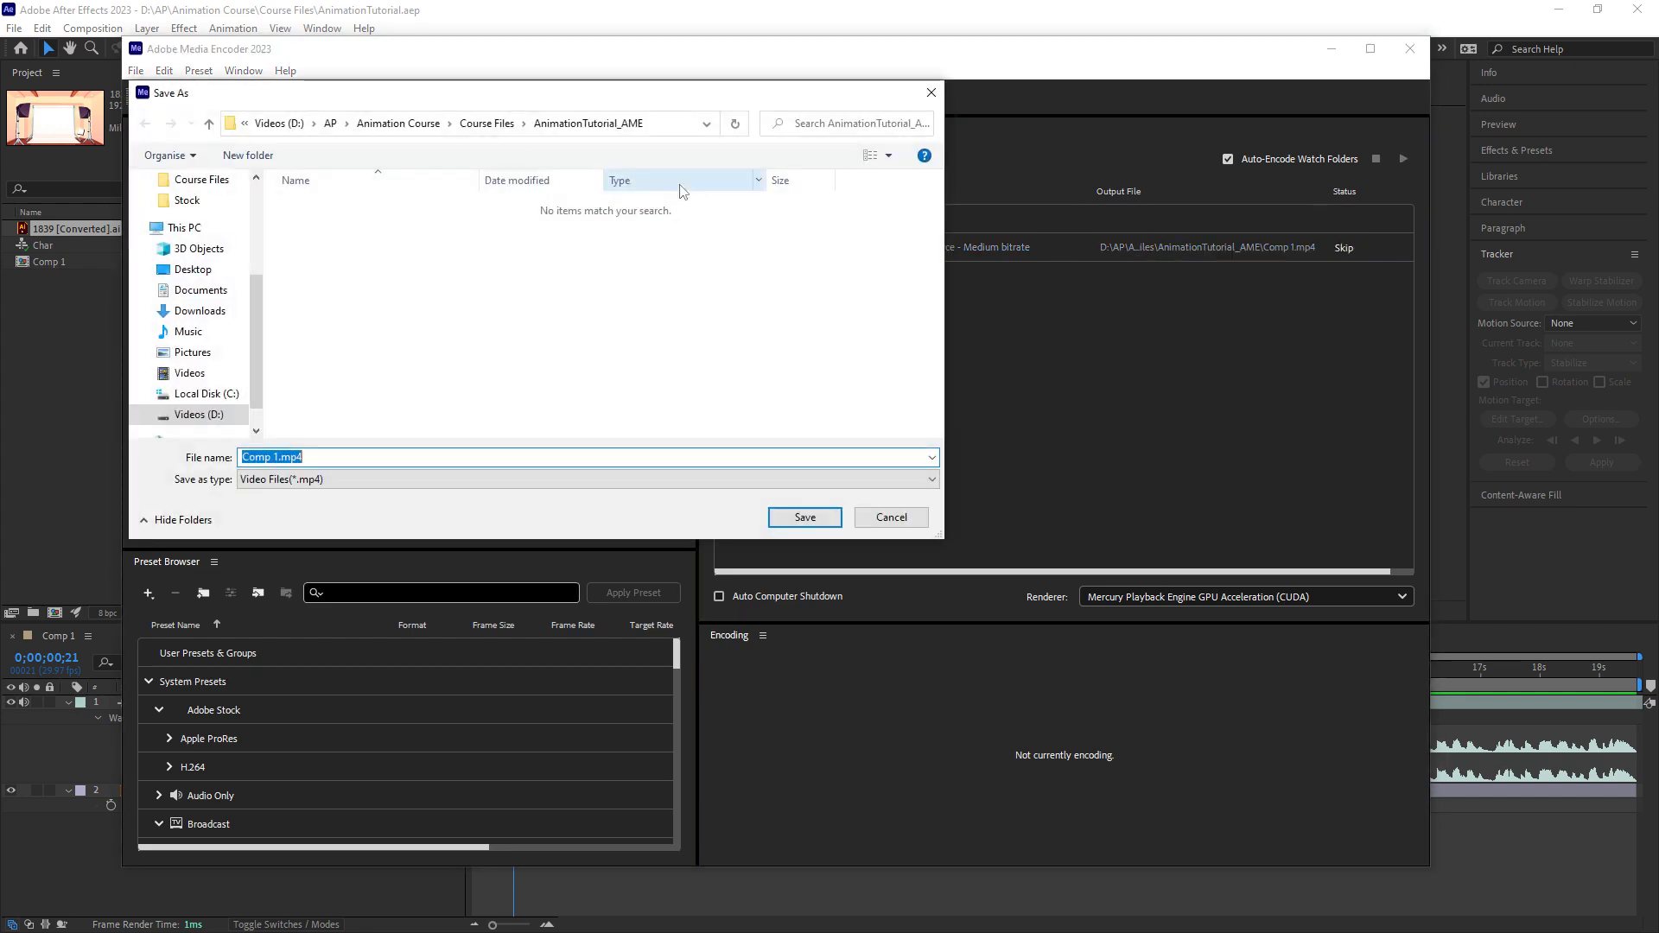
click(330, 122)
double_click(367, 223)
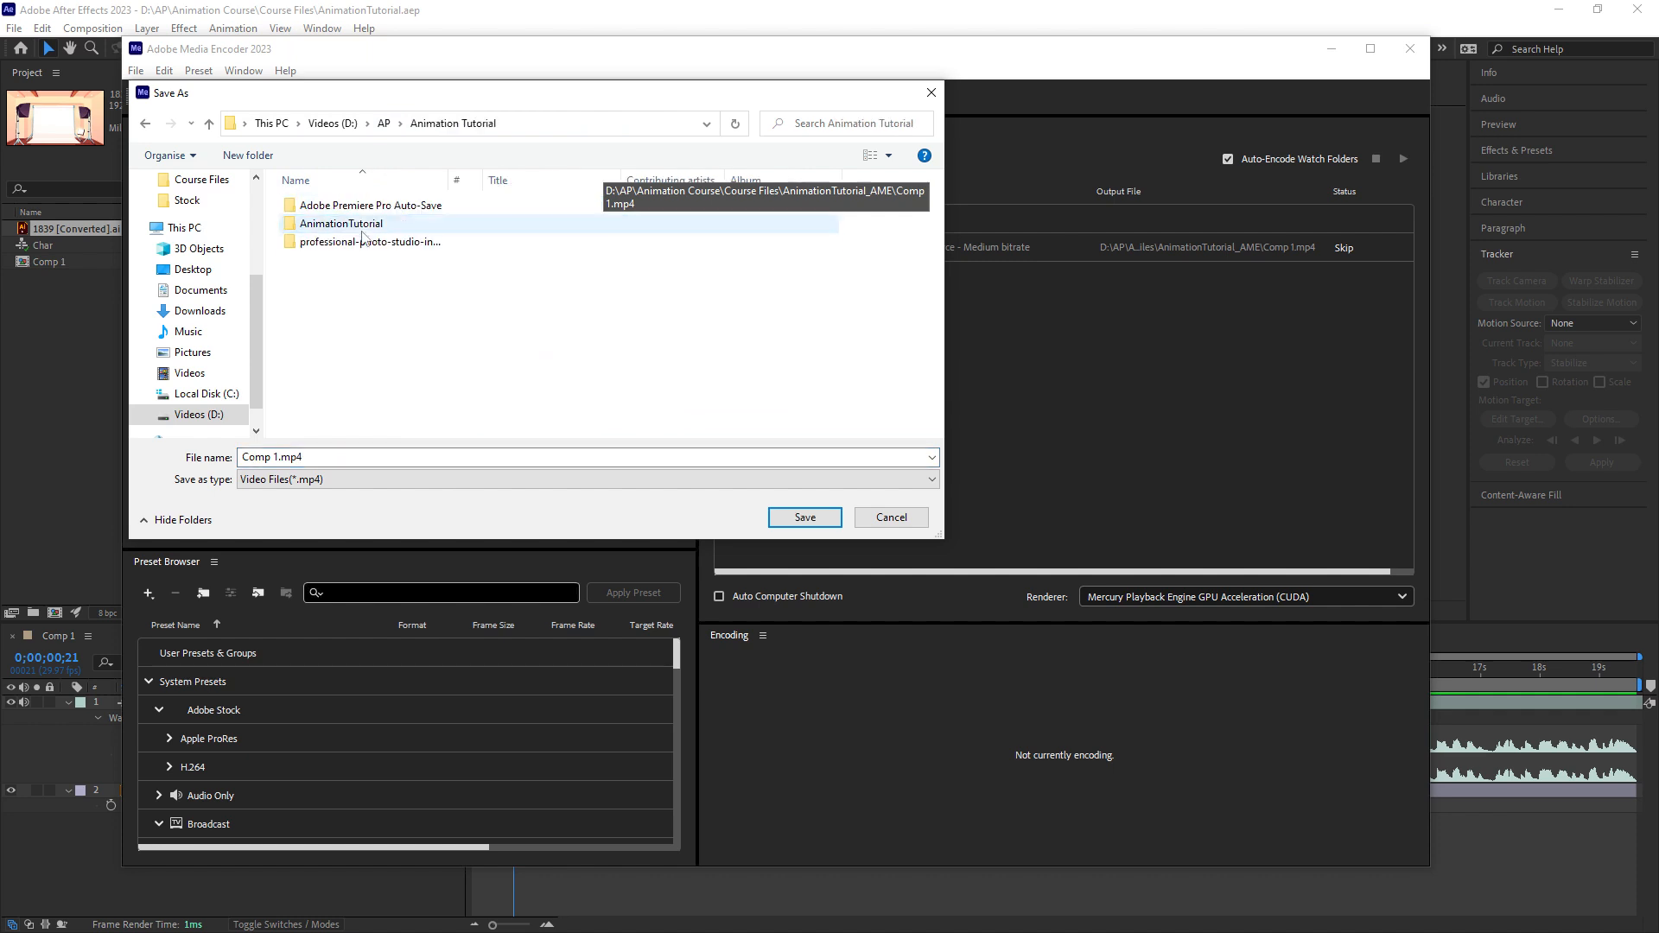
triple_click(272, 457)
drag(279, 458, 137, 450)
text(AnimationTutorial)
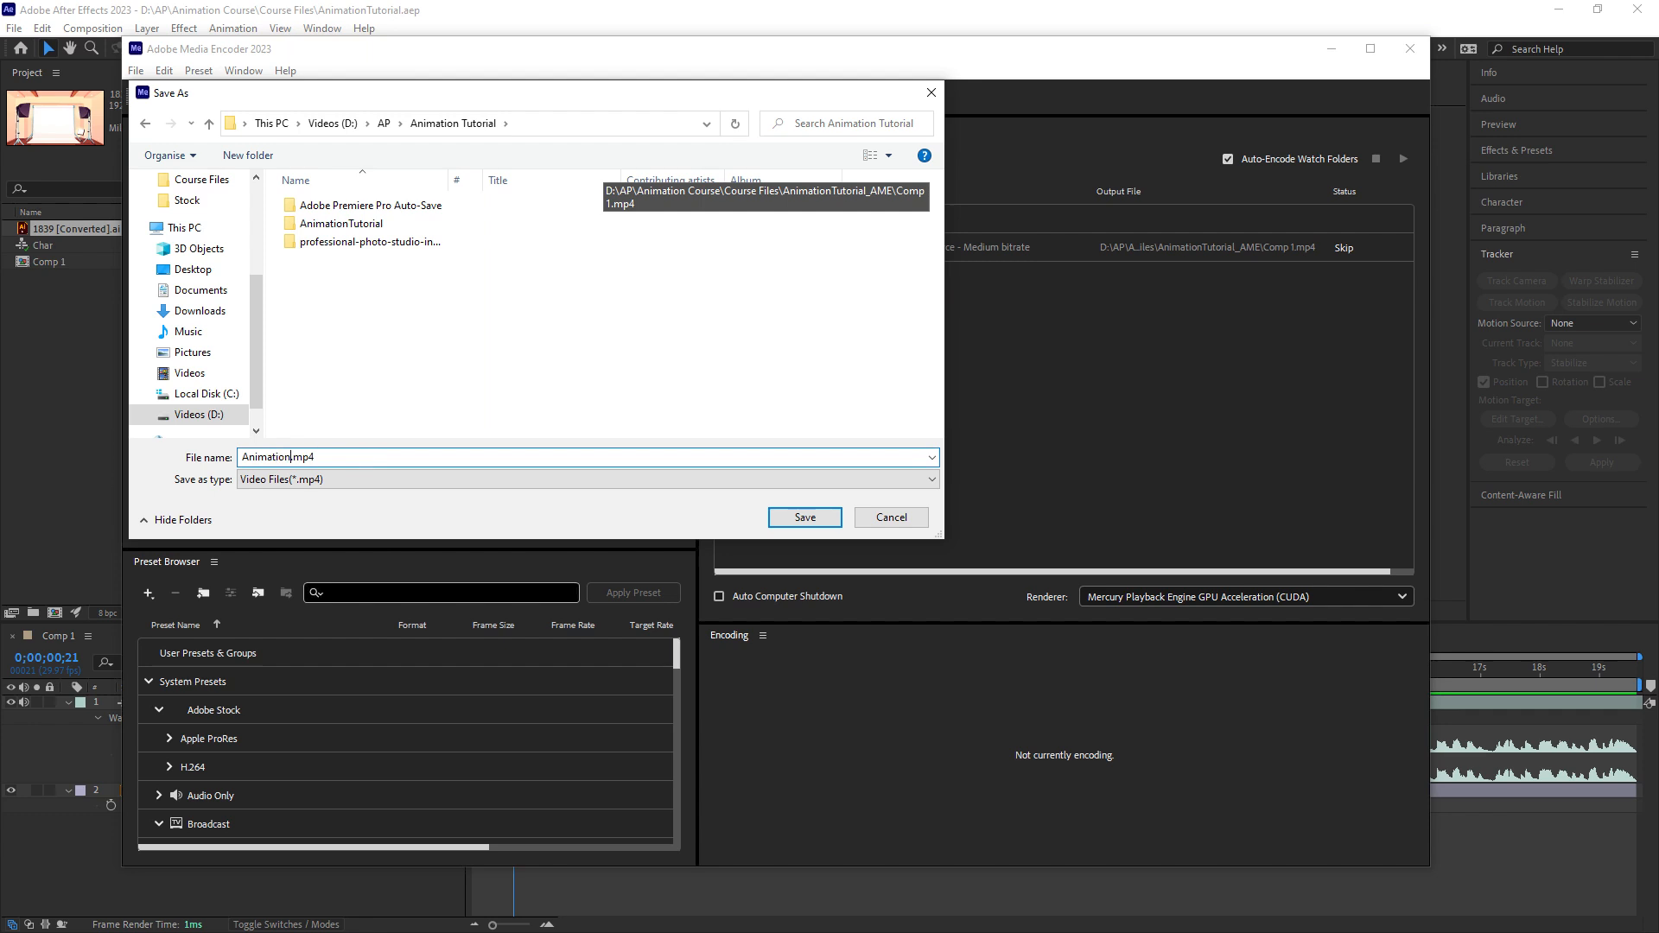
click(775, 525)
Keep Mercury Playback Engine GPU Acceleration (CUDA) as the renderer and start encoding the queue.
click(1100, 599)
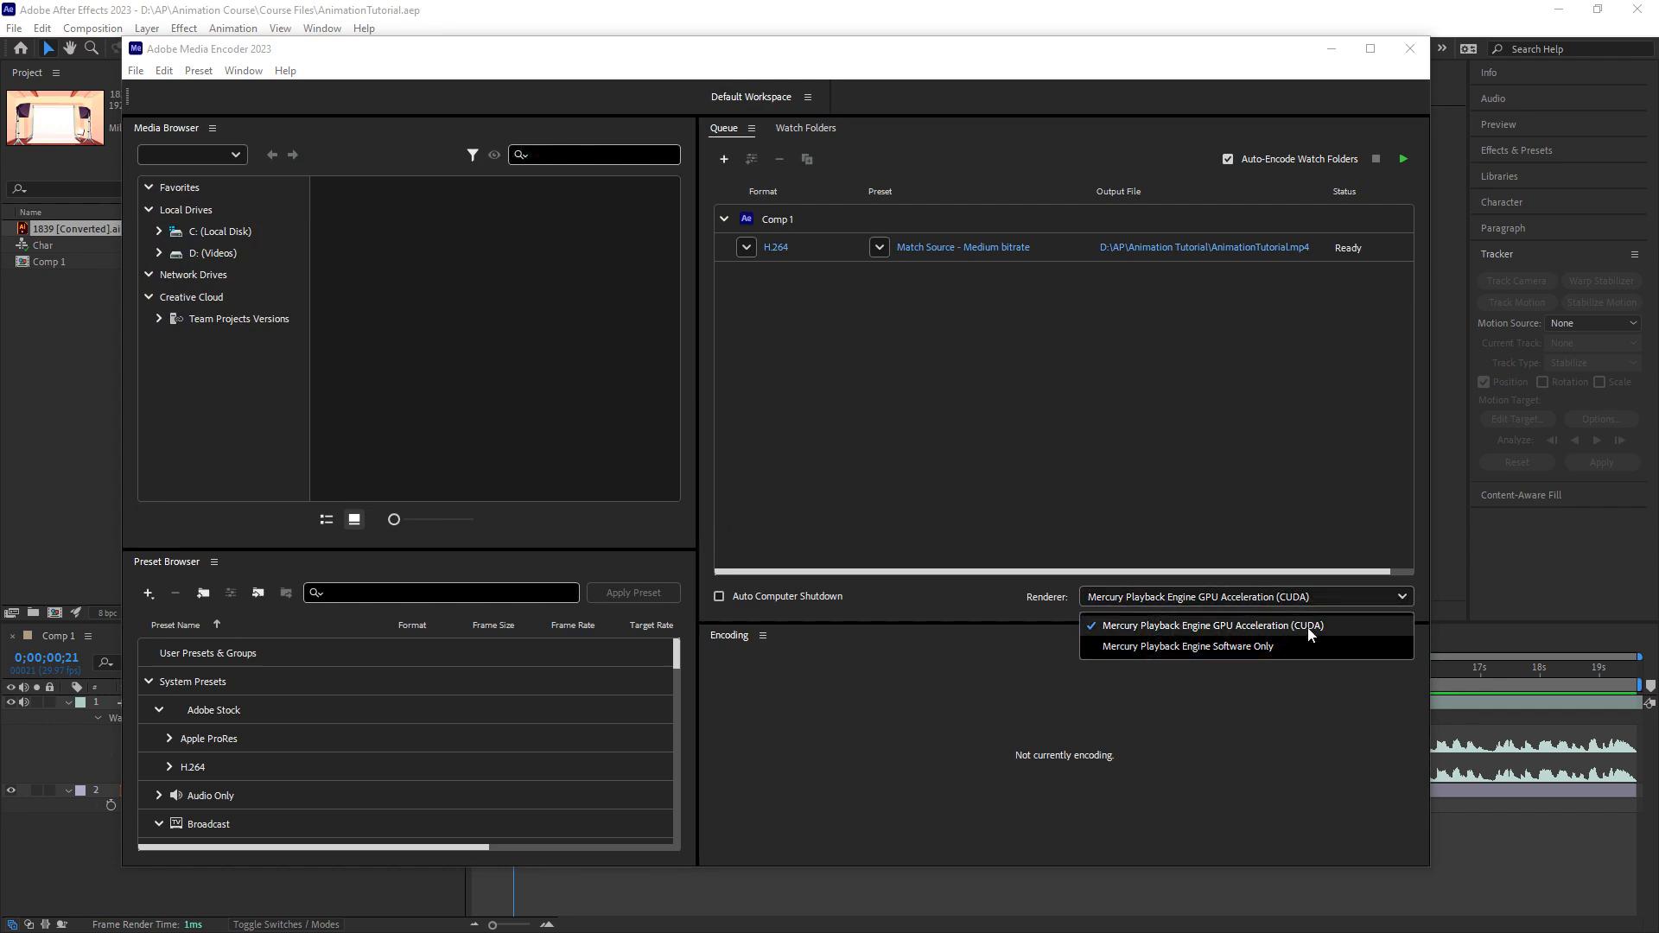
click(1248, 634)
click(1402, 159)
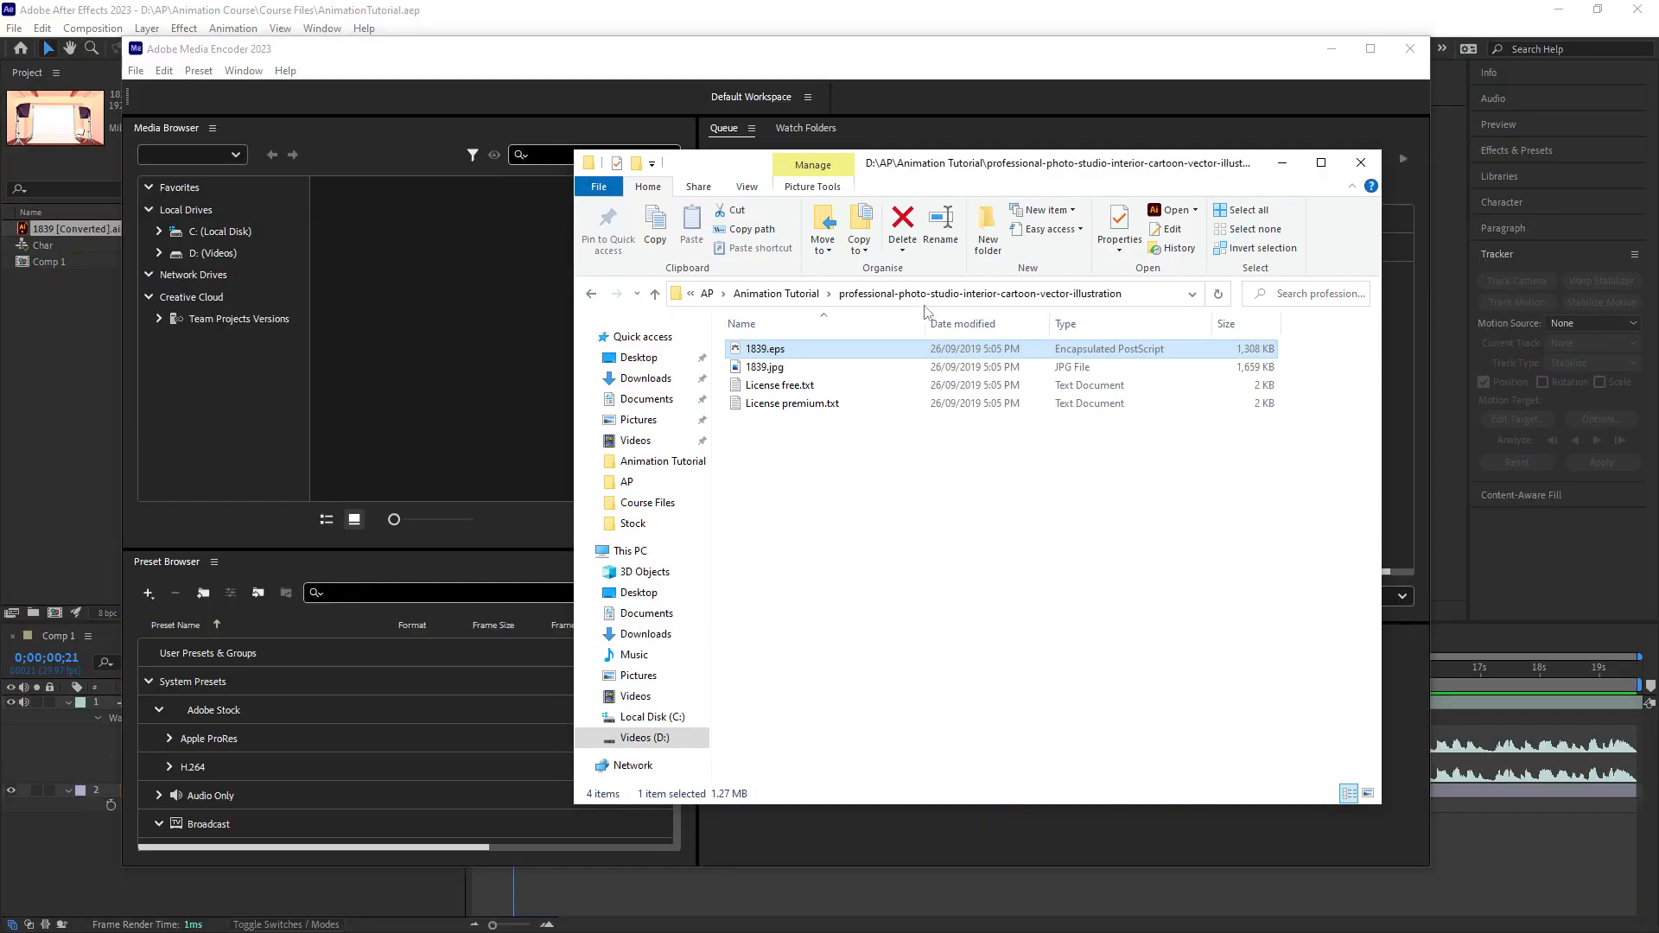
Open the Animation Tutorial folder, watch the exported AnimationTutorial.mp4 in VLC, and close the player and the folder view.
click(812, 296)
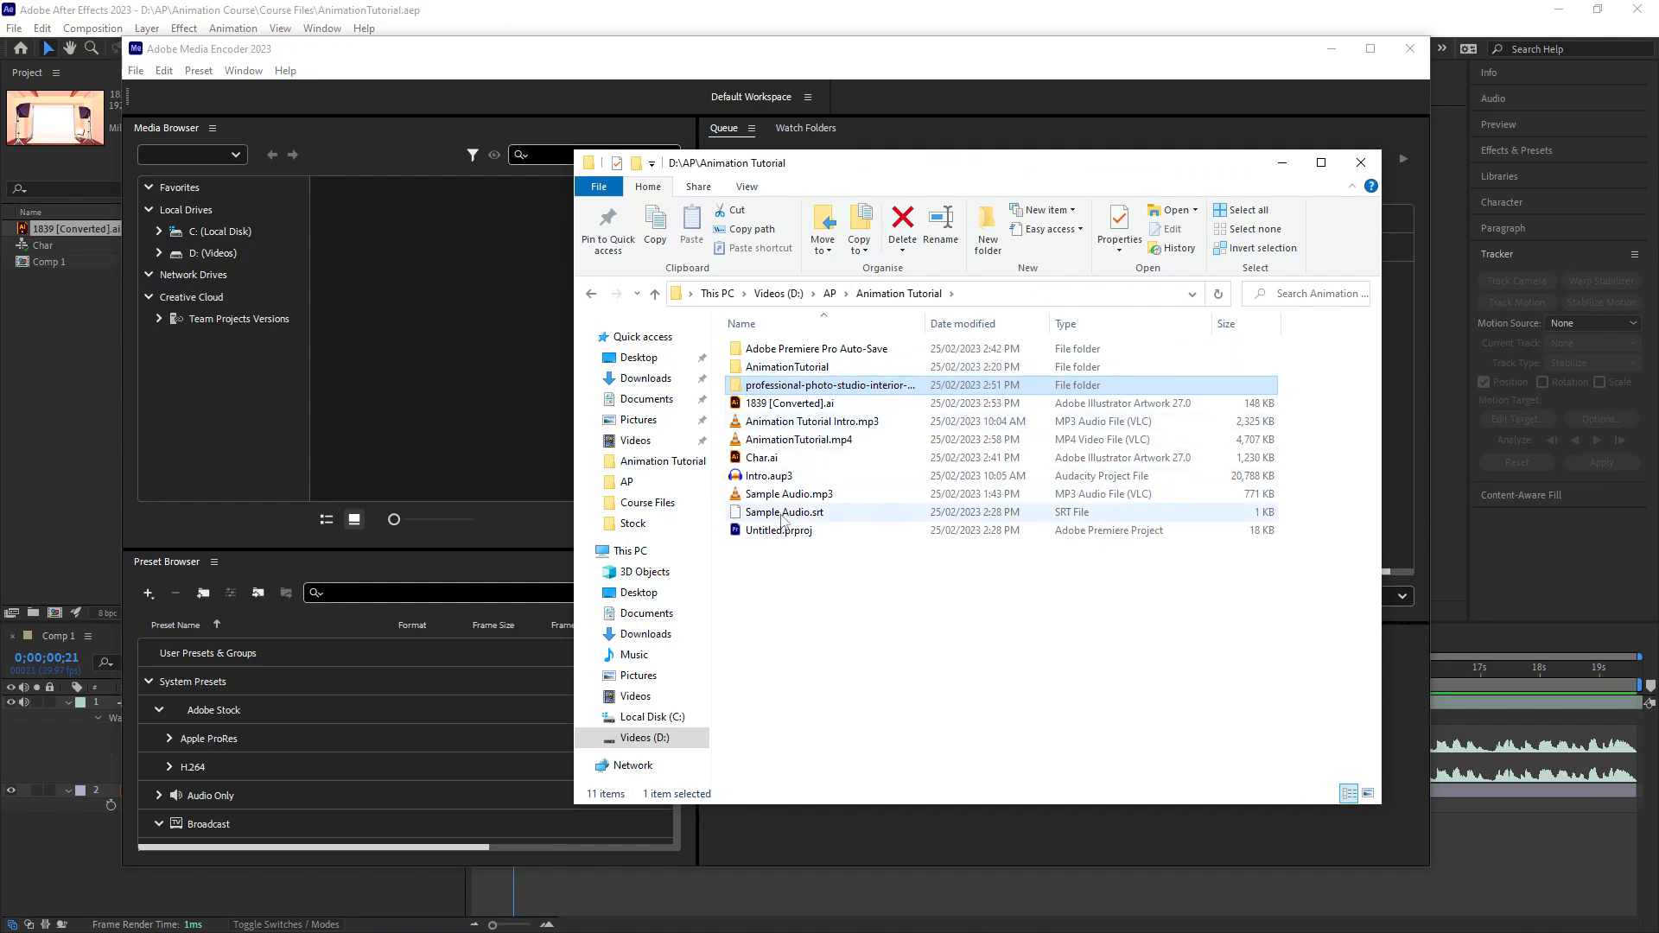
double_click(801, 440)
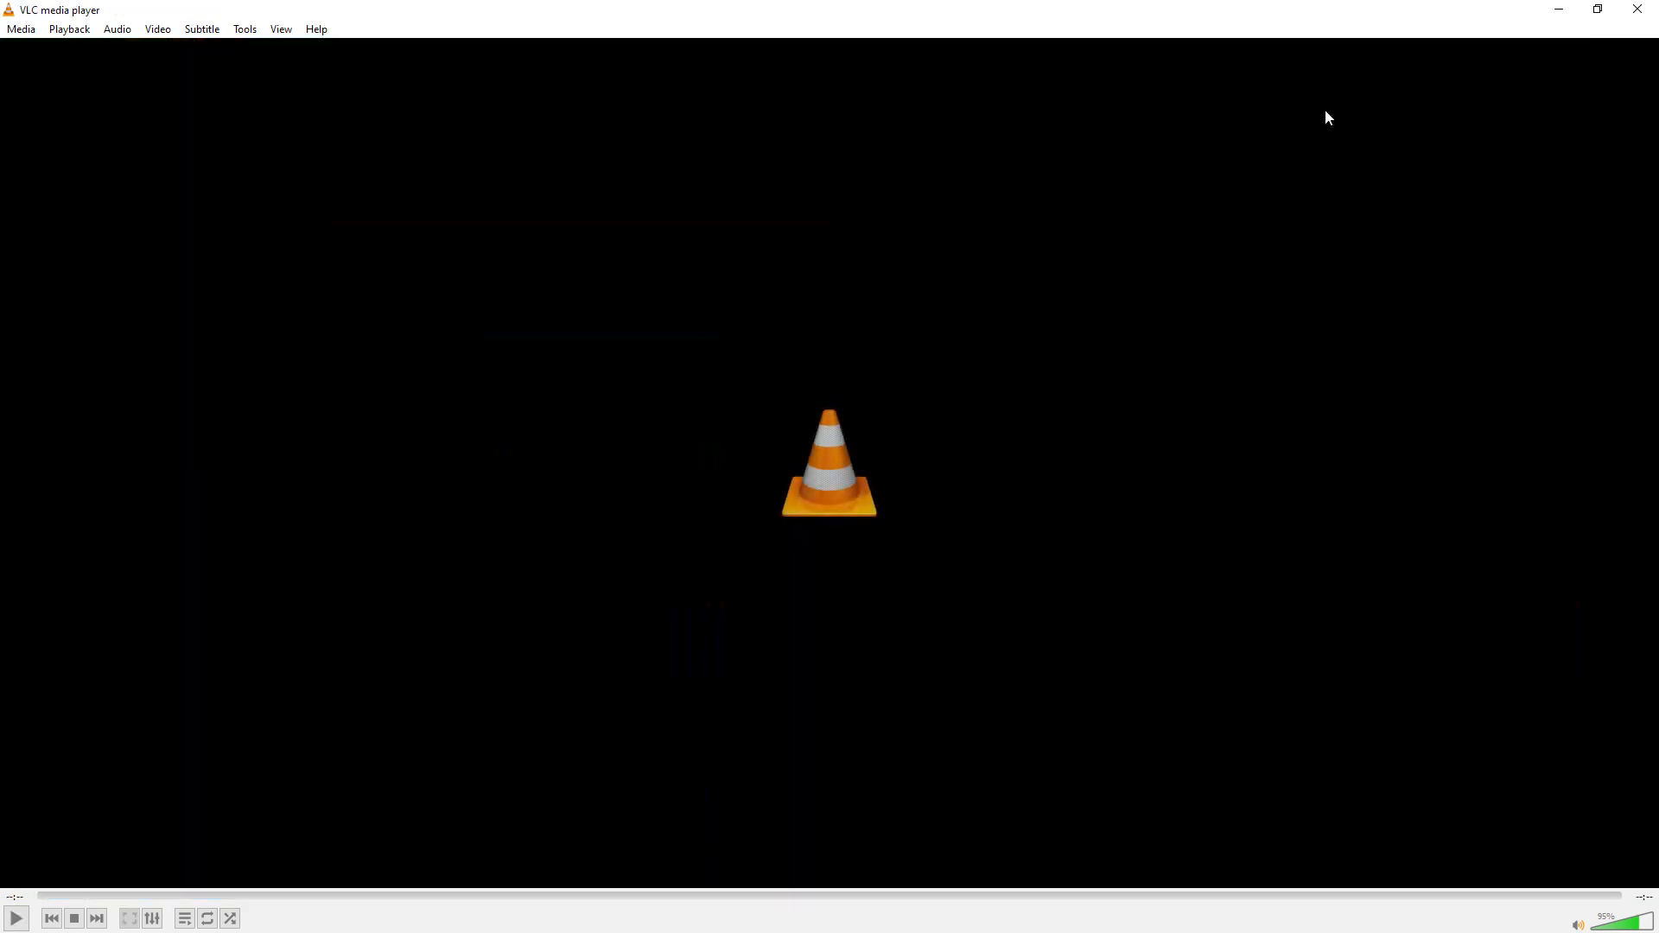
click(1637, 9)
click(1281, 164)
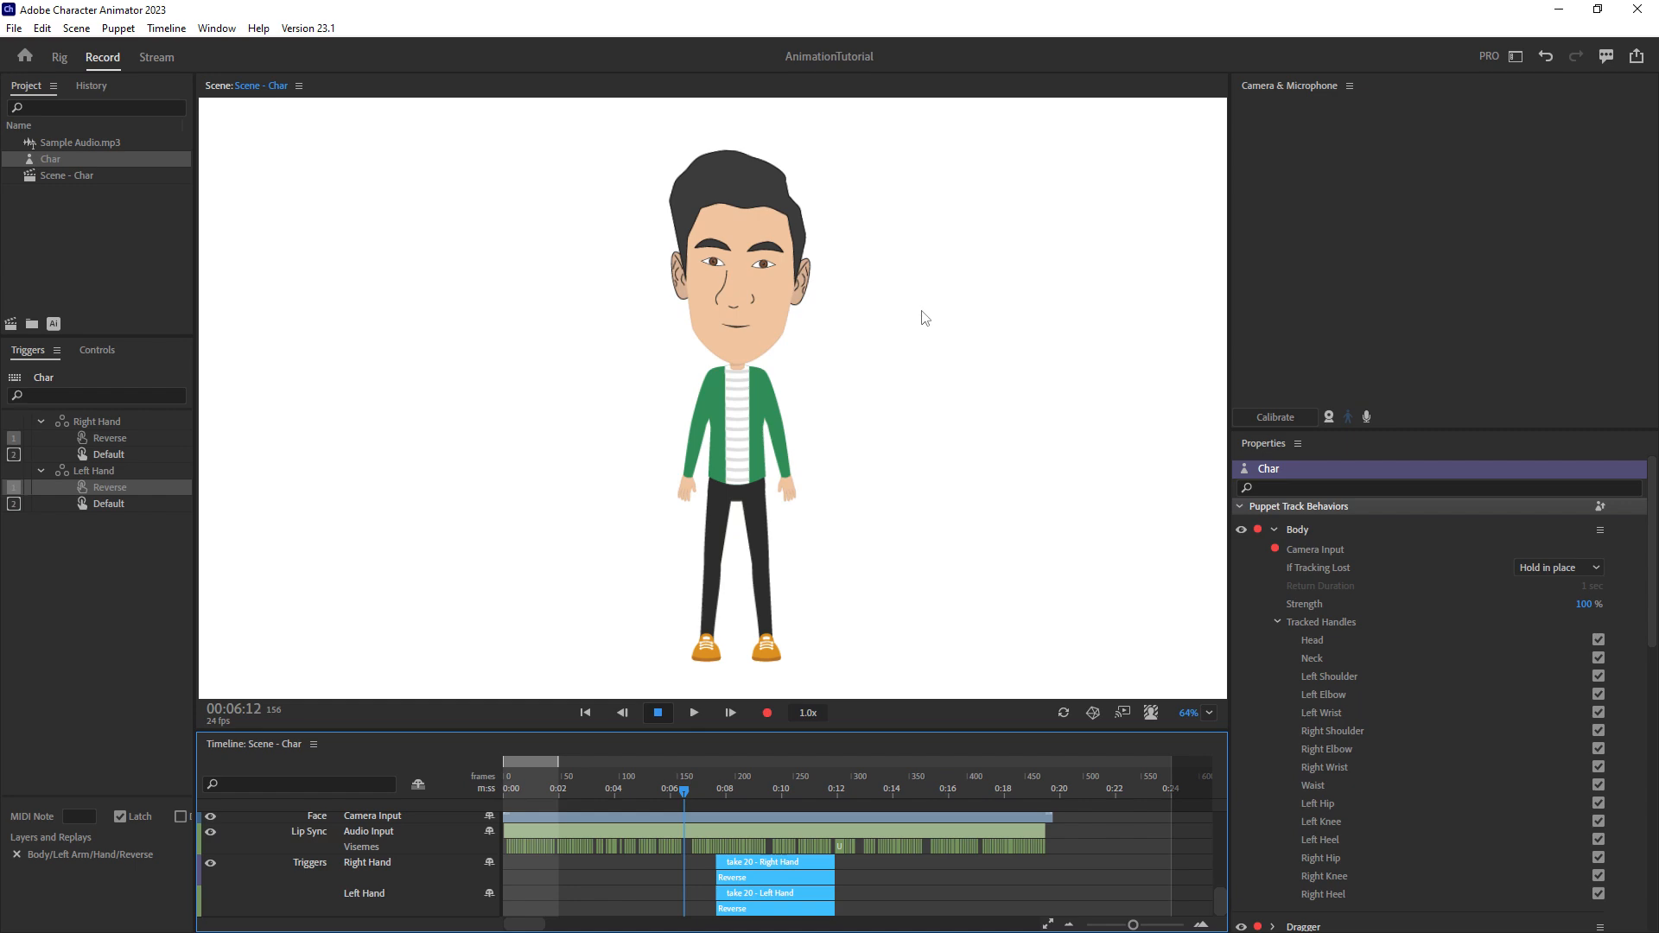
Switch to the browser and look over the videos on the Okay Samurai YouTube channel page.
key(alt+Tab)
drag(1658, 197, 798, 139)
double_click(799, 144)
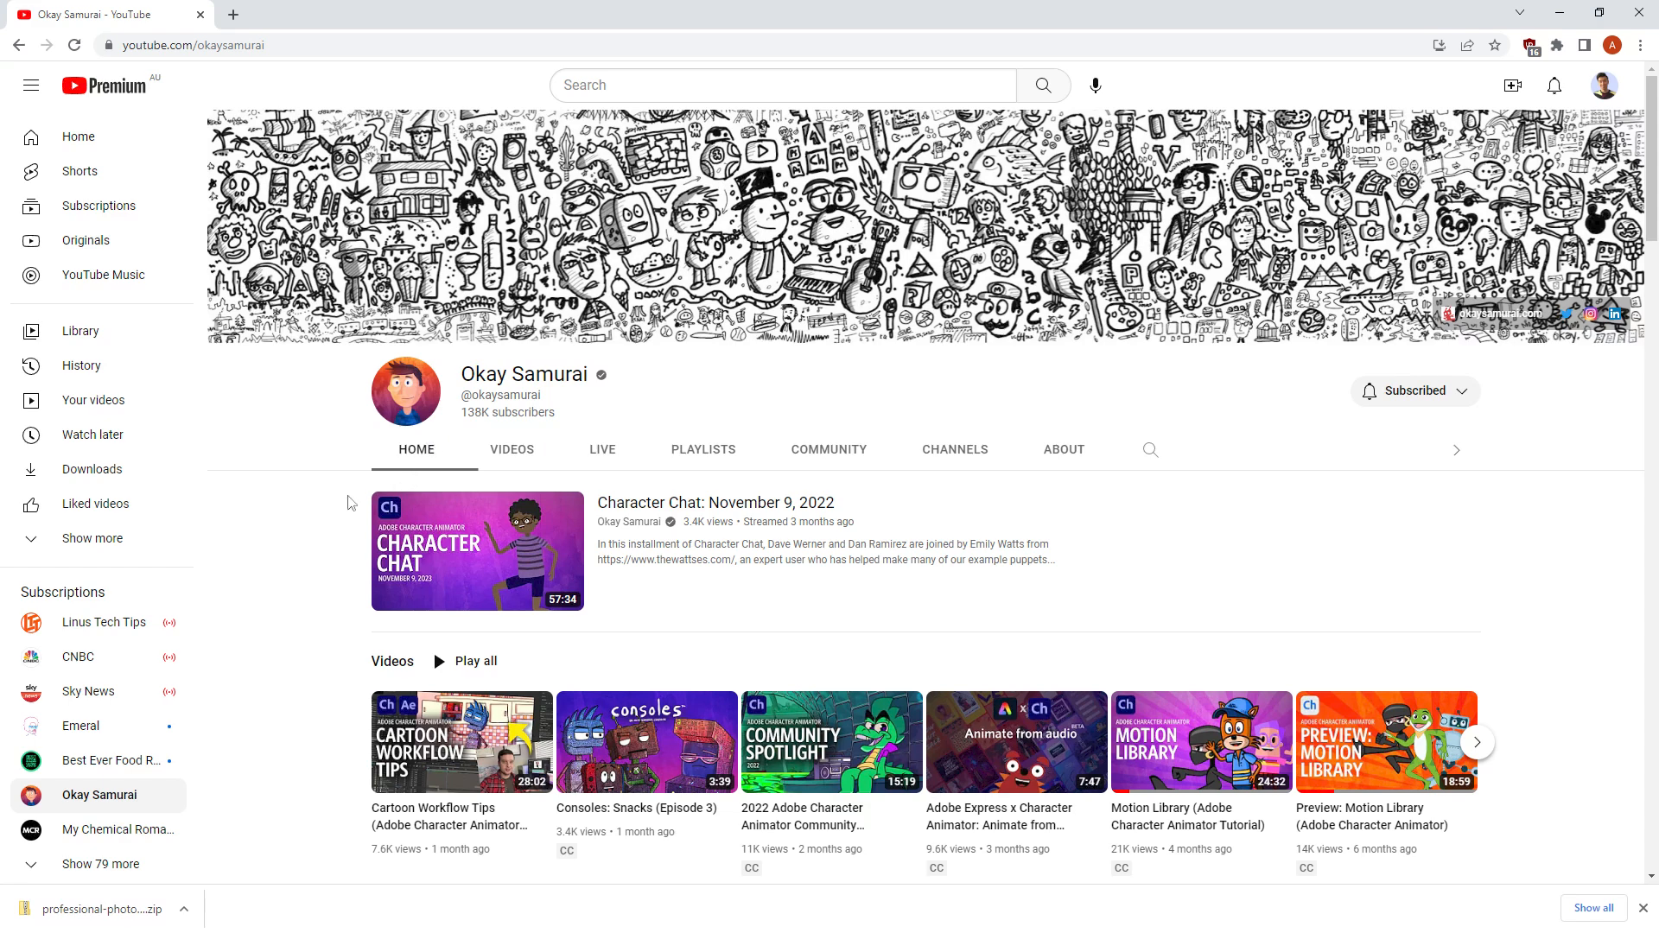
scroll(346, 499, down, 3)
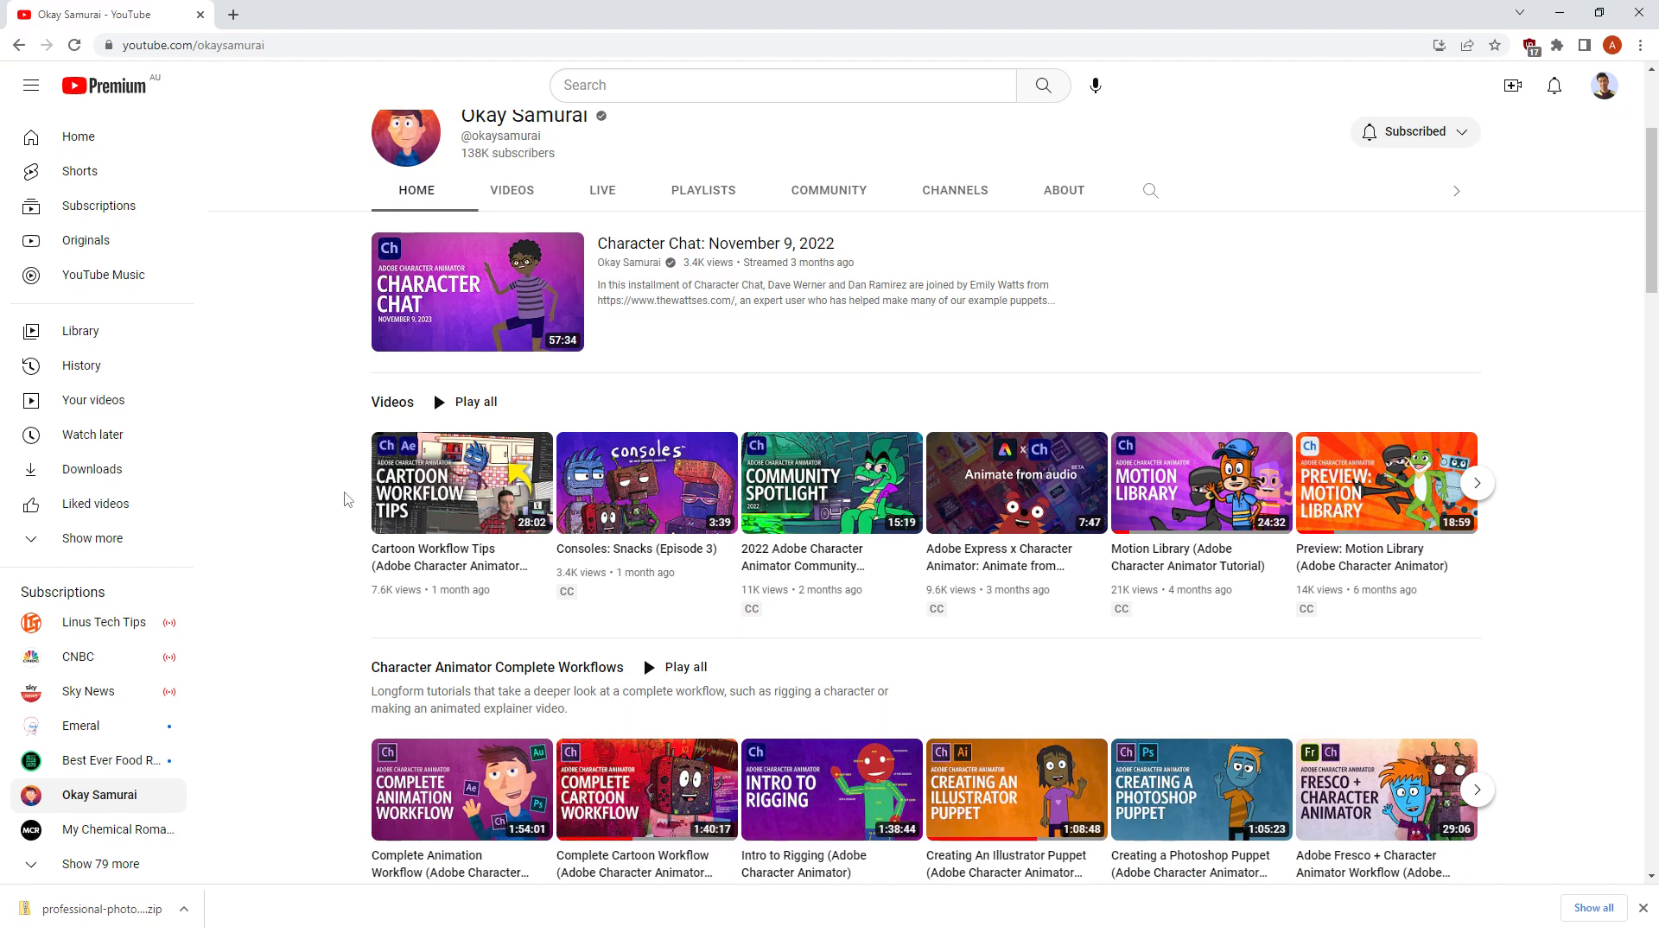
scroll(345, 500, up, 3)
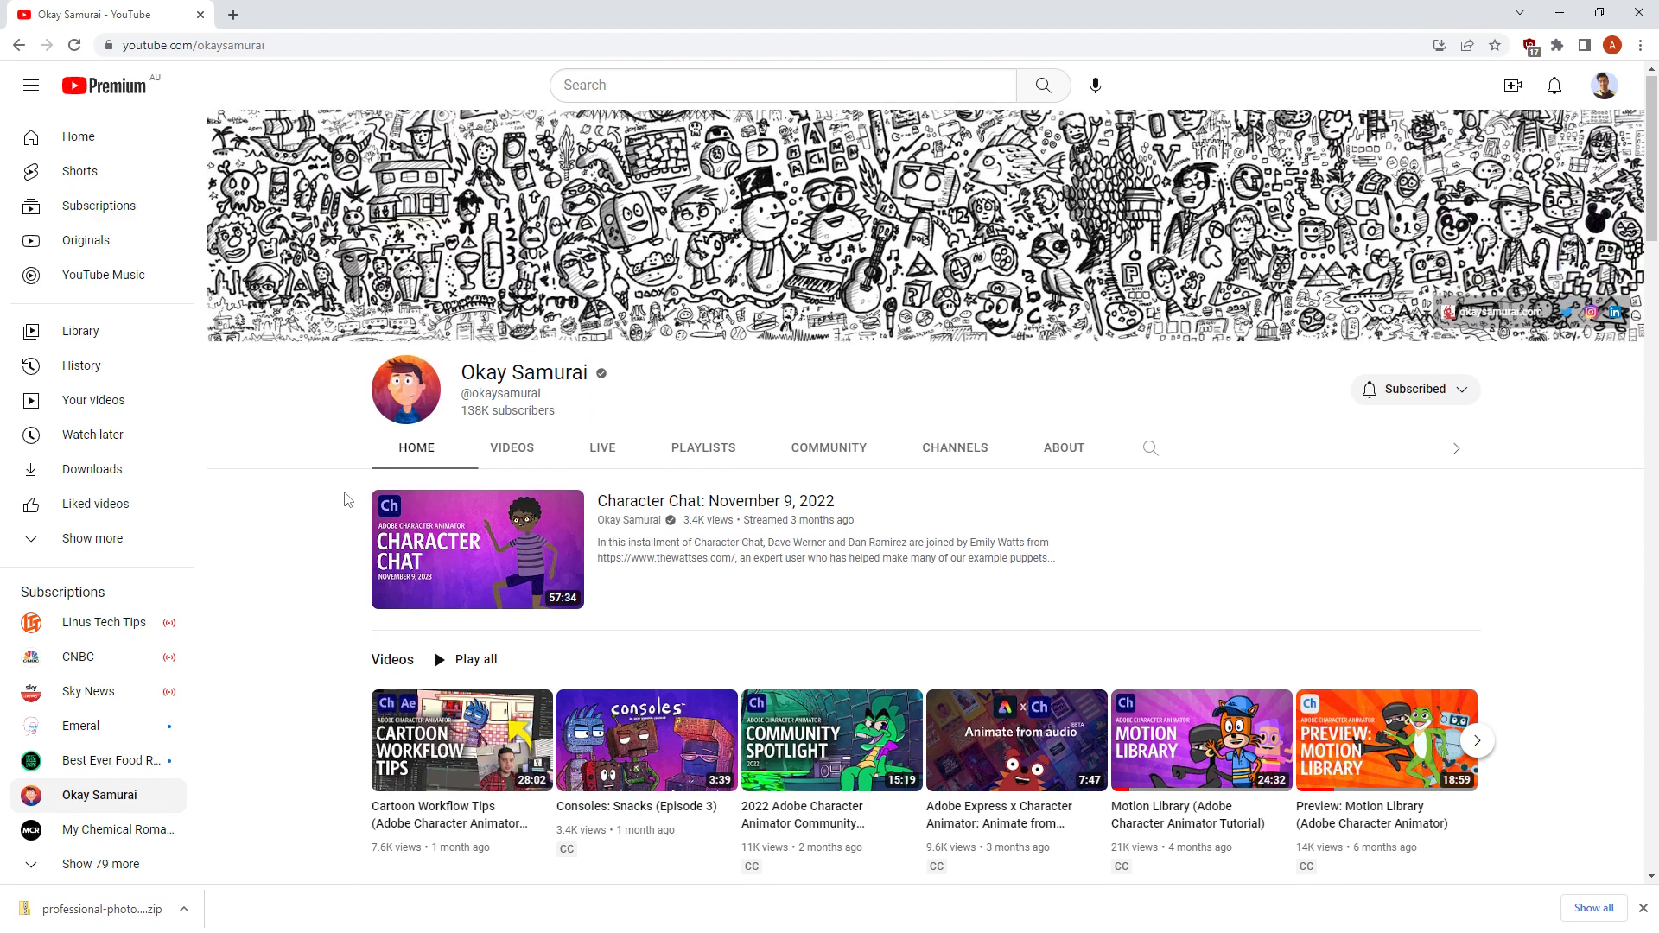